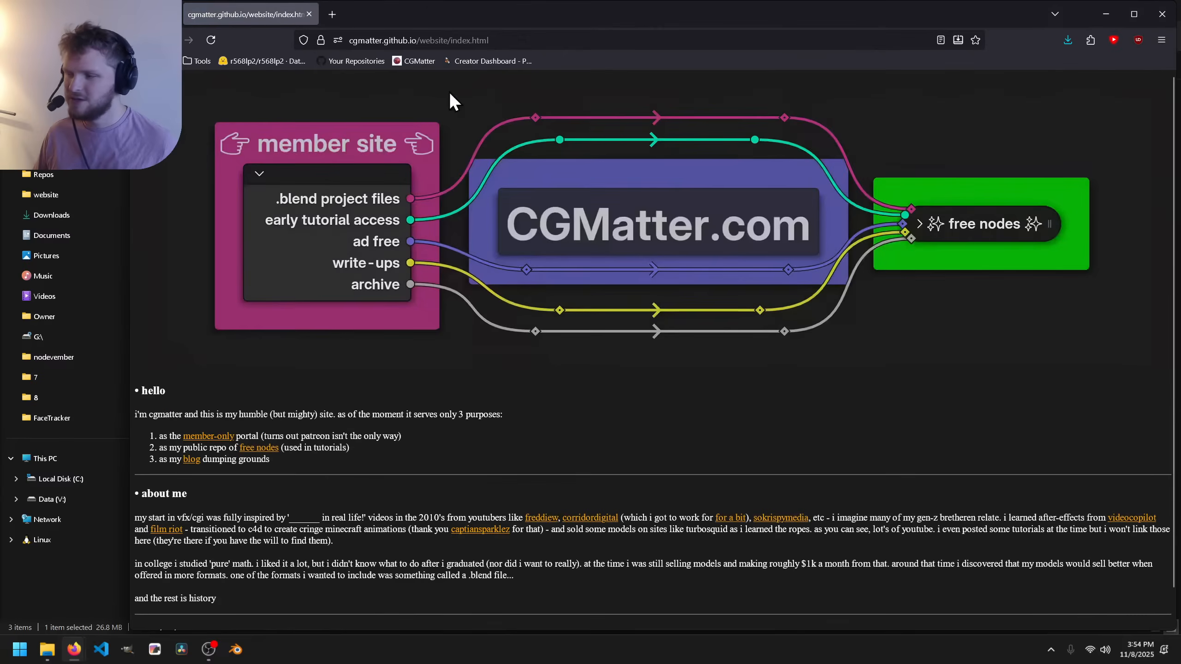
Load cgmatter.com in a maximized browser window and open its free nodes page.
key(ctrl+l)
text(cgmatter.com)
key(Return)
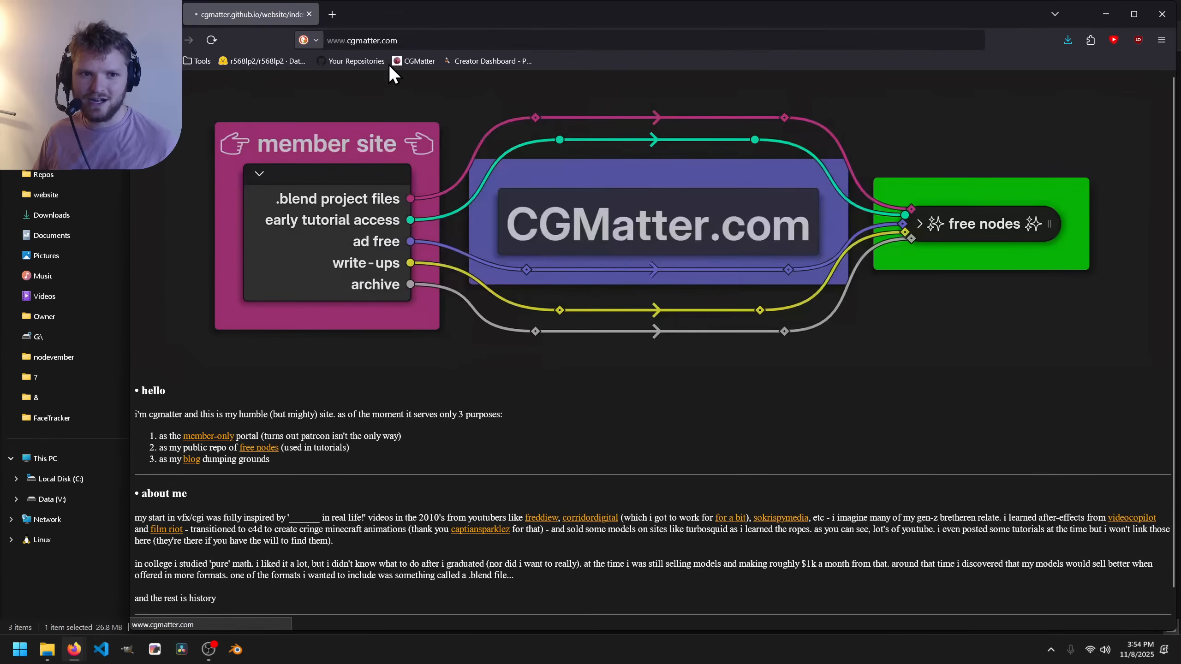
double_click(404, 13)
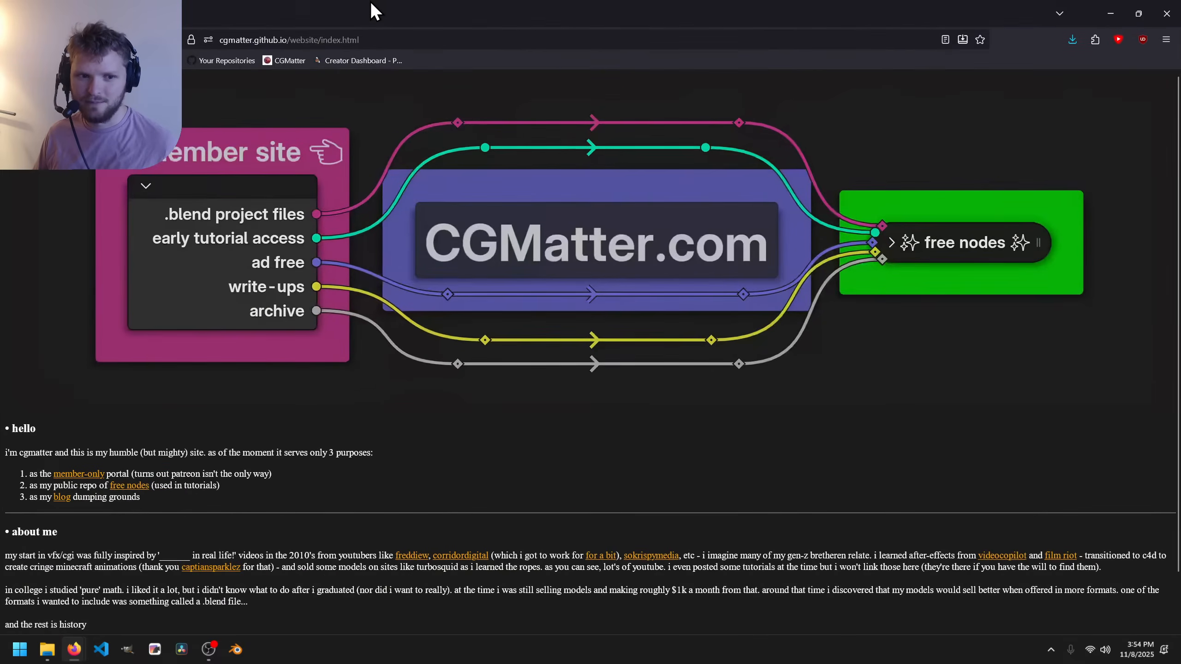
click(959, 234)
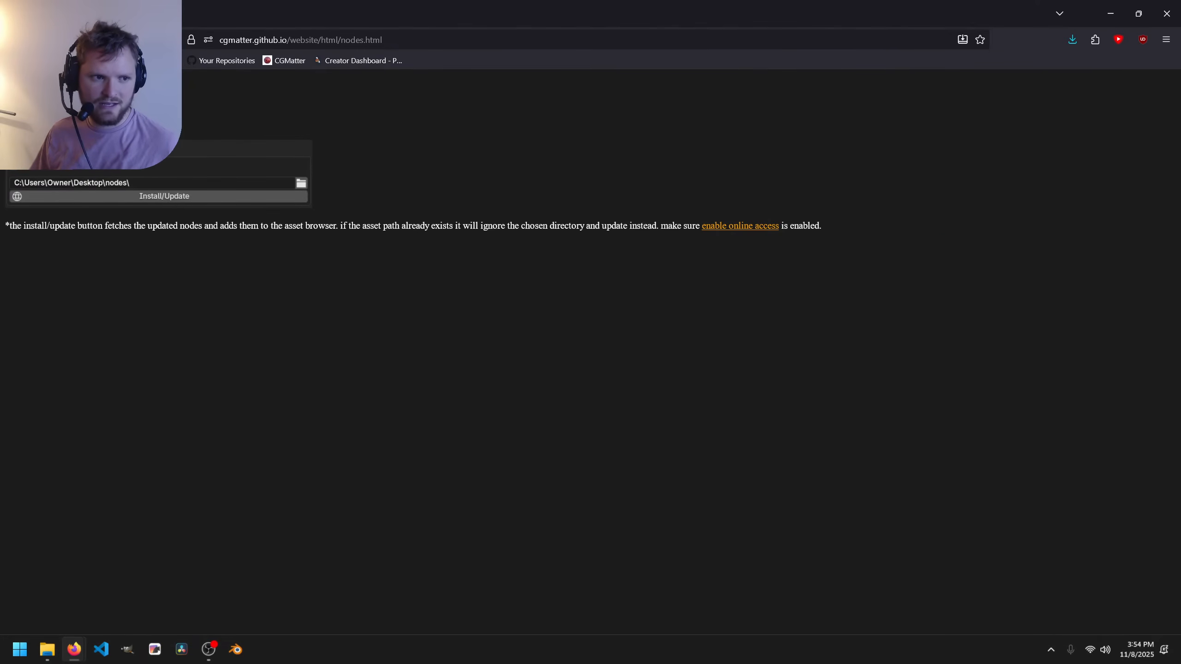
Return to the home page, enter the member site catalog and open the Nodevember 2025 post.
click(15, 40)
click(255, 196)
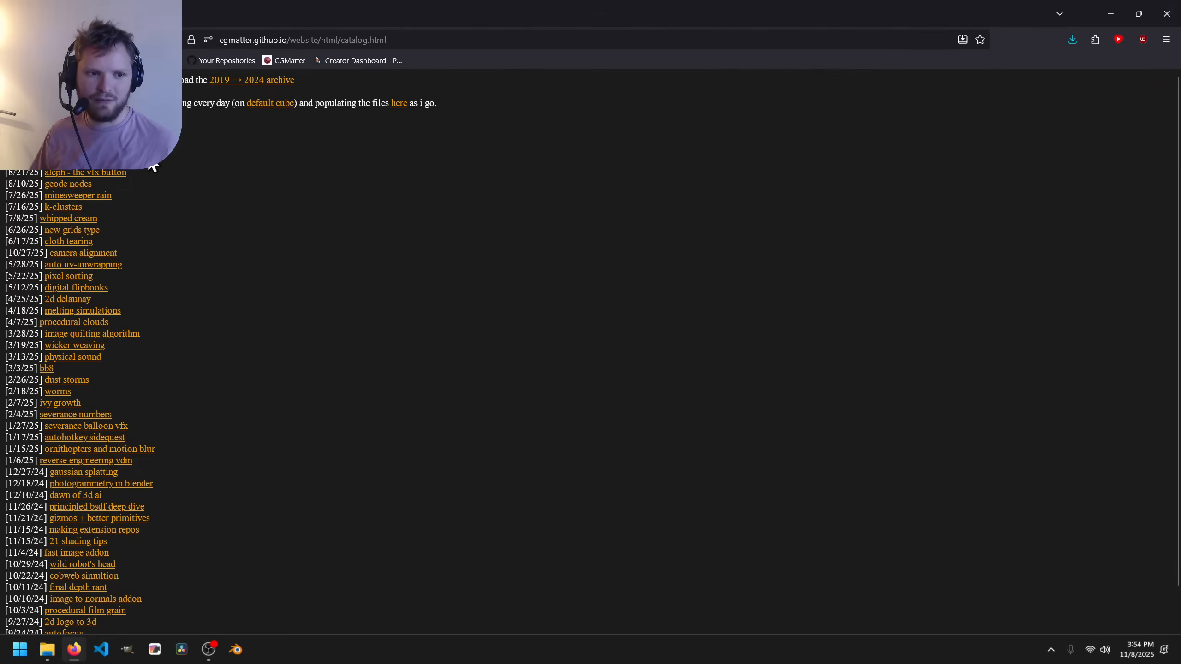
click(399, 103)
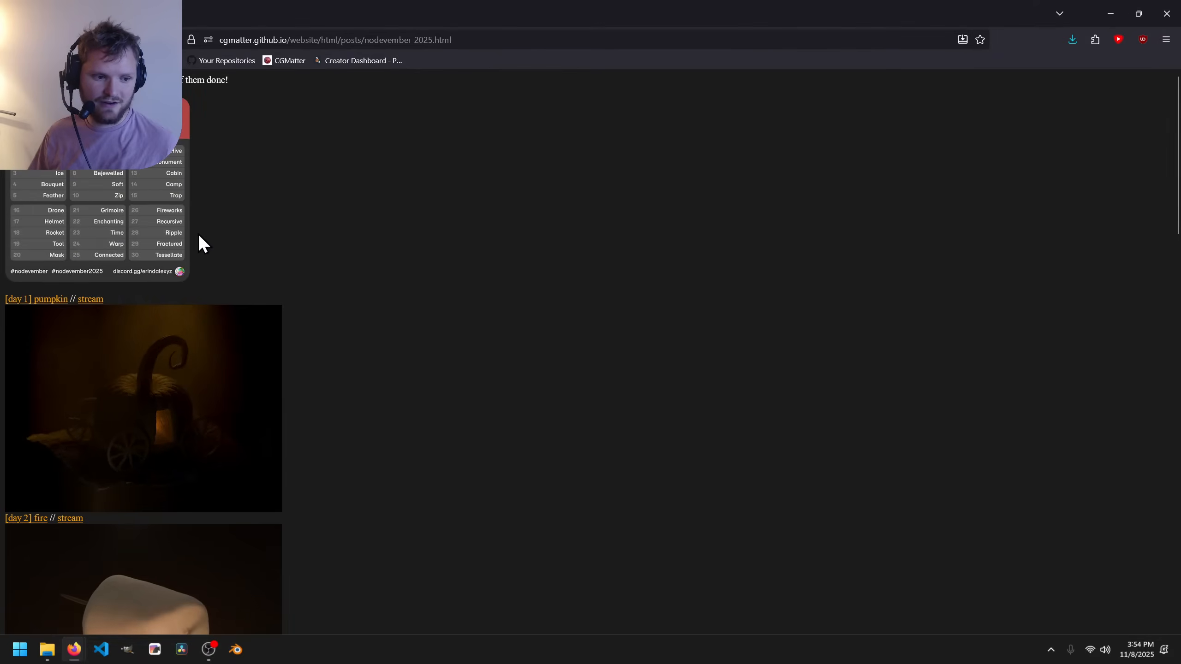
Download the day 8 bejeweled project archive from the Nodevember 2025 post.
scroll(203, 243, down, 15)
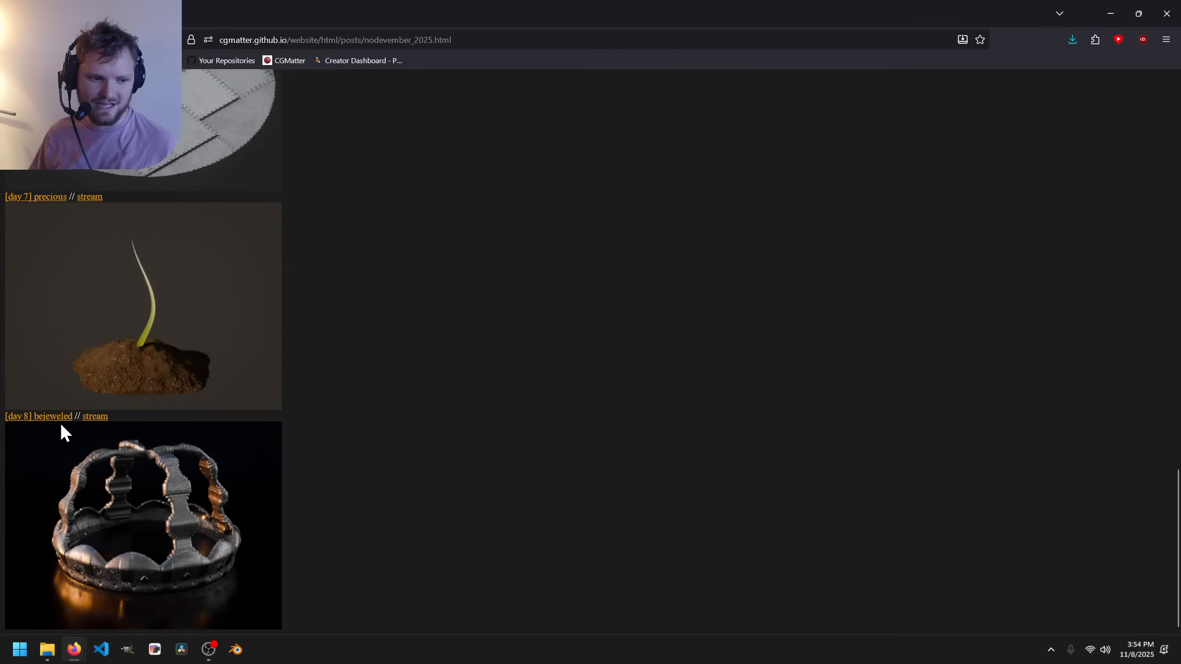
click(48, 417)
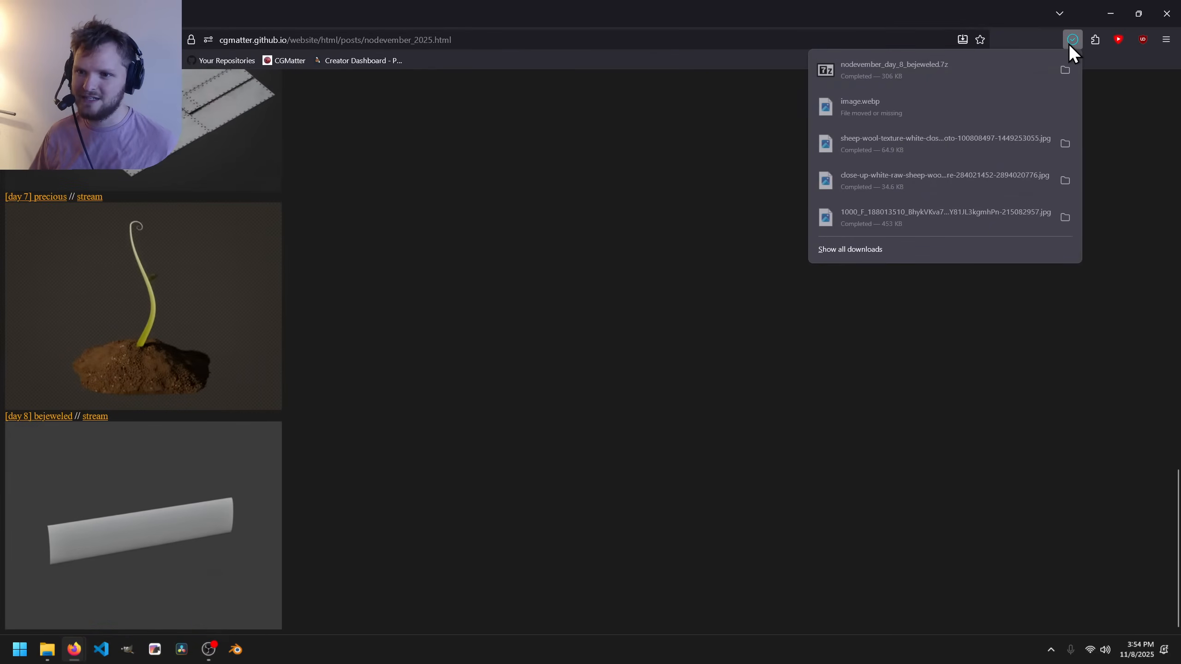
scroll(272, 253, up, 15)
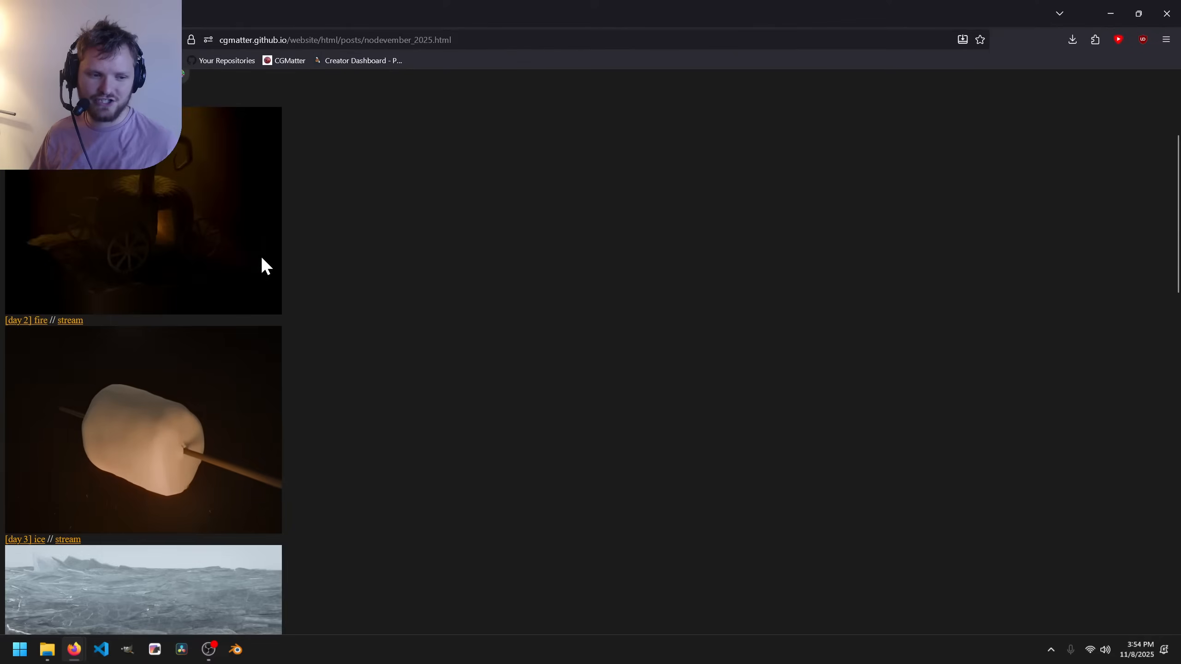
scroll(262, 259, up, 4)
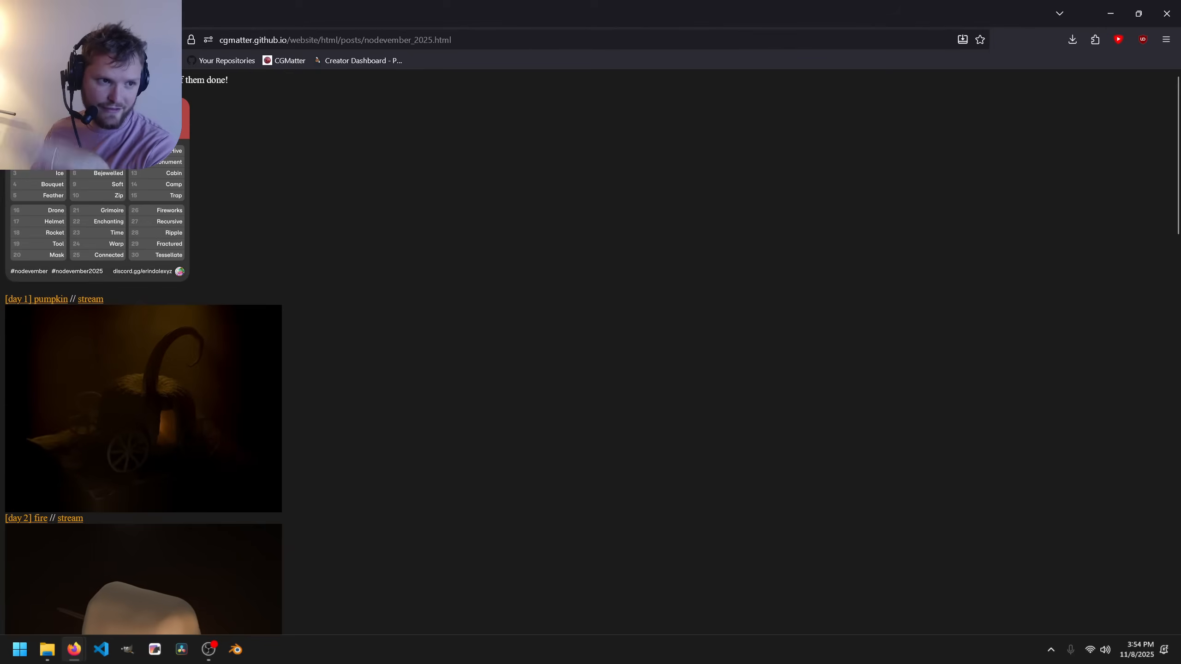
View the handwriting post from the member catalog, return to the catalog and close the browser.
click(16, 40)
scroll(85, 232, down, 2)
scroll(73, 270, up, 1)
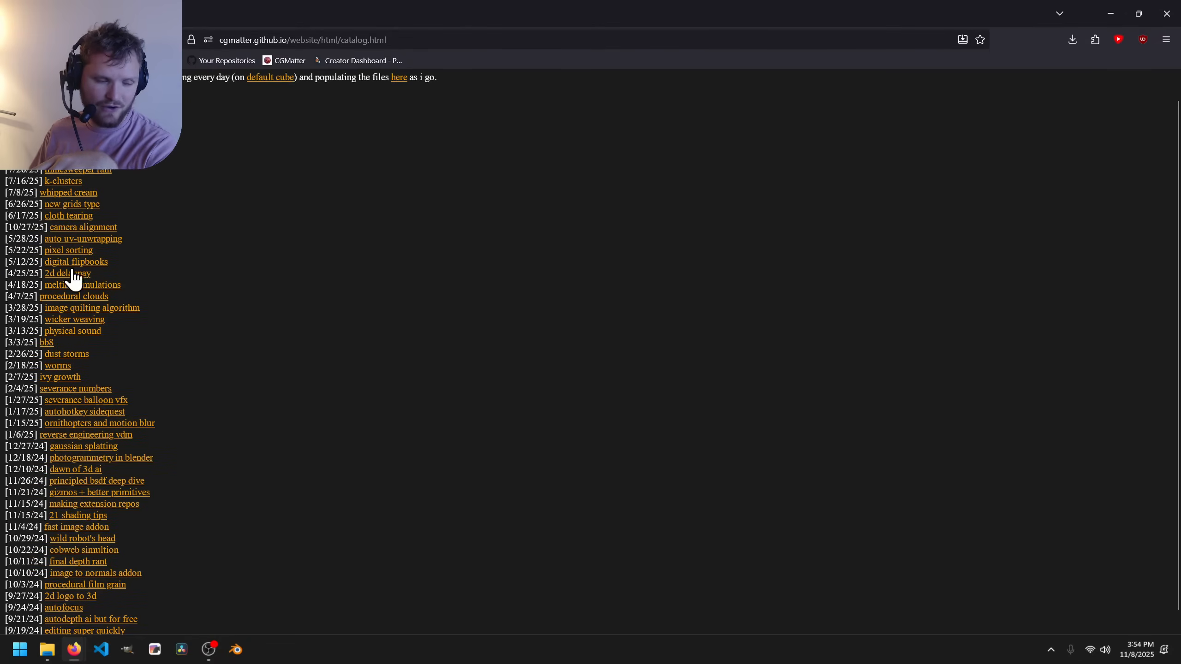
click(76, 149)
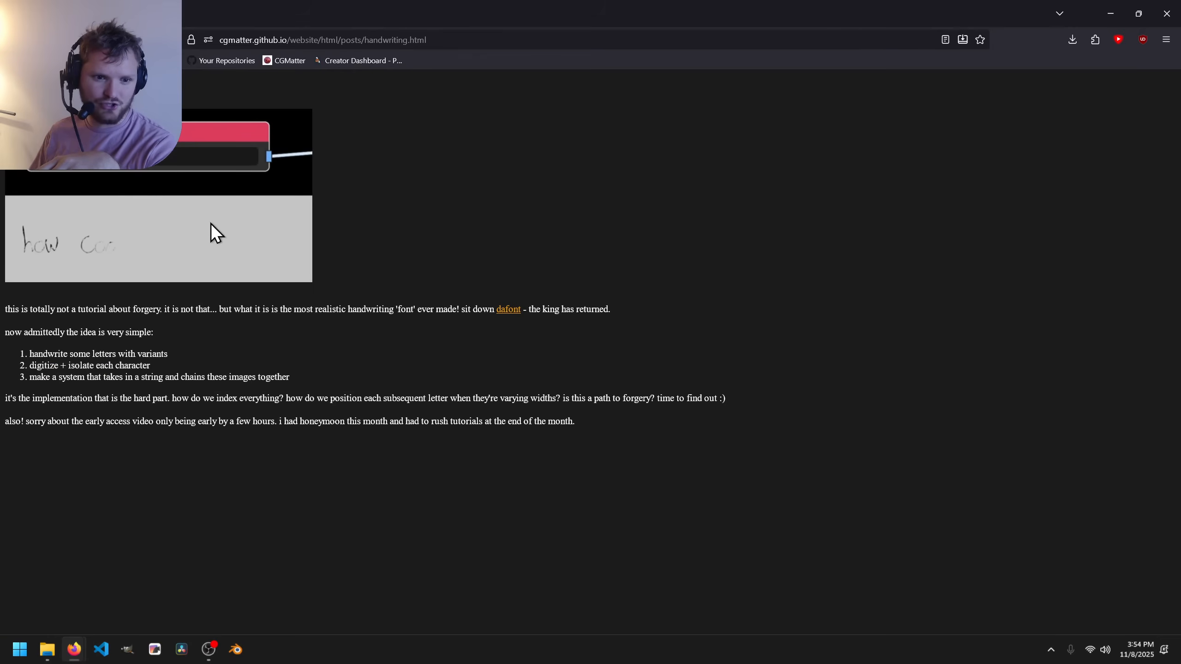
click(15, 40)
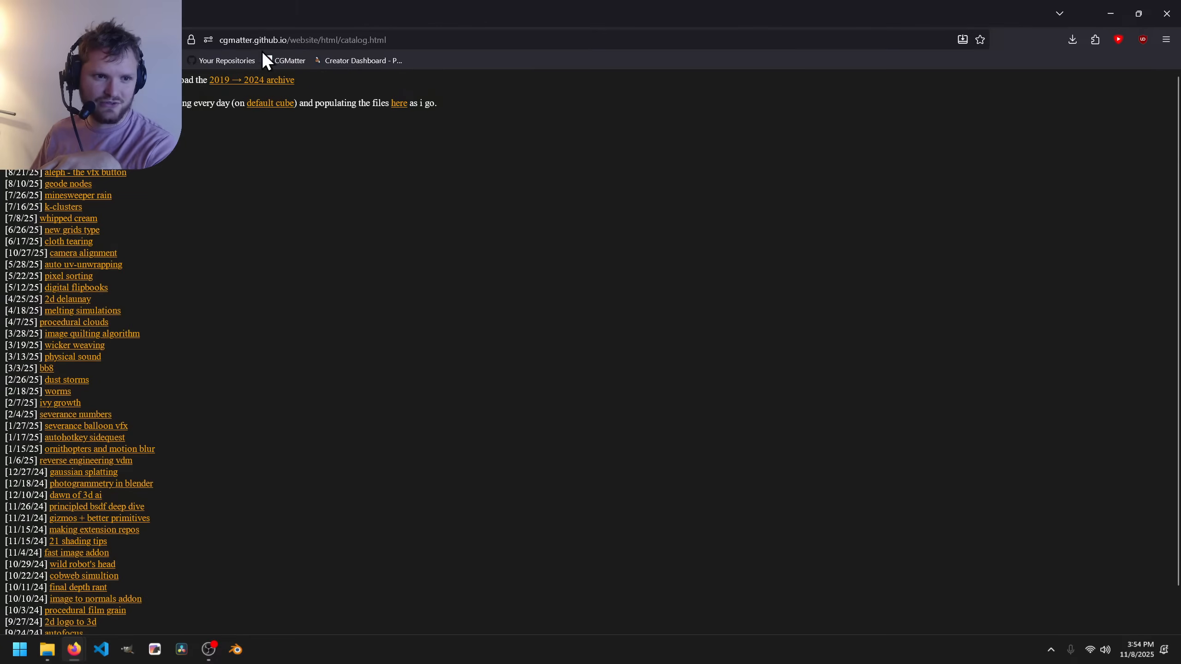
click(274, 85)
click(1166, 13)
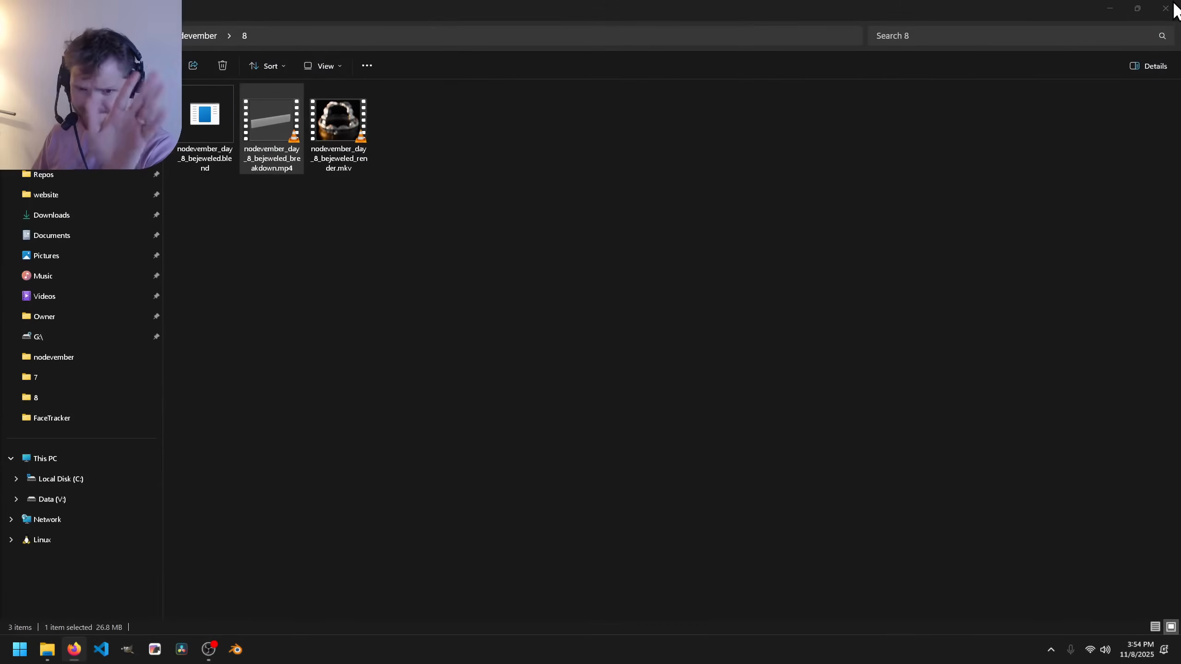
Examine the day 8 to 10 prompts in nodevember_2025_prompts.avif, and close the image and the nodevember folder.
click(182, 41)
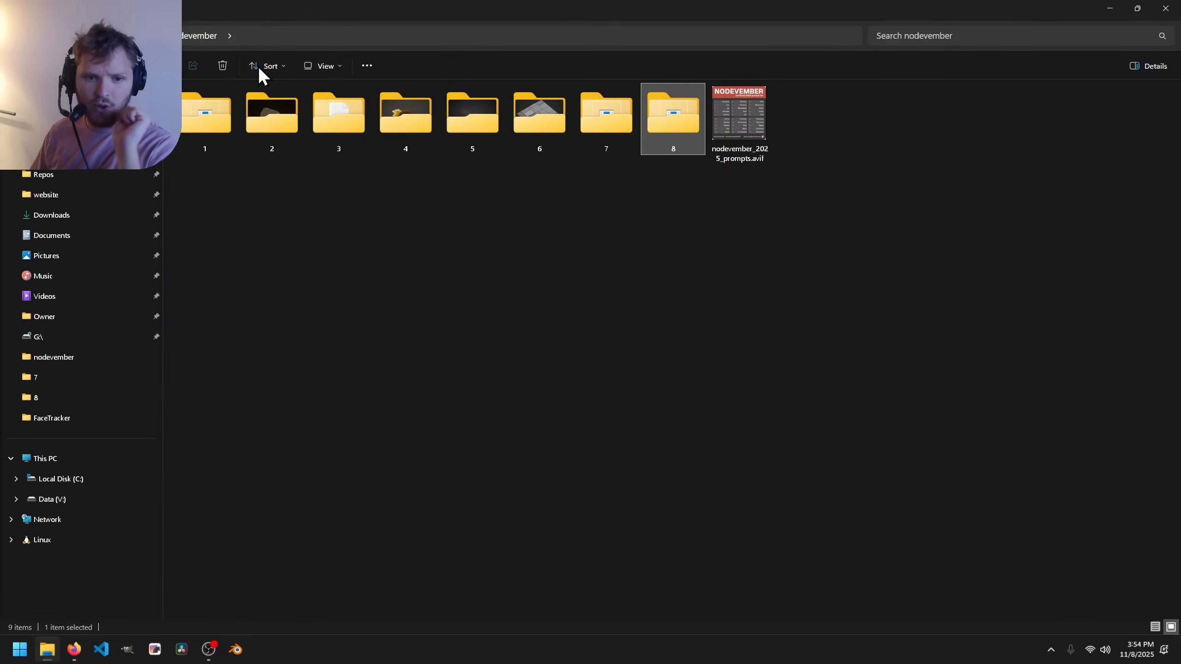
click(733, 120)
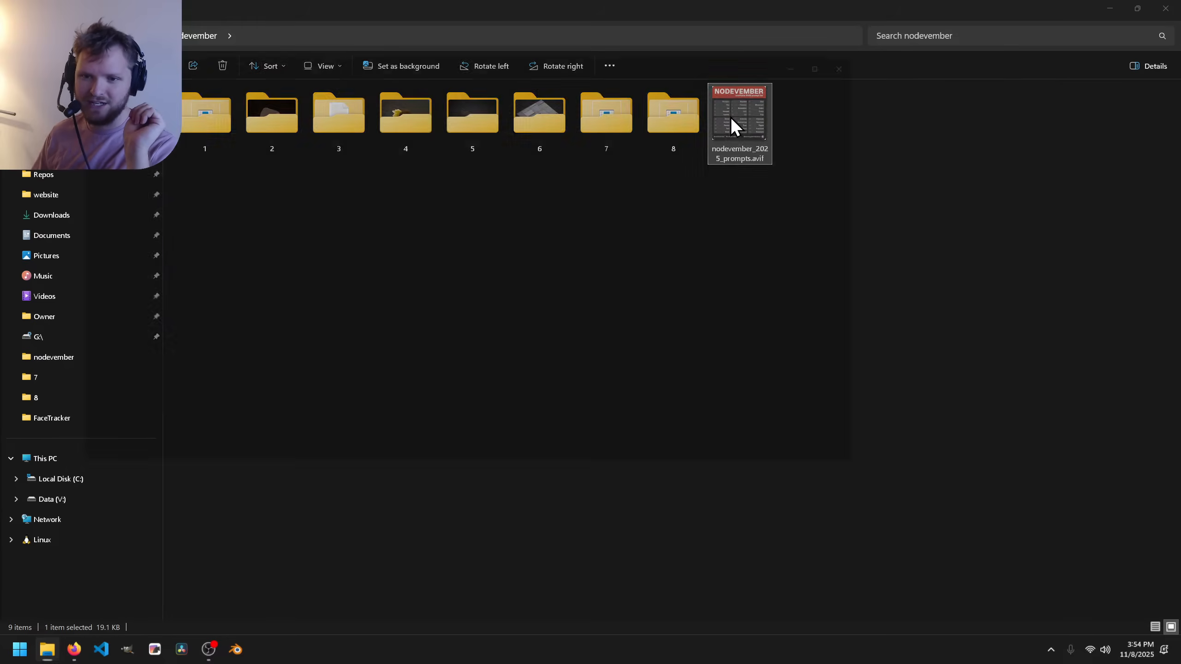
double_click(730, 116)
scroll(212, 226, up, 5)
drag(577, 231, 335, 205)
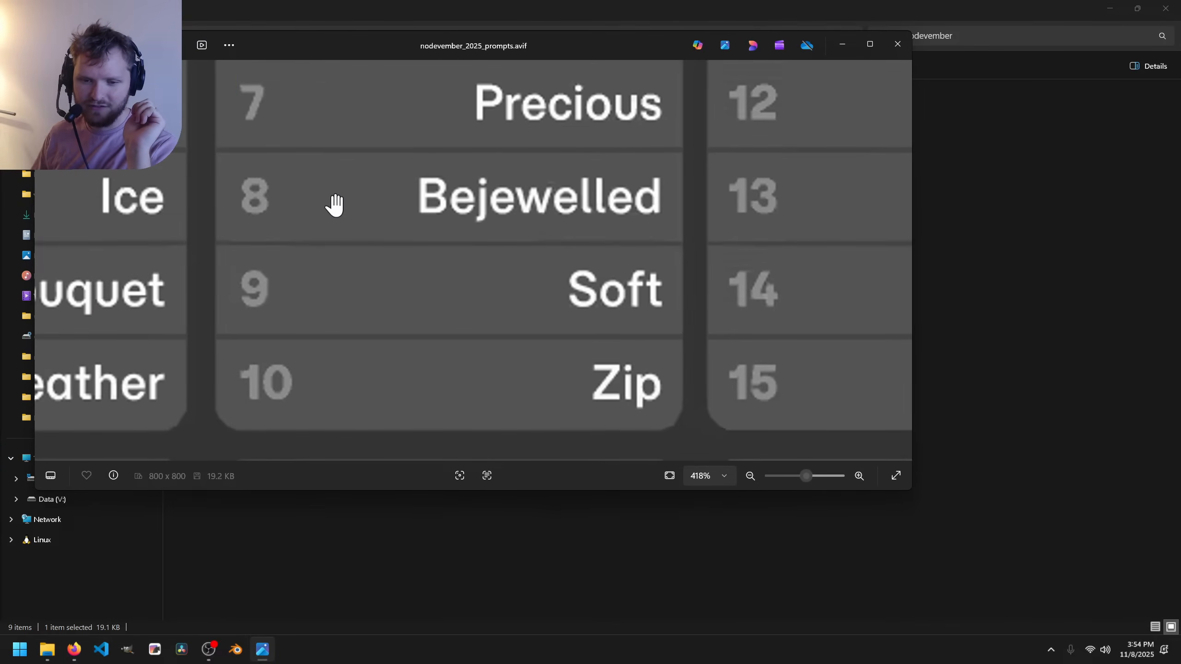
scroll(411, 213, down, 5)
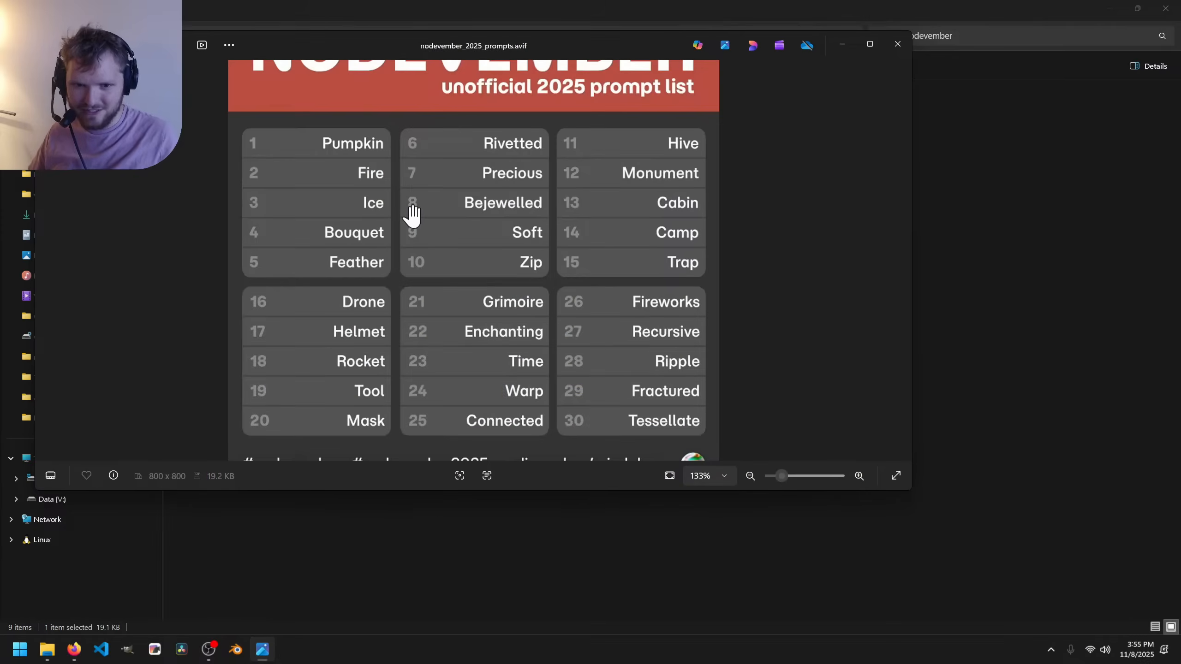
click(897, 44)
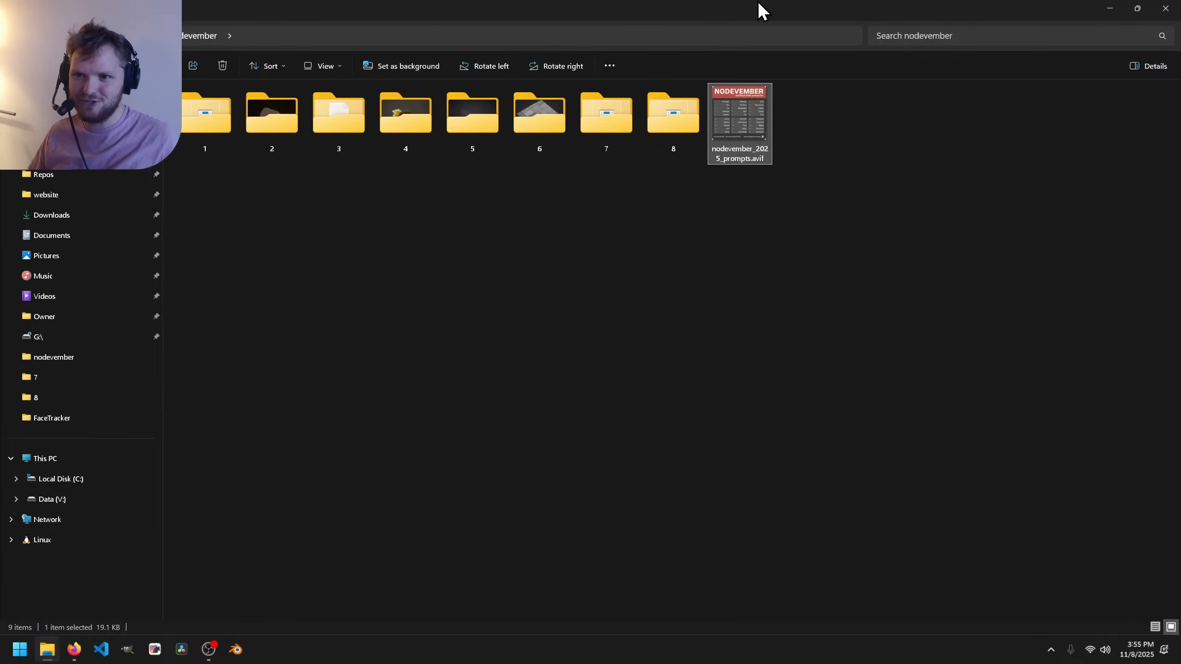
drag(760, 10, 541, 146)
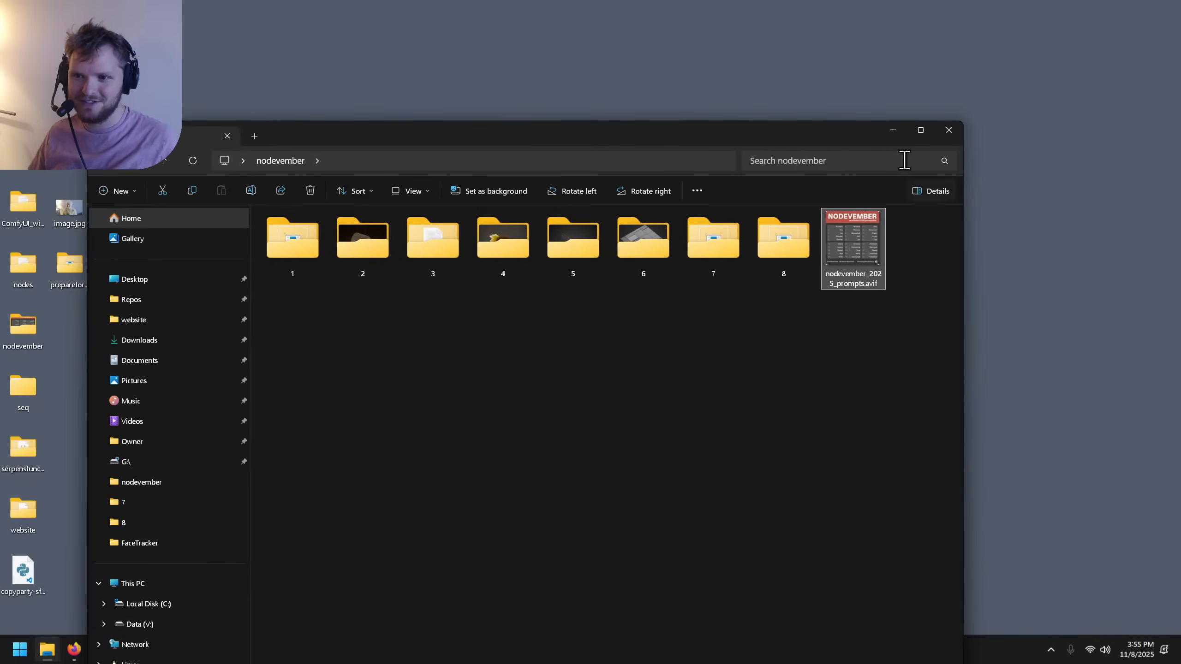
click(948, 129)
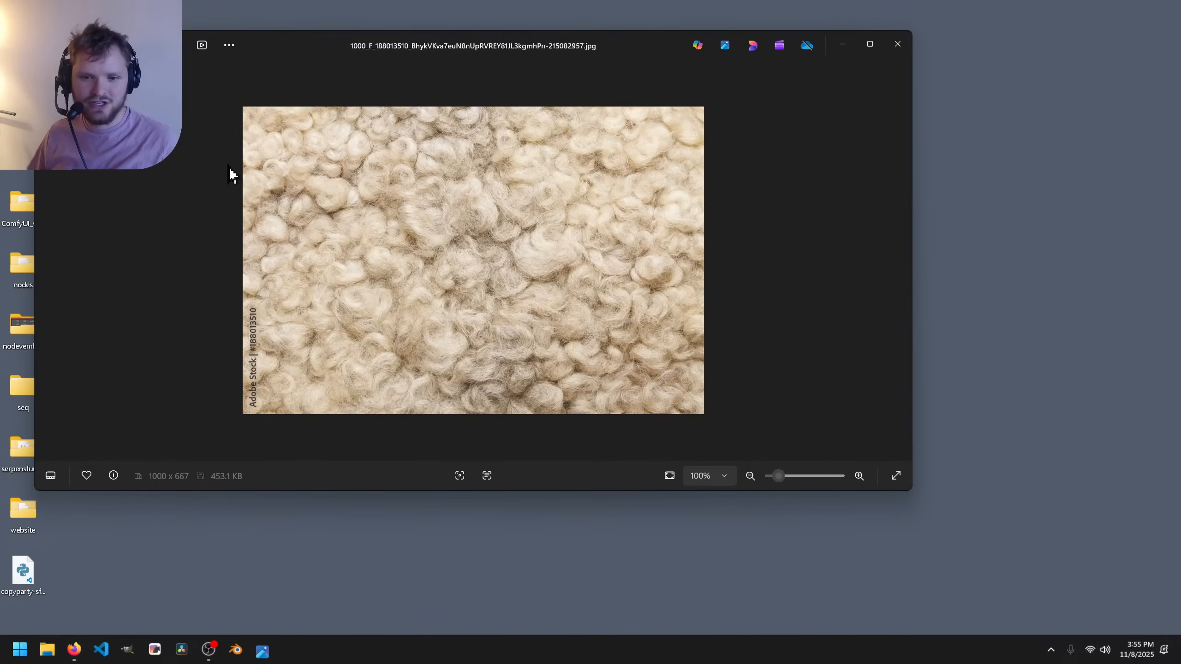
Examine the three sheep wool reference photos one after another, enlarging the curls and fibres and closing each photo.
click(866, 42)
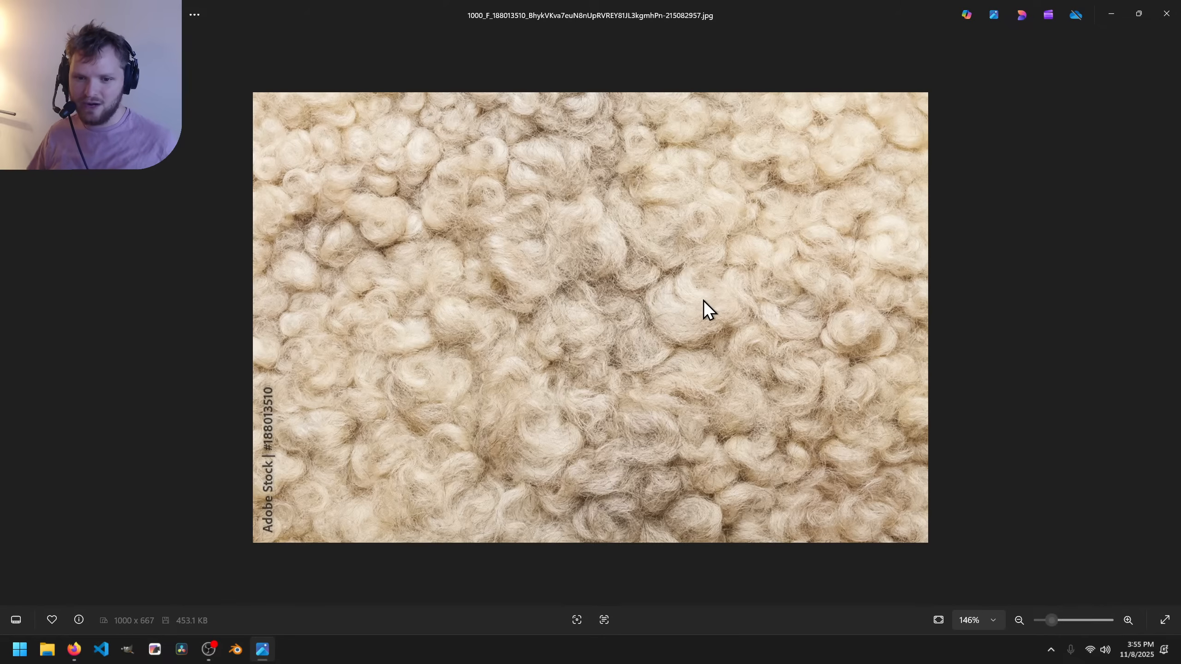
scroll(646, 226, up, 5)
scroll(579, 223, down, 6)
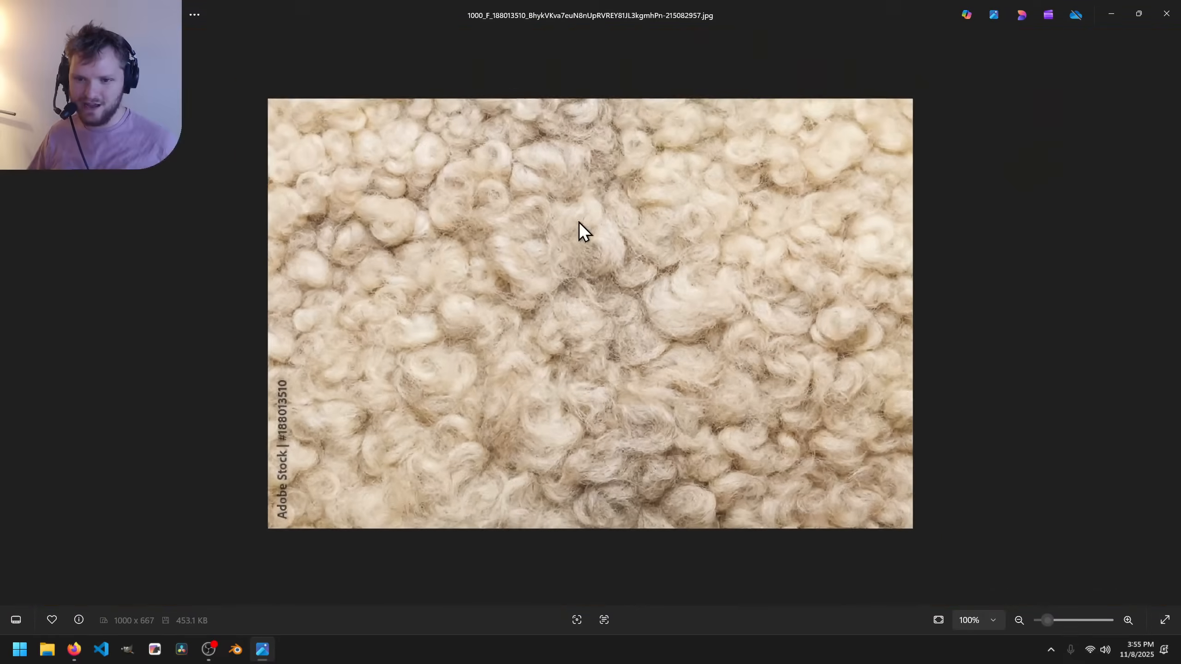
click(1167, 14)
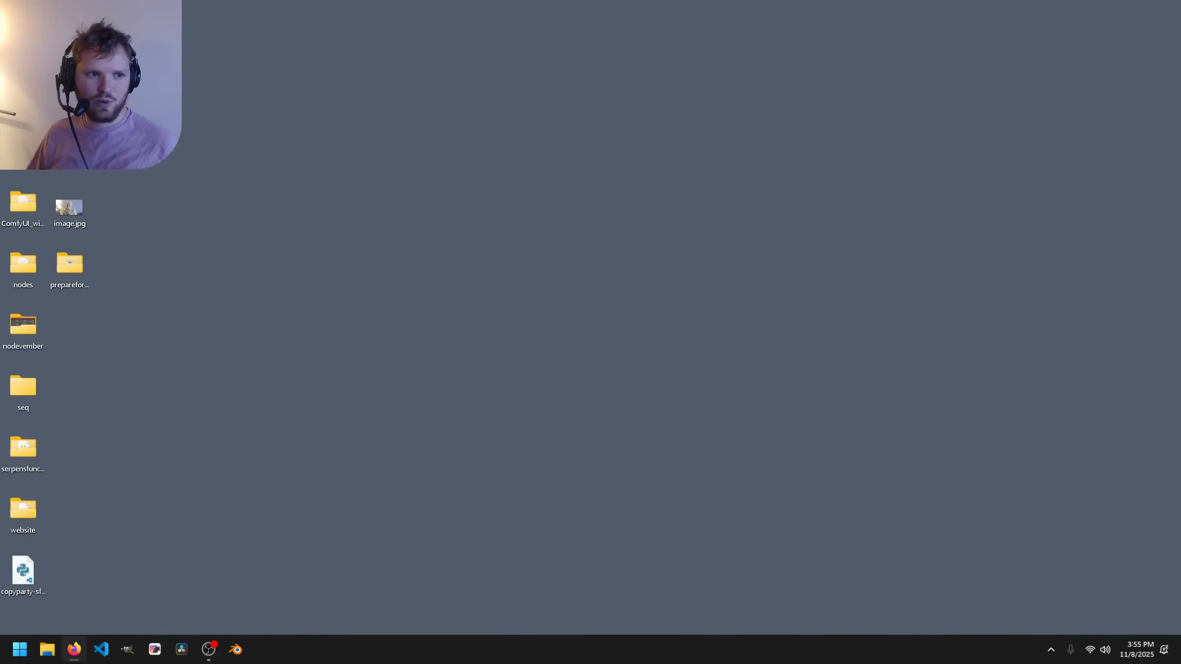
double_click(69, 93)
scroll(697, 242, up, 5)
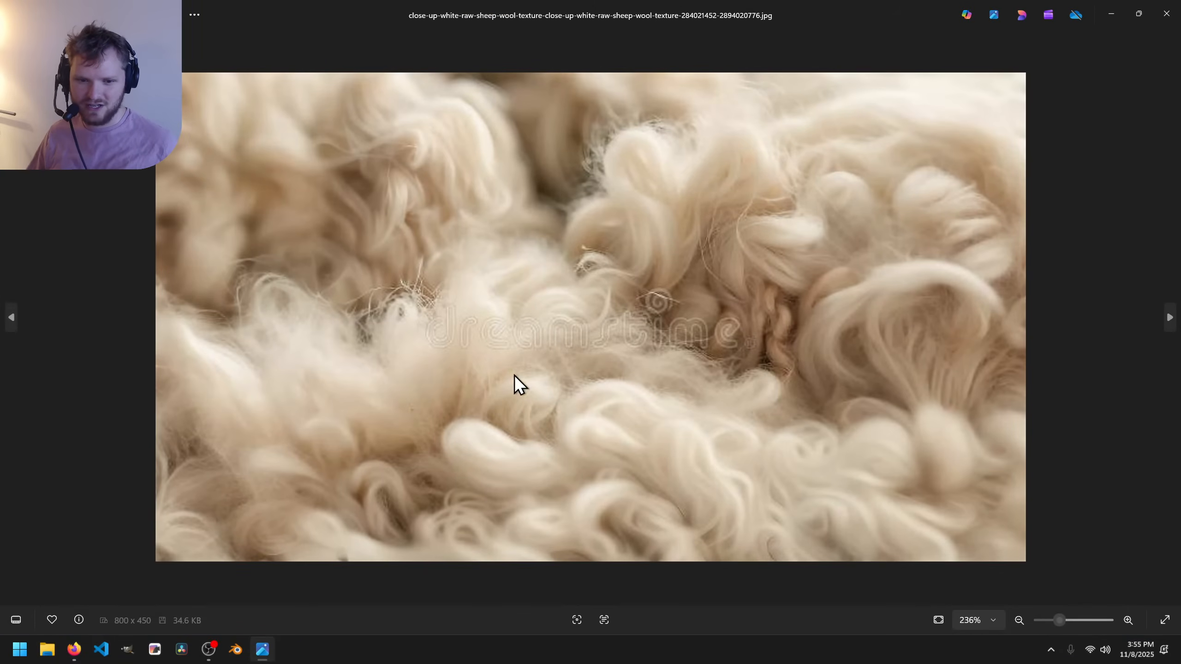
click(1166, 14)
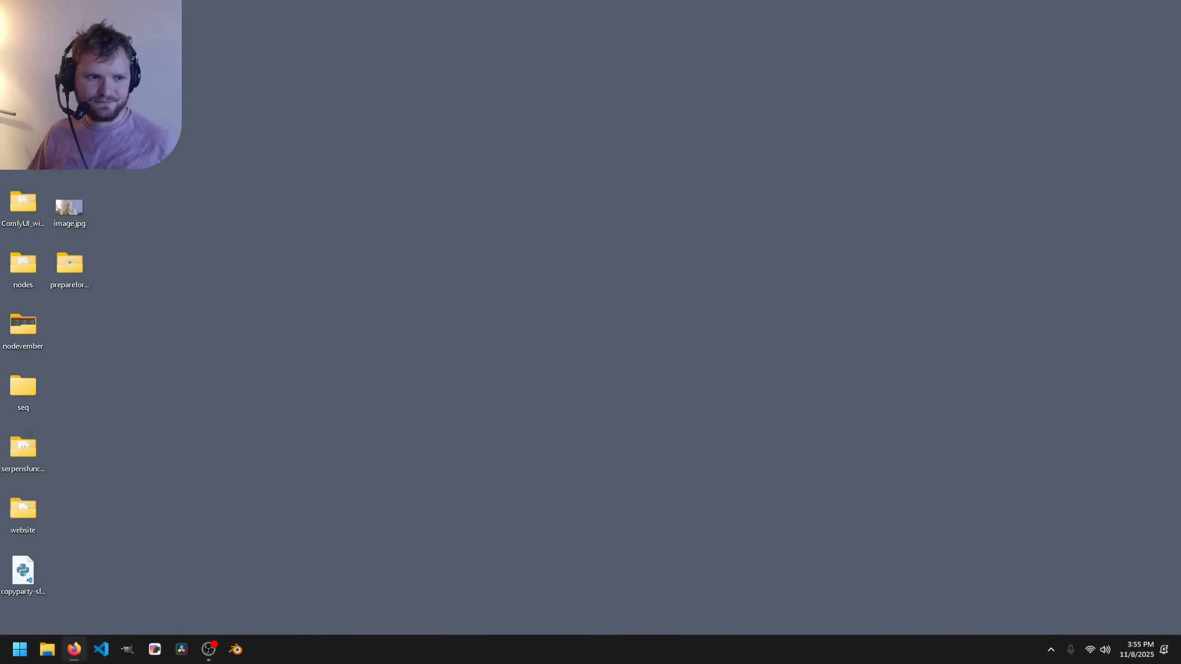
double_click(69, 207)
scroll(630, 321, up, 4)
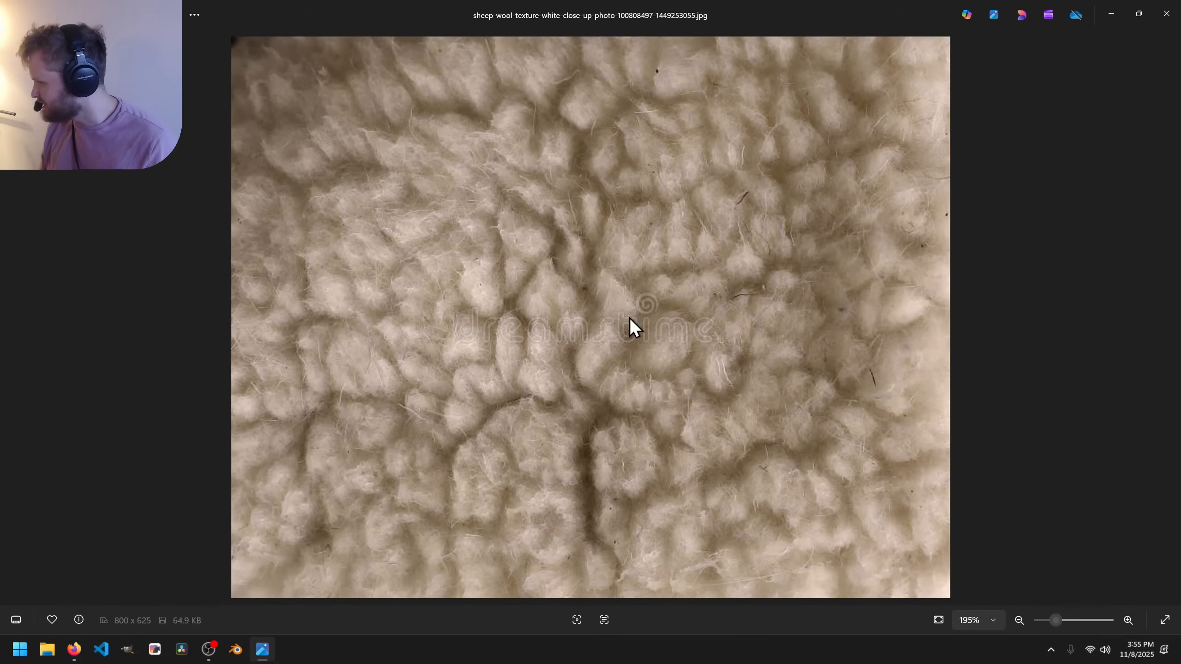
click(1166, 13)
Open image.jpg from the desktop, examine the fuzzy wool texture on the face up close and close it.
double_click(74, 210)
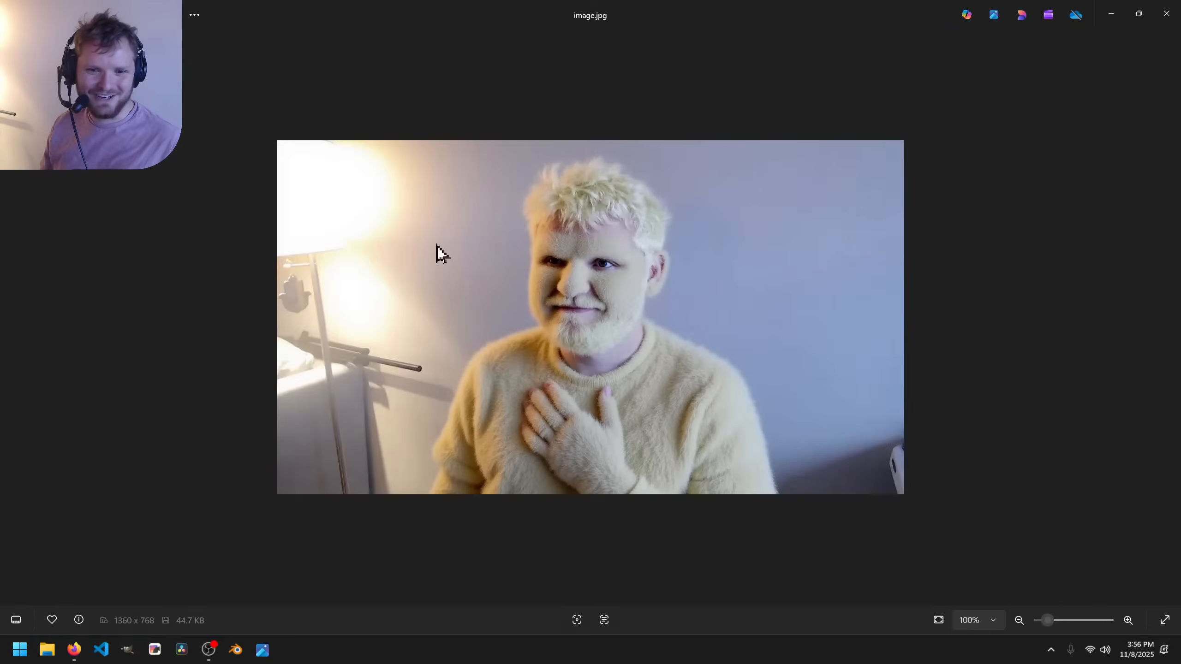
scroll(700, 296, up, 2)
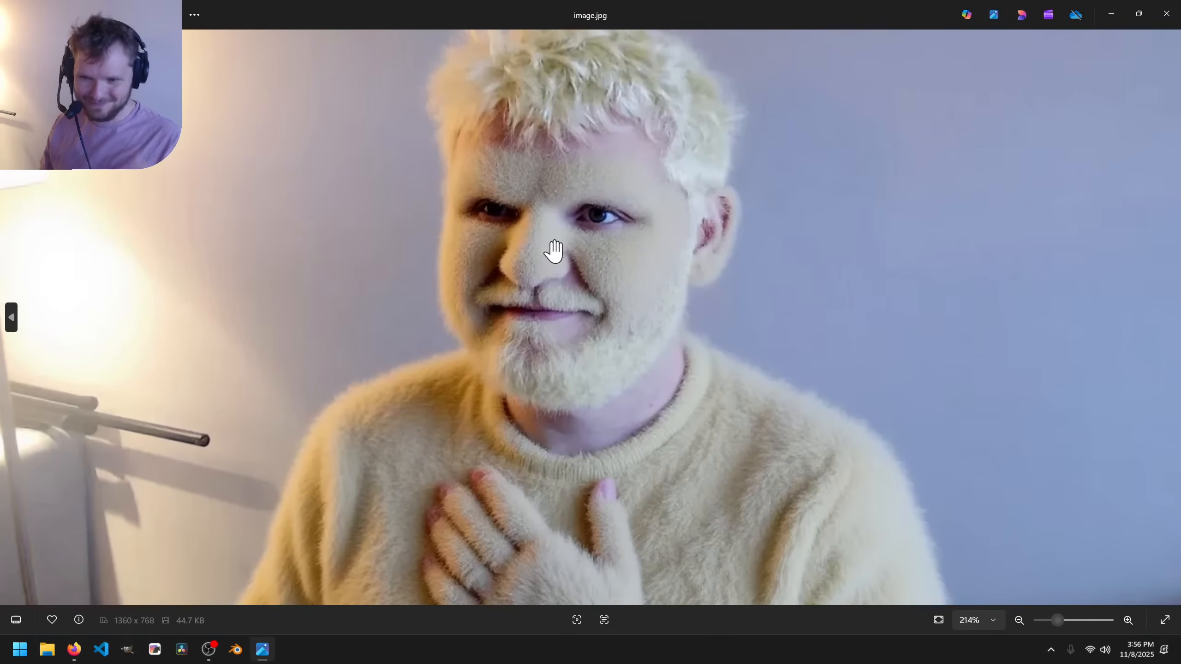
scroll(553, 248, down, 3)
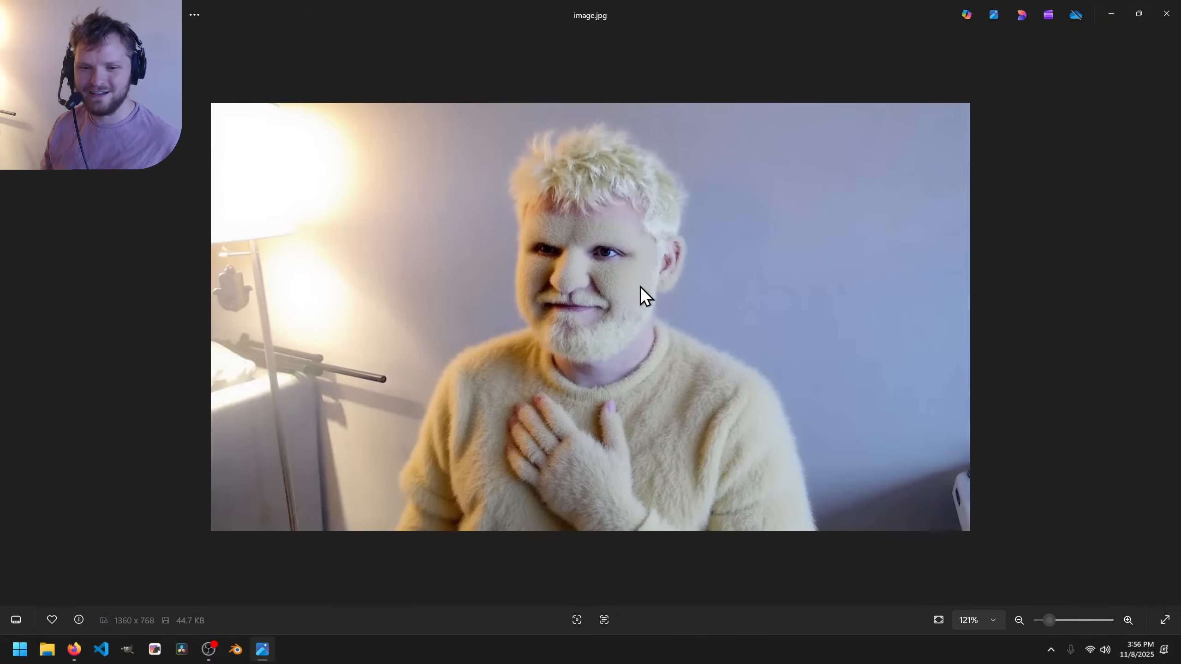
scroll(640, 286, down, 2)
scroll(640, 287, up, 4)
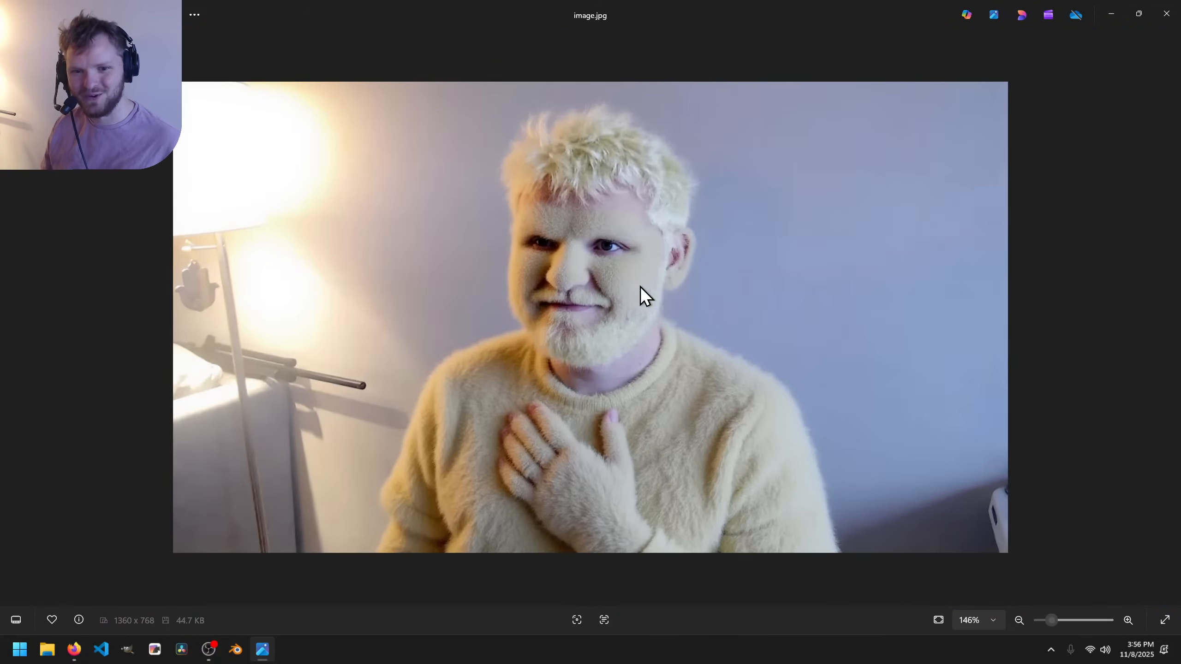
scroll(640, 293, up, 2)
drag(553, 231, 550, 268)
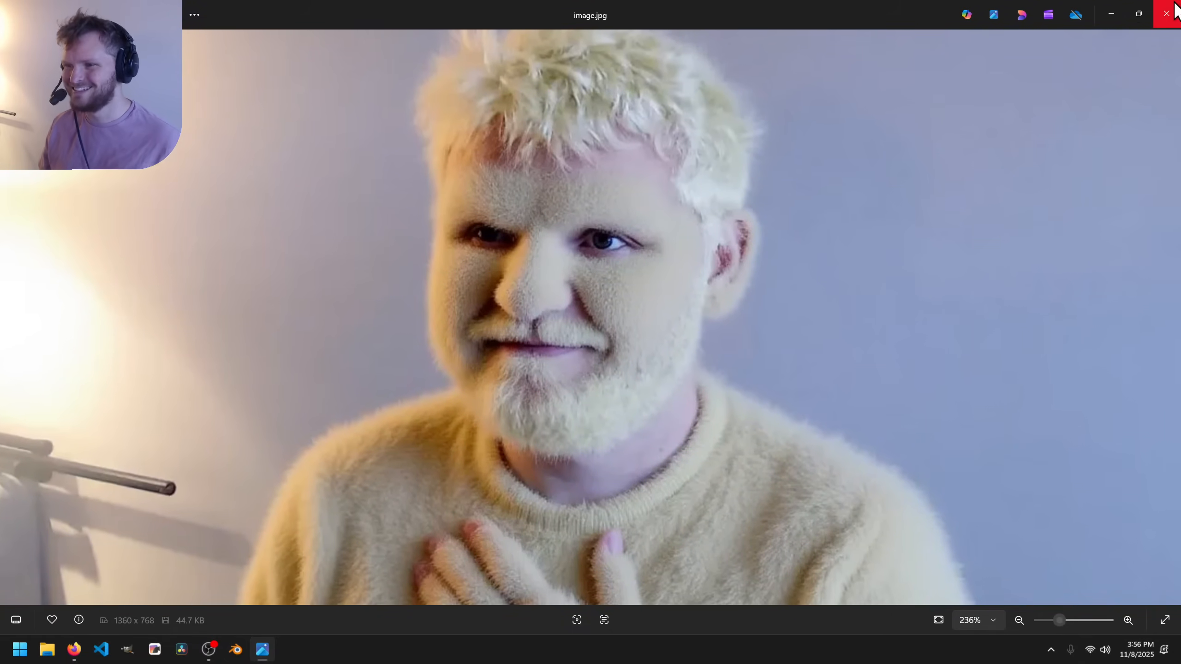
click(1166, 13)
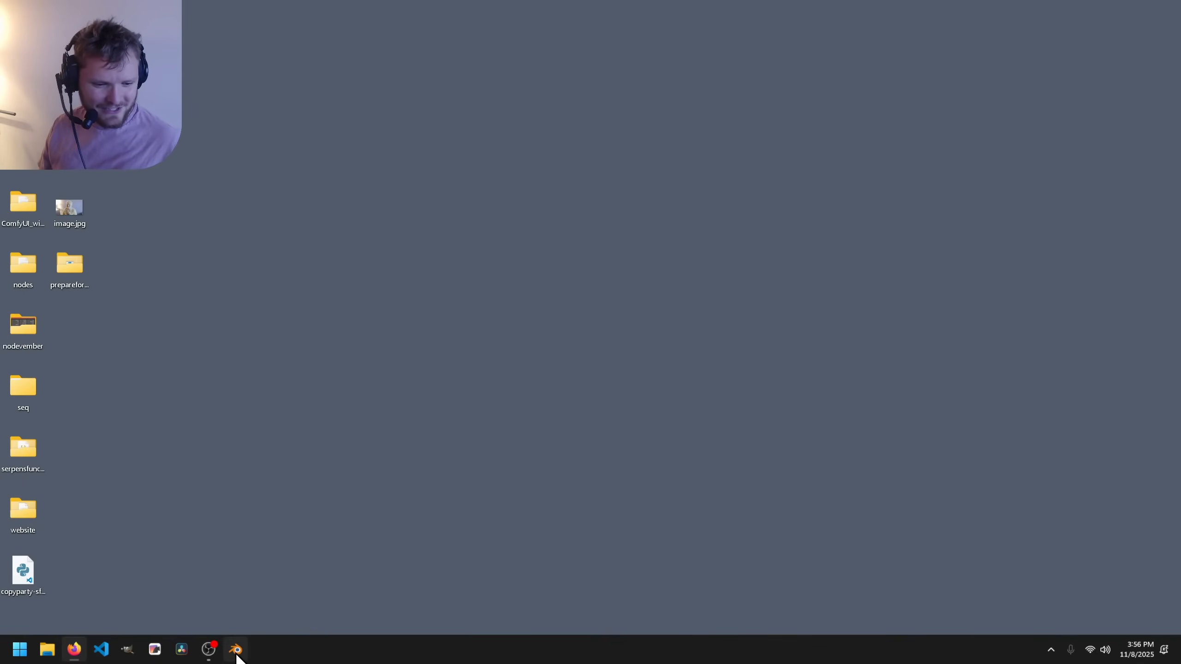
Launch Blender 5.0 beta from its build folder on the desktop and dismiss the splash screen.
double_click(23, 140)
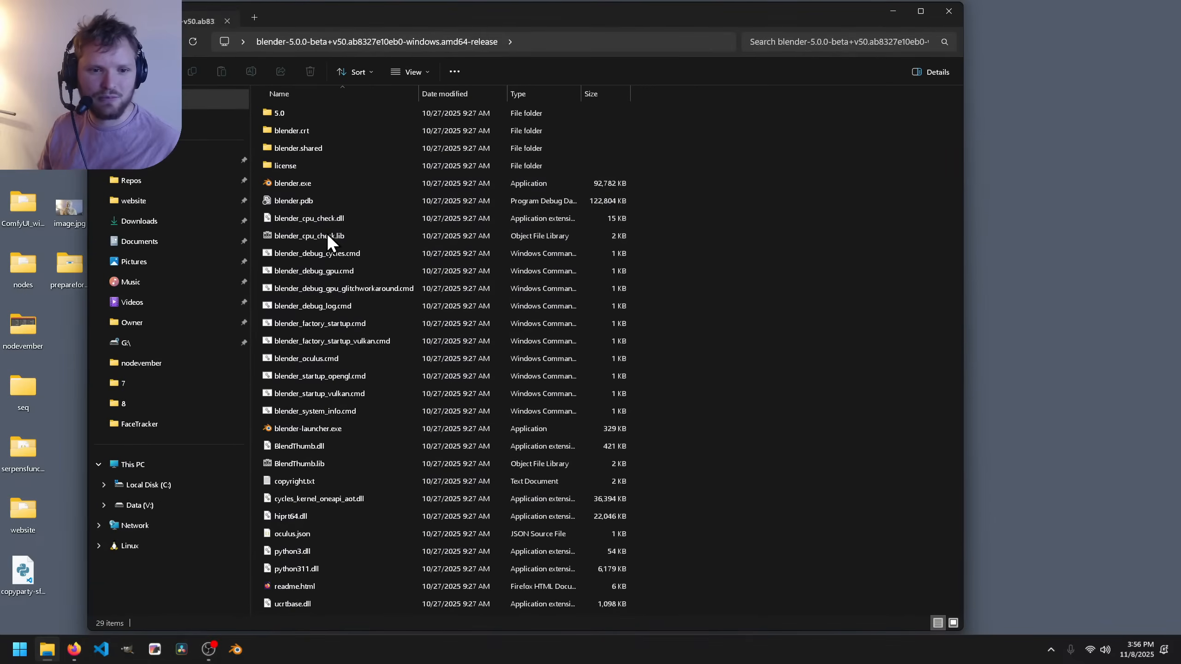
double_click(312, 184)
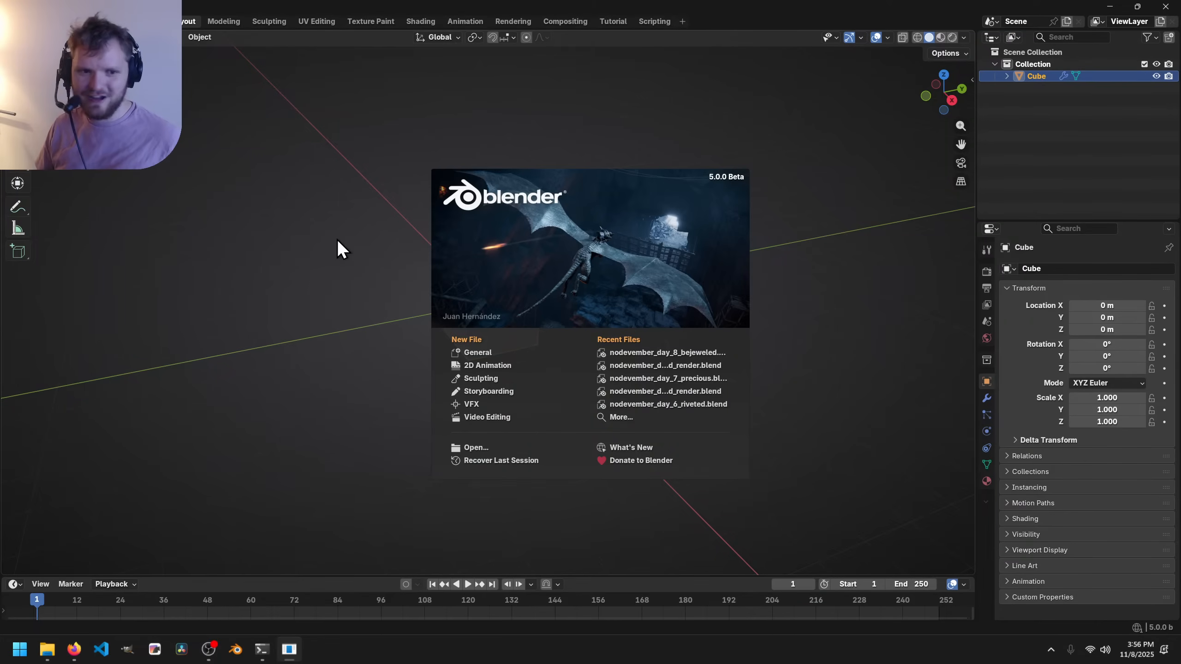
click(302, 275)
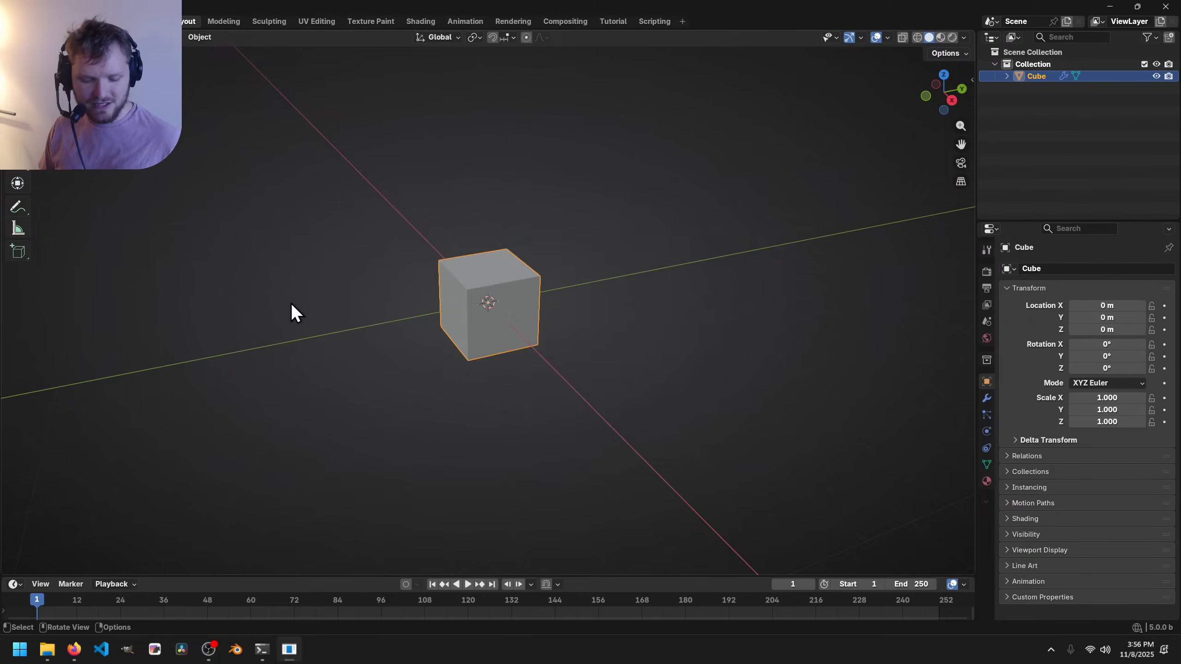
Save the scene as nodevember_day_9_soft.blend in a new folder named 9 inside the nodevember folder.
key(ctrl+s)
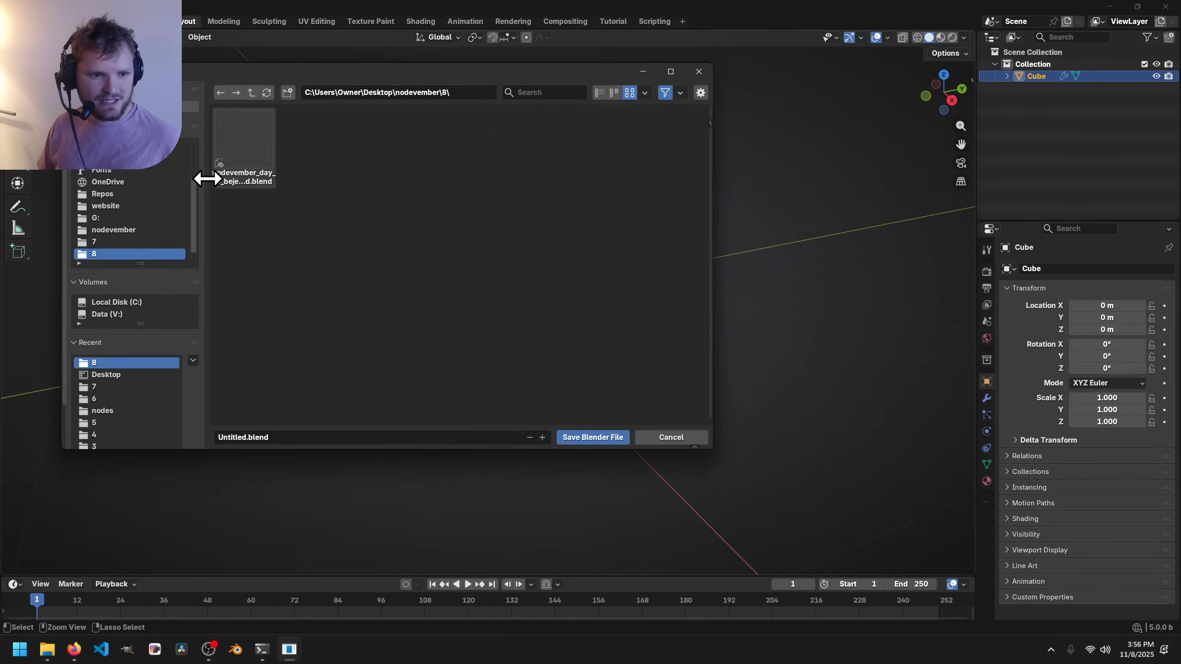
click(250, 93)
click(288, 92)
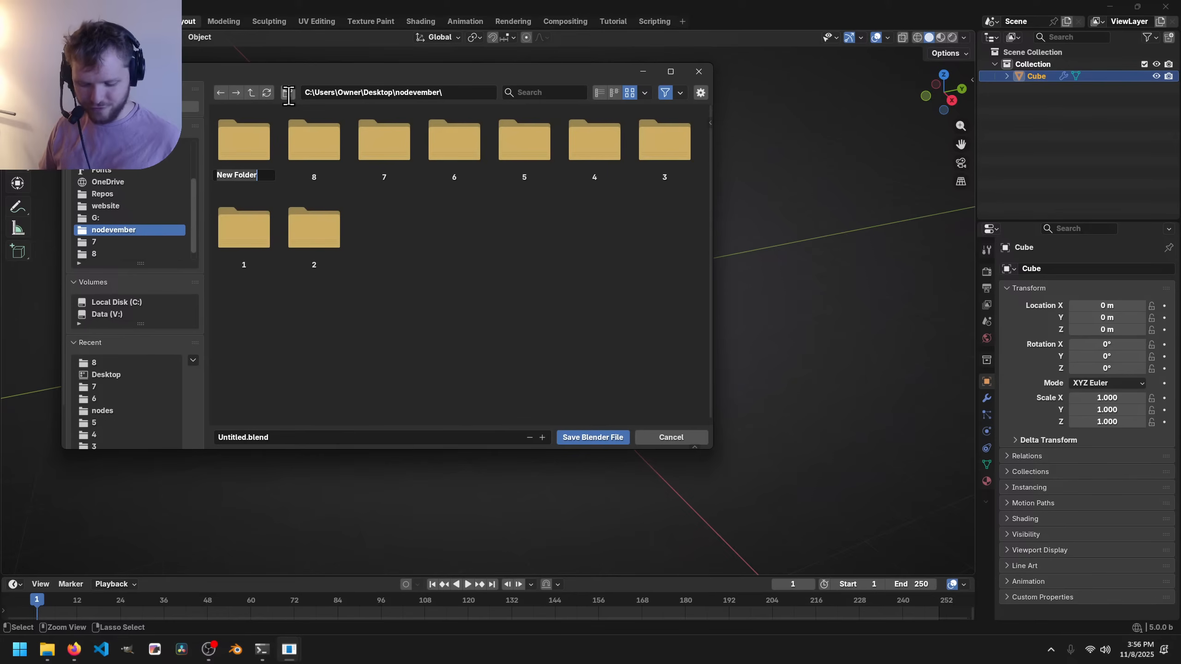
text(9)
key(Return)
double_click(259, 161)
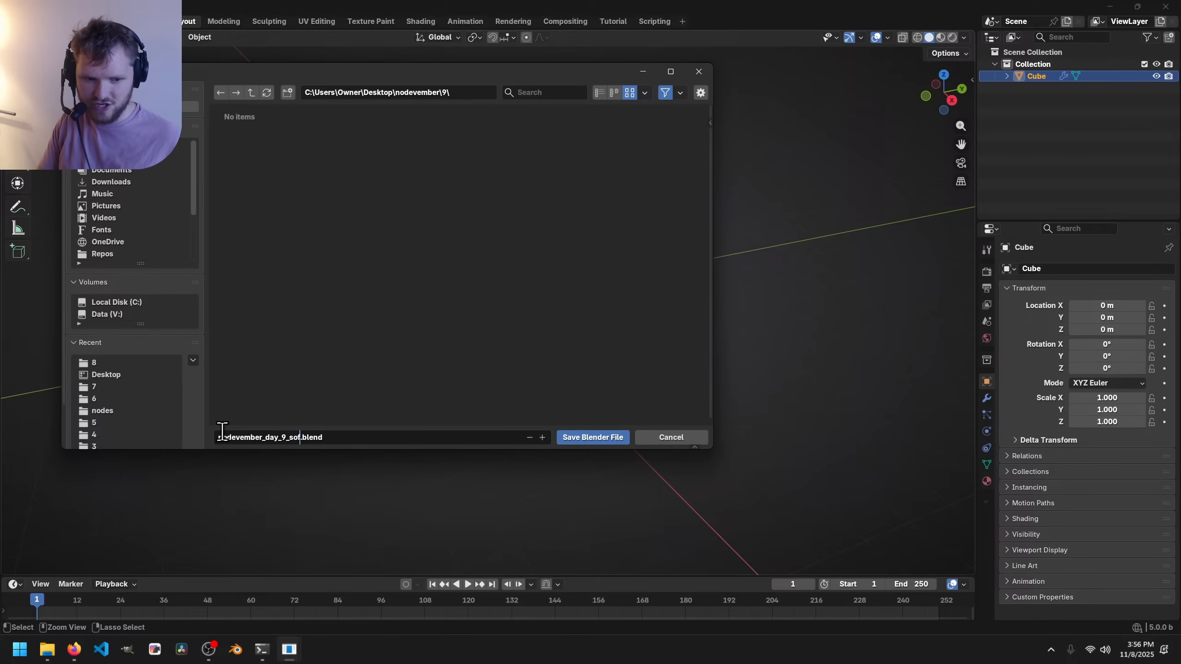
key(Return)
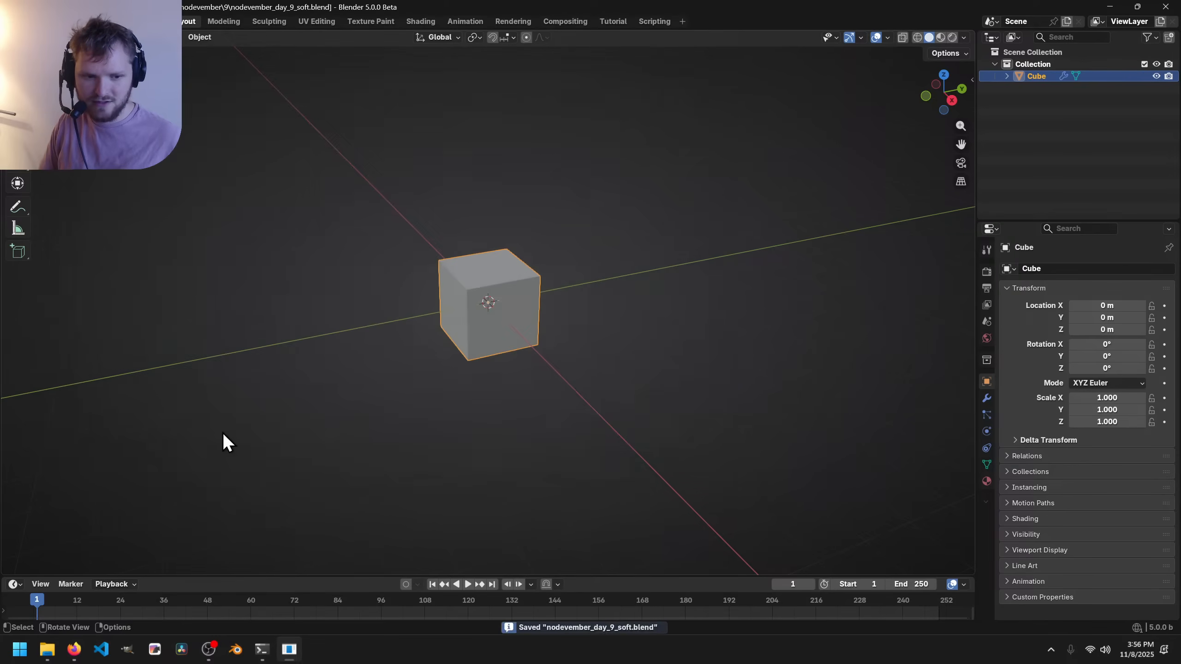
Switch to the Tutorial workspace in fullscreen and enlarge the 3D viewport above the node editor.
click(614, 17)
key(q)
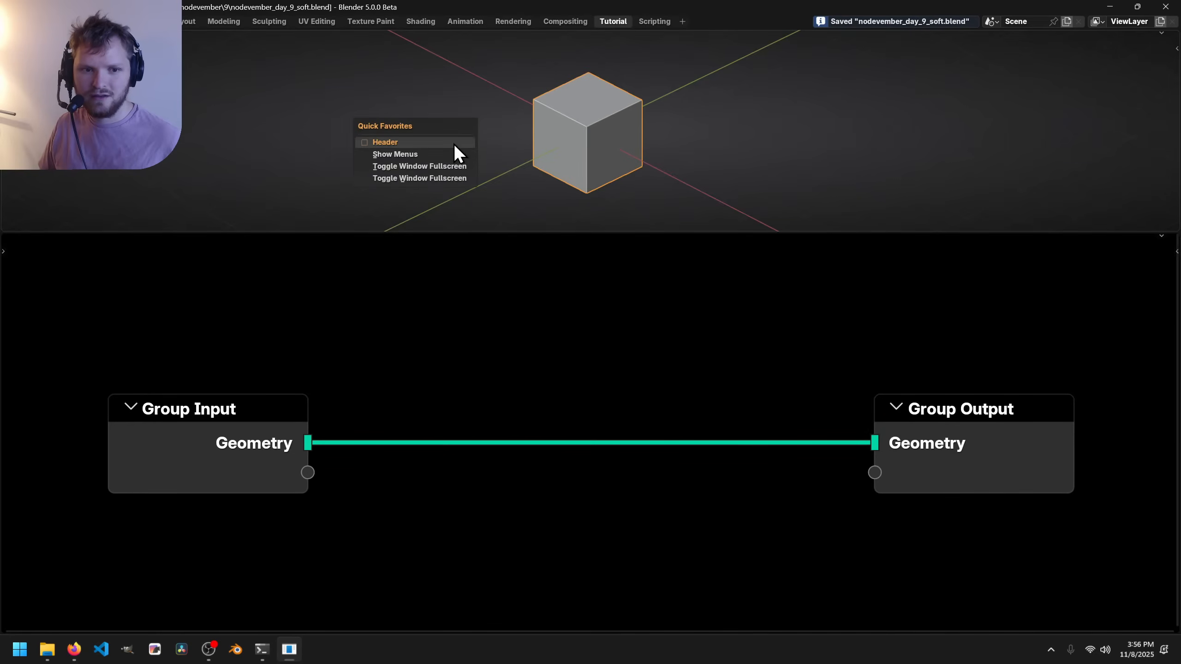
click(425, 168)
key(q)
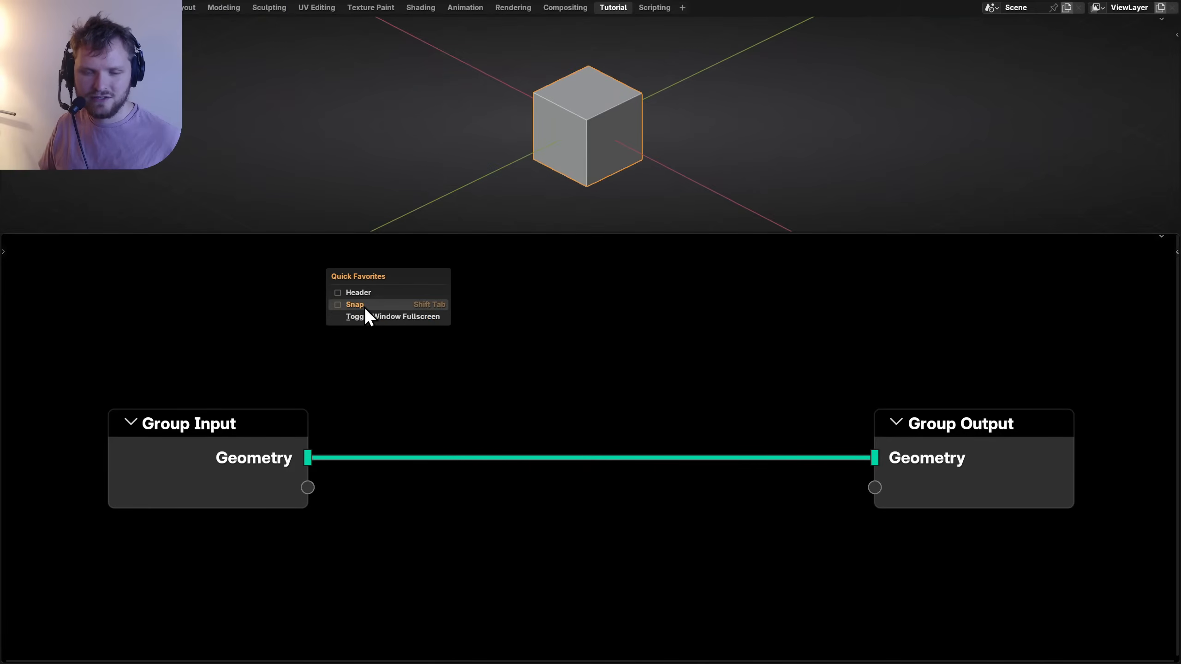
middle_drag(590, 127, 606, 104)
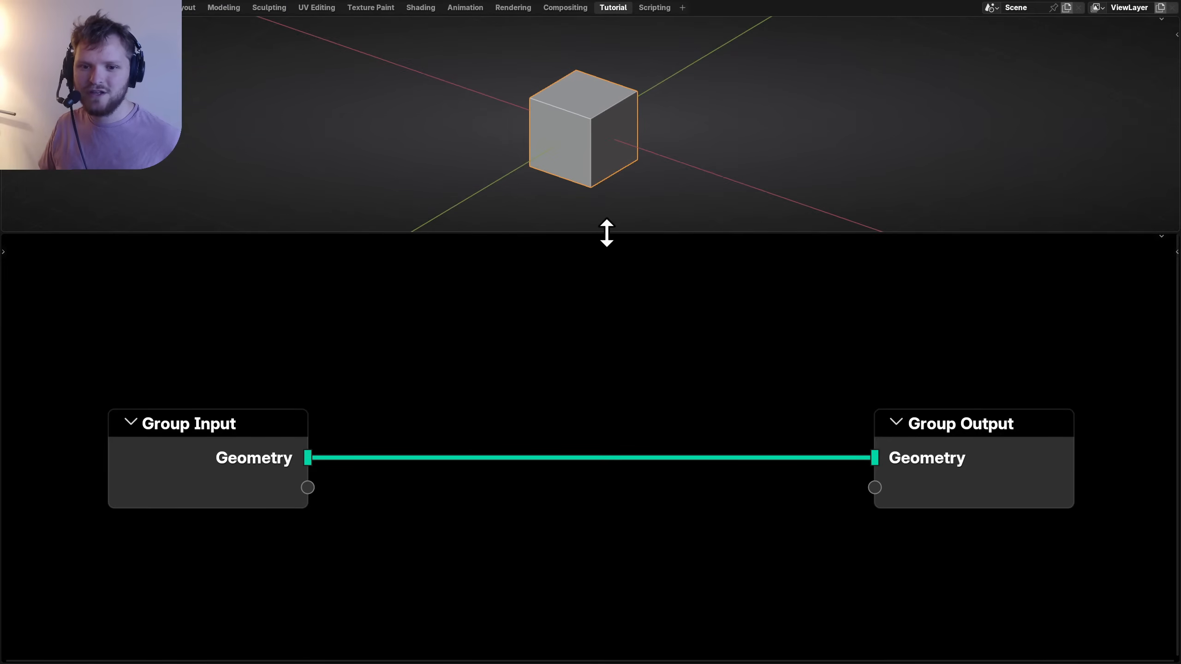
drag(606, 237, 606, 240)
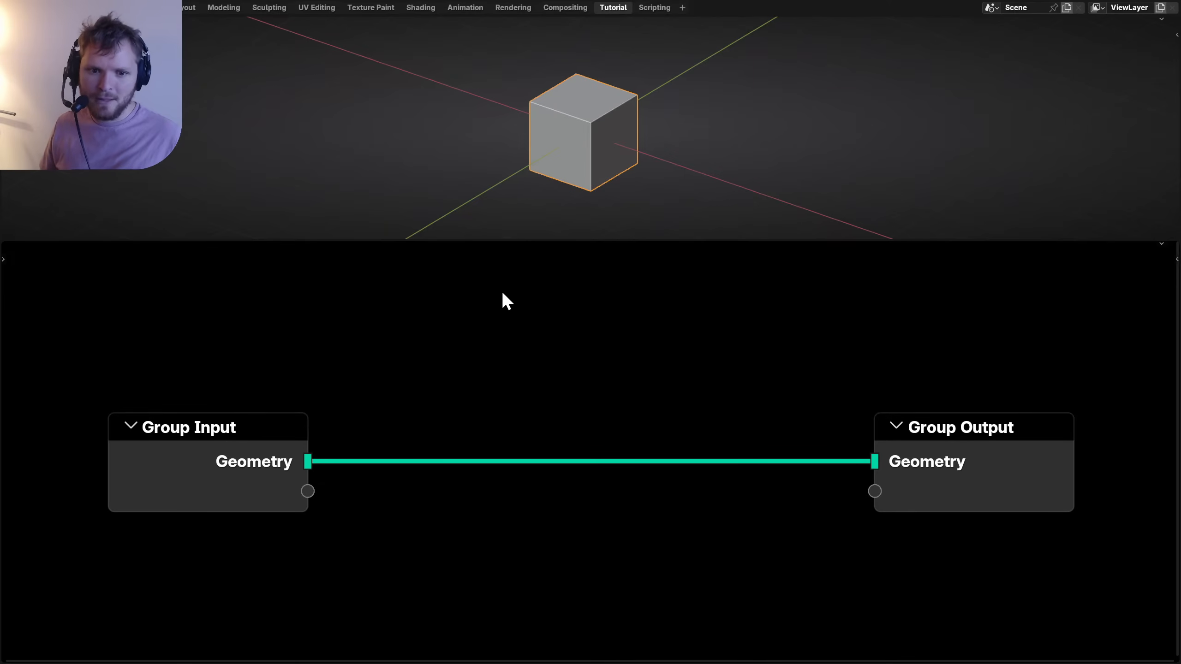
drag(454, 238, 448, 275)
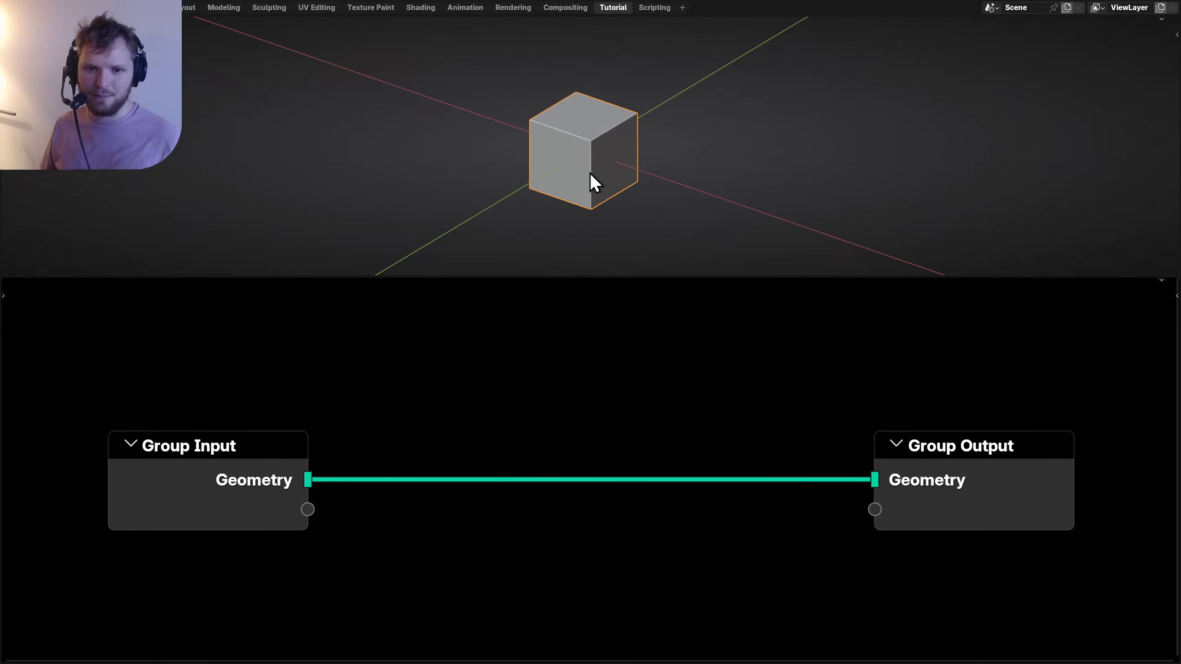
Delete the cube's mesh geometry and remove the Group Input node from the node tree.
key(Tab)
key(x)
click(495, 177)
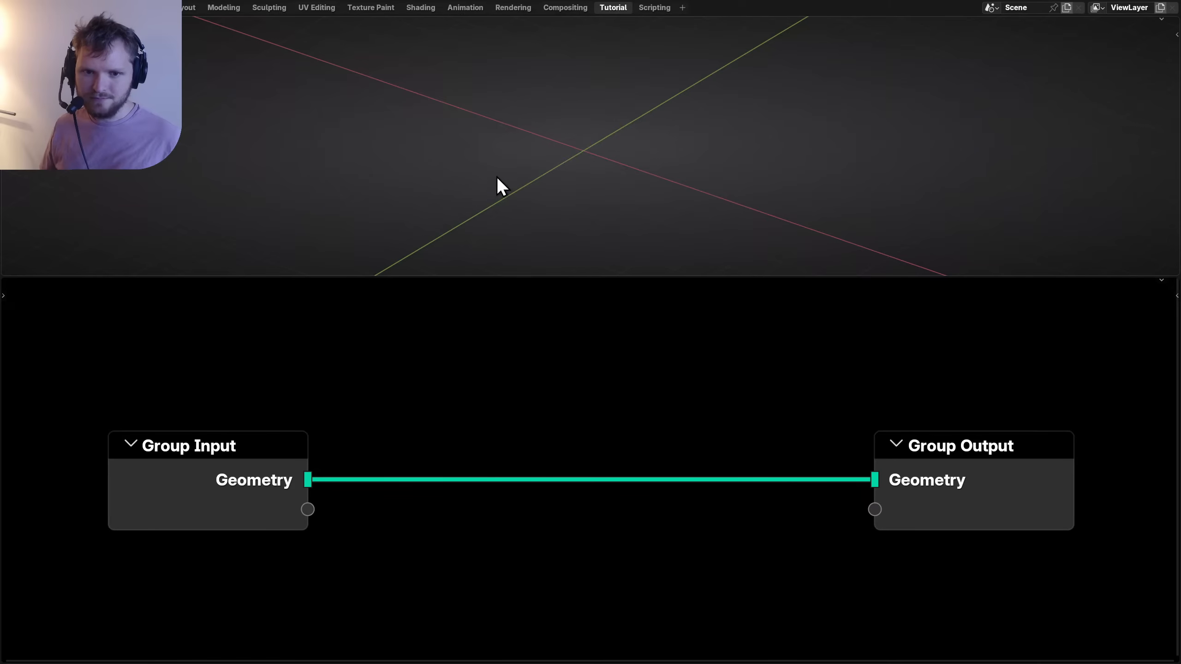
key(x)
Add a Spiral curve node and connect its Curve output to the Group Output's Geometry.
key(shift+a)
text(spiral)
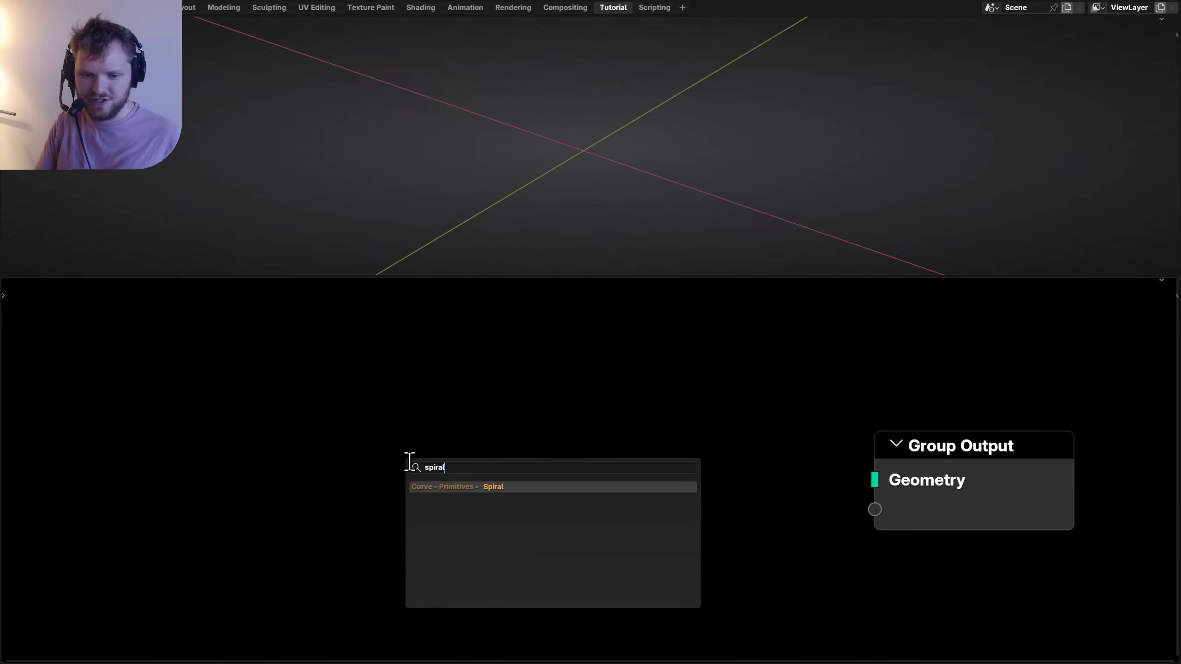
key(Return)
click(267, 384)
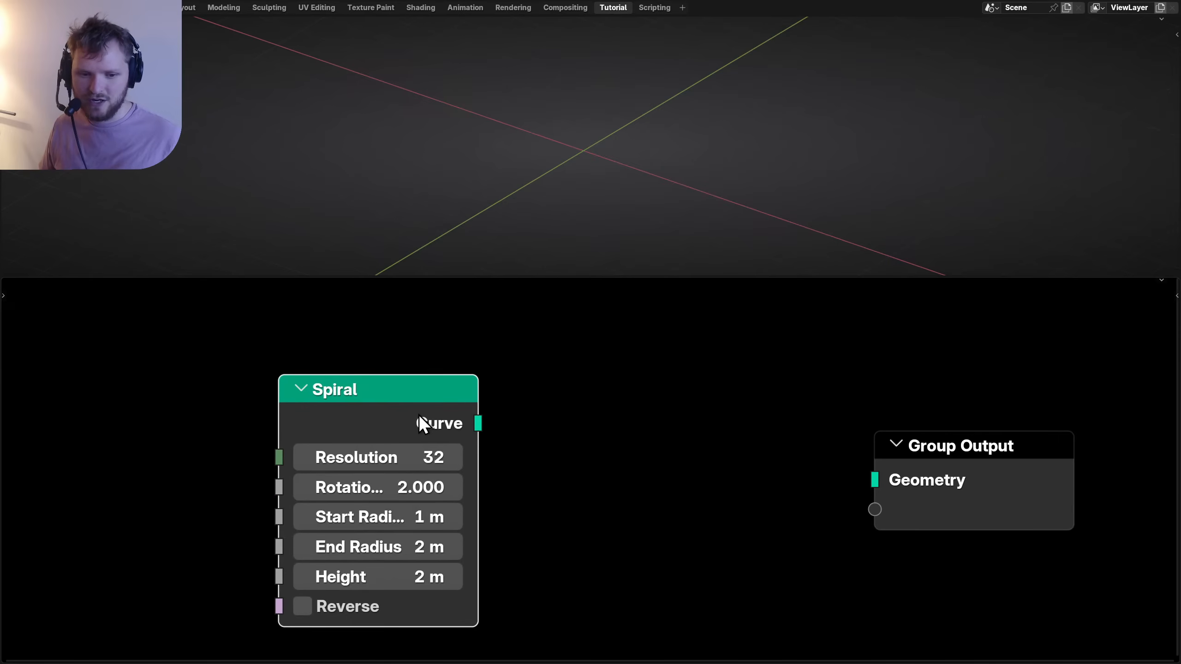
key(Home)
drag(428, 407, 809, 446)
middle_drag(674, 84, 596, 154)
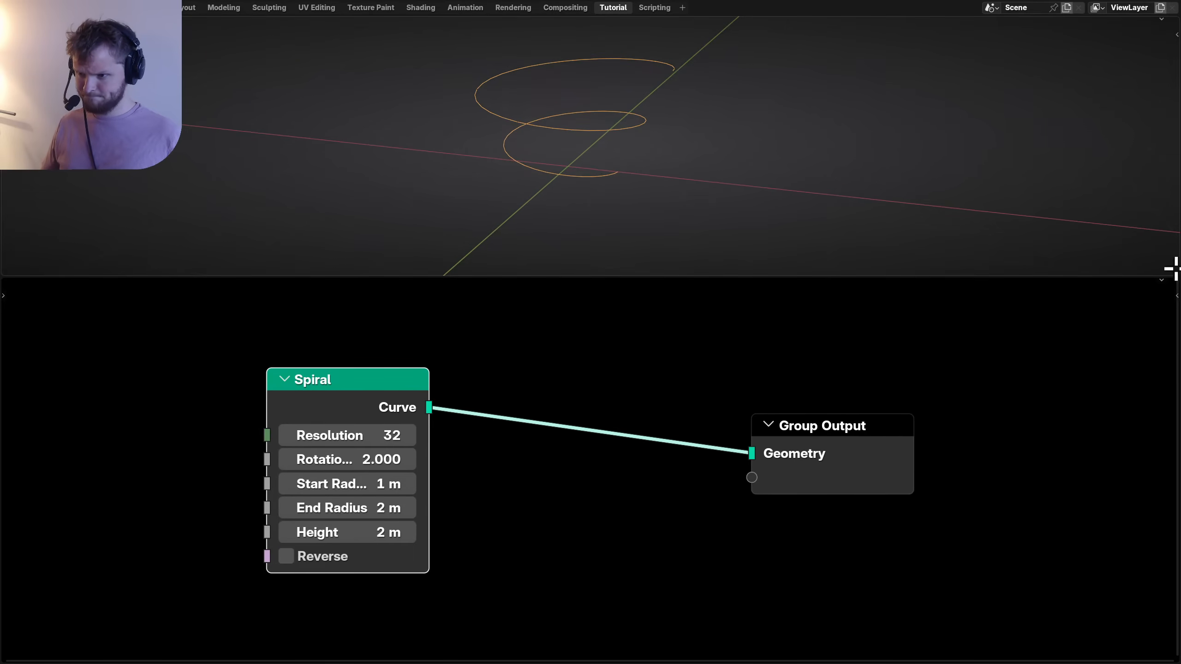
Split an Image Editor off beside the 3D viewport and open the 1000_F_188013…957.jpg wool photo from the desktop.
drag(1177, 278, 847, 220)
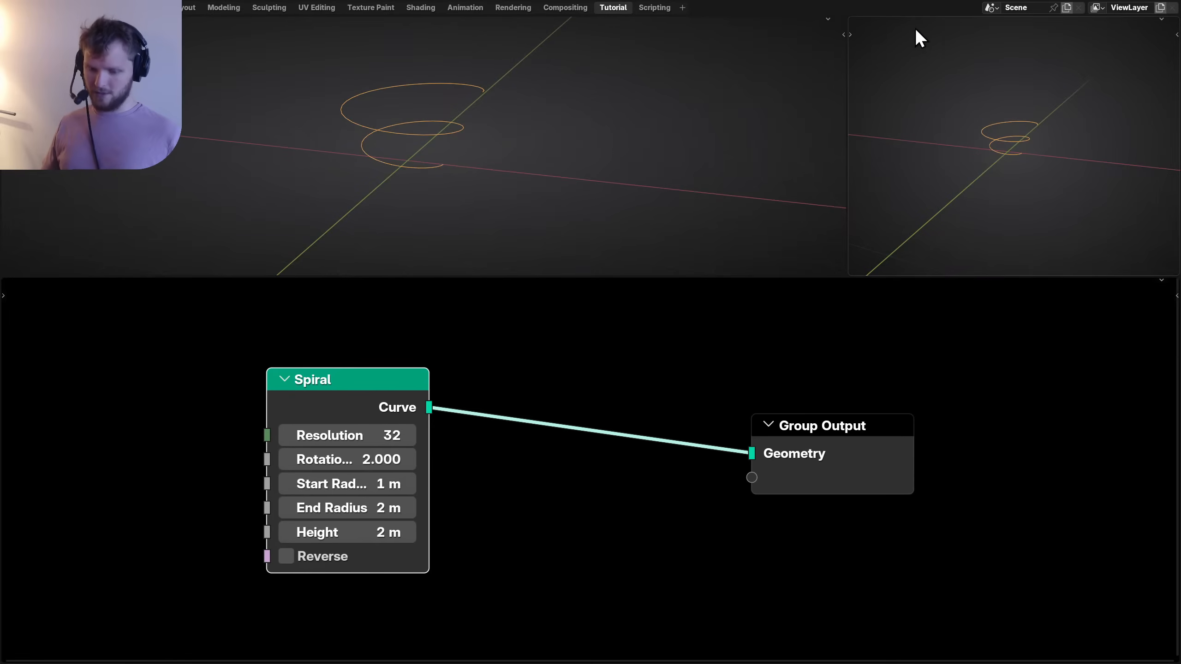
key(shift+space)
key(i)
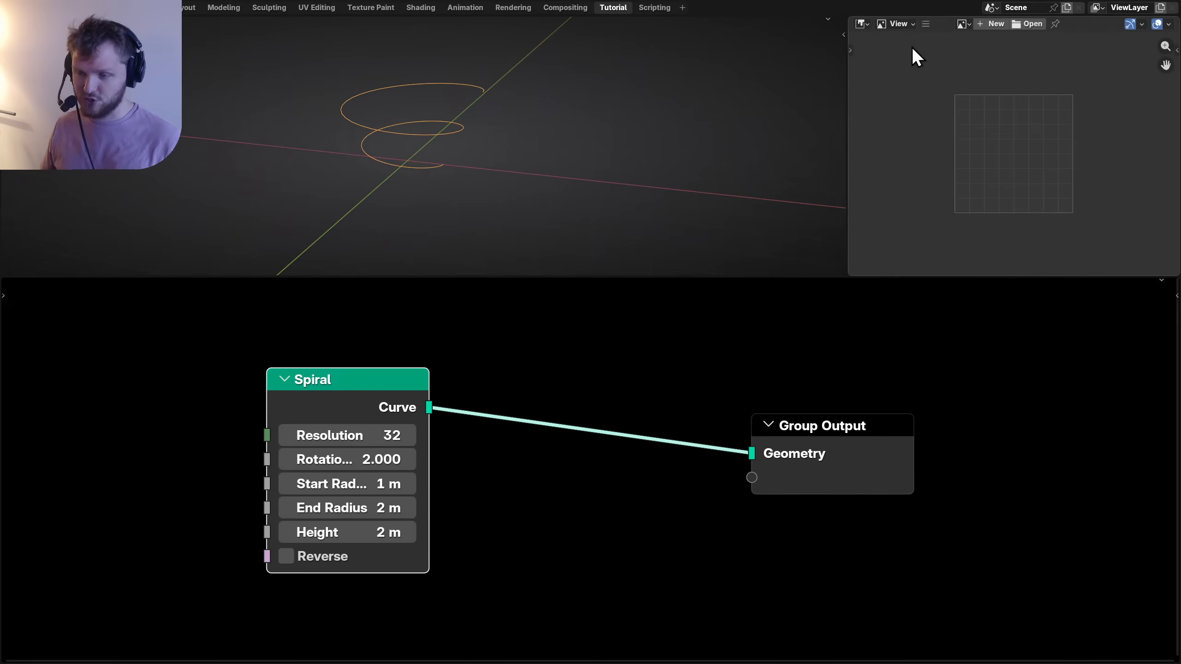
click(1028, 23)
click(99, 159)
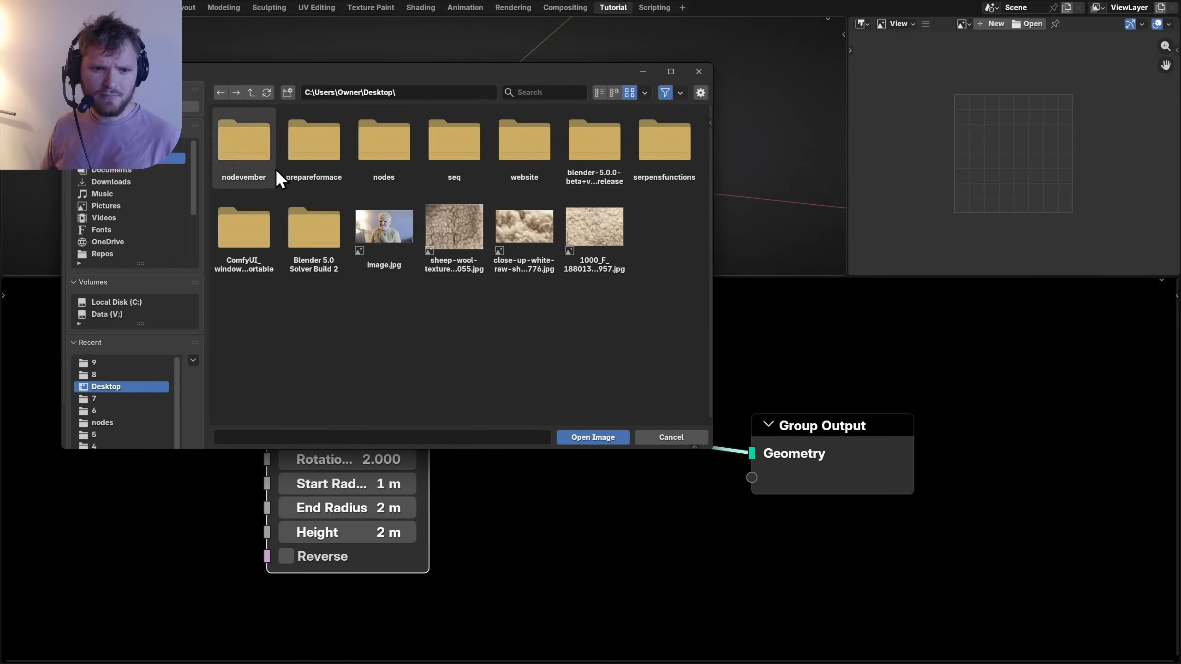
double_click(609, 239)
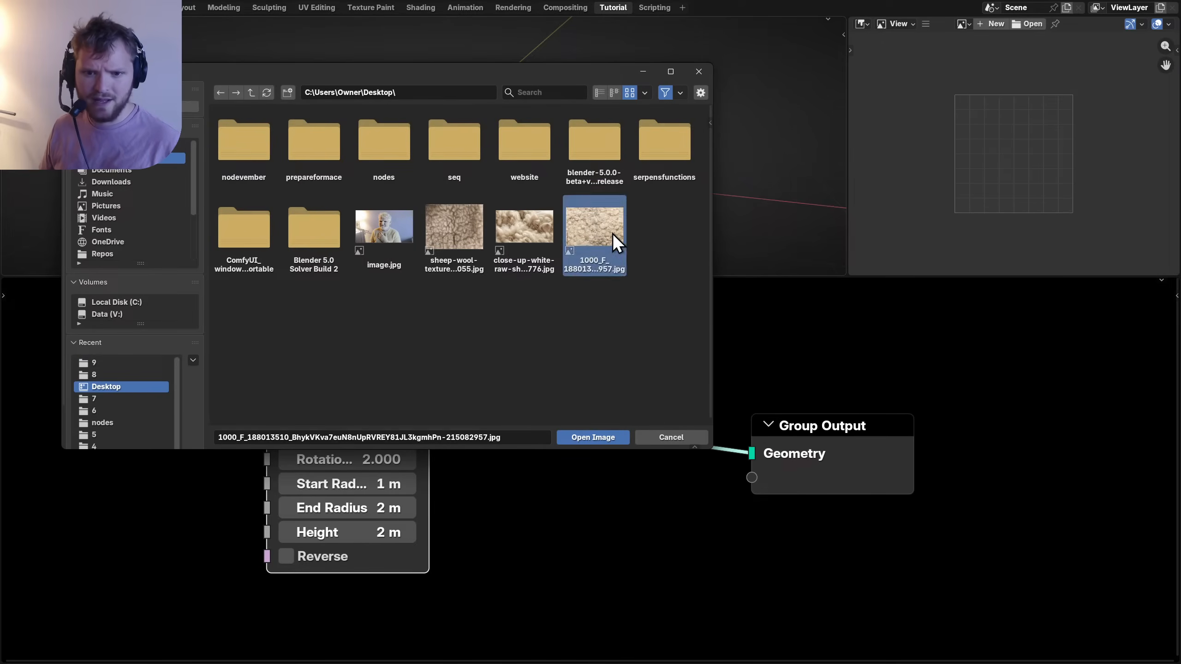
Enlarge the viewport row and widen the Image Editor, fitting the whole wool photo inside it.
drag(1002, 278, 1007, 331)
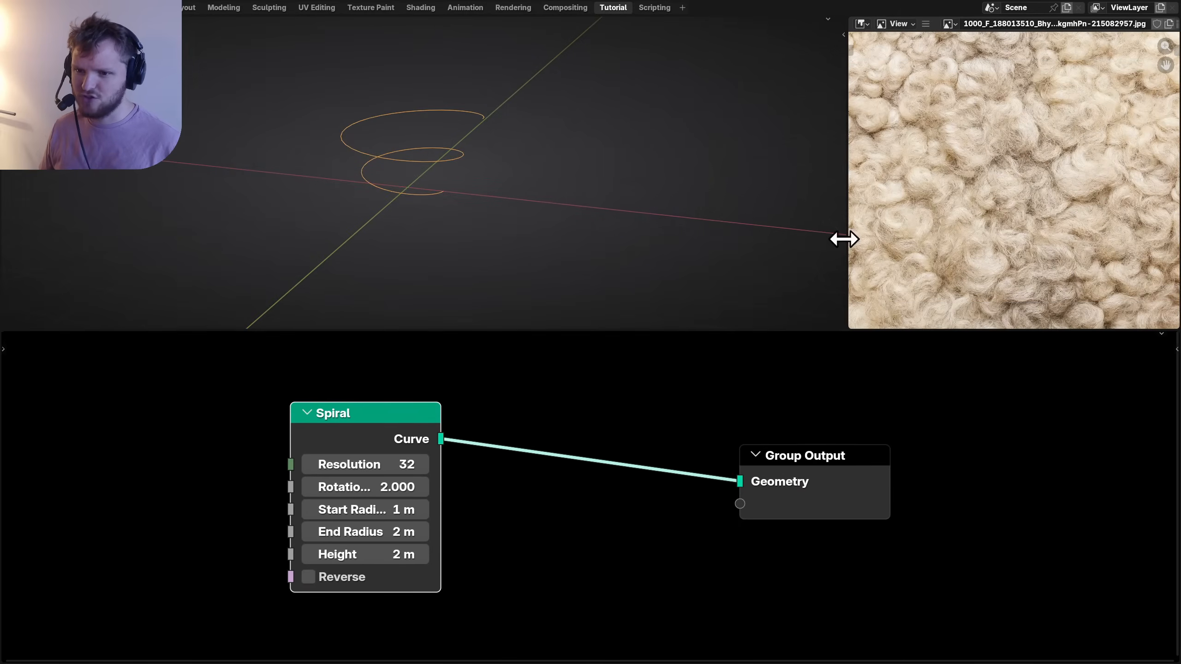
drag(845, 231, 778, 230)
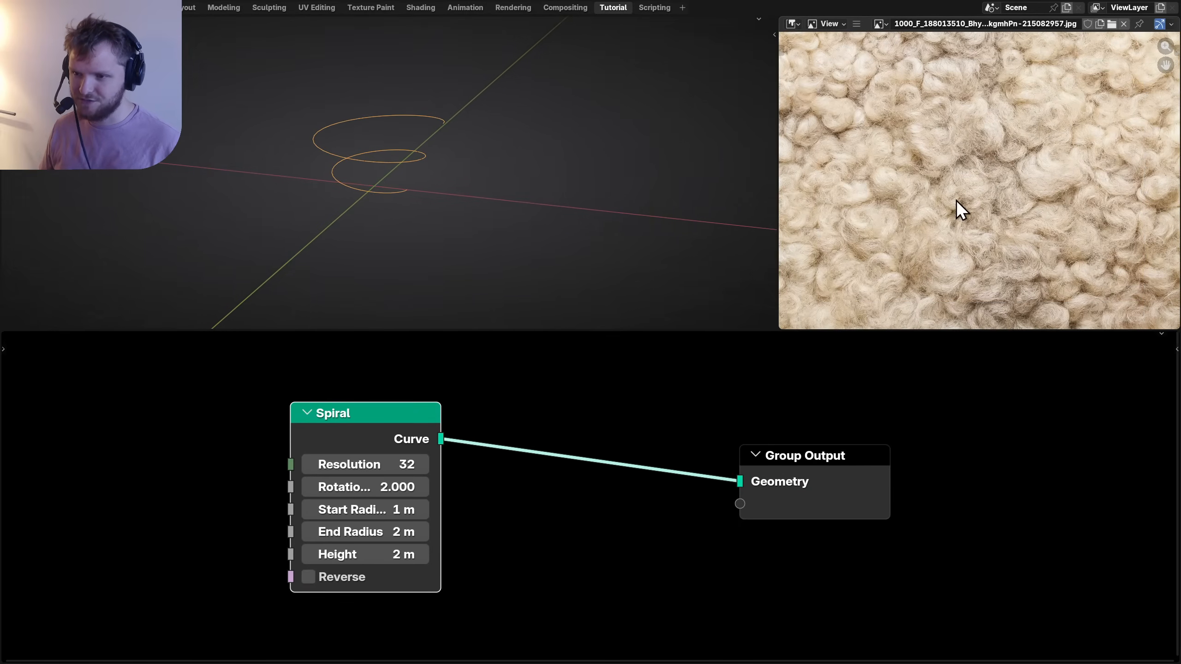
key(Home)
scroll(955, 200, up, 1)
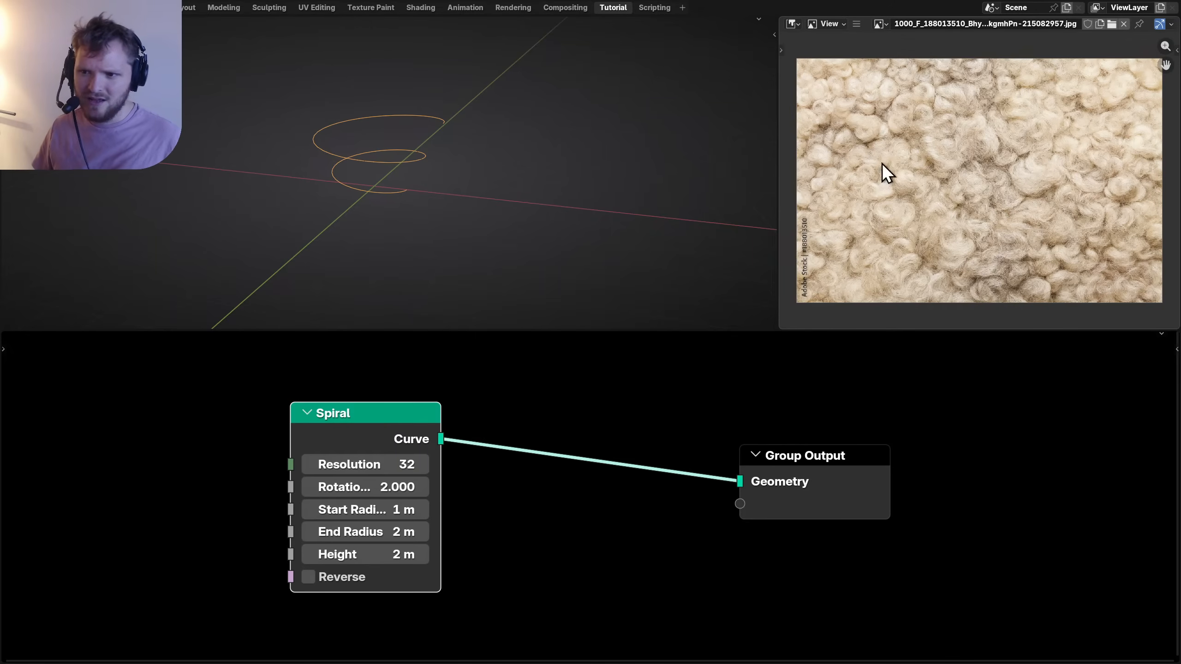
Set the spiral's end radius to 0 m and its height to 0.65 m.
scroll(437, 198, up, 2)
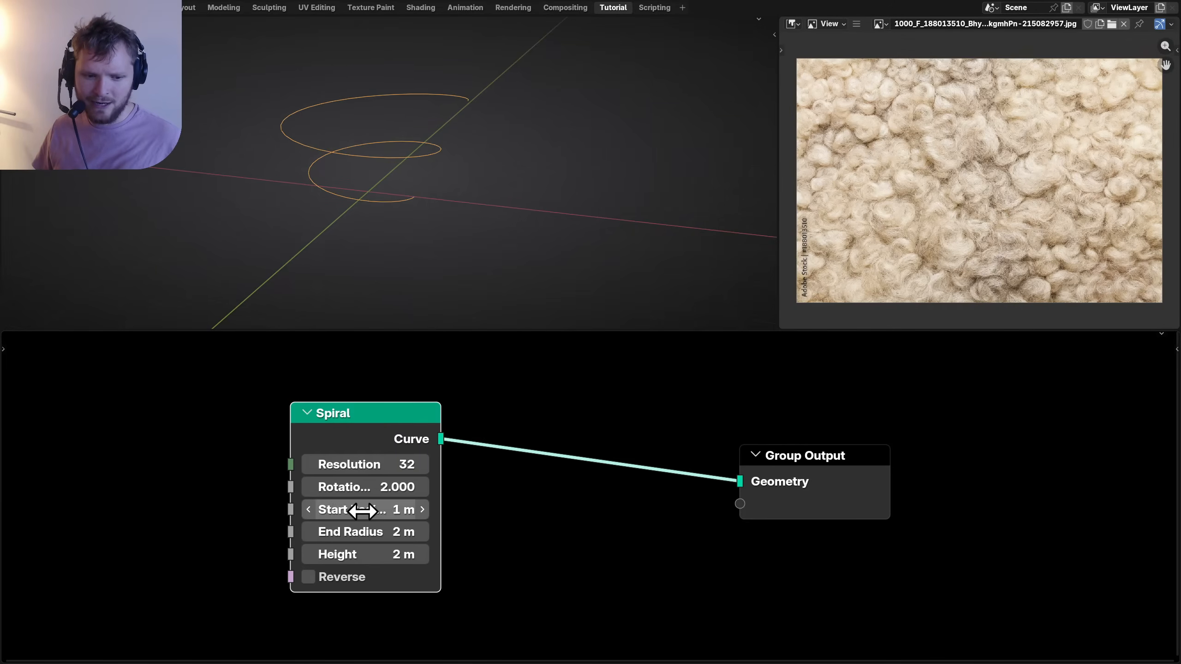
click(398, 531)
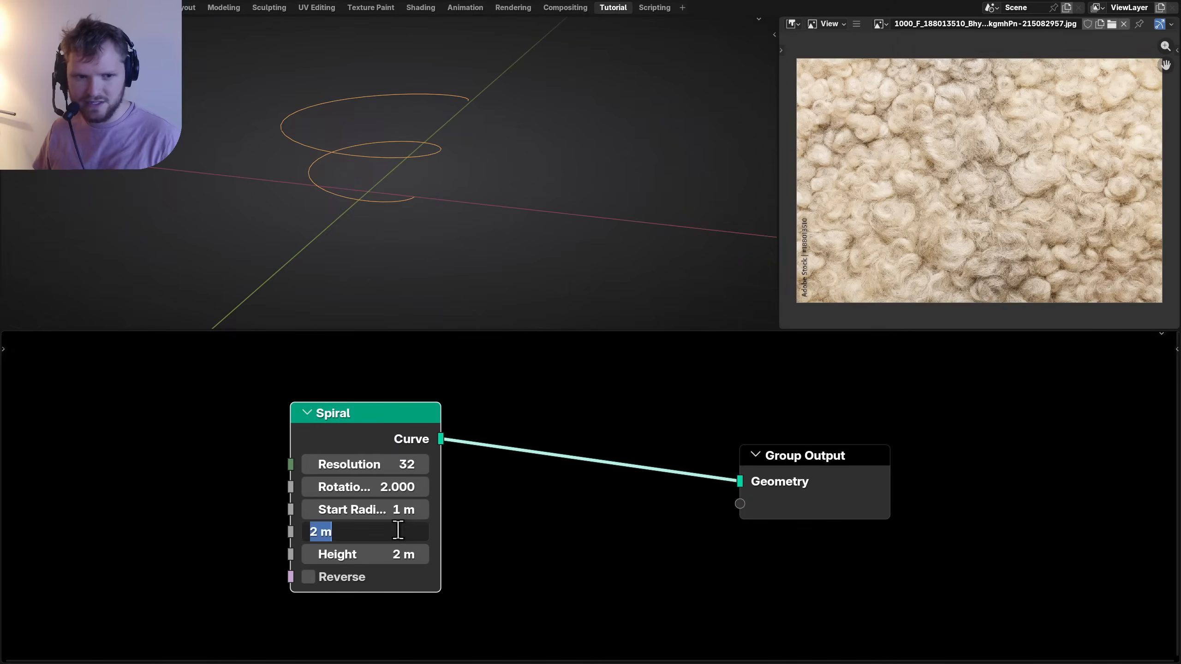
key(Escape)
click(386, 529)
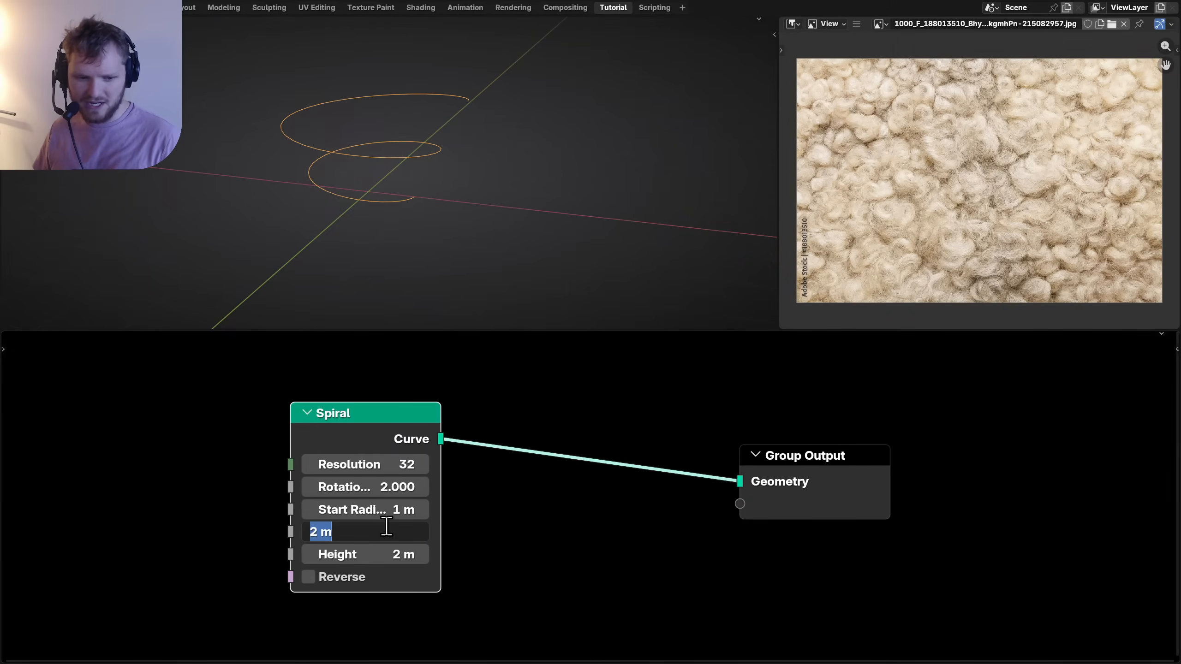
text(0)
key(Return)
mouse_move(396, 168)
middle_down()
mouse_move(440, 182)
mouse_move(408, 176)
middle_up()
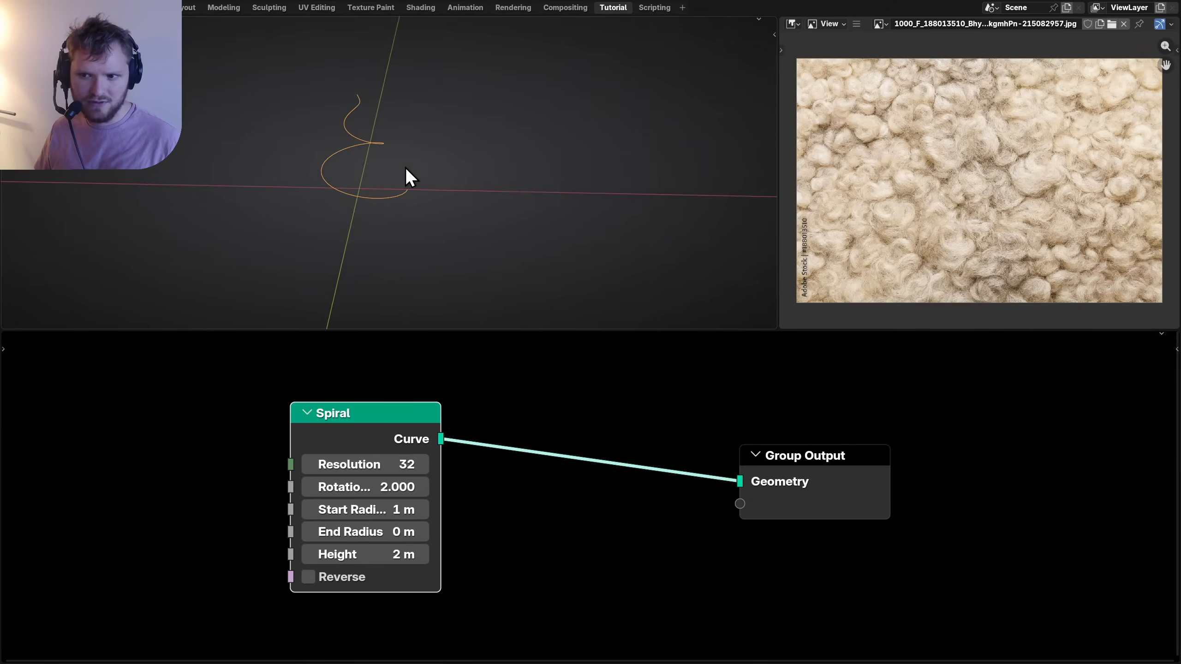
drag(387, 555, 335, 554)
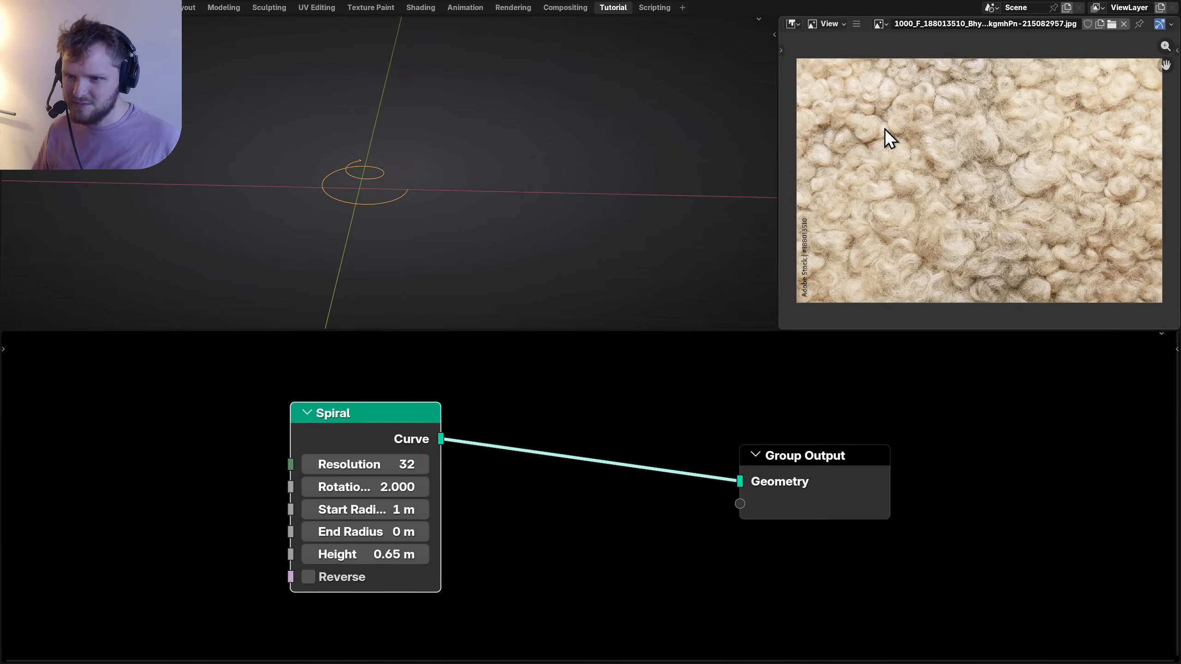
Set the spiral's rotations to 0.75 and its resolution to 100, using the enlarged wool curls as reference.
scroll(916, 135, up, 6)
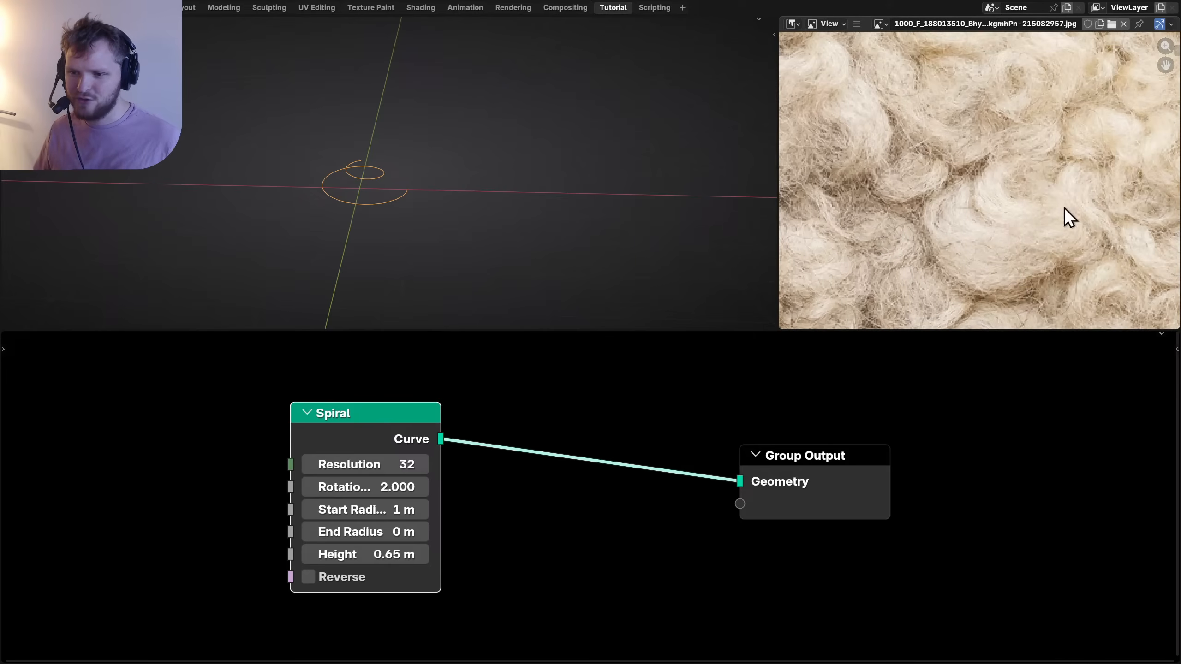
click(386, 488)
text(.75)
key(Return)
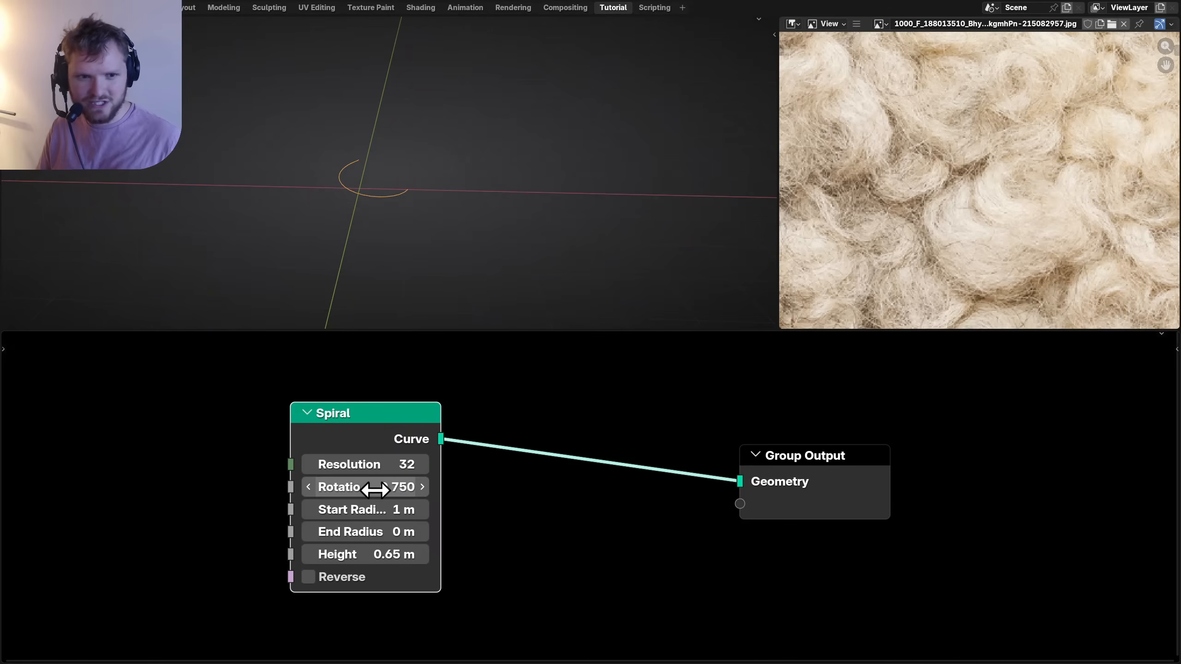
middle_drag(381, 297, 355, 214)
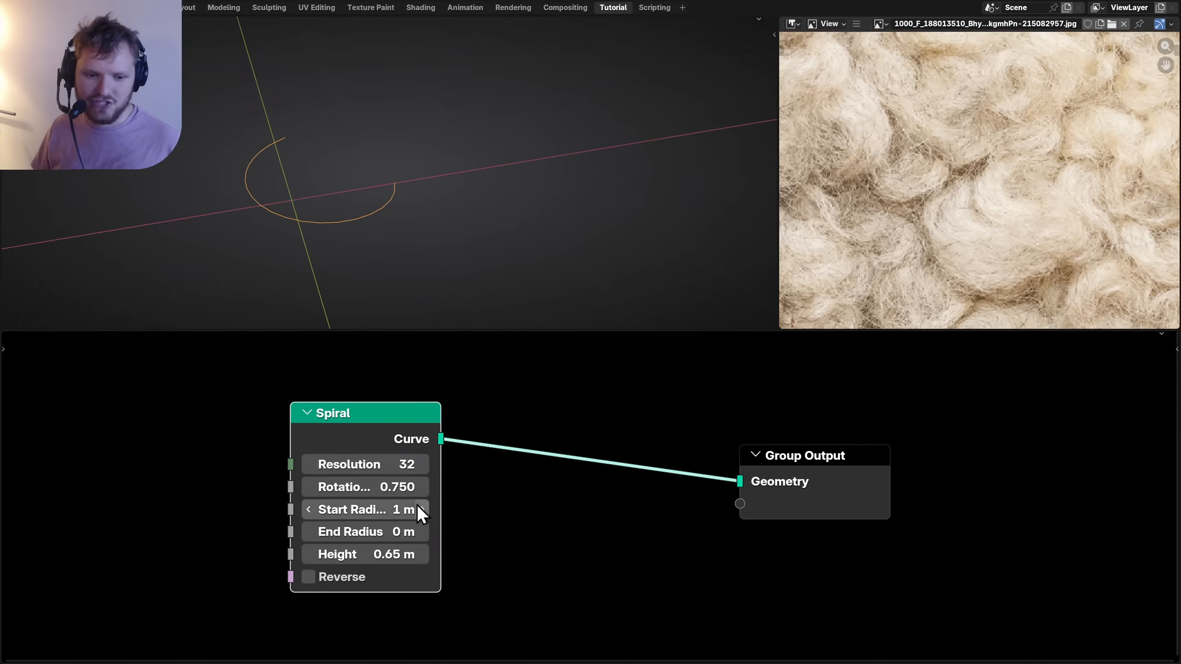
click(394, 468)
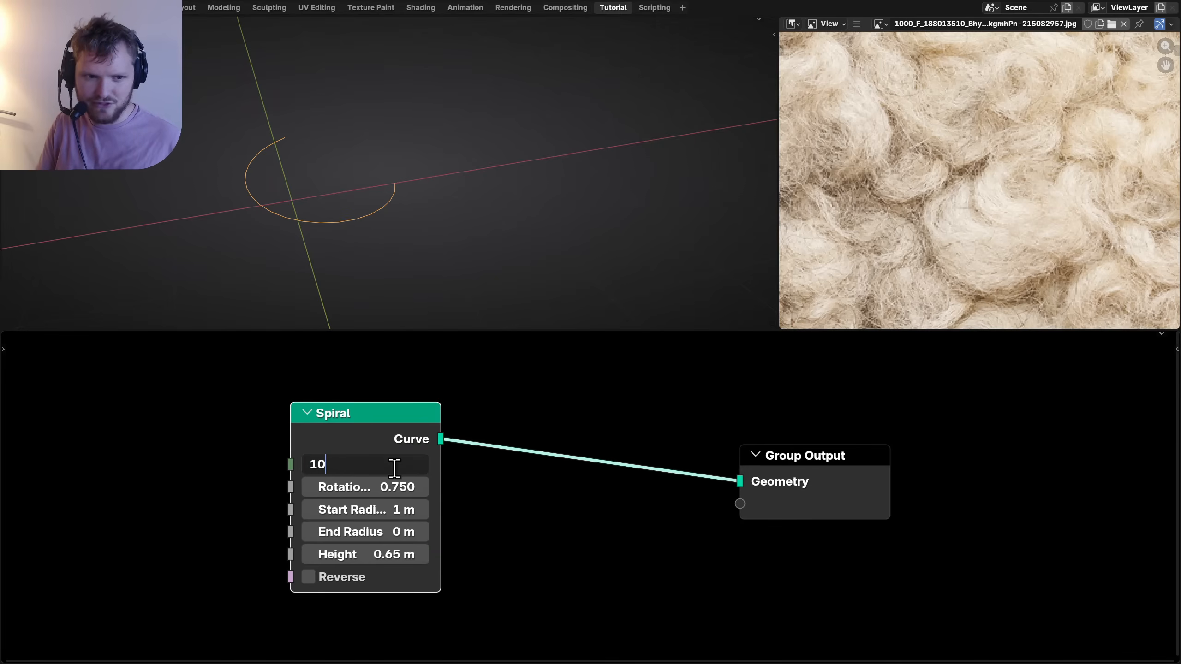
key(Return)
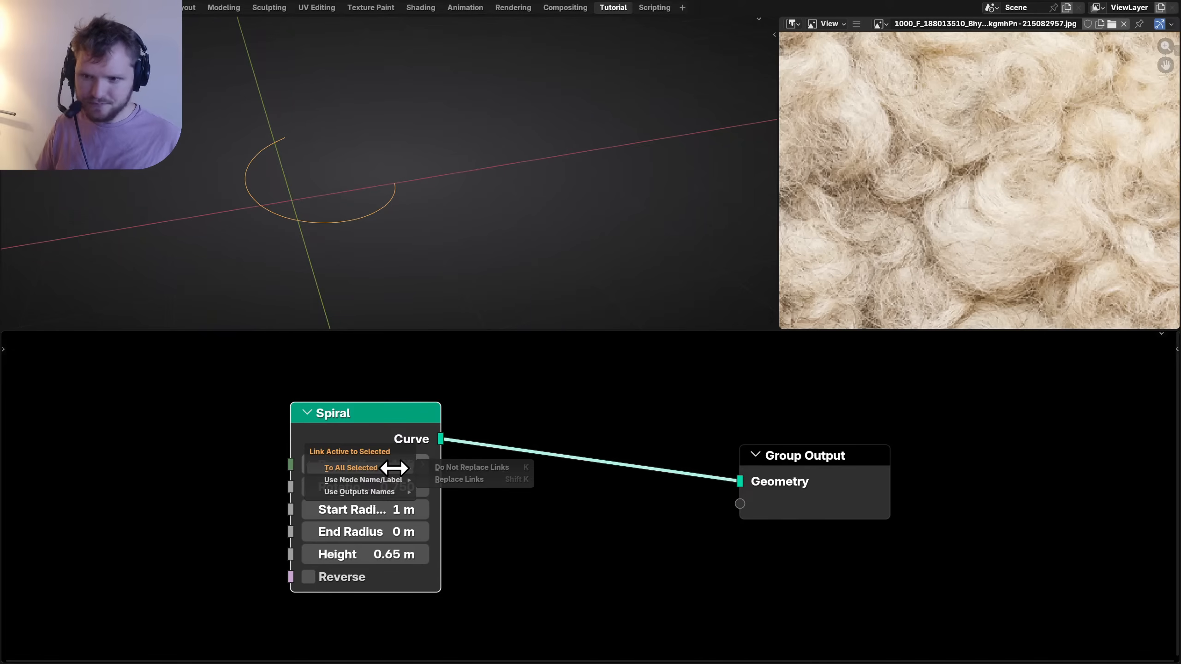
Examine the wool photo as a whole and up close for the shape and arrangement of its curls.
scroll(963, 219, down, 4)
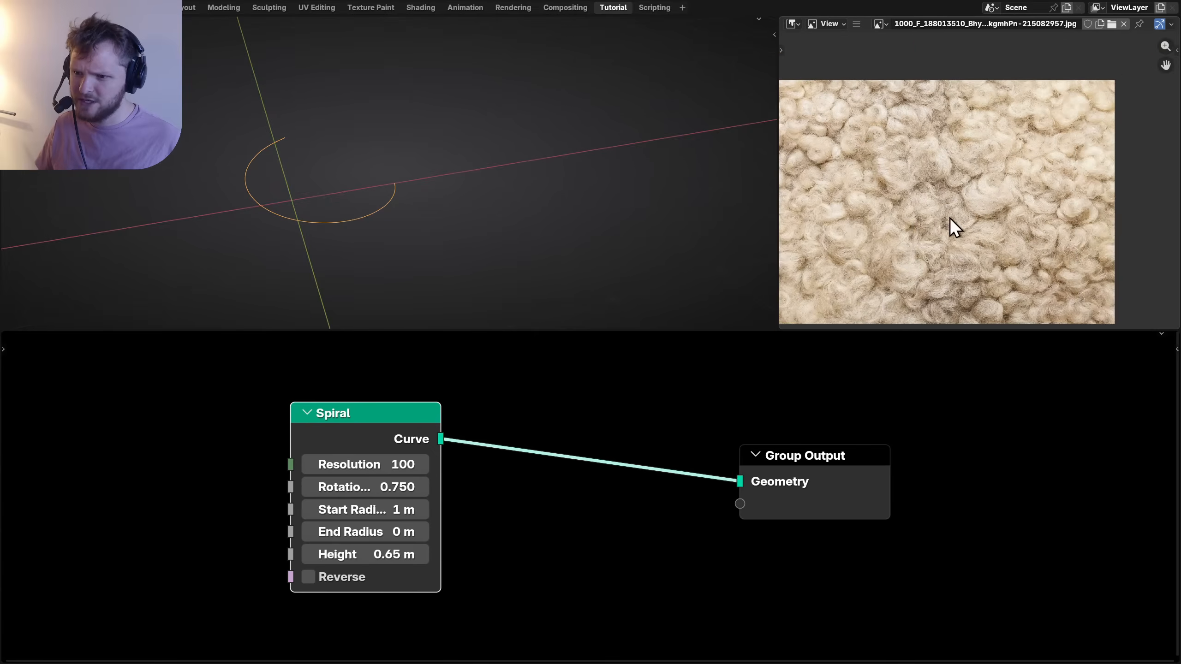
middle_drag(955, 227, 827, 221)
middle_drag(1015, 227, 986, 173)
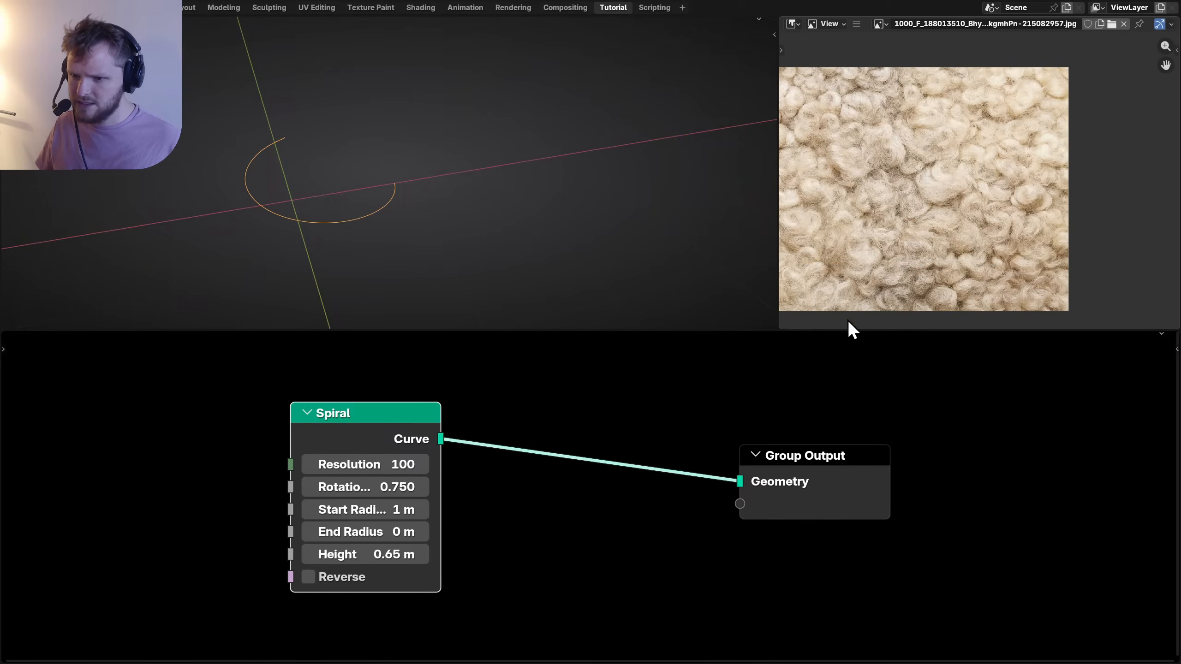
middle_drag(845, 250, 986, 300)
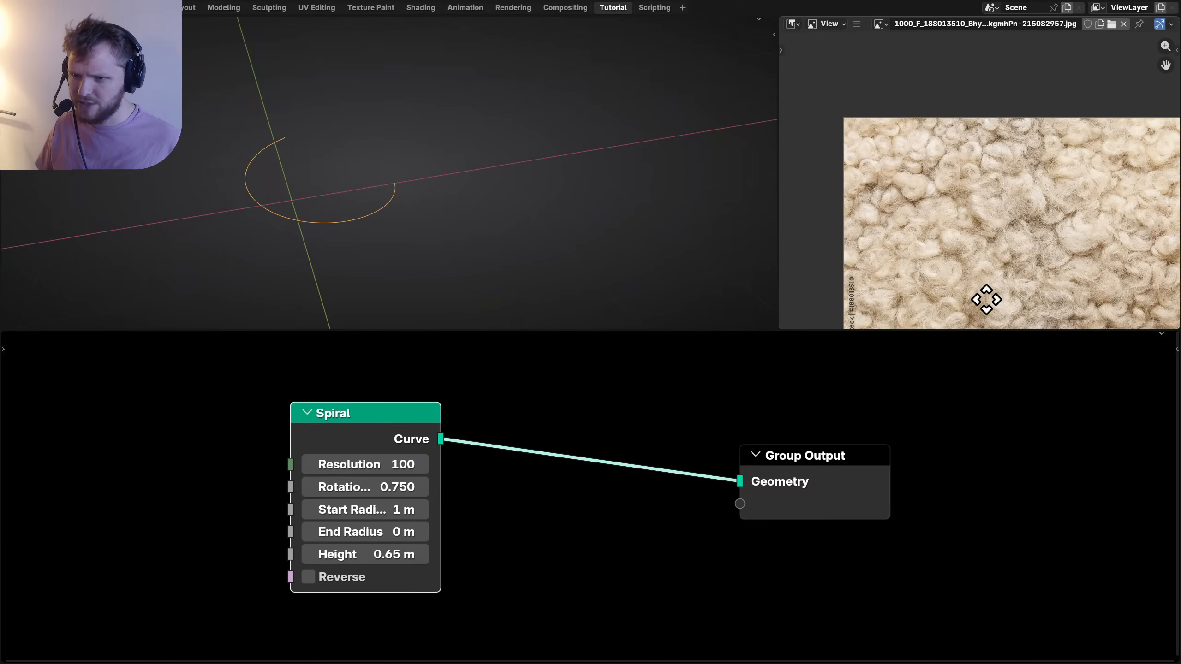
scroll(980, 176, up, 1)
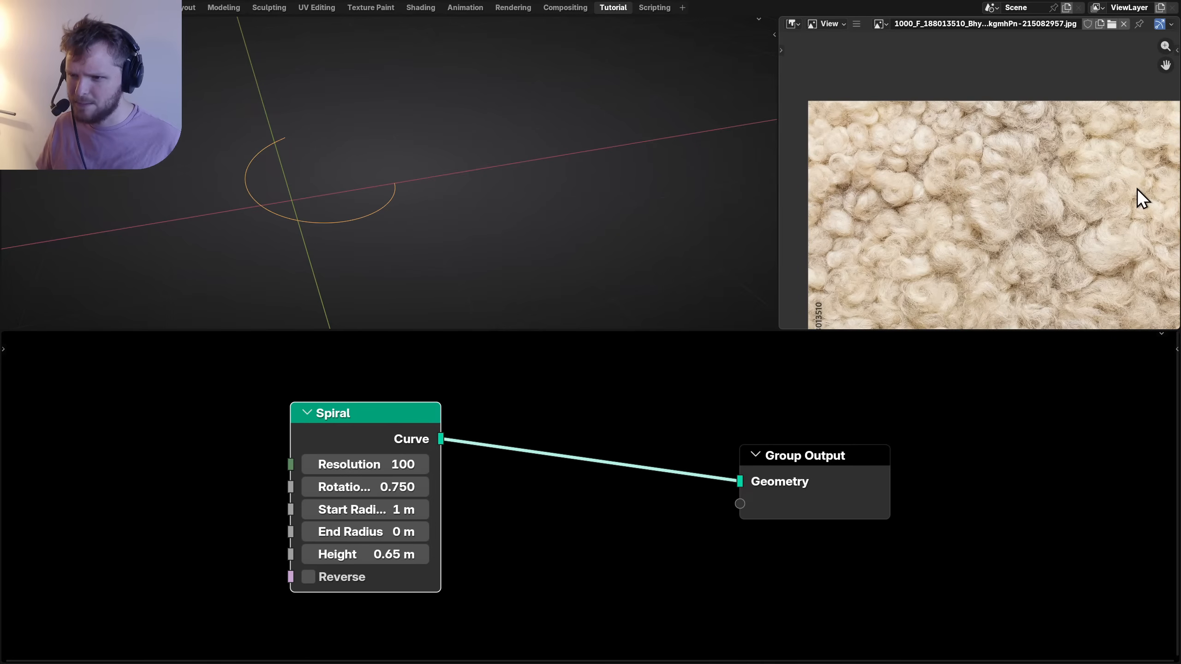
scroll(1057, 154, up, 3)
middle_drag(1056, 153, 937, 200)
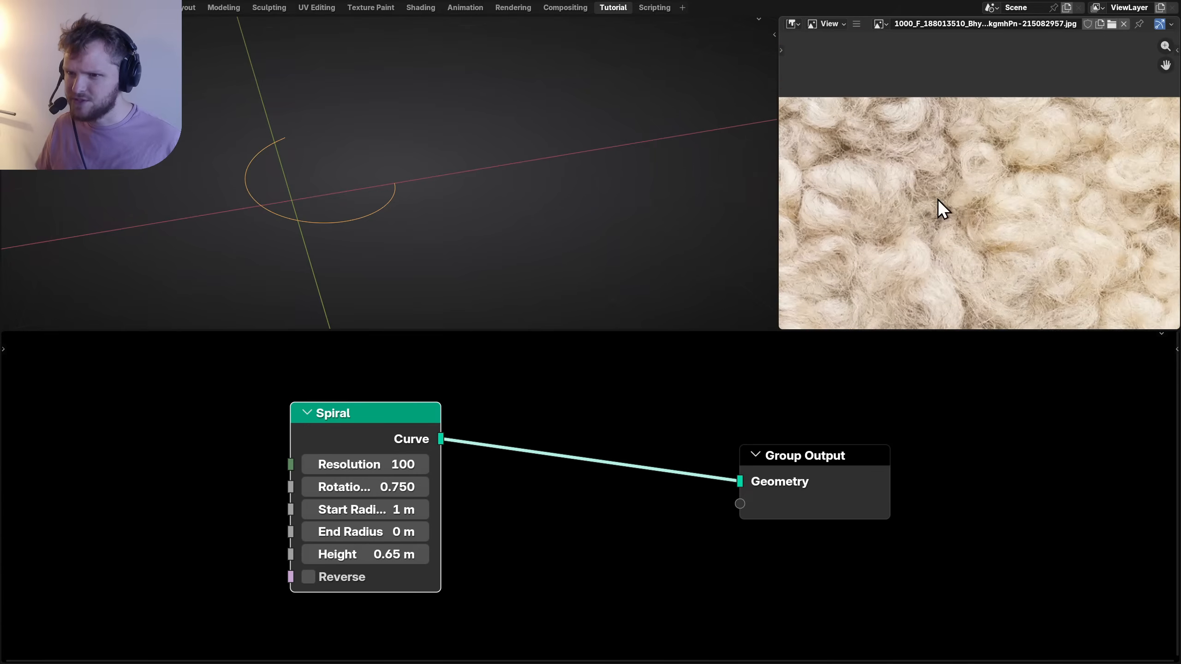
Sketch freehand annotation strokes around the spiral in the viewport to illustrate neighbouring strands of a wool clump.
scroll(952, 187, up, 2)
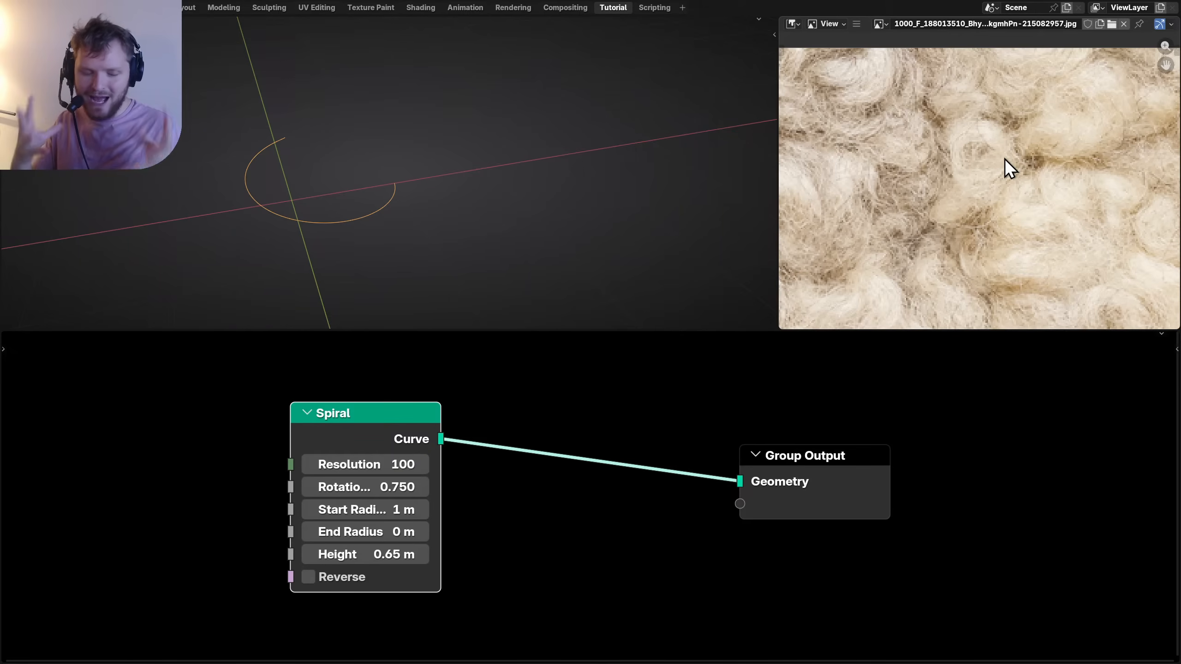
middle_drag(348, 212, 263, 212)
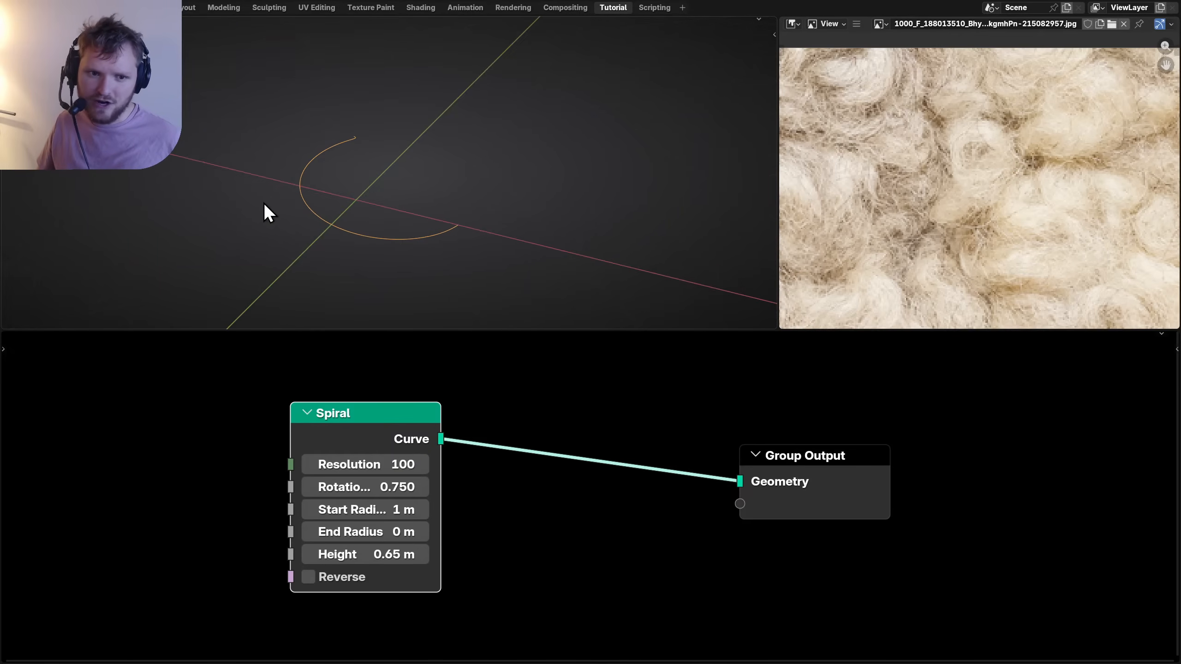
key(d)
drag(450, 215, 395, 220)
mouse_move(448, 248)
mouse_down()
mouse_move(378, 252)
mouse_move(307, 182)
mouse_move(342, 152)
mouse_up()
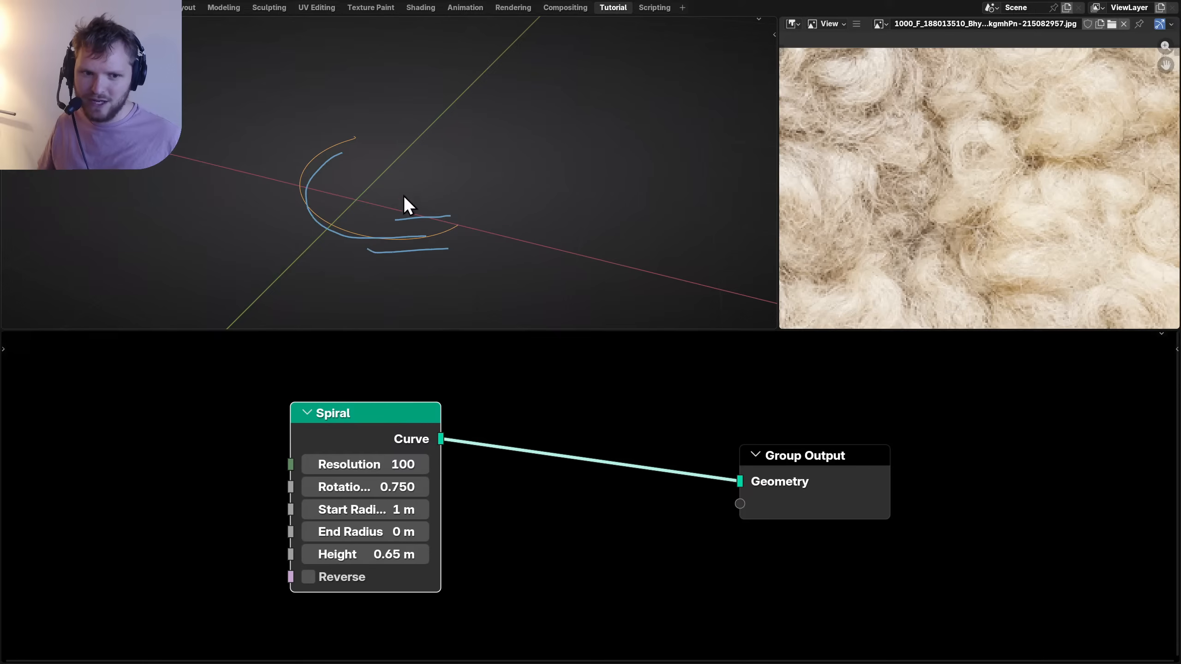
mouse_move(404, 212)
mouse_down()
mouse_move(379, 216)
mouse_move(327, 174)
mouse_up()
mouse_move(353, 128)
mouse_down()
mouse_move(328, 135)
mouse_move(298, 195)
mouse_move(373, 261)
mouse_up()
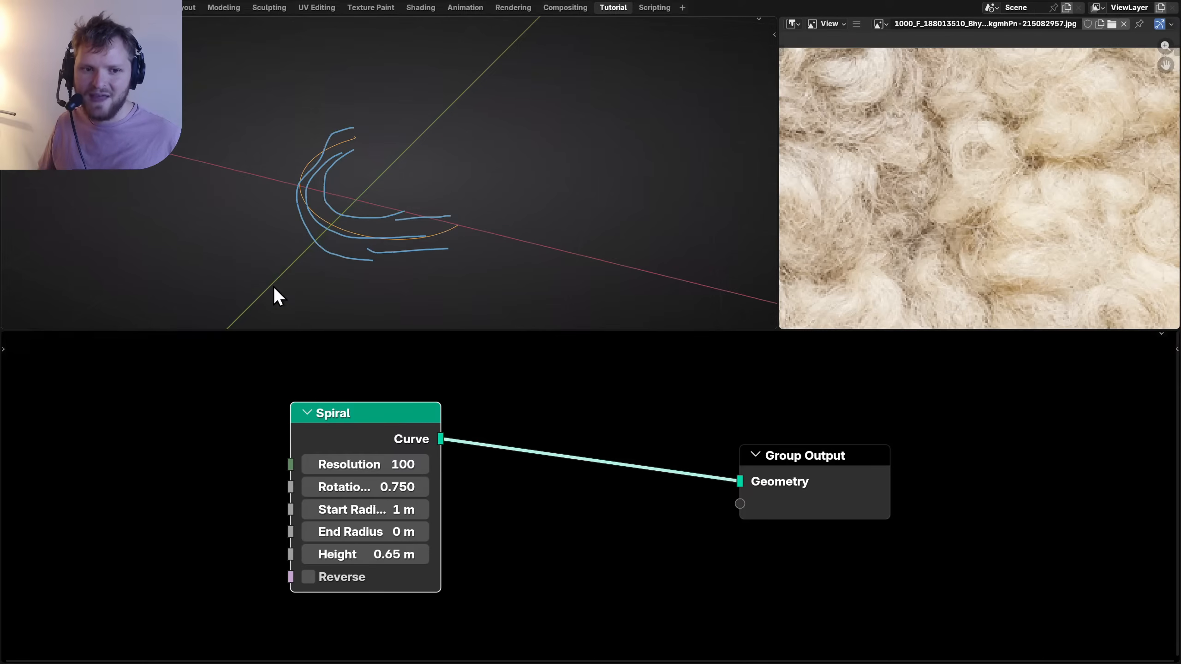
mouse_move(260, 282)
mouse_down()
mouse_move(453, 132)
mouse_move(543, 124)
mouse_move(343, 156)
mouse_up()
Undo all the annotation strokes drawn around the spiral.
key(ctrl+z)
key(ctrl+z)
key(ctrl+z)
key(ctrl+z)
key(ctrl+z)
key(ctrl+z)
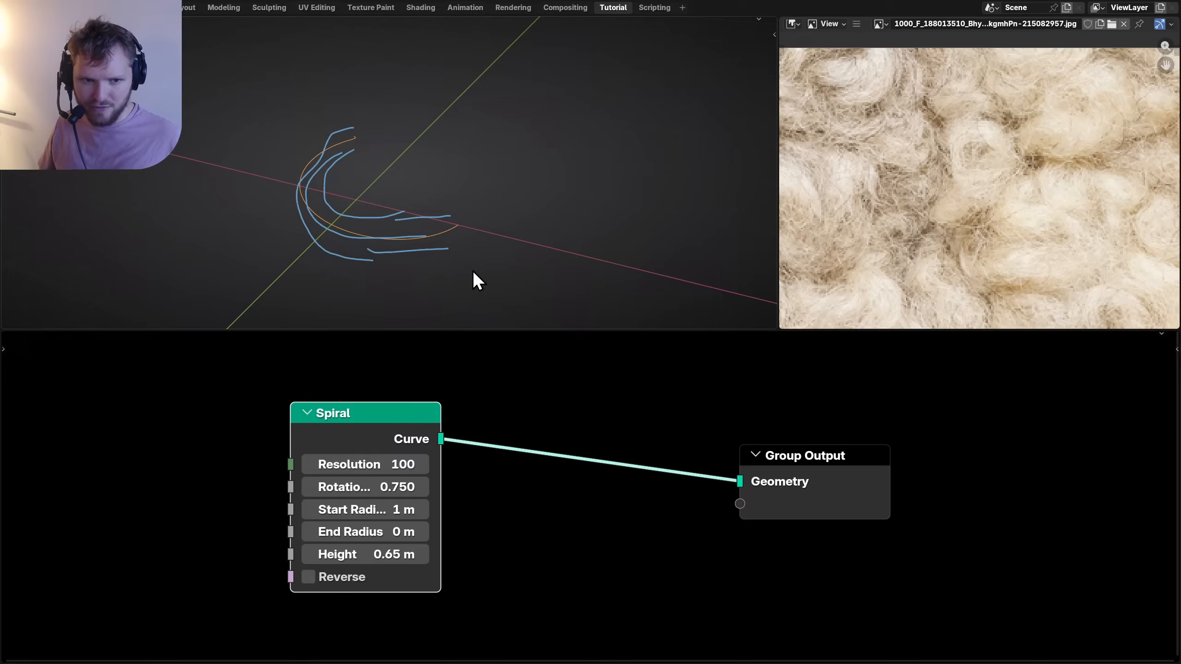
key(ctrl+z)
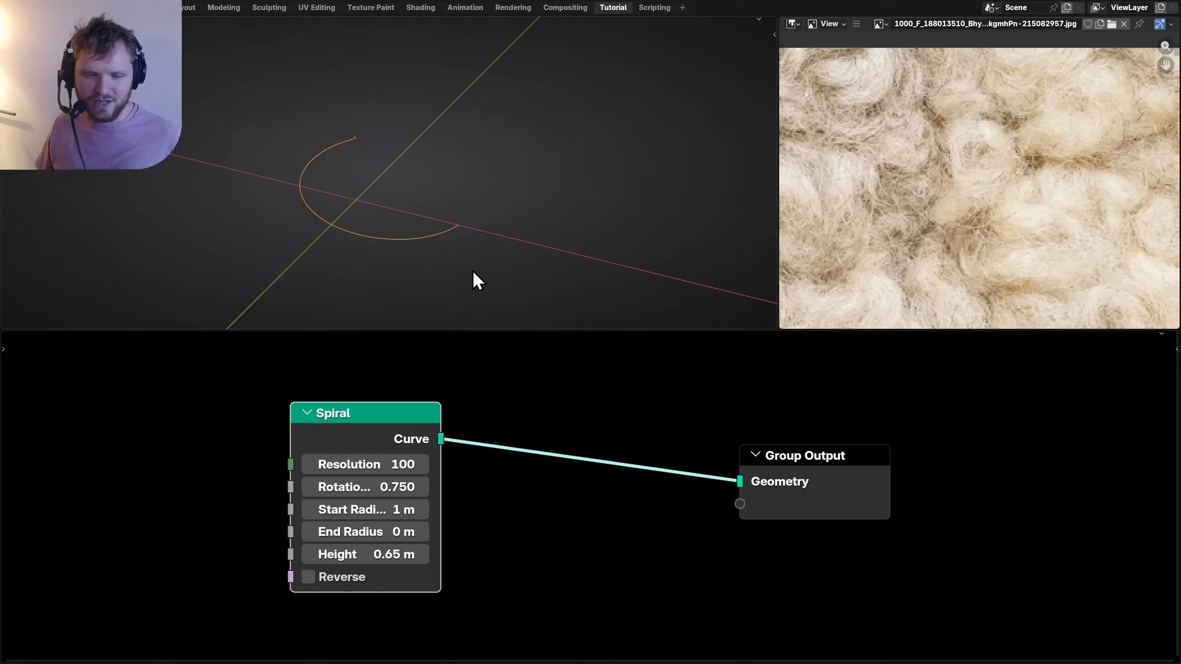
Try to find and add a distort node to the spiral's node tree.
drag(384, 423, 341, 423)
key(Home)
scroll(412, 231, up, 2)
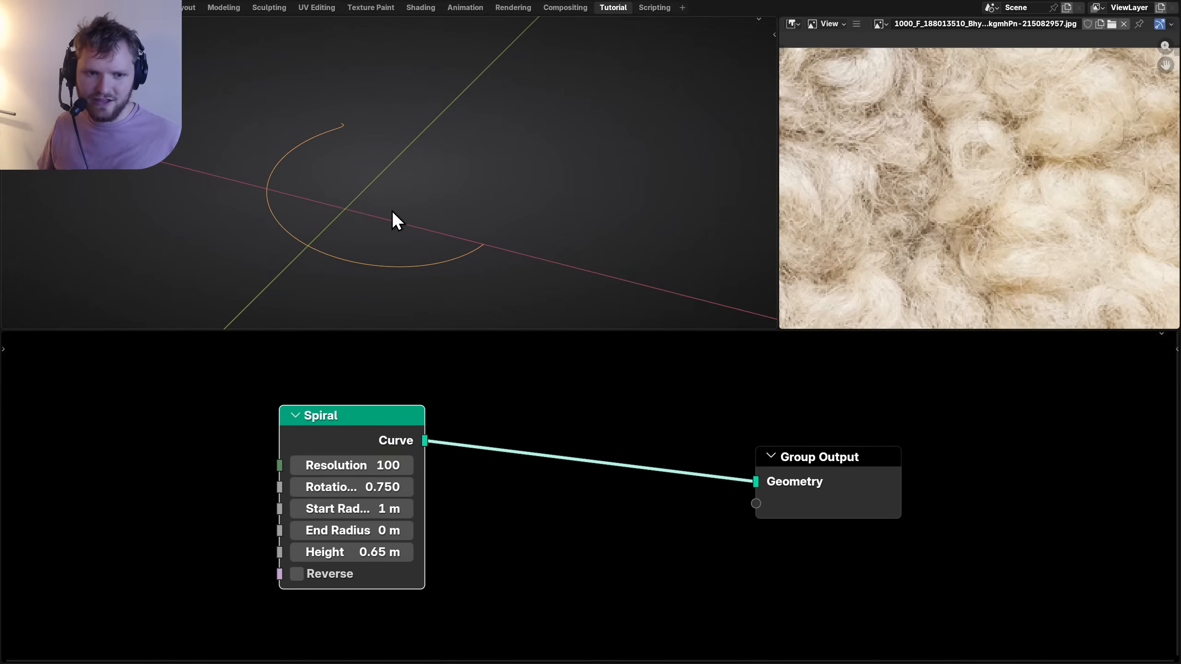
key(shift+a)
text(distort)
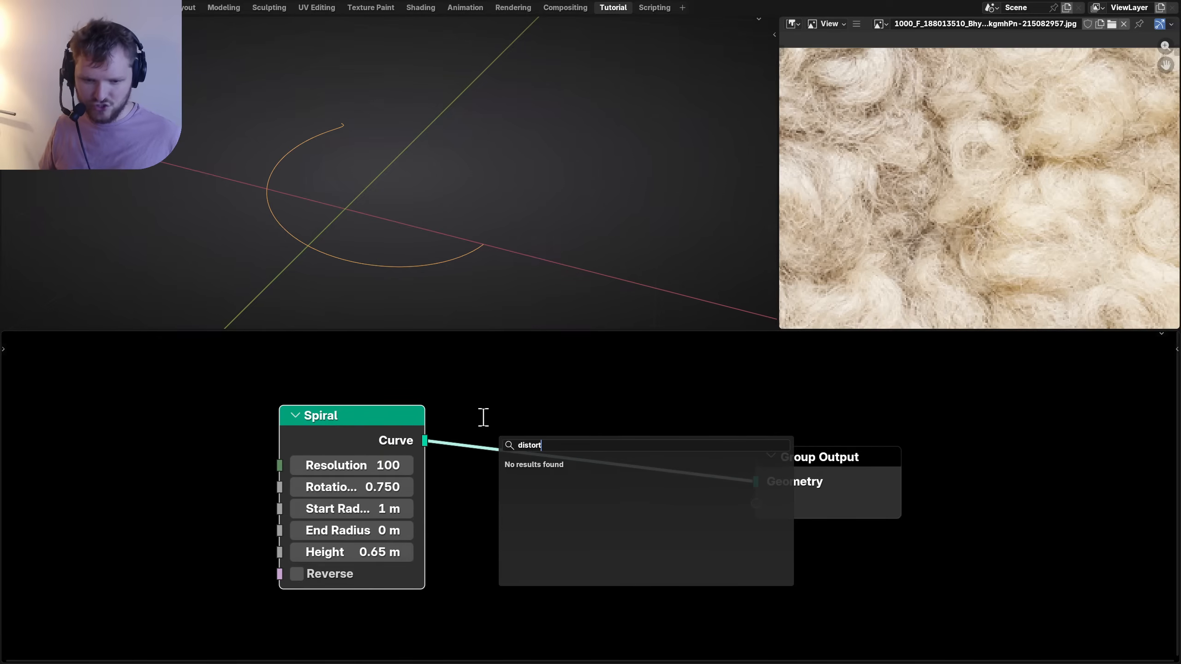
key(Escape)
key(shift+a)
text(distor)
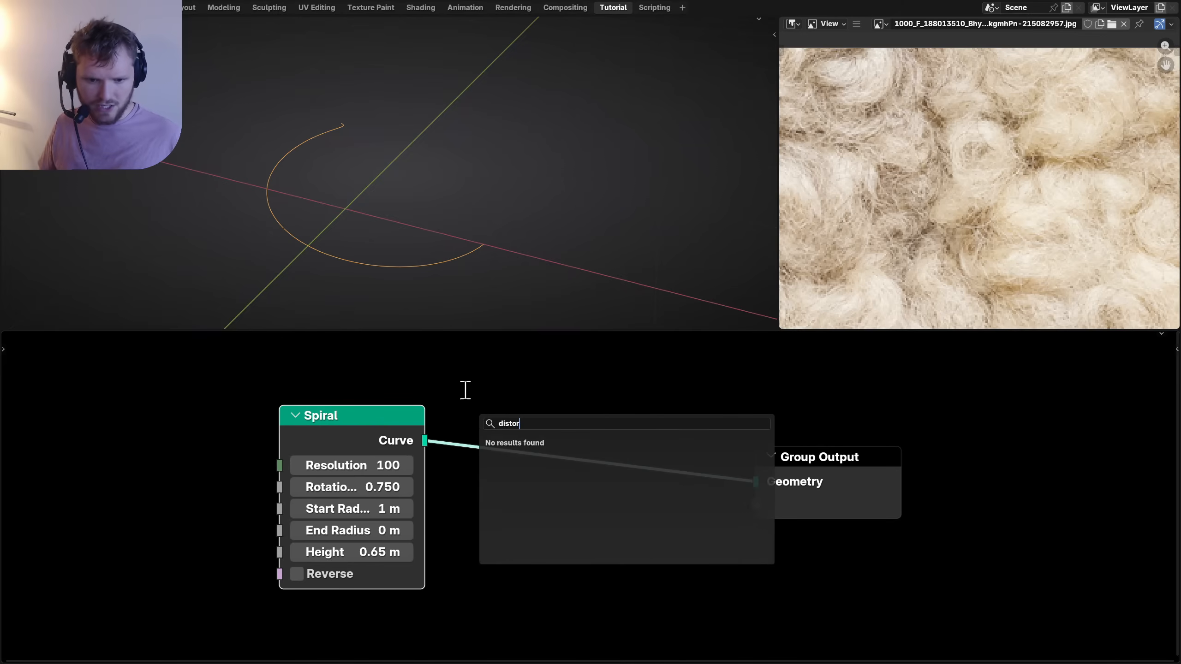
key(Escape)
Show the preferences of the cgmatter_nodes add-on.
click(53, 8)
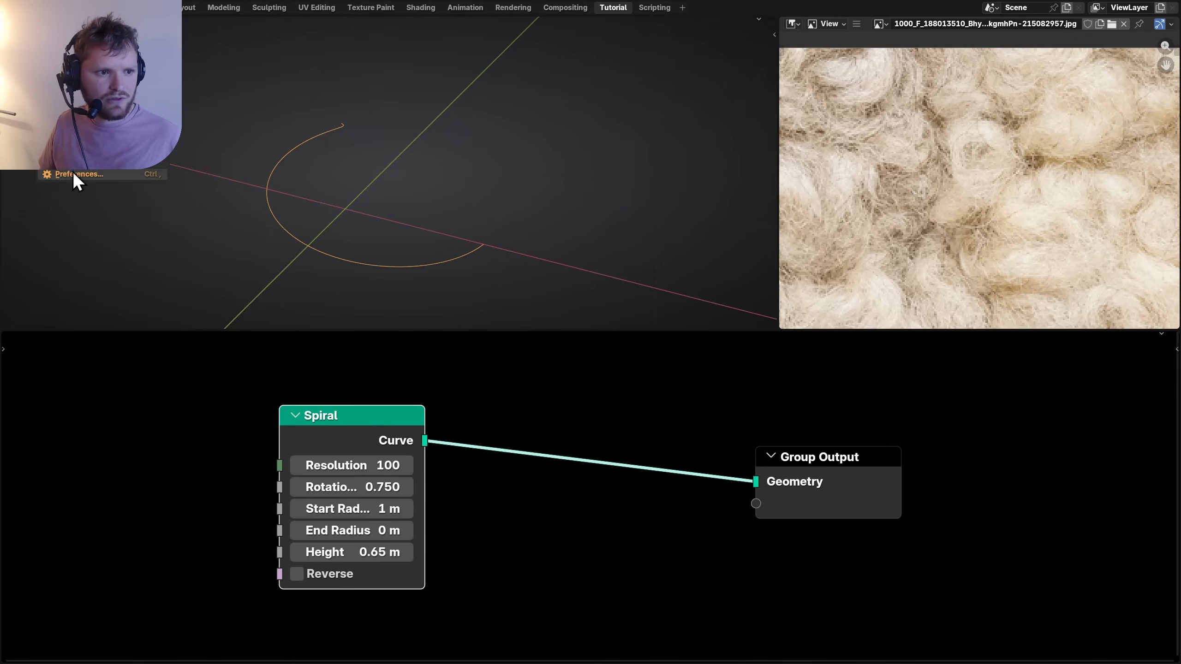
click(71, 175)
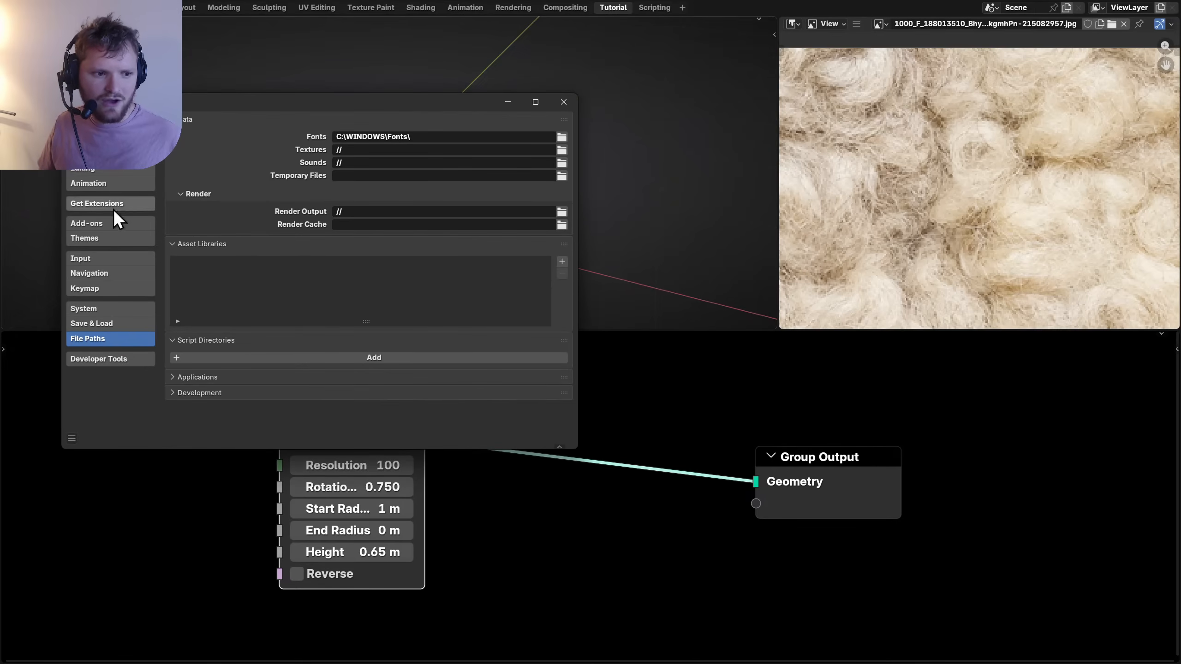
click(89, 225)
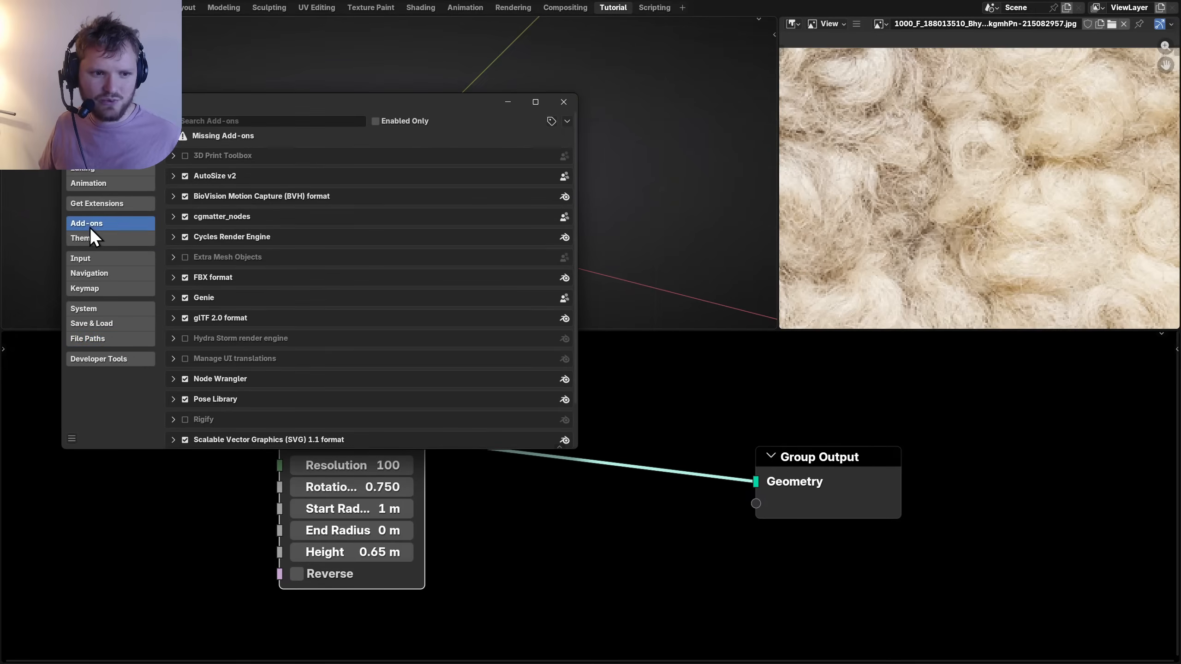
click(173, 217)
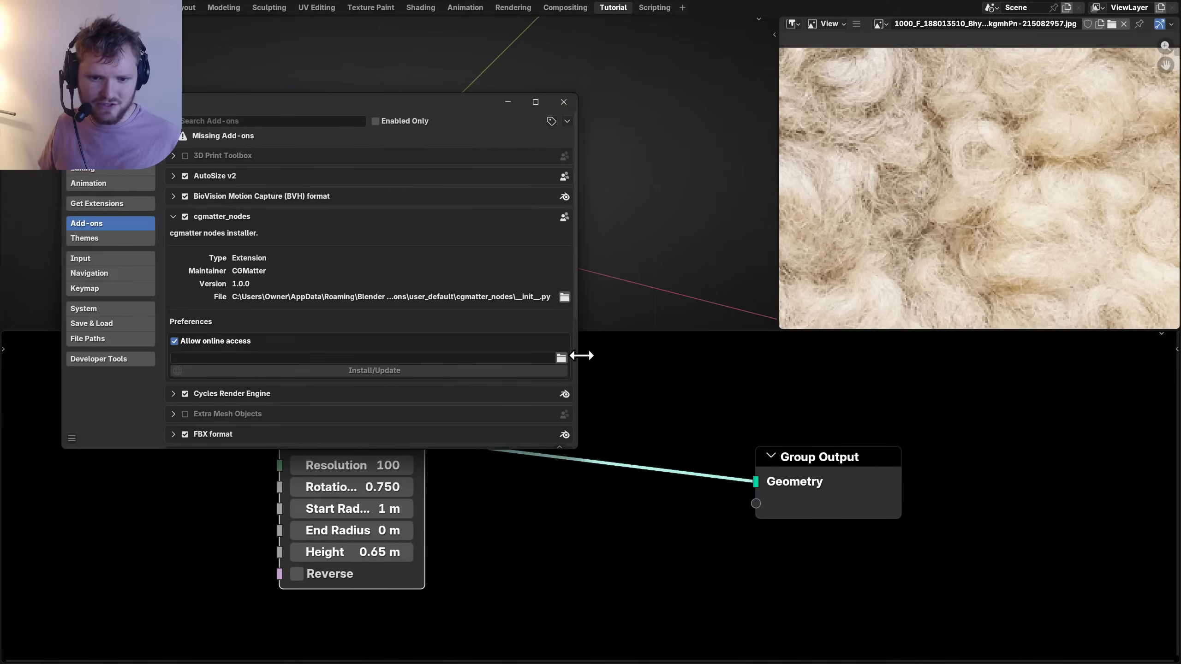
Set the cgmatter_nodes install folder to Desktop\nodes, install the node library, and check its asset library path before closing the preferences.
click(561, 358)
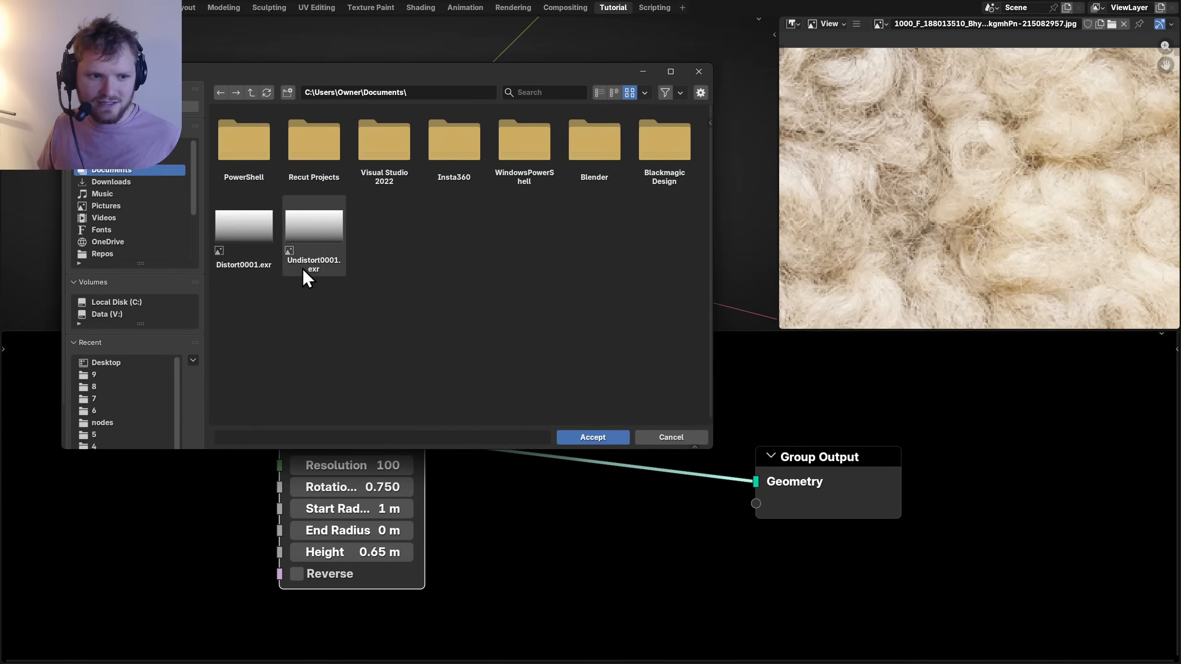
click(139, 159)
double_click(404, 149)
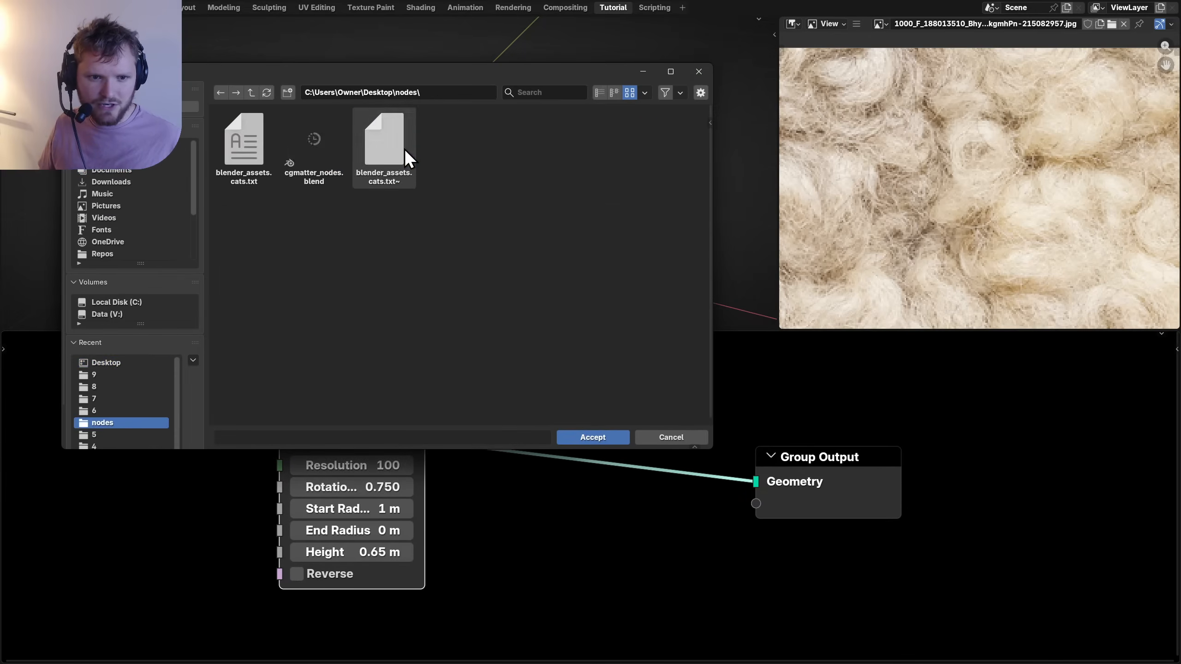
click(598, 436)
click(361, 372)
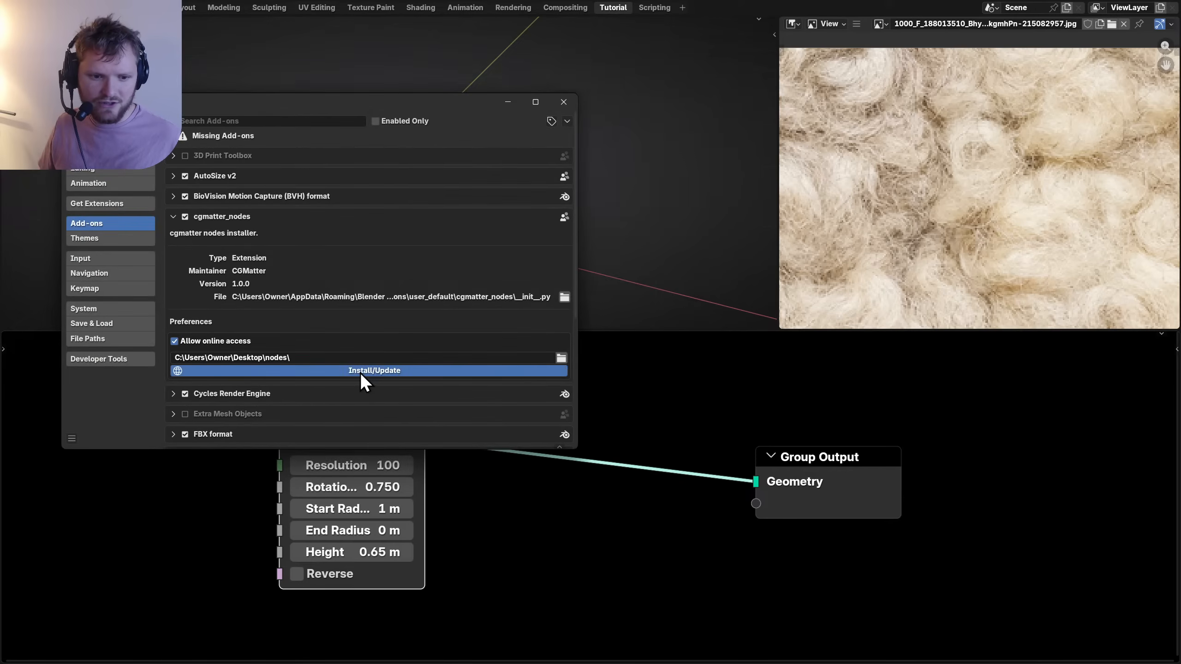
click(111, 341)
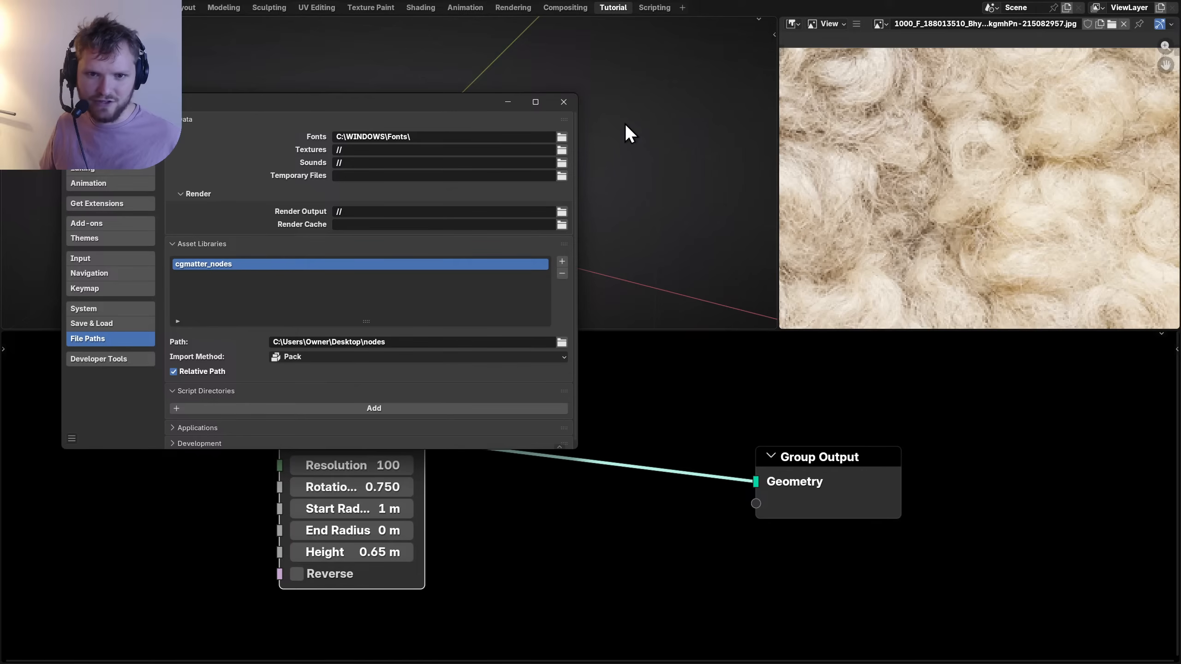
click(574, 107)
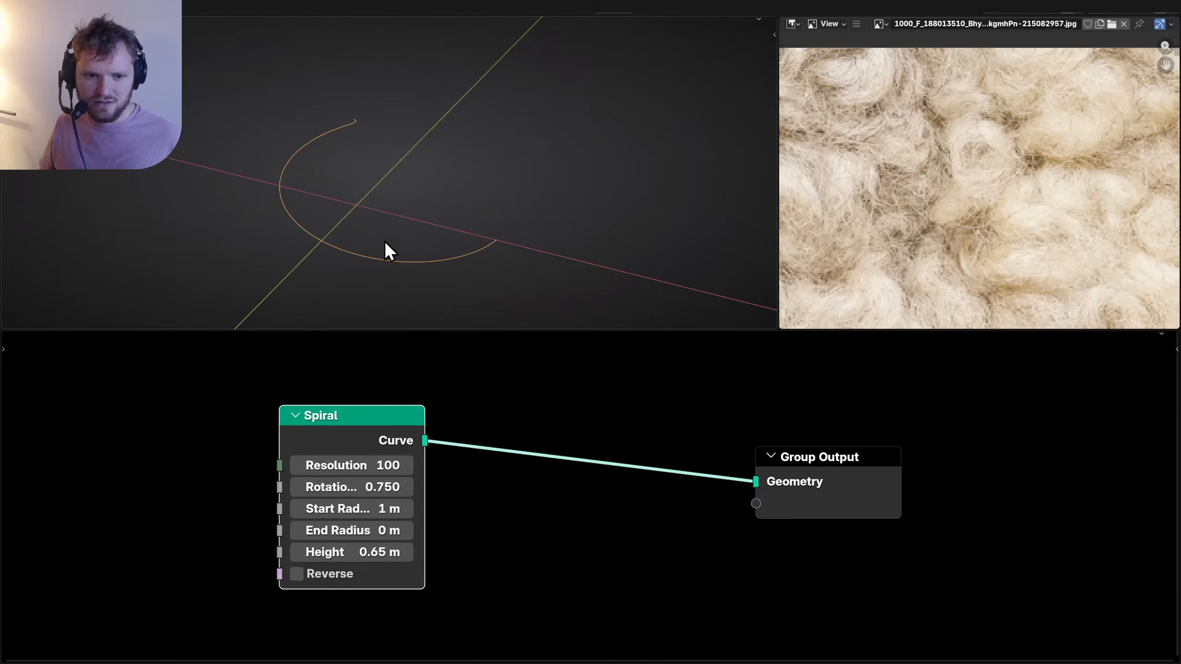
Insert a Distort [CGM] node between the Spiral and Group Output nodes.
key(shift+a)
text(distort)
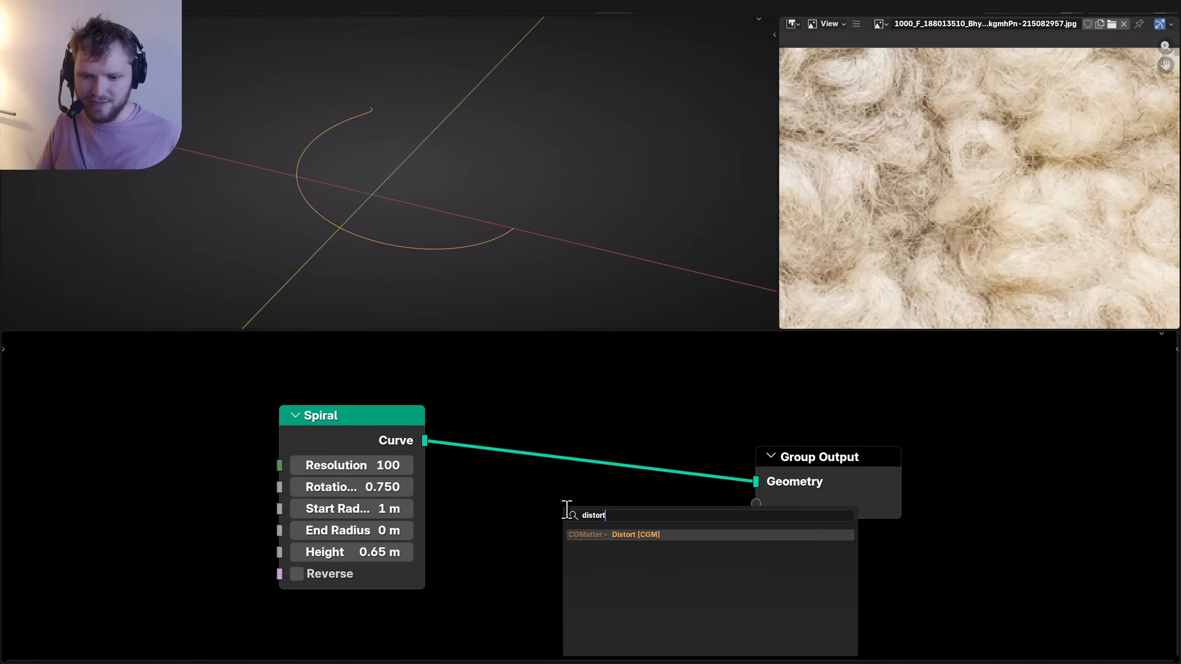
key(Return)
scroll(552, 488, down, 3)
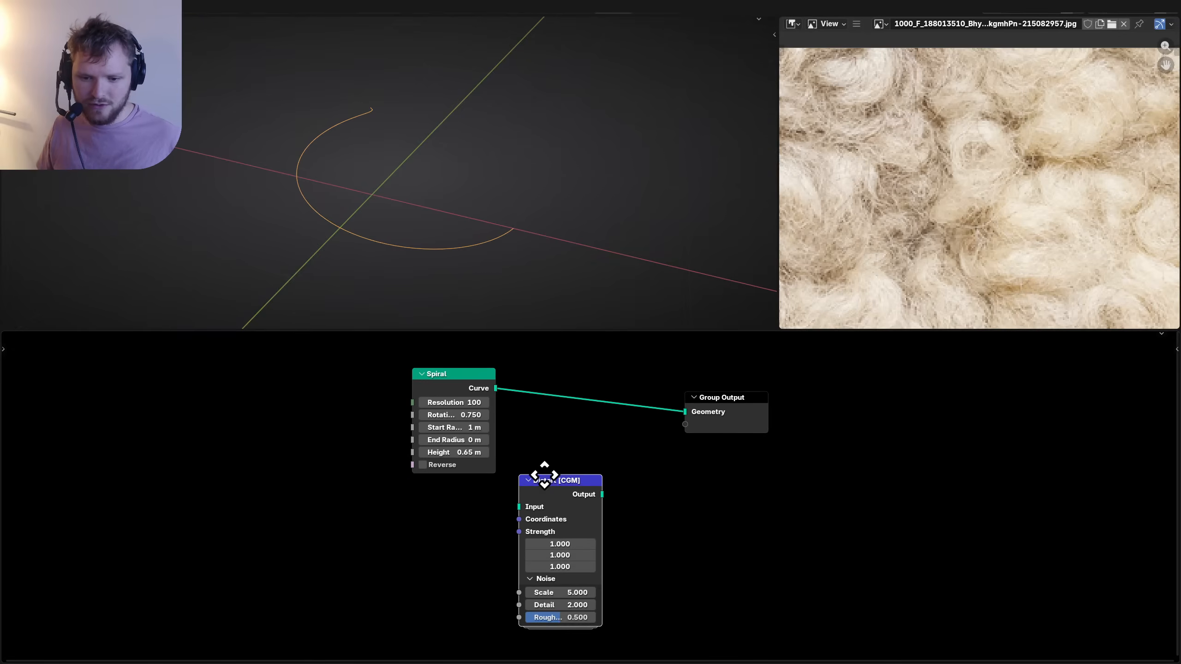
scroll(576, 460, up, 2)
middle_drag(553, 493, 543, 591)
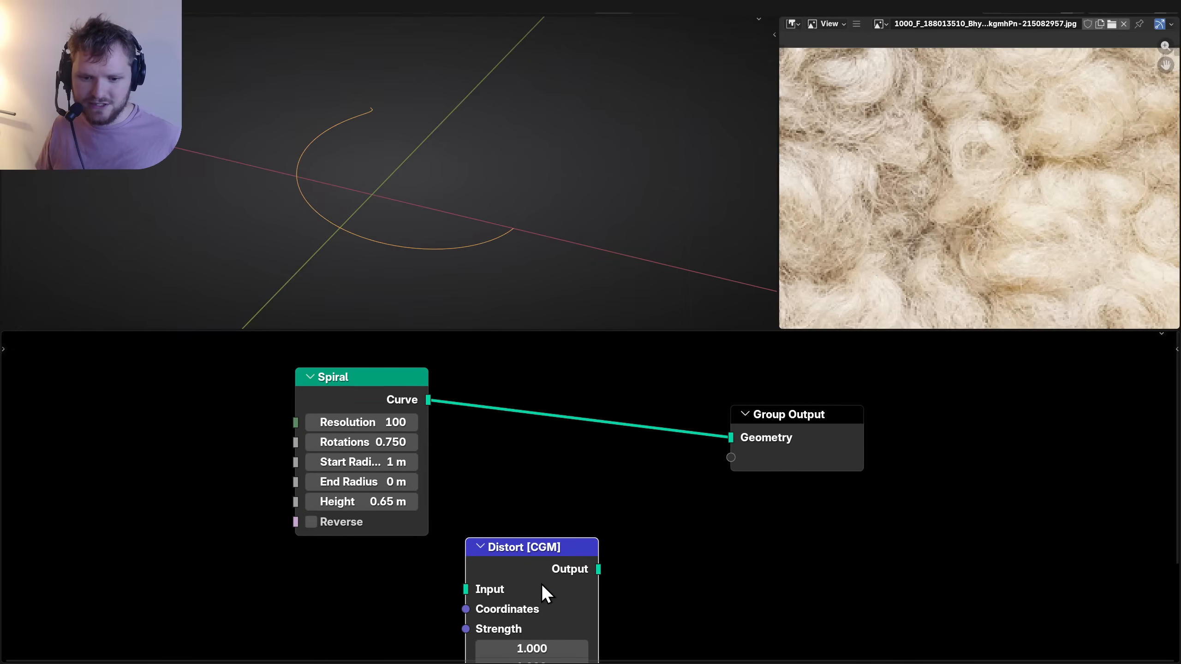
drag(544, 593, 600, 423)
Set the Distort node's noise scale to 1 and its strength to 0.3 on all three axes, comparing with the node muted.
click(618, 563)
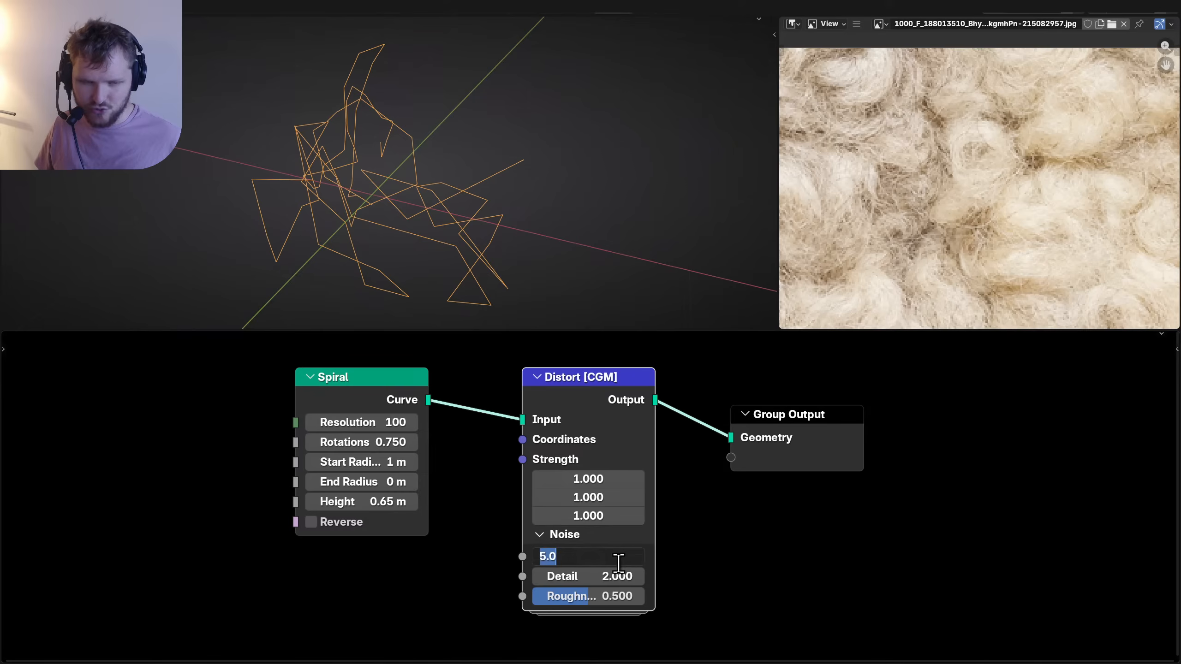
text(1)
key(Return)
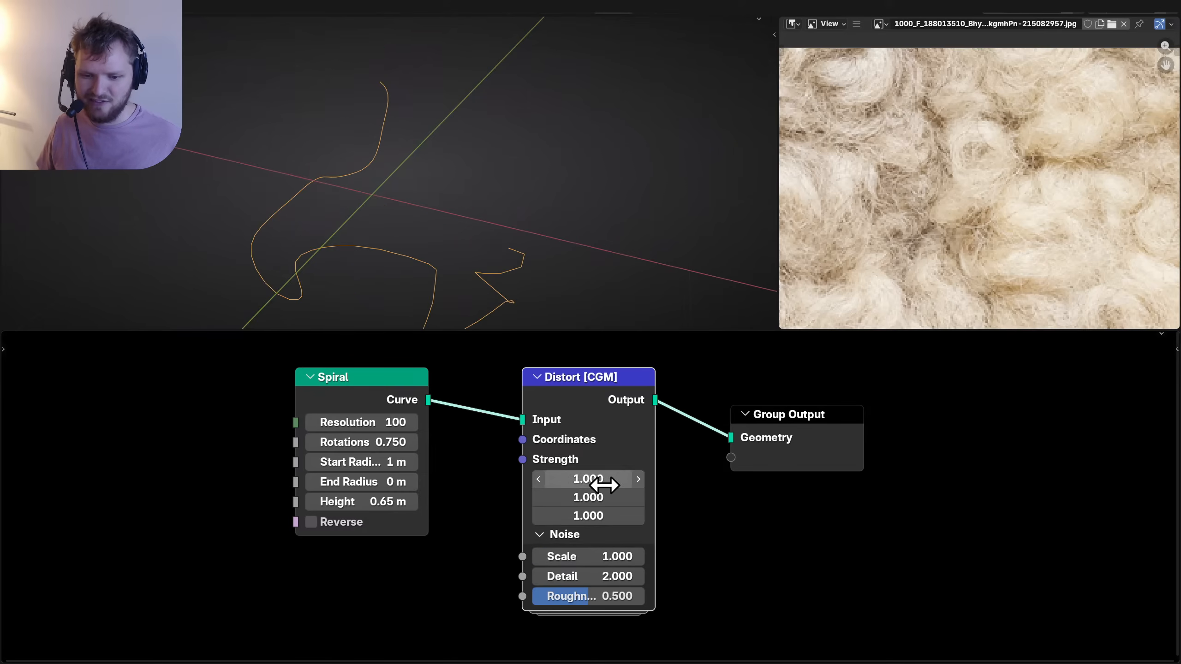
drag(604, 479, 621, 509)
text(.3)
key(Return)
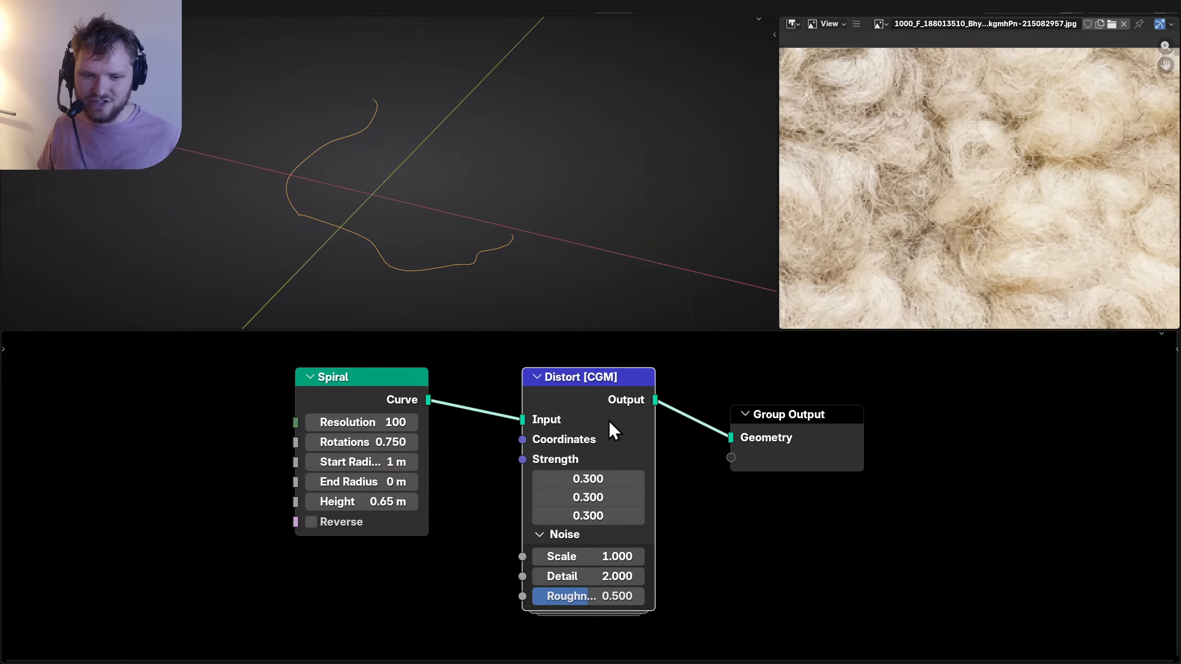
key(m)
key(m)
Make room before the Distort node and drive its Strength with the Factor of a new Spline Parameter node.
drag(827, 506, 533, 416)
key(g)
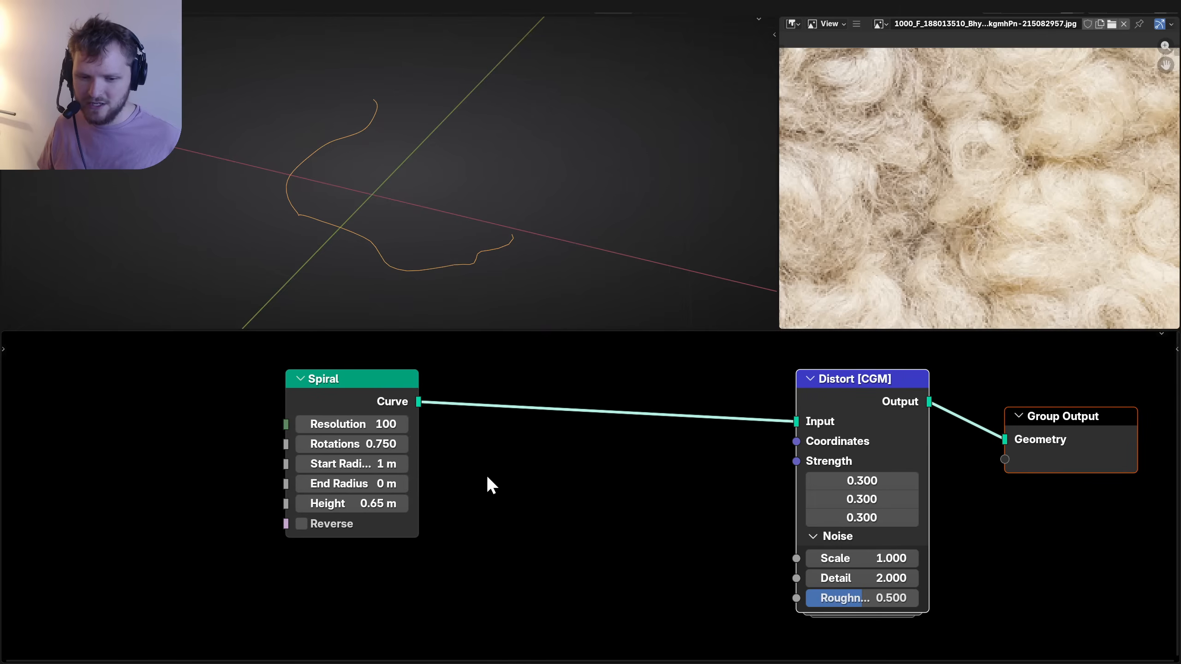
key(shift+a)
text(spline p)
key(Return)
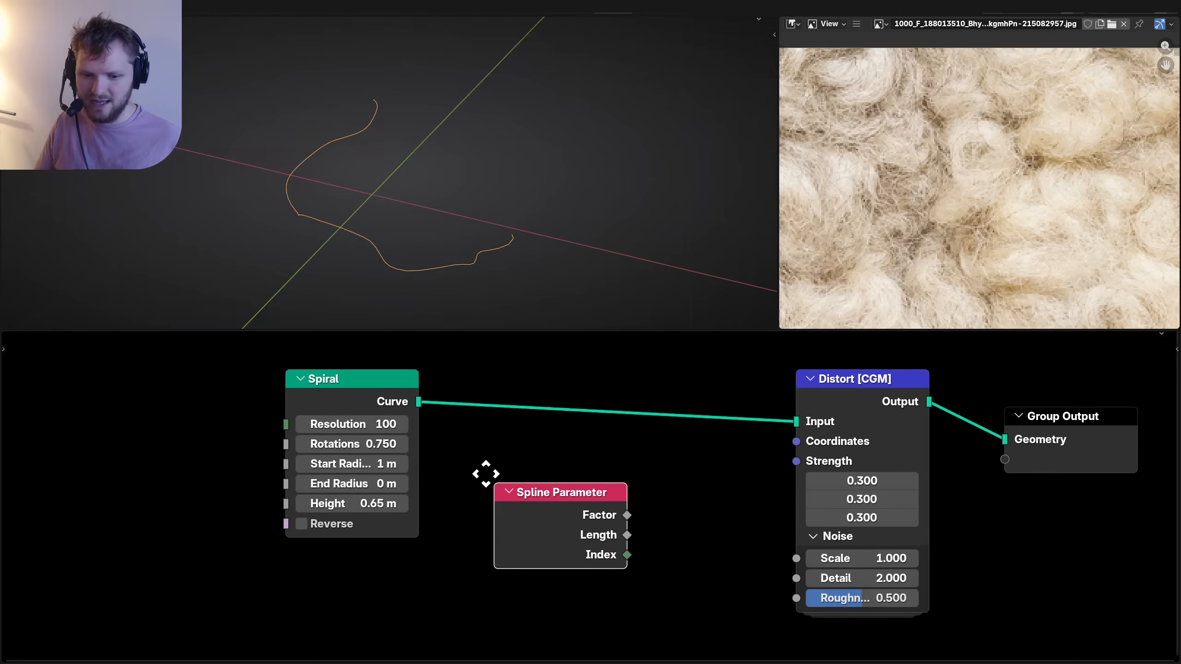
drag(626, 520, 795, 461)
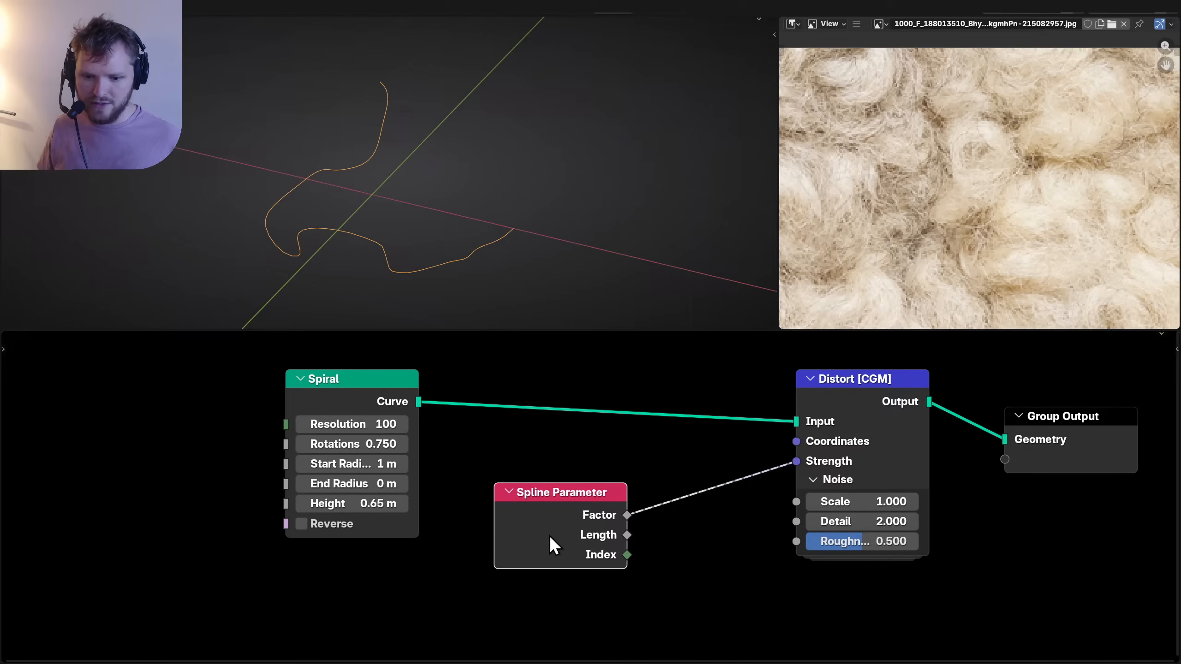
drag(550, 539, 481, 523)
Compare the curve with the Distort node muted and unmuted to see which end gets distorted.
click(847, 392)
key(m)
key(m)
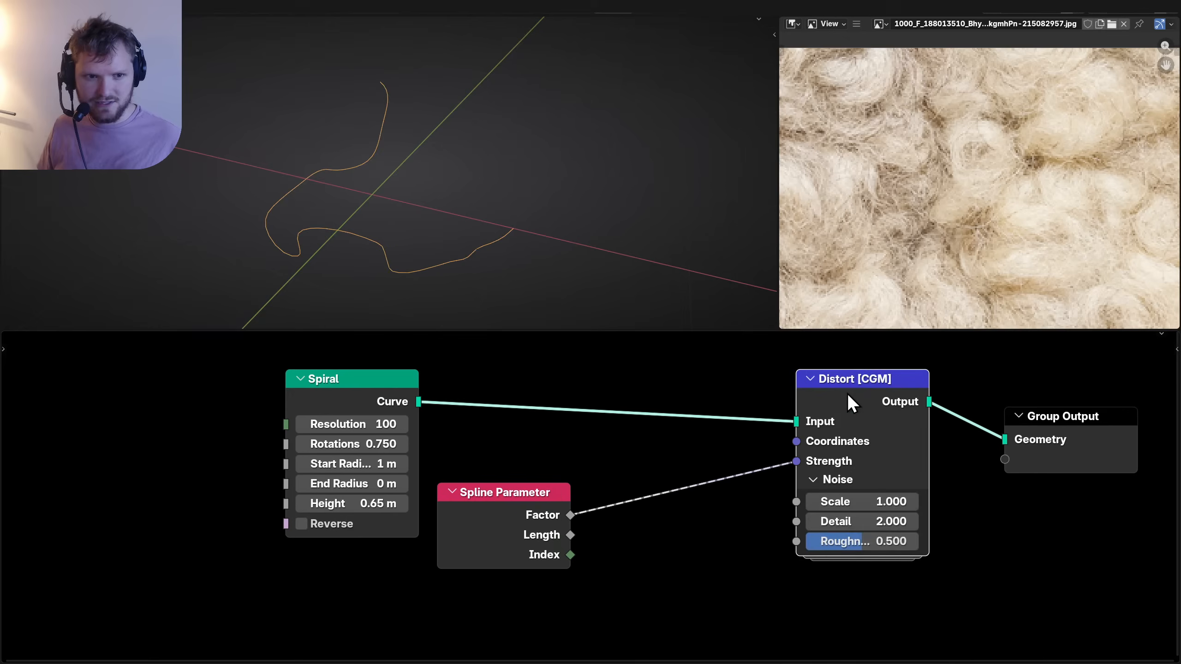
key(m)
middle_drag(473, 269, 503, 291)
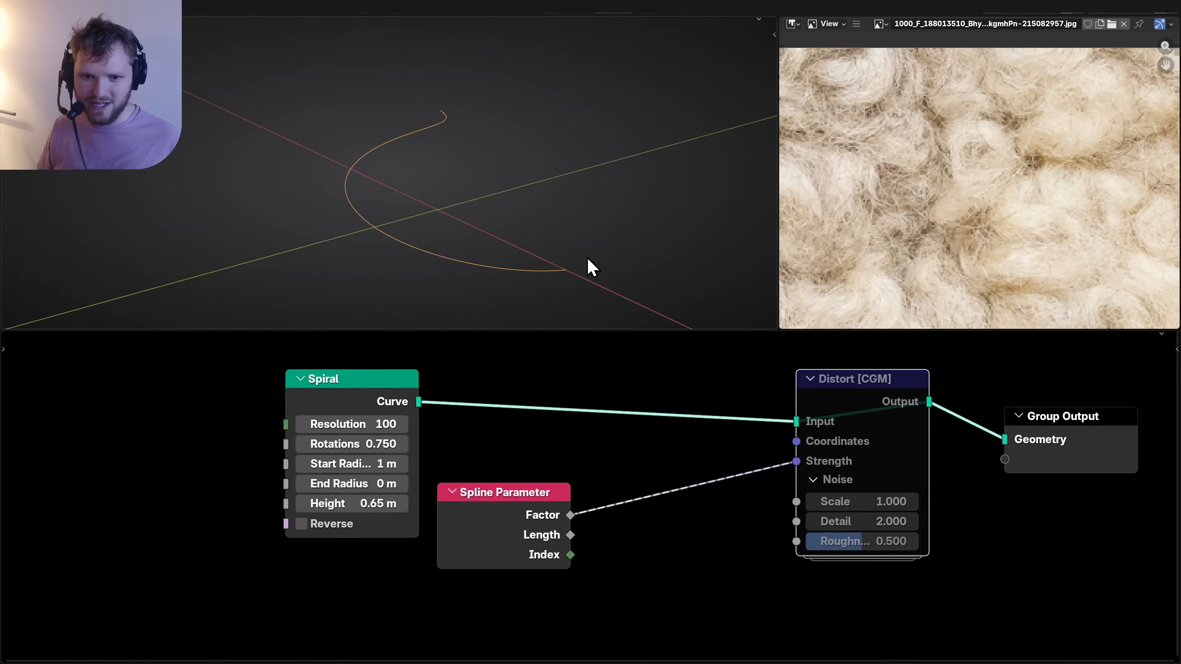
key(m)
key(m)
key(m)
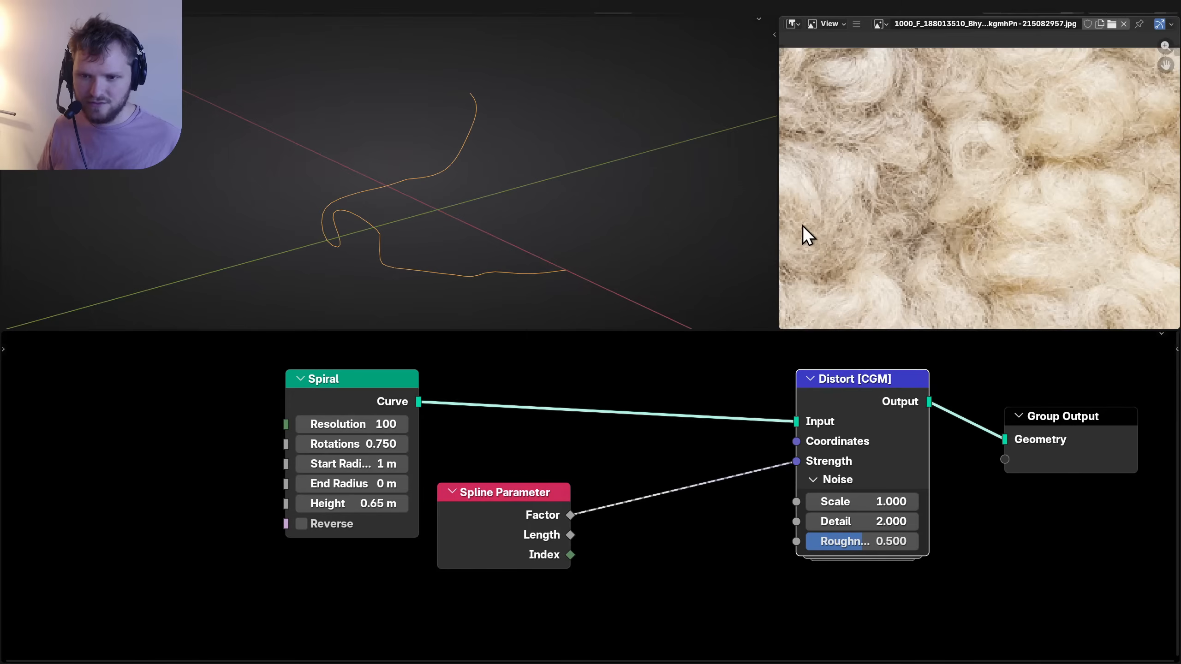
Widen the 3D viewport and move the Spiral node farther from the Distort node.
drag(776, 211, 863, 205)
middle_drag(378, 486, 496, 532)
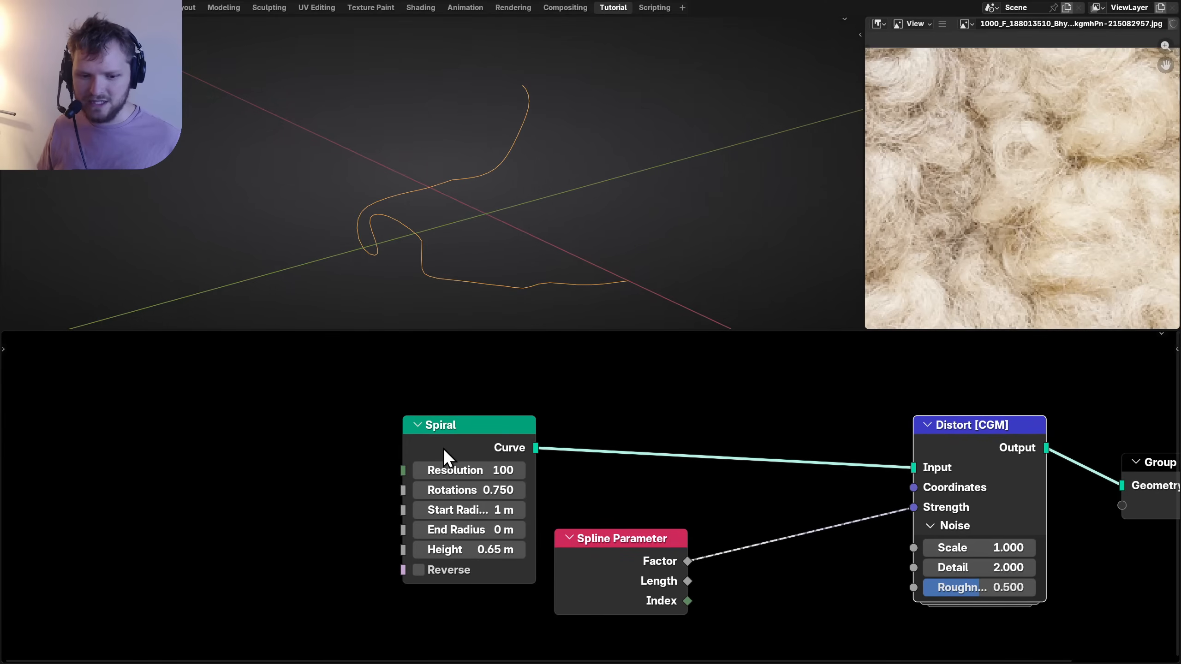
drag(443, 449, 311, 430)
Try the Spiral node's own Reverse option for flipping the curve direction, and turn it back off.
key(shift+a)
text(re)
key(Escape)
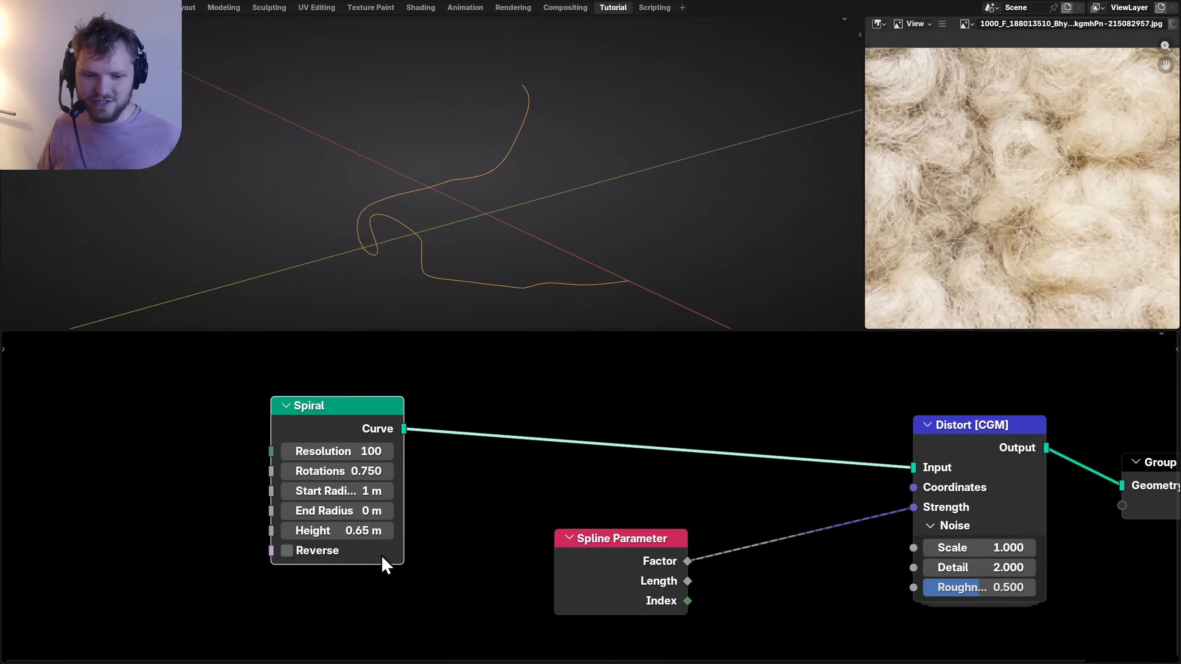
scroll(381, 556, up, 3)
middle_drag(249, 543, 564, 534)
scroll(530, 569, up, 2)
click(512, 567)
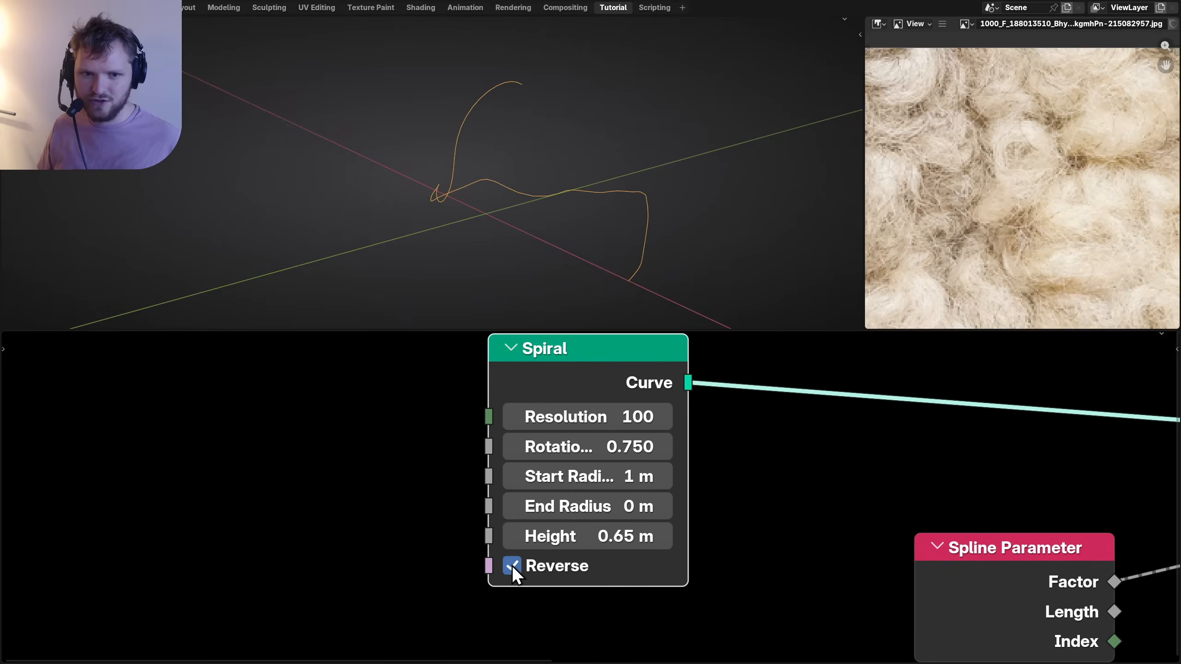
click(512, 566)
Insert a Reverse Curve node between the Spiral and Distort nodes.
middle_drag(805, 440, 513, 511)
key(shift+a)
text(reverse)
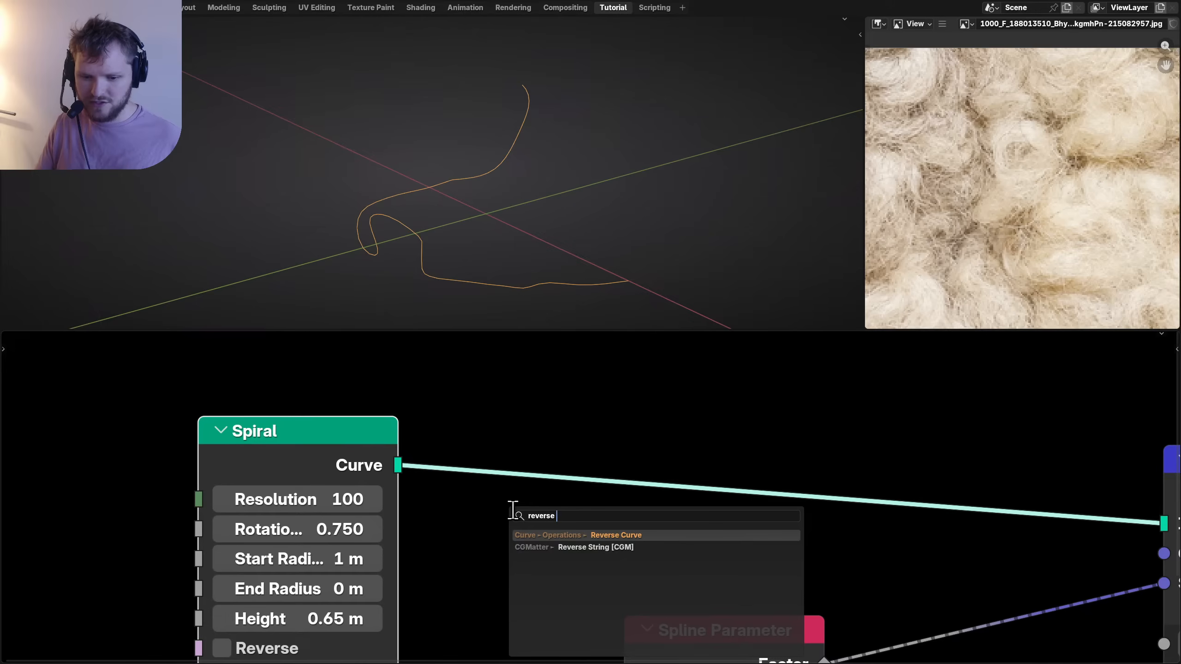
key(Return)
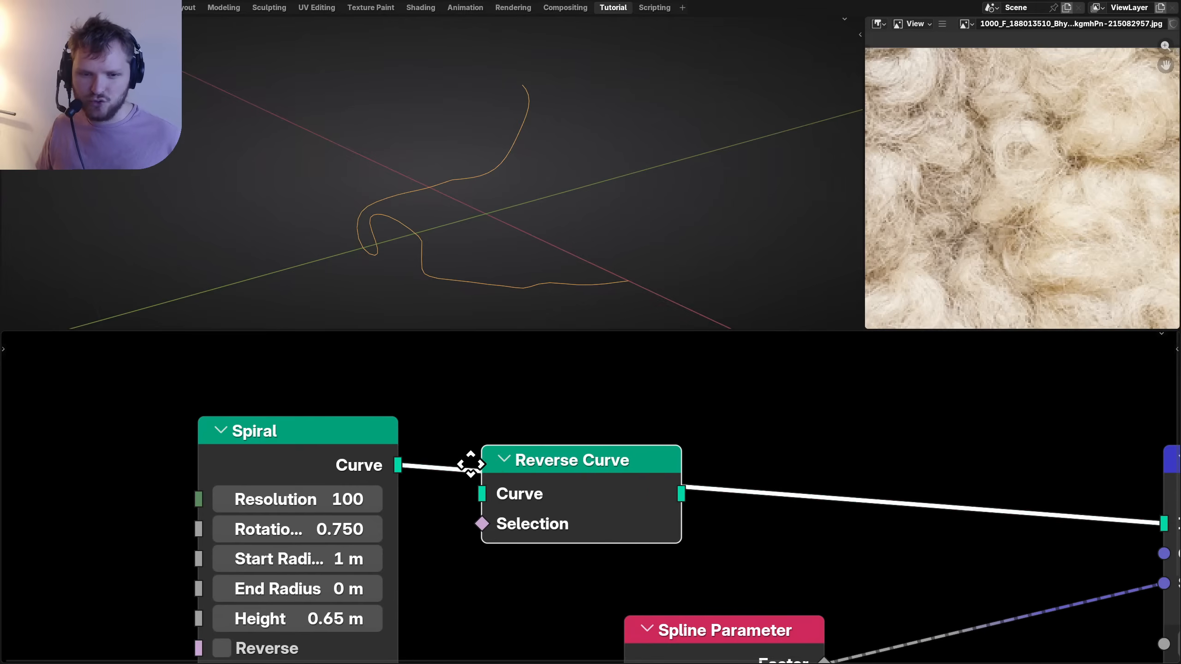
click(455, 454)
Compare the reversed curve with the Distort node muted and unmuted to check which end gets distorted.
middle_drag(962, 577, 418, 576)
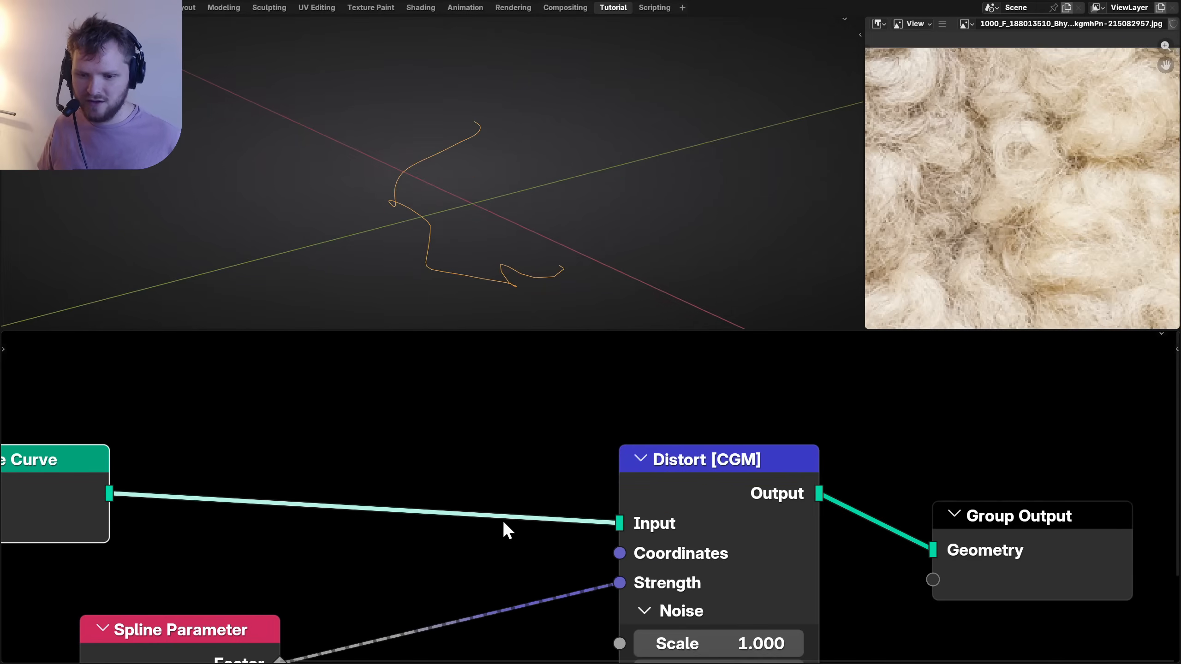
click(694, 488)
key(m)
key(m)
key(m)
key(m)
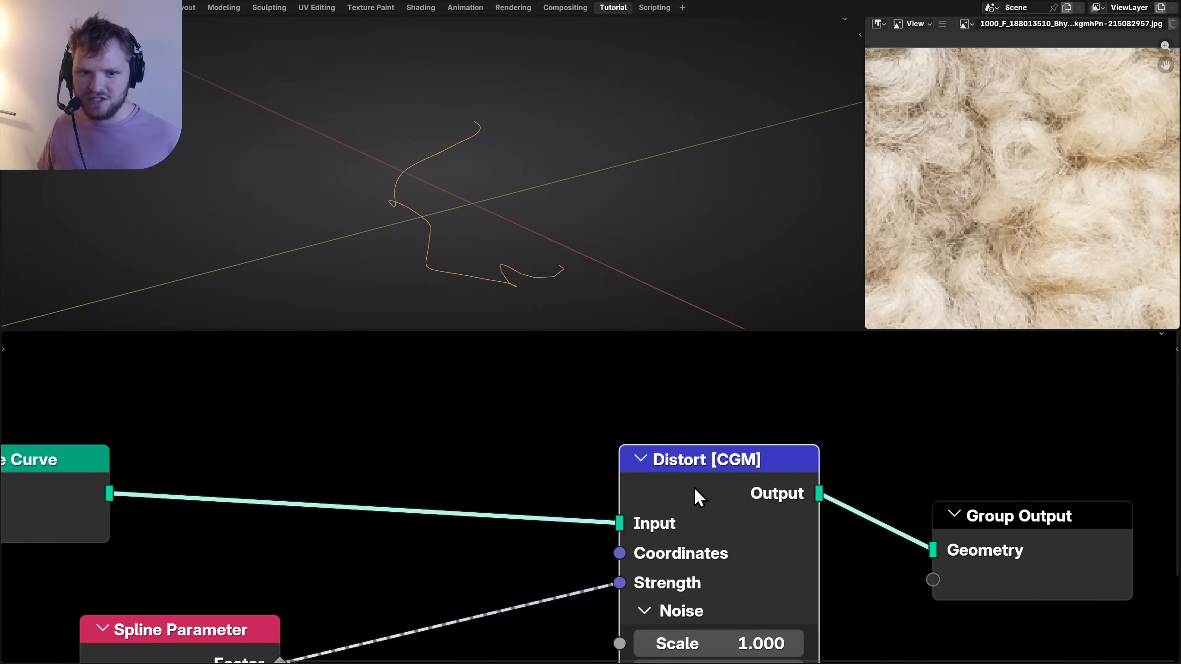
key(m)
key(m)
Set the Distort node's noise Scale to 0.5 and Detail to 5.
middle_drag(753, 637, 685, 536)
click(686, 536)
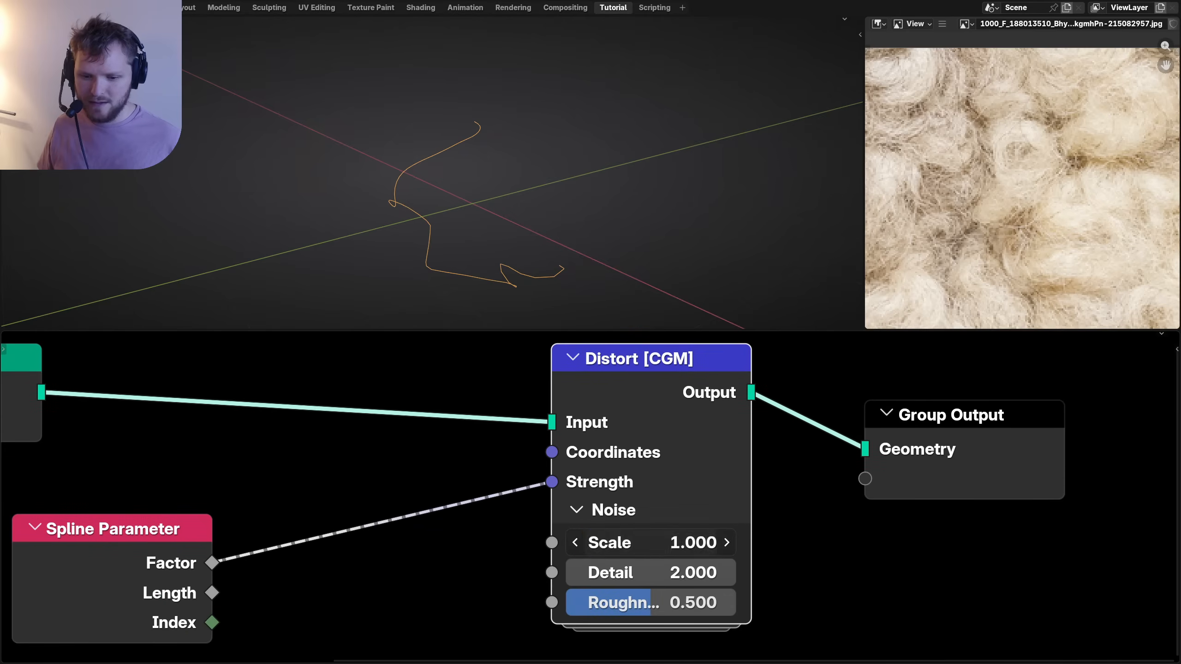
text(.5)
key(Return)
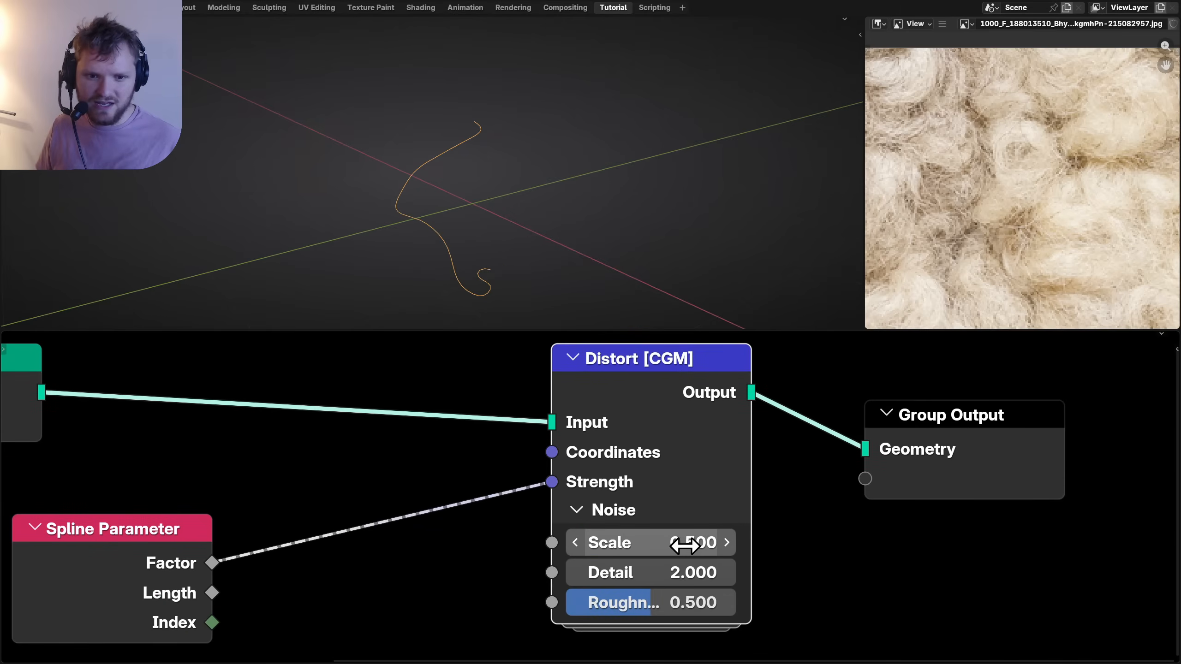
drag(654, 578, 653, 603)
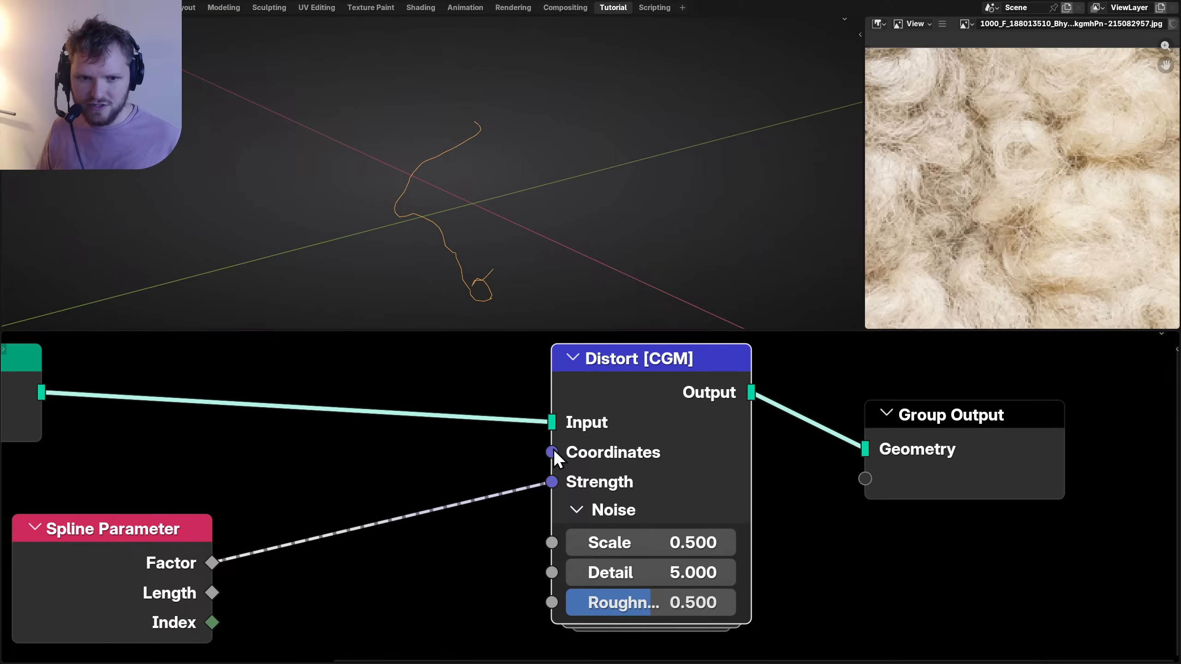
Move the Distort and Group Output nodes to make room and insert a Math node between Spline Parameter's Factor and Distort's Strength.
scroll(553, 454, down, 4)
middle_drag(548, 459, 509, 478)
drag(788, 548, 566, 433)
key(g)
click(690, 413)
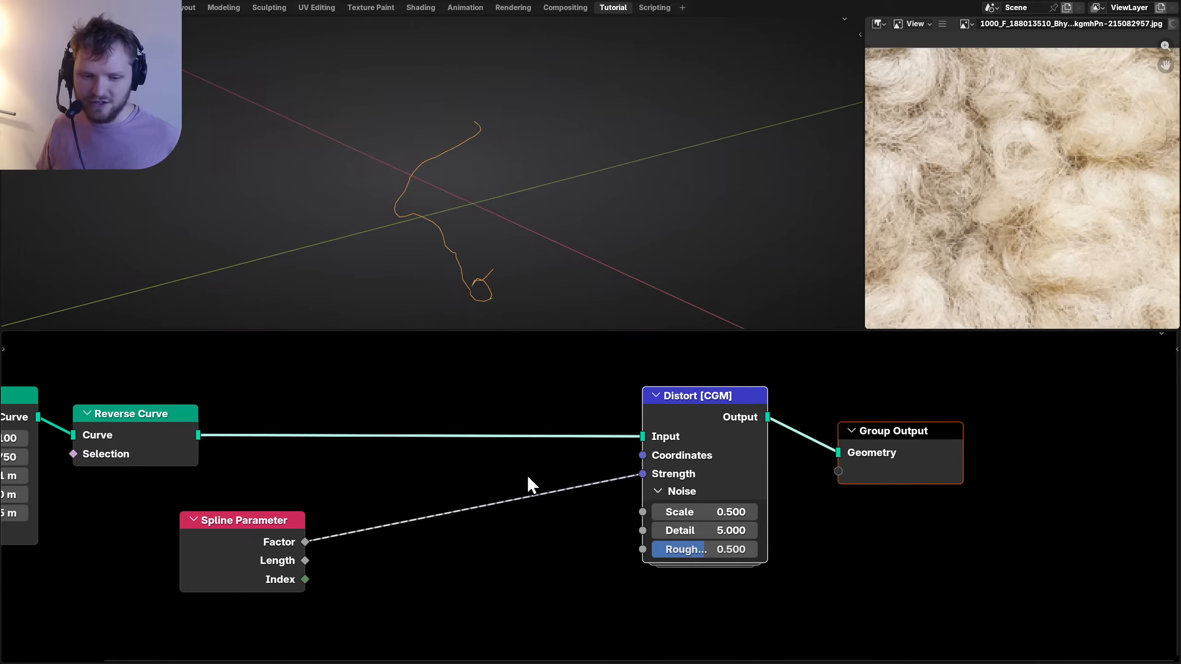
scroll(520, 475, up, 4)
key(shift+a)
text(math)
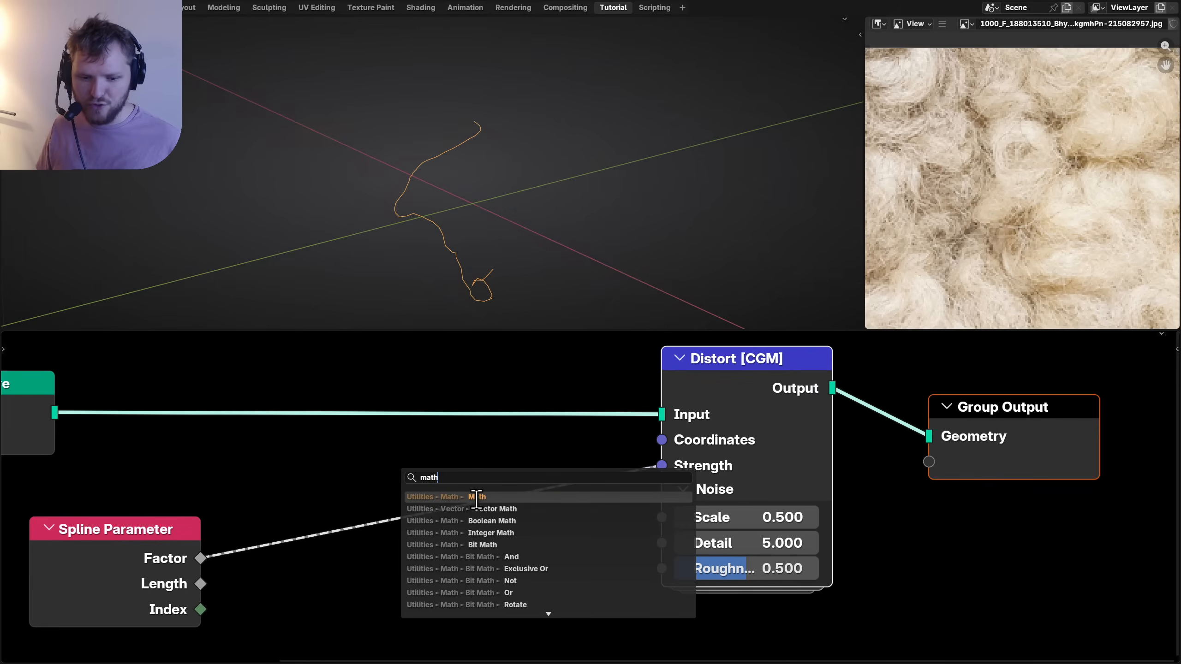
click(476, 498)
click(323, 489)
middle_drag(327, 493, 460, 448)
Switch the Math node to Multiply and set its second value to 0.370.
click(534, 582)
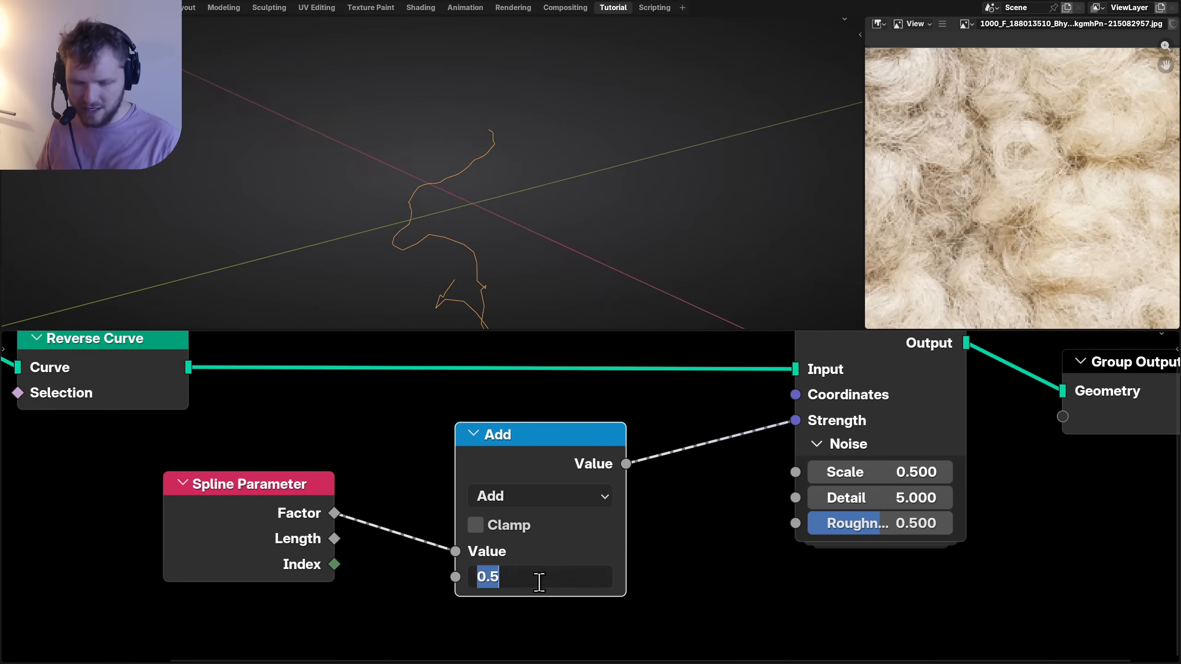
text(0)
key(Return)
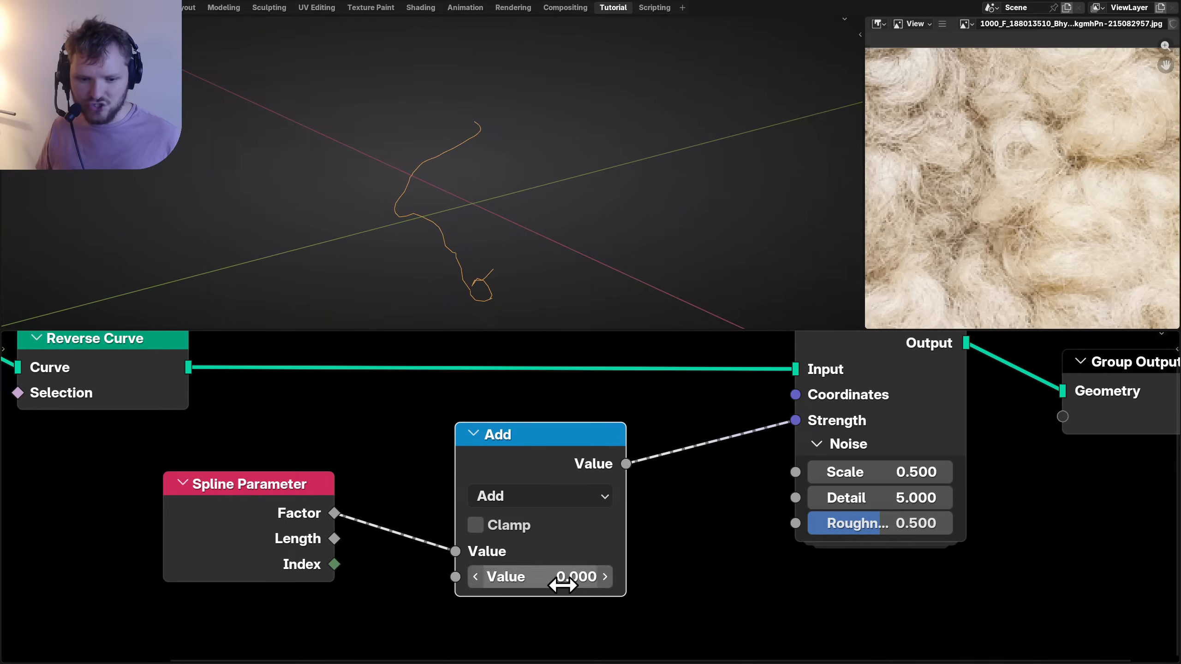
click(538, 508)
click(534, 477)
drag(539, 576, 575, 577)
Set the Distort node's noise Detail to 4 and Scale to 0.25.
click(892, 498)
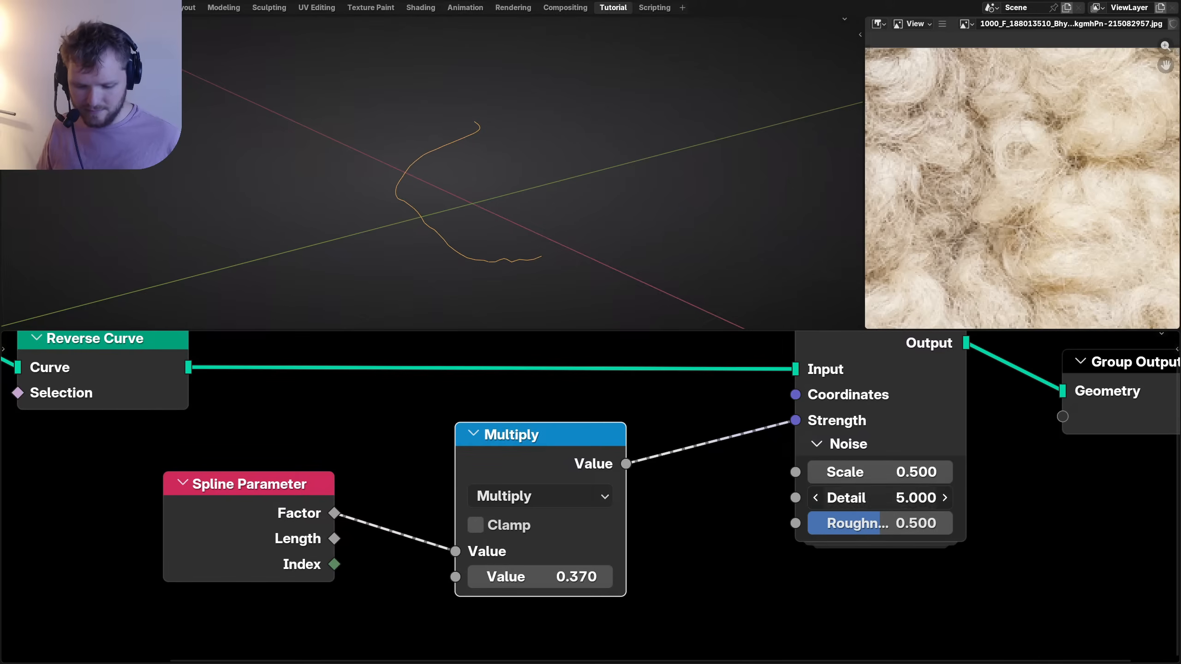
text(4)
key(Return)
click(900, 479)
text(.25)
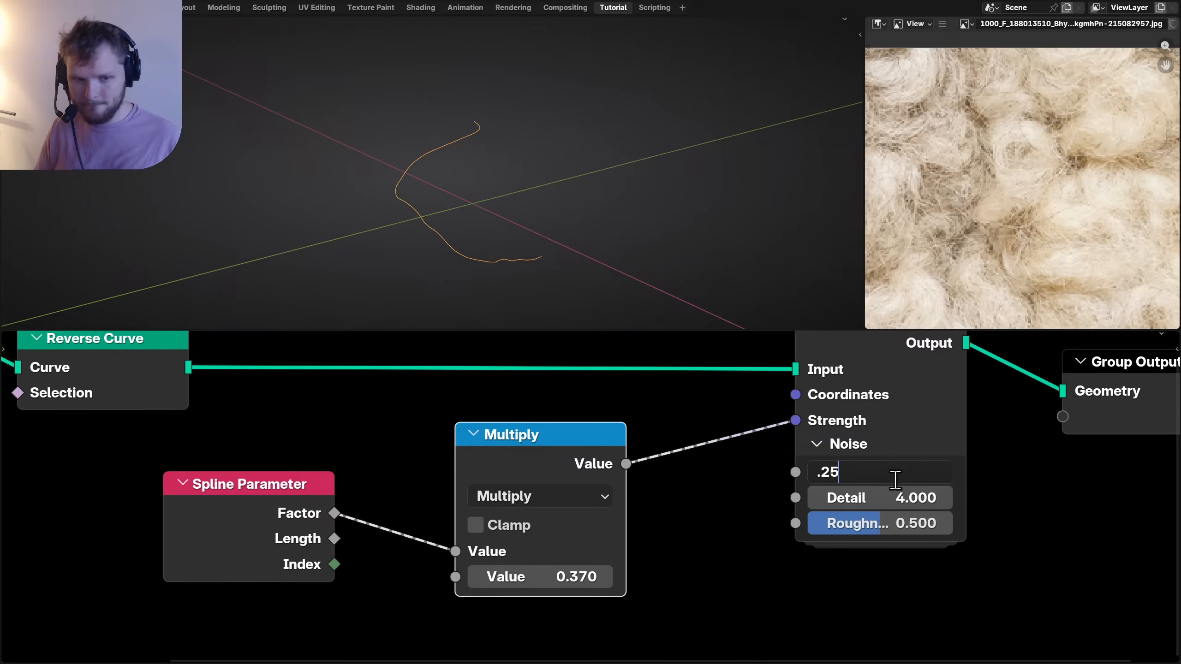
key(Return)
Try a different strength value on the Multiply node and undo it.
mouse_move(561, 577)
mouse_down()
mouse_move(588, 577)
mouse_move(577, 577)
mouse_up()
key(ctrl+z)
scroll(578, 439, down, 3)
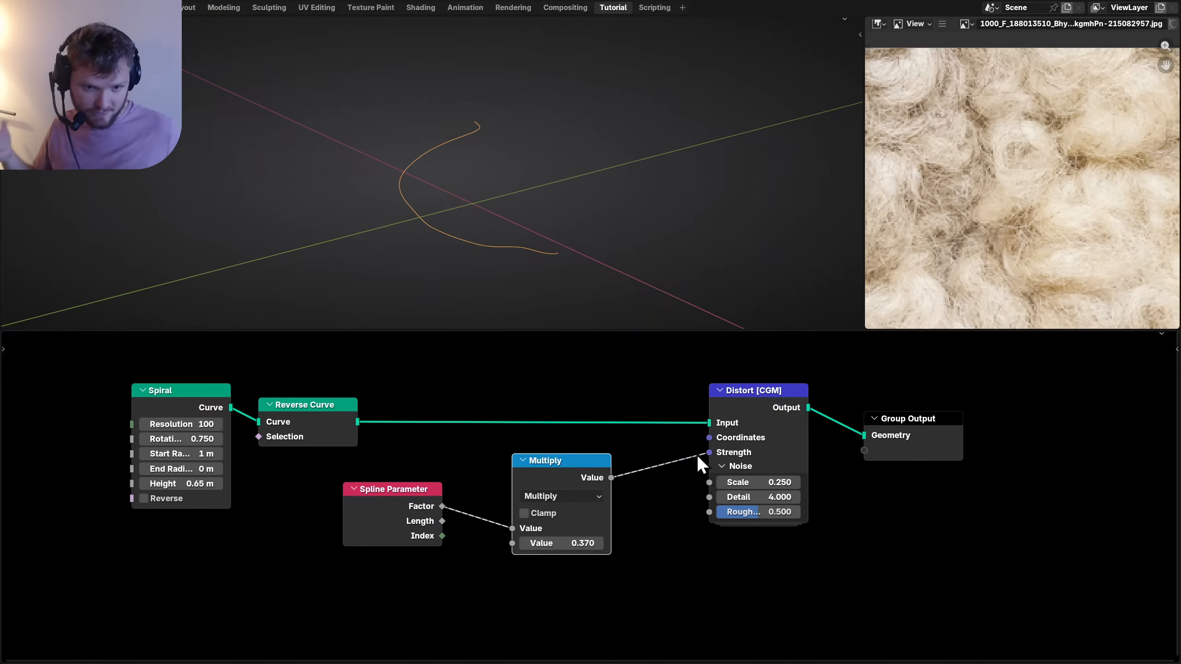
drag(697, 454, 708, 451)
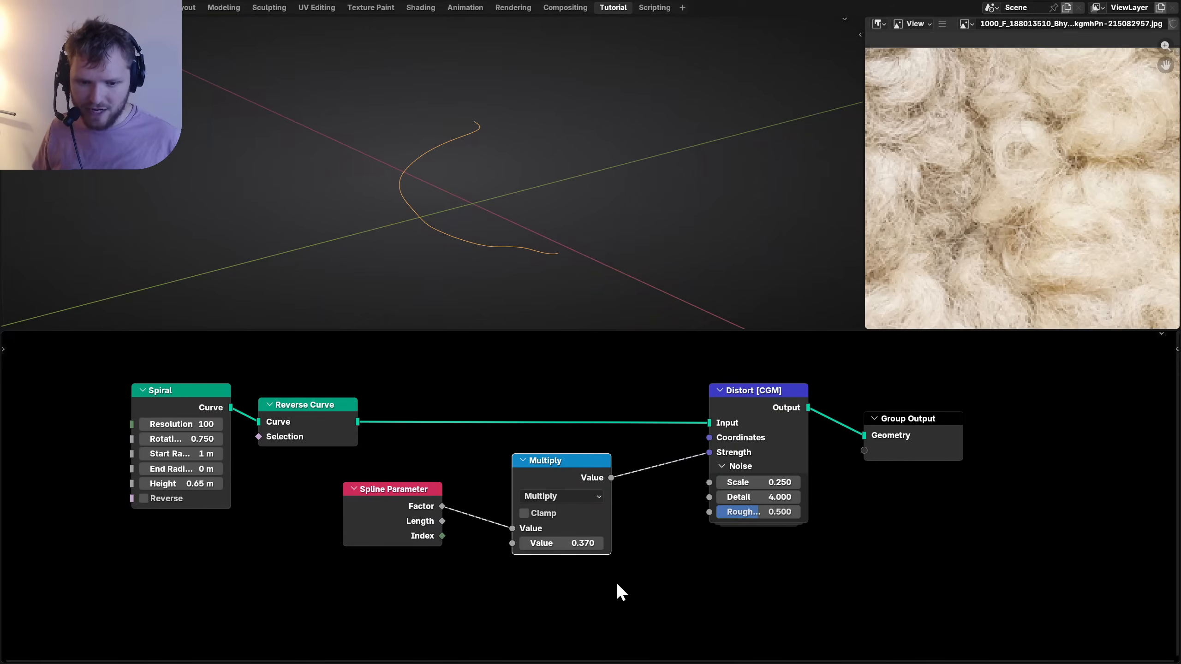
Move the Spline Parameter and Multiply nodes down to free space beneath the link into the Distort node.
drag(575, 585, 374, 473)
key(g)
click(514, 547)
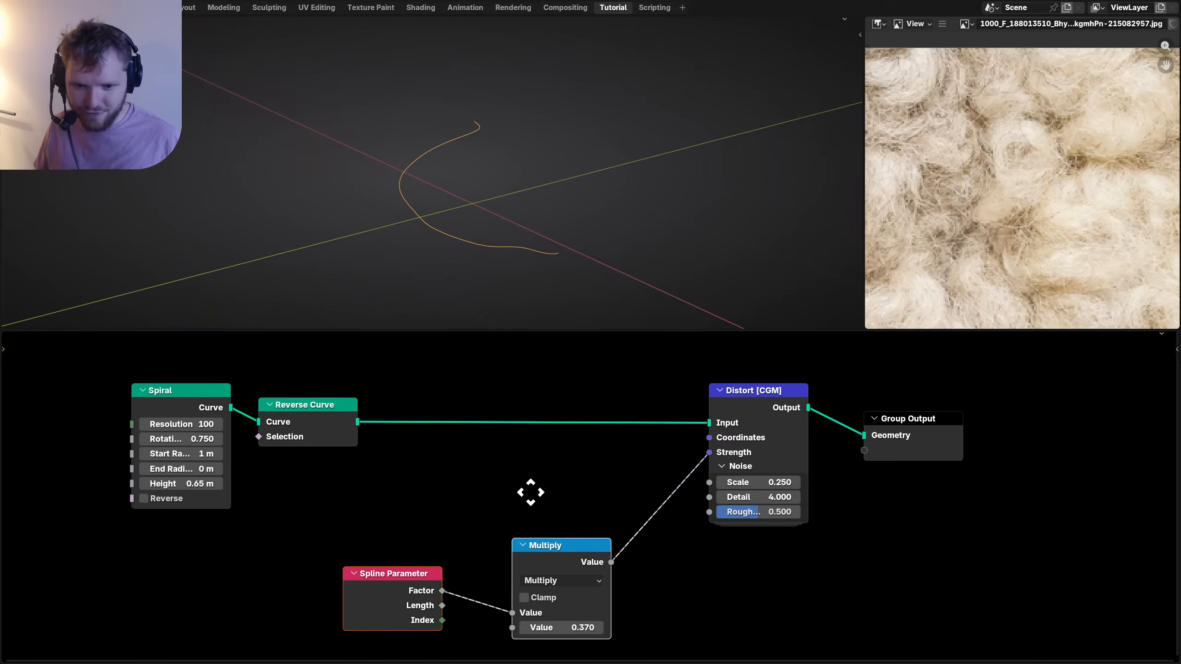
Add a For Each Element zone above the node chain and delete it again.
middle_drag(529, 493, 560, 577)
key(shift+a)
text(for ea)
key(Return)
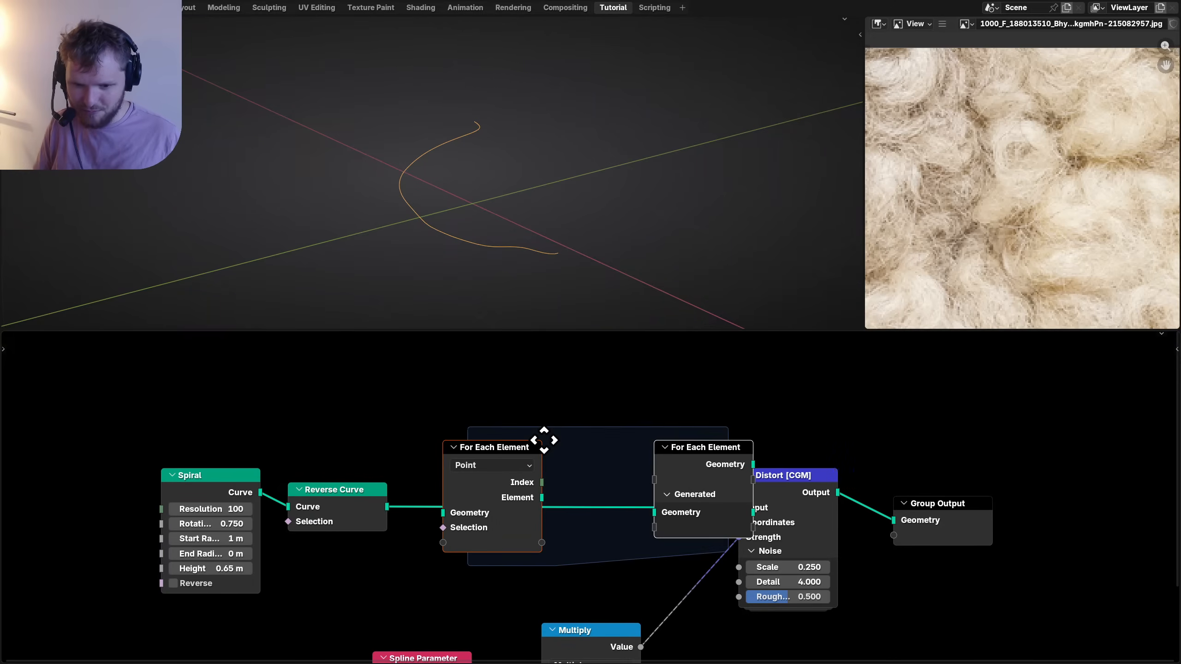
click(547, 343)
key(x)
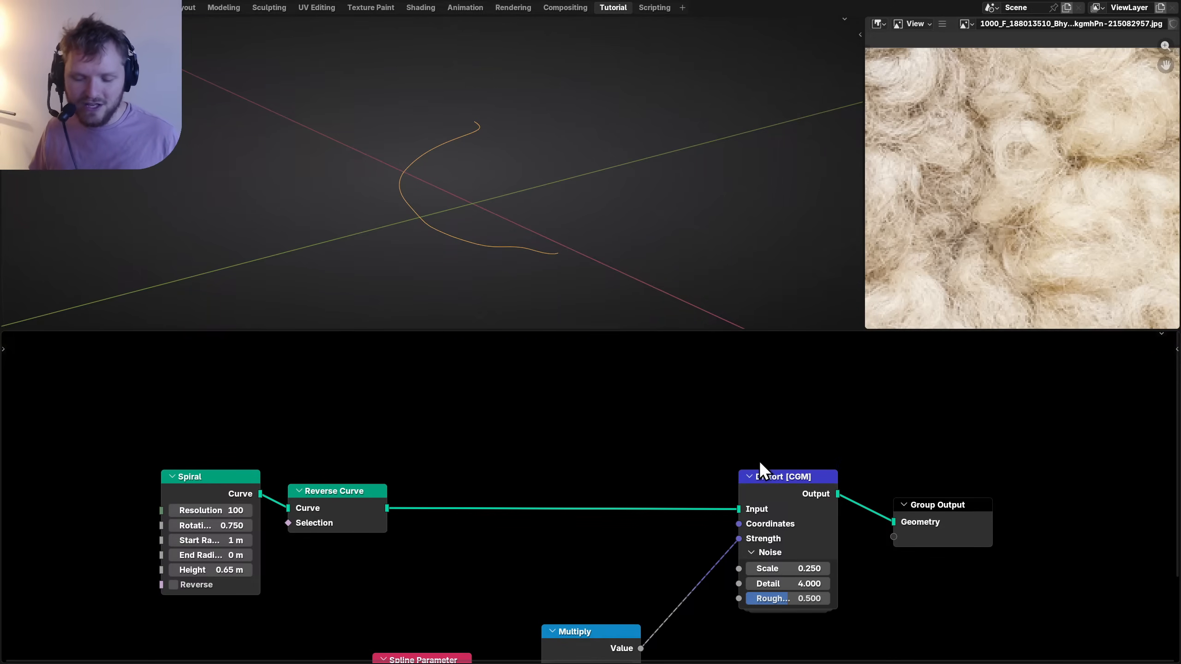
Feed a new Position node into the Distort node's Coordinates and take a brief look inside the Distort group.
scroll(661, 524, up, 4)
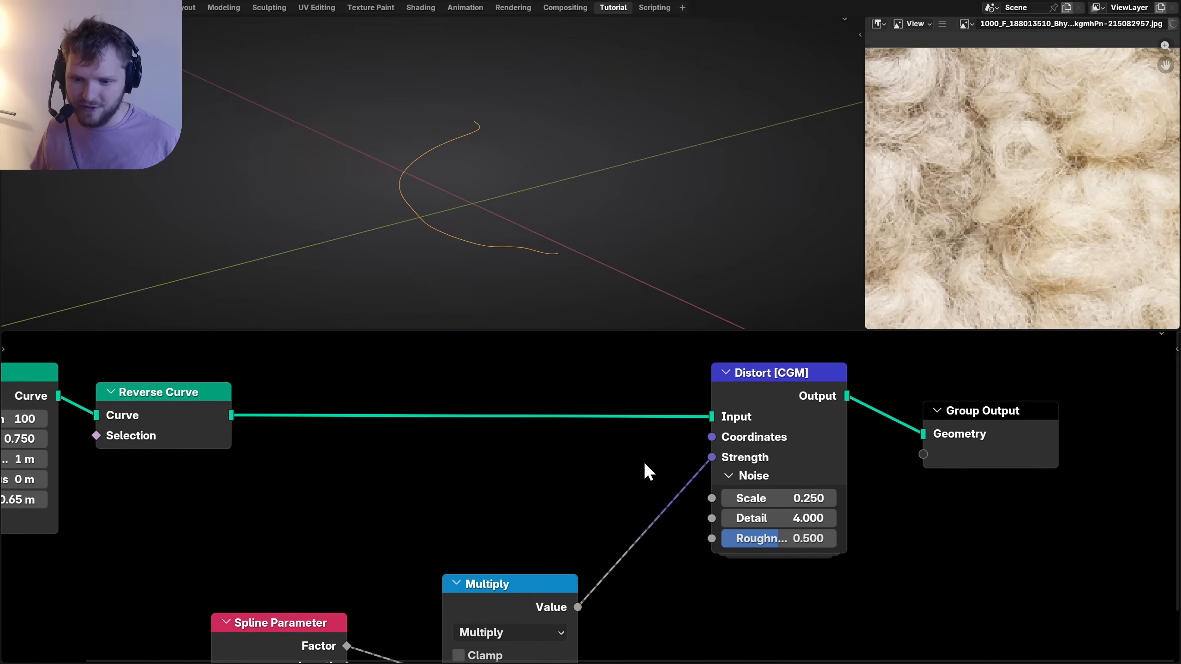
middle_drag(673, 456, 645, 481)
drag(683, 461, 480, 494)
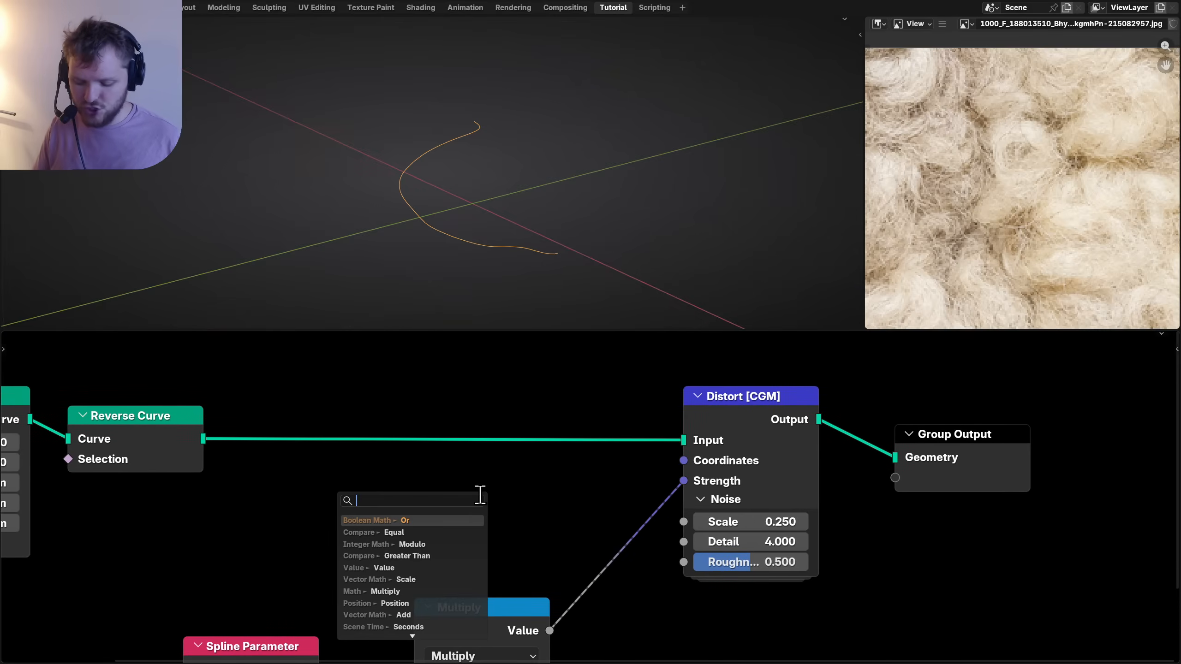
text(p)
key(Return)
click(343, 488)
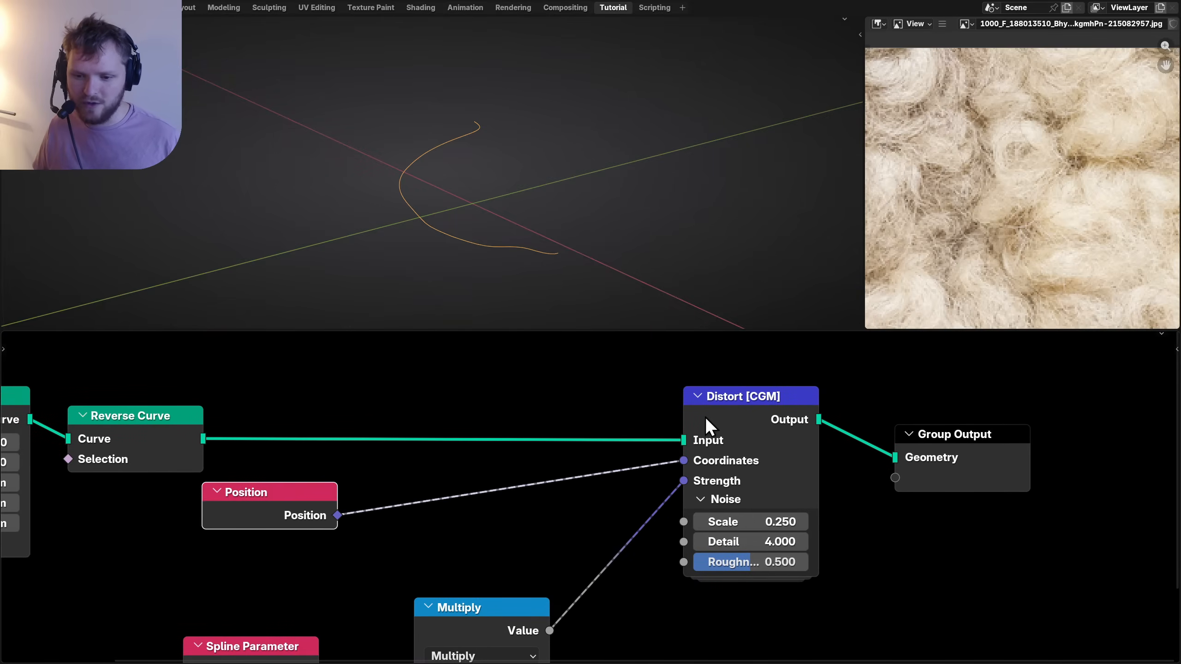
key(Tab)
key(Tab)
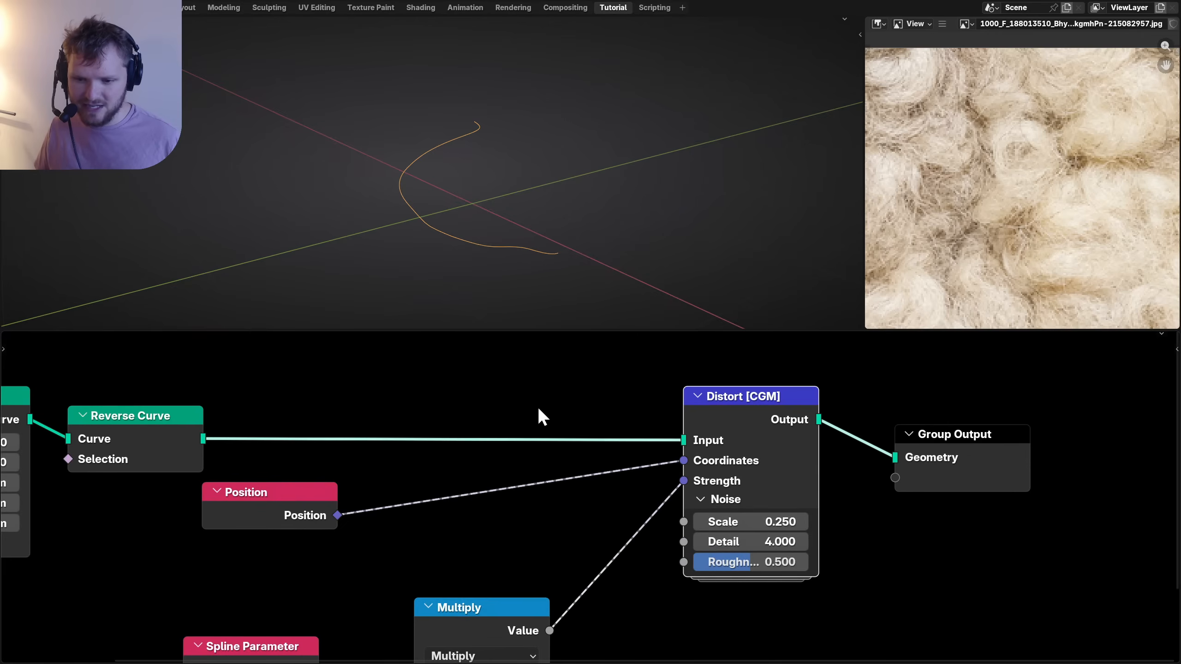
Insert a Vector Math Add node between Position and Distort's Coordinates, trying a vector offset and undoing it.
middle_drag(335, 530, 537, 496)
drag(458, 458, 432, 479)
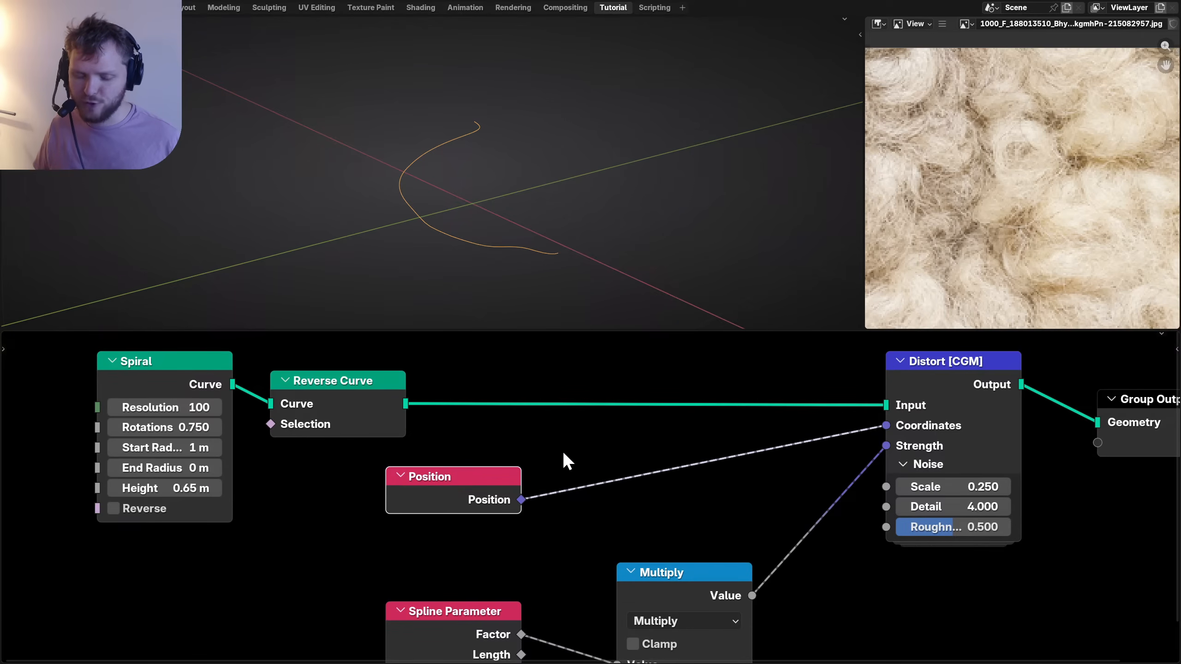
key(shift+a)
text(vec)
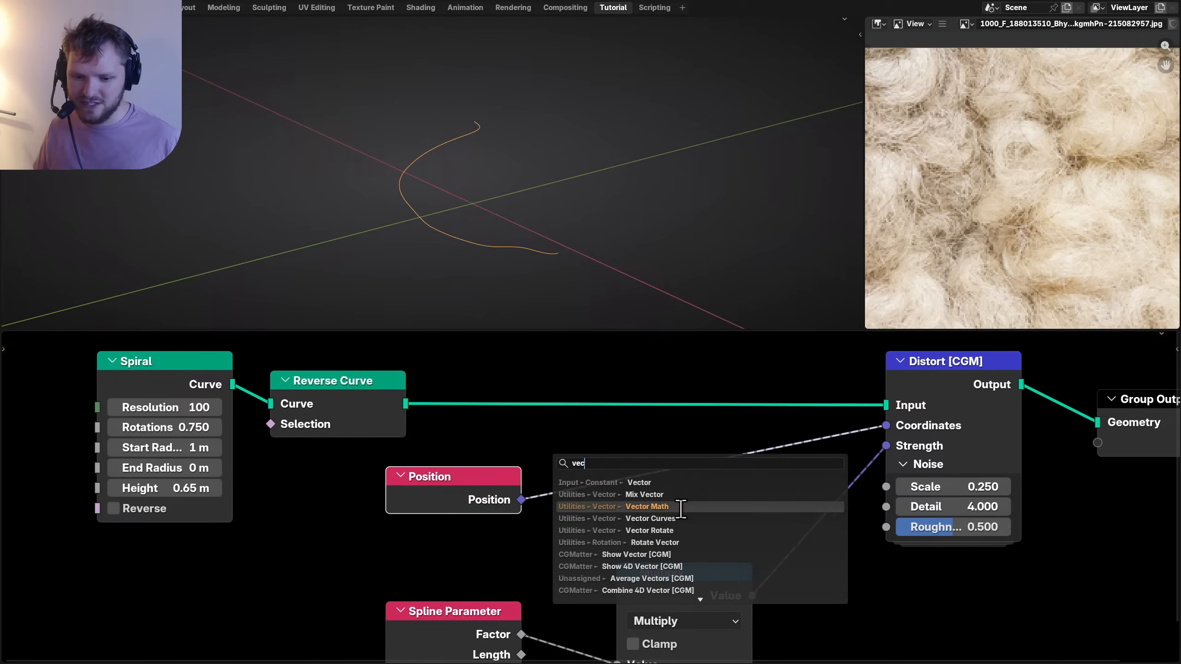
click(664, 507)
click(636, 414)
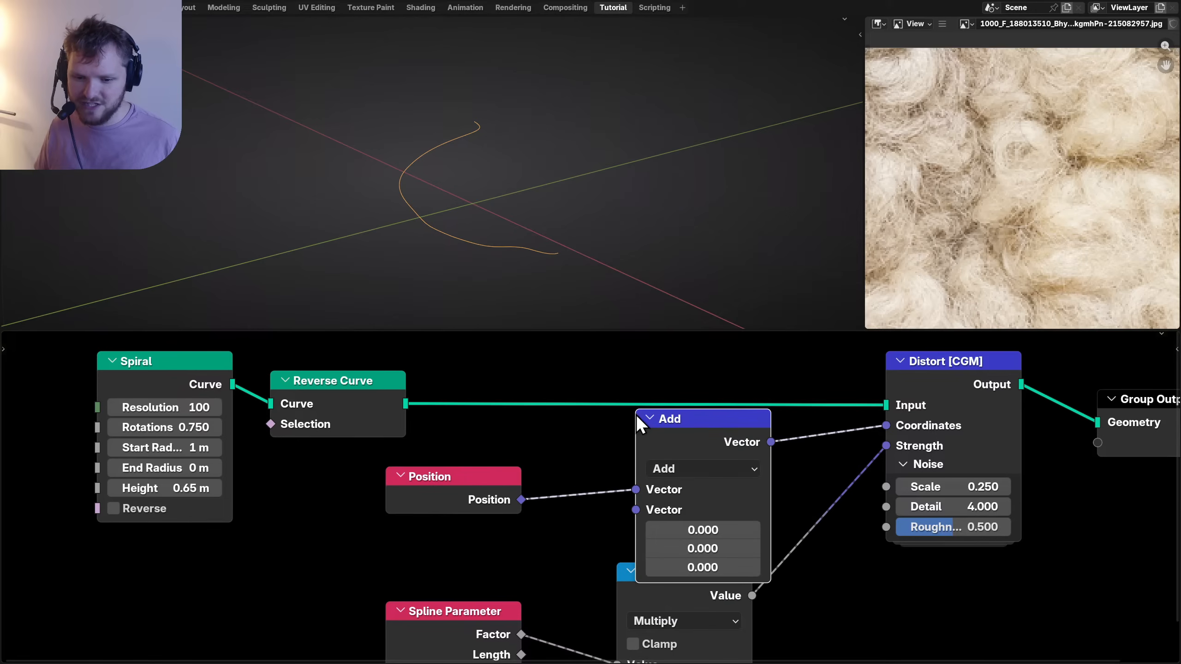
mouse_move(696, 530)
mouse_down()
mouse_move(981, 530)
mouse_move(695, 529)
mouse_up()
key(ctrl+z)
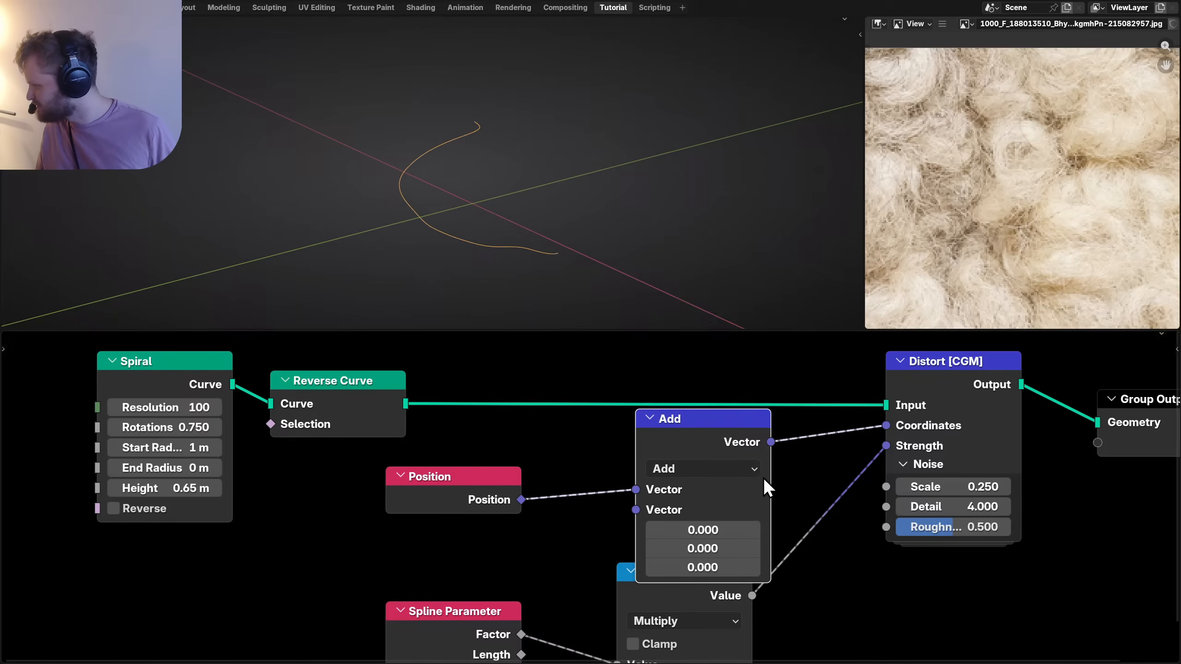
Move the Multiply and Spline Parameter nodes clear of the vector Add node.
scroll(762, 478, down, 2)
scroll(707, 453, down, 4)
drag(690, 564, 482, 463)
drag(481, 465, 487, 546)
scroll(650, 433, up, 3)
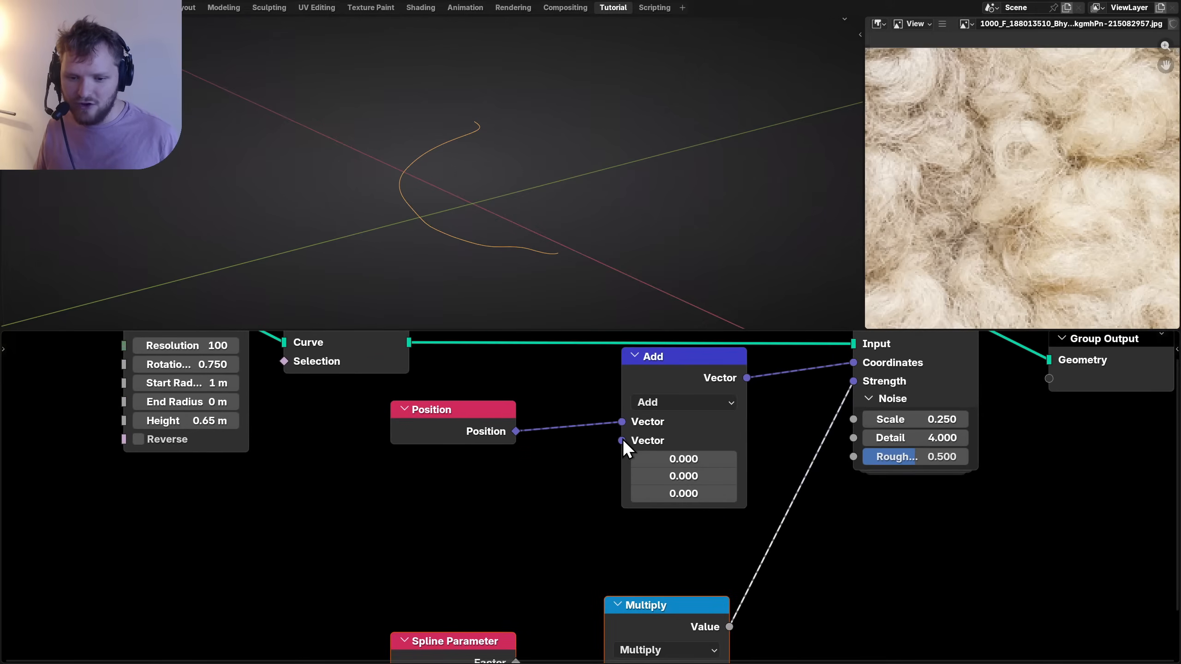
drag(622, 440, 441, 489)
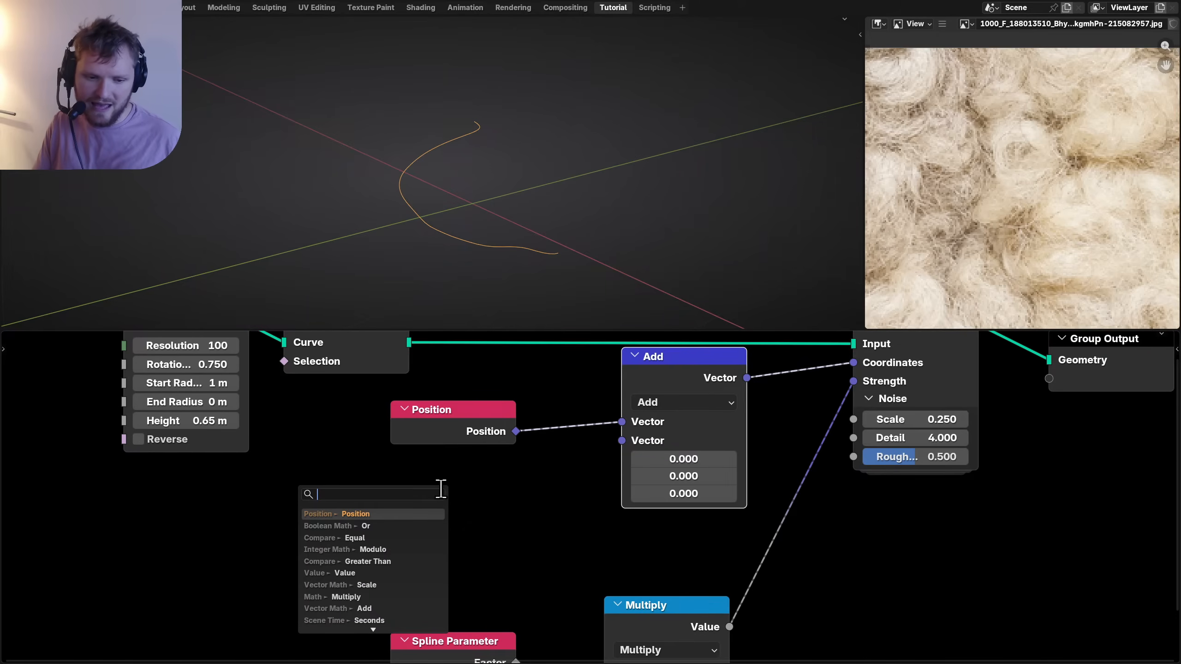
text(inter)
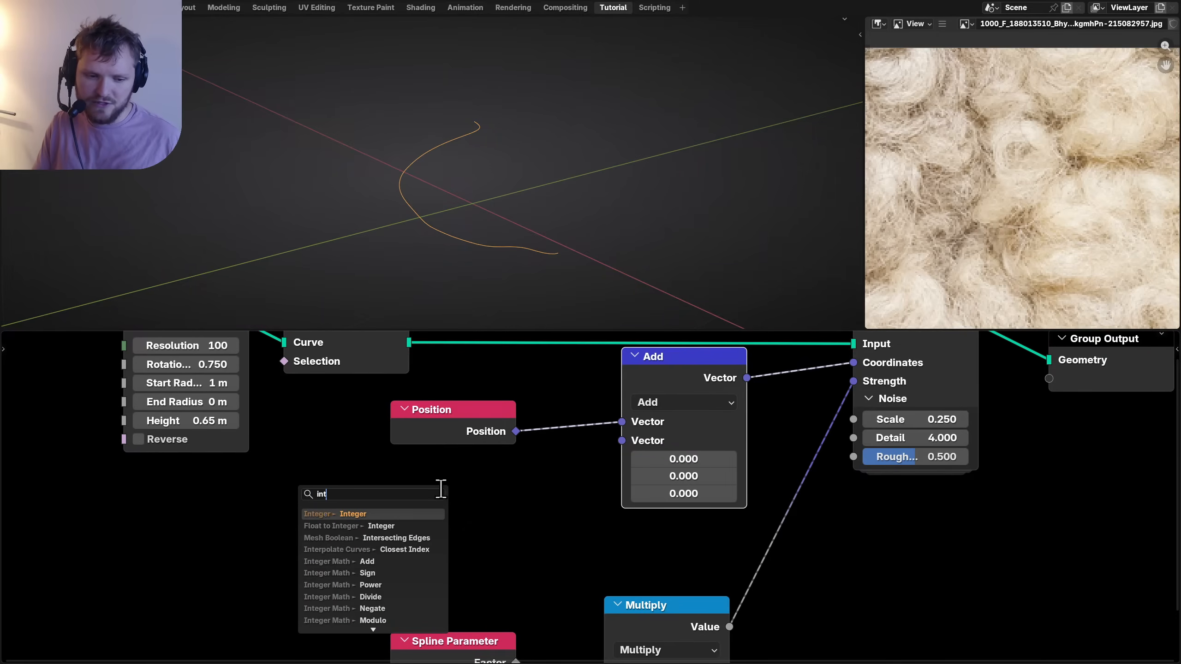
key(Return)
key(Escape)
Add an Integer node below the Spiral node and connect it to the vector Add node's second input.
key(shift+a)
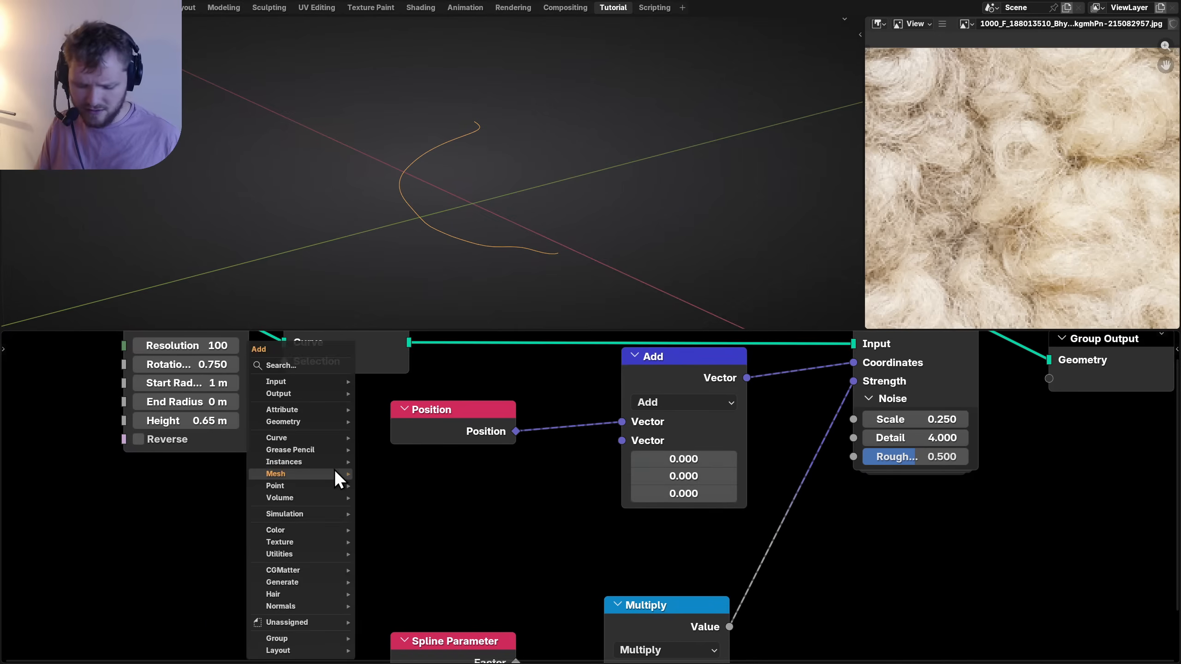
text(integer)
click(449, 493)
click(227, 503)
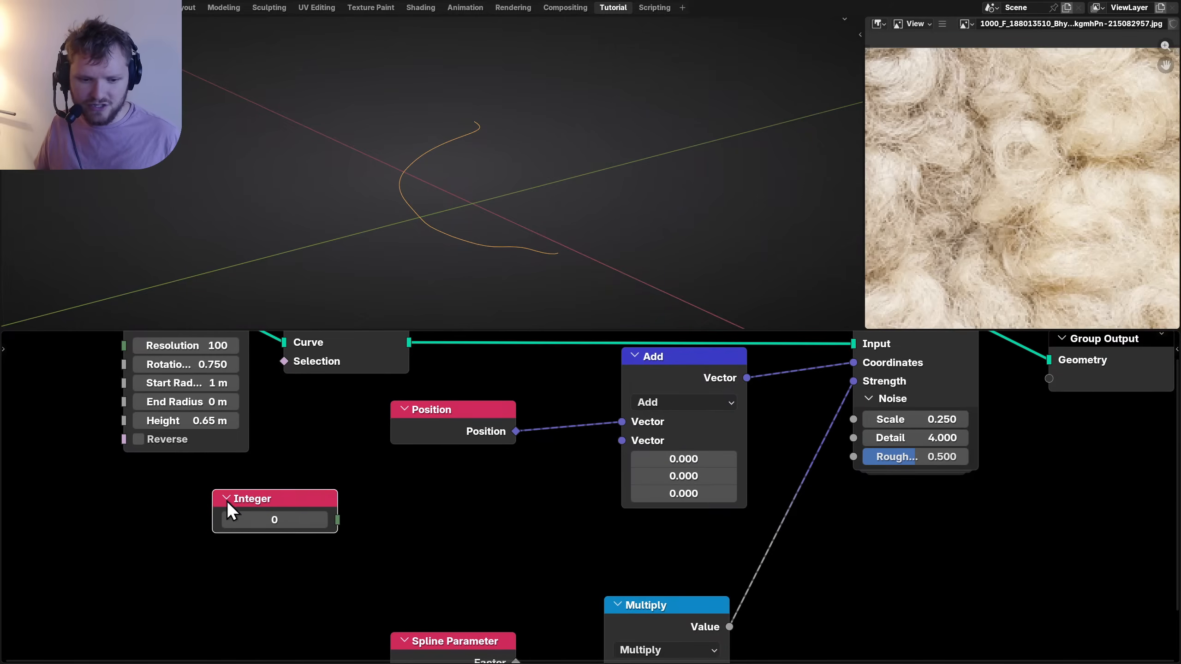
alt+right_drag(346, 510, 585, 480)
Step the Integer node through several values to test how the distortion varies, and reset it to 0.
click(324, 518)
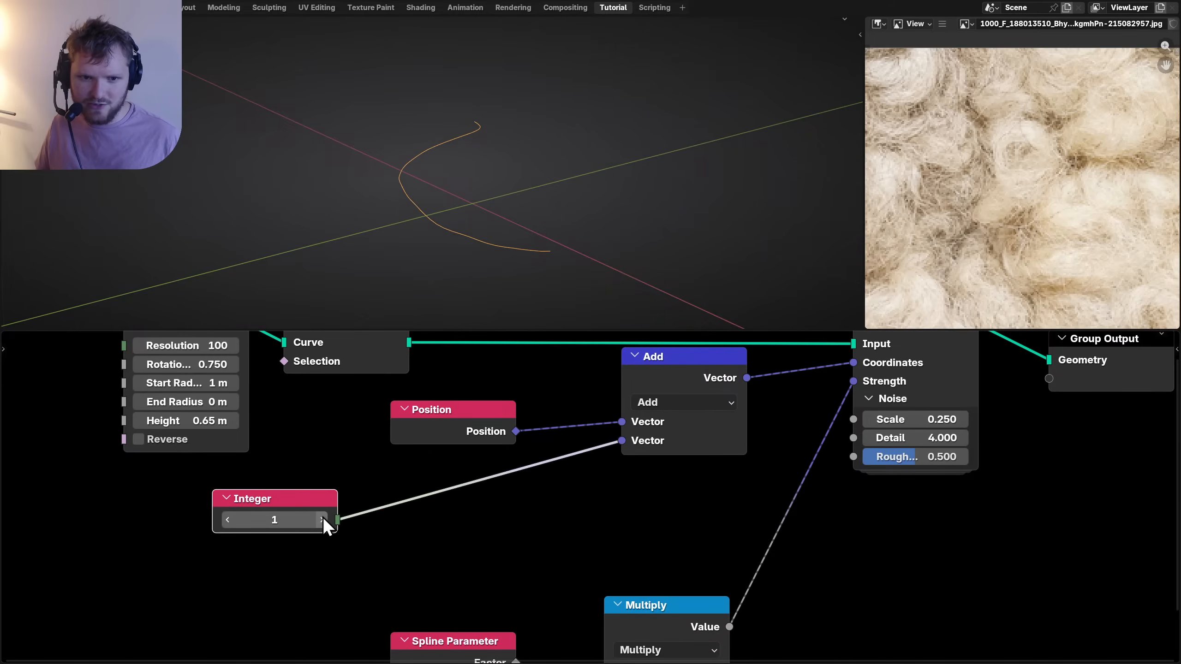
click(323, 517)
click(323, 518)
click(323, 518)
click(323, 518)
click(324, 518)
click(275, 520)
text(0)
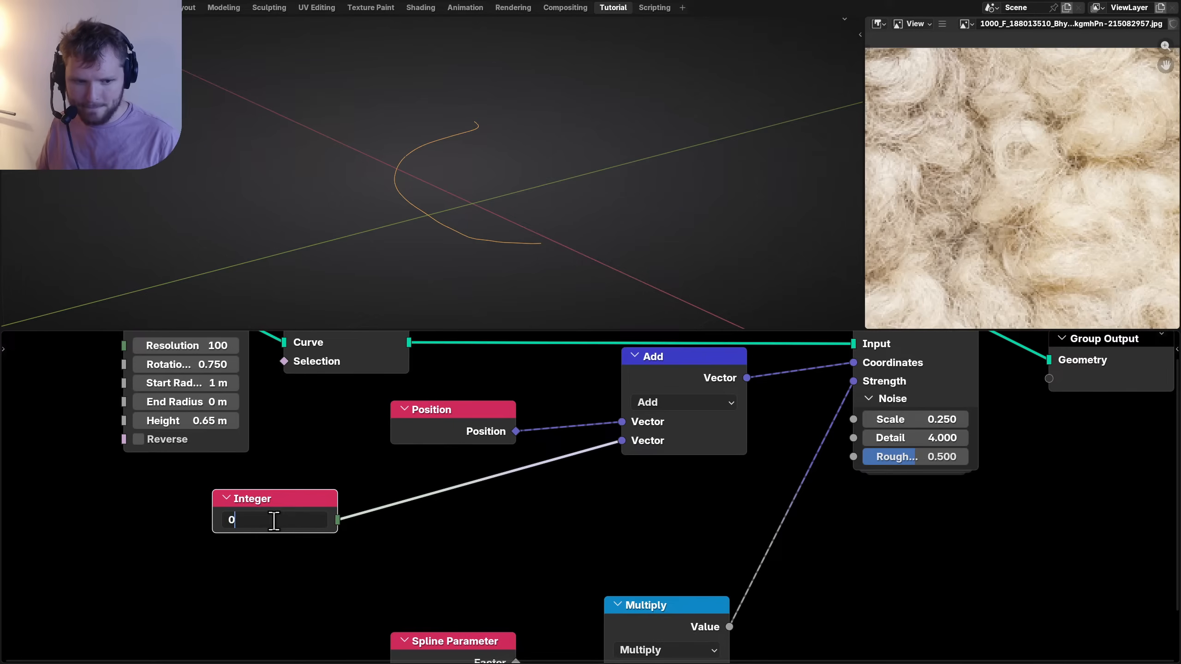
key(Return)
Move the Integer node out of the way, hide Reverse Curve's unused Selection socket and align that node beside the Spiral node.
drag(269, 500, 107, 536)
scroll(107, 536, down, 4)
middle_drag(347, 355, 393, 440)
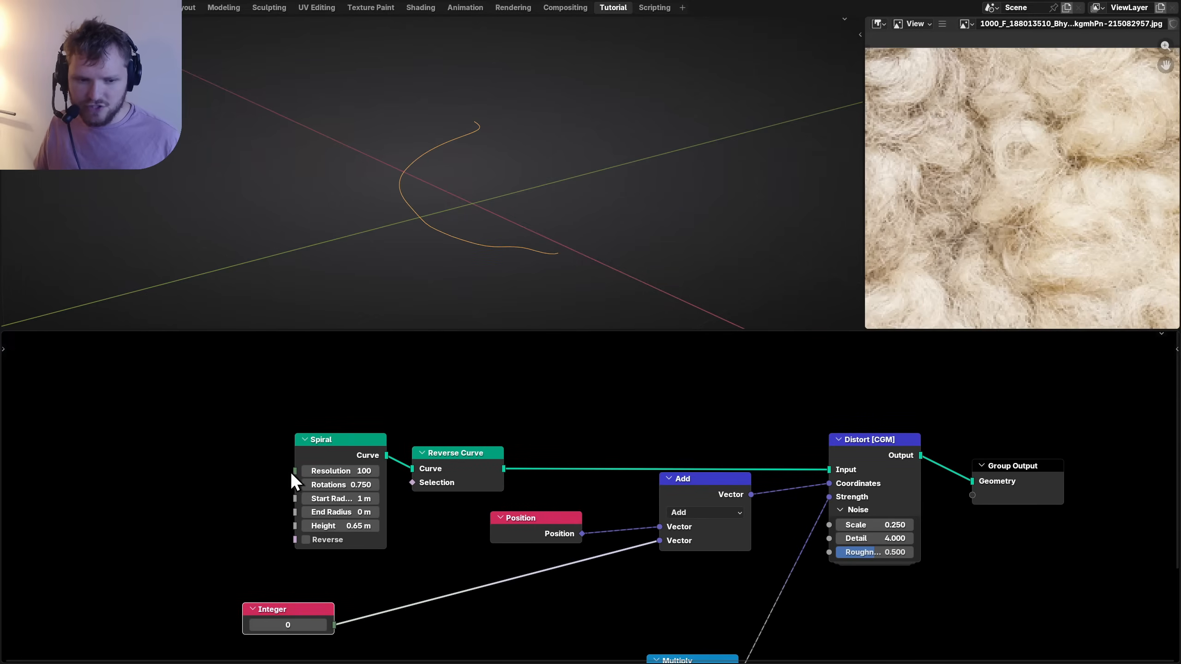
scroll(391, 486, up, 3)
click(417, 442)
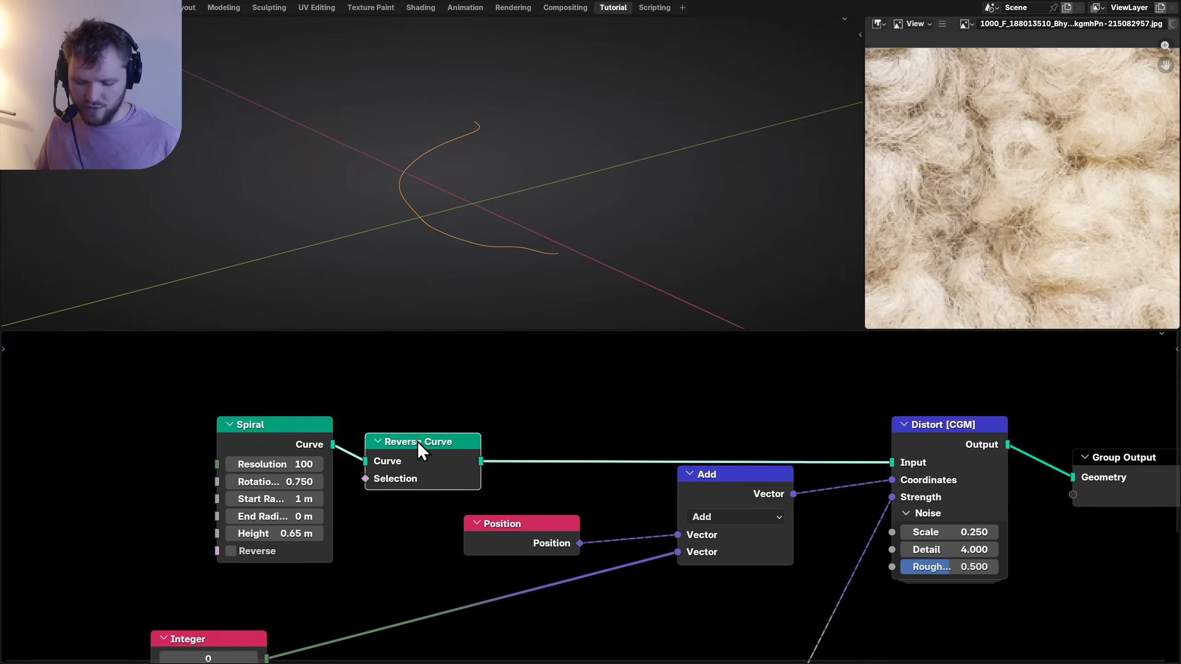
key(ctrl+h)
drag(417, 441, 404, 423)
scroll(870, 453, down, 2)
middle_drag(805, 499, 753, 449)
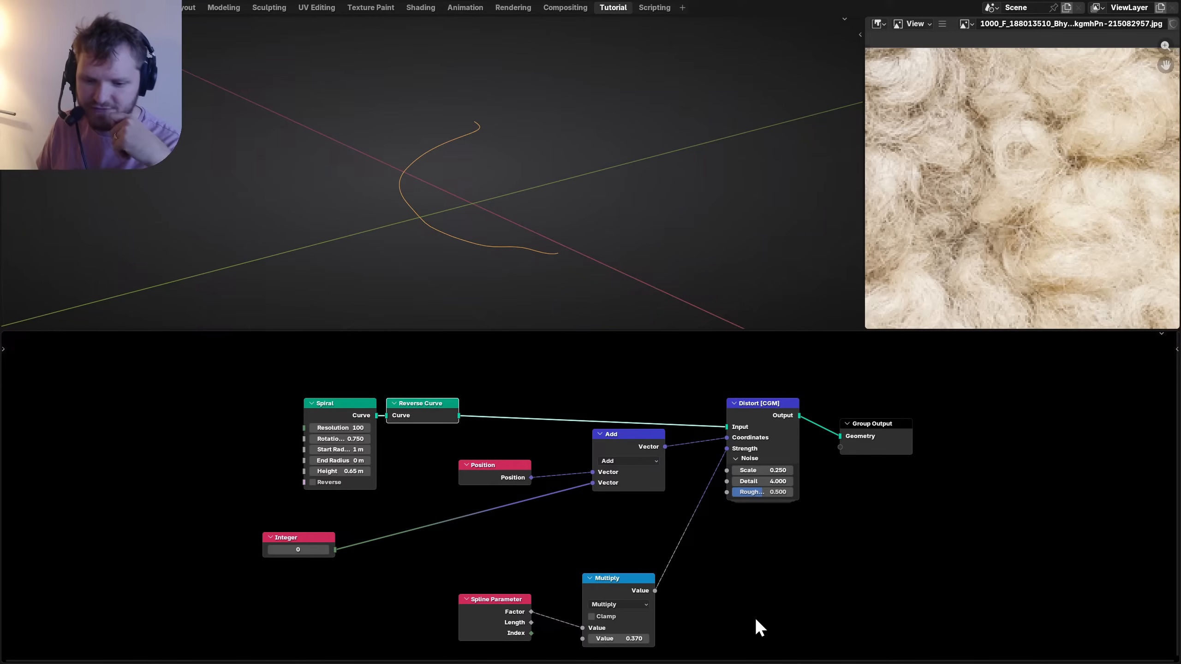
Group all nodes except Integer and Group Output into a node group named "spiral", and delete the leftover Integer node.
drag(702, 598, 353, 398)
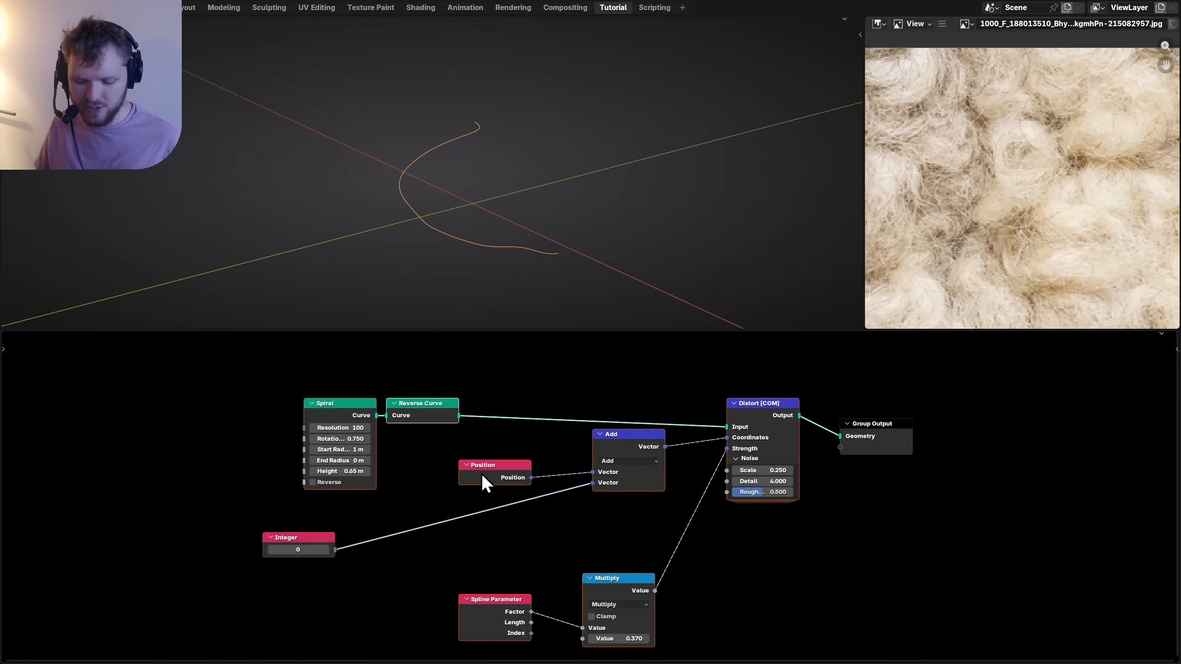
key(ctrl+g)
key(Tab)
key(Home)
drag(246, 605, 128, 542)
drag(502, 520, 530, 497)
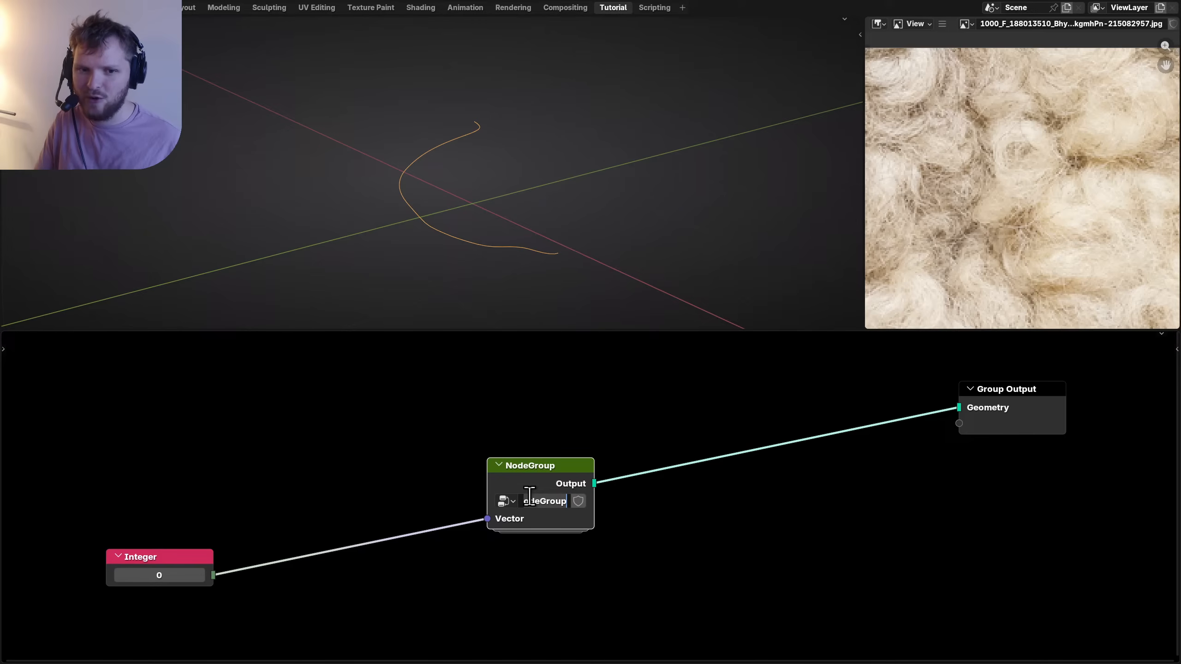
text(spiral)
click(123, 550)
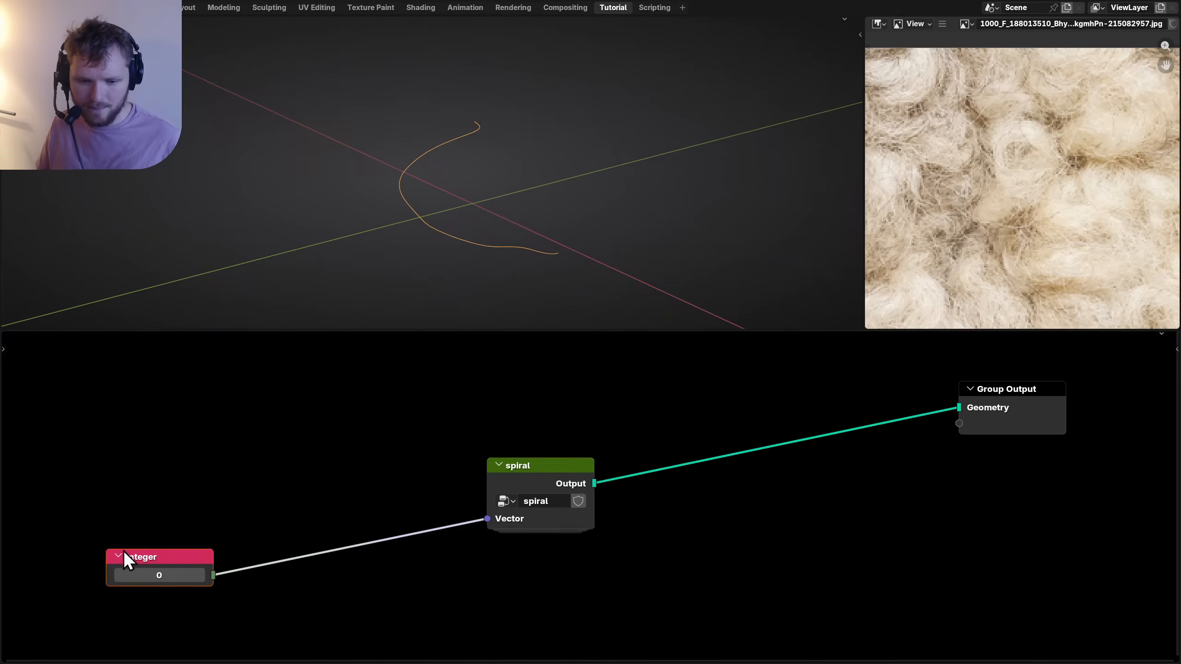
key(x)
Inside the spiral group, change the Vector input to an Integer named "seed" and rename the Output socket "spiral".
scroll(581, 493, up, 5)
click(522, 456)
key(Tab)
key(n)
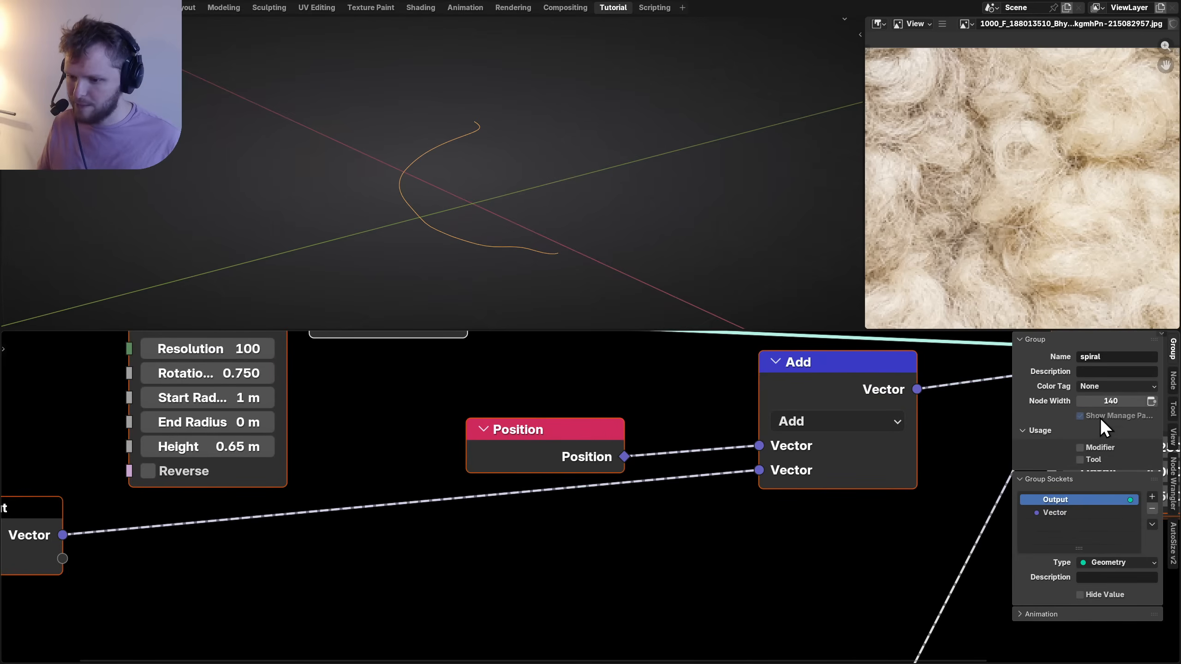
click(1068, 513)
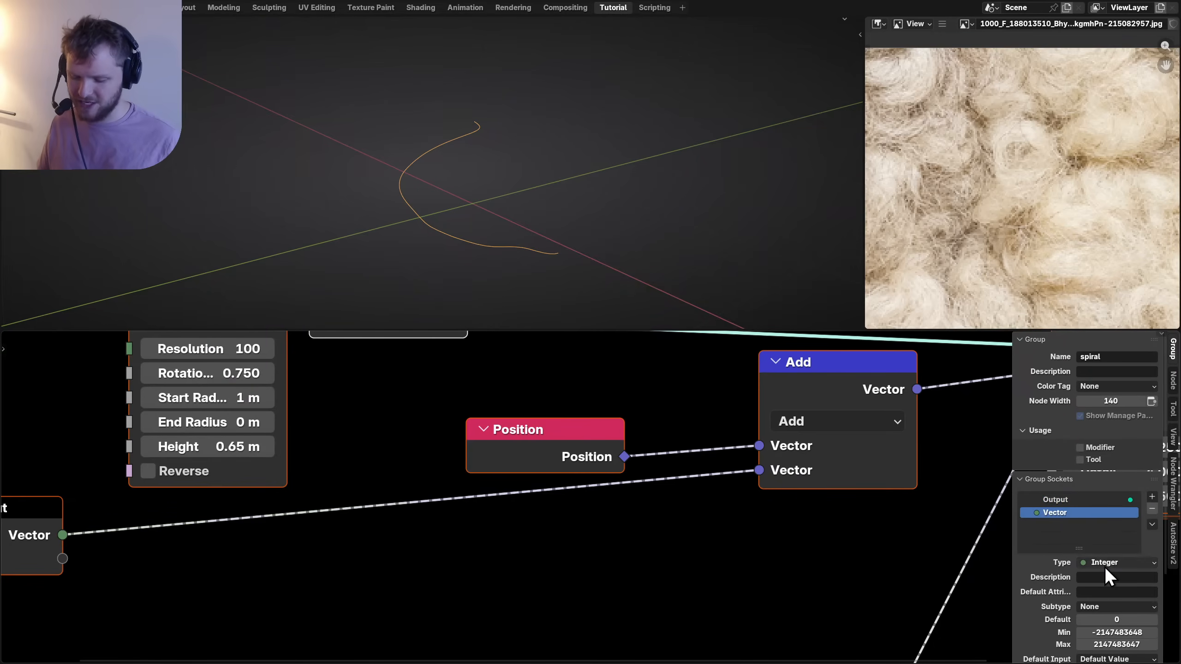
double_click(1060, 513)
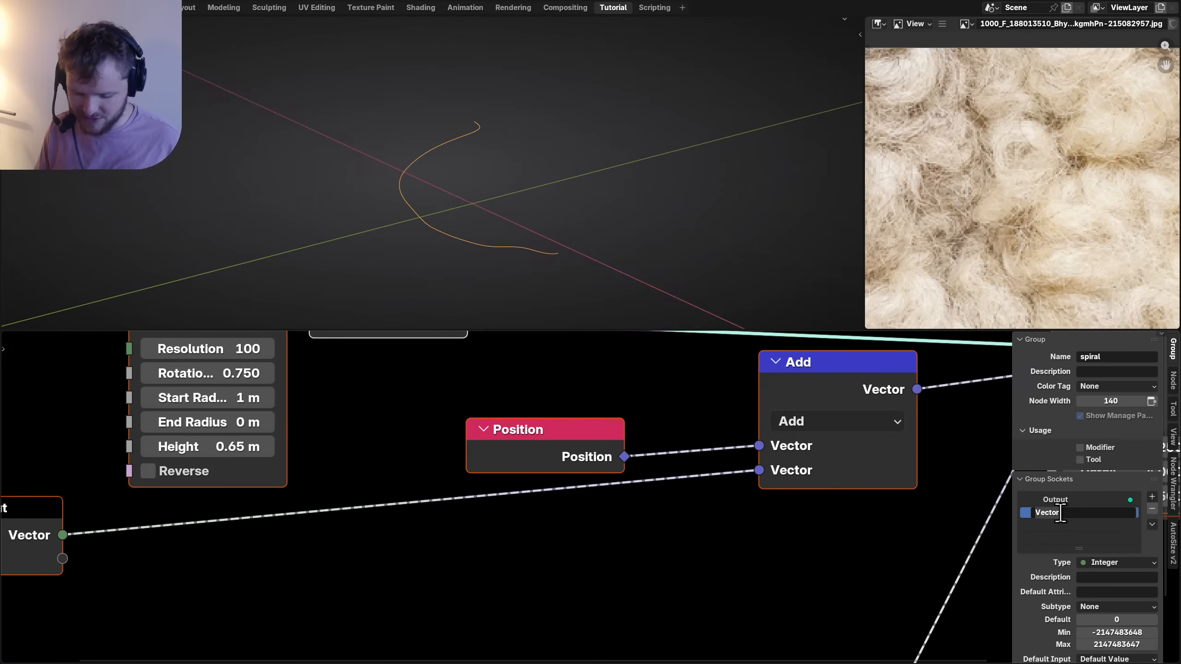
text(seed)
key(Return)
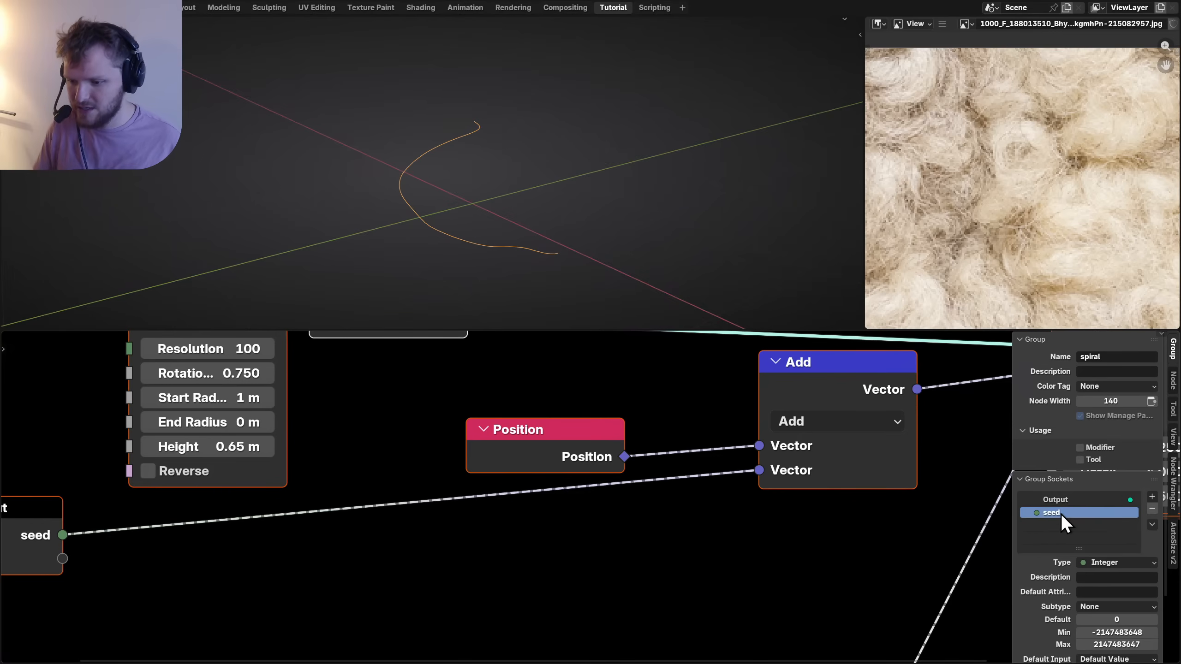
double_click(1049, 500)
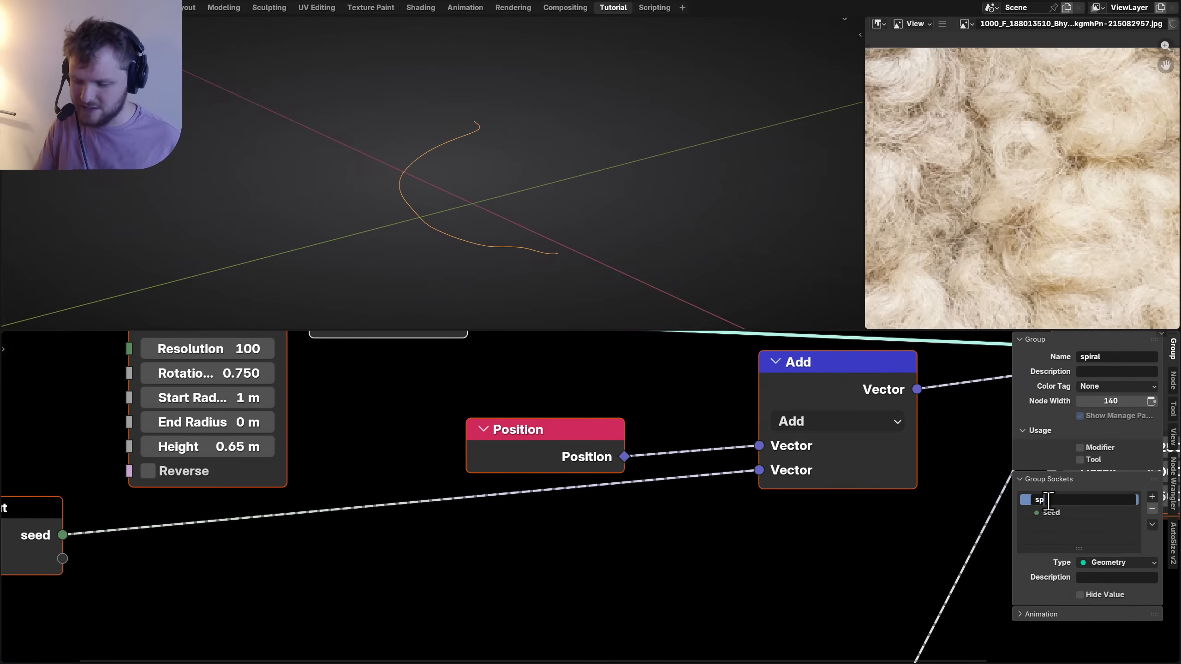
key(Return)
Hide the Spiral node's unused sockets and move it with Reverse Curve closer to the Distort node.
scroll(540, 505, down, 10)
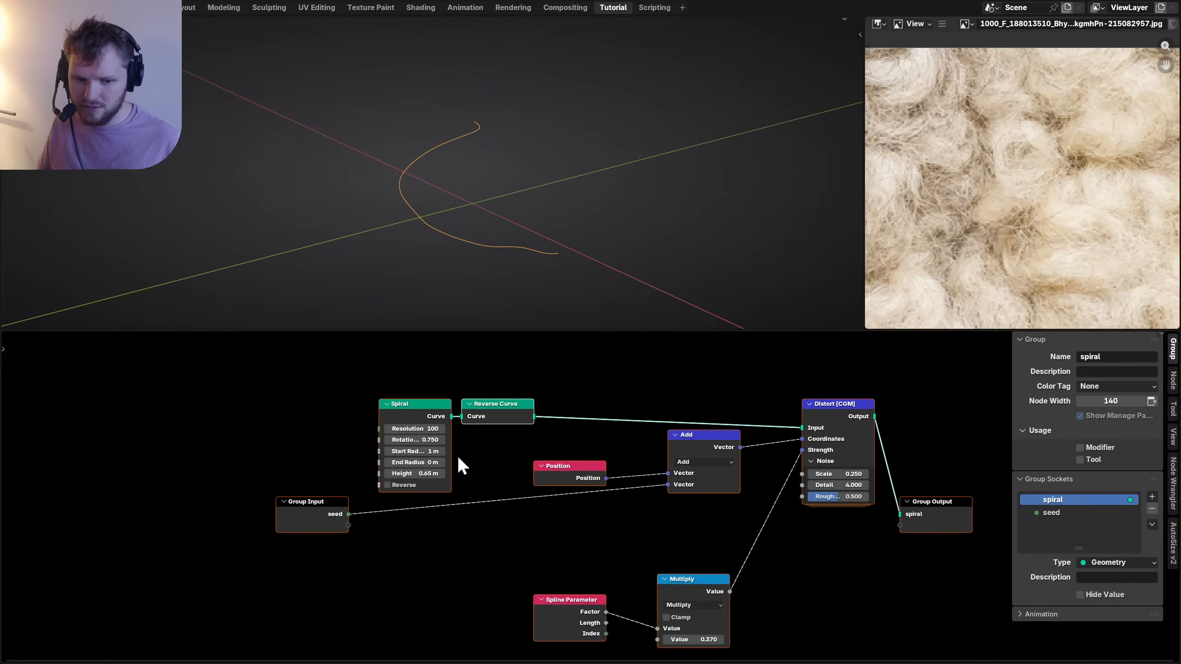
middle_drag(364, 424, 394, 508)
scroll(395, 508, up, 5)
click(367, 503)
key(ctrl+h)
middle_drag(472, 544, 358, 507)
drag(374, 506, 261, 451)
key(g)
drag(543, 444, 543, 446)
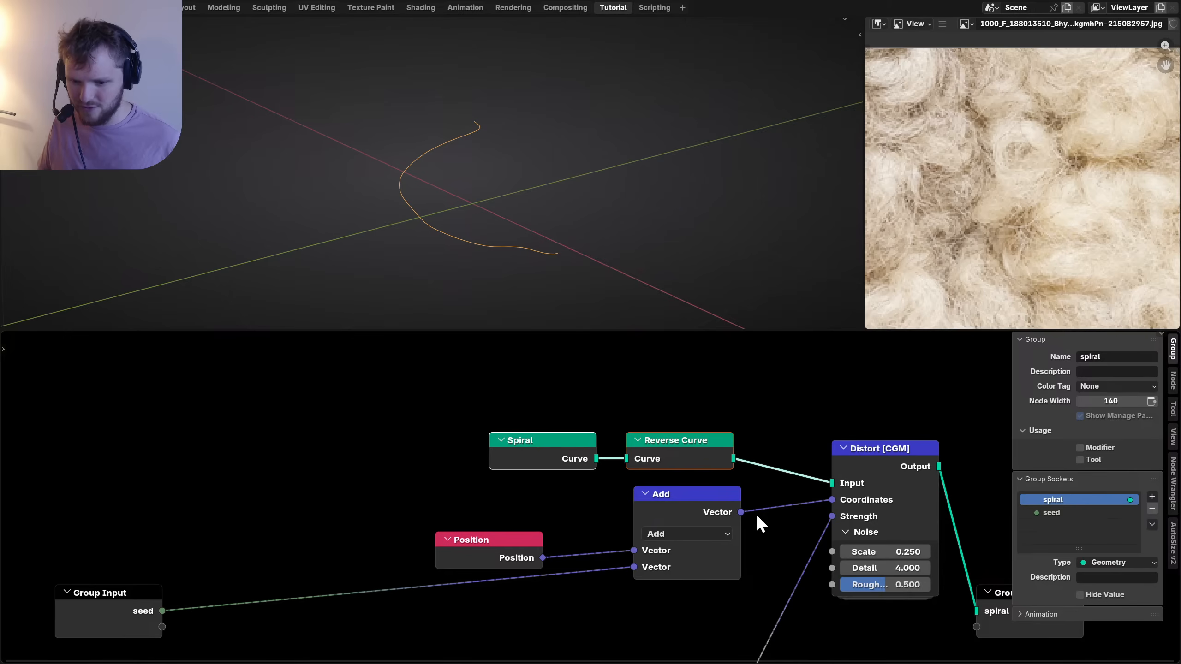
Align the vector Add node under Reverse Curve, and hide the Distort node's unused sockets.
drag(675, 492, 672, 491)
click(886, 455)
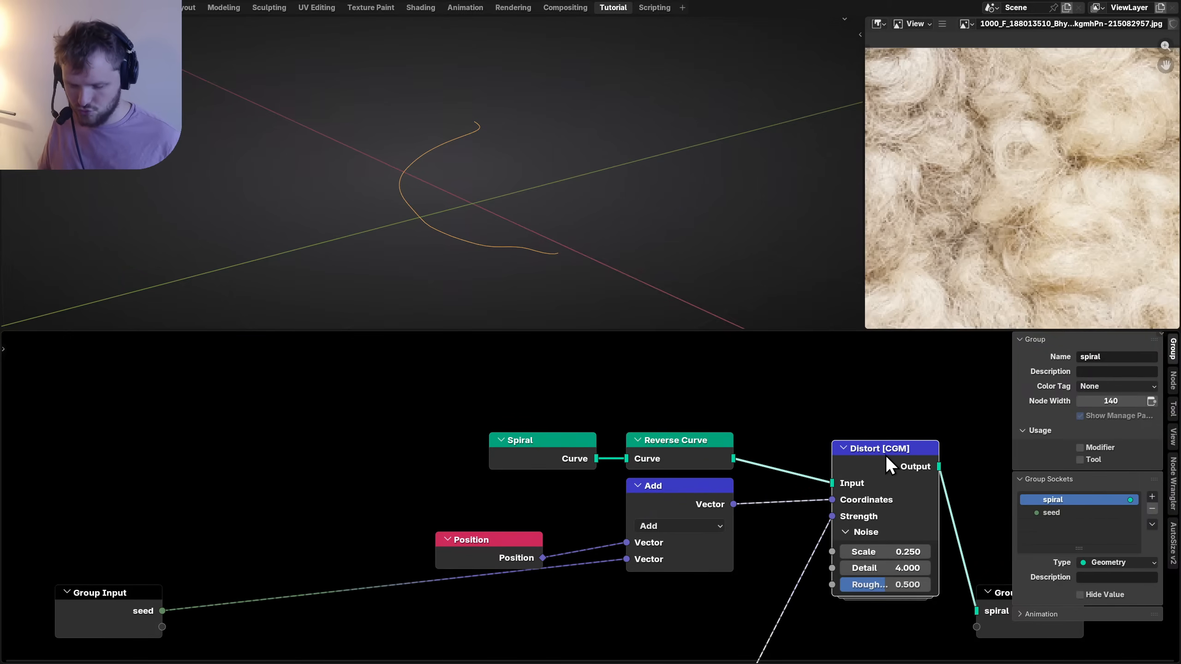
key(ctrl+h)
drag(868, 454, 848, 446)
middle_drag(698, 493, 739, 442)
Collapse the vector Add and Position nodes and place Position directly beneath Add.
click(727, 442)
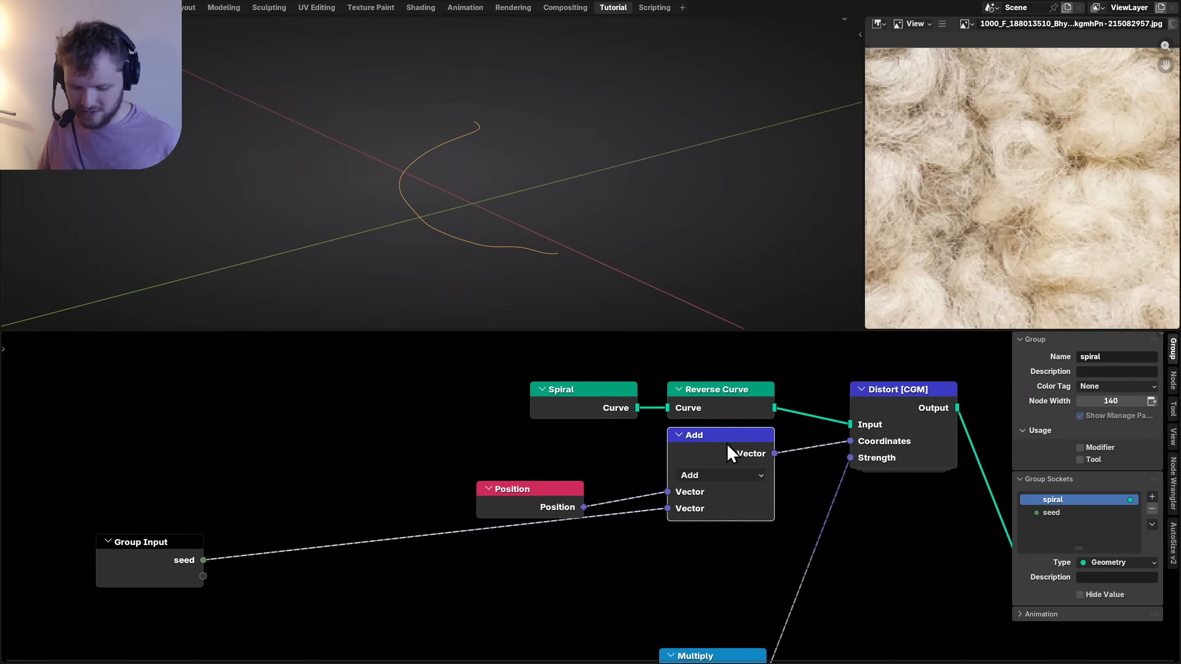
key(h)
click(540, 499)
key(h)
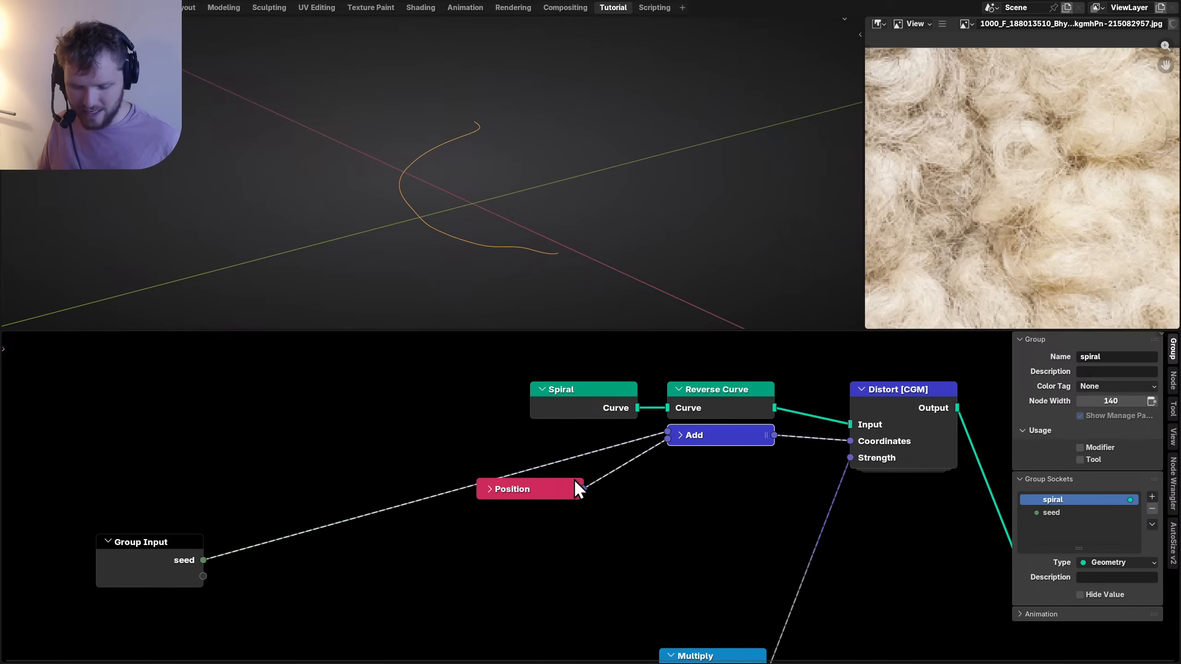
drag(548, 494, 743, 467)
Collapse the Spline Parameter node and stack it with the Multiply node in the column below Position.
scroll(677, 586, down, 1)
middle_drag(669, 630, 635, 481)
click(662, 500)
scroll(601, 534, up, 1)
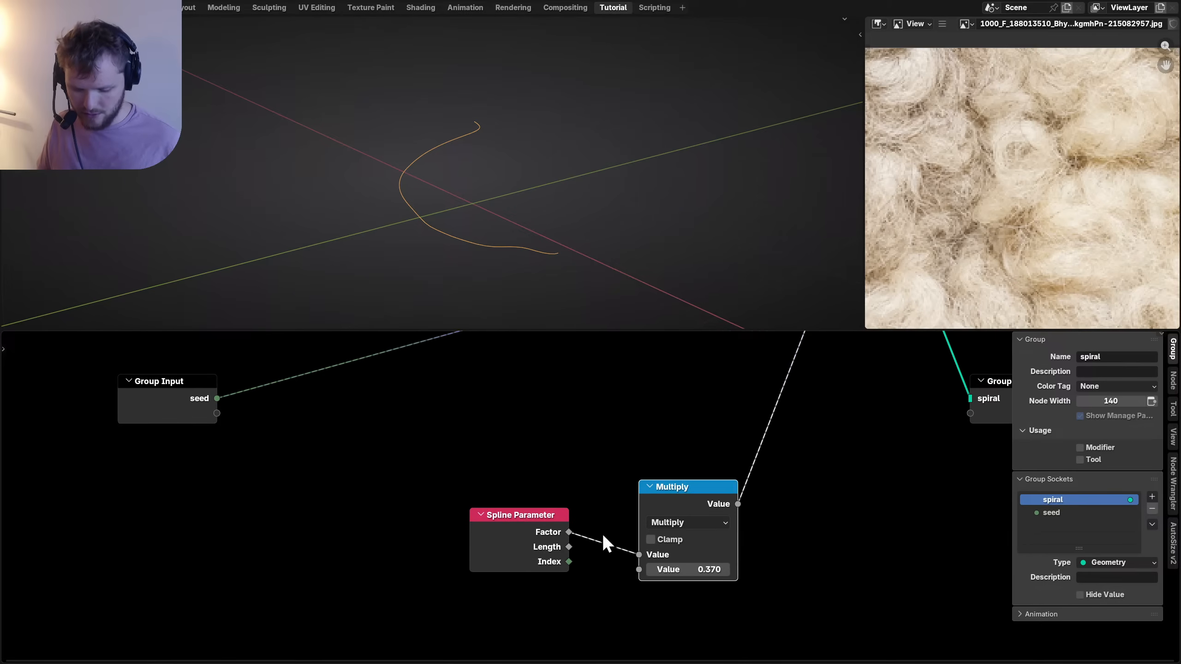
click(523, 537)
key(h)
drag(524, 529, 692, 431)
drag(790, 575, 618, 439)
middle_drag(618, 439, 564, 591)
key(g)
click(584, 513)
drag(778, 575, 660, 559)
key(g)
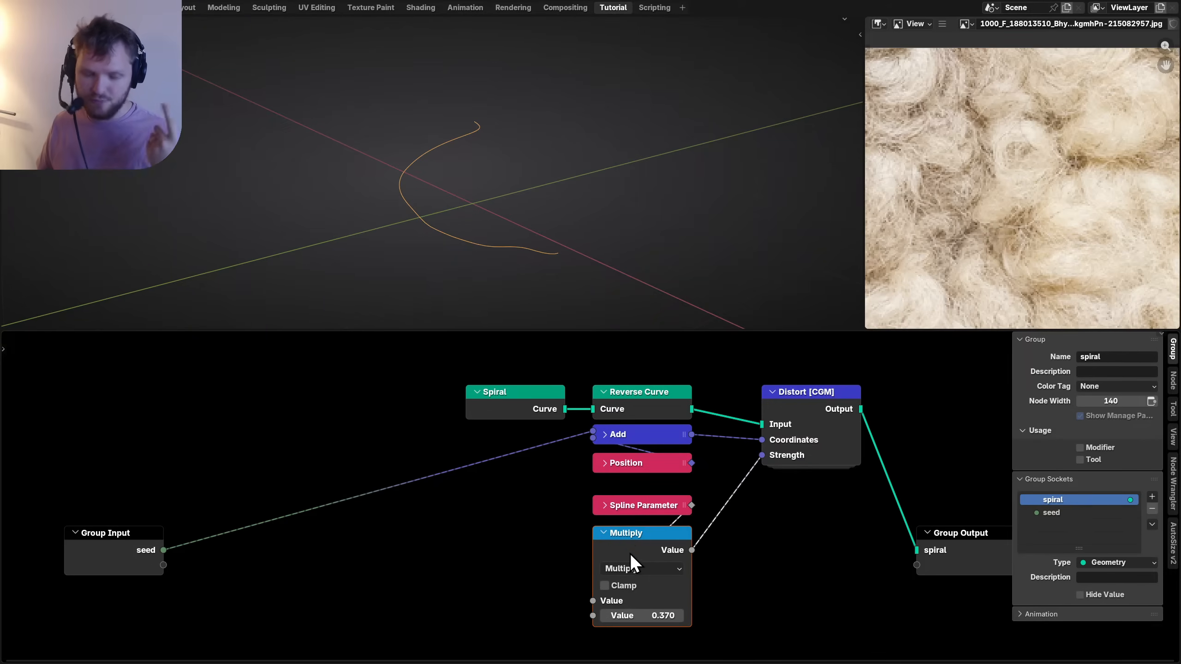
Expose Multiply's second value as a new group input and name it "strength".
middle_drag(374, 545, 487, 492)
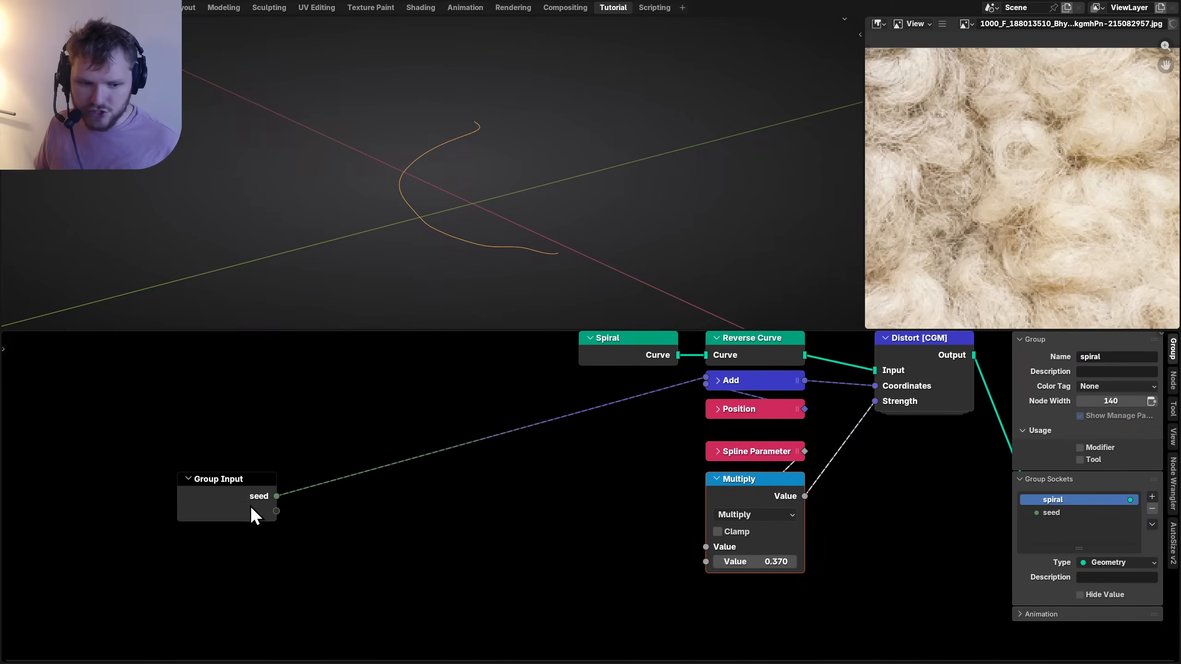
drag(275, 510, 705, 561)
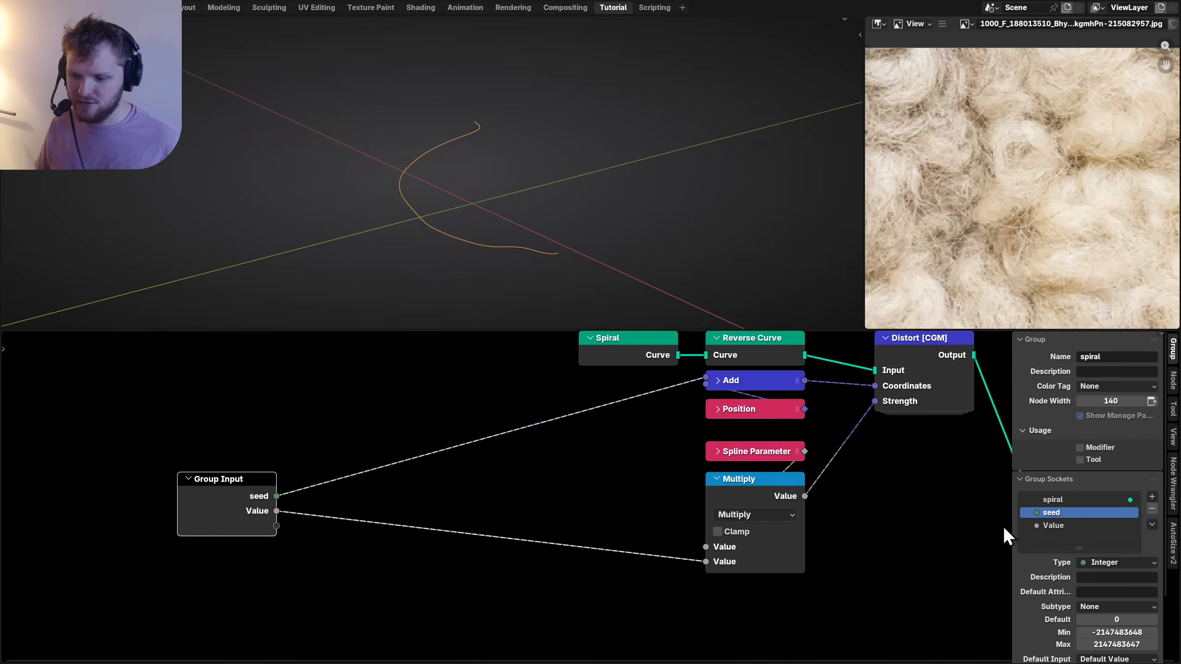
double_click(1061, 527)
text(streng)
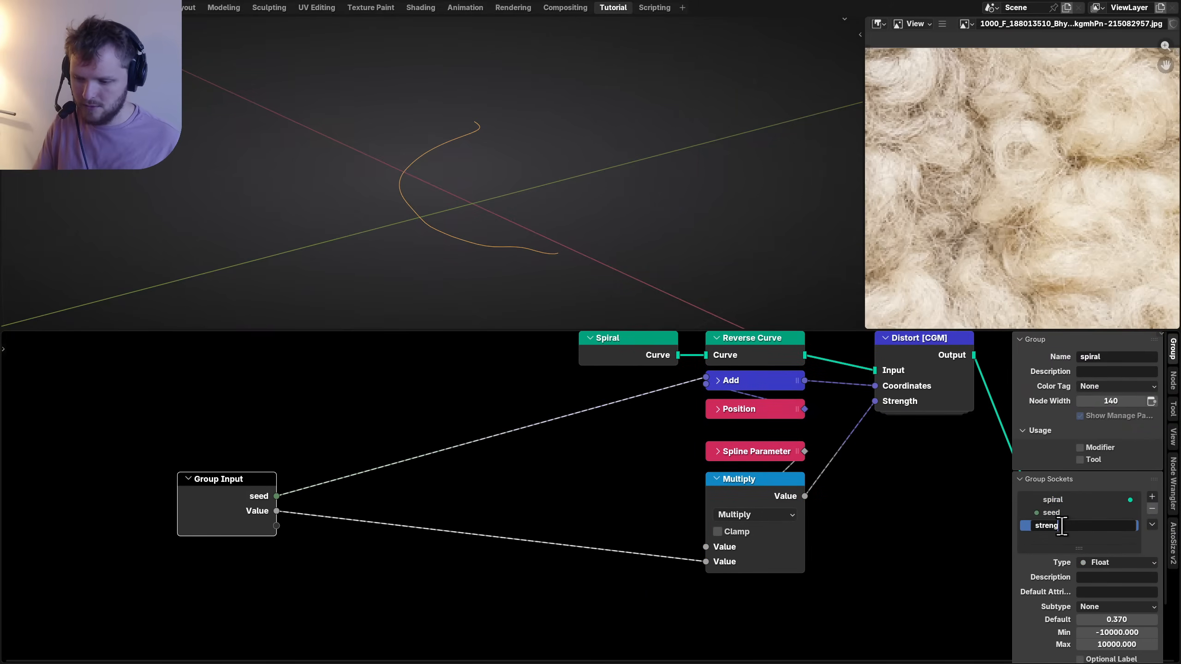
text(th)
key(Return)
Move the Group Input and Group Output nodes close to the other nodes and hide their empty sockets.
middle_drag(839, 446, 648, 476)
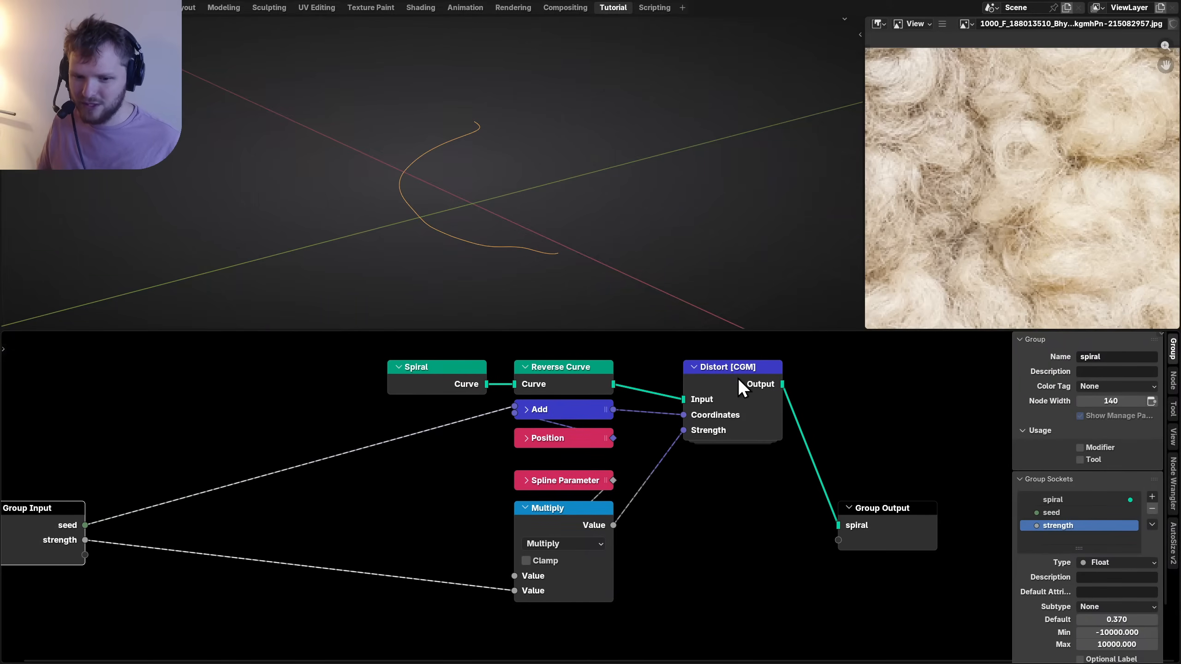
click(743, 376)
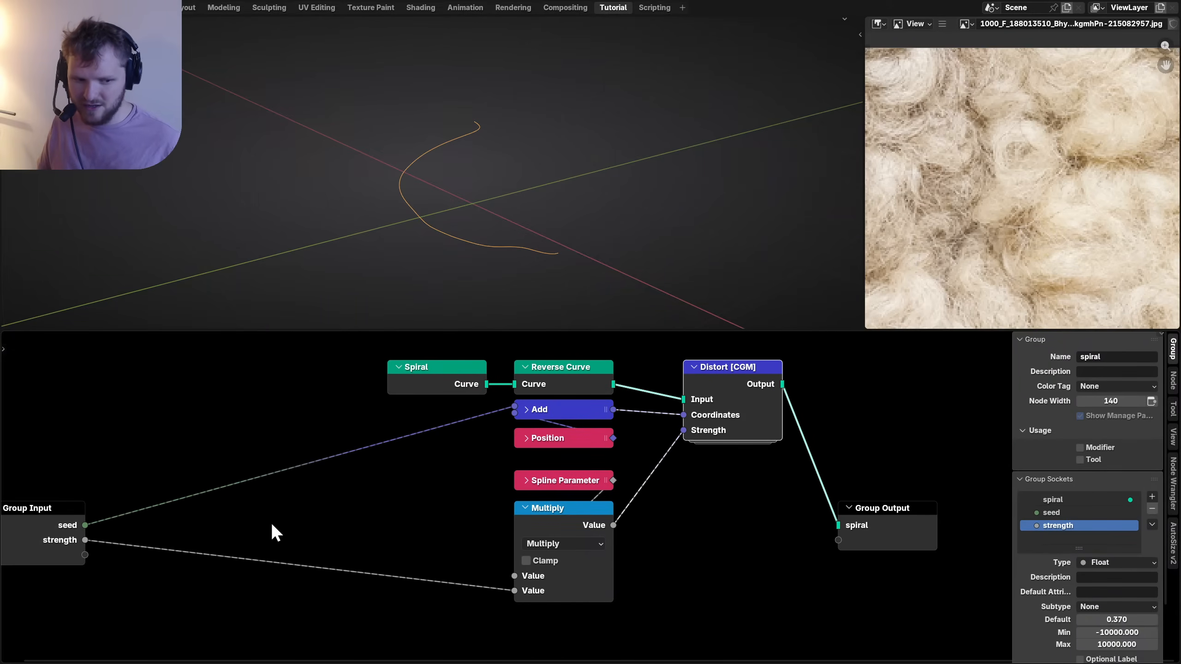
drag(11, 514, 356, 458)
drag(801, 594, 900, 504)
key(g)
click(860, 405)
key(ctrl+h)
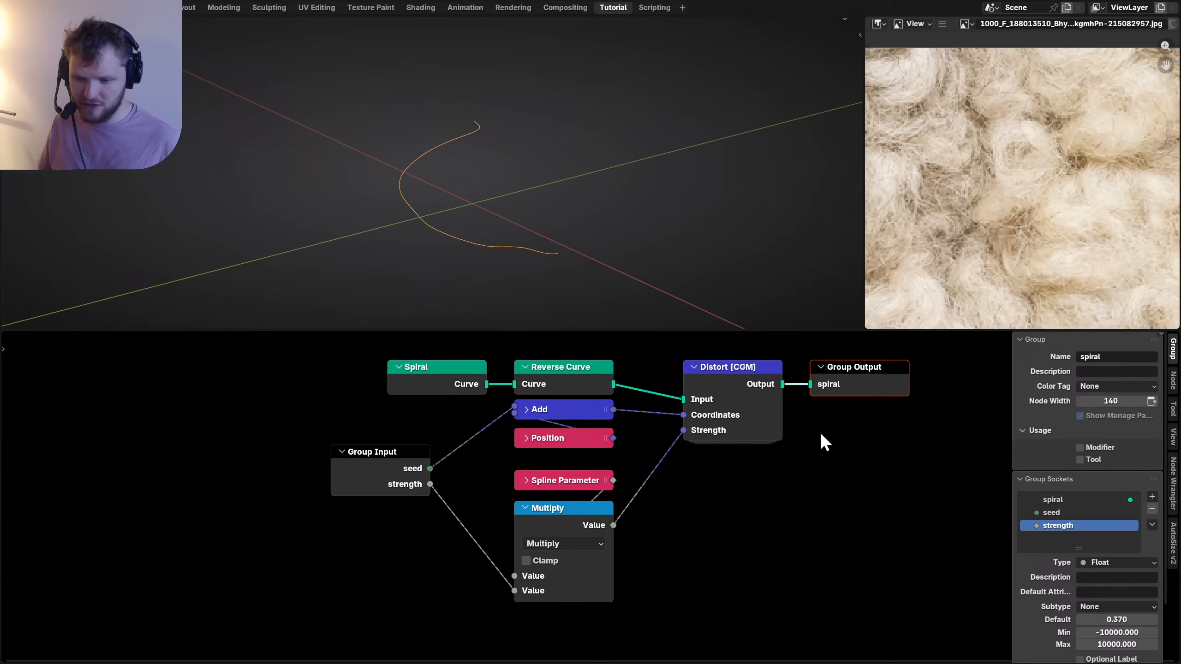
Leave the spiral group, hide the node editor's sidebar and show its header.
key(Tab)
key(Tab)
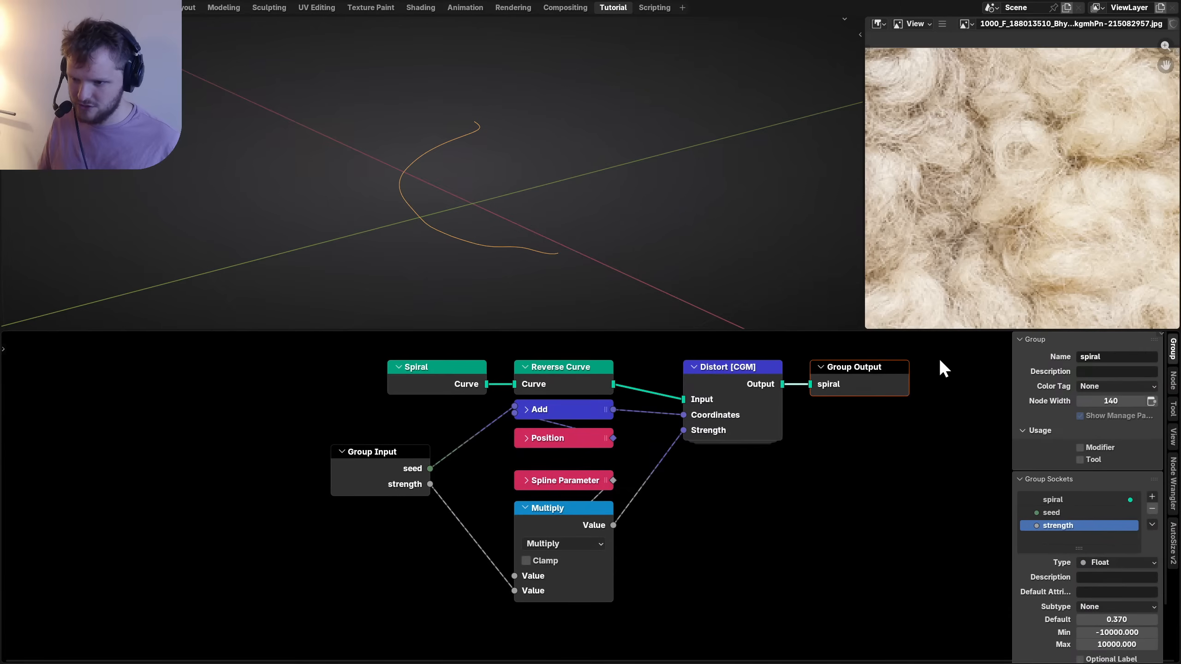
key(n)
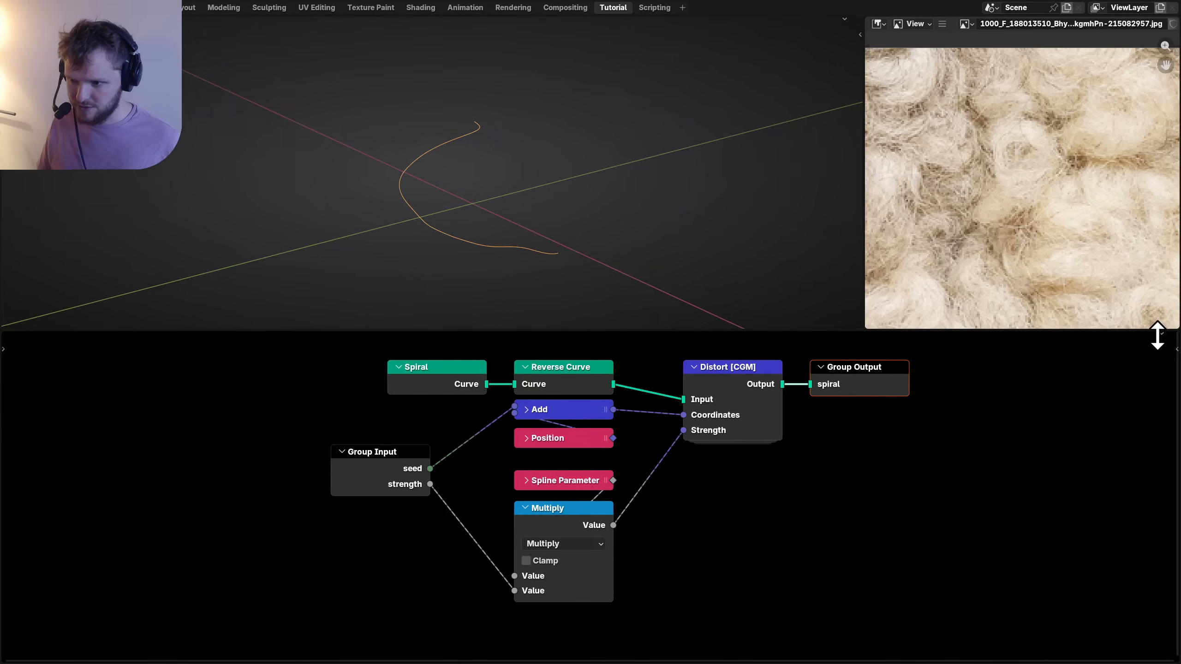
click(1157, 336)
click(1126, 338)
Level the spiral group node with the Group Output node and save the file.
key(g)
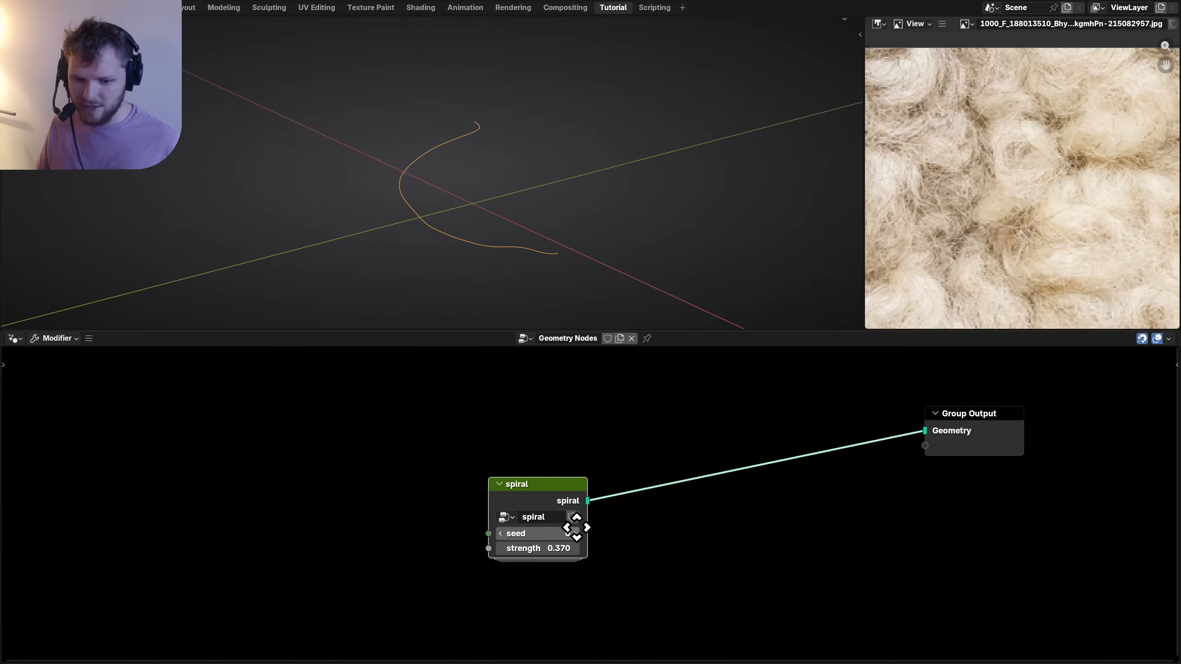
click(566, 475)
key(ctrl+s)
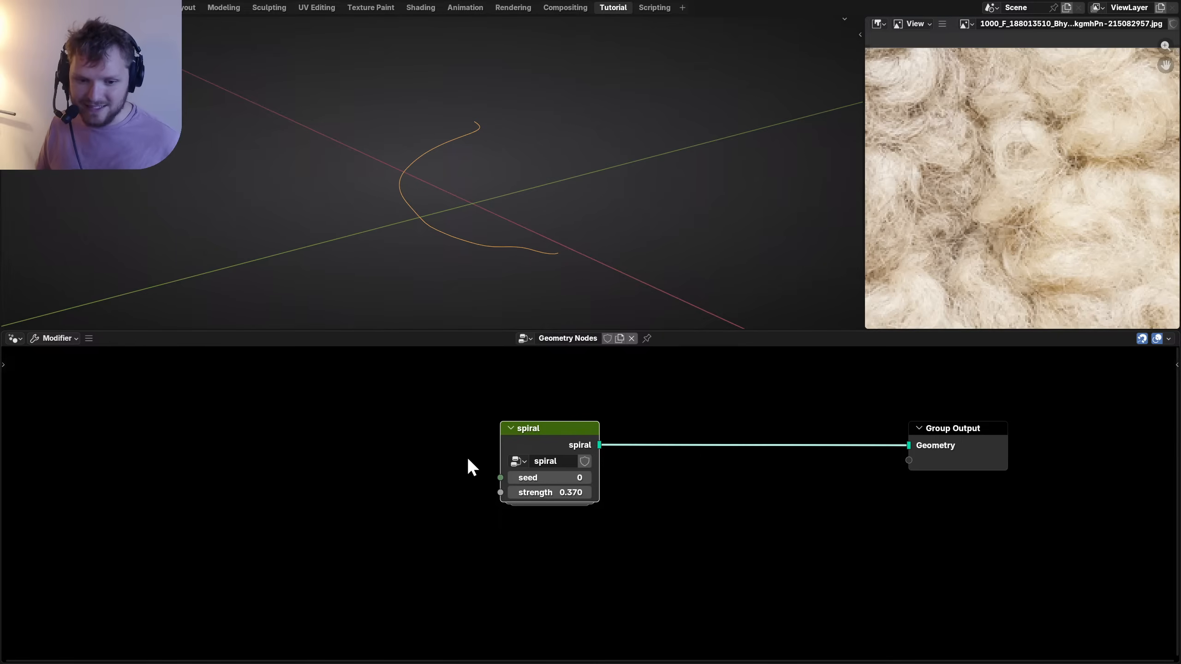
middle_drag(512, 466, 522, 554)
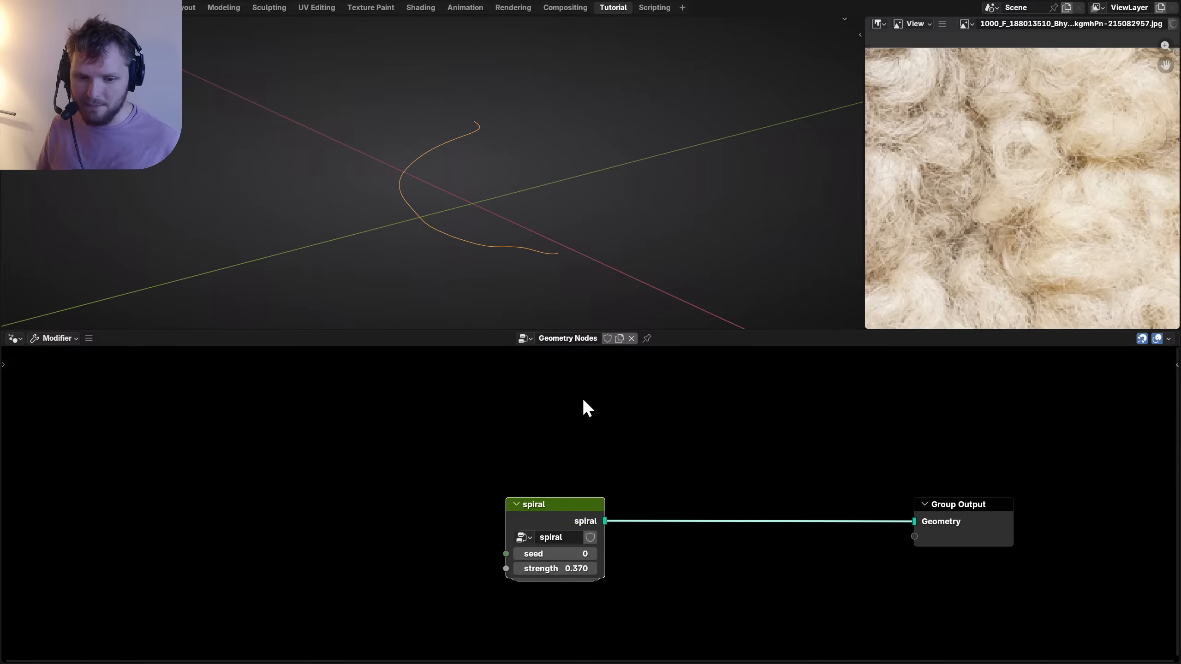
key(ctrl+s)
Add a Points node above the spiral group, connect it to the Group Output and set its Count to 10.
key(shift+a)
text(point)
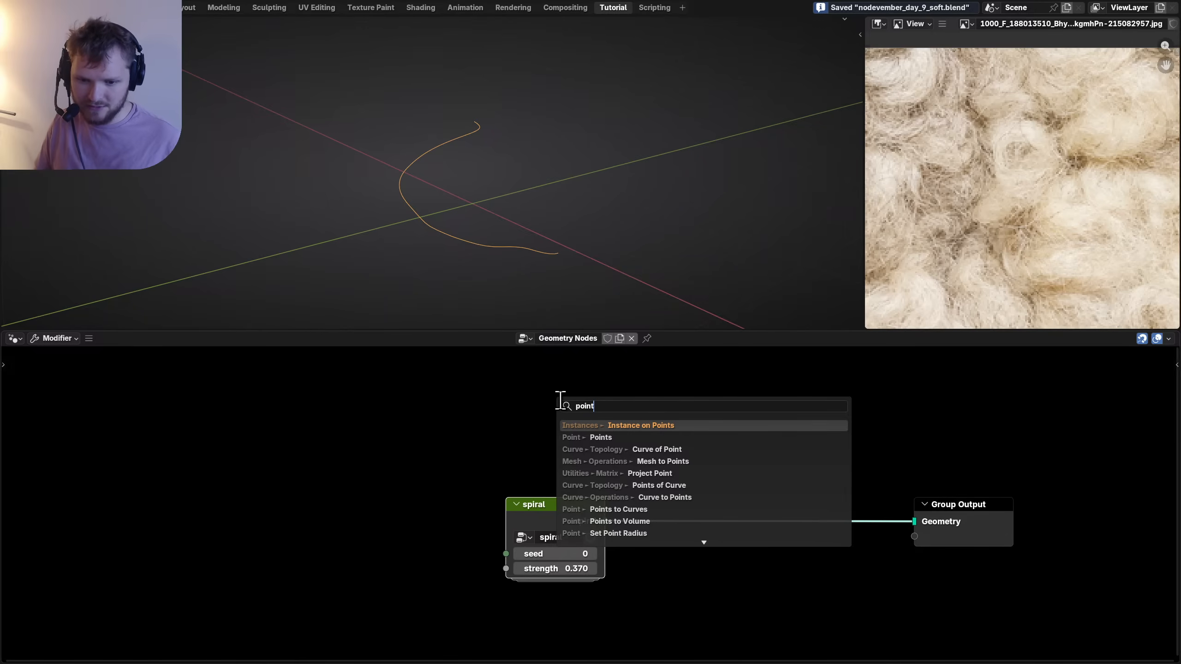
key(Down)
key(Return)
click(559, 394)
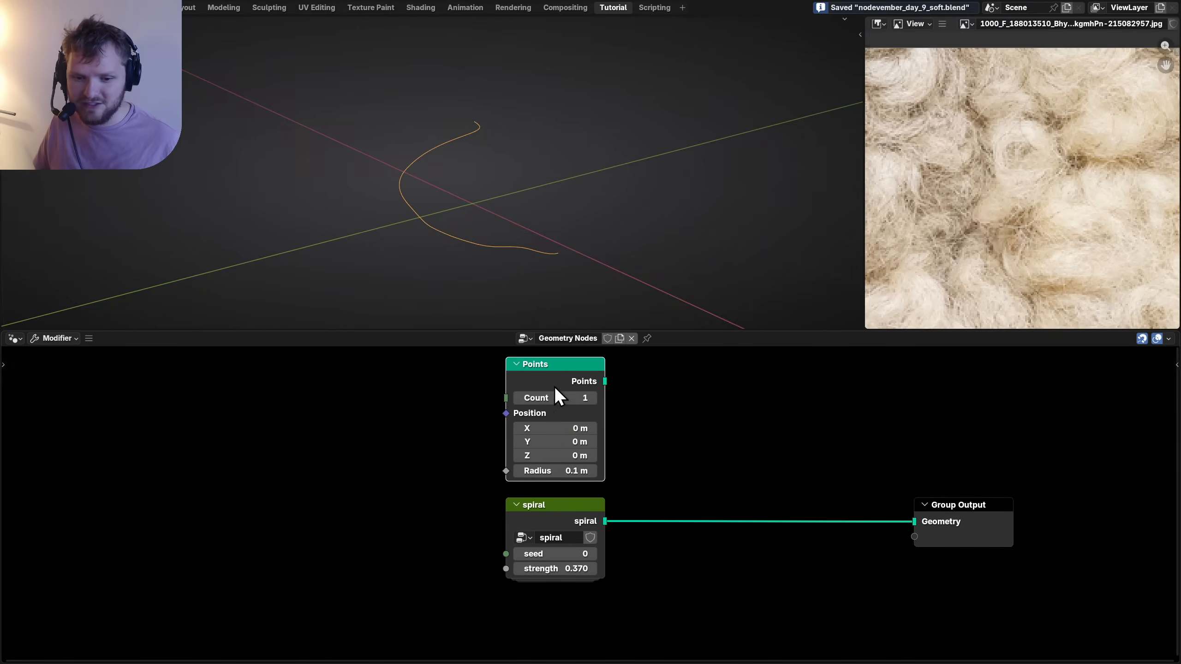
ctrl+shift+click(560, 393)
double_click(561, 398)
text(0)
key(Return)
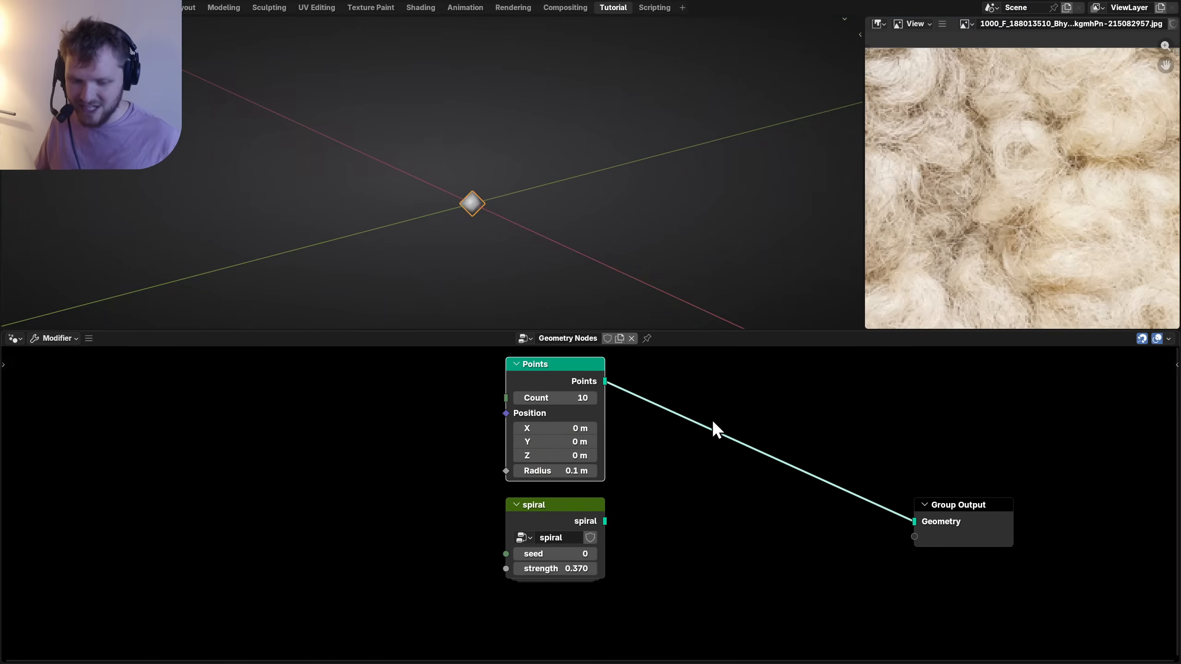
Insert an Instance on Points node between Points and Group Output, and connect the spiral group to its Instance input.
key(shift+a)
text(instance)
key(Return)
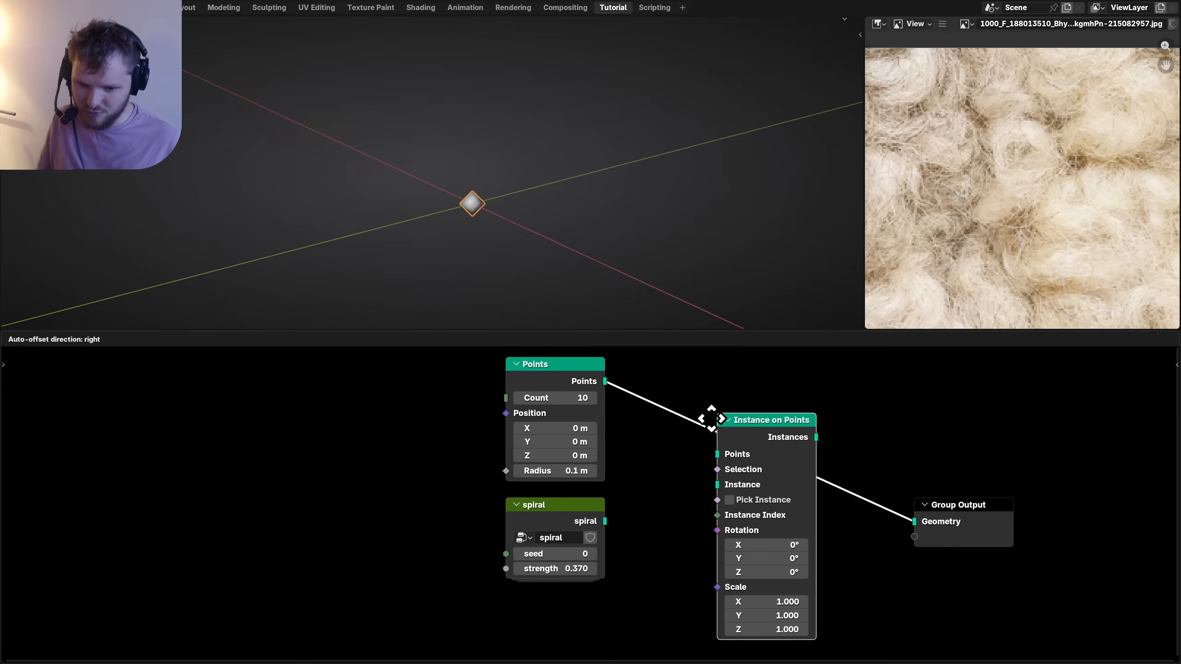
click(716, 426)
drag(604, 521, 718, 484)
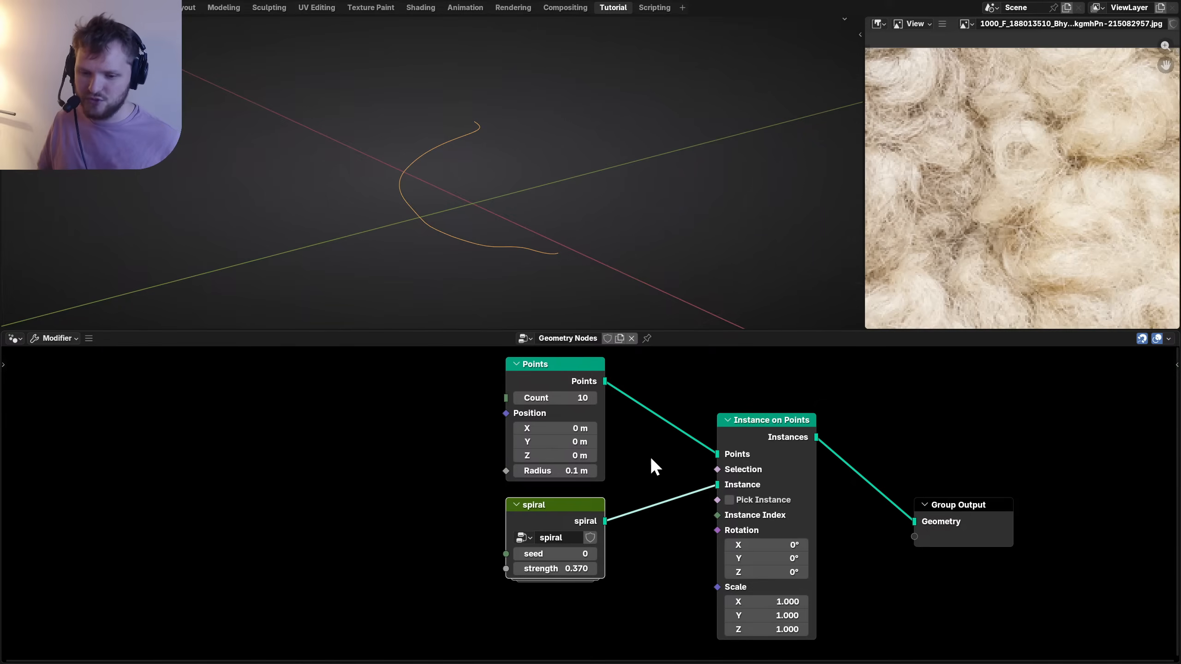
drag(715, 510, 790, 470)
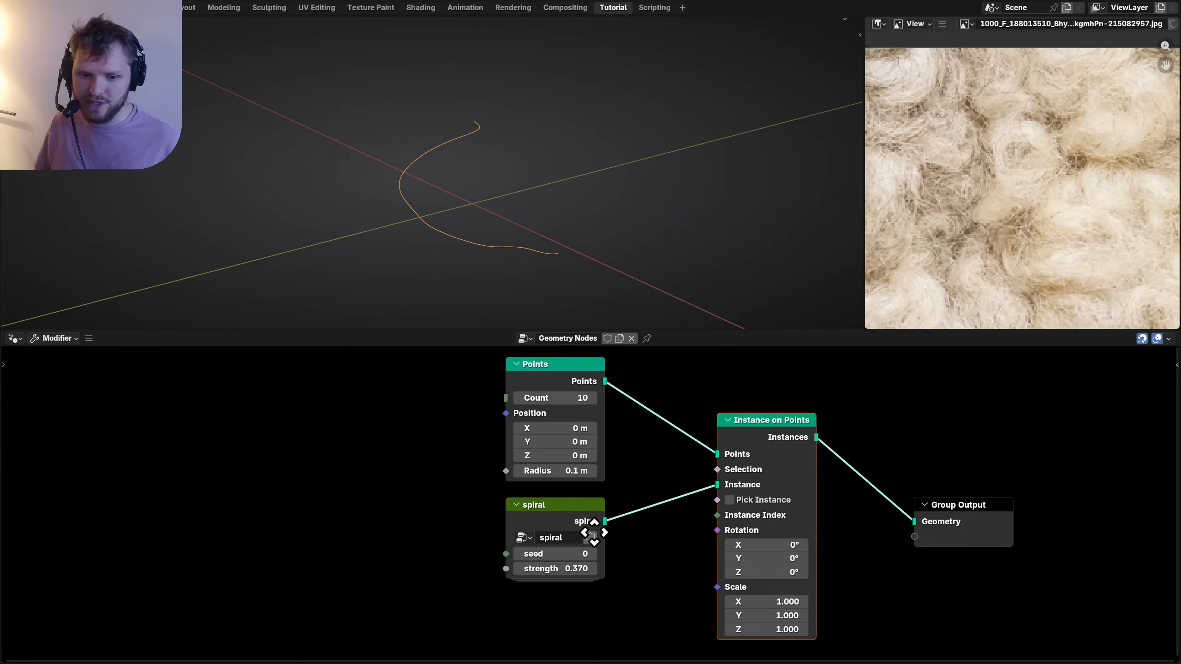
Remove the Instance on Points node while keeping Points linked to the Group Output, and space the Points and spiral nodes apart.
middle_drag(594, 532, 544, 545)
scroll(585, 507, down, 1)
drag(616, 555, 724, 491)
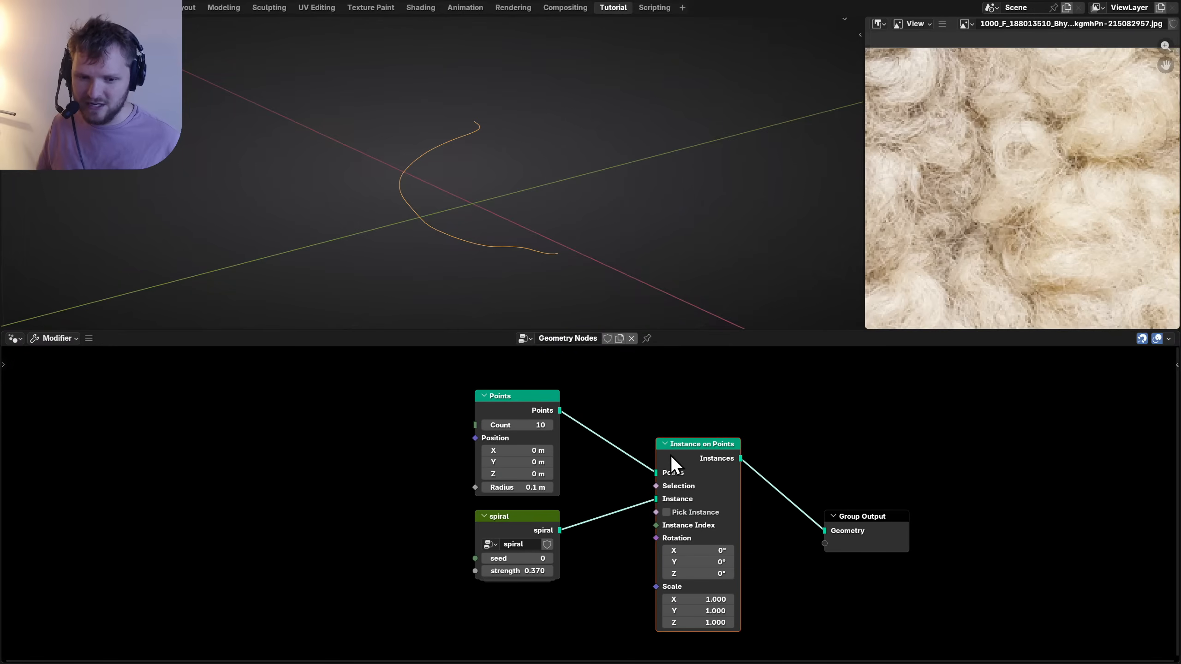
key(ctrl+x)
drag(534, 516, 499, 577)
drag(499, 401, 319, 411)
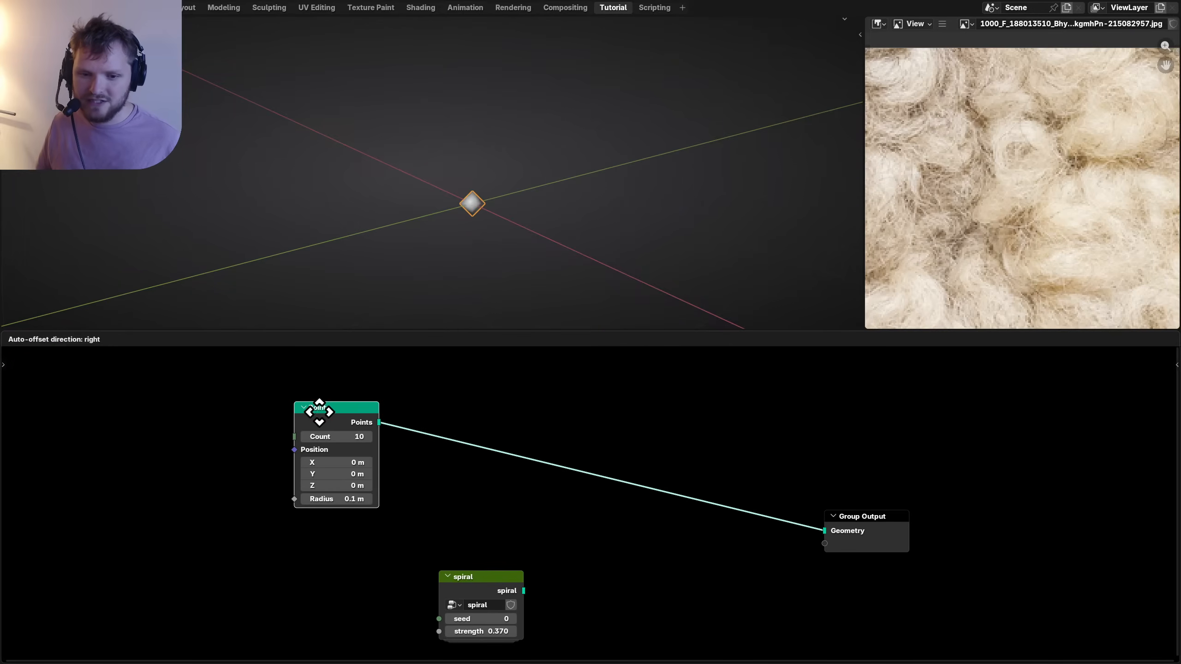
Add a For Each Element zone between the Points node and the Group Output.
scroll(416, 454, up, 2)
key(shift+a)
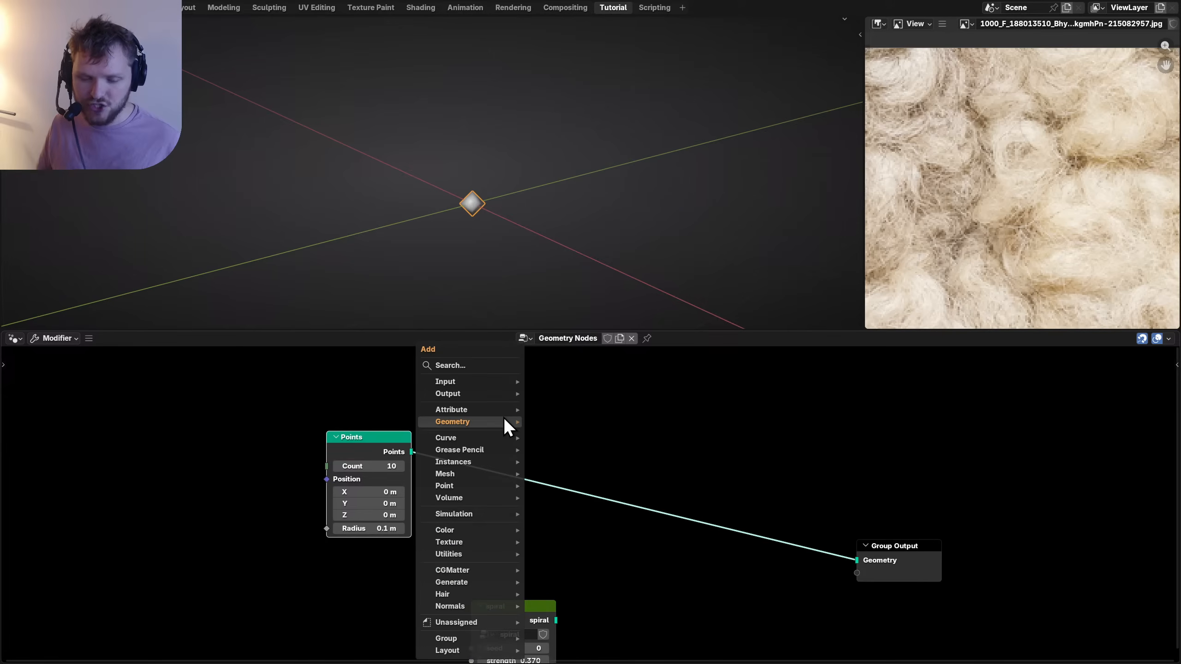
text(fore)
key(Return)
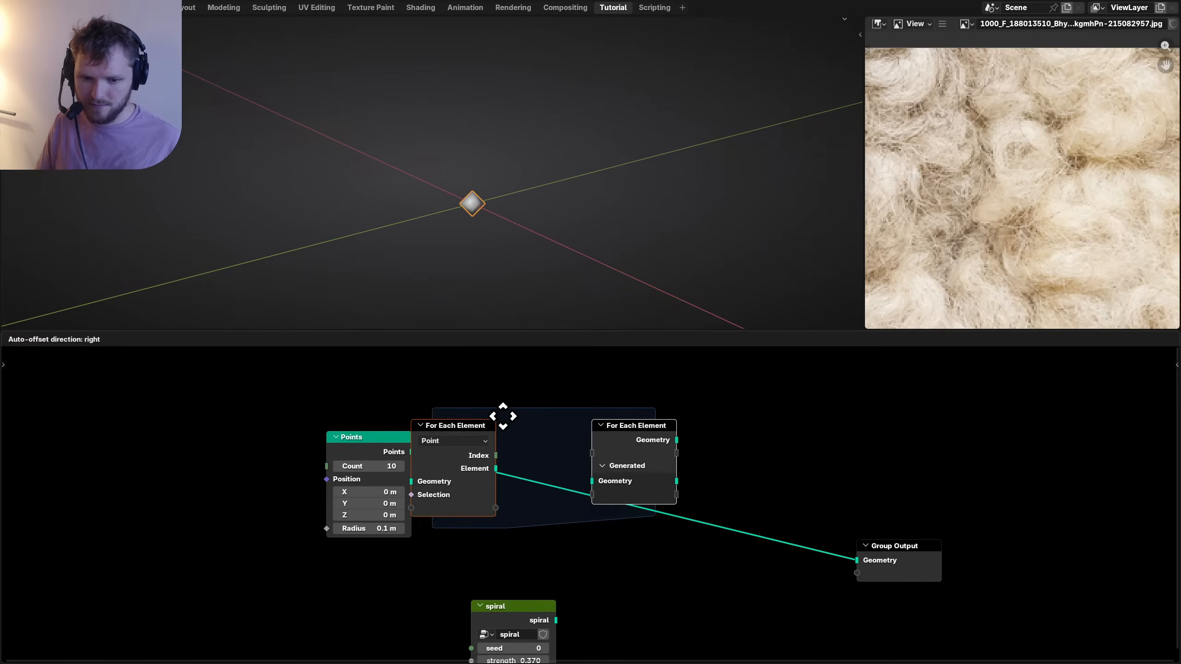
click(541, 405)
Connect Points to the For Each Element zone's Geometry input and its generated Geometry to the Group Output.
scroll(363, 435, up, 2)
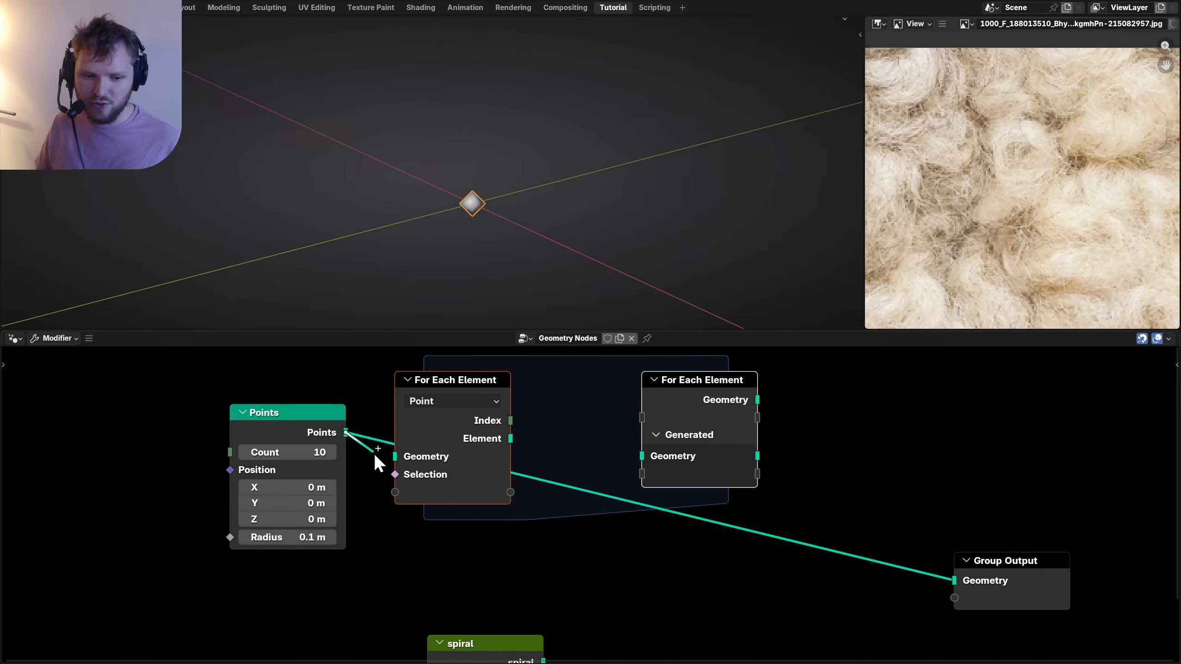
click(419, 403)
click(419, 403)
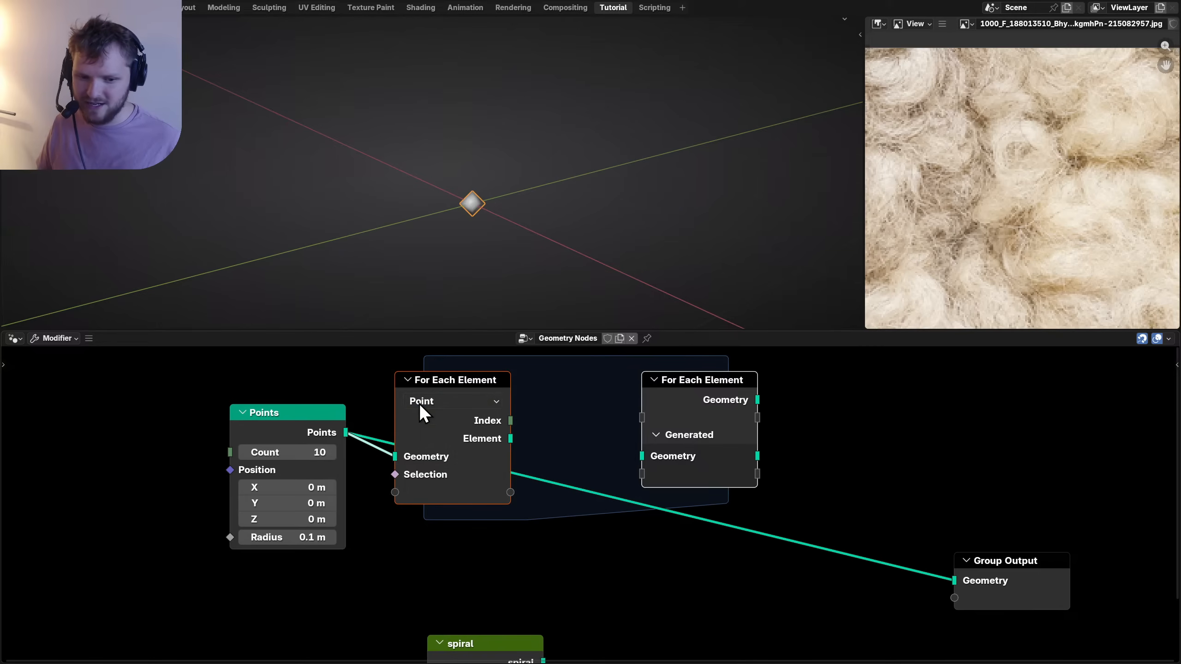
click(691, 391)
Widen the For Each Element zone and place the spiral group inside it, connected to the generated Geometry input.
scroll(691, 391, down, 5)
drag(251, 534, 506, 477)
key(g)
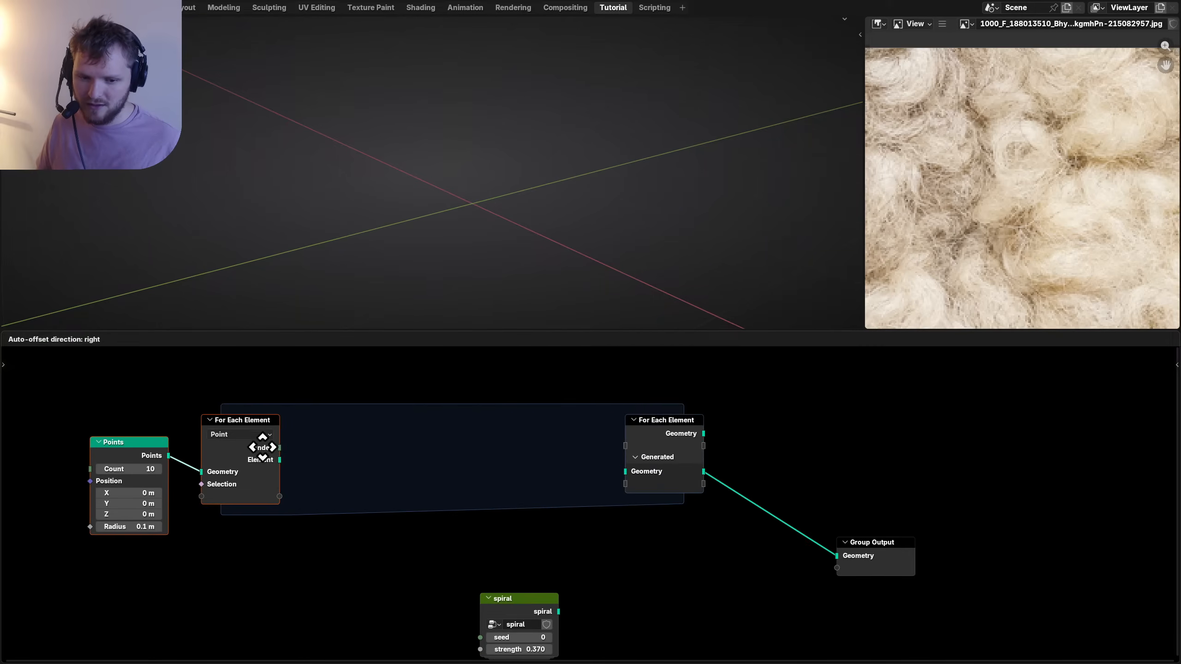
click(260, 448)
drag(512, 611, 489, 461)
scroll(523, 465, up, 2)
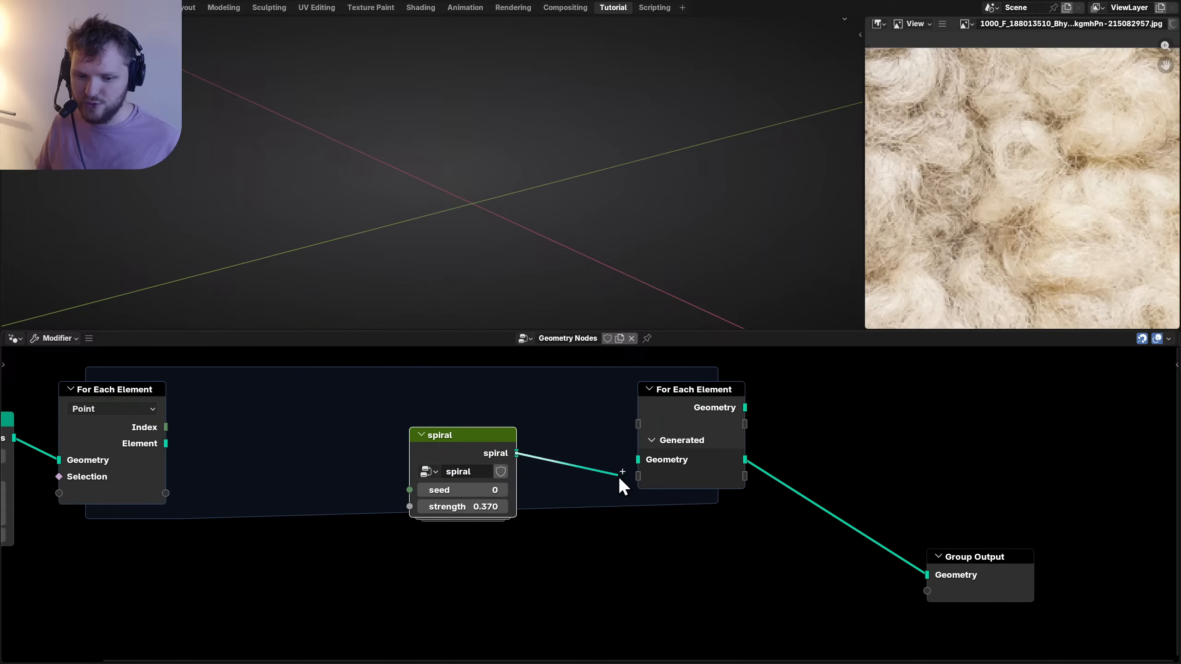
drag(619, 478, 639, 462)
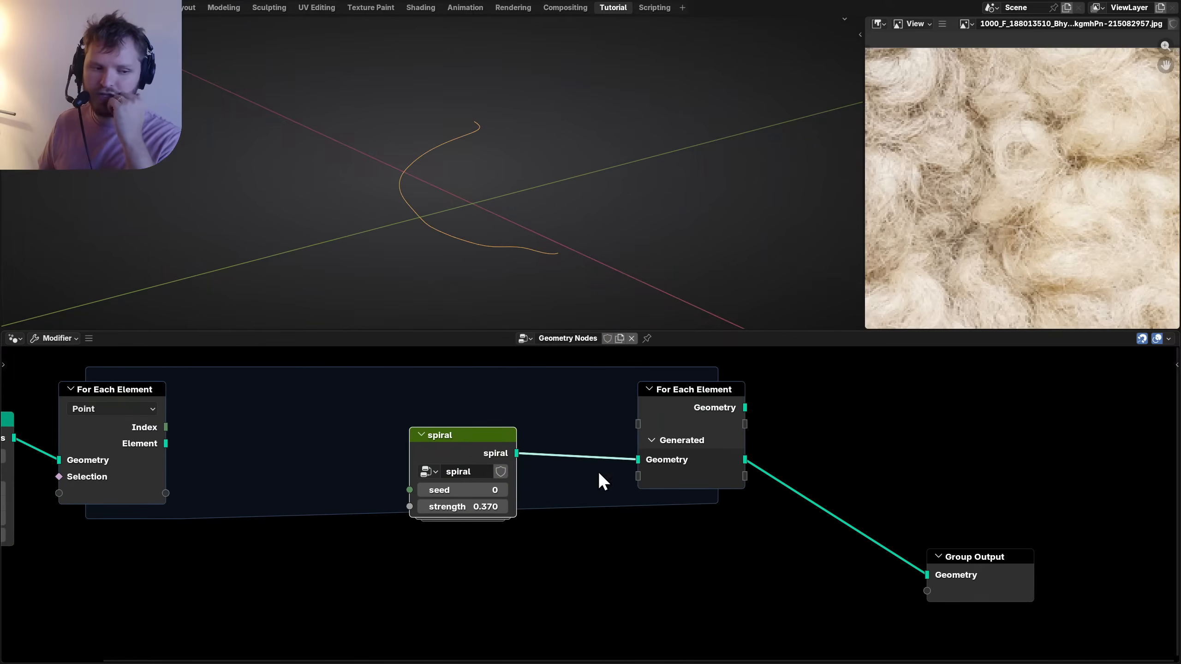
Change the reference image area into a Spreadsheet editor.
middle_drag(327, 437, 429, 456)
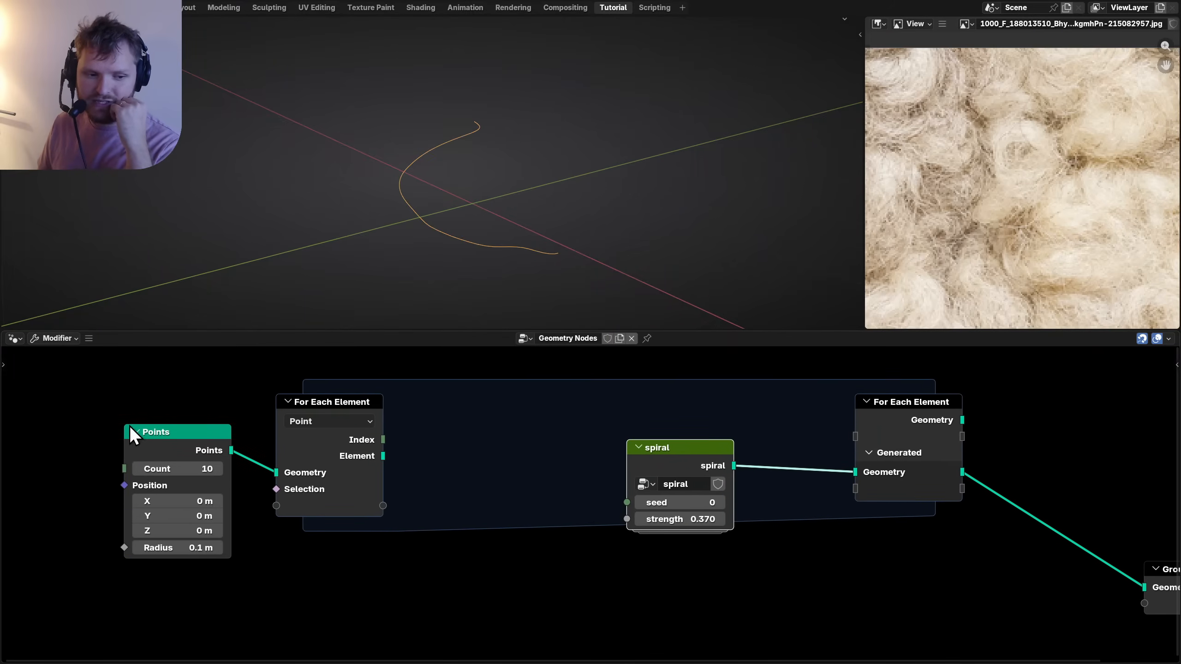
middle_drag(786, 459, 617, 458)
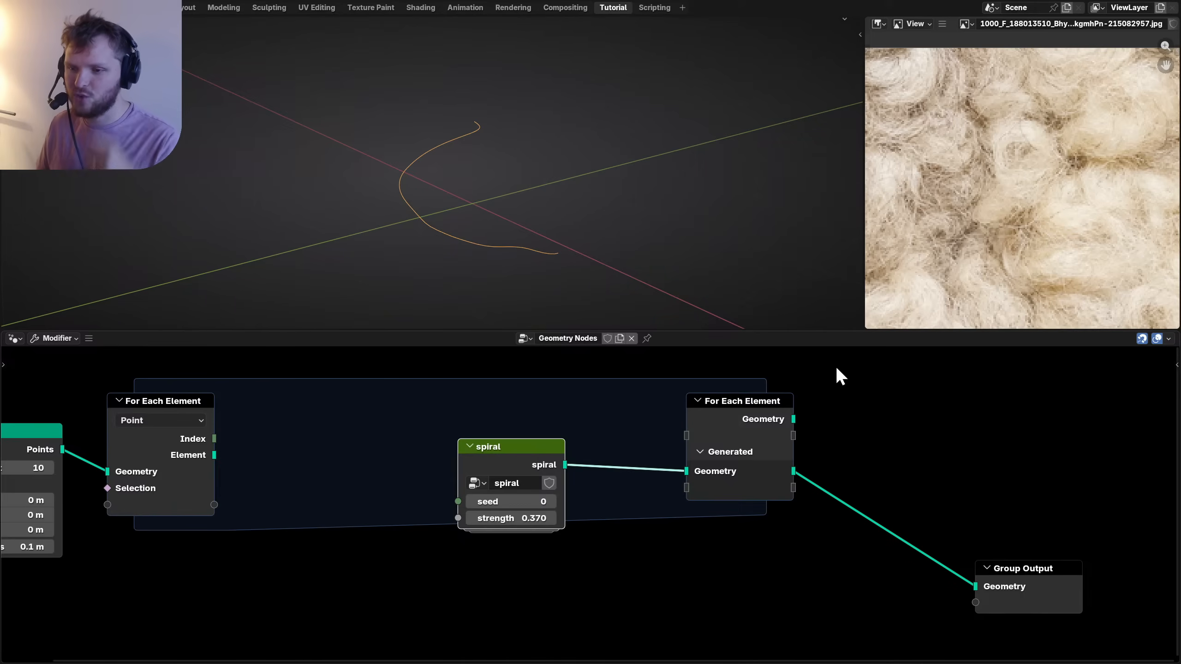
click(882, 22)
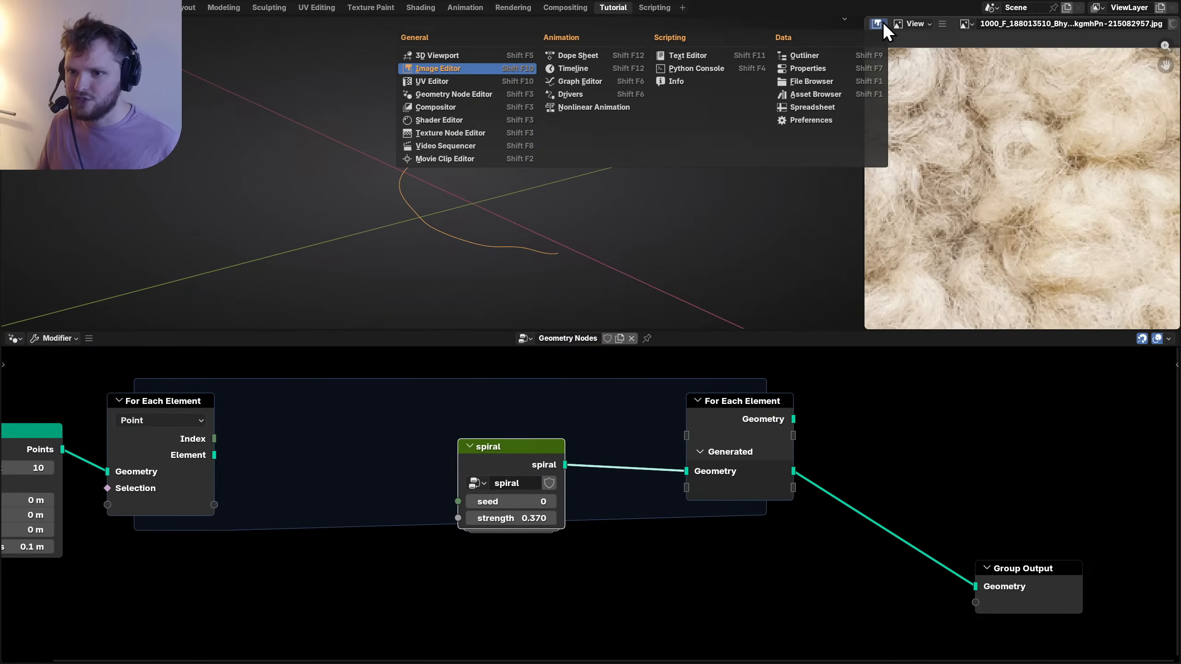
click(811, 106)
Output a duplicate spiral group to inspect its spline data, delete it and output the For Each Element zone again.
key(shift+d)
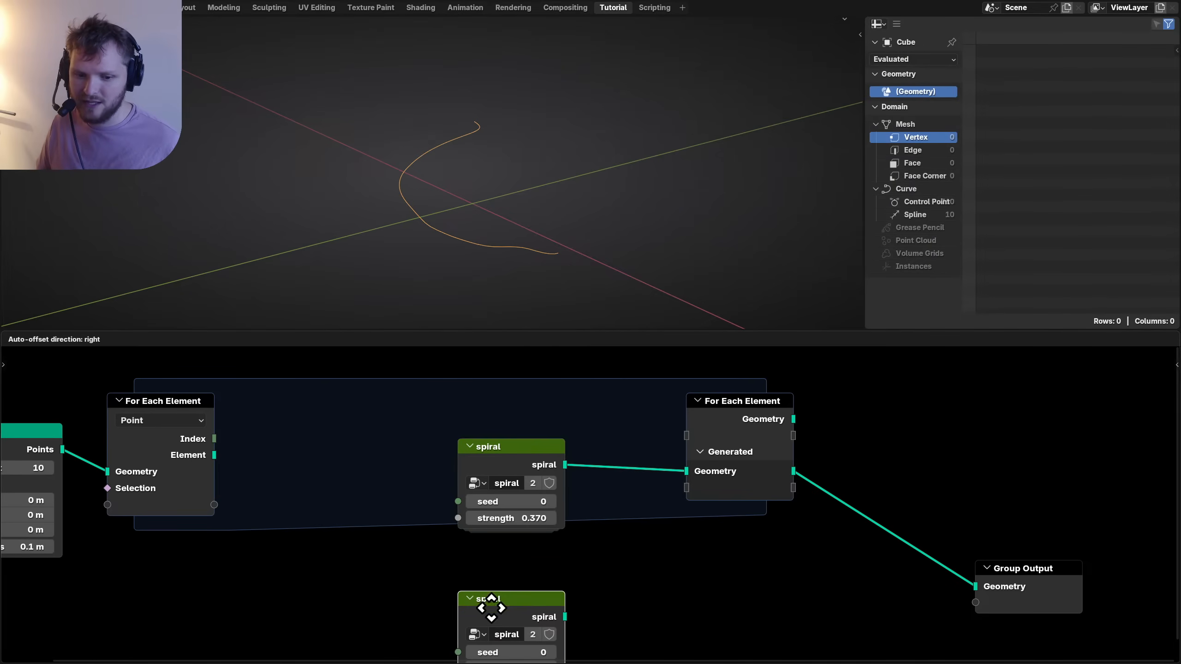
click(492, 610)
middle_drag(507, 597, 478, 581)
ctrl+shift+click(472, 592)
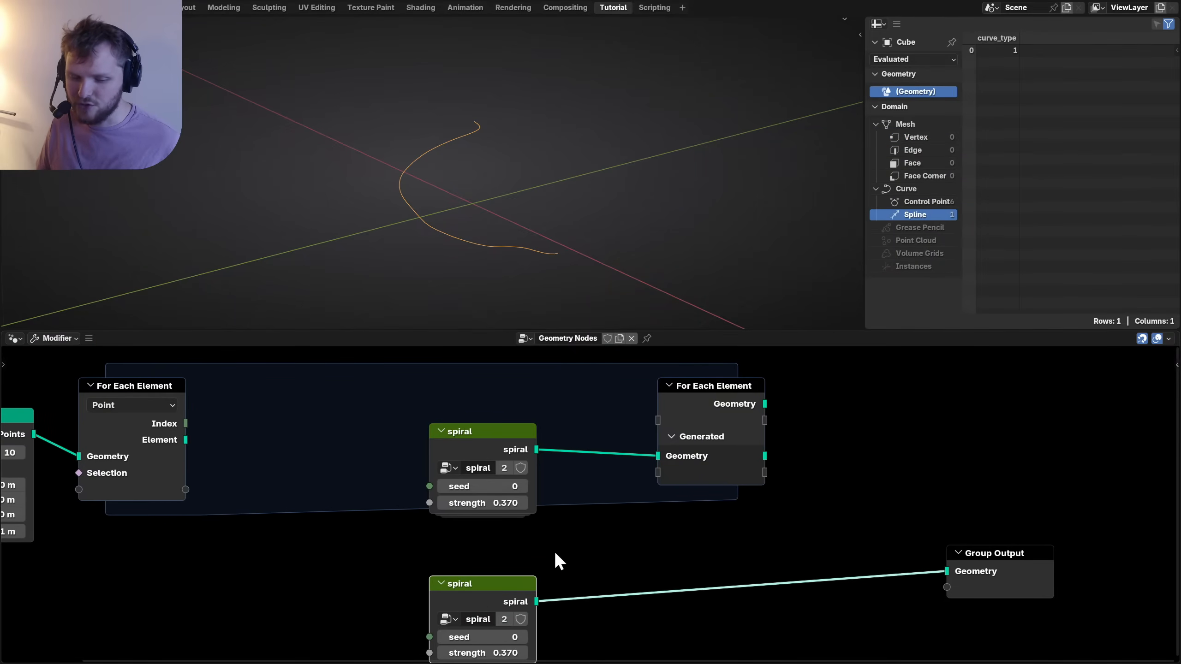
key(x)
ctrl+shift+click(699, 397)
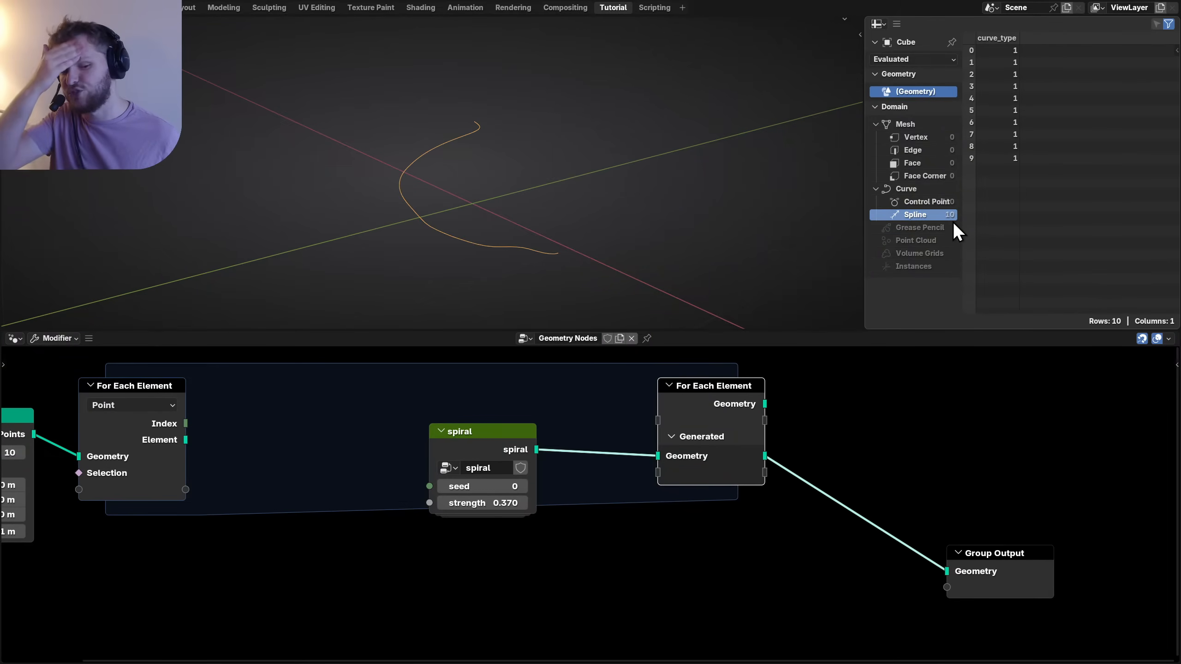
Move the Points and For Each Element input nodes closer to the spiral group and save the file.
click(262, 498)
middle_drag(151, 481, 413, 486)
drag(353, 540, 176, 448)
key(g)
click(343, 477)
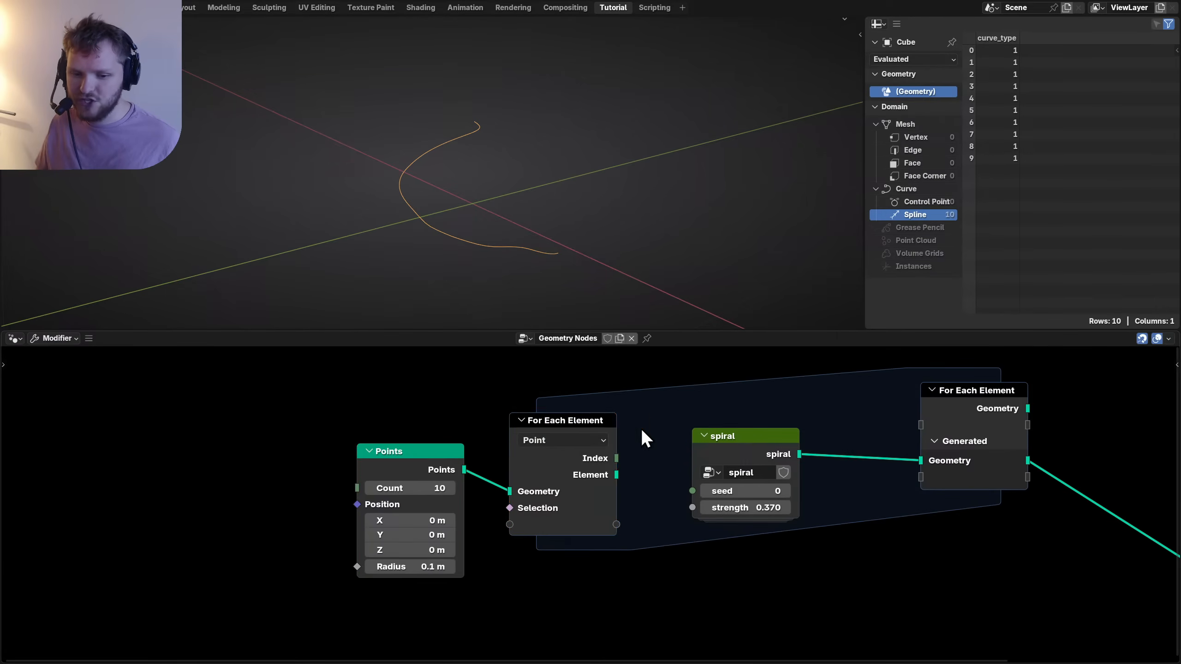
middle_drag(640, 429, 483, 446)
scroll(450, 450, up, 1)
key(ctrl+s)
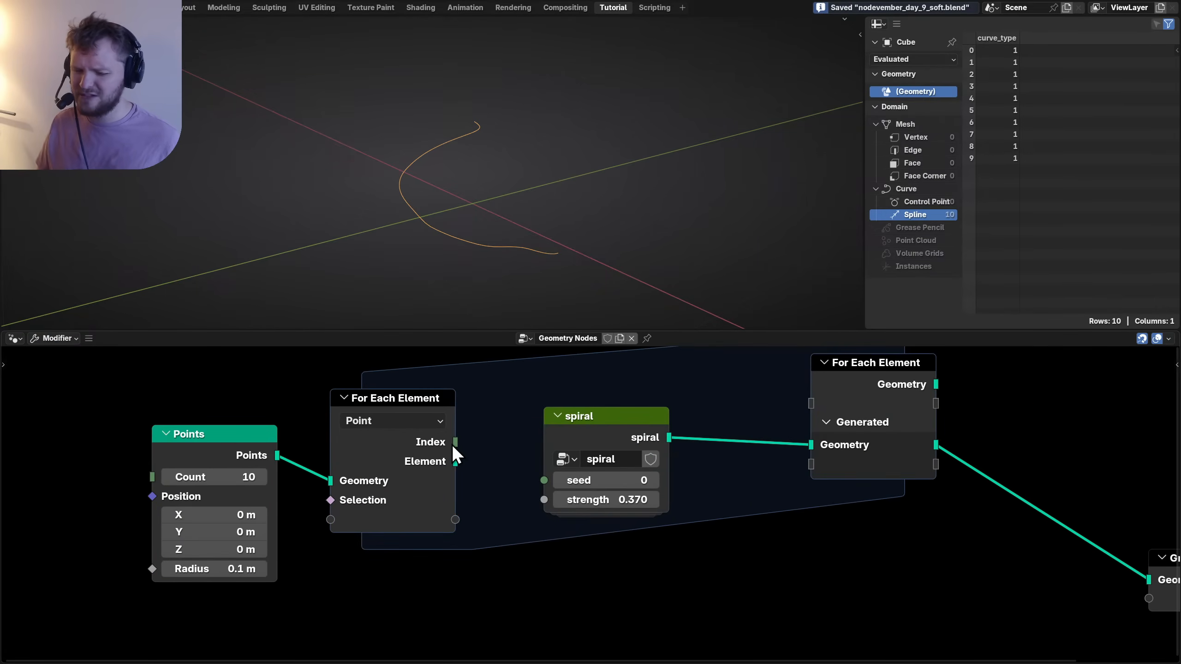
Connect the For Each Element zone's Index to the spiral group's seed and inspect the resulting strands.
mouse_move(456, 442)
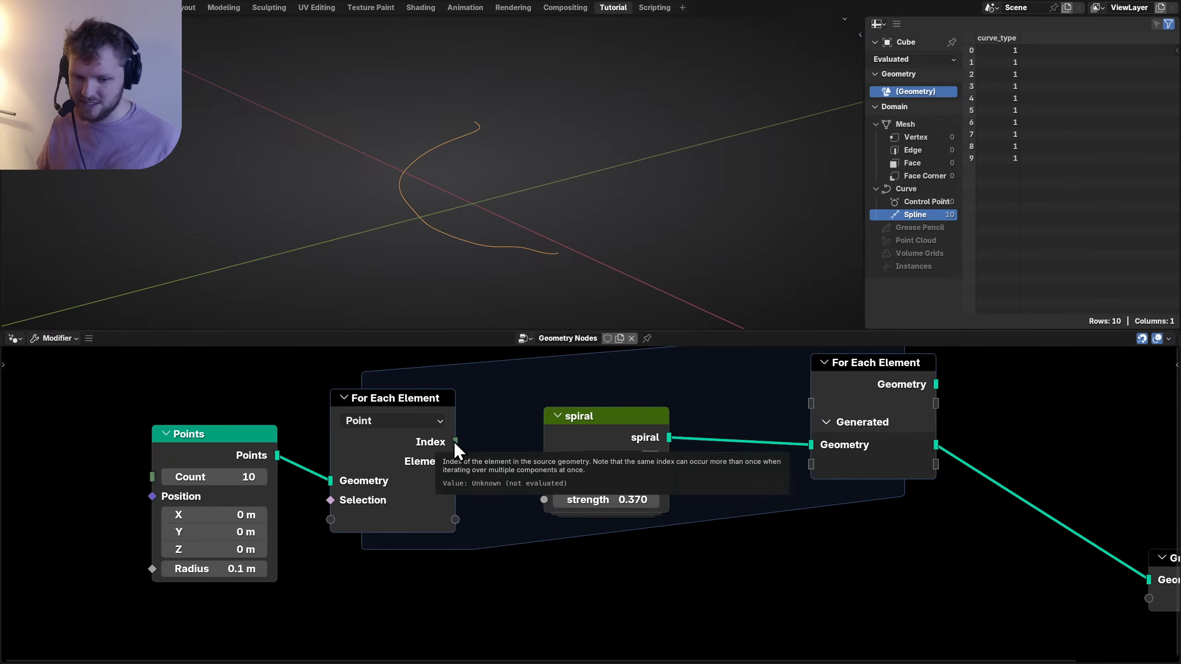
drag(454, 442, 542, 479)
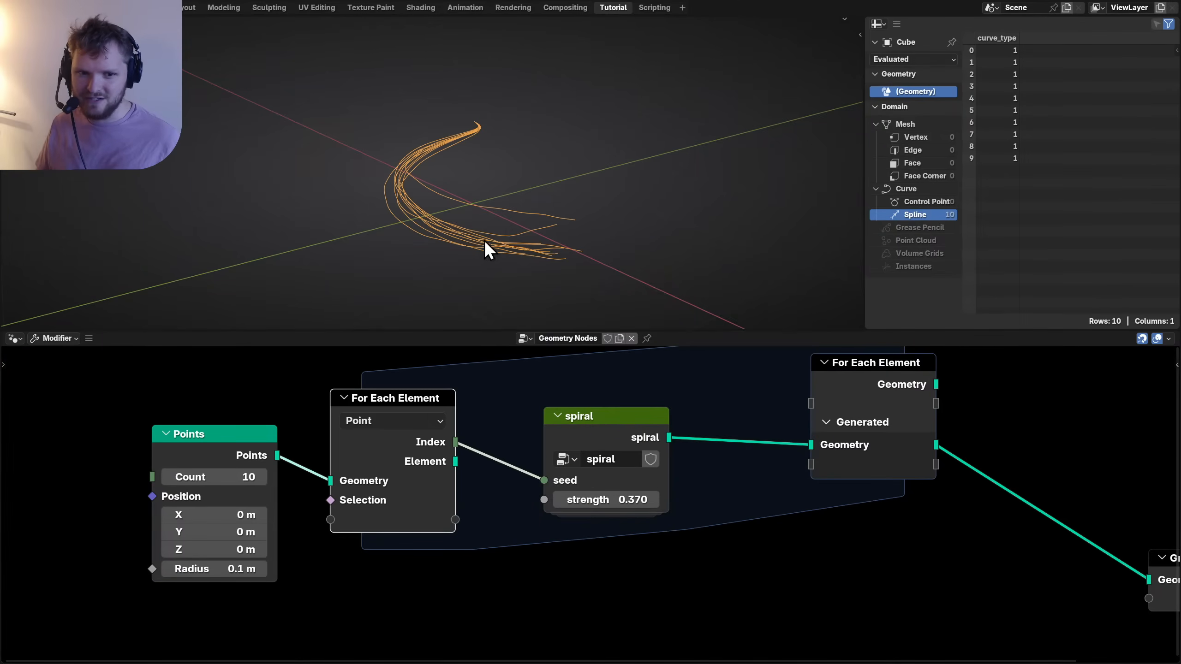
middle_drag(485, 247, 477, 188)
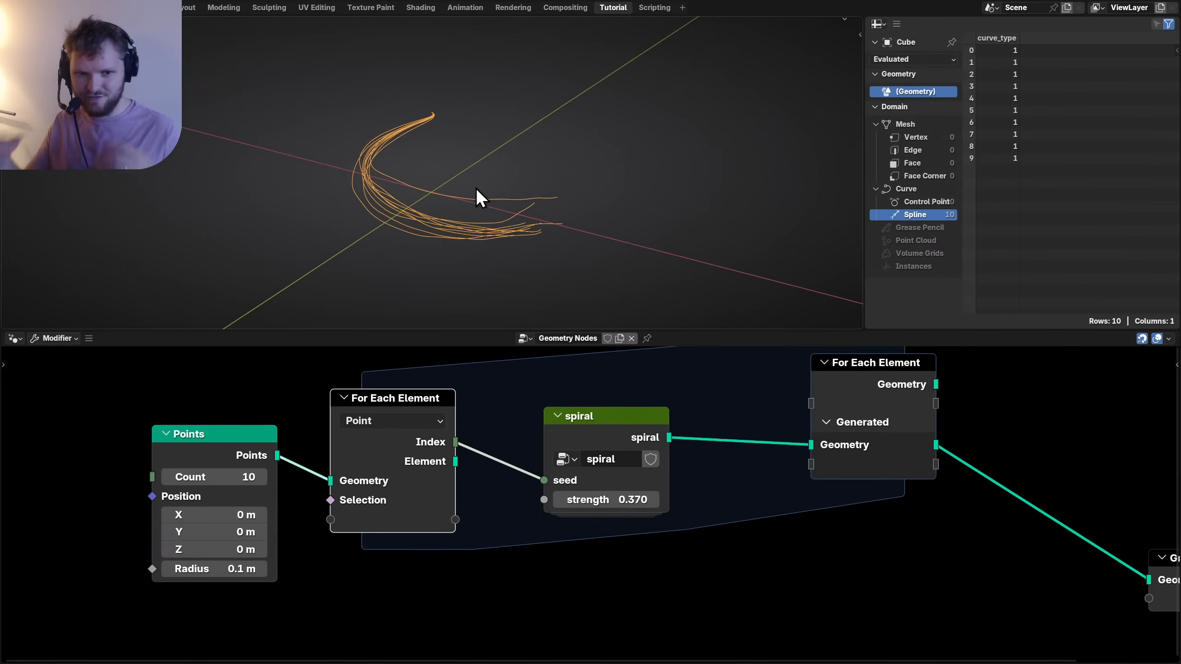
Enter the spiral group and reveal the hidden Noise sockets on its distortion node.
click(625, 419)
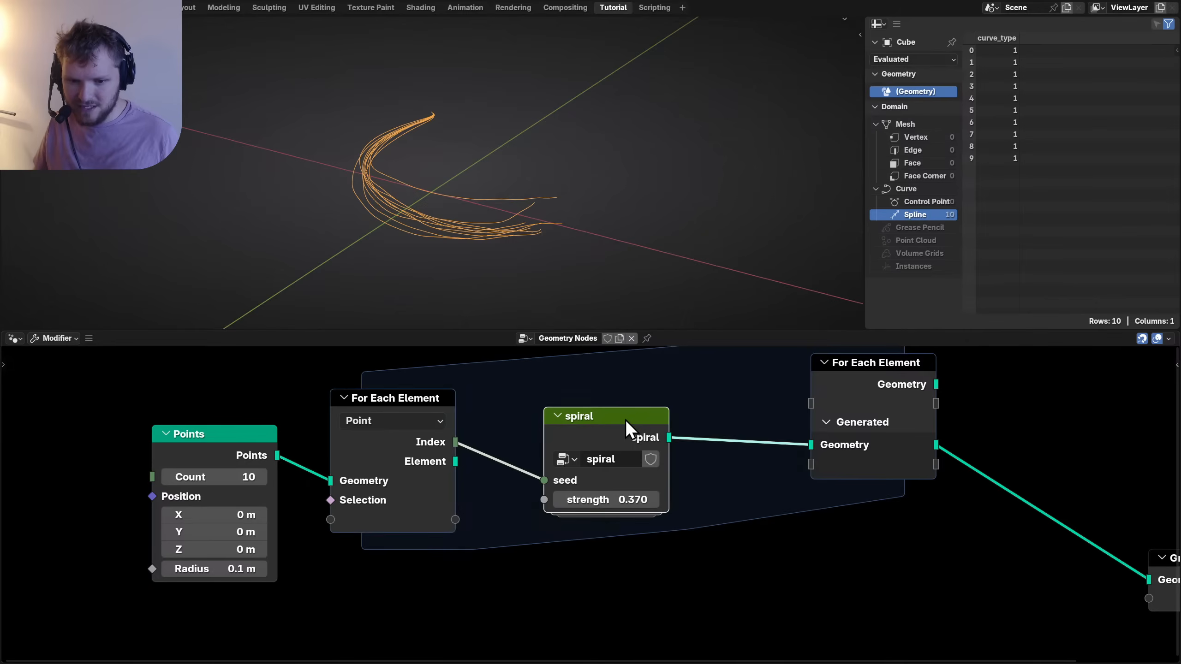
key(Tab)
key(ctrl+h)
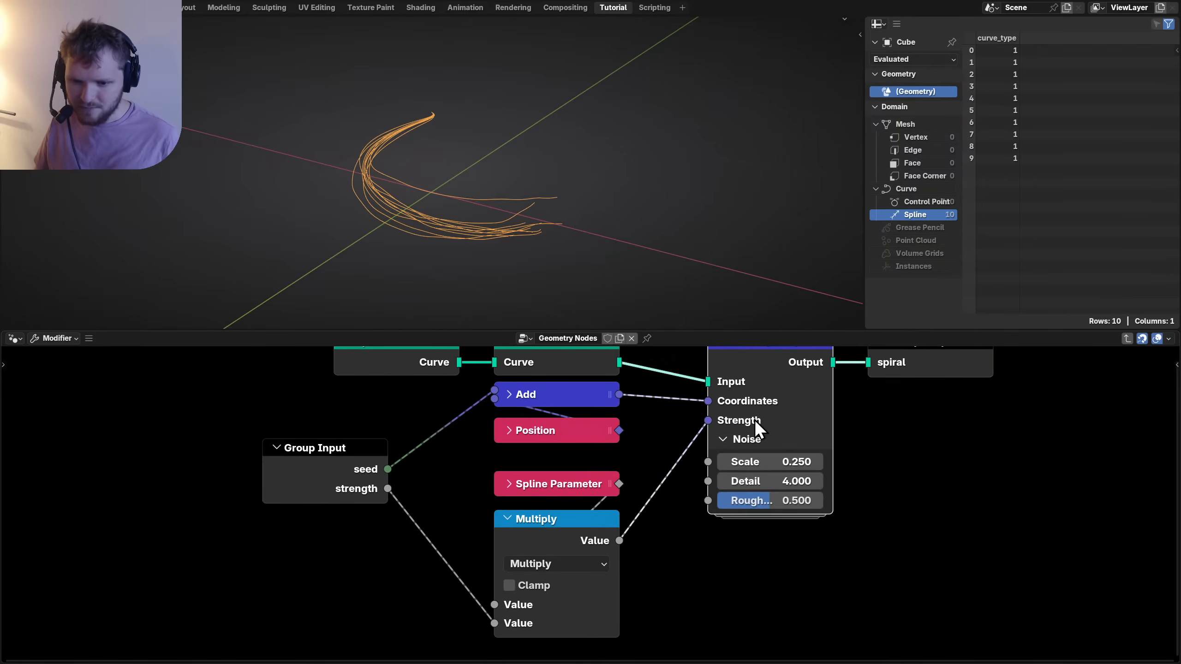
Try a noise Detail of 8.400 and Roughness of 0.631, and reset both values to their defaults.
scroll(757, 423, up, 2)
drag(808, 474, 886, 501)
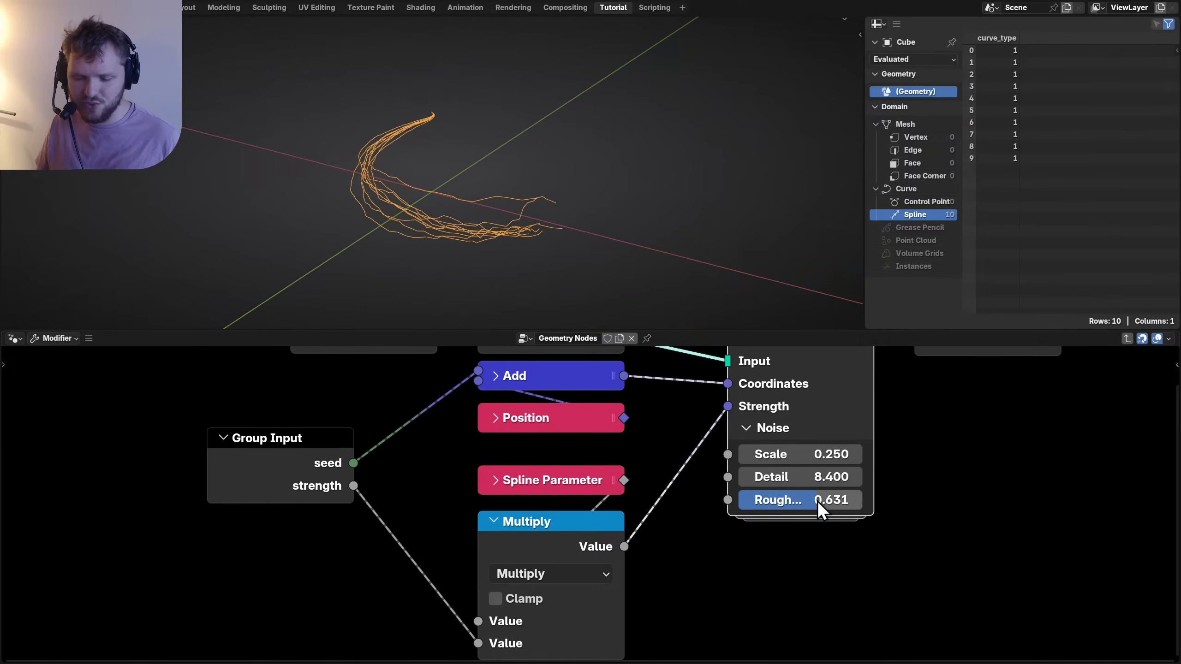
key(BackSpace)
key(BackSpace)
Duplicate the Group Input node beside the Multiply node and shift the distortion and Group Output nodes away to make room.
click(281, 467)
key(shift+d)
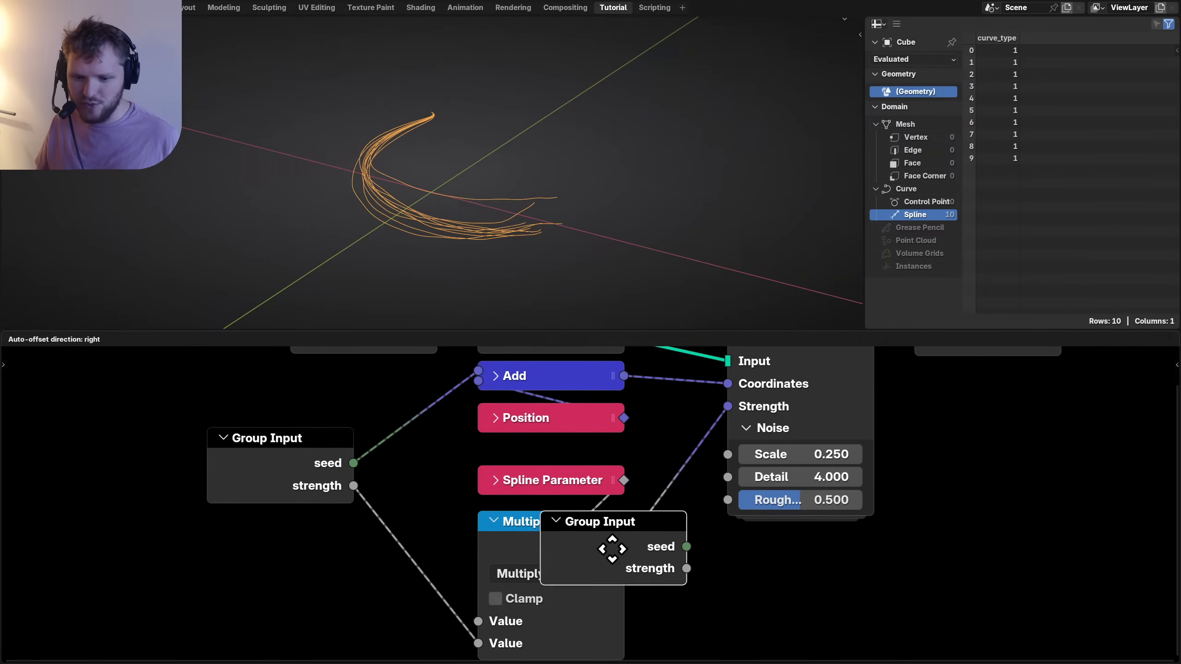
click(735, 572)
scroll(860, 430, down, 7)
drag(827, 449, 705, 377)
key(g)
click(910, 377)
scroll(762, 505, up, 7)
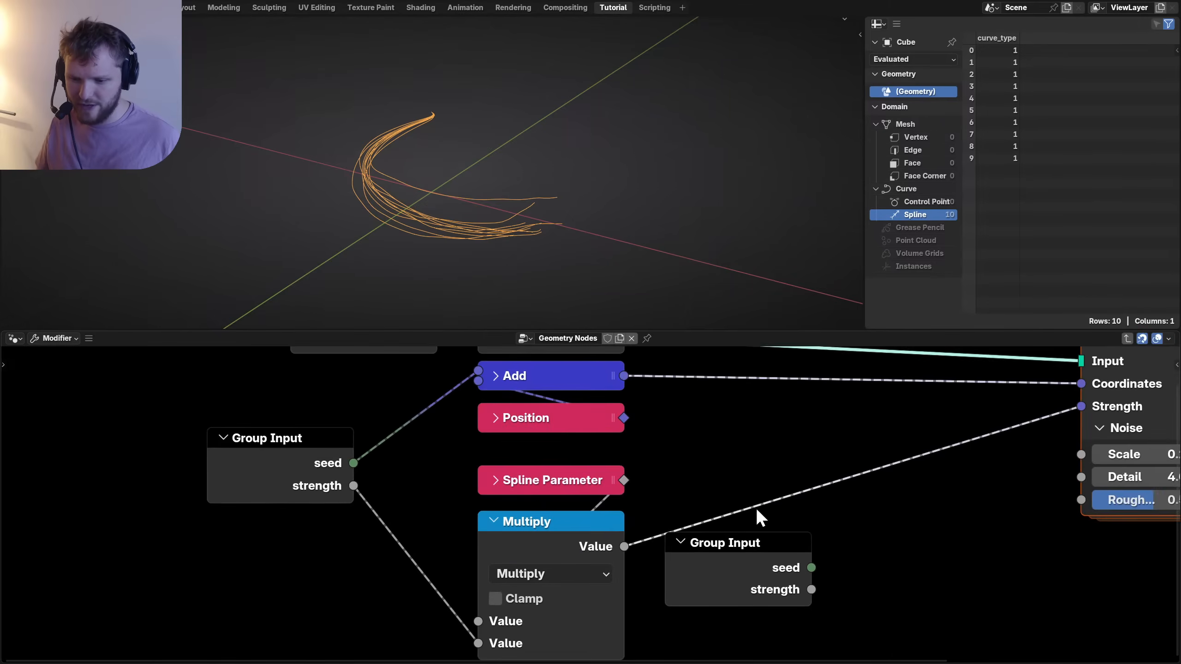
Expose the distortion node's noise Detail, Roughness and Scale as inputs through the duplicated Group Input.
middle_drag(756, 507, 450, 499)
click(465, 566)
key(ctrl+h)
drag(506, 624, 777, 484)
drag(549, 610, 514, 625)
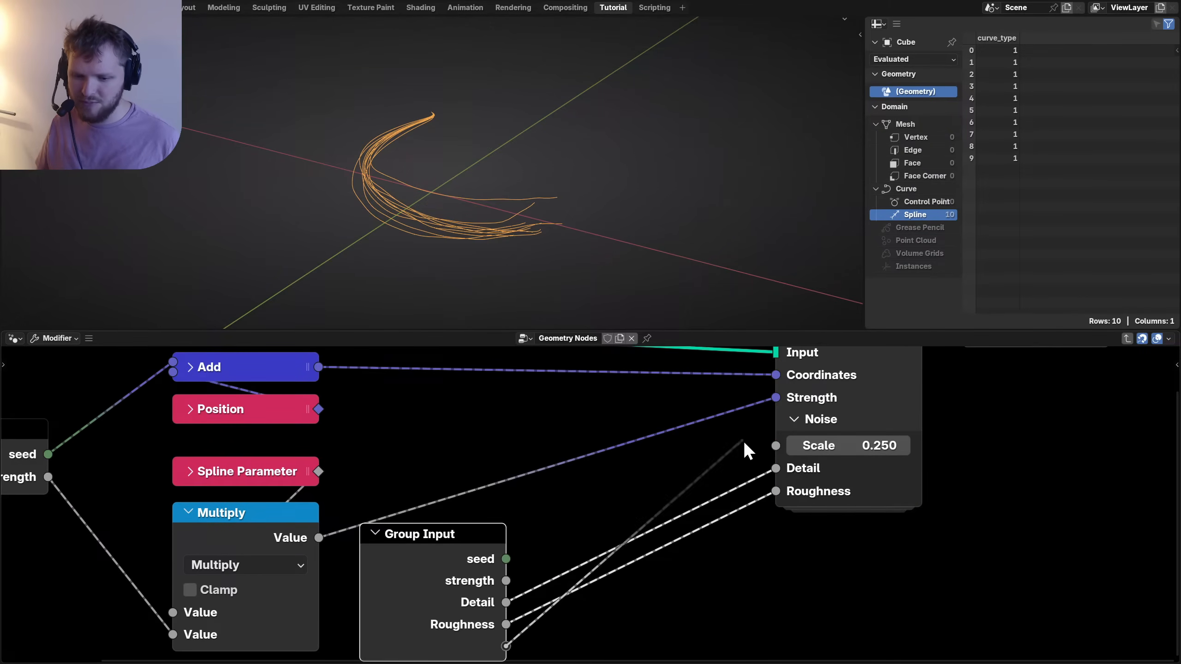
drag(744, 441, 774, 445)
Show the spiral group's socket settings in the sidebar, enlarged and widened for readability.
middle_drag(506, 527, 500, 482)
key(n)
click(1030, 529)
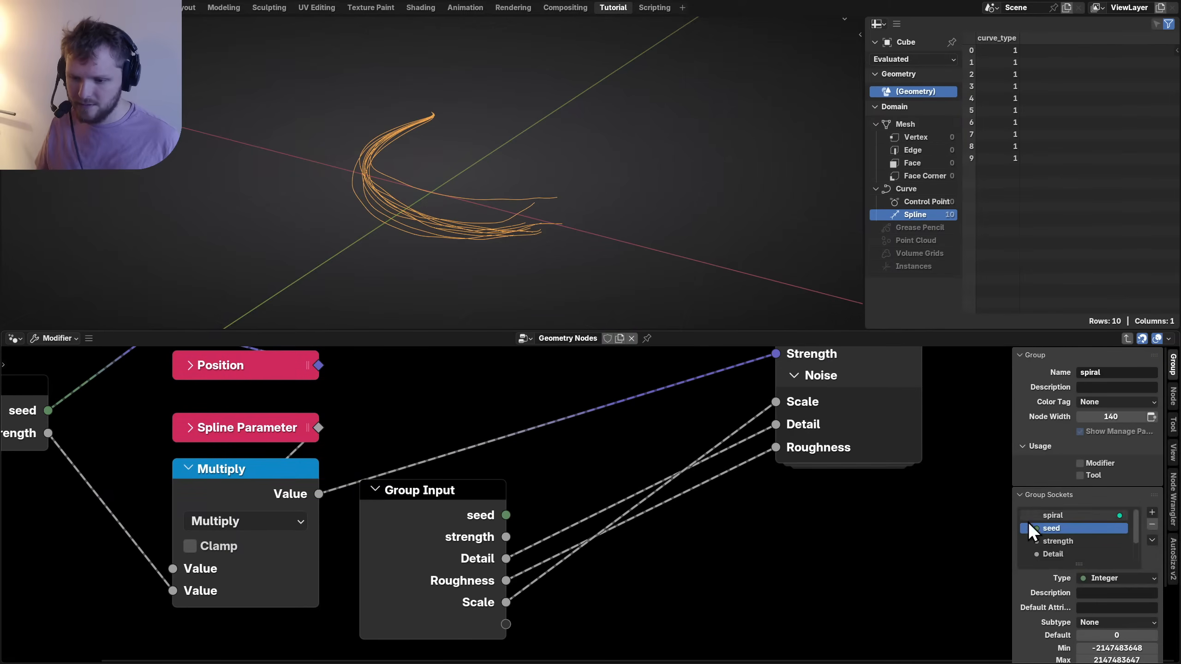
ctrl+middle_drag(1070, 522, 1058, 438)
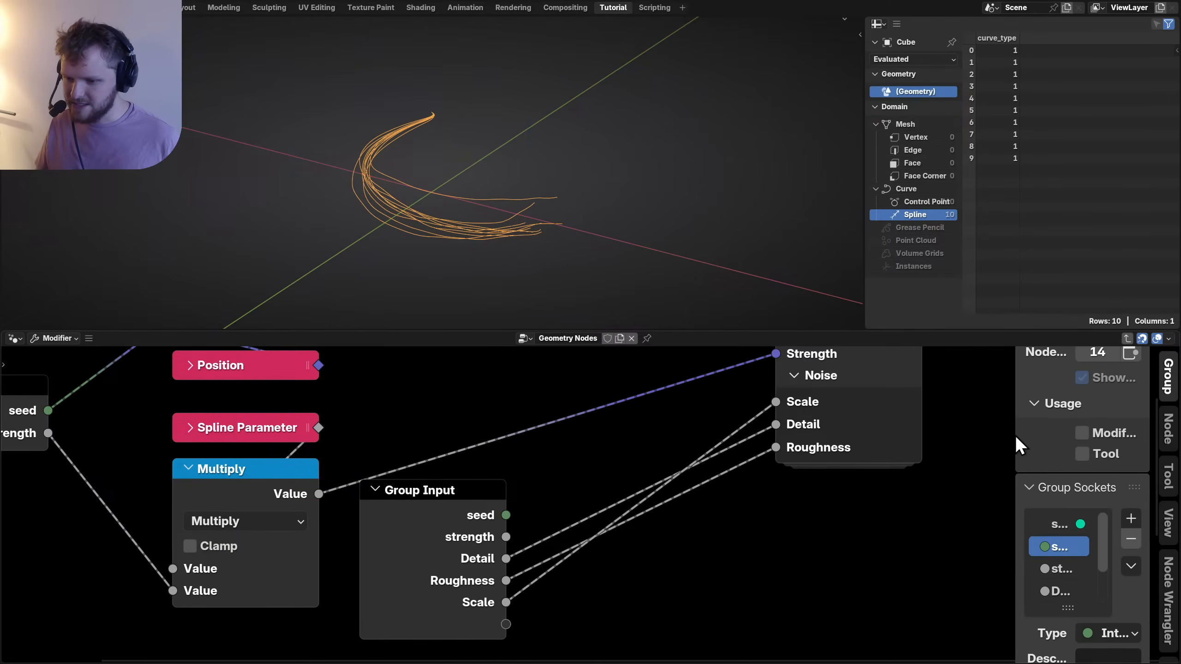
drag(1012, 435, 718, 436)
Add a panel to the group sockets and name it Noise.
click(1129, 519)
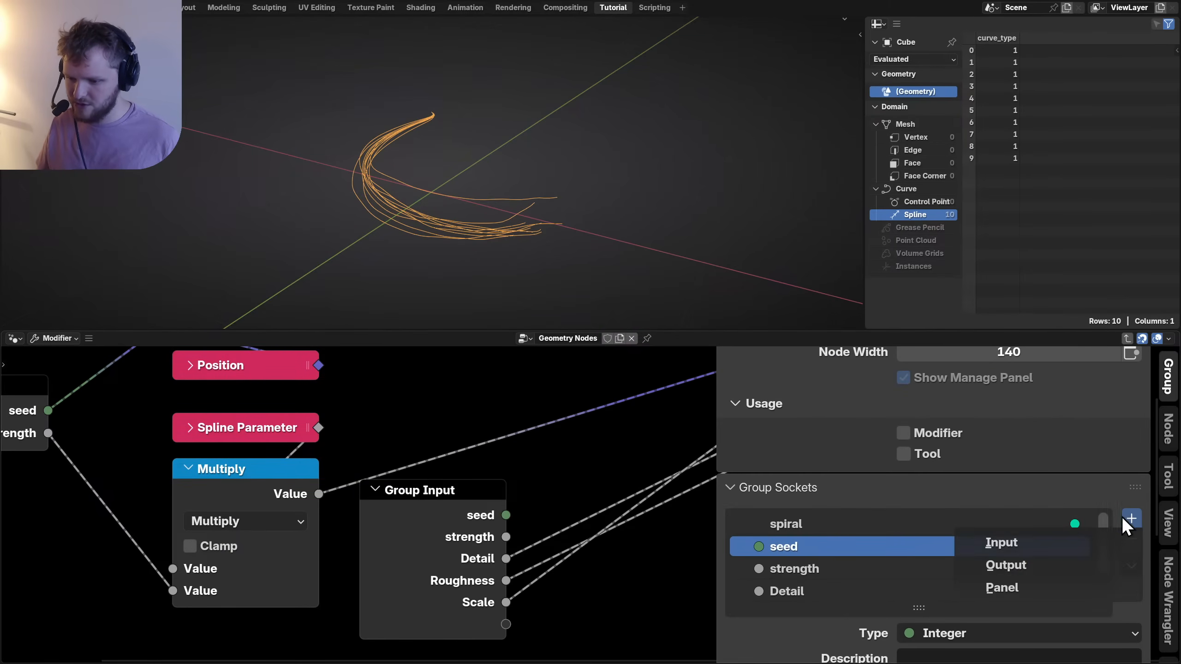
click(980, 582)
double_click(762, 588)
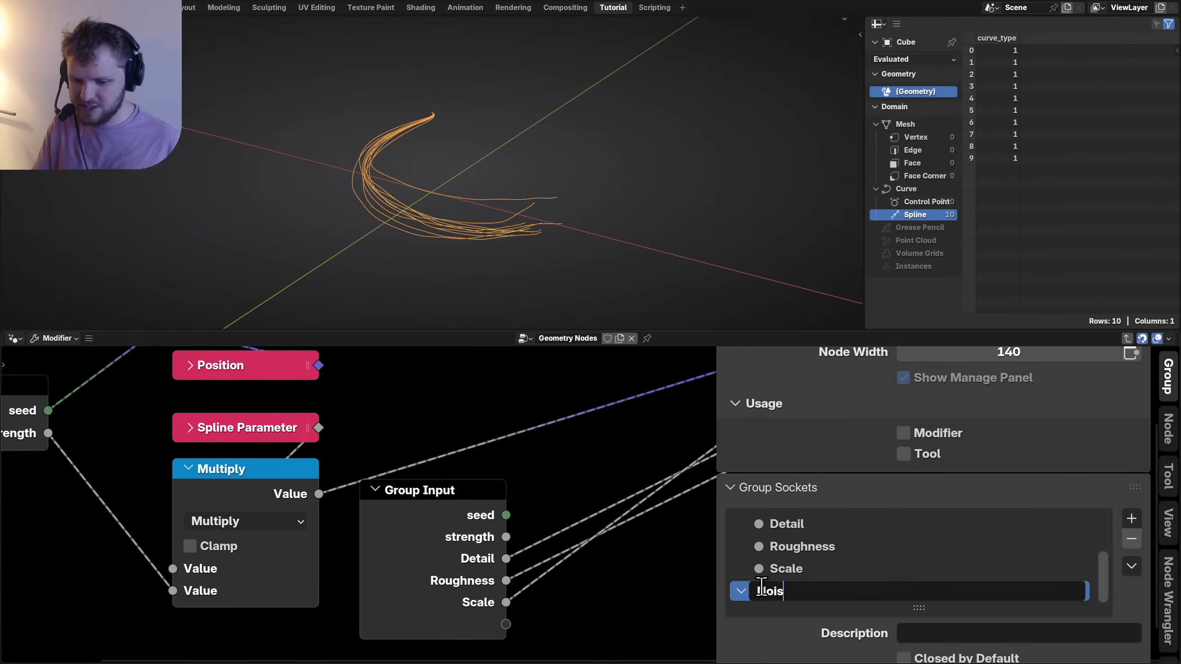
text(Noise)
key(Return)
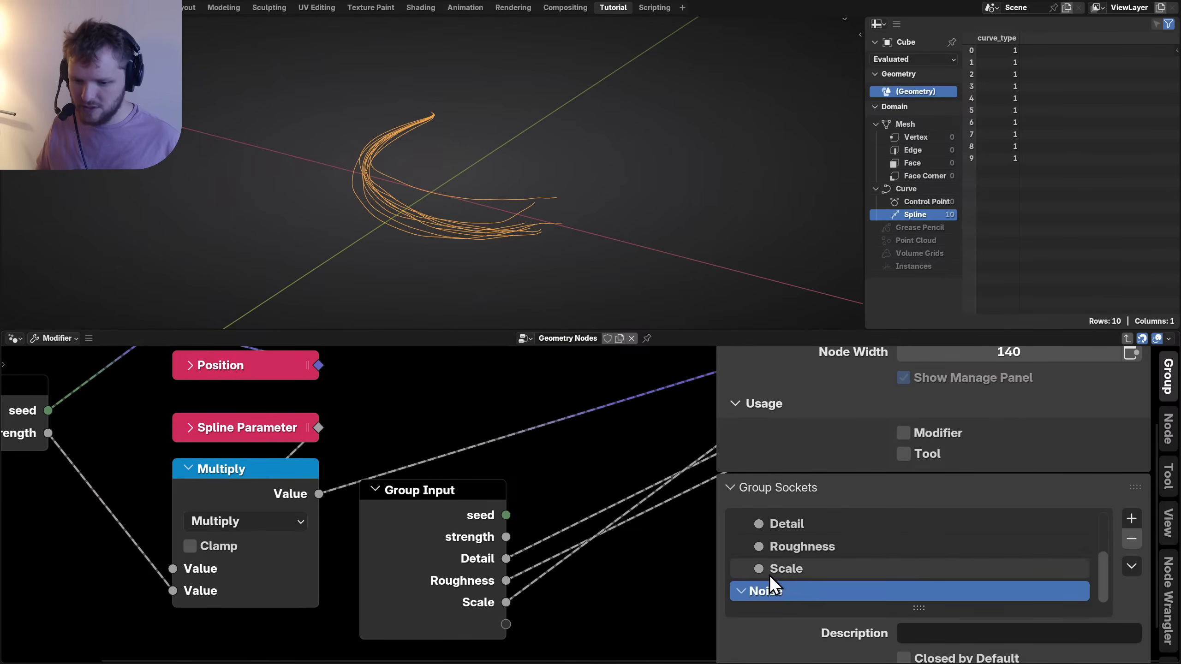
Move the Scale, Detail and Roughness sockets into the Noise panel, in that order, enlarging the group socket list.
drag(772, 564, 771, 590)
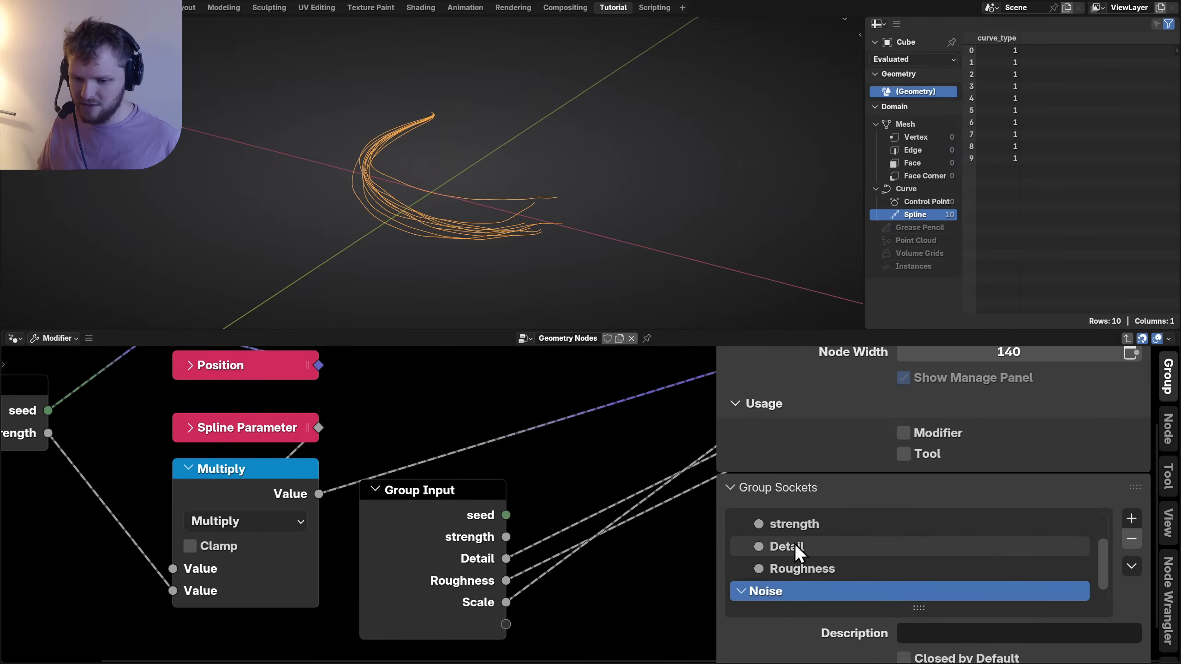
scroll(793, 562, down, 1)
drag(789, 524, 785, 600)
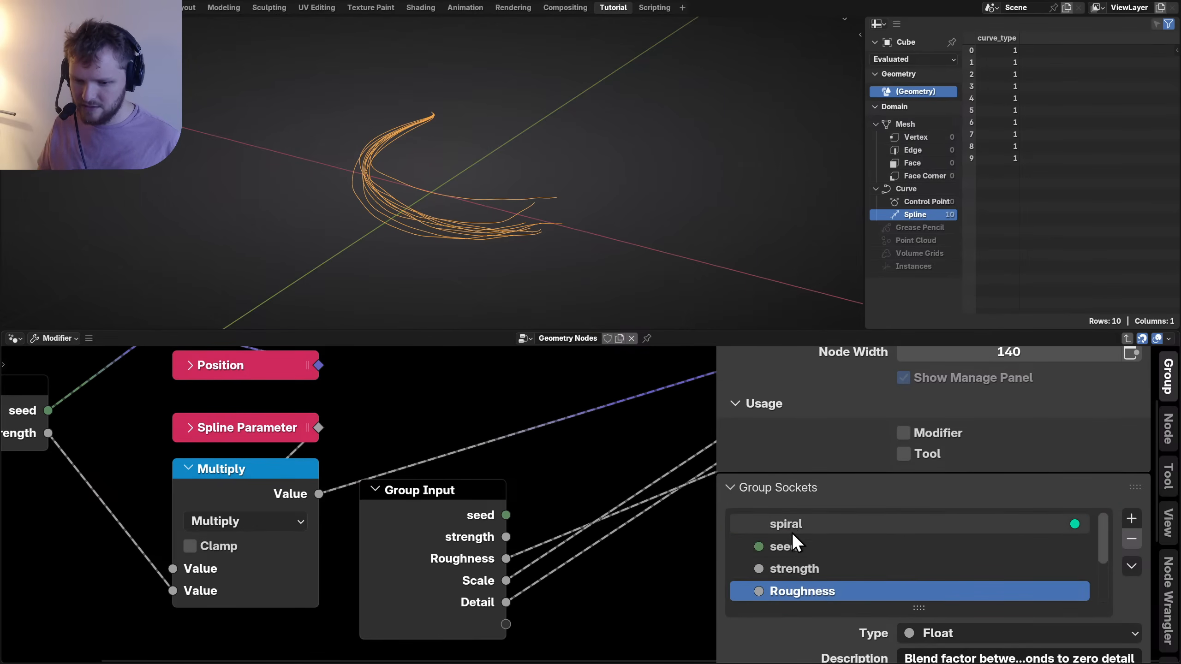
scroll(869, 559, down, 3)
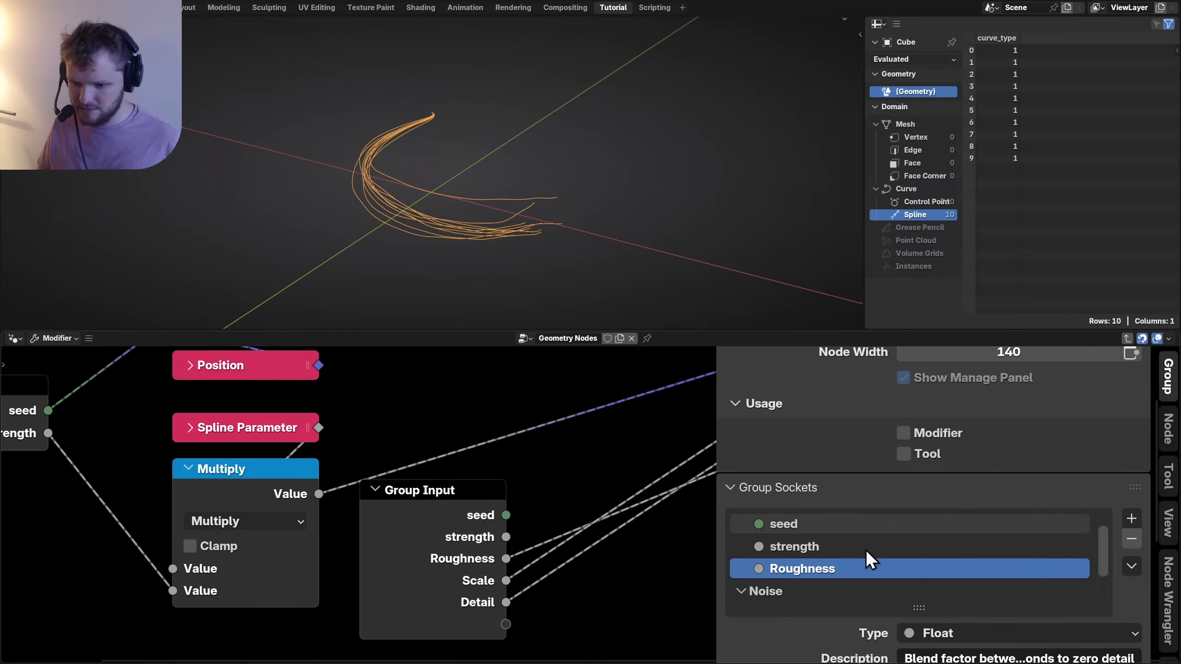
drag(923, 610, 921, 656)
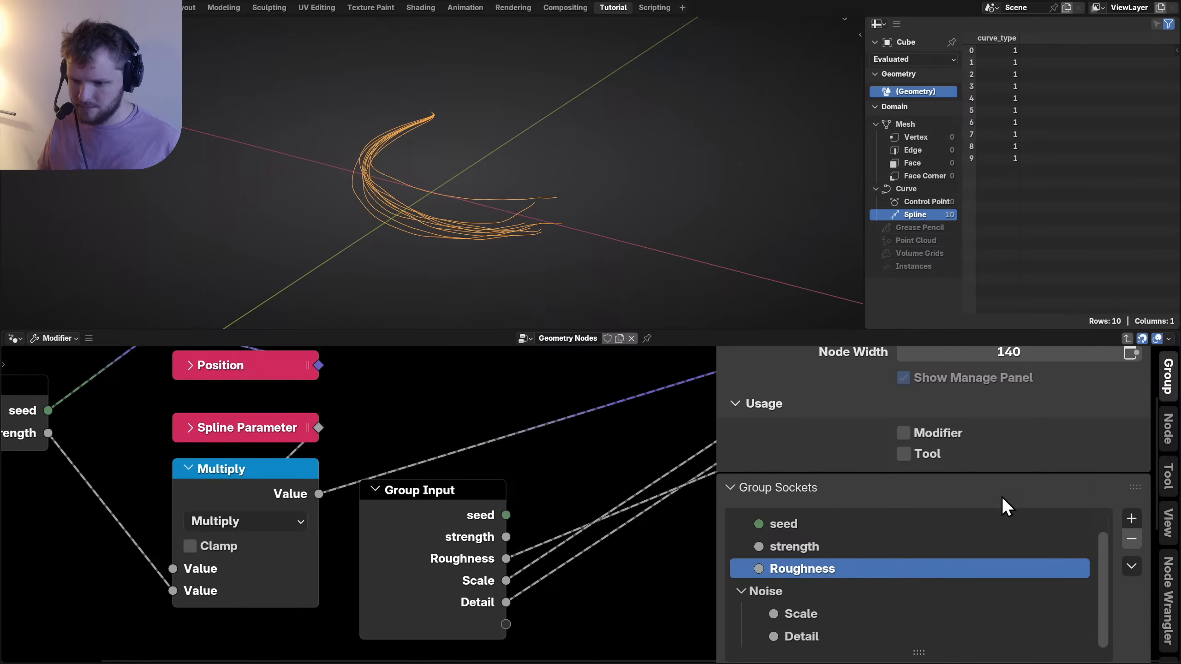
ctrl+middle_drag(1003, 498, 810, 475)
drag(711, 493, 783, 493)
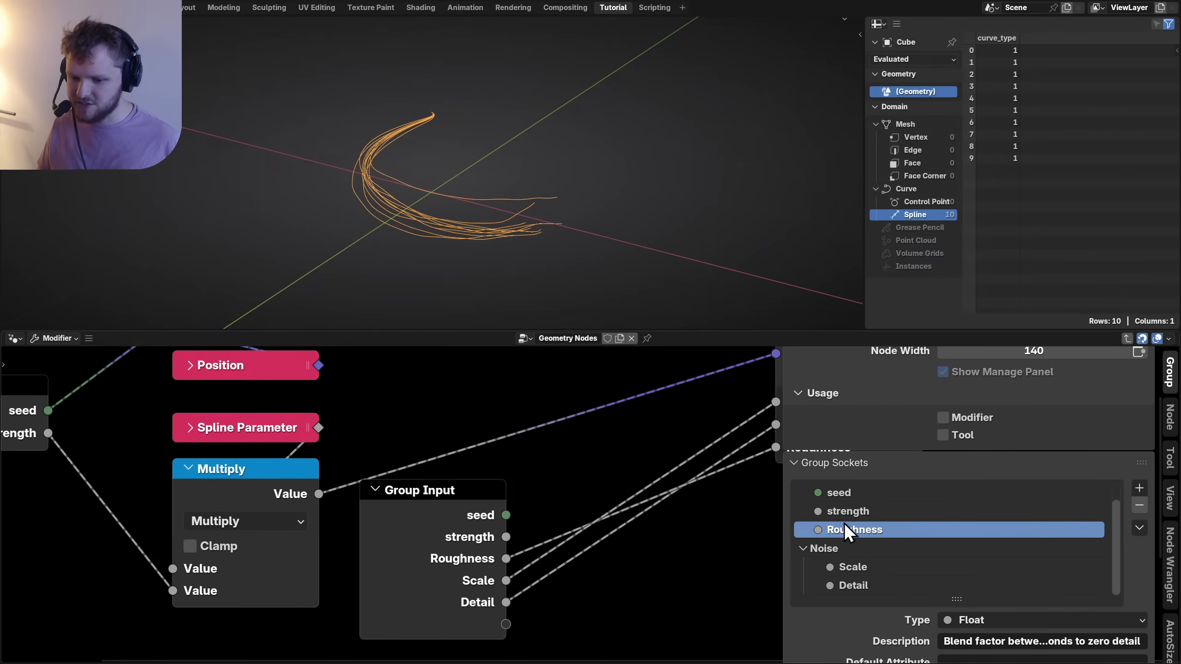
drag(843, 522, 848, 590)
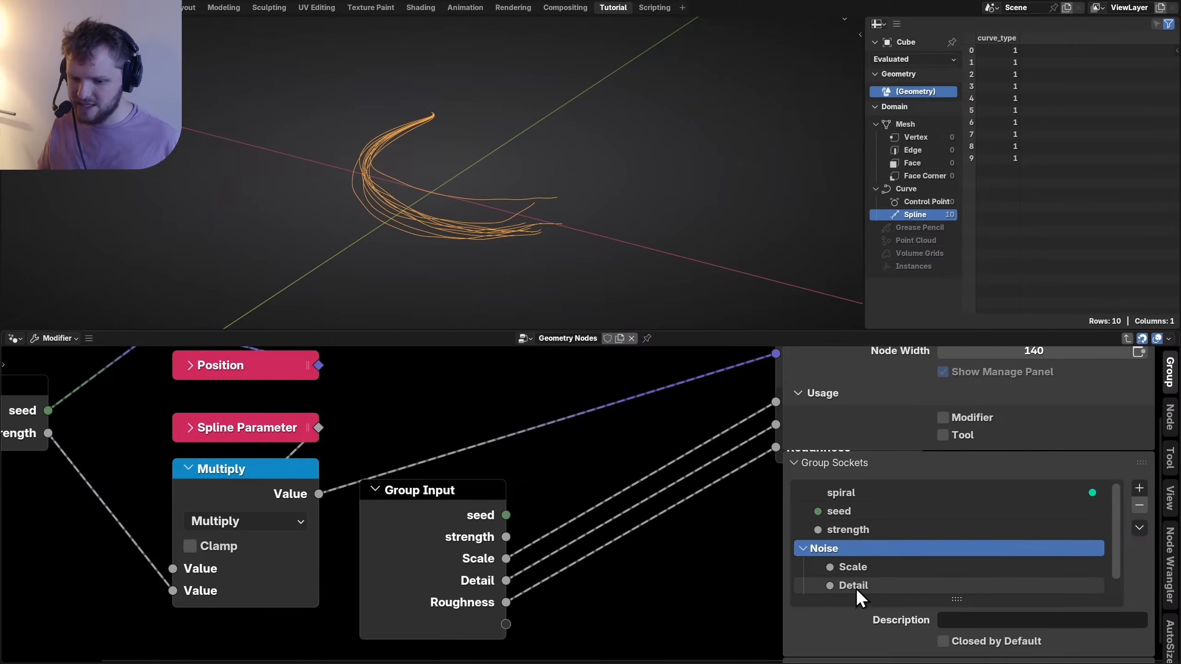
scroll(856, 586, down, 1)
Hide the noise Group Input's unused sockets and place it beside the Distort node, then leave the group with the sidebar hidden.
click(420, 537)
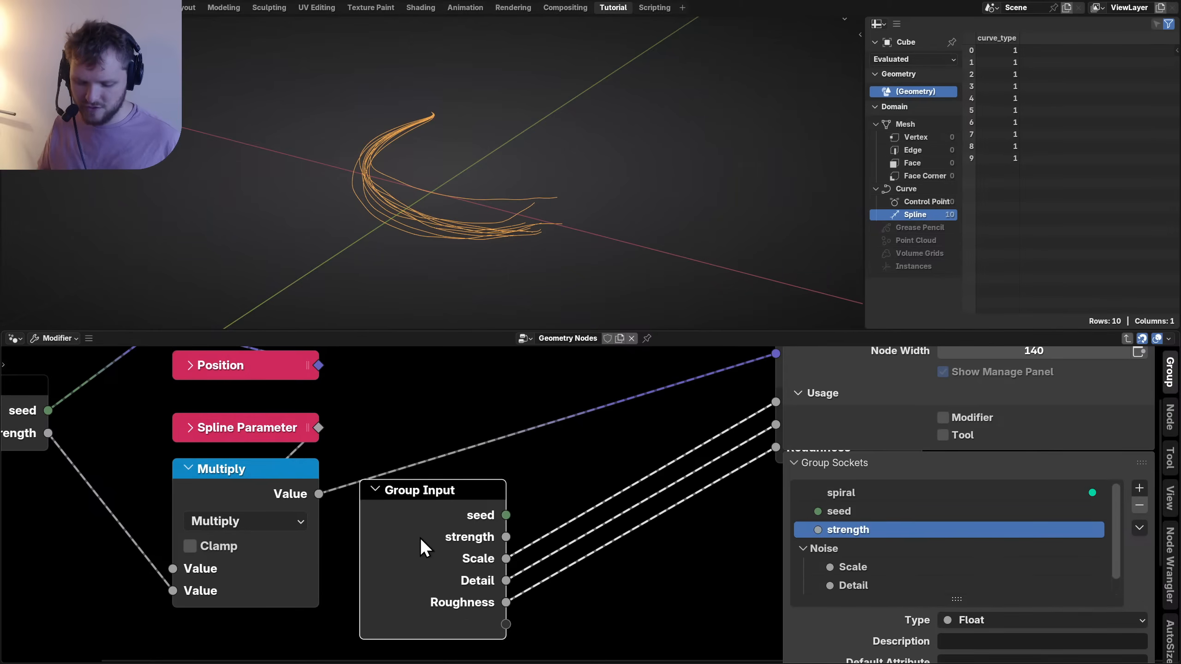
key(ctrl+h)
scroll(461, 535, down, 7)
middle_drag(459, 535, 336, 616)
drag(348, 593, 469, 557)
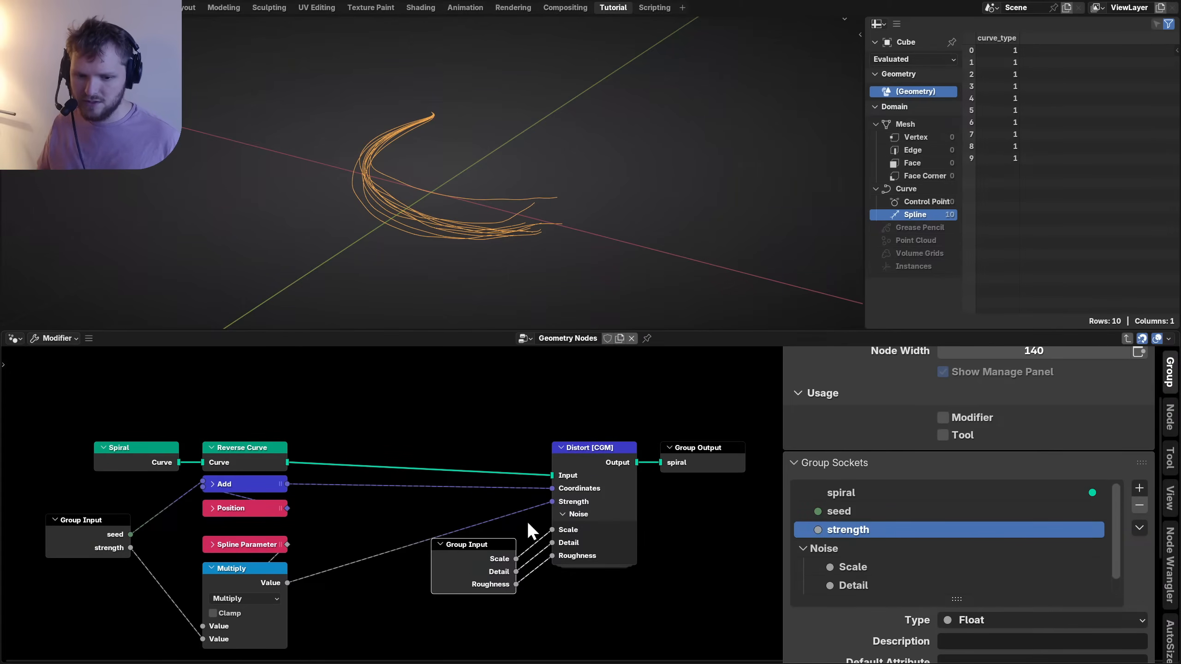
key(Tab)
click(512, 598)
key(n)
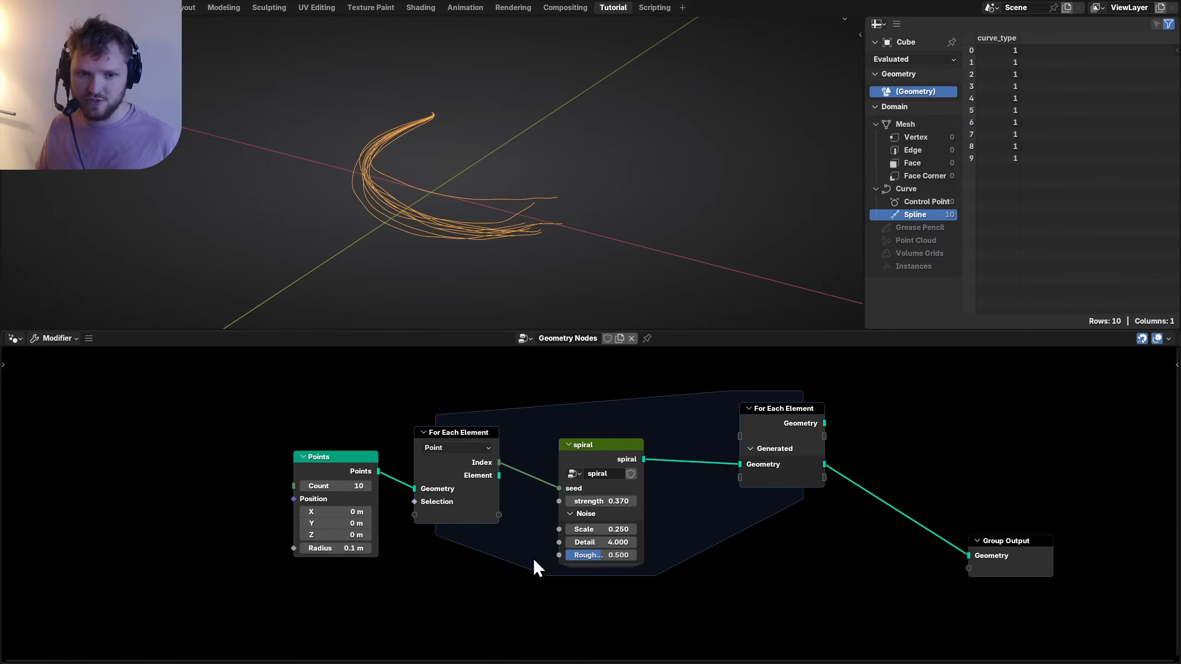
Save the file and set the spiral node's noise Scale to 0.360.
scroll(605, 521, up, 2)
key(ctrl+s)
drag(596, 538, 509, 535)
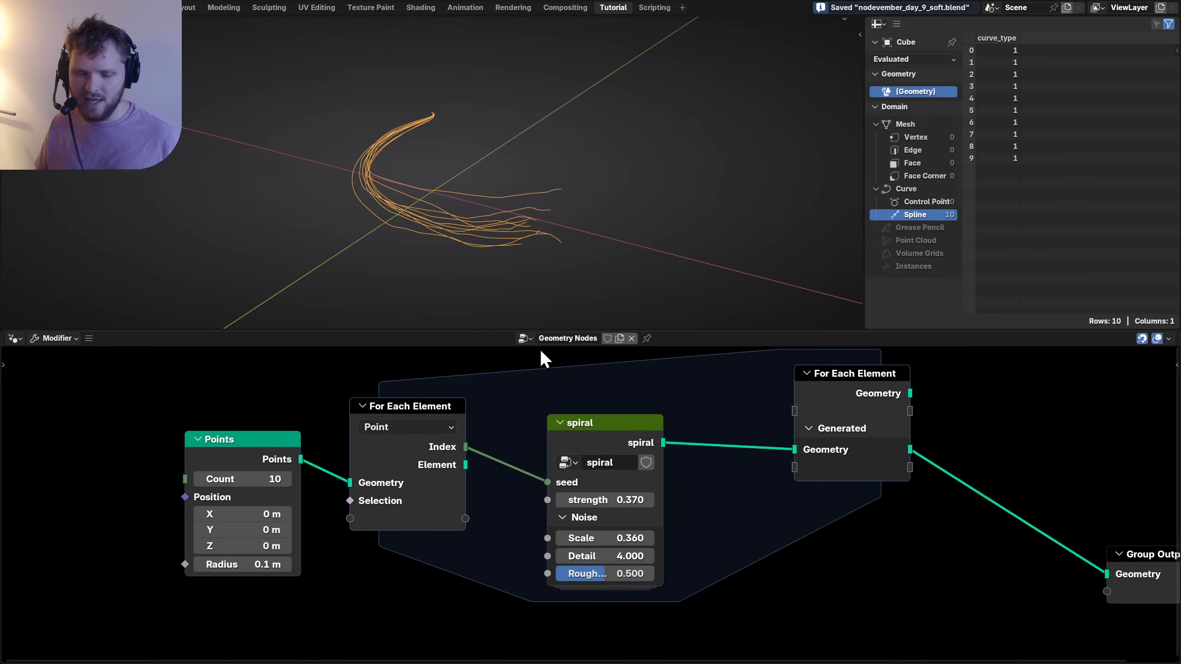
middle_drag(412, 158, 458, 189)
Enter the spiral group, reveal the Spiral node's hidden inputs and move the node up clear of the Group Input.
click(574, 418)
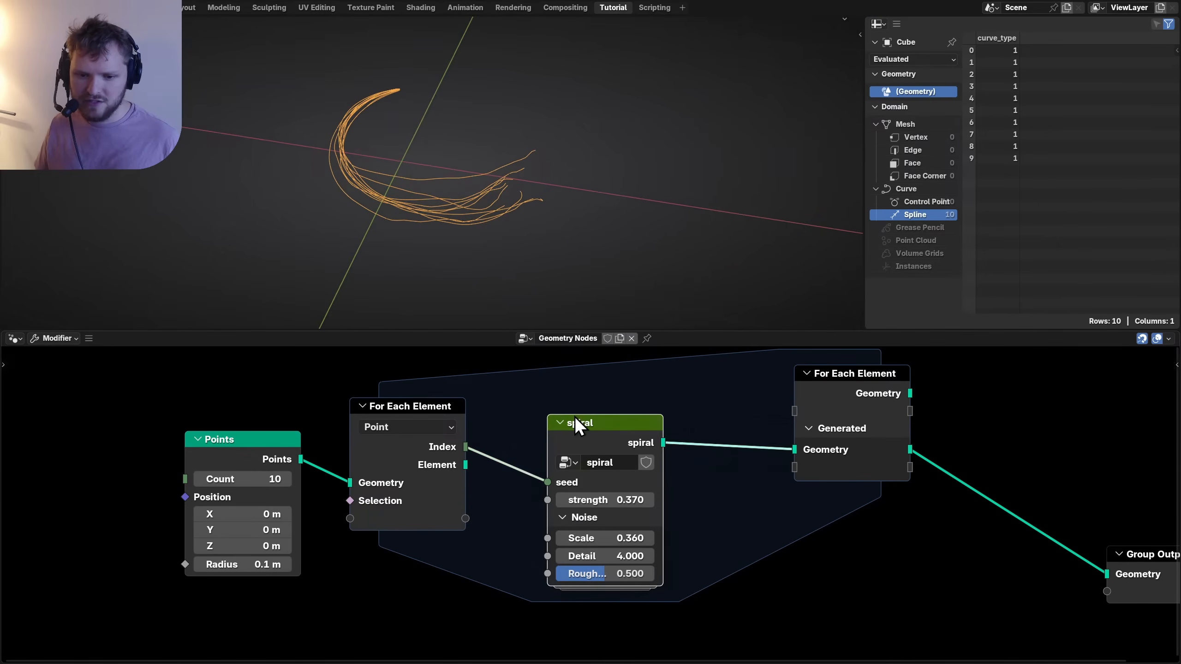
key(Tab)
middle_drag(83, 442, 305, 469)
scroll(420, 495, up, 3)
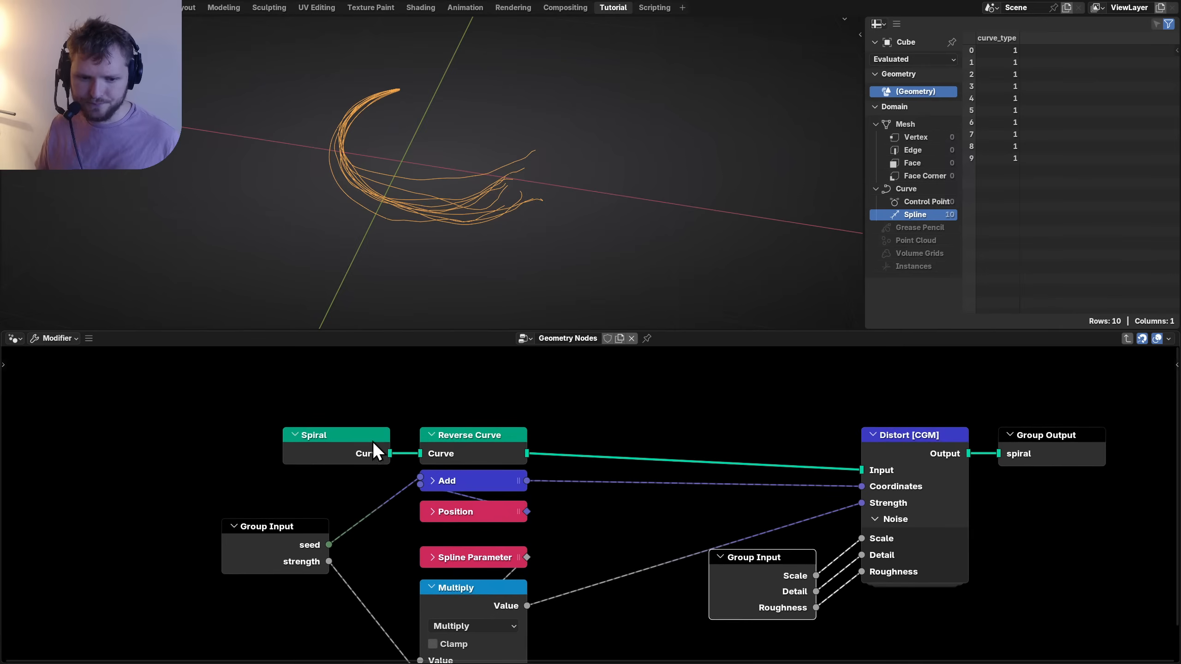
click(329, 448)
key(ctrl+h)
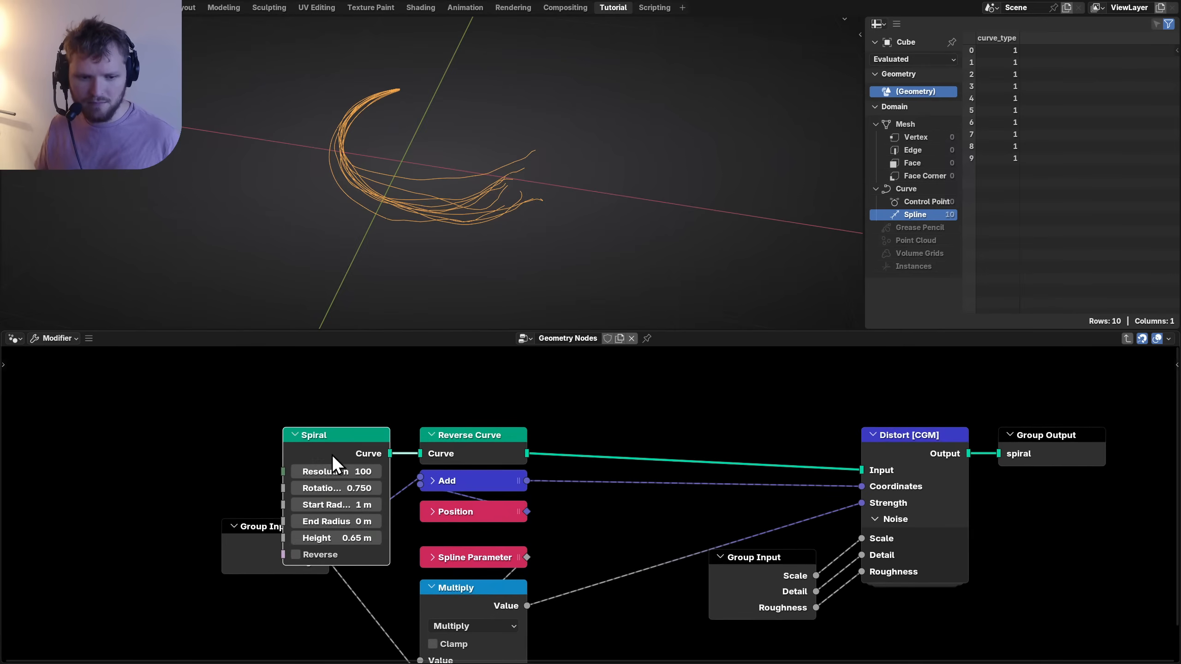
drag(333, 454, 285, 370)
scroll(320, 446, up, 2)
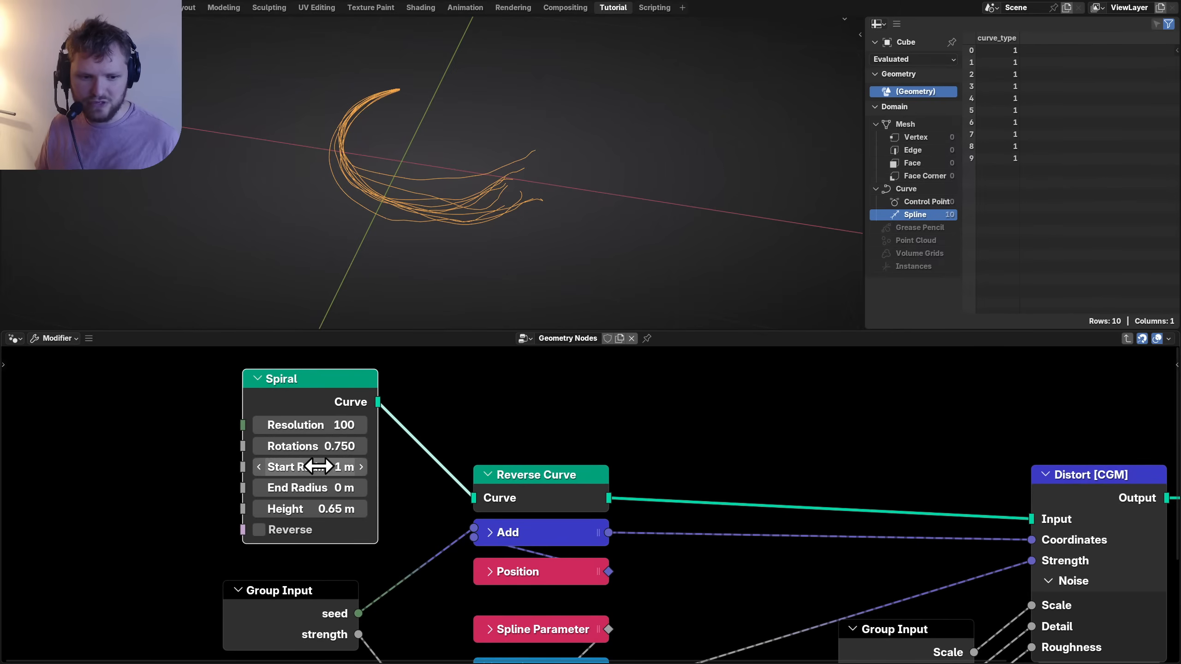
drag(316, 445, 365, 461)
scroll(349, 519, down, 1)
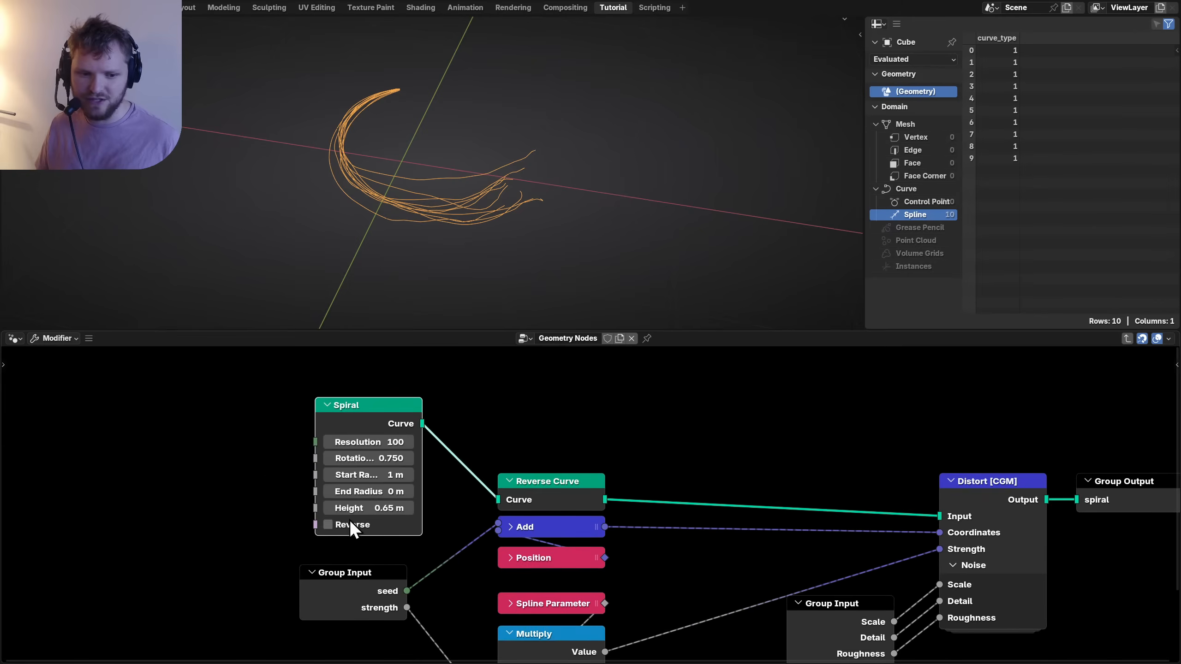
Expose the Spiral node's Rotations through a duplicated Group Input with unused sockets hidden, and arrange both Group Inputs near the Spiral.
middle_drag(349, 519, 555, 488)
drag(520, 558, 340, 559)
key(shift+d)
click(365, 438)
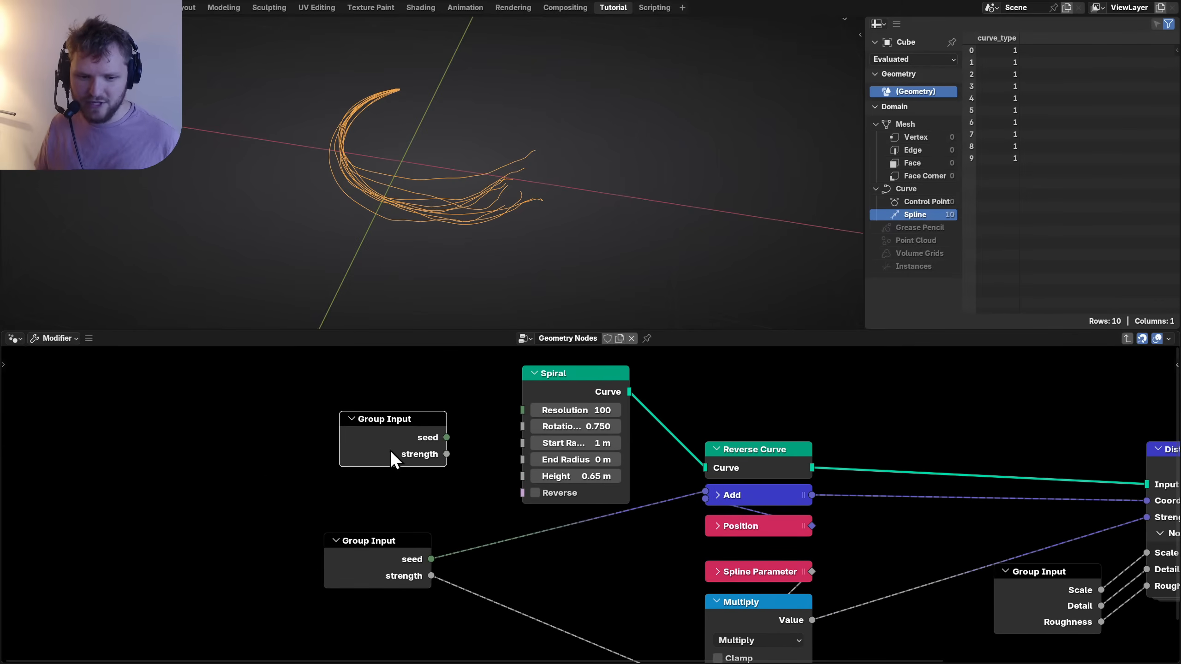
key(ctrl+h)
drag(520, 445, 520, 427)
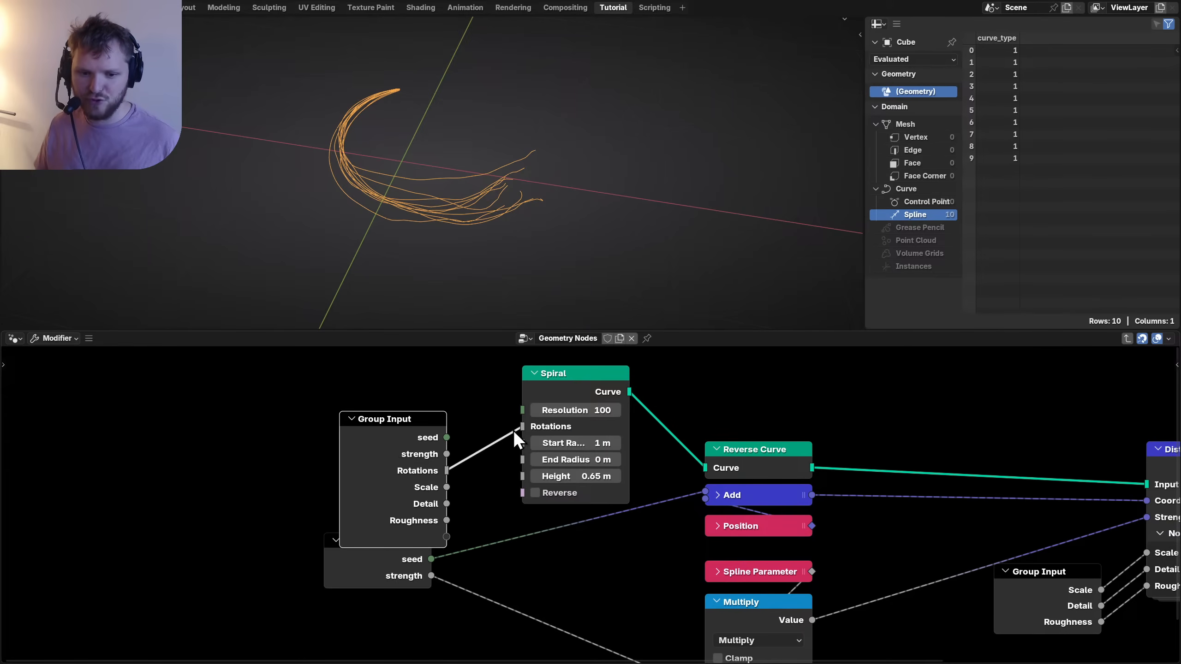
key(ctrl+h)
drag(385, 443, 432, 431)
drag(361, 536, 436, 535)
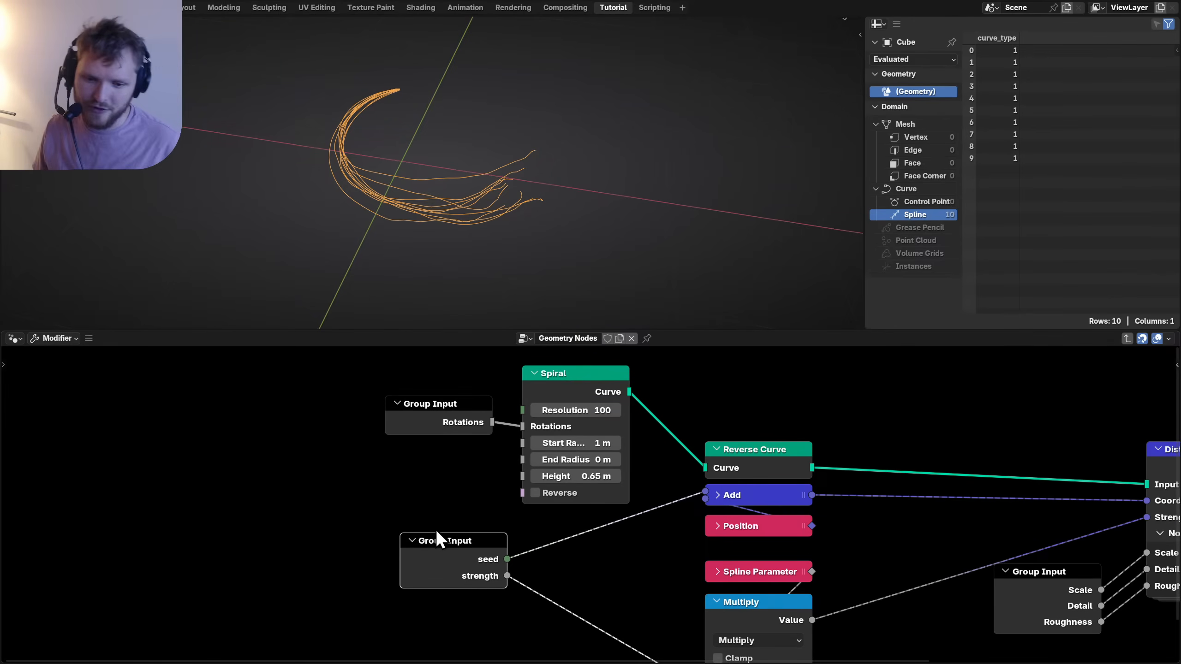
Leave the spiral group and move the spiral node and the For Each Element output node closer to the zone's input.
key(Tab)
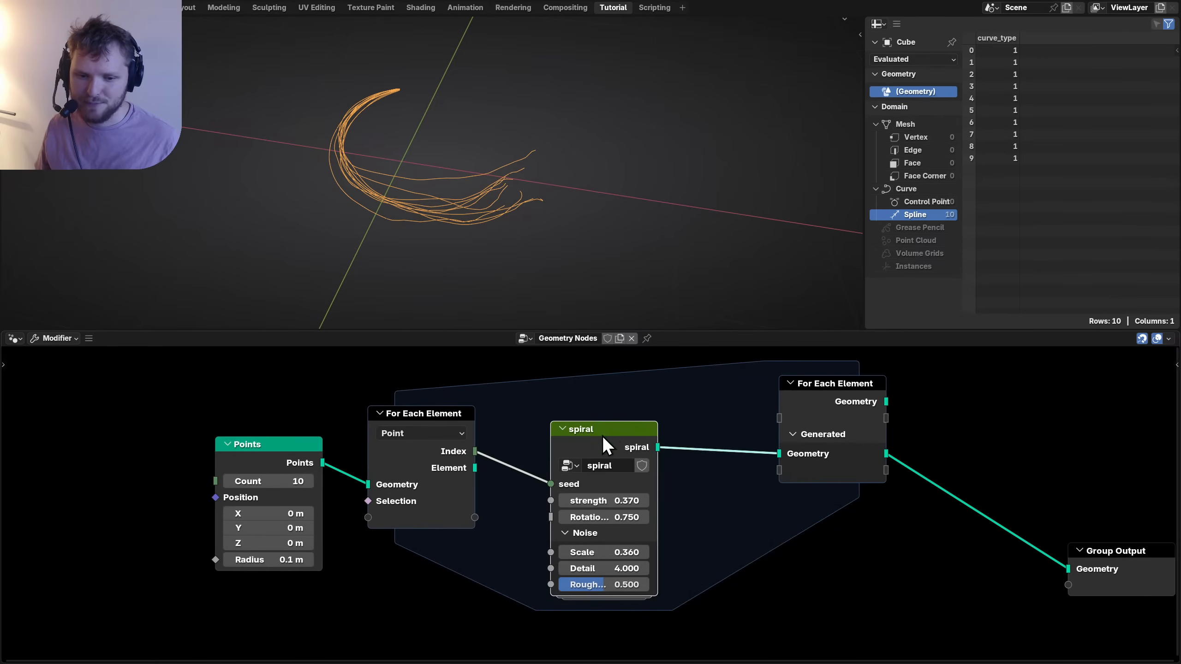
drag(606, 445, 560, 414)
drag(845, 405, 739, 420)
scroll(909, 442, down, 2)
middle_drag(505, 219, 439, 206)
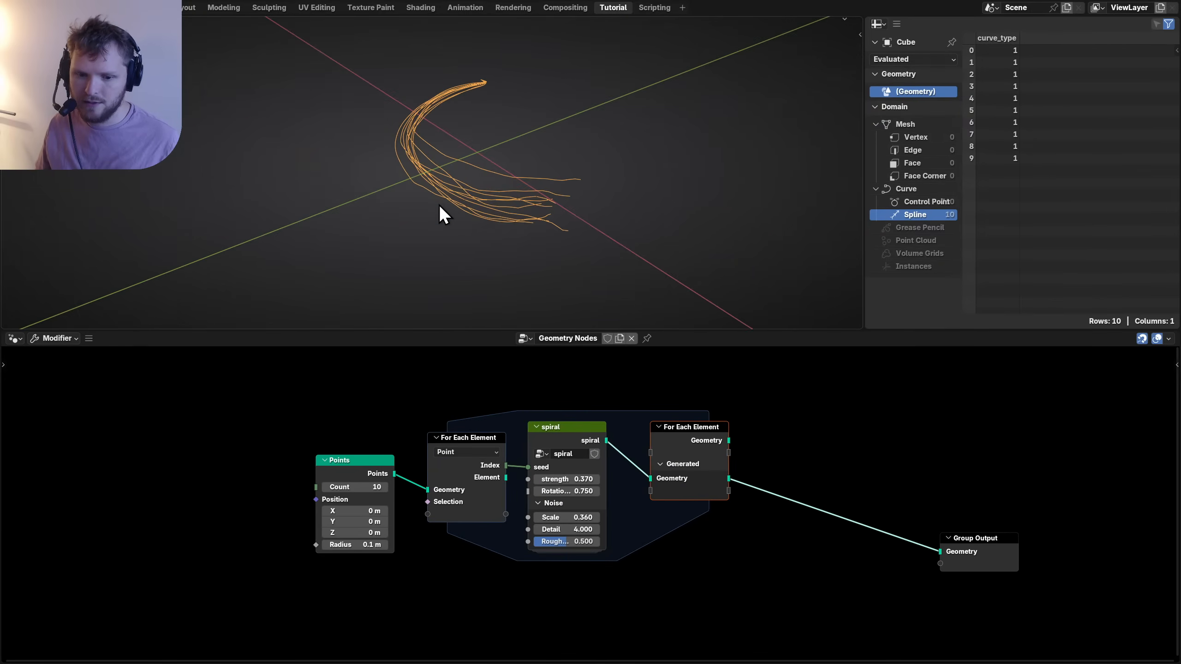
Set the spiral's Rotations to 1.110, strength to 0.500 and noise Scale to 0.390, and the Points Count to 30.
scroll(595, 505, up, 2)
drag(545, 485, 578, 485)
mouse_move(492, 219)
middle_down()
mouse_move(453, 239)
mouse_move(477, 229)
middle_up()
mouse_move(577, 467)
mouse_down()
mouse_move(604, 467)
mouse_move(587, 467)
mouse_up()
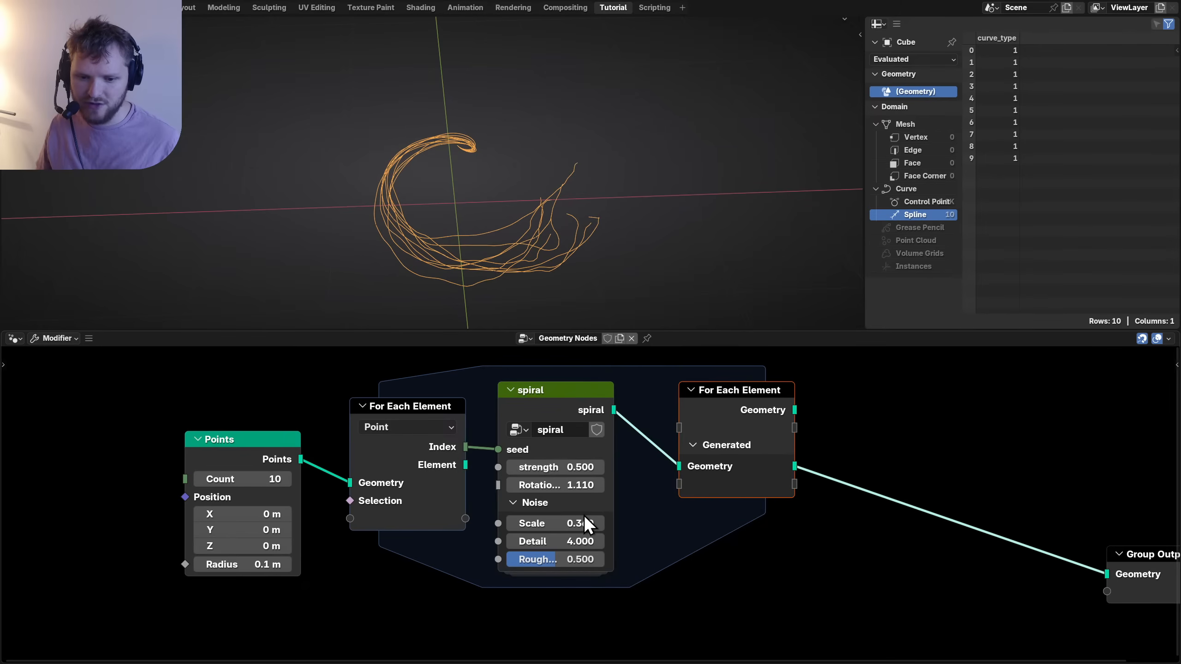
mouse_move(559, 525)
mouse_down()
mouse_move(530, 526)
mouse_move(561, 525)
mouse_up()
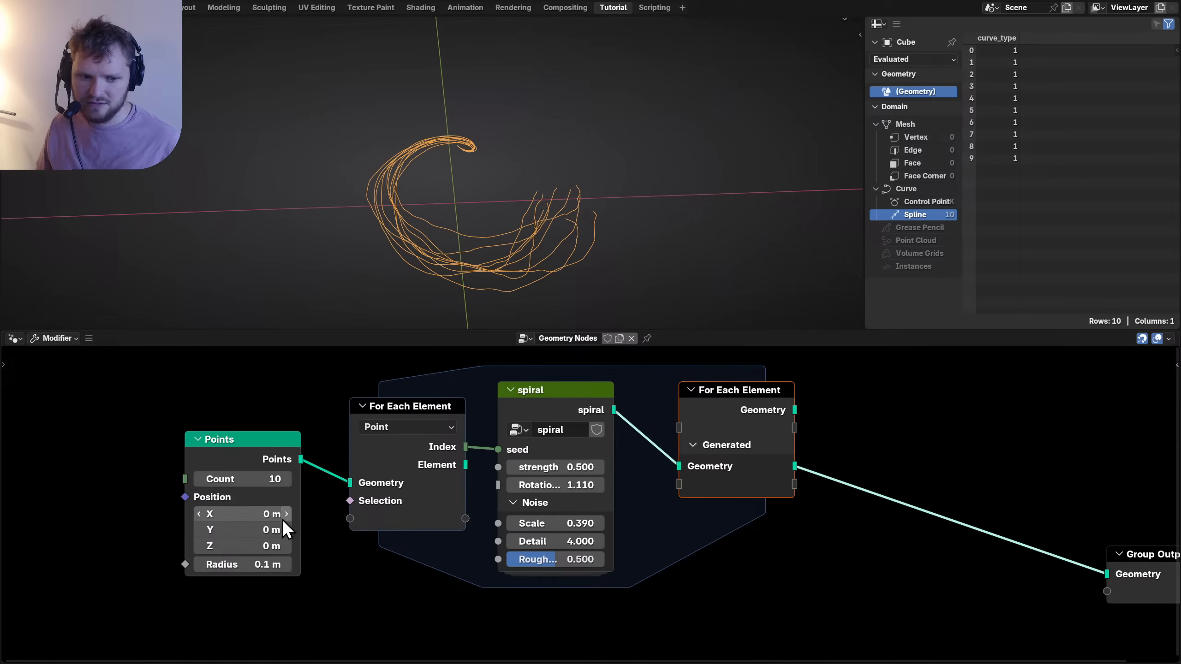
key(Return)
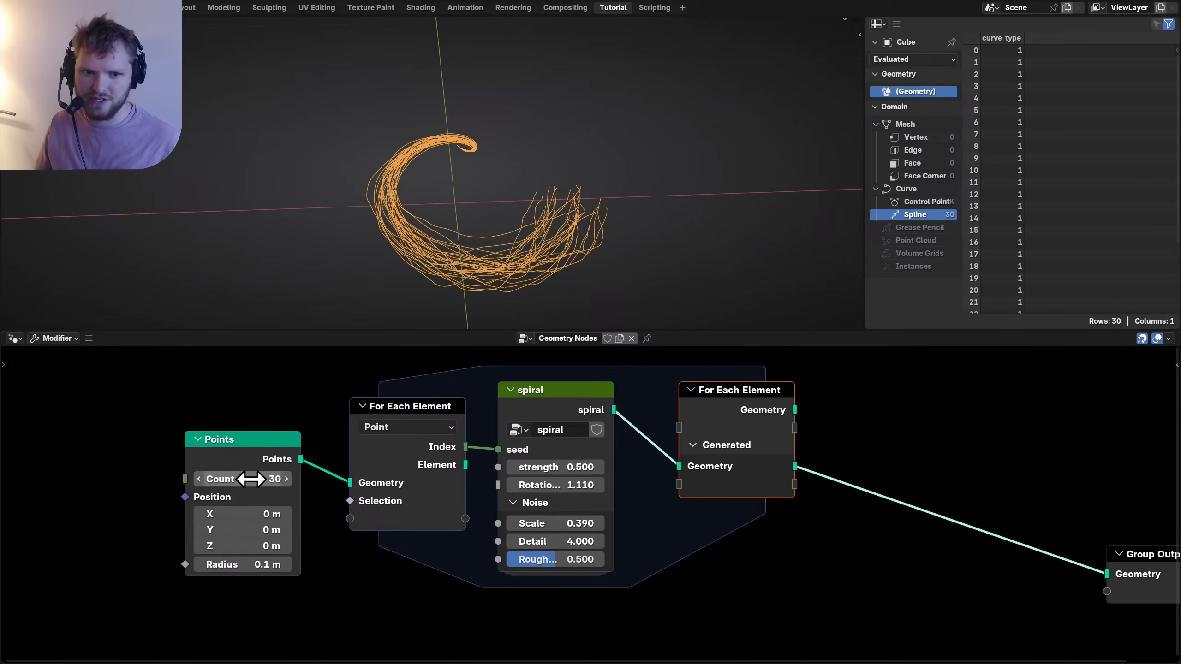
middle_drag(464, 206, 498, 143)
Enter the spiral group and spread the Spline Parameter and Multiply nodes apart to make room between them.
click(539, 399)
key(Tab)
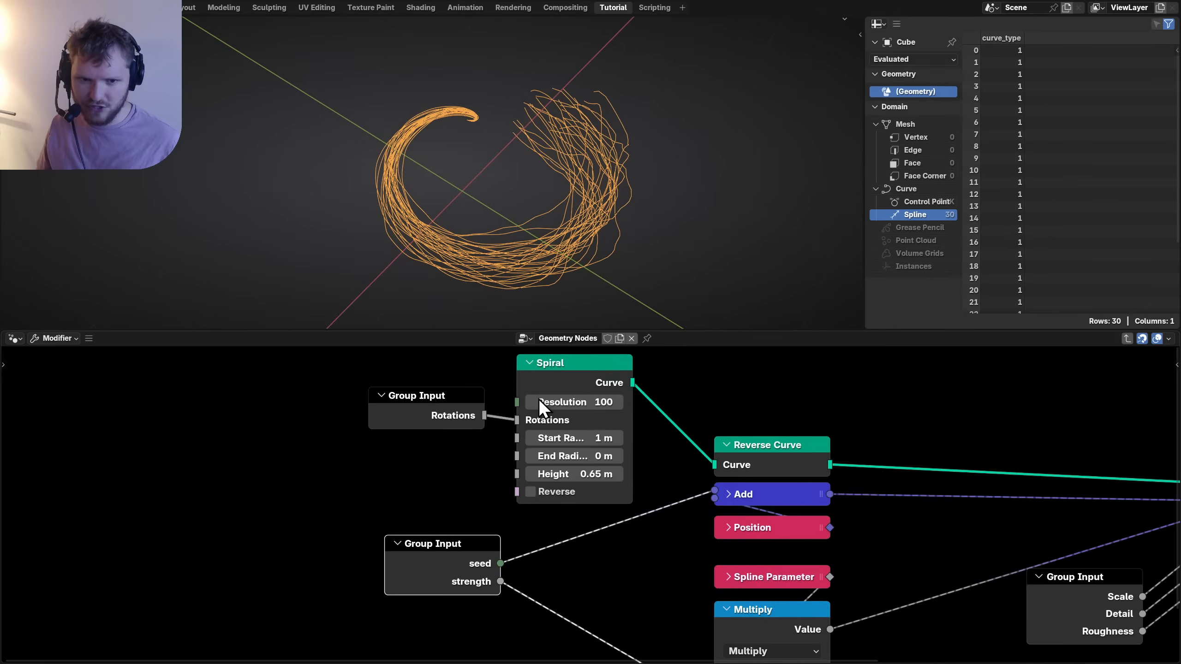
scroll(770, 524, down, 7)
middle_drag(800, 546, 634, 497)
scroll(582, 500, up, 4)
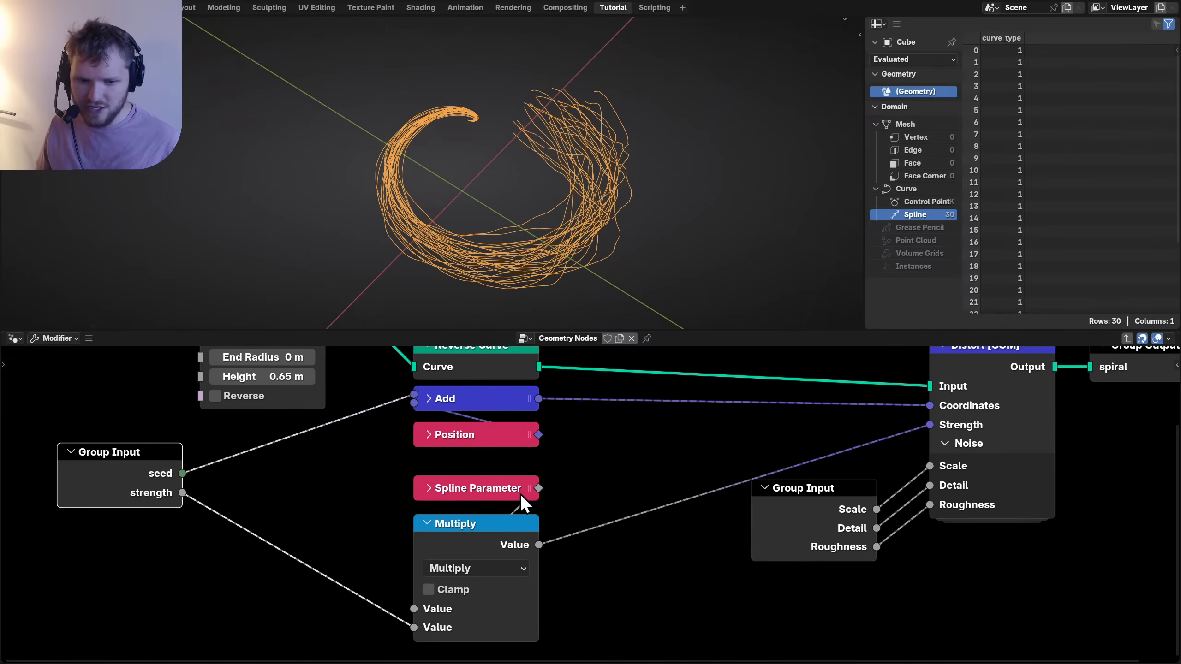
middle_drag(453, 493, 577, 472)
drag(577, 472, 400, 490)
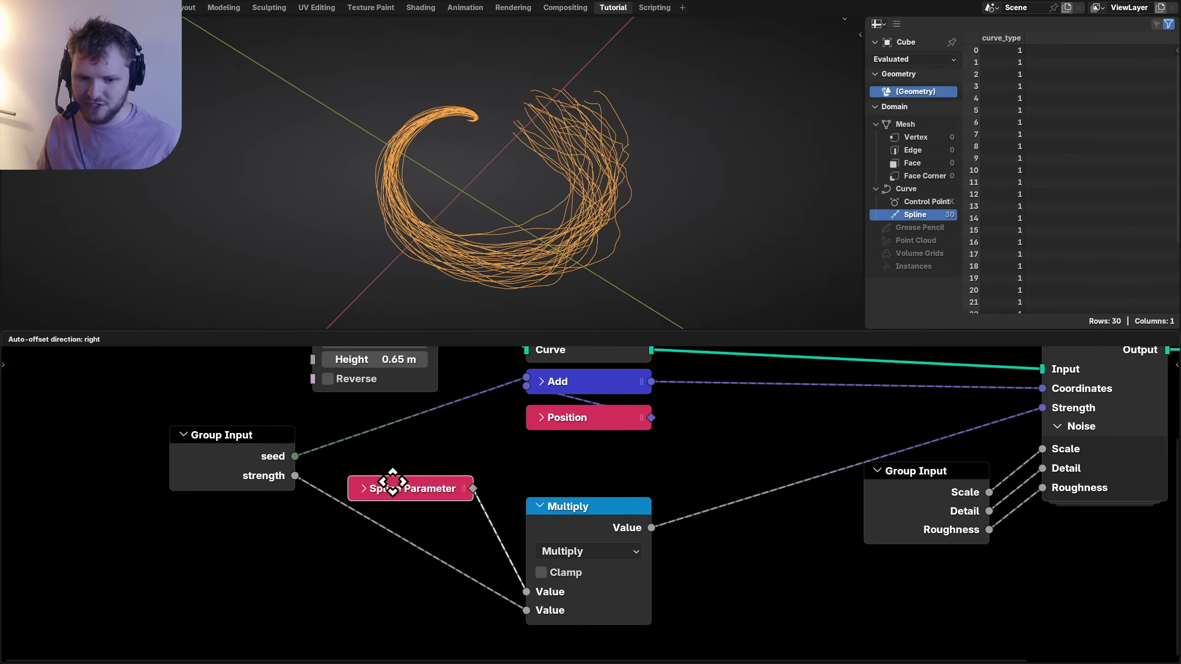
drag(541, 520, 648, 539)
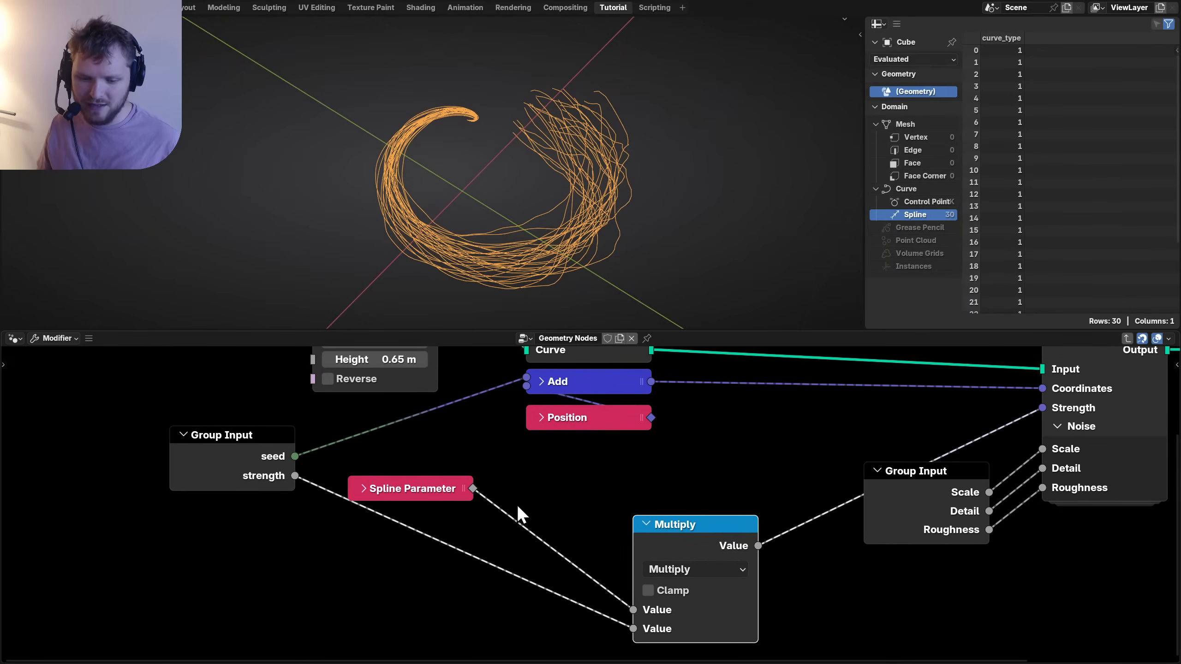
Insert a Map Range node on the link between Spline Parameter and Multiply.
key(shift+a)
text(rang)
key(Return)
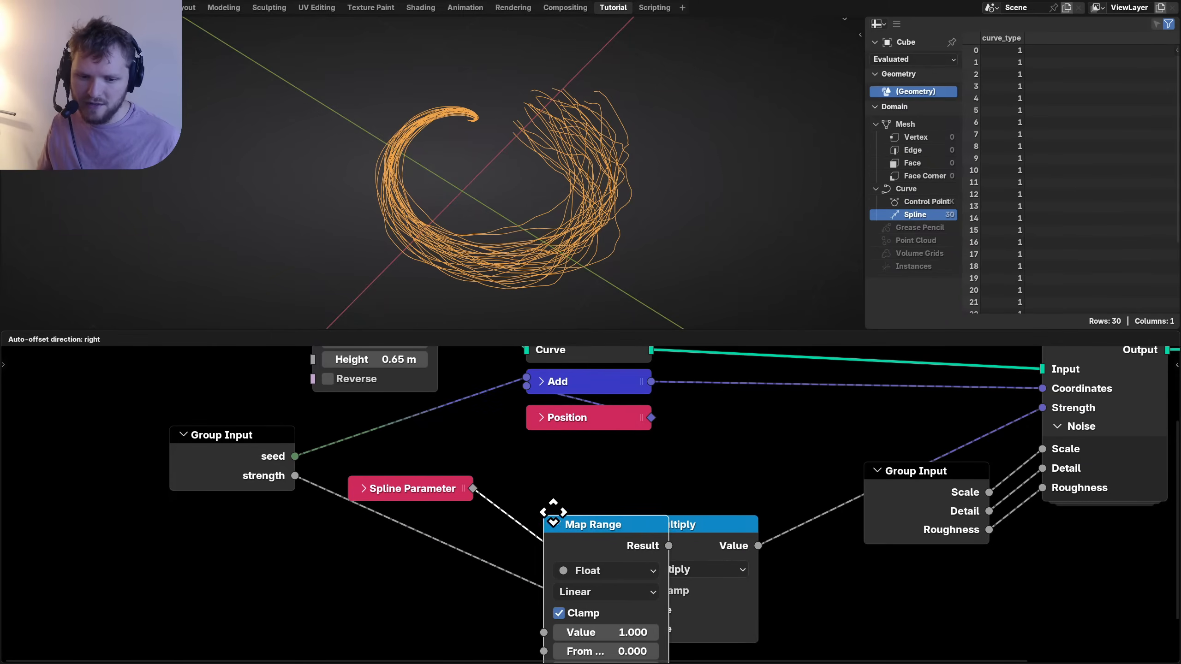
click(513, 454)
scroll(552, 484, down, 2)
Set the Map Range node's To Min to 0.1, then raise it to 0.25 and inspect the spiral strands.
double_click(594, 582)
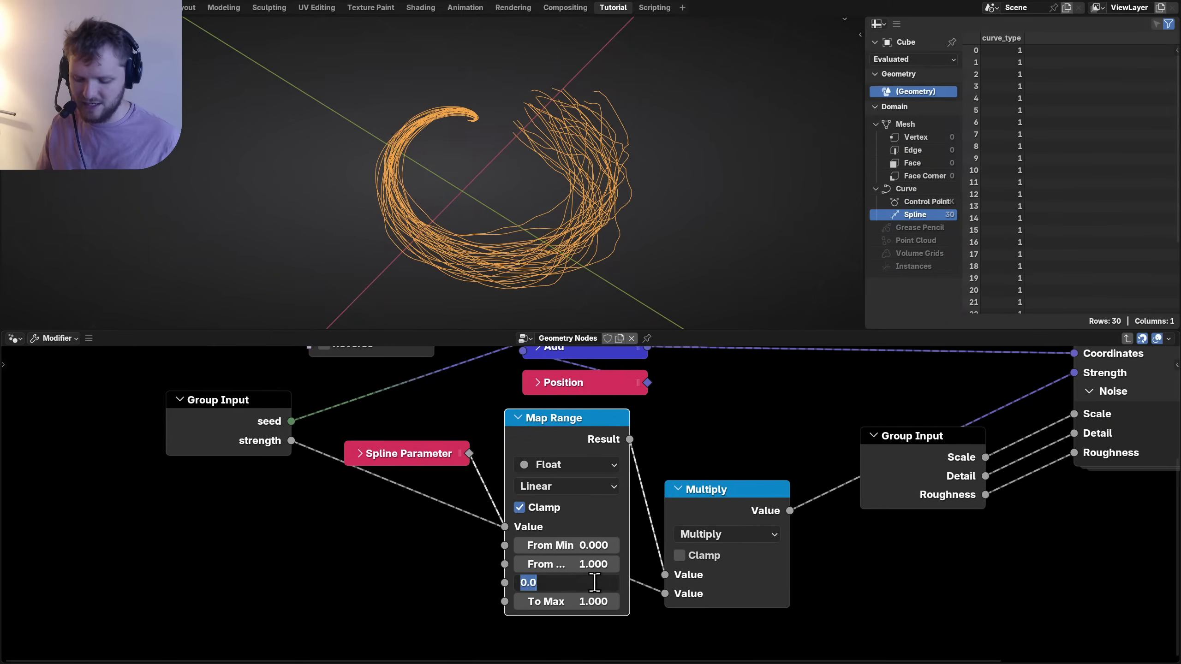
text(.1)
key(Return)
double_click(607, 578)
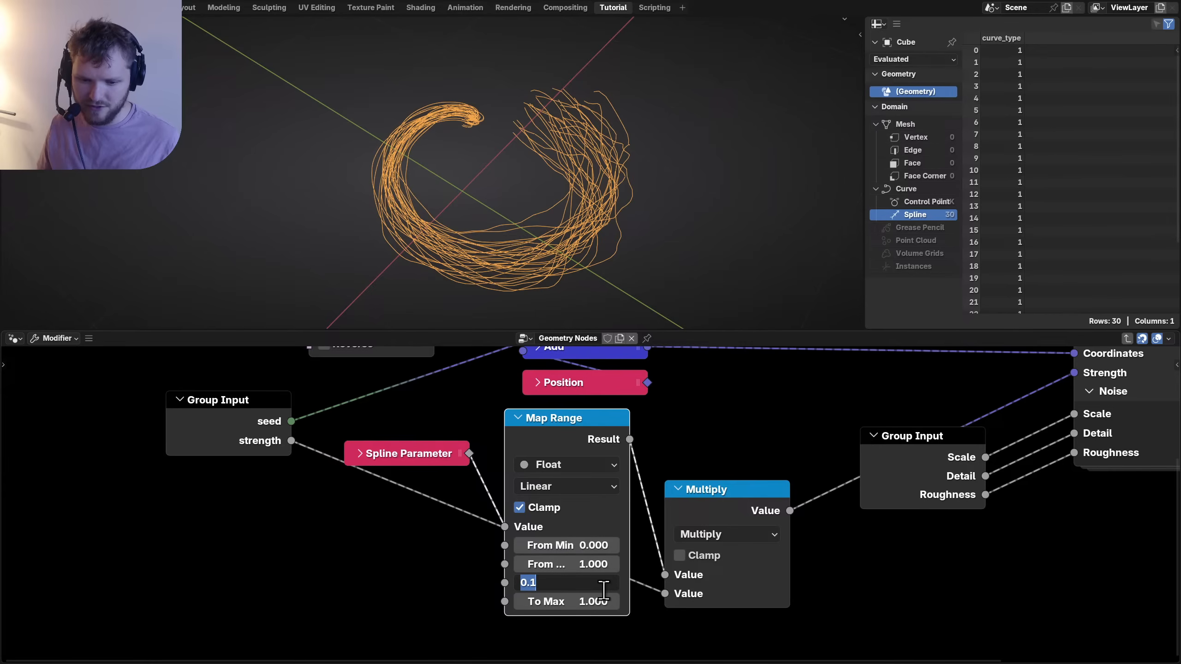
text(.25)
key(Return)
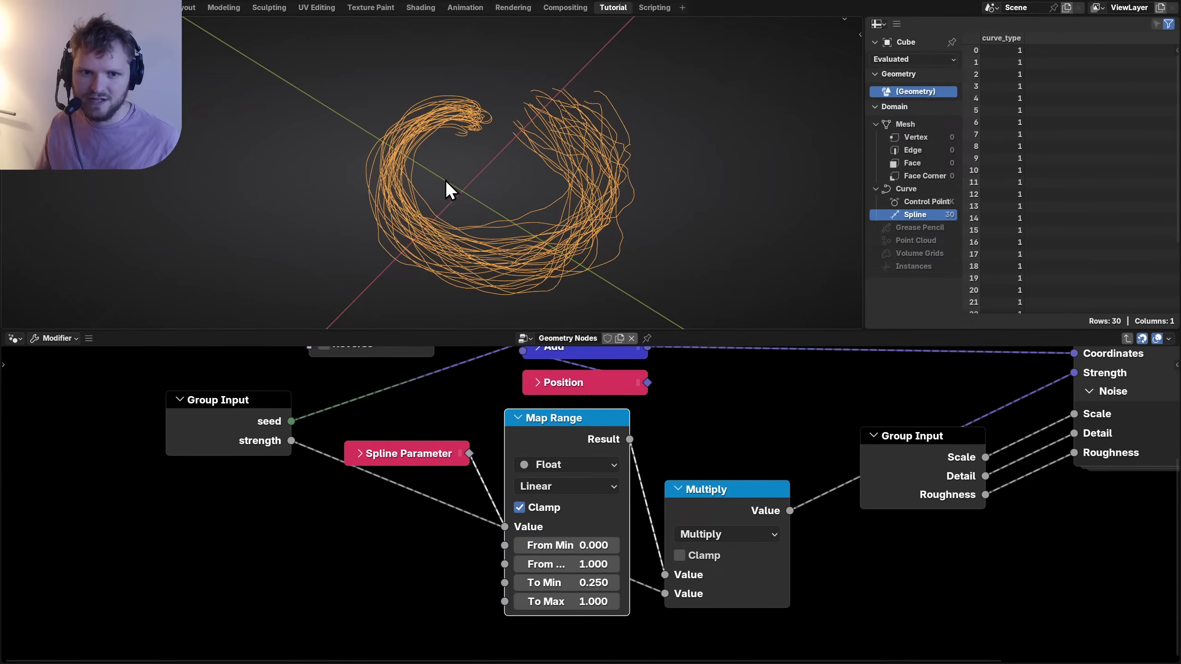
middle_drag(444, 180, 591, 298)
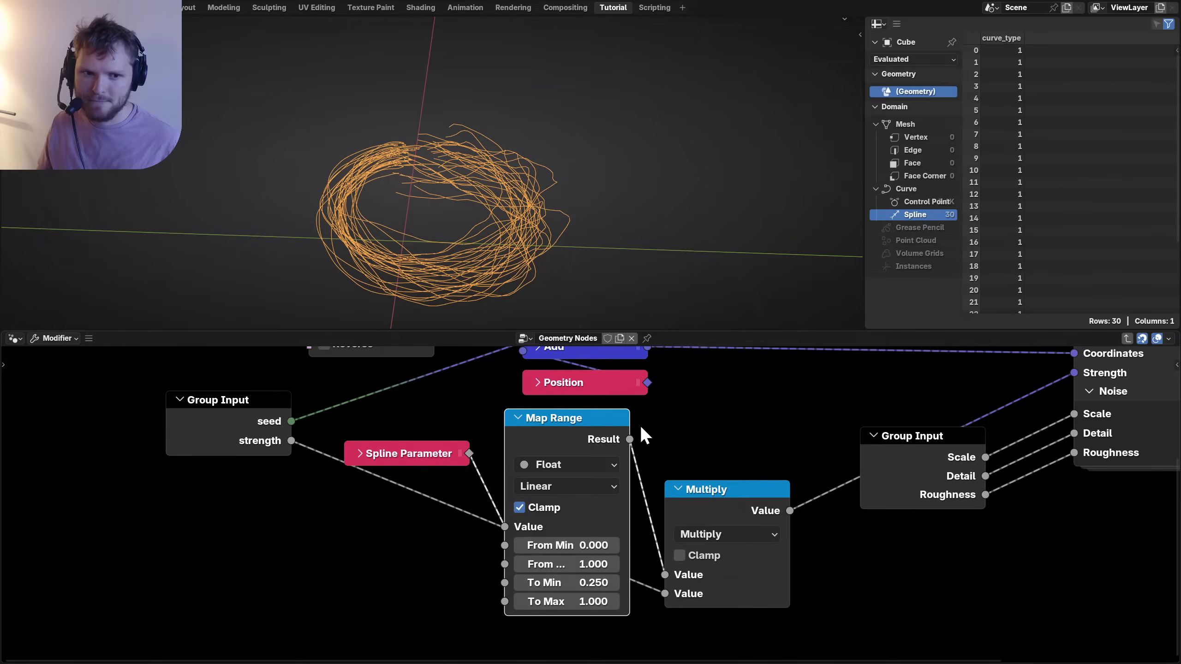
Leave the spiral group and save the file.
key(Tab)
scroll(767, 484, down, 4)
middle_drag(764, 500, 667, 498)
scroll(653, 501, up, 5)
key(ctrl+s)
Insert a Trim Curve node between the spiral node and the For Each Element output.
key(shift+a)
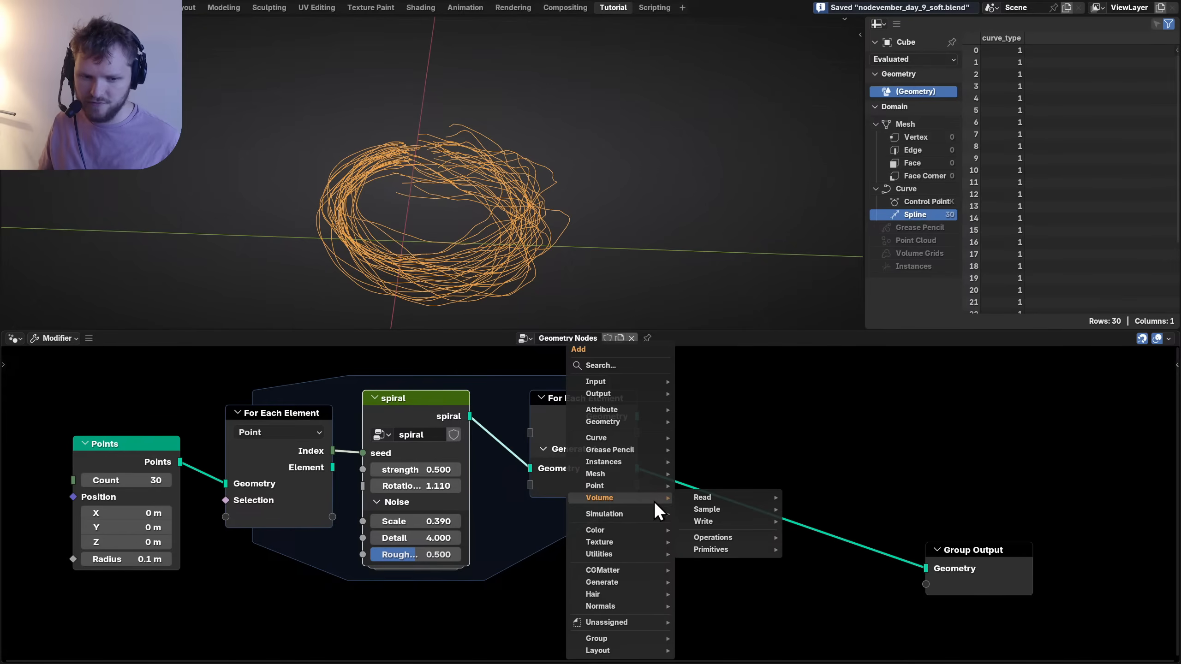
text(trim)
key(Return)
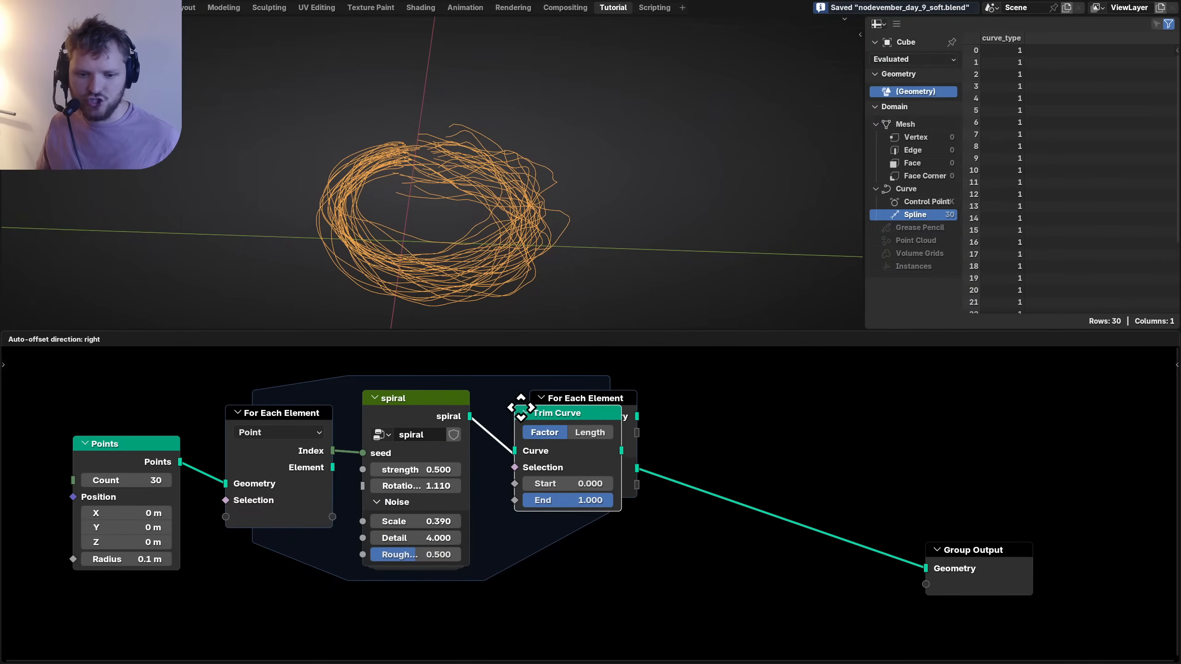
click(500, 386)
mouse_move(553, 490)
mouse_down()
mouse_move(510, 485)
mouse_move(626, 469)
mouse_move(516, 469)
mouse_up()
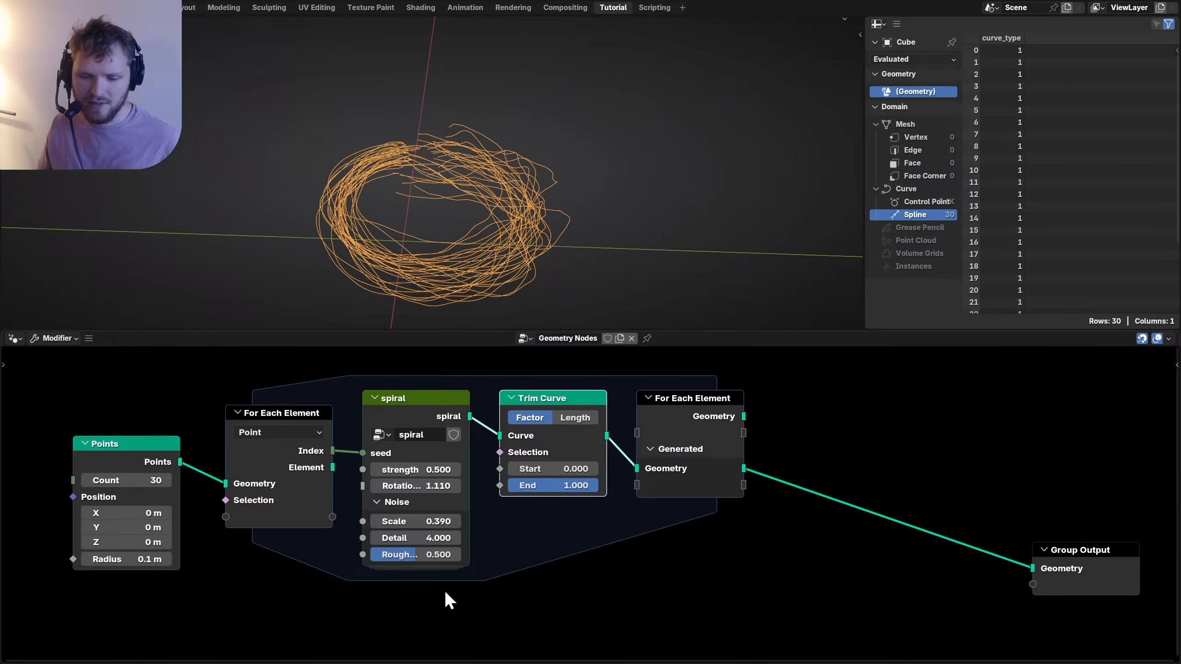
Rearrange the zone's nodes to make room and add a Single Random Value [CGM] node below the spiral node.
drag(403, 497, 402, 404)
middle_drag(254, 497, 491, 508)
drag(239, 550, 327, 482)
click(533, 501)
key(shift+a)
text(rand)
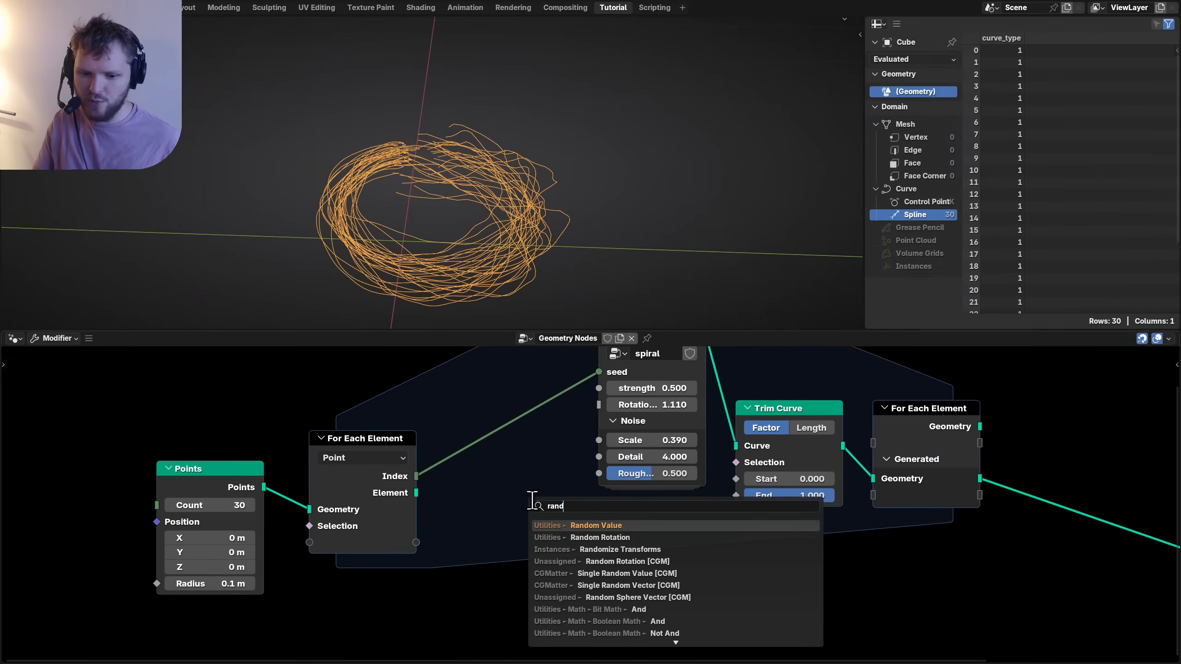
text(om valu)
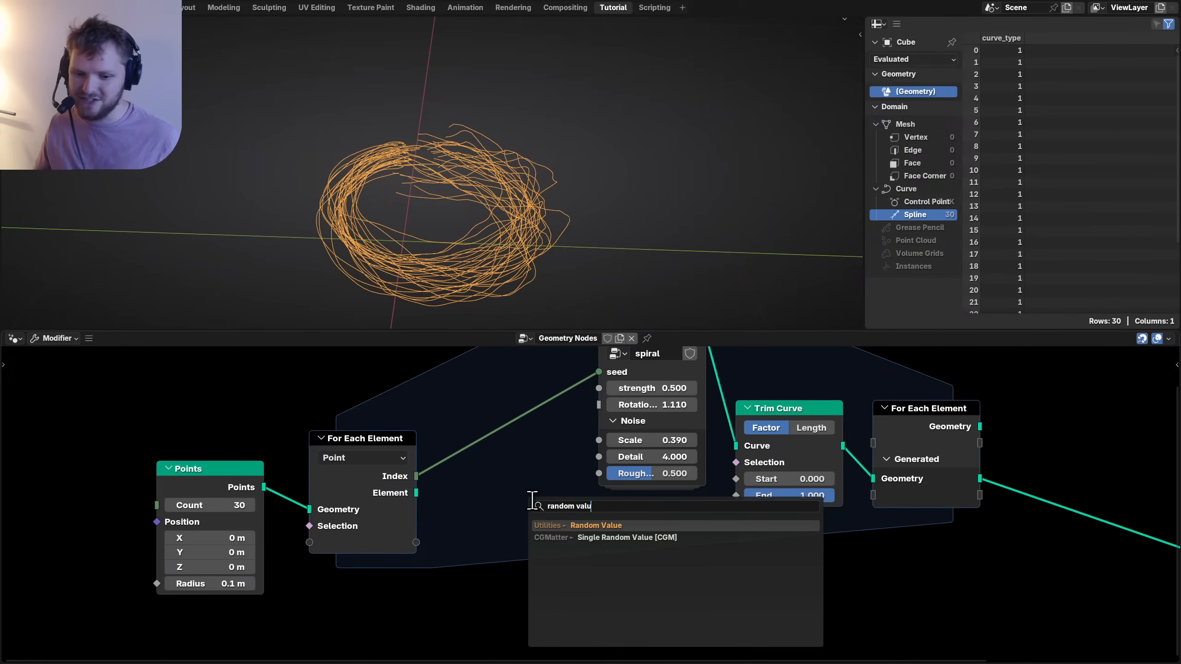
click(604, 537)
click(570, 522)
Connect the For Each Element Index to the Single Random Value's Seed, and its Random output to Trim Curve's Start.
scroll(393, 477, up, 2)
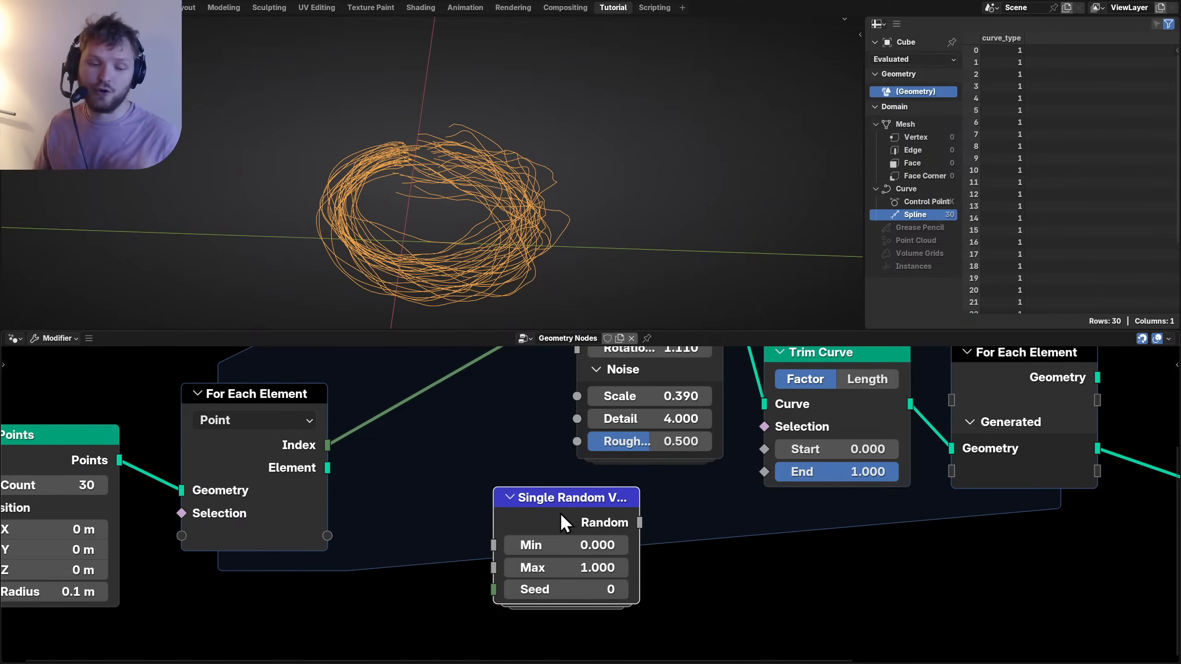
drag(328, 445, 492, 589)
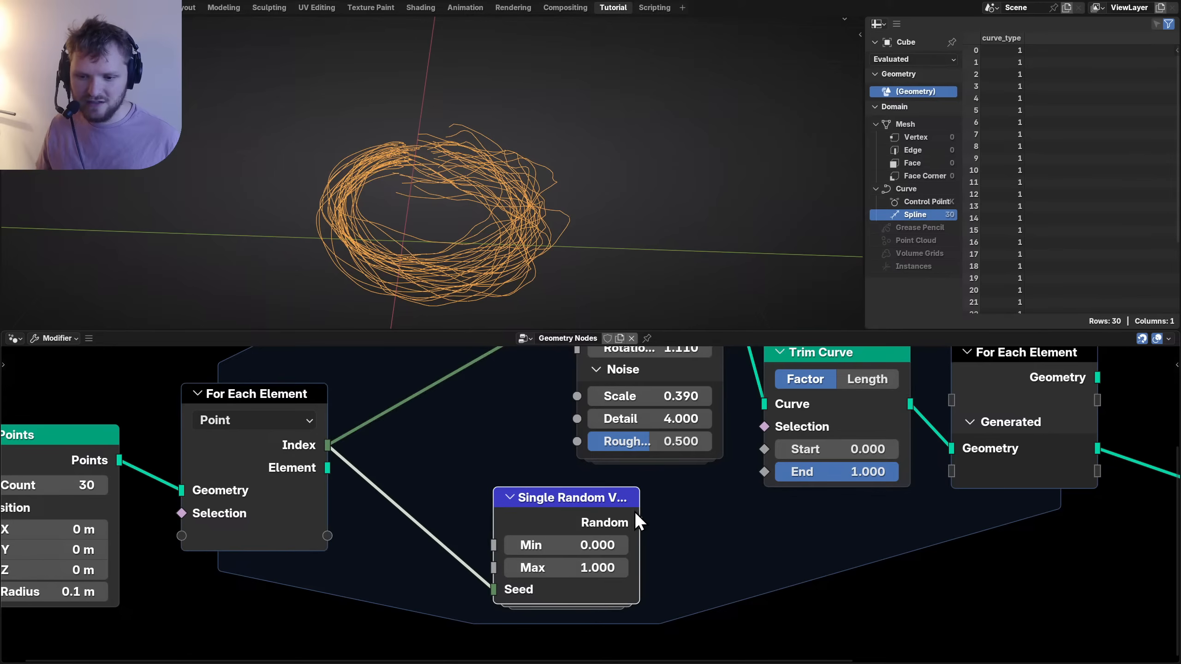
drag(640, 522, 765, 449)
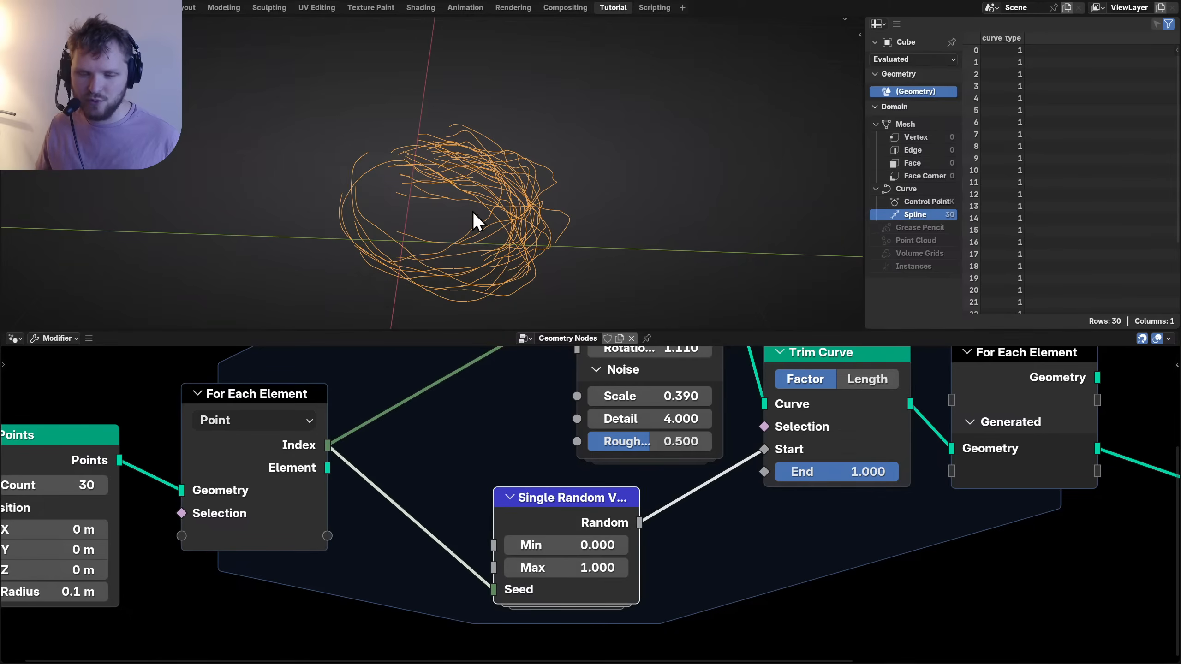
Try the Single Random Value's Max at 0, then set it to 0.25.
click(587, 539)
key(Return)
click(587, 567)
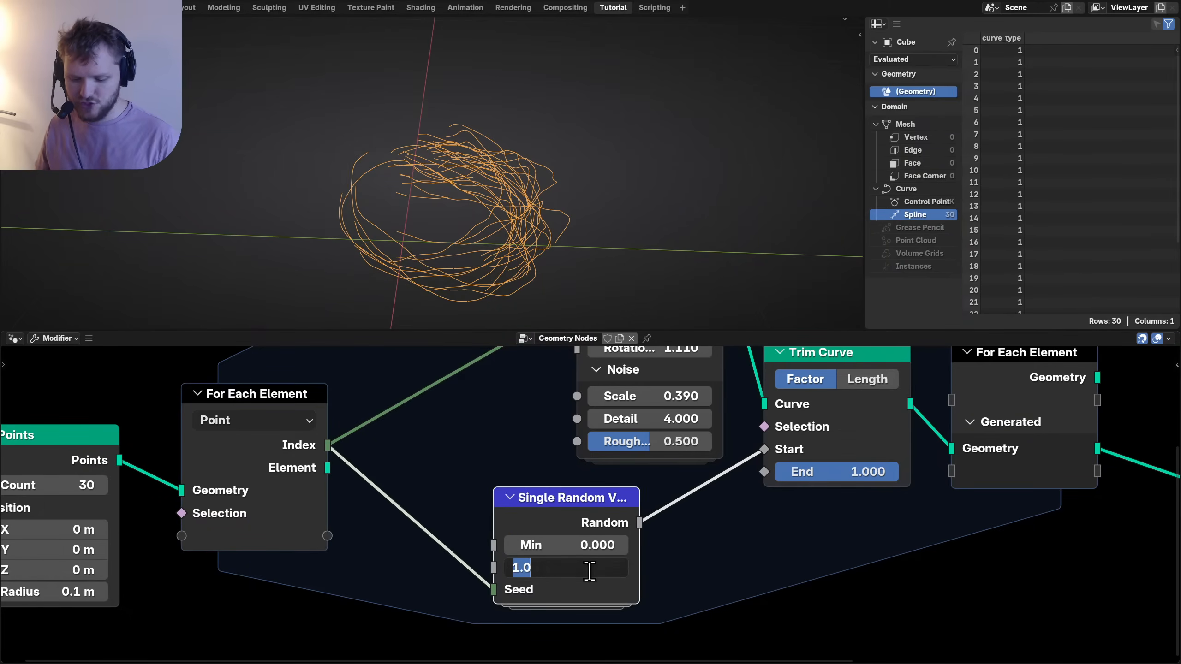
text(0)
key(Return)
ctrl+right_drag(739, 449, 738, 445)
key(ctrl+z)
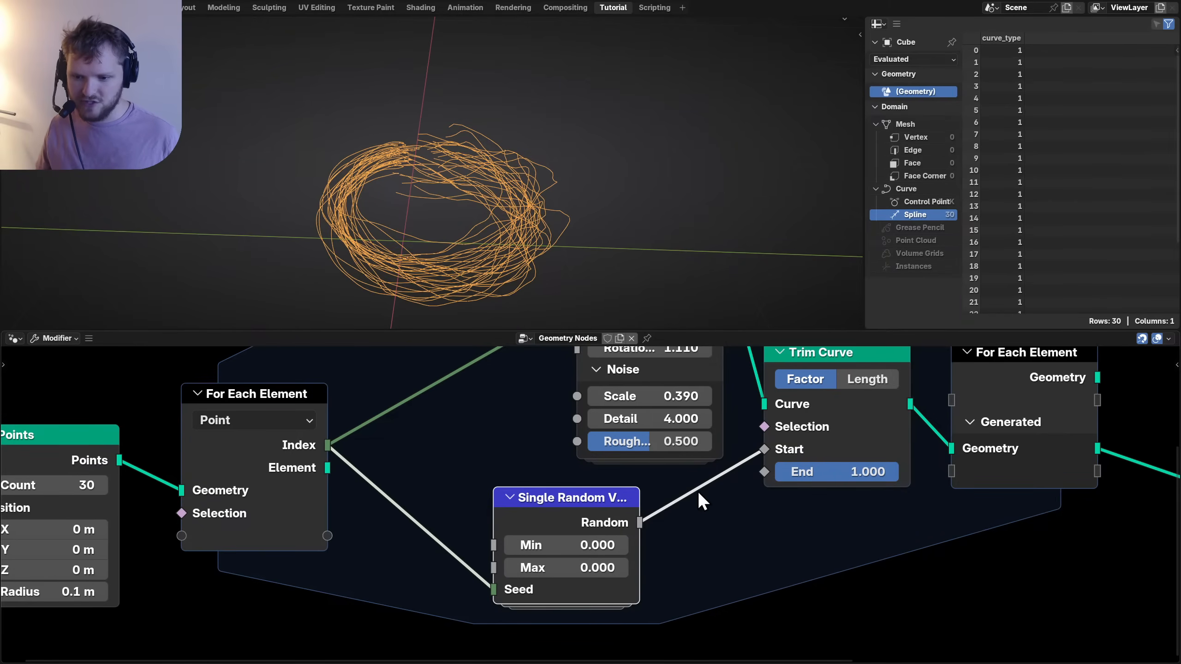
drag(574, 565, 613, 565)
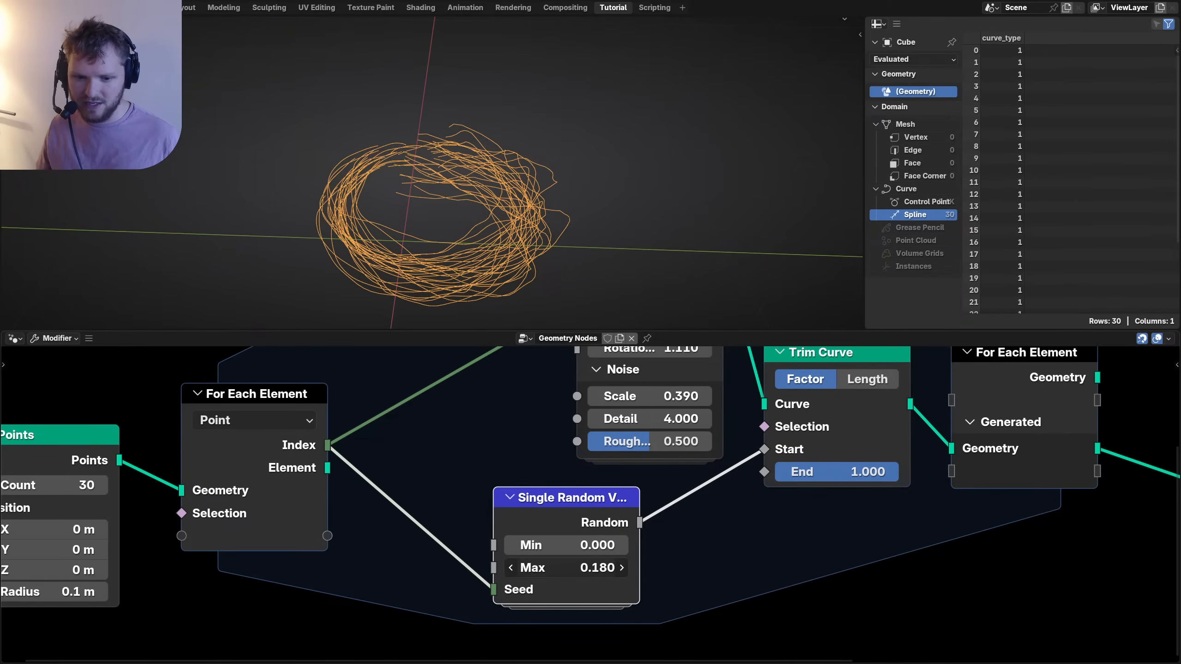
click(571, 566)
text(0.25)
key(Return)
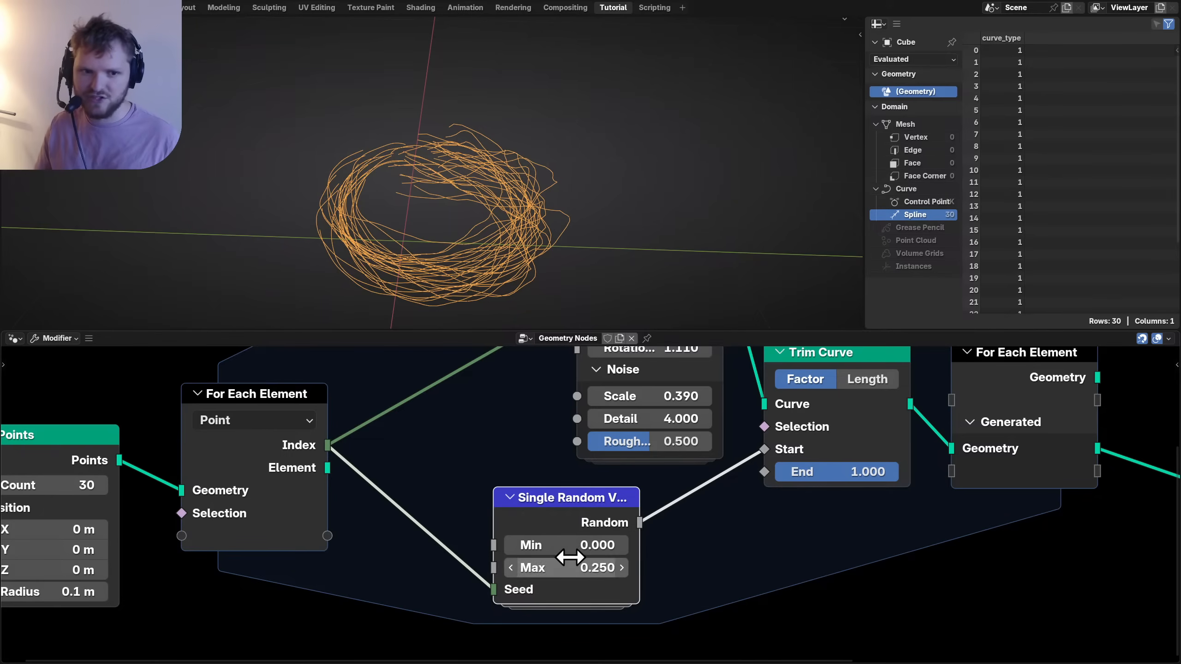
Inside the spiral group, set the Spiral node's End Radius to 0.32 m and its Height to 0.34 m.
middle_drag(562, 153, 598, 221)
scroll(609, 402, down, 6)
middle_drag(596, 373, 599, 443)
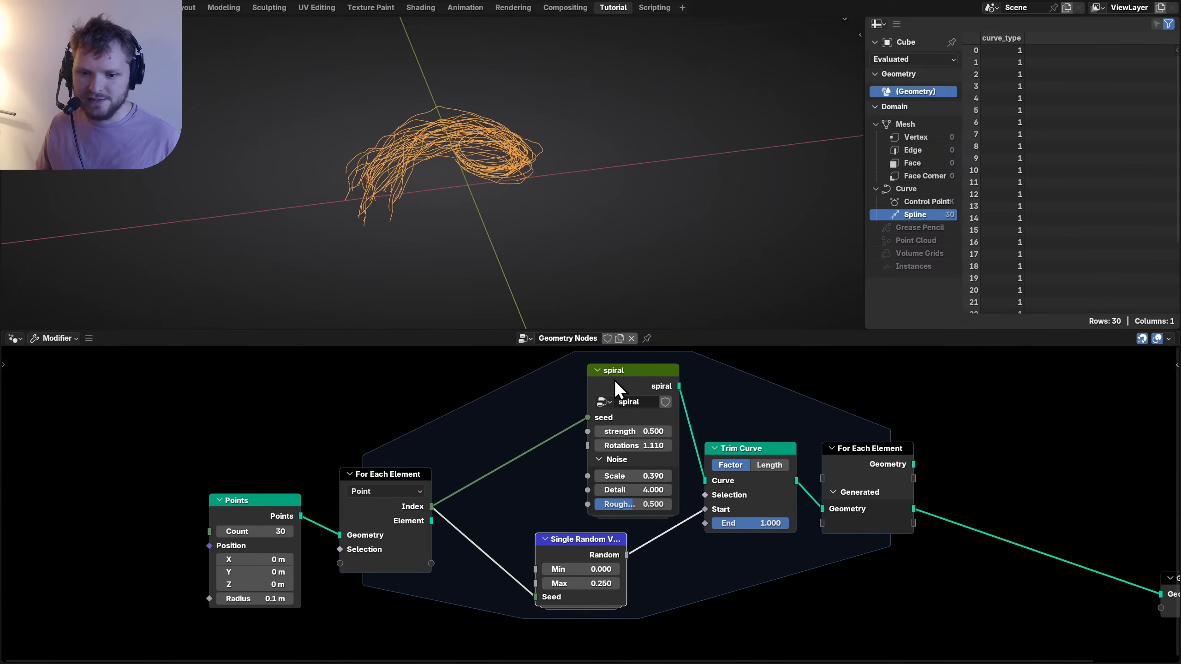
click(614, 380)
key(Tab)
middle_drag(429, 372, 530, 498)
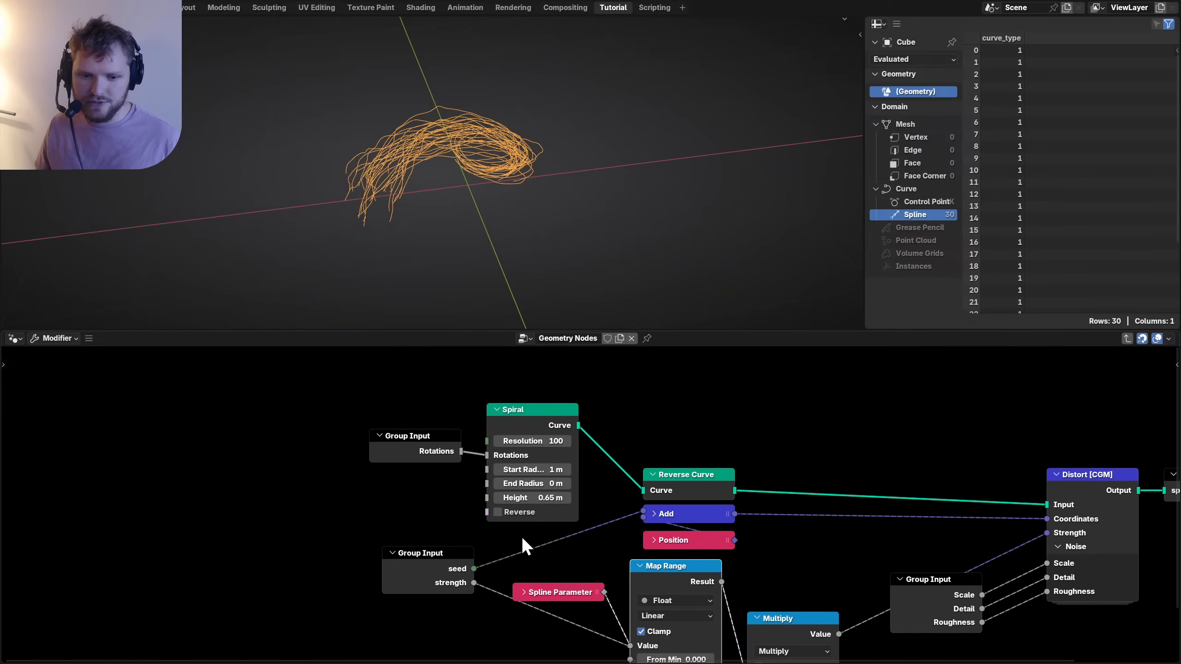
middle_drag(516, 297, 503, 237)
mouse_move(549, 481)
mouse_down()
mouse_move(577, 480)
mouse_move(564, 481)
mouse_up()
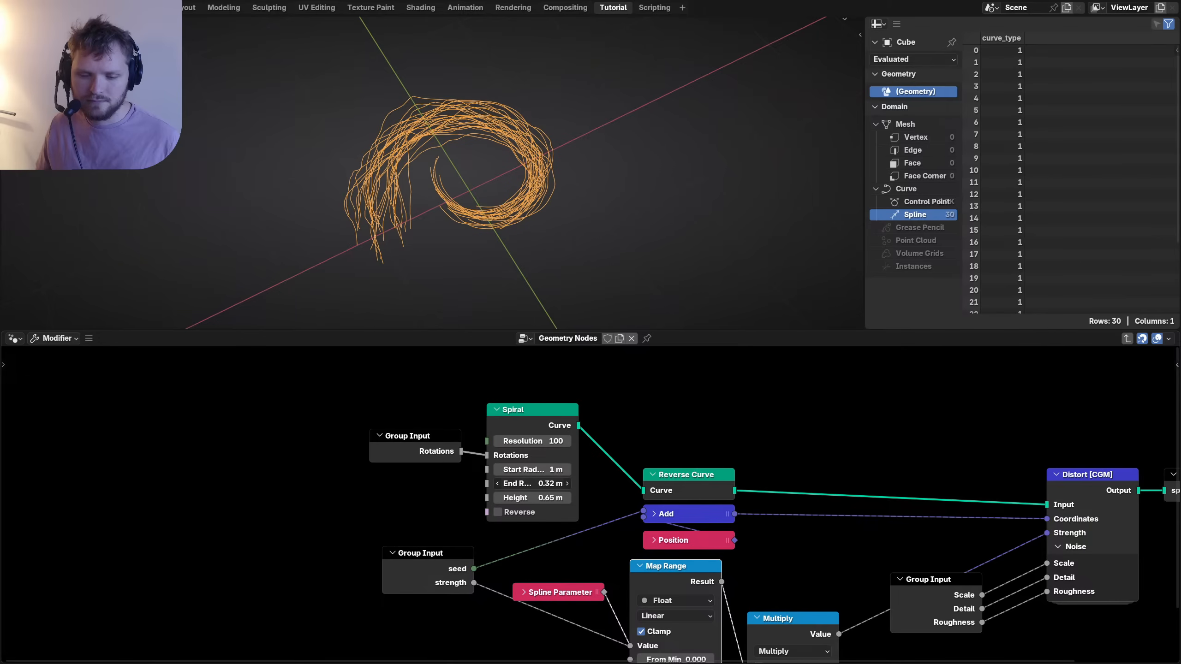
middle_drag(486, 201, 522, 279)
drag(535, 498, 517, 498)
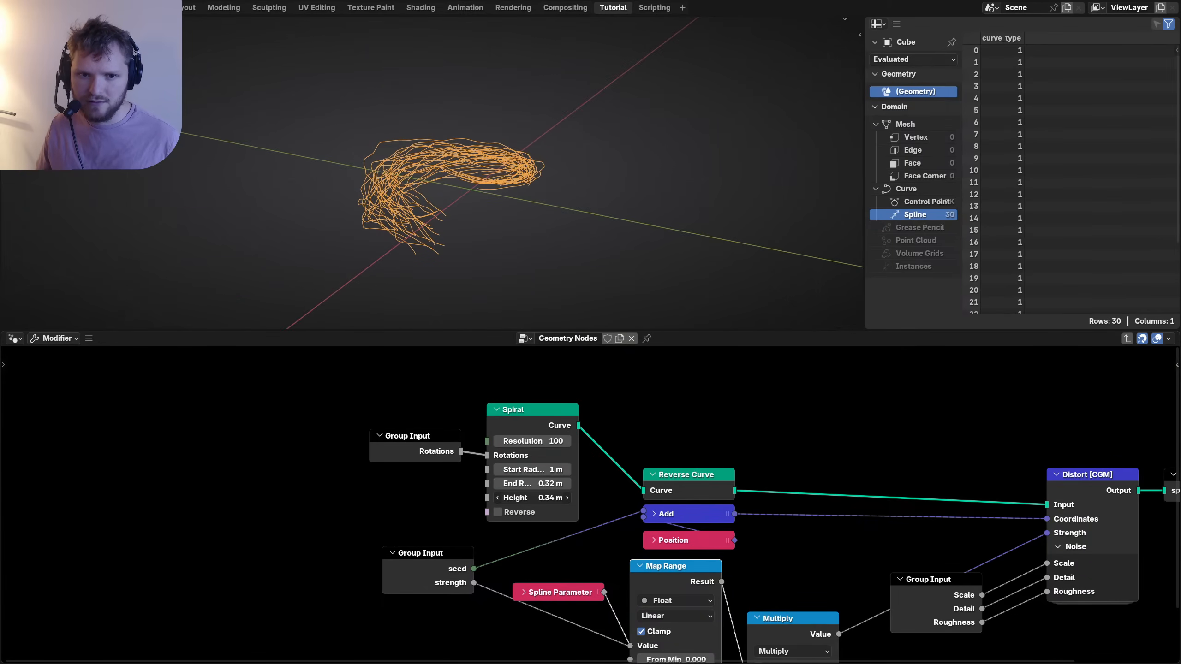
middle_drag(447, 169, 460, 177)
Move the Group Input that feeds Rotations farther from the Spiral node and leave the spiral group.
scroll(379, 449, up, 2)
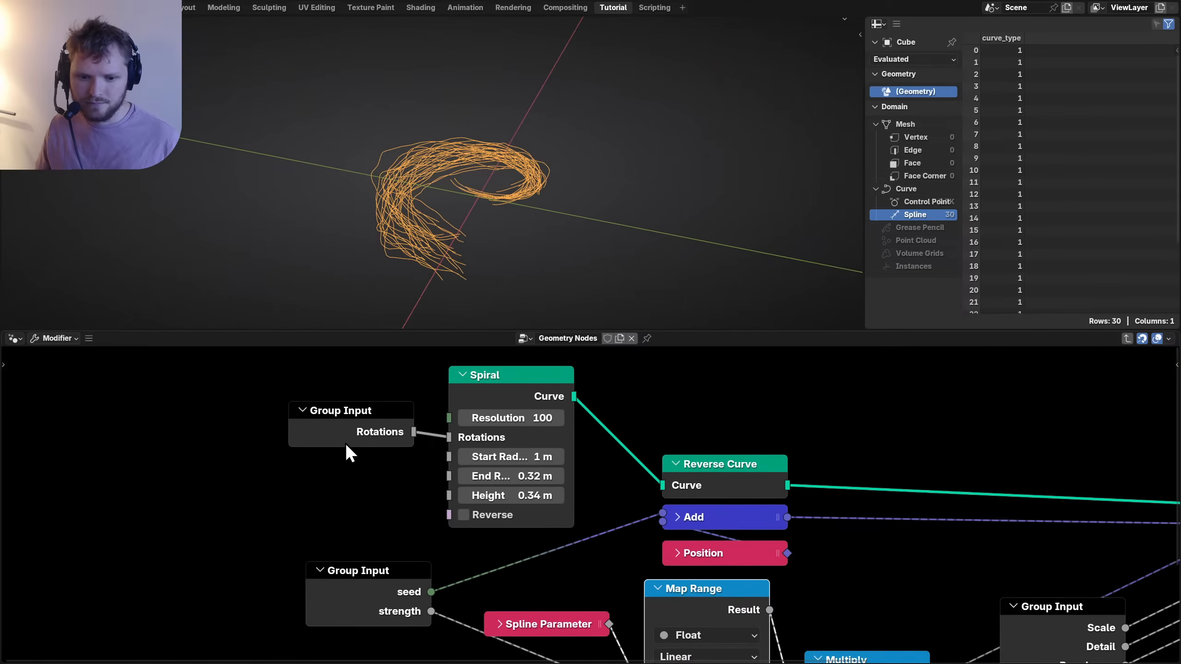
drag(345, 444, 226, 408)
key(ctrl+h)
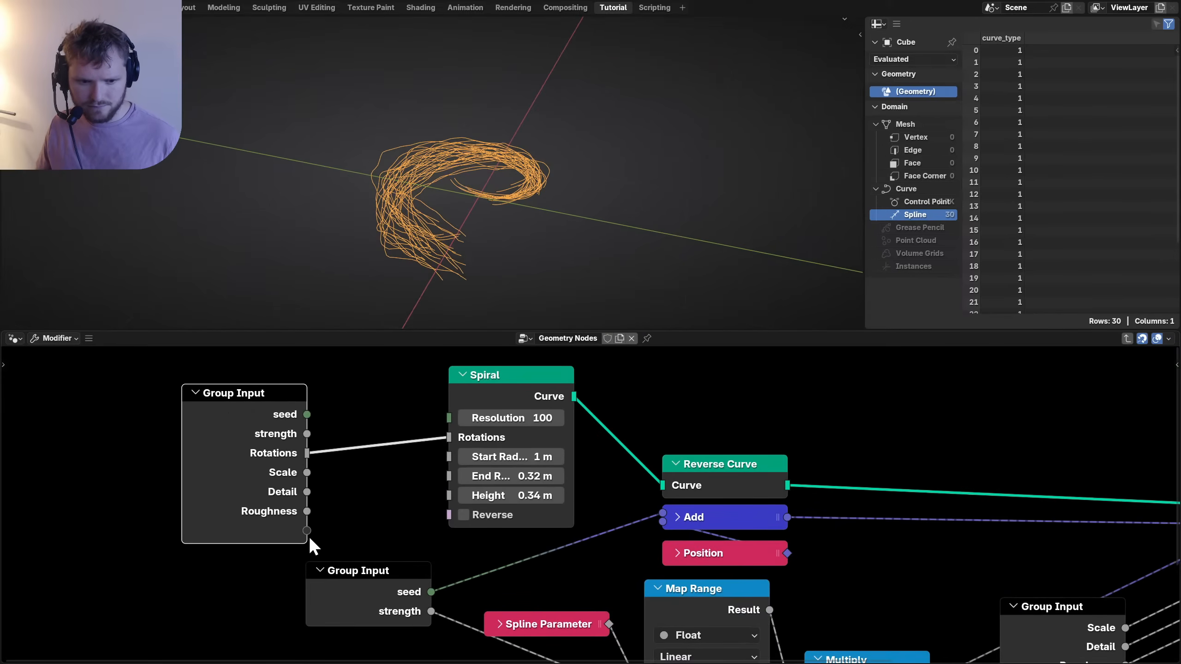
key(ctrl+h)
key(Tab)
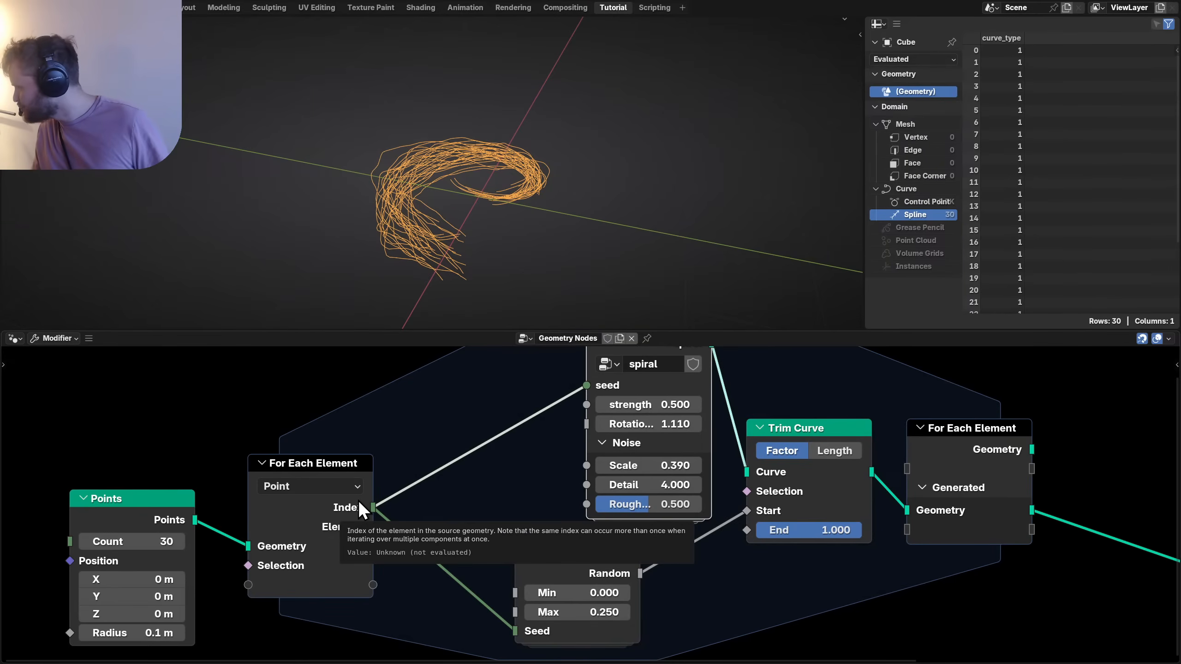
Turn the spreadsheet area into an Image Editor showing the wool reference, widen it and view the strands from a matching angle.
click(877, 23)
click(886, 86)
drag(859, 156, 755, 158)
scroll(1004, 190, up, 1)
middle_drag(392, 156, 553, 186)
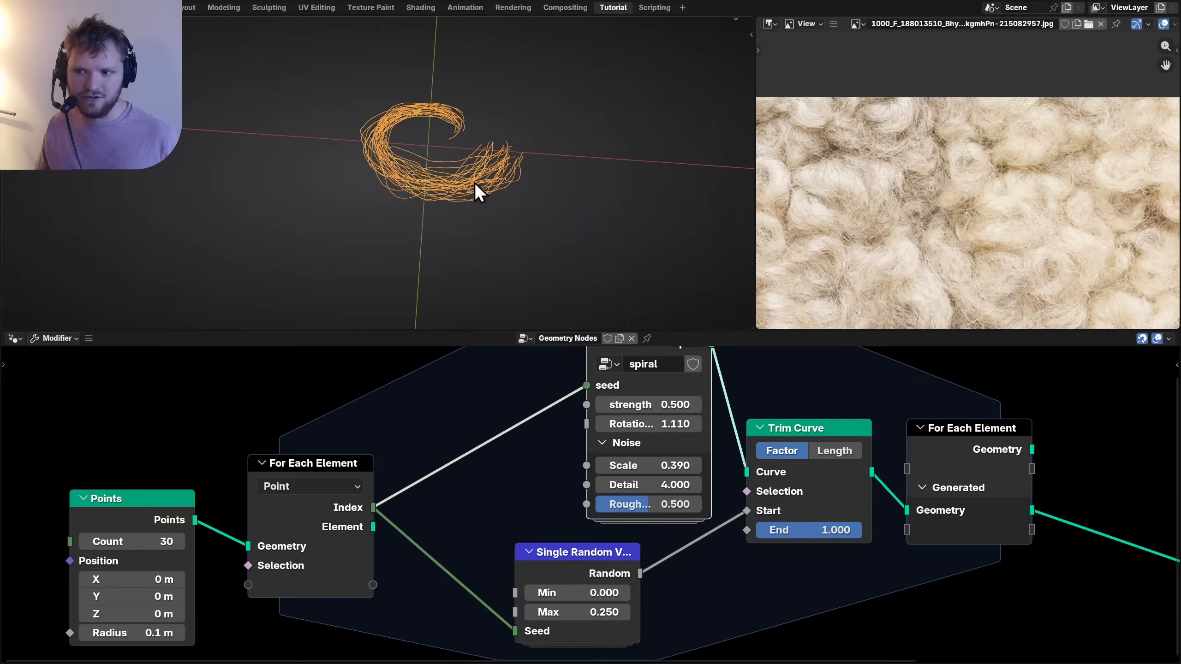
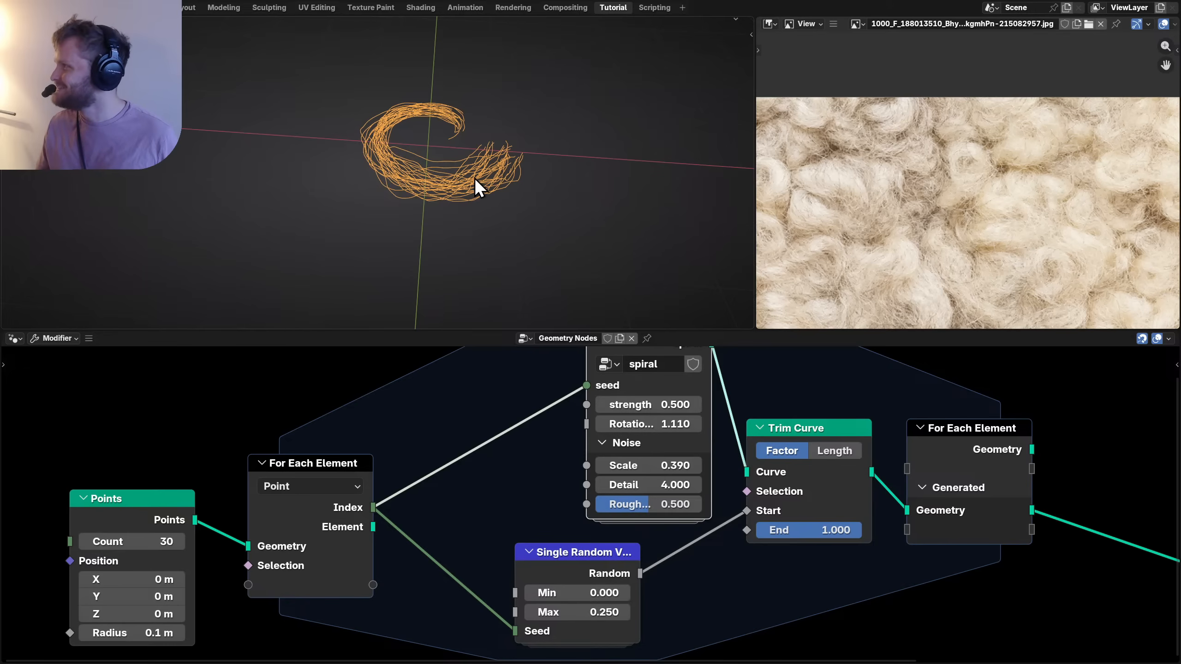
scroll(474, 177, up, 3)
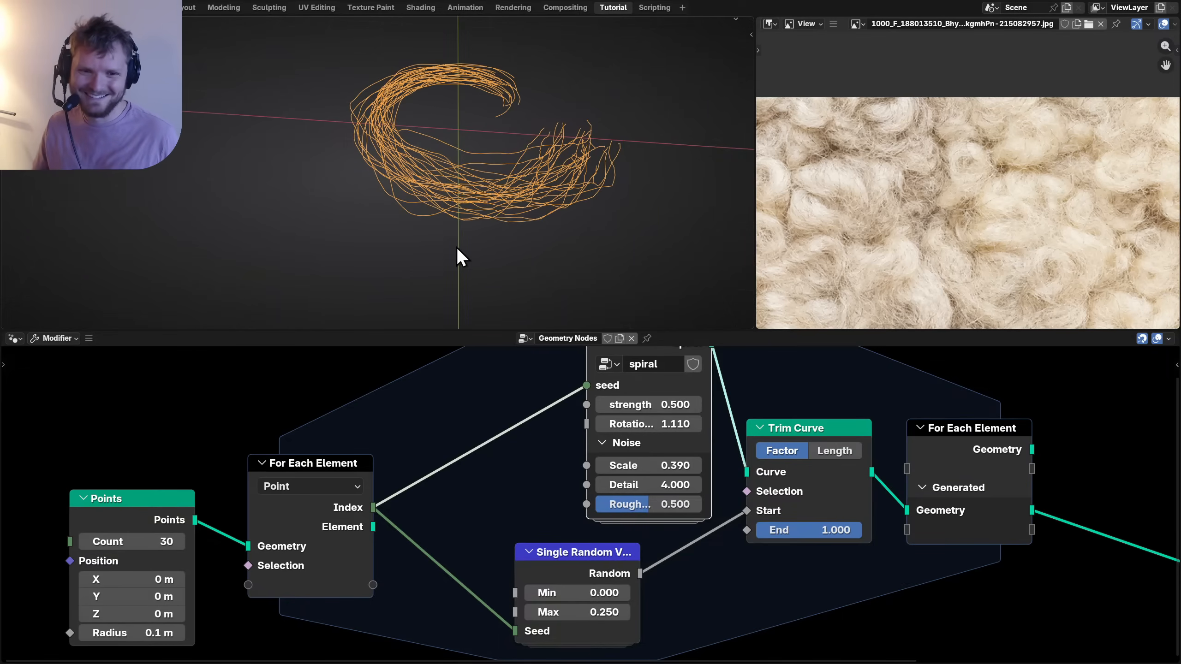
middle_drag(457, 202, 381, 287)
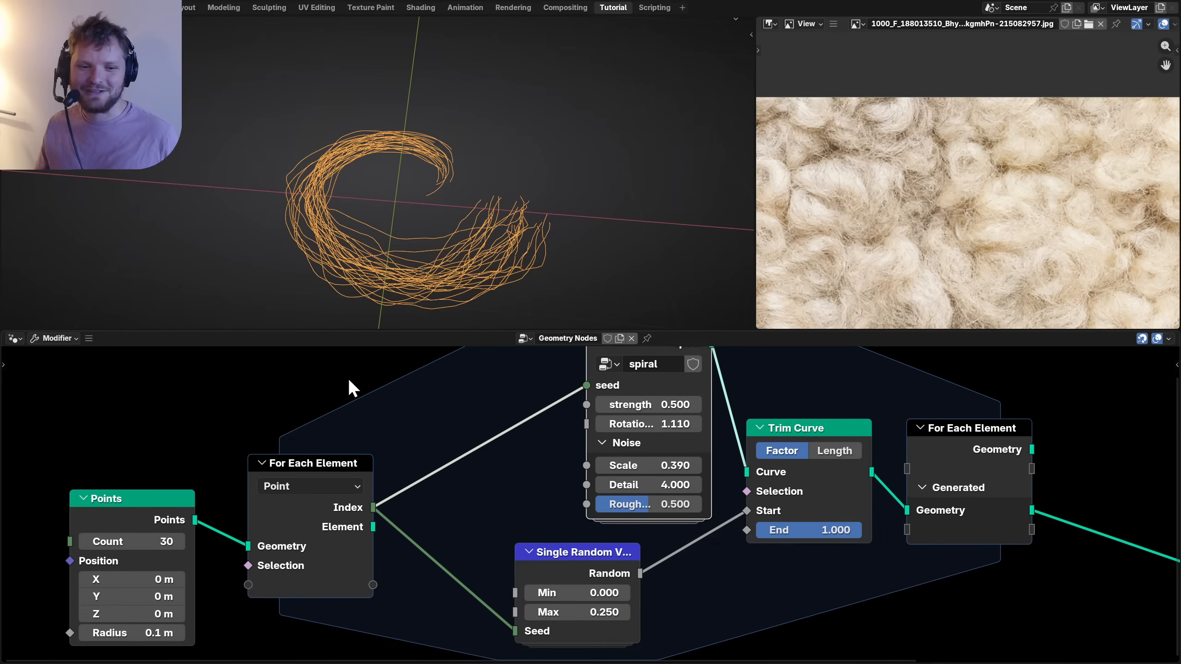
scroll(391, 369, down, 1)
scroll(382, 264, down, 3)
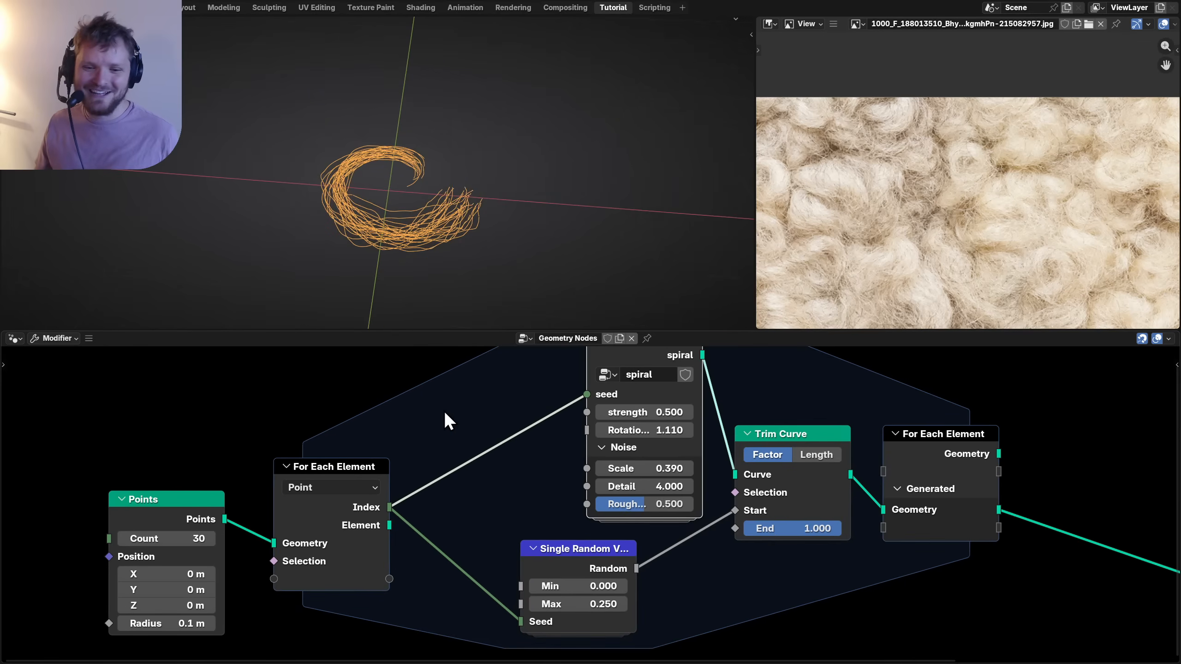
key(Tab)
click(1127, 339)
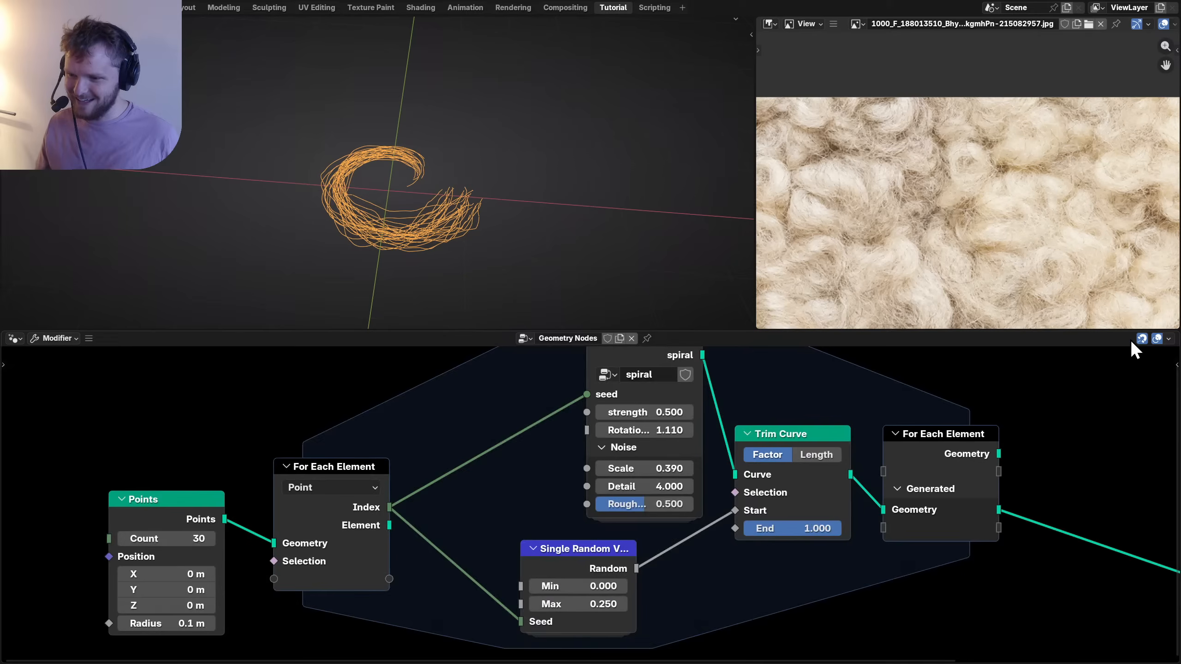
Stack the spiral and Single Random Value nodes and move them closer to the For Each Element input node.
scroll(715, 482, down, 3)
middle_drag(572, 469, 559, 472)
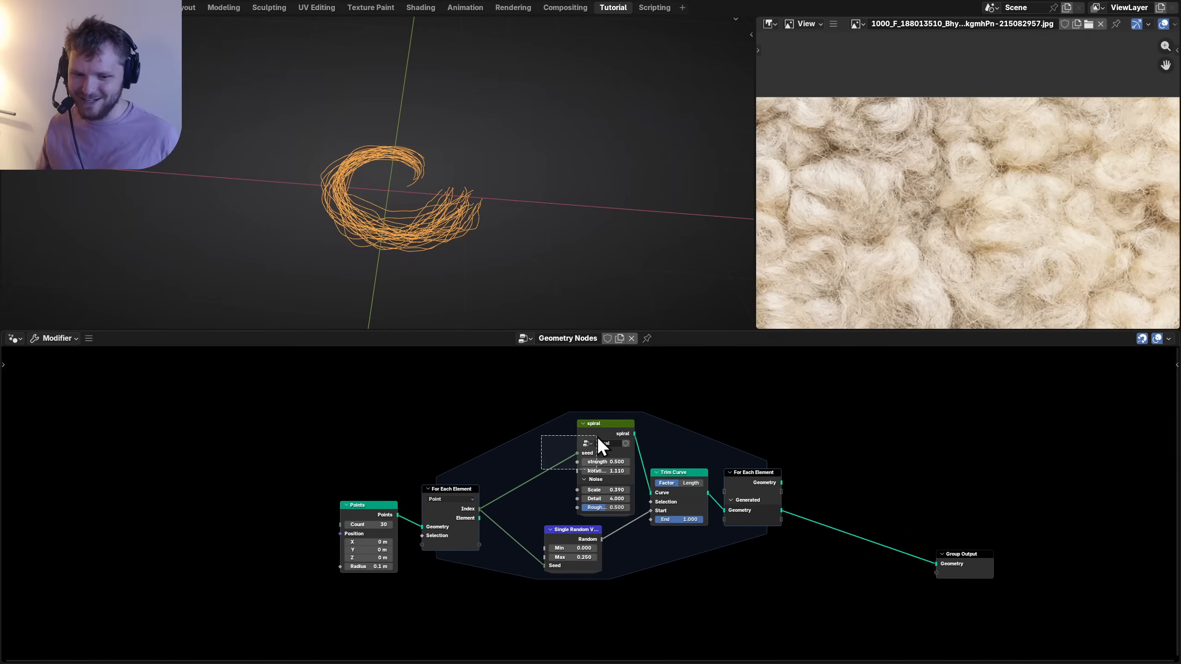
drag(597, 436, 562, 437)
drag(536, 568, 576, 475)
key(g)
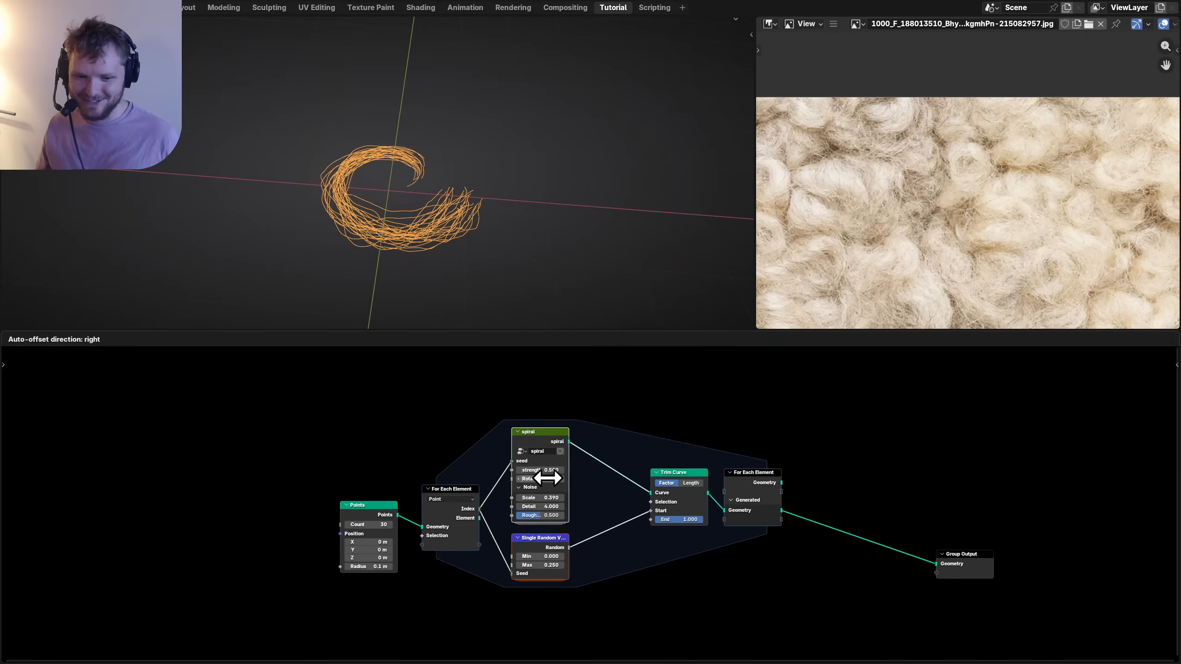
click(538, 478)
Hide the unused sockets on the For Each Element input node and move it and the Points node closer in.
scroll(461, 493, up, 4)
click(417, 488)
key(ctrl+h)
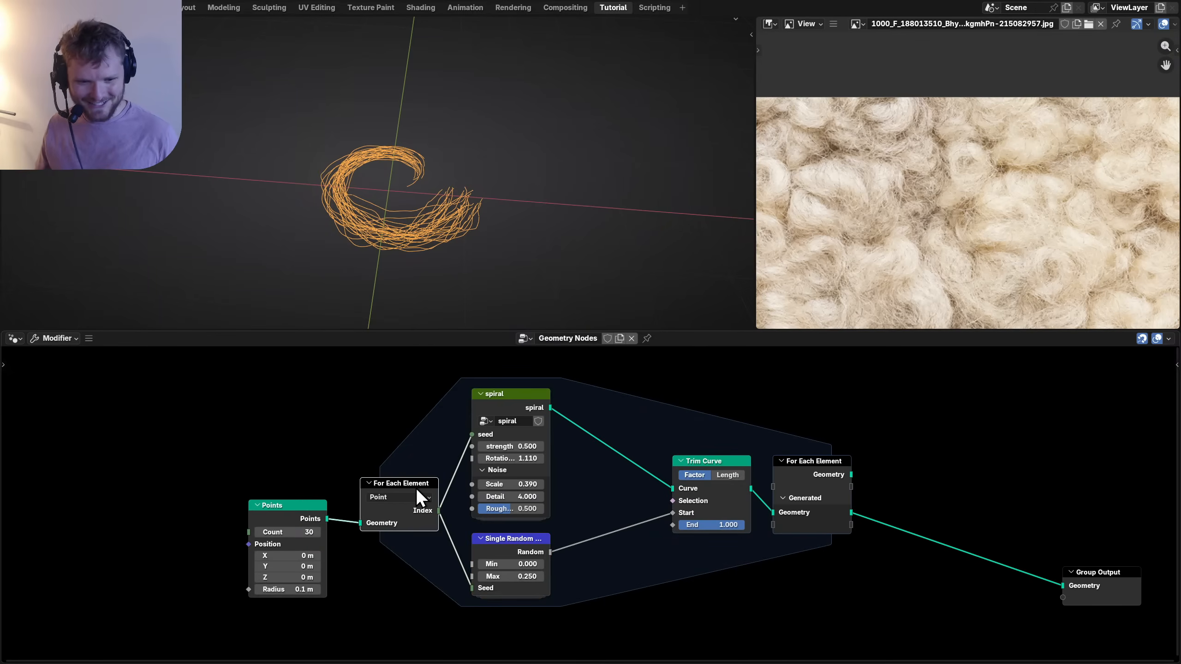
drag(417, 487, 427, 488)
drag(300, 520, 322, 520)
Add a UV Sphere node below the zone and connect its Mesh to the Group Output.
middle_drag(404, 274, 381, 247)
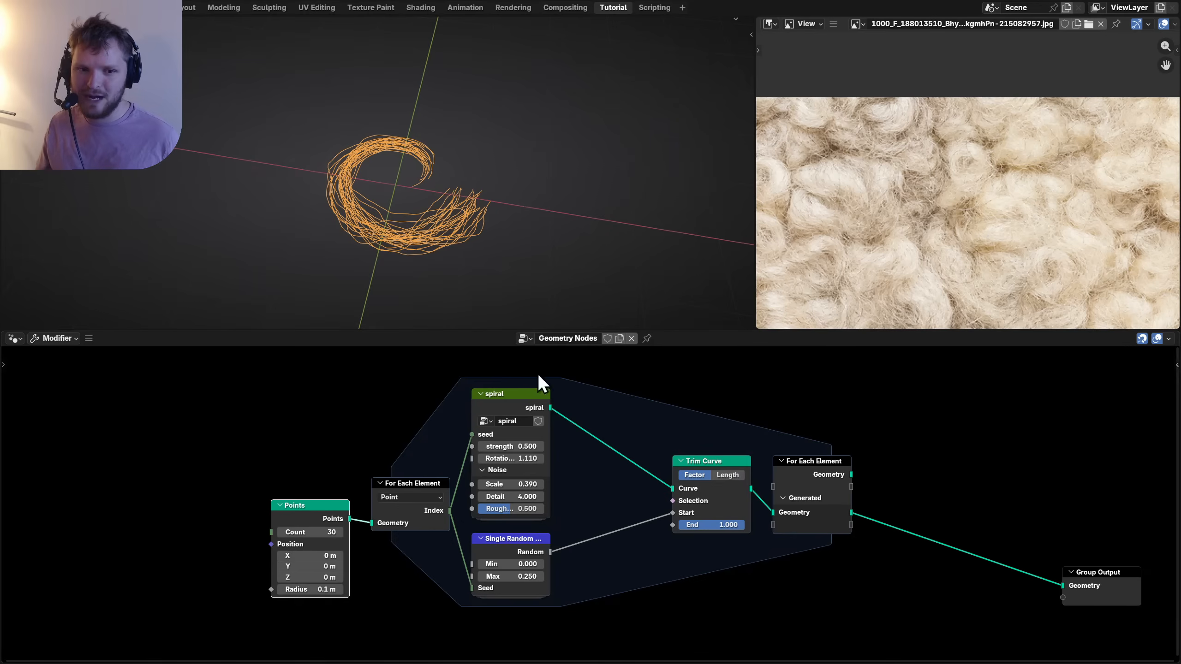
scroll(648, 537, down, 3)
key(shift+a)
mouse_move(584, 475)
text(uv)
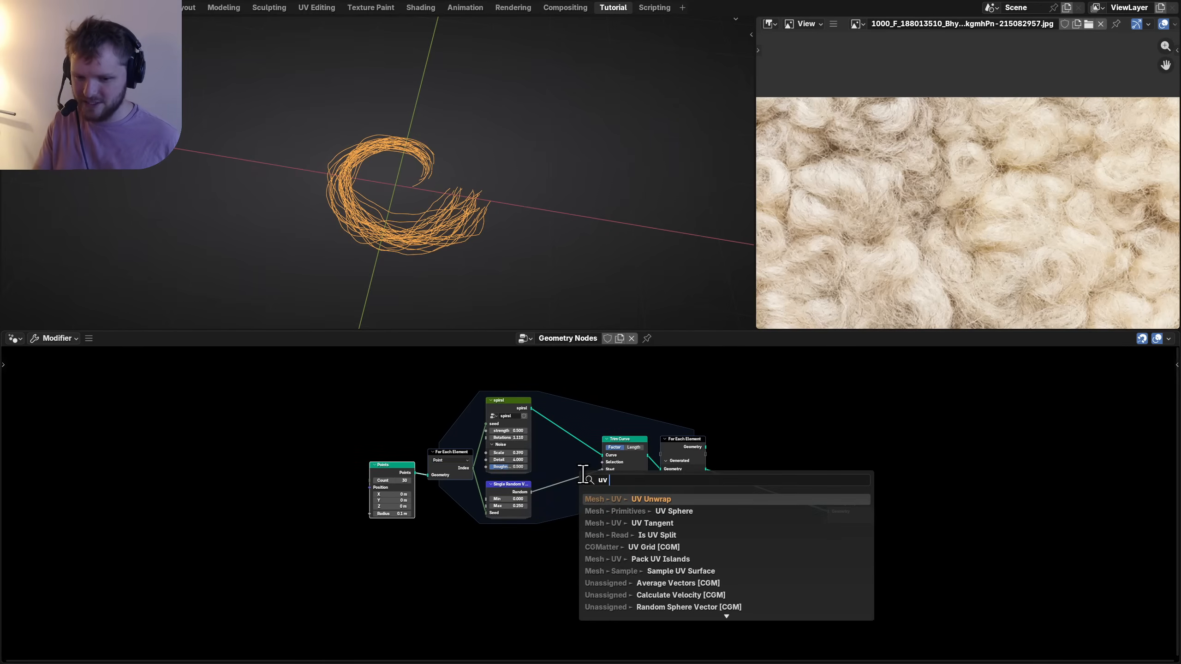
key(Down)
key(Return)
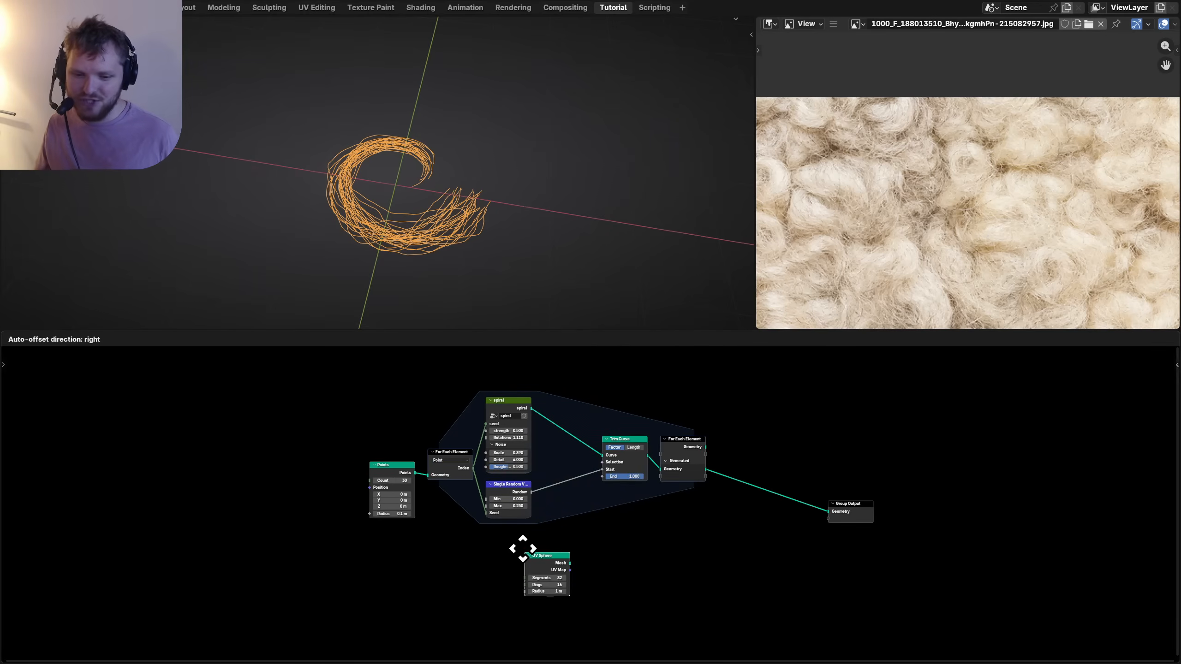
click(453, 583)
alt+shift+click(458, 585)
scroll(496, 559, up, 8)
middle_drag(510, 609, 449, 584)
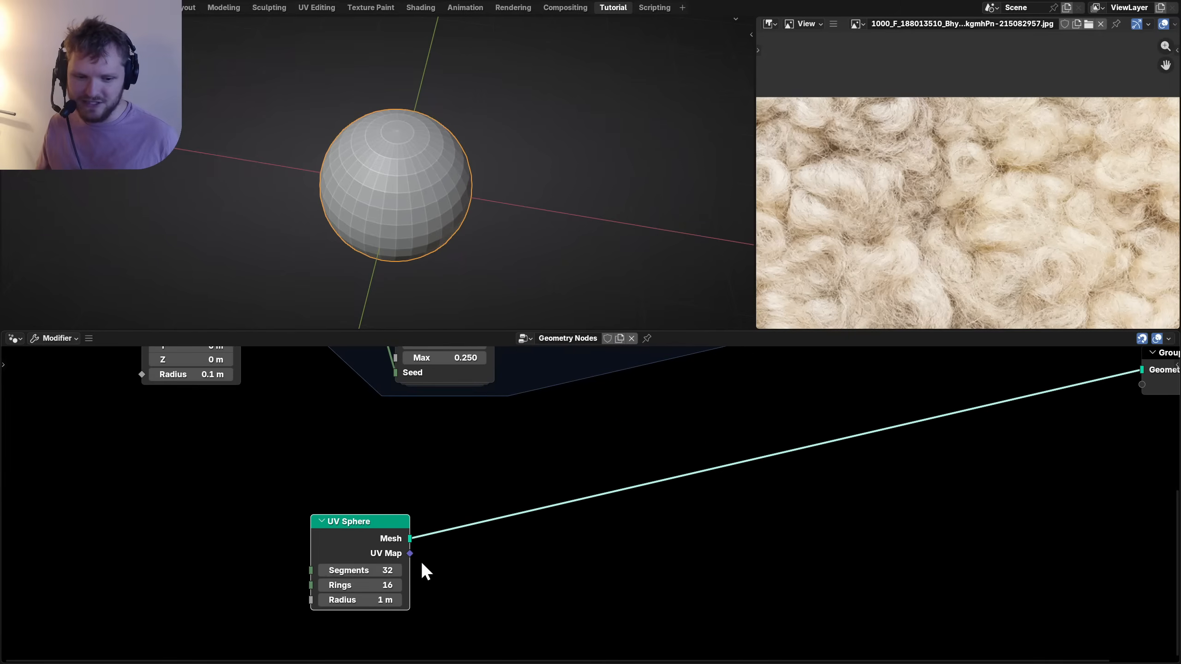
Set the UV Sphere to 100 segments and 60 rings.
drag(364, 570, 366, 570)
text(100)
key(Tab)
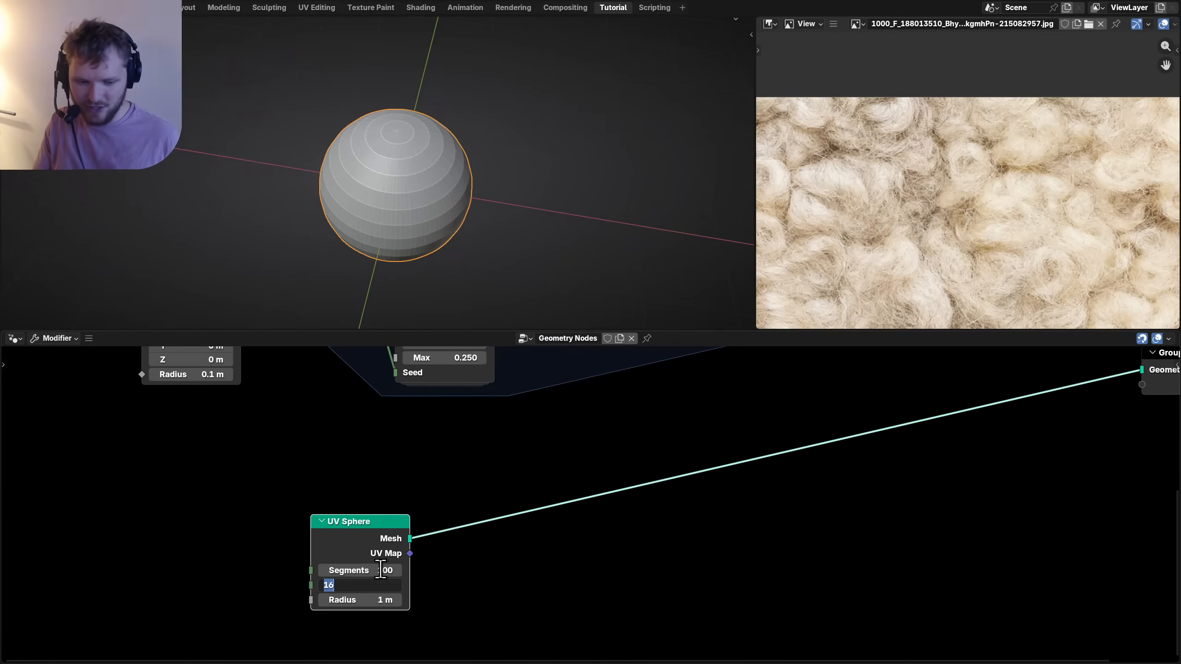
text(60)
key(Return)
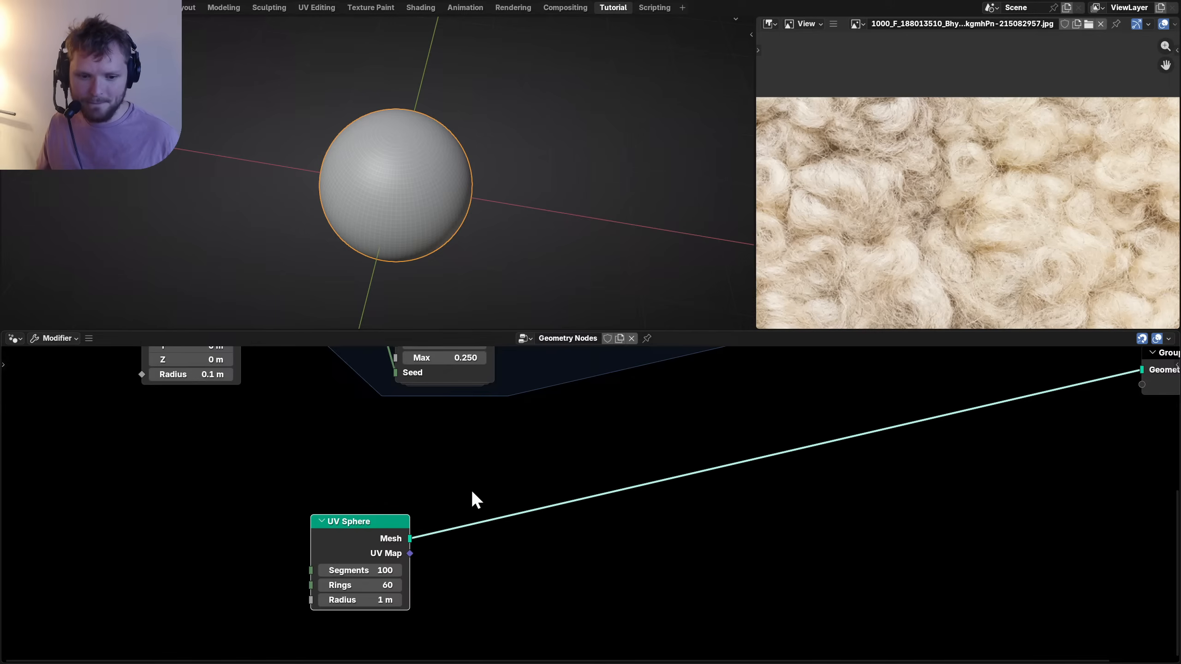
Insert a Distribute Points on Faces node between the UV Sphere and the Group Output.
scroll(472, 498, right, 3)
scroll(483, 445, down, 3)
key(shift+a)
text(distrib)
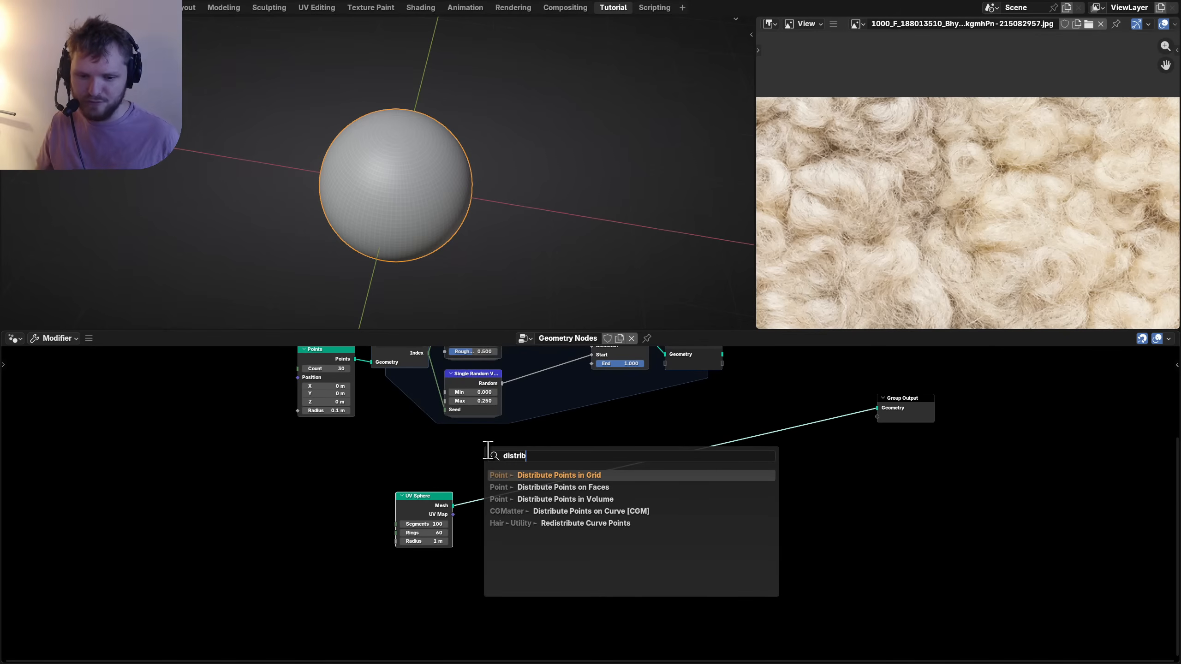
key(Down)
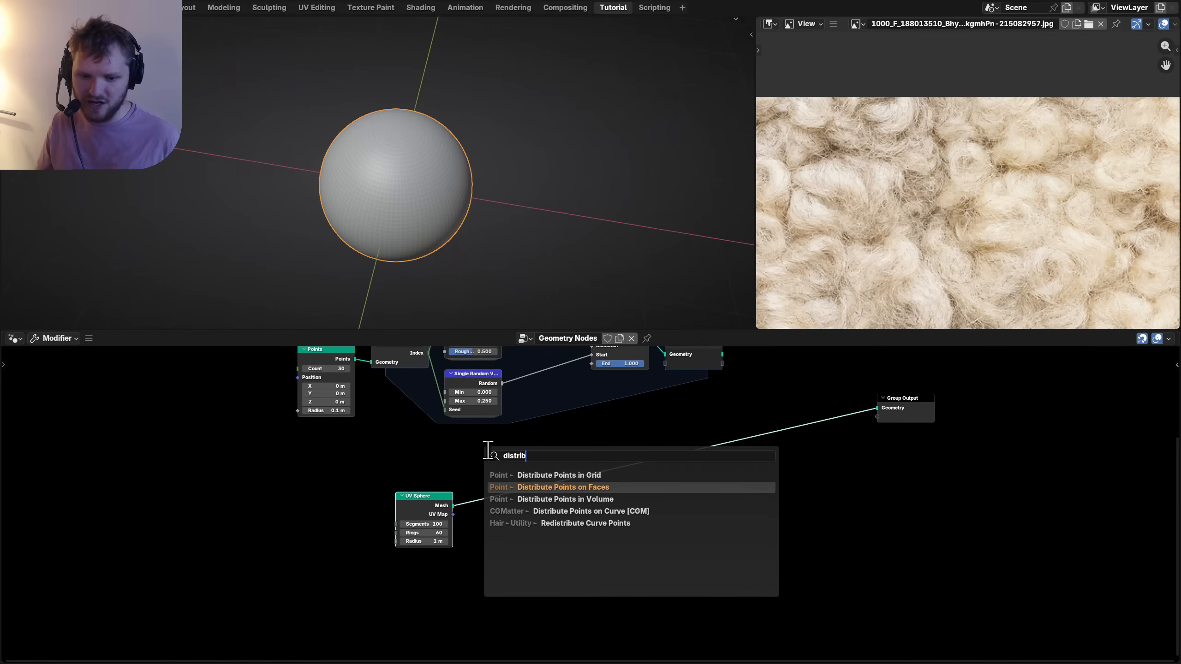
key(Return)
click(487, 450)
middle_drag(461, 289, 435, 153)
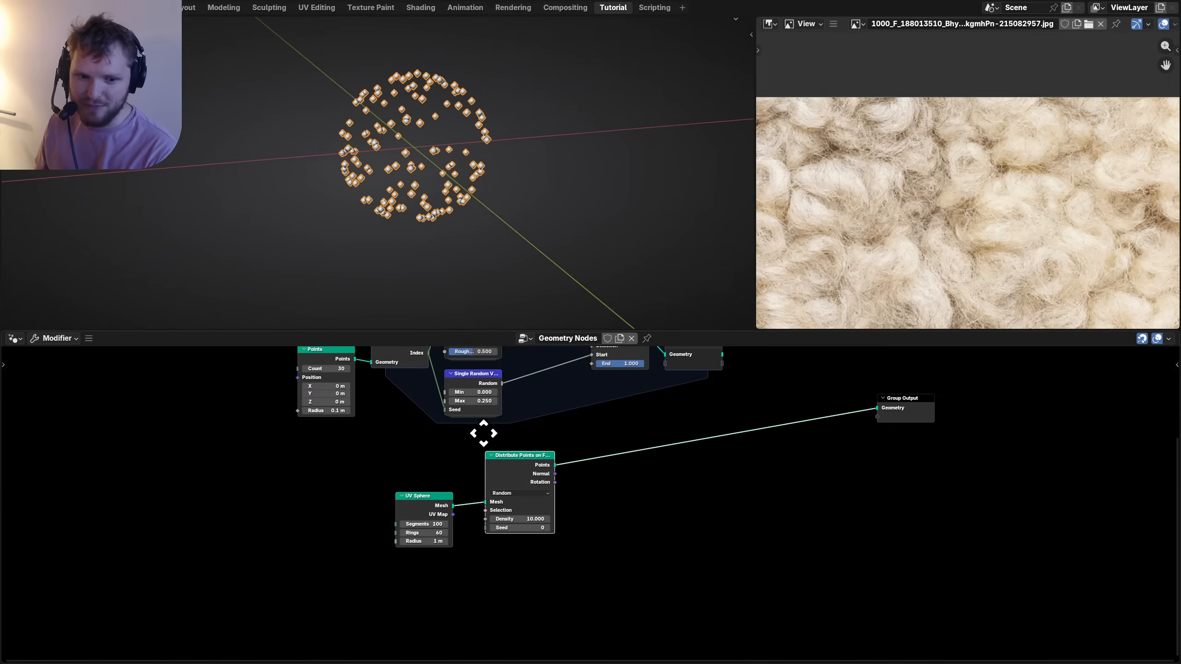
key(Home)
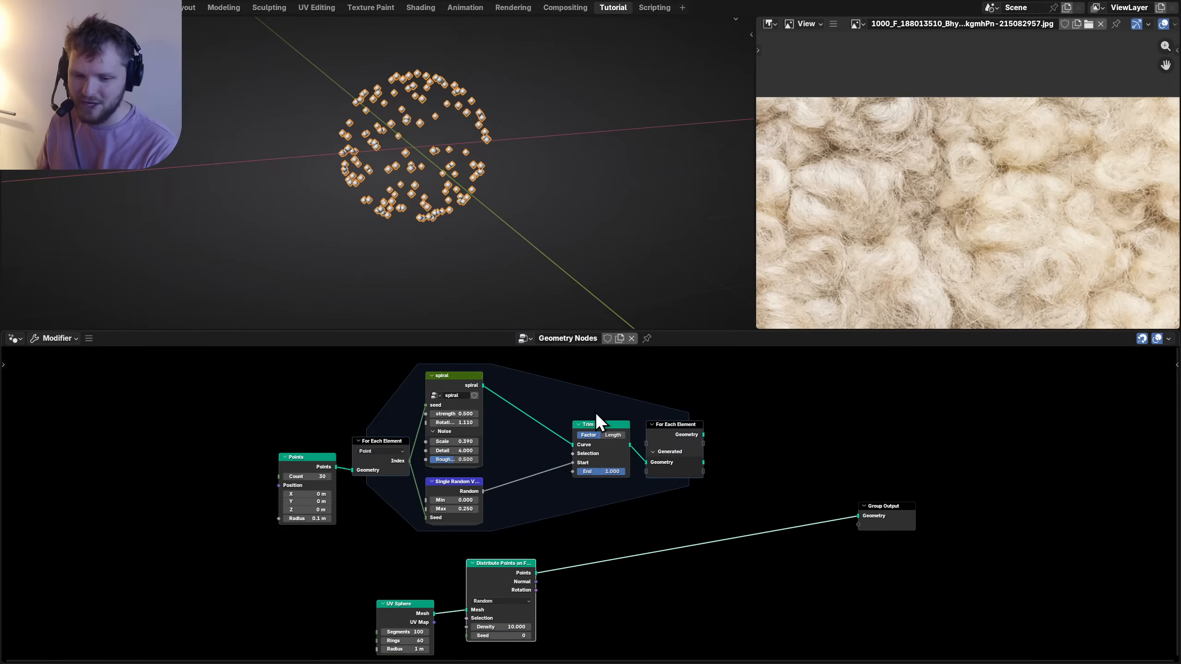
Connect the For Each Element zone's generated Geometry to the Group Output.
middle_drag(673, 420, 594, 451)
alt+shift+click(598, 458)
alt+shift+click(598, 458)
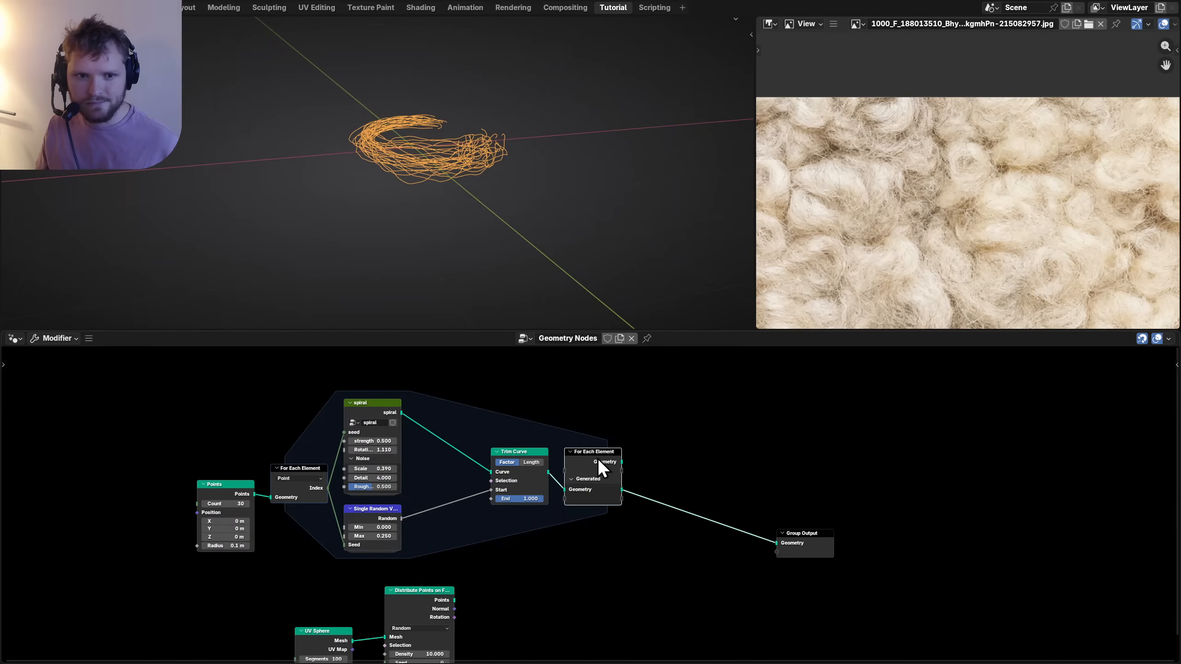
scroll(558, 461, down, 3)
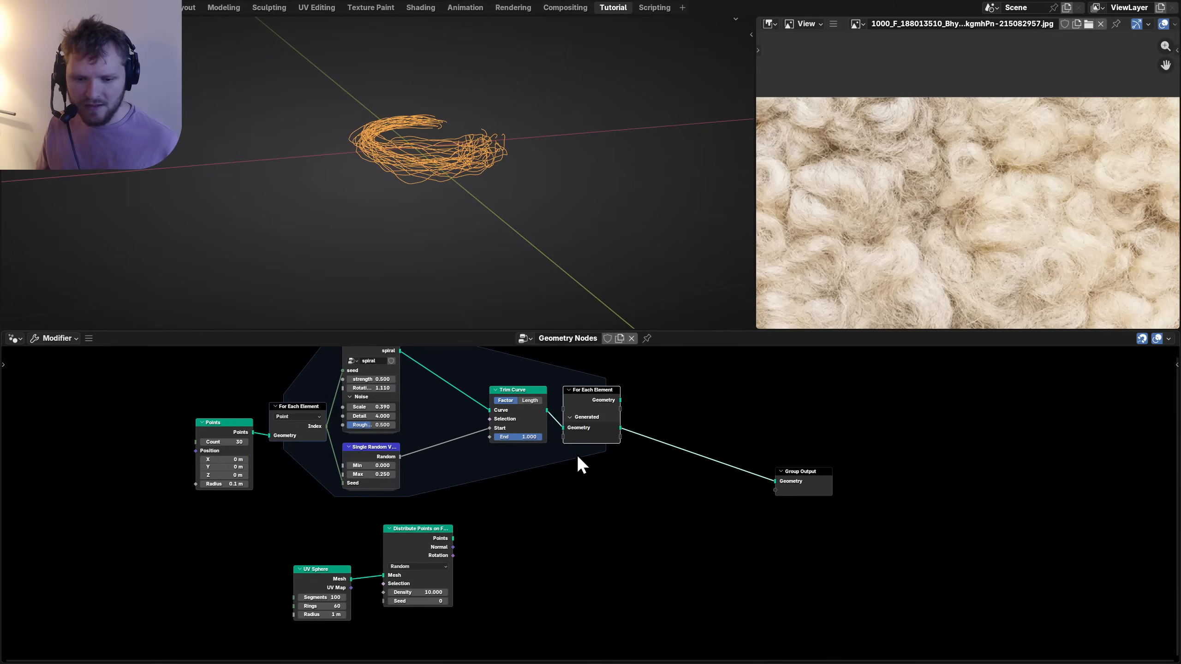
Add an Instance on Points node fed by the distributed points, use the zone's generated Geometry as Instance, and connect it to the Group Output.
drag(453, 538, 650, 528)
text(instance)
key(Return)
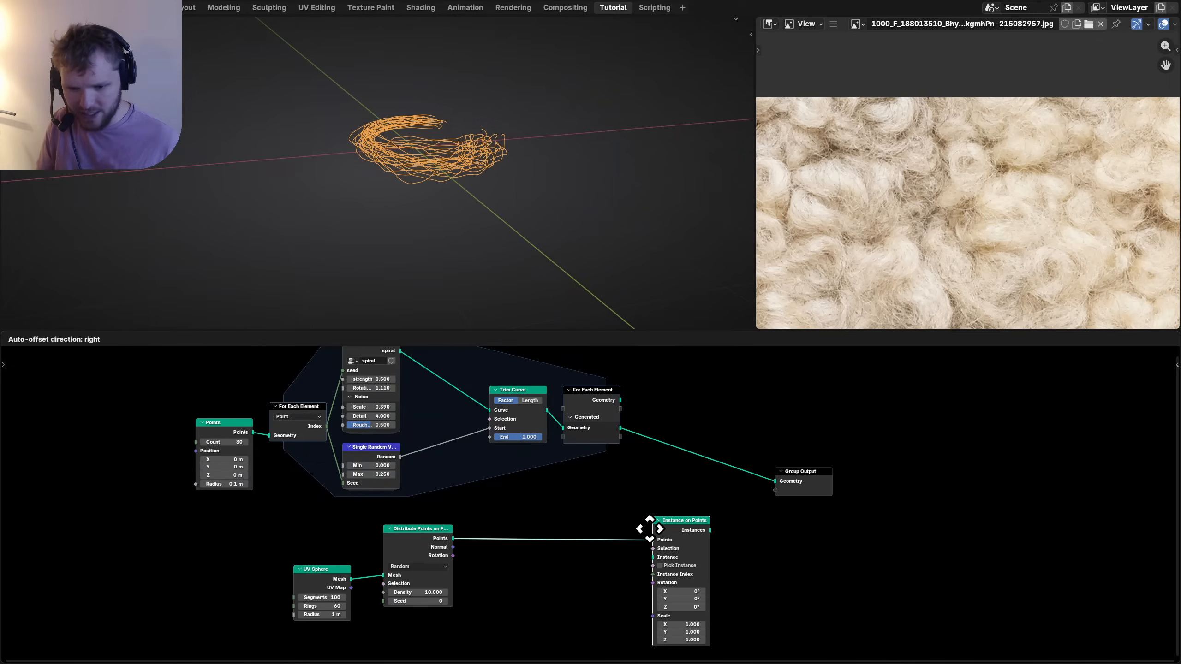
click(684, 519)
drag(619, 428, 686, 558)
alt+shift+click(721, 520)
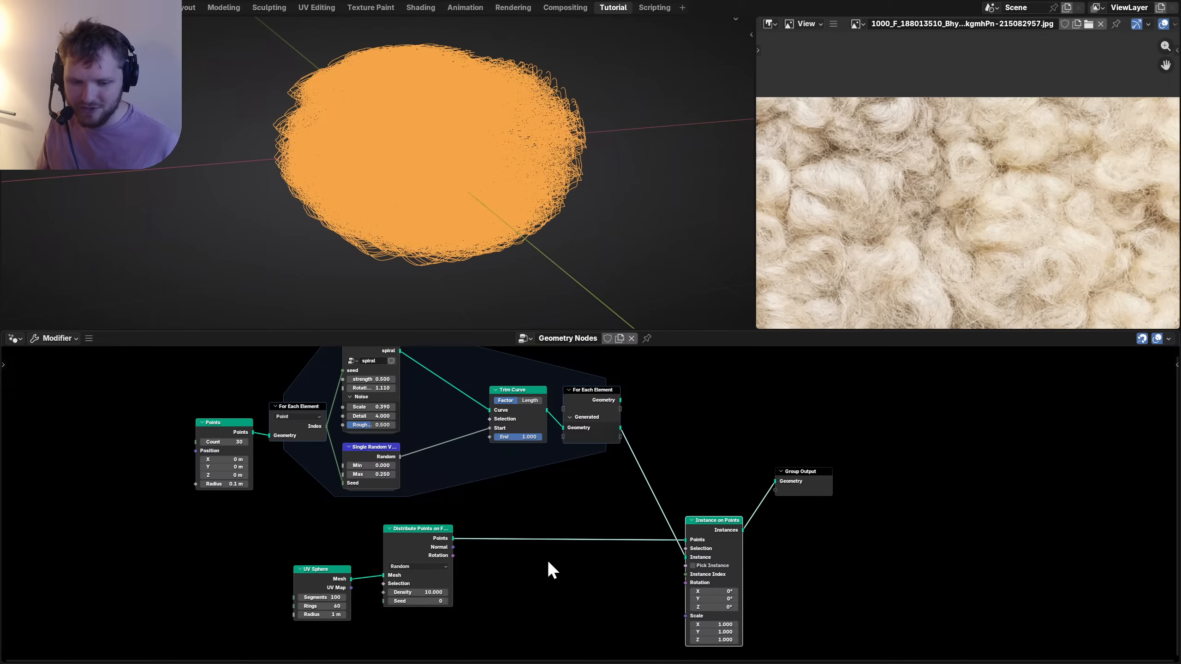
Move the Group Output farther from Instance on Points and set the instance Scale to 0.150 on all axes.
drag(825, 538, 782, 472)
key(g)
click(945, 471)
middle_drag(726, 654, 718, 515)
scroll(717, 515, up, 1)
scroll(717, 516, up, 3)
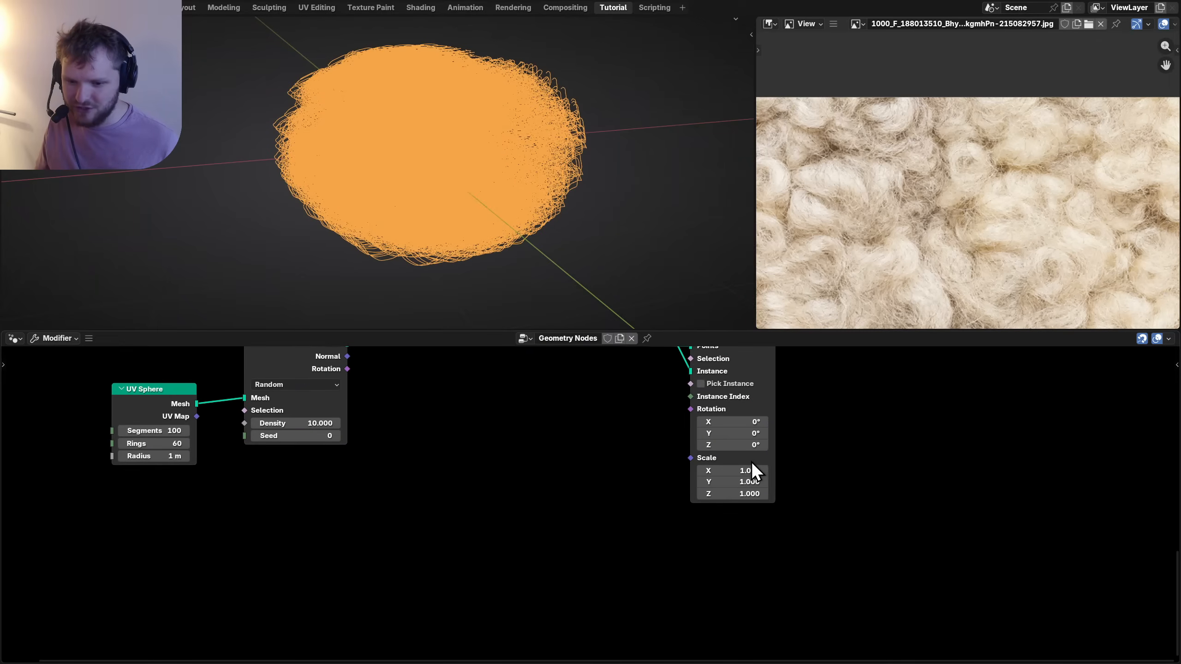
drag(750, 470, 696, 494)
scroll(442, 103, up, 4)
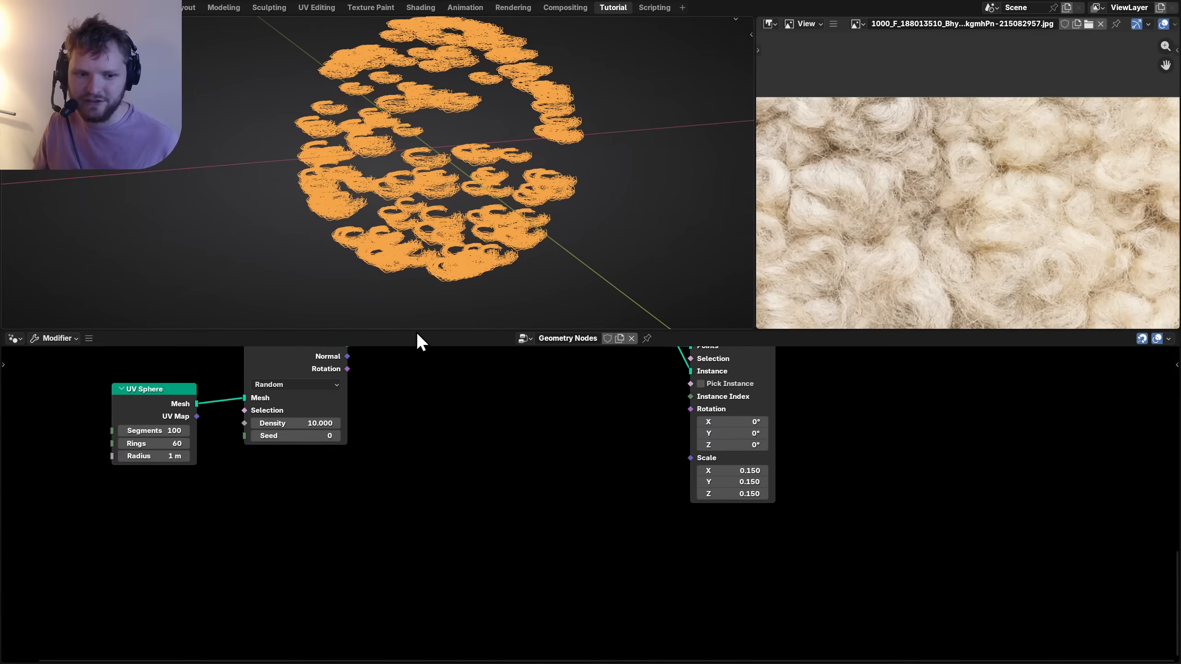
middle_drag(404, 354, 361, 454)
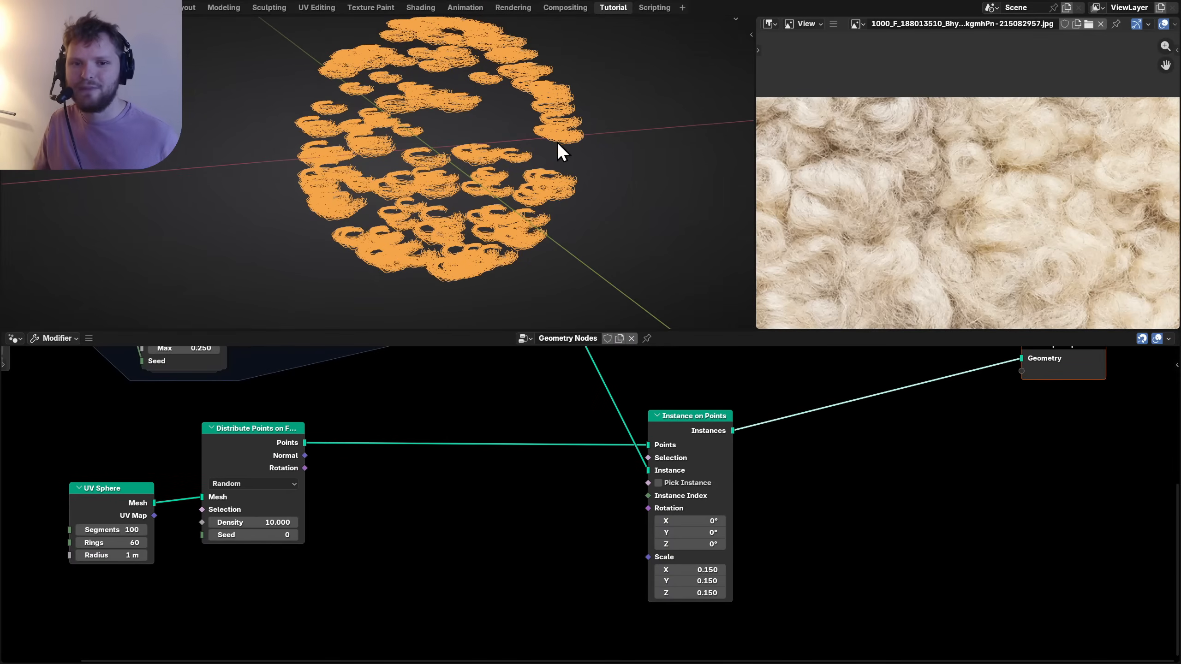
key(d)
mouse_move(558, 145)
mouse_down()
mouse_move(619, 132)
mouse_move(597, 111)
mouse_up()
drag(326, 101, 280, 70)
mouse_move(278, 96)
mouse_down()
mouse_move(281, 70)
mouse_move(300, 70)
mouse_up()
mouse_move(297, 74)
right_down()
mouse_move(284, 91)
mouse_move(510, 160)
right_up()
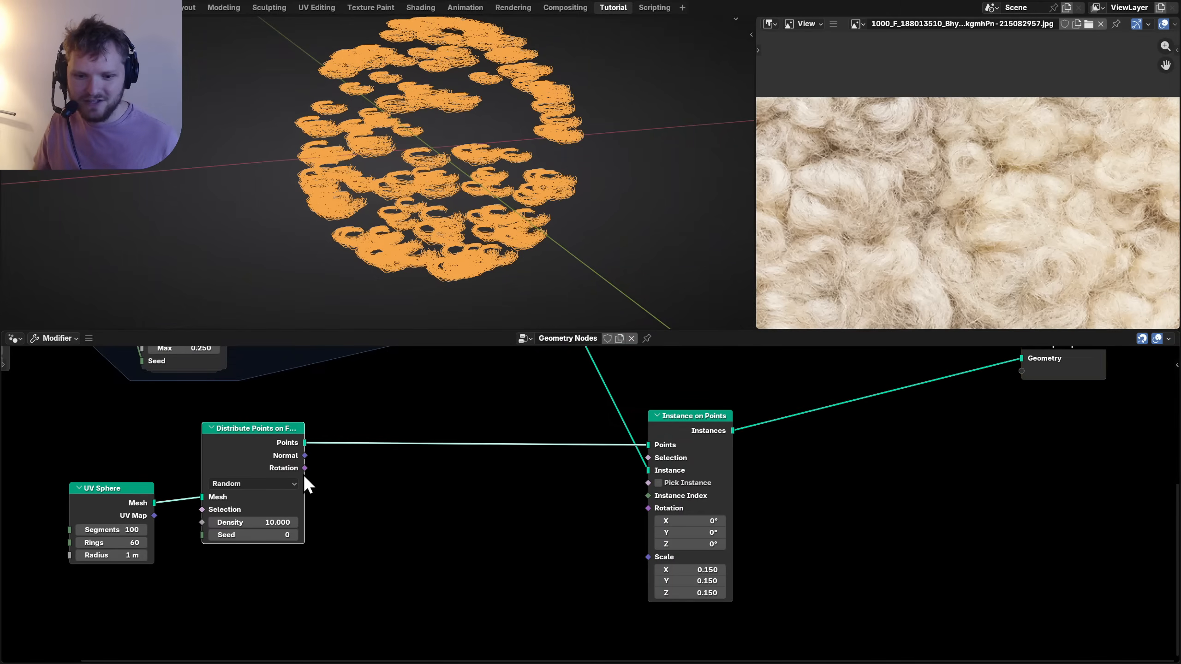
Connect the distribution's Rotation to Instance on Points and move the Distribute Points on Faces and UV Sphere nodes closer to it.
drag(305, 468, 649, 508)
click(616, 187)
scroll(616, 187, down, 3)
middle_drag(616, 187, 496, 152)
click(98, 485)
drag(96, 476, 284, 460)
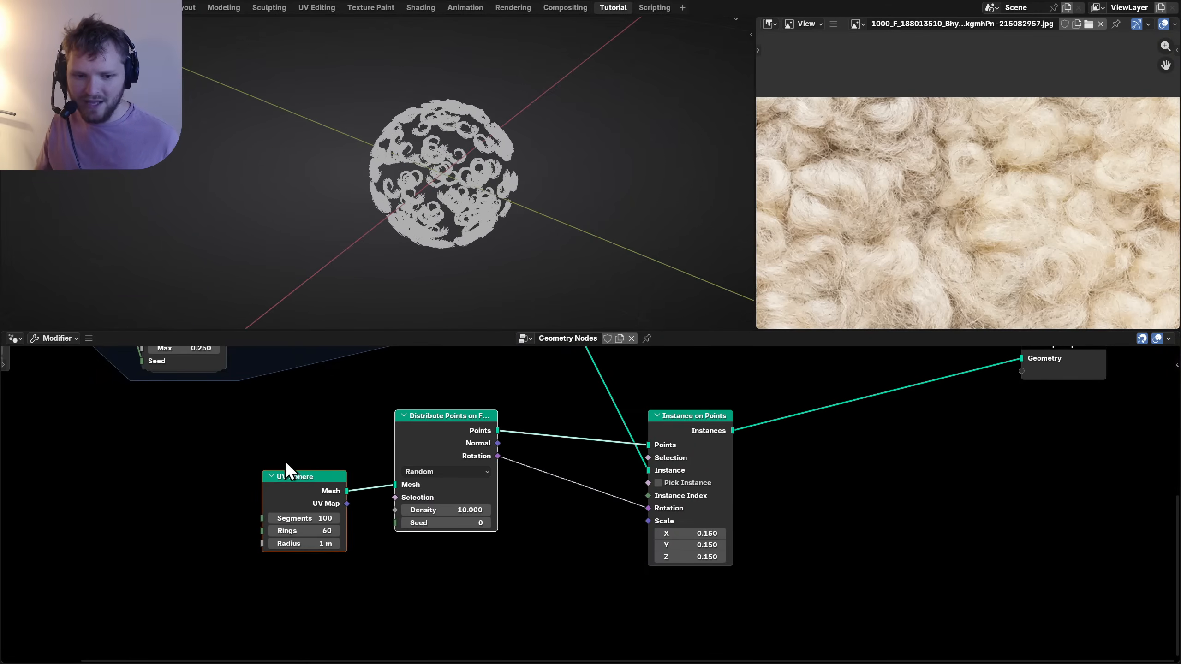
Add a Random Rotation [CGM] node and place it below the Distribute Points on Faces node.
scroll(539, 459, up, 2)
middle_drag(539, 459, 495, 425)
key(shift+a)
text(random rot)
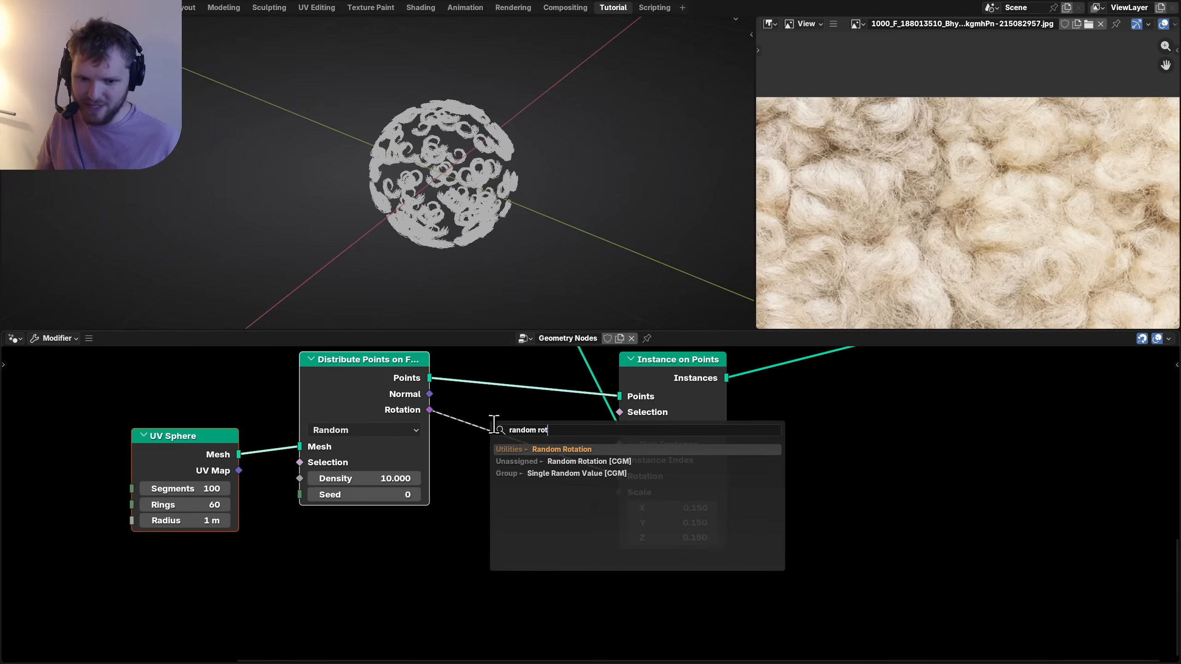
key(Down)
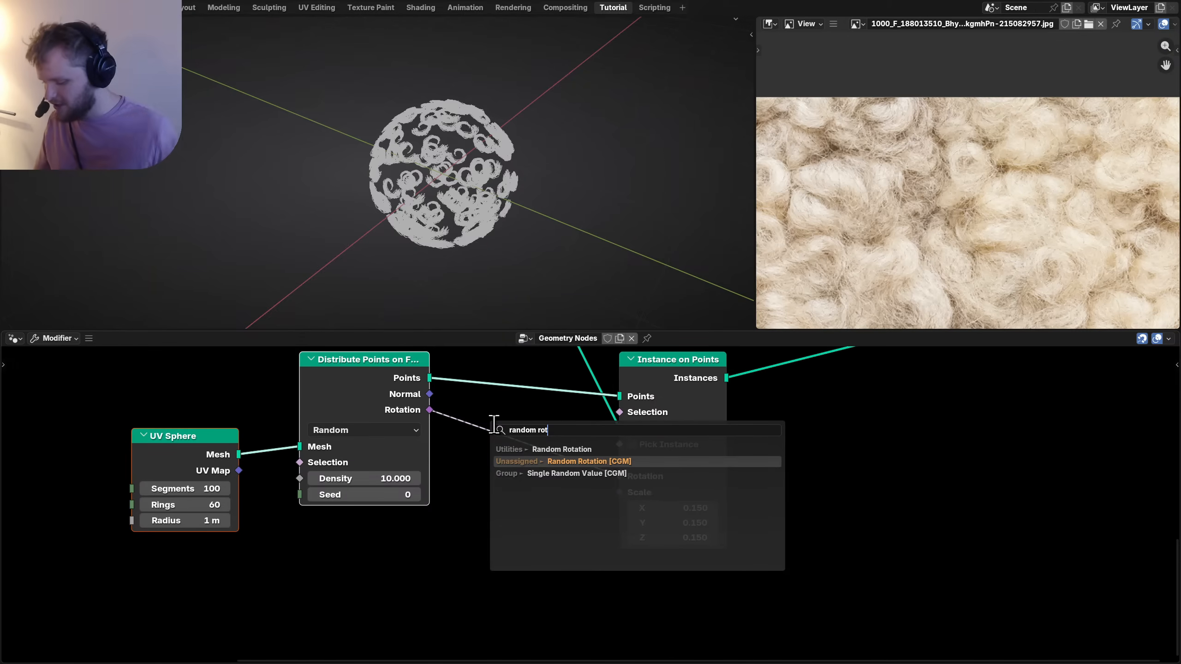
key(Return)
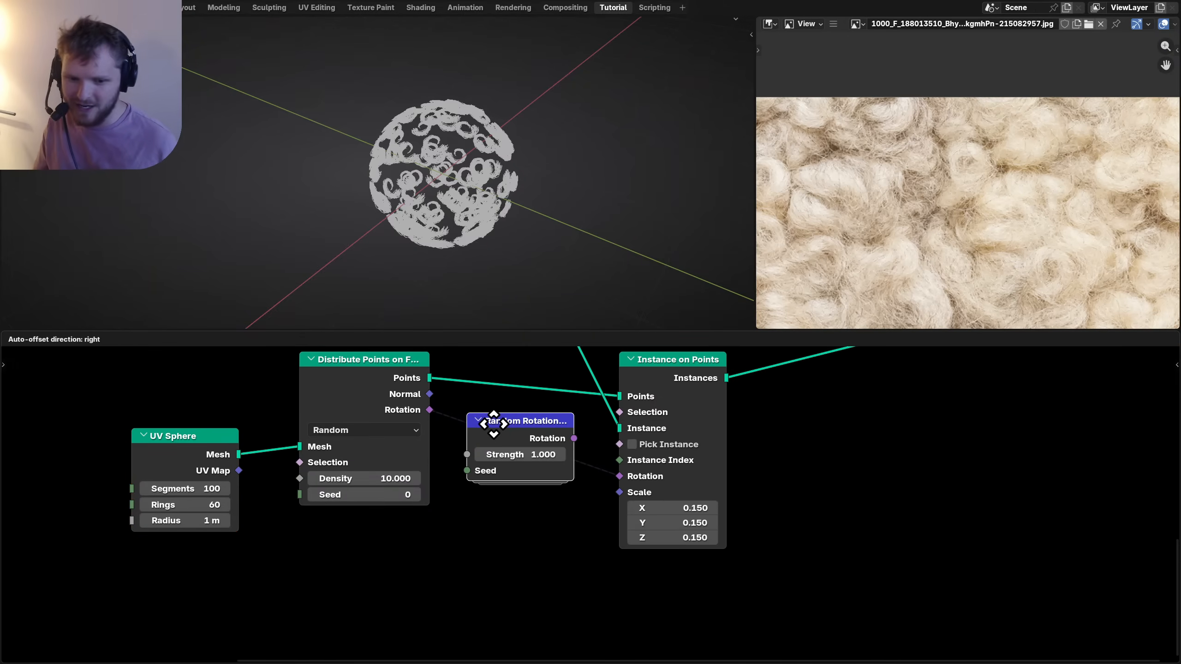
click(338, 527)
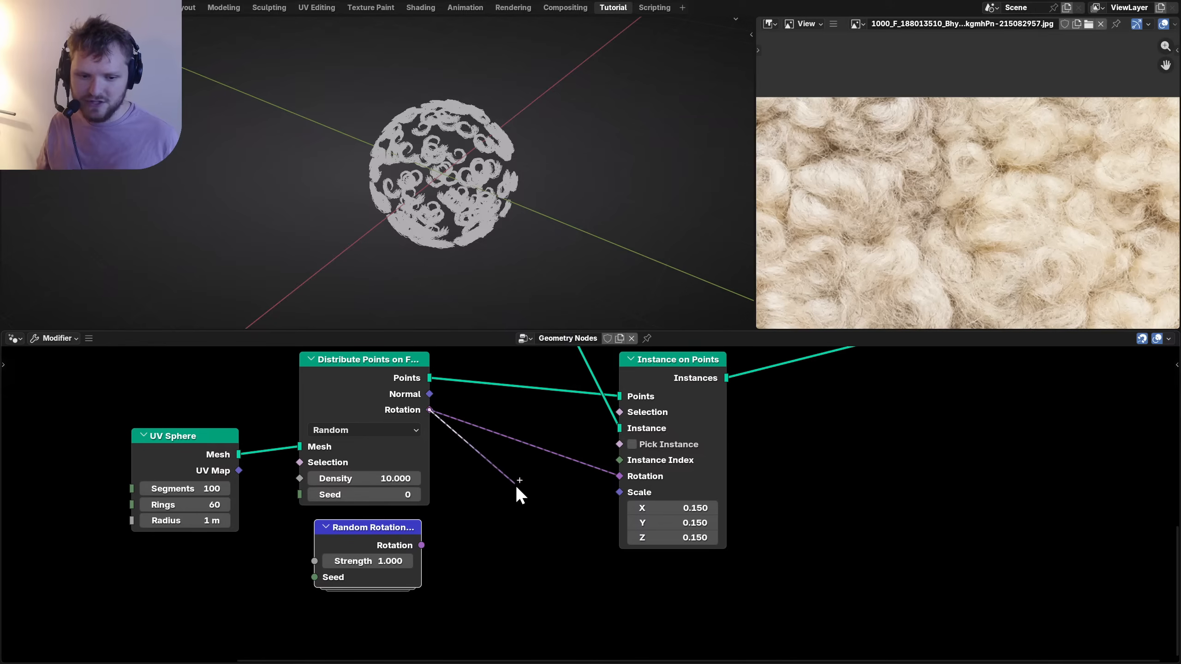
Insert a vector Add node before the instances' Rotation input and connect the Random Rotation output to its second Vector.
key(shift+a)
text(add)
key(Return)
click(486, 459)
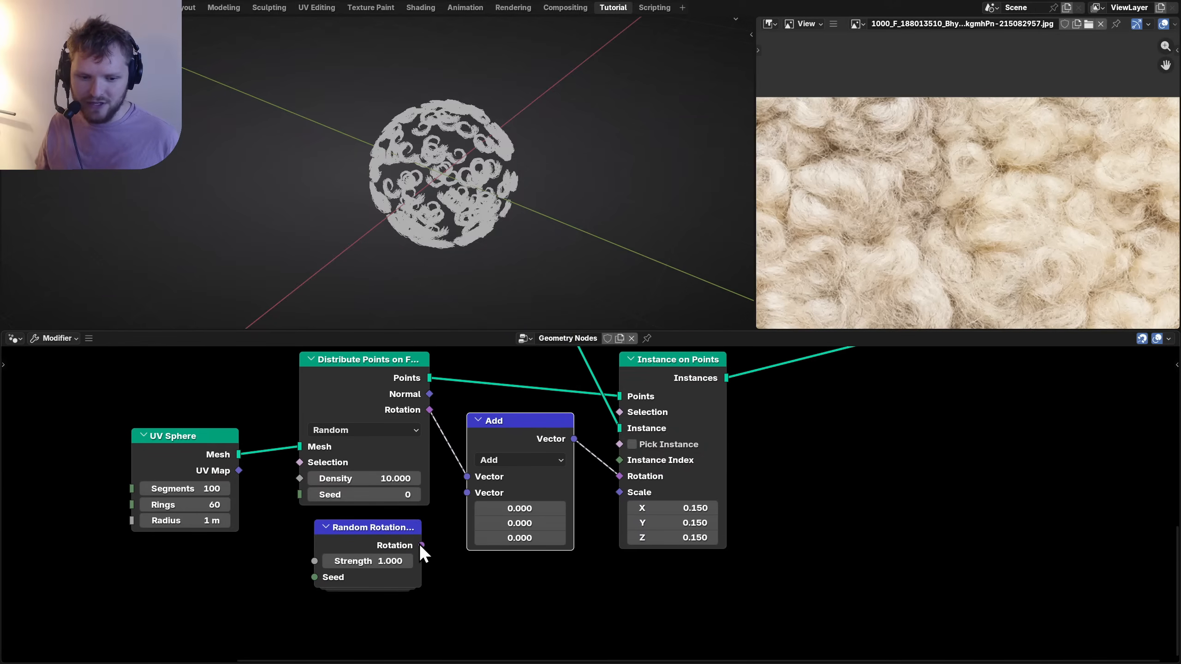
drag(421, 545, 461, 496)
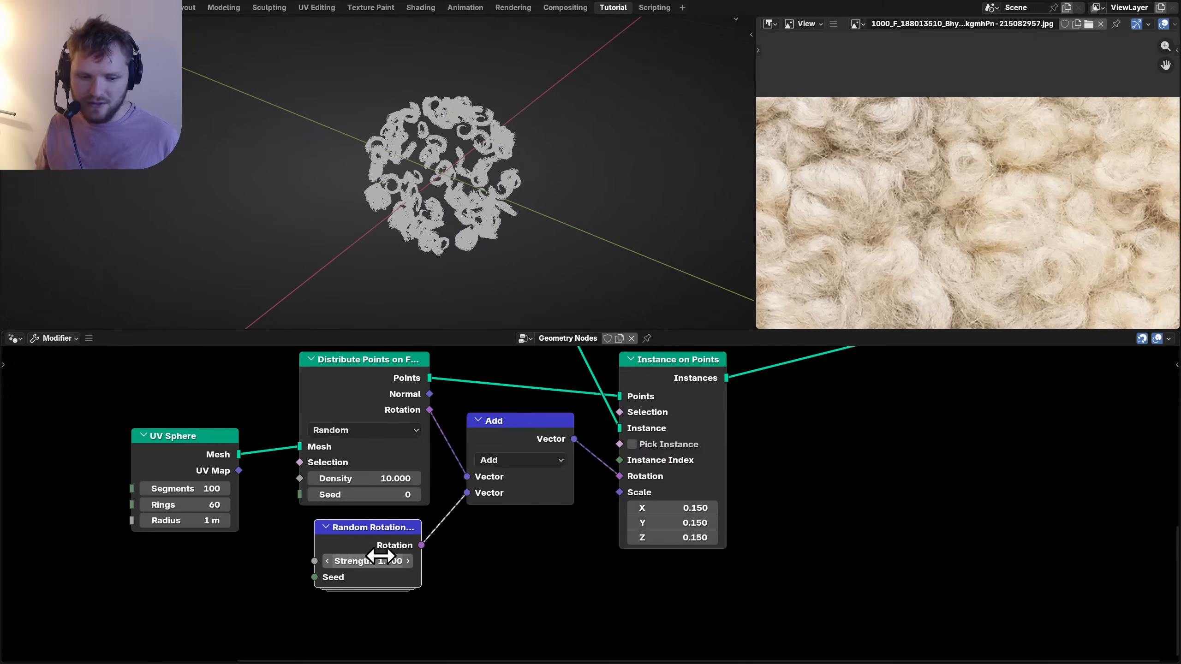
Set the Random Rotation node's Strength to 0.25.
click(379, 560)
text(.25)
key(Return)
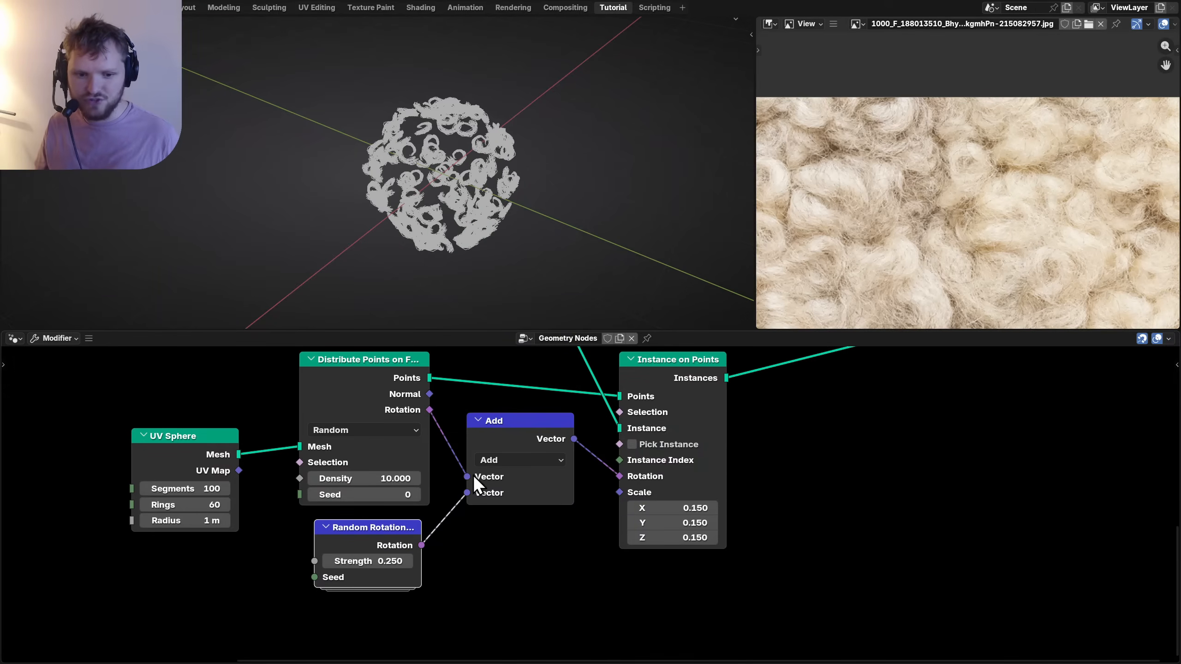
Compare the instances with the vector Add node muted and unmuted.
click(526, 431)
key(m)
key(m)
key(m)
key(m)
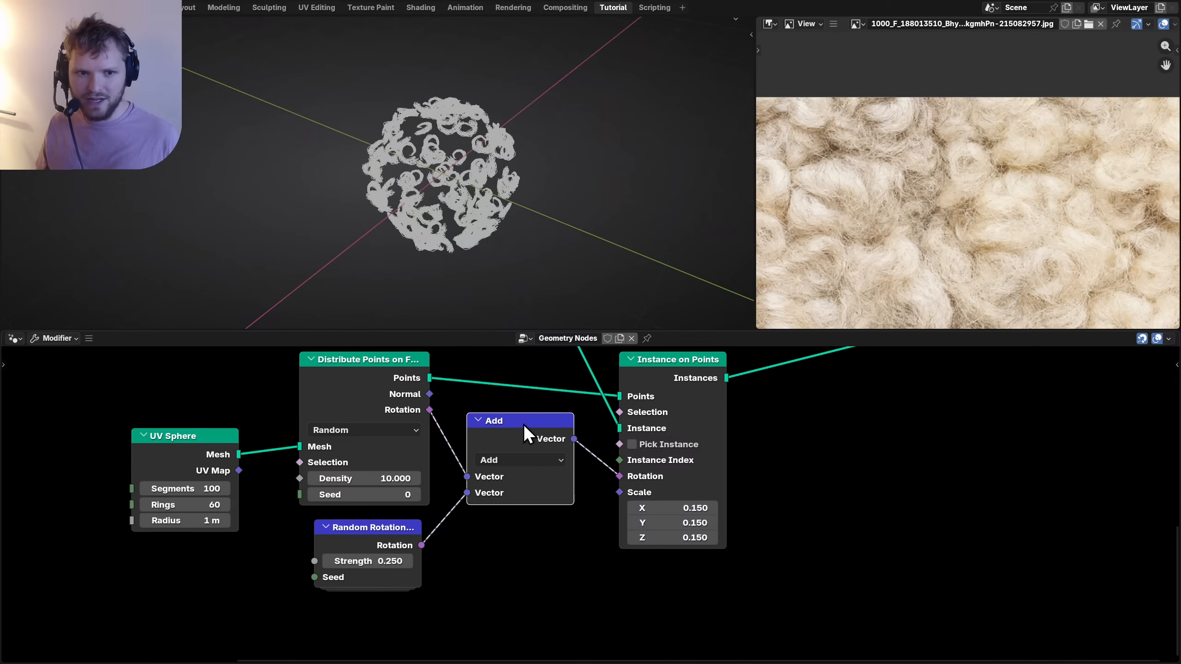
Inspect the Scale node inside the Random Rotation group and return to the main node tree.
click(369, 541)
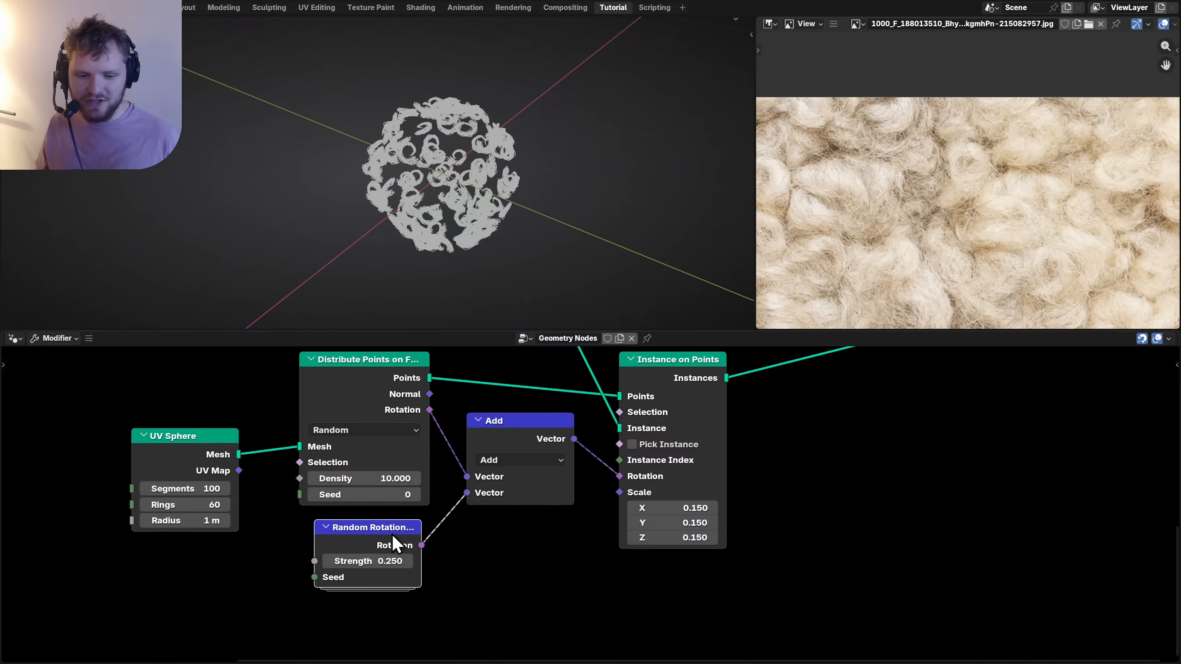
key(Tab)
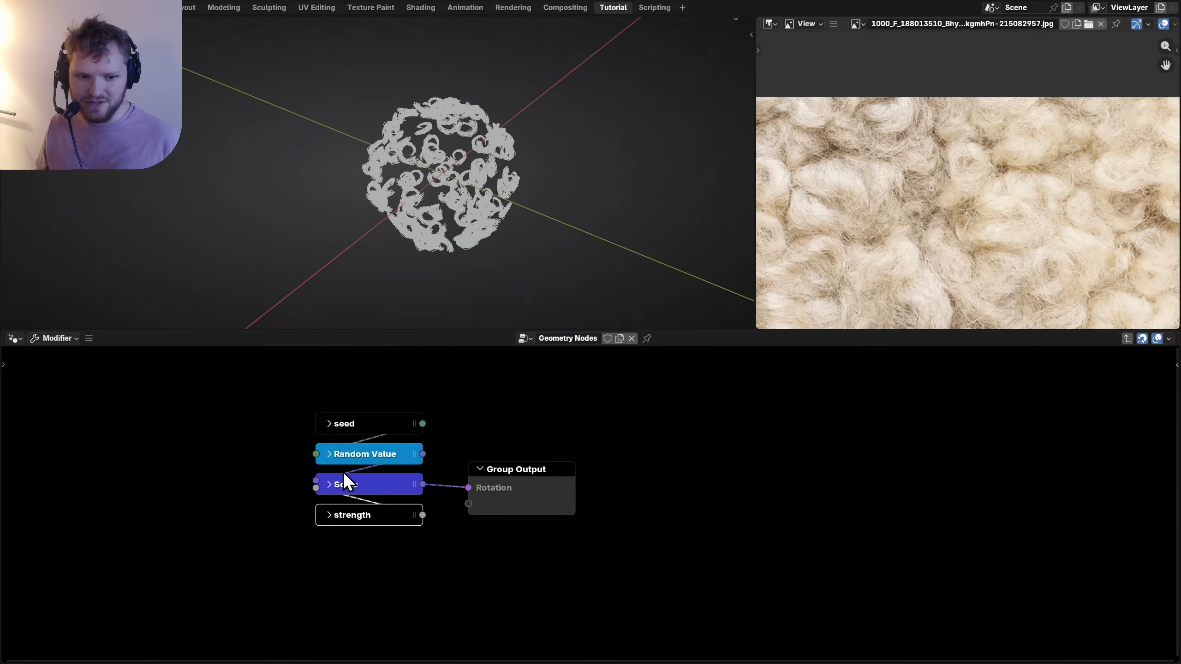
click(330, 484)
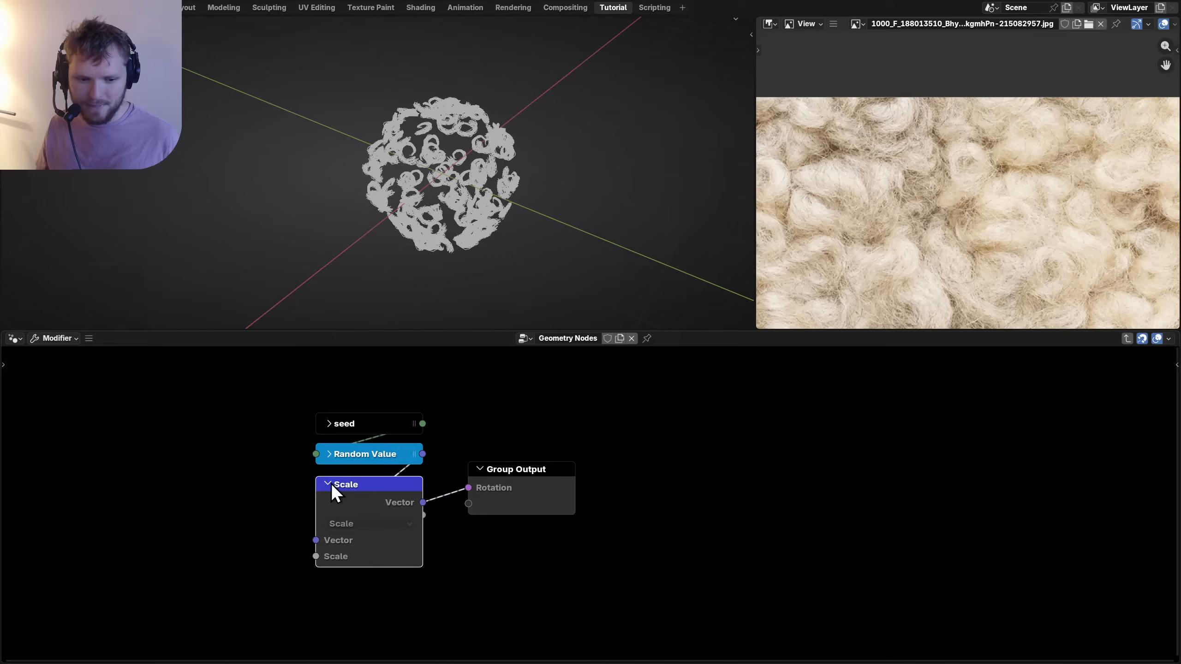
click(328, 484)
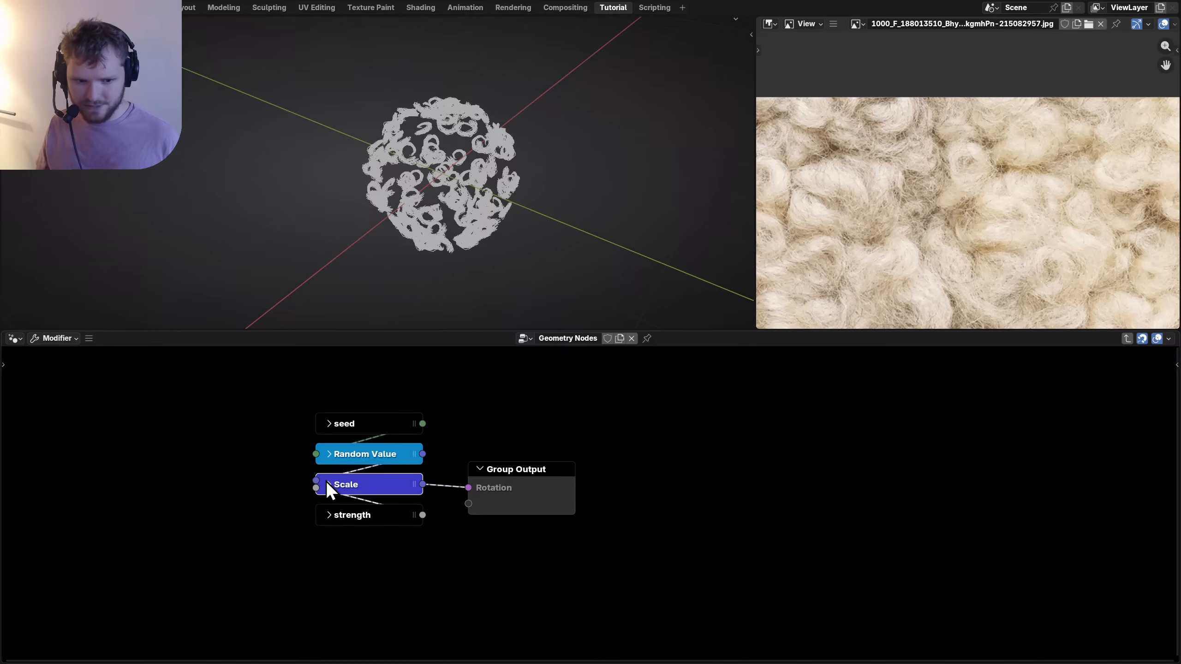
key(Tab)
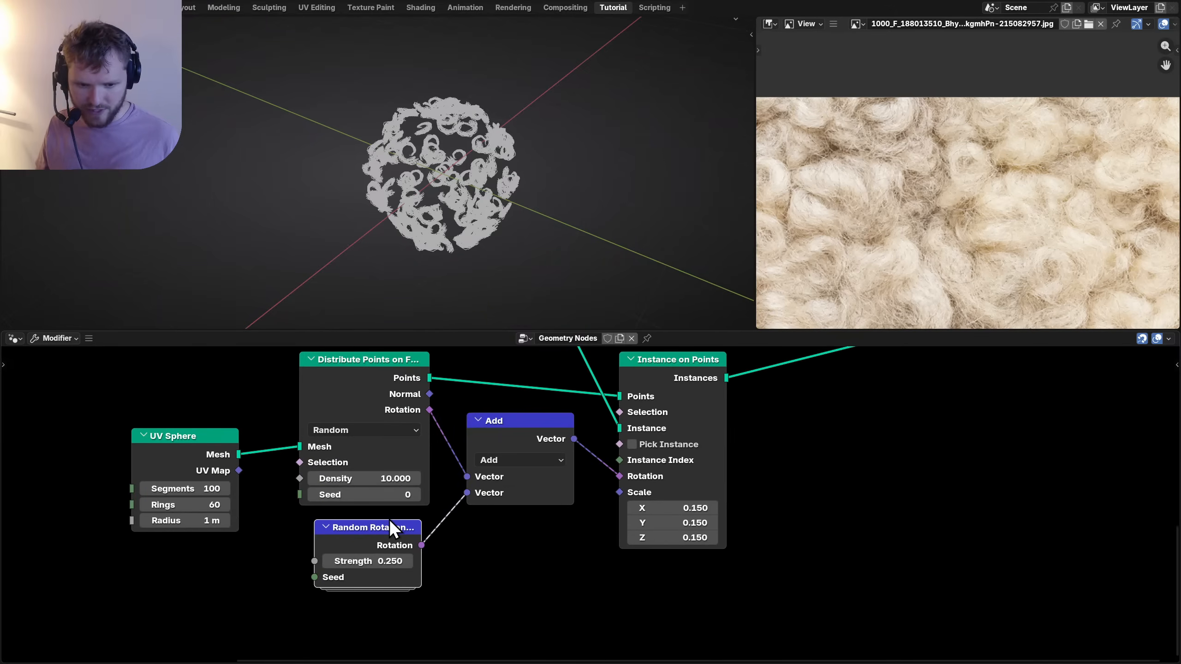
Make the linked Random Rotation [CGM] group local and open it for editing.
key(n)
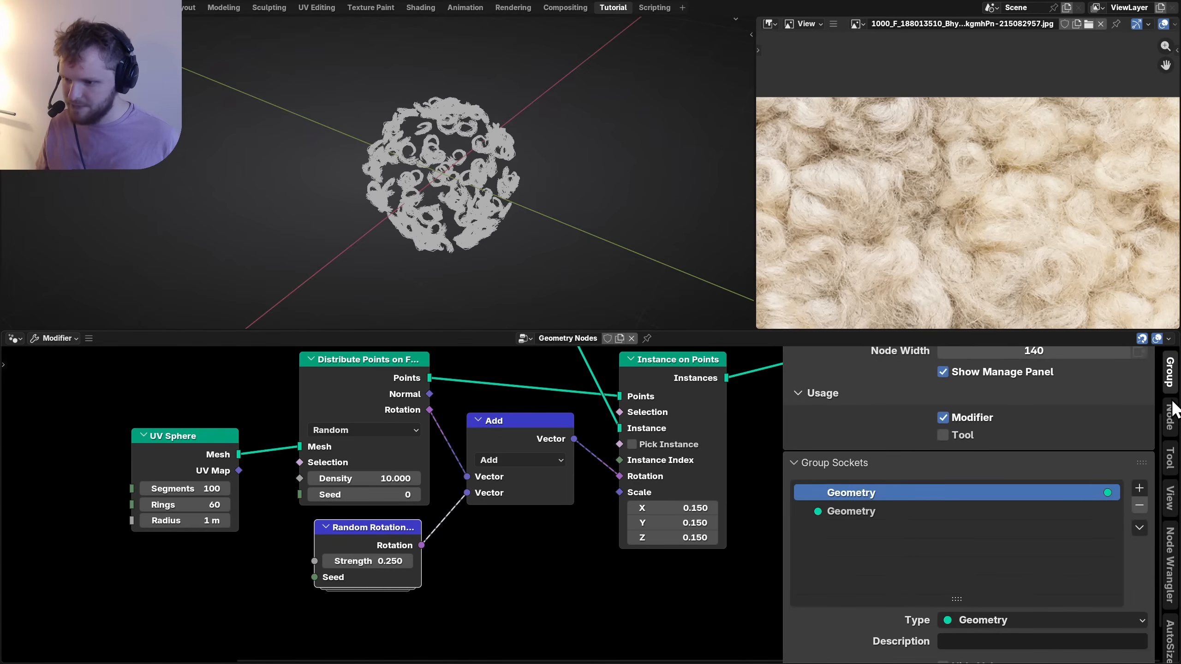
click(1170, 416)
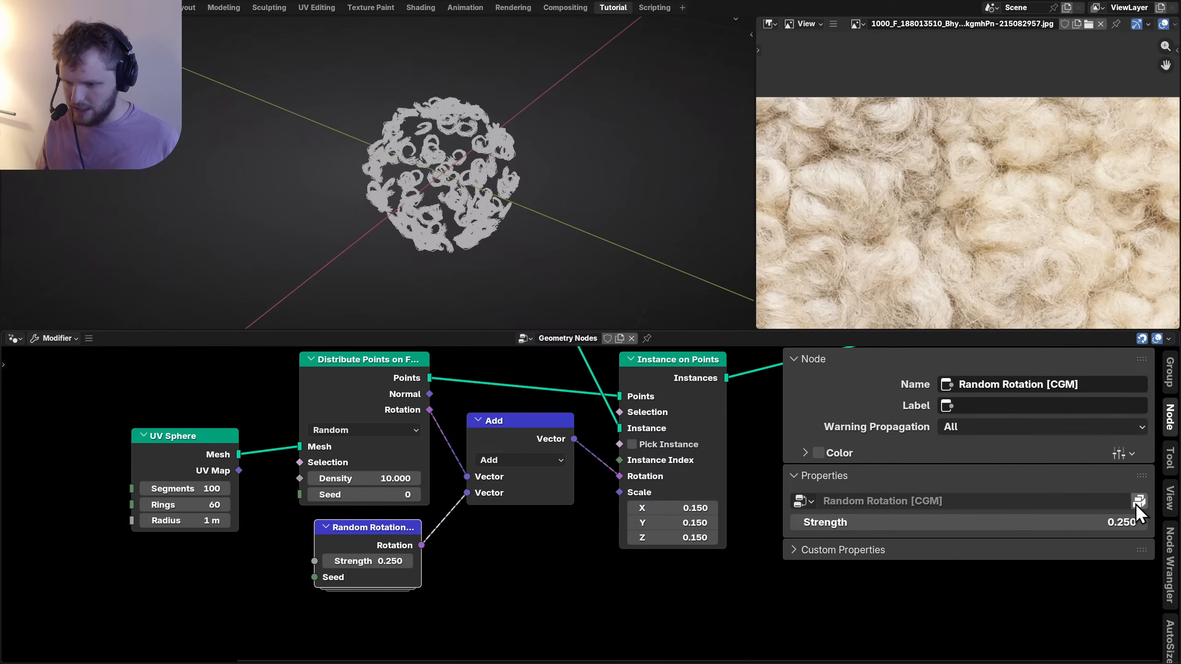
key(Tab)
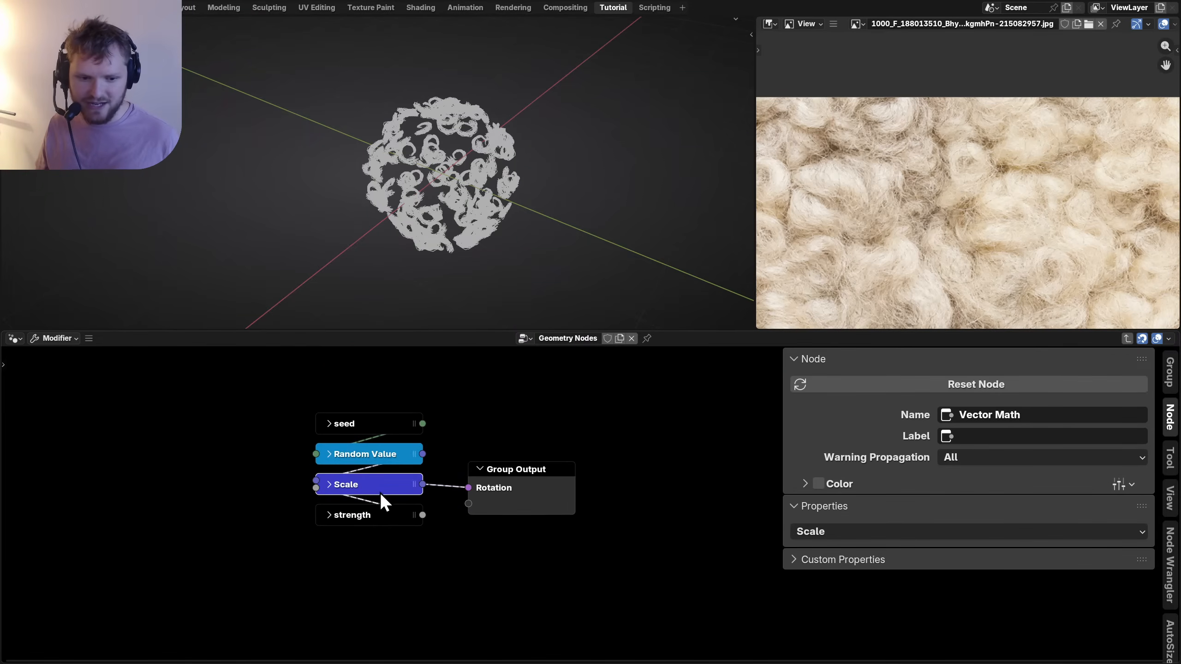
click(330, 484)
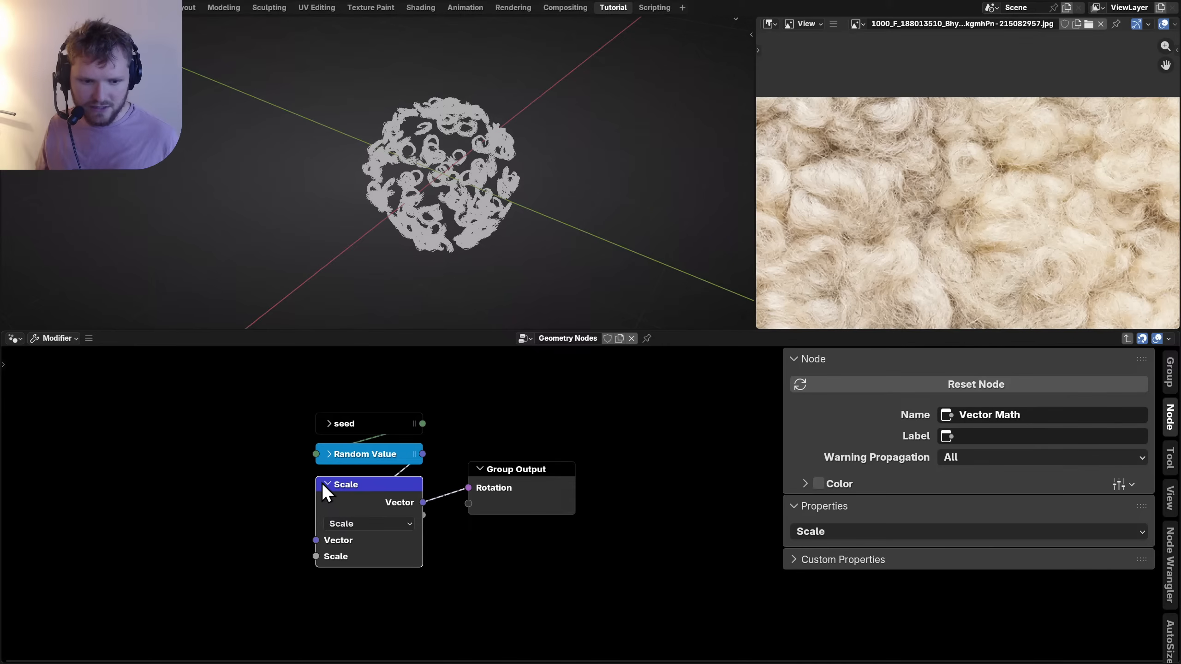
click(328, 484)
Expand the group's Random Value node, reveal its hidden sockets, set Min and Max X and Y to 0, and exit the group.
click(328, 453)
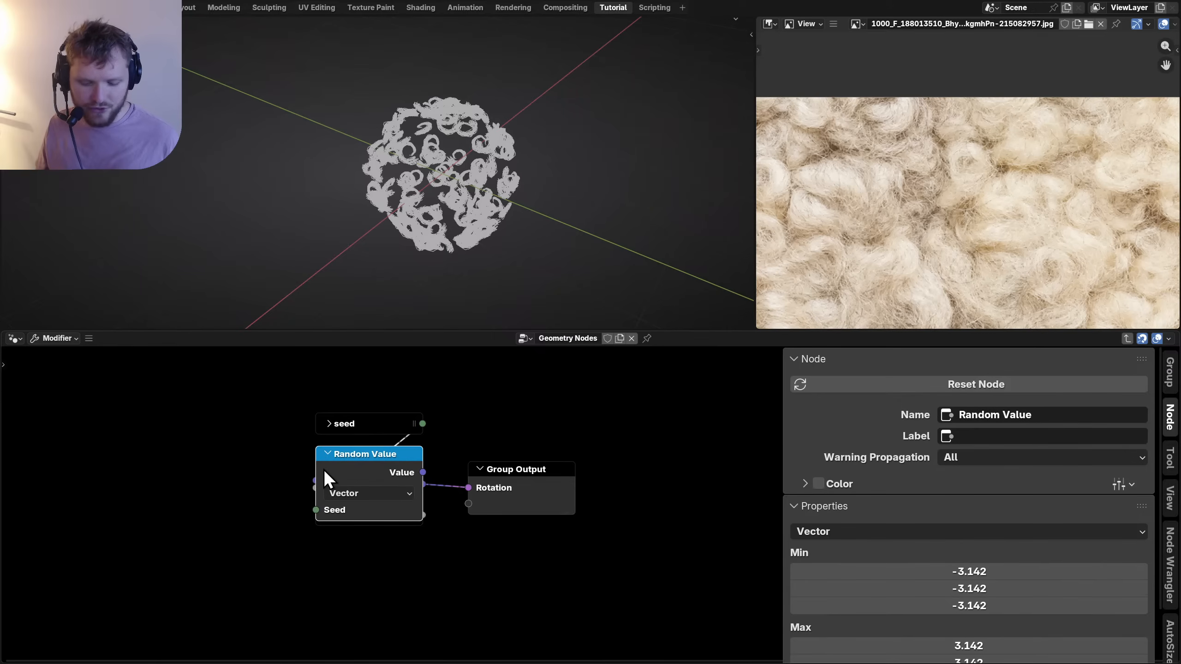
key(ctrl+h)
scroll(342, 507, up, 2)
middle_drag(335, 530, 419, 481)
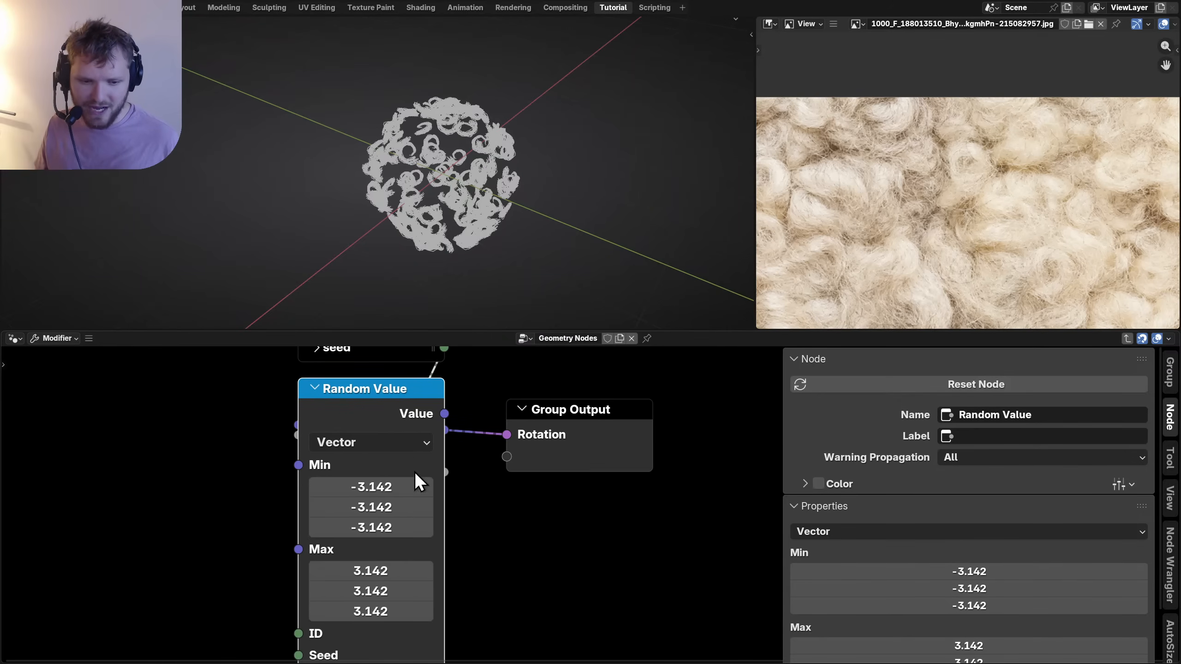
drag(358, 487, 357, 501)
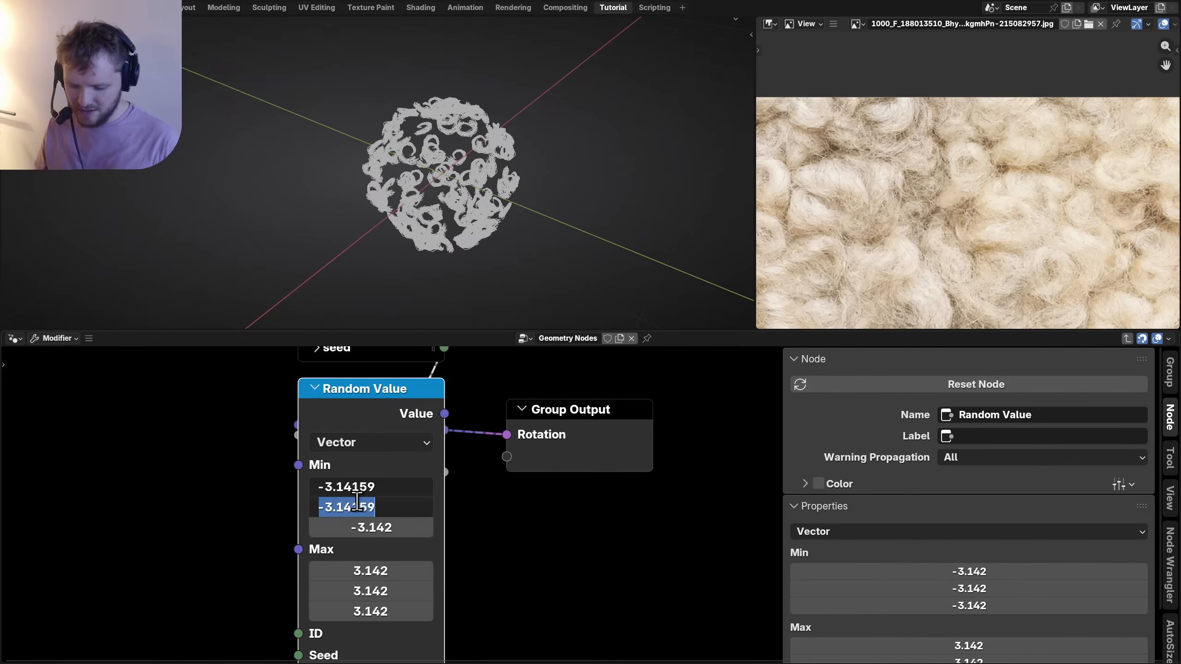
text(0)
key(Return)
drag(390, 571, 390, 589)
text(000)
key(Return)
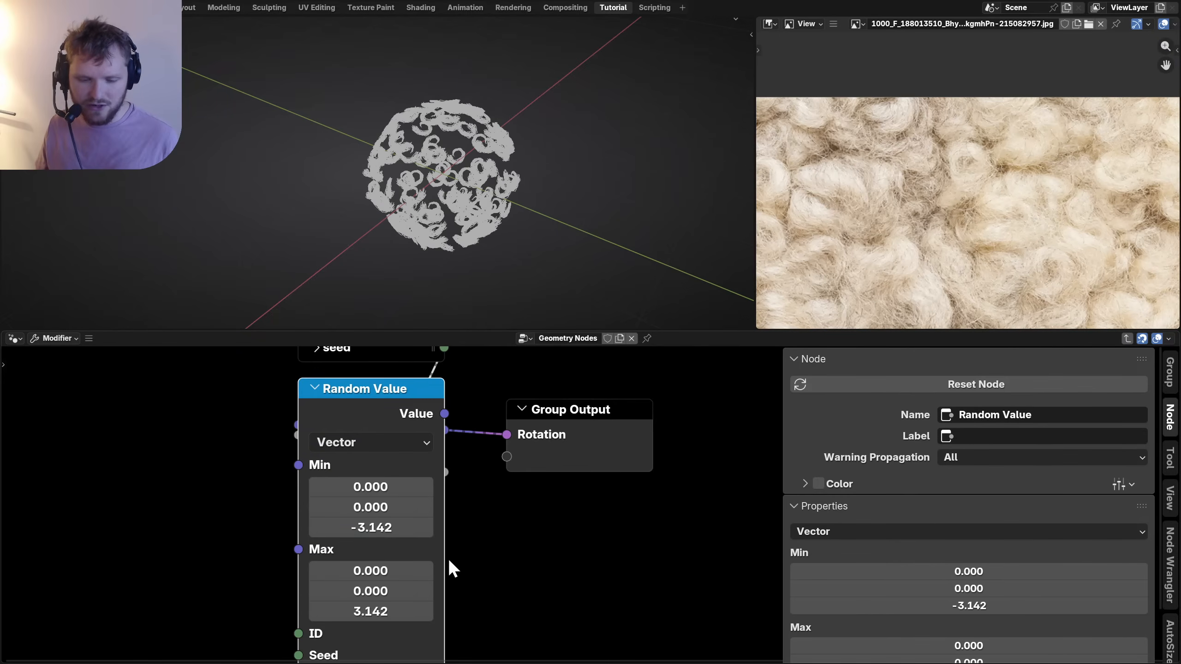
key(Tab)
Toggle muting of the vector Add node and examine up close how the random rotation affects the curls on the sphere.
click(479, 395)
key(m)
key(m)
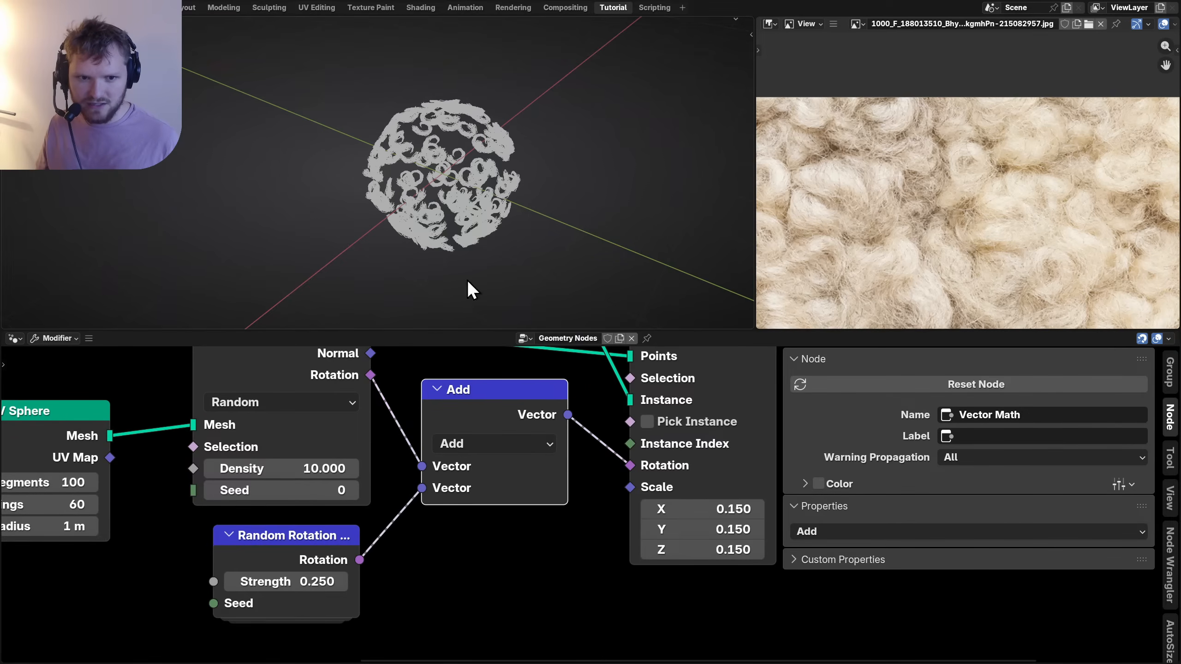
scroll(467, 279, up, 6)
key(m)
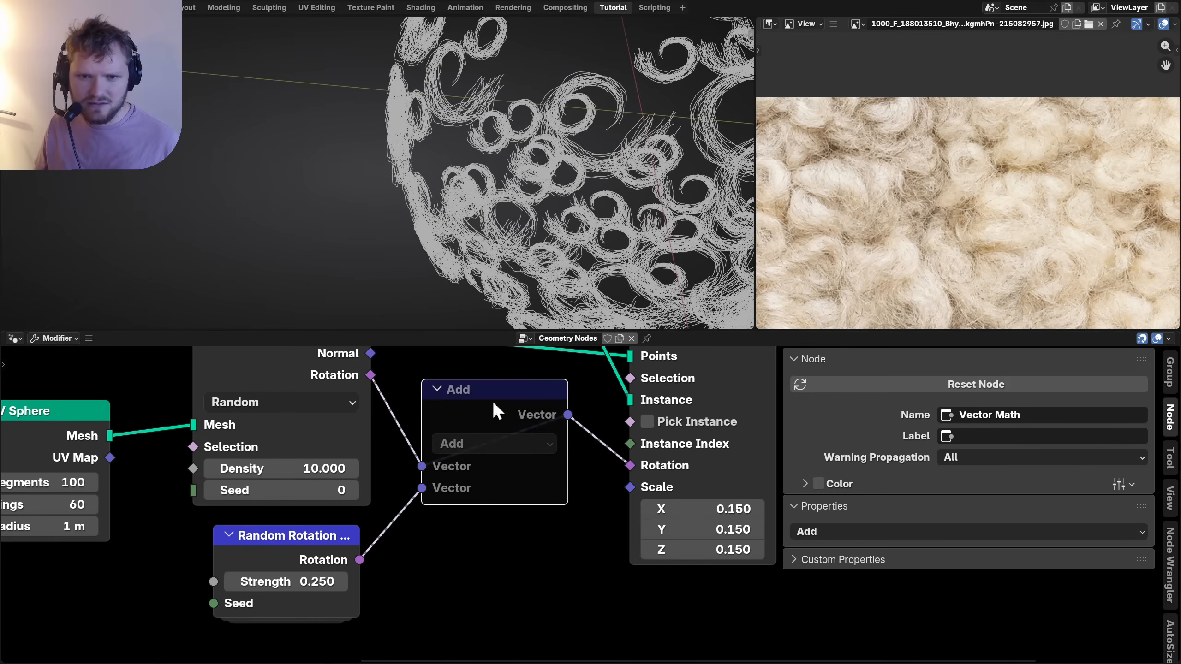
scroll(590, 186, down, 2)
middle_drag(592, 181, 549, 266)
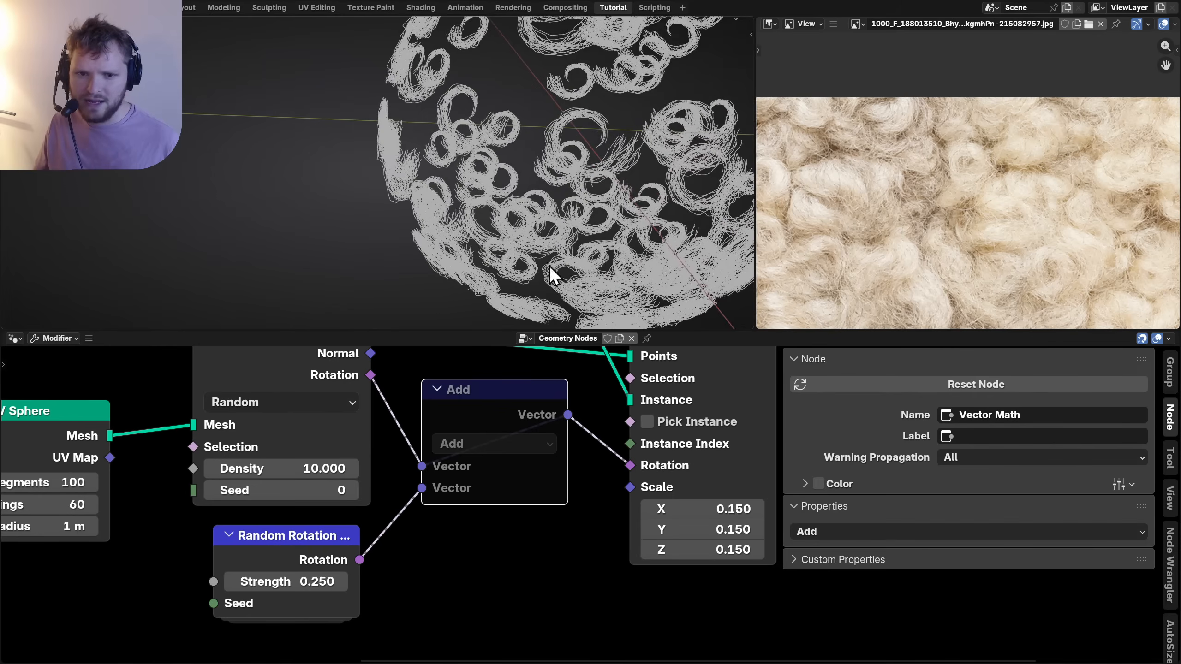
key(m)
key(m)
key(m)
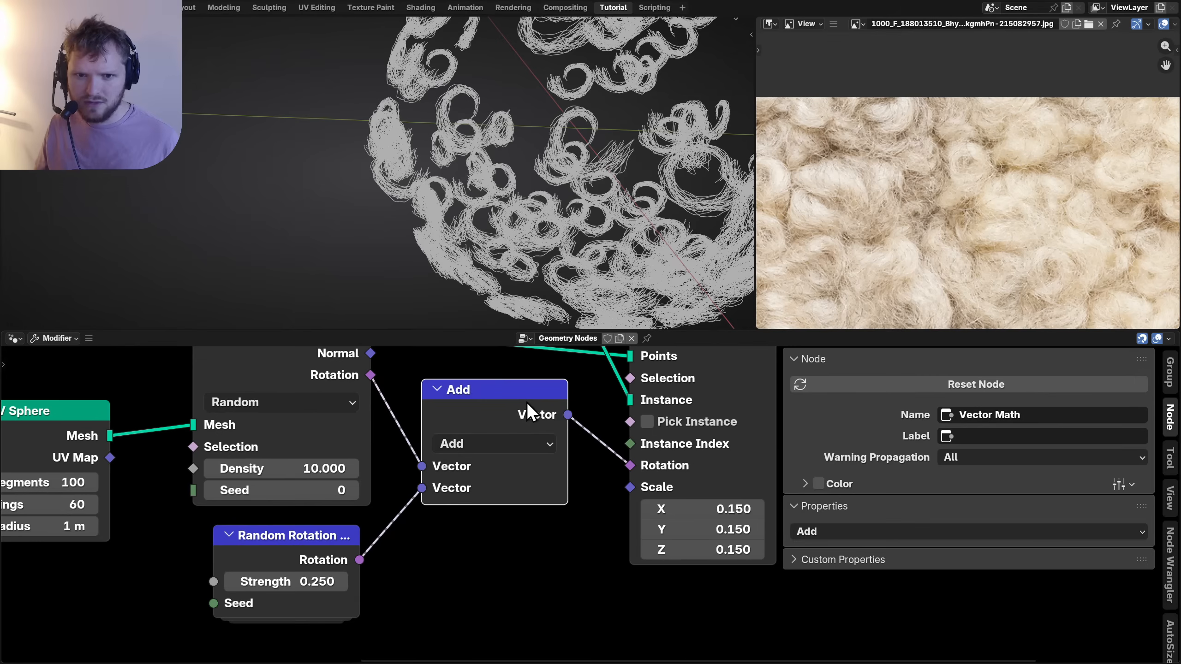
key(m)
key(m)
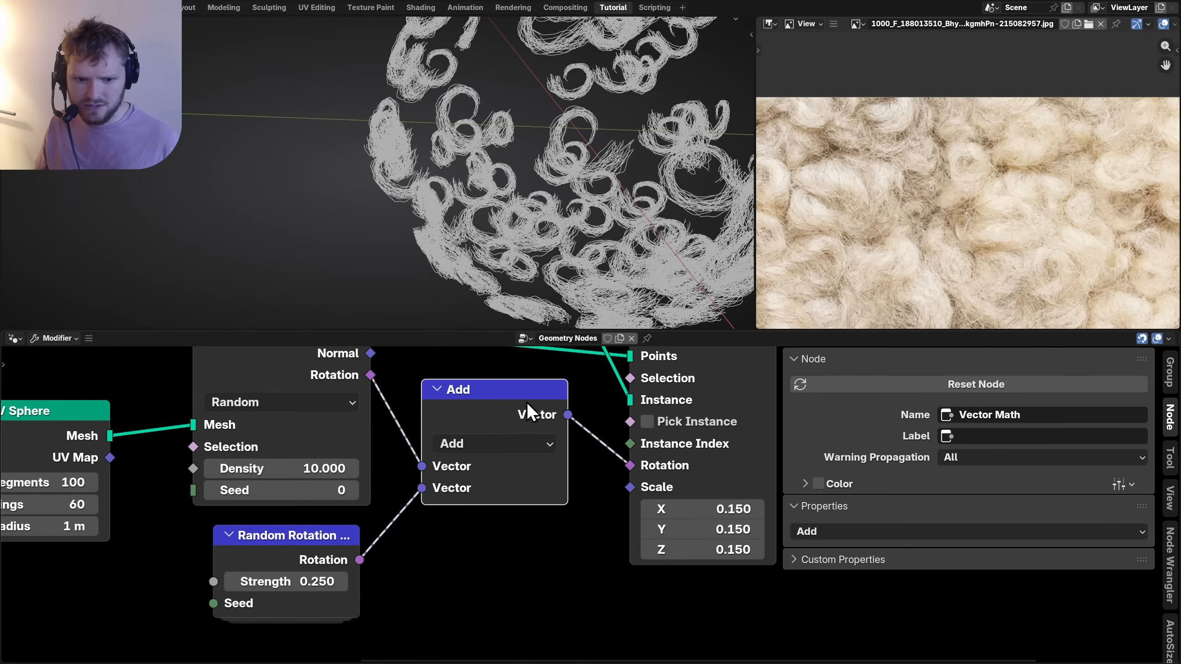
Inside the Random Rotation group, set the Random Value node's Min X and Y to -pi and Max X and Y to pi.
key(Tab)
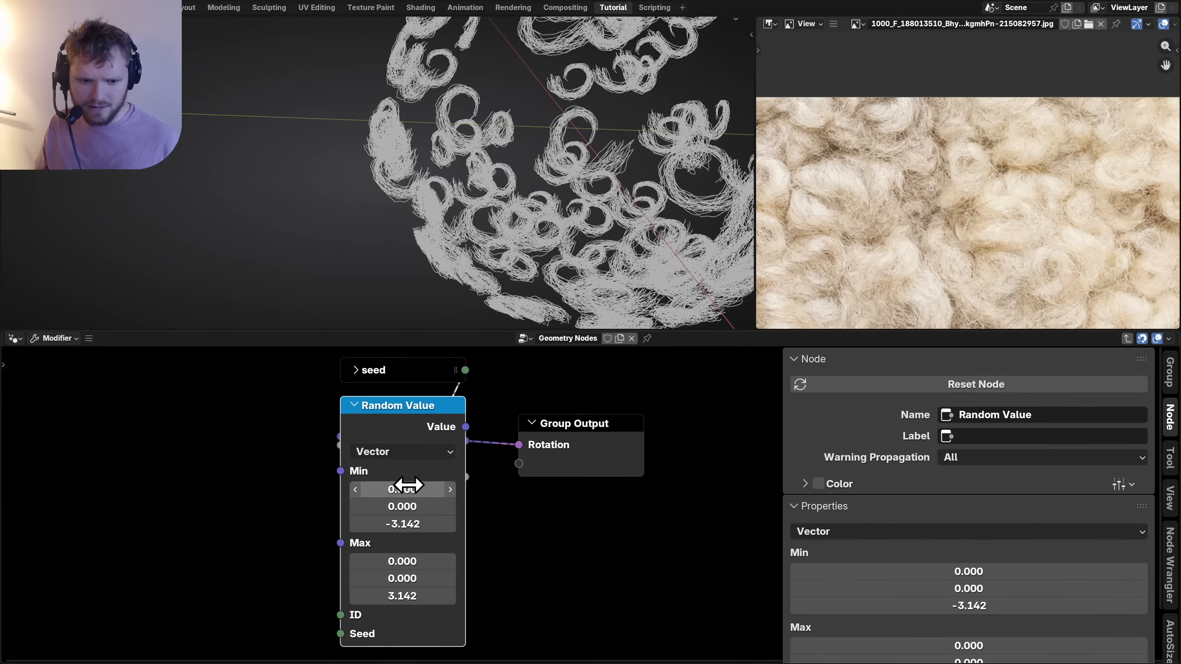
click(403, 489)
text(-pi)
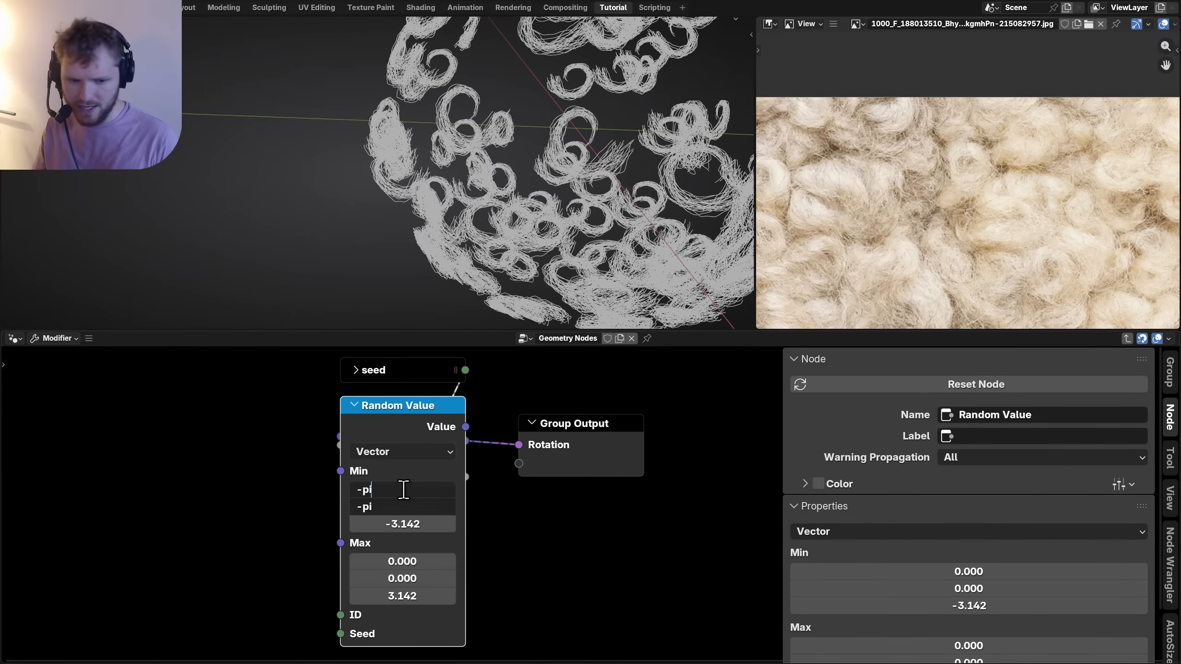
key(Return)
drag(386, 579, 386, 561)
text(pi)
key(Return)
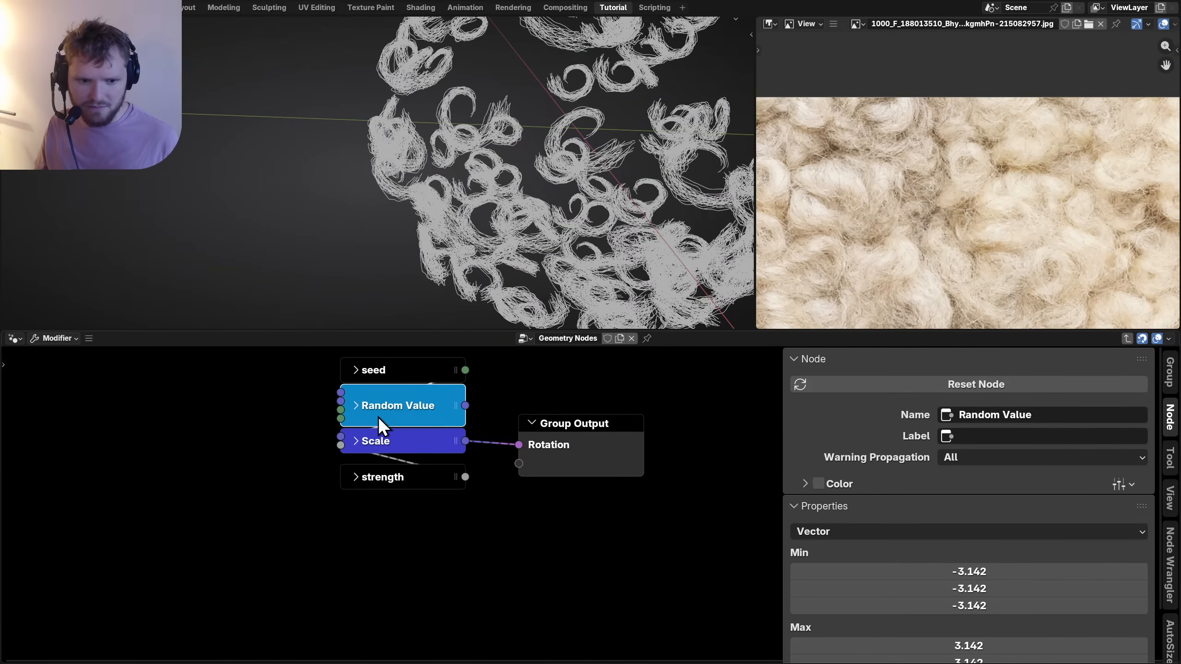
Spread out the group's nodes, placing Scale between the Random Value and strength nodes and the Group Output.
drag(285, 497, 393, 369)
key(g)
click(166, 377)
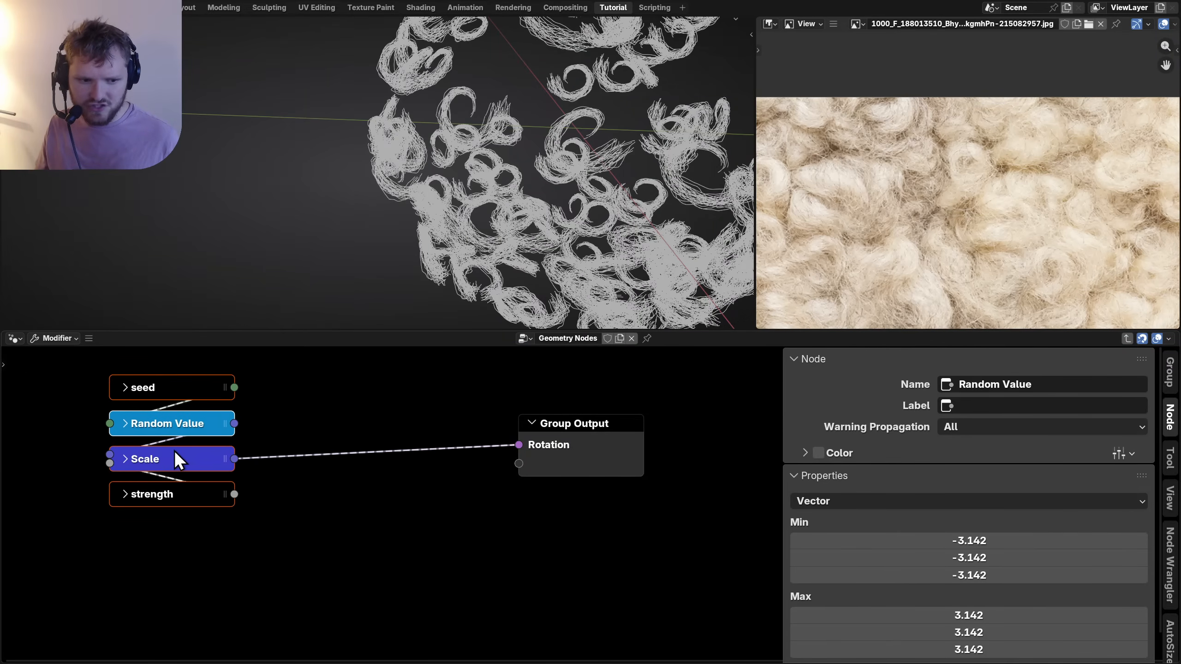
click(228, 459)
drag(206, 465, 385, 450)
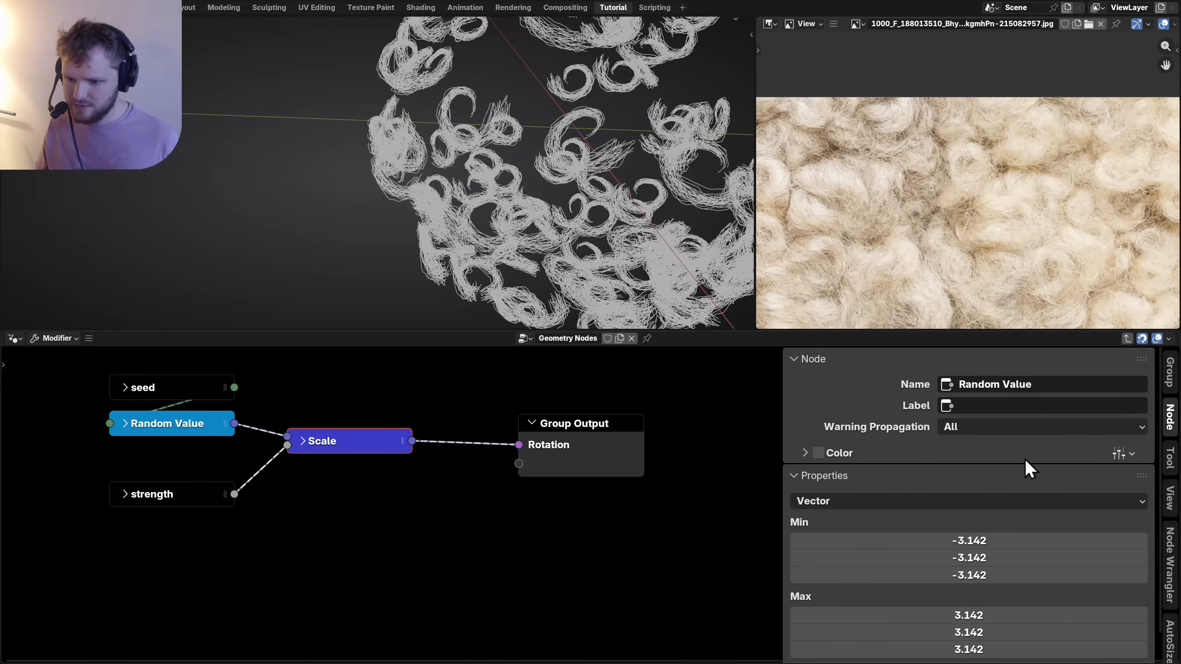
Change the type of the group's Strength input socket to Vector.
click(1169, 381)
scroll(834, 497, down, 5)
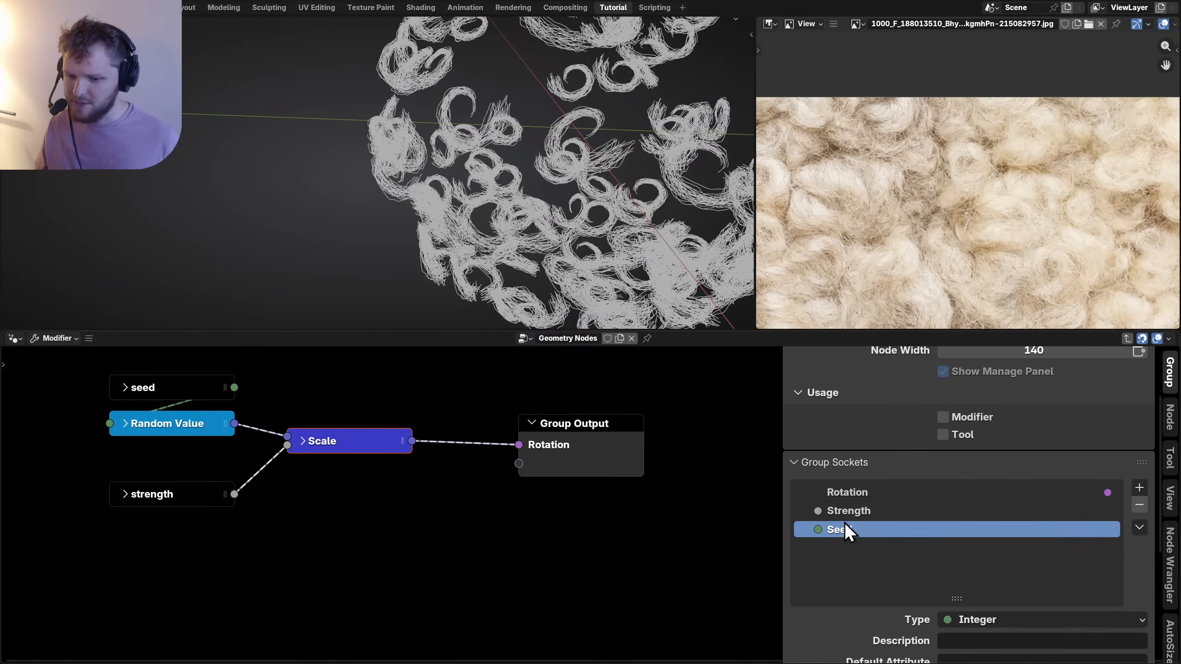
click(844, 511)
scroll(860, 572, down, 6)
click(975, 538)
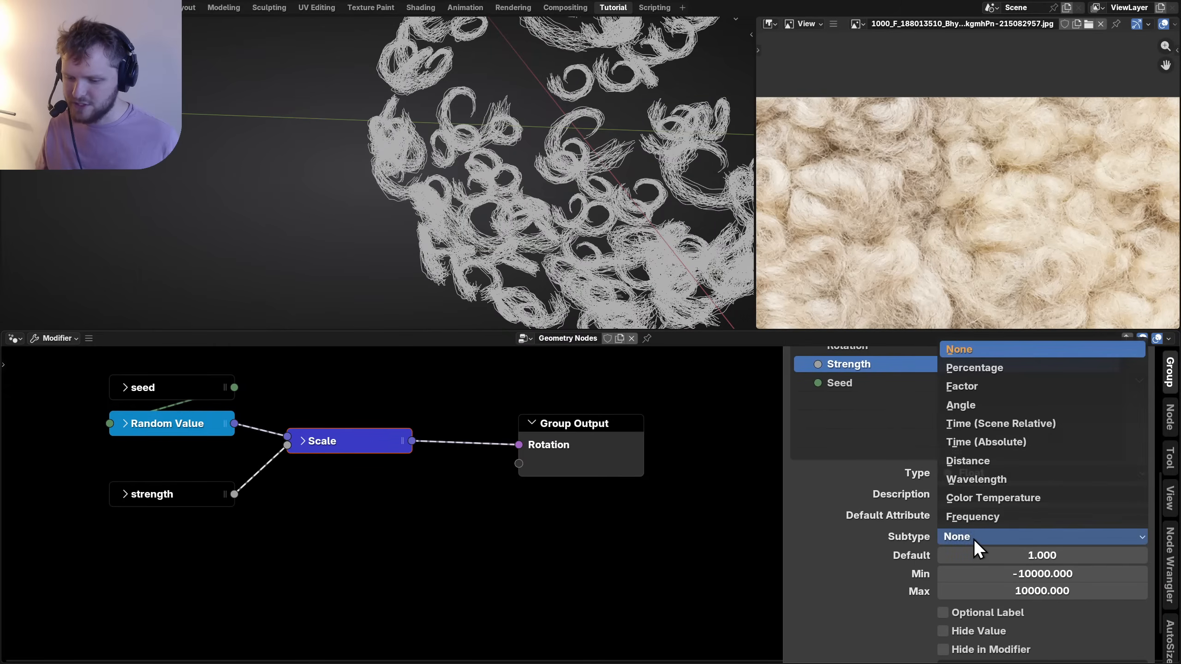
click(974, 539)
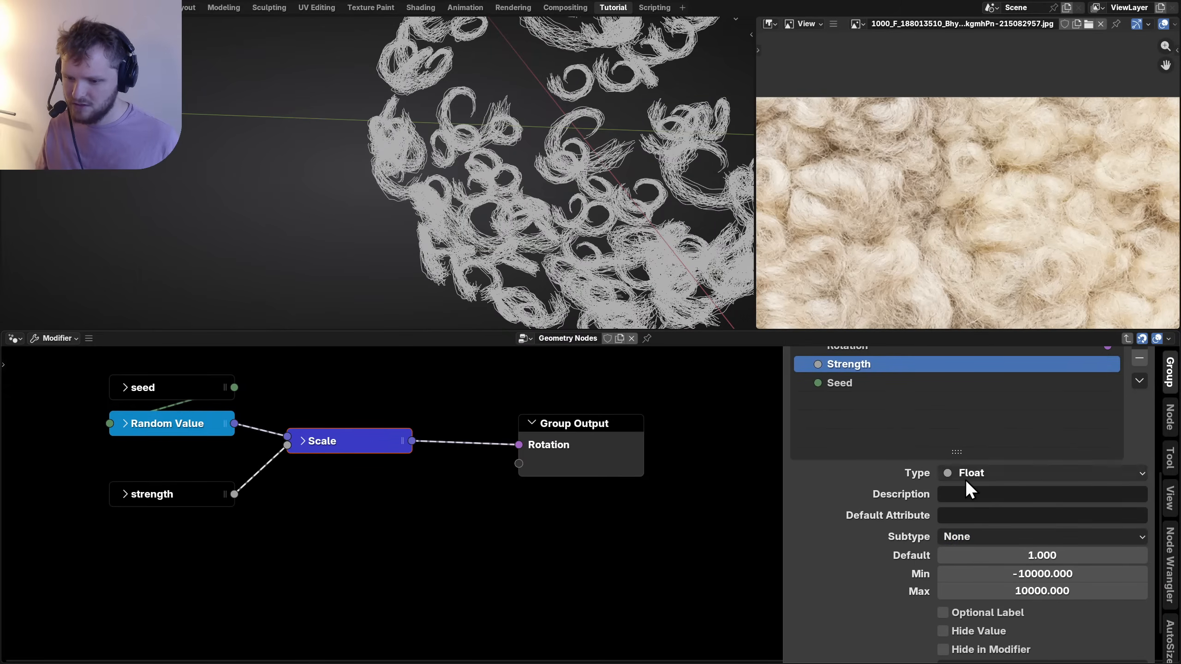
click(961, 473)
key(v)
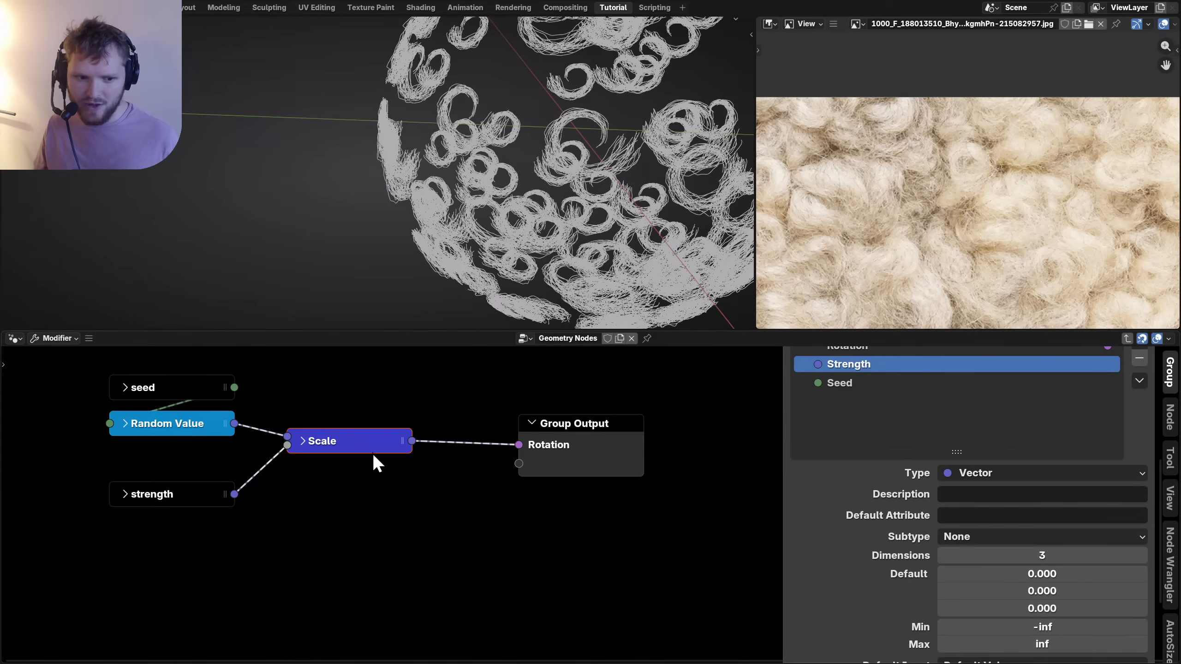
Switch the Scale vector math node to Multiply and connect the strength input to its second Vector socket.
middle_drag(373, 454, 499, 482)
scroll(512, 459, up, 1)
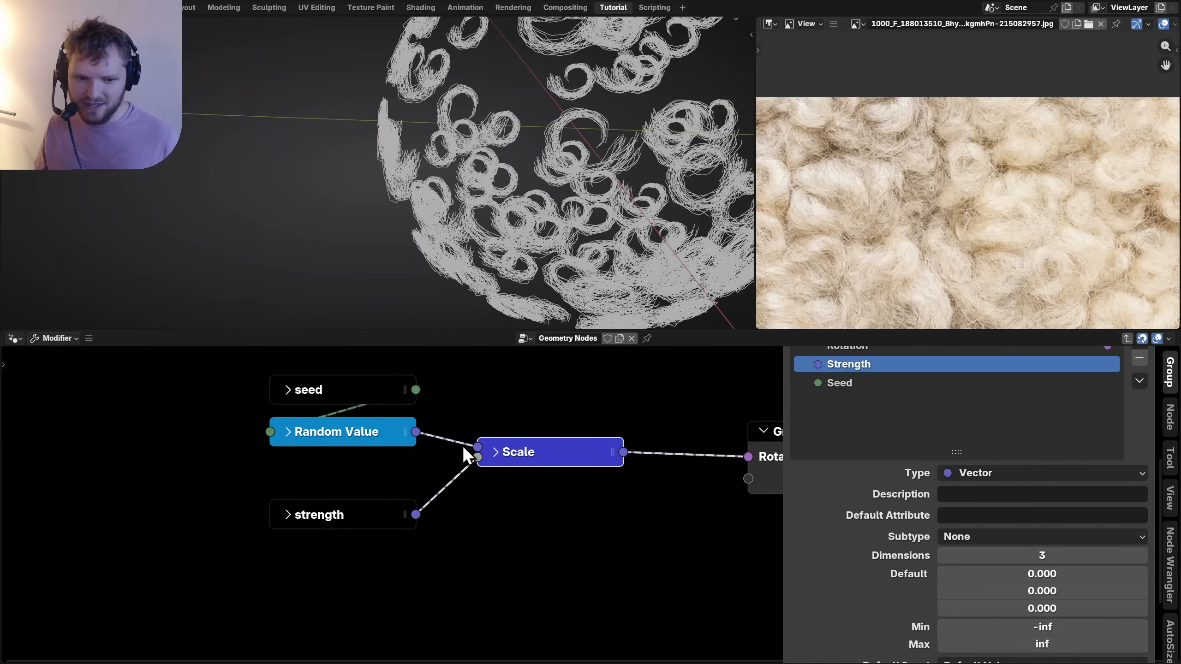
click(496, 451)
click(535, 507)
key(m)
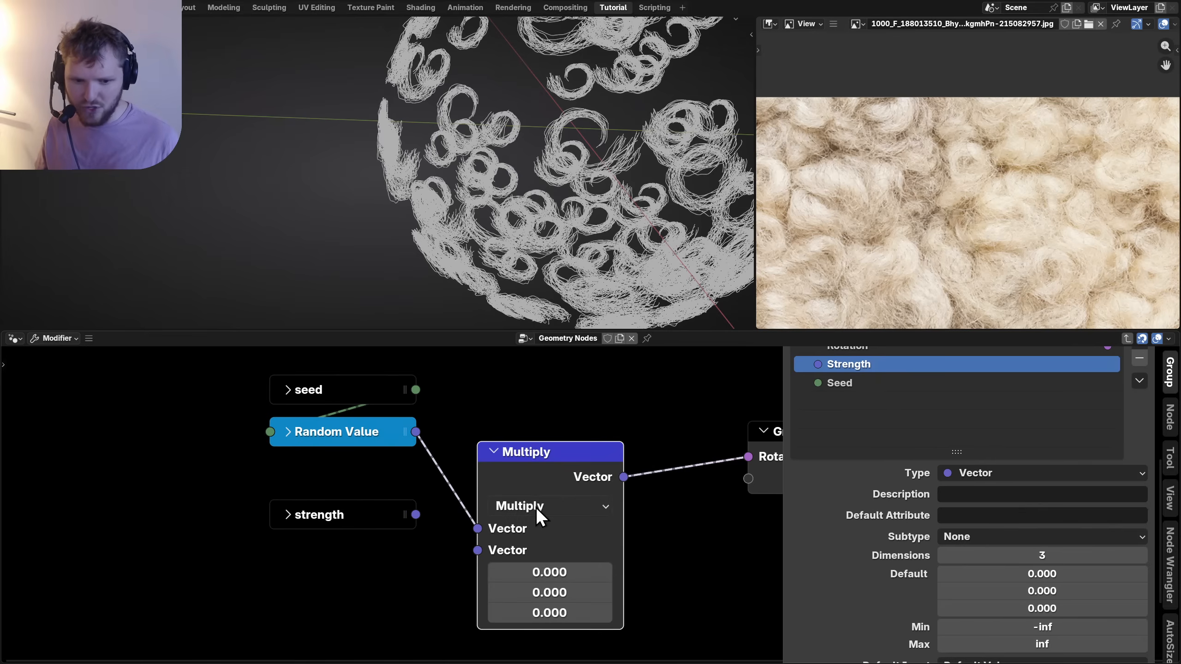
drag(417, 515, 478, 550)
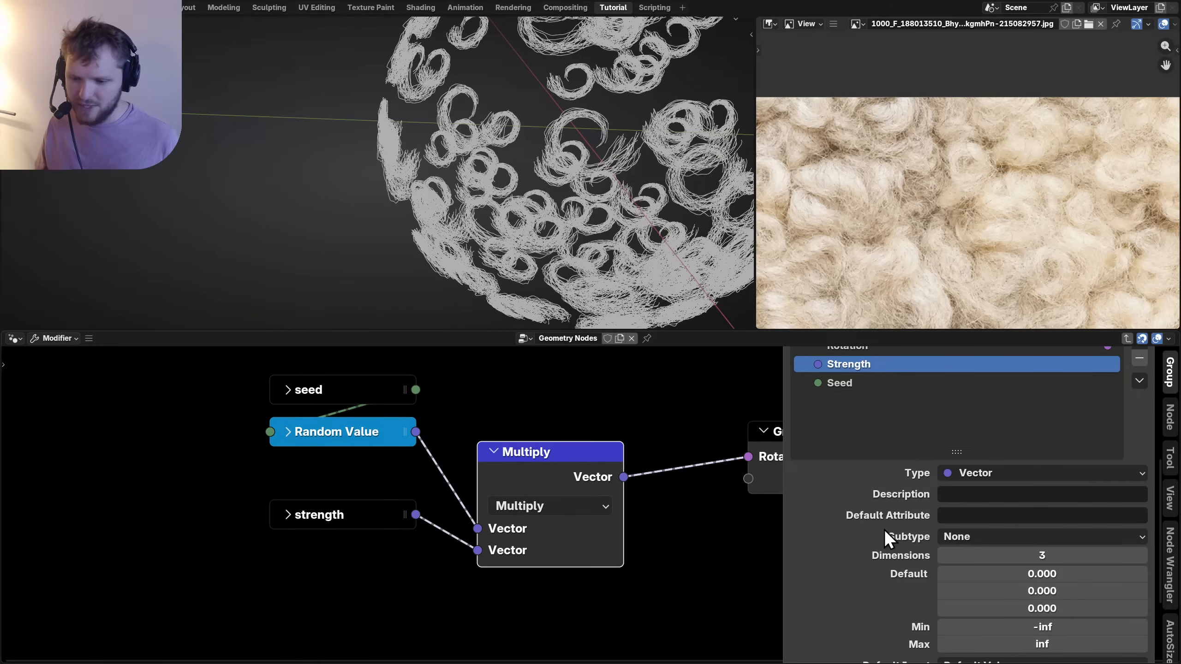
Set the Strength socket's default to 1 on all three axes and exit the group.
drag(1001, 591, 1010, 579)
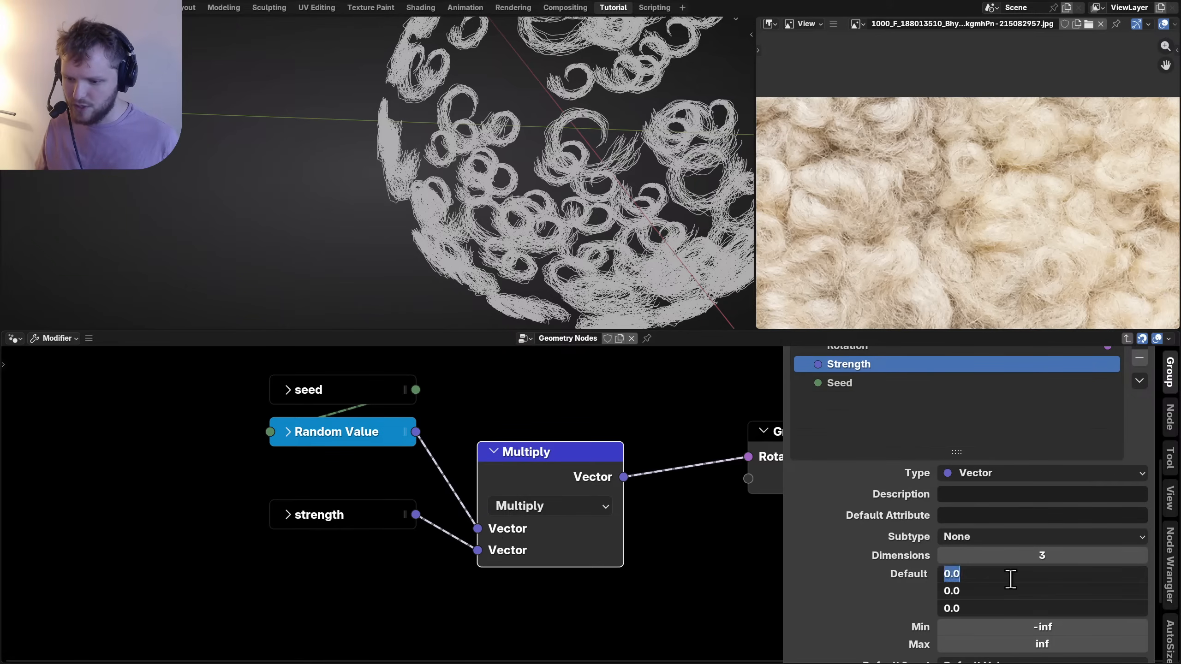
text(1)
key(Return)
key(Tab)
Set all three Strength components of the Random Rotation node to 1.
middle_drag(300, 570, 334, 501)
drag(302, 532, 303, 572)
text(1)
key(Return)
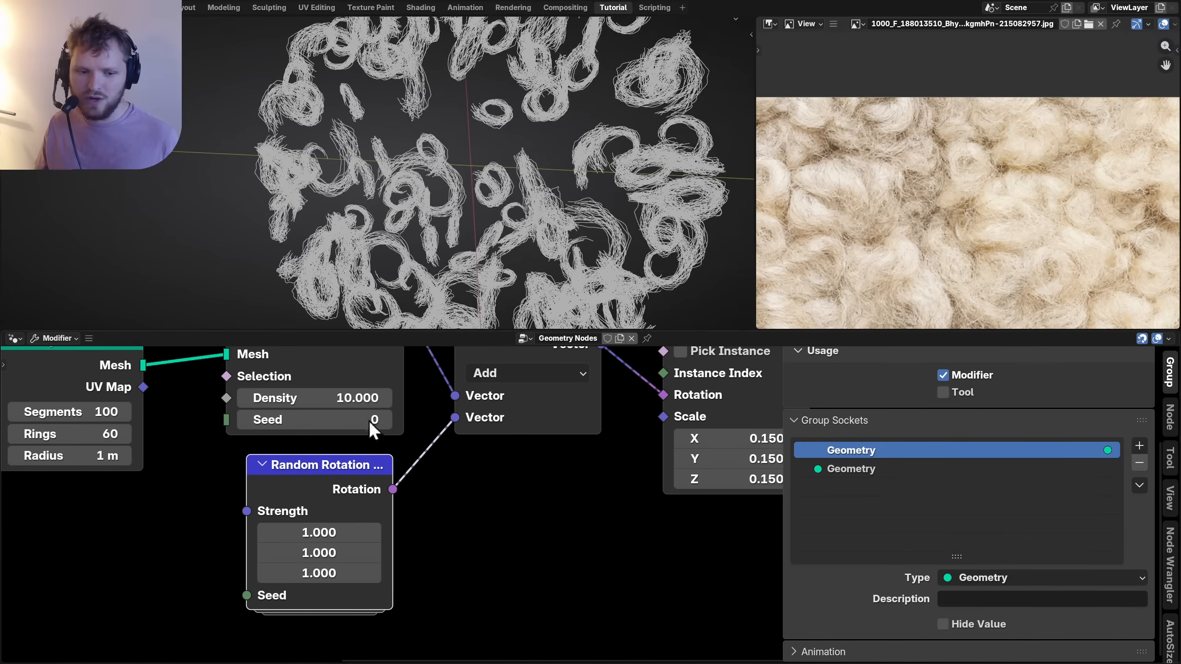
Zero all three Strength components, then test raising Y and X one at a time, undoing each trial.
drag(325, 533, 409, 573)
text(0)
key(Return)
key(ctrl+z)
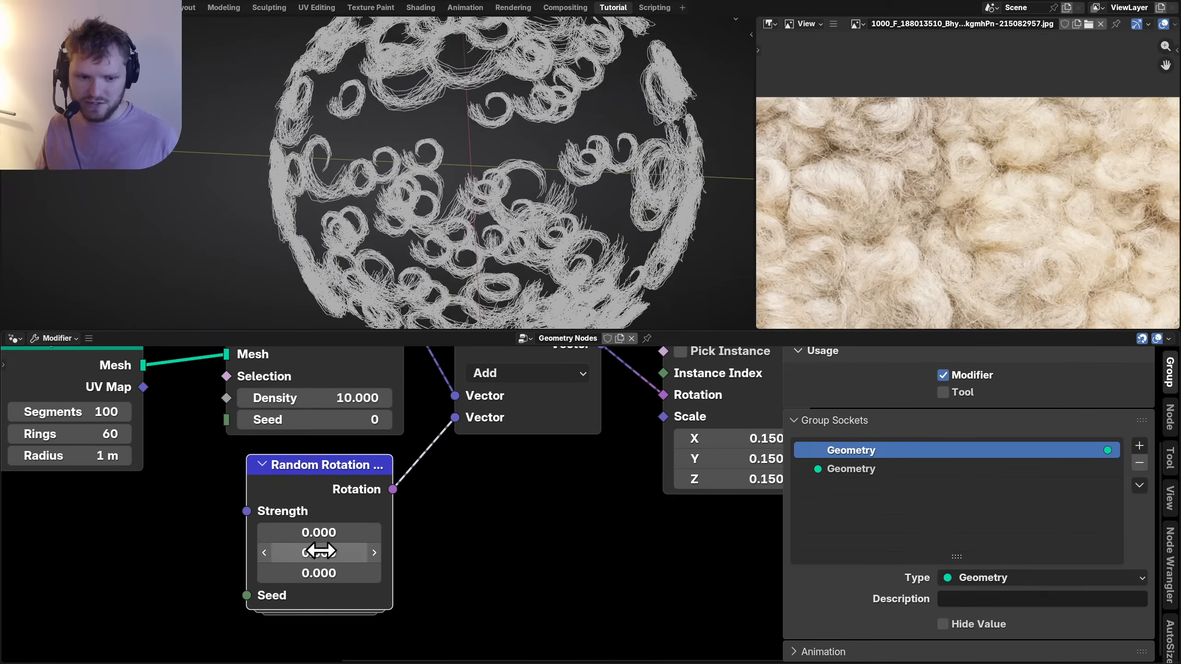
drag(319, 553, 608, 553)
key(ctrl+z)
drag(307, 533, 352, 532)
key(ctrl+z)
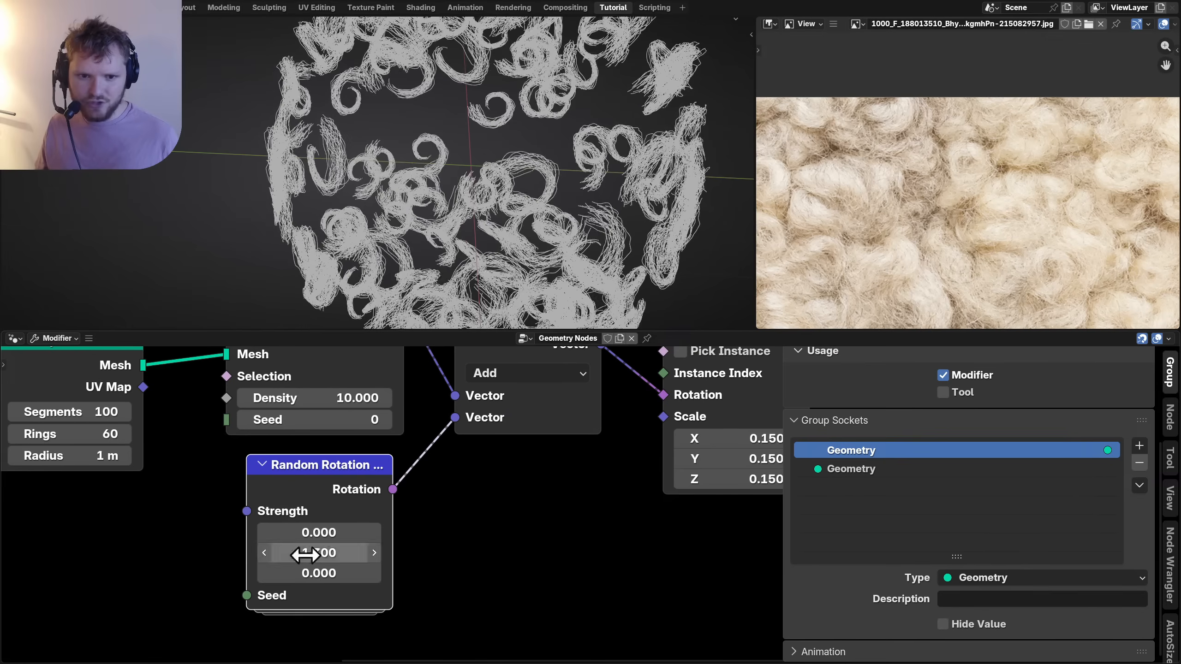
Set the Random Rotation node's Strength to X 0.1, Y 1 and Z 0.1.
click(305, 552)
text(1)
key(Return)
click(321, 533)
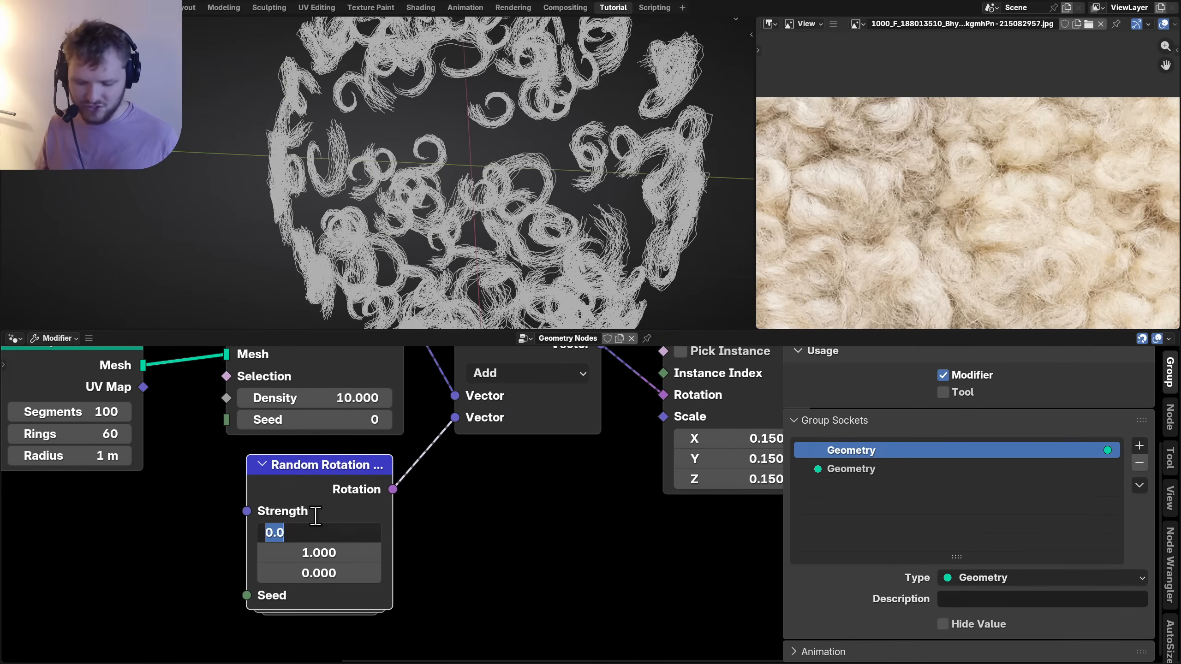
text(0.2)
key(Return)
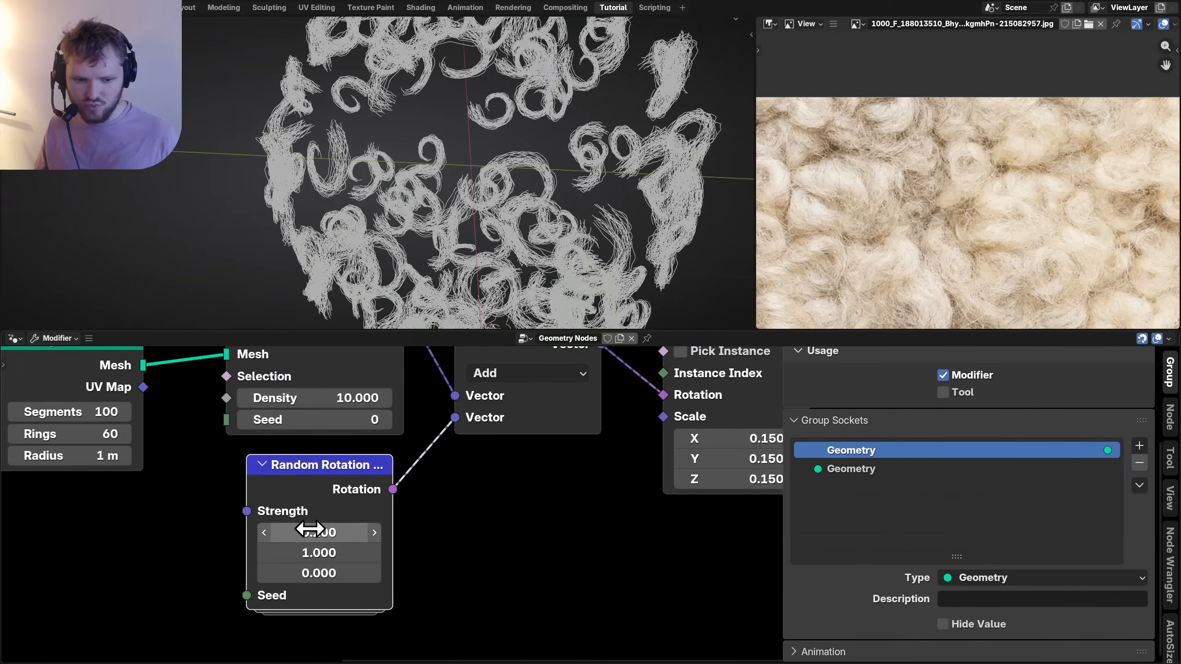
click(309, 531)
key(Return)
click(308, 572)
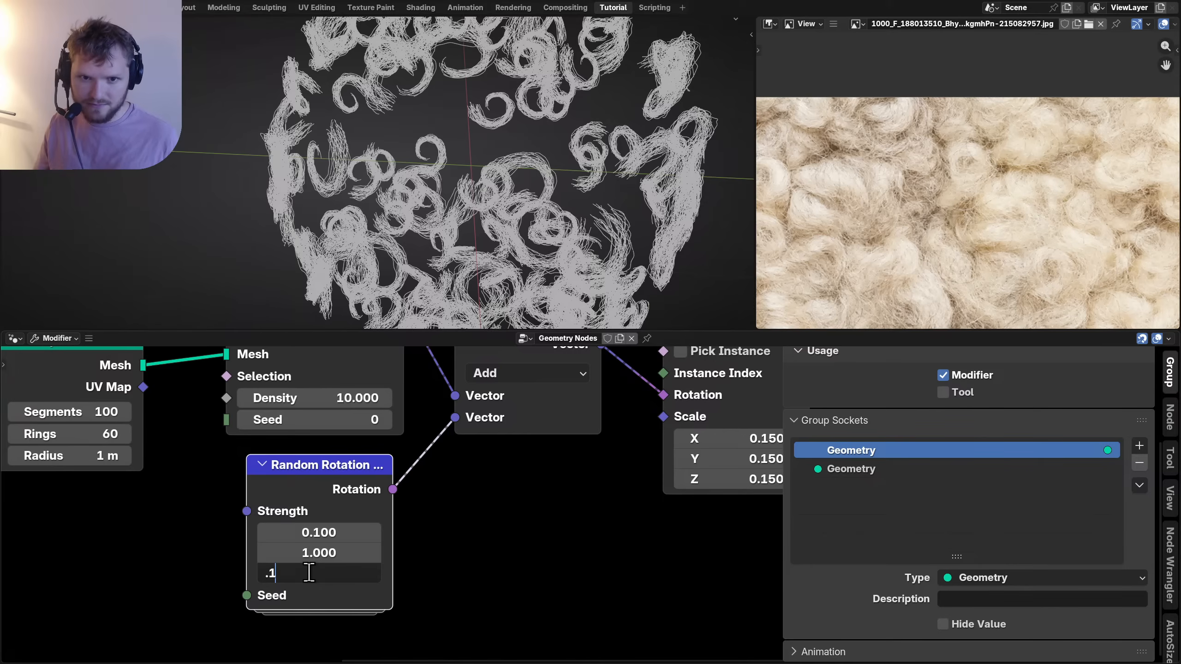
key(Return)
Check the whole curl-covered sphere from a distance and save the file.
scroll(506, 190, down, 8)
mouse_move(506, 190)
middle_down()
mouse_move(423, 179)
mouse_move(486, 179)
middle_up()
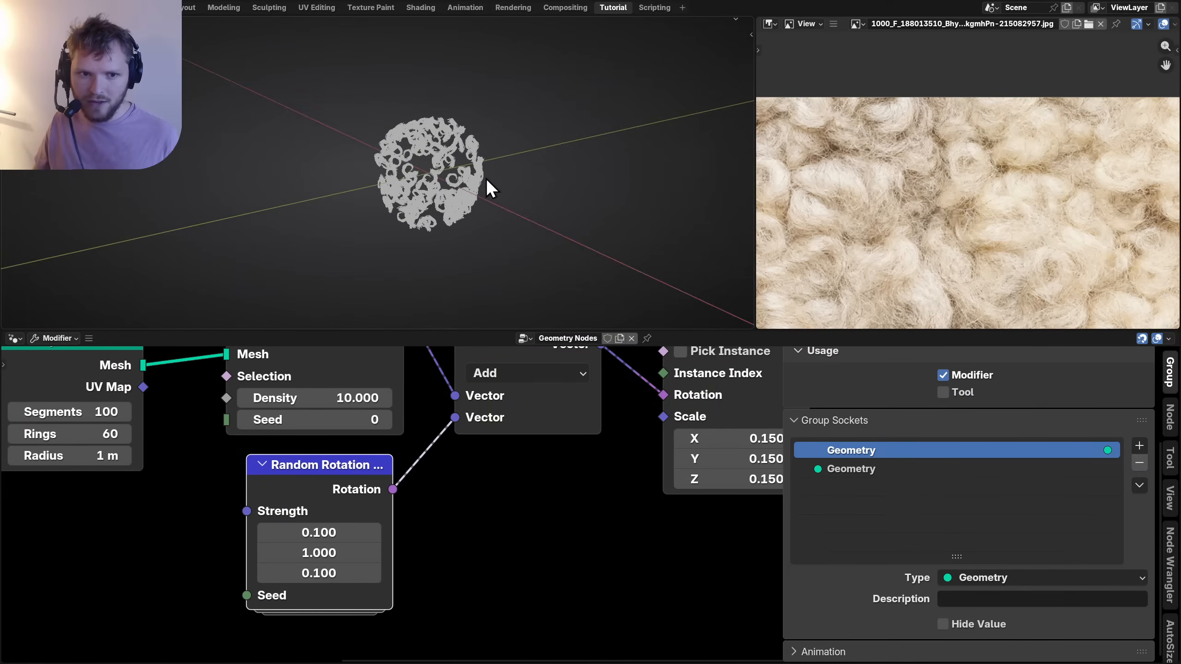
scroll(485, 178, up, 2)
middle_drag(223, 370, 260, 474)
key(ctrl+s)
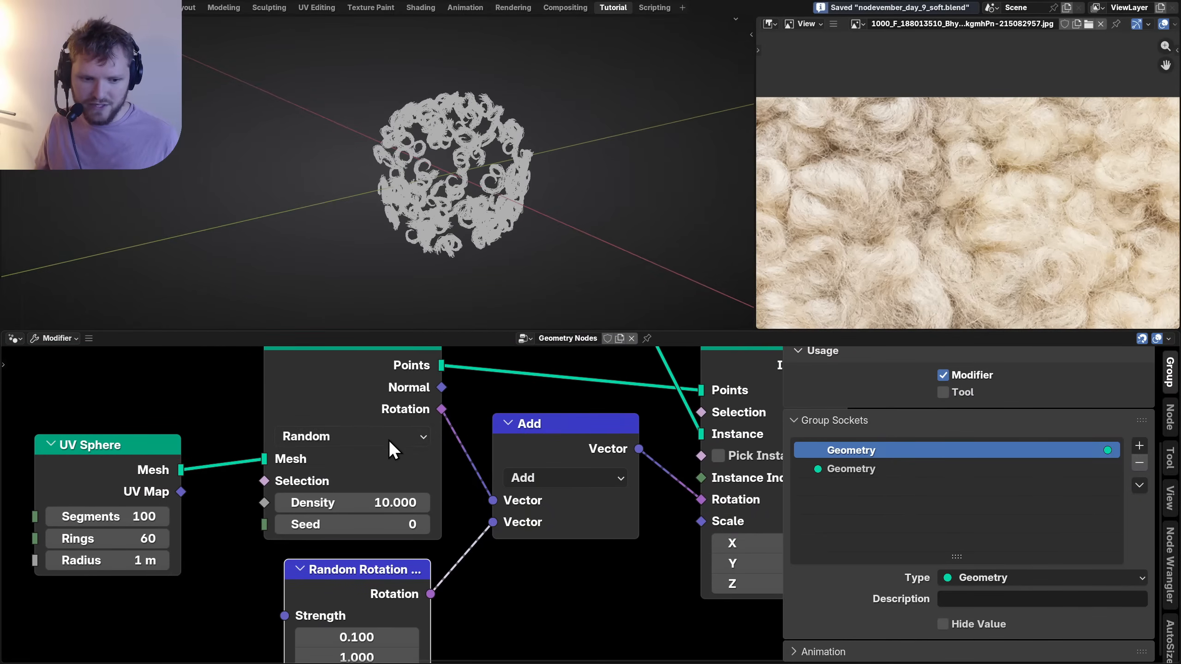
Raise the Density of Distribute Points on Faces to 37.4 and inspect the coverage of the sphere.
scroll(388, 439, down, 1)
drag(382, 500, 483, 500)
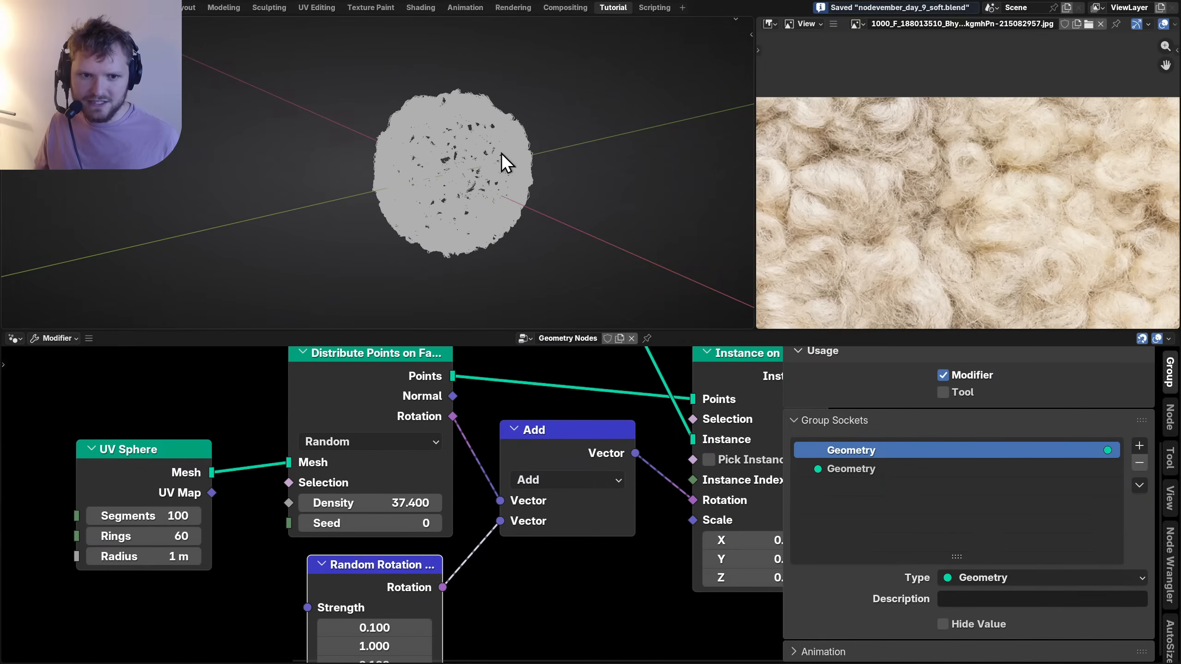
scroll(501, 153, up, 4)
middle_drag(501, 154, 542, 231)
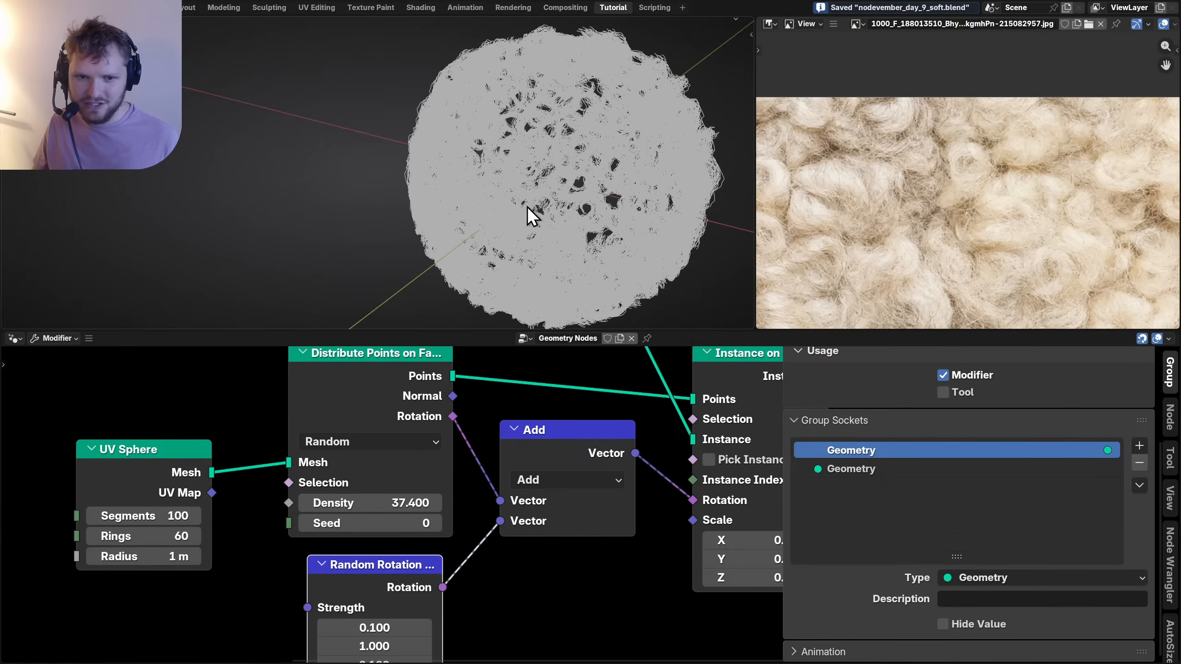
Move the Group Output farther from the tree and shift the sphere distribution and instancing nodes to make room.
scroll(483, 458, down, 3)
middle_drag(483, 458, 303, 580)
middle_drag(482, 527, 300, 518)
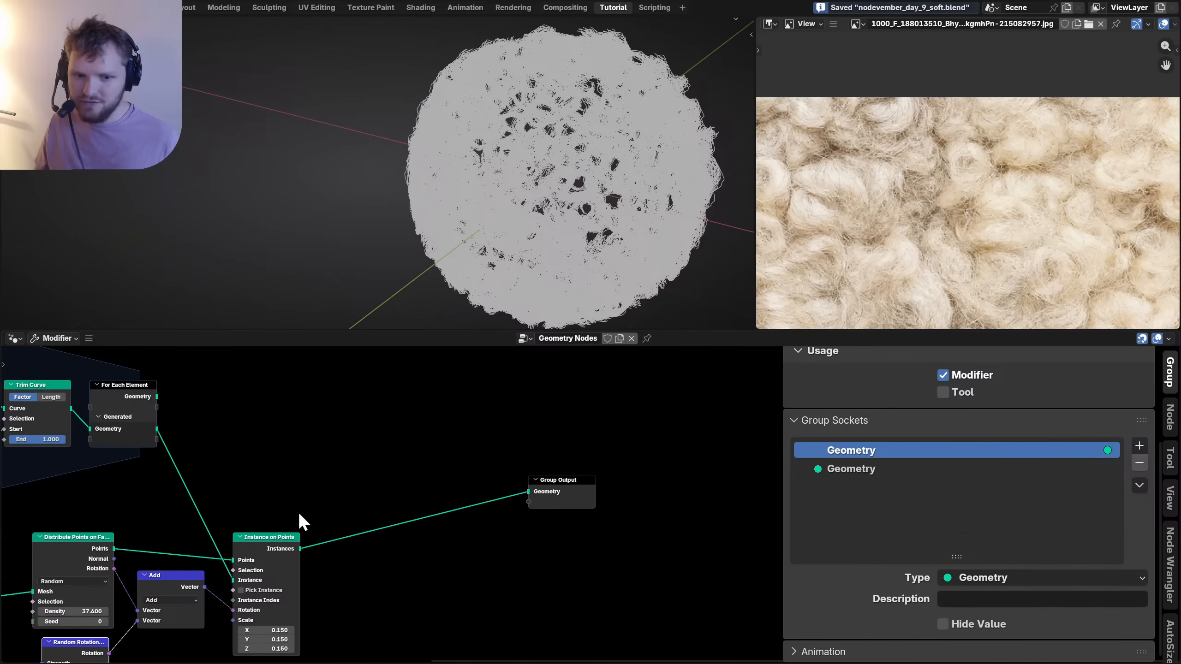
drag(614, 537, 525, 466)
key(g)
click(593, 505)
middle_drag(439, 563, 602, 482)
drag(535, 584, 131, 464)
key(g)
click(293, 493)
Connect the For Each Element zone's generated geometry to the Group Output to view the single curl clump.
scroll(300, 446, up, 5)
middle_drag(311, 354, 416, 537)
alt+shift+click(263, 416)
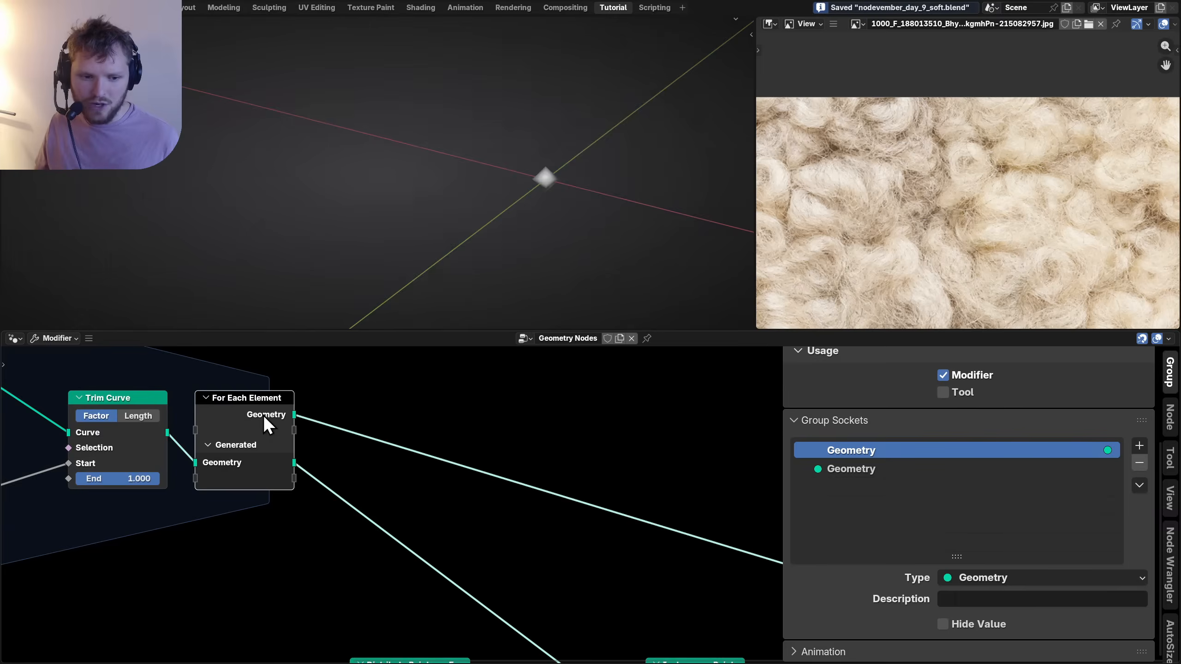
alt+shift+click(262, 415)
middle_drag(553, 212, 427, 205)
Move the sphere instancing nodes downward and cut the link from the curl clump to Instance on Points.
middle_drag(432, 478, 333, 401)
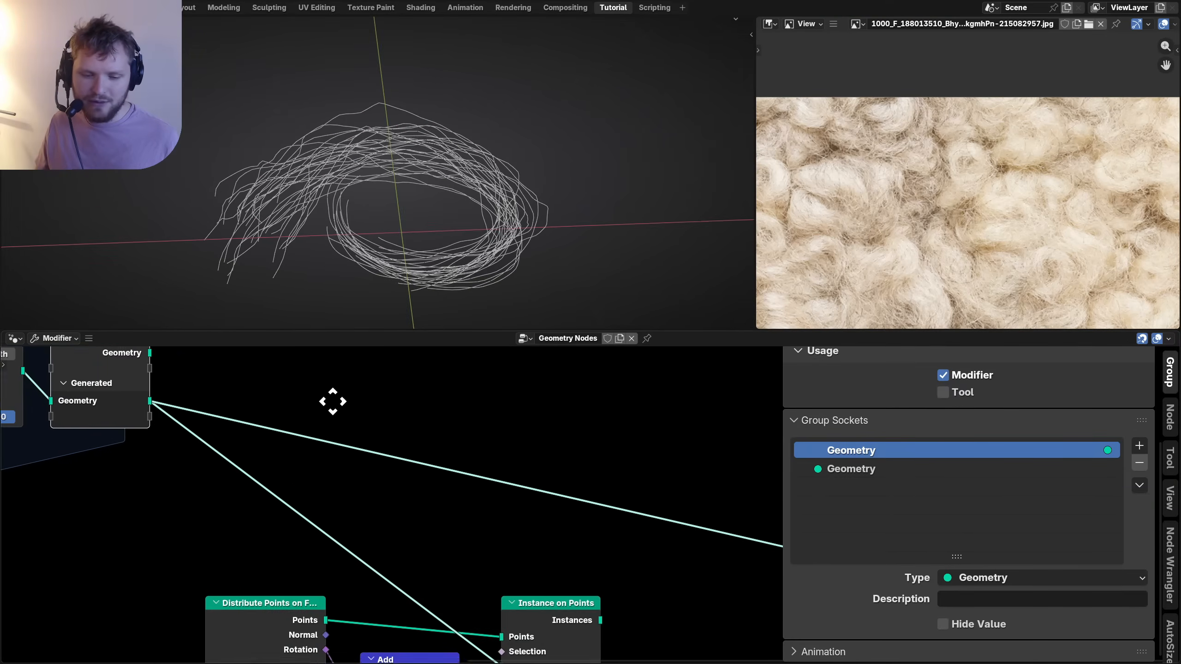
scroll(344, 456, down, 4)
scroll(417, 436, up, 1)
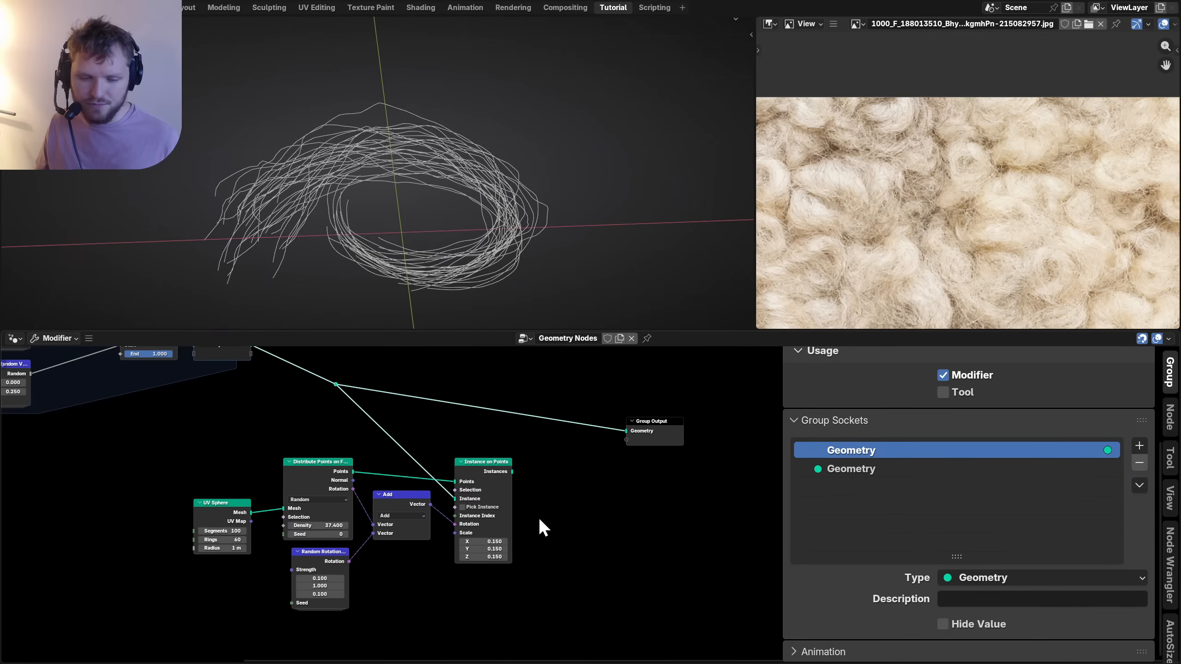
drag(560, 613, 184, 463)
key(g)
click(268, 476)
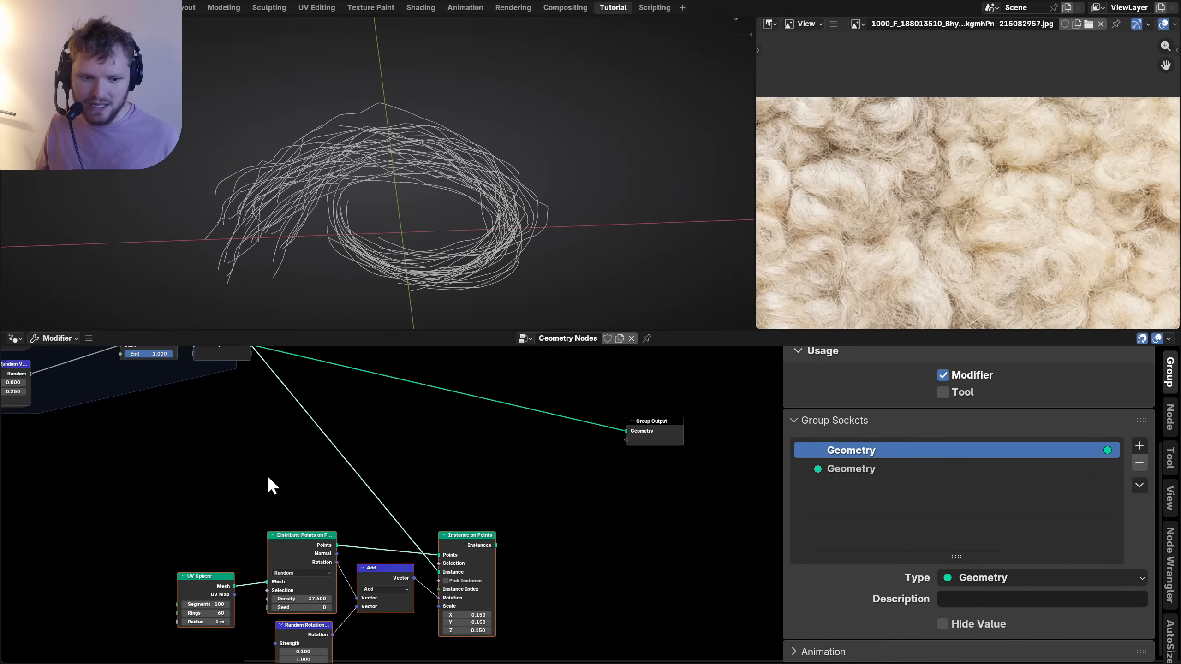
ctrl+right_drag(303, 461, 376, 426)
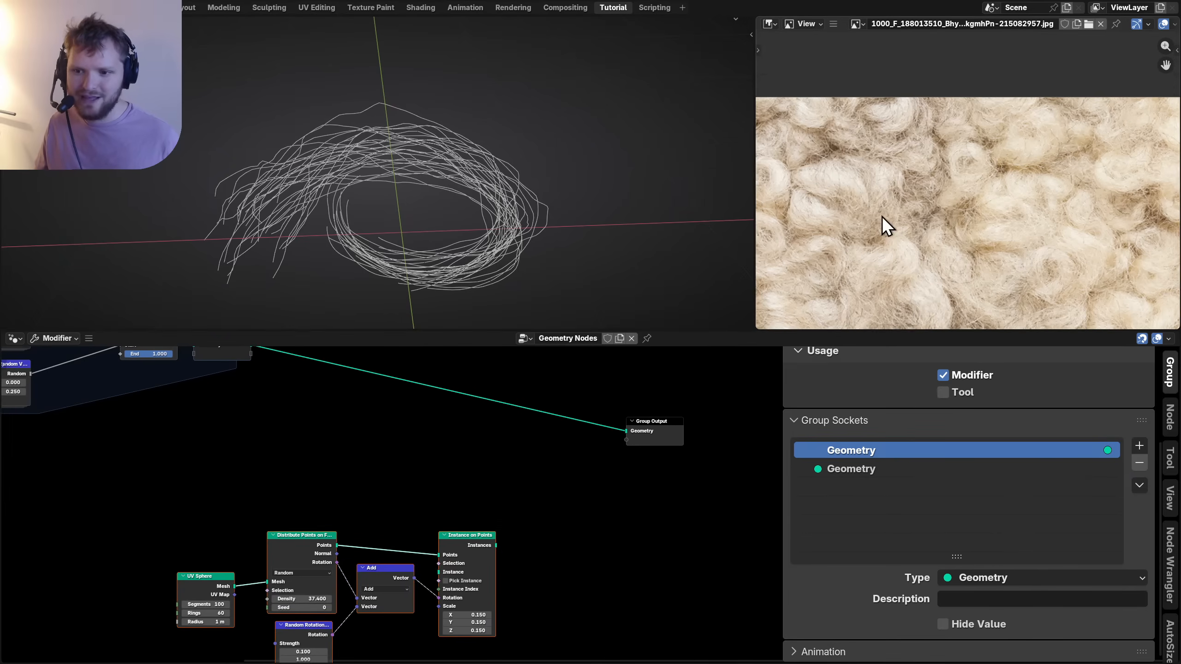
Examine the wool reference image up close and save the file.
scroll(882, 216, up, 3)
middle_drag(927, 215, 901, 200)
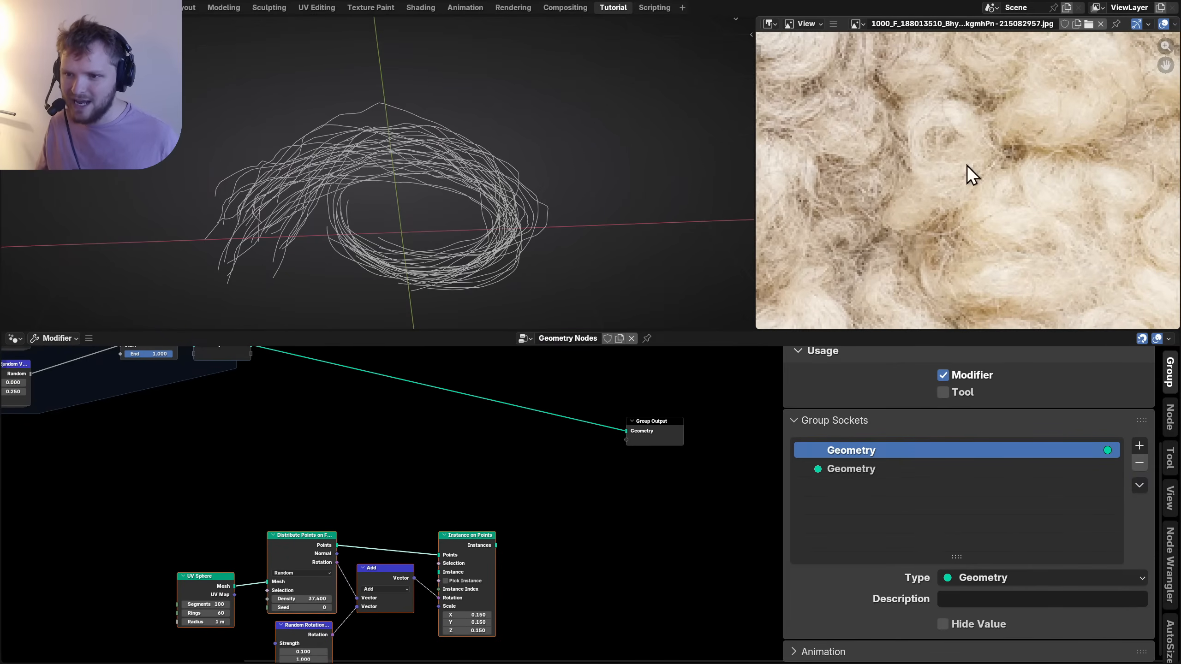
key(ctrl+s)
Insert a Curve to Mesh node between the For Each Element zone and the Group Output.
middle_drag(315, 397, 366, 472)
scroll(448, 471, up, 2)
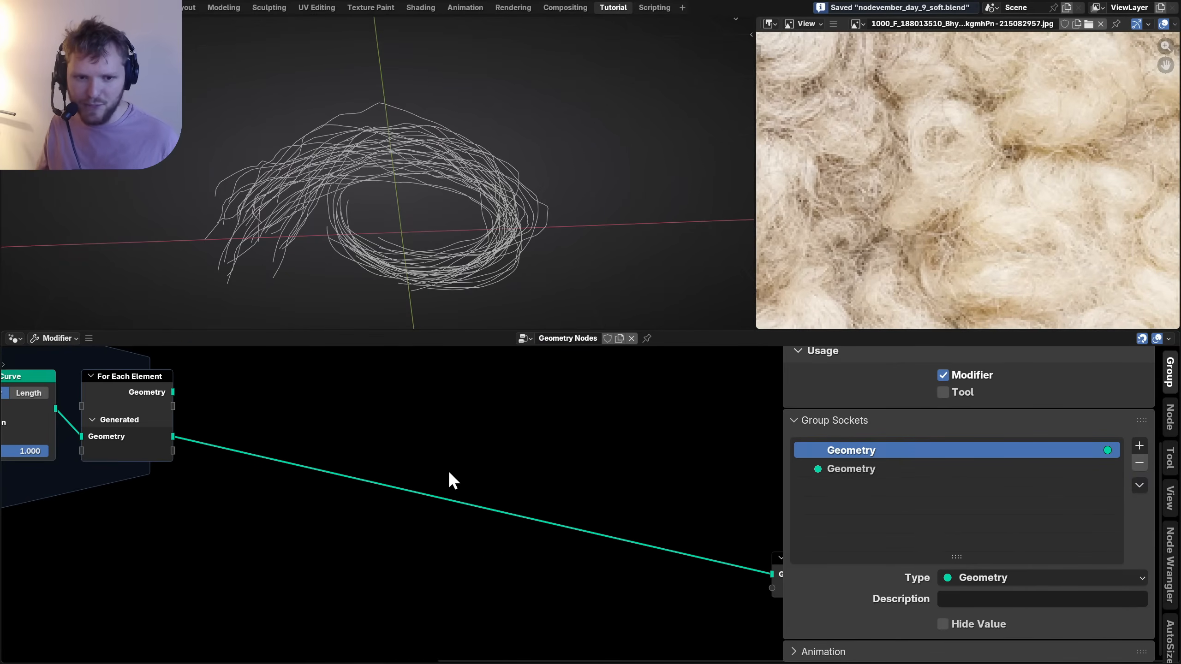
key(shift+a)
text(curve to m)
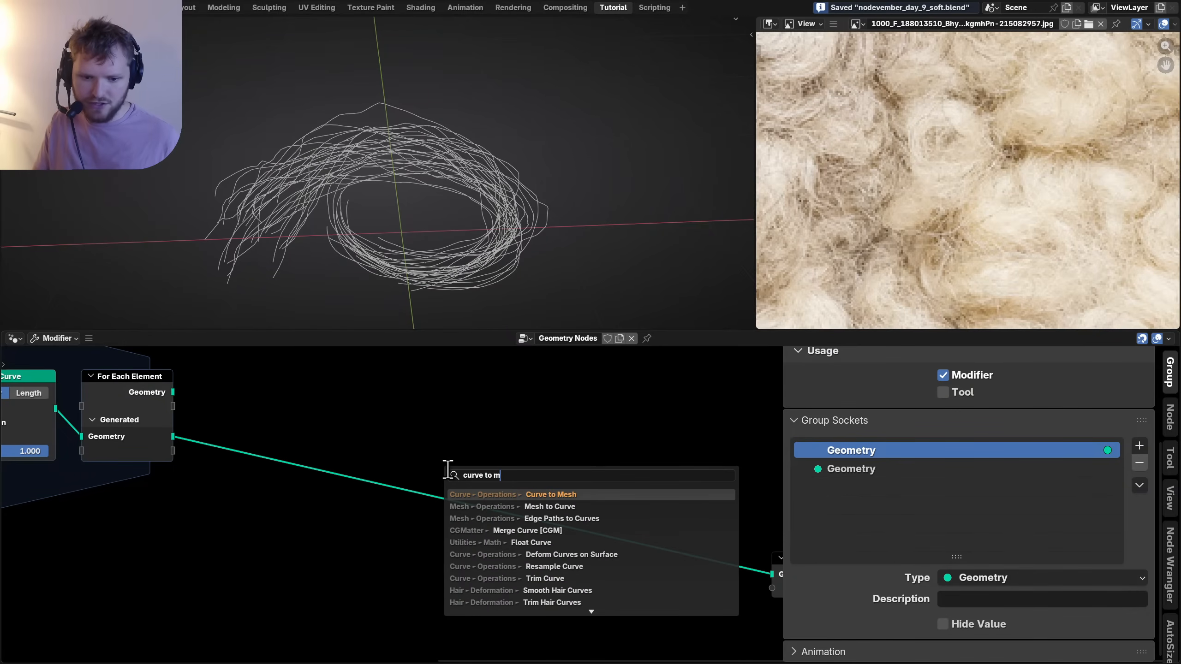
key(Return)
click(300, 469)
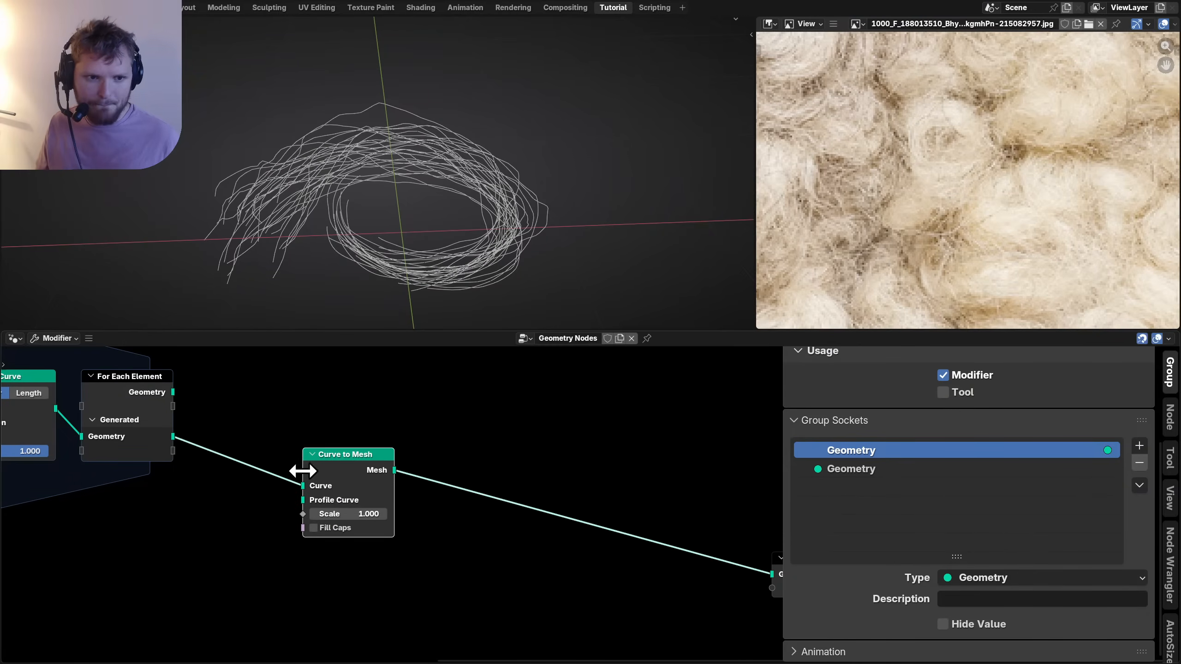
Add a Curve Circle node feeding the Profile Curve input of the Curve to Mesh node.
scroll(515, 508, up, 2)
drag(461, 483, 341, 510)
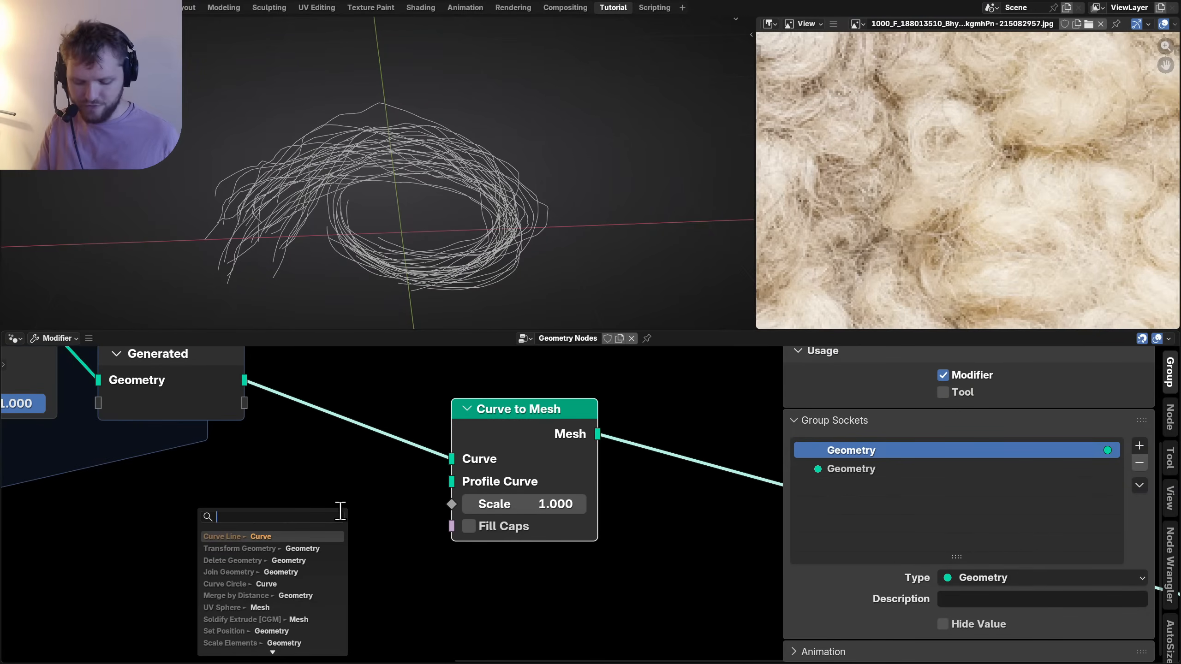
text(curve cir)
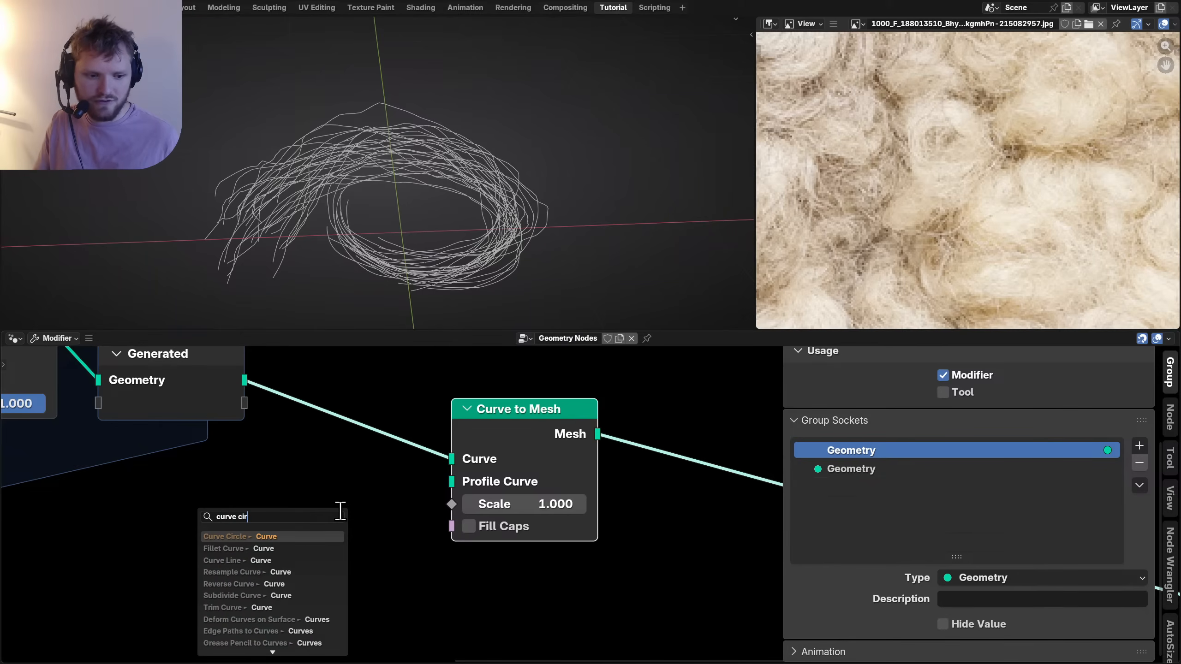
key(Return)
click(334, 505)
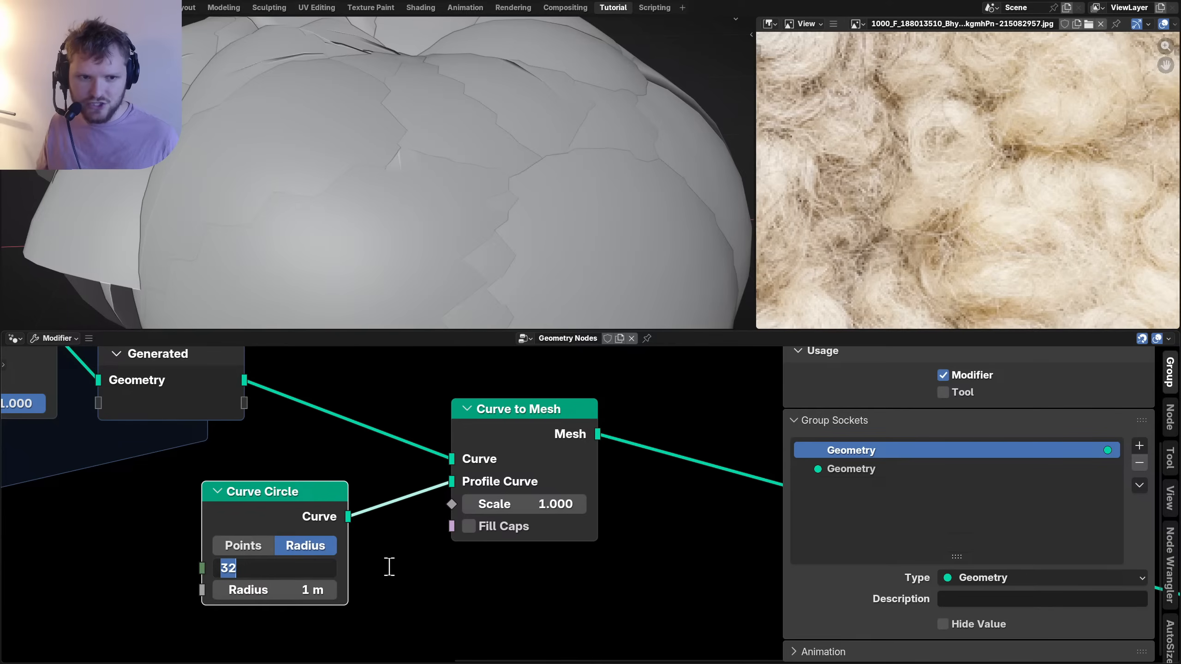
Set the Curve Circle's resolution to 5 and its radius to 0.02 m.
text(4)
key(Return)
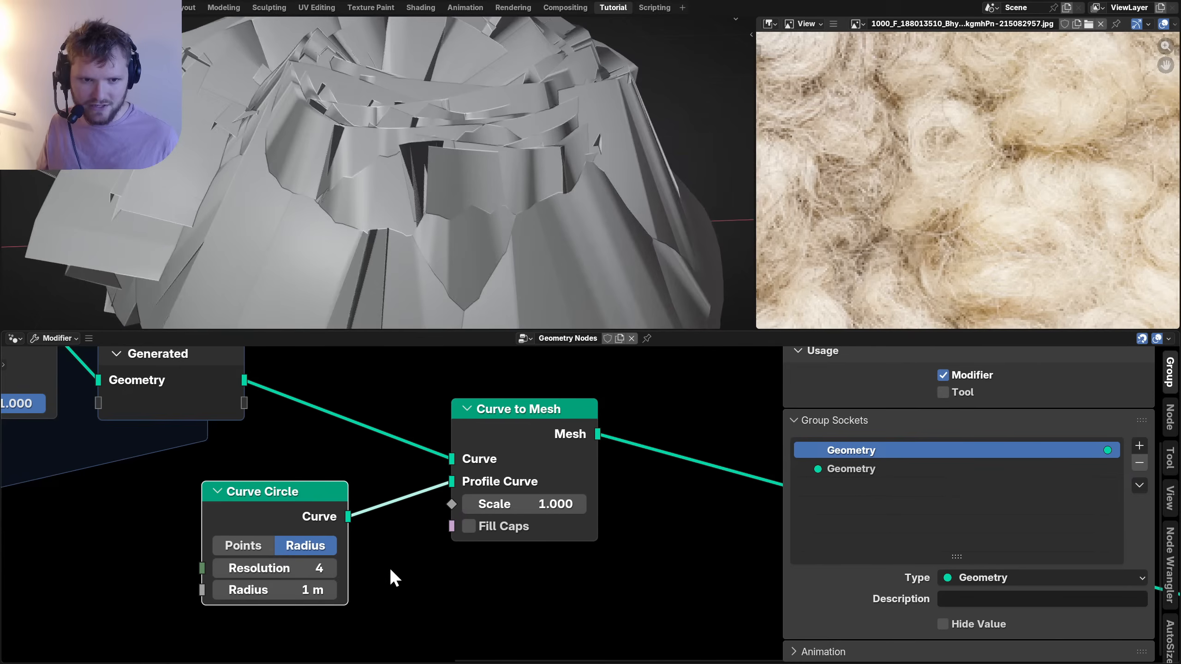
click(295, 566)
text(5)
key(Return)
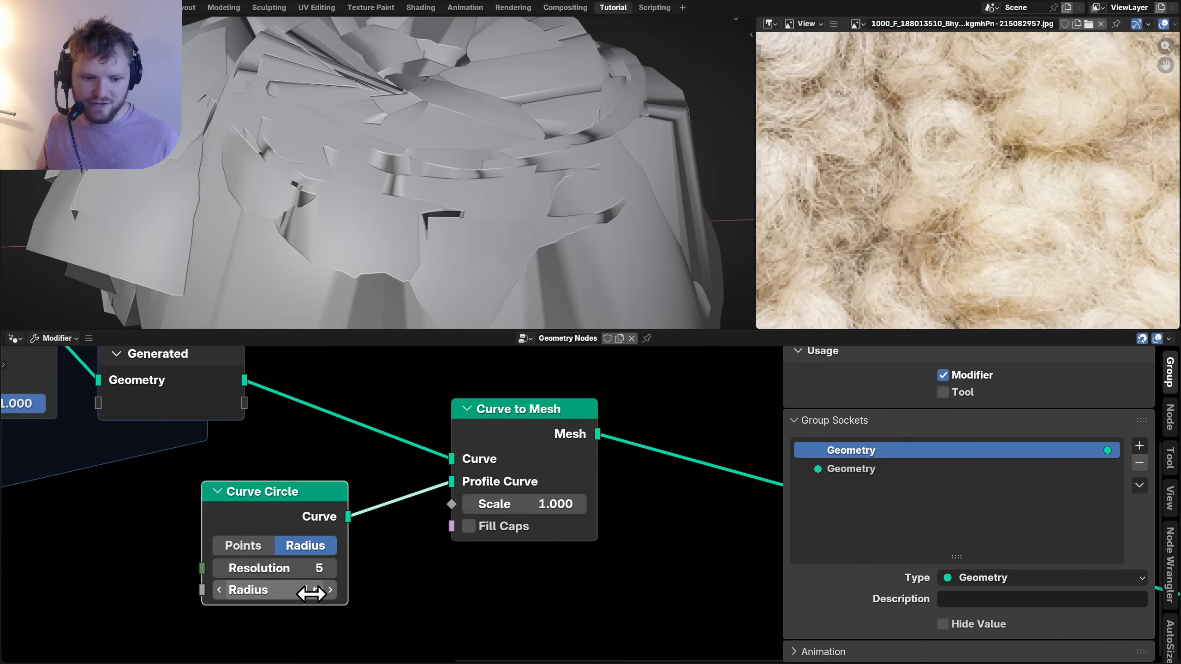
drag(311, 590, 274, 590)
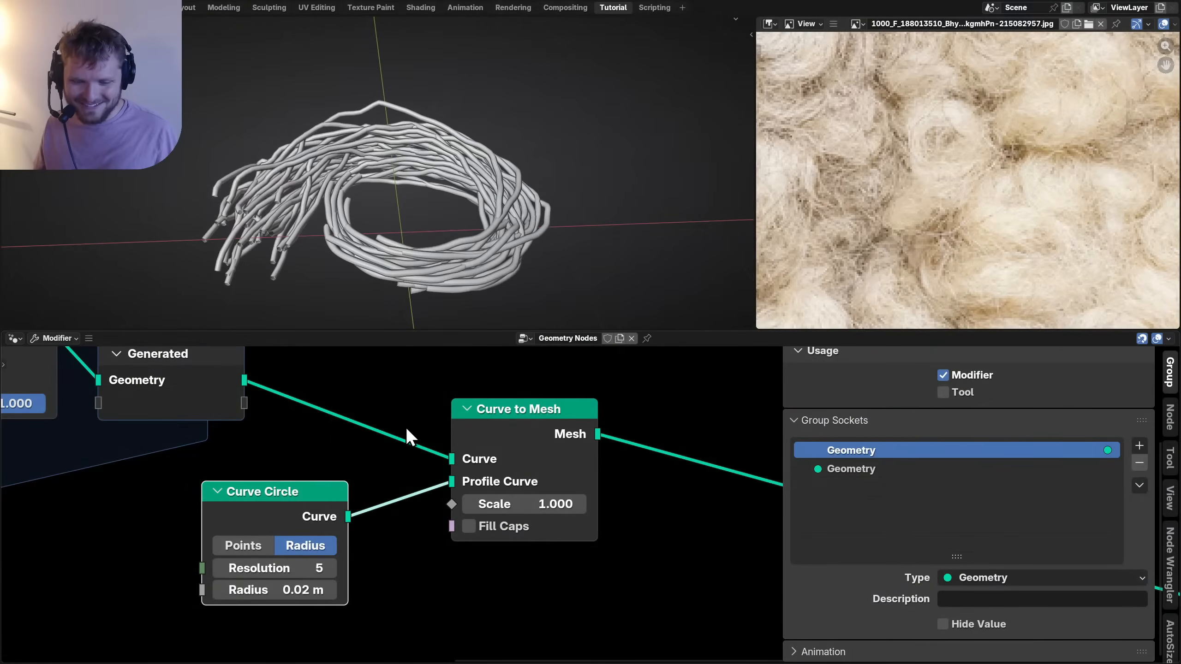
Tidy the graph by placing the Curve Circle below the For Each Element output and the Group Output closer to Curve to Mesh.
middle_drag(398, 443, 391, 489)
scroll(391, 489, down, 3)
drag(328, 535, 248, 511)
middle_drag(559, 481, 359, 495)
scroll(372, 502, down, 6)
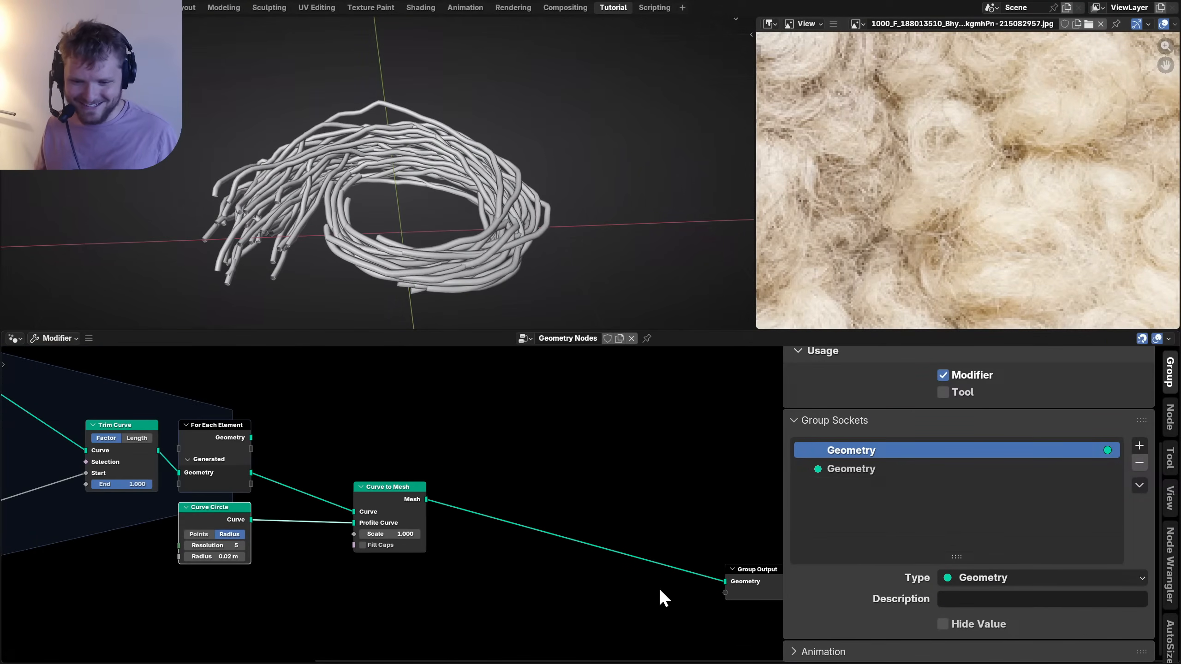
drag(746, 568, 541, 505)
Thin the strands by setting the Curve Circle's radius to 0.005 m.
middle_drag(289, 530, 445, 494)
scroll(423, 257, up, 3)
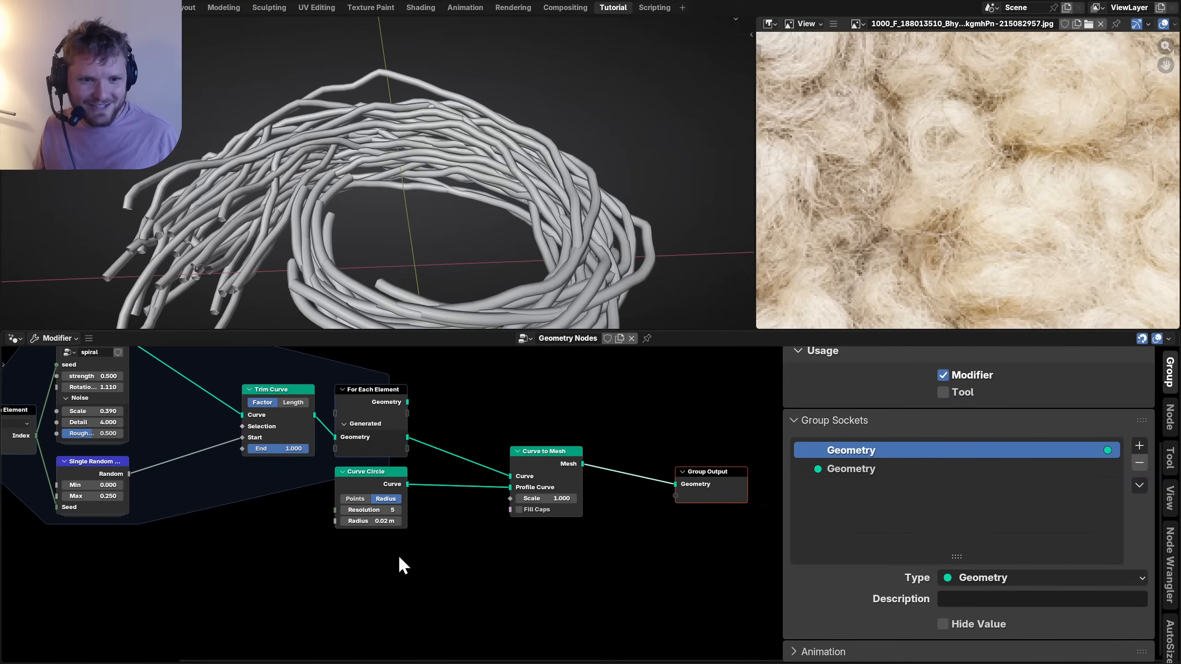
scroll(294, 534, up, 2)
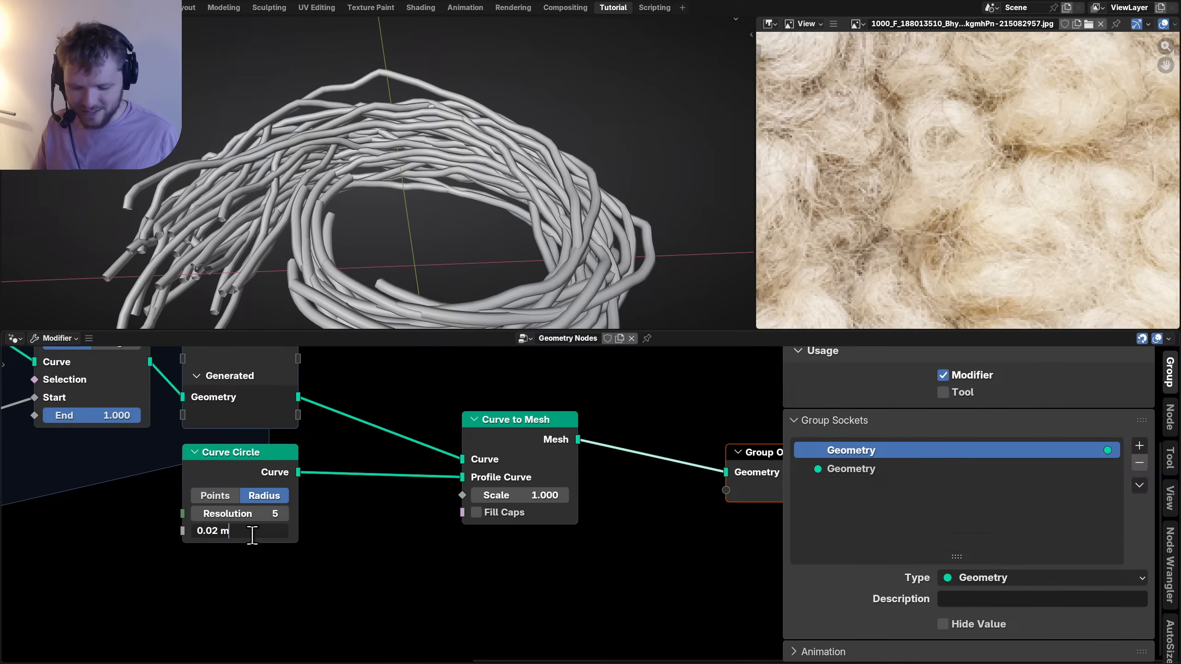
key(Return)
middle_drag(393, 176, 421, 172)
Connect the Curve to Mesh output to the Instance input of Instance on Points and route those instances to the Group Output.
scroll(195, 519, down, 4)
middle_drag(195, 518, 99, 444)
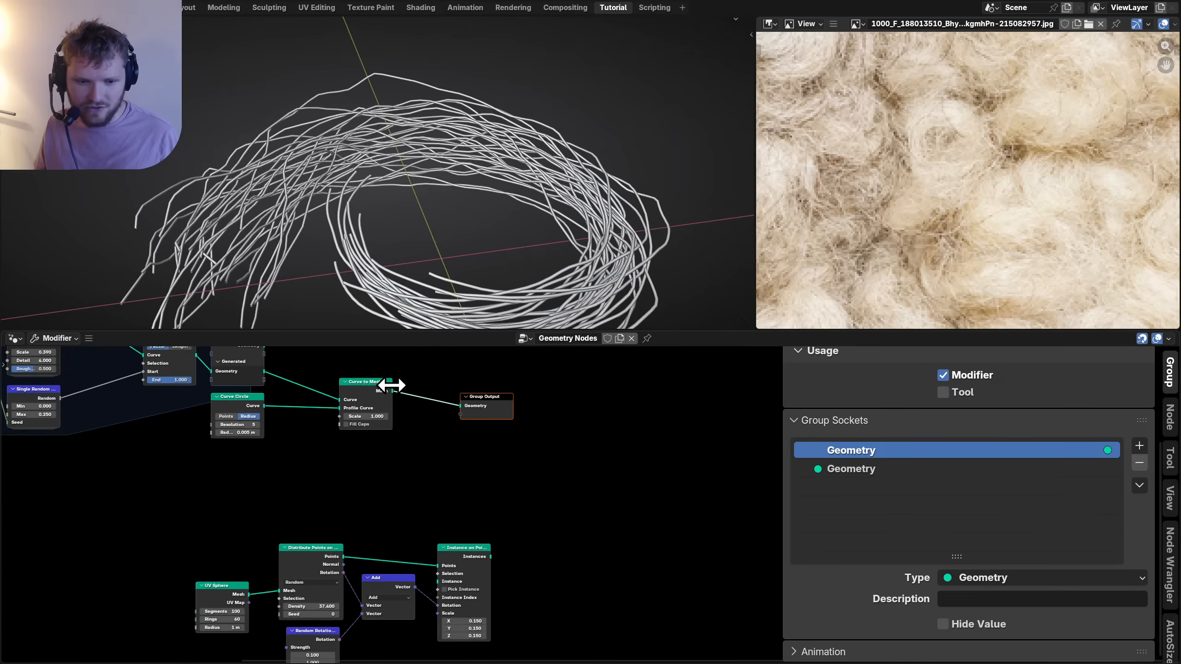
drag(433, 587, 434, 584)
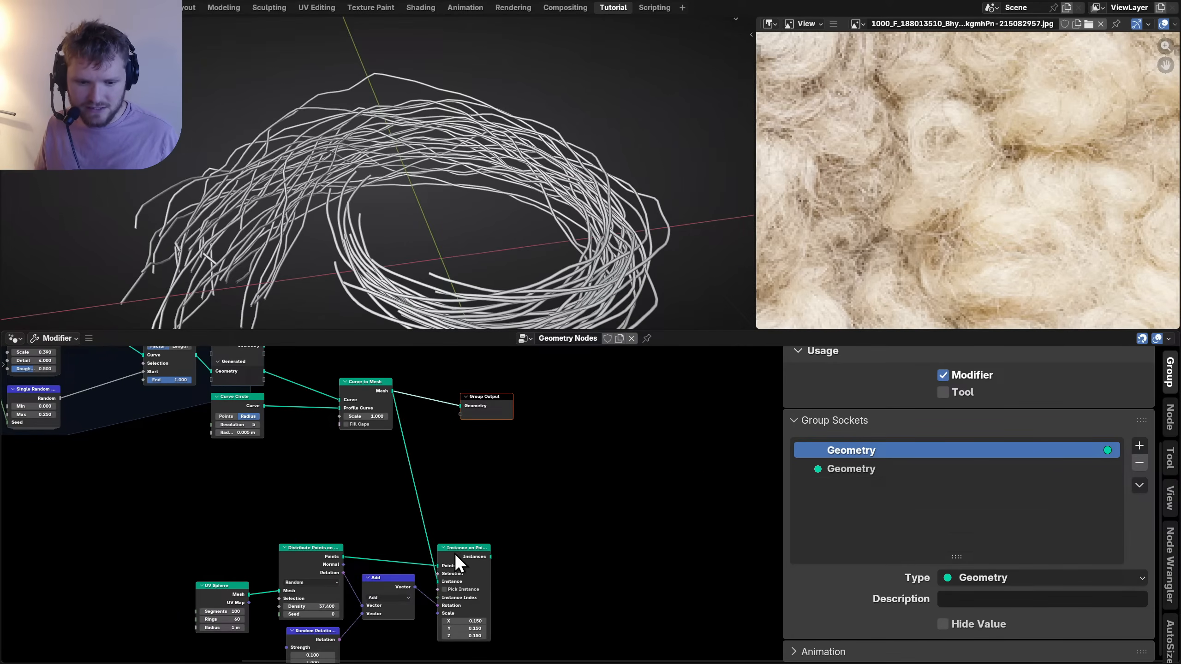
ctrl+shift+click(460, 554)
Examine the curl-covered sphere from several angles, including in the maximized 3D viewport.
scroll(459, 247, down, 7)
scroll(435, 227, up, 3)
middle_drag(435, 226, 511, 216)
scroll(511, 216, down, 3)
middle_drag(435, 239, 428, 192)
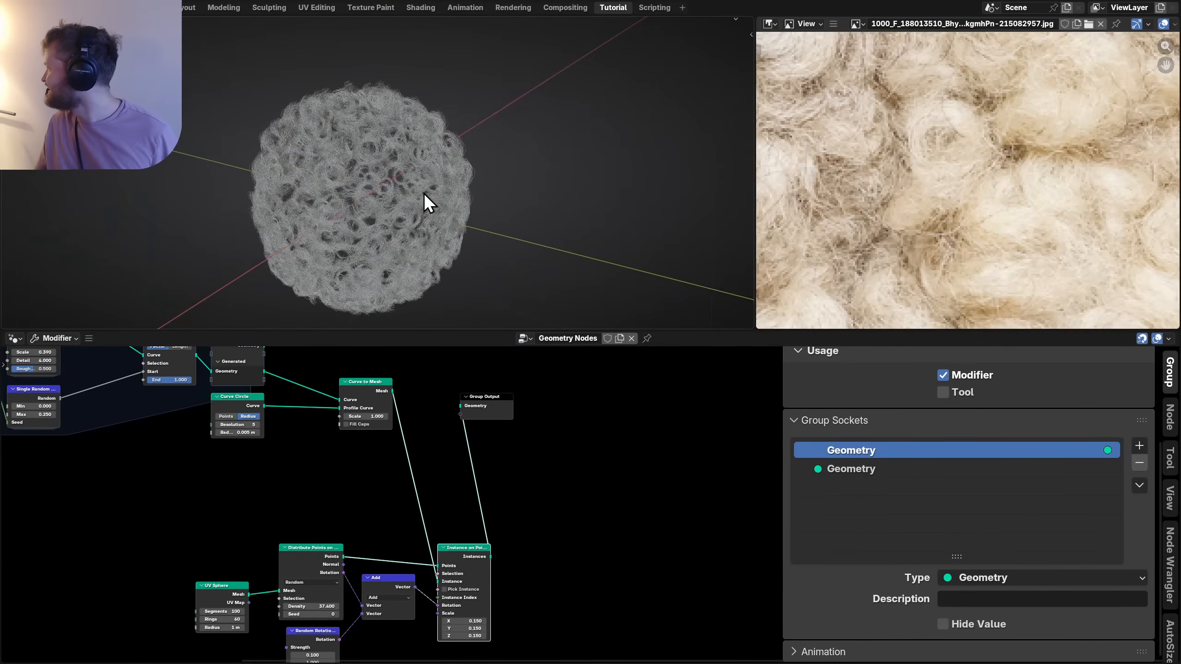
key(ctrl+space)
scroll(588, 353, up, 4)
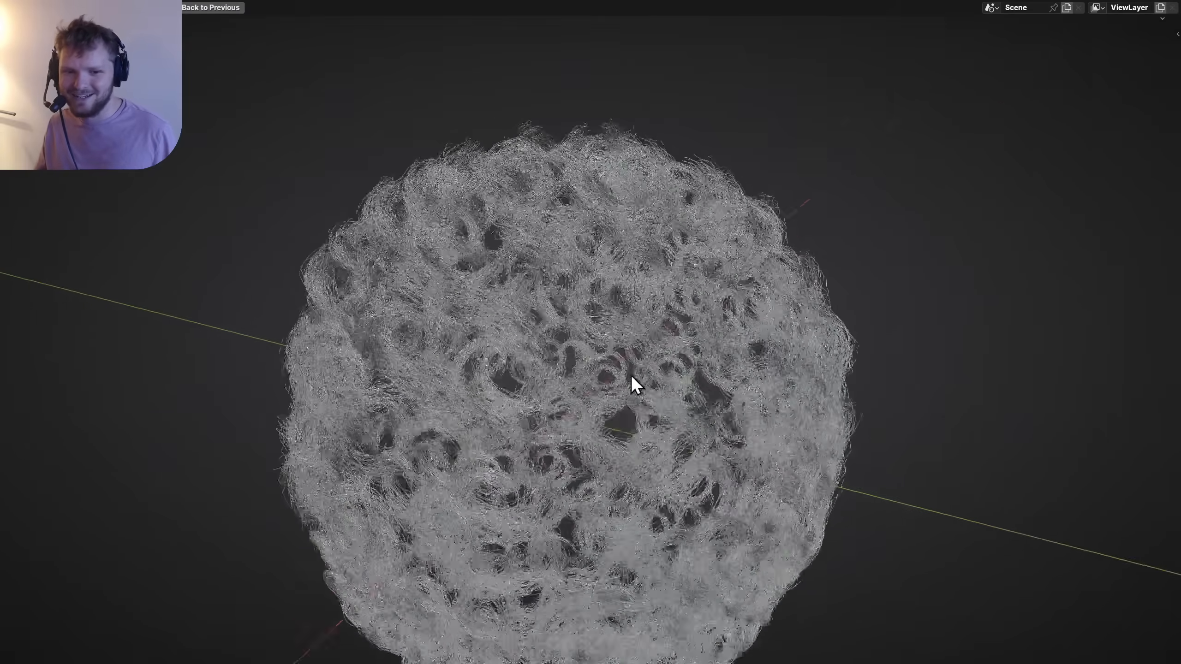
mouse_move(641, 372)
middle_down()
mouse_move(628, 353)
mouse_move(612, 355)
mouse_move(624, 365)
middle_up()
key(ctrl+space)
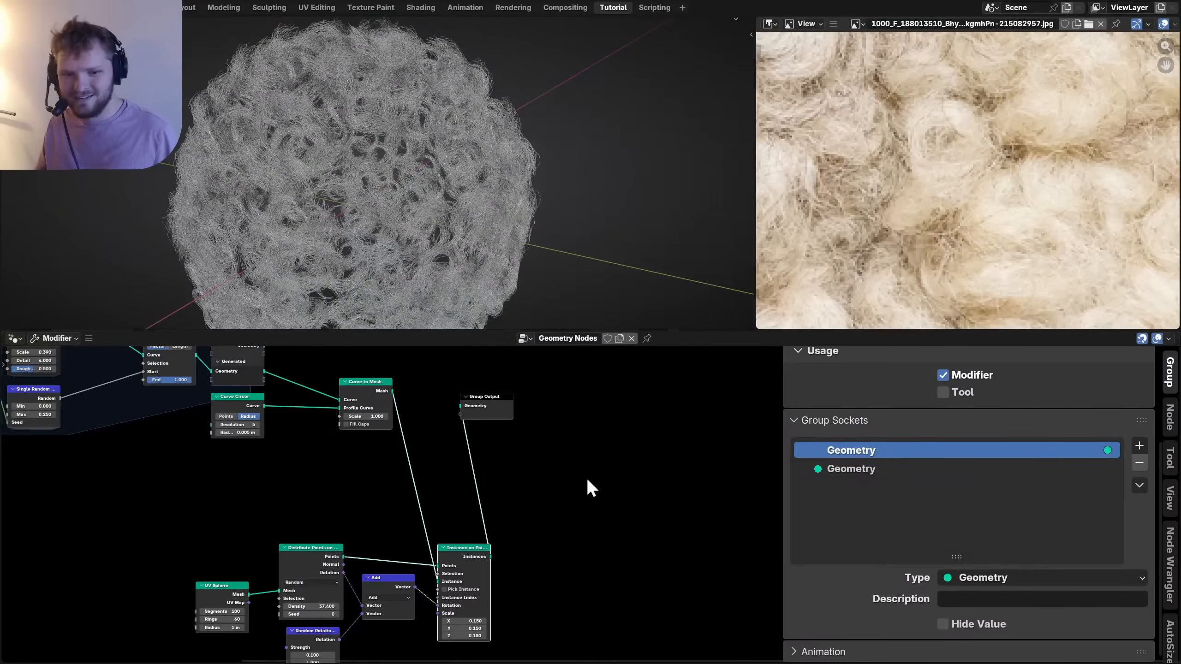
Try joining the UV Sphere mesh with the curl instances through a Join Geometry node, and undo it.
scroll(473, 545, up, 3)
alt+right_drag(454, 552, 194, 592)
drag(465, 396, 514, 450)
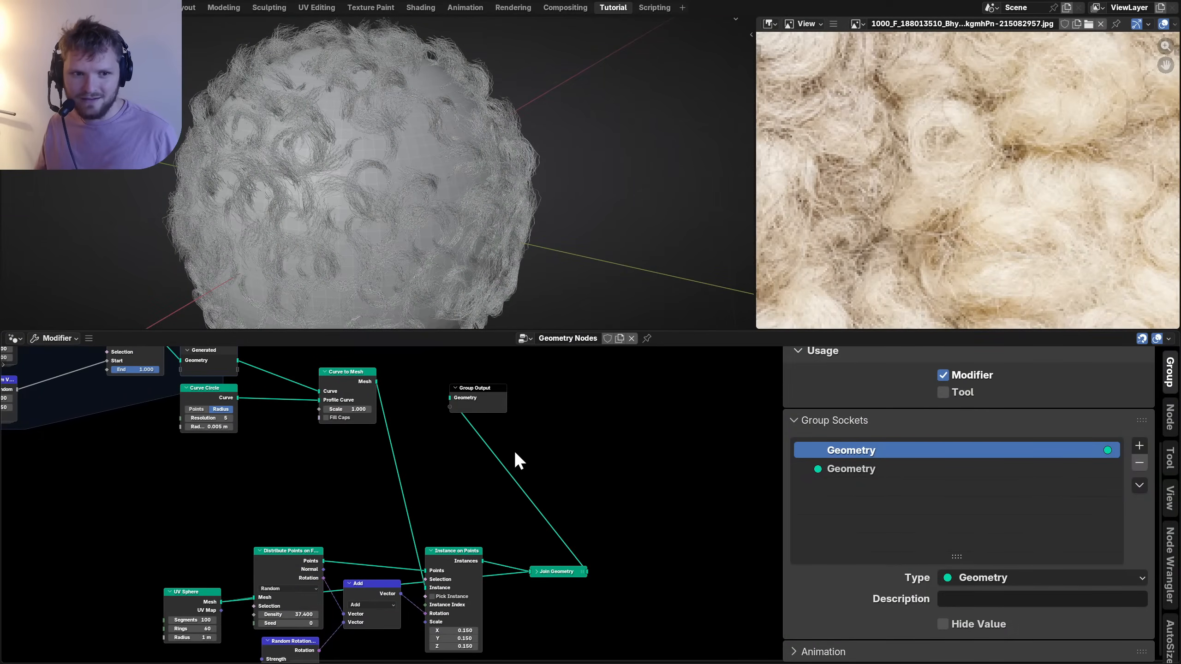
key(ctrl+z)
key(ctrl+z)
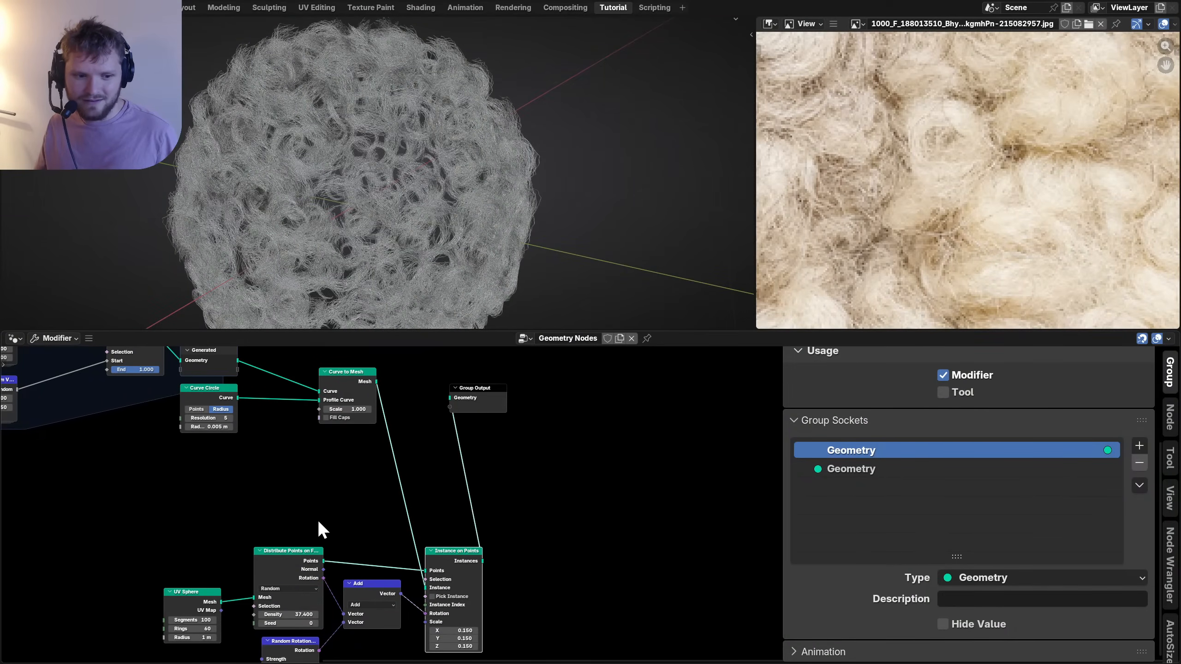
Move the Group Output down beside the Instance on Points node.
middle_drag(300, 519, 339, 545)
middle_drag(400, 216, 421, 230)
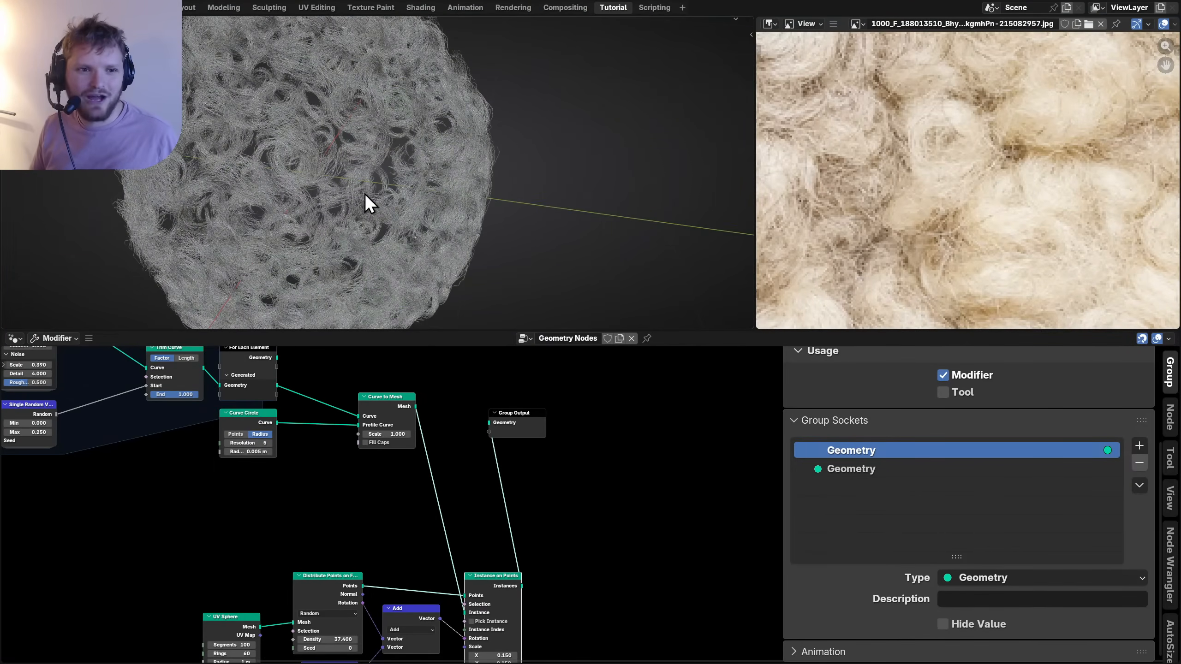
middle_drag(366, 200, 400, 227)
drag(516, 414, 598, 537)
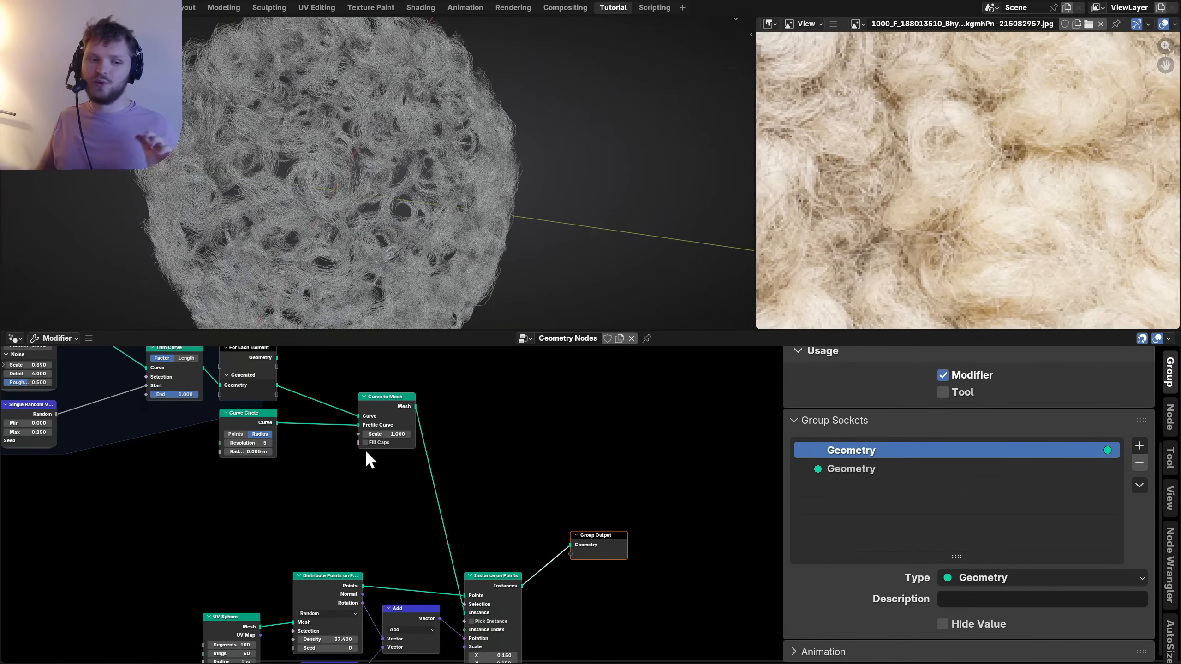
Save the file and move the UV Sphere, Distribute Points, Random Rotation and Add nodes away from Instance on Points to make room.
middle_drag(164, 450, 414, 522)
drag(674, 600, 117, 376)
middle_drag(322, 598, 281, 454)
scroll(281, 454, down, 1)
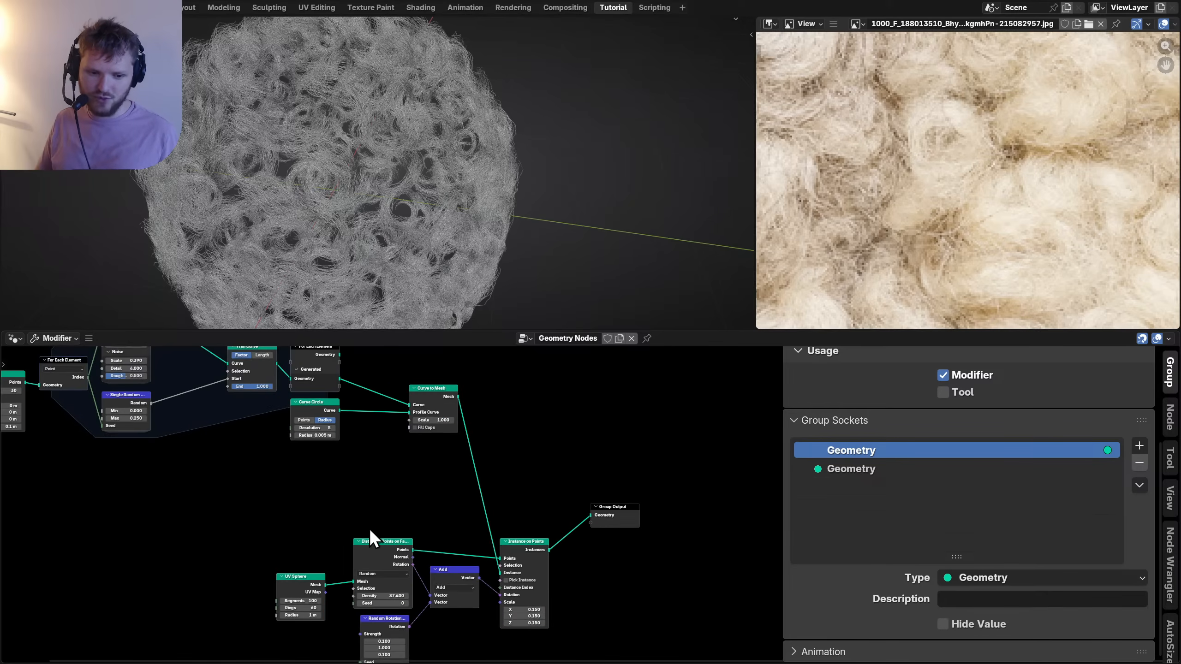
key(ctrl+s)
middle_drag(415, 522, 411, 464)
drag(238, 608, 462, 508)
key(g)
click(320, 524)
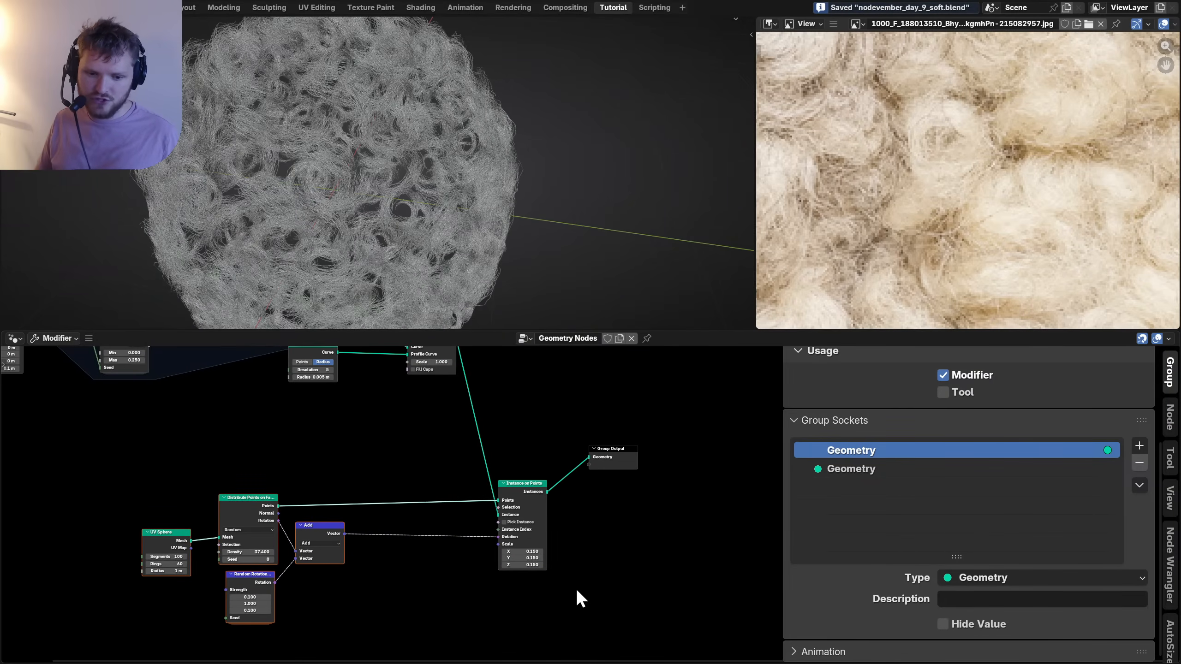
Delete the Instance on Points node and select the curl clump nodes.
drag(576, 589, 493, 521)
key(x)
middle_drag(300, 487, 494, 594)
drag(135, 517, 700, 421)
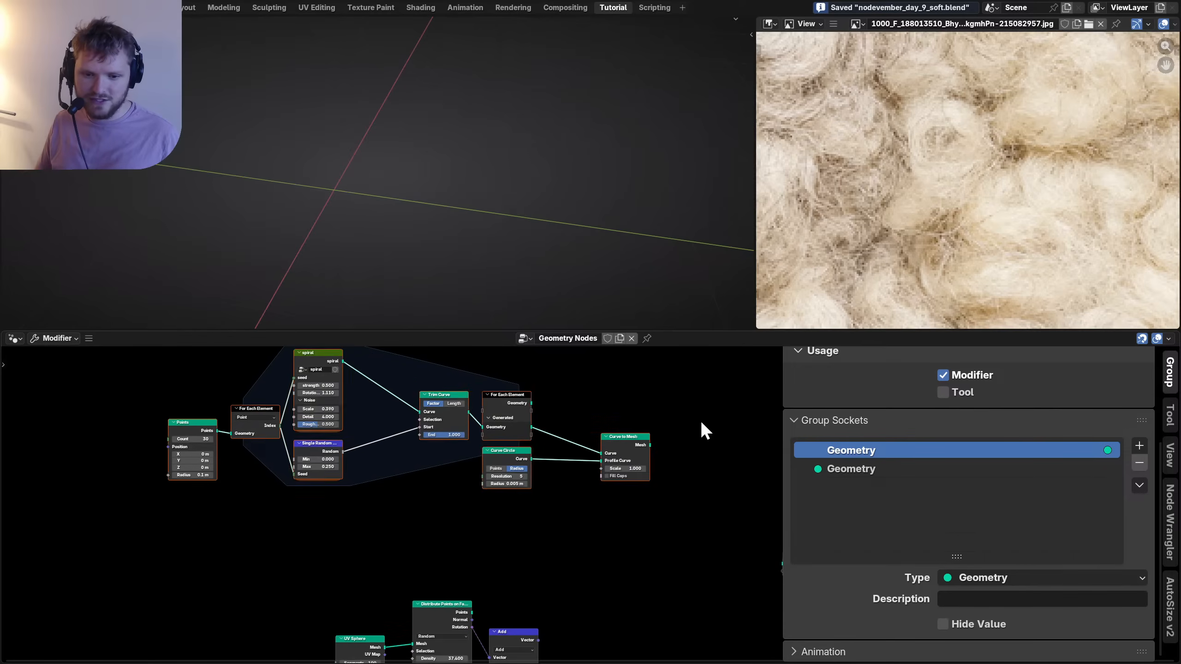
middle_drag(700, 421, 413, 488)
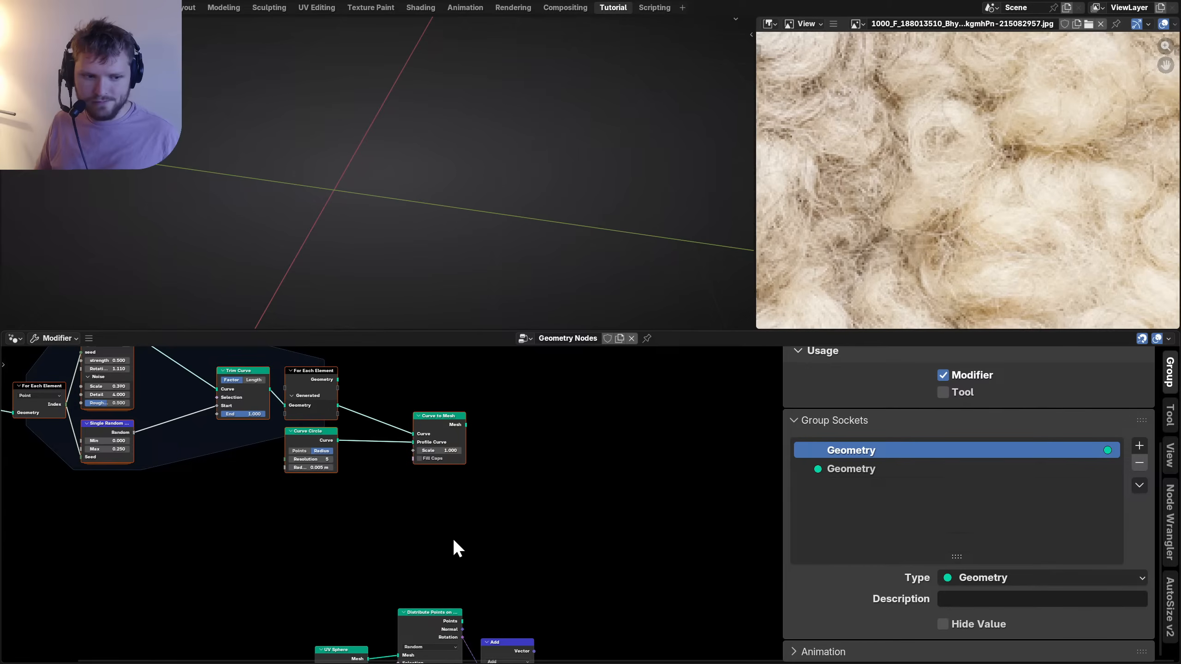
Add a For Each Element zone between the sphere point distribution nodes and the Group Output.
scroll(450, 544, down, 5)
middle_drag(449, 548, 442, 524)
scroll(440, 511, up, 7)
key(shift+a)
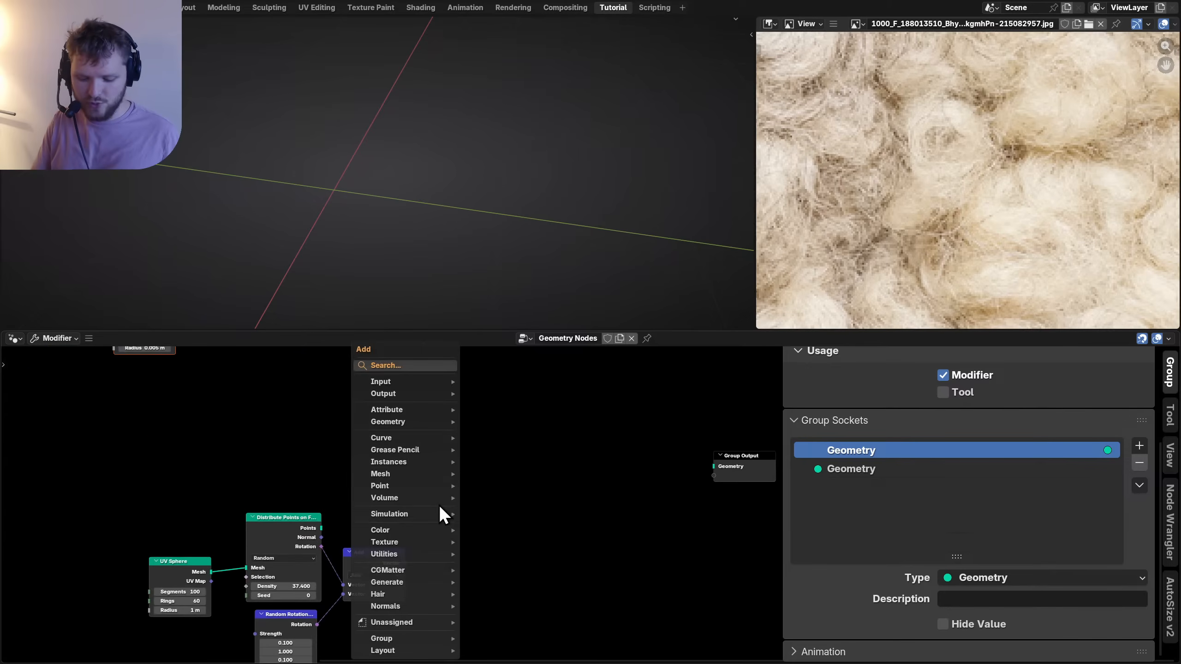
text(for each)
key(Return)
click(438, 503)
Maximize the node editor and hide its sidebar.
middle_drag(107, 422, 489, 589)
key(ctrl+space)
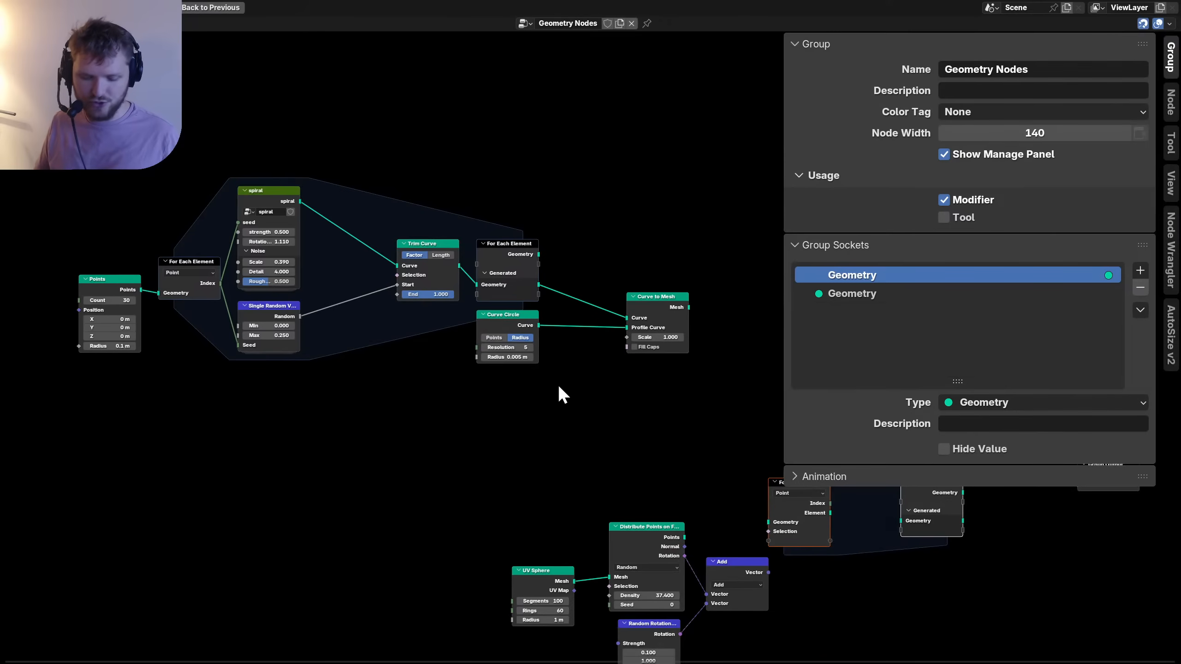
key(n)
middle_drag(362, 393, 434, 478)
Space the Points node away from the For Each Element input and group all curl clump nodes from Points to Curve to Mesh.
drag(176, 383, 139, 382)
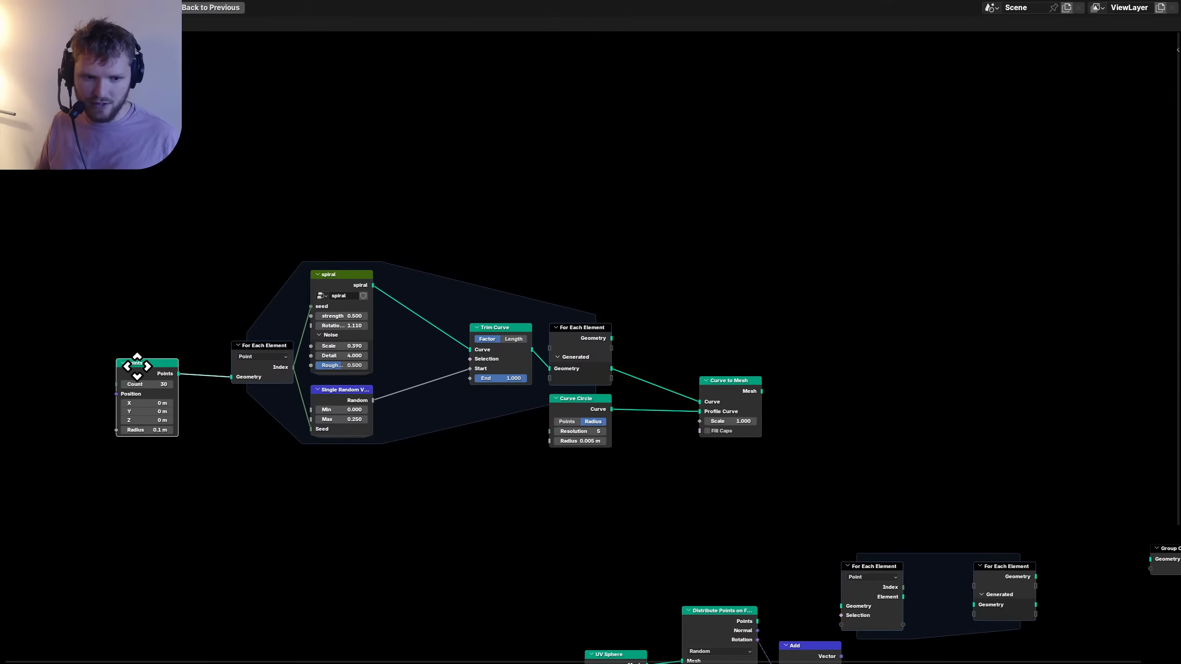
drag(741, 511, 126, 272)
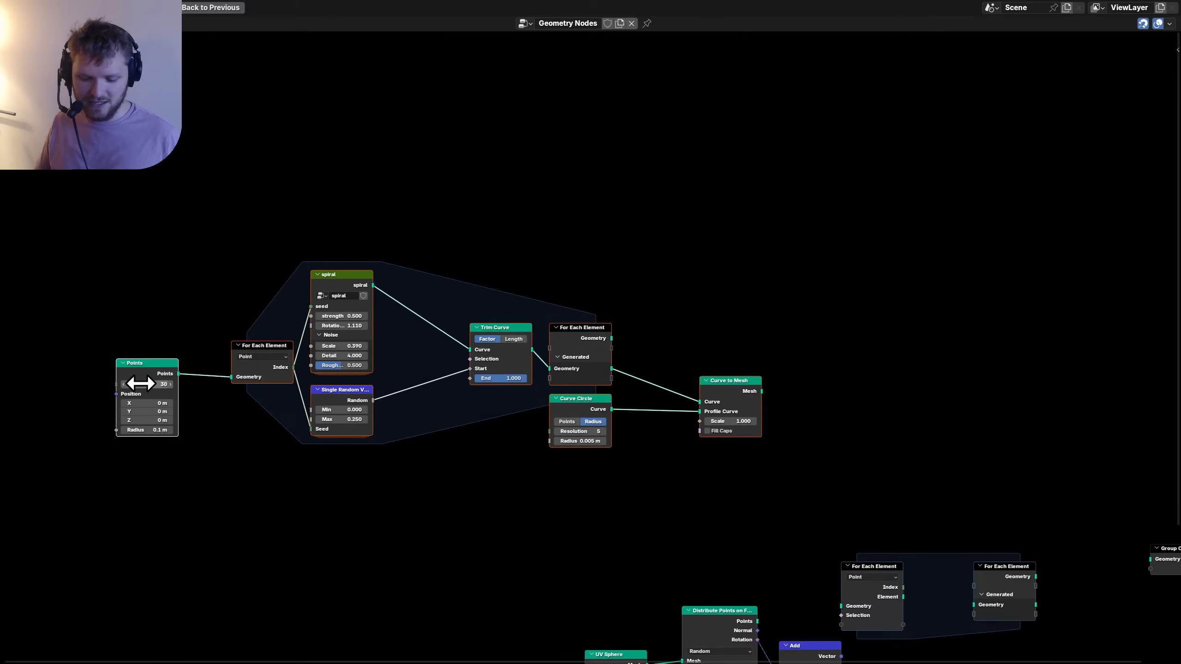
key(ctrl+g)
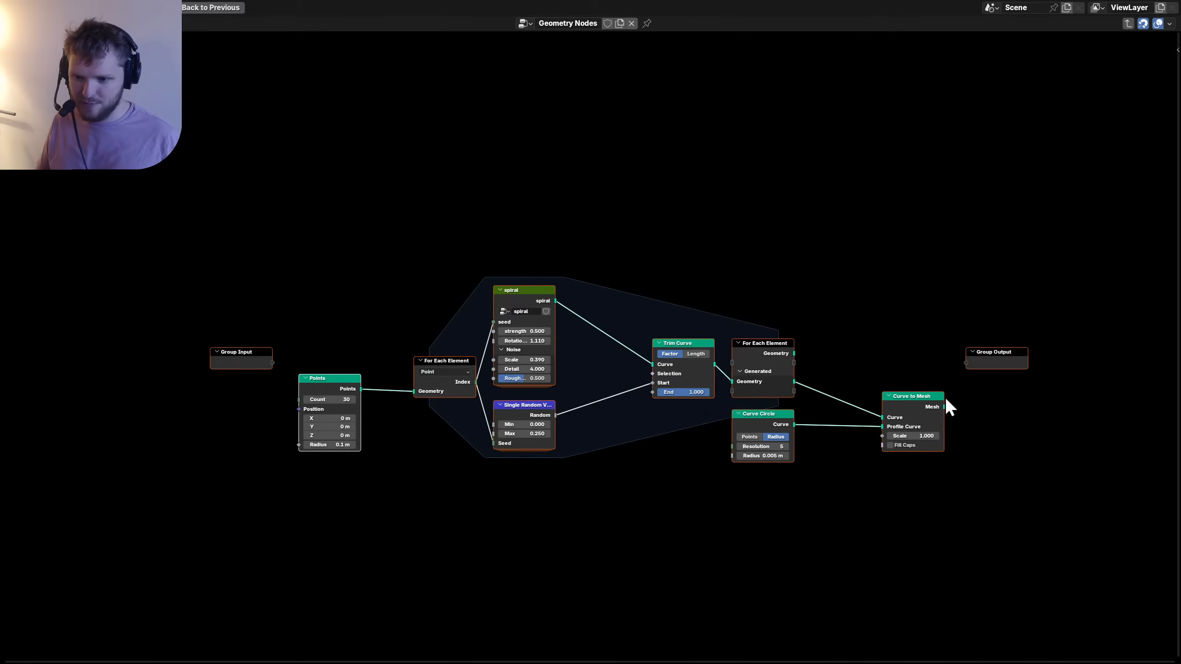
Connect the Curve to Mesh output to the Group Output and expose the Points node's Count through the Group Input.
drag(943, 408, 966, 363)
scroll(558, 430, up, 7)
middle_drag(327, 454, 667, 438)
scroll(326, 432, up, 3)
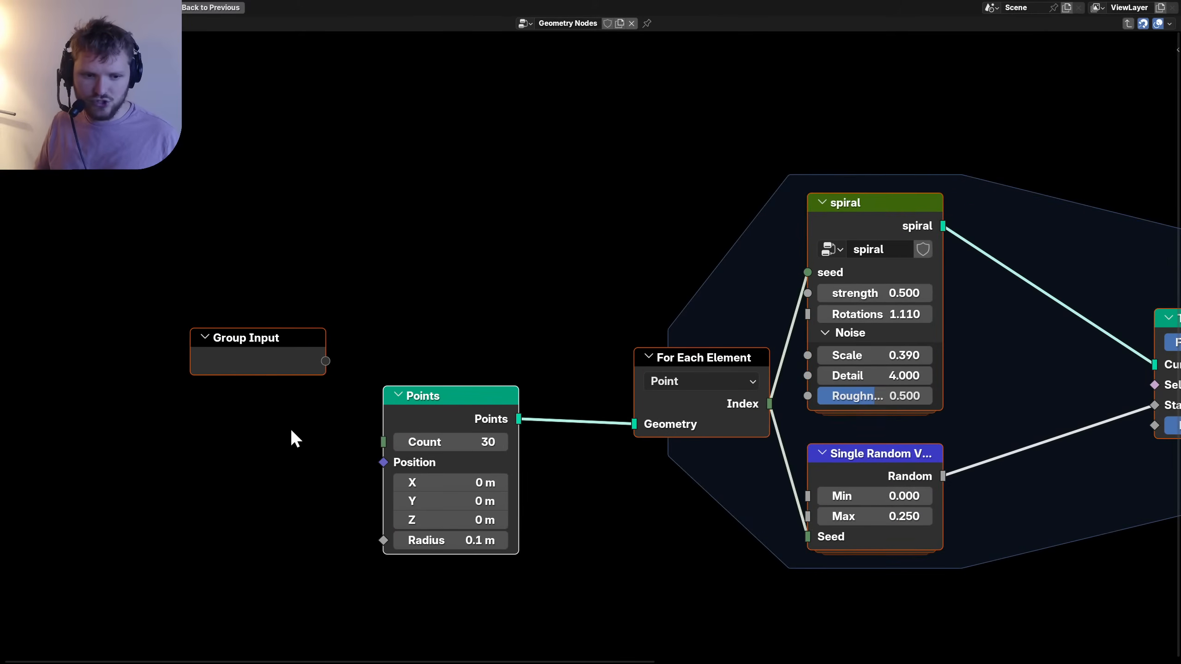
click(279, 344)
drag(279, 344, 260, 440)
drag(359, 443, 382, 442)
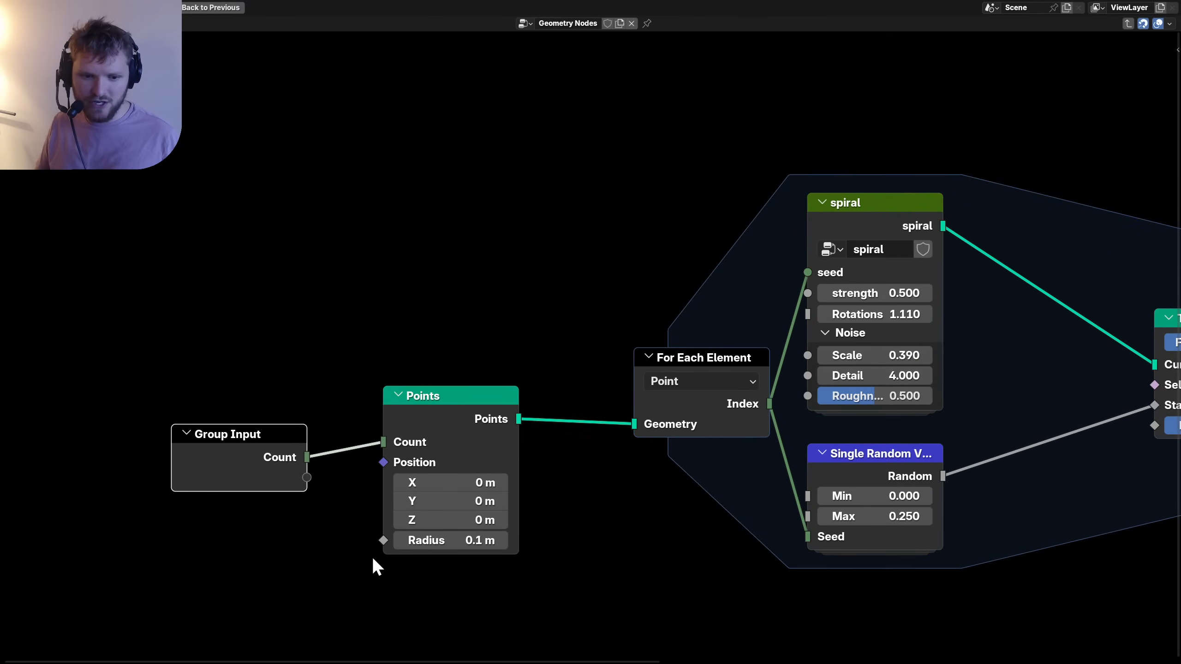
scroll(365, 516, down, 1)
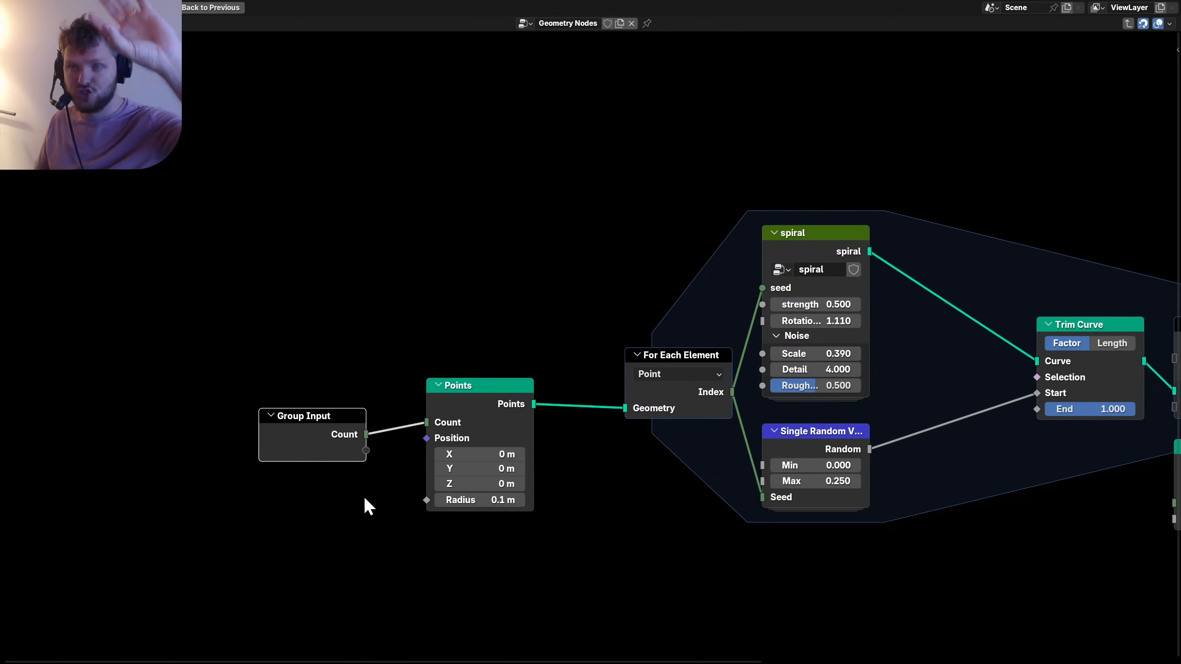
Duplicate the Group Input node and place the copy above the For Each Element node, beside the spiral node.
mouse_move(322, 419)
mouse_down()
mouse_move(319, 358)
mouse_move(311, 424)
mouse_up()
key(shift+d)
click(528, 281)
middle_drag(532, 288, 405, 349)
scroll(390, 363, up, 1)
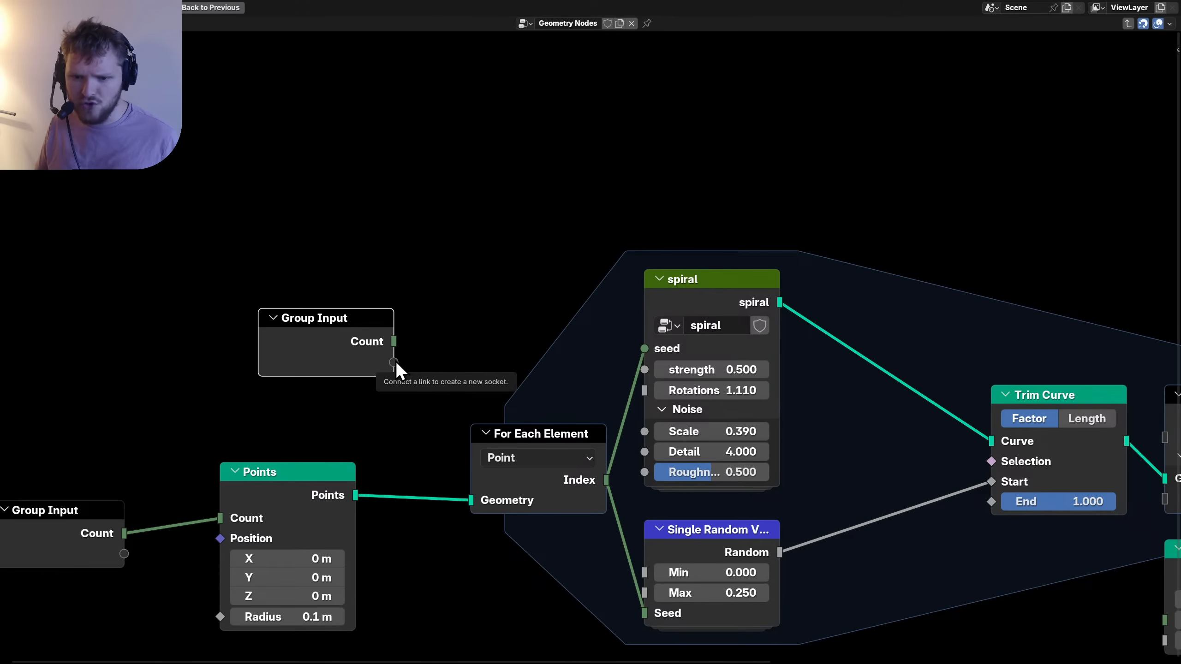
drag(335, 350, 483, 391)
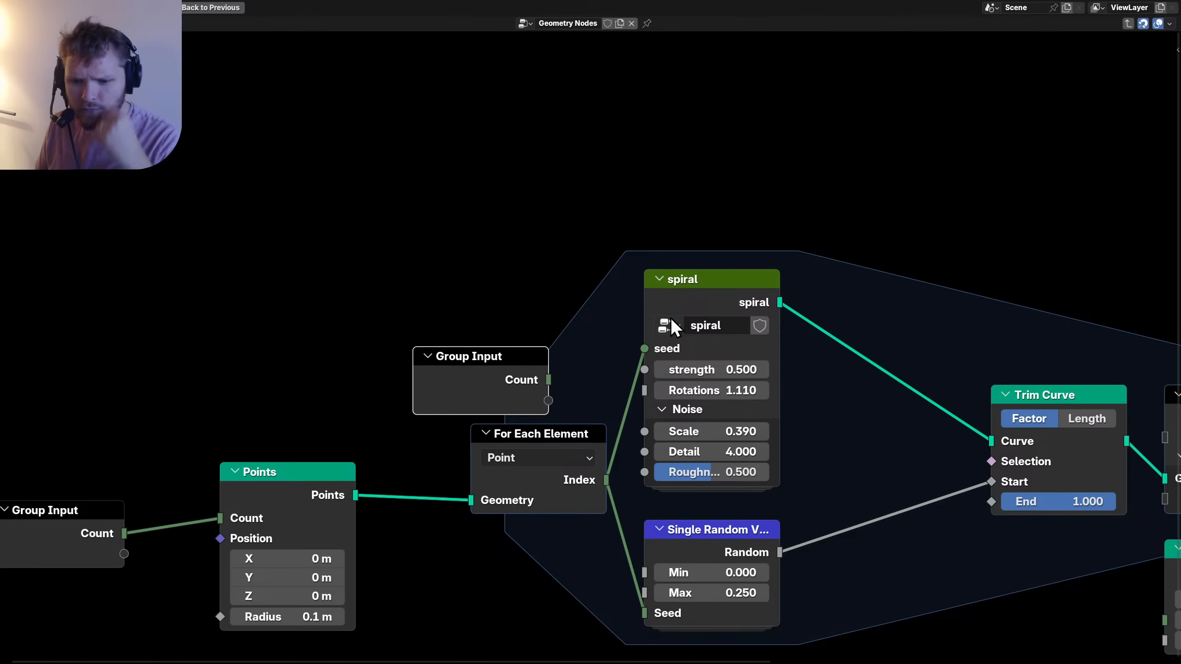
Open the spiral group for editing and reposition its Spline Parameter and Multiply nodes around Map Range to tidy the layout.
click(695, 289)
key(Tab)
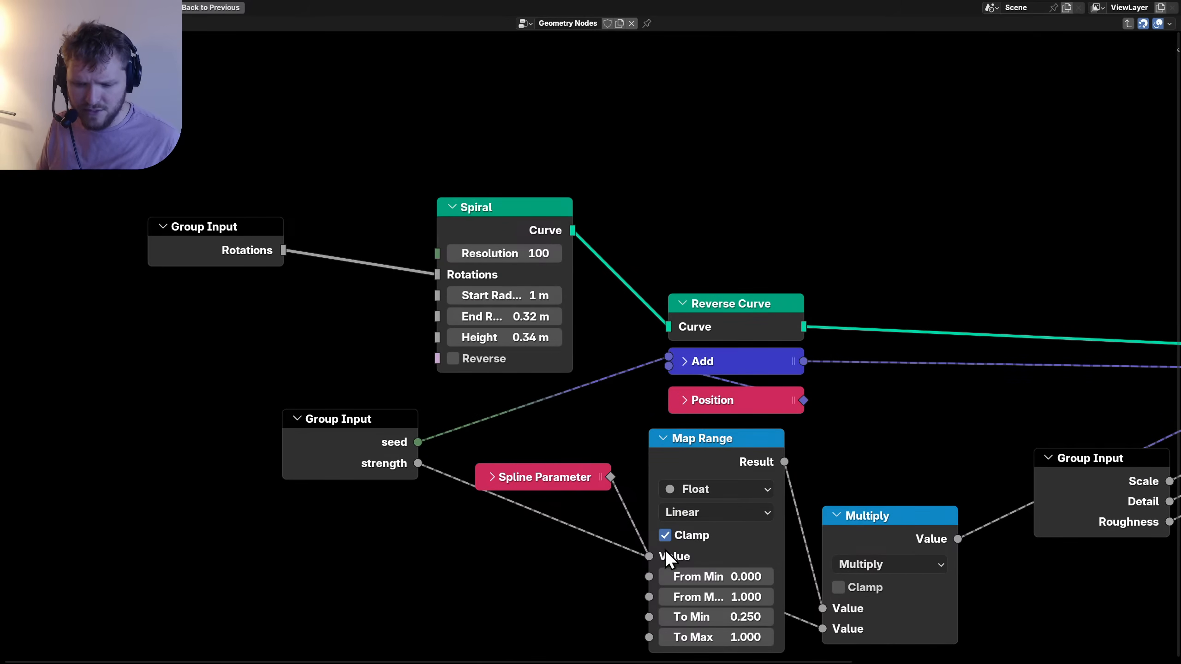
drag(567, 477, 487, 593)
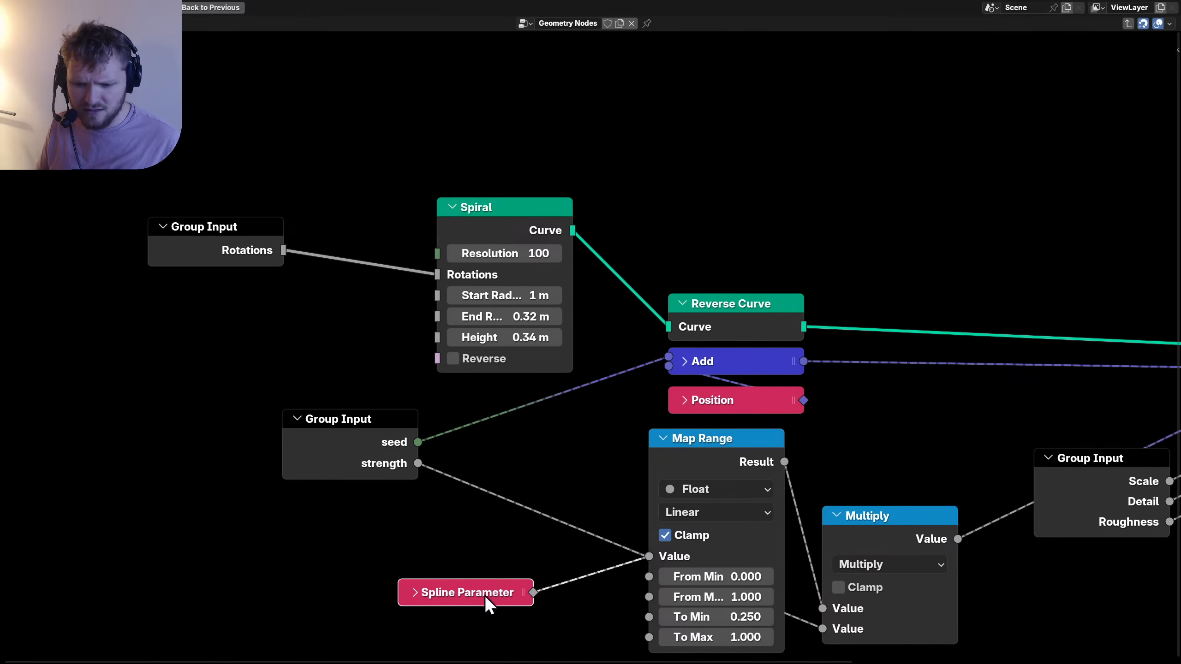
middle_drag(775, 514, 696, 477)
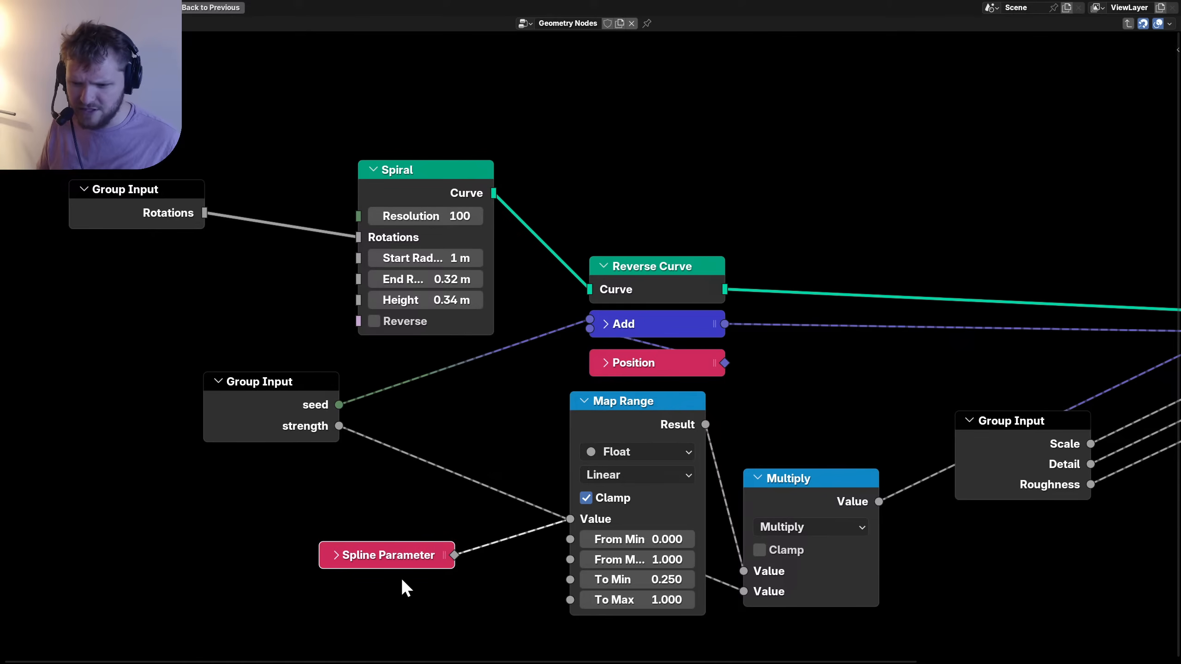
drag(403, 555, 462, 439)
middle_drag(714, 467, 477, 425)
scroll(495, 440, down, 4)
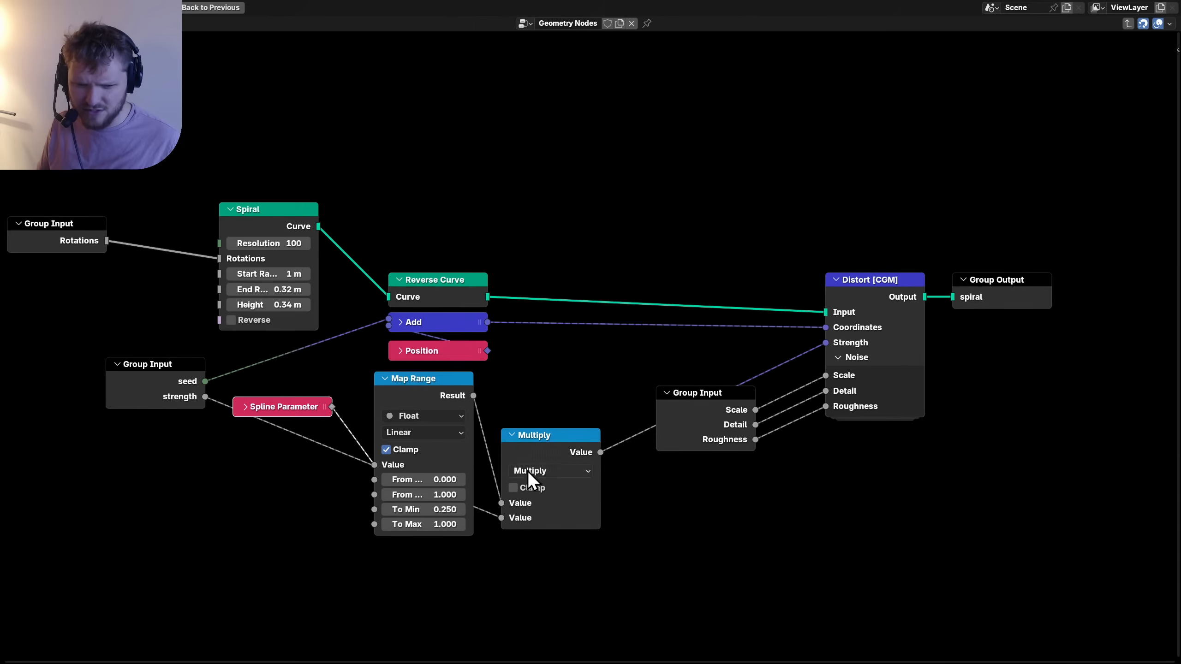
drag(536, 450, 526, 522)
Move the spiral group's strength socket into the Noise panel above Scale and rename it Strength.
key(Tab)
key(Tab)
key(n)
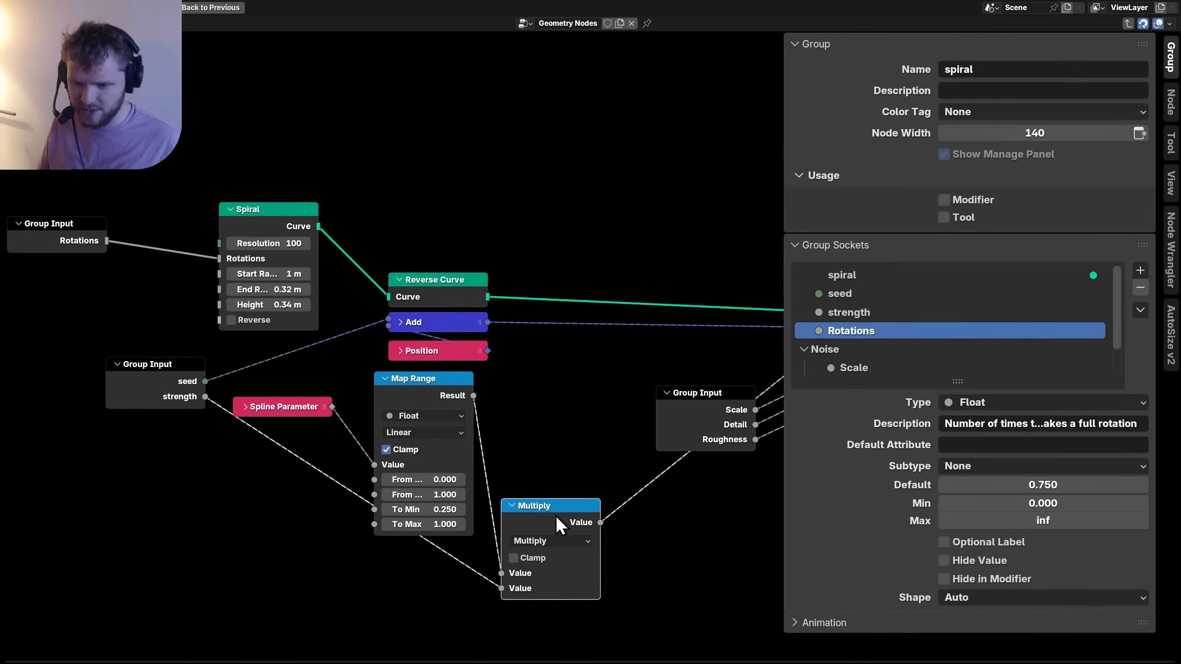
drag(869, 309, 860, 361)
double_click(857, 348)
text(S)
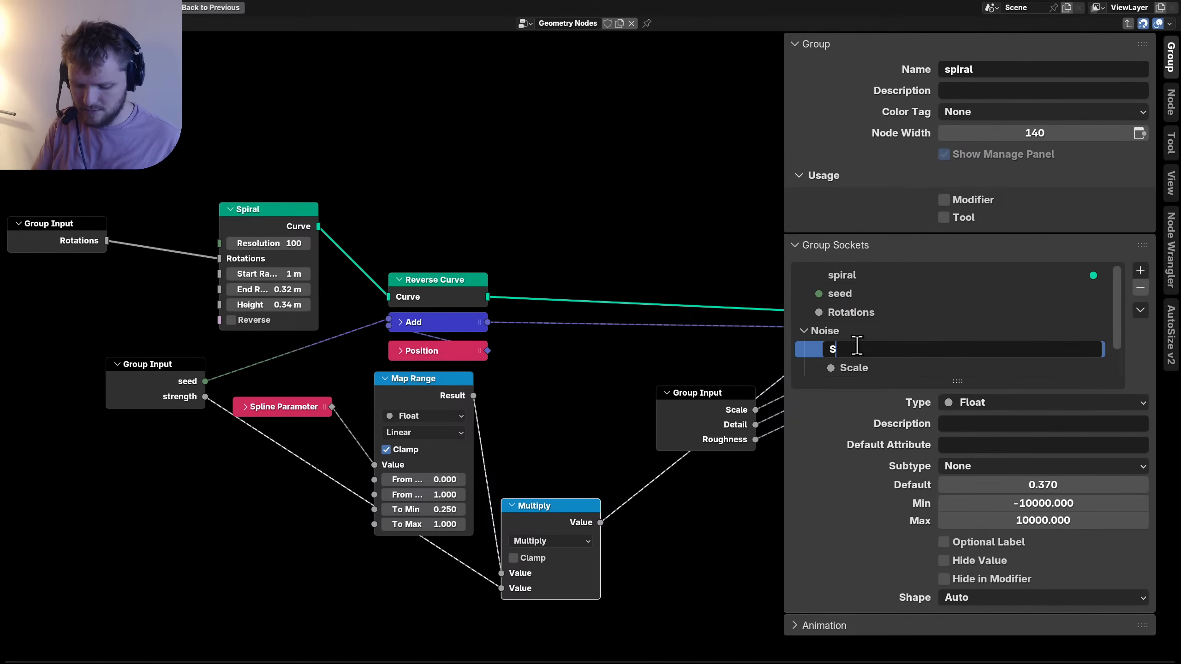
text(trength)
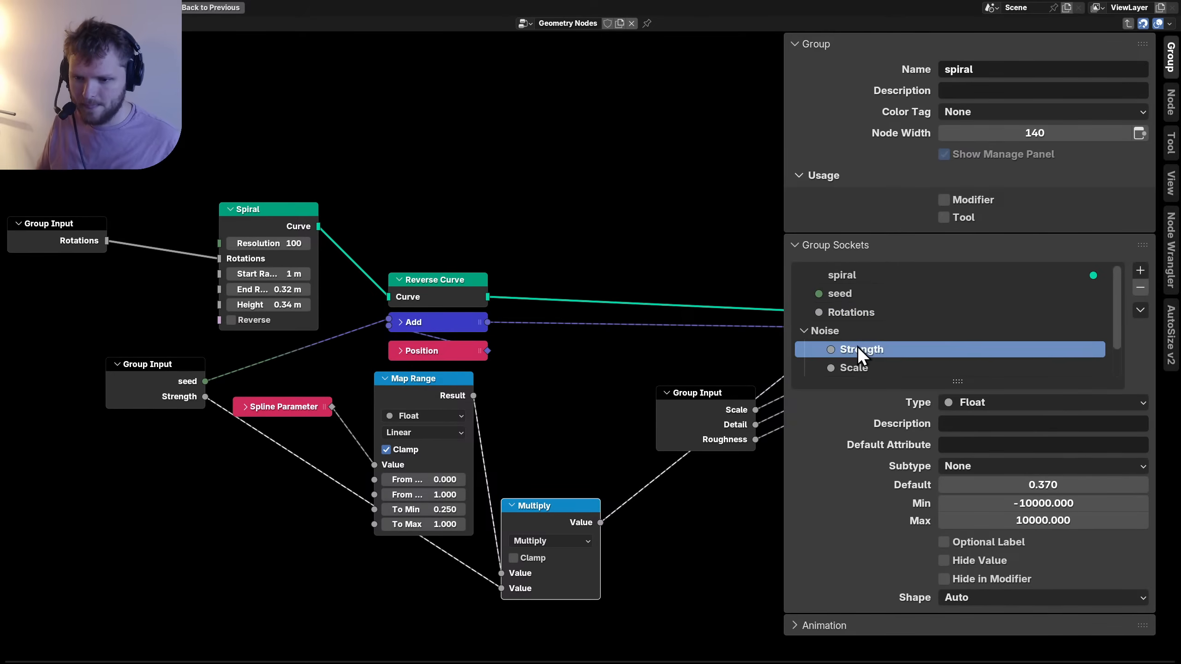
key(Return)
middle_drag(440, 393, 607, 475)
scroll(308, 316, up, 2)
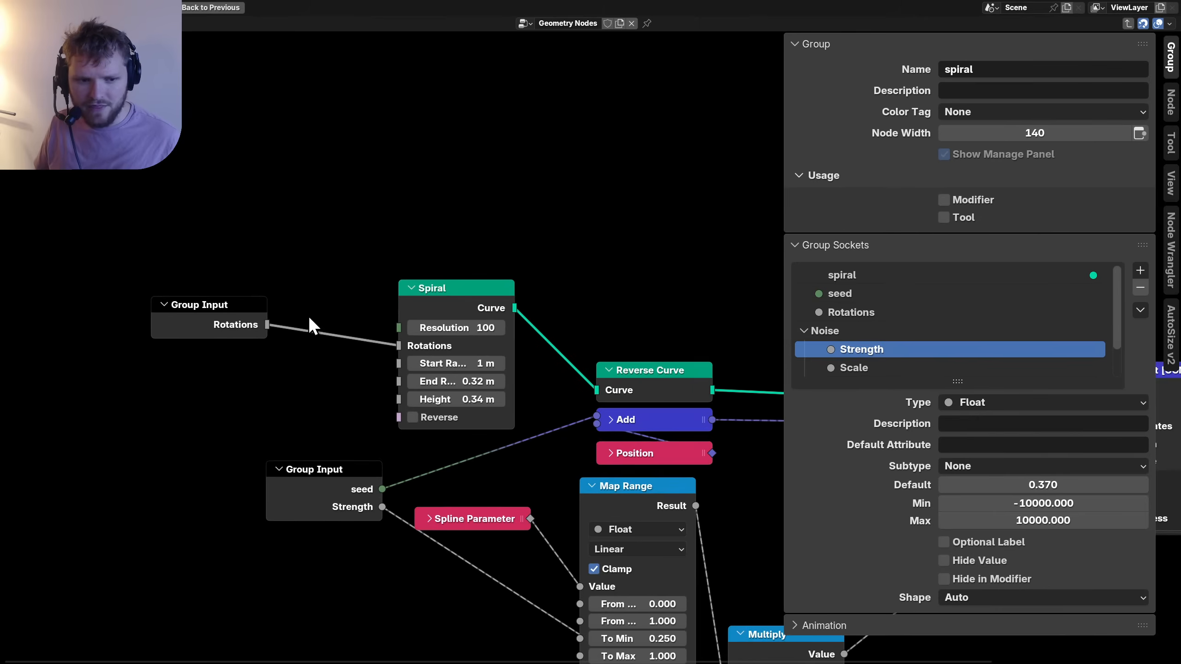
click(209, 323)
key(ctrl+h)
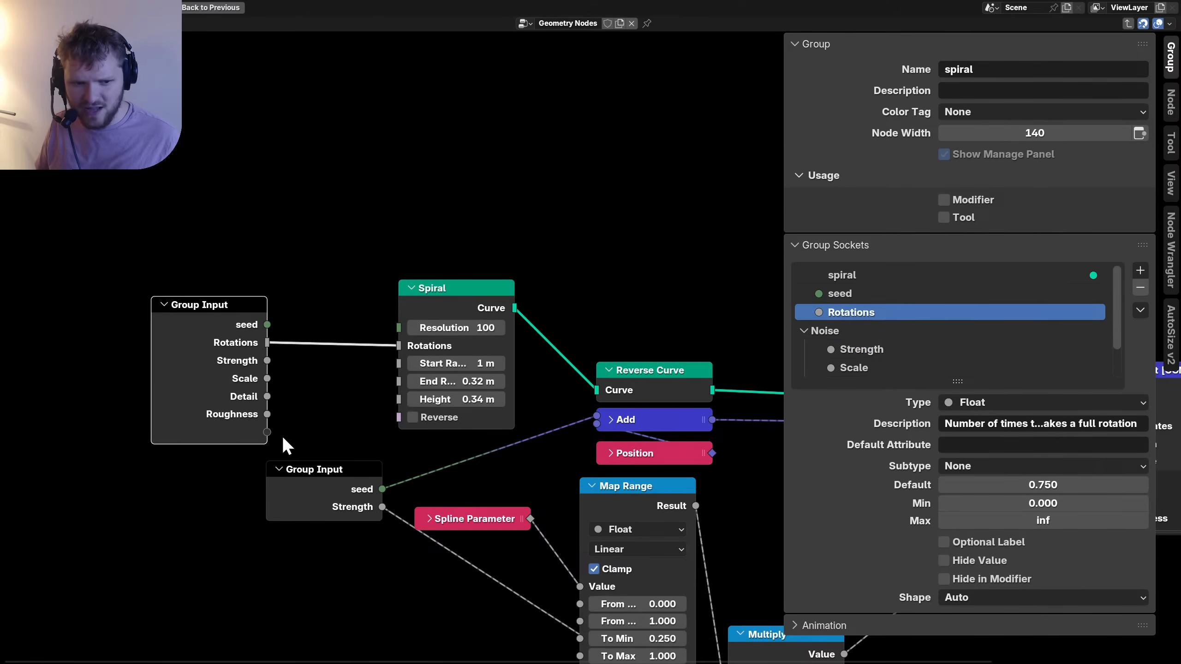
key(ctrl+h)
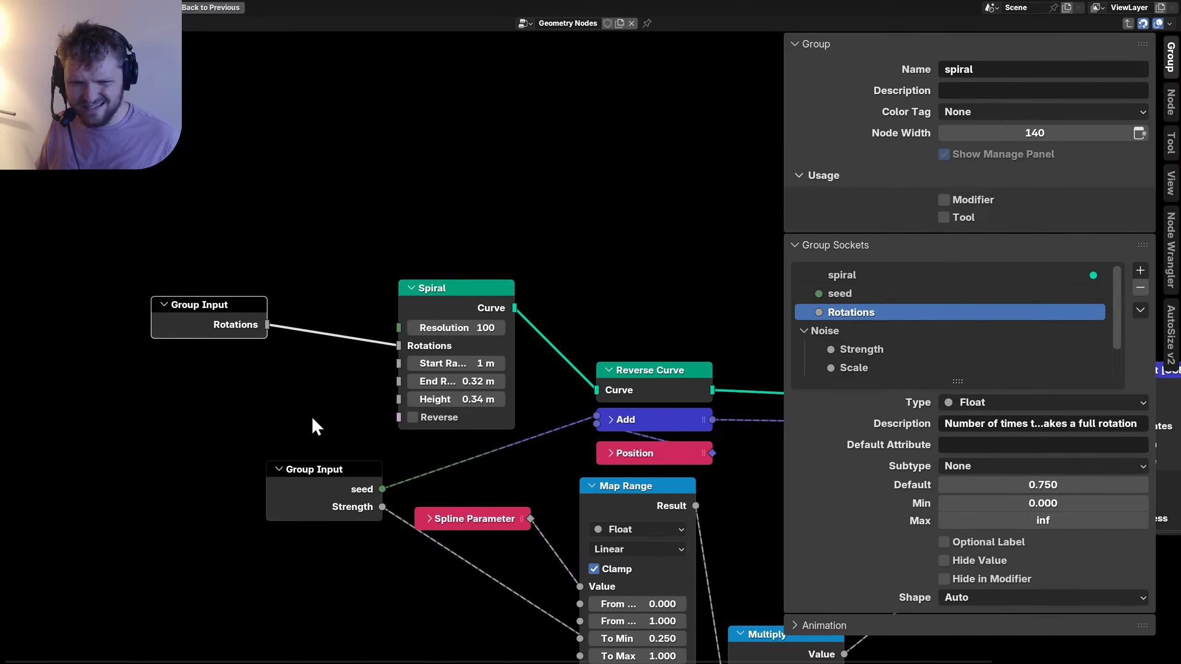
key(Tab)
key(Tab)
click(474, 326)
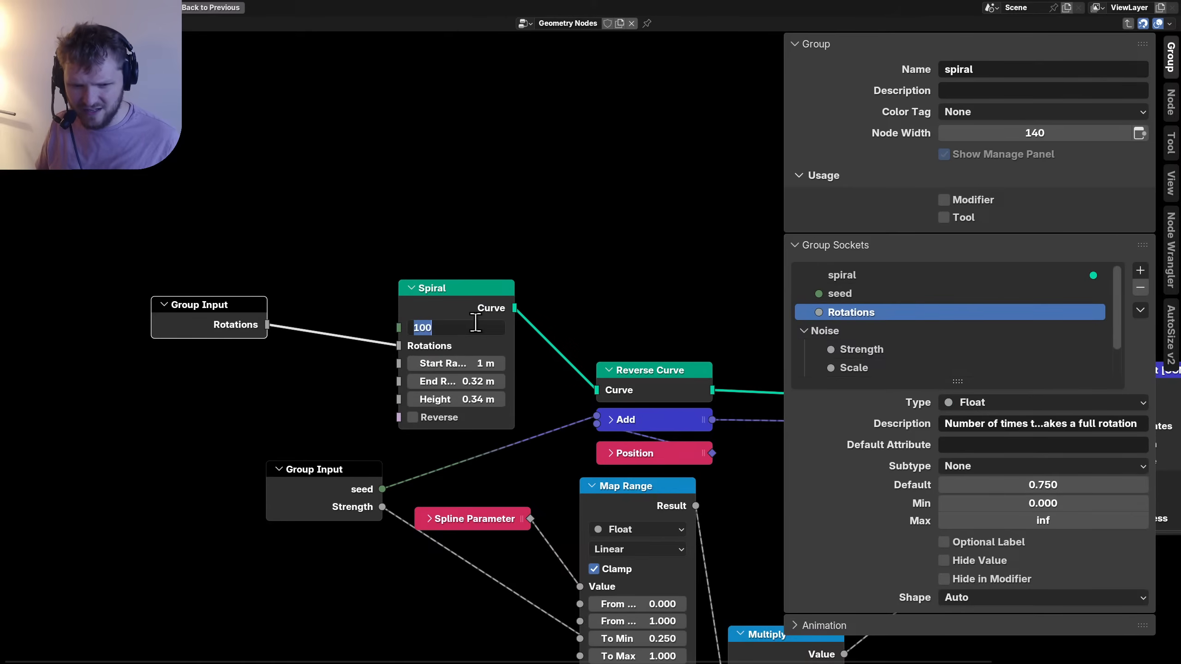
key(Escape)
Leave the spiral group and its enclosing node group to return to the main node tree, with the sidebar hidden.
key(Tab)
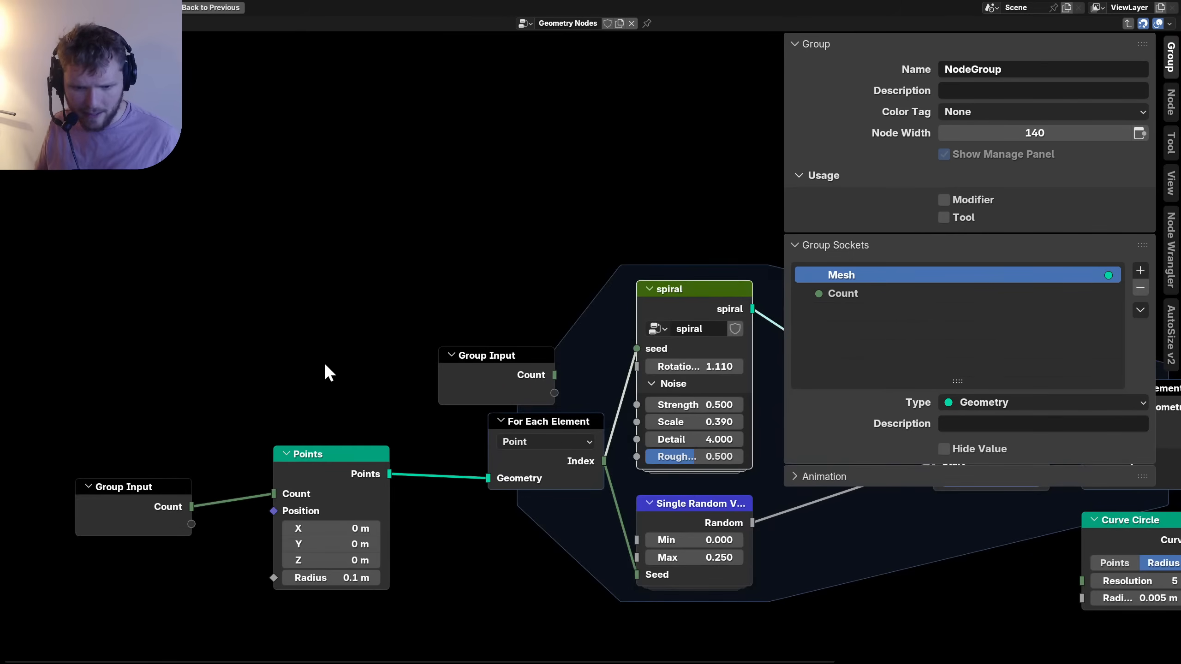
click(323, 362)
key(n)
scroll(482, 387, down, 2)
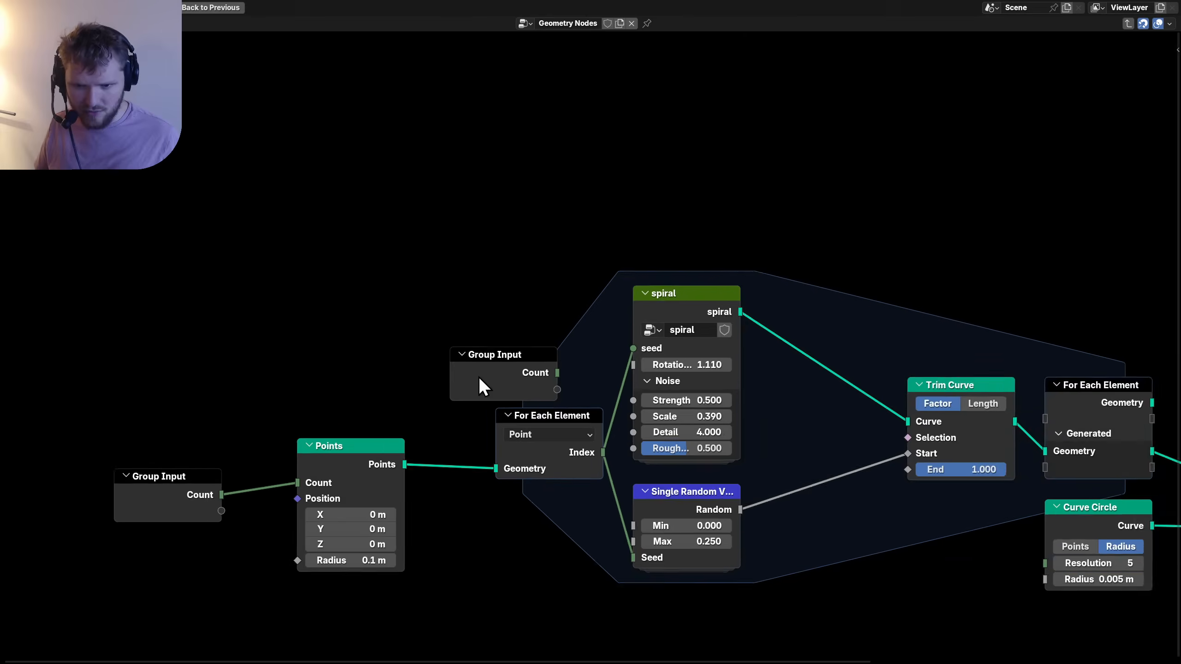
scroll(686, 328, down, 1)
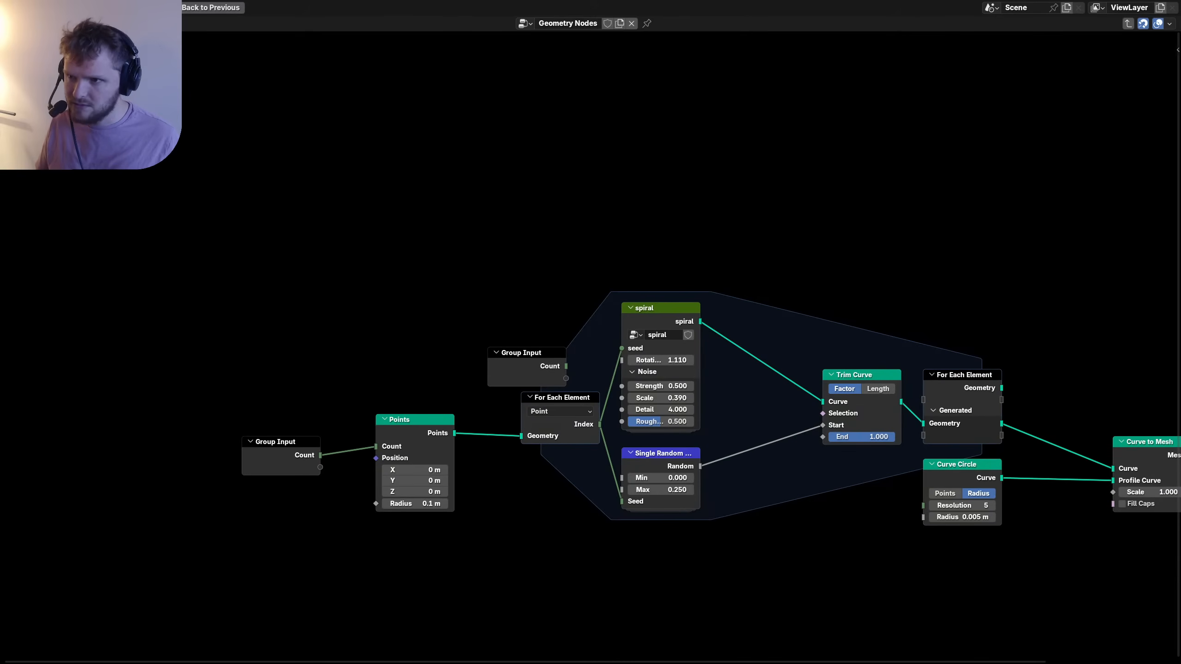
click(1132, 25)
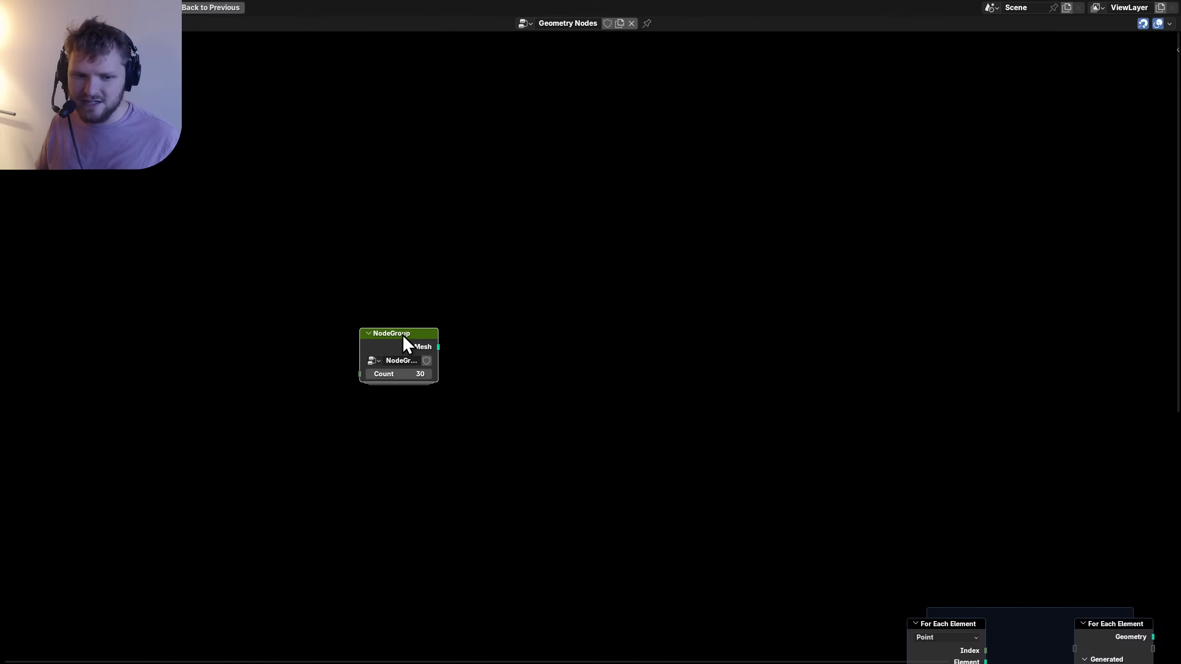
Move the new NodeGroup node closer to the main nodes and rename its group clump.
drag(403, 335, 888, 385)
middle_drag(930, 402, 604, 385)
scroll(603, 385, up, 8)
click(500, 417)
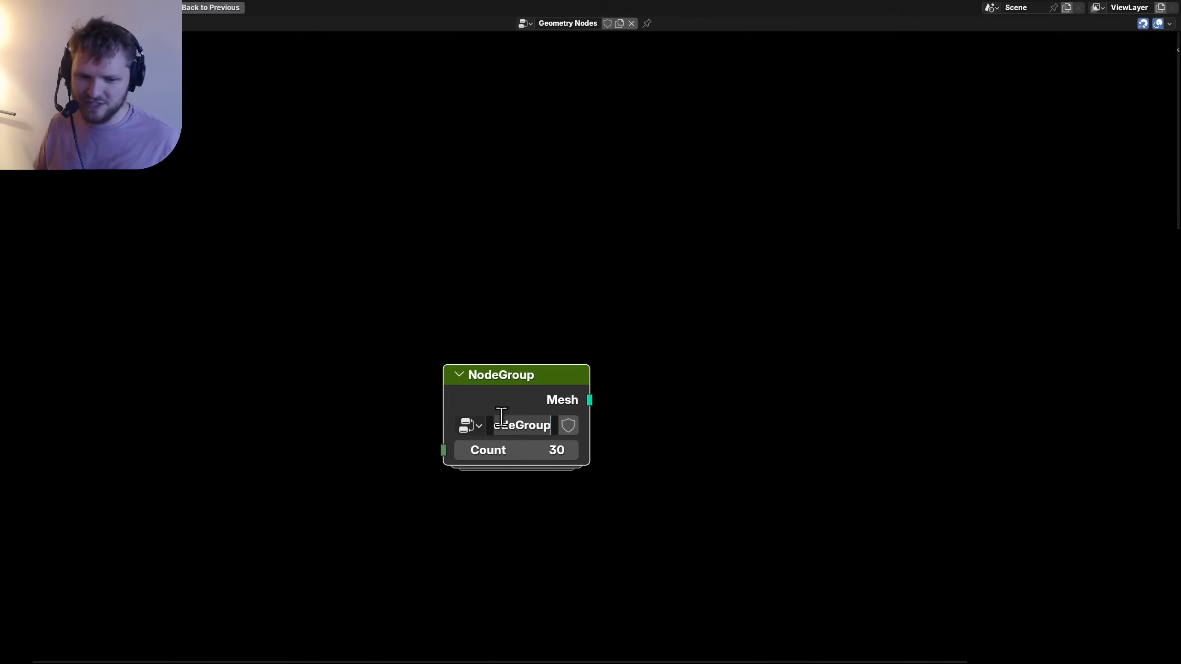
text(clump)
key(Return)
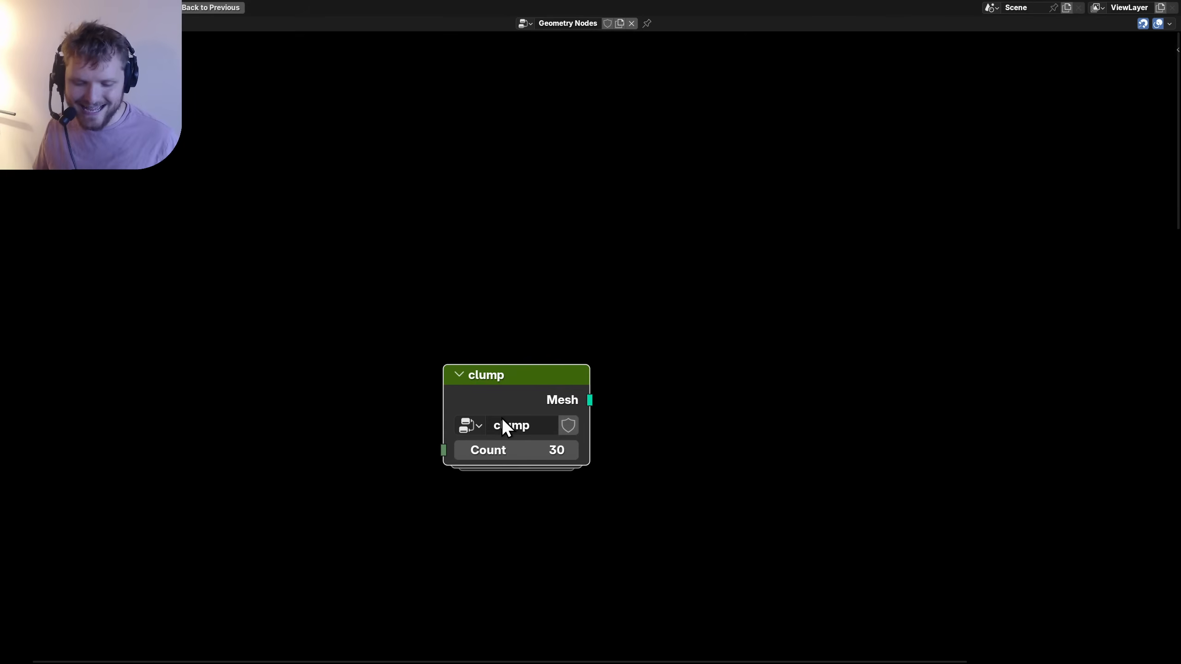
Inside the clump group, expose the spiral node's Rotations and Strength through the second Group Input.
key(Tab)
scroll(458, 408, down, 3)
scroll(573, 336, up, 2)
drag(516, 349, 533, 315)
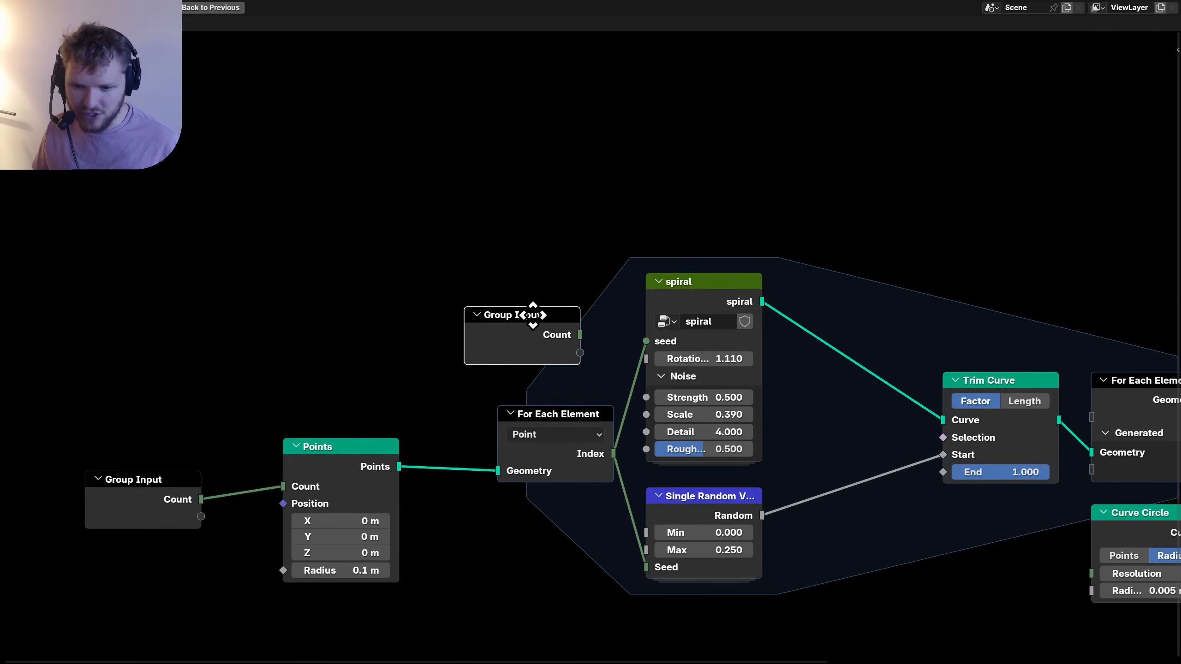
scroll(539, 336, up, 4)
middle_drag(512, 330, 422, 323)
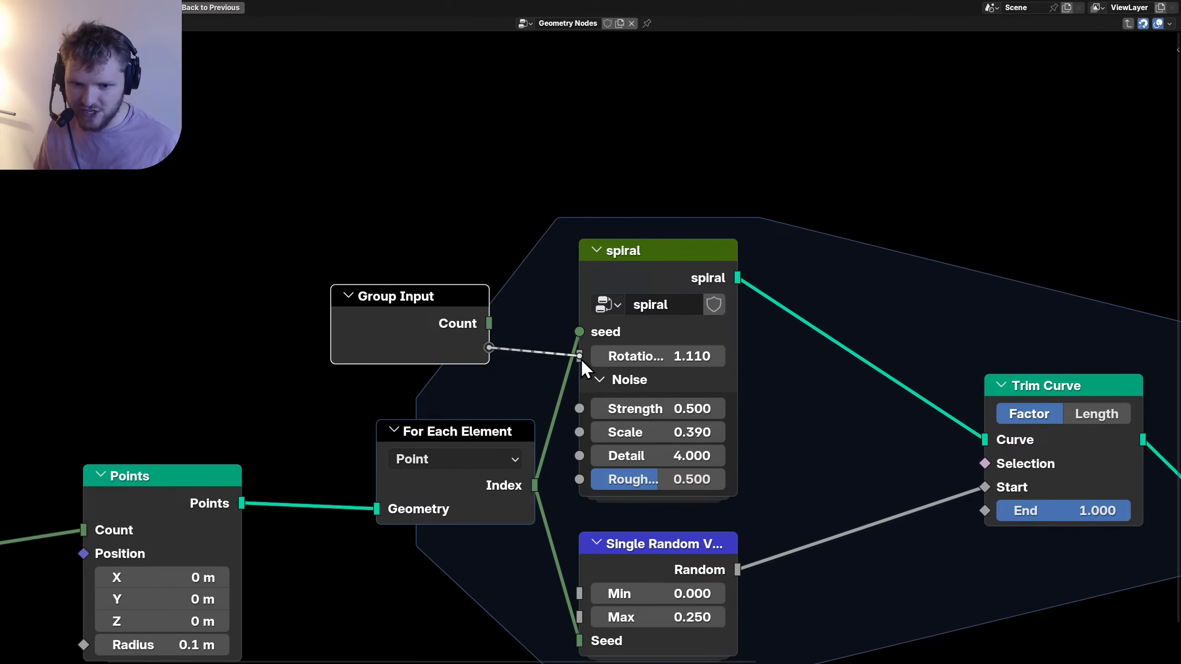
drag(581, 359, 579, 356)
middle_drag(488, 378, 448, 353)
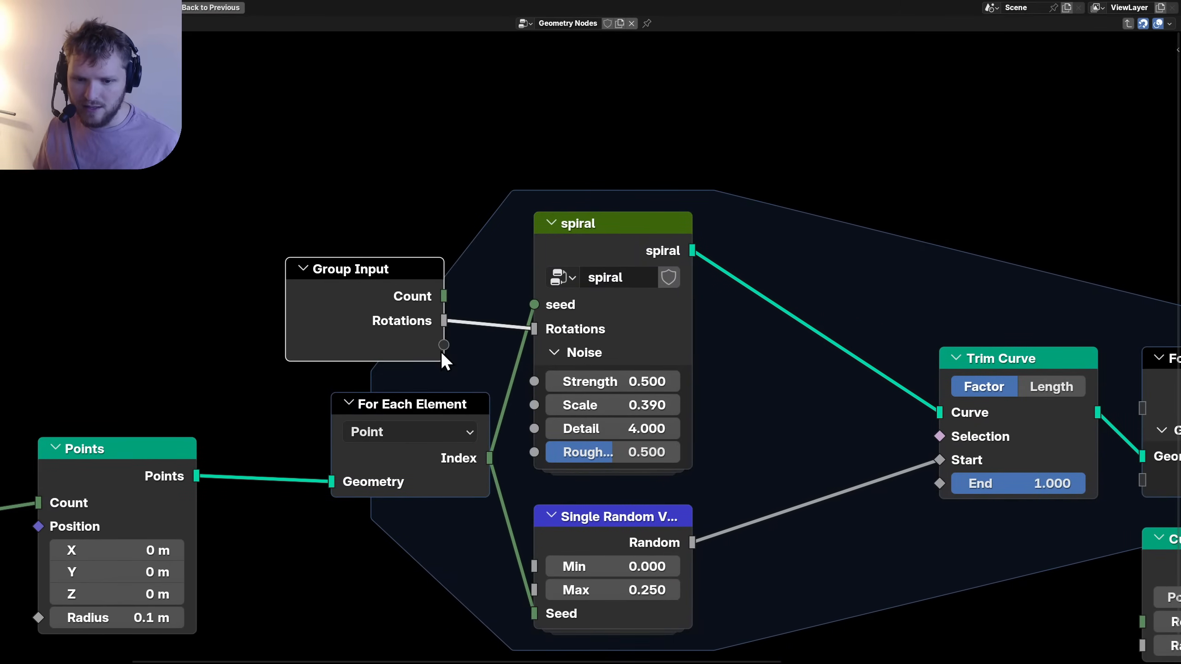
drag(441, 351, 542, 381)
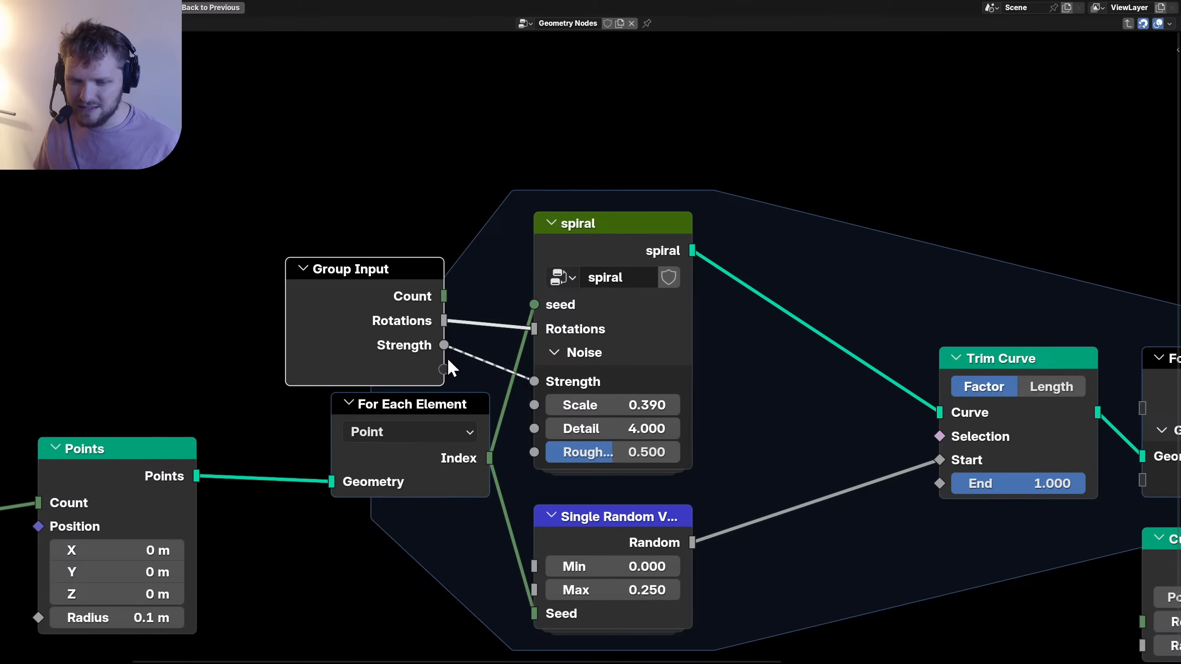
Tuck the second Group Input directly above the For Each Element node and leave the clump group.
drag(386, 292, 408, 274)
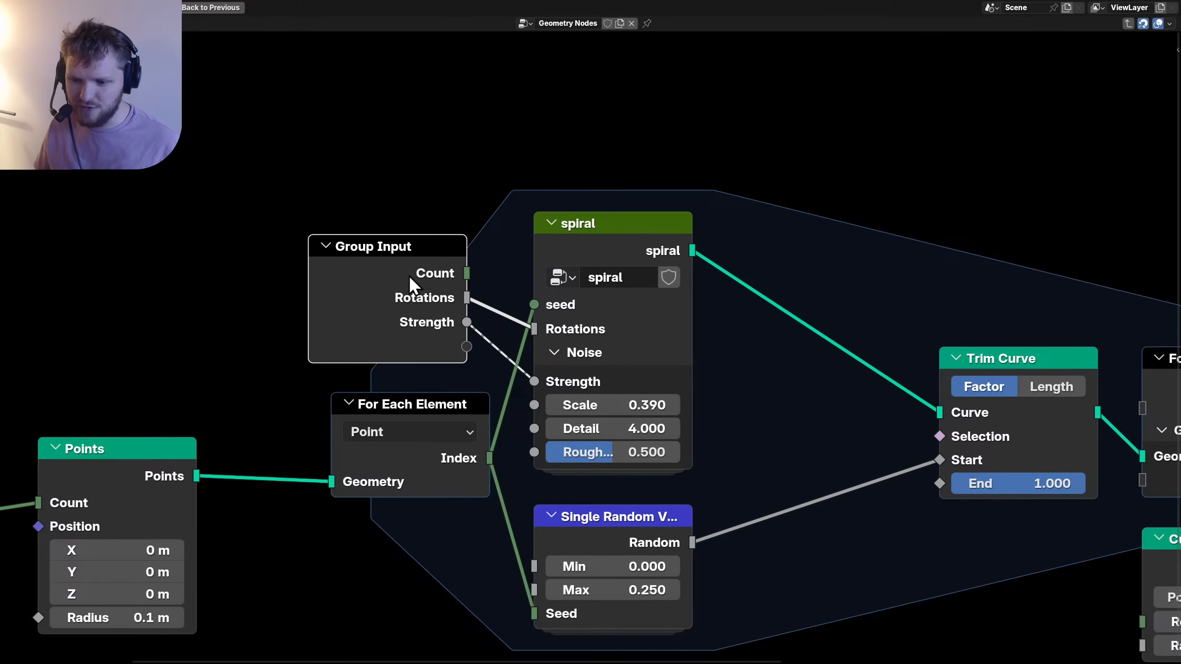
middle_drag(521, 316, 249, 299)
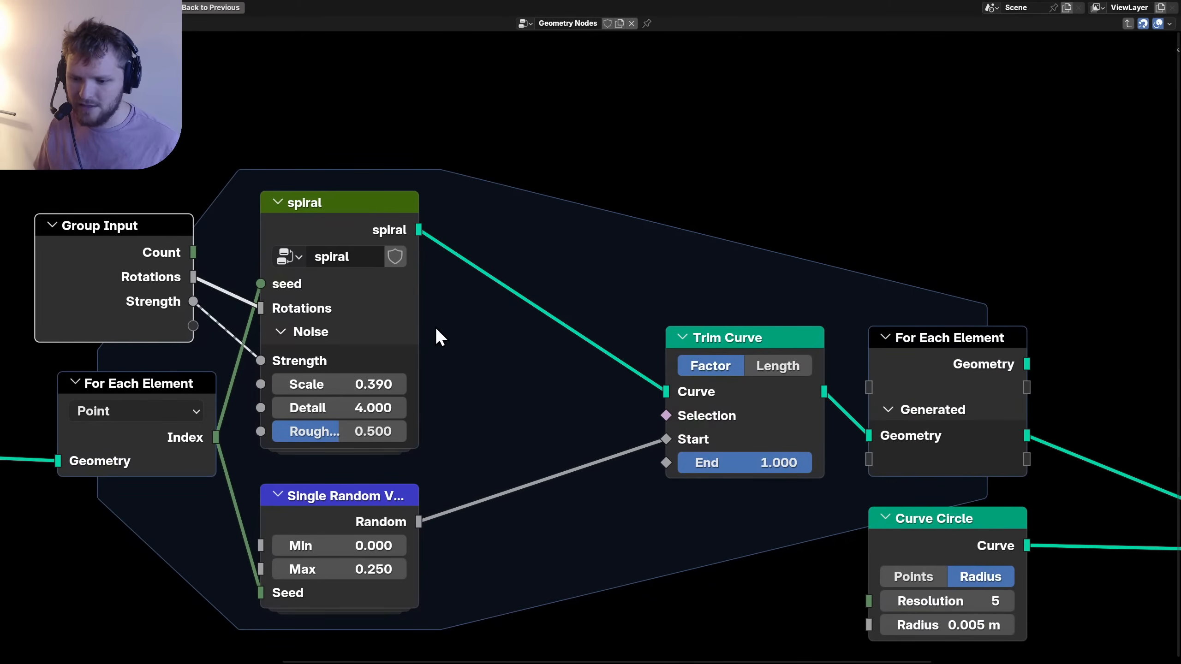
scroll(435, 326, down, 1)
drag(203, 310, 219, 318)
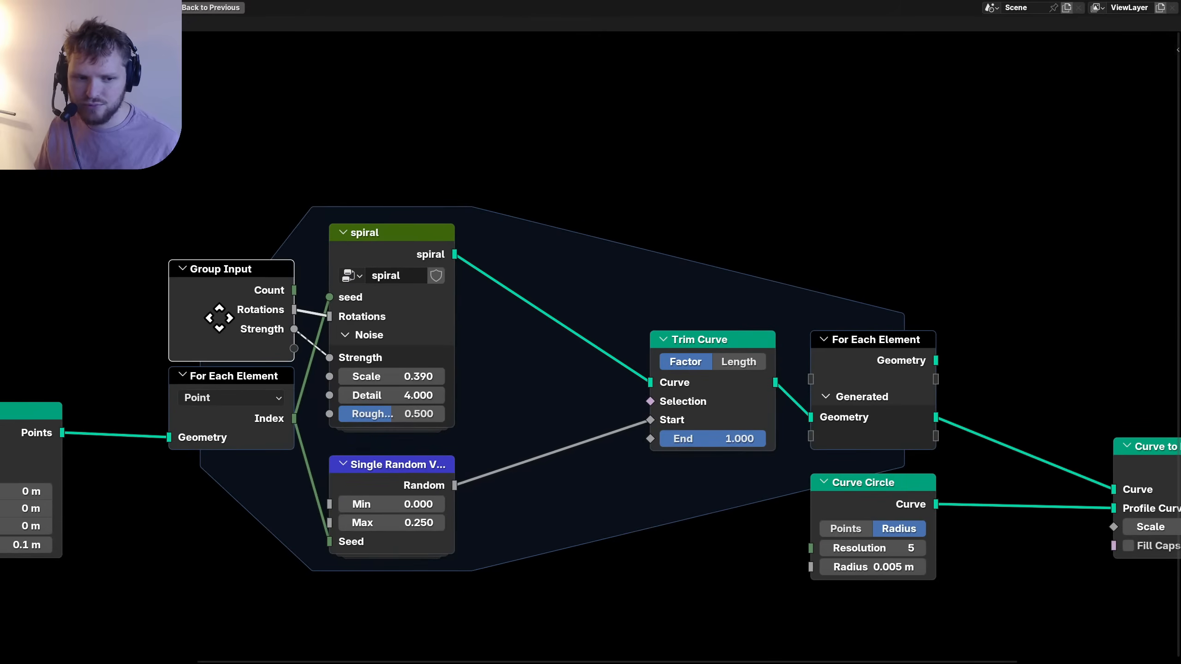
key(Tab)
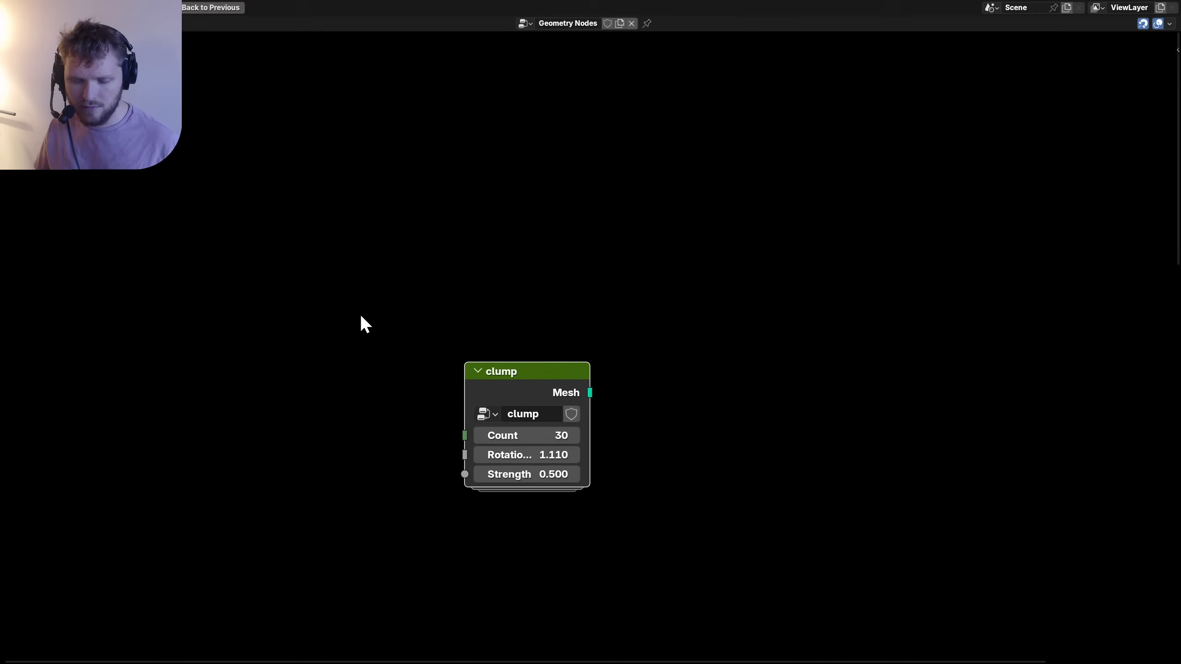
Place the clump node above the For Each Element zone, restore the split layout and preview the clump in the viewport.
scroll(586, 403, down, 3)
drag(475, 282, 417, 403)
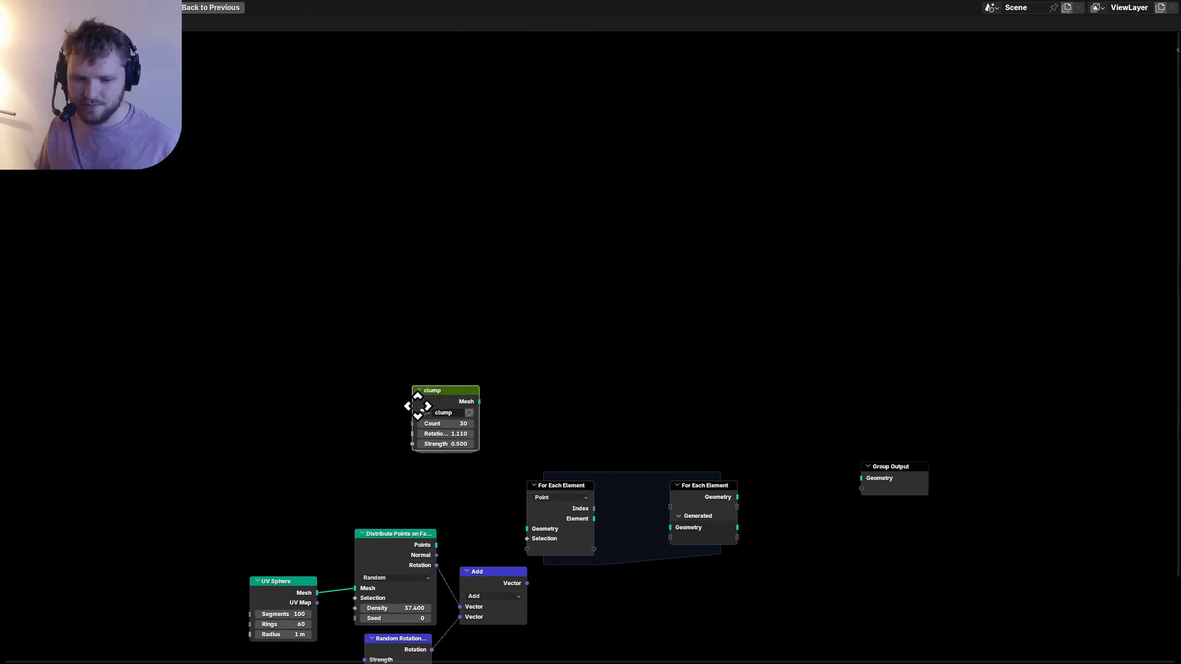
key(ctrl+space)
alt+shift+click(447, 541)
scroll(394, 209, down, 4)
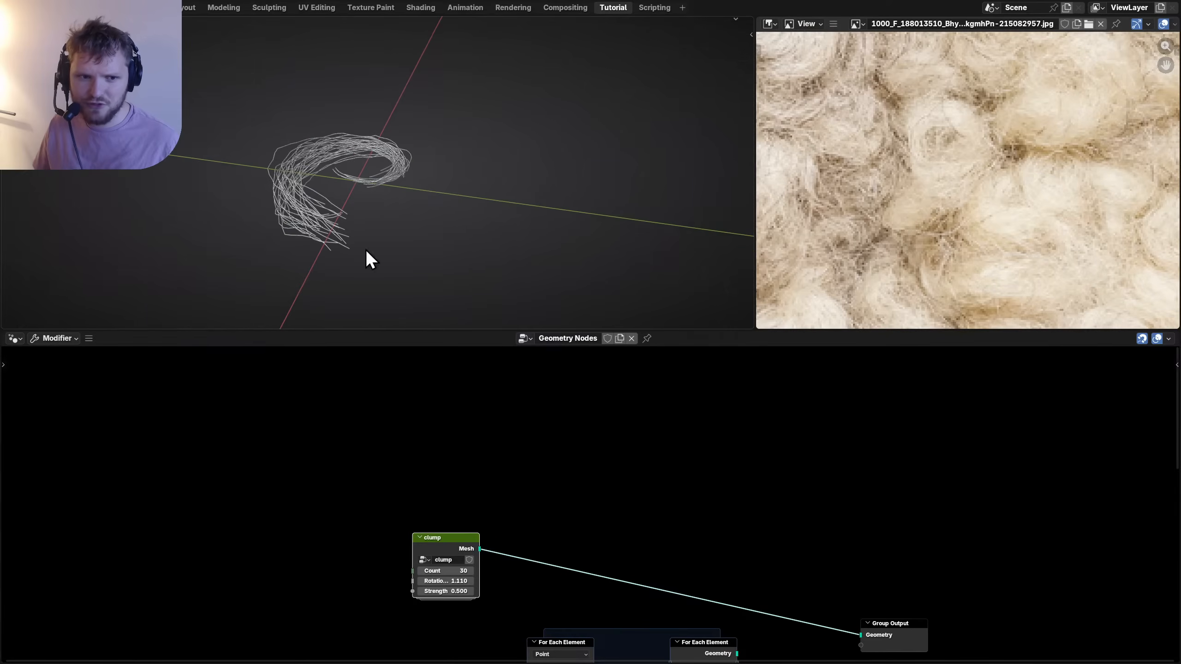
Preview the Distribute Points on Faces output and move the point distribution and rotation nodes up beside the For Each Element zone.
middle_drag(522, 578, 498, 407)
drag(550, 474, 559, 465)
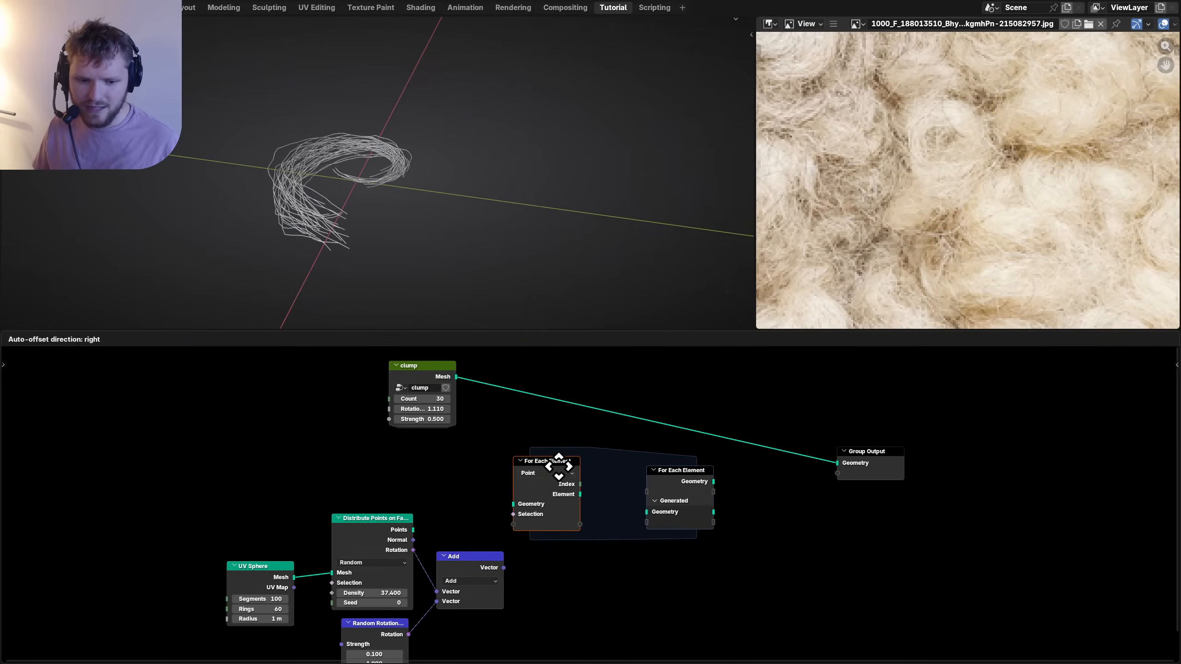
alt+shift+click(375, 522)
middle_drag(369, 523, 513, 484)
drag(347, 629, 614, 507)
key(g)
click(453, 461)
middle_drag(493, 403, 449, 519)
scroll(469, 523, up, 4)
middle_drag(487, 600, 465, 518)
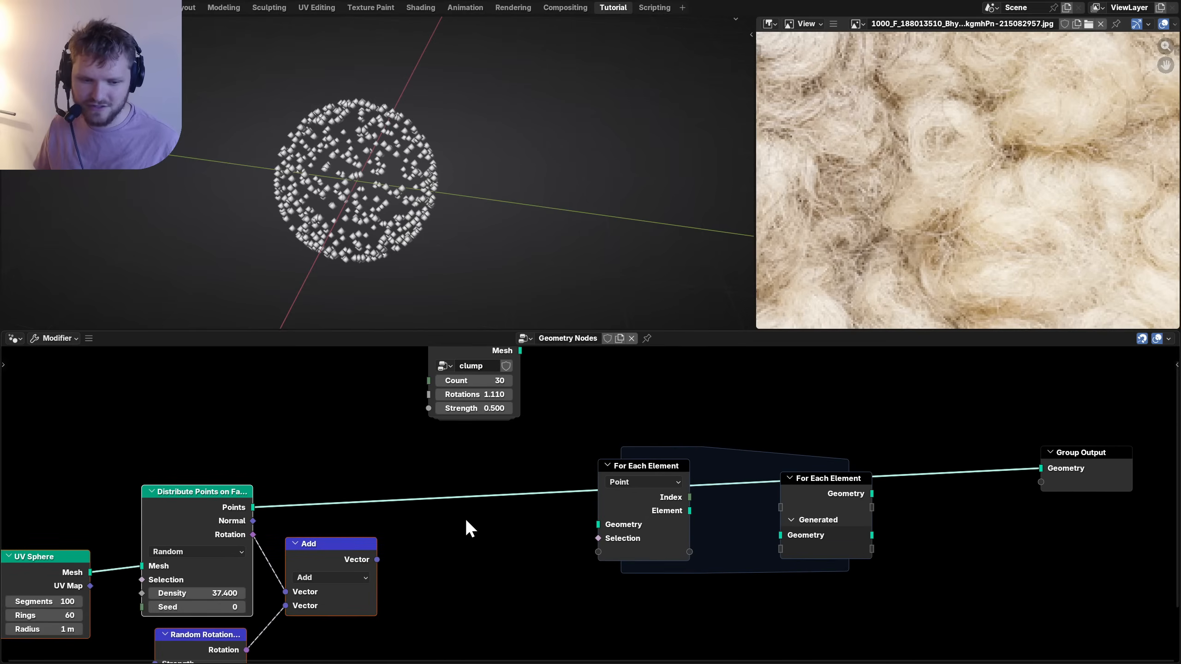
Cut the points link to the Group Output and feed the distributed points into the For Each Element zone's Geometry input.
ctrl+right_drag(454, 467, 454, 468)
drag(254, 507, 598, 524)
middle_drag(496, 483, 478, 540)
click(454, 408)
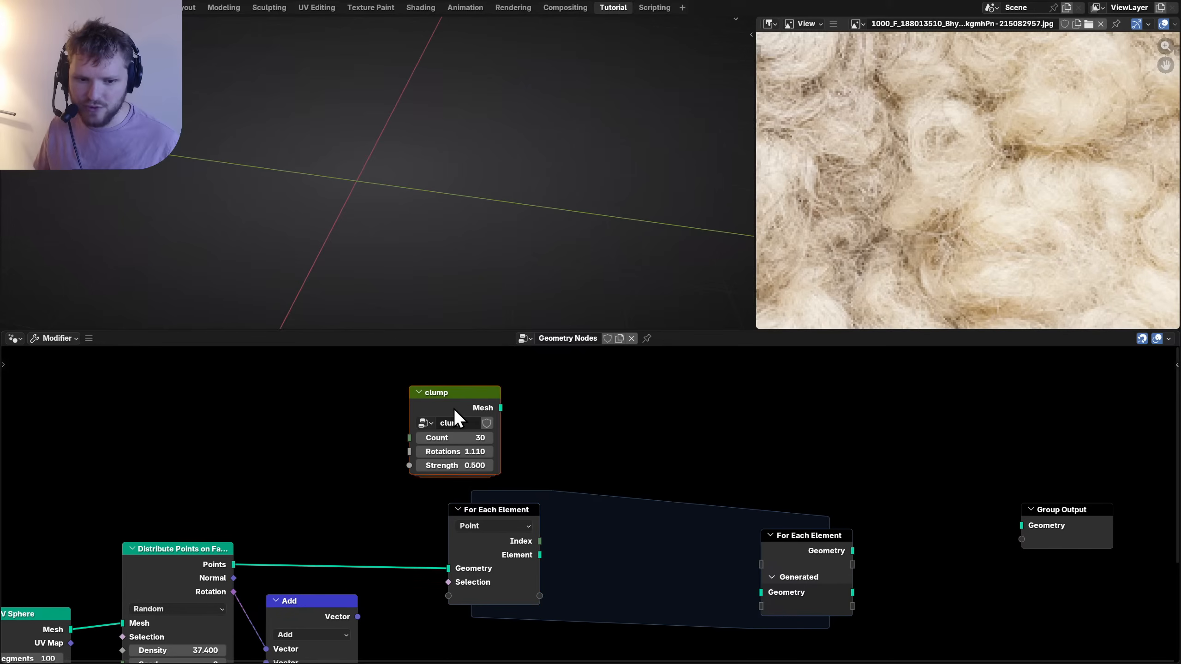
Place a duplicate of the clump node inside the For Each Element zone and delete the original above it.
key(shift+d)
click(670, 559)
click(494, 415)
key(x)
middle_drag(700, 556, 587, 485)
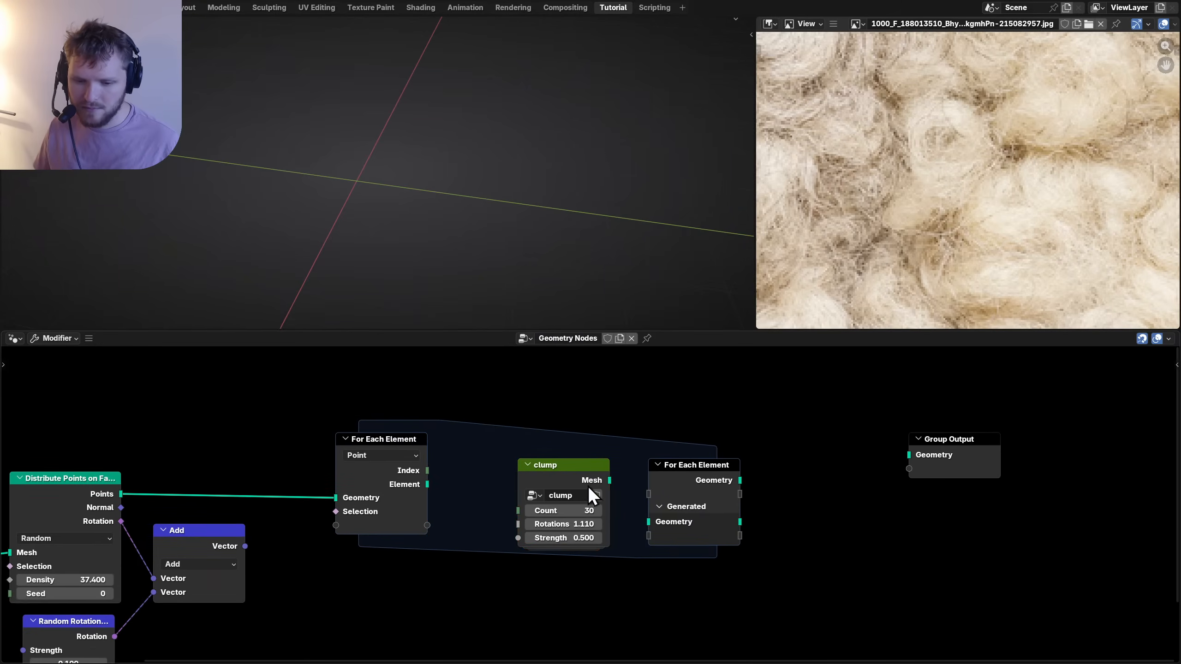
Connect the clump Mesh to the zone's Generated Geometry input, save the file and preview the zone's generated Geometry output.
drag(611, 482, 649, 521)
key(ctrl+s)
ctrl+shift+click(704, 473)
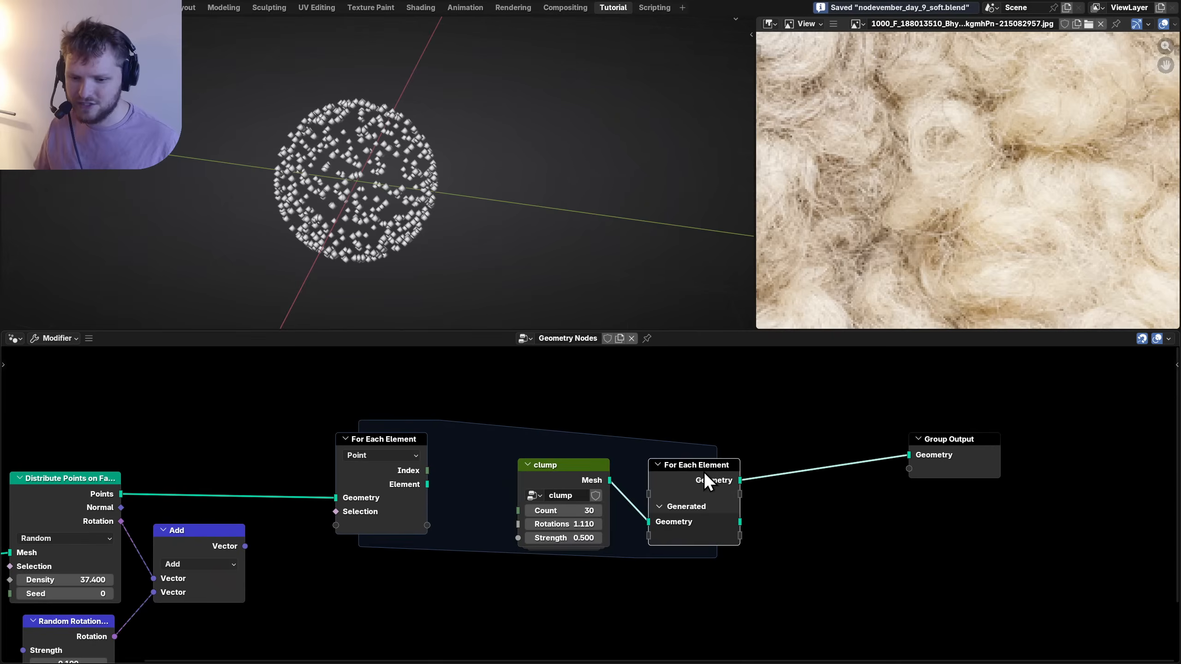
ctrl+shift+click(703, 473)
scroll(395, 198, up, 1)
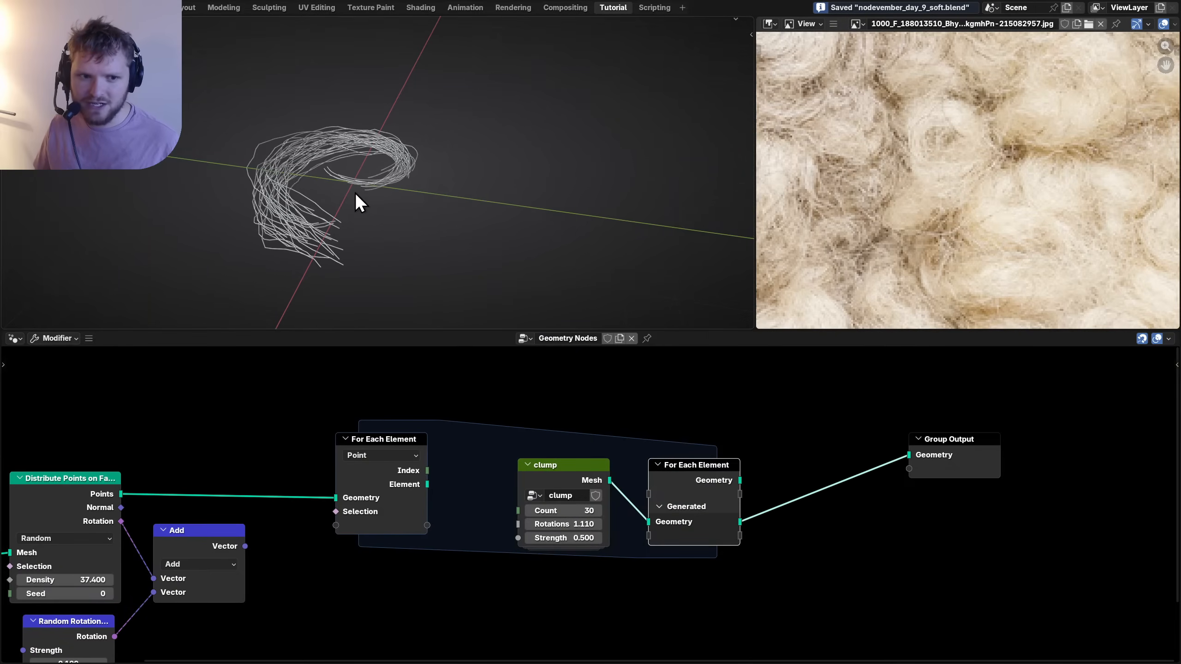
Switch the reference image area to a Spreadsheet and widen its domain column so the element counts are readable.
click(769, 24)
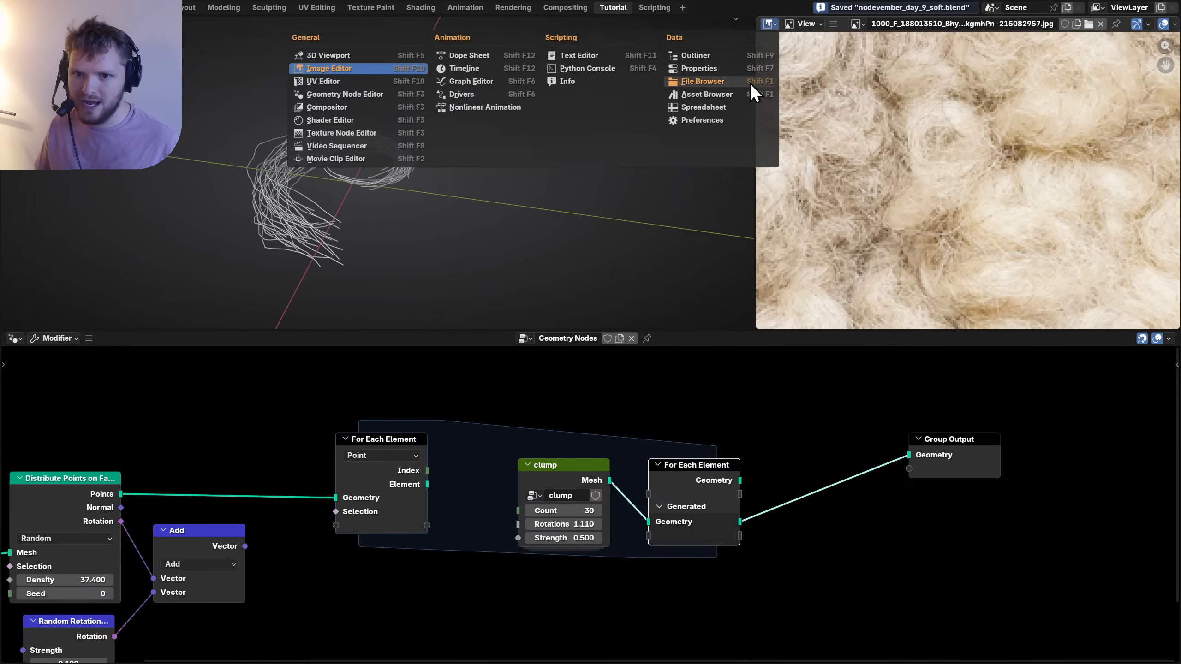
click(713, 104)
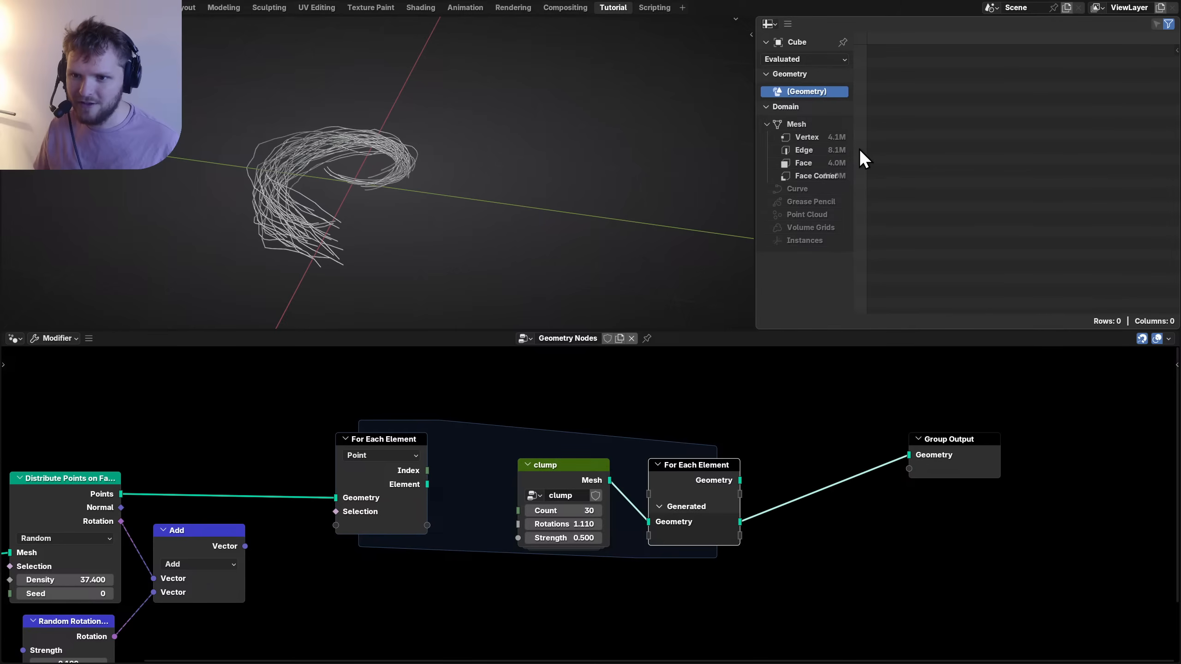
drag(853, 146, 898, 141)
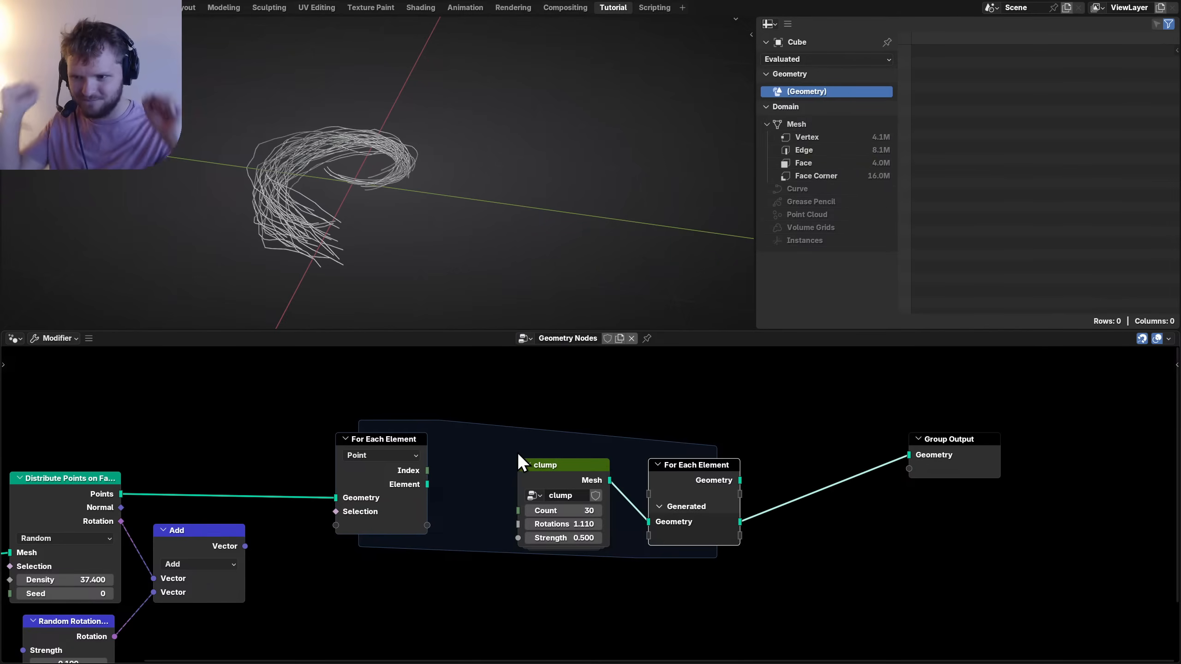
Shift the clump node closer to the zone's input node and preview the distributed points, followed by the clump mesh.
scroll(526, 493, up, 1)
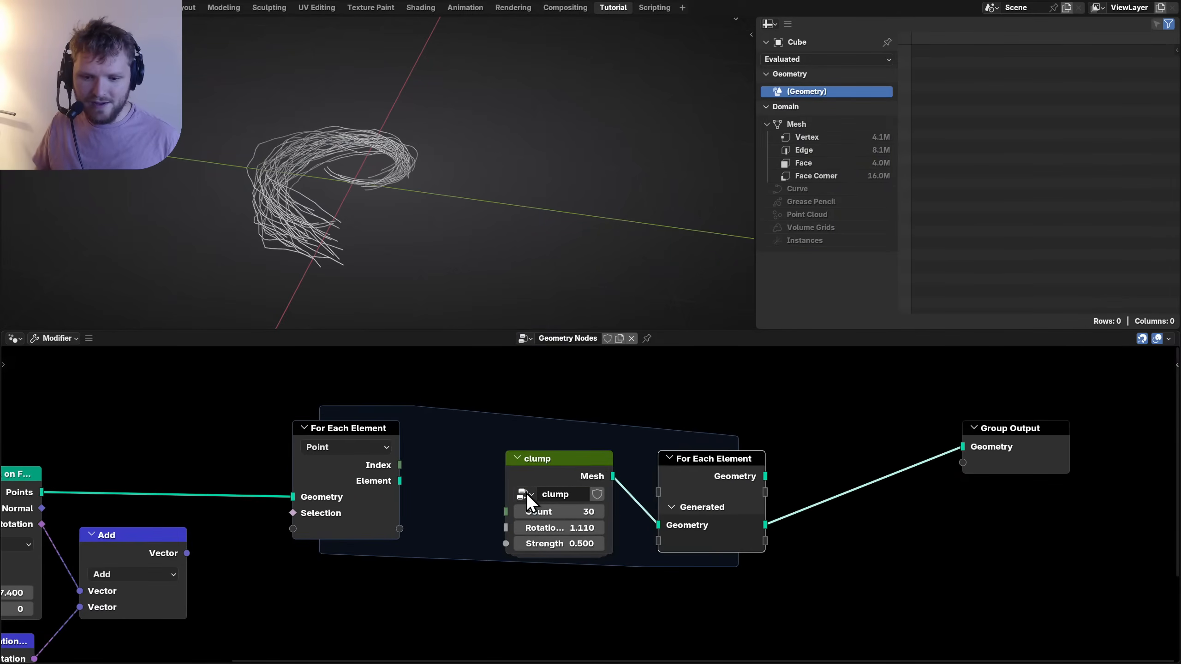
drag(548, 461, 481, 455)
middle_drag(278, 458, 551, 435)
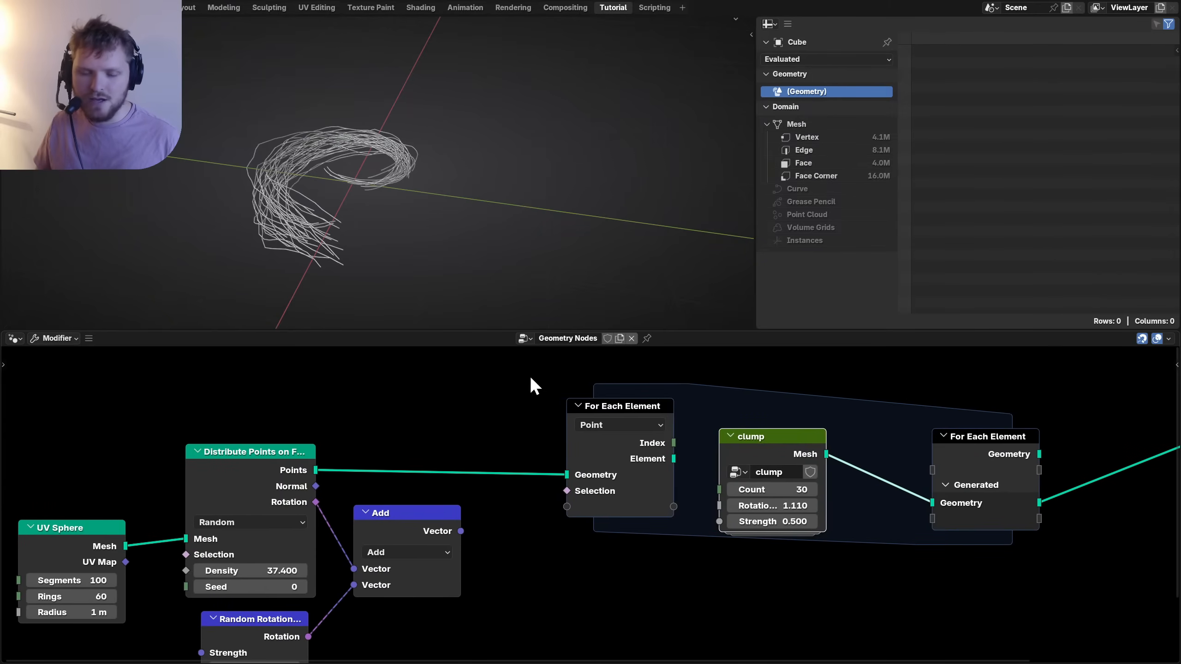
scroll(412, 486, down, 2)
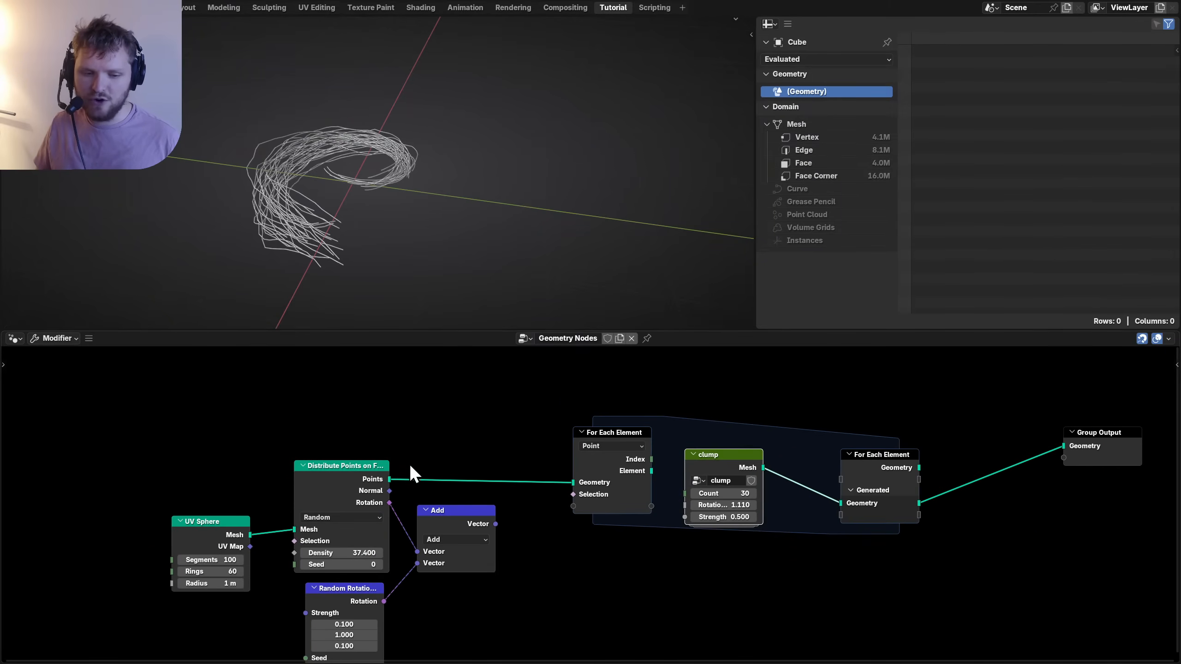
ctrl+shift+click(348, 475)
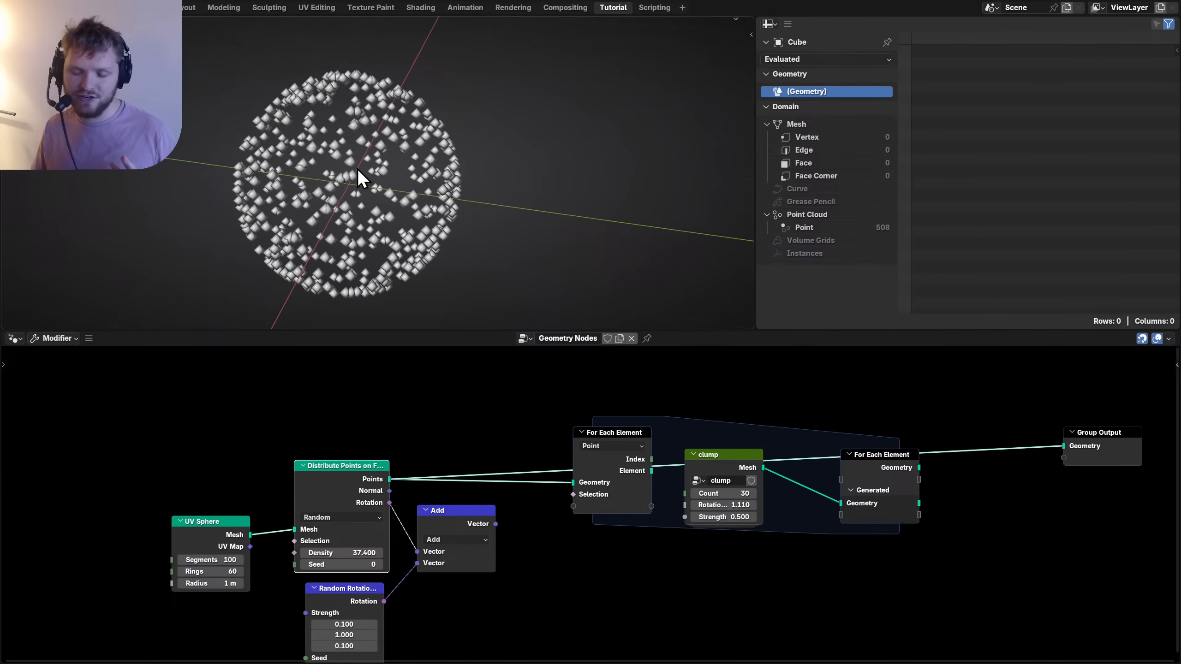
scroll(914, 449, up, 3)
middle_drag(824, 438, 614, 434)
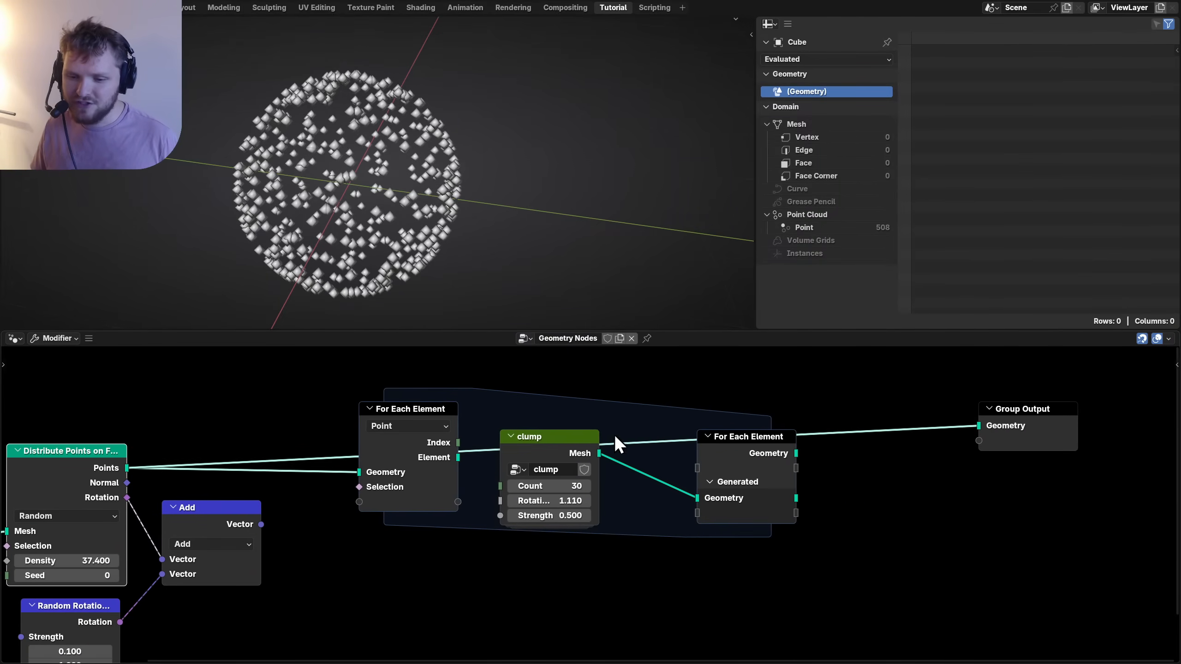
ctrl+shift+click(559, 450)
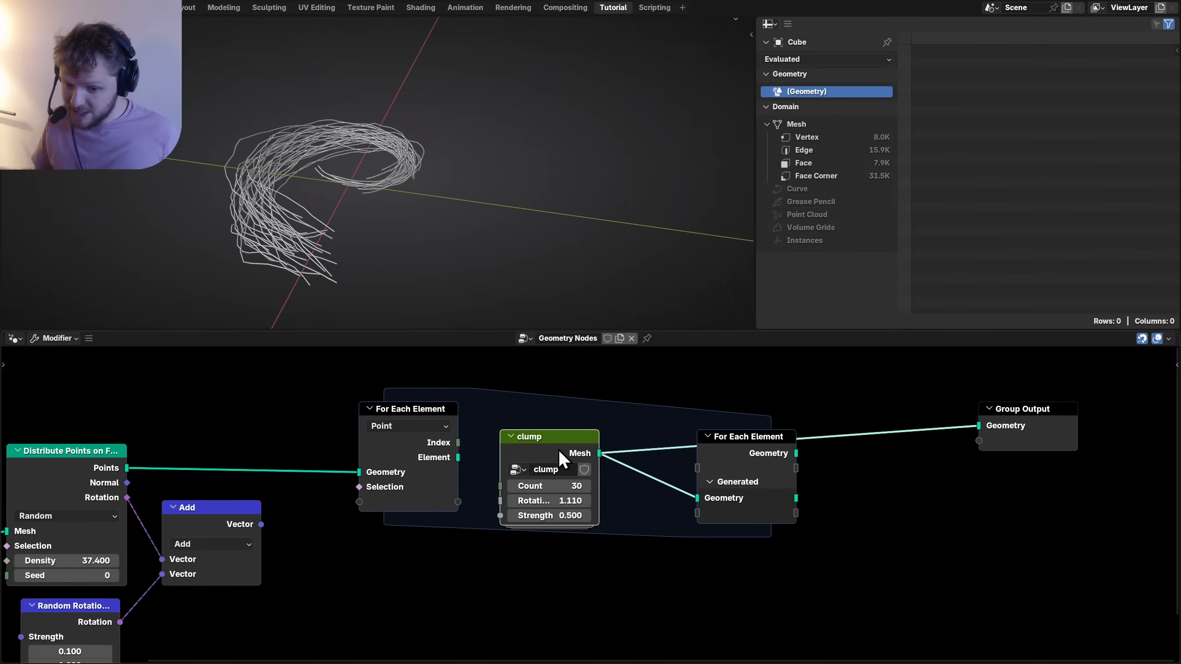
Add a Position node above the Add node and connect it as a new input of the For Each Element zone.
middle_drag(171, 467, 273, 461)
scroll(459, 440, up, 3)
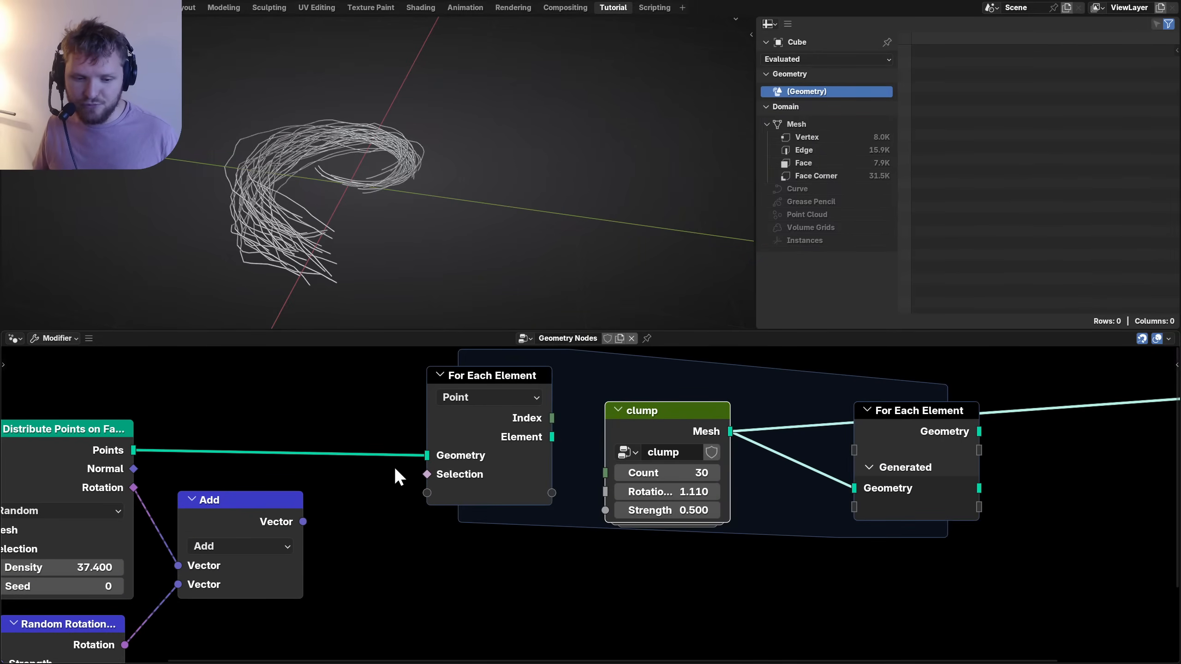
middle_drag(374, 468, 555, 446)
drag(417, 483, 415, 487)
key(shift+a)
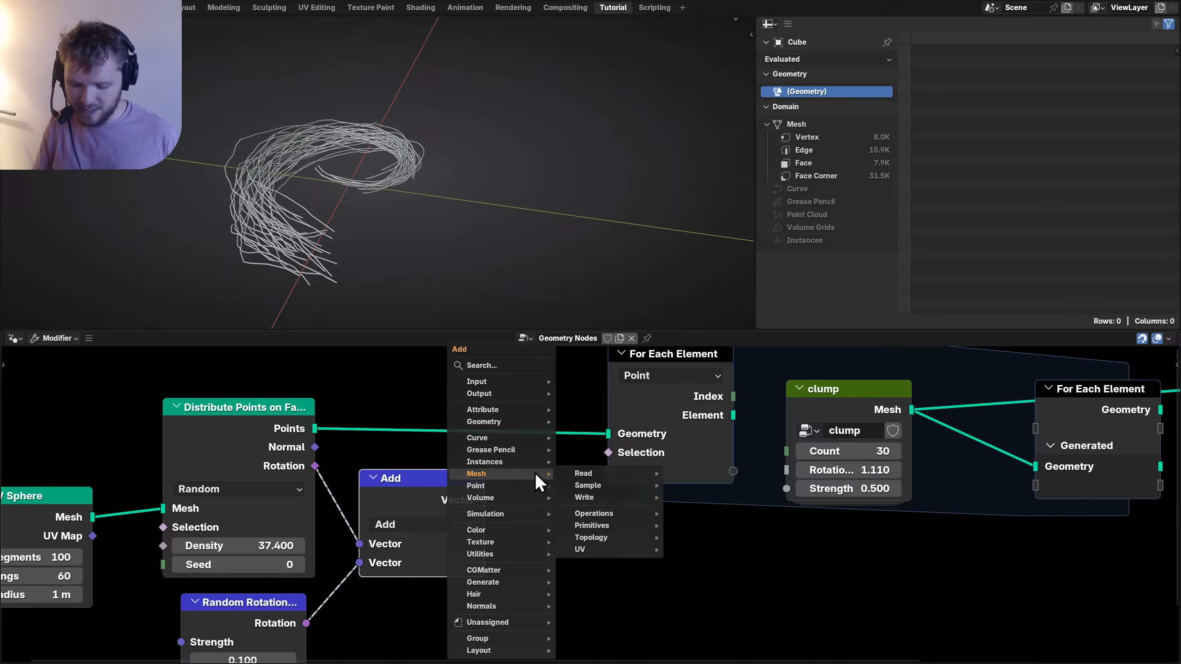
text(pos)
key(Return)
click(379, 352)
middle_drag(524, 399, 514, 447)
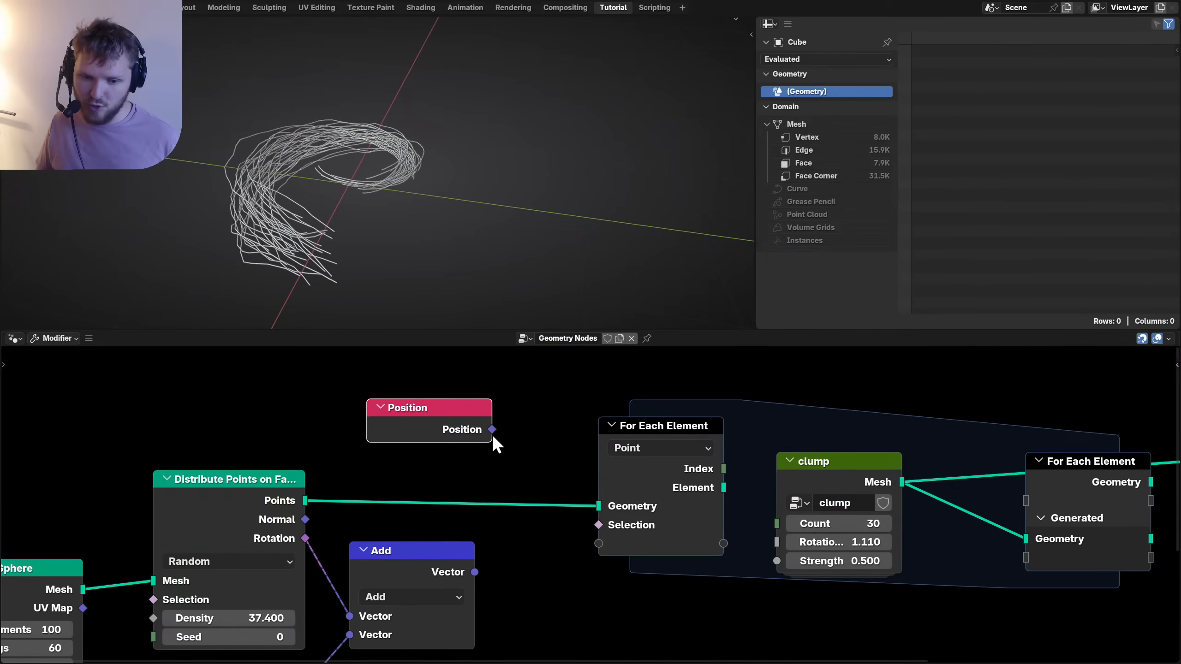
drag(491, 429, 600, 543)
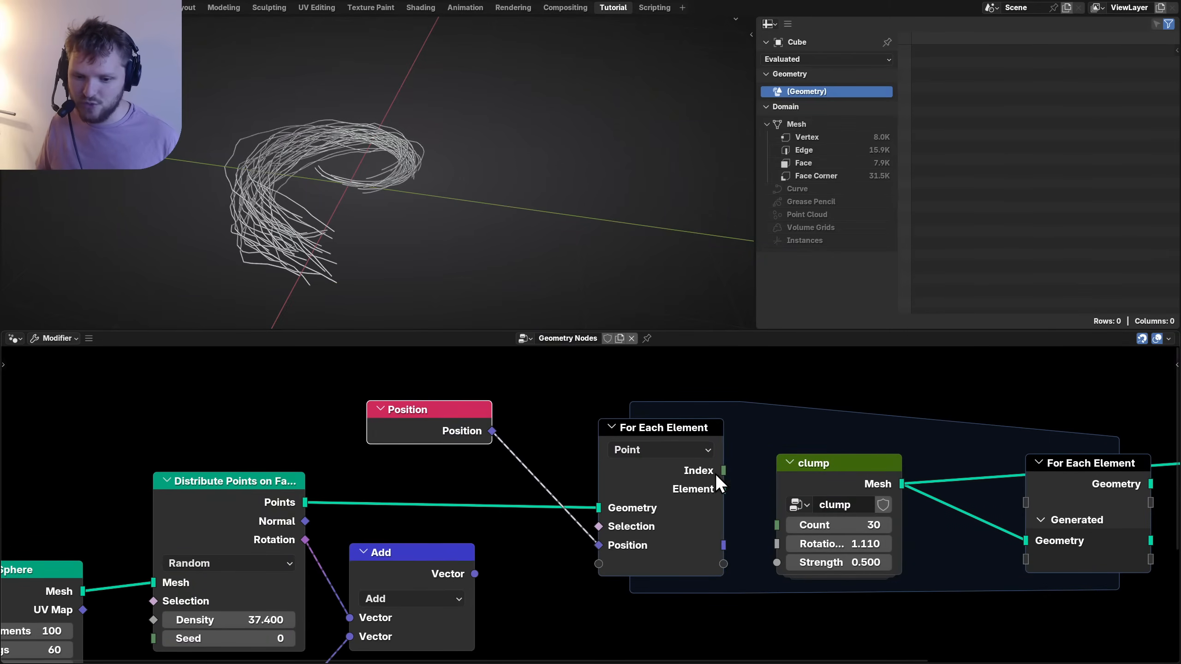
Maximize the node editor and tuck the Position node between the points link and the Add node.
middle_drag(713, 542, 588, 476)
scroll(589, 476, up, 2)
mouse_move(591, 447)
mouse_down()
mouse_move(632, 403)
mouse_move(593, 438)
mouse_up()
key(ctrl+space)
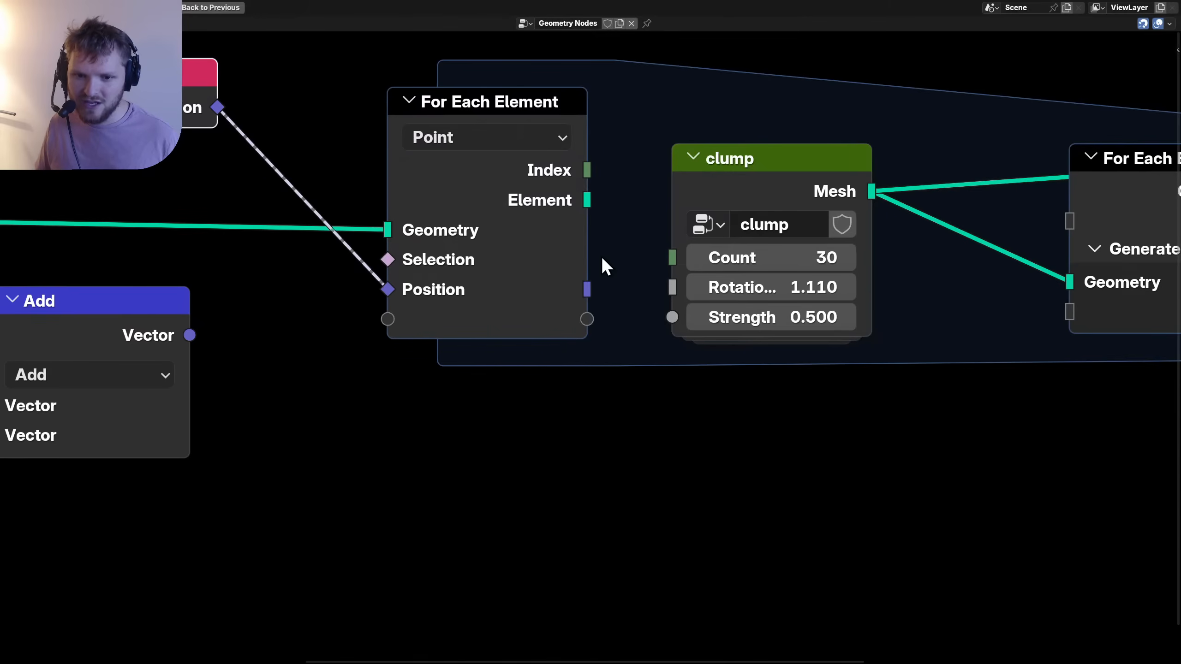
scroll(602, 259, down, 3)
drag(348, 221, 344, 386)
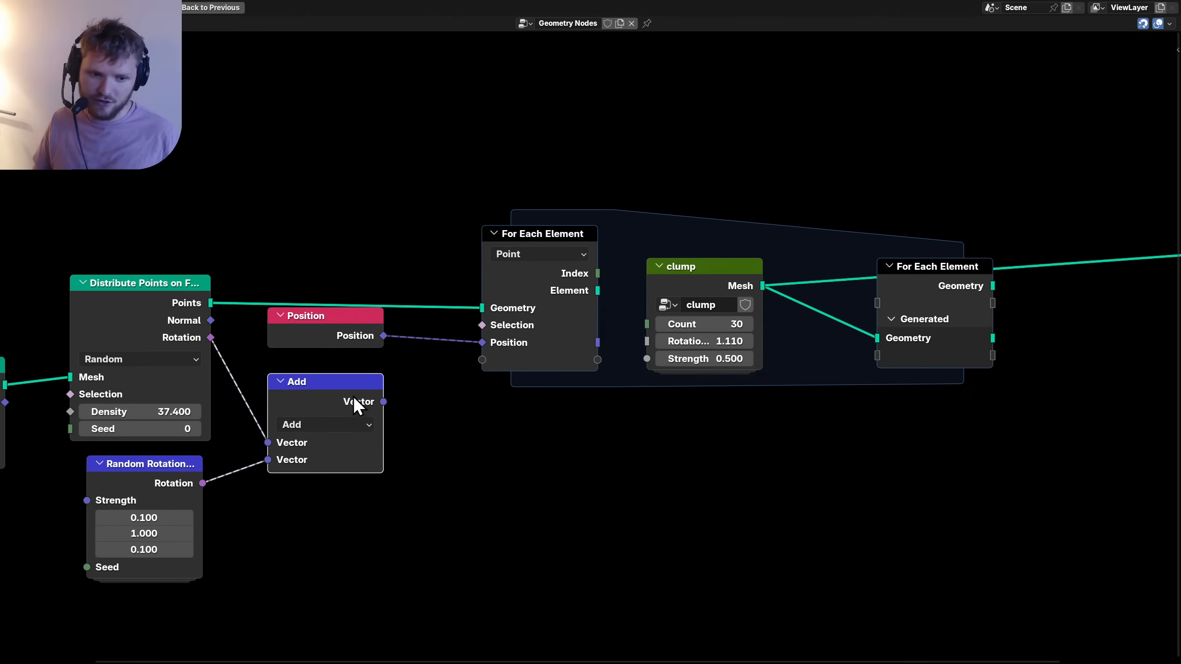
Connect the Add node's Vector to a new zone input, rename that input Rotation and save the file.
scroll(397, 404, up, 1)
drag(348, 410, 464, 361)
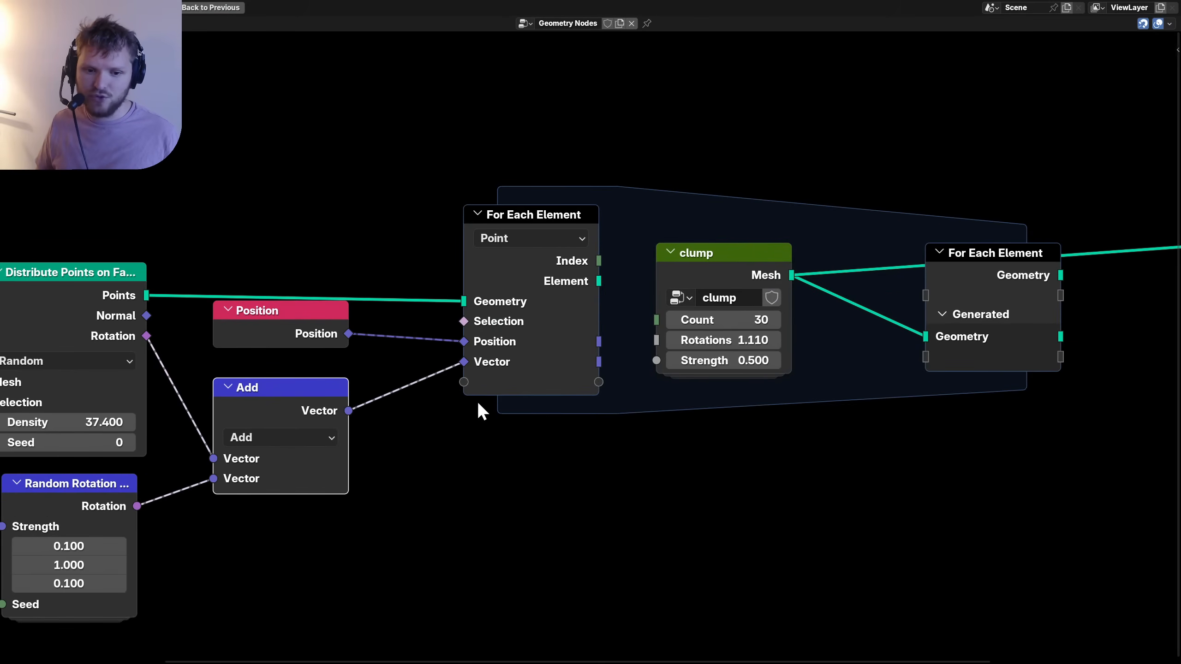
middle_drag(459, 410, 449, 420)
double_click(469, 373)
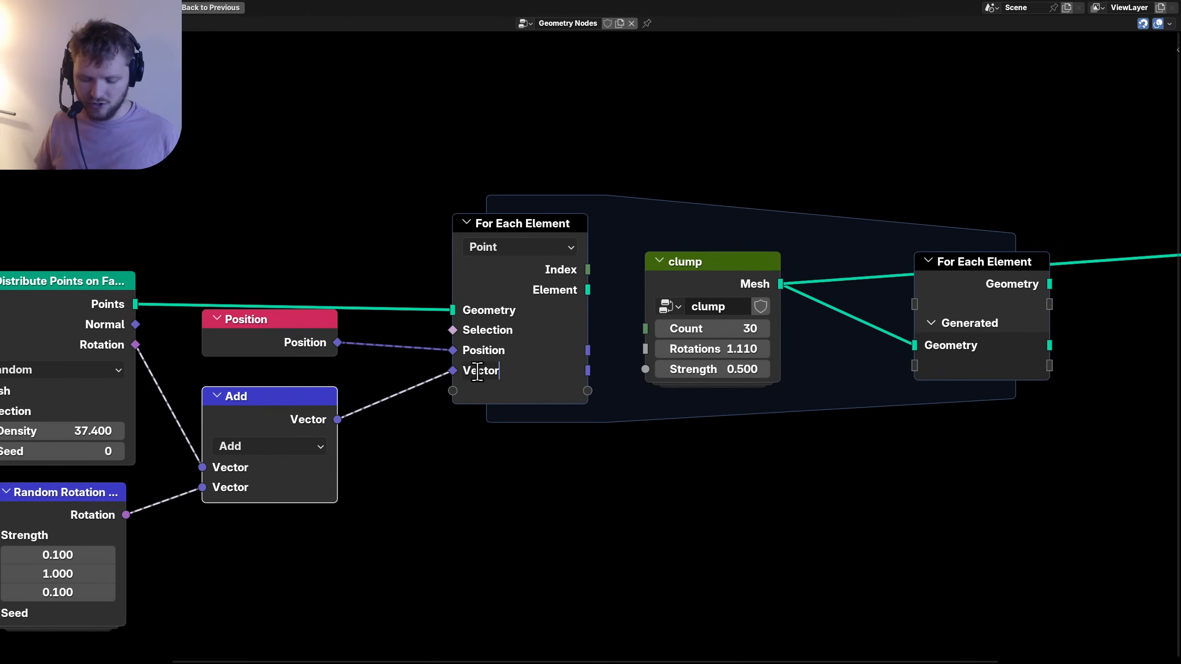
text(Rotation)
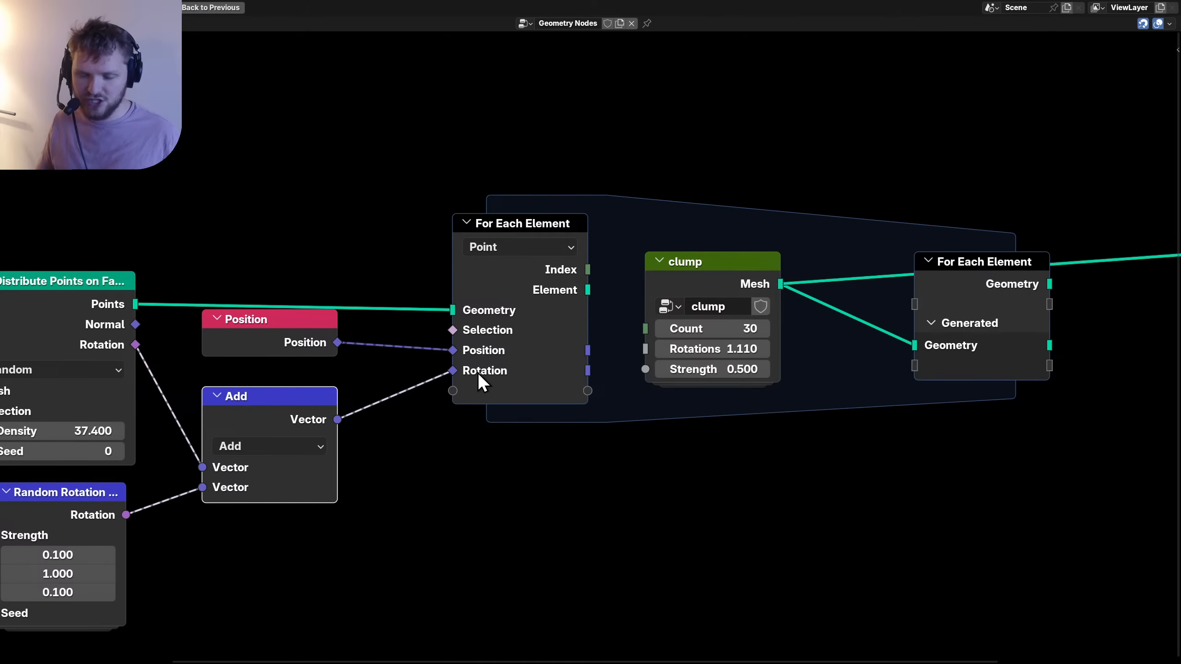
key(ctrl+s)
Move the zone's output node further from the clump node to make room inside the For Each Element zone.
ctrl+scroll(789, 364, right, 5)
scroll(767, 400, down, 1)
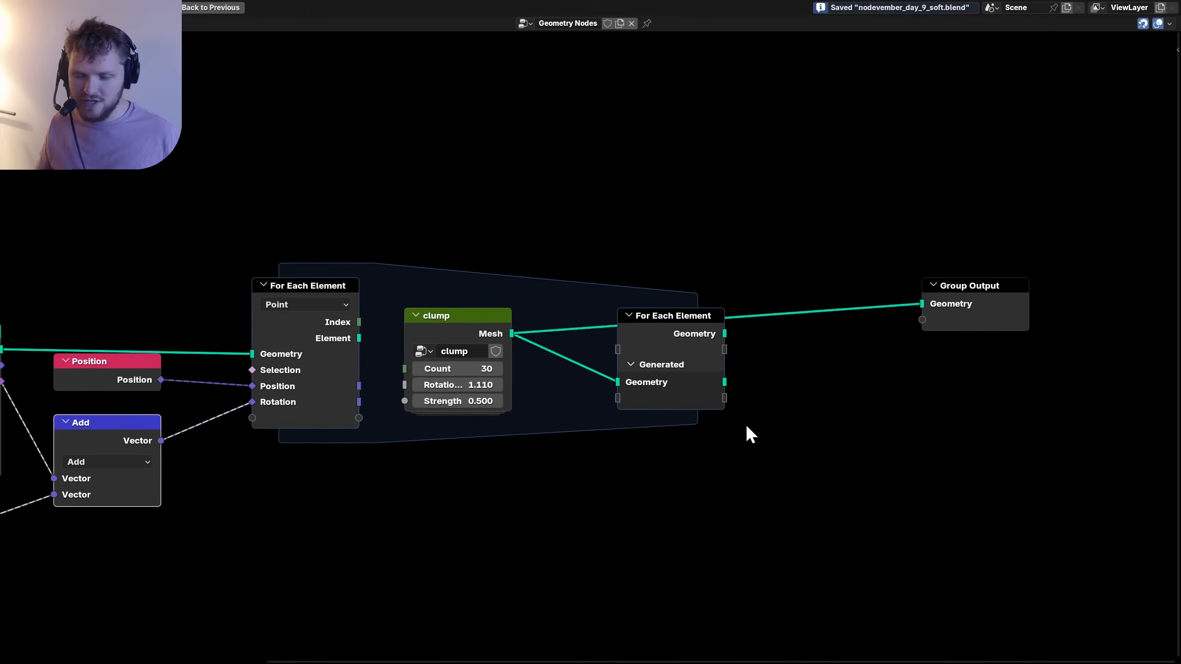
drag(744, 420, 615, 345)
key(g)
click(690, 377)
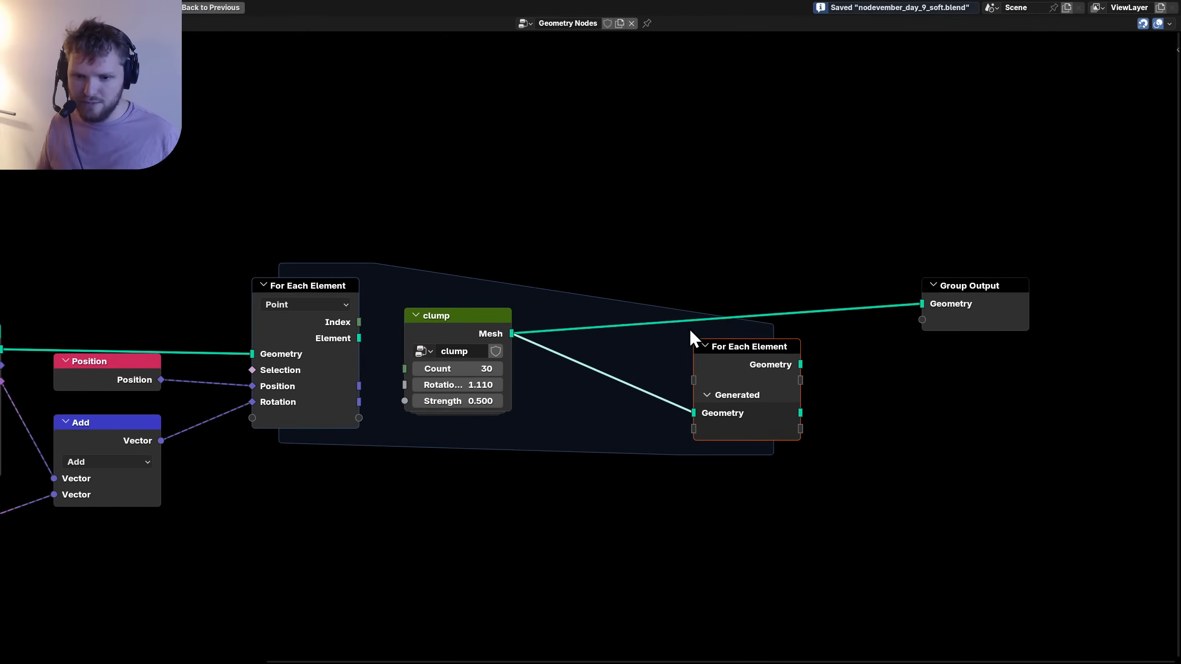
Insert a Transform Geometry node on the link between the clump node and the zone's output node.
ctrl+scroll(614, 350, left, 4)
key(shift+a)
text(t)
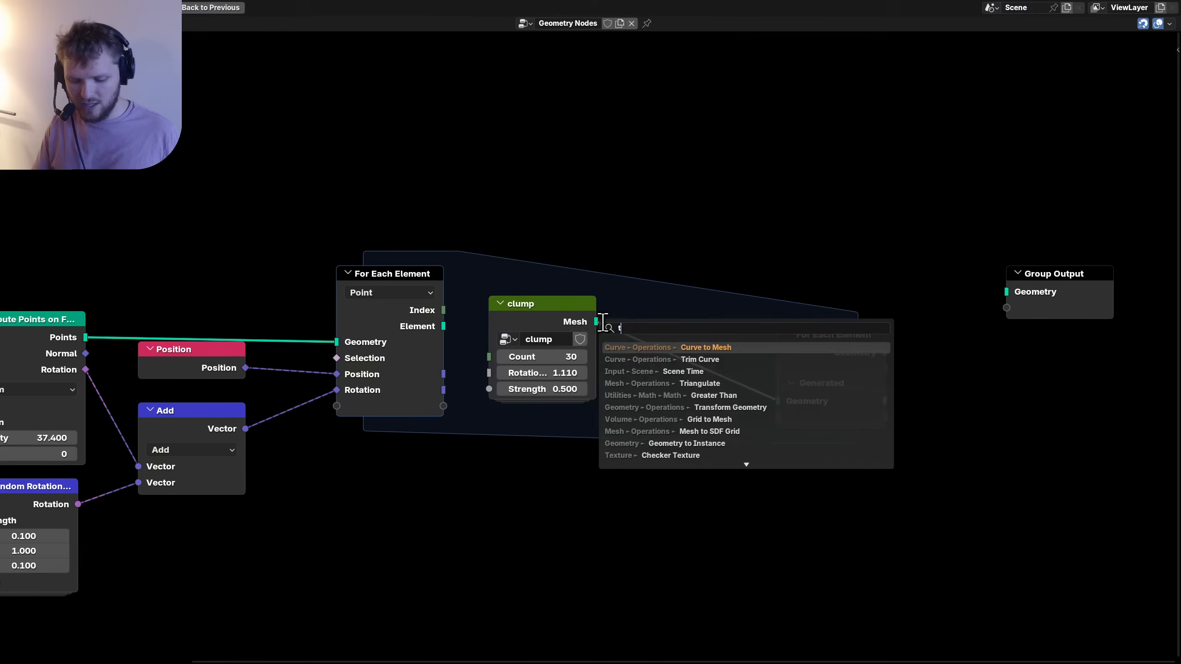
text(ran)
key(Return)
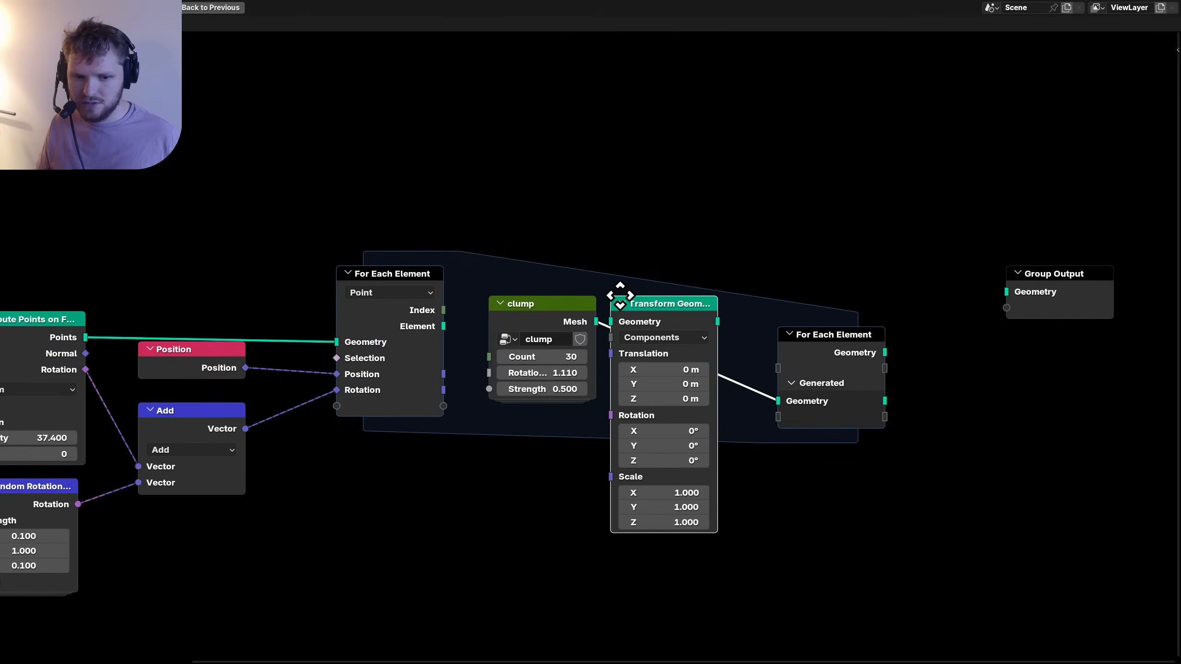
click(635, 296)
Link the zone's Position and Rotation to Transform Geometry's Translation and Rotation, preview the generated geometry and restore the split layout.
drag(440, 375, 626, 353)
drag(463, 387, 444, 390)
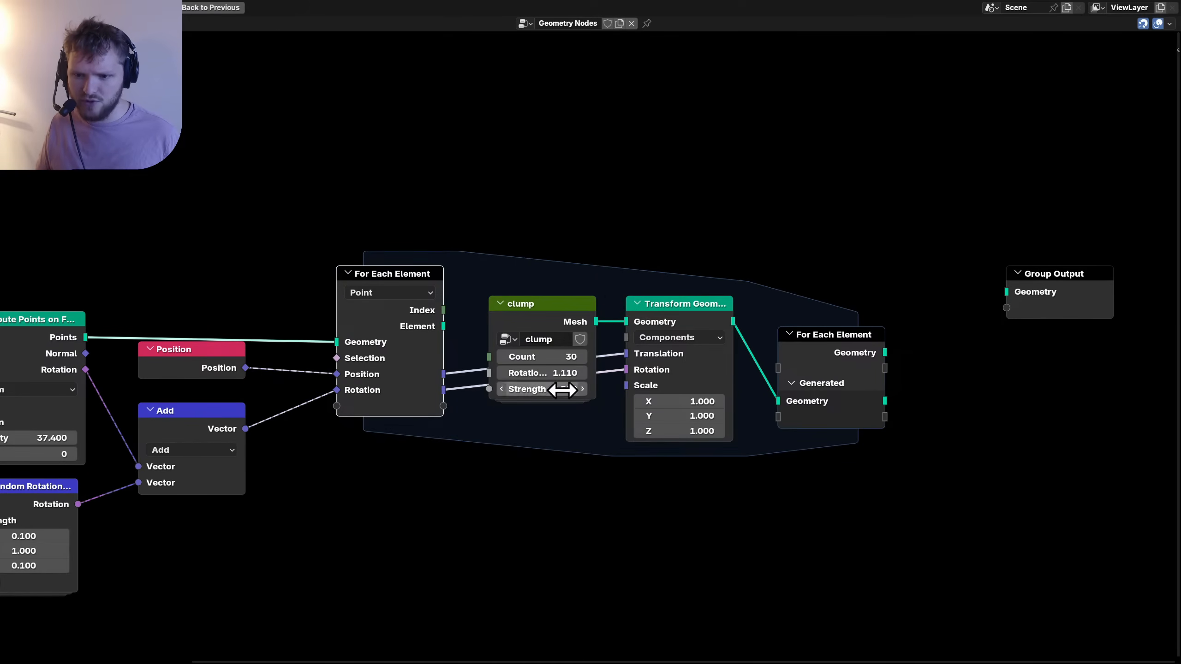
alt+shift+click(826, 358)
alt+shift+click(826, 358)
key(ctrl+space)
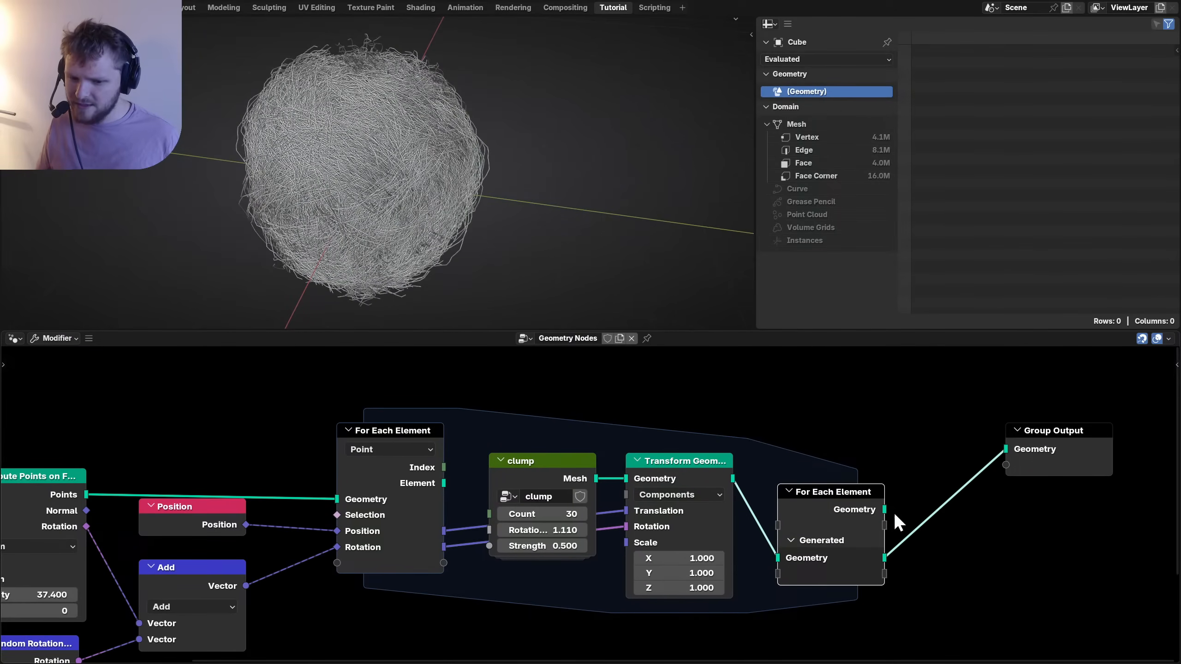
Set the Transform Geometry scale to 0.2 on all three axes.
middle_drag(810, 520, 620, 464)
mouse_move(501, 505)
mouse_down()
mouse_move(500, 533)
mouse_move(500, 506)
mouse_up()
text(.2)
key(Return)
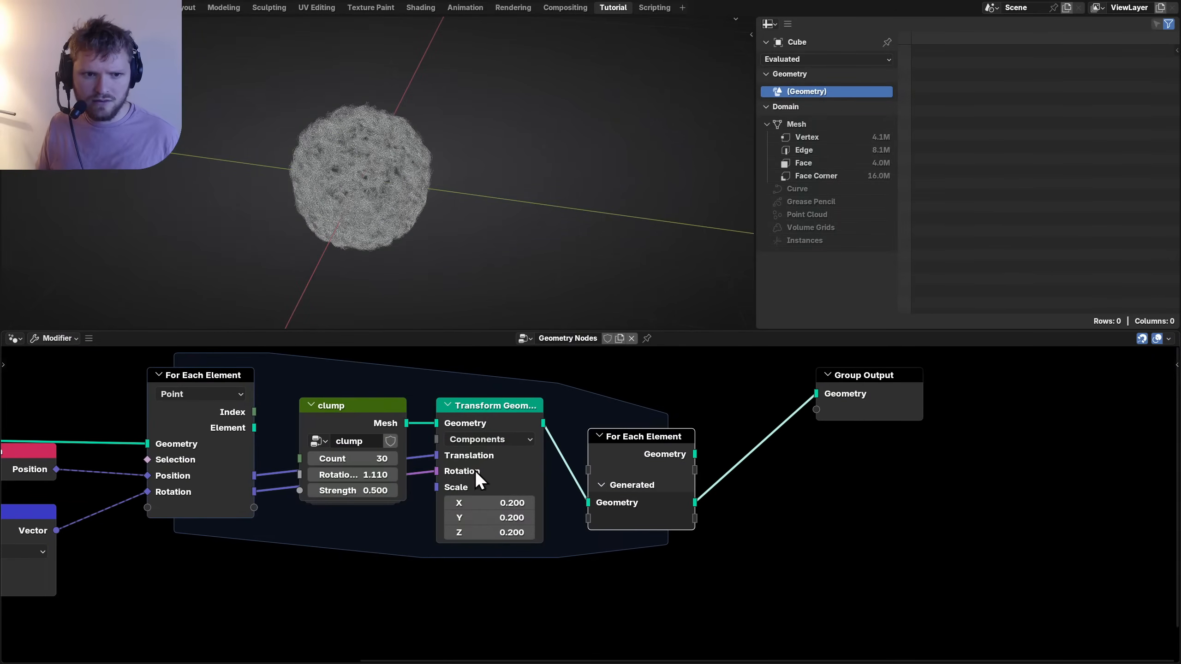
Set the Transform Geometry scale to 0.1 on all three axes and check the clumps on the sphere.
scroll(421, 185, up, 6)
drag(487, 502, 487, 533)
drag(487, 533, 487, 503)
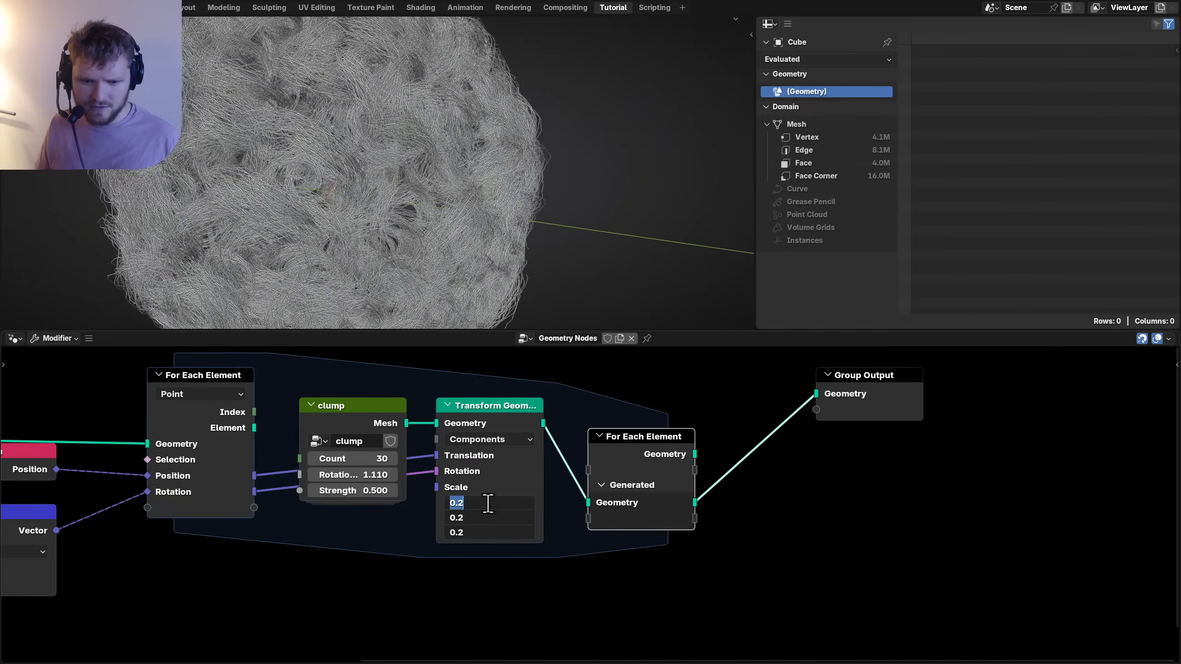
text(.1)
key(Return)
middle_drag(416, 133, 387, 116)
Toggle muting of the rotation Add node to compare the clumps with and without random rotation, leaving it enabled.
middle_drag(121, 521, 444, 499)
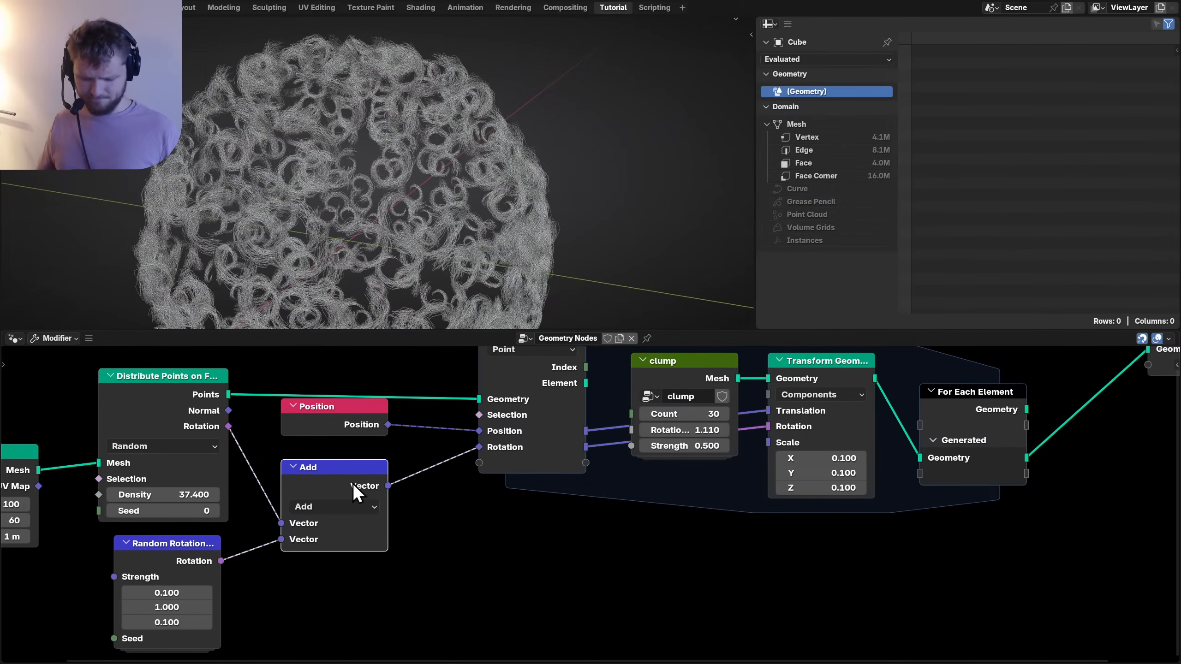
key(m)
middle_drag(404, 242, 389, 299)
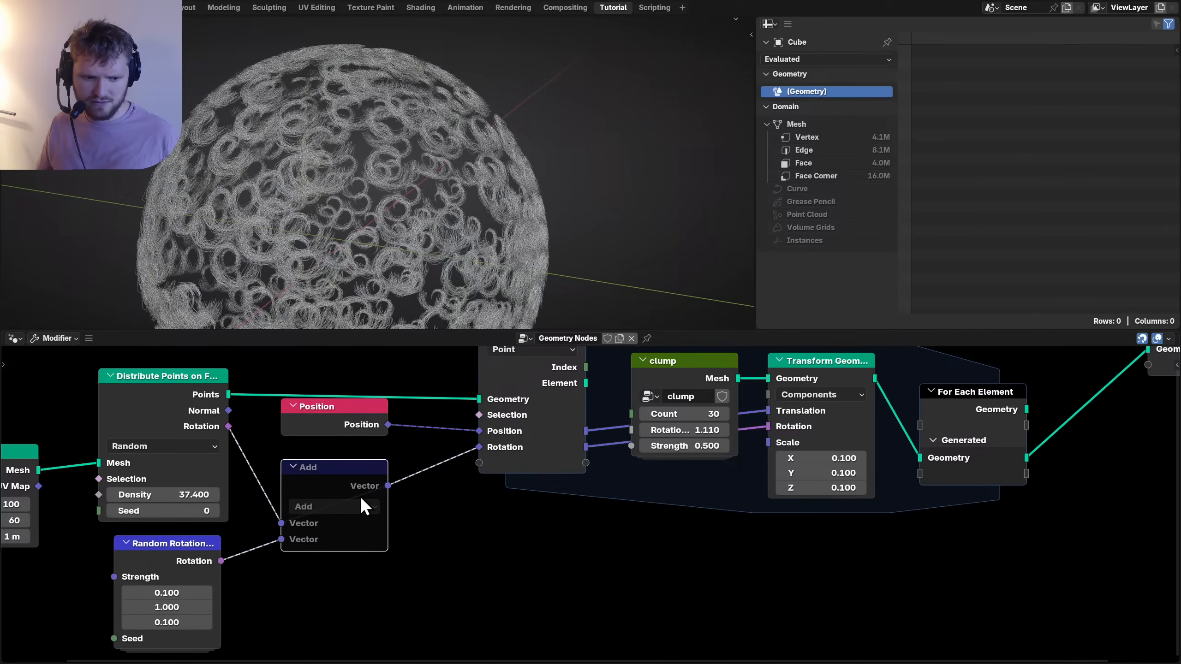
key(m)
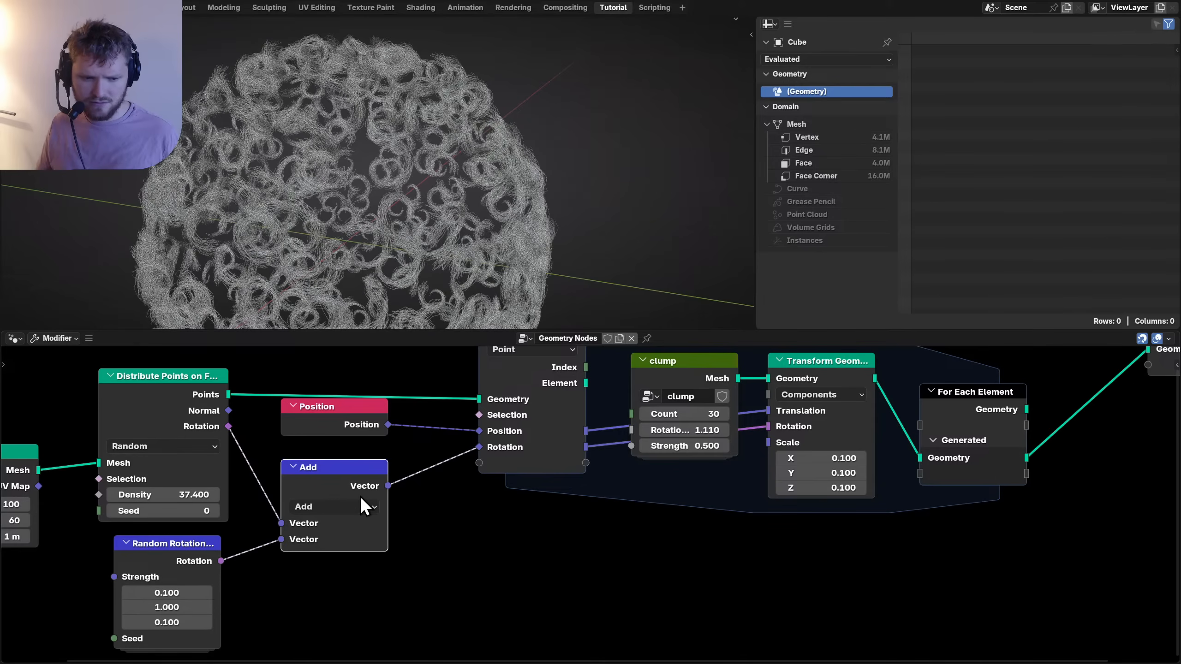
key(m)
Set the Random Rotation strength to 0.05 on X and Z, and check the clumps on the sphere.
middle_drag(228, 549, 402, 458)
scroll(395, 462, up, 2)
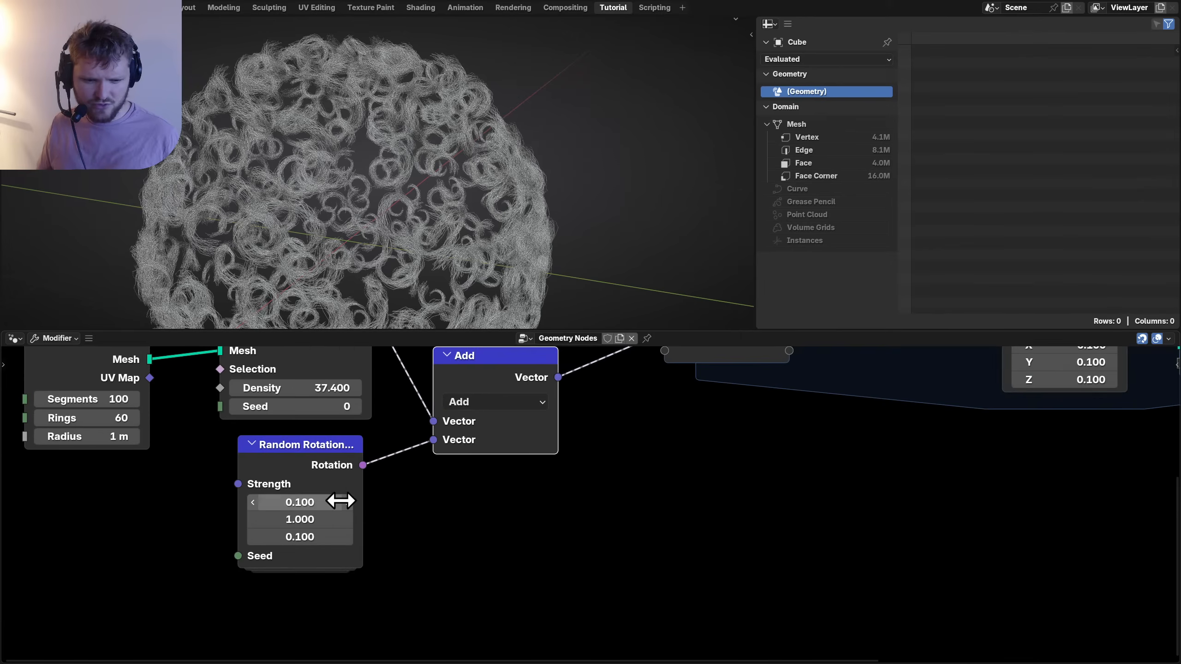
click(308, 502)
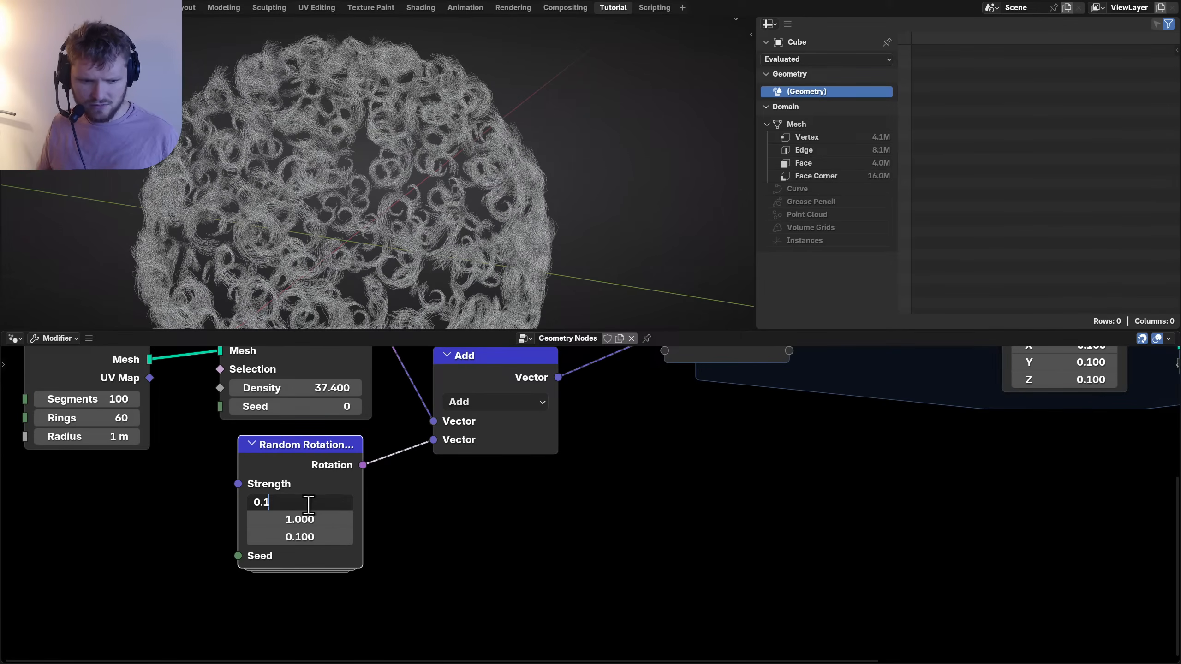
text(/2)
key(Return)
click(302, 540)
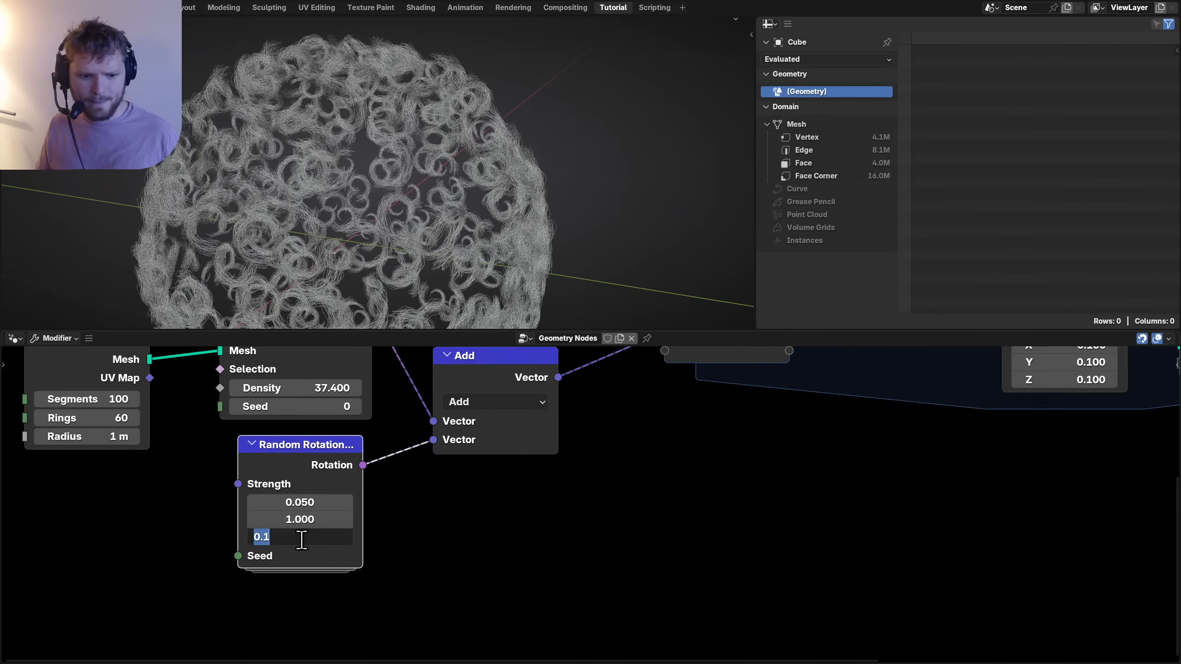
key(Right)
text(/2)
key(Return)
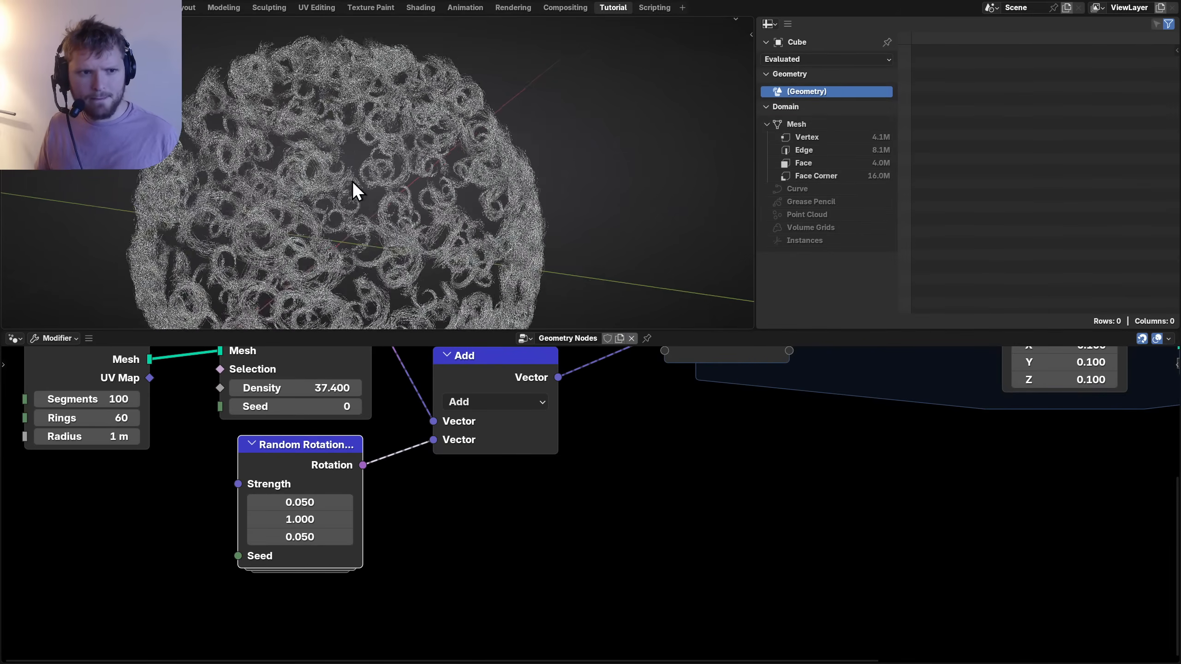
middle_drag(353, 181, 409, 174)
Toggle muting of the rotation Add node to compare the clumps with the reduced random rotation, leaving it enabled.
middle_drag(473, 379, 320, 488)
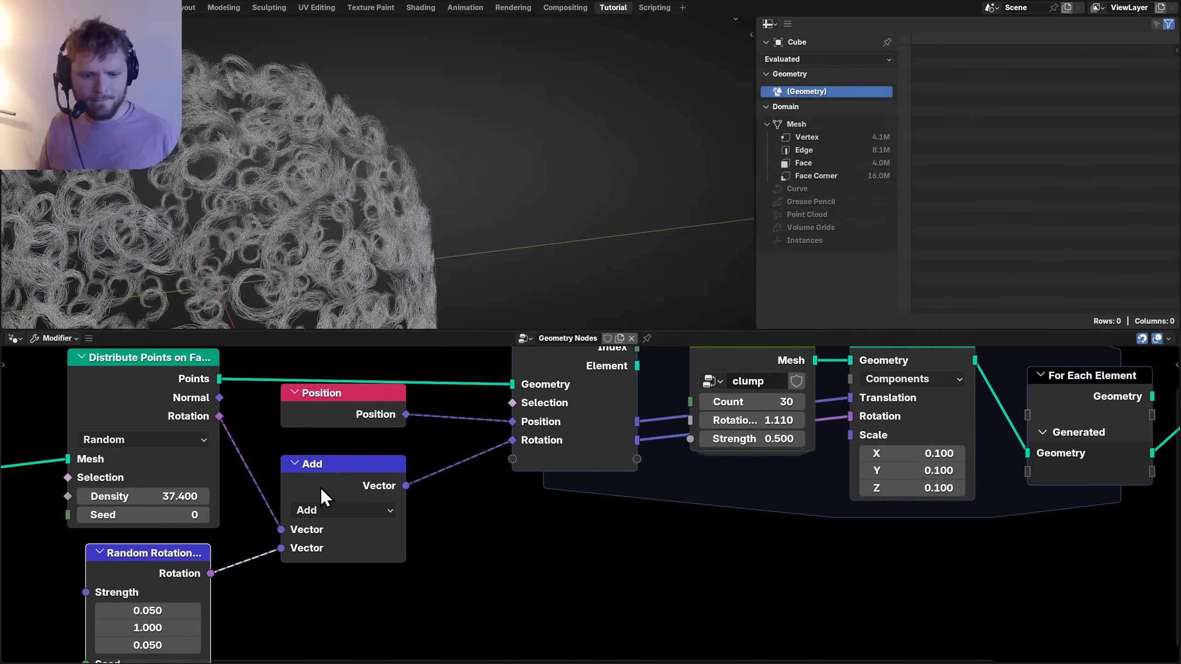
key(m)
key(m)
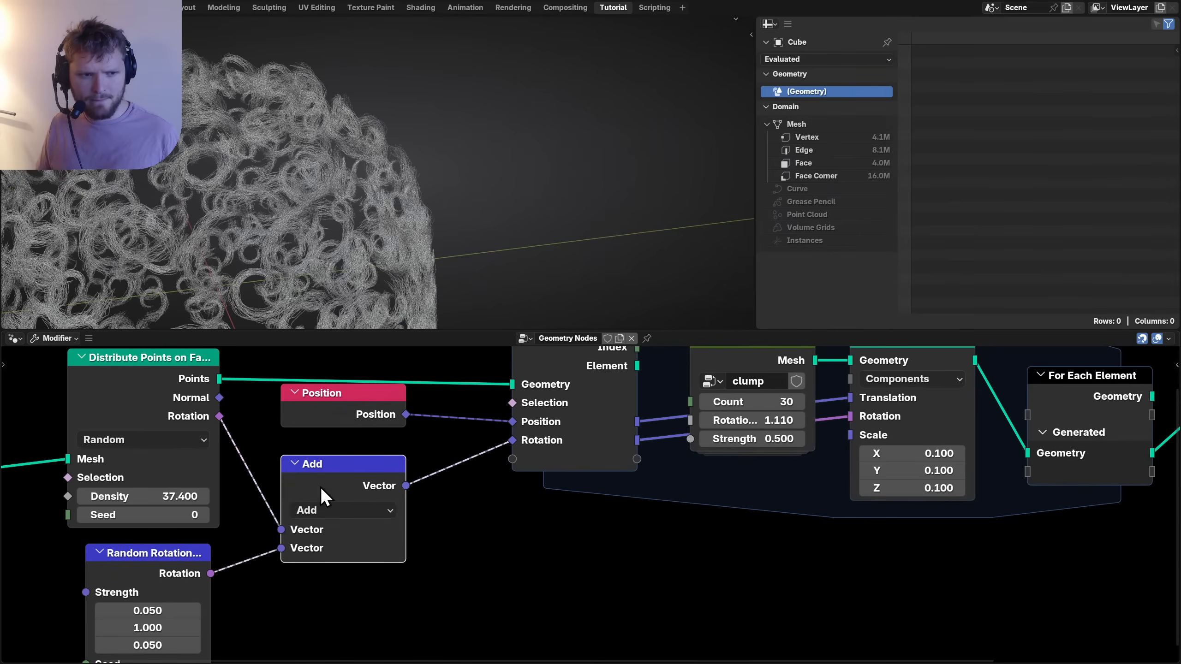
key(m)
key(m)
Rearrange the nodes around Transform Geometry, shifting the zone output and Group Output away to make room for another node.
scroll(683, 474, down, 3)
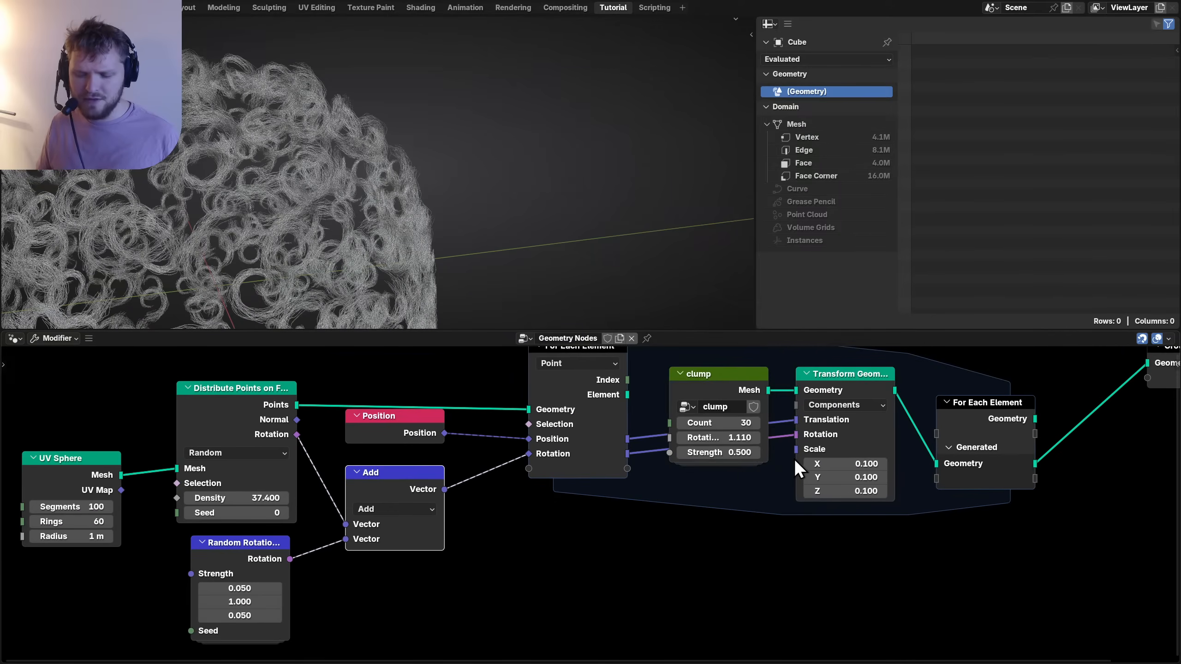
middle_drag(794, 459, 567, 485)
drag(919, 383, 831, 438)
drag(572, 447, 556, 430)
middle_drag(730, 435, 634, 435)
drag(783, 506, 630, 419)
key(g)
click(799, 420)
Insert a duplicate Transform Geometry after the first one and link the zone's Position to the duplicate's Translation.
click(533, 419)
key(shift+d)
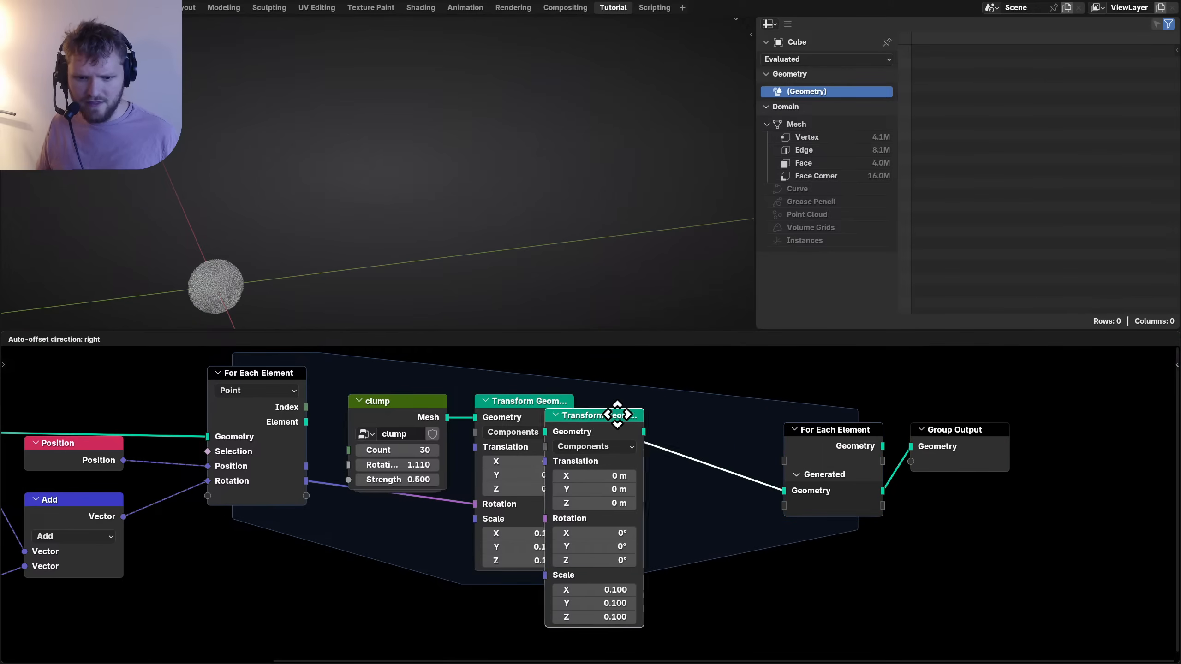
click(669, 396)
drag(306, 465, 632, 446)
middle_drag(314, 269, 446, 260)
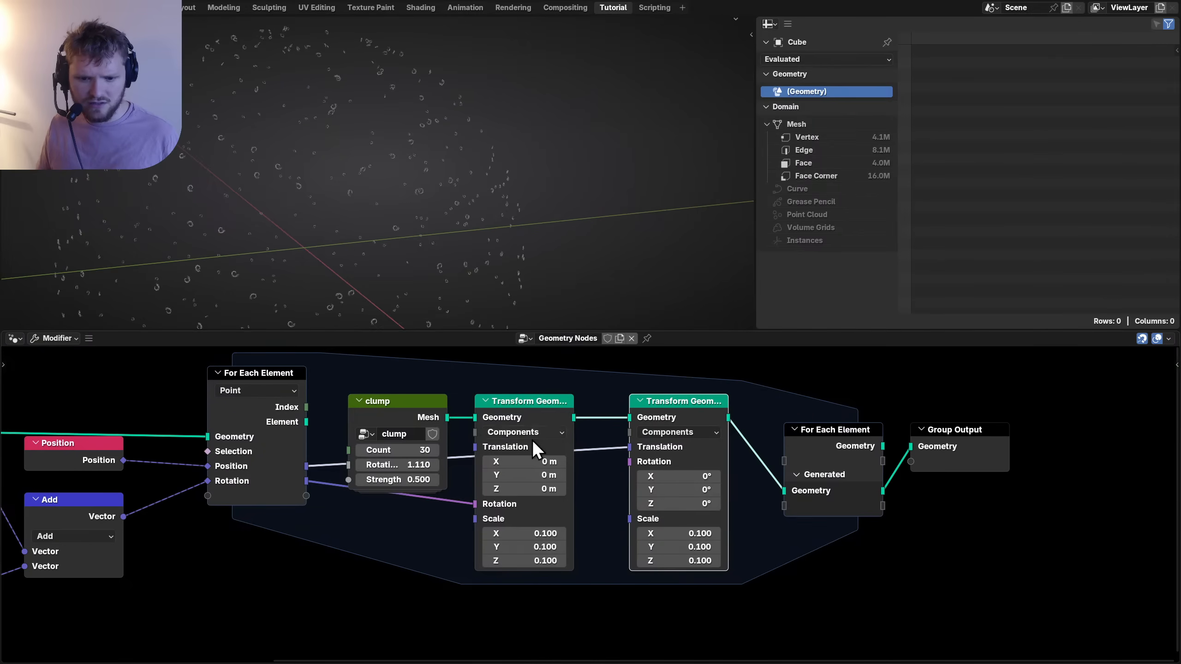
Set the first Transform Geometry's scale to 1 on all three axes and inspect the clumps on the sphere.
drag(545, 533, 545, 560)
text(1)
key(Return)
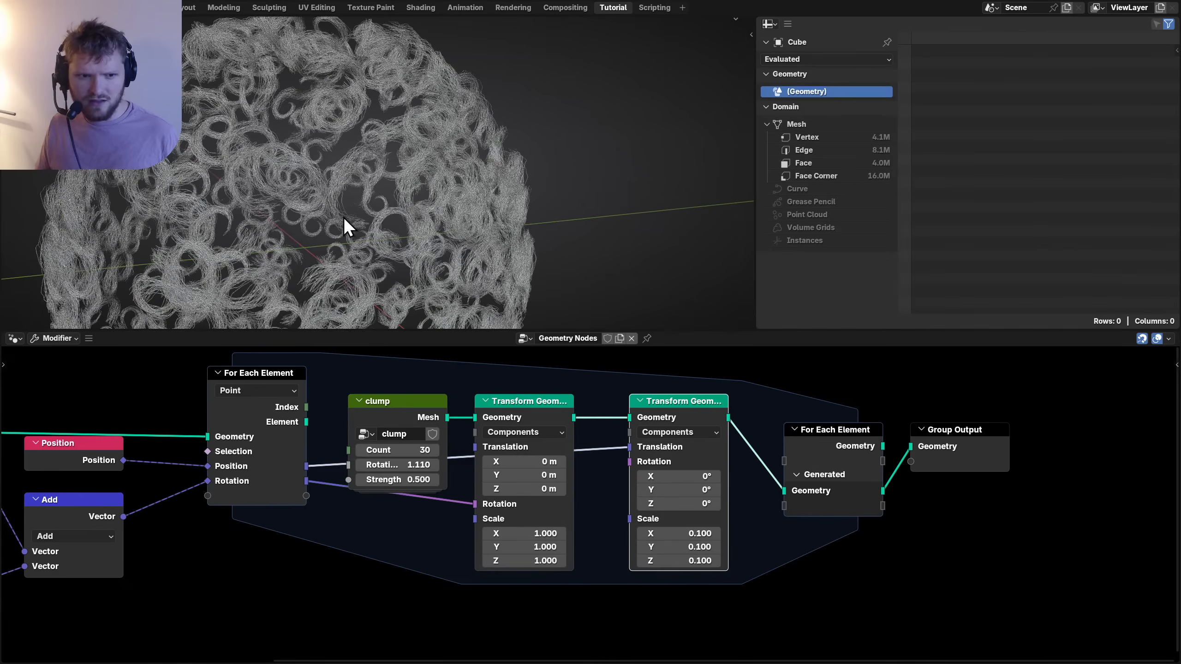
mouse_move(387, 213)
middle_down()
mouse_move(433, 198)
mouse_move(401, 202)
mouse_move(399, 220)
middle_up()
middle_drag(537, 314, 265, 204)
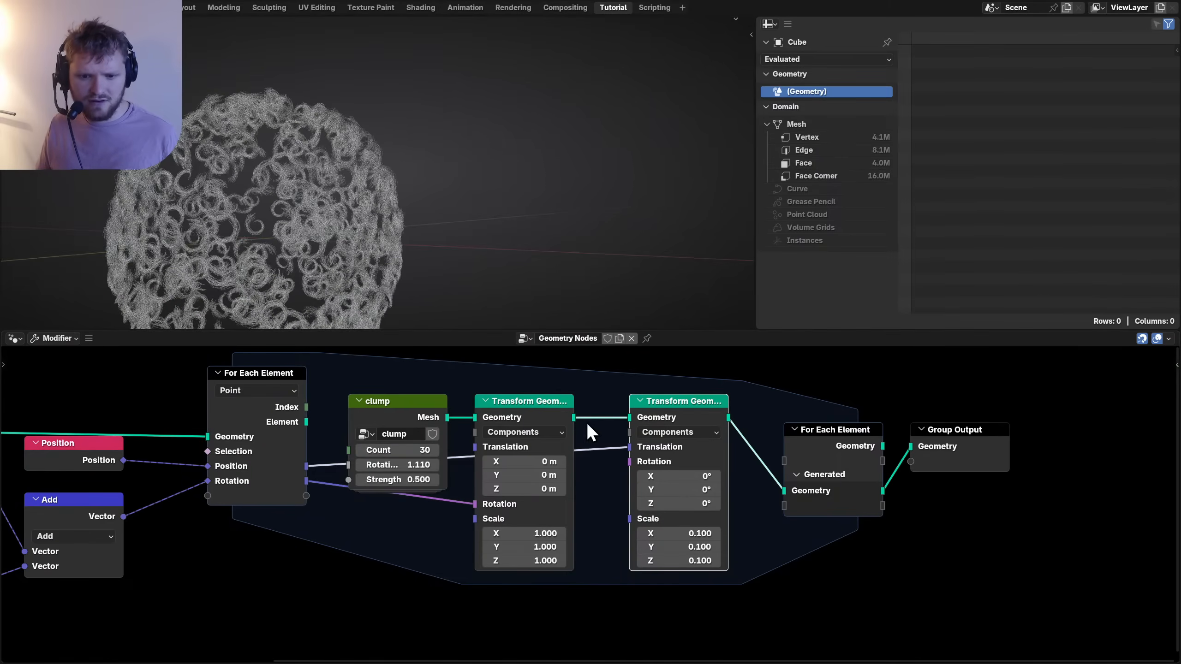
Move the two chained Transform Geometry nodes up and place a duplicate of the first one below them.
drag(662, 616, 546, 506)
drag(546, 506, 554, 427)
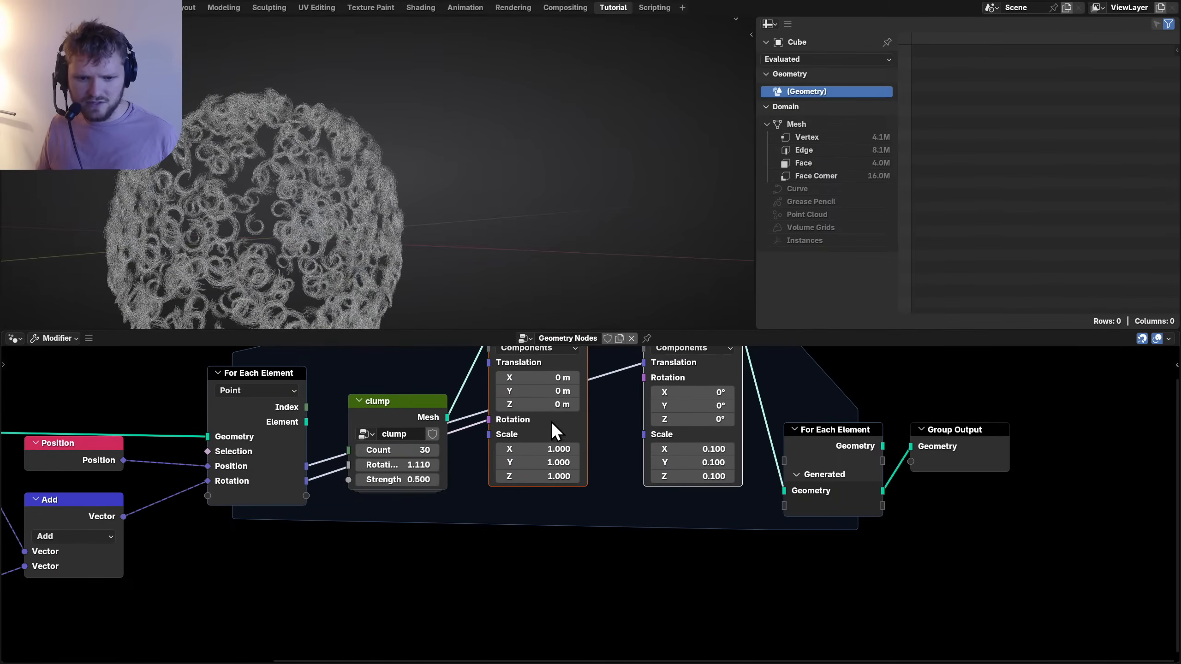
click(518, 437)
key(shift+d)
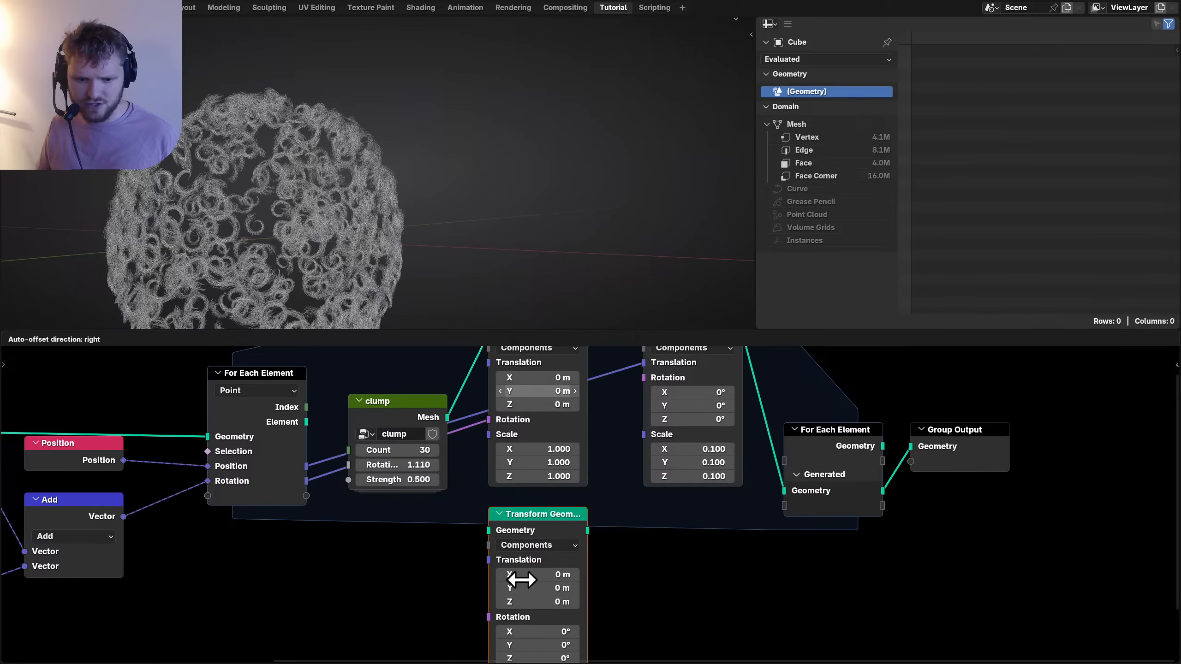
click(522, 577)
Wire the clump mesh through the new Transform Geometry to the zone output, with Position and Rotation driving its Translation and Rotation.
drag(447, 418, 488, 558)
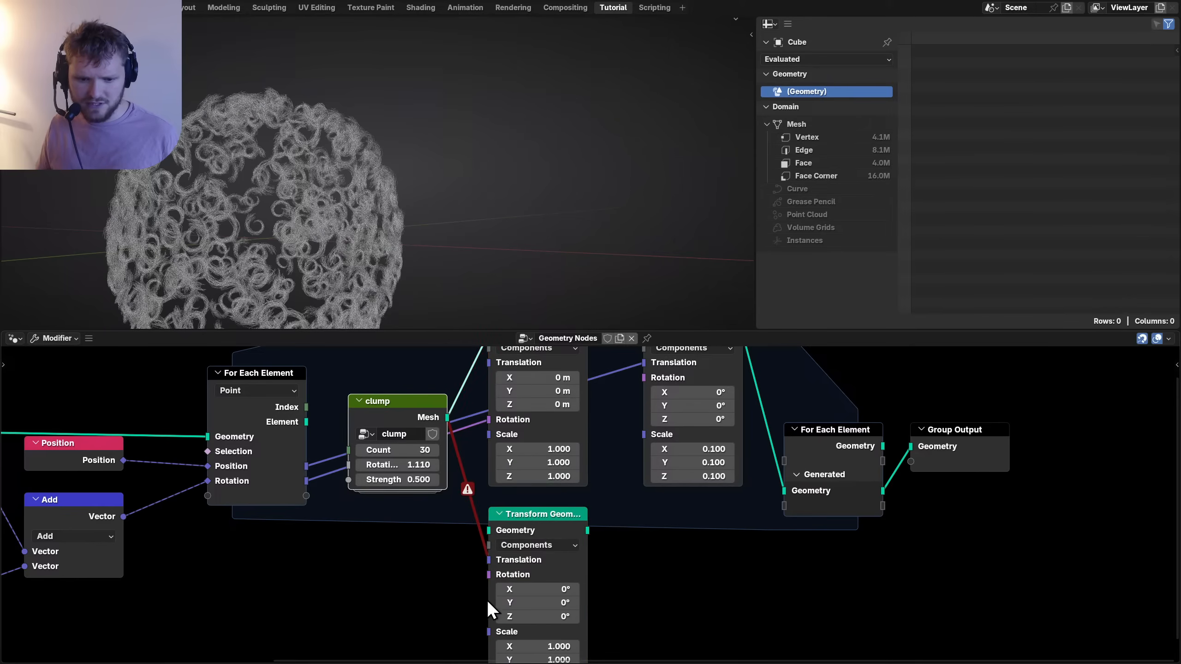
key(ctrl+z)
drag(447, 418, 489, 575)
drag(587, 530, 784, 491)
Set the lower Transform Geometry's scale to 0.1 on all three axes.
middle_drag(574, 589, 566, 493)
drag(540, 540, 539, 508)
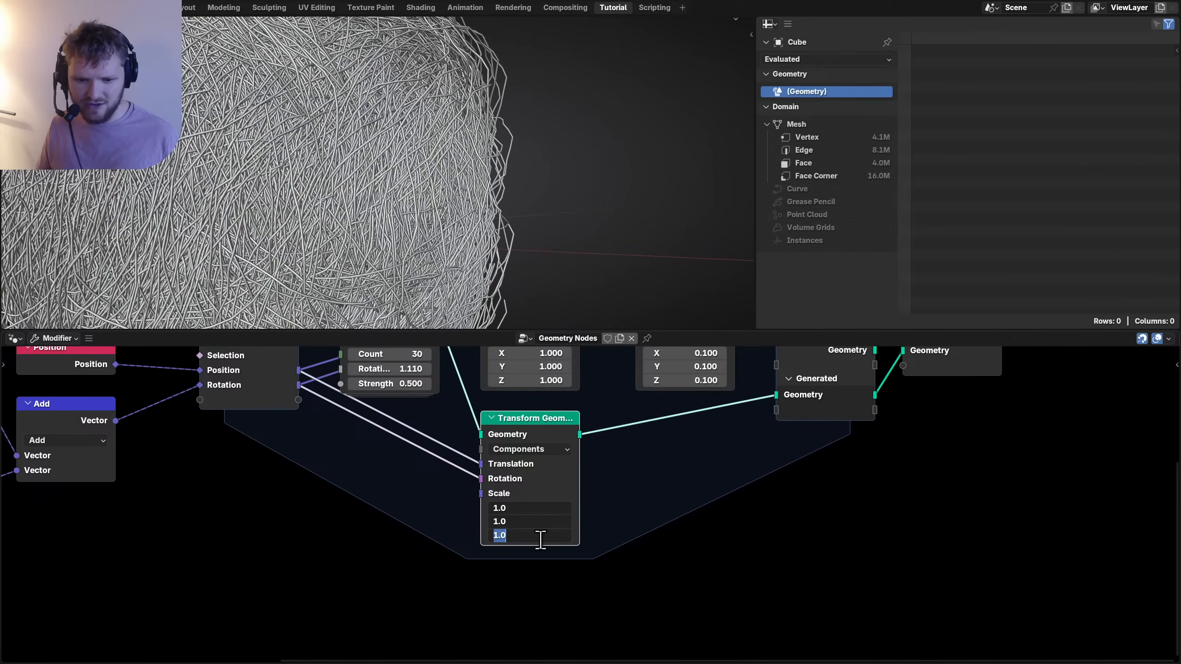
text(.1)
key(Return)
Switch the zone's generated geometry between the chained transforms and the single Transform Geometry to compare both results.
middle_drag(677, 403, 551, 561)
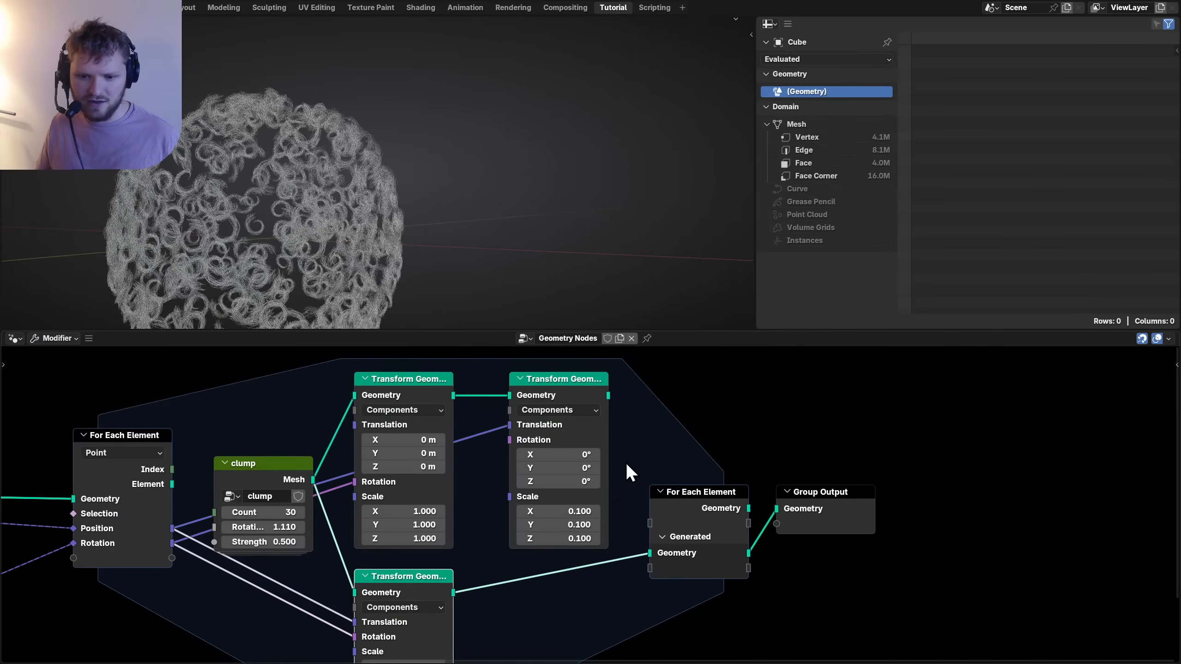
drag(608, 395, 655, 549)
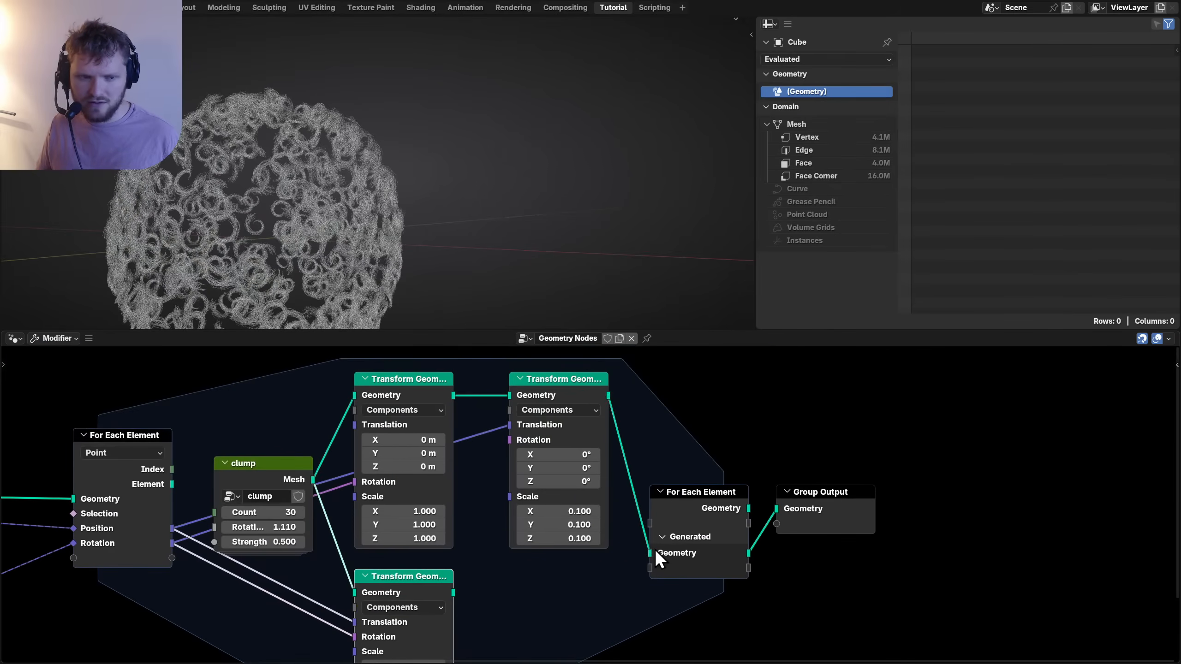
middle_drag(414, 577, 469, 580)
drag(465, 579, 671, 540)
Delete the two chained Transform Geometry nodes and reposition the remaining Transform Geometry and clump nodes inside the zone.
drag(653, 386, 417, 463)
key(x)
drag(394, 563, 408, 462)
drag(235, 454, 220, 411)
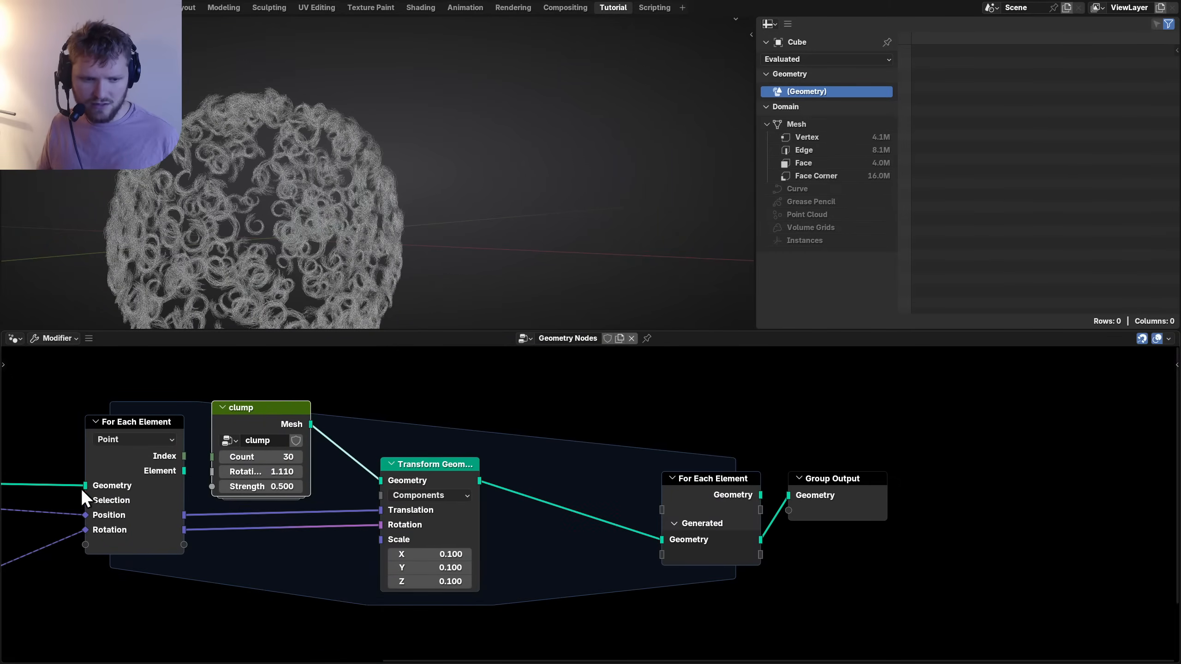
Save the Blender file.
middle_drag(218, 477, 490, 465)
key(ctrl+s)
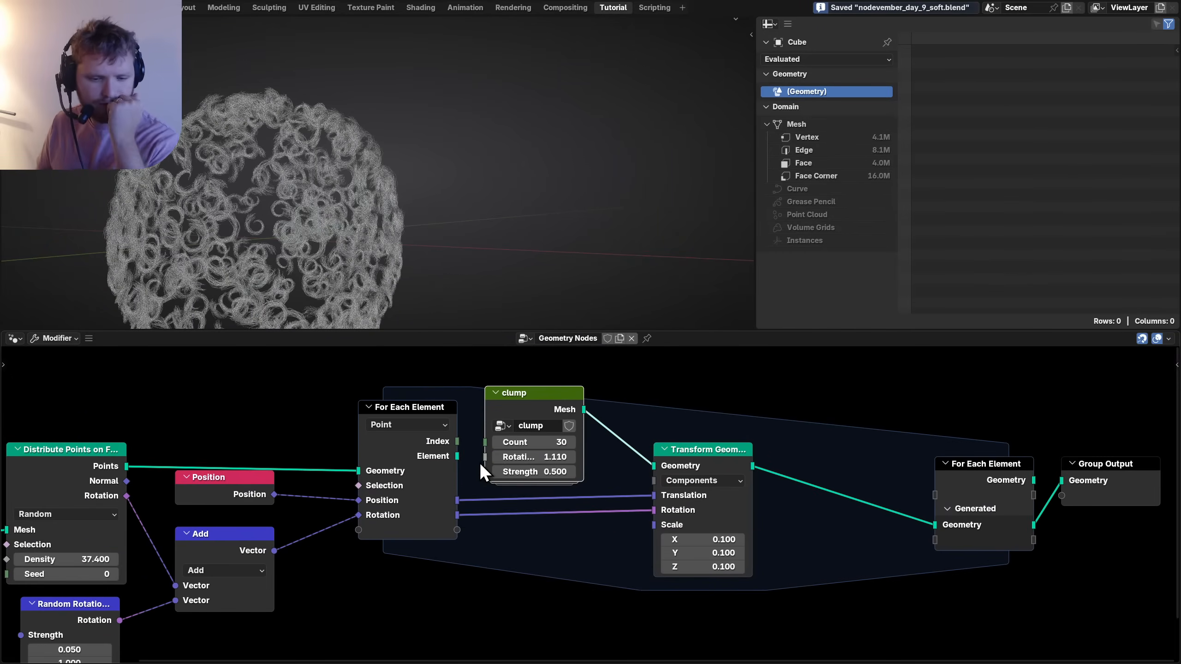
Inspect the Seed socket's settings inside the Random Rotation group, including its default input, and return to the main node tree.
middle_drag(315, 508, 483, 423)
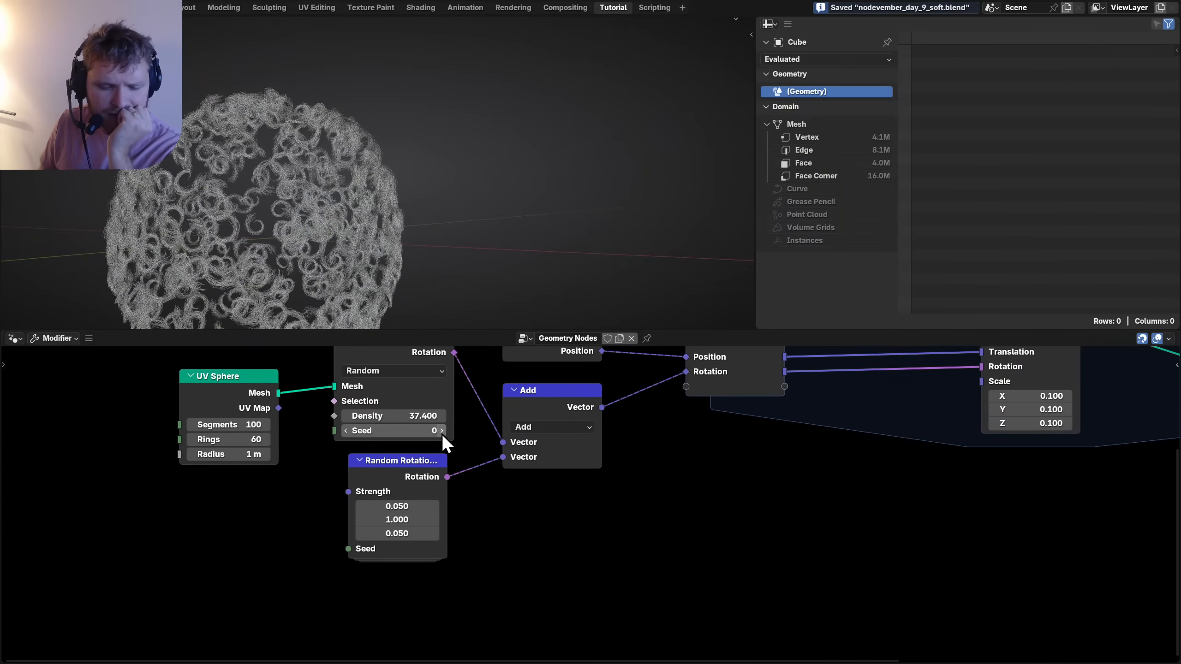
click(390, 465)
scroll(392, 465, down, 1)
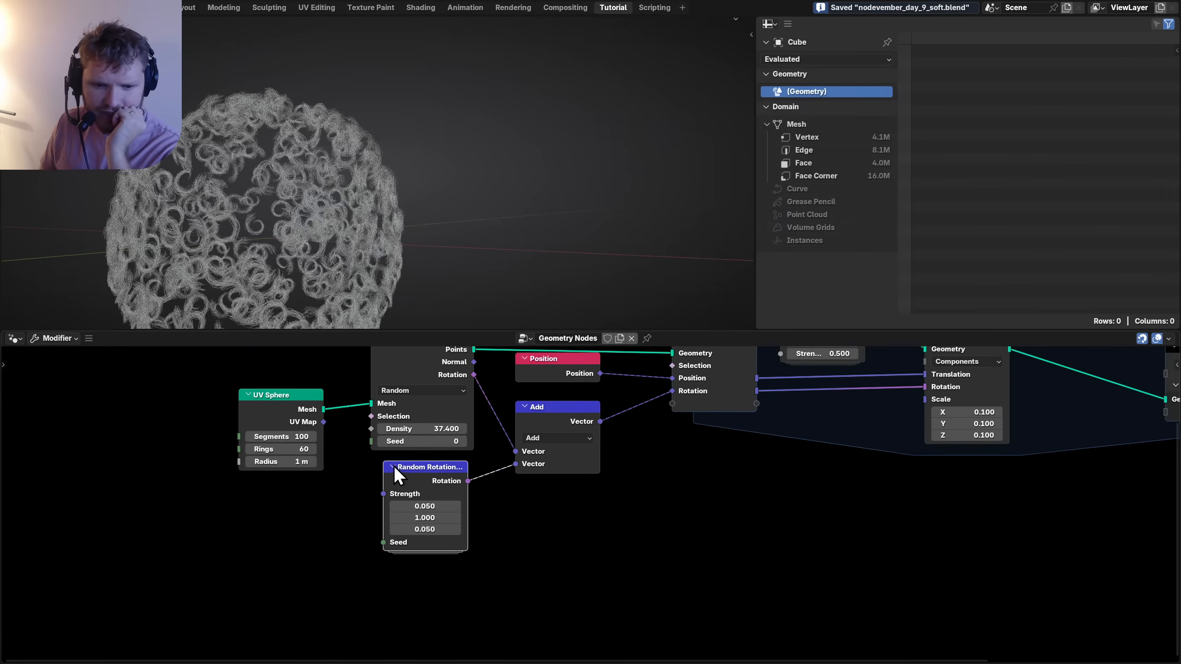
middle_drag(451, 464, 507, 439)
key(Tab)
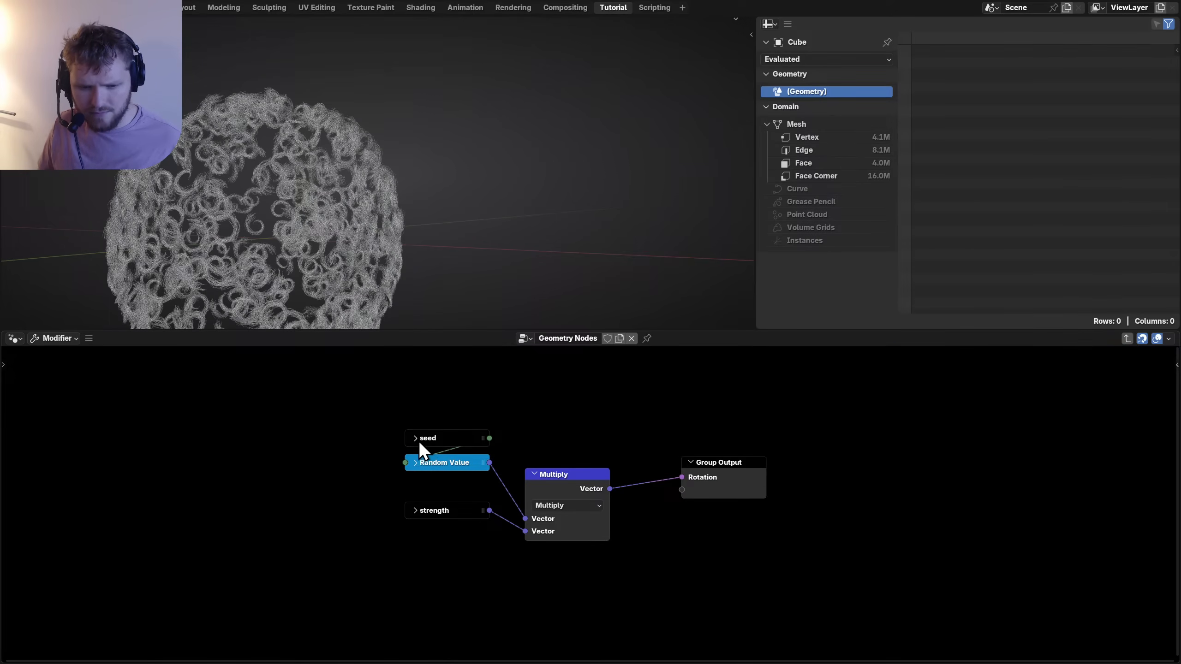
key(n)
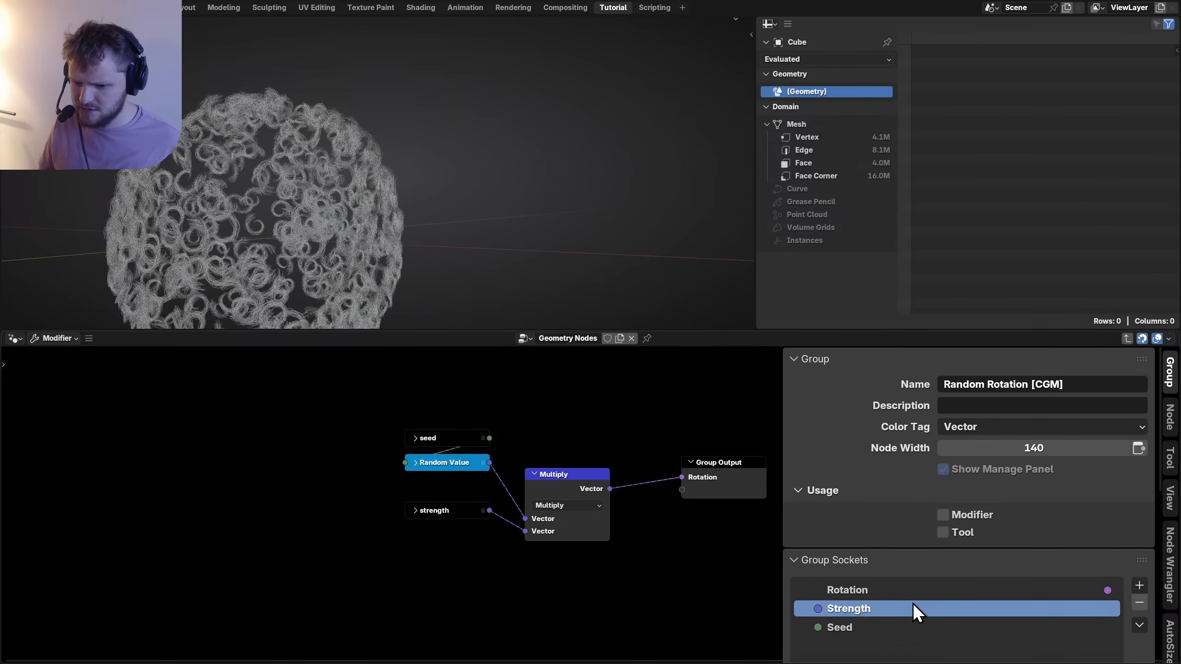
click(860, 625)
scroll(860, 622, down, 10)
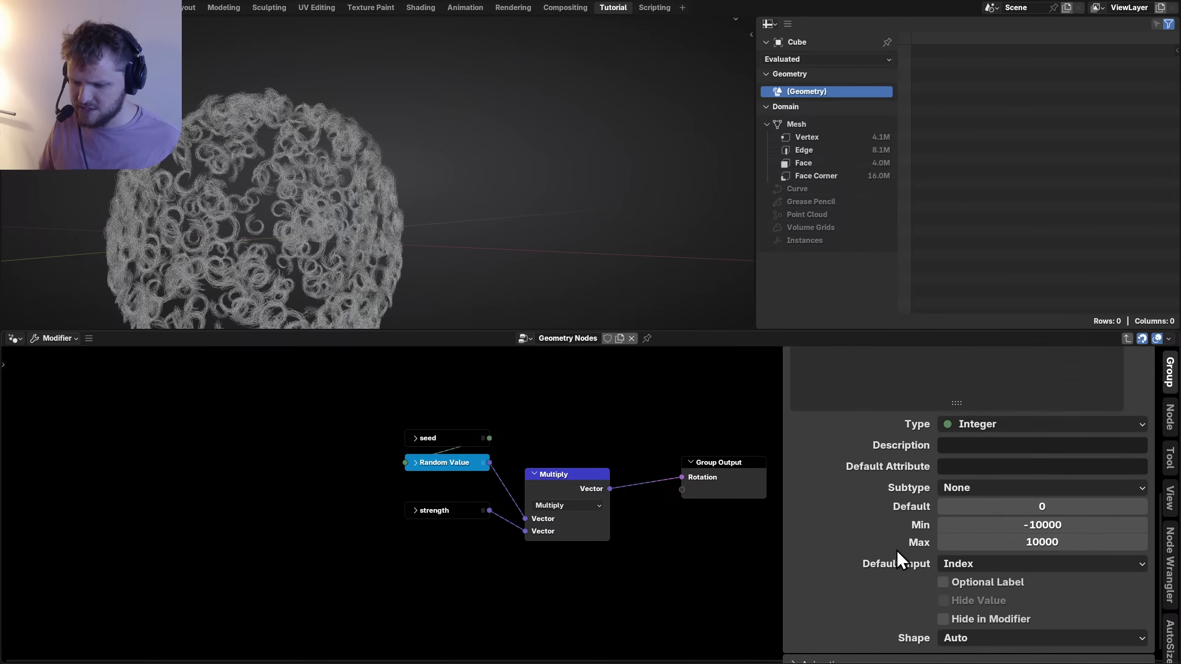
key(n)
key(Tab)
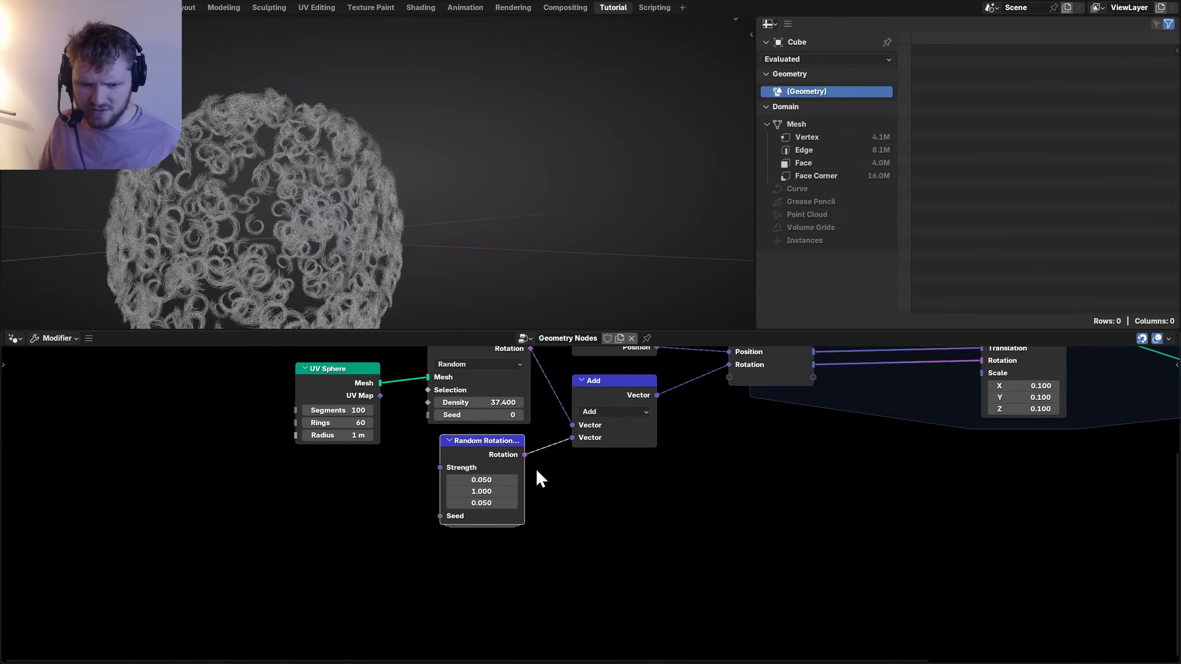
Link the distributed points' Rotation directly to the zone's Rotation and move the Add and Random Rotation nodes below the zone.
middle_drag(509, 461, 442, 544)
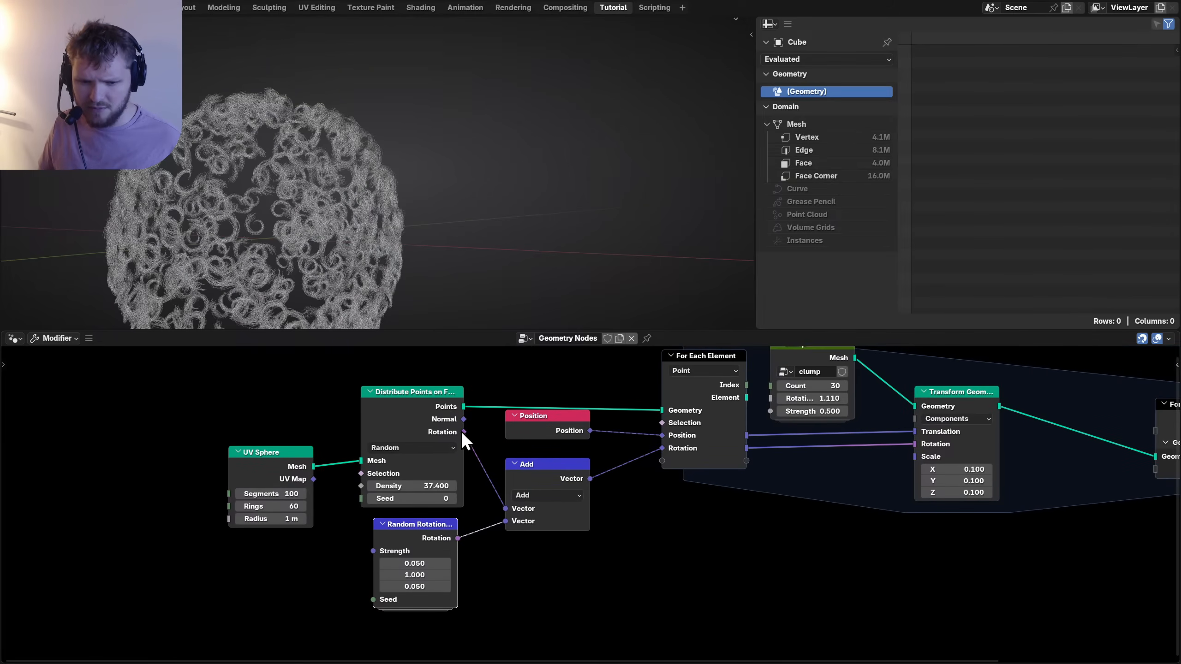
drag(464, 432, 661, 448)
drag(627, 566, 498, 486)
key(g)
click(775, 497)
drag(518, 589, 359, 561)
key(g)
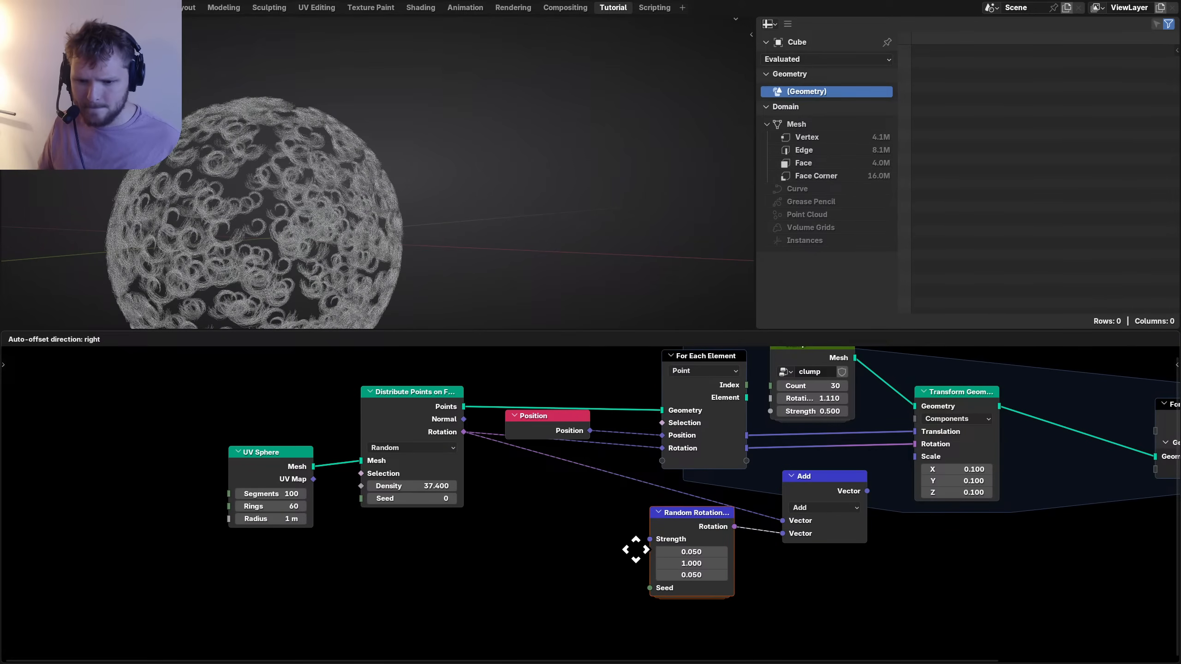
click(636, 549)
Route the zone's Rotation output through the Add node into Transform Geometry's Rotation.
middle_drag(669, 477, 539, 465)
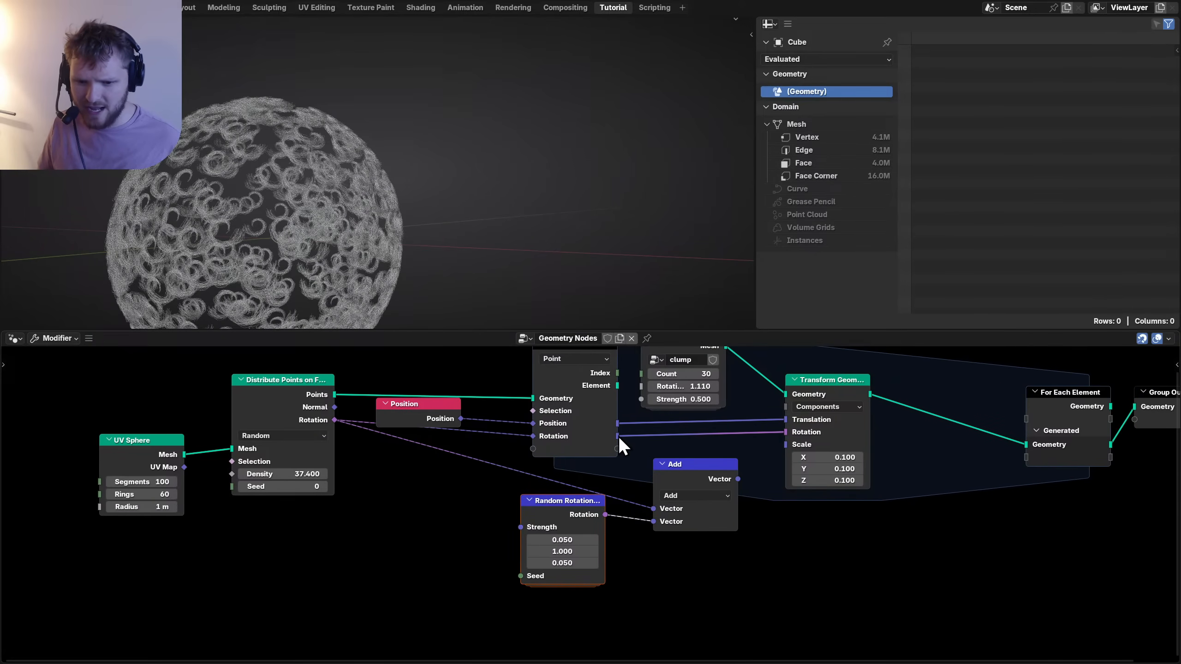
drag(618, 436, 652, 505)
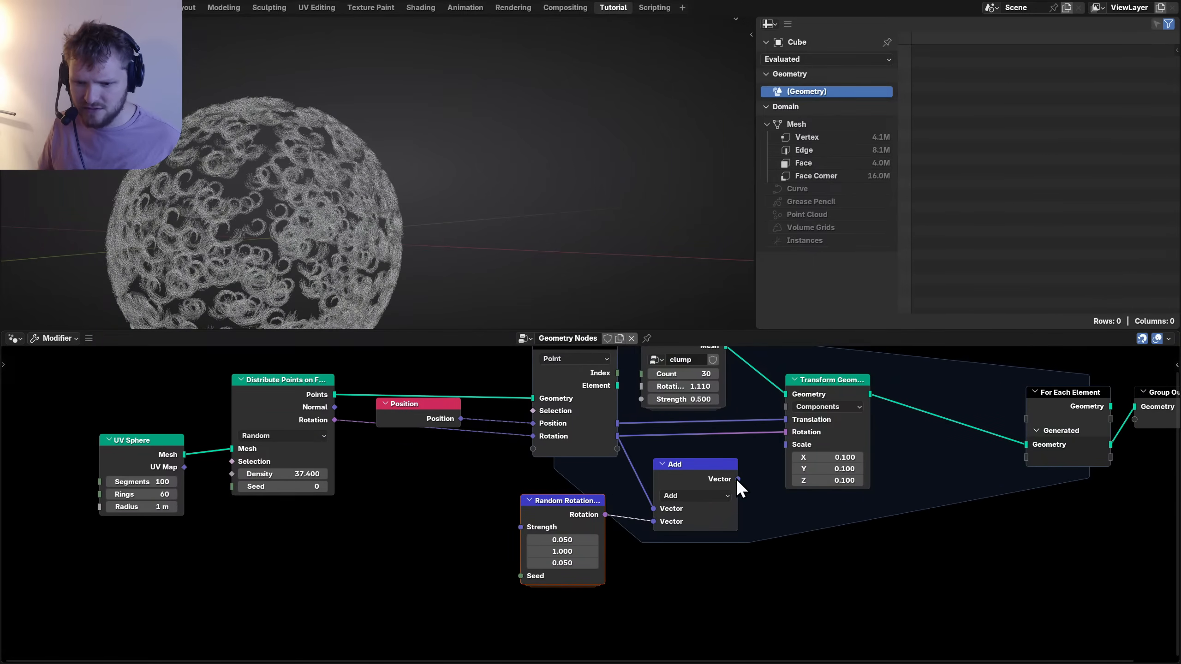
drag(738, 479, 781, 434)
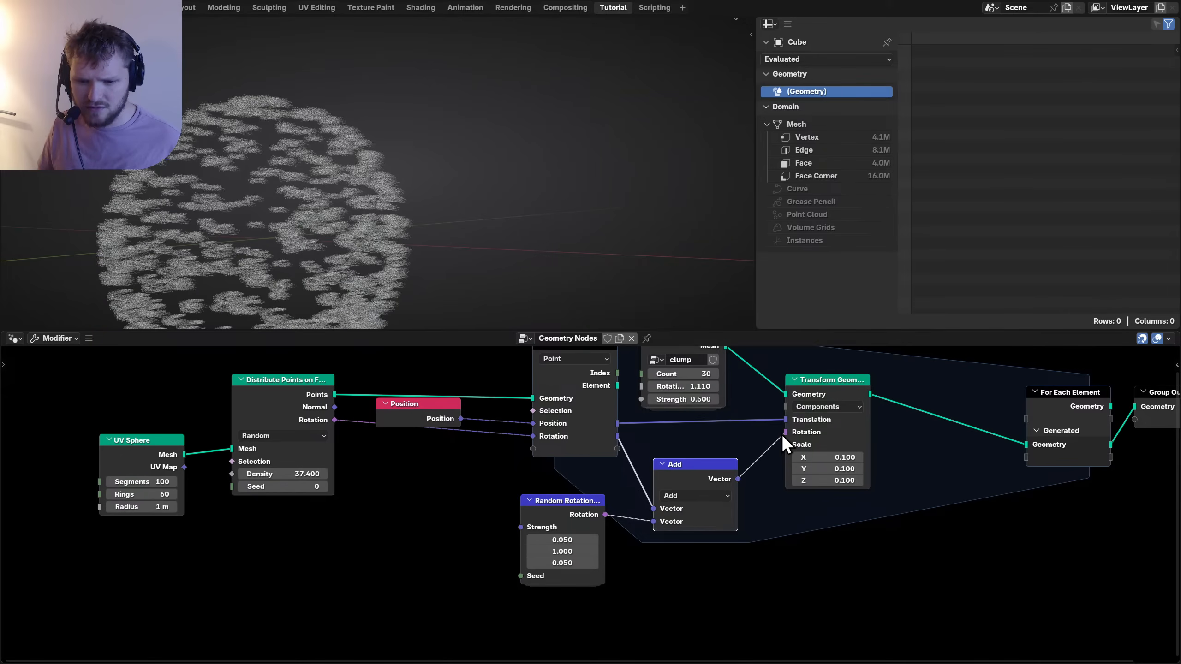
Set the Random Rotation strength to 0 on all three axes.
drag(560, 541, 558, 563)
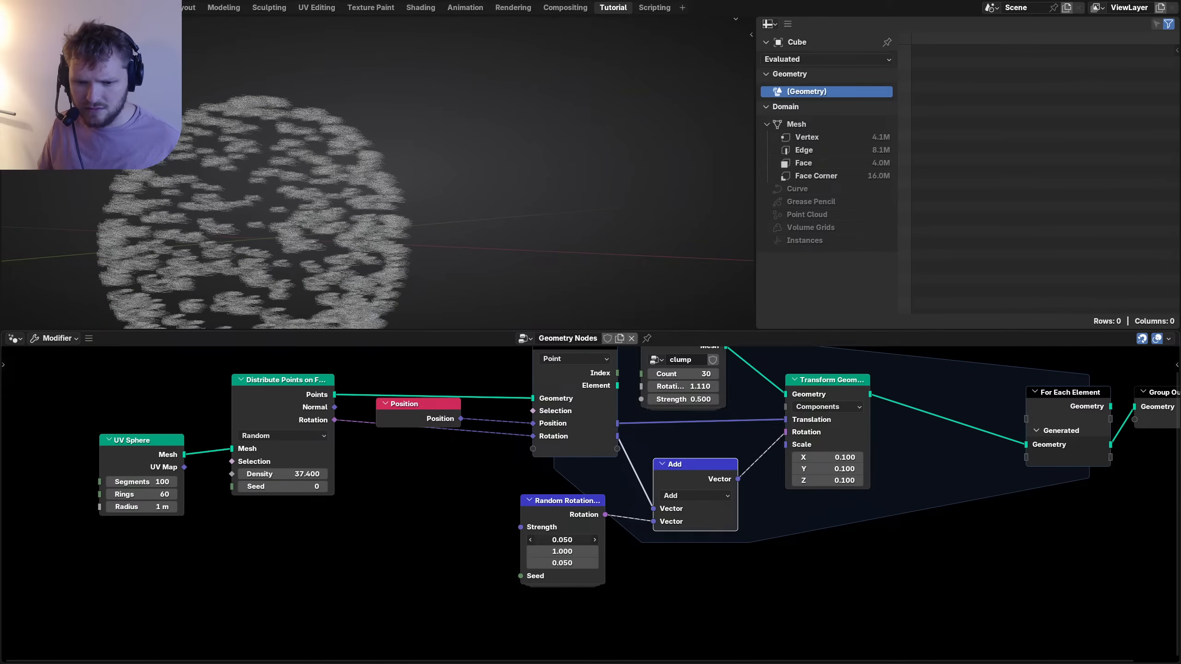
text(0)
key(Return)
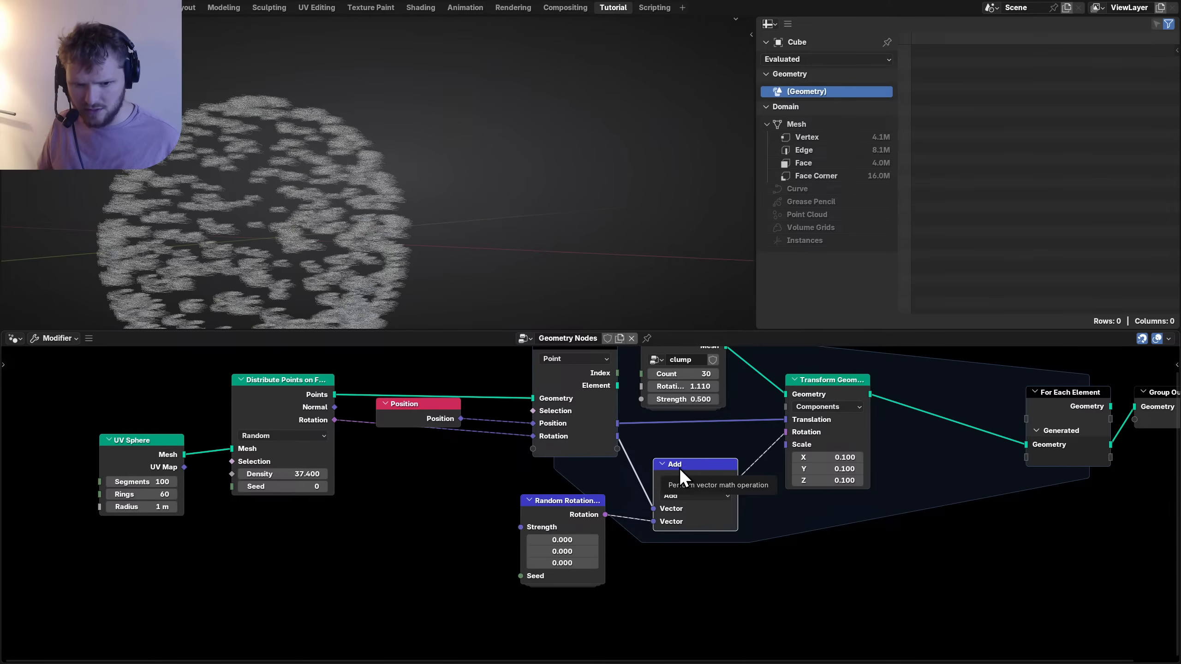
Toggle muting of the Add node inside the zone to compare clump orientation, nudging the node and leaving it enabled.
key(m)
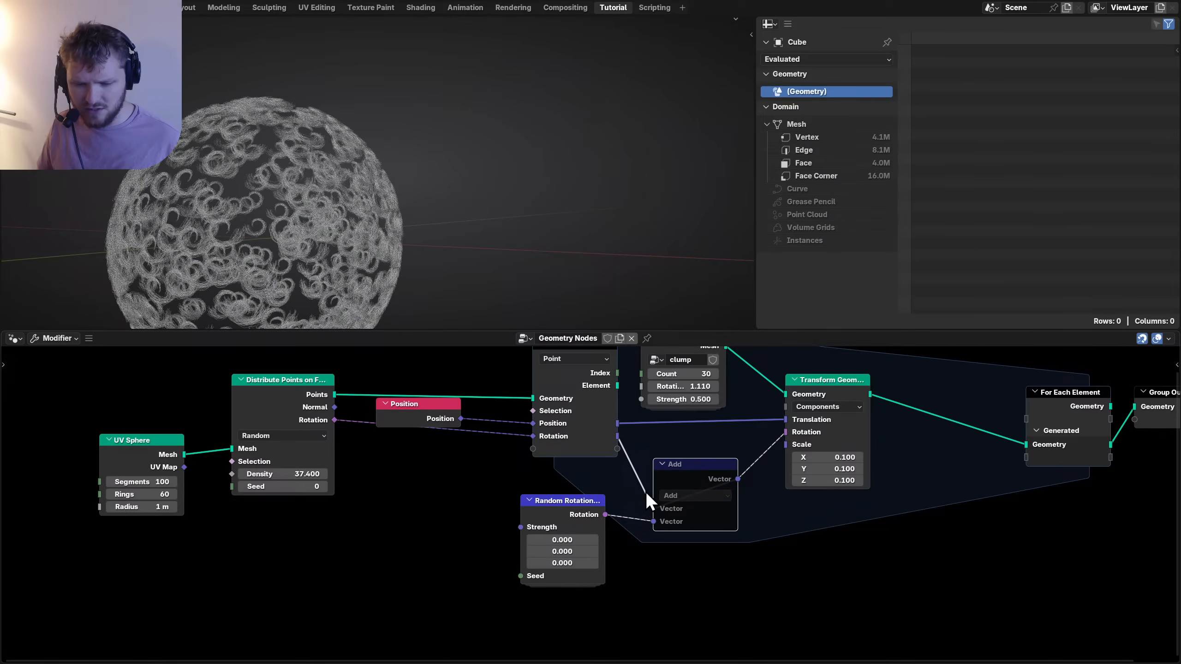
drag(680, 485, 695, 461)
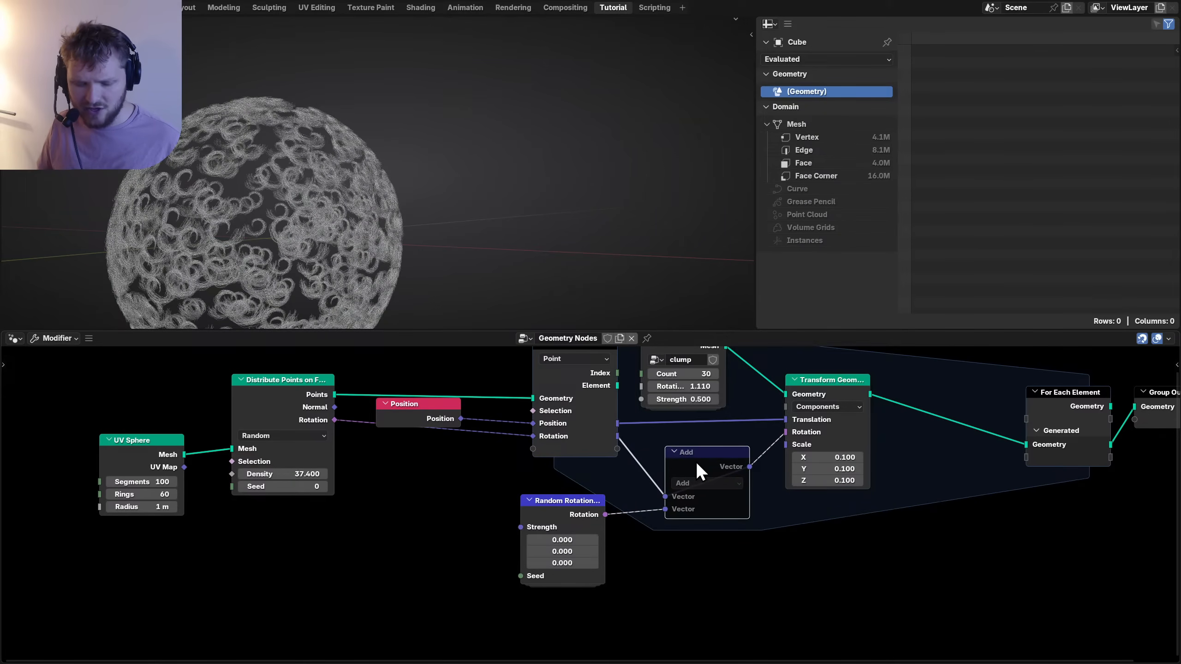
key(m)
scroll(316, 184, up, 3)
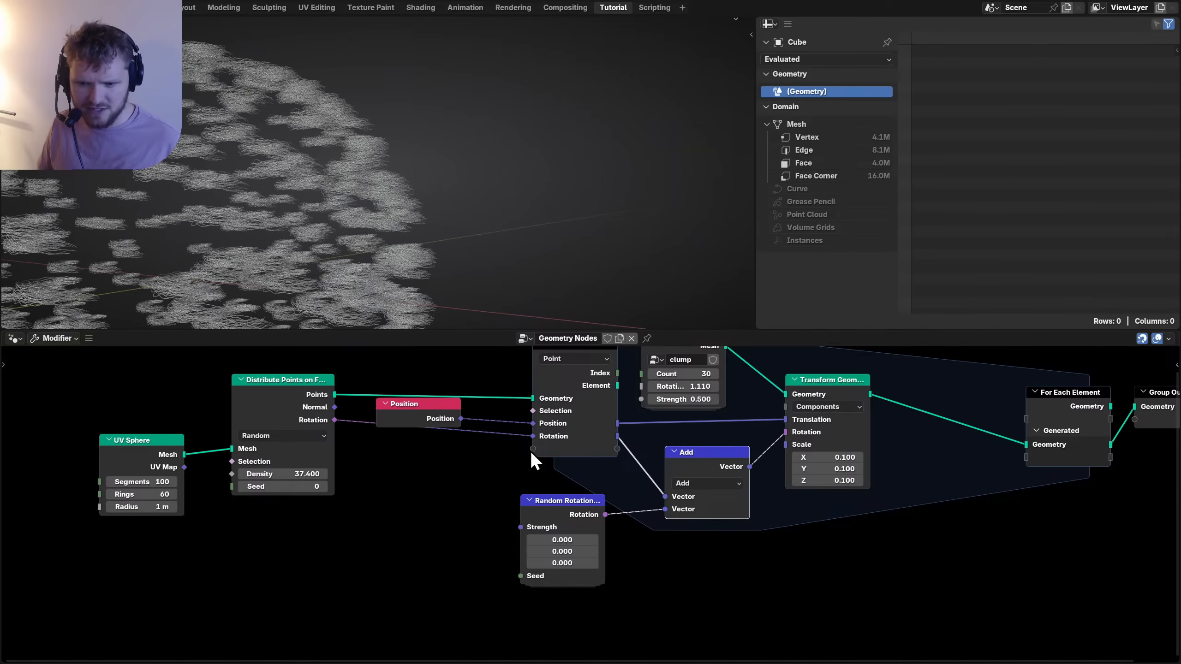
Move the zone's input node closer to the distributed points and raise the Random Rotation node towards it.
drag(488, 469, 562, 393)
key(g)
click(514, 393)
middle_drag(532, 467, 446, 457)
scroll(451, 499, up, 2)
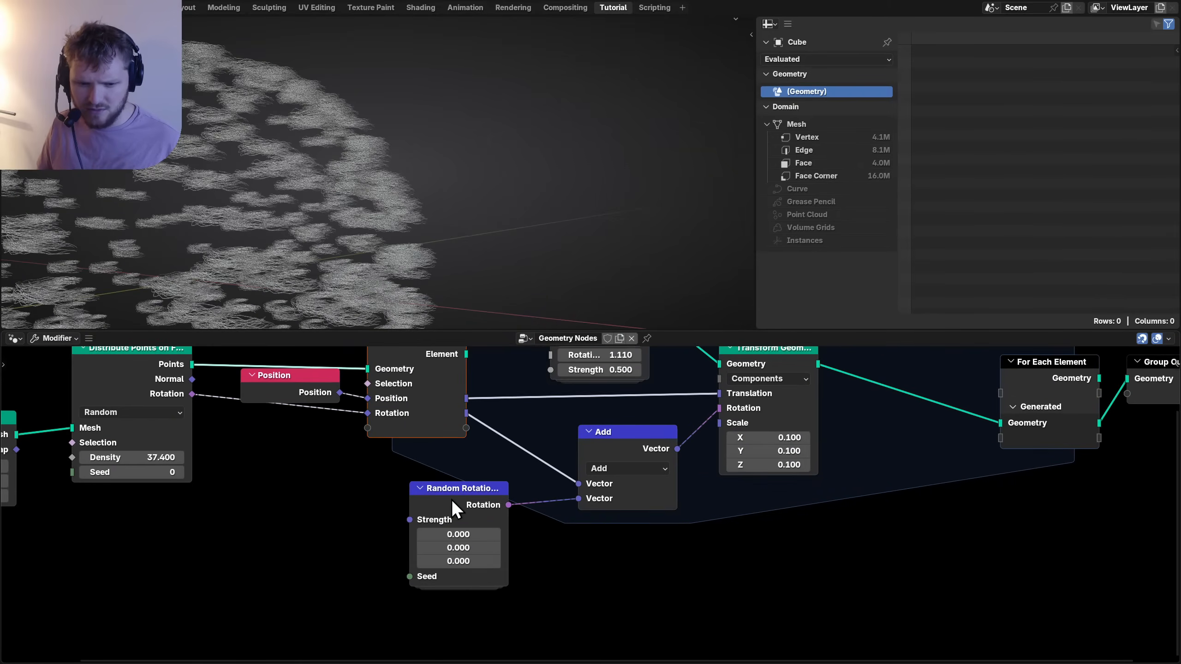
drag(451, 499, 465, 472)
Expand and spread out the seed and Random Value nodes inside the Random Rotation group, inspect their sockets and the strength input, and exit the group.
key(Tab)
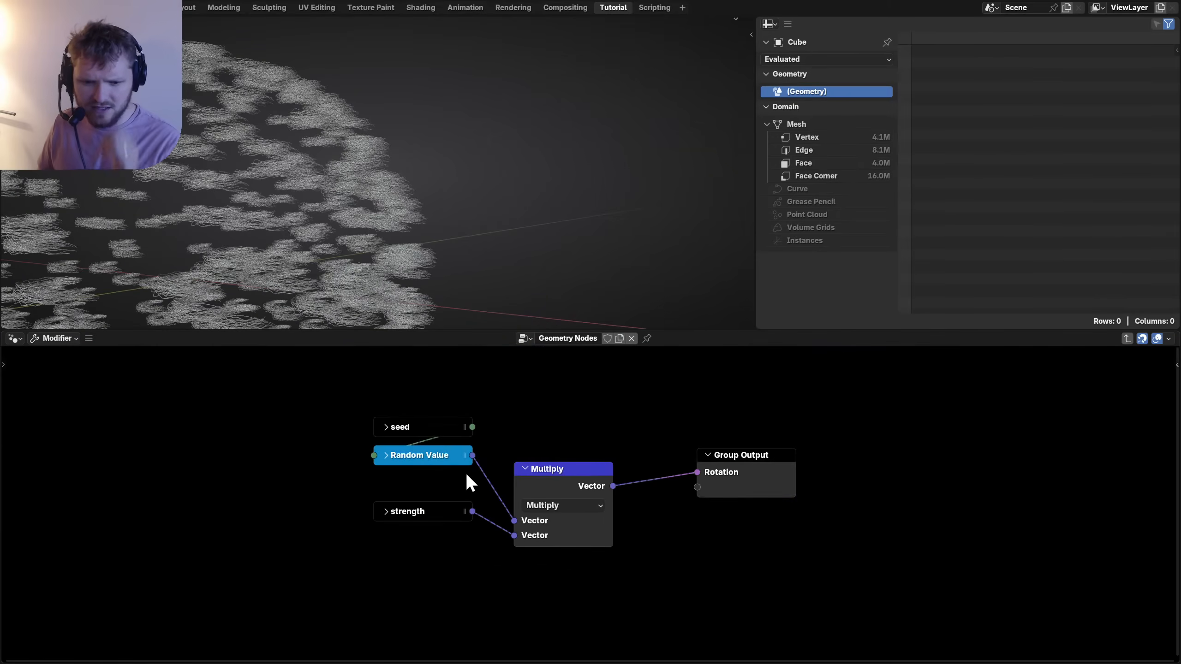
click(386, 427)
drag(413, 428, 202, 416)
click(386, 452)
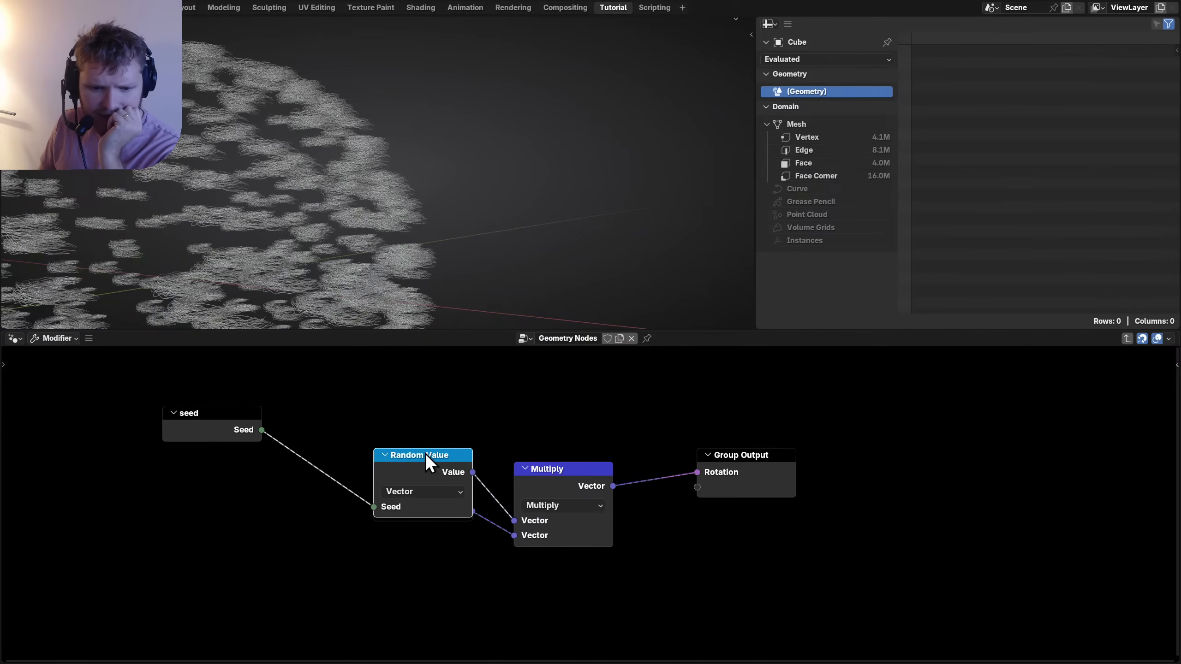
drag(426, 454, 372, 397)
key(ctrl+h)
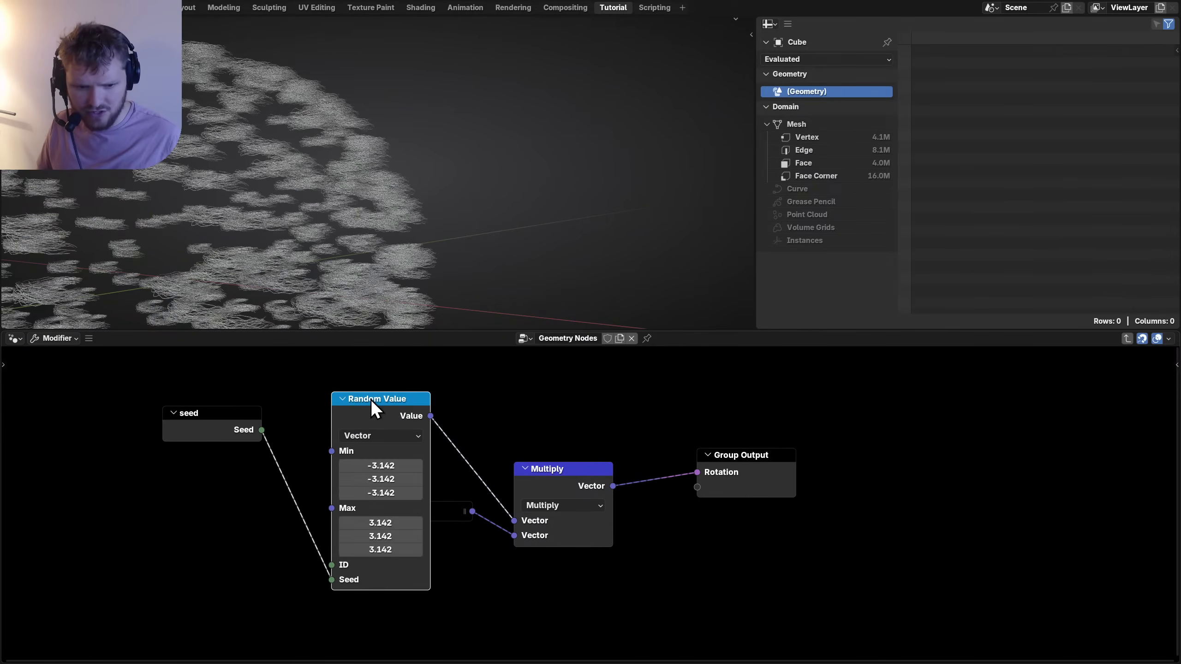
key(ctrl+h)
drag(408, 511, 367, 511)
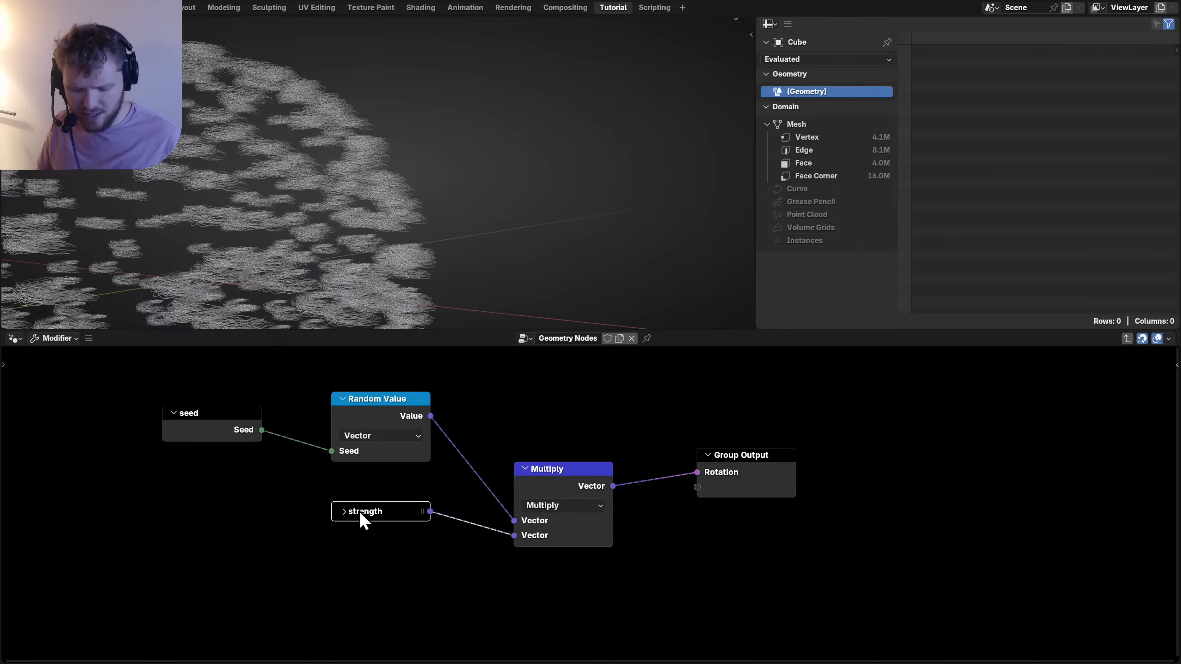
key(h)
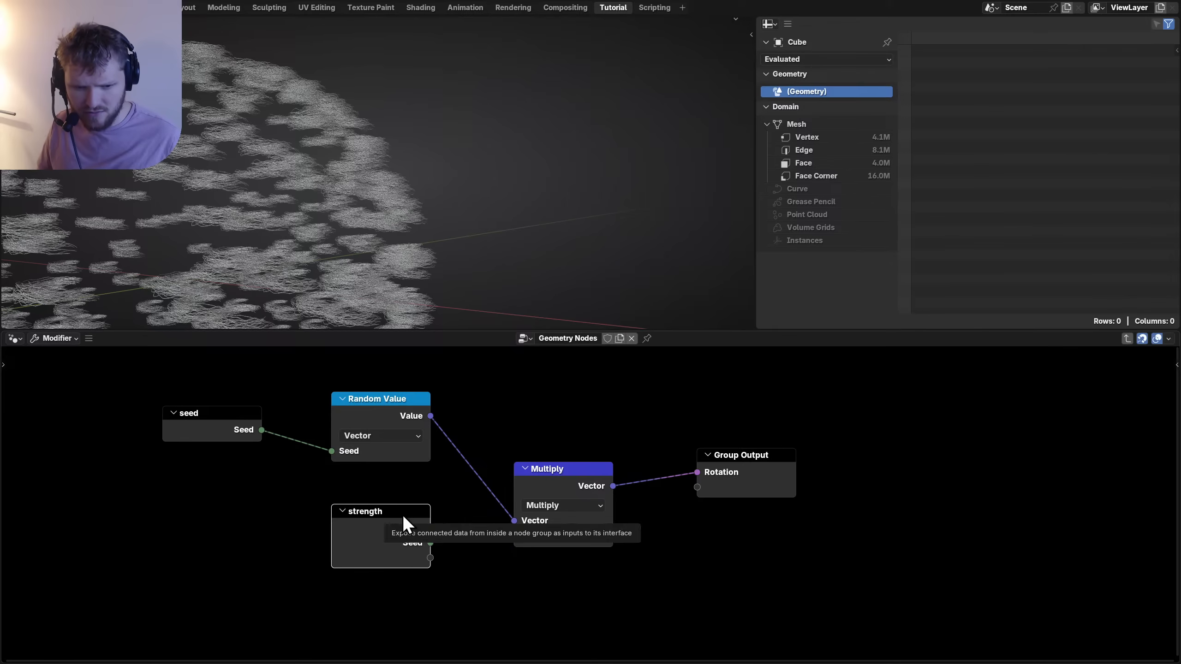
key(h)
key(Tab)
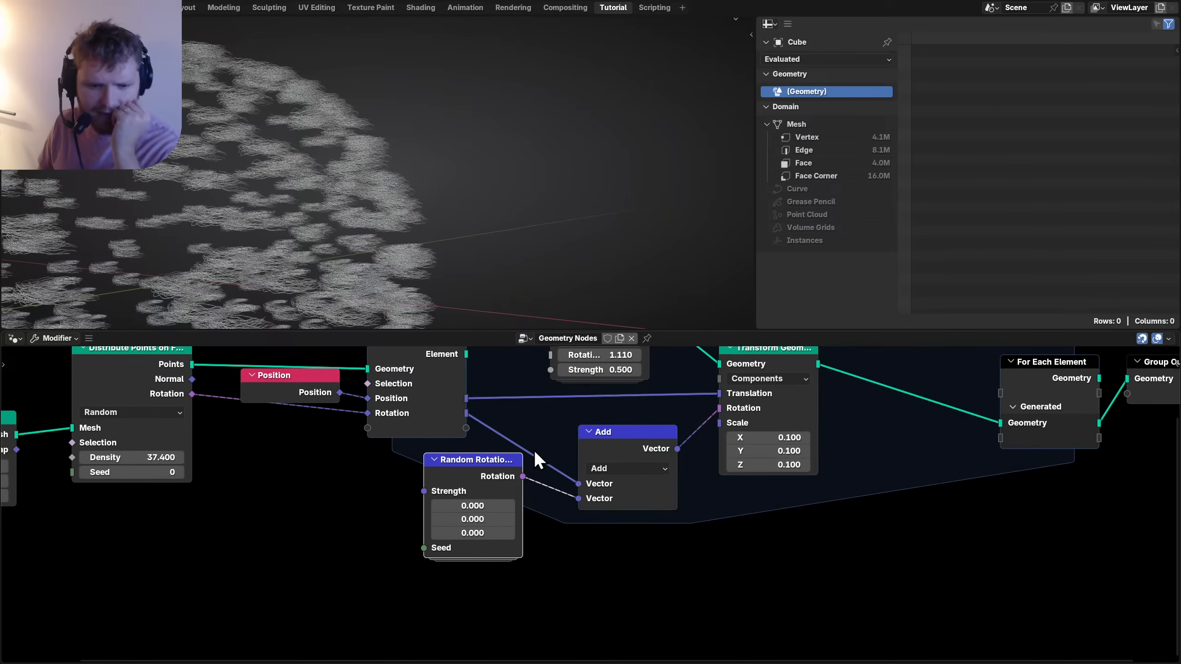
Place Random Rotation beneath the zone input and toggle muting of the Add node to compare clump orientations, leaving it enabled.
drag(469, 475, 413, 477)
scroll(565, 455, down, 1)
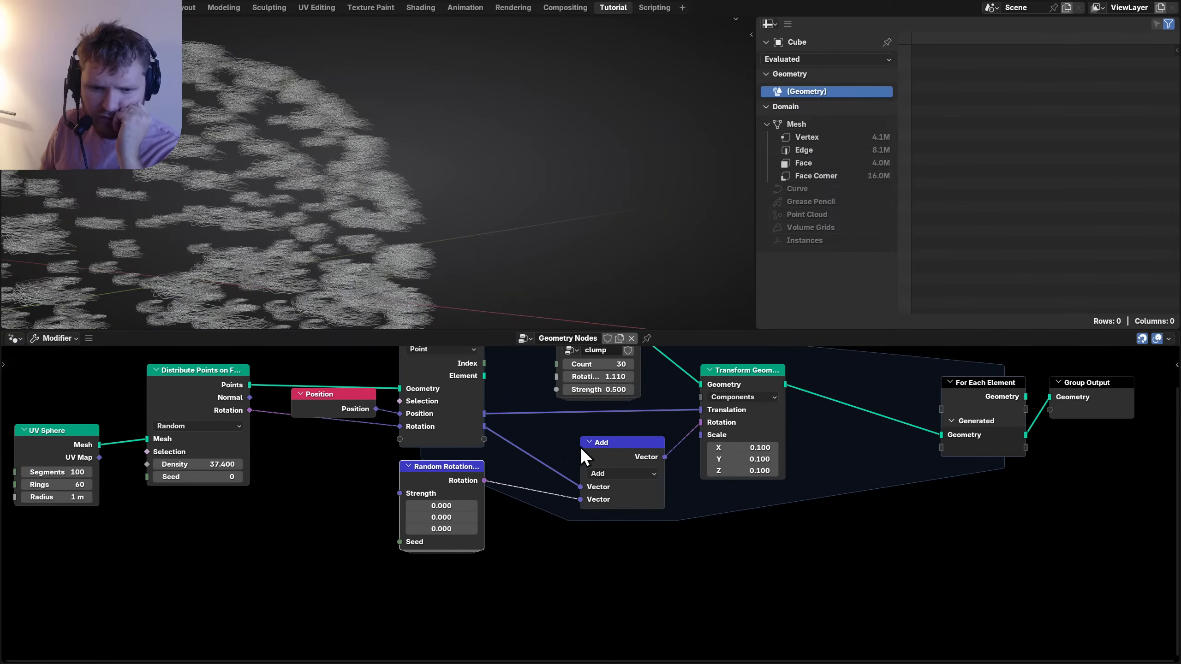
click(613, 456)
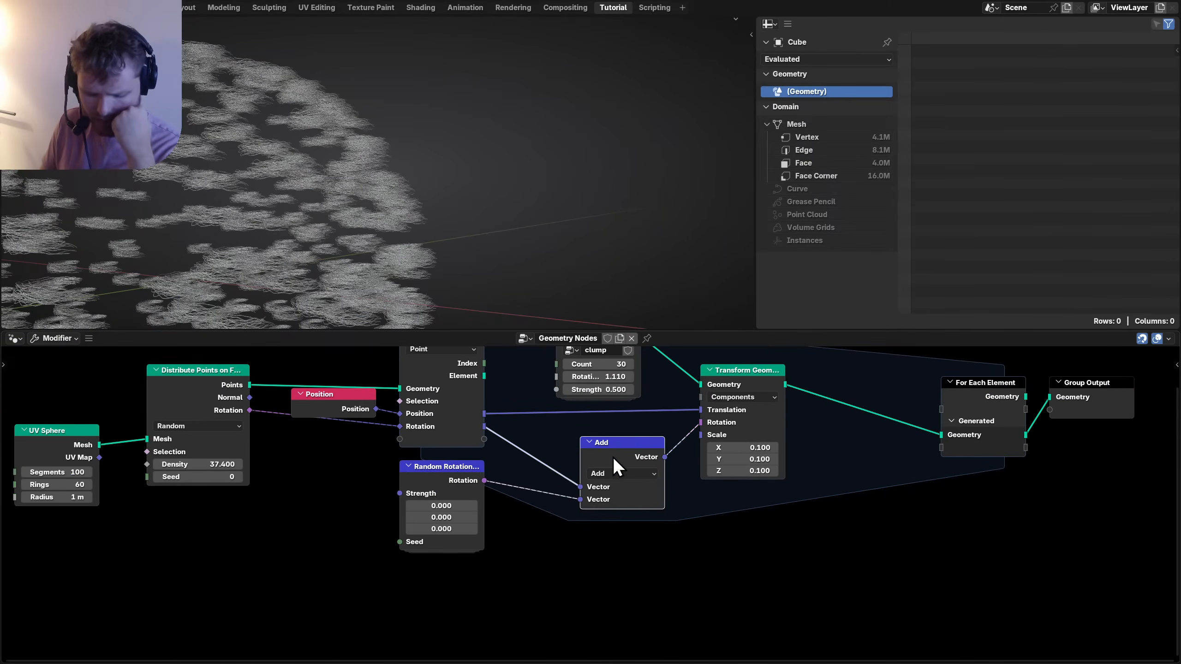
key(m)
key(m)
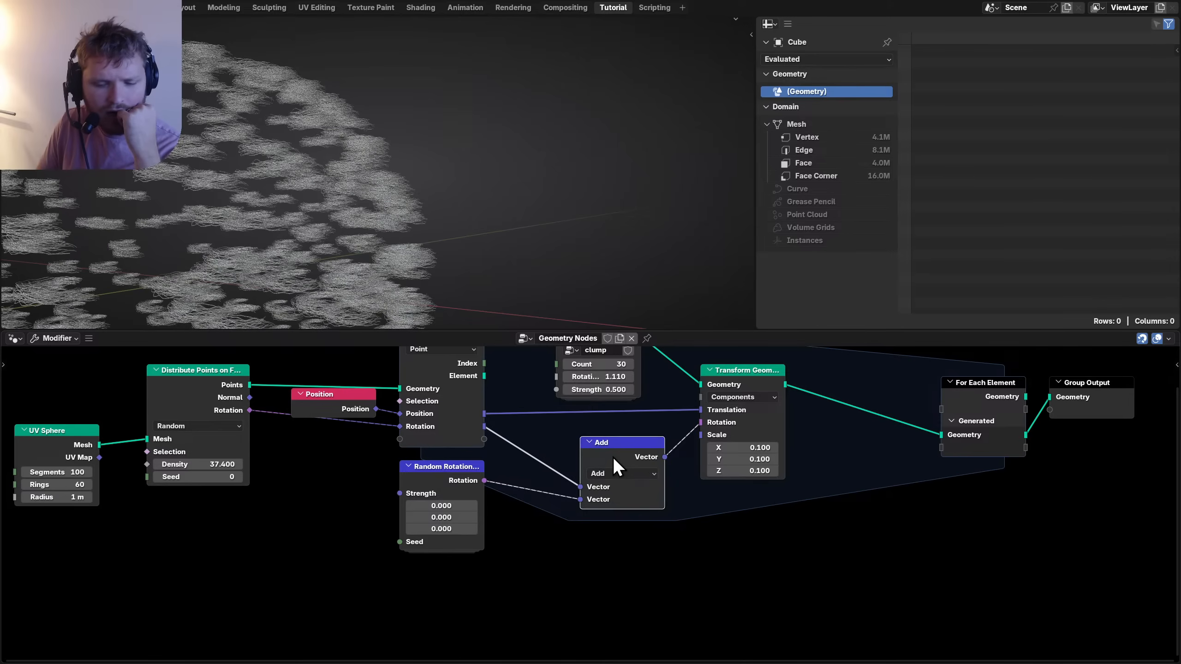
key(m)
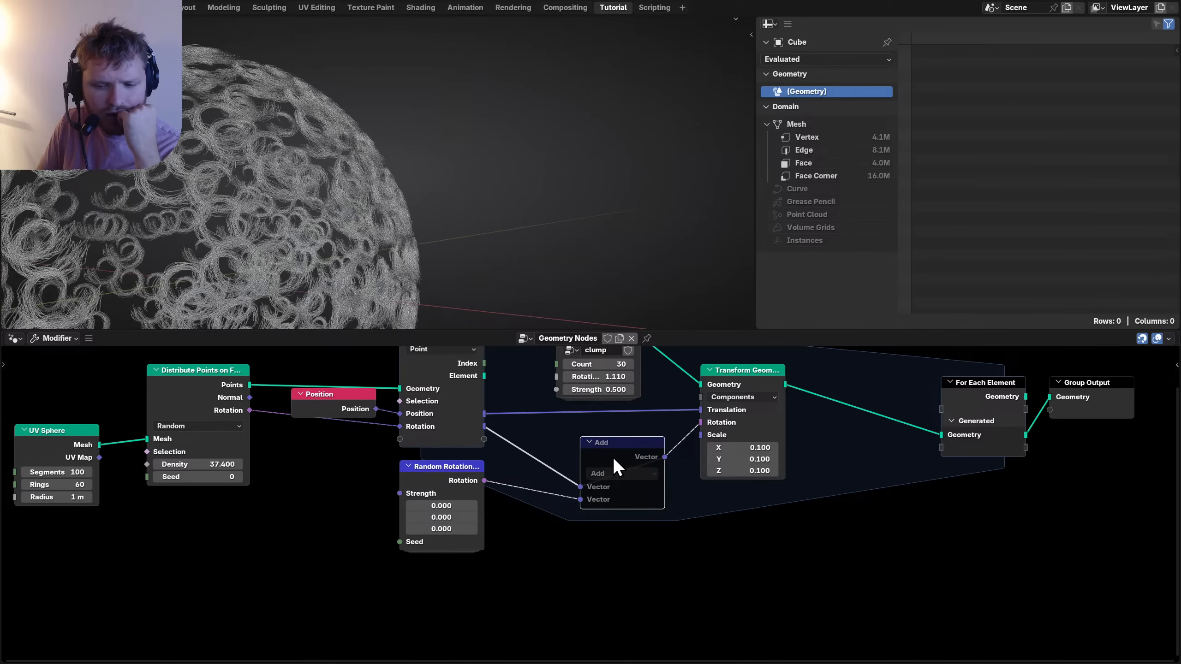
key(m)
key(m)
key(m)
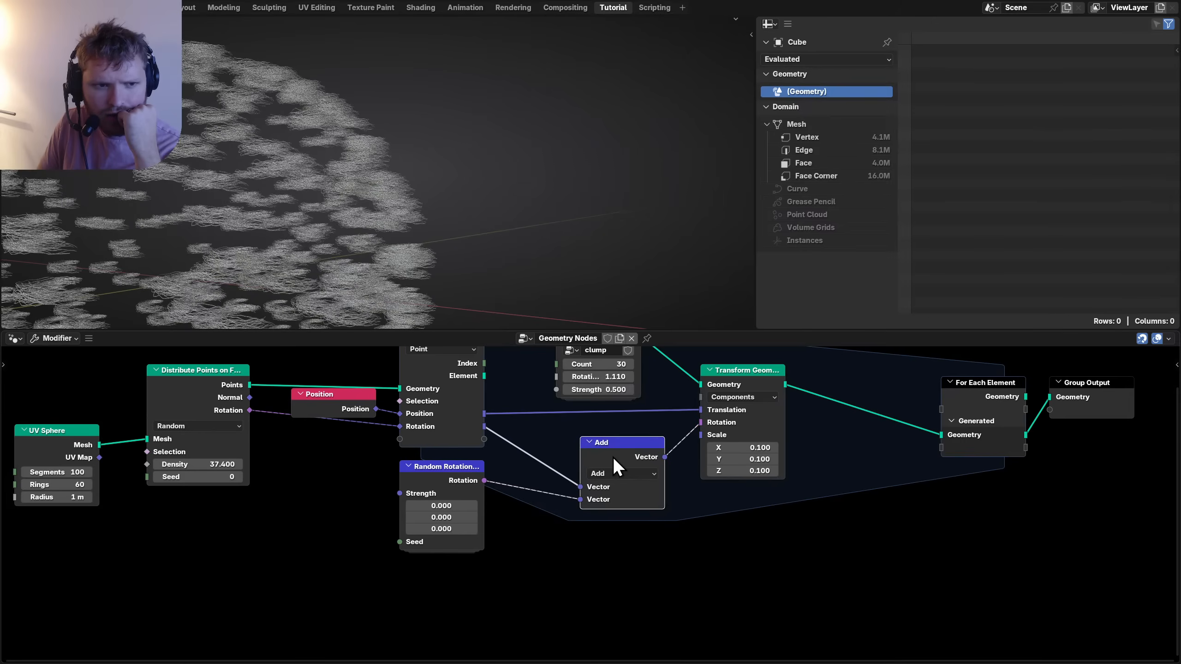
key(m)
key(m)
Try linking Random Rotation directly to Transform Geometry's Rotation and the zone's Index to the Seed, undoing each link.
click(482, 471)
drag(483, 471, 706, 423)
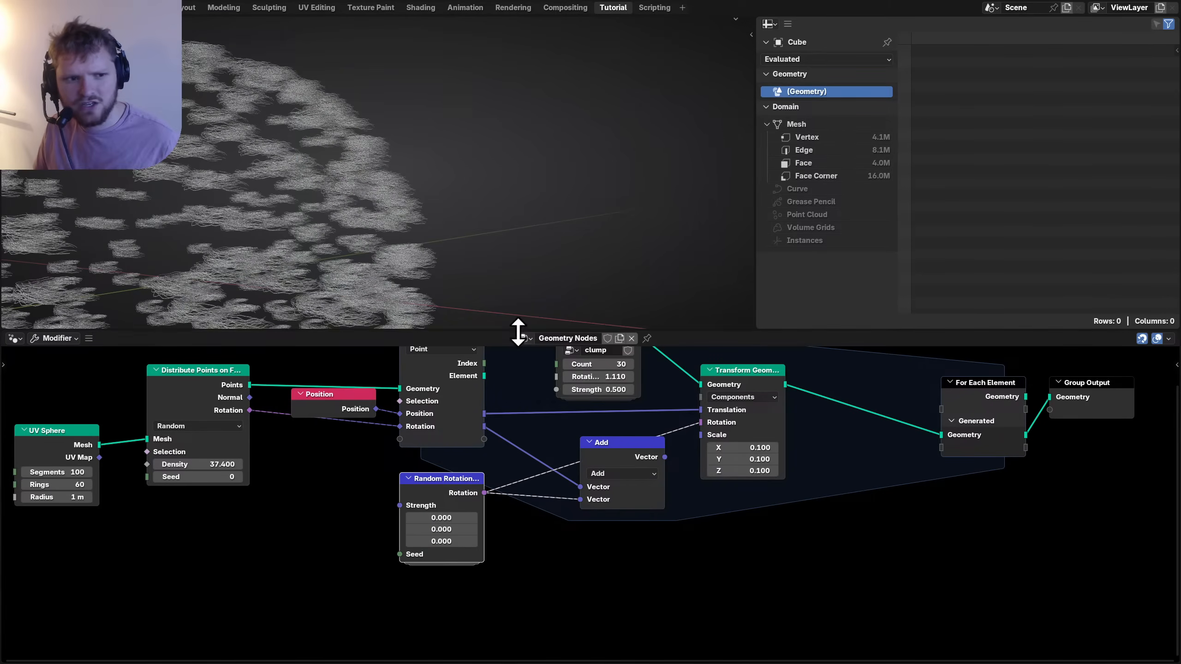
key(ctrl+z)
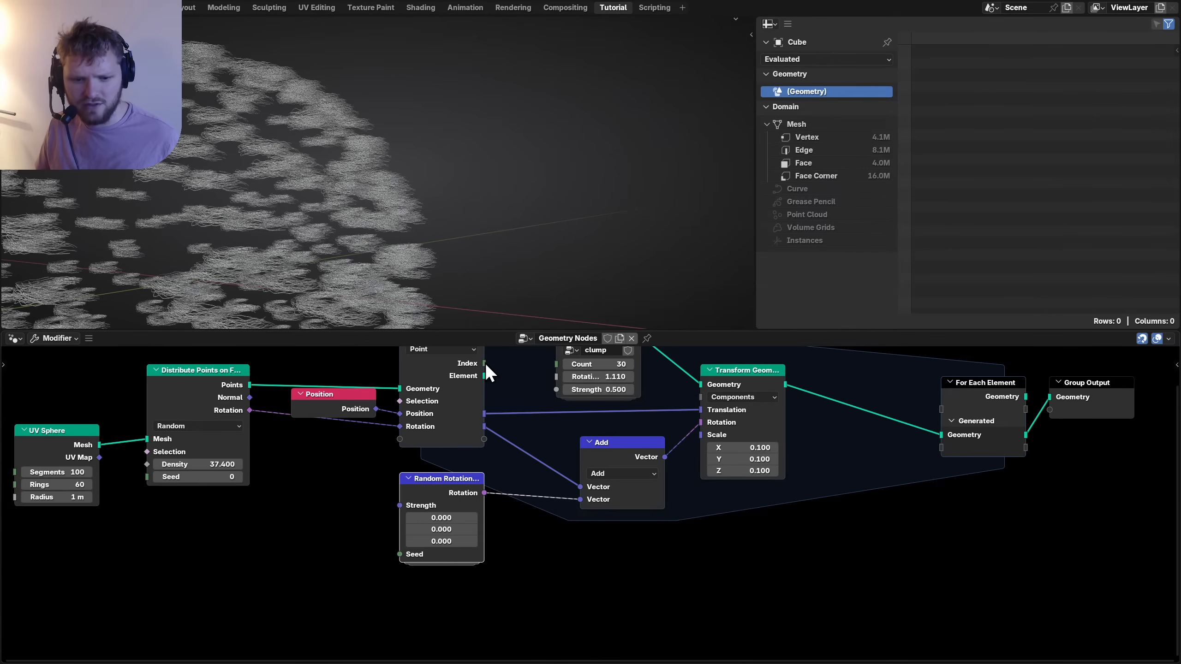
drag(484, 363, 403, 551)
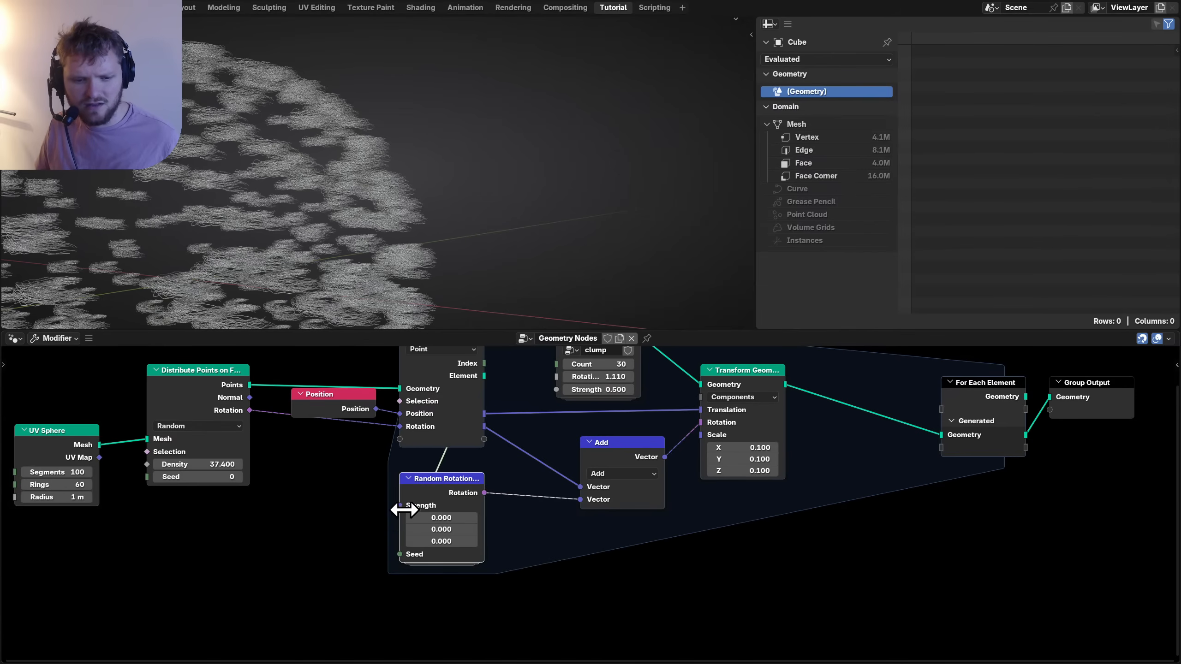
key(ctrl+z)
Insert a duplicate Add node before the zone's Rotation input, combining the distributed points' Rotation with the Random Rotation output.
drag(465, 494, 250, 530)
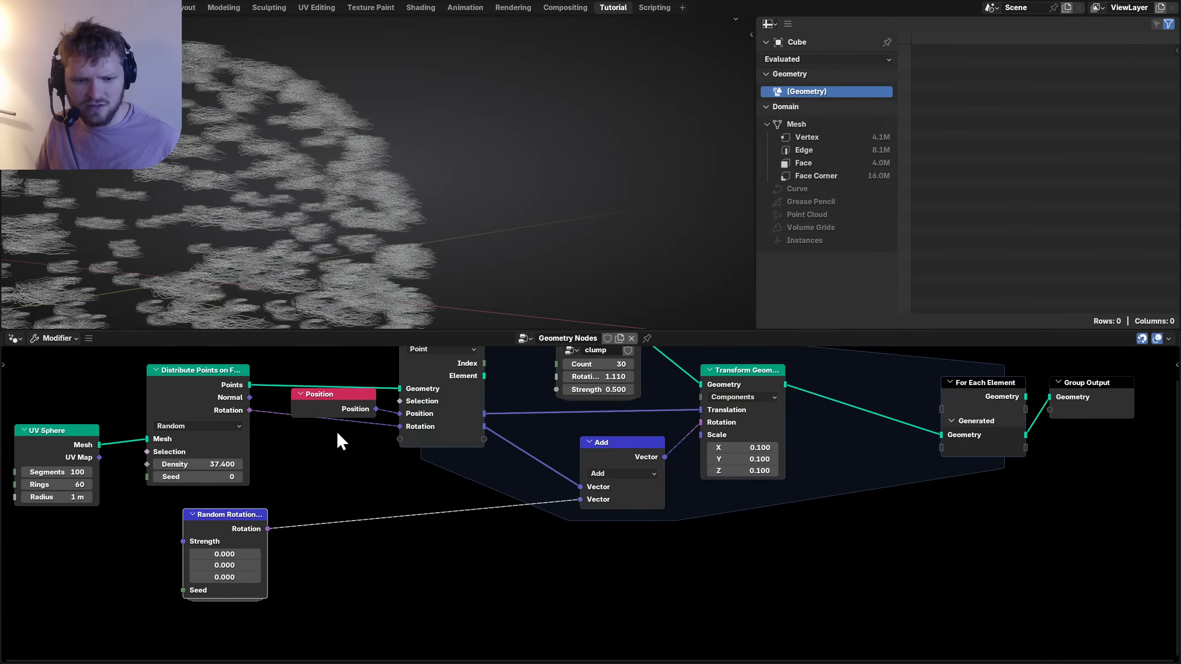
click(327, 427)
drag(324, 410, 189, 333)
drag(540, 496, 643, 477)
key(shift+d)
click(333, 441)
click(265, 535)
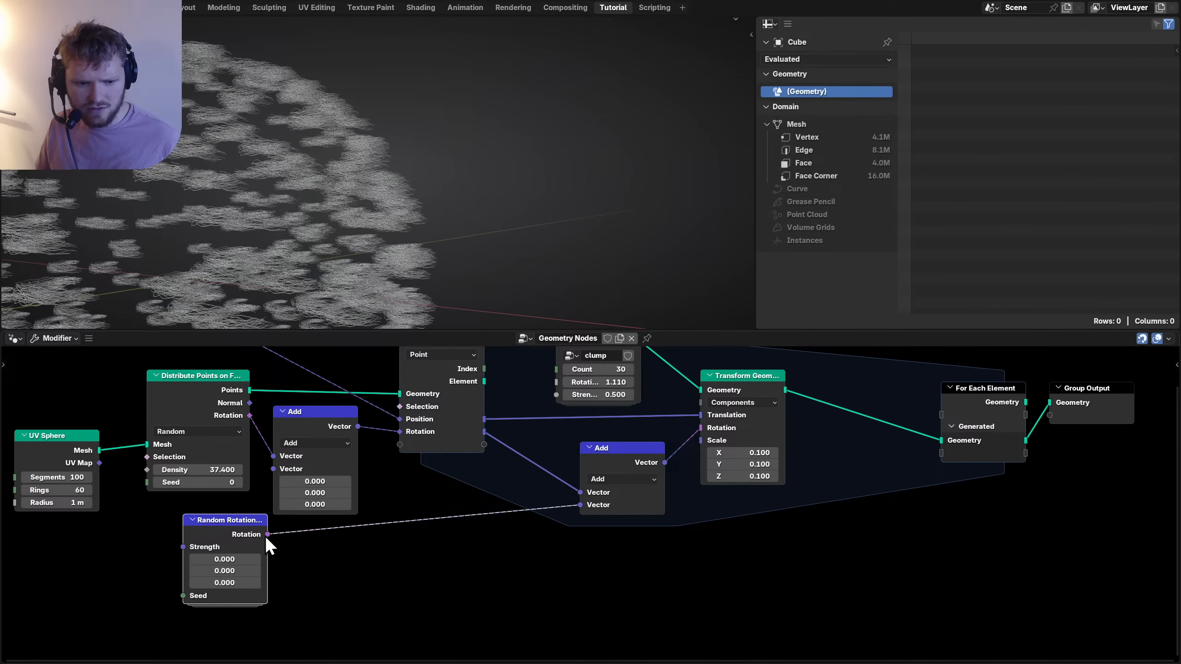
drag(268, 534, 274, 468)
Delete the Add node inside the zone while keeping the zone's Rotation linked to Transform Geometry's Rotation.
click(612, 463)
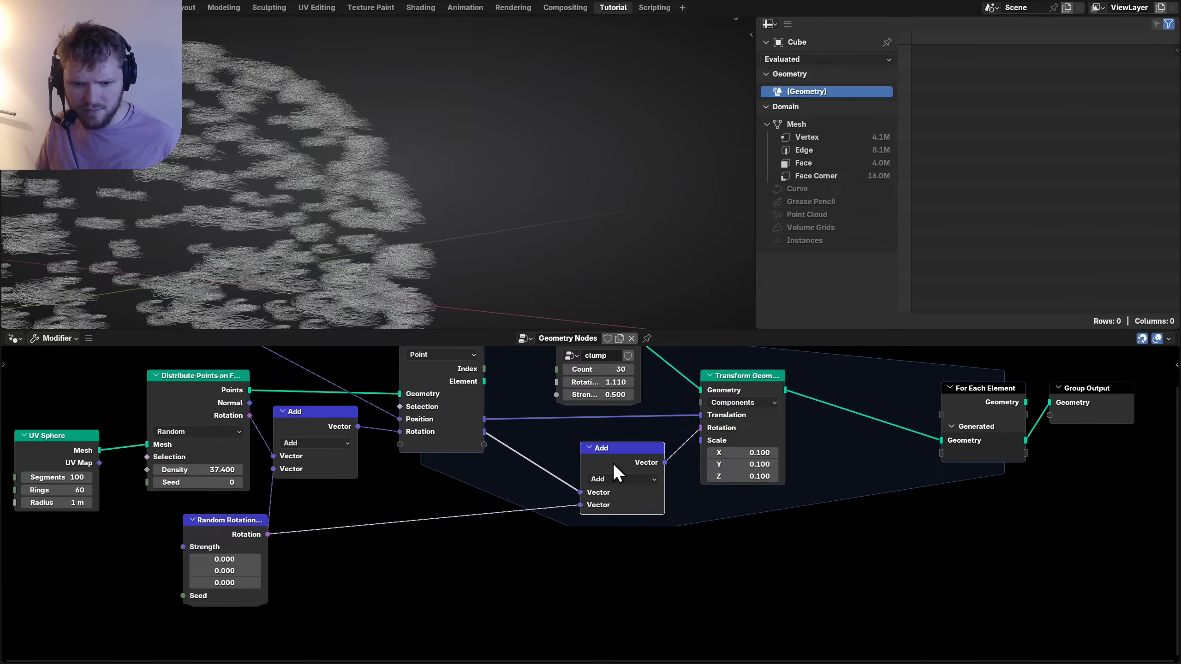
key(ctrl+z)
click(637, 452)
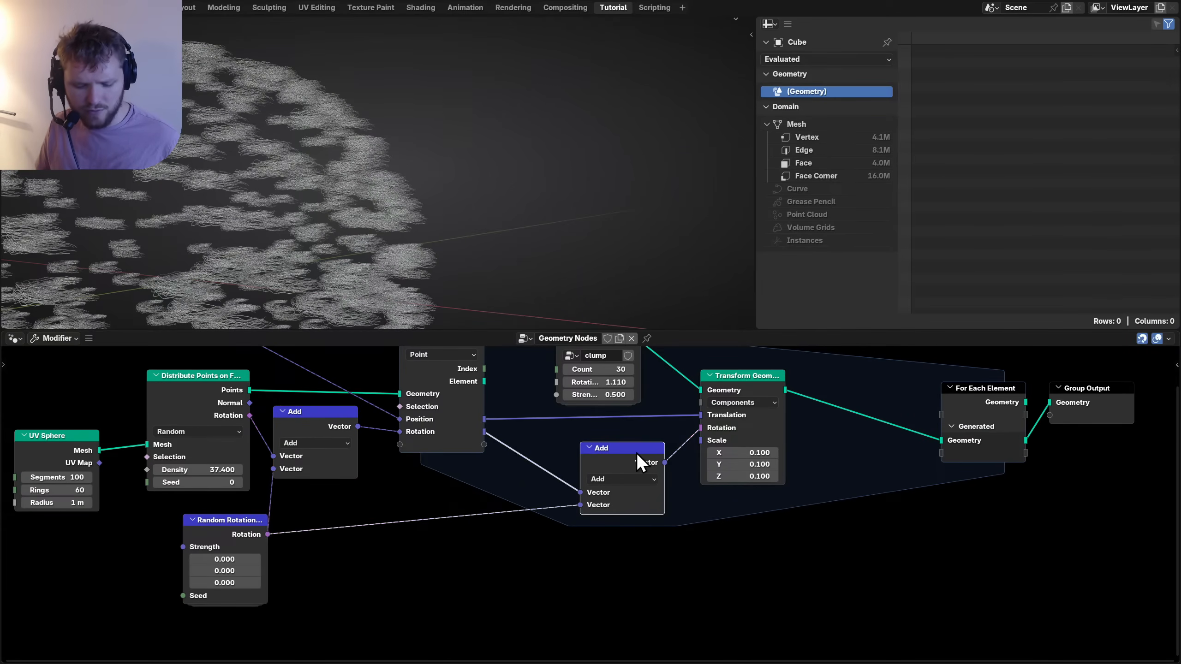
key(ctrl+x)
middle_drag(269, 548, 439, 535)
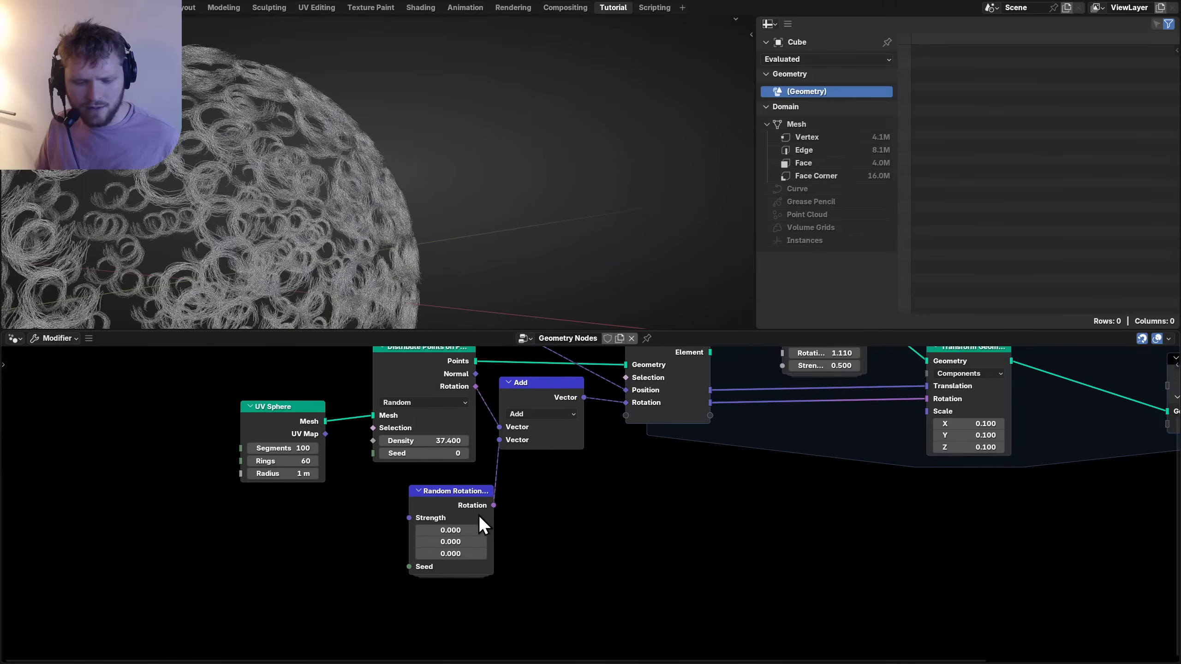
Spread out the node layout by moving the clump node and all nodes up to the zone input away from Transform Geometry.
drag(439, 535, 547, 546)
key(Escape)
key(Escape)
key(Escape)
scroll(540, 535, down, 2)
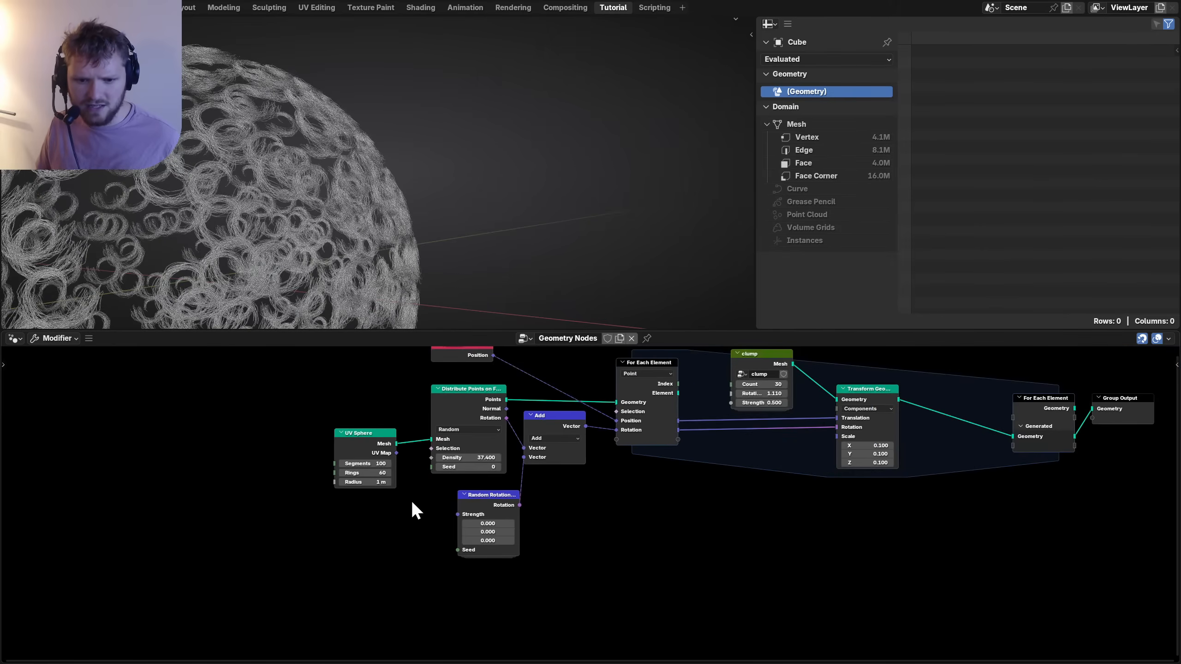
middle_drag(689, 459, 603, 465)
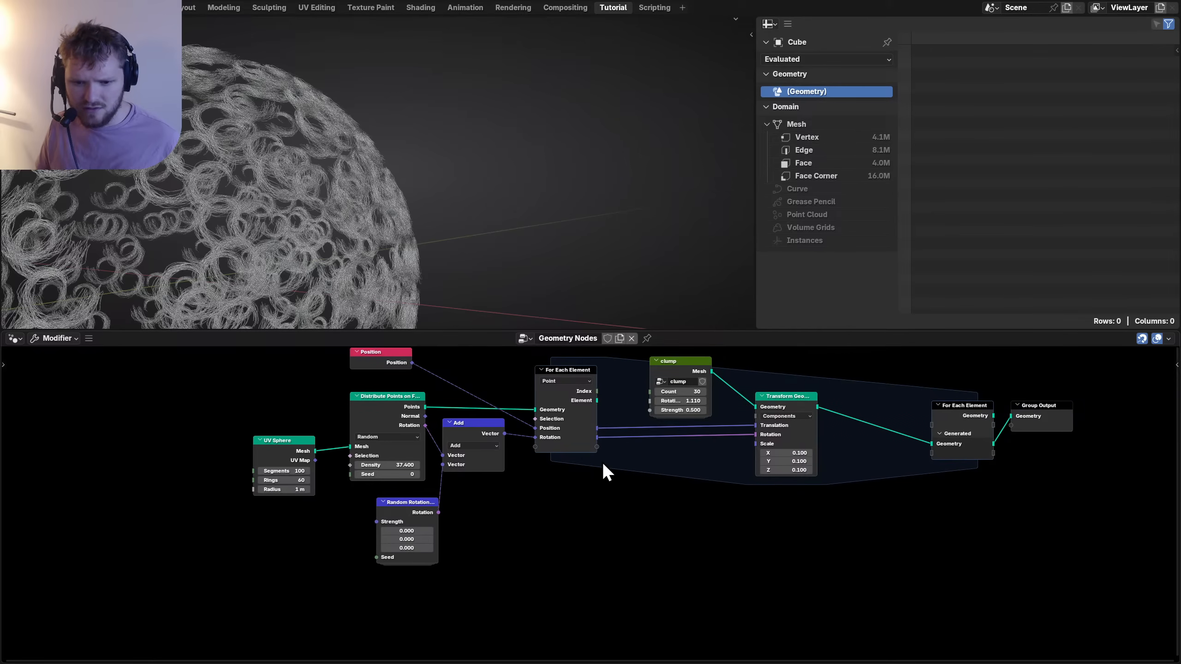
drag(666, 390, 649, 374)
drag(242, 551, 509, 361)
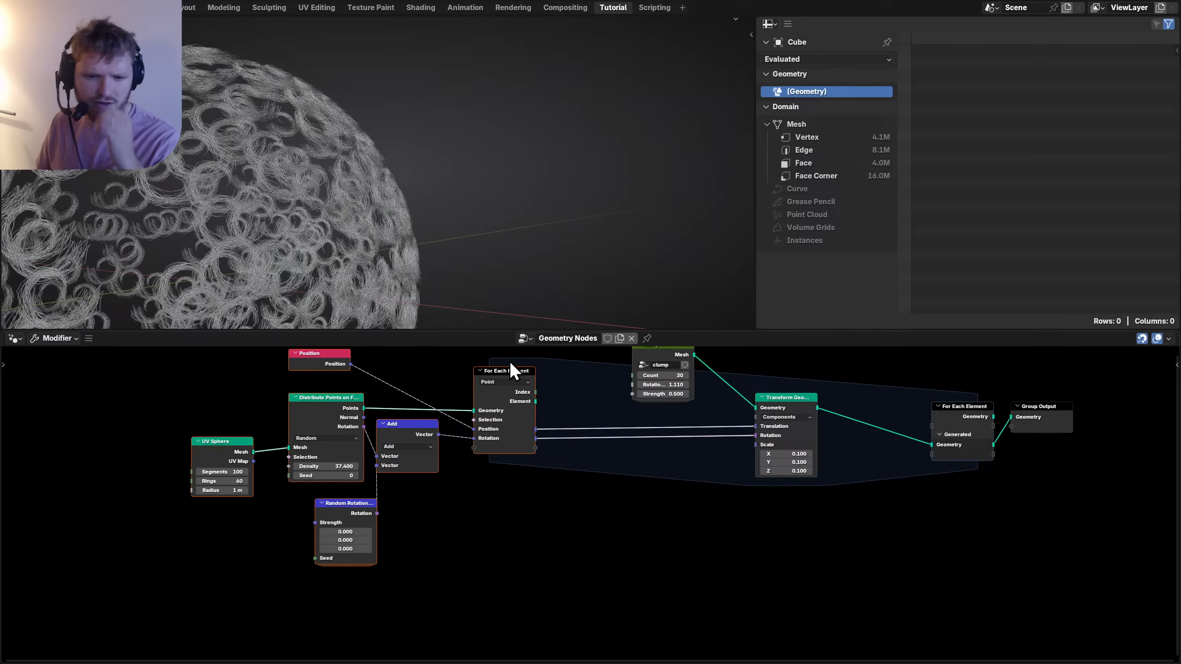
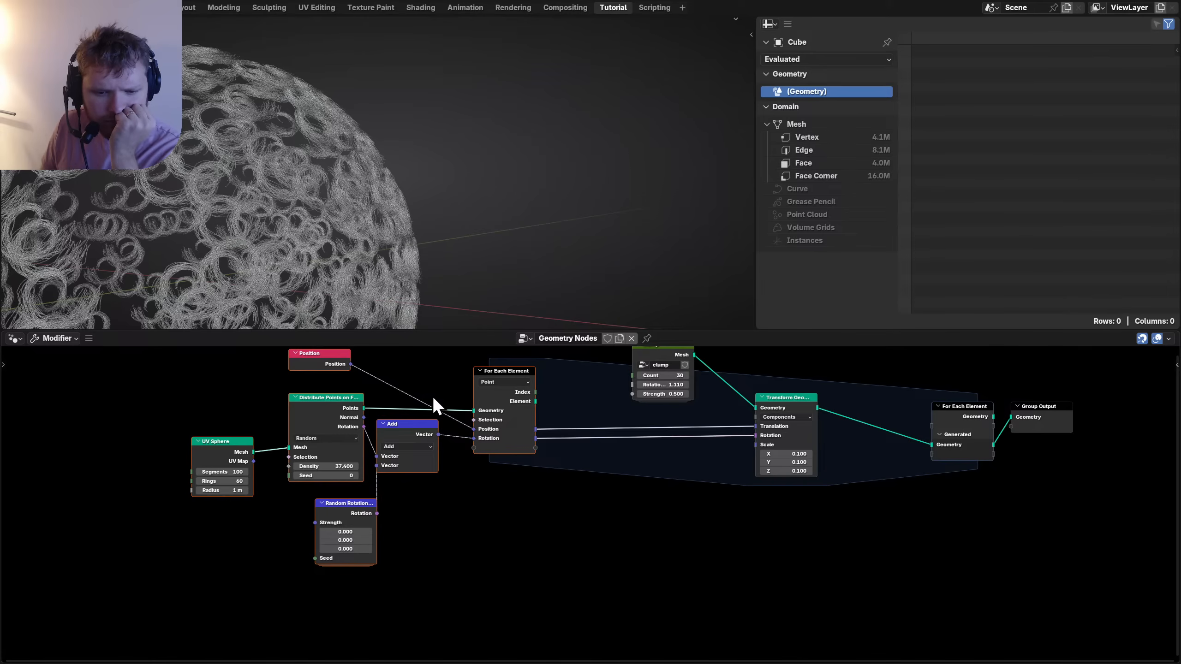
Reposition the Random Rotation node beneath the Distribute Points on Faces node and select the Add node.
scroll(338, 489, up, 2)
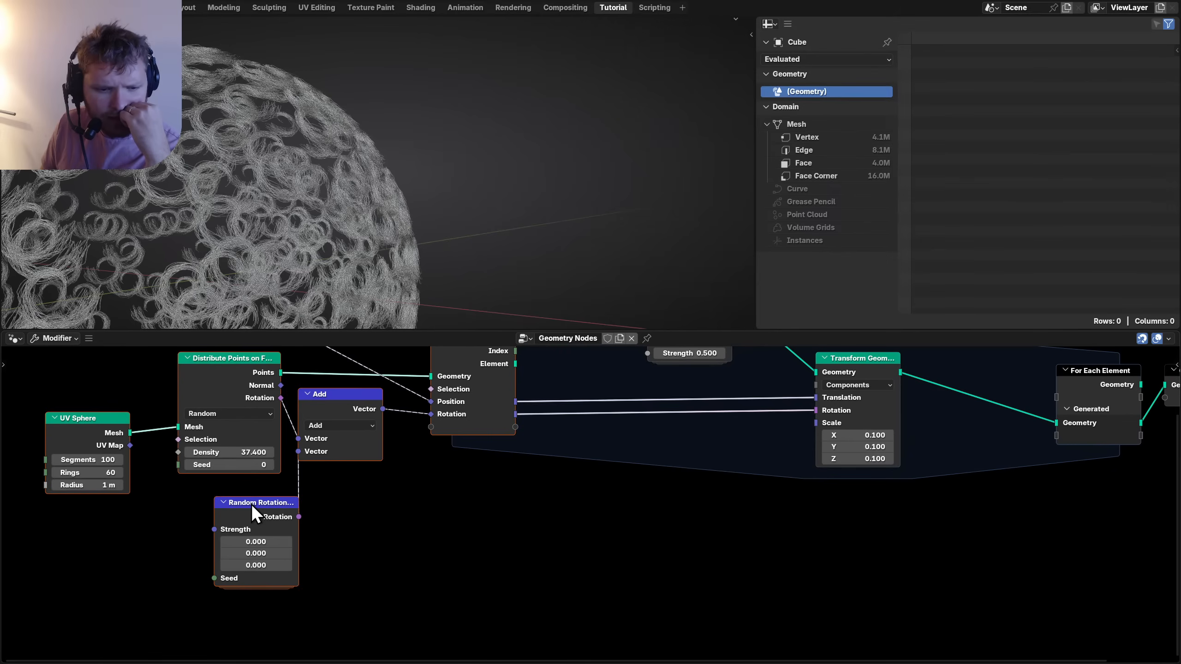
drag(251, 504, 217, 504)
click(347, 493)
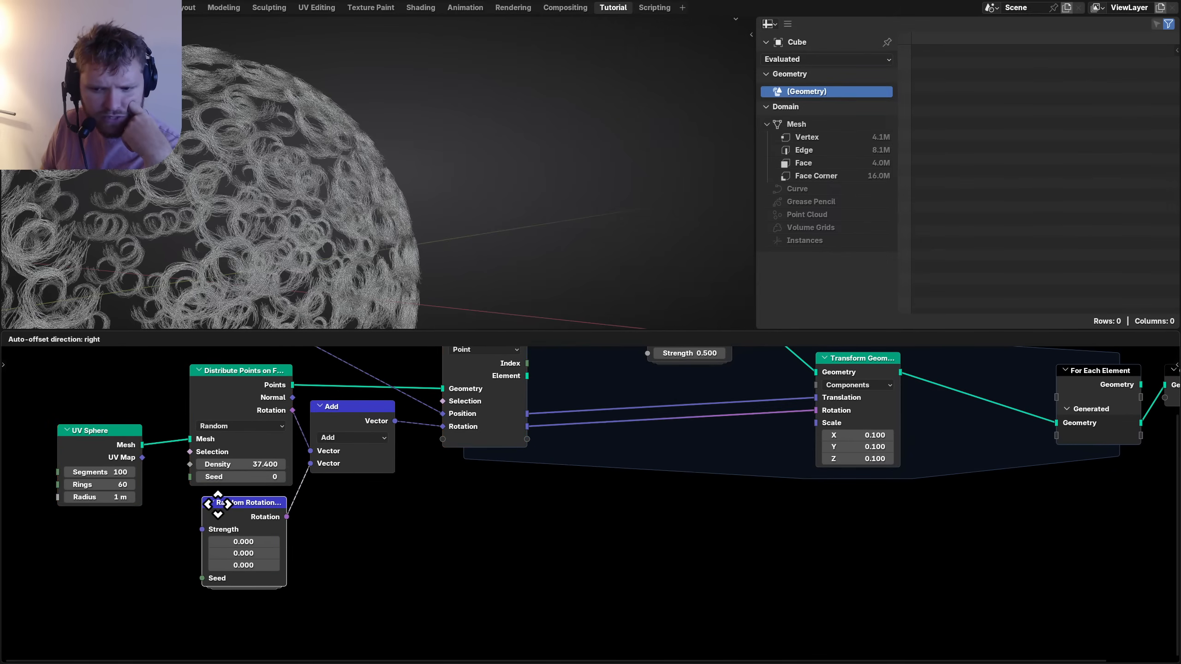
click(341, 421)
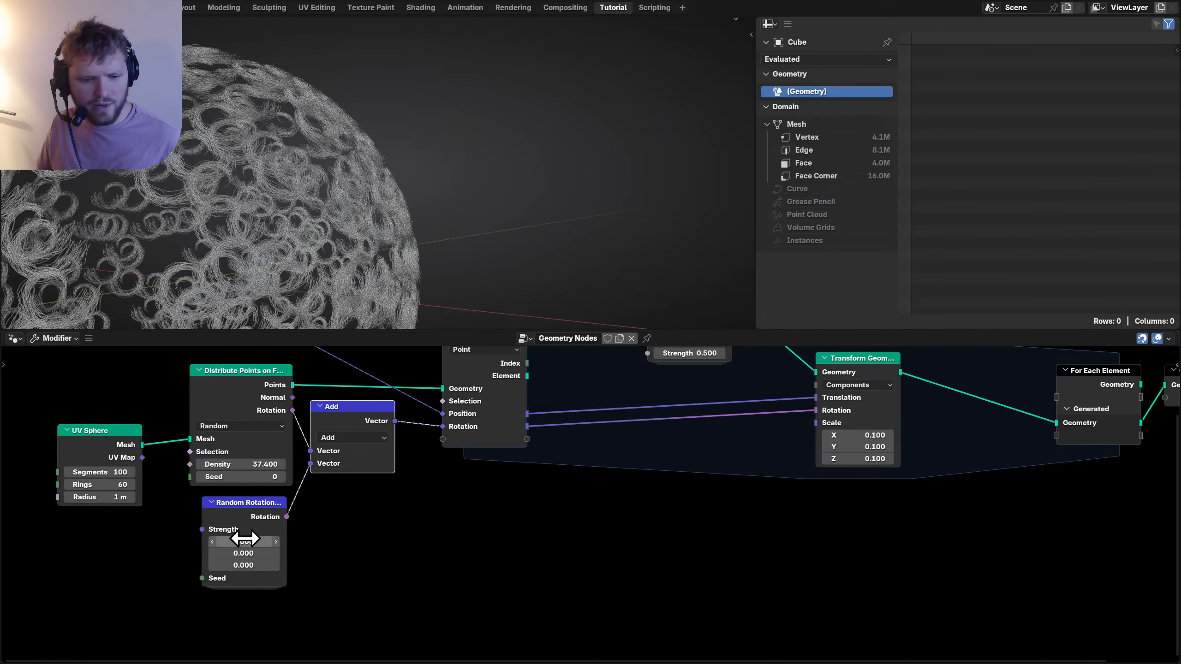
Test Random Rotation strengths of 3.1 on X, 3 on Y and 4.2 on Z one at a time, undoing each.
drag(238, 542, 270, 542)
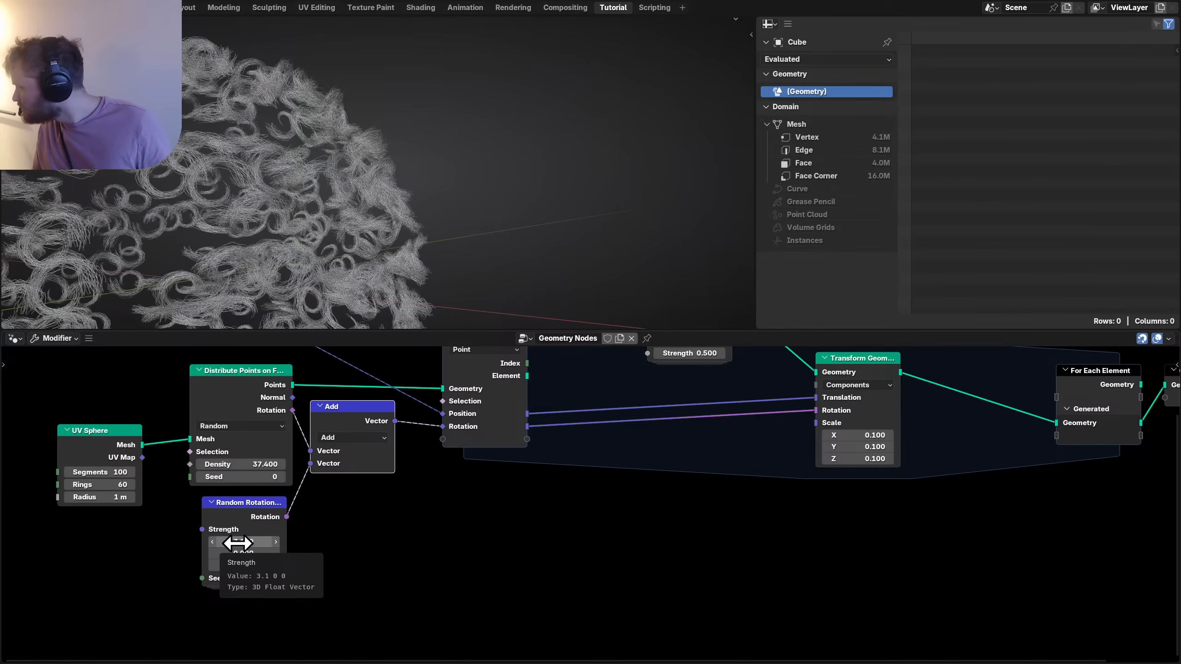
key(ctrl+z)
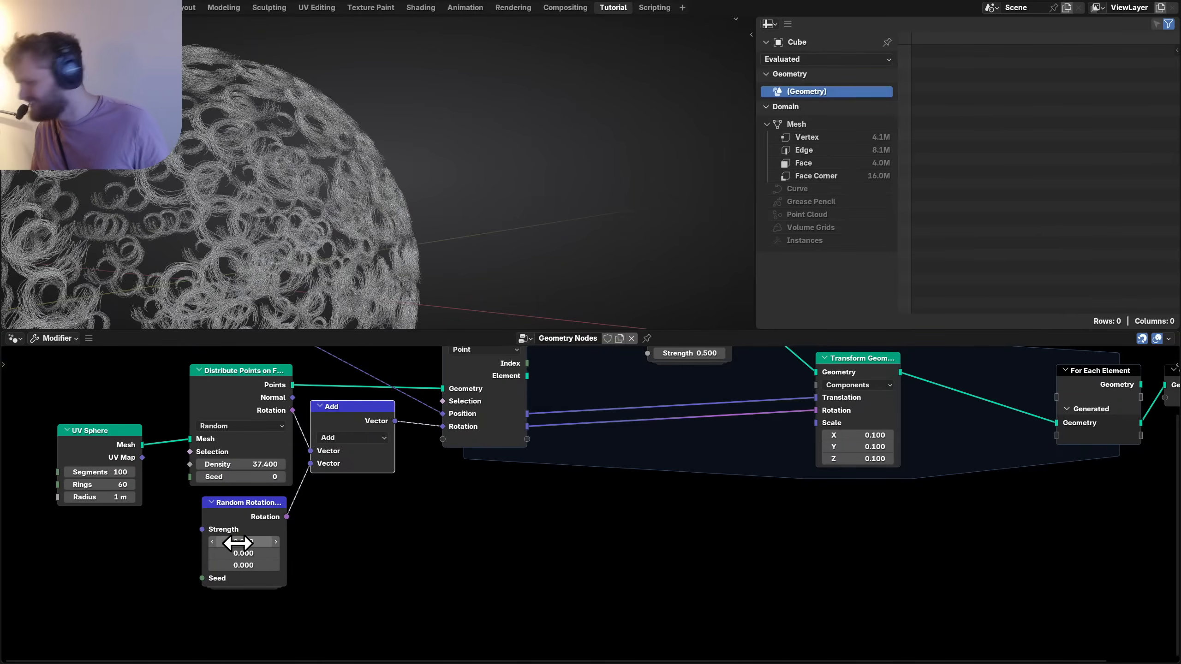
click(235, 553)
text(5)
key(Return)
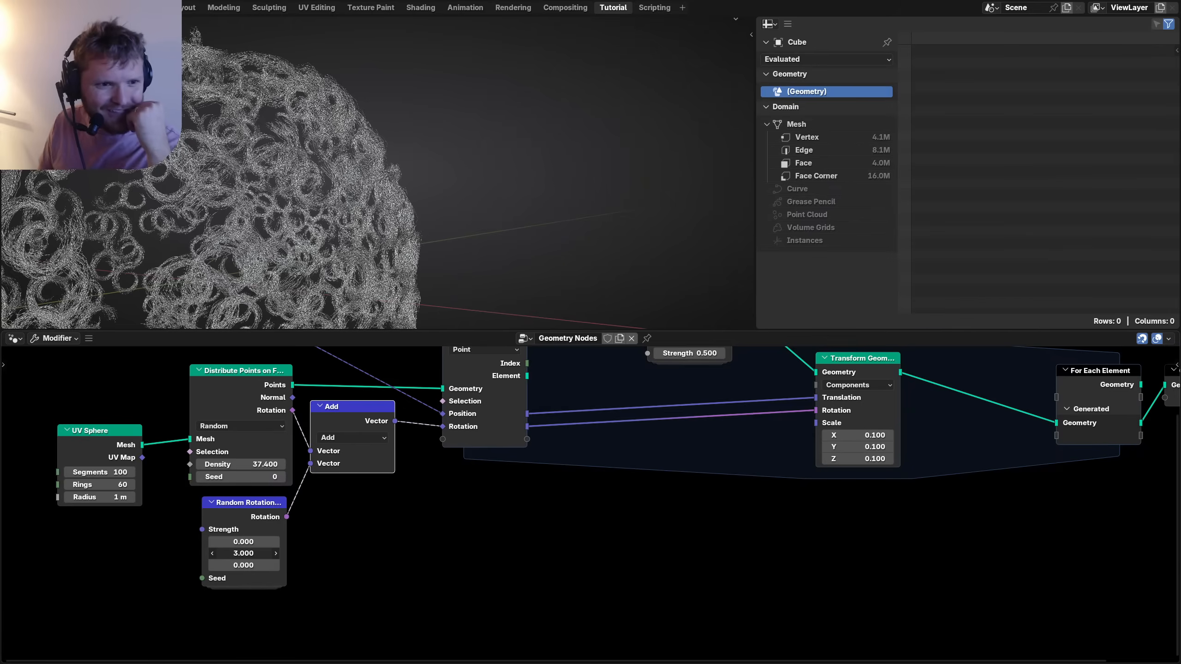
key(ctrl+z)
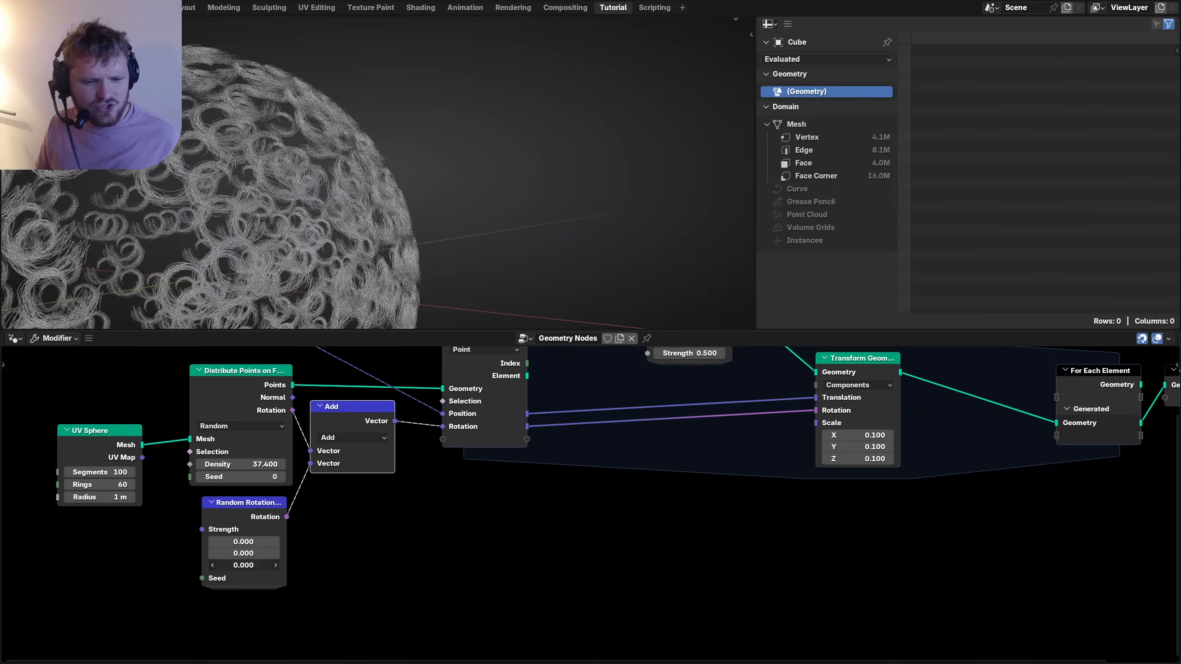
drag(243, 566, 304, 566)
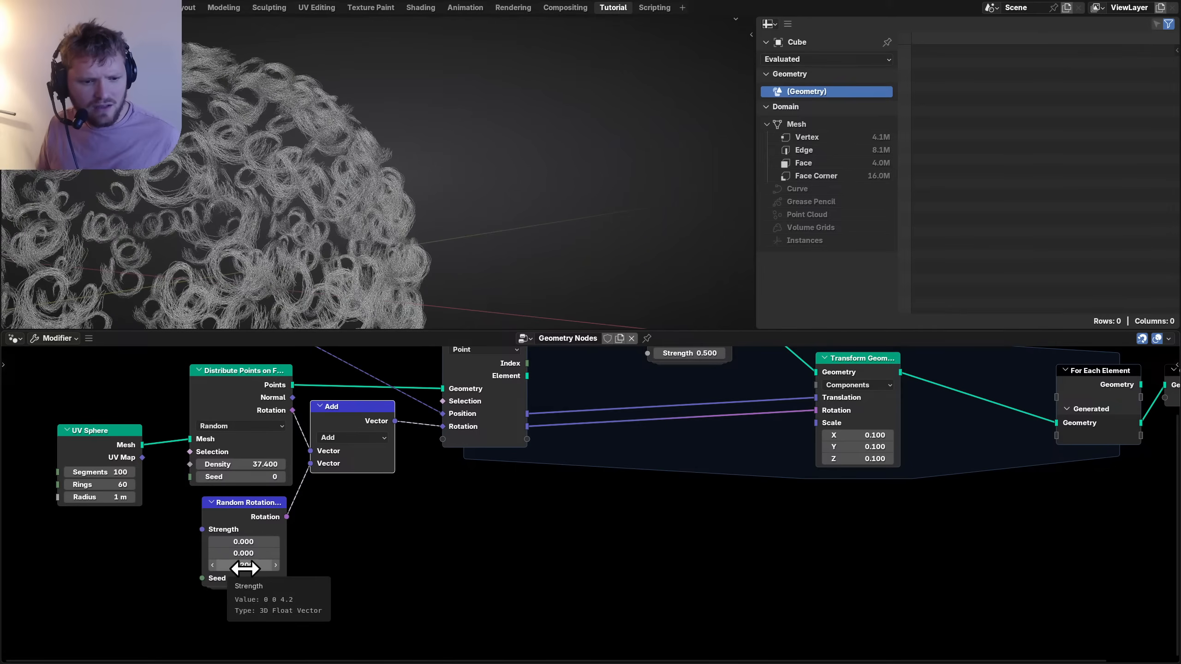
key(ctrl+z)
Move the UV Sphere, Distribute Points on Faces, Random Rotation and Add nodes farther from the zone input.
drag(91, 587, 339, 411)
drag(338, 414, 303, 415)
scroll(275, 180, down, 2)
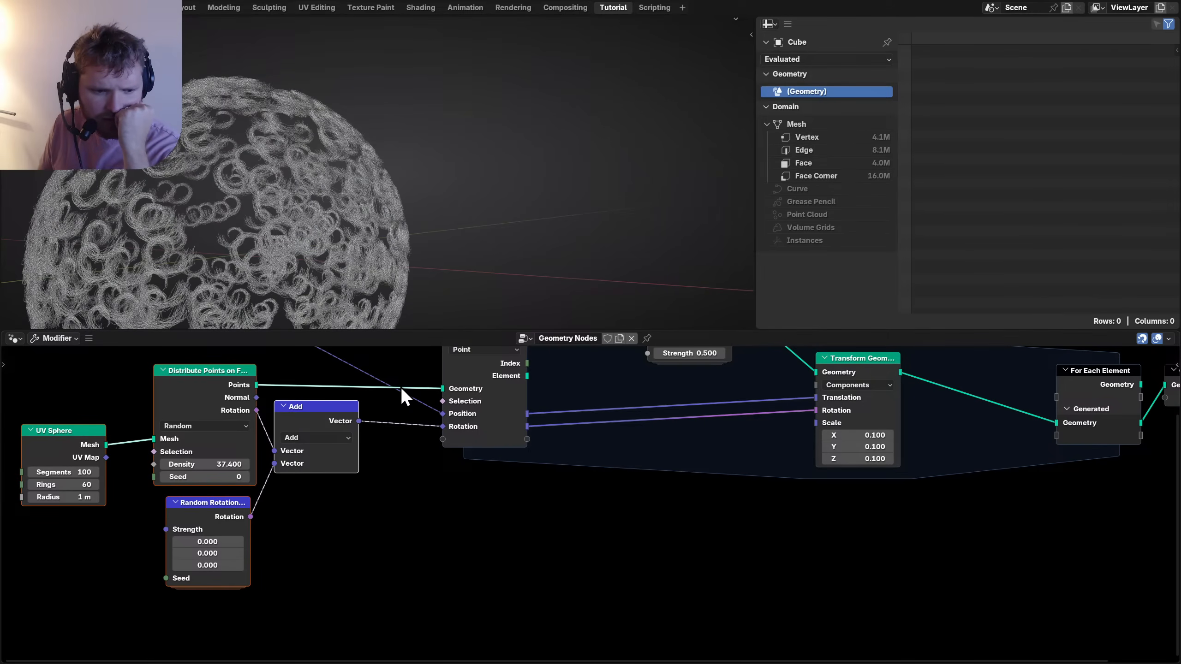
scroll(336, 407, down, 2)
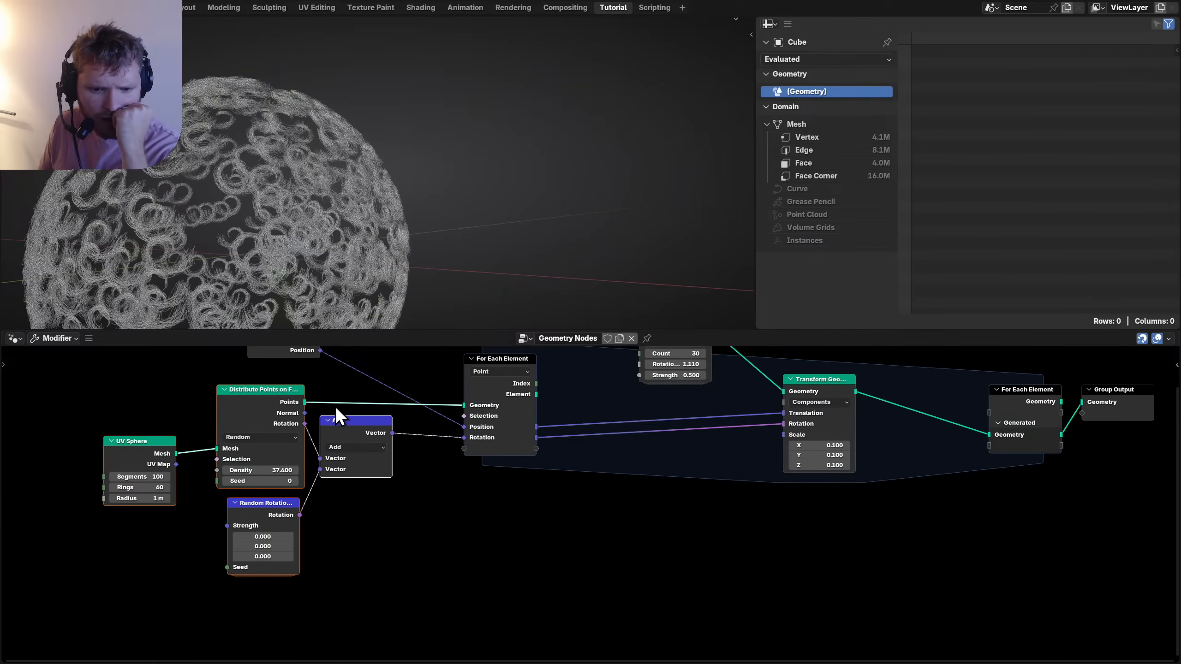
middle_drag(603, 419, 419, 450)
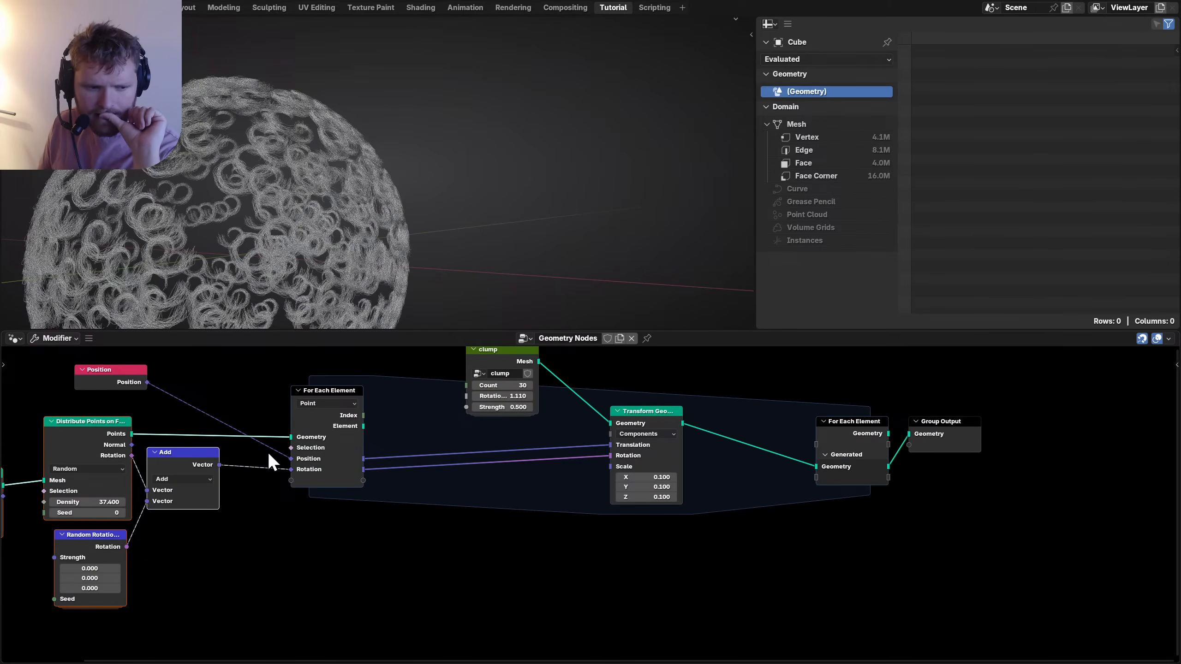
Move the point-distribution and rotation nodes farther from the zone input to free space for another node between them.
middle_drag(269, 458, 510, 441)
drag(98, 558, 408, 418)
key(g)
click(238, 412)
scroll(256, 410, up, 6)
middle_drag(256, 410, 407, 492)
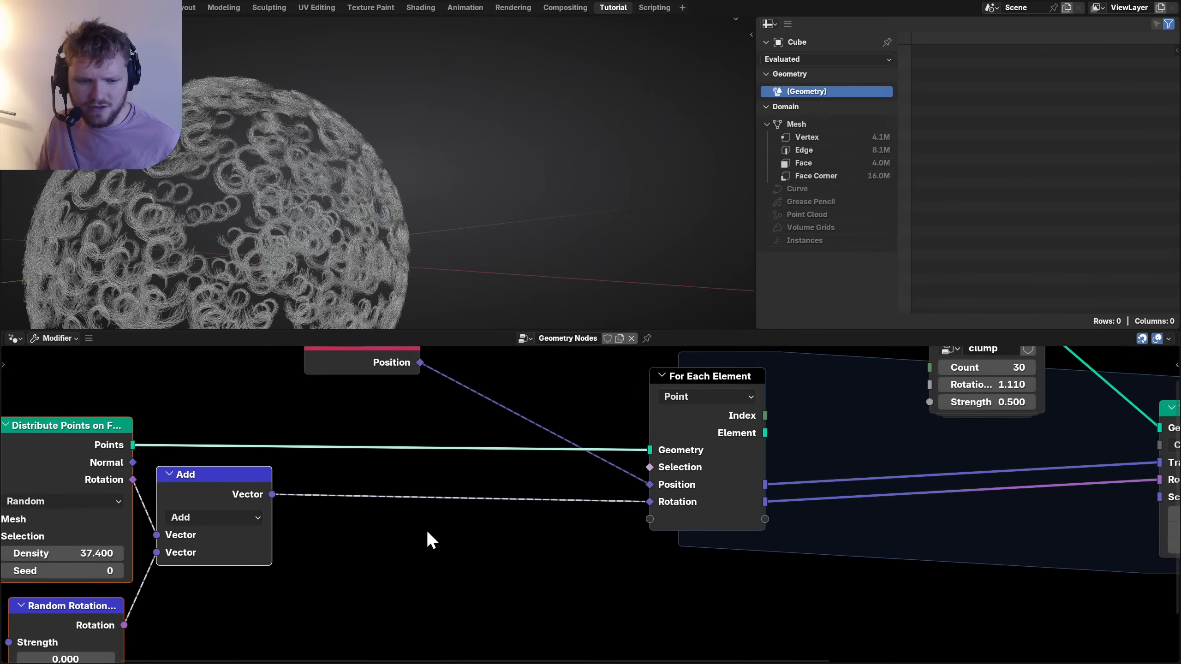
Insert a Store Named Attribute node into the points link between Distribute Points on Faces and the zone input.
key(shift+a)
text(store)
key(Return)
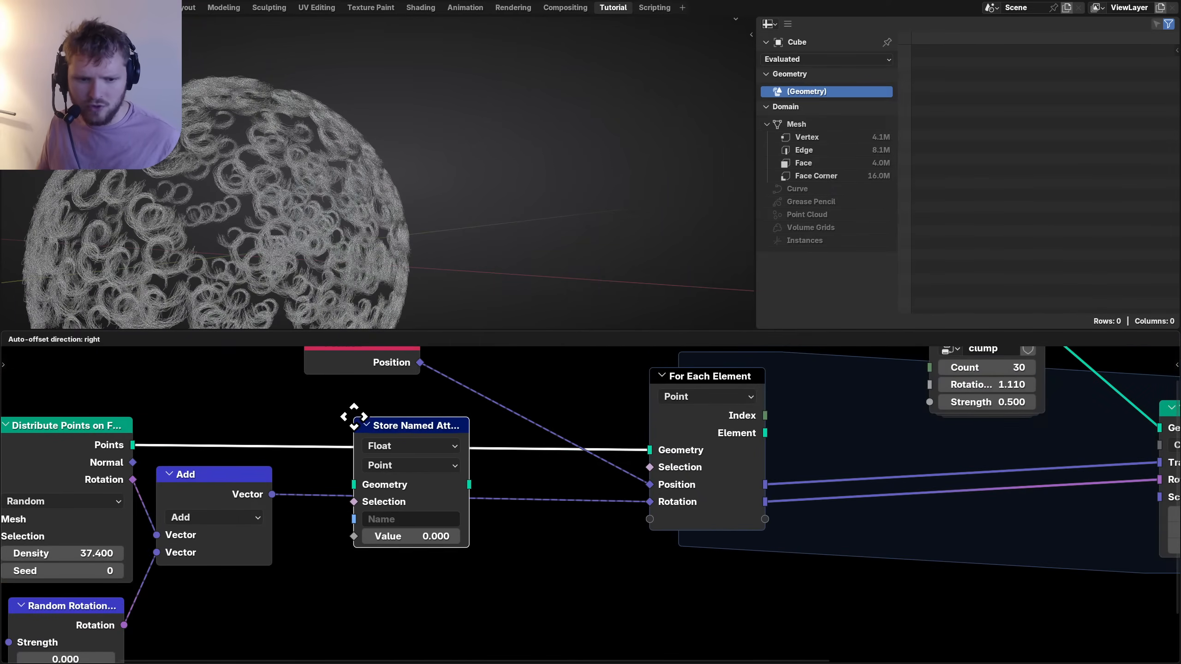
click(360, 409)
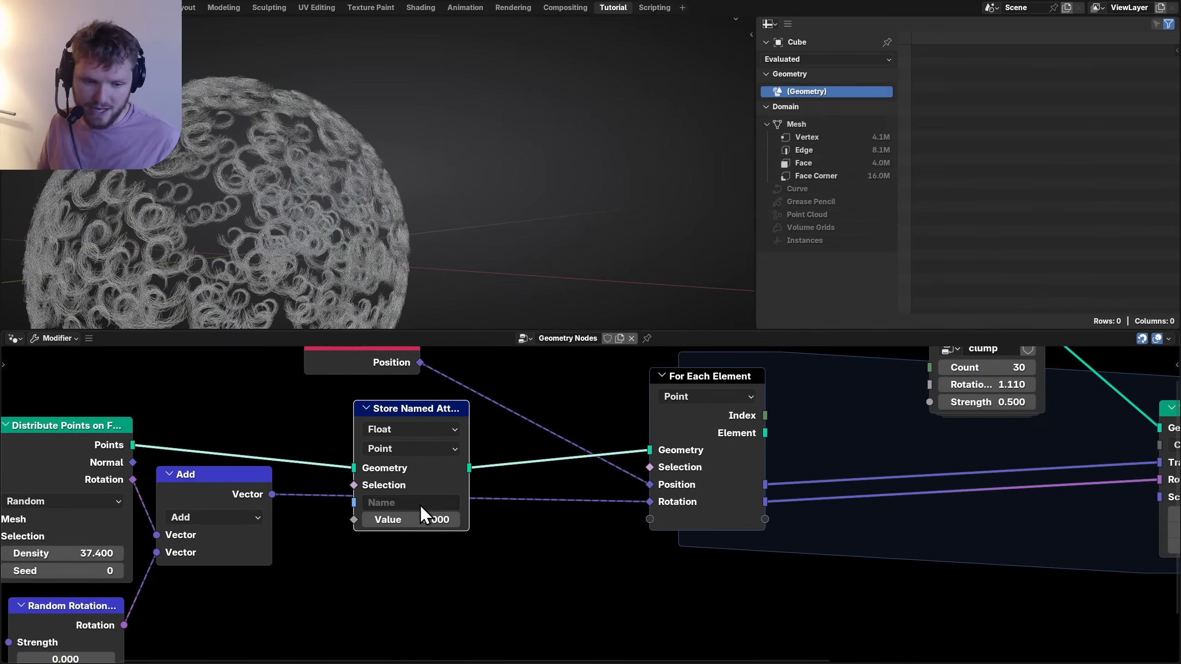
Name the stored attribute "rotation", set its type to Vector and feed its Value from the Add node.
click(419, 504)
text(rotation)
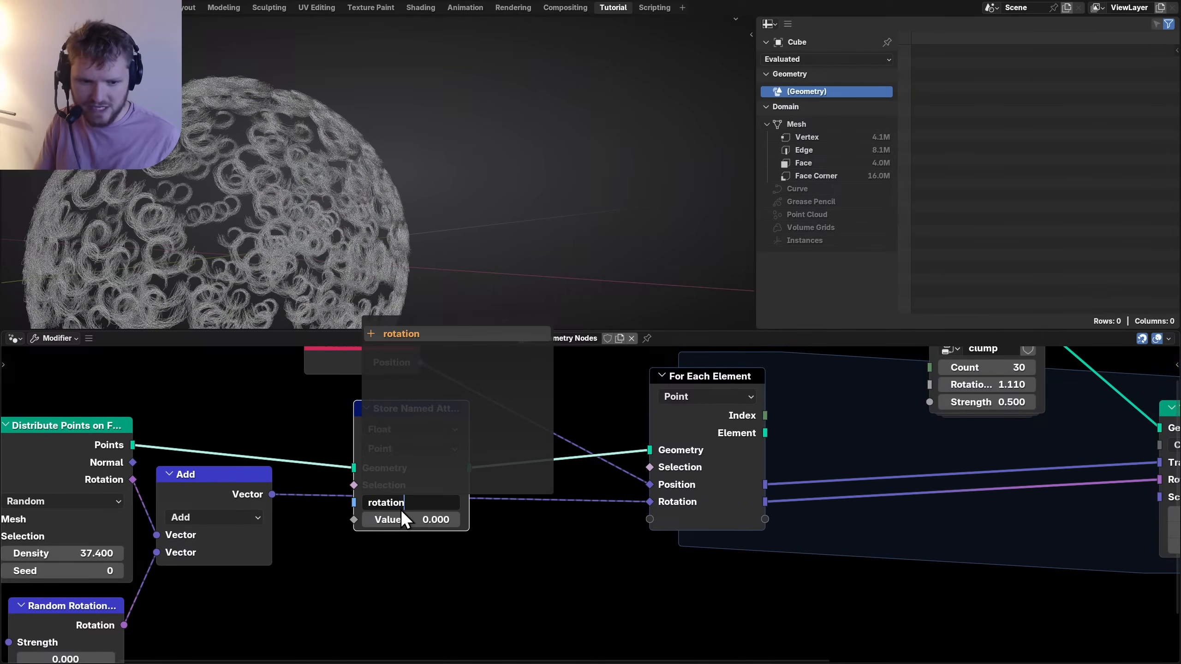
key(Return)
click(380, 431)
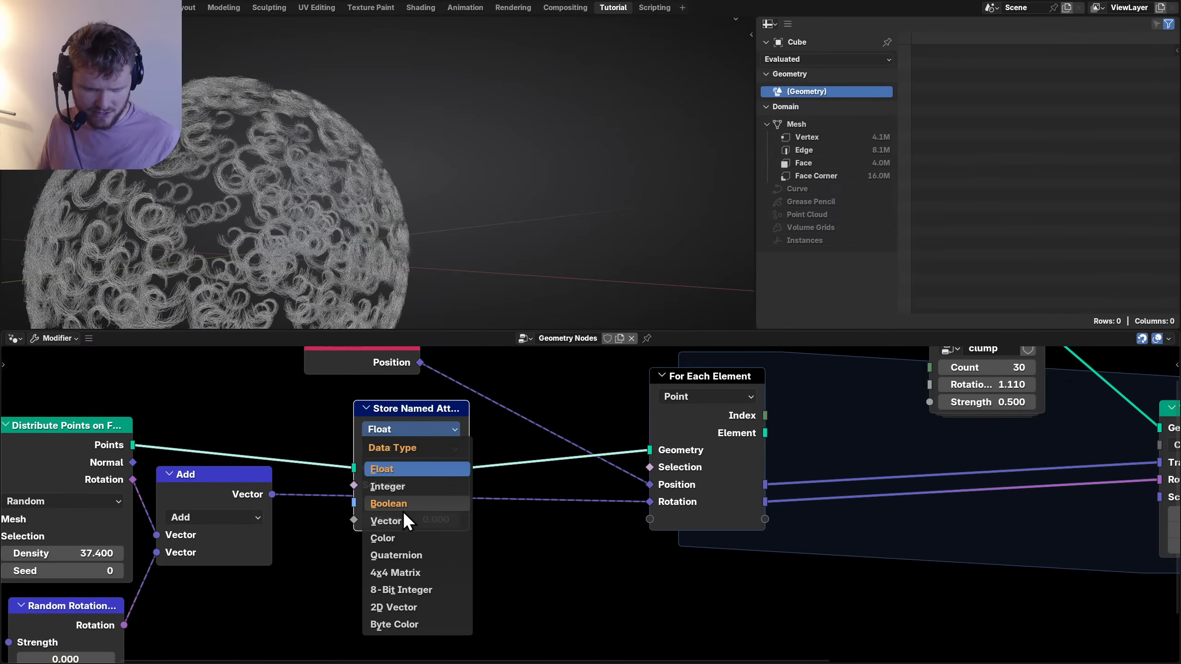
click(397, 525)
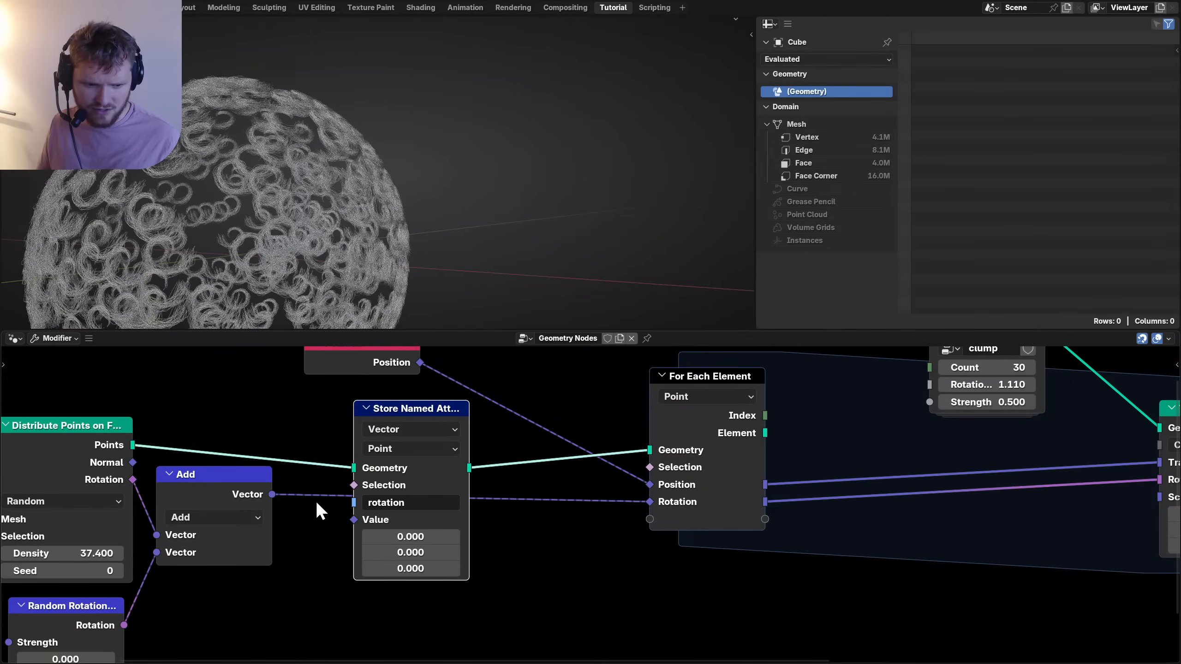
drag(272, 494, 353, 520)
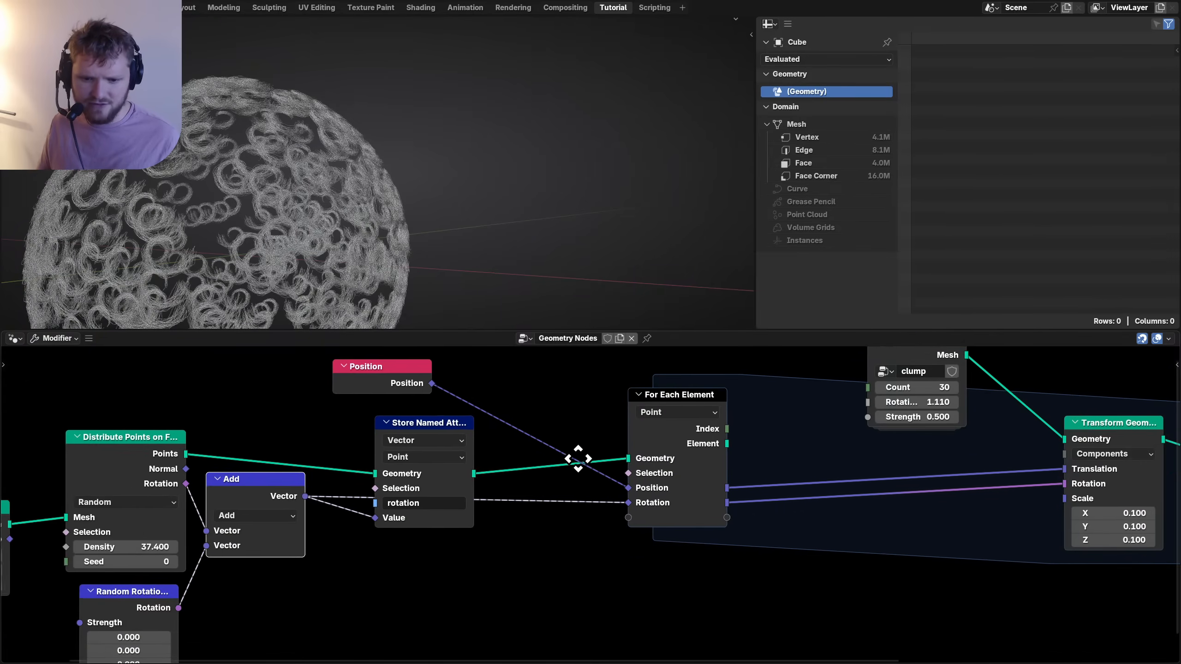
Cut the rotation links from the Add node to the zone and from the zone to Transform Geometry.
middle_drag(575, 456, 355, 537)
ctrl+right_drag(340, 512, 340, 510)
ctrl+right_drag(589, 531, 577, 514)
middle_drag(641, 507, 459, 482)
Add a Named Attribute node reading the vector "rotation" inside the zone and connect it to Transform Geometry's Rotation.
key(shift+a)
text(att)
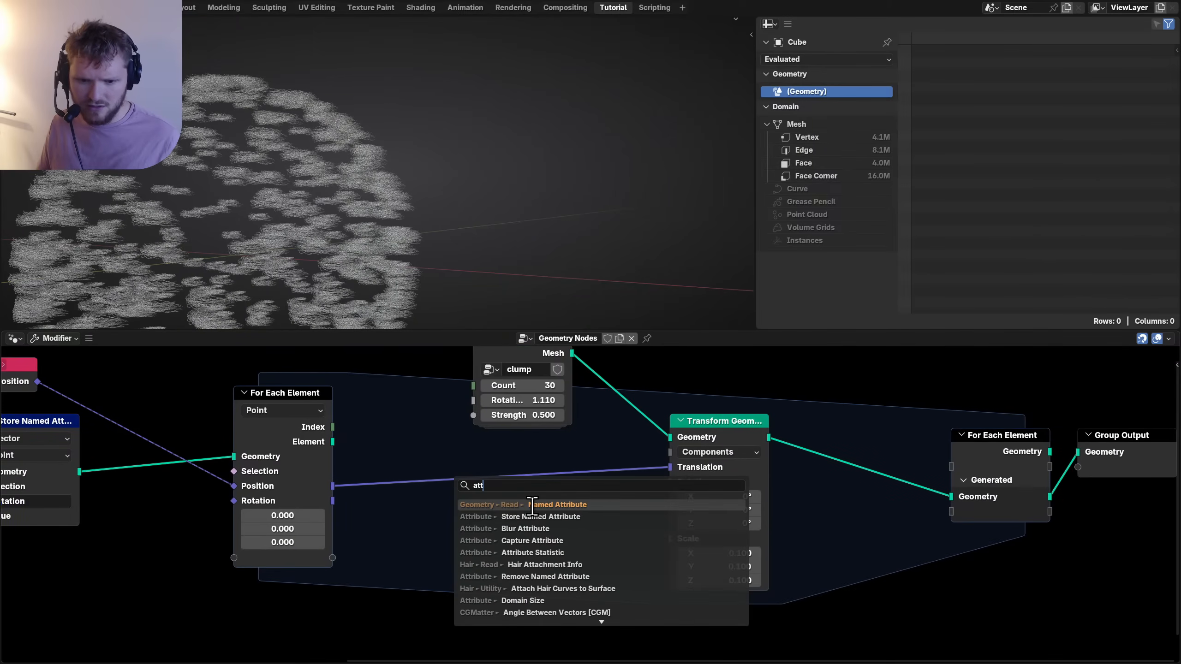
click(528, 499)
click(475, 496)
click(517, 571)
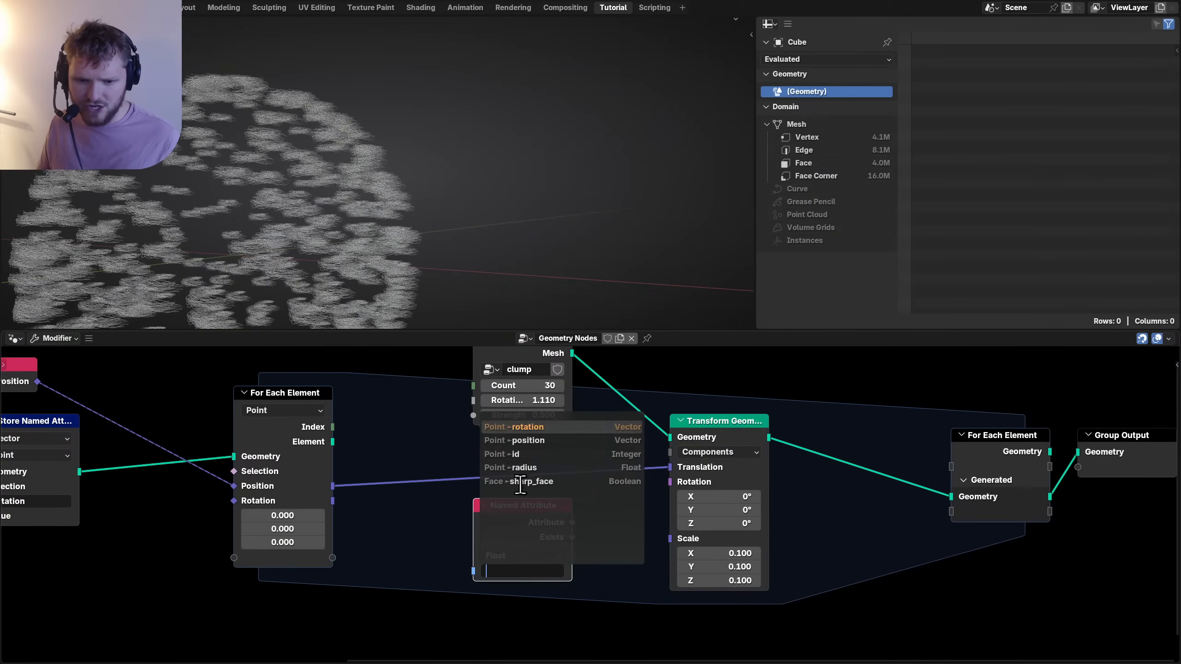
click(516, 428)
drag(651, 503, 653, 502)
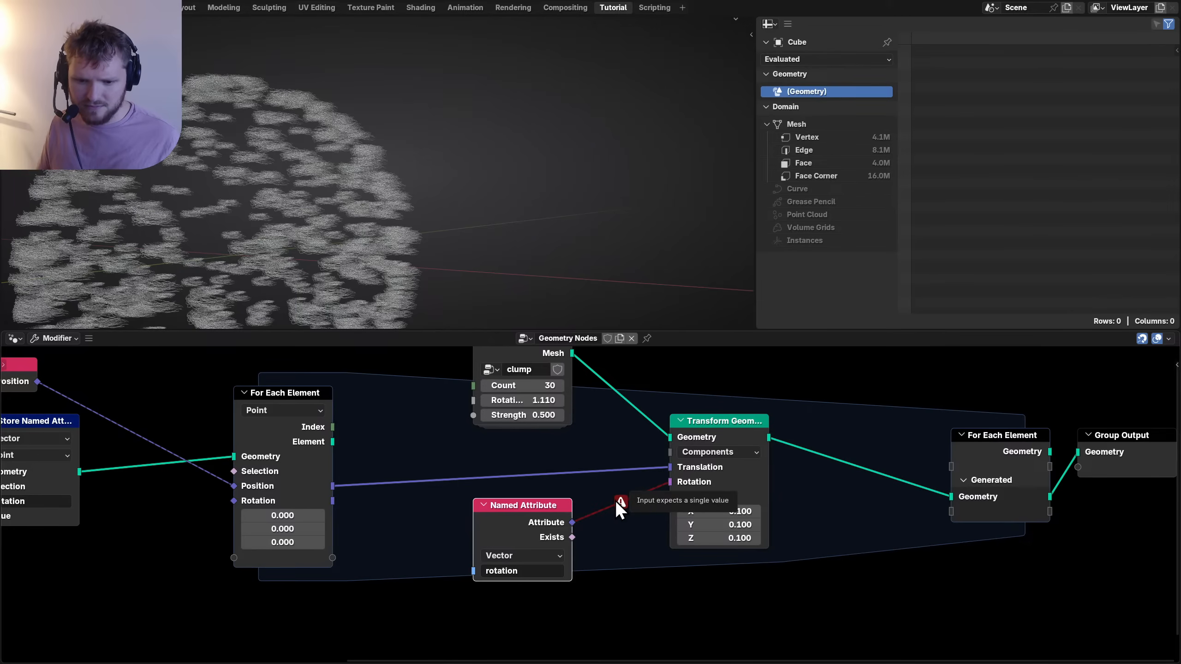
Reroute the Named Attribute outside the zone into its Rotation input, and link the zone's Rotation output to Transform Geometry.
ctrl+right_drag(591, 455, 615, 497)
middle_drag(499, 512, 572, 489)
drag(572, 489, 183, 503)
drag(258, 508, 312, 476)
drag(410, 475, 747, 456)
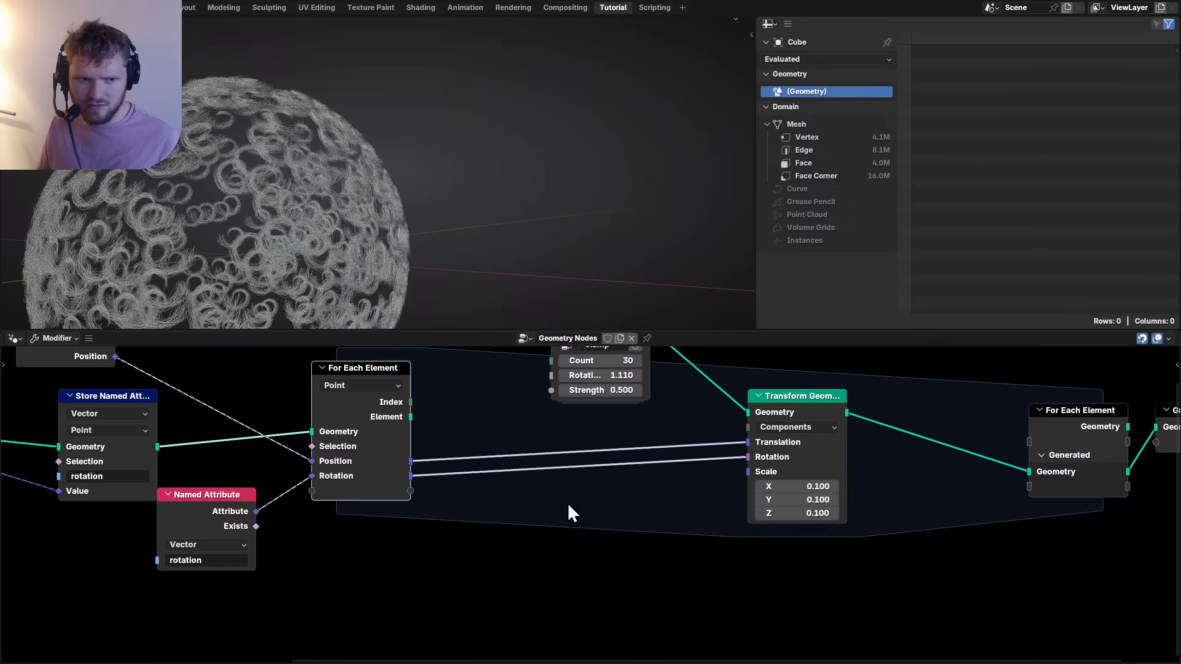
Test a Random Rotation strength of about 2.9 on Z and undo it.
scroll(567, 503, left, 10)
mouse_move(157, 607)
mouse_down()
mouse_move(204, 617)
mouse_move(163, 628)
mouse_up()
right_click(162, 621)
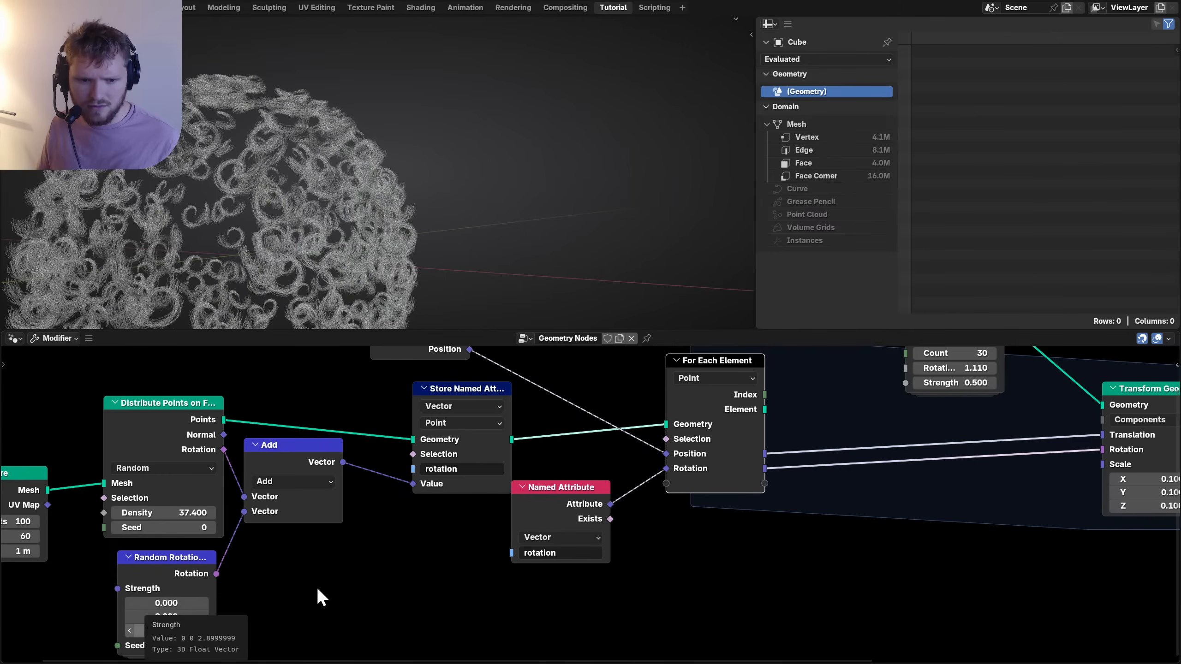
key(ctrl+z)
scroll(497, 555, down, 2)
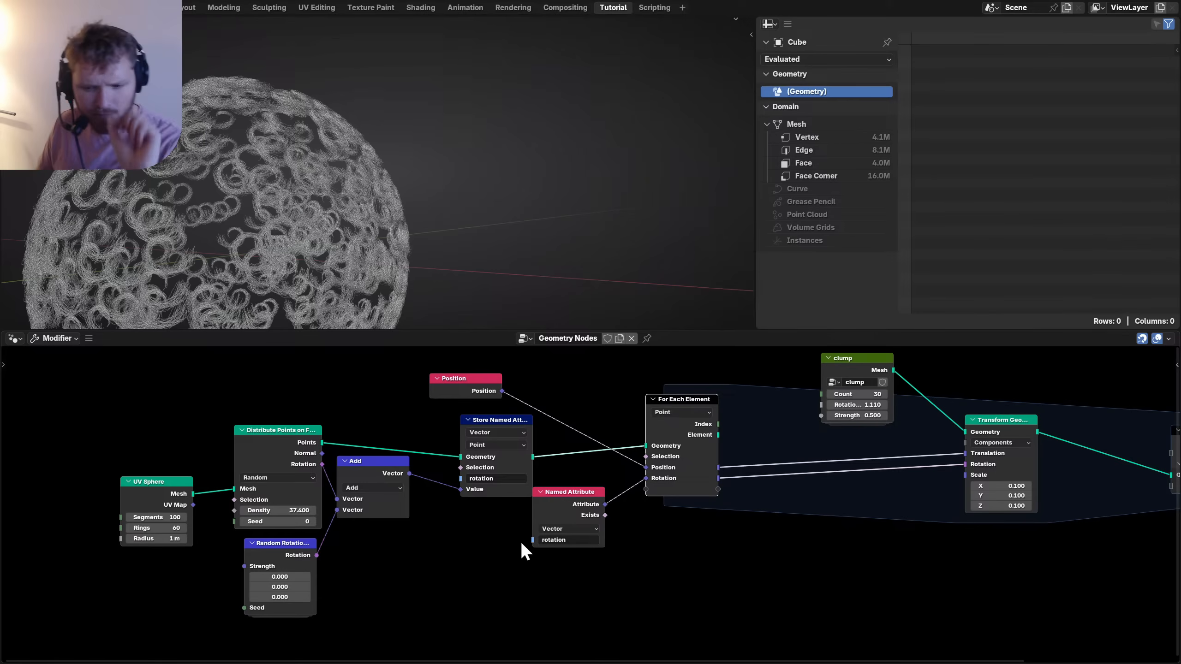
Remove the Store Named Attribute node while keeping the points link, and delete the Named Attribute node.
scroll(520, 541, up, 2)
click(433, 445)
key(ctrl+x)
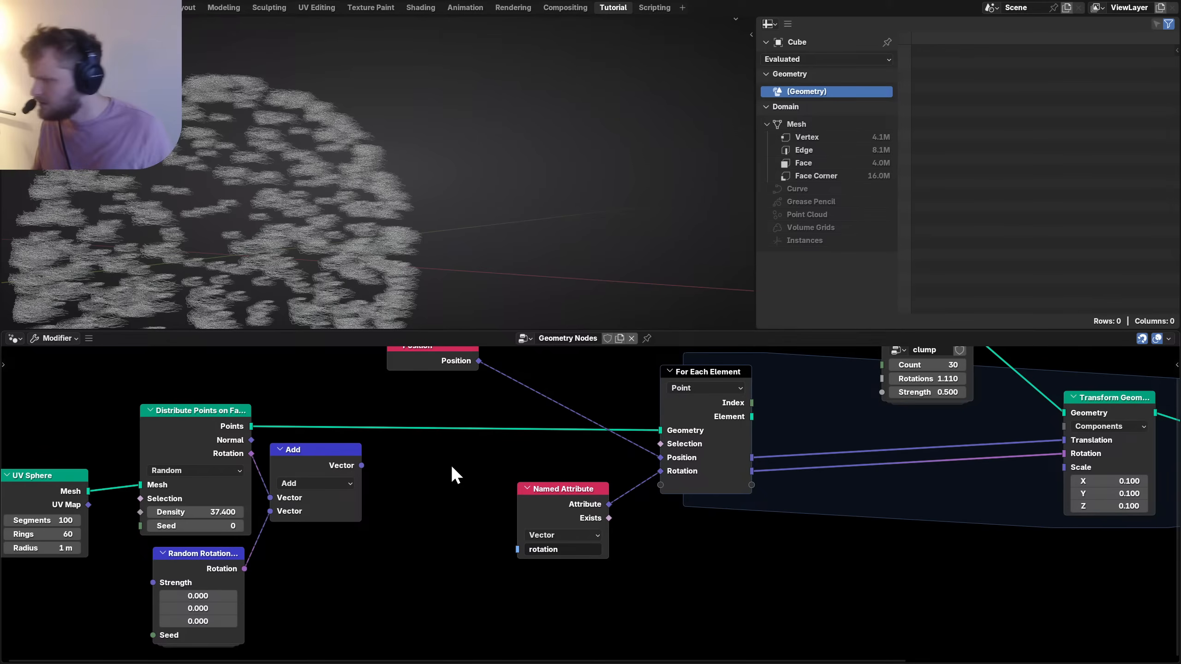
drag(479, 563, 581, 507)
key(x)
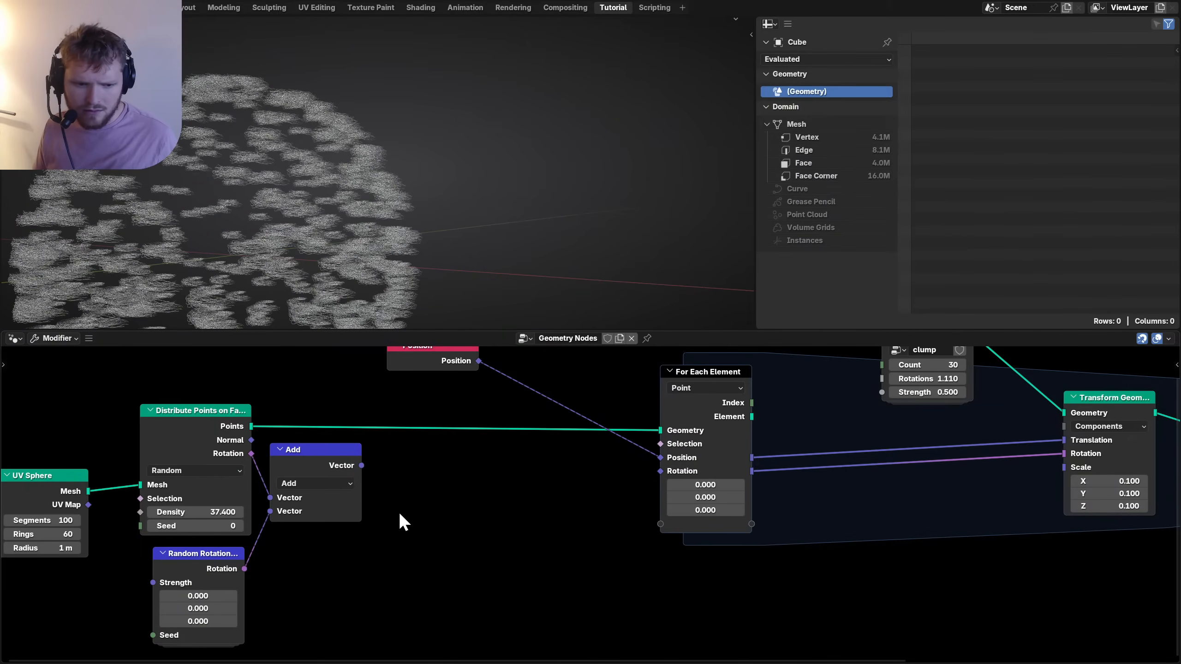
Connect the Add node's vector directly to the zone's Rotation input and save the file.
middle_drag(401, 520, 451, 560)
drag(411, 505, 711, 511)
middle_drag(379, 566, 506, 477)
key(ctrl+s)
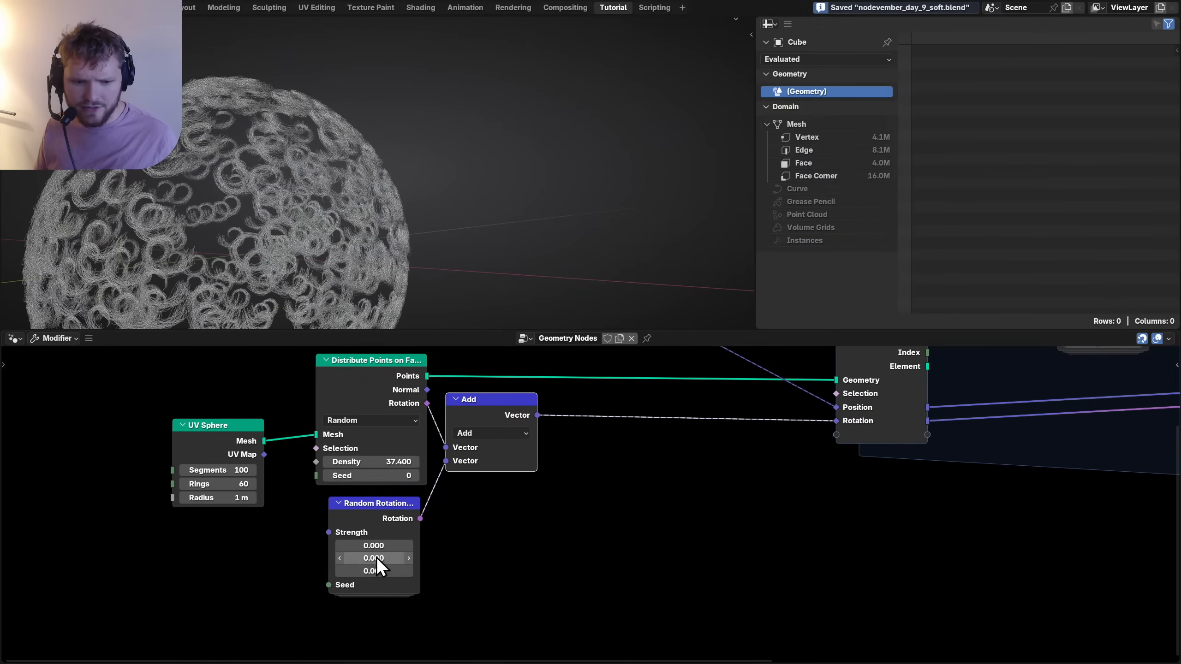
Test a higher Random Rotation strength on X and undo it.
drag(376, 547, 437, 547)
key(ctrl+z)
middle_drag(586, 502, 581, 528)
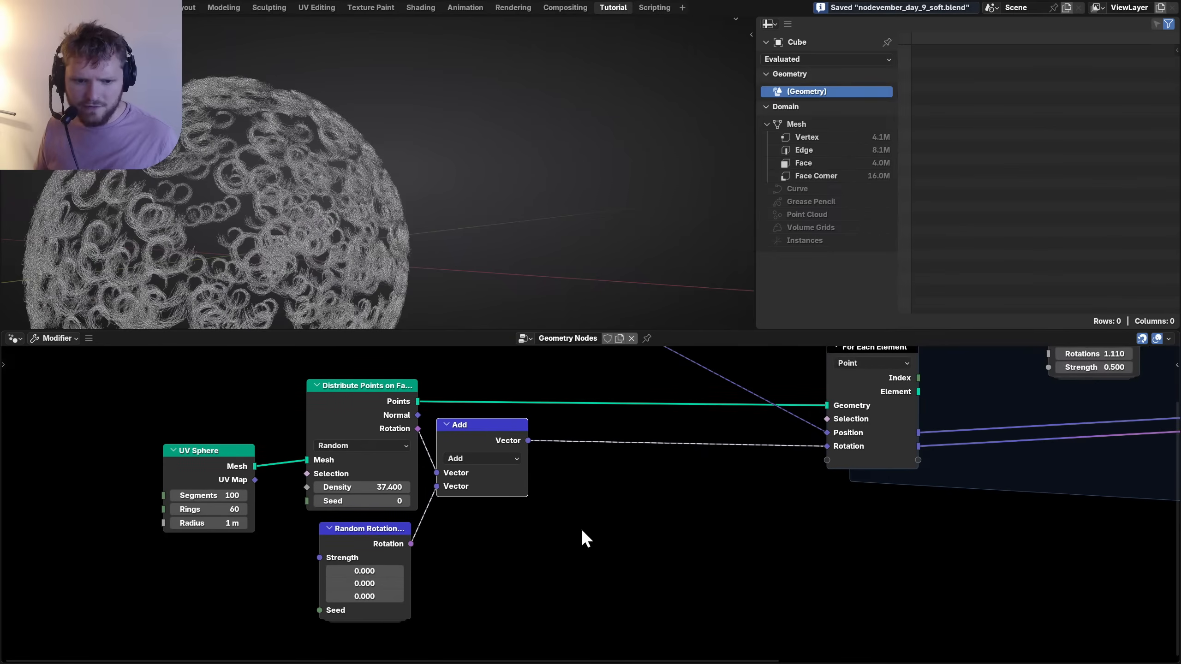
Replace the Add node with a Rotate Rotation node between the distribution's Rotation output and the zone's Rotation input.
key(shift+a)
text(rot)
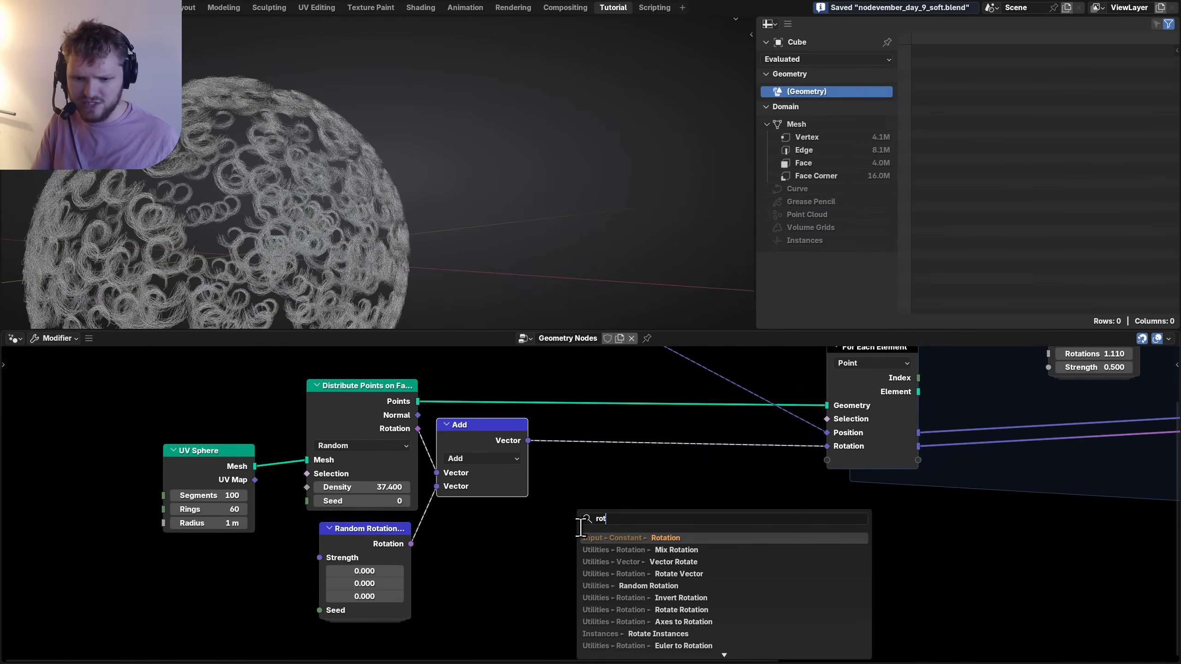
text(ate rot)
key(Return)
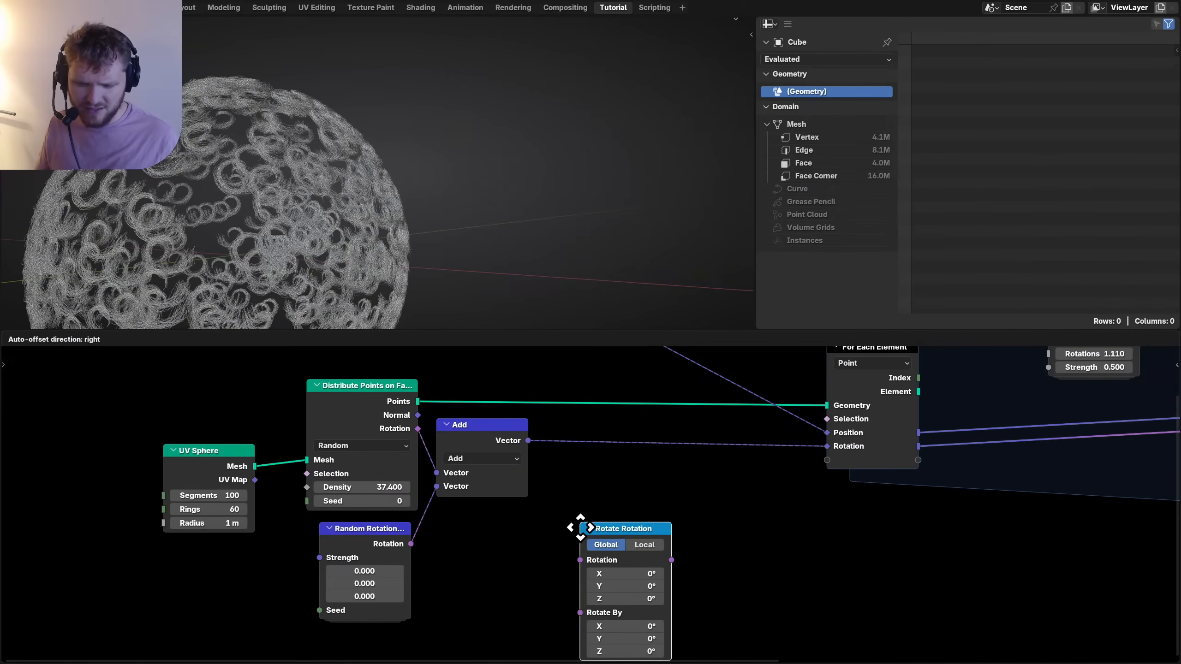
click(568, 476)
click(477, 440)
key(ctrl+x)
drag(596, 478, 563, 445)
Test the Rotate Rotation node's global Rotate By angles on X and Z, undoing the changes.
drag(571, 496, 675, 508)
key(ctrl+z)
key(ctrl+z)
mouse_move(601, 520)
mouse_down()
mouse_move(625, 519)
mouse_move(597, 518)
mouse_up()
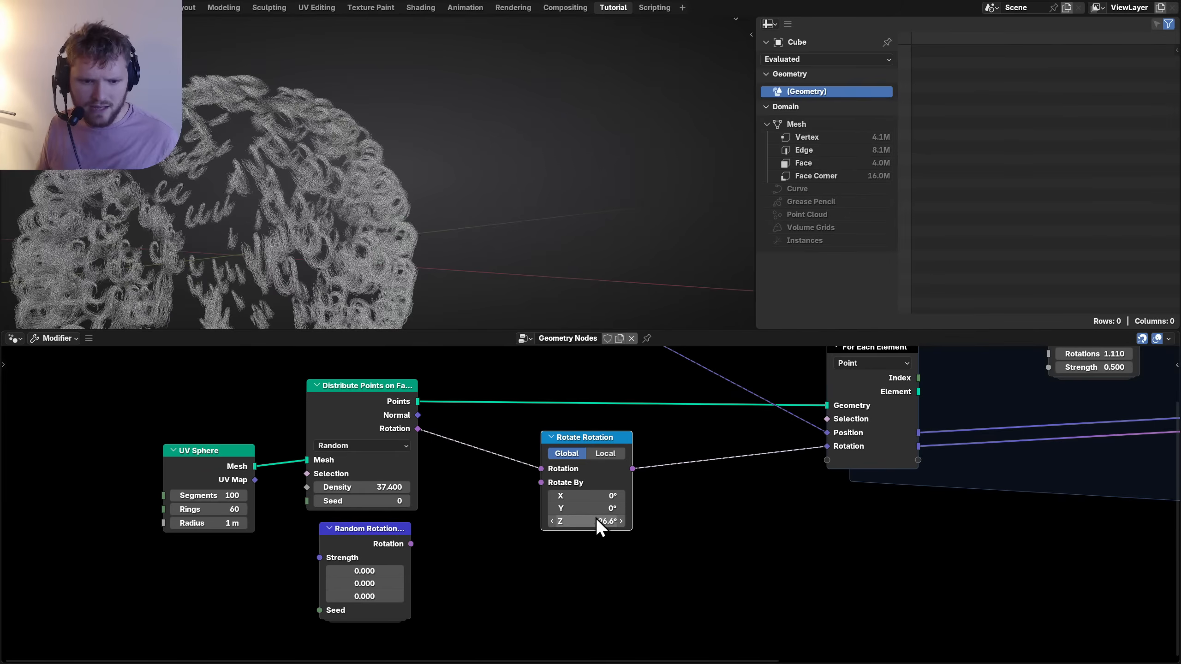
key(ctrl+z)
Switch the Rotate Rotation node to Local space and try Rotate By angles of 54.5° on X and 224° on Z.
click(600, 454)
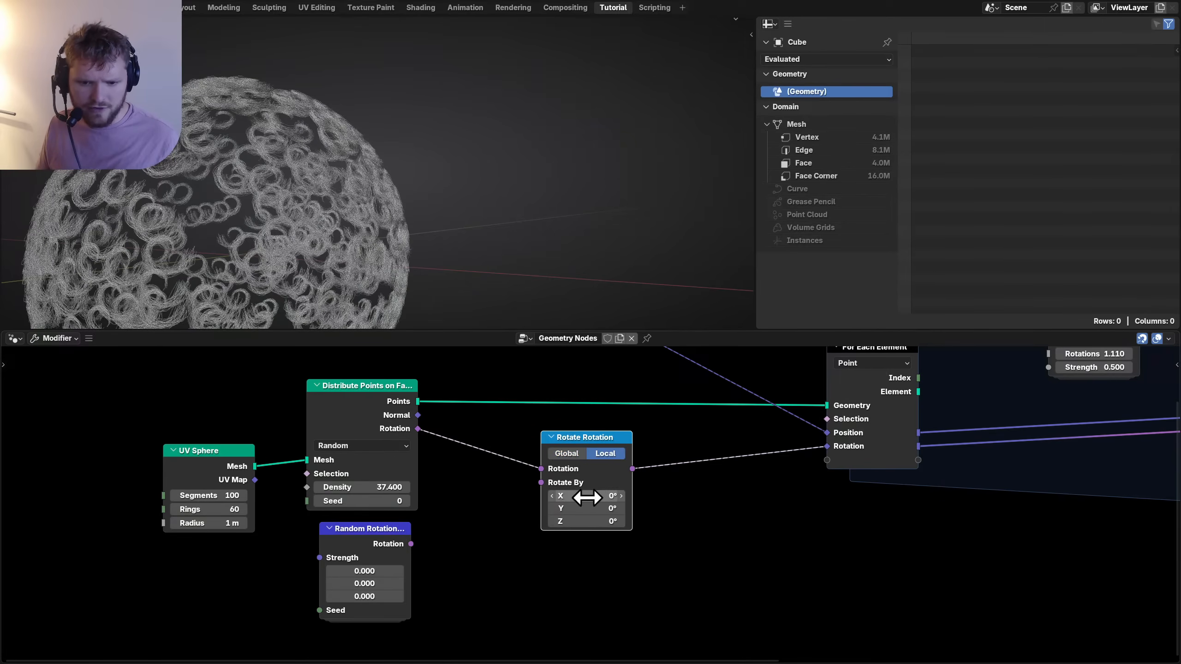
mouse_move(587, 497)
mouse_down()
mouse_move(613, 497)
mouse_move(587, 520)
mouse_up()
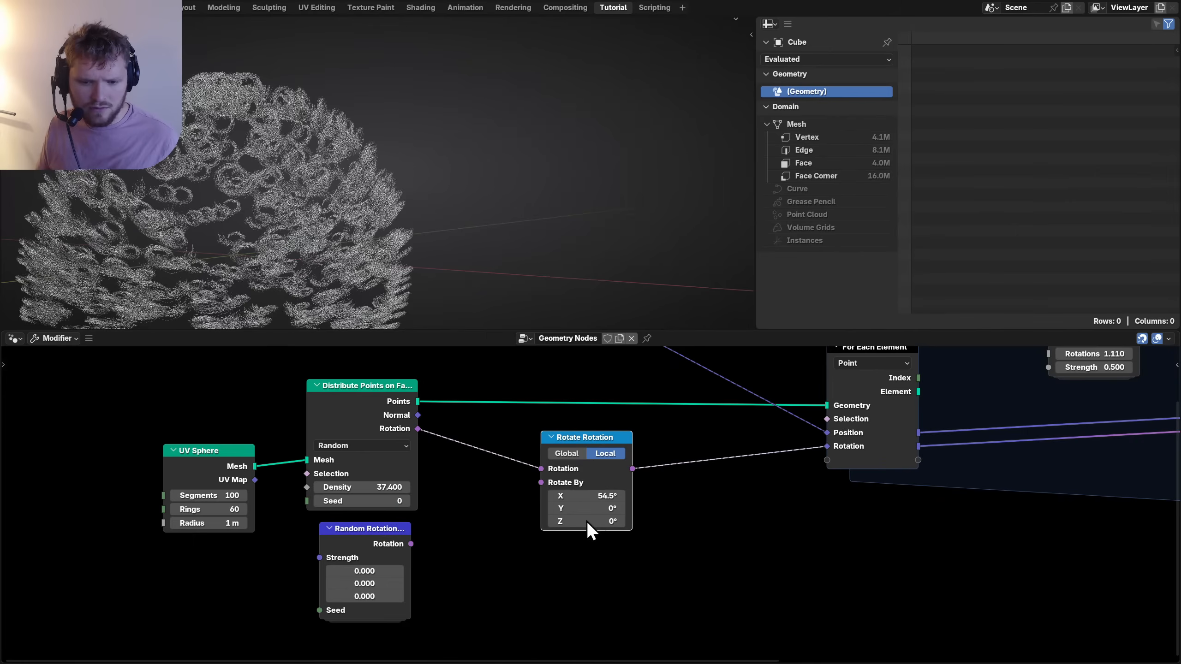
key(ctrl+z)
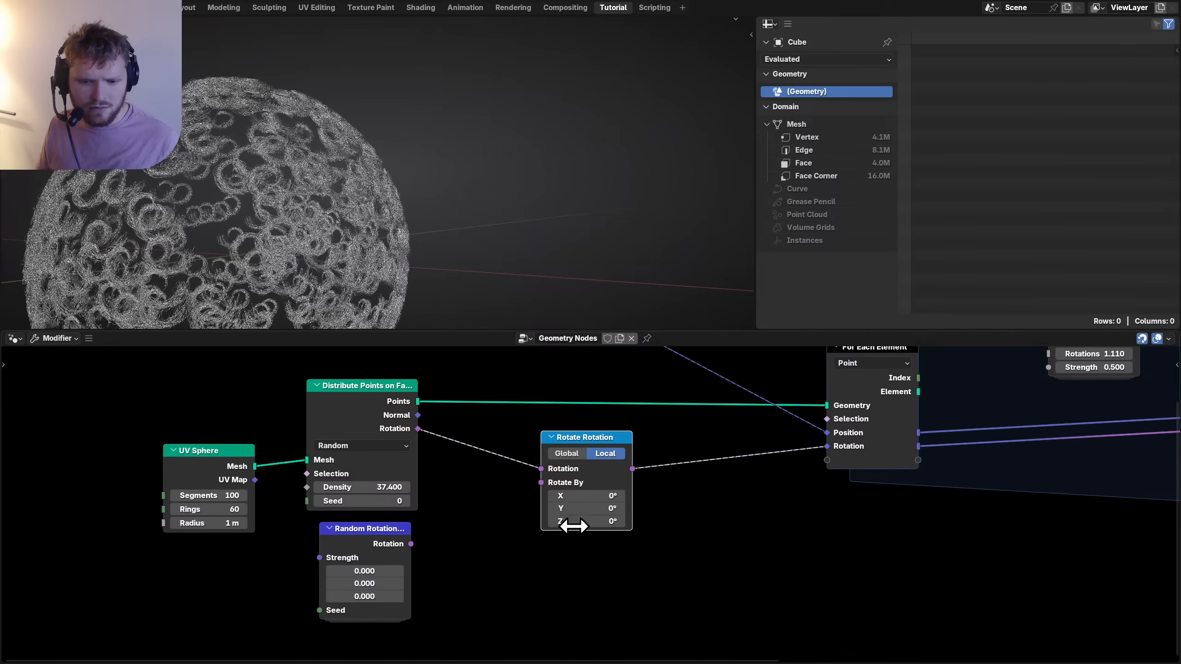
drag(573, 527, 676, 526)
middle_drag(327, 141, 357, 141)
Set the clump node's Count to 5.
scroll(520, 439, down, 8)
middle_drag(567, 414, 471, 479)
scroll(823, 464, up, 7)
middle_drag(909, 418, 605, 436)
scroll(605, 436, up, 4)
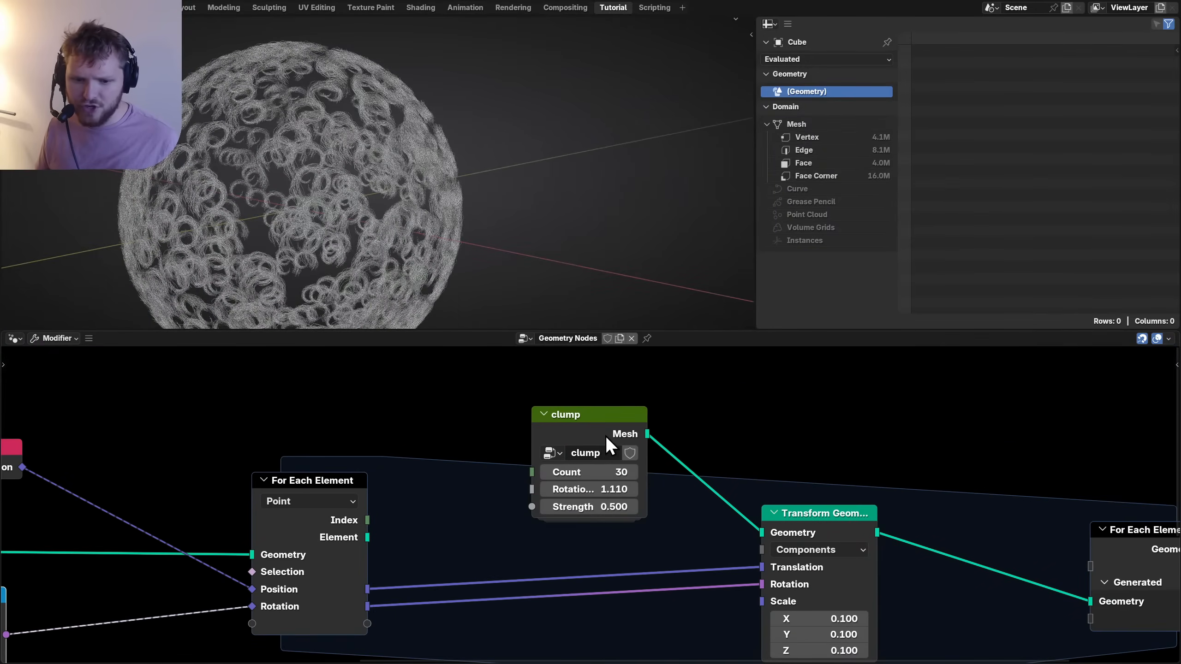
double_click(599, 472)
text(5)
key(Return)
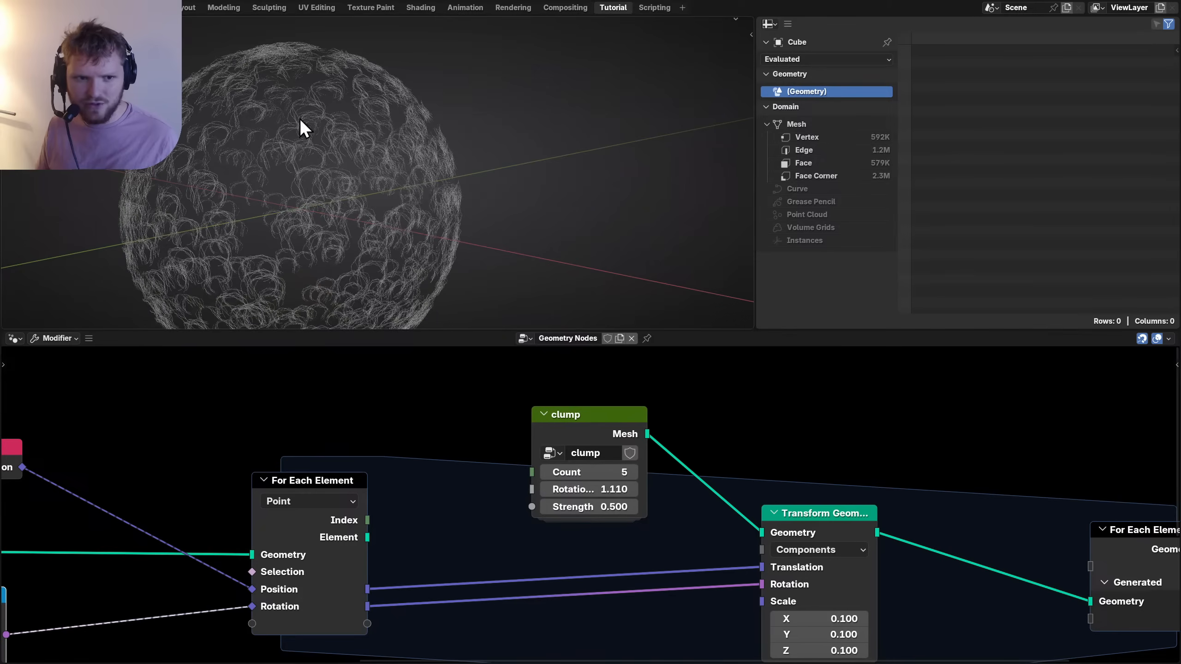
Try local Rotate By Z angles of 453° and 314° on the Rotate Rotation node.
middle_drag(190, 501, 555, 387)
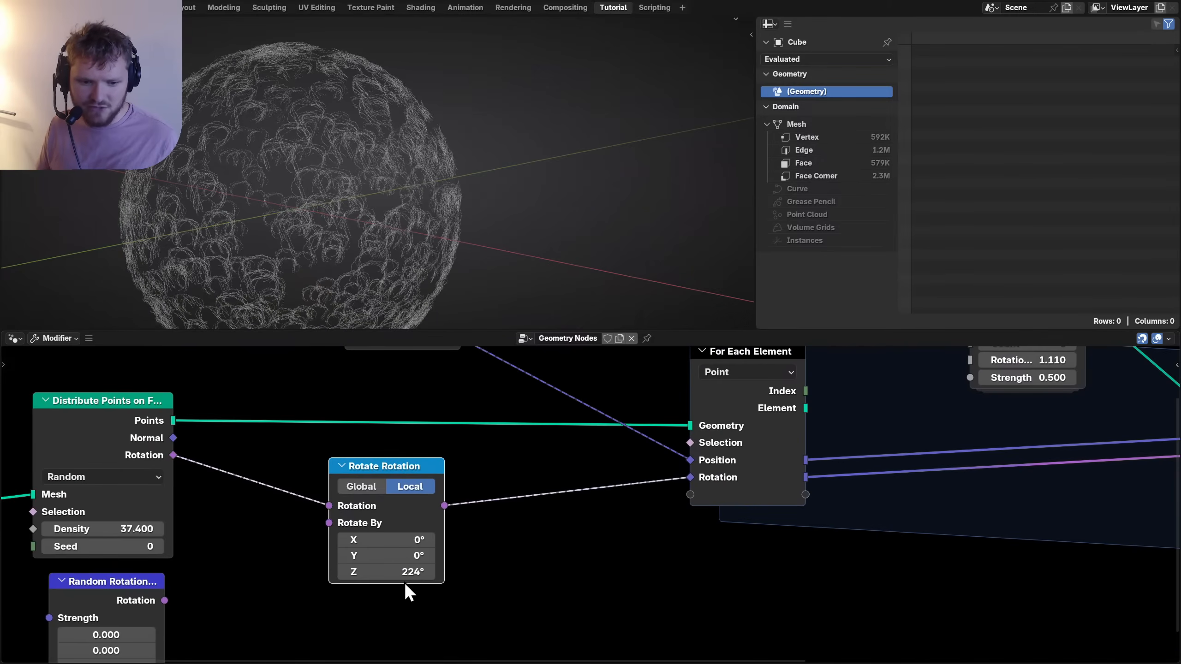
drag(404, 574, 521, 574)
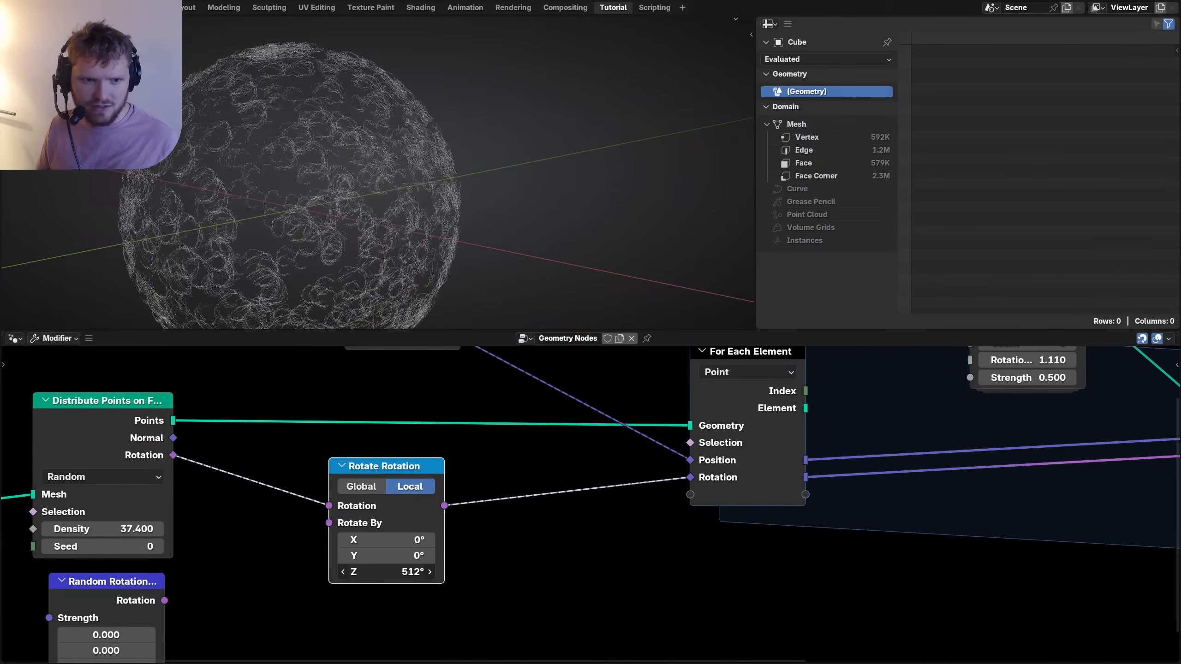
scroll(251, 211, up, 8)
middle_drag(468, 170, 515, 159)
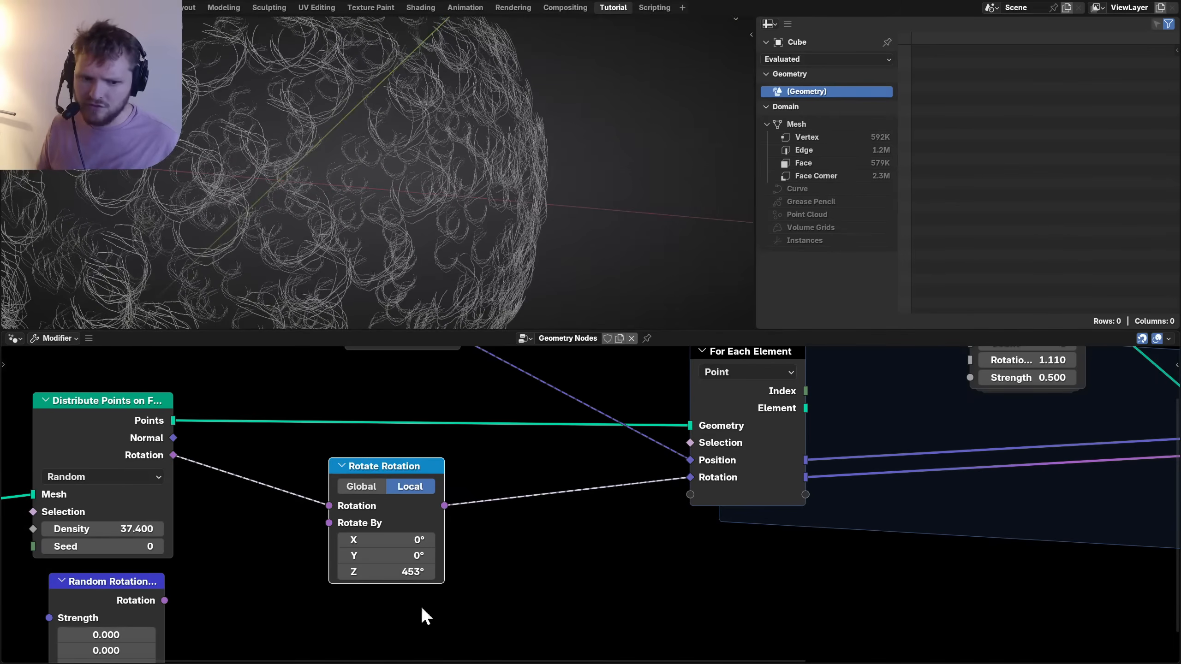
drag(390, 575, 324, 575)
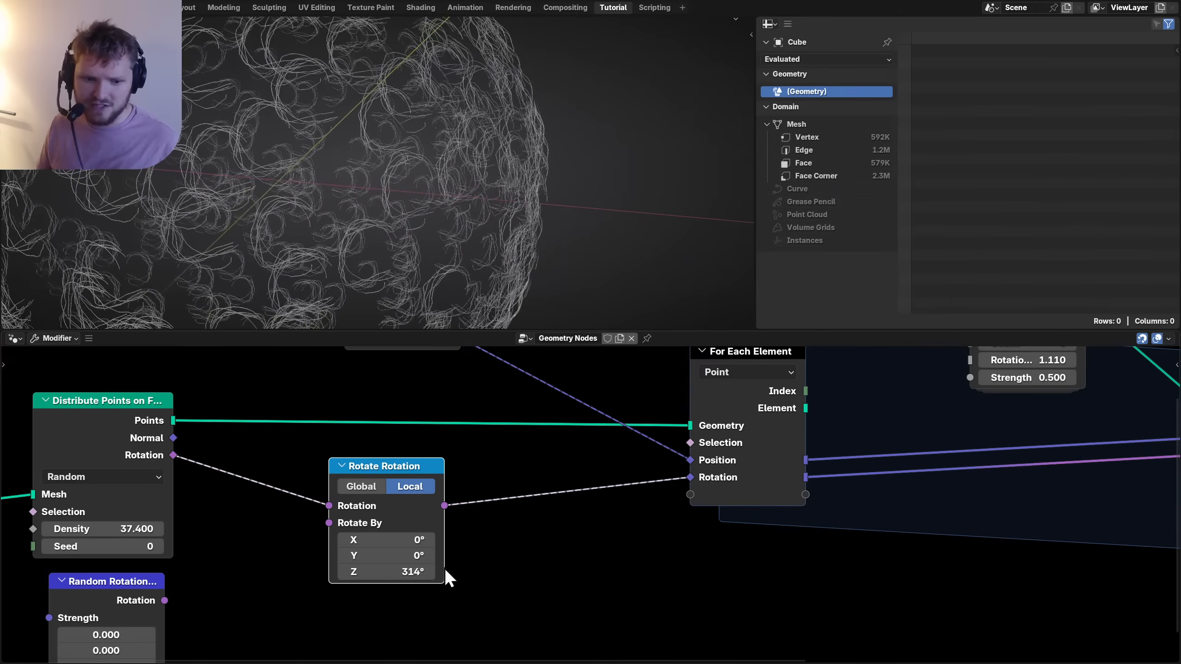
Connect the Random Rotation node's output to the Rotate By input of Rotate Rotation.
middle_drag(315, 575, 454, 527)
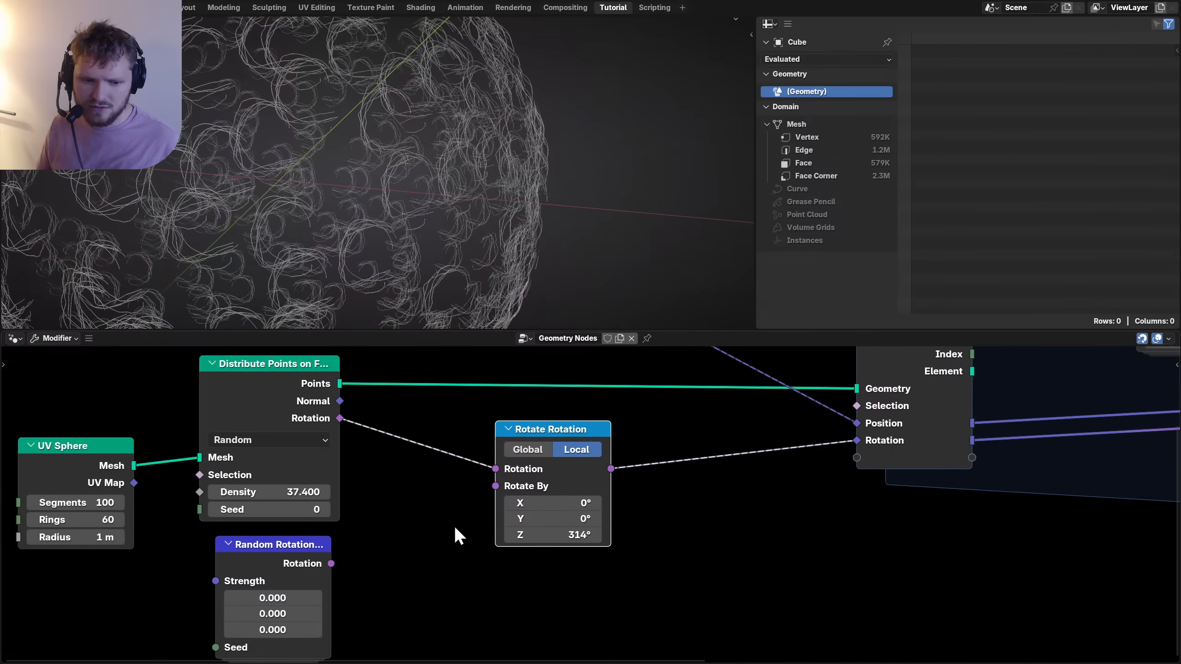
drag(331, 563, 492, 494)
middle_drag(364, 577, 482, 503)
Set the Random Rotation strength to 0.1 on X, 0.1 on Y and 1 on Z.
click(398, 557)
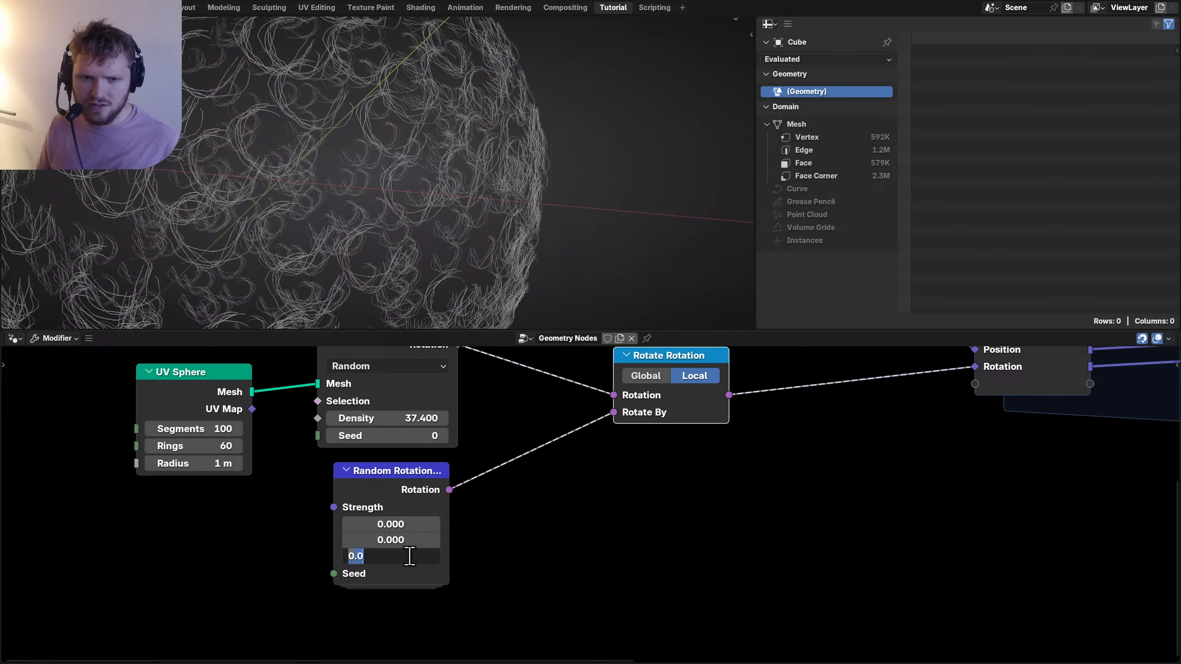
text(1)
key(Return)
drag(411, 541, 411, 524)
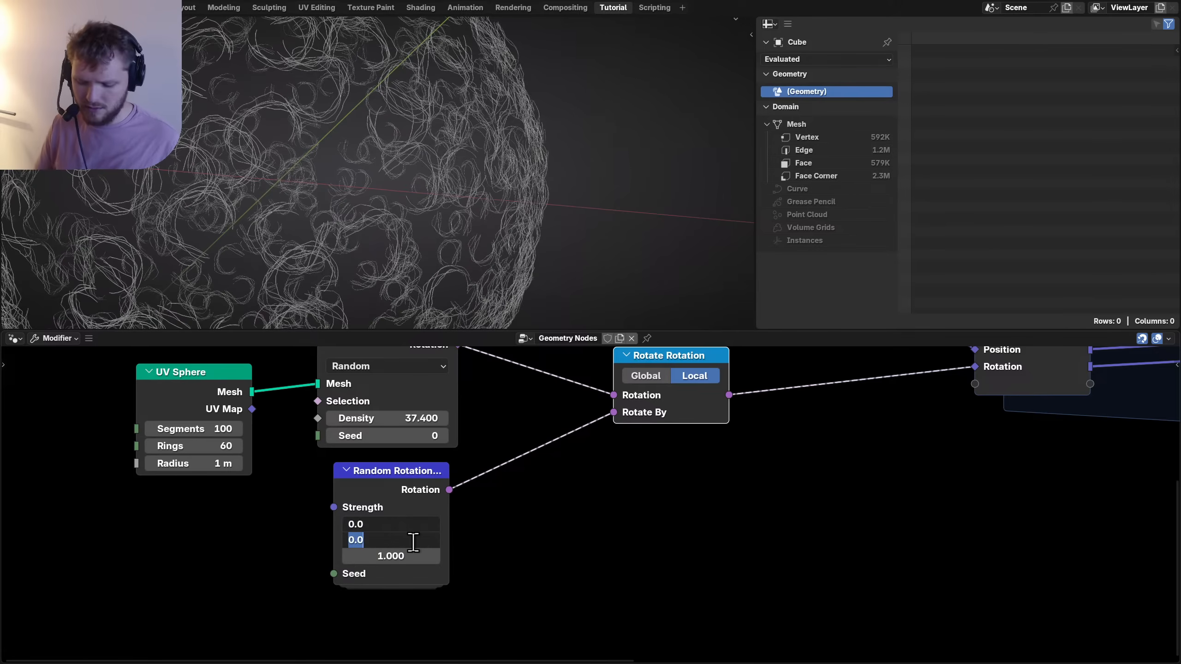
text(.1)
key(Return)
Tidy the layout by placing the Position node above Rotate Rotation and repositioning the zone input and Distribute Points on Faces.
scroll(495, 220, down, 5)
middle_drag(495, 220, 332, 216)
scroll(762, 426, down, 2)
middle_drag(787, 447, 626, 530)
drag(473, 399, 458, 440)
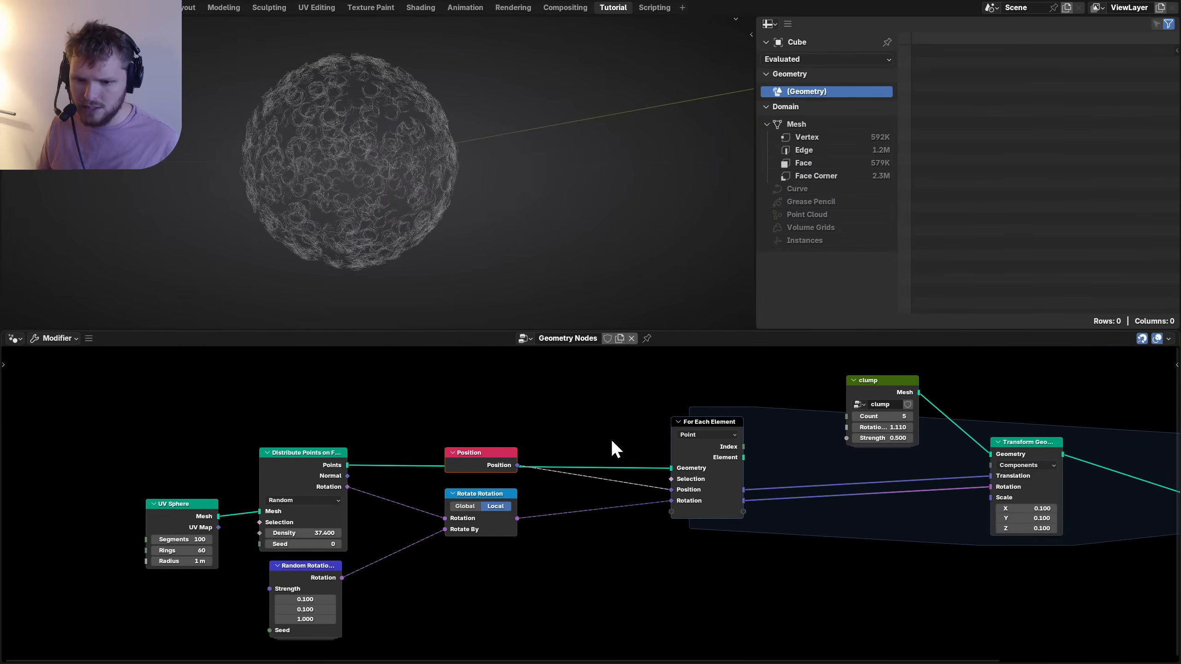
drag(684, 421, 674, 400)
middle_drag(354, 488, 590, 463)
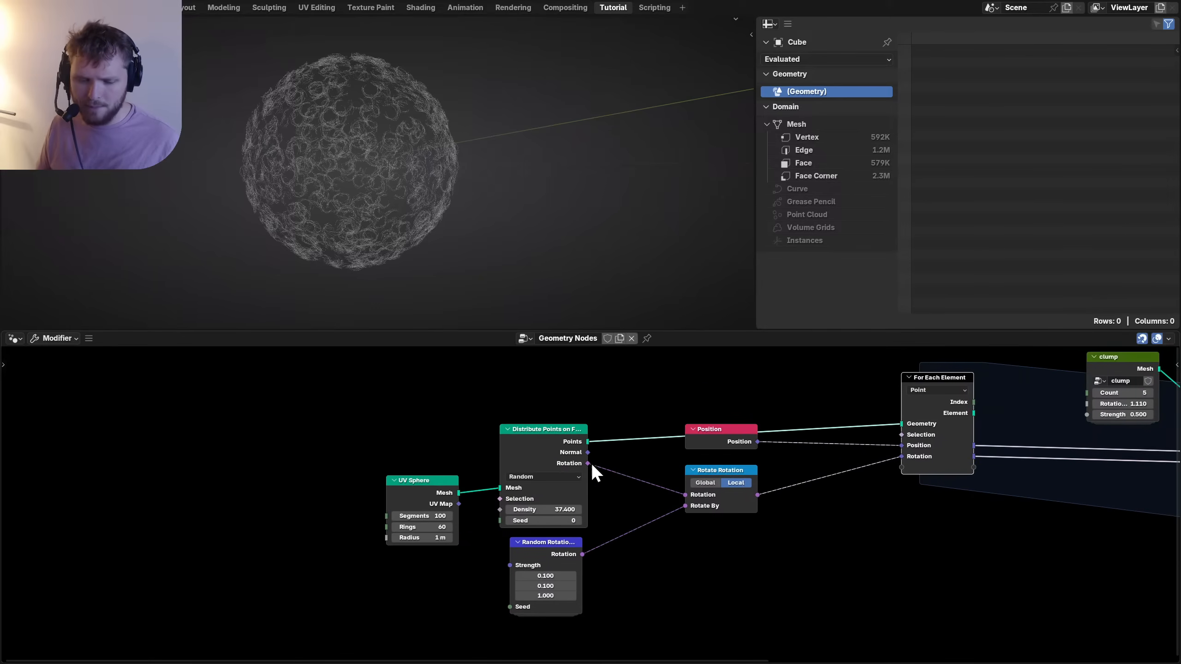
scroll(590, 463, up, 2)
drag(514, 428, 563, 416)
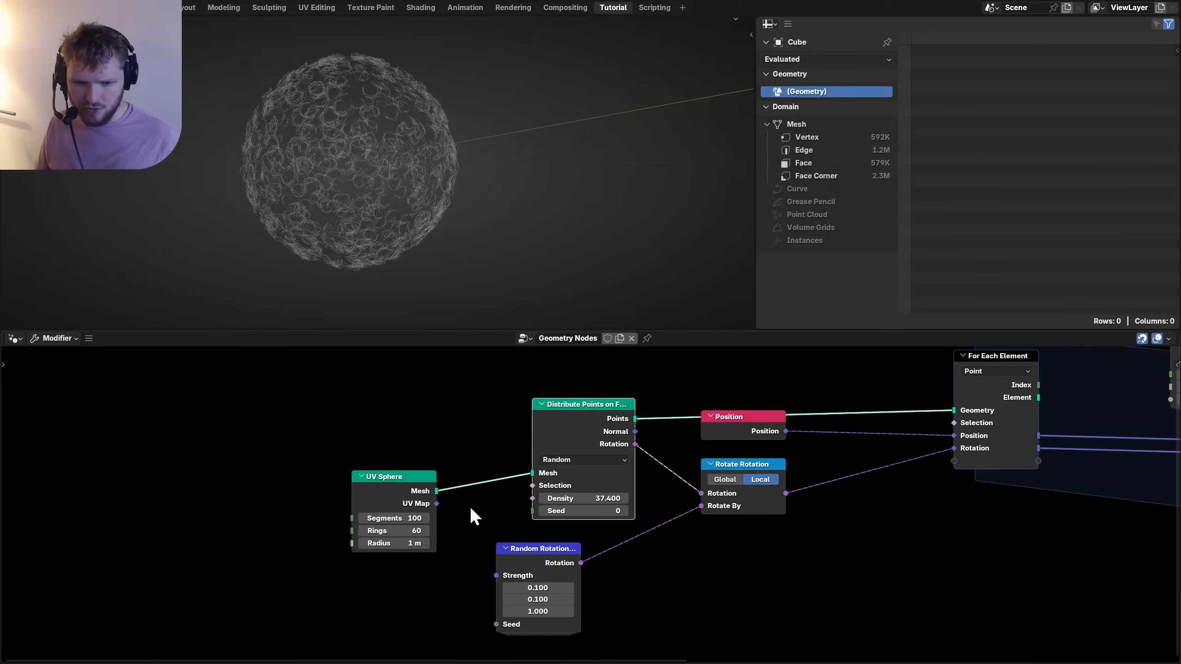
Move the UV Sphere node closer to Distribute Points on Faces and set the clump node's Count to 30.
click(362, 502)
drag(362, 502, 429, 456)
scroll(609, 486, down, 2)
middle_drag(673, 474, 336, 488)
middle_drag(781, 467, 577, 502)
scroll(604, 488, up, 5)
click(587, 421)
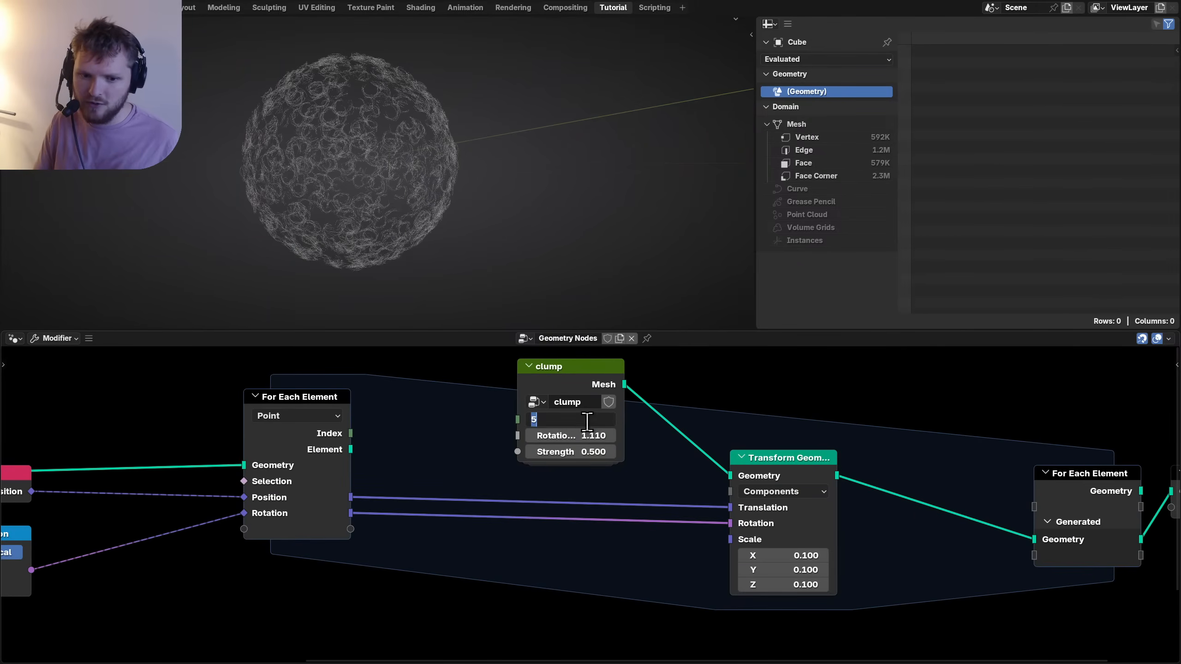
key(Return)
scroll(391, 186, up, 6)
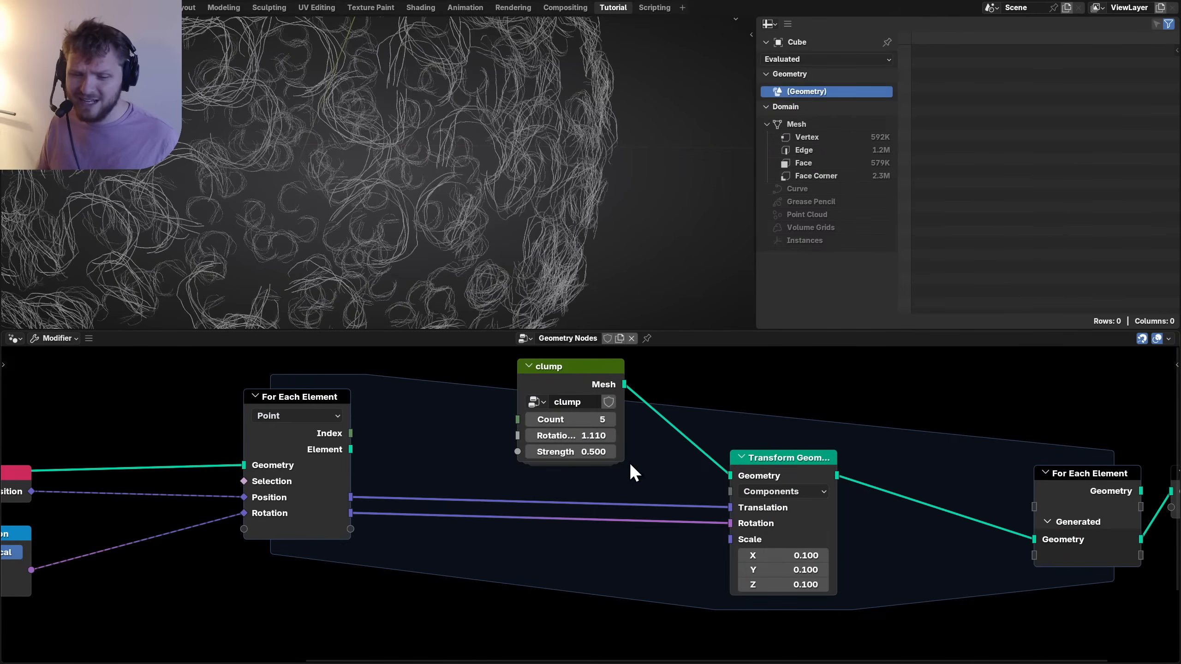
click(581, 426)
text(30)
key(Return)
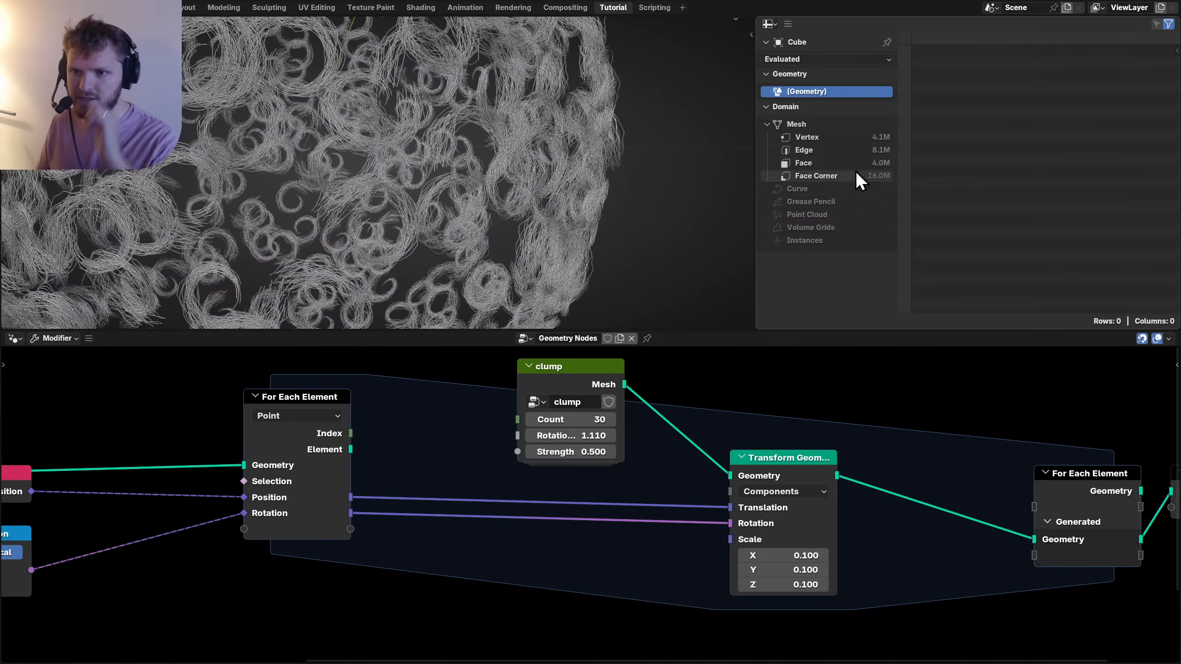
Open the clump group and hide the unused outputs of the Group Input node feeding Points.
click(586, 379)
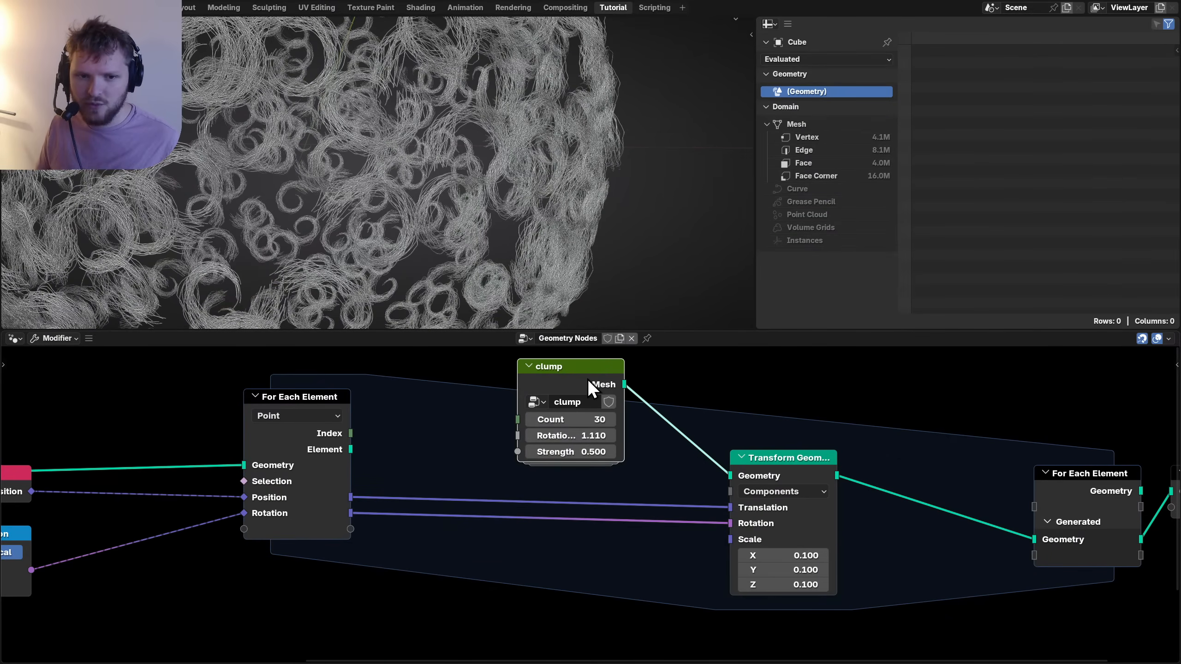
key(Tab)
scroll(416, 448, down, 1)
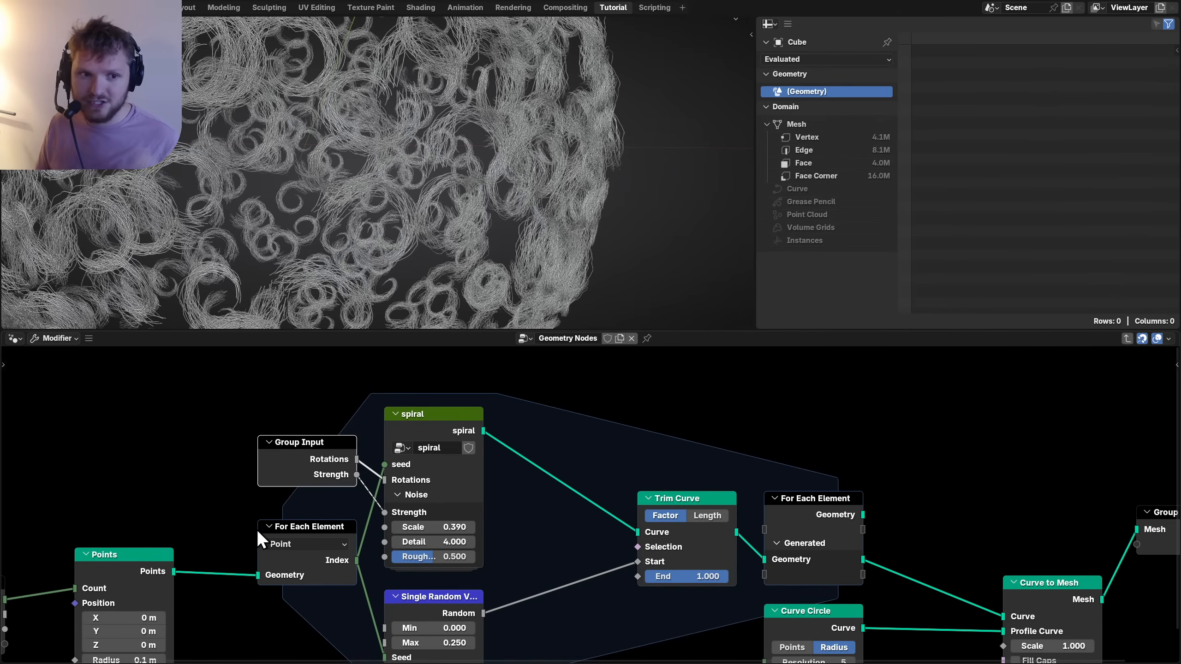
middle_drag(185, 556, 519, 426)
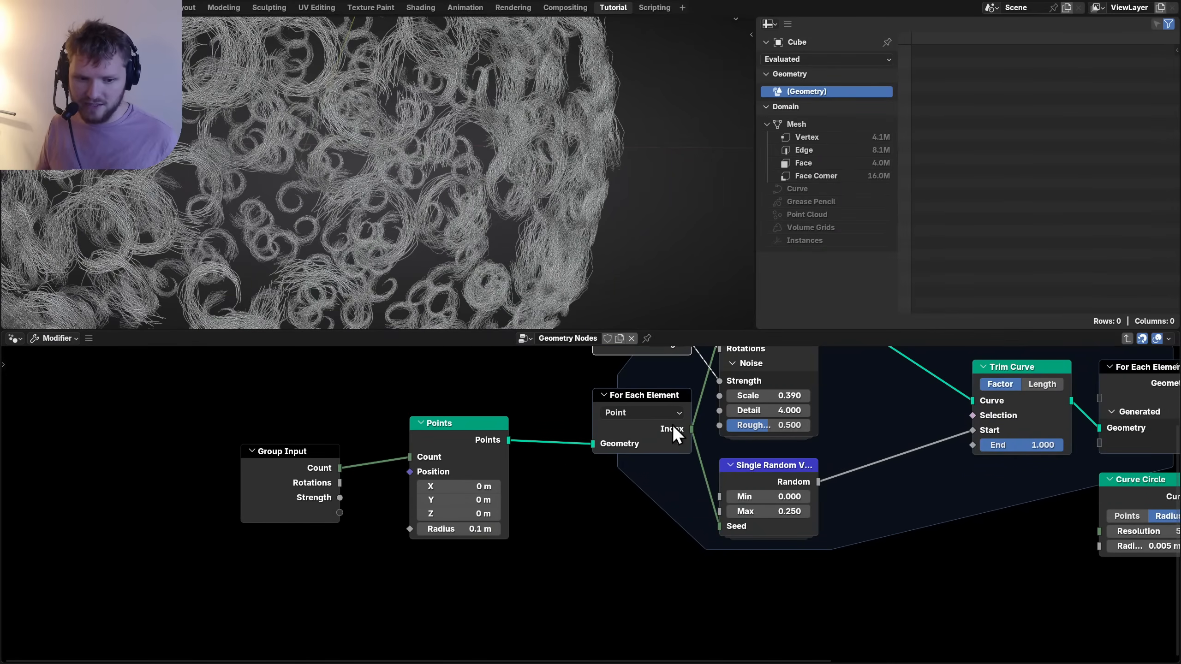
middle_drag(677, 432, 482, 519)
click(156, 539)
key(ctrl+h)
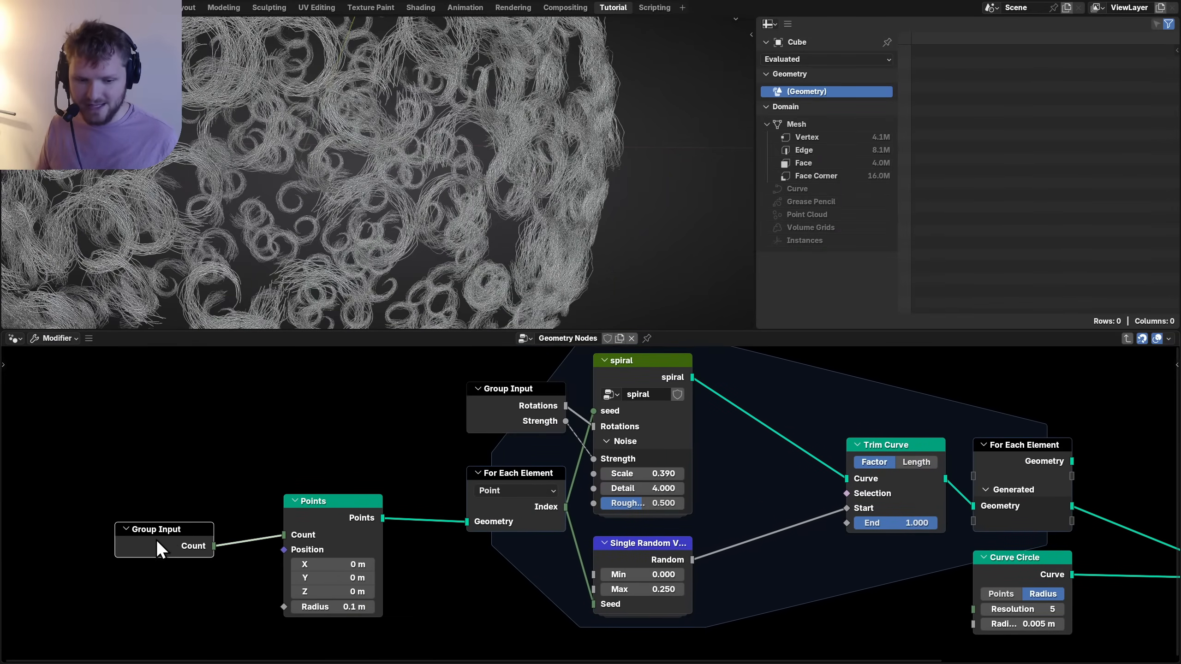
Open the nested spiral group and set the Spiral node's Resolution to 20.
middle_drag(156, 539, 2, 581)
click(506, 404)
key(Tab)
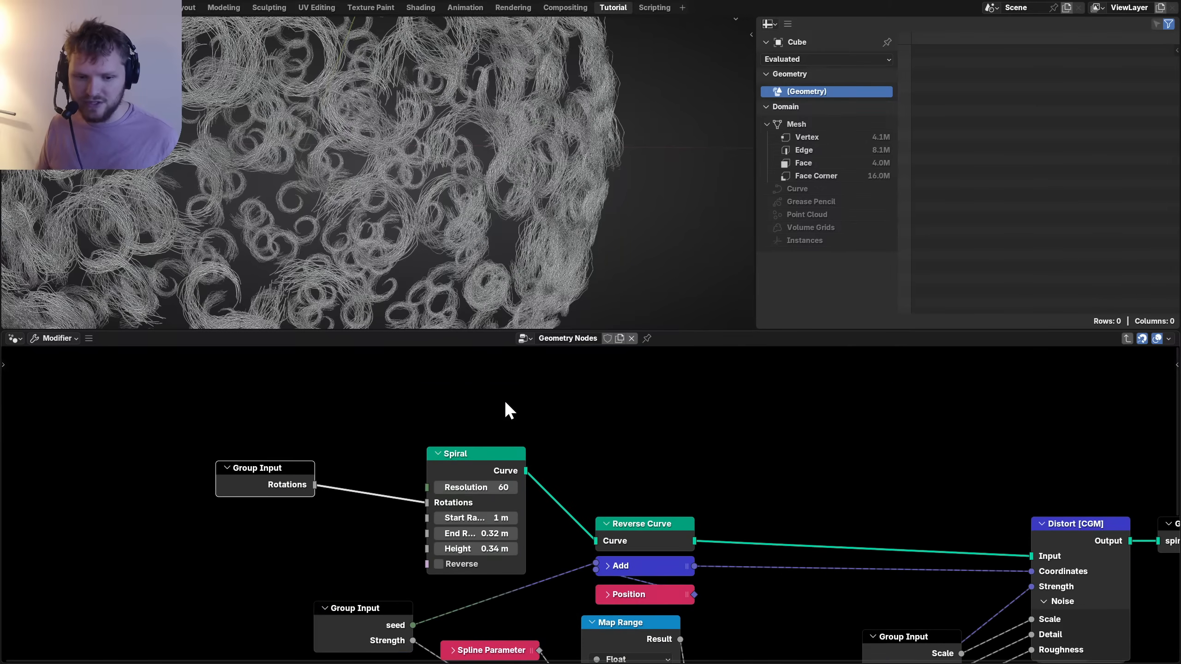
click(494, 489)
text(12)
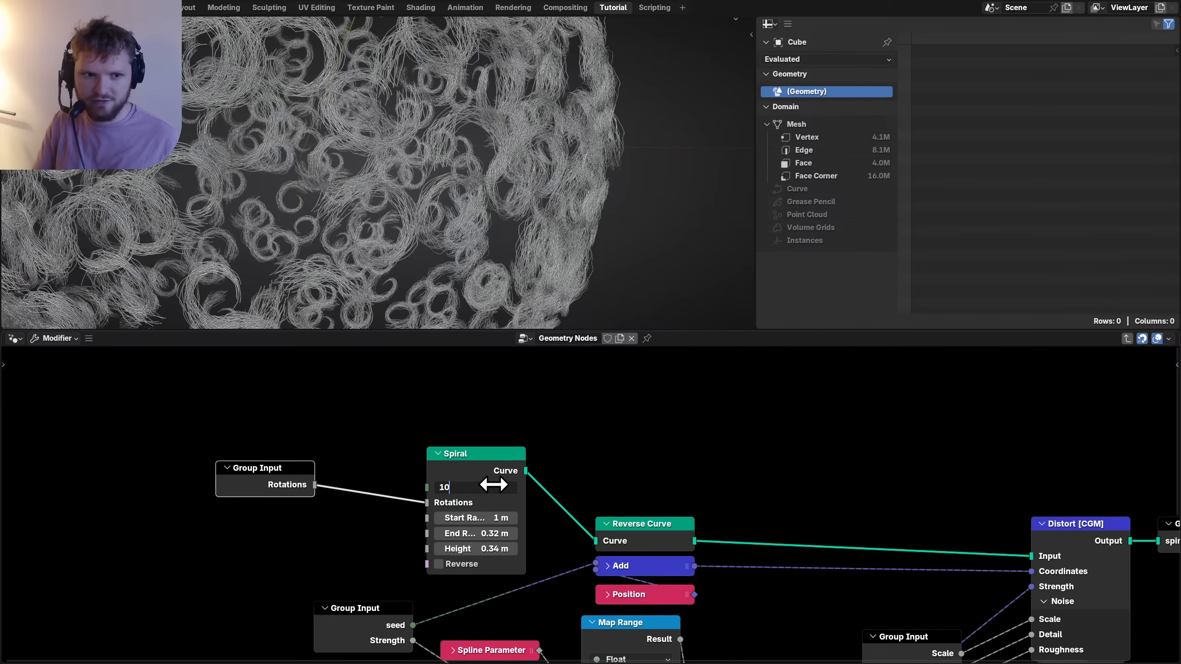
key(Return)
drag(495, 485, 493, 484)
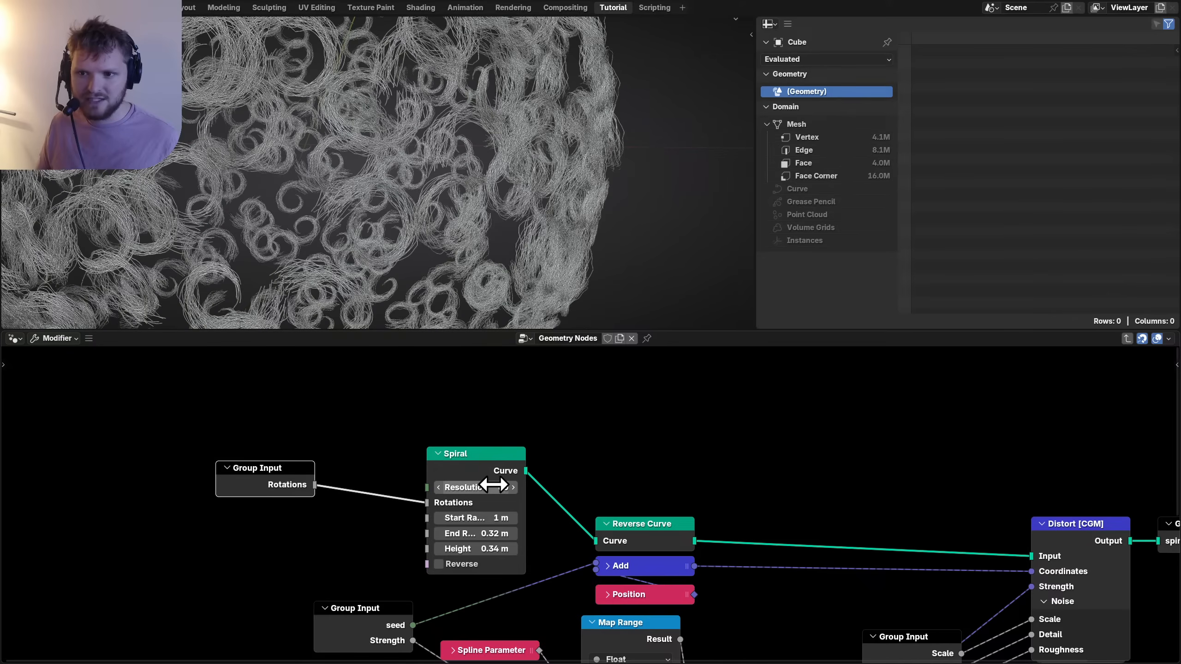
click(492, 486)
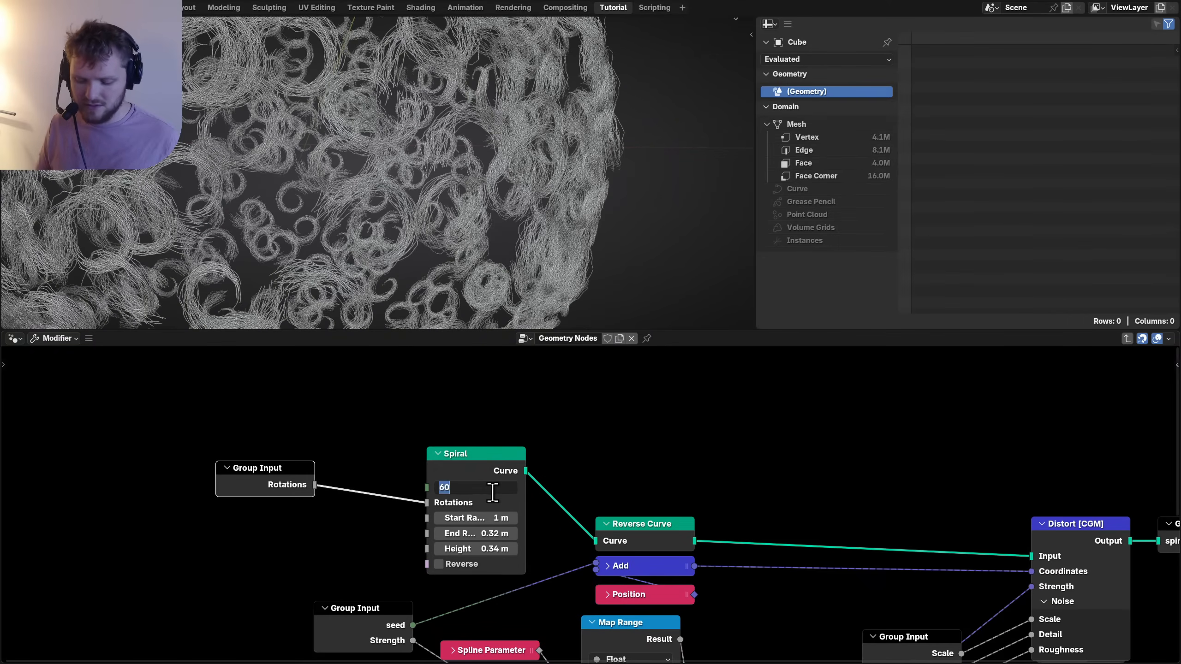
text(20)
key(Return)
scroll(301, 160, down, 5)
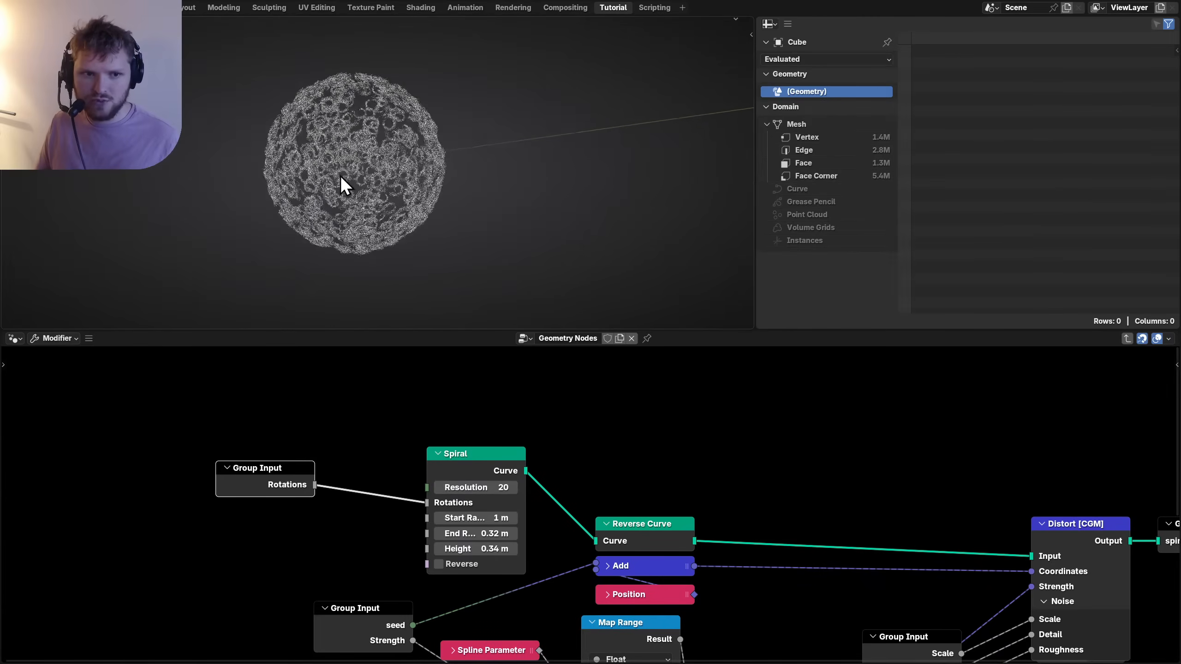
Return from the nested groups to the top-level node tree and save the file.
key(Tab)
scroll(578, 505, down, 5)
middle_drag(801, 533, 592, 520)
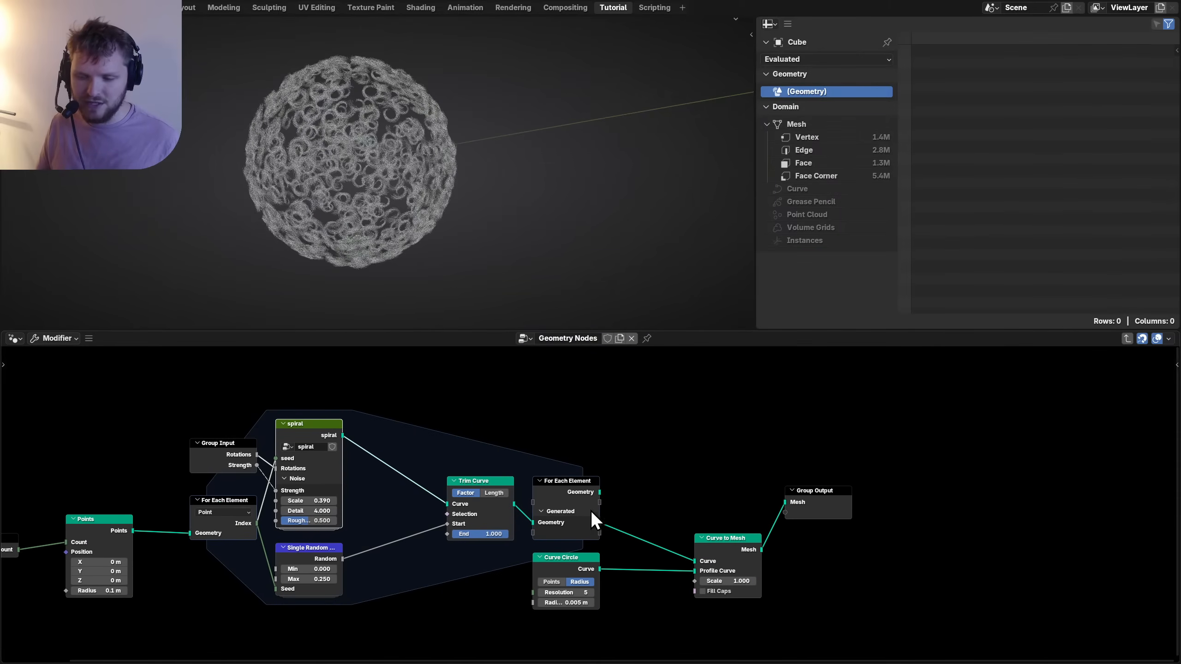
click(1127, 337)
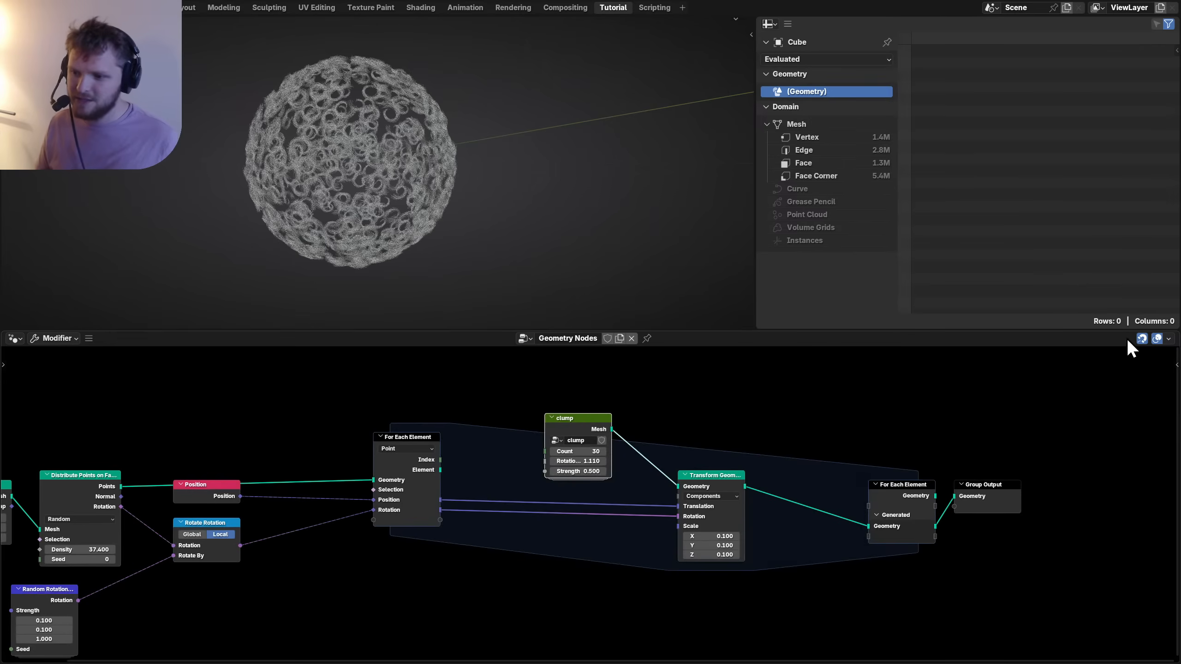
scroll(399, 212, up, 1)
shift+middle_drag(398, 210, 459, 220)
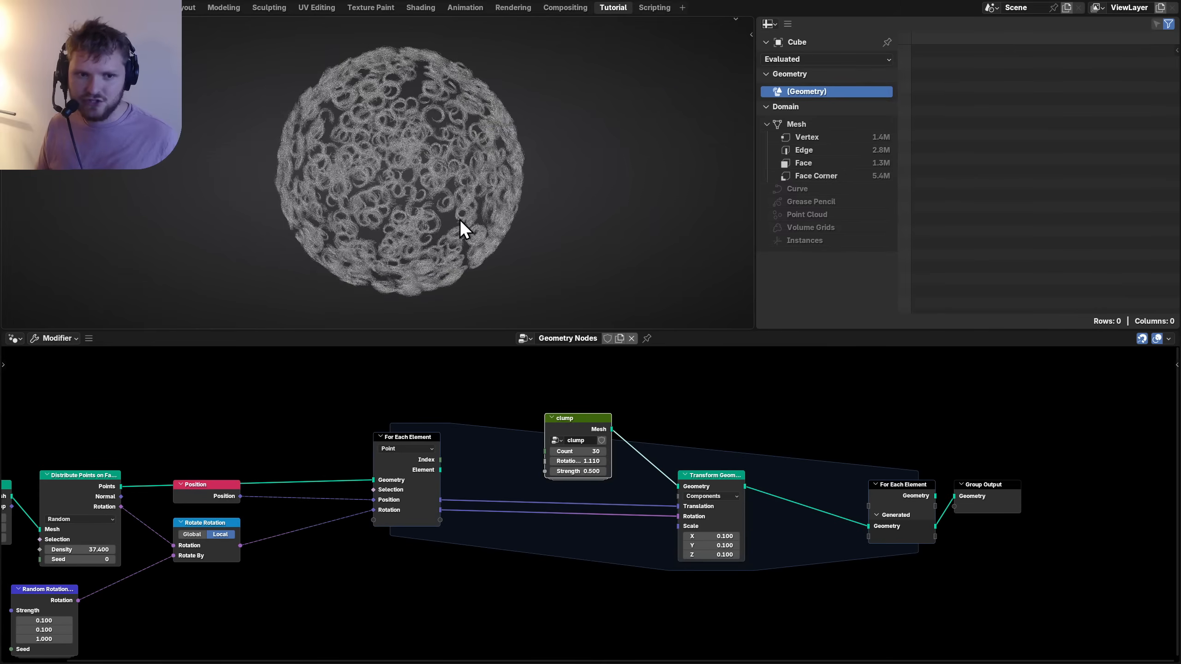
key(ctrl+s)
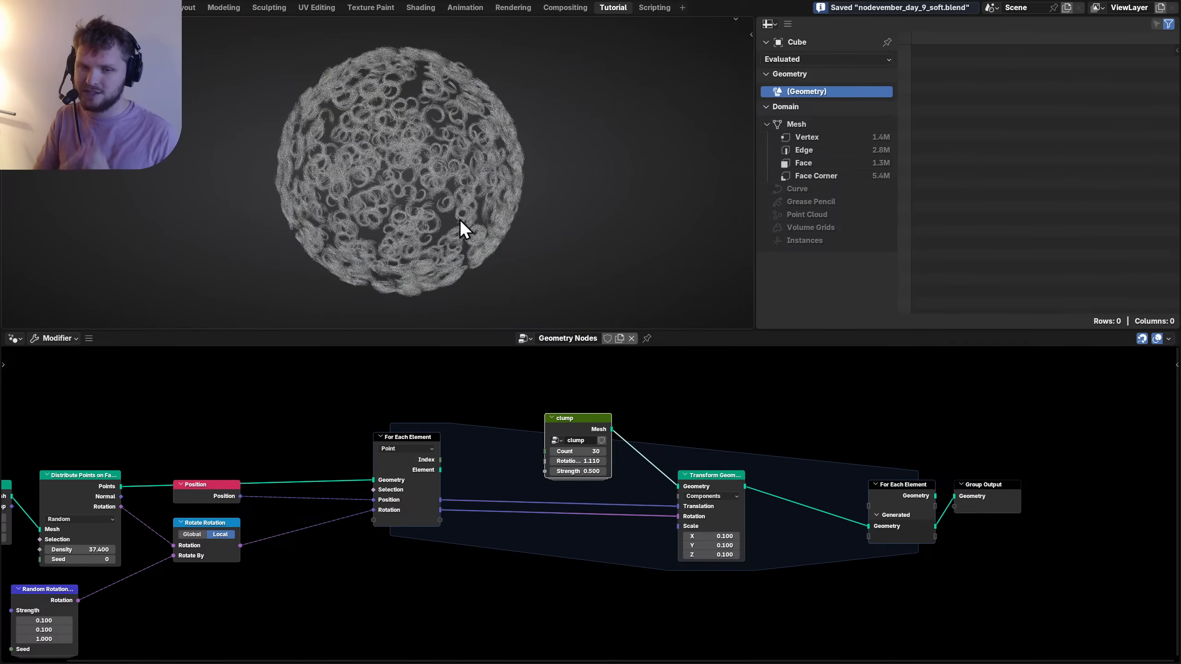
Sketch annotation arrows beside the sphere and outward from its surface to illustrate direction, and erase them.
middle_drag(615, 181, 446, 205)
drag(433, 87, 442, 72)
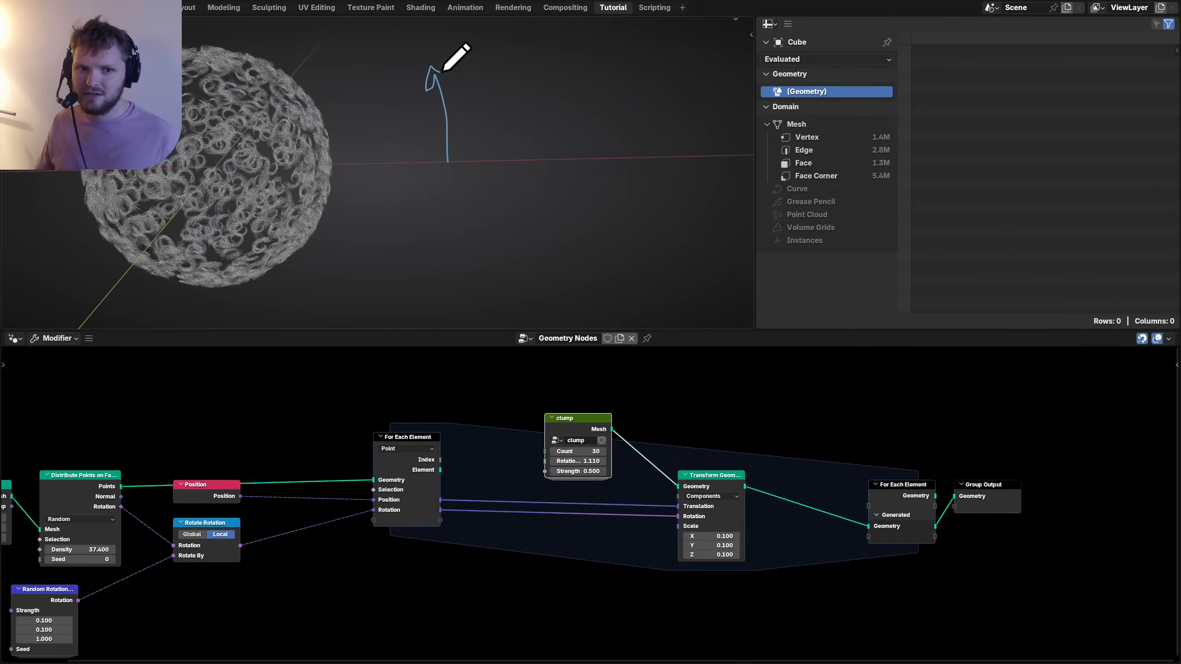
mouse_move(421, 154)
mouse_down()
mouse_move(458, 149)
mouse_move(430, 110)
mouse_up()
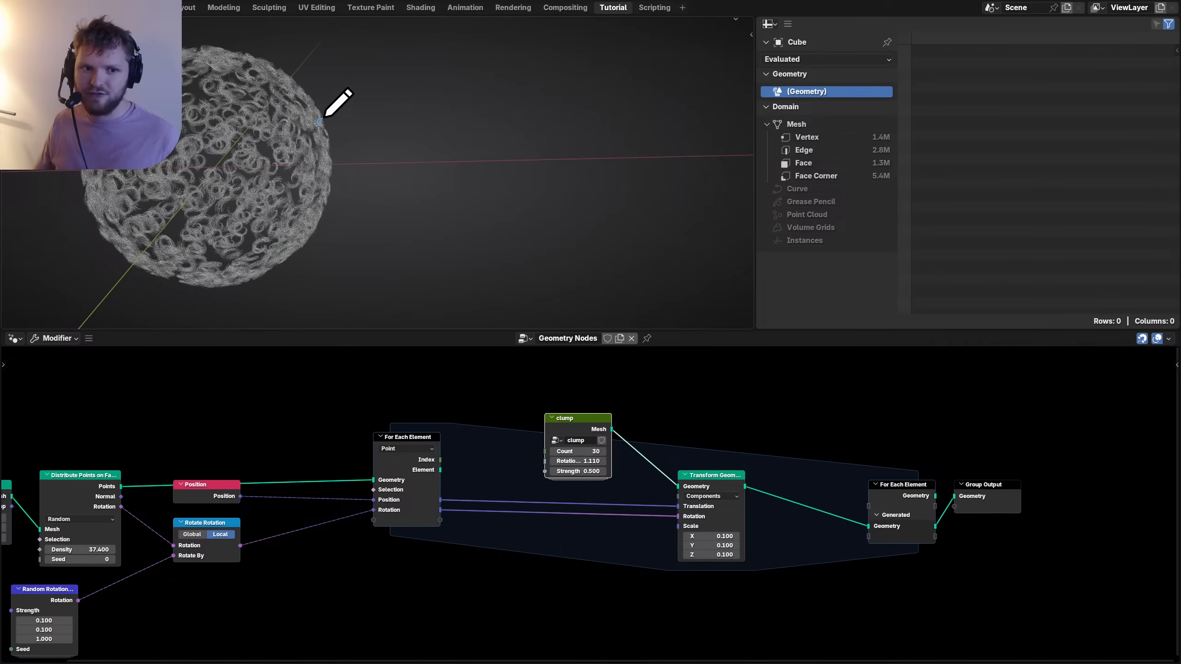
mouse_move(321, 124)
mouse_down()
mouse_move(434, 84)
mouse_move(426, 98)
mouse_move(414, 81)
mouse_up()
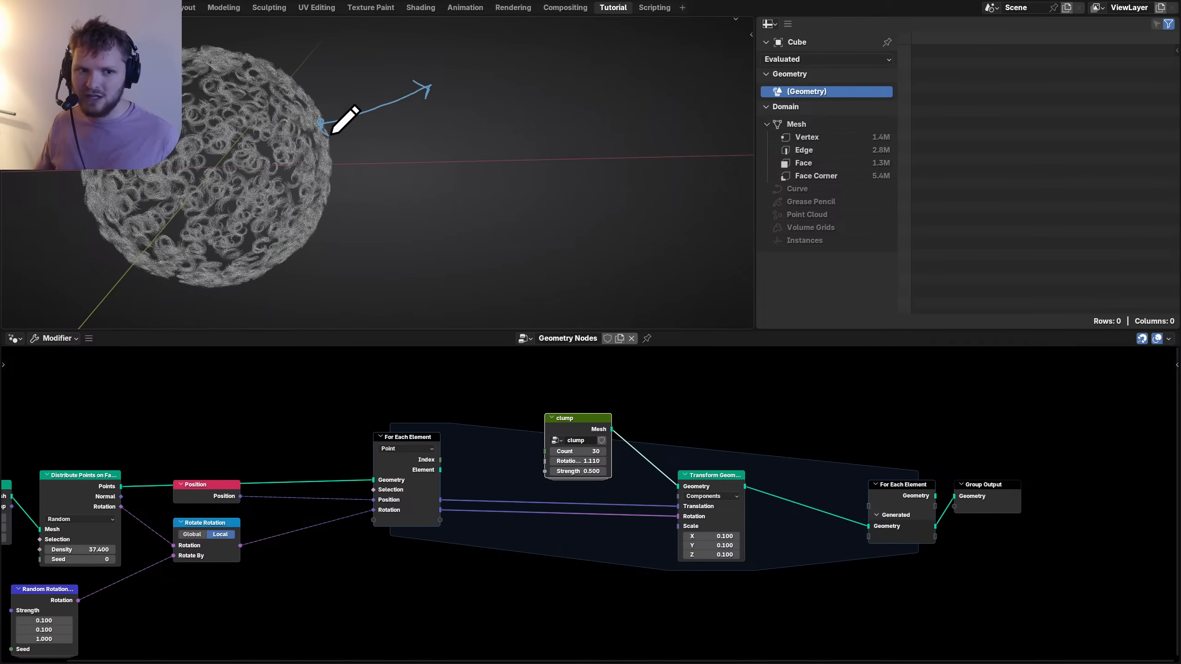
mouse_move(330, 135)
mouse_down()
mouse_move(336, 95)
mouse_move(326, 111)
mouse_move(321, 59)
mouse_move(312, 68)
mouse_move(327, 53)
mouse_up()
right_drag(353, 78, 367, 70)
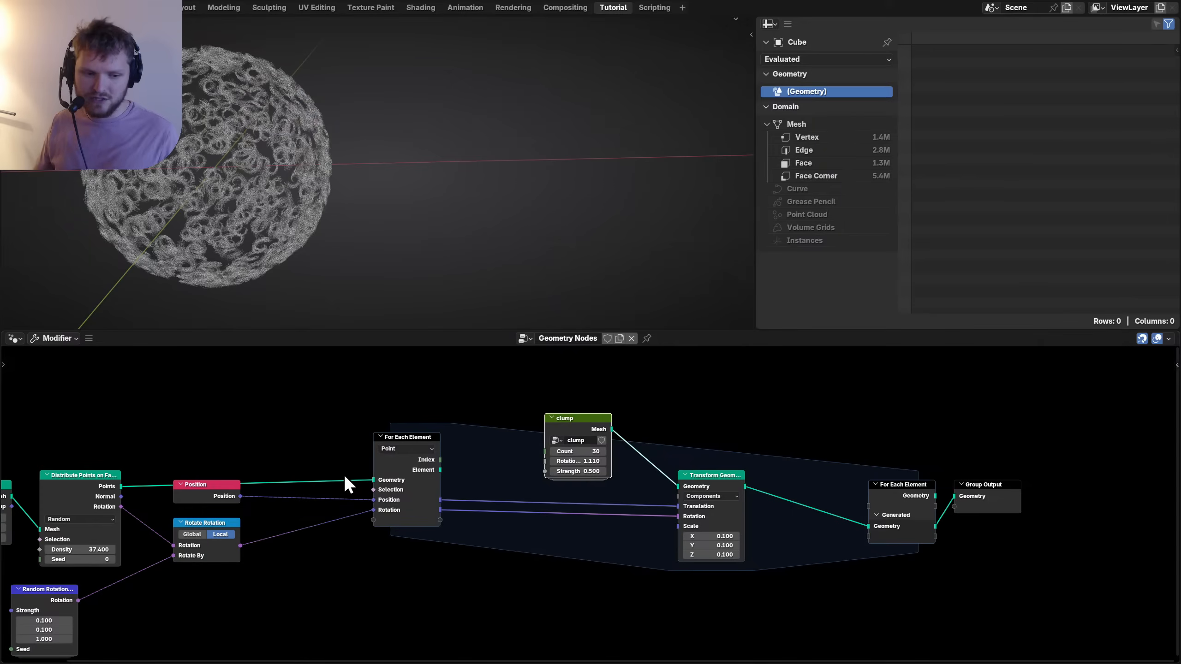
Reposition Random Rotation beneath Distribute Points on Faces and move the zone output and Group Output farther from Transform Geometry.
middle_drag(198, 541, 391, 491)
drag(258, 544, 299, 531)
middle_drag(570, 485, 338, 514)
scroll(817, 522, up, 2)
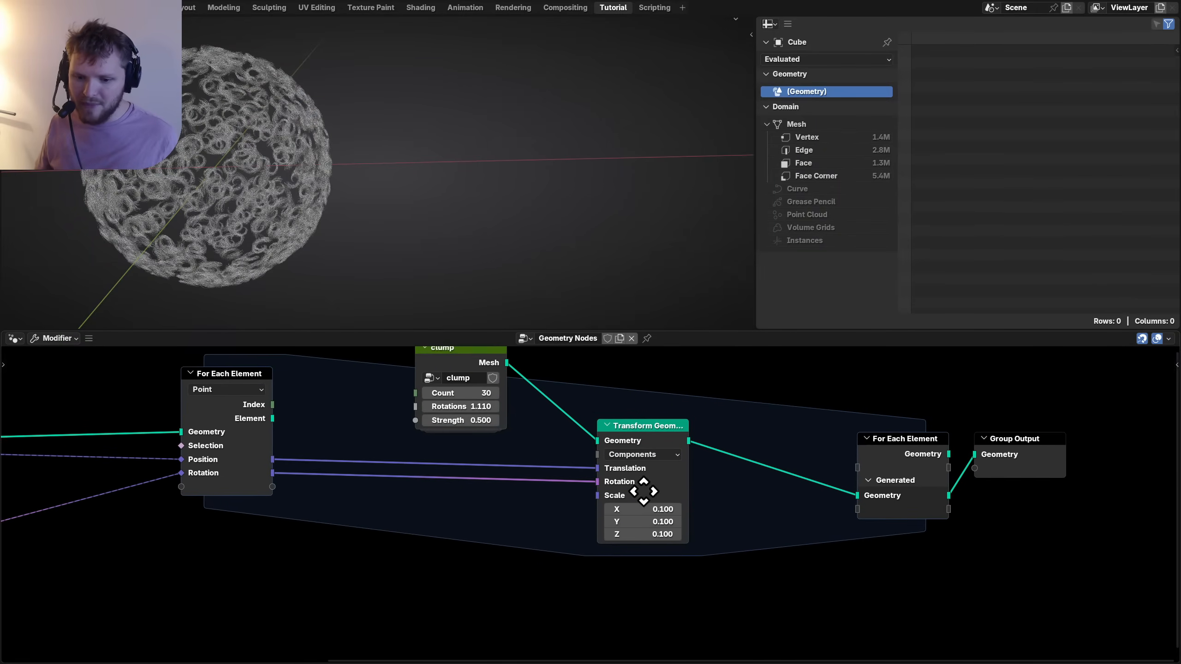
middle_drag(644, 491, 592, 491)
drag(1037, 530, 718, 421)
key(g)
click(800, 399)
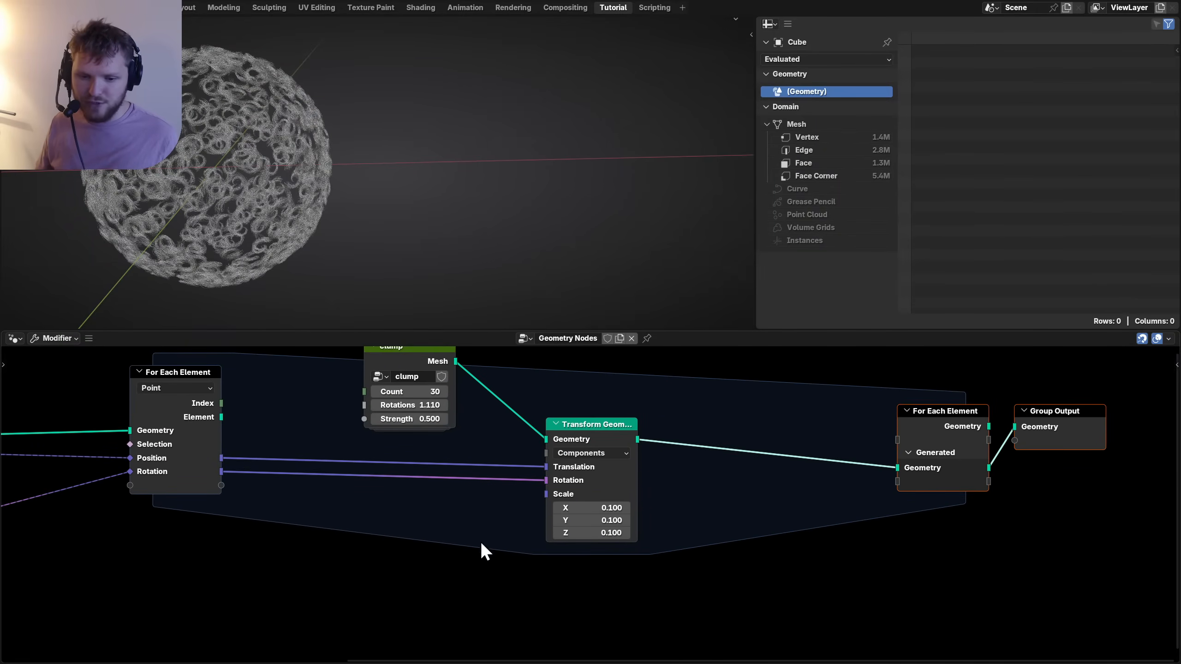
Add a Single Random Value node inside the zone, just before Transform Geometry and below the rotation link.
middle_drag(480, 541, 536, 513)
key(shift+a)
text(random)
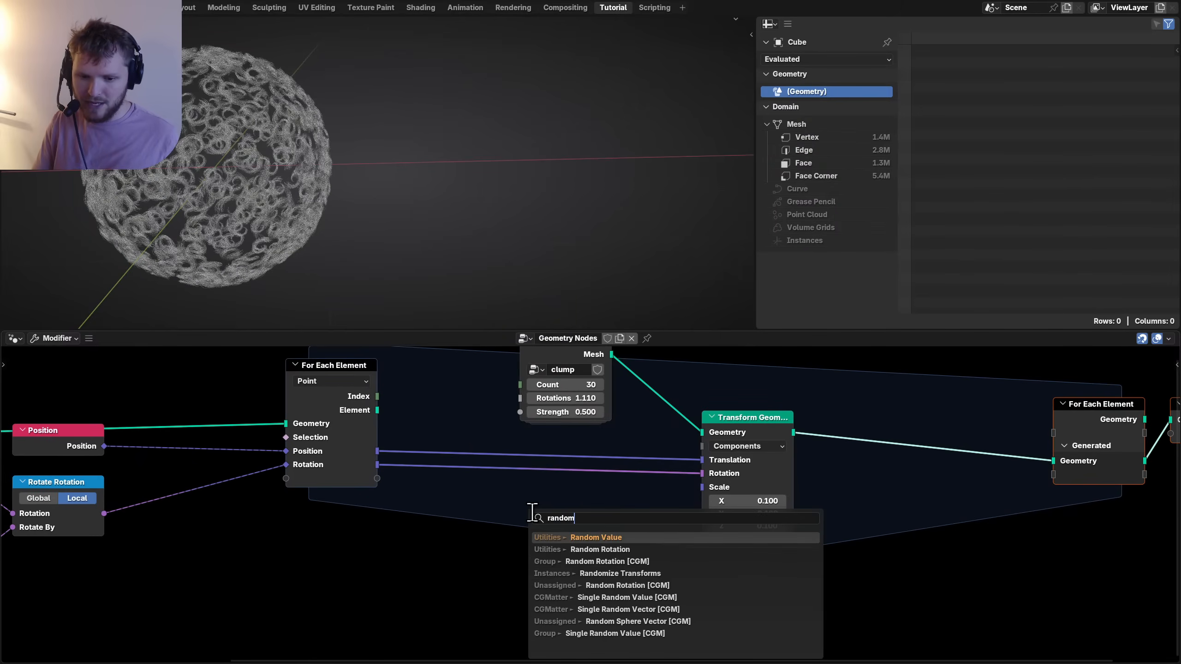
key(ctrl+BackSpace)
text(single r)
key(Return)
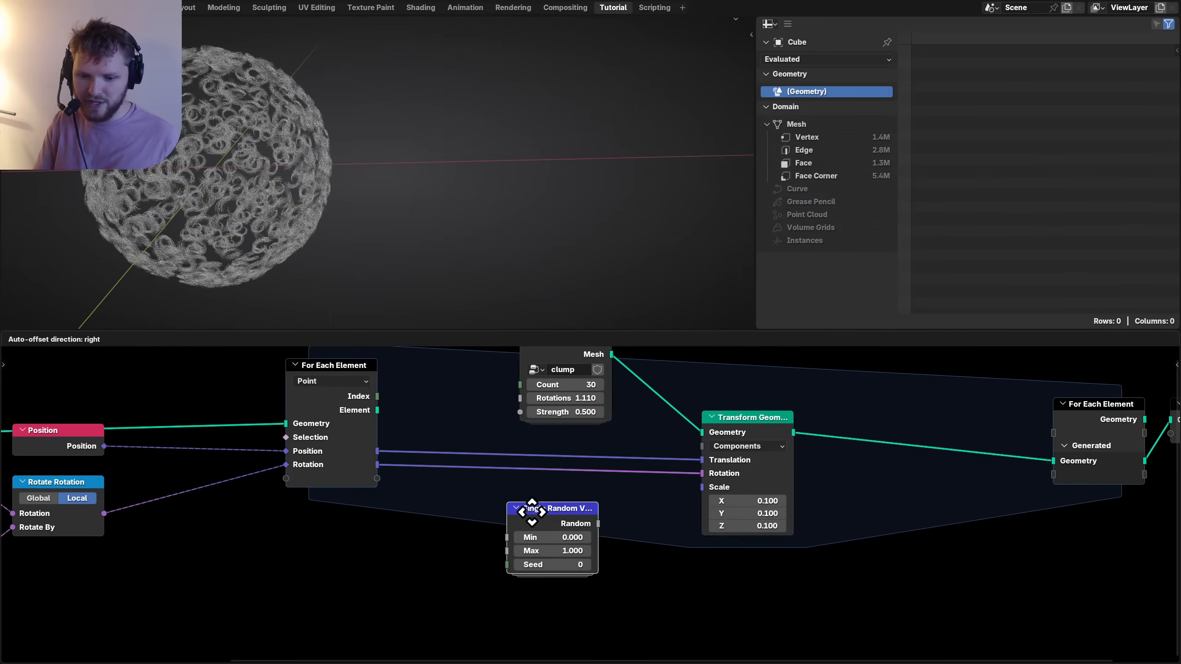
click(574, 493)
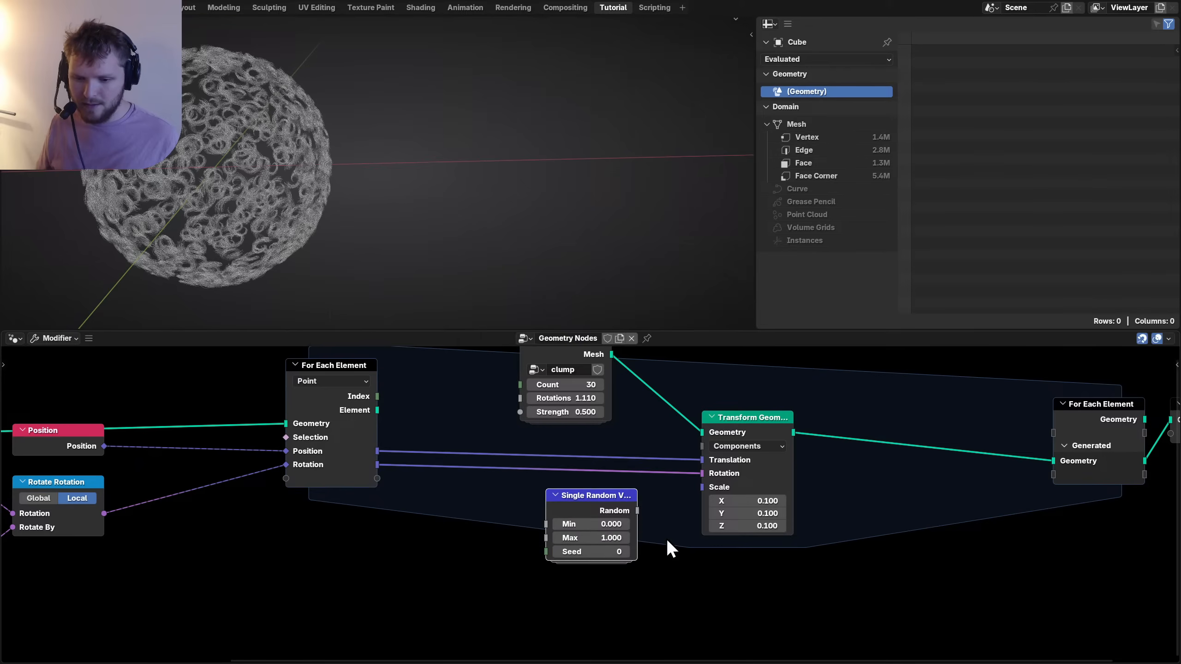
Set Single Random Value to Min 0.05 and Max 0.12, and connect its output to Transform Geometry's Scale.
scroll(666, 539, up, 1)
scroll(790, 535, up, 2)
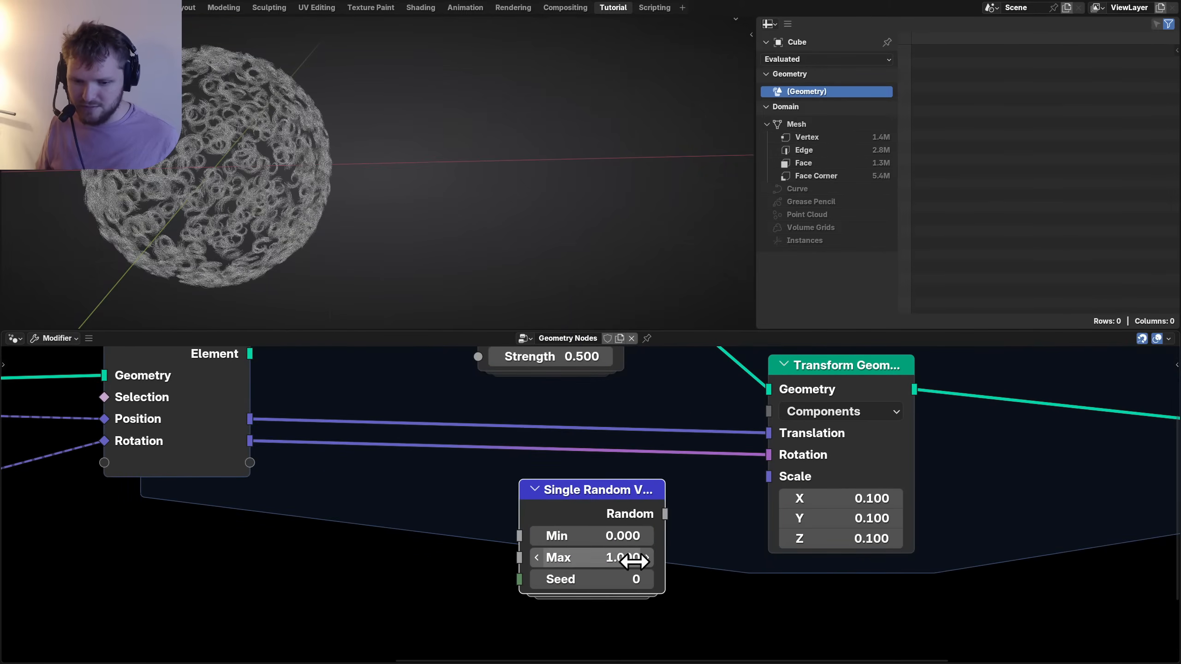
click(615, 536)
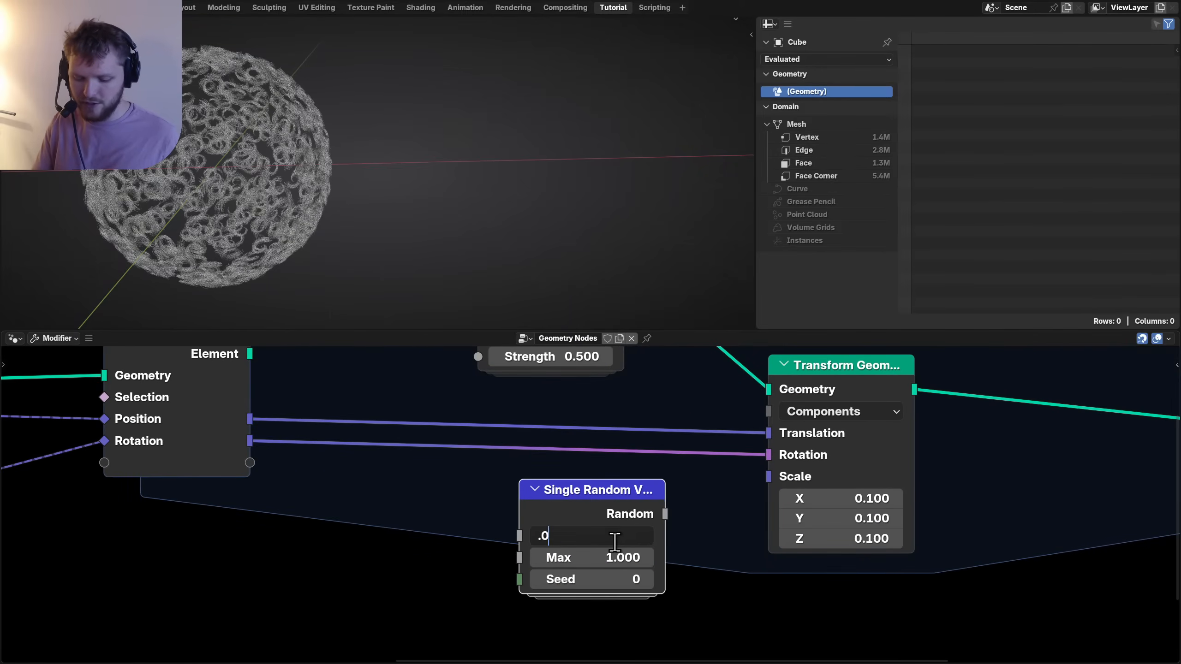
key(Tab)
text(.12)
key(Return)
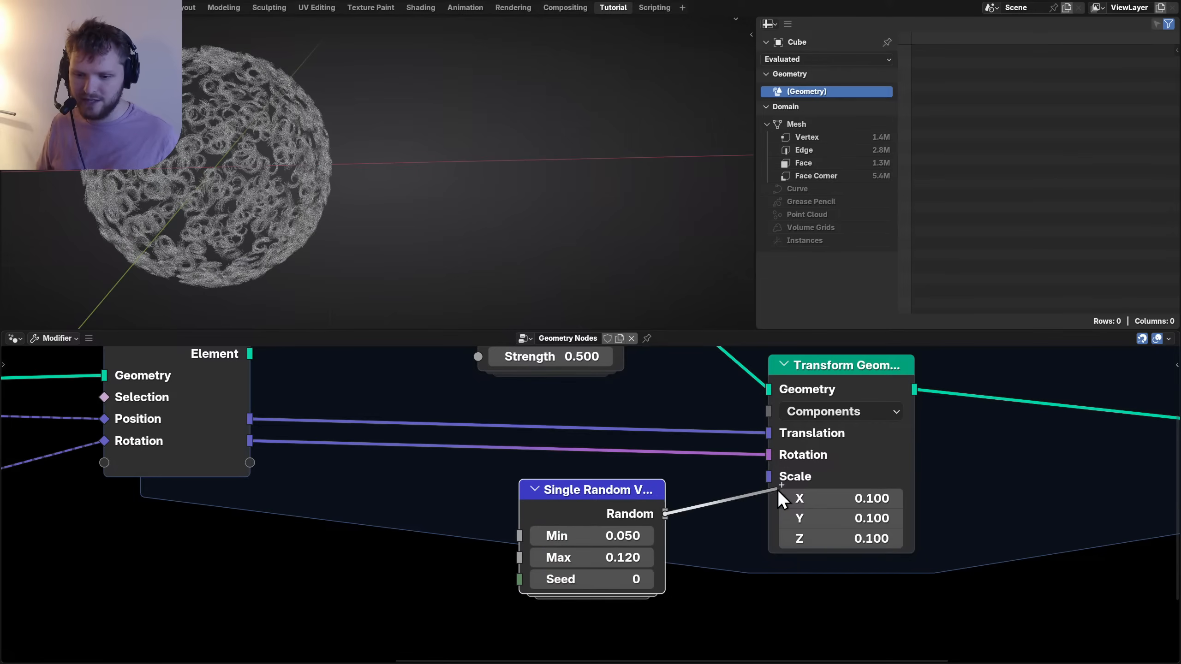
drag(776, 489, 769, 477)
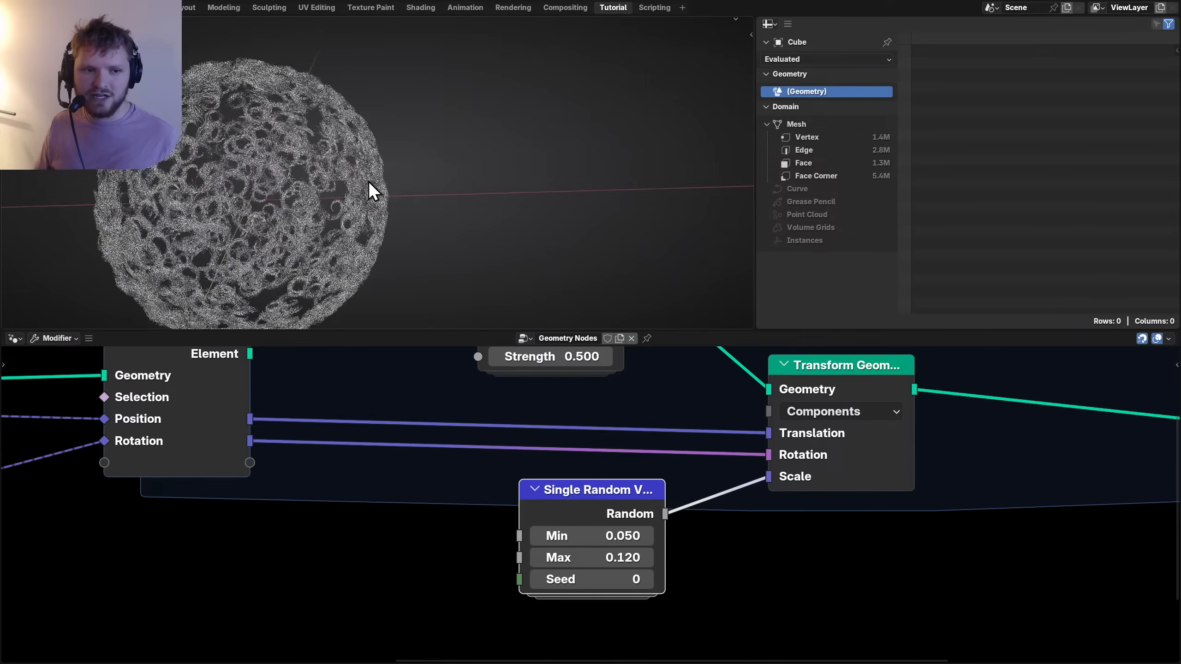
Connect the For Each Element zone's Index output to the Seed of Single Random Value.
scroll(500, 524, down, 2)
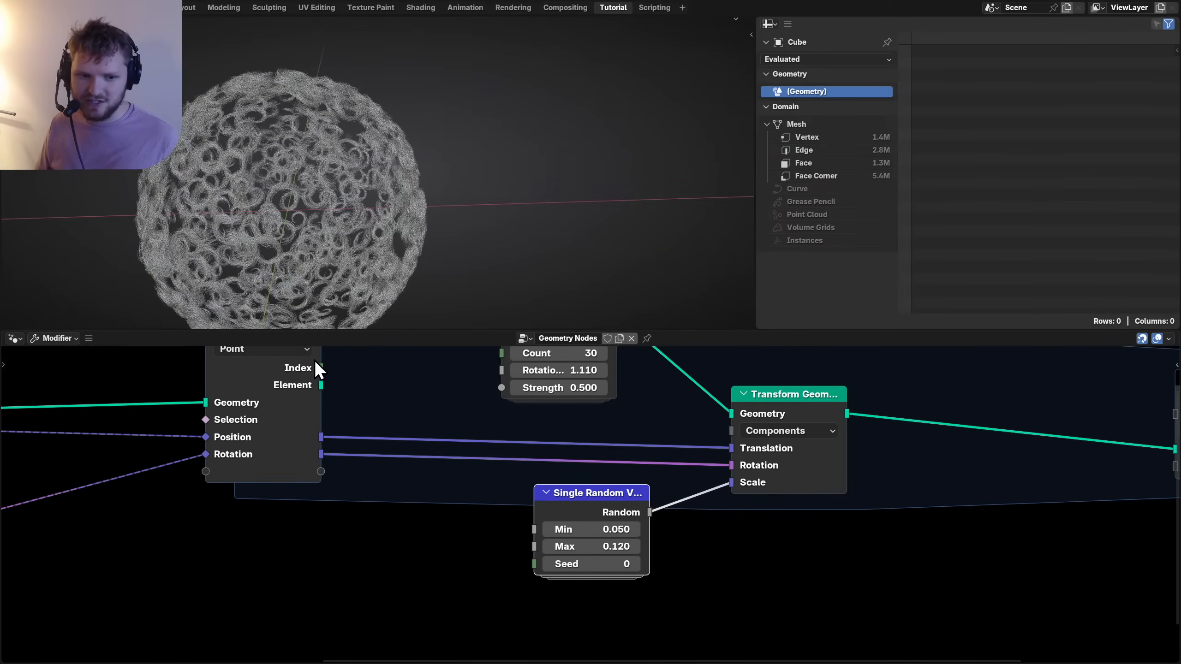
drag(318, 367, 534, 568)
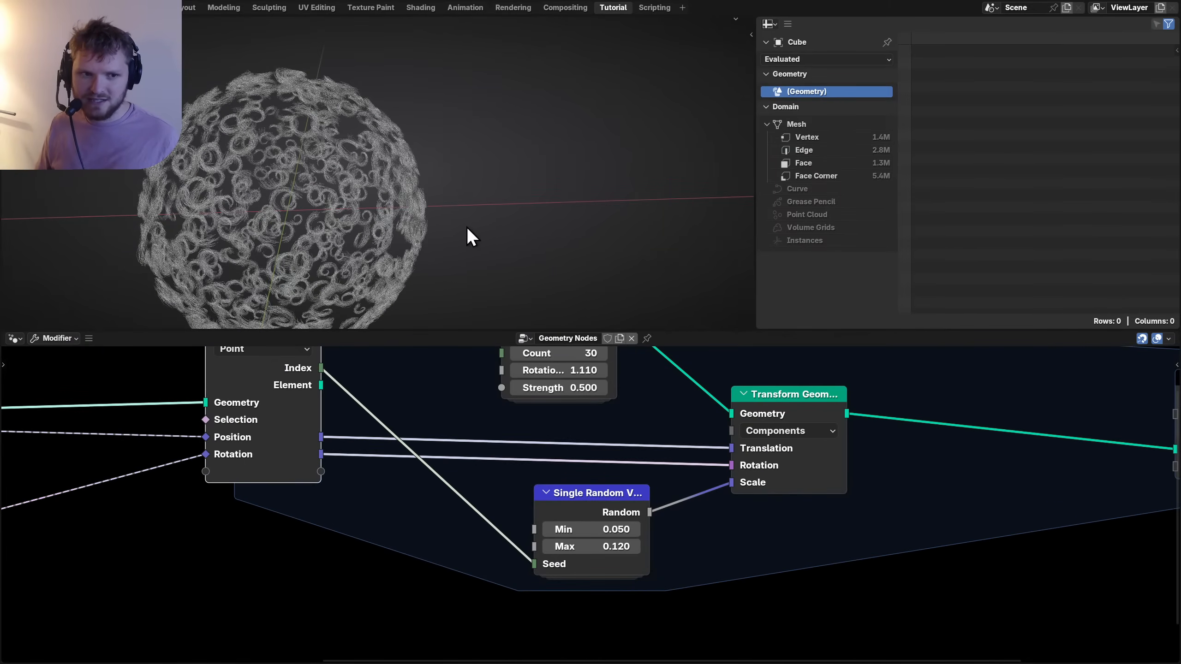
scroll(466, 227, down, 3)
middle_drag(327, 193, 371, 222)
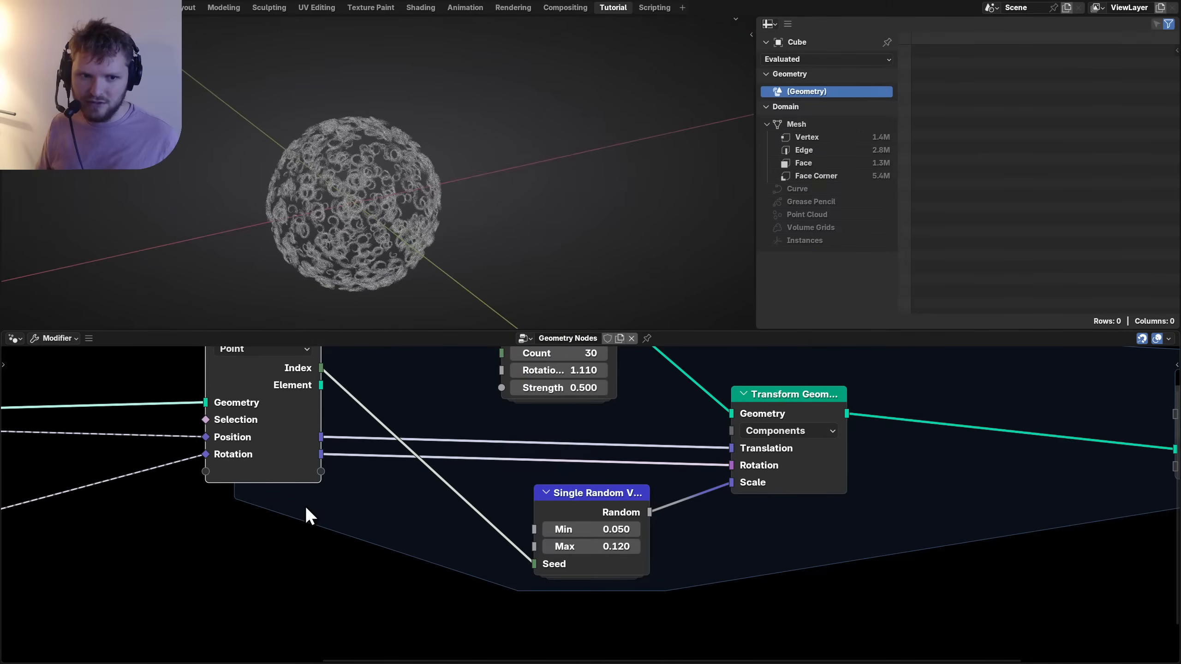
Save the file and shift the clump node slightly closer to Transform Geometry.
scroll(320, 512, down, 4)
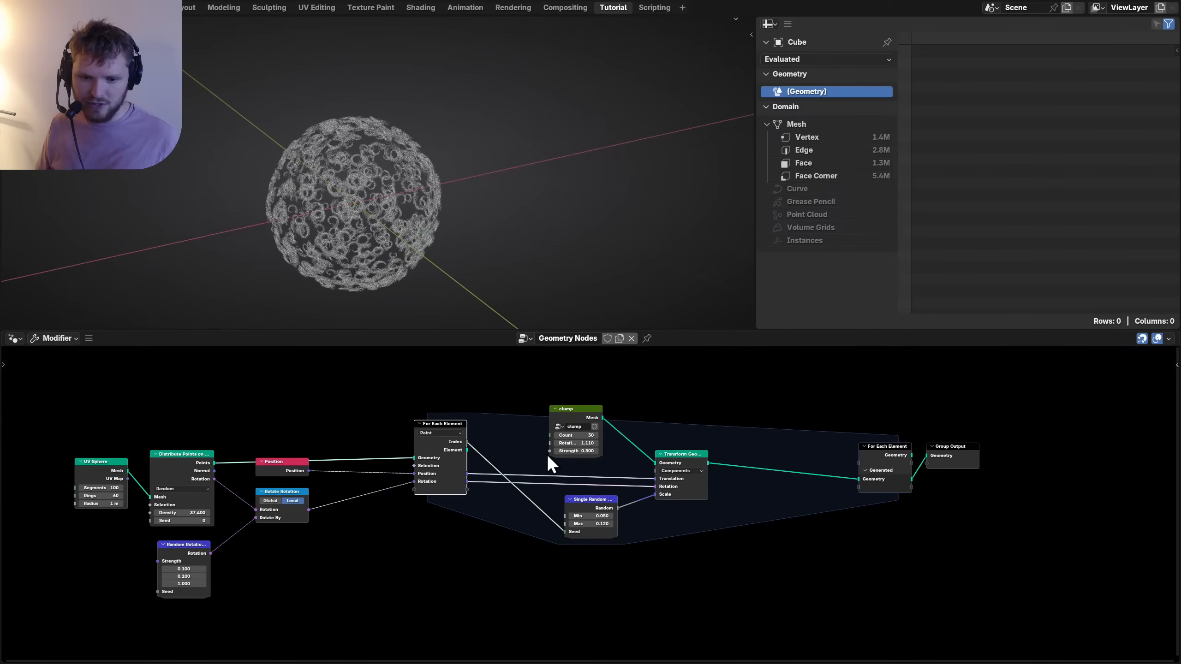
scroll(546, 454, up, 3)
scroll(364, 158, up, 3)
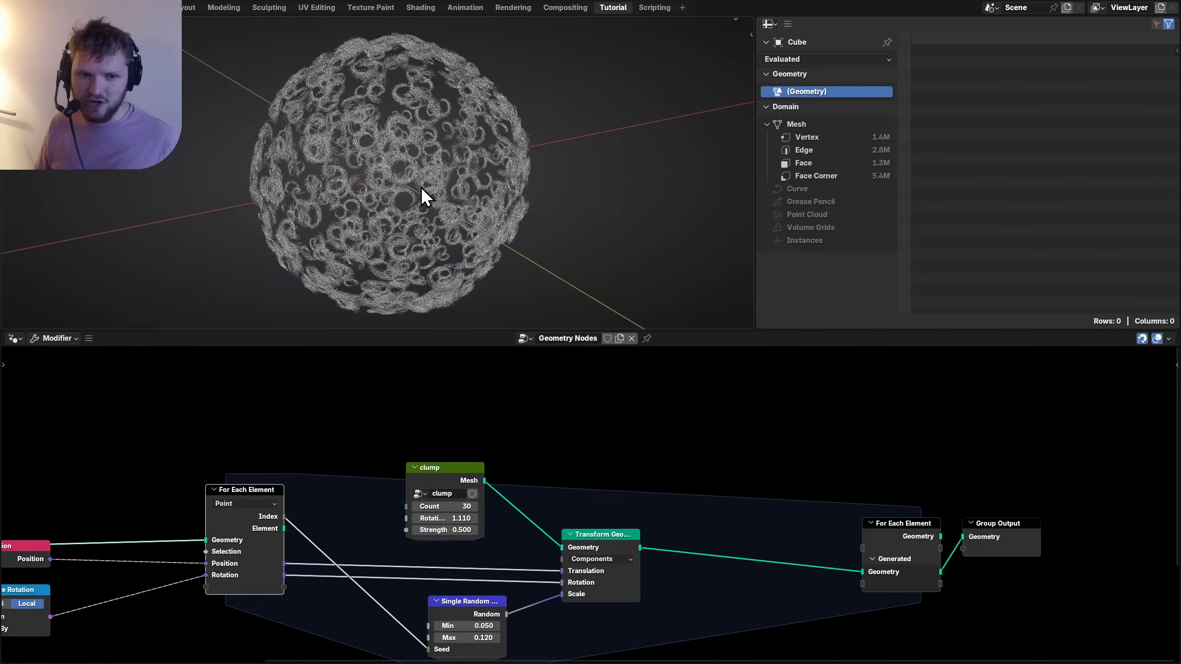
key(ctrl+s)
drag(437, 469, 468, 468)
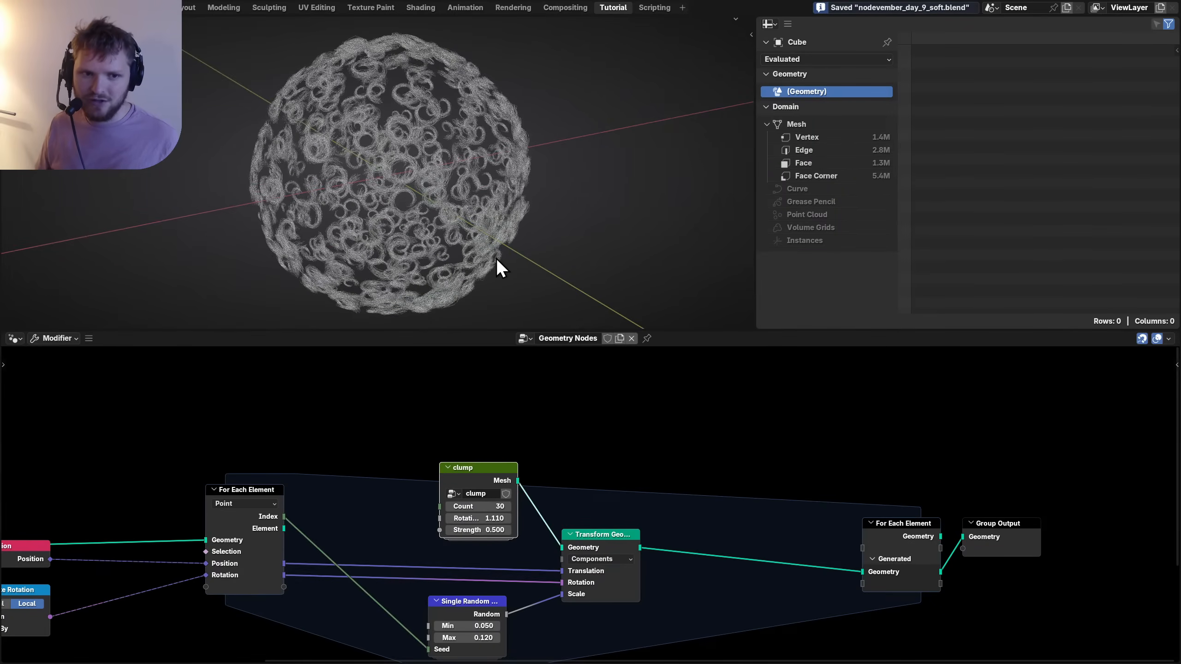
Try a Count of 5 and a Rotations value of 5.310 on the clump node, undoing each change.
double_click(483, 506)
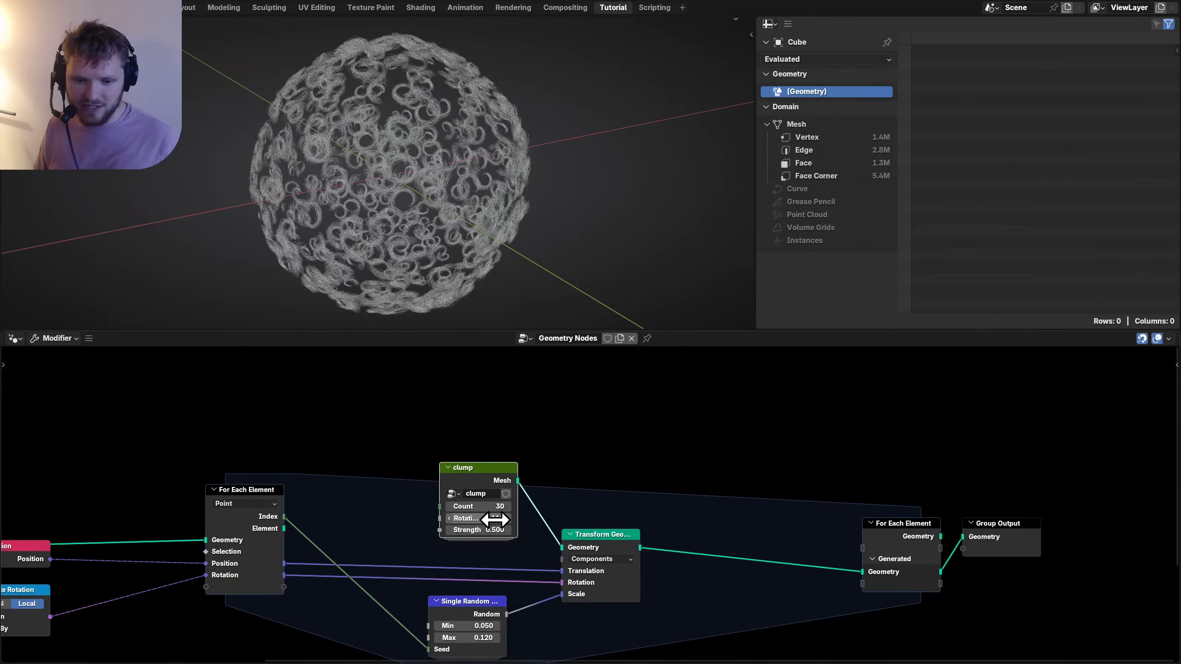
text(5)
key(Return)
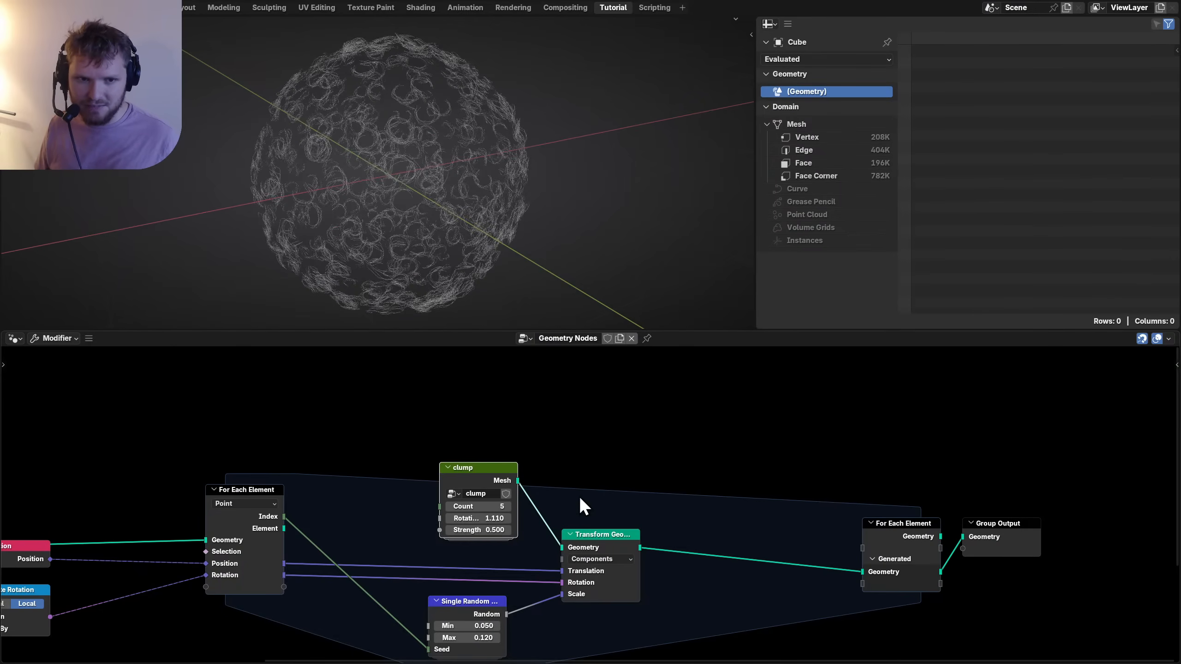
key(ctrl+z)
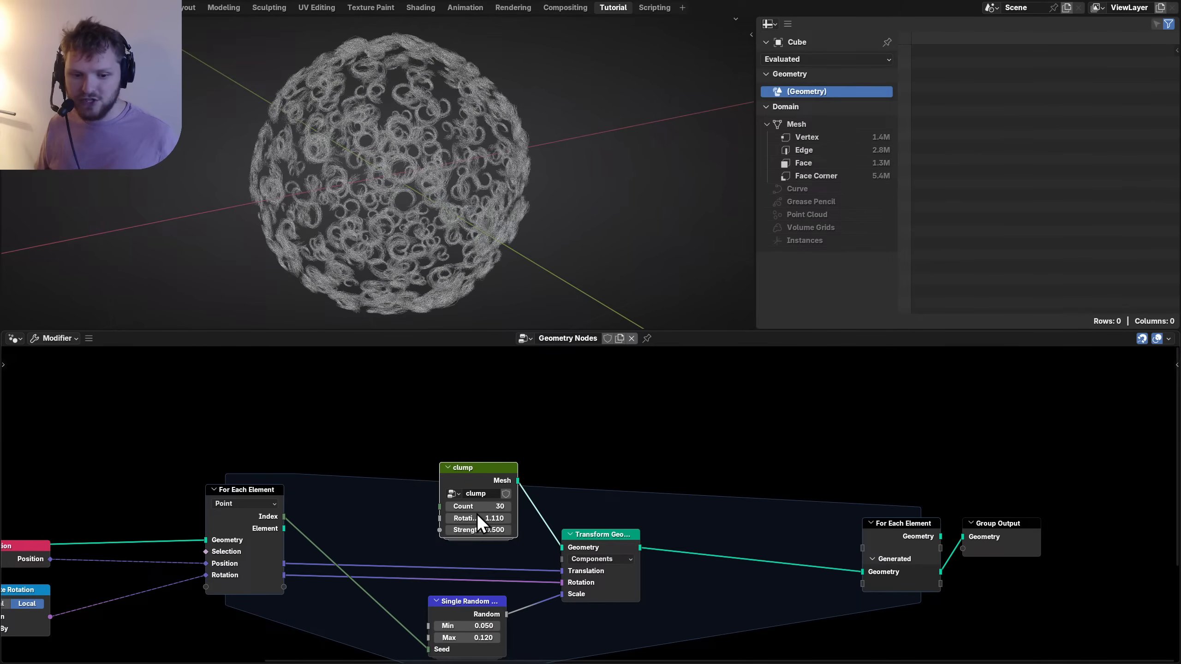
mouse_move(482, 515)
mouse_down()
mouse_move(548, 516)
mouse_move(481, 517)
mouse_up()
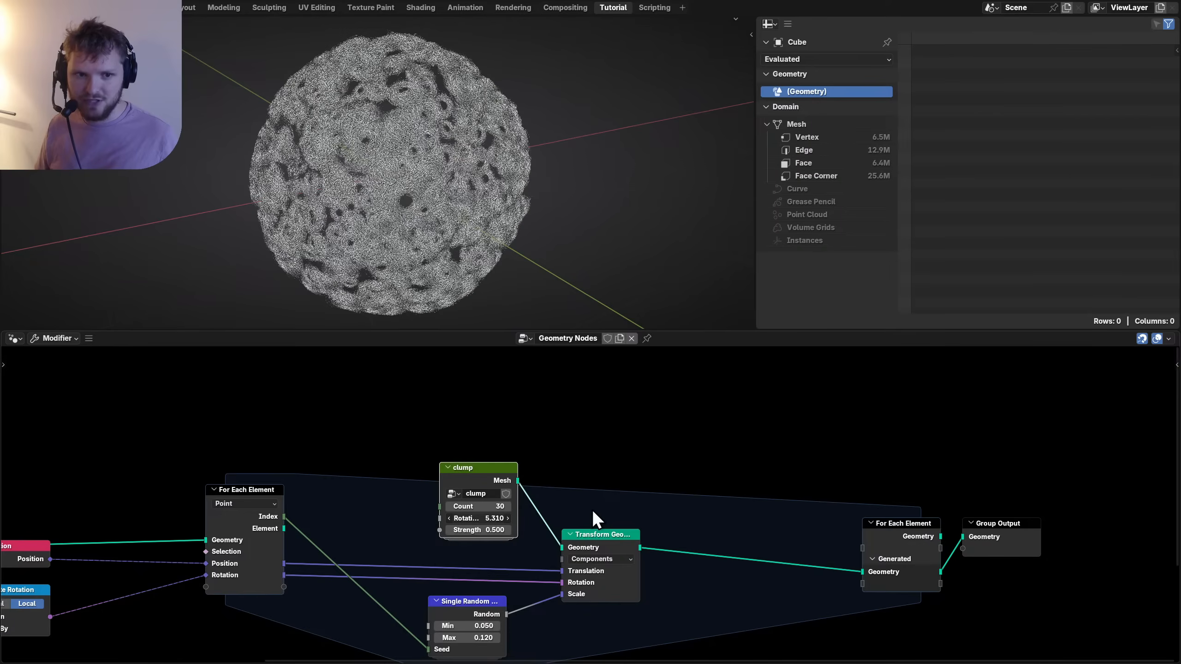
key(ctrl+z)
Duplicate Single Random Value ahead of the clump node, connect the zone's Index to its Seed, and space the For Each Element node further away.
scroll(300, 500, up, 3)
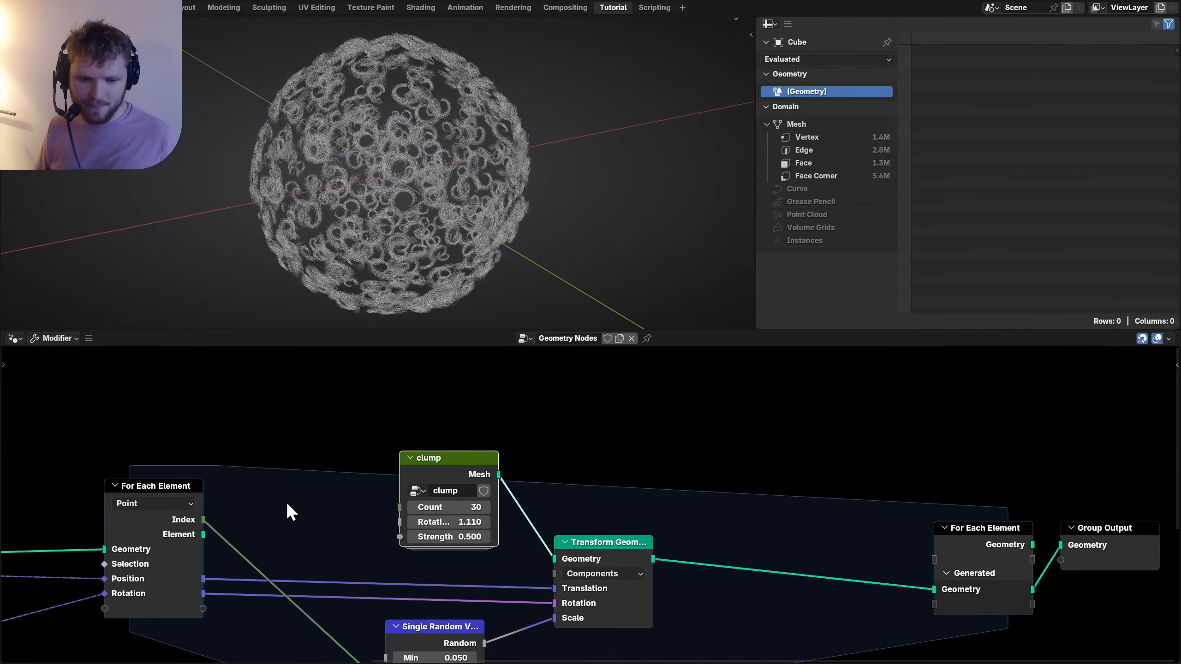
middle_drag(286, 502, 354, 440)
click(507, 564)
key(shift+d)
click(390, 373)
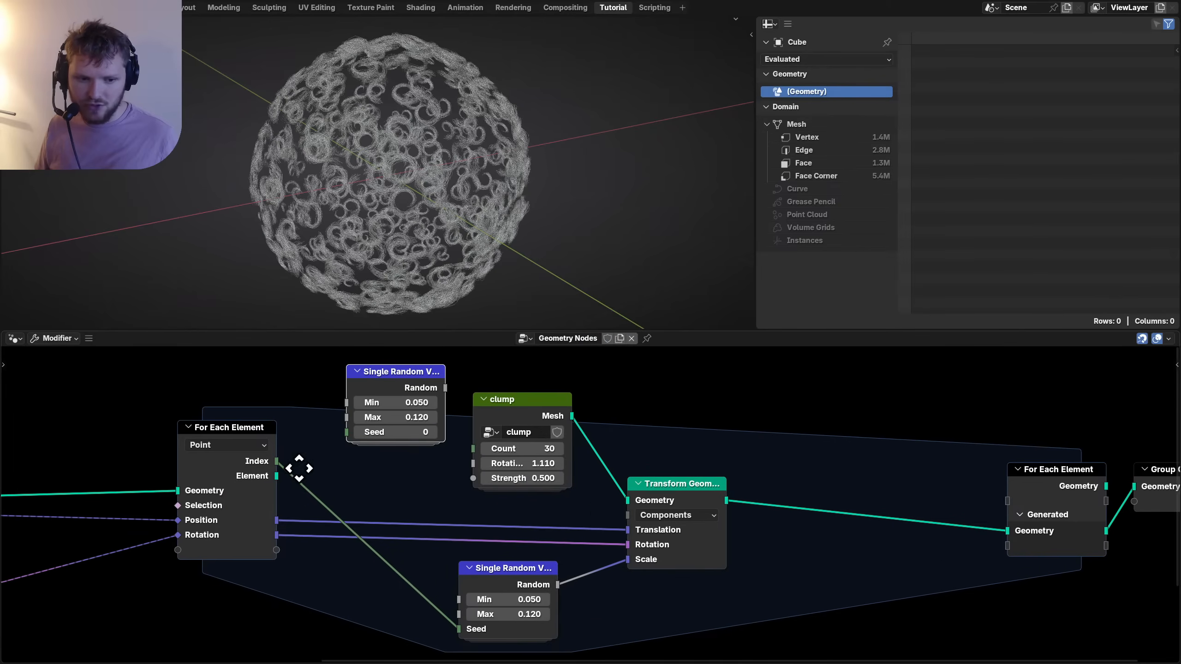
middle_drag(297, 469, 343, 505)
drag(340, 501, 413, 477)
scroll(414, 478, up, 1)
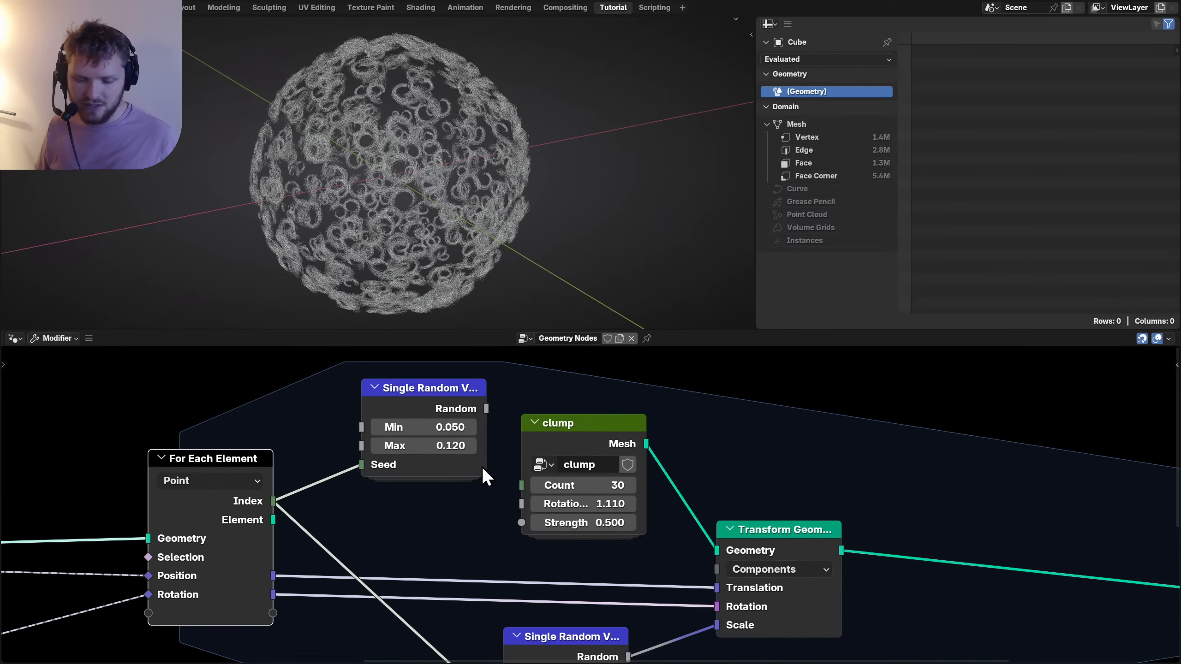
drag(214, 457, 147, 460)
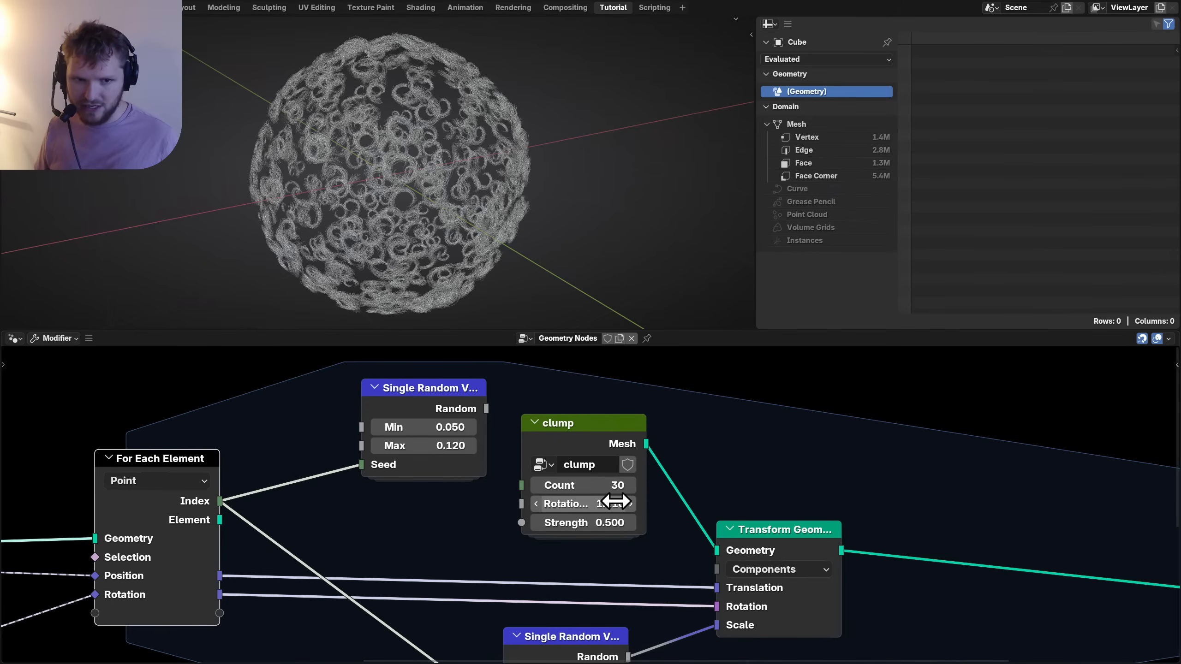
Set the duplicated Single Random Value to Min 0.7 and Max 1.7, and connect its output to the clump node's Rotations.
click(432, 428)
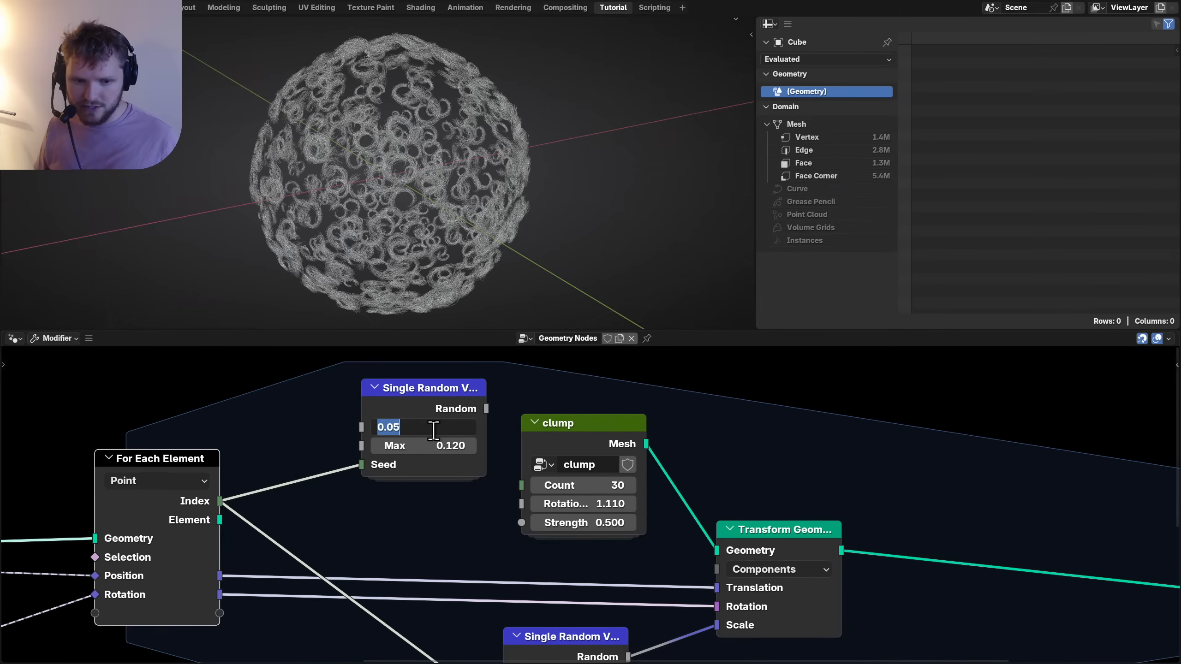
key(Tab)
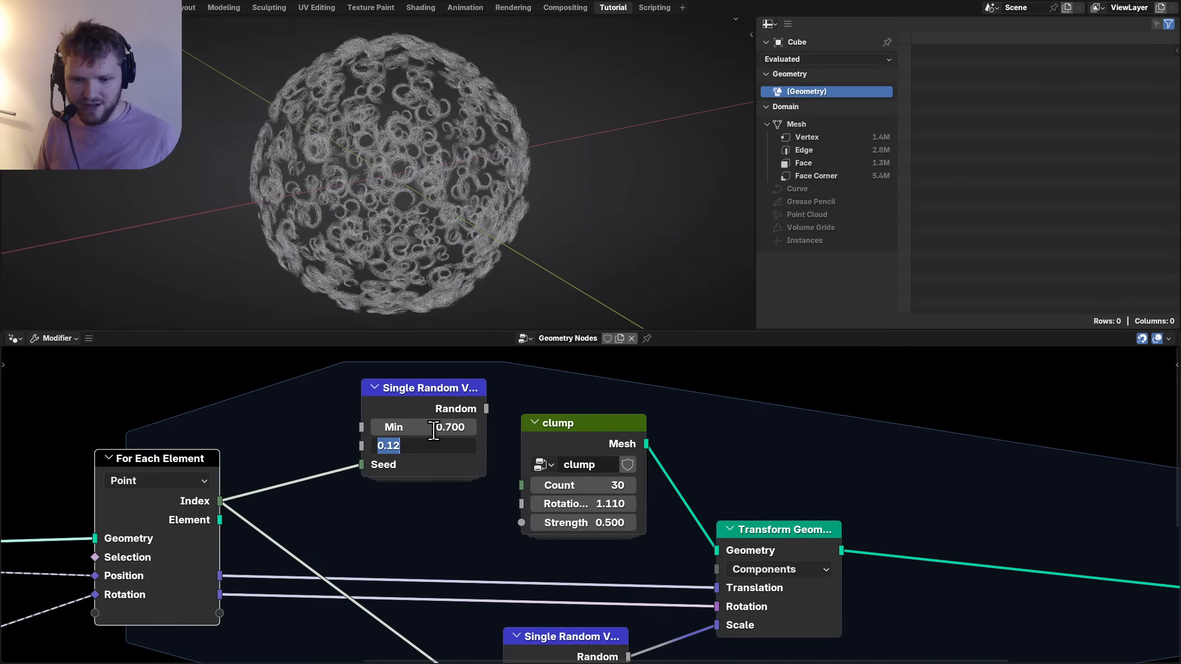
text(1.7)
key(Return)
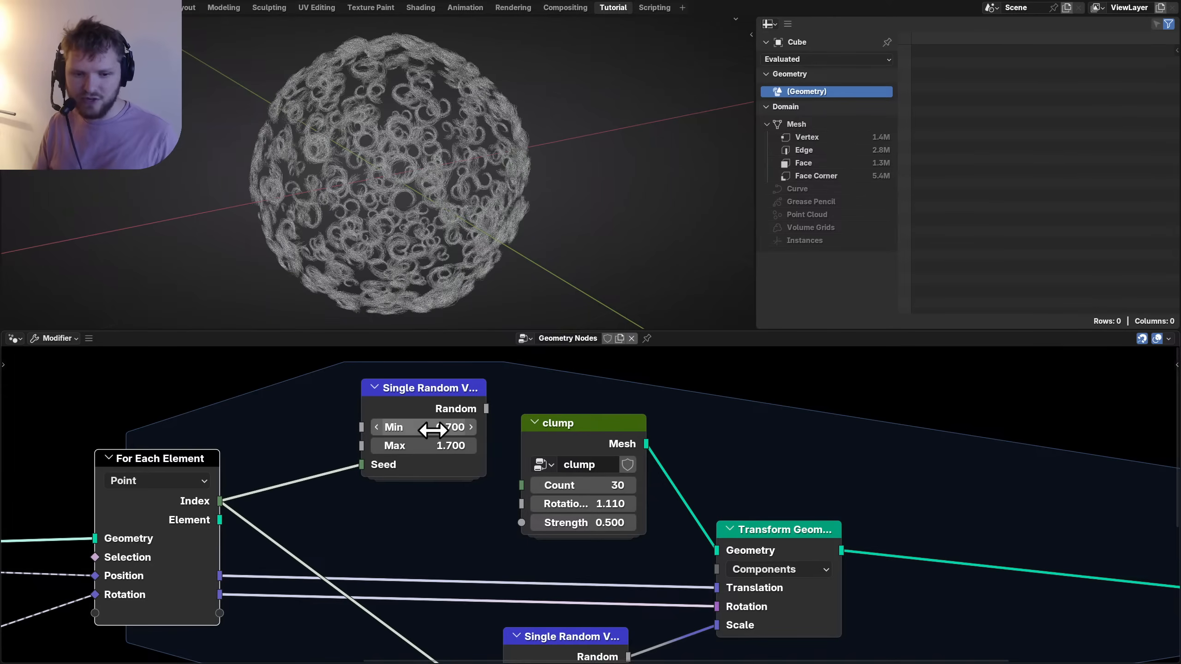
drag(486, 409, 503, 443)
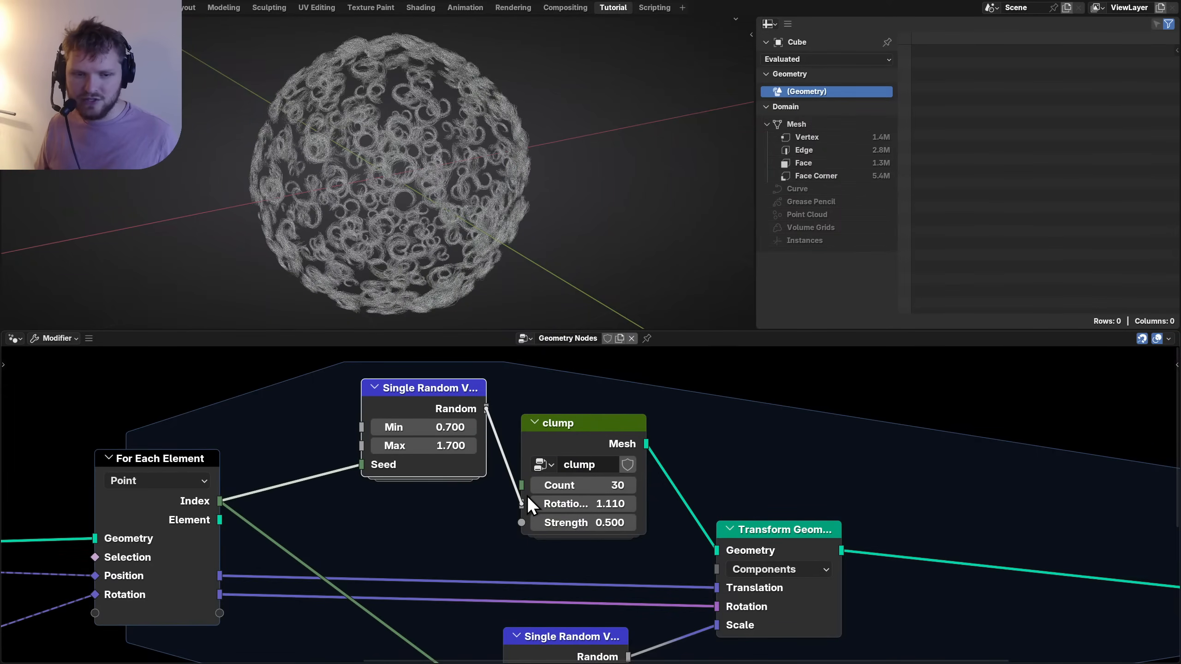
drag(526, 496, 527, 495)
Rearrange the Rotations random value node and the clump node so their link runs clearly inside the zone.
drag(420, 400, 367, 417)
mouse_move(429, 217)
middle_down()
mouse_move(498, 187)
mouse_move(437, 210)
middle_up()
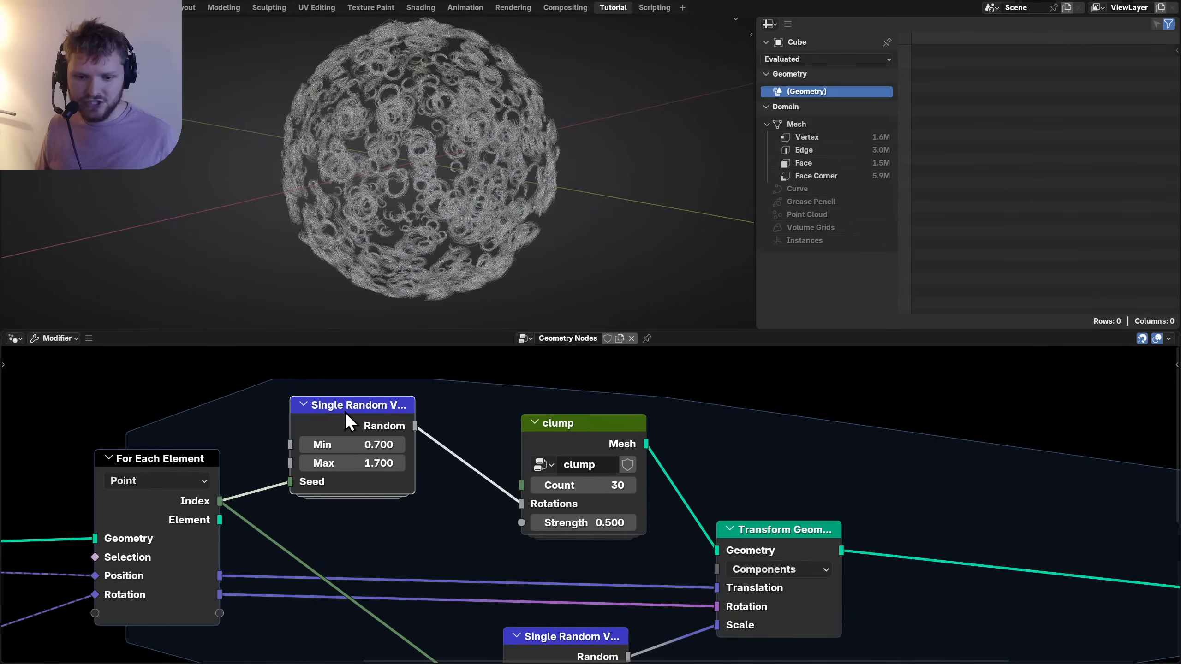
drag(360, 417, 351, 494)
drag(568, 445, 586, 427)
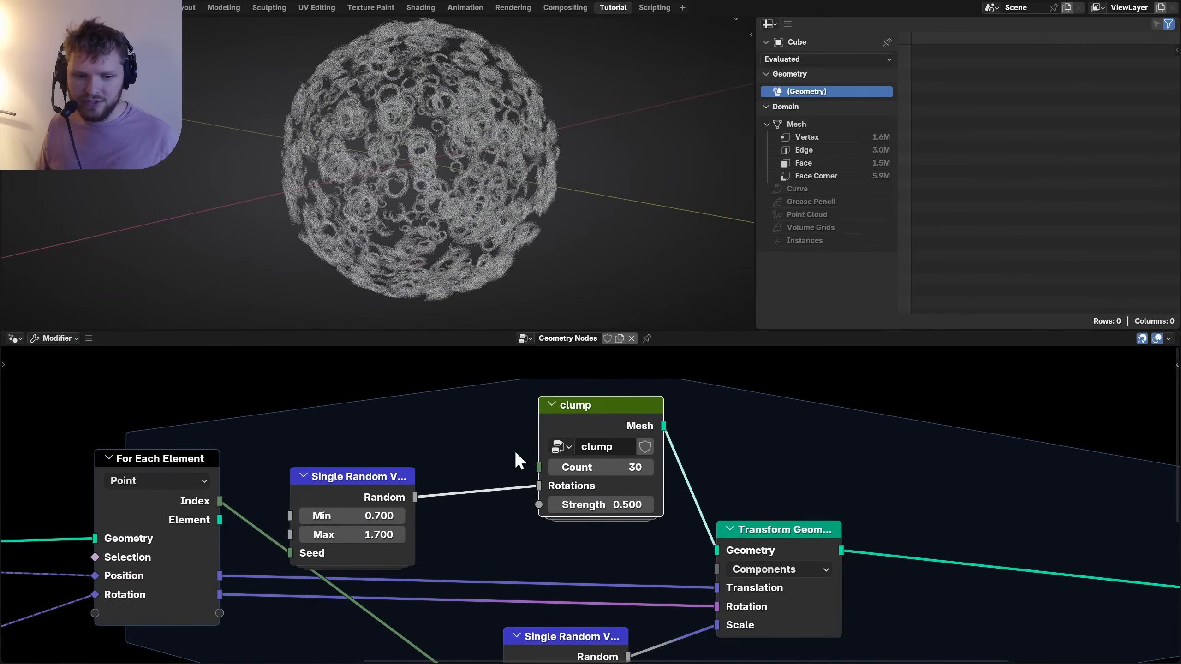
Duplicate the Rotations random value node, place the copy above it, and connect the zone's Index to its Seed.
middle_drag(464, 467, 503, 497)
drag(398, 513, 416, 509)
key(shift+d)
click(408, 377)
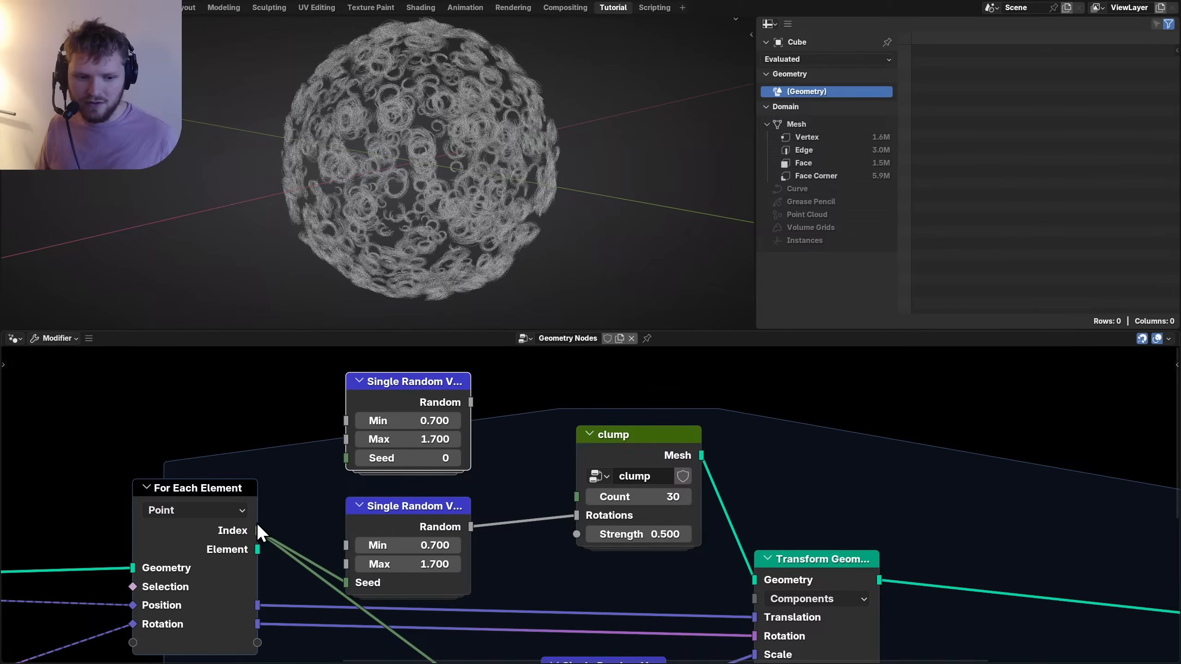
drag(258, 530, 348, 461)
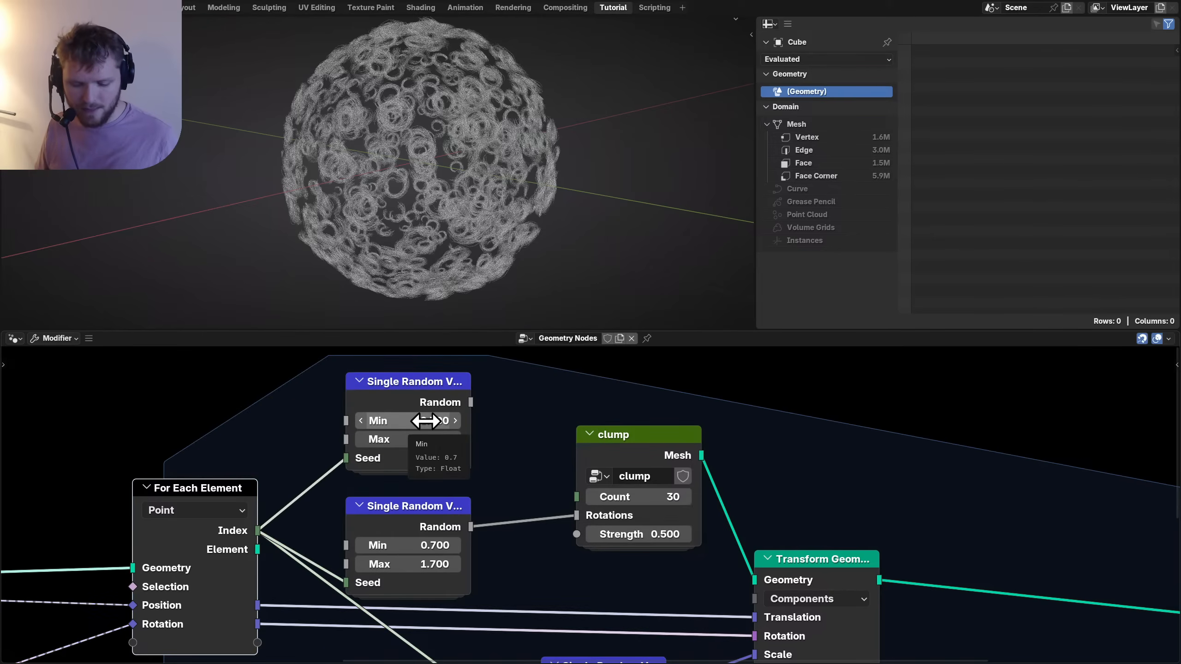
Set the new random value node to Min 5 and Max 35, connect it to the clump node's Count, and save the file.
click(426, 421)
text(5)
key(Return)
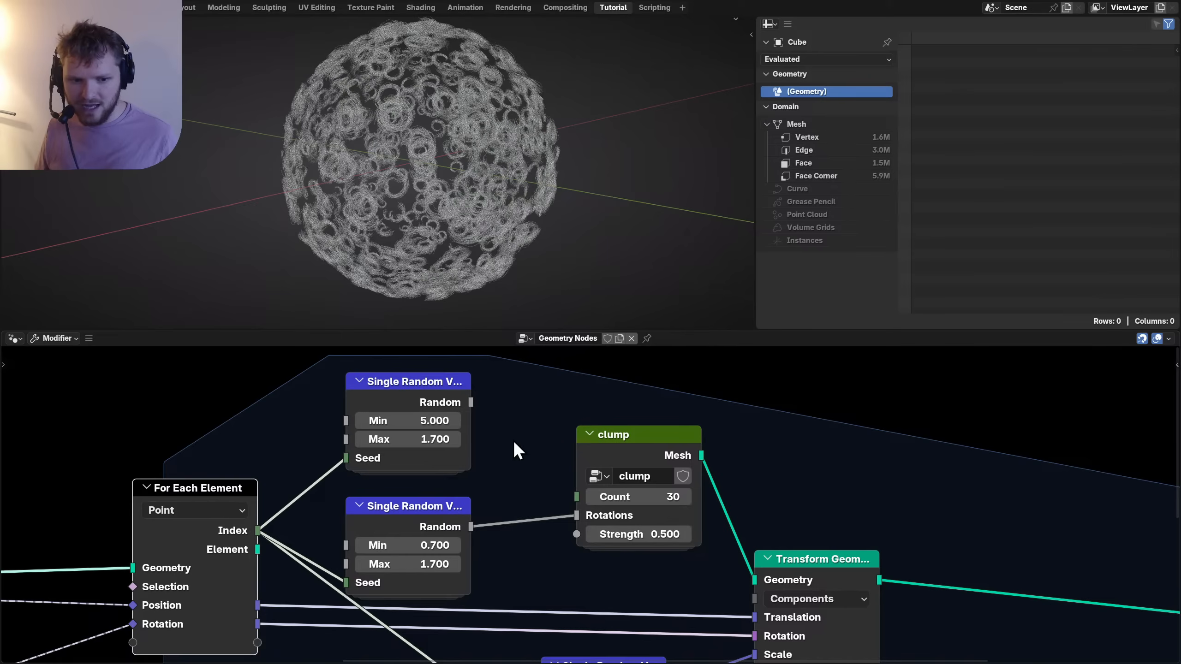
click(422, 446)
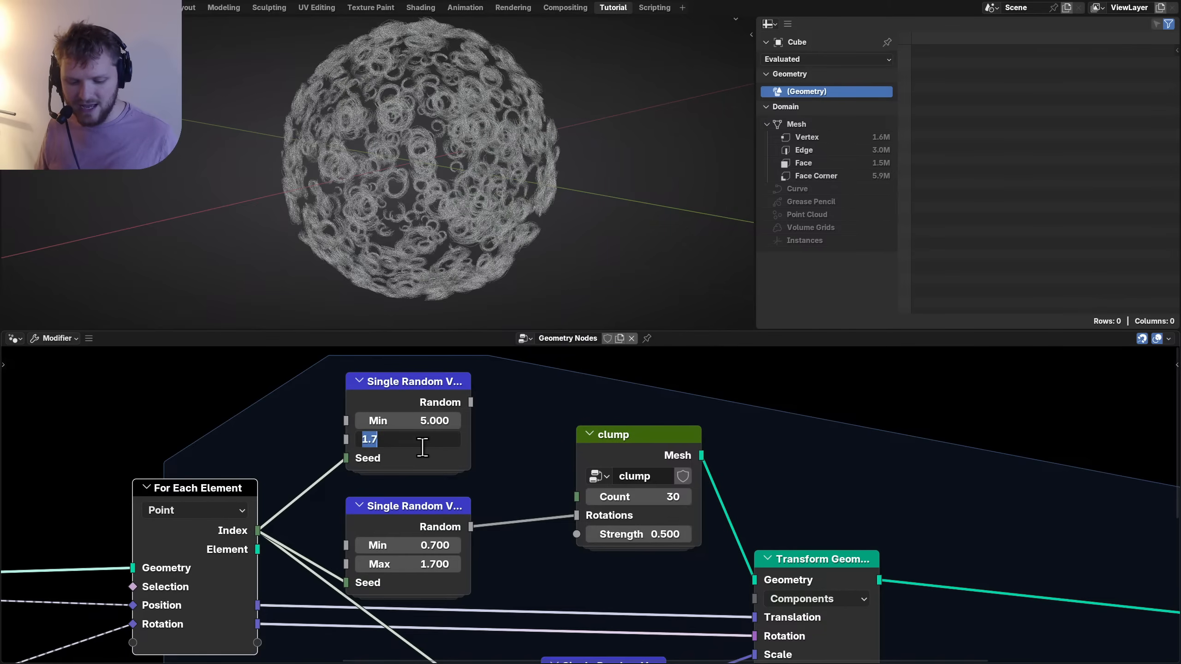
text(35)
key(Return)
drag(469, 404, 570, 495)
middle_drag(426, 182, 478, 236)
key(ctrl+s)
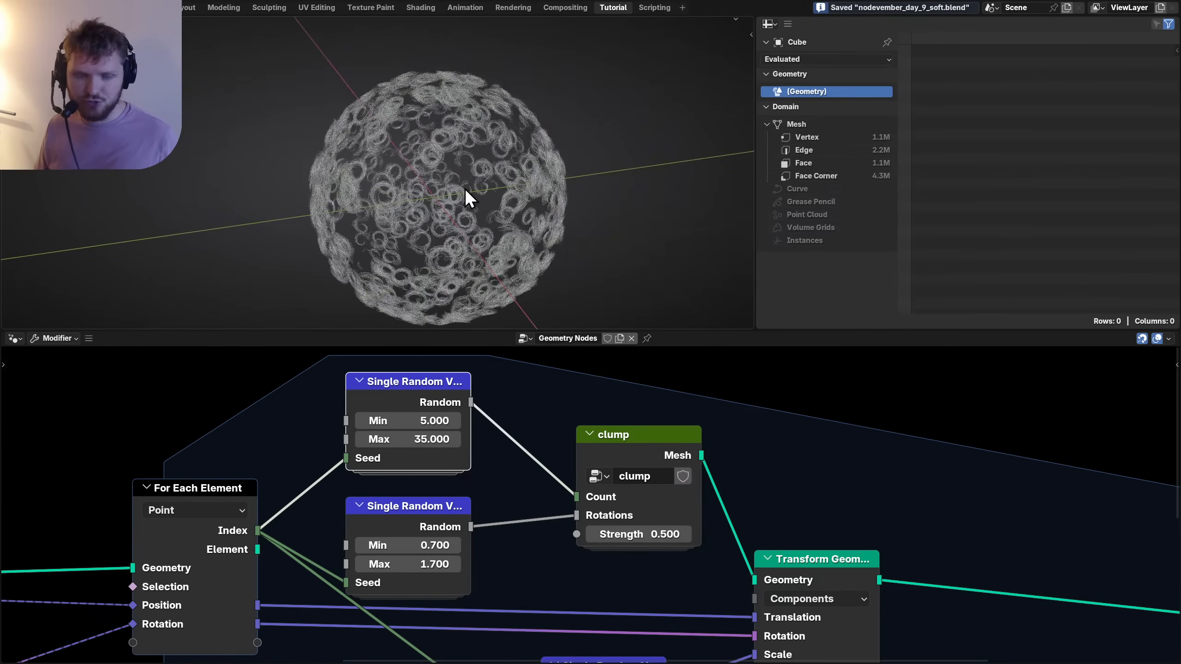
Select the UV Sphere and Distribute Points nodes at the start of the tree and save the file.
scroll(465, 188, up, 1)
shift+middle_drag(465, 189, 579, 144)
scroll(348, 434, down, 7)
middle_drag(131, 529, 506, 482)
scroll(321, 547, up, 1)
drag(277, 583, 363, 441)
scroll(595, 447, down, 4)
middle_drag(861, 437, 523, 458)
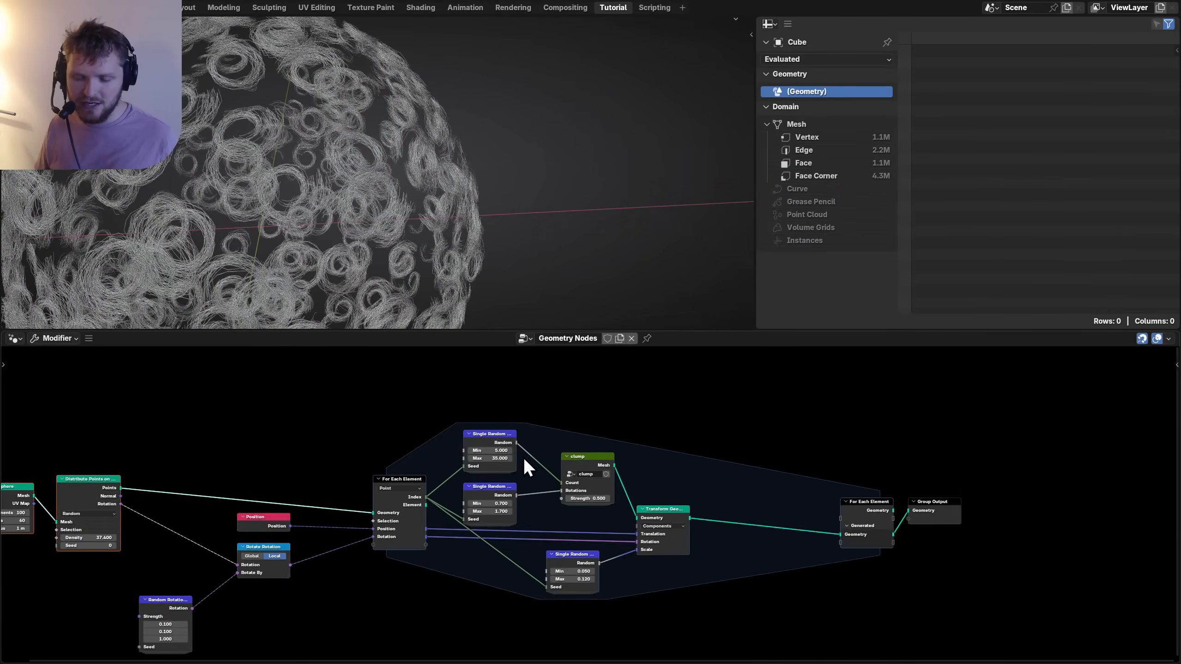
scroll(567, 454, up, 4)
key(ctrl+s)
Duplicate the clump node outside the zone, above the Position node, and connect the copy's Mesh to the output to preview it.
click(590, 450)
key(shift+d)
click(169, 399)
middle_drag(219, 425, 512, 468)
alt+shift+click(458, 432)
middle_drag(341, 202, 397, 184)
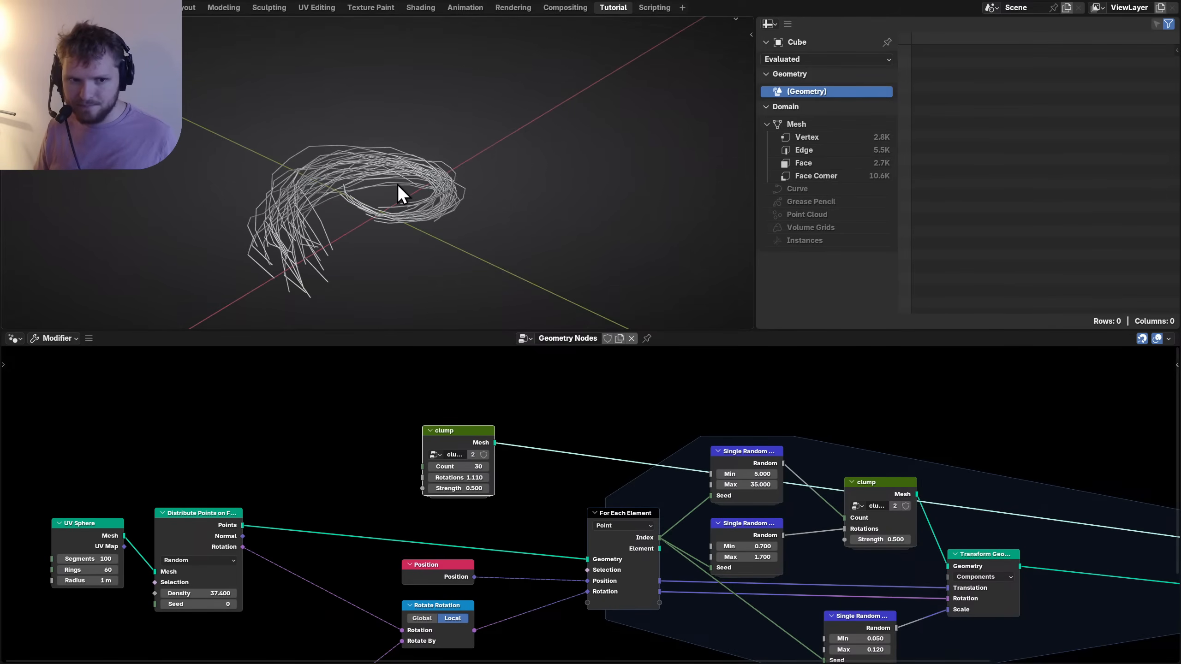
Mark the single clump's length and height with annotation strokes in front view and erase both strokes.
key(KP_1)
scroll(507, 173, up, 4)
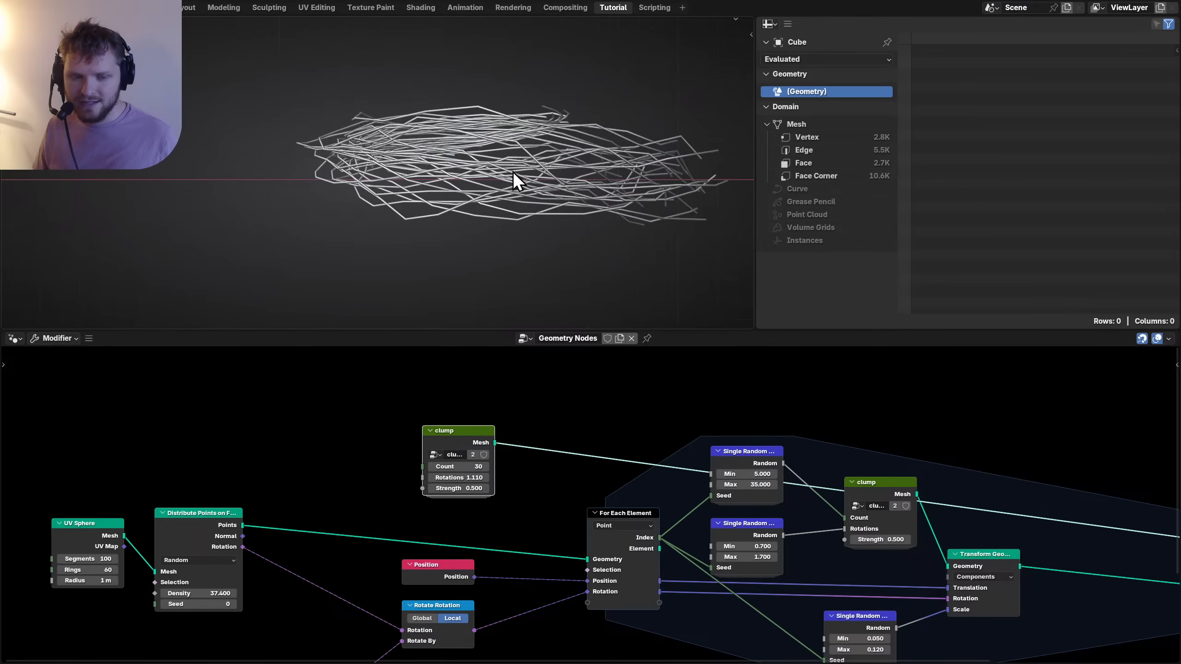
shift+middle_drag(469, 174, 369, 188)
drag(190, 189, 597, 204)
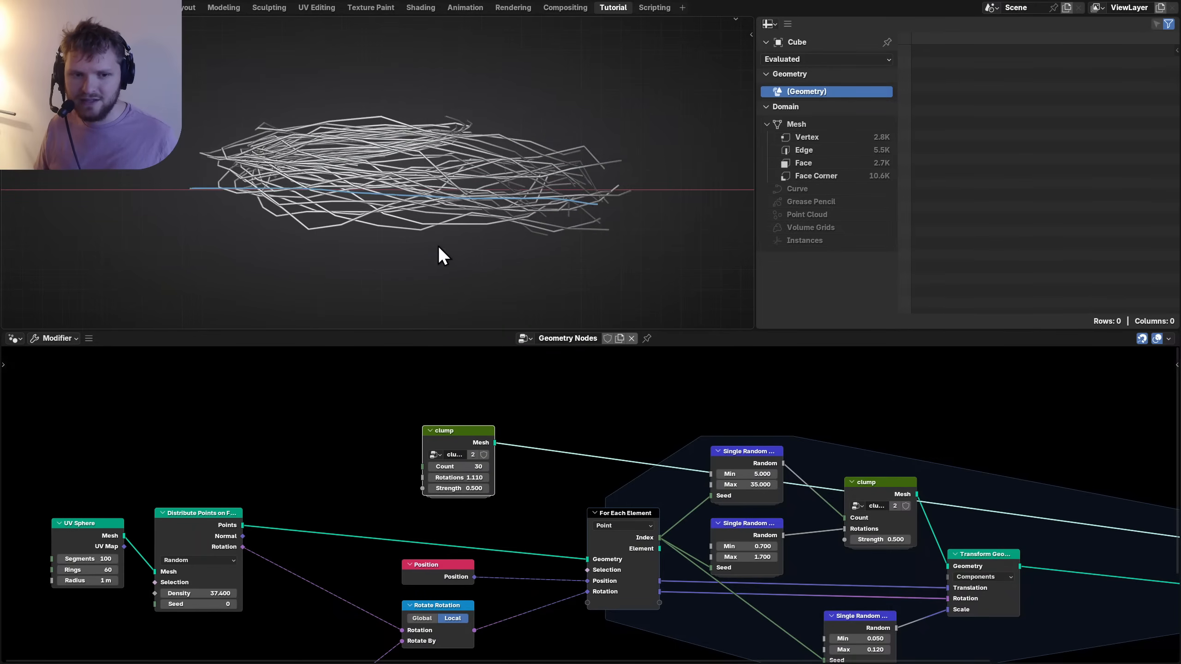
drag(390, 317, 414, 100)
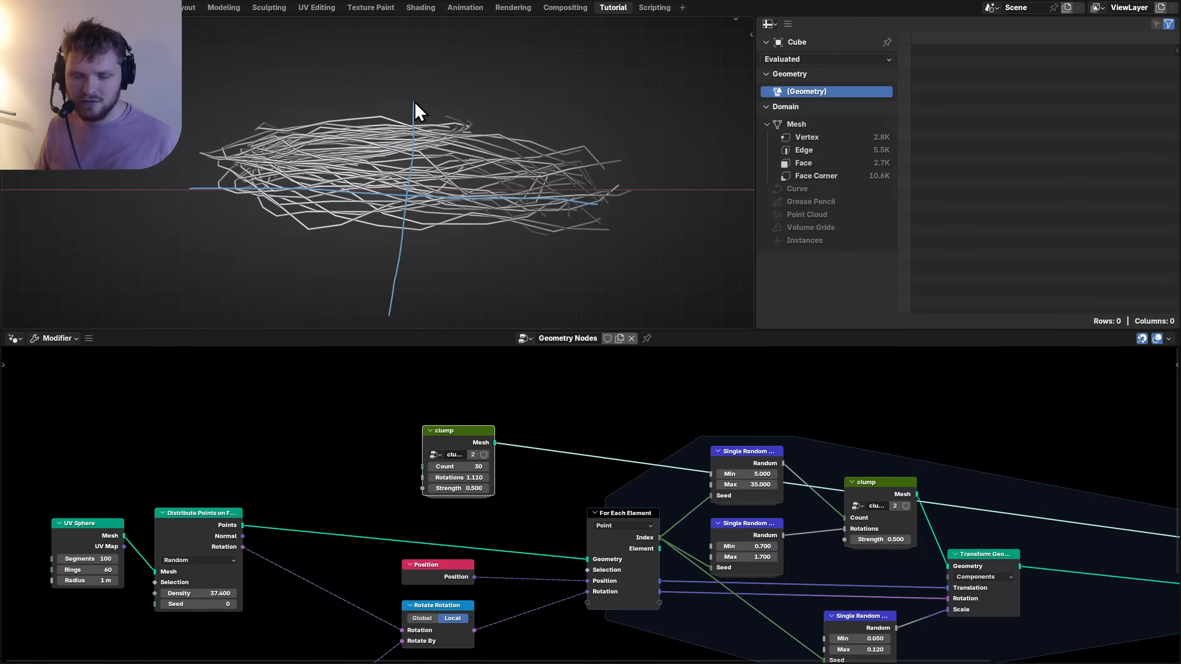
mouse_move(414, 105)
ctrl+mouse_down()
mouse_move(403, 259)
mouse_move(343, 185)
mouse_move(164, 179)
mouse_move(530, 179)
mouse_move(605, 207)
ctrl+mouse_up()
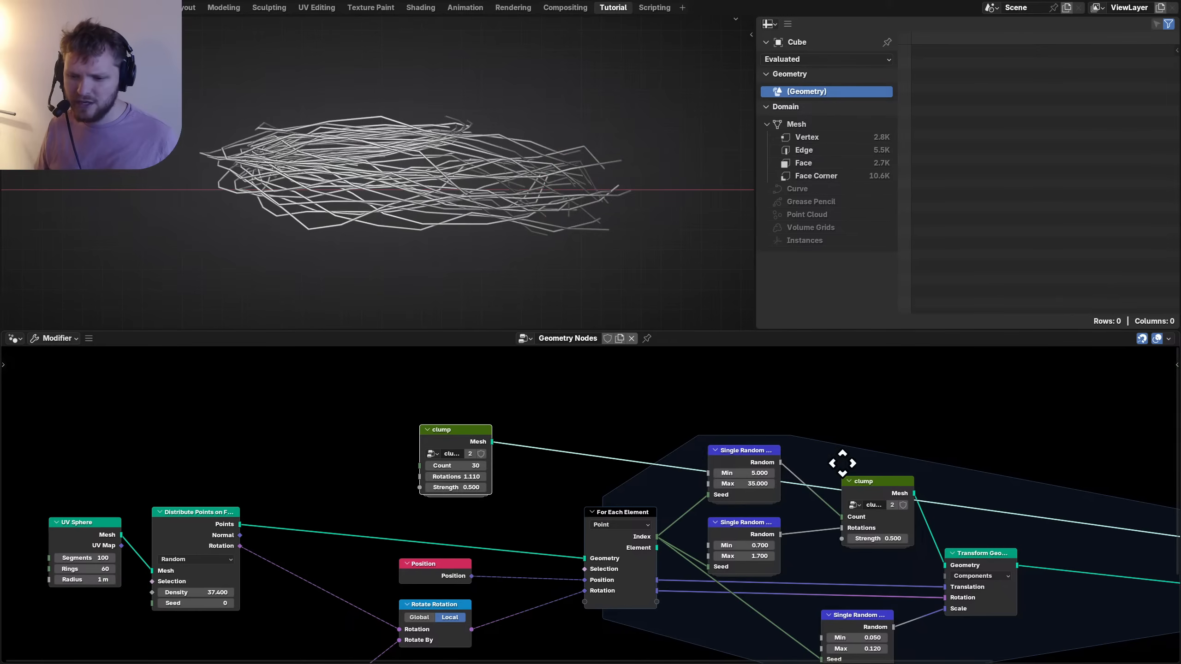
Save the file, open the clump group, and compare the result with Curve to Mesh muted and unmuted.
middle_drag(843, 461, 737, 543)
key(ctrl+s)
key(Tab)
drag(692, 566, 669, 503)
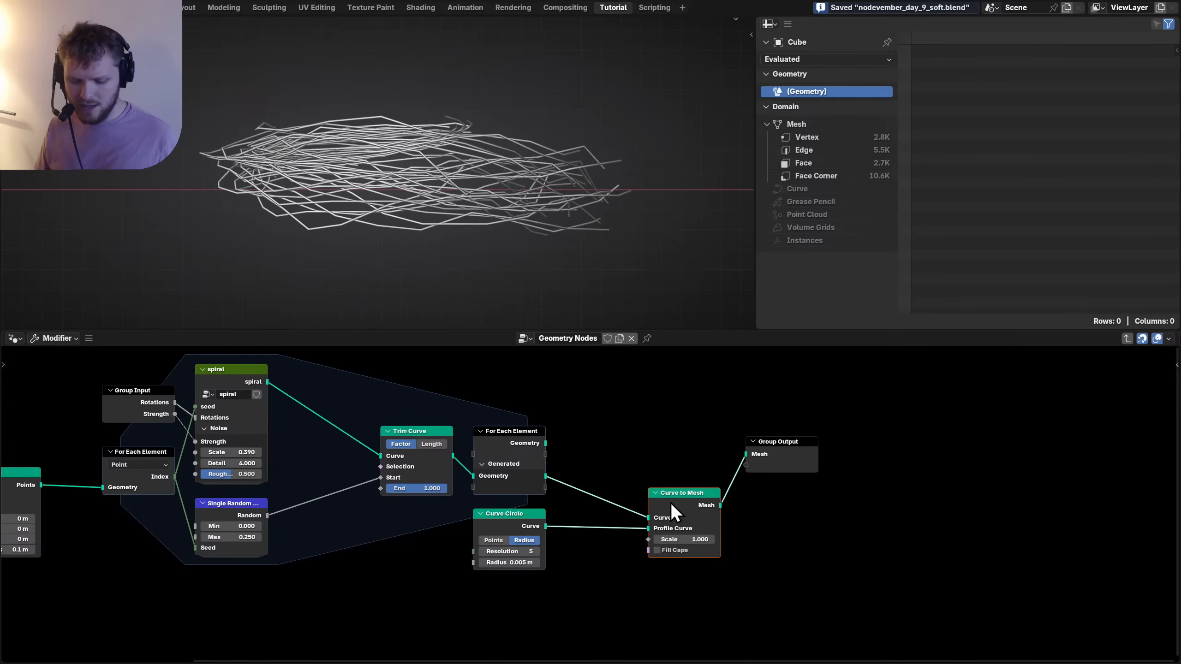
key(m)
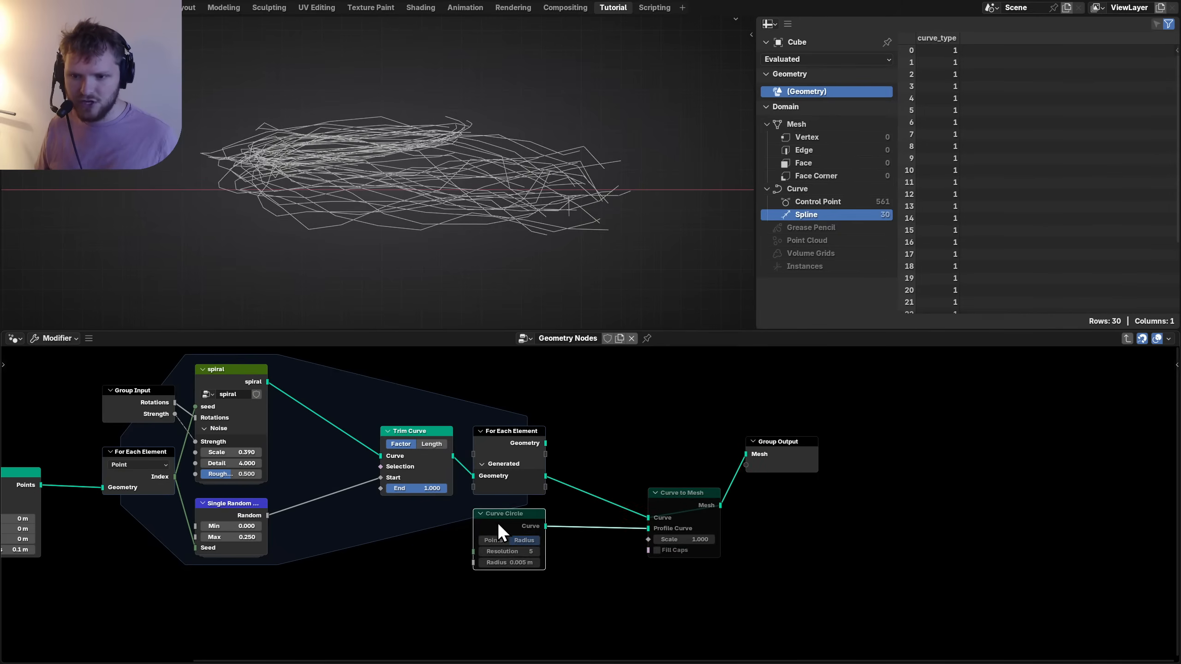
key(m)
Enable the Timings overlay in the node editor and toggle Curve to Mesh's mute to refresh the evaluation.
click(1168, 338)
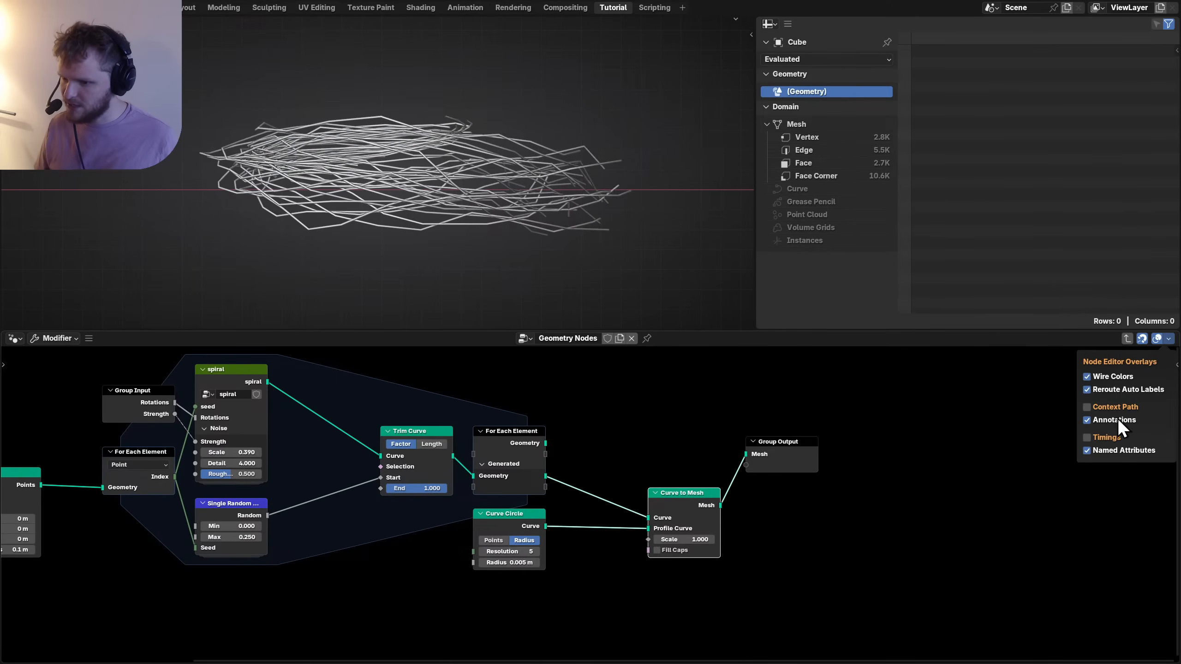
click(1088, 440)
key(m)
key(m)
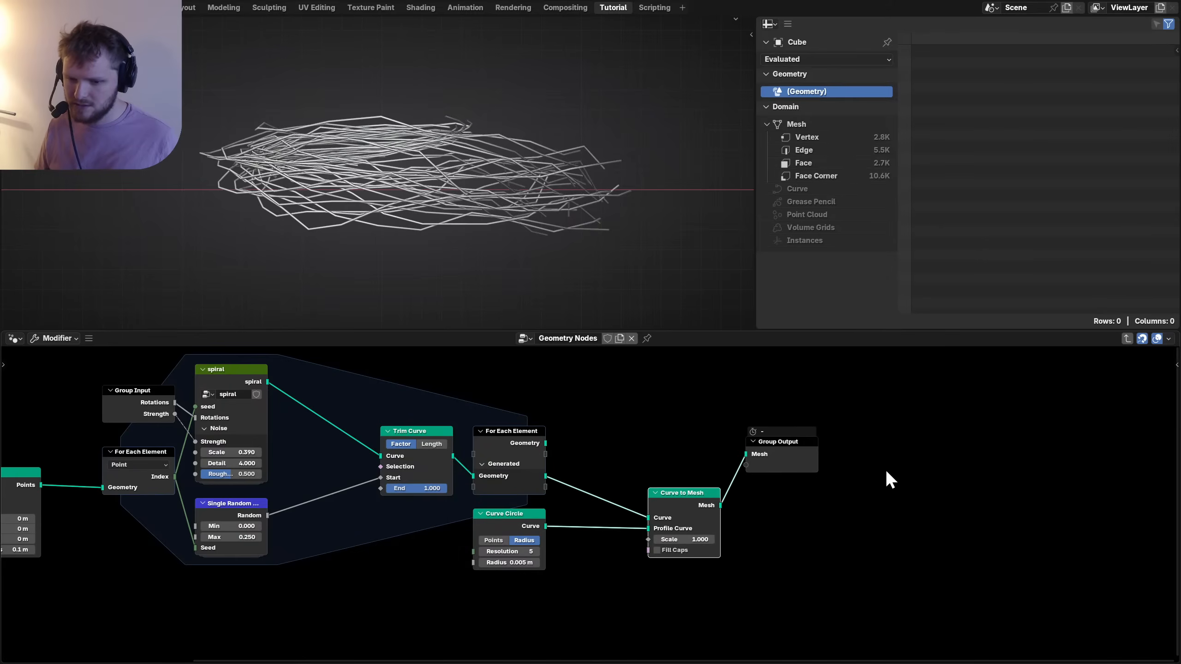
Return to the main node tree and route the For Each Element zone's generated Geometry to Group Output.
key(Tab)
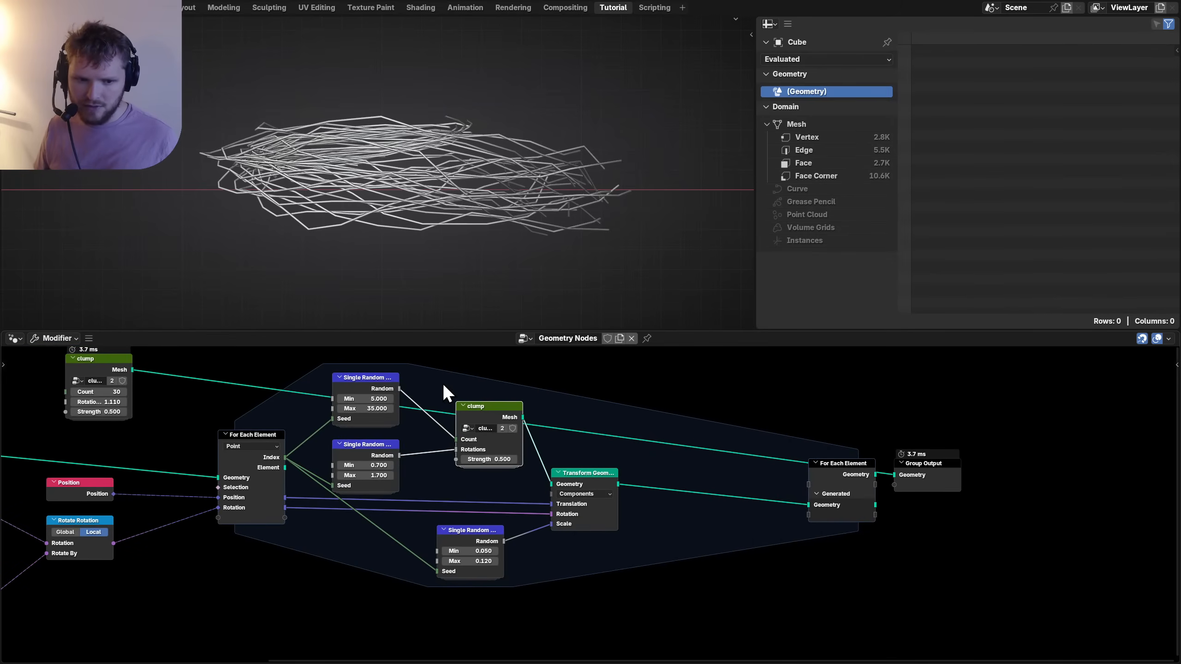
ctrl+shift+click(851, 471)
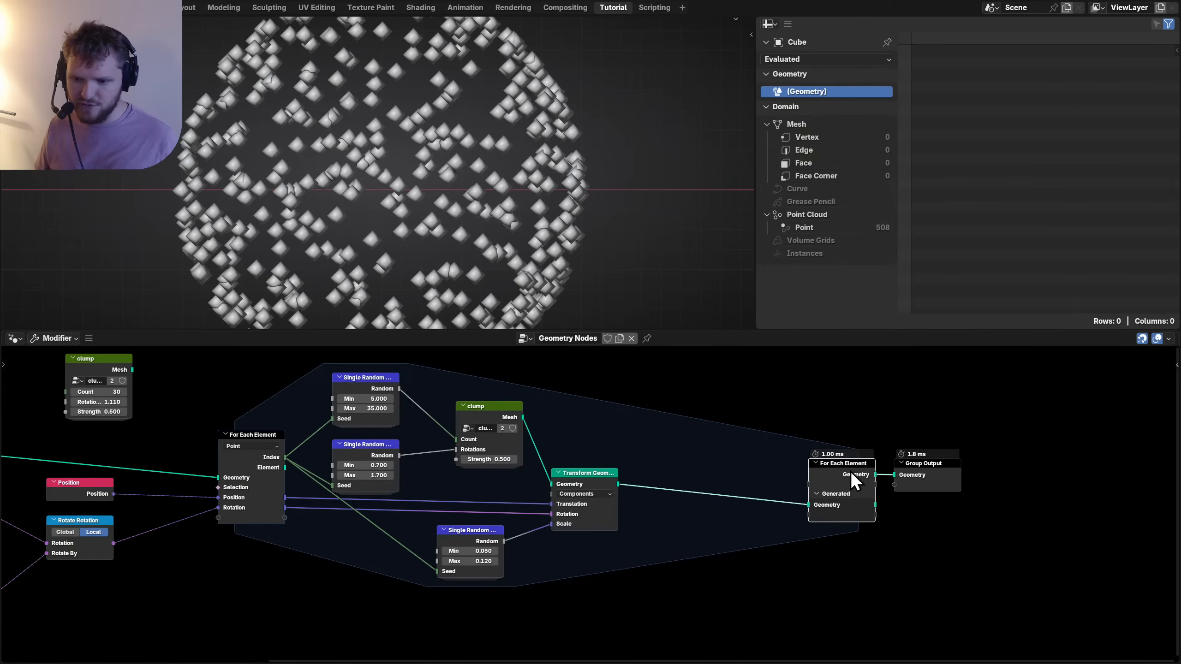
ctrl+shift+click(851, 470)
scroll(468, 140, down, 5)
middle_drag(467, 141, 345, 151)
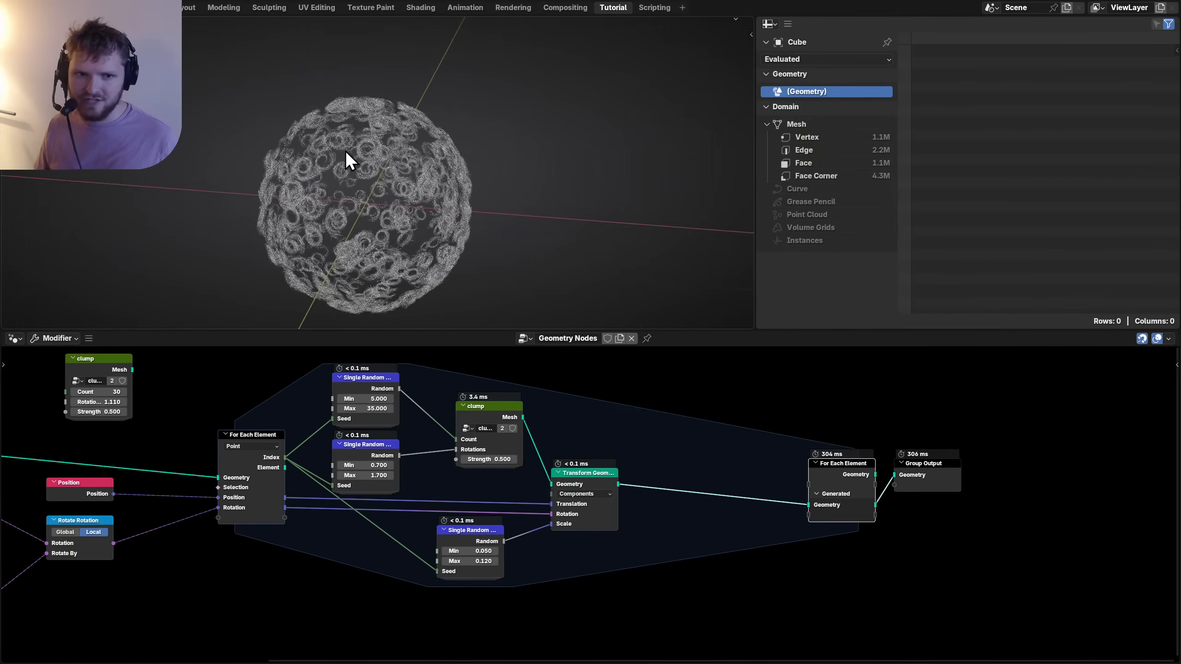
scroll(650, 493, up, 6)
middle_drag(988, 461, 667, 477)
scroll(588, 493, down, 6)
middle_drag(220, 464, 601, 467)
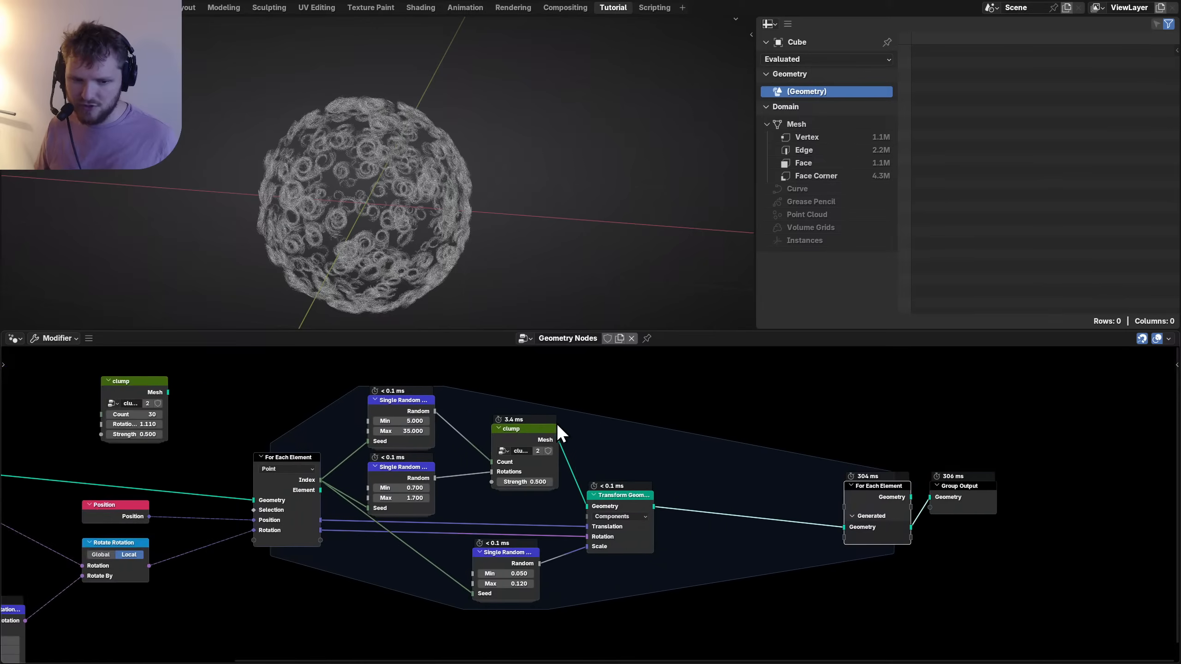
Save the file, open the clump group from inside the zone, and mute its Curve to Mesh node.
scroll(553, 420, up, 4)
key(ctrl+s)
click(501, 404)
key(Tab)
middle_drag(736, 524, 701, 497)
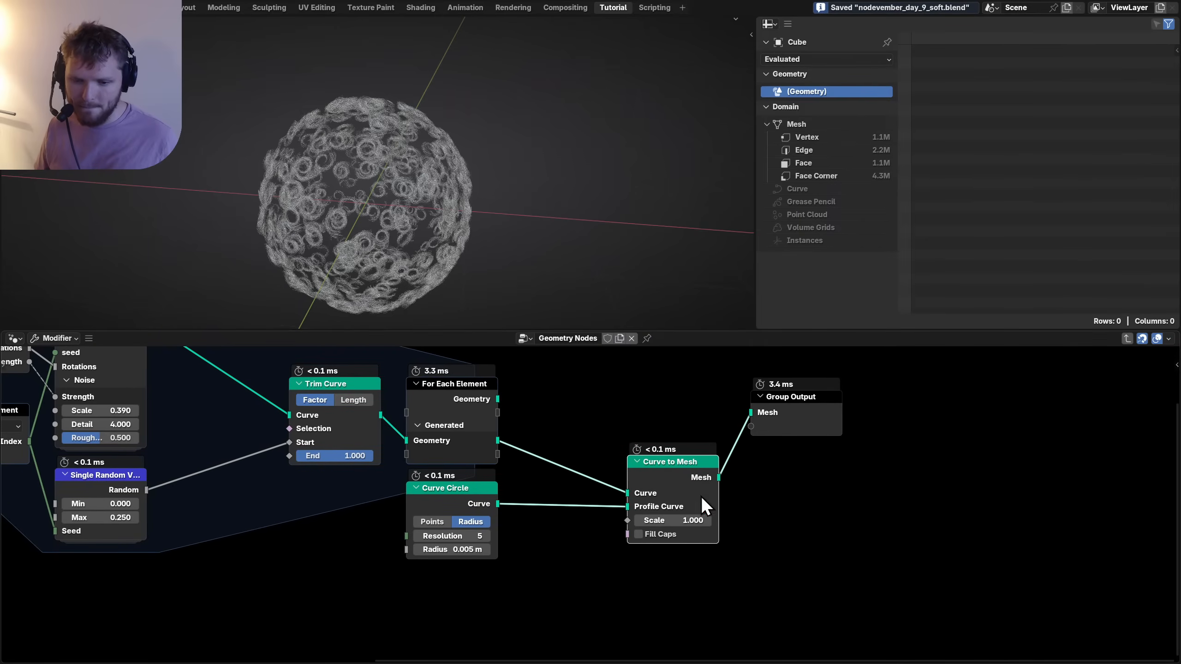
drag(646, 505, 625, 479)
key(m)
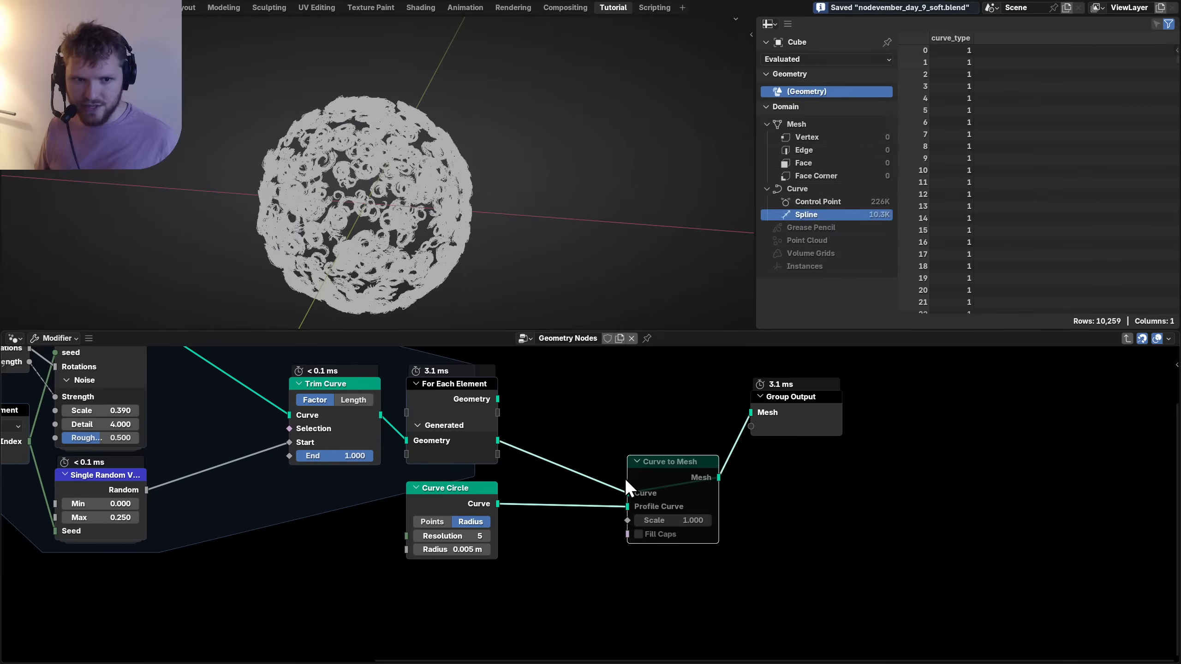
Refresh the timings from the main tree, reopen the clump group, shift its Curve to Mesh node nearer the zone, and unmute it.
key(Tab)
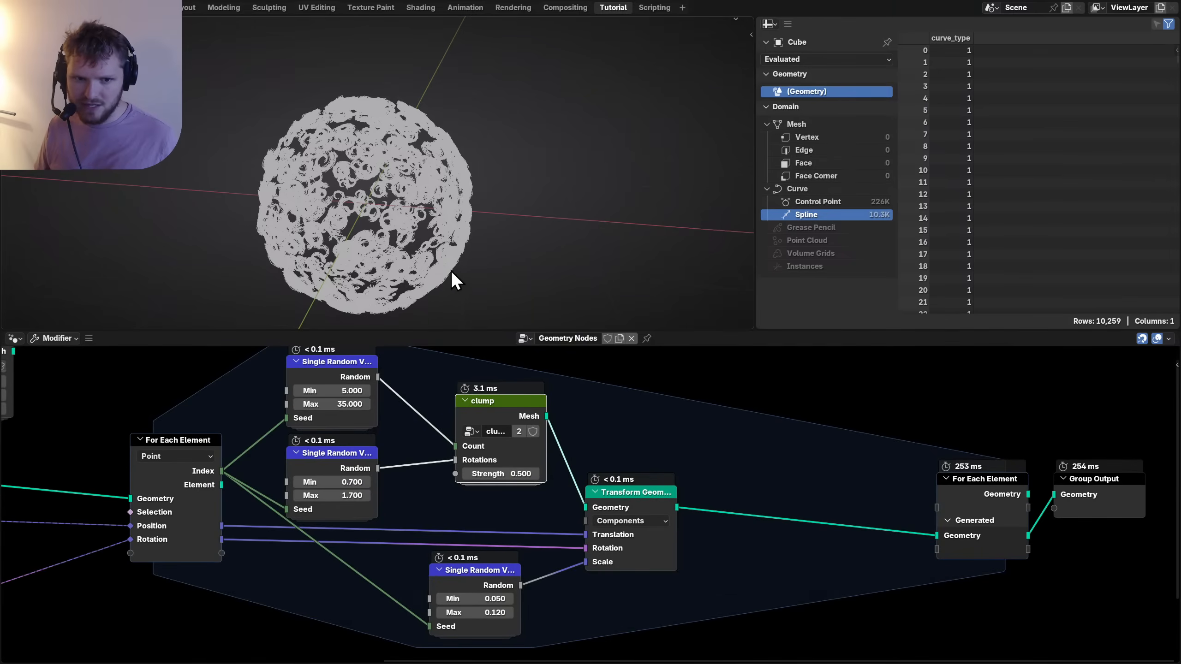
drag(501, 474, 496, 474)
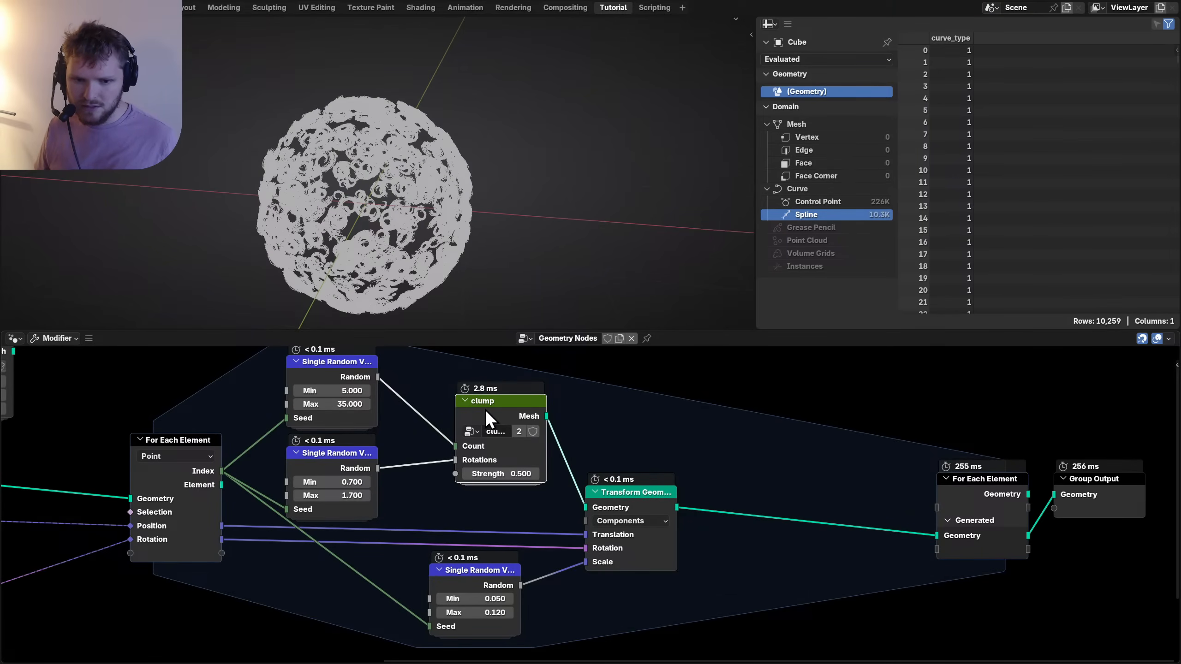
key(Tab)
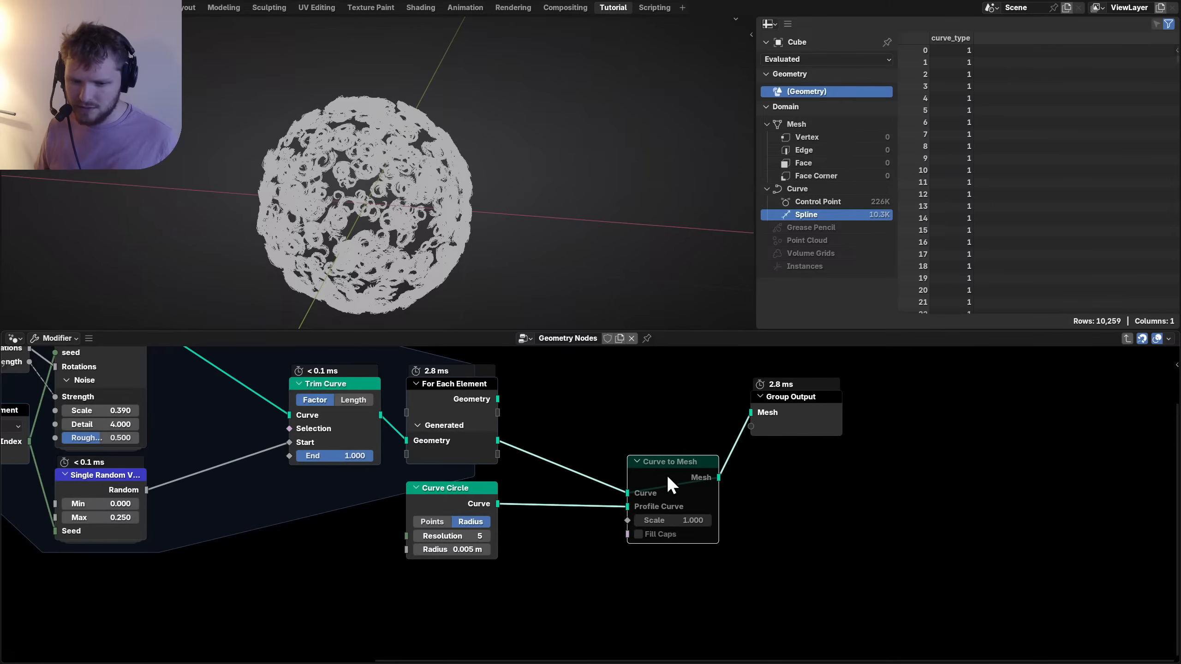
drag(666, 474, 602, 422)
key(m)
scroll(425, 214, up, 6)
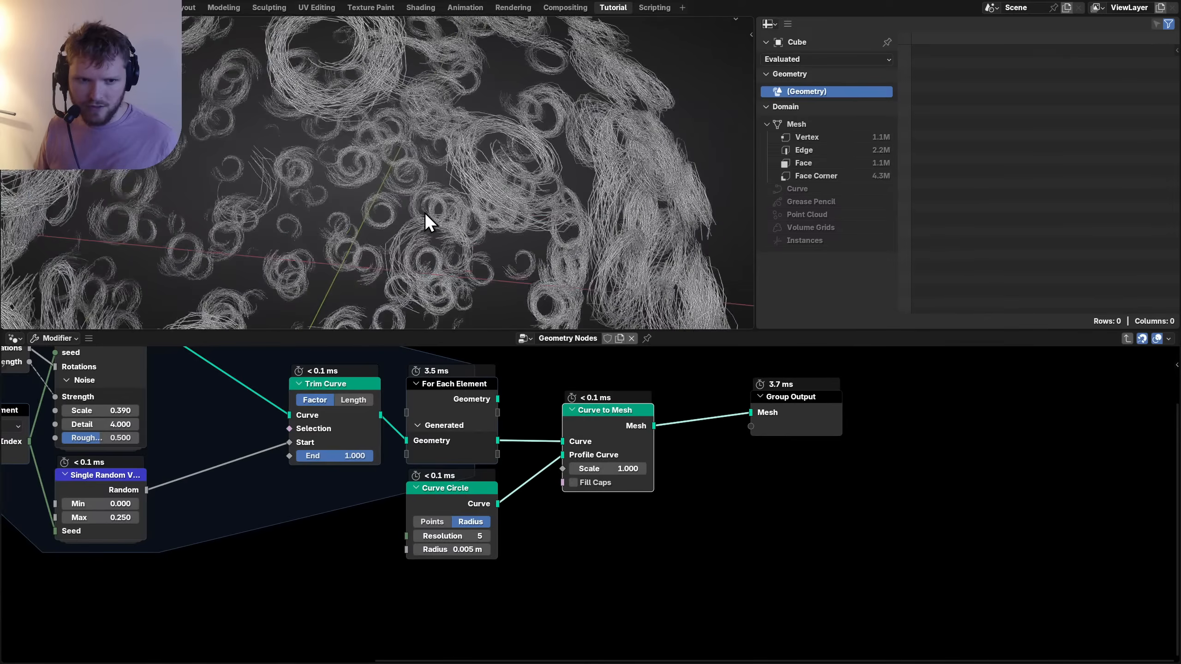
Set the profile Curve Circle's Resolution to 3 and return to the main node tree.
click(462, 535)
text(3)
key(Return)
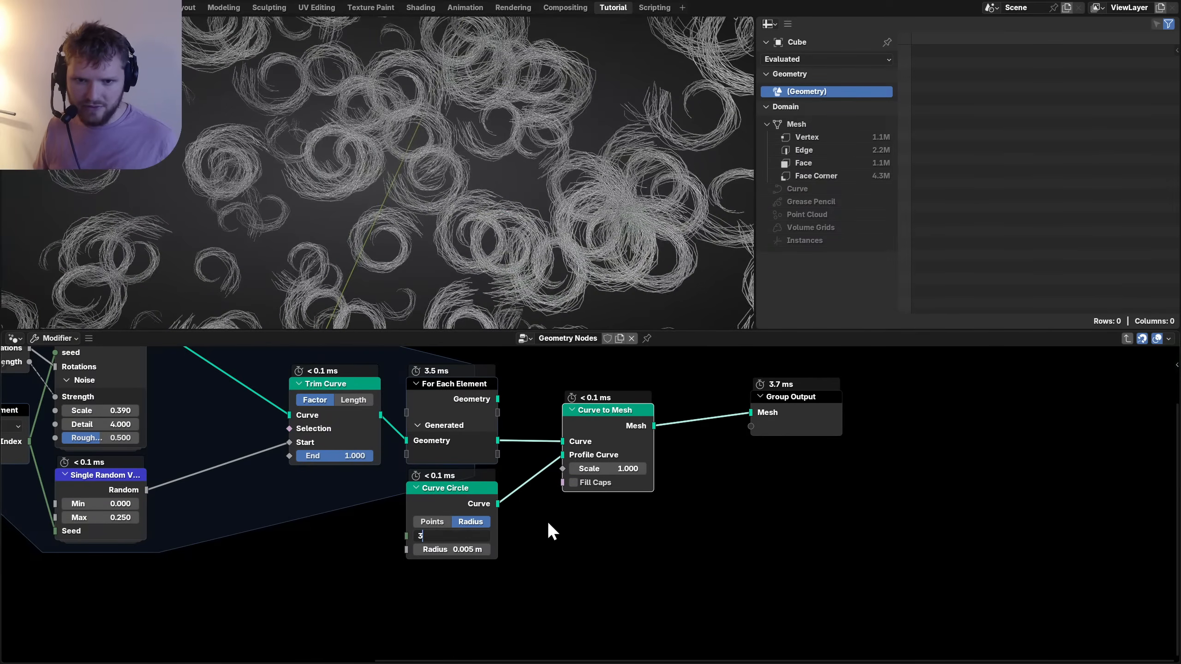
scroll(410, 208, down, 6)
key(Tab)
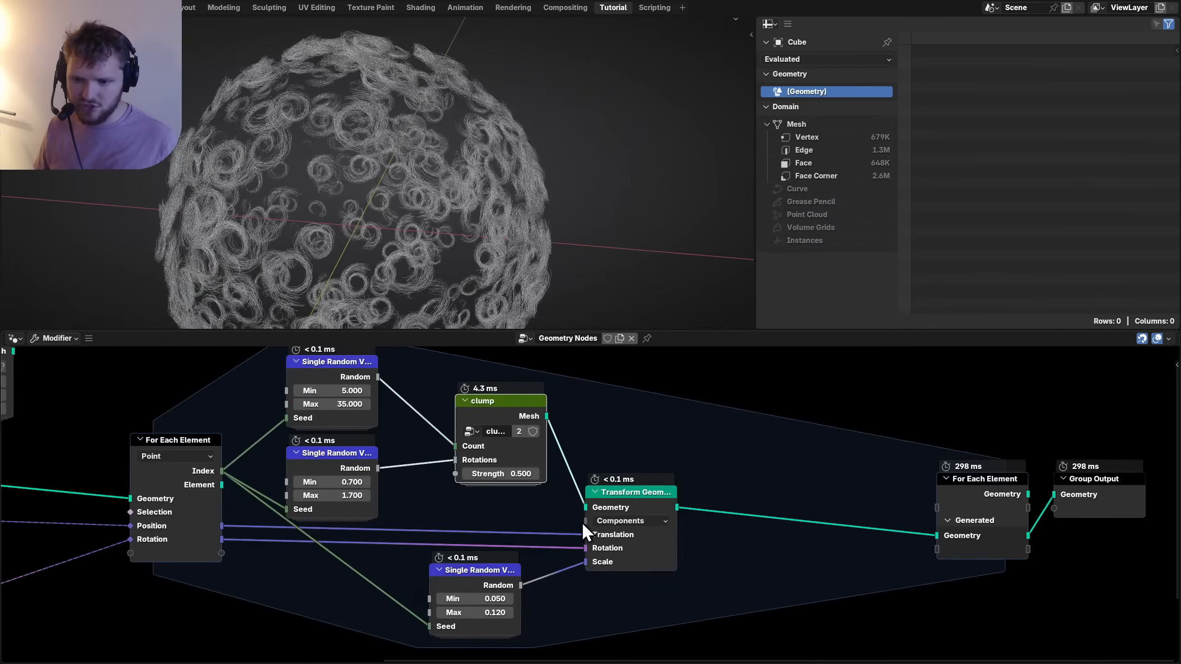
Reopen the clump group, compare the mesh counts with Curve Circle Resolution at 5 and at 3, and return to the main tree.
key(Tab)
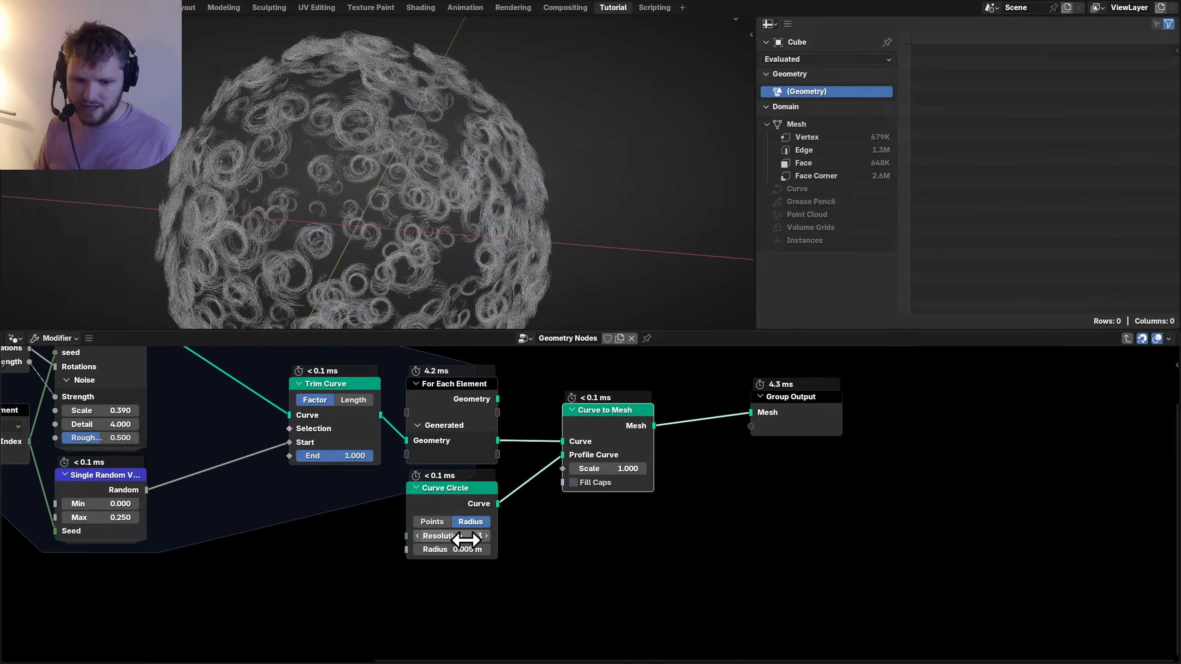
click(491, 536)
text(5)
key(Return)
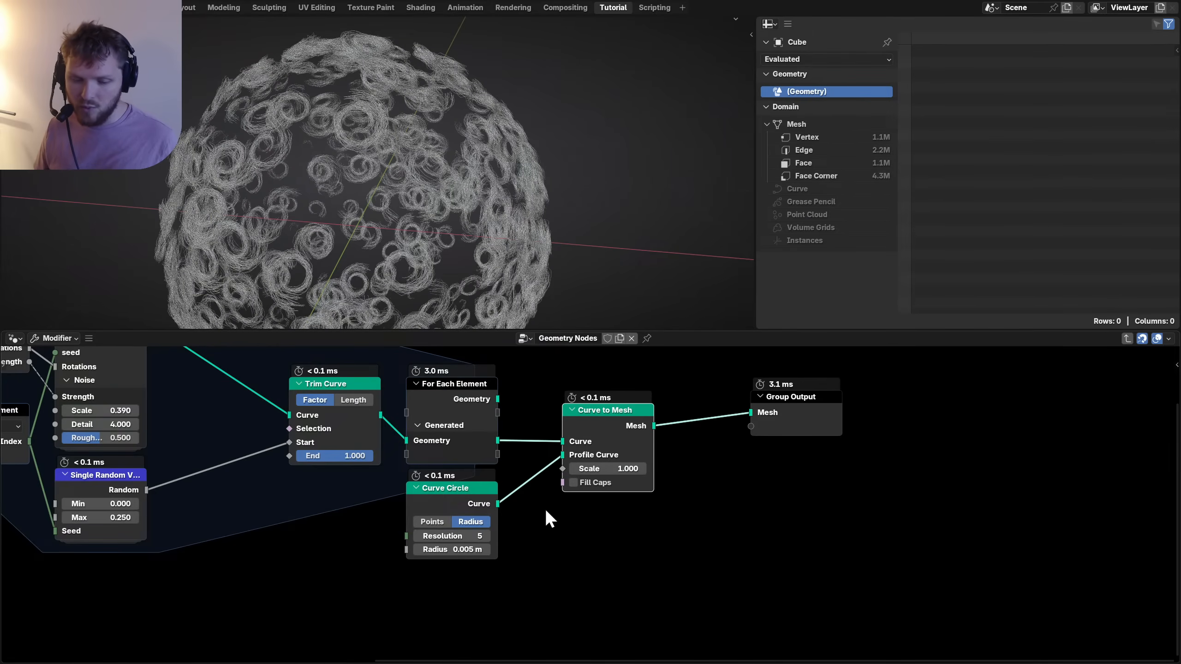
click(470, 532)
text(3)
key(Return)
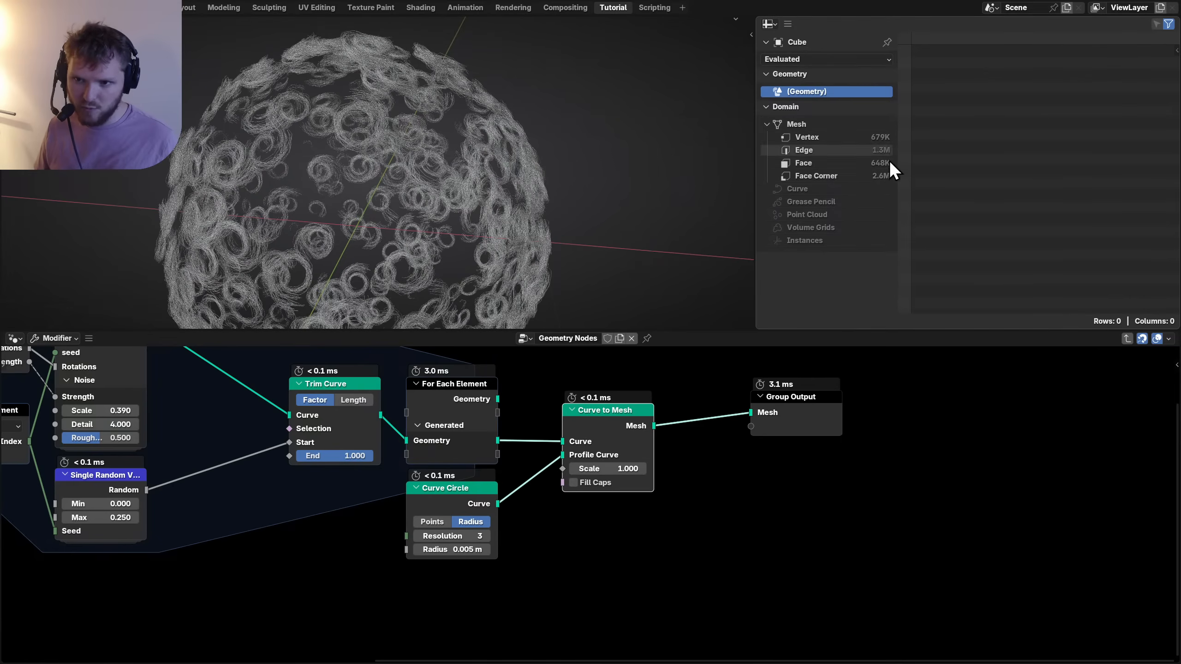
key(Tab)
Move the zone's output node and Group Output closer to Transform Geometry and save the file.
scroll(607, 491, down, 4)
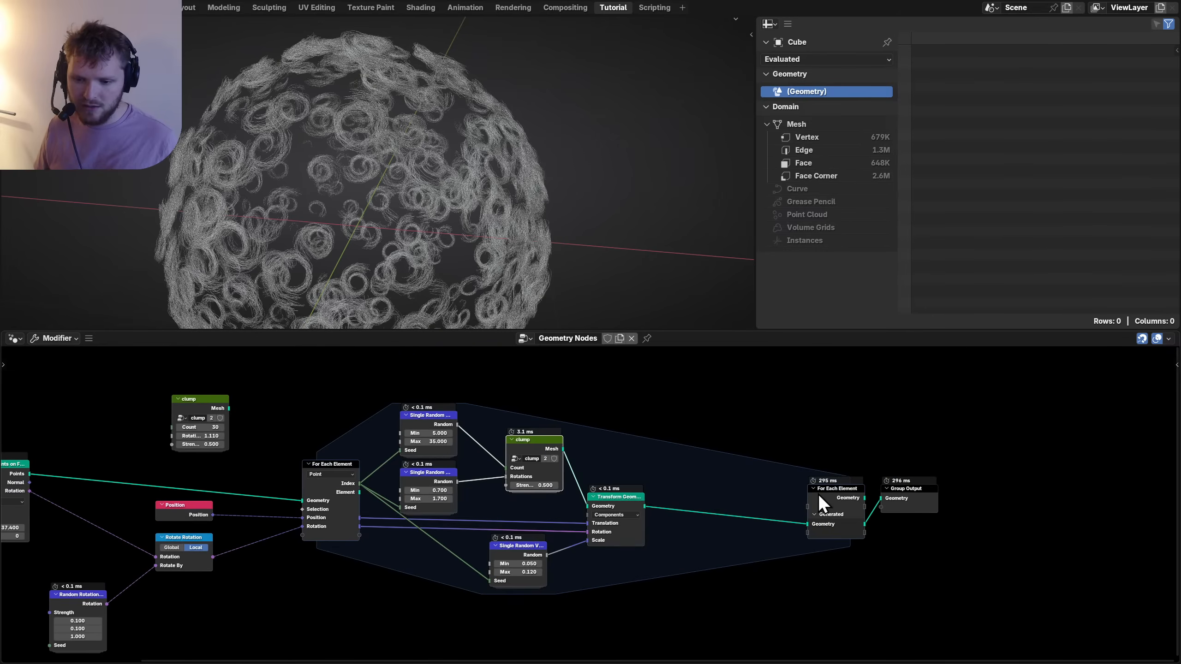
drag(778, 552, 952, 466)
key(g)
click(820, 489)
scroll(499, 212, down, 4)
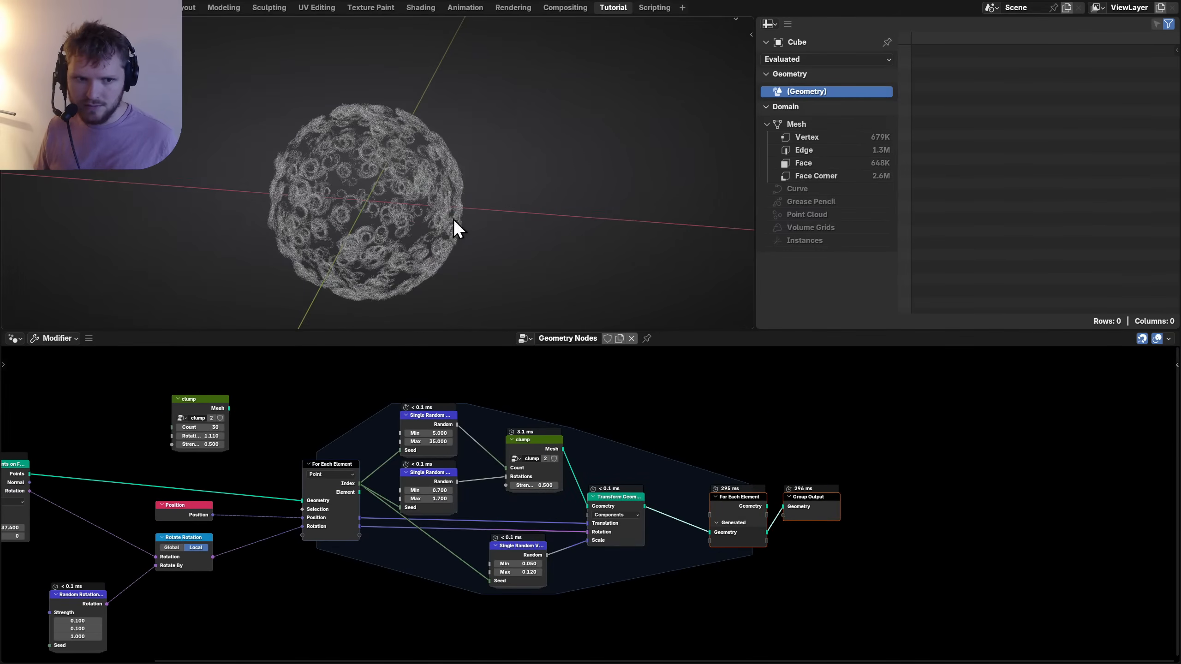
middle_drag(453, 218, 445, 200)
key(ctrl+s)
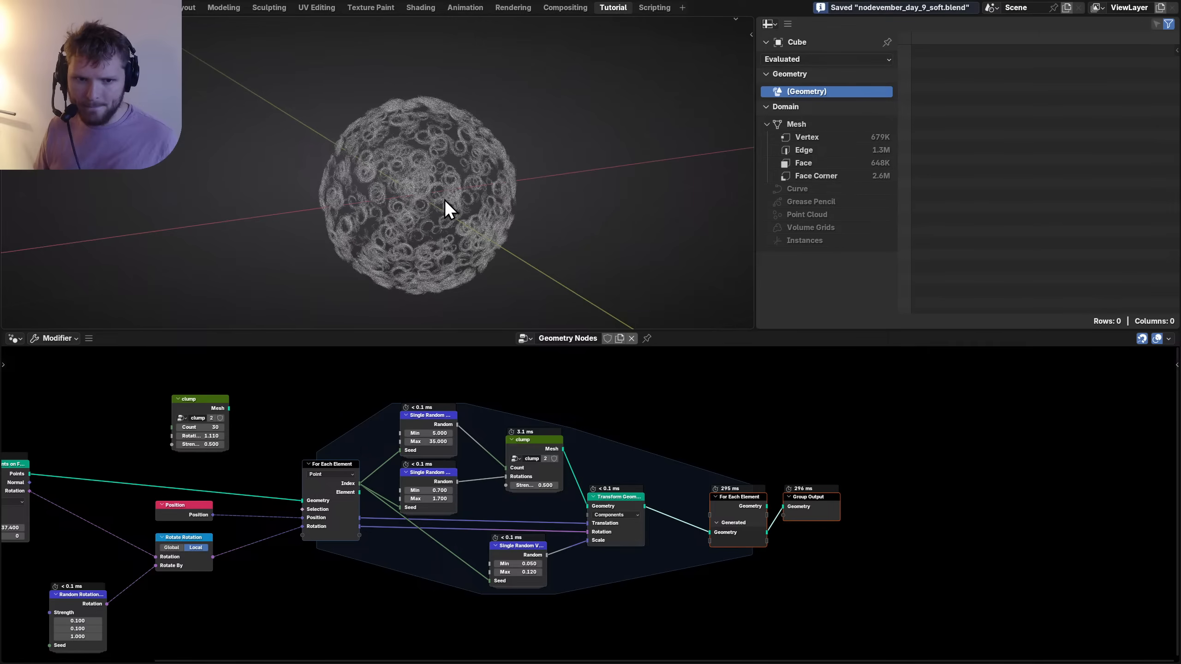
Delete the unused clump group node standing outside the For Each Element zone.
scroll(260, 456, up, 2)
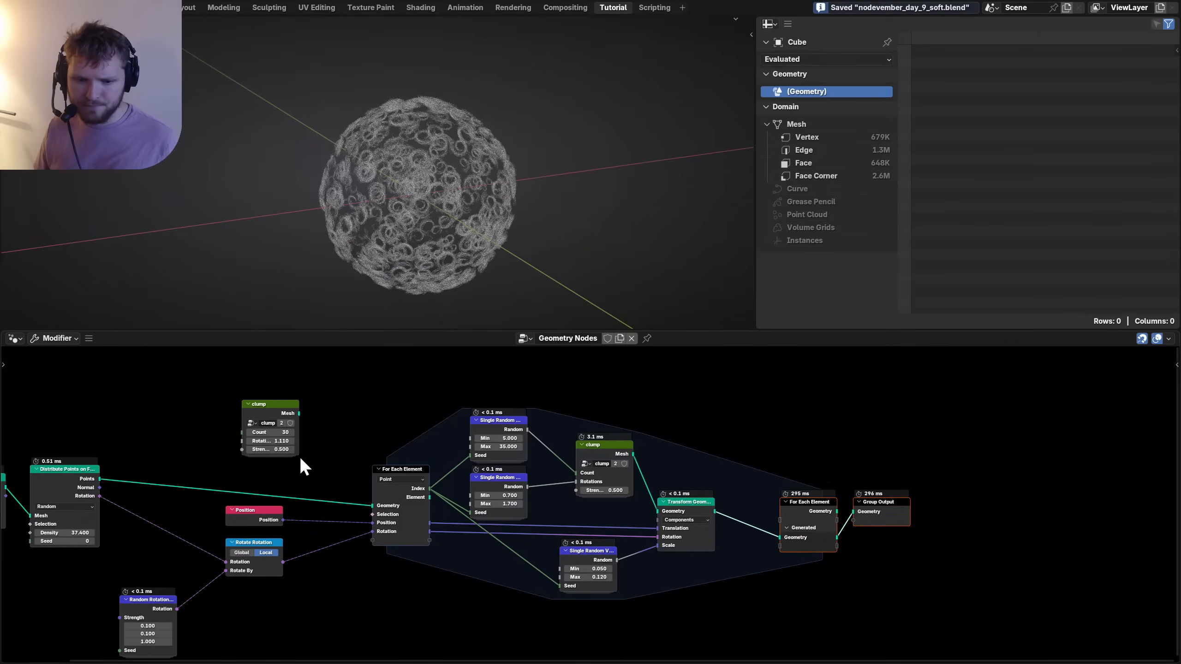
drag(298, 438, 130, 375)
key(x)
Try a Strength of 0 on the clump node, inspect the strands up close, and undo the change.
scroll(642, 502, up, 2)
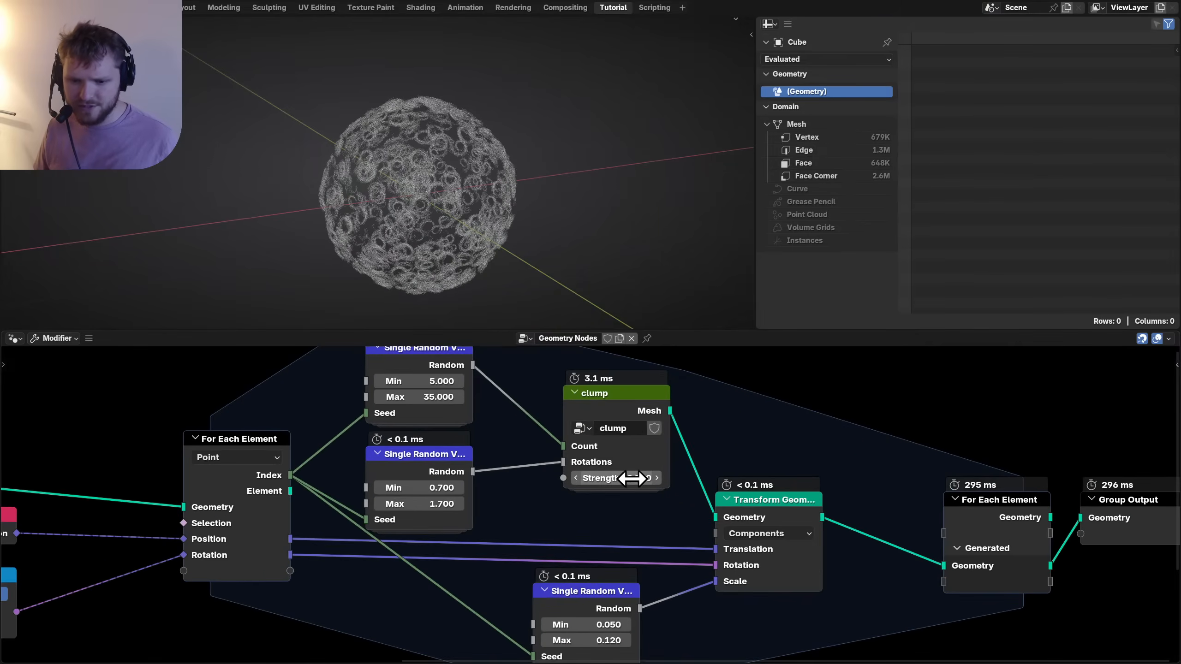
click(631, 478)
text(0)
key(Return)
scroll(441, 198, up, 5)
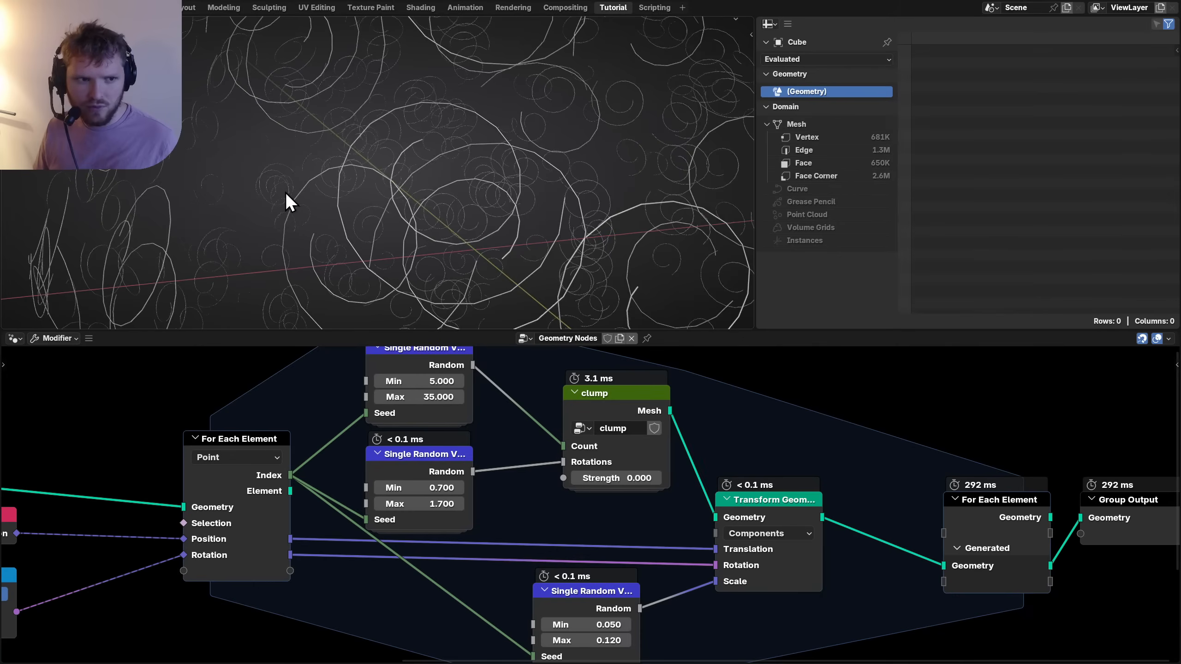
key(ctrl+z)
Spread out the Single Random Value nodes, moving the scale one down and the Count and Rotations ones up.
scroll(467, 444, down, 3)
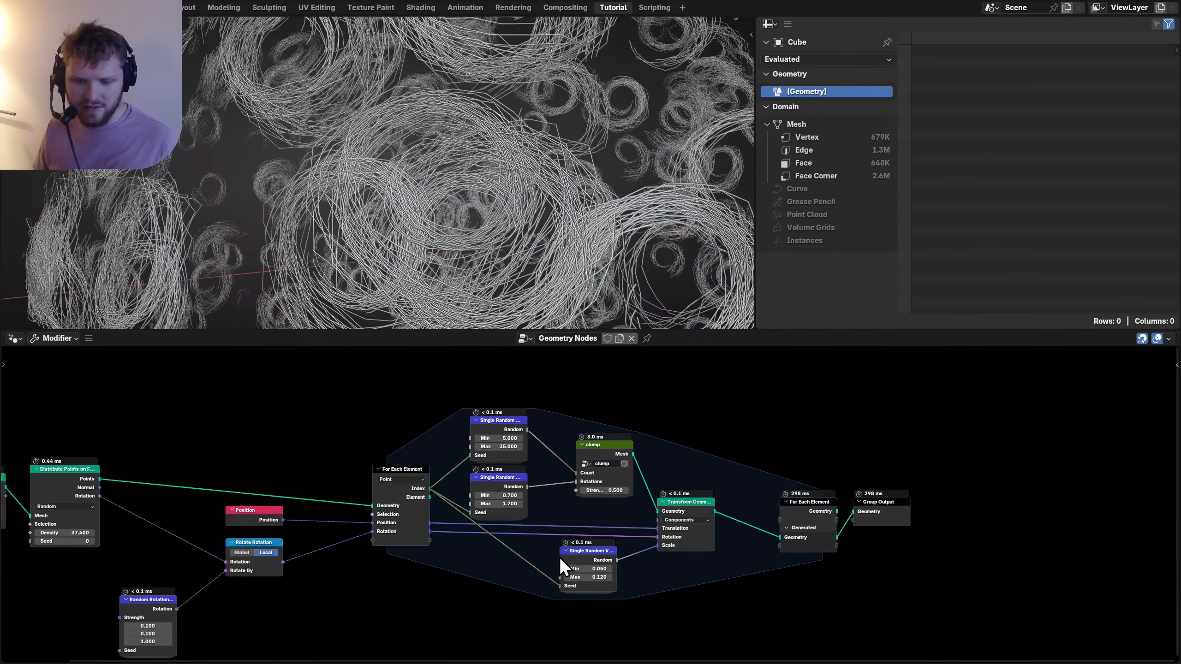
drag(608, 615, 547, 562)
key(g)
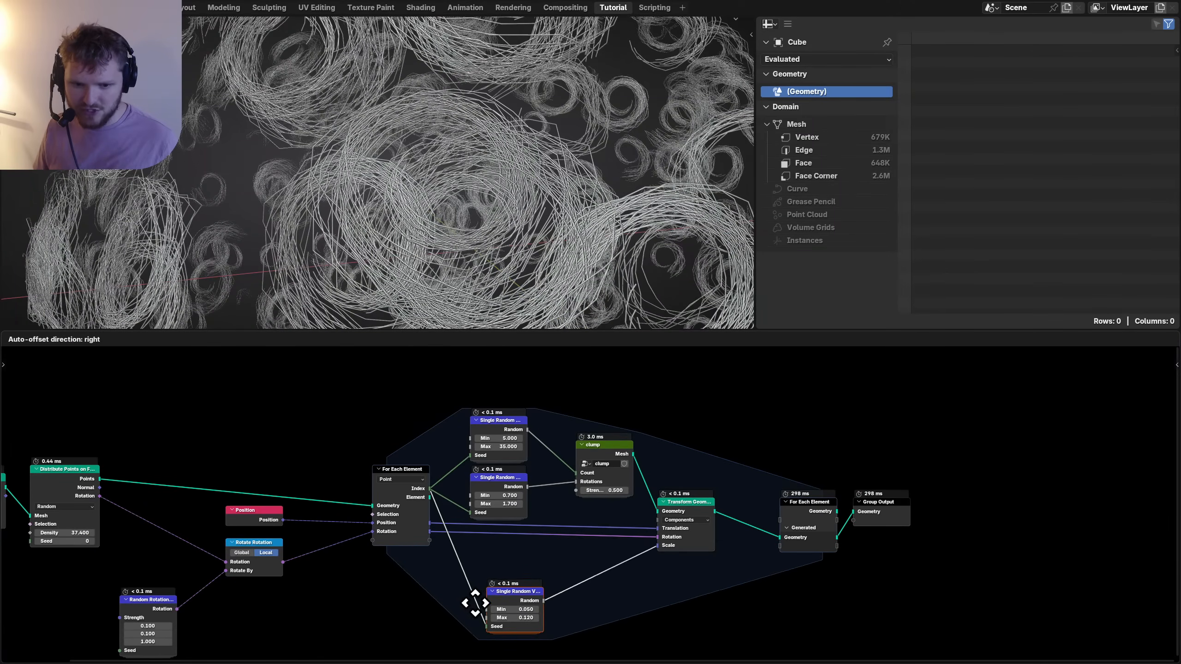
click(474, 619)
scroll(526, 521, up, 2)
middle_drag(525, 519, 507, 571)
drag(488, 588, 461, 400)
key(g)
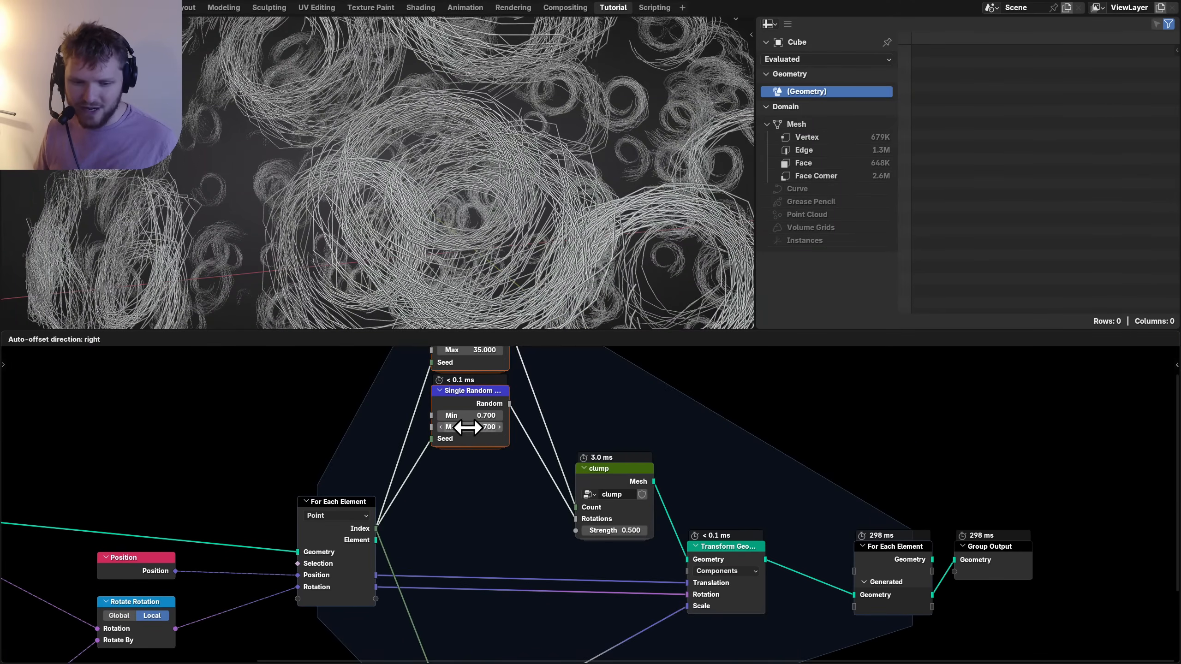
click(467, 427)
Duplicate the Single Random Value node feeding Rotations, place it below the original, and connect the zone's Index to its Seed.
drag(474, 474, 435, 396)
key(shift+d)
click(445, 481)
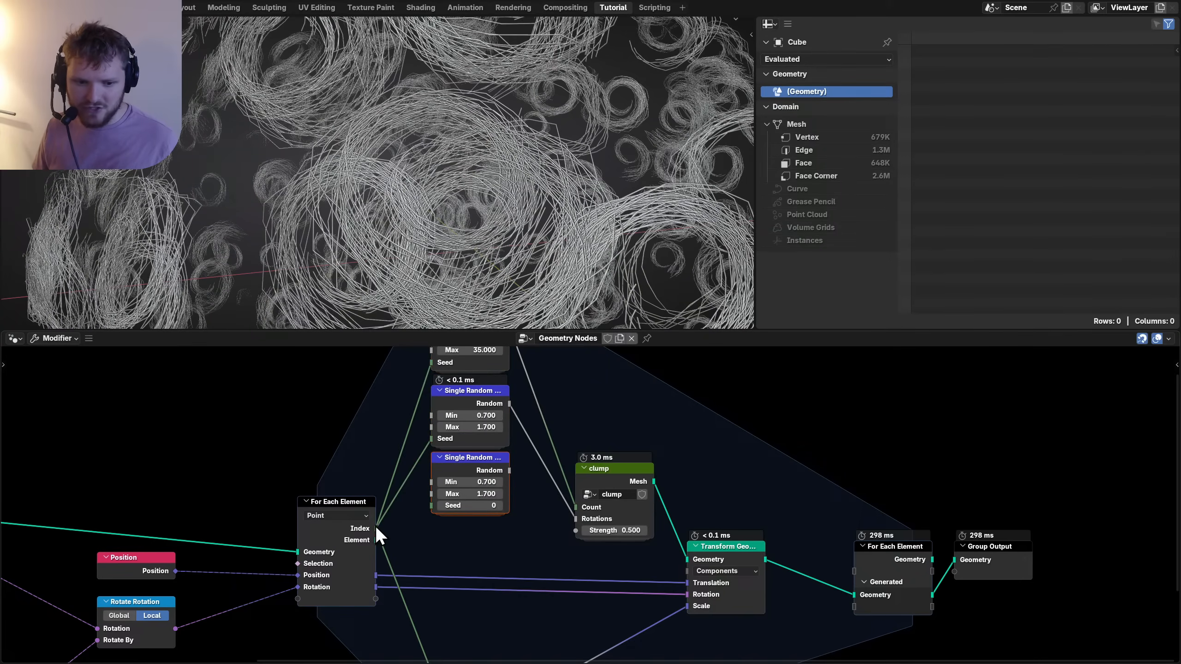
drag(376, 528, 435, 509)
Set the duplicated random node to Min 0.3 and Max 0.7 and connect its output to the clump's Strength.
scroll(511, 519, up, 2)
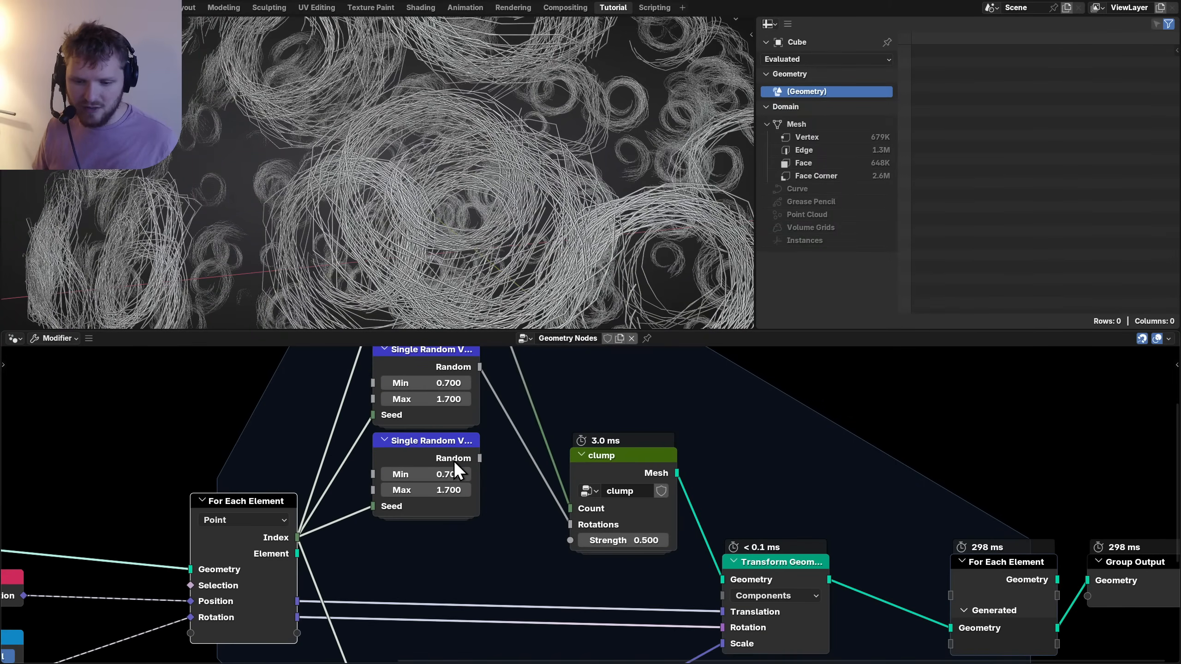
click(421, 474)
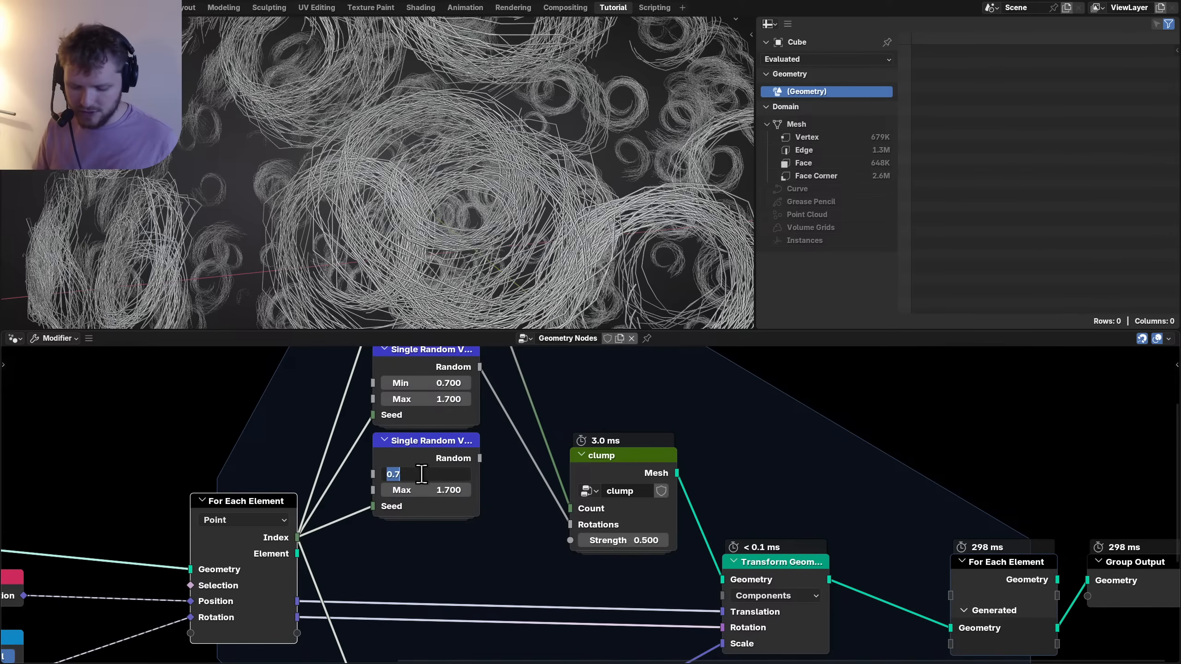
text(.3)
key(Tab)
text(.7)
key(Return)
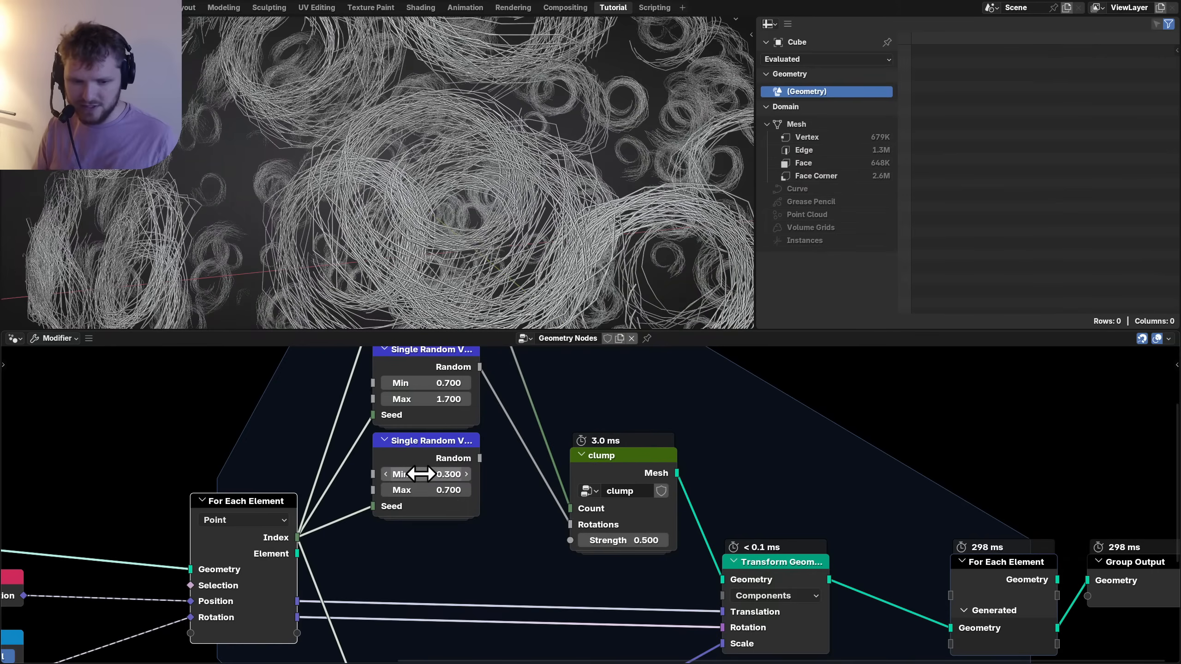
drag(563, 546, 565, 547)
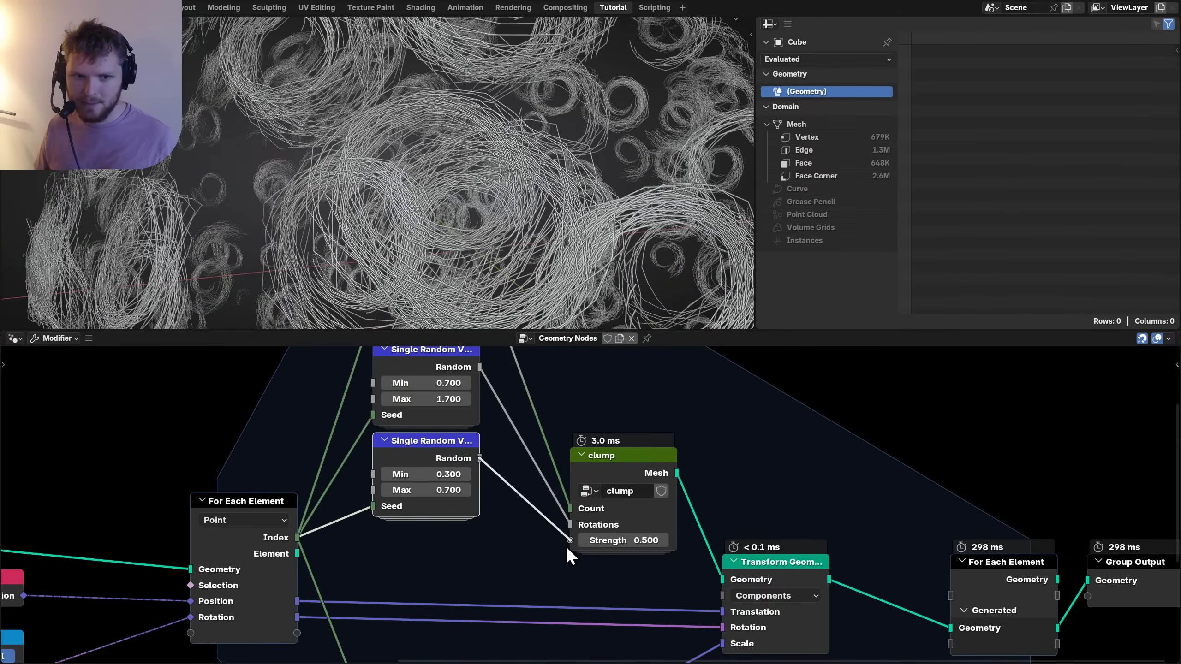
Move the Group Output node farther from the For Each Element zone and save the file.
scroll(430, 158, down, 7)
scroll(415, 179, up, 1)
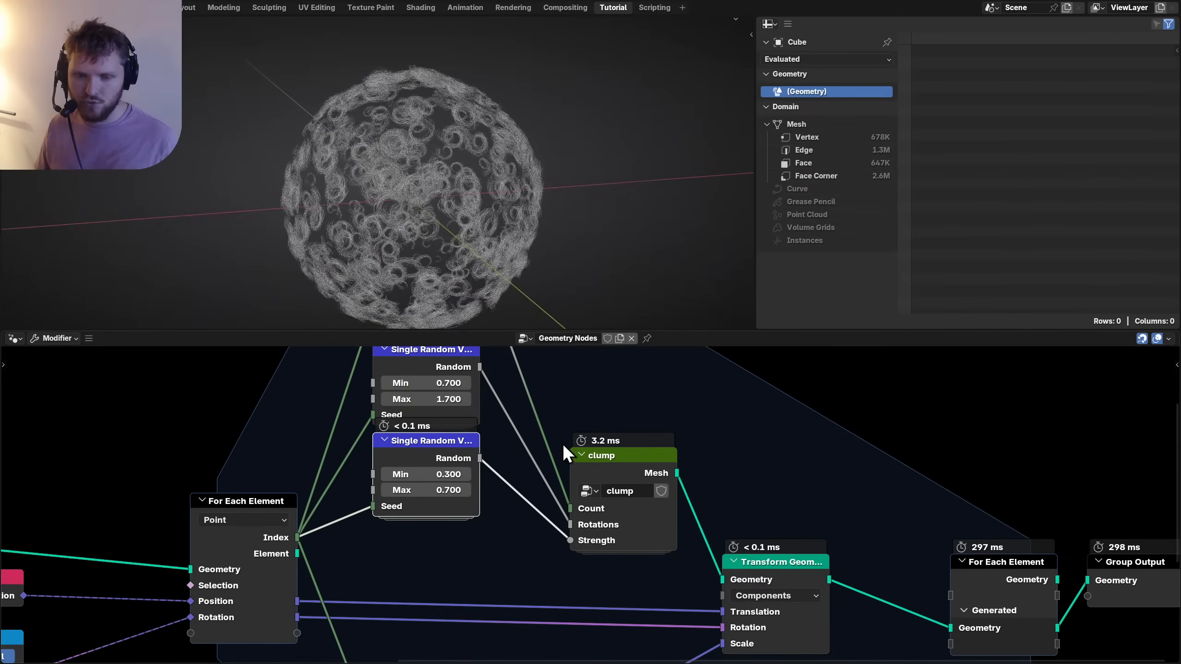
scroll(583, 498, down, 7)
middle_drag(620, 512, 537, 451)
drag(812, 475, 889, 480)
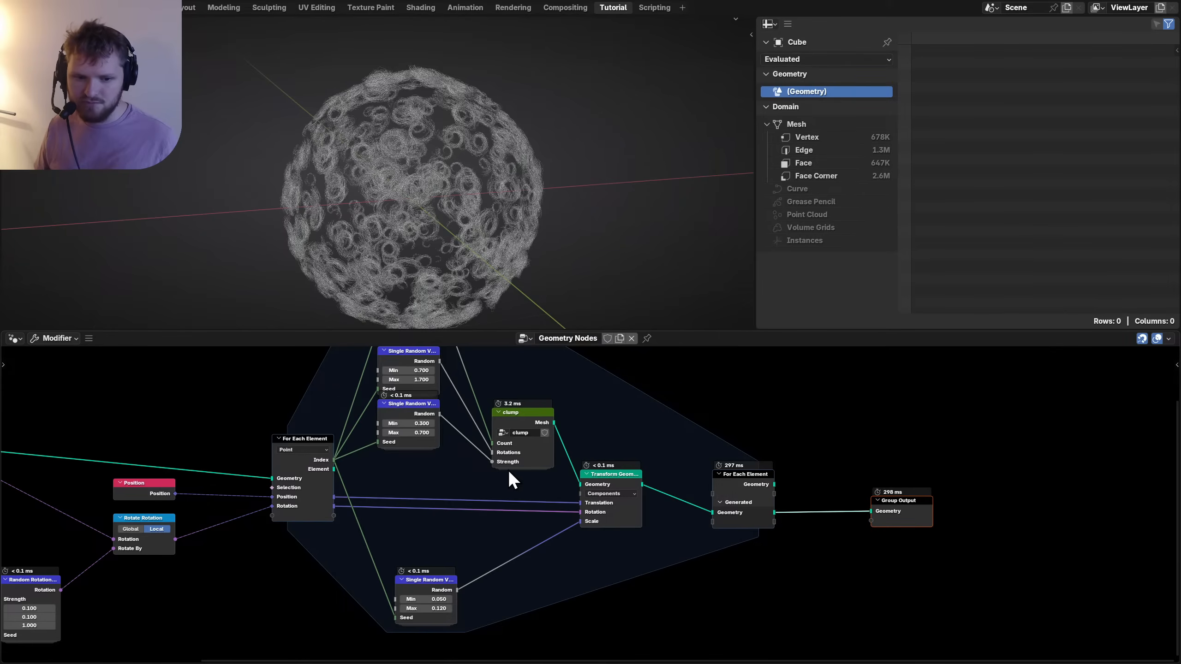
middle_drag(509, 478, 561, 482)
key(ctrl+s)
Set the Density of Distribute Points on Faces to 200 and inspect the denser sphere from near and far.
middle_drag(400, 478, 522, 473)
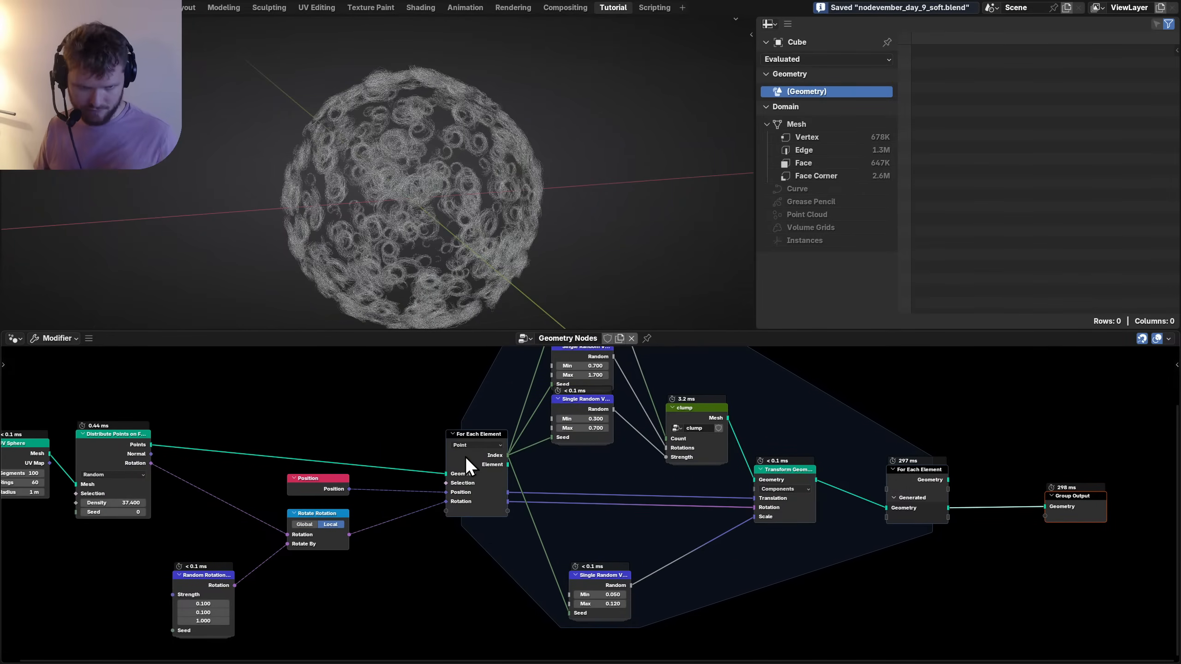
middle_drag(279, 461, 489, 530)
scroll(489, 530, up, 1)
scroll(489, 530, up, 2)
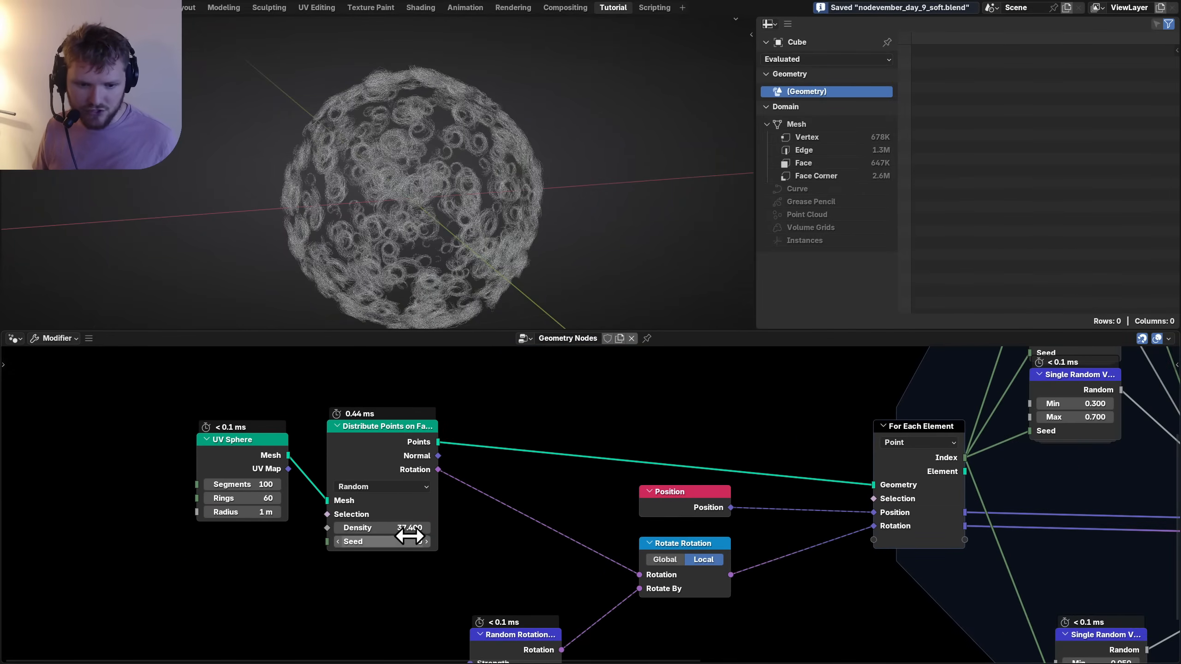
click(403, 529)
text(200)
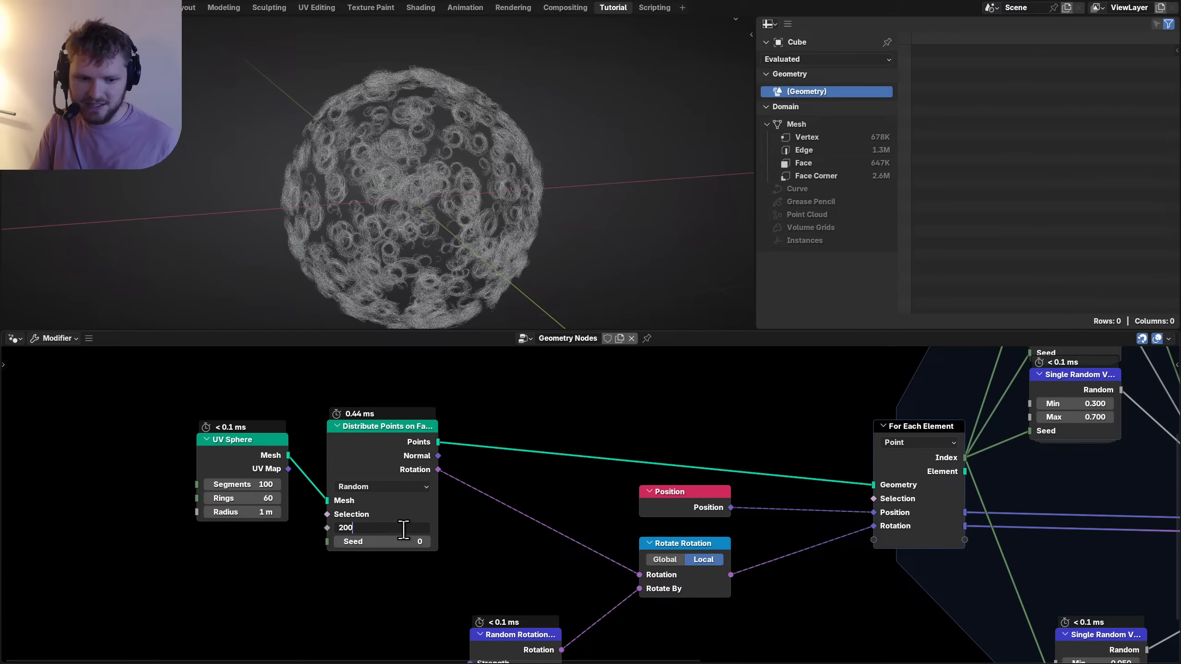
key(Return)
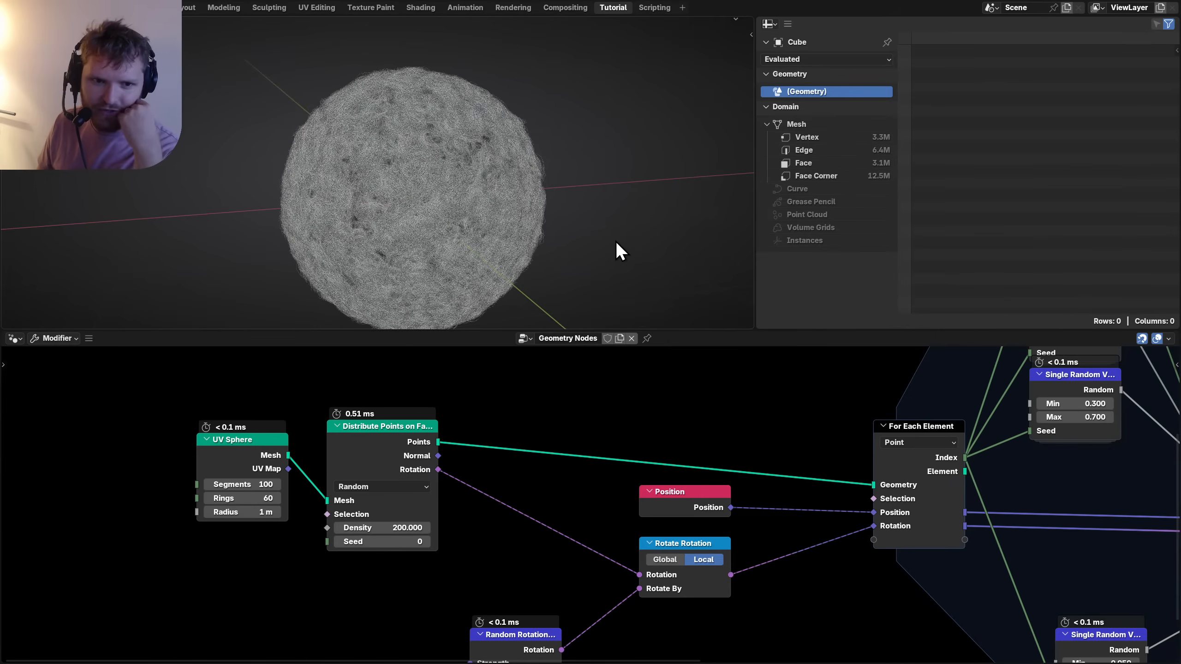
mouse_move(380, 170)
middle_down()
mouse_move(458, 167)
mouse_move(386, 169)
middle_up()
scroll(508, 448, down, 4)
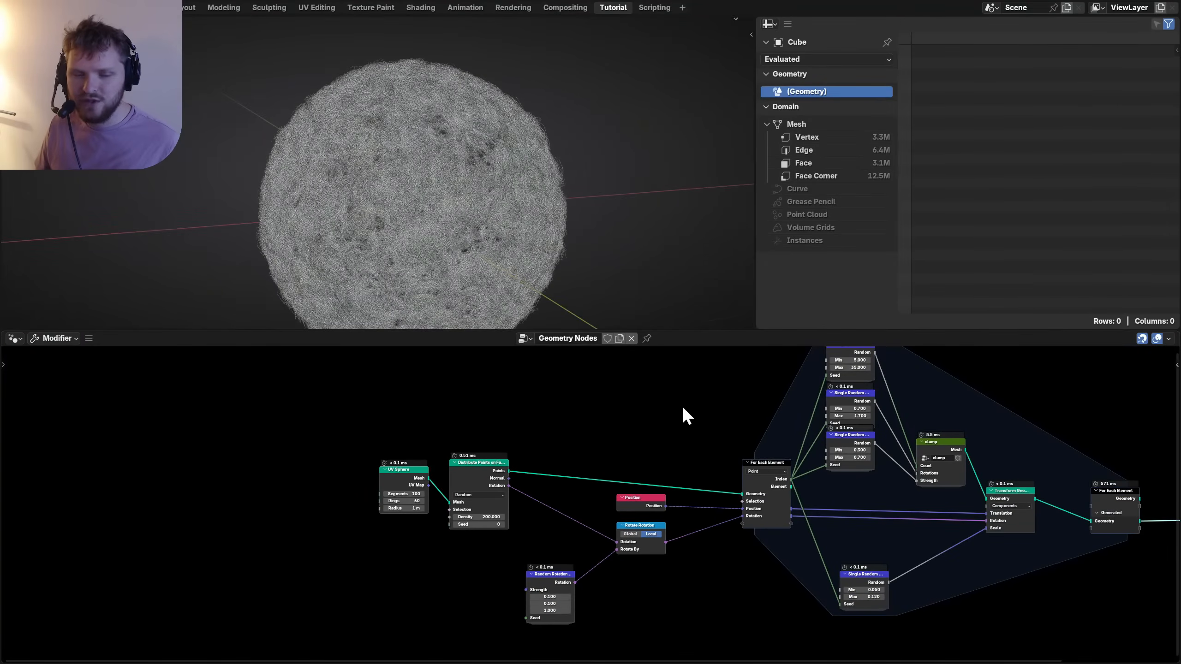
scroll(490, 207, down, 3)
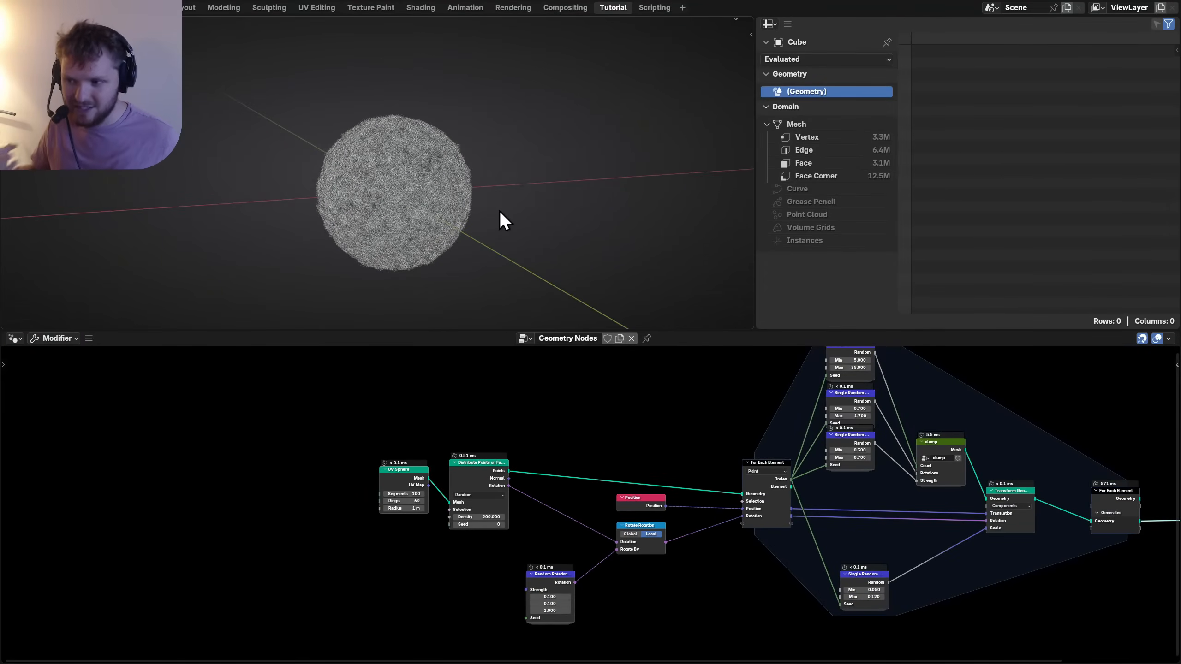
Place a duplicate of the UV Sphere node above the zone's output and move Group Output farther away to make room.
scroll(522, 466, right, 5)
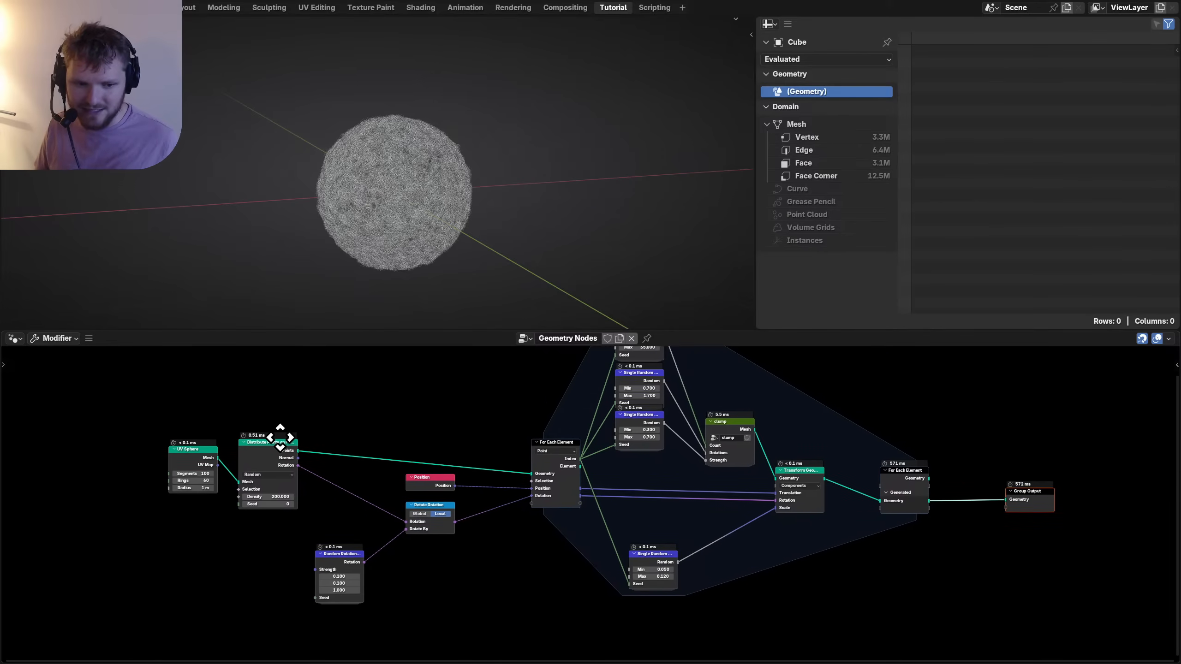
click(164, 453)
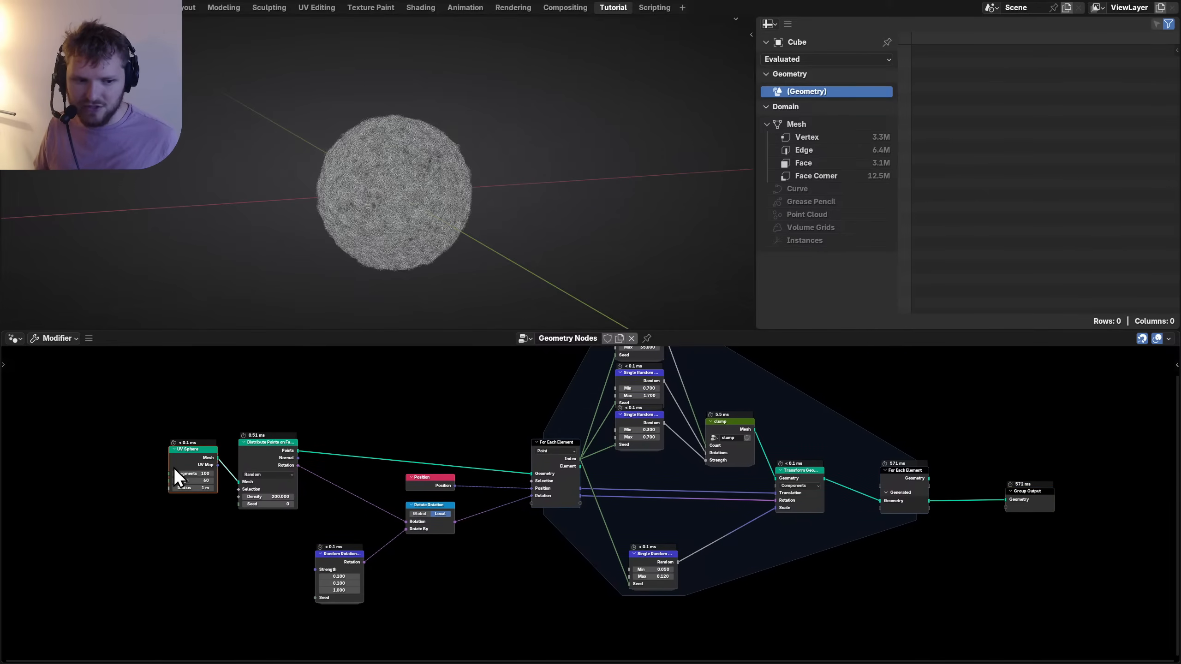
scroll(191, 455, down, 1)
key(shift+d)
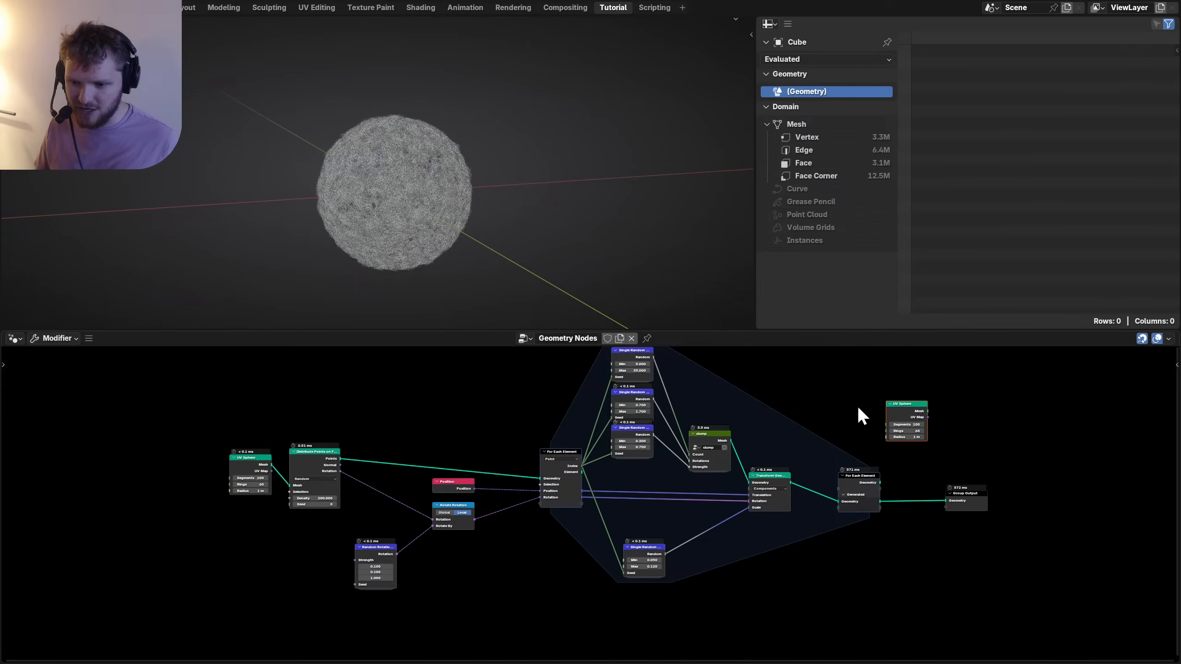
scroll(857, 410, up, 1)
middle_drag(811, 441, 481, 444)
scroll(593, 502, up, 7)
drag(658, 522, 825, 521)
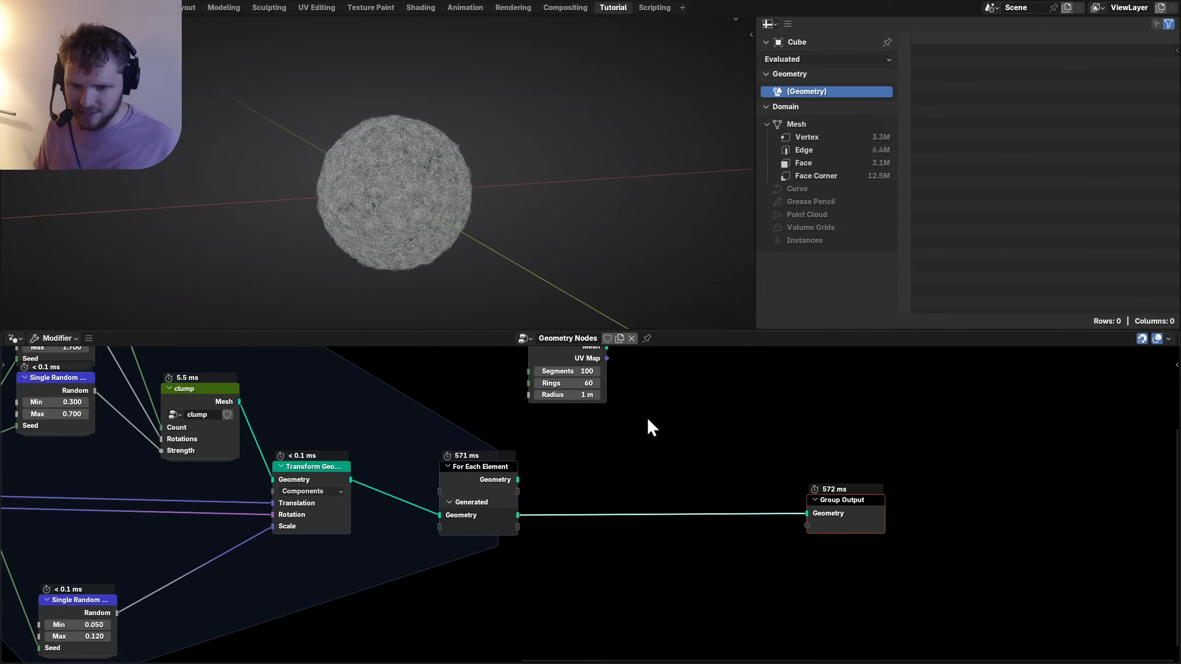
Place the duplicated UV Sphere directly above the zone's output and add a Join Geometry node fed by the zone's Generated Geometry.
click(603, 394)
key(g)
click(569, 405)
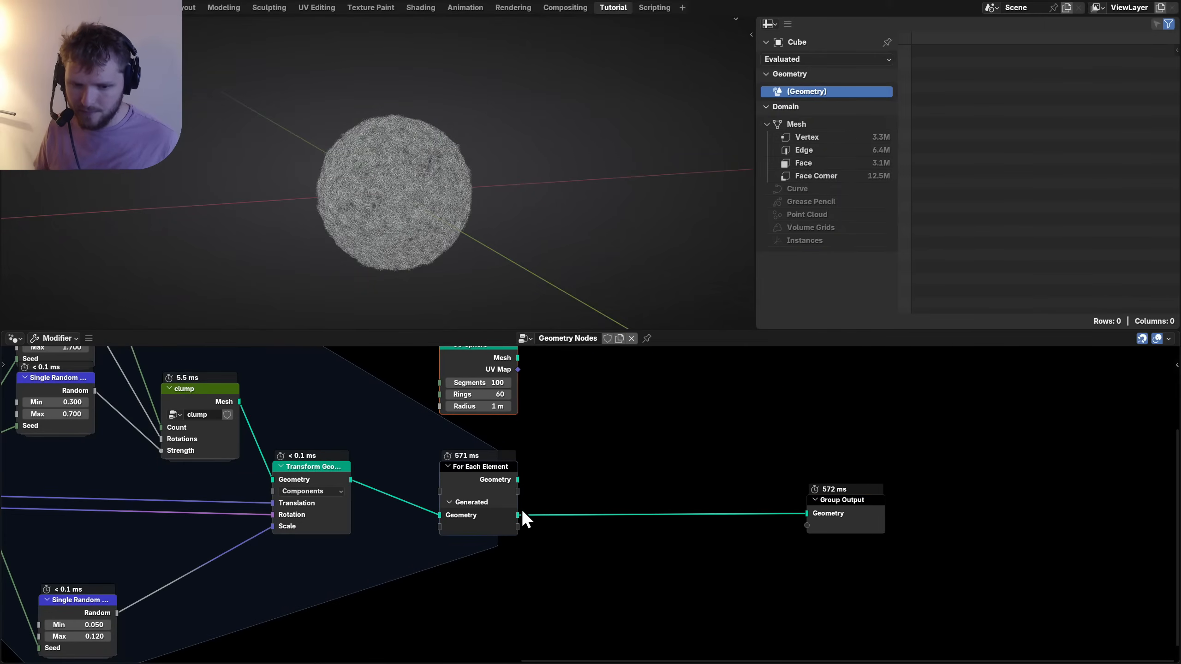
key(shift+a)
text(join)
key(Return)
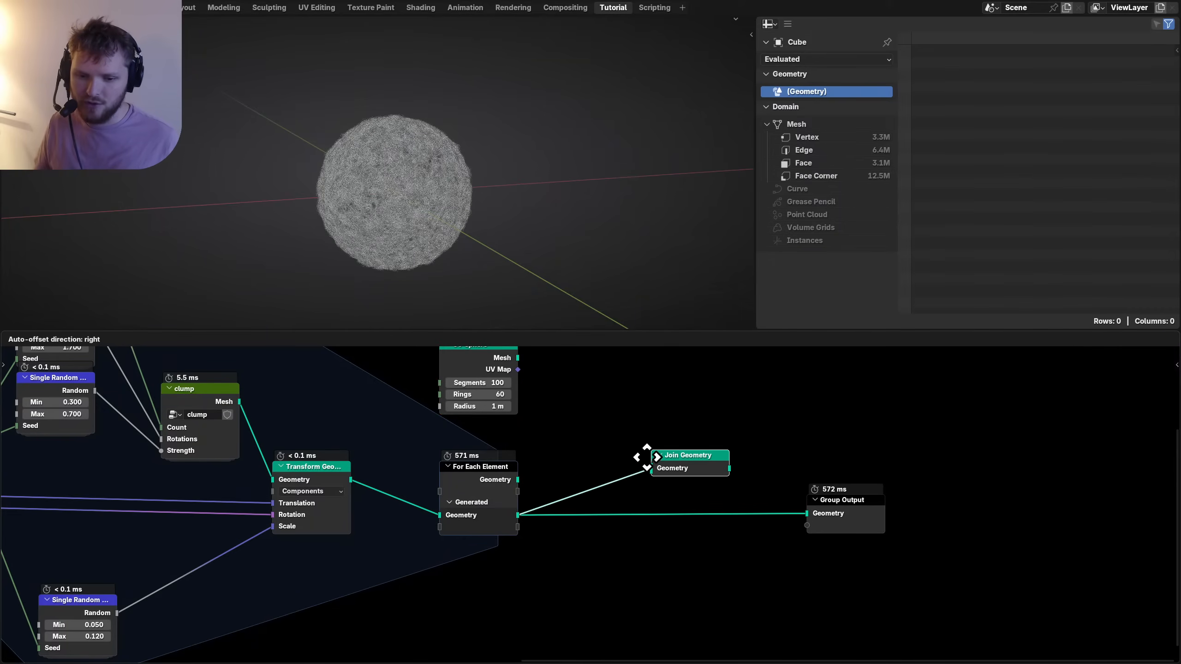
click(642, 423)
Connect the UV Sphere's Mesh to Join Geometry, link the joined geometry to Group Output, and inspect the filled sphere.
drag(518, 356, 652, 428)
drag(518, 357, 653, 449)
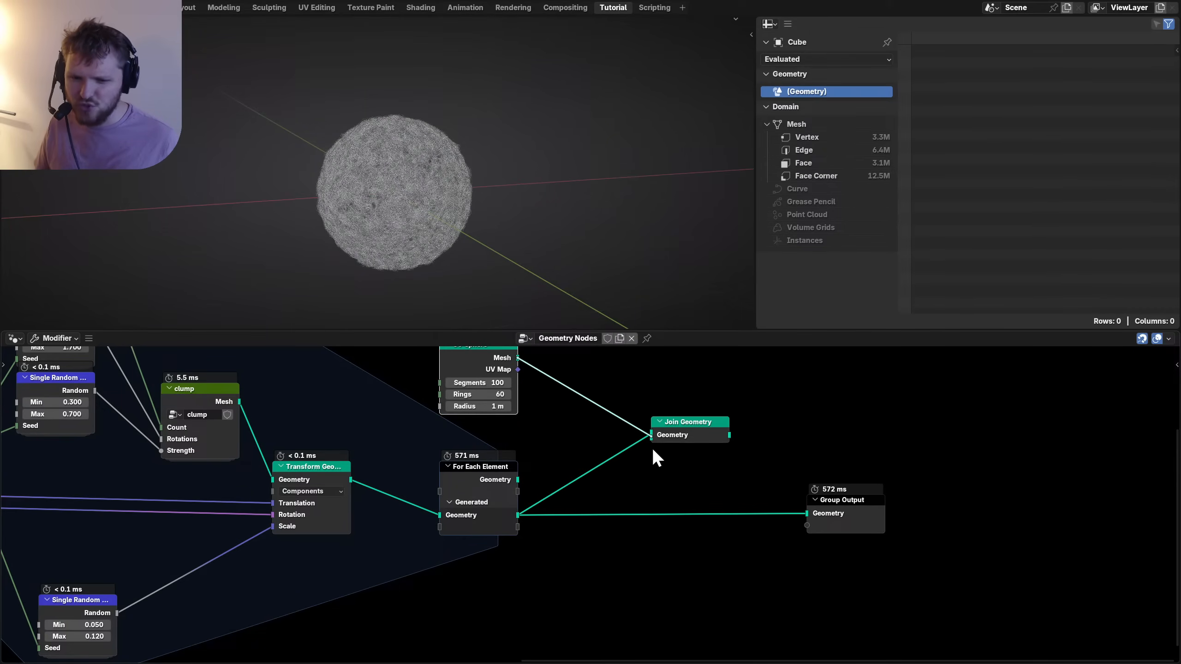
alt+shift+click(695, 430)
scroll(426, 221, up, 3)
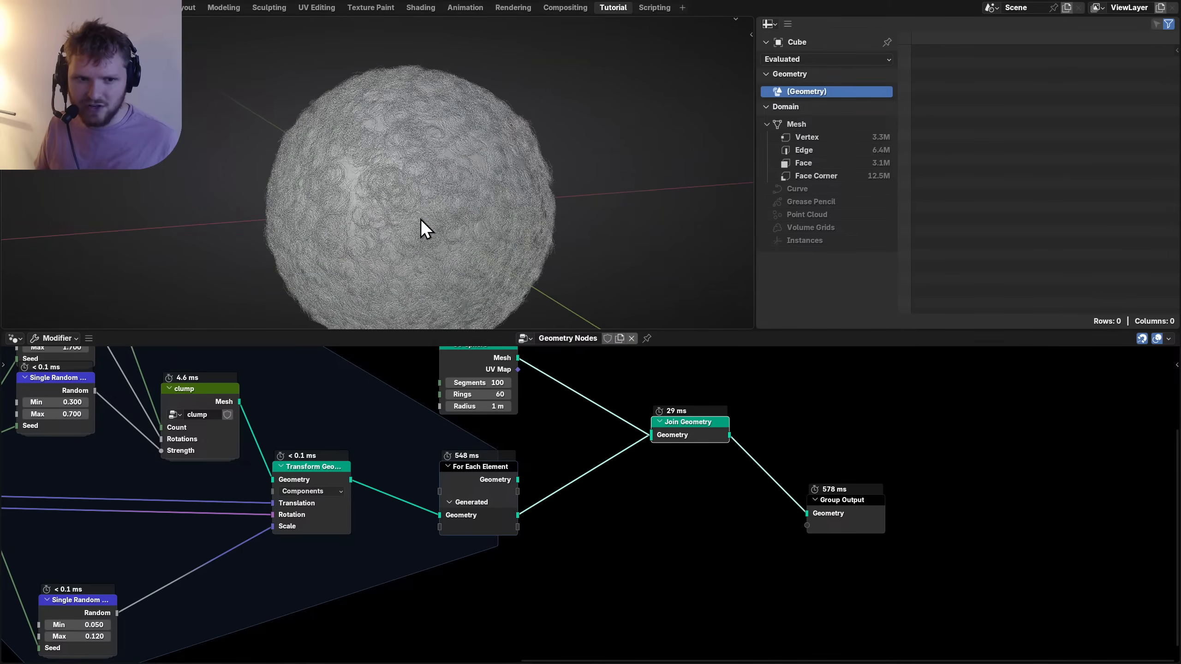
mouse_move(421, 219)
middle_down()
mouse_move(495, 208)
mouse_move(442, 216)
middle_up()
scroll(442, 215, down, 1)
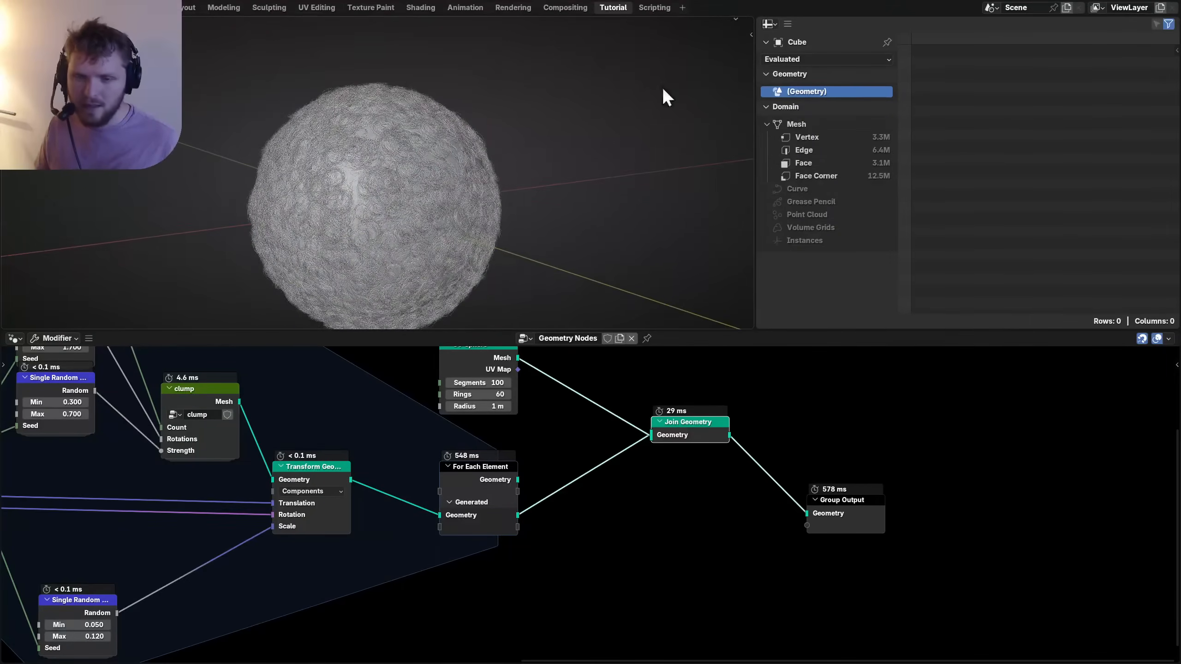
Try the viewport's solid shading with Cavity off and with Shadow on, restoring both options.
click(735, 18)
click(742, 24)
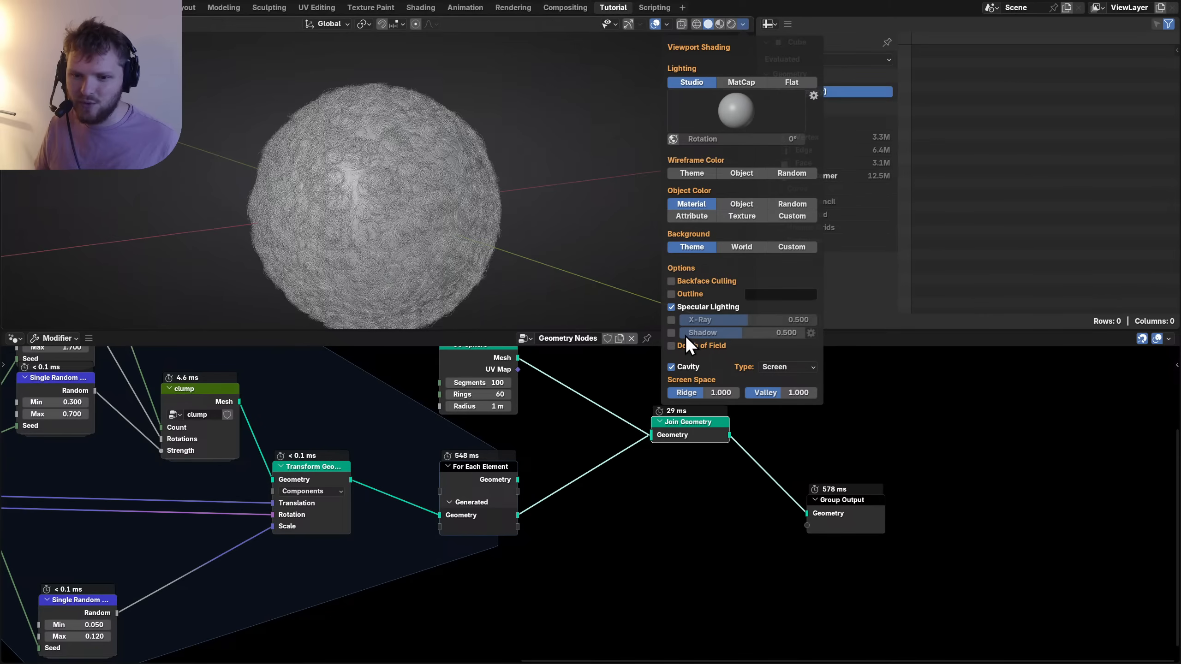
click(669, 369)
click(672, 369)
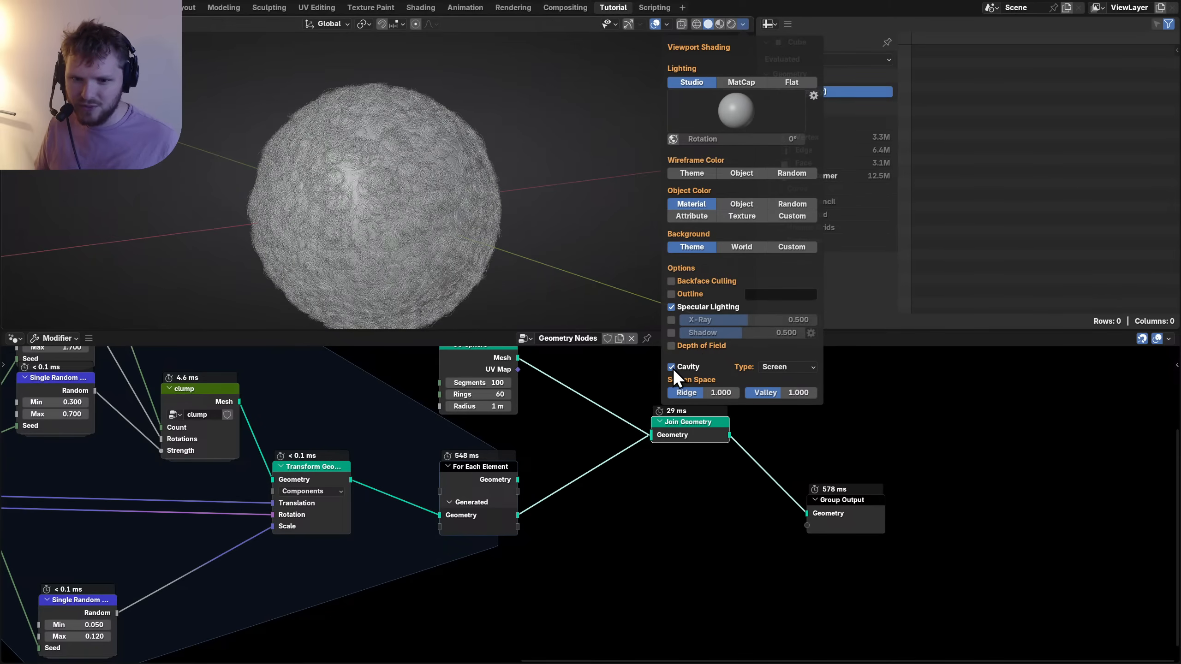
click(672, 332)
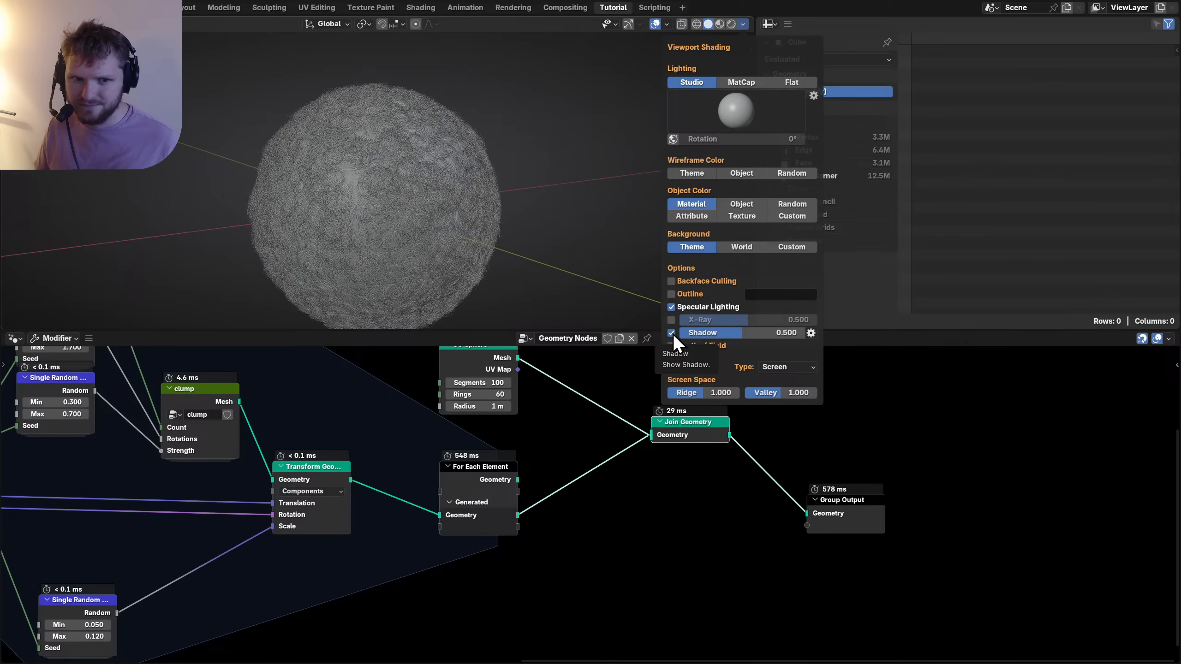
click(671, 333)
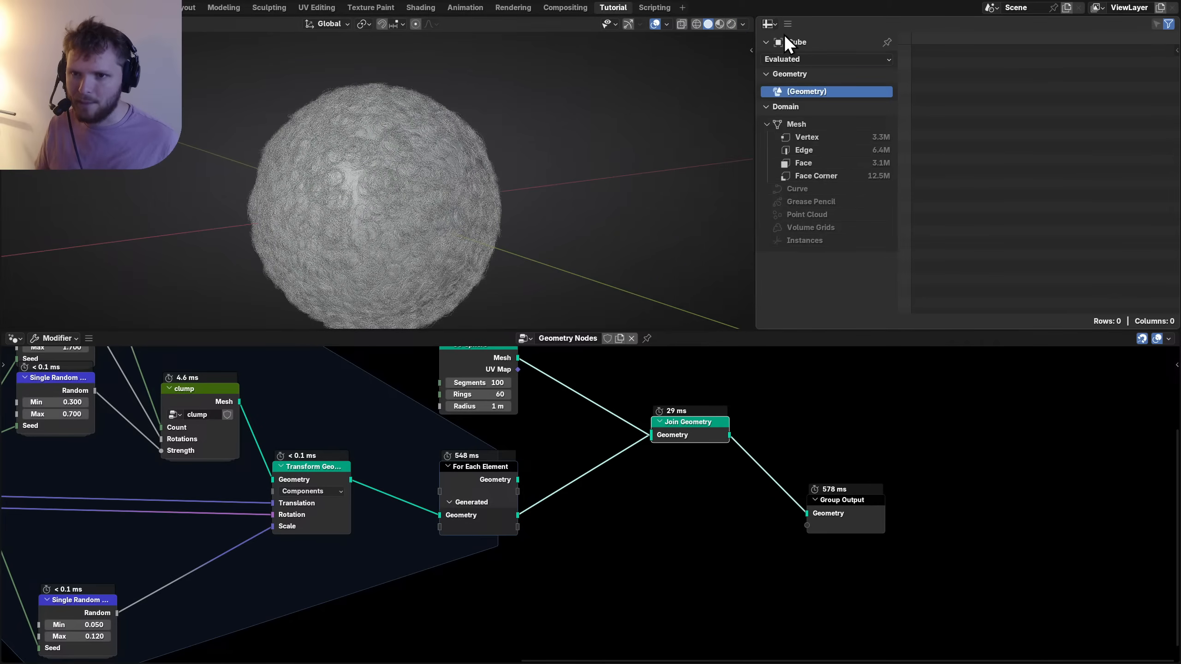
Replace the Spreadsheet with the Properties editor and set the scene's render engine to Cycles with GPU Compute as the device.
click(769, 25)
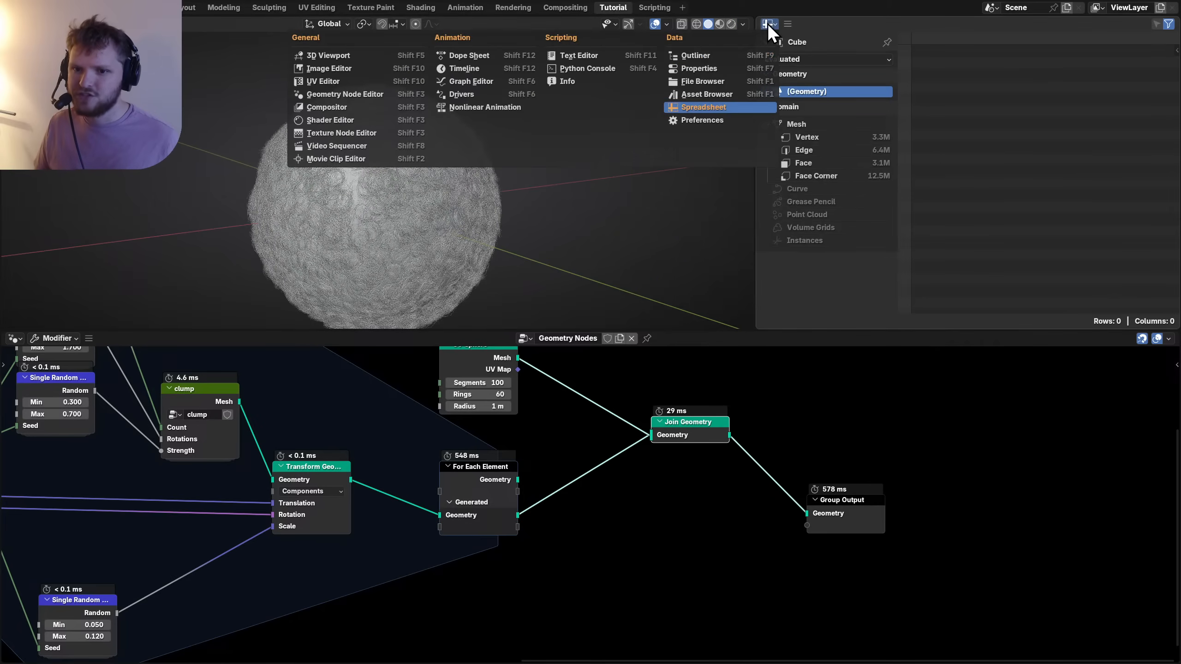
click(702, 68)
click(764, 67)
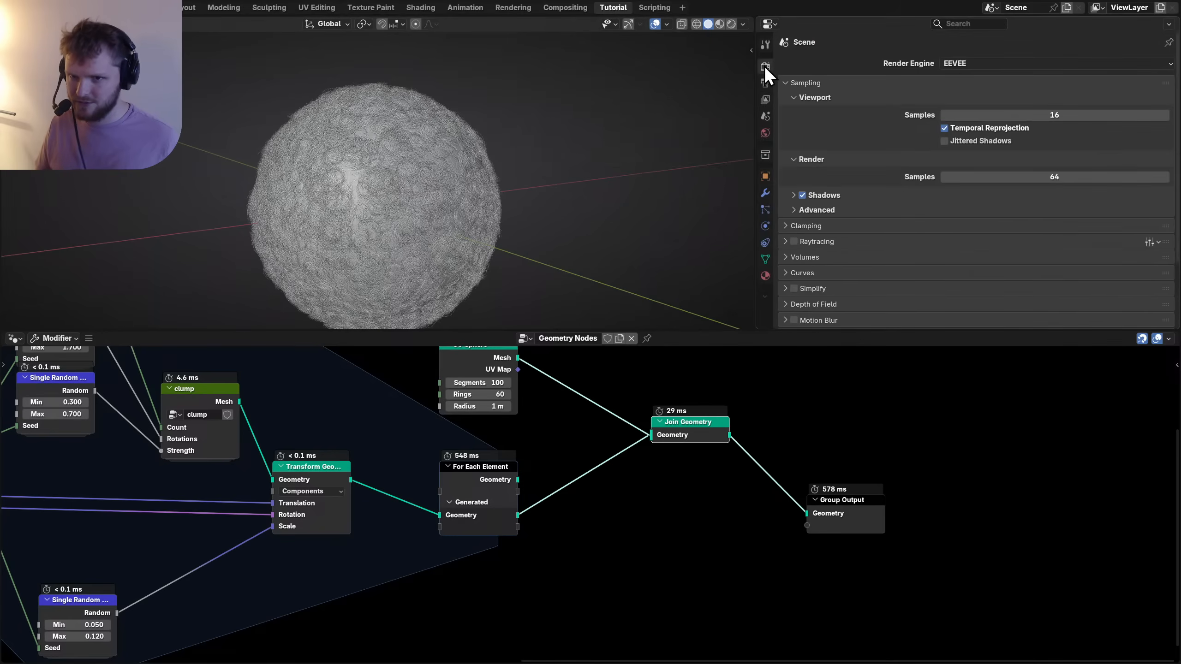
click(963, 63)
click(966, 101)
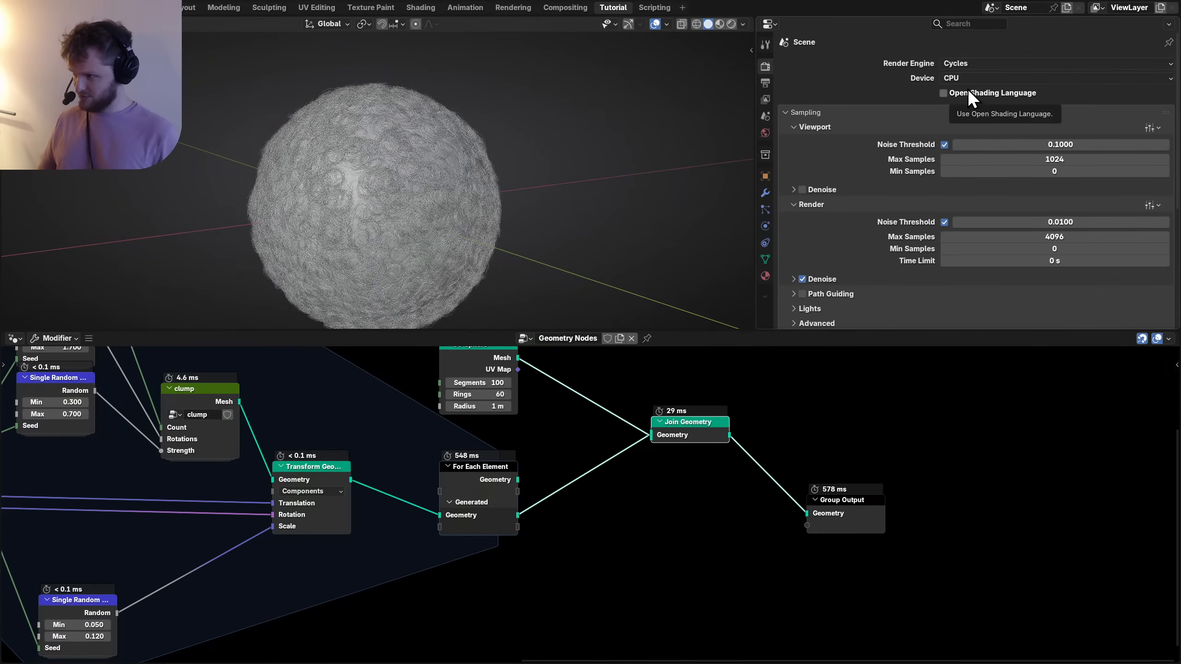
click(976, 81)
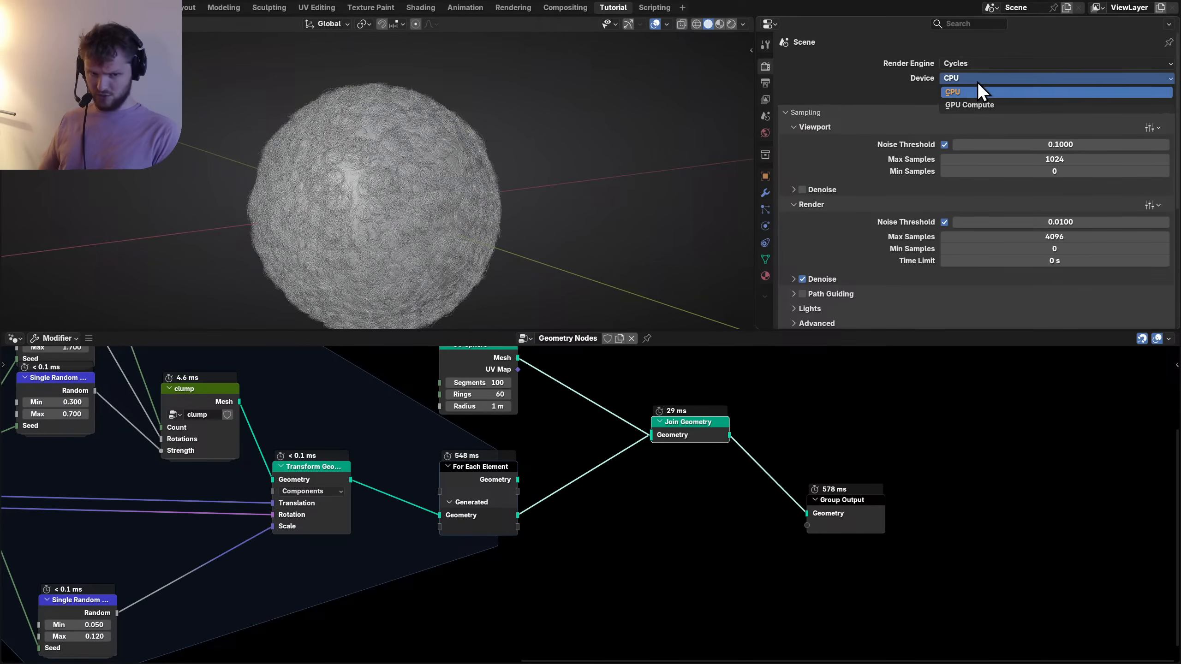
key(g)
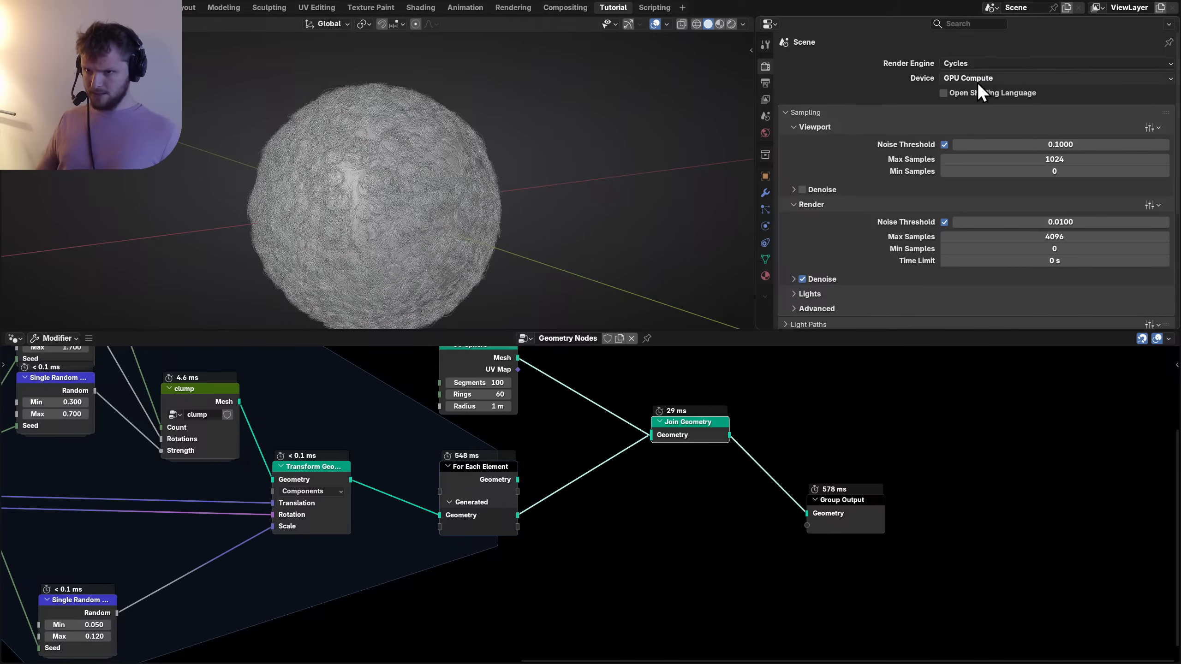
Centre the sphere, preview it in Rendered viewport shading, and save the file.
shift+middle_drag(499, 201, 535, 177)
click(731, 24)
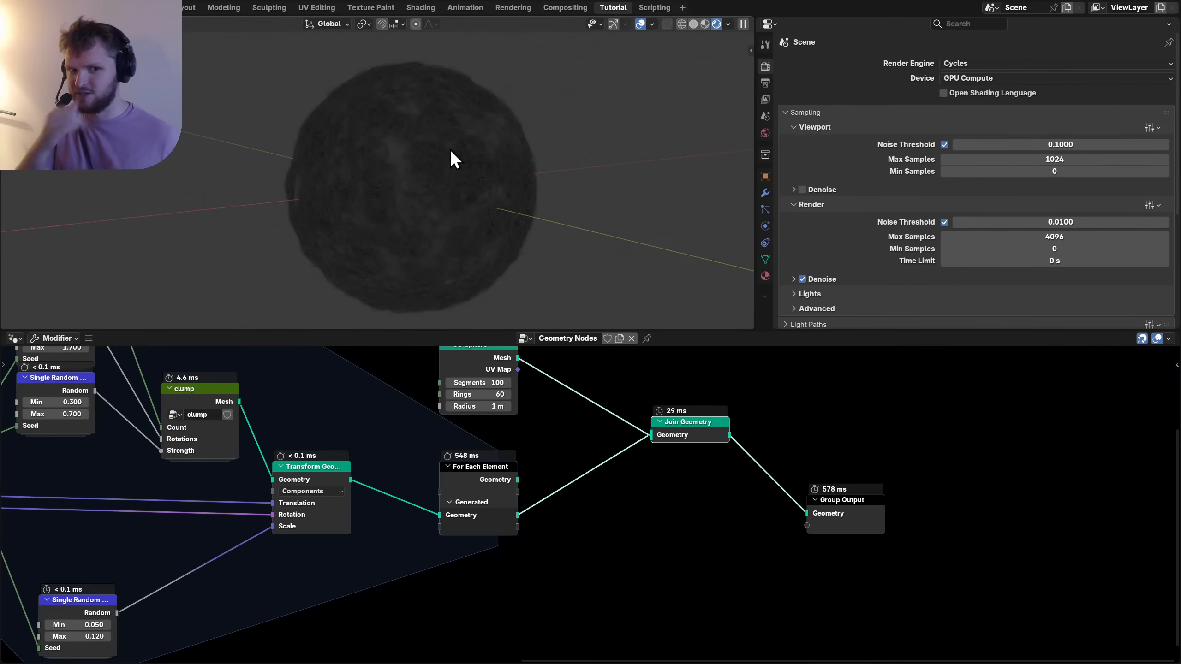
key(ctrl+s)
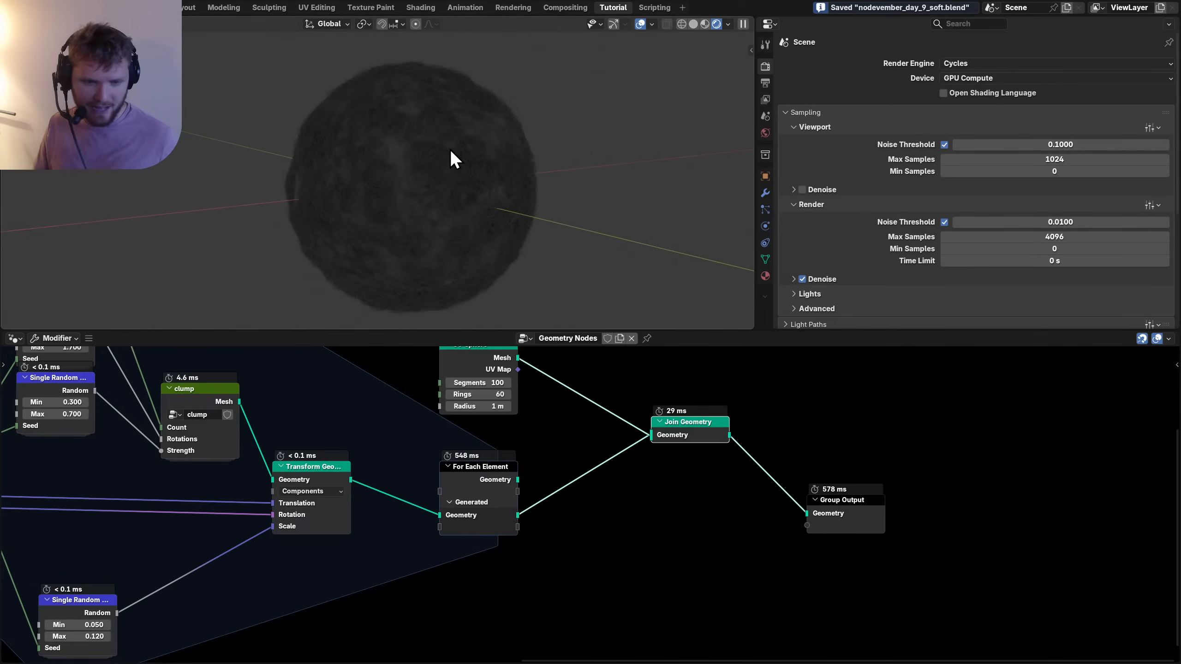
Change the node editor to the Shader Editor and show the World's shader nodes.
click(13, 338)
click(51, 406)
click(59, 343)
click(57, 384)
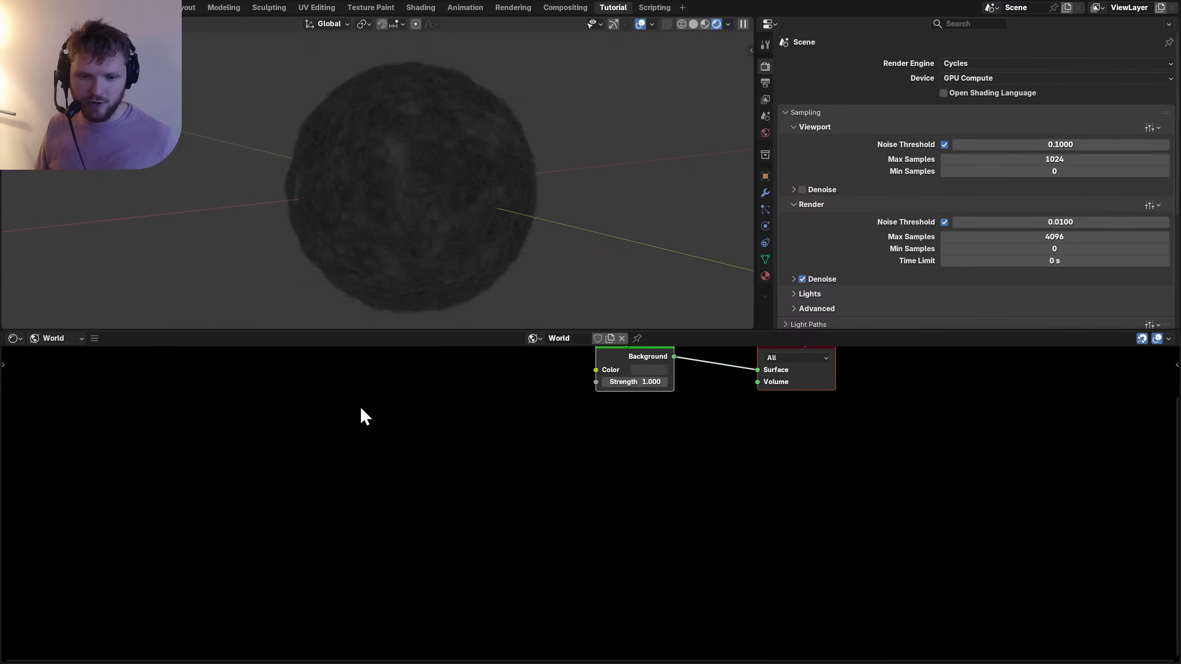
Add a Sky Texture node before the Background node and connect its Color output to the Background's Color.
middle_drag(598, 408, 525, 488)
scroll(527, 488, up, 2)
key(shift+a)
text(sky)
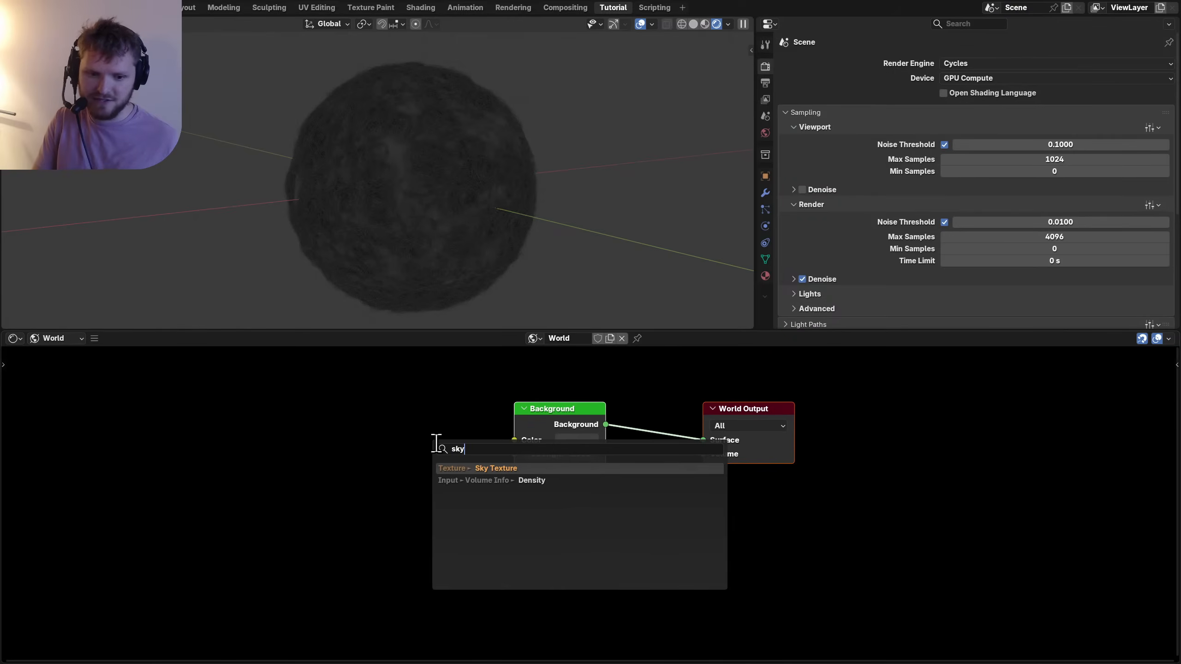
key(Return)
click(378, 422)
drag(418, 424, 531, 419)
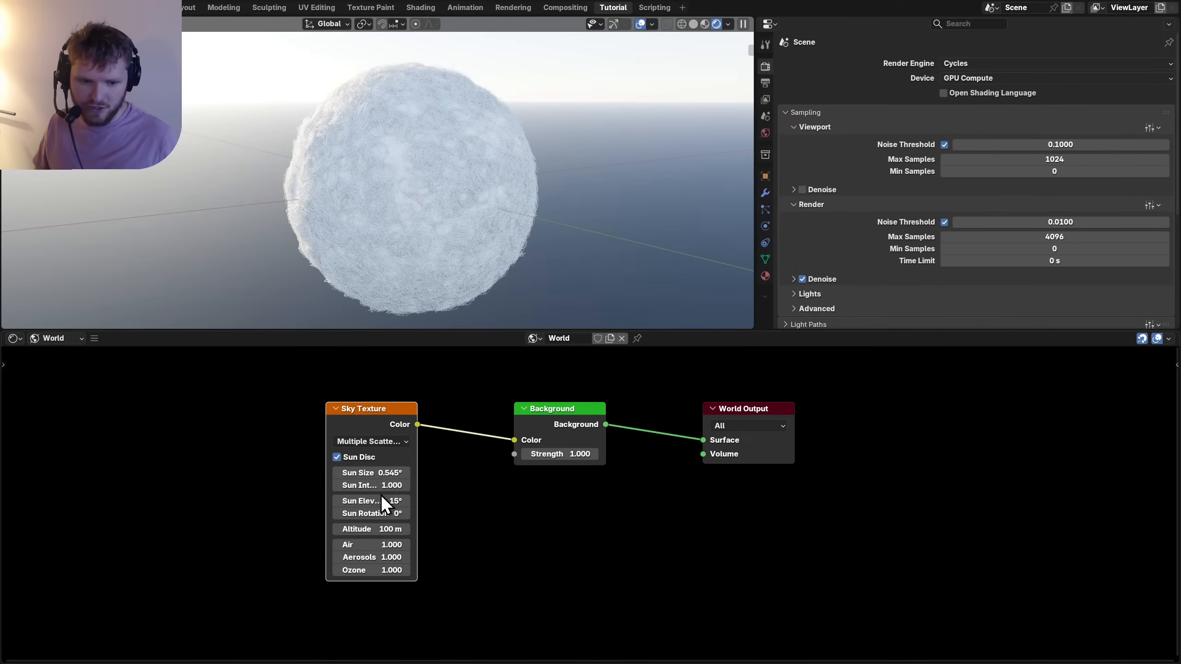
Try a Sun Elevation of 5° on the Sky Texture, settle on 2°, and inspect the lighting on the sphere.
scroll(401, 522, up, 1)
scroll(400, 521, up, 1)
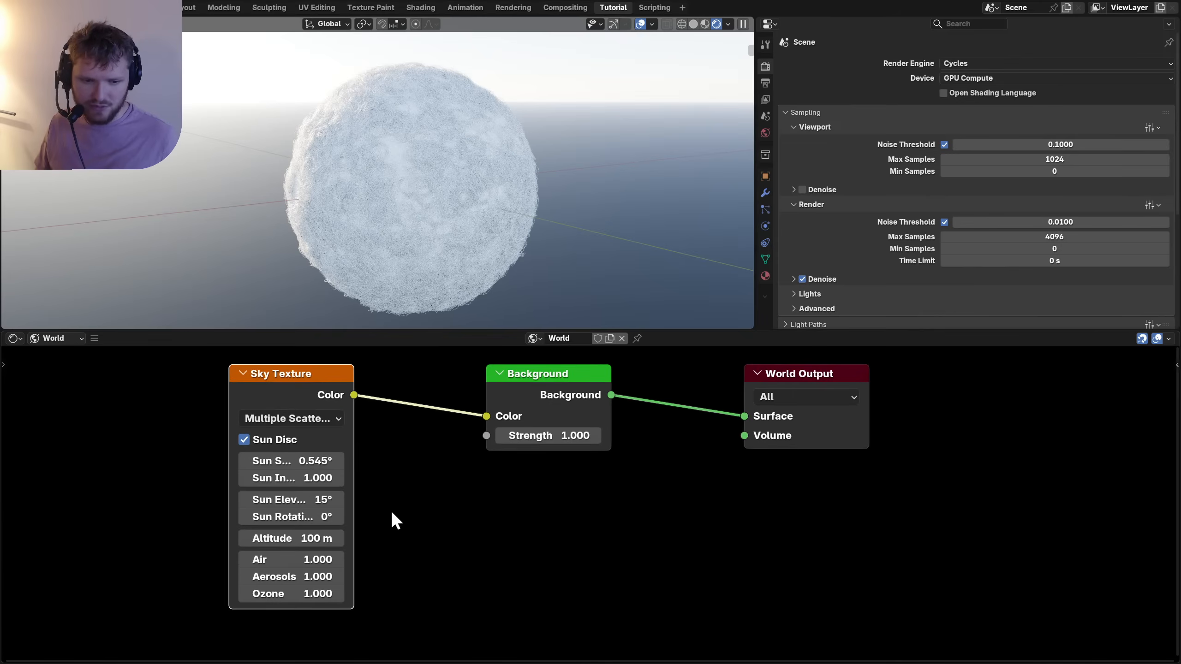
click(316, 499)
text(5)
key(Return)
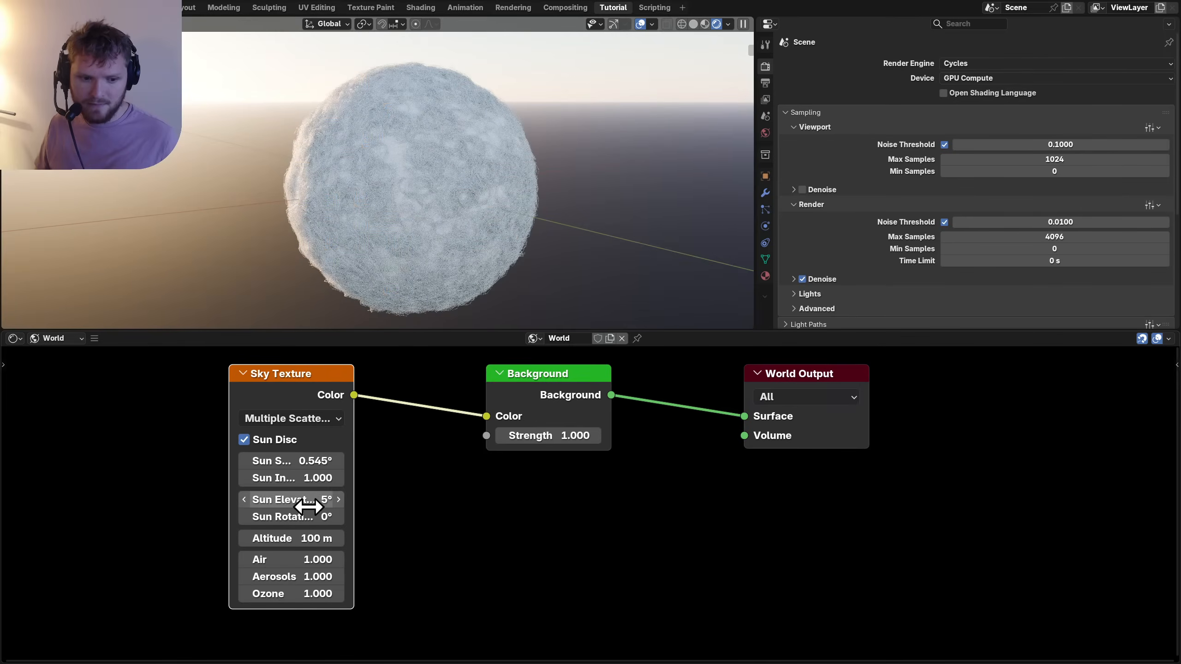
click(307, 504)
text(2)
key(Return)
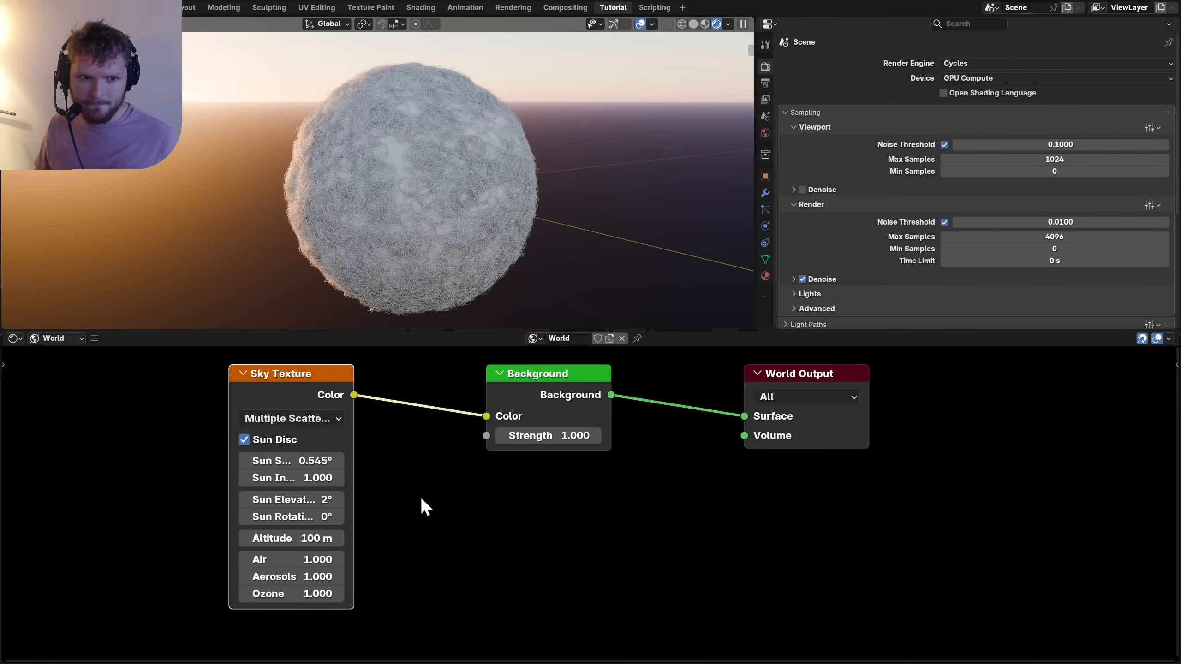
middle_drag(400, 180, 439, 186)
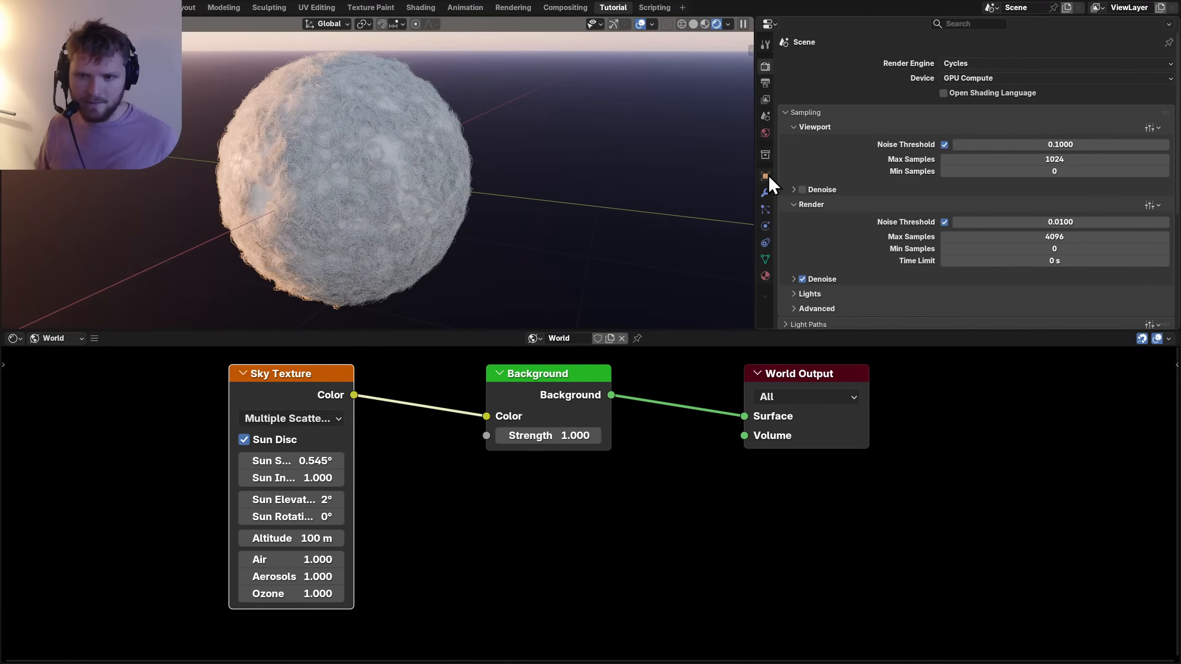
Enable Transparent in the render's Film settings to hide the sky behind the sphere.
scroll(880, 261, down, 8)
click(796, 243)
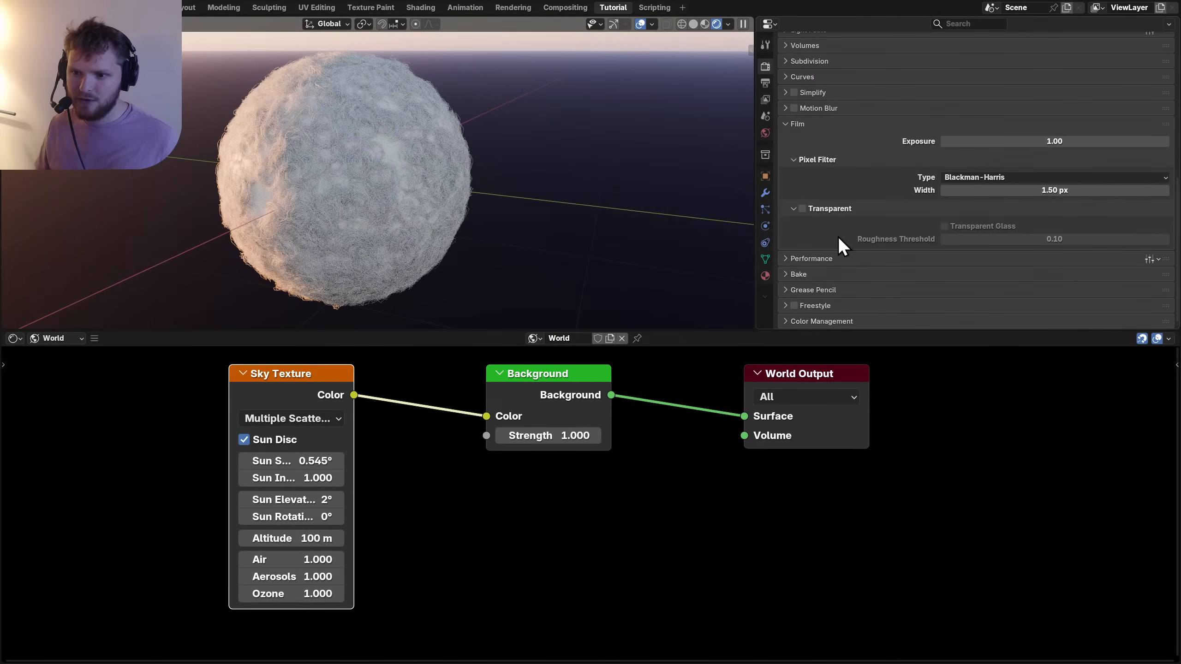
click(802, 208)
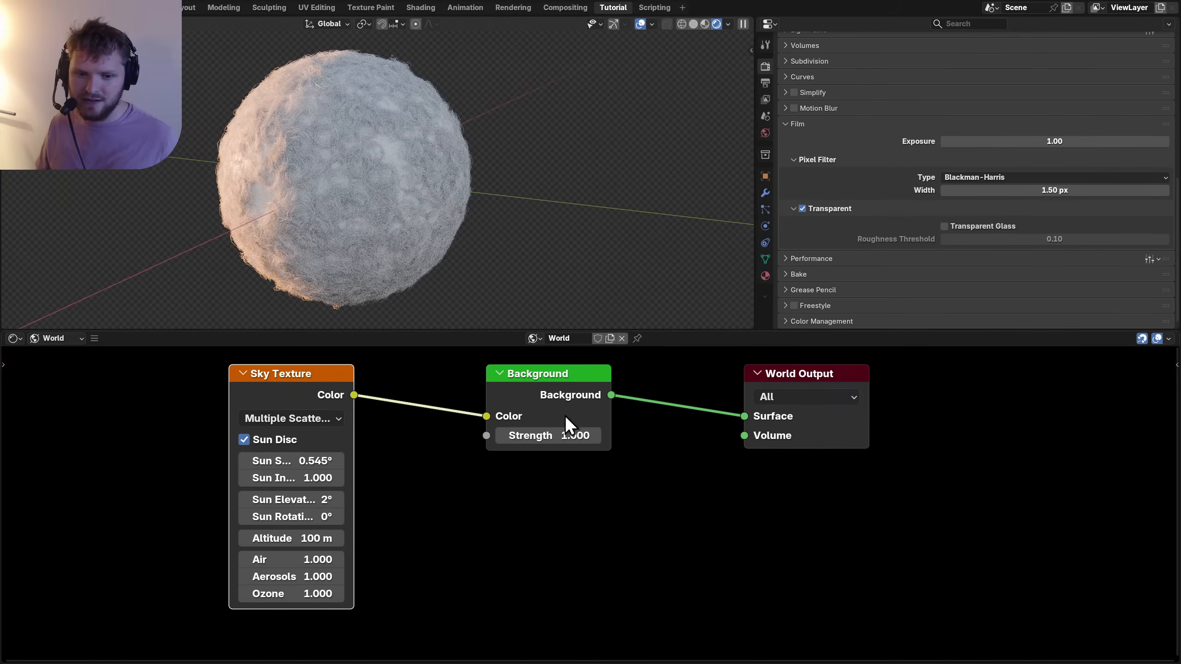
Set the world Background's Strength to 0.5 and examine the rendered sphere in a maximised viewport.
click(546, 435)
text(0.5)
key(Return)
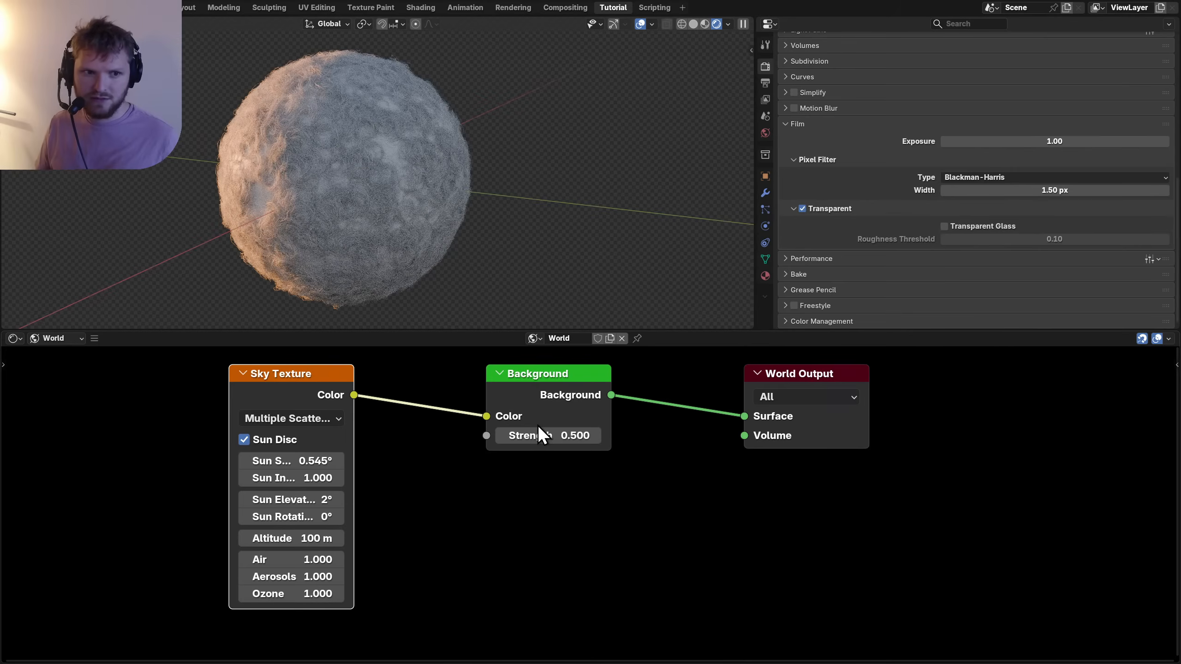
key(ctrl+space)
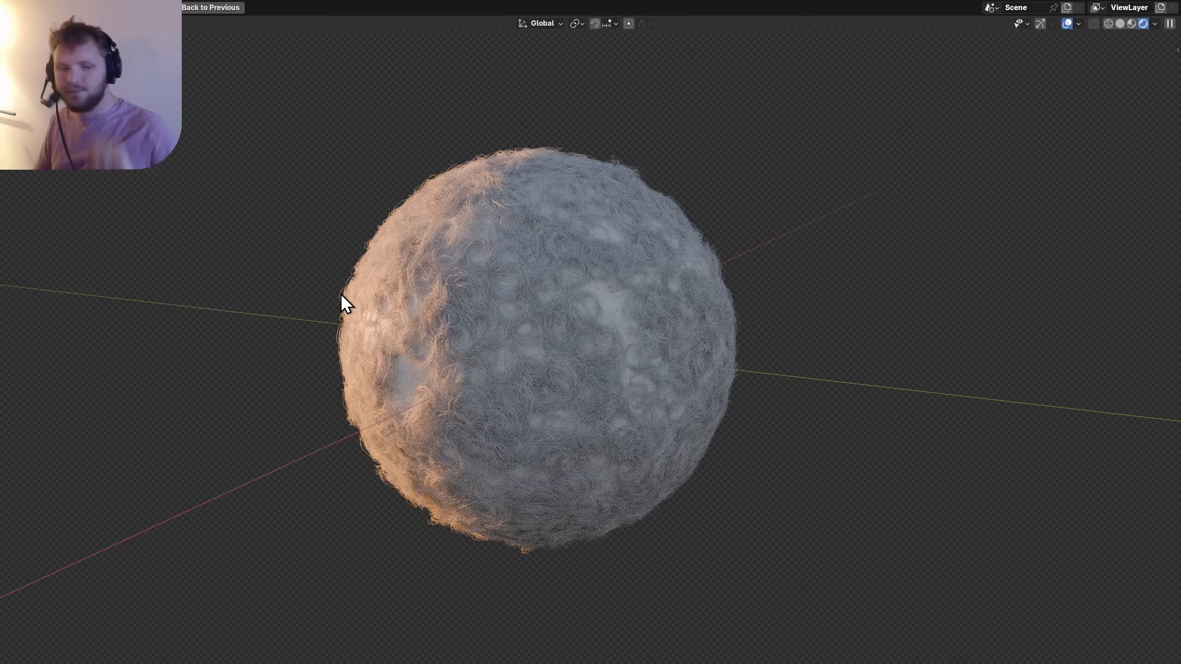
key(ctrl+space)
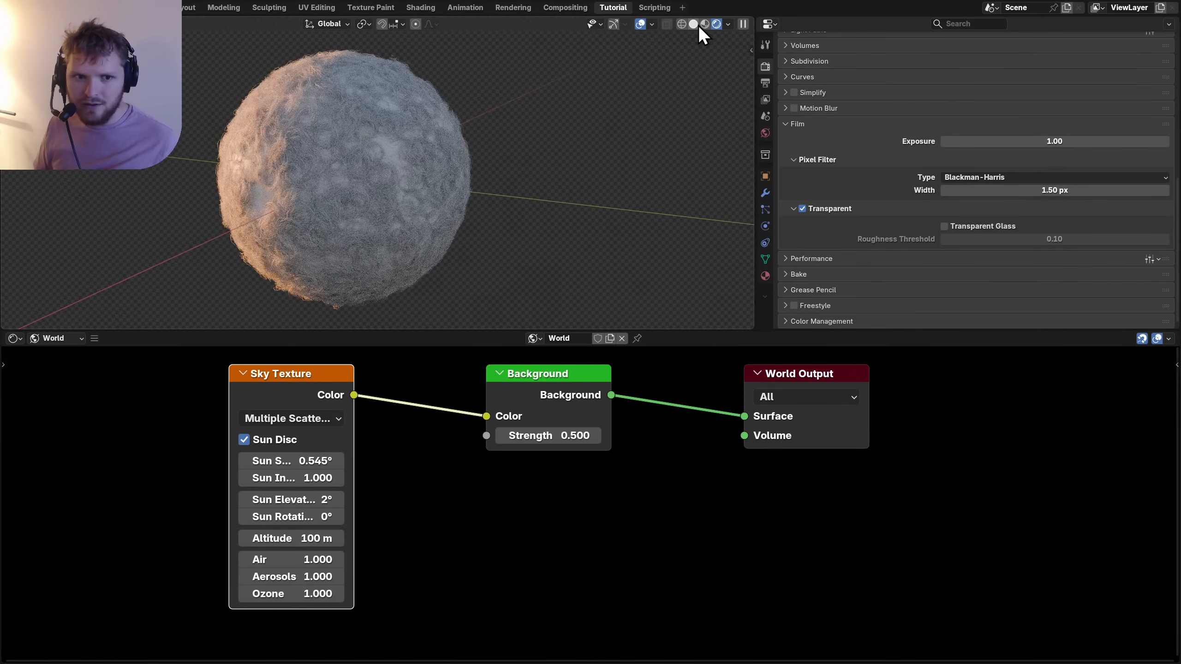
Return the viewport to Solid shading and replace the Properties editor with the Image Editor showing the whole wool reference.
click(696, 24)
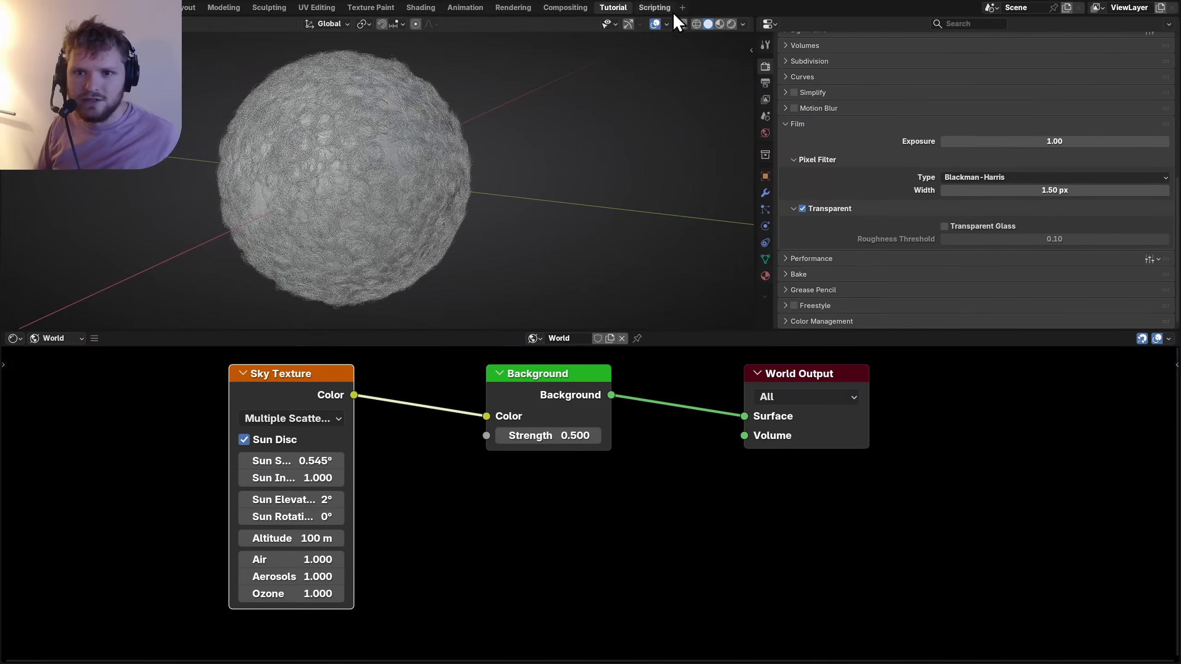
click(772, 23)
key(i)
scroll(962, 178, down, 6)
middle_drag(938, 257, 957, 192)
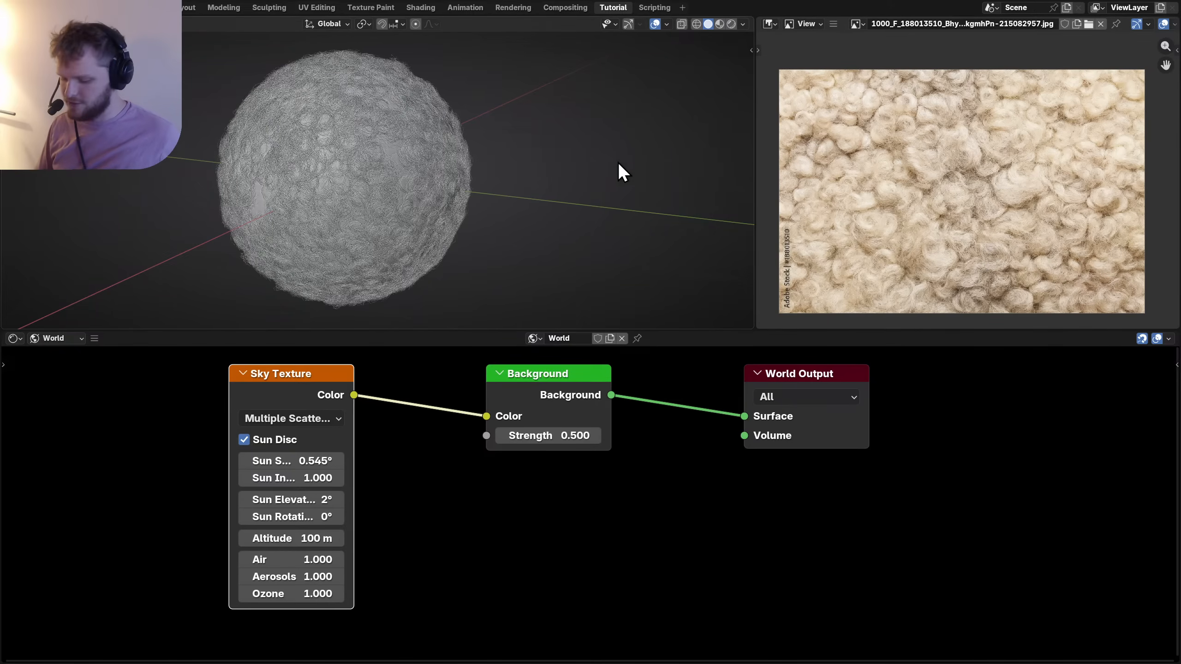
Sketch a spiral and an open arc as annotations beside the sphere in top view, and erase them.
key(KP_7)
shift+middle_drag(619, 164, 378, 181)
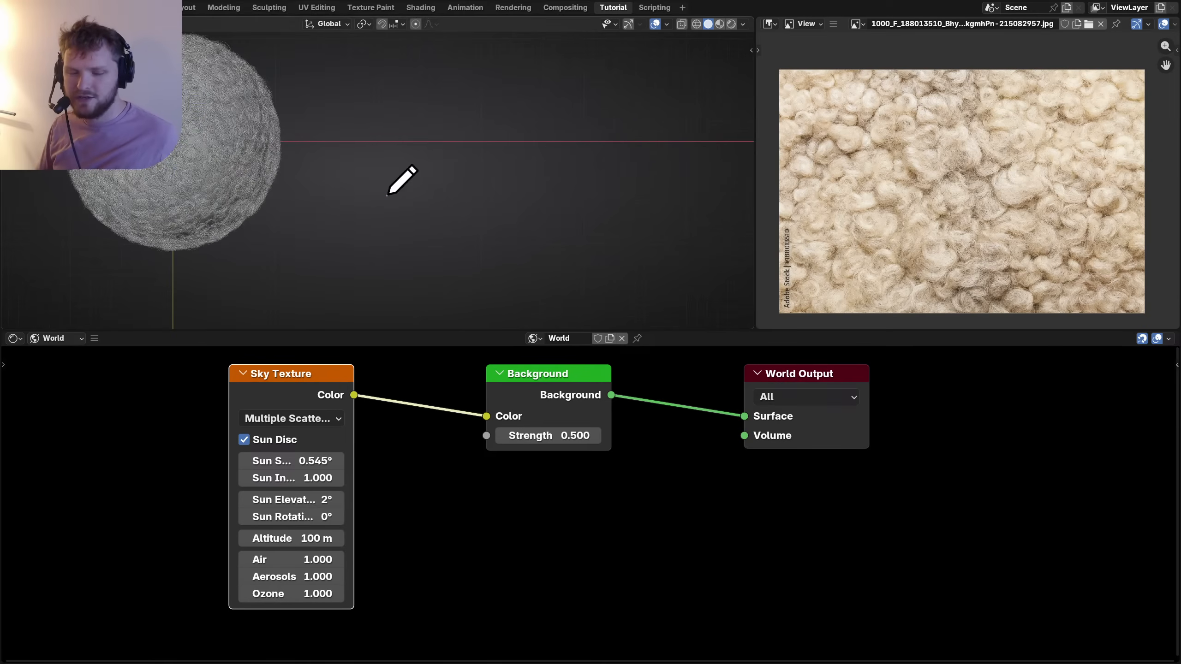
mouse_move(387, 196)
mouse_down()
mouse_move(439, 95)
mouse_move(437, 156)
mouse_up()
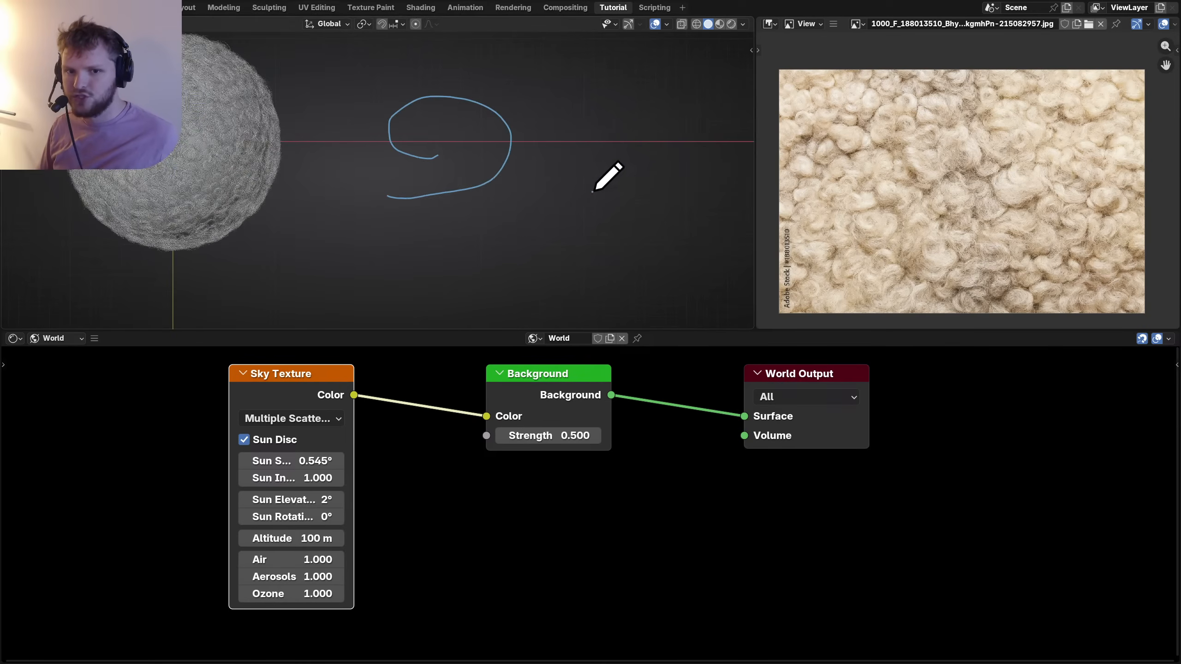
drag(592, 191, 608, 86)
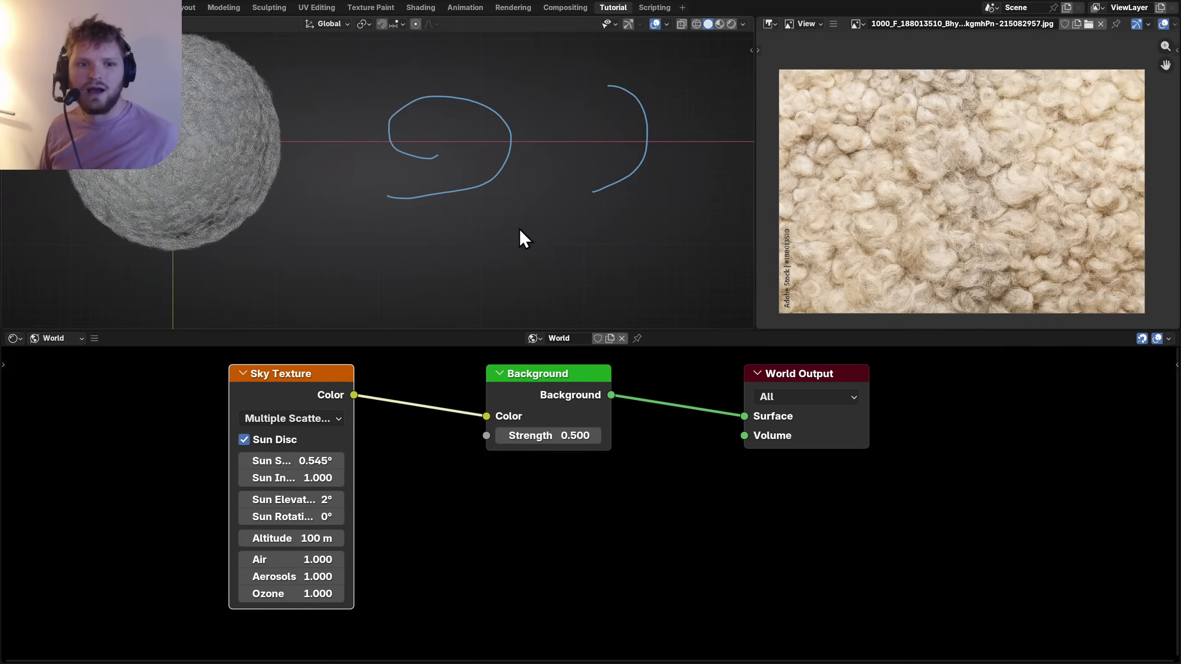
mouse_move(609, 223)
ctrl+mouse_down()
mouse_move(641, 92)
mouse_move(512, 173)
ctrl+mouse_up()
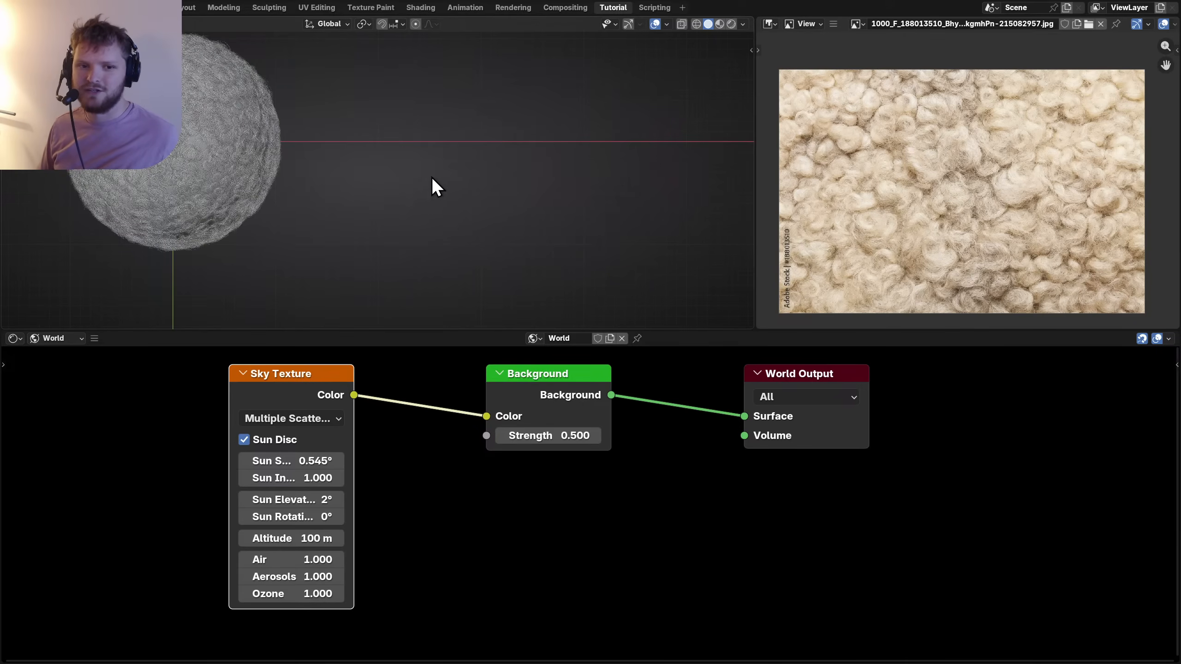
Draw two separate spiral annotations next to each other in the empty space beside the sphere.
mouse_move(426, 184)
mouse_down()
mouse_move(503, 167)
mouse_move(443, 153)
mouse_move(483, 147)
mouse_up()
mouse_move(586, 202)
mouse_down()
mouse_move(621, 178)
mouse_move(592, 58)
mouse_move(551, 100)
mouse_move(591, 122)
mouse_up()
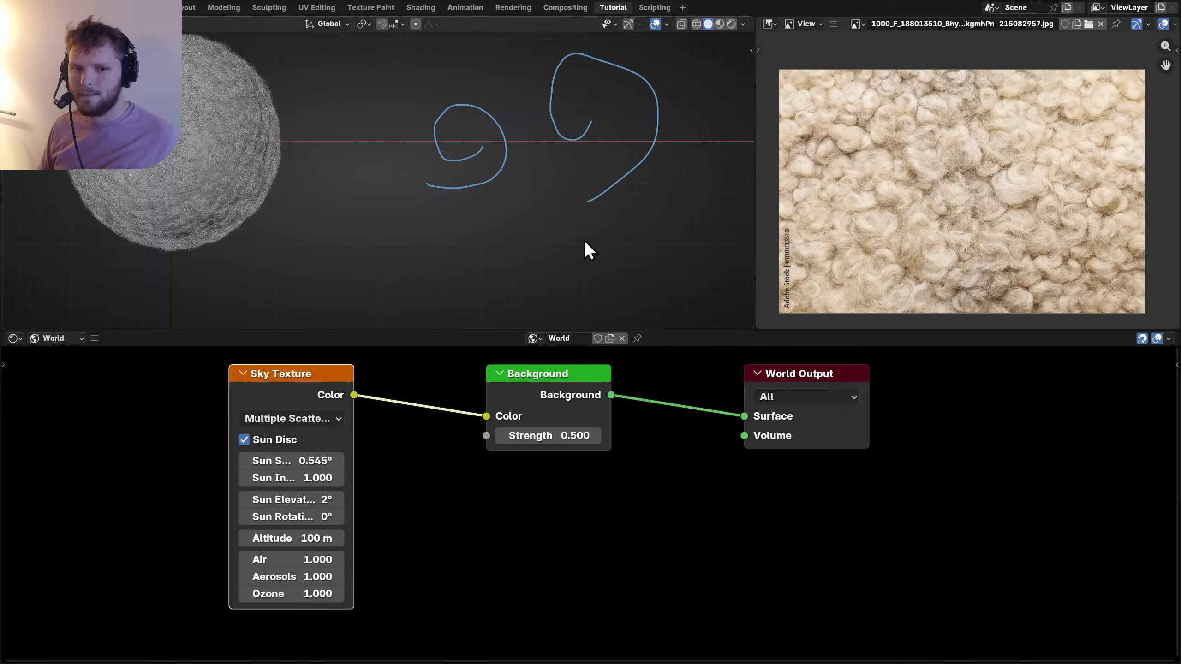
Erase both spiral annotations beside the sphere, and examine the sphere's clumped surface up close and at an angle.
mouse_move(596, 206)
ctrl+mouse_down()
mouse_move(627, 126)
mouse_move(589, 88)
ctrl+mouse_up()
mouse_move(590, 89)
right_down()
mouse_move(487, 125)
mouse_move(431, 189)
right_up()
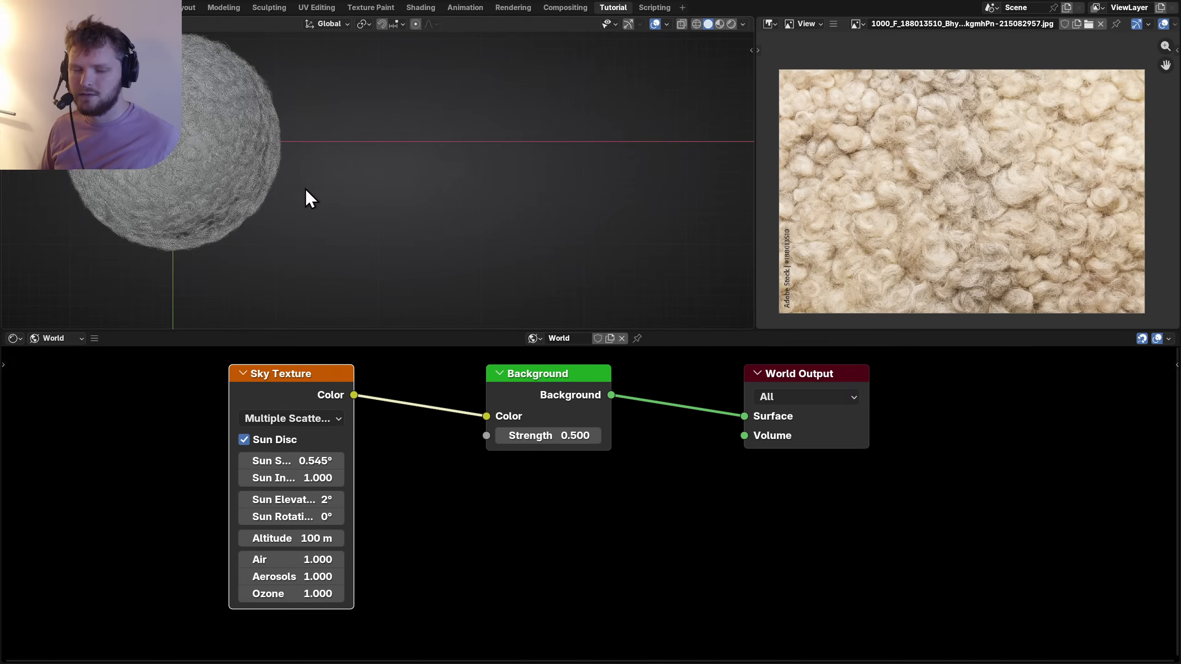
mouse_move(248, 185)
shift+middle_down()
mouse_move(320, 180)
mouse_move(466, 214)
shift+middle_up()
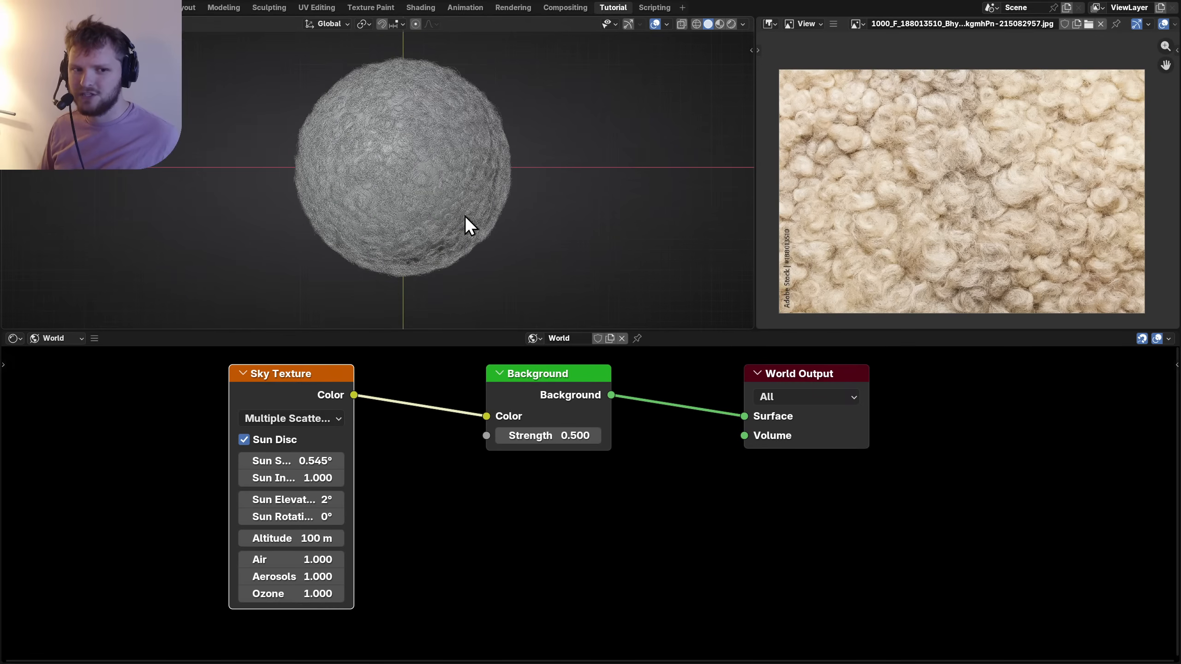
scroll(465, 216, up, 1)
scroll(463, 215, up, 3)
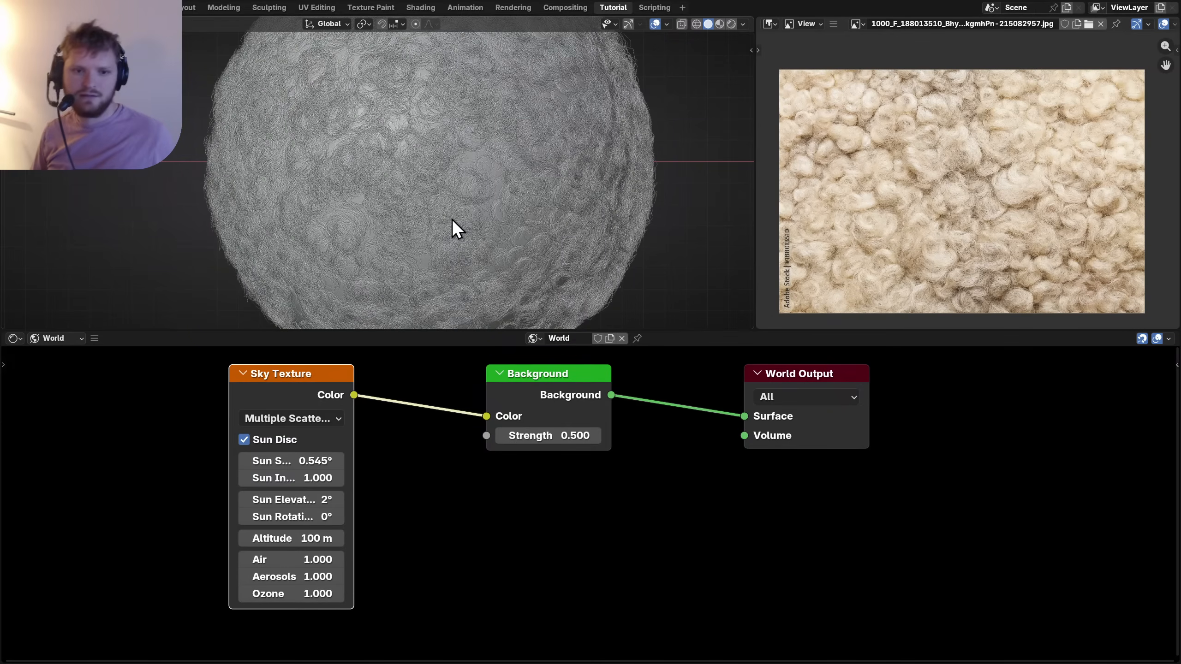
scroll(452, 219, down, 4)
middle_drag(375, 209, 463, 97)
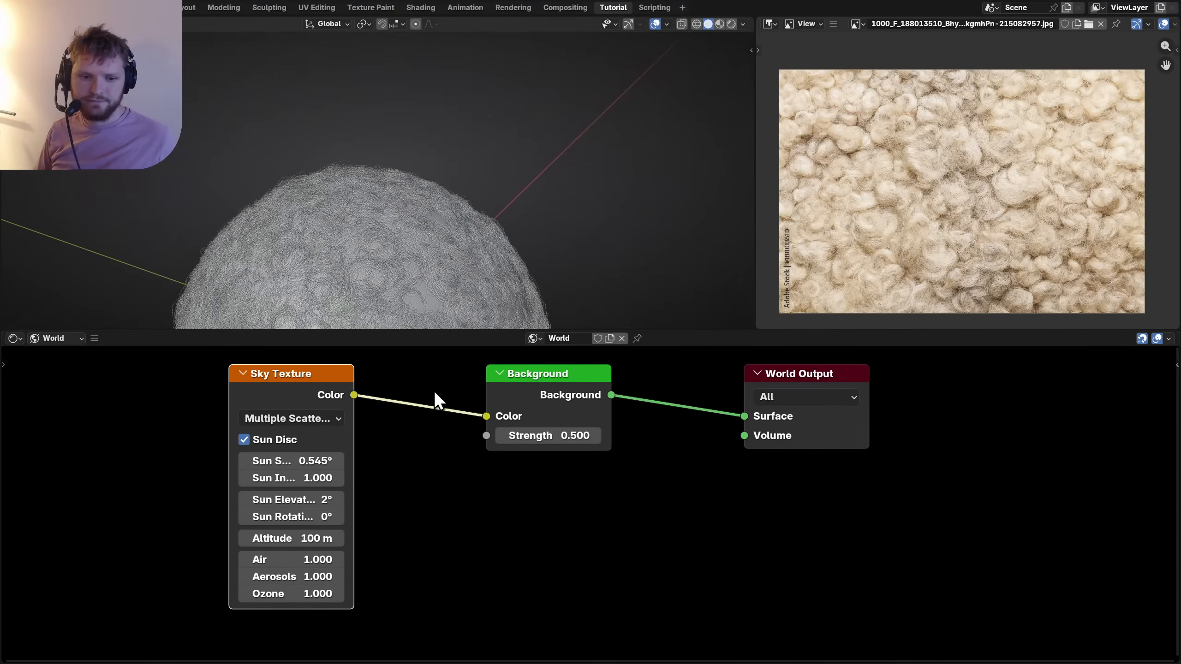
Select the wool sphere and display its Geometry Nodes tree in place of the World shader nodes.
click(378, 240)
click(16, 342)
key(g)
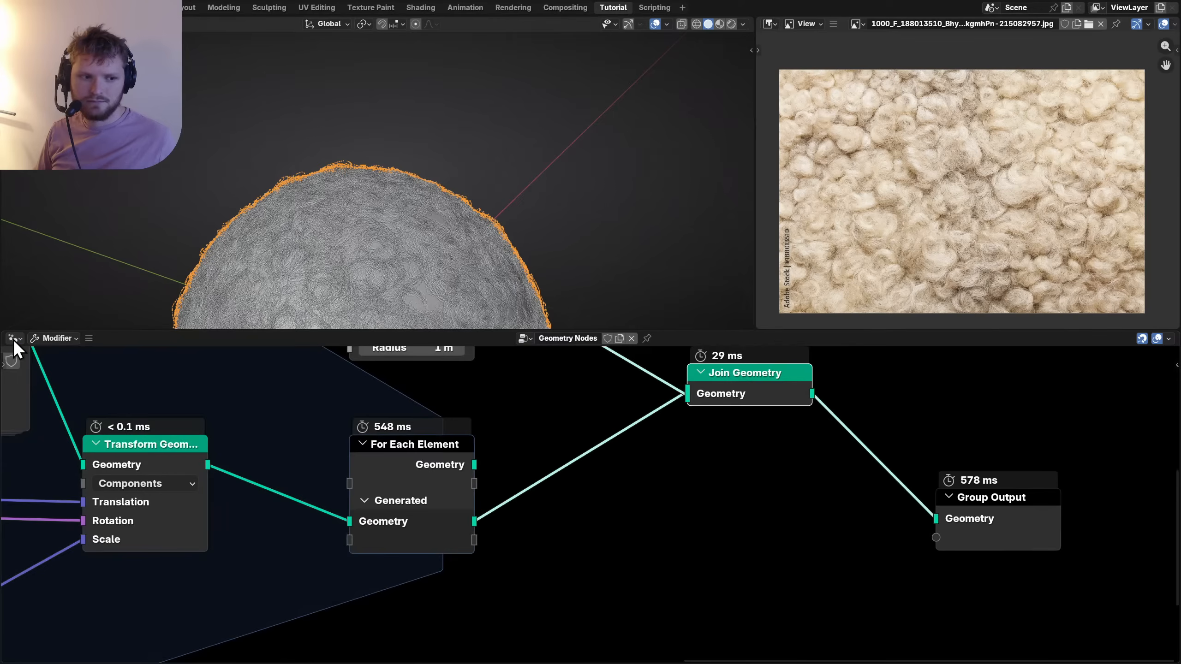
scroll(568, 505, down, 8)
middle_drag(279, 452, 582, 522)
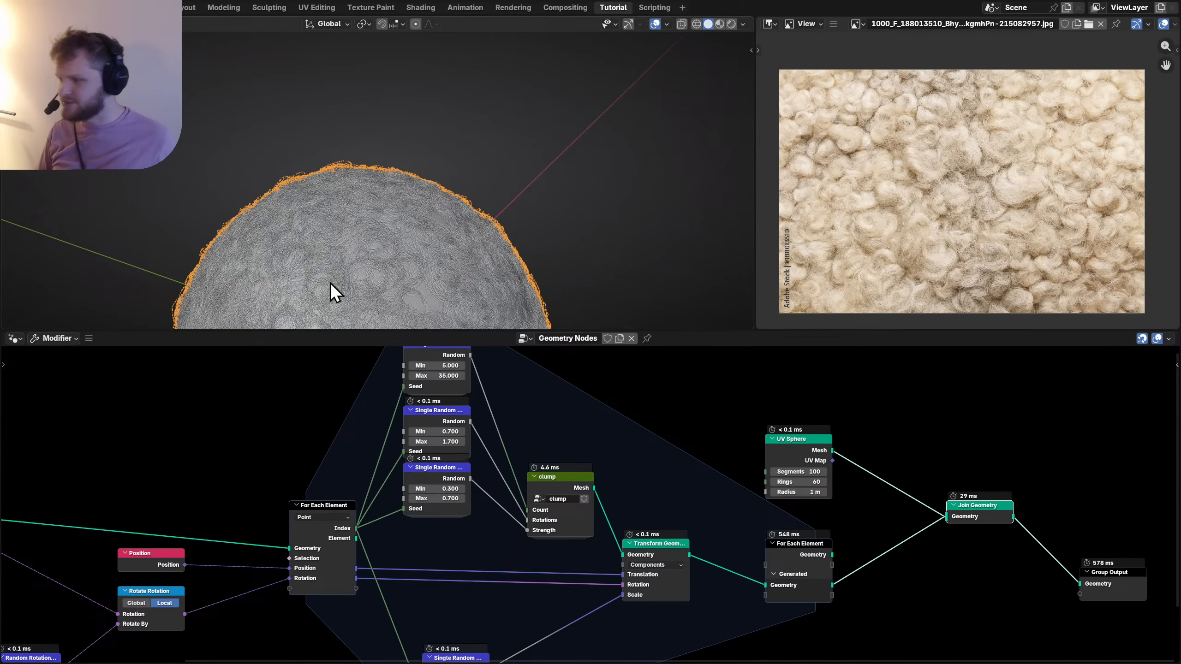
Switch the viewport to Rendered shading and open the spiral group nested inside the clump group.
shift+middle_drag(330, 282, 374, 110)
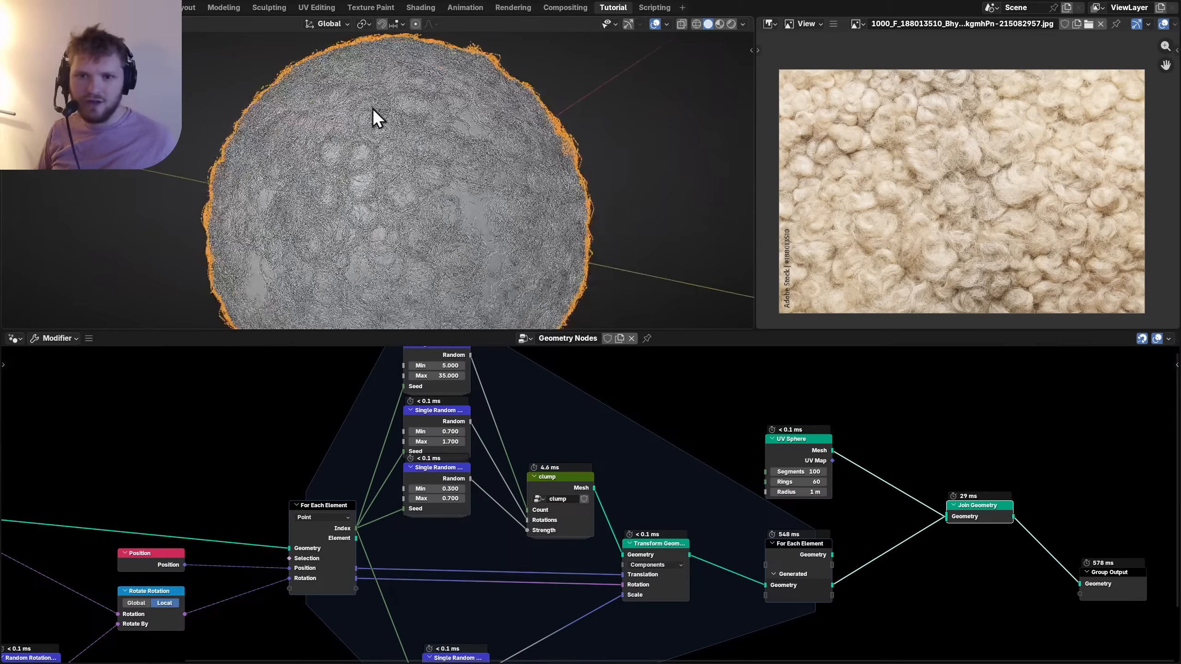
click(732, 24)
scroll(540, 465, up, 2)
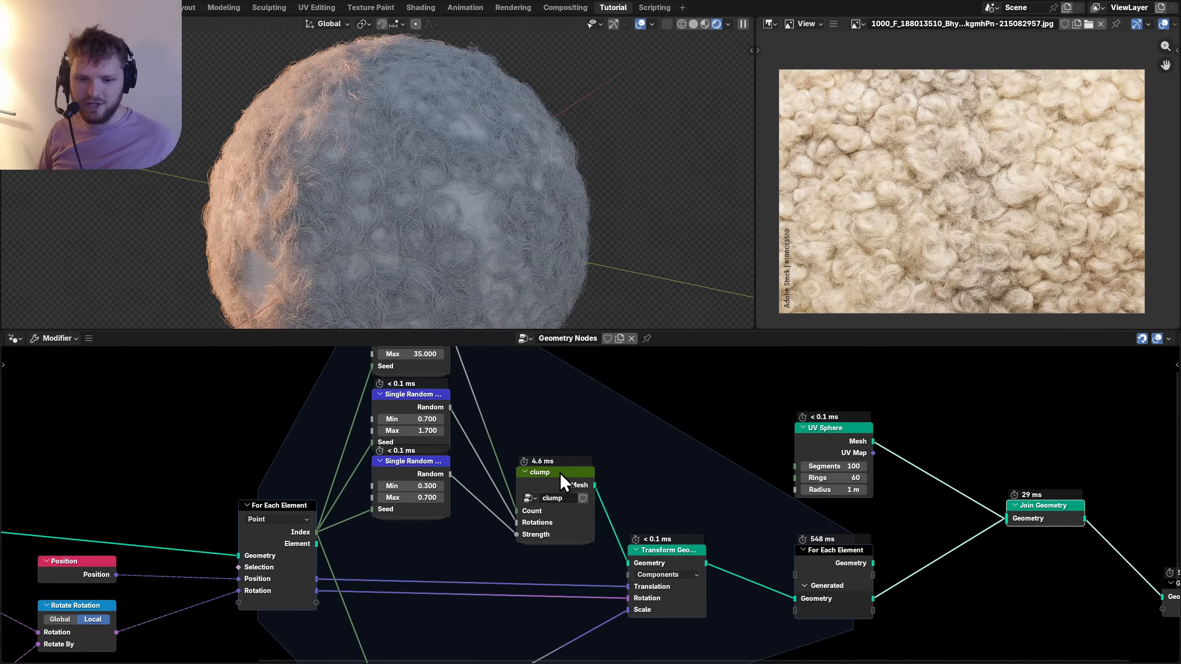
drag(559, 472, 554, 413)
key(Tab)
middle_drag(225, 429, 535, 500)
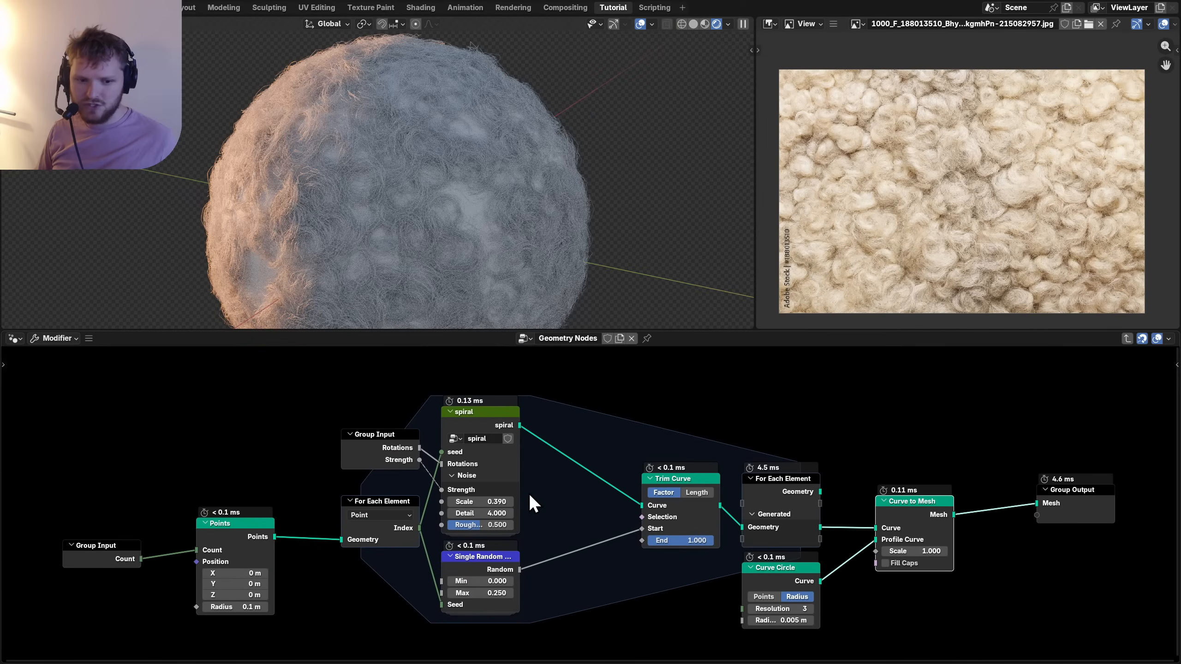
click(466, 413)
key(Tab)
middle_drag(444, 243, 461, 166)
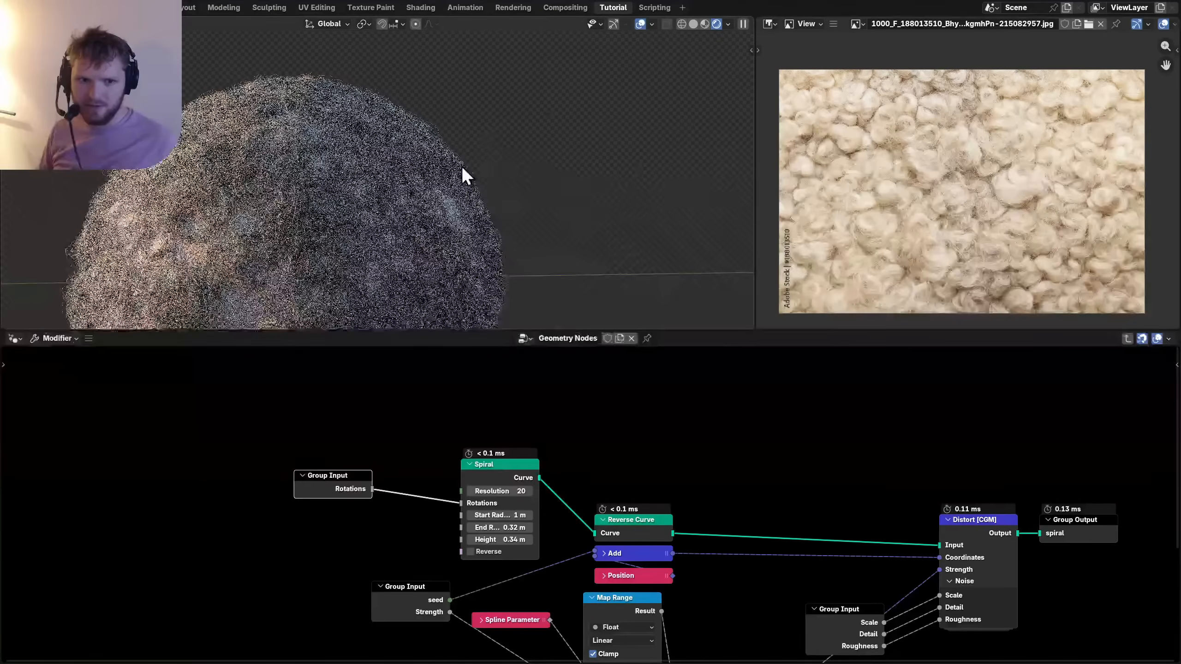
scroll(535, 556, up, 1)
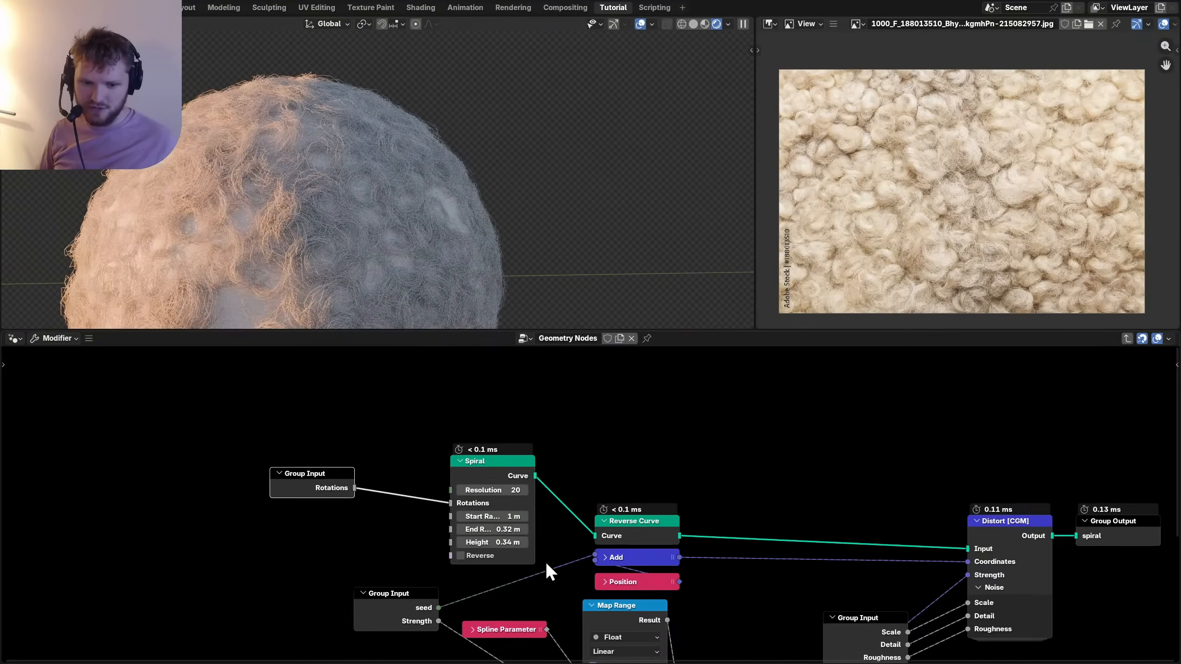
Try a Height of 0.7 m on the Spiral node, and undo the change.
double_click(502, 543)
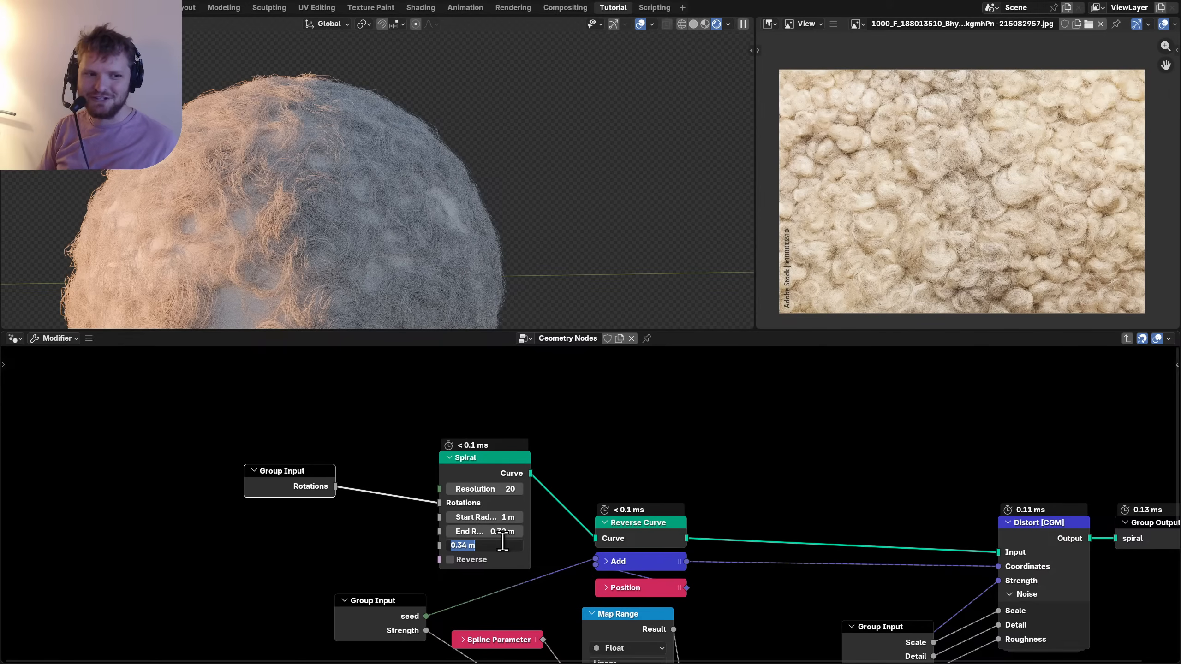
text(.7)
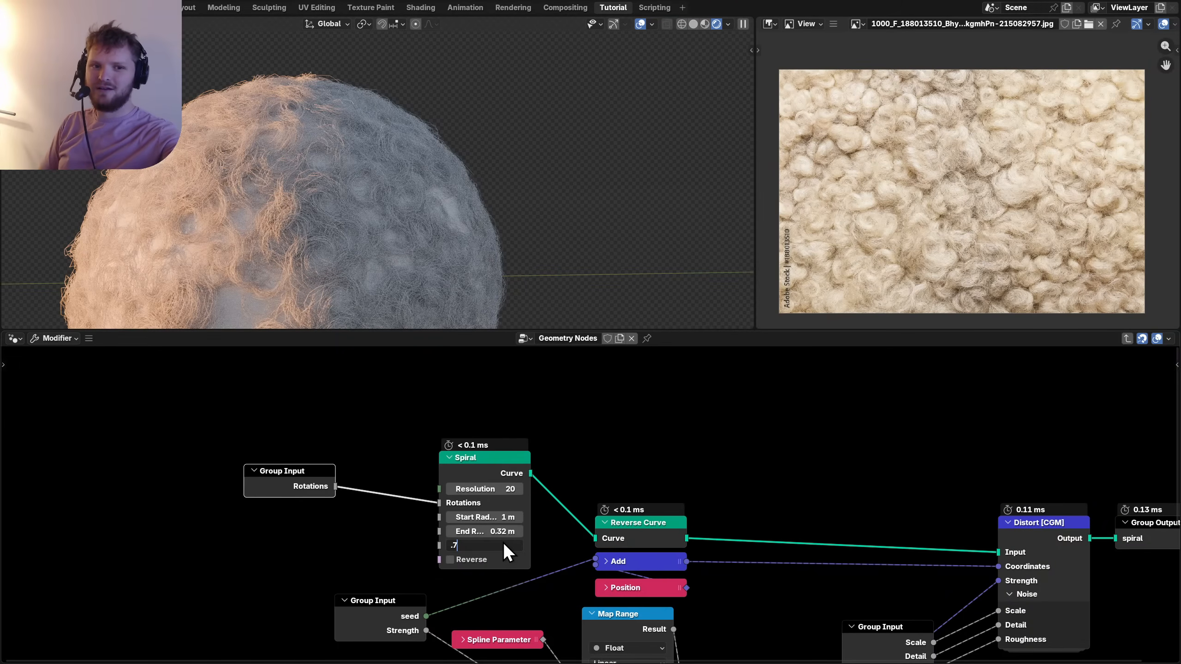
key(Return)
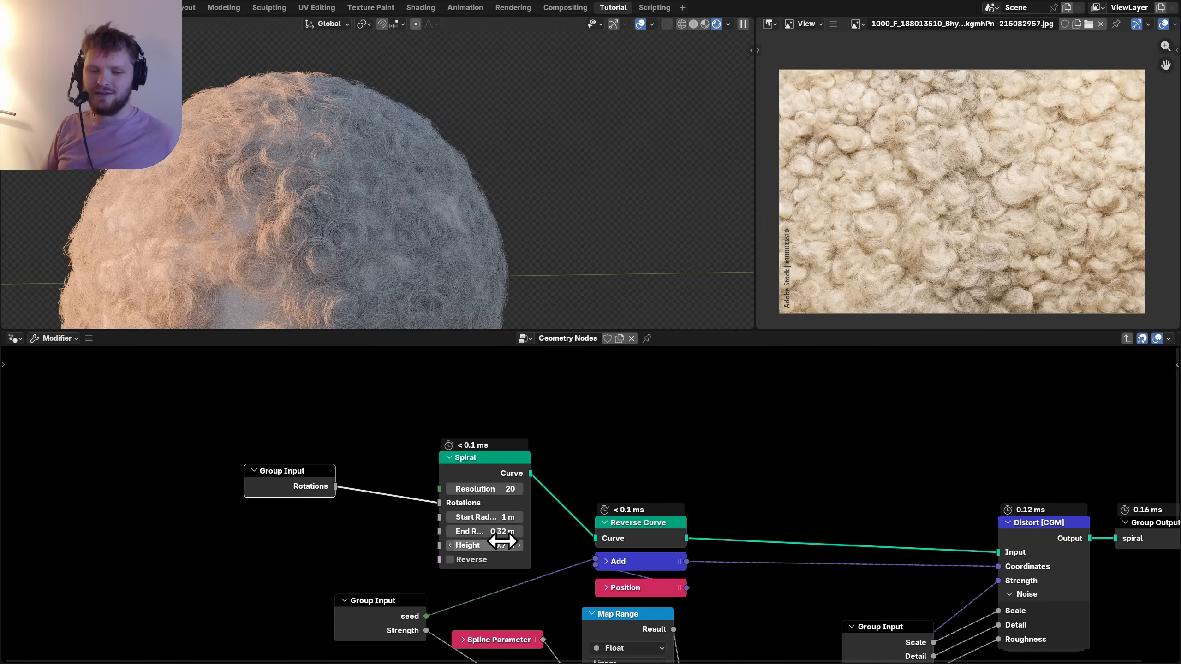
key(ctrl+z)
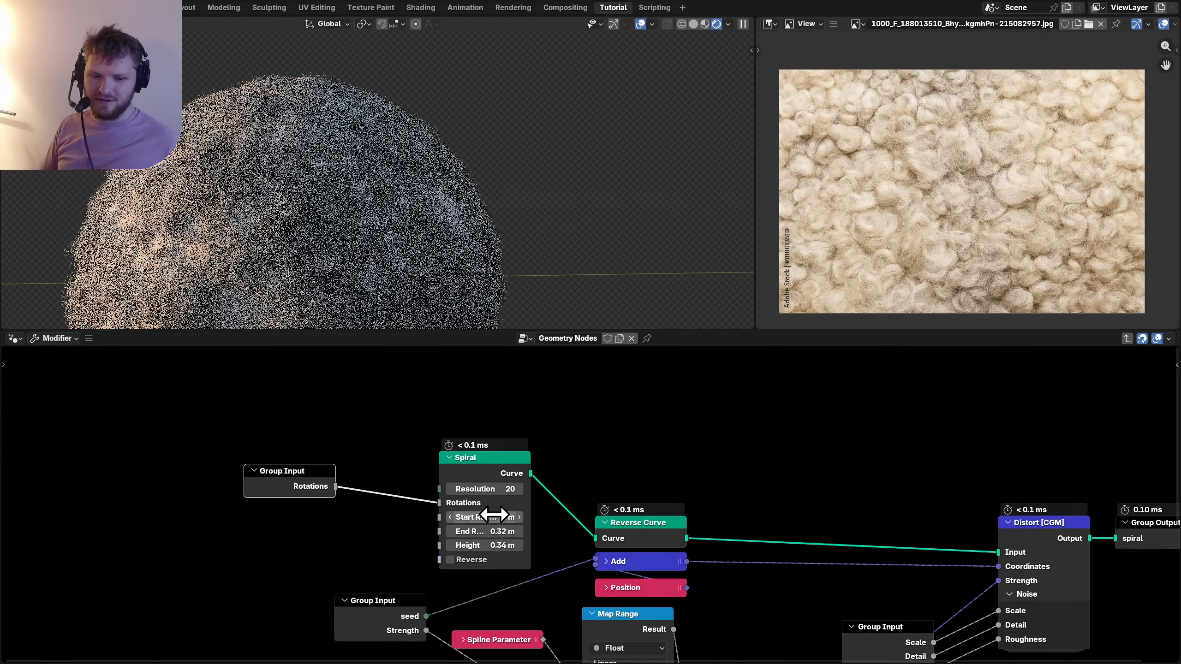
Try a Start Radius of 0.5 m on the Spiral node.
click(494, 516)
text(.5)
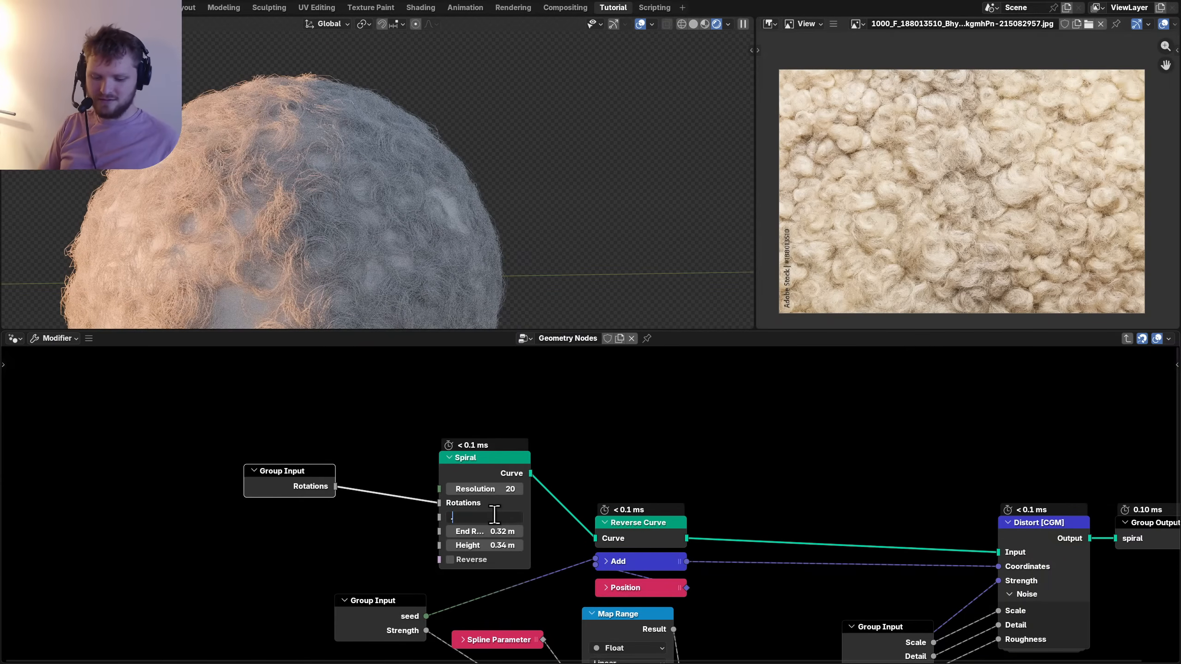
key(Return)
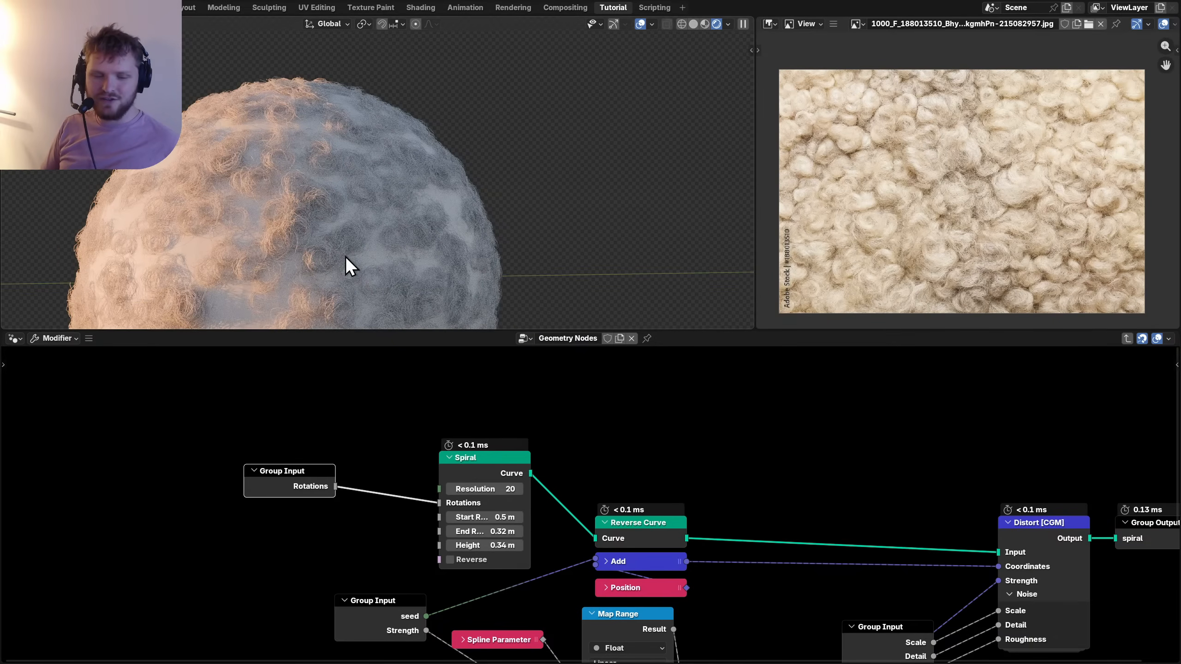
Return to the top-level node tree and try a Max of 1 on the random value feeding the clump's Rotations.
key(Tab)
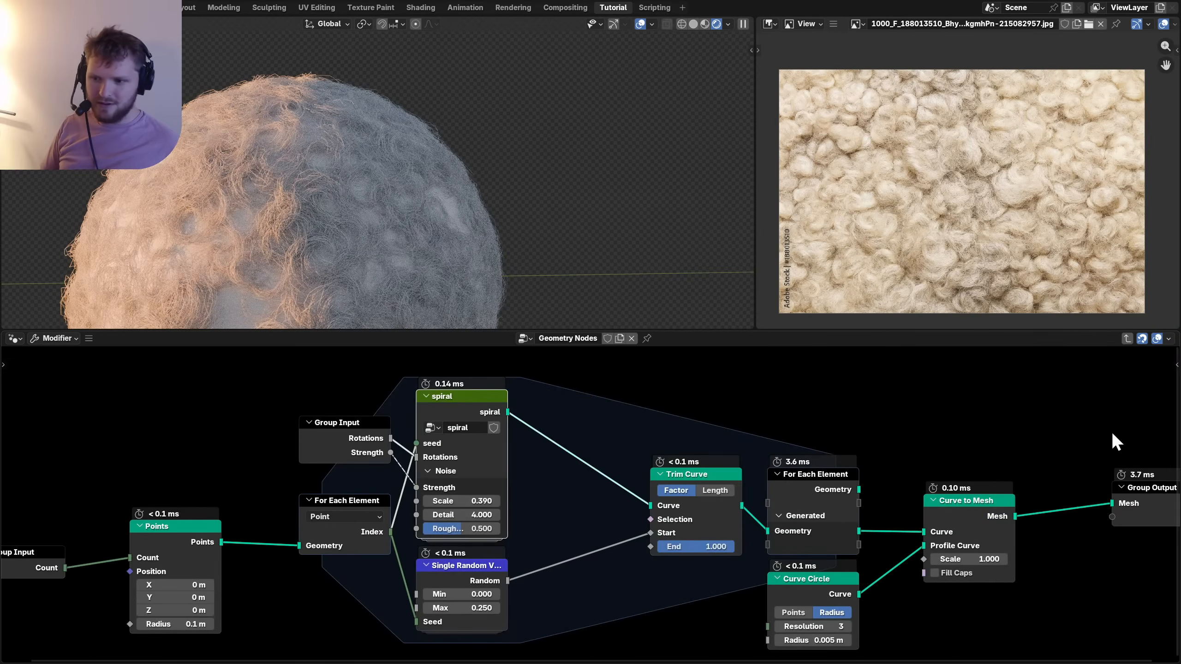
click(1127, 339)
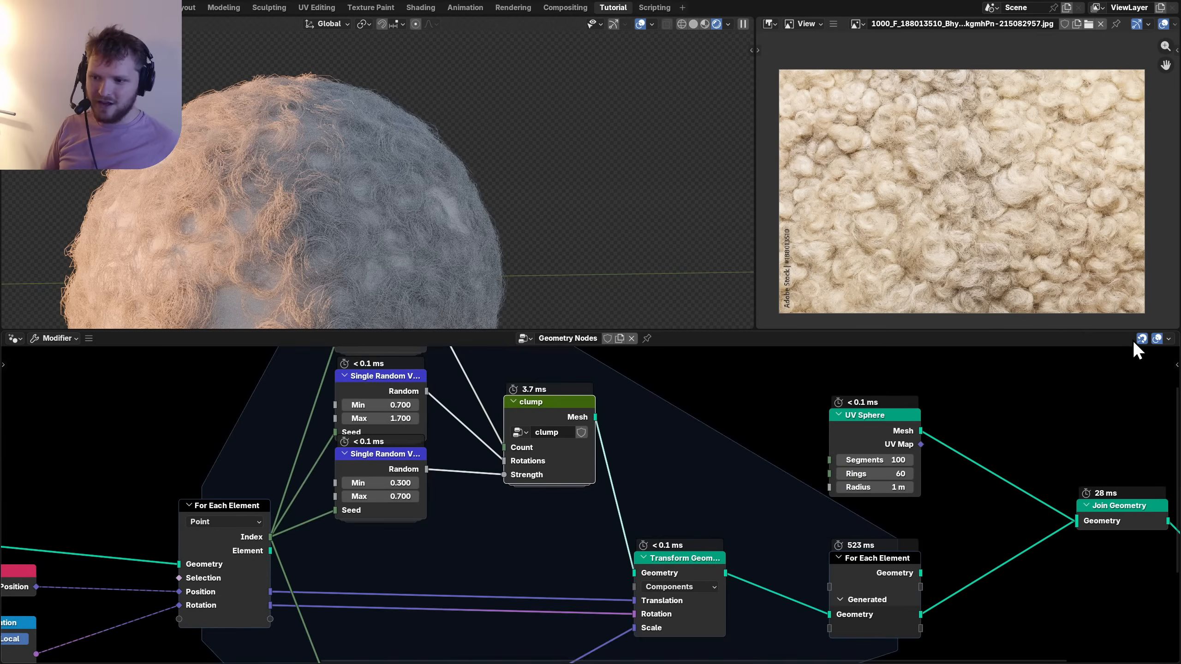
middle_drag(500, 488, 491, 518)
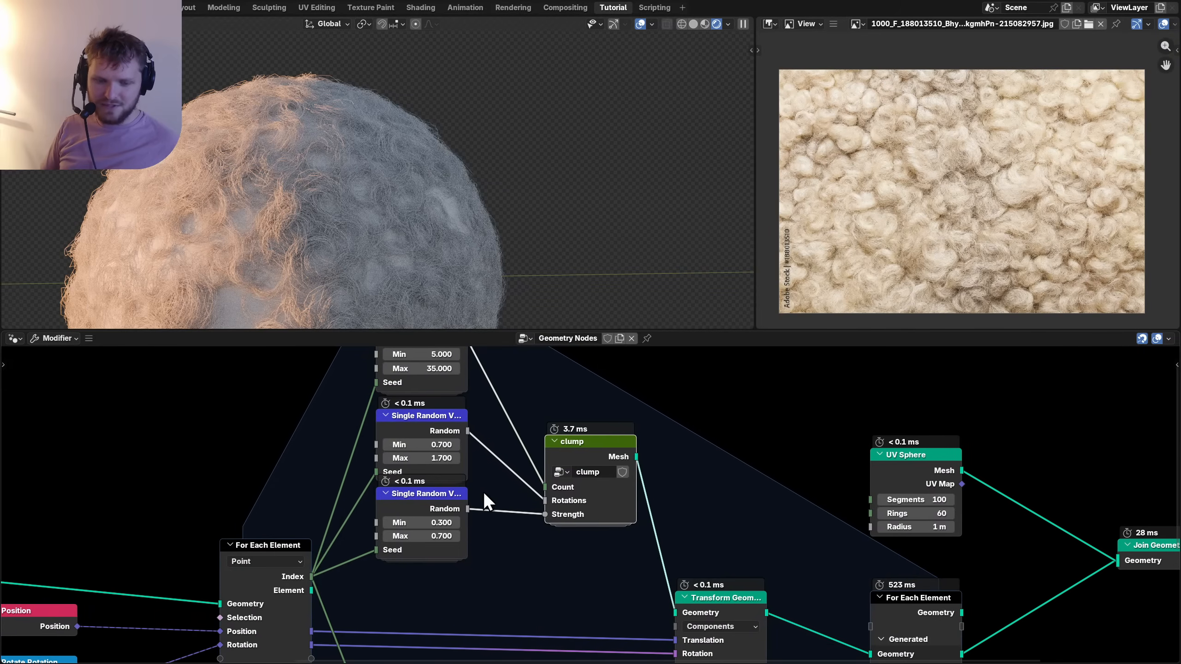
double_click(449, 458)
text(1)
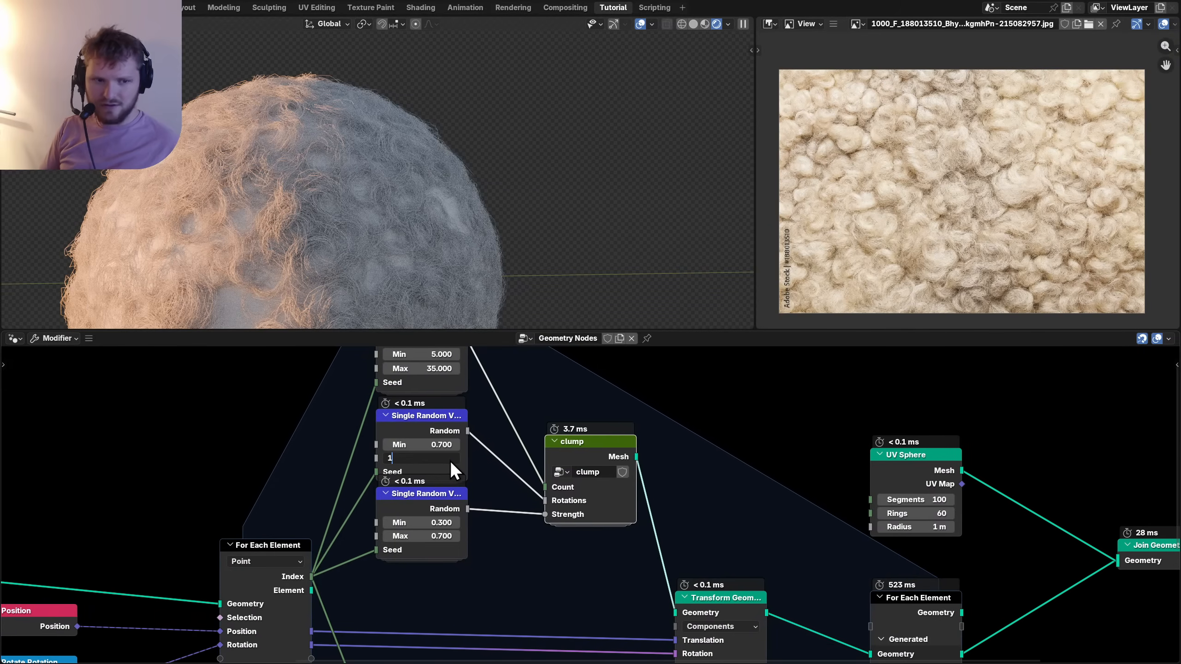
key(Return)
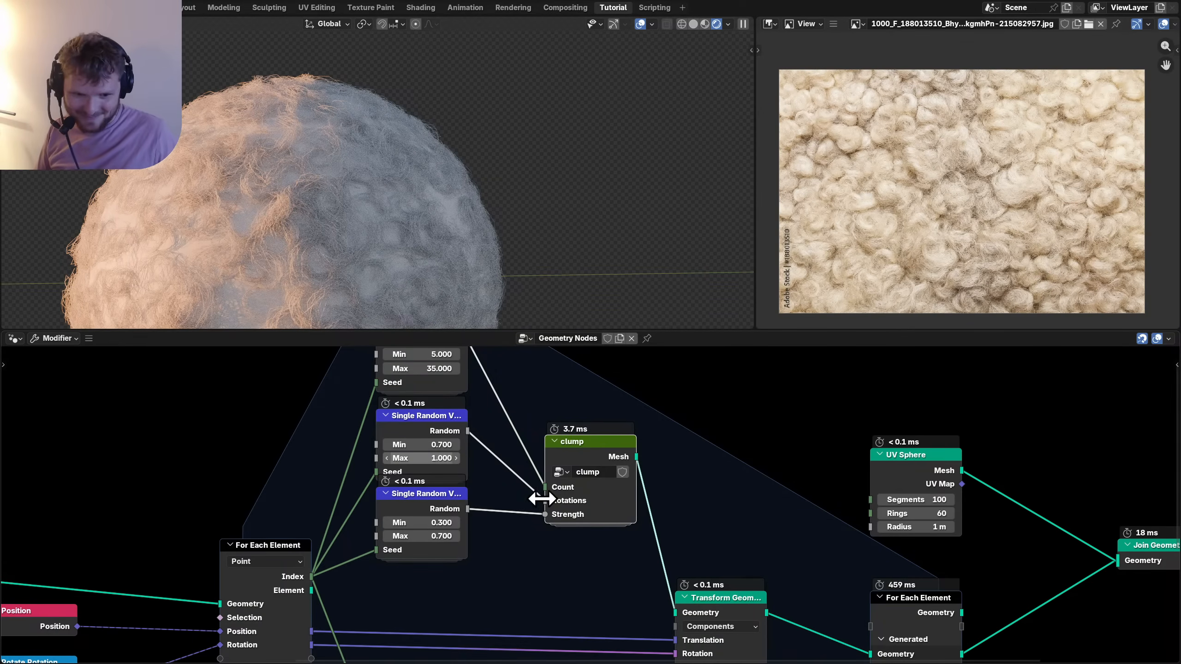
scroll(518, 498, up, 1)
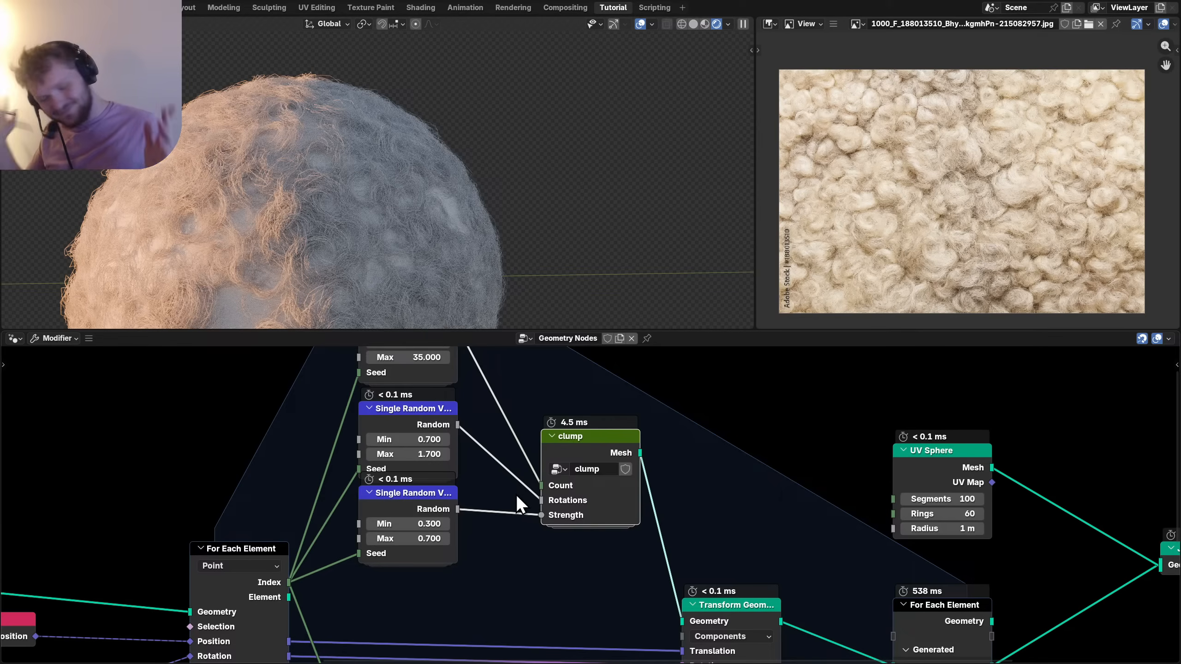
Return the viewport to Solid shading, and save the file.
scroll(333, 230, down, 1)
scroll(332, 231, down, 2)
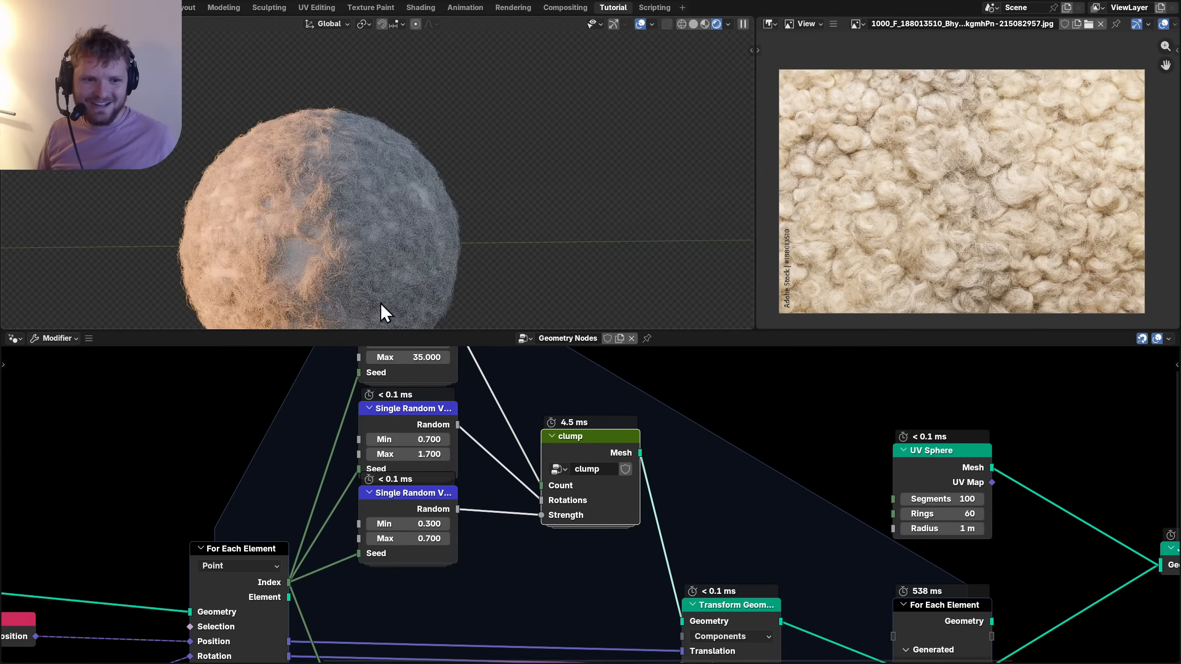
click(695, 25)
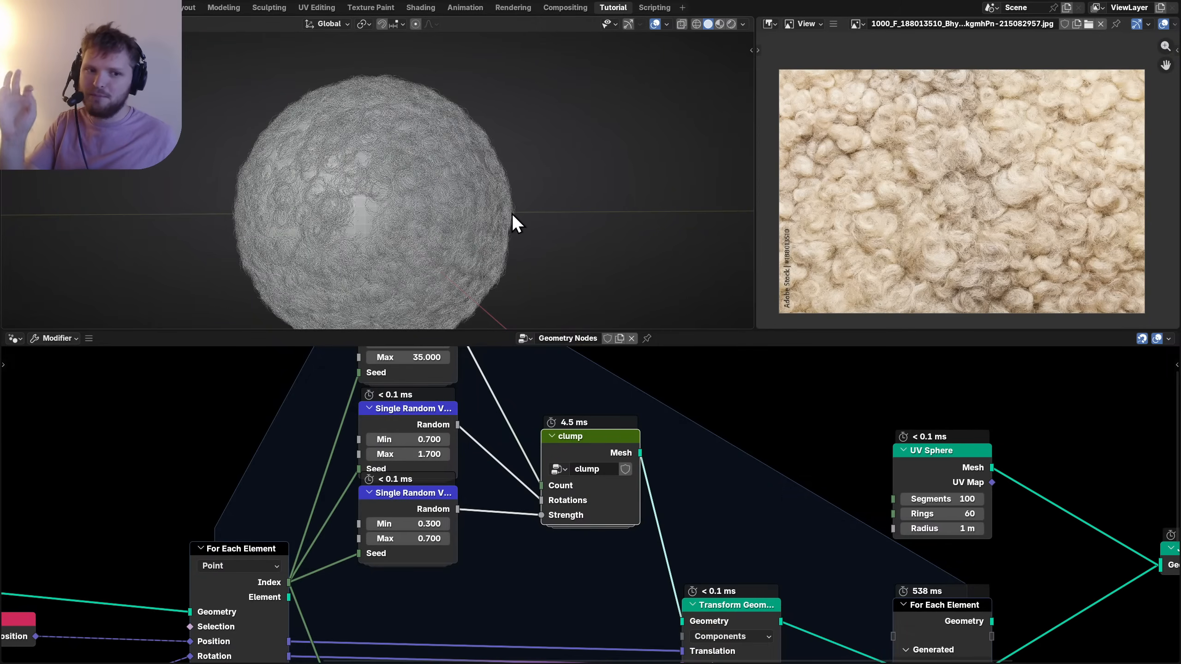
scroll(466, 222, up, 1)
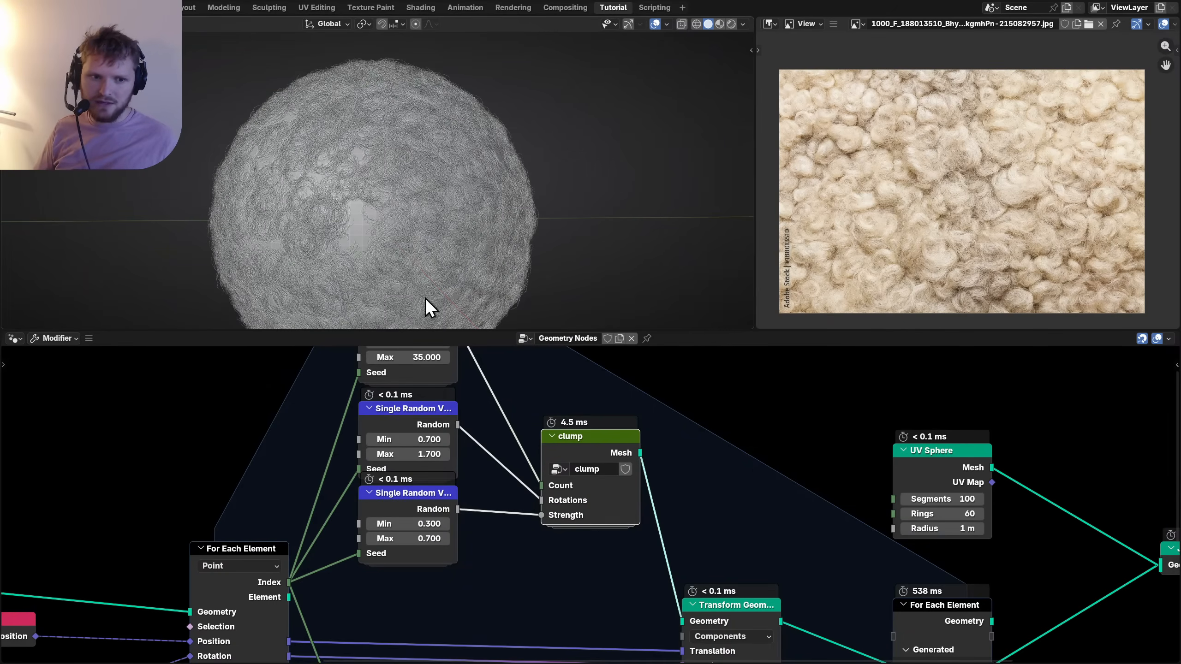
scroll(450, 476, down, 3)
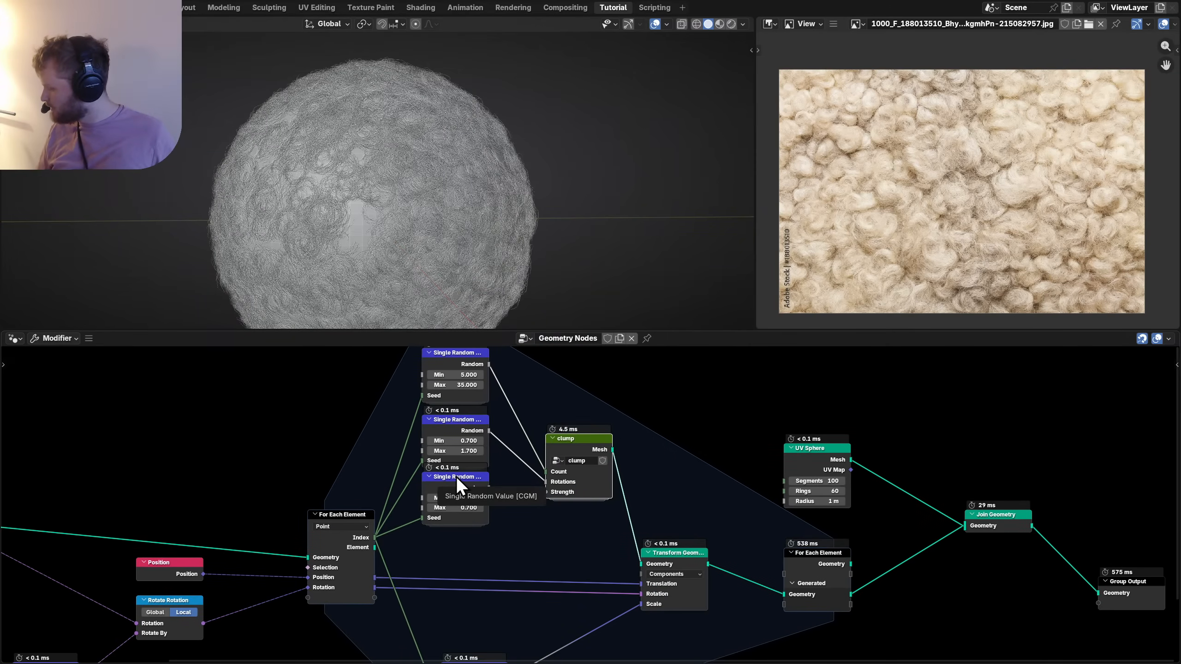
key(ctrl+s)
middle_drag(456, 481, 468, 468)
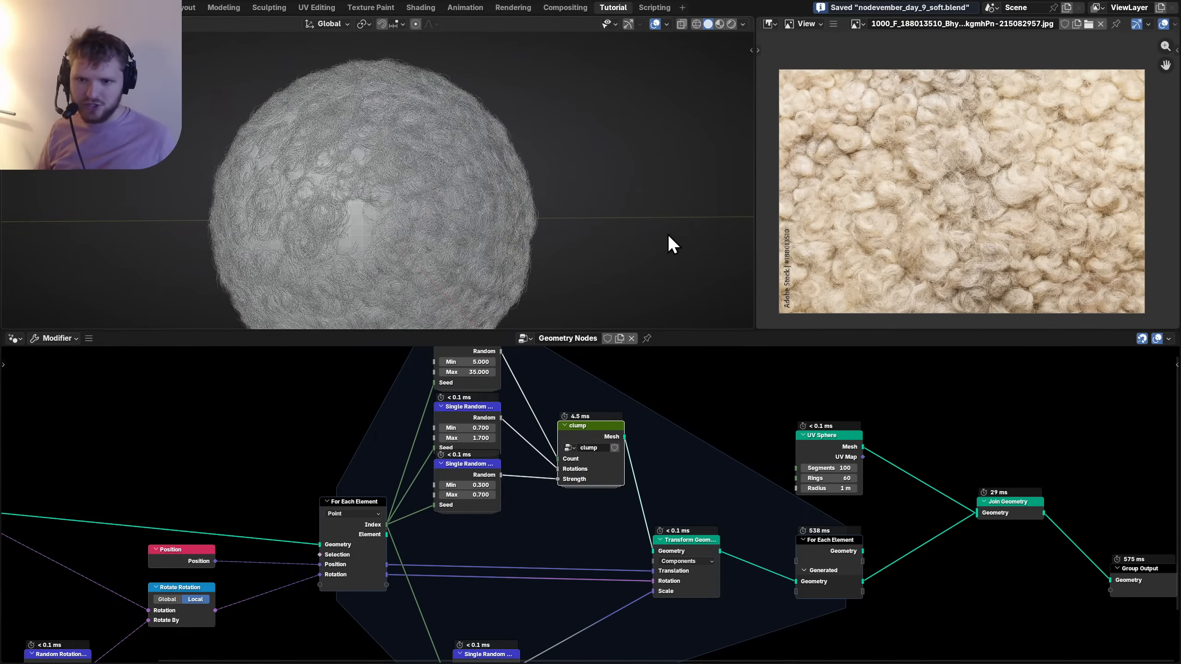
Replace the Image Editor with the Spreadsheet, and open the spiral group nested inside the clump group.
click(771, 23)
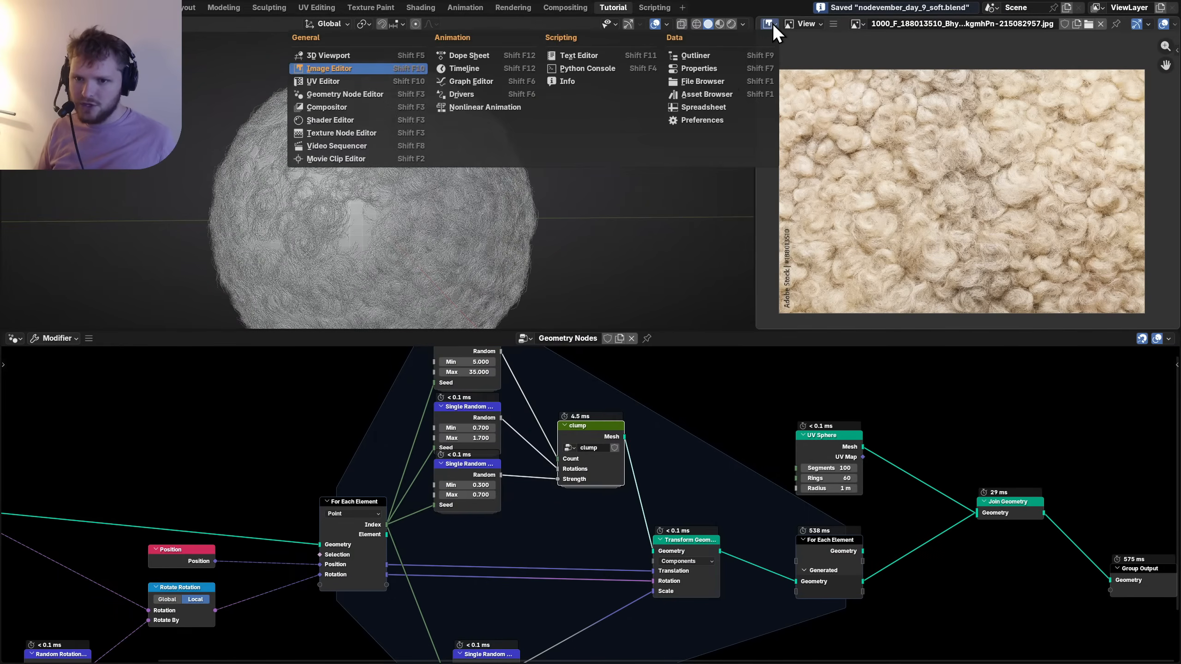
click(699, 107)
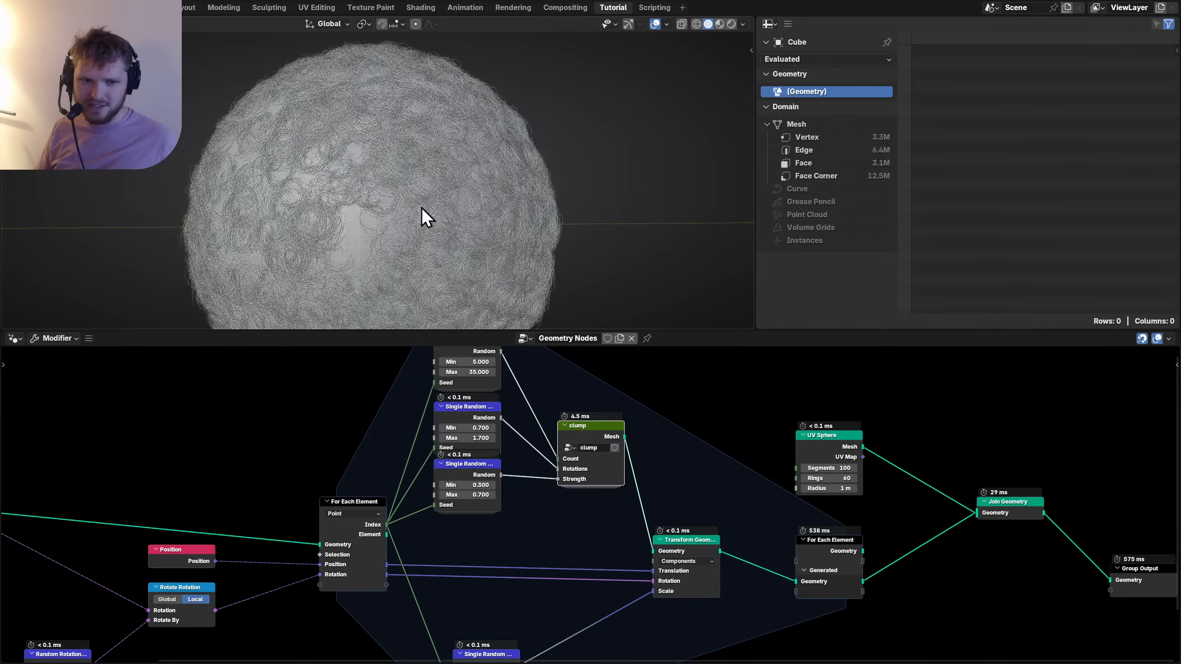
scroll(421, 208, up, 1)
key(Tab)
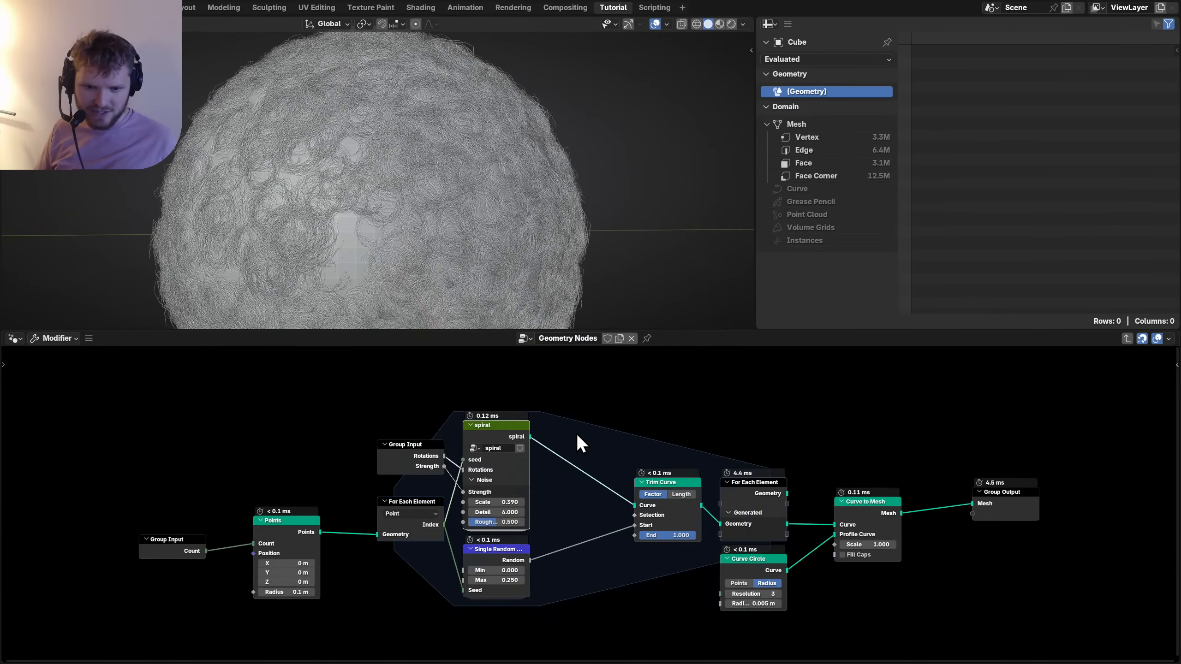
scroll(574, 421, up, 3)
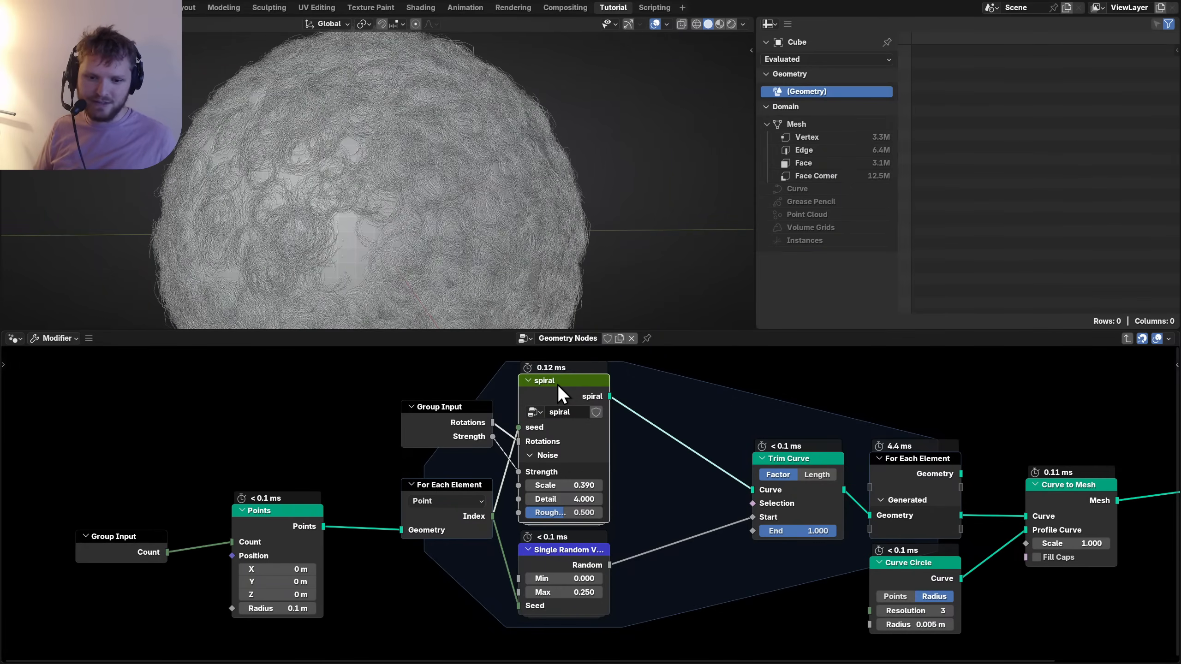
key(Tab)
Try a Resolution of 10 on the Spiral node, and undo the change.
click(453, 488)
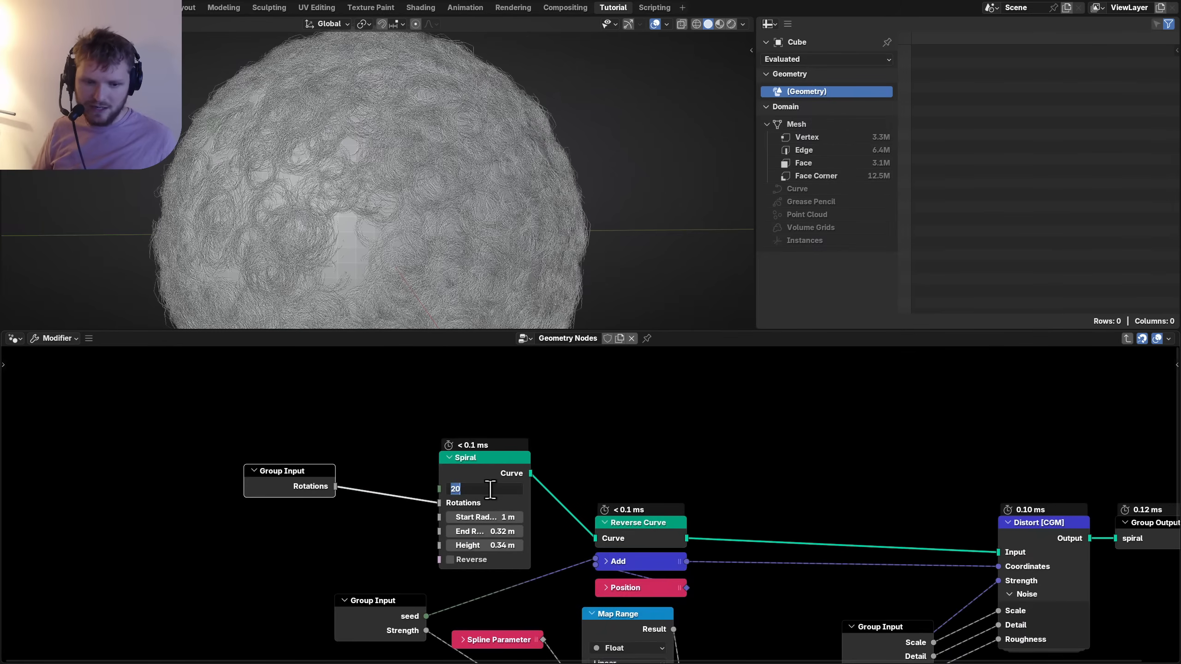
text(10)
key(Return)
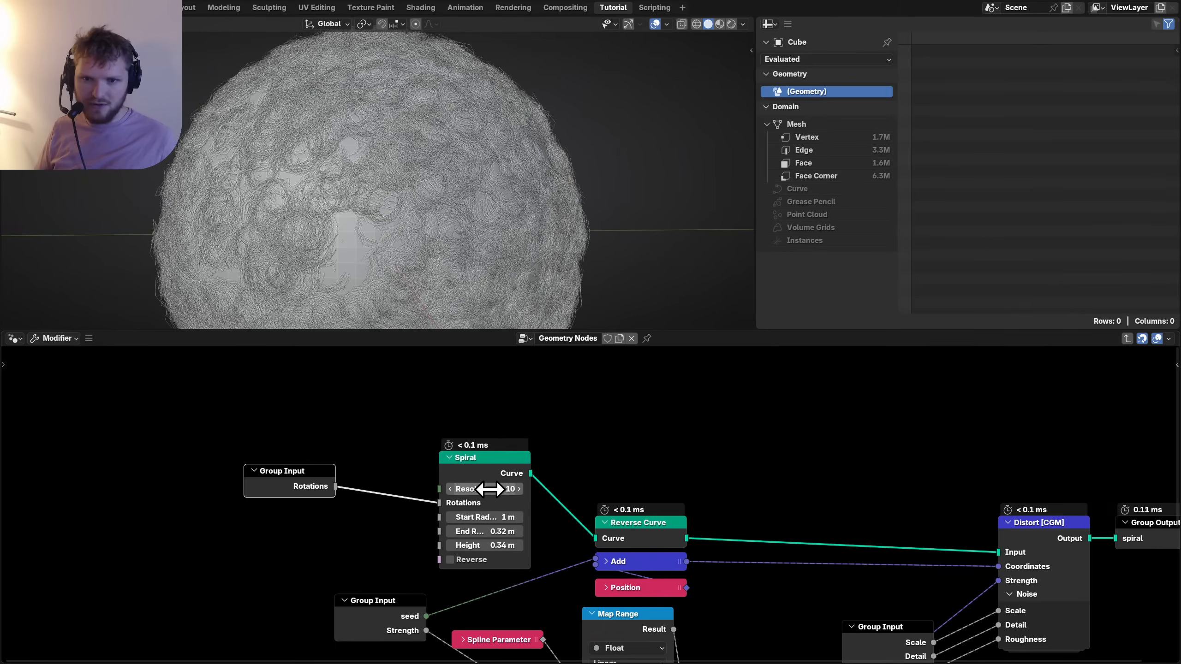
key(ctrl+z)
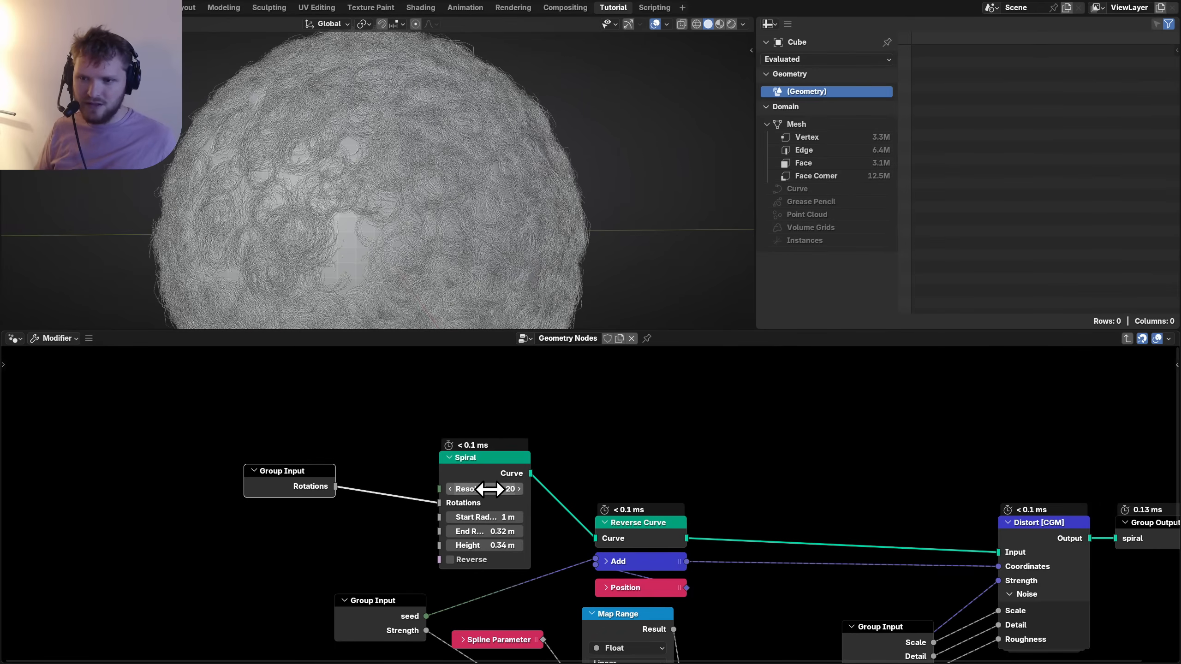
Compare the Spiral node's previous Resolution values, and set its Resolution to 15.
key(ctrl+shift+z)
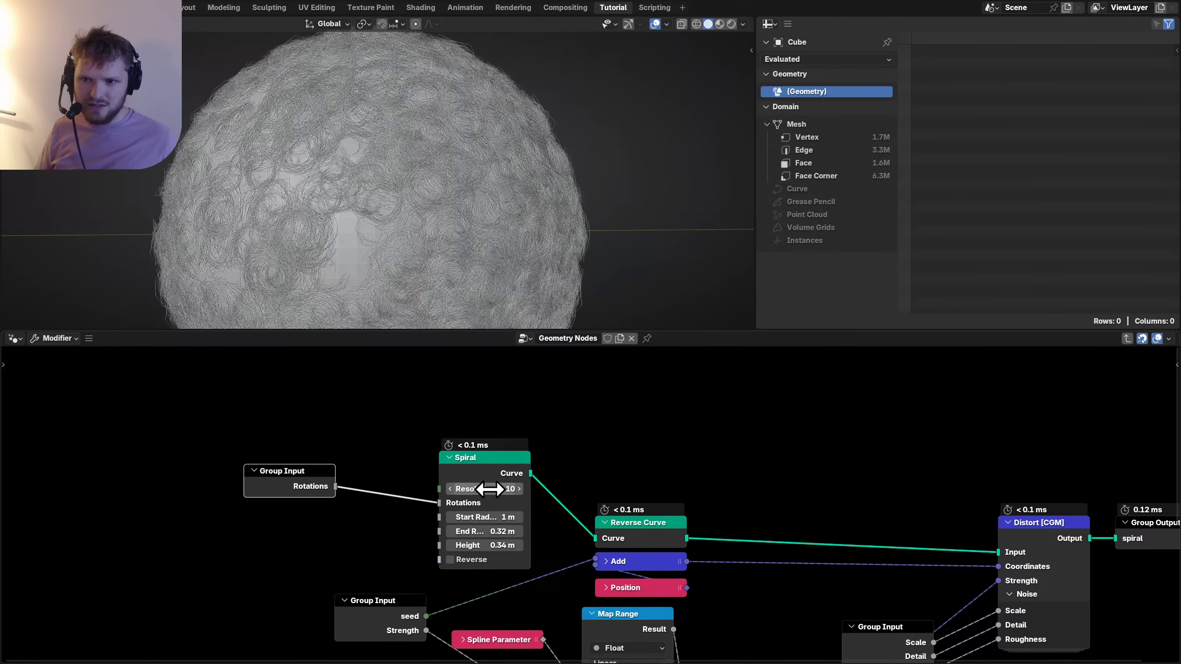
key(ctrl+z)
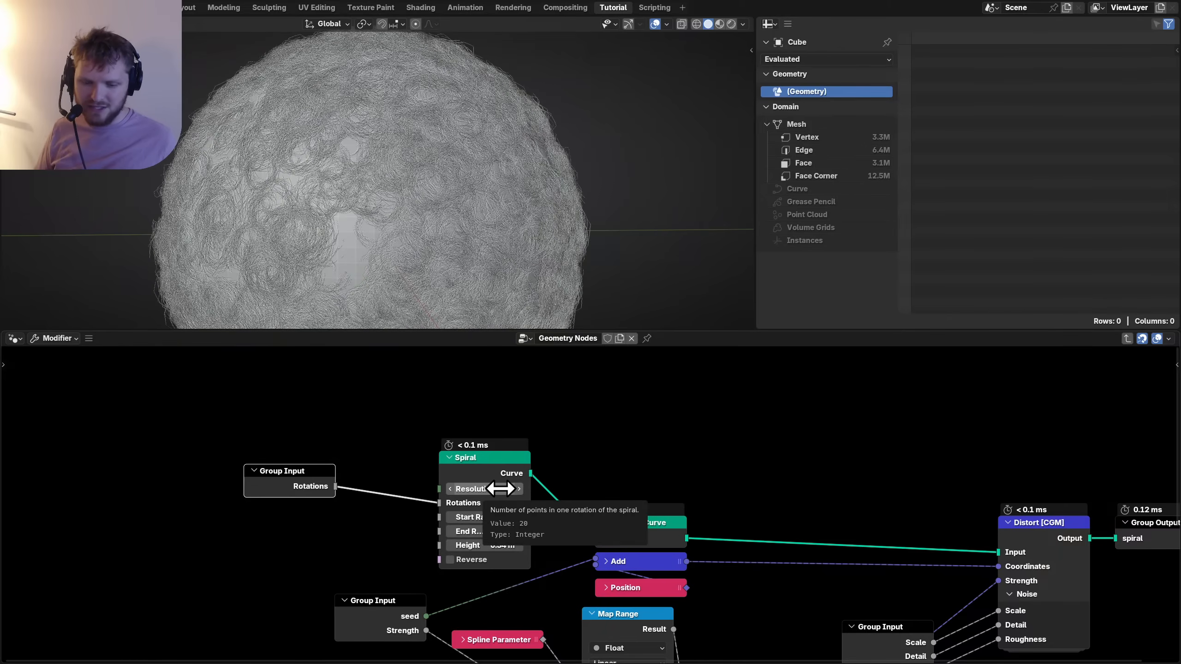
click(489, 488)
text(15)
key(Return)
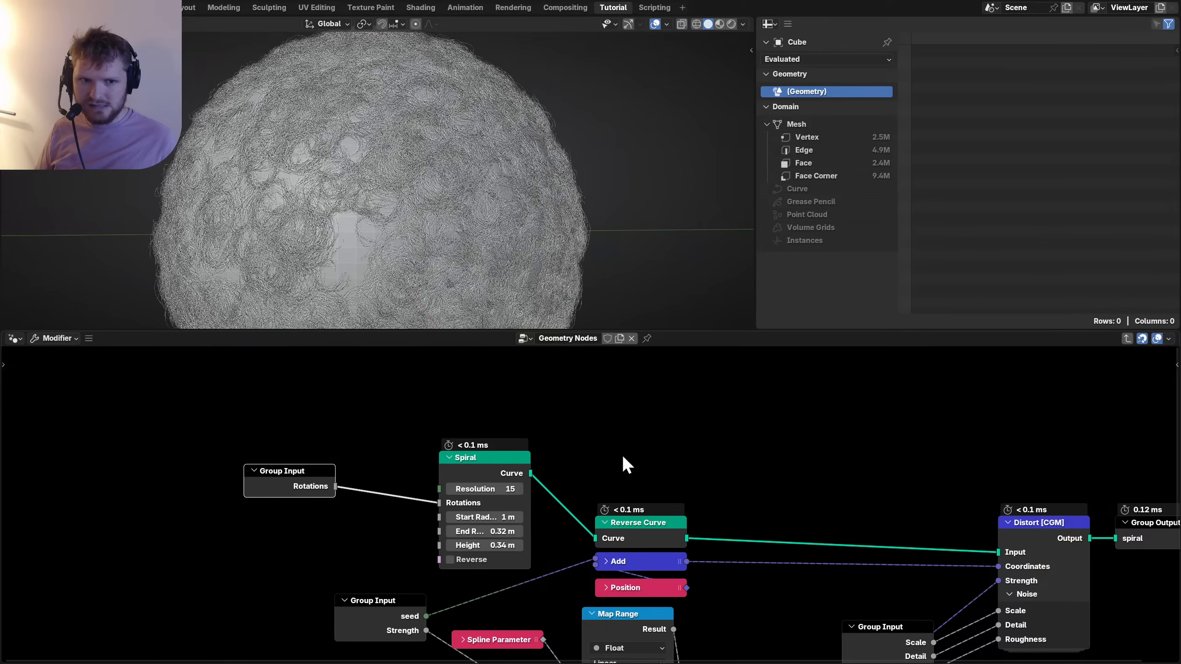
Leave the nested spiral and clump groups for the top-level node tree, and save the file.
key(Tab)
middle_drag(621, 454, 482, 423)
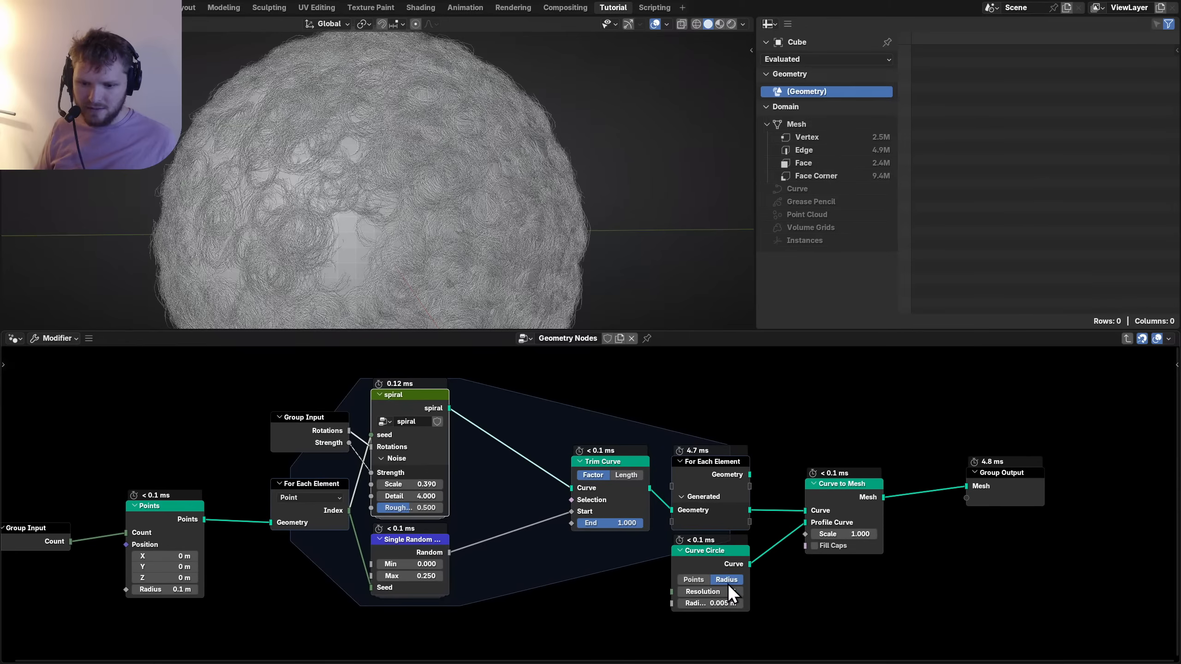
click(1127, 339)
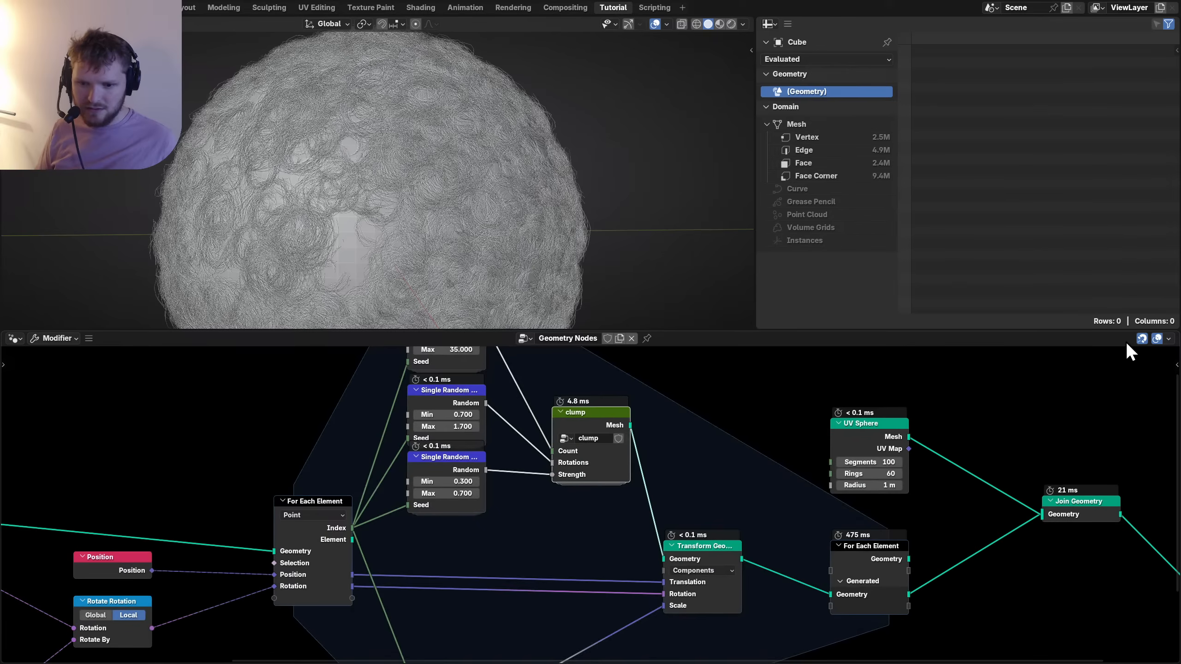
key(Tab)
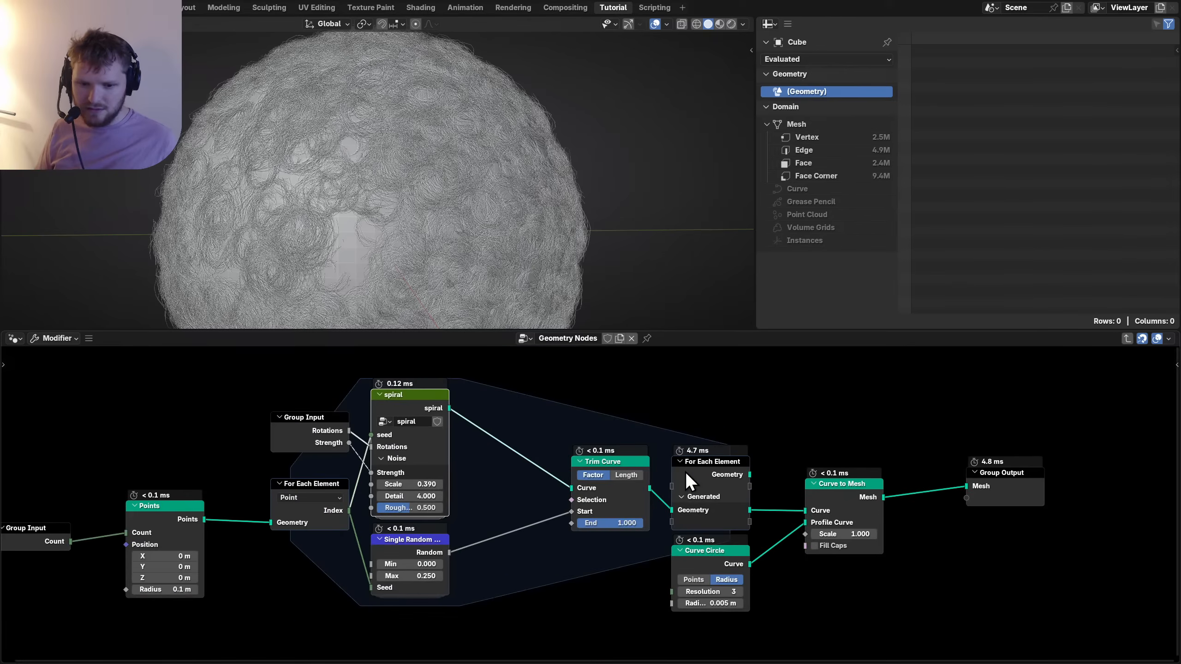
click(1127, 339)
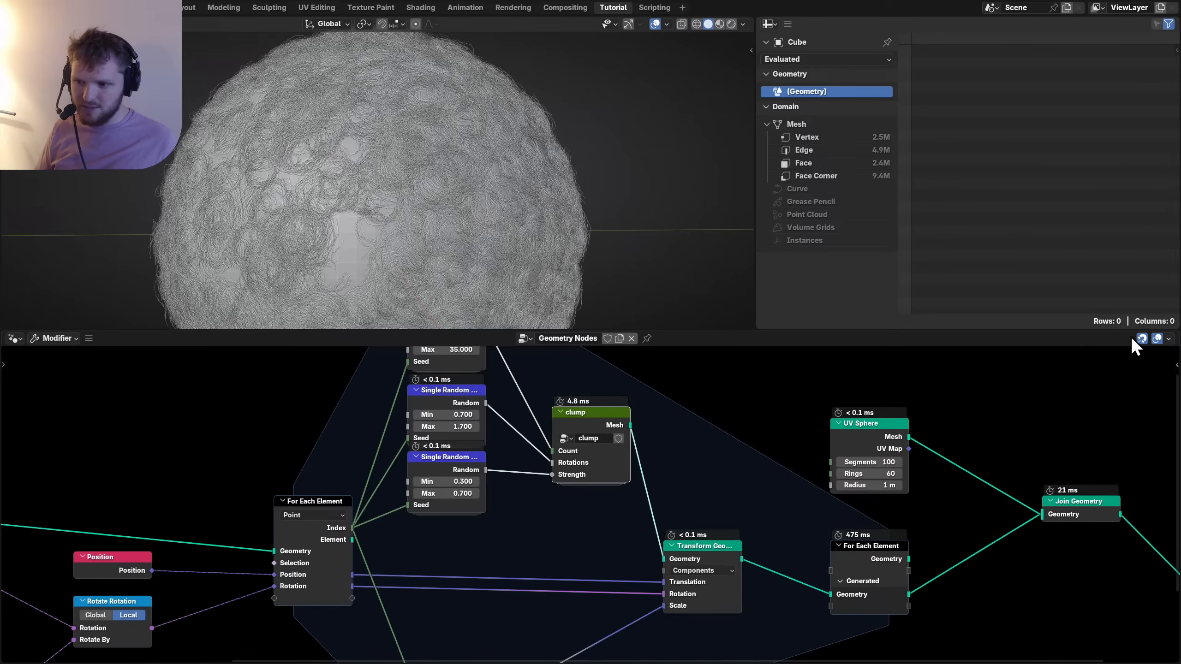
key(Home)
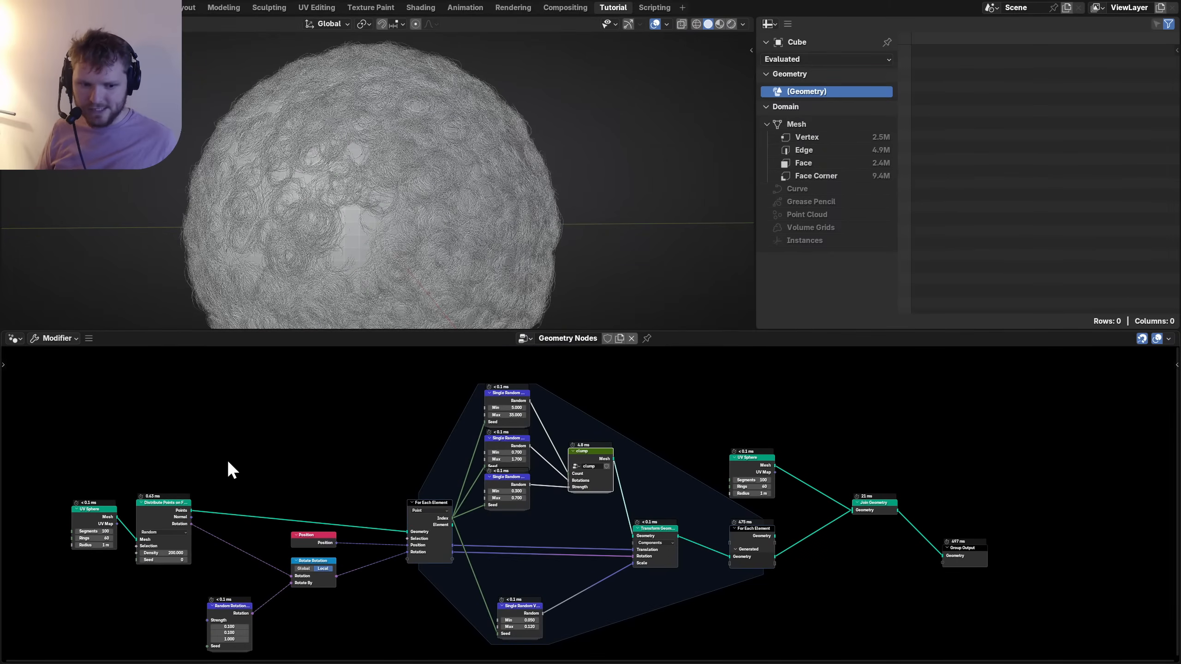
key(ctrl+s)
Set the Density of the Distribute Points on Faces node to 500.
scroll(240, 499, up, 4)
scroll(442, 520, up, 2)
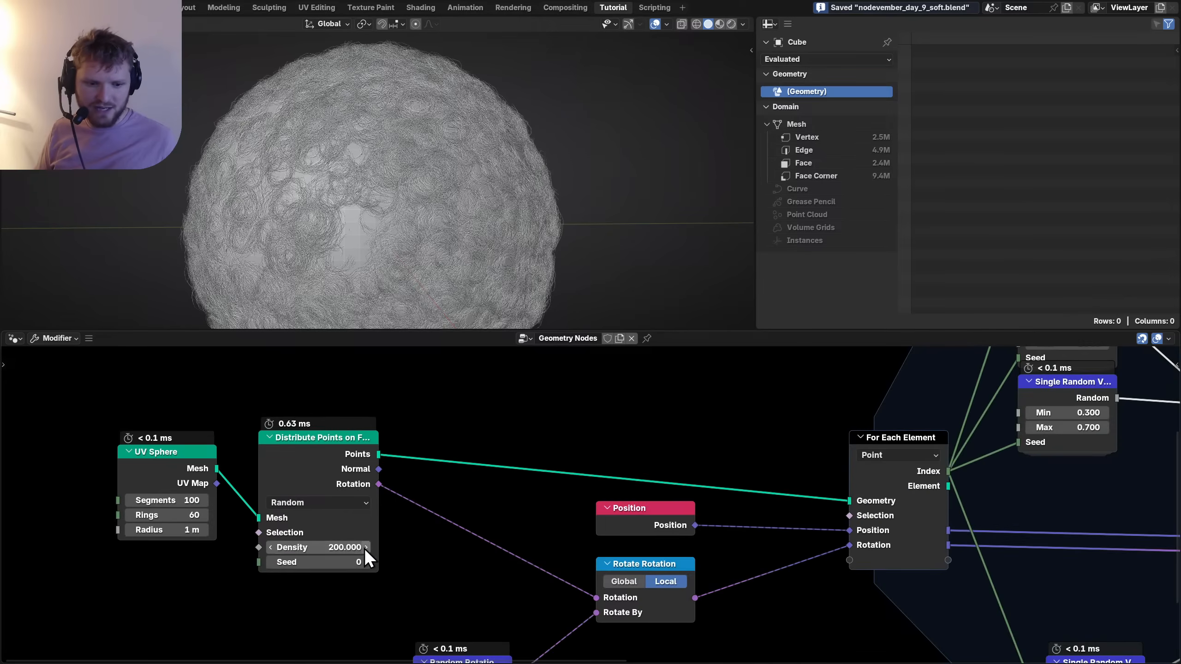
click(339, 549)
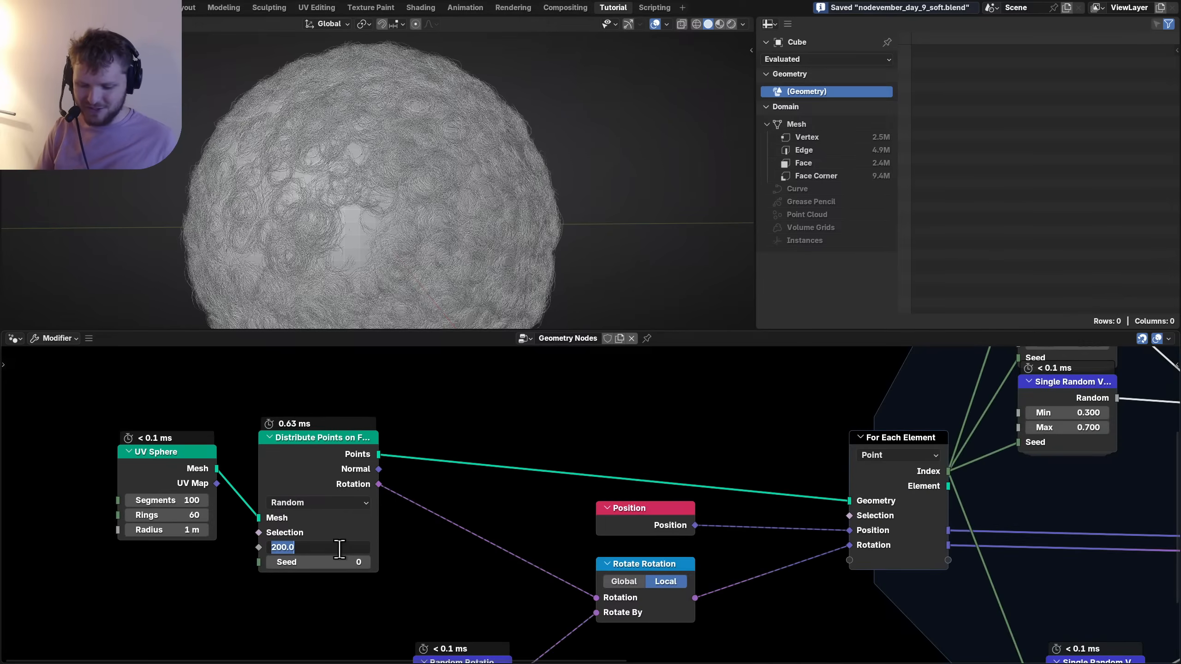
text(500)
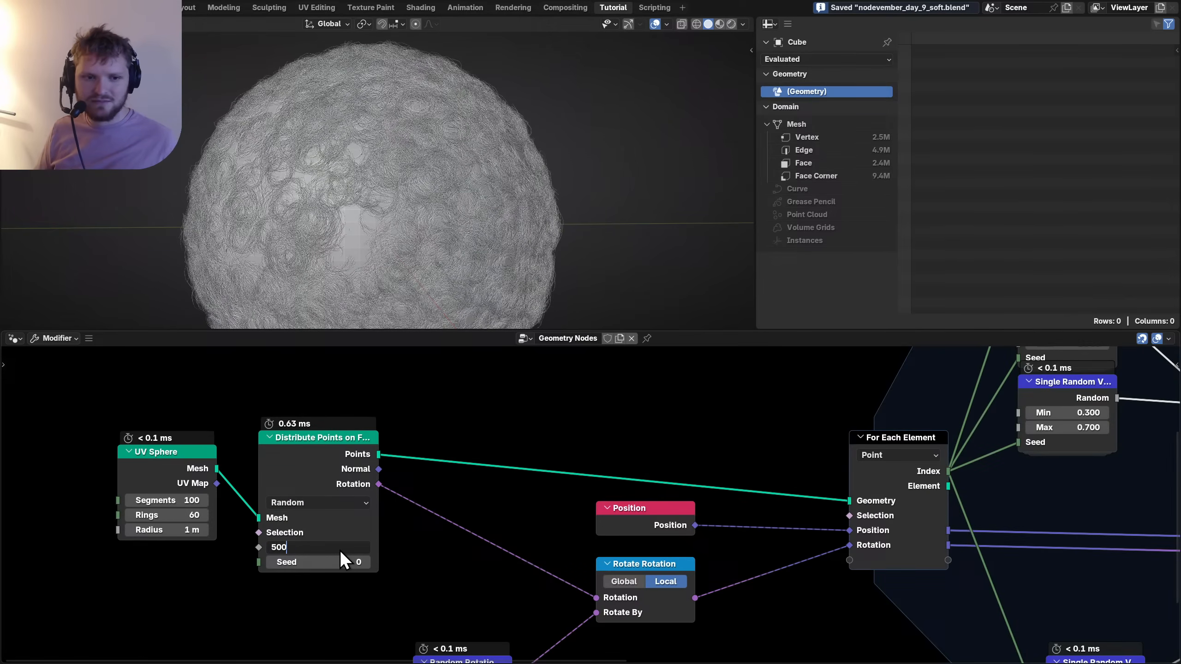
key(Return)
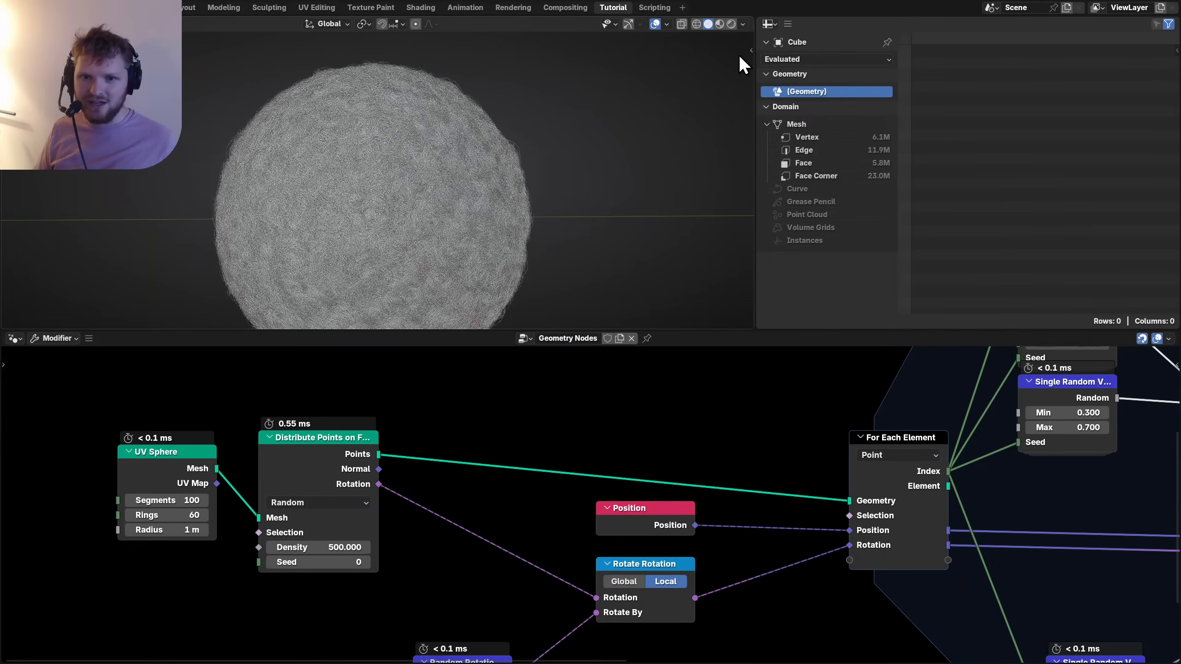
Switch the viewport to Rendered shading, and examine the fibre sphere in a temporarily maximised viewport.
click(731, 23)
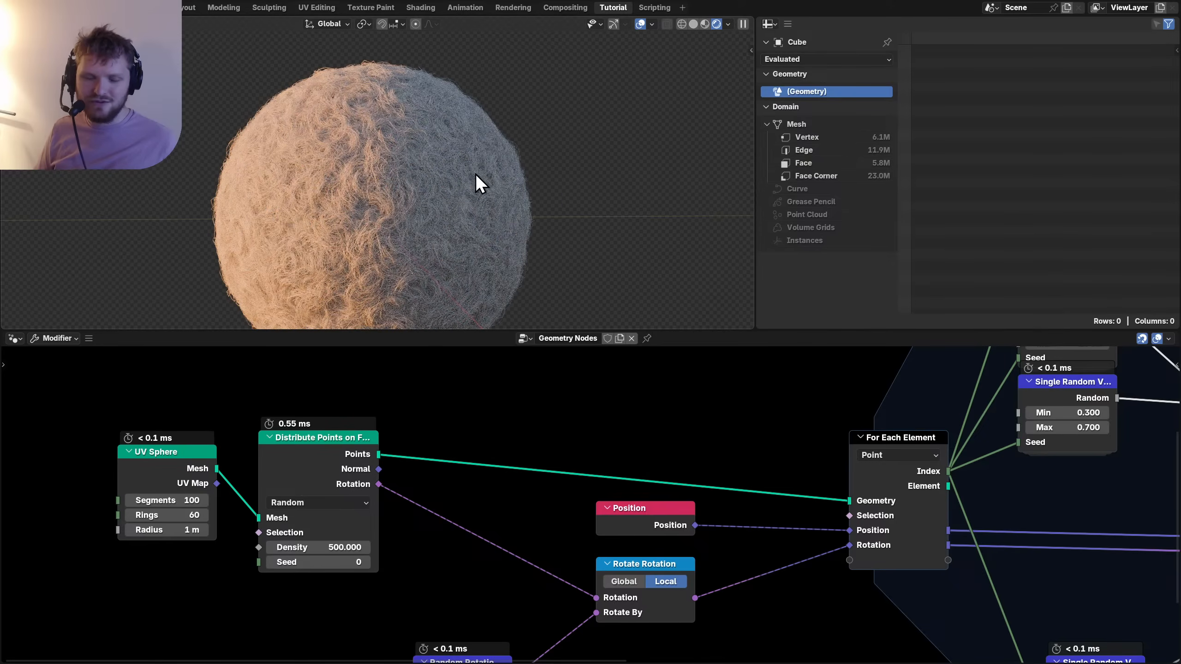
key(ctrl+space)
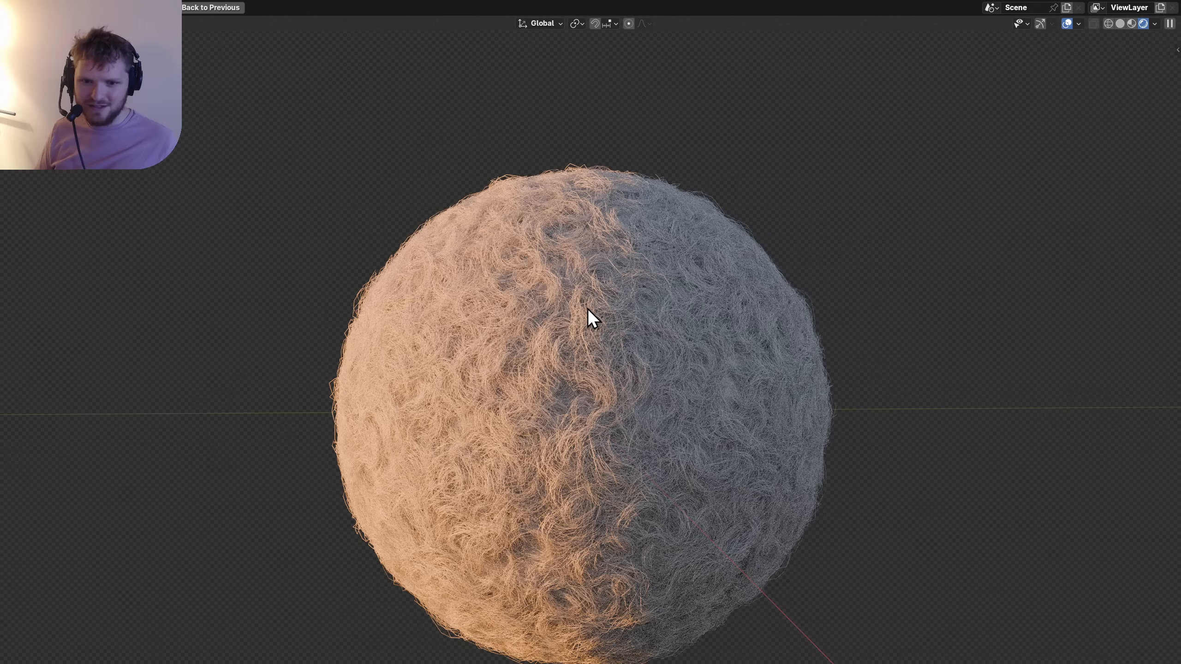
scroll(552, 316, down, 3)
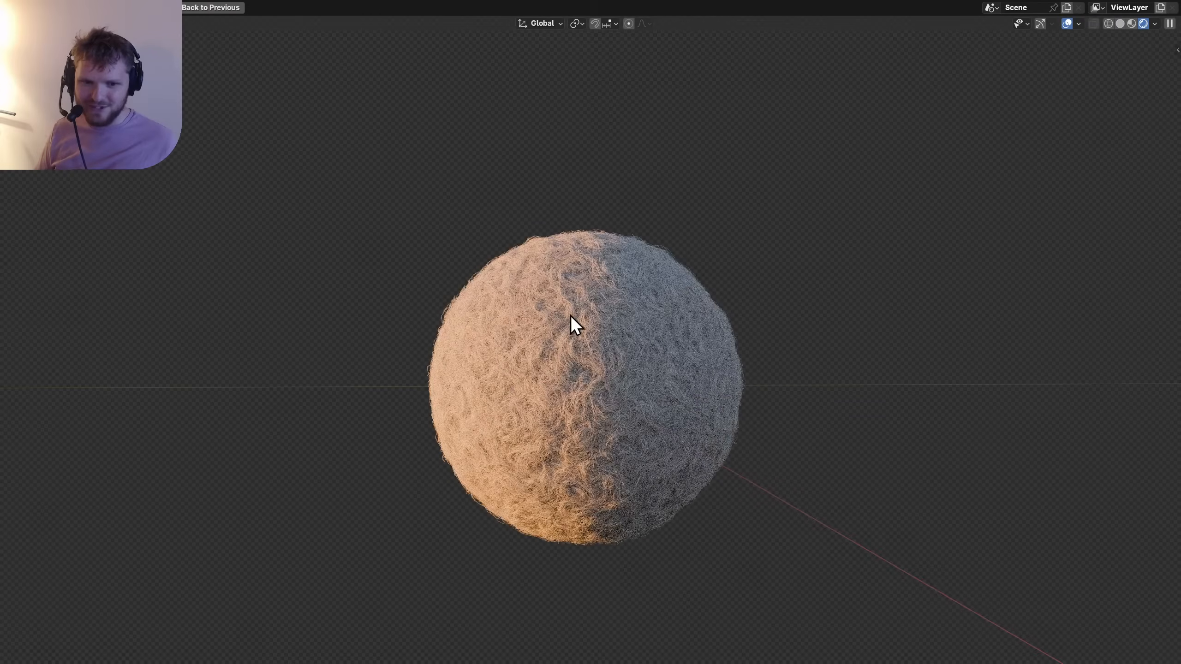
scroll(571, 316, up, 2)
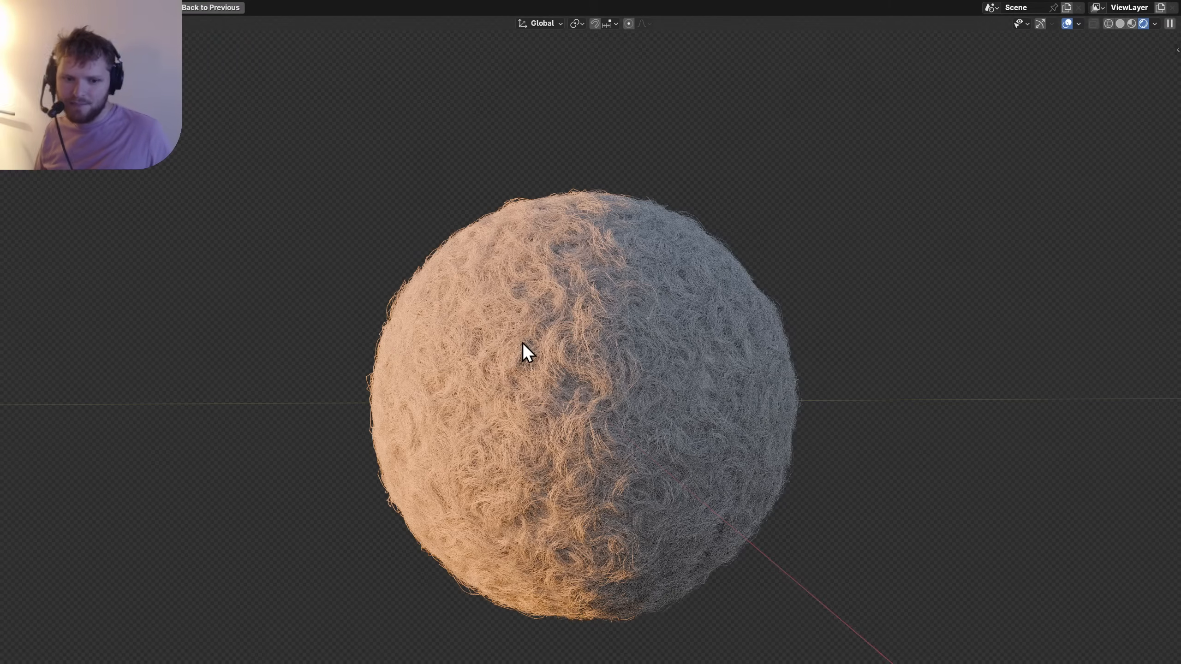
key(ctrl+space)
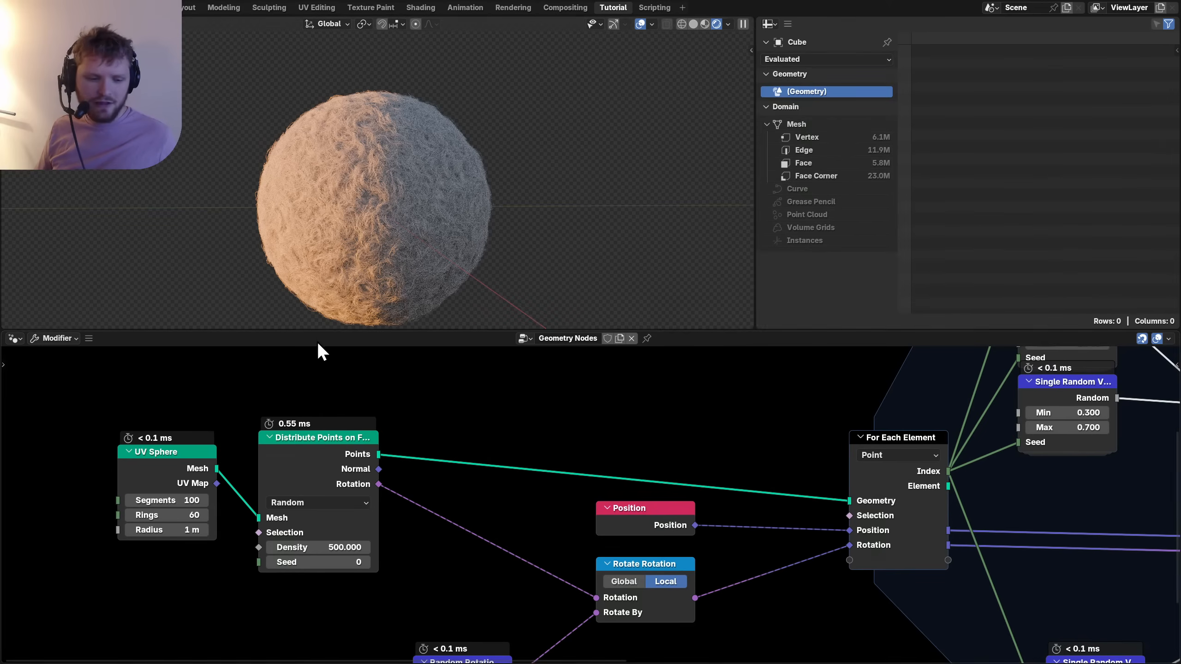
Take the Blender window out of fullscreen mode.
key(q)
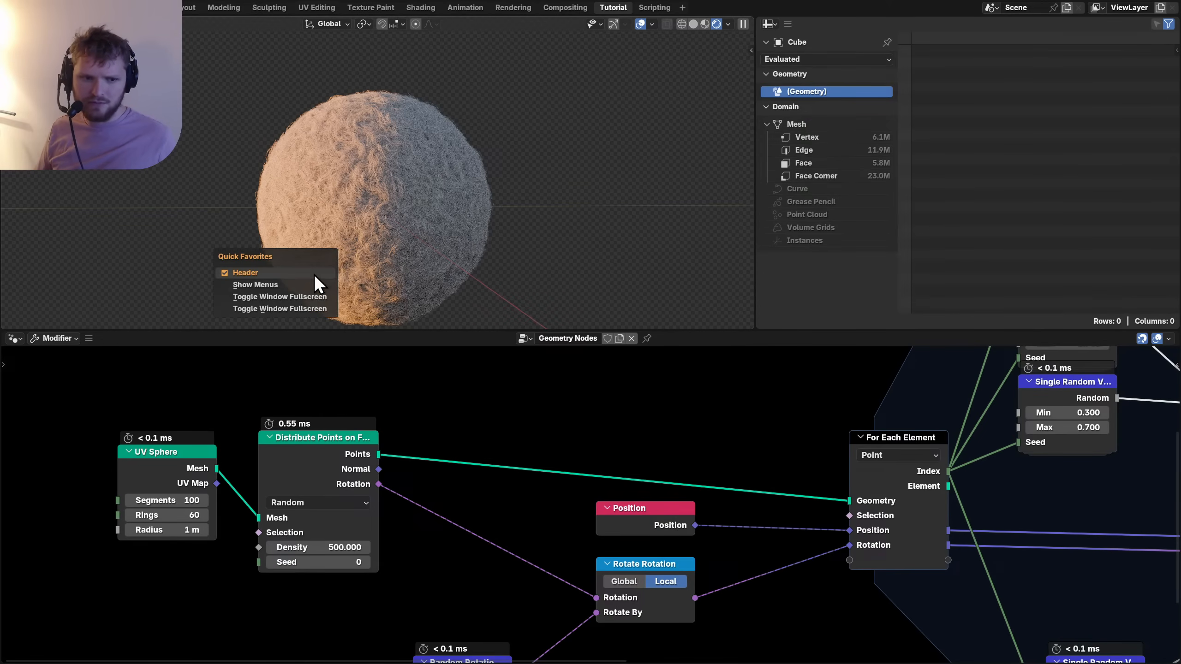
click(271, 296)
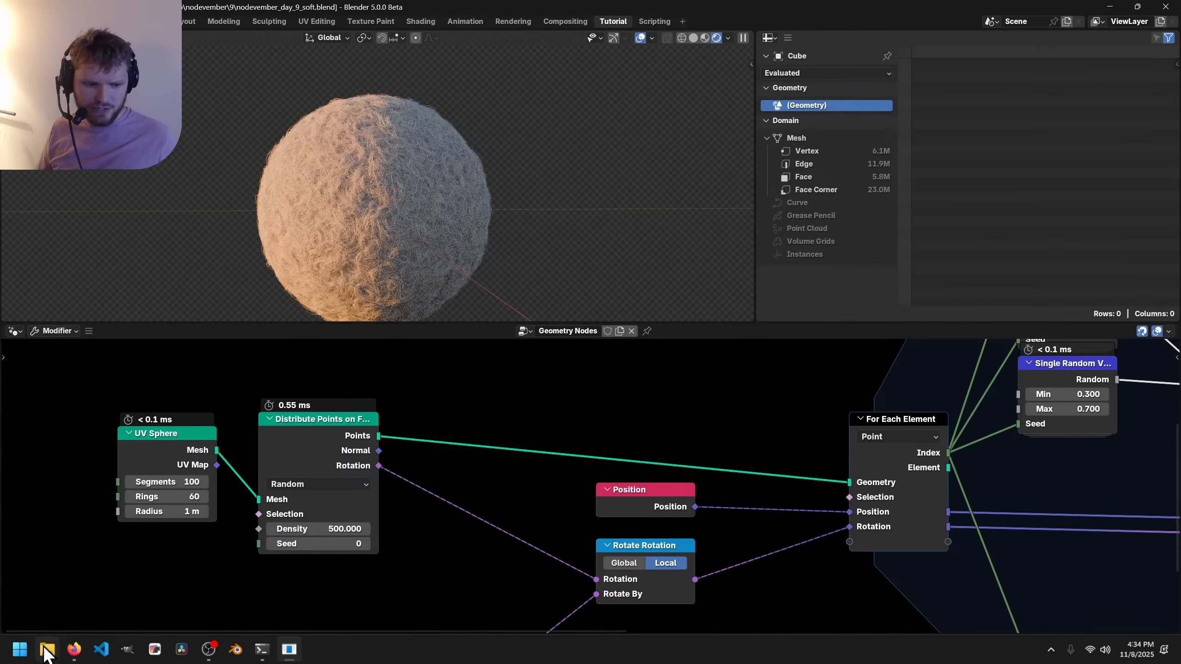
Switch to the browser and browse the CGMatter Nodevember 2025 page as far as the day 5 feather entry.
click(47, 649)
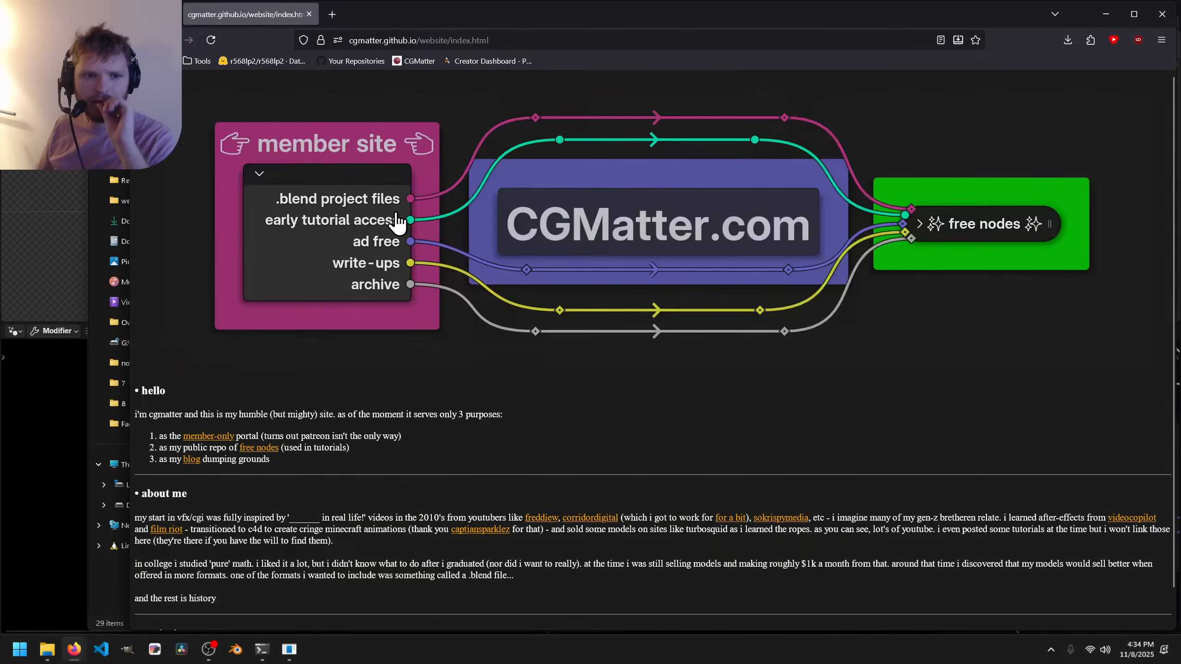
click(397, 221)
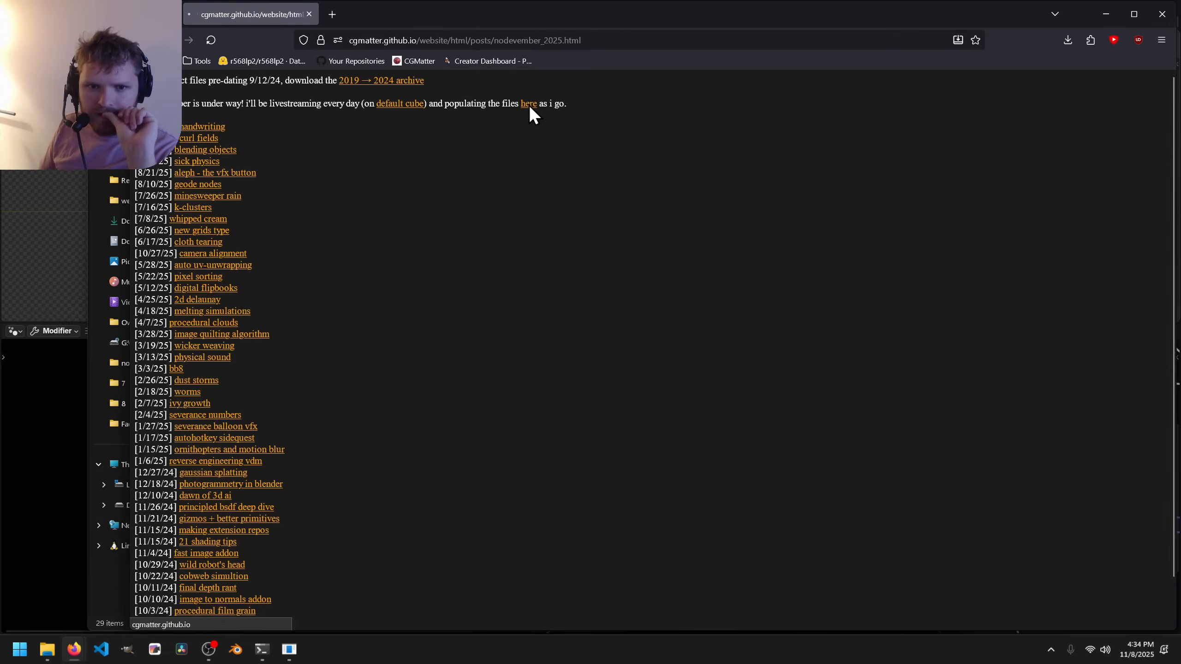
scroll(442, 261, down, 8)
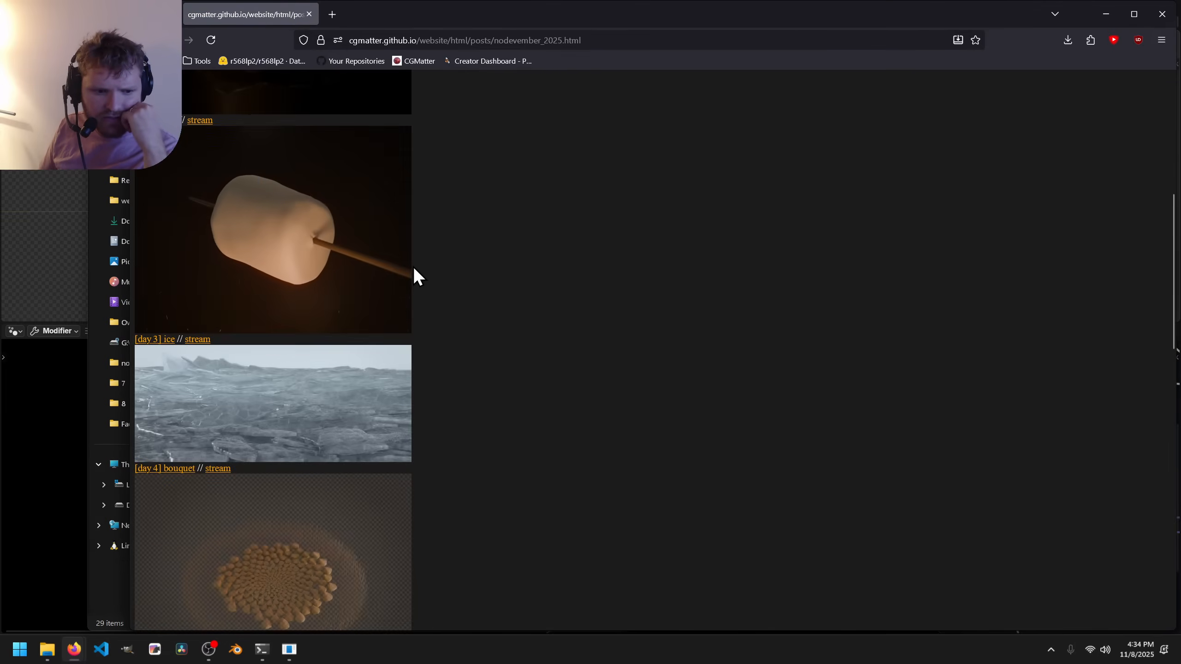
scroll(413, 268, down, 5)
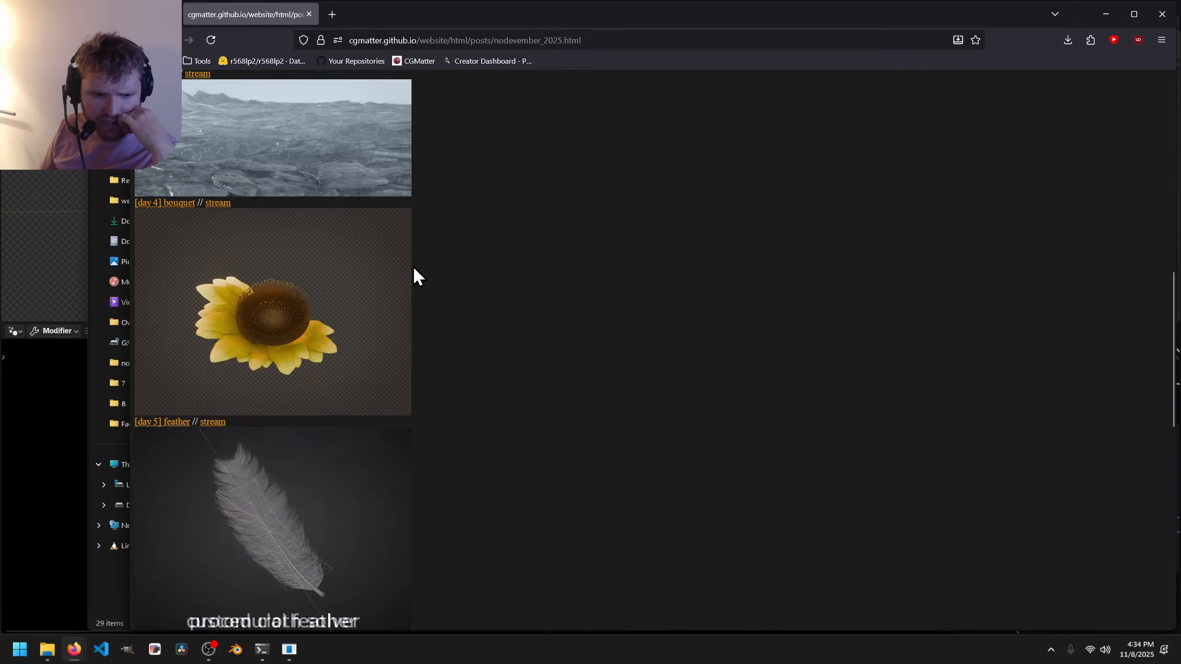
scroll(414, 268, down, 1)
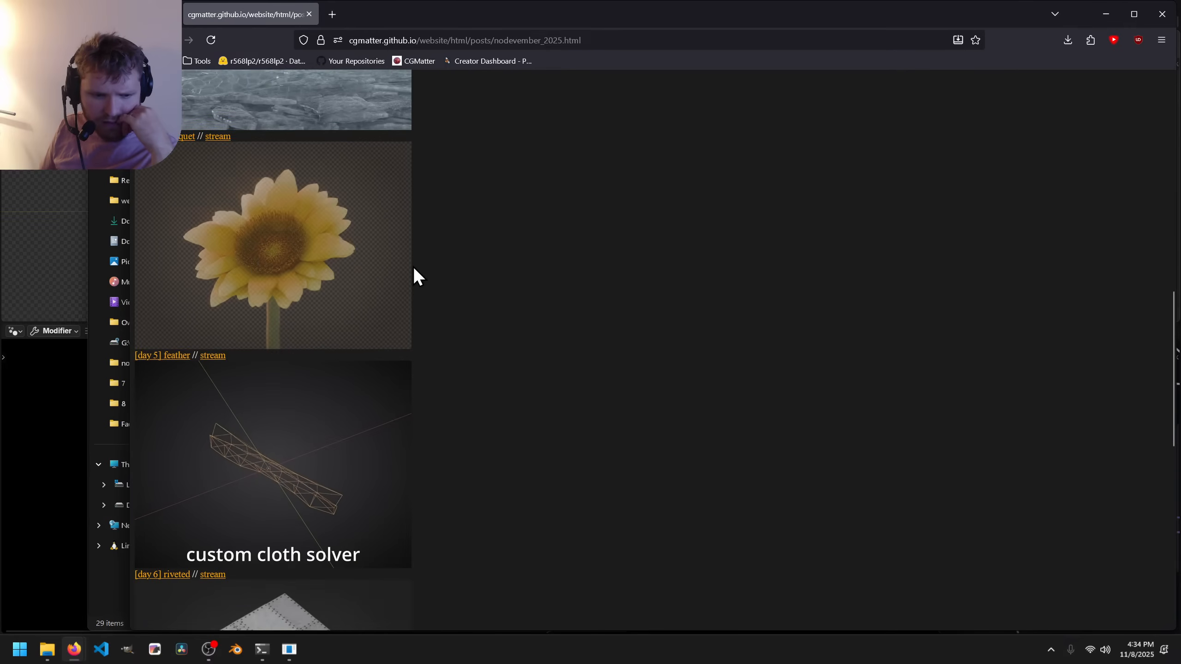
Open the day 5 feather render in its own browser tab and enlarge it to 180%.
right_click(285, 444)
click(347, 235)
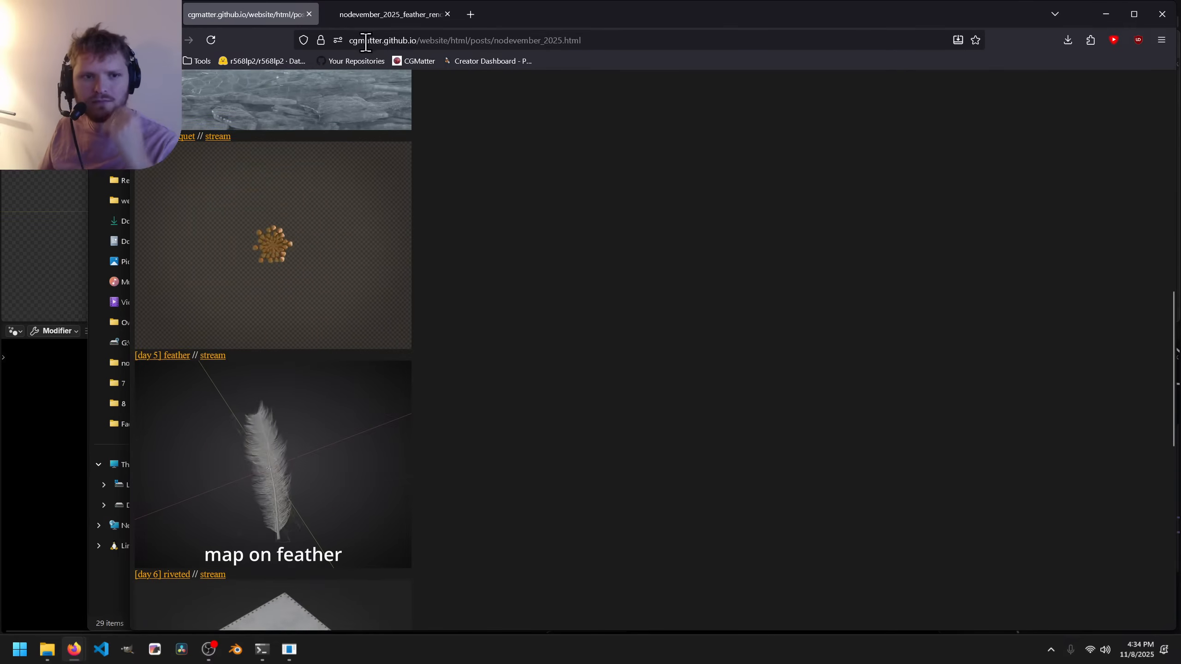
click(393, 16)
ctrl+scroll(673, 371, up, 5)
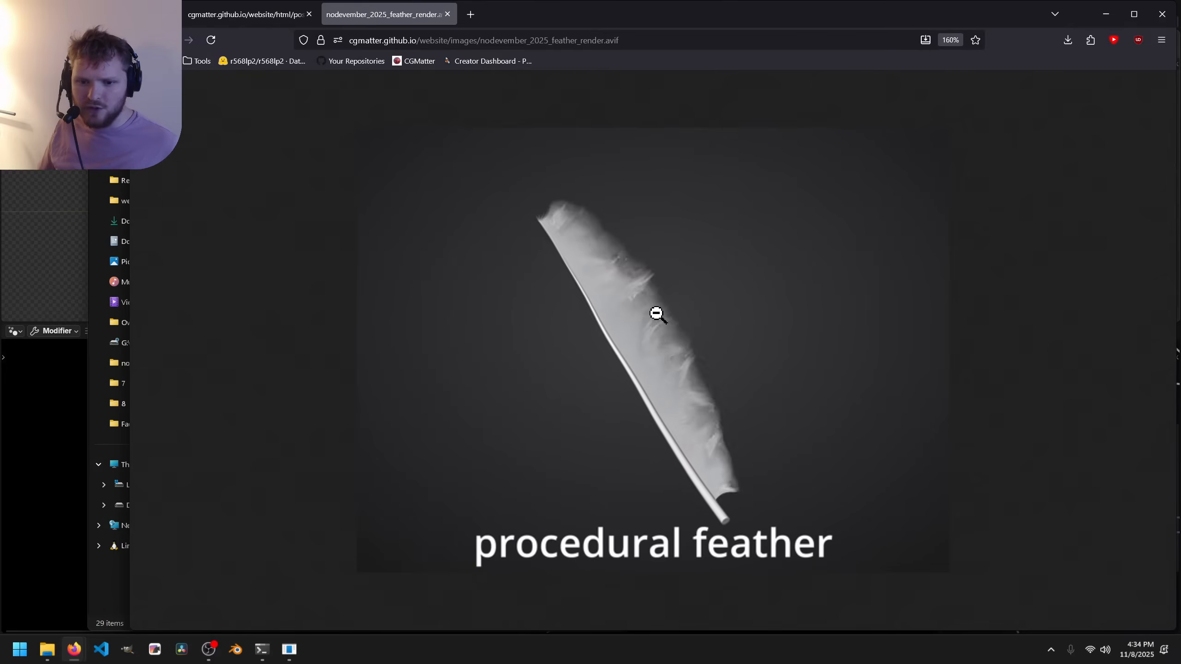
ctrl+scroll(658, 314, up, 1)
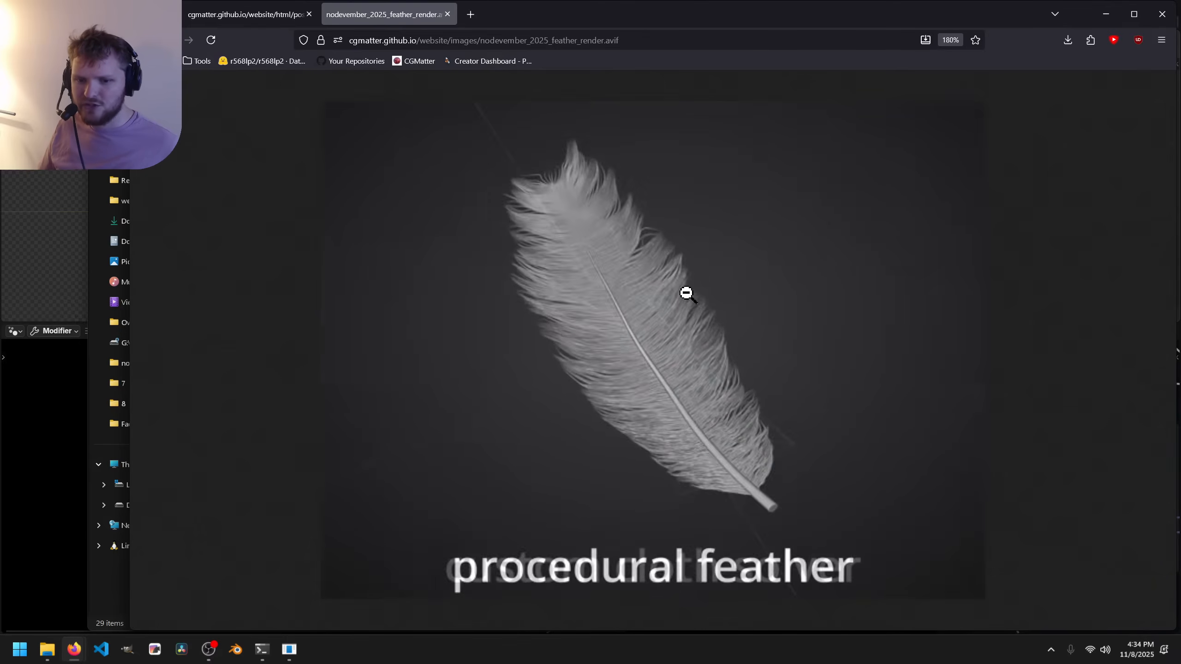
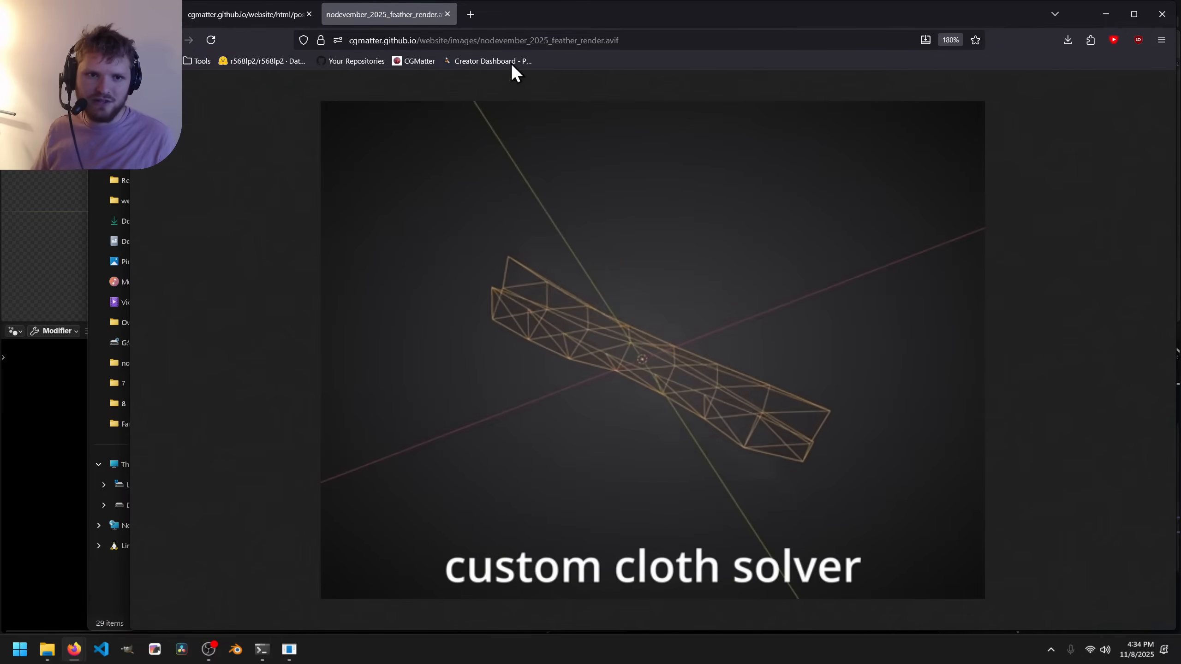
Close the feather image, browser and file explorer, return to Blender, and save the project.
click(447, 14)
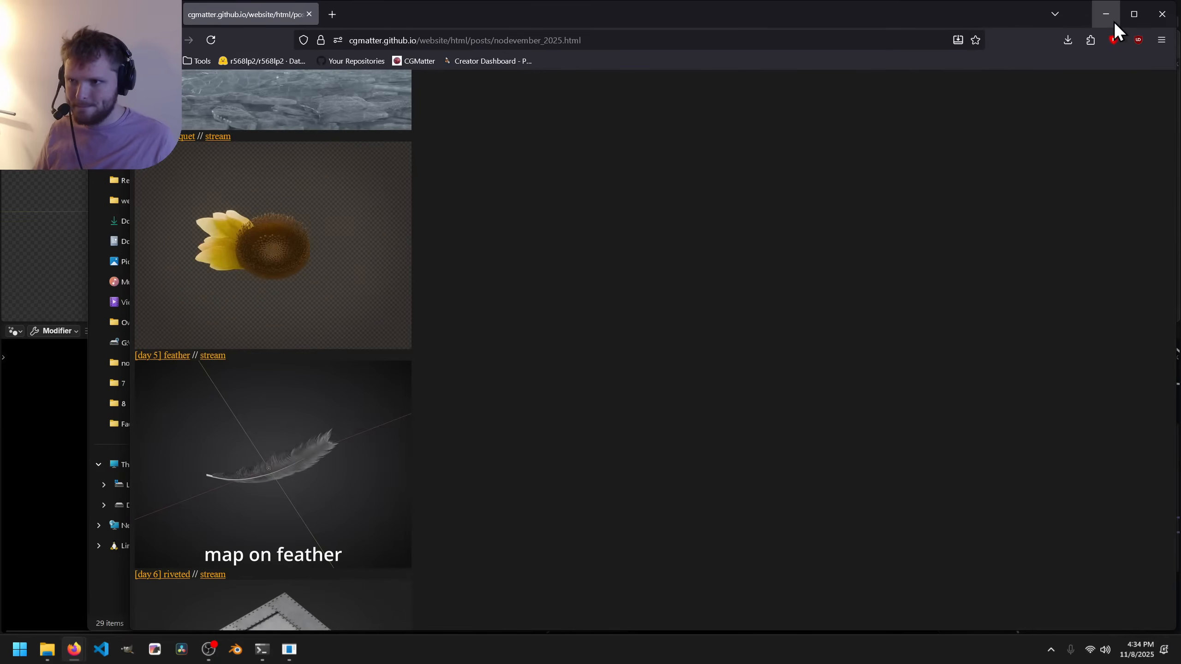
drag(954, 22, 898, 149)
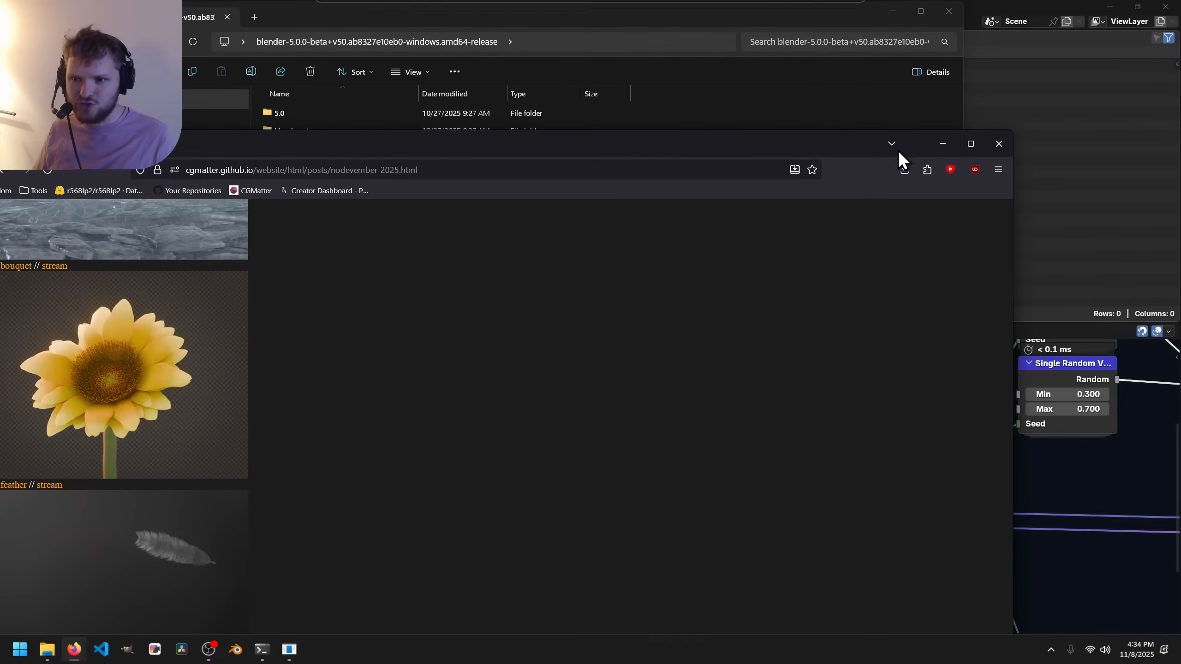
click(998, 144)
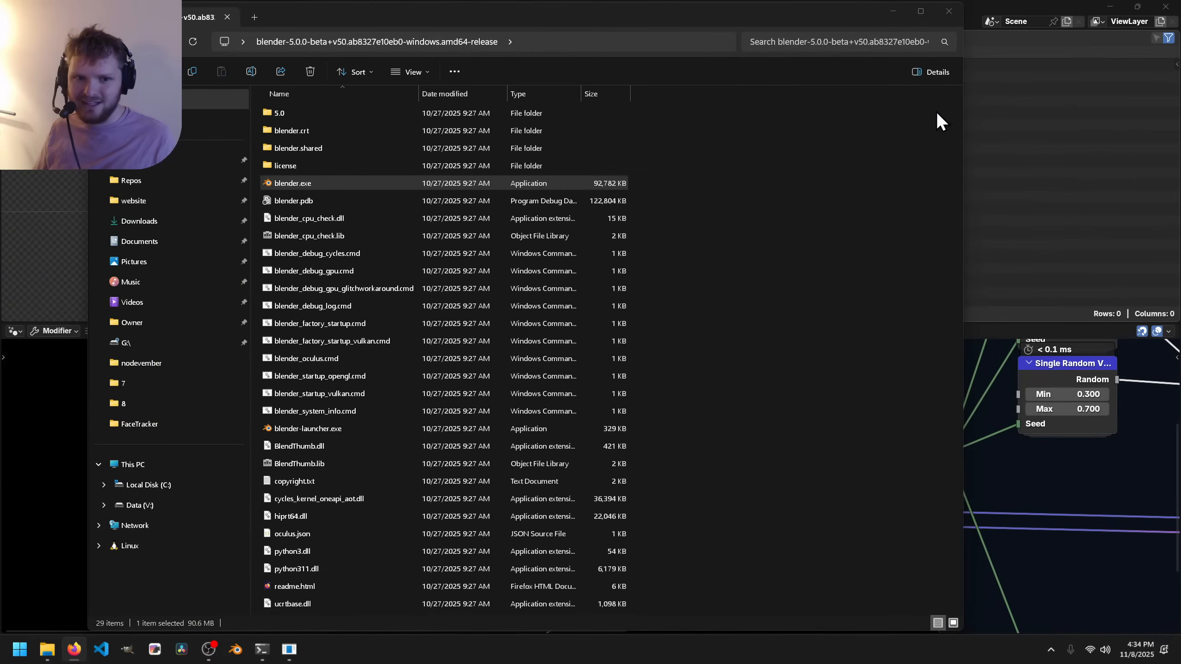
click(948, 11)
key(ctrl+s)
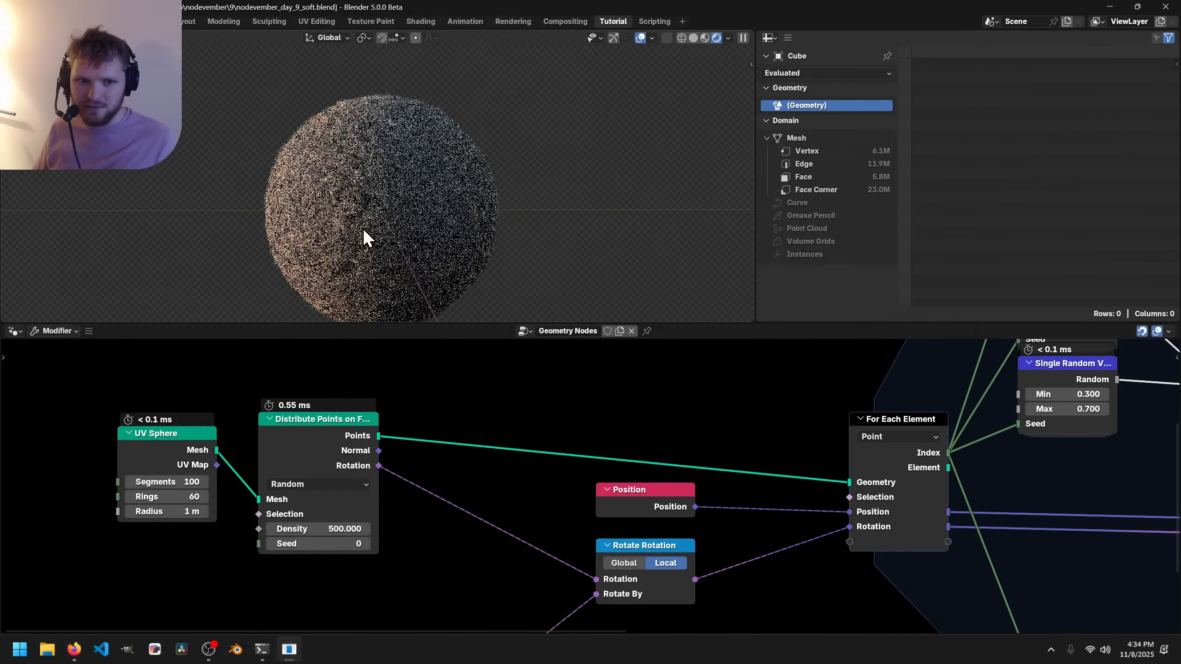
Set the viewport to Solid shading and link the mesh of the UV Sphere feeding Distribute Points on Faces into Join Geometry.
scroll(577, 491, down, 5)
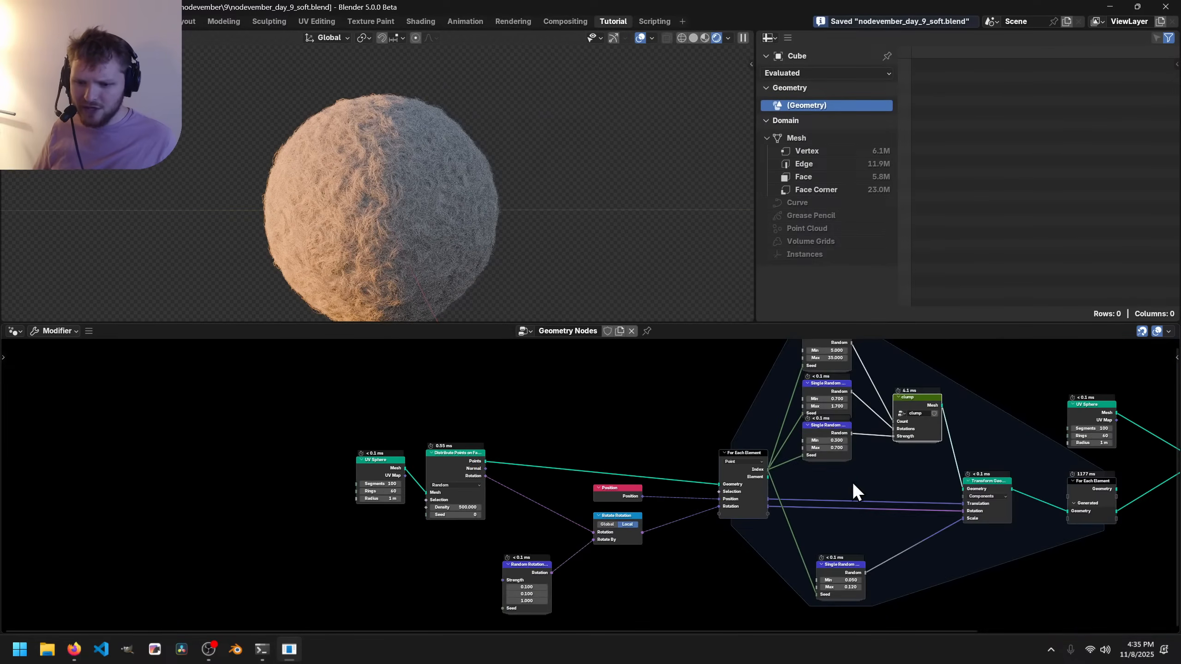
middle_drag(1089, 485, 570, 480)
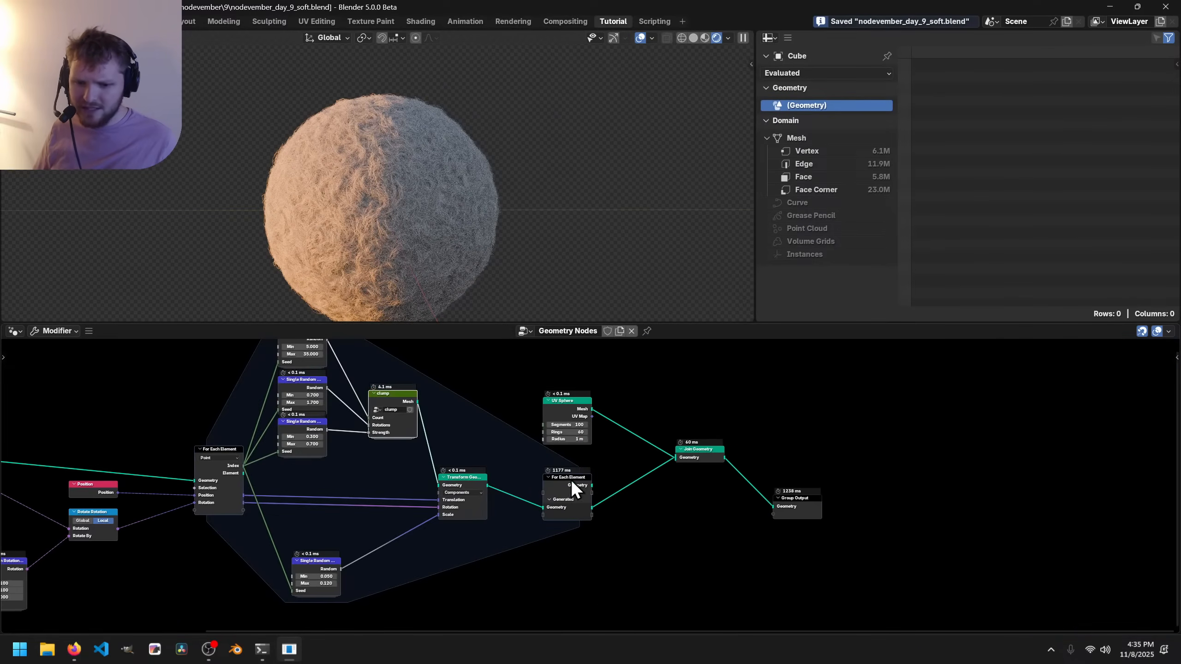
click(694, 39)
mouse_move(354, 411)
middle_down()
mouse_move(385, 422)
mouse_move(565, 409)
middle_up()
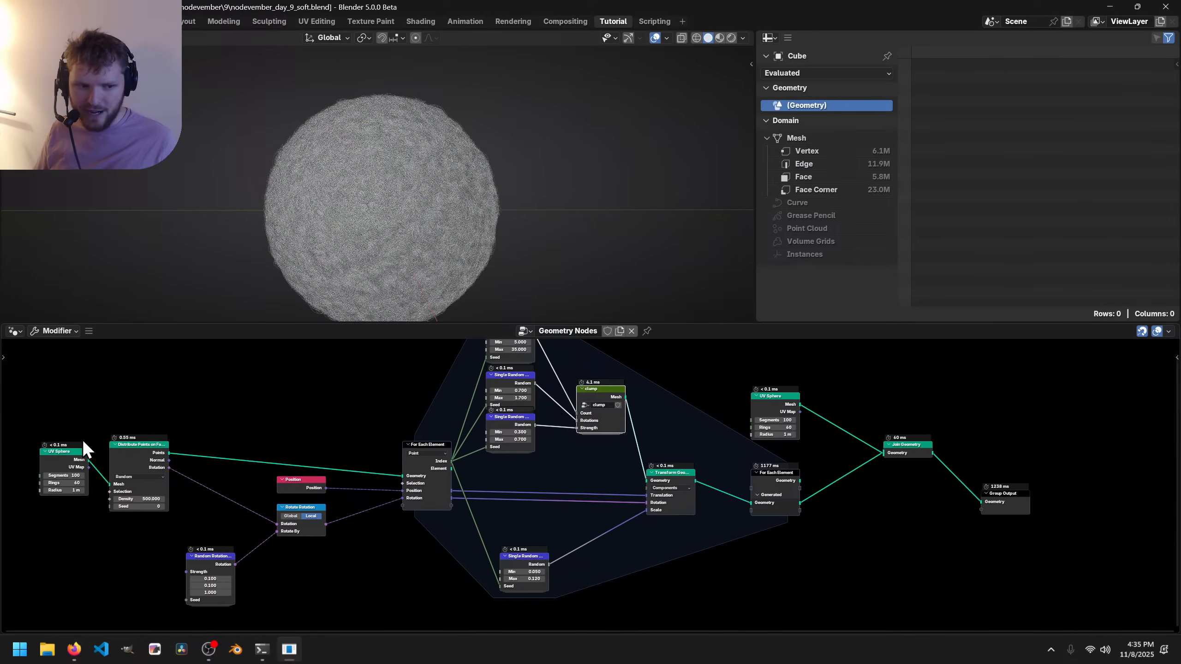
drag(63, 456, 879, 454)
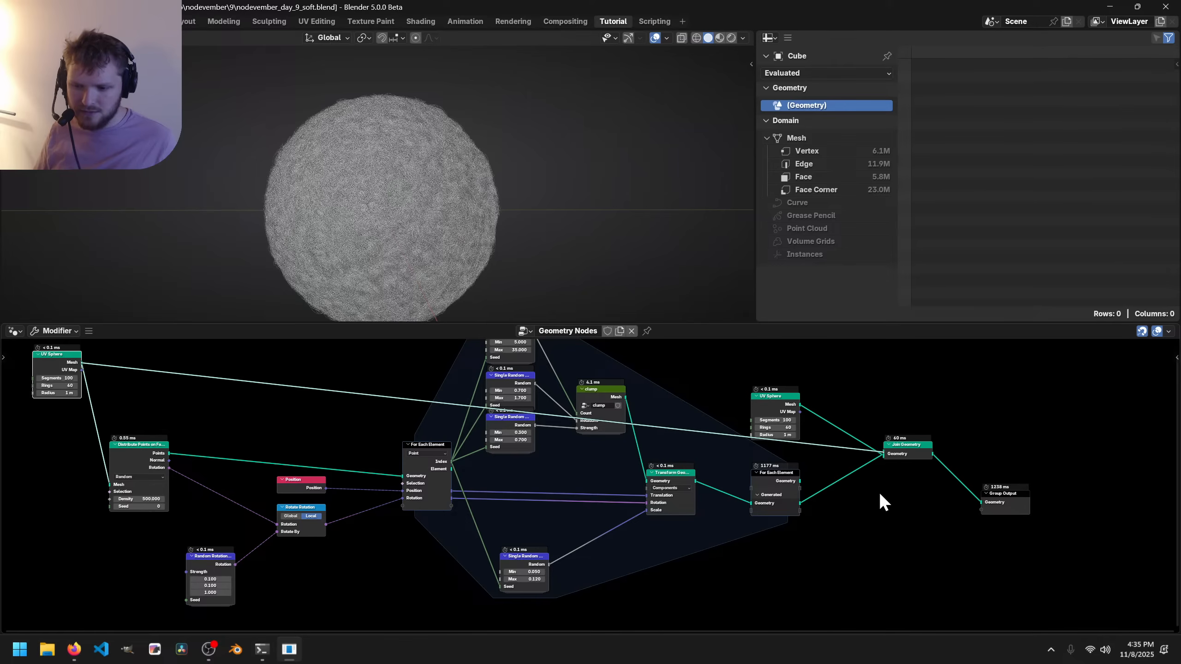
Cut the link between Join Geometry and Group Output, and delete the second UV Sphere node beside the loop's end.
middle_drag(959, 498, 890, 492)
ctrl+right_drag(898, 441, 900, 437)
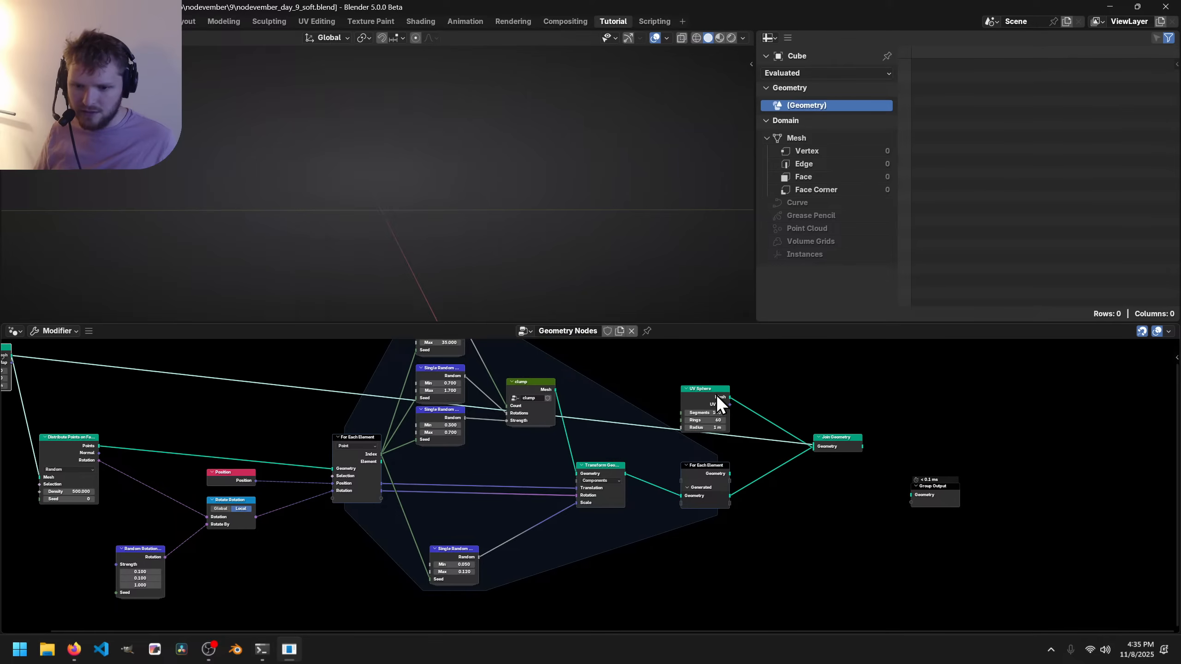
click(698, 387)
key(x)
Move the Group Output node farther along the tree and delete the Join Geometry node.
middle_drag(863, 427, 553, 412)
scroll(712, 503, up, 6)
drag(542, 462, 777, 451)
middle_drag(358, 433, 538, 480)
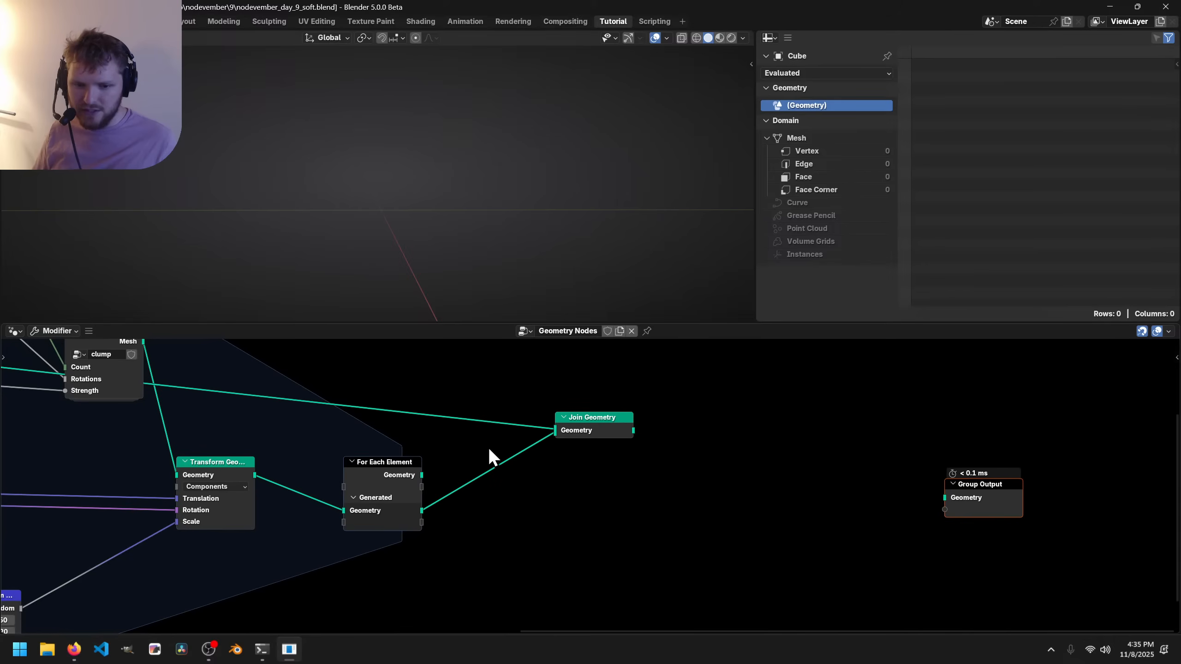
drag(594, 462, 562, 387)
key(x)
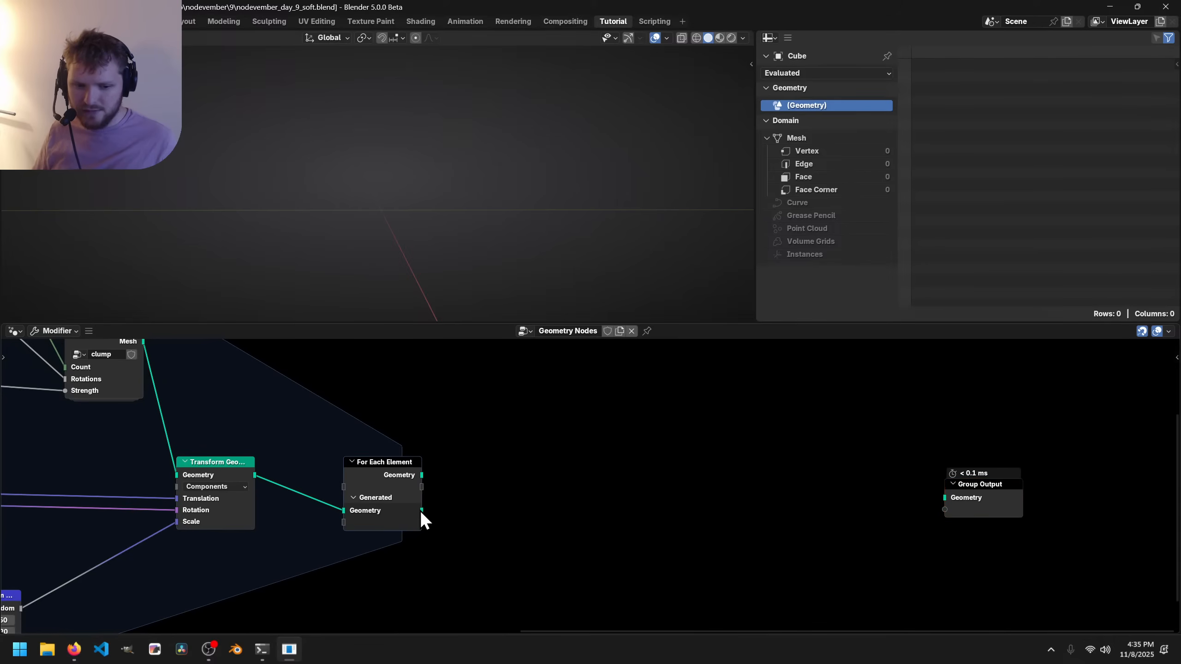
Add a Bake node fed by the generated geometry of the For Each Element zone.
drag(420, 510, 548, 479)
text(bake)
key(Return)
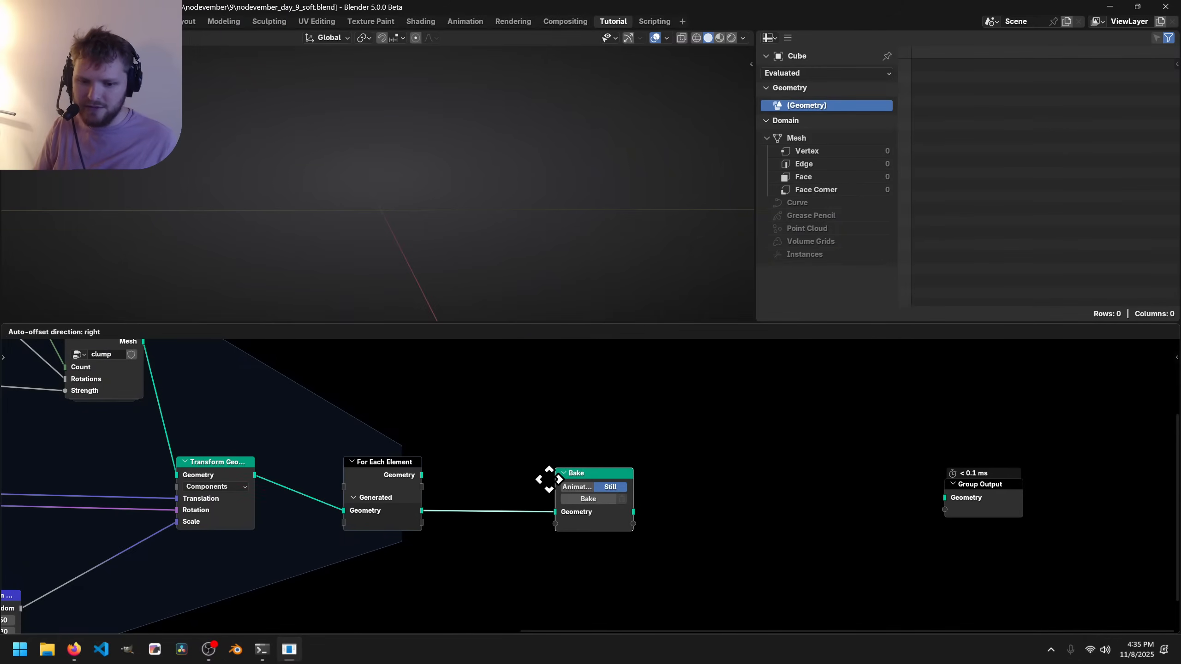
click(519, 470)
Set the Bake node's bake target to Disk and bake the geometry as a still.
key(n)
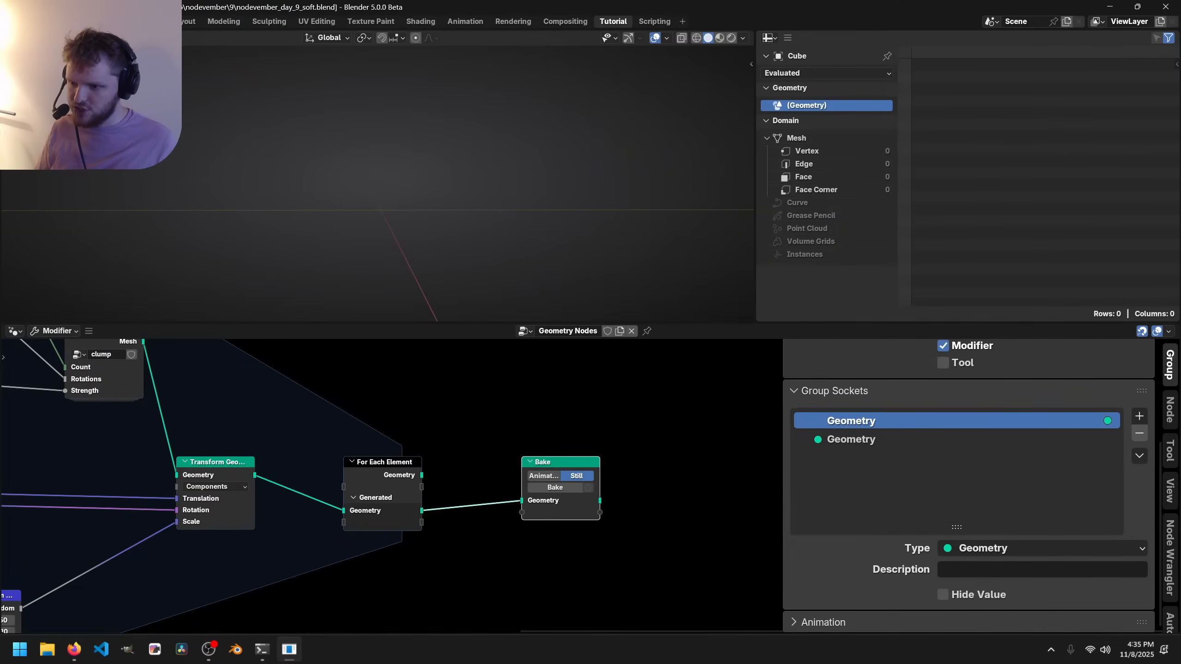
click(1171, 408)
scroll(985, 558, down, 5)
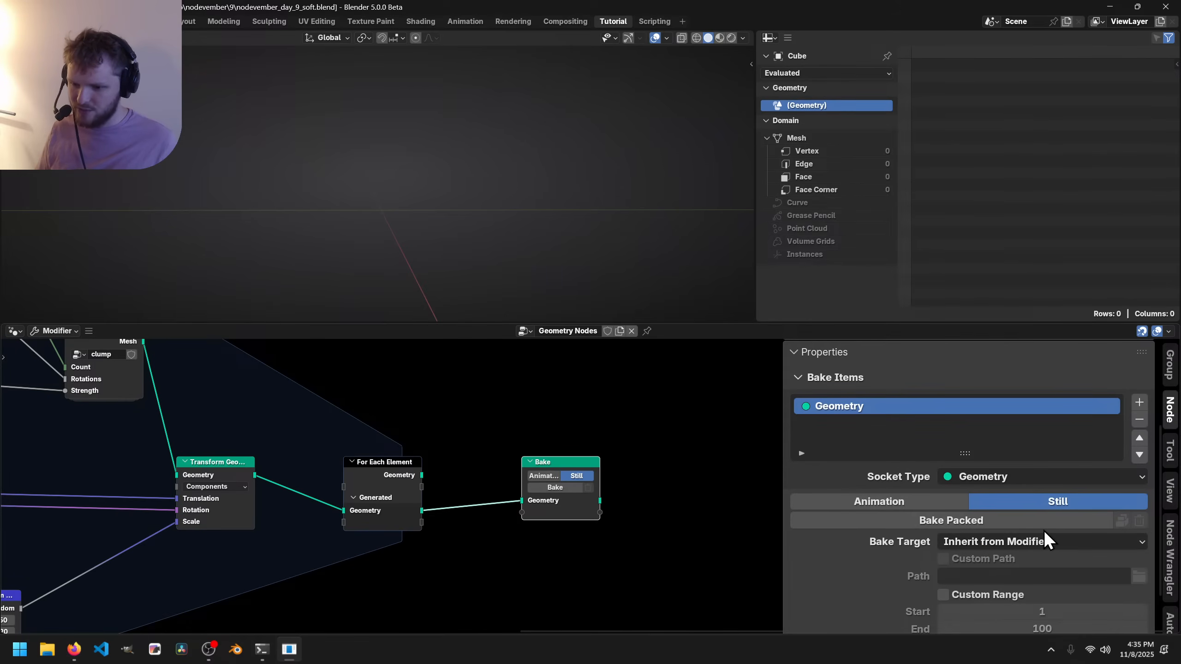
click(983, 543)
click(965, 600)
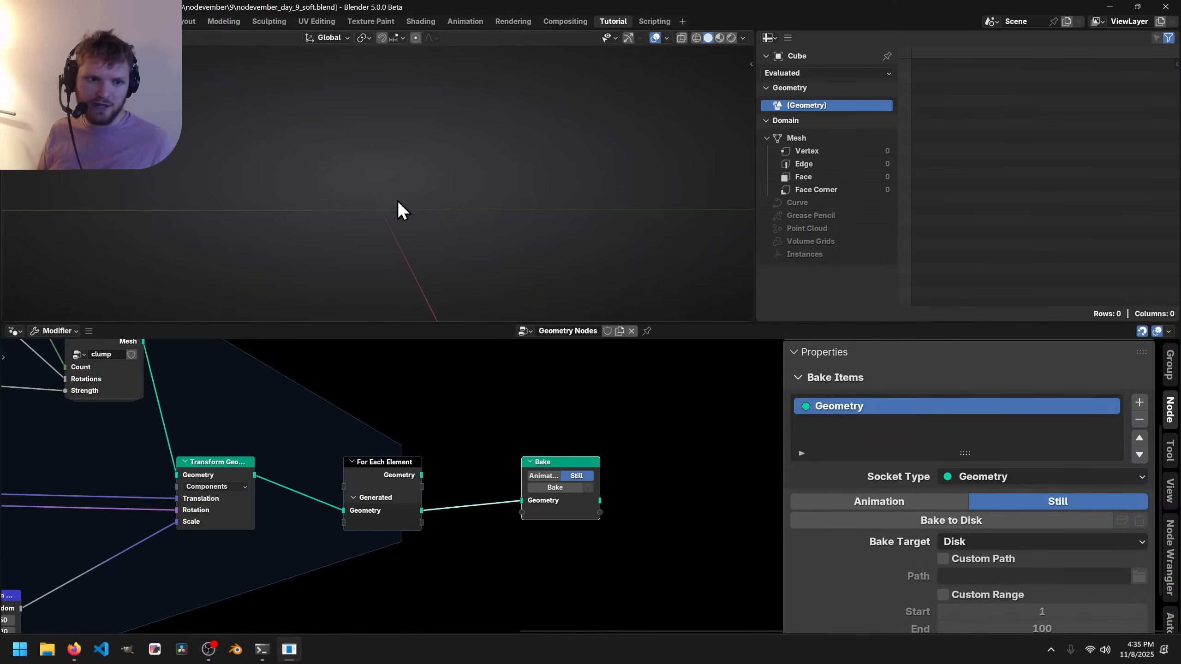
click(931, 522)
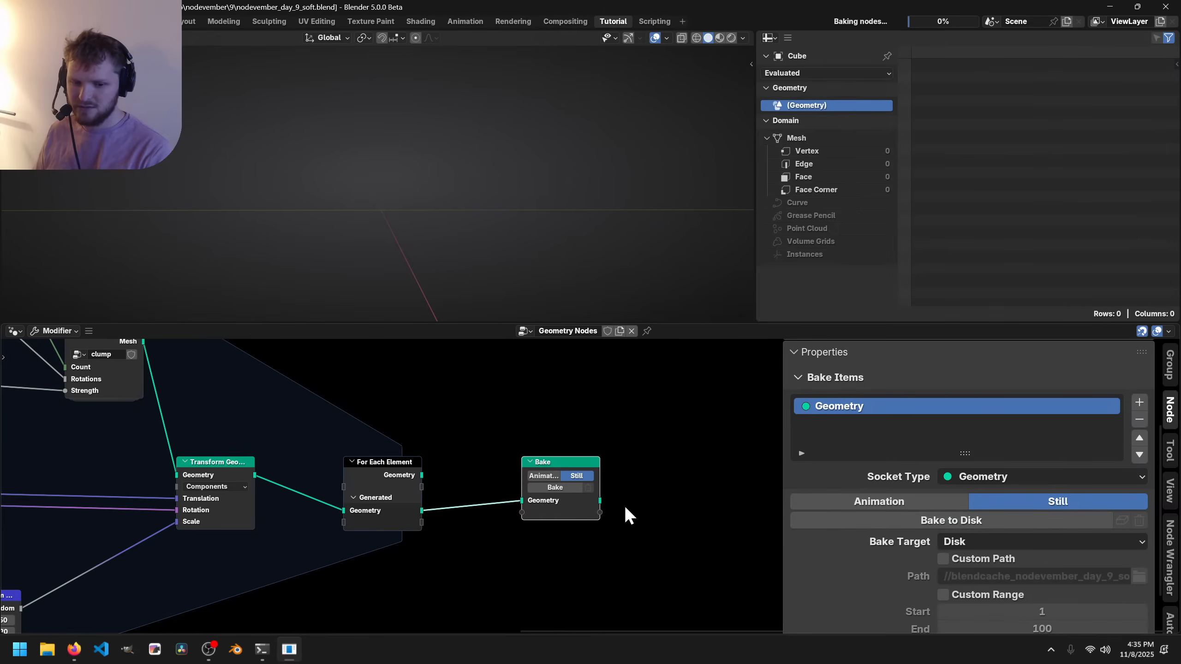
scroll(560, 479, up, 2)
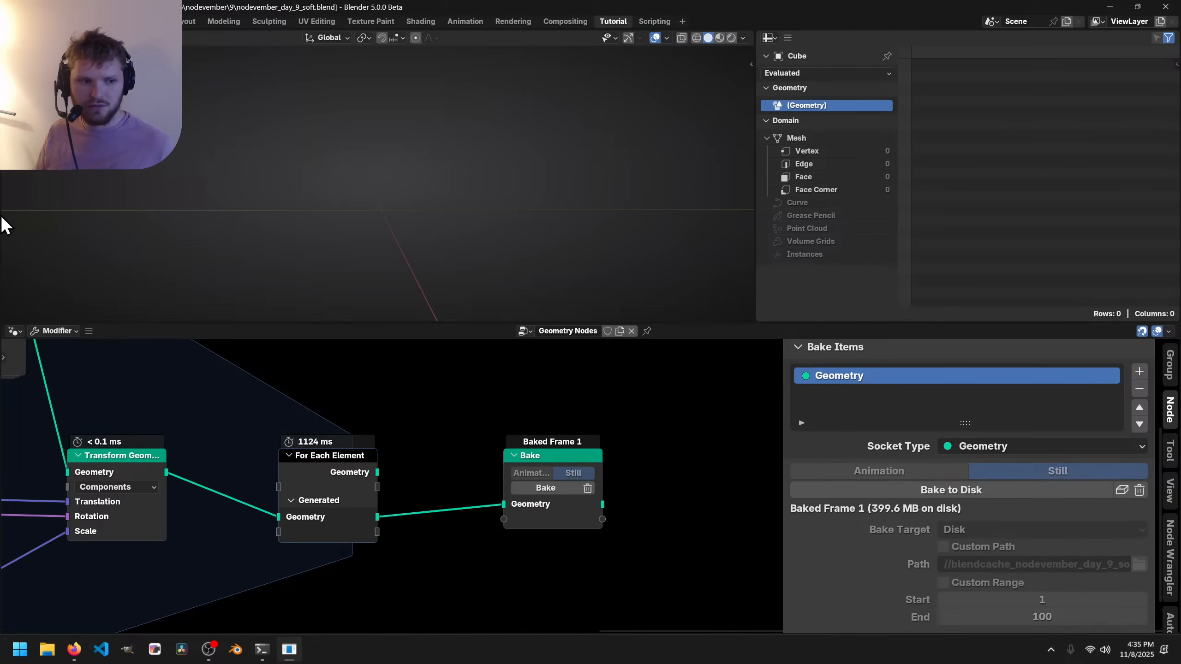
click(629, 38)
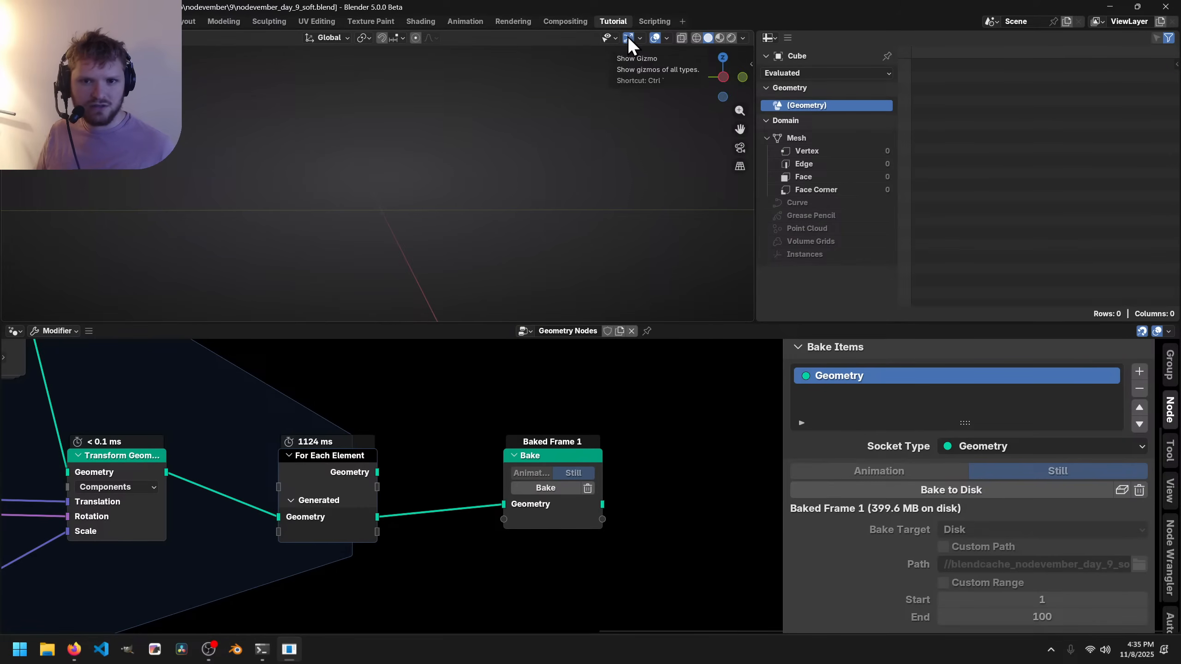
click(628, 38)
drag(3, 322, 32, 306)
key(shift+F6)
Make the window fullscreen, link the Bake node's geometry to Group Output, and save the project.
key(q)
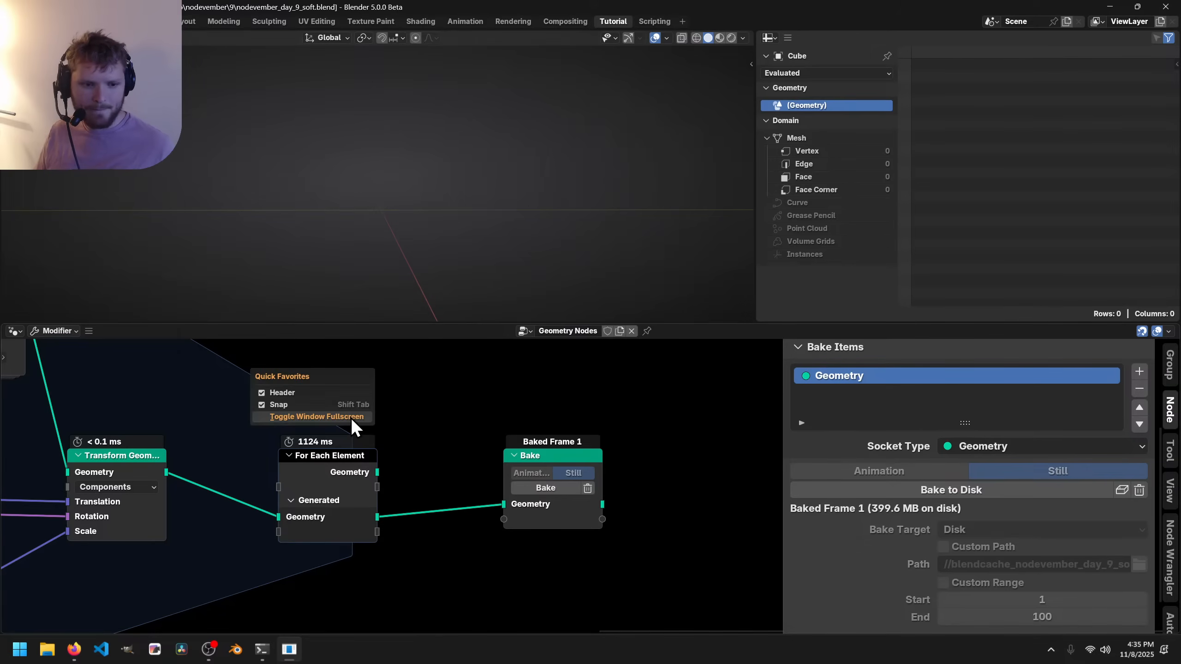
click(352, 420)
key(ctrl+s)
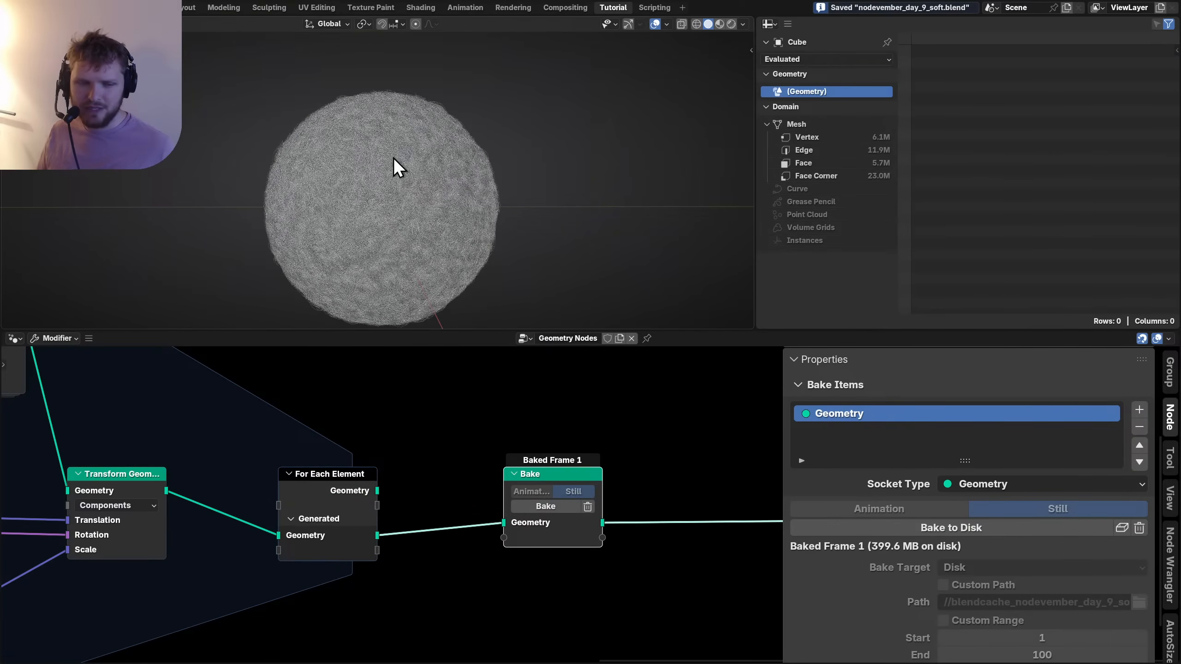
Inspect the baked fibre clumps on the sphere up close and from several angles.
middle_drag(393, 157, 483, 170)
scroll(299, 194, up, 2)
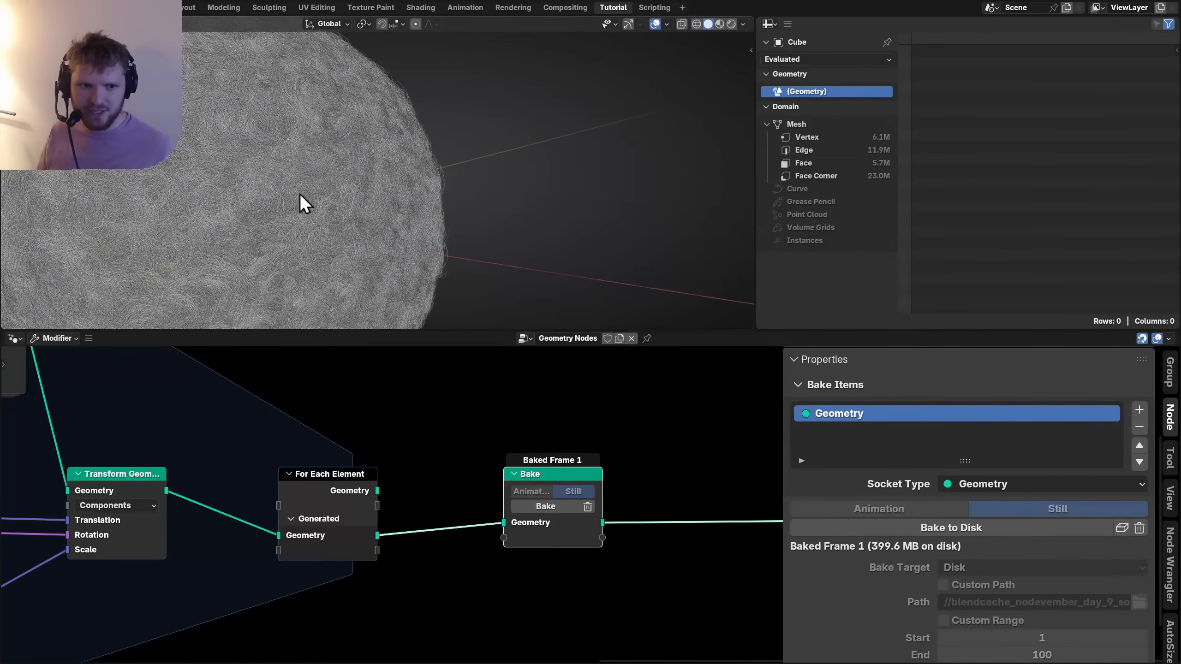
scroll(299, 194, up, 5)
middle_drag(313, 208, 251, 210)
scroll(386, 198, down, 8)
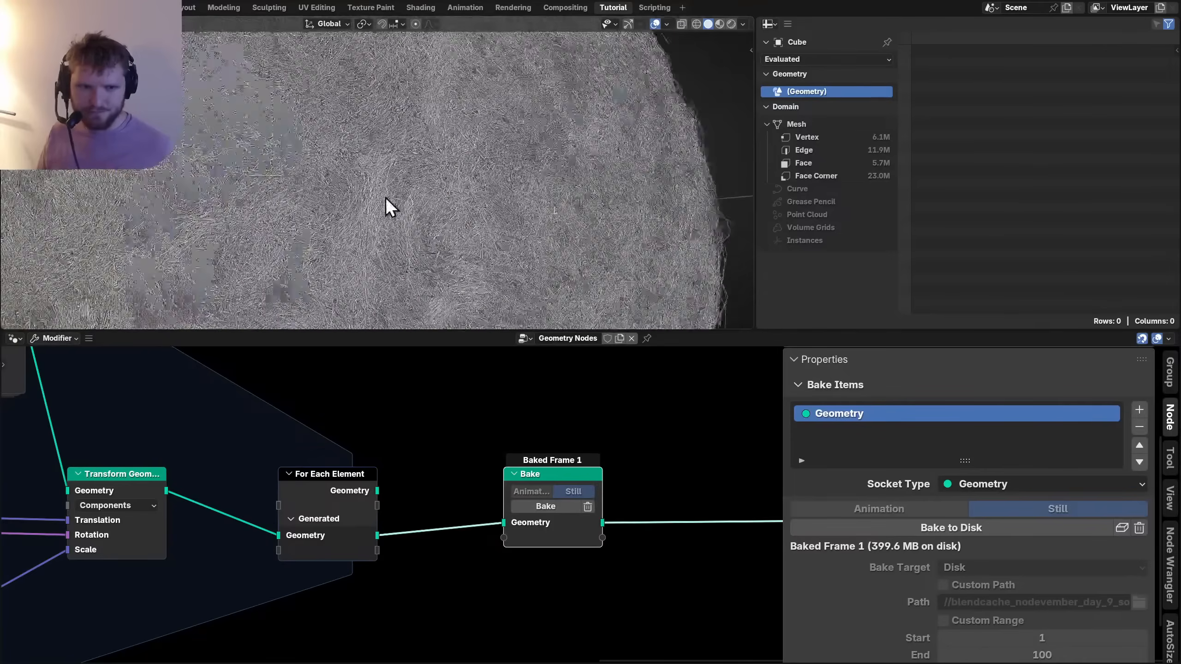
scroll(486, 484, down, 6)
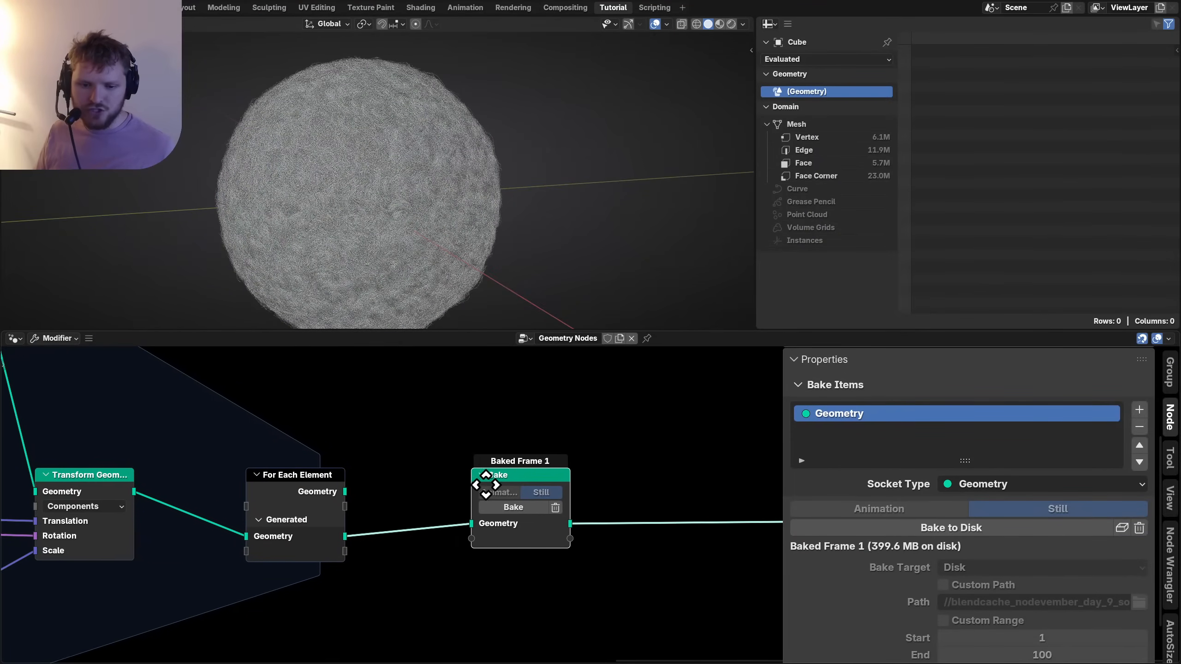
Move the source UV Sphere node below the For Each Element zone and hide the node editor's sidebar.
middle_drag(84, 537, 234, 510)
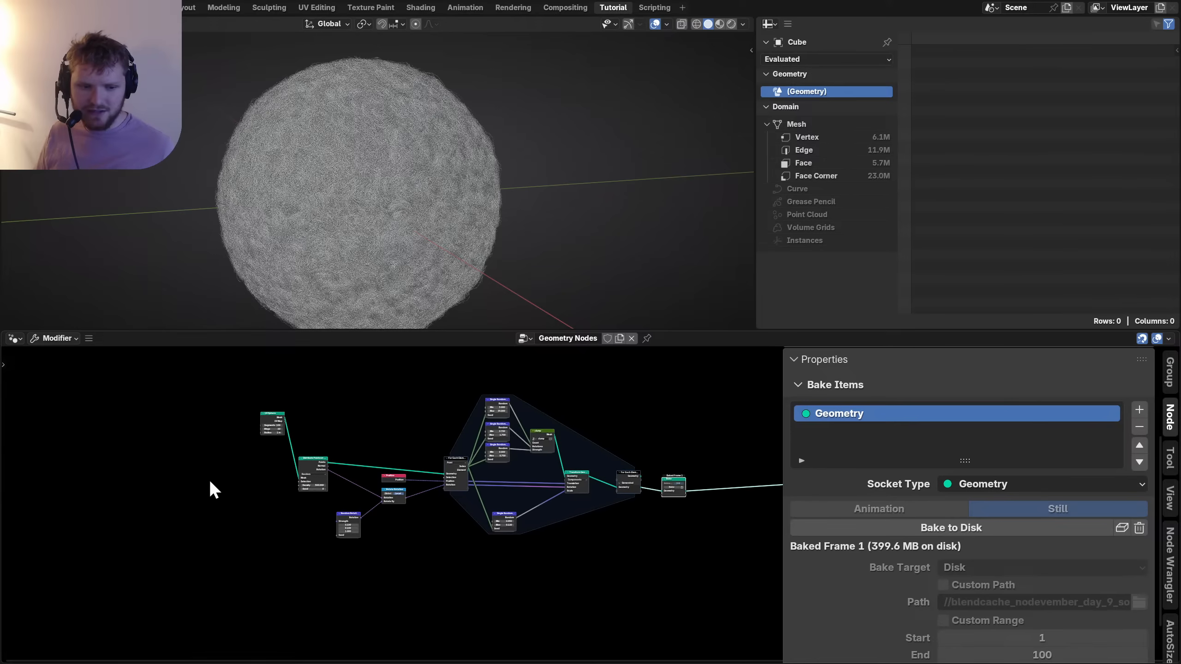
drag(248, 464, 275, 387)
key(g)
click(573, 538)
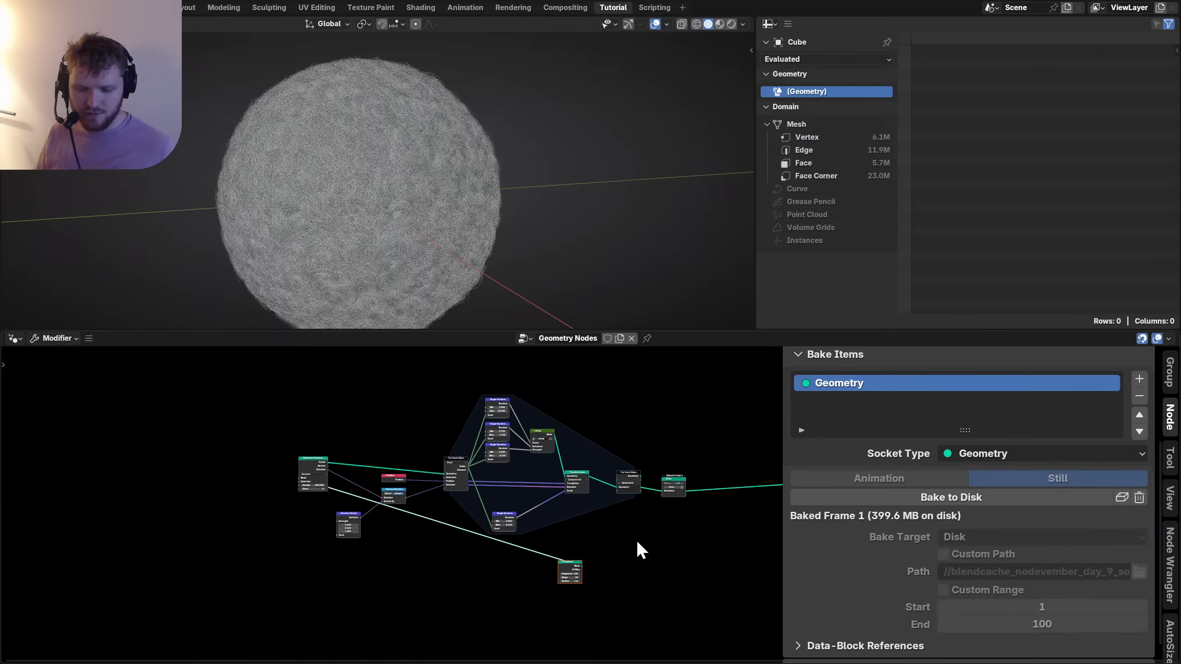
scroll(416, 518, up, 2)
middle_drag(641, 545, 398, 544)
key(n)
scroll(346, 543, up, 2)
scroll(305, 581, up, 2)
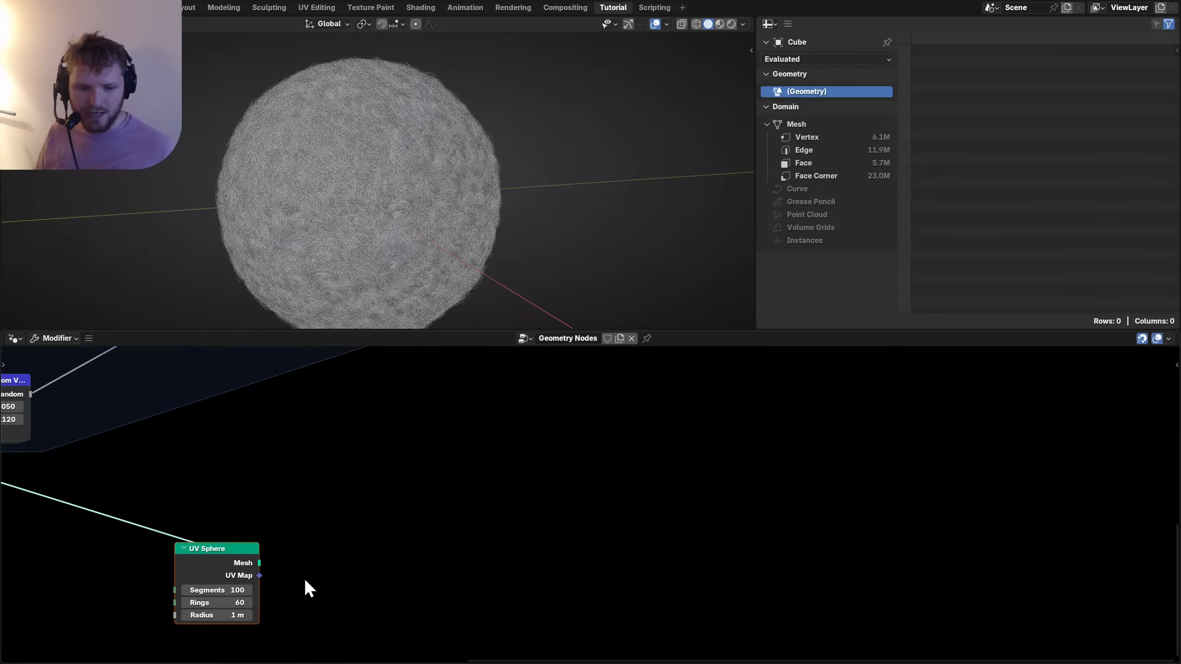
Add a Distribute Points on Faces node fed by the UV Sphere's mesh and link its points to Group Output.
drag(259, 562, 445, 528)
text(distri)
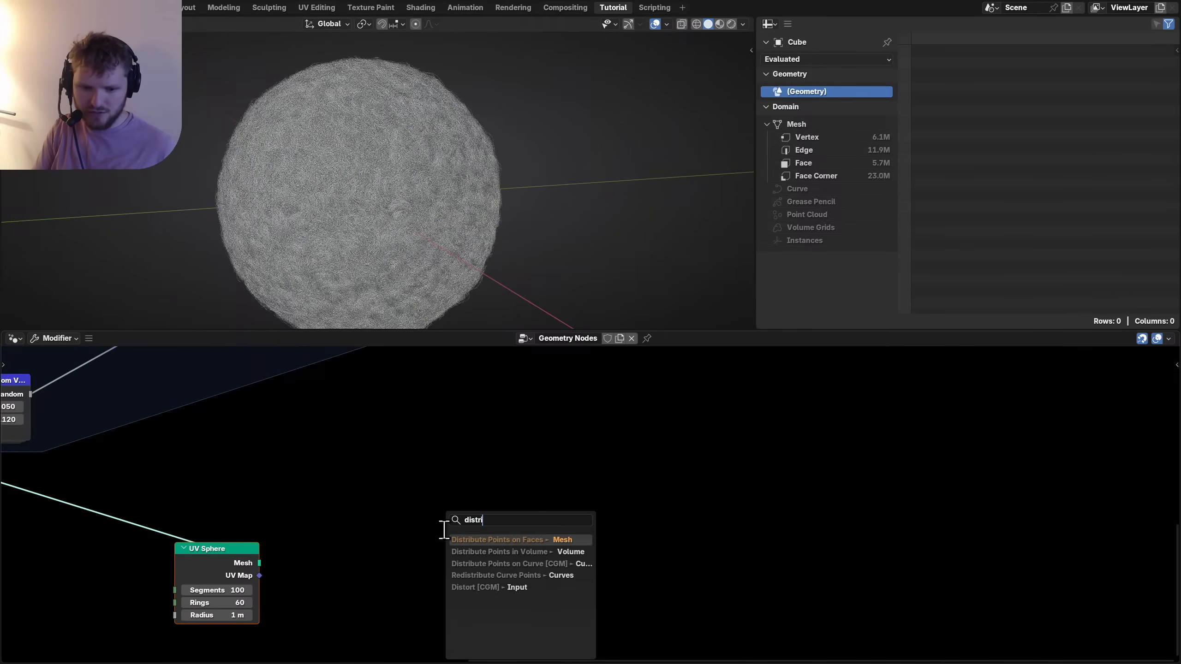
key(Return)
click(416, 459)
alt+shift+click(447, 469)
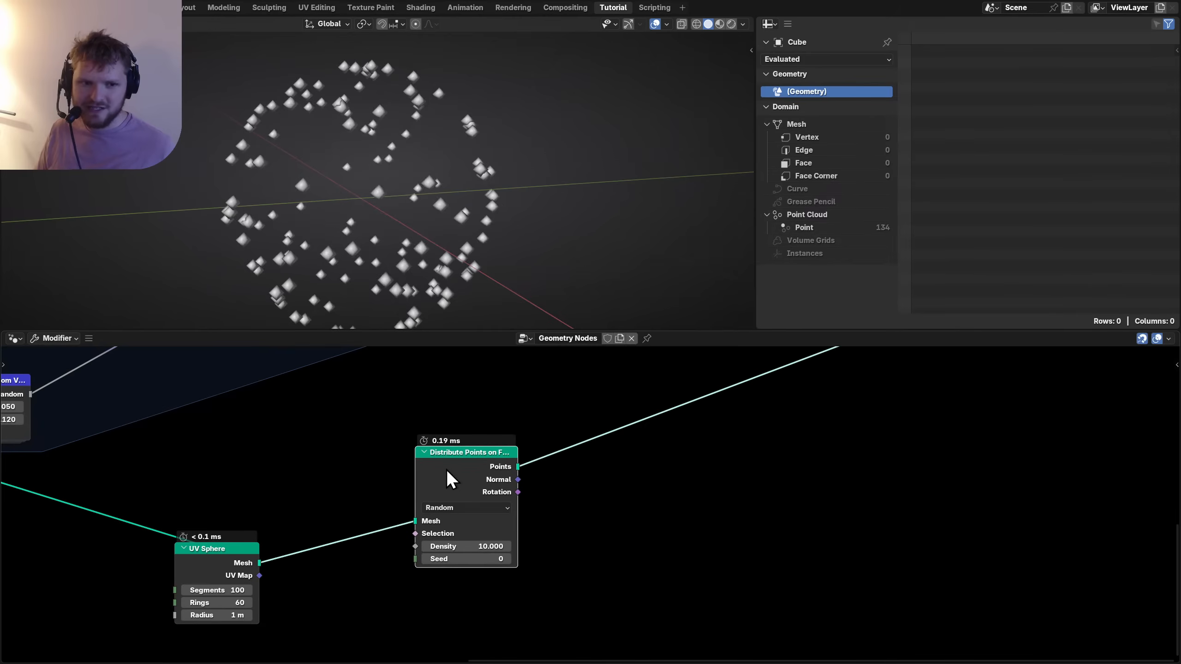
Set the distribution method of the Distribute Points on Faces node to Poisson Disk.
scroll(490, 564, up, 2)
click(409, 512)
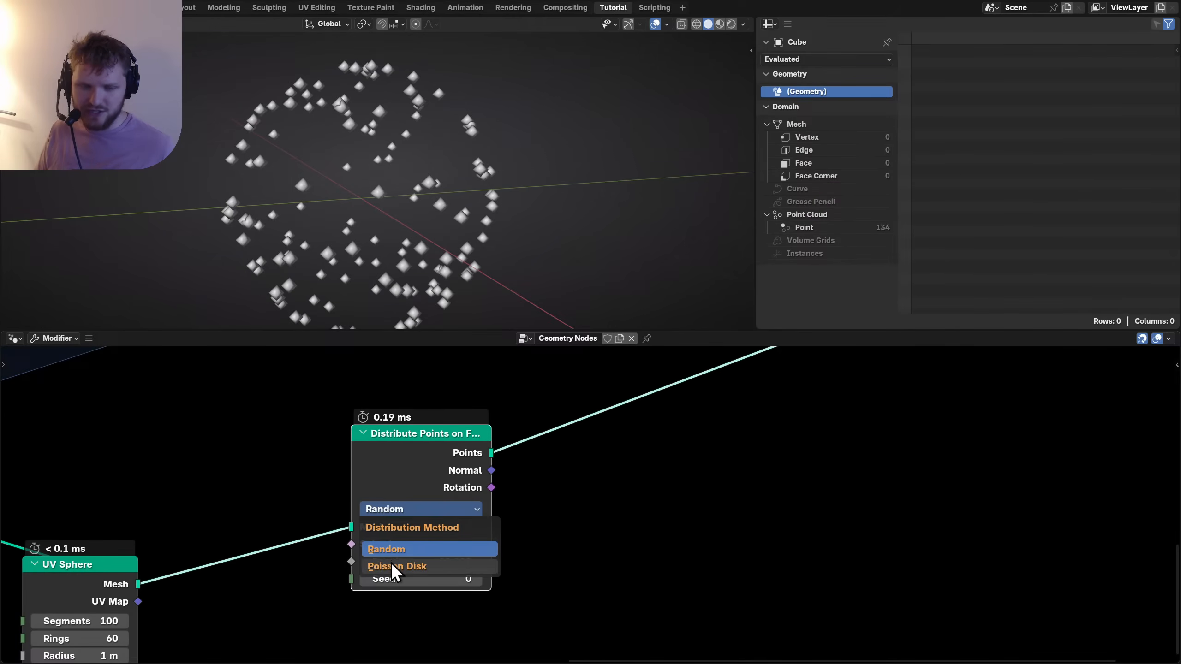
click(395, 567)
Change the spreadsheet area to an Image Editor and open the sheep-wool-texture reference image from the Desktop.
click(769, 24)
click(321, 65)
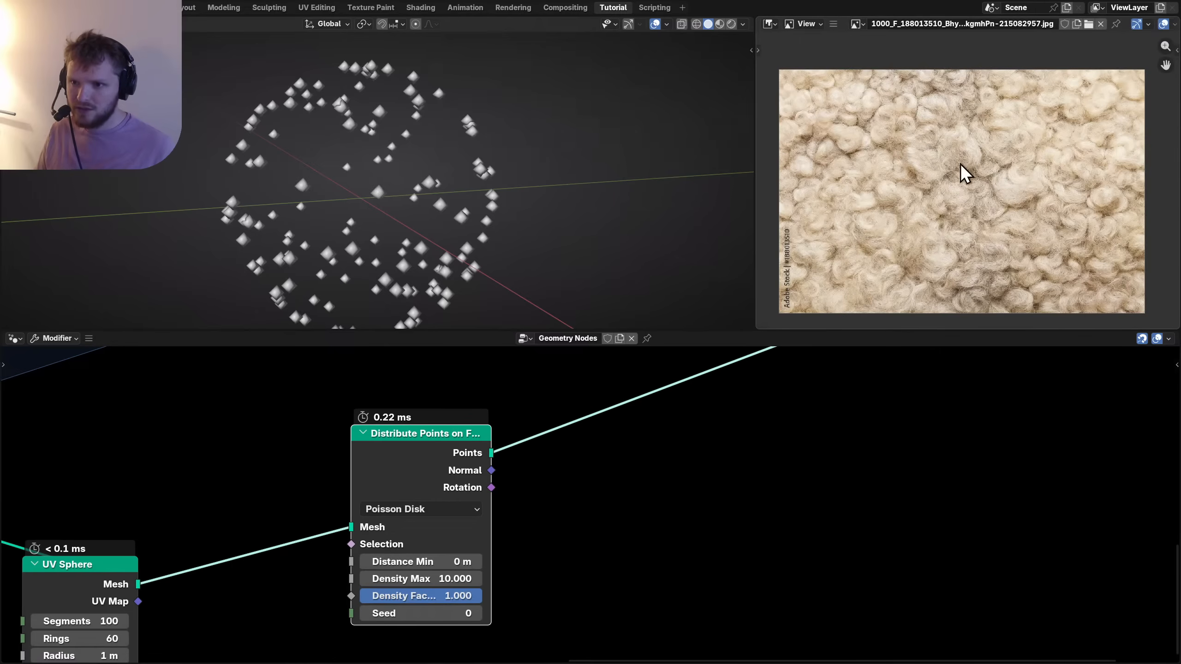
click(856, 24)
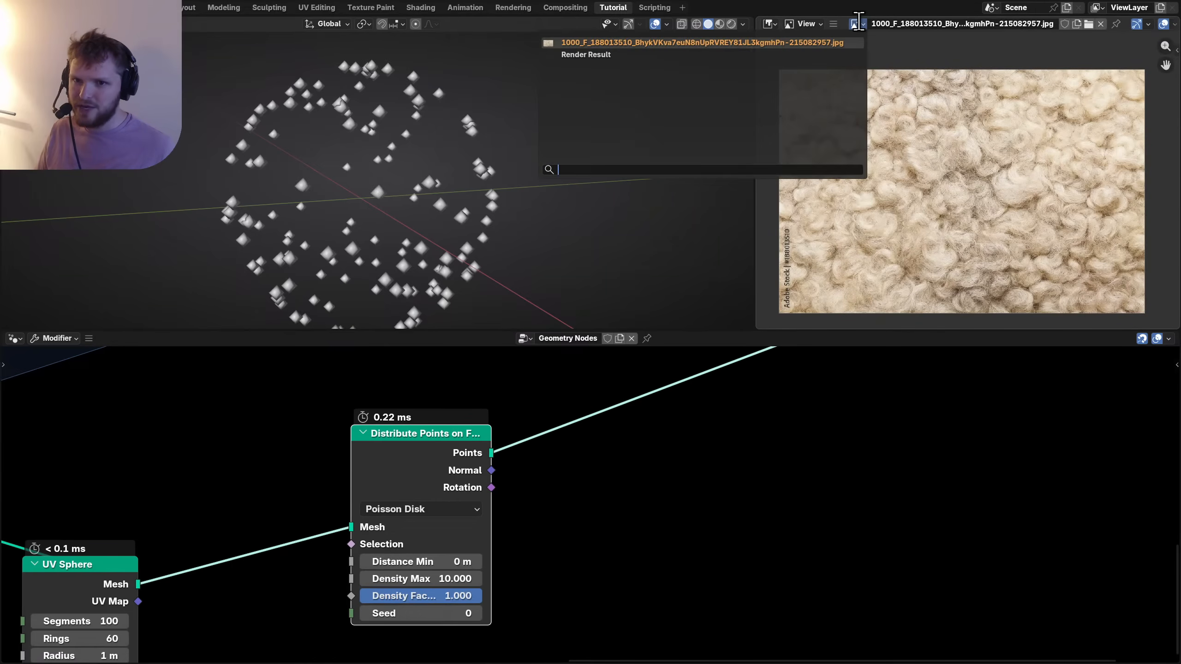
click(1090, 24)
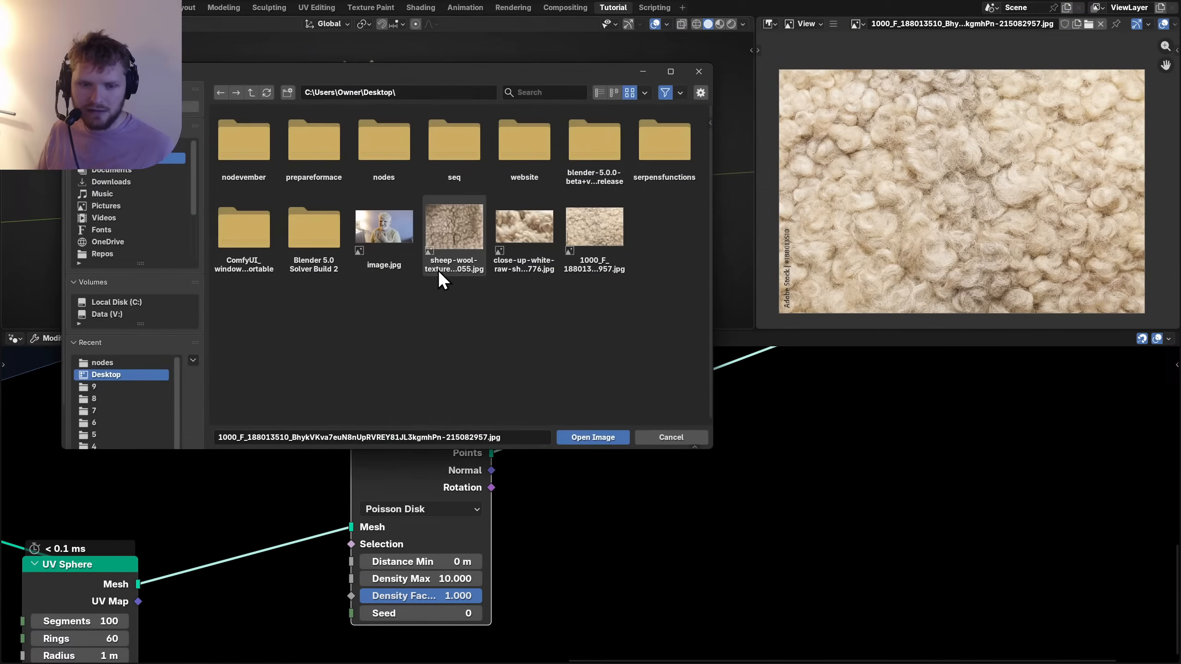
double_click(451, 219)
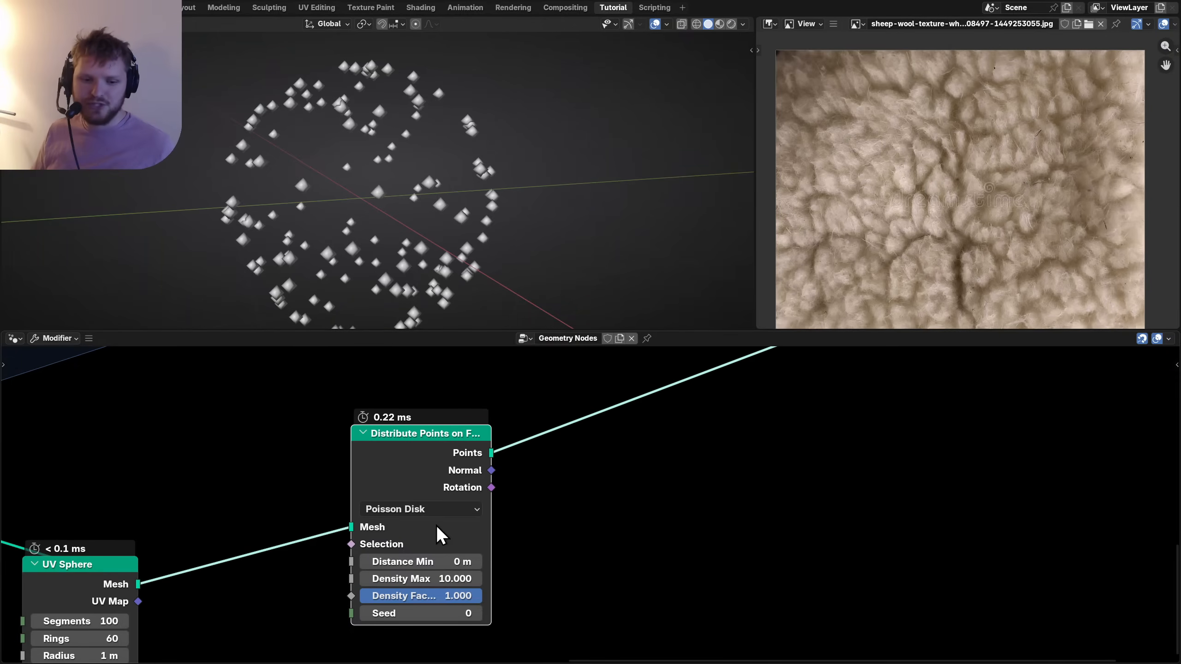
Set the point distribution's minimum distance to 0.1 m and maximum density to 100 on the sphere.
click(421, 560)
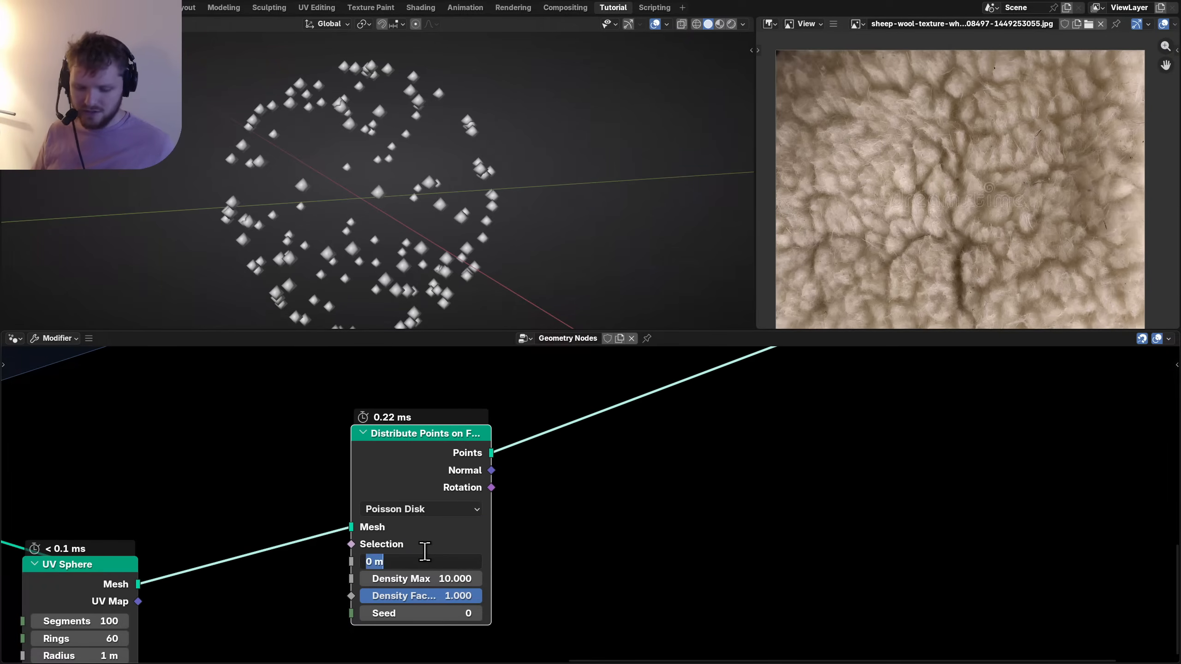
text(.1)
key(Return)
click(422, 579)
text(1)
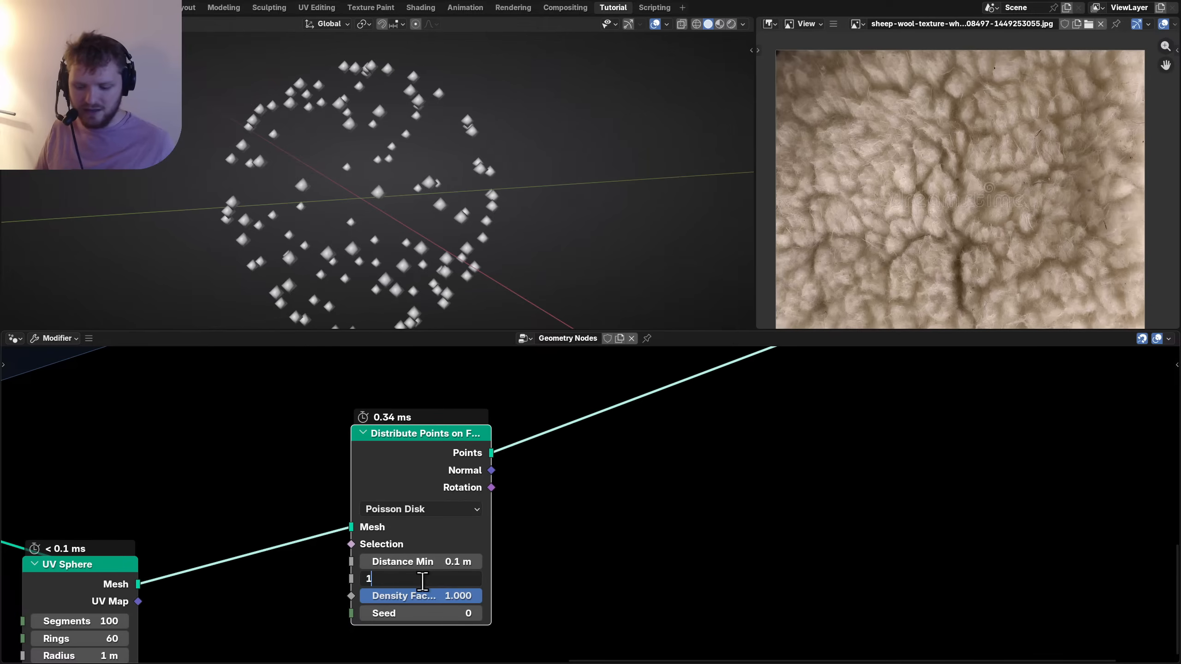
text(00)
key(Return)
scroll(382, 196, down, 2)
middle_drag(382, 196, 427, 210)
Try the Random distribution method for the sphere's points and undo it.
click(400, 508)
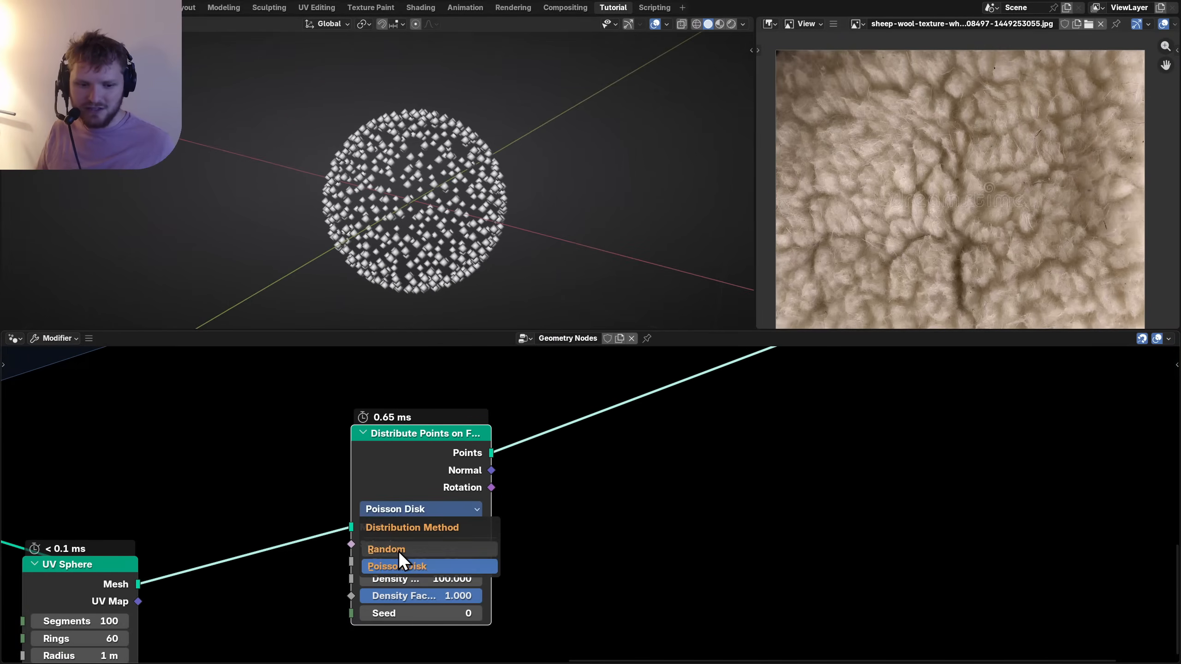
click(398, 549)
scroll(410, 230, up, 3)
key(ctrl+z)
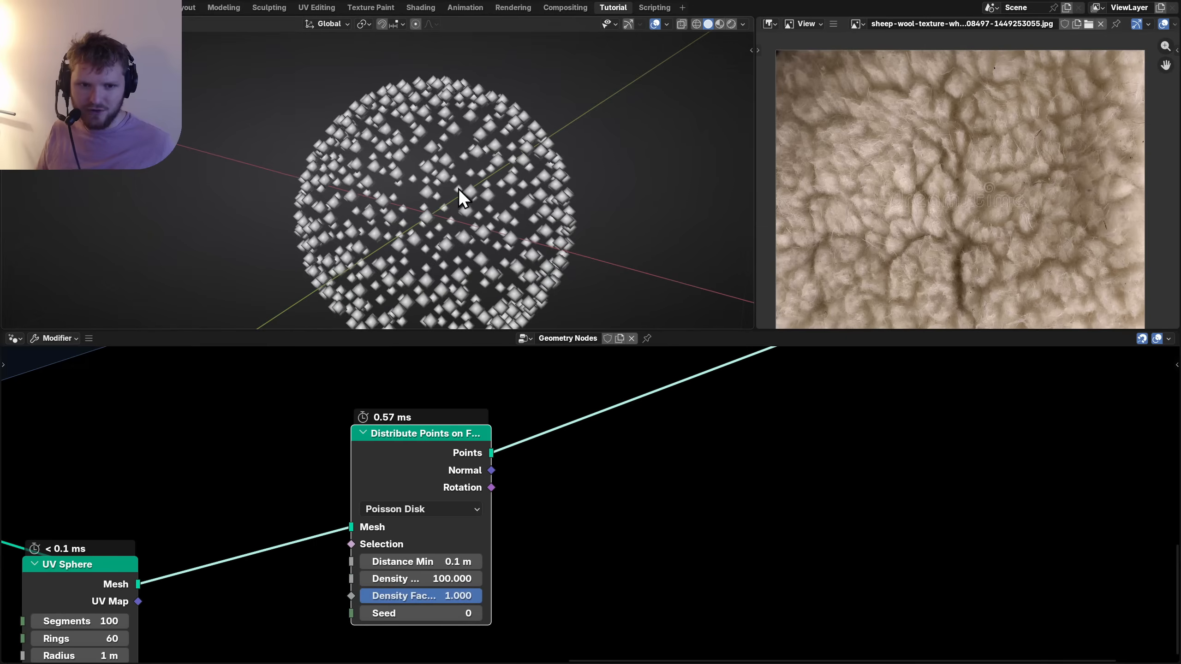
Rearrange the node tree with Group Output farther out, Bake closer to the zone, and Distribute Points on Faces beneath Bake.
drag(432, 456, 384, 475)
scroll(384, 469, down, 3)
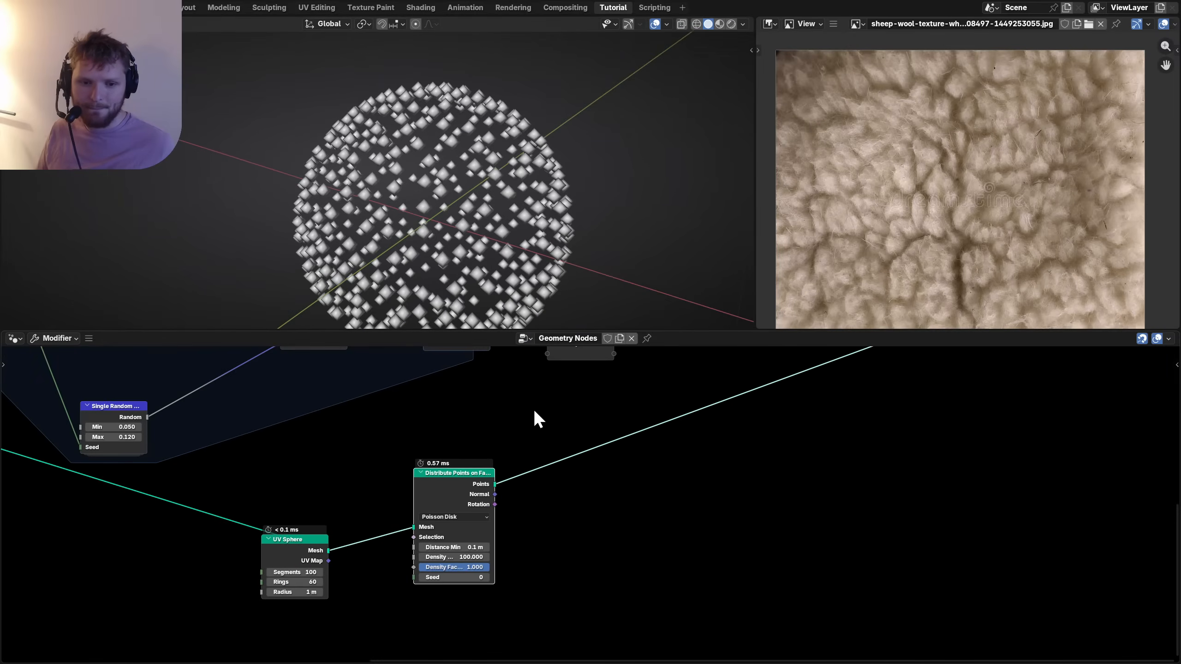
middle_drag(532, 411, 325, 516)
drag(879, 487, 725, 376)
key(g)
click(854, 419)
scroll(637, 465, up, 2)
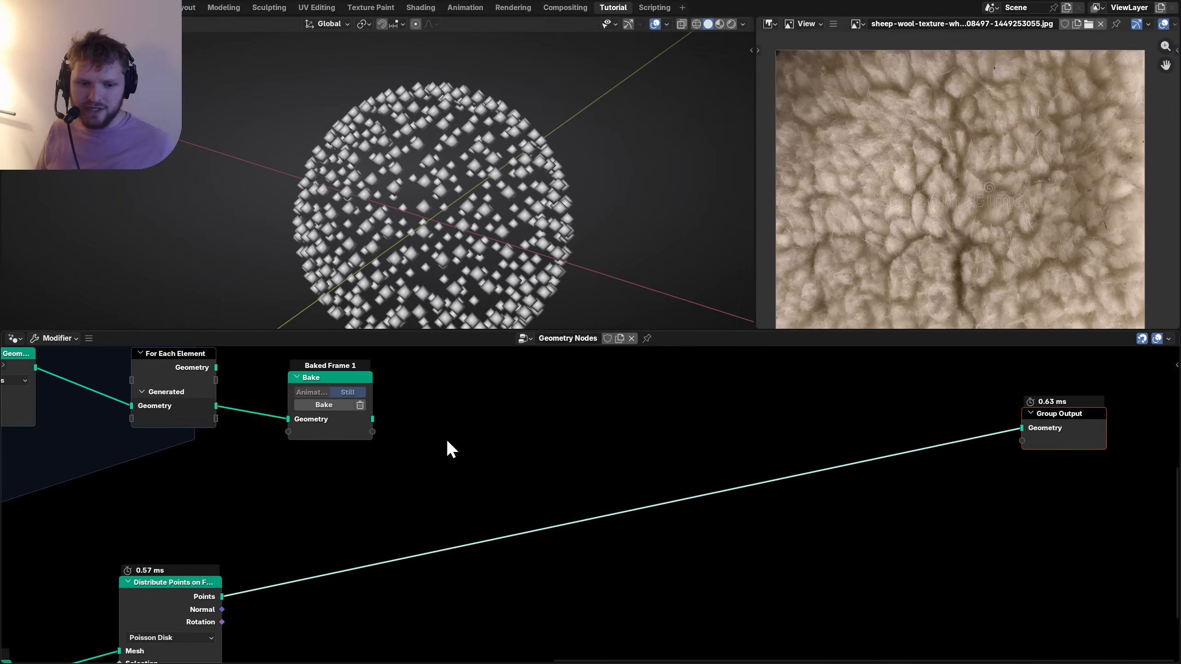
click(321, 392)
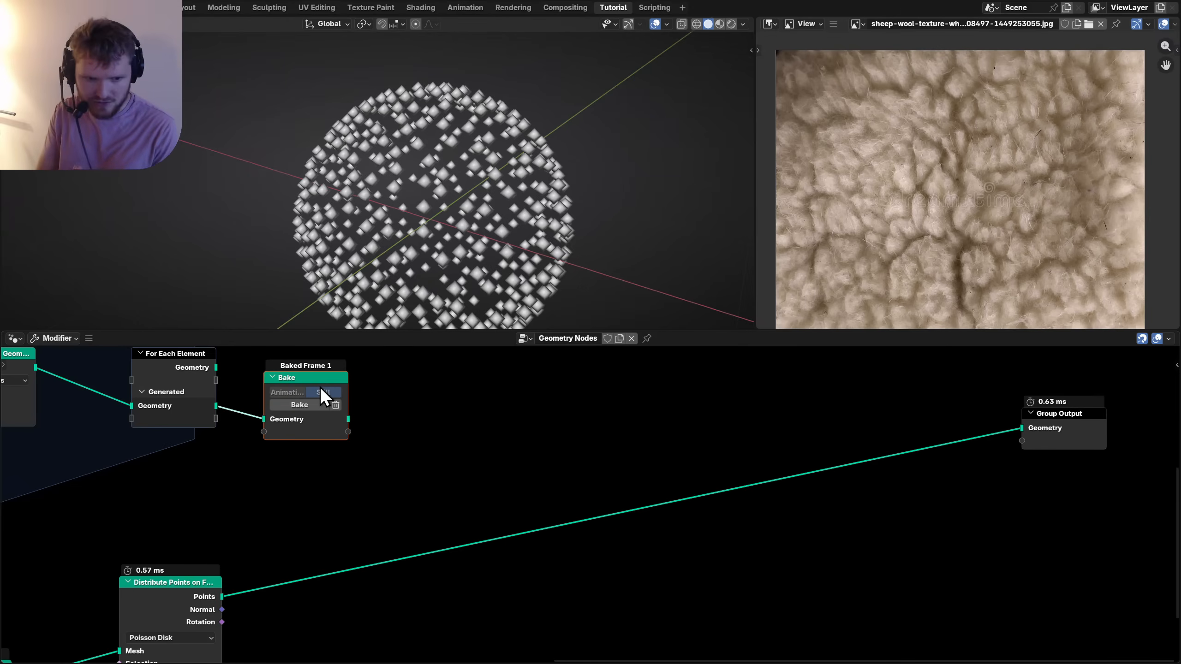
middle_drag(408, 427, 500, 421)
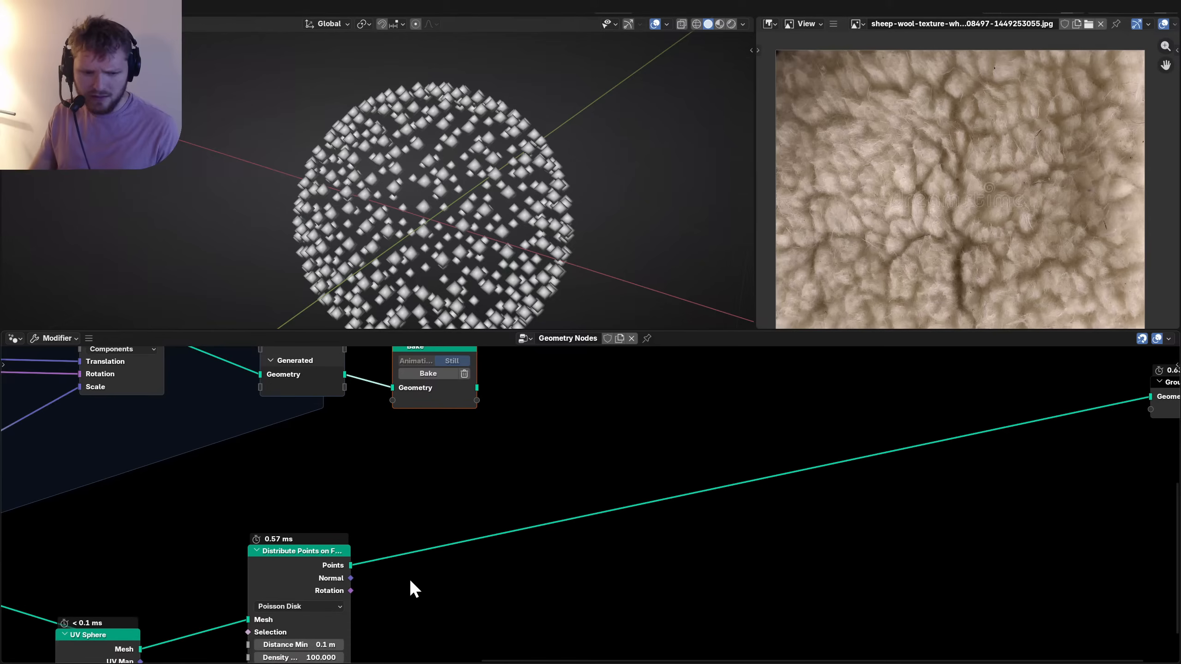
drag(262, 552, 387, 458)
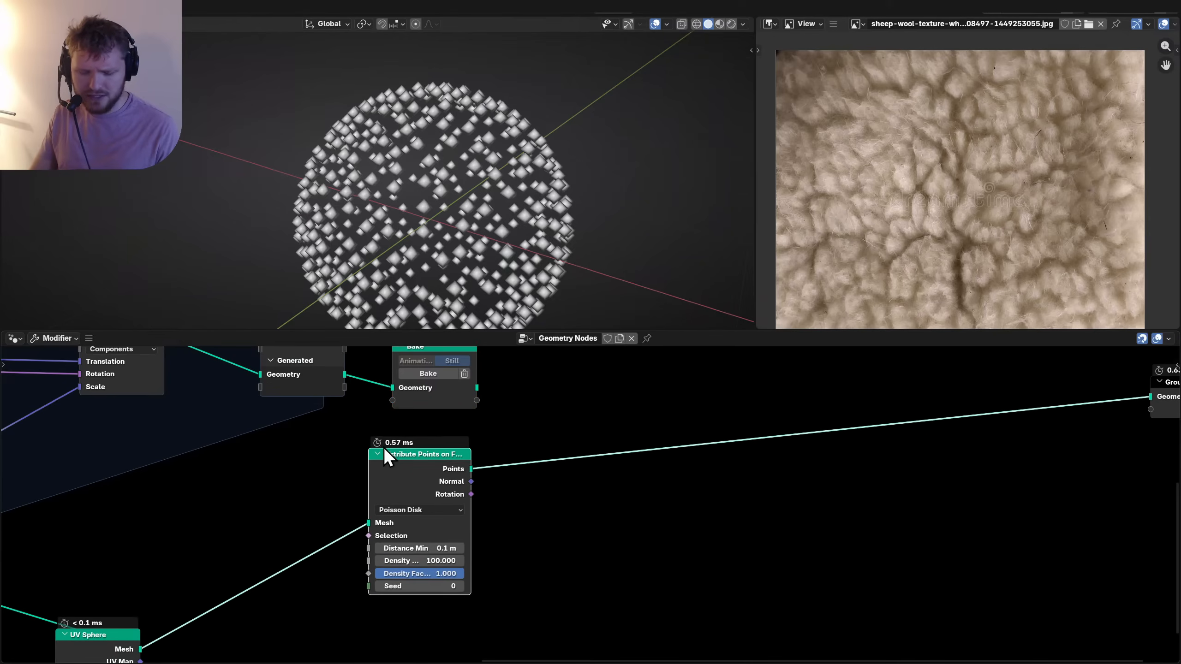
middle_drag(505, 448, 347, 533)
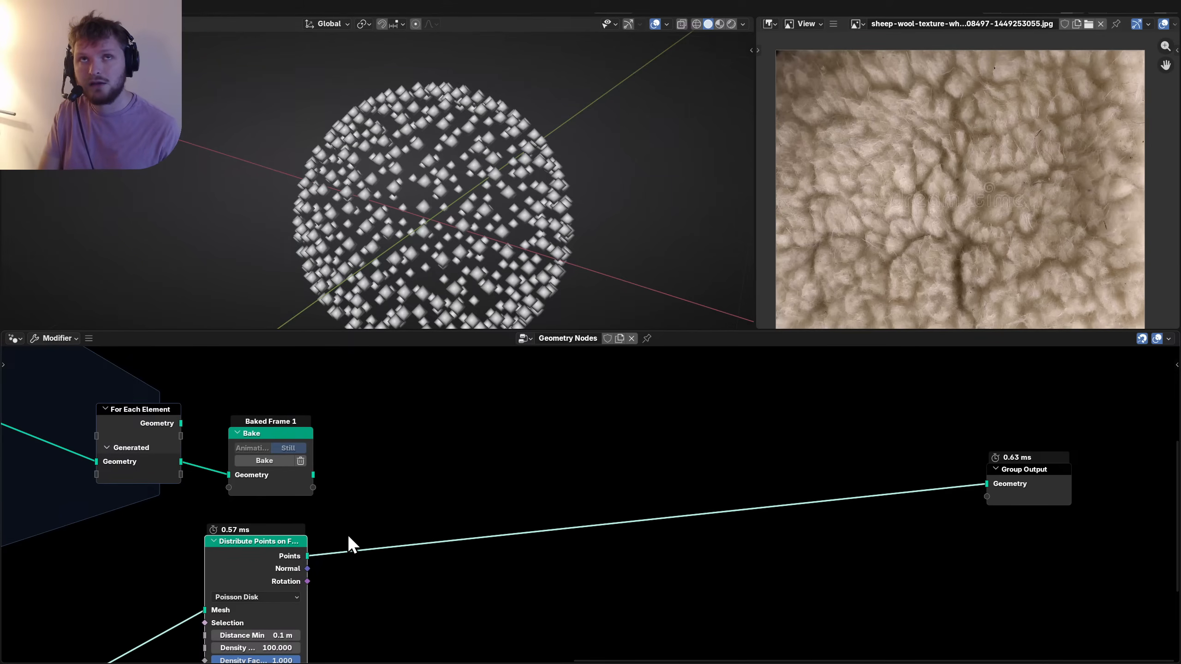
Add a Geometry Proximity node targeting Points, fed by the distributed points.
key(shift+a)
text(prox)
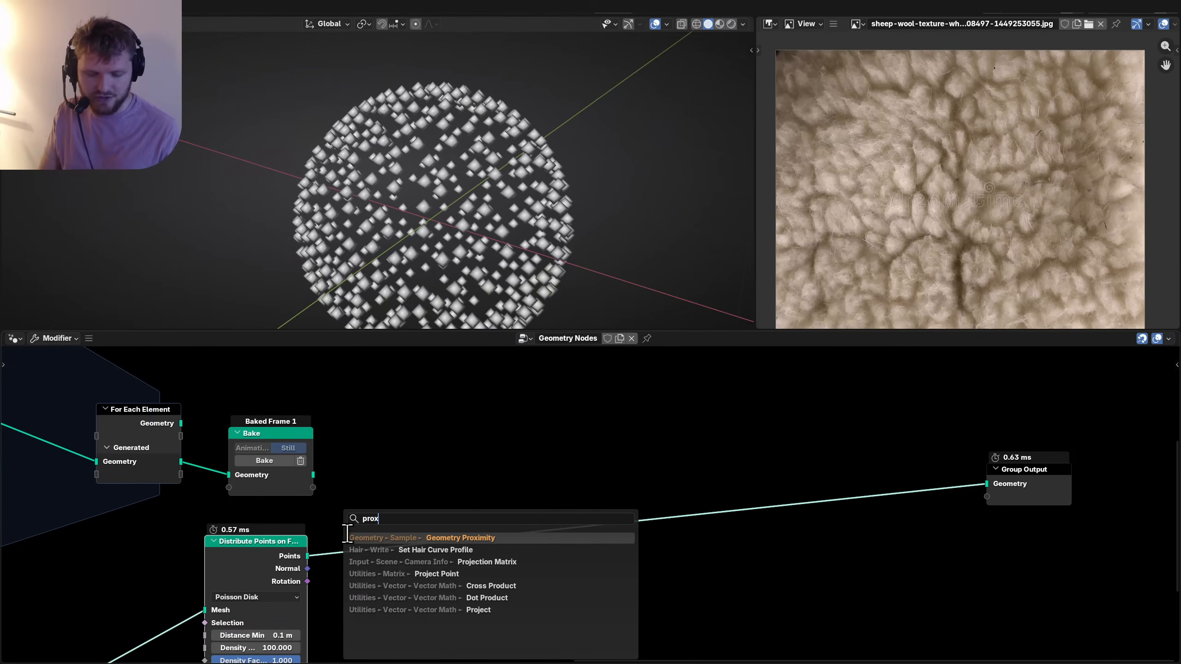
key(Return)
click(347, 533)
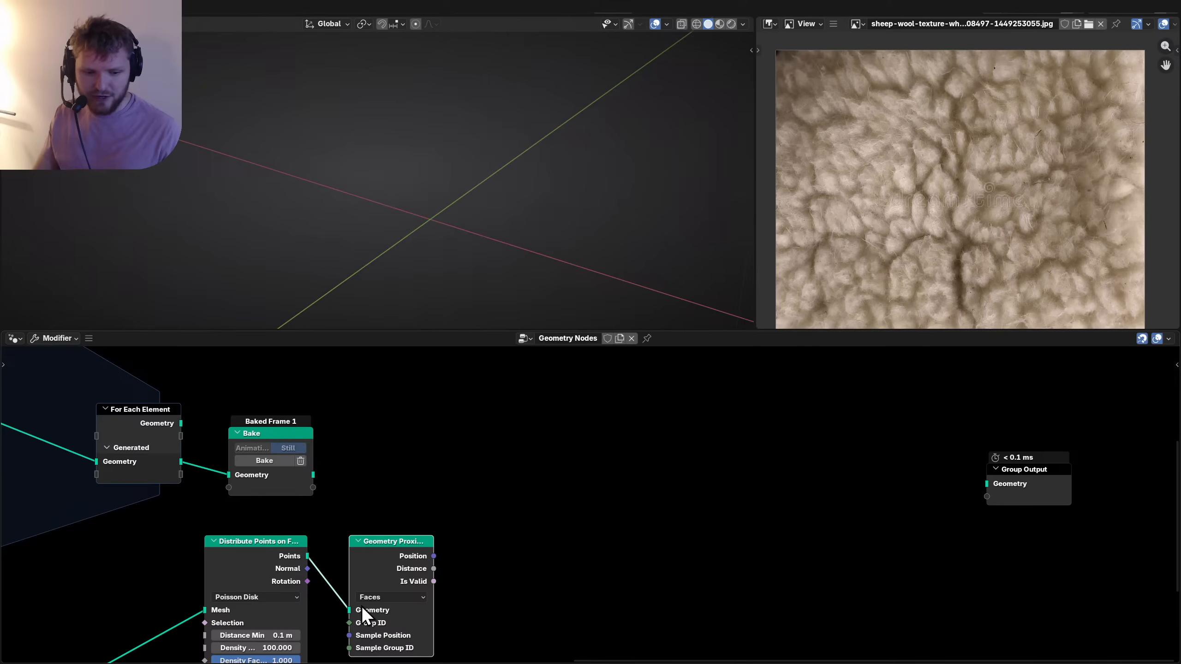
click(375, 599)
click(371, 626)
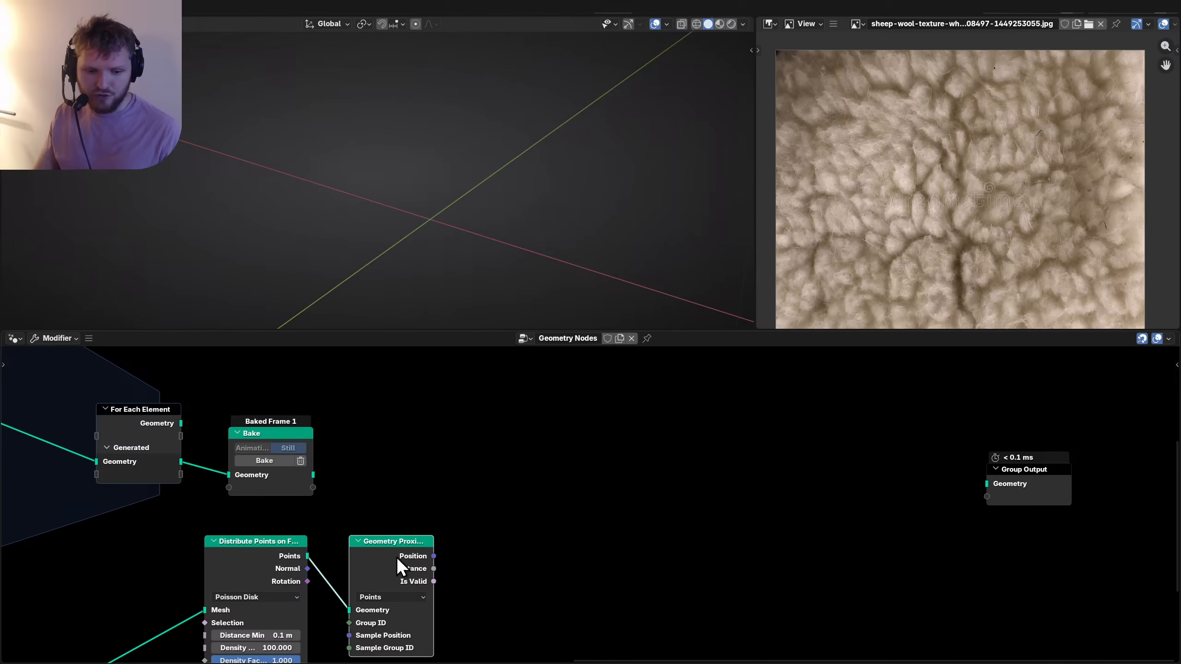
middle_drag(397, 565, 398, 555)
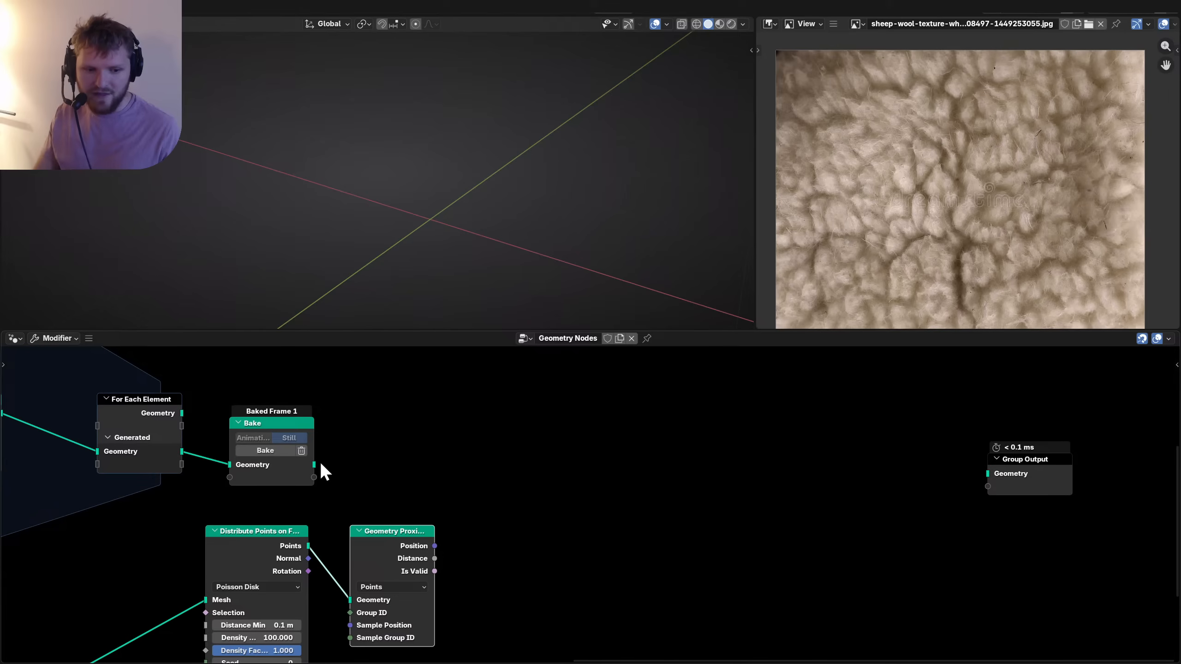
Add a Set Position node fed by the Bake node's geometry and place it before Group Output.
drag(314, 464, 583, 465)
text(set pos)
key(Return)
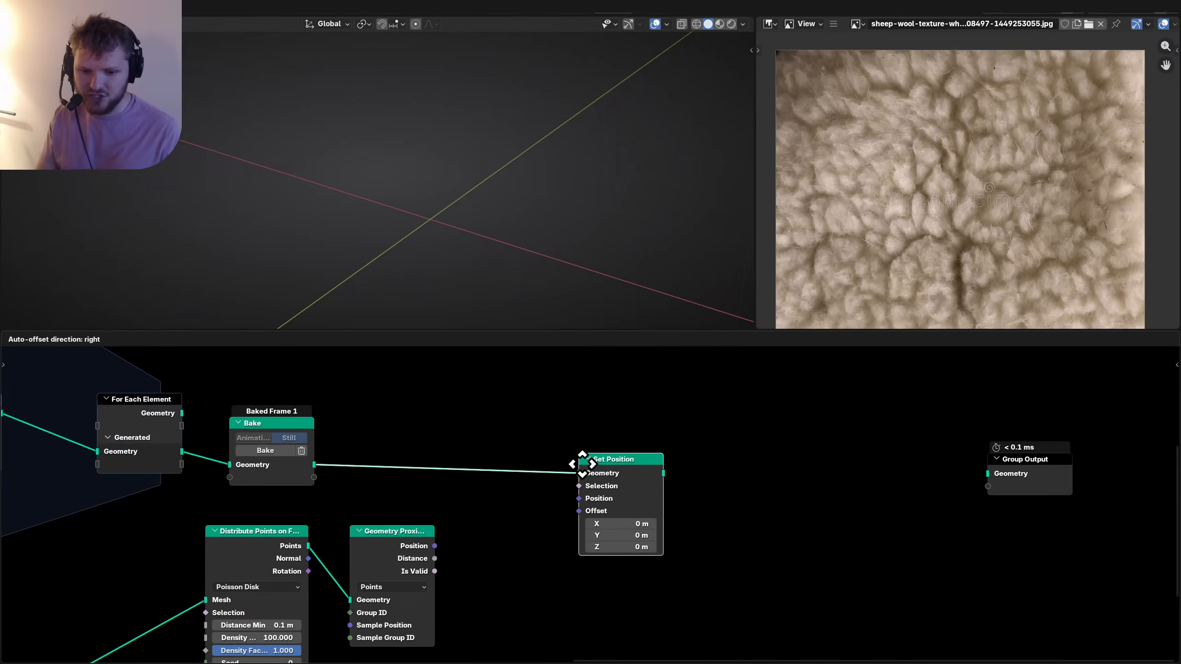
click(704, 454)
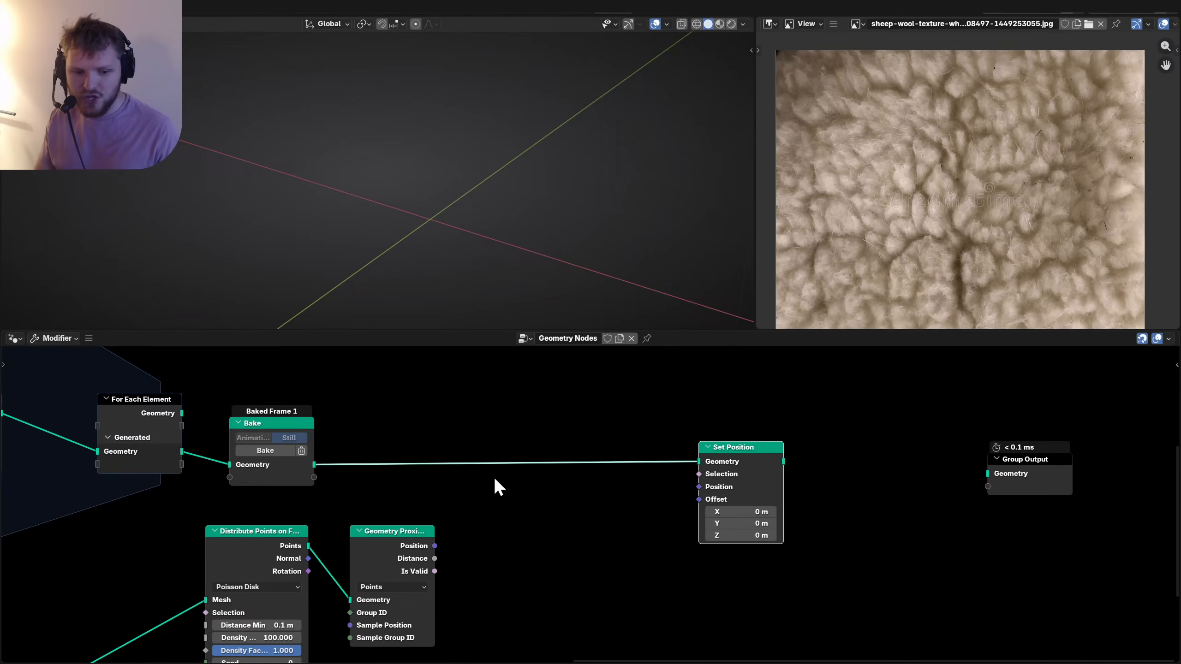
Add a Map Range node fed by the Geometry Proximity node's distance output.
middle_drag(377, 582, 460, 504)
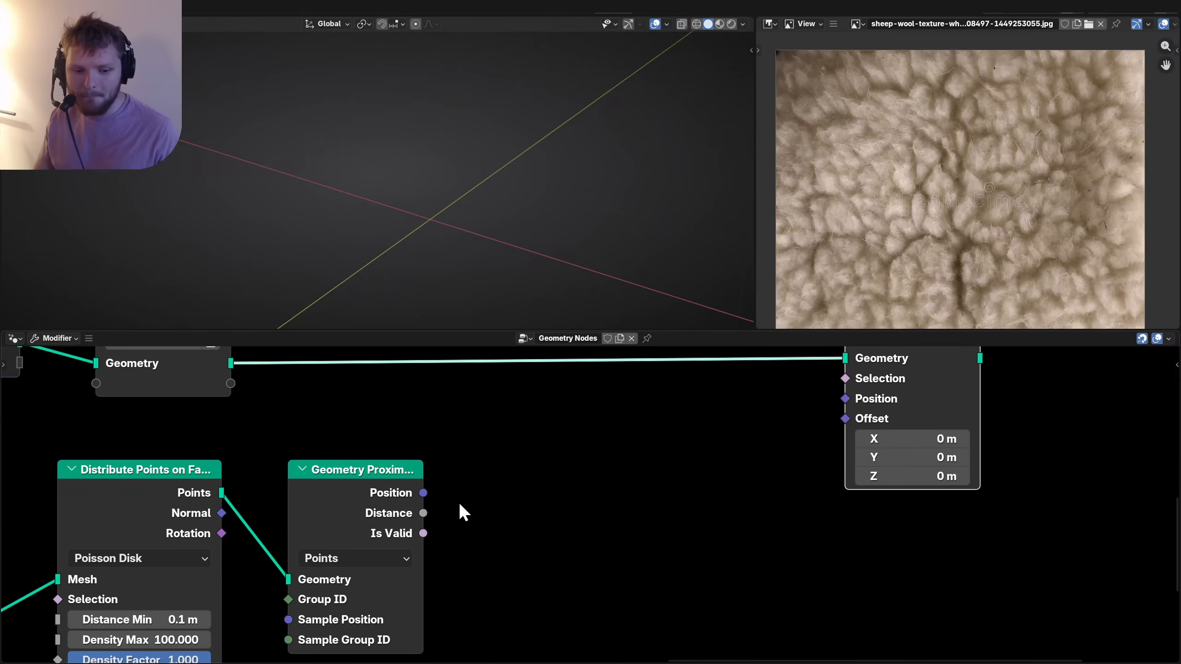
drag(424, 513, 558, 501)
text(map)
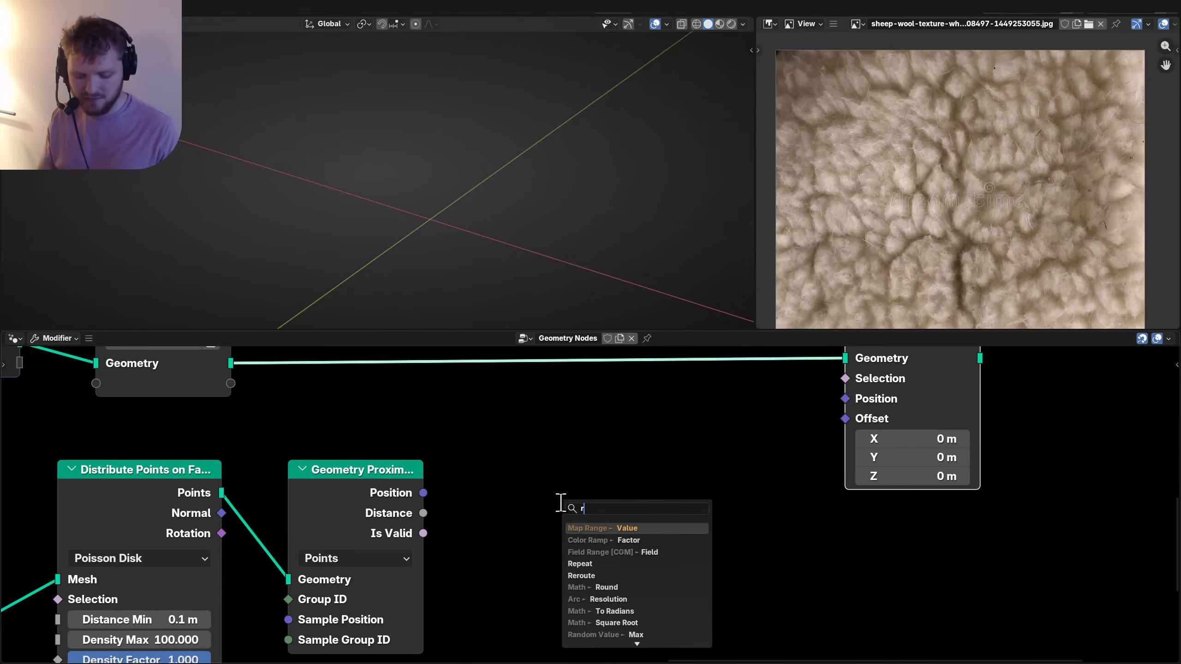
key(Return)
click(504, 464)
middle_drag(628, 551, 587, 473)
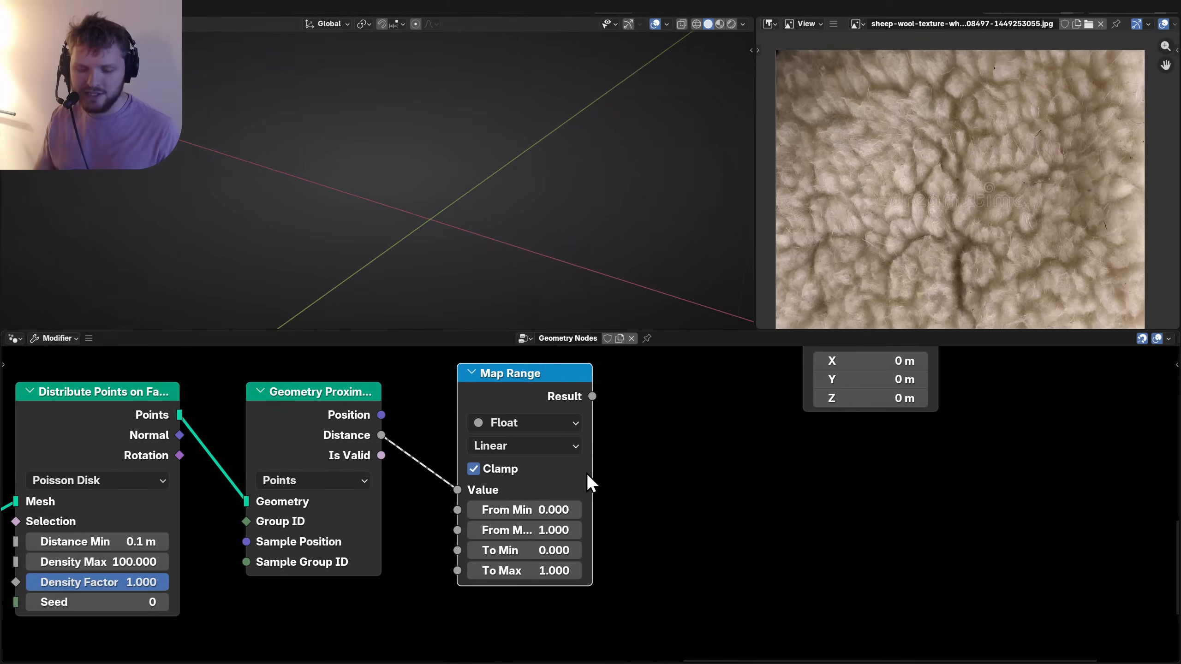
Sketch a spiral strand, a nearby point and a pull arrow as annotations in top view, and erase them.
key(KP_7)
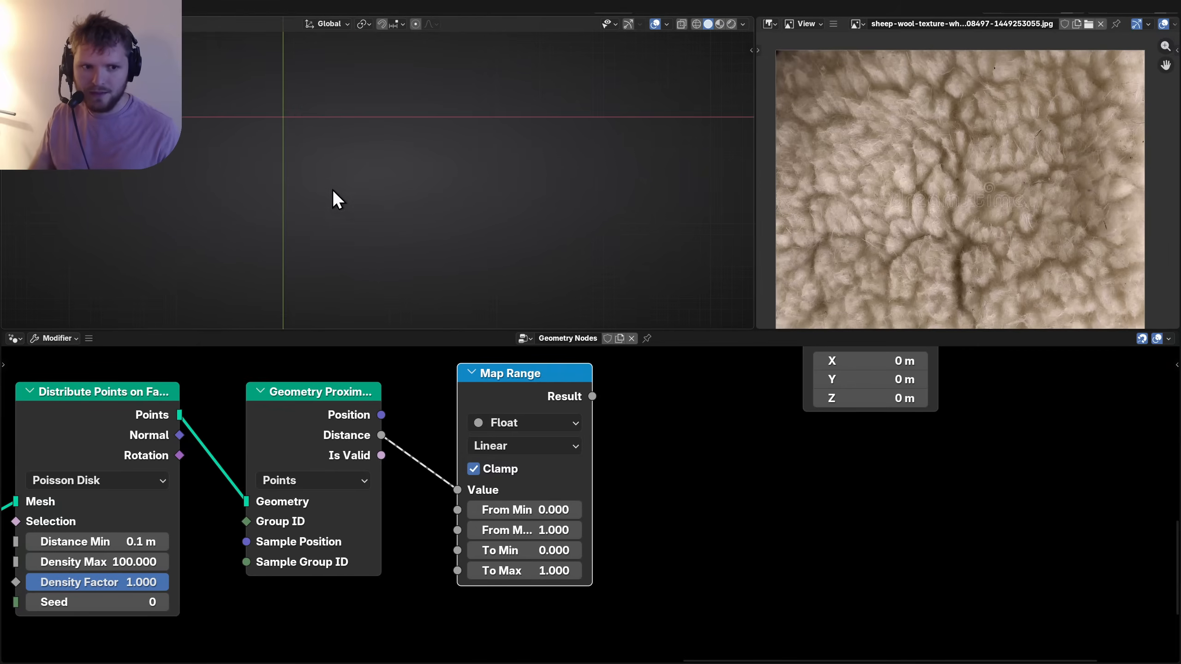
mouse_move(415, 244)
mouse_down()
mouse_move(469, 227)
mouse_move(404, 203)
mouse_move(437, 192)
mouse_move(428, 194)
mouse_up()
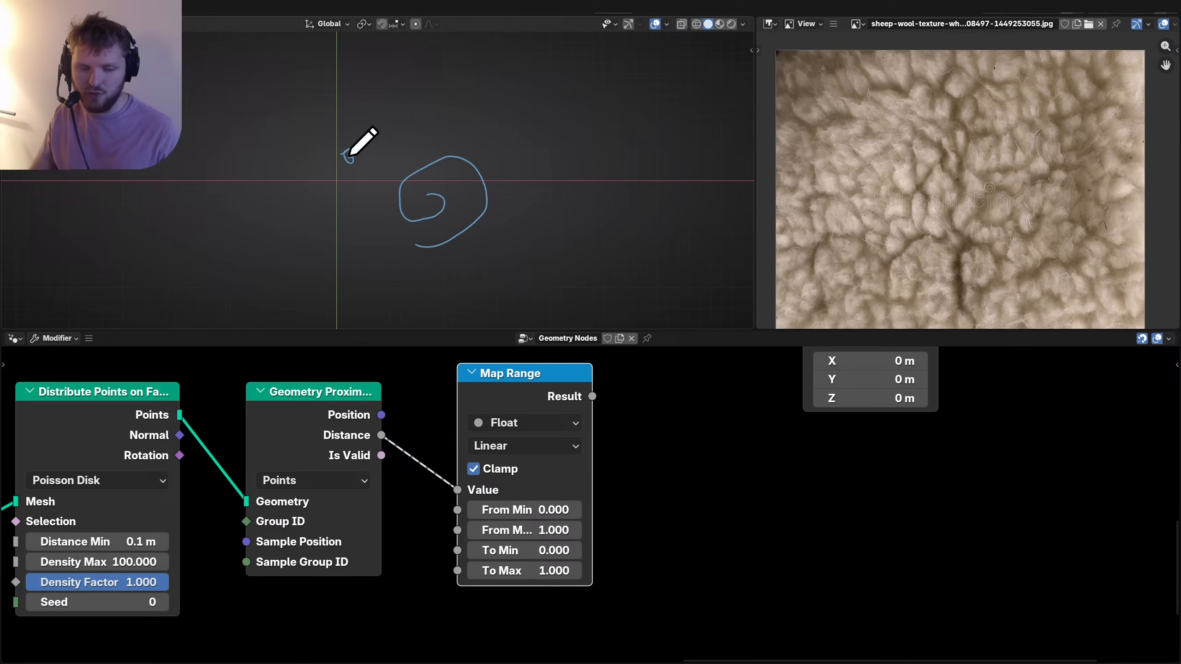
drag(356, 148, 346, 158)
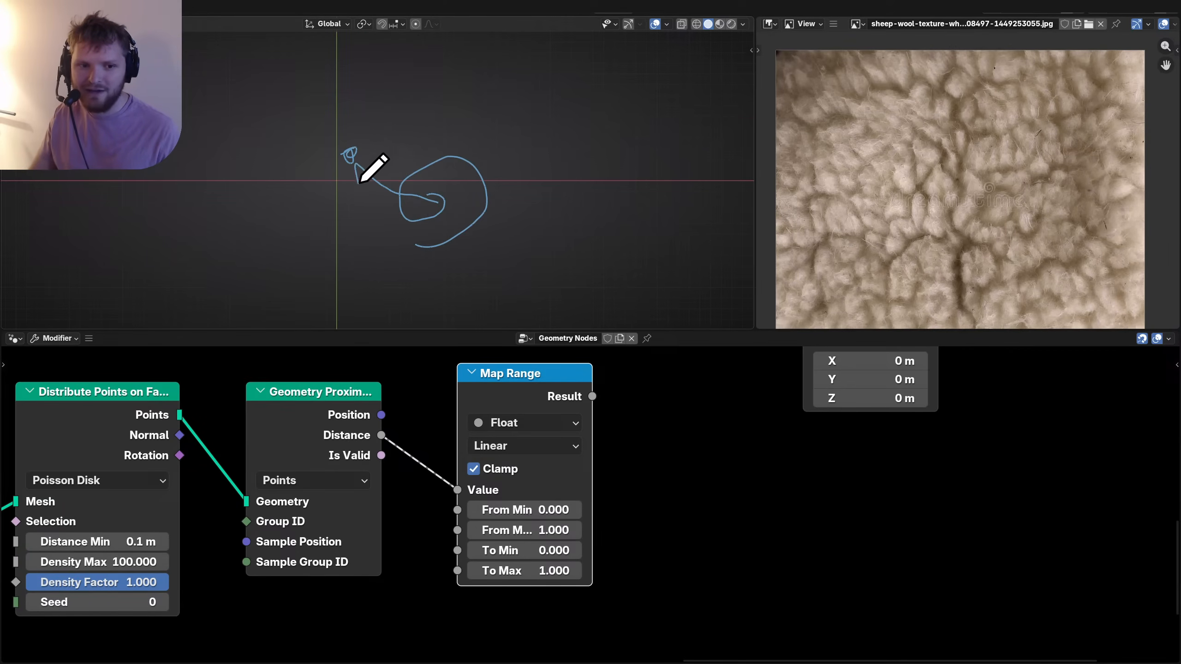
mouse_move(401, 276)
mouse_down()
mouse_move(488, 123)
mouse_move(393, 262)
mouse_up()
mouse_move(434, 181)
mouse_down()
mouse_move(376, 160)
mouse_move(380, 178)
mouse_up()
key(ctrl+z)
key(ctrl+z)
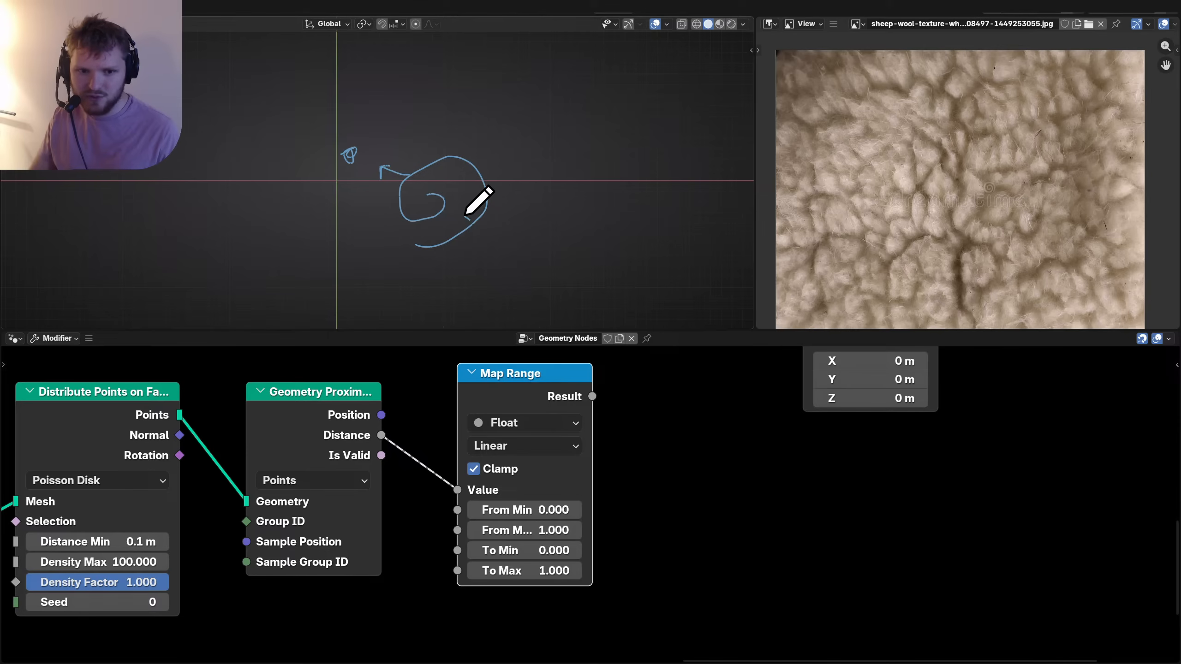
ctrl+drag(490, 244, 366, 225)
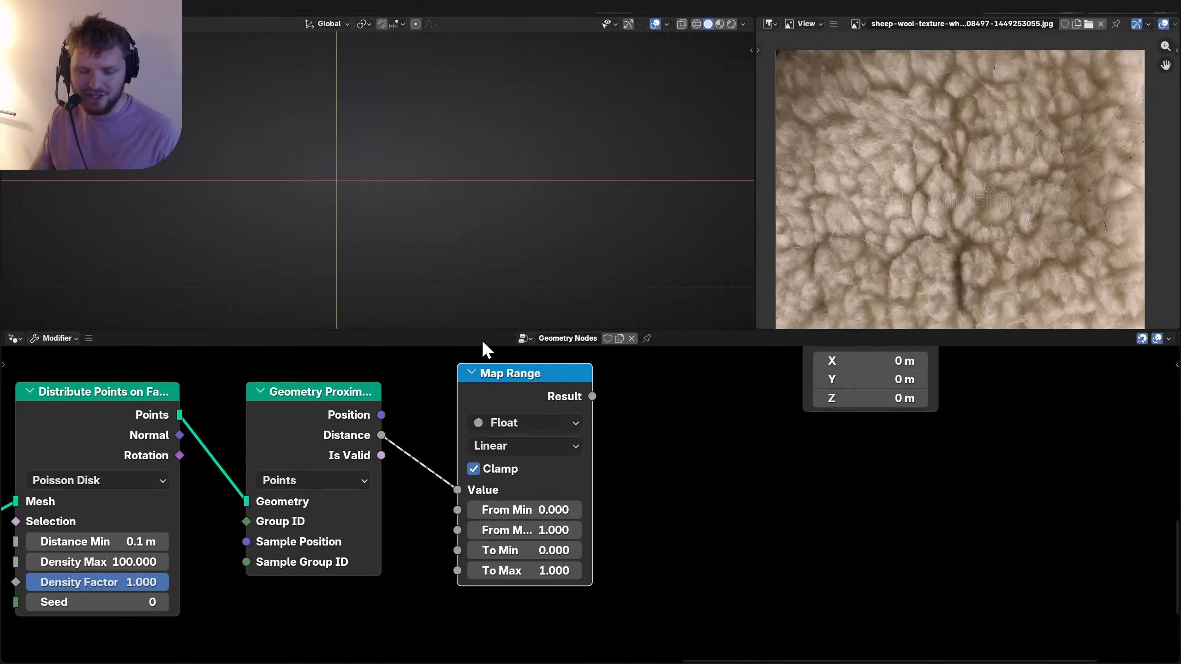
Invert the Map Range output by setting To Min to 1 and To Max to 0.
click(543, 553)
text(1)
key(Tab)
text(0)
key(Return)
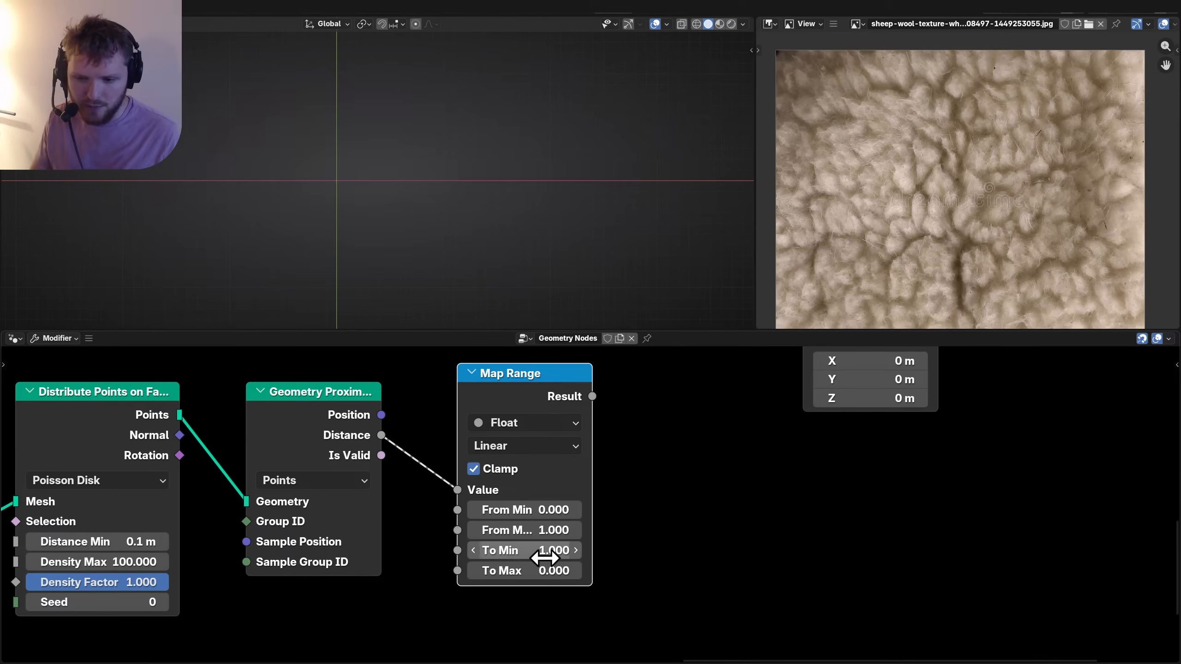
Move the Set Position node aside and add a vector Mix node feeding its Position input.
scroll(567, 546, down, 3)
middle_drag(944, 462, 860, 534)
scroll(581, 502, up, 2)
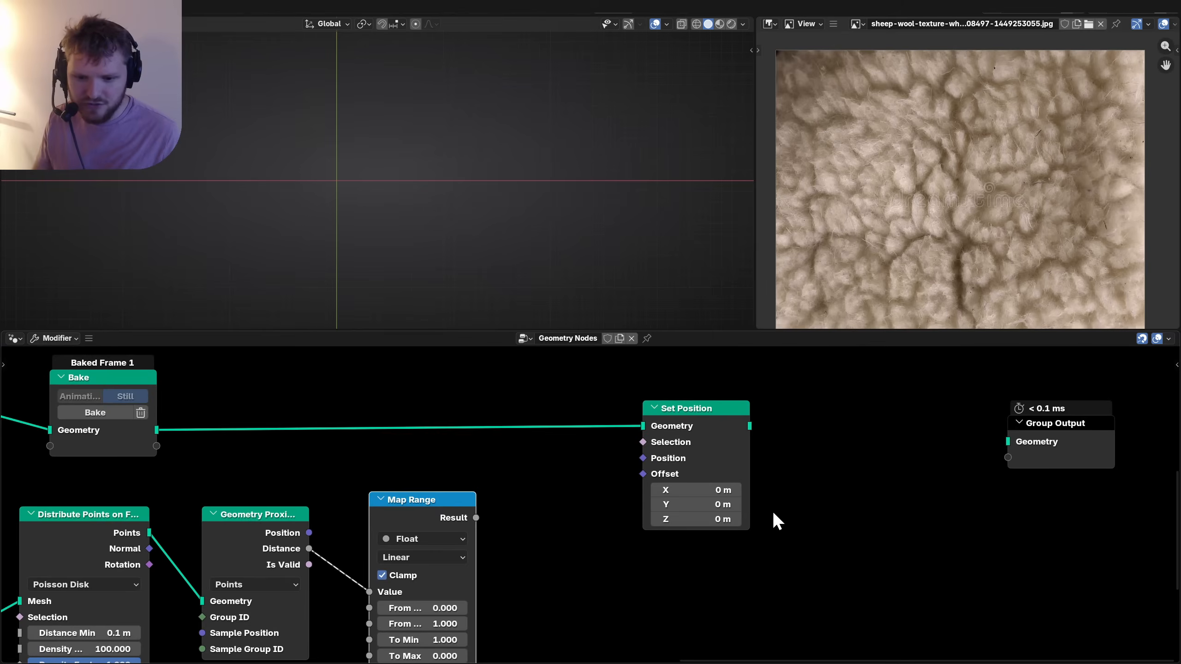
drag(642, 436, 701, 459)
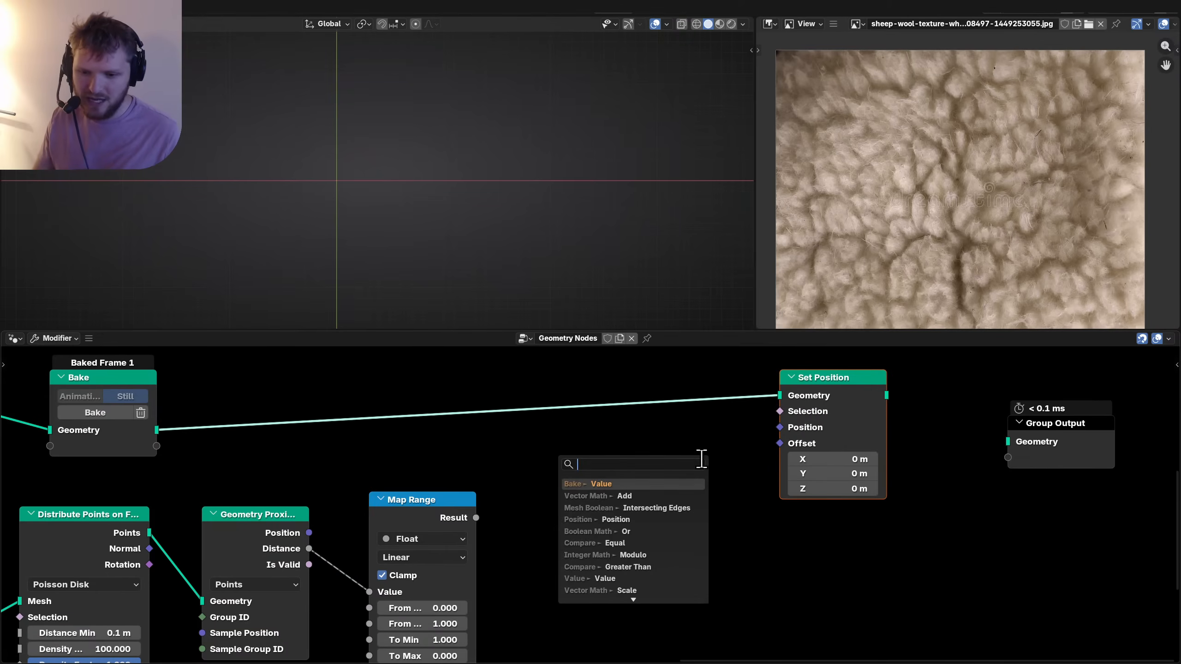
text(mix)
key(Return)
click(729, 441)
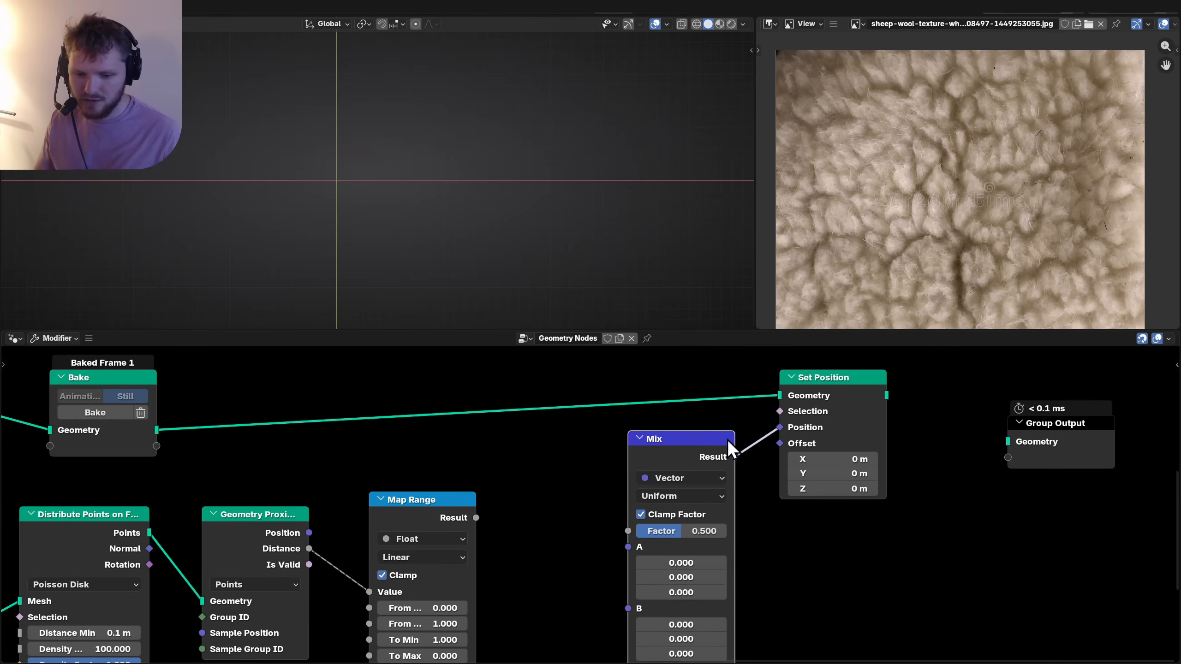
Add a Position node feeding the A input of the vector Mix node.
drag(628, 547, 577, 481)
text(pos)
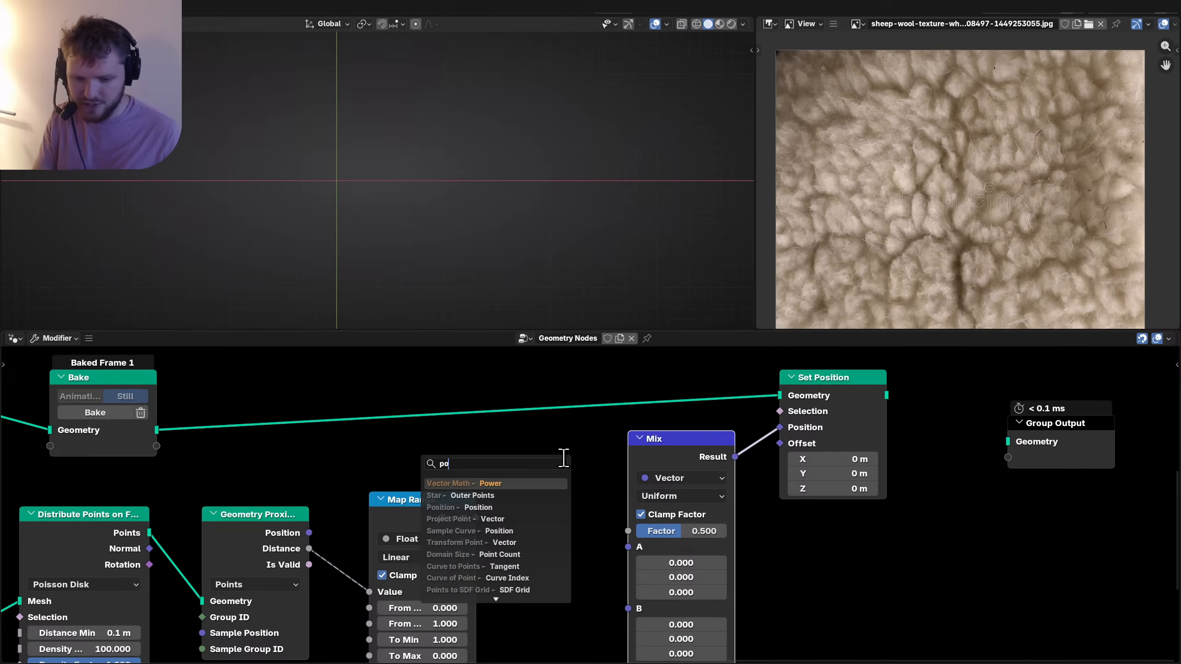
key(Return)
click(564, 458)
Connect the Geometry Proximity position to the Mix node's B input and the Map Range result to its Factor.
middle_drag(415, 558, 431, 502)
drag(440, 468, 440, 560)
drag(324, 478, 638, 511)
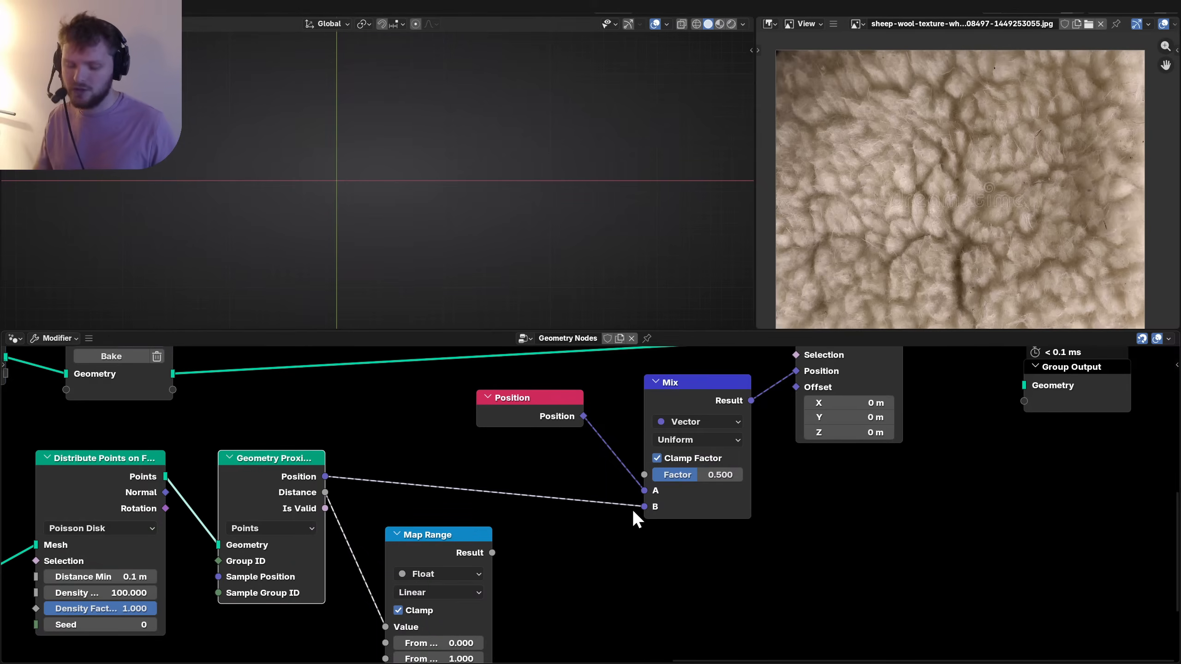
drag(495, 554, 644, 474)
Connect Set Position to the Group Output and compare the fibres with the node muted and unmuted.
middle_drag(813, 479, 614, 579)
ctrl+shift+click(638, 421)
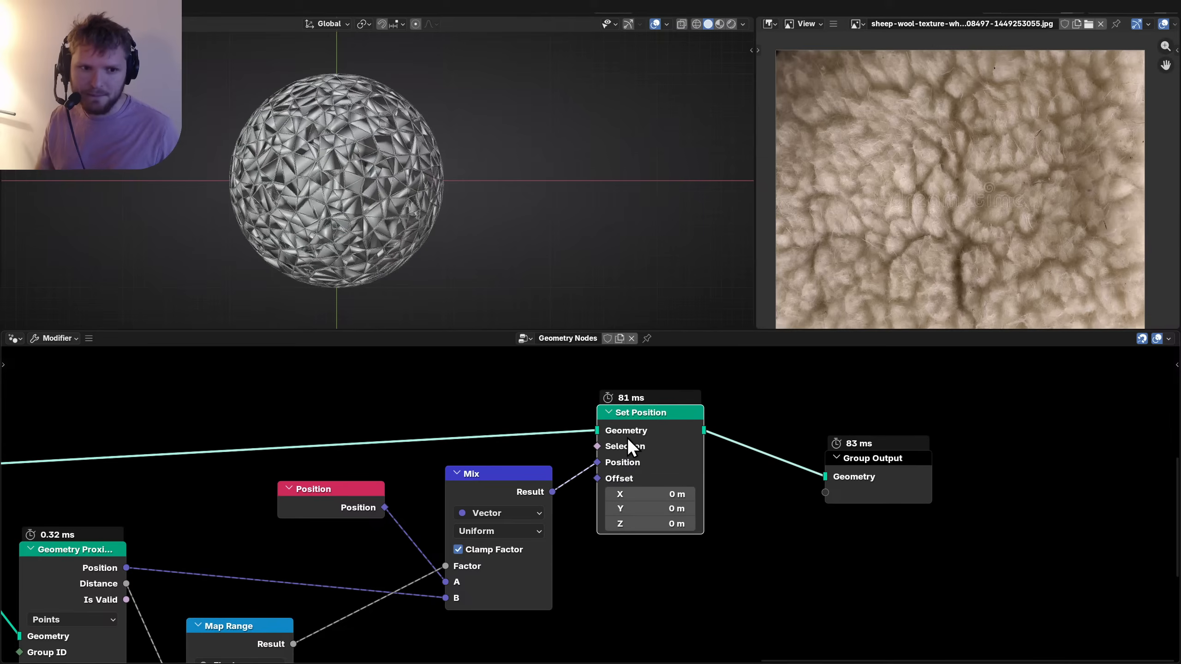
middle_drag(332, 211, 386, 116)
scroll(385, 149, up, 3)
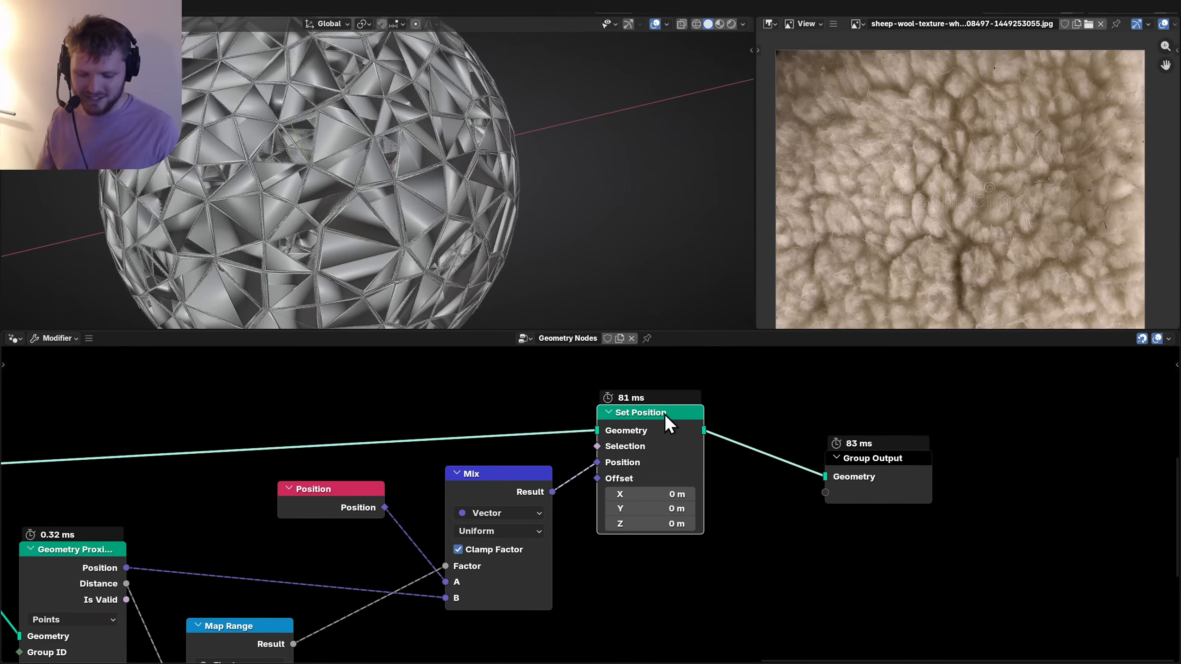
key(m)
key(m)
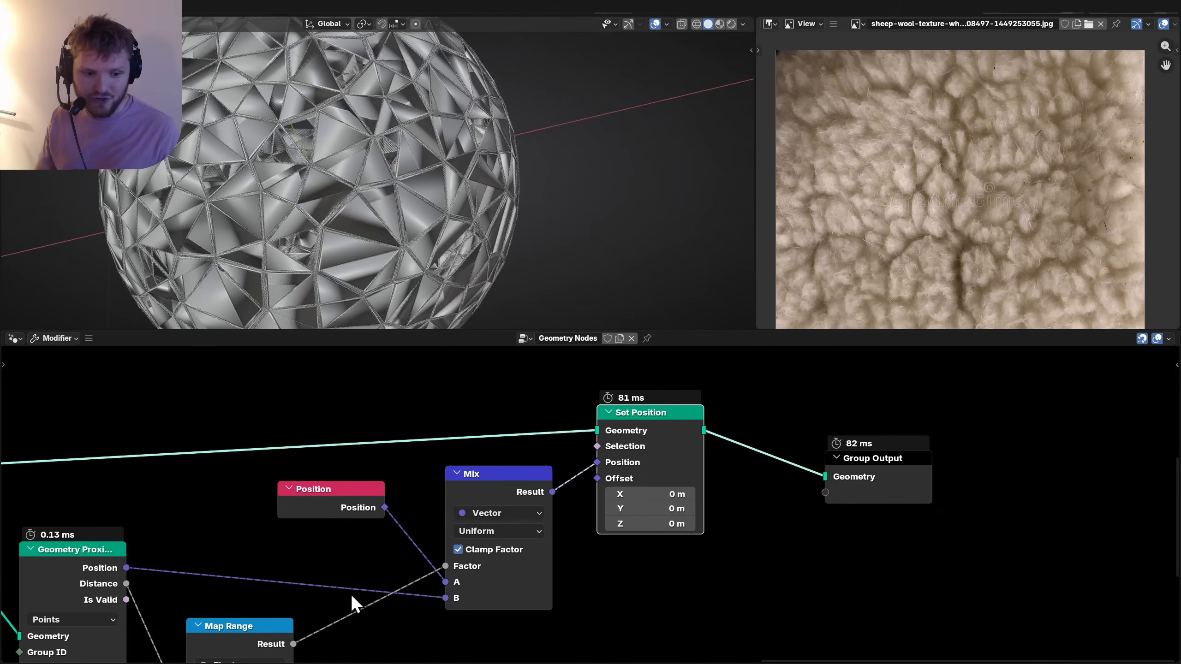
Set the Map Range's From Max to 0.3.
middle_drag(353, 604, 540, 357)
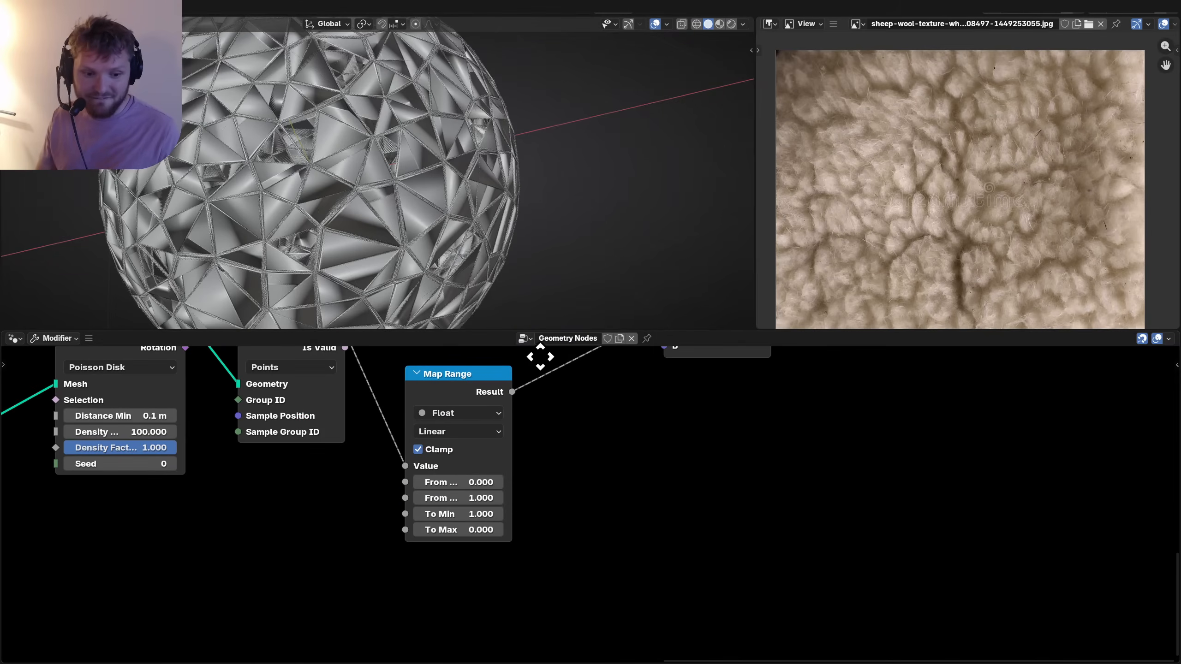
click(483, 497)
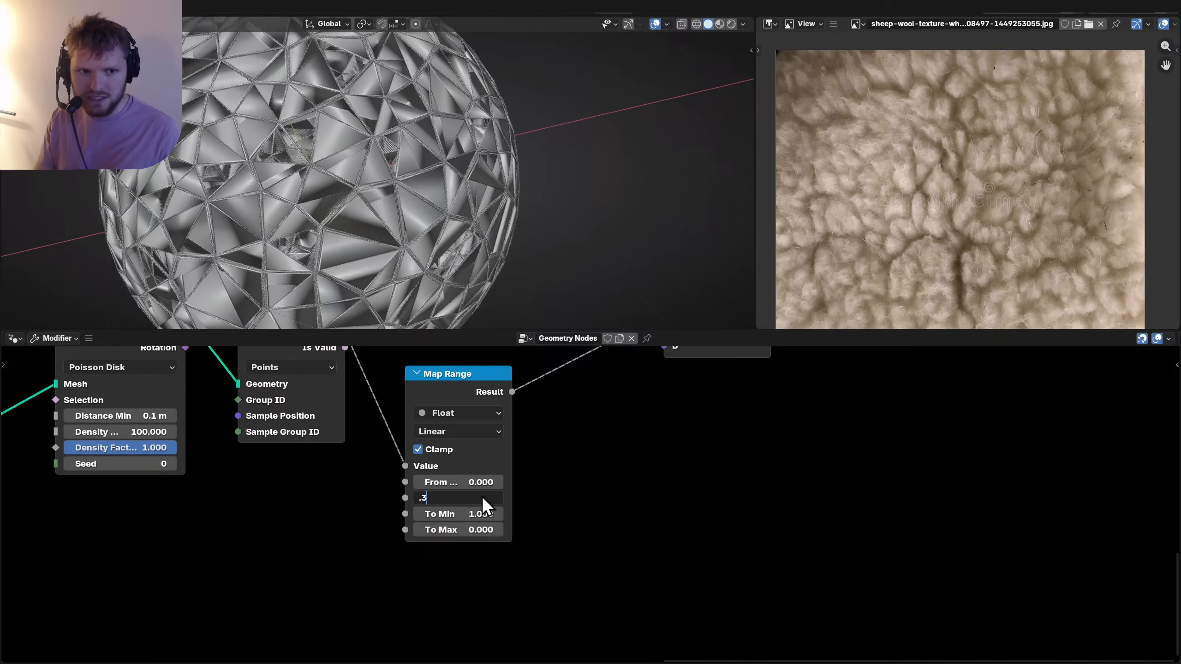
key(Return)
Preview the Map Range result on the baked geometry through a Viewer node.
scroll(487, 494, down, 3)
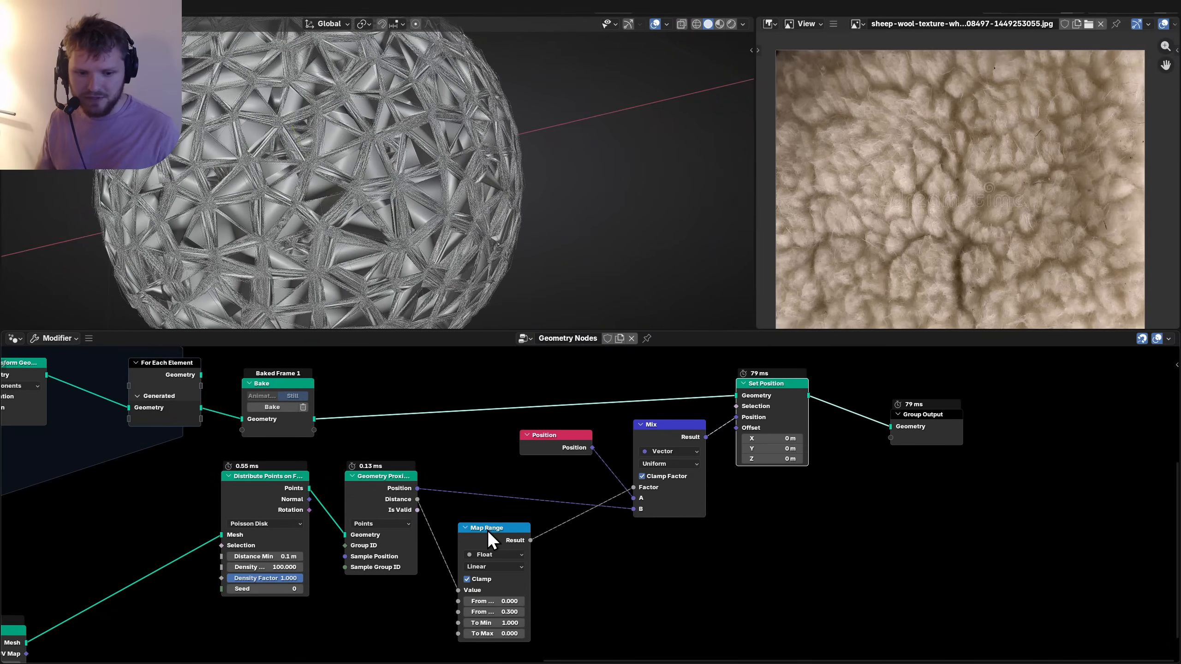
ctrl+shift+click(487, 530)
ctrl+shift+click(293, 384)
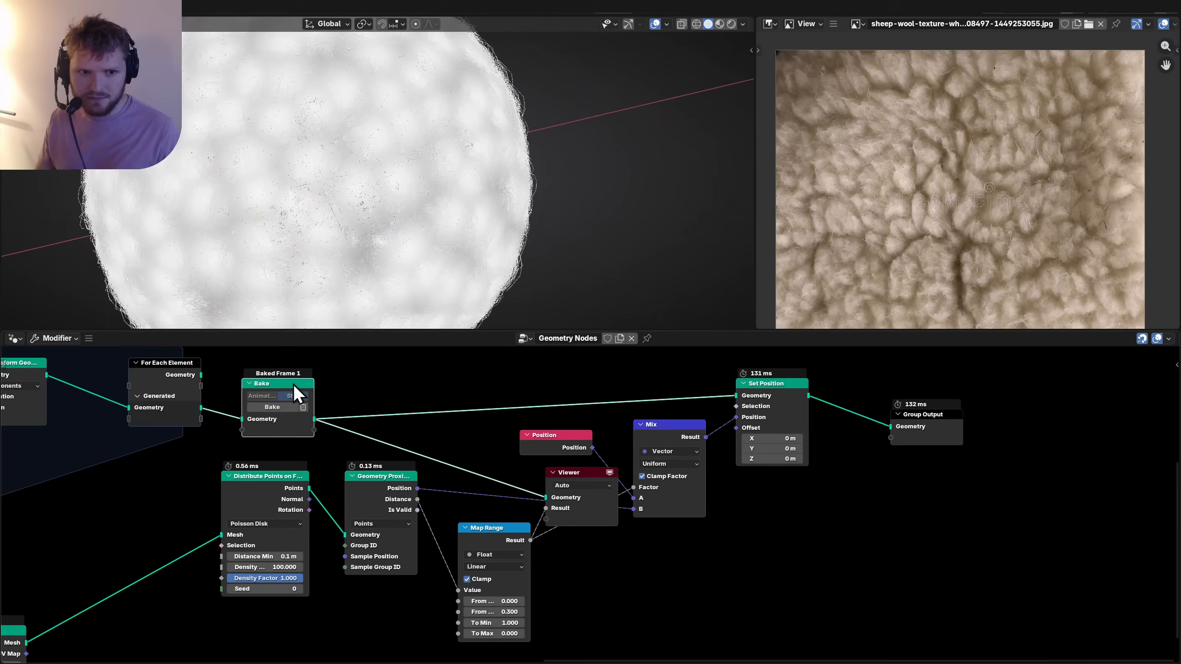
Set the Map Range's From Max to 1 and inspect the falloff preview around the sphere.
double_click(505, 613)
text(1)
key(Return)
scroll(368, 169, down, 2)
mouse_move(368, 170)
middle_down()
mouse_move(394, 147)
mouse_move(356, 172)
middle_up()
scroll(399, 147, up, 2)
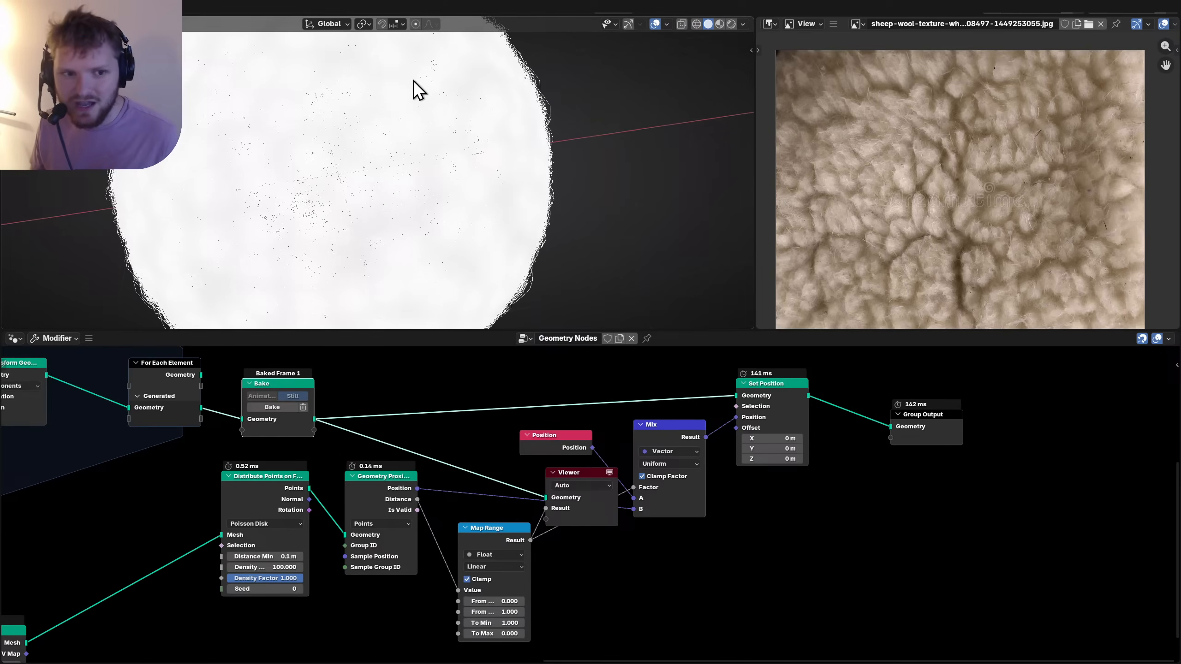
middle_drag(413, 80, 437, 171)
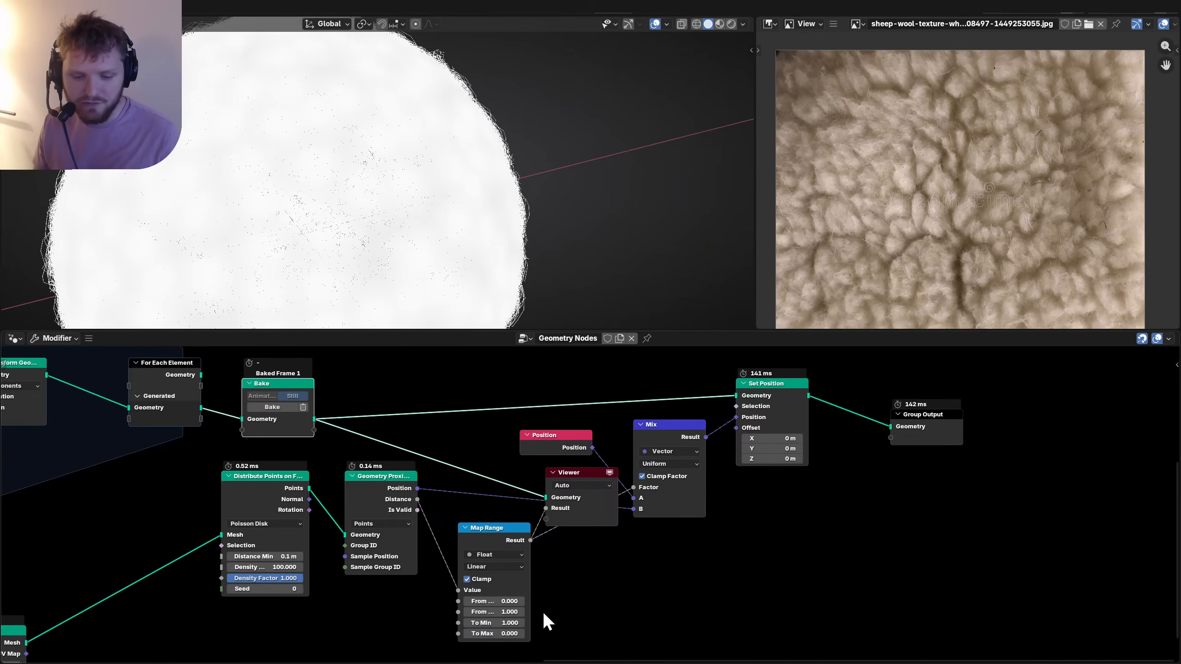
Set the Map Range's From Max to 0.1 and check the falloff preview on the sphere.
scroll(543, 611, up, 1)
double_click(471, 640)
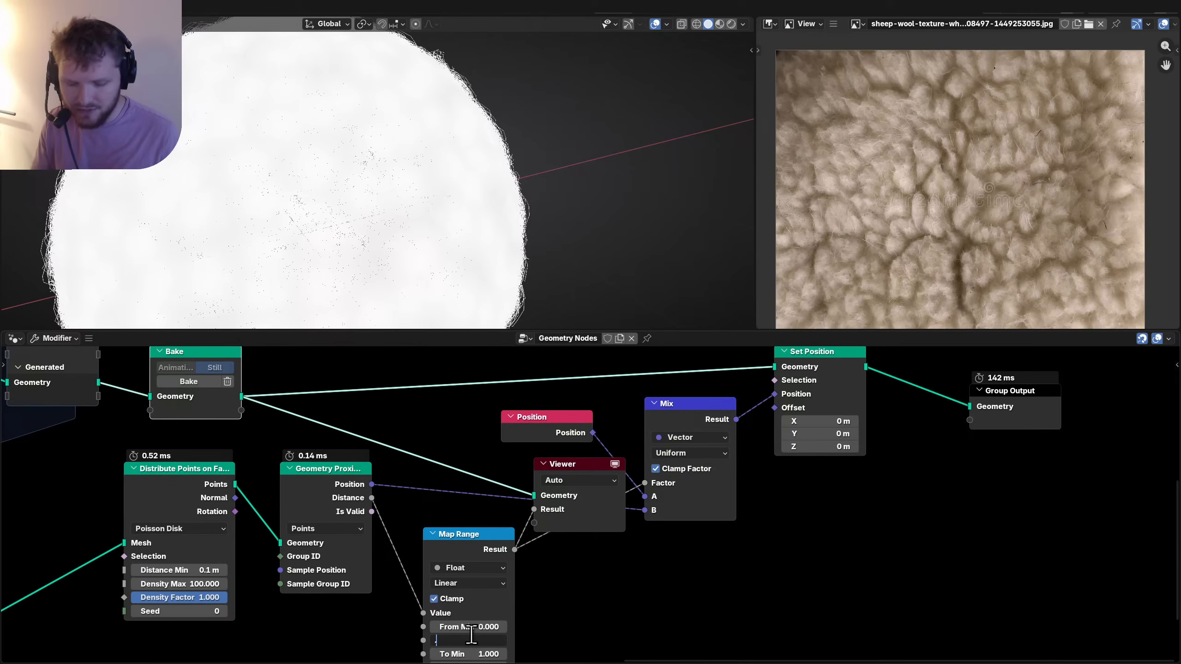
text(0.1)
key(Return)
mouse_move(383, 289)
middle_down()
mouse_move(382, 185)
mouse_move(432, 158)
mouse_move(398, 157)
middle_up()
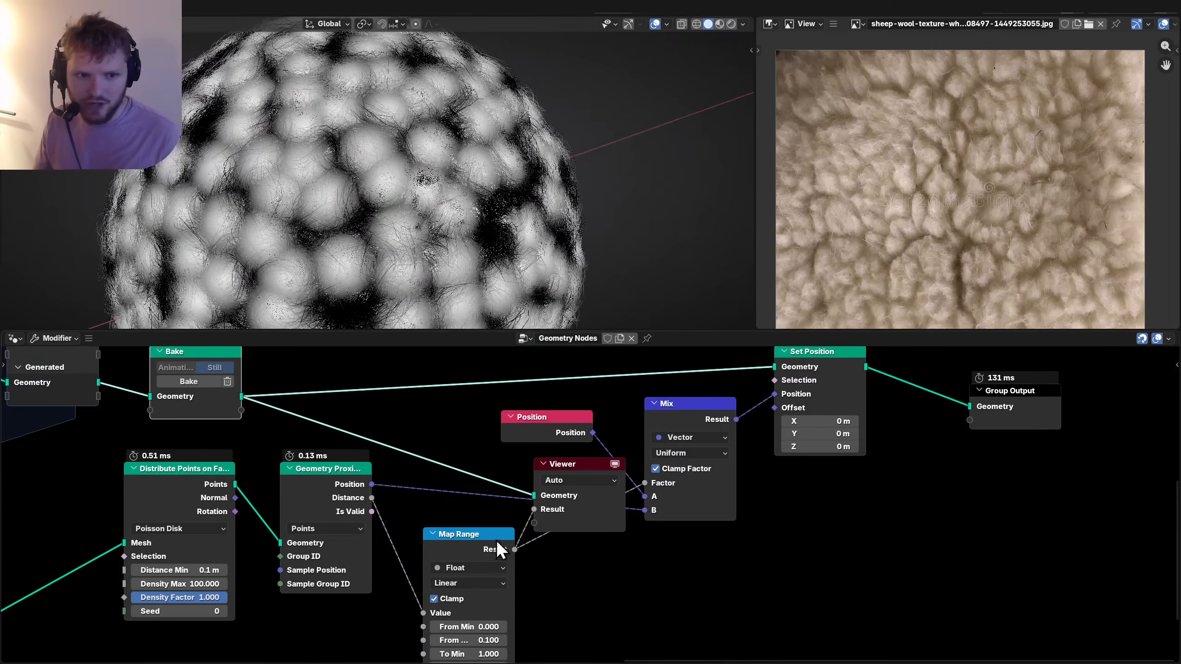
Set the Density Max of the Poisson Disk point distribution to 150.
middle_drag(497, 549, 479, 490)
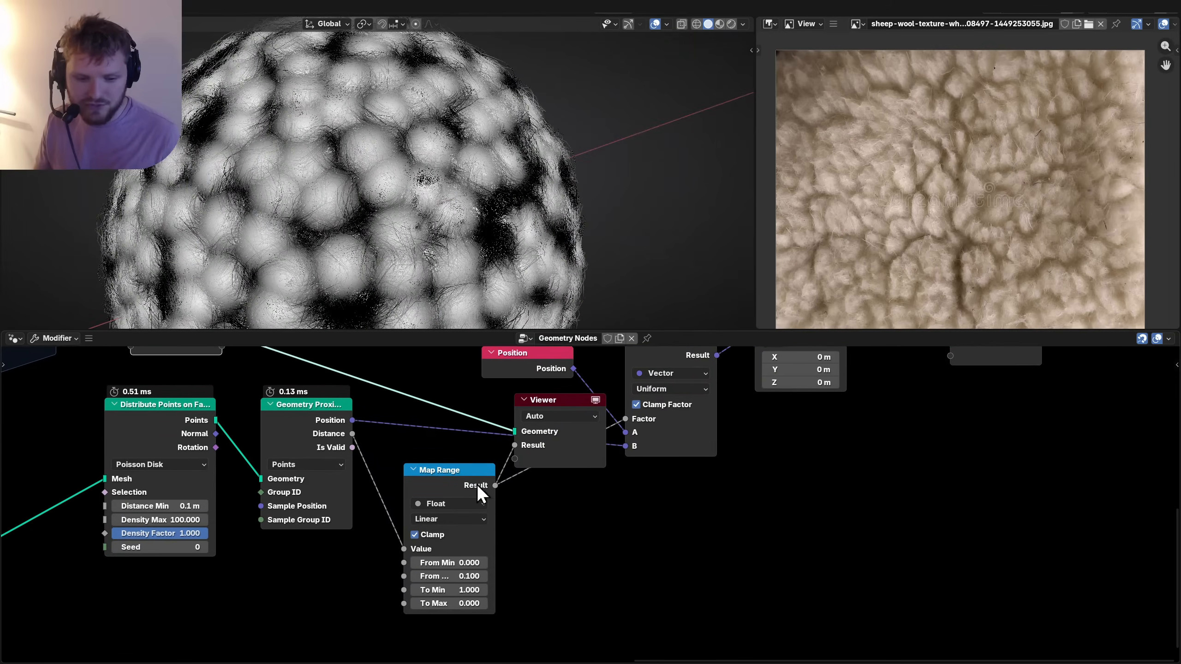
click(181, 520)
text(150)
key(Return)
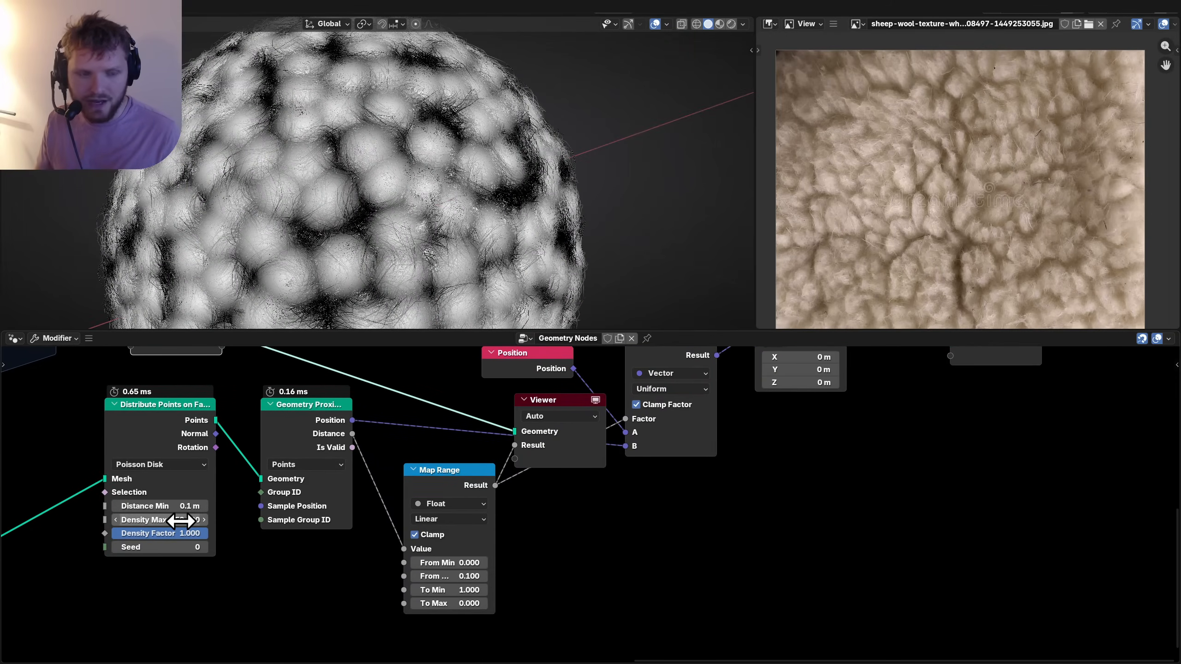
Try 0.05 for the Map Range's From Max, and settle on 0.065.
double_click(471, 575)
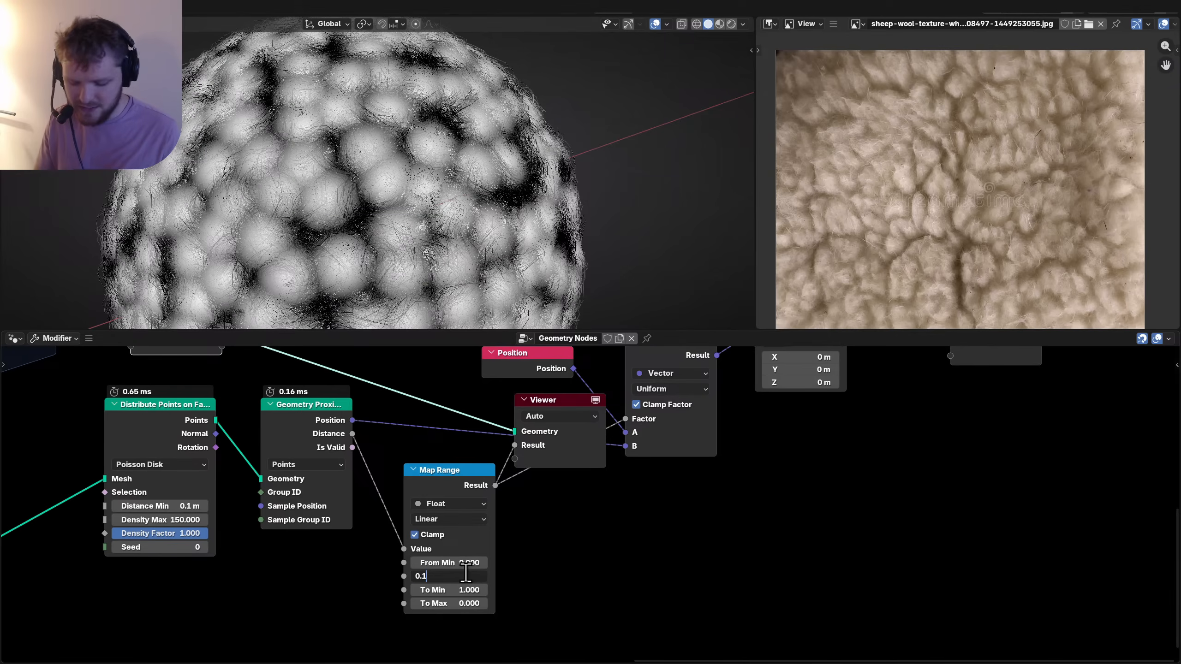
text(/2)
key(Return)
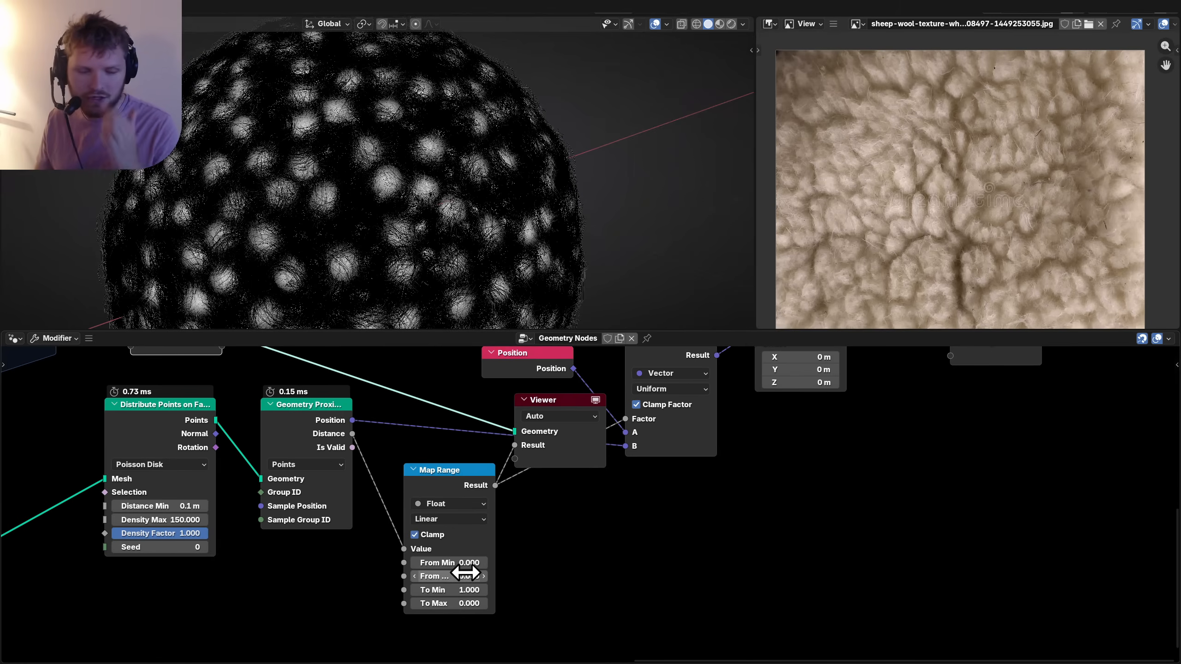
double_click(465, 575)
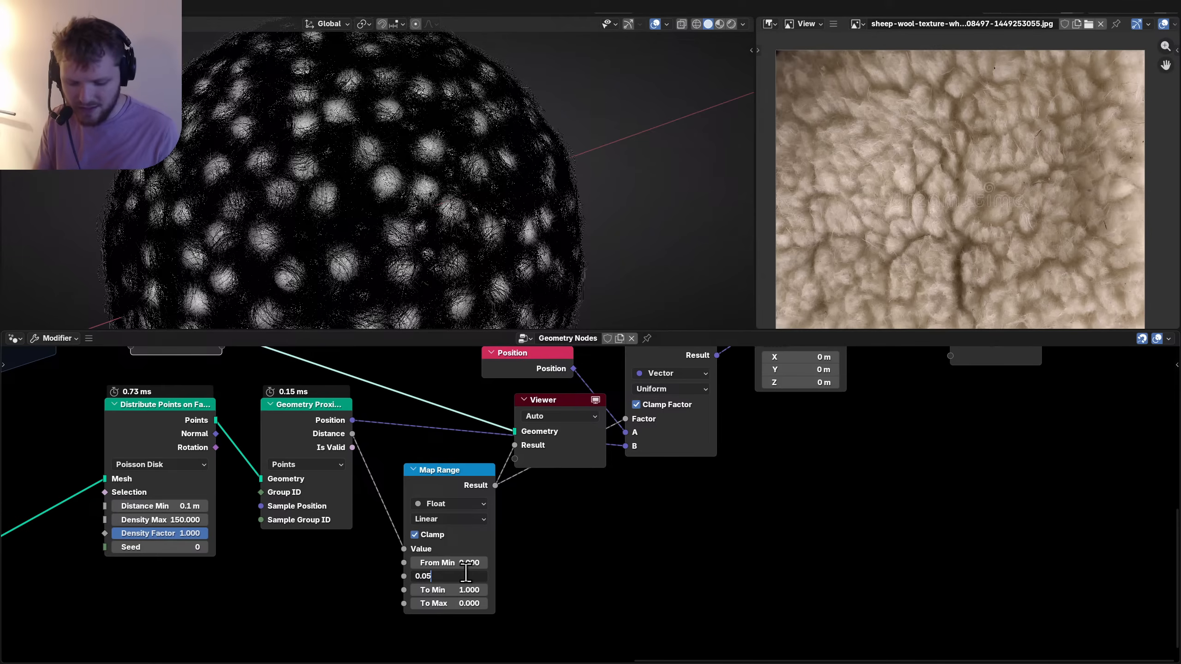
key(Return)
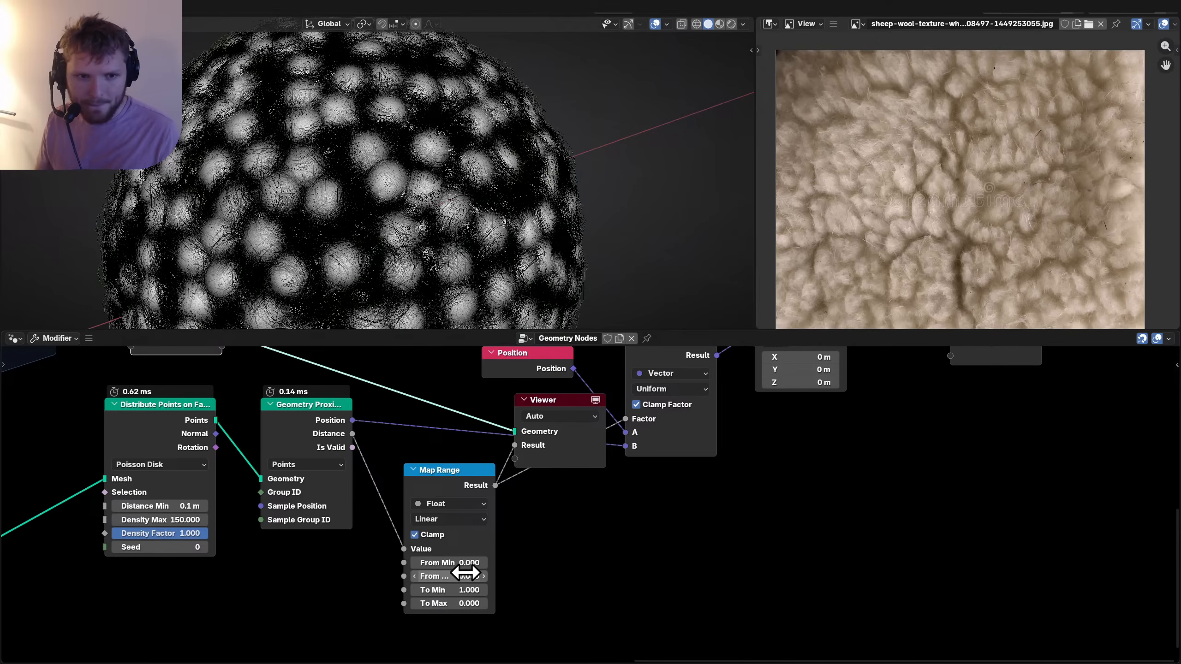
Delete the Viewer node to return to the fibre geometry.
scroll(401, 198, up, 3)
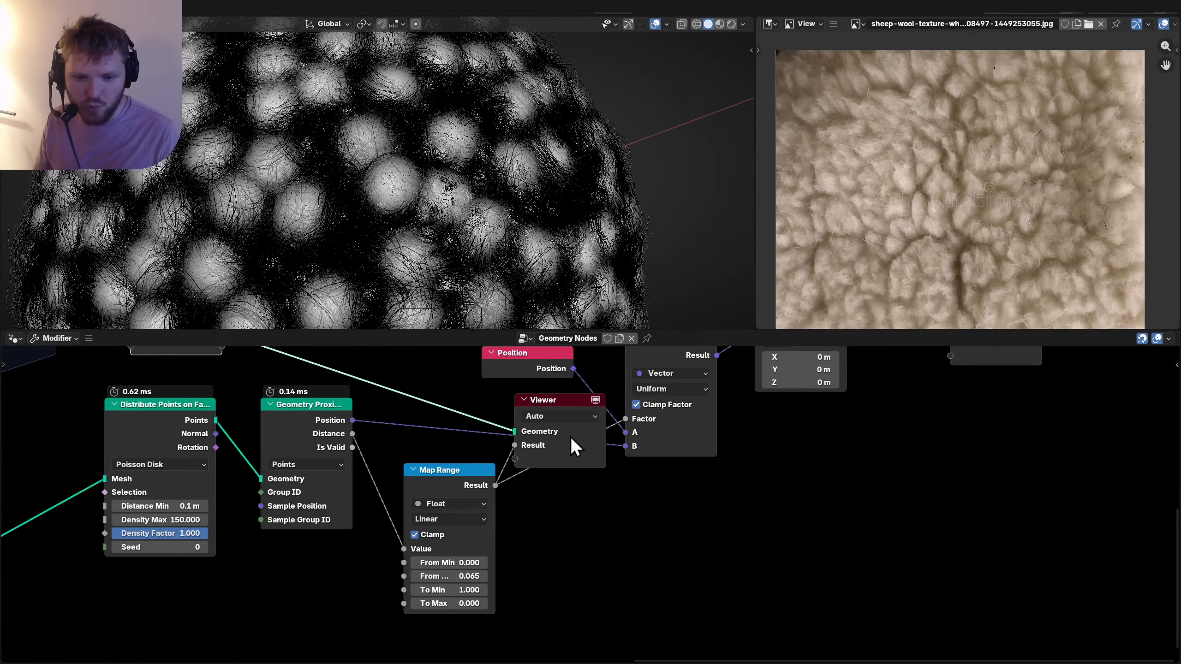
middle_drag(570, 436, 403, 535)
click(383, 538)
key(Delete)
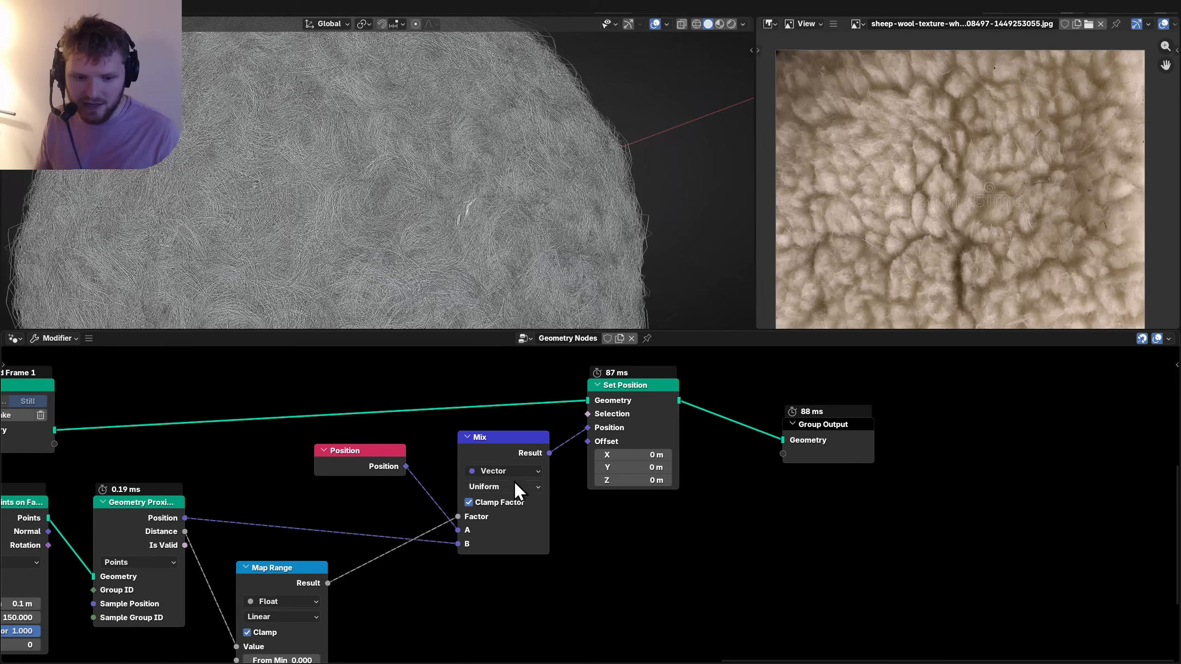
Compare the fibres up close with the Set Position node repeatedly muted and unmuted.
click(620, 390)
middle_drag(525, 223, 509, 145)
key(m)
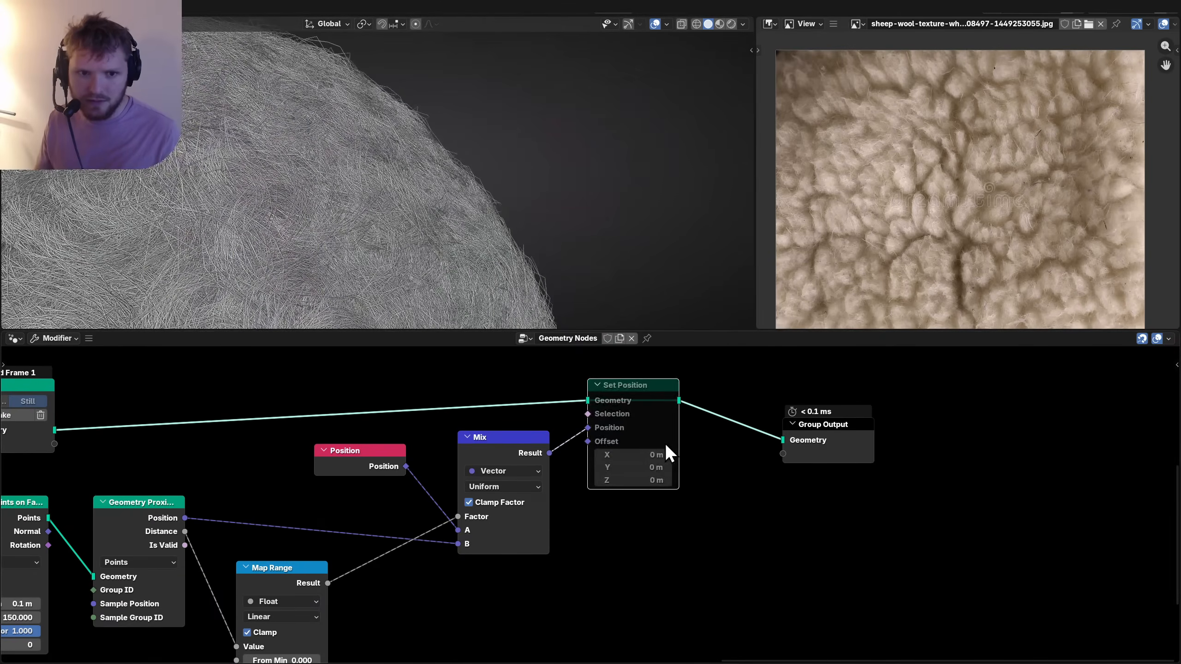
key(m)
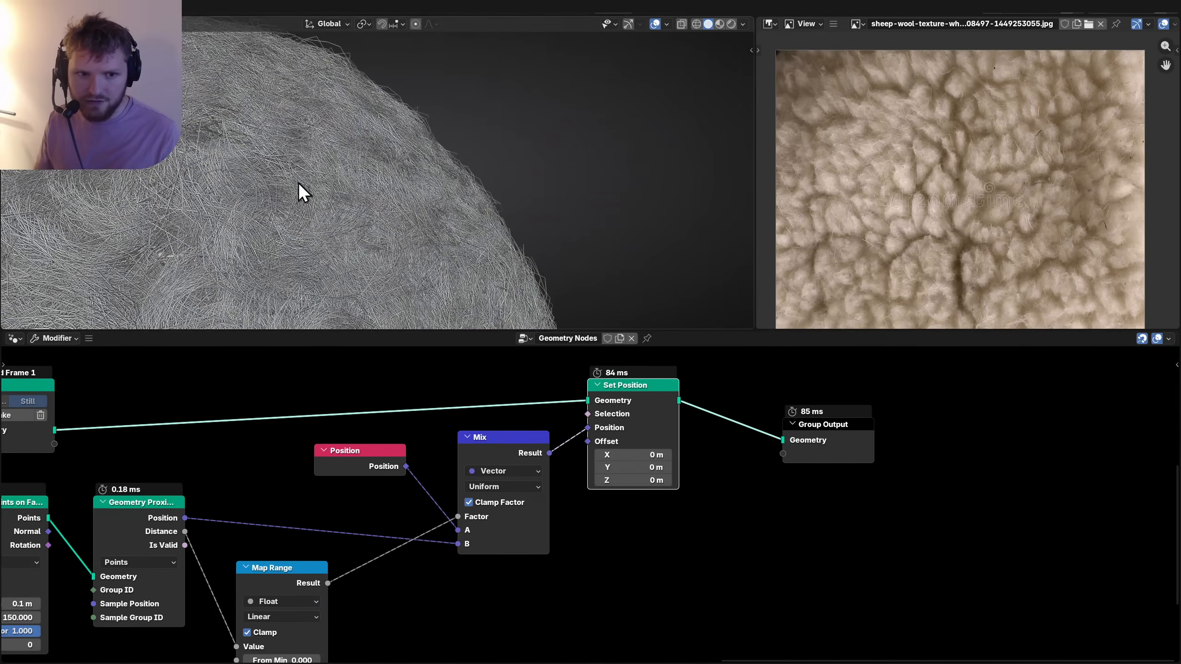
scroll(300, 189, up, 5)
key(m)
key(m)
key(m)
key(m)
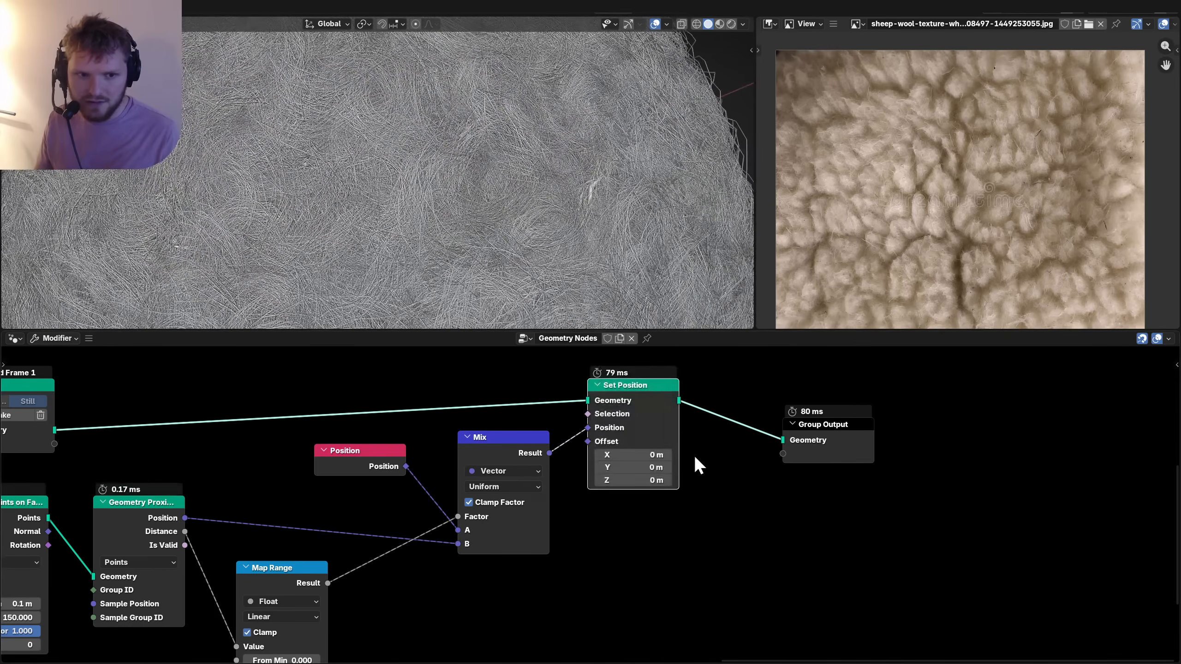
scroll(349, 488, down, 5)
scroll(349, 488, left, 2)
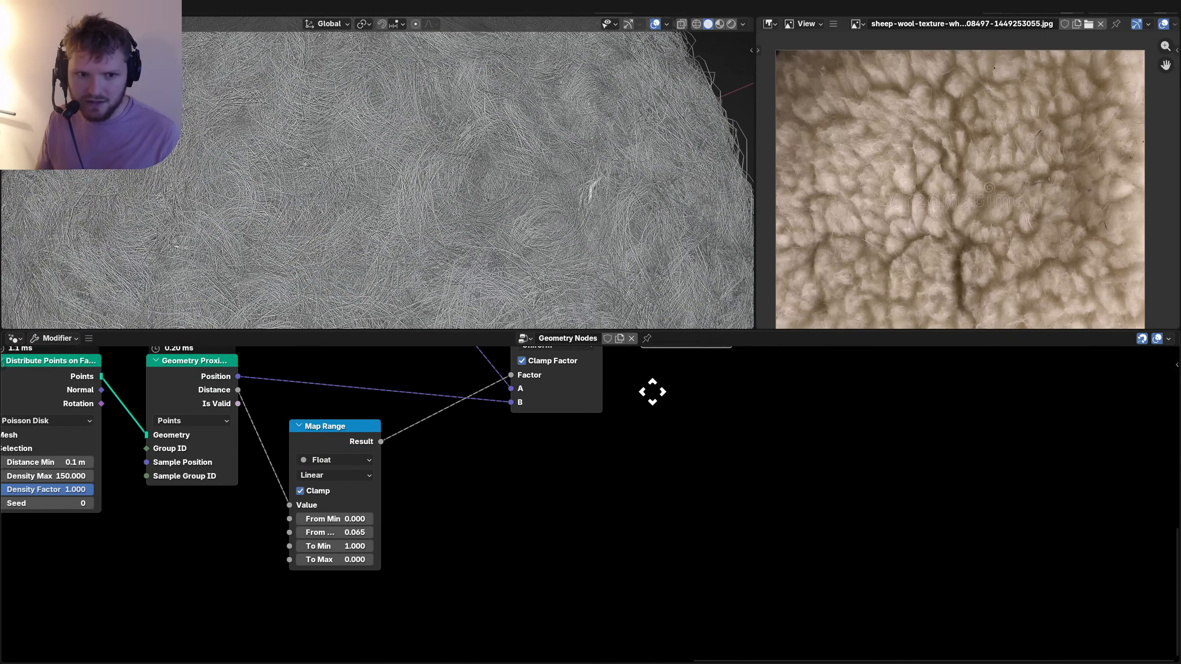
middle_drag(650, 390, 440, 528)
key(m)
key(m)
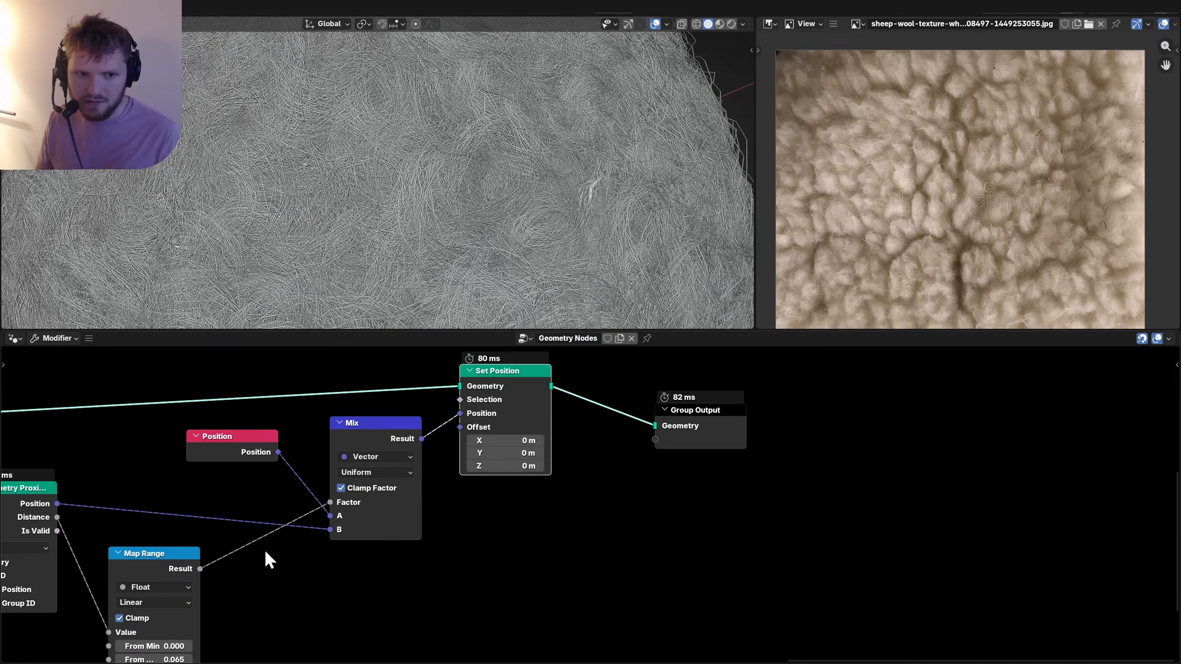
Try a To Min of 3 on the Map Range node, inspect the fibres, and undo the change.
middle_drag(178, 616, 319, 492)
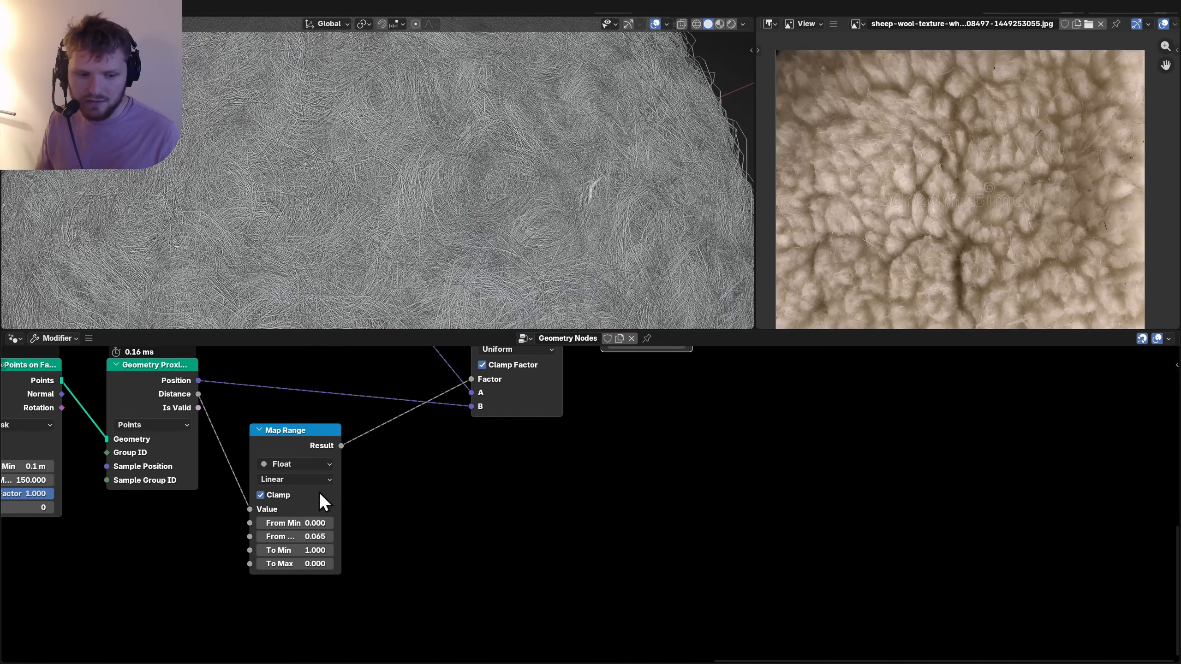
click(298, 550)
text(3)
key(Return)
scroll(424, 172, down, 6)
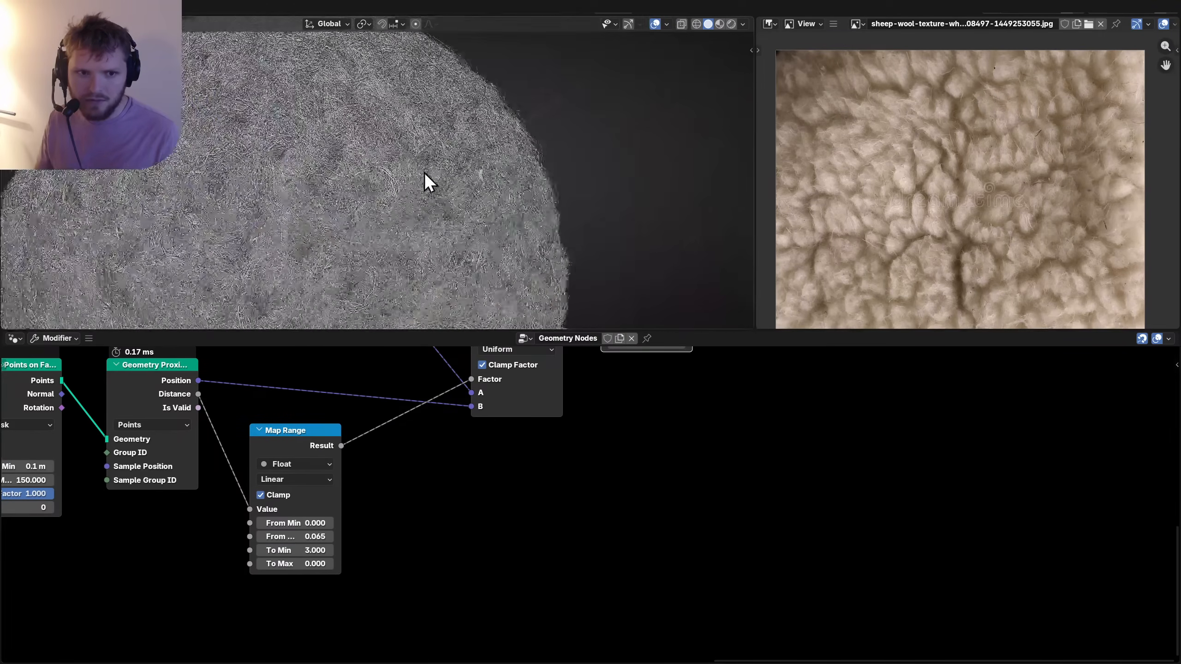
scroll(520, 157, up, 1)
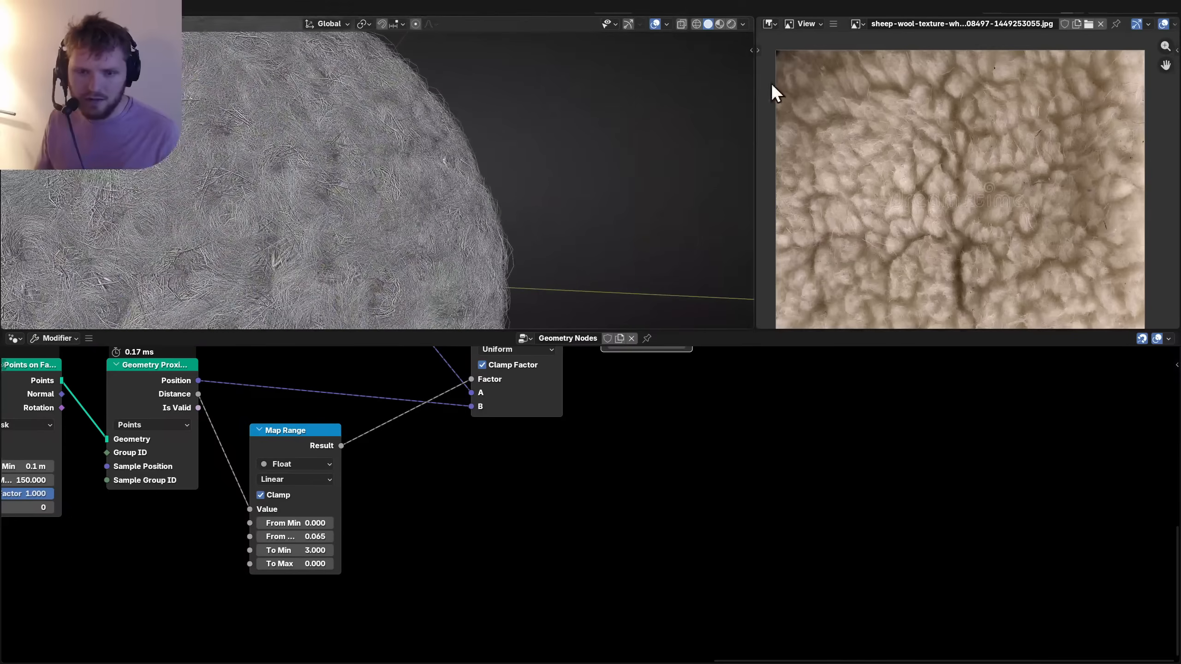
key(ctrl+z)
Switch the viewport to rendered shading and compare the whole sphere with Set Position muted and unmuted.
click(731, 23)
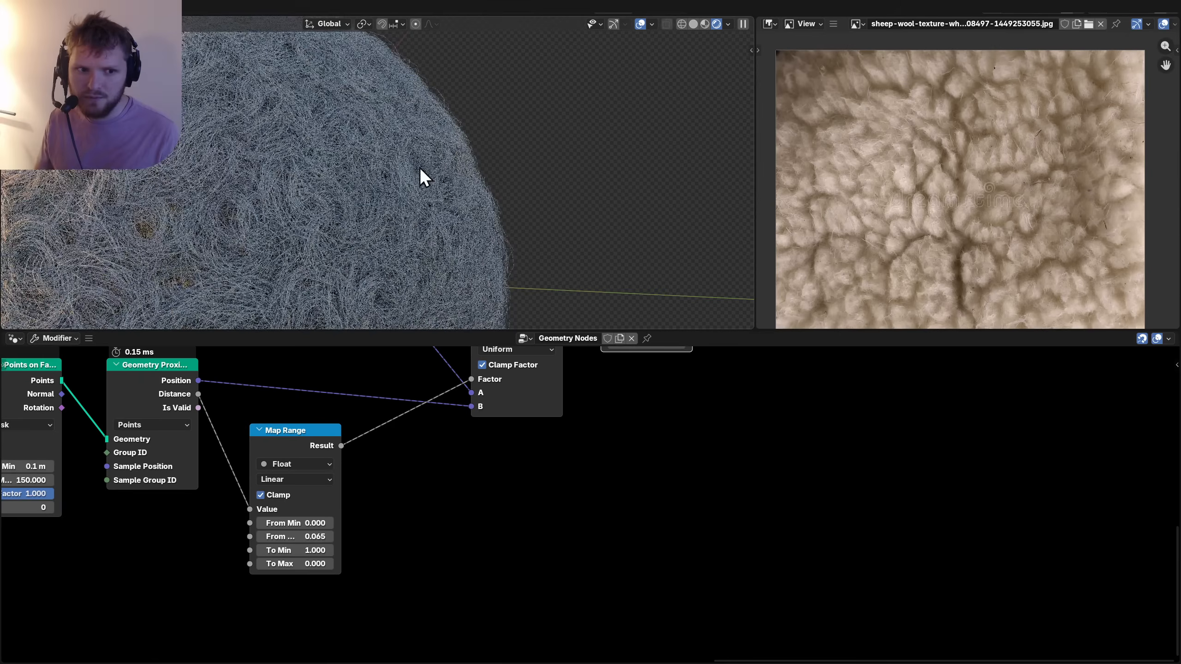
scroll(418, 168, down, 3)
middle_drag(592, 400, 432, 491)
middle_drag(480, 385, 398, 448)
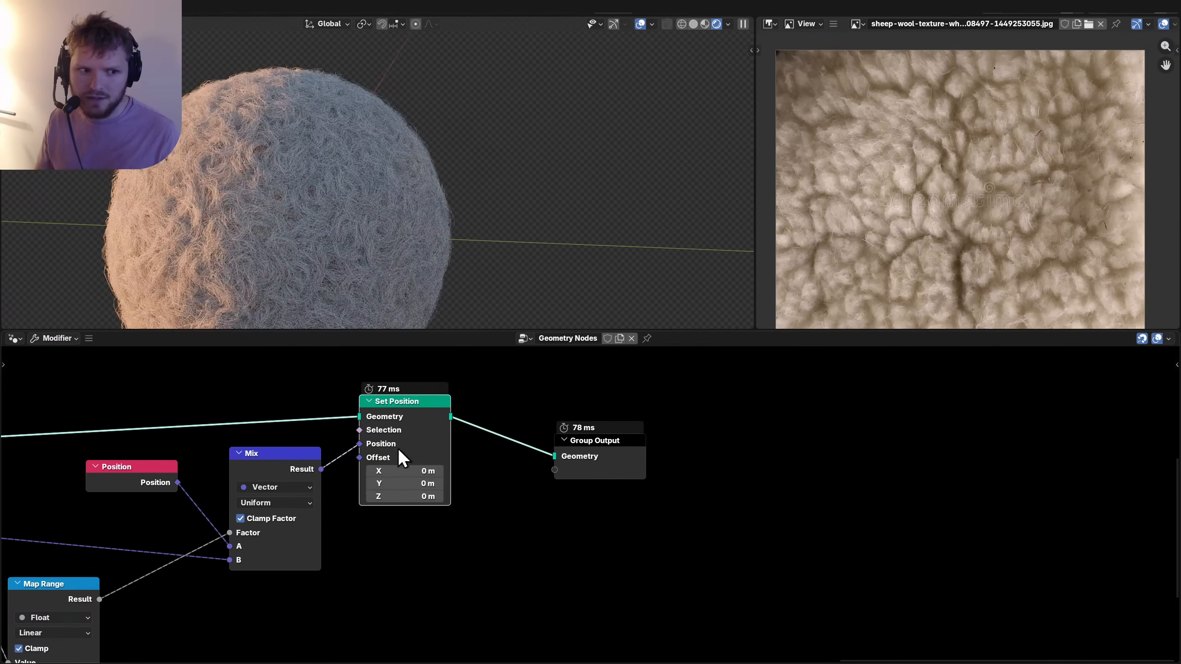
middle_drag(250, 208, 211, 232)
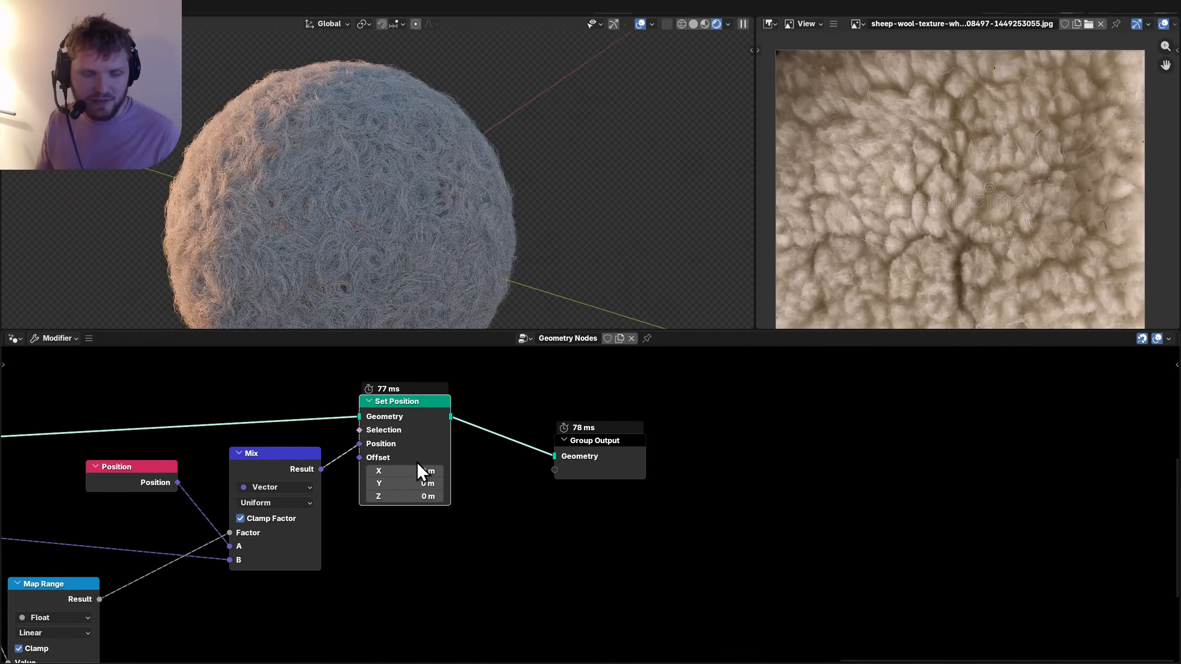
key(m)
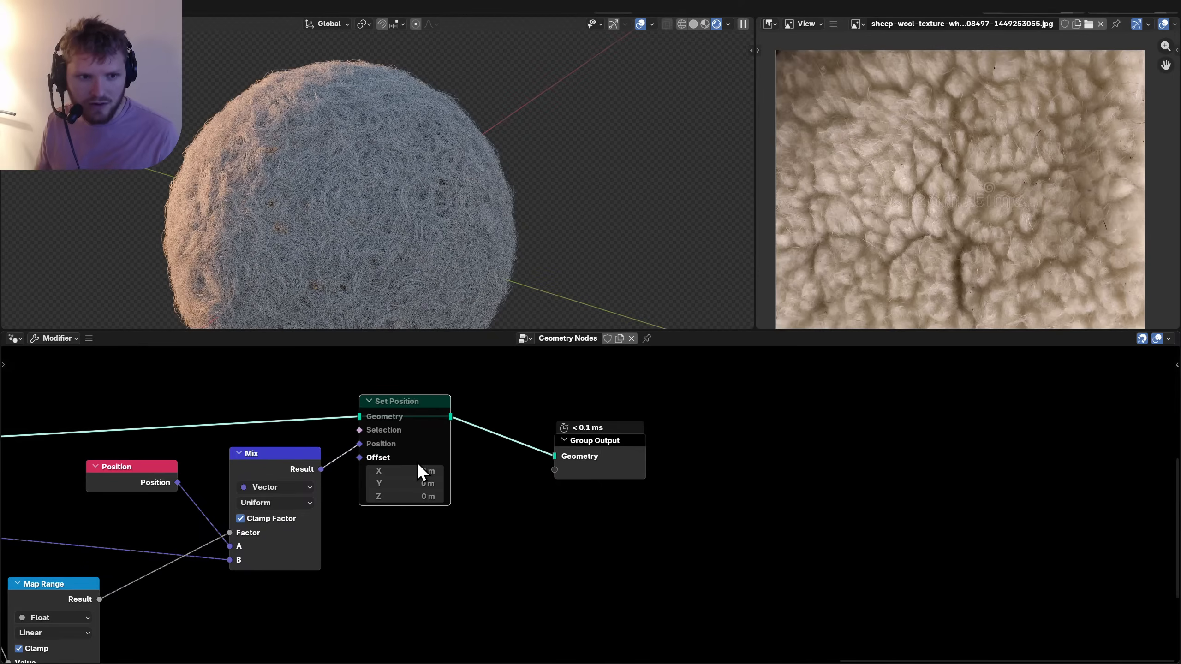
key(m)
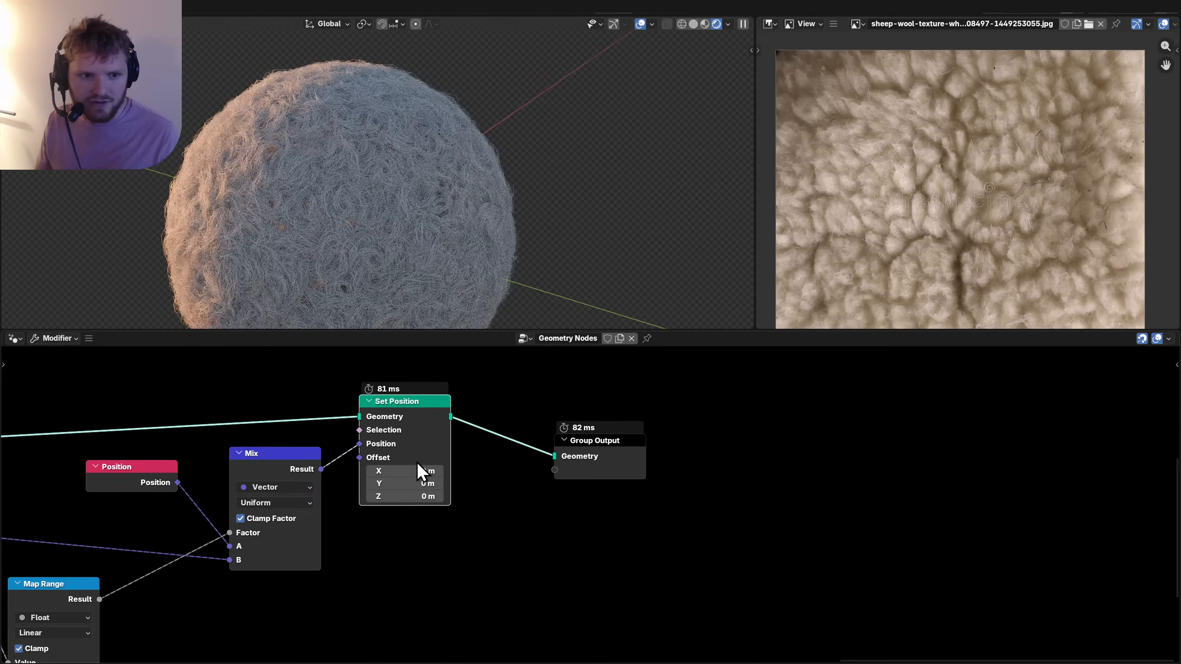
Try a To Min of 5 on the Map Range node and undo the change.
middle_drag(197, 529, 457, 368)
click(310, 543)
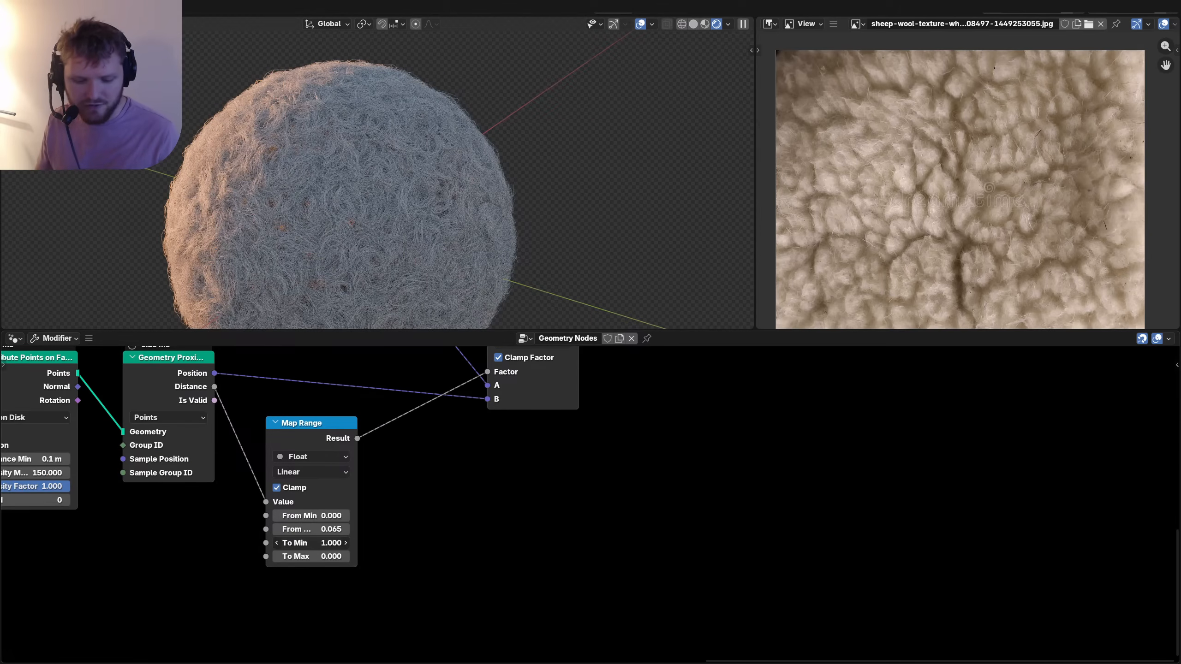
text(5)
key(Return)
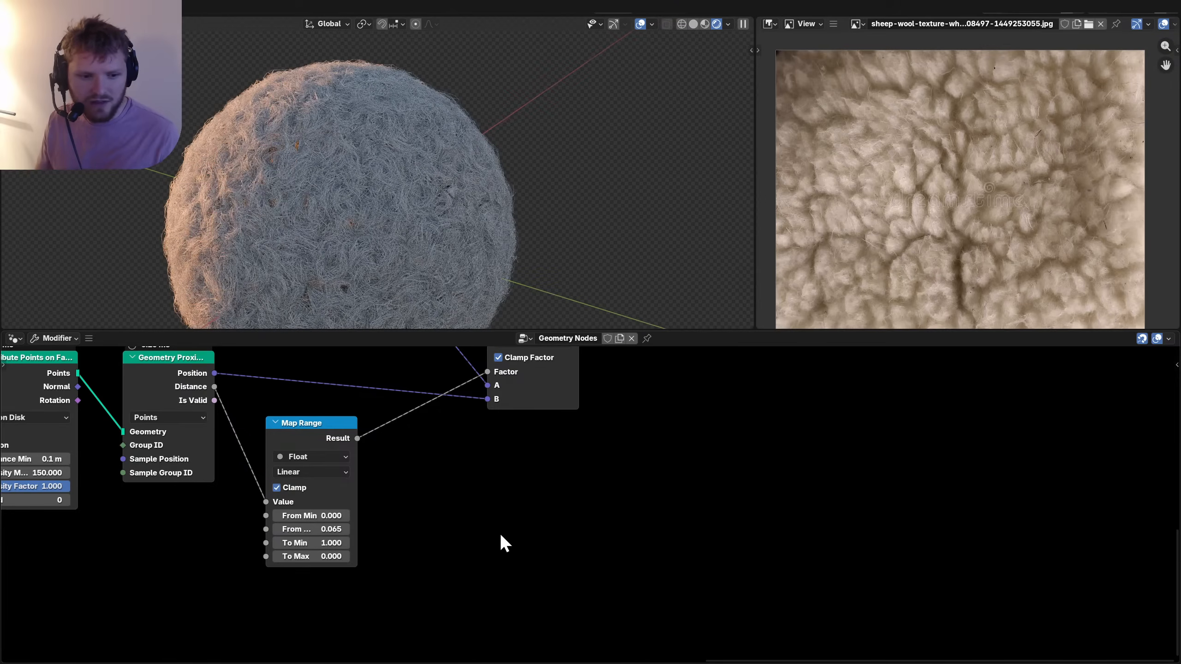
key(ctrl+z)
Move the Bake node away from the For Each Element zone, toward the Set Position node.
scroll(379, 508, down, 3)
middle_drag(313, 416, 412, 503)
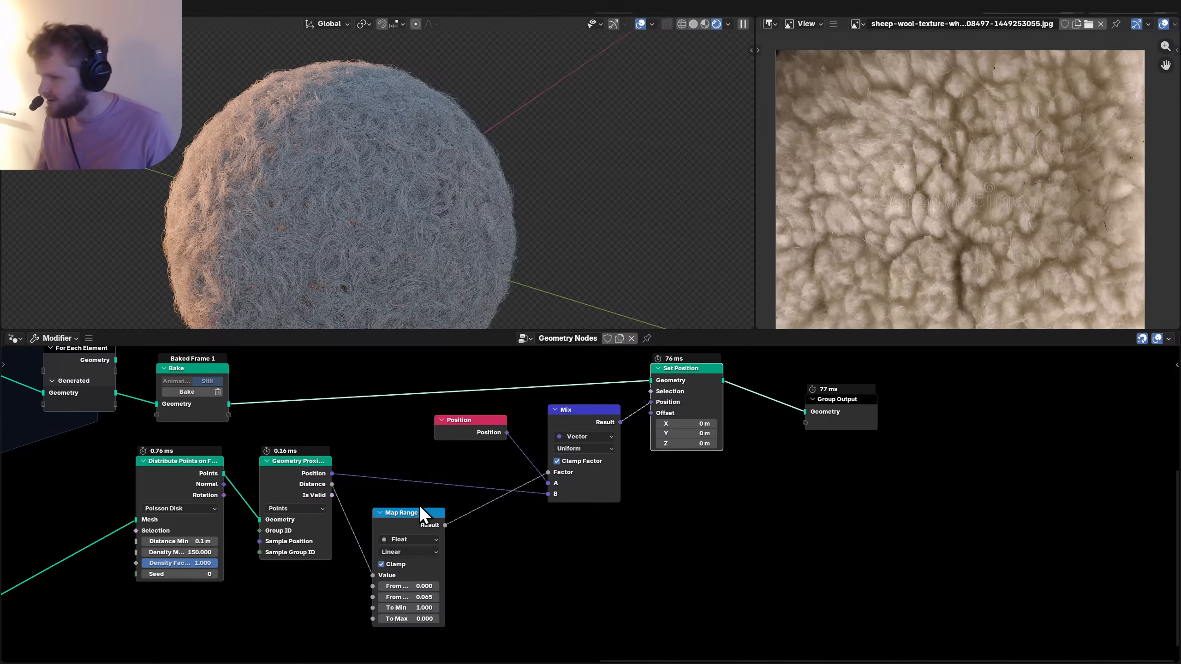
middle_drag(419, 505, 525, 563)
scroll(374, 496, up, 1)
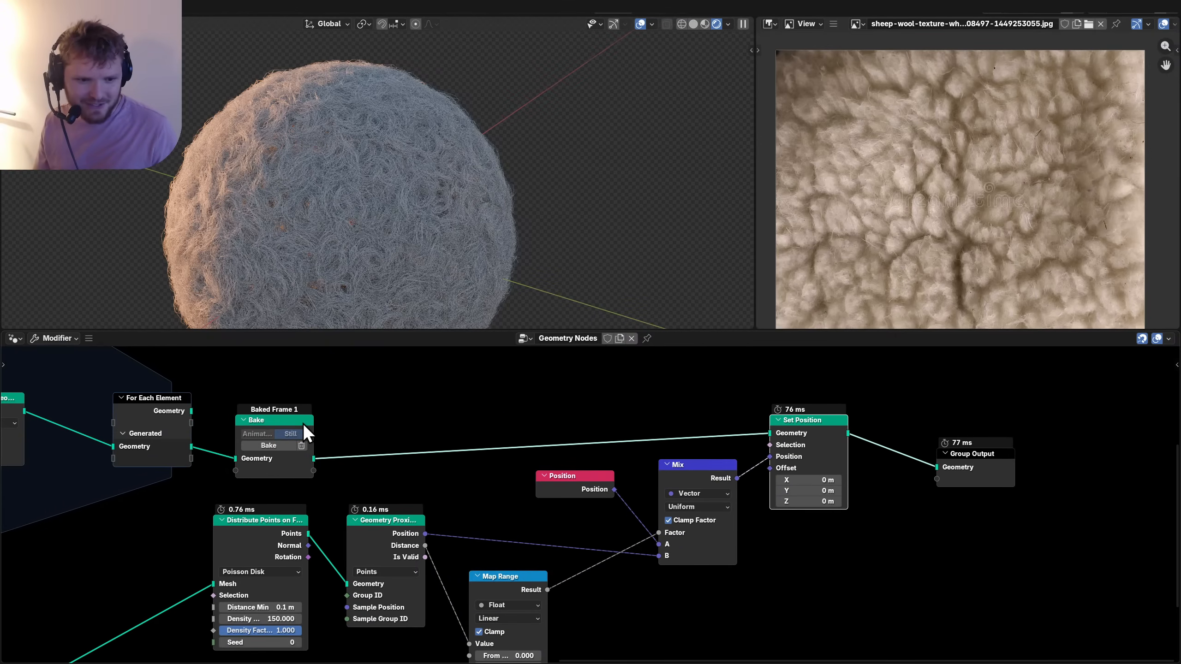
drag(304, 423, 450, 423)
Preview the Map Range result on the baked fibres and examine the falloff around the clump points up close.
scroll(356, 208, down, 2)
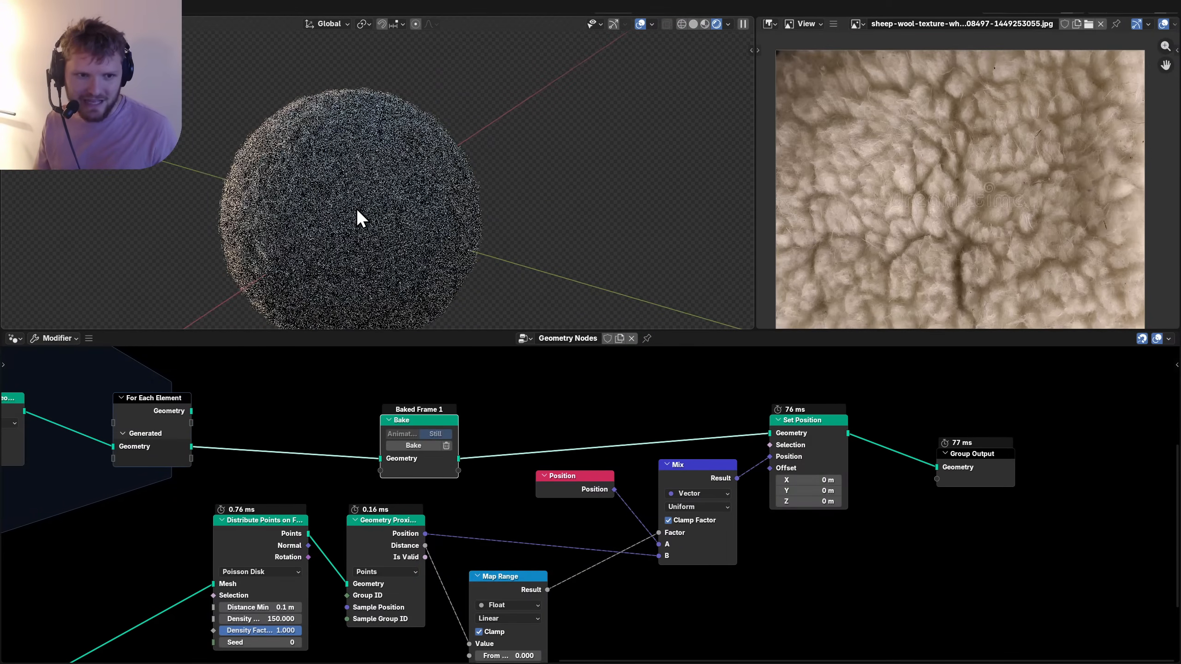
shift+middle_drag(358, 209, 402, 148)
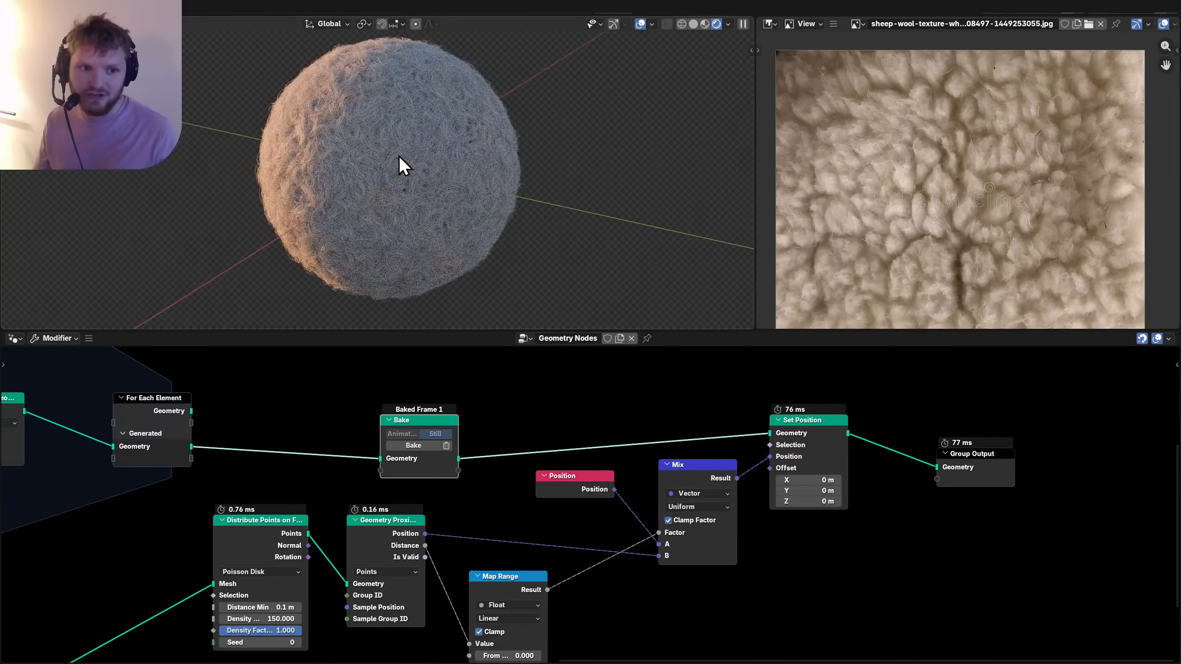
middle_drag(401, 179, 417, 199)
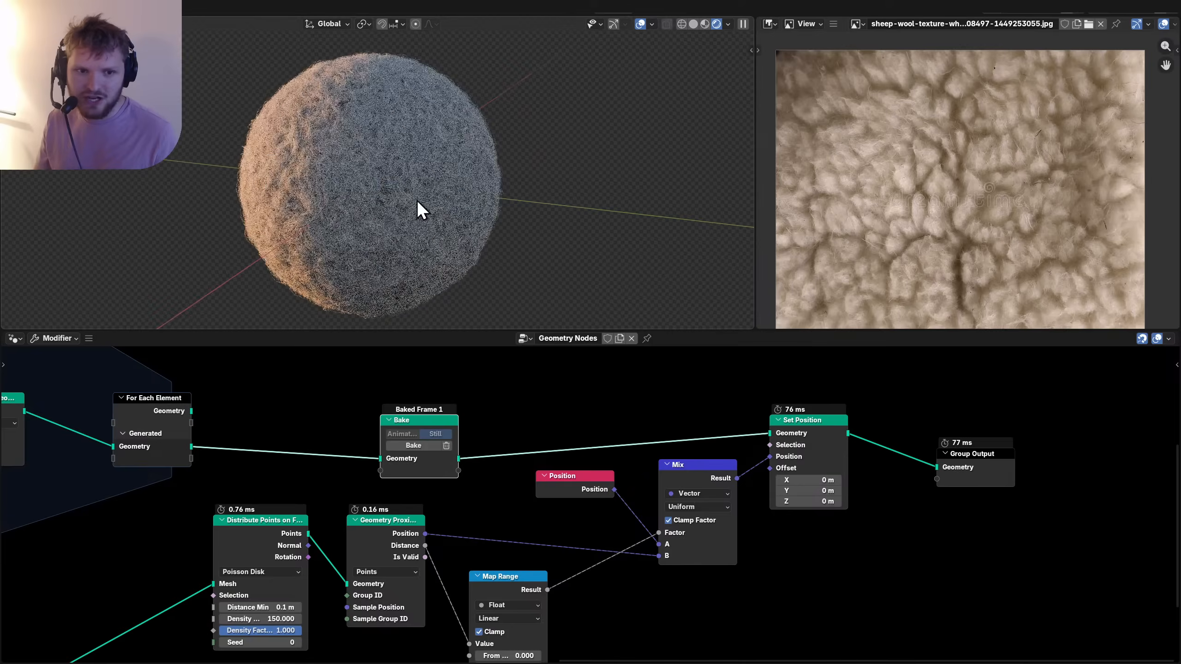
ctrl+shift+click(413, 425)
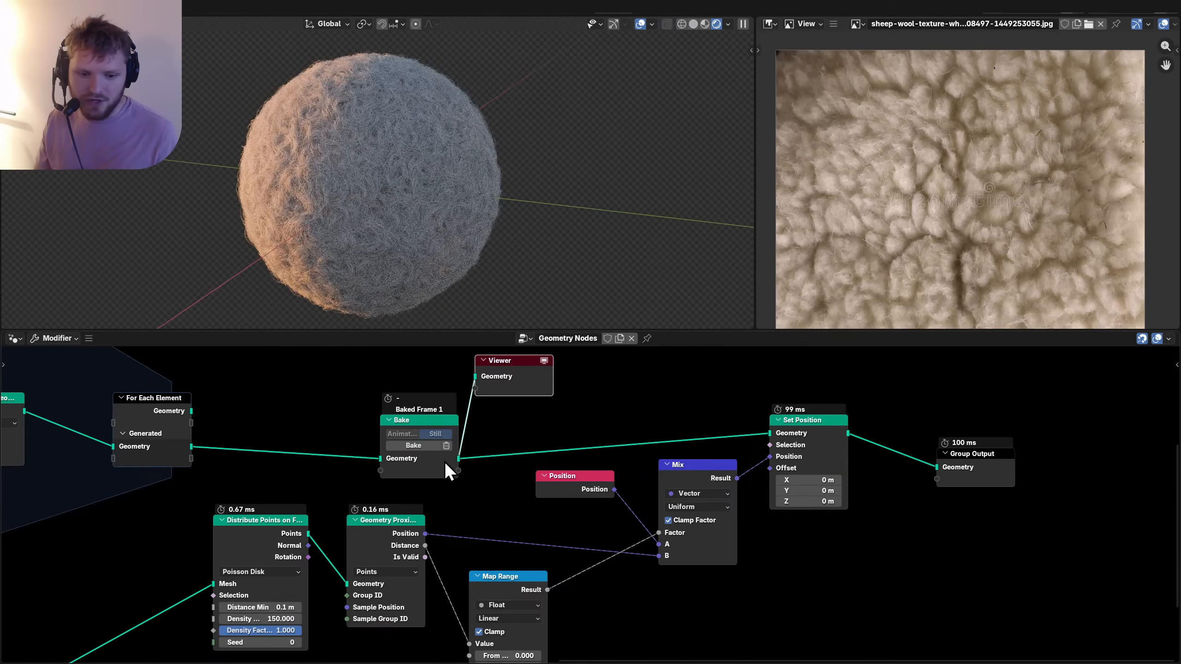
ctrl+shift+click(493, 583)
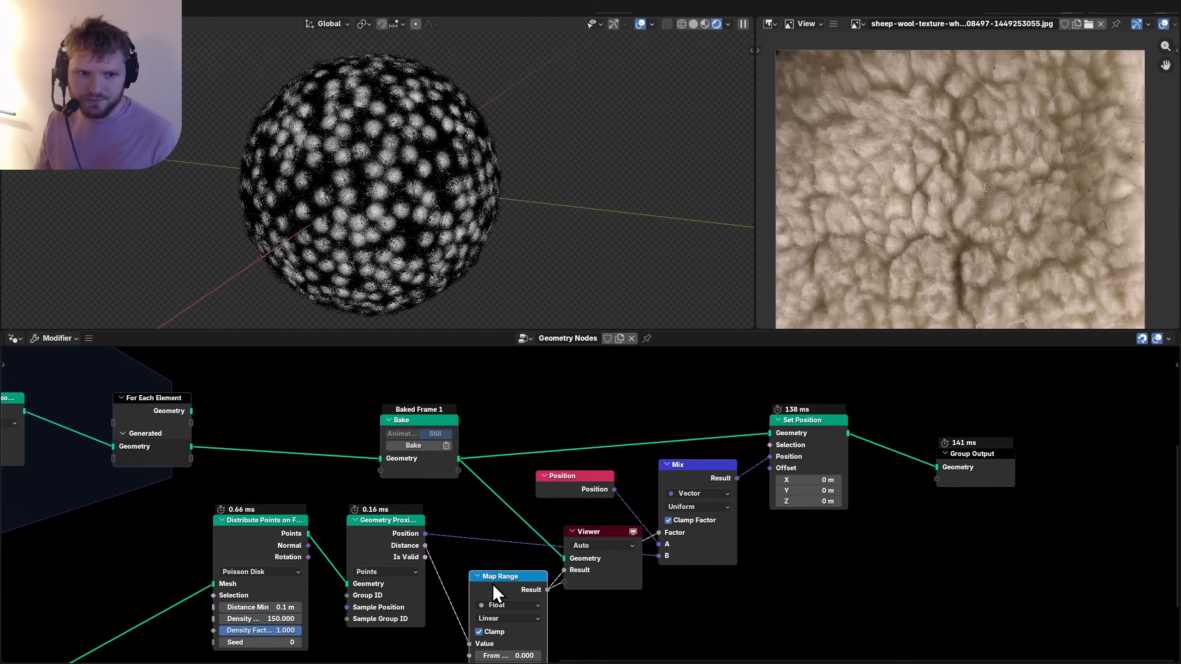
scroll(348, 187, up, 4)
scroll(348, 186, up, 3)
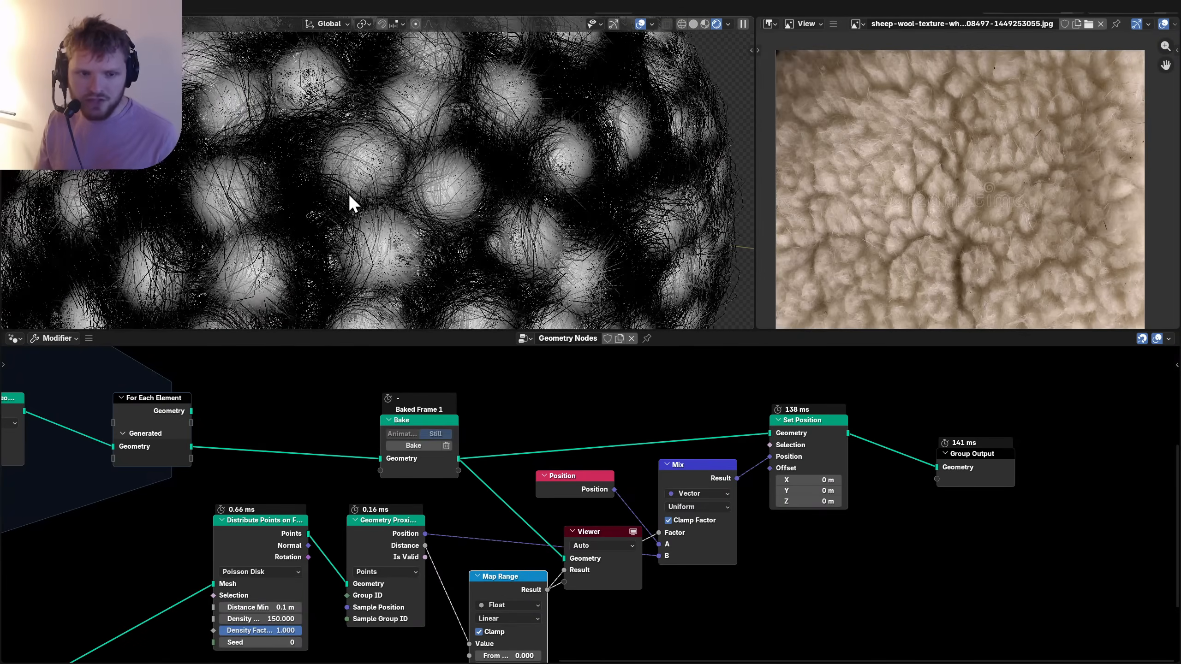
middle_drag(413, 197, 407, 158)
scroll(406, 158, up, 1)
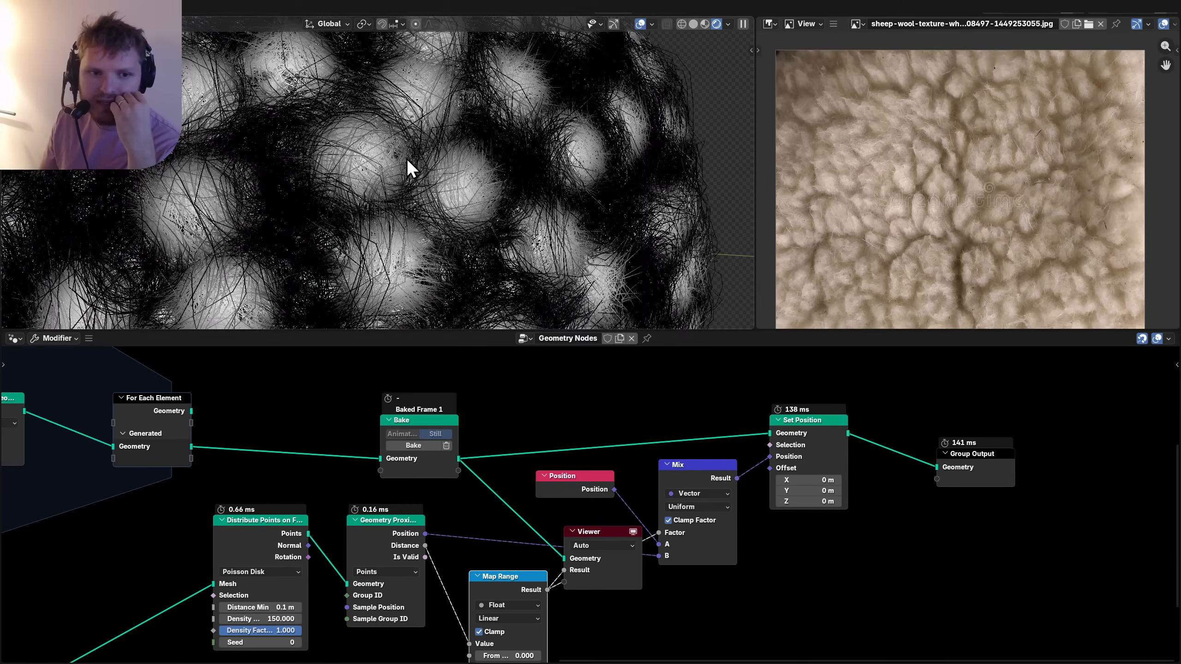
middle_drag(375, 164, 478, 149)
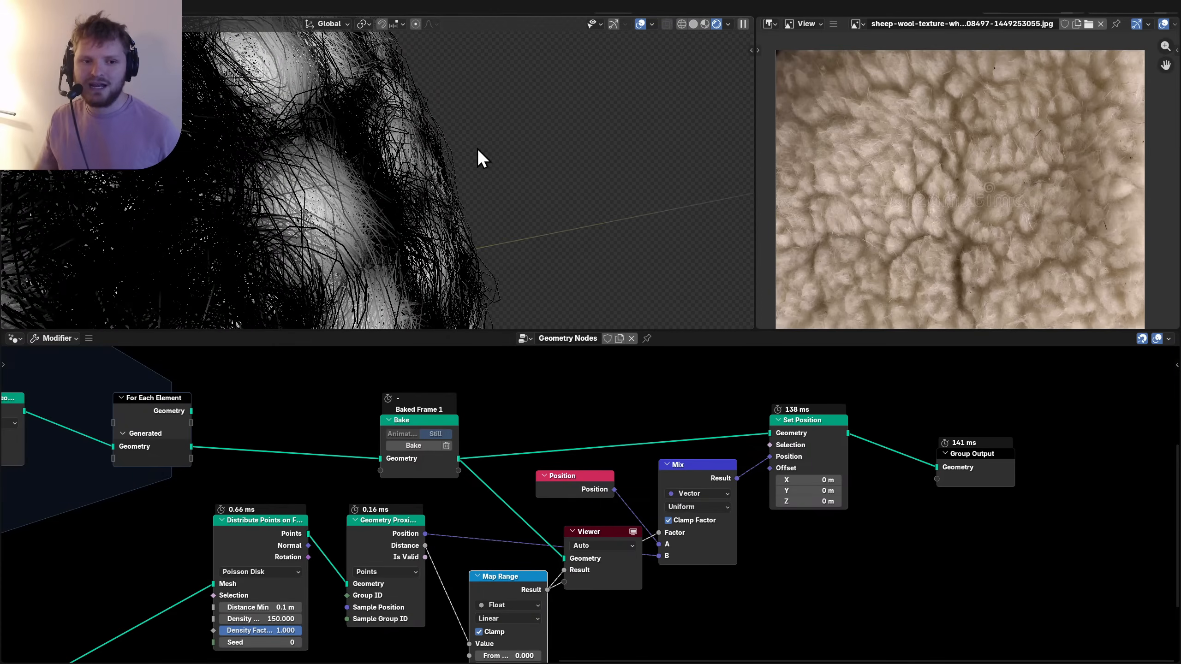
middle_drag(419, 101, 331, 169)
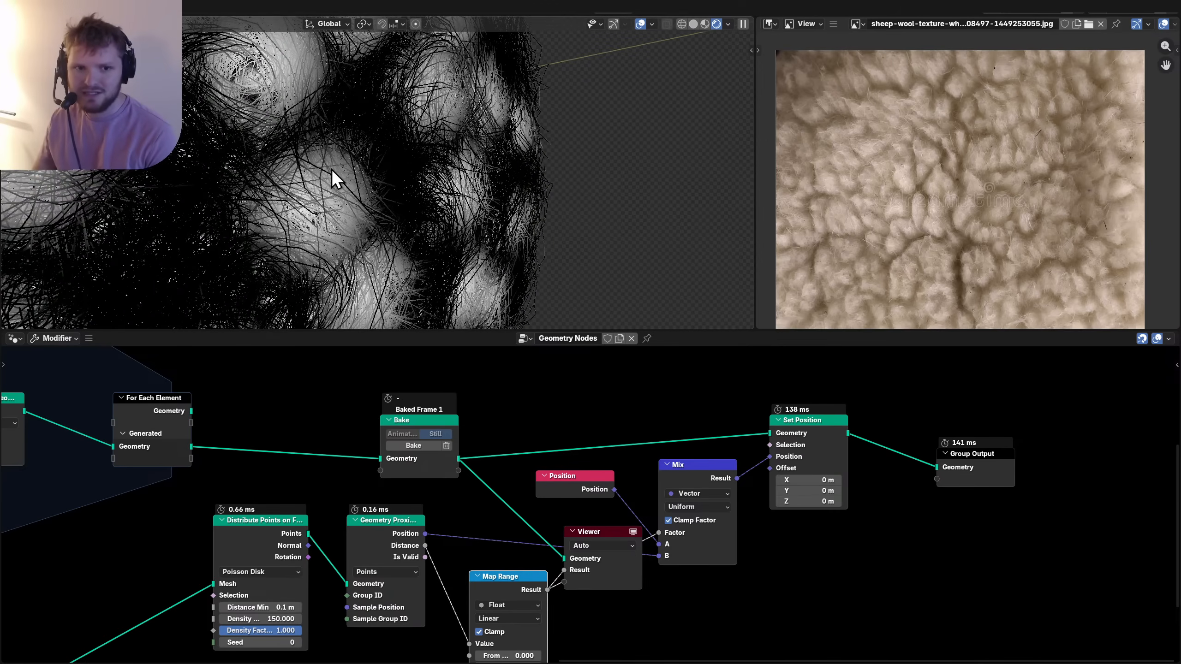
Shift the Set Position, Group Output, Mix, Position, Map Range and Viewer nodes further along to make room after the Bake node.
scroll(625, 435, down, 3)
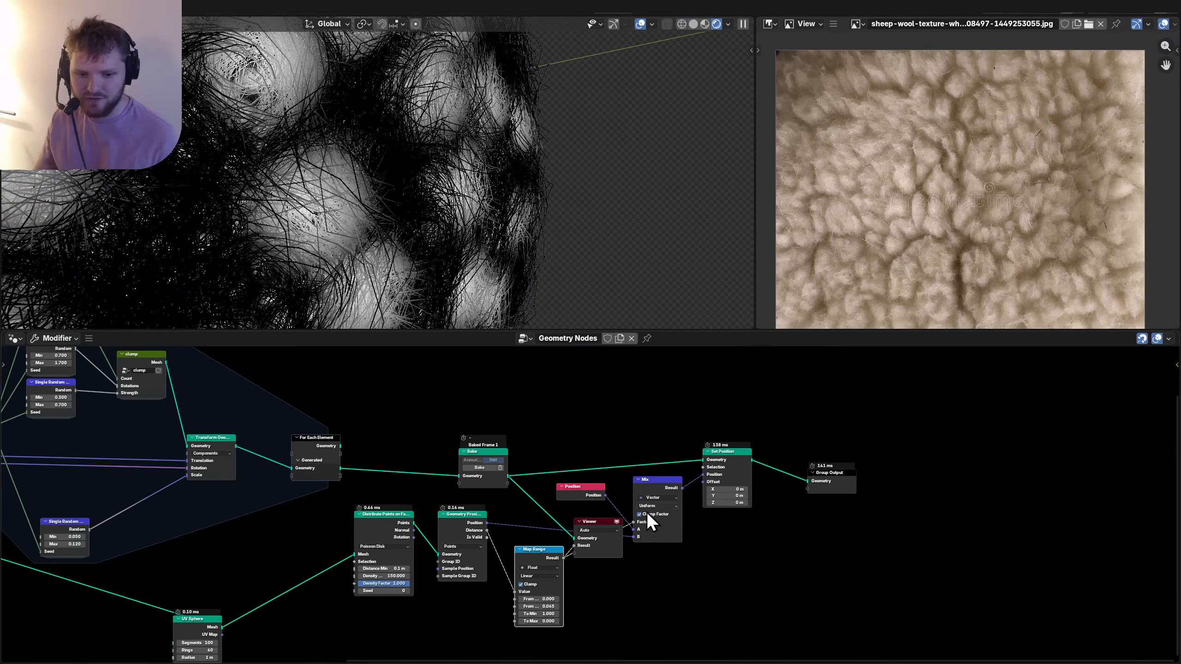
drag(834, 548, 860, 442)
drag(694, 590, 550, 486)
key(g)
click(641, 529)
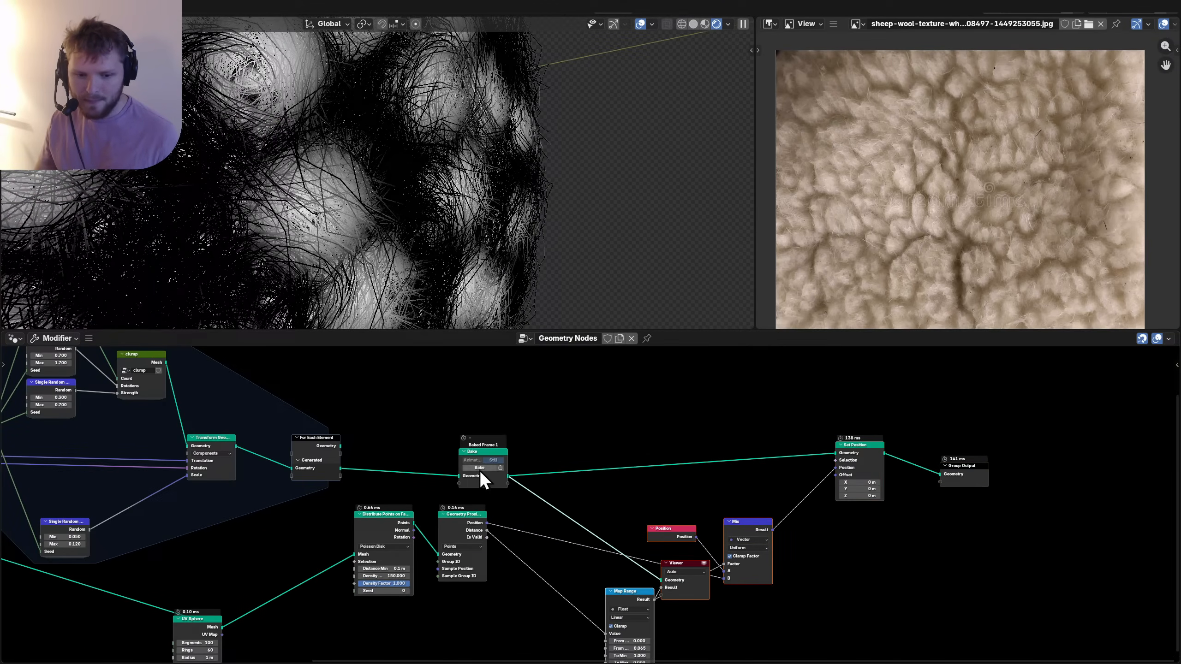
Add a Sample Nearest Surface node above the link between Bake and Set Position.
scroll(507, 451, up, 6)
middle_drag(519, 442, 462, 496)
key(shift+a)
text(sample)
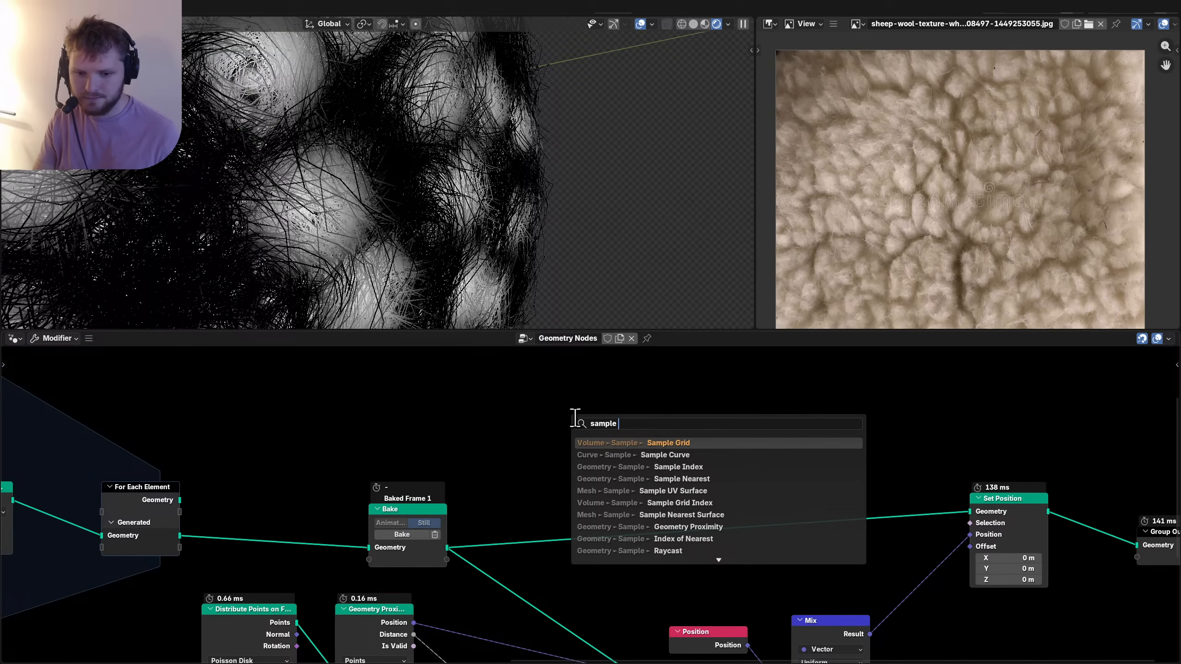
key(BackSpace)
key(BackSpace)
key(BackSpace)
key(BackSpace)
key(BackSpace)
key(BackSpace)
key(BackSpace)
text(near)
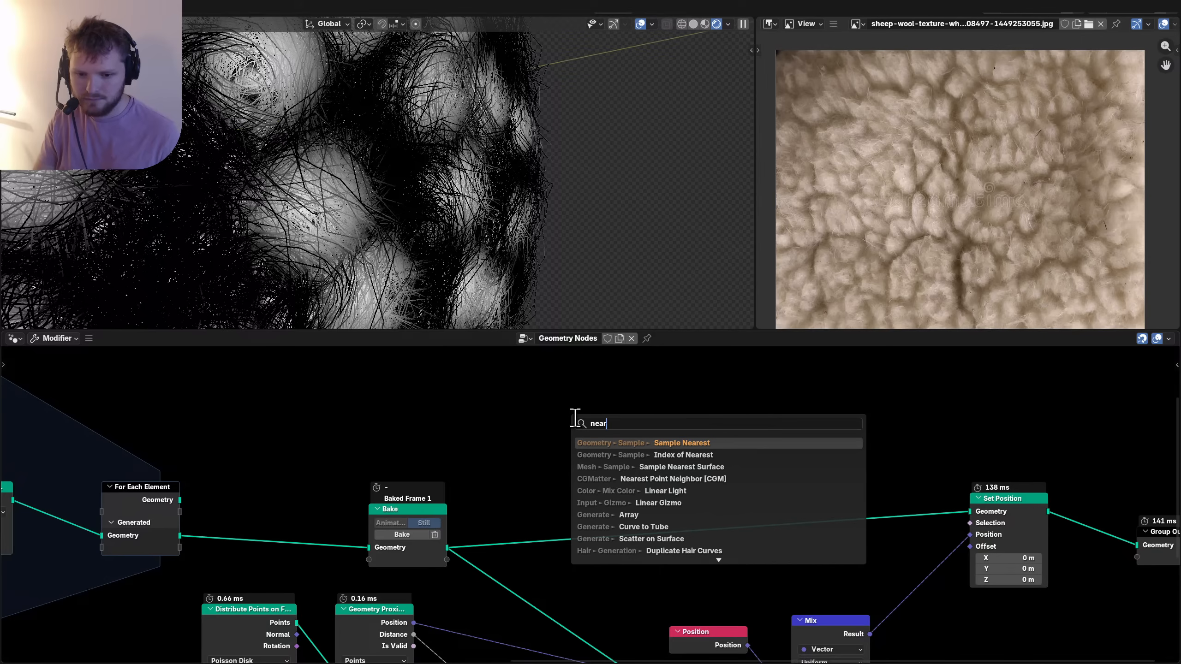
key(Down)
key(Down)
key(Return)
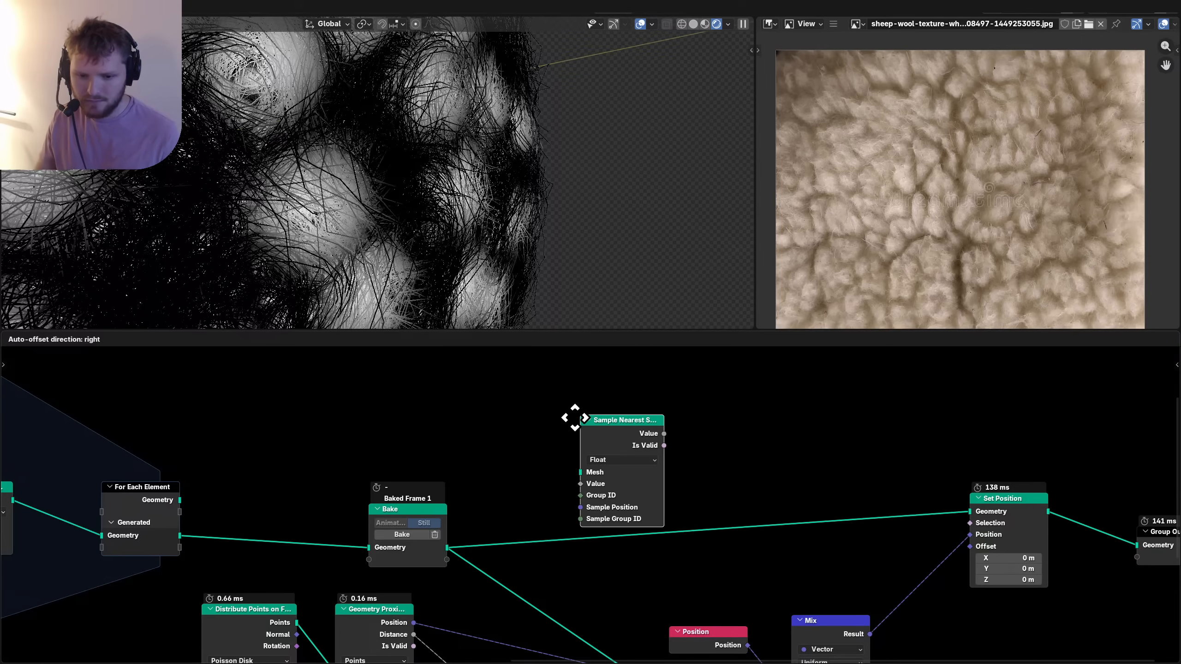
click(570, 398)
Route the Bake geometry directly to the Group Output and delete the Viewer node.
alt+shift+click(418, 509)
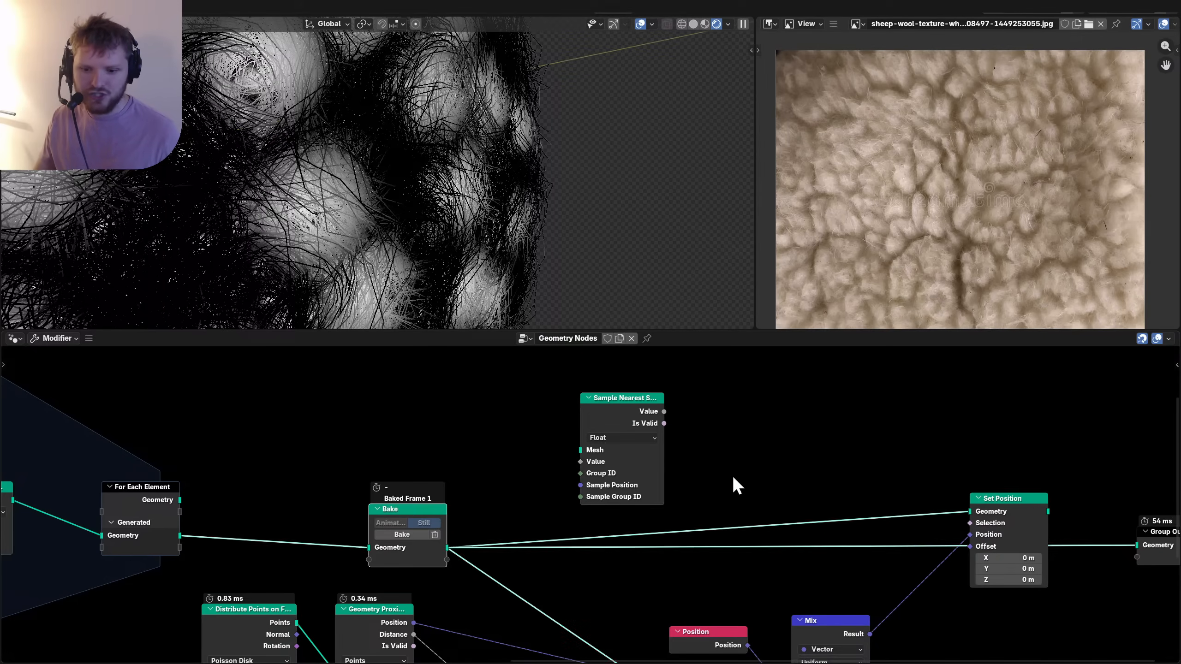
scroll(732, 476, down, 4)
middle_drag(732, 585, 657, 483)
click(605, 552)
key(x)
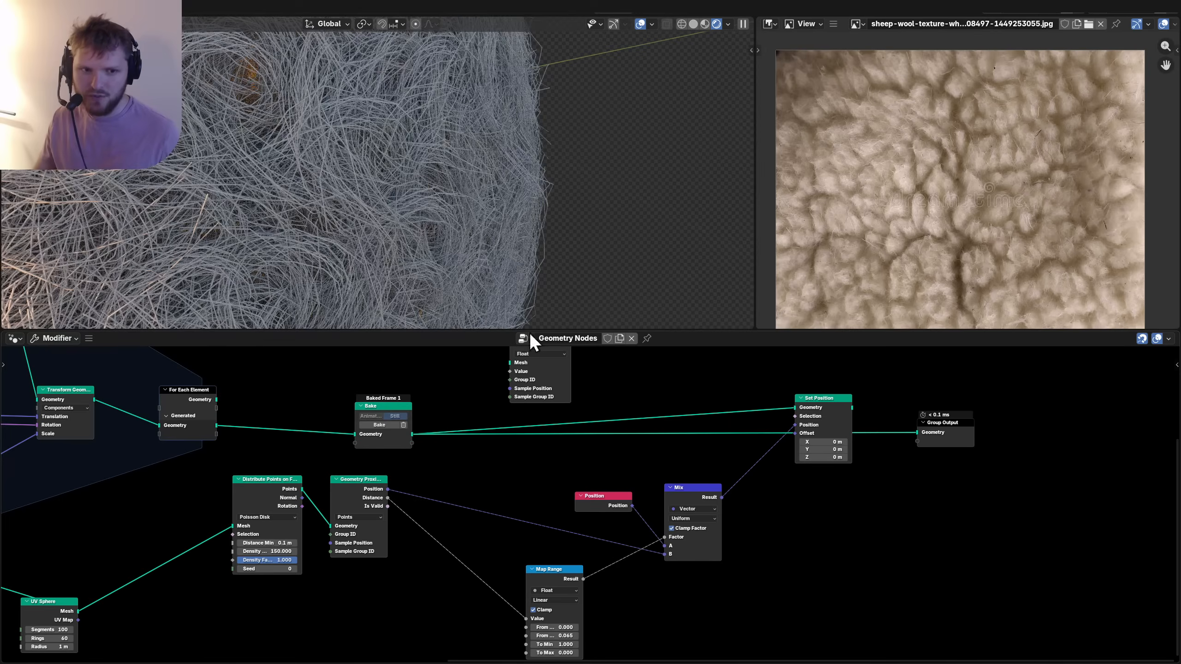
Route the UV Sphere mesh to the Group Output to display the bare sphere.
scroll(390, 136, down, 5)
scroll(299, 103, down, 4)
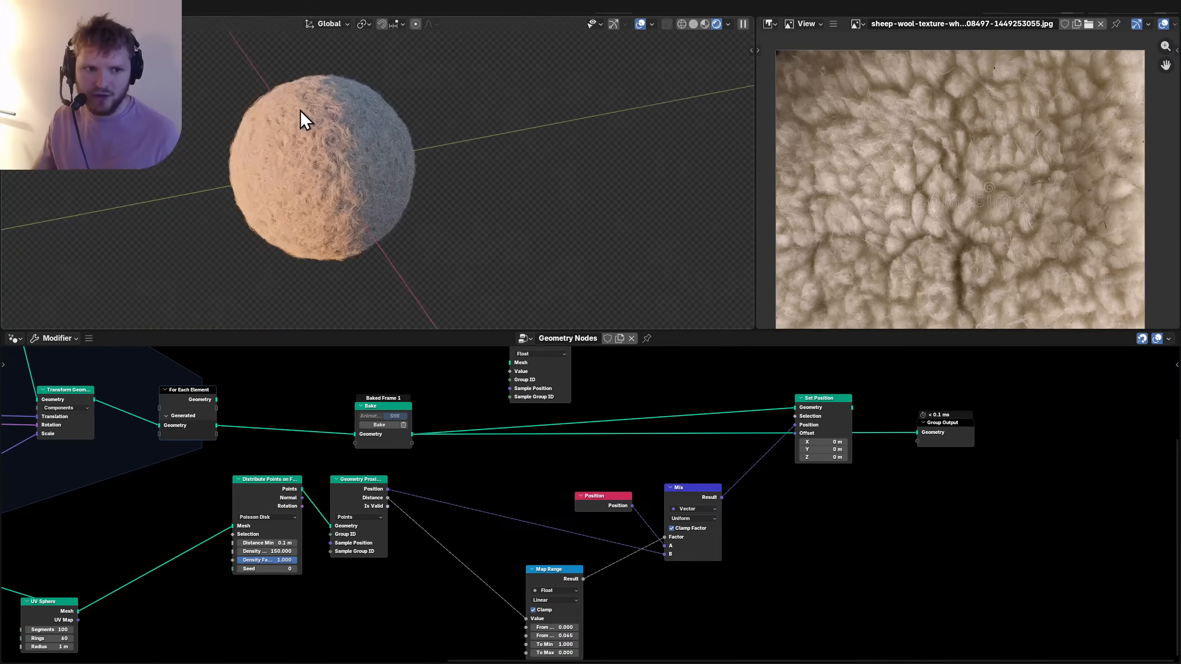
scroll(436, 402, down, 6)
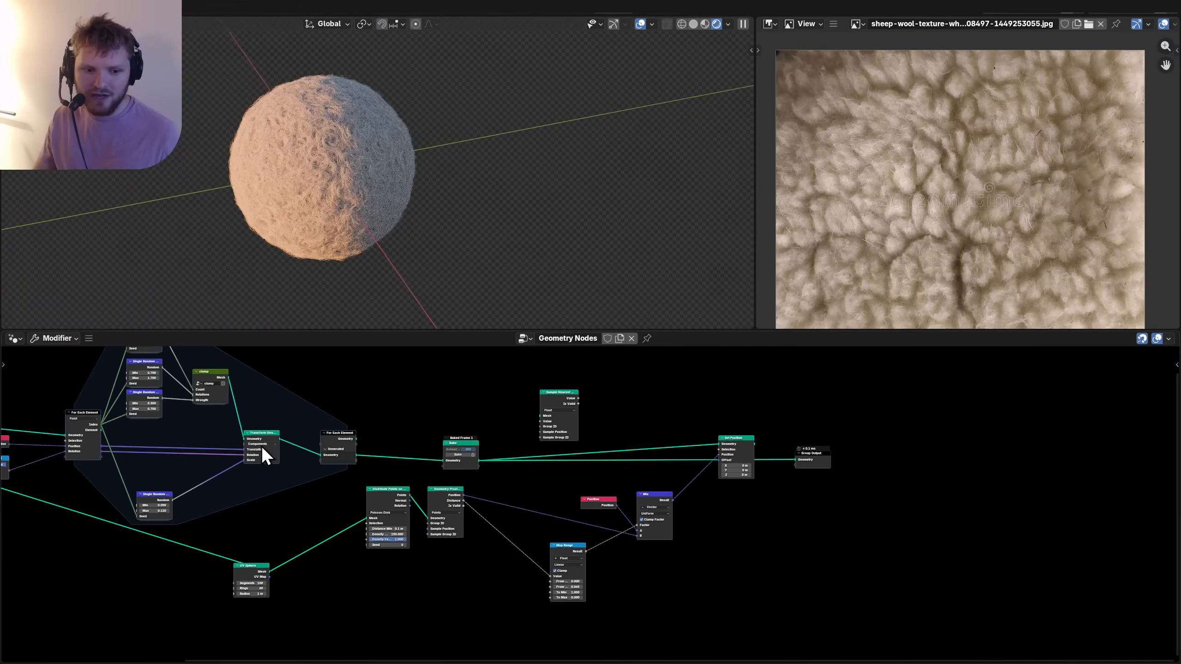
middle_drag(259, 449, 384, 428)
scroll(379, 446, up, 3)
ctrl+shift+click(320, 554)
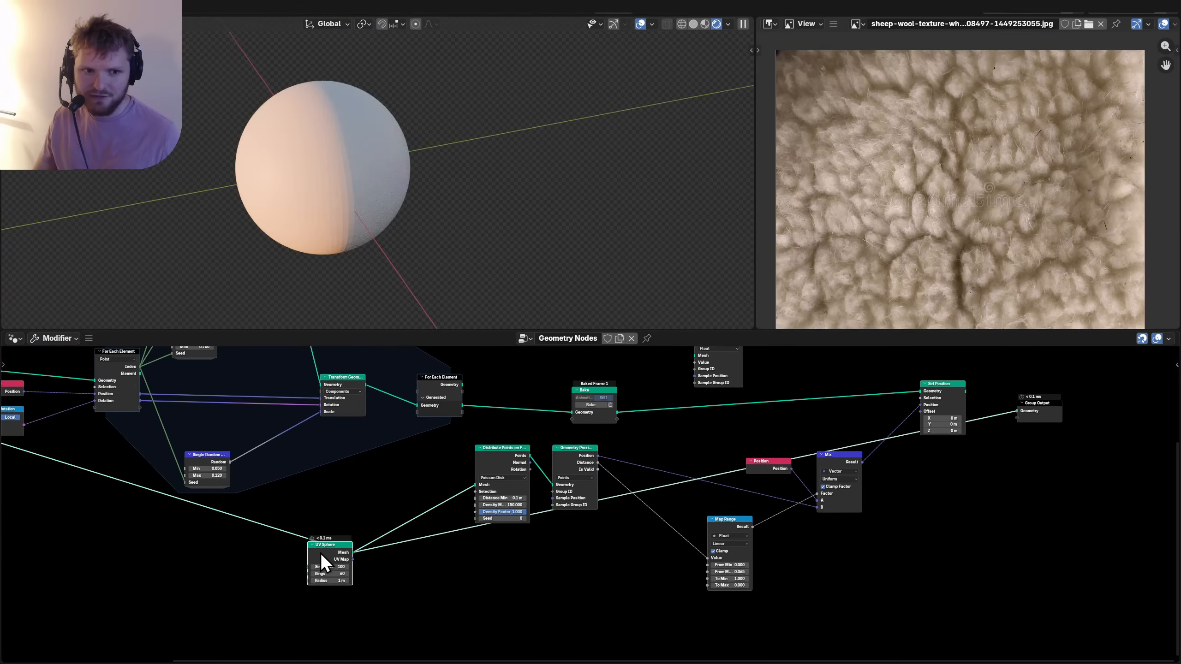
Compare the sphere's edge in front view with the baked fibres, and output the Distribute Points on Faces points.
middle_drag(661, 420, 662, 420)
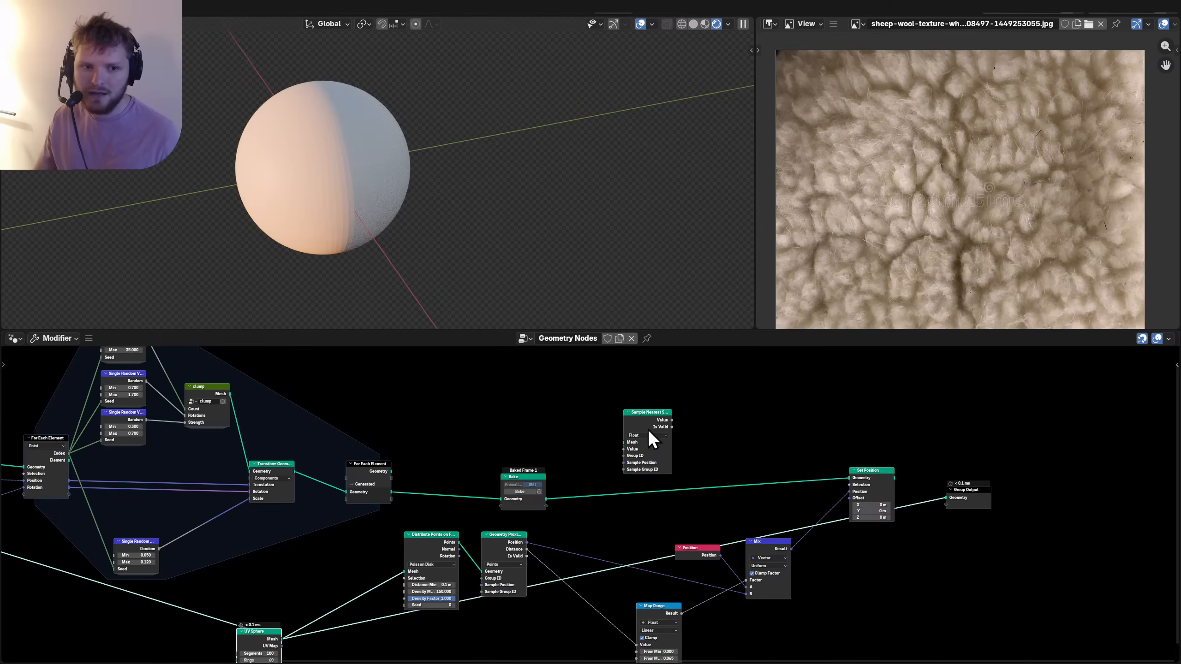
scroll(409, 157, up, 2)
key(KP_1)
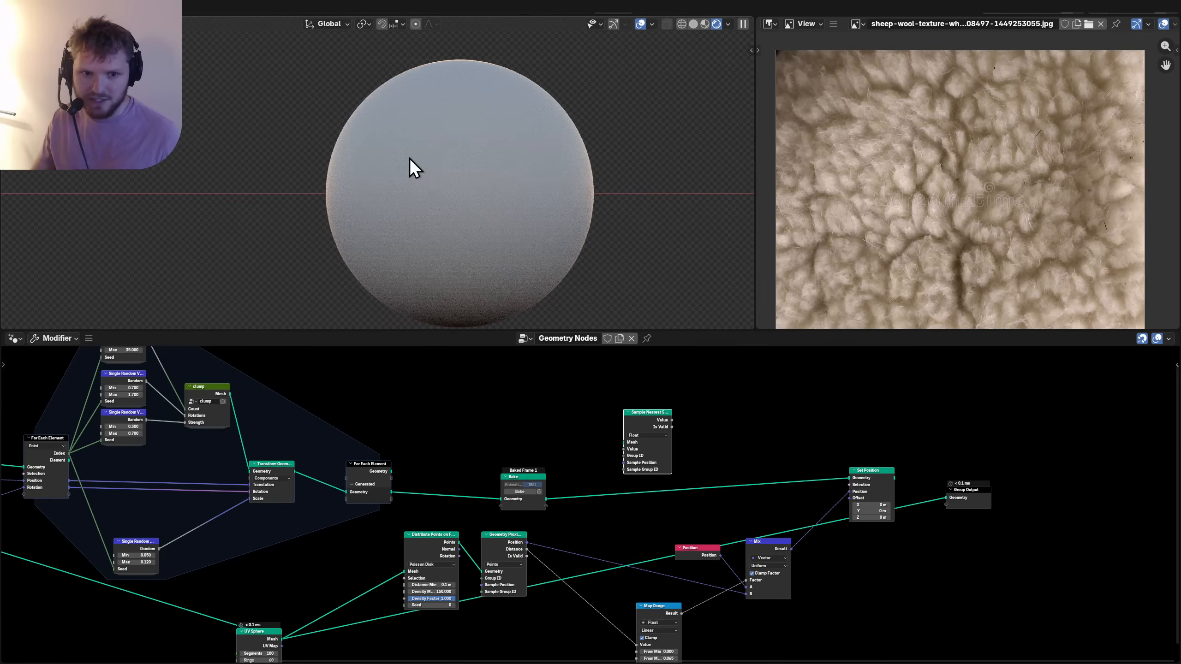
scroll(548, 228, up, 5)
shift+middle_drag(553, 163, 19, 167)
shift+middle_drag(378, 198, 386, 238)
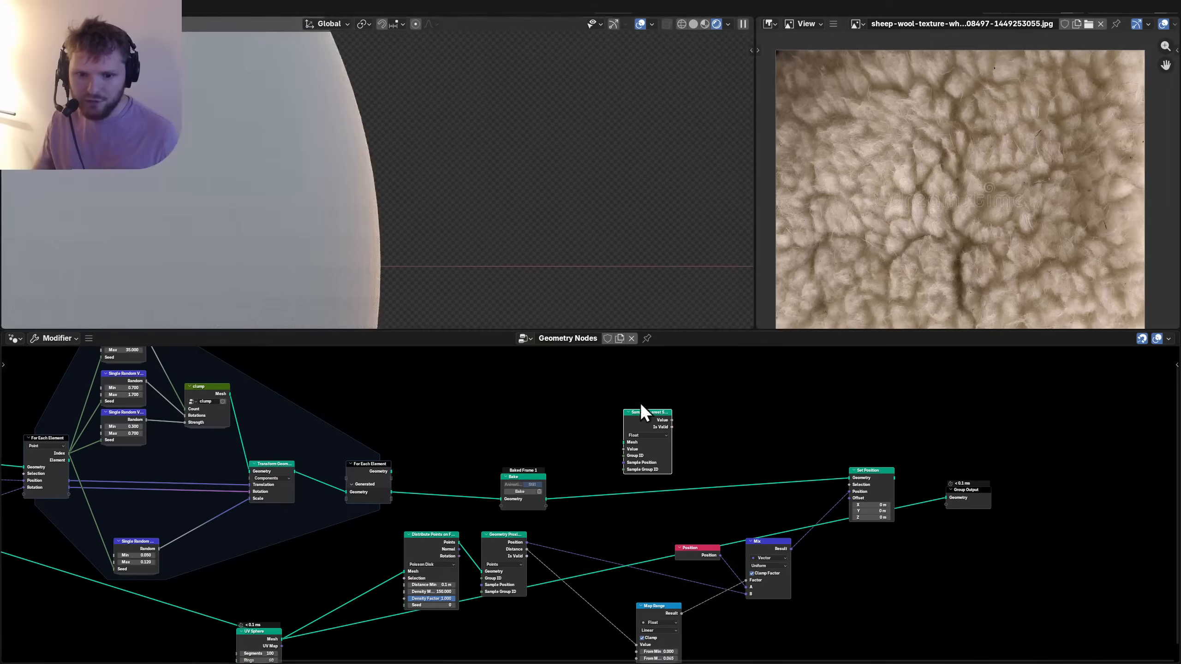
alt+shift+click(525, 477)
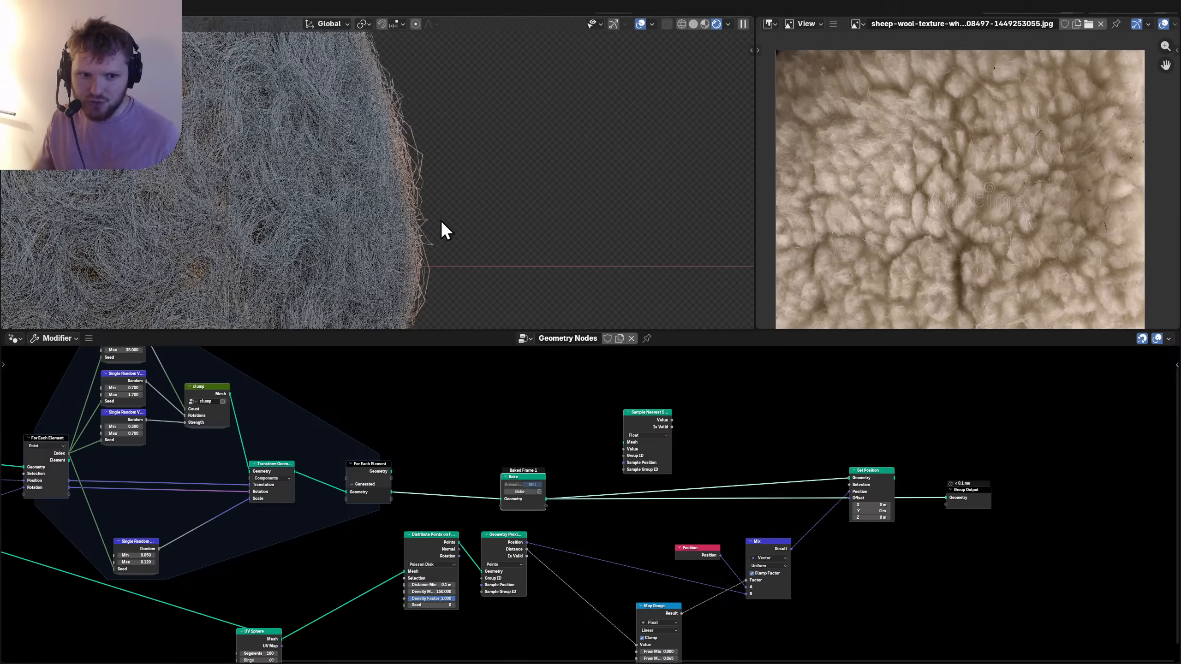
key(ctrl+z)
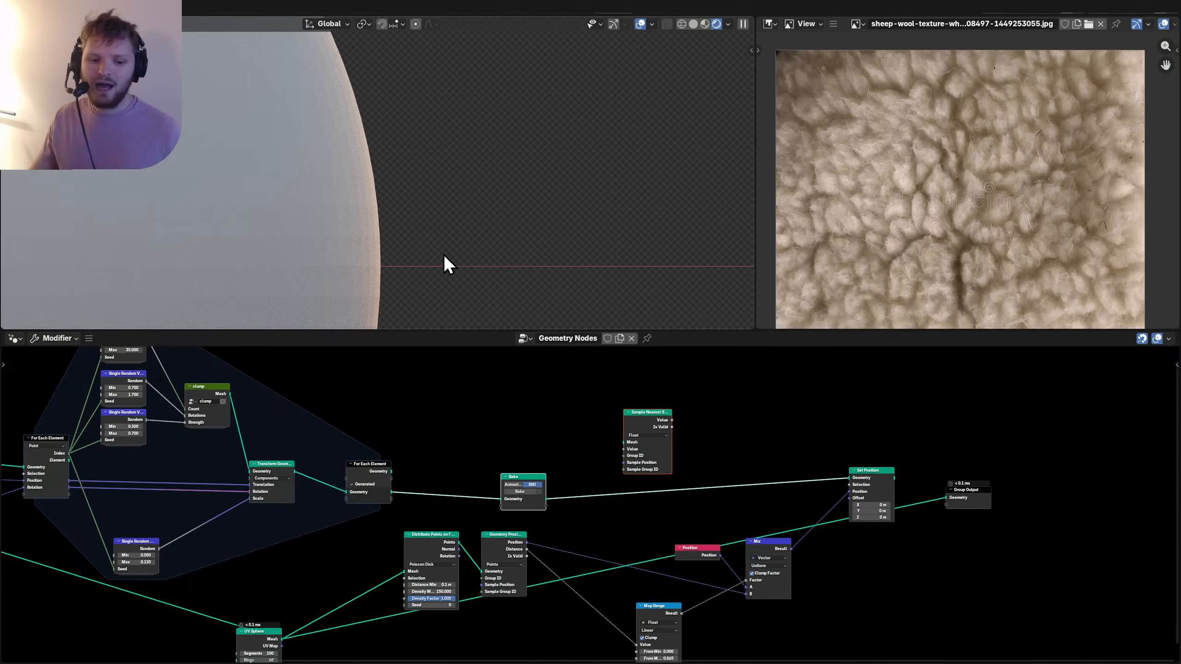
alt+shift+click(433, 545)
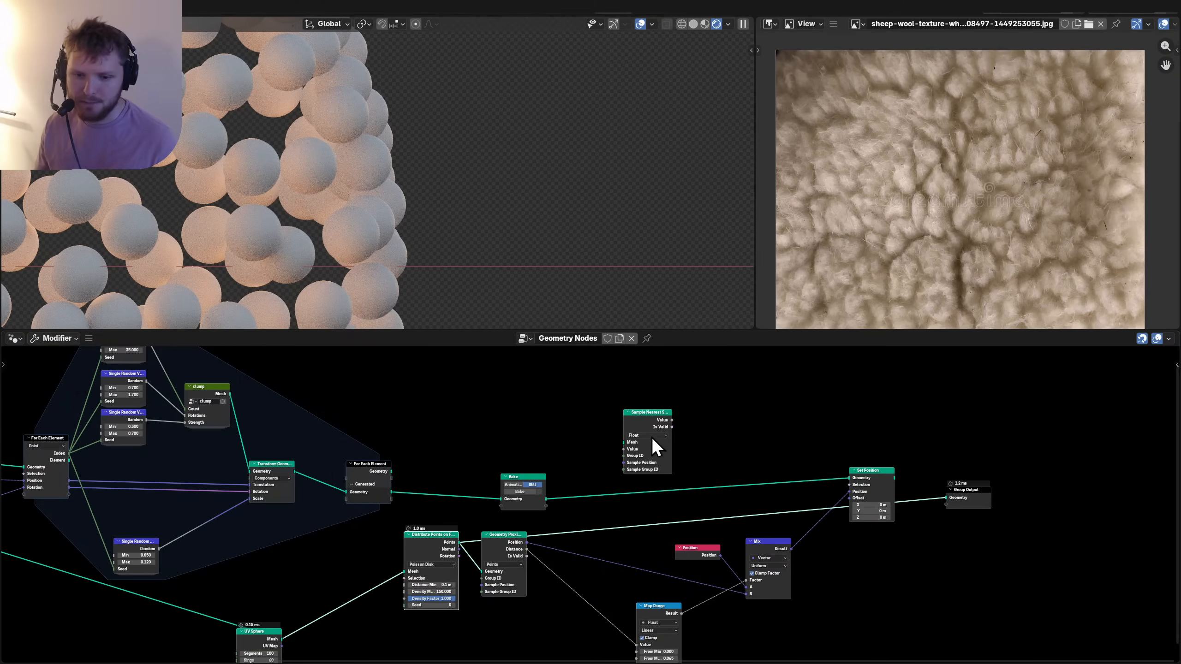
Place the Sample Nearest Surface node above the Bake node and connect the UV Sphere's mesh to its Mesh input.
middle_drag(643, 428, 483, 399)
scroll(441, 431, up, 4)
middle_drag(379, 447, 441, 537)
scroll(439, 539, up, 2)
drag(421, 581, 503, 503)
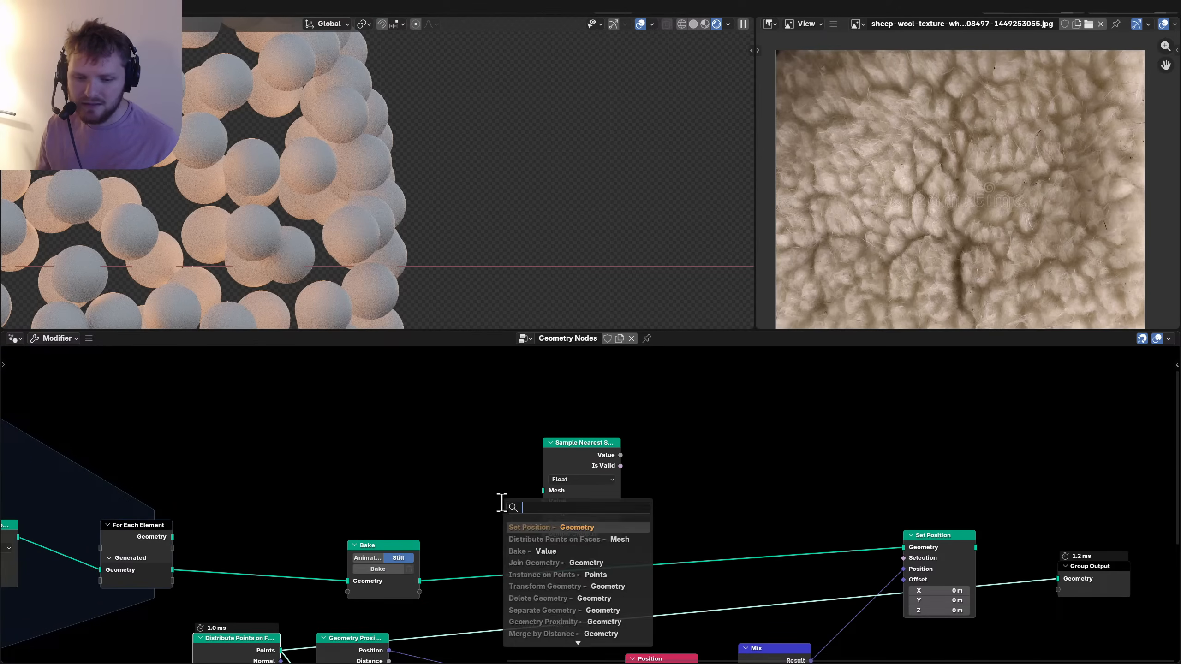
click(475, 456)
drag(583, 451, 388, 421)
middle_drag(394, 565, 442, 538)
scroll(443, 538, down, 3)
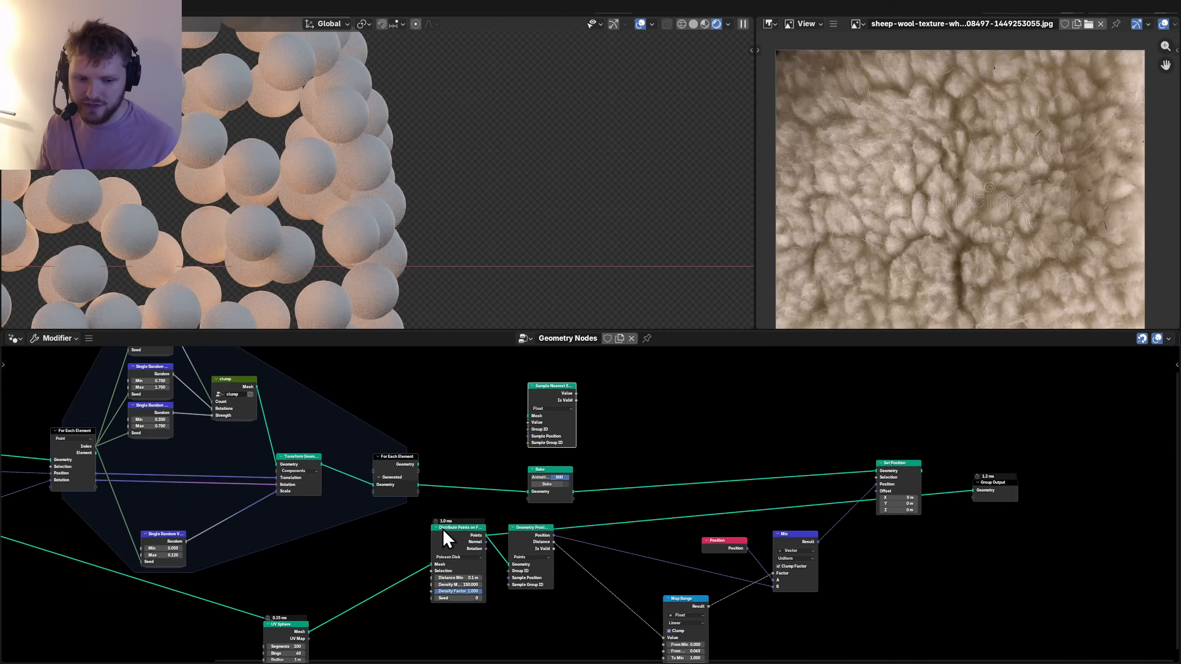
drag(329, 621, 530, 424)
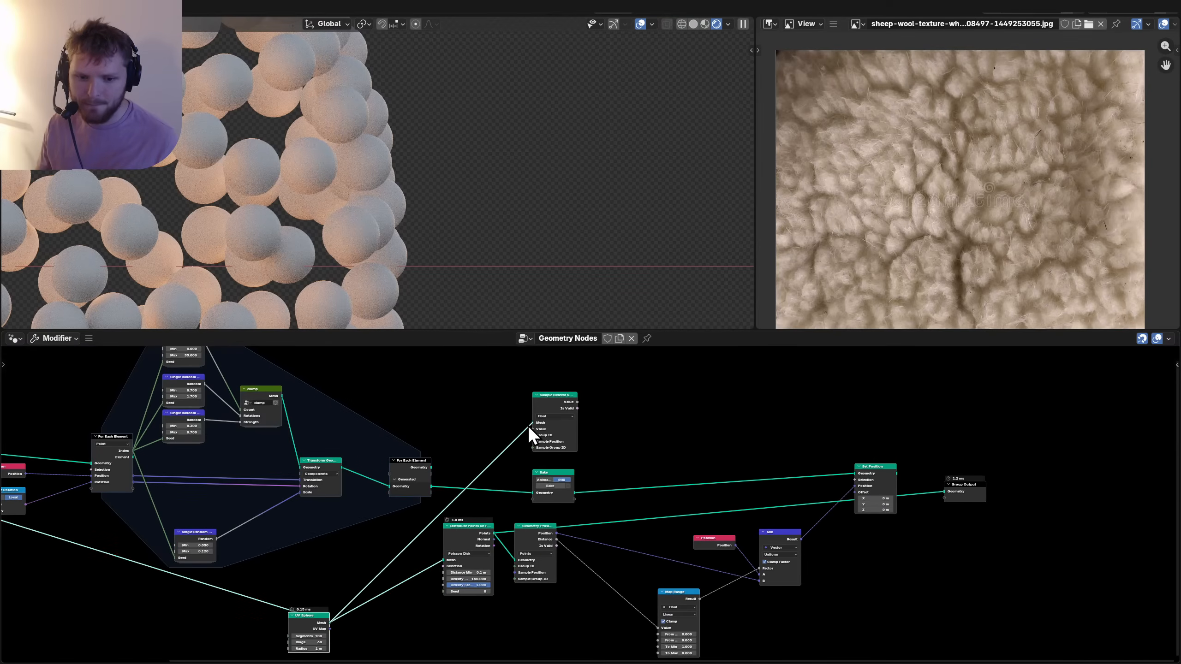
Duplicate the Set Position node and connect the Bake geometry to the copy.
scroll(565, 448, up, 3)
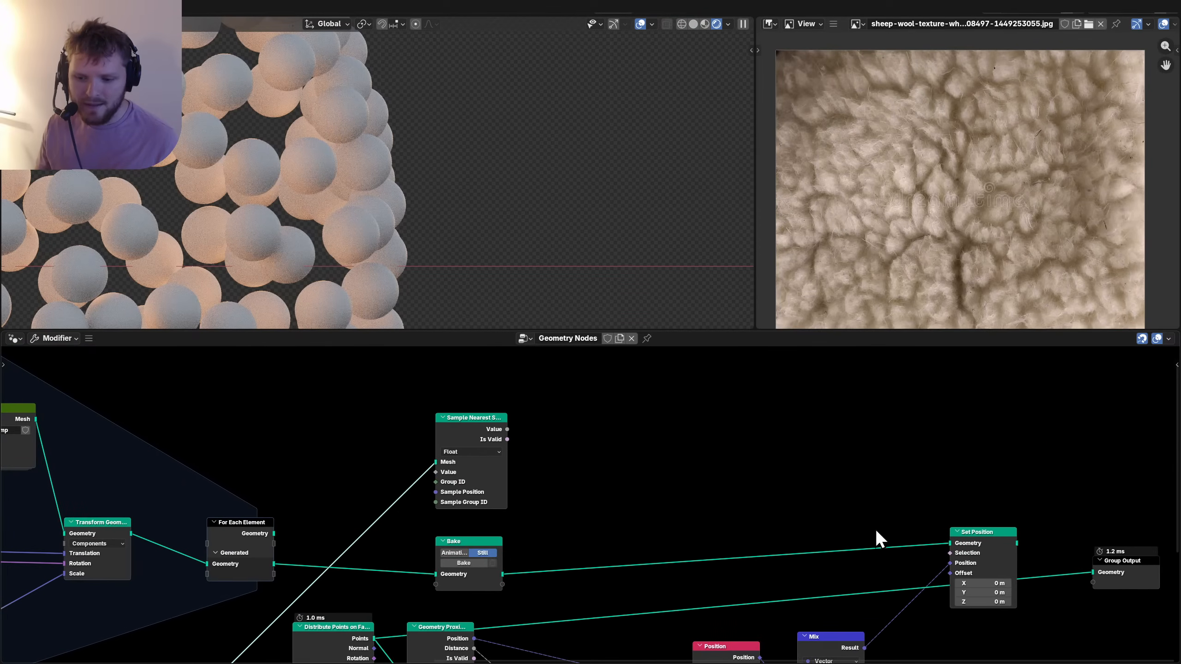
click(980, 541)
key(shift+d)
click(717, 464)
drag(507, 578, 695, 467)
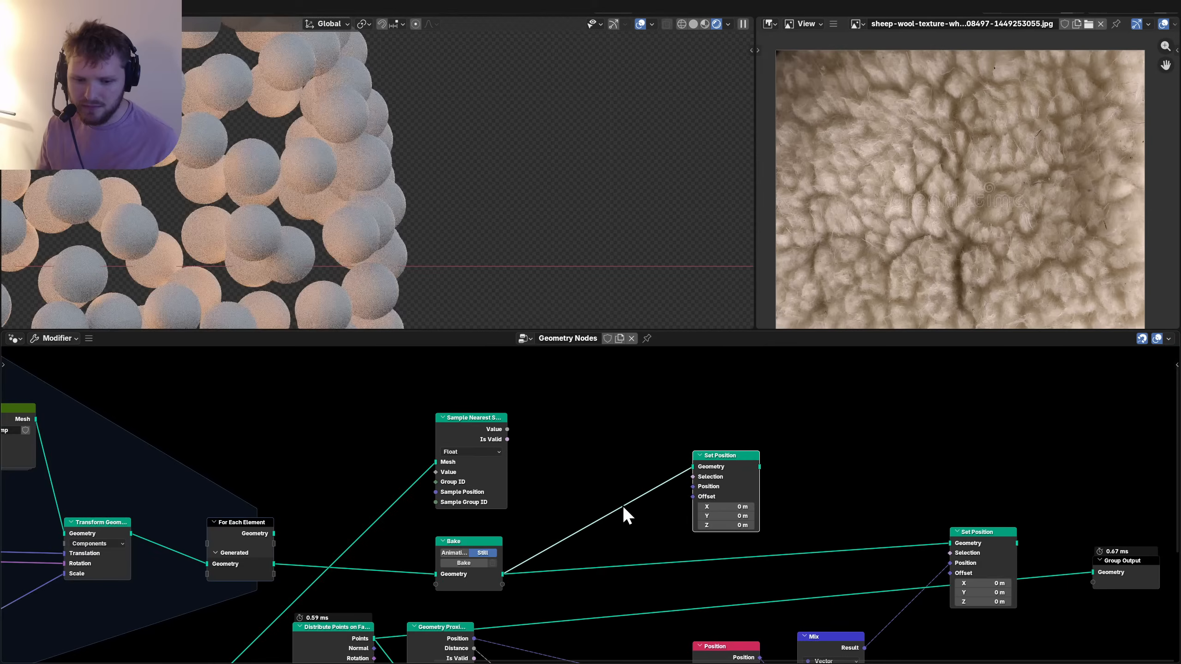
scroll(622, 505, up, 2)
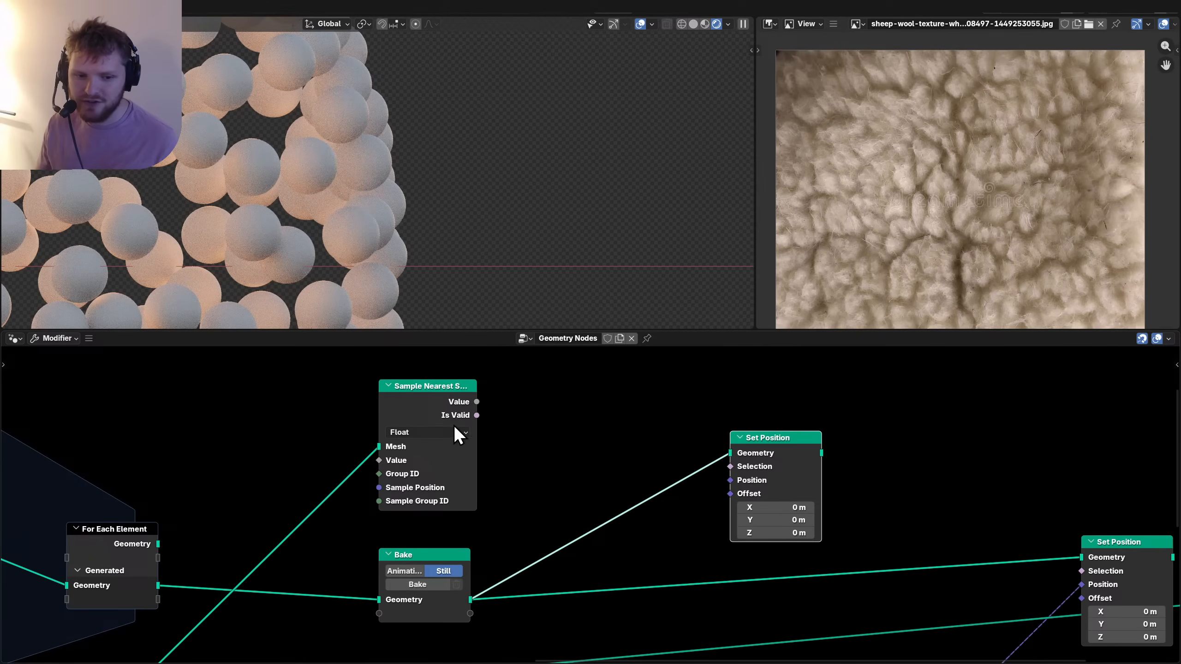
Set the Sample Nearest Surface node's data type to Vector and feed a Position node into its Value input.
click(411, 432)
click(416, 485)
drag(379, 460, 282, 428)
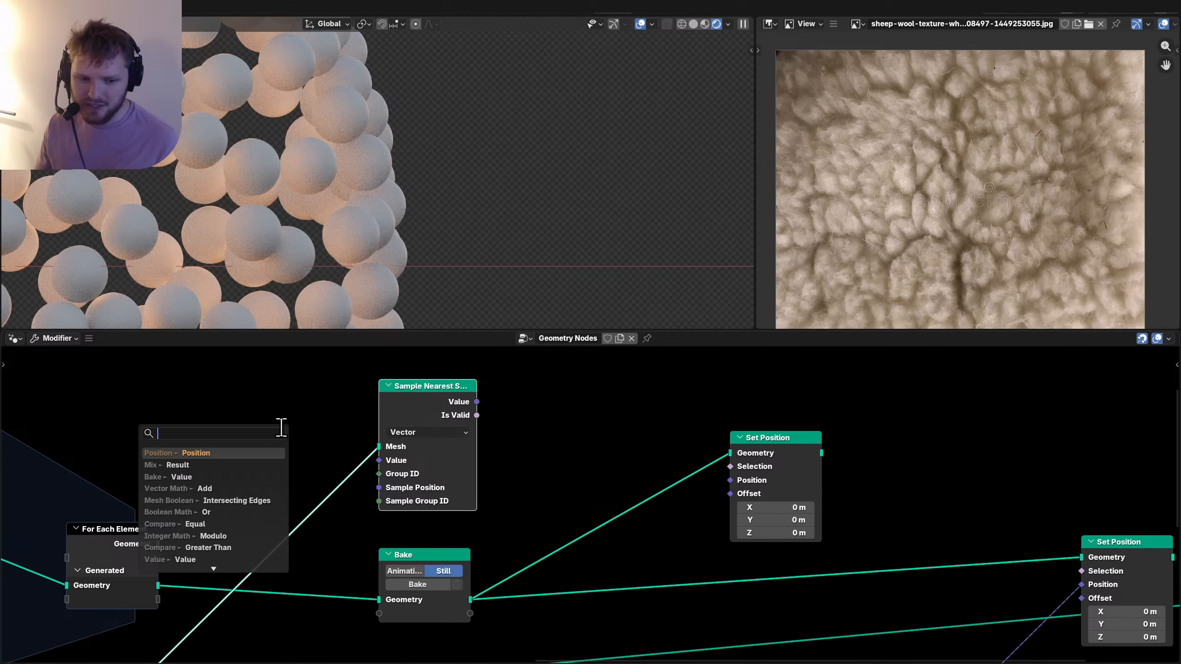
key(Return)
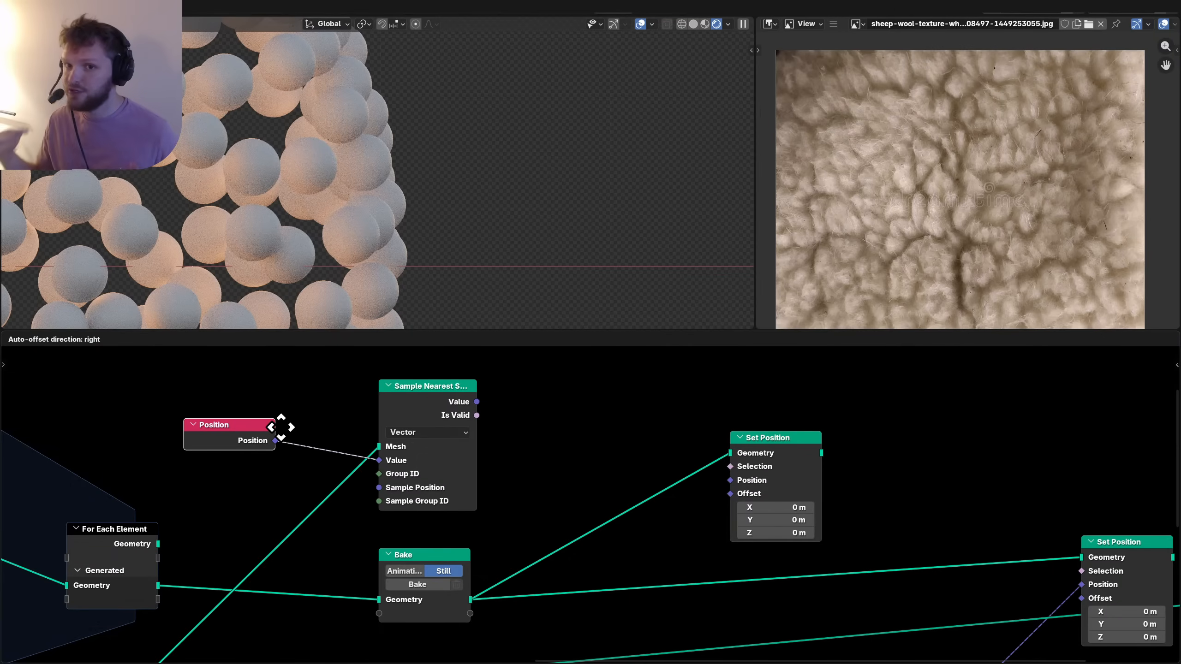
click(282, 427)
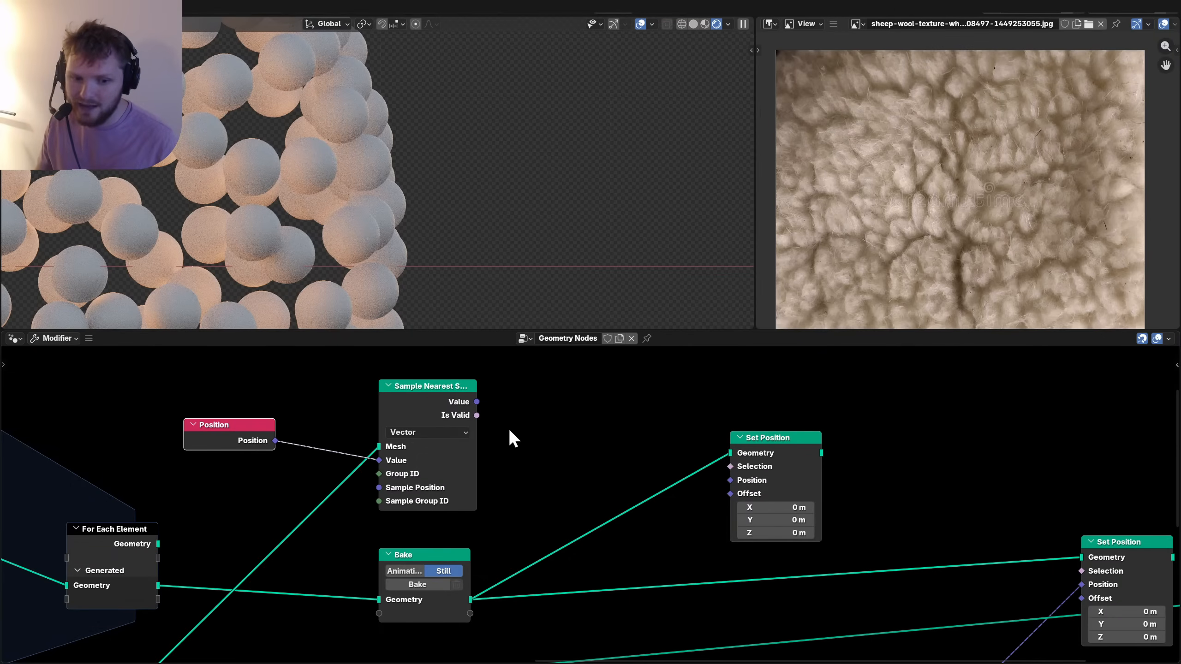
Connect the sampled surface value to the duplicated Set Position's Position input and output that node to inspect the projected fibres.
drag(477, 401, 727, 480)
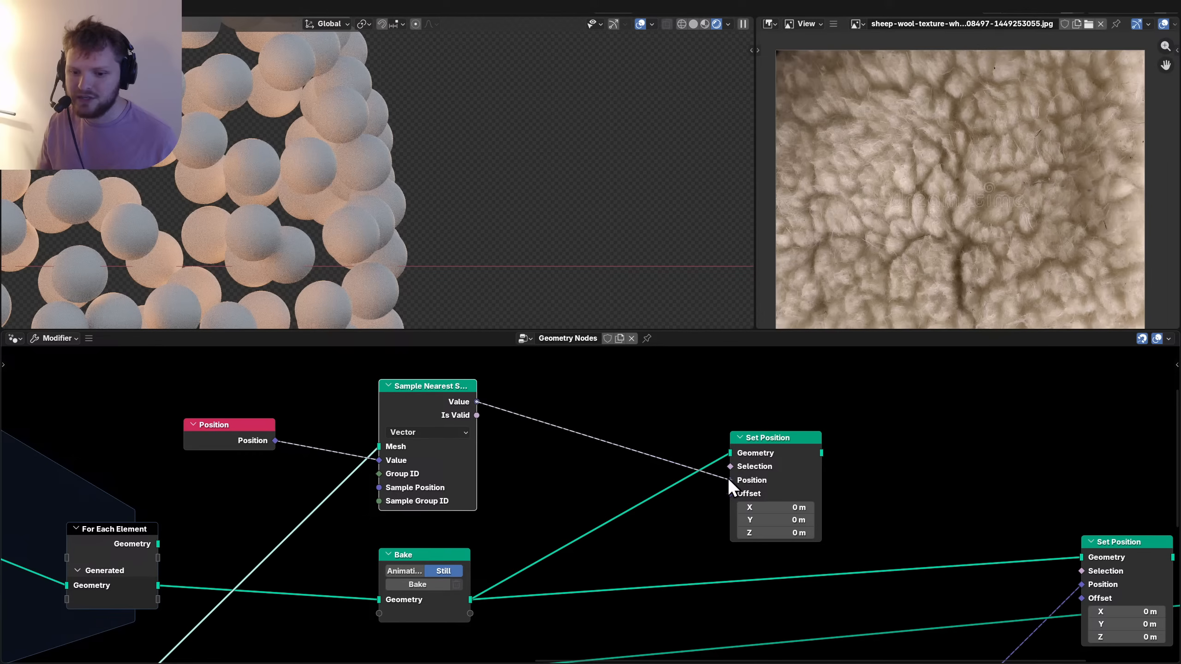
ctrl+shift+click(764, 436)
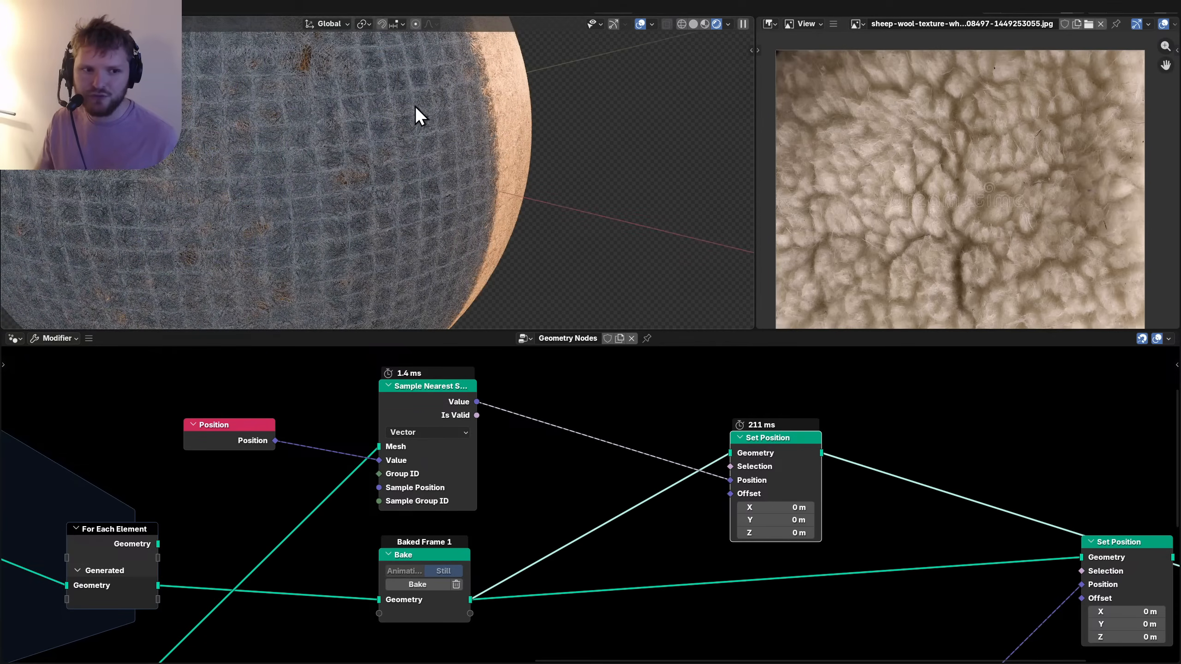
scroll(414, 110, down, 2)
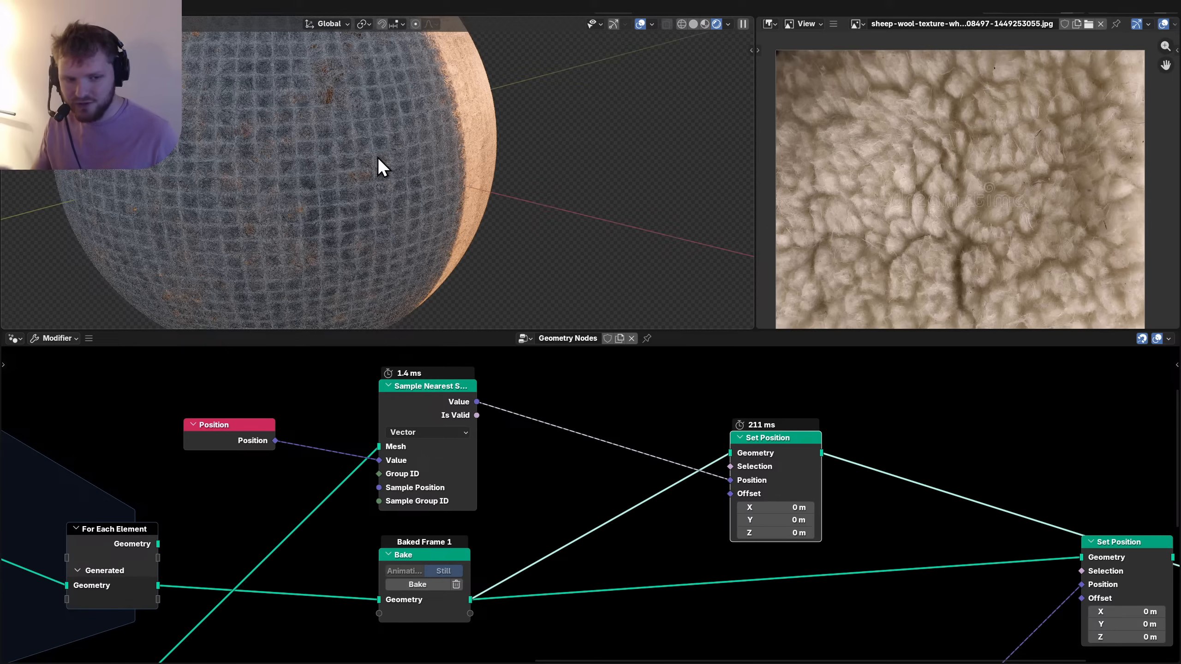
scroll(350, 177, down, 2)
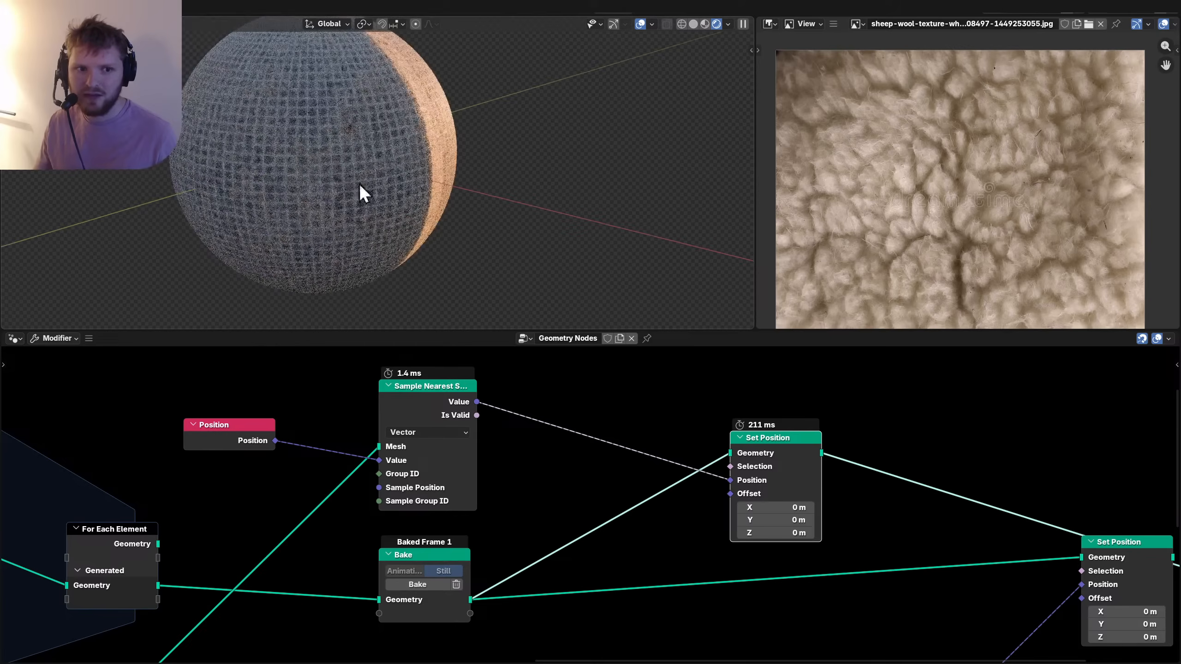
Delete the duplicated Set Position node between the Bake node and the original Set Position.
scroll(660, 512, down, 2)
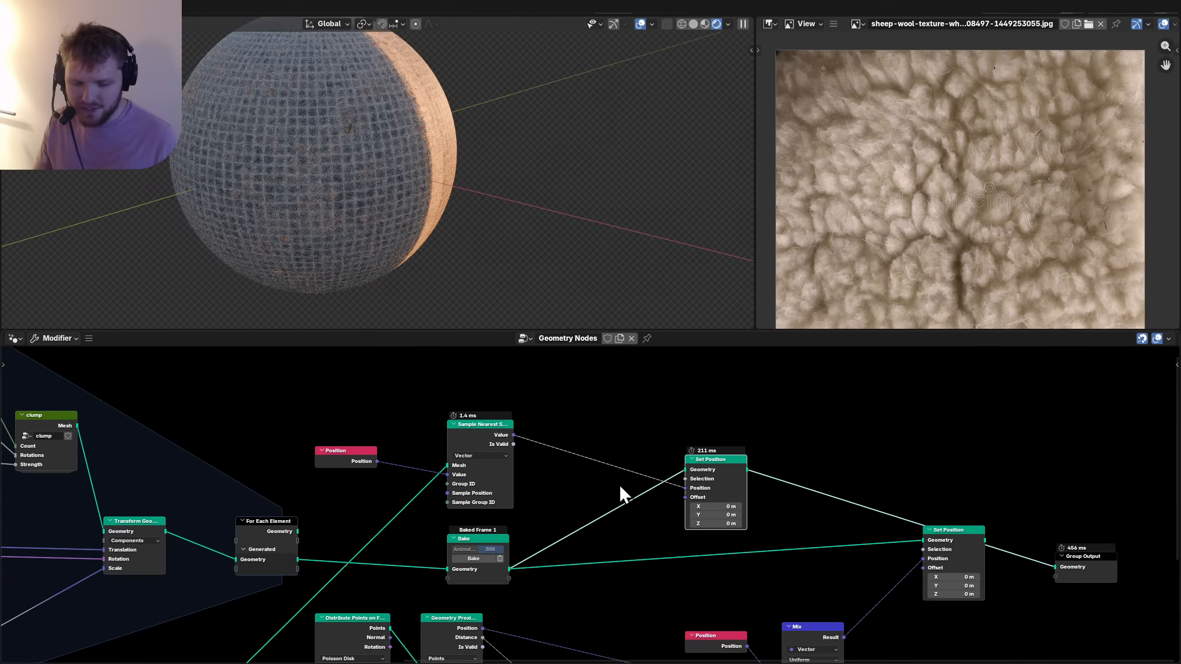
middle_drag(620, 485, 573, 393)
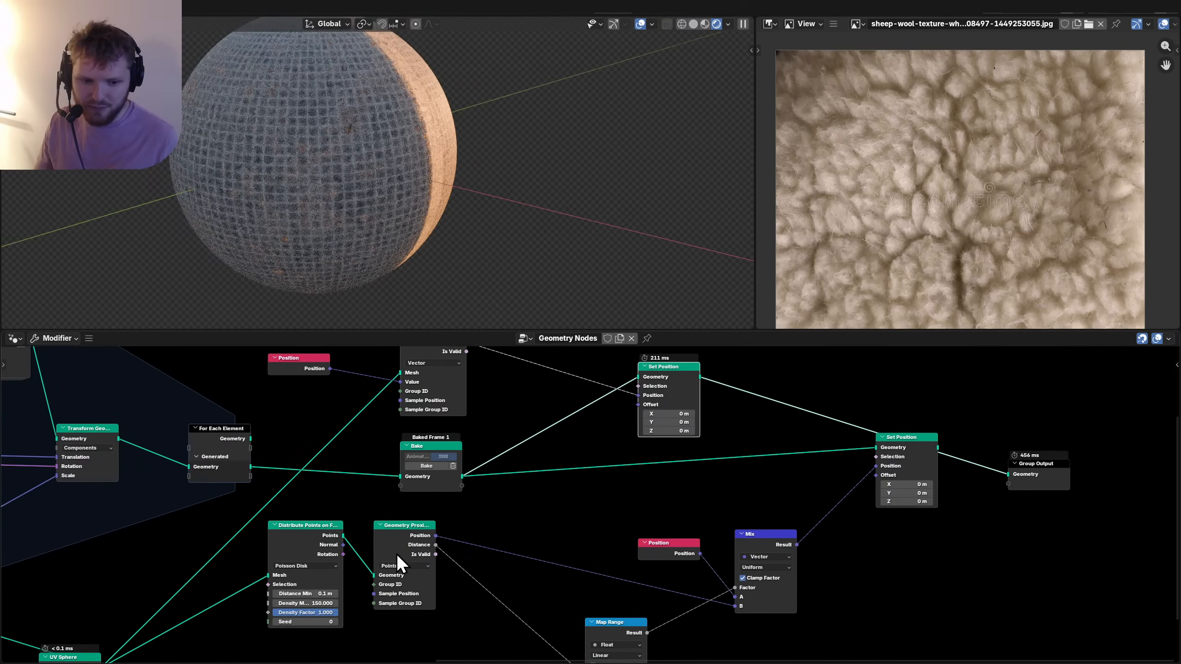
middle_drag(697, 421, 643, 456)
drag(696, 458, 600, 412)
key(x)
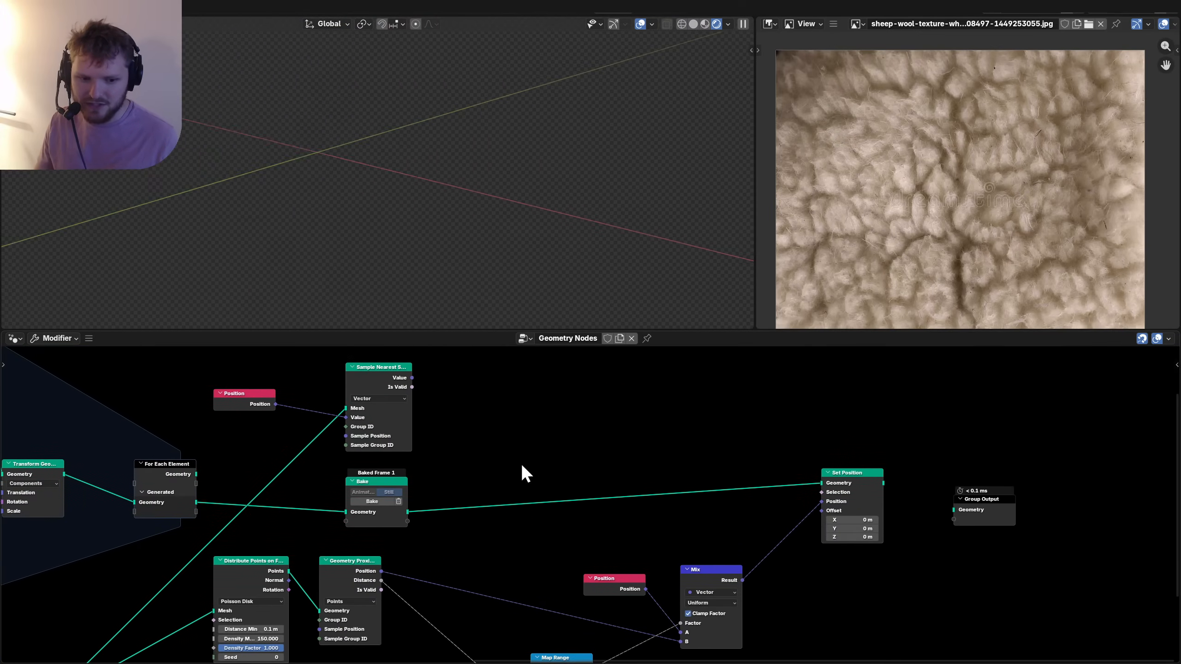
Rearrange the Bake, Geometry Proximity and Sample Nearest Surface nodes so the sampling node sits just before Geometry Proximity.
middle_drag(447, 486, 462, 461)
drag(374, 483, 542, 474)
drag(348, 540, 436, 522)
drag(405, 388, 362, 484)
scroll(449, 507, up, 2)
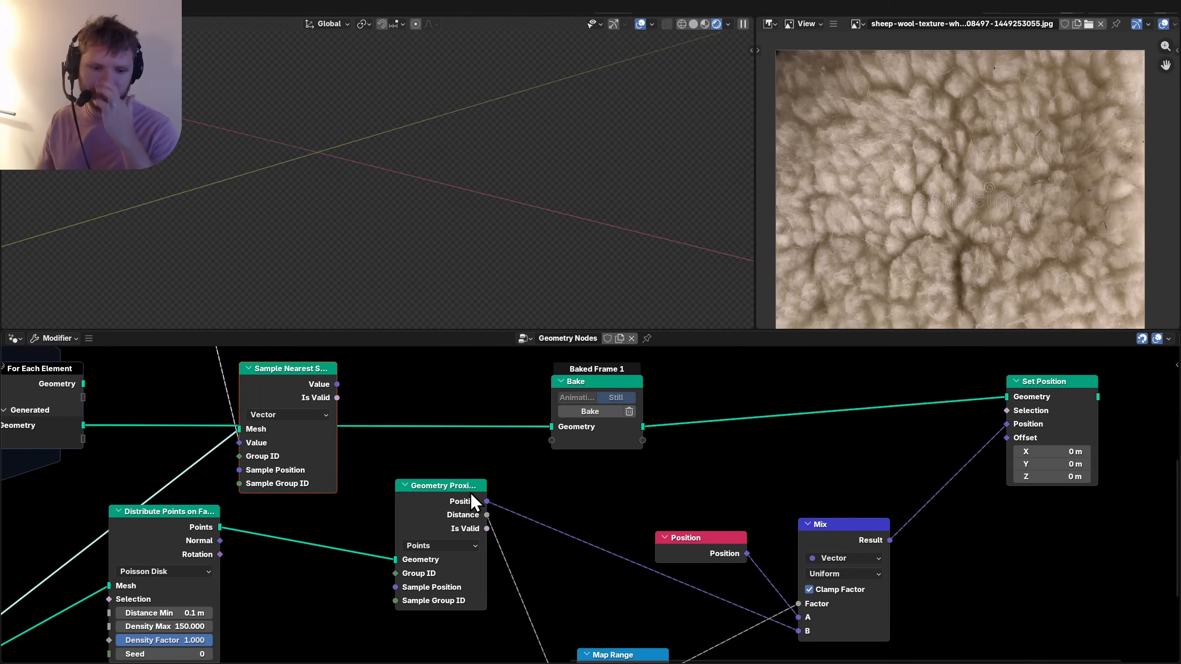
drag(471, 493, 456, 488)
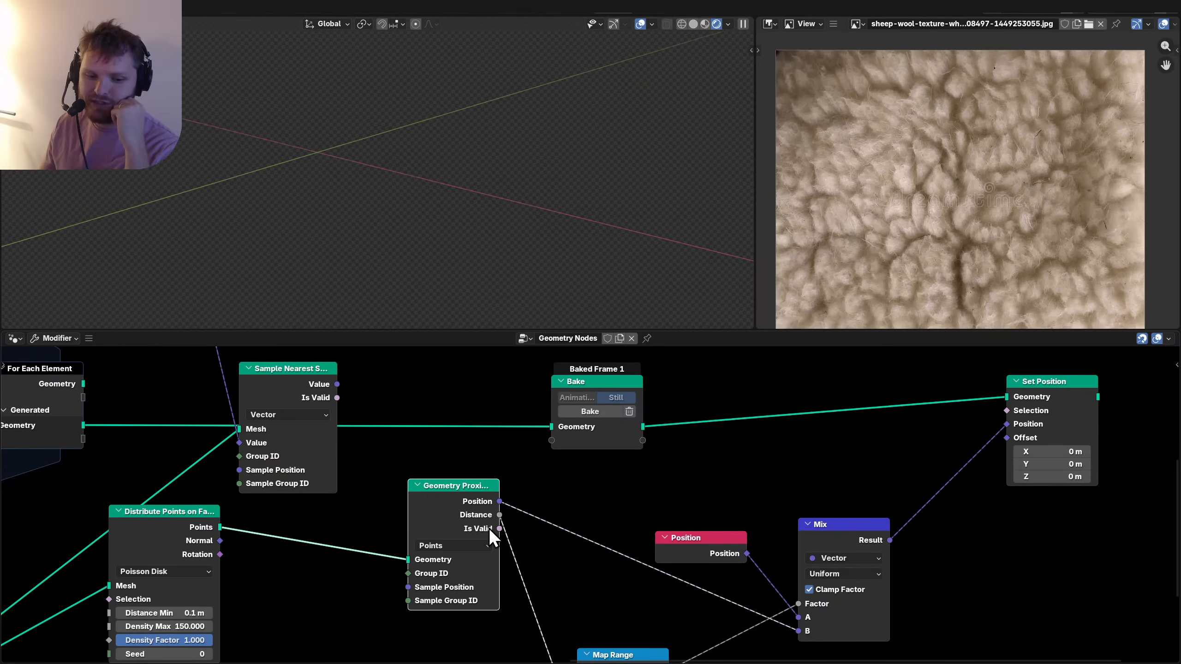
scroll(489, 528, up, 2)
middle_drag(422, 580, 536, 517)
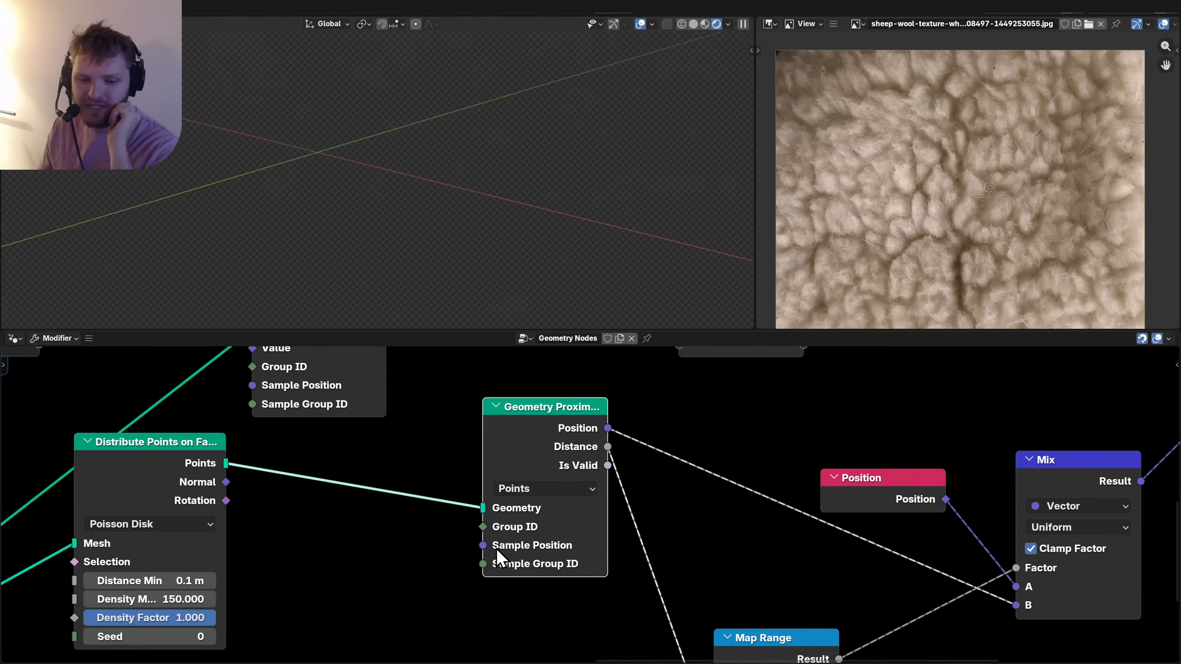
drag(483, 546, 288, 518)
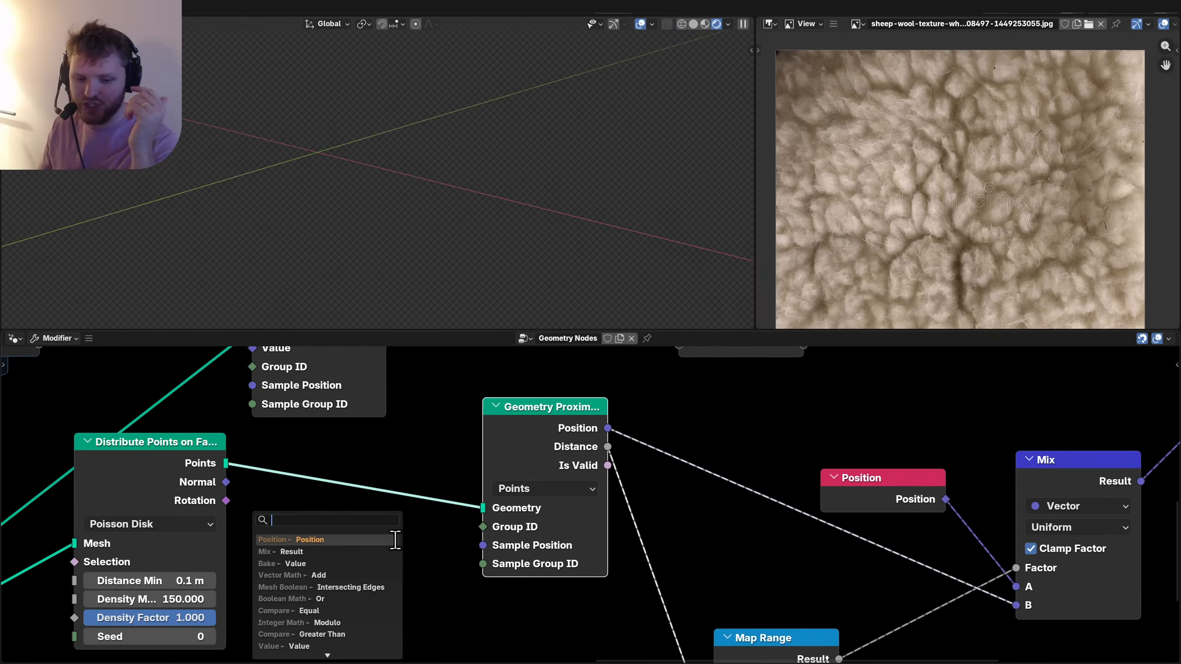
key(Return)
key(Escape)
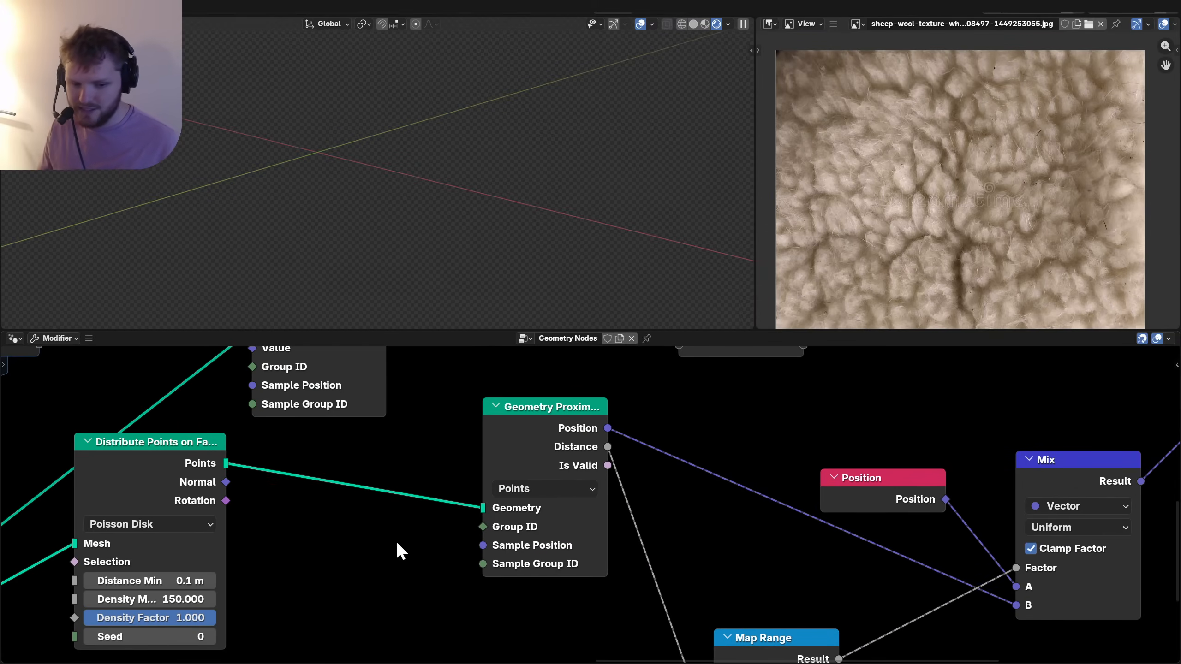
Output the remaining Set Position node and connect Sample Nearest Surface's Value to Geometry Proximity's Sample Position.
scroll(538, 472, down, 3)
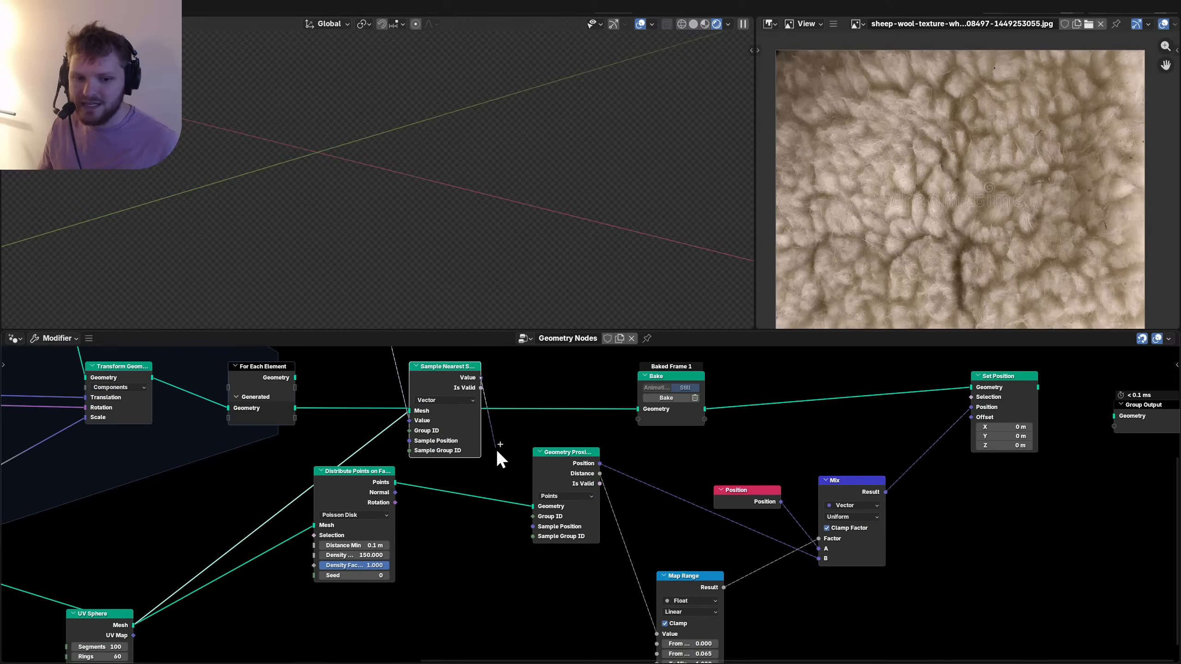
middle_drag(584, 448, 375, 483)
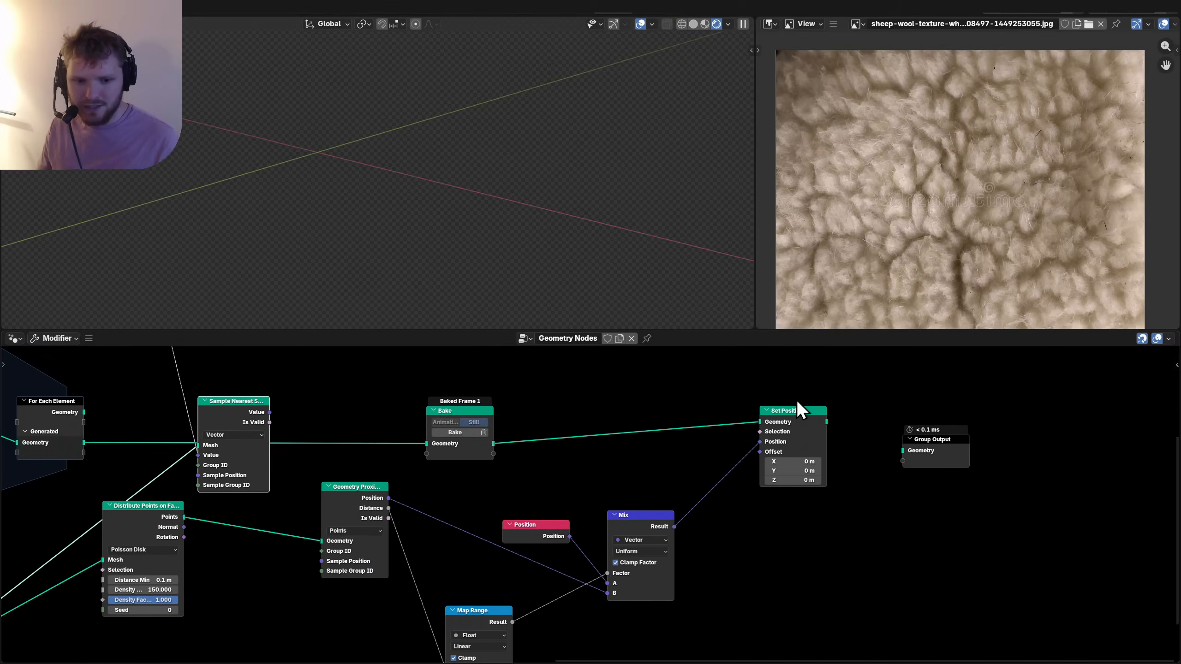
ctrl+shift+click(788, 415)
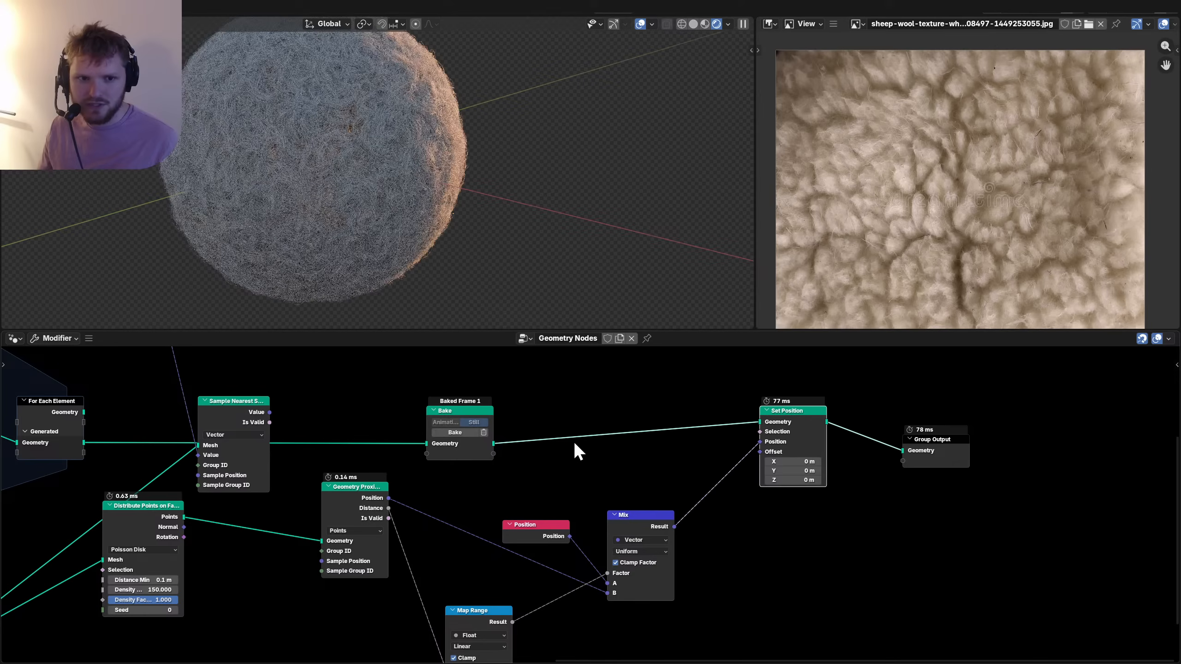
drag(269, 411, 321, 561)
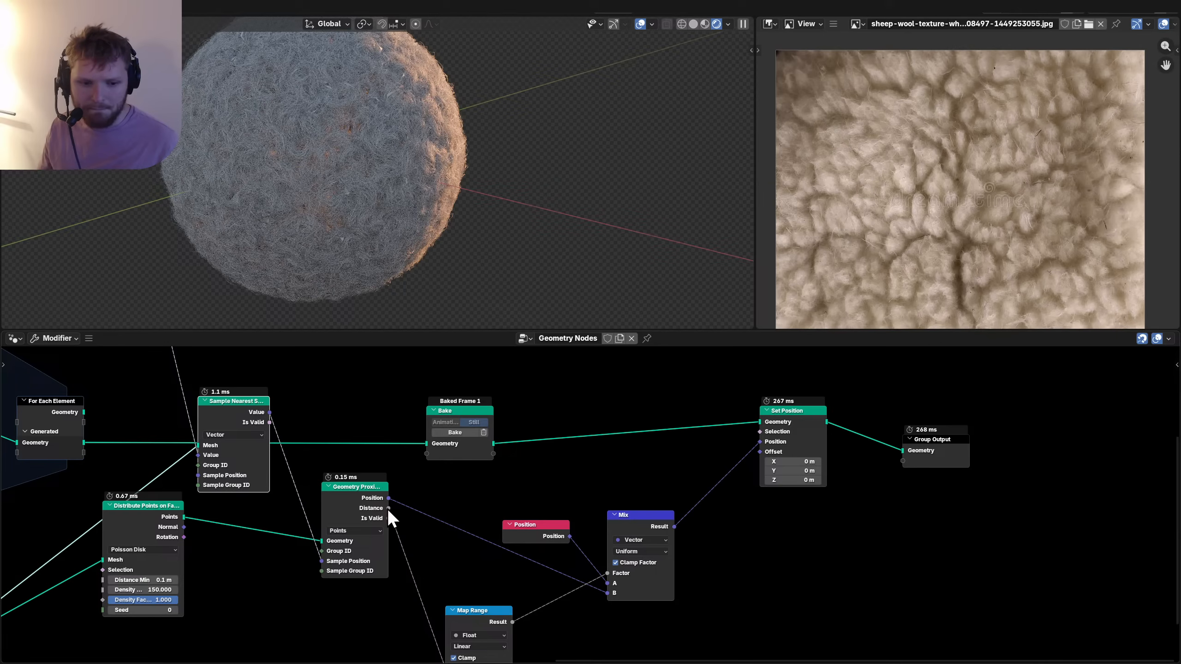
Preview Geometry Proximity's Distance on the baked geometry with a Viewer node, moving the Bake and Sample Nearest Surface nodes for clarity.
ctrl+shift+click(347, 493)
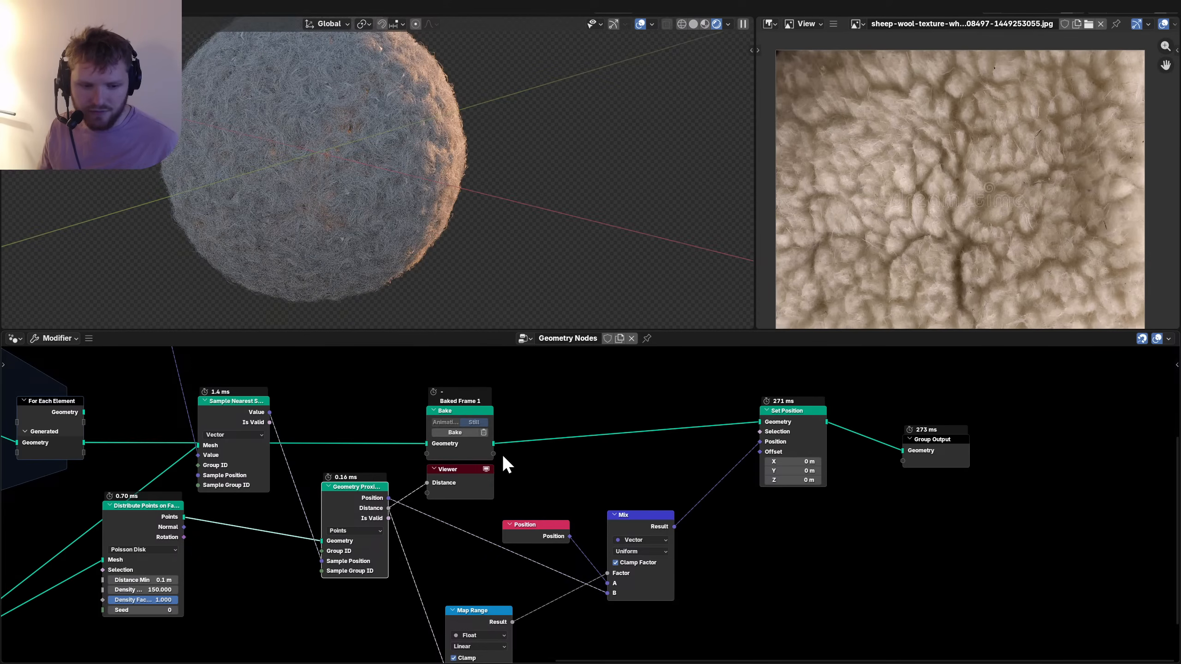
drag(469, 475, 535, 472)
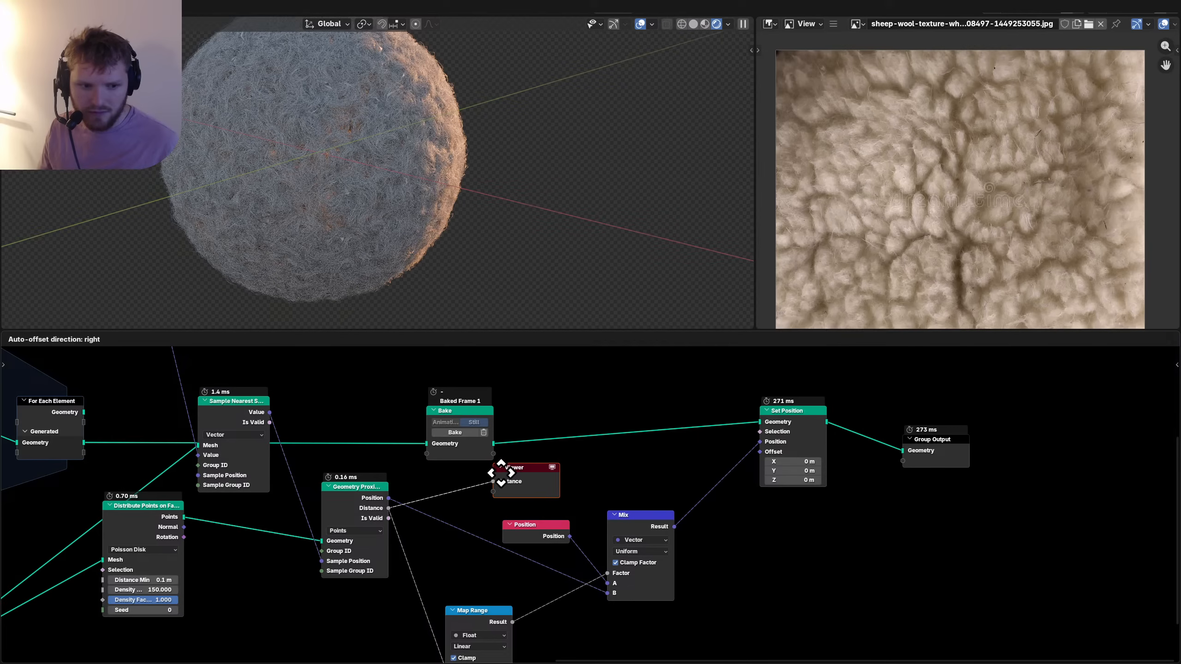
drag(459, 410, 193, 376)
drag(244, 423, 262, 460)
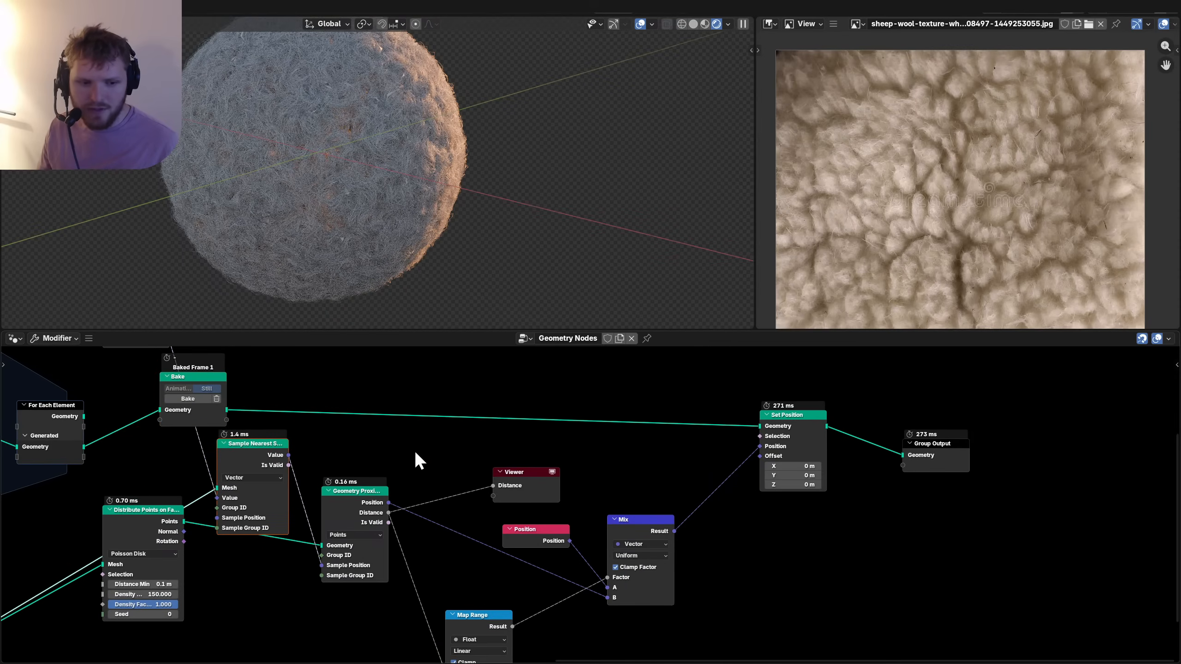
ctrl+shift+click(211, 388)
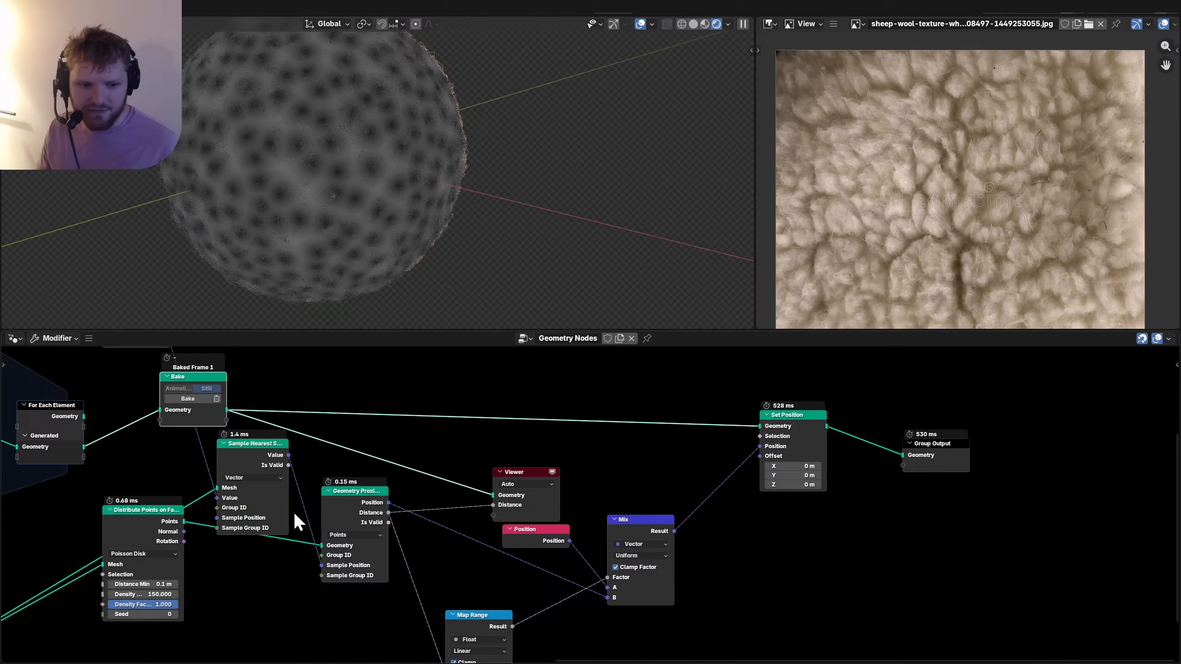
Cut the link between Sample Nearest Surface and Geometry Proximity to compare the Distance preview up close, and undo the cut.
ctrl+right_drag(291, 515, 312, 498)
scroll(382, 141, up, 6)
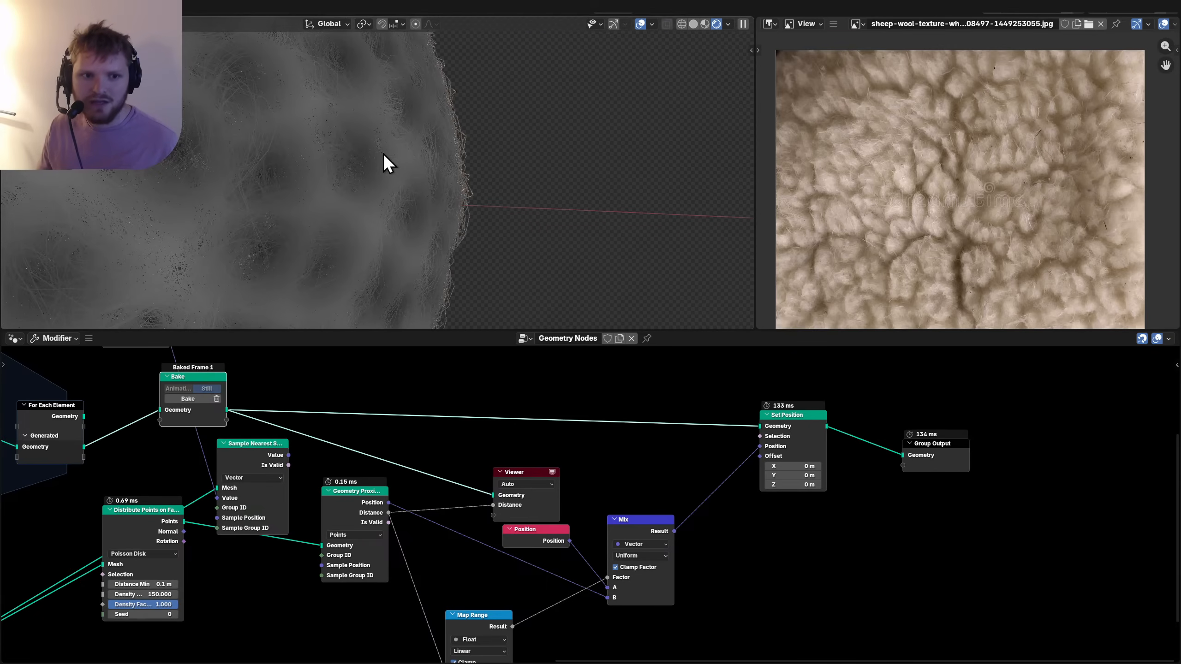
key(ctrl+z)
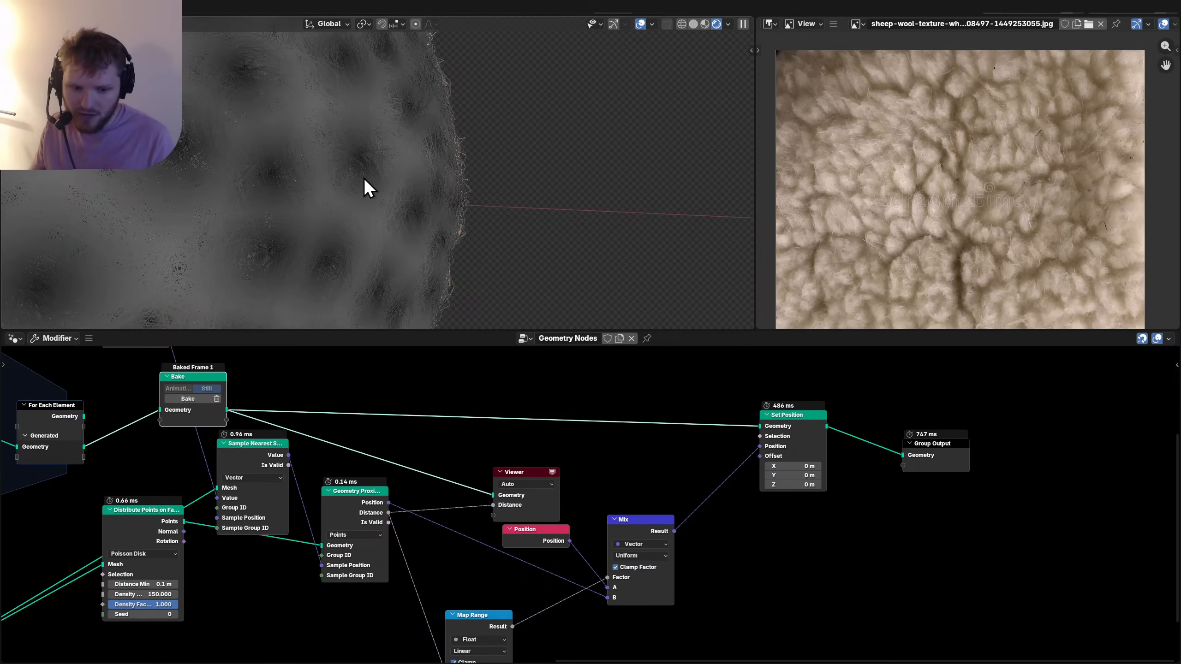
Switch the Viewer to the Map Range Result and shift the Viewer node slightly.
middle_drag(485, 615, 459, 573)
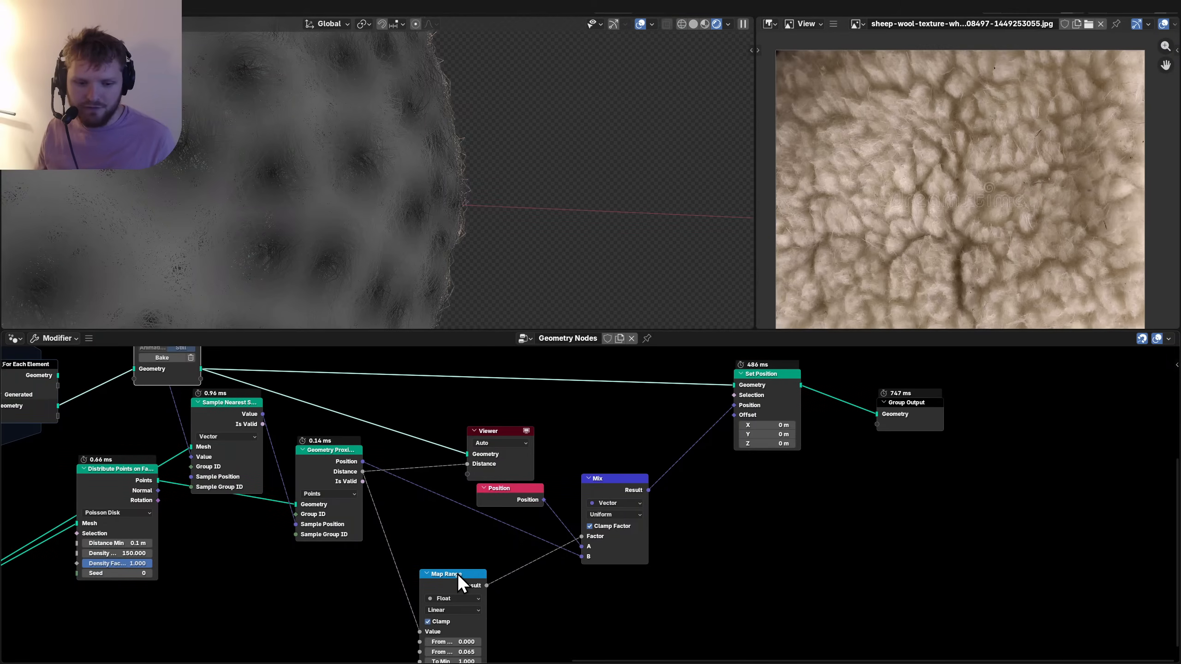
ctrl+shift+click(459, 568)
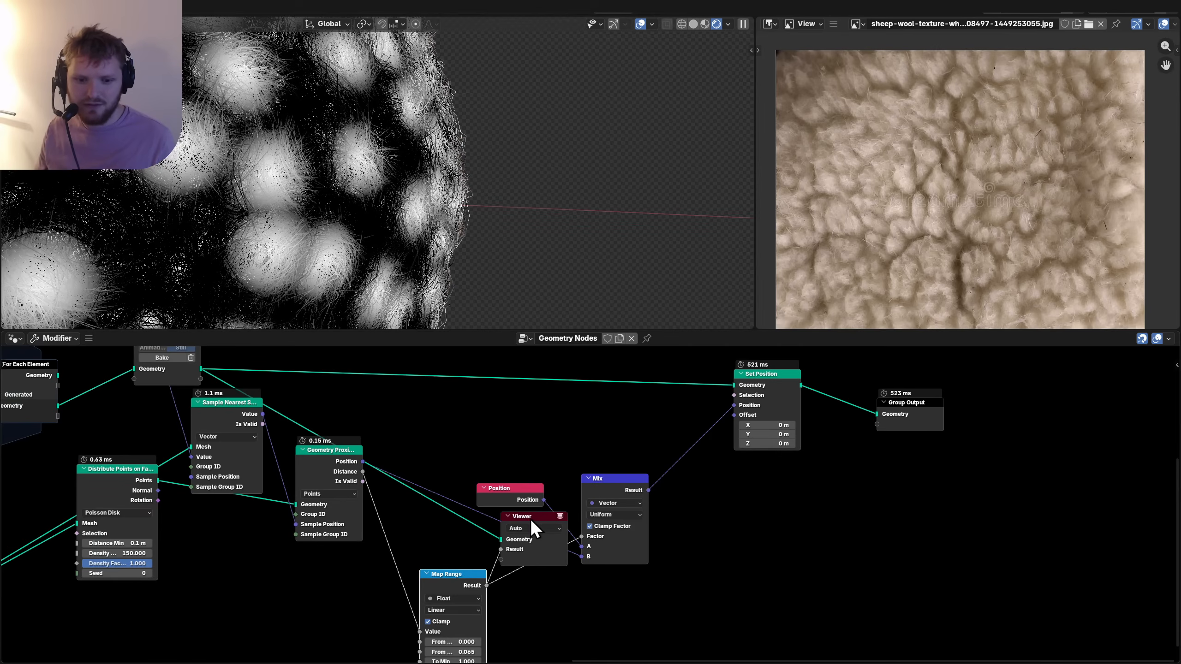
drag(529, 519, 534, 519)
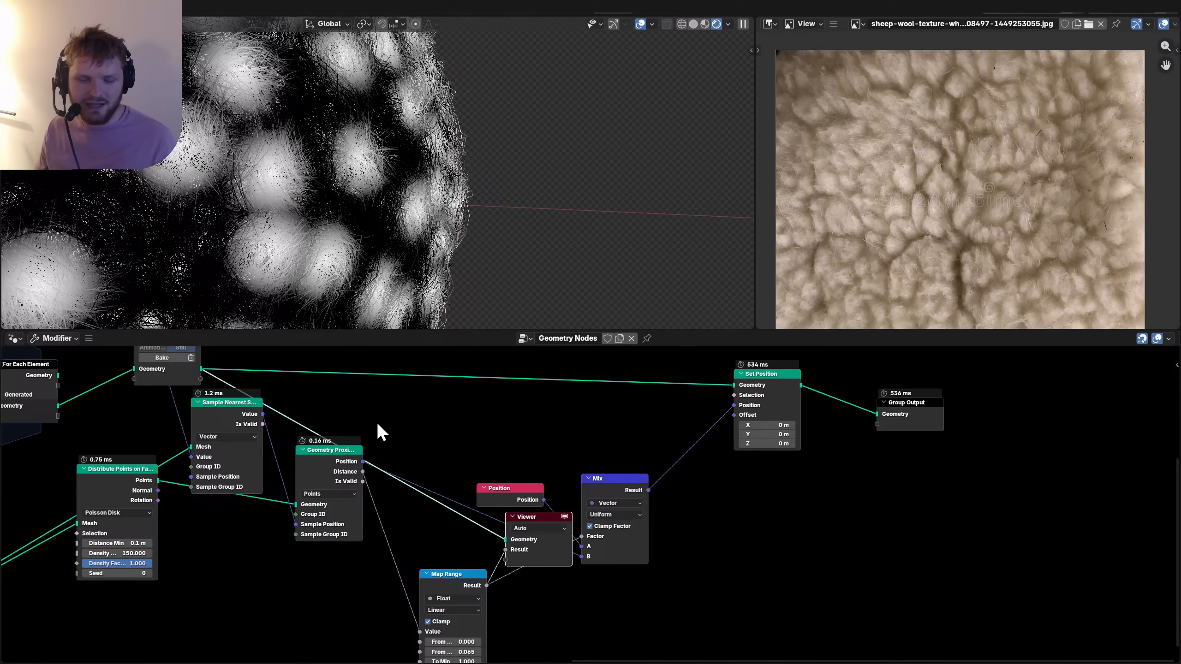
middle_drag(329, 459, 417, 488)
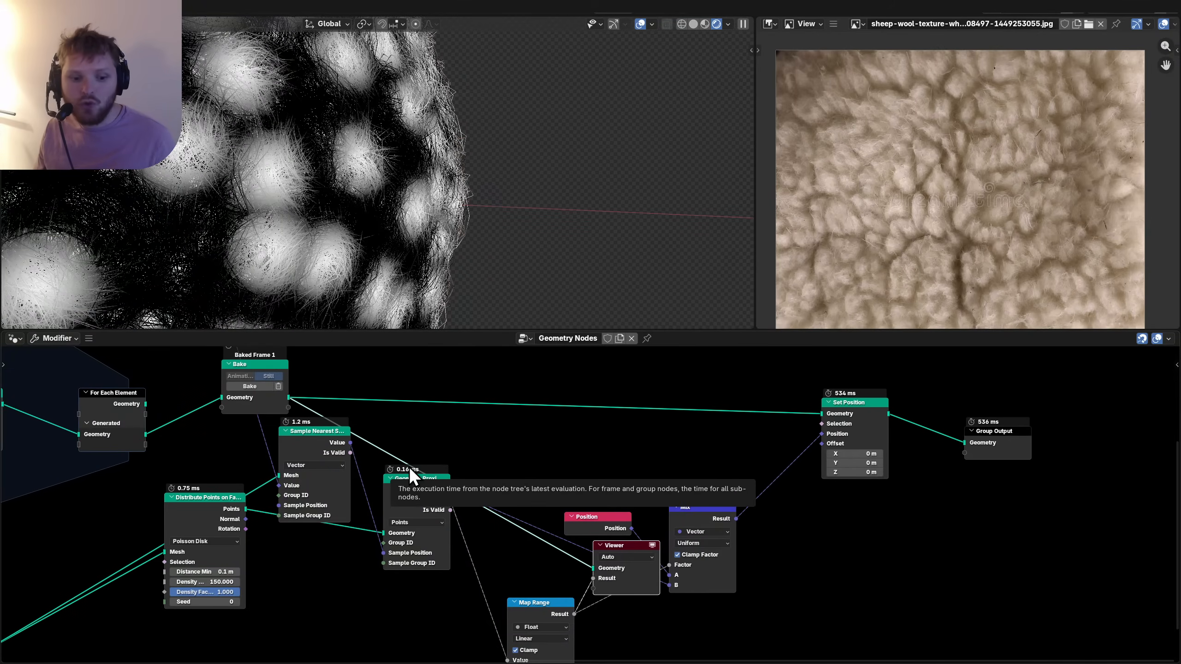
Compare the Map Range preview with and without the surface-sampled position by cutting the Sample Position link twice and undoing each cut.
scroll(366, 516, up, 2)
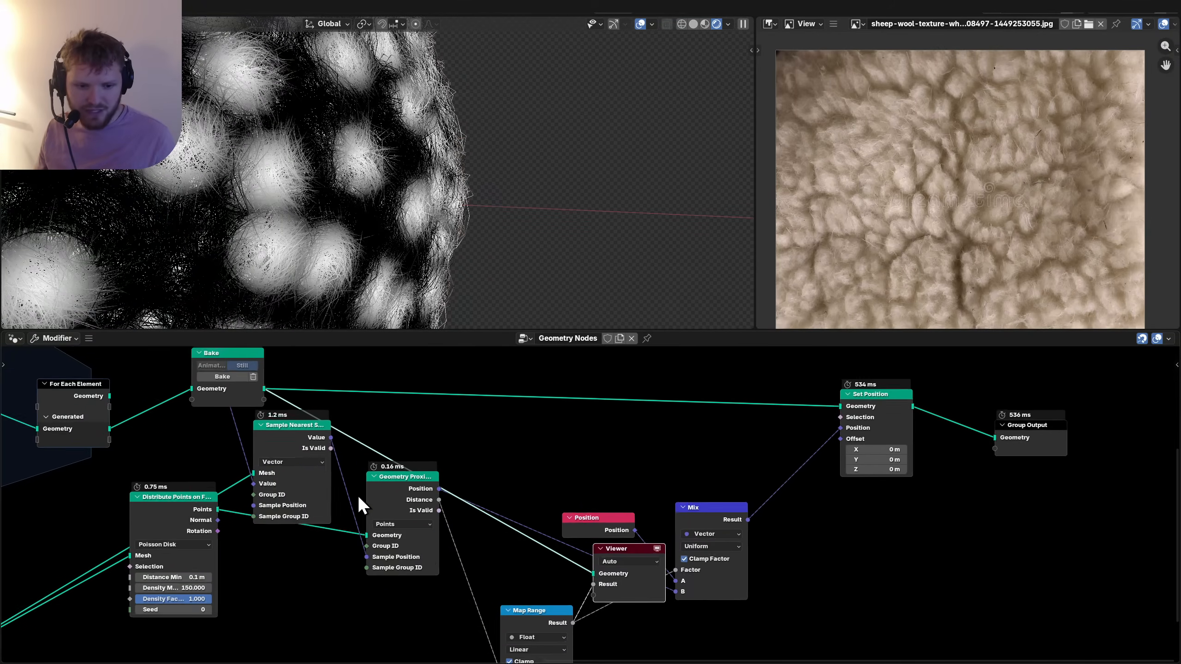
ctrl+right_drag(319, 494, 342, 475)
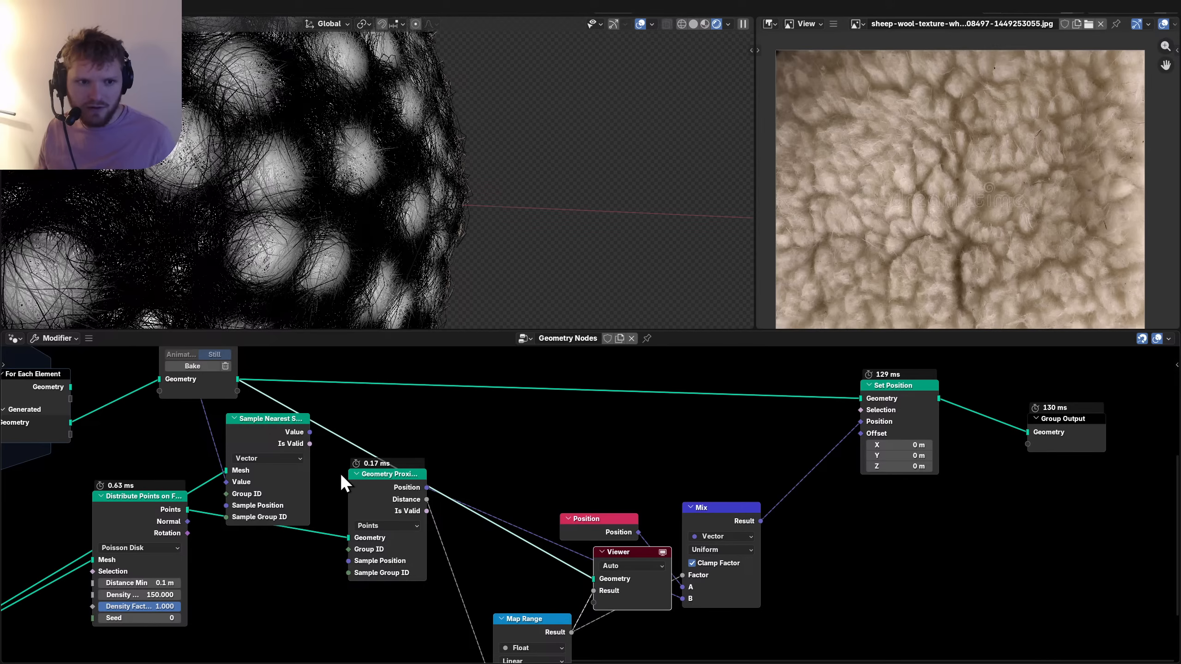
key(ctrl+z)
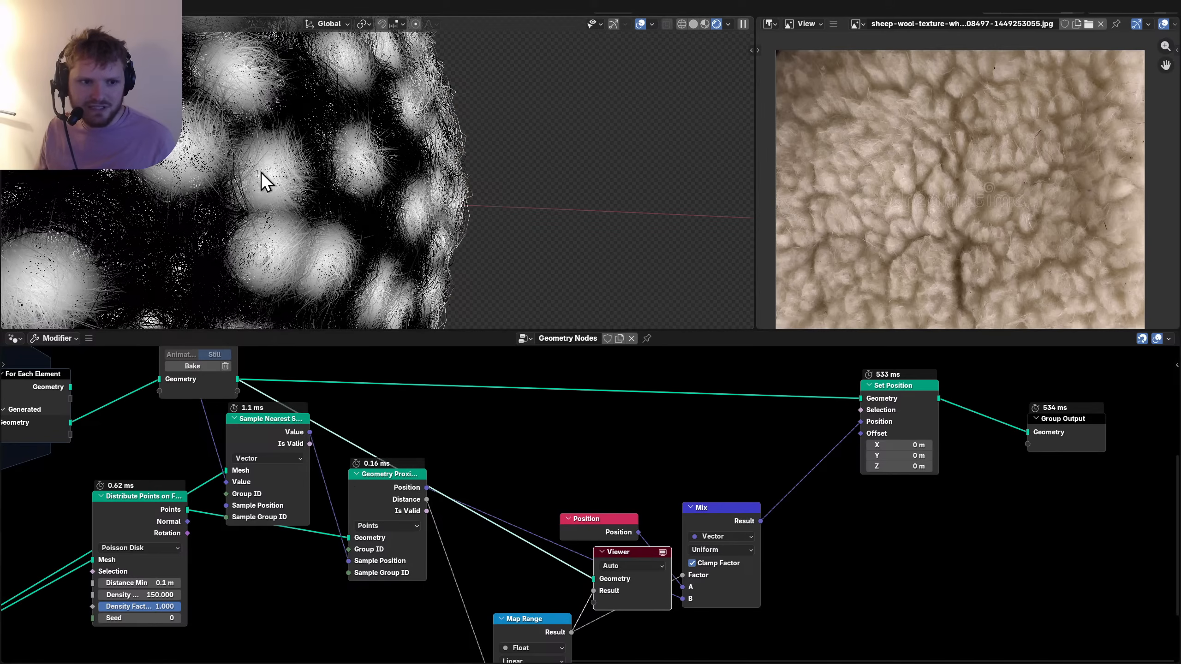
middle_drag(260, 172, 347, 172)
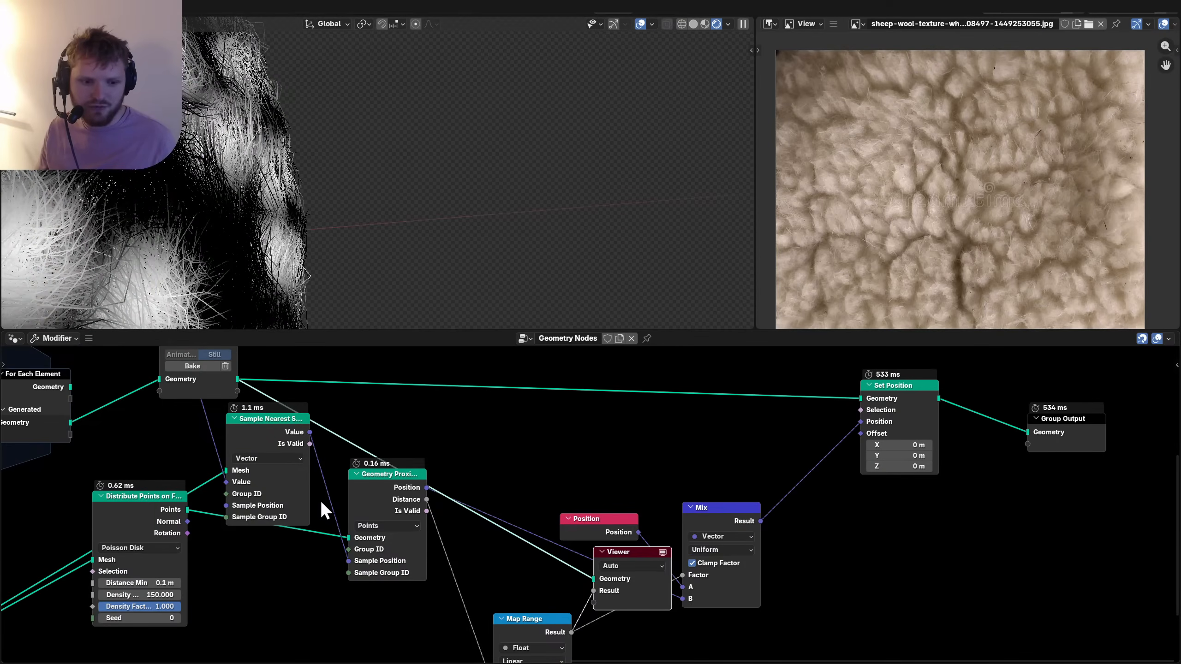
ctrl+right_drag(318, 498, 341, 485)
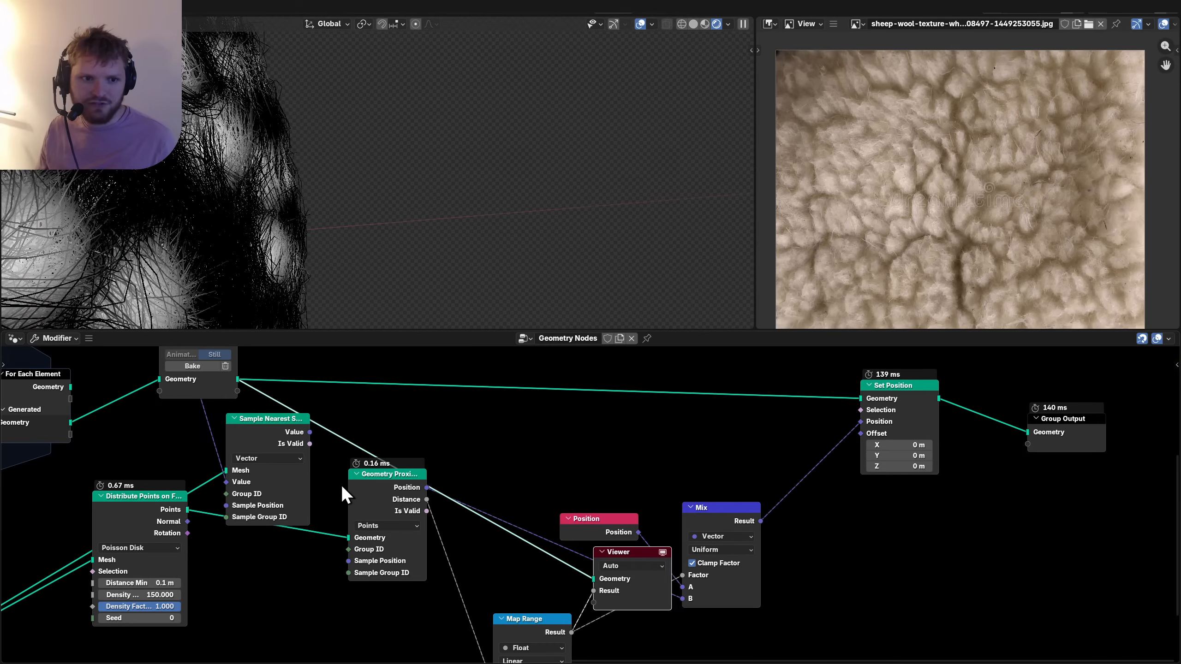
key(ctrl+z)
scroll(341, 485, down, 4)
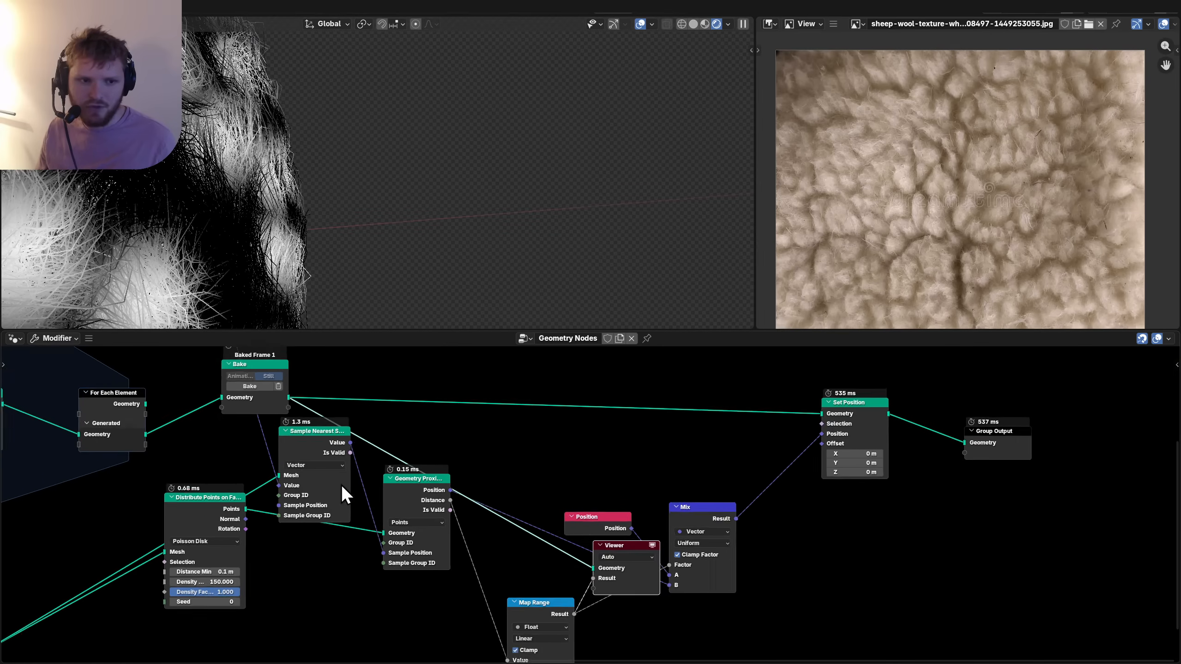
Delete the Viewer node and move the Map Range node closer to Geometry Proximity.
middle_drag(677, 511, 598, 455)
scroll(559, 563, up, 5)
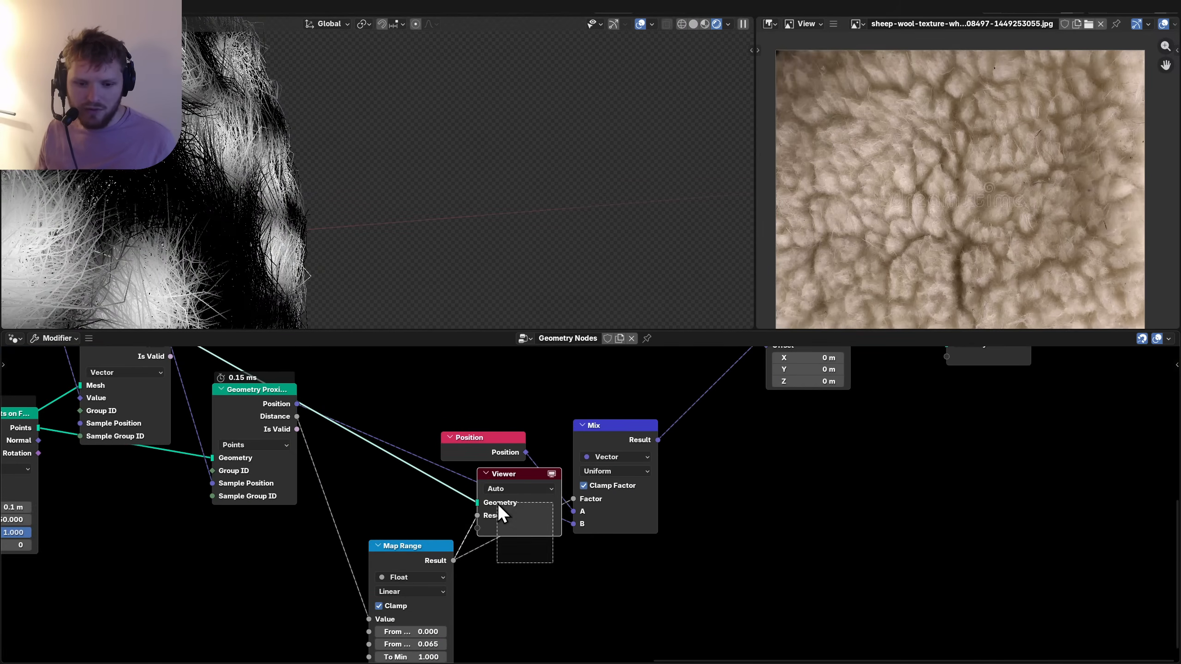
key(x)
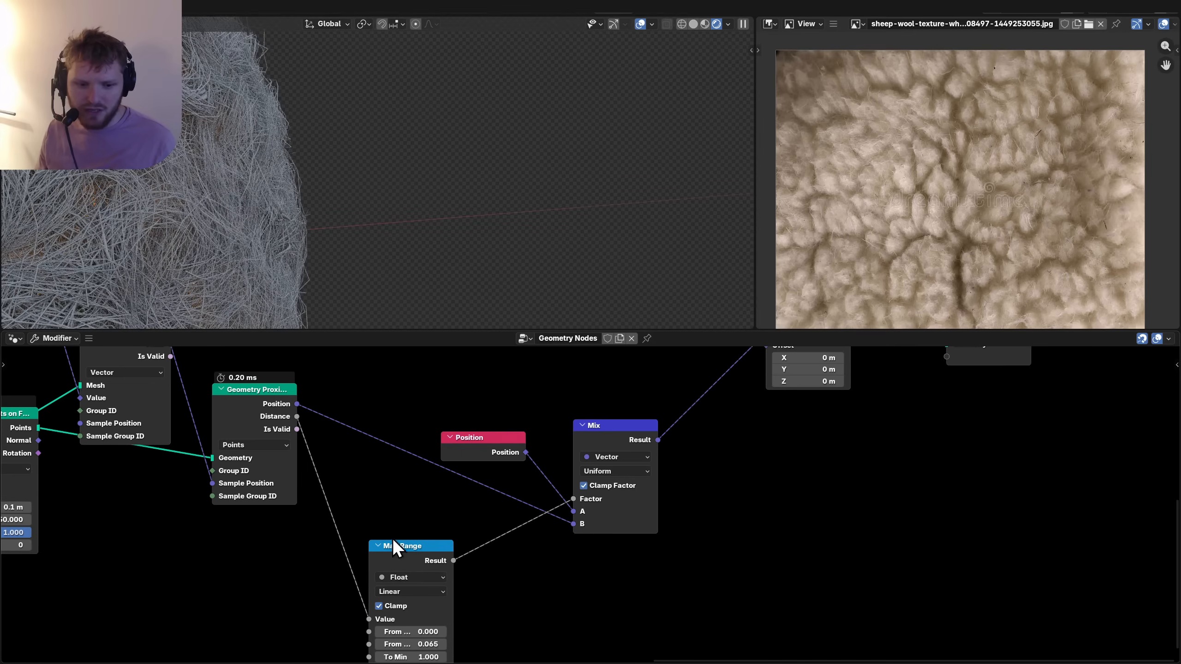
drag(389, 550, 352, 514)
scroll(506, 479, down, 6)
middle_drag(508, 459, 499, 493)
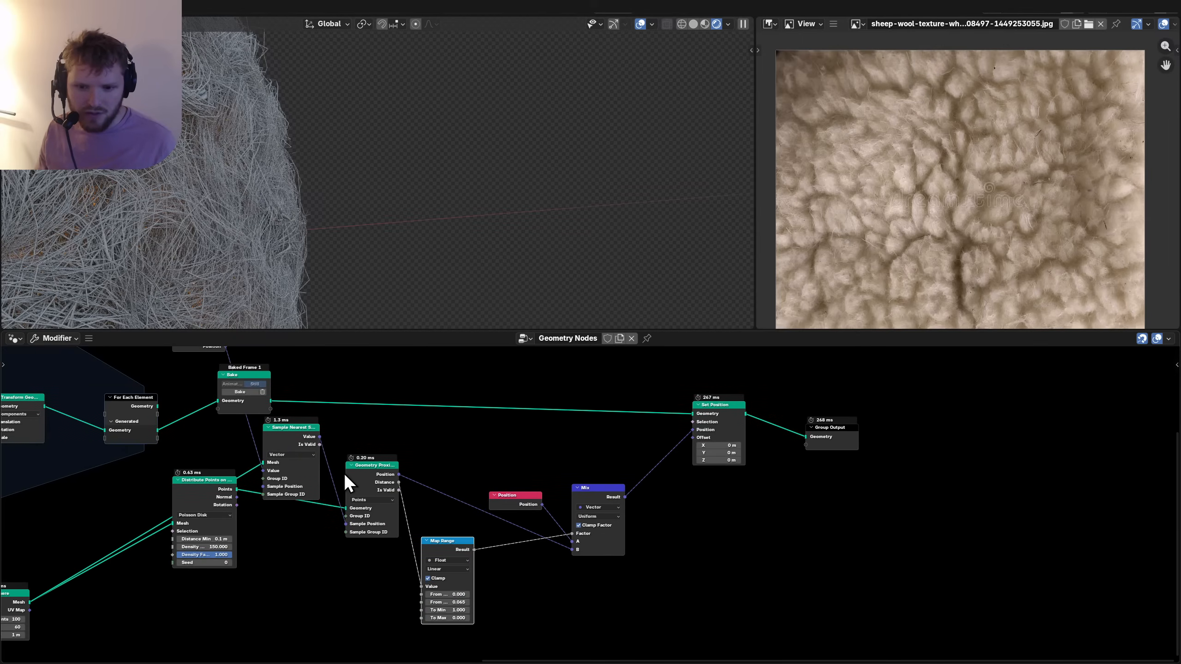
scroll(344, 474, up, 3)
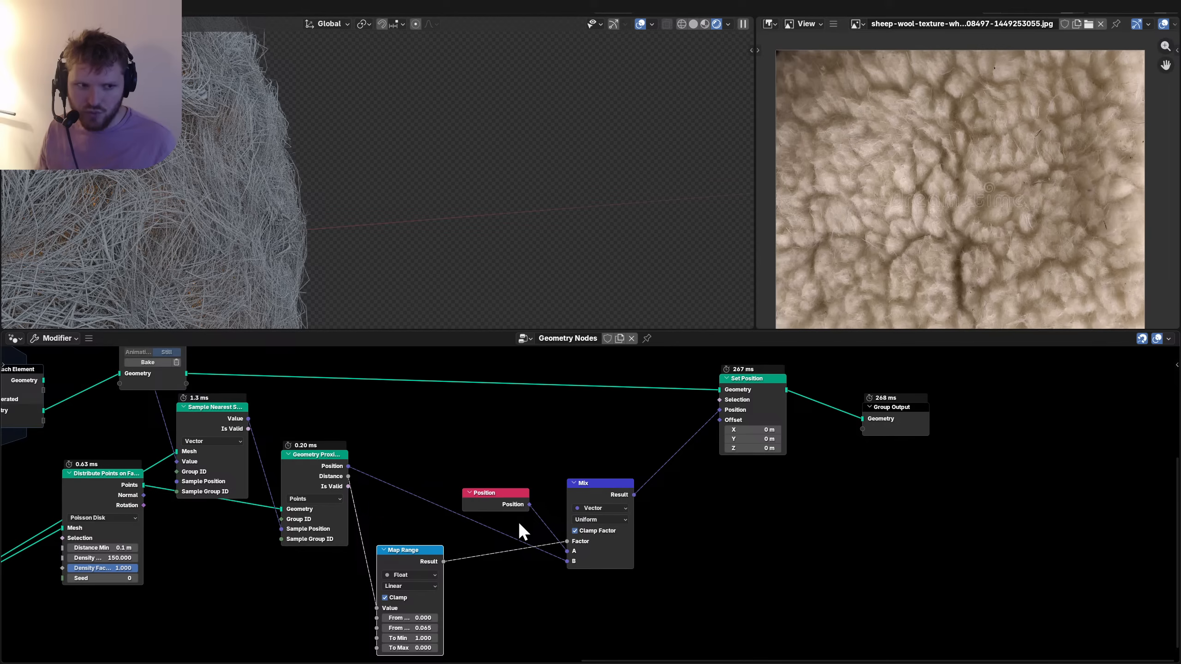
Switch the viewport to solid shading and toggle muting on Set Position to compare the fibres with and without clumping.
scroll(330, 196, down, 5)
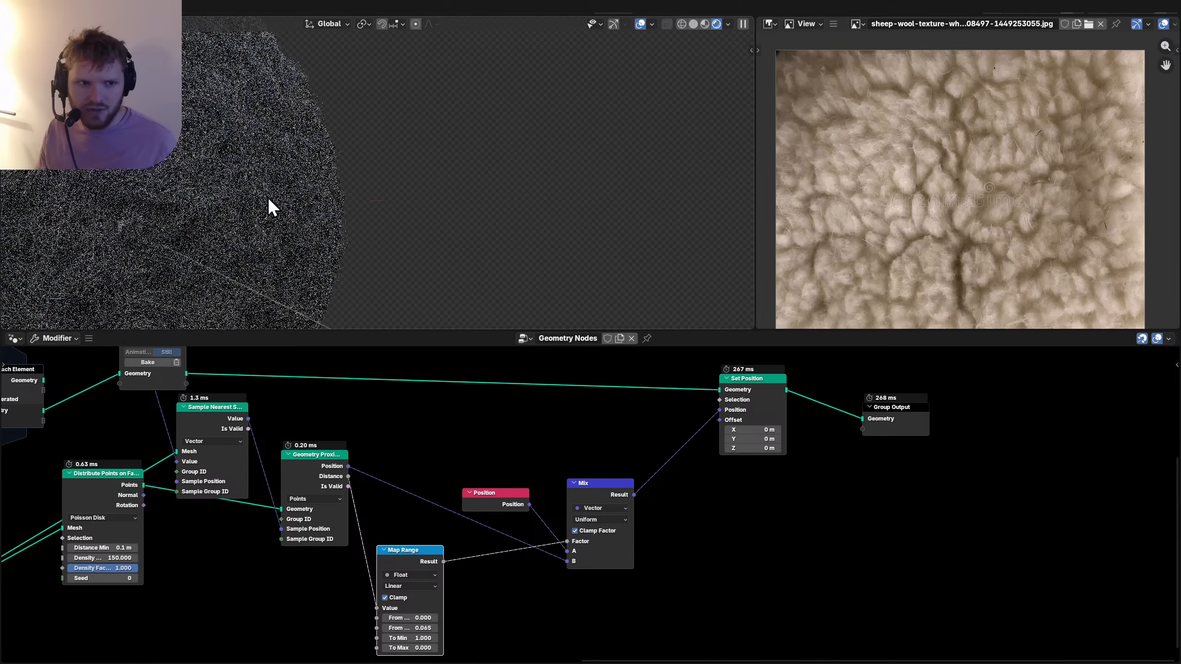
click(691, 24)
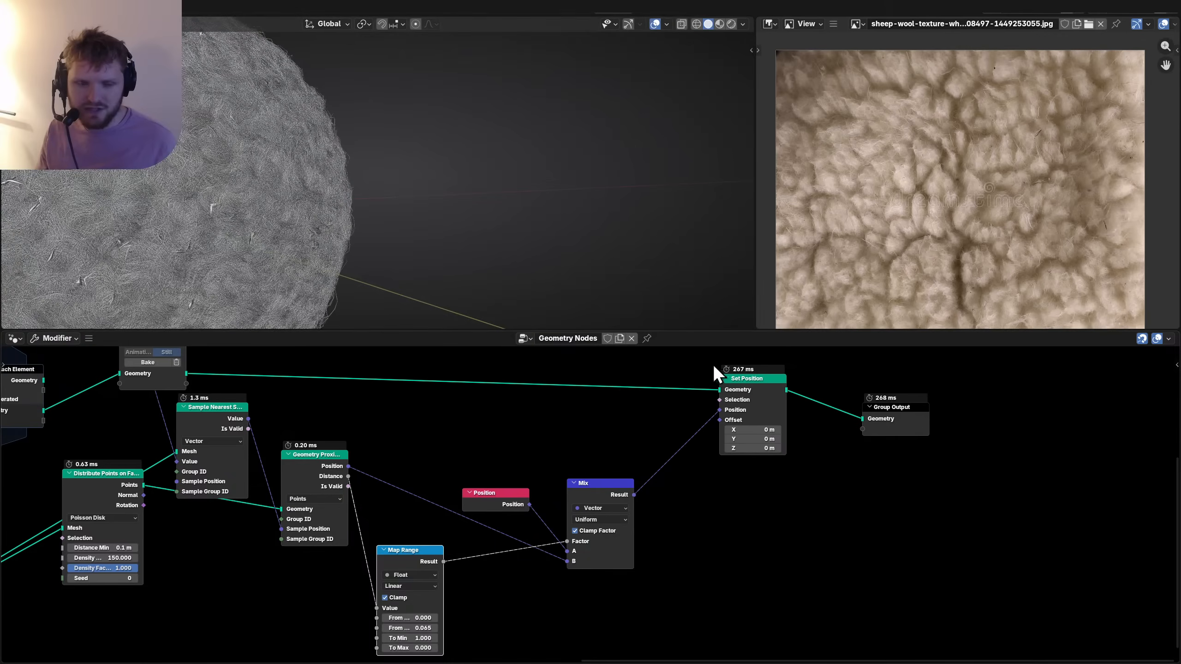
click(739, 386)
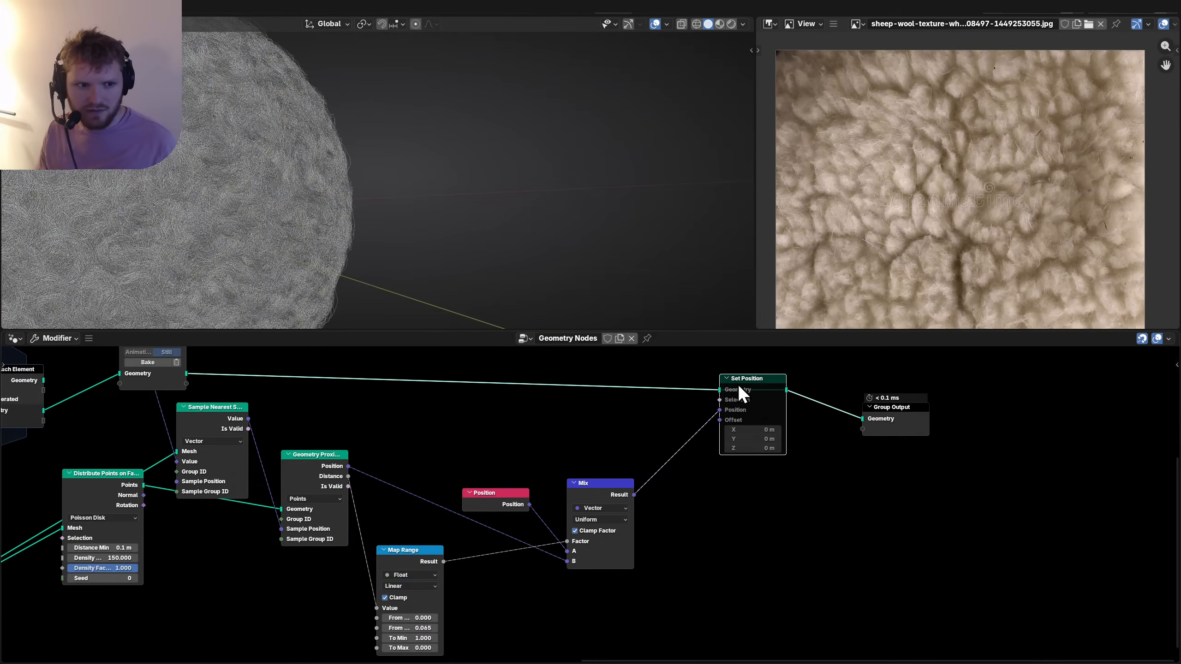
scroll(124, 228, up, 6)
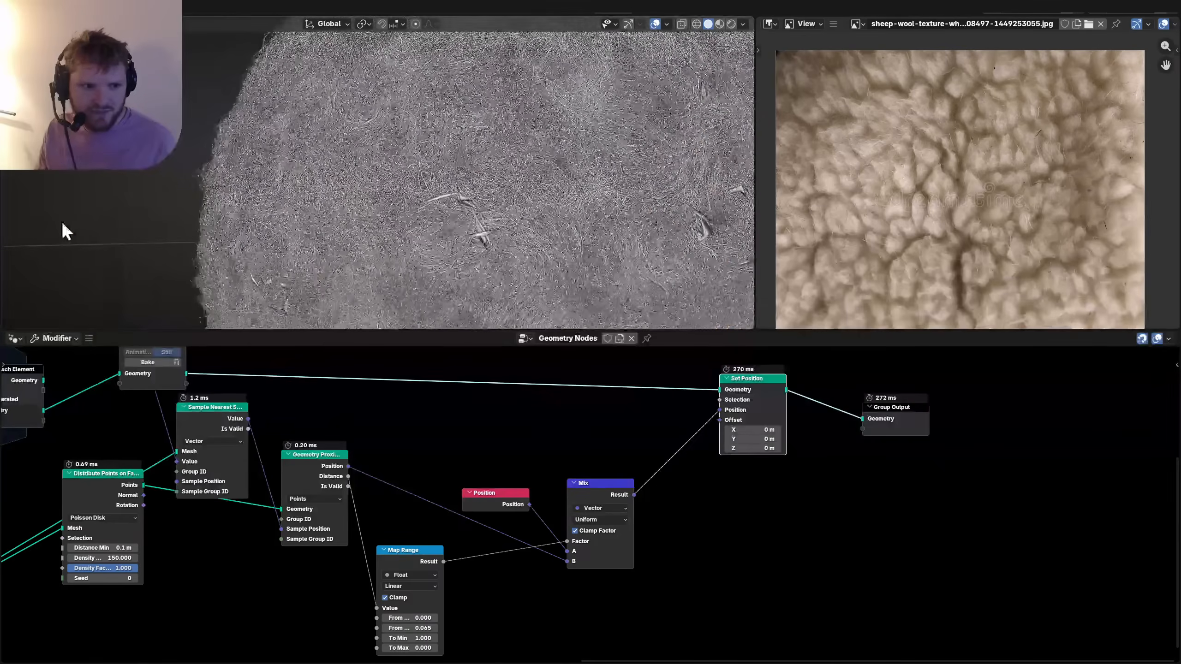
key(m)
key(m)
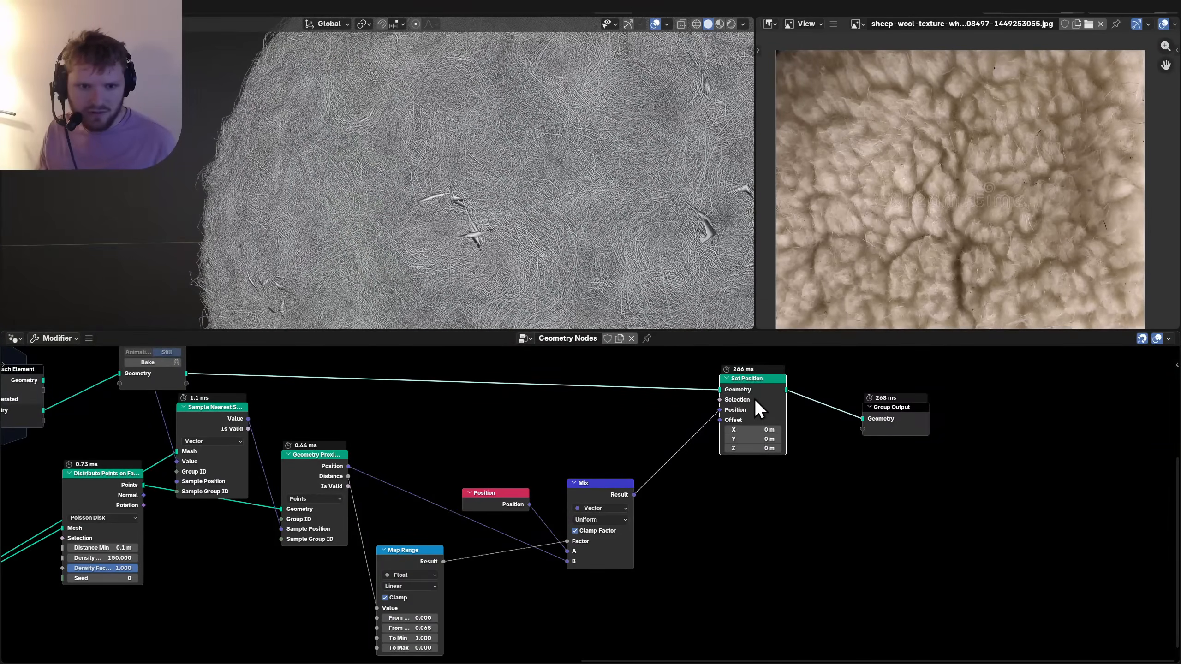
Compare the clumped and unclumped fibres up close by muting and unmuting Set Position repeatedly, leaving it active.
scroll(572, 223, up, 4)
middle_drag(617, 240, 628, 246)
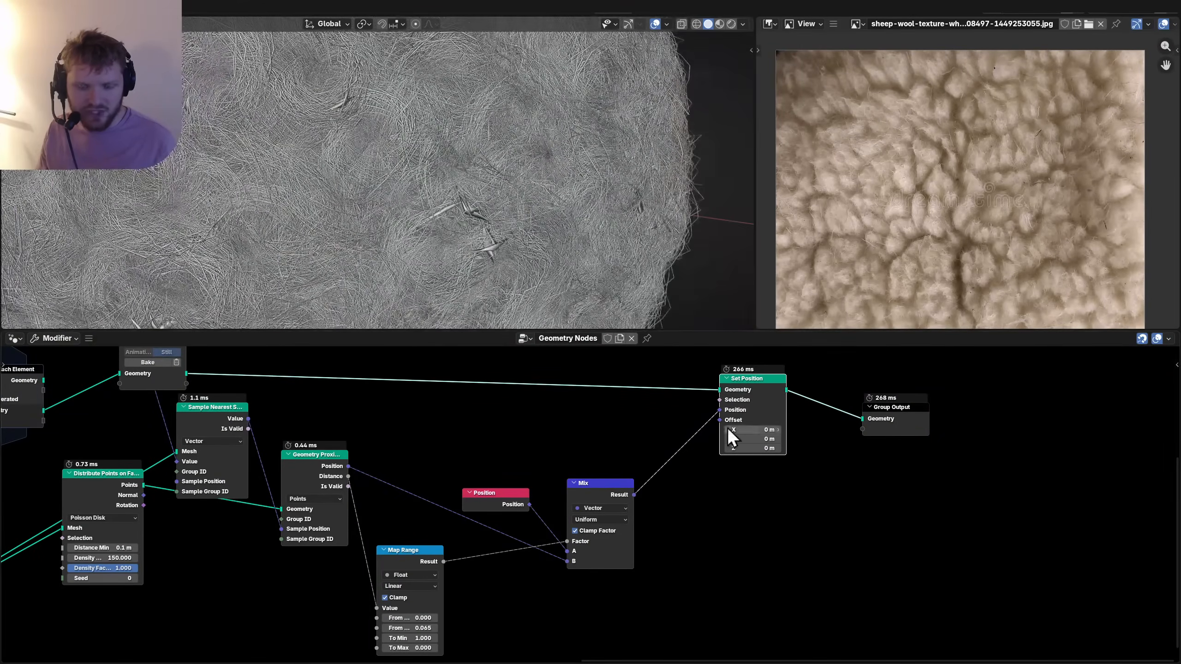
key(m)
key(m)
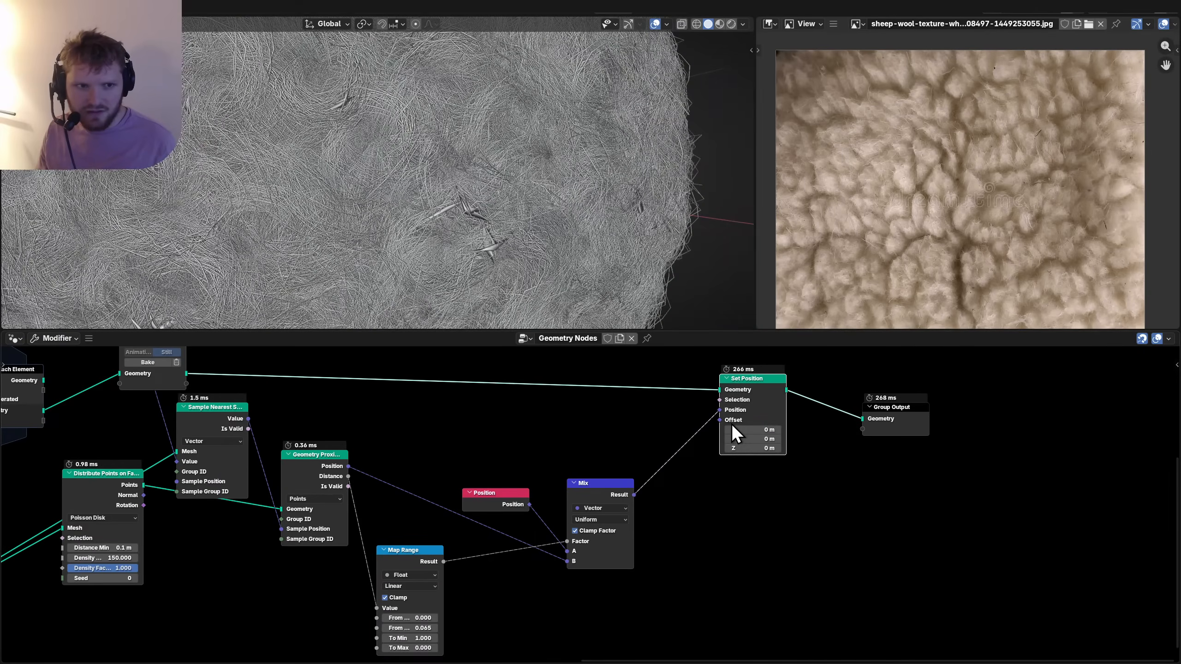
key(m)
key(m)
key(m)
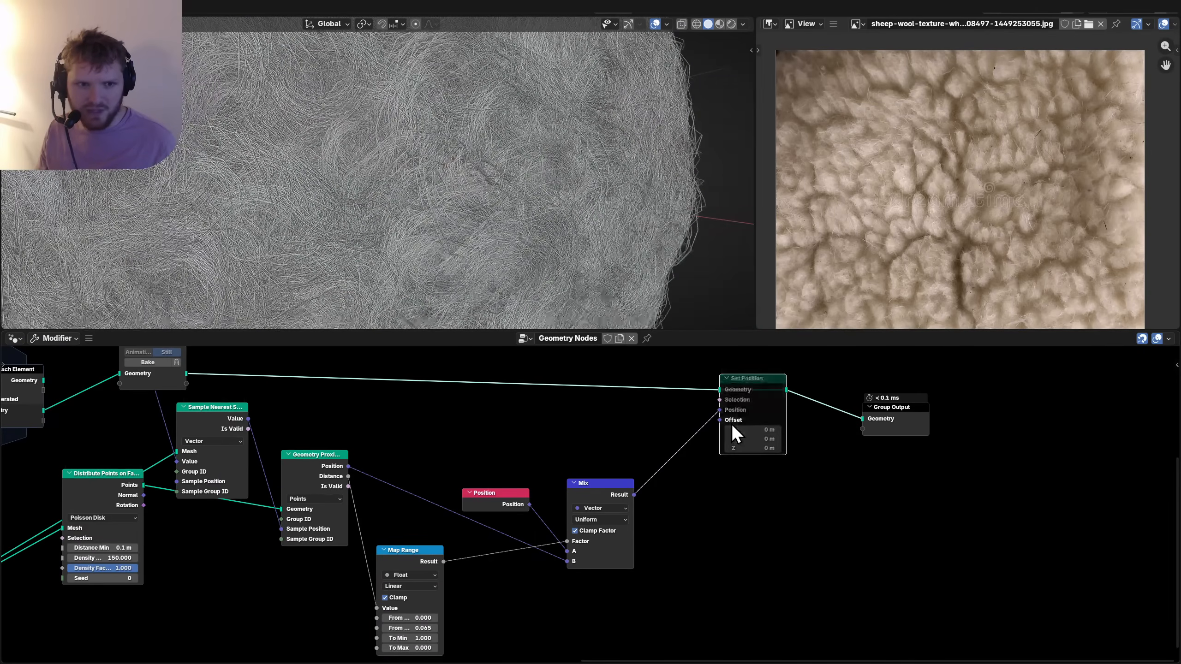
key(m)
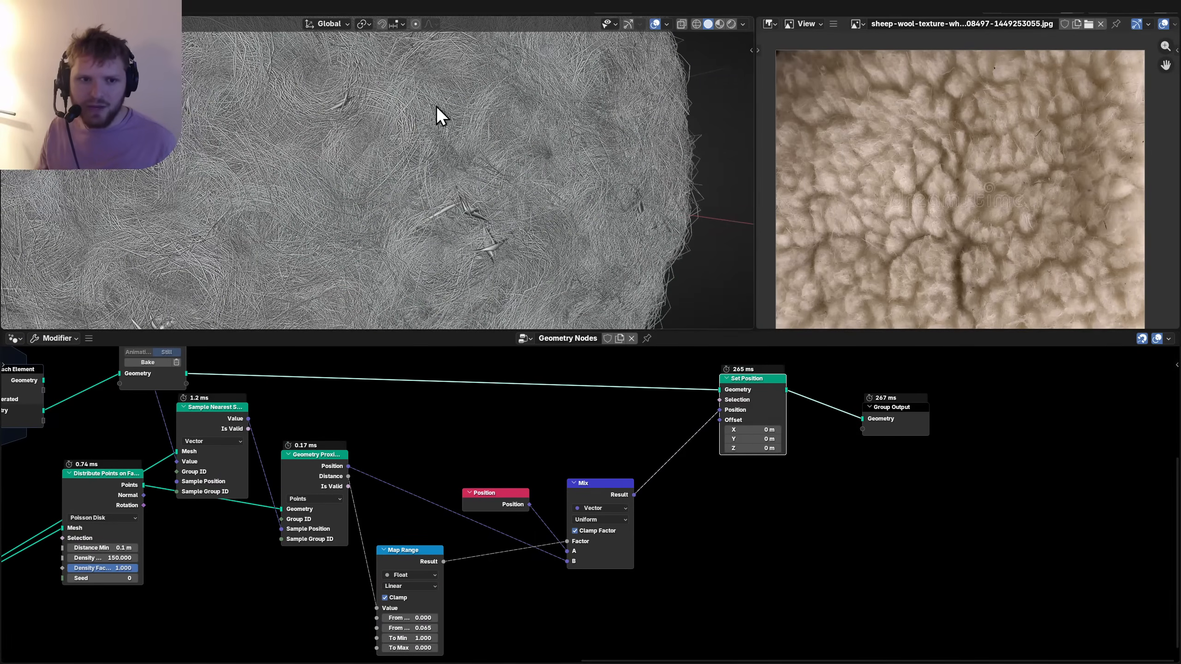
scroll(427, 139, down, 2)
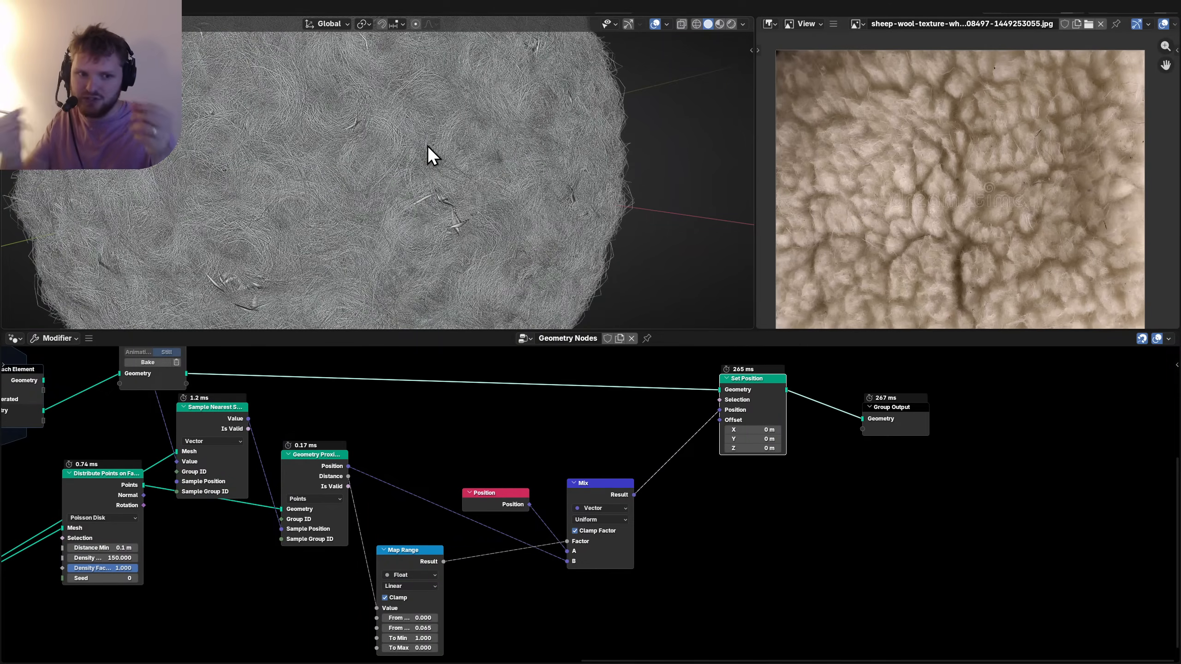
Route Distribute Points on Faces to the output for preview and set its Density Max to 1000.
middle_drag(157, 570, 472, 559)
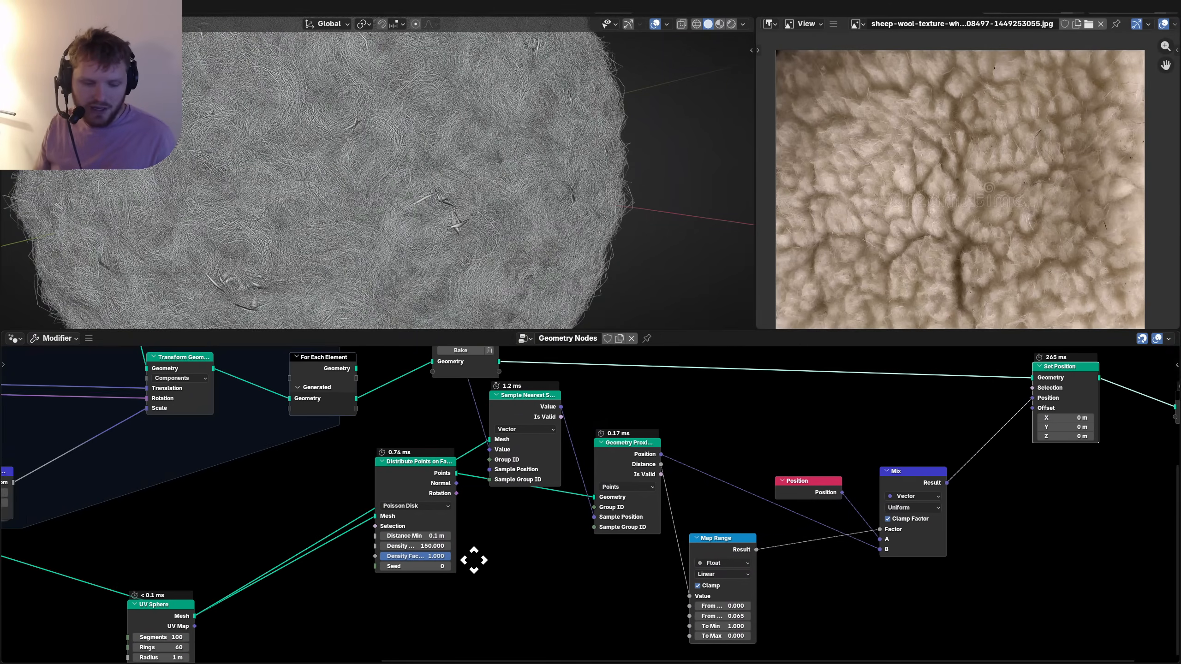
ctrl+shift+click(386, 466)
middle_drag(495, 522, 561, 501)
scroll(561, 501, up, 2)
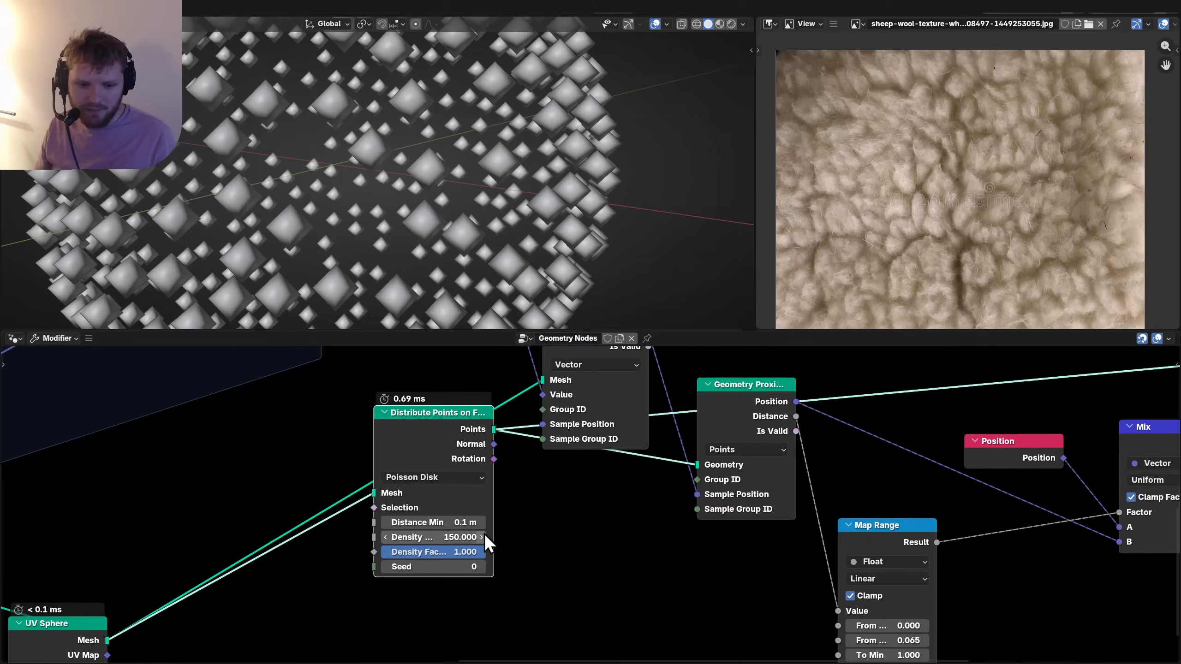
click(462, 536)
text(1000)
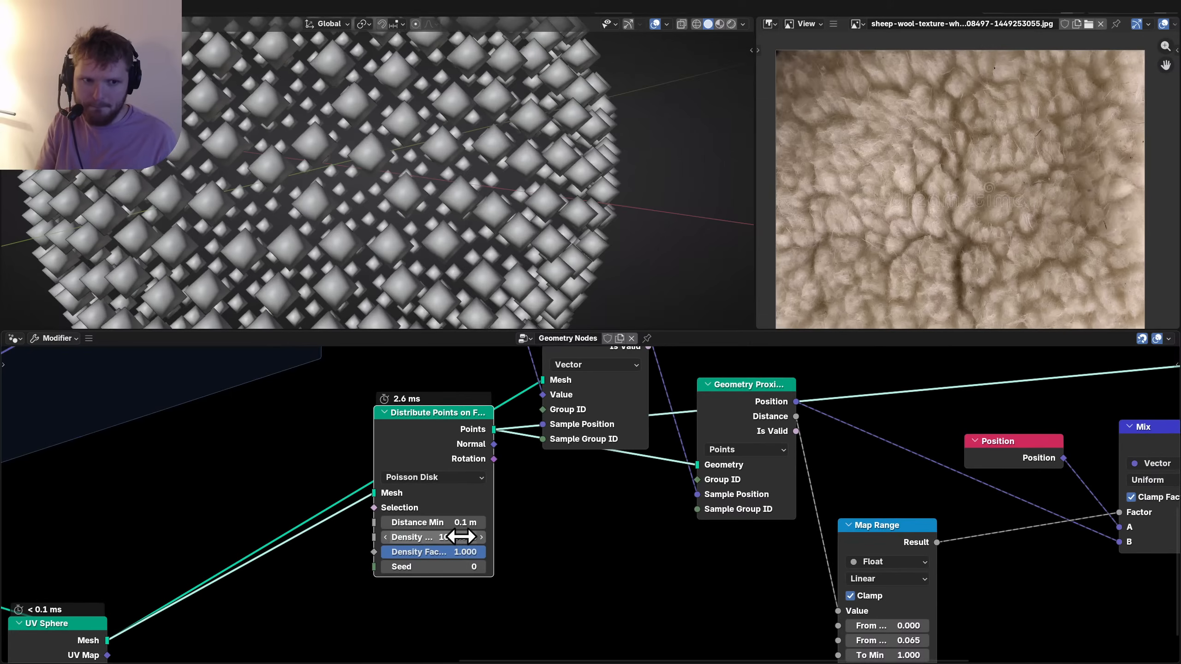
key(Return)
Halve the distributed points' Distance Min to 0.05 m and reconnect Set Position to the Group Output.
click(447, 522)
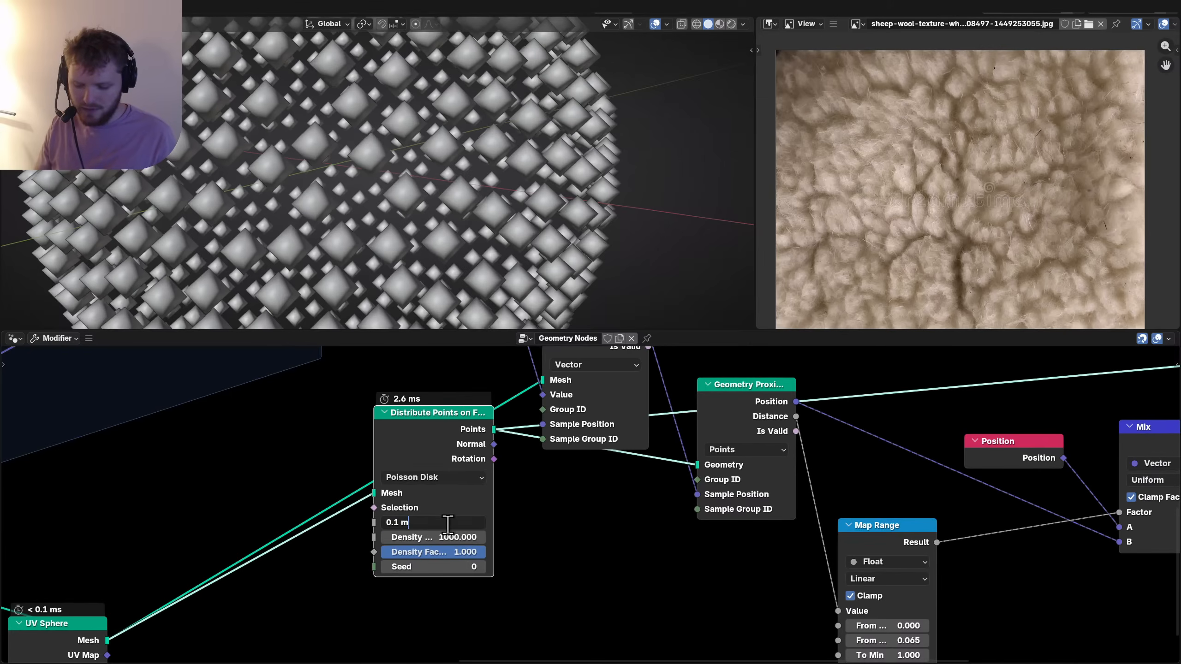
text(/2)
key(Return)
scroll(589, 512, down, 3)
middle_drag(945, 442, 569, 498)
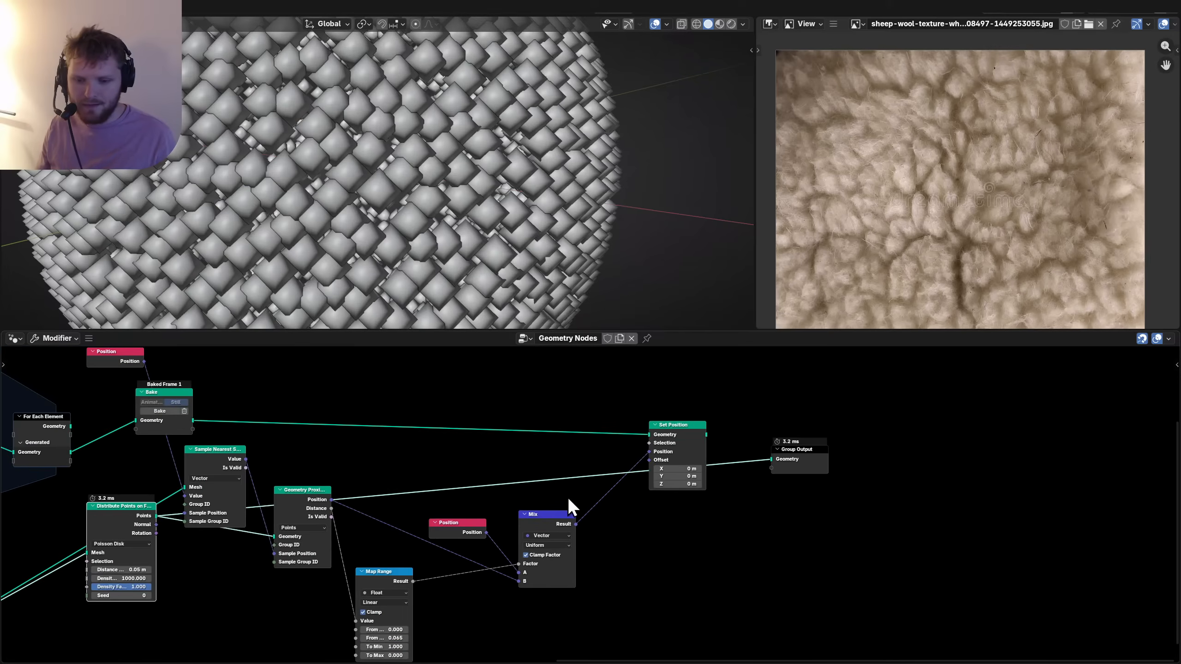
ctrl+shift+click(684, 429)
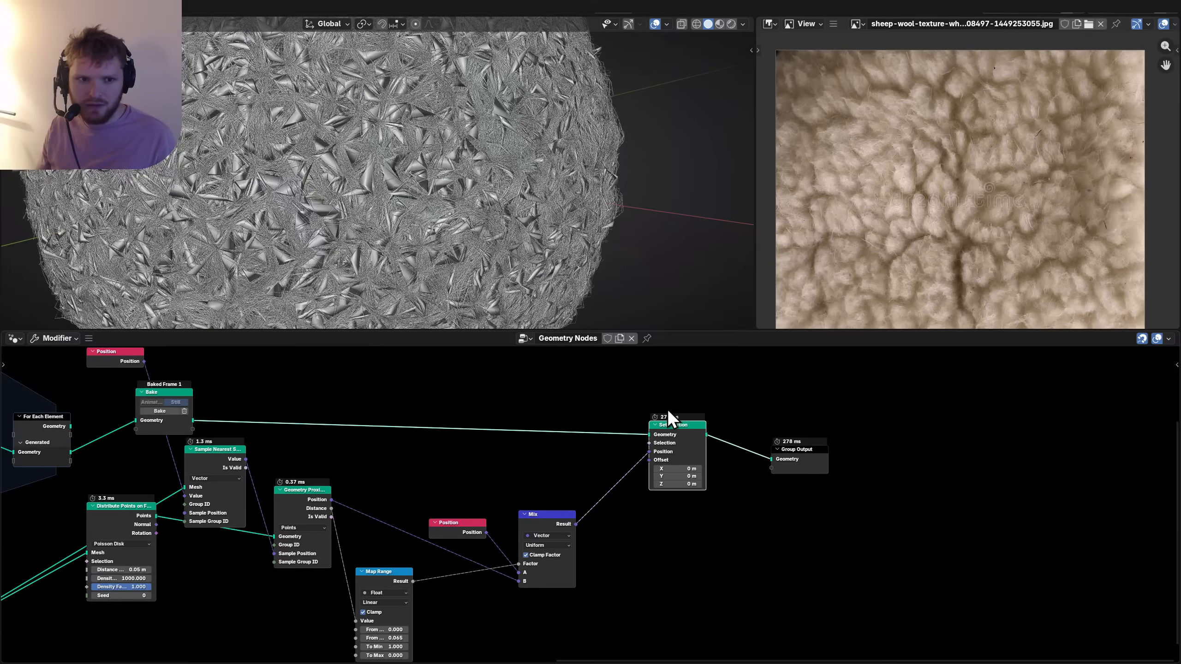
middle_drag(361, 155, 397, 179)
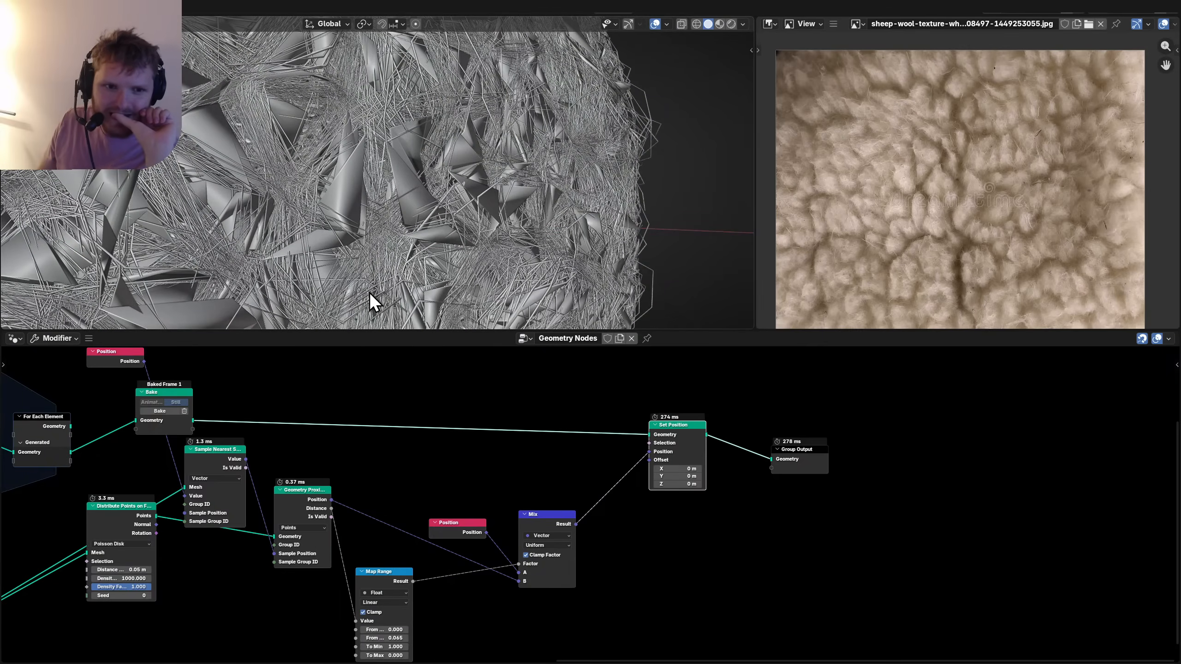
Change the Map Range interpolation type to Smoother Step.
middle_drag(442, 555, 490, 469)
scroll(422, 539, up, 2)
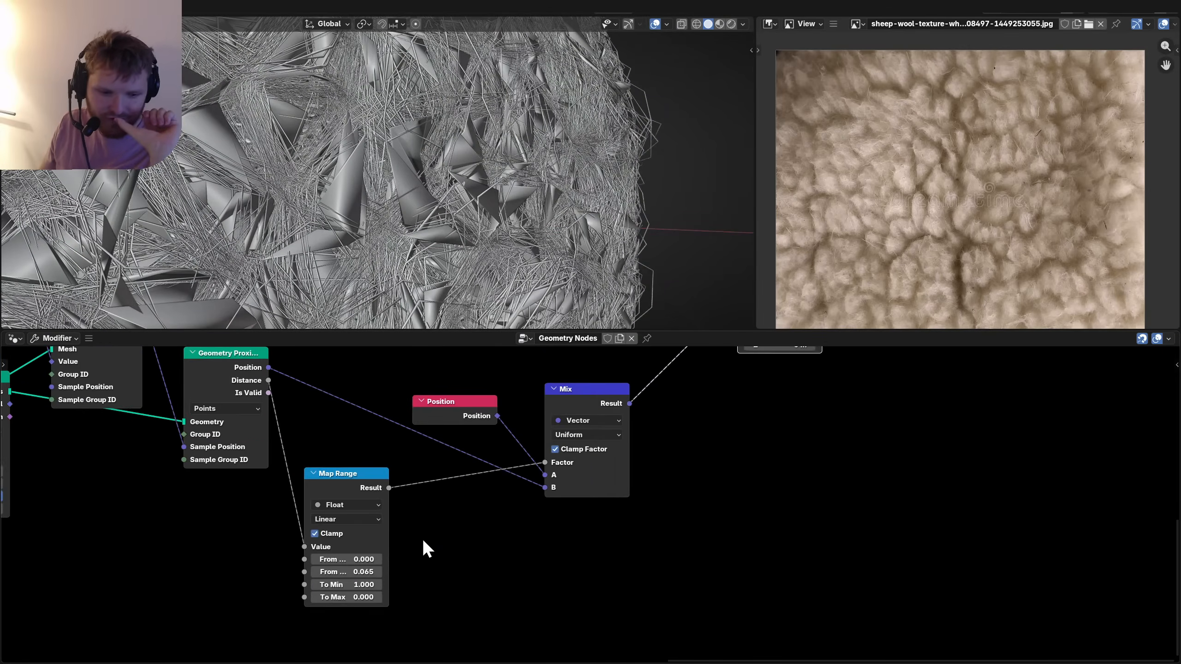
scroll(339, 528, up, 1)
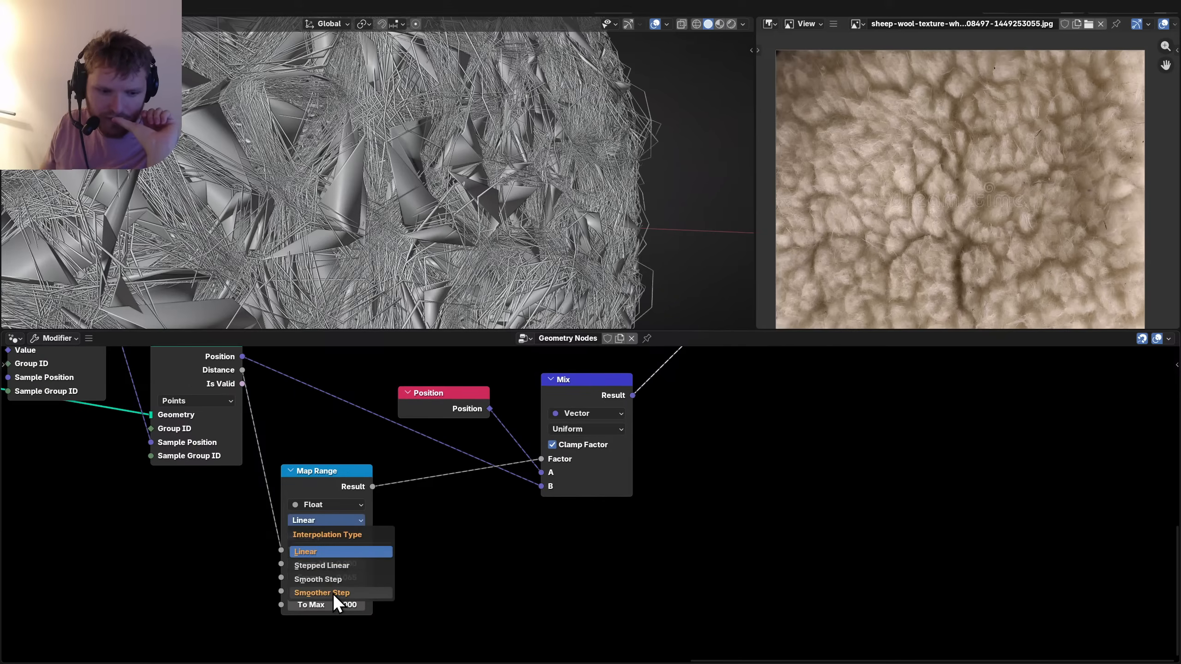
click(332, 592)
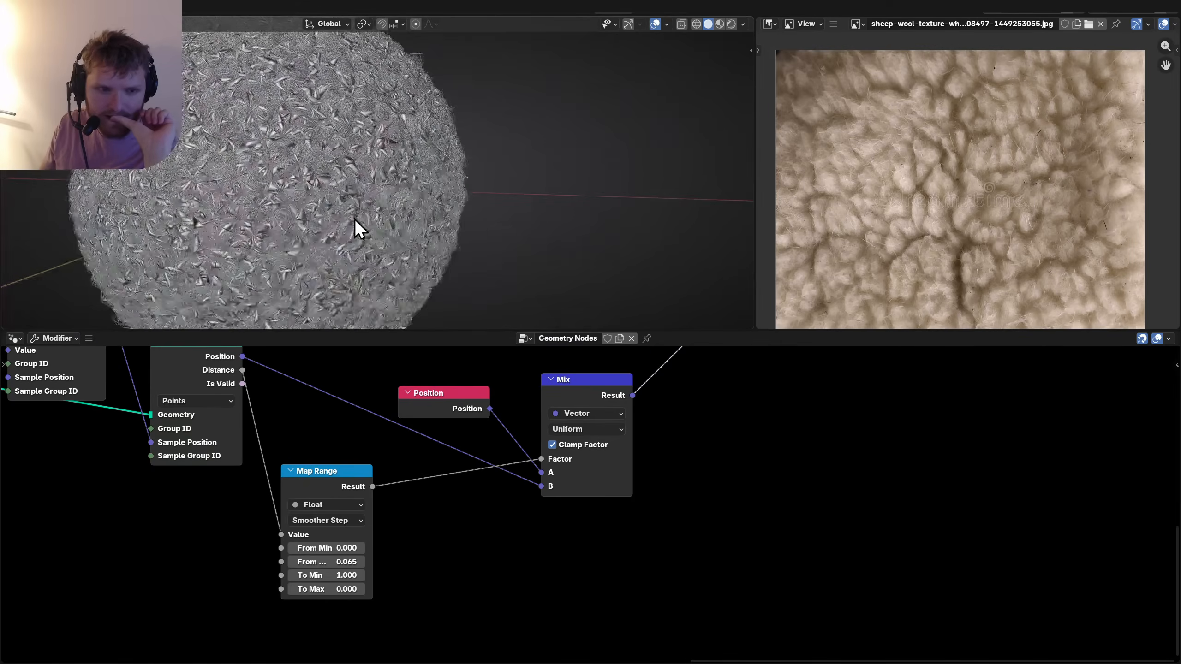
scroll(354, 218, down, 5)
Reposition Map Range, set its To Min to 0.5, and switch the viewport back to rendered shading.
drag(315, 488, 328, 460)
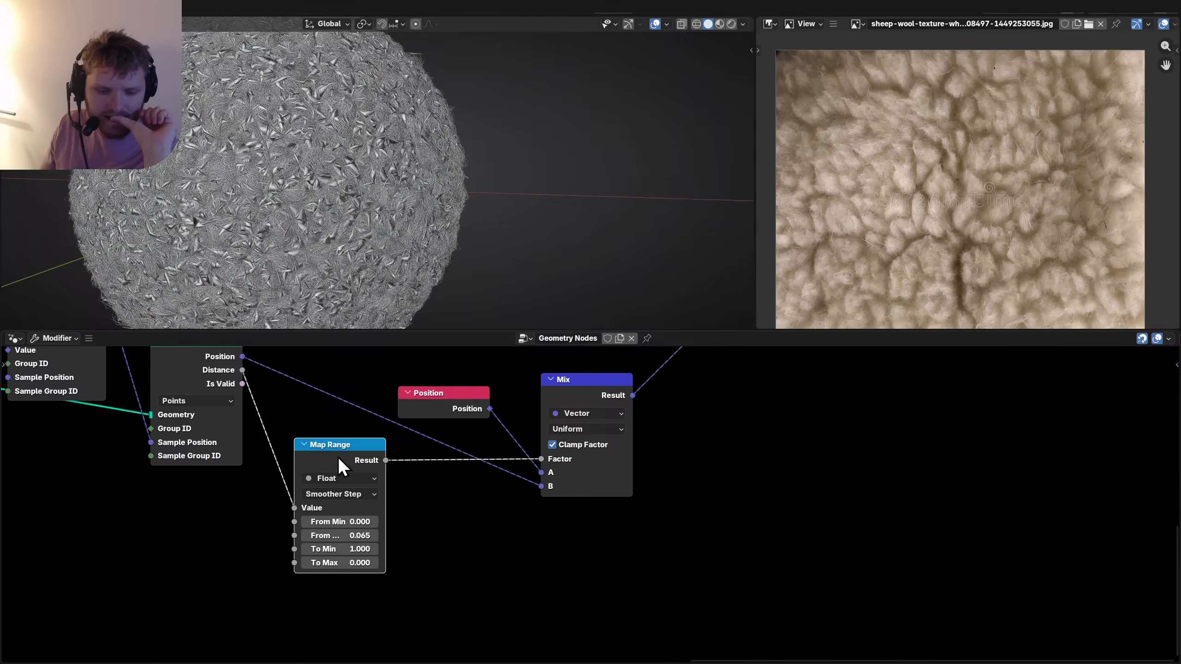
click(336, 549)
text(.5)
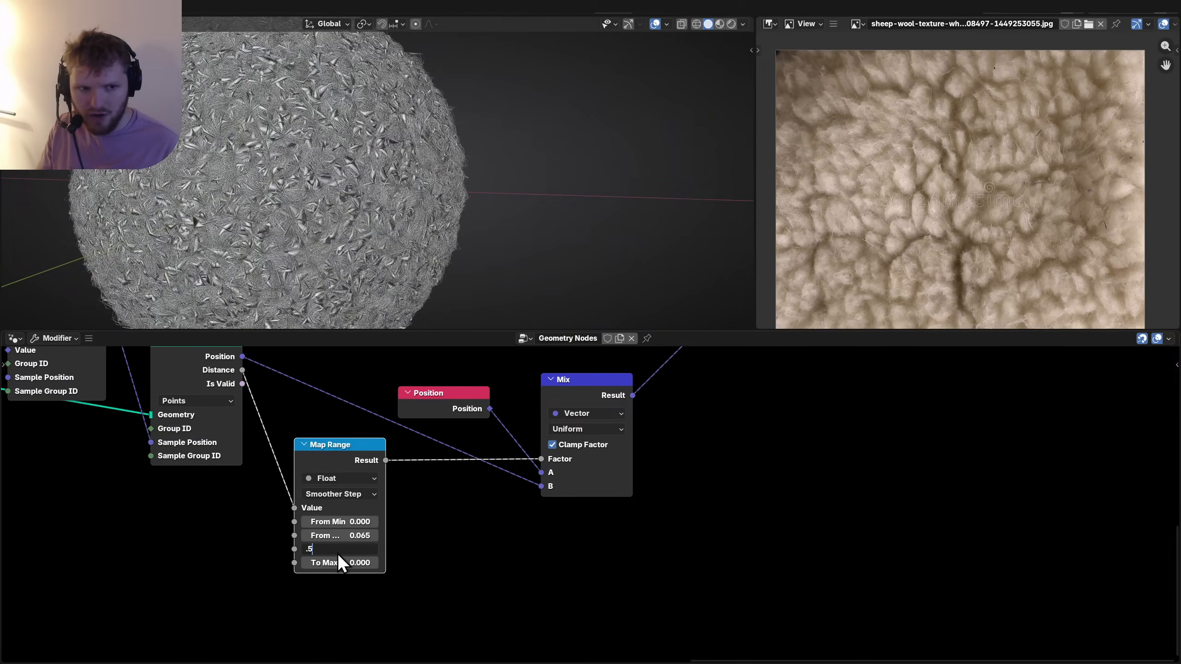
key(Return)
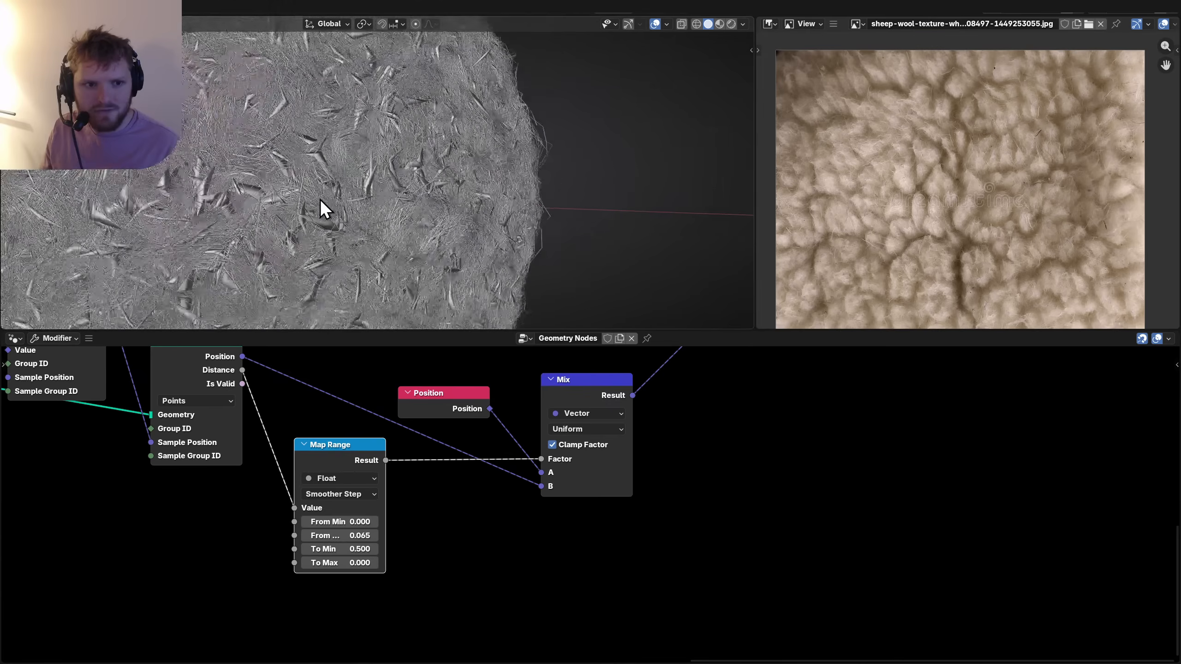
click(729, 23)
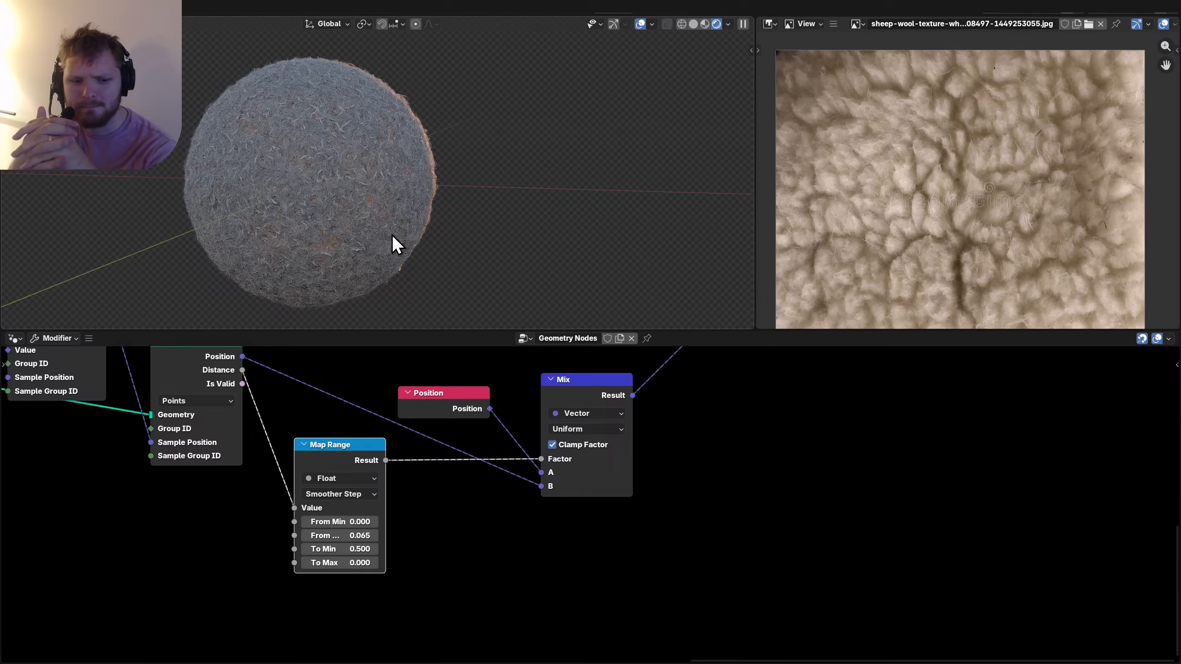
Shift the Map Range, Position, Mix, Set Position and Group Output nodes away from Geometry Proximity to make room.
scroll(390, 467, down, 5)
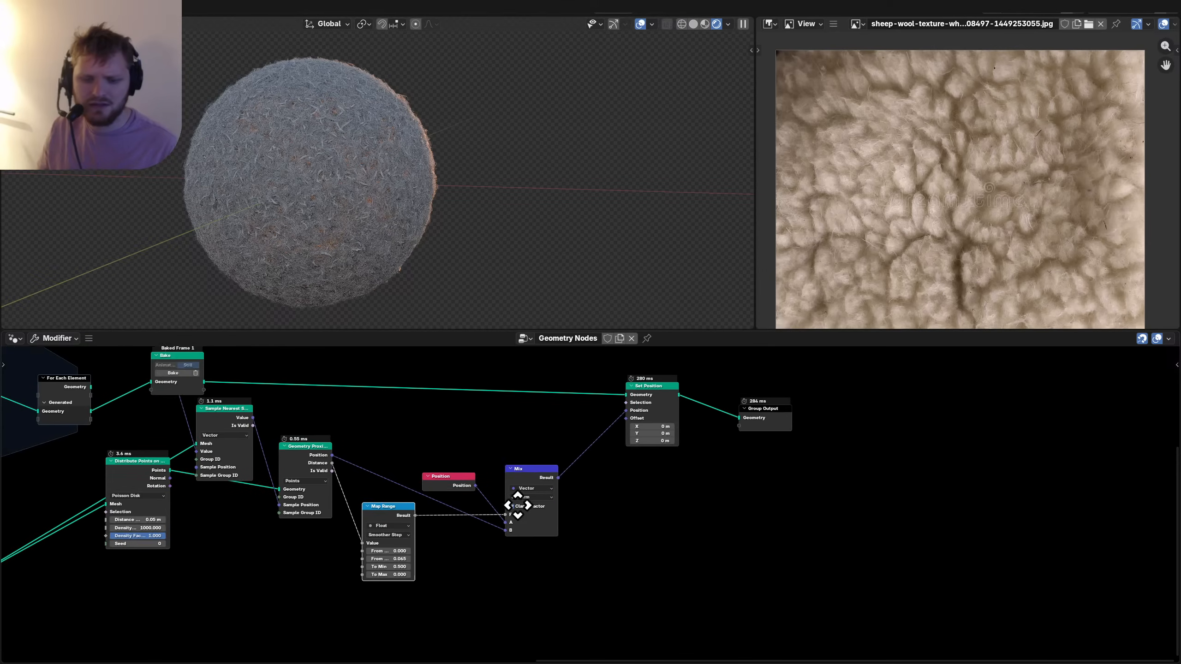
middle_drag(518, 505, 499, 511)
drag(814, 541, 340, 384)
key(g)
click(407, 398)
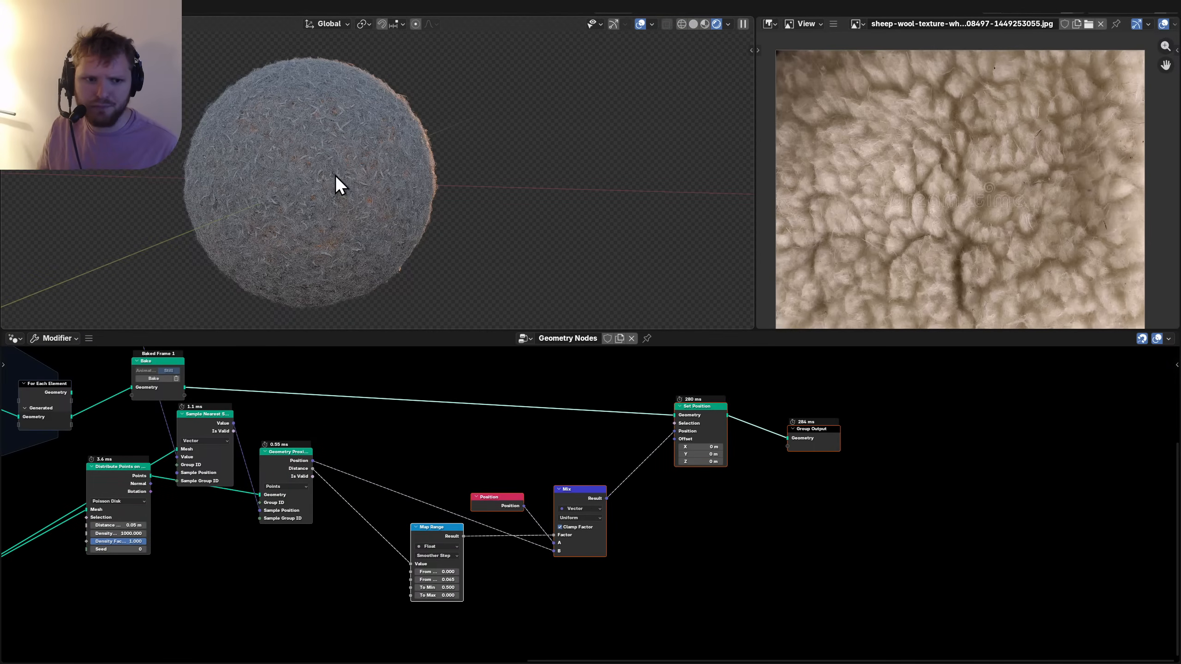
Add a Blur Attribute node, unconnected, above the Map Range node and below the Bake to Set Position link.
scroll(341, 186, up, 3)
key(shift+a)
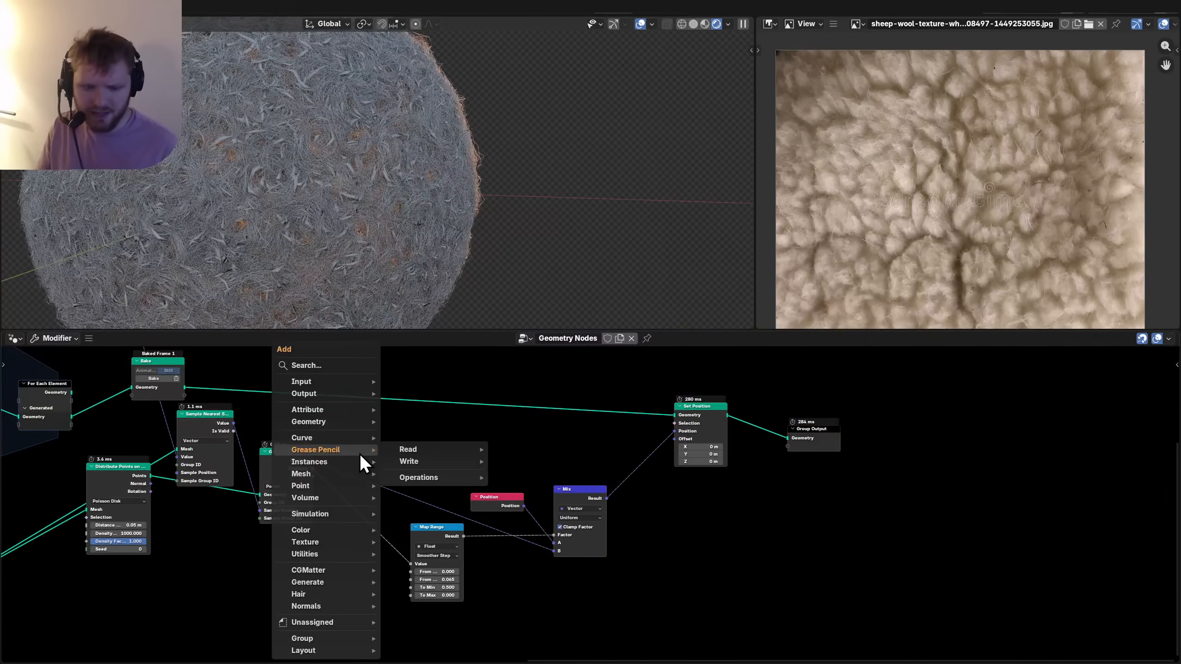
text(blur)
key(Return)
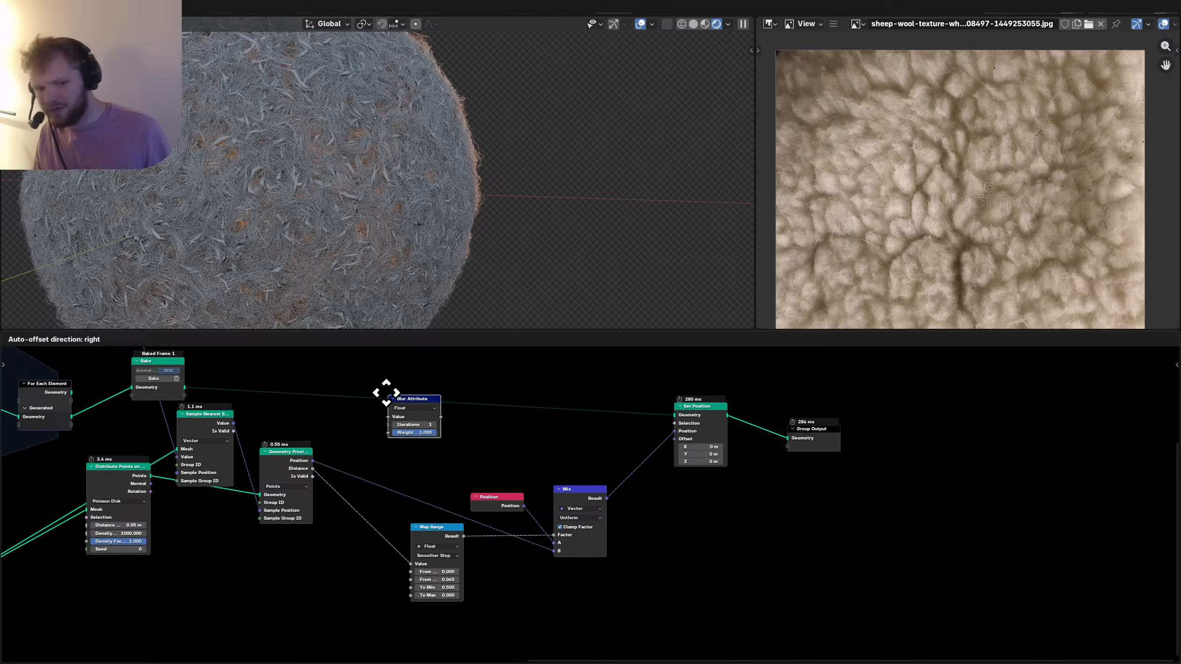
click(386, 415)
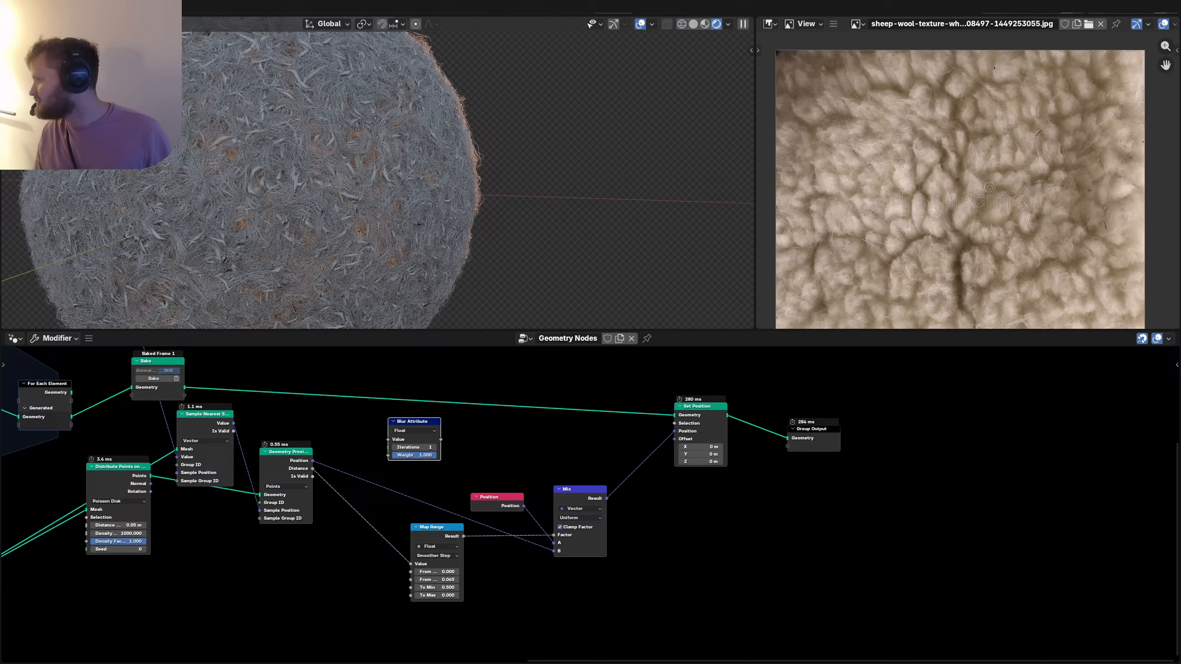
Move the popped-out live chat window aside to read its messages and close it.
drag(656, 118, 509, 113)
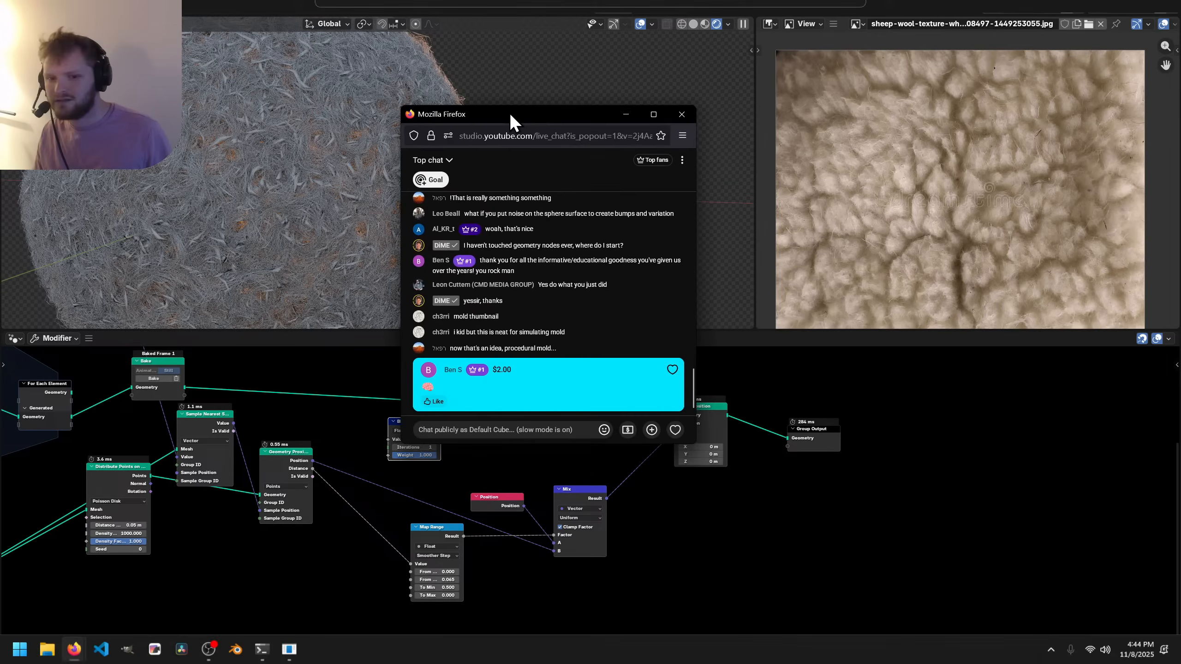
click(688, 115)
middle_drag(309, 442, 481, 452)
scroll(482, 452, up, 2)
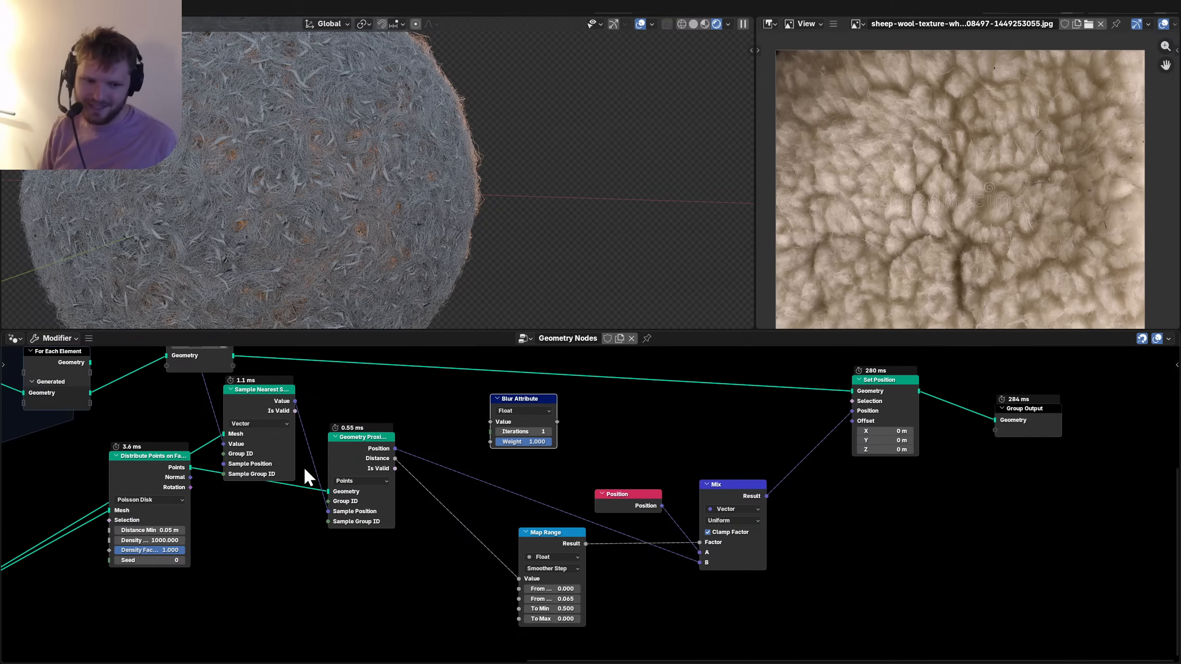
Set Blur Attribute to Vector and route Geometry Proximity's Position through it into the Mix node's B input.
scroll(419, 425, up, 2)
click(481, 389)
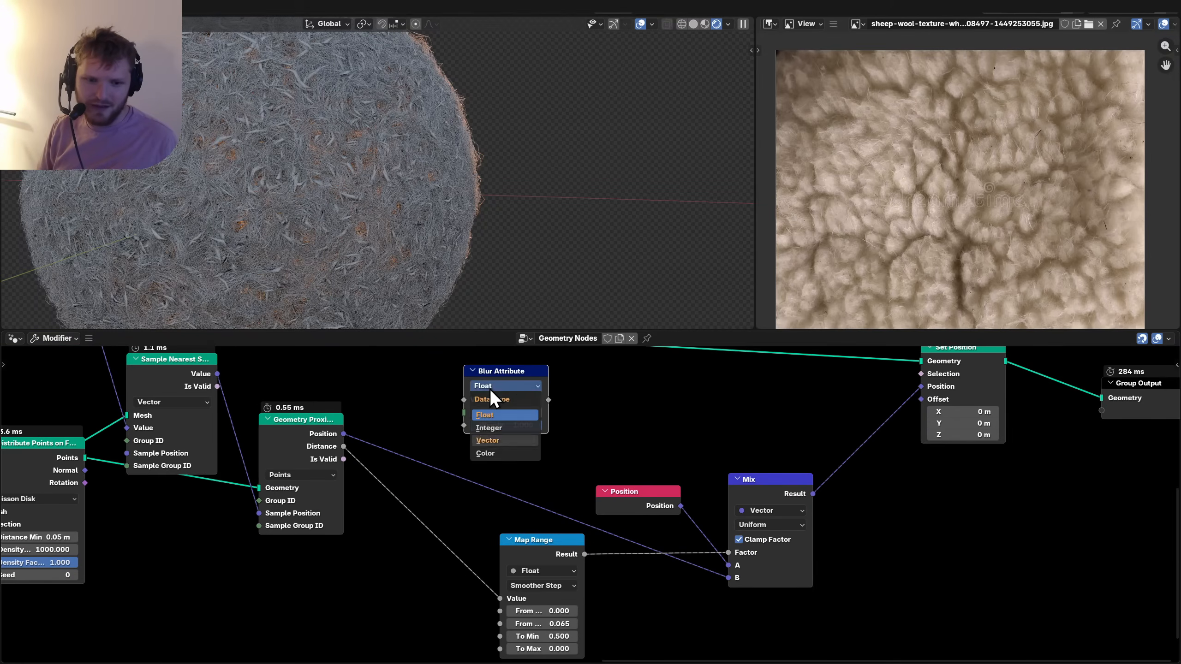
click(492, 415)
drag(343, 434, 473, 397)
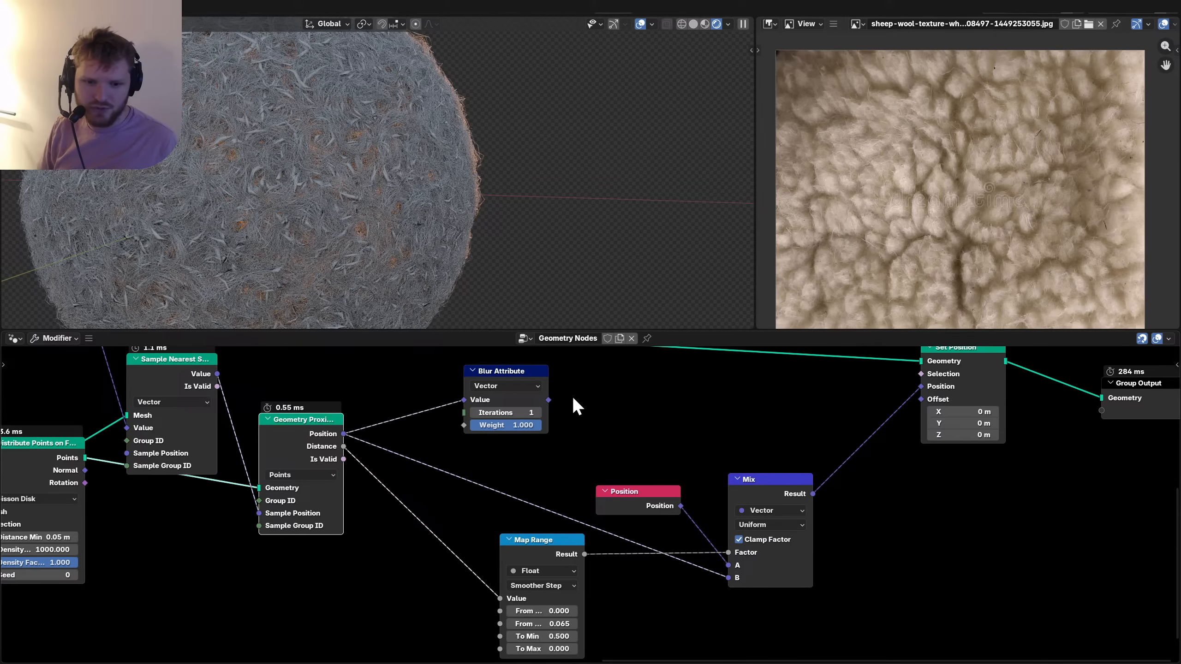
drag(552, 402, 730, 581)
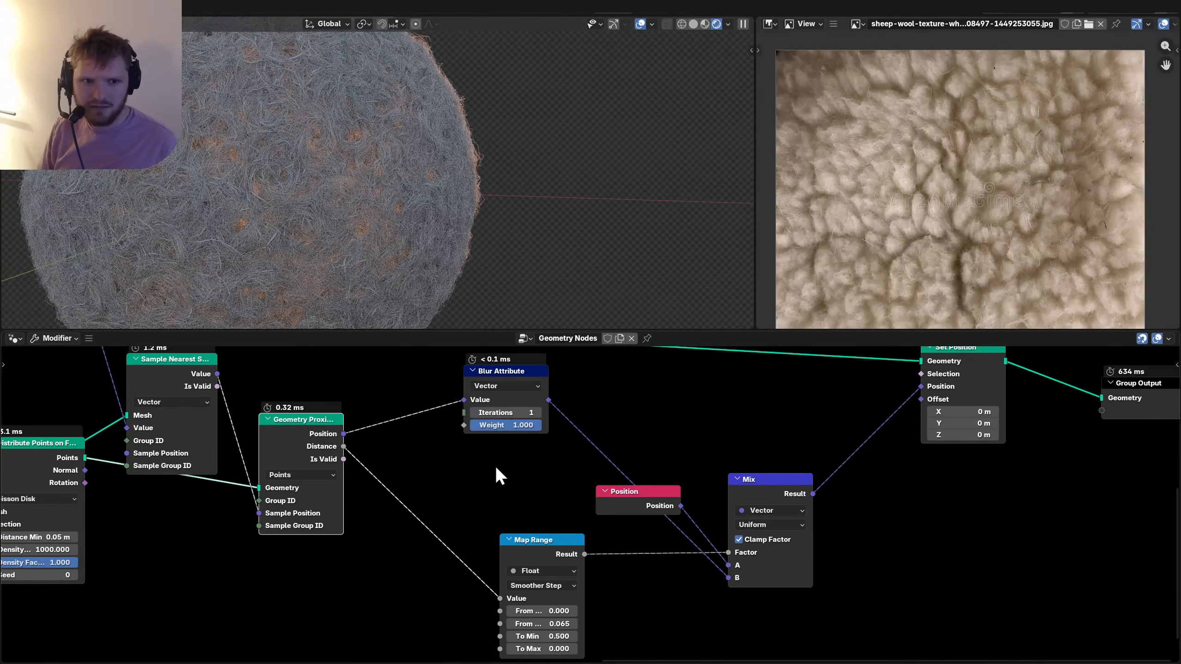
Mute and unmute the Set Position node to compare the fibres with and without the blurred clumping.
scroll(744, 441, down, 1)
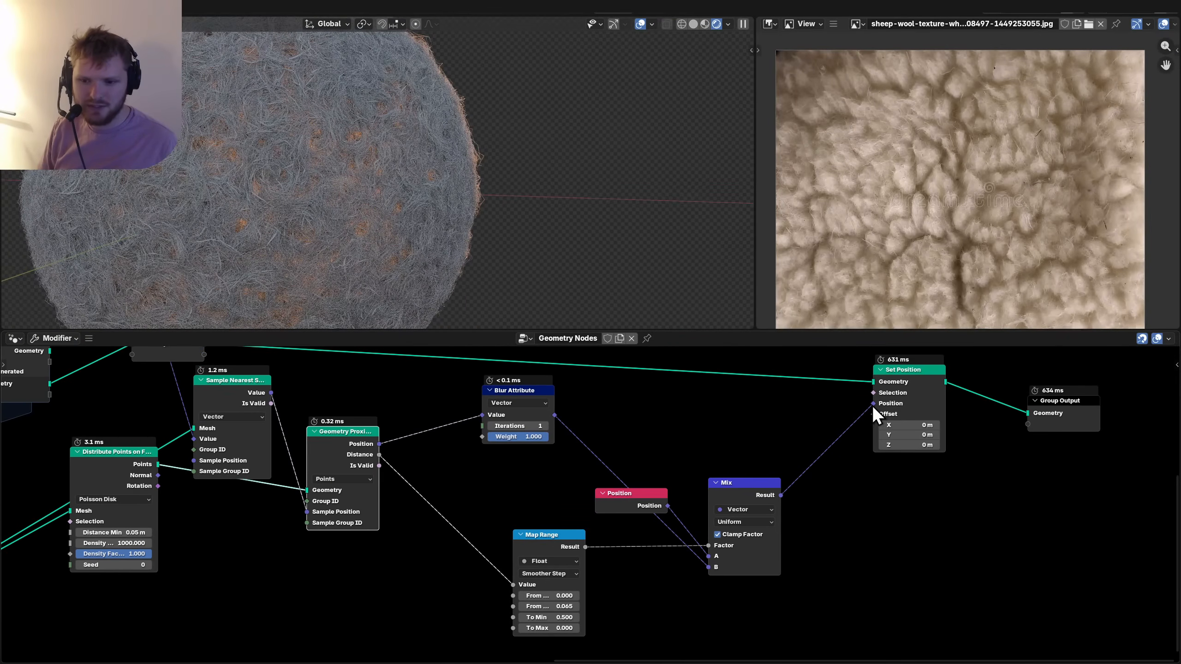
click(916, 375)
key(m)
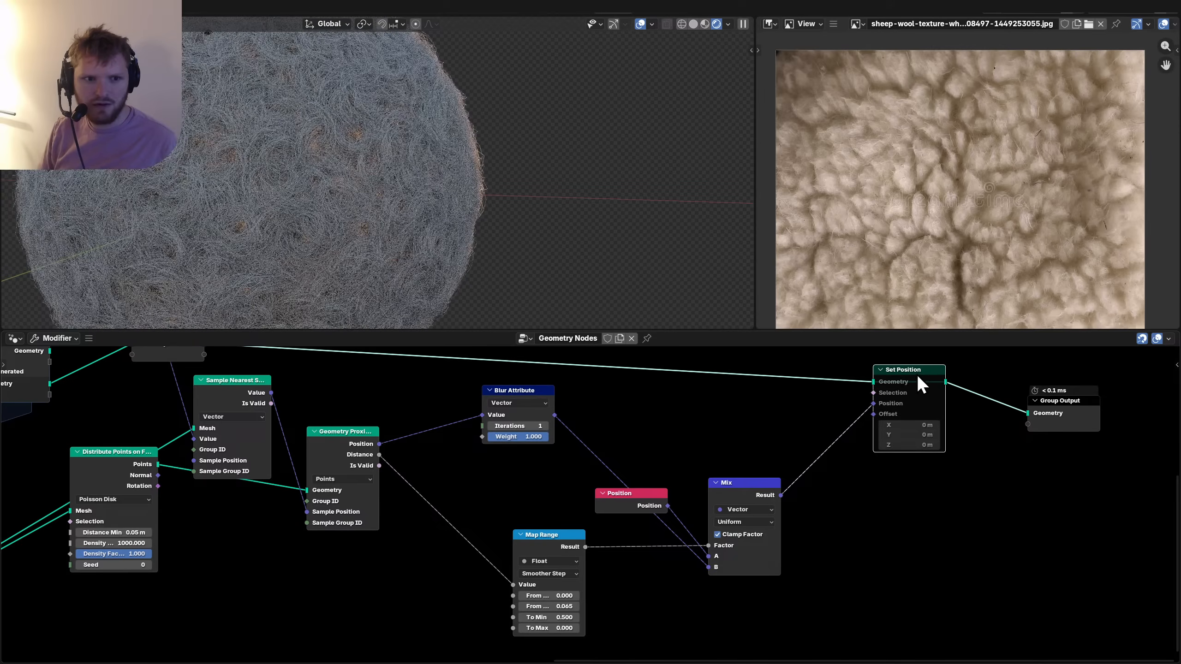
key(m)
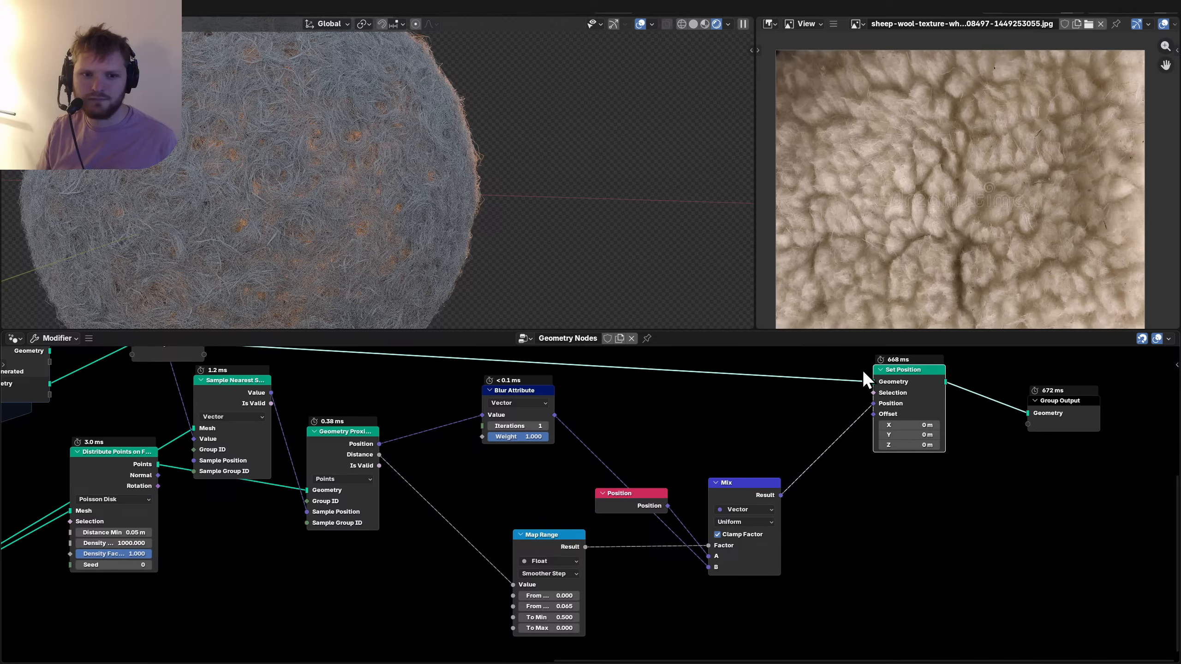
scroll(404, 168, down, 3)
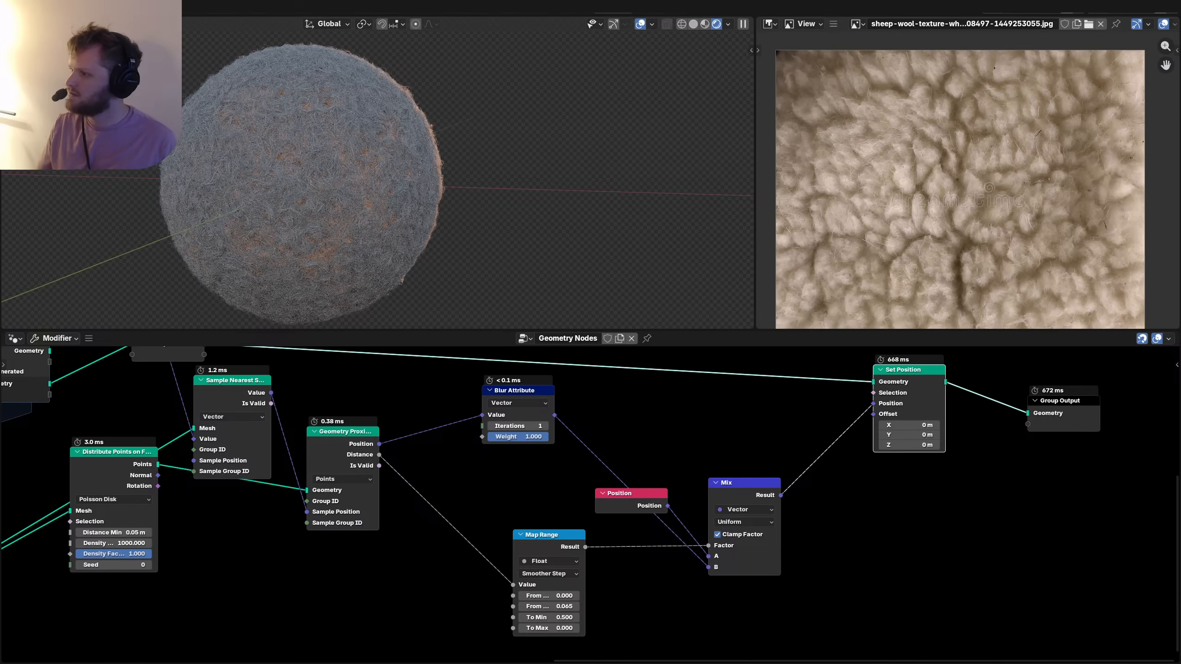
Switch to the browser, look over the Rabbit Trap film page on IMDb, and return to Blender.
key(alt+Tab)
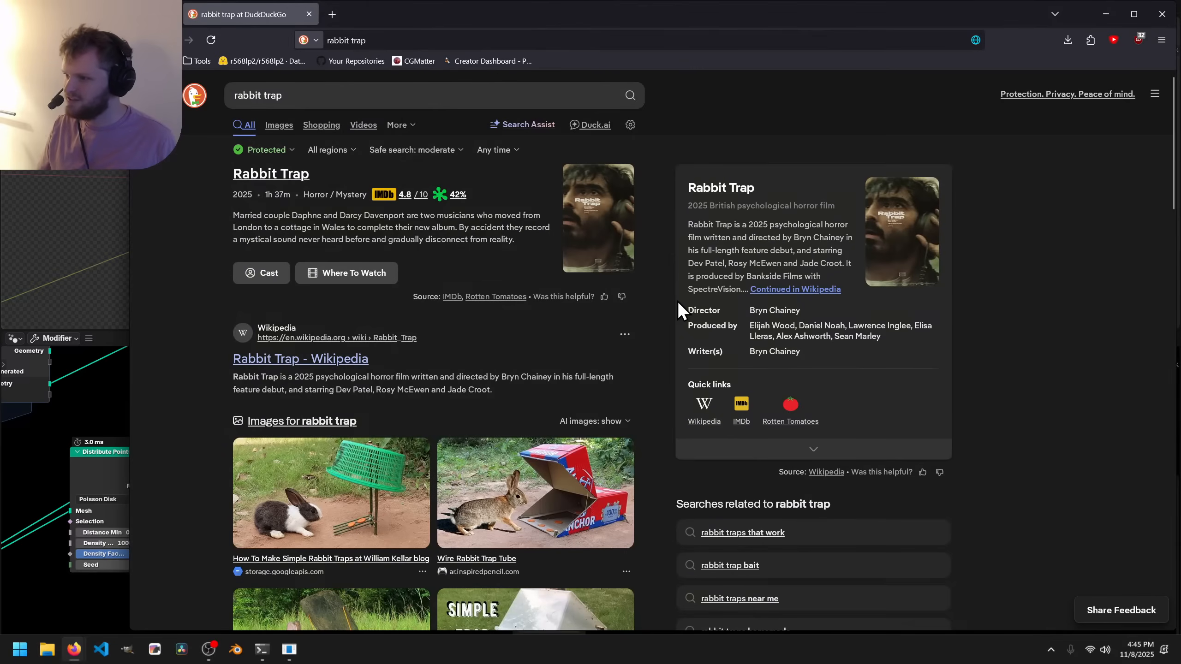
click(280, 186)
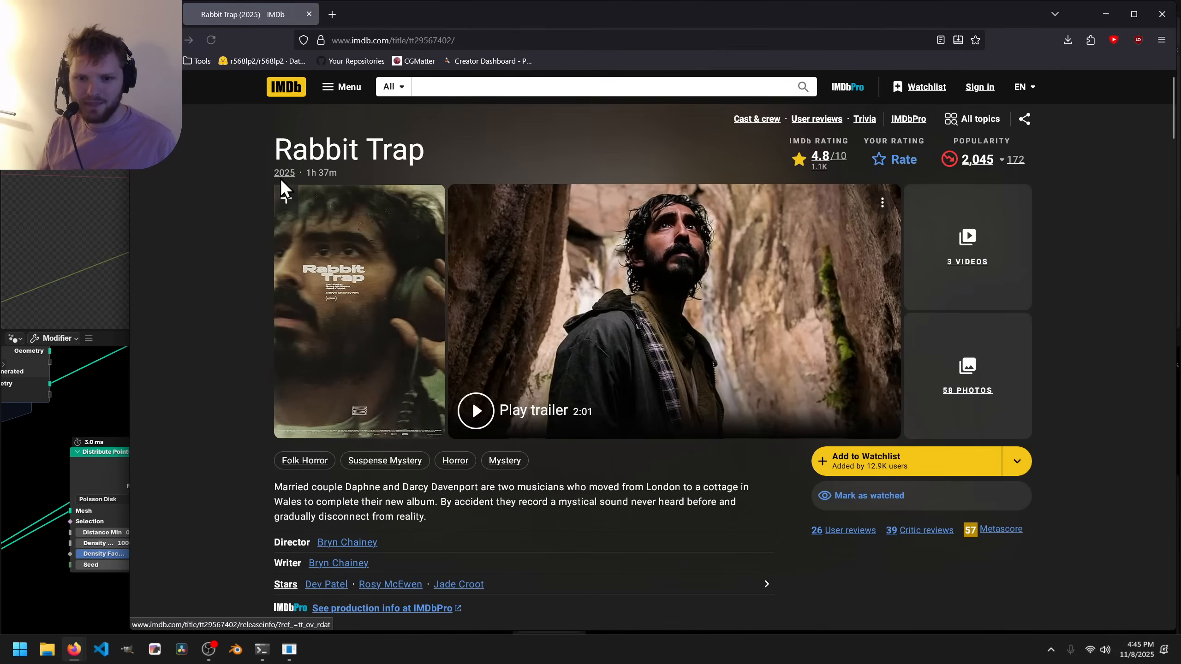
scroll(326, 279, down, 5)
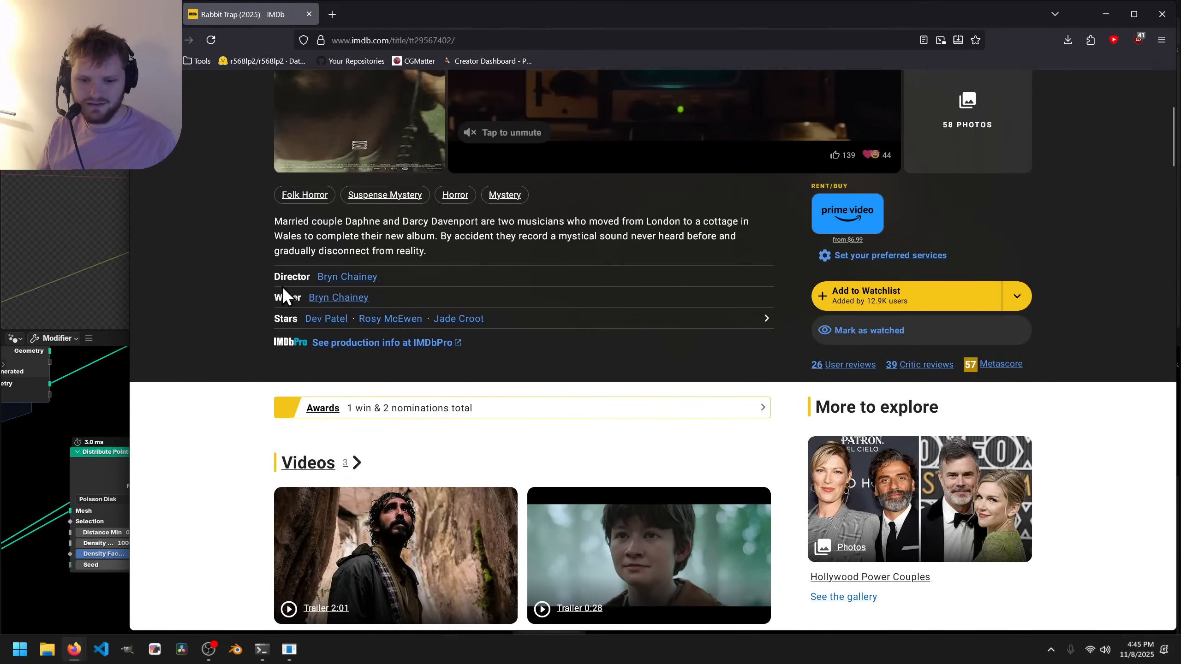
scroll(283, 288, down, 4)
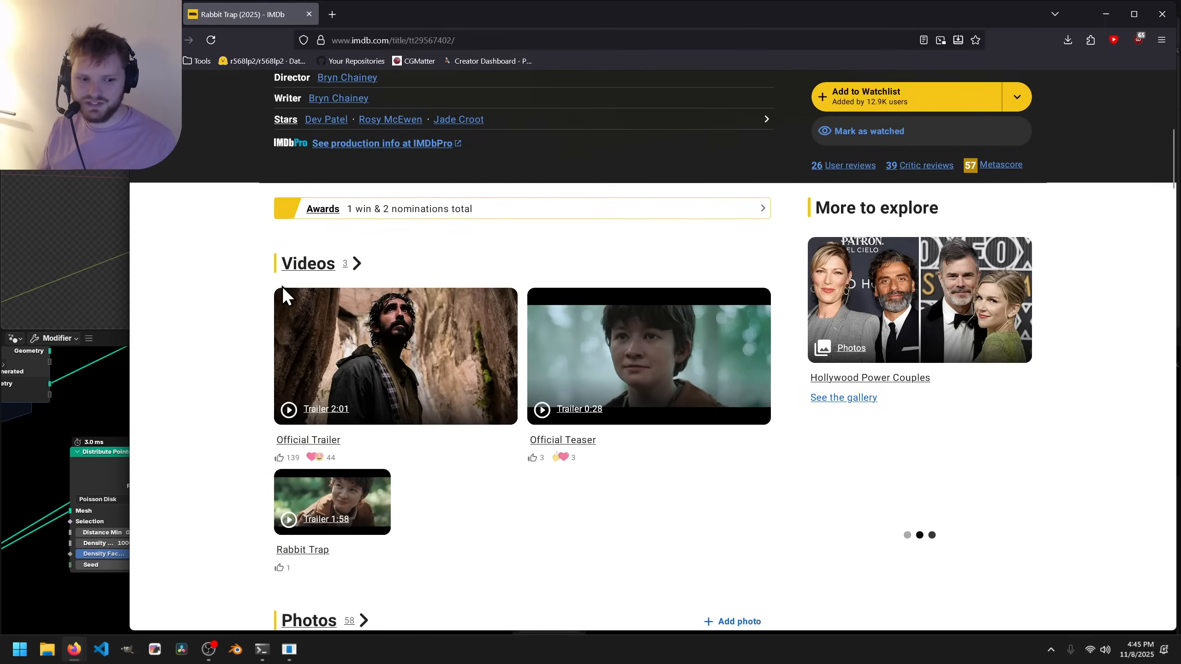
scroll(284, 289, up, 3)
scroll(282, 291, up, 4)
scroll(282, 293, up, 3)
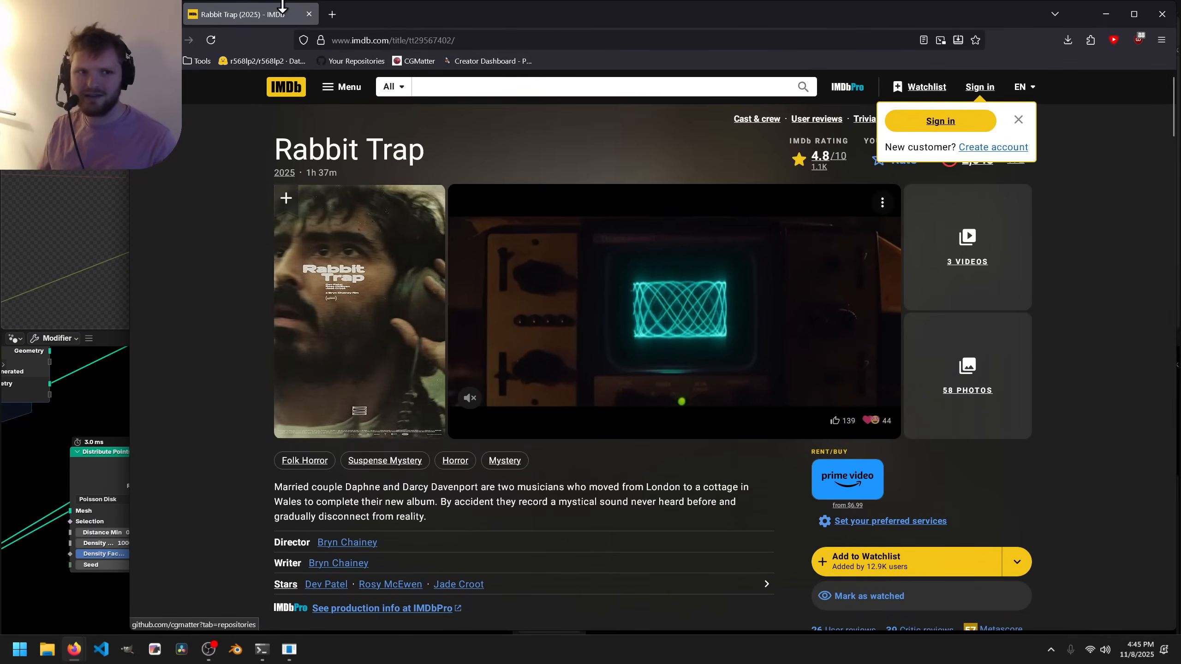
click(316, 12)
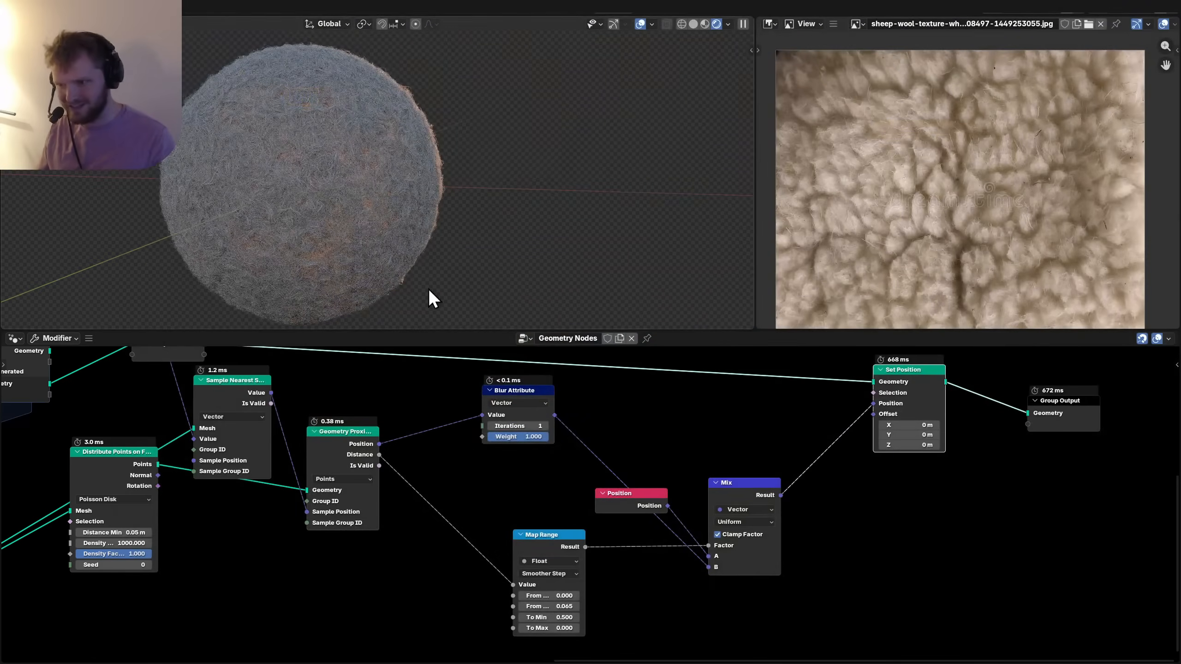
Insert a Join Geometry node between Set Position and Group Output and connect the UV Sphere's Mesh to it.
scroll(615, 469, down, 5)
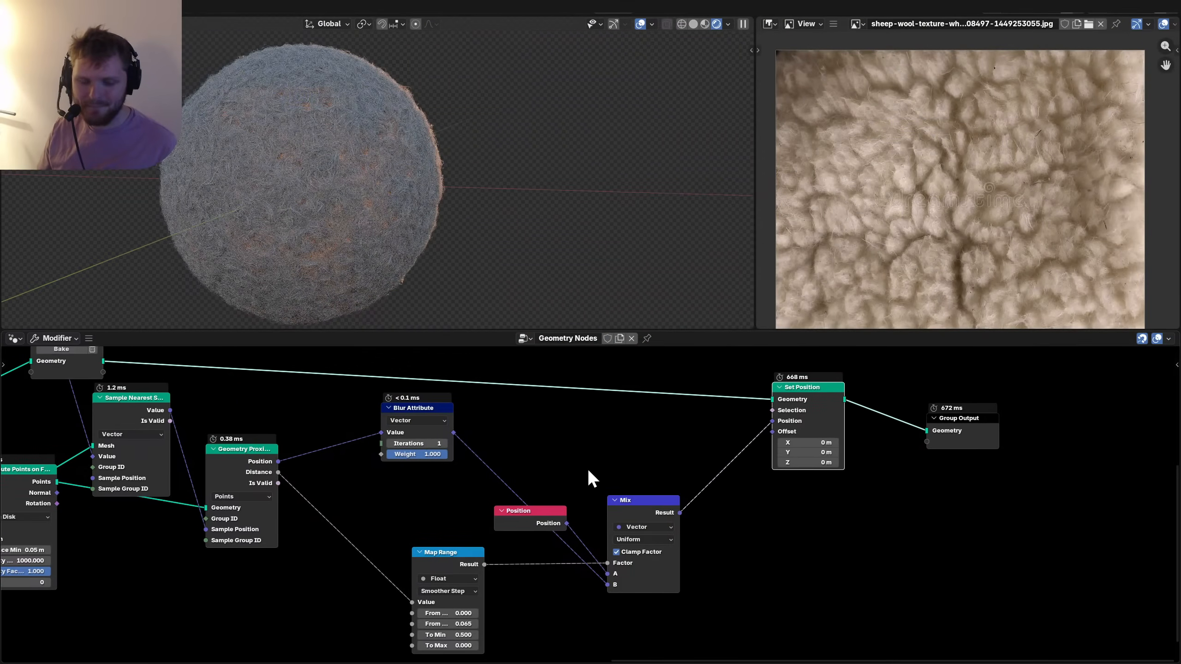
middle_drag(323, 439, 488, 446)
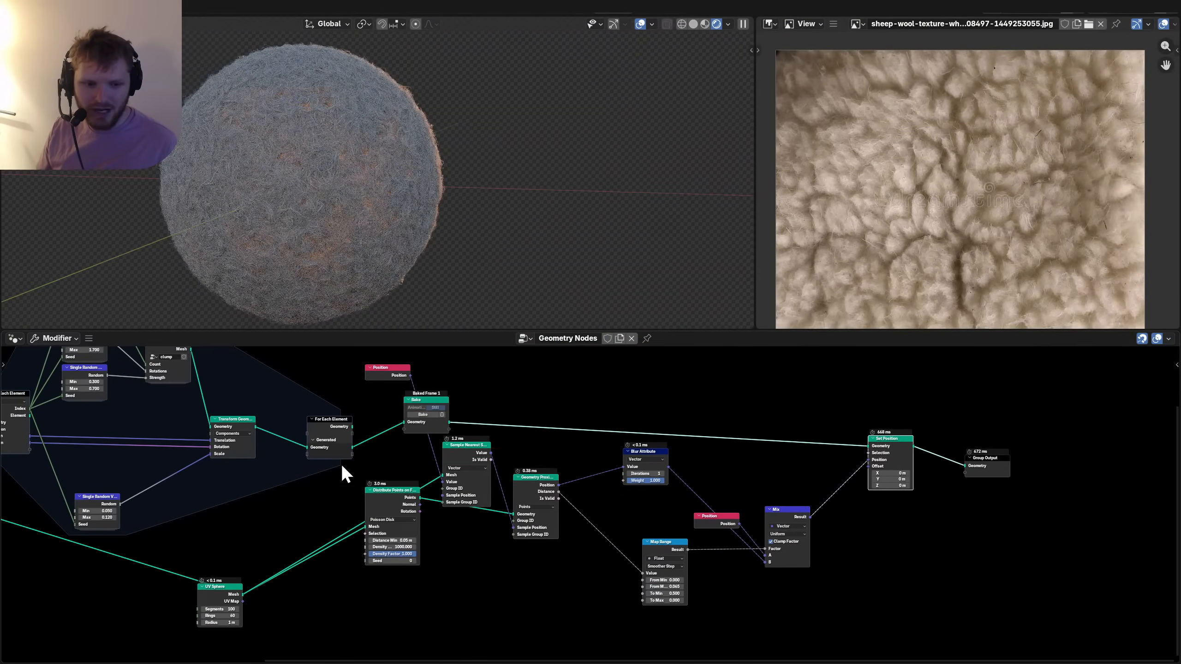
middle_drag(342, 465, 191, 507)
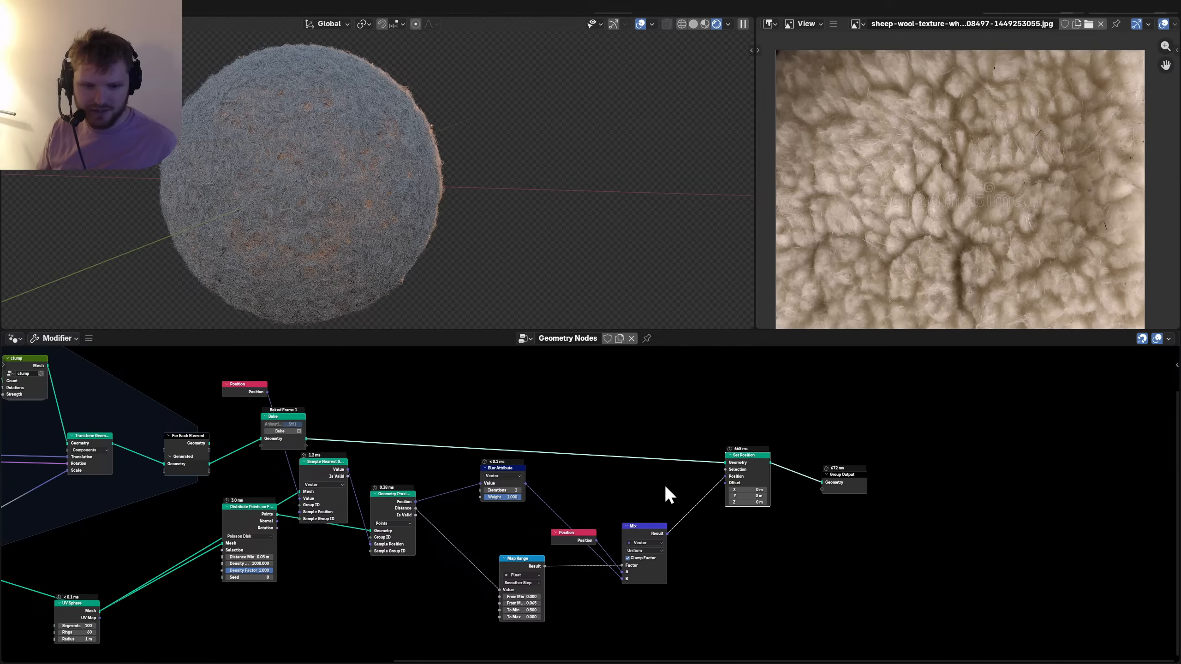
key(shift+a)
text(join)
key(Return)
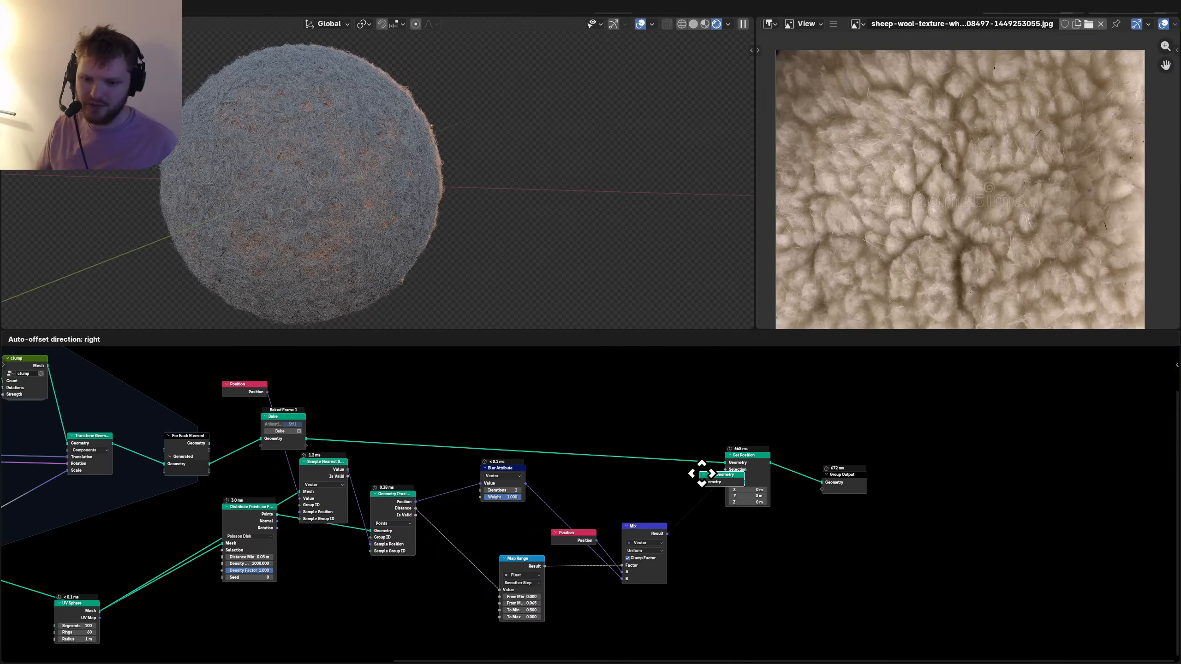
click(490, 532)
drag(99, 611, 800, 481)
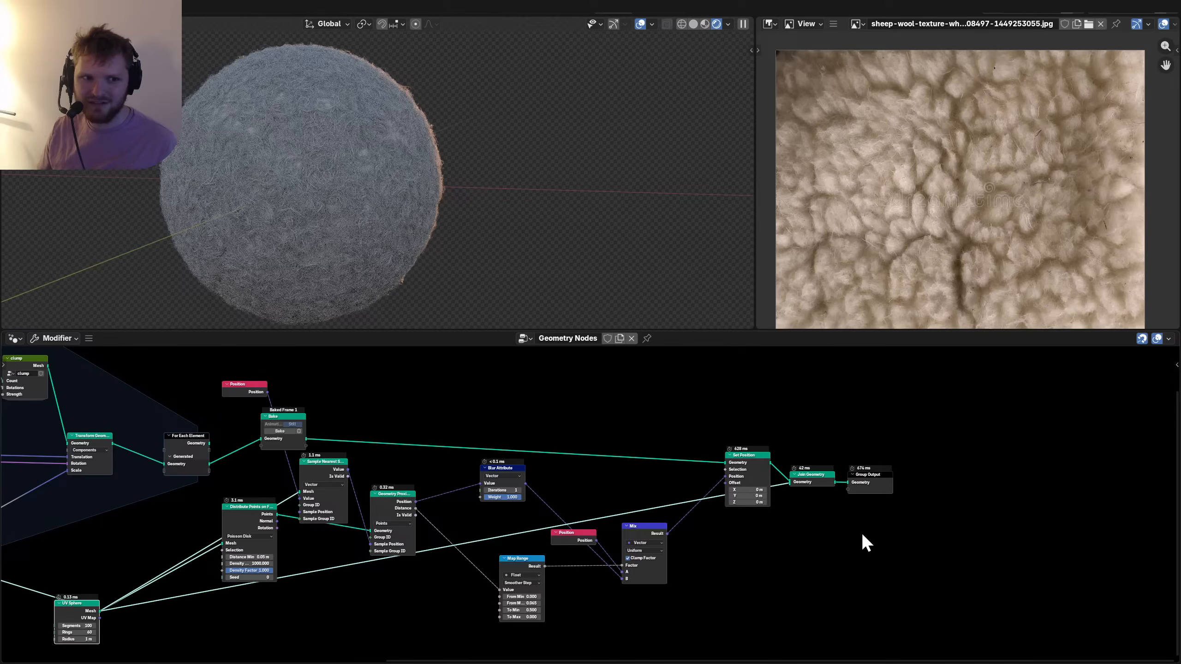
Remove the Join Geometry node while keeping Set Position connected to Group Output.
scroll(862, 533, up, 3)
middle_drag(833, 509, 659, 542)
scroll(659, 541, up, 4)
drag(733, 548, 716, 487)
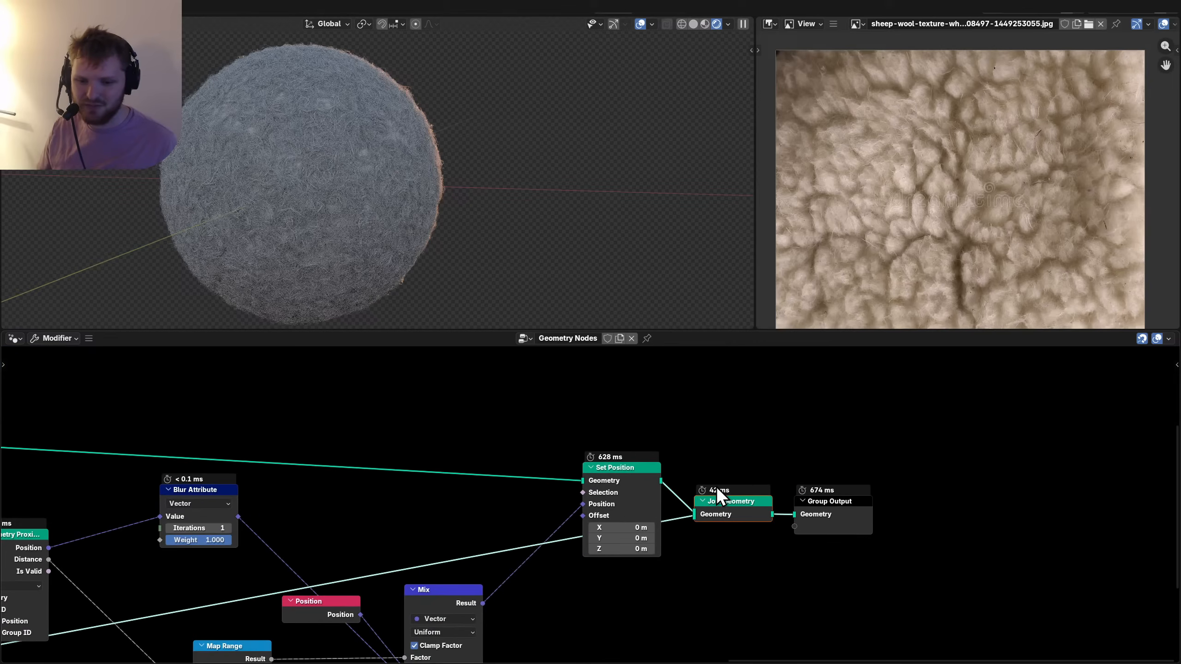
key(ctrl+x)
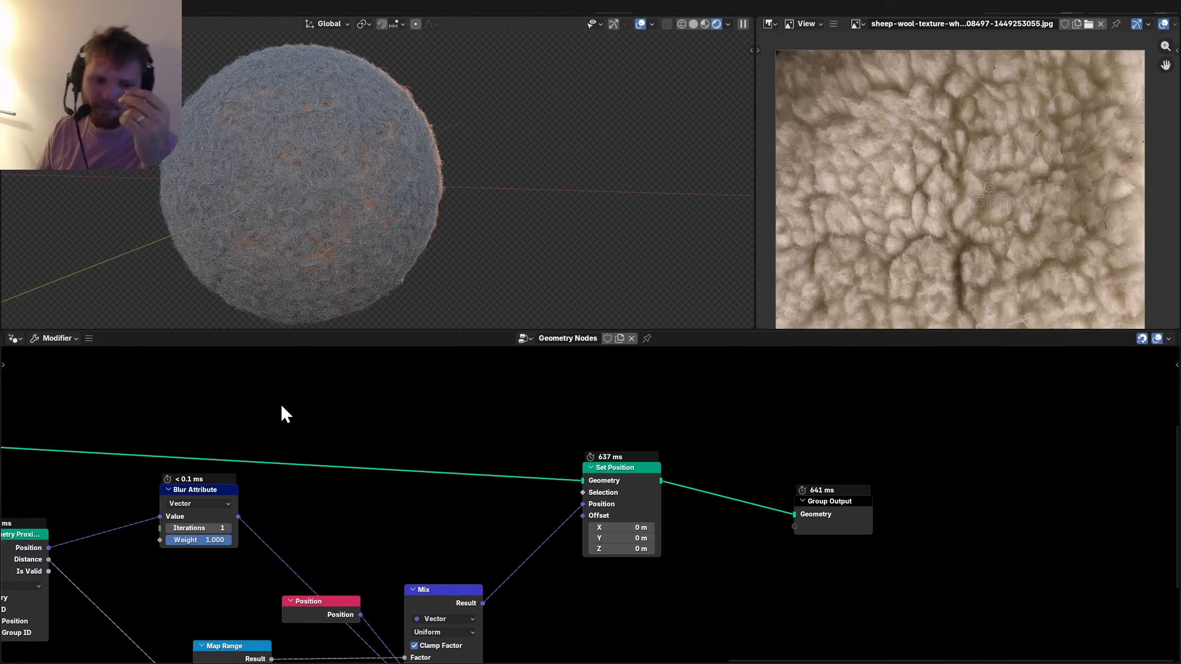
Move the clumping nodes, from Distribute Points to Mix, down out of the way and cut the Mix link to Set Position.
scroll(348, 508, down, 7)
middle_drag(241, 523, 444, 464)
scroll(428, 471, down, 3)
scroll(428, 471, up, 2)
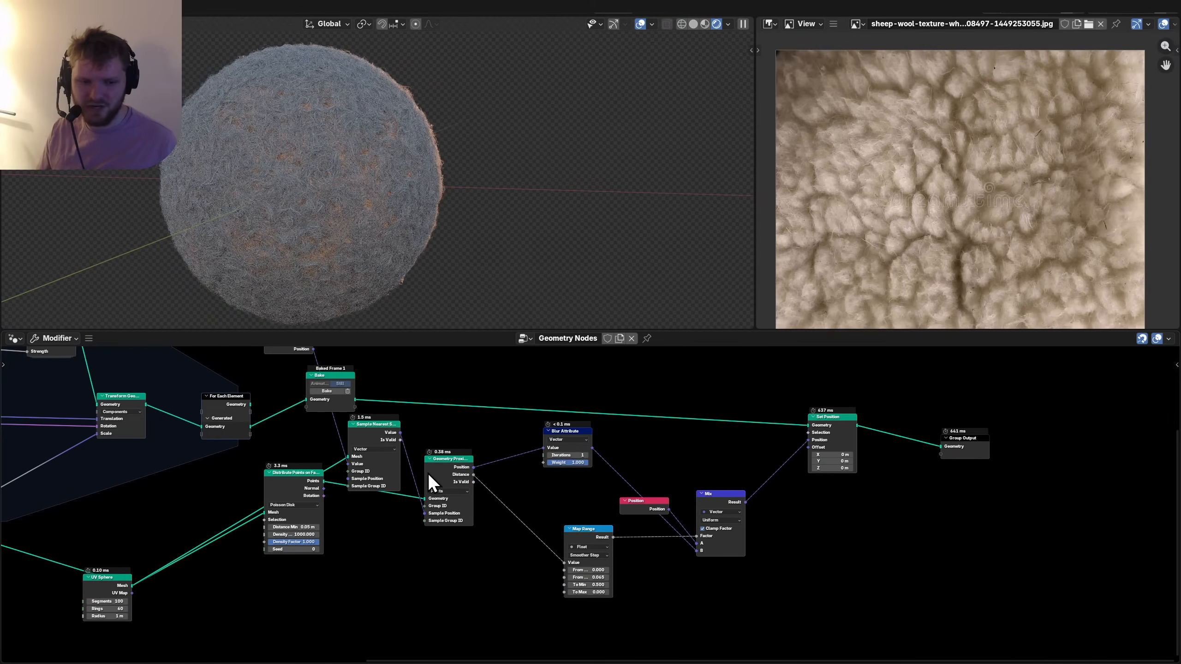
drag(742, 608, 295, 447)
key(g)
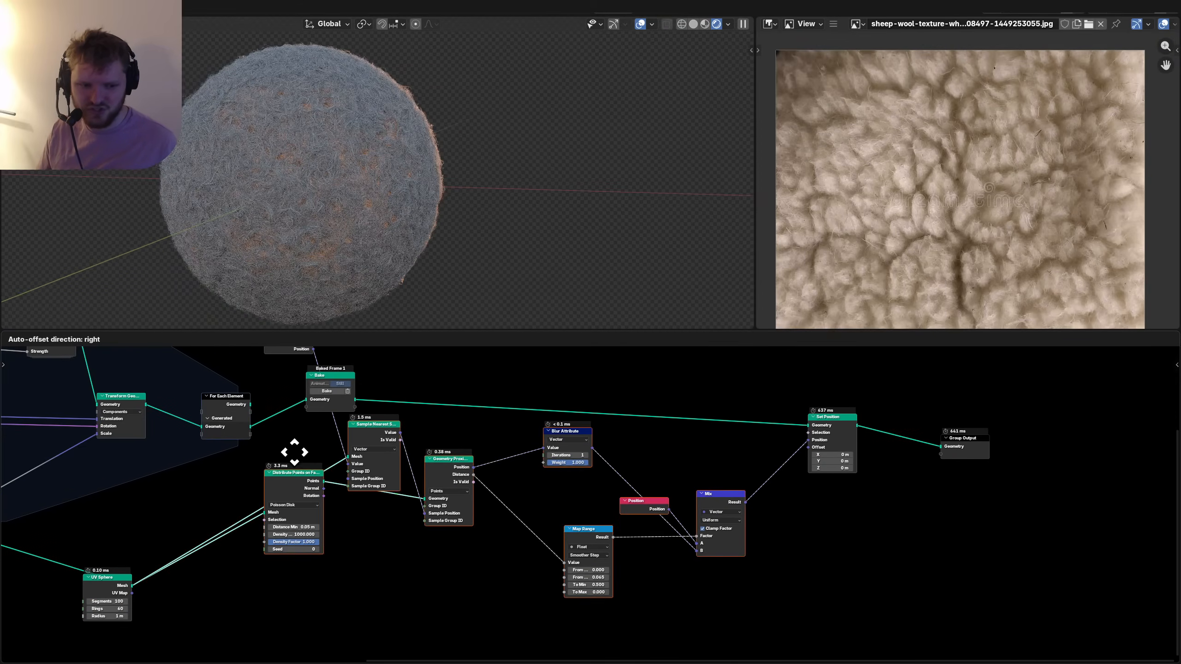
click(312, 604)
ctrl+right_drag(815, 560, 627, 532)
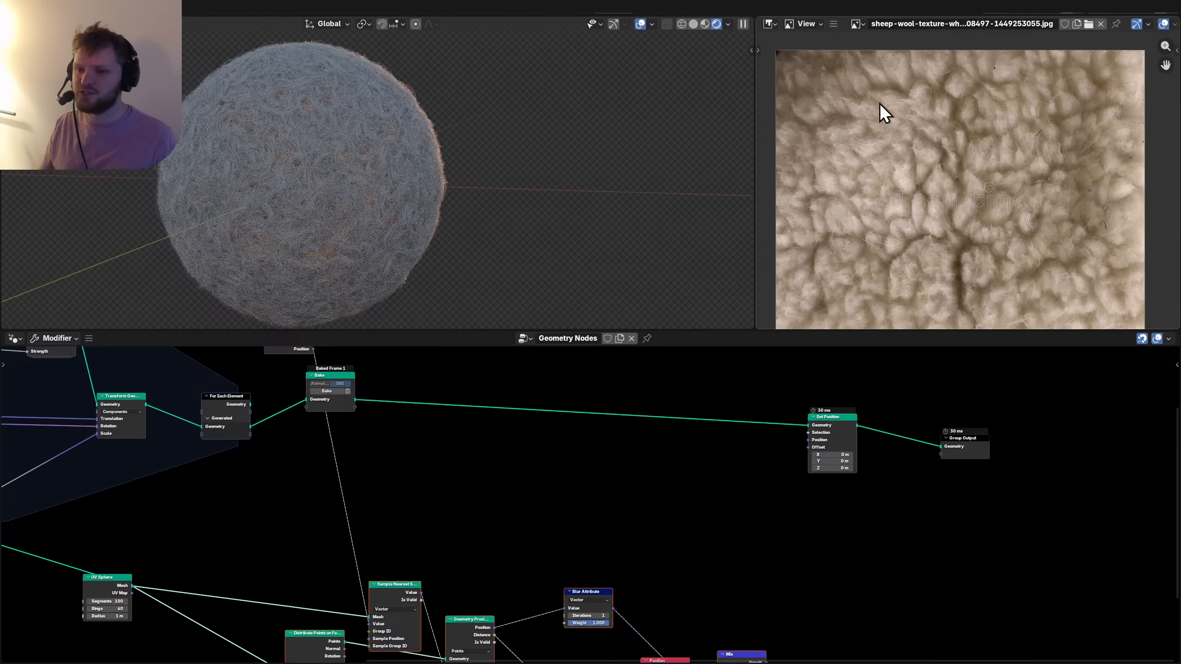
Compare the clumps in the sheep wool reference image with the fibres on the sphere up close.
scroll(992, 179, up, 4)
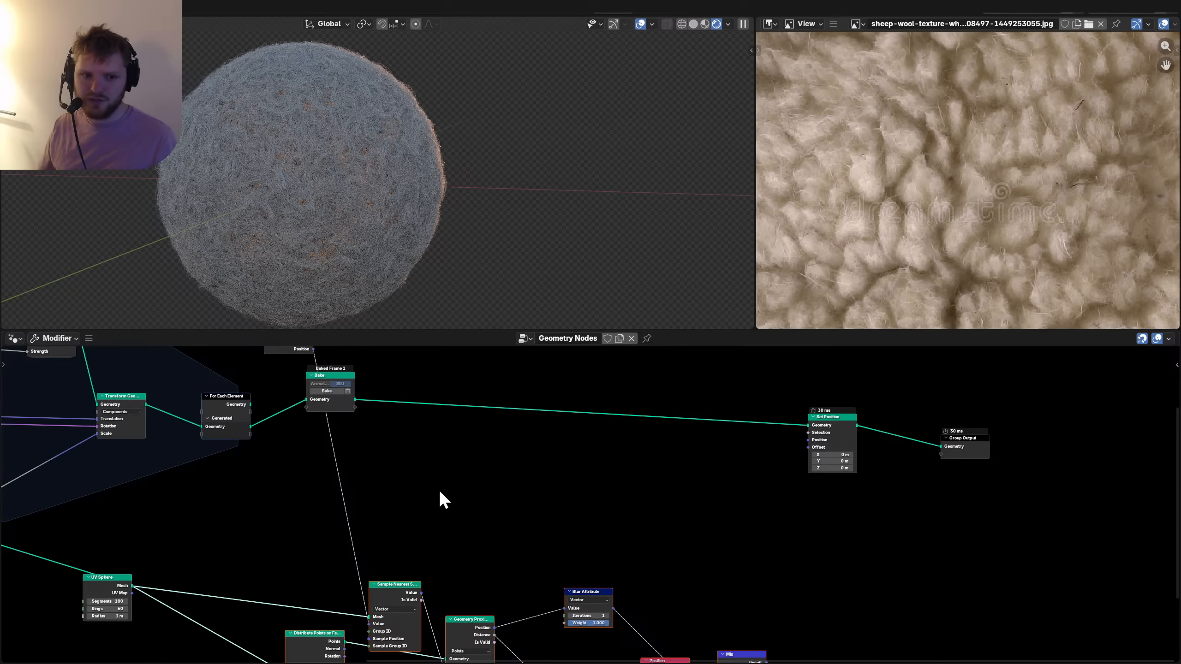
scroll(432, 477, up, 3)
middle_drag(463, 435, 416, 527)
scroll(593, 497, up, 1)
scroll(776, 475, up, 2)
middle_drag(777, 475, 532, 448)
scroll(532, 448, up, 1)
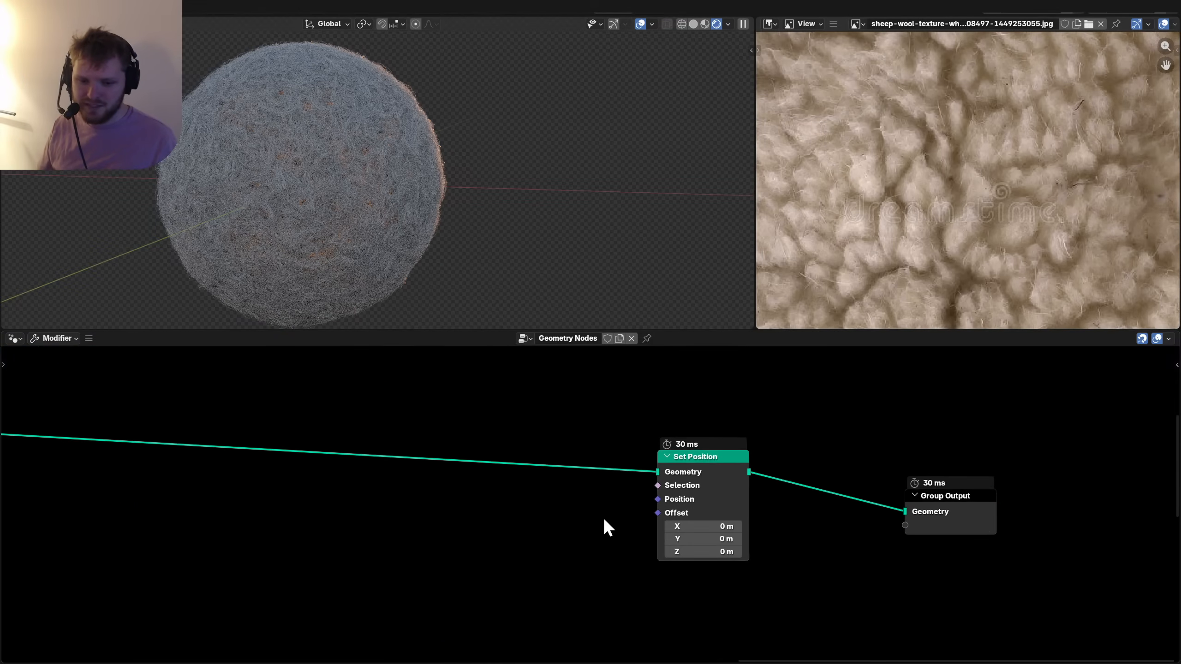
key(shift+a)
mouse_move(602, 517)
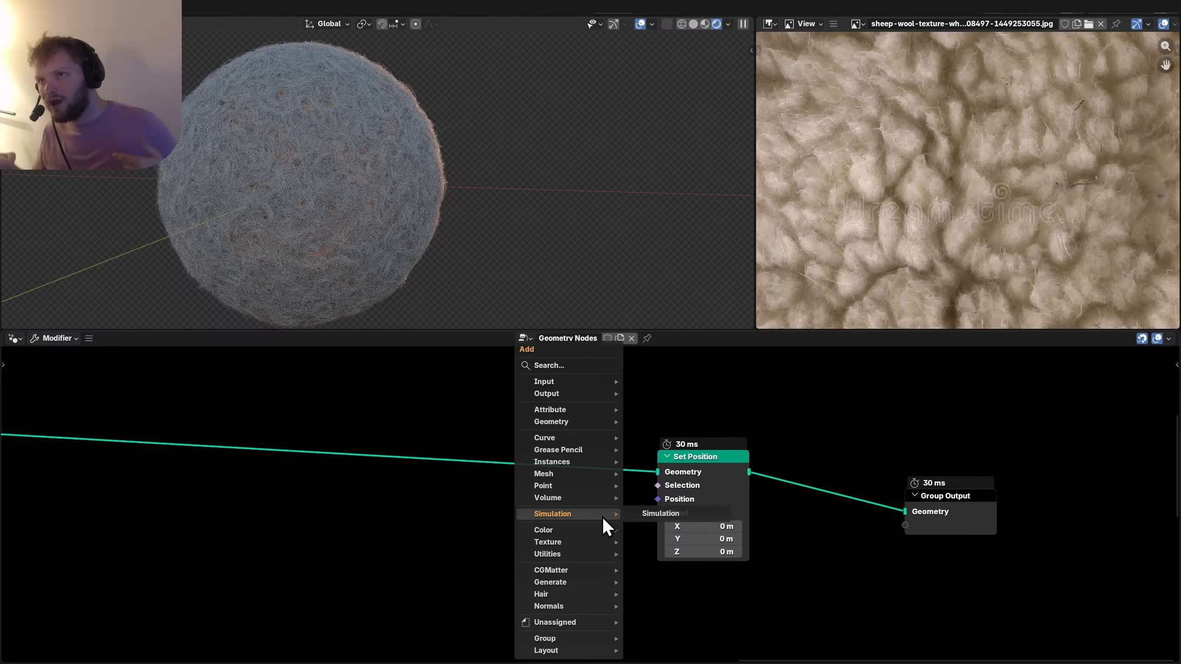
scroll(448, 164, up, 2)
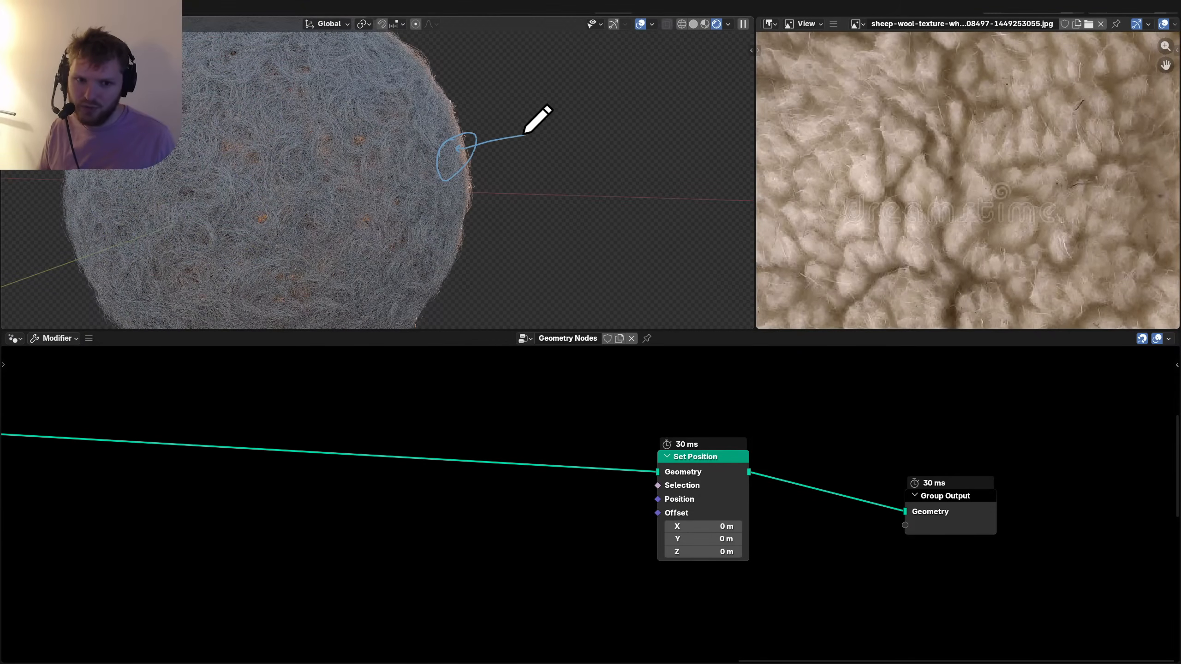
scroll(481, 523, down, 1)
scroll(483, 525, down, 2)
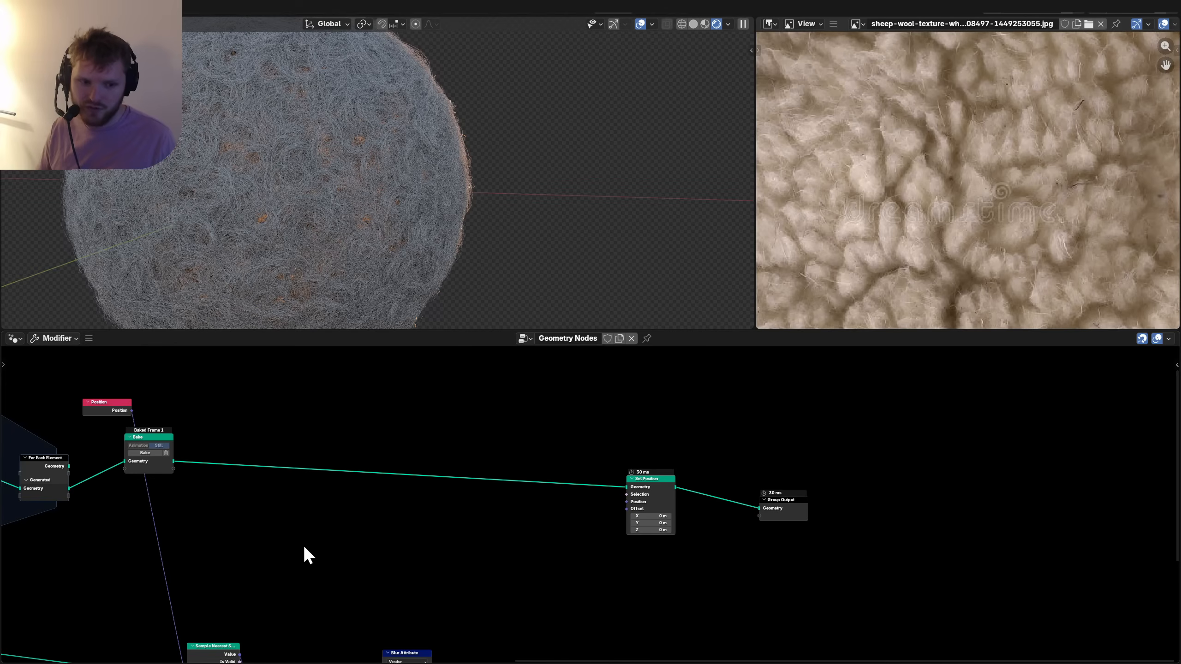
Detach Sample Nearest Surface from Geometry Proximity and Position, and place it and the UV Sphere below the Bake node.
middle_drag(302, 545, 475, 475)
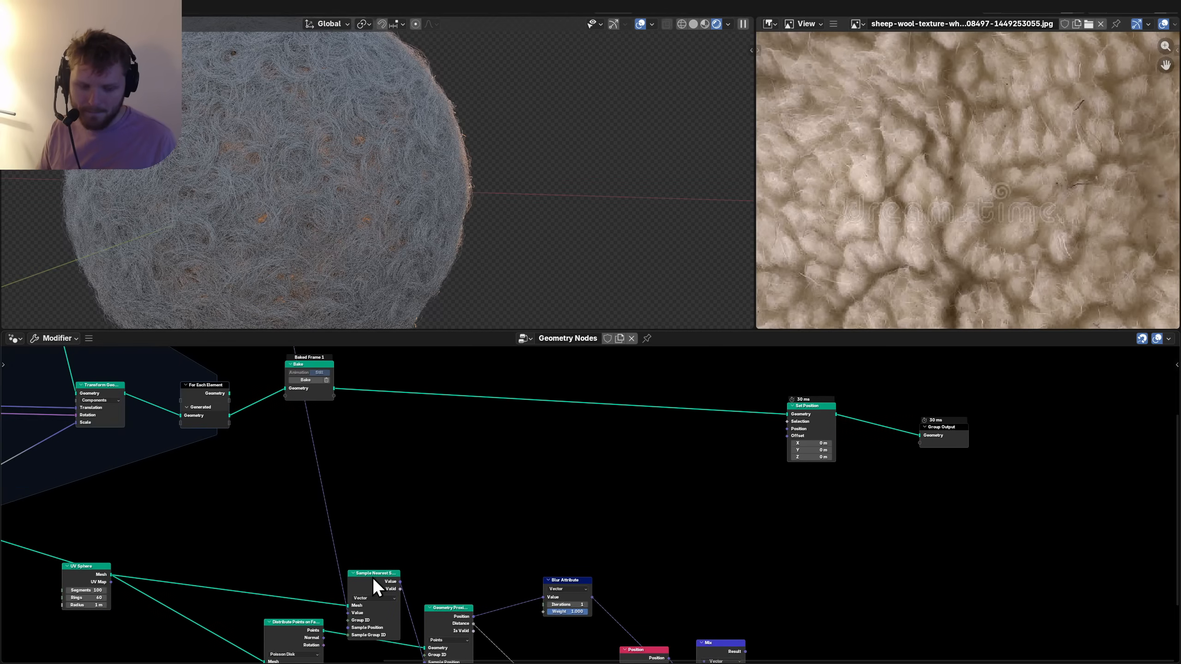
drag(372, 578, 369, 432)
scroll(483, 513, up, 1)
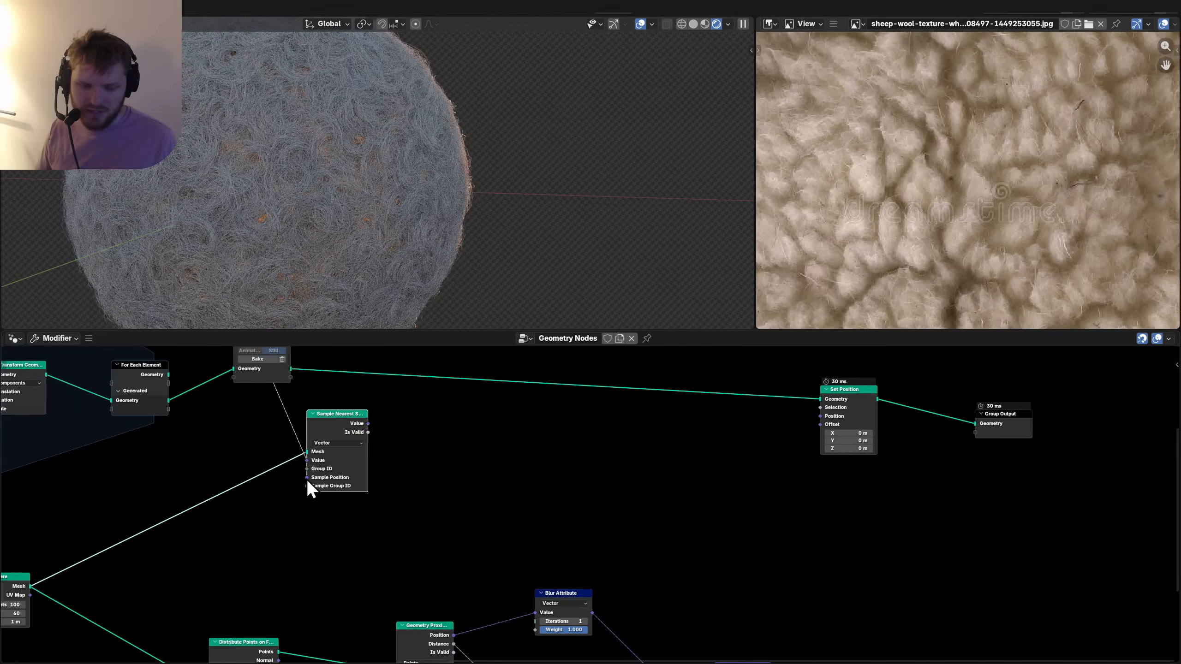
middle_drag(436, 520, 511, 567)
drag(385, 493, 494, 478)
drag(76, 622, 310, 490)
scroll(361, 469, up, 3)
middle_drag(361, 469, 419, 491)
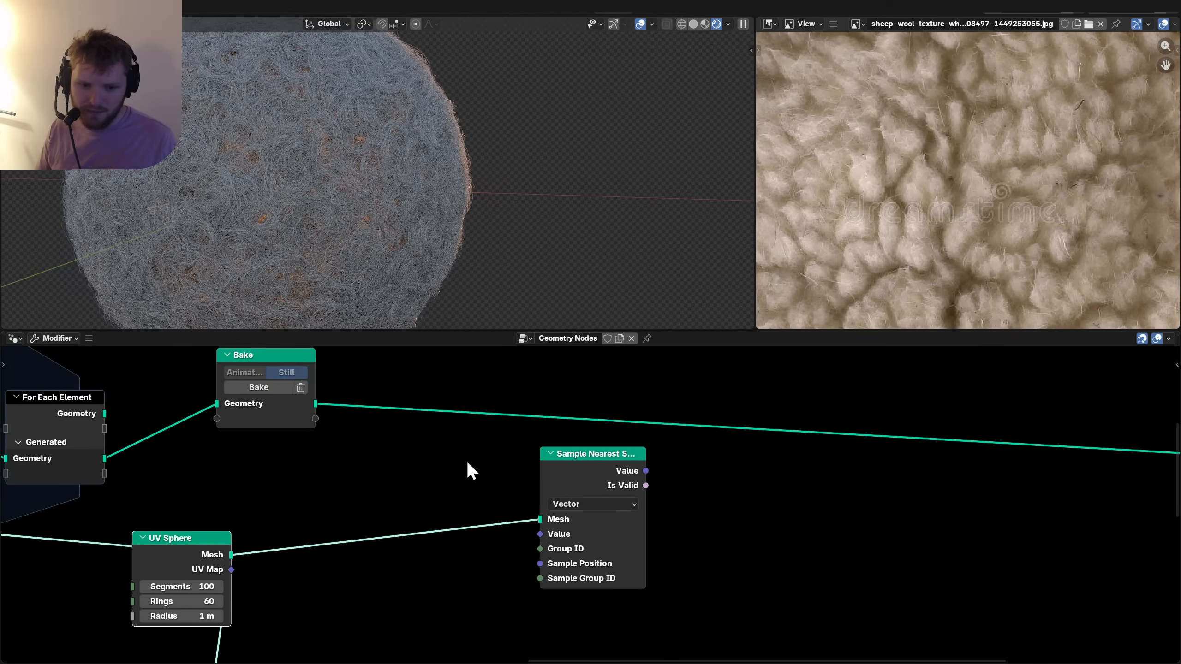
Add a Normal node below the UV Sphere-to-Sample Nearest Surface link and connect its Normal output to the sampler's Value.
key(shift+a)
text(normal)
key(Return)
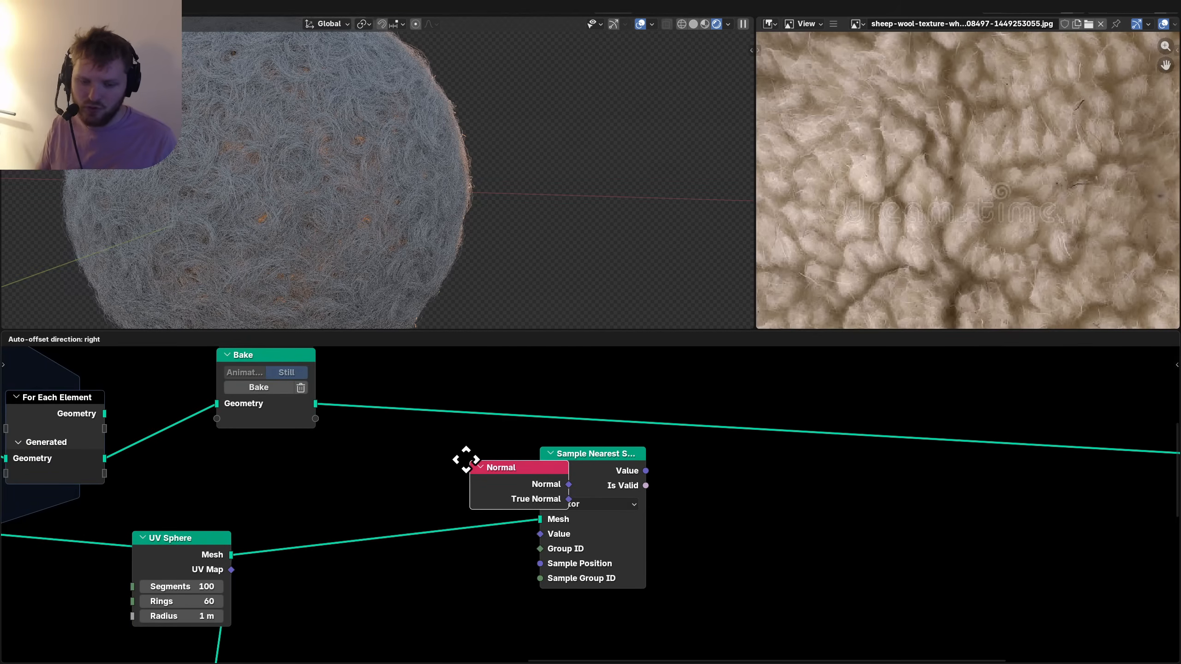
click(327, 566)
drag(427, 597, 540, 534)
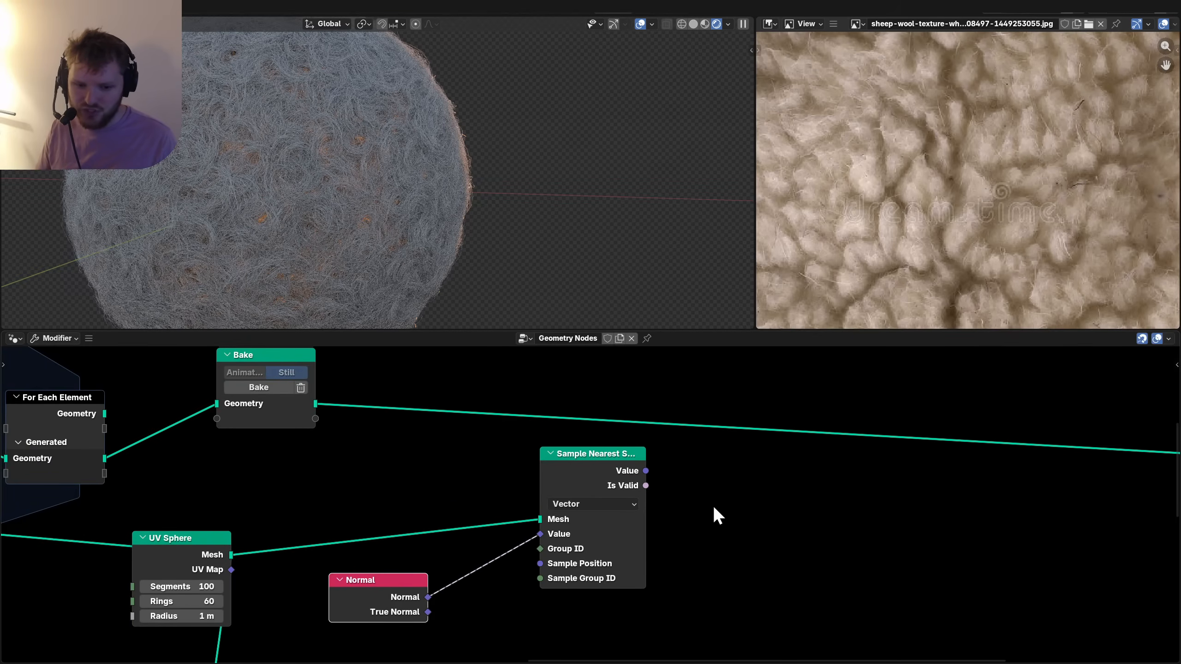
Reposition the Set Position node and connect Sample Nearest Surface's Value output to its Offset.
scroll(725, 506, down, 3)
middle_drag(870, 485, 506, 511)
drag(651, 518, 792, 491)
key(g)
click(658, 430)
scroll(270, 507, up, 3)
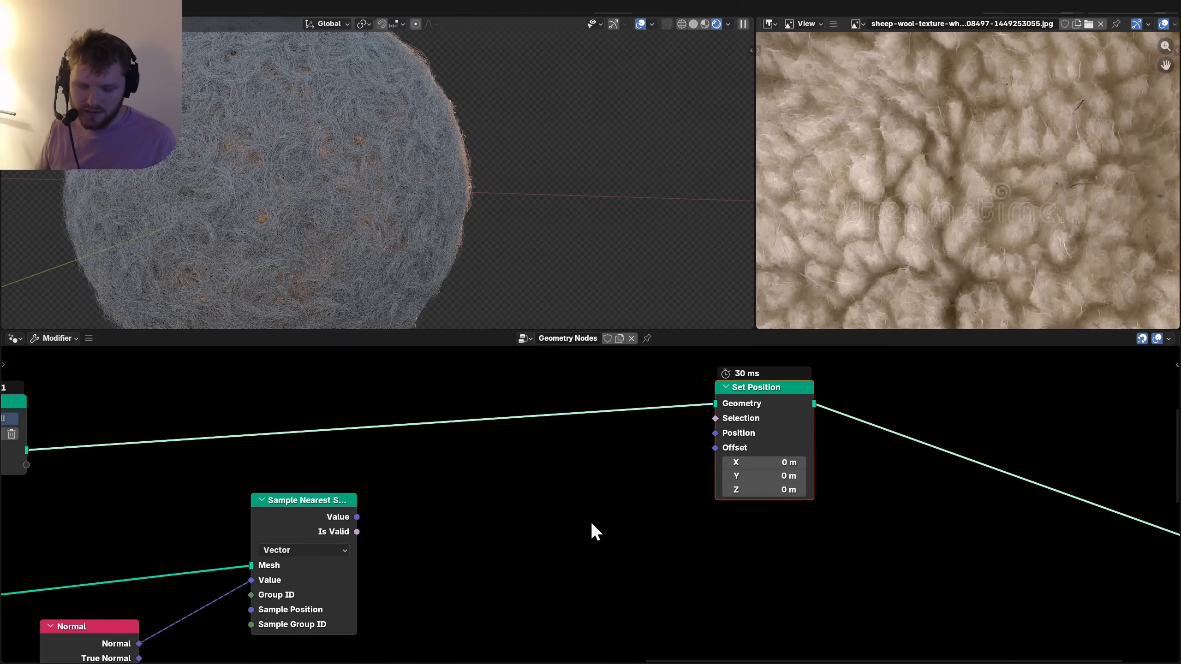
drag(356, 516, 717, 455)
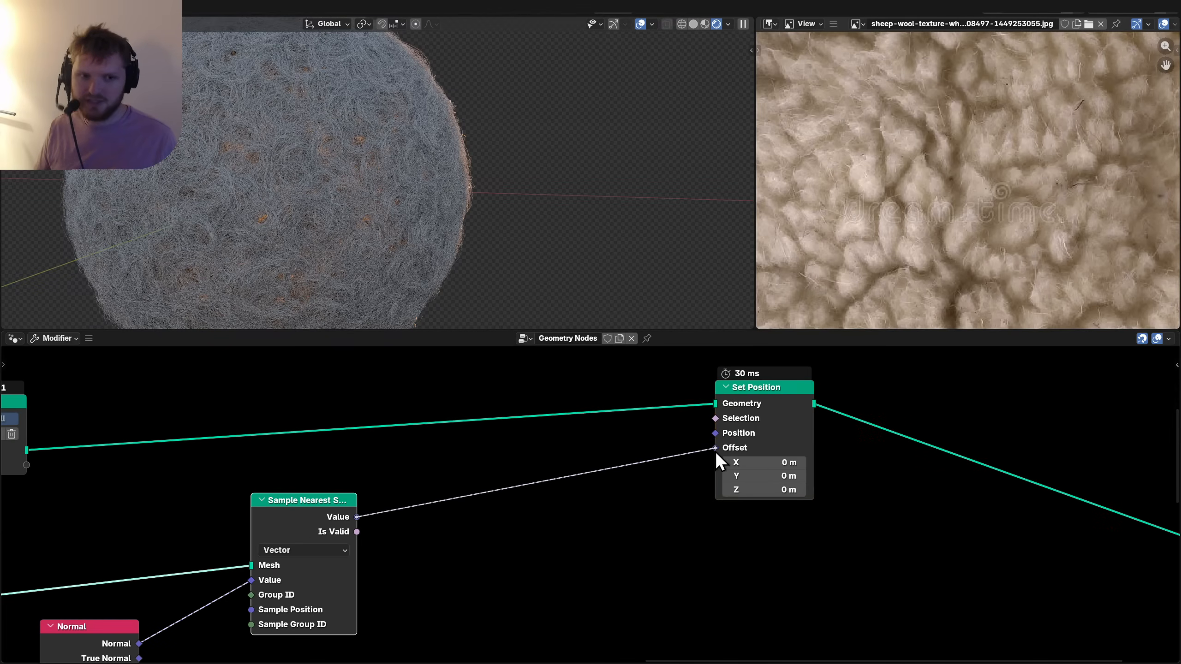
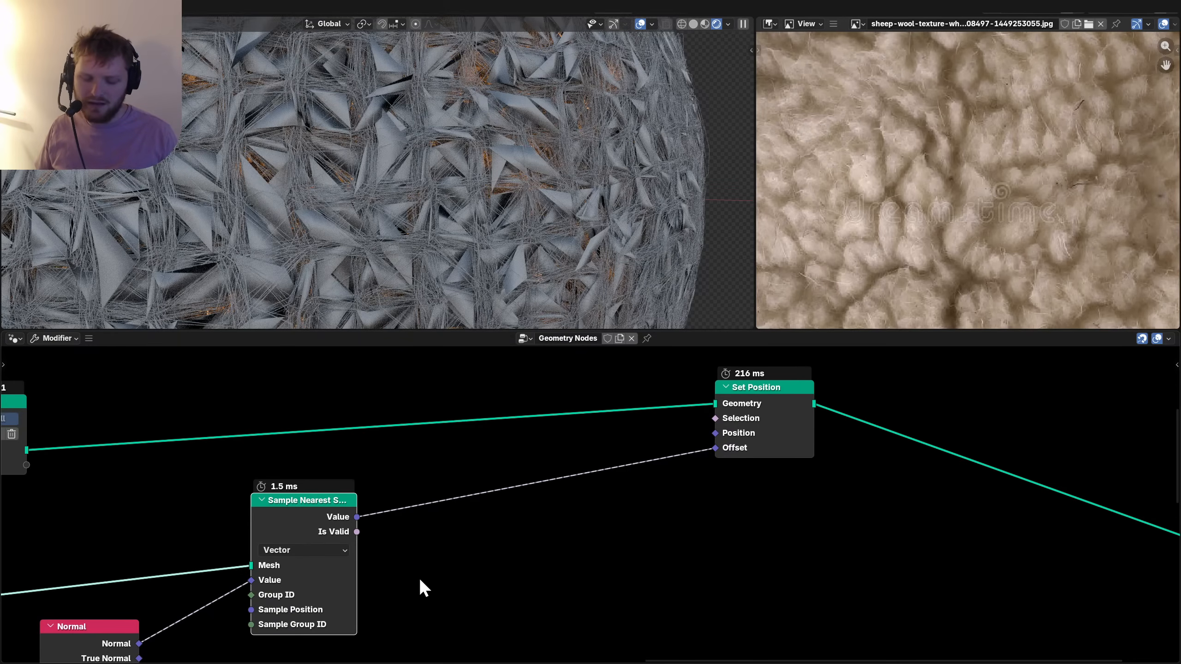
Move Sample Nearest Surface closer to the Normal node and add a Voronoi Texture node between it and Set Position.
drag(418, 577, 260, 511)
key(g)
click(176, 496)
scroll(363, 493, down, 4)
middle_drag(367, 492, 383, 453)
key(shift+a)
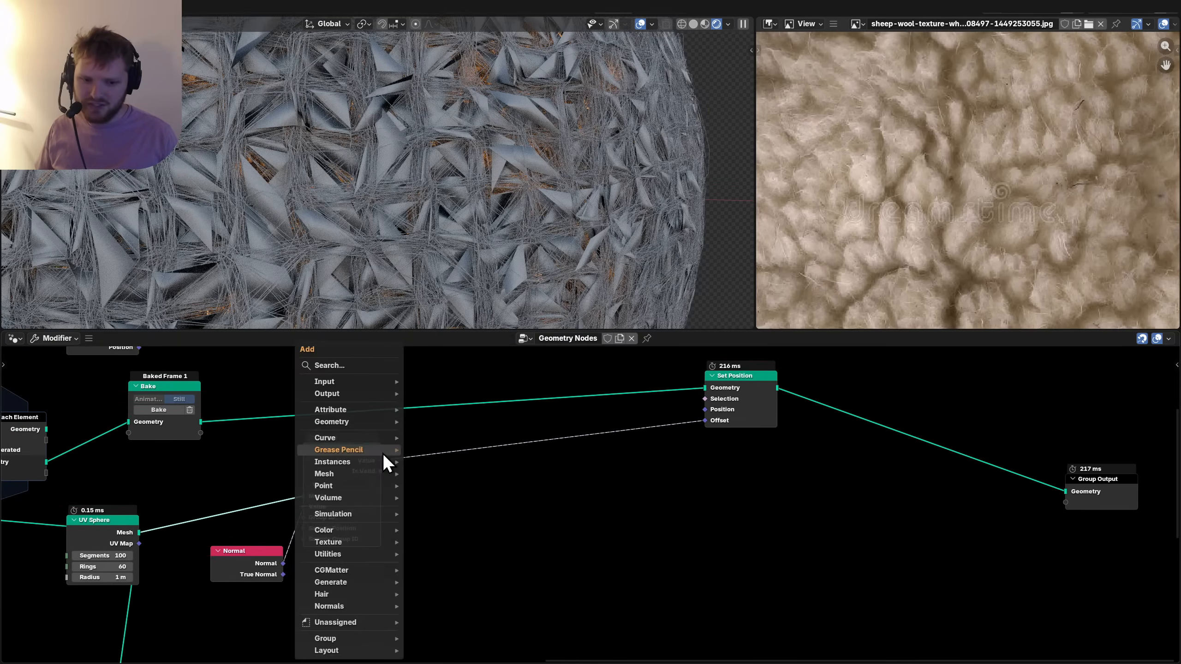
text(voron)
key(Return)
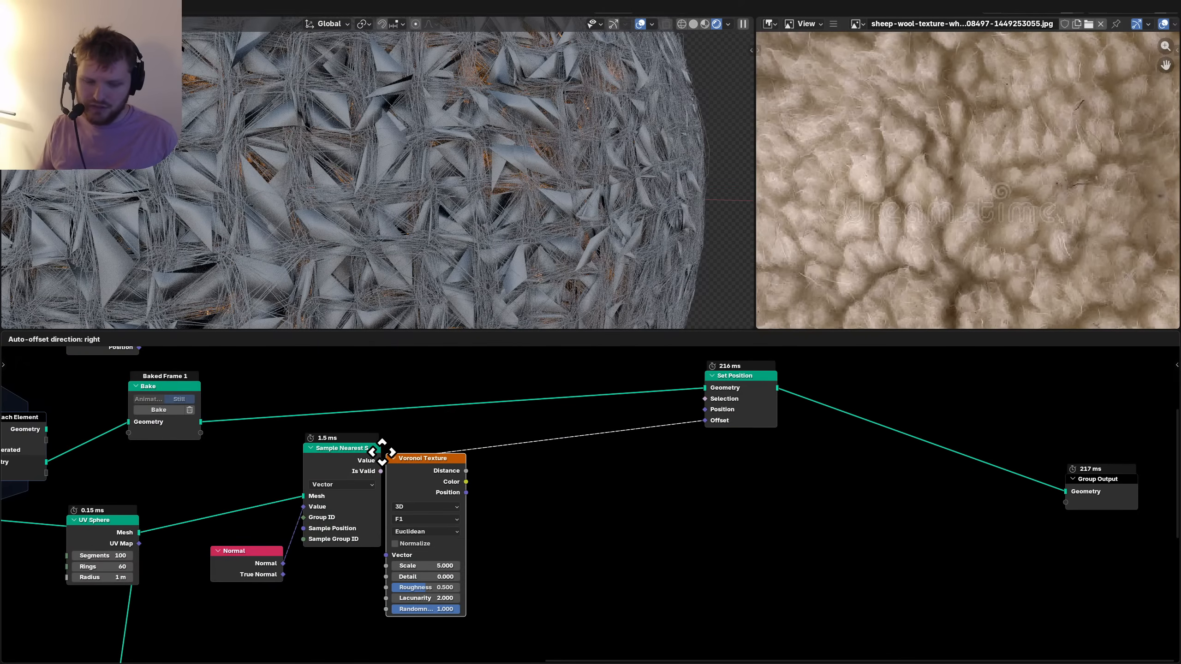
click(506, 472)
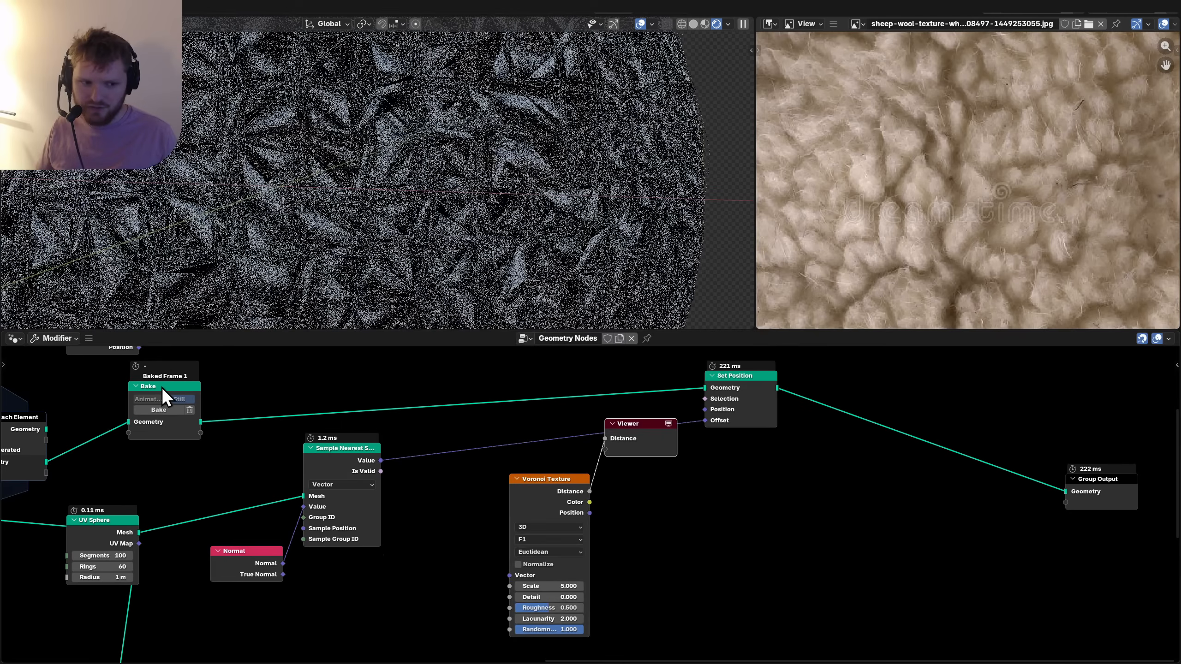
Preview the Voronoi Texture's Distance on the Bake geometry through a Viewer and cut the link from Set Position to Group Output.
ctrl+shift+click(161, 387)
scroll(341, 153, down, 2)
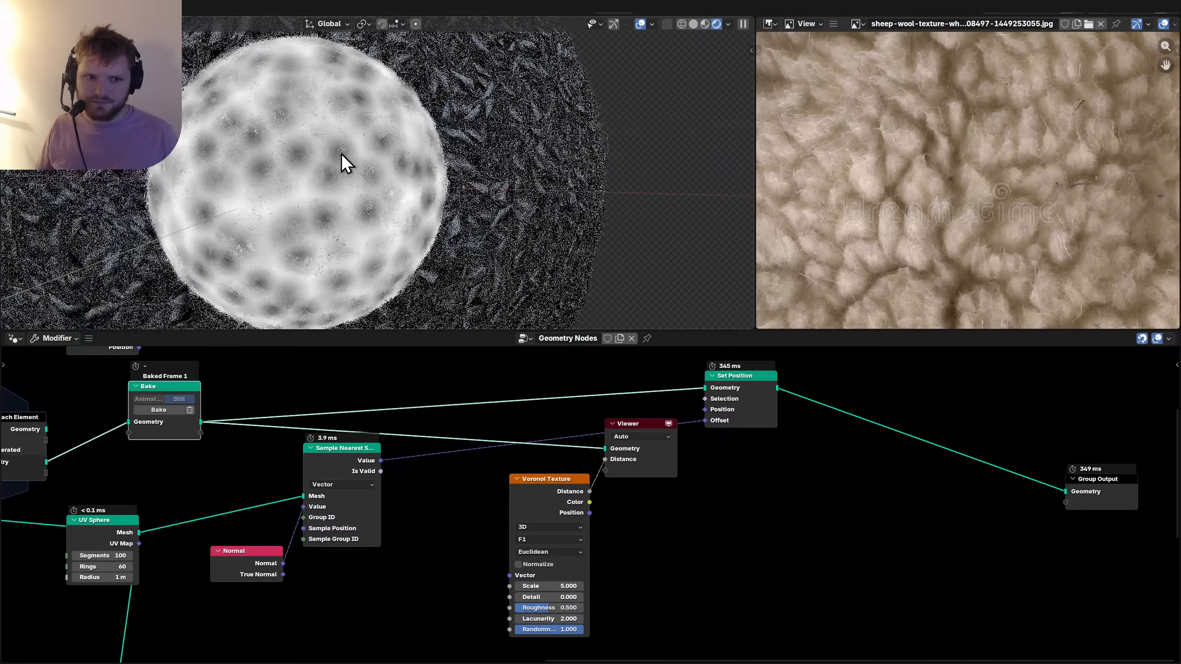
drag(632, 450, 722, 463)
ctrl+right_drag(793, 419, 838, 377)
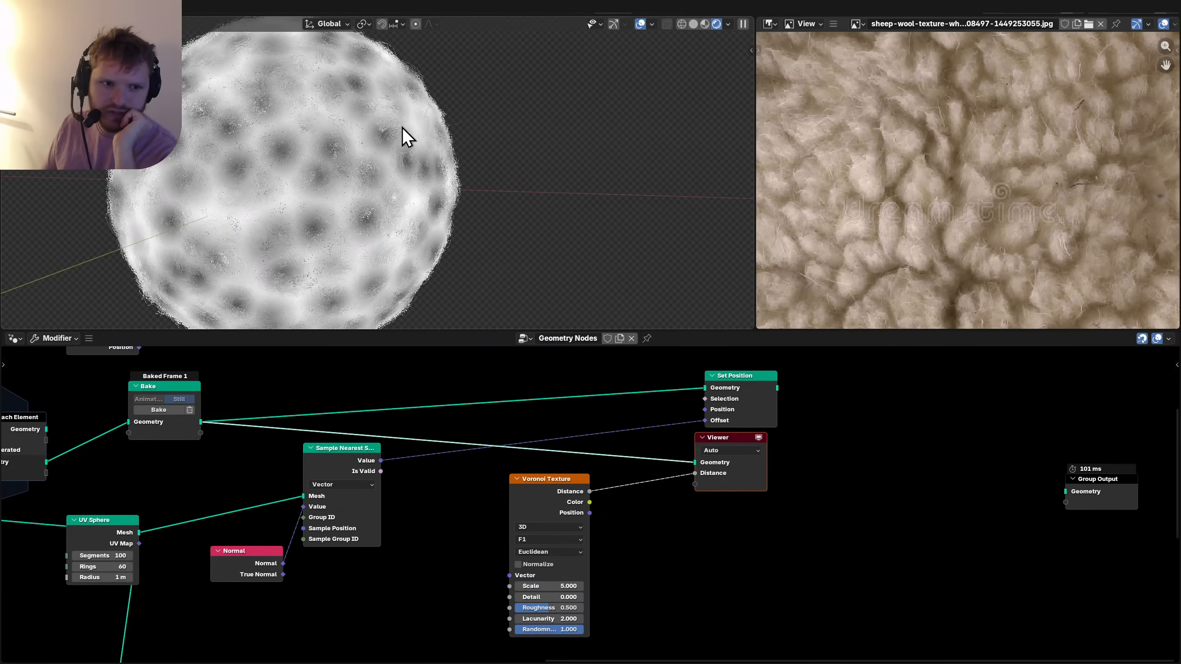
Set the Voronoi Texture's Scale to 15 and shift the node back towards Sample Nearest Surface.
click(546, 584)
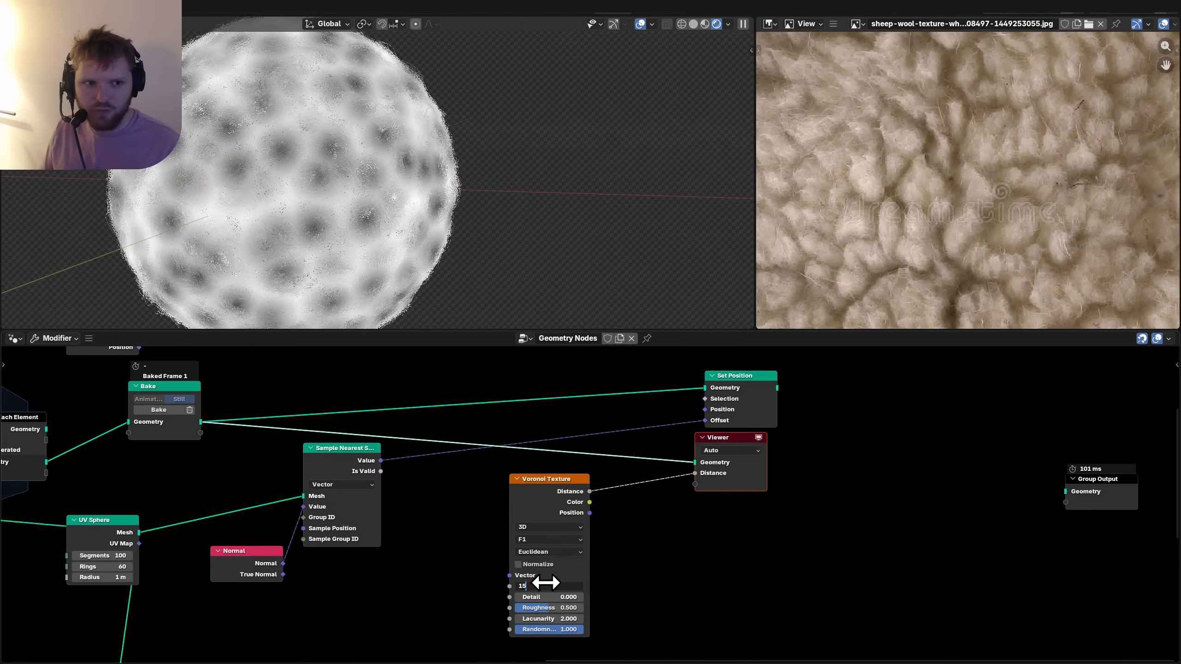
text(15)
key(Return)
scroll(357, 225, up, 2)
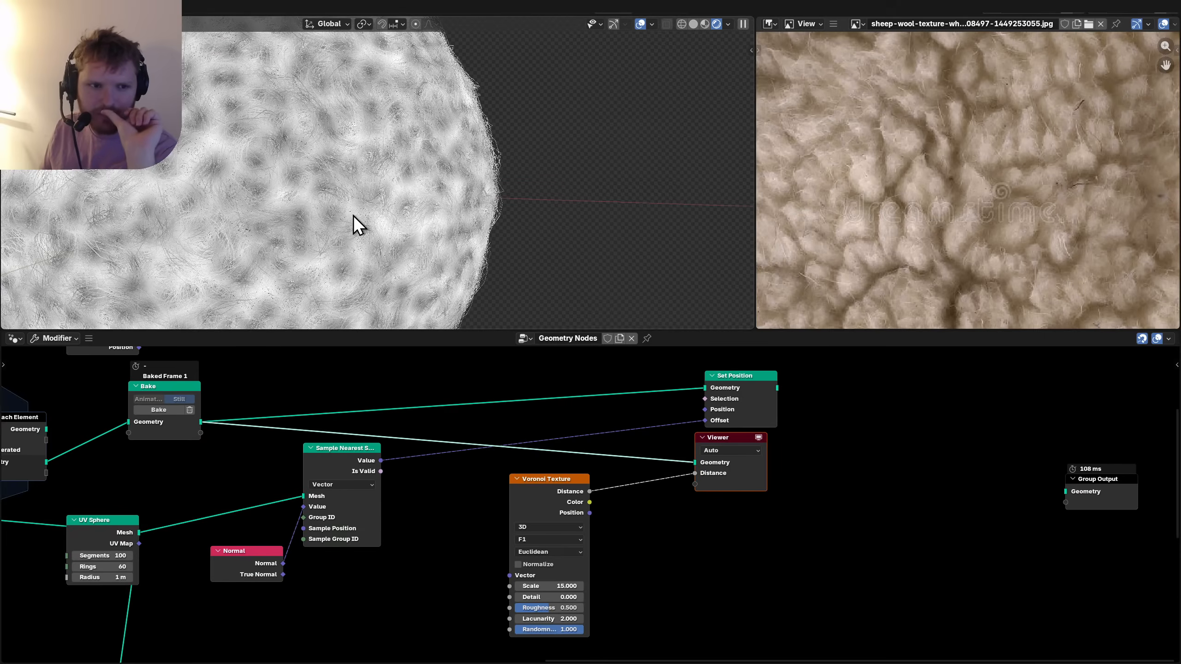
drag(536, 489, 462, 508)
Insert an Invert Float [CGM] node on the Voronoi Texture's Distance link to the Viewer.
scroll(564, 480, up, 2)
middle_drag(564, 480, 491, 482)
key(shift+a)
text(rang)
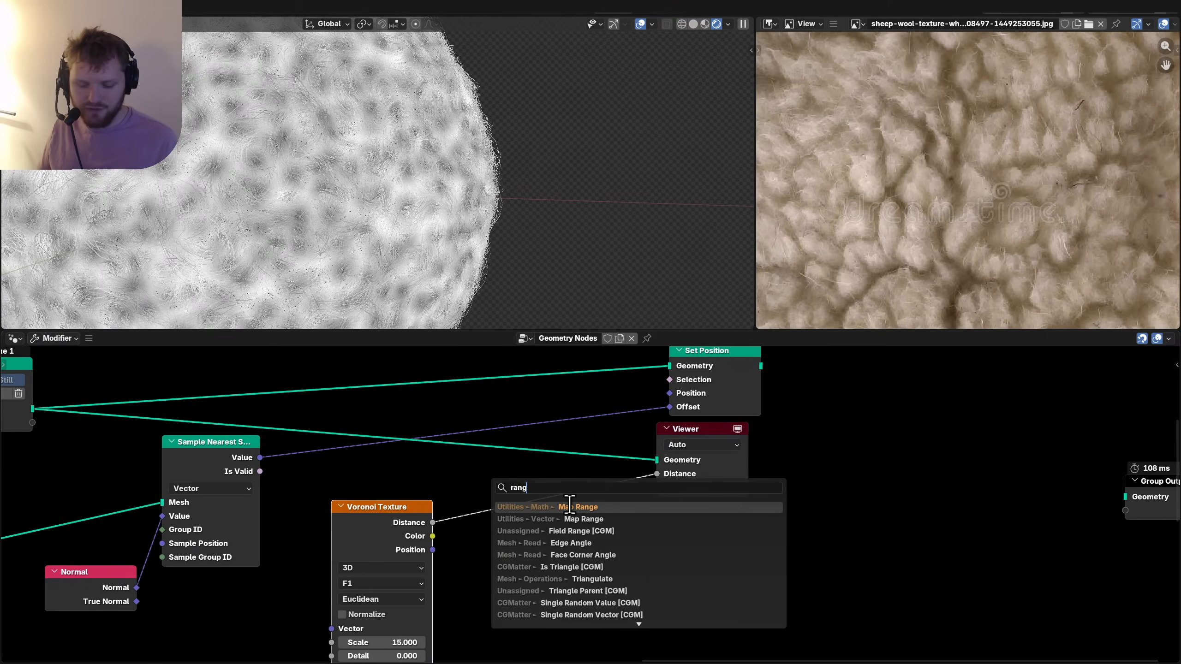
key(BackSpace)
key(BackSpace)
key(BackSpace)
key(BackSpace)
text(invert)
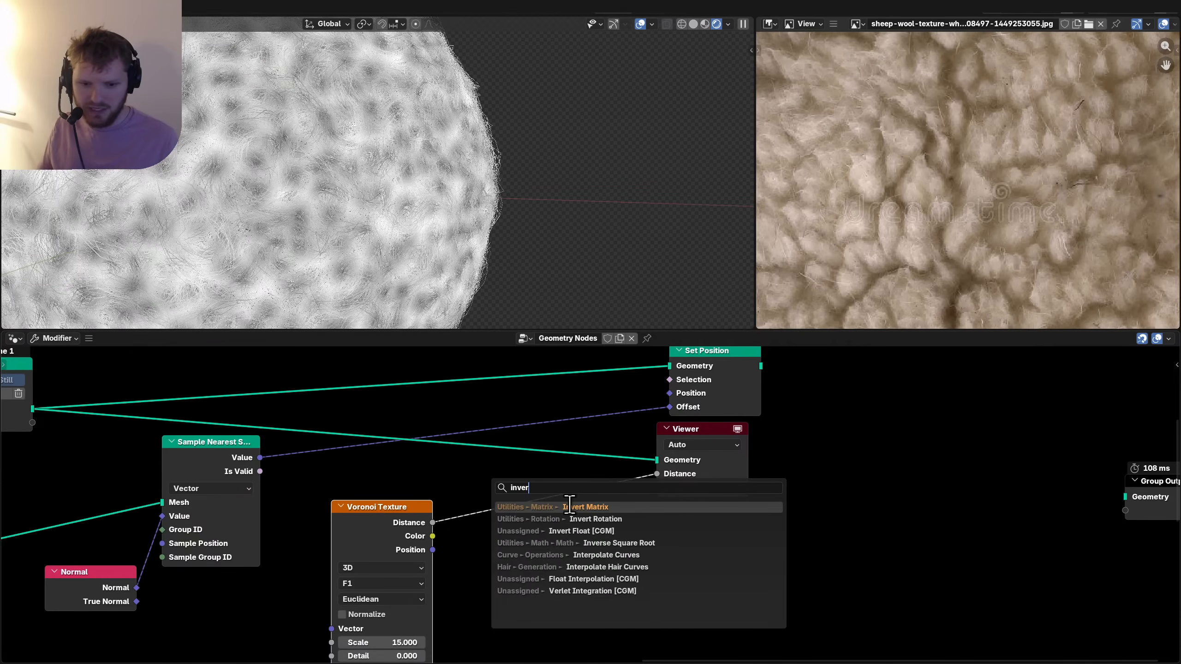
click(617, 535)
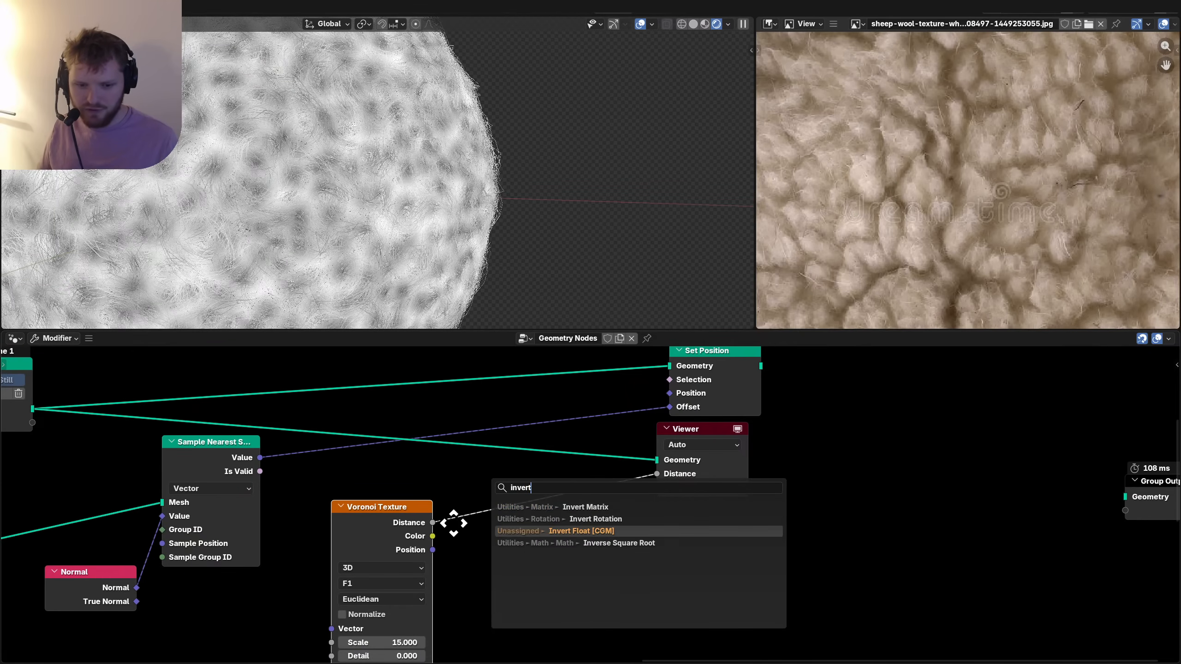
click(458, 503)
scroll(705, 508, down, 3)
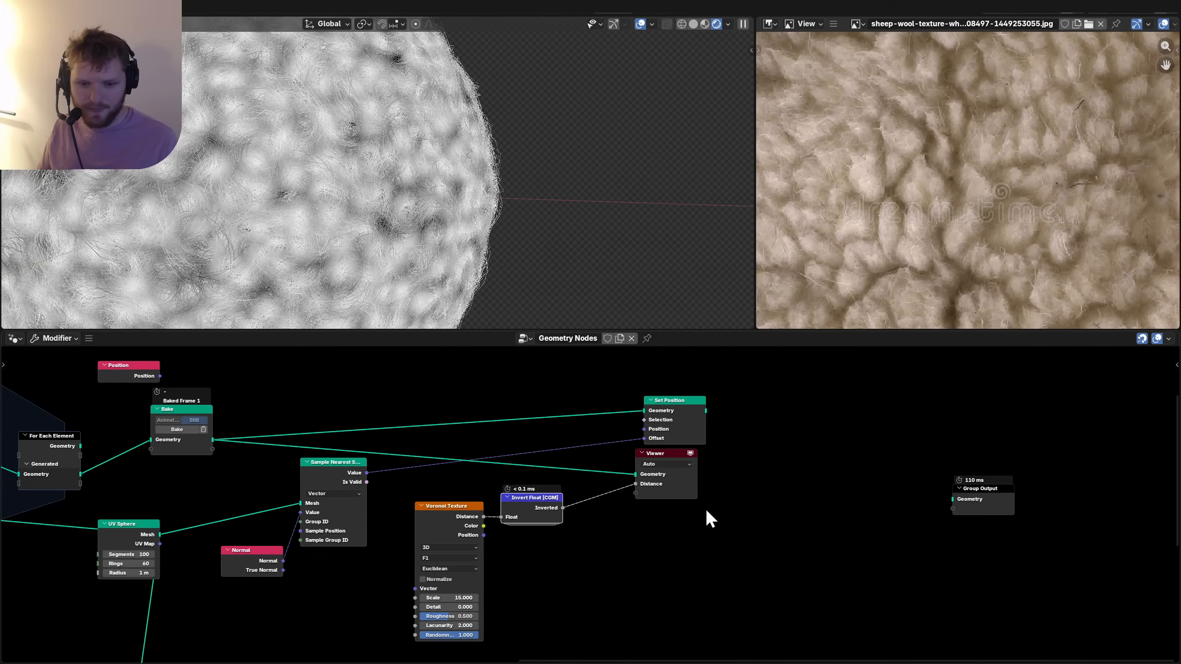
Make room before Set Position, insert a vector Scale node on its Offset link and connect Invert Float's output to Scale.
drag(691, 478, 625, 444)
key(g)
click(784, 445)
scroll(590, 505, up, 4)
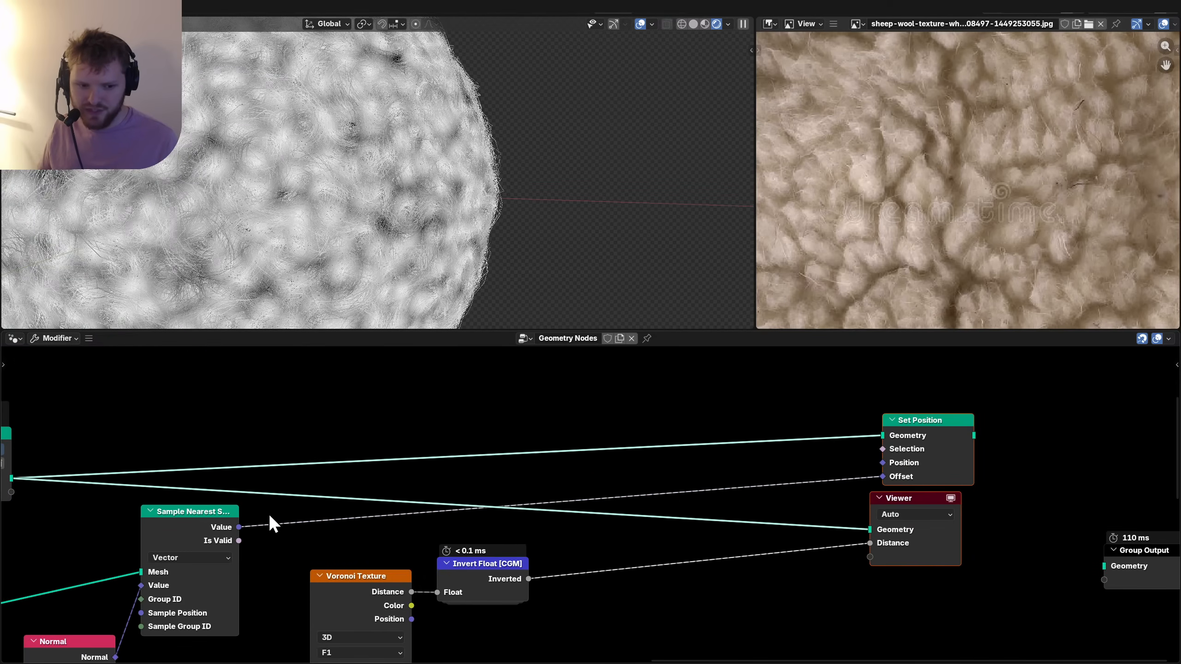
drag(241, 525, 694, 441)
text(sca)
click(728, 465)
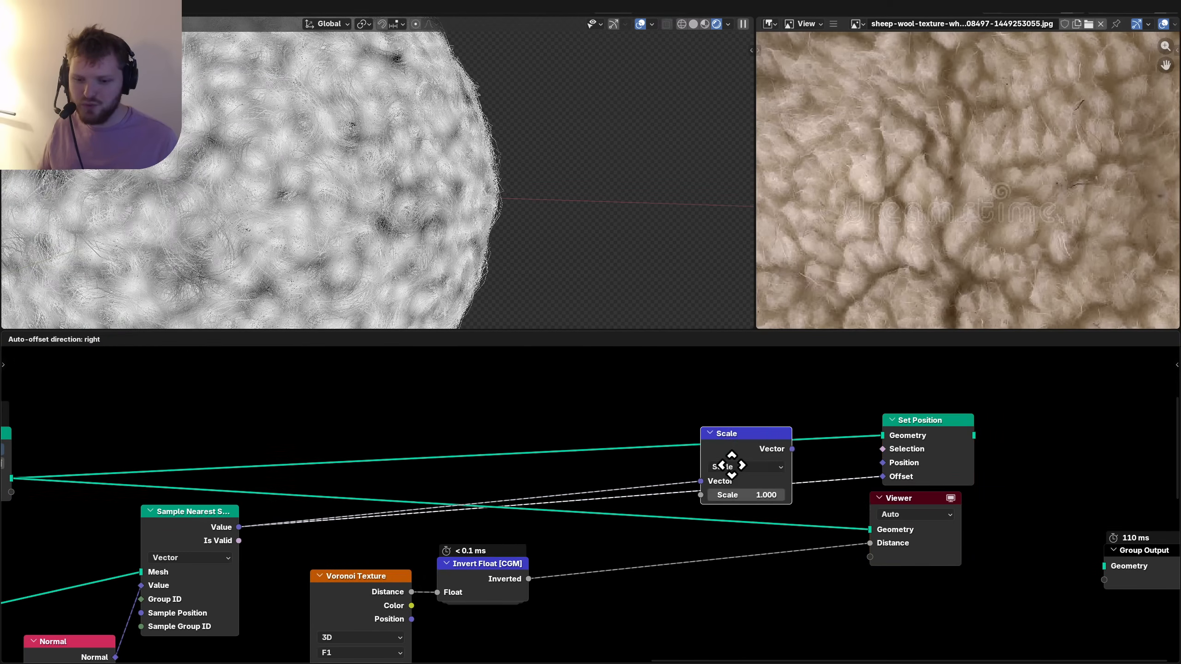
click(743, 480)
drag(529, 578, 714, 508)
Delete the Viewer node and reconnect Set Position's Geometry to the Group Output.
click(897, 536)
key(x)
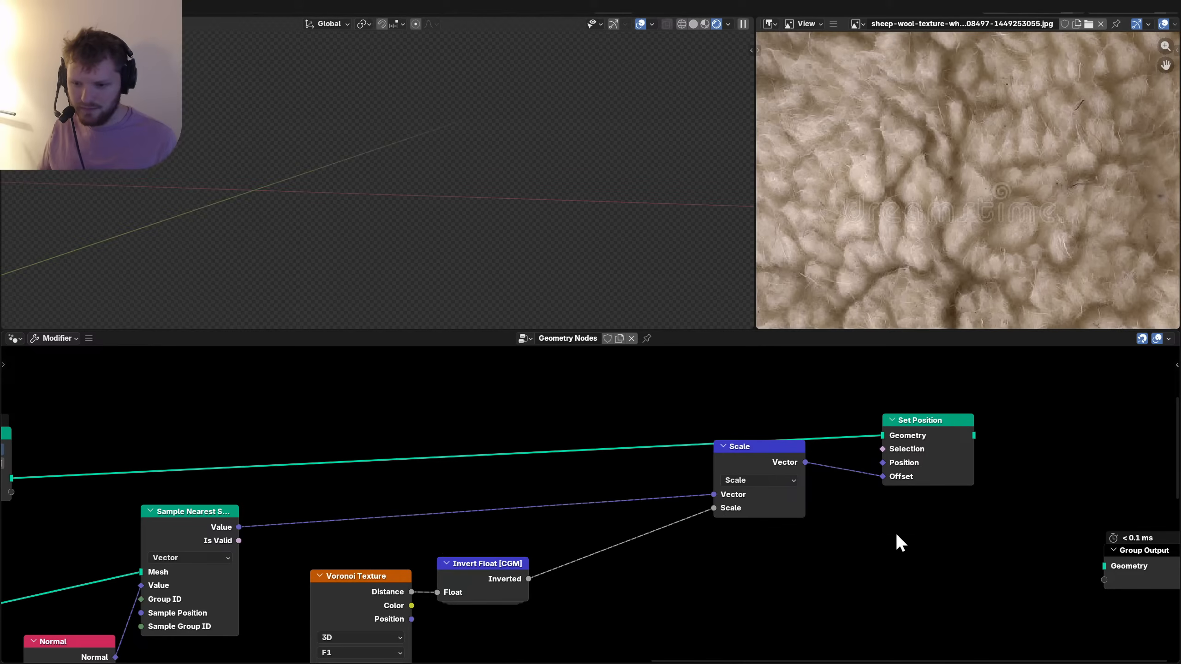
alt+shift+click(938, 433)
scroll(405, 187, down, 4)
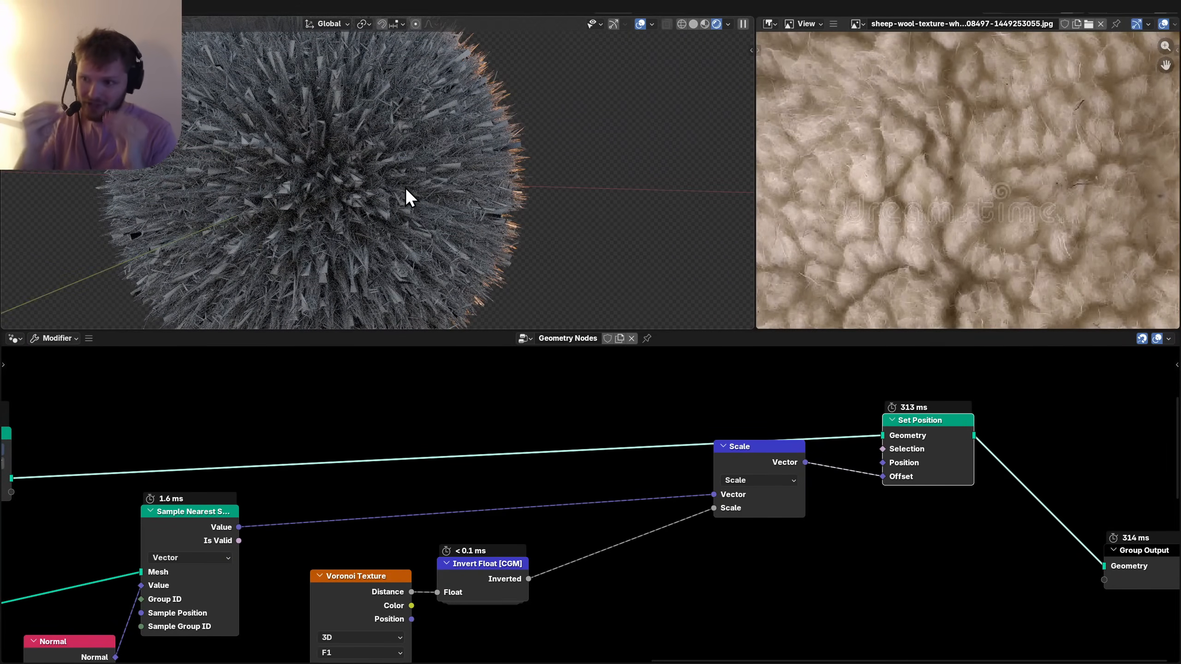
Insert a Math node set to Multiply between Invert Float and Scale, with a value of 0.1.
scroll(585, 507, up, 4)
middle_drag(491, 502, 471, 435)
key(shift+a)
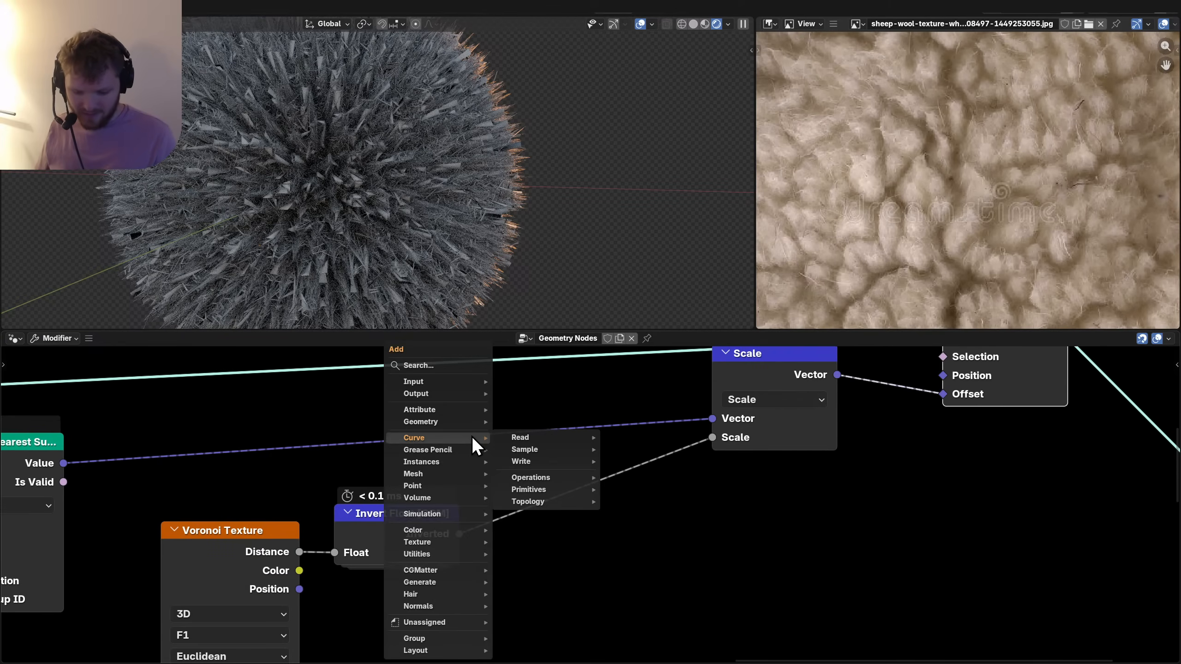
text(add)
click(545, 463)
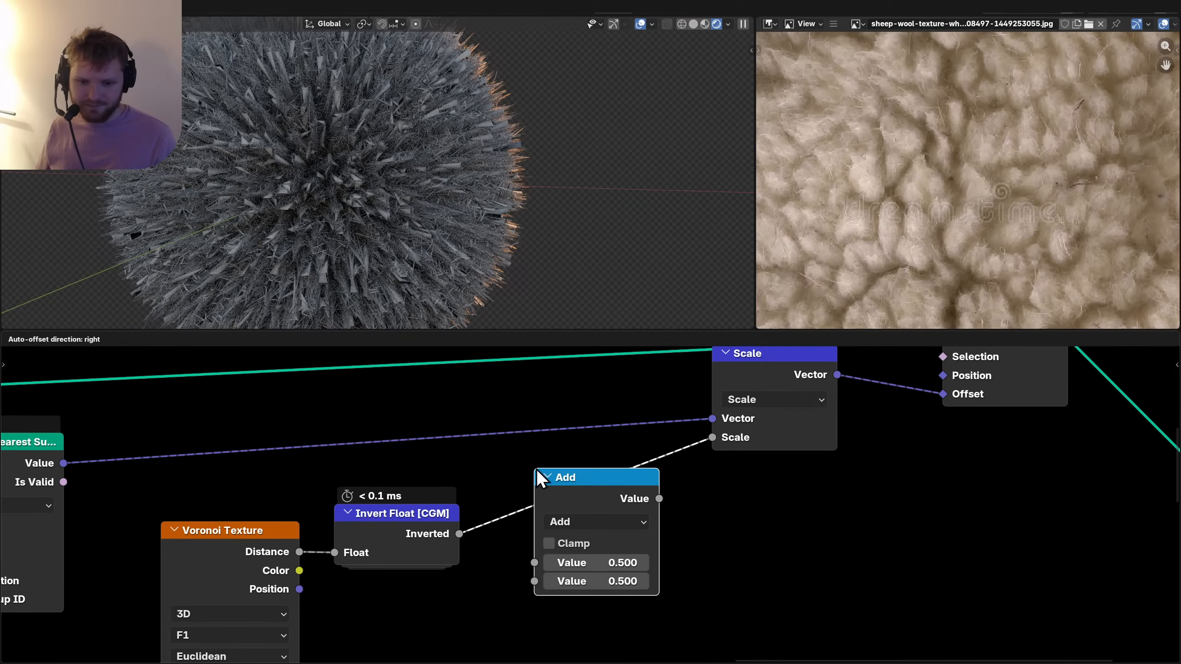
click(536, 468)
click(582, 525)
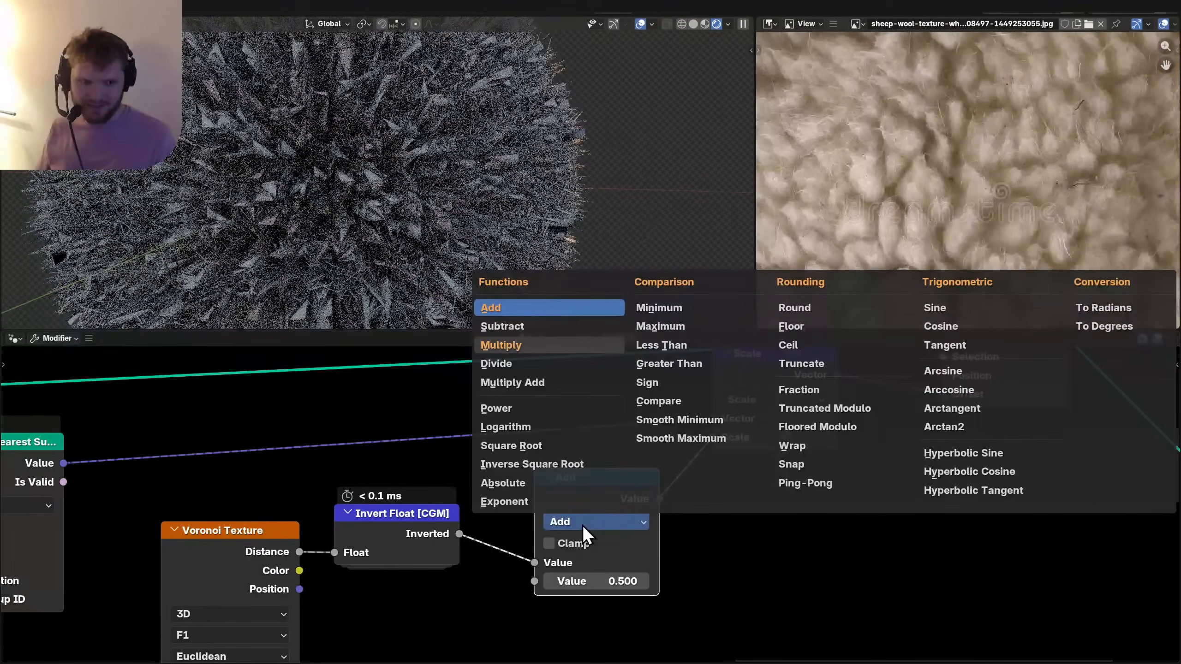
key(m)
click(605, 581)
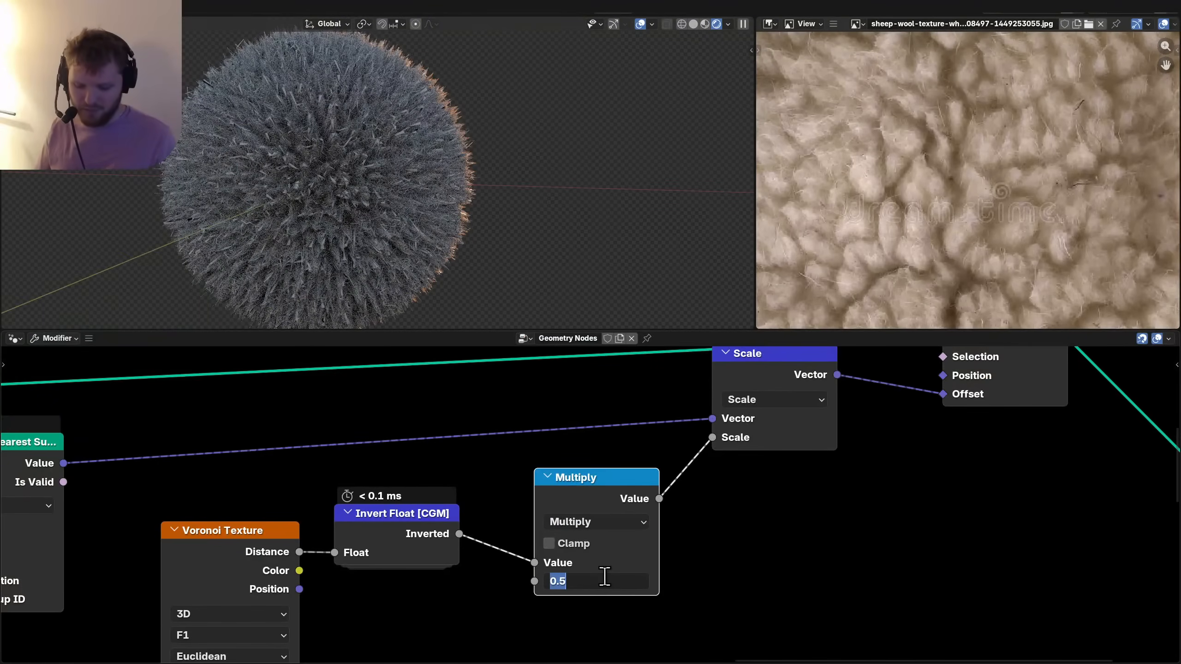
text(.1)
key(Return)
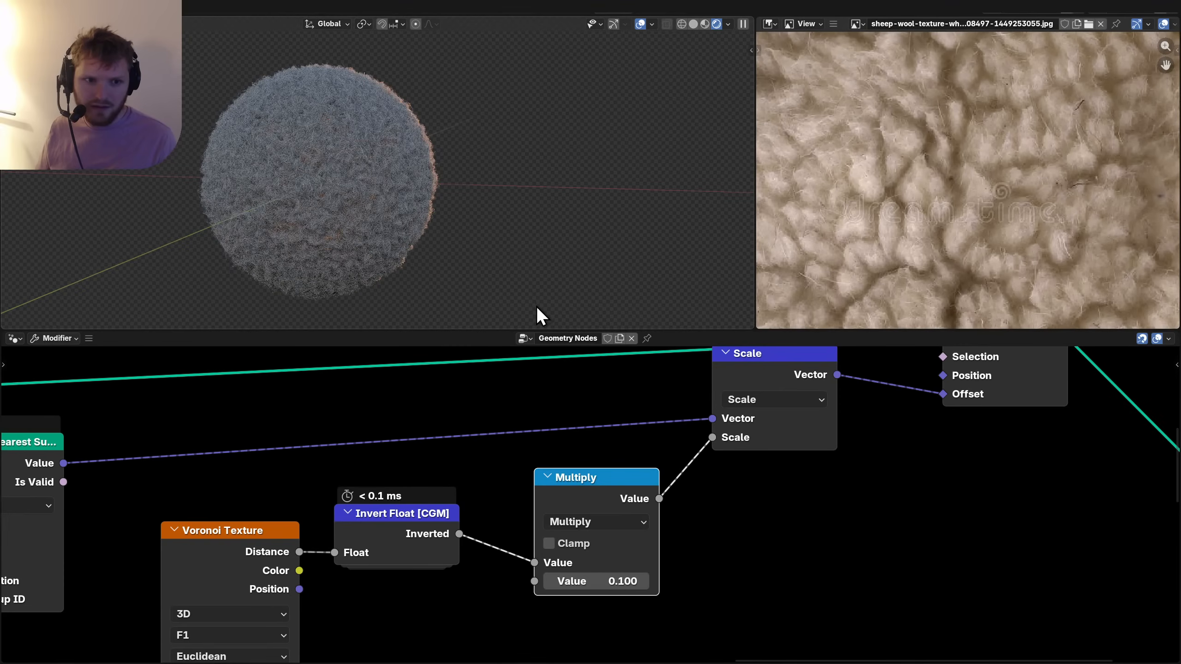
Inspect the displaced fibres up close and set the Multiply value to 0.2.
scroll(465, 163, up, 3)
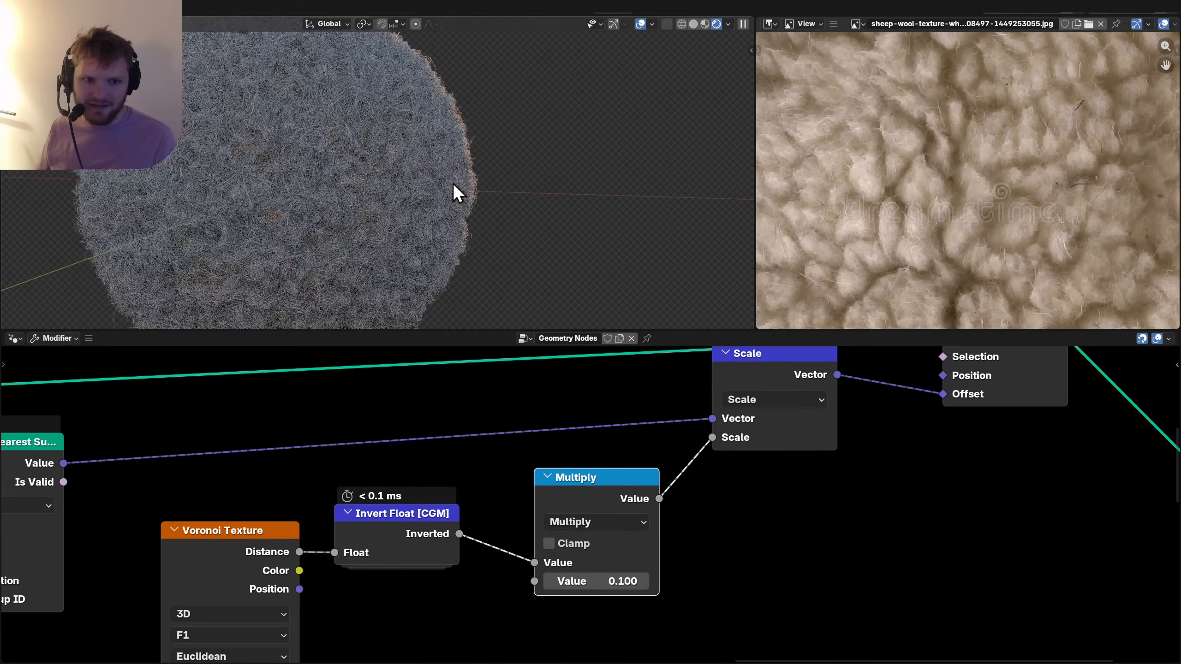
middle_drag(462, 205, 513, 198)
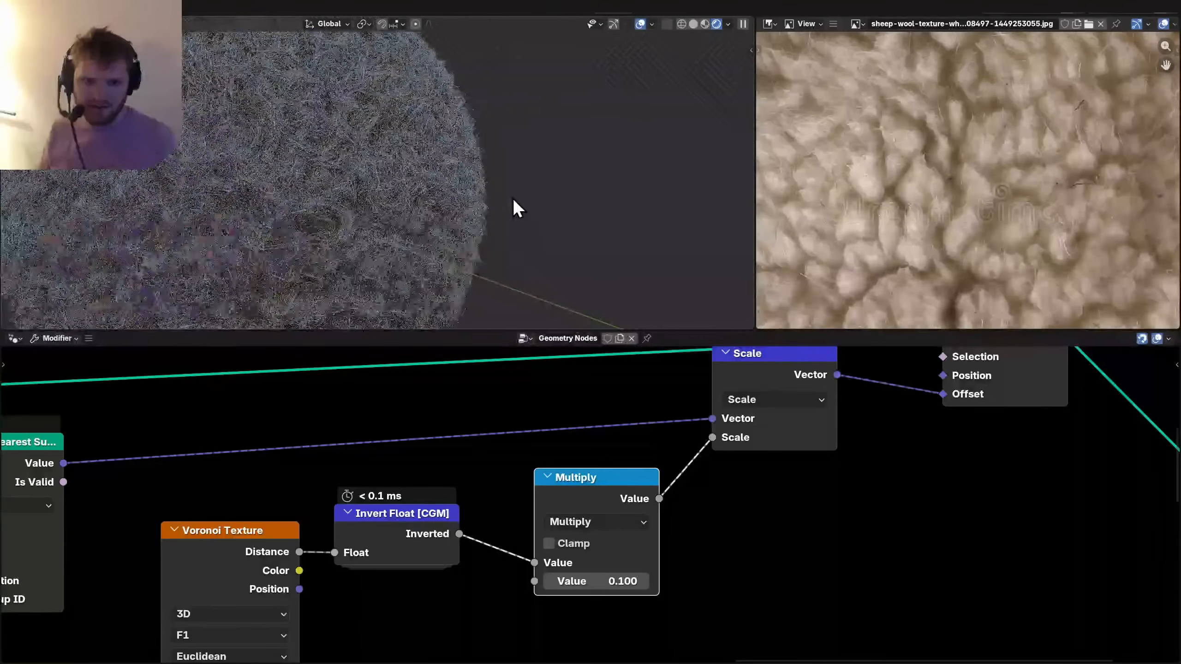
click(625, 586)
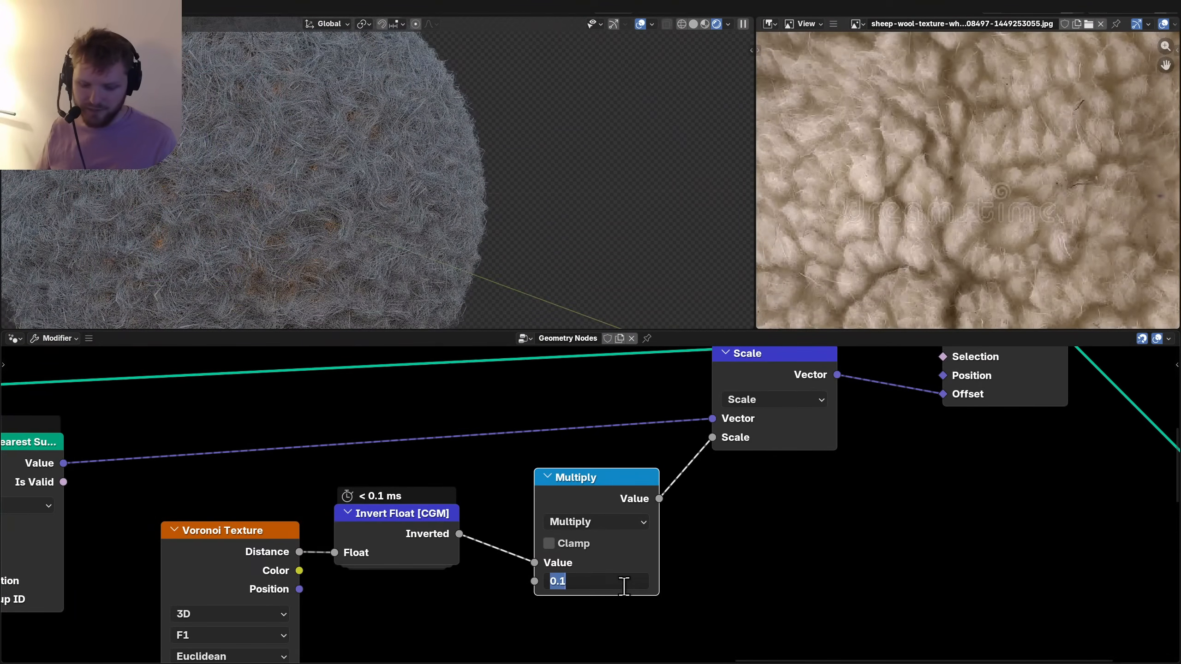
key(BackSpace)
text(.2)
key(Return)
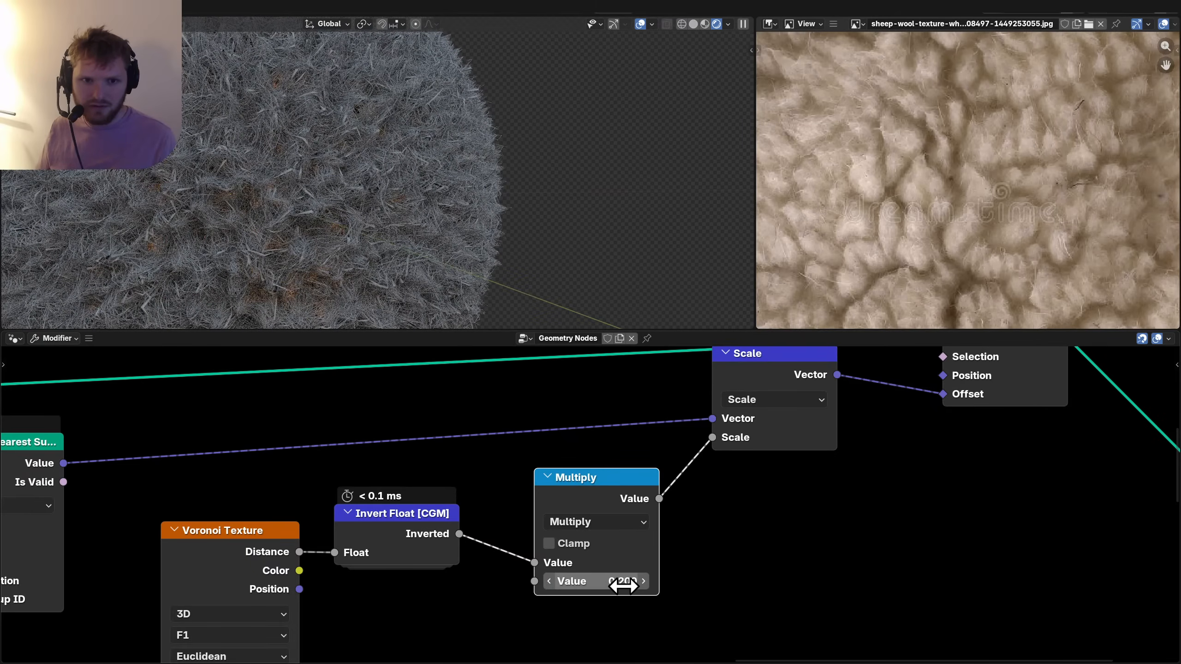
Make room before the Scale node, add a Map Range node there and connect the Voronoi Texture's Distance to its Value.
scroll(504, 565, down, 4)
middle_drag(709, 522, 457, 513)
scroll(804, 568, down, 4)
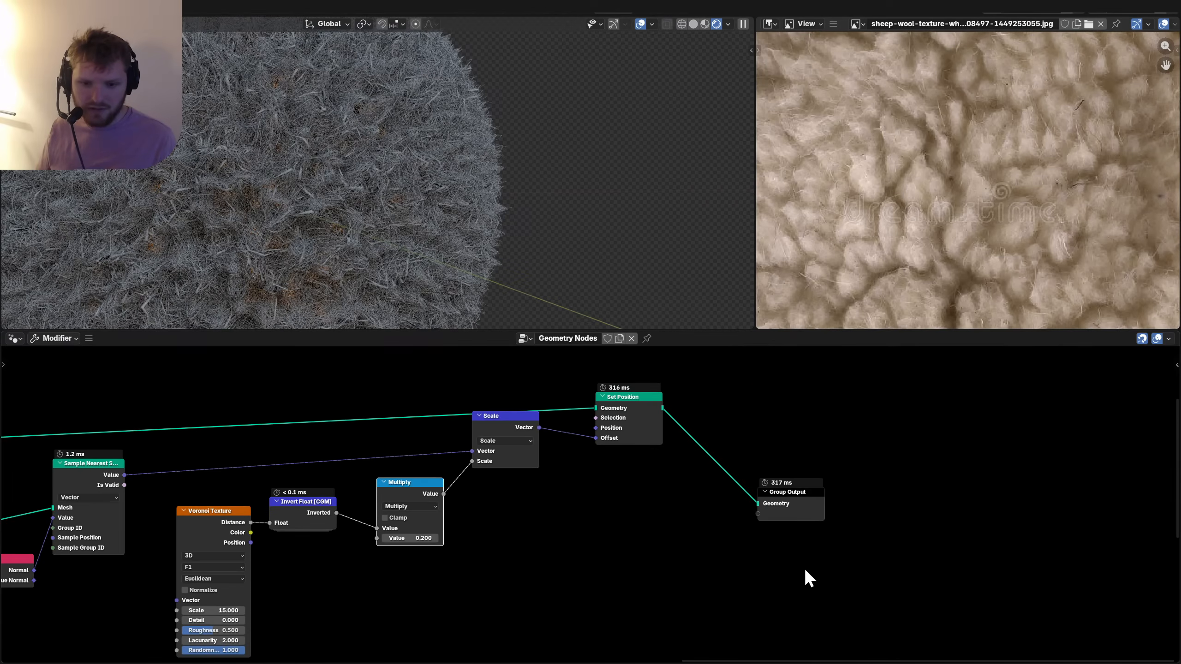
drag(810, 545, 456, 396)
key(g)
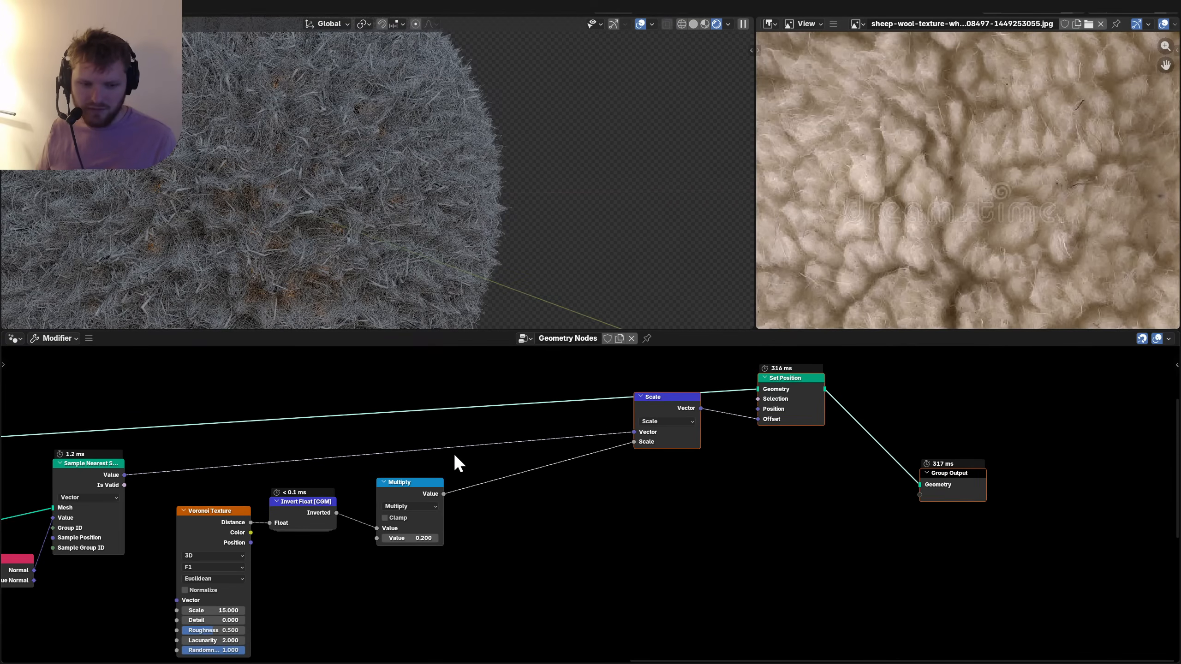
scroll(521, 508, up, 3)
key(shift+a)
text(map)
key(Return)
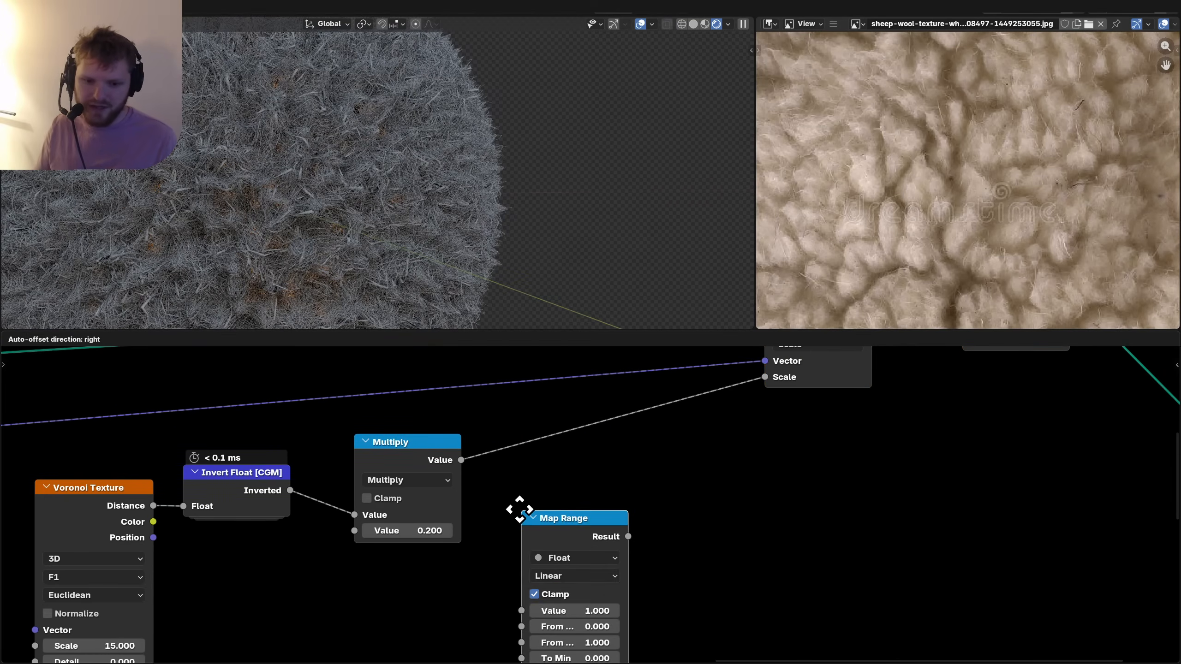
click(525, 472)
drag(159, 503, 516, 575)
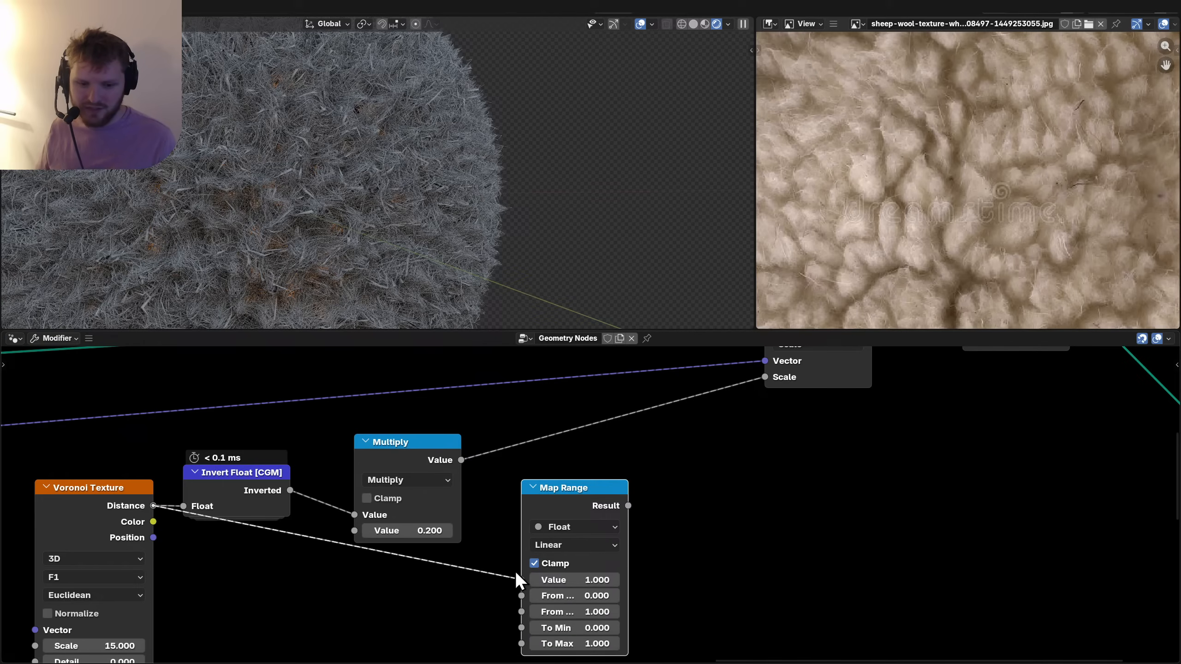
Connect Map Range's Result to the Scale node's Scale input and delete the Invert Float and Multiply nodes.
drag(559, 498, 514, 513)
drag(584, 520, 765, 377)
drag(520, 461, 242, 480)
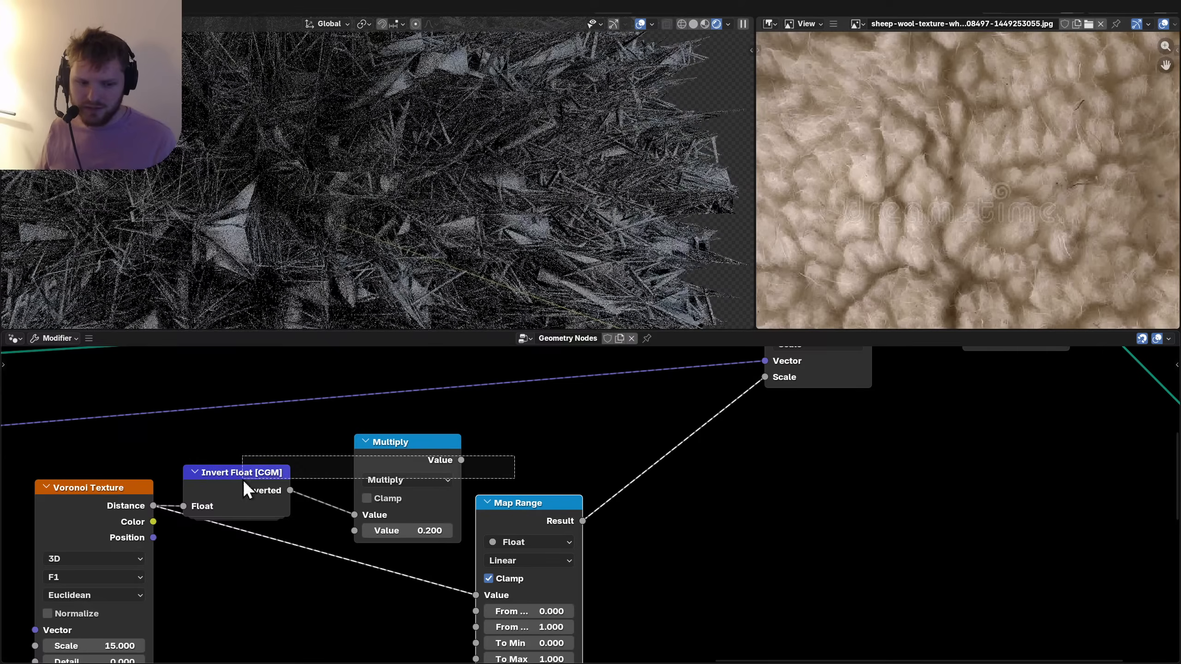
key(x)
Reverse the Map Range output by setting To Min to 1 and To Max to 0.
scroll(248, 482, down, 3)
click(535, 558)
text(1)
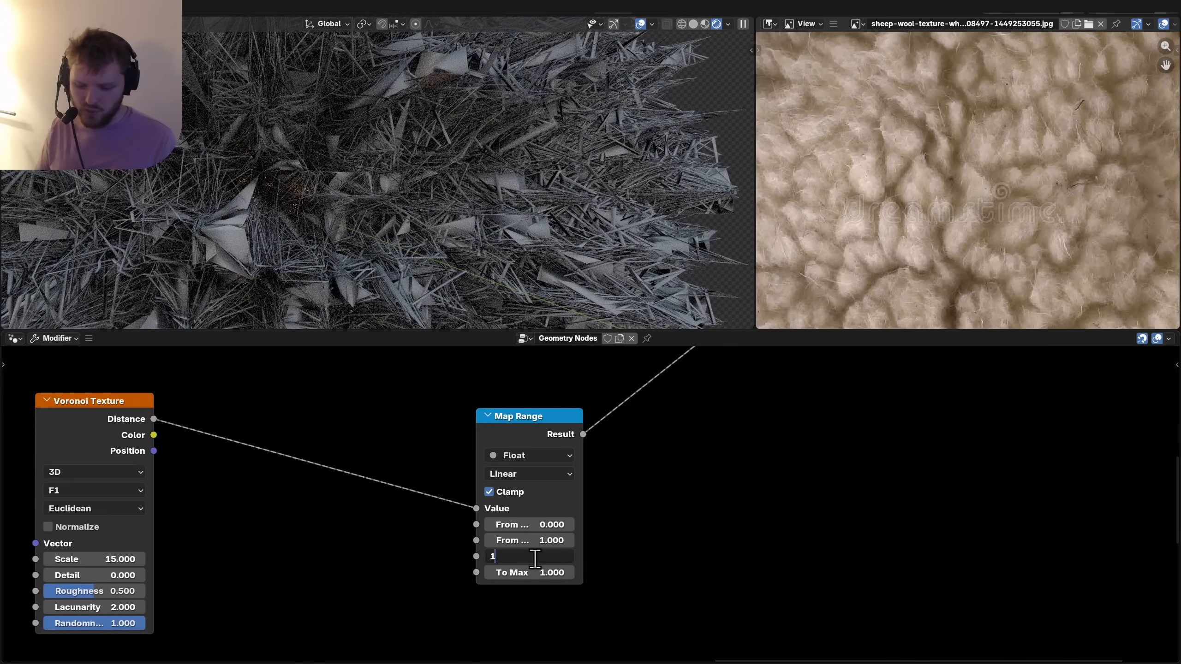
key(Tab)
text(0)
key(Return)
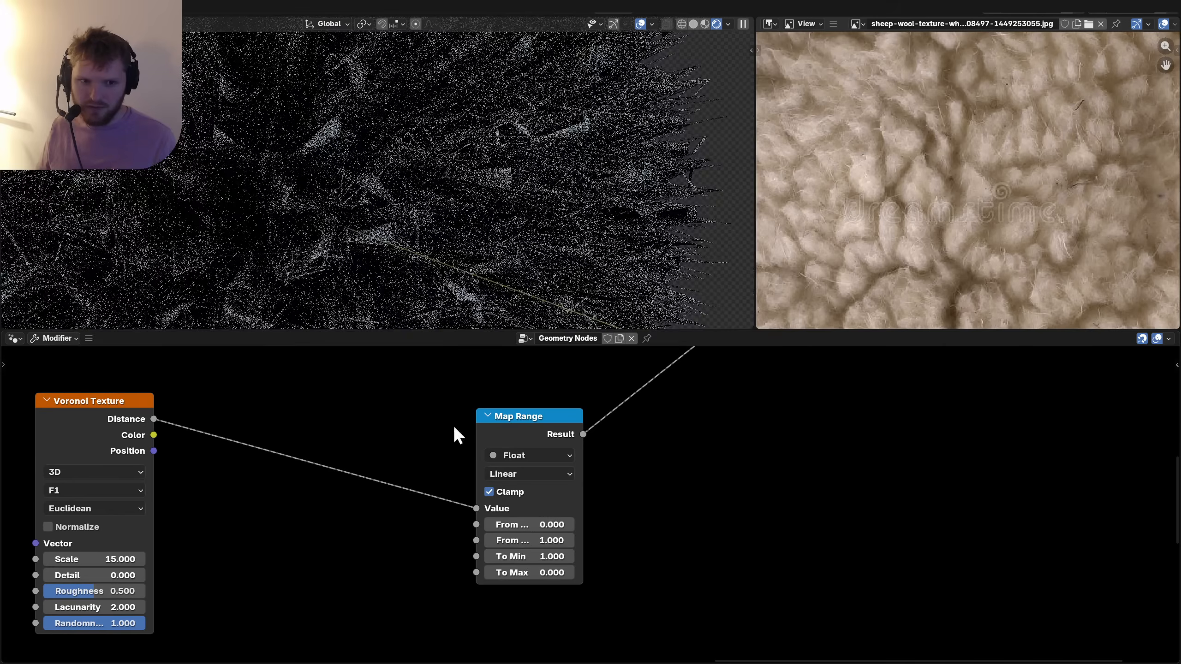
Try a To Min of 0.3 and a From Max of 0.5 on the Map Range node.
click(544, 554)
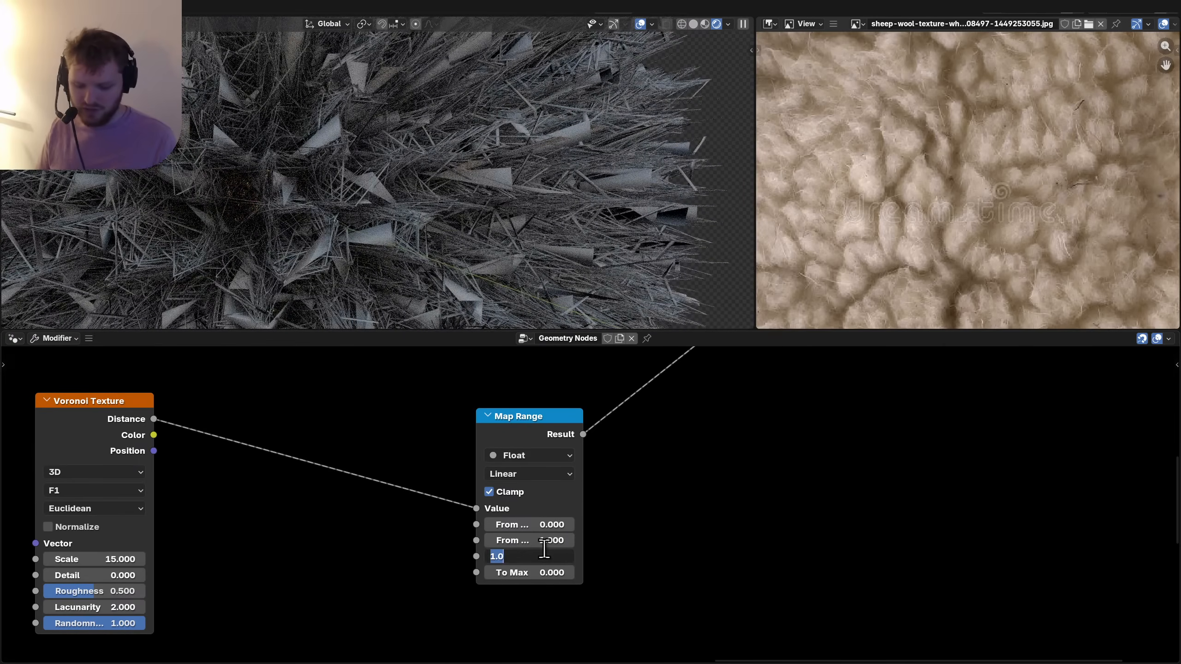
text(.3)
key(Return)
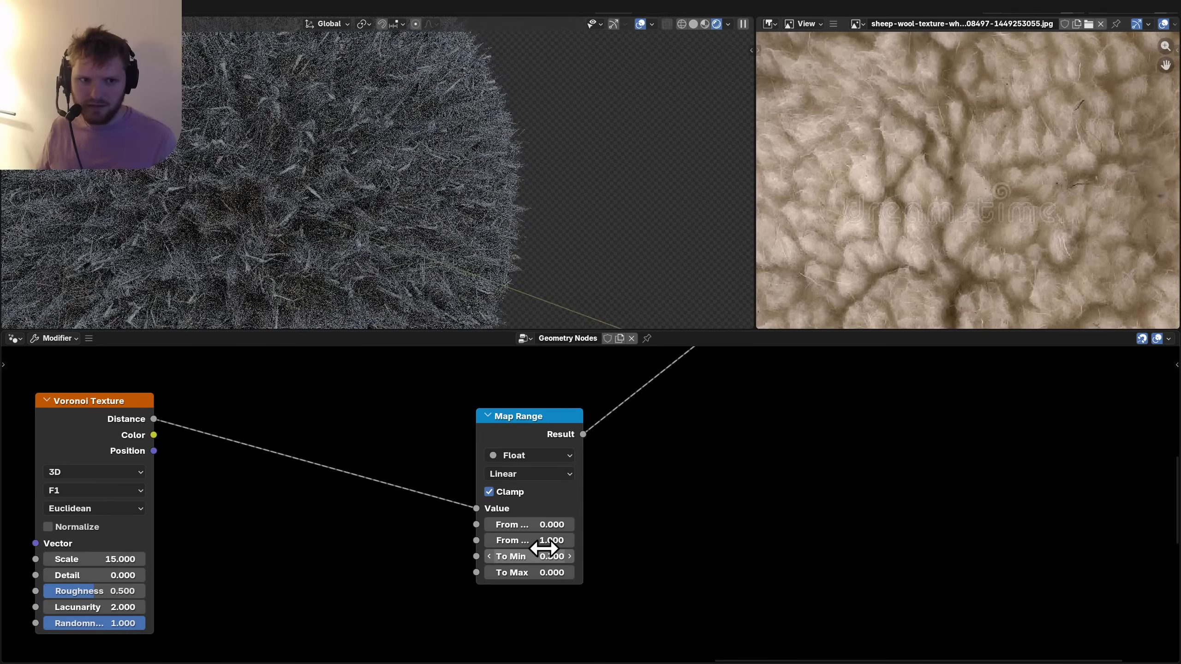
click(544, 540)
text(-)
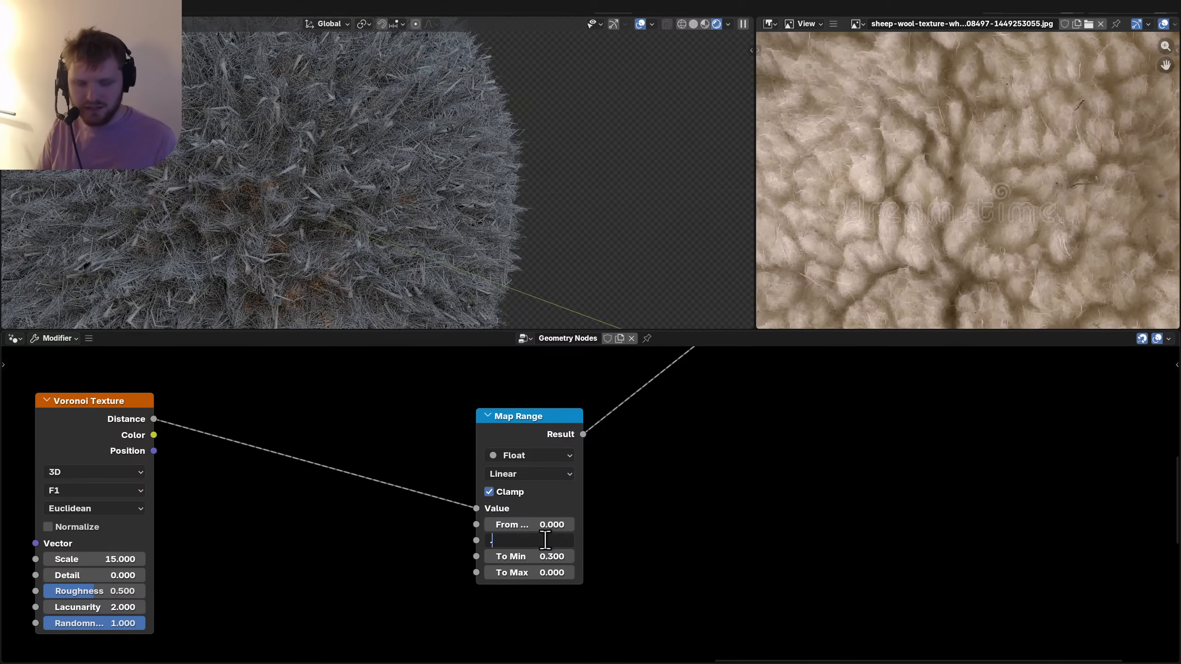
text(5)
key(Return)
Set the Map Range node's From Max to 0.2 and To Min to 0.1, and check the fibres on the sphere.
click(545, 540)
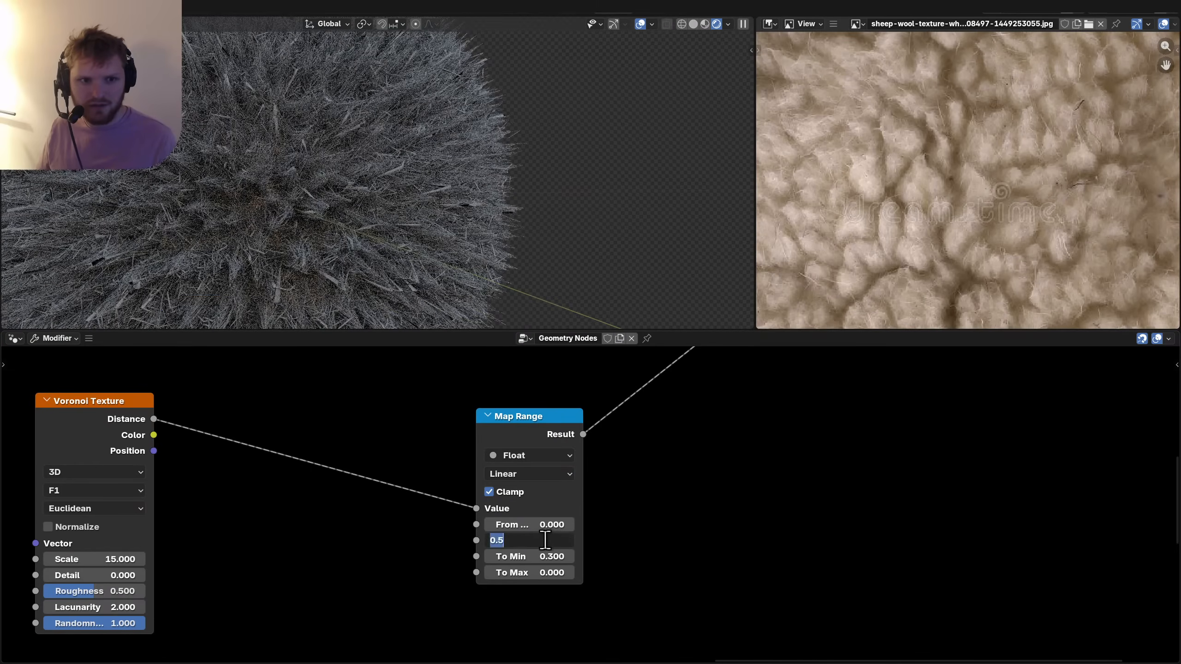
text(.2)
key(Return)
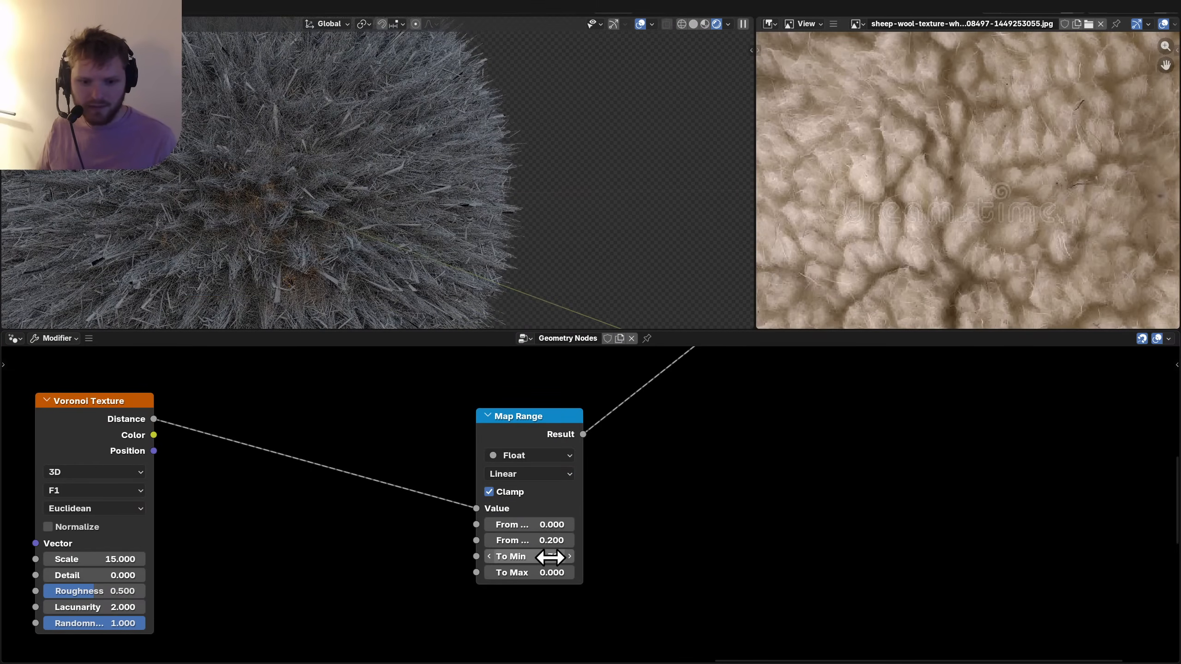
click(547, 556)
text(1)
key(Return)
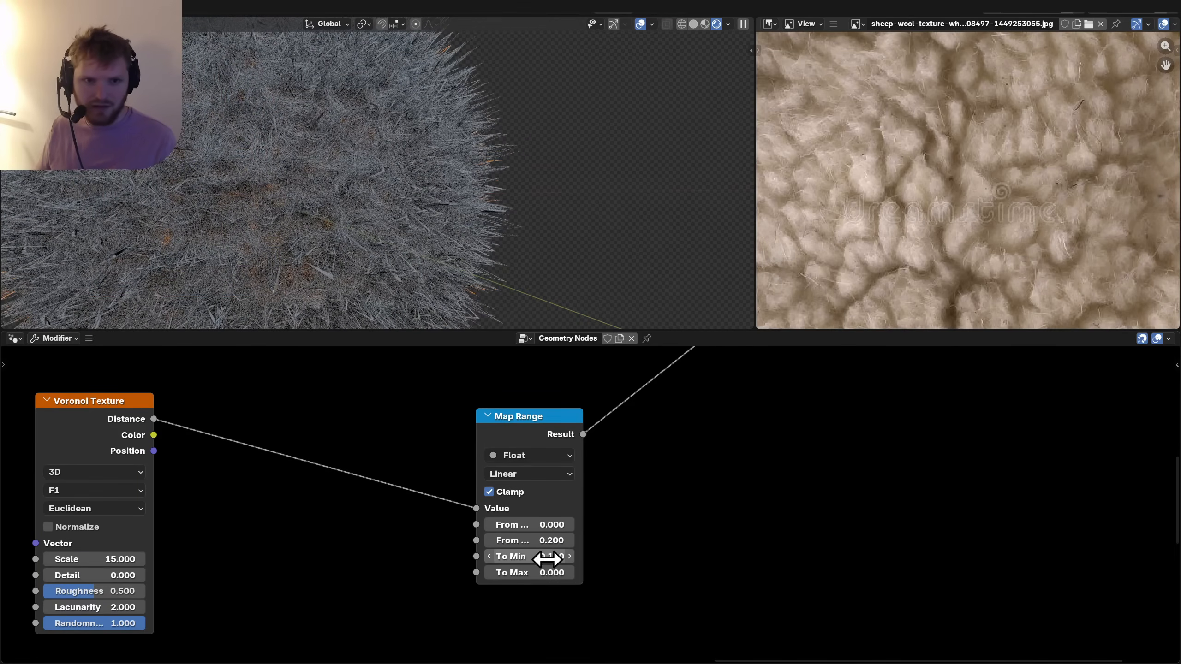
middle_drag(264, 223, 129, 210)
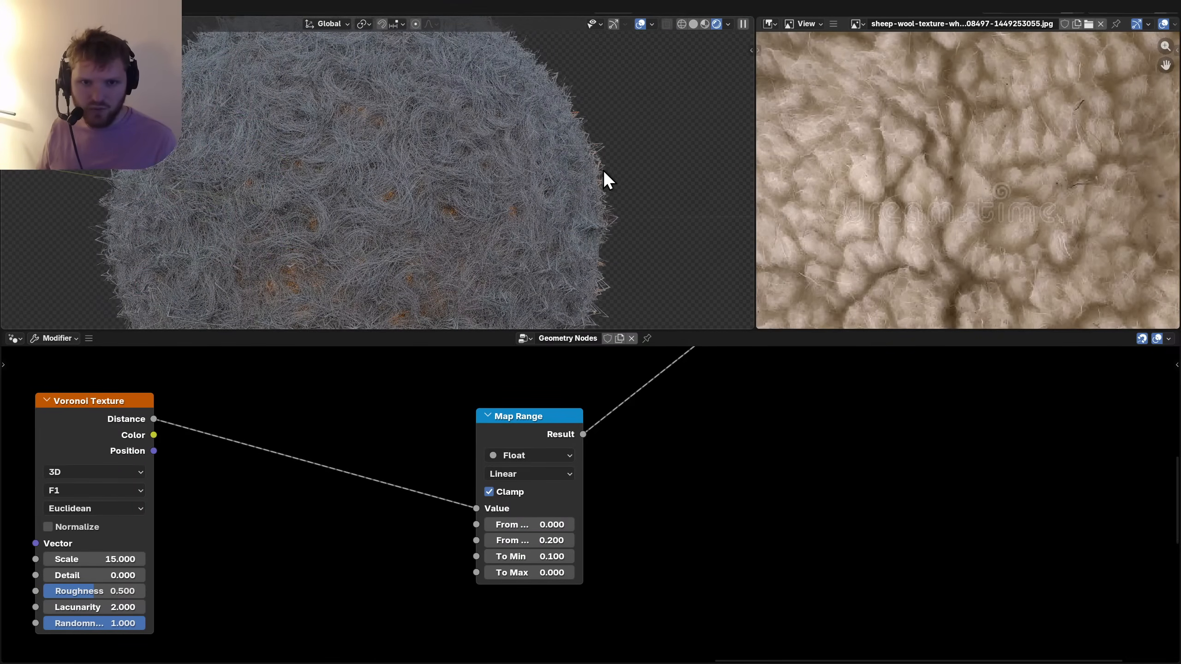
Switch the Map Range interpolation to Smoother Step and set From Max to 0.3.
click(517, 472)
click(529, 559)
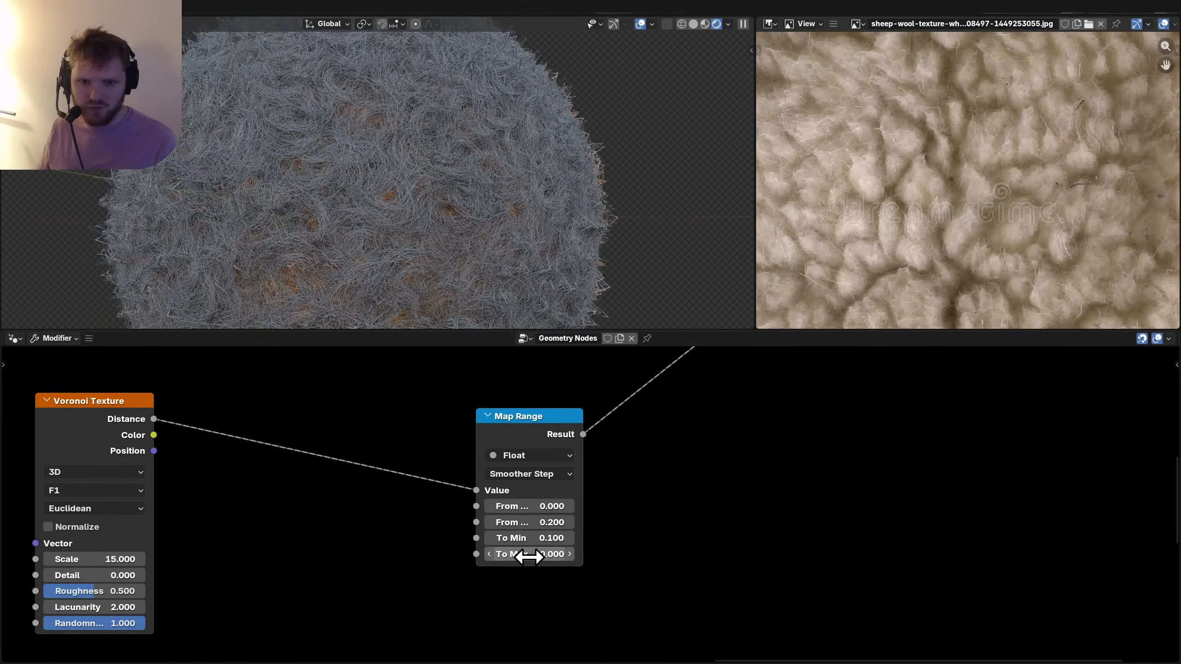
click(552, 522)
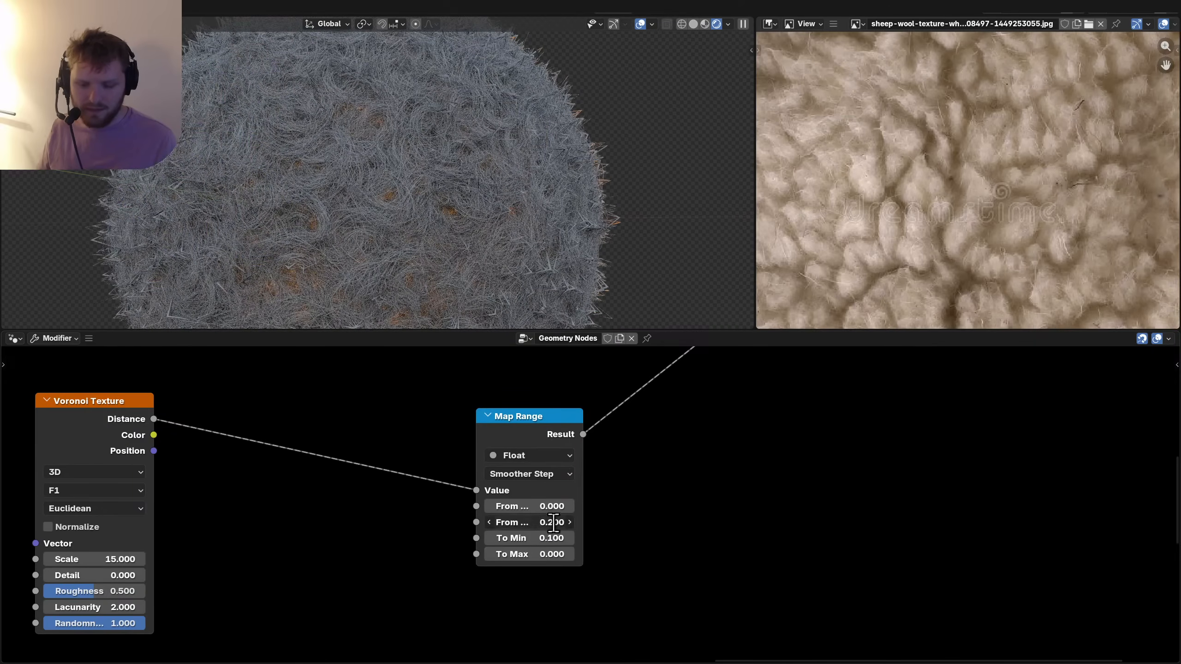
text(.3)
key(Return)
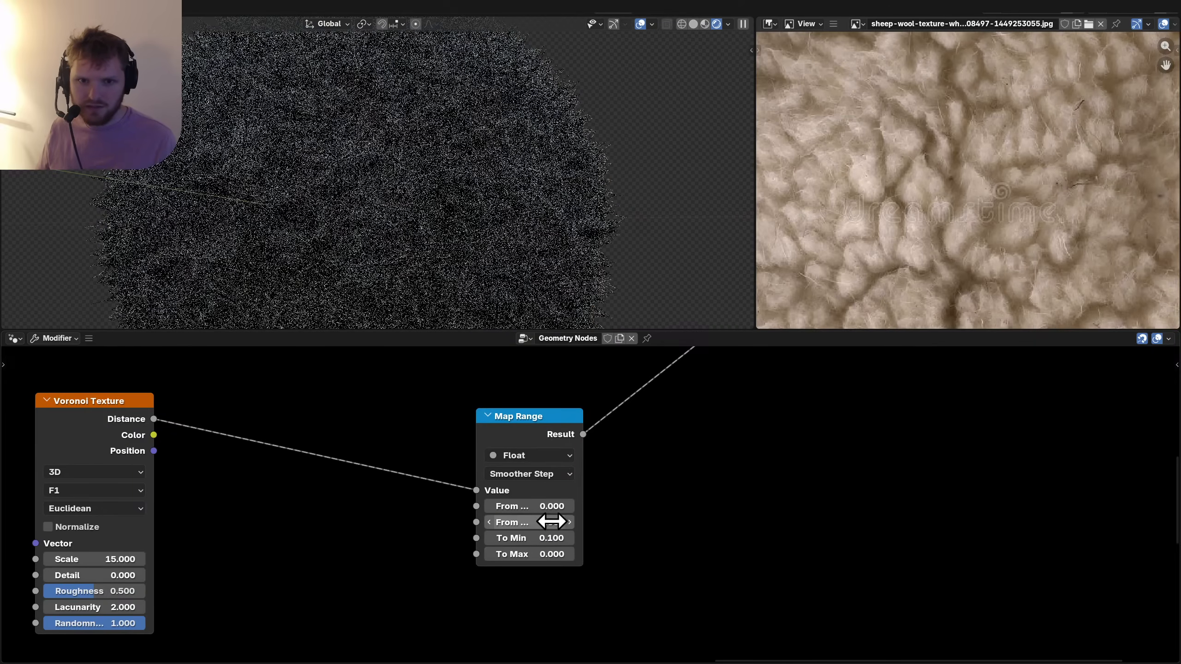
Try a Voronoi Texture Scale of 5 and inspect the clumps around the whole sphere.
scroll(548, 512, down, 2)
middle_drag(346, 541, 428, 513)
scroll(356, 521, up, 2)
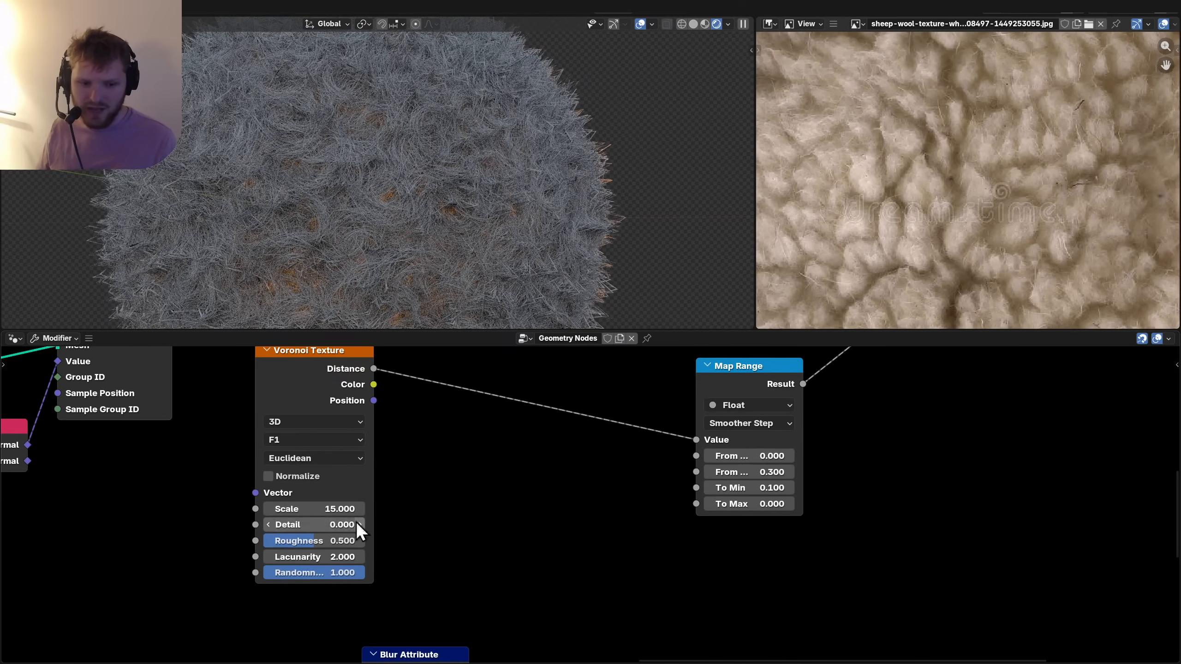
click(322, 509)
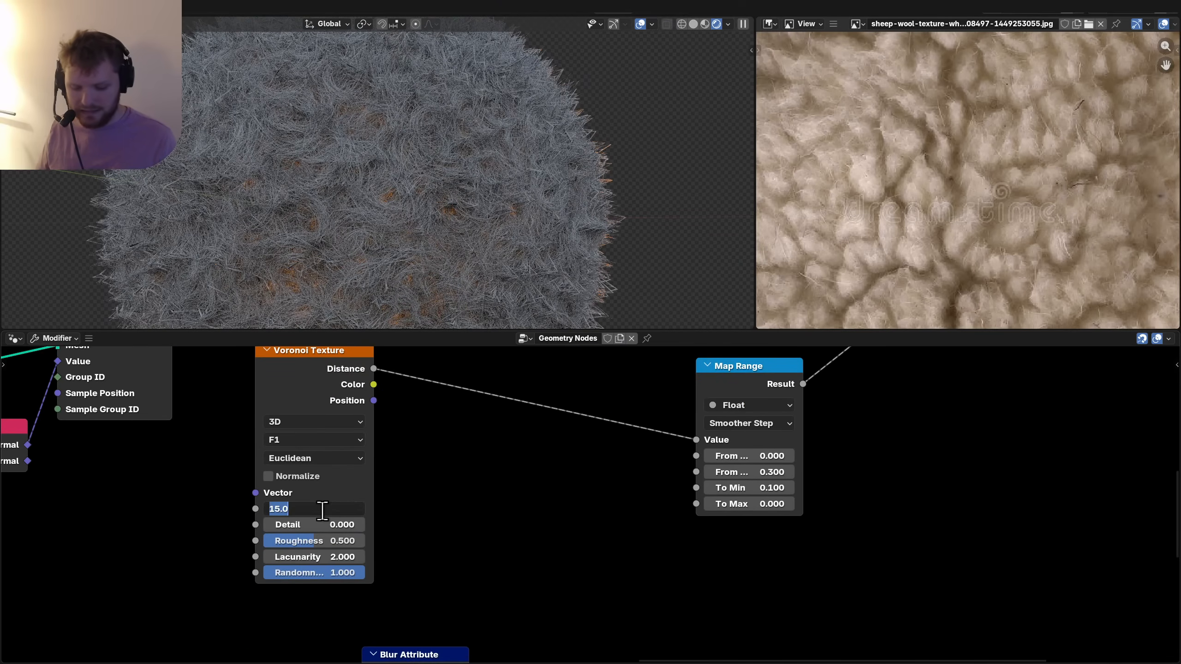
text(5)
key(Return)
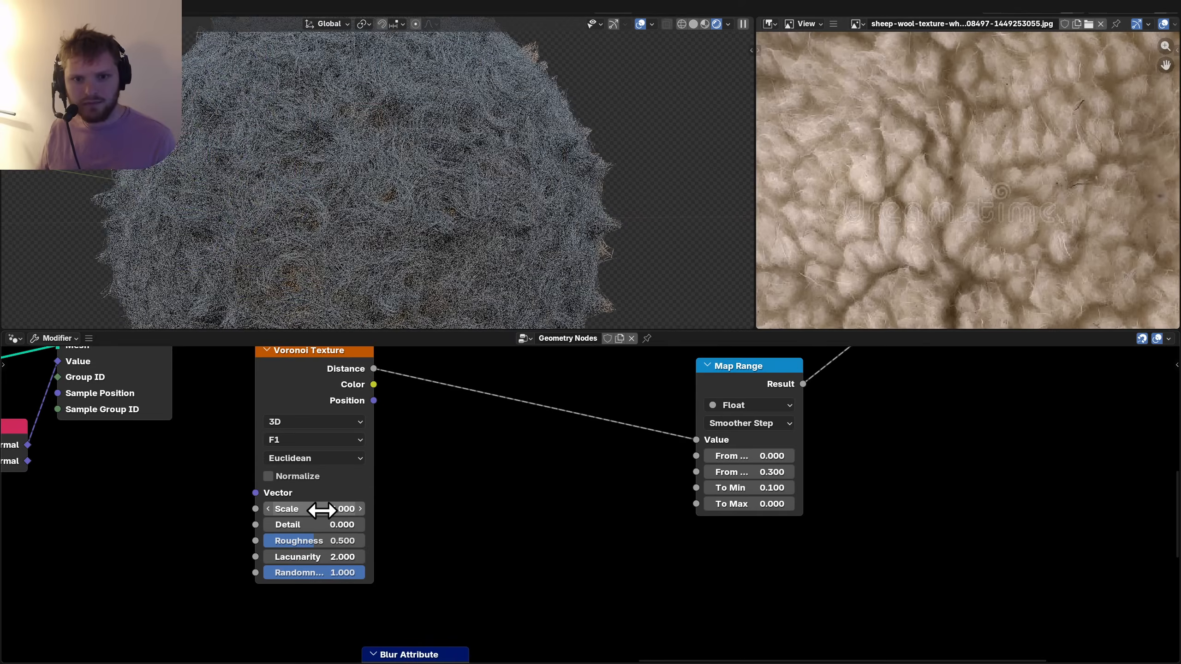
middle_drag(340, 207, 439, 225)
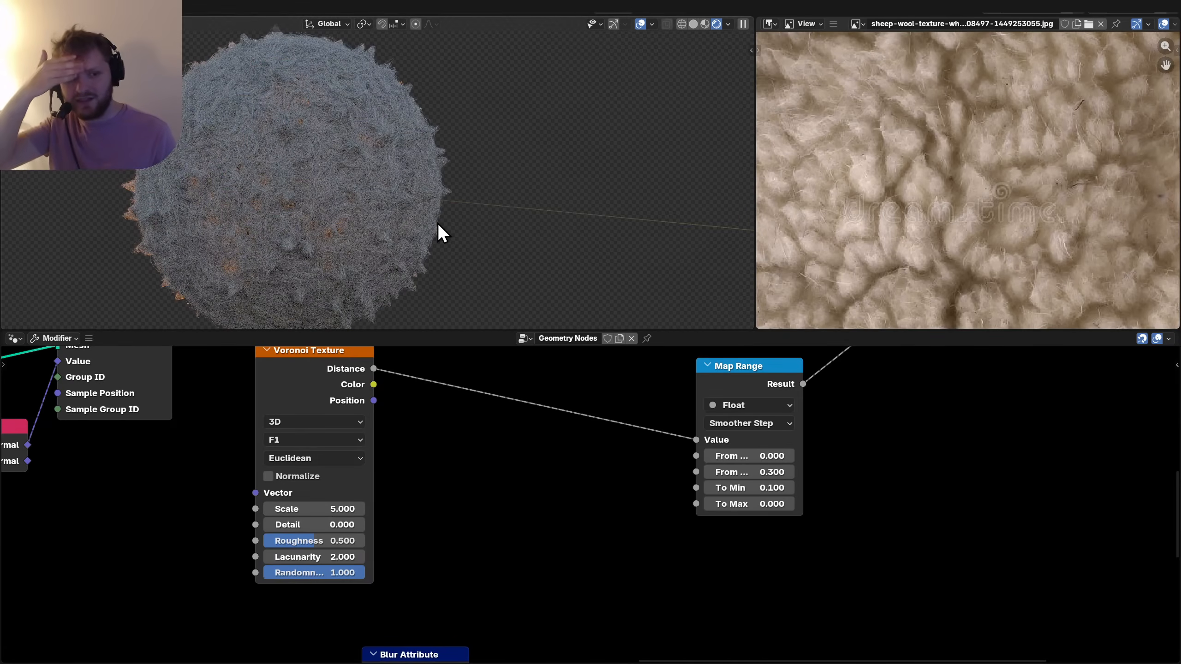
middle_drag(221, 164, 487, 174)
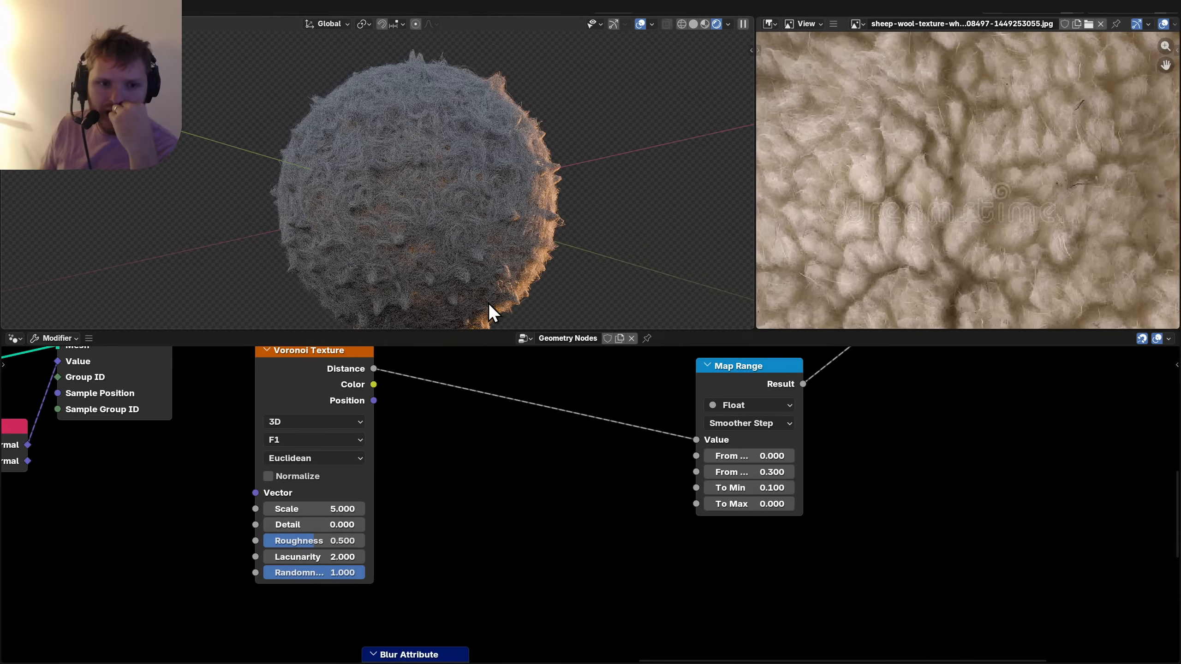
Change the Voronoi Texture feature output to Smooth F1 and set its Scale to 10.
scroll(428, 439, down, 3)
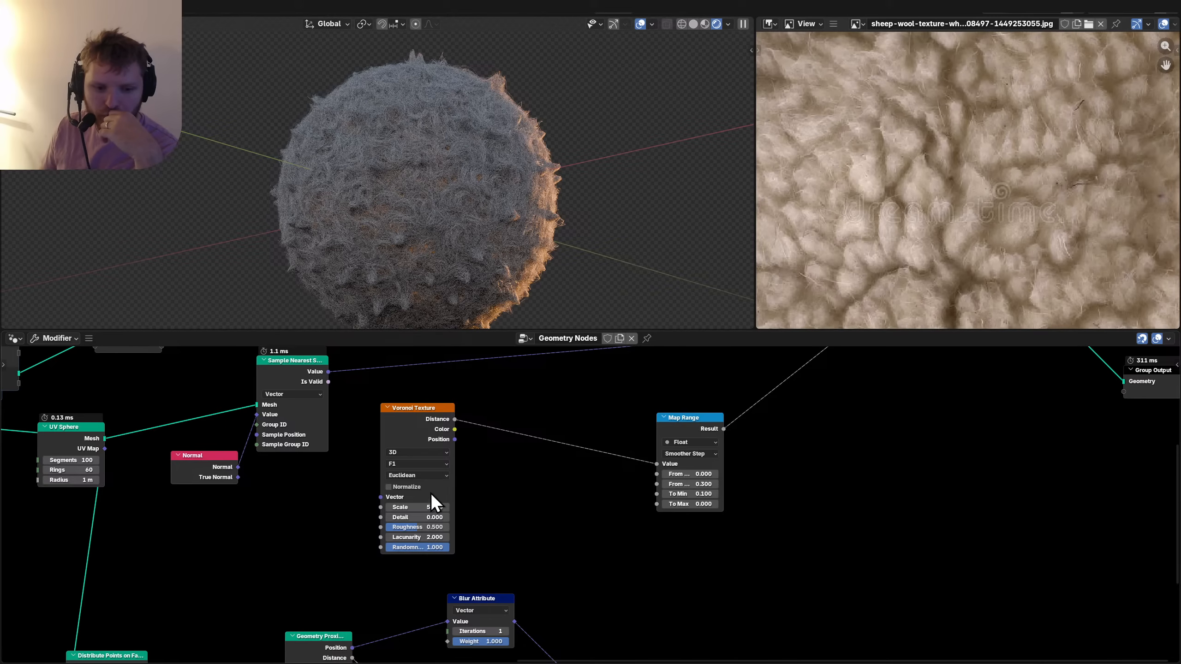
click(409, 464)
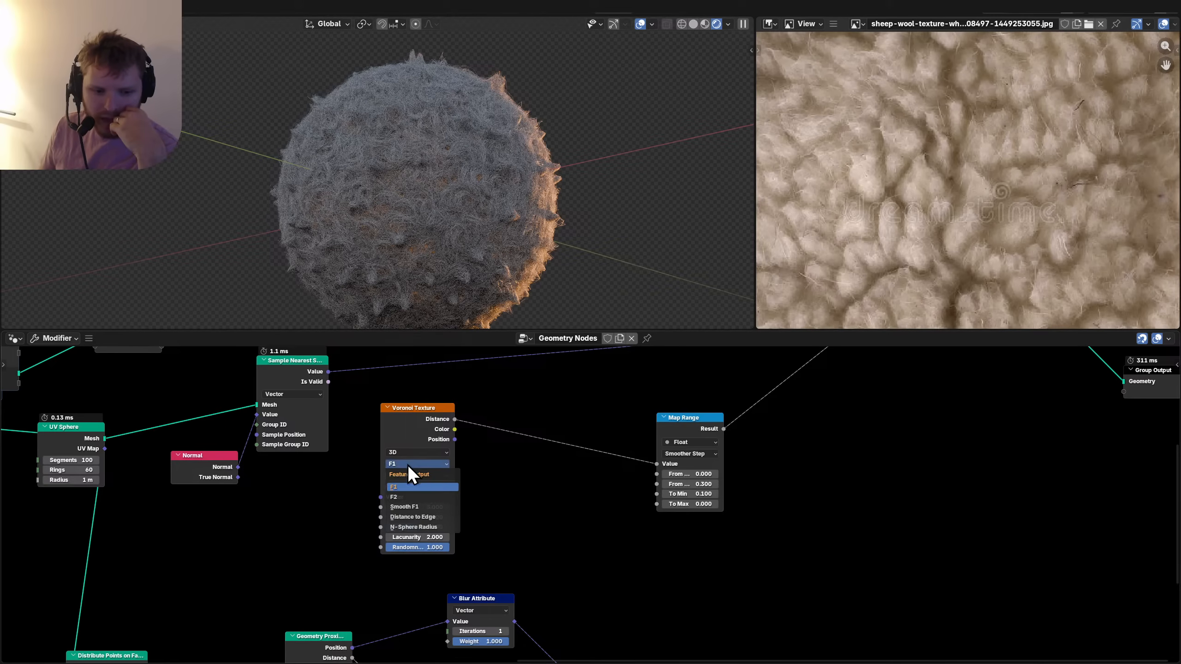
click(416, 507)
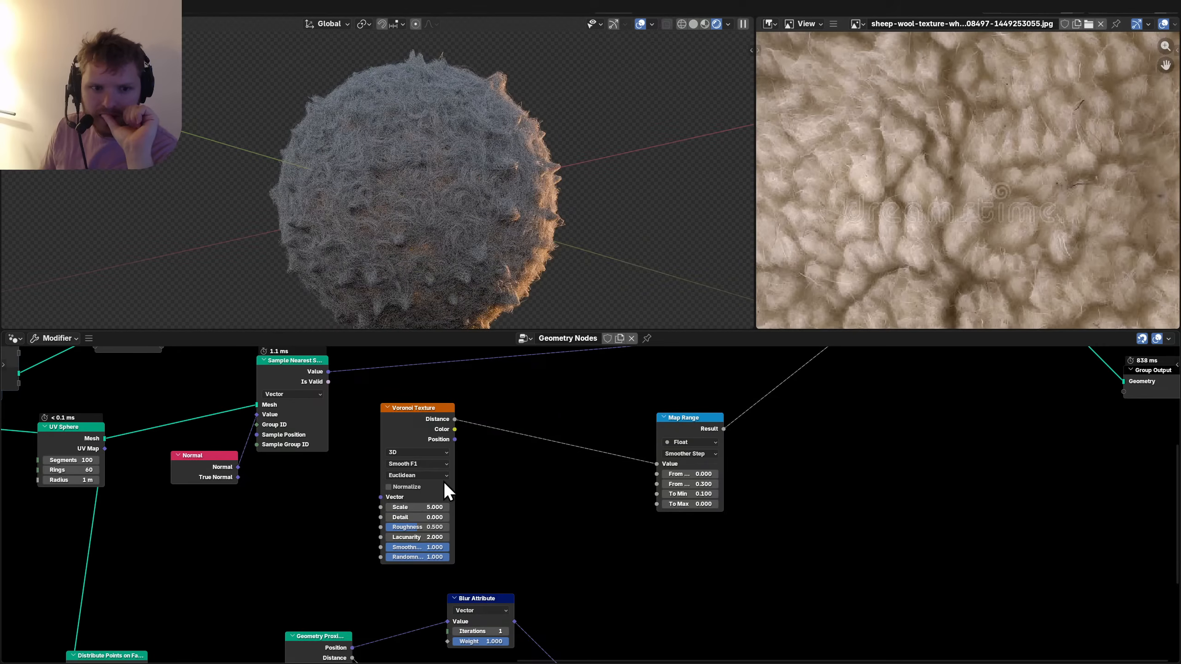
scroll(442, 482, up, 2)
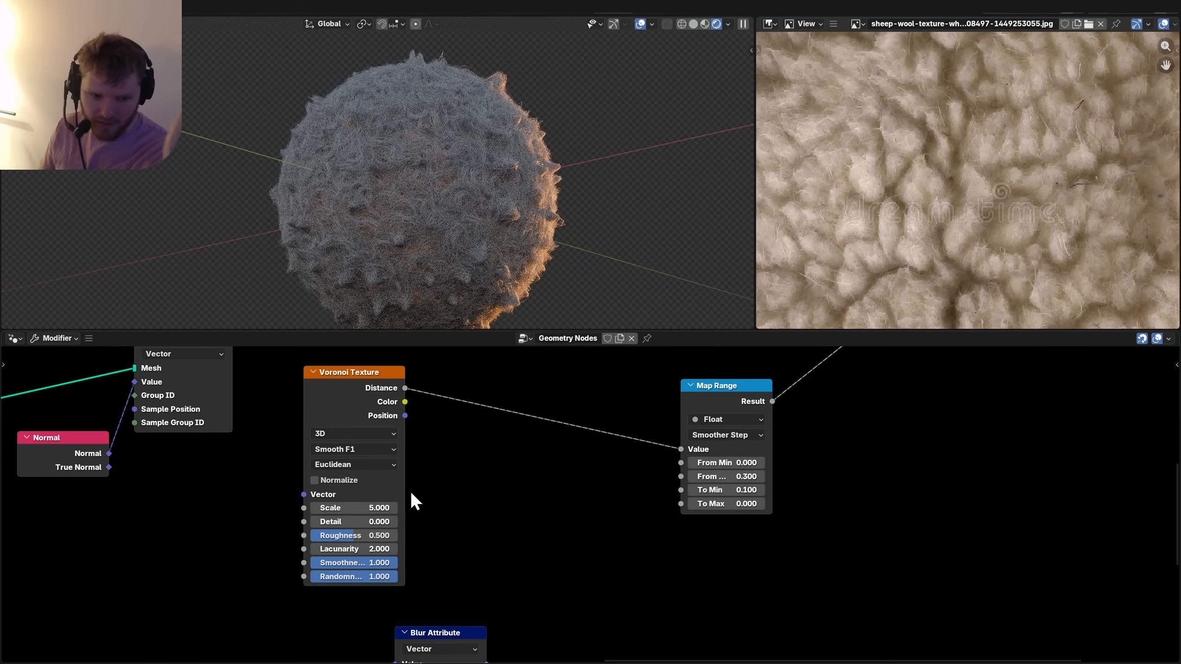
click(367, 508)
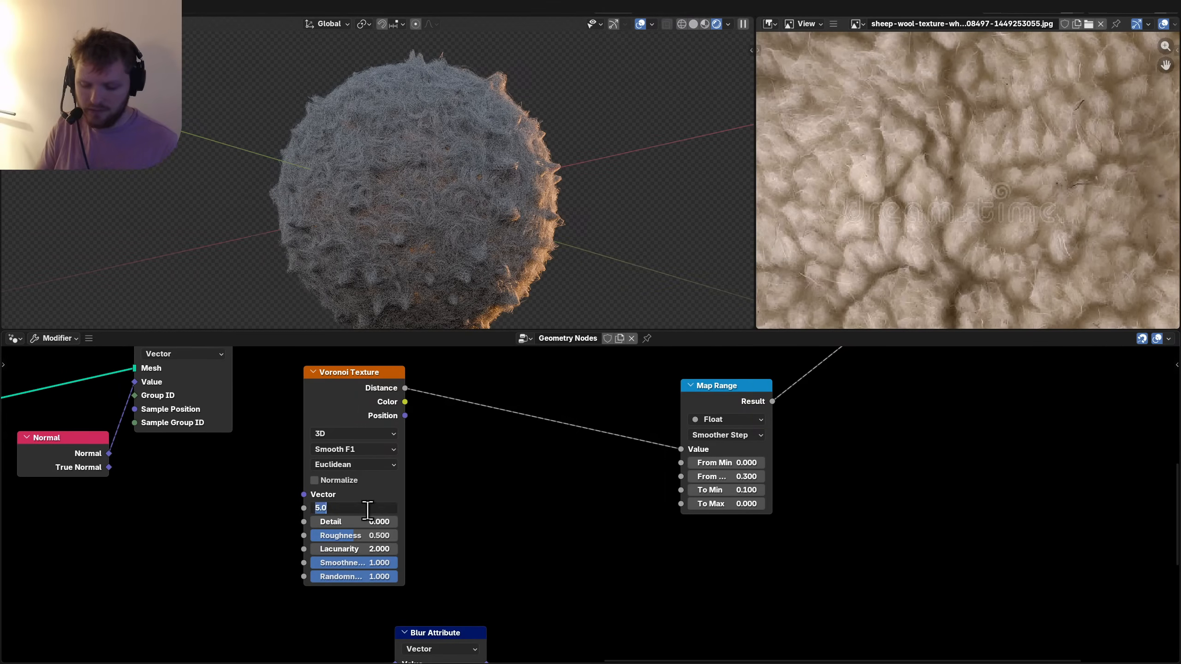
key(Return)
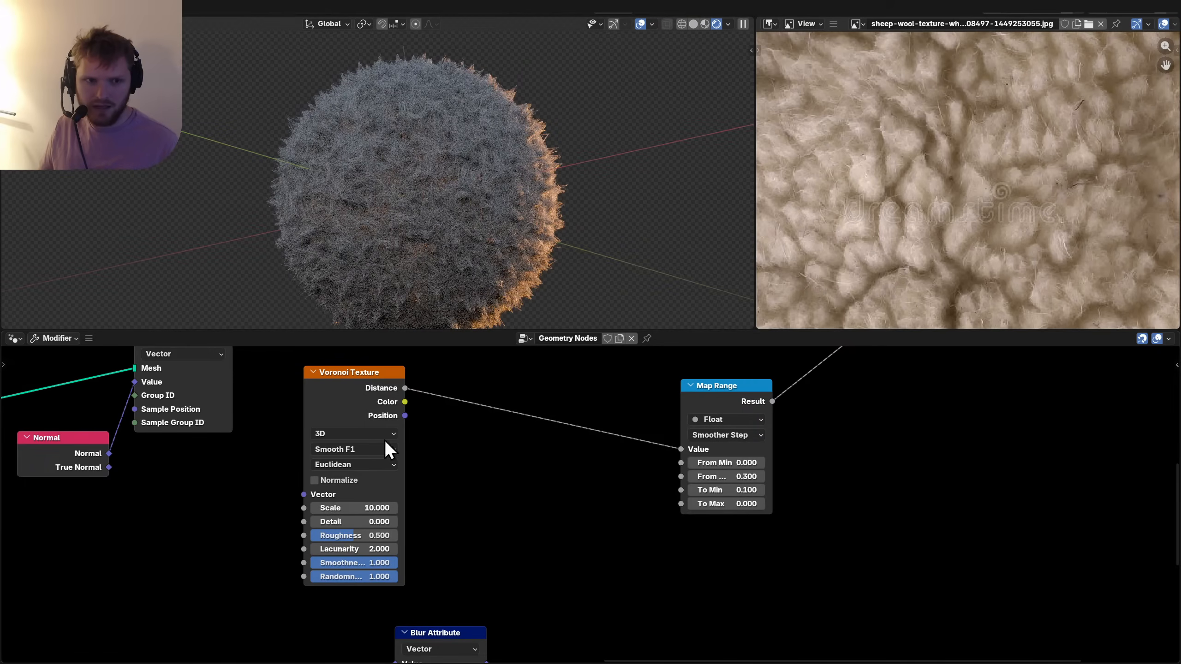
middle_drag(453, 212, 510, 159)
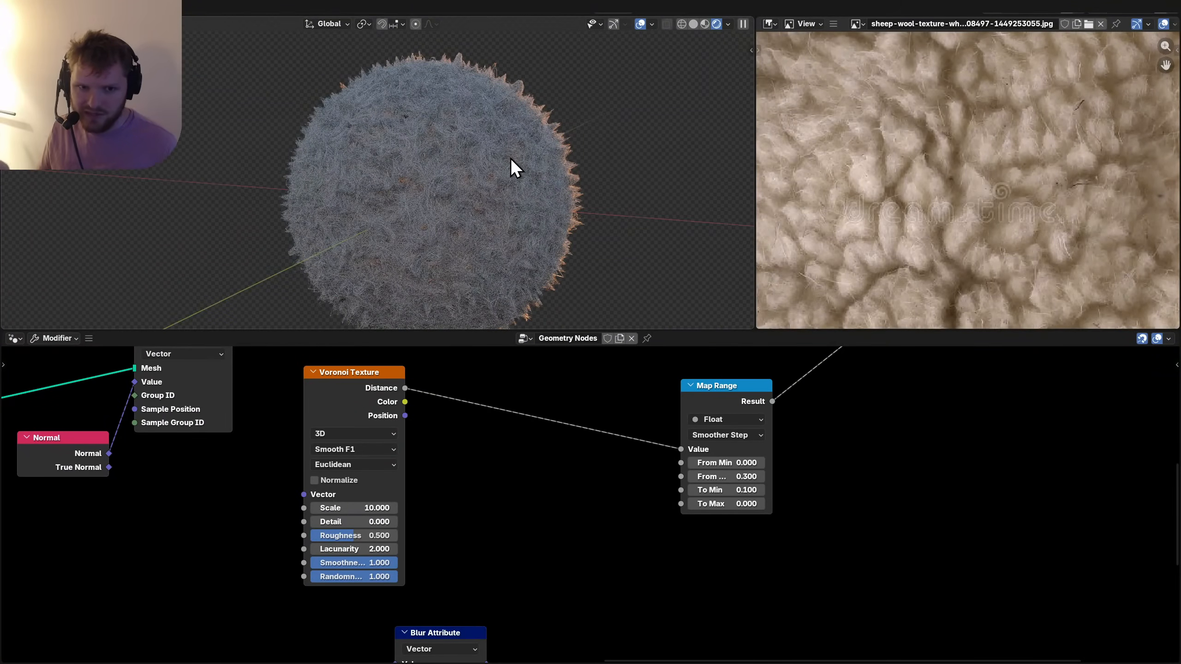
Preview the Voronoi Texture's Distance and Color outputs on the baked fibres with a Viewer node, and delete the Viewer.
scroll(369, 422, down, 3)
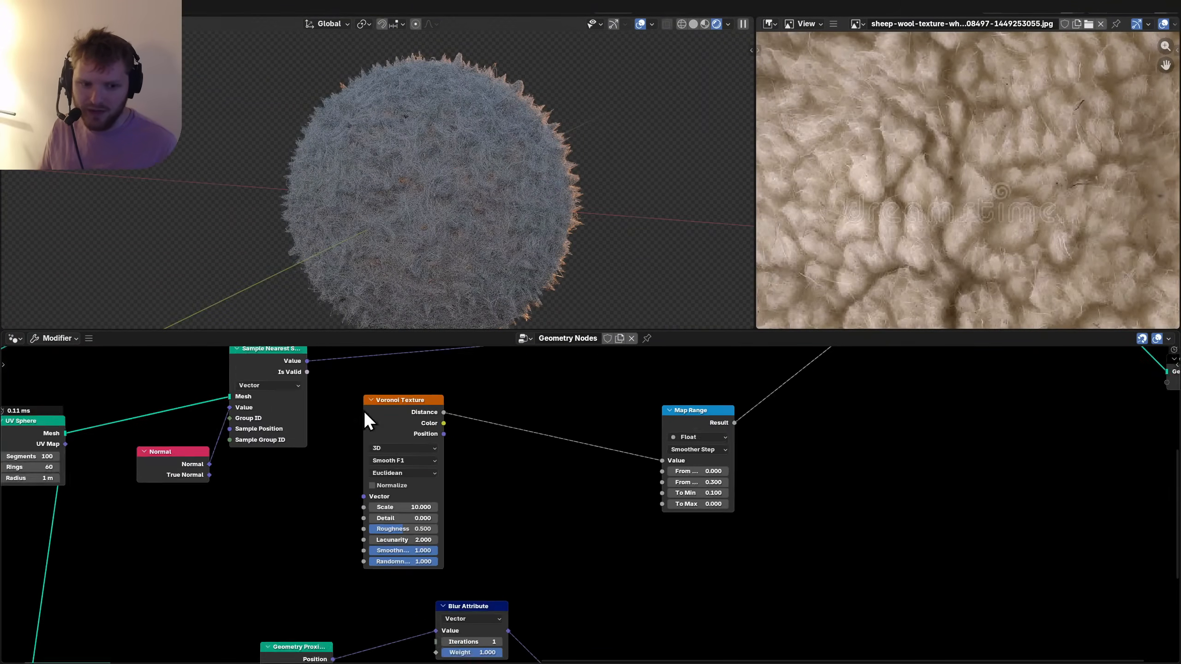
middle_drag(369, 422, 447, 509)
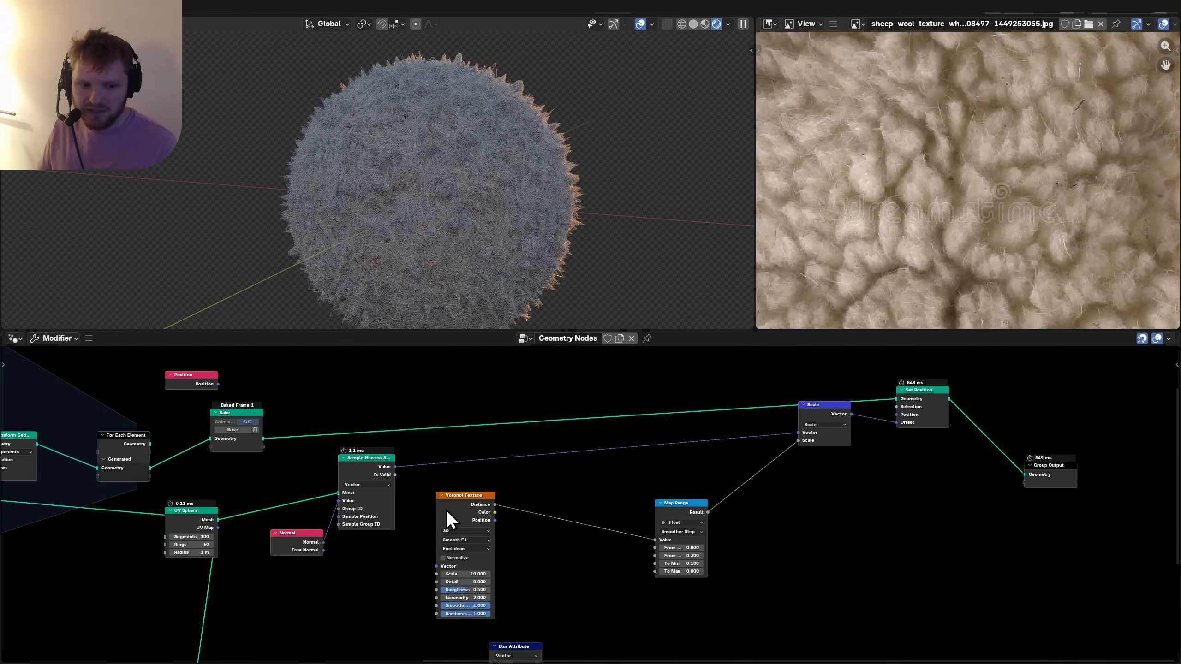
ctrl+shift+click(228, 417)
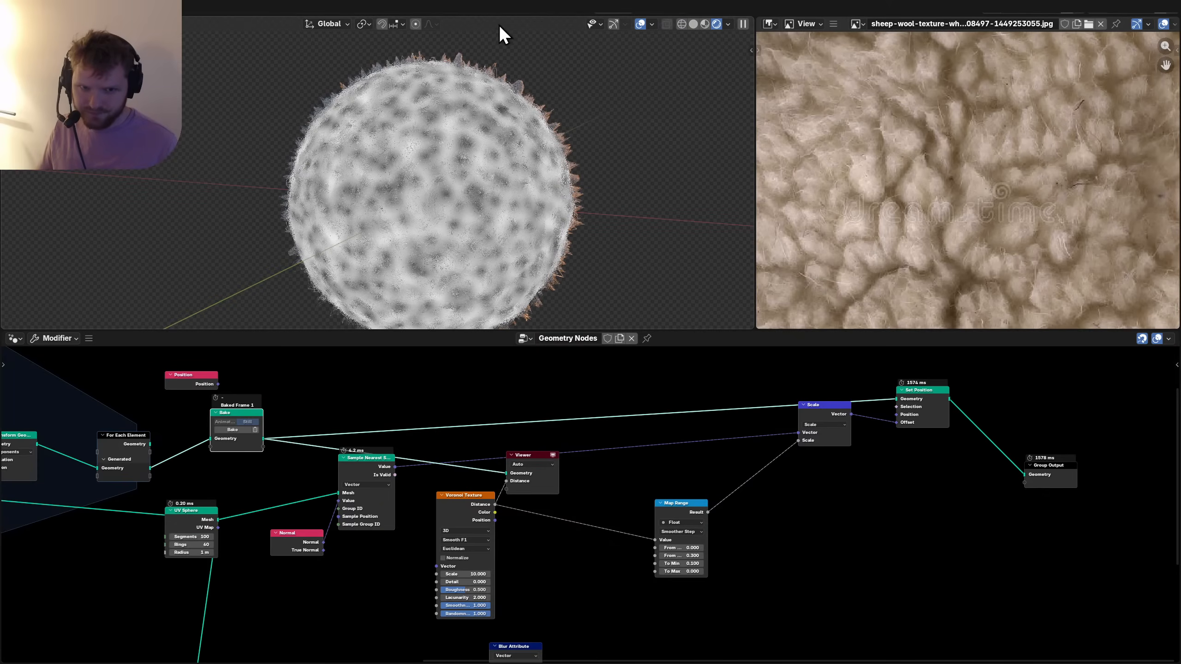
scroll(461, 512, up, 2)
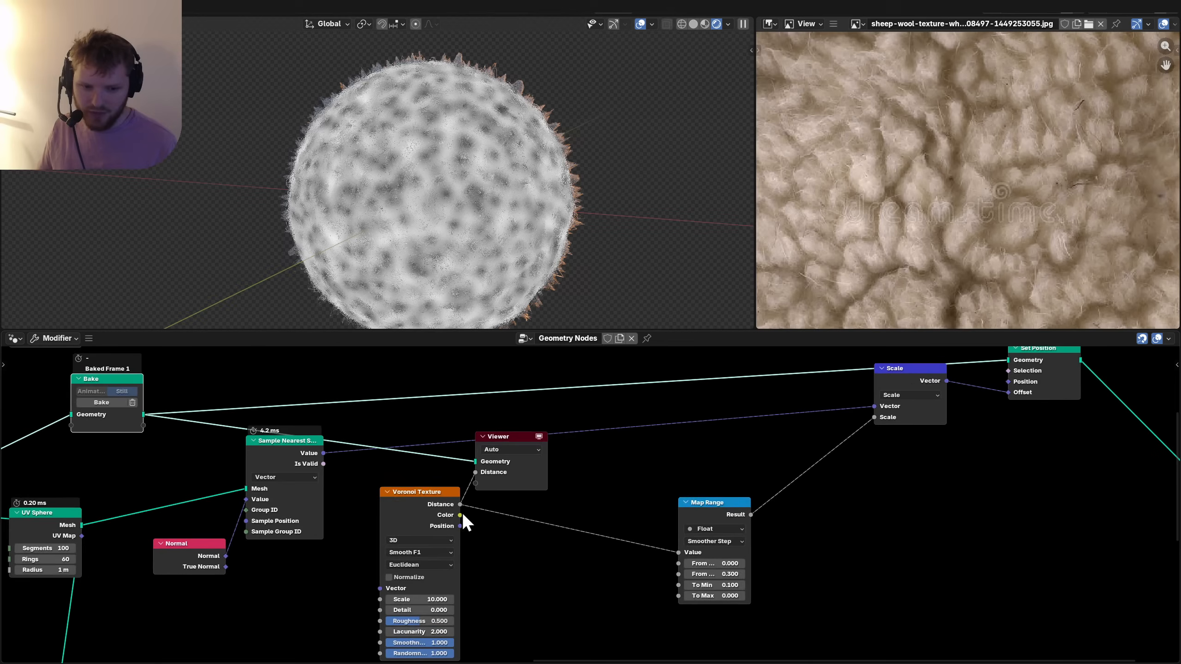
ctrl+shift+click(403, 512)
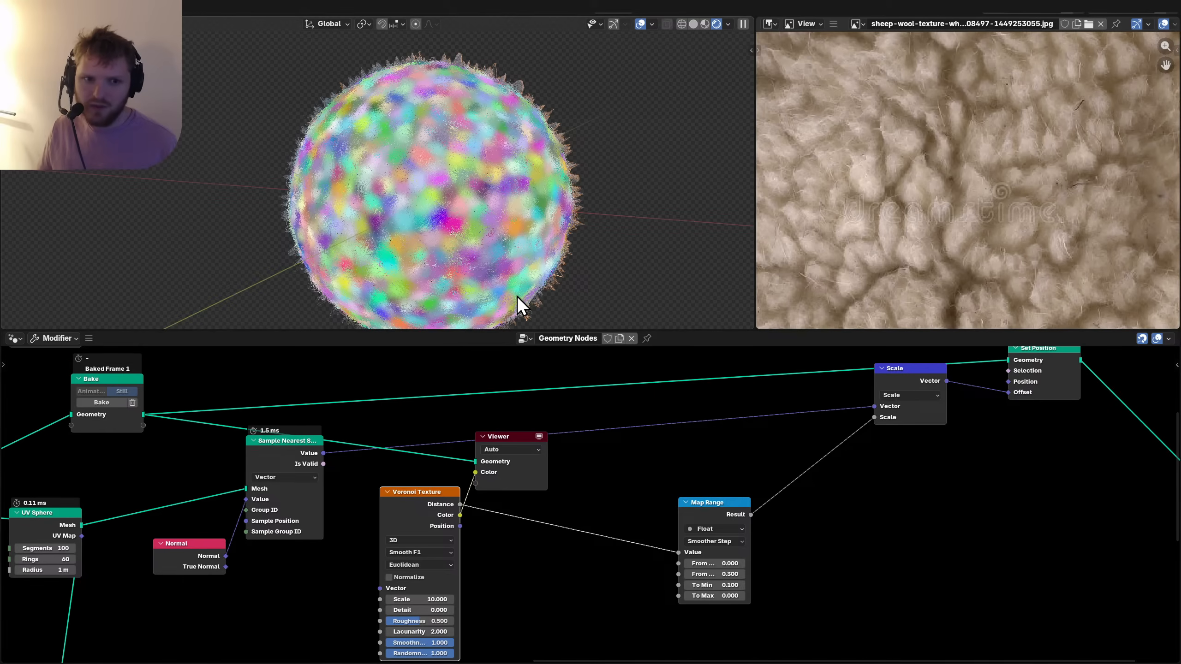
click(502, 438)
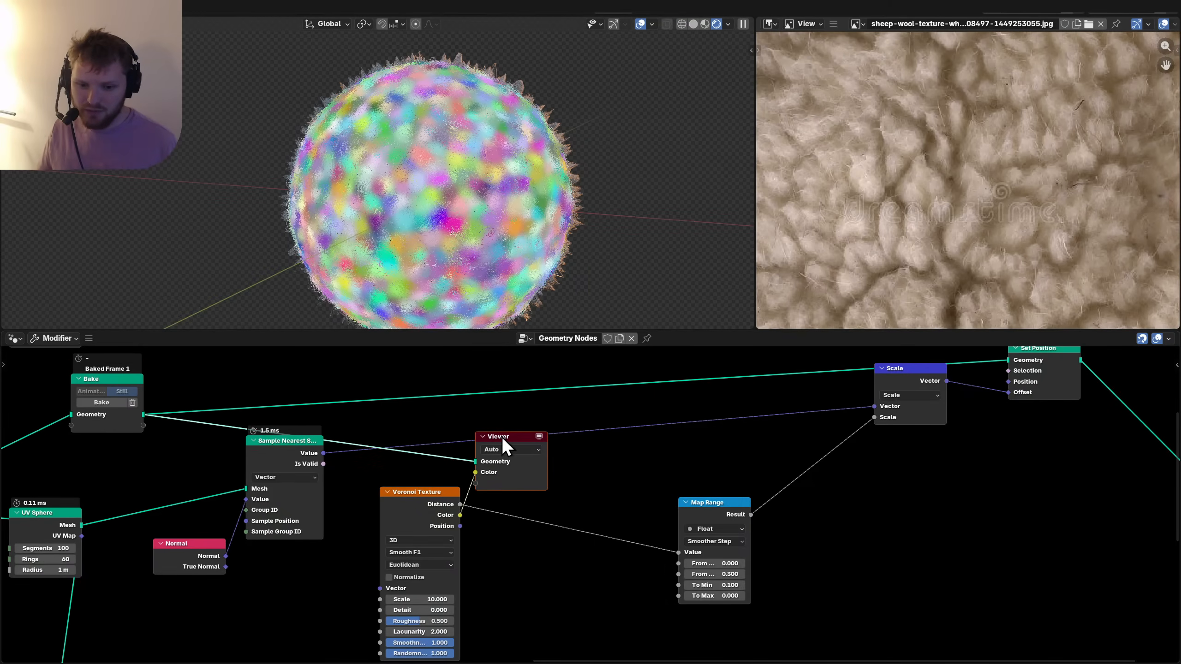
key(x)
Add a Separate XYZ node beside the Voronoi Texture, fed by its Color output.
middle_drag(717, 565, 630, 493)
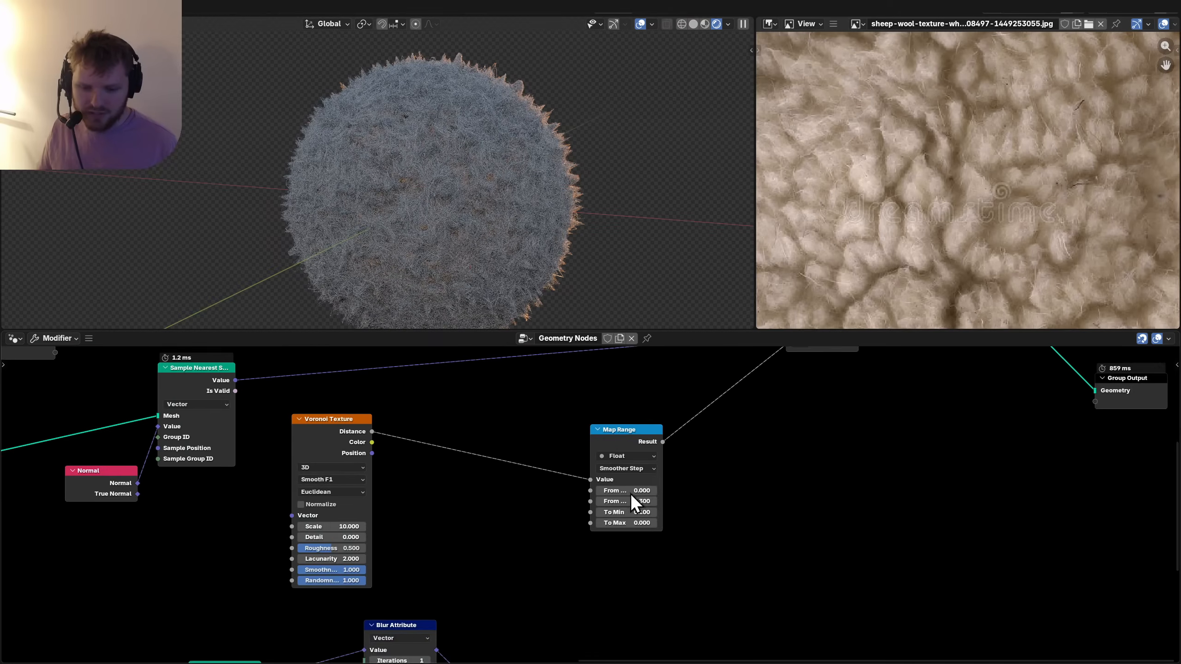
scroll(629, 495, up, 4)
middle_drag(280, 427, 377, 439)
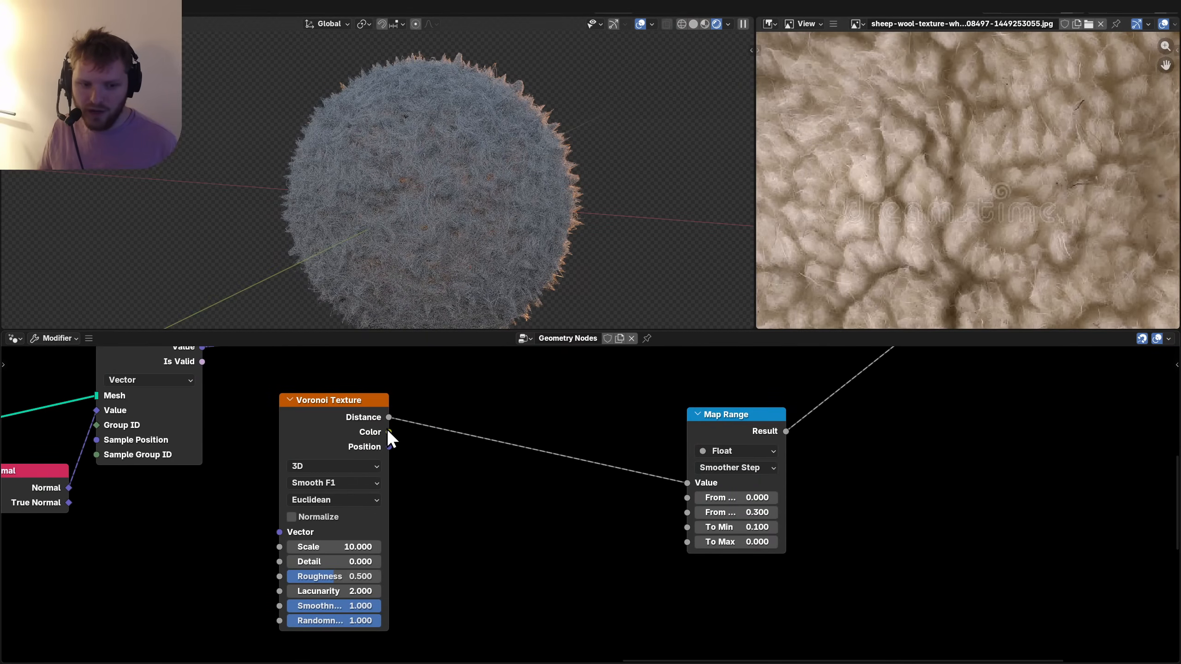
drag(388, 432, 489, 482)
text(sepa)
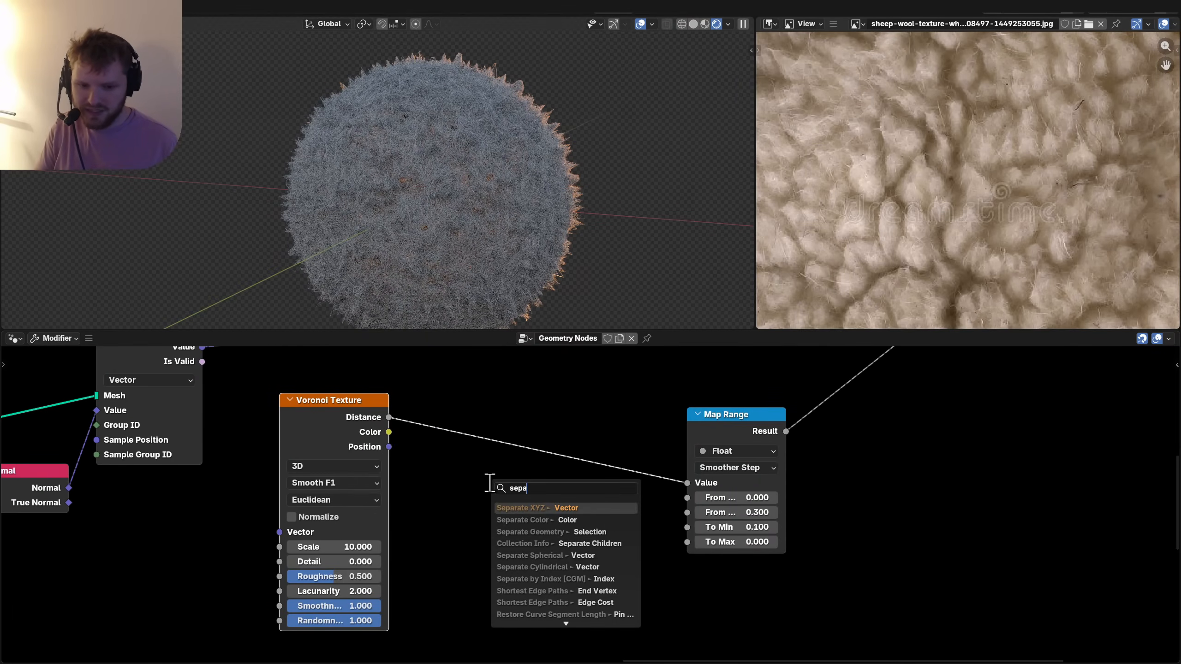
key(Return)
click(416, 506)
scroll(834, 524, down, 3)
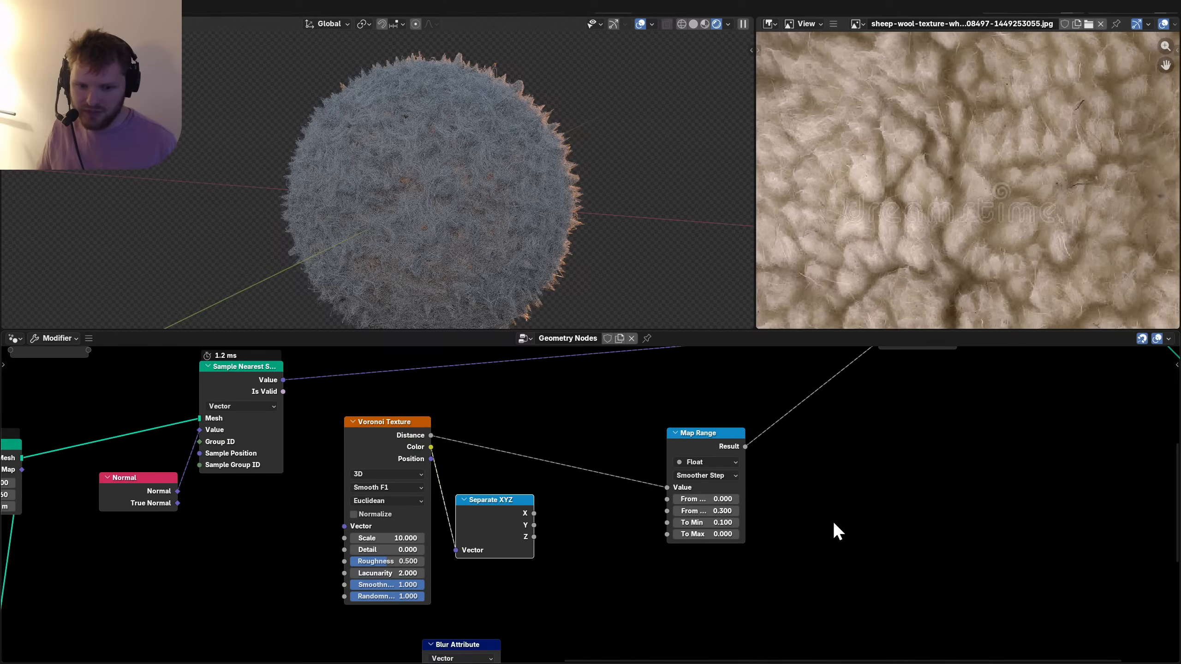
Move the Map Range node farther from the Separate XYZ node to make room between them.
drag(850, 524, 684, 458)
key(g)
click(819, 436)
scroll(572, 496, up, 5)
middle_drag(572, 497, 456, 498)
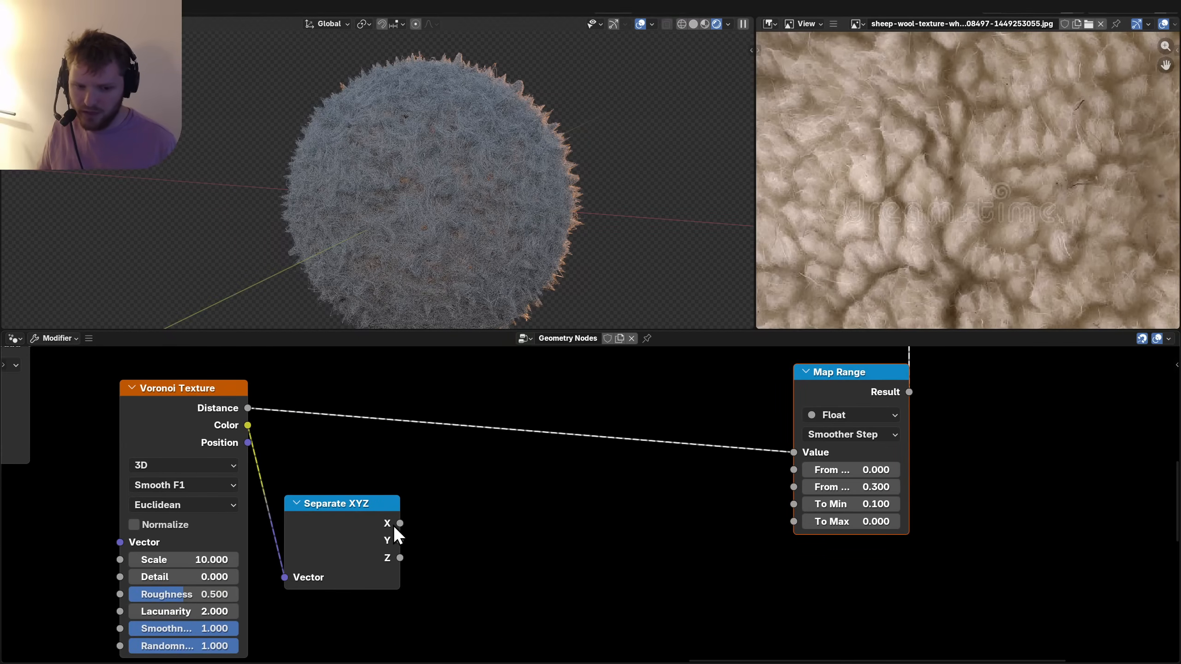
Multiply the Separate XYZ node's X output by 0.1 with a Multiply node and connect the result to the Map Range's To Min.
drag(394, 524, 507, 509)
text(mul)
key(Return)
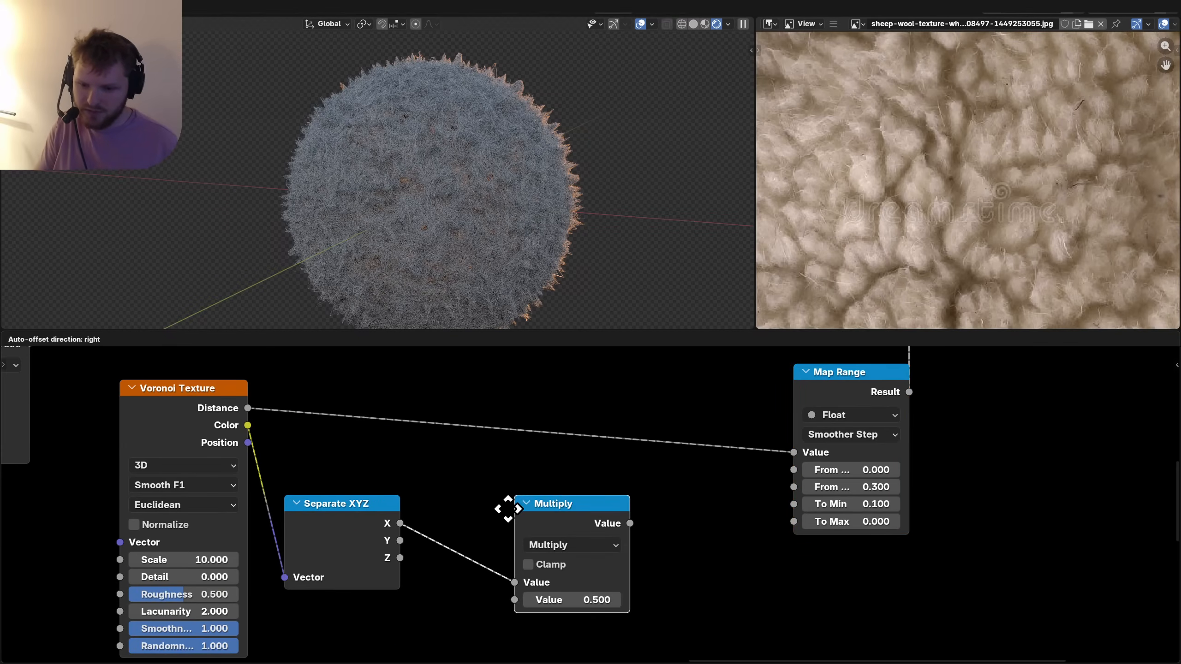
click(509, 509)
click(585, 599)
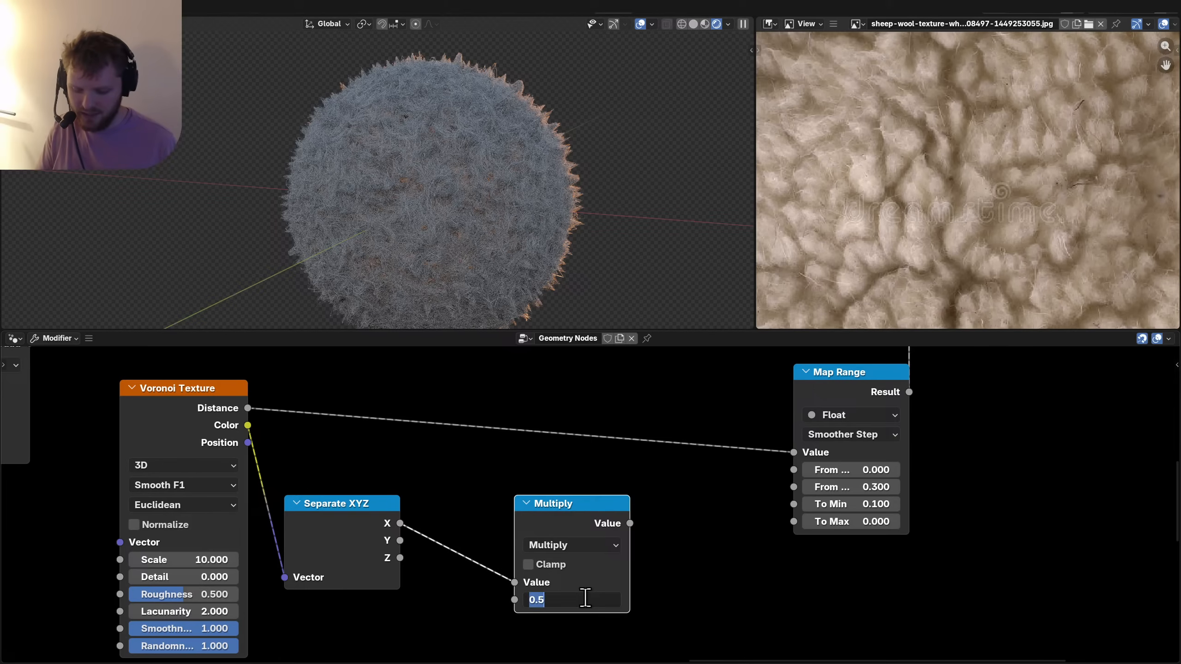
text(0.1)
key(Return)
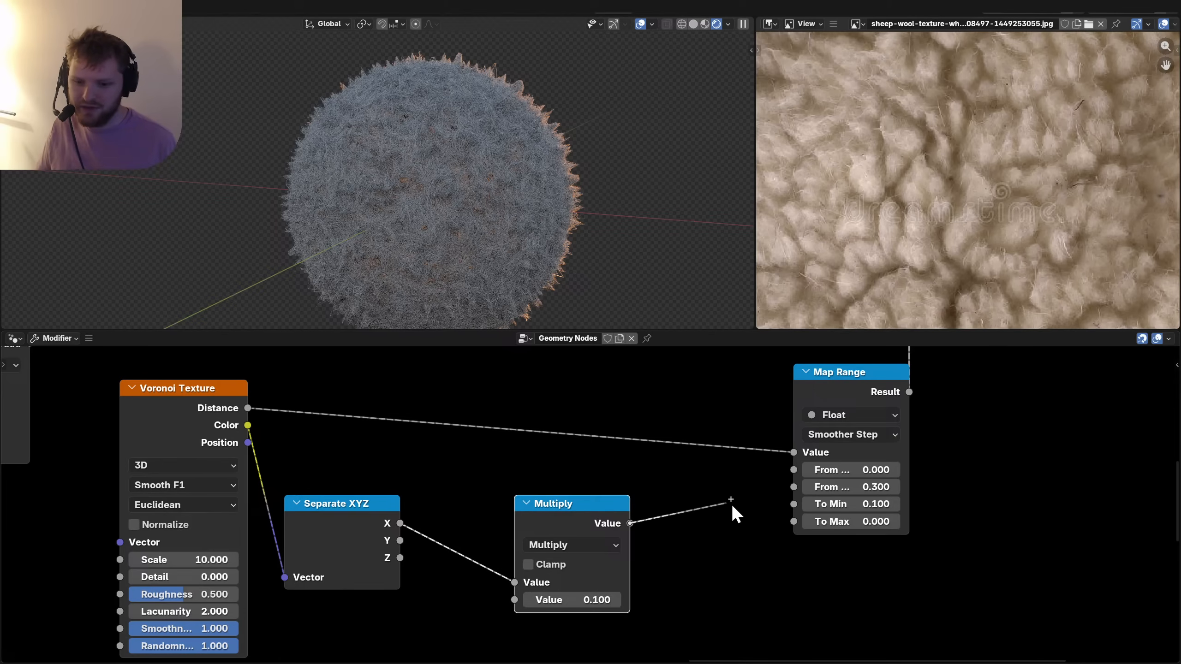
drag(732, 506, 791, 505)
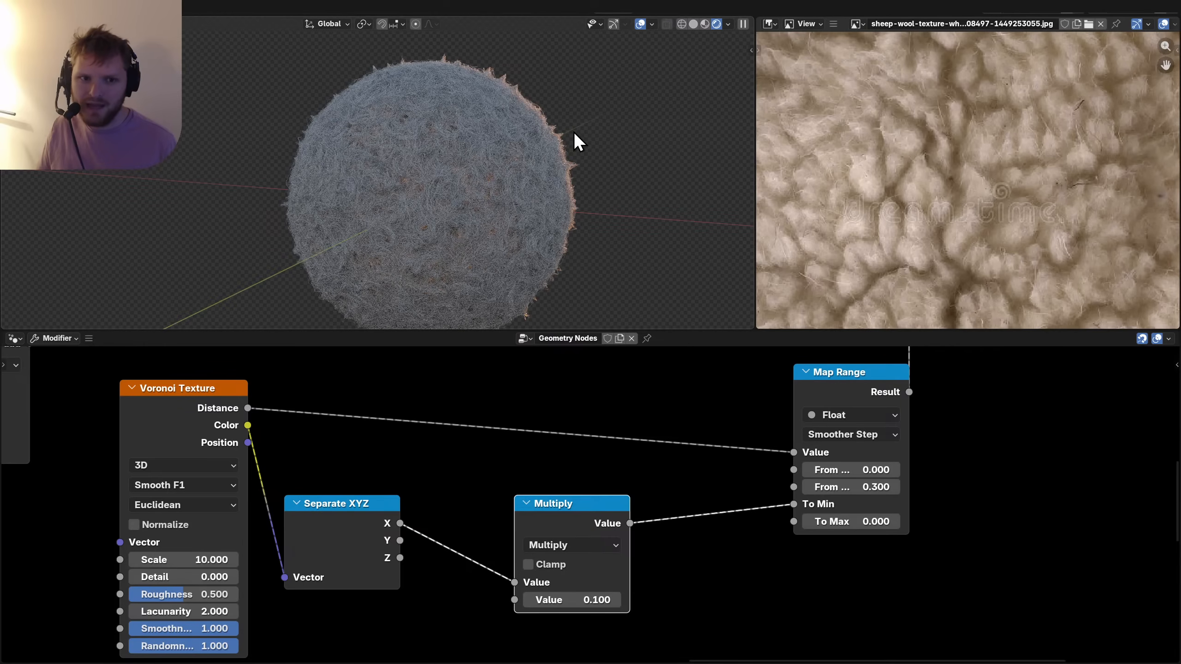
Move the Multiply node closer to the Map Range and shift the Voronoi Texture and Separate XYZ nodes farther away from it.
drag(545, 505, 644, 473)
scroll(369, 511, down, 2)
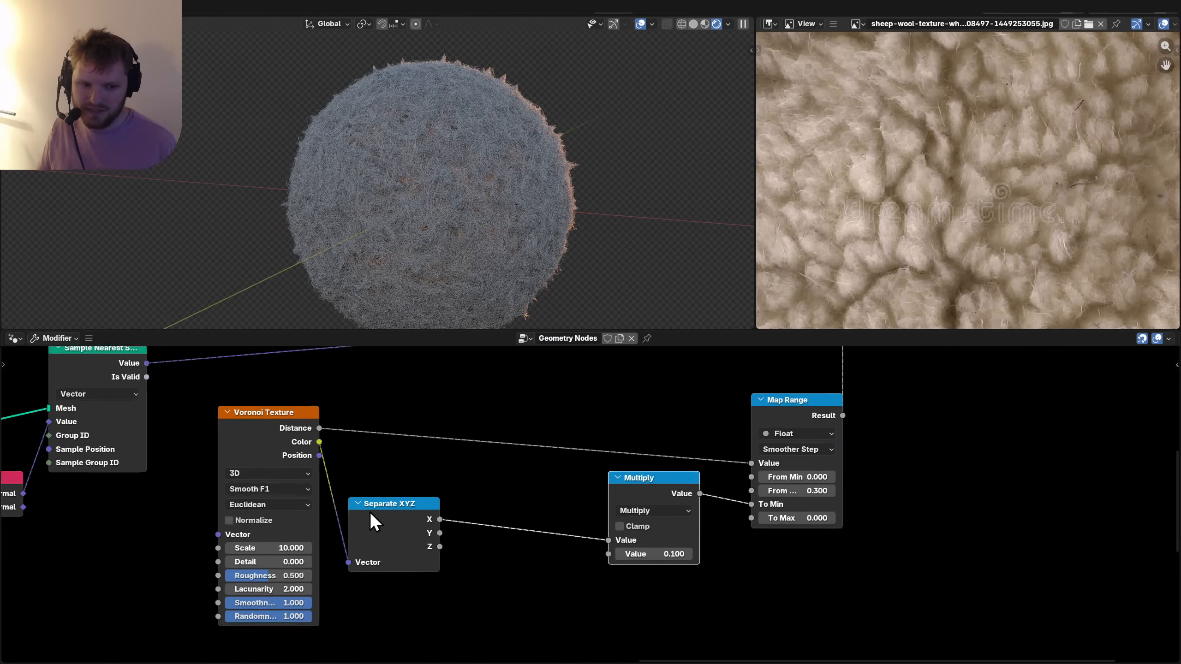
drag(213, 565, 455, 492)
click(442, 496)
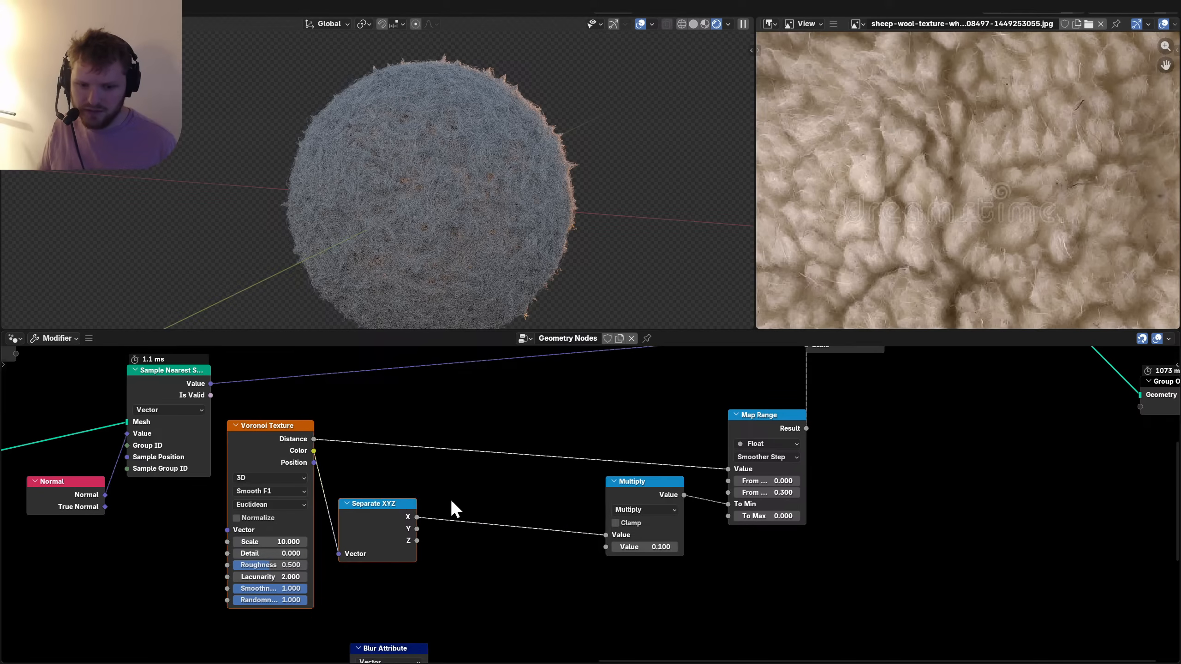
Add a second Map Range node in free space and dissolve the Multiply node so its links stay joined.
scroll(593, 502, up, 2)
key(shift+a)
text(r)
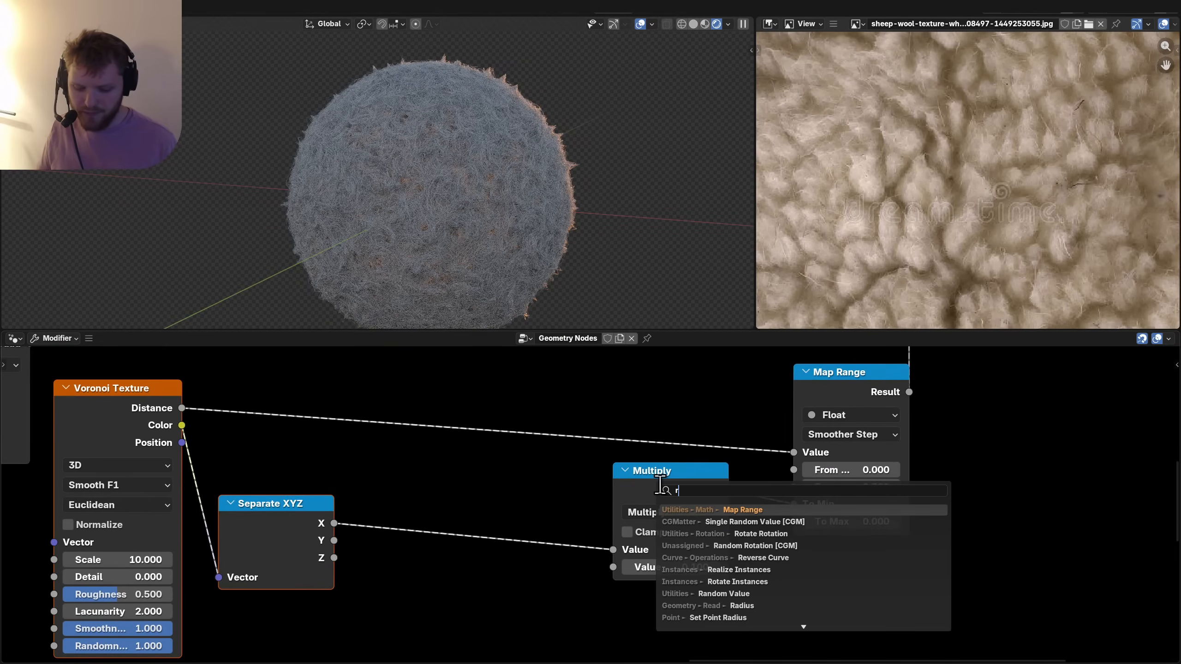
text(ange)
key(Return)
click(957, 507)
middle_drag(880, 529, 716, 469)
click(463, 457)
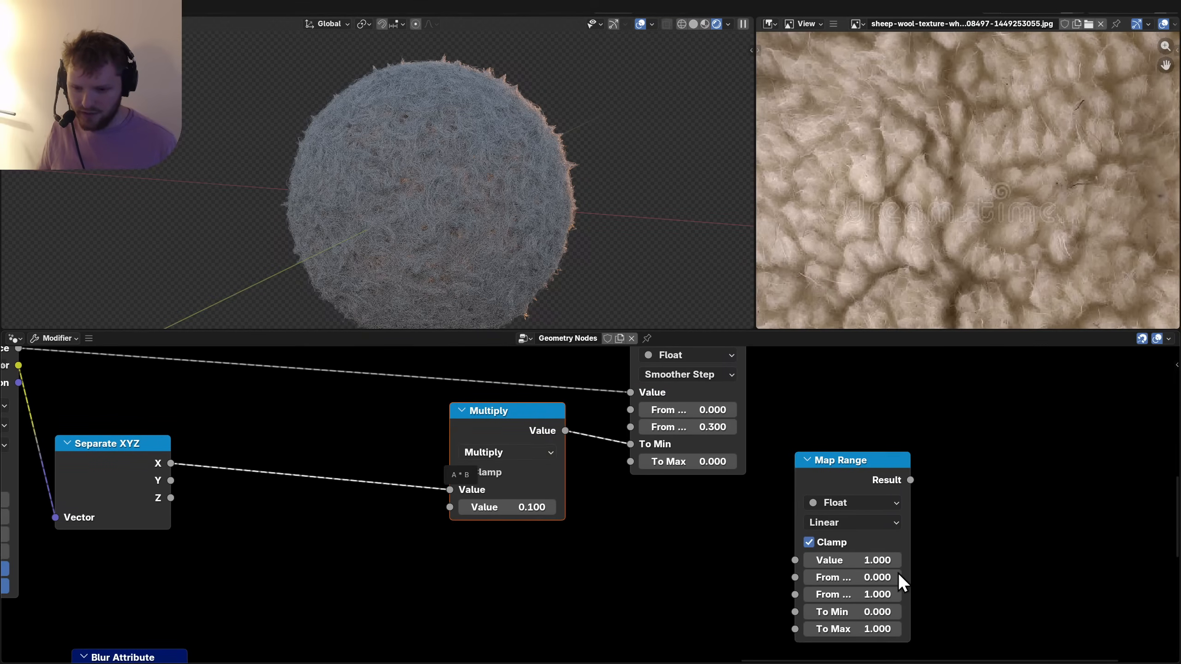
key(ctrl+x)
Set the new Map Range's To Max to 0.1 and insert the node on the link from Separate XYZ X to To Min.
click(882, 627)
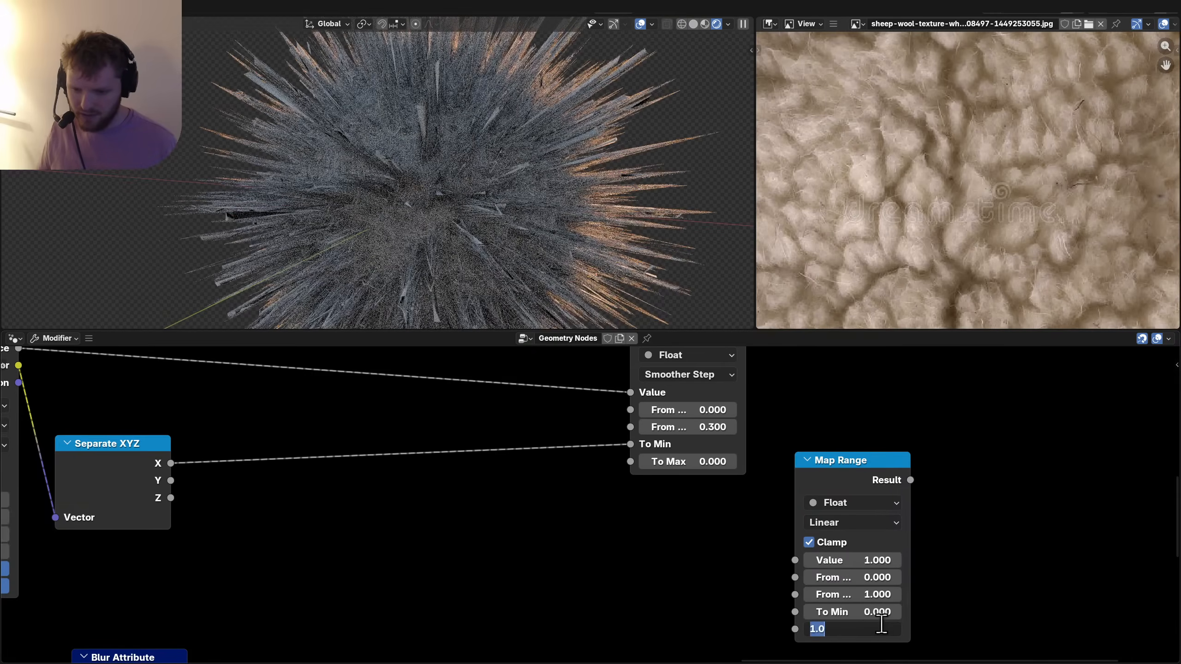
text(0.1)
key(Return)
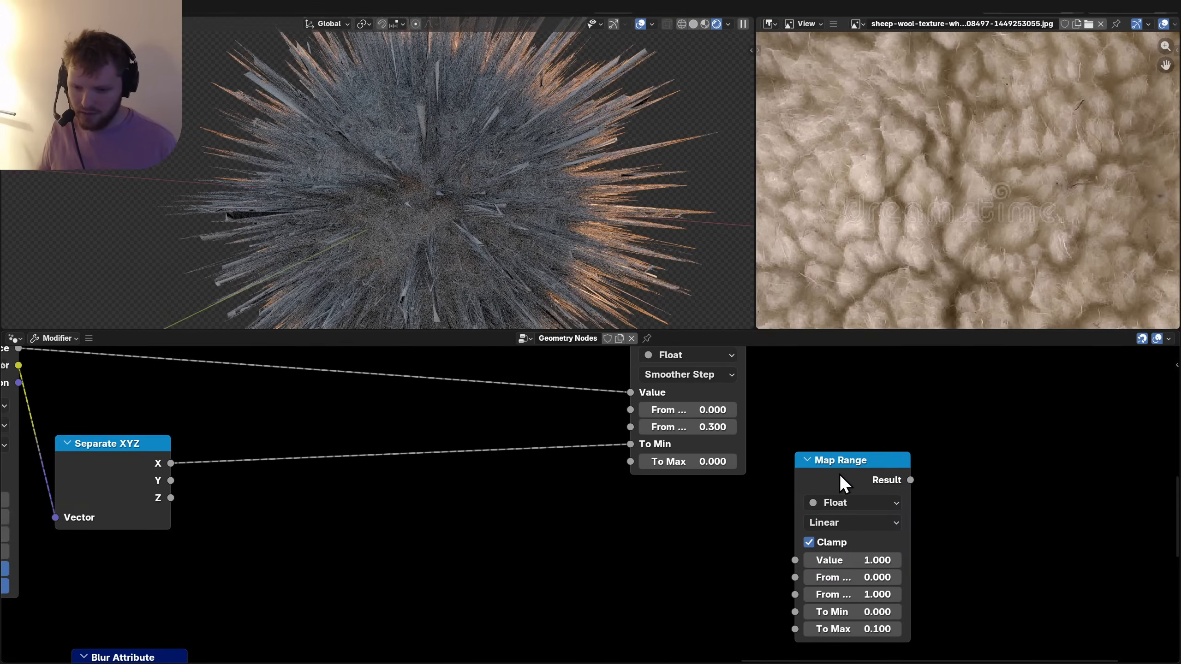
drag(854, 465, 394, 416)
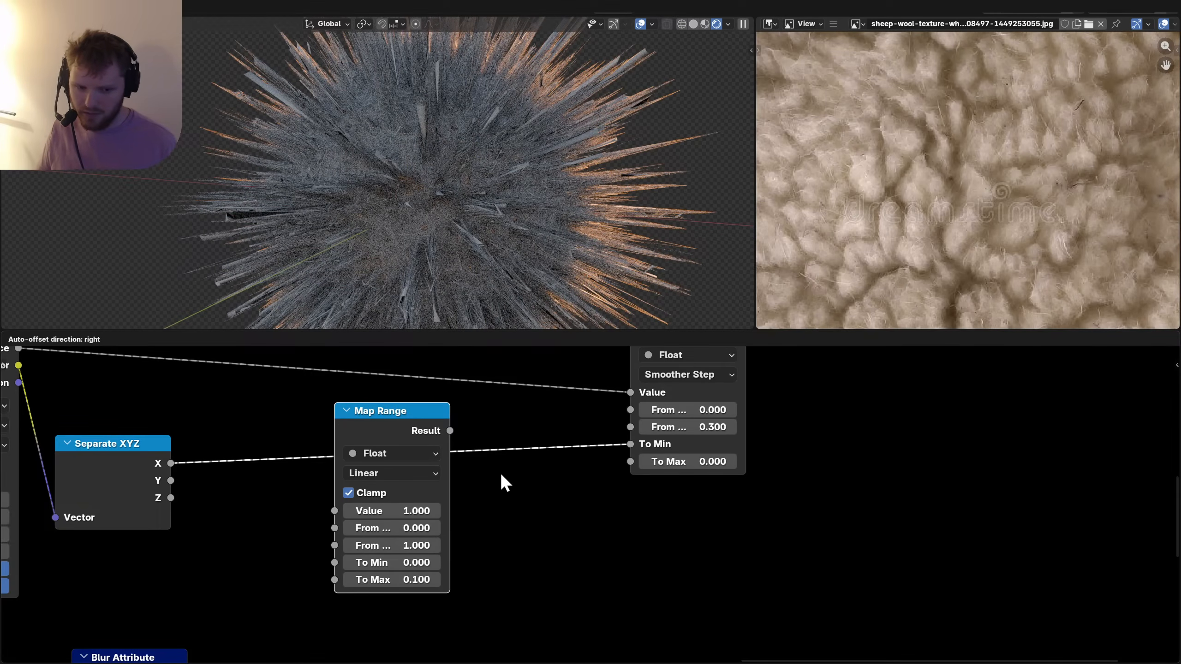
drag(500, 472, 500, 473)
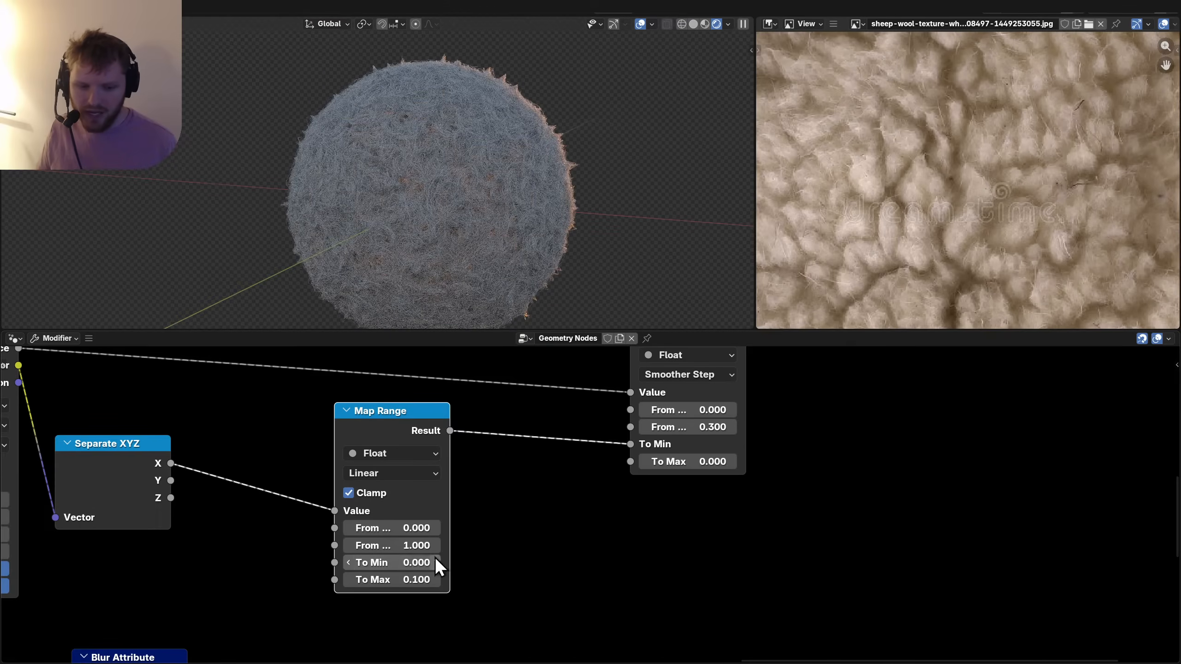
Set the new Map Range's To Min to .1/3 and inspect the fibres around the sphere.
click(404, 563)
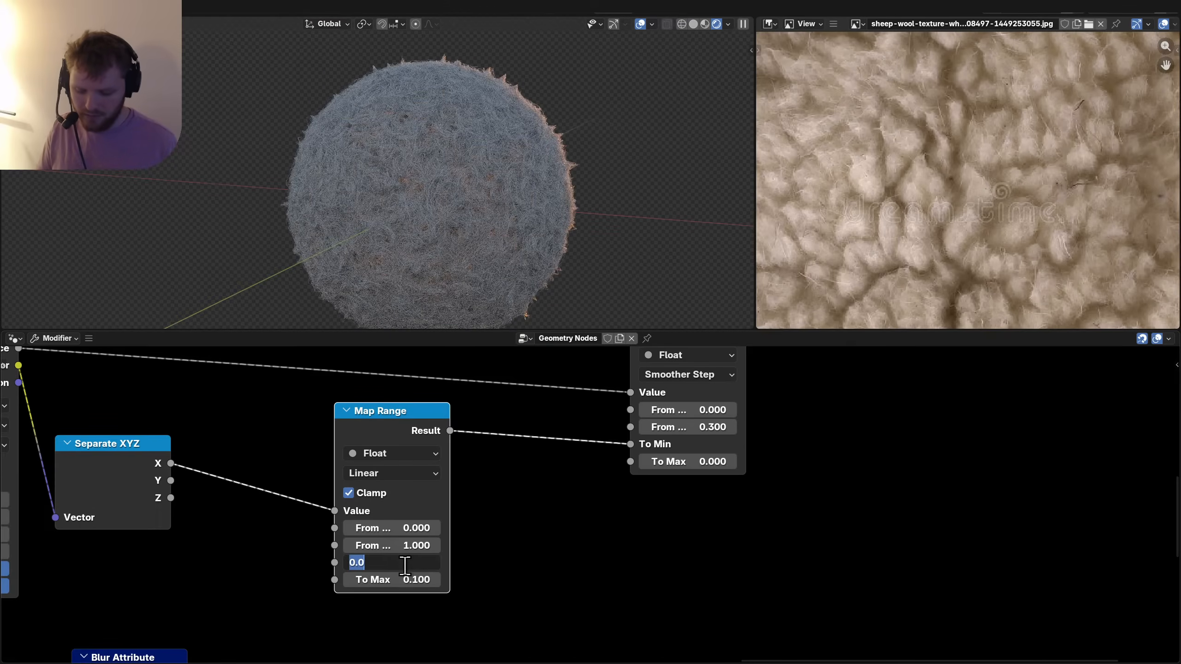
text(.1/3)
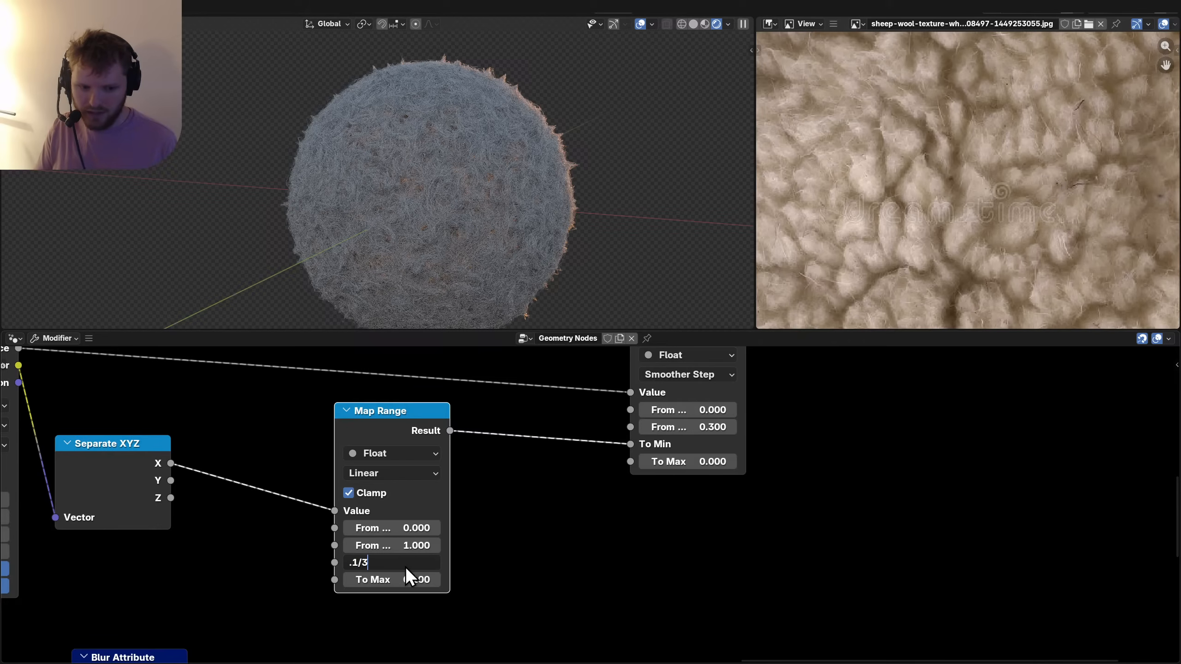
key(Return)
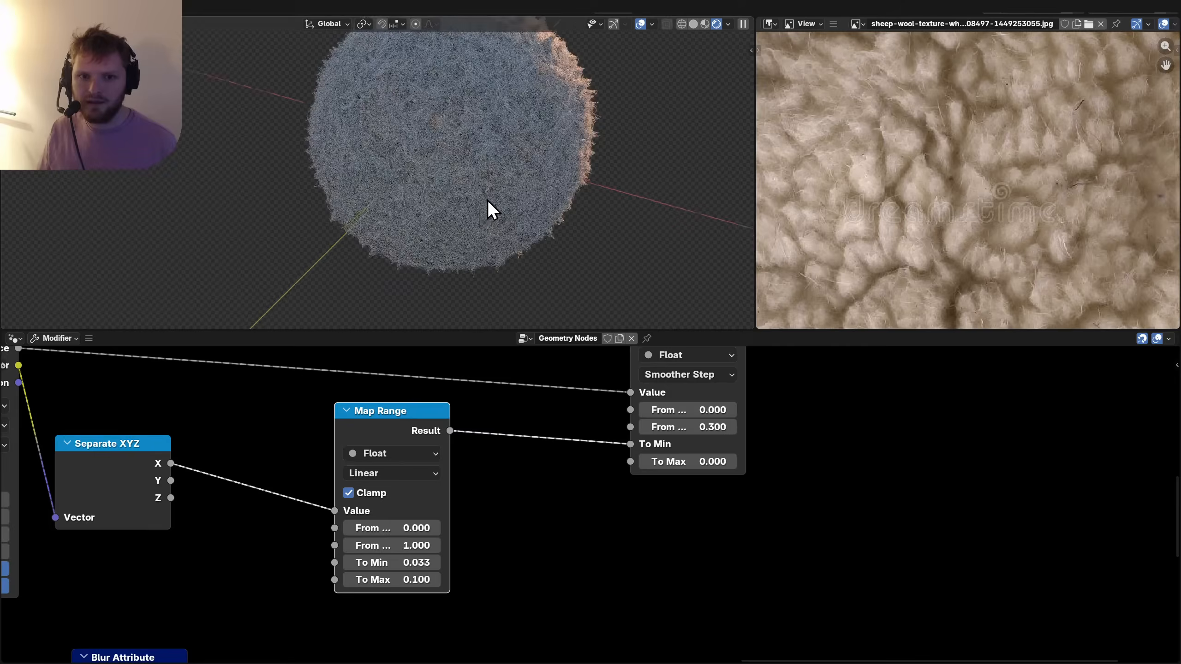
middle_drag(487, 199, 546, 205)
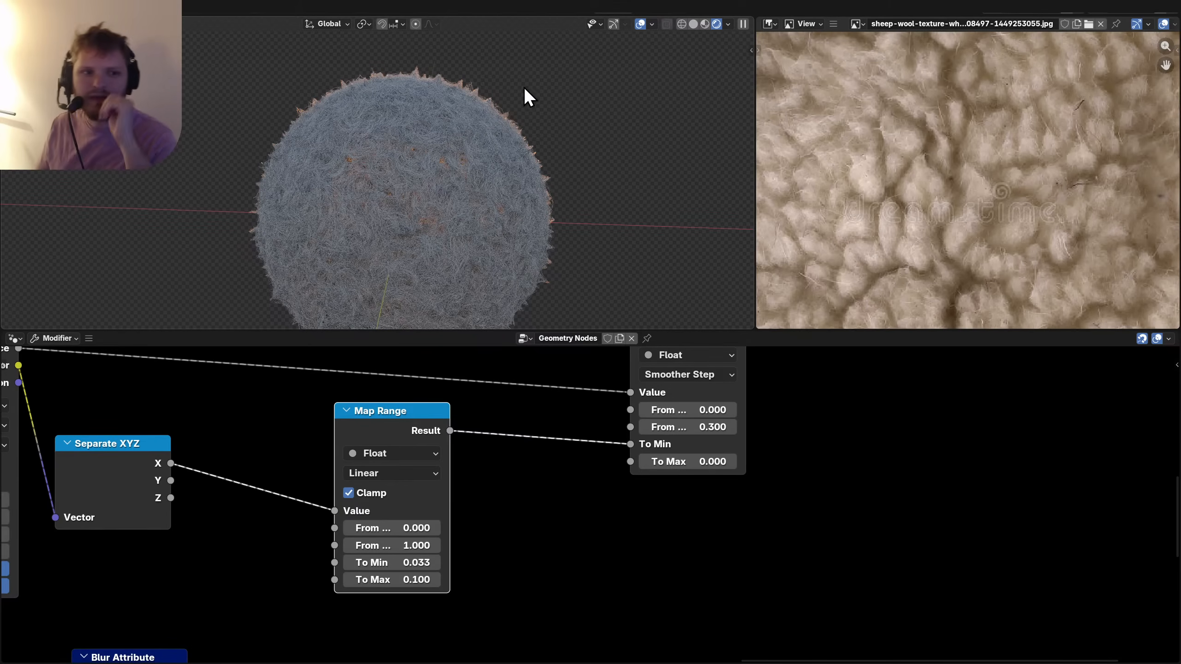
middle_drag(448, 132, 466, 151)
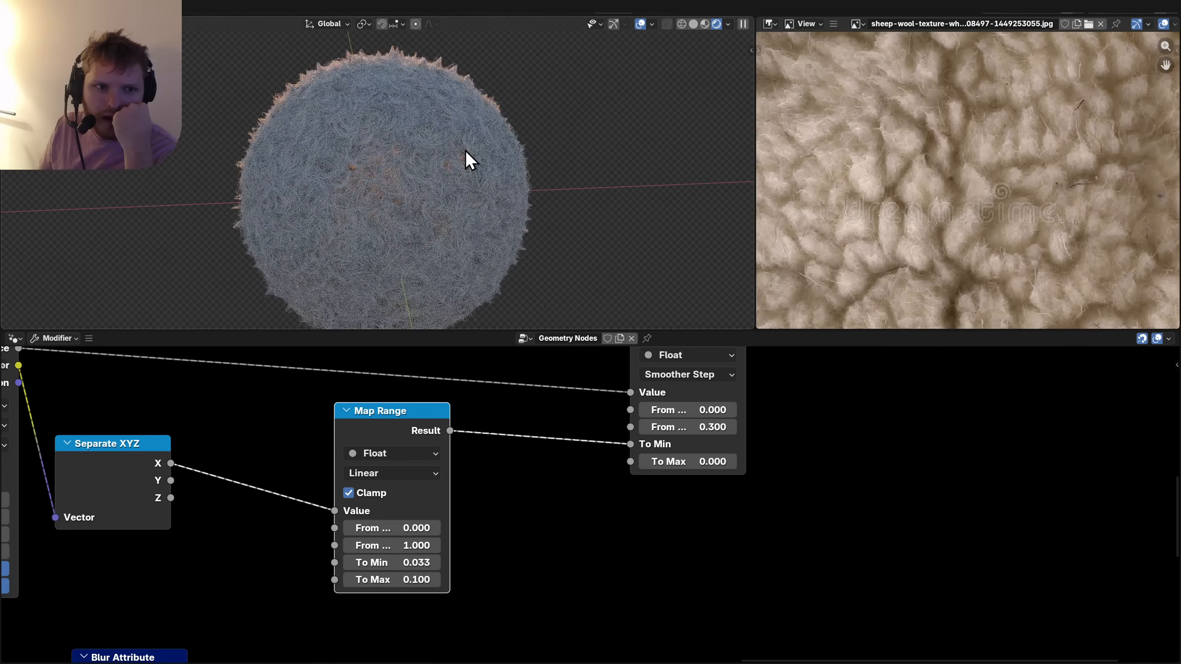
Set To Max to 0.06 on the linear Map Range fed by the Separate XYZ node.
scroll(390, 485, down, 4)
middle_drag(366, 486, 364, 490)
scroll(467, 600, up, 1)
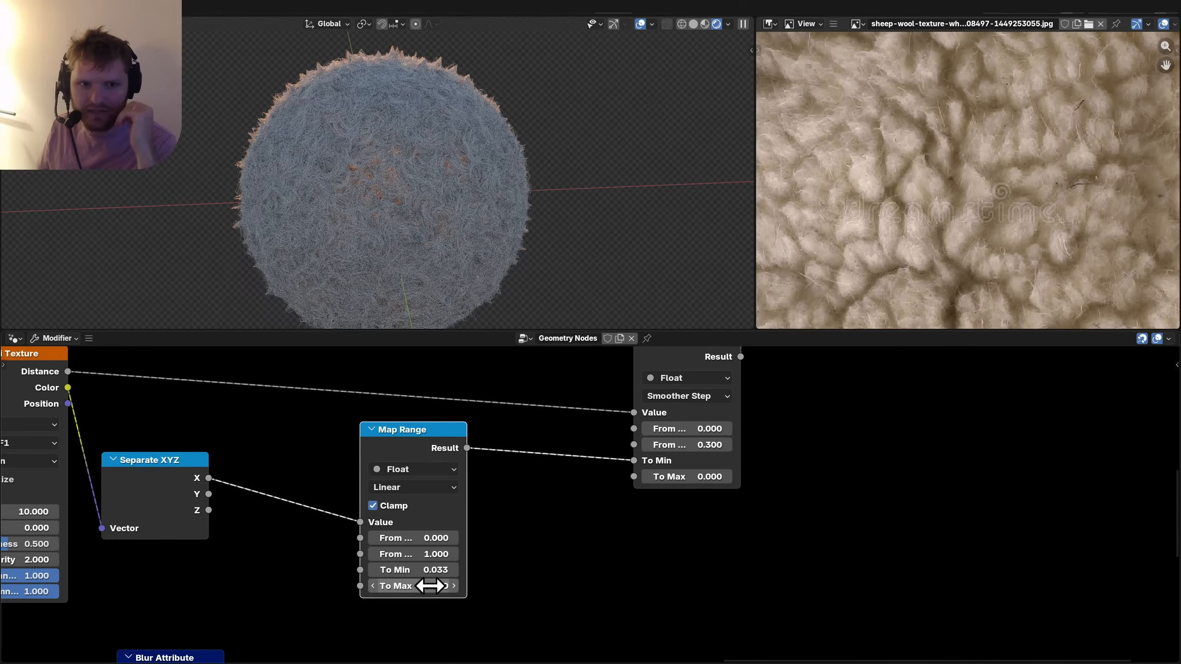
click(430, 586)
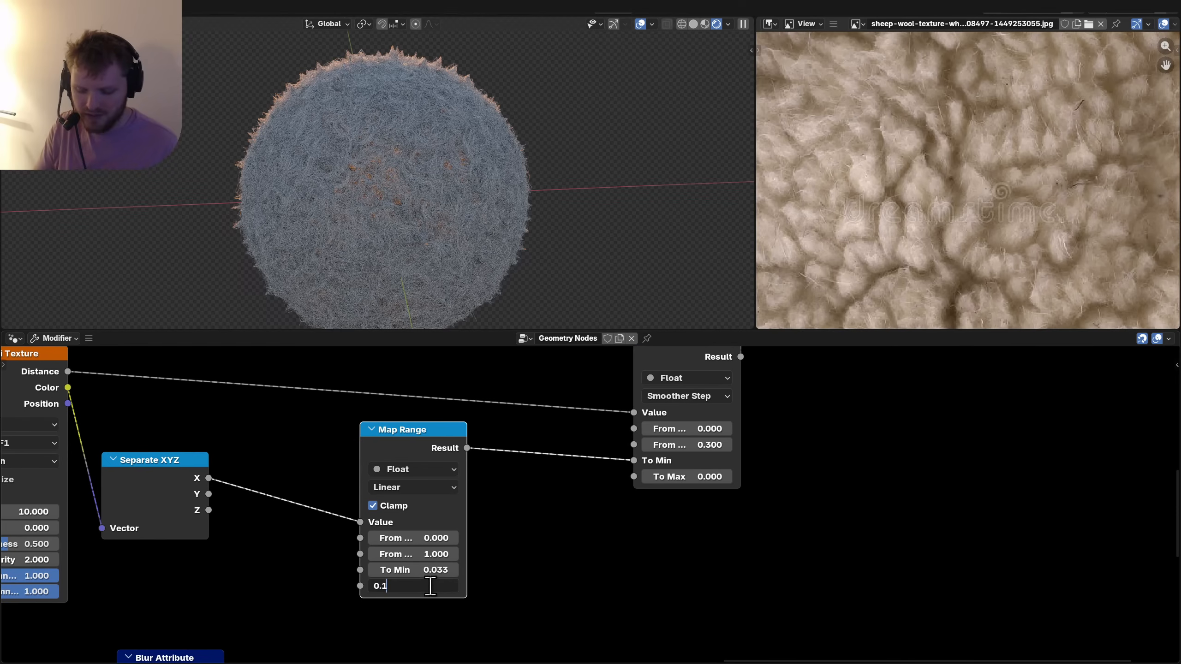
key(BackSpace)
text(06)
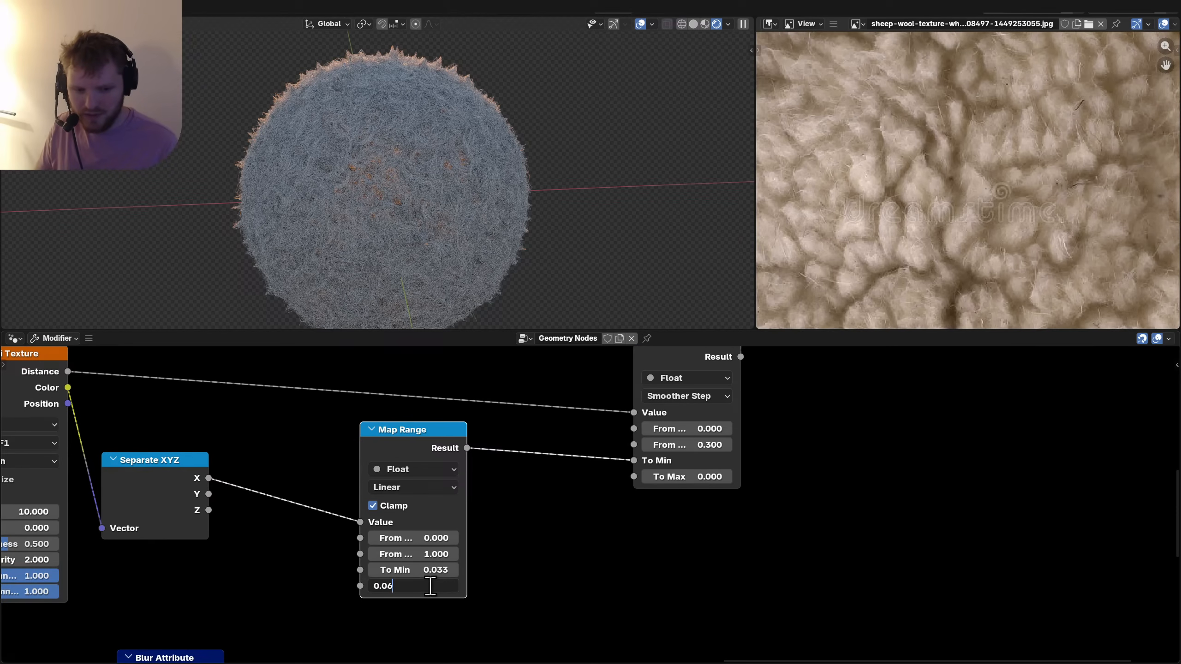
key(Return)
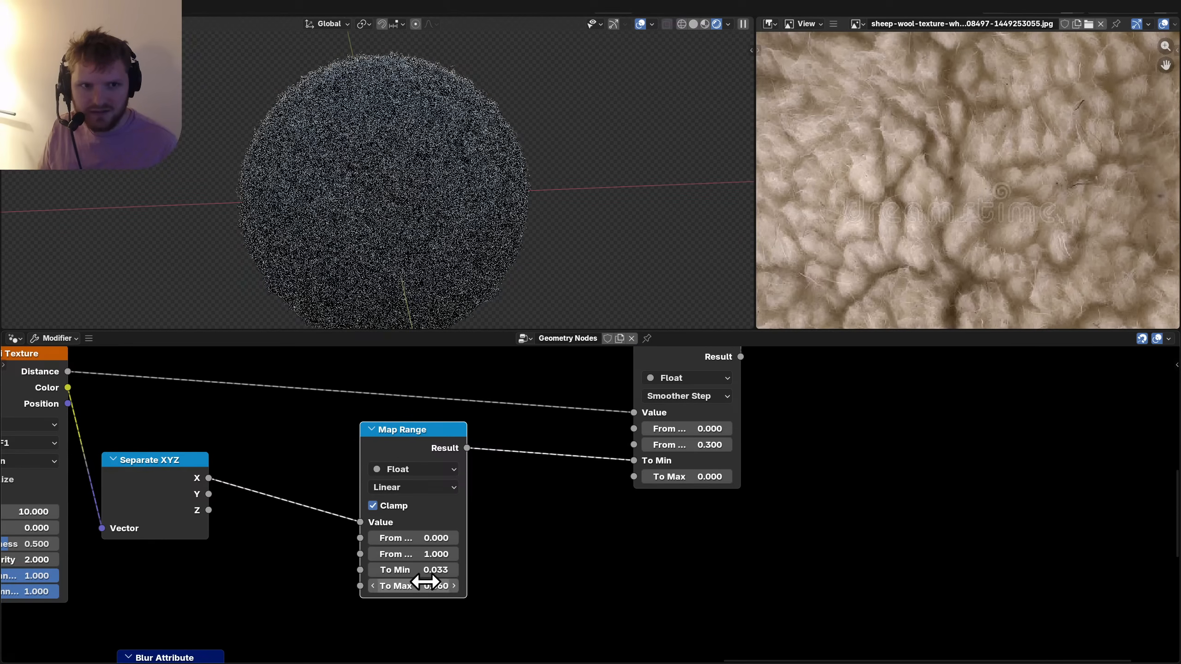
Set the linear Map Range's To Min to 0.02 and check the clumps along the sphere's outline up close.
click(411, 570)
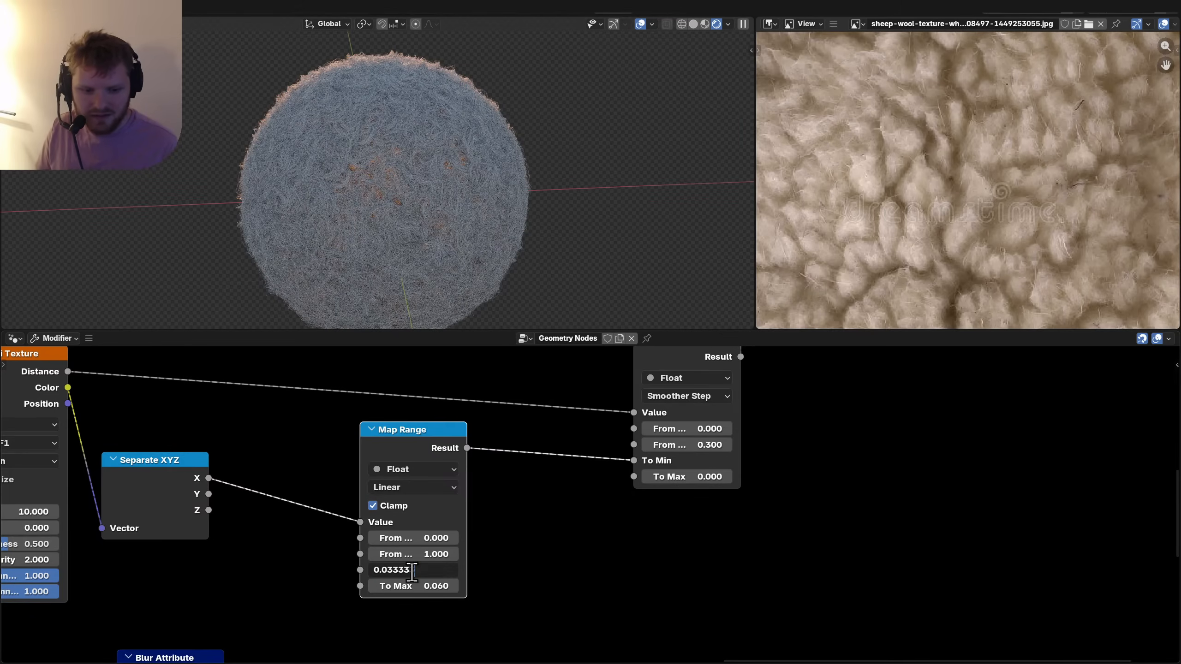
key(BackSpace)
key(BackSpace)
key(BackSpace)
key(BackSpace)
text(2)
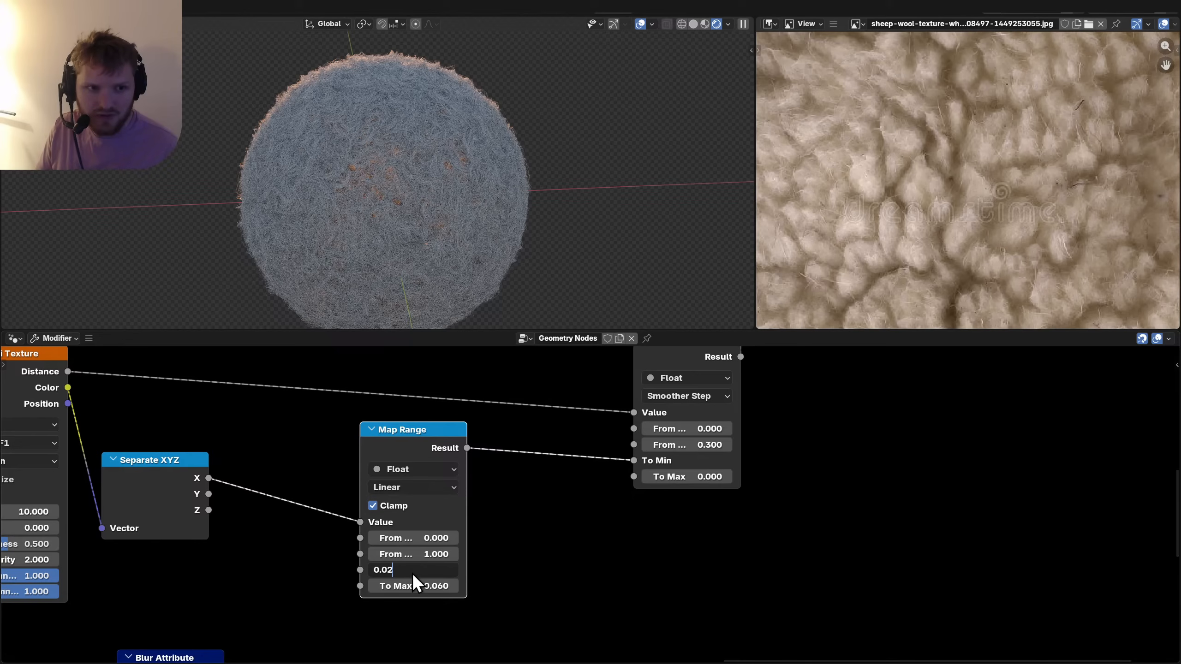
key(Return)
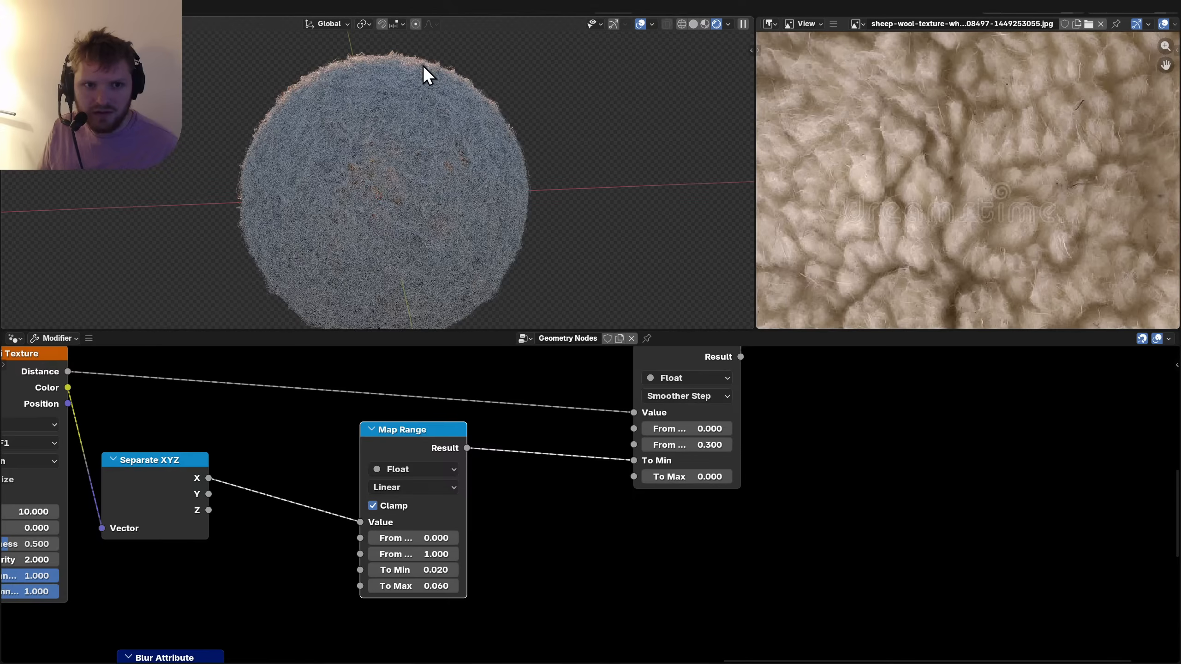
scroll(379, 150, up, 3)
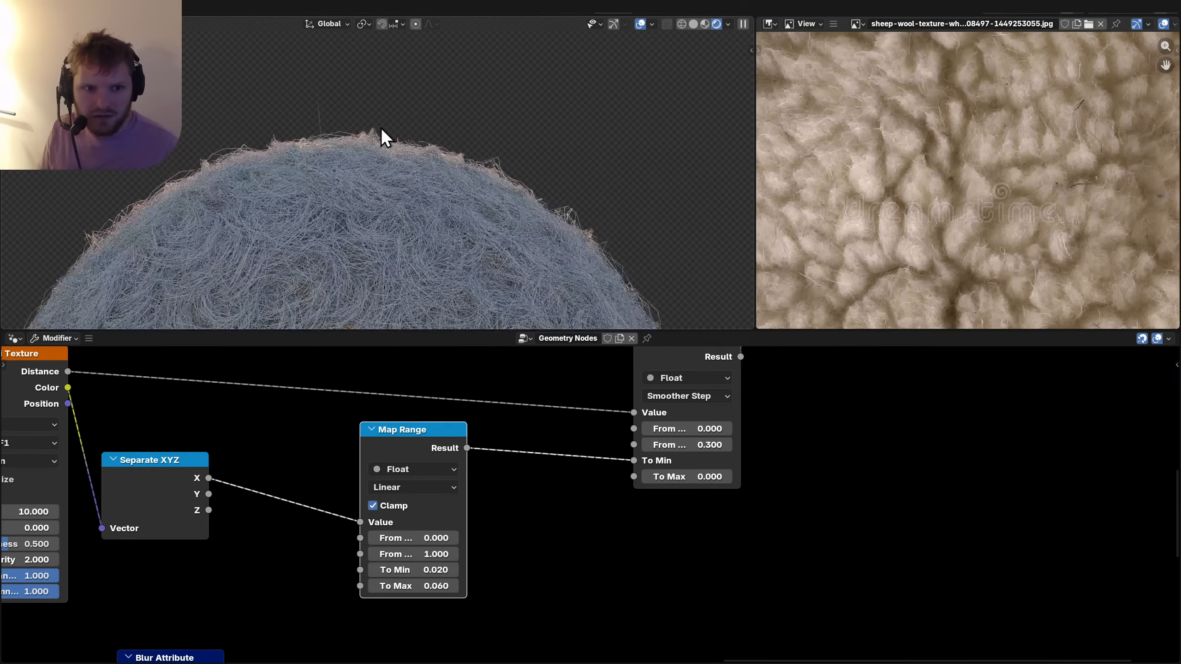
middle_drag(380, 127, 380, 136)
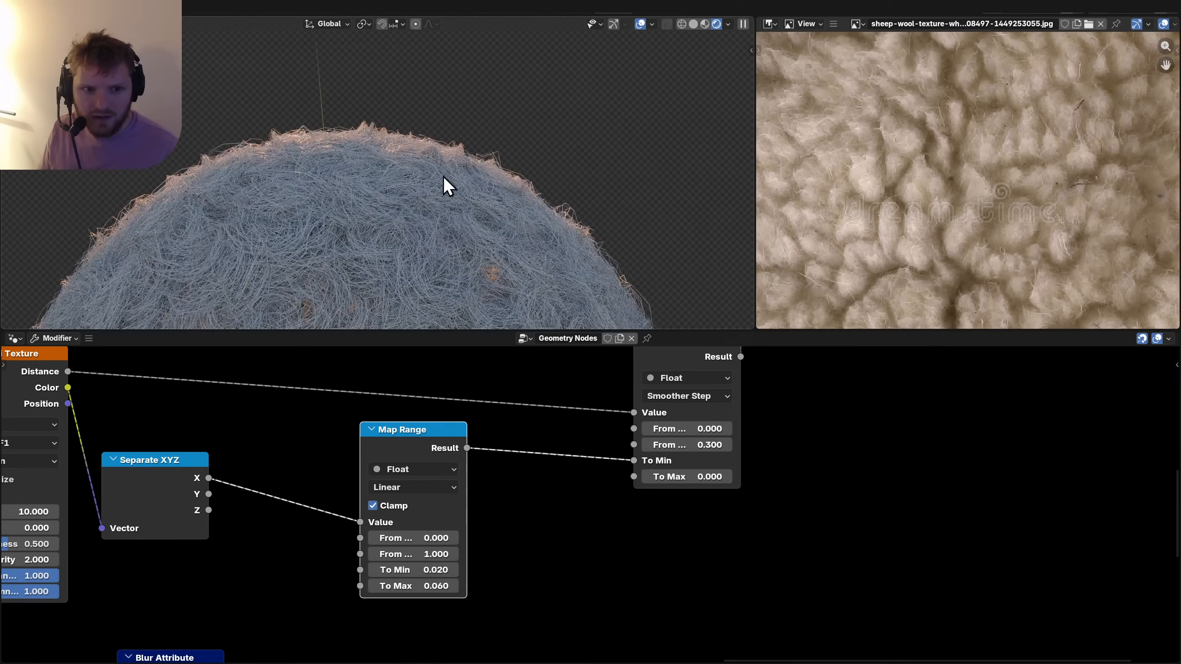
middle_drag(393, 159, 459, 170)
Move the UV Sphere node nearer to the For Each Element zone and preview the zone's generated geometry before the bake.
scroll(434, 424, down, 6)
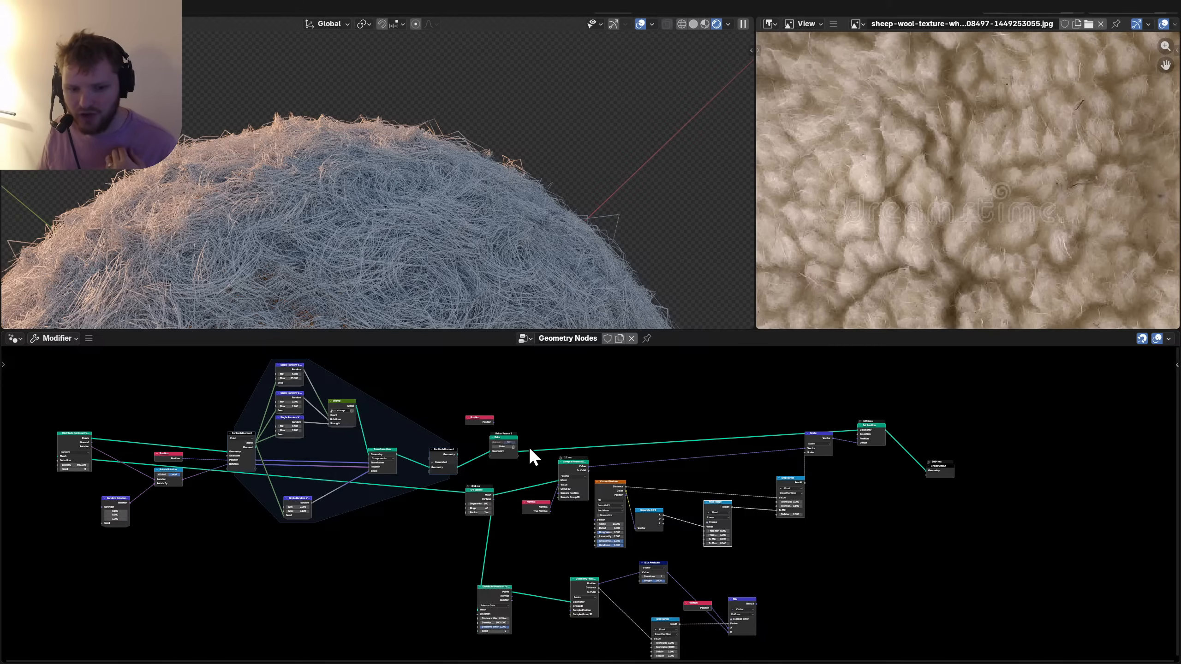
drag(473, 493, 406, 519)
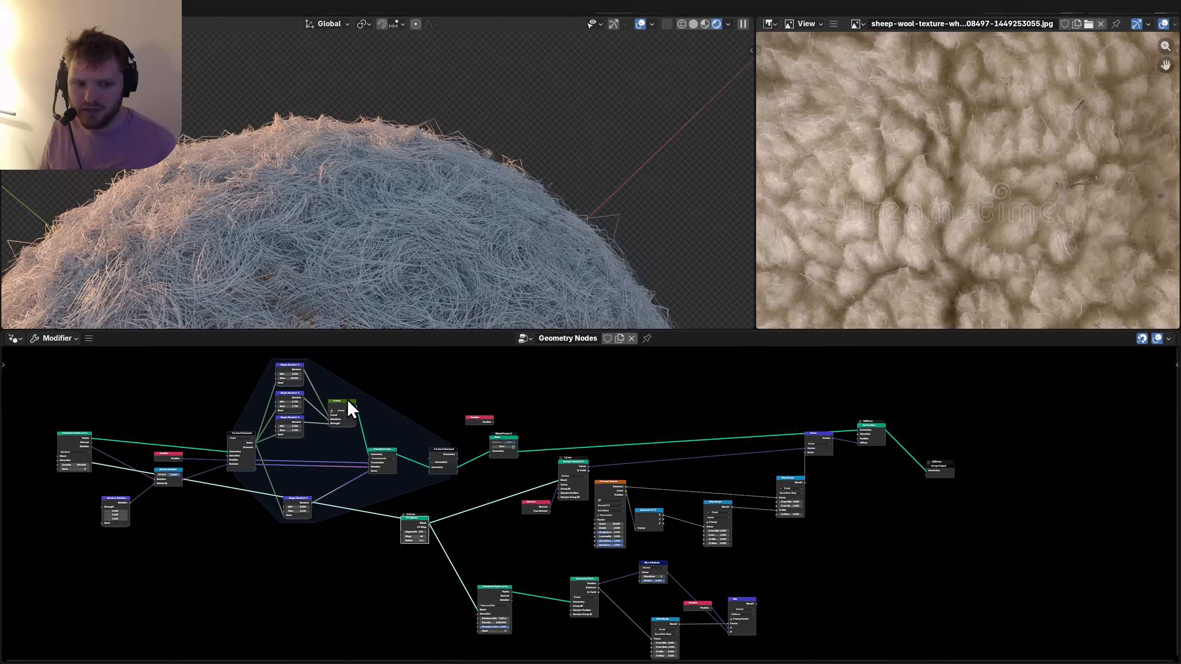
middle_drag(347, 399, 453, 422)
scroll(448, 430, up, 4)
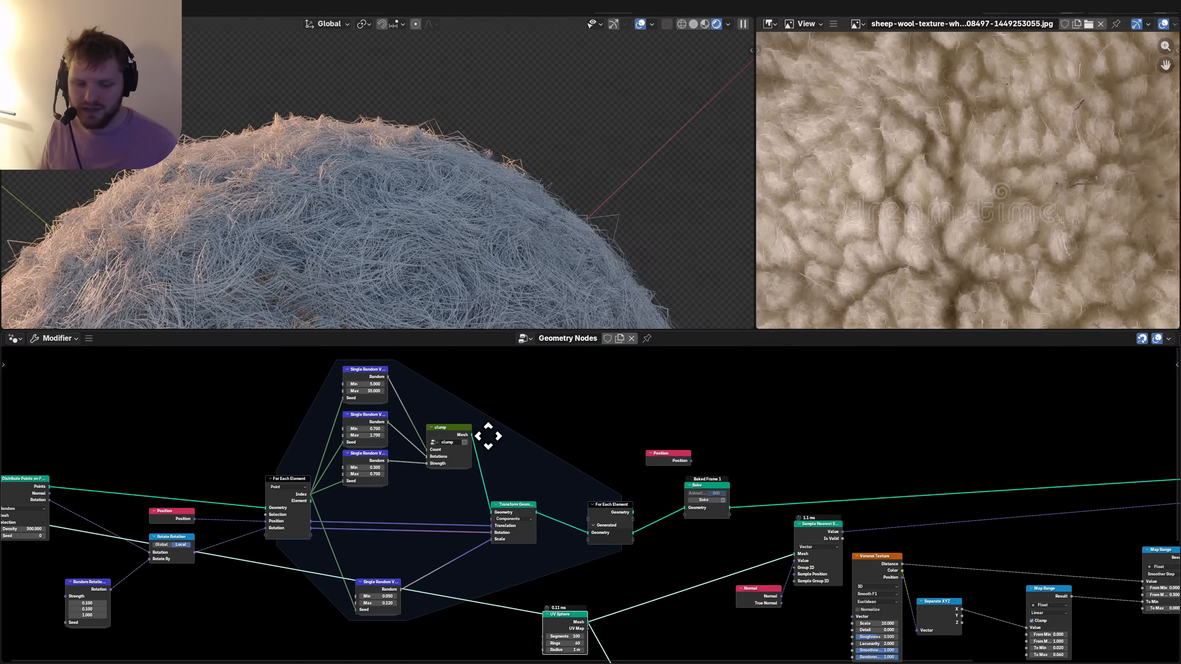
click(405, 400)
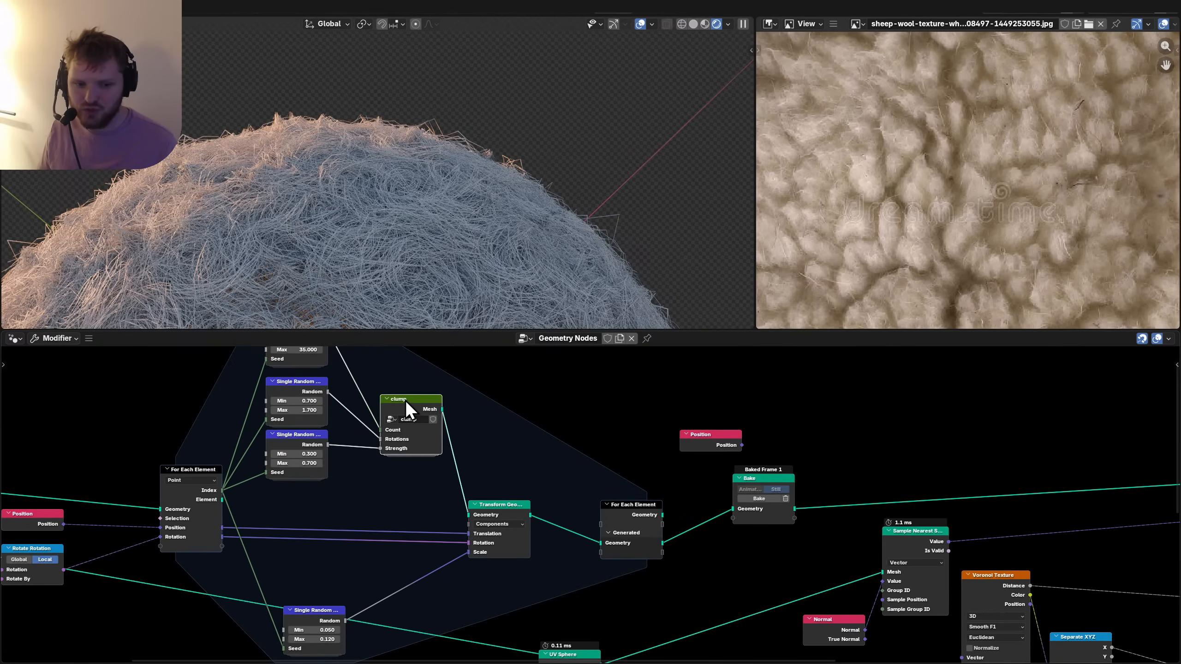
ctrl+shift+click(633, 512)
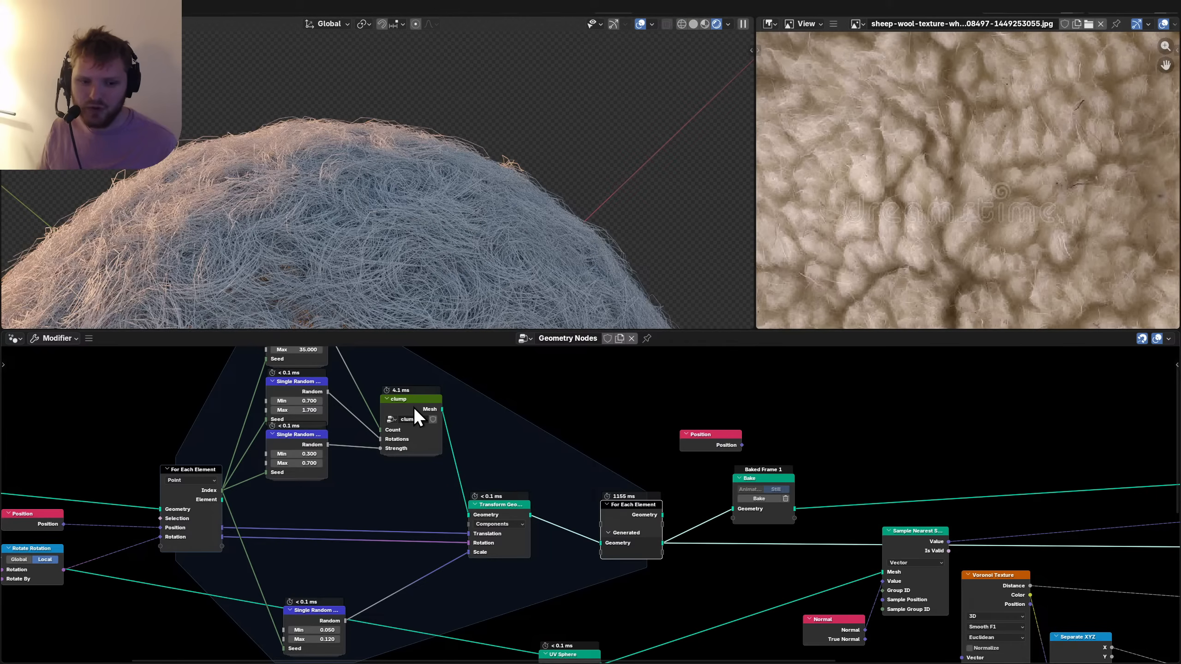
Mute the Curve to Mesh node inside the clump group and return to the main node tree.
key(Tab)
click(777, 492)
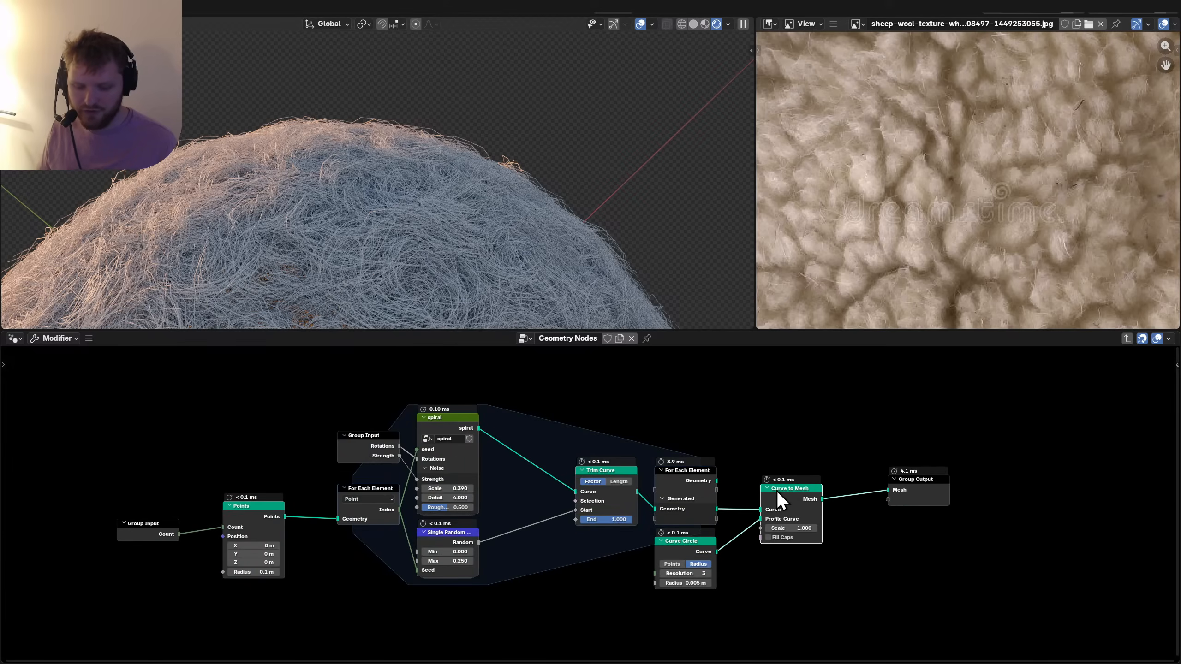
key(m)
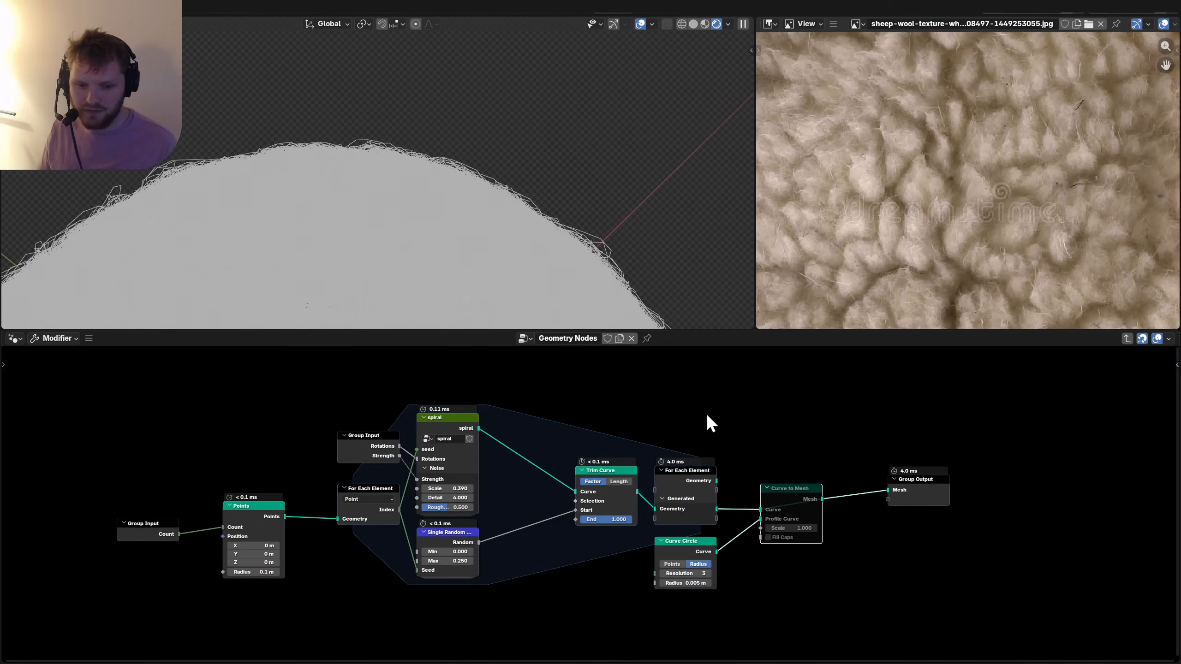
click(1123, 342)
Rebake the For Each Element output with the Bake node in Still mode.
middle_drag(675, 473, 511, 441)
scroll(607, 447, up, 1)
scroll(607, 447, up, 1)
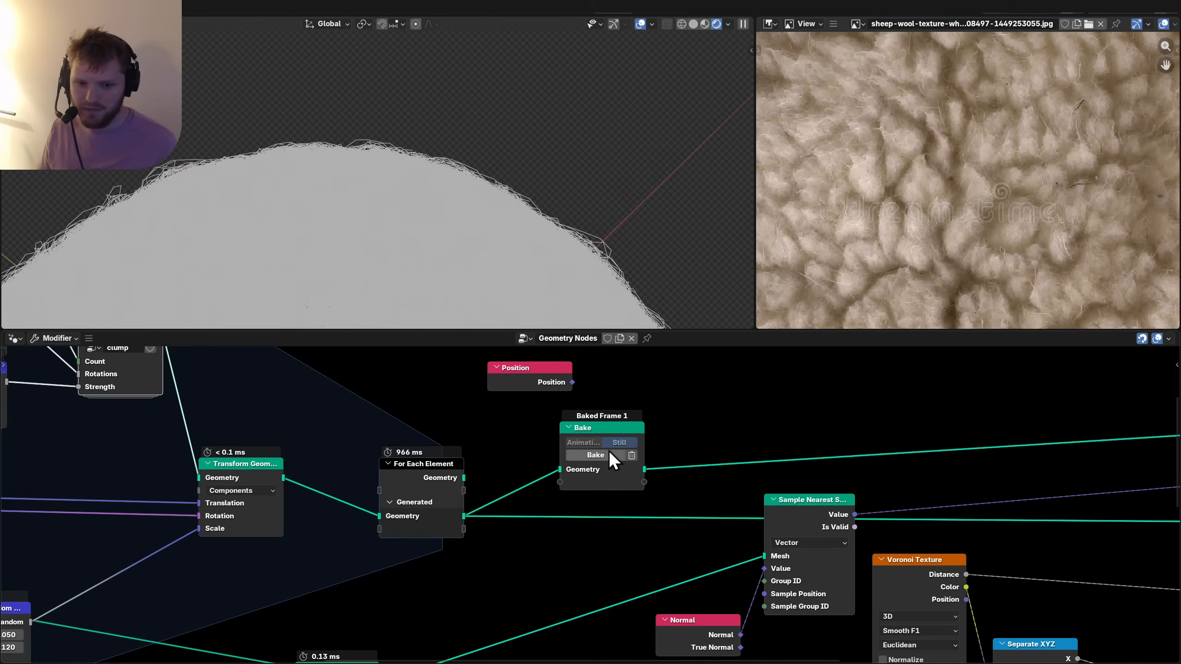
click(608, 451)
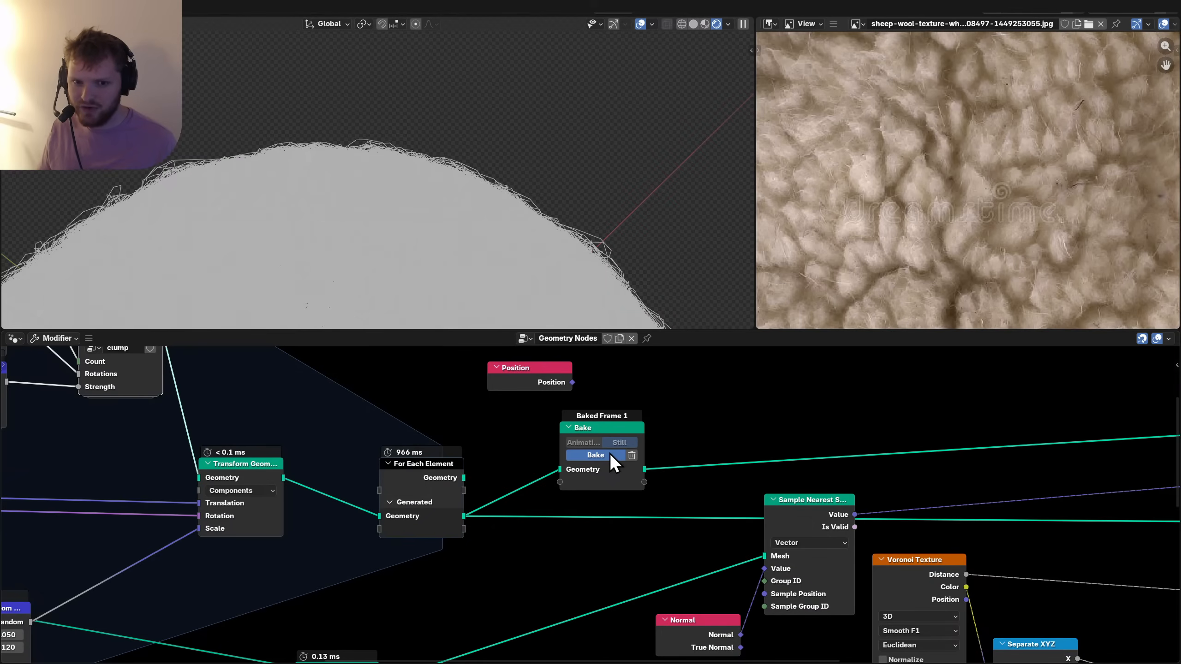
Route the baked curves through the Set Position node to the Group Output and inspect the displaced fibres along the sphere's outline.
key(ctrl+z)
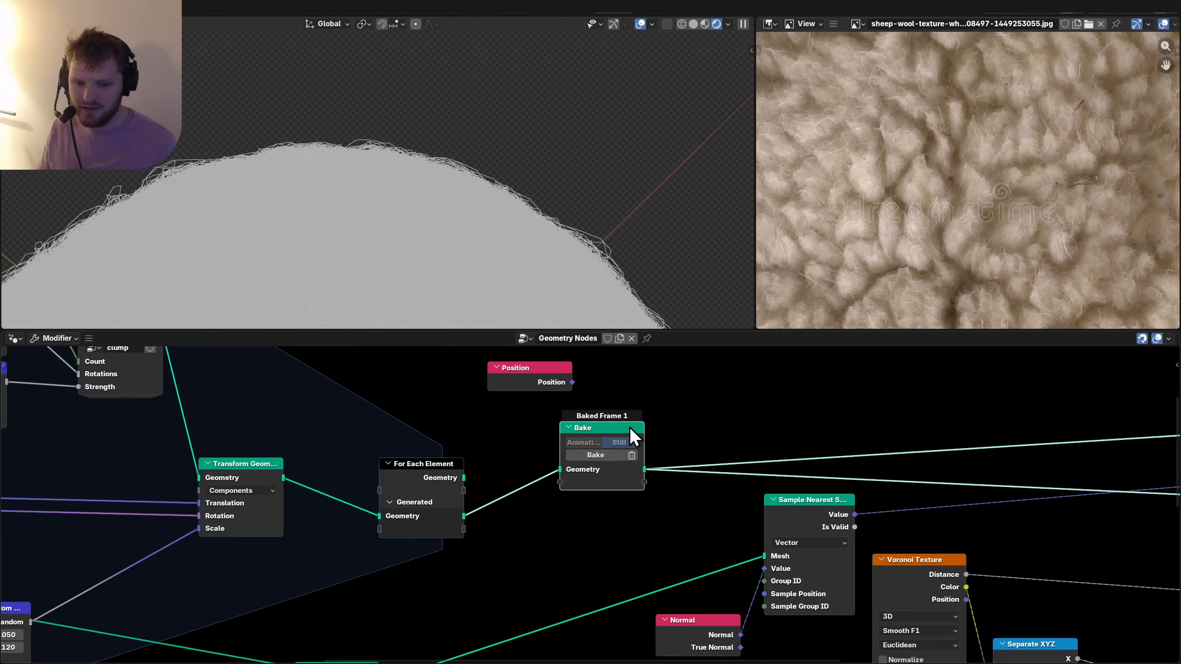
scroll(380, 200, down, 3)
scroll(712, 383, down, 3)
middle_drag(1020, 457, 638, 469)
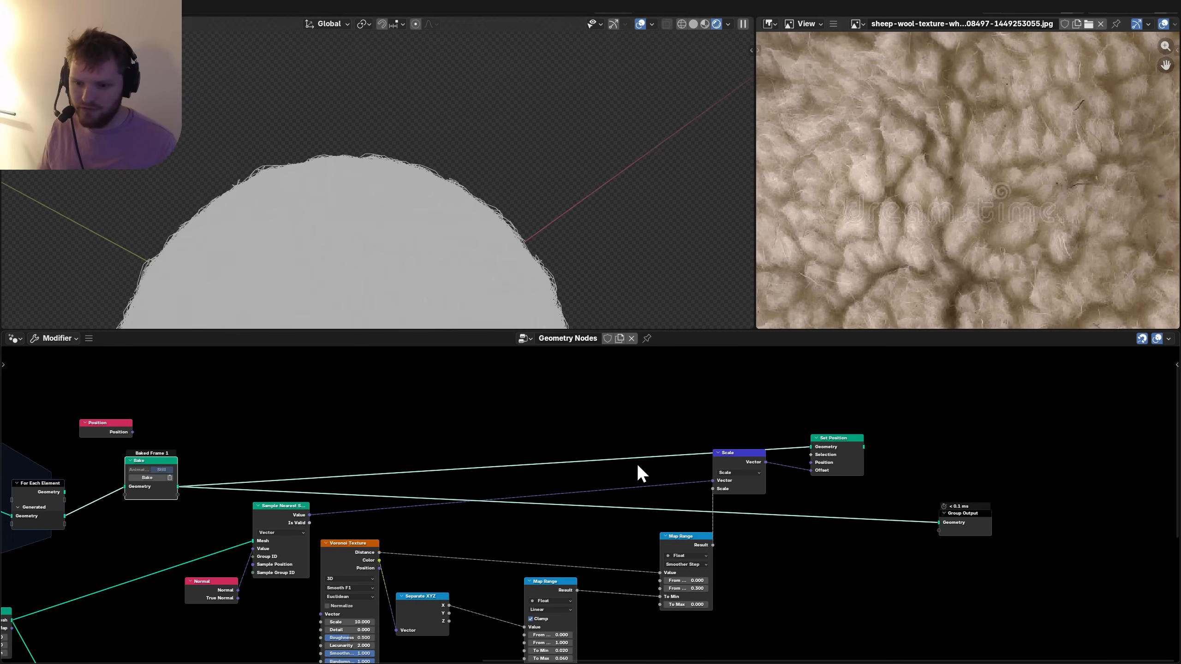
scroll(638, 469, up, 1)
ctrl+shift+click(860, 440)
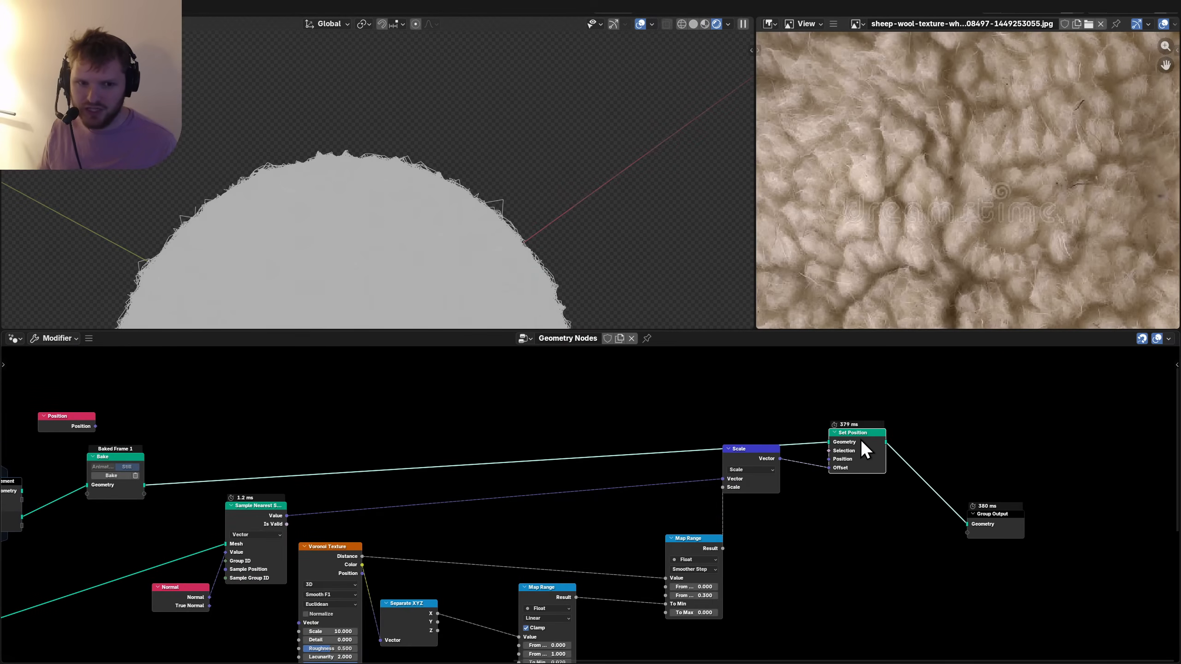
middle_drag(888, 476, 785, 496)
scroll(538, 211, up, 5)
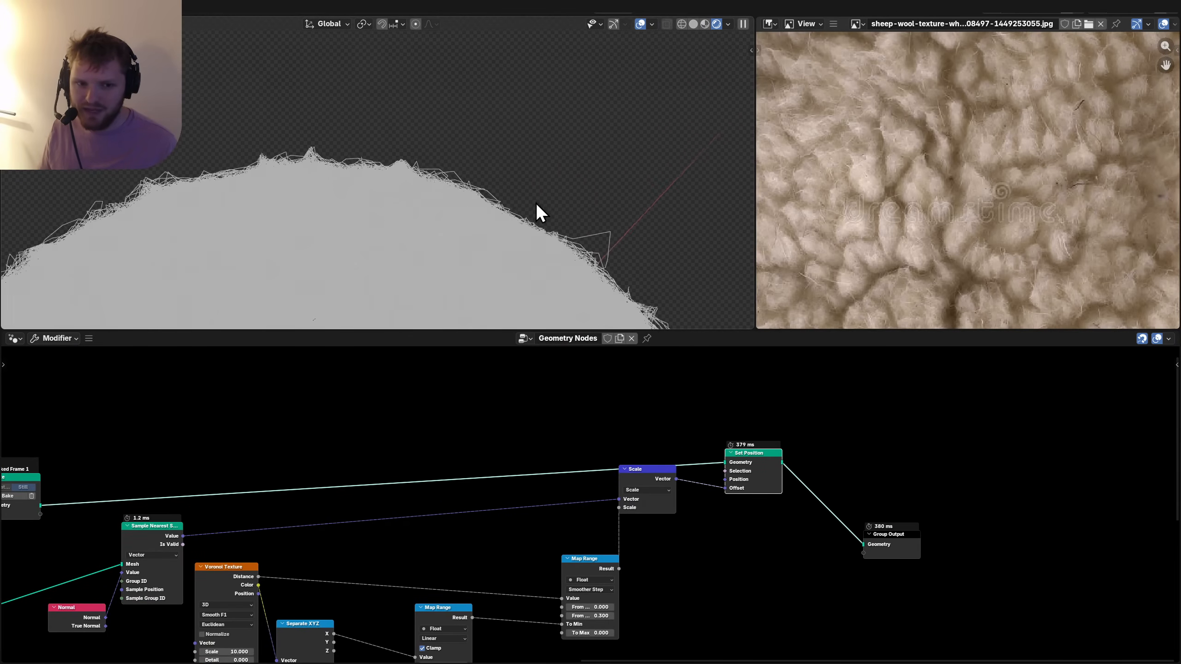
scroll(309, 153, up, 2)
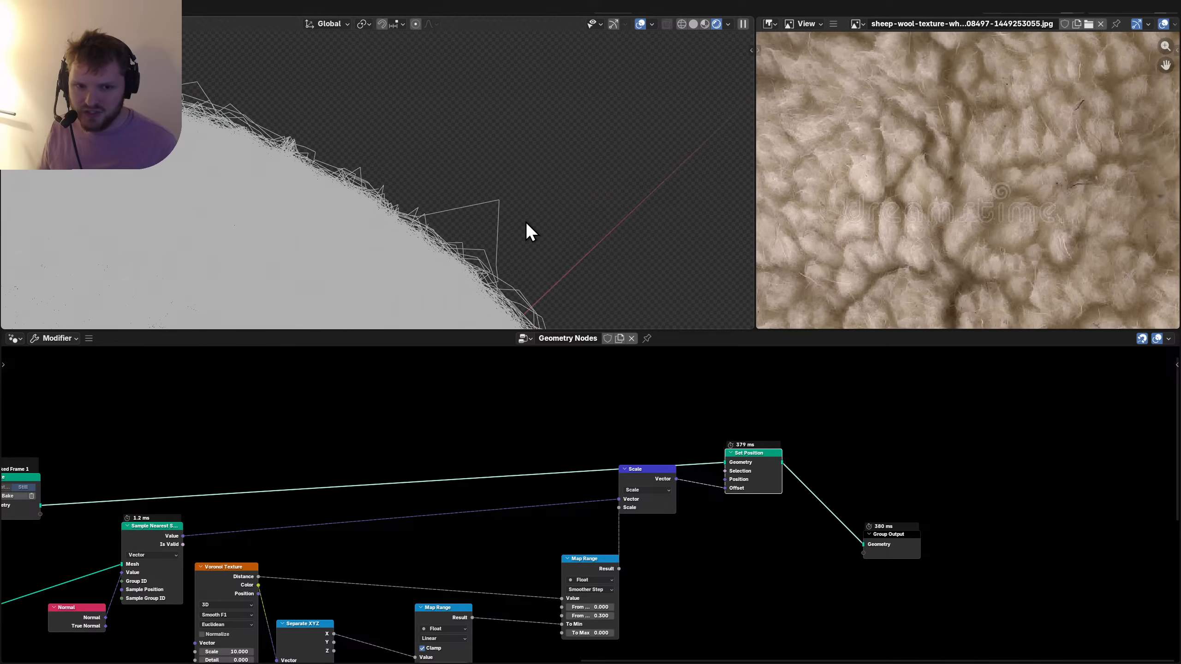
middle_drag(526, 222, 487, 208)
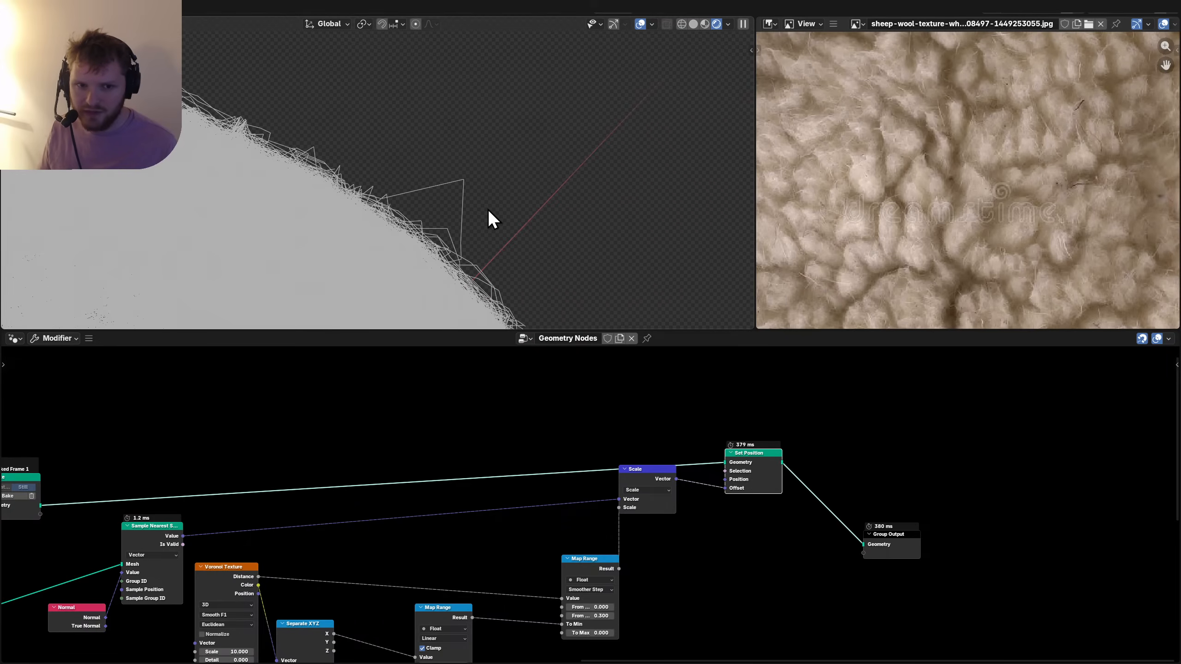
Try a Resample Curve node with Count 15 between Set Position and Group Output, and remove it again.
drag(864, 544, 867, 477)
text(res)
key(Return)
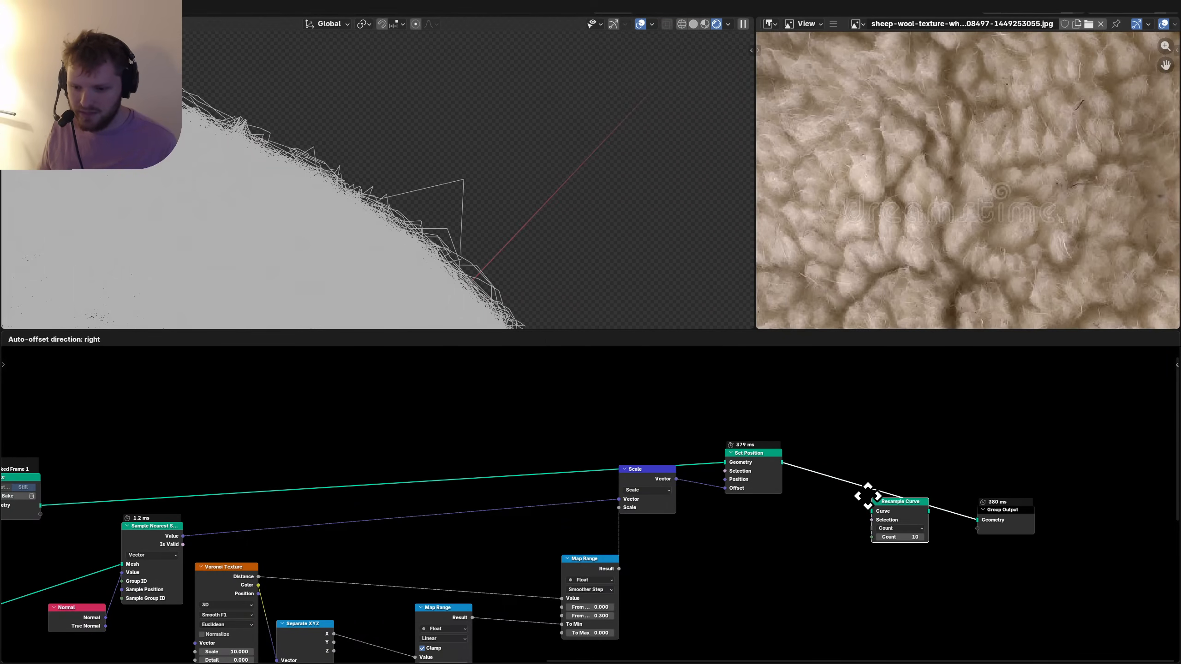
click(821, 467)
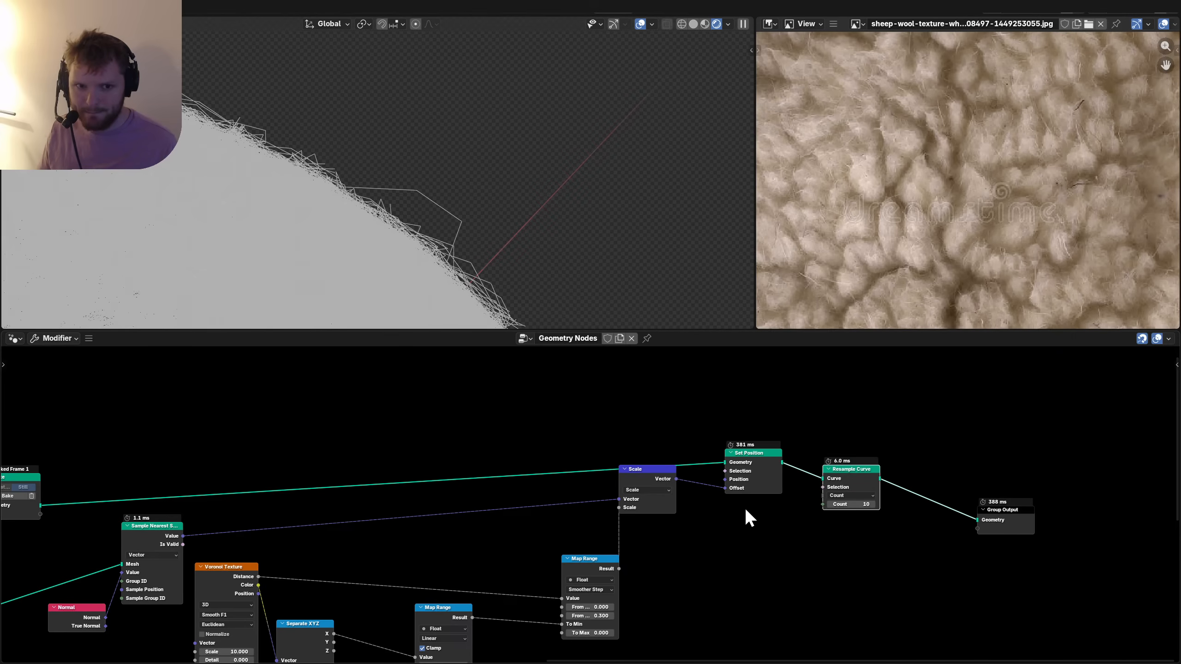
click(852, 503)
text(15)
key(Return)
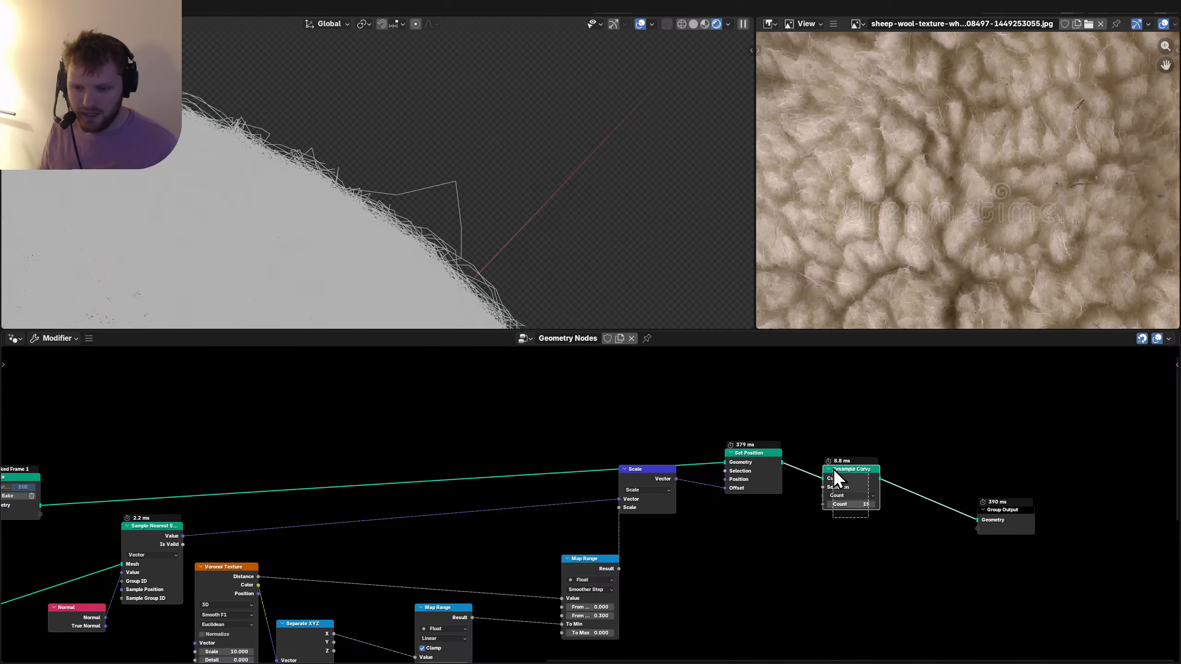
drag(833, 468, 831, 464)
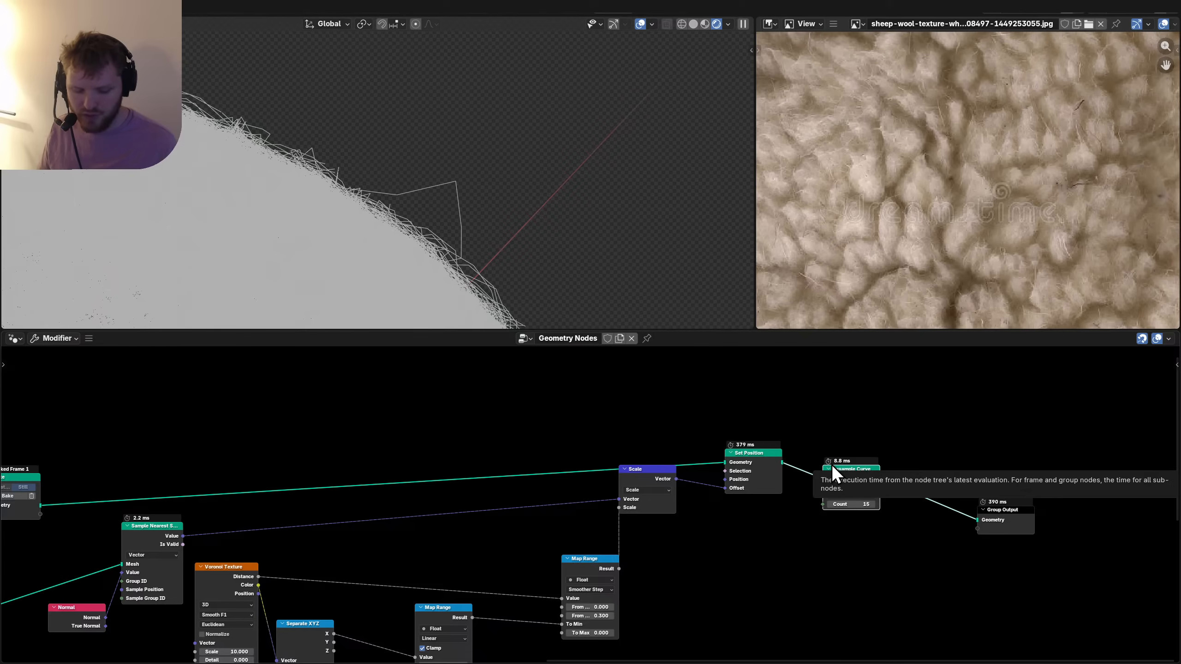
key(ctrl+x)
scroll(838, 474, up, 2)
key(shift+a)
text(fil)
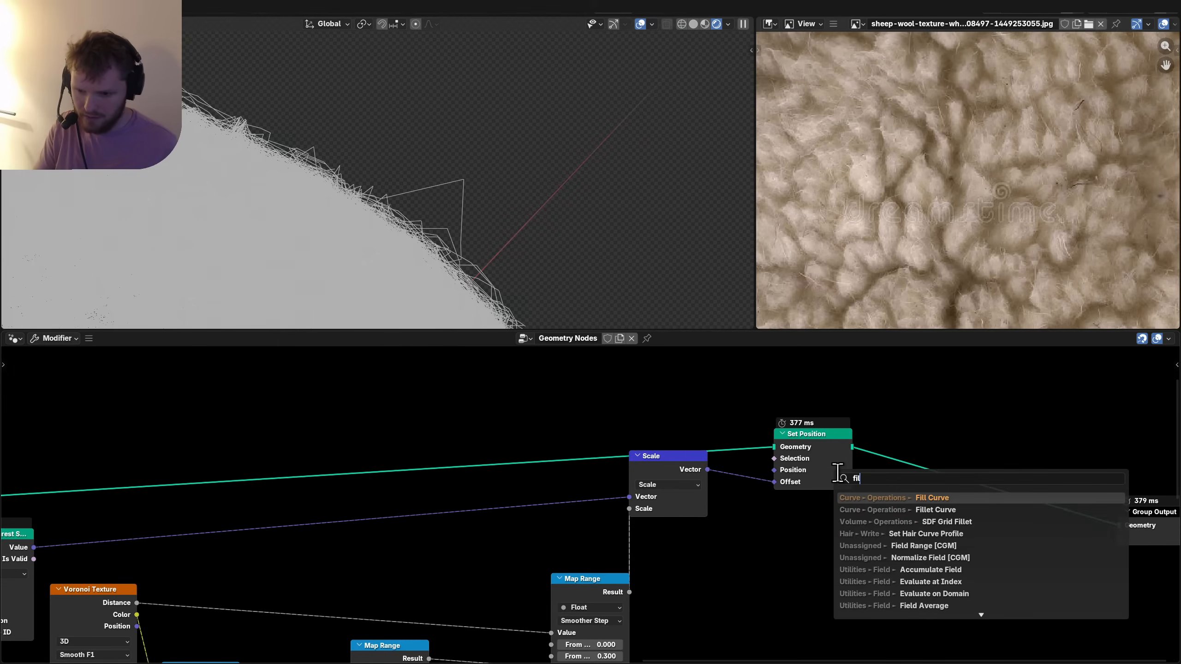
key(Return)
click(873, 509)
key(ctrl+x)
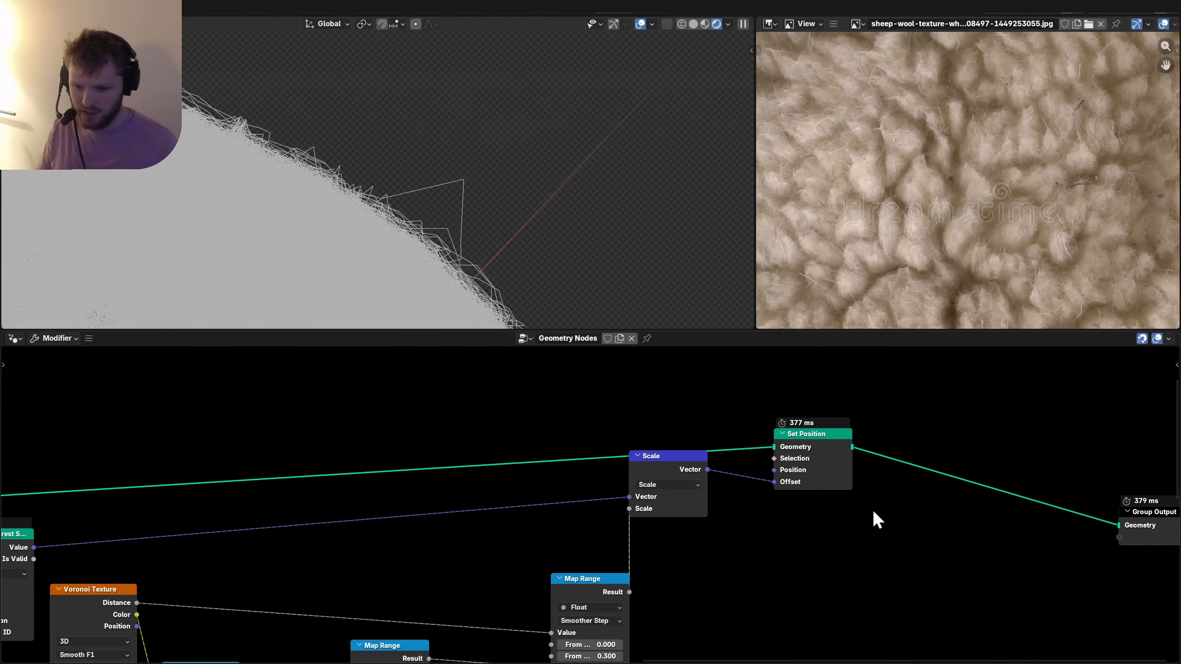
Insert a Fillet Curve node after Set Position, in Poly mode with Limit Radius enabled, and compare the fibres with it muted and unmuted.
key(shift+a)
text(fillet)
key(Return)
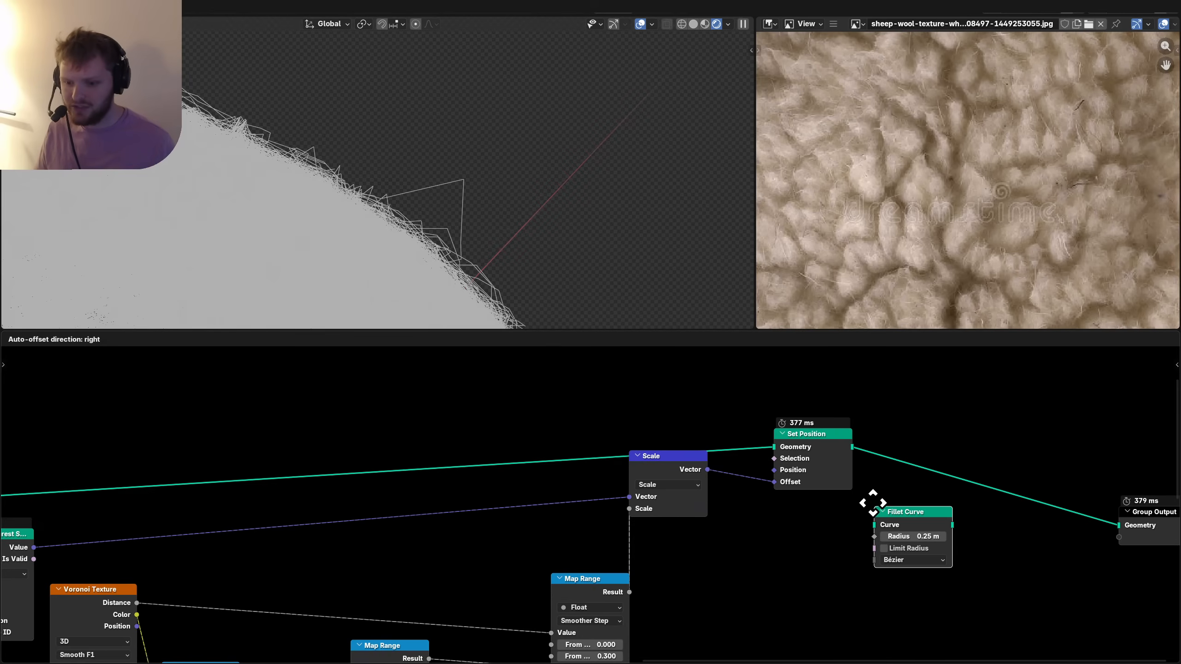
click(889, 467)
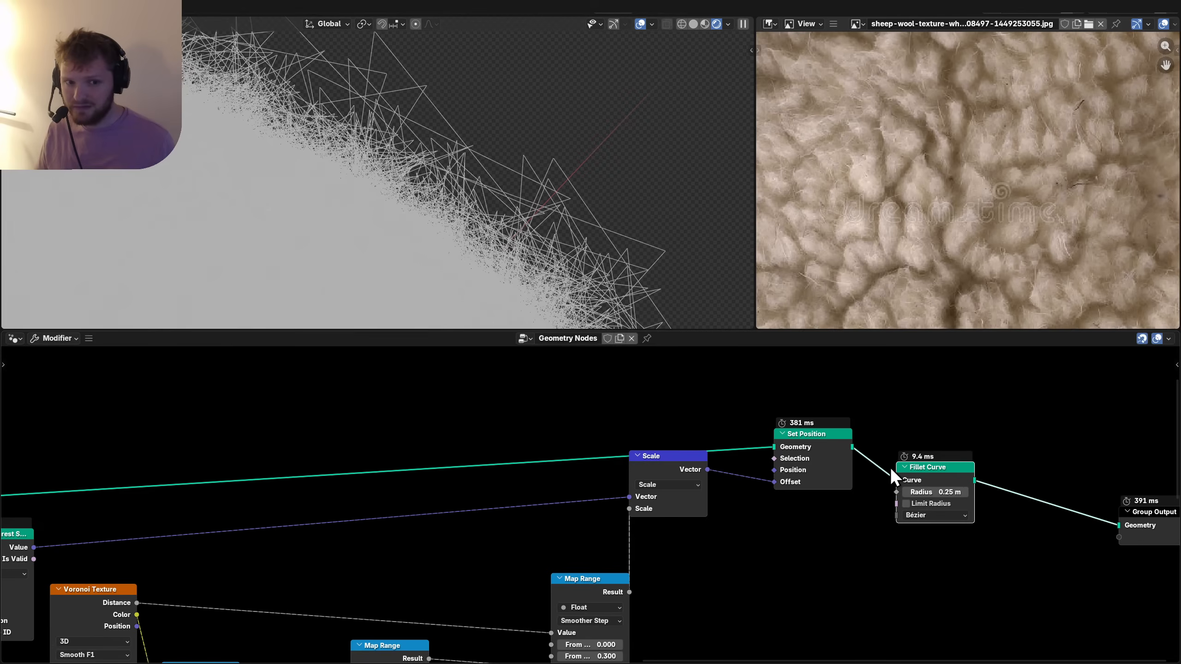
click(924, 515)
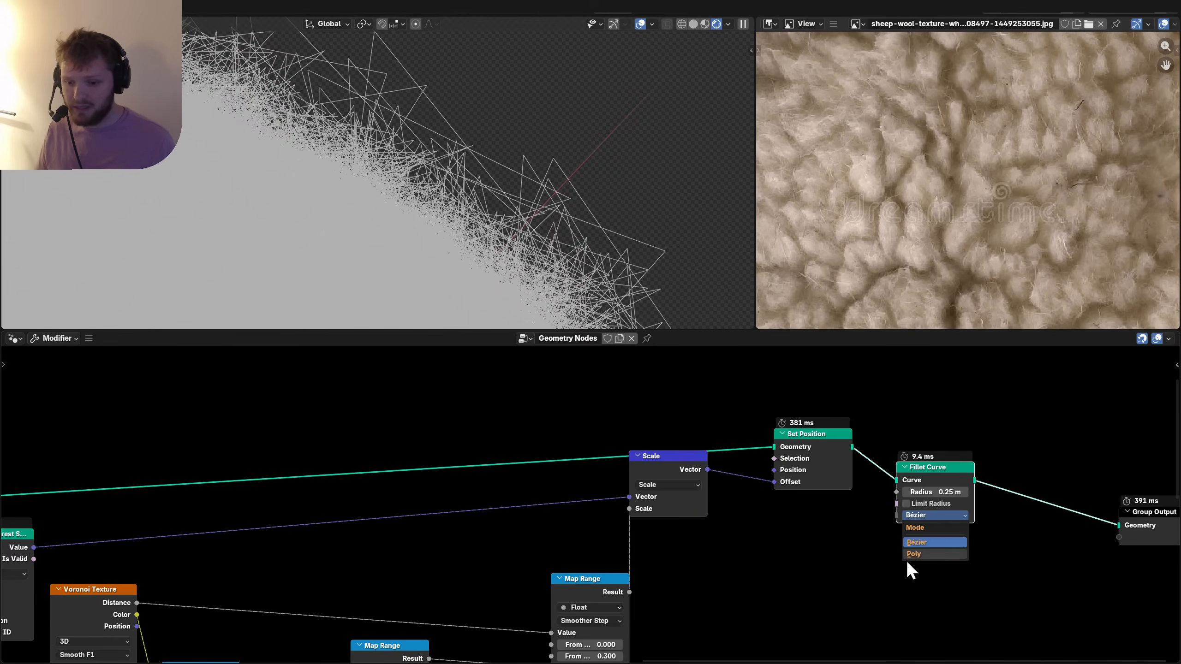
click(909, 556)
click(907, 503)
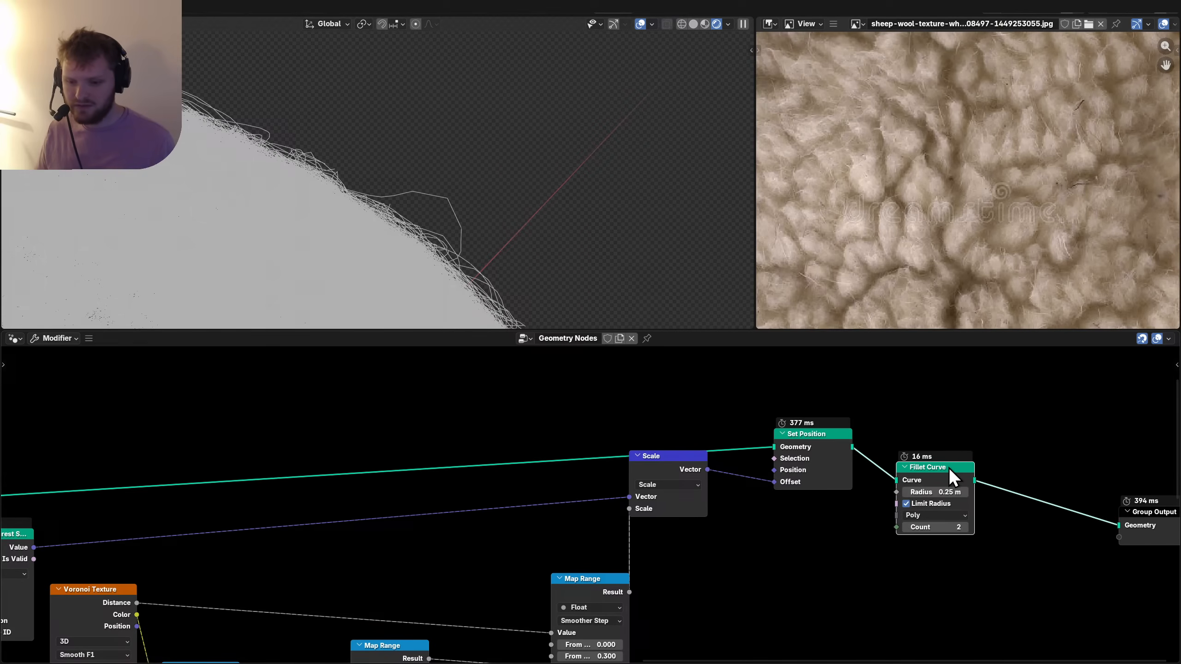
key(m)
key(m)
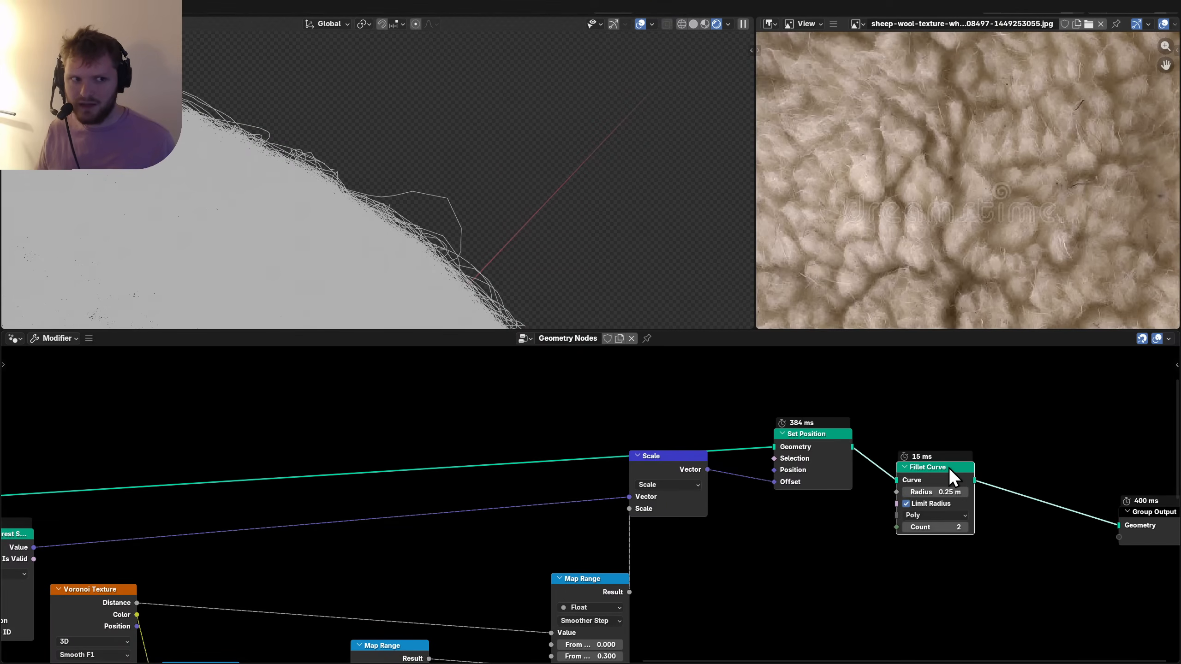
scroll(341, 215, down, 2)
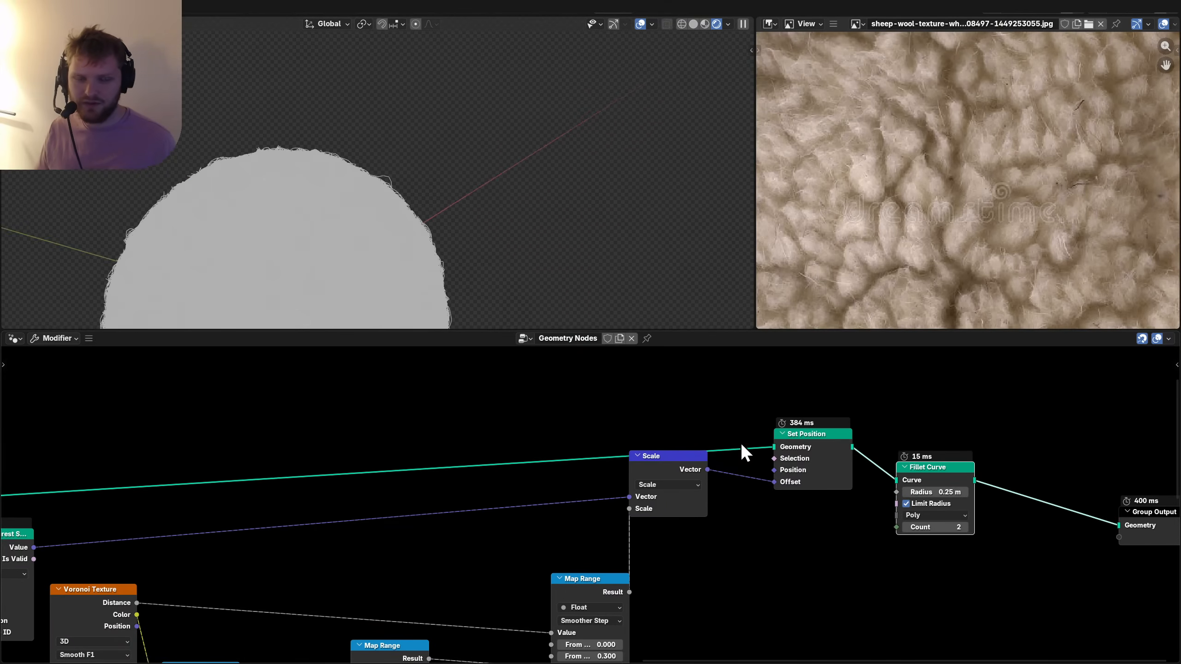
Make room before the Group Output and insert a Curve to Mesh node between Fillet Curve and Group Output.
middle_drag(982, 504, 621, 504)
drag(920, 574, 730, 493)
key(g)
click(931, 482)
key(shift+a)
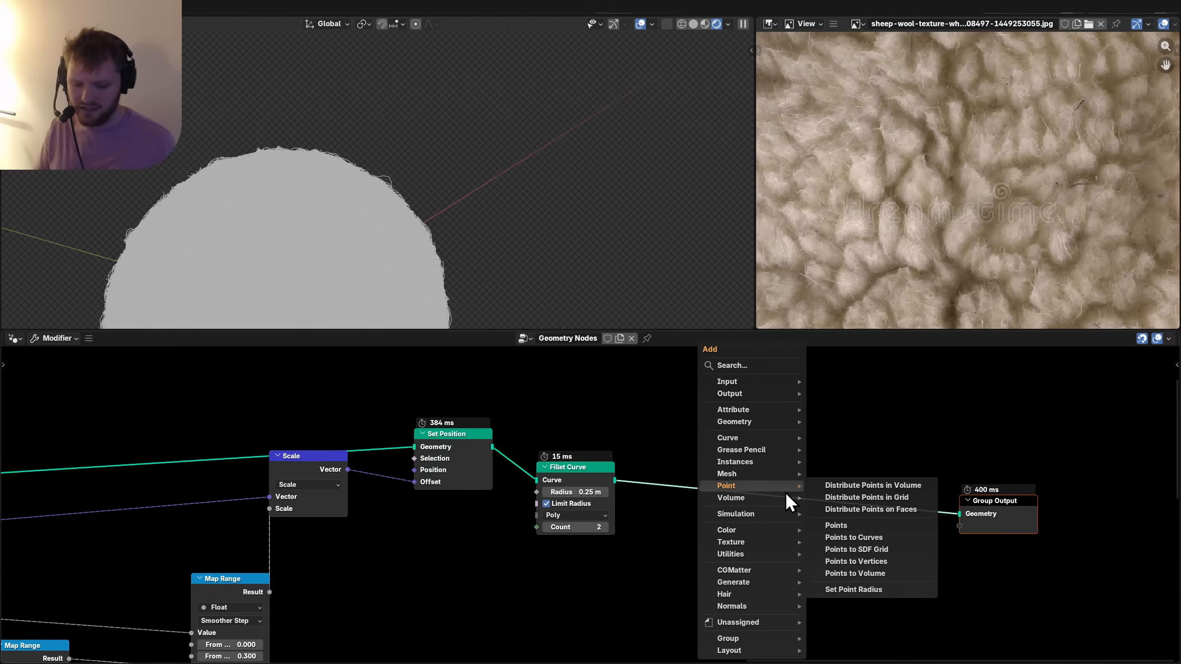
text(curve to m)
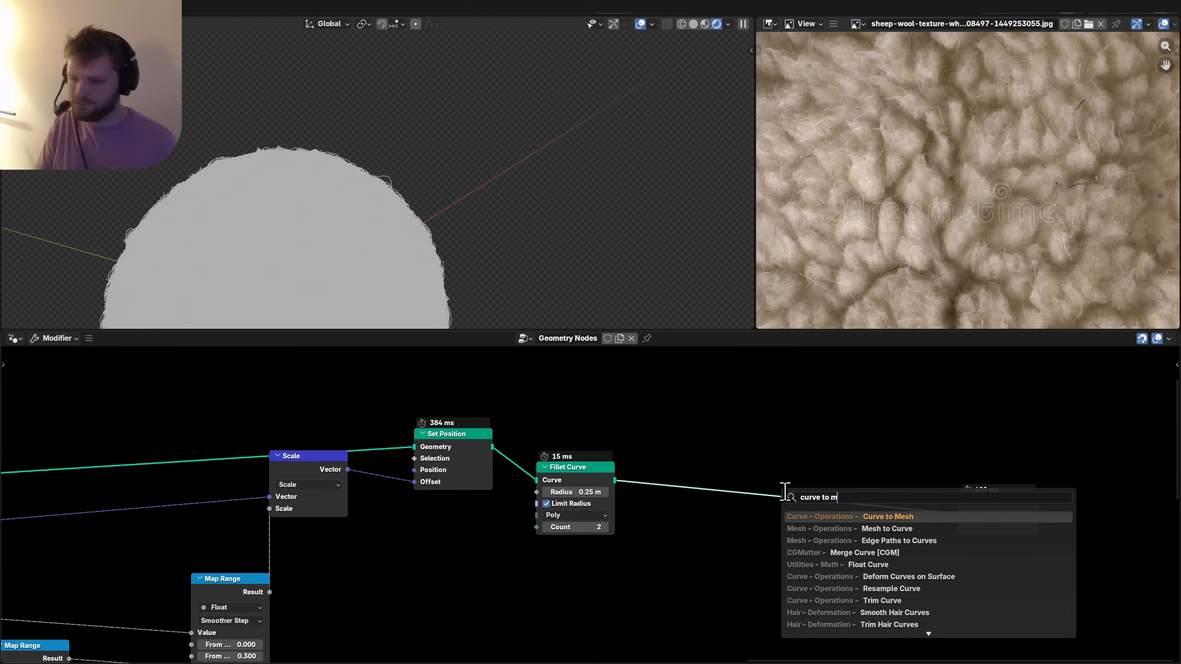
click(865, 517)
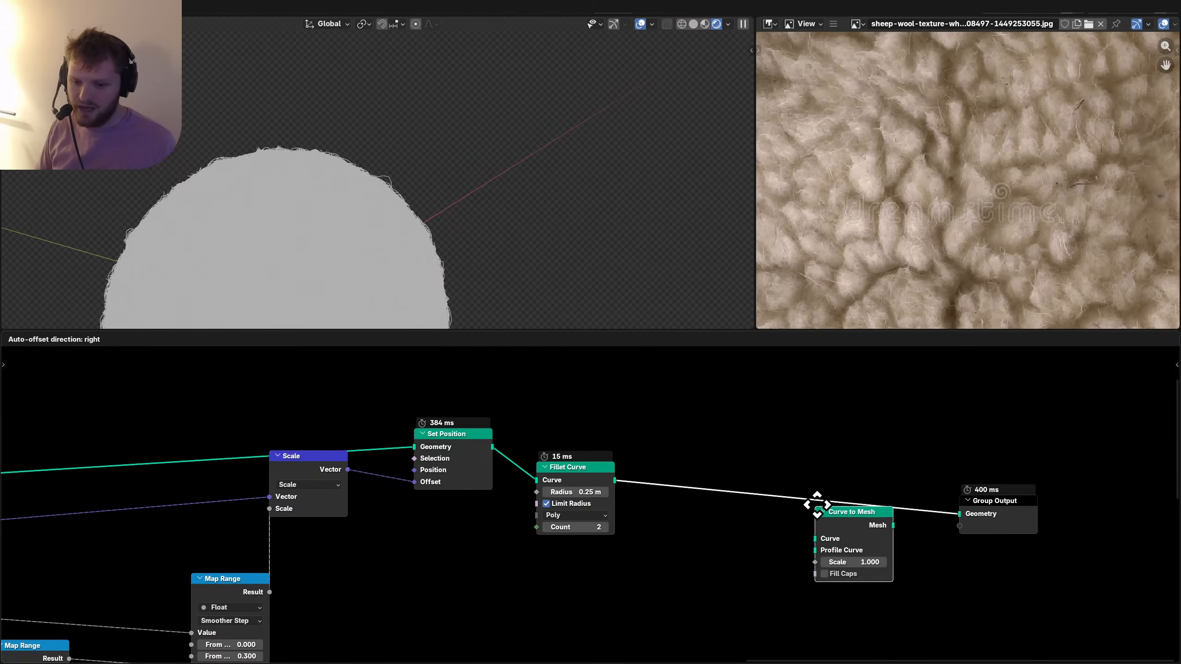
click(796, 482)
Add a Curve Circle node beside the Curve to Mesh node as a profile for the fibres.
scroll(733, 519, up, 2)
key(shift+a)
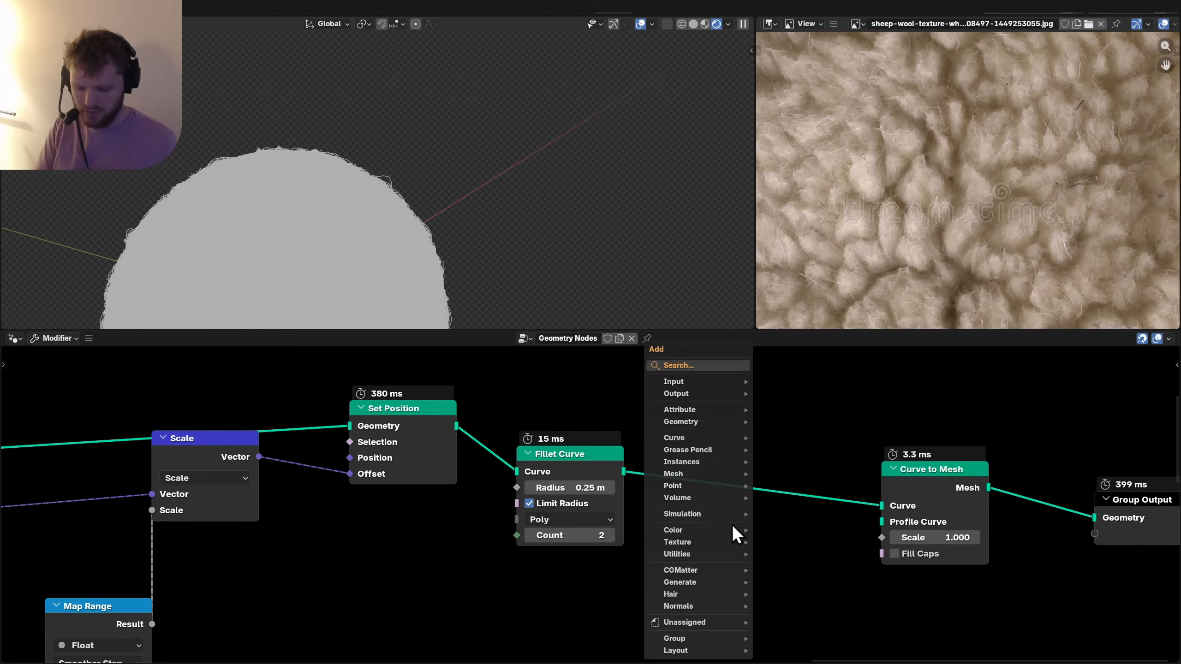
text(curve cir)
key(Return)
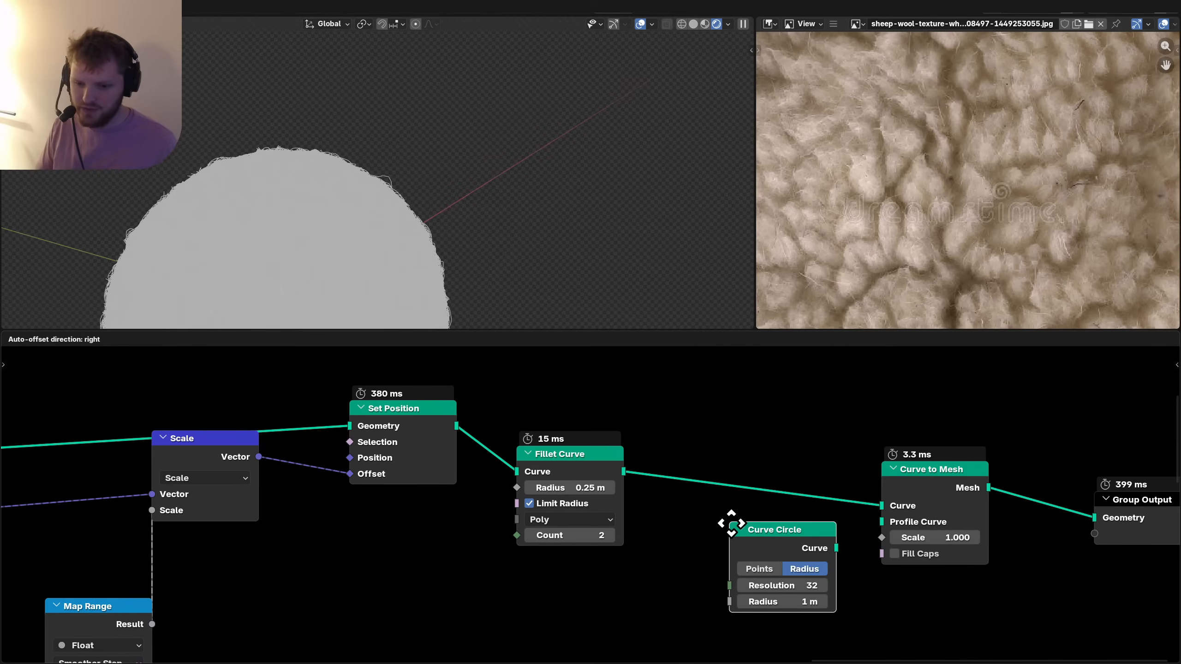
Place the Curve Circle node, set its radius to 0.1 m and resolution to 3, and connect it to Curve to Mesh's Profile Curve.
click(639, 523)
click(697, 602)
text(.1)
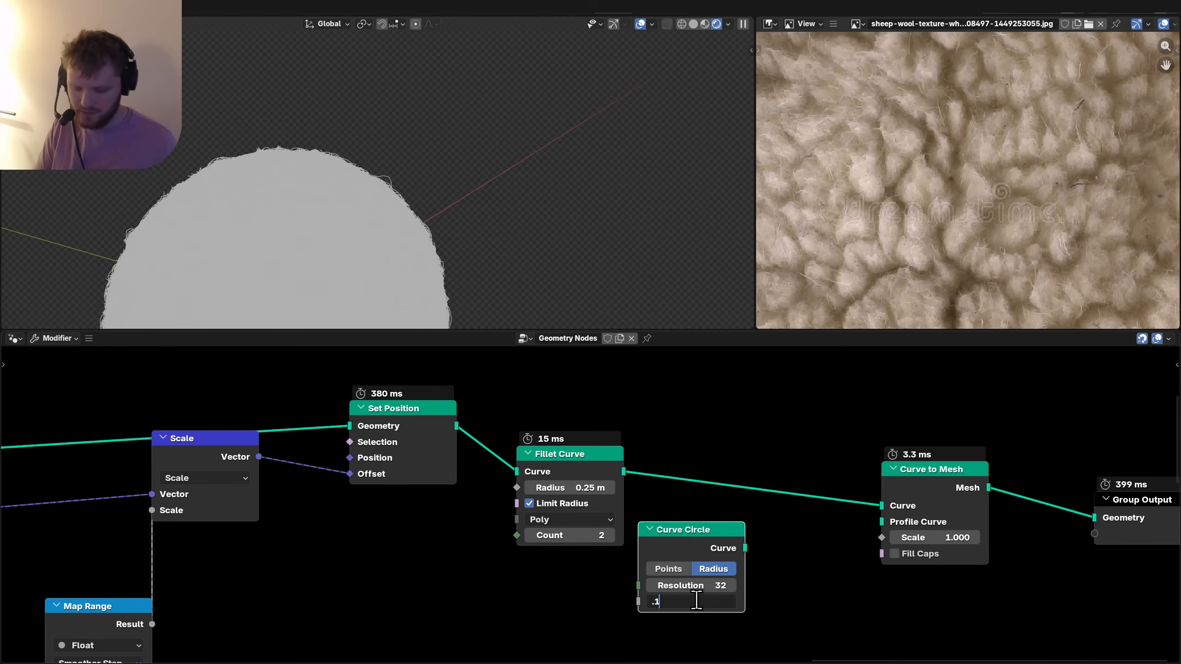
key(Return)
click(698, 589)
text(3)
key(Return)
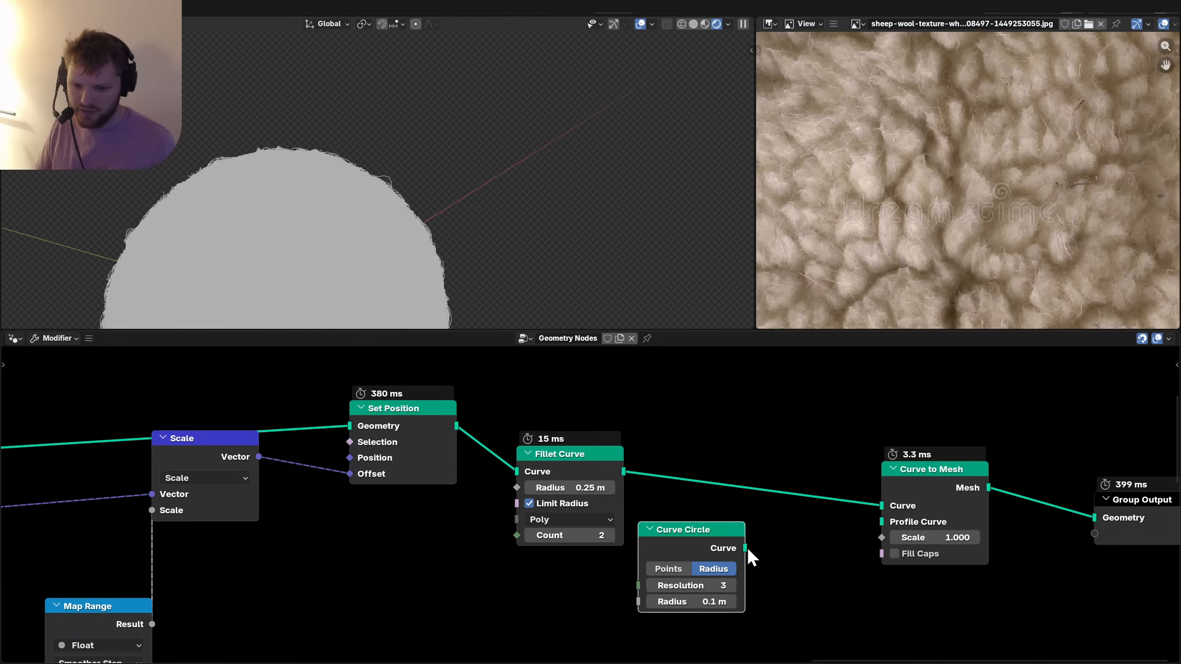
drag(746, 548, 880, 523)
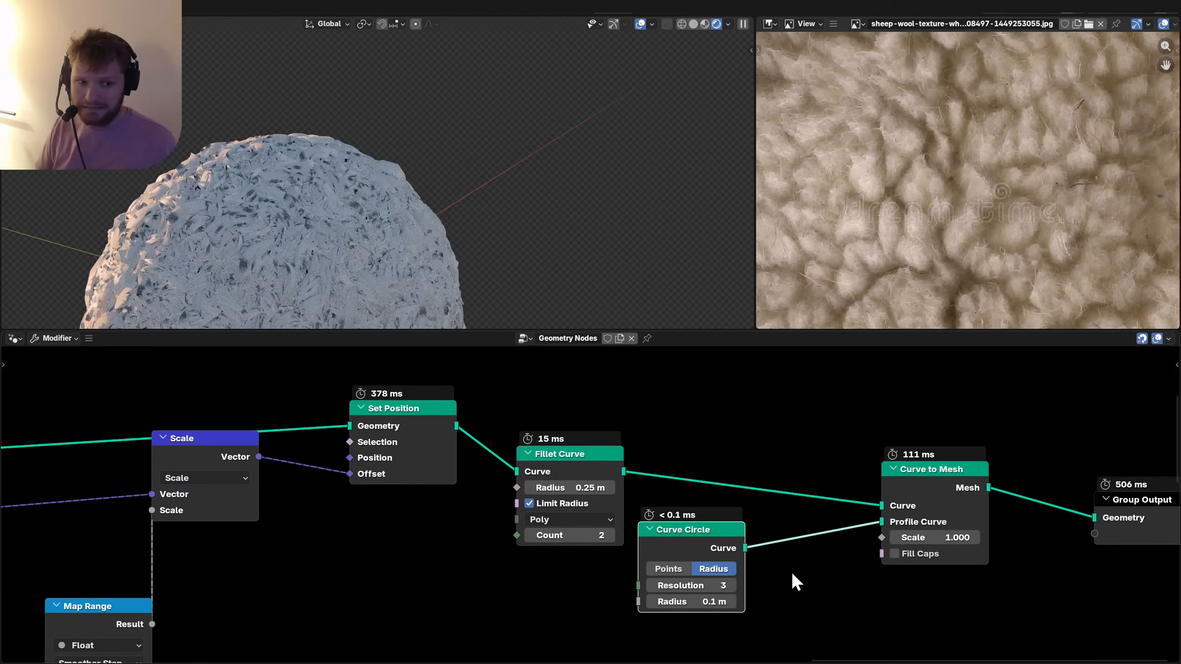
Disconnect the mesh from the Group Output and add a Bake node fed by the Fillet Curve output.
scroll(755, 498, down, 4)
middle_drag(740, 444, 556, 481)
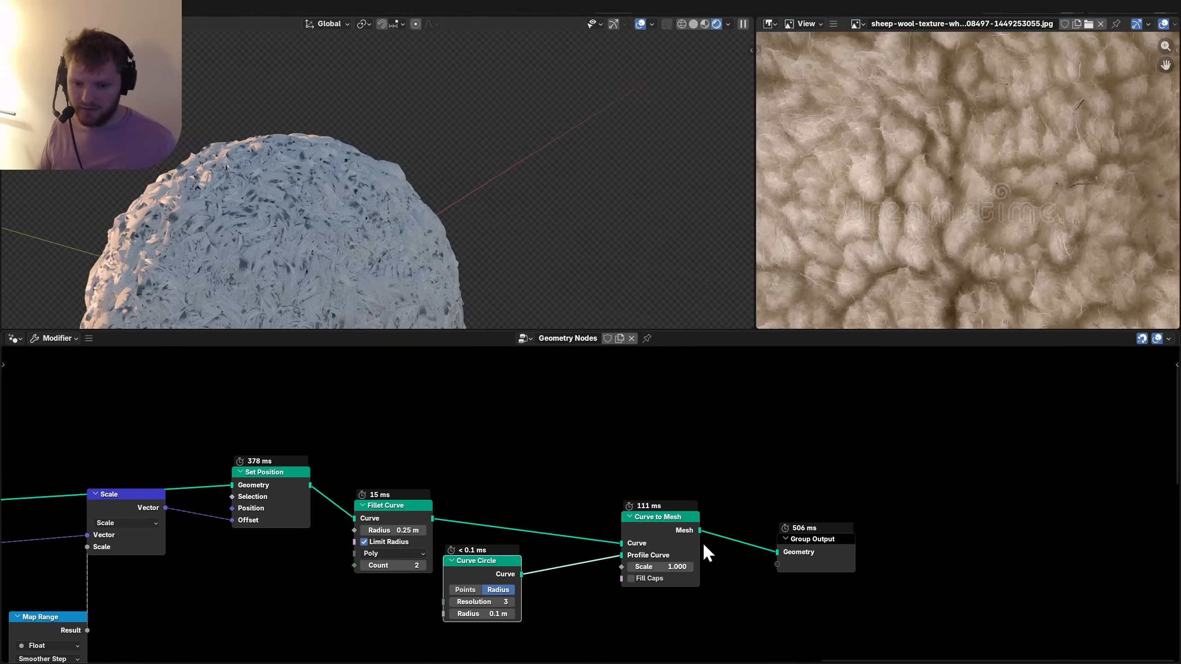
ctrl+right_drag(748, 559, 741, 486)
middle_drag(574, 499, 653, 511)
key(shift+a)
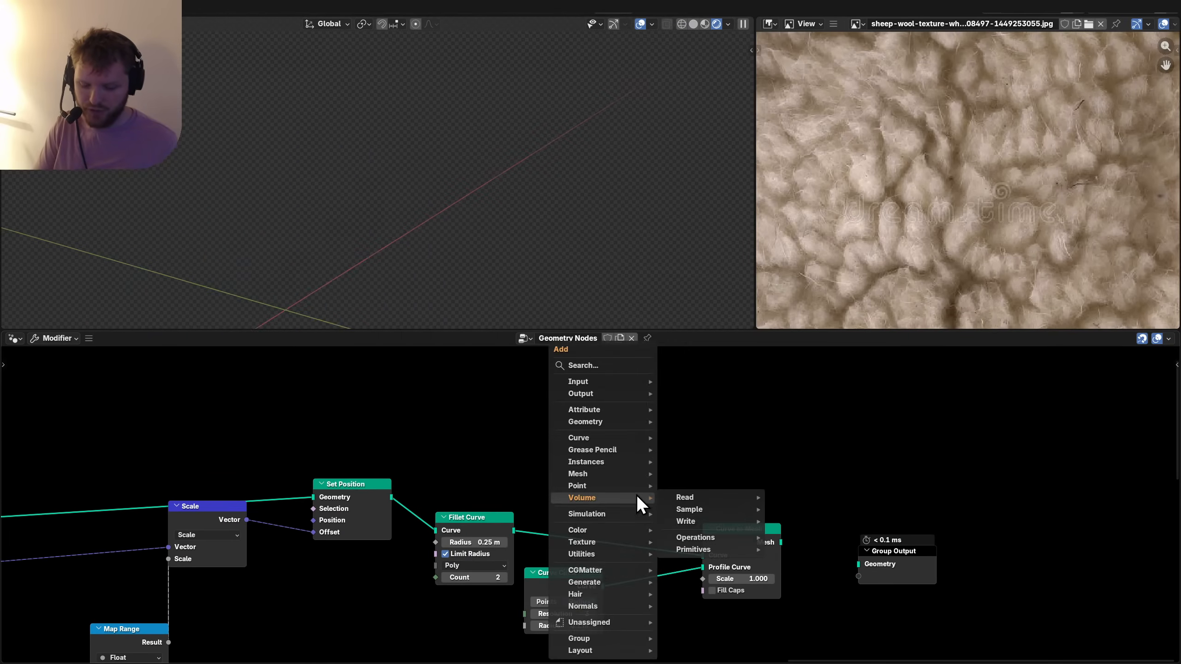
text(bake)
key(Return)
click(603, 446)
drag(514, 531, 600, 490)
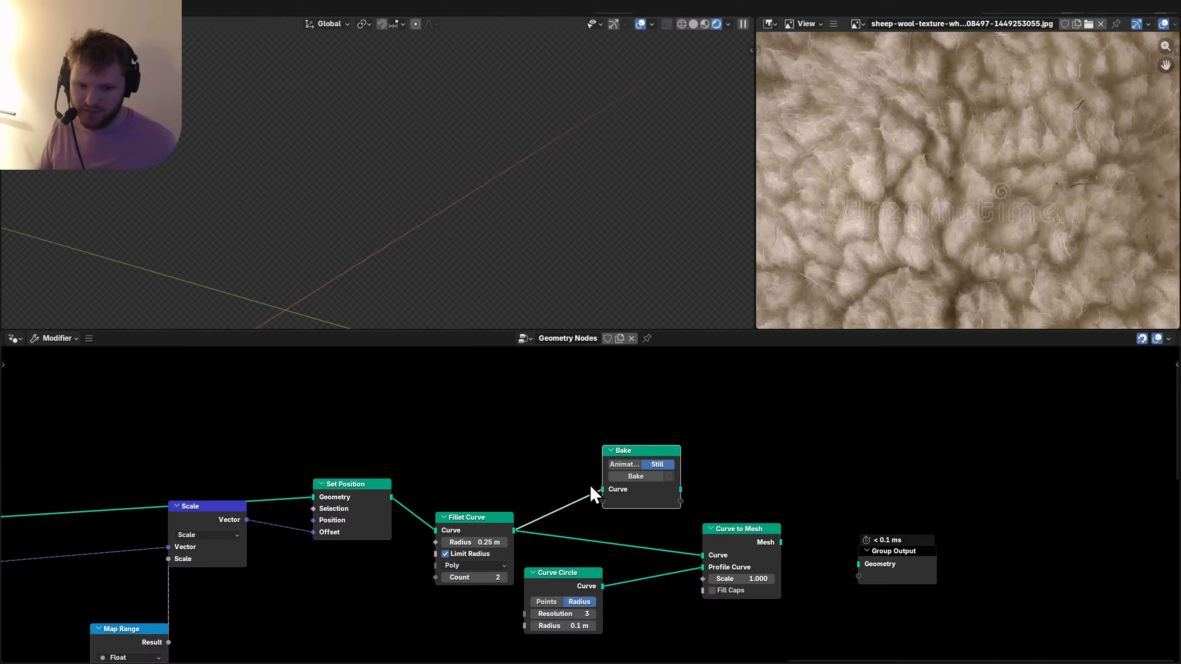
Bake the filleted curves, feed the baked curve into Curve to Mesh, and reconnect its mesh to the Group Output.
click(638, 476)
drag(680, 489, 707, 547)
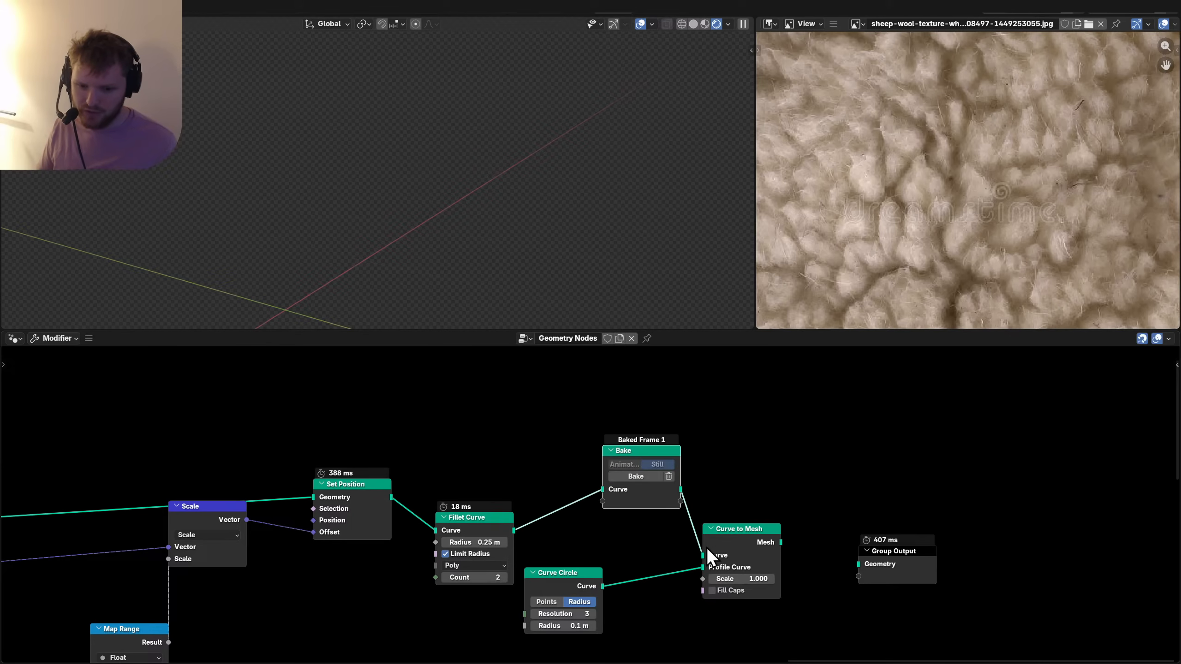
alt+shift+click(744, 533)
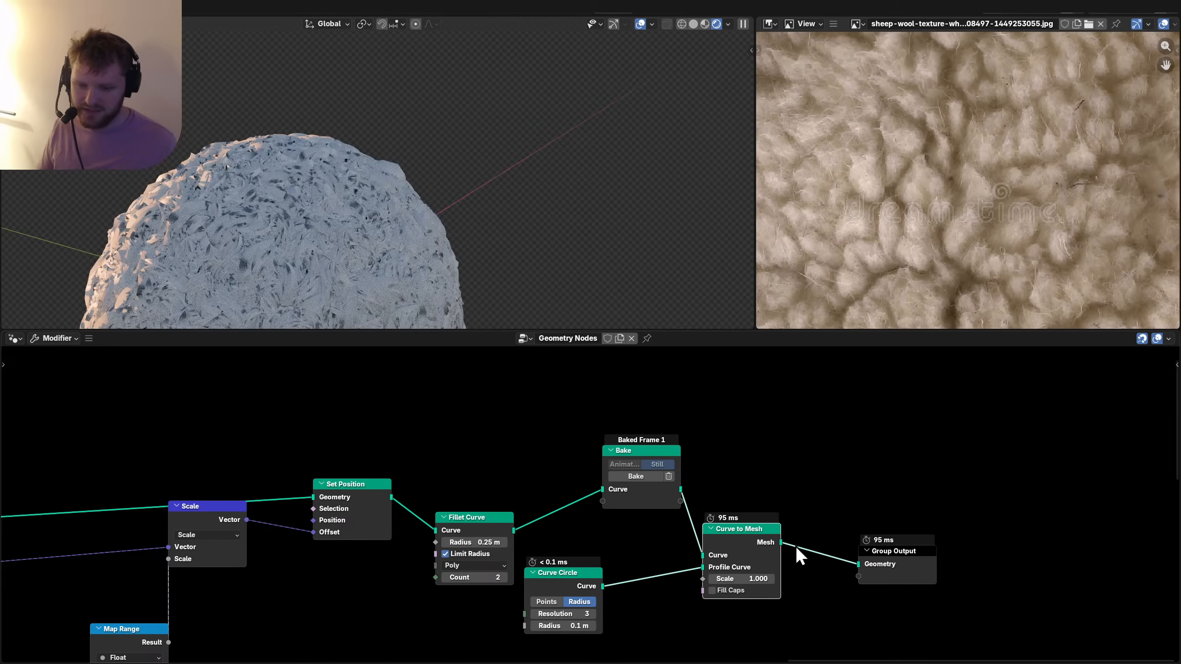
Switch the viewport to solid shading and reduce the Curve Circle radius to 0.02 m.
click(693, 23)
scroll(590, 565, up, 2)
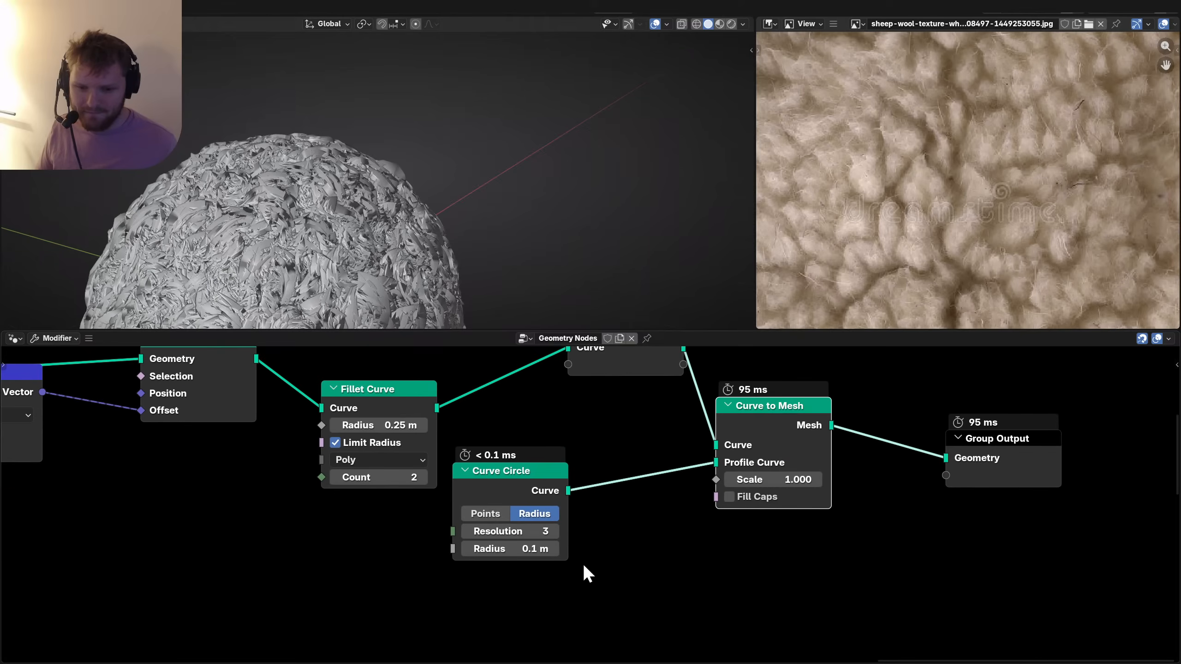
click(514, 549)
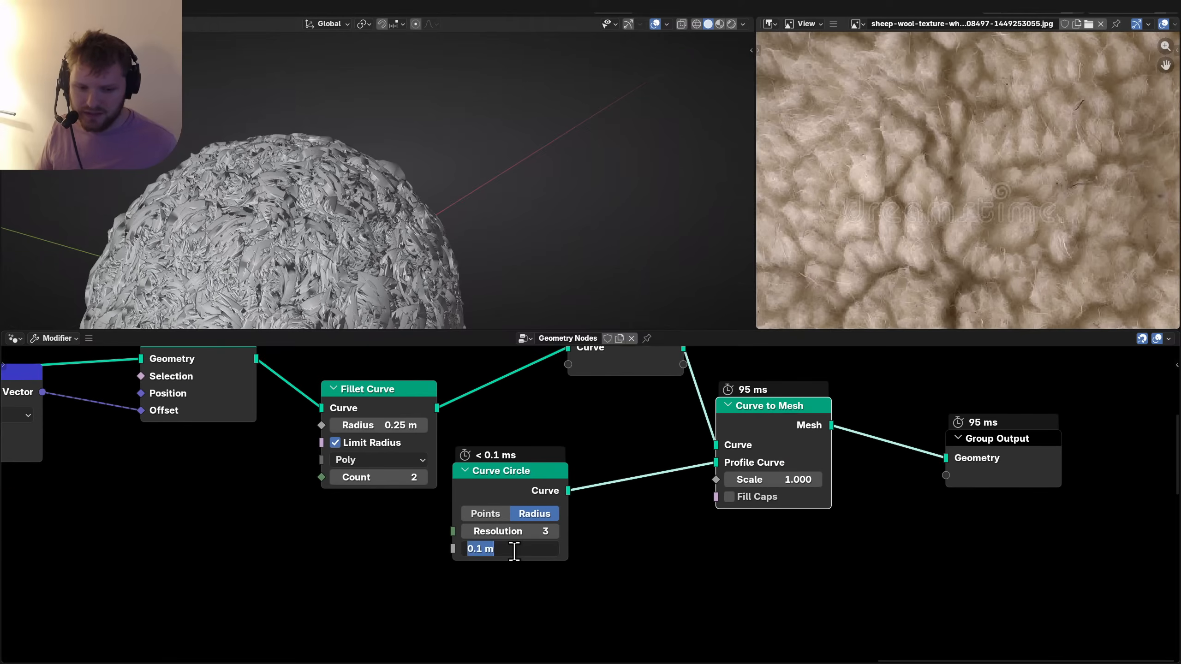
key(Right)
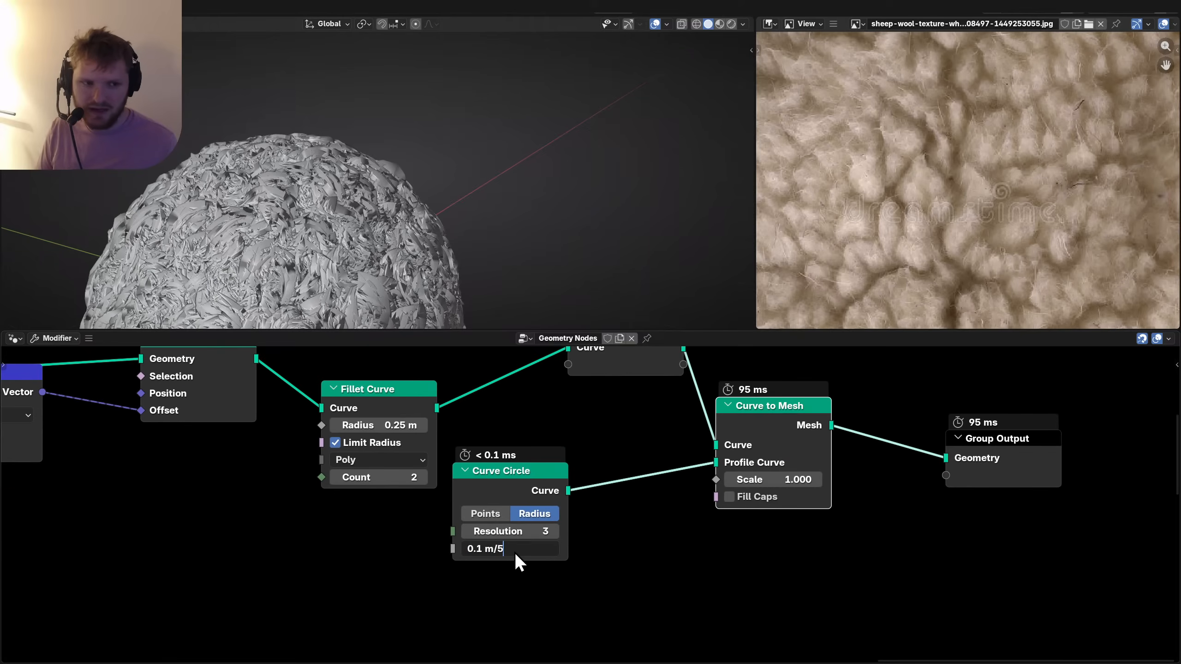
text(/5)
key(Return)
Thin the wool strands further by reducing the Curve Circle radius to 0.004 m and to 0.00133 m.
click(518, 548)
key(Right)
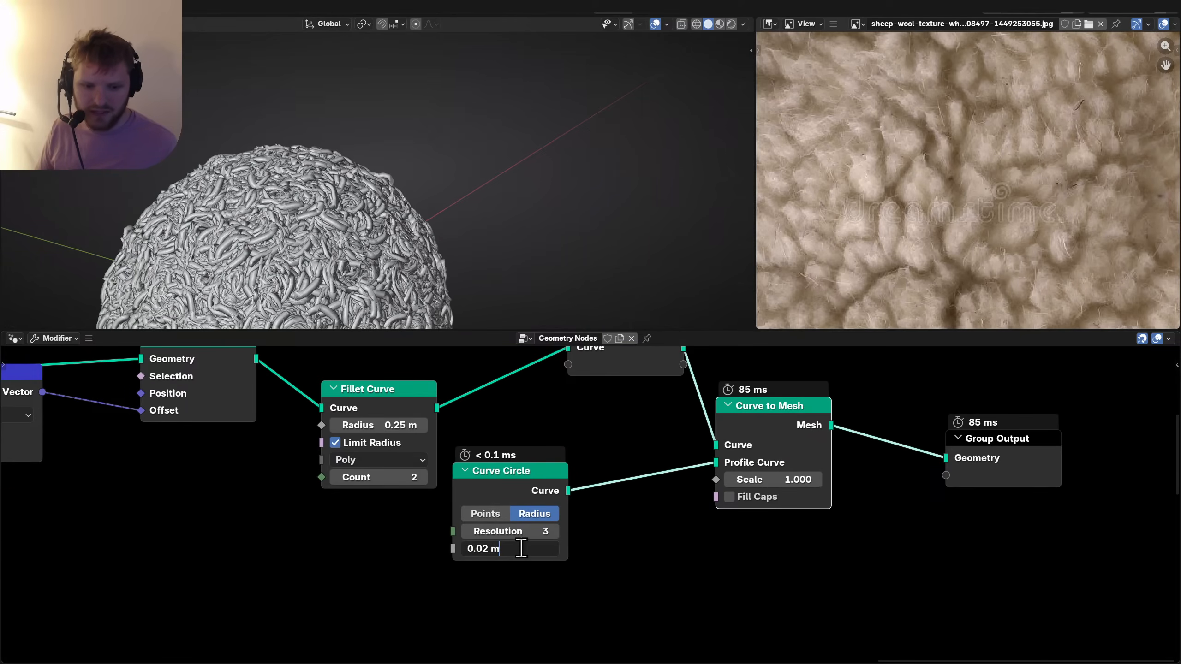
text(/5)
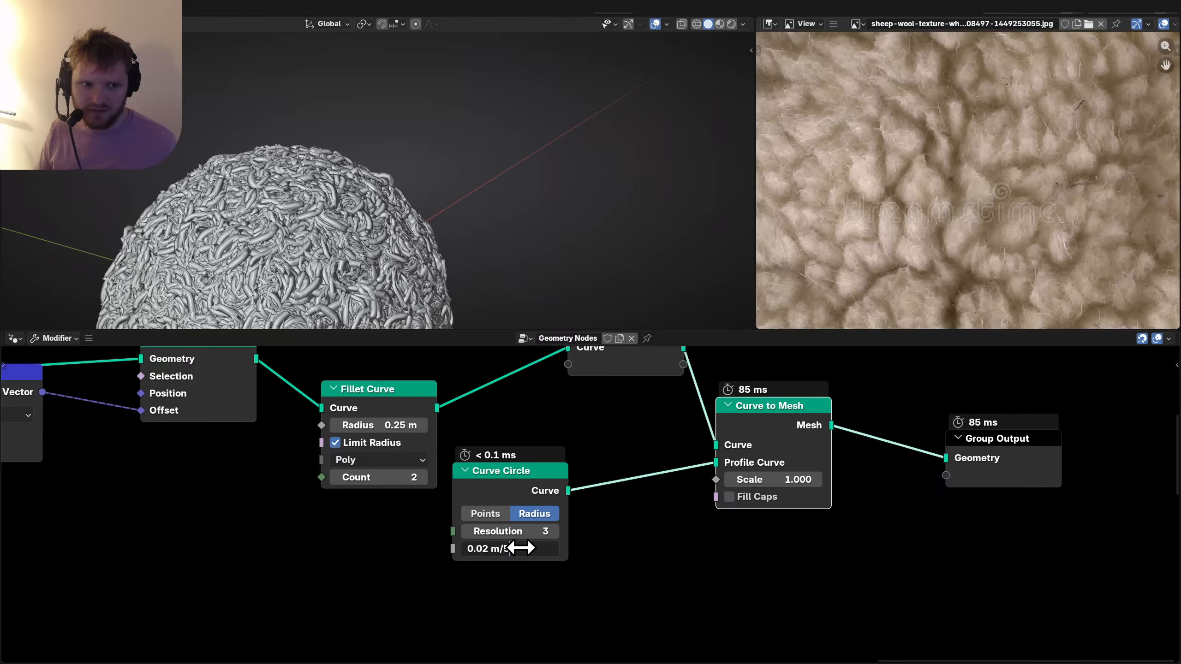
key(Return)
click(526, 549)
key(Right)
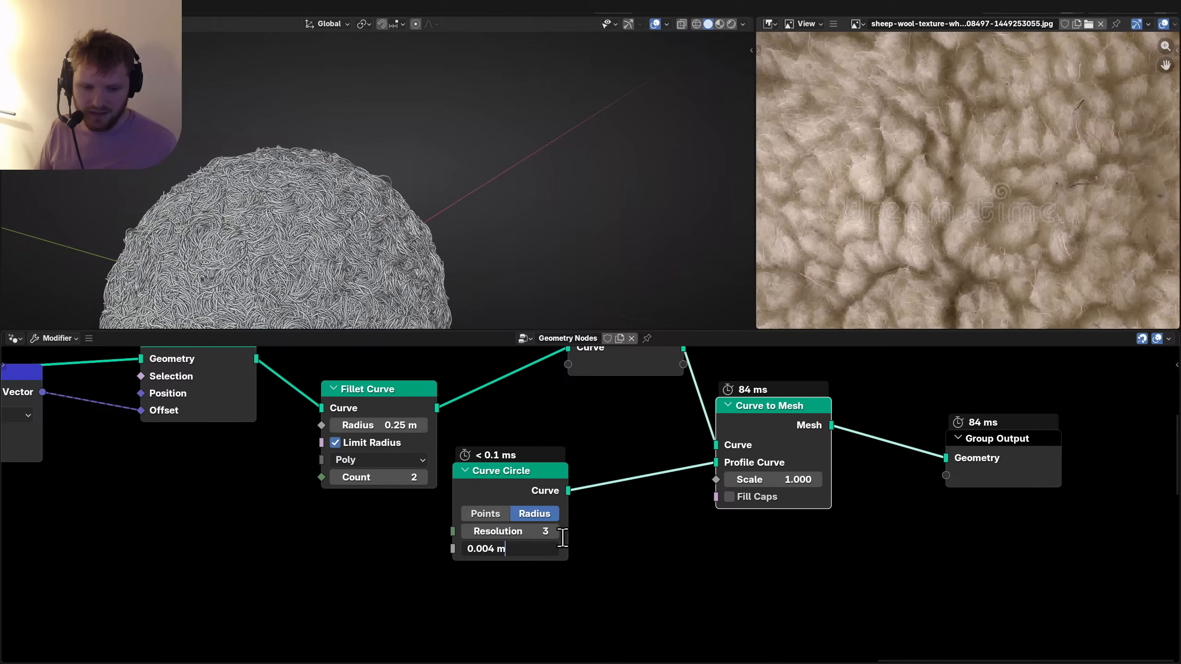
text(/3)
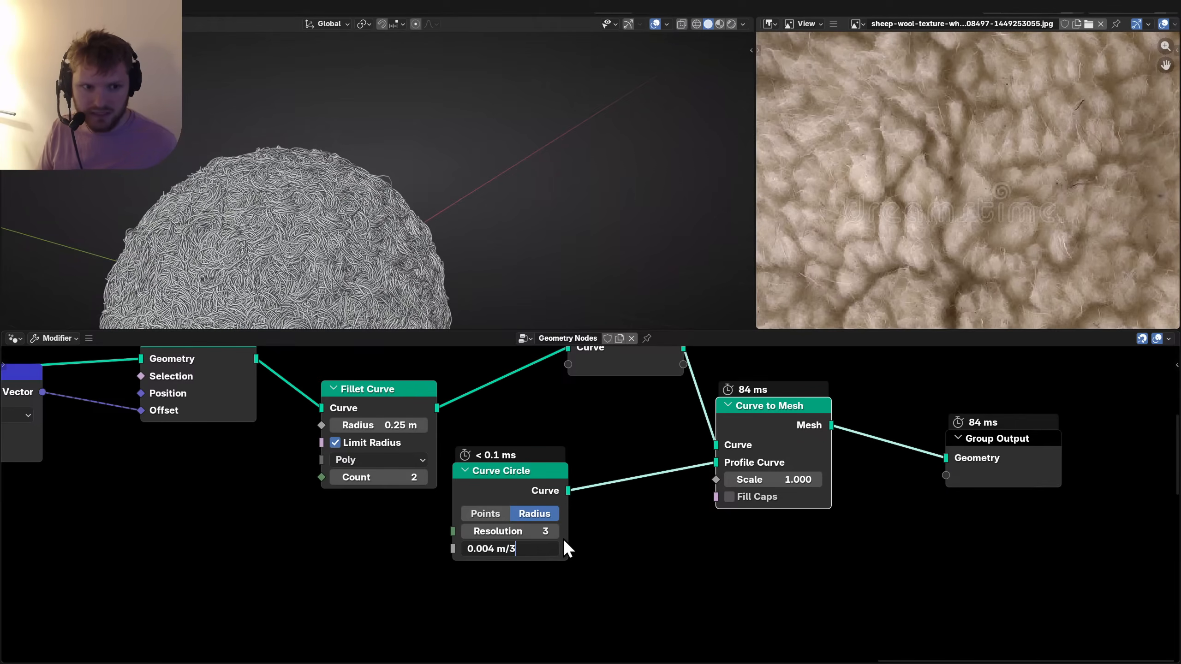
key(Return)
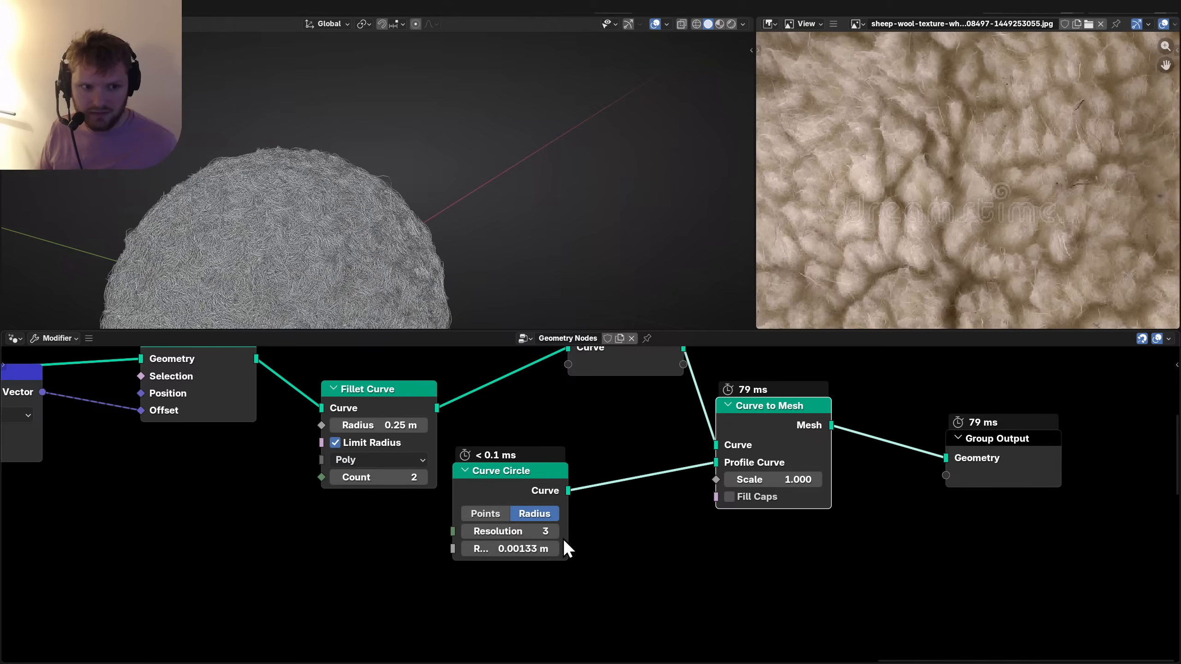
Switch the viewport to rendered shading and halve the Curve Circle radius to 0.000667 m.
click(730, 24)
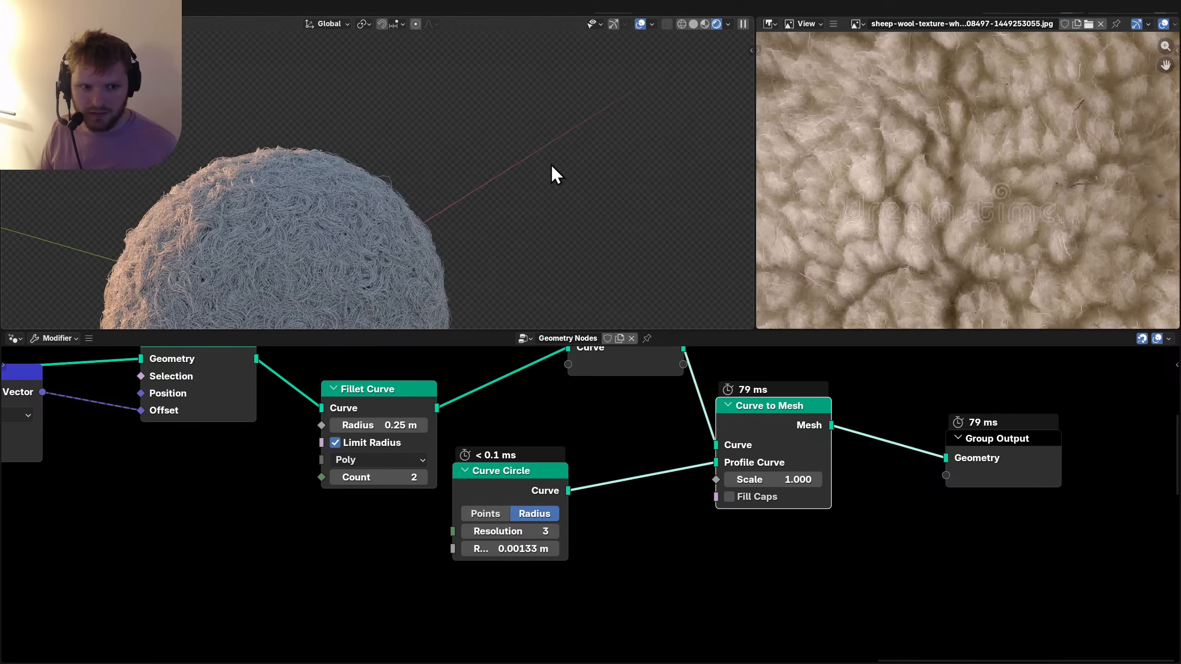
click(539, 551)
key(End)
text(/)
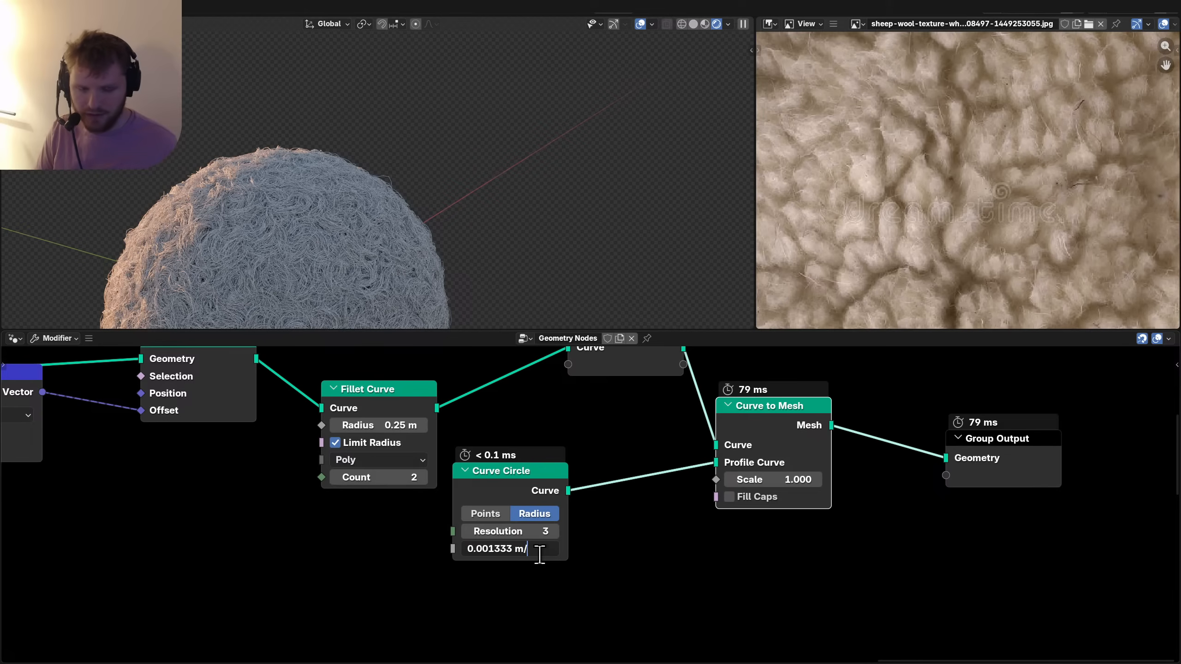
text(2)
key(Return)
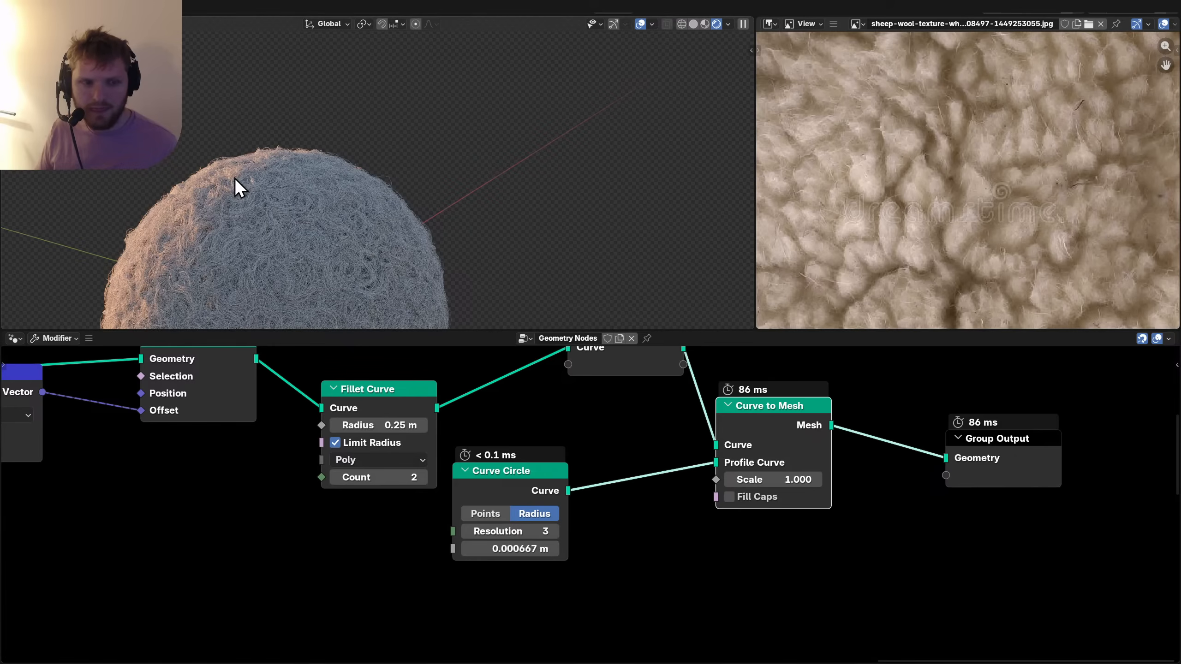
Move the Curve to Mesh and Group Output nodes together, farther away from the Bake and Curve Circle nodes.
middle_drag(237, 184, 271, 83)
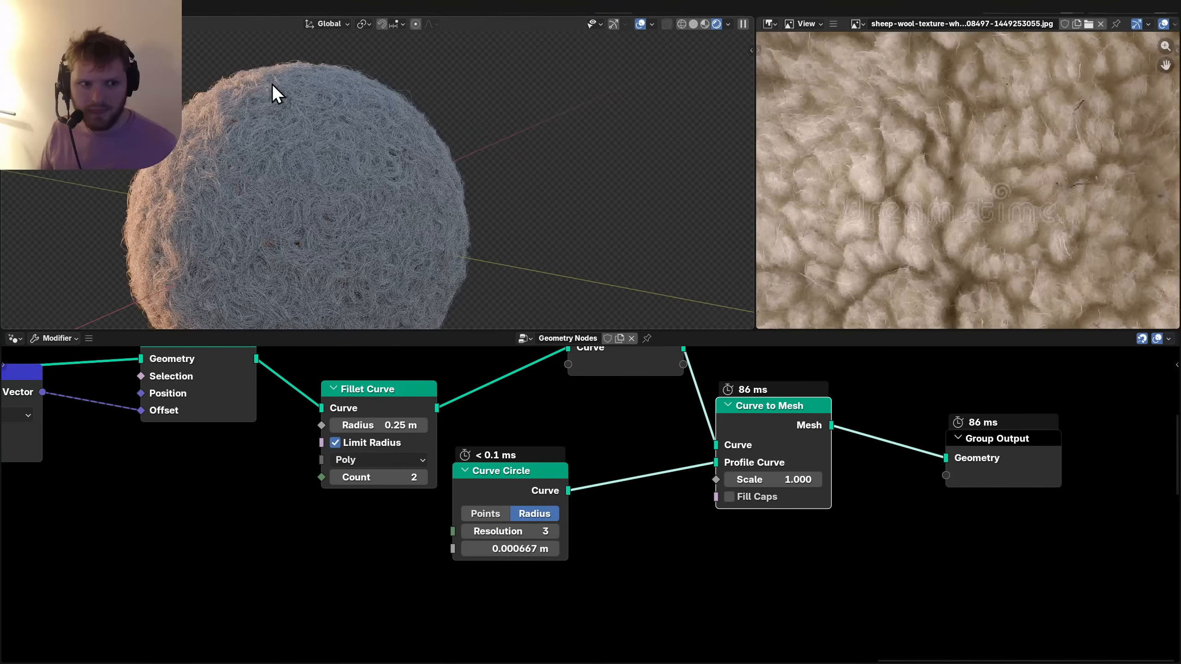
scroll(438, 493, down, 3)
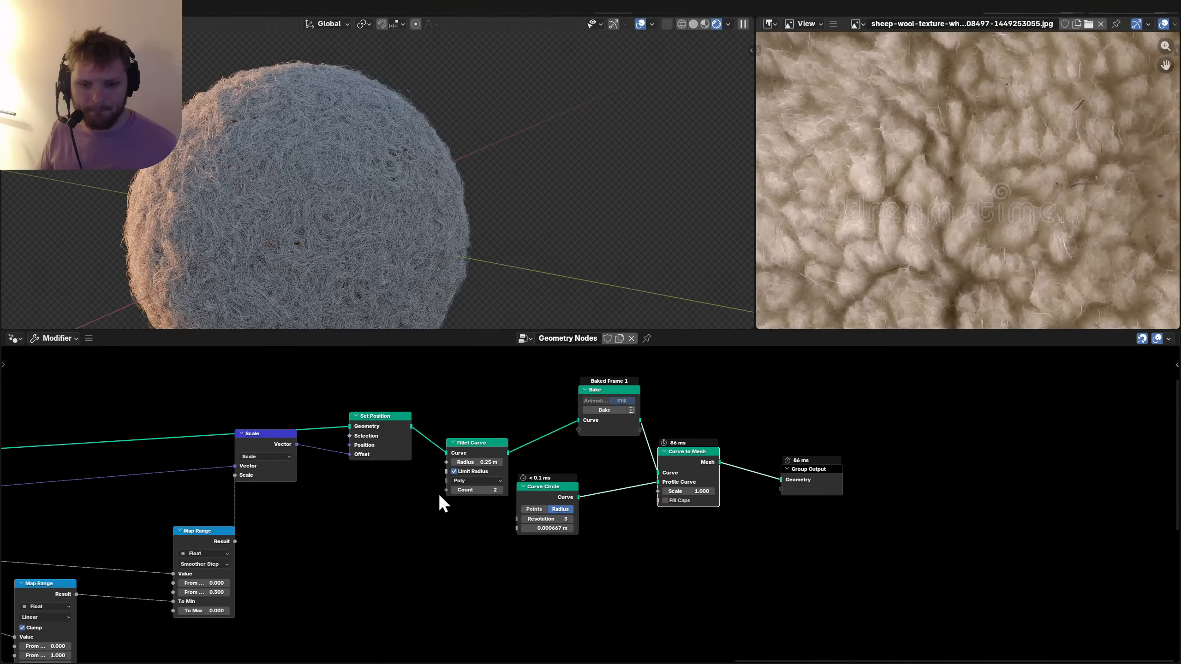
drag(839, 531, 696, 441)
key(g)
click(784, 458)
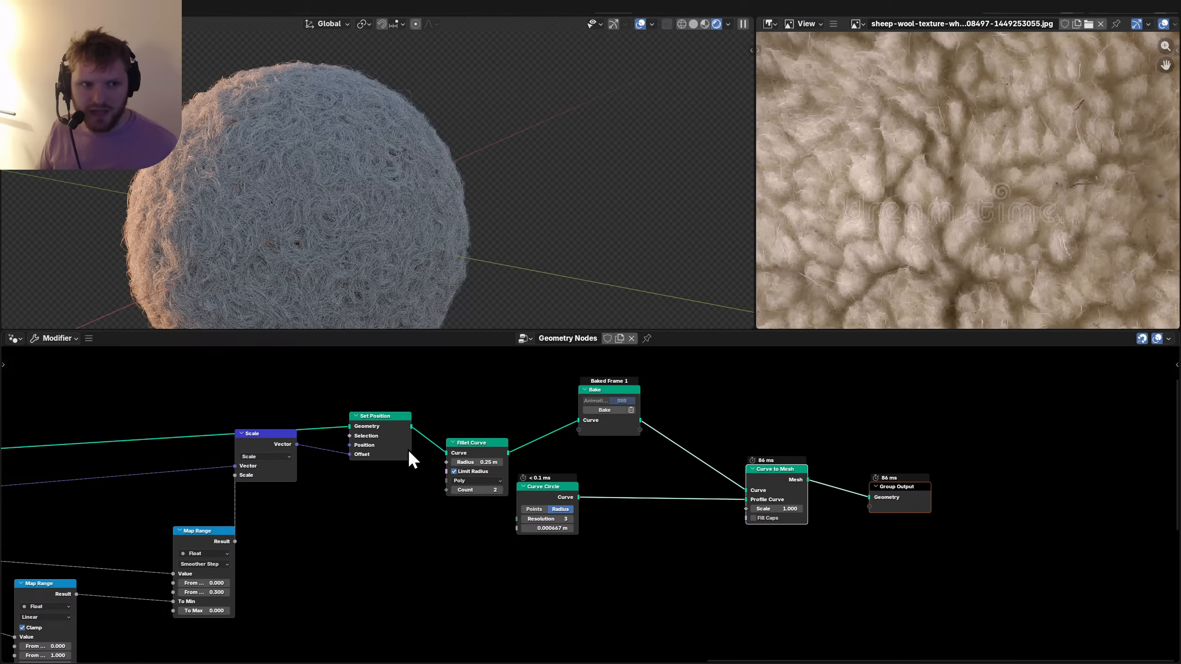
Inspect the wool surface and Voronoi displacement nodes, and shift the linear Map Range node slightly closer to Separate XYZ.
middle_drag(379, 453, 432, 459)
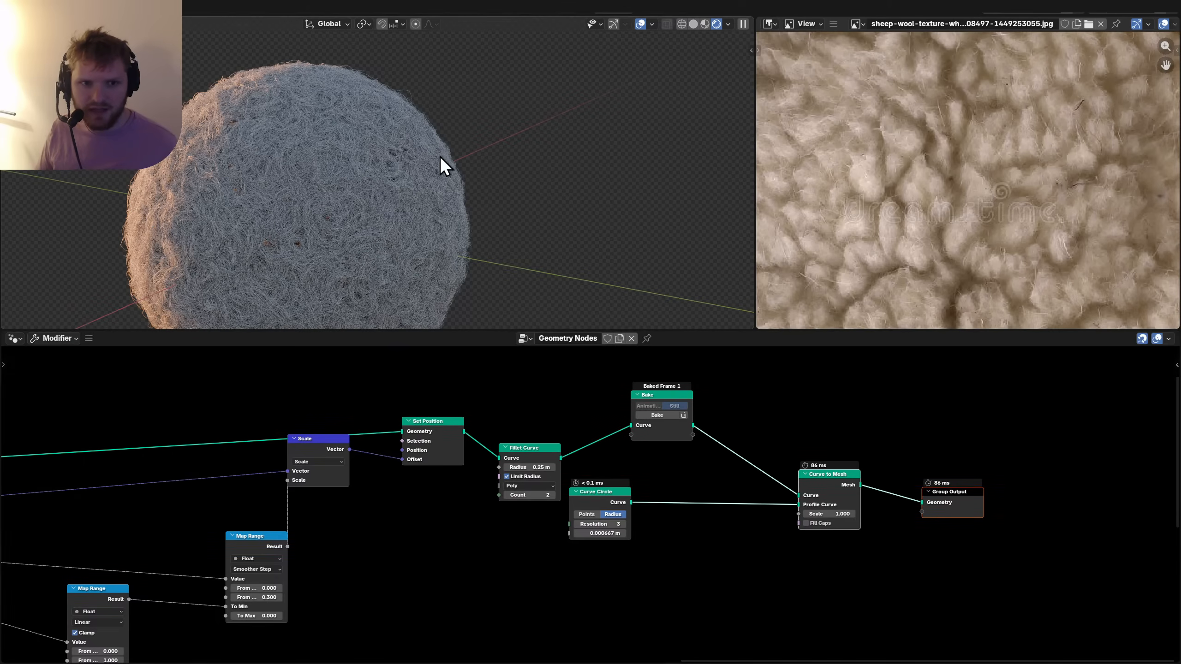
middle_drag(439, 156, 470, 152)
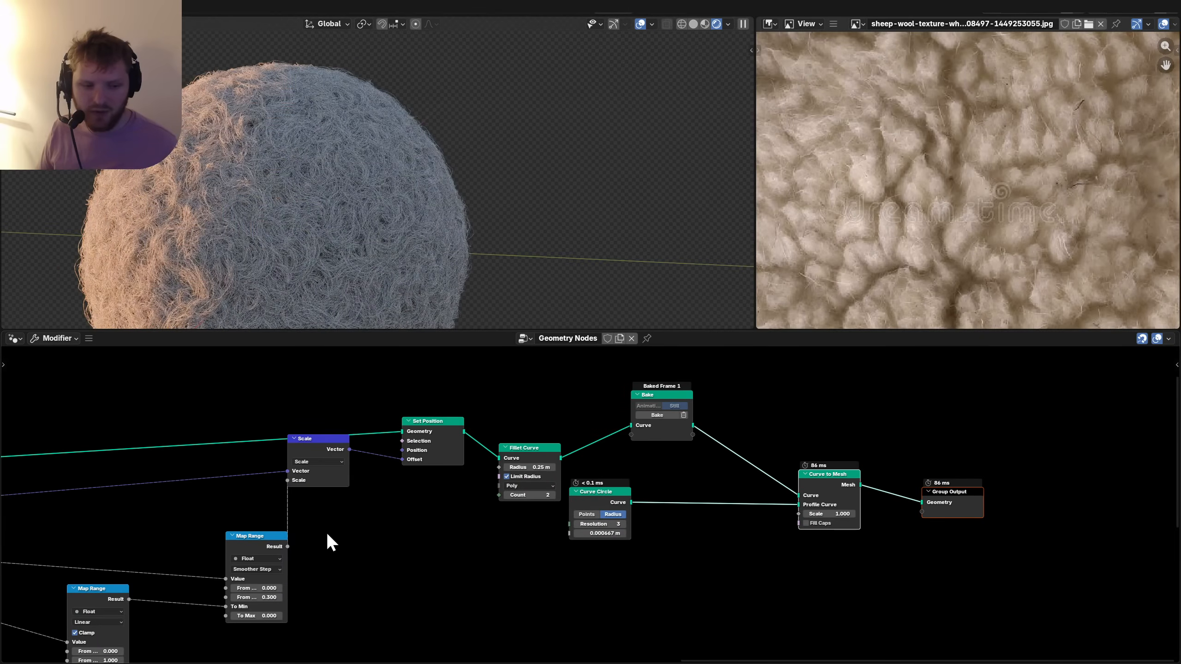
middle_drag(308, 569, 547, 484)
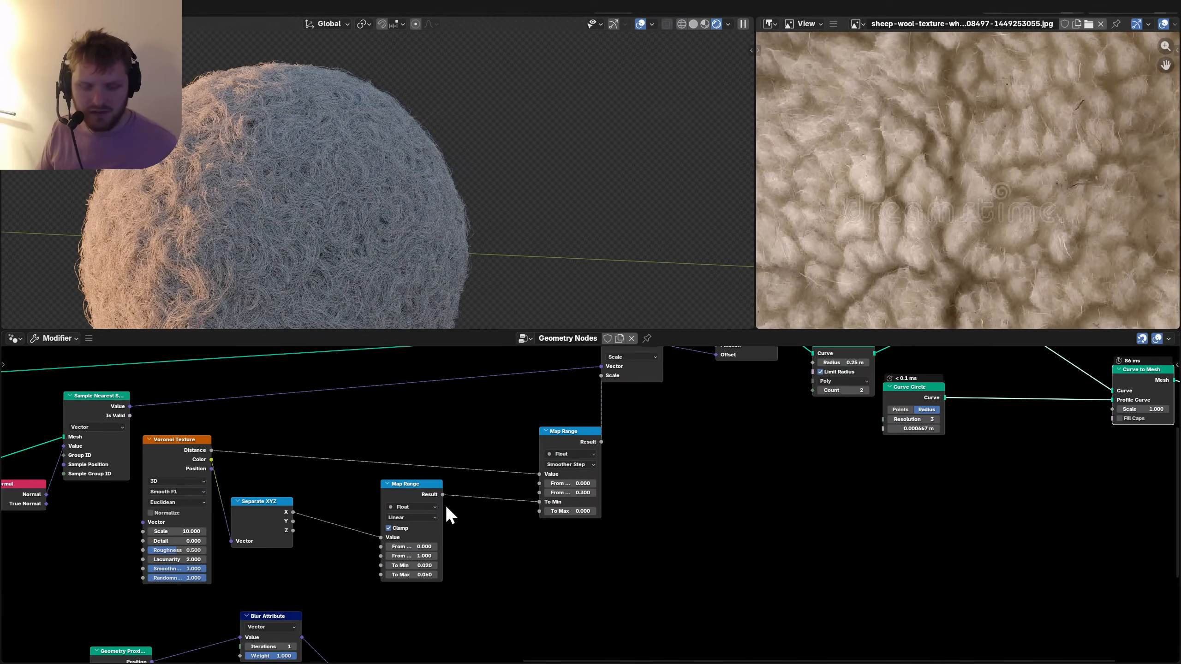
scroll(542, 459, up, 3)
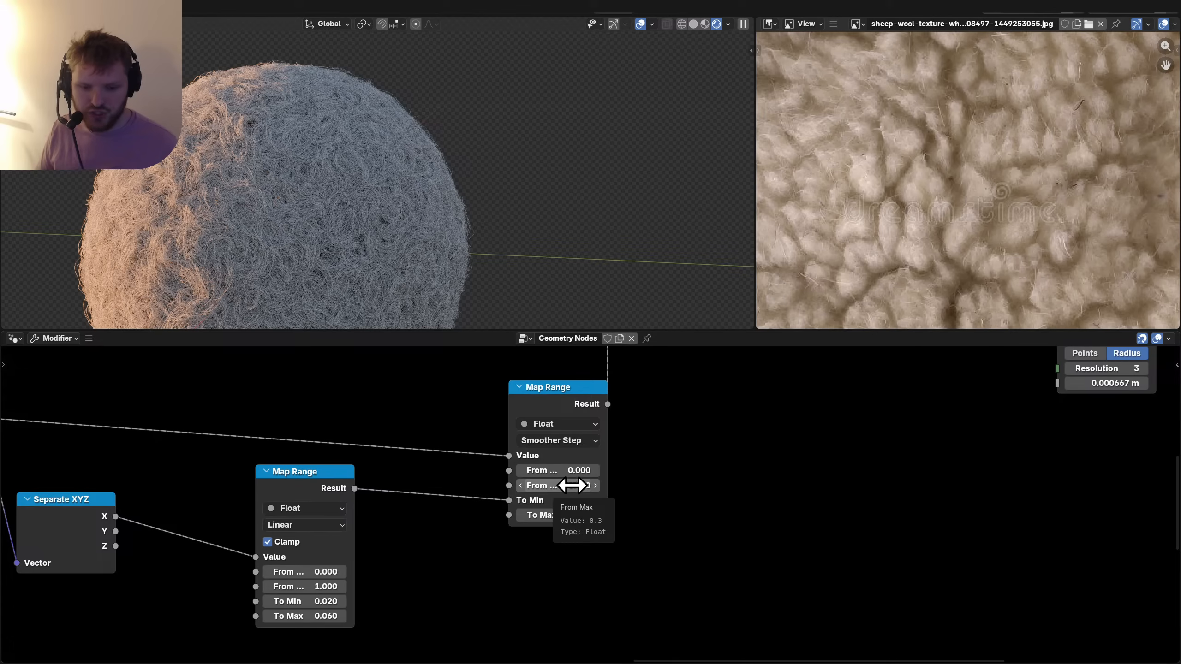
scroll(572, 512, down, 4)
middle_drag(296, 517, 395, 494)
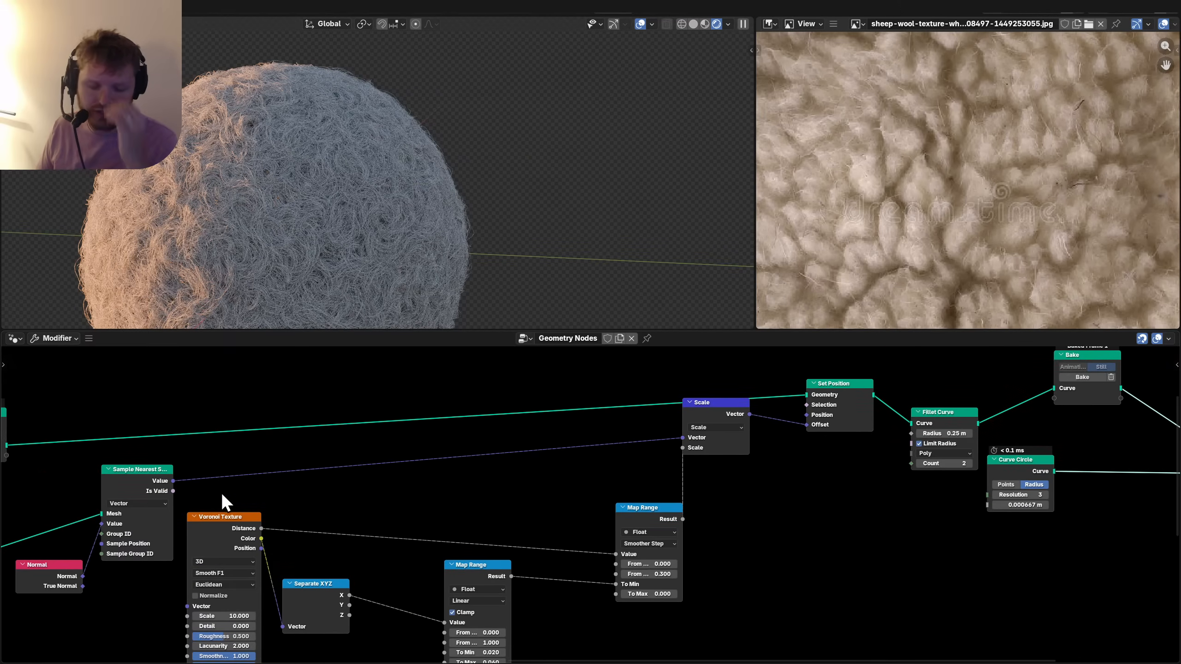
middle_drag(486, 557, 507, 473)
scroll(526, 523, up, 4)
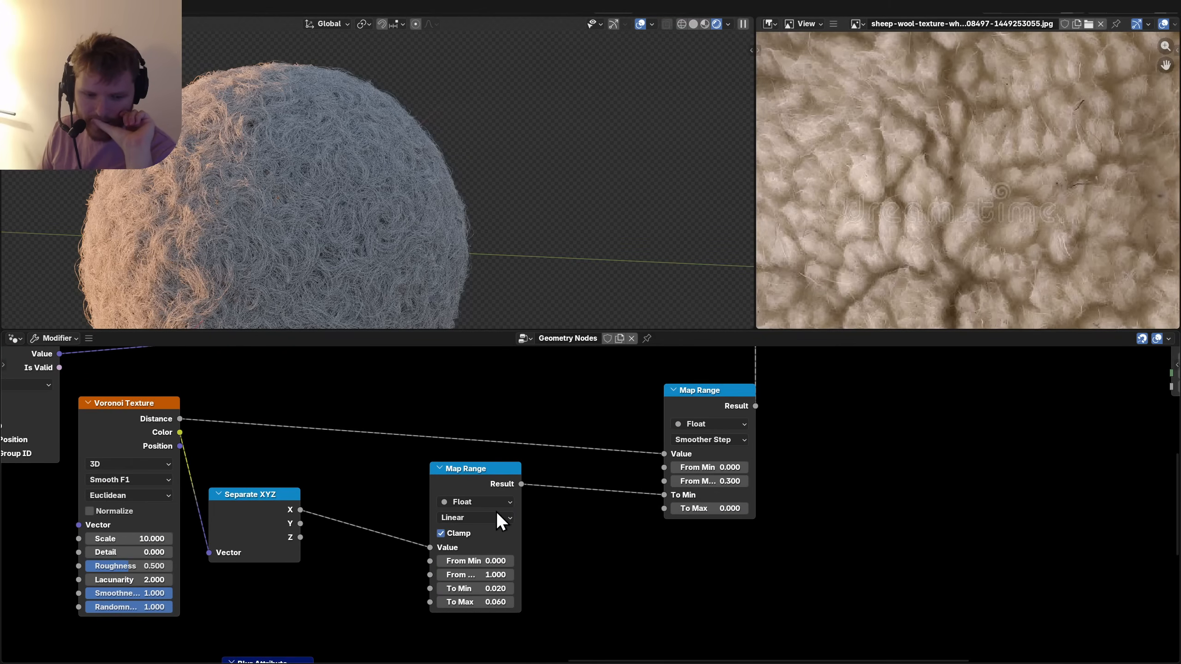
drag(450, 481, 432, 490)
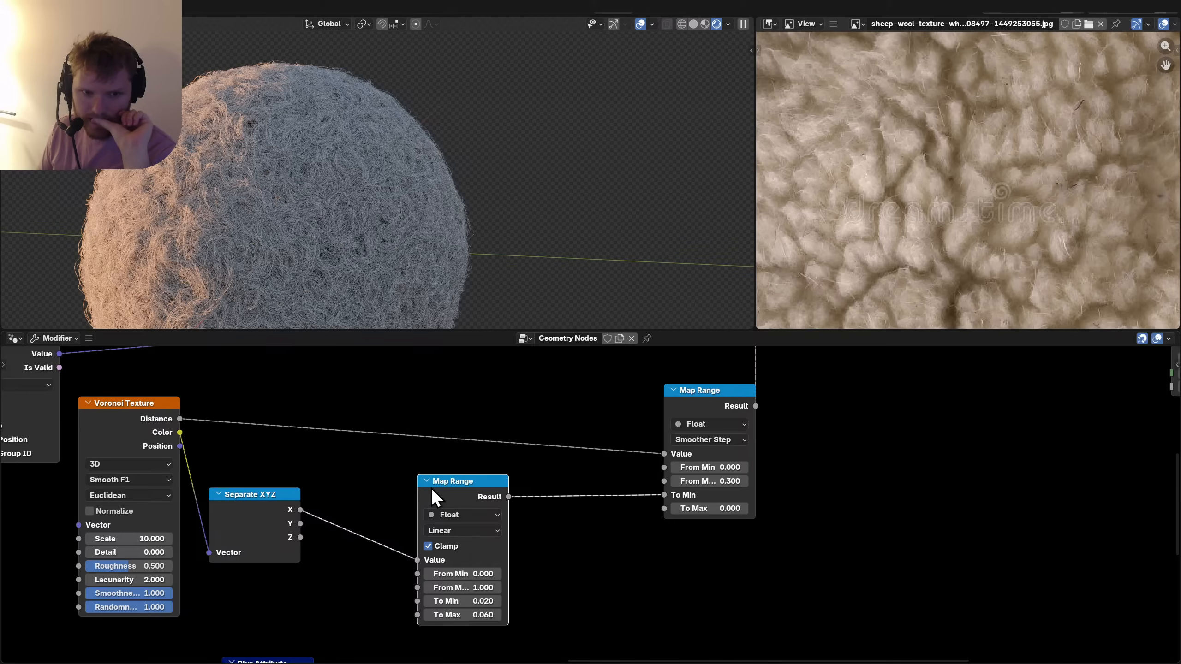
Set the linear Map Range node's To Max to 0.09 and To Min to 0.04.
click(483, 615)
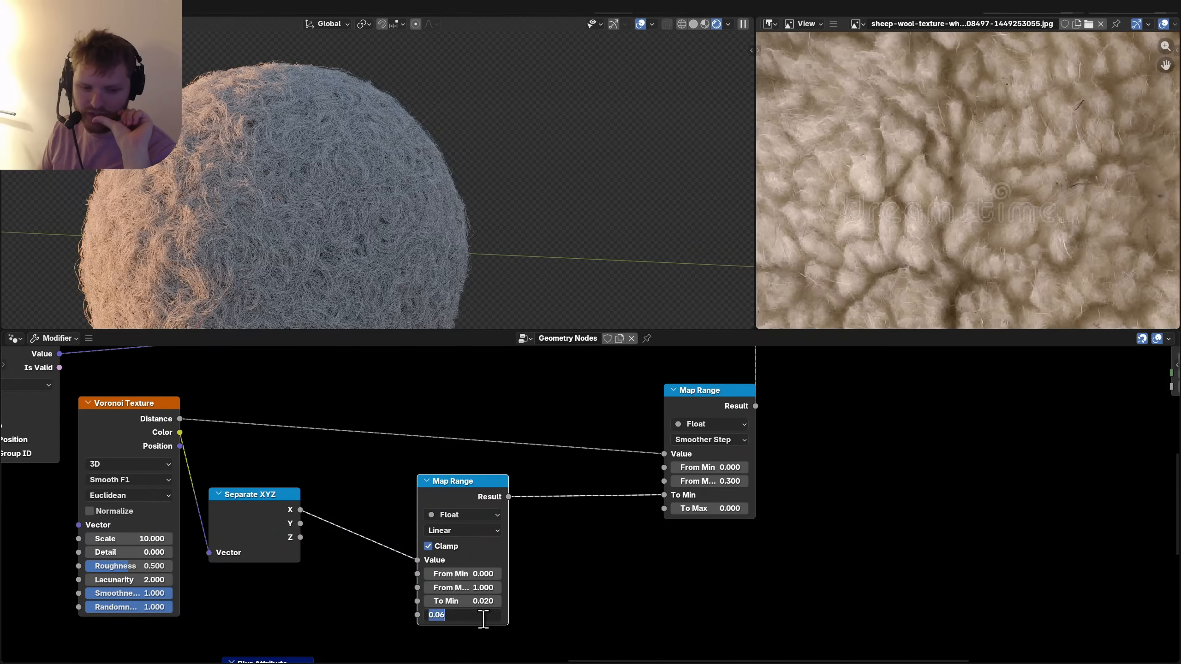
click(484, 617)
key(BackSpace)
text(9)
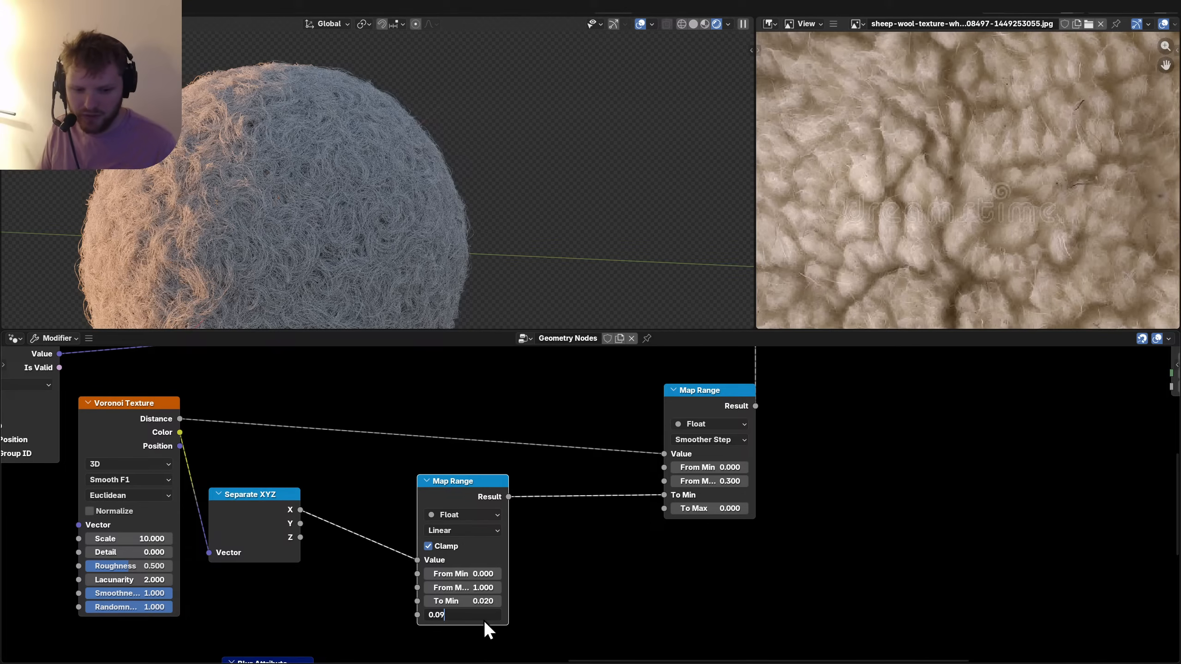
key(Return)
click(465, 601)
click(466, 600)
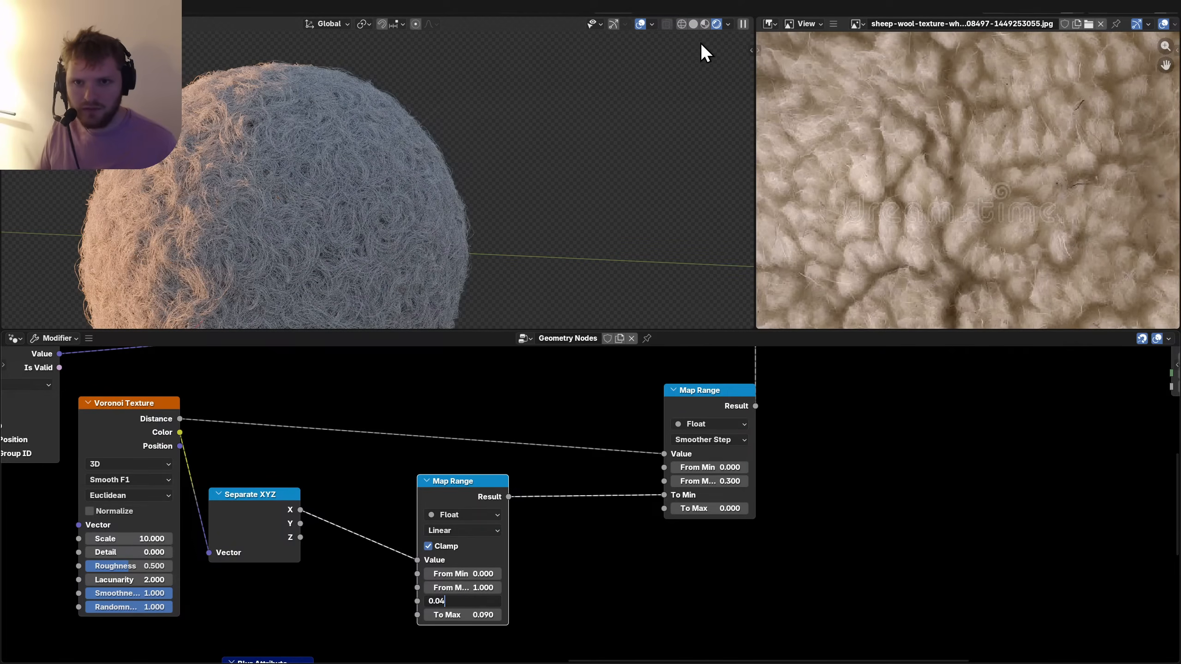
key(Return)
Switch the viewport to solid shading and preview the Fillet Curve output directly through the Group Output.
click(693, 24)
scroll(669, 457, down, 5)
middle_drag(670, 458, 639, 496)
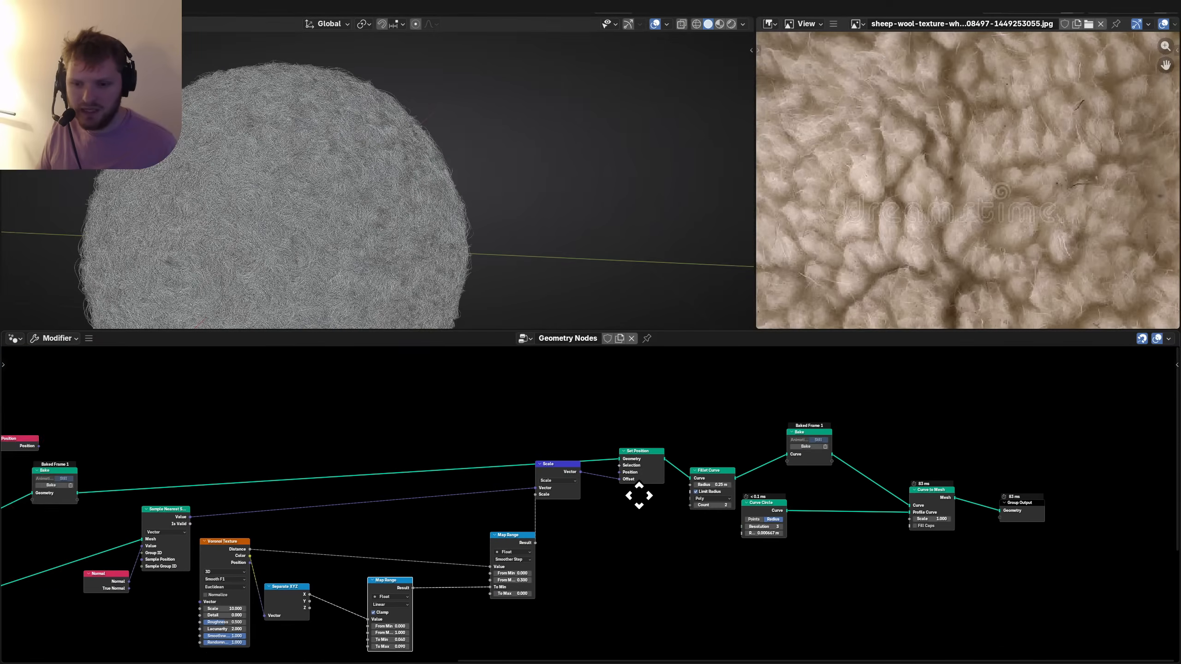
scroll(653, 485, up, 2)
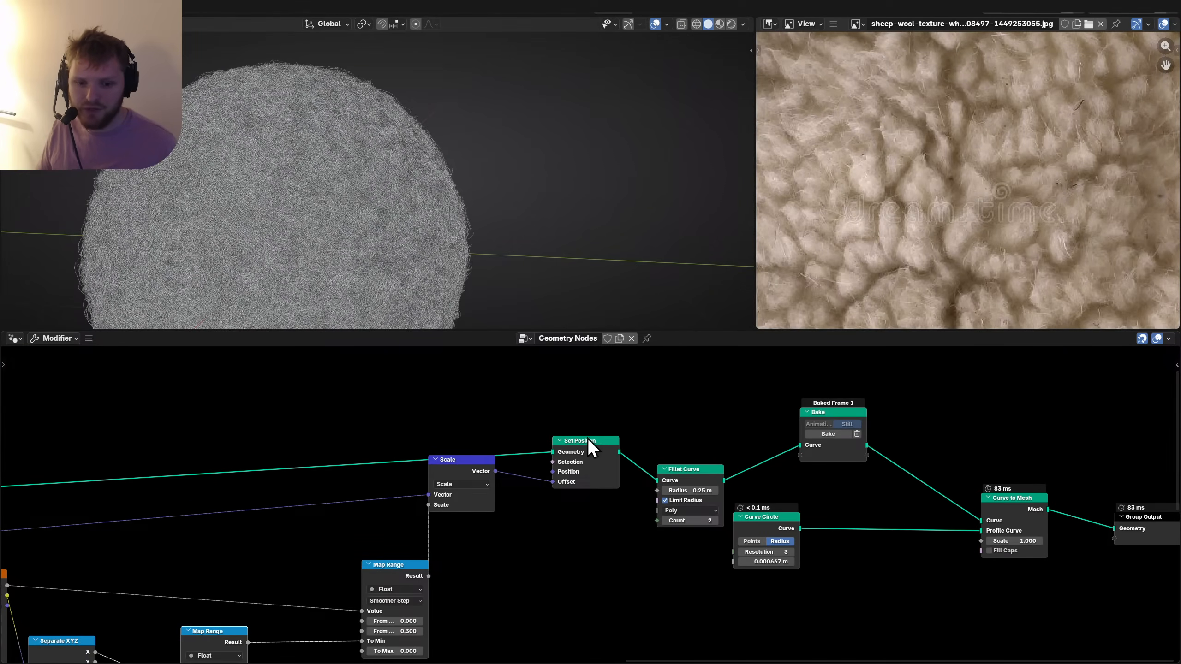
ctrl+shift+click(672, 471)
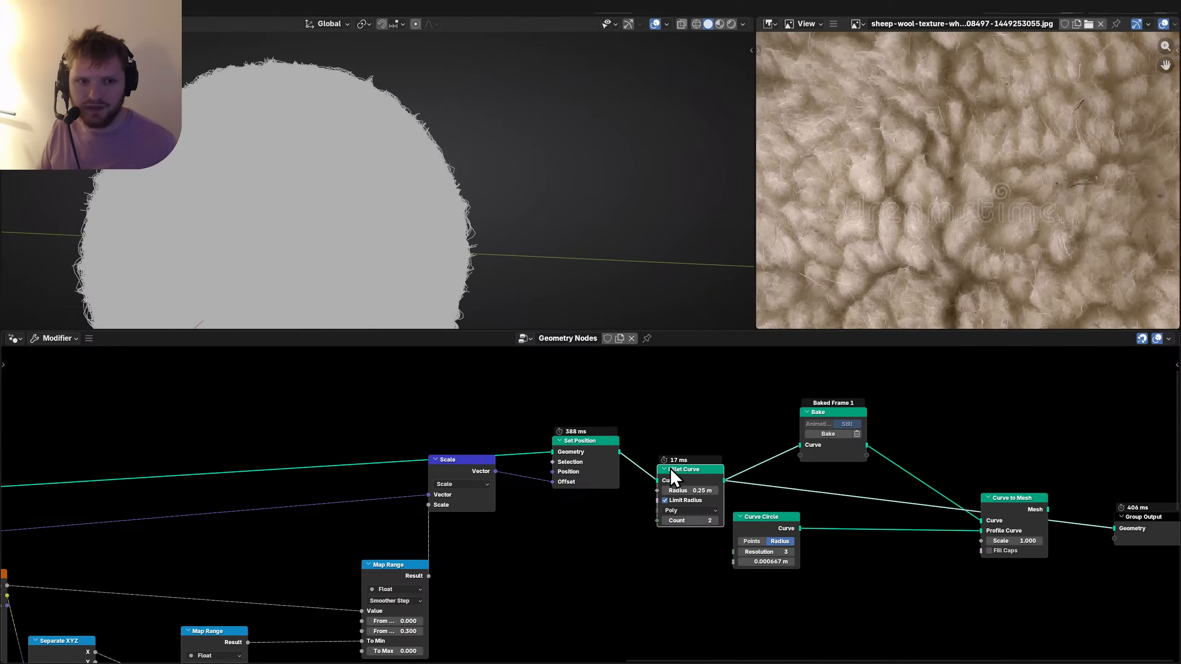
Select Set Position and Fillet Curve and compare the wool outline with both nodes muted and unmuted.
shift+middle_drag(341, 141, 391, 209)
scroll(391, 210, up, 2)
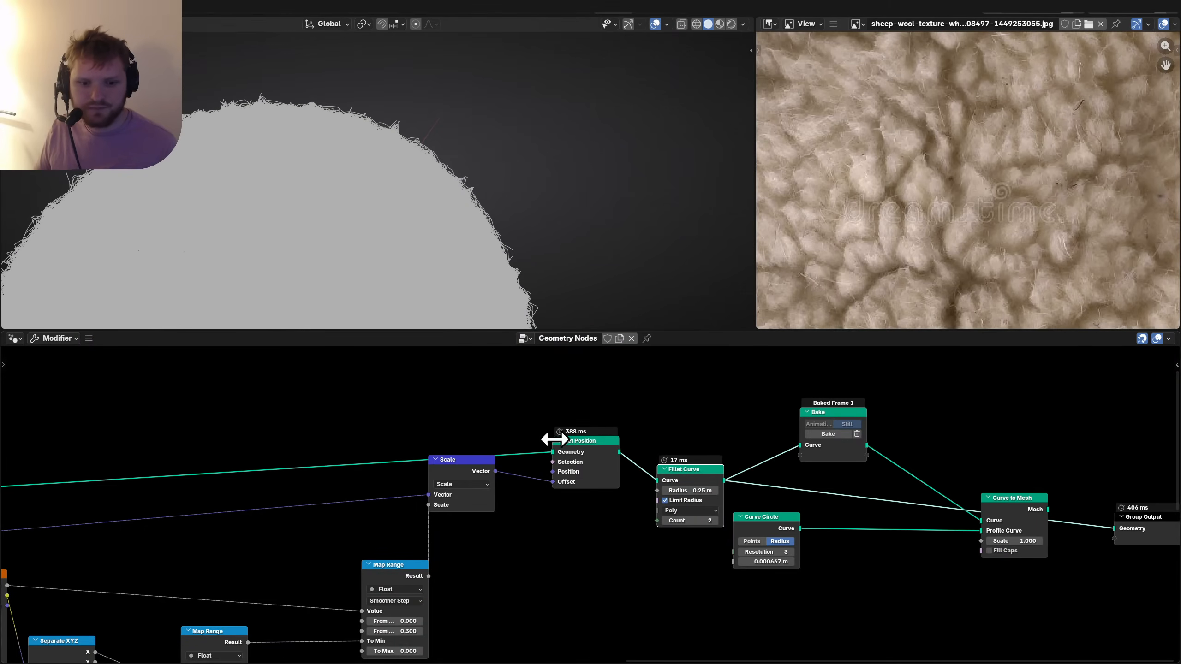
drag(622, 505, 614, 485)
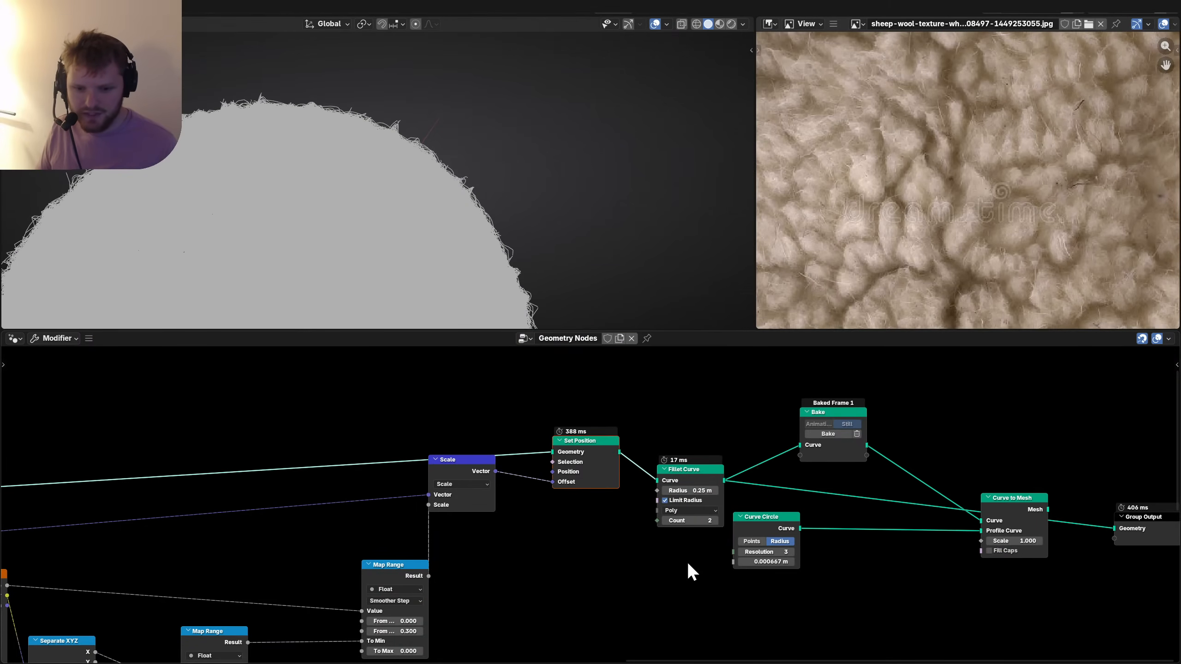
drag(686, 560, 577, 447)
key(m)
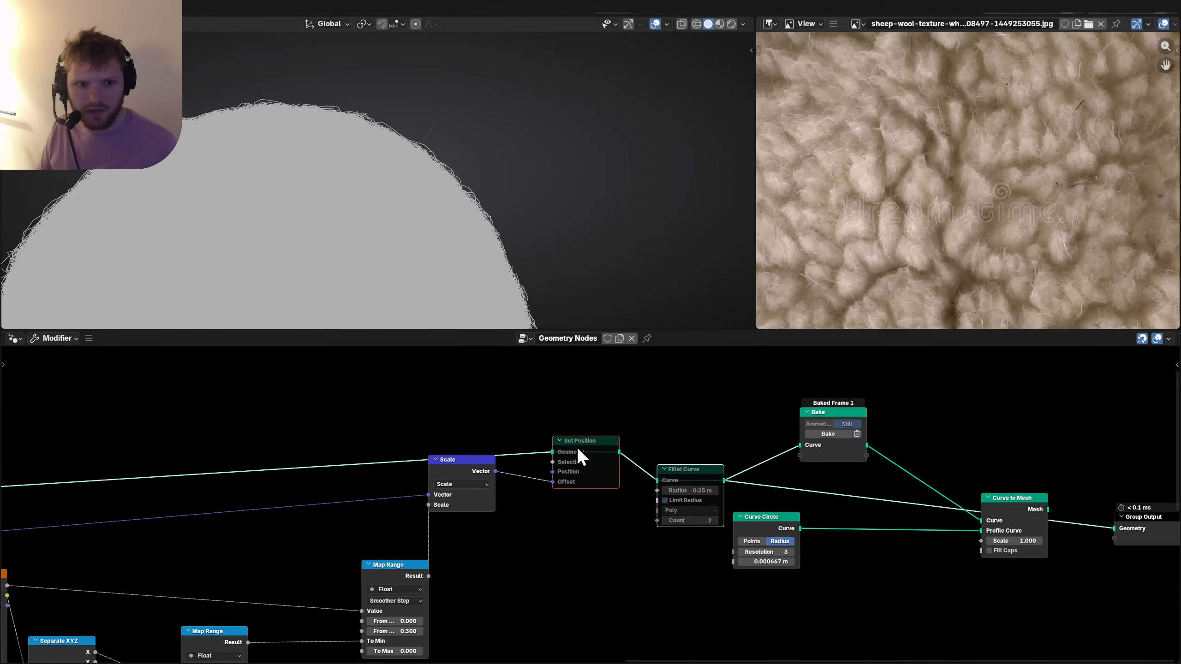
key(m)
key(m)
key(m)
key(m)
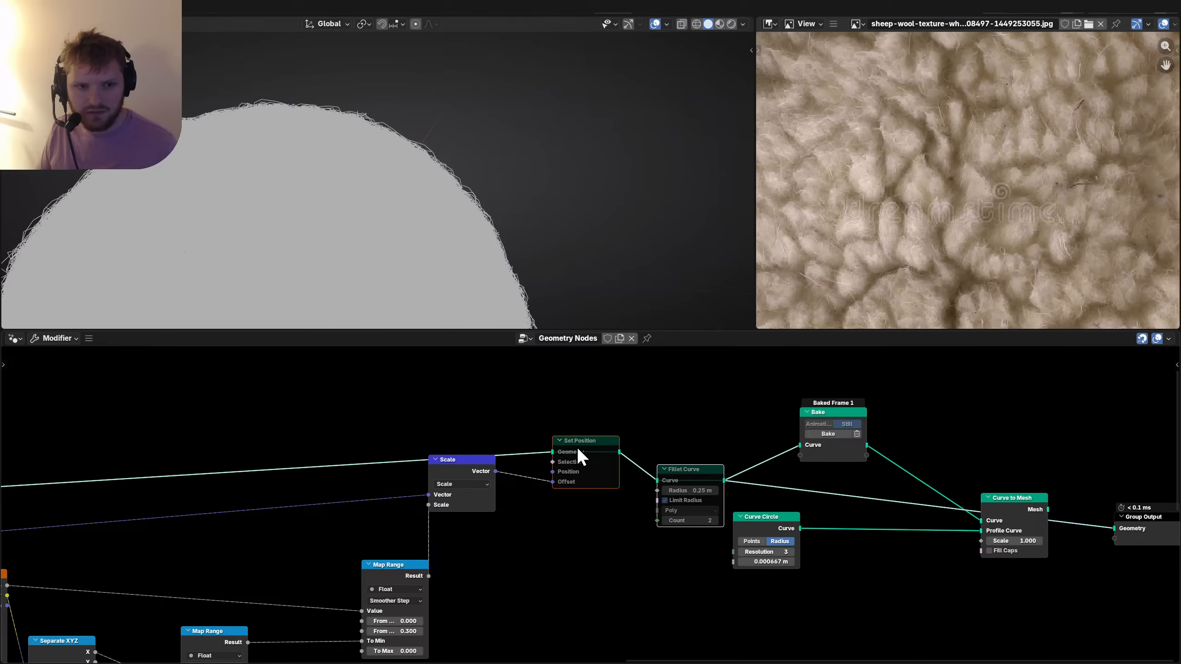
key(m)
Set the Voronoi Texture's Scale to 20.
middle_drag(340, 563, 592, 443)
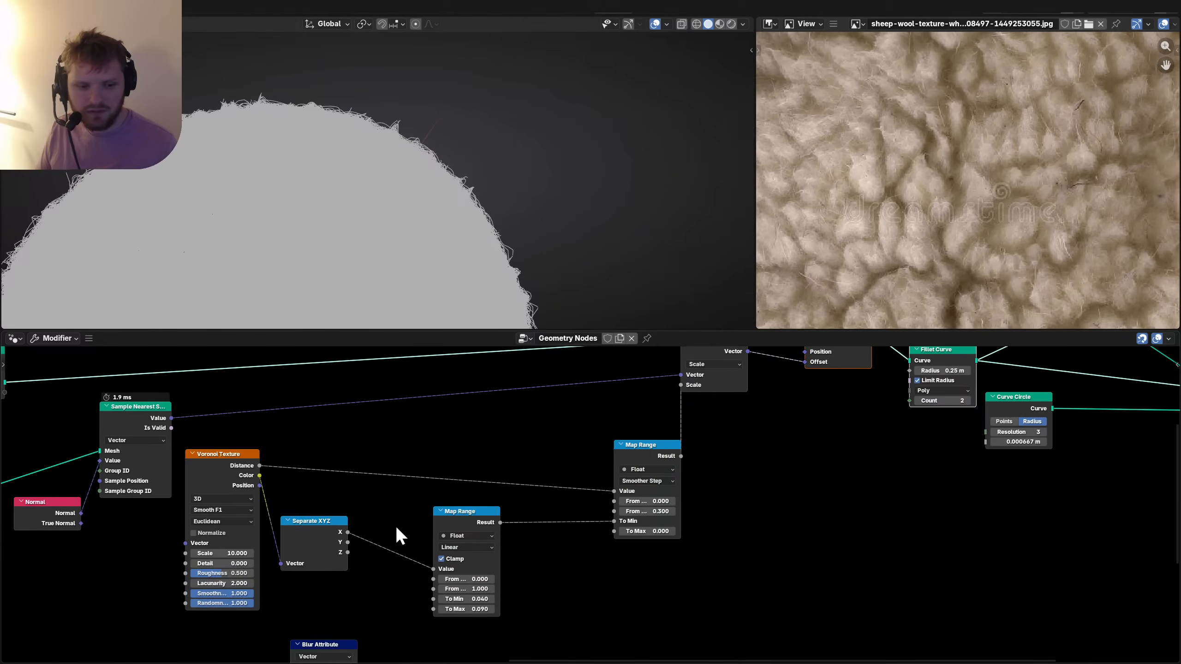
scroll(397, 530, up, 1)
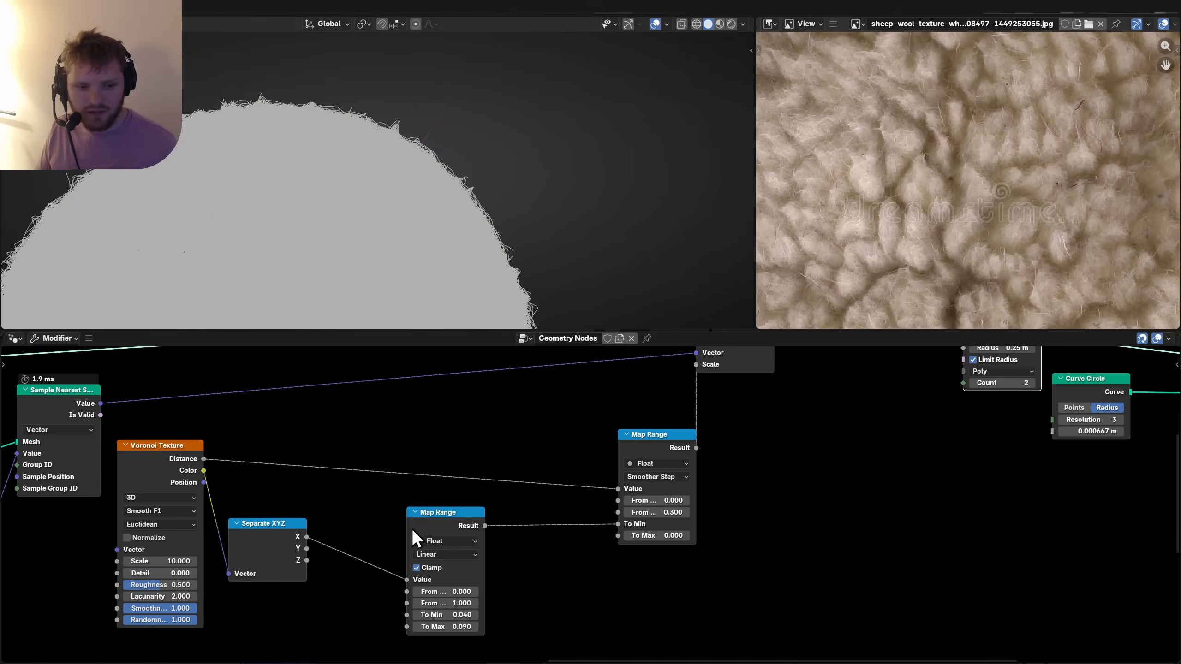
click(170, 561)
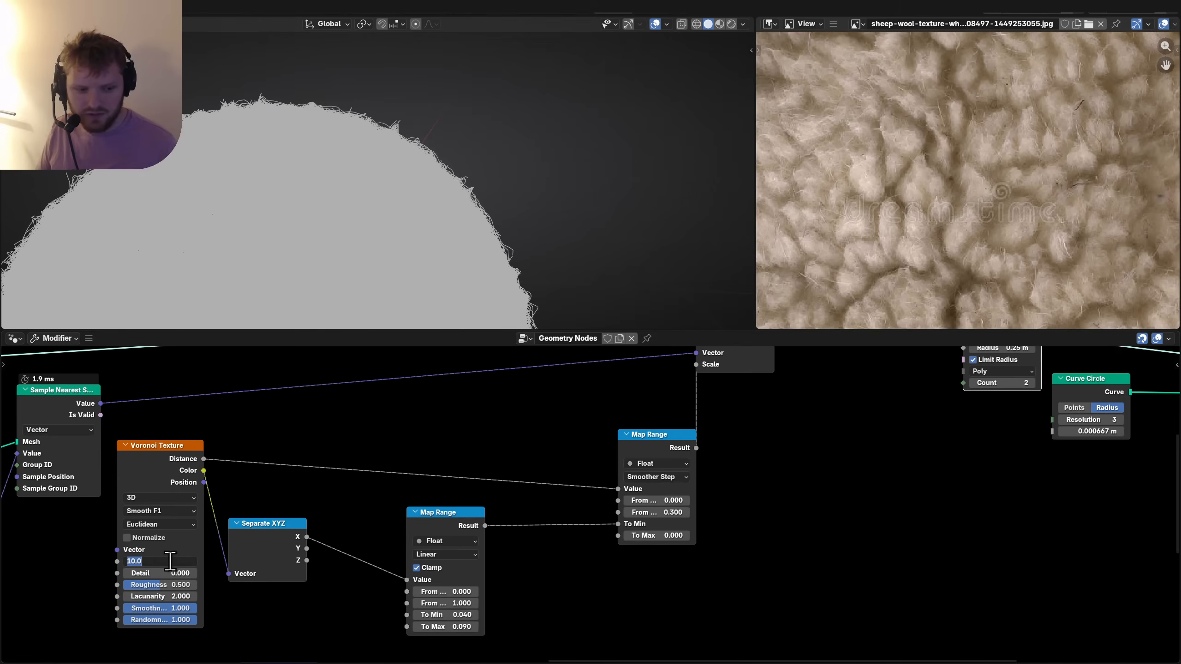
text(20)
key(Return)
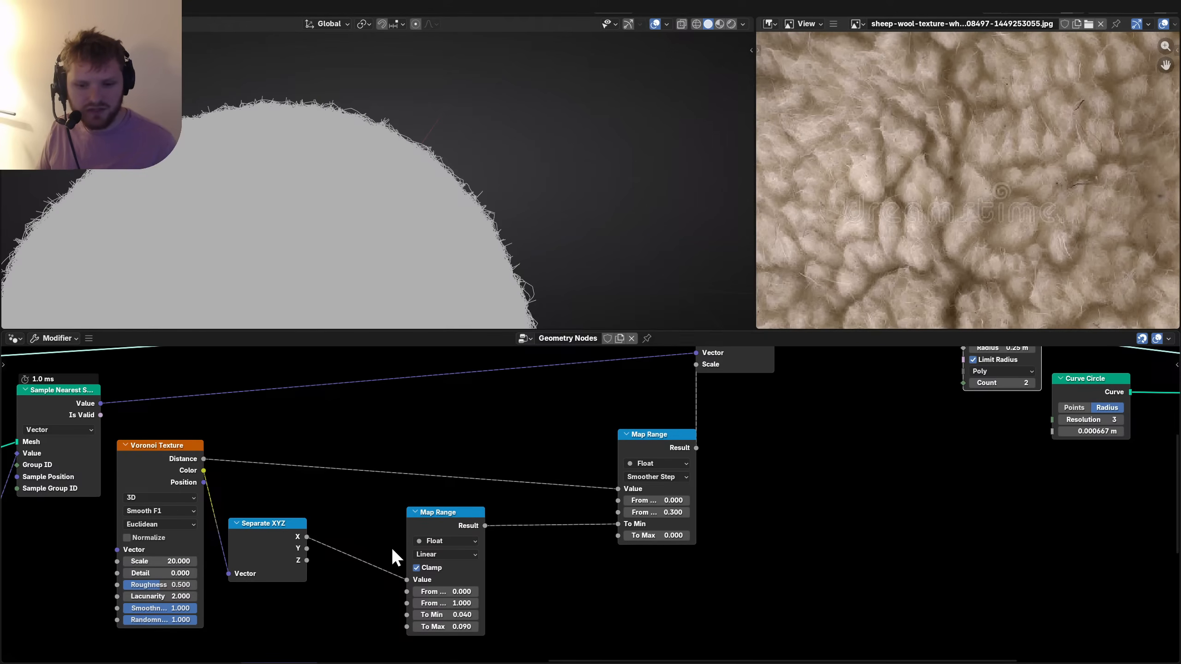
Try a From Max of 1 on the Smoother Step Map Range, then undo it.
click(659, 513)
text(1)
key(Return)
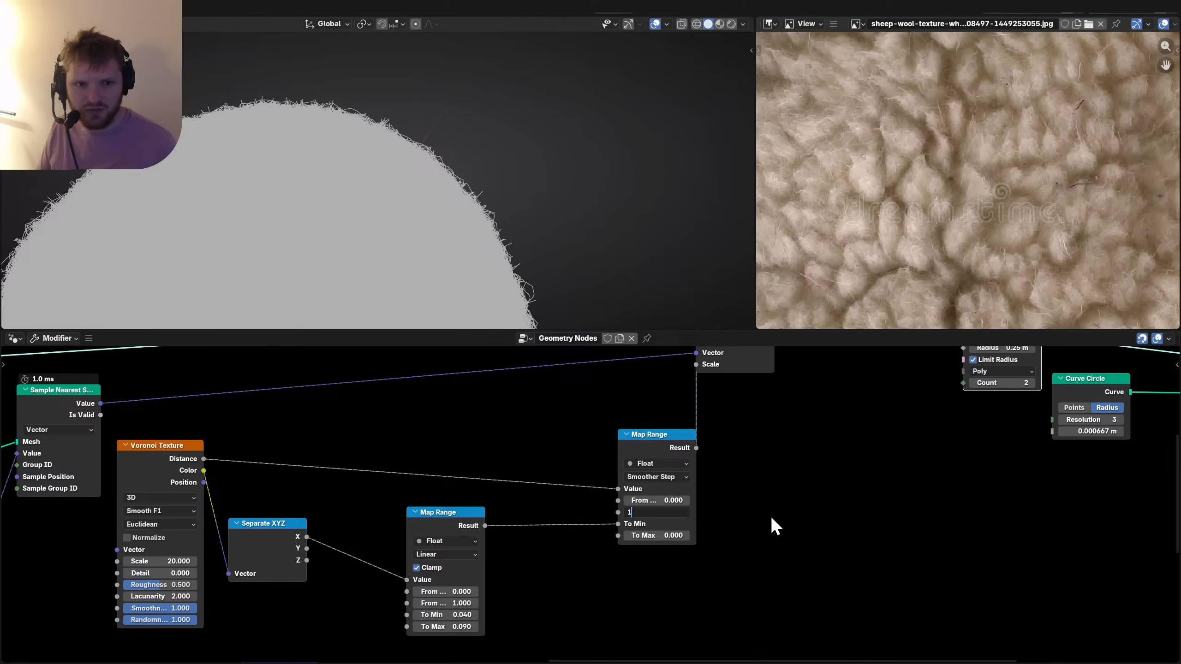
key(ctrl+z)
key(ctrl+z)
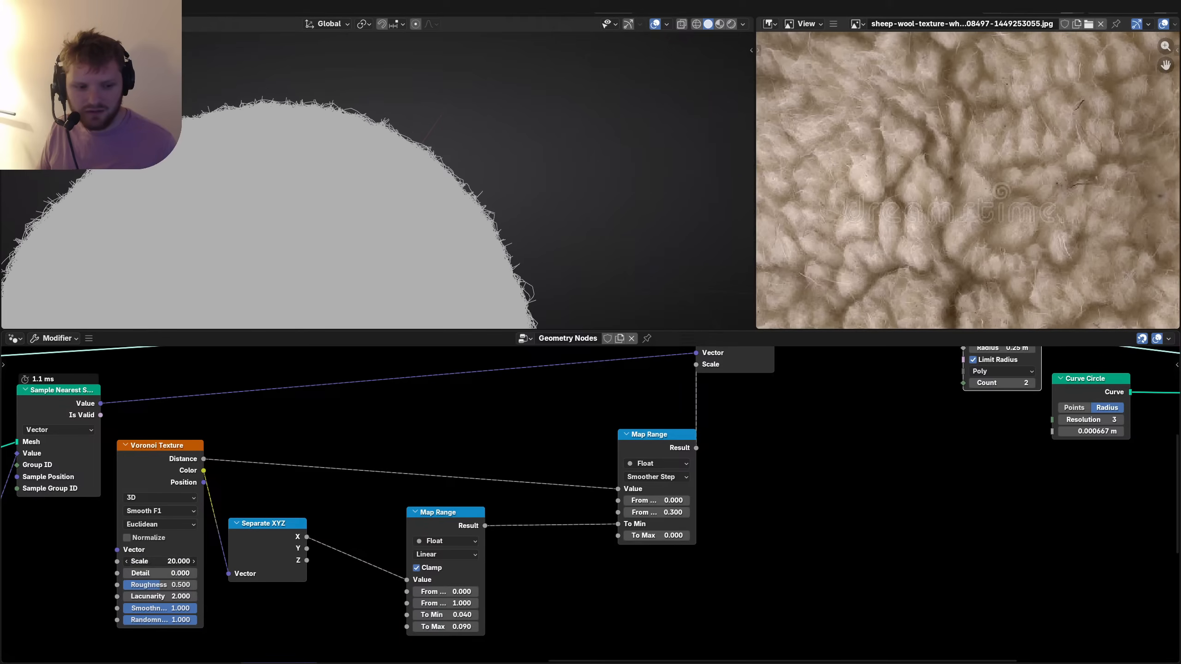
Set the Voronoi Texture's Scale to 15 and try From Max values of 0.2 and 0.3 on the Smoother Step Map Range, settling on 0.5.
click(665, 509)
text(.2)
key(Return)
click(665, 509)
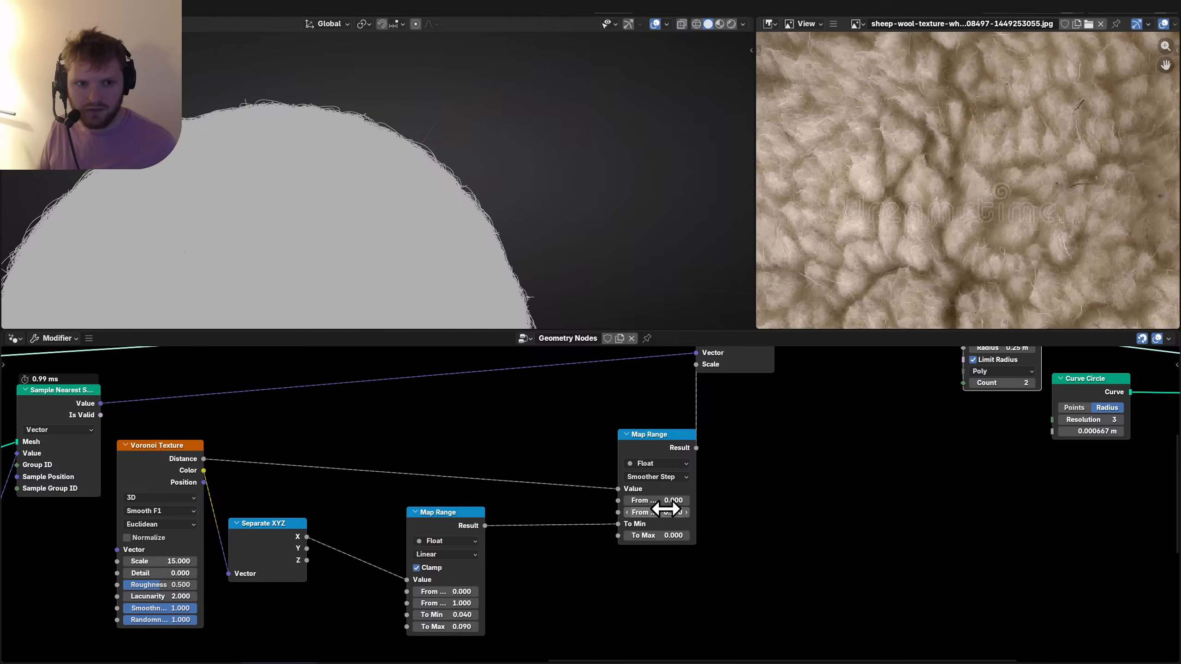
text(.3)
key(Return)
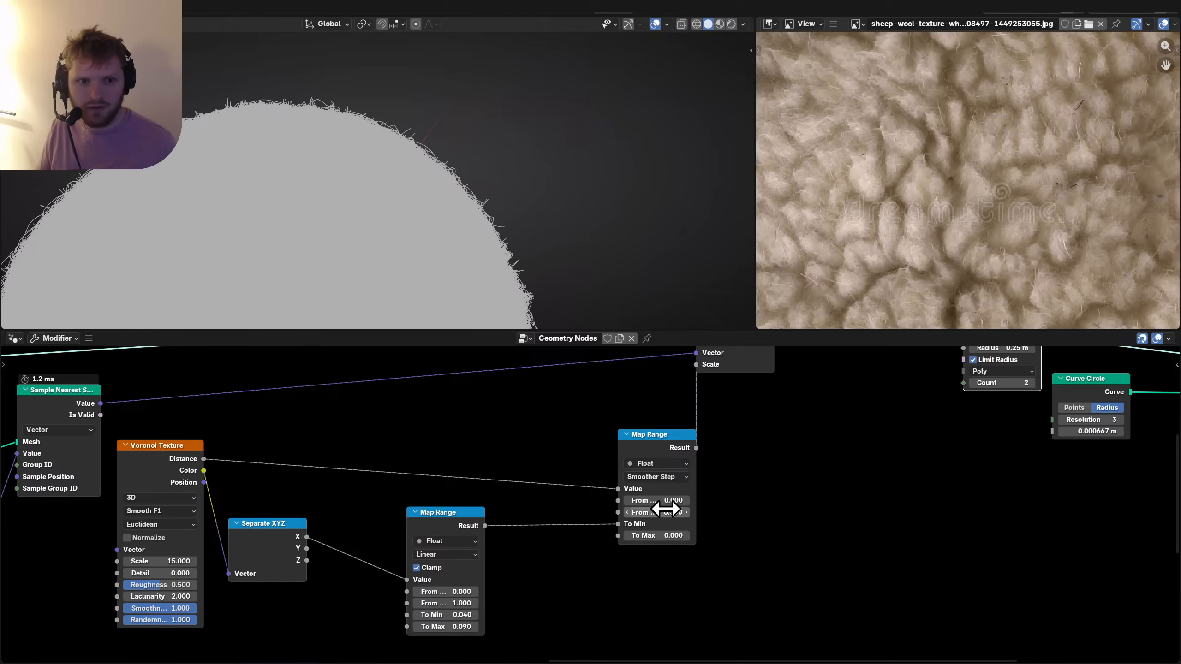
click(666, 510)
text(.5)
key(Return)
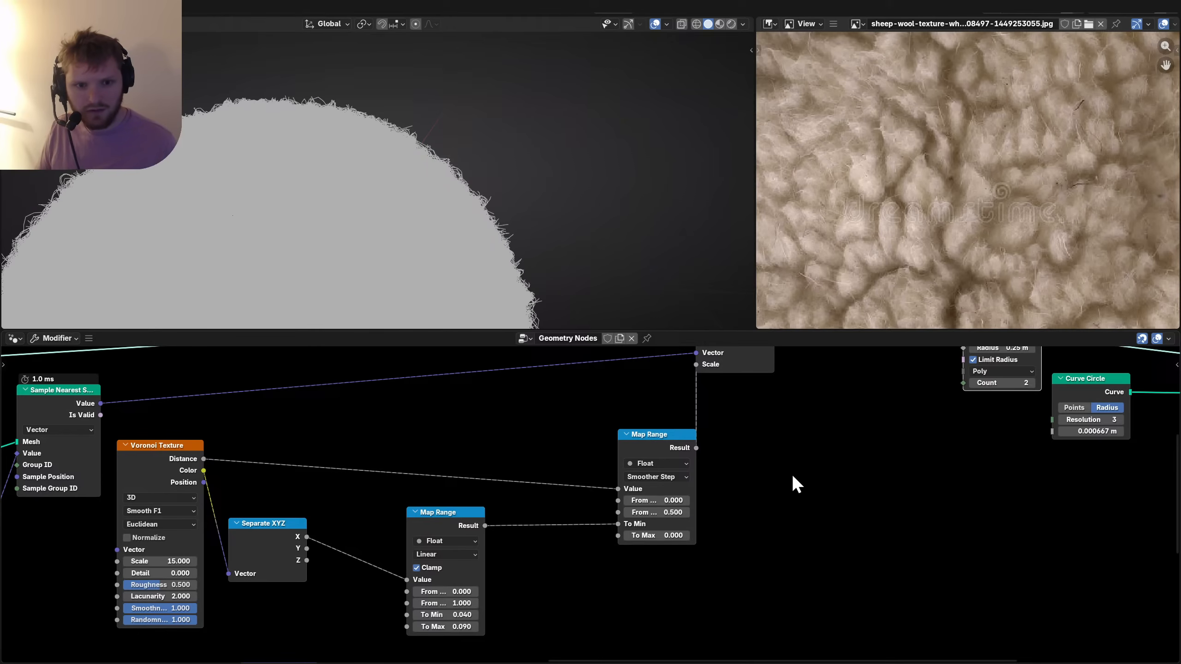
Compare the whole sphere's silhouette with the Set Position and Fillet Curve displacement turned off and on again.
middle_drag(809, 451, 437, 578)
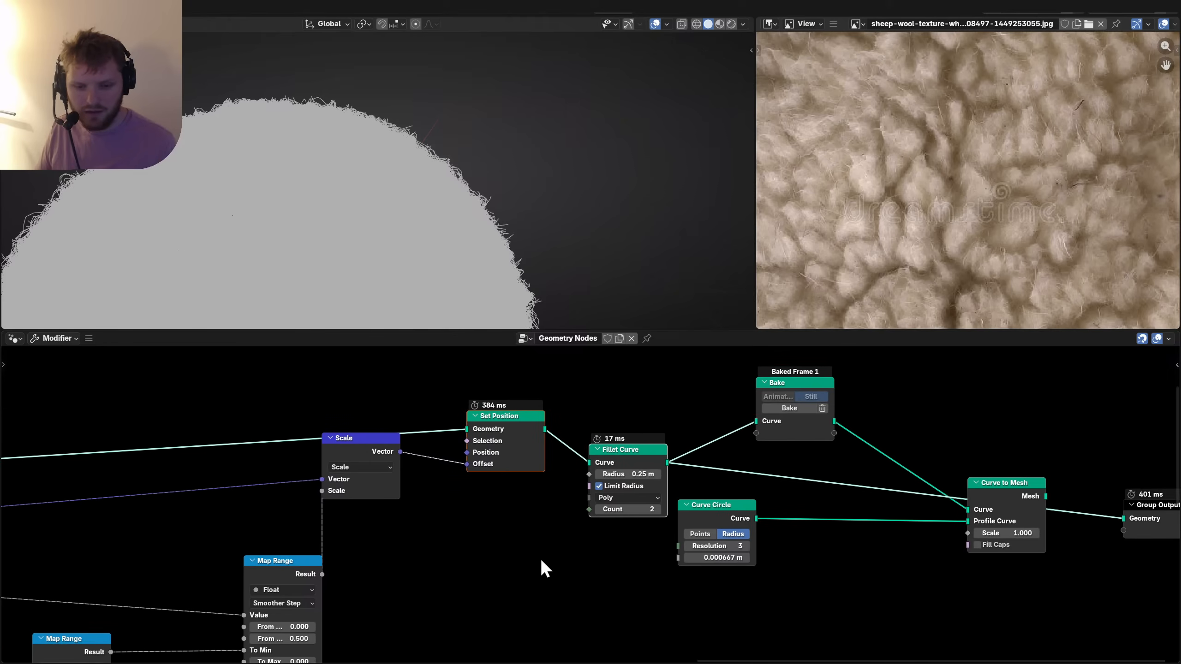
key(m)
key(m)
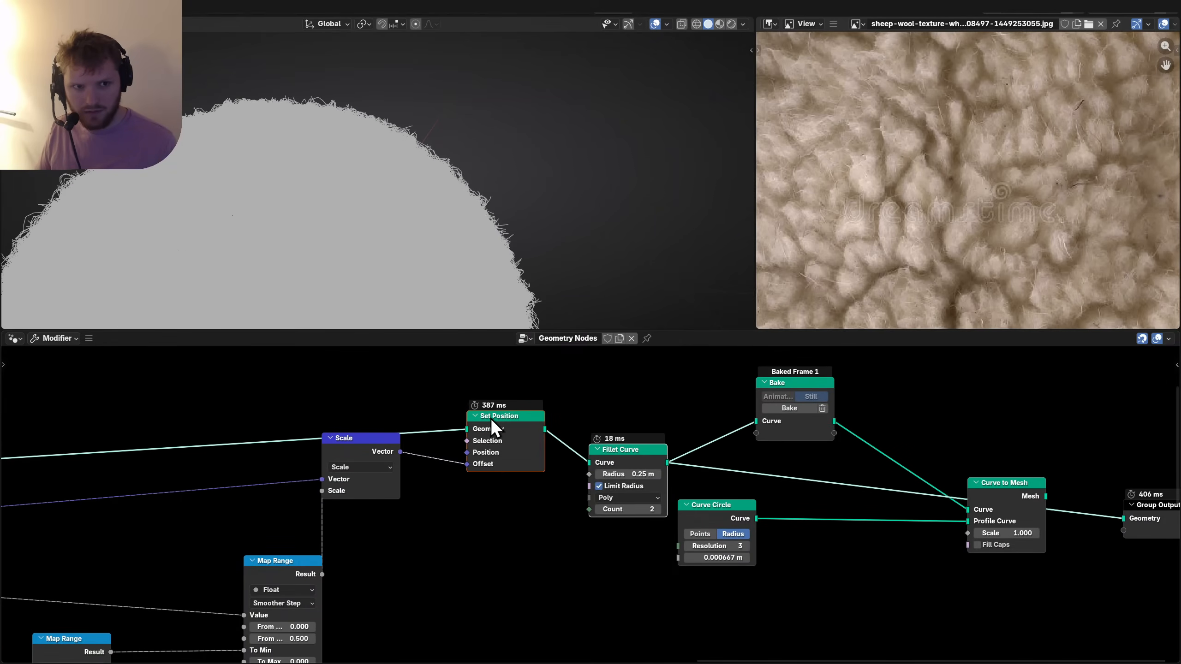
scroll(432, 191, down, 3)
key(m)
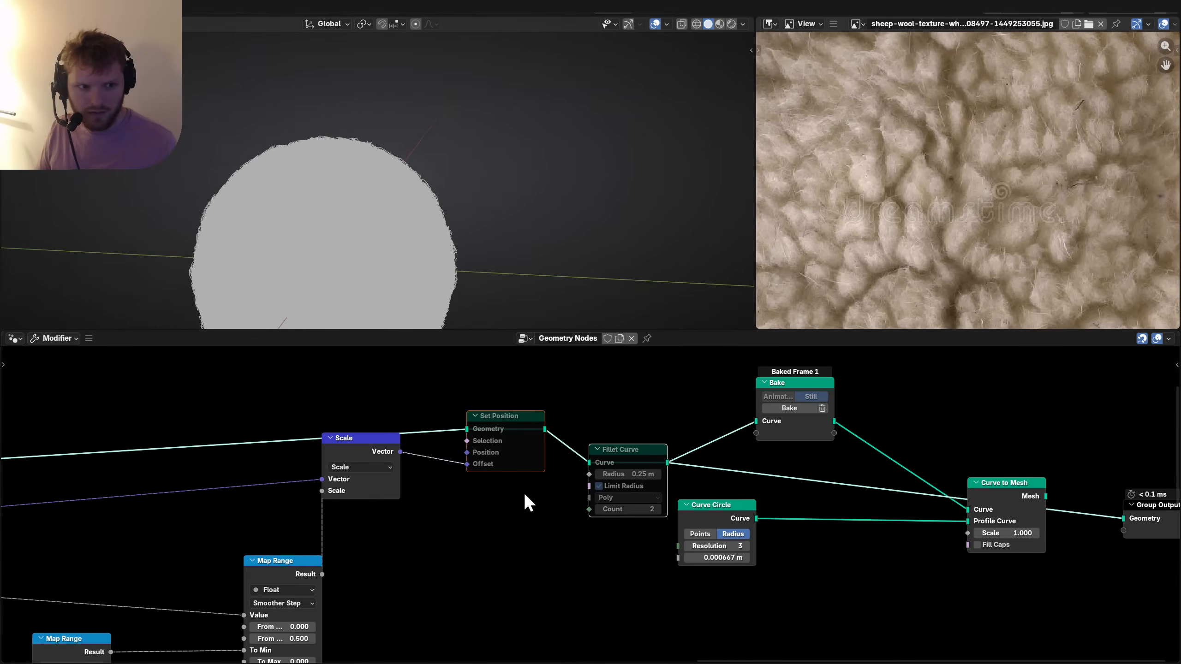
key(m)
Re-bake the filleted curves and preview the Curve to Mesh output in rendered viewport shading.
scroll(524, 493, right, 10)
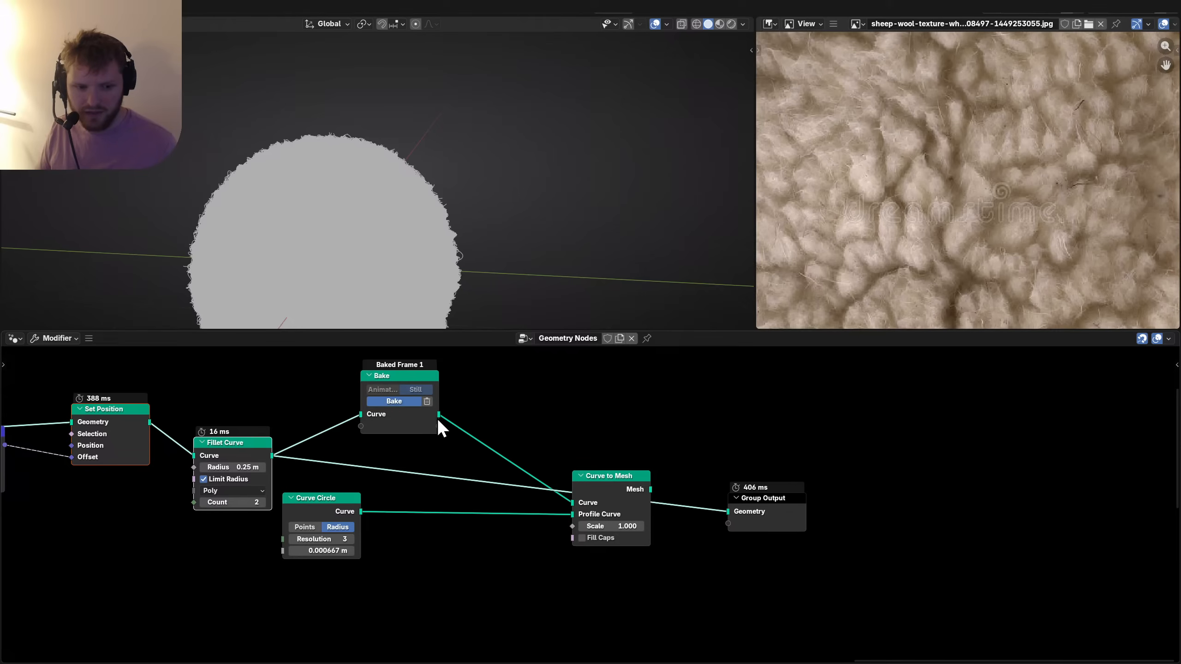
ctrl+shift+click(603, 480)
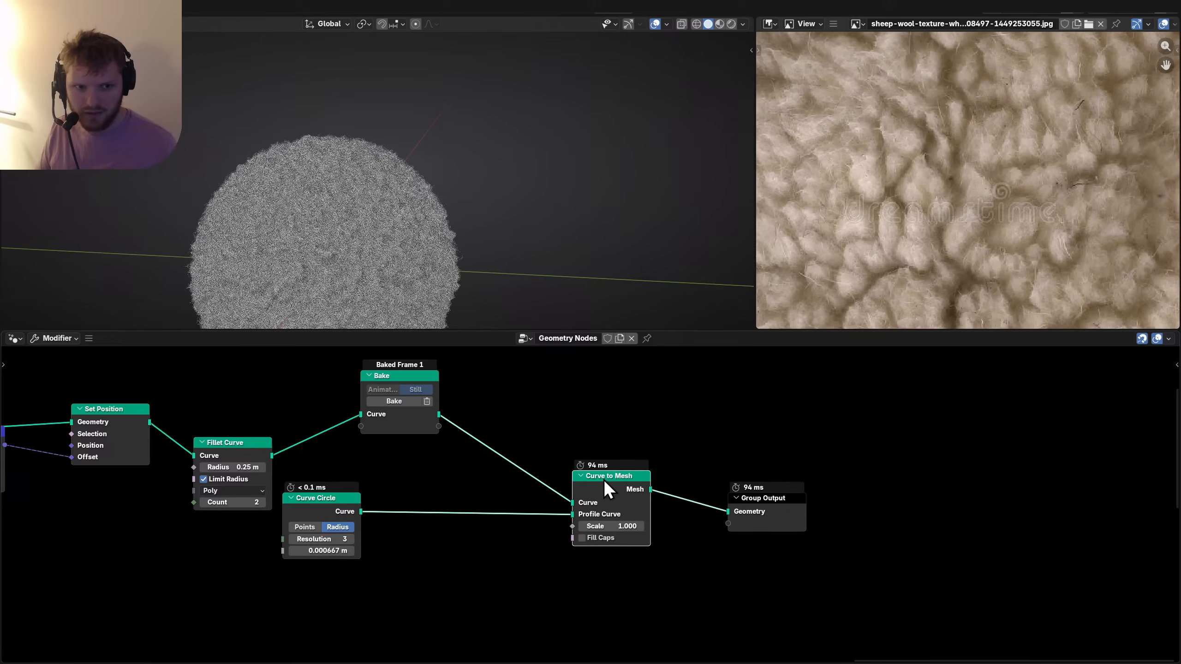
middle_drag(379, 227, 439, 181)
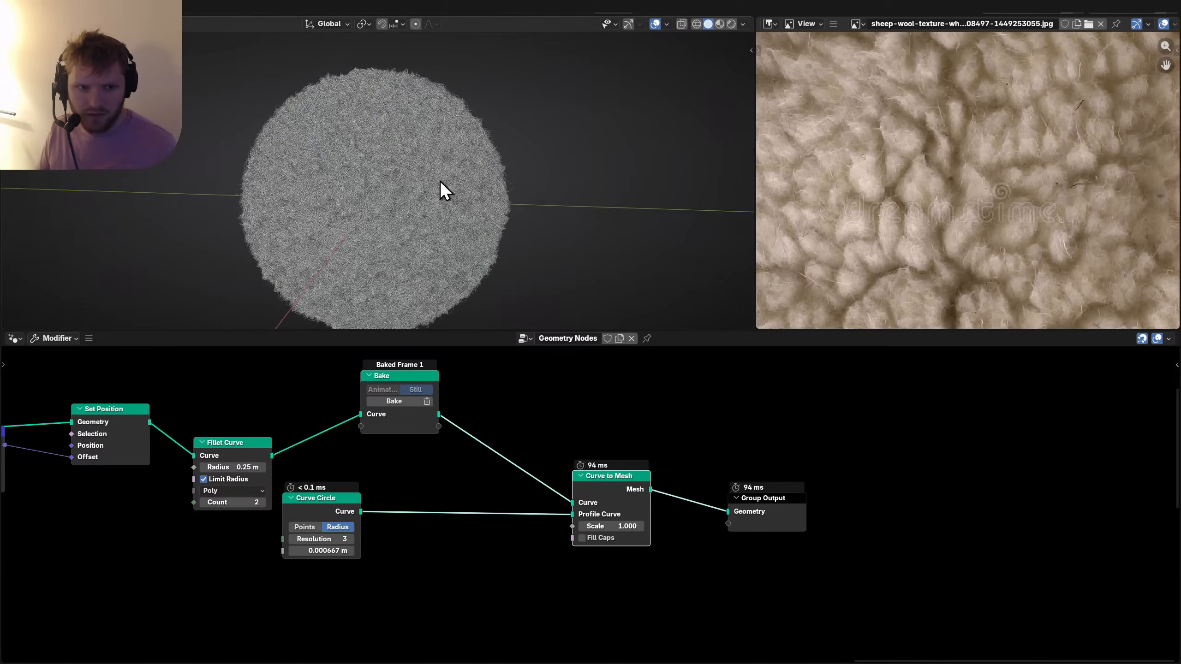
click(730, 24)
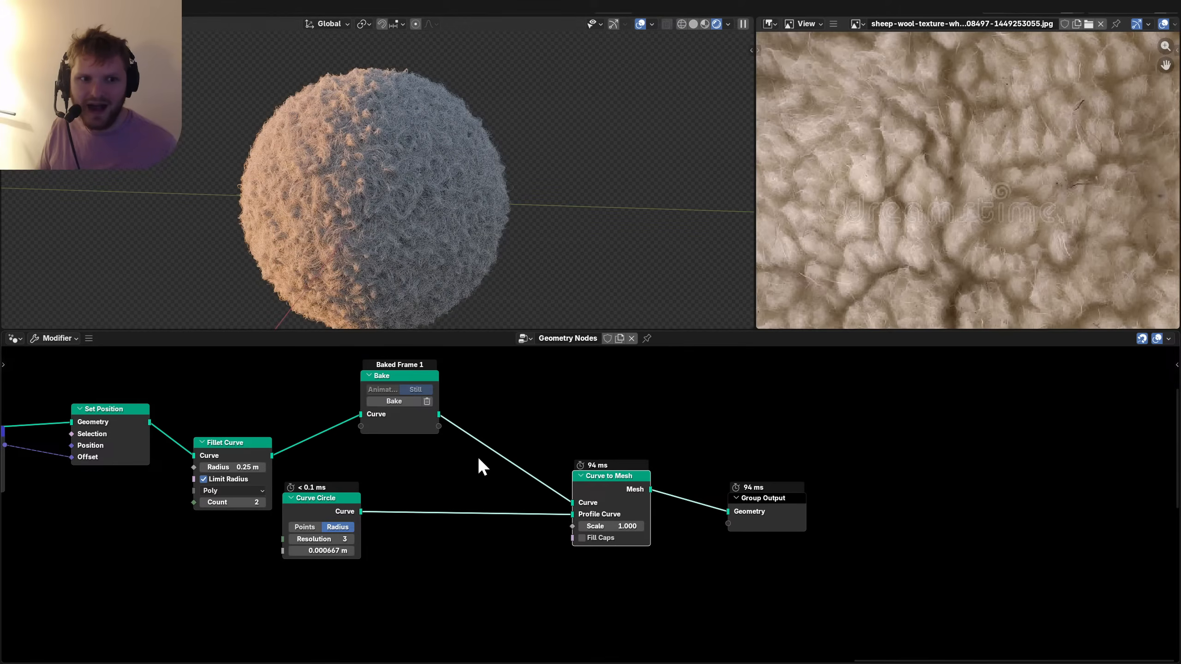
Spread out the final nodes by shifting Curve to Mesh with Group Output, and Bake with Curve Circle, up and away from Fillet Curve.
middle_drag(427, 483, 541, 482)
scroll(540, 487, down, 2)
drag(782, 556, 659, 467)
drag(662, 468, 697, 450)
drag(582, 563, 457, 402)
drag(473, 486, 508, 420)
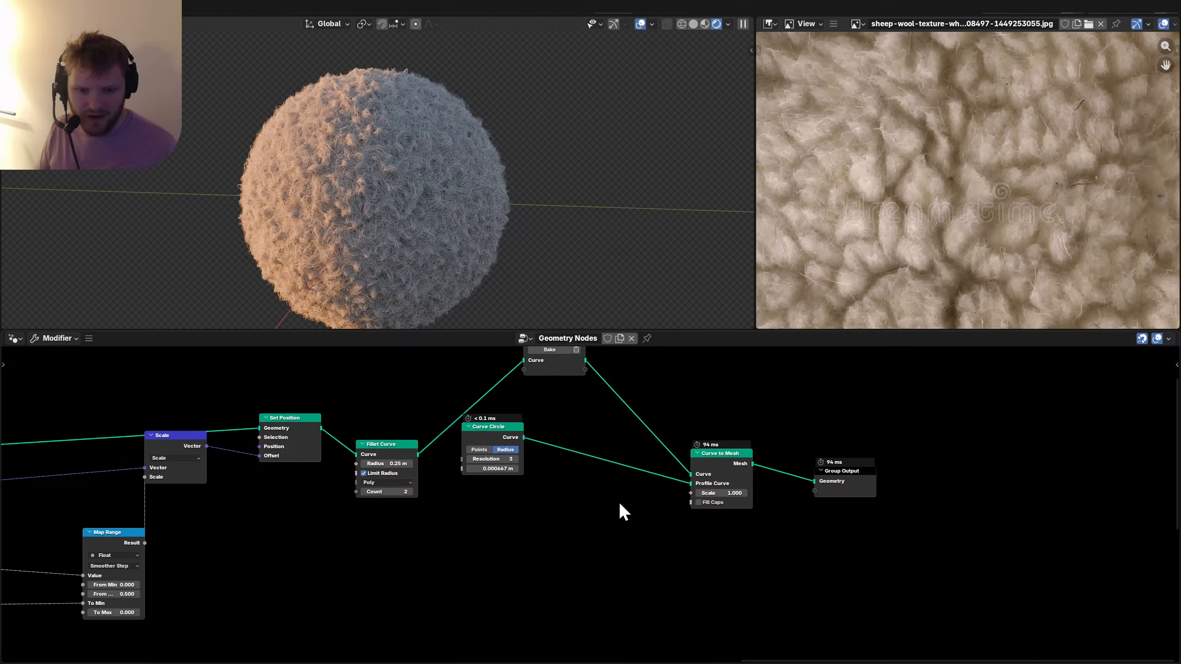
Duplicate the Bake node and place the copy below the Curve Circle node.
drag(541, 344, 542, 347)
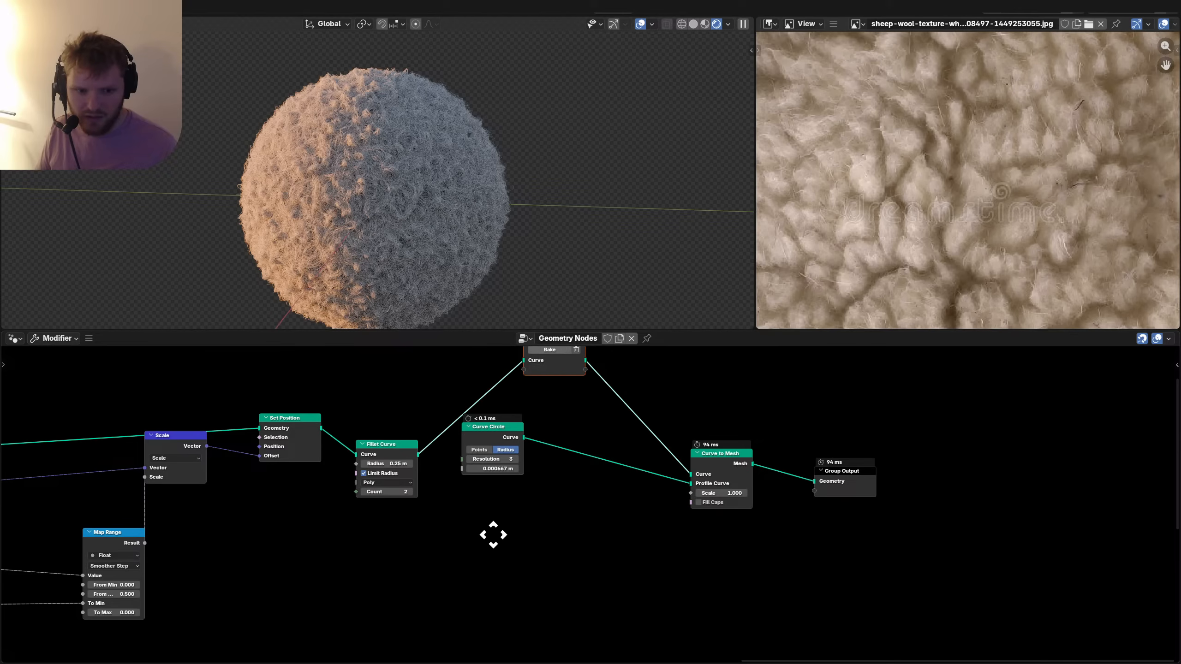
key(shift+d)
click(485, 550)
Cut the link into Group Output, then feed Set Position's geometry into the duplicated Bake node and bake it.
ctrl+right_drag(786, 451, 775, 494)
drag(321, 427, 463, 563)
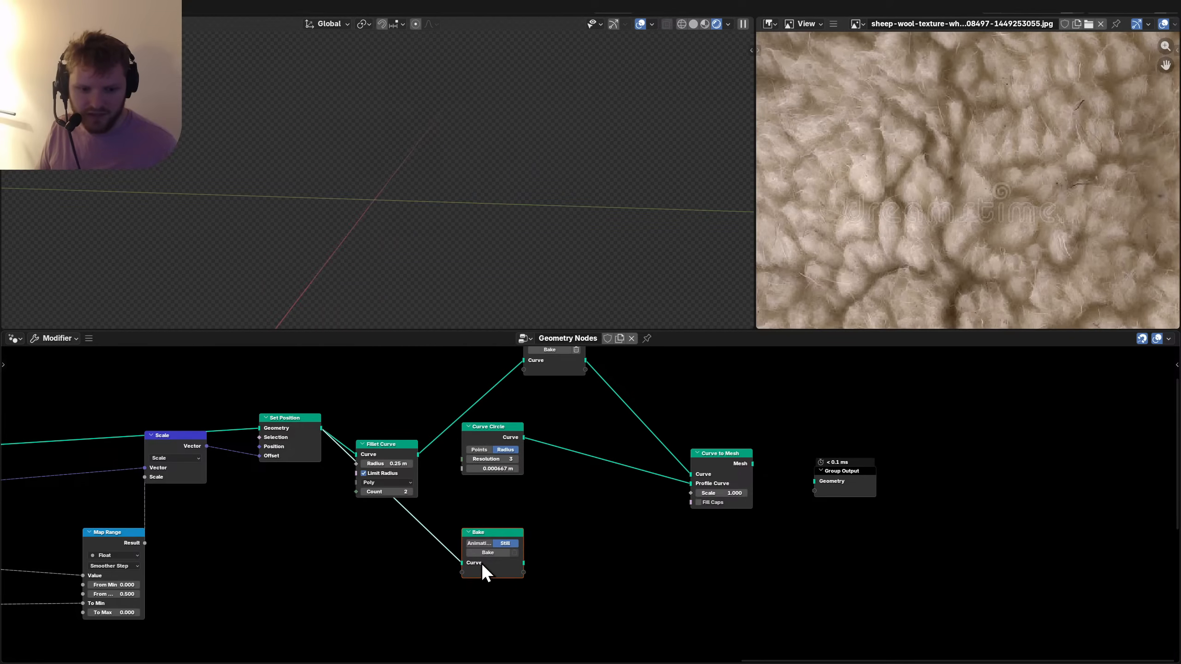
click(488, 552)
drag(732, 530, 759, 467)
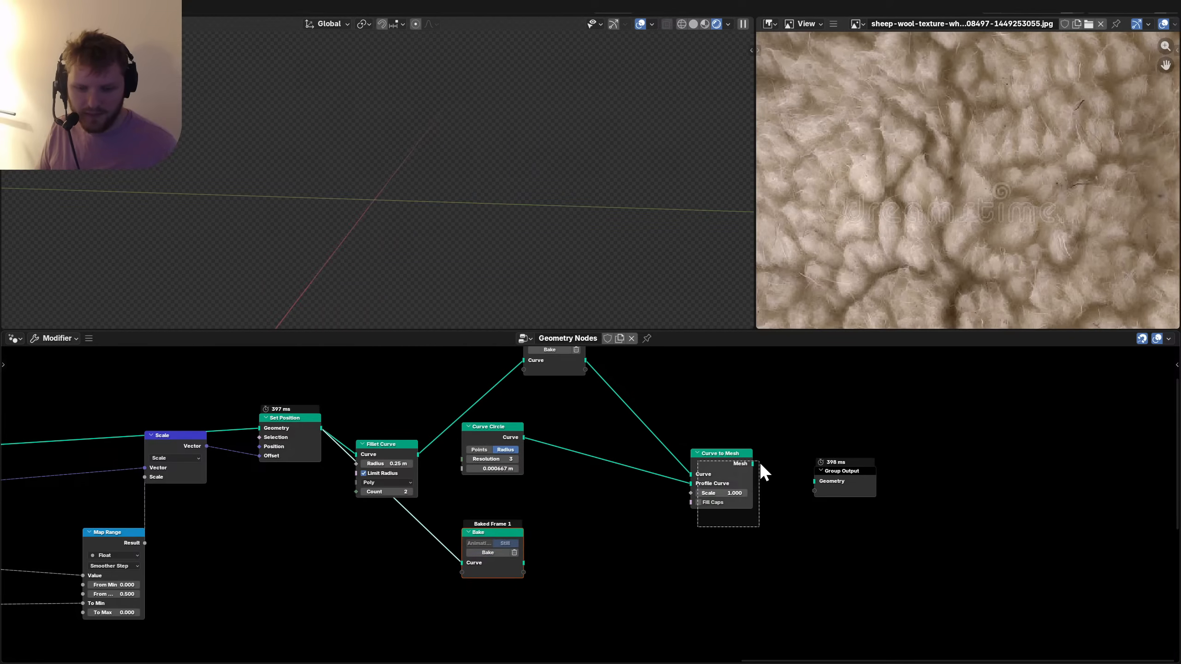
key(shift+d)
click(674, 541)
key(x)
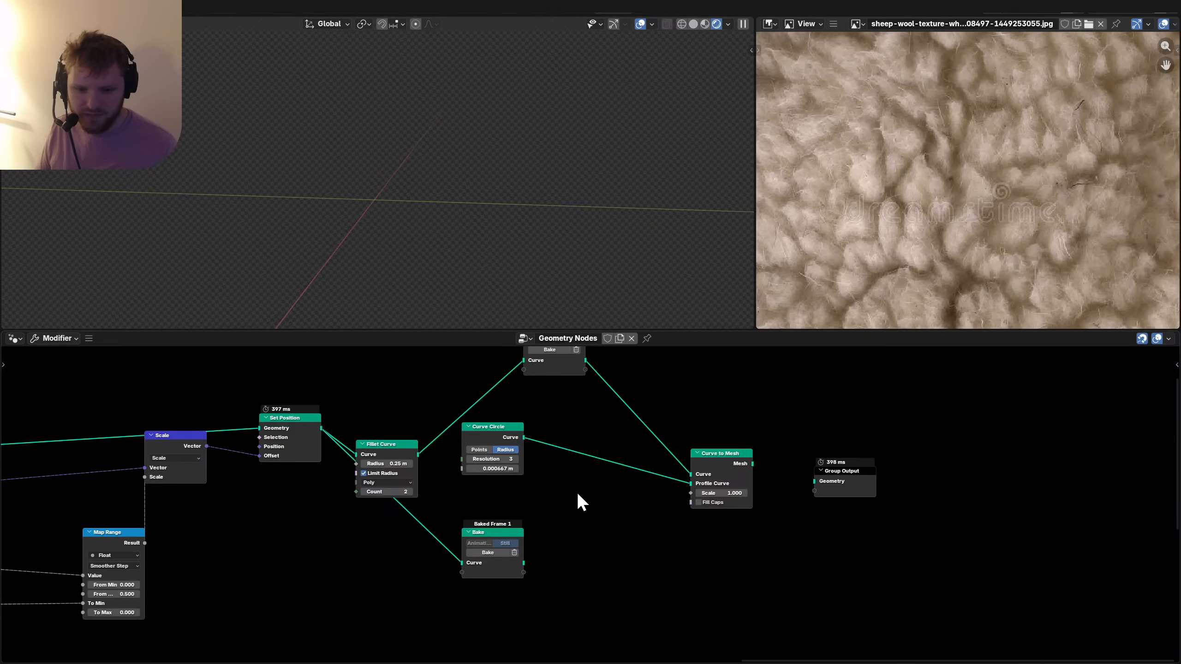
Try a Switch node choosing between Curve Circle and the second Bake for Curve to Mesh's Profile Curve, then dissolve it.
key(shift+a)
text(sw)
click(640, 511)
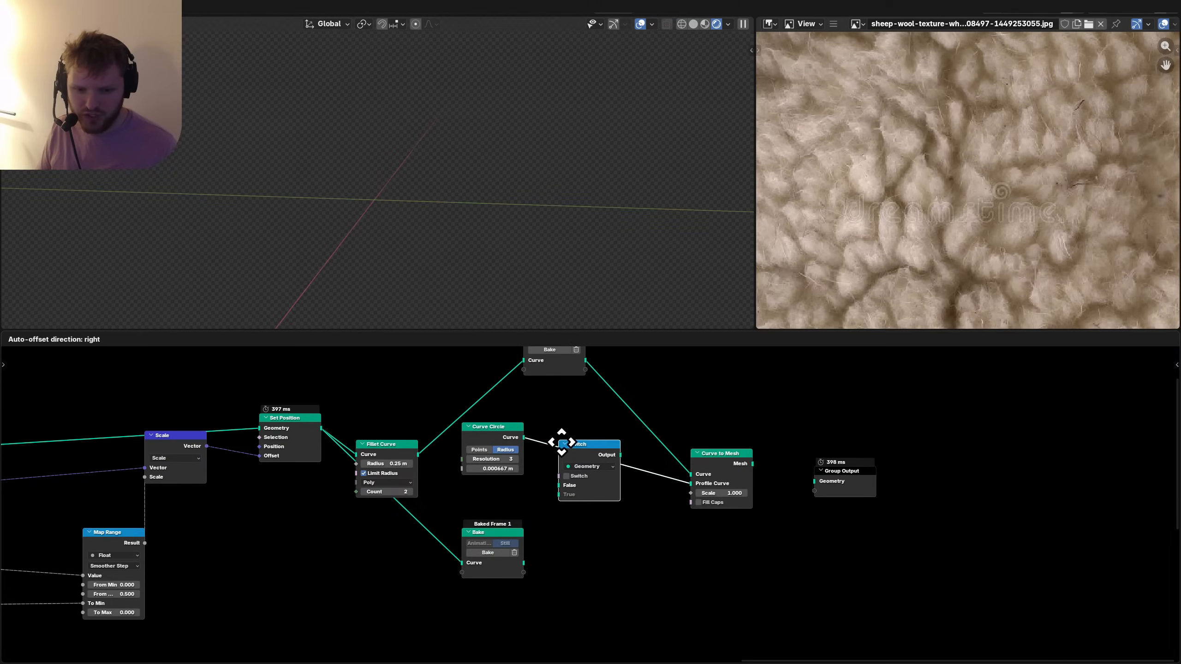
click(553, 517)
scroll(550, 518, up, 1)
drag(507, 578, 557, 495)
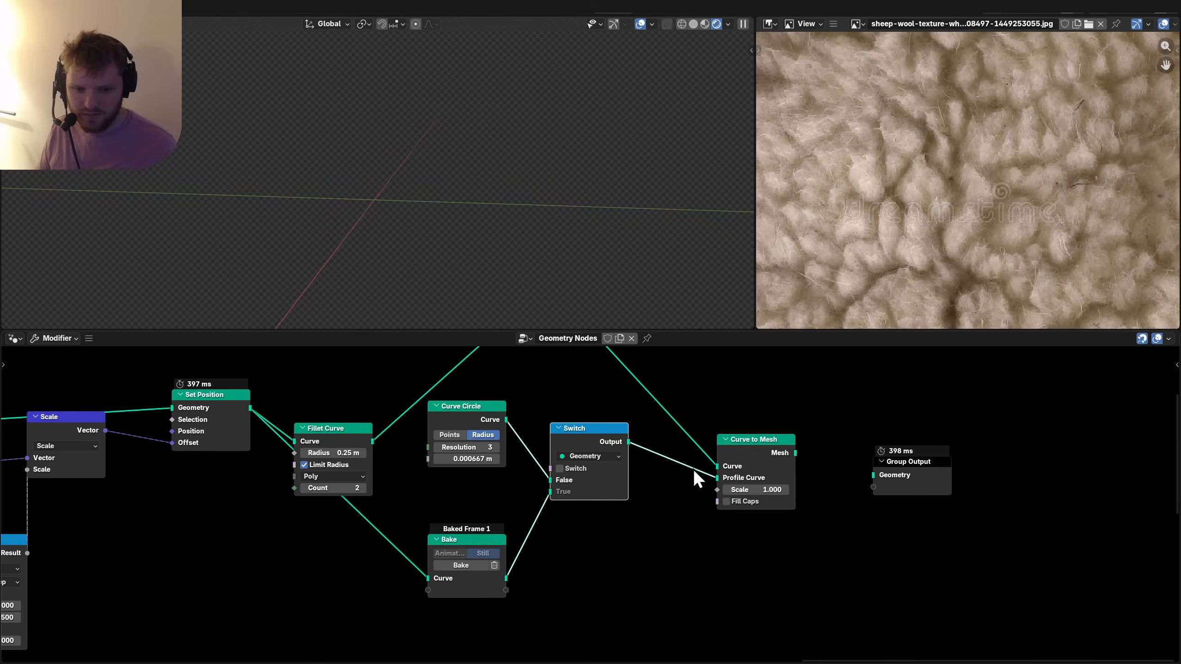
middle_drag(692, 469, 607, 523)
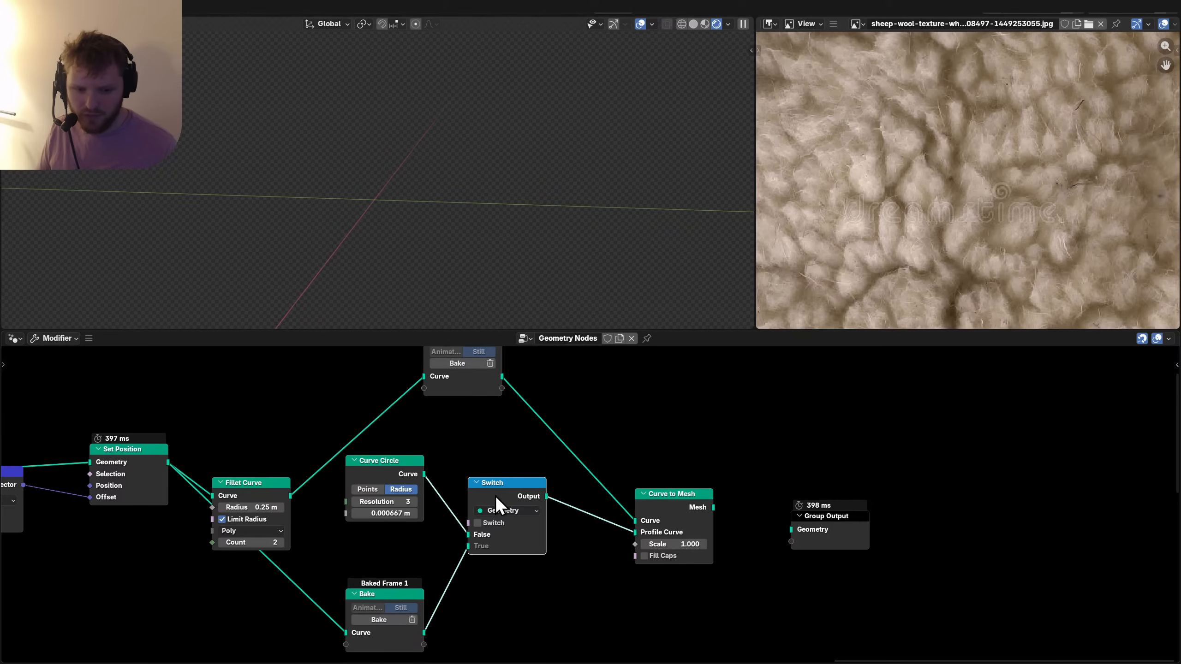
key(ctrl+x)
Insert a Switch node between the first Bake and Curve to Mesh's Curve input, and connect the second Bake to its True input.
key(shift+a)
mouse_move(548, 463)
text(sw)
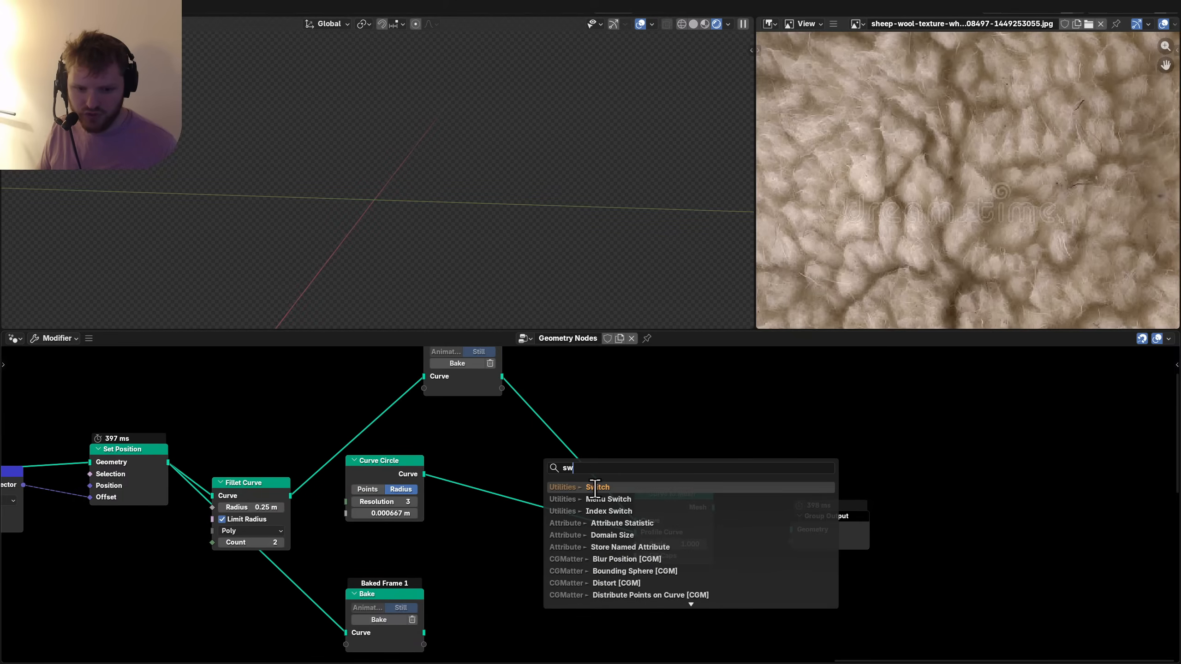
key(Return)
click(534, 421)
drag(423, 632, 533, 481)
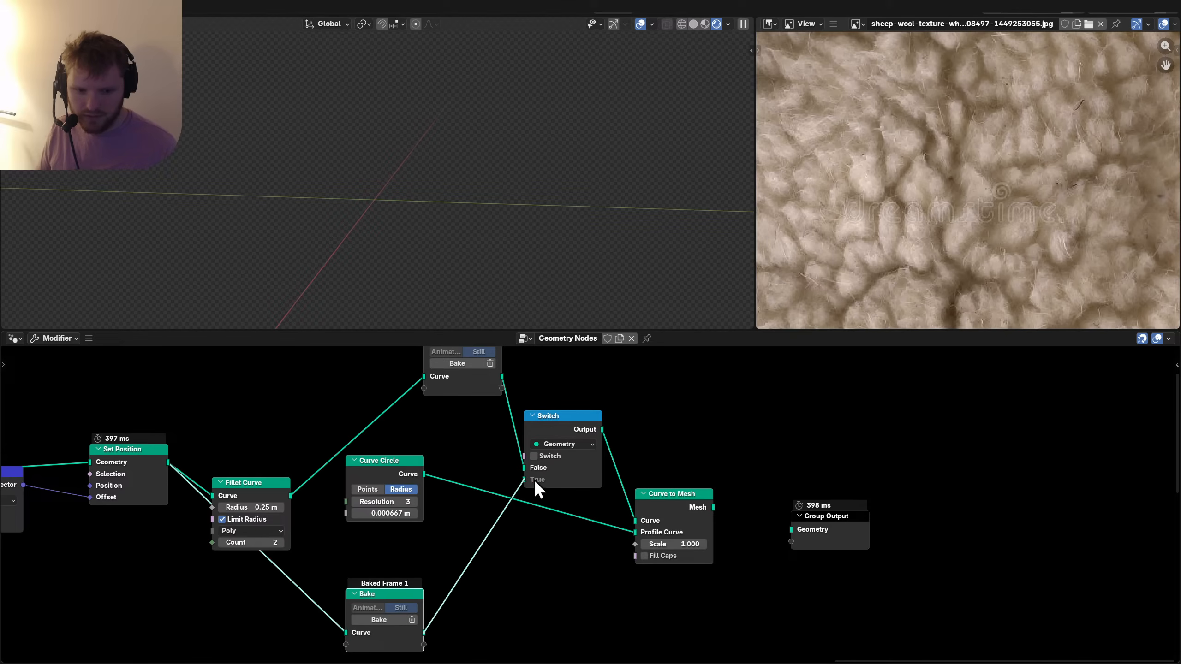
Connect Curve to Mesh to the Group Output and enable the Switch to use the unfilleted curve bake.
ctrl+shift+click(675, 503)
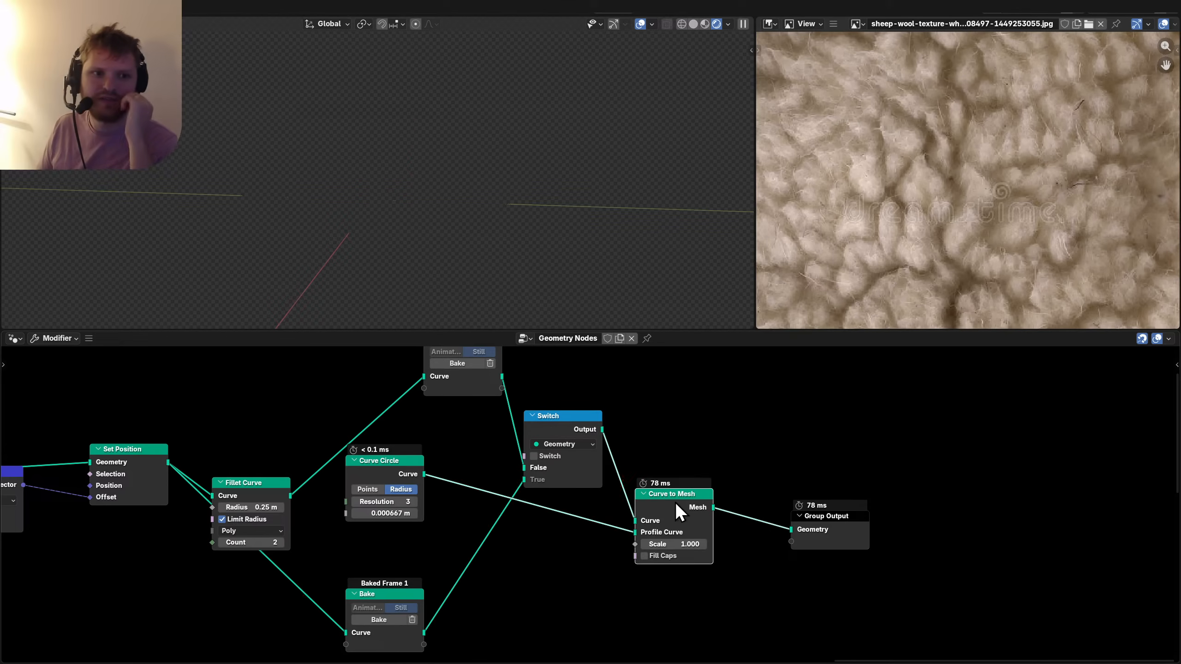
click(534, 455)
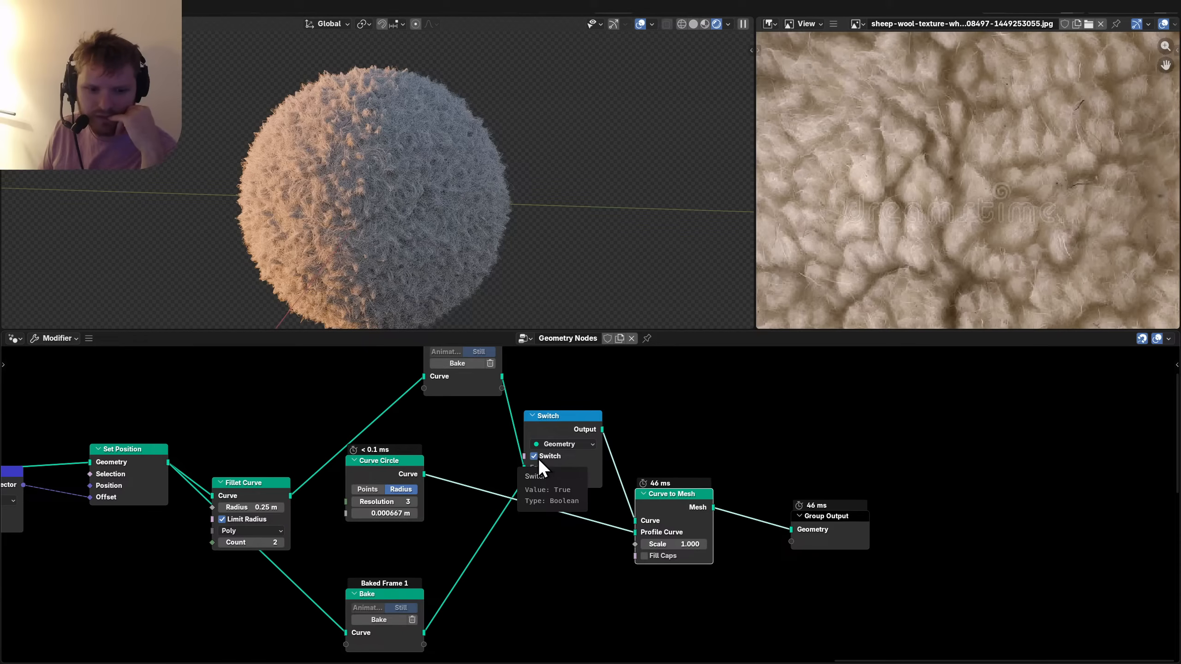
Move the Fillet Curve node up, clear of the link from Set Position to the second Bake.
middle_drag(314, 551, 389, 555)
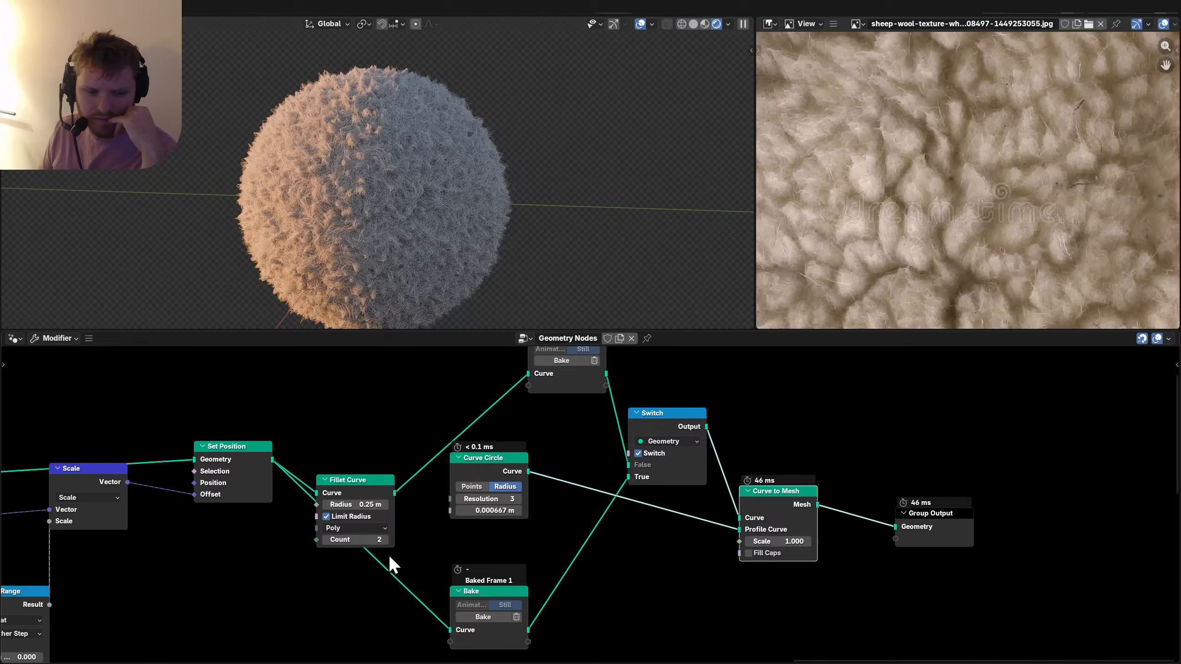
drag(355, 486, 355, 409)
middle_drag(223, 504, 393, 468)
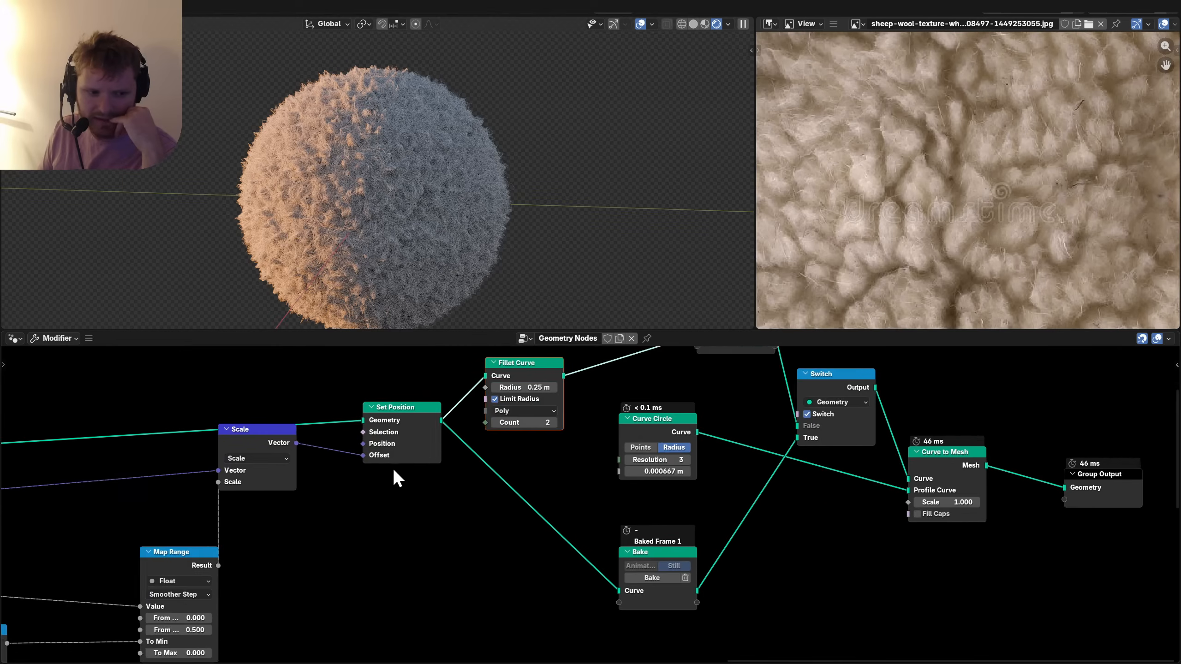
scroll(260, 475, down, 8)
scroll(163, 496, up, 3)
middle_drag(168, 500, 396, 481)
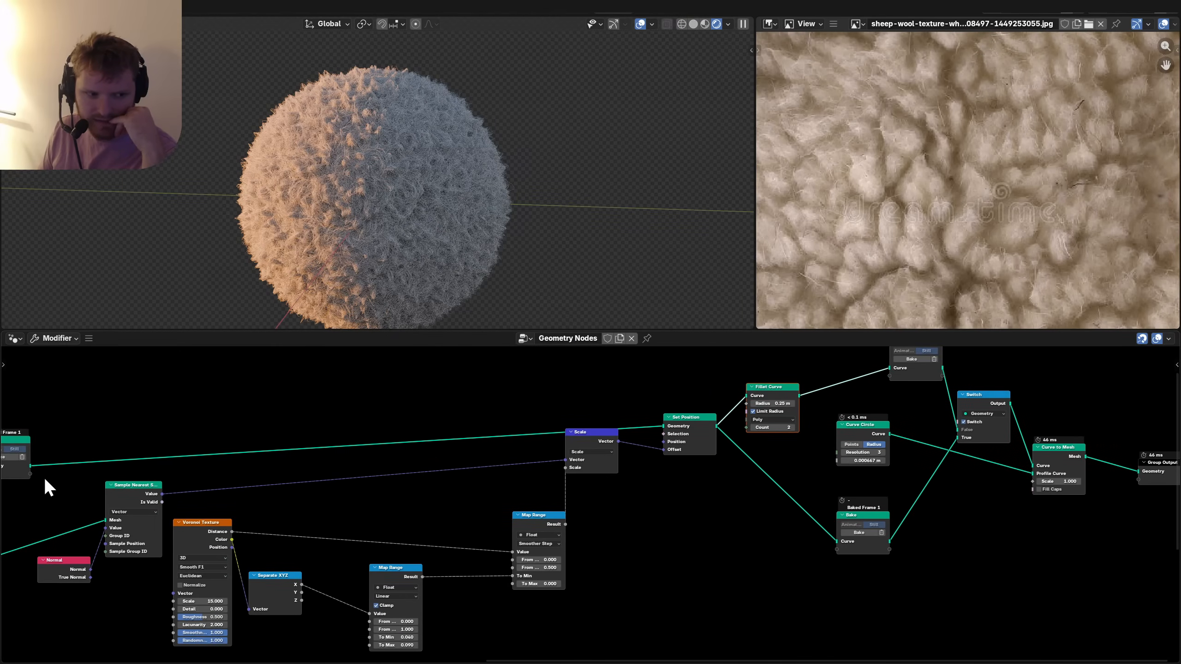
Connect the output of the clump geometry Bake directly to the lower Bake node's Curve input and try baking that node again.
drag(31, 465, 831, 539)
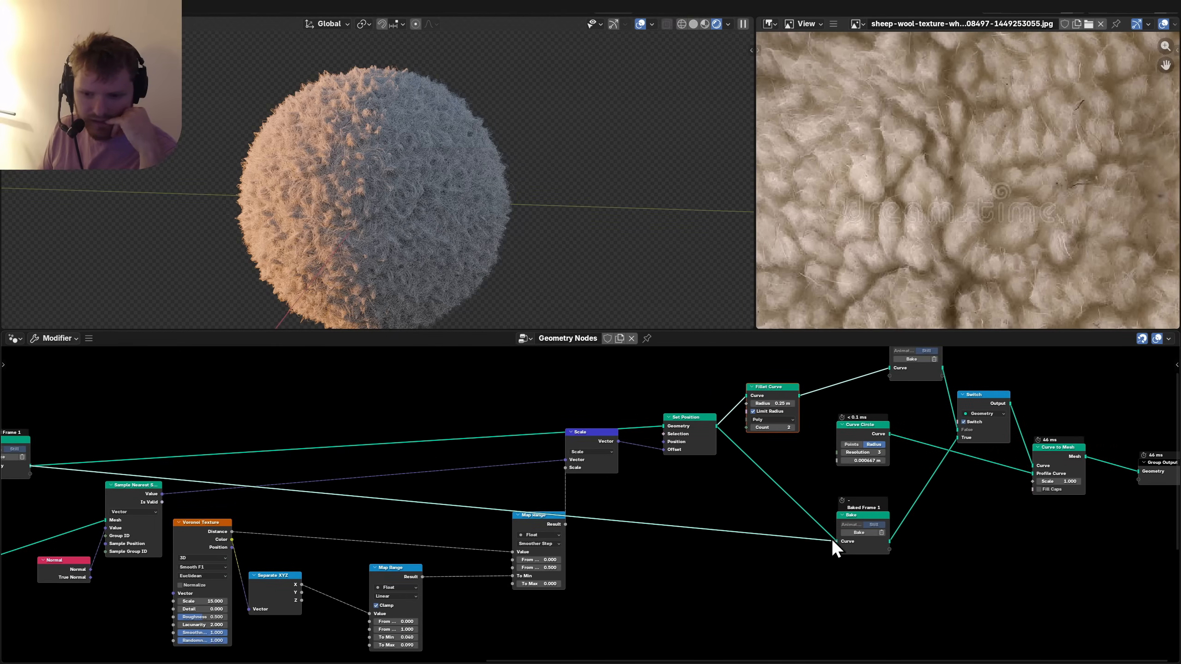
middle_drag(862, 529, 492, 484)
scroll(495, 486, up, 6)
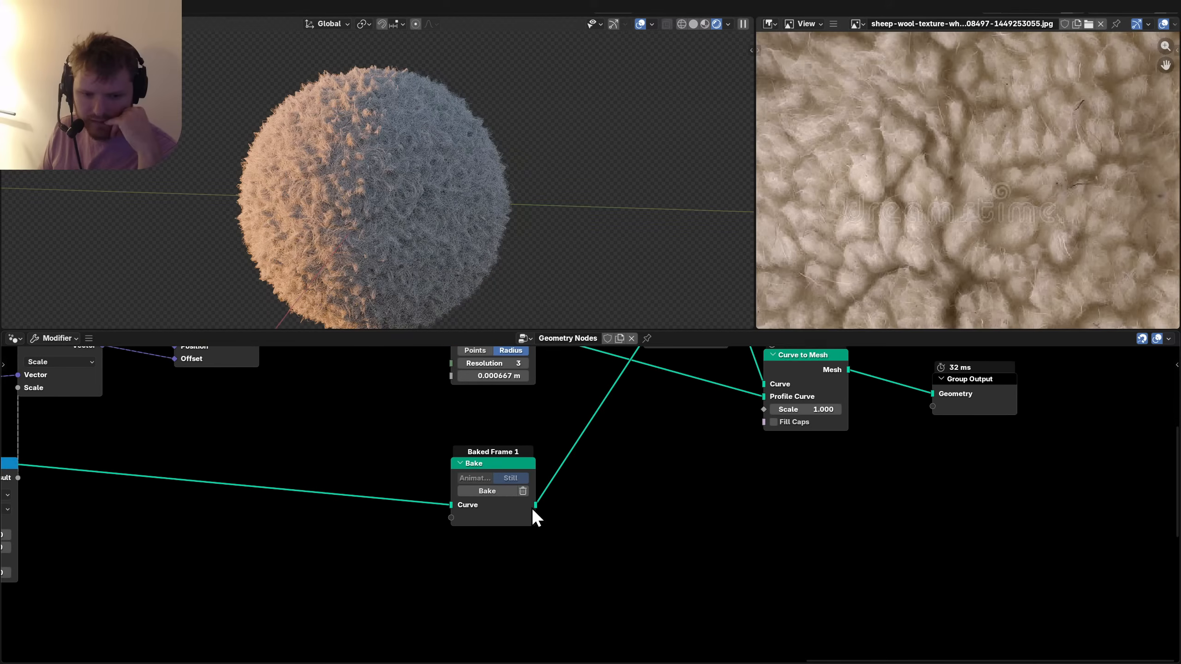
click(485, 491)
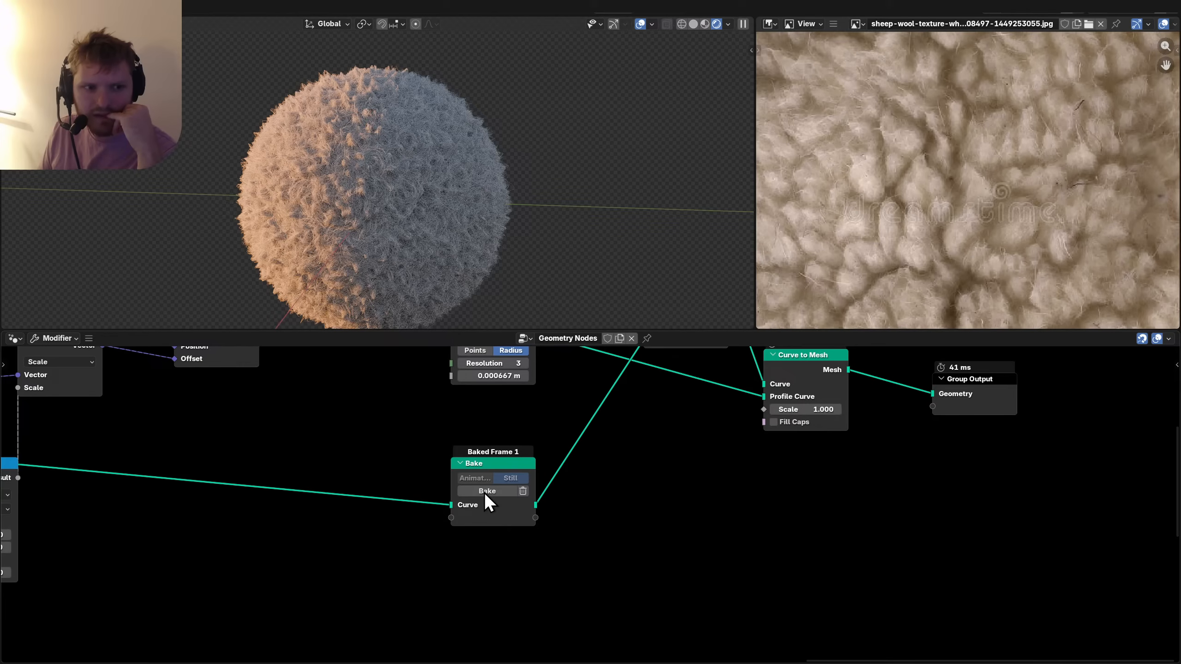
scroll(559, 485, down, 2)
middle_drag(455, 477, 675, 519)
scroll(603, 469, down, 2)
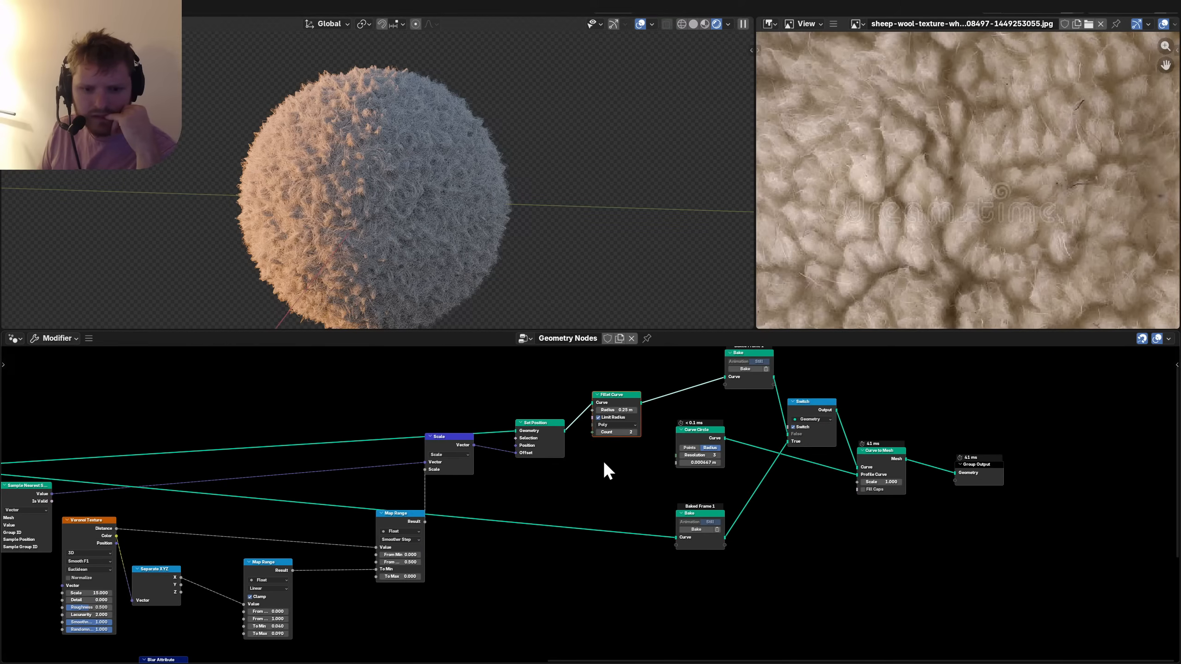
Disconnect the lower Bake node from the Switch, delete its stored bake and bake its curve input afresh.
drag(778, 369, 729, 371)
scroll(775, 533, up, 5)
middle_drag(922, 564, 532, 521)
scroll(526, 523, up, 5)
ctrl+right_drag(460, 530, 442, 498)
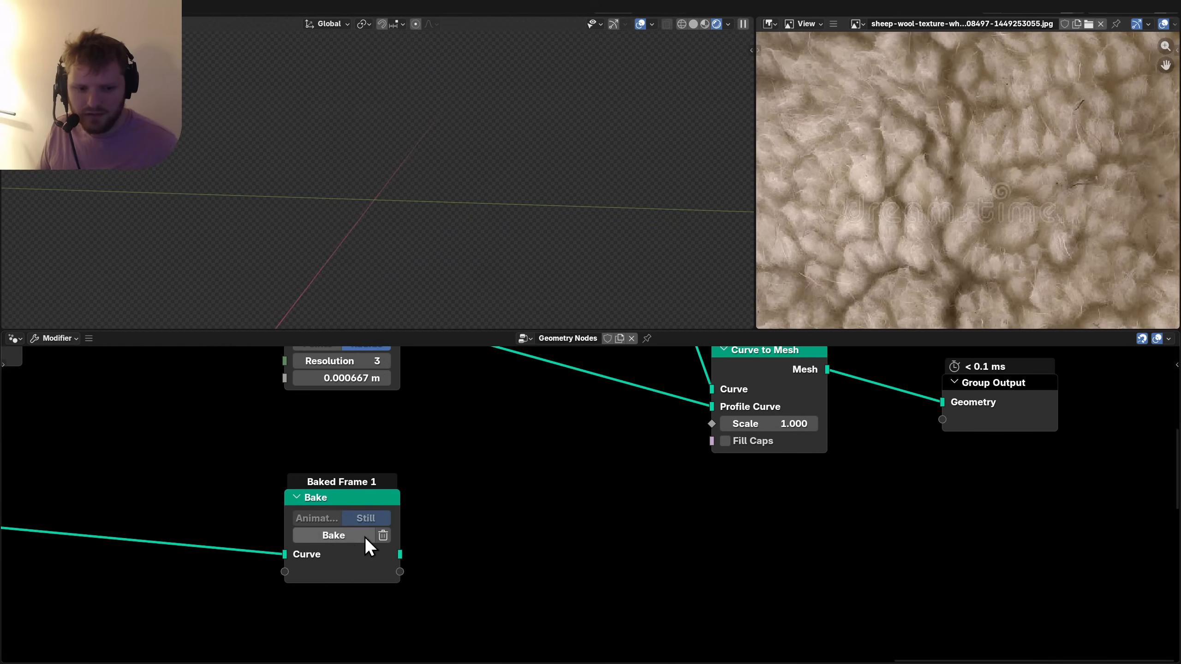
click(382, 536)
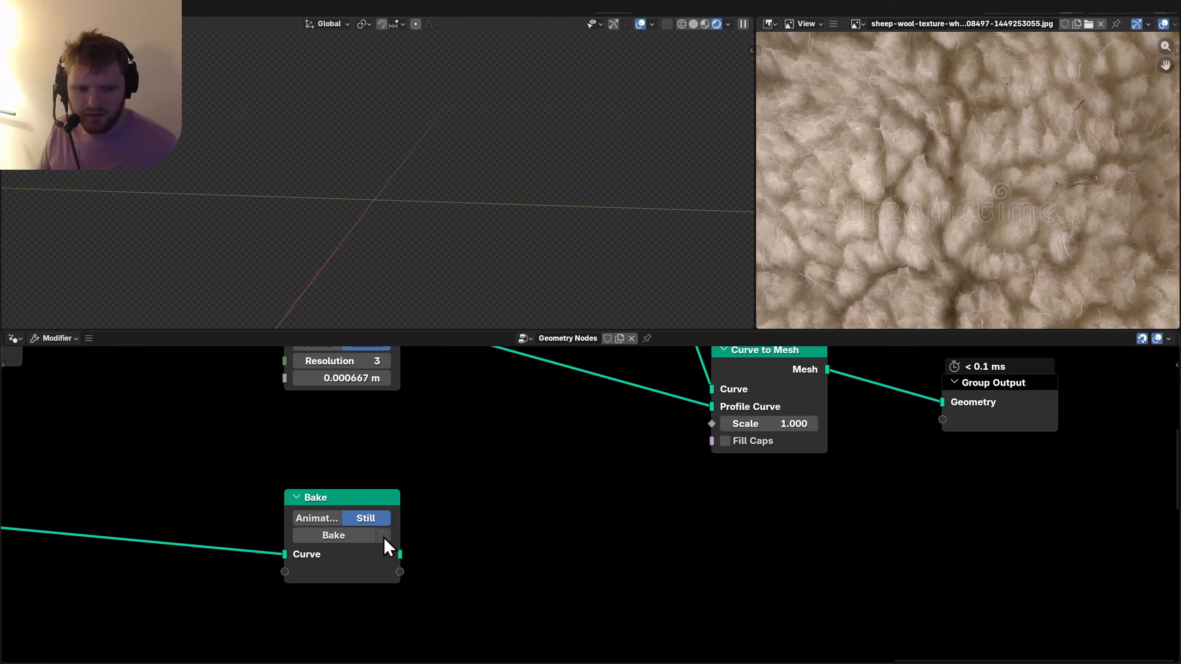
click(337, 539)
Delete the lower Bake node below Curve Circle from the node tree.
scroll(404, 547, down, 2)
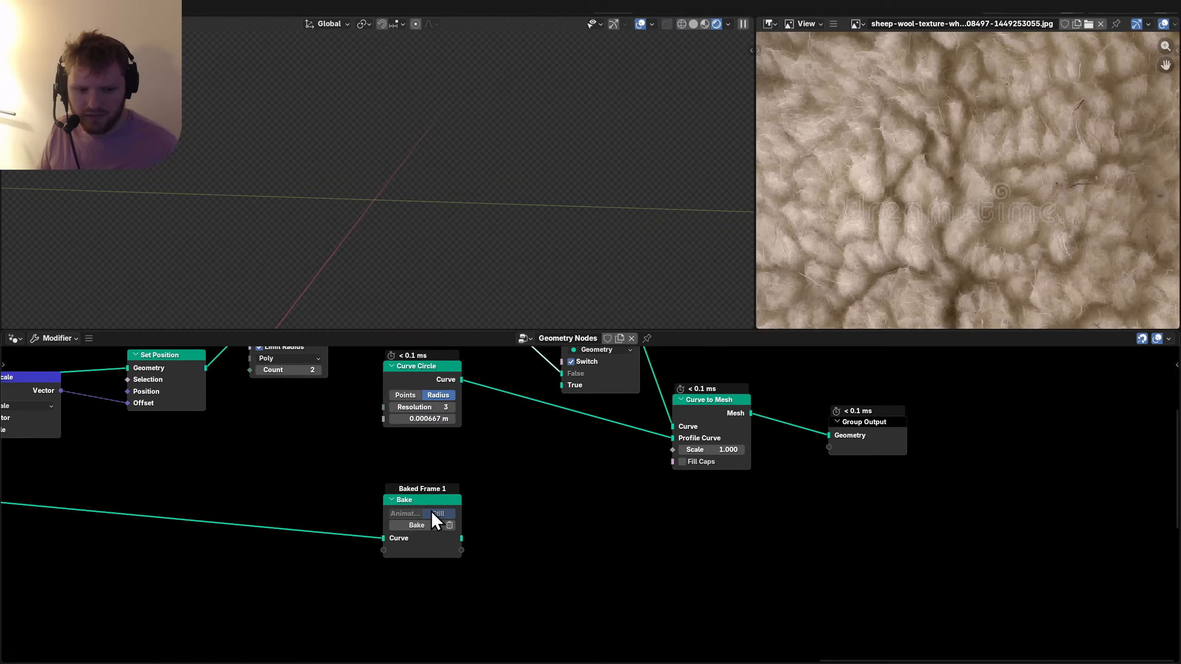
scroll(417, 540, down, 3)
middle_drag(195, 538, 249, 534)
scroll(586, 524, up, 5)
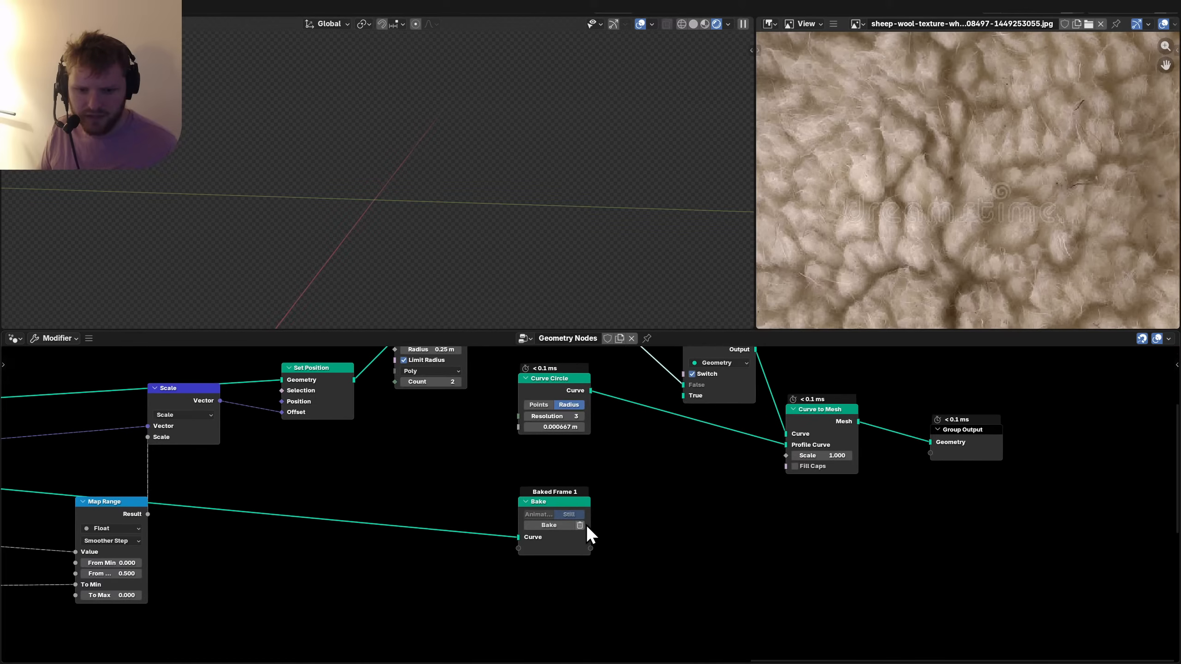
middle_drag(586, 523, 730, 543)
drag(732, 545, 572, 514)
key(x)
Connect the clump geometry Bake's output straight to the Switch node's True input.
scroll(572, 515, down, 5)
middle_drag(68, 511, 189, 523)
drag(113, 489, 846, 469)
middle_drag(764, 493, 608, 513)
scroll(609, 512, up, 4)
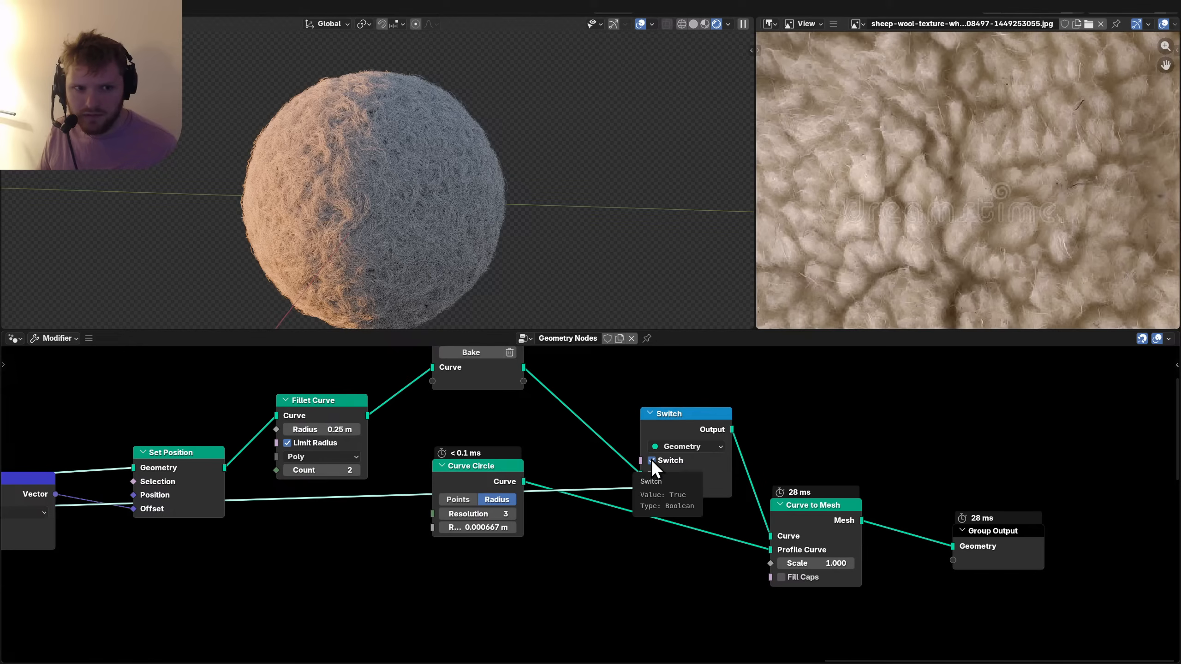
Disable the Switch so the filleted curve bake is used, and enlarge the 3D viewport above the node editor.
click(651, 460)
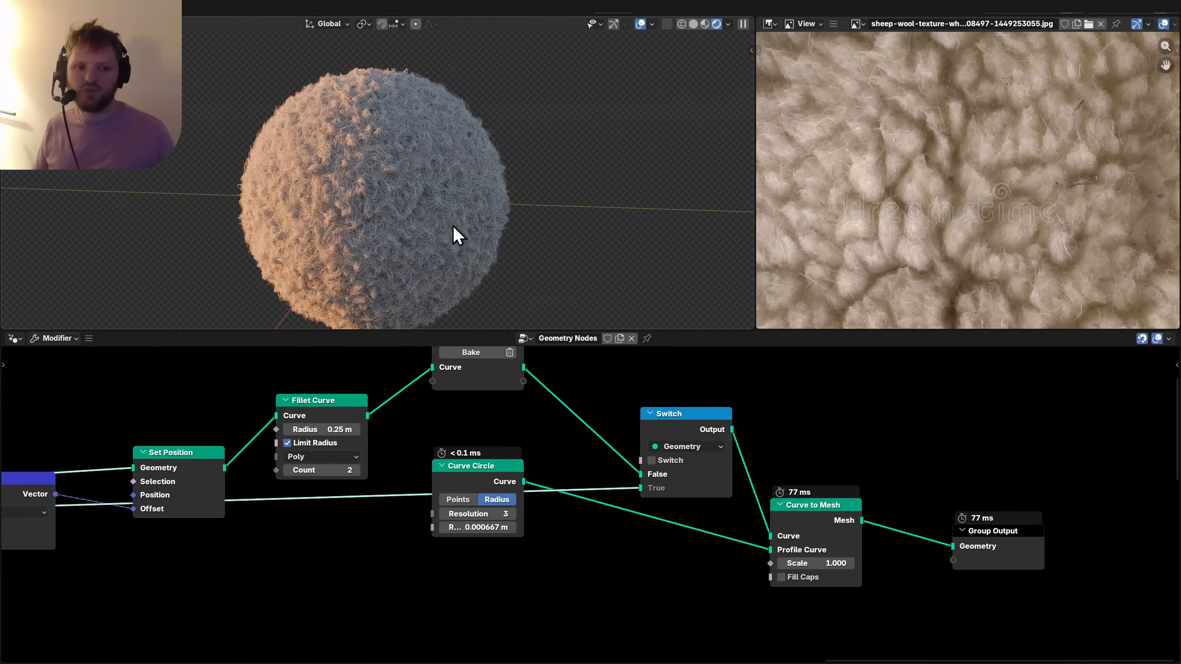
middle_drag(452, 225, 463, 205)
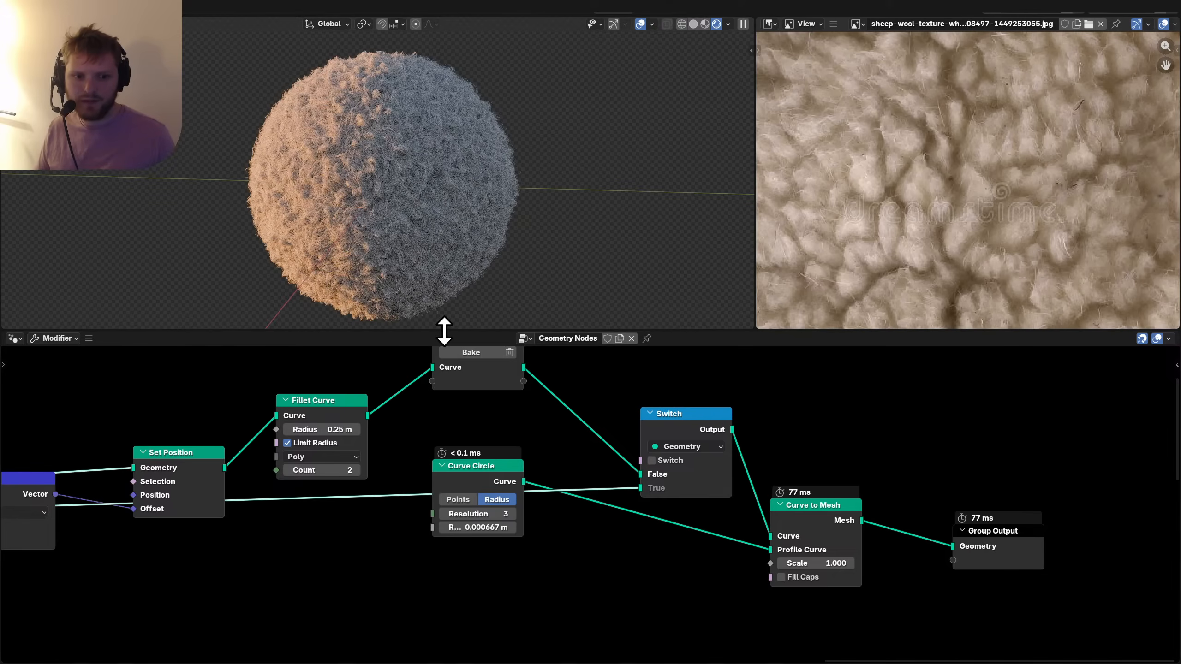
drag(444, 331, 444, 424)
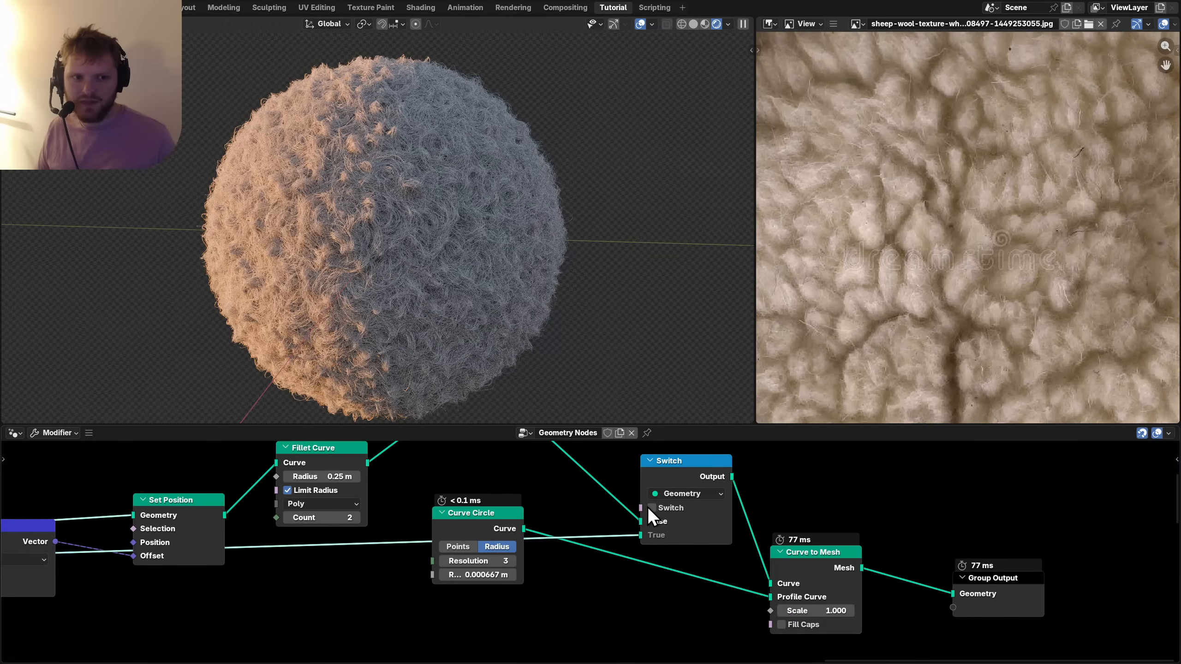
Toggle the Switch on and off to compare unprocessed and filleted strands, ending with it off, and examine the wool sphere from another side.
click(647, 506)
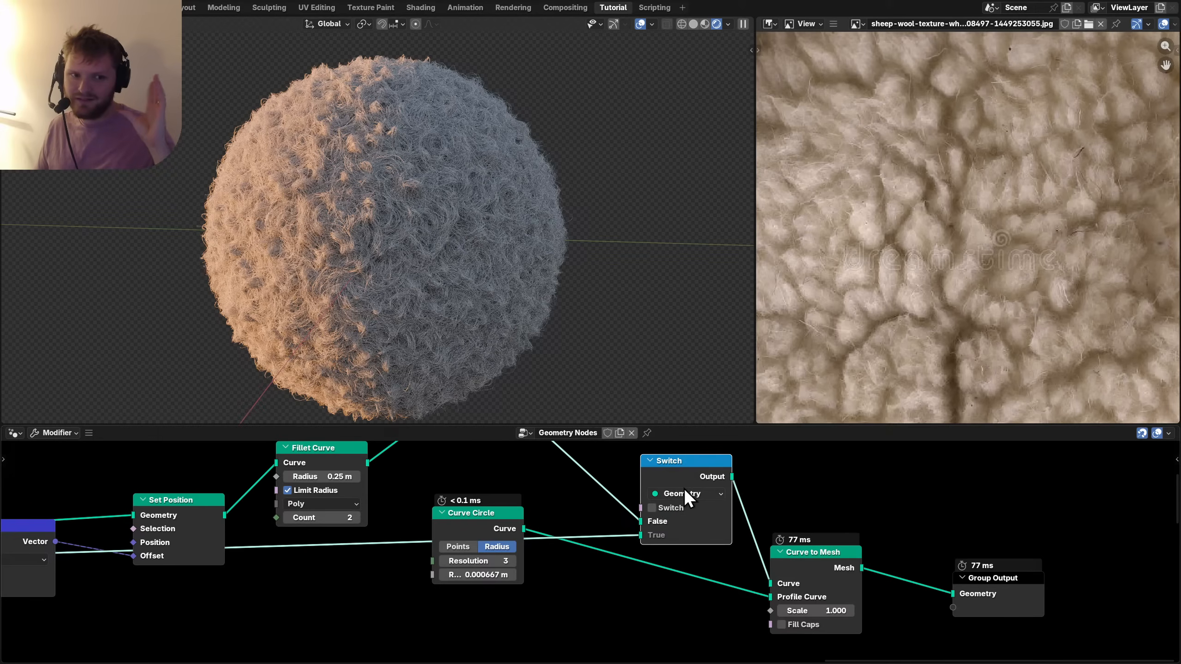
scroll(627, 513, down, 1)
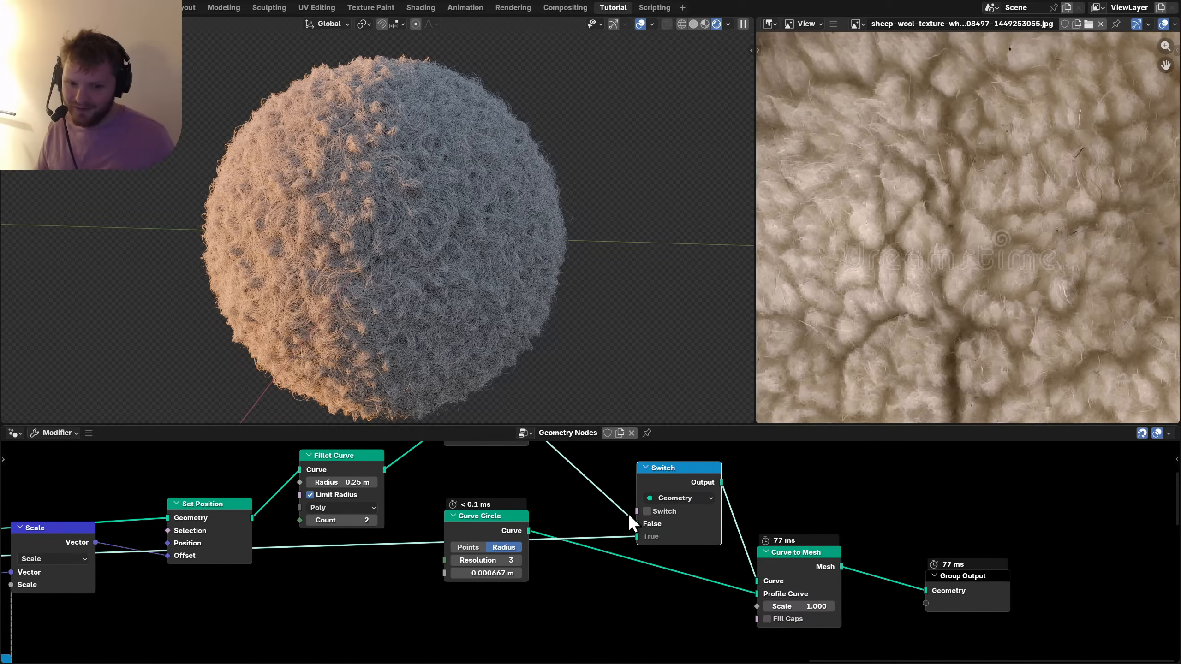
middle_drag(684, 510, 543, 514)
scroll(542, 513, up, 5)
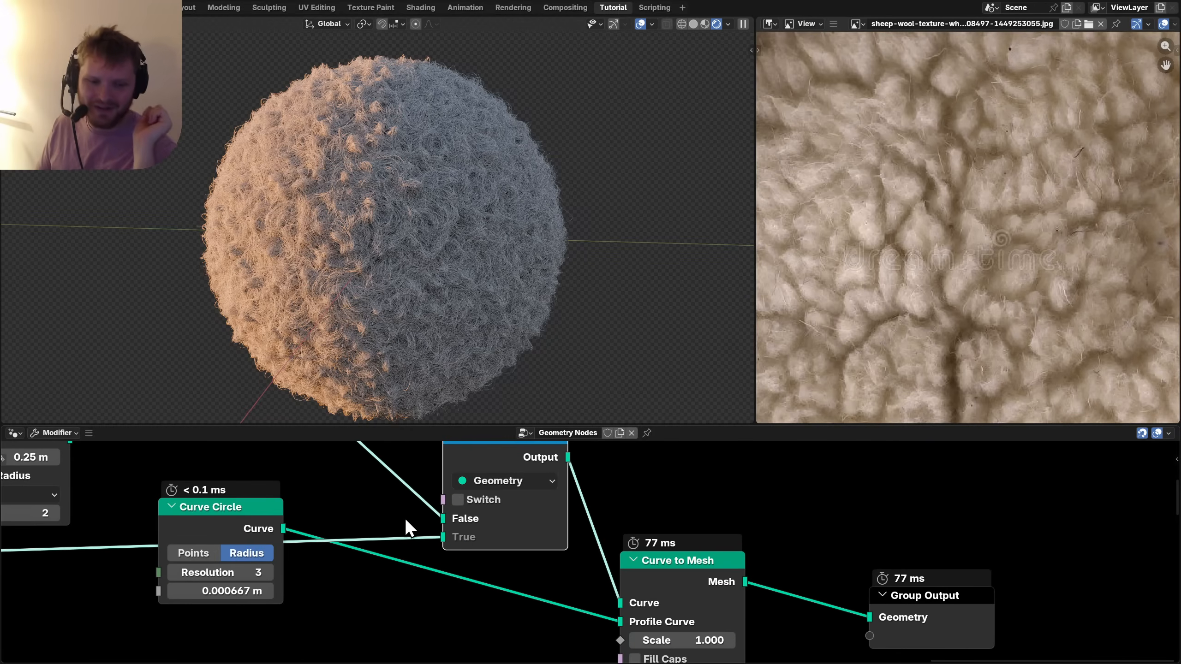
scroll(418, 517, down, 3)
scroll(507, 509, up, 3)
middle_drag(474, 508, 549, 552)
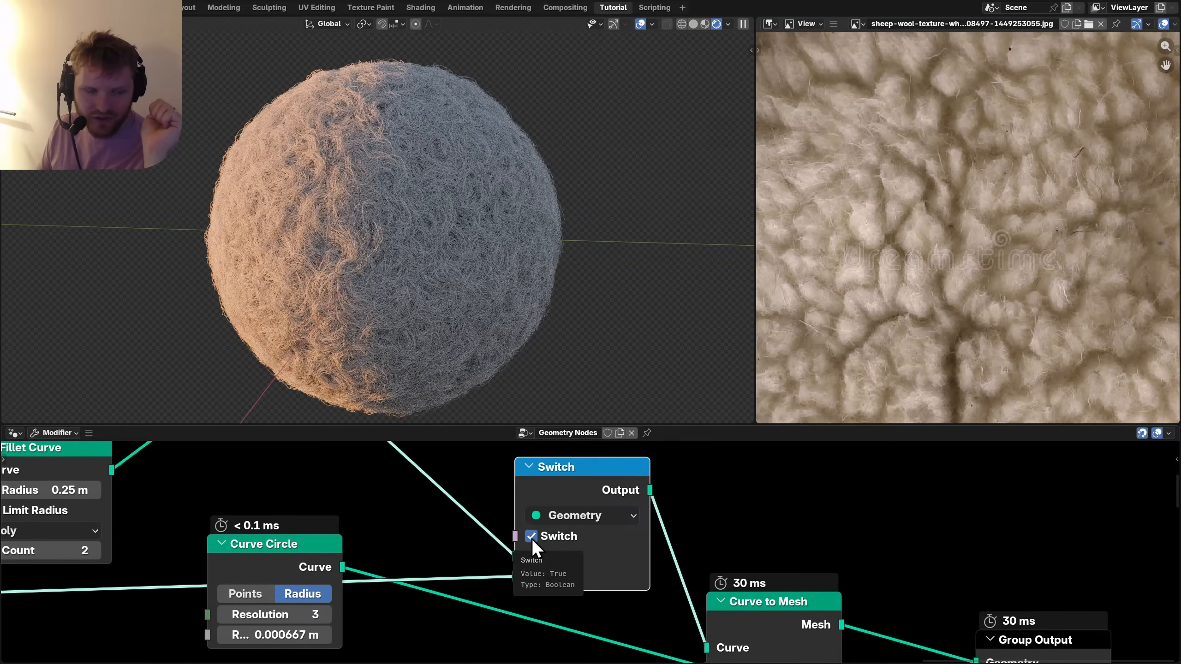
click(532, 538)
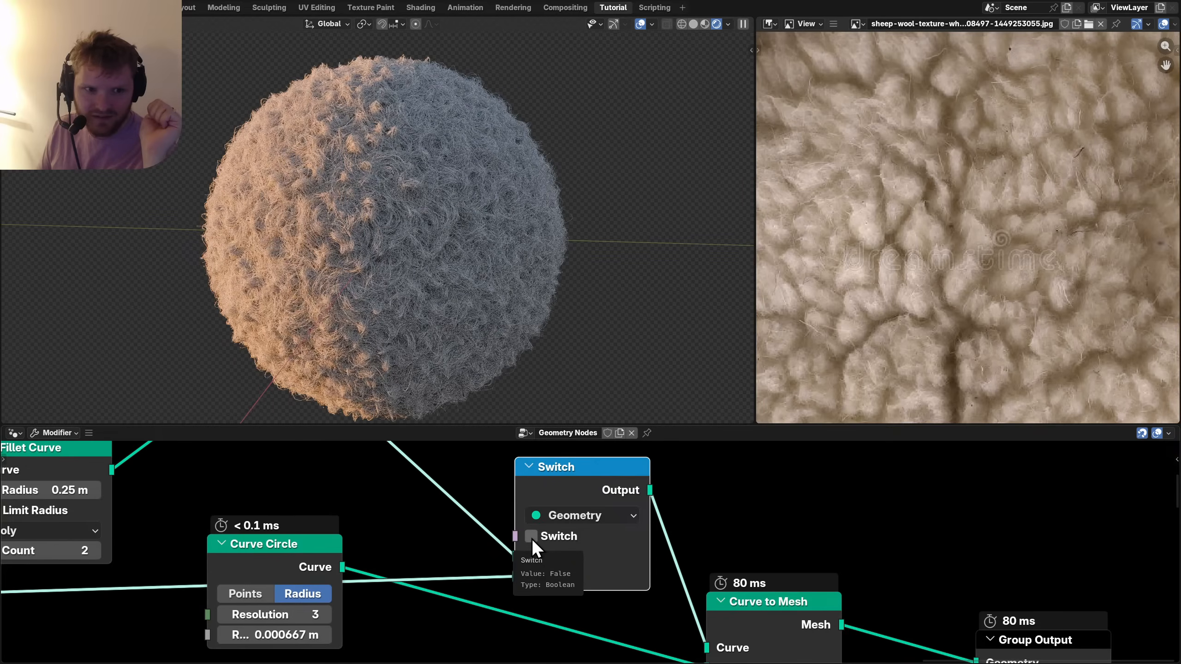
click(532, 541)
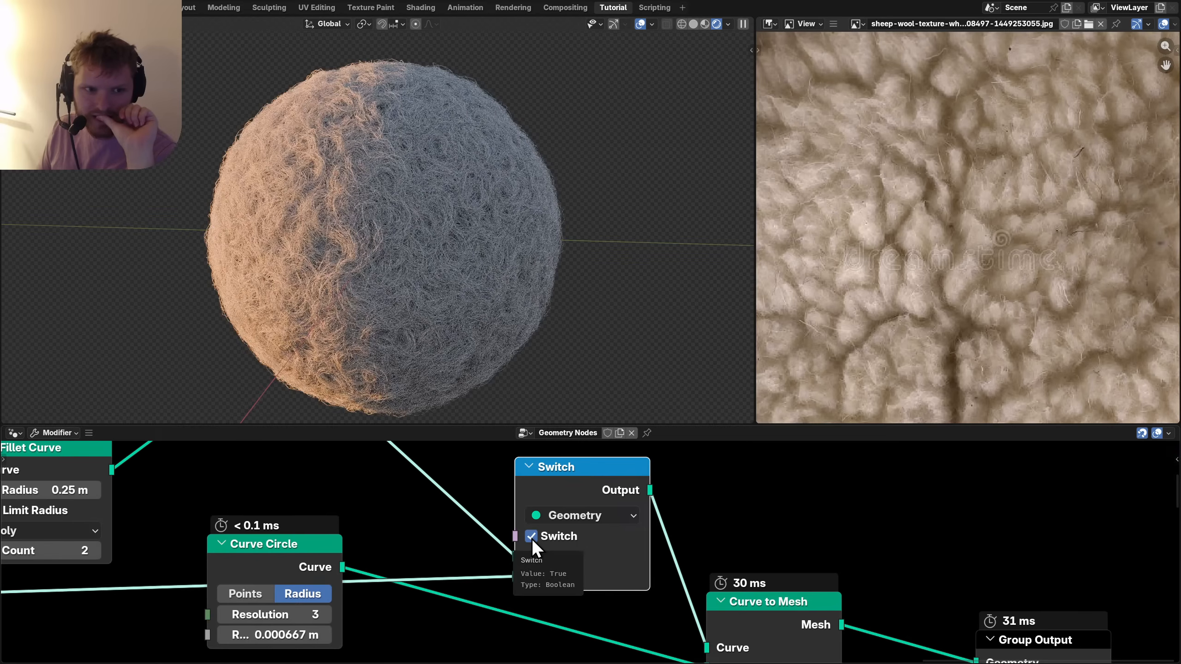
click(532, 541)
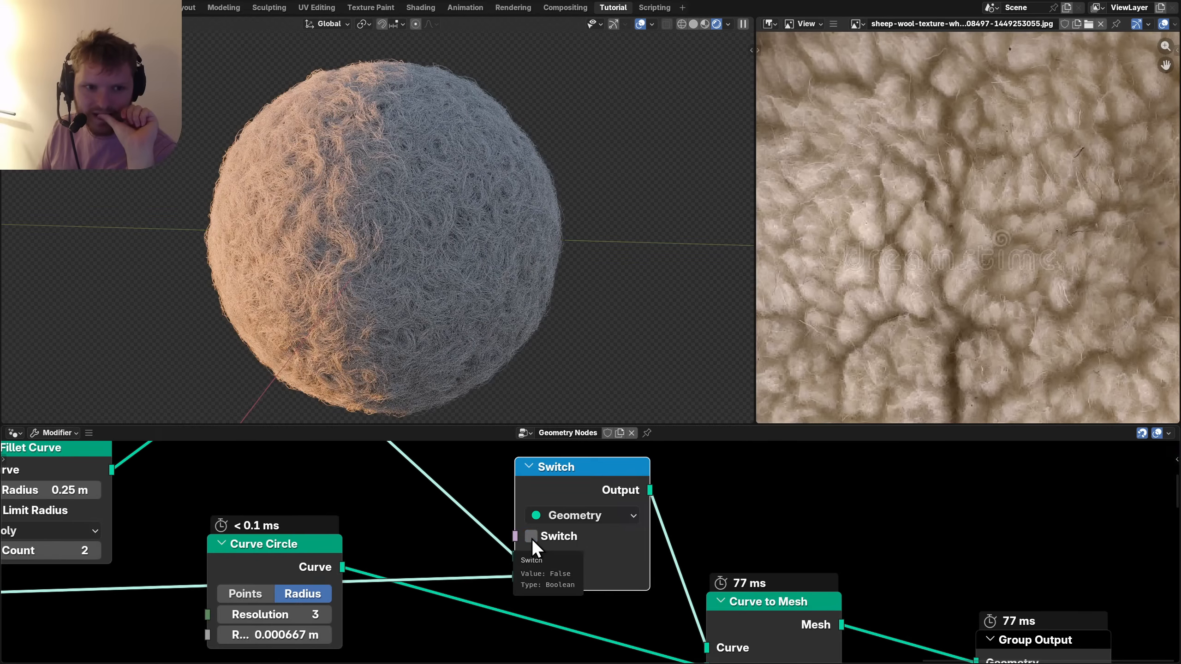
scroll(423, 261, down, 4)
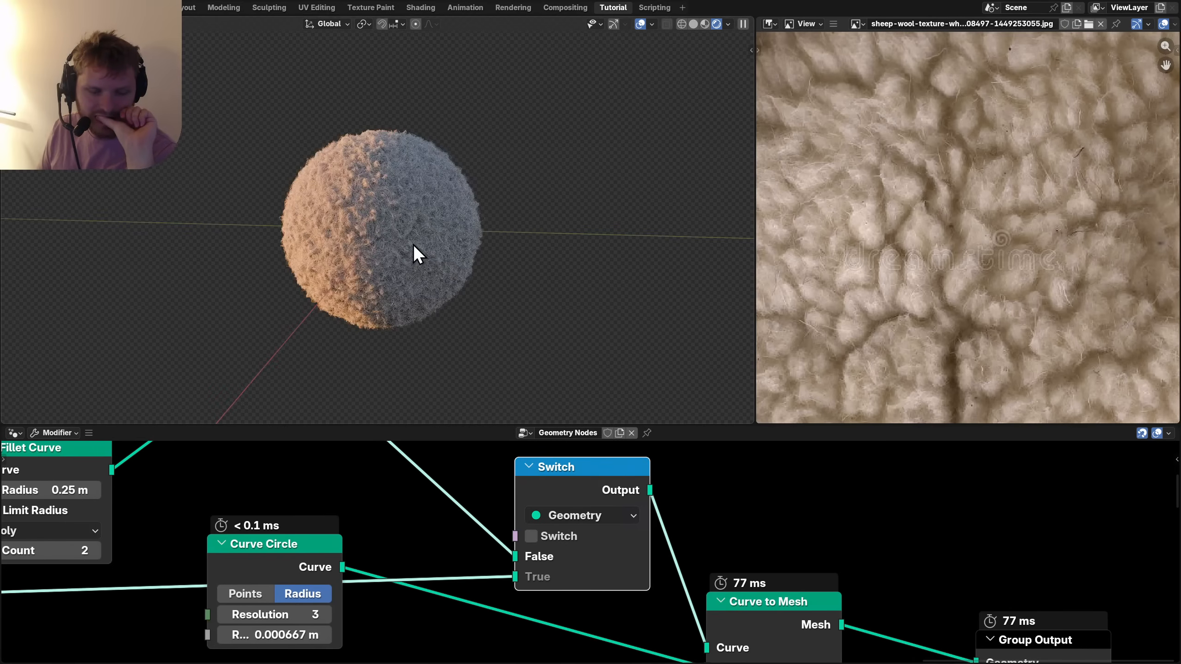
middle_drag(413, 246, 359, 255)
scroll(489, 527, down, 6)
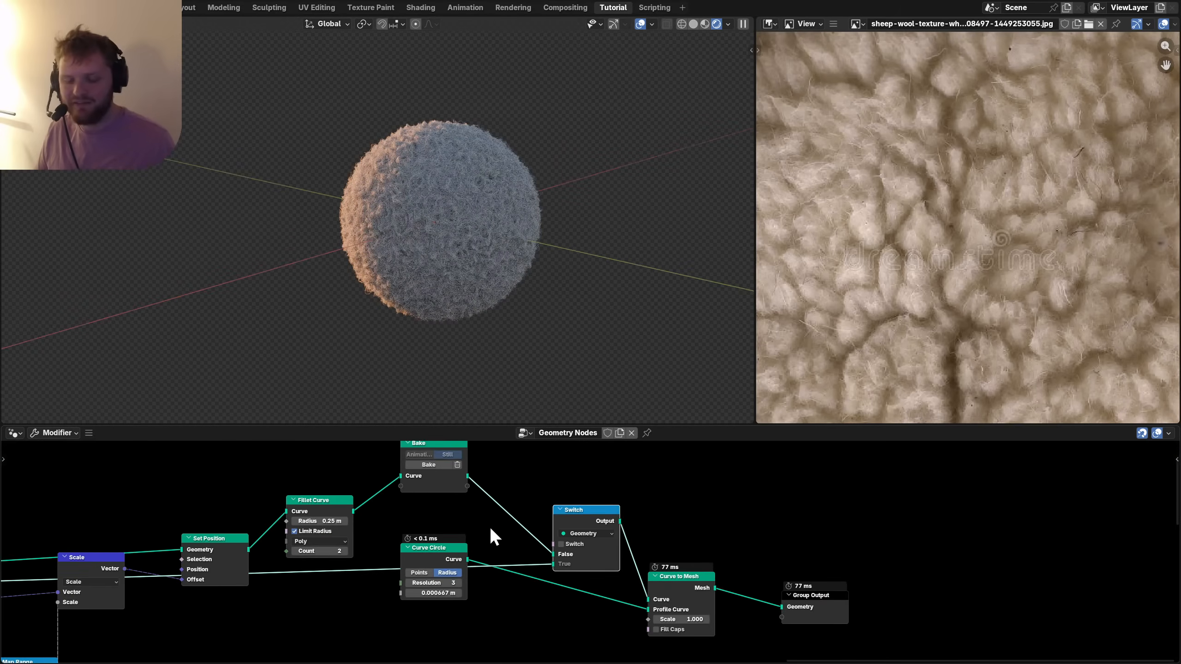
Maximize the node editor, dissolve the Switch so the filleted bake feeds Curve to Mesh directly, and unlink Curve to Mesh from Group Output.
key(ctrl+space)
scroll(635, 528, up, 3)
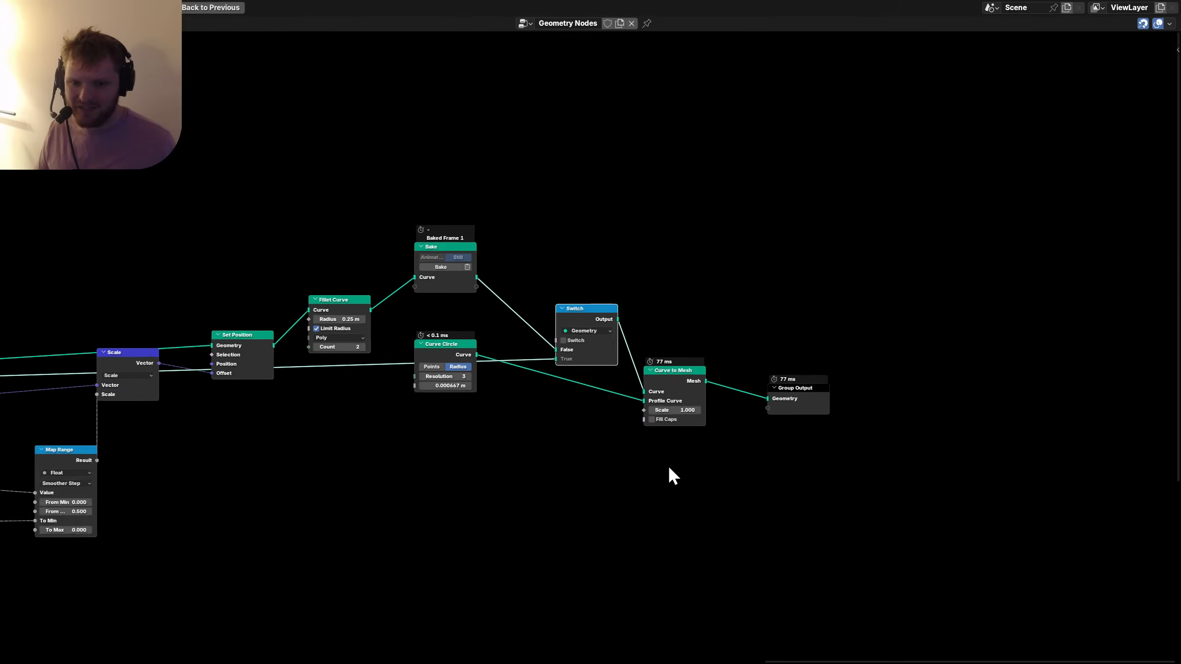
key(ctrl+x)
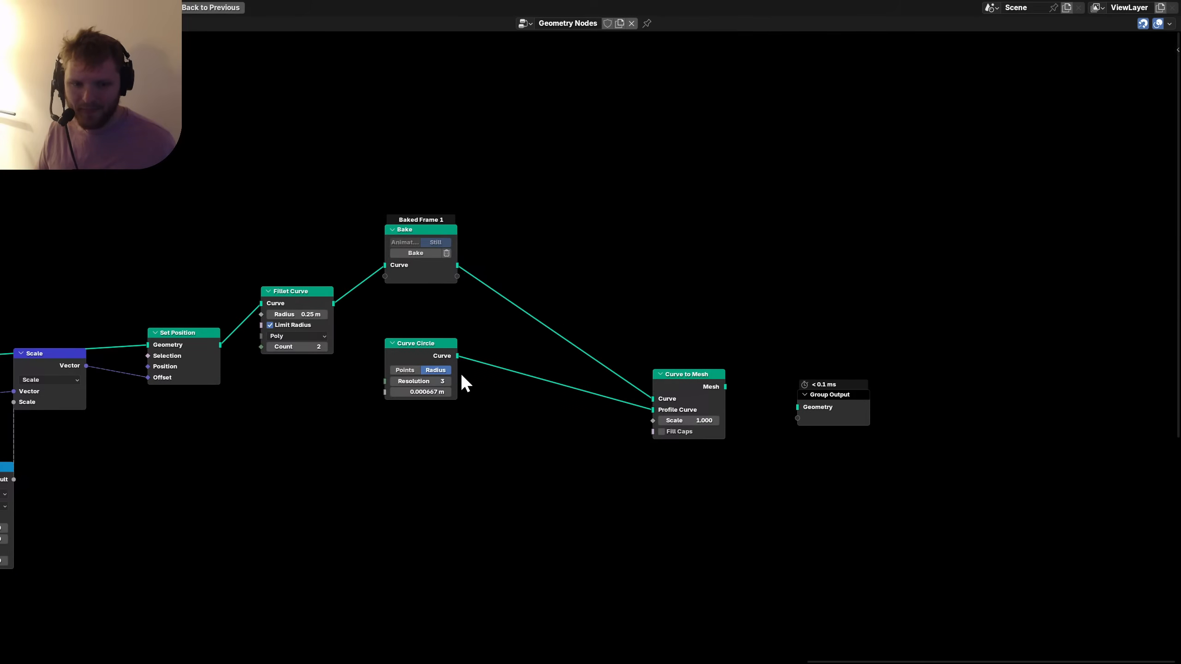
Hide the unused sockets of the Random-mode Distribute Points on Faces node and move the UV Sphere node in front of it.
middle_drag(274, 430, 585, 411)
scroll(585, 411, down, 7)
middle_drag(174, 435, 630, 404)
middle_drag(232, 374, 728, 398)
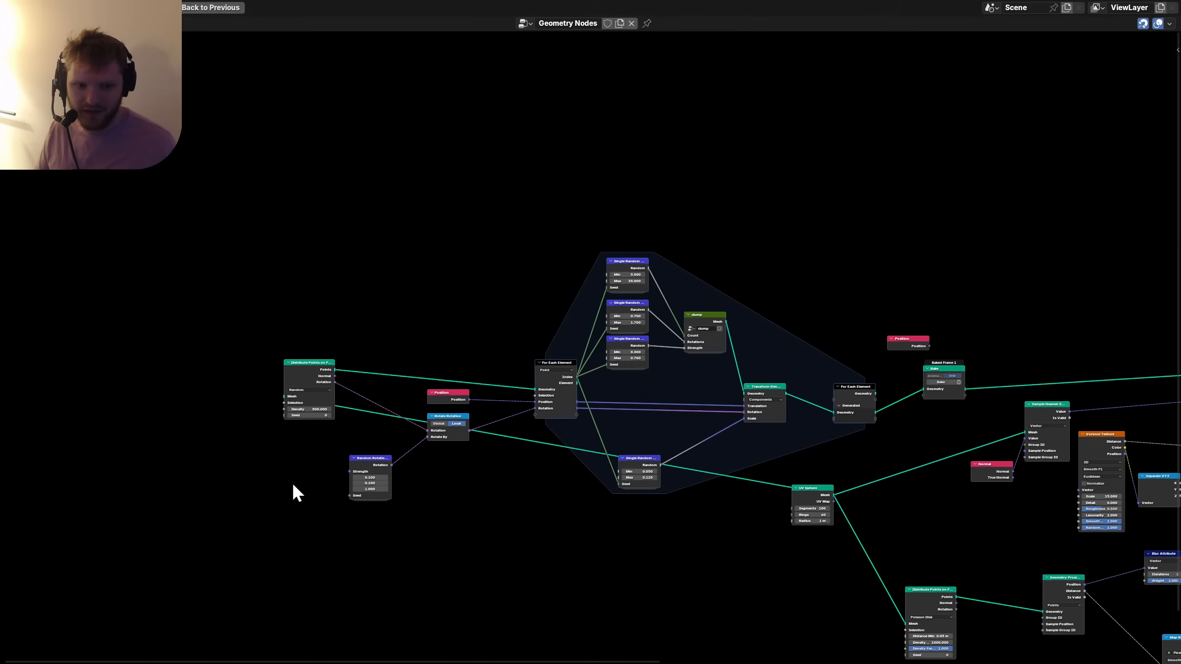
drag(263, 512, 443, 453)
scroll(428, 402, up, 7)
middle_drag(428, 402, 580, 431)
scroll(528, 353, up, 3)
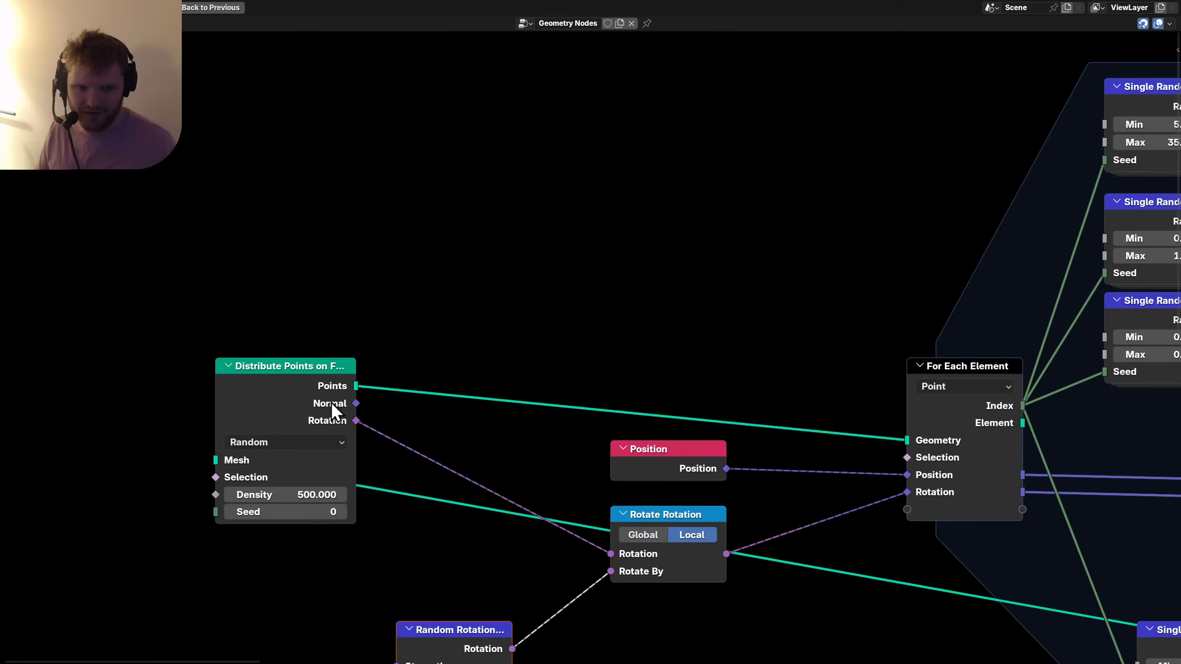
middle_drag(284, 401, 395, 356)
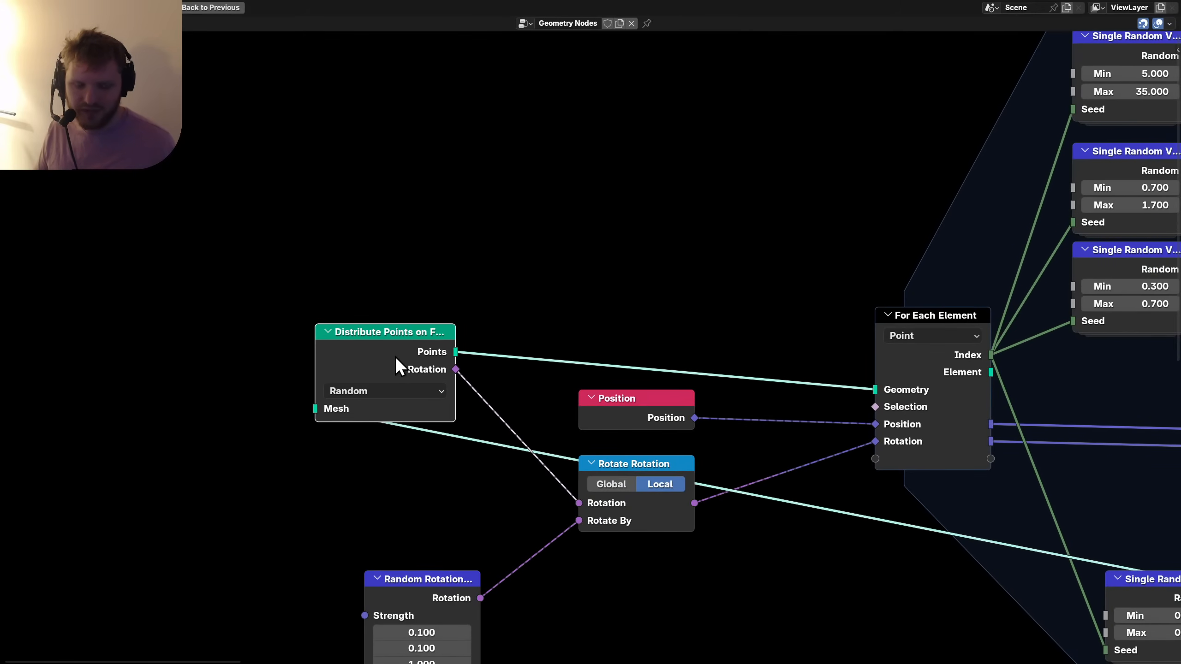
scroll(844, 487, down, 5)
drag(1095, 503, 272, 423)
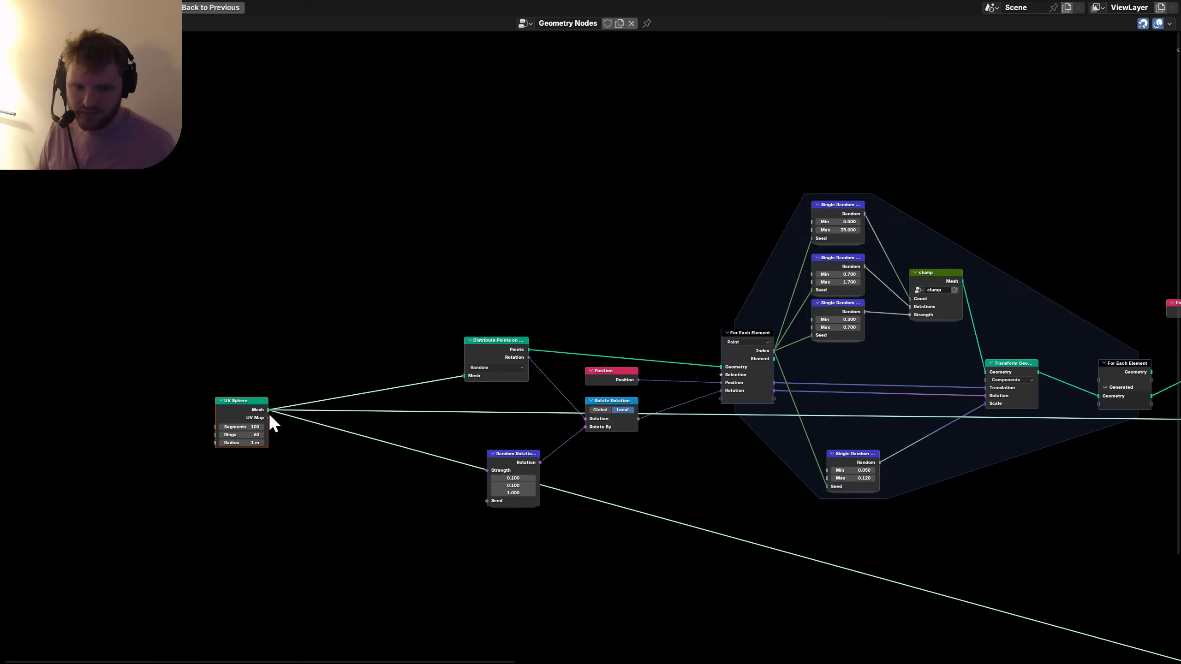
Restore the split layout, add a UV Sphere mesh to the object in Edit Mode, and return to Object Mode.
key(ctrl+space)
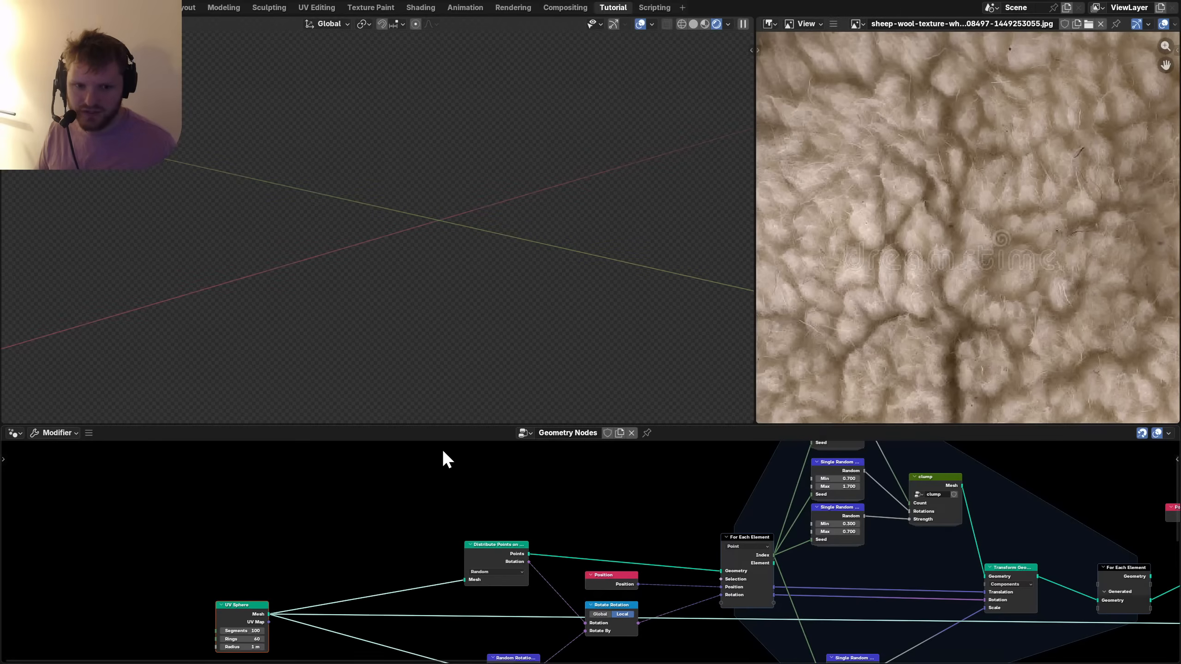
key(shift+a)
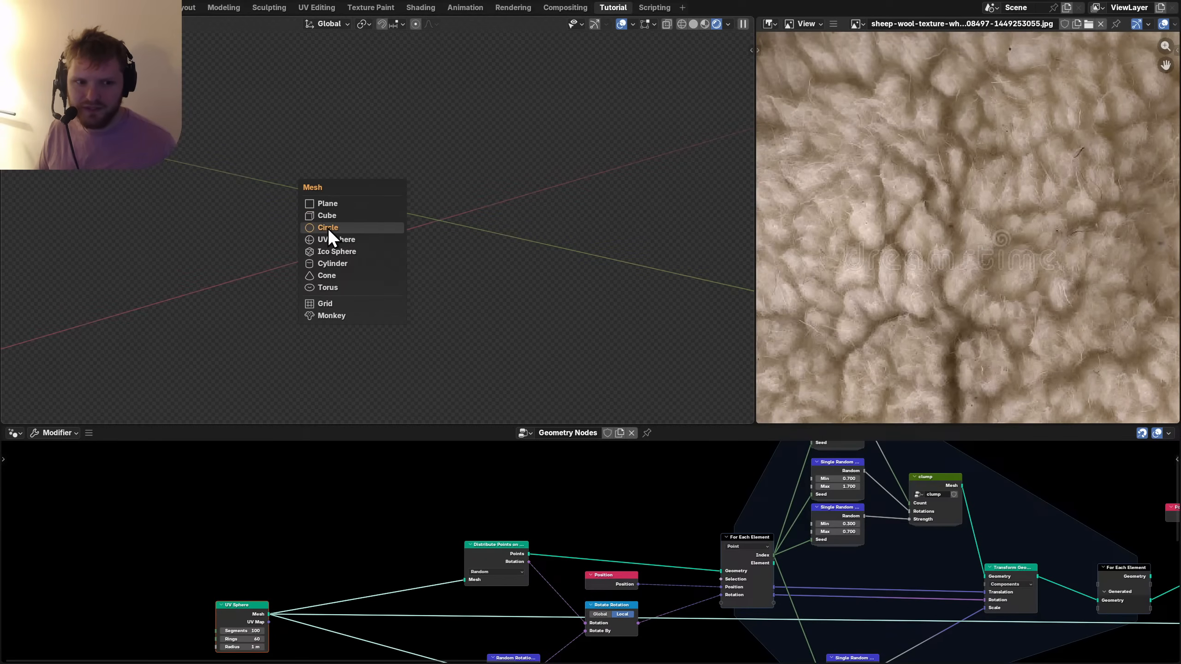
click(350, 238)
key(Tab)
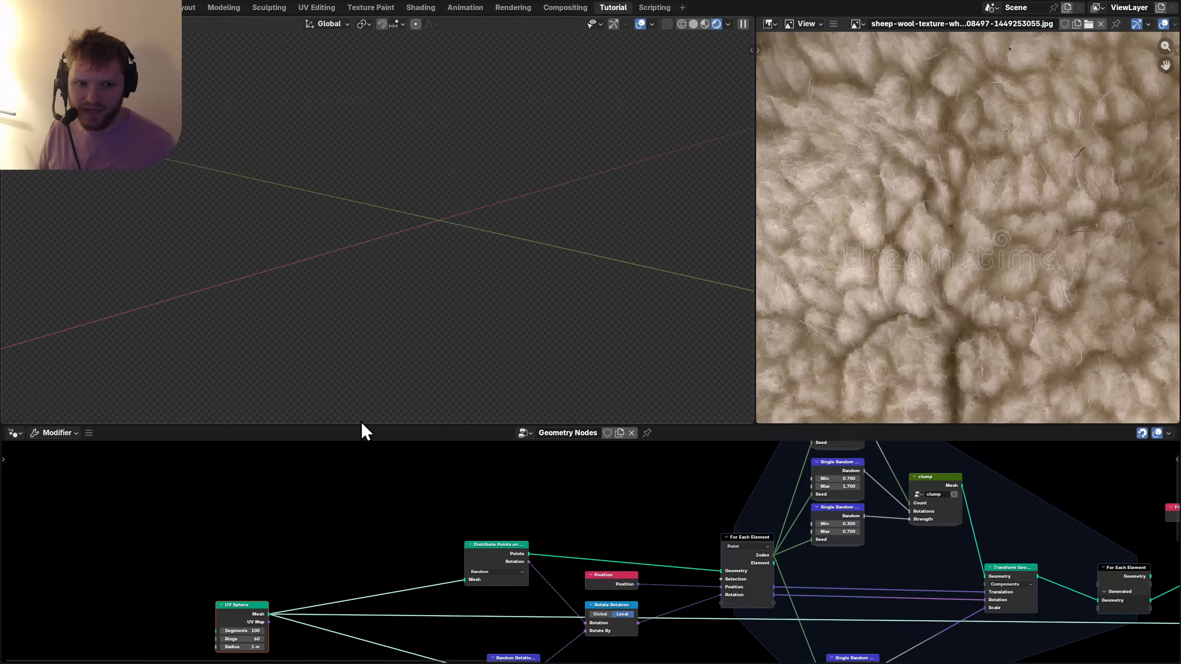
Merge the UV Sphere node's outgoing Mesh links through a single reroute point.
middle_drag(355, 560, 425, 655)
scroll(370, 524, up, 2)
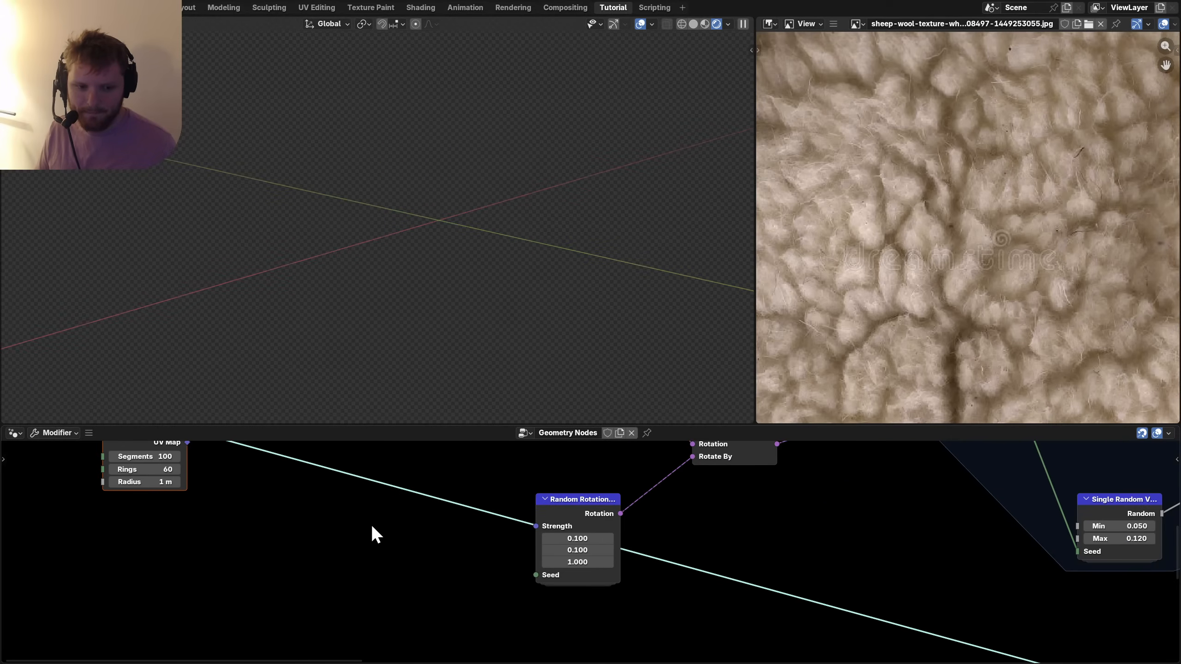
middle_drag(371, 523, 450, 604)
middle_drag(395, 531, 480, 574)
Add a Group Input node and connect its Geometry output to the Mesh input of the Random-mode Distribute Points on Faces node.
key(shift+a)
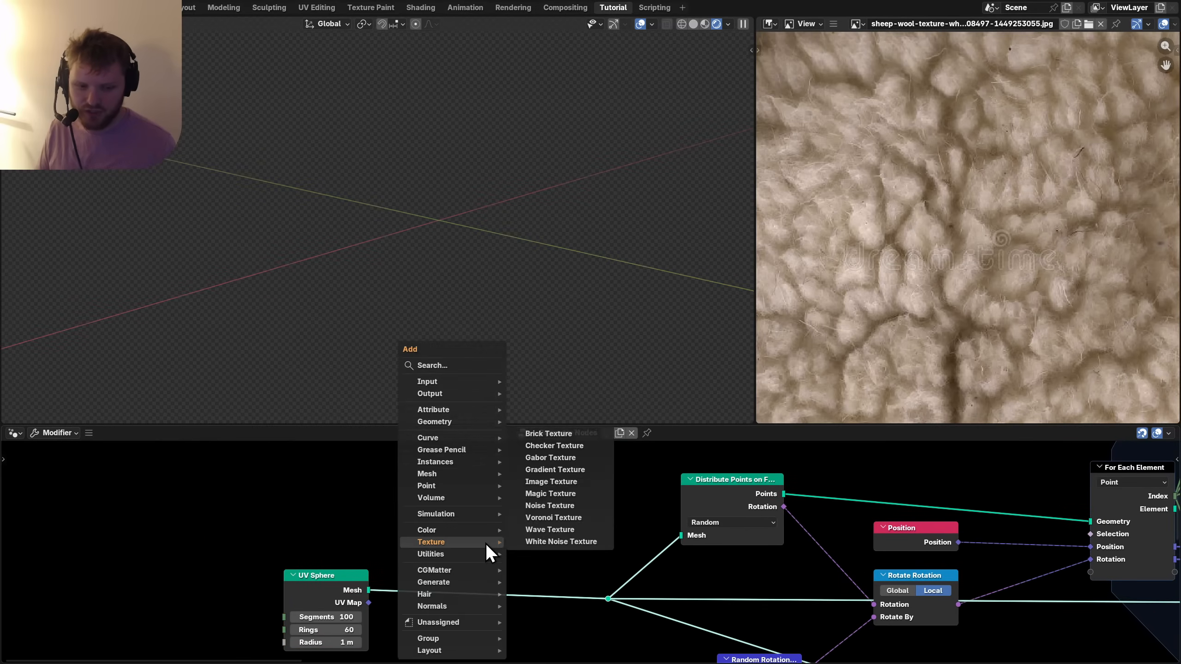
text(group)
key(Down)
key(Return)
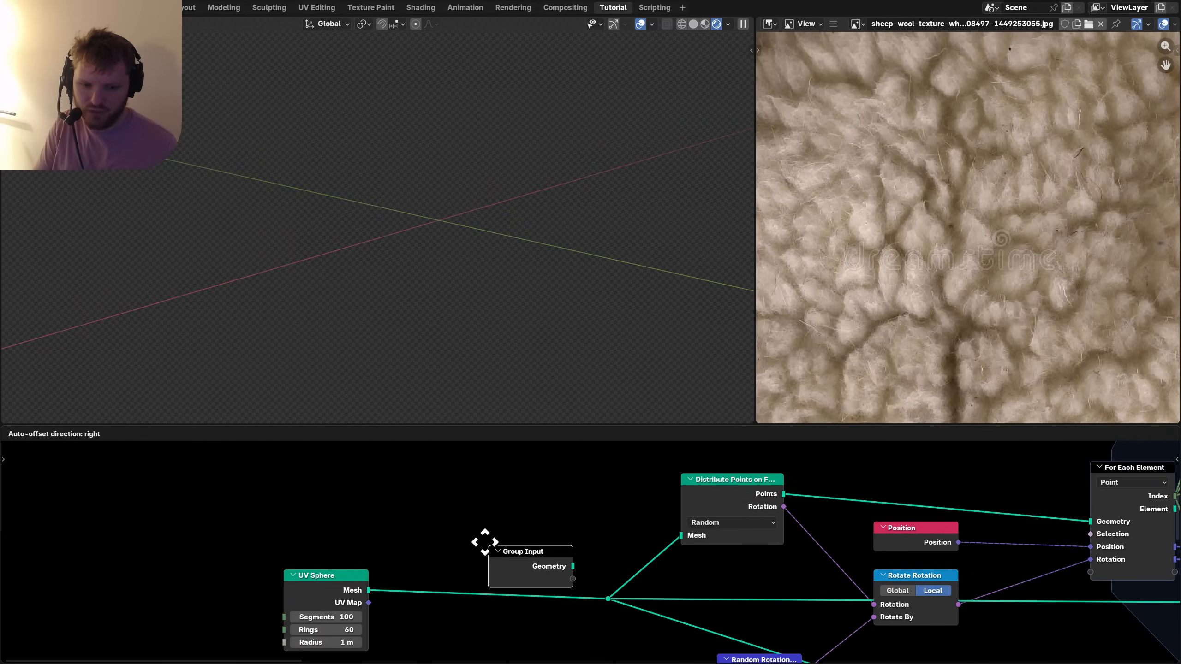
click(497, 506)
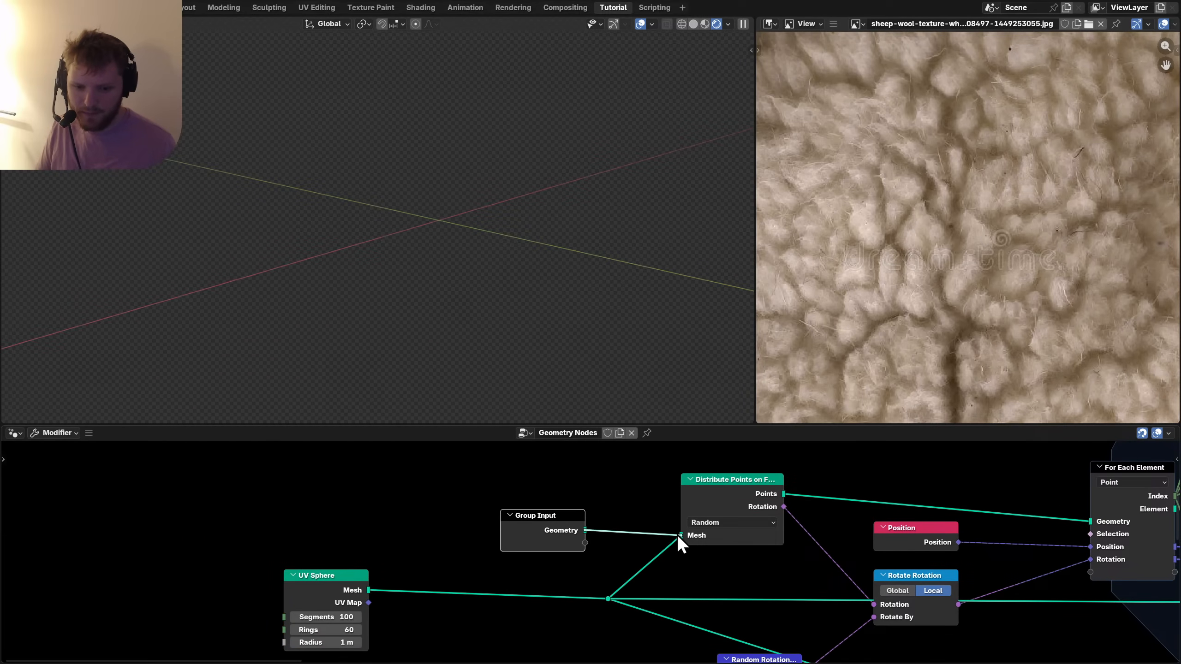
drag(677, 534, 677, 534)
Duplicate the Group Input node, connect its Geometry to the Mesh input of the Poisson Disk Distribute Points on Faces node, and place it nearby.
key(ctrl+space)
scroll(575, 429, down, 6)
middle_drag(570, 379, 422, 338)
drag(397, 364, 372, 299)
key(shift+d)
click(768, 528)
middle_drag(830, 515, 252, 405)
key(g)
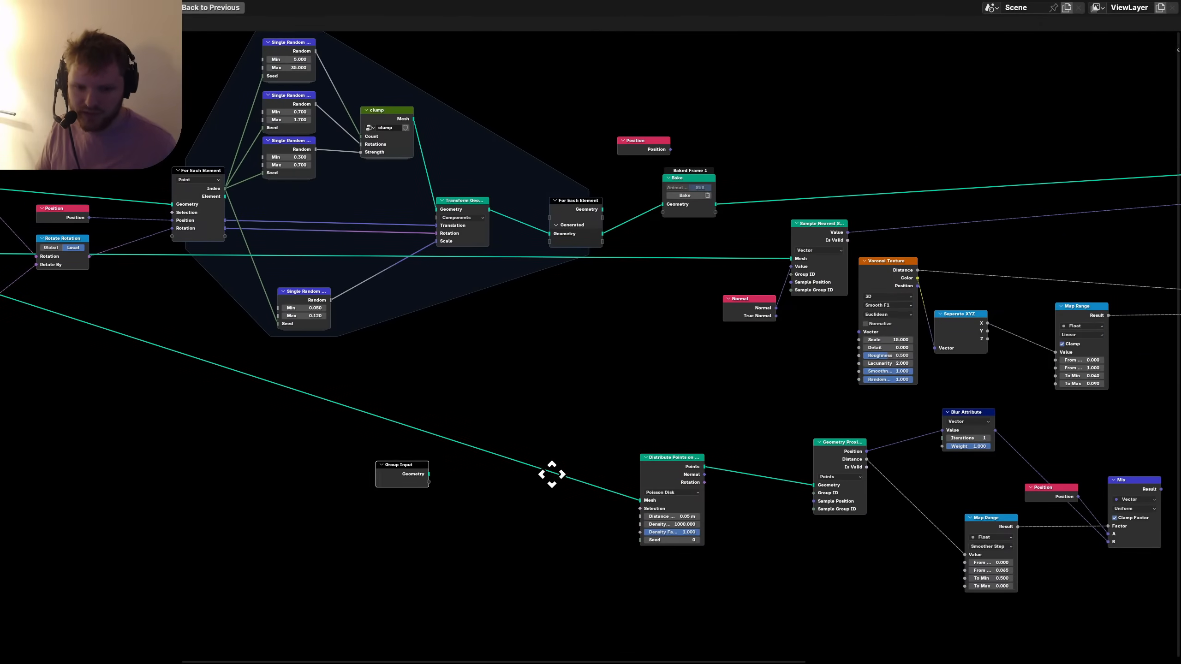
click(506, 525)
drag(618, 511, 640, 500)
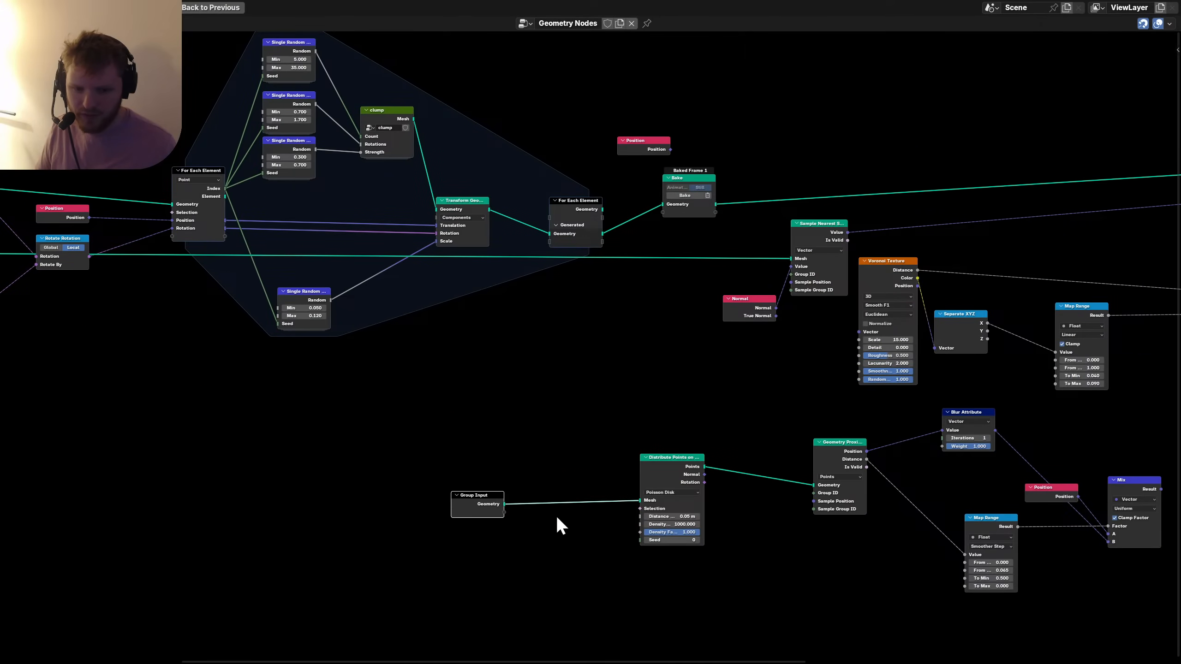
key(g)
click(528, 422)
Duplicate the Group Input node again and connect its Geometry to the Mesh input of the Sample Nearest Surface node.
middle_drag(568, 367, 782, 450)
key(shift+d)
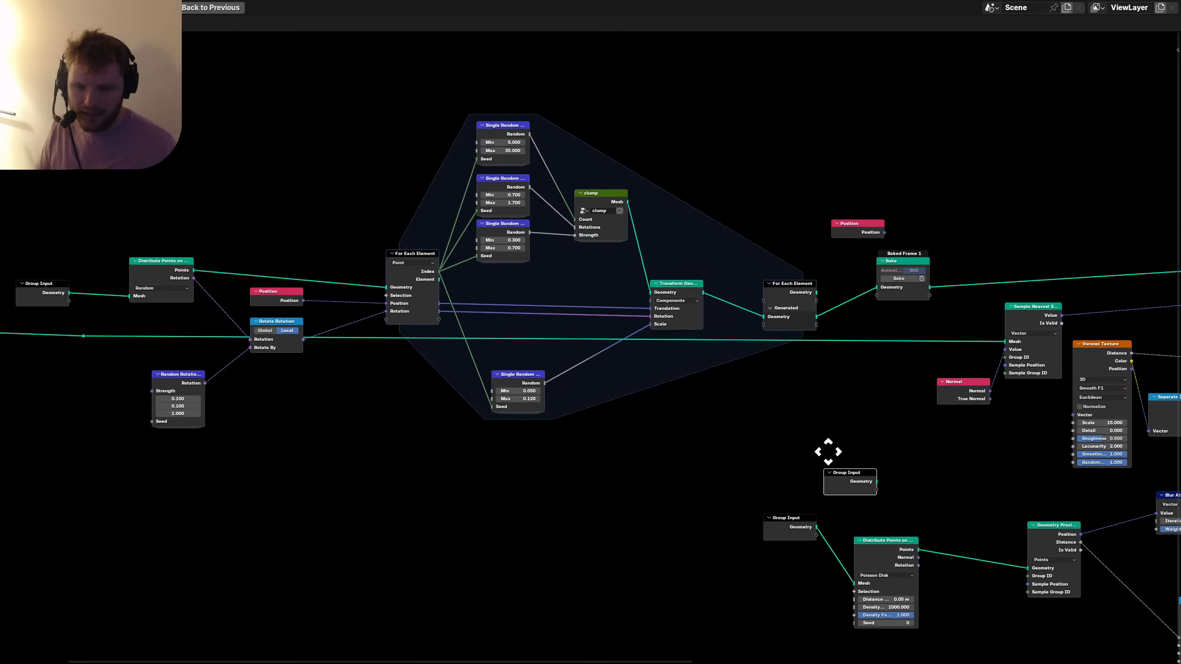
click(867, 355)
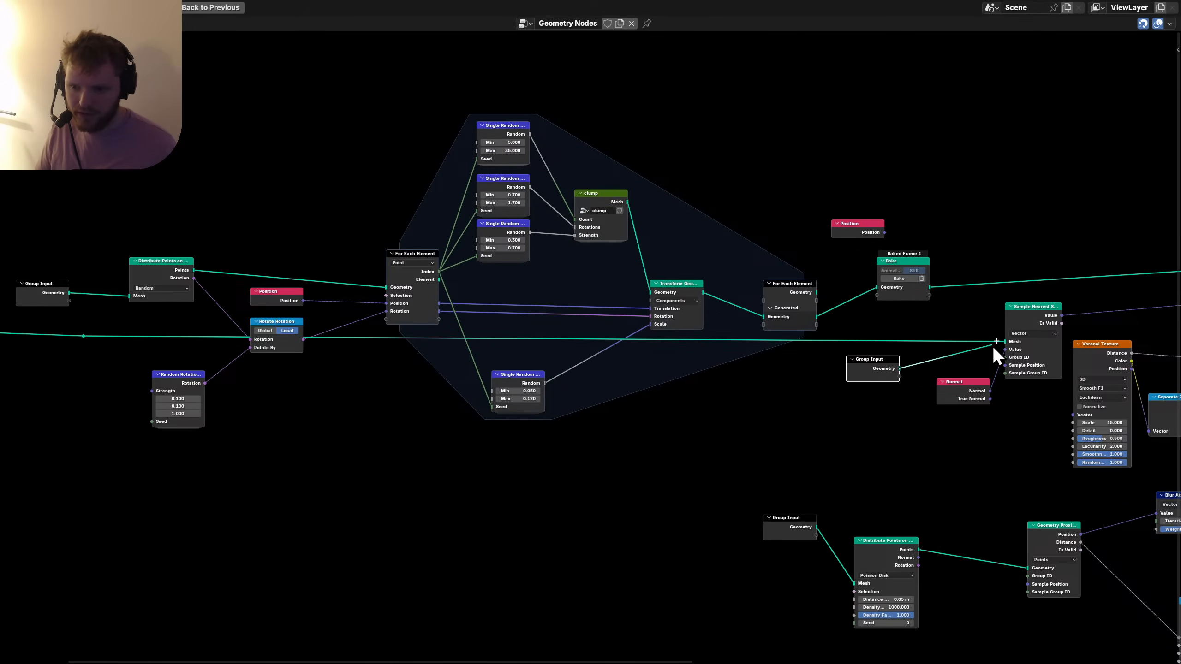
drag(1008, 335, 1006, 335)
Delete the UV Sphere node with its reroute point and save the file.
scroll(610, 339, down, 6)
middle_drag(317, 375, 725, 441)
scroll(523, 399, up, 7)
drag(514, 517, 593, 455)
key(x)
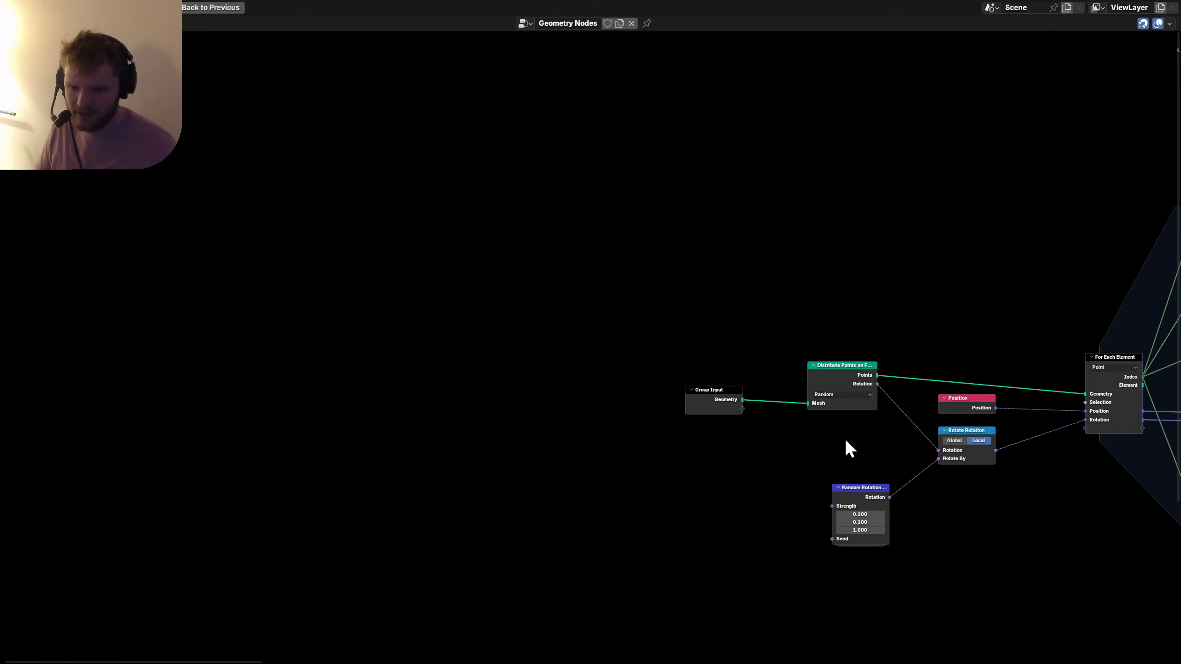
scroll(587, 400, up, 3)
key(ctrl+s)
Move the first Group Input node directly beside the Random-mode Distribute Points on Faces node.
click(374, 391)
key(g)
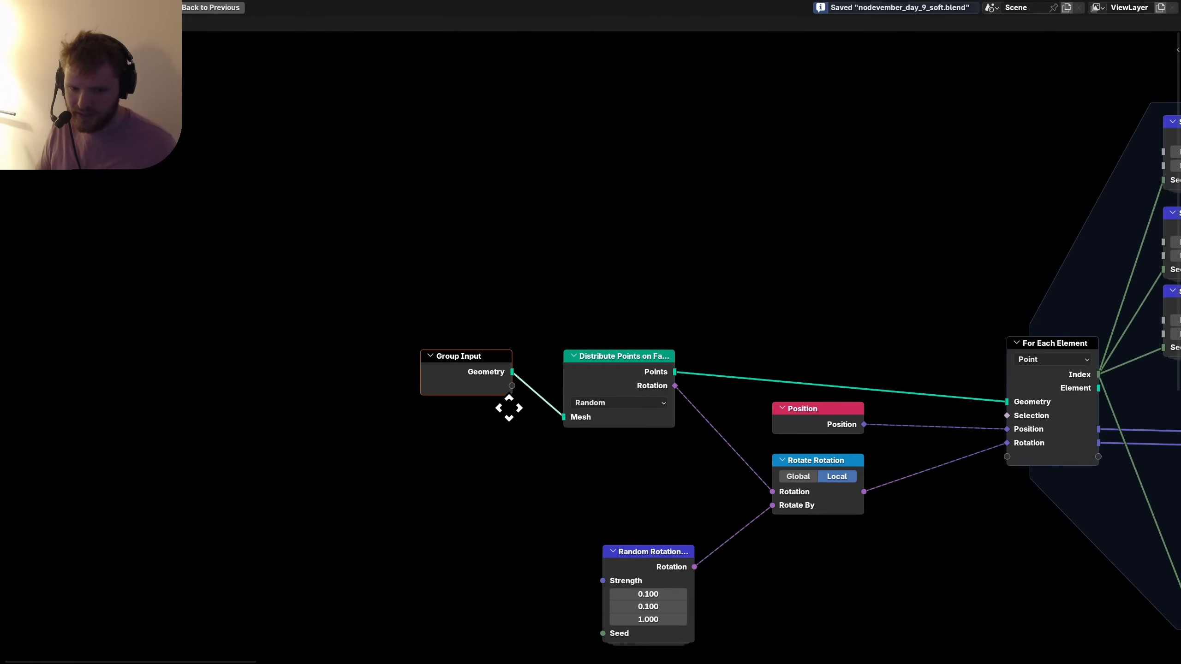
click(539, 411)
scroll(587, 354, up, 2)
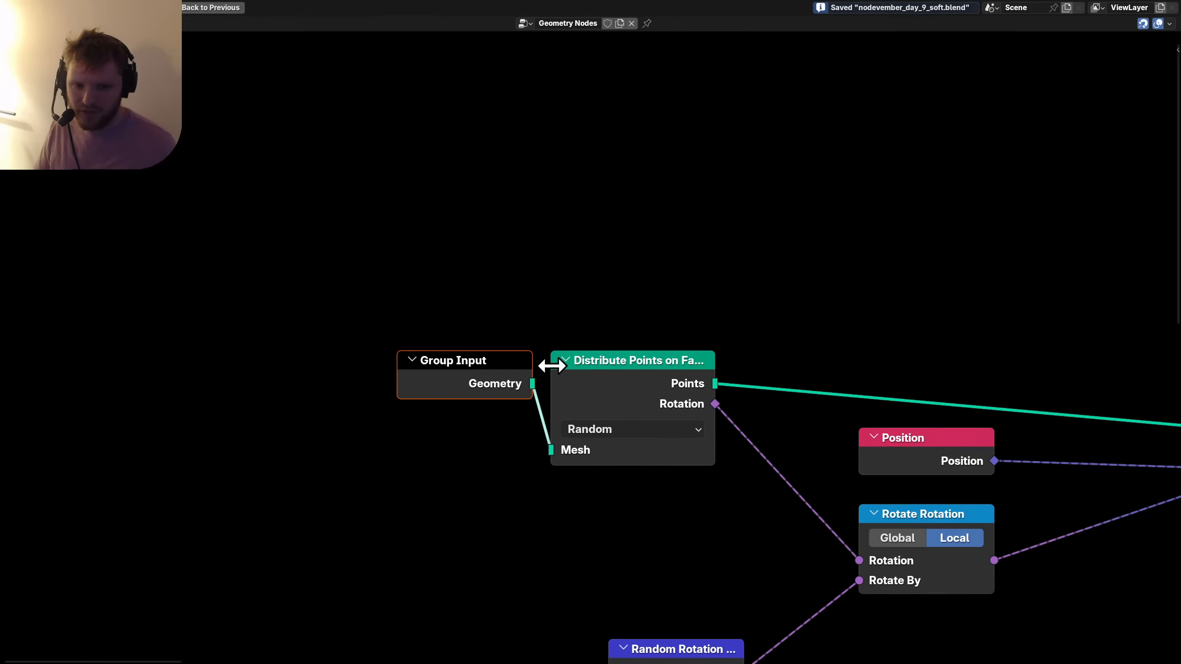
Restore the split layout and preview the Group Input, Distribute Points on Faces and For Each Element outputs in the viewport.
key(ctrl+space)
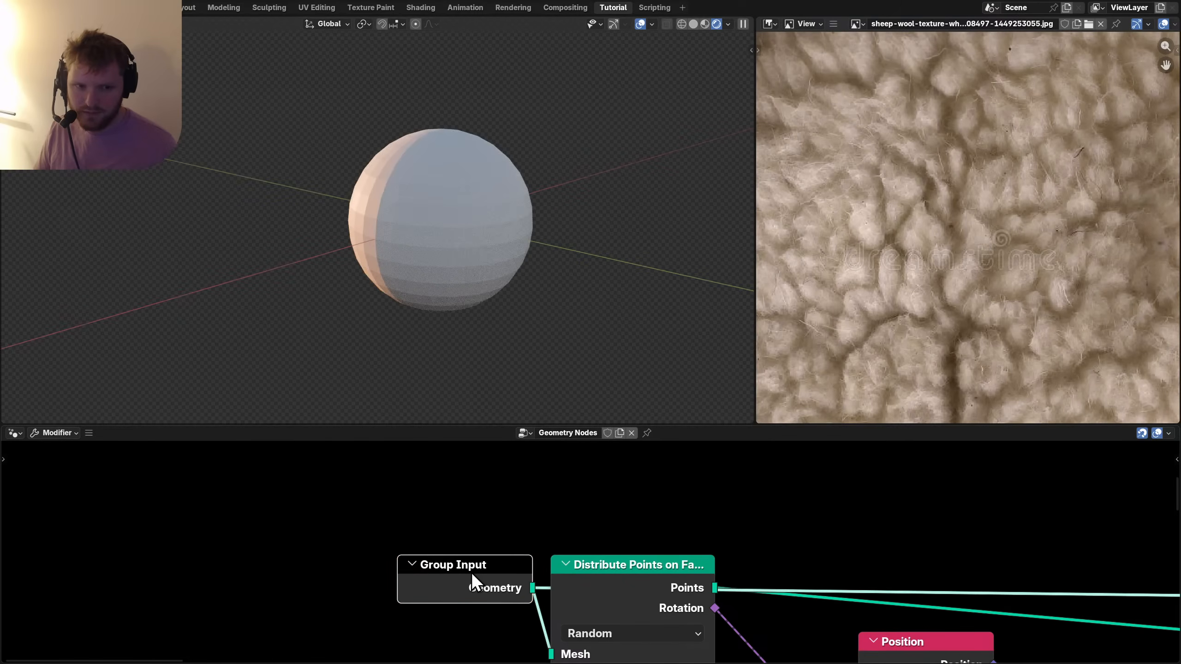
click(618, 577)
middle_drag(787, 641, 486, 471)
scroll(649, 512, down, 8)
middle_drag(870, 507, 655, 555)
scroll(725, 551, down, 2)
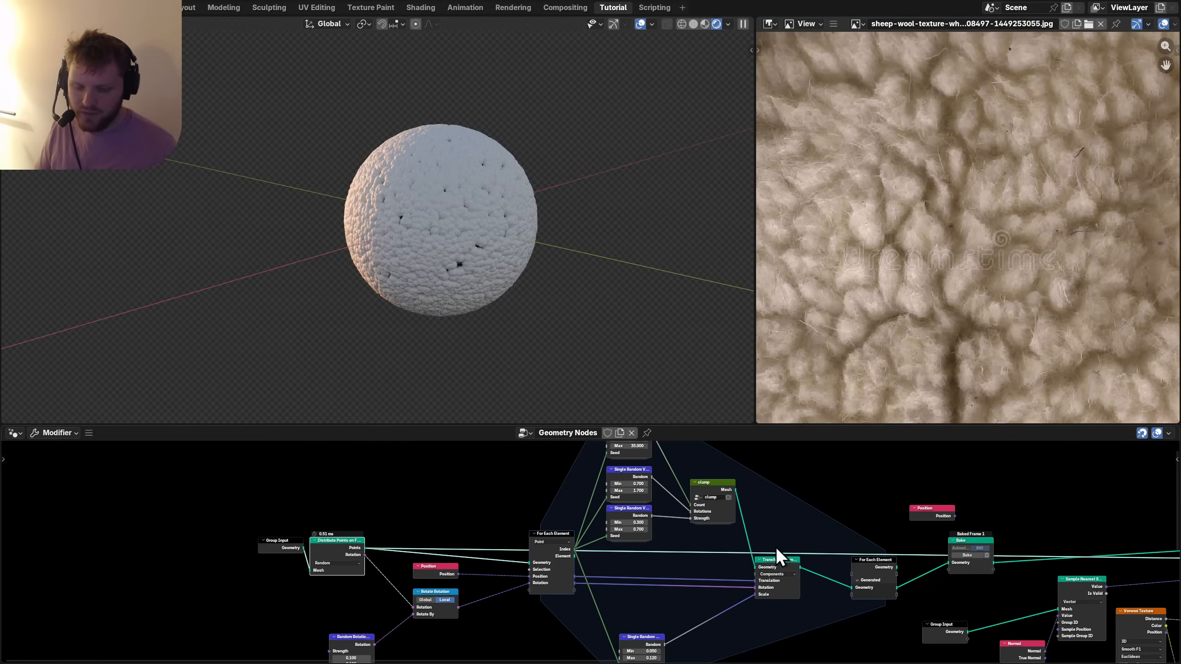
click(869, 569)
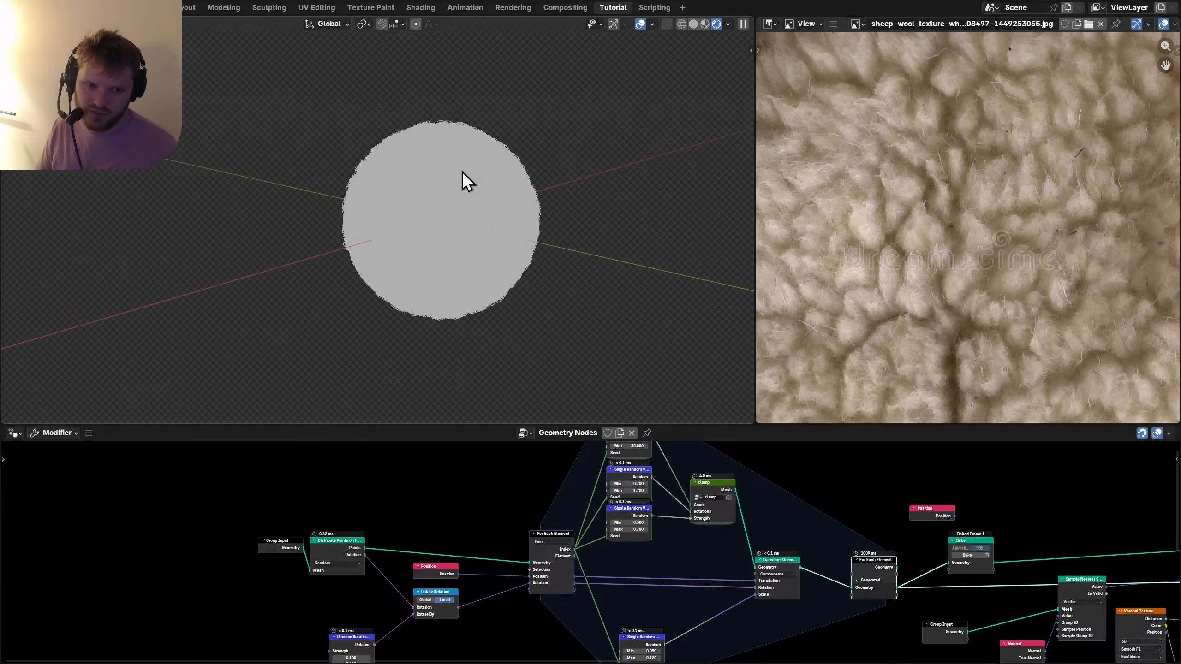
Examine the generated clumps up close in wireframe shading, then set the viewport to solid shading.
click(692, 24)
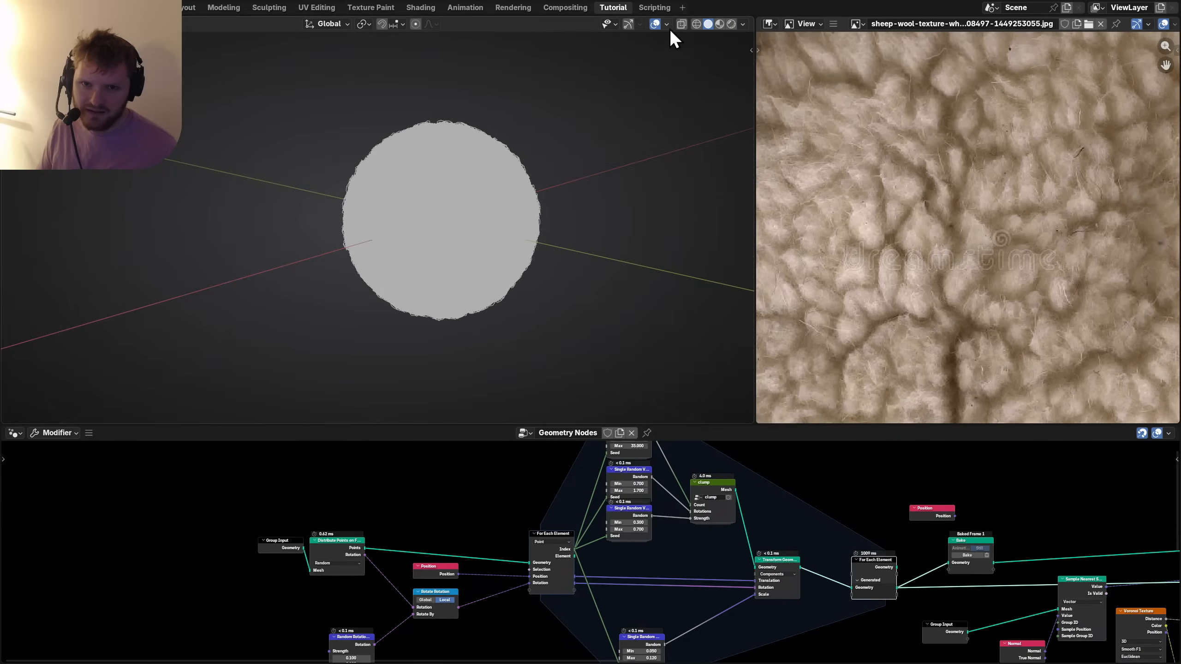
click(697, 24)
scroll(483, 245, up, 8)
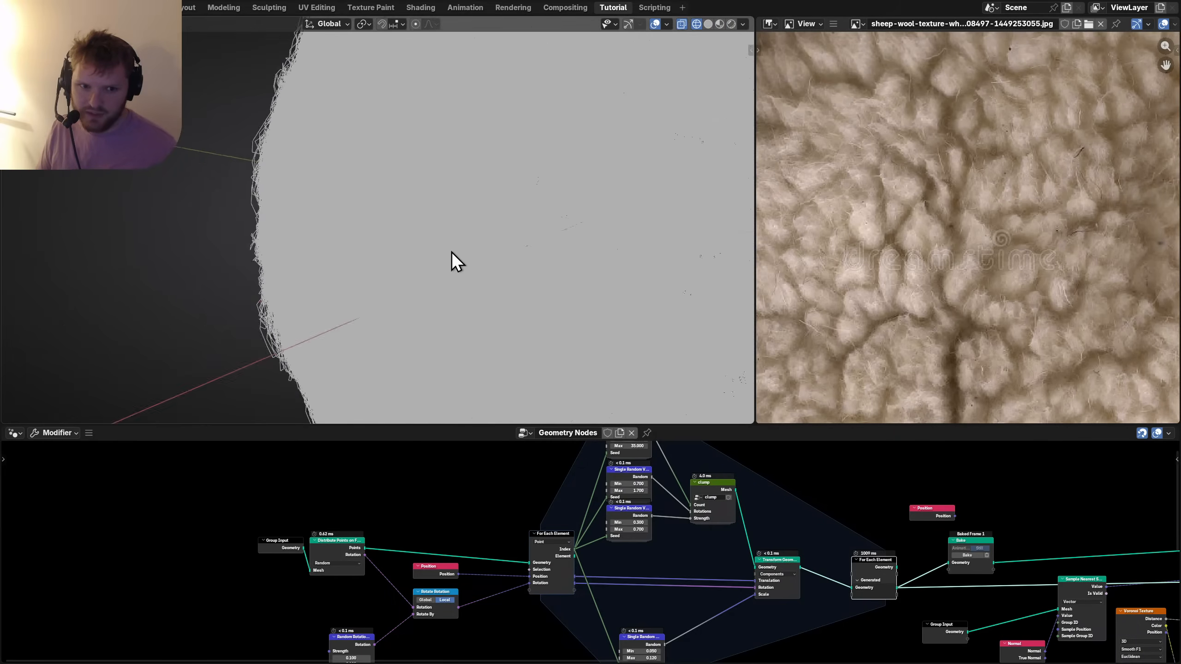
scroll(506, 238, down, 8)
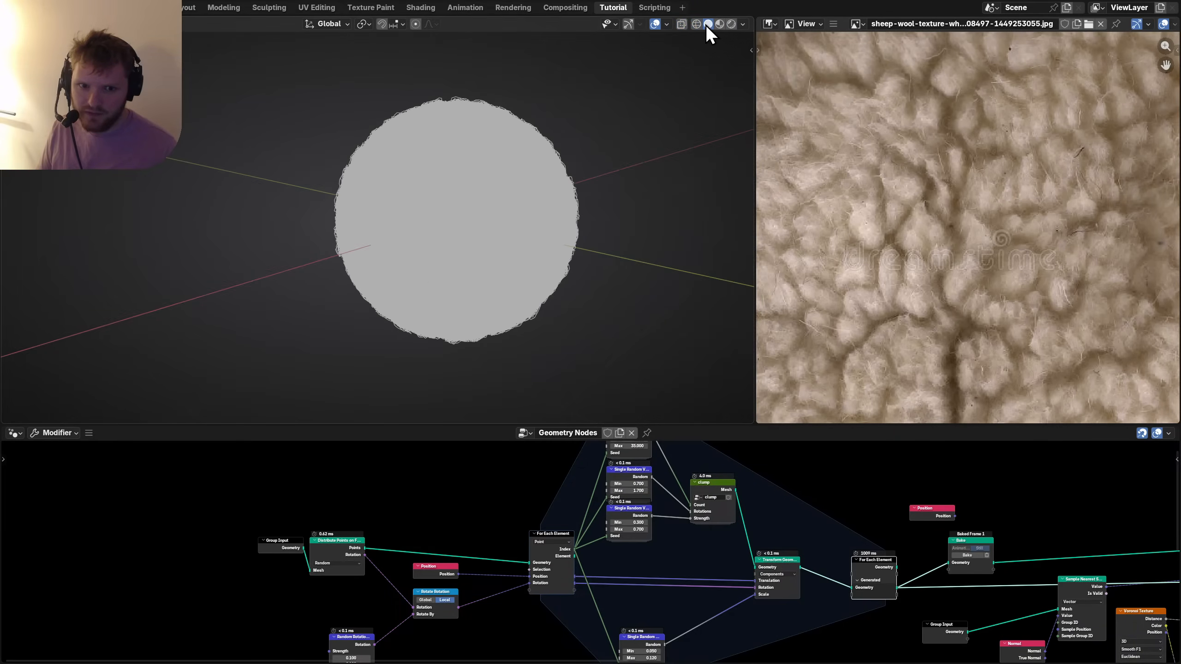
click(706, 24)
middle_drag(522, 548, 540, 467)
Maximize the node editor and remove the preview link from the For Each Element output to the Group Output.
key(ctrl+space)
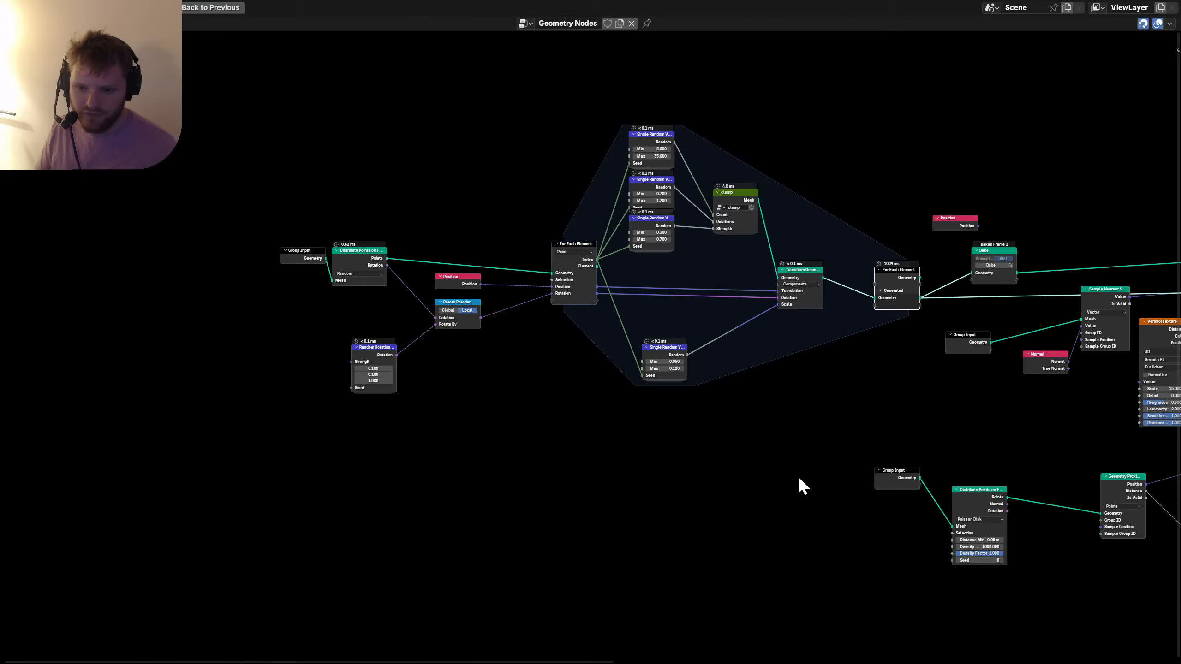
middle_drag(927, 456, 789, 403)
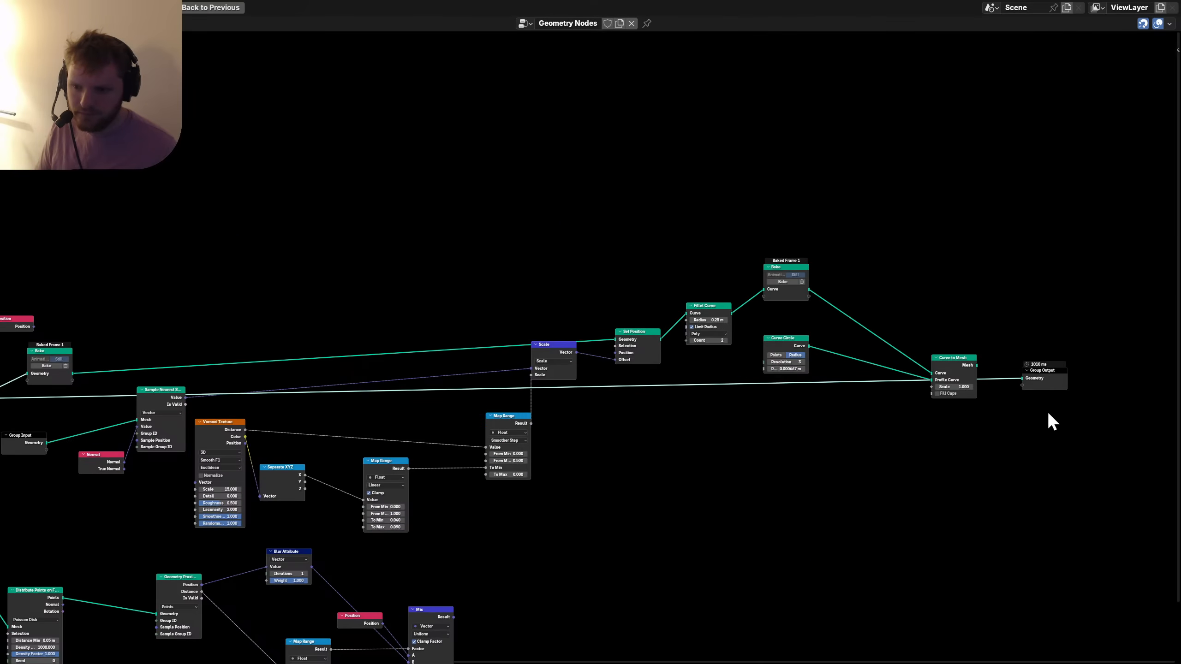
key(x)
Move the Single Random Value node that drives Scale beneath the other three and collapse all four.
middle_drag(219, 369, 908, 382)
middle_drag(354, 386, 723, 378)
scroll(513, 413, up, 10)
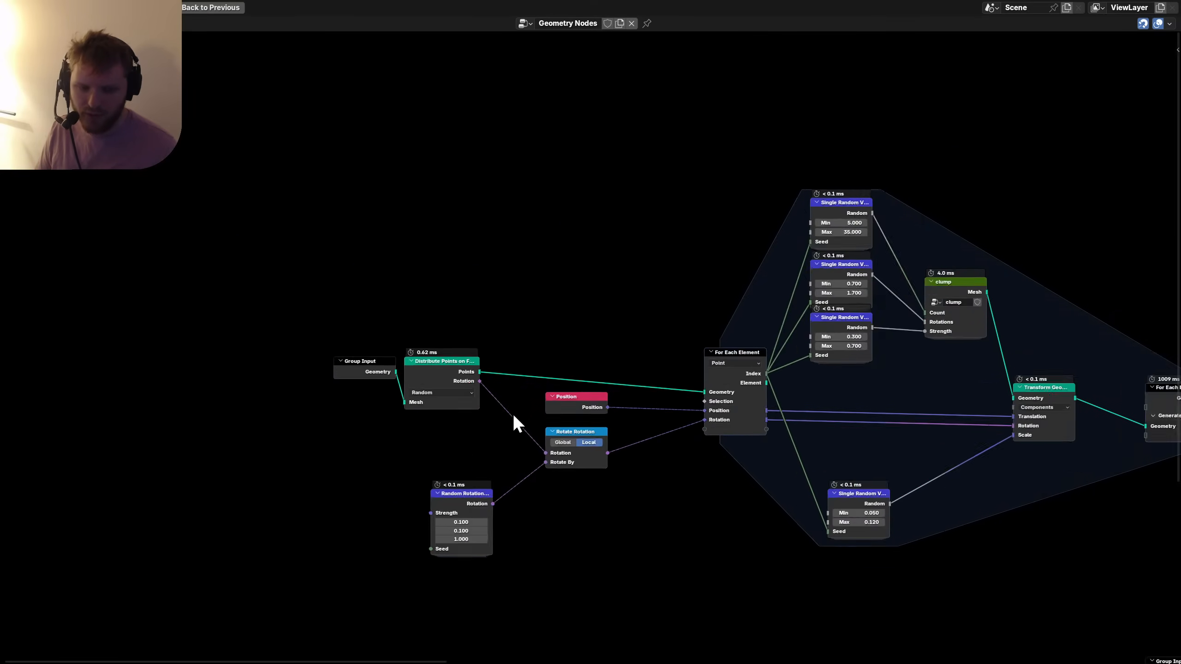
middle_drag(496, 505, 574, 428)
middle_drag(746, 427, 141, 512)
scroll(545, 264, down, 2)
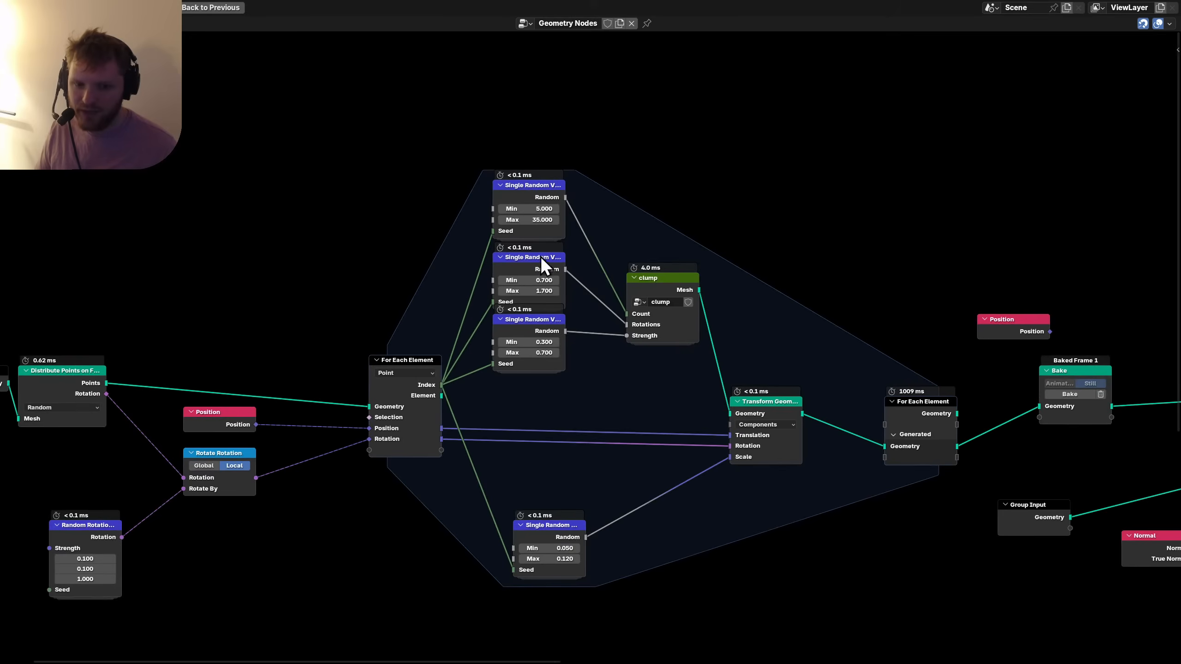
drag(553, 544, 523, 395)
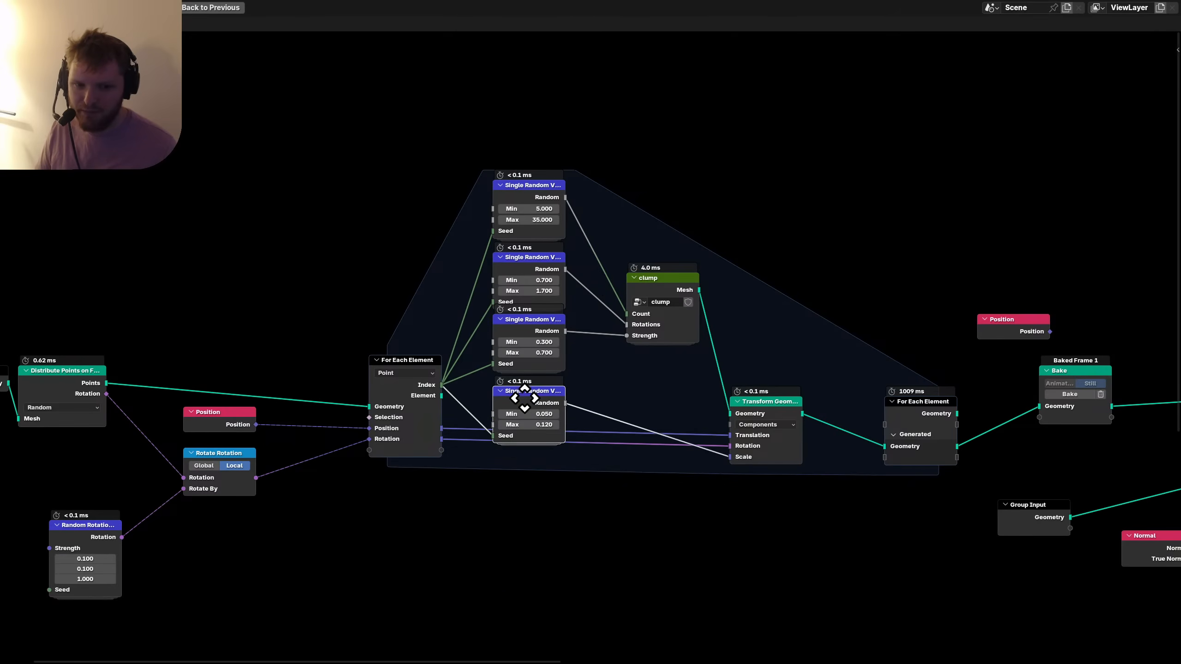
drag(526, 481, 497, 191)
key(h)
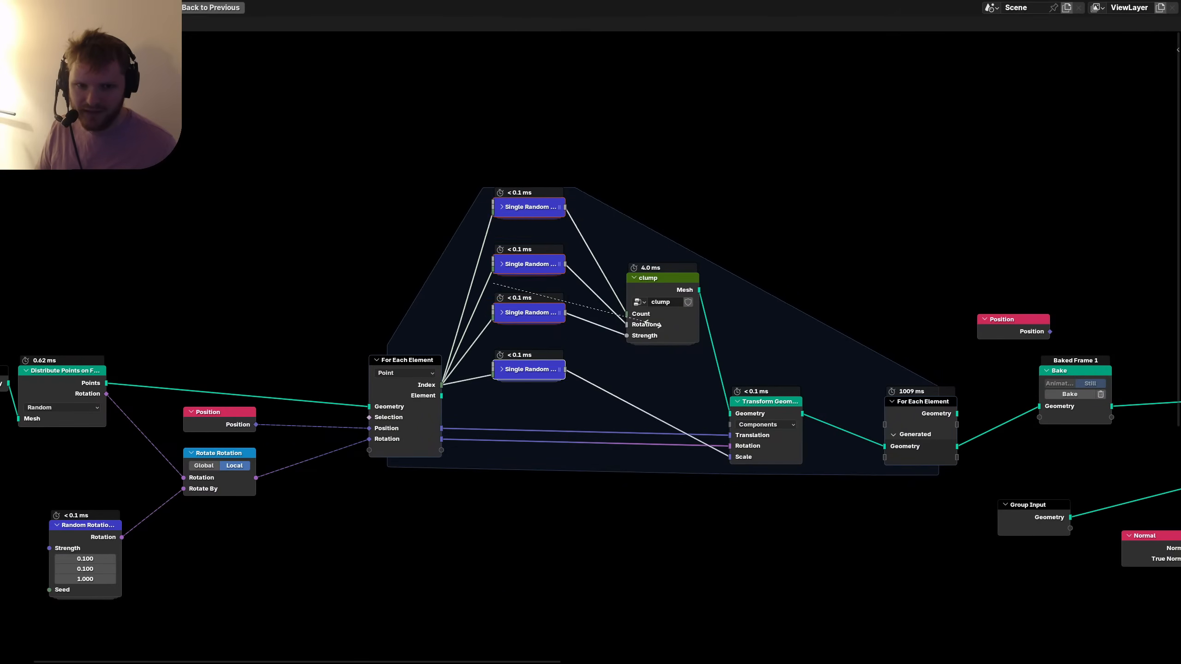
Turn off the node editor's Timings overlay and move the four collapsed Single Random Value nodes beside the clump node.
click(1169, 24)
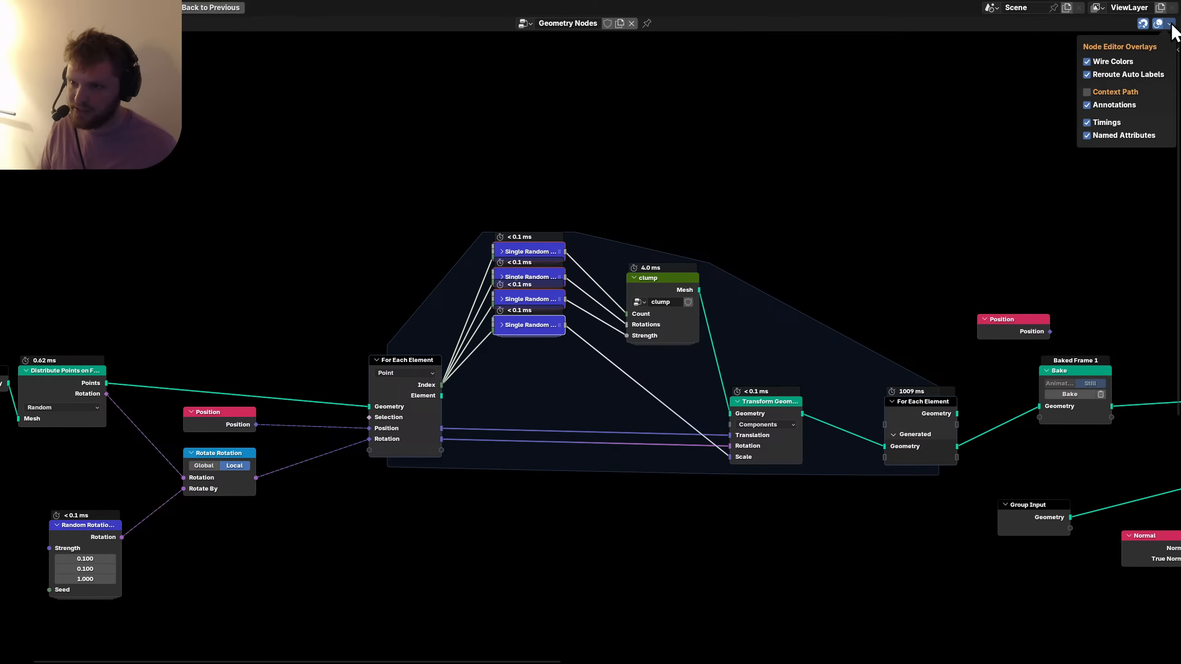
click(1101, 123)
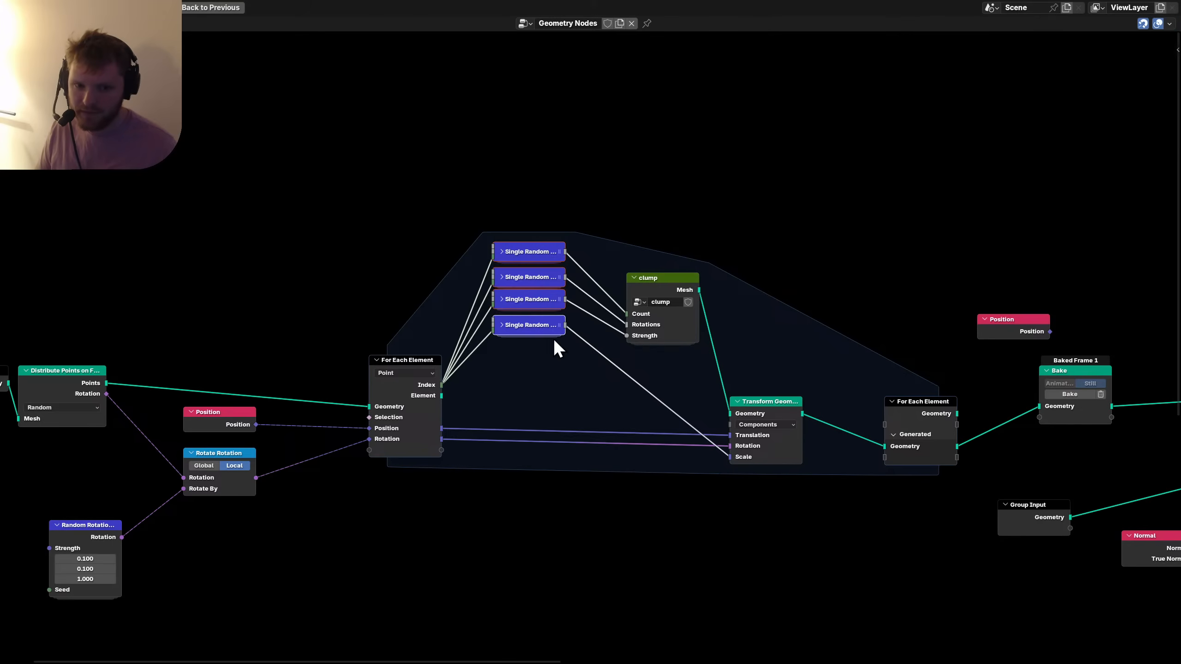
drag(548, 370, 501, 205)
key(g)
click(523, 246)
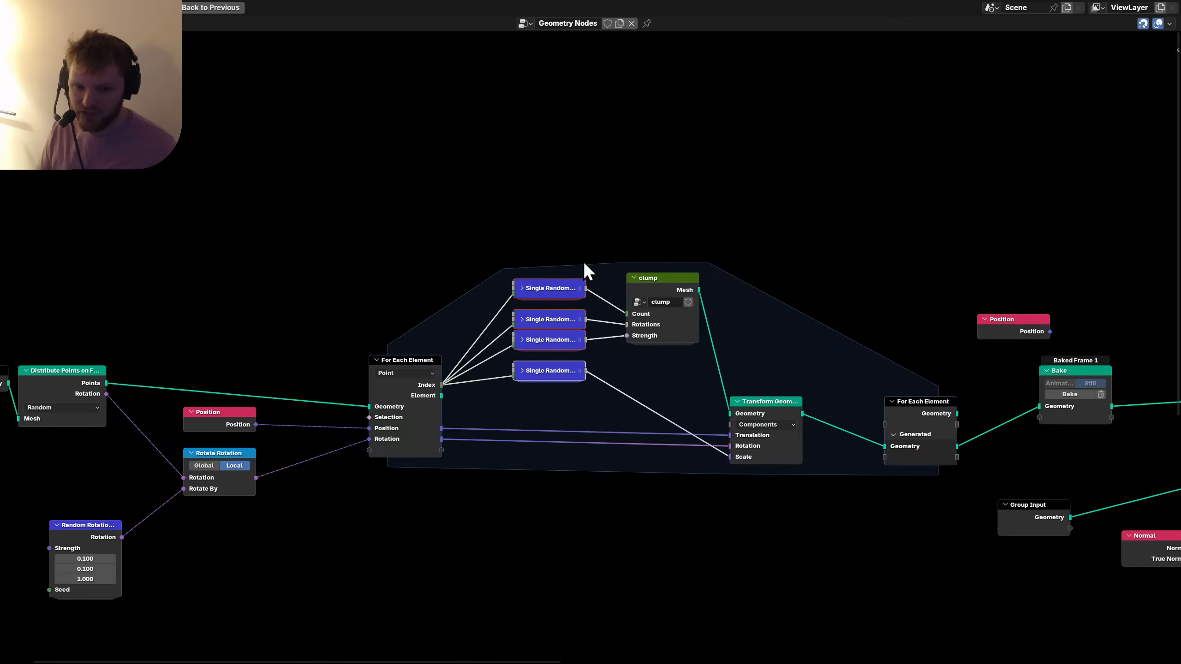
Move the clump and Transform Geometry nodes closer to the random value nodes and hide Transform Geometry's unused sockets.
scroll(587, 261, up, 6)
drag(710, 230, 662, 253)
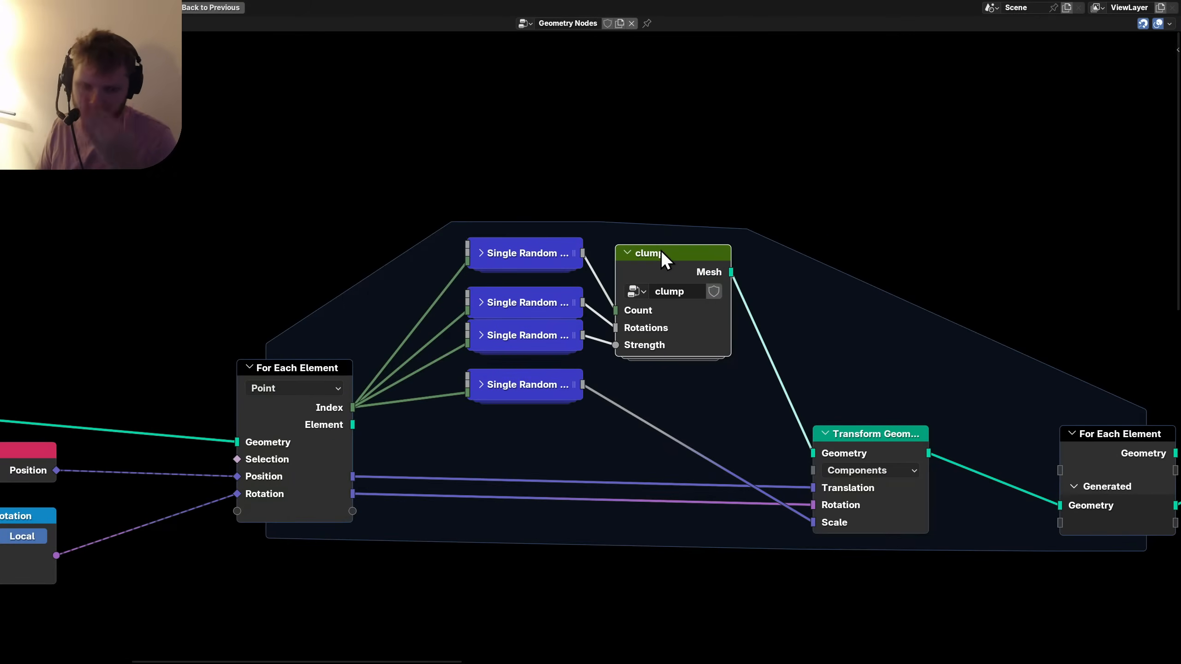
drag(844, 430, 811, 399)
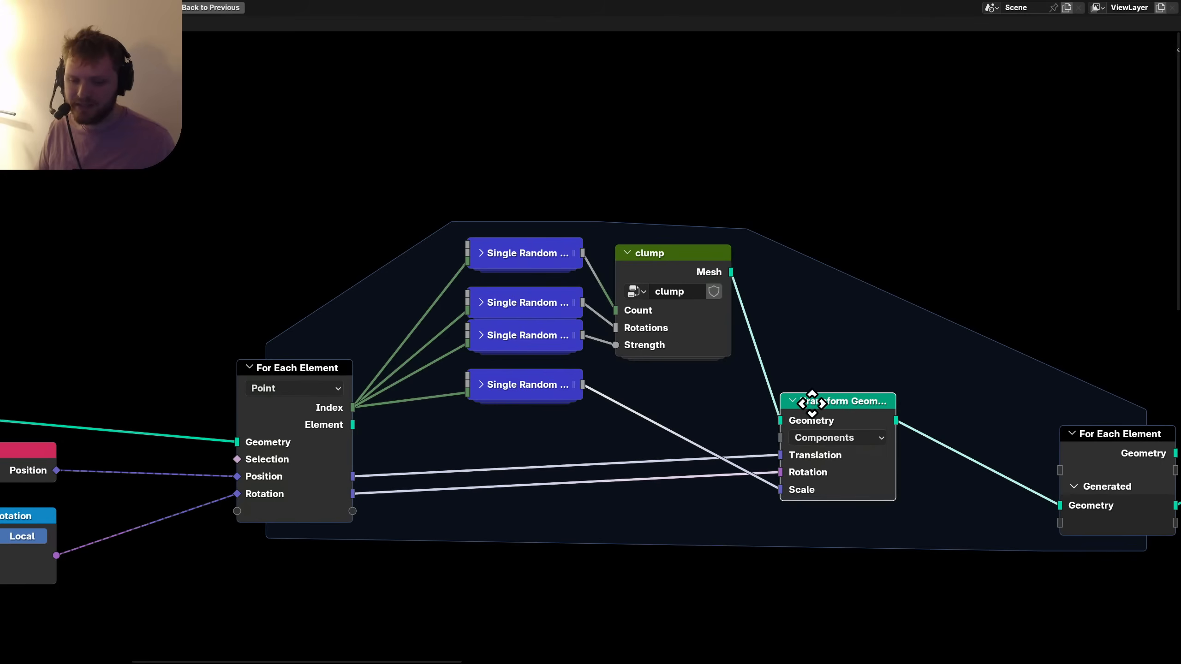
key(ctrl+h)
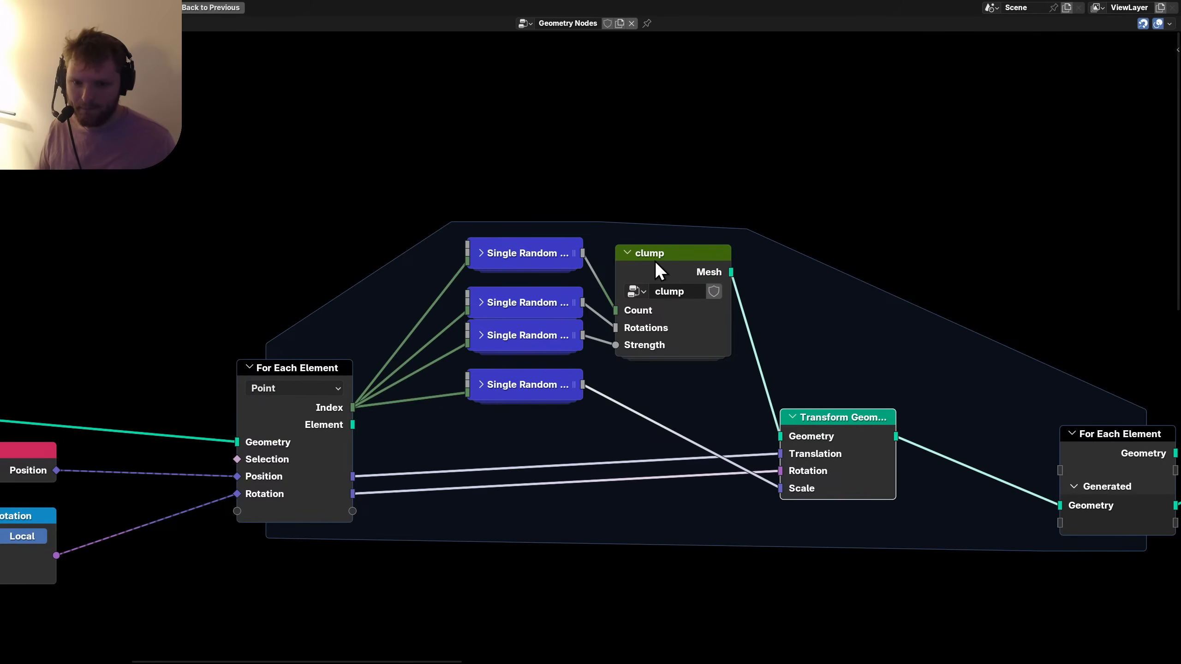
Hide the unused sockets of the four collapsed Single Random Value nodes.
click(656, 265)
click(526, 379)
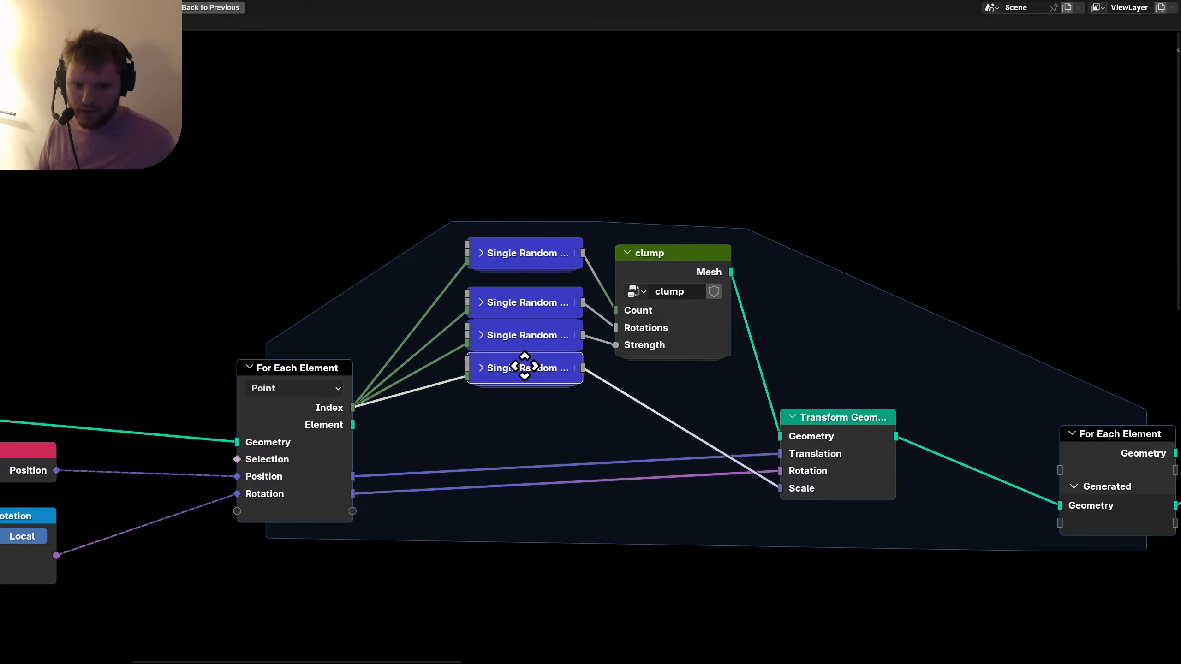
drag(529, 425, 494, 222)
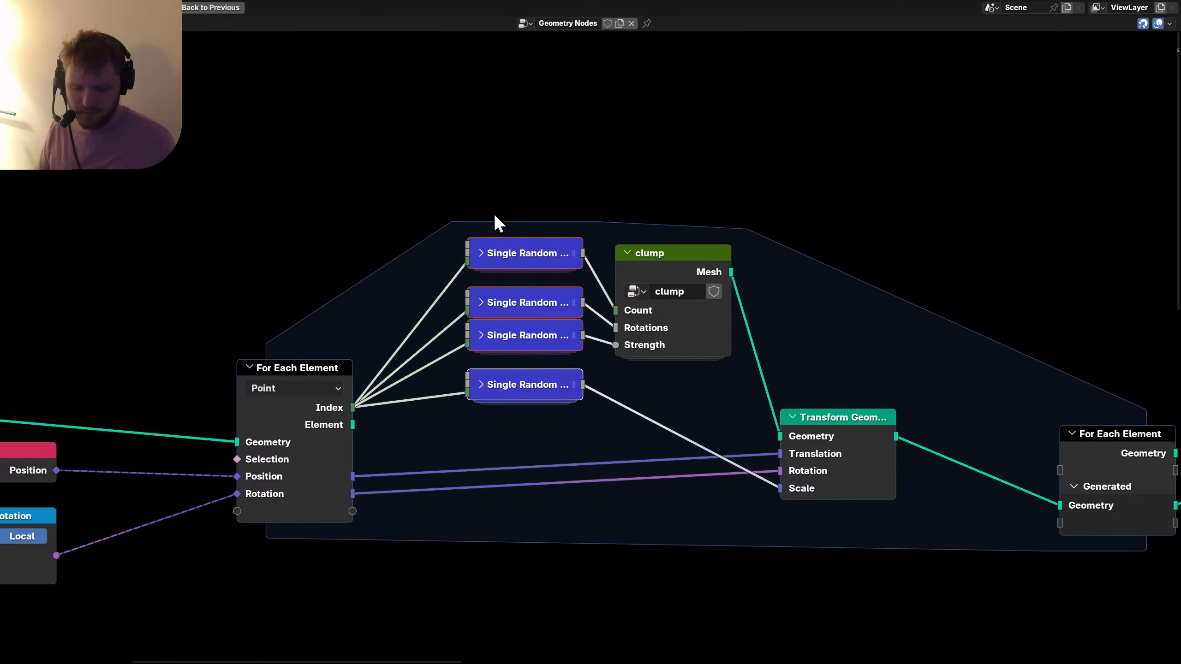
key(ctrl+h)
Stack the four Single Random Value nodes with even spacing and raise the clump node to line up with them.
click(524, 390)
key(g)
click(492, 351)
drag(516, 406, 492, 292)
key(g)
click(500, 282)
drag(660, 262, 658, 245)
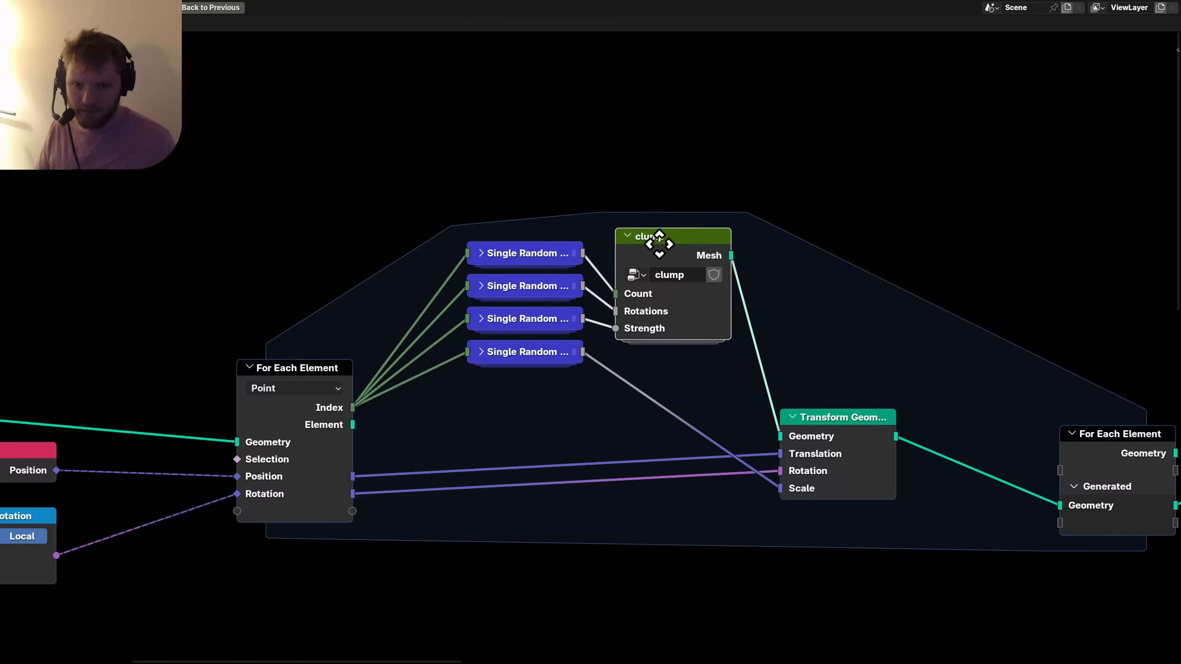
Hide the unused sockets of the For Each Element input node and position it just before the Single Random Value nodes.
click(273, 371)
key(ctrl+h)
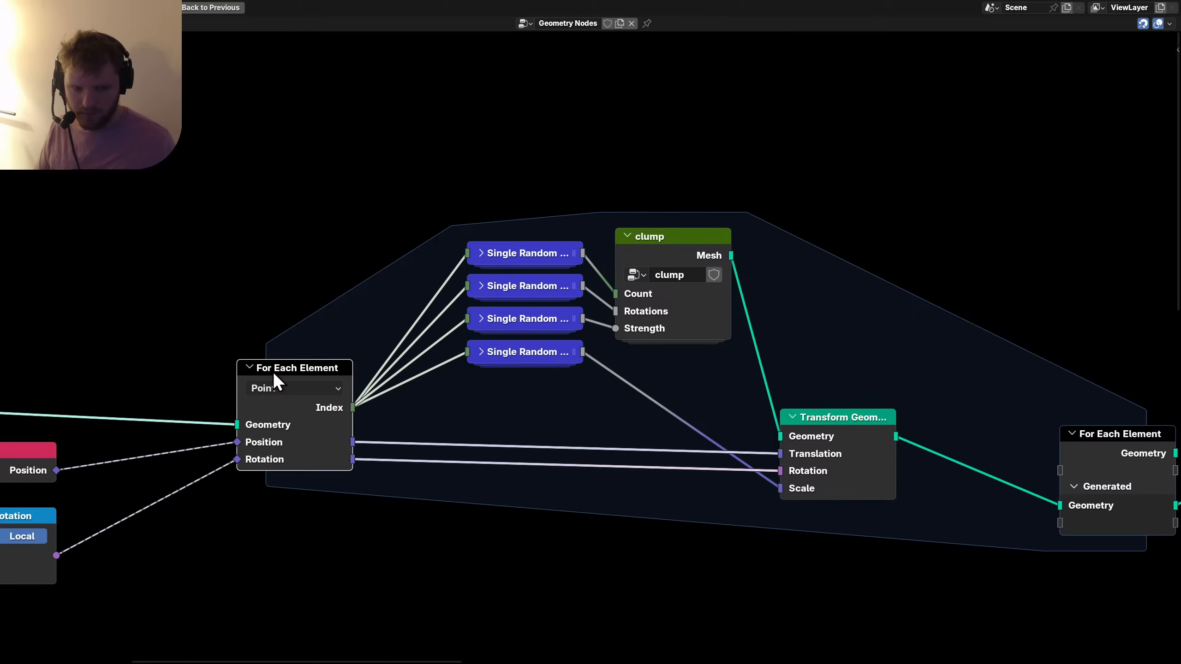
key(g)
click(321, 285)
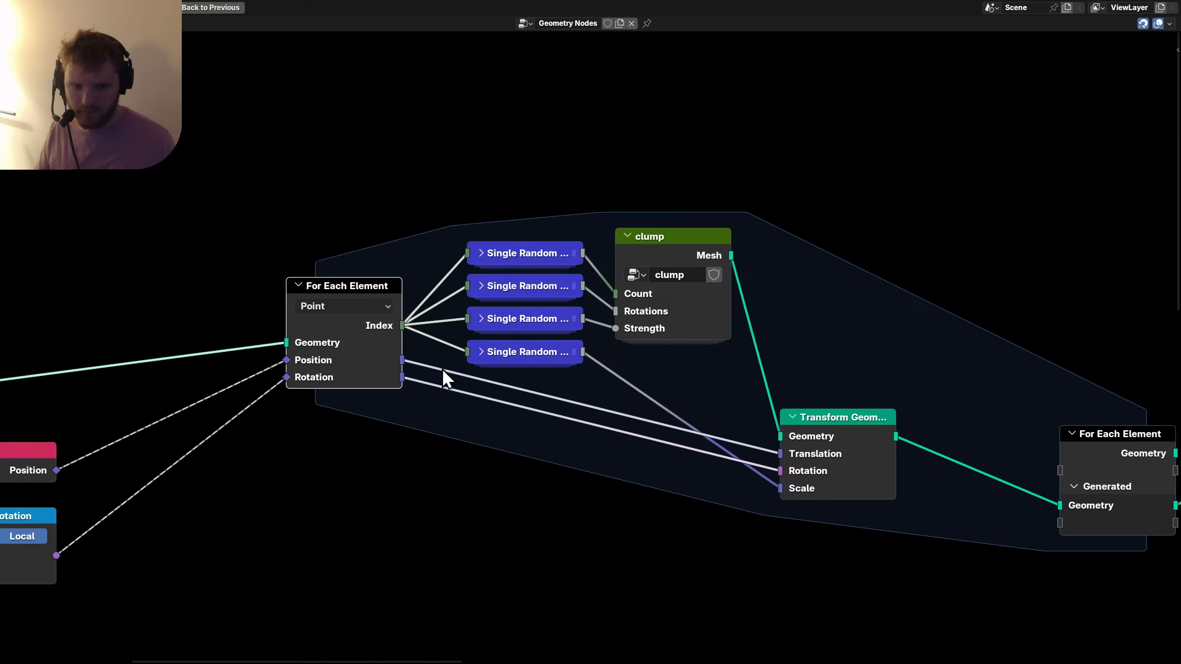
key(g)
click(353, 412)
Shift Transform Geometry closer, hide the For Each Element output node's unused sockets, and place that node directly after Transform Geometry.
mouse_move(823, 418)
mouse_down()
mouse_move(842, 335)
mouse_move(807, 350)
mouse_move(806, 417)
mouse_up()
middle_drag(984, 419, 677, 411)
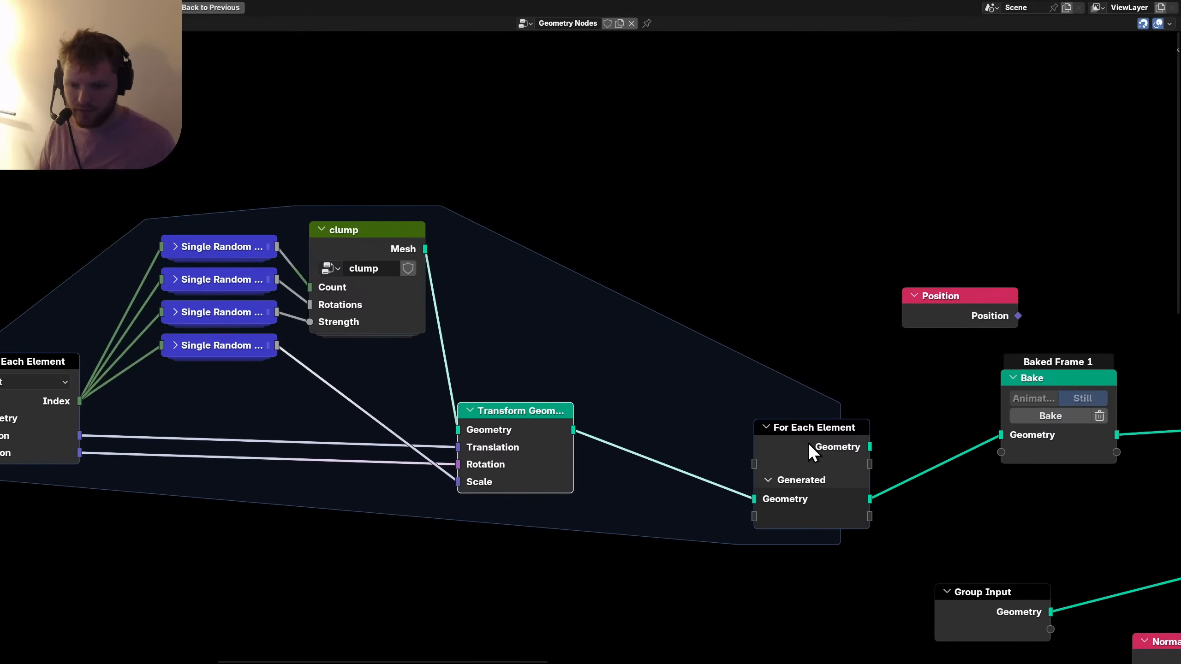
click(814, 444)
key(ctrl+h)
key(g)
click(644, 420)
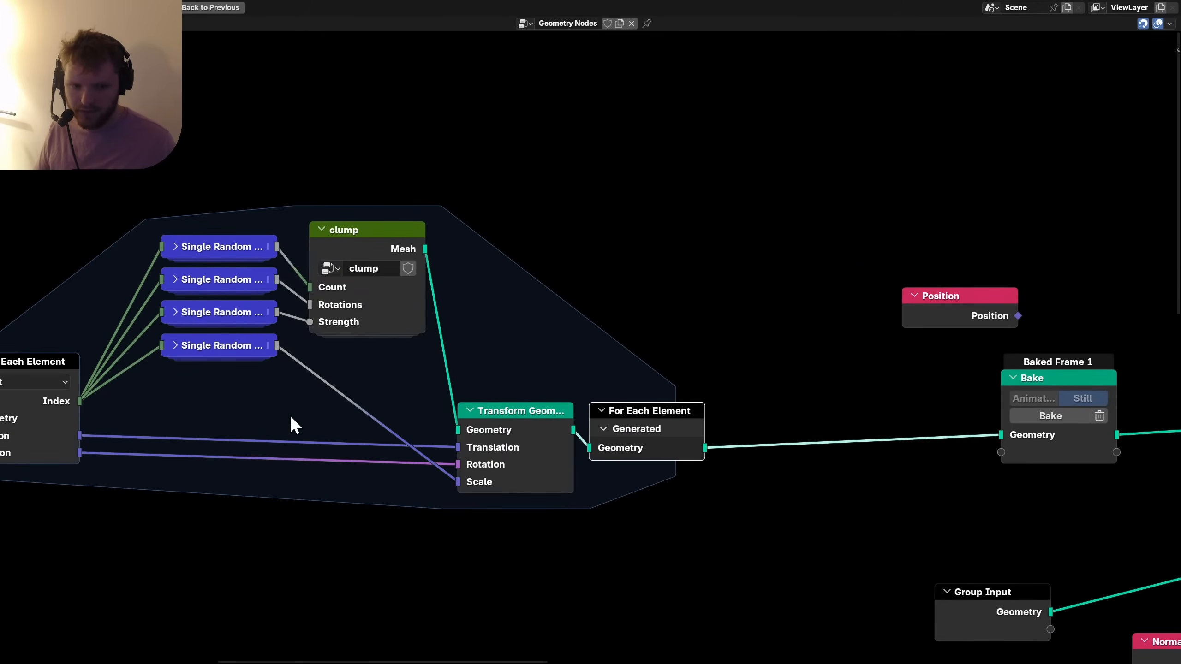
Move the four Single Random Value nodes and the clump node down together, closer to the zone's Position and Rotation links.
middle_drag(290, 422, 535, 438)
drag(656, 416, 499, 275)
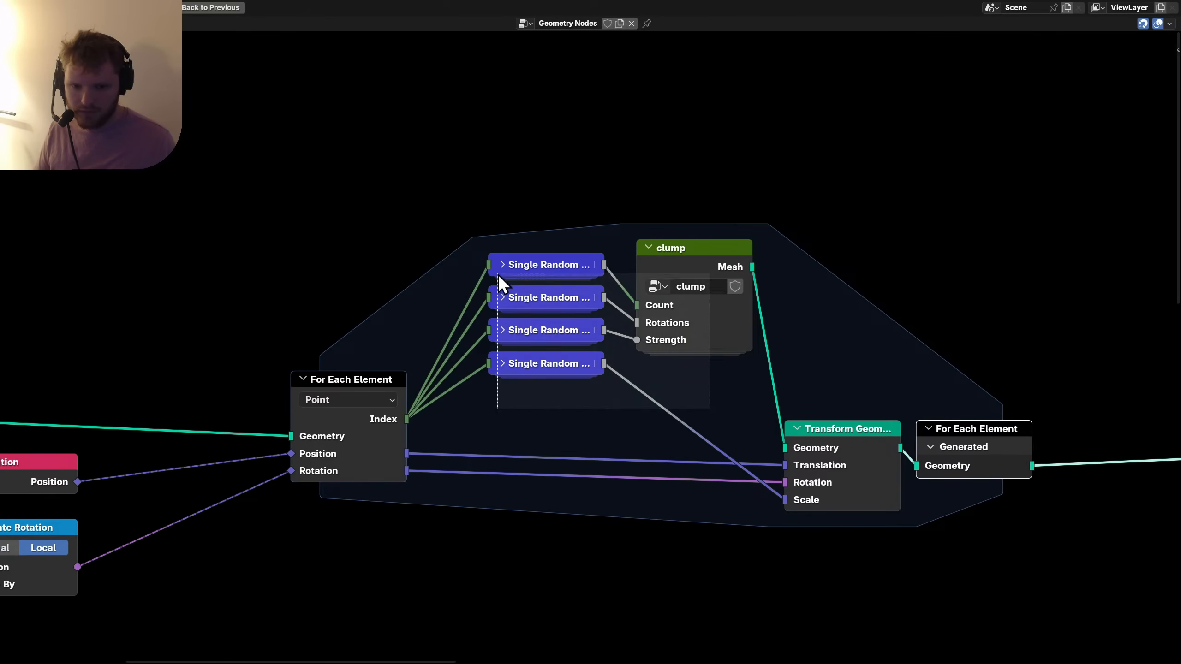
key(g)
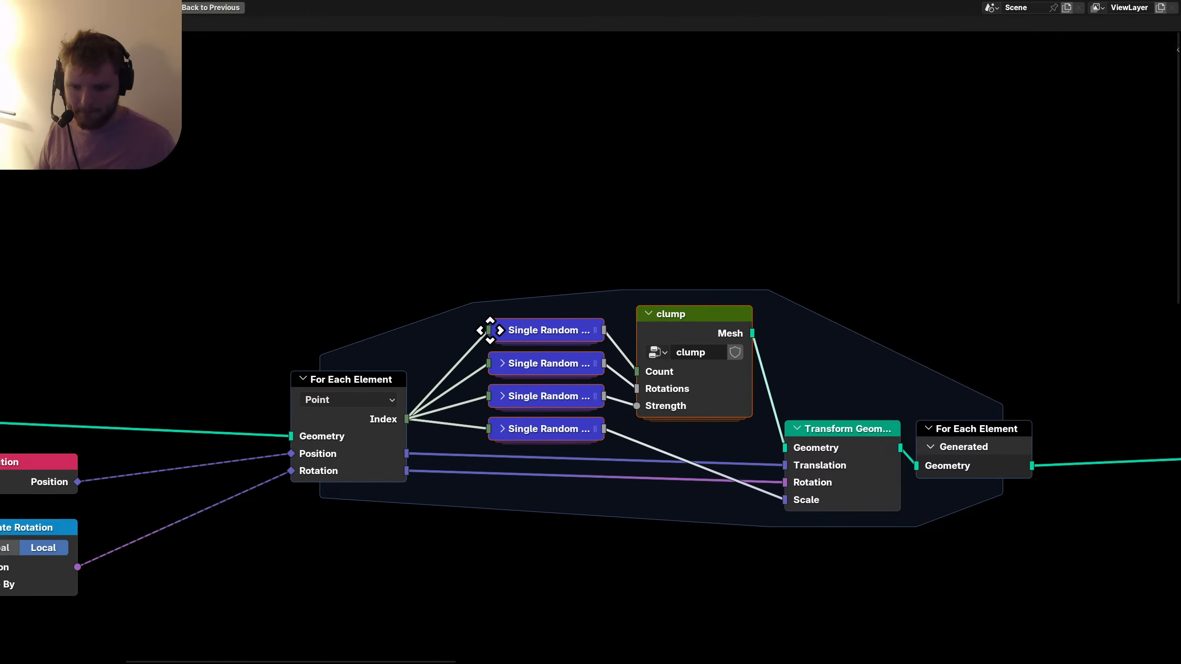
click(490, 330)
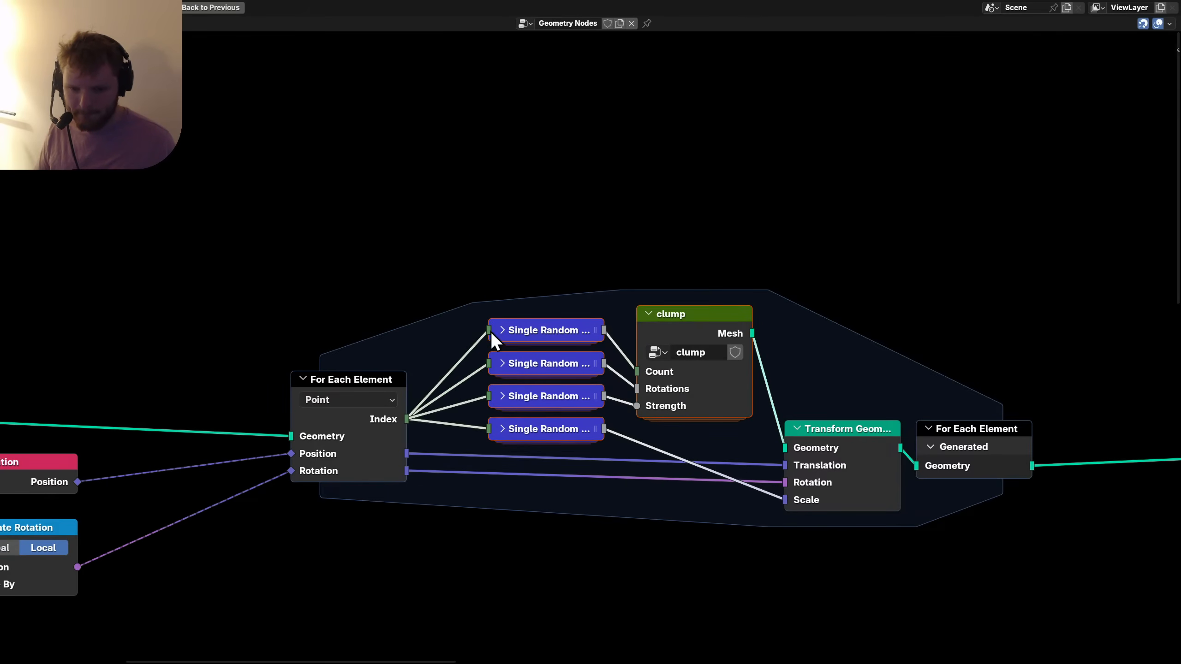
Place the Single Random Value node feeding Scale below the Position and Rotation links, and raise Transform Geometry with the zone's output node slightly.
click(545, 438)
key(g)
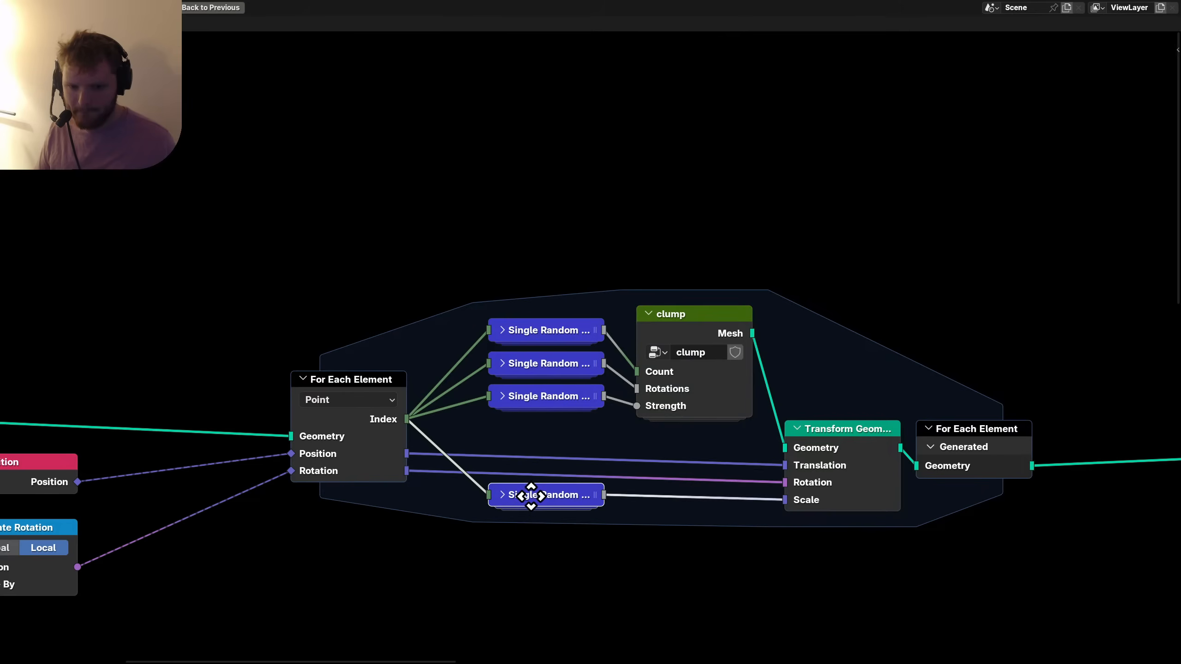
click(531, 499)
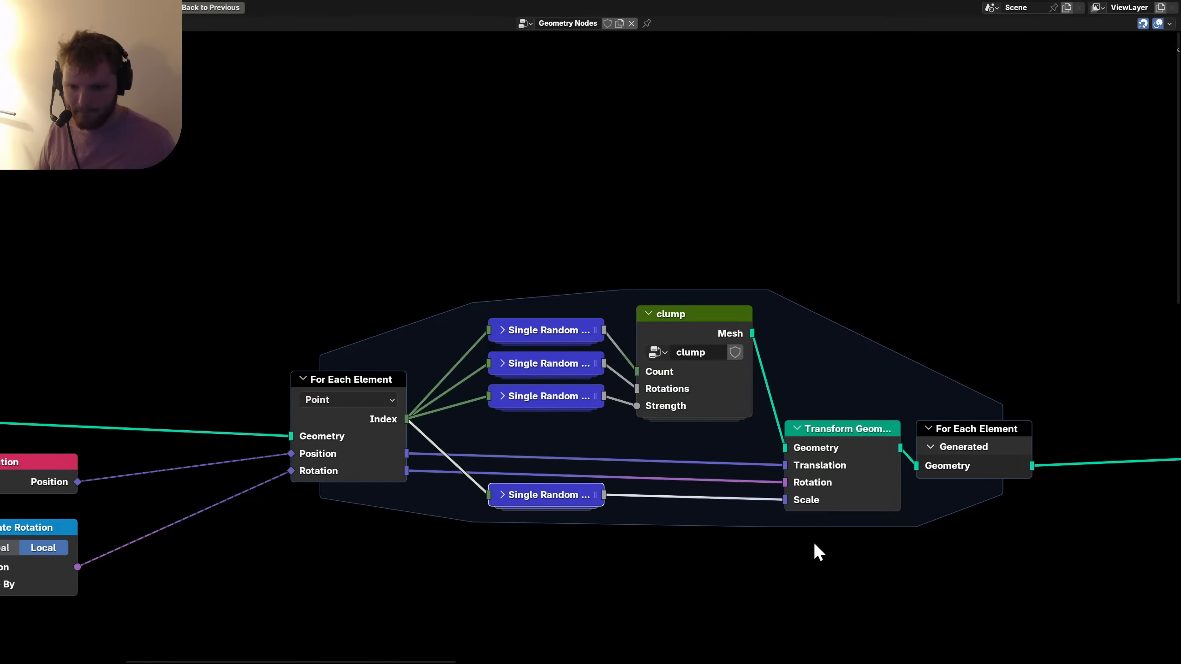
drag(813, 526, 1030, 422)
key(g)
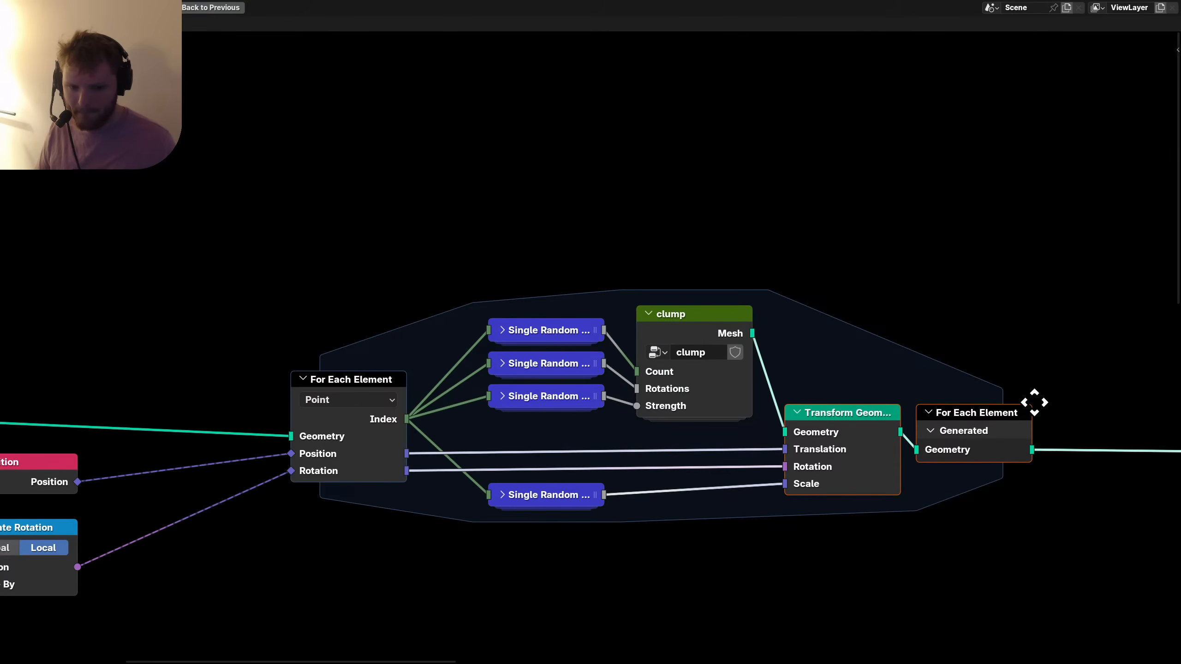
click(1035, 402)
drag(538, 424, 501, 305)
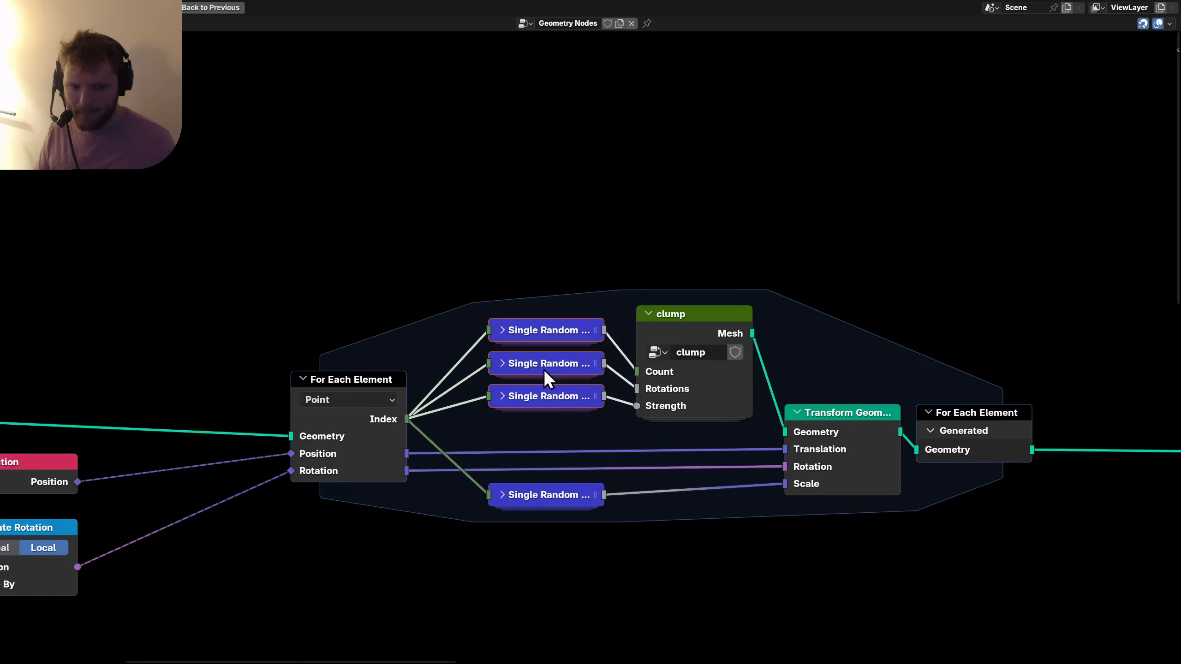
Collapse the Position and Rotate Rotation nodes feeding the zone, and move Rotate Rotation up directly beneath Position.
scroll(683, 336, down, 3)
middle_drag(379, 418, 719, 421)
scroll(716, 425, up, 7)
click(672, 478)
key(h)
middle_drag(673, 478, 464, 434)
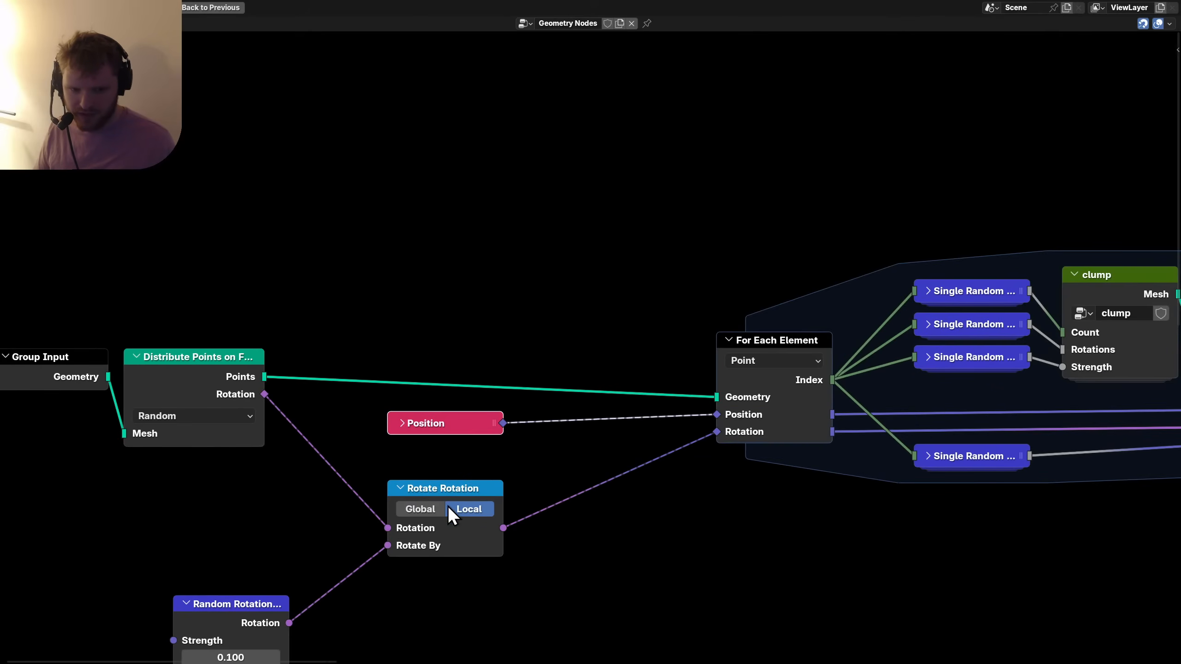
click(445, 496)
key(h)
drag(444, 495, 448, 441)
Collapse the Random Rotation node and stack it below Rotate Rotation with even spacing under Position.
click(218, 617)
key(h)
drag(218, 617, 428, 497)
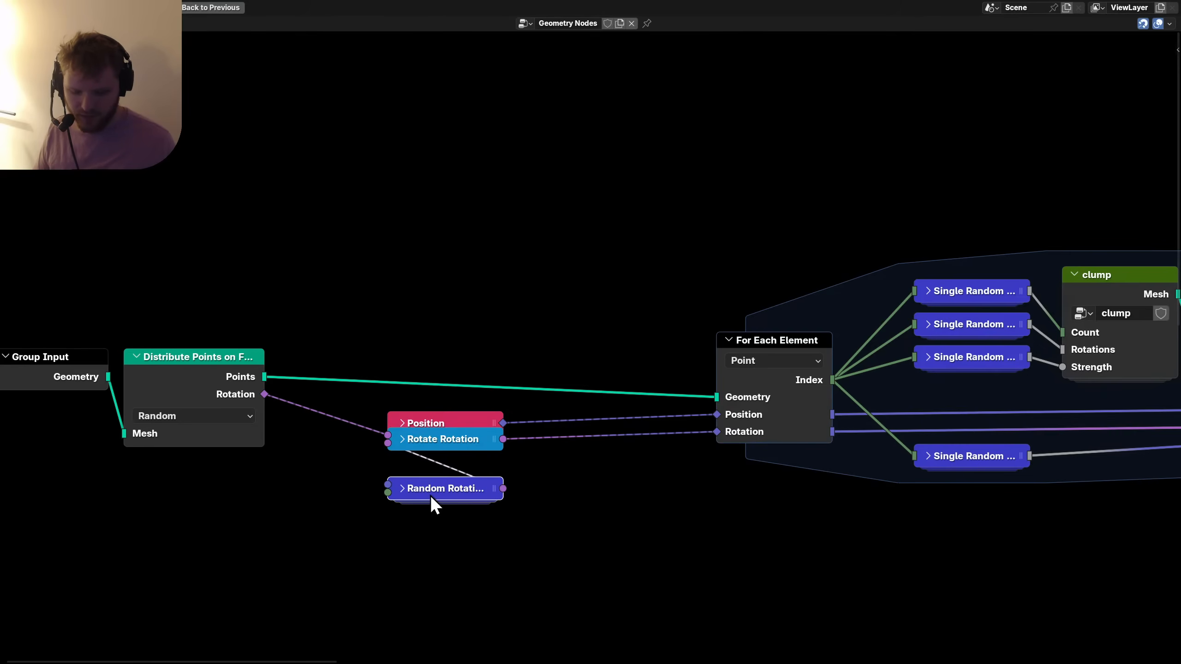
drag(433, 443, 432, 458)
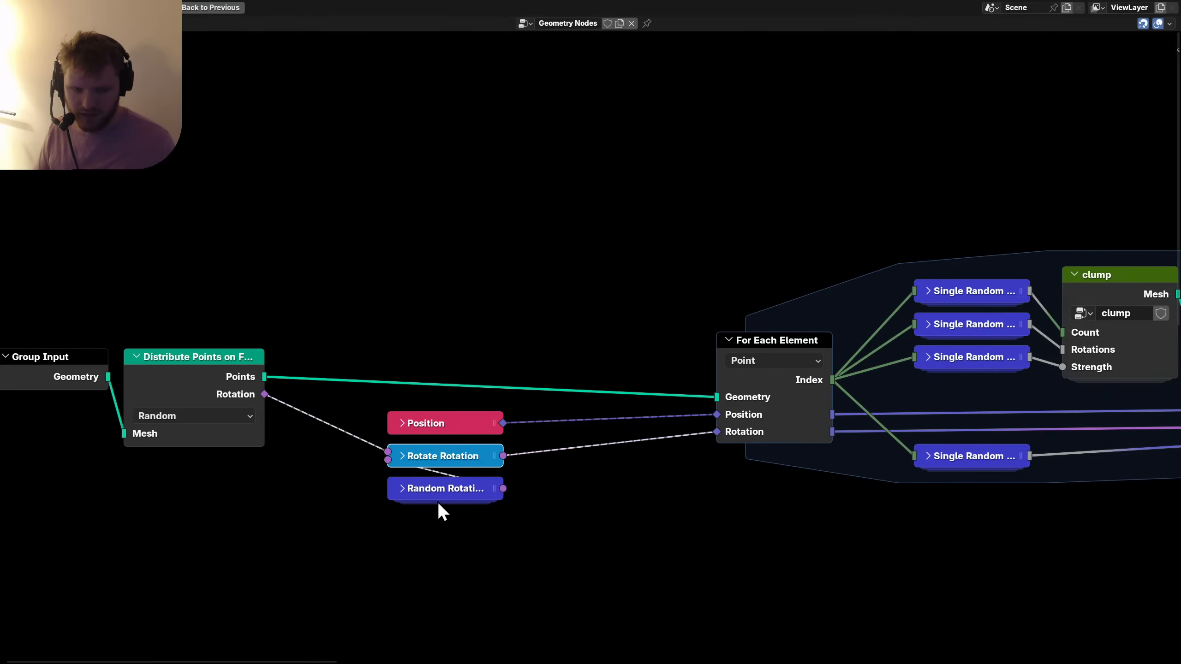
Move the stacked Position, Rotate Rotation and Random Rotation nodes together, closer to the For Each Element input node.
drag(477, 527, 418, 406)
key(g)
click(542, 418)
Move Distribute Points on Faces and Group Input close to the stacked rotation nodes, and save the file.
middle_drag(290, 487, 430, 508)
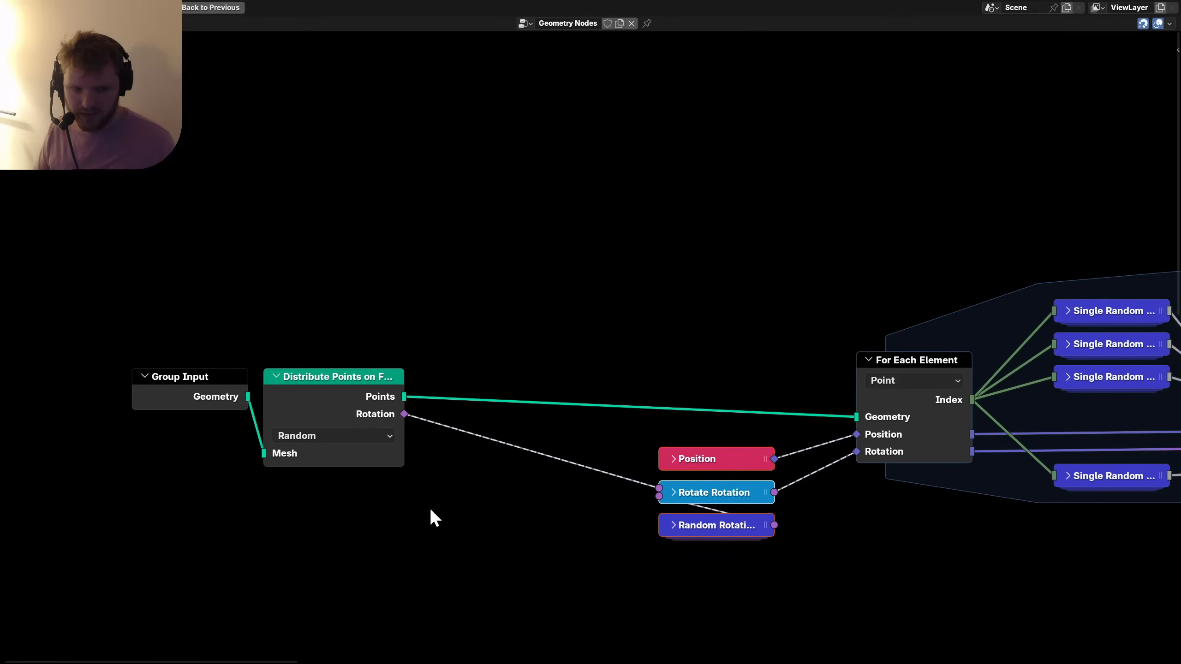
drag(314, 406, 528, 427)
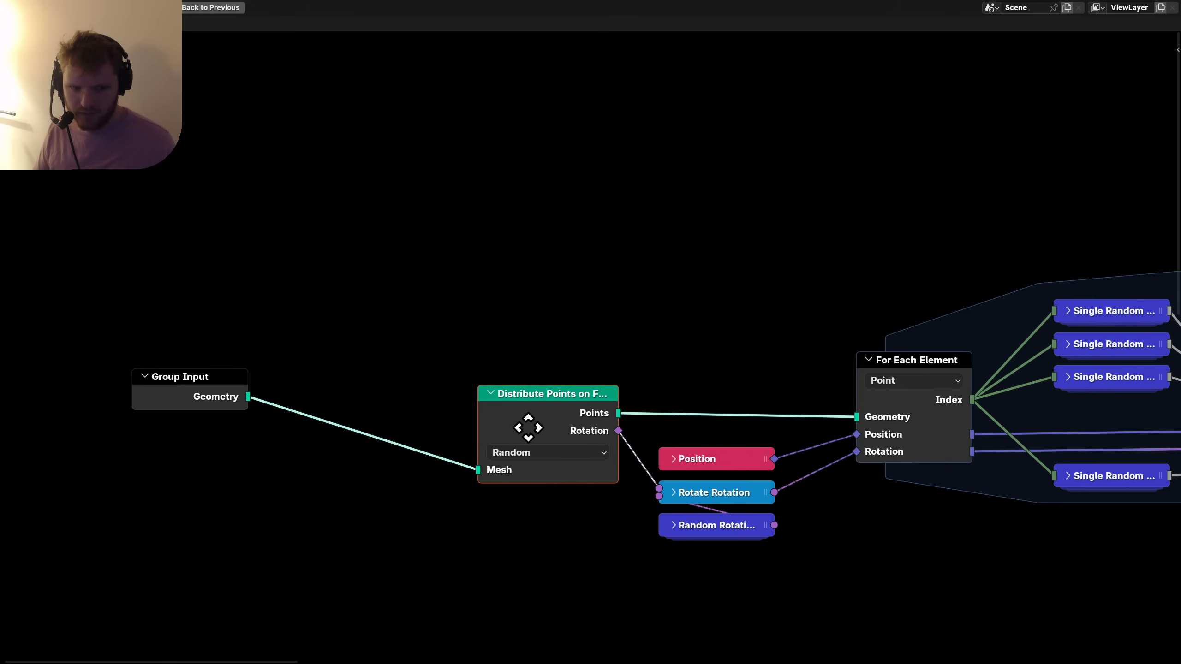
click(528, 427)
drag(289, 433, 164, 356)
key(g)
click(378, 378)
key(g)
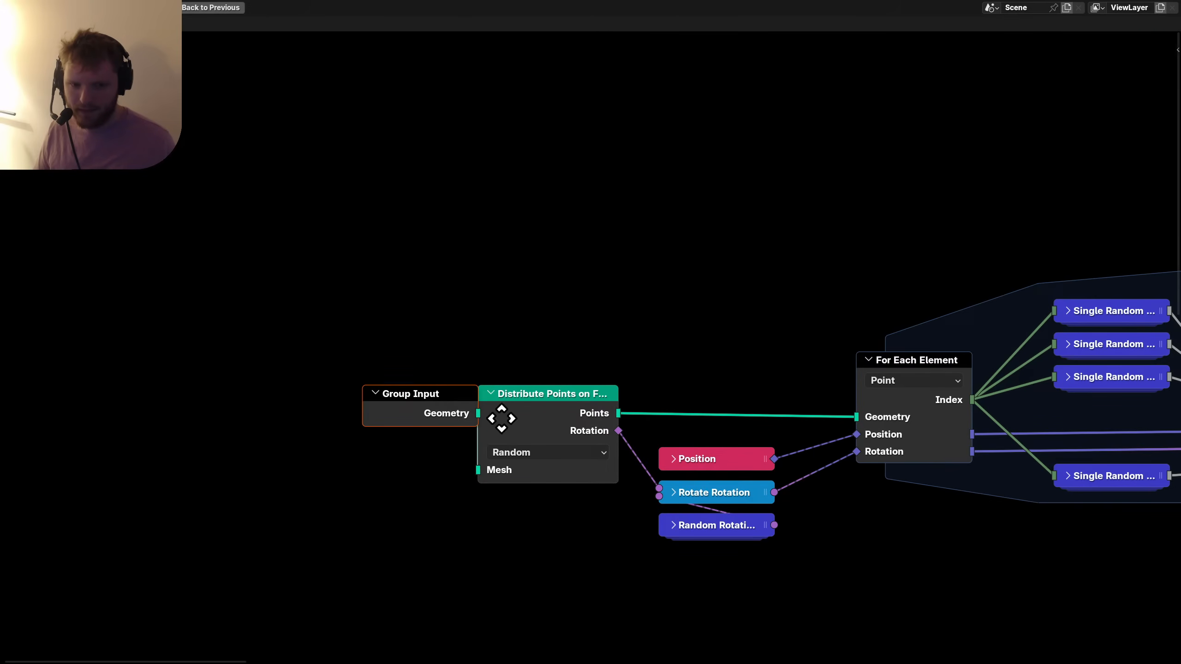
click(485, 418)
scroll(604, 446, down, 3)
scroll(557, 440, up, 3)
key(ctrl+s)
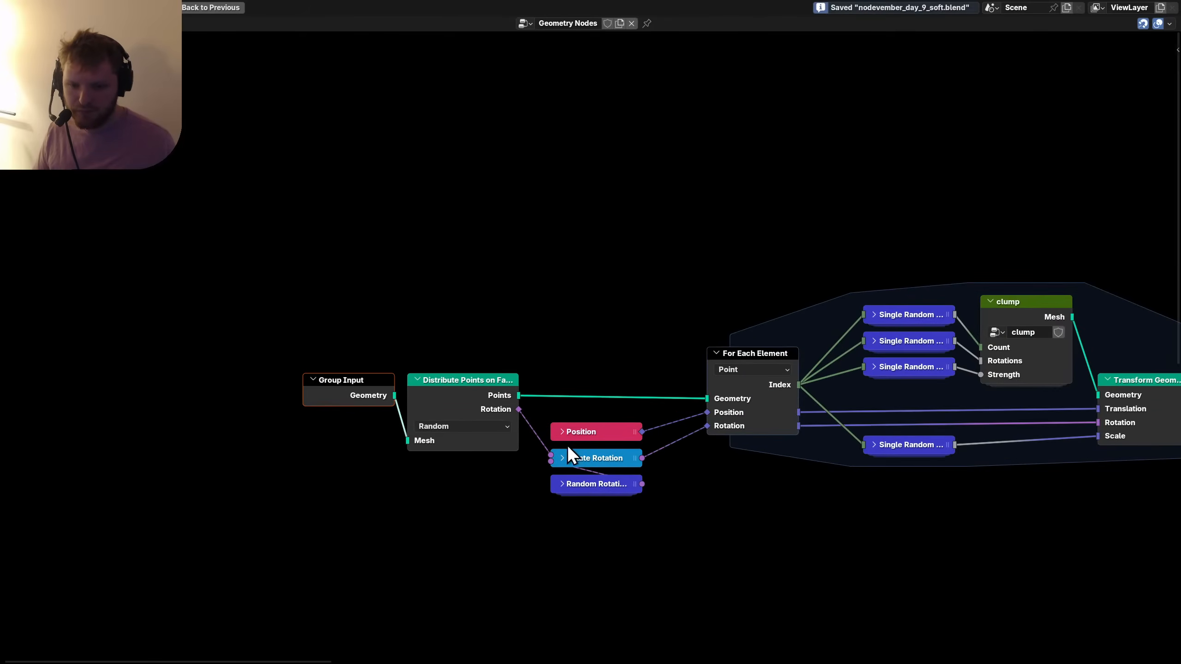
Rename the clump node group as hair spiral.
middle_drag(774, 424, 472, 425)
scroll(472, 425, down, 5)
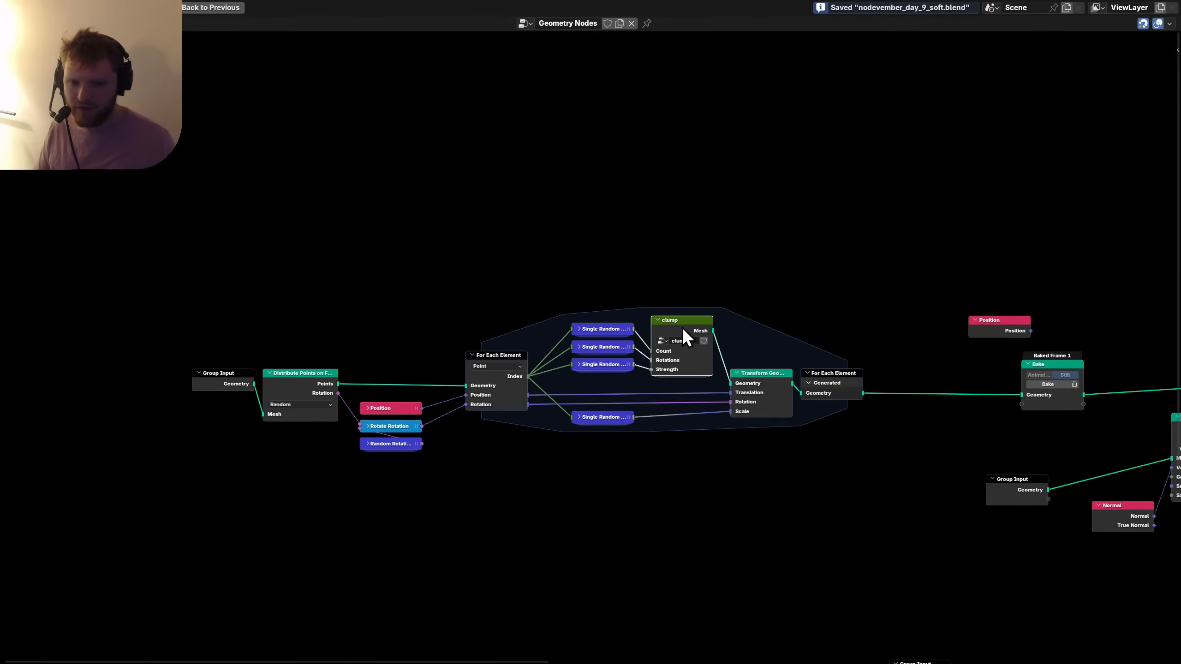
scroll(686, 334, up, 5)
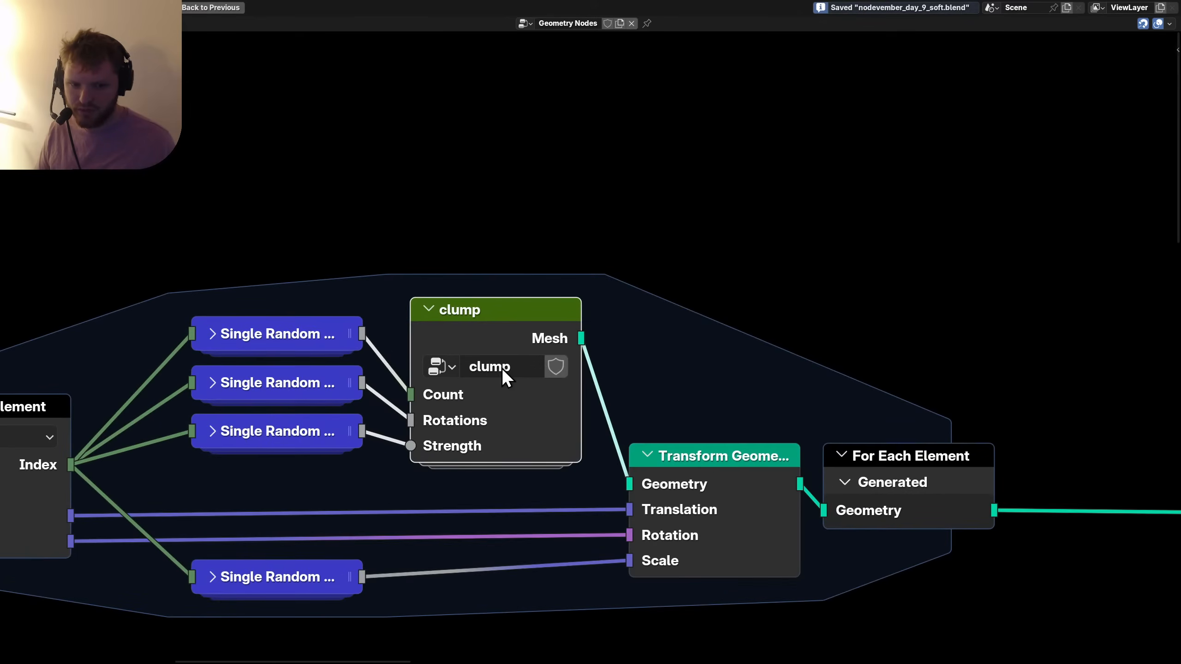
double_click(503, 368)
text(hair spiral)
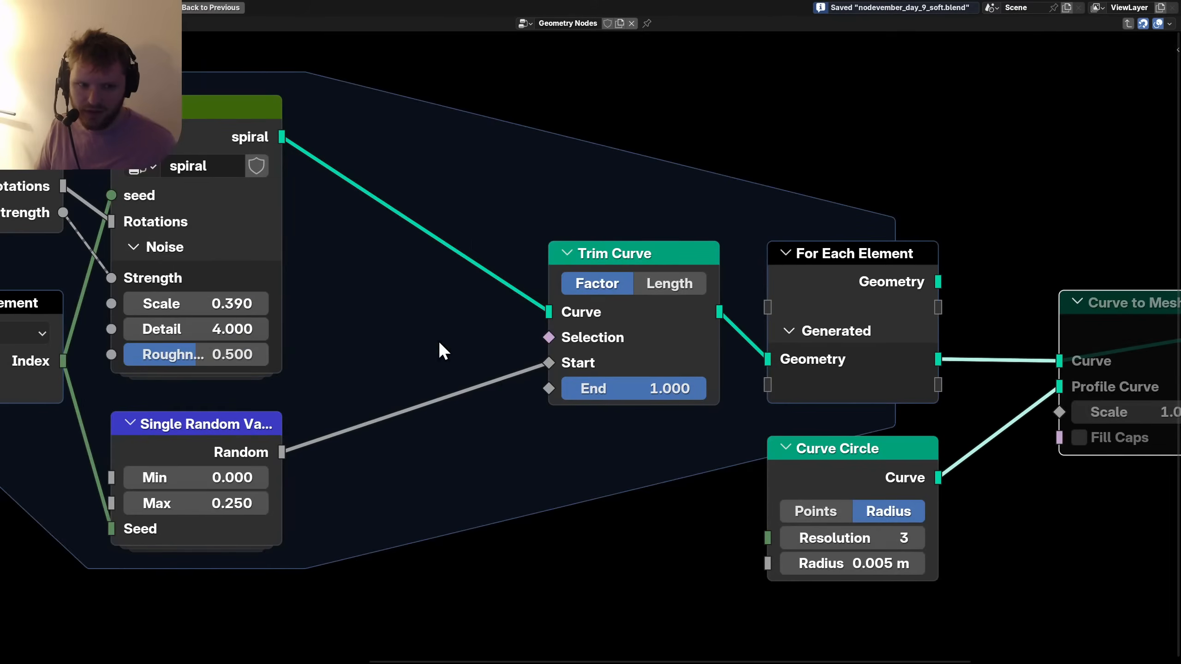
scroll(438, 340, down, 2)
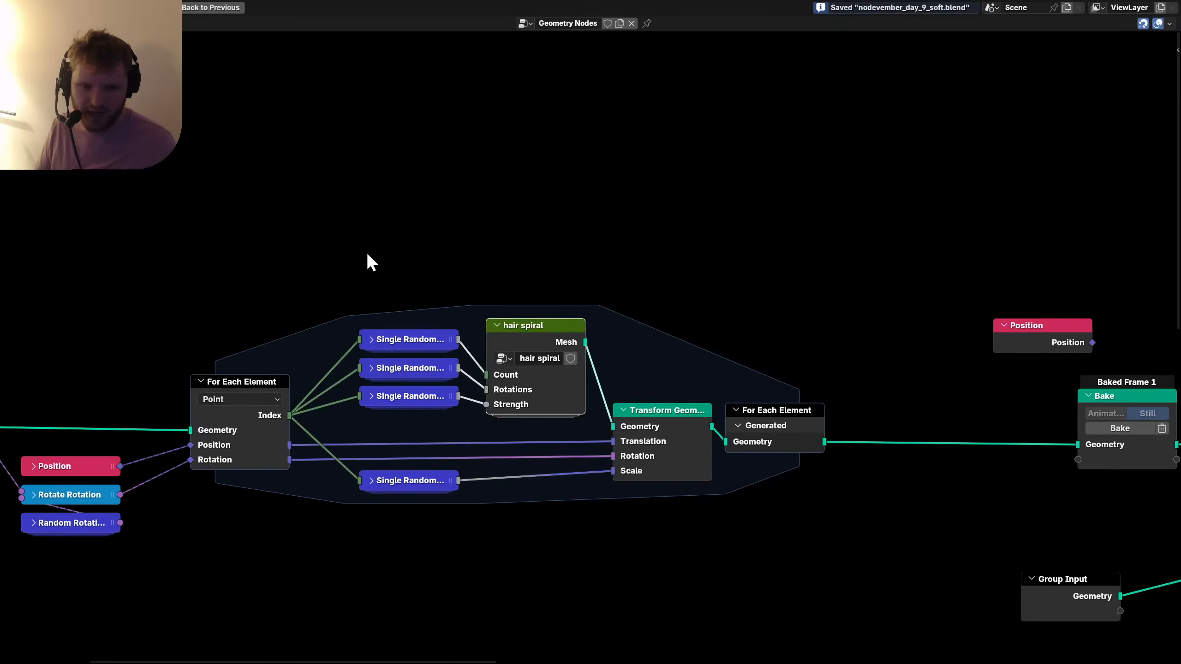
Rename the node group feeding Transform Geometry as hair clump and widen its node to fit the full name.
scroll(520, 343, up, 2)
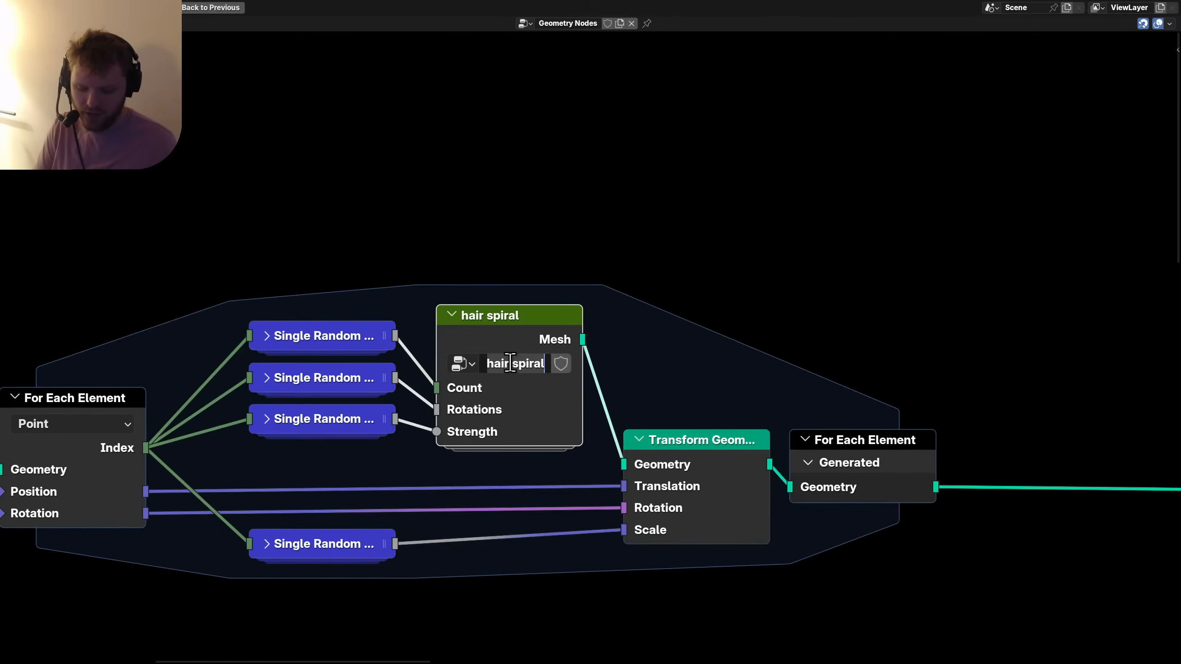
text(hair clump)
key(Return)
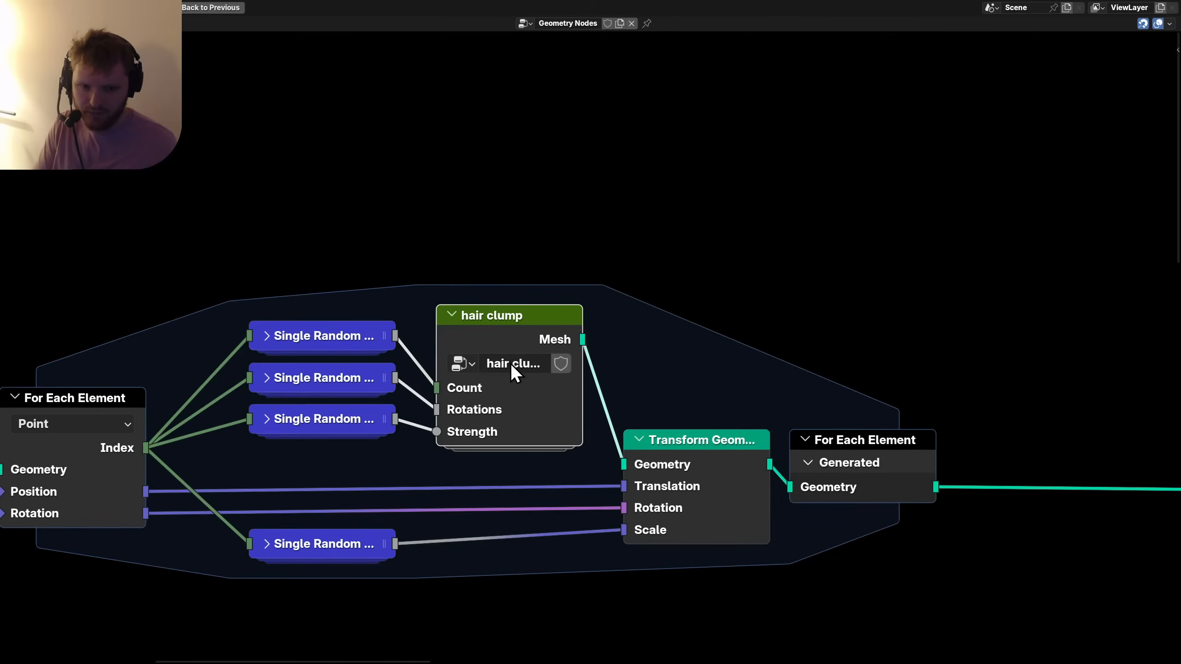
drag(579, 316, 594, 318)
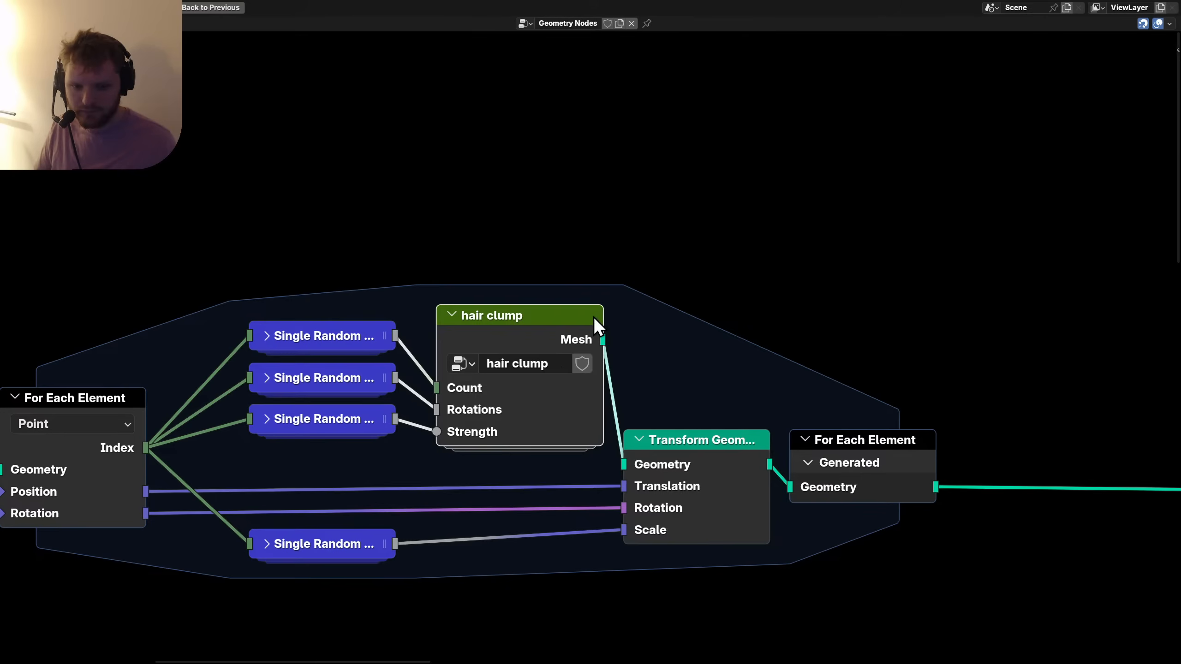
click(531, 369)
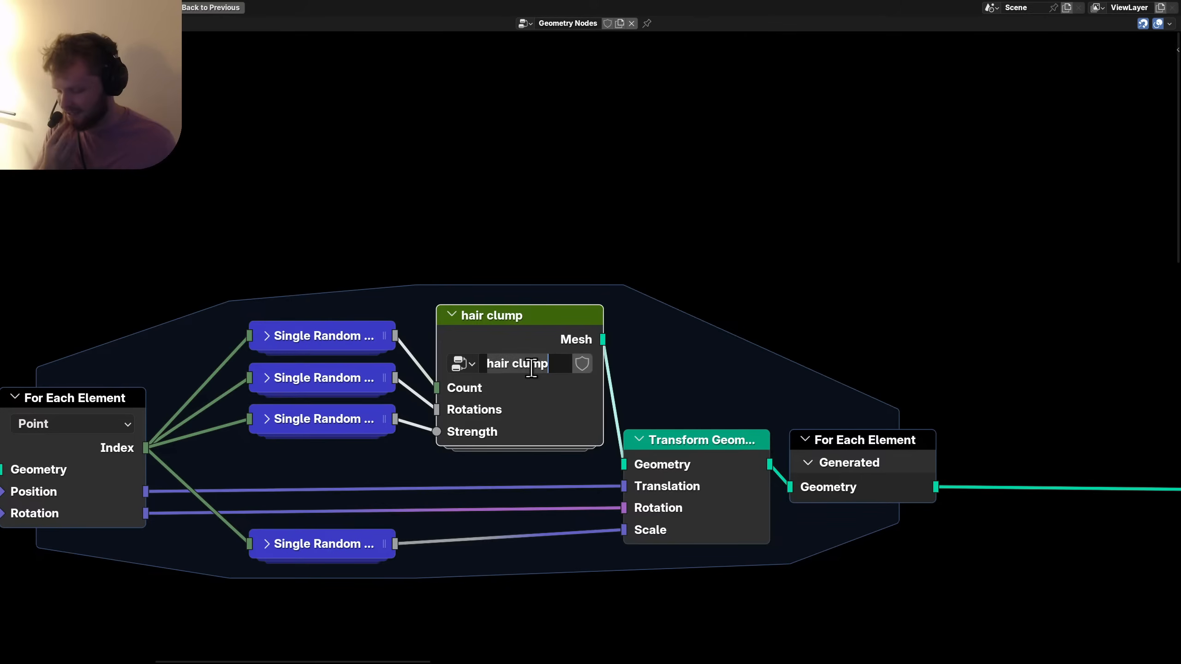
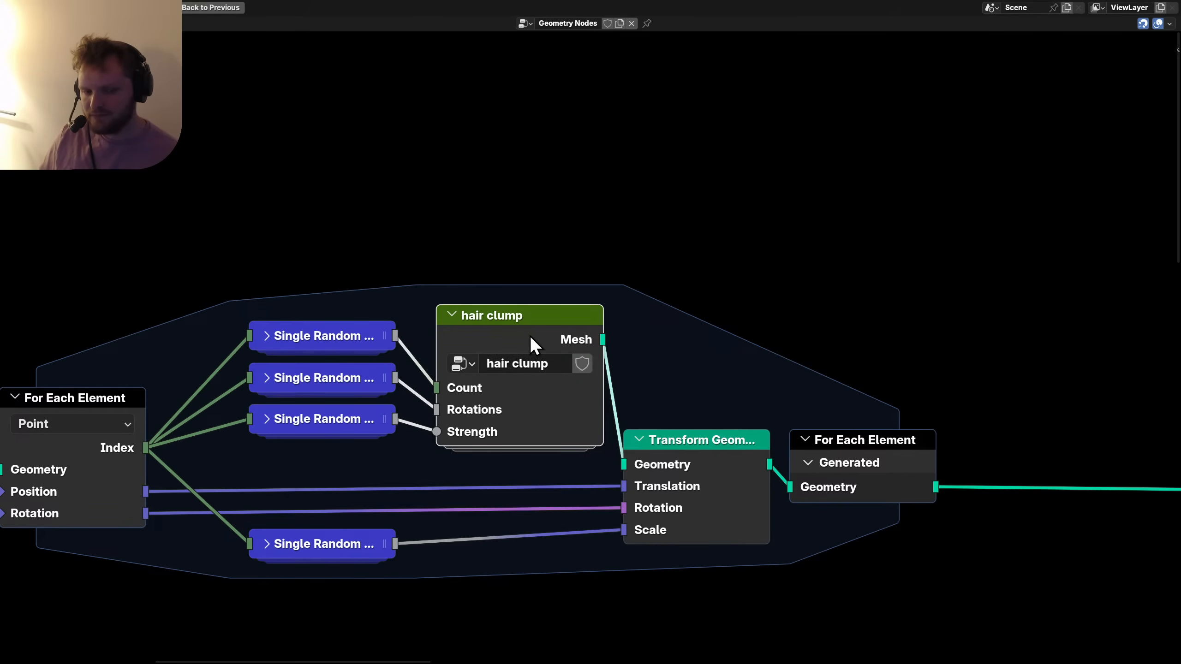
Duplicate the hair clump node above the zone, restore the full workspace layout, and preview the copy's mesh in the viewport.
key(shift+d)
click(371, 158)
key(ctrl+space)
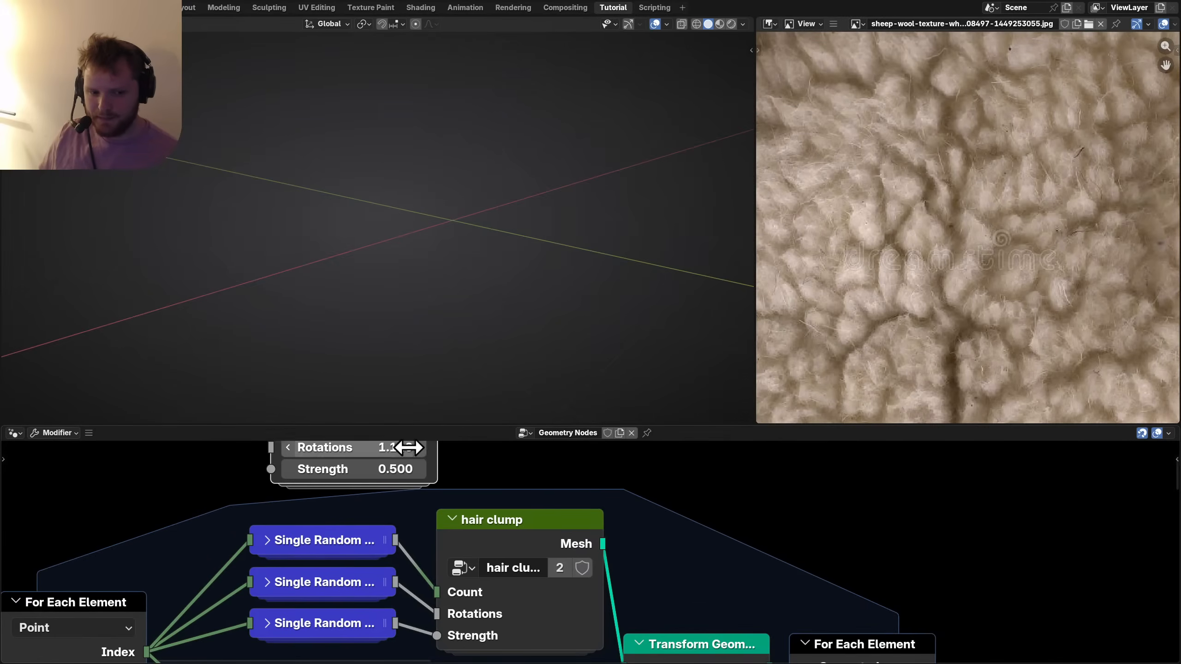
middle_drag(409, 448, 467, 575)
ctrl+shift+click(407, 499)
middle_drag(471, 203, 480, 256)
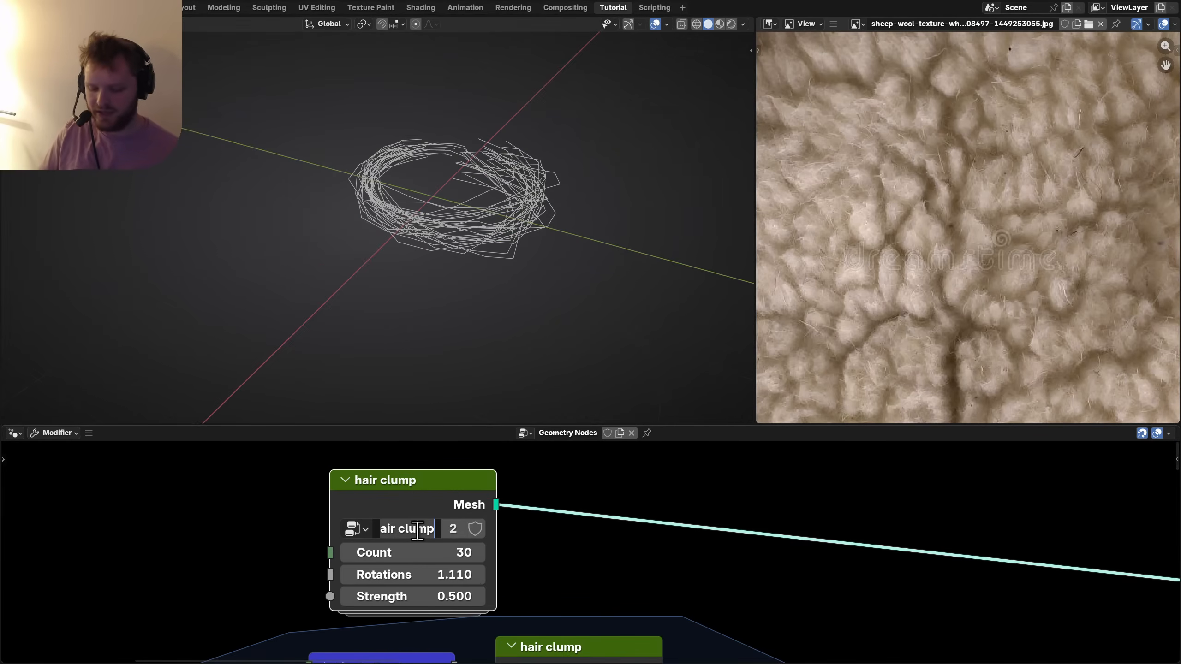
Rename the hair clump node group as hair cluster.
key(BackSpace)
key(BackSpace)
key(BackSpace)
key(BackSpace)
key(BackSpace)
key(BackSpace)
text(cluster)
key(Return)
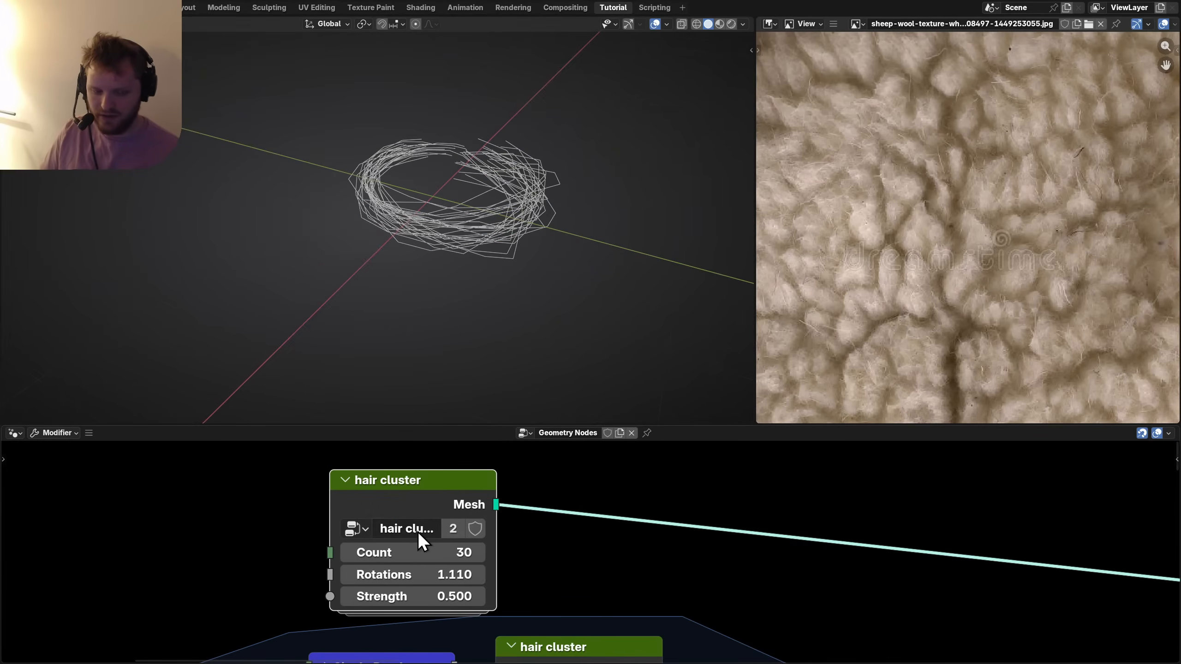
Maximize the node editor and delete the duplicate hair cluster node above the zone.
key(ctrl+space)
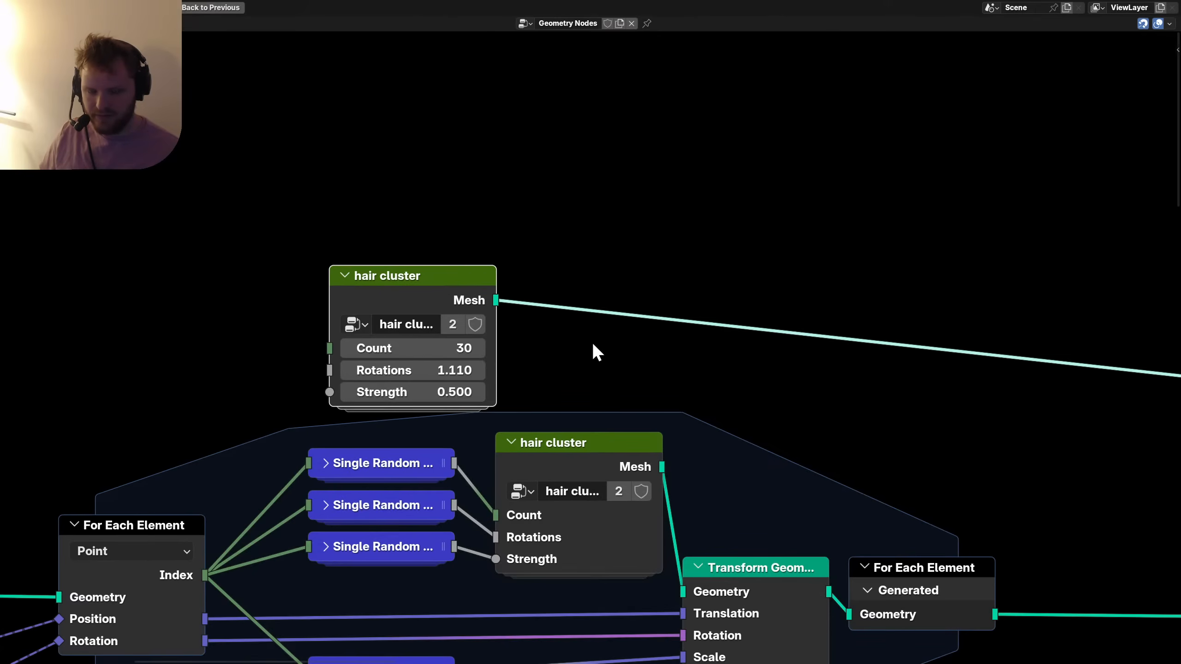
ctrl+right_drag(593, 341, 577, 264)
key(x)
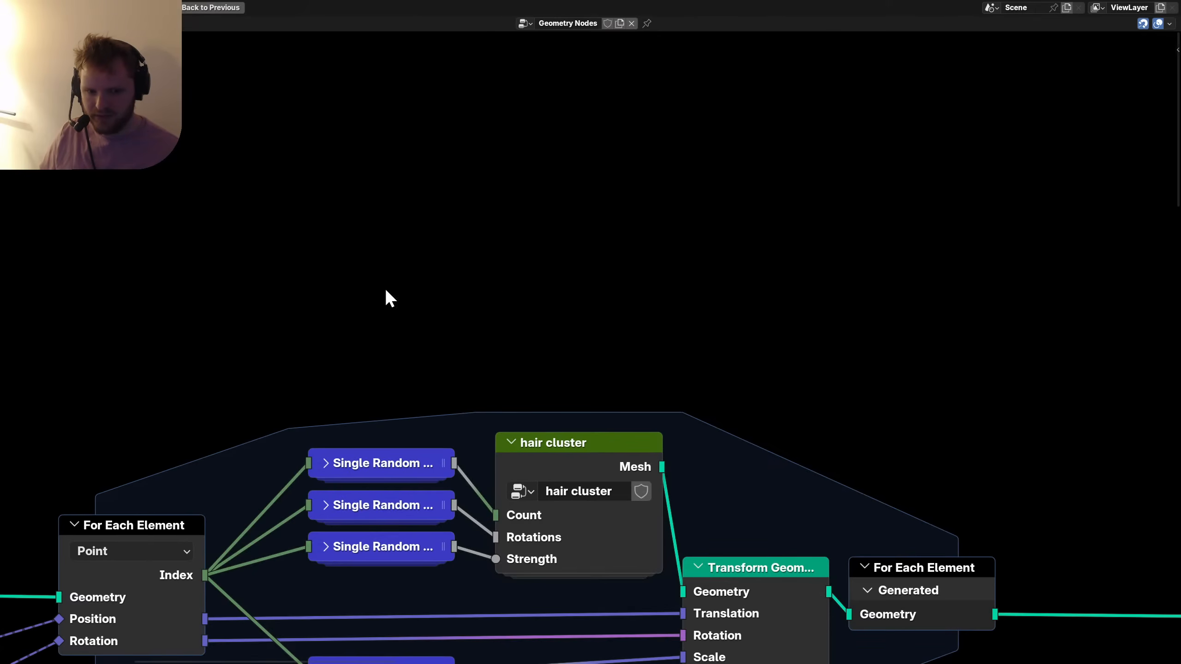
Try collapsing Transform Geometry and placing it beneath the hair cluster node.
middle_drag(384, 440, 575, 367)
middle_drag(594, 454, 291, 406)
scroll(660, 502, down, 2)
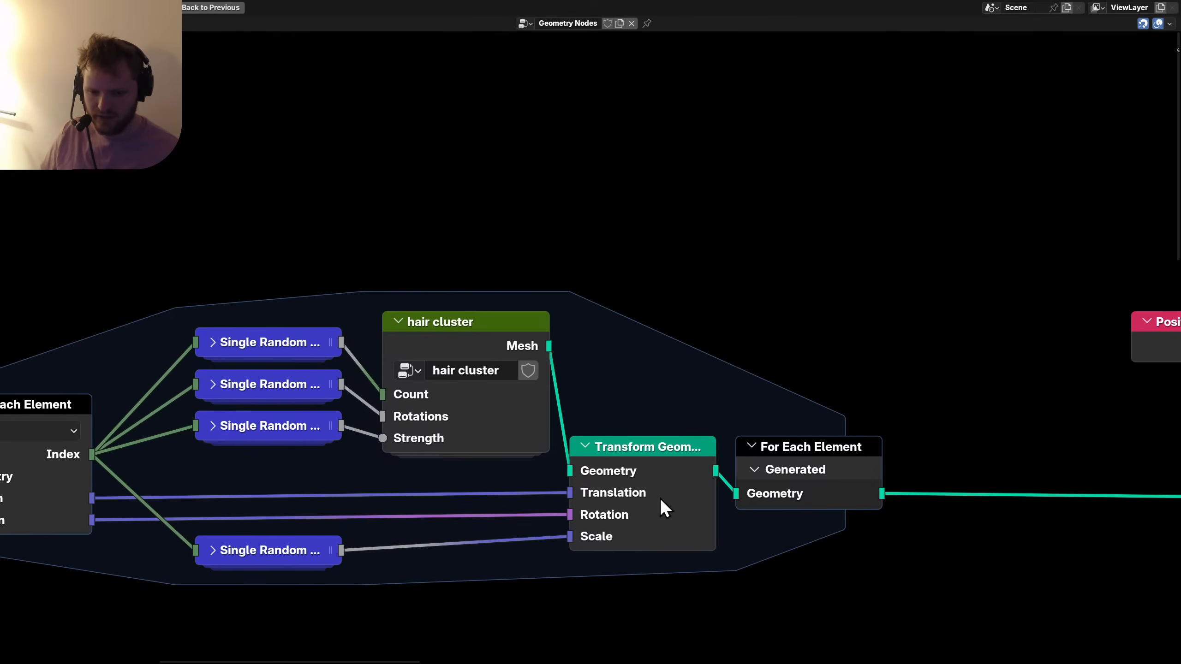
click(619, 441)
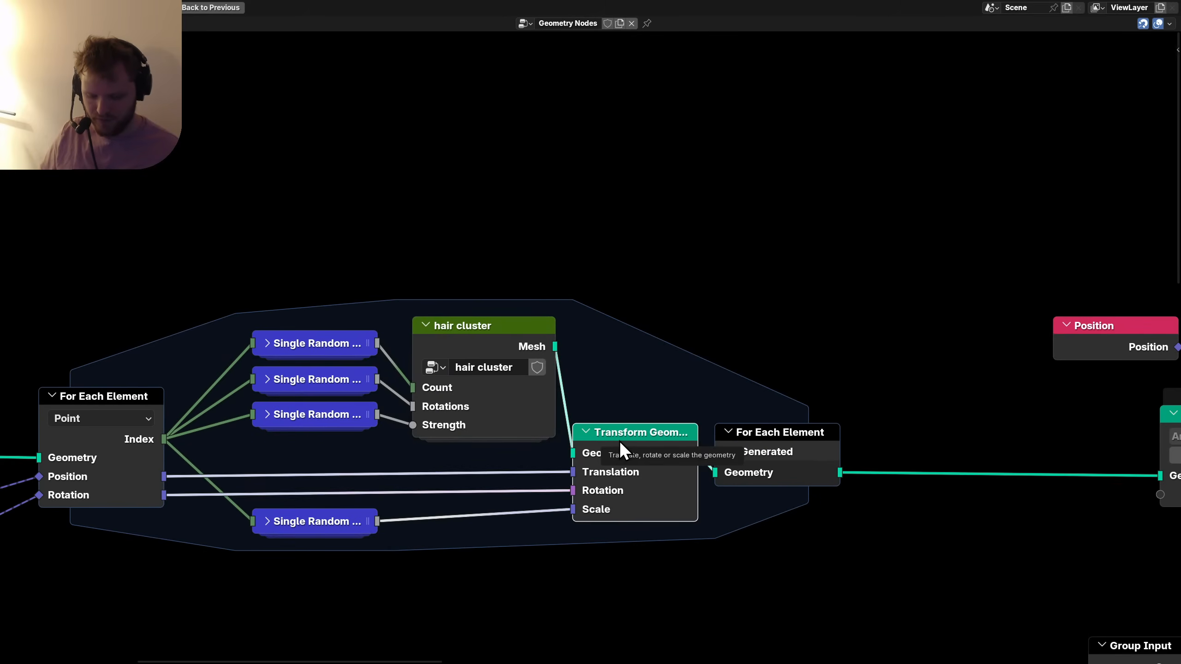
key(h)
drag(614, 438, 454, 457)
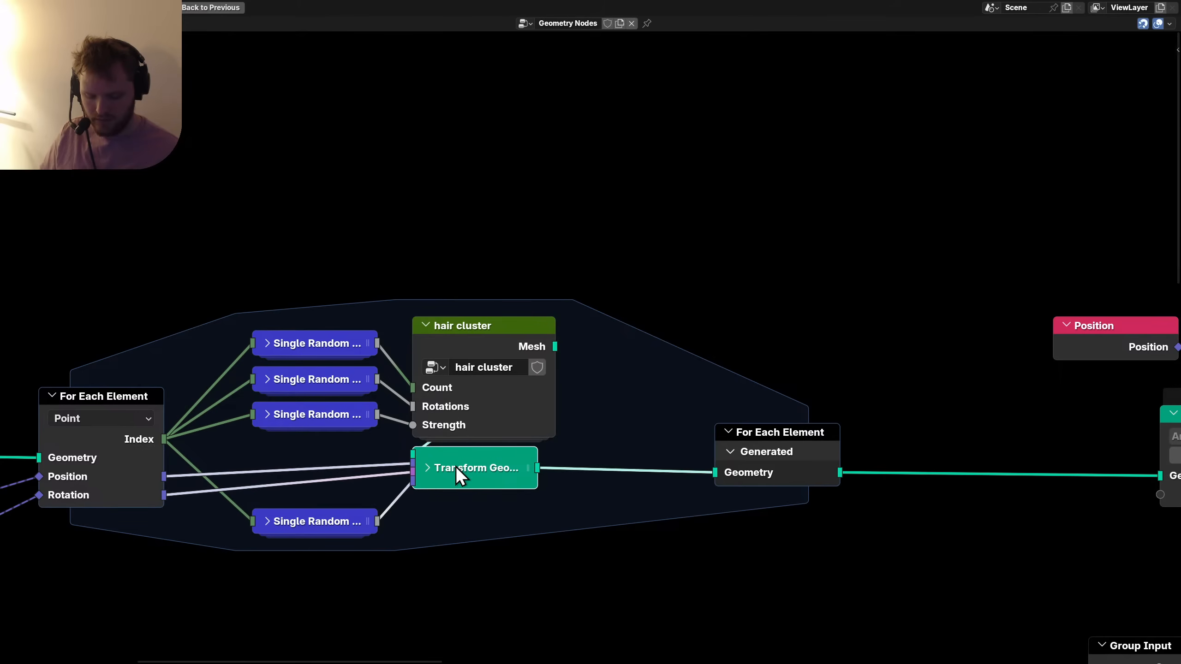
key(ctrl+z)
key(ctrl+z)
Save the file, and combine the nodes from Distribute Points on Faces through the zone's output into a node group.
key(ctrl+s)
scroll(307, 473, down, 5)
scroll(307, 473, down, 3)
middle_drag(308, 476, 406, 476)
scroll(405, 477, up, 5)
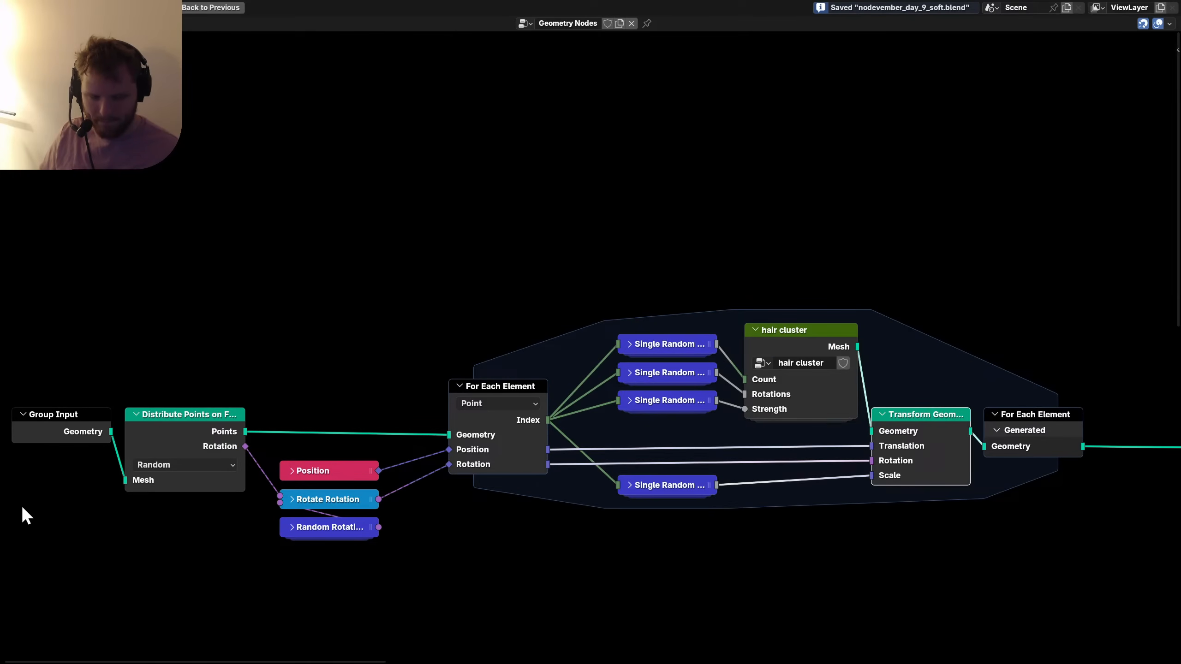
drag(22, 507, 164, 399)
scroll(751, 429, down, 3)
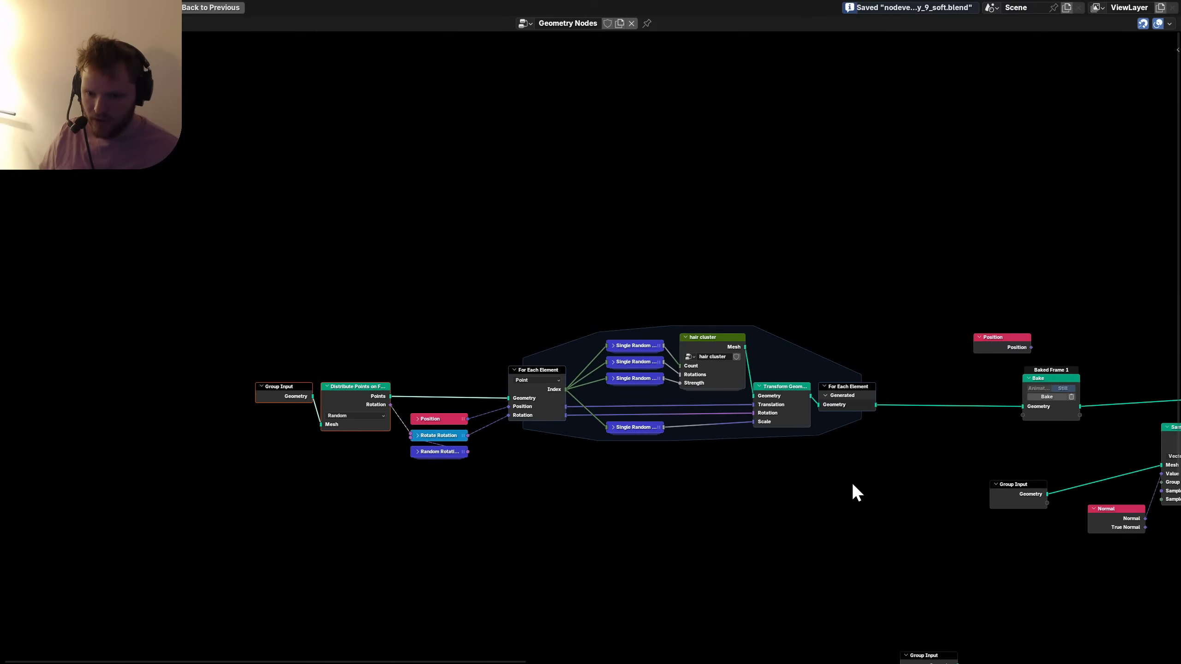
drag(853, 486, 363, 320)
middle_drag(534, 340, 409, 345)
key(ctrl+g)
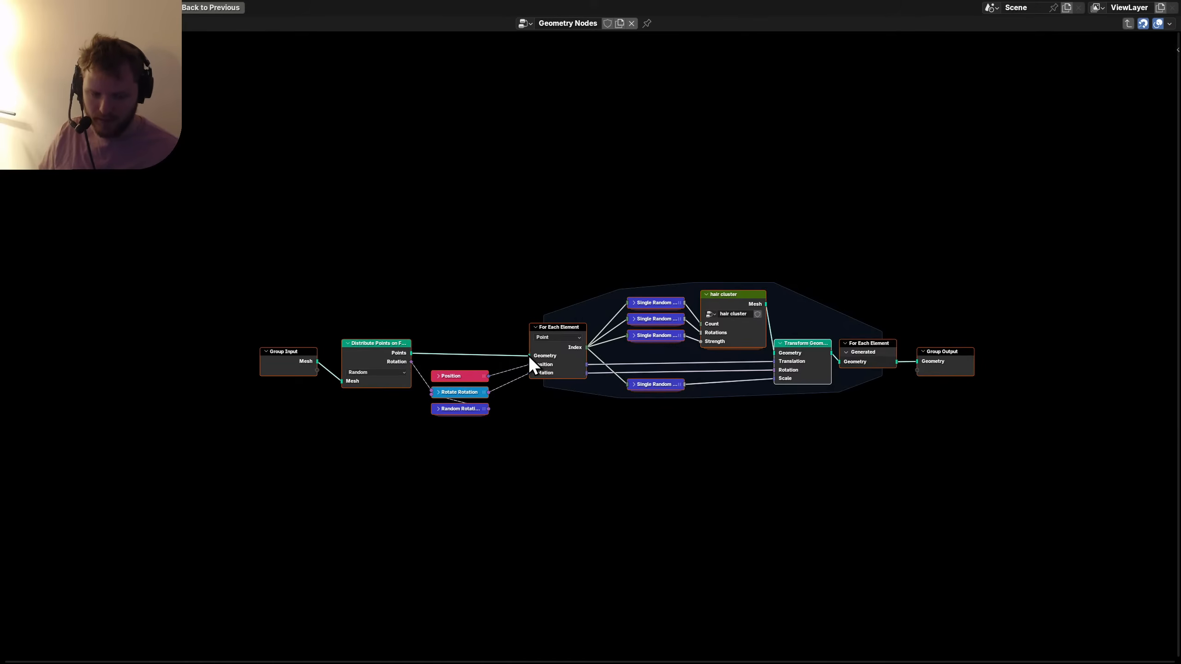
key(Tab)
Move the Group Input node next to the new node group.
scroll(425, 446, up, 7)
middle_drag(377, 425, 679, 375)
drag(202, 461, 71, 366)
key(g)
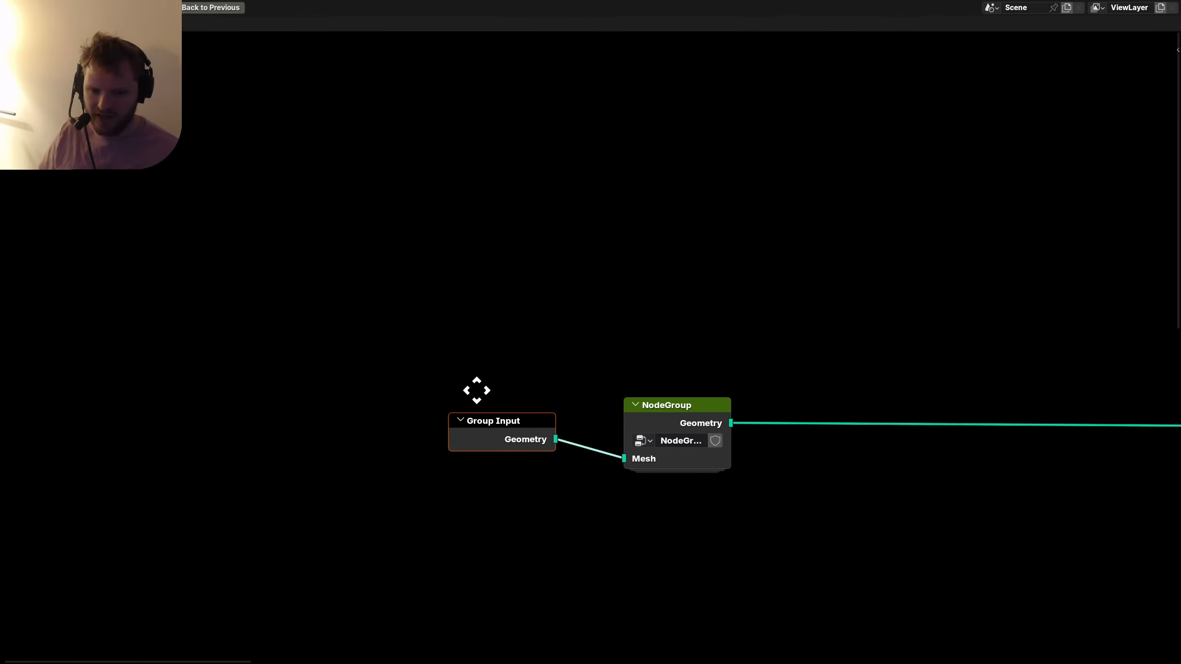
click(508, 390)
Rename the node group to "Distribute Spiral Clusters" and widen its node so the name fits.
middle_drag(616, 405, 485, 405)
text(Distribu)
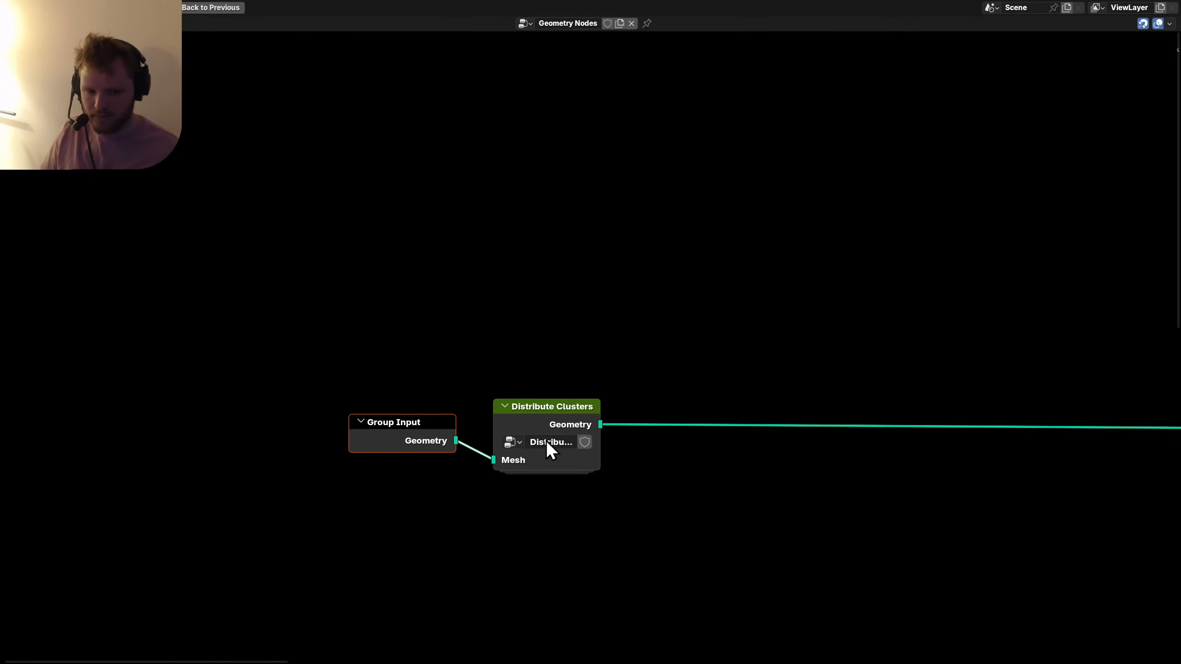
drag(601, 407, 656, 400)
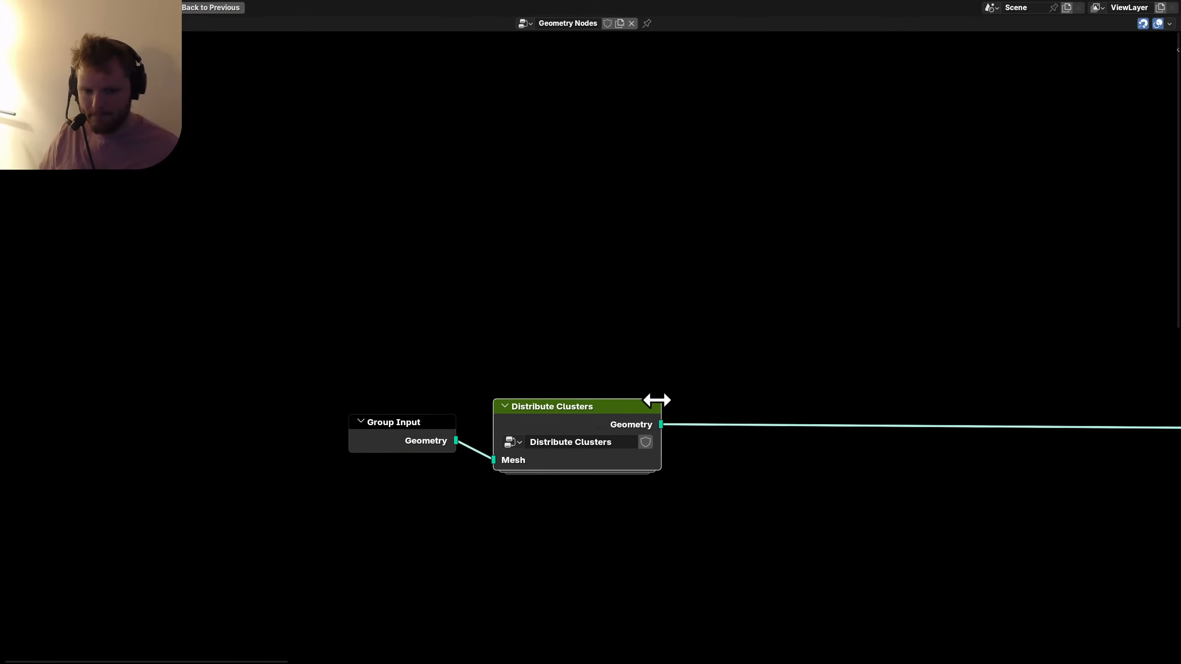
click(577, 443)
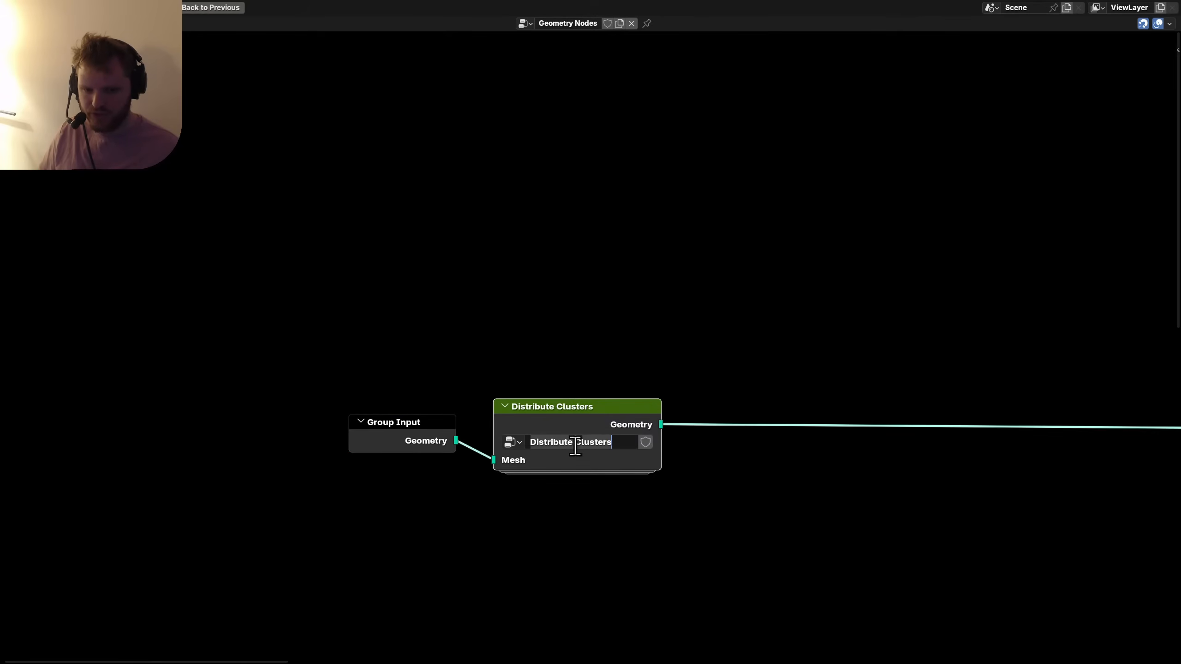
click(576, 445)
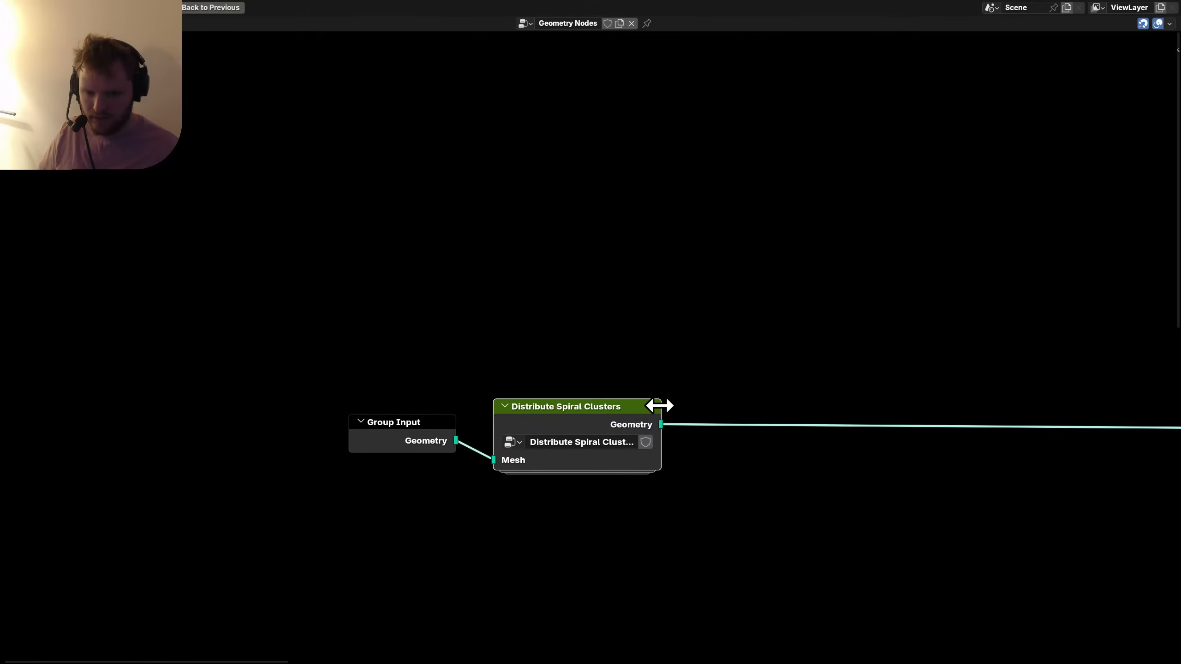
drag(659, 406, 676, 405)
Inside the Distribute Spiral Clusters group, expose the Density and Seed of Distribute Points on Faces as group inputs.
key(Tab)
scroll(594, 411, down, 7)
middle_drag(318, 413, 520, 387)
scroll(551, 352, up, 6)
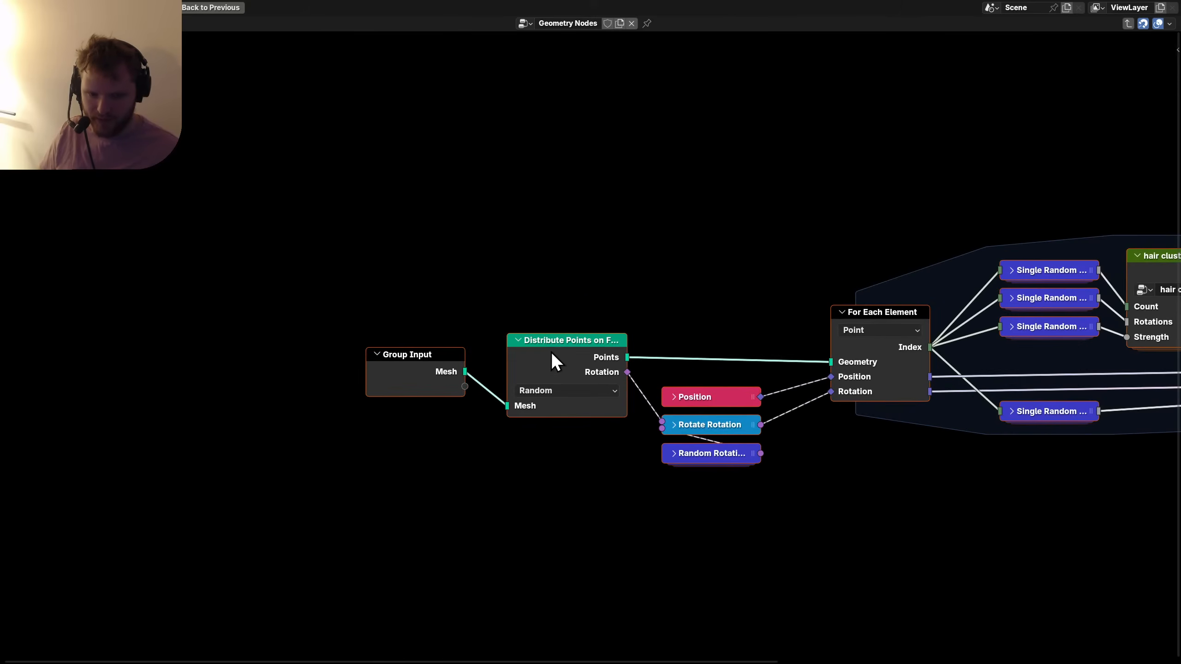
click(553, 361)
key(ctrl+h)
drag(465, 387, 498, 474)
scroll(611, 454, down, 1)
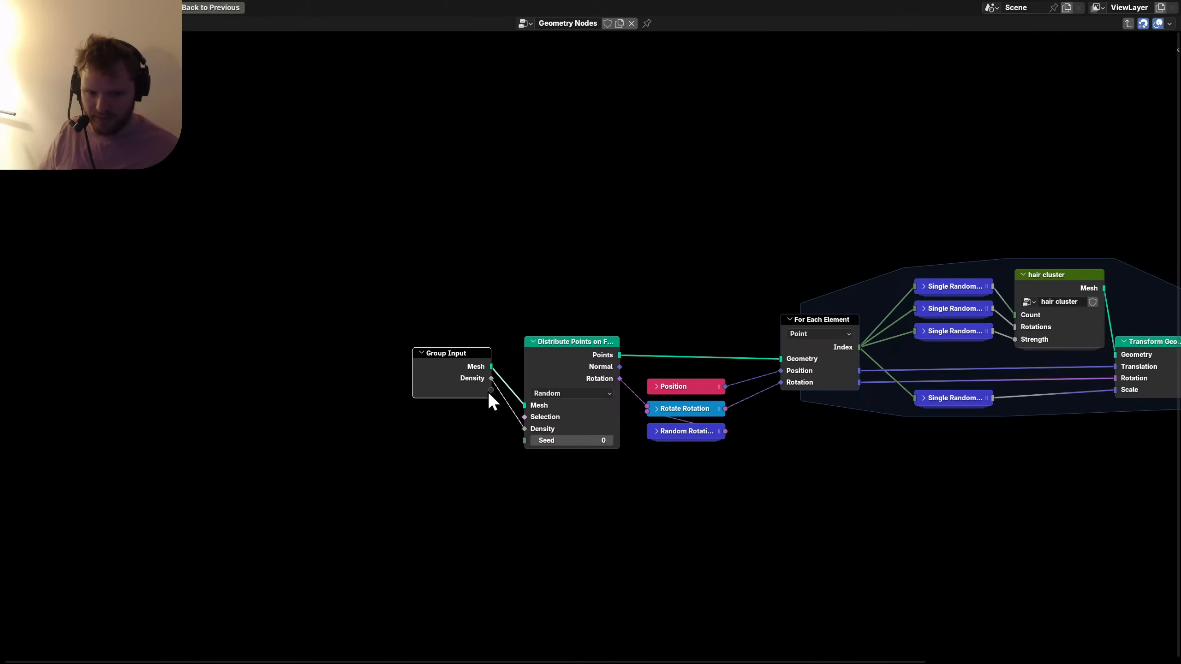
drag(490, 389, 522, 441)
middle_drag(757, 386, 526, 409)
Hide the unused sockets of Distribute Points on Faces and line the Group Input up with its sockets.
drag(230, 387, 235, 431)
click(830, 311)
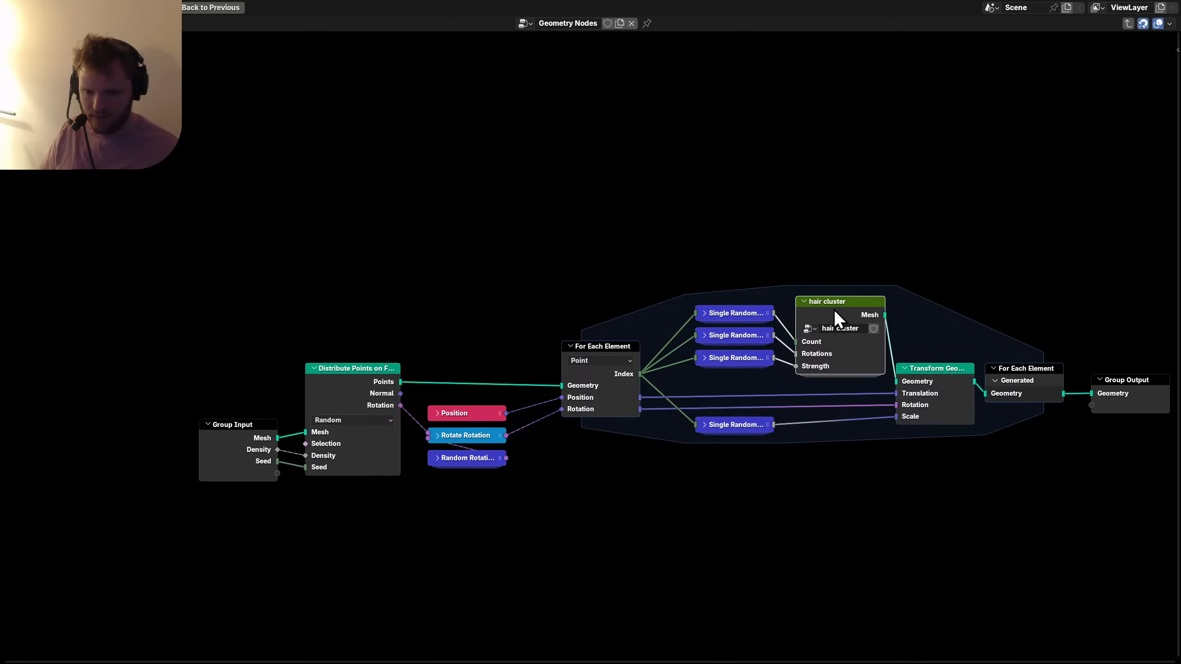
click(243, 444)
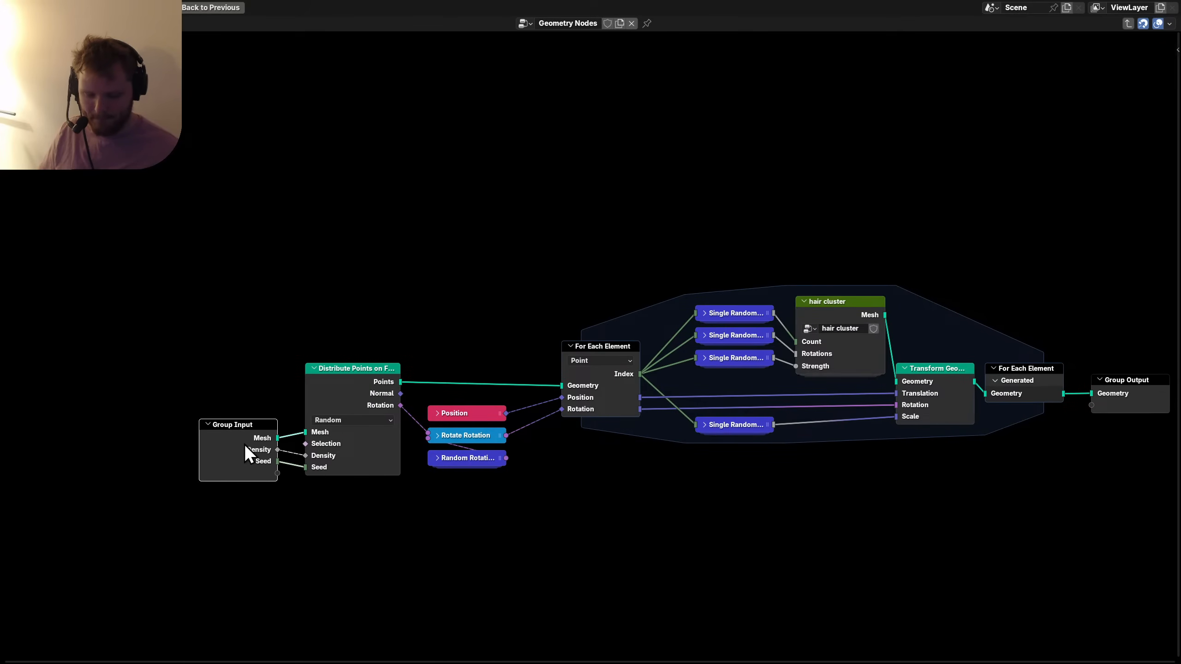
click(335, 380)
key(ctrl+h)
drag(229, 519, 207, 430)
key(g)
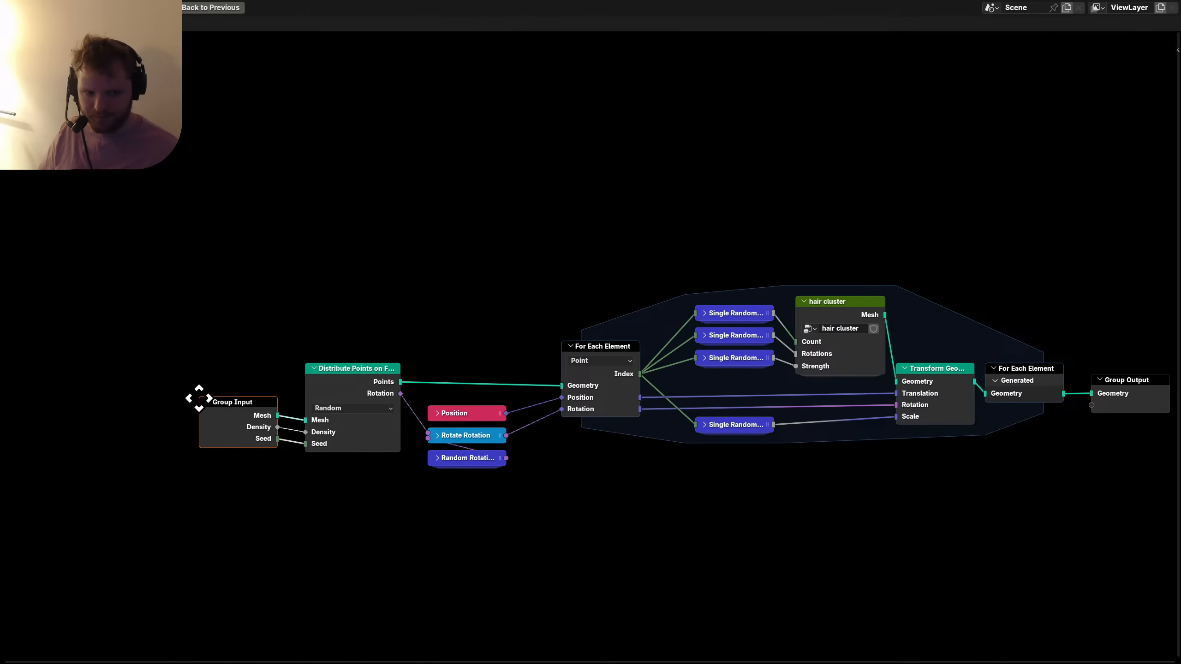
click(197, 399)
Leave the group and move the Group Input and Distribute Spiral Clusters nodes closer to the first Bake node.
key(Tab)
middle_drag(650, 442, 422, 442)
drag(417, 497, 177, 363)
key(g)
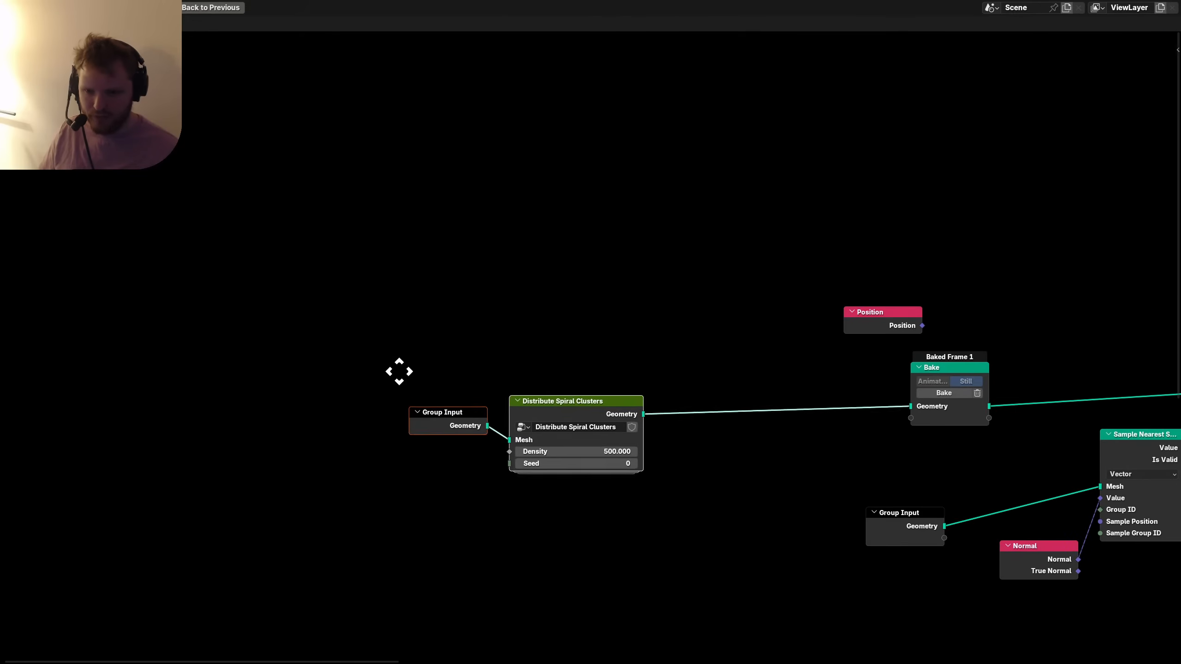
click(585, 354)
middle_drag(760, 364, 409, 369)
Delete the unconnected Position node above the first Bake node.
drag(630, 325, 471, 336)
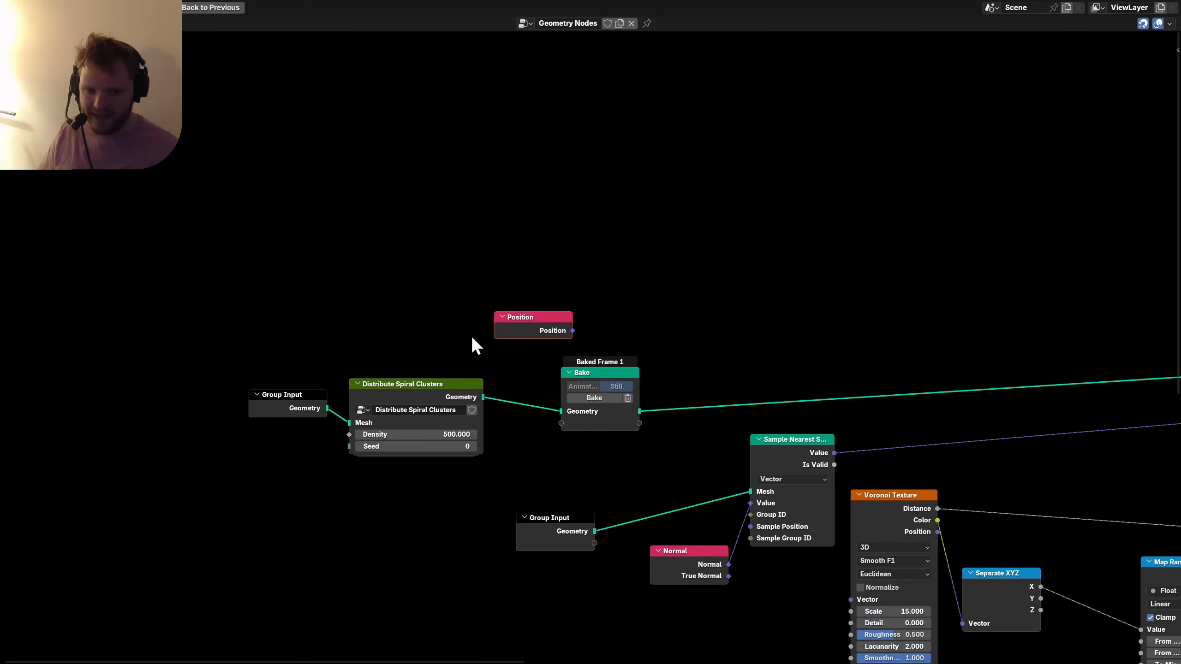
key(x)
middle_drag(633, 439, 426, 401)
Reposition the Scale node between the Smoother Step Map Range and Set Position.
click(579, 421)
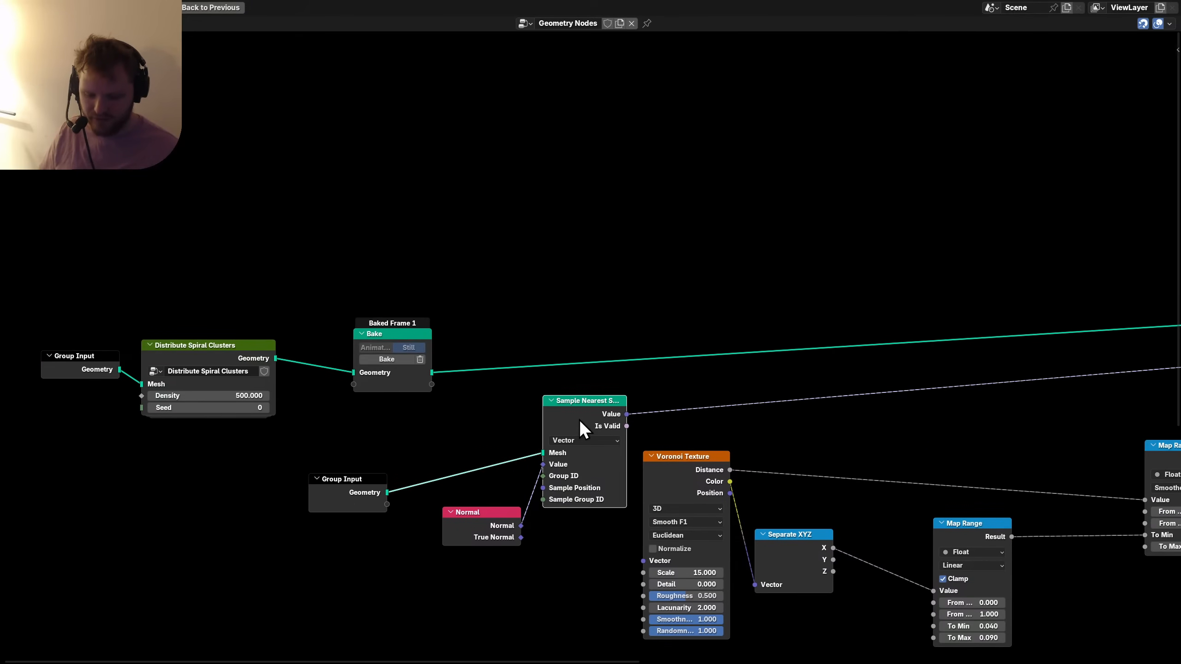
scroll(702, 416, down, 2)
middle_drag(751, 408, 597, 408)
drag(758, 365, 759, 367)
key(g)
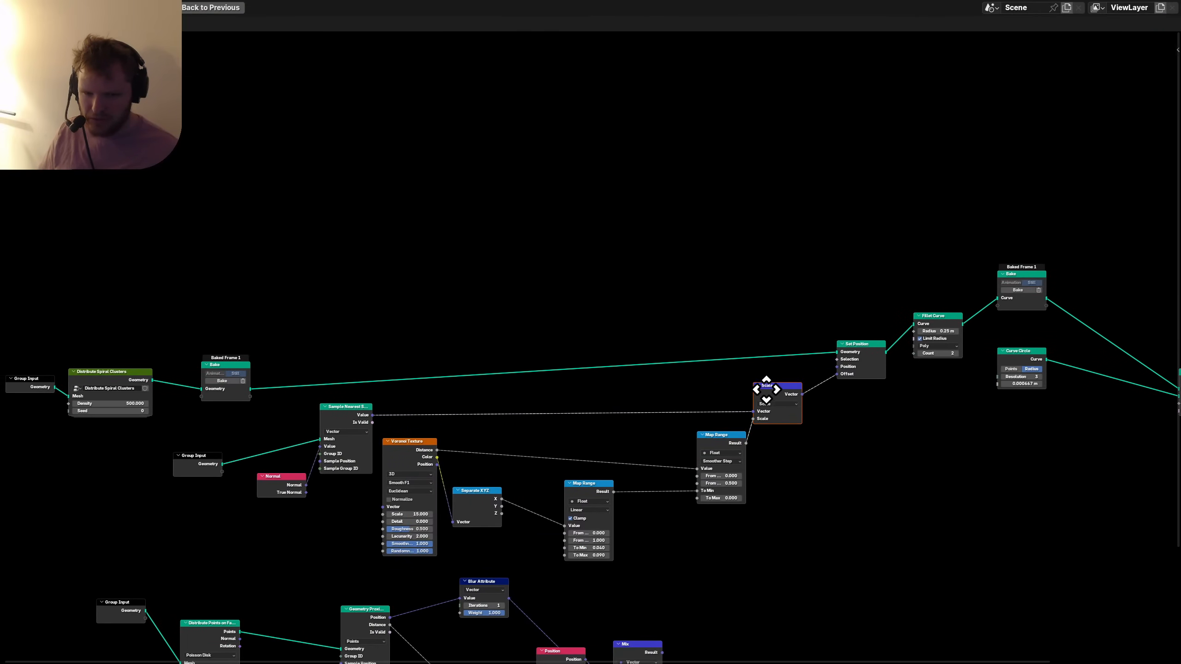
click(767, 394)
middle_drag(458, 384, 464, 384)
scroll(807, 422, down, 4)
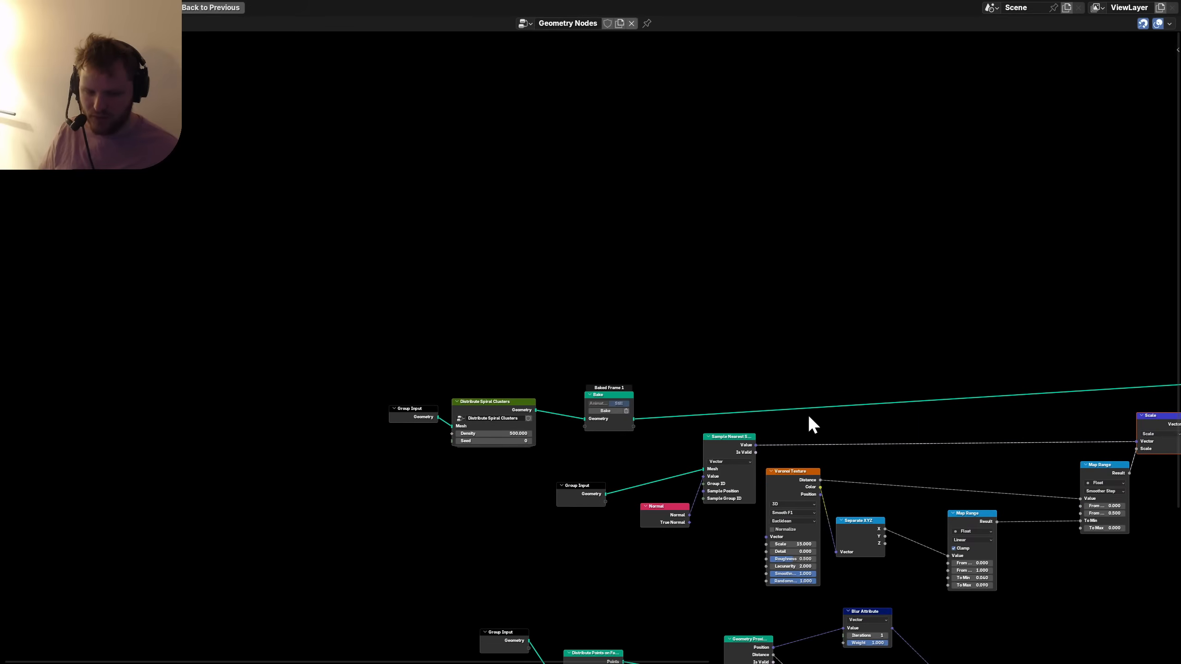
Hide the unused socket of the second Group Input and move it next to Sample Nearest Surface.
scroll(727, 440, up, 6)
middle_drag(727, 441, 510, 301)
click(349, 434)
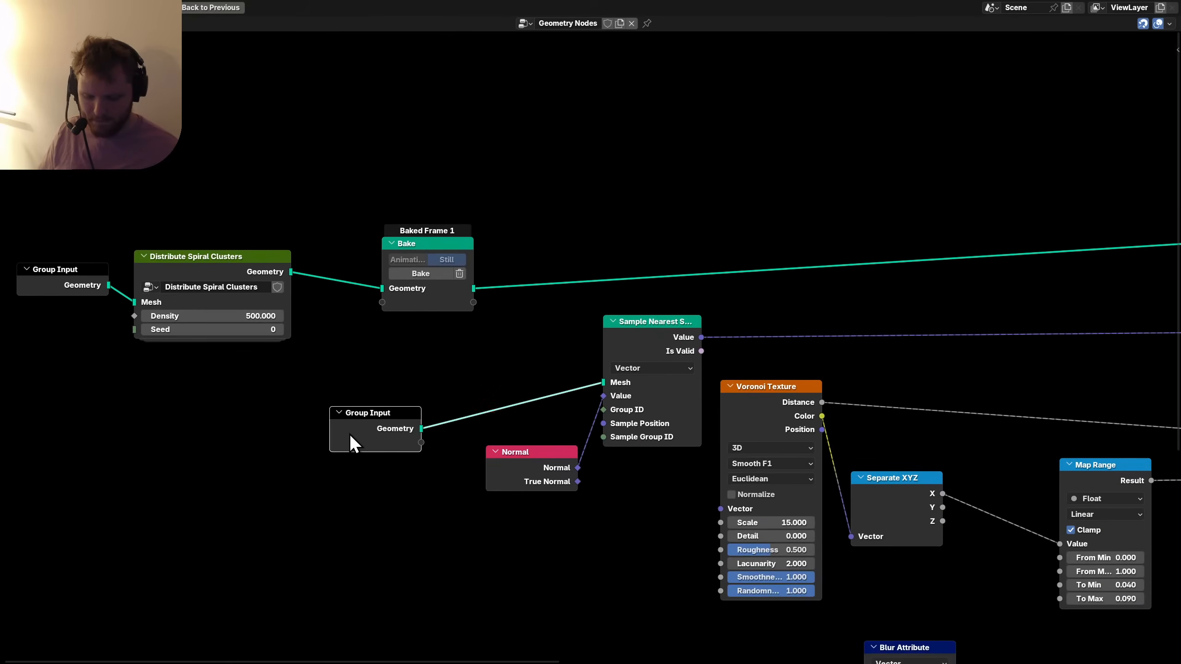
key(ctrl+h)
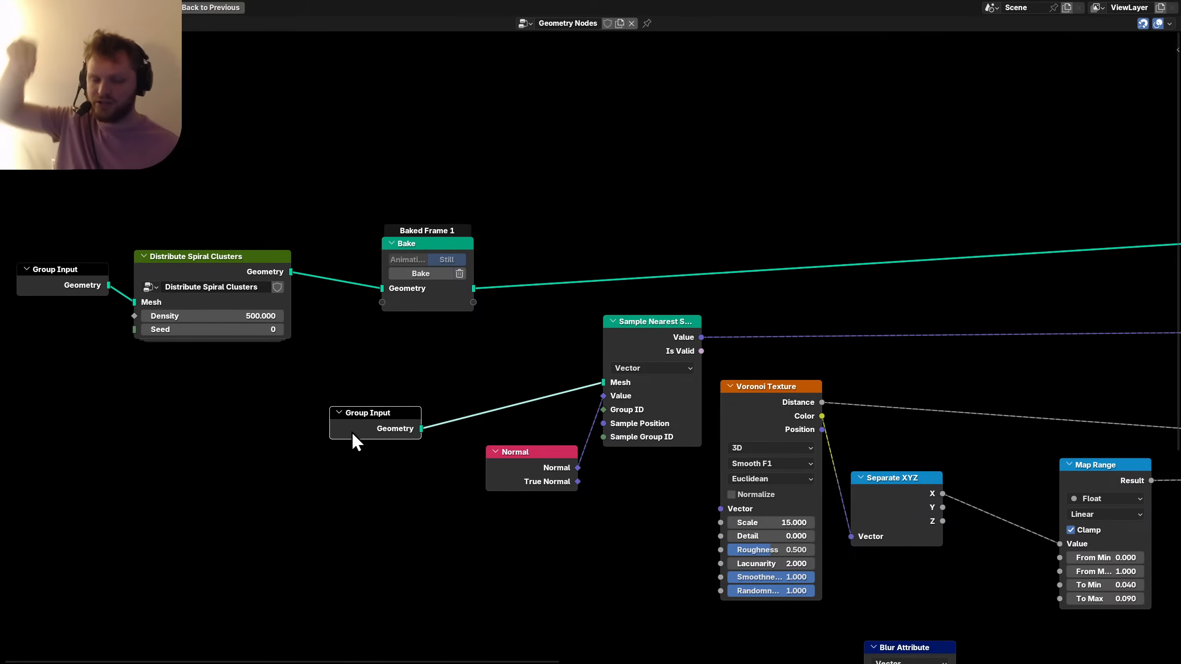
drag(351, 432, 505, 363)
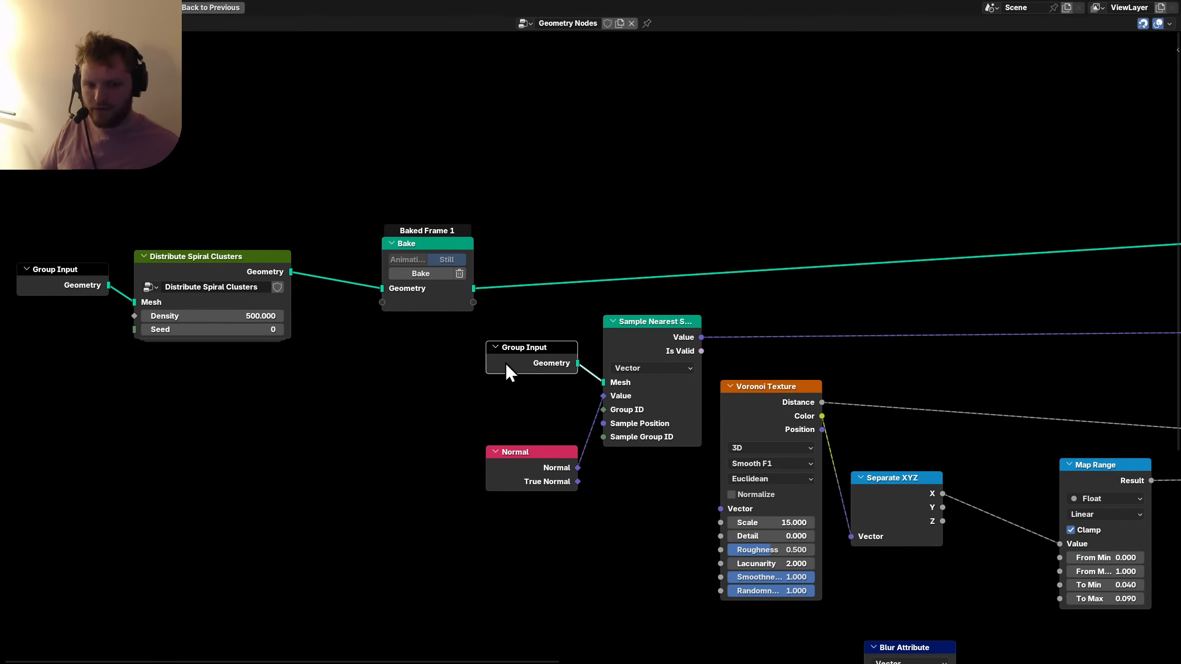
Hide the unused sockets of Normal and Sample Nearest Surface and pull both nodes in beside the second Group Input.
click(515, 459)
key(ctrl+h)
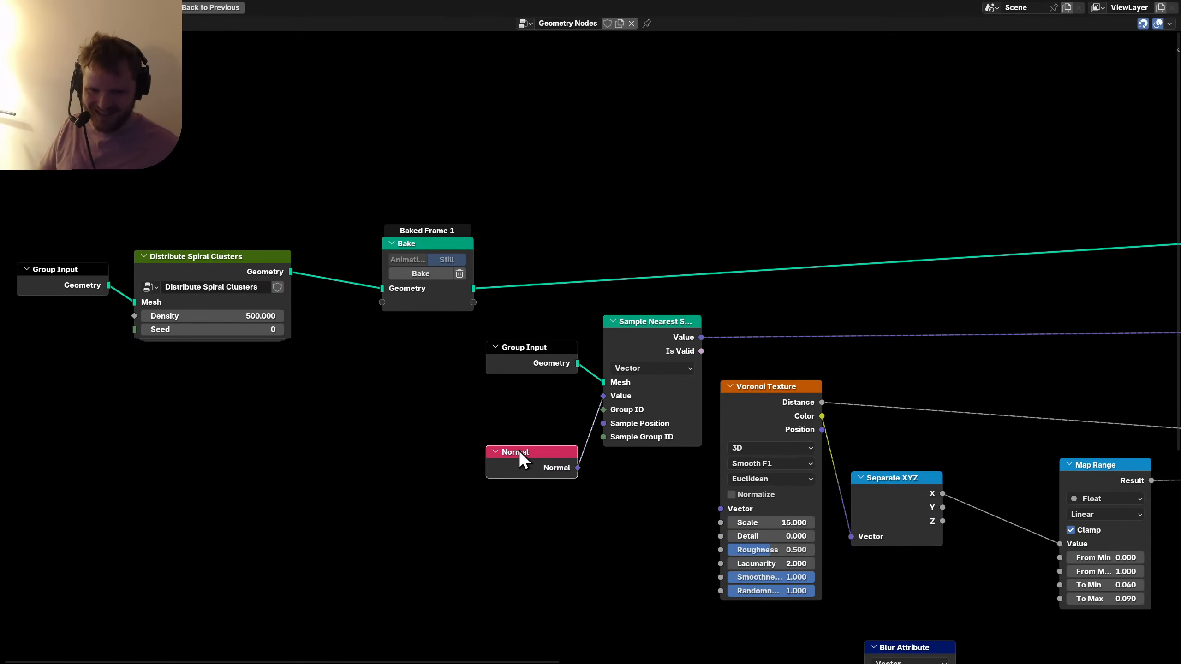
drag(519, 450, 524, 393)
click(624, 342)
key(ctrl+h)
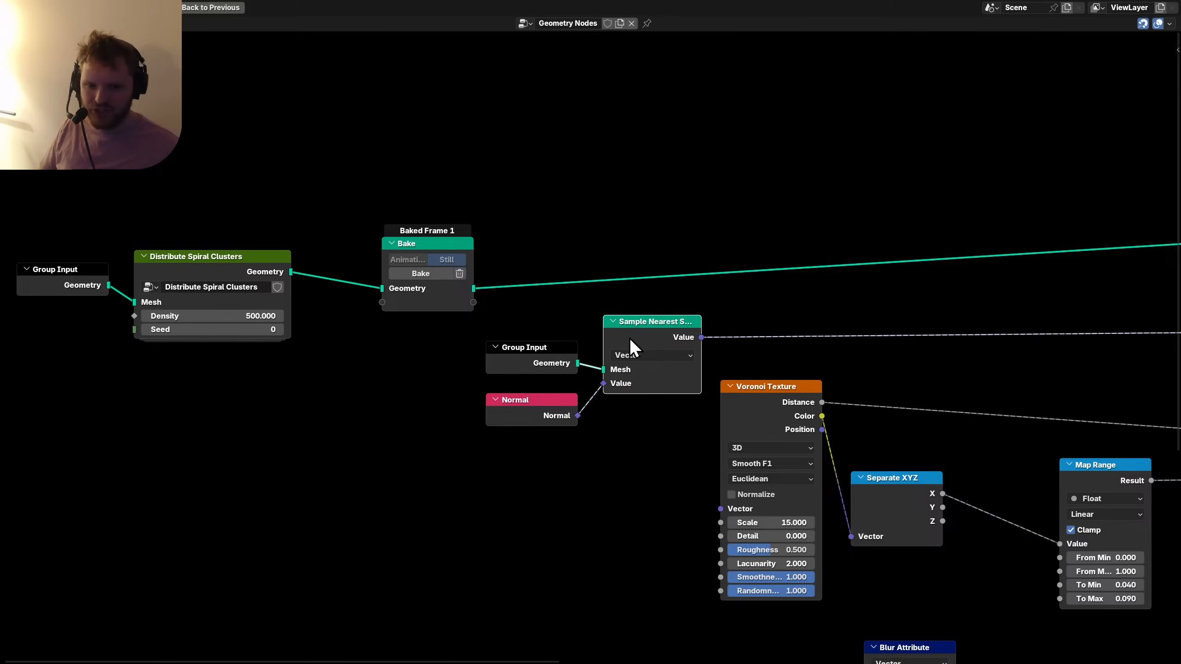
drag(629, 338, 620, 364)
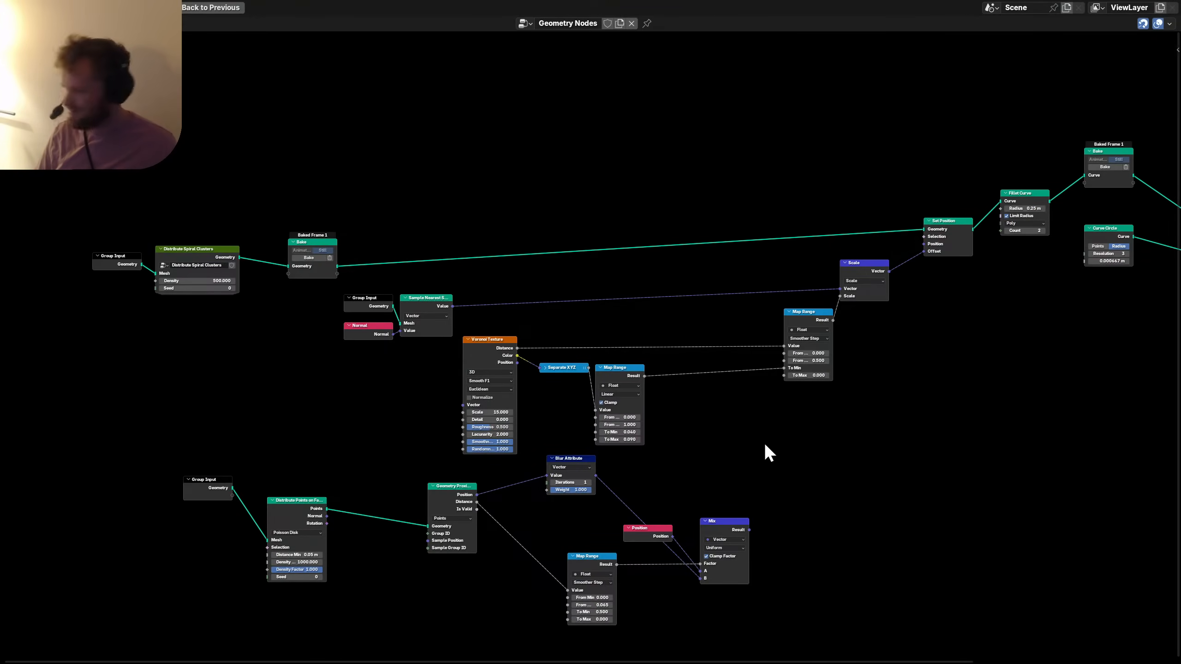
Save the file, then reposition and collapse the Scale node feeding Set Position.
key(ctrl+s)
middle_drag(669, 385, 684, 461)
scroll(592, 407, up, 7)
middle_drag(1039, 376, 630, 398)
middle_drag(752, 385, 642, 439)
scroll(642, 439, up, 5)
drag(573, 400, 564, 442)
key(h)
Hide the unused sockets of Set Position and move Fillet Curve directly beside it.
middle_drag(769, 300, 683, 379)
click(675, 365)
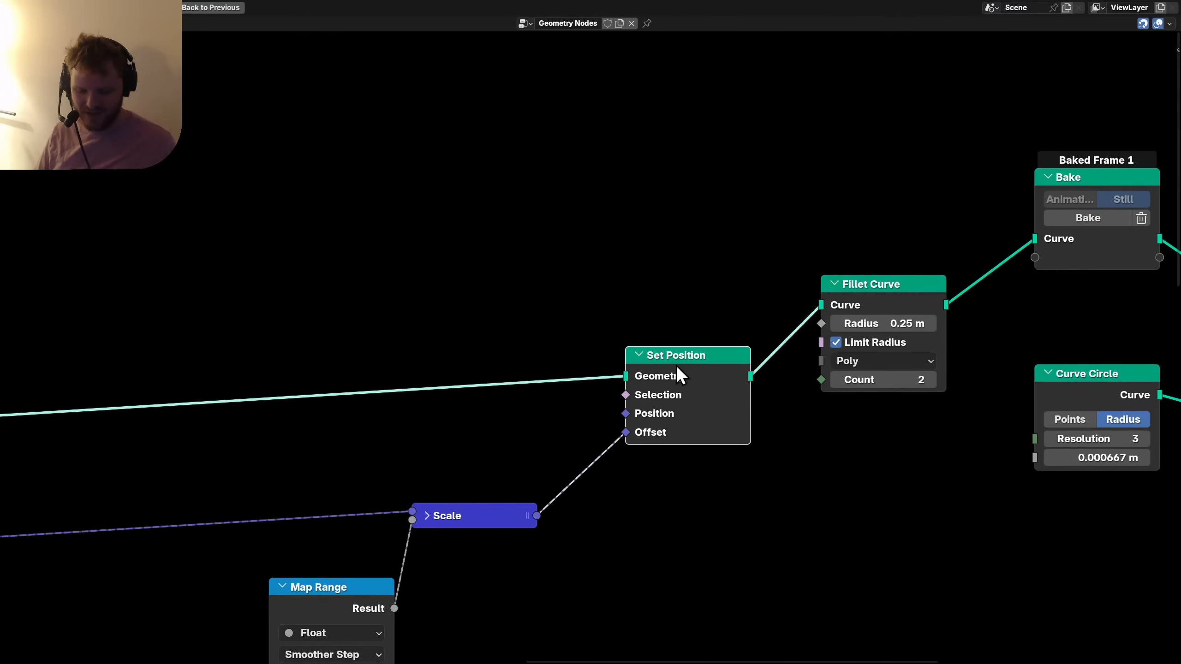
key(ctrl+h)
drag(677, 366, 661, 398)
drag(883, 288, 823, 388)
Delete the unused point-attraction branch below the main tree, from its Group Input and Distribute Points on Faces through Mix.
scroll(706, 404, down, 3)
scroll(604, 420, down, 3)
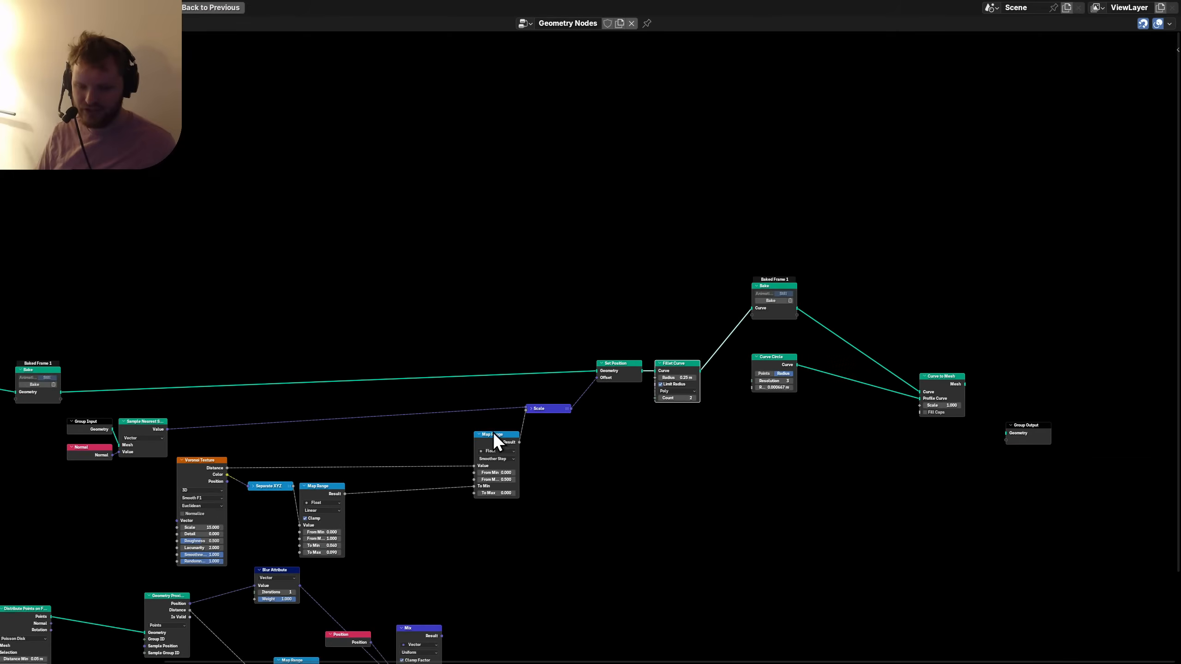
middle_drag(422, 463, 754, 358)
middle_drag(531, 433, 653, 377)
scroll(439, 518, up, 4)
middle_drag(439, 518, 401, 414)
scroll(401, 414, down, 2)
drag(919, 525, 465, 365)
key(x)
drag(514, 470, 259, 365)
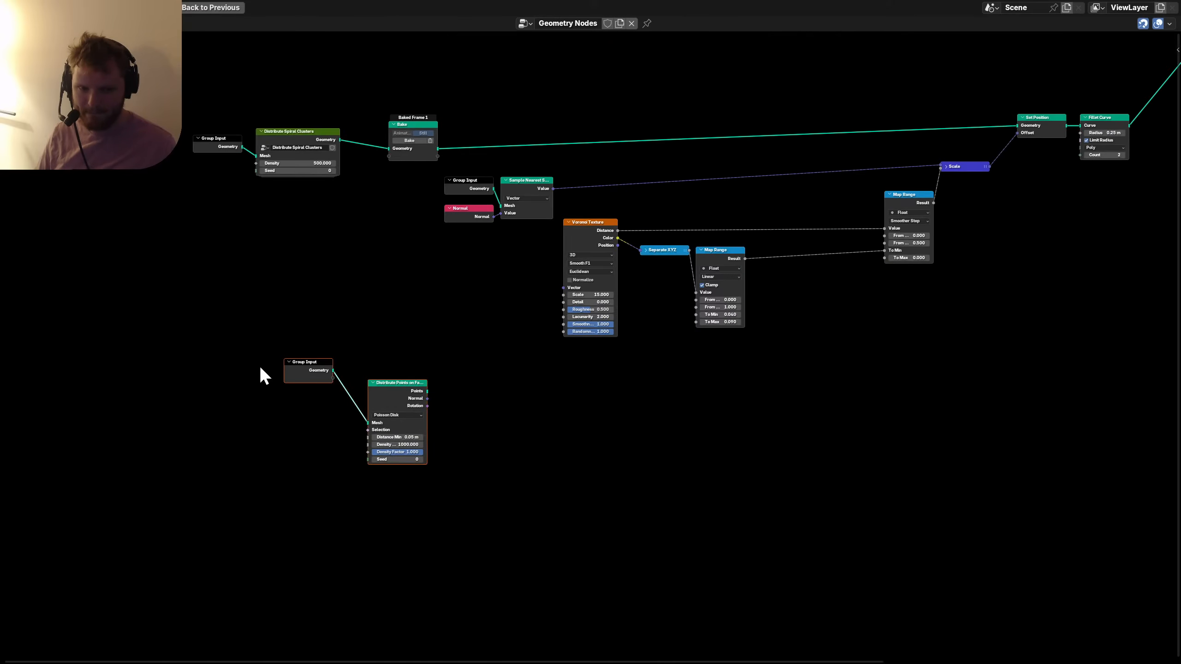
key(x)
Move the Group Input, Normal and Sample Nearest Surface nodes together closer to the Scale node.
middle_drag(522, 329, 484, 374)
scroll(535, 402, up, 3)
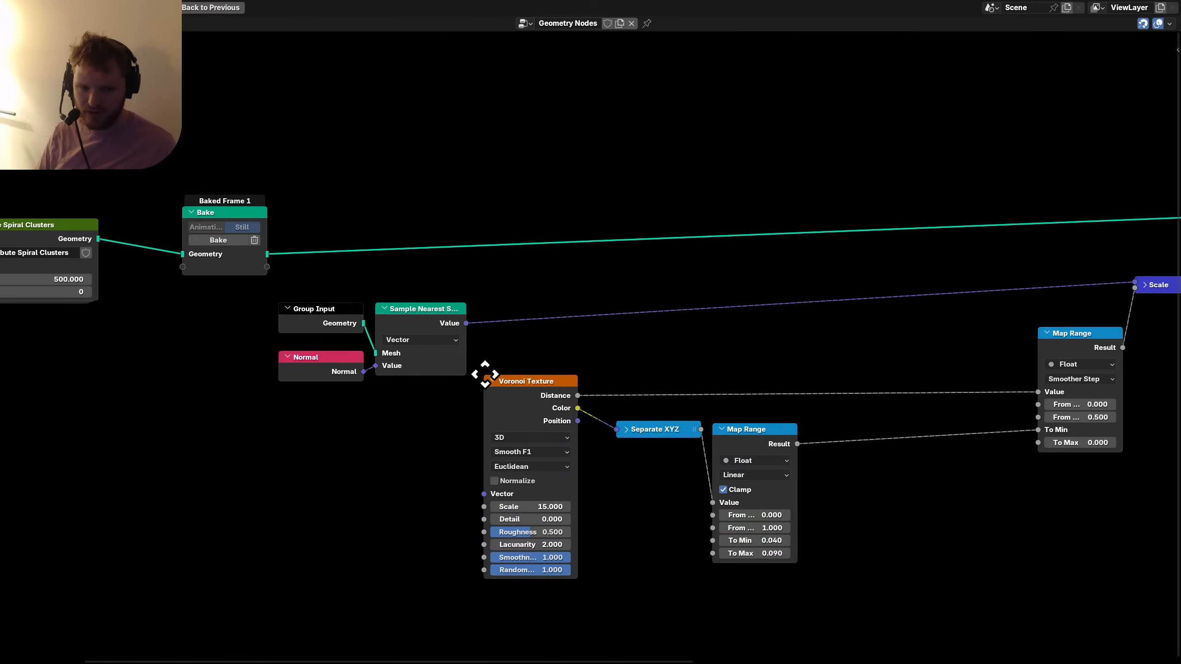
drag(385, 392, 324, 310)
key(g)
click(767, 271)
middle_drag(961, 271, 533, 320)
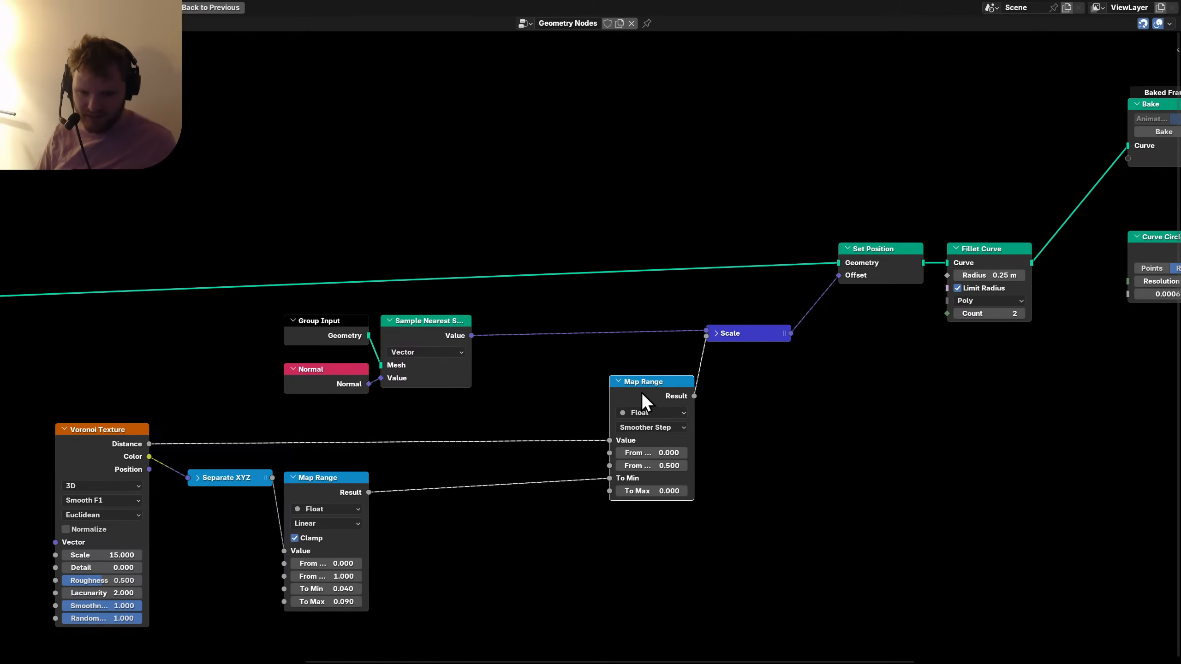
Place the Smoother Step Map Range directly beside the Linear Map Range.
middle_drag(664, 404, 696, 405)
click(236, 428)
key(g)
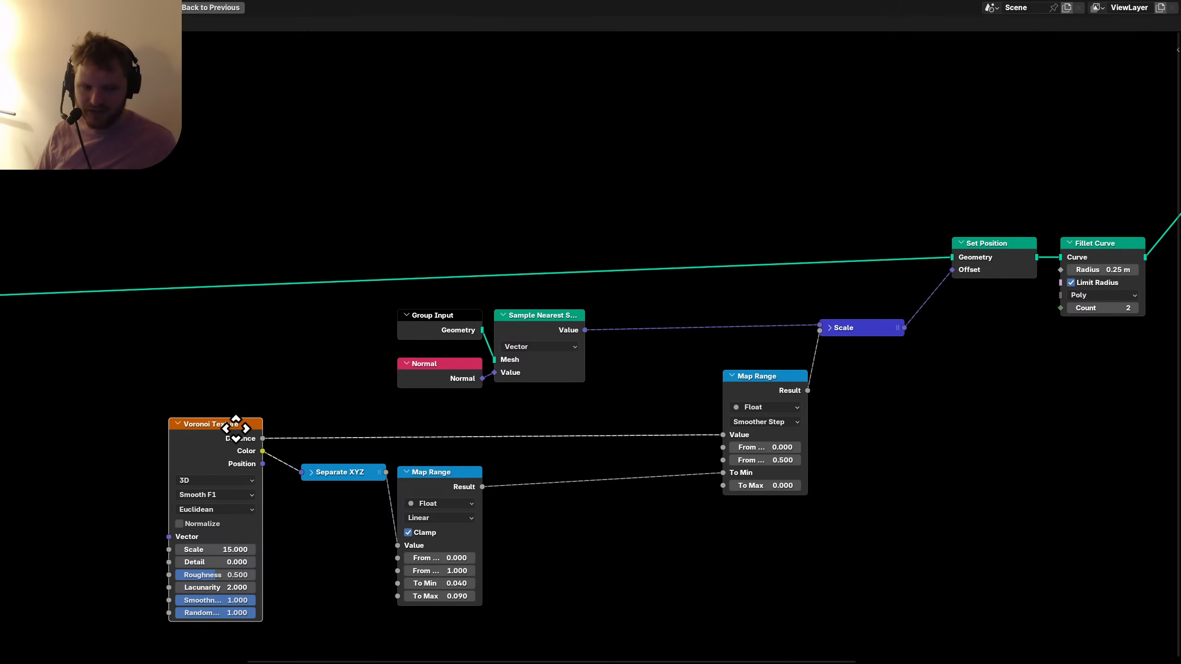
click(235, 428)
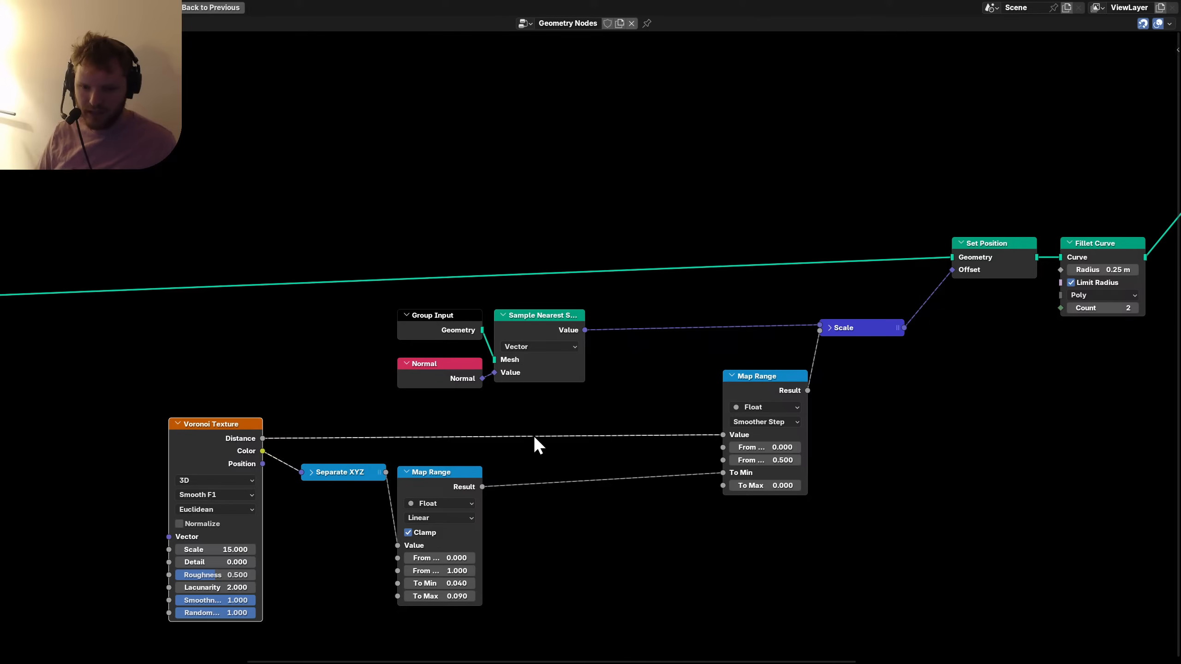
click(744, 388)
key(g)
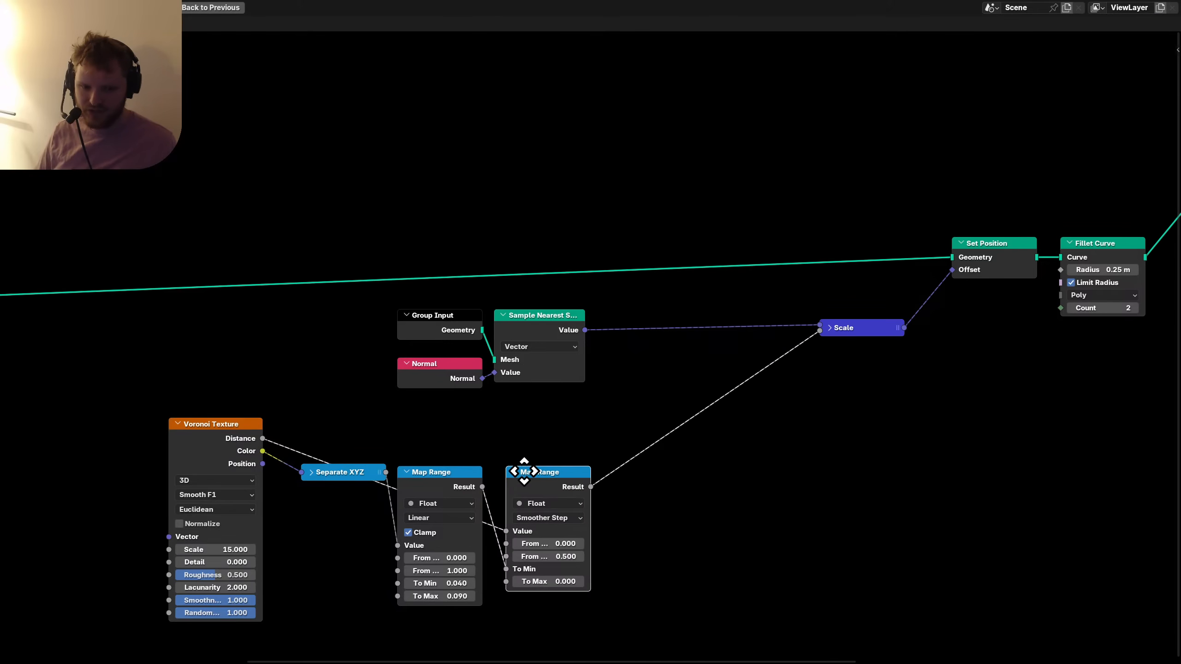
click(524, 472)
Add a reroute to the Voronoi Texture's Distance link and place it above the gap between the two Map Range nodes.
shift+right_drag(278, 453, 286, 436)
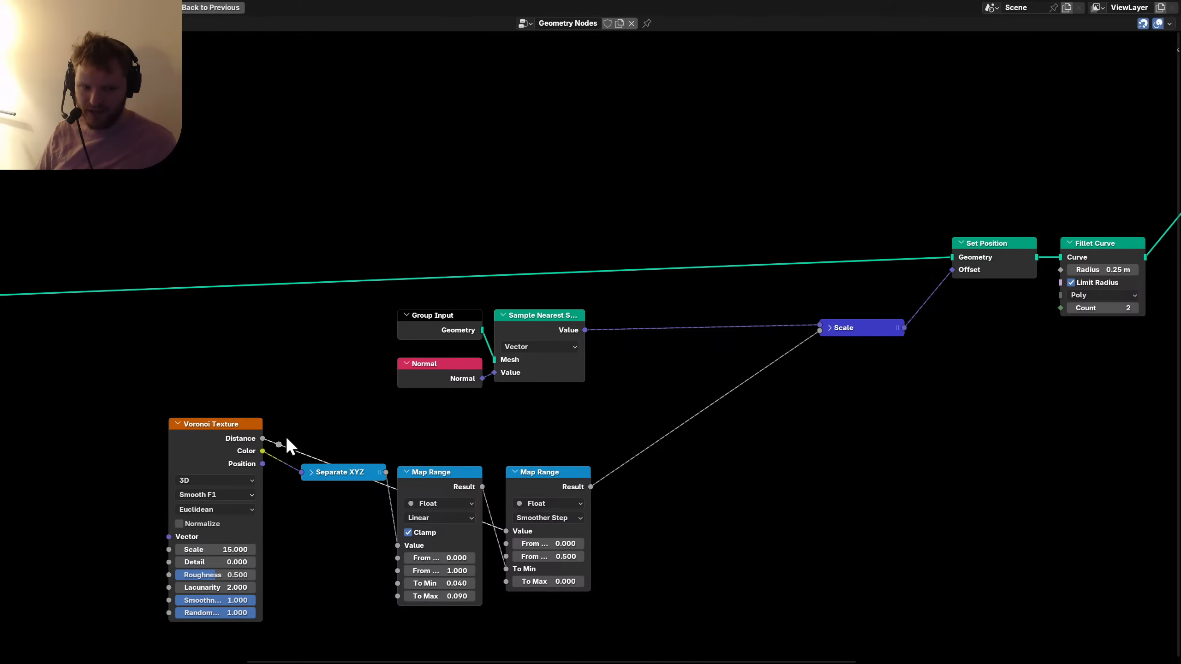
key(g)
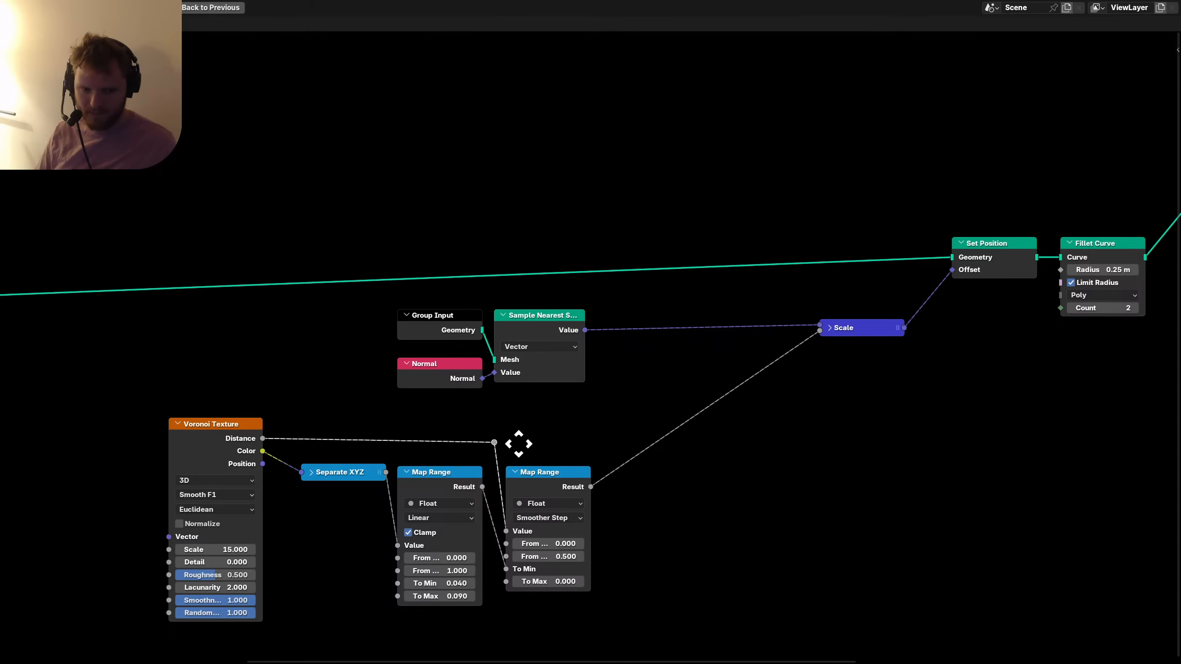
click(512, 454)
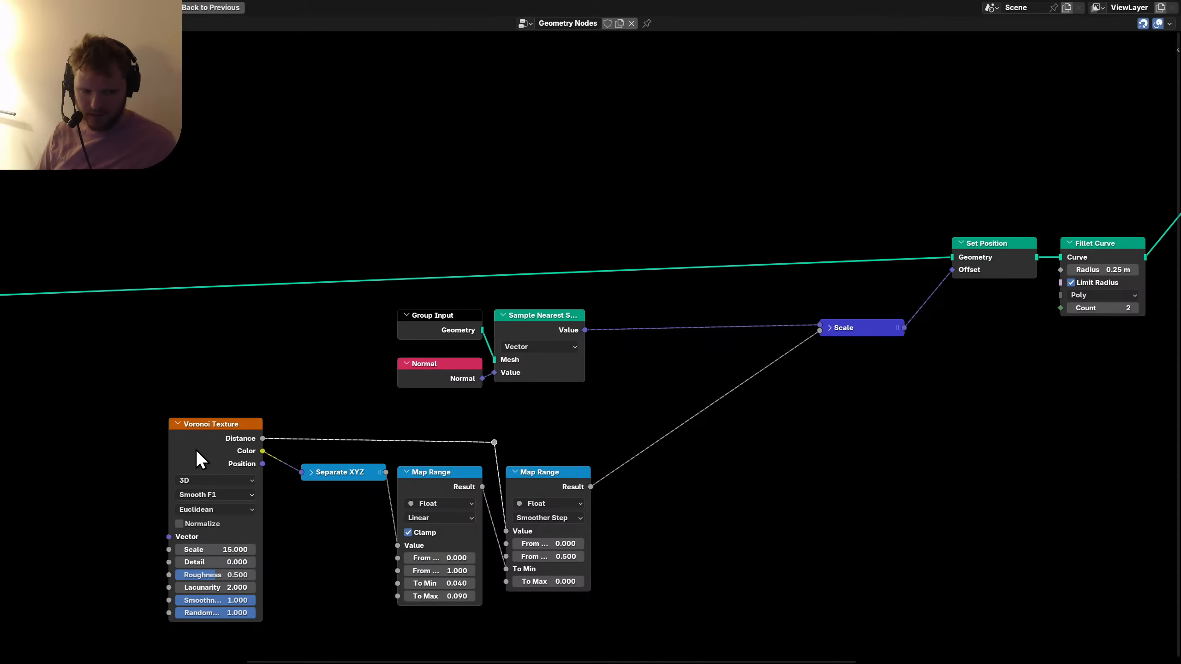
Move the Voronoi Texture, Separate XYZ, reroute and both Map Range nodes together beneath the Normal node.
middle_drag(718, 432, 667, 450)
scroll(573, 430, down, 2)
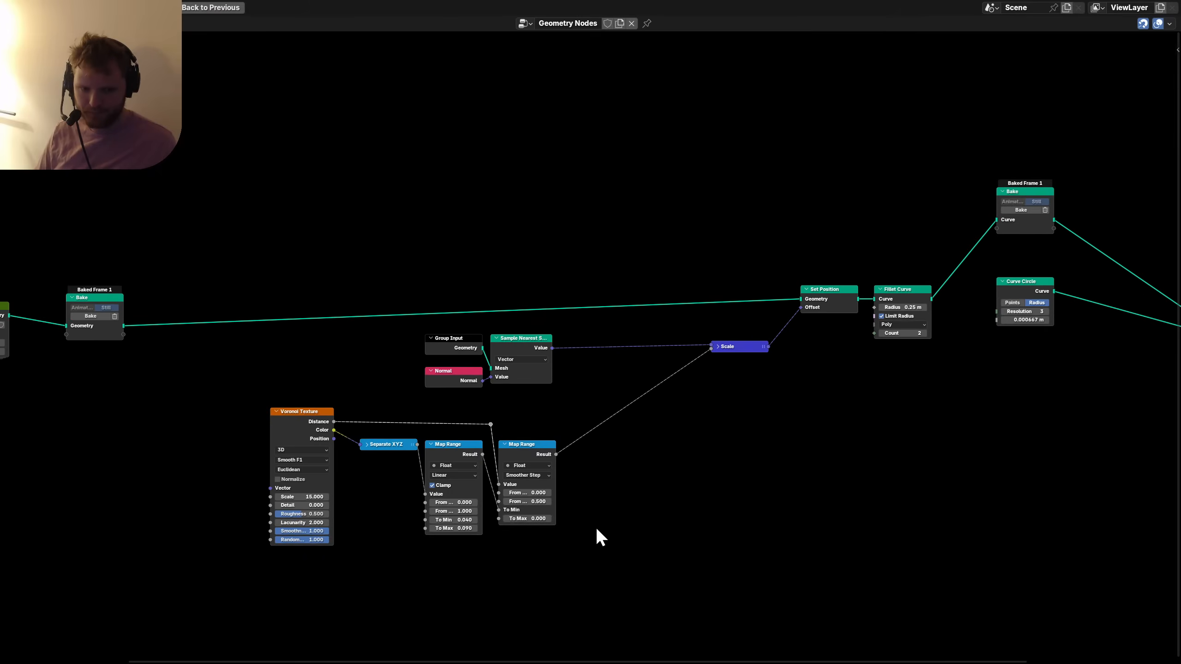
drag(586, 559, 275, 421)
key(g)
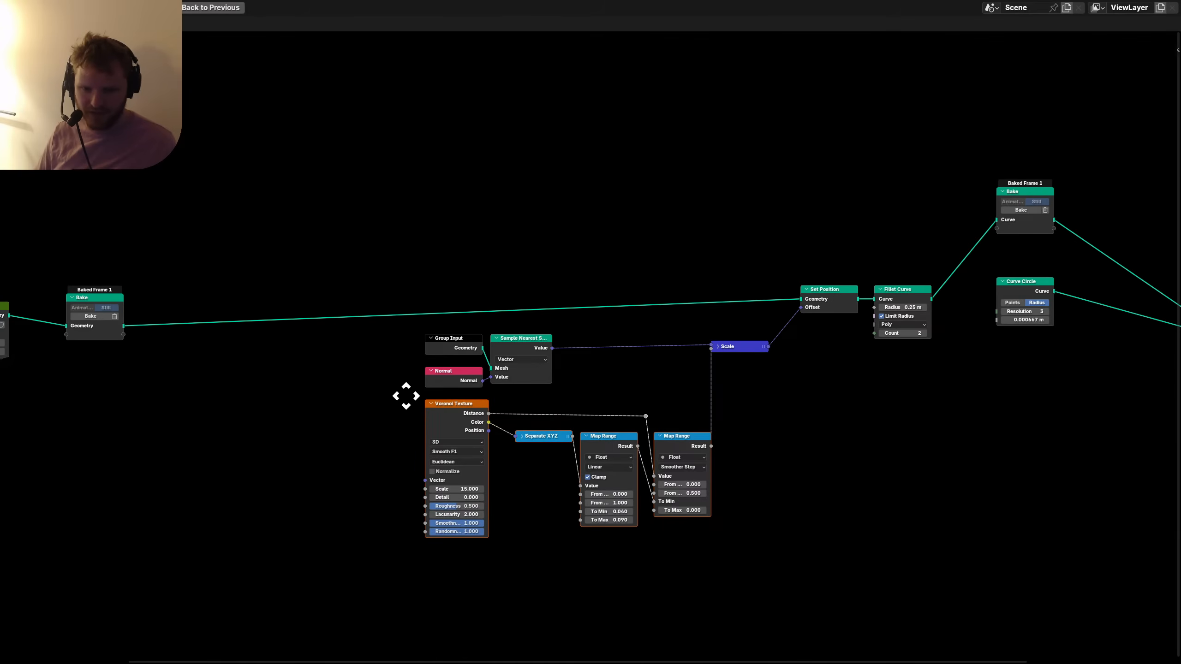
click(405, 395)
Shift the normal-sampling and Voronoi nodes farther from Set Position and place Scale just above the Smoother Step Map Range.
drag(345, 517, 725, 354)
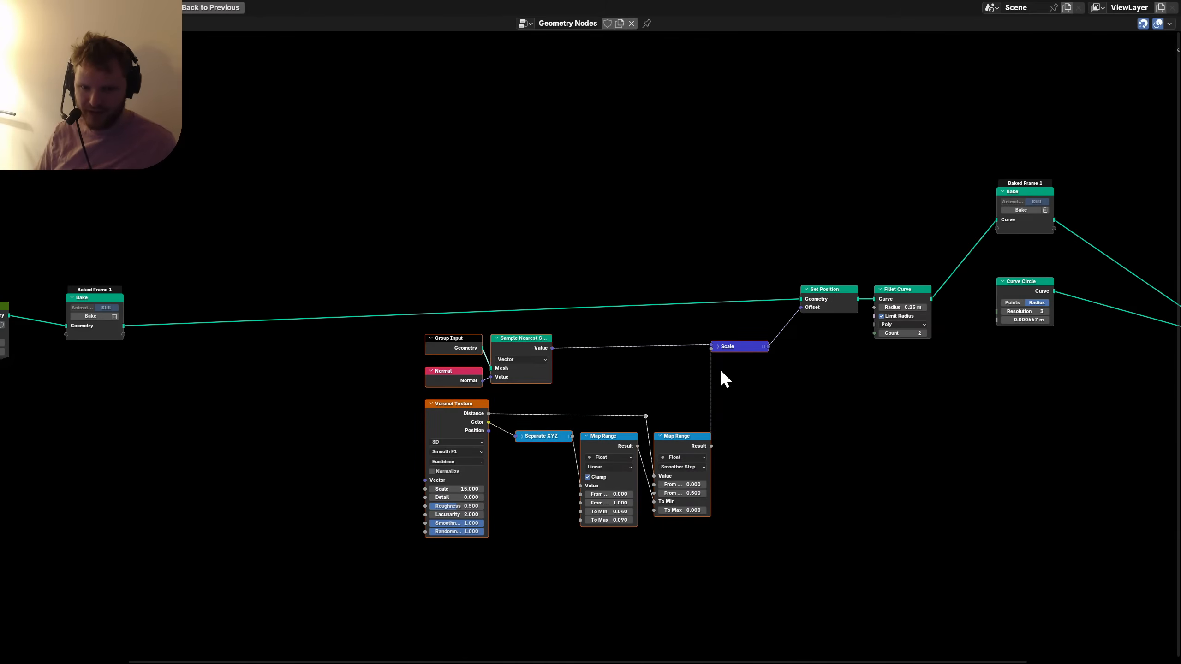
click(603, 445)
drag(633, 342, 572, 408)
click(544, 416)
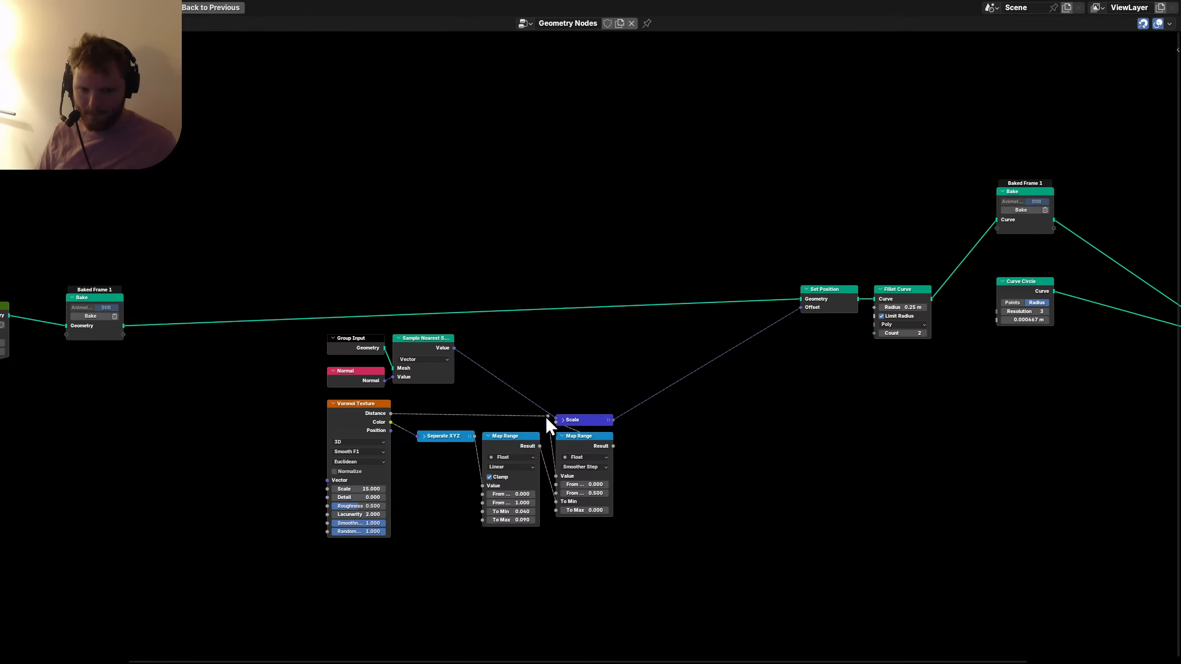
Nudge the reroute on the Voronoi Texture's Distance link clear of the Scale node.
drag(551, 404, 550, 403)
key(g)
click(588, 408)
Move Group Input, Normal and Sample Nearest Surface above Separate XYZ and the Linear Map Range, and save the file.
drag(480, 384, 343, 315)
key(g)
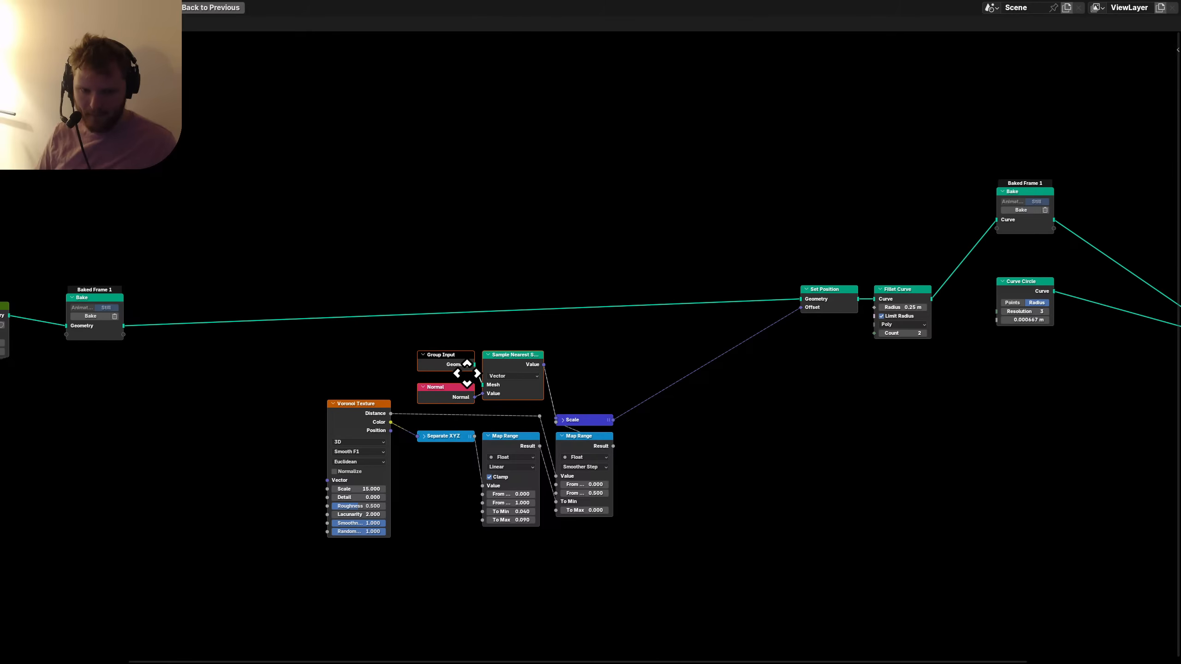
click(466, 374)
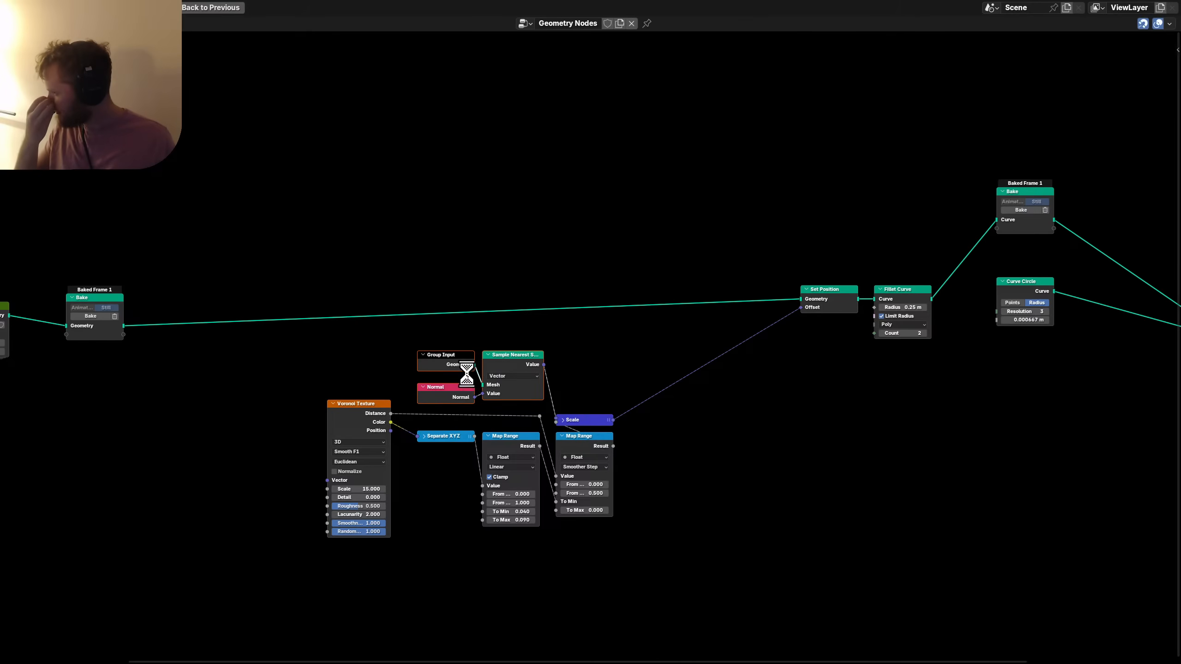
key(ctrl+s)
Group Set Position with the normal-sampling and Voronoi nodes, keeping Group Input outside, and name the group Hair Clumping.
middle_drag(585, 432, 517, 492)
drag(767, 341, 663, 373)
drag(716, 597, 276, 312)
key(ctrl+g)
key(Tab)
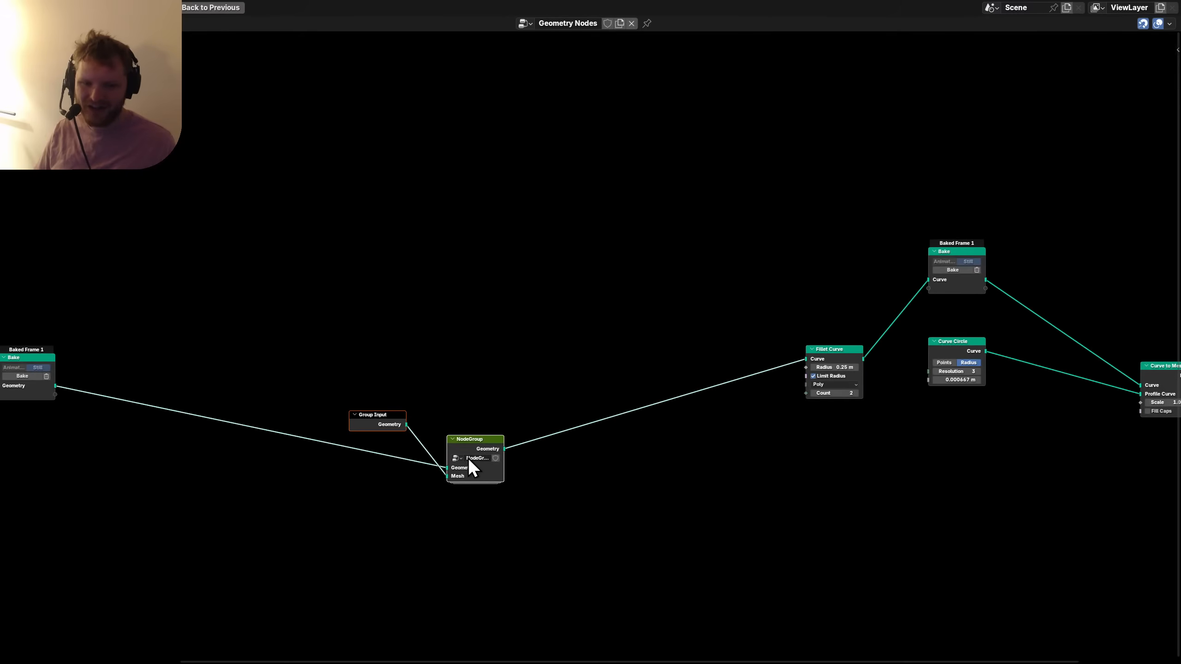
double_click(469, 457)
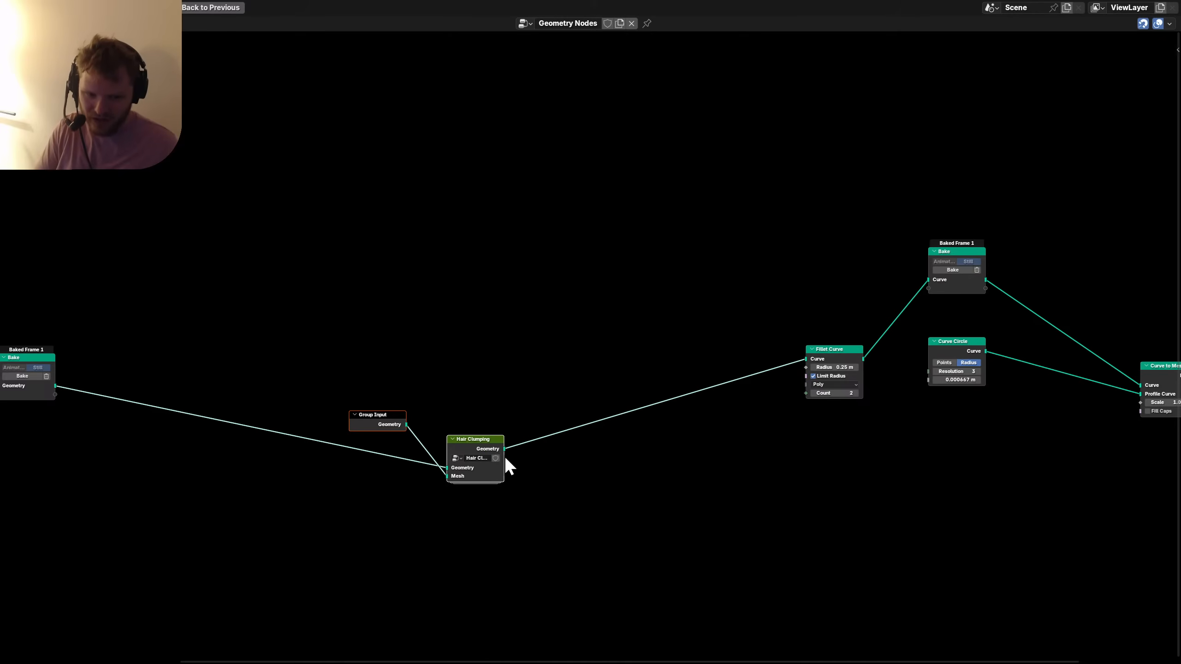
Widen the Hair Clumping node to fit its name and place it with its Group Input near the first Bake node.
drag(503, 440, 516, 441)
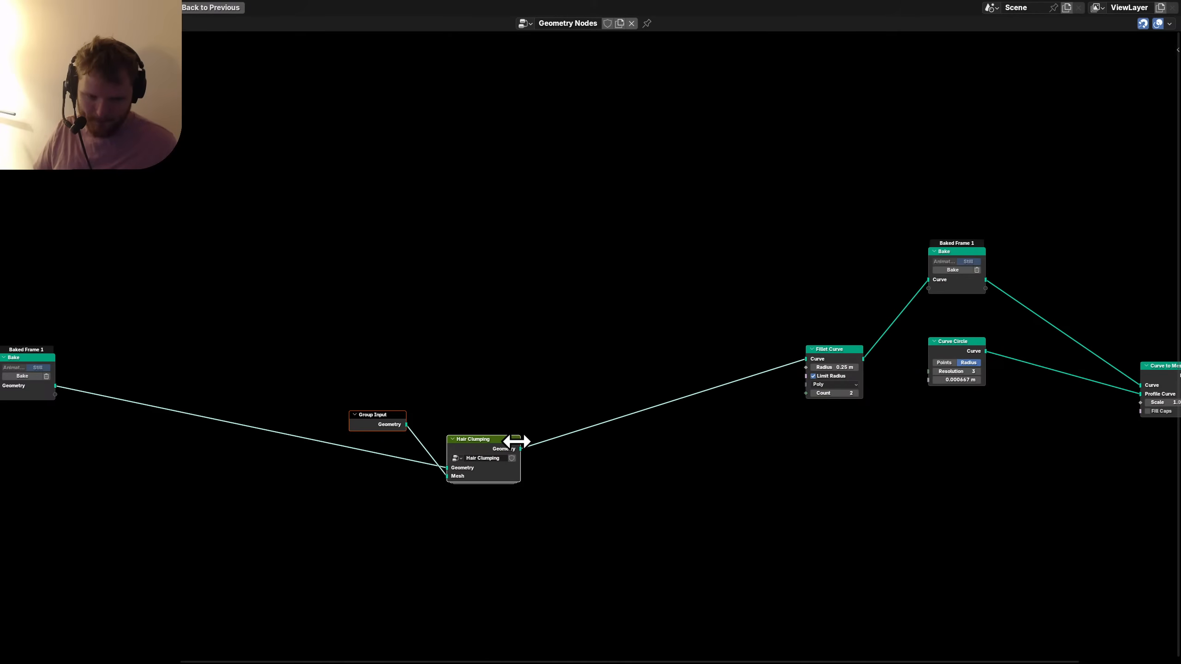
middle_drag(308, 527, 507, 541)
key(g)
click(312, 428)
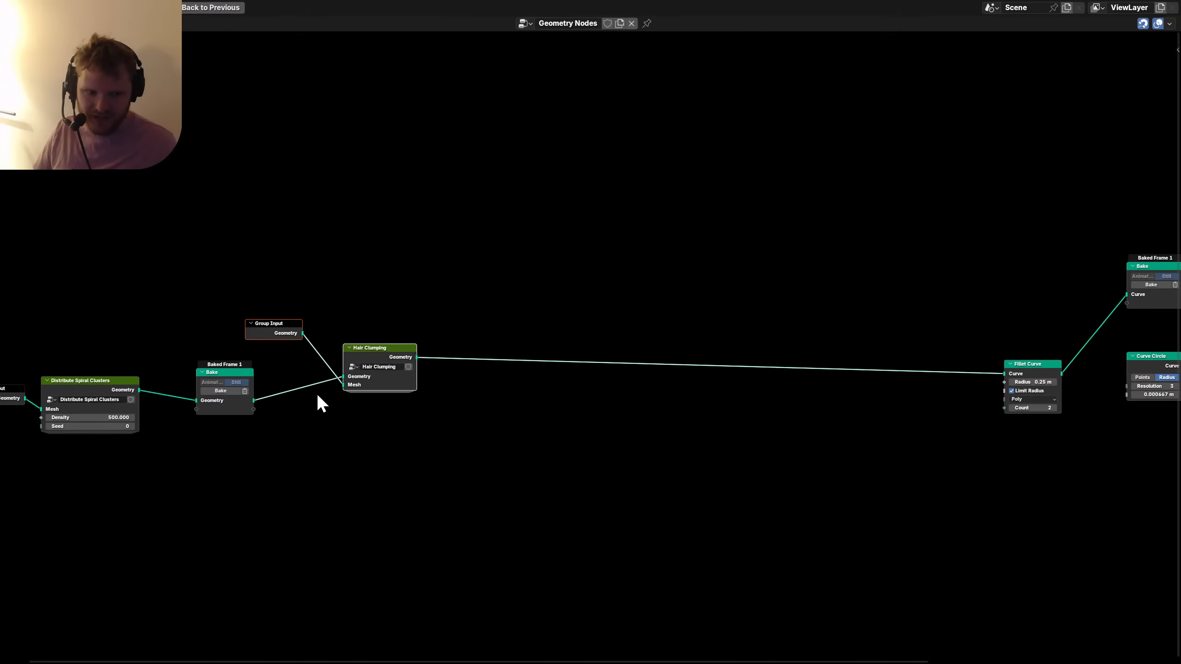
Inside Hair Clumping, rename the Mesh input socket to Surface and reorder it above the Geometry input.
scroll(425, 375, up, 7)
middle_drag(429, 374, 441, 416)
scroll(441, 416, up, 1)
click(437, 391)
key(Tab)
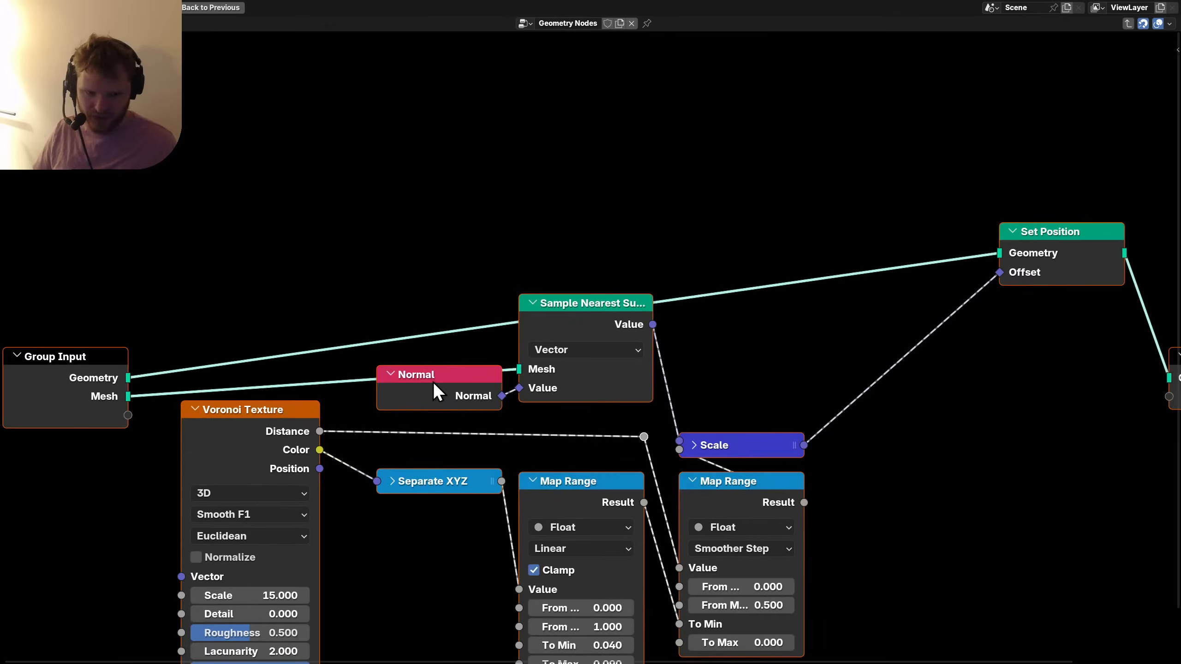
key(n)
click(1170, 69)
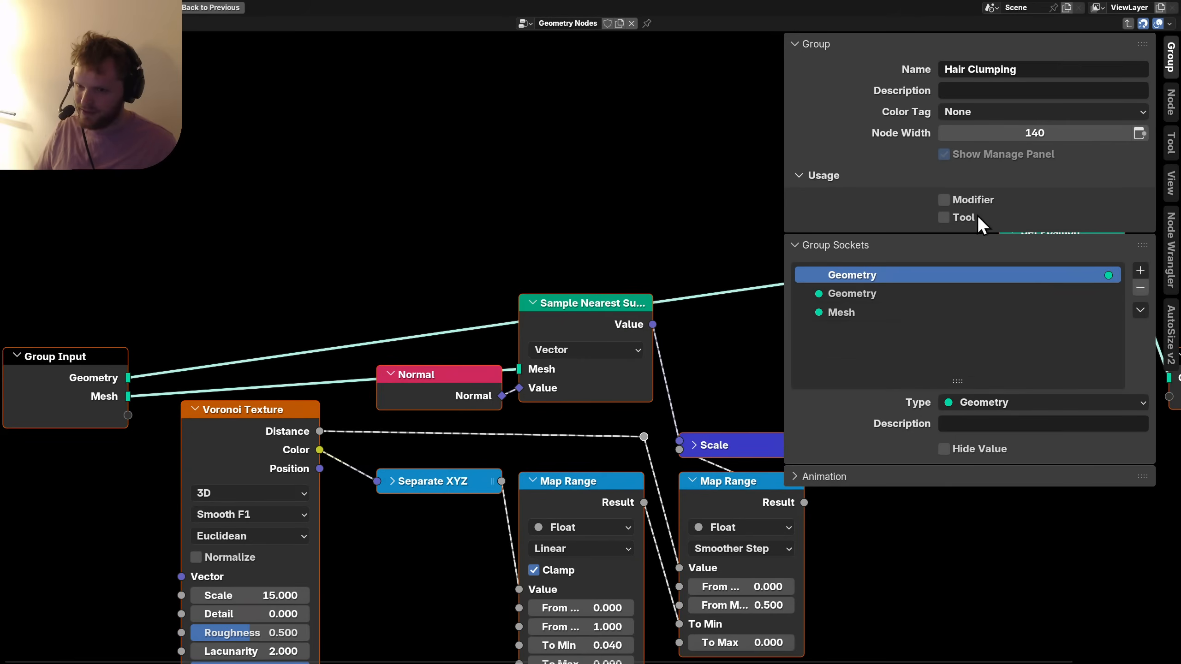
double_click(851, 309)
text(Sur)
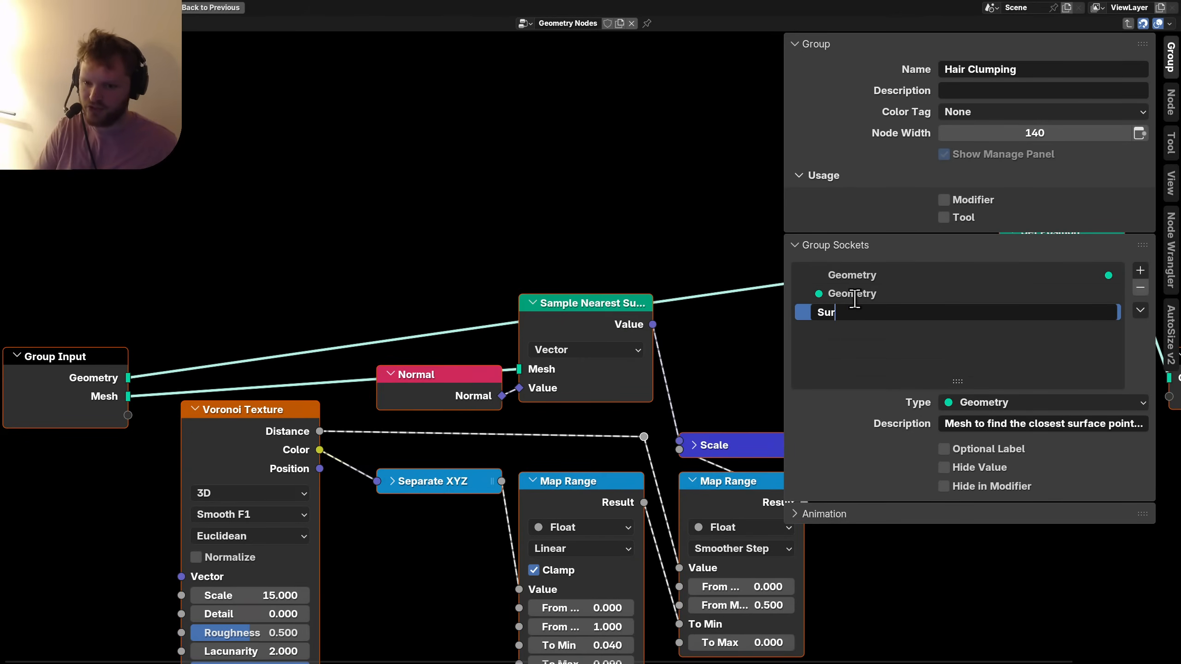
text(face)
key(Return)
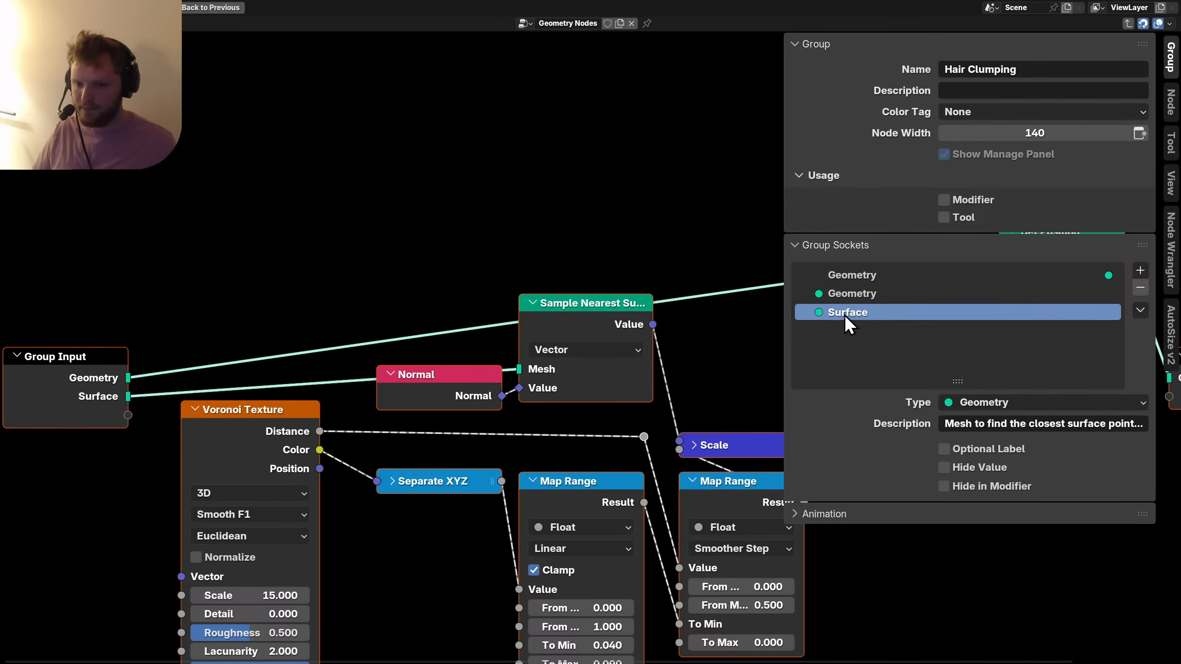
drag(847, 284, 849, 288)
key(Tab)
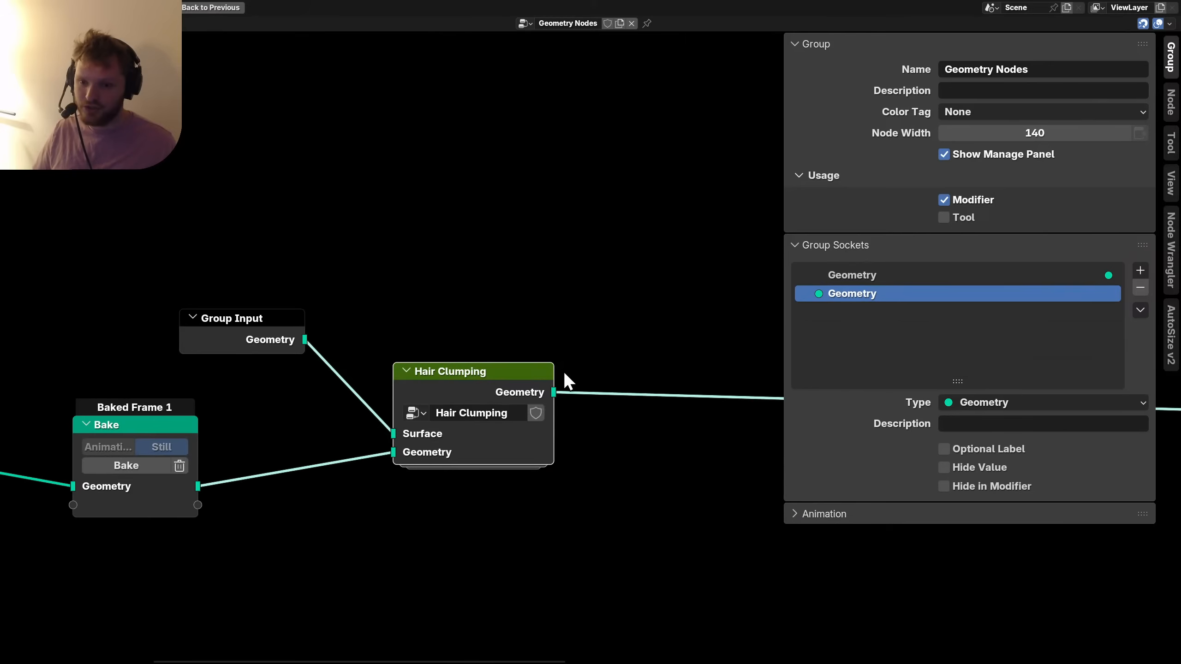
Rename Hair Clumping's Geometry input socket to Hair and return to the main node tree.
key(Tab)
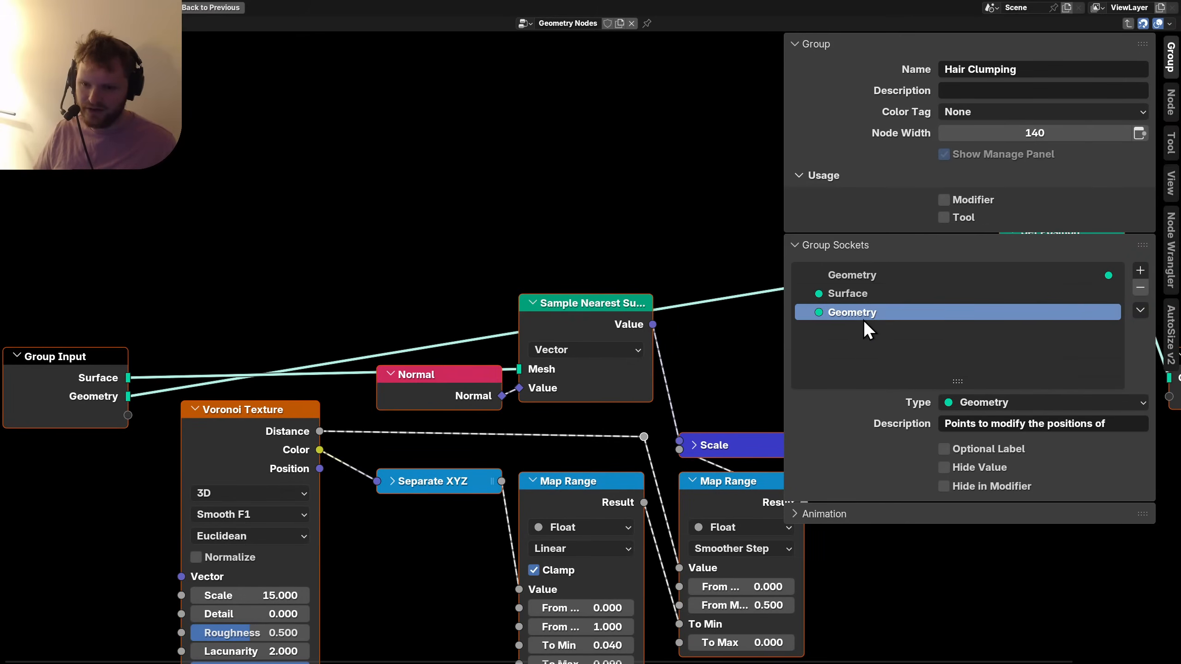
double_click(858, 317)
text(Hair)
key(Return)
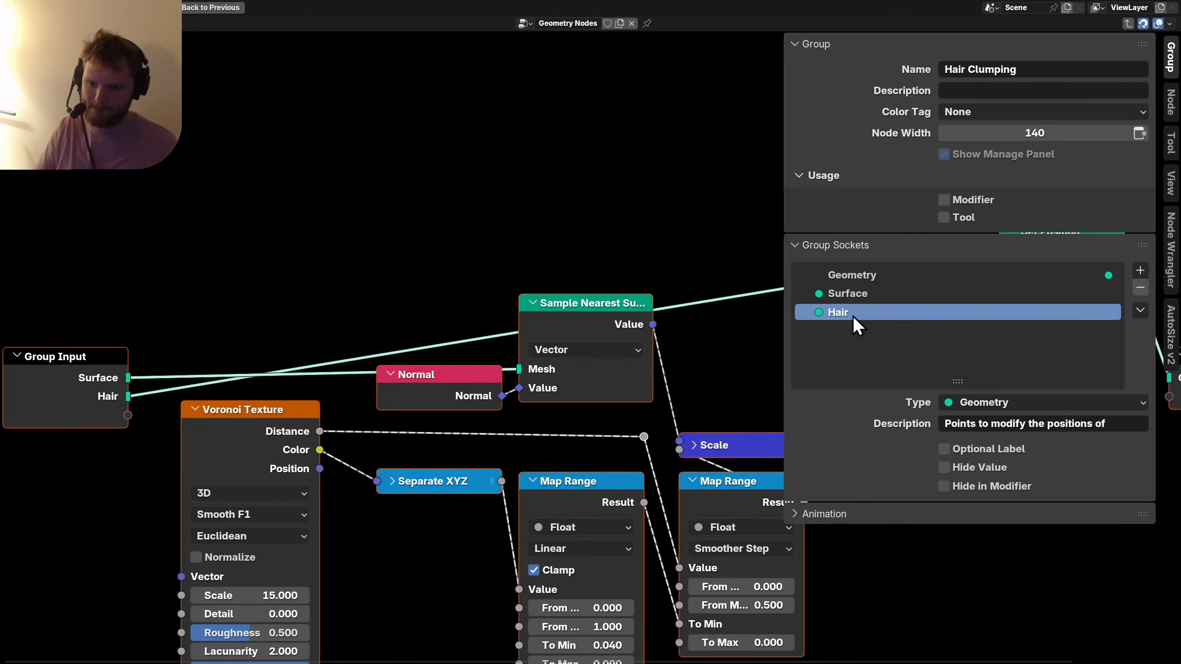
key(Tab)
key(n)
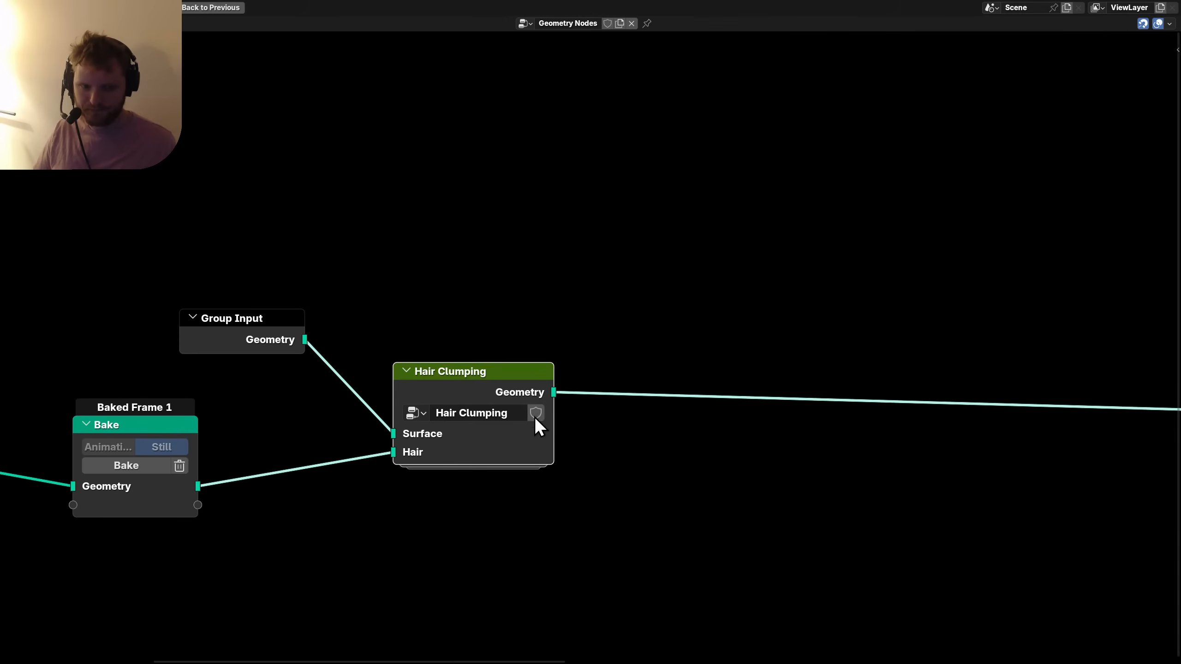
Label the Group Input feeding Hair Clumping as Surface and collapse it.
drag(230, 326, 194, 344)
key(F2)
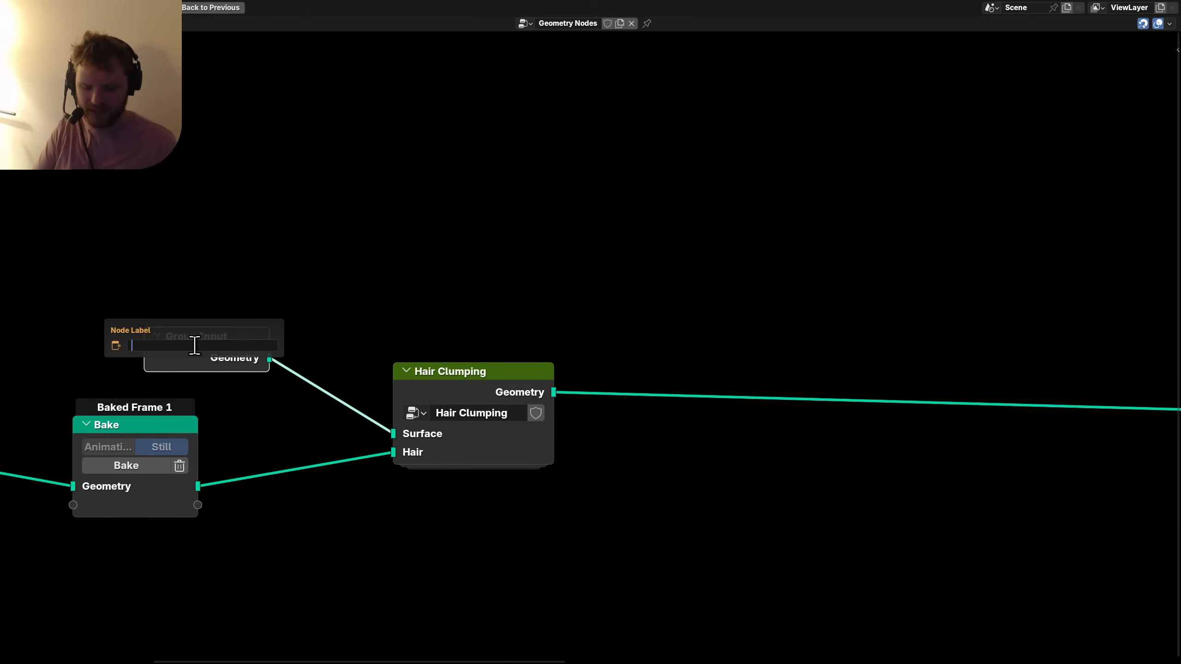
text(Surfac)
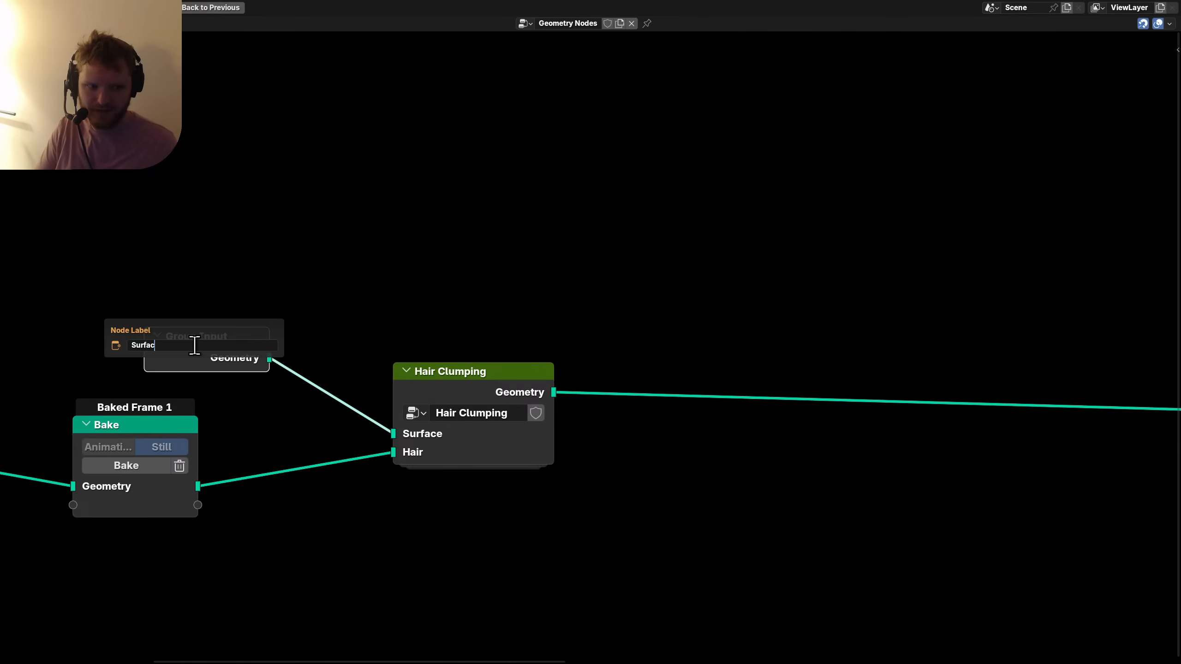
text(e)
key(Return)
key(h)
Place the collapsed Surface node directly above the Bake node and move Hair Clumping closer to both.
drag(193, 336, 117, 361)
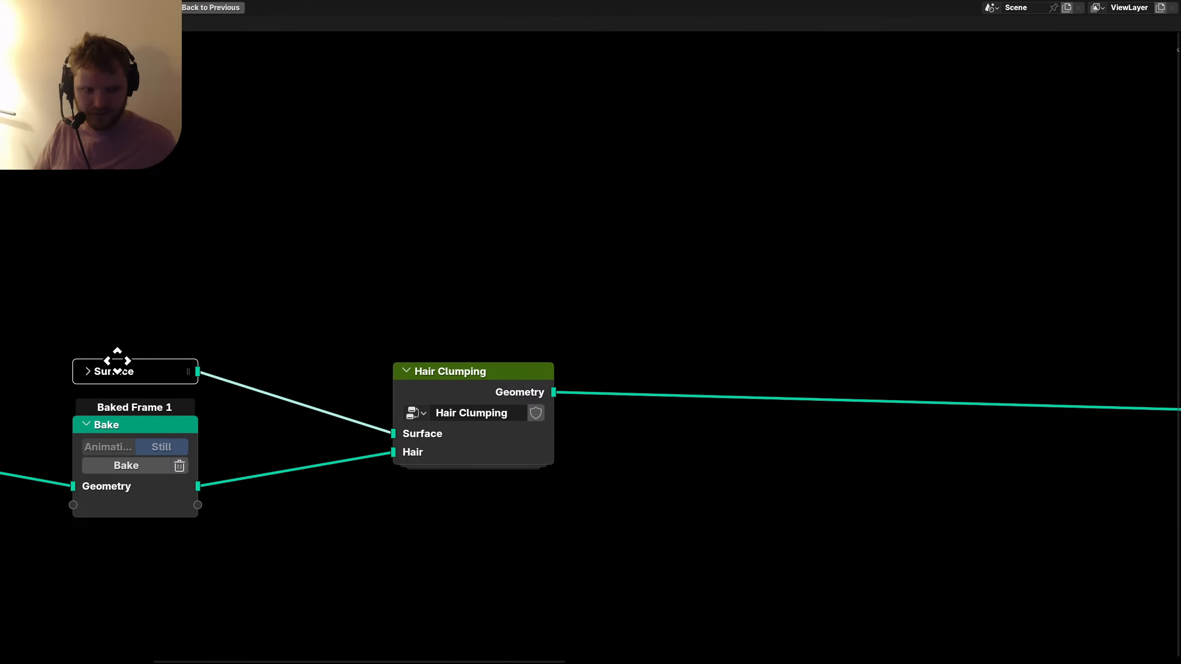
click(117, 361)
drag(308, 485, 497, 389)
key(g)
click(370, 406)
Label the Group Input feeding Distribute Spiral Clusters as Surface and collapse it.
scroll(174, 420, down, 9)
middle_drag(173, 420, 373, 426)
scroll(373, 426, up, 3)
click(282, 430)
key(F2)
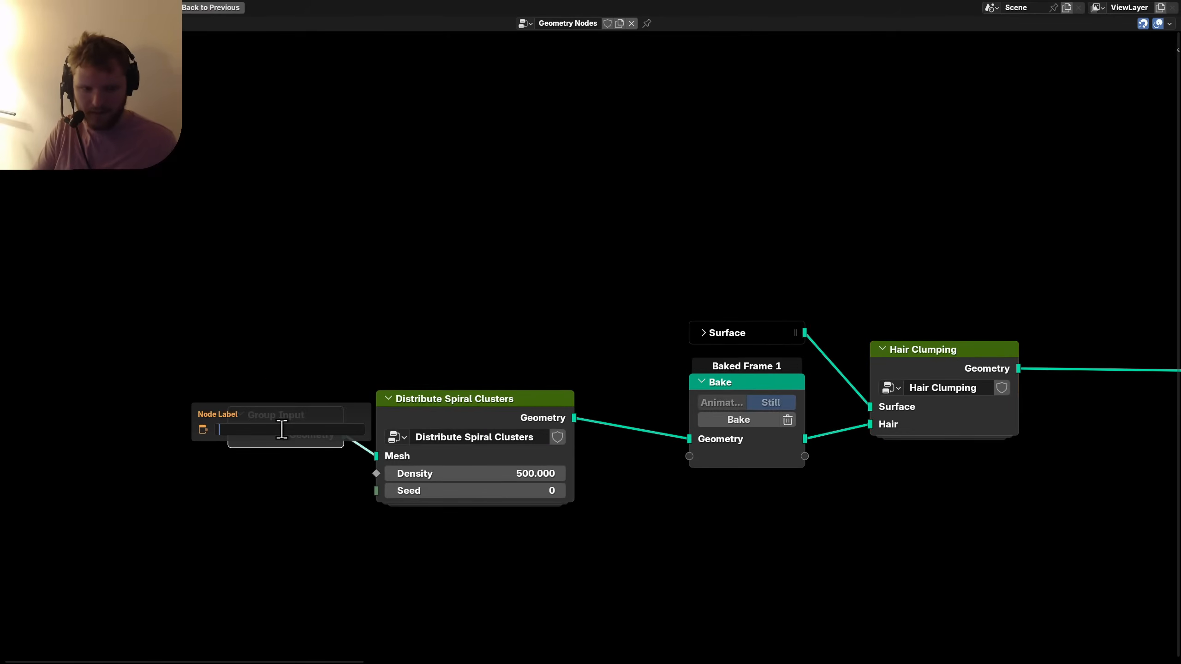
text(Surface)
key(Return)
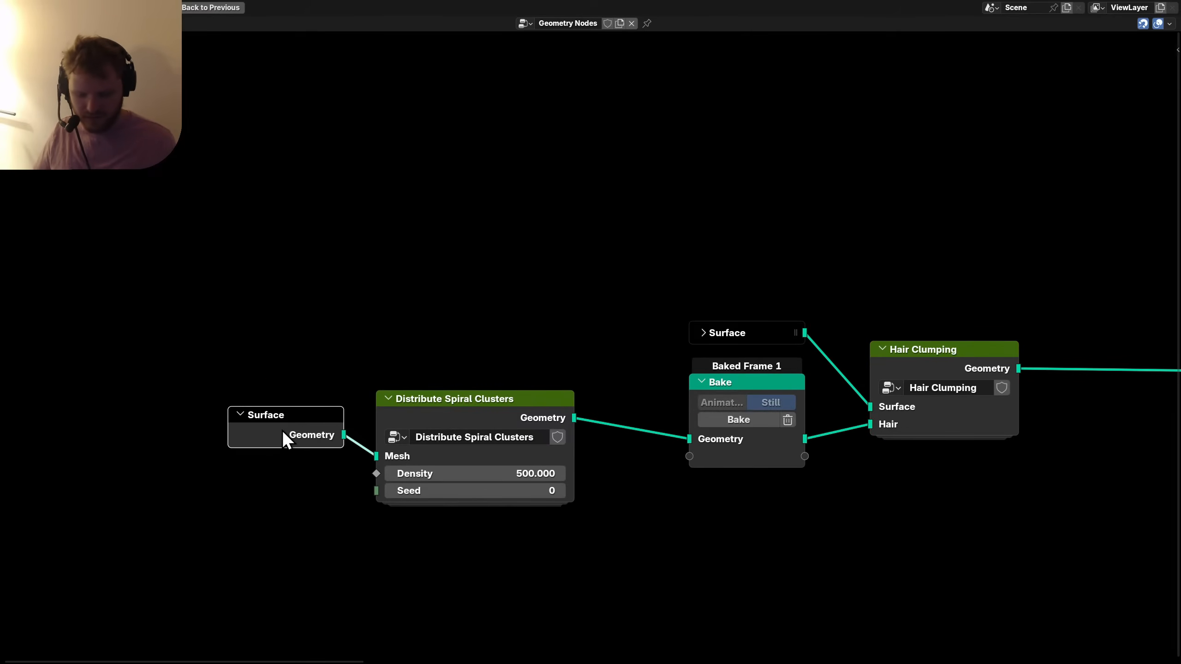
key(h)
Rename the Mesh input socket of the Distribute Spiral Clusters group to Surface.
click(465, 400)
key(Tab)
key(n)
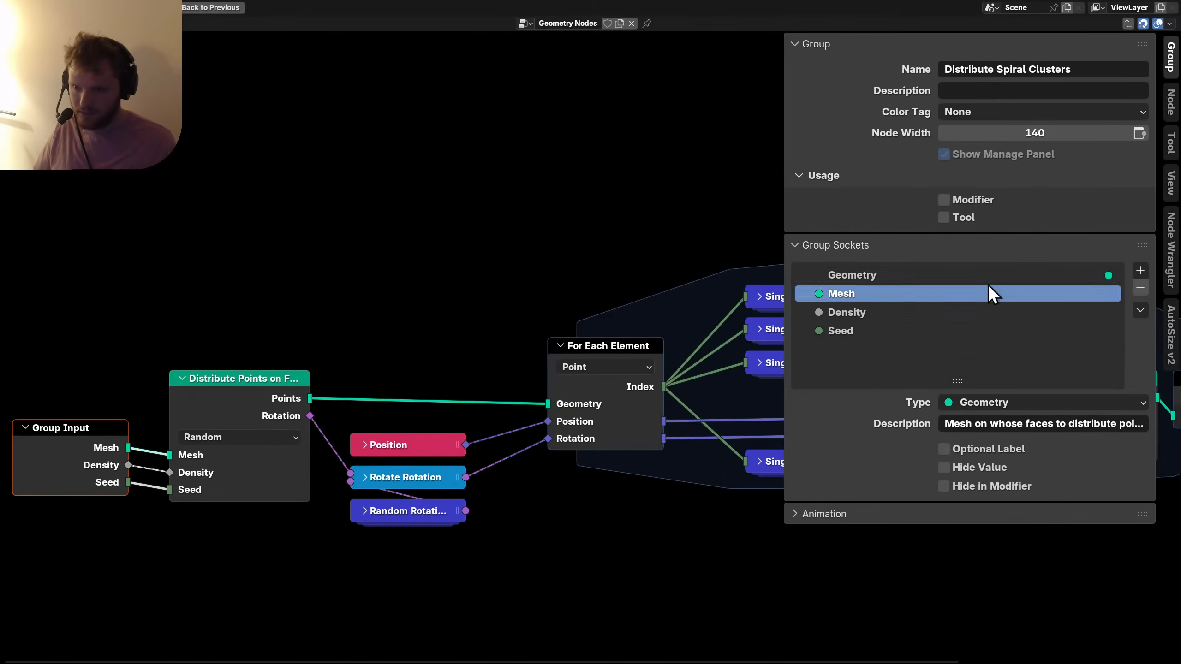
double_click(841, 293)
text(Surface)
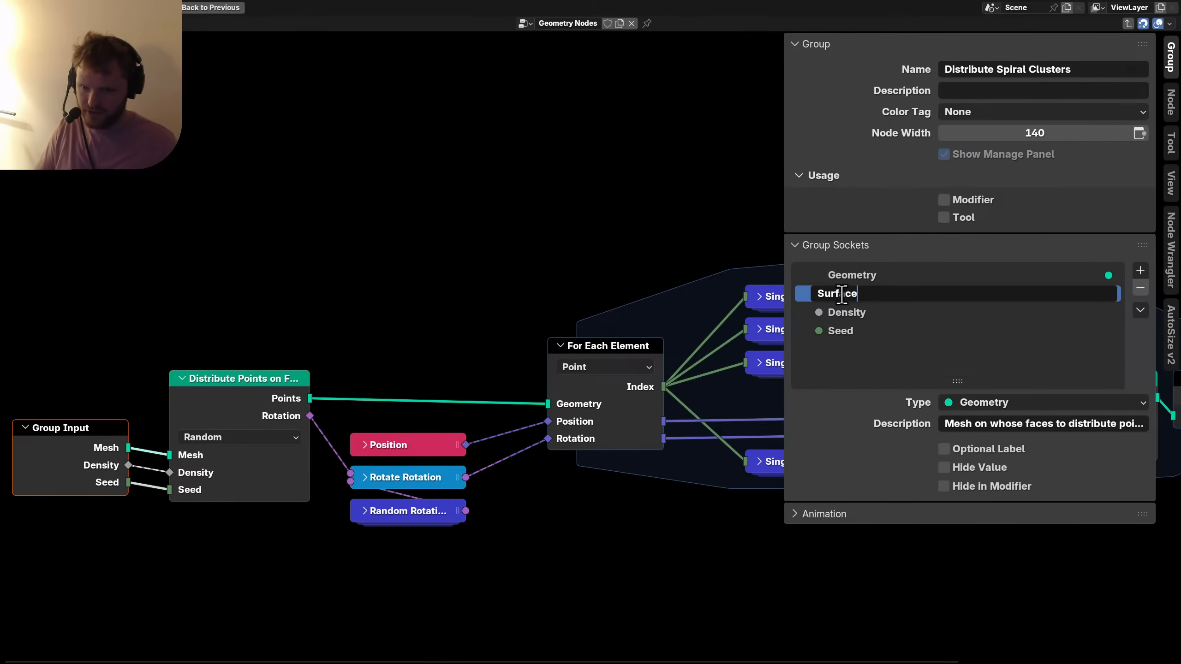
key(Return)
key(Tab)
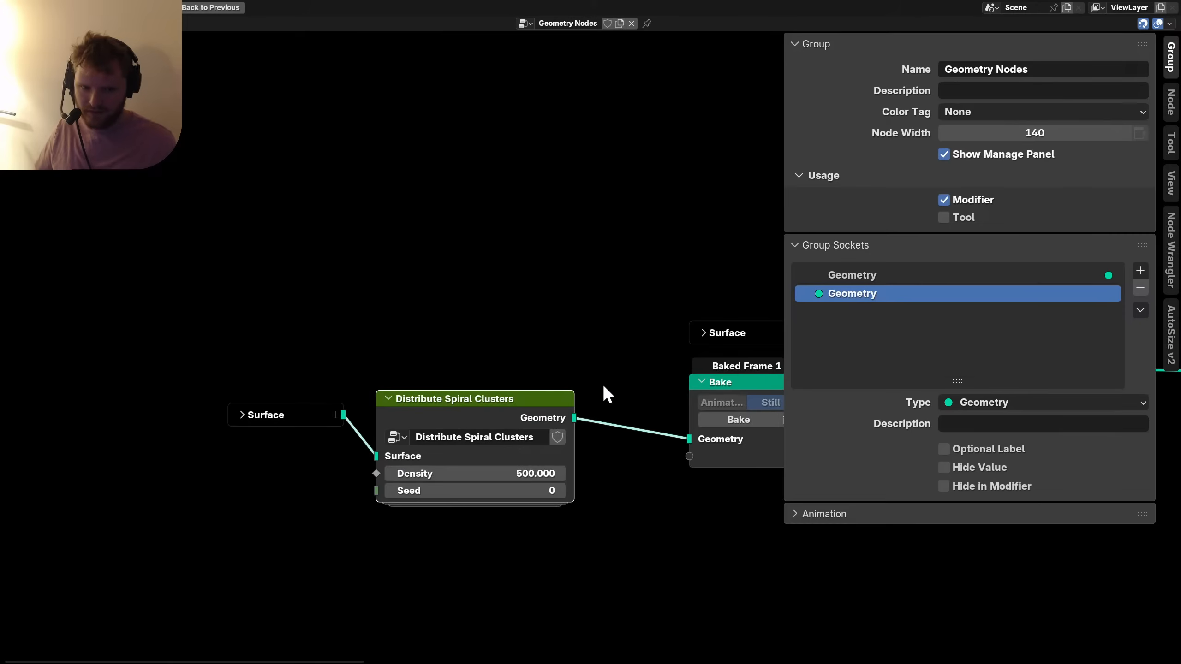
Rename the Geometry output socket of the Distribute Spiral Clusters group to Hair.
middle_drag(557, 385, 381, 402)
key(Tab)
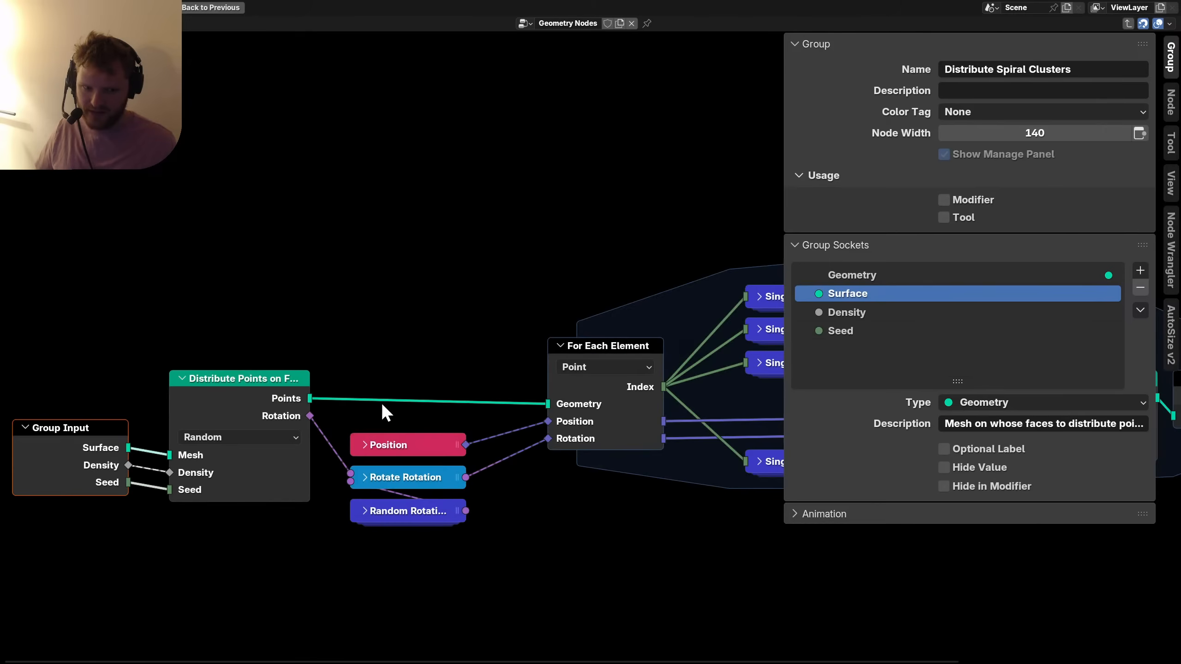
double_click(863, 275)
text(Hair)
key(Return)
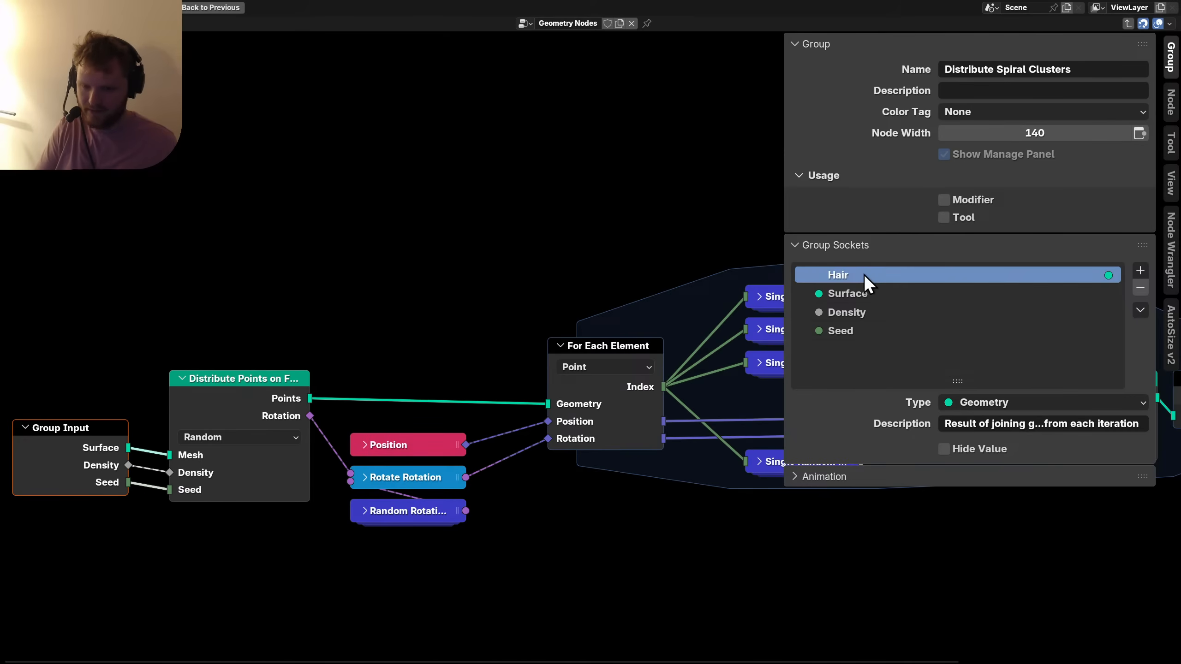
Rename the Density input socket of the Distribute Spiral Clusters group to Hair Density.
click(842, 318)
double_click(842, 317)
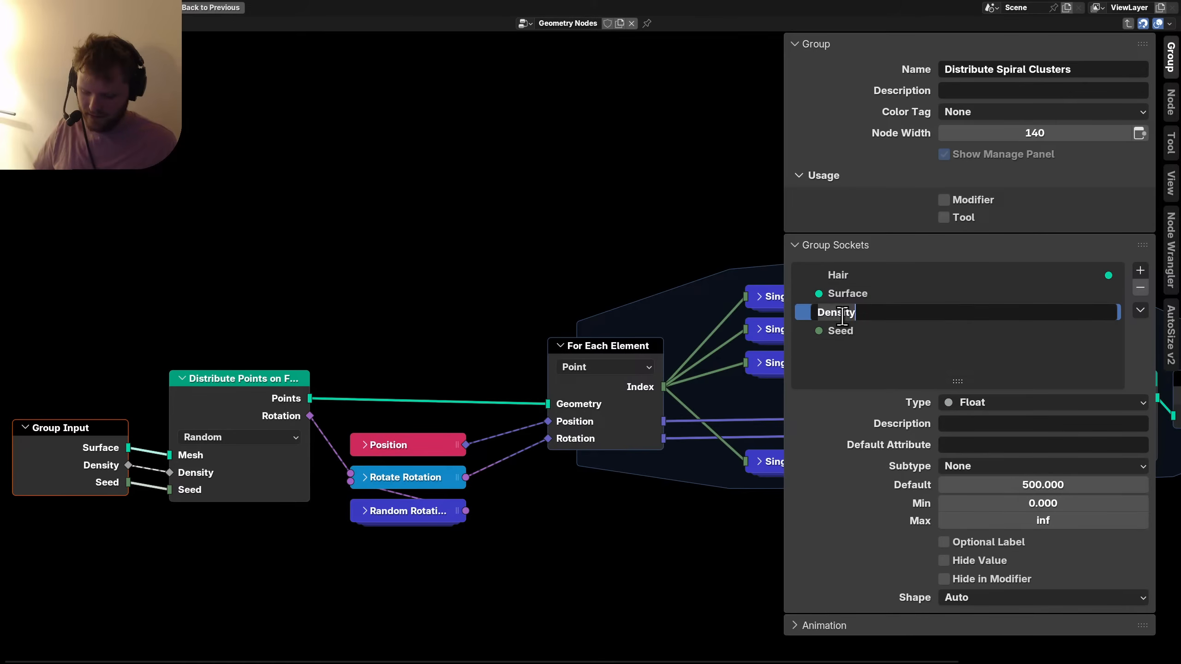
key(Home)
text(Hair)
key(Return)
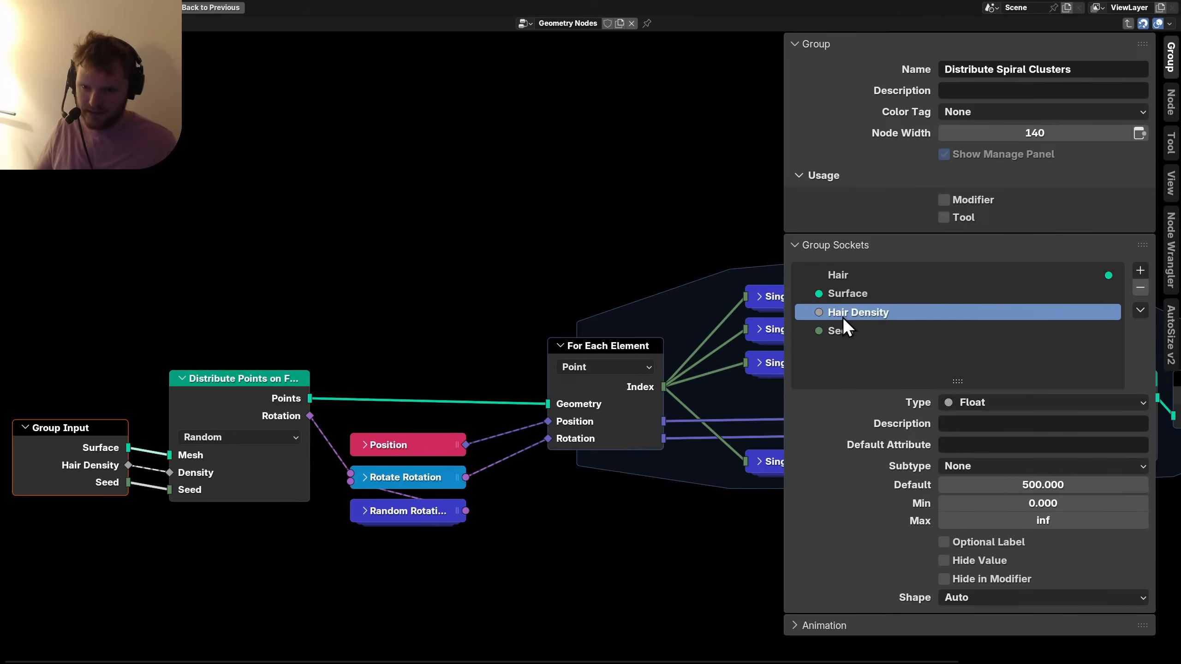
Return to the main tree and move Distribute Spiral Clusters with its Surface node closer to the Bake node.
key(Tab)
drag(356, 552, 68, 393)
key(g)
click(132, 392)
key(n)
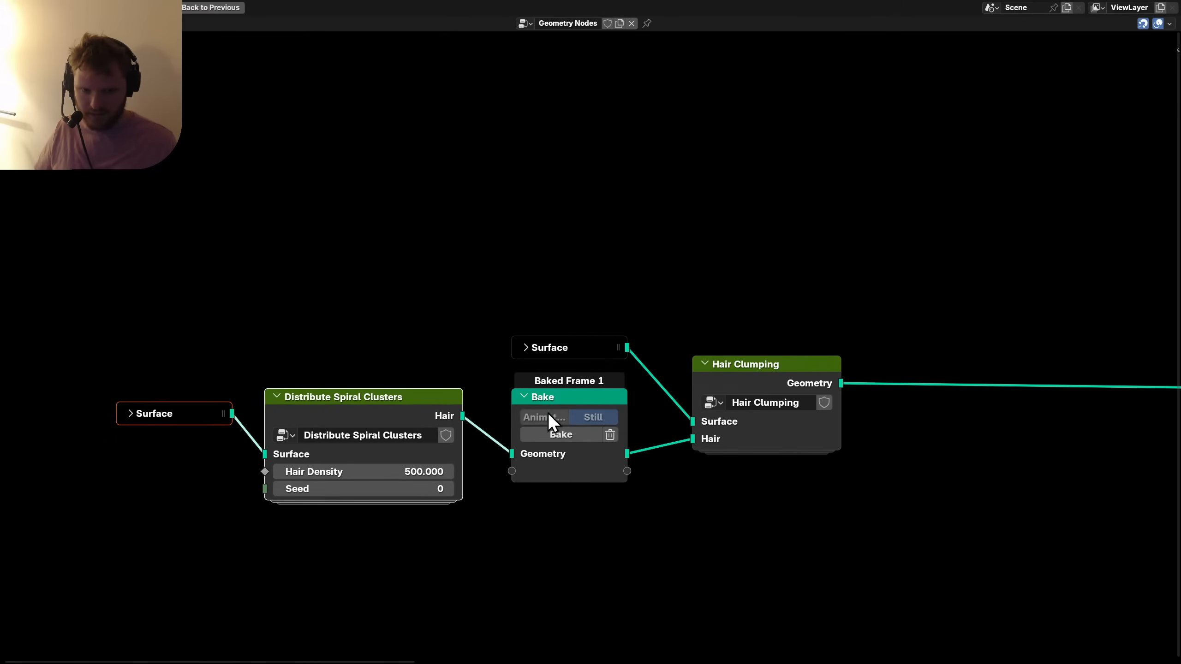
Move the whole chain from the first Surface node through Hair Clumping directly beside the Fillet Curve node.
click(542, 399)
scroll(676, 450, down, 7)
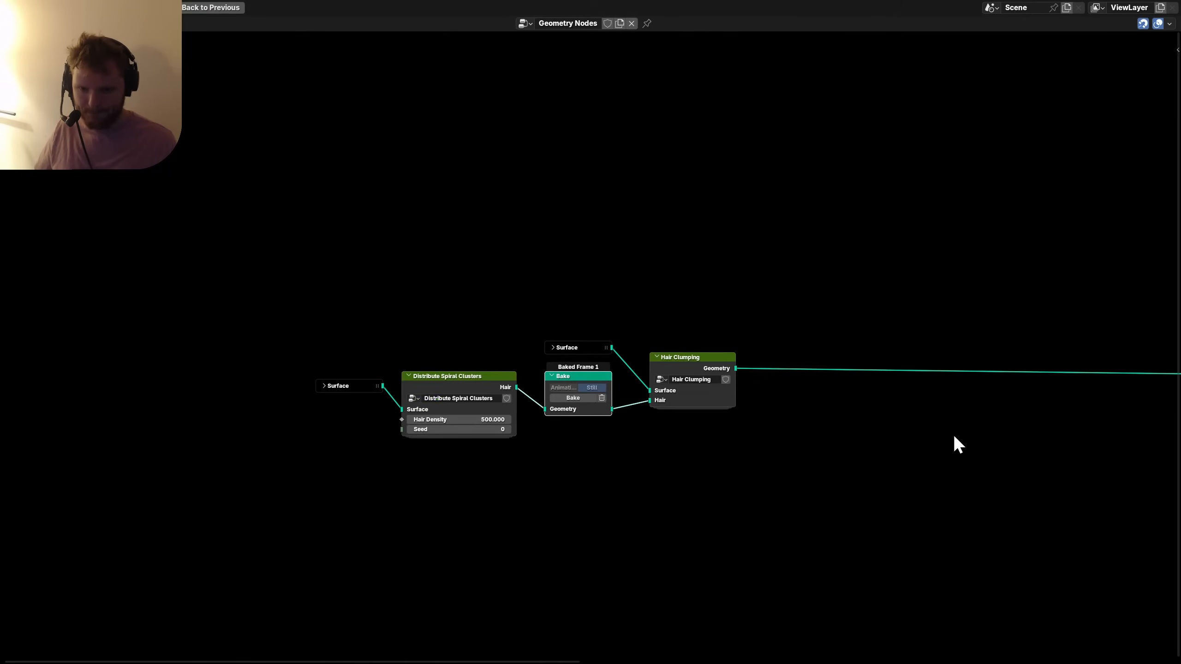
middle_drag(971, 432, 398, 436)
scroll(397, 436, down, 5)
drag(314, 445, 47, 325)
key(g)
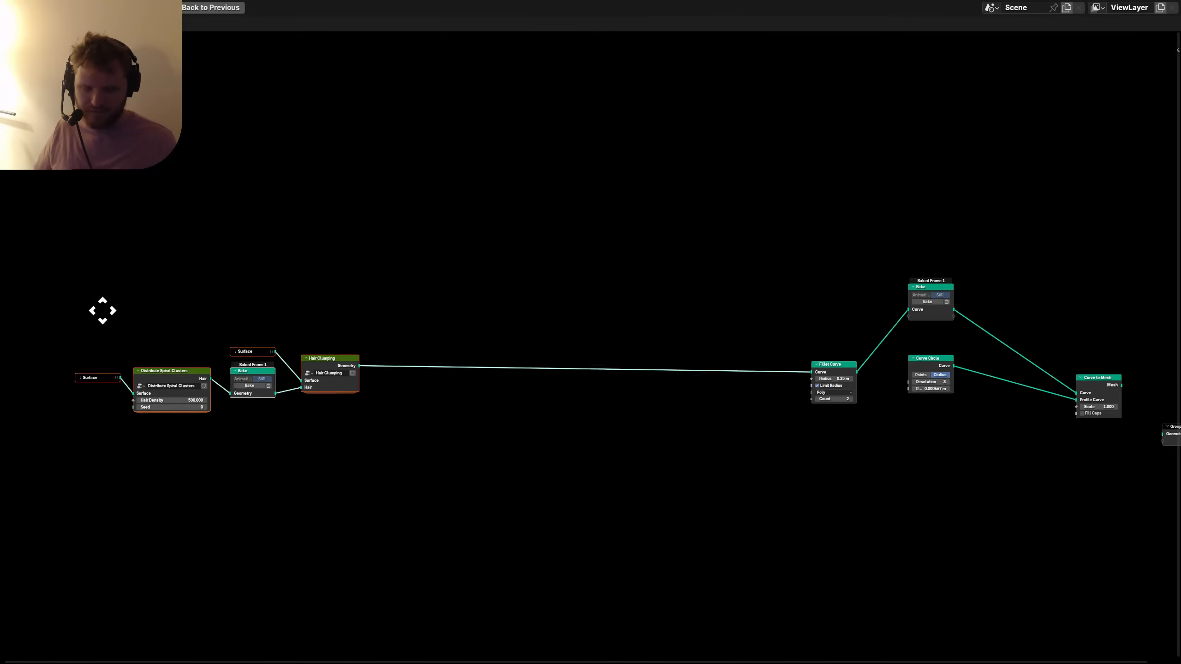
click(590, 322)
Cut the Fillet Curve node from the main tree and paste it inside the Hair Clumping group.
middle_drag(873, 327, 531, 328)
scroll(619, 373, up, 10)
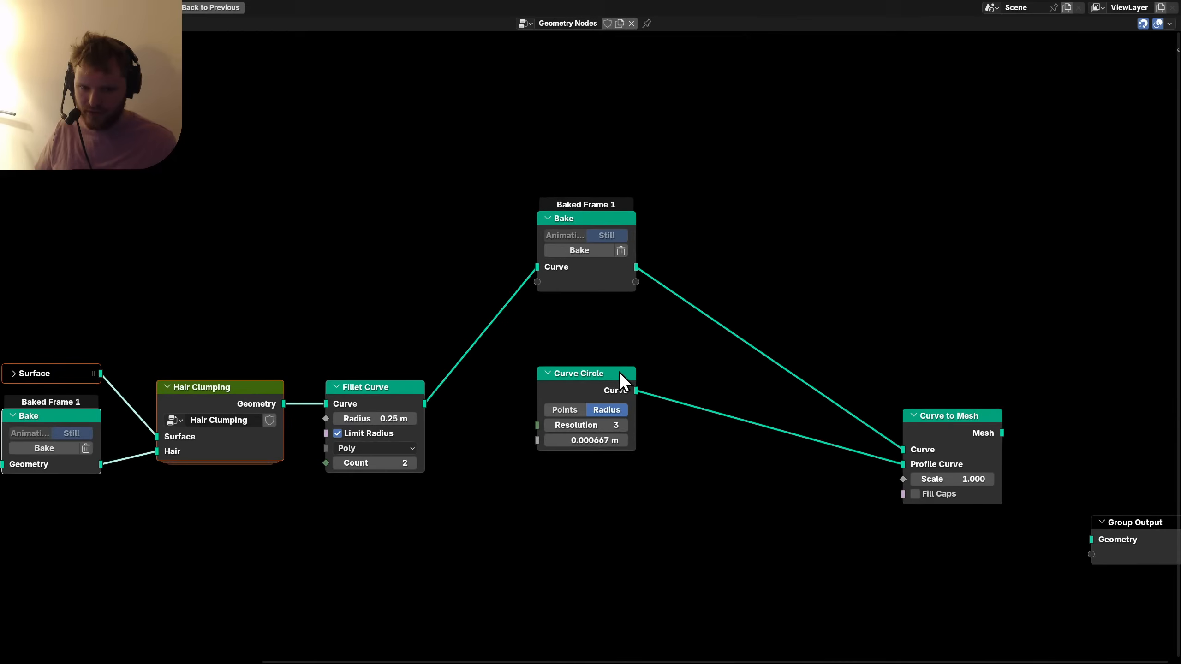
middle_drag(349, 409, 429, 385)
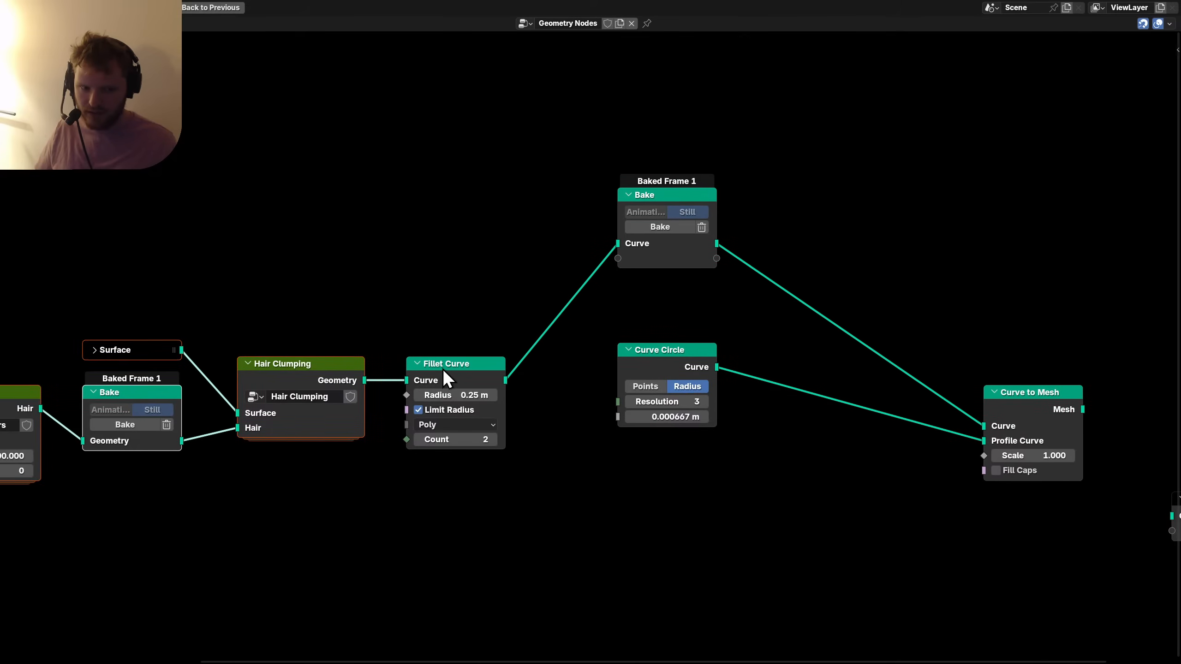
click(443, 369)
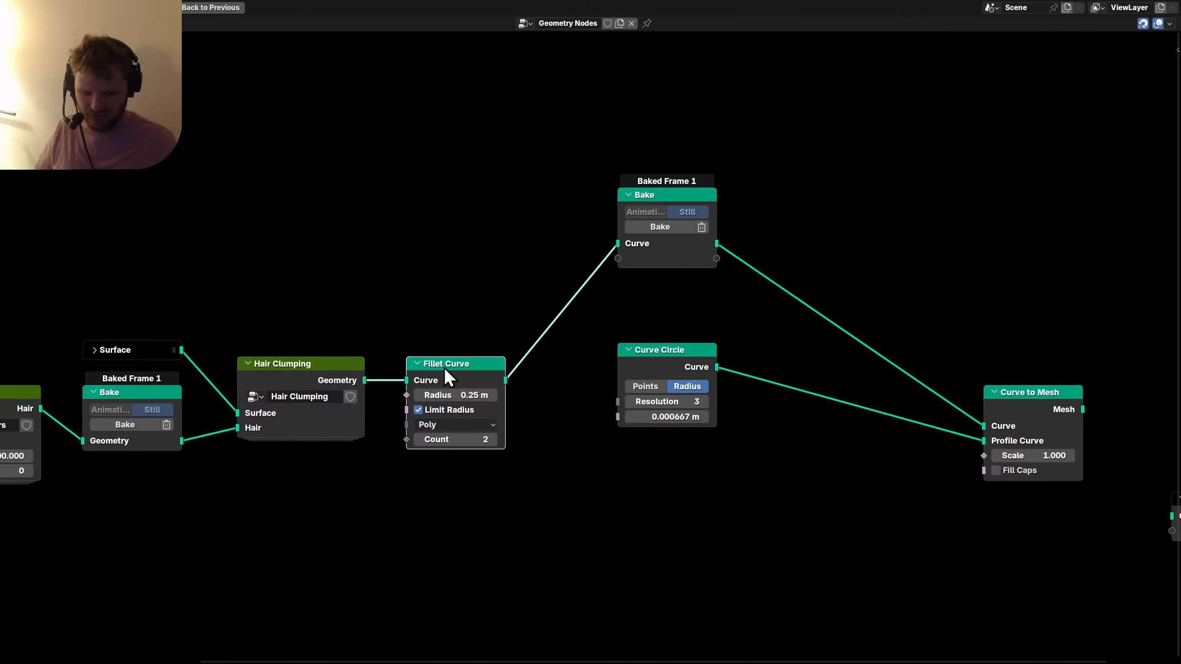
key(ctrl+x)
click(325, 371)
key(Tab)
middle_drag(941, 375, 505, 409)
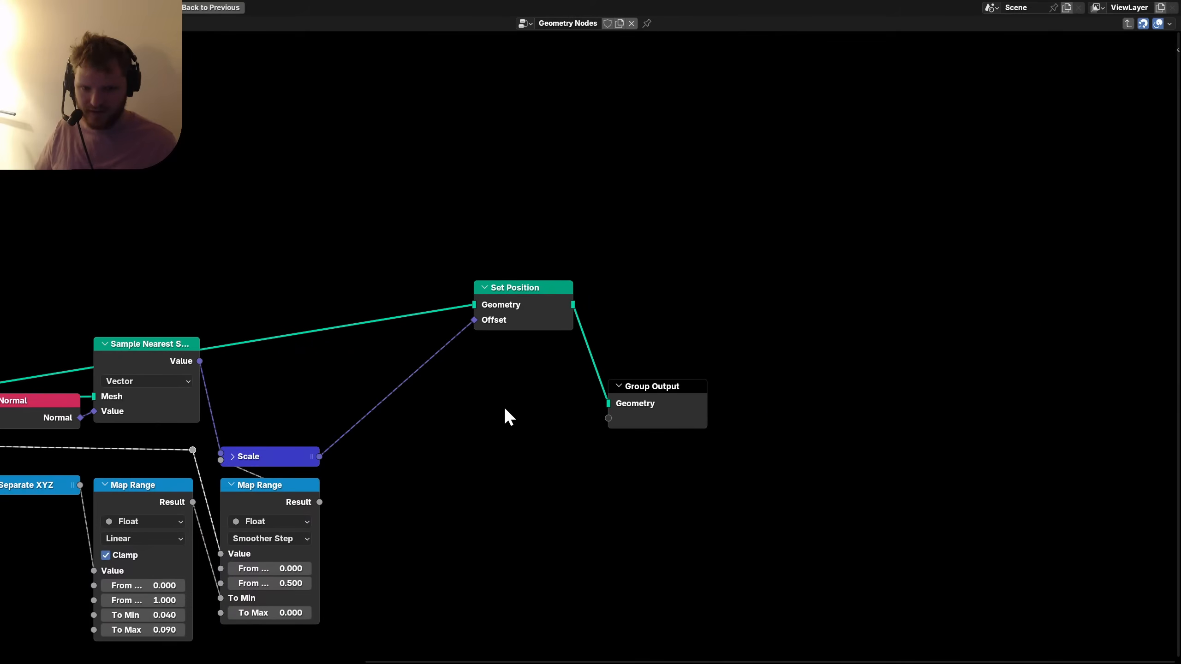
key(ctrl+v)
Line up Set Position and Fillet Curve side by side, with Fillet Curve feeding the Group Output.
drag(481, 376, 548, 272)
key(g)
click(563, 295)
Move Hair Clumping's Group Input above the Voronoi Texture, level with Set Position.
scroll(442, 379, down, 6)
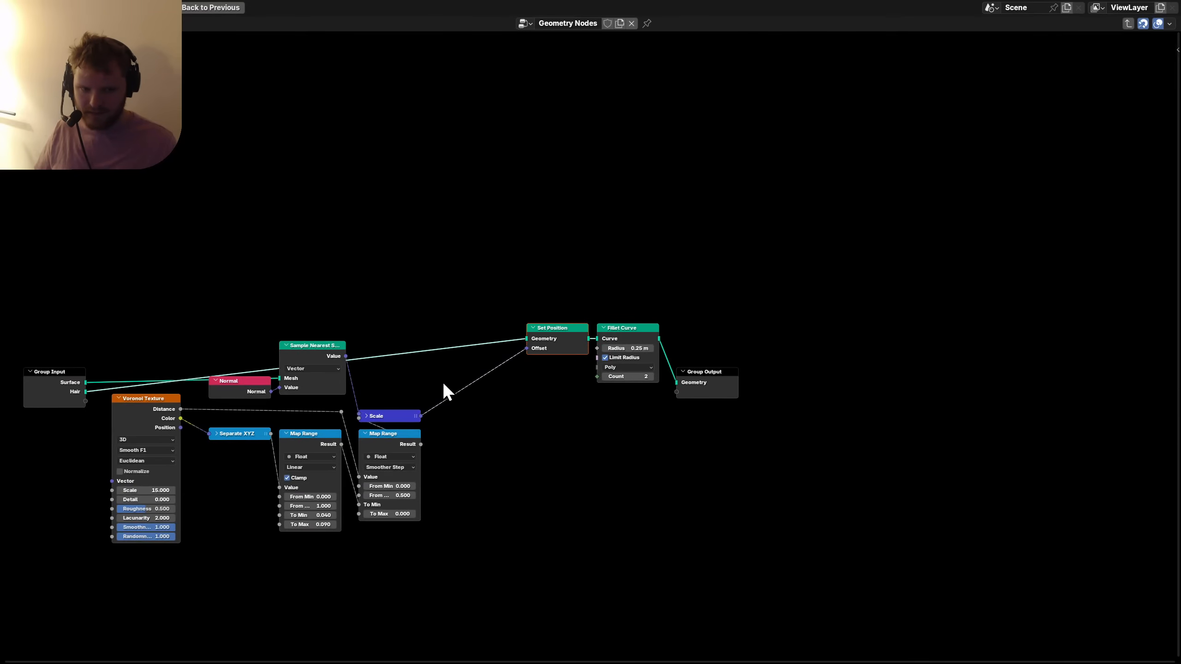
key(Home)
drag(206, 395, 307, 303)
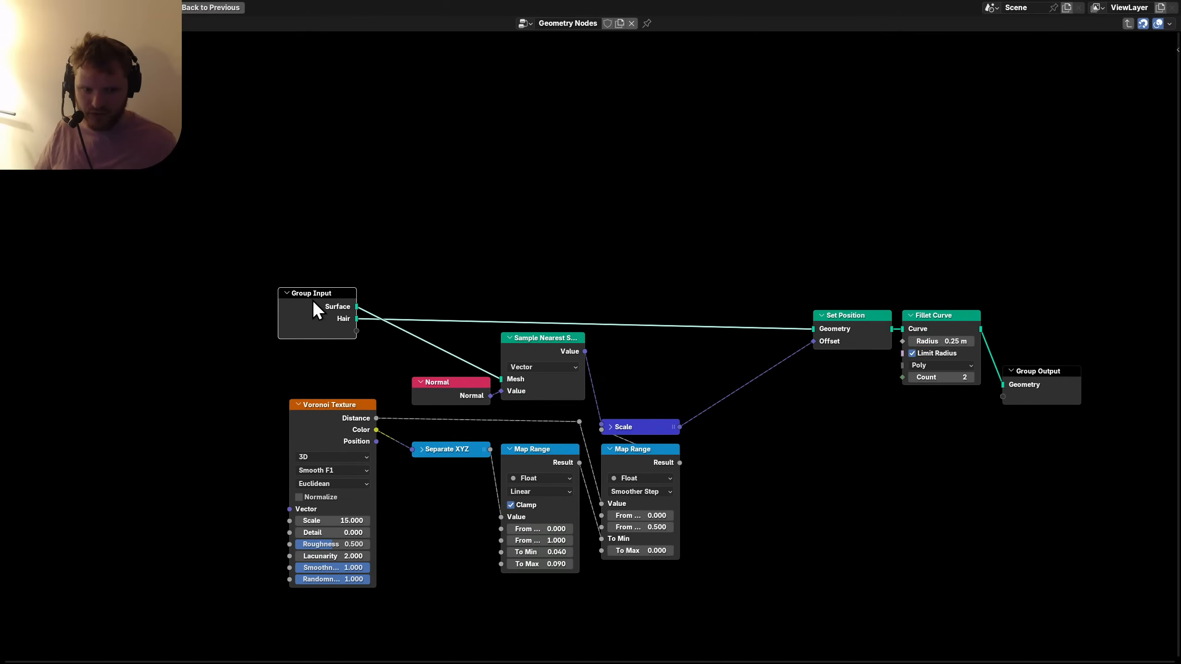
Duplicate the Group Input for Set Position's Geometry, hide its unused sockets, and collapse it beside Set Position.
key(shift+d)
drag(816, 331, 816, 331)
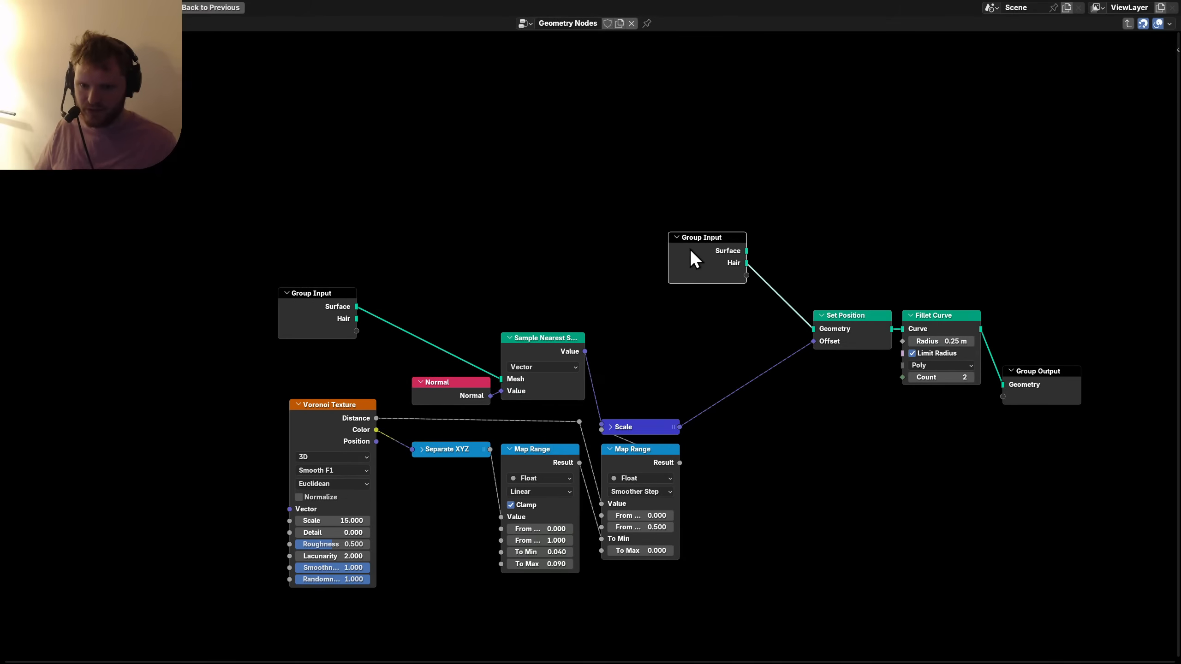
key(ctrl+h)
drag(689, 247, 738, 320)
key(h)
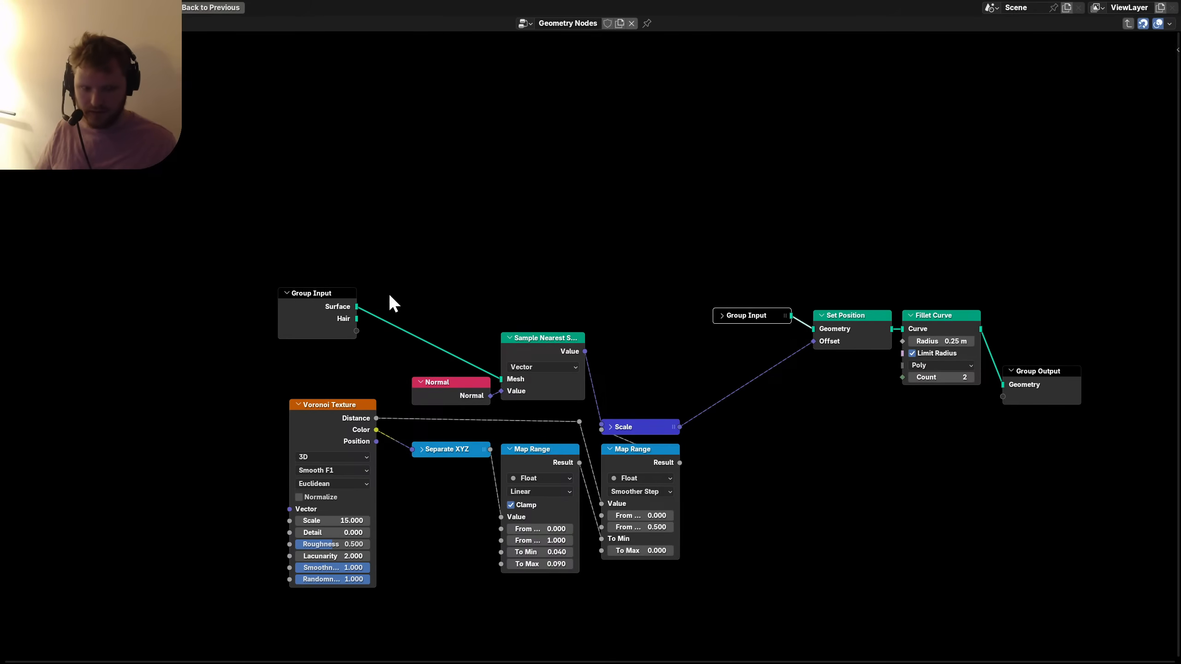
Collapse the original Group Input and place it beside Sample Nearest Surface, above the Normal node.
click(303, 311)
key(h)
drag(326, 295, 448, 351)
scroll(463, 350, up, 2)
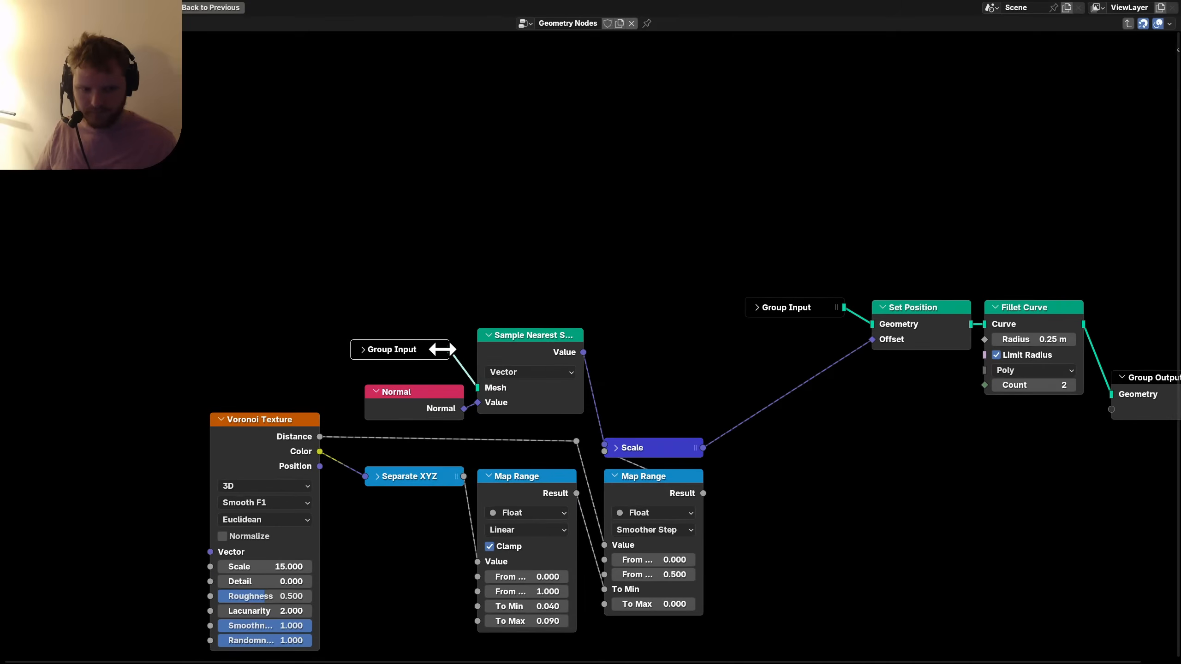
Place an expanded Group Input copy before the Voronoi Texture and connect its empty socket to the texture's Scale.
key(shift+d)
click(157, 455)
middle_drag(138, 473, 361, 384)
scroll(362, 384, up, 3)
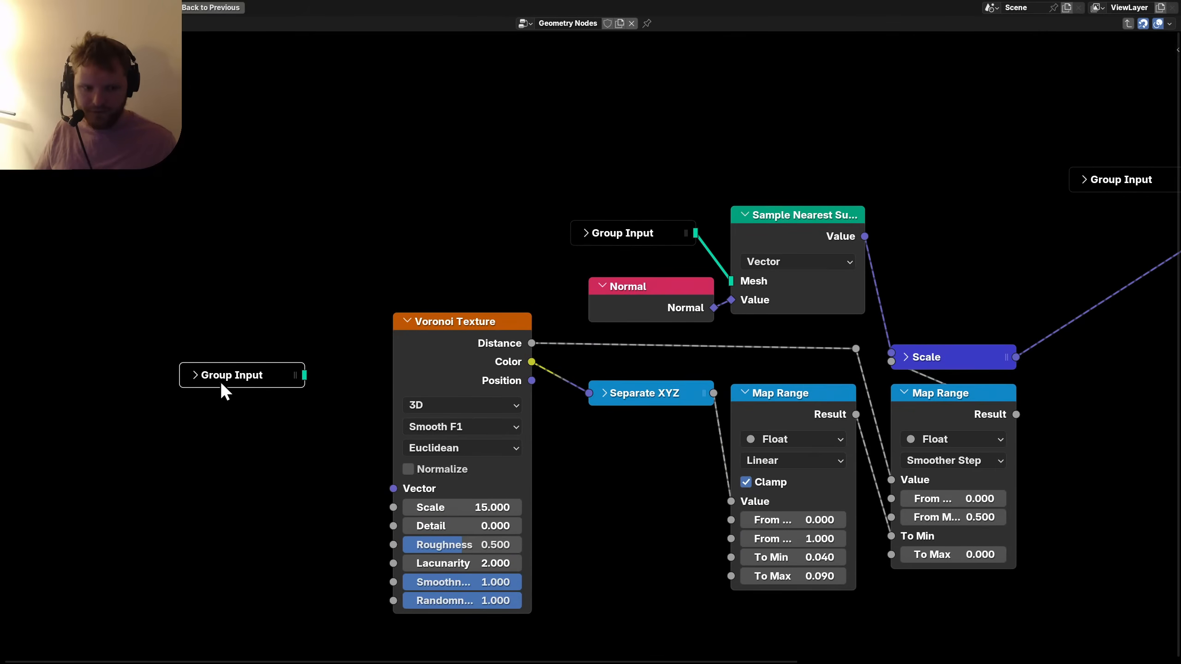
click(196, 376)
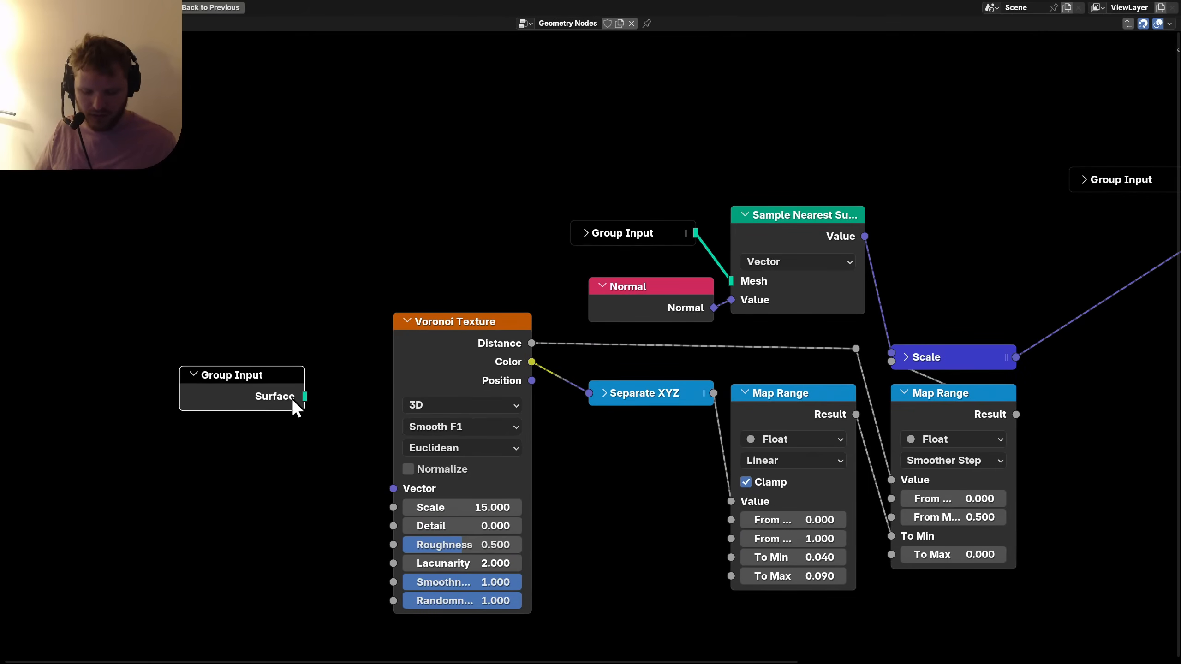
key(ctrl+h)
drag(410, 500, 400, 507)
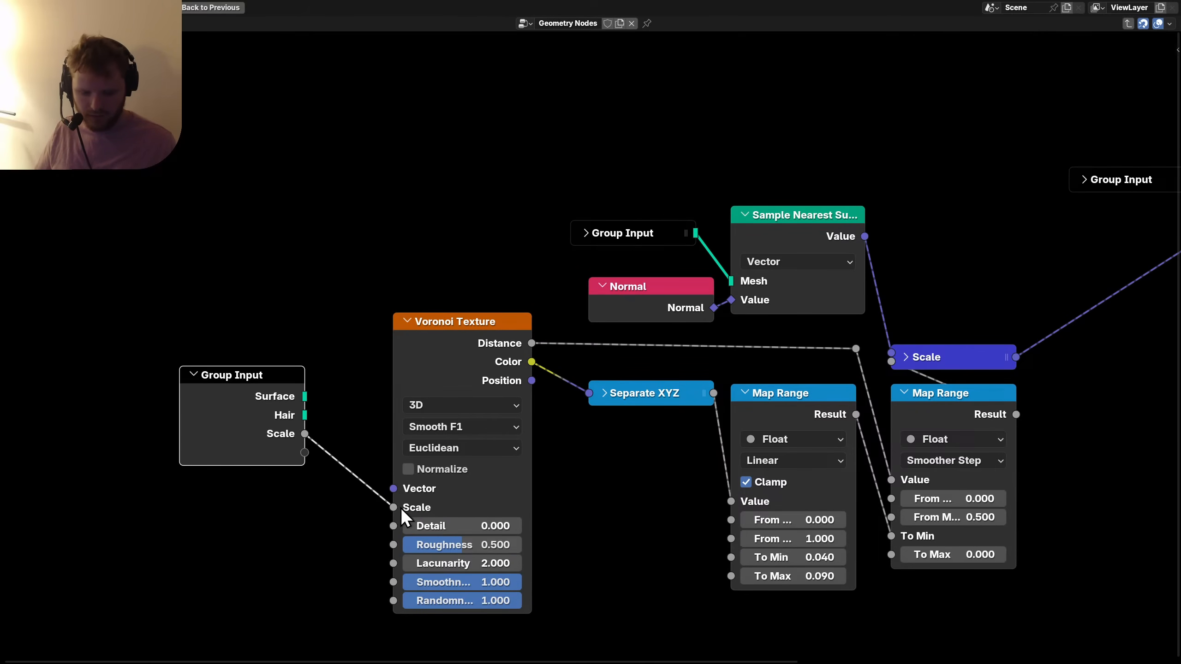
Rename the new Scale group socket as "Voronoi Scale".
key(n)
double_click(835, 334)
text(Voronoi Scale)
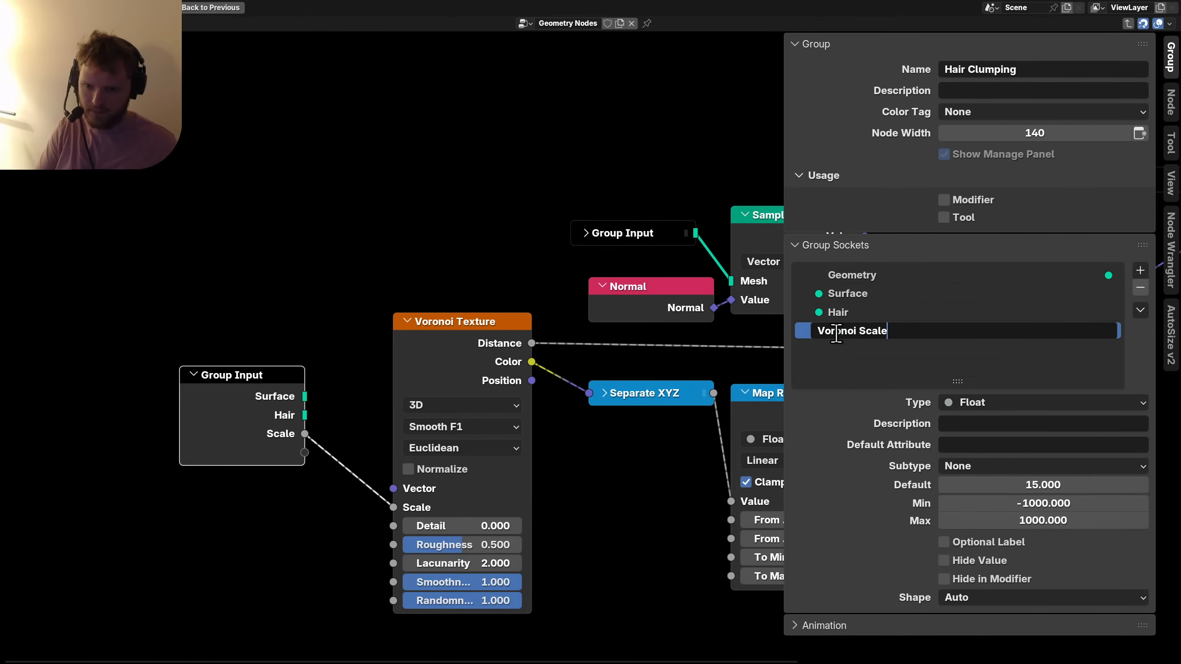
key(Return)
scroll(271, 385, down, 3)
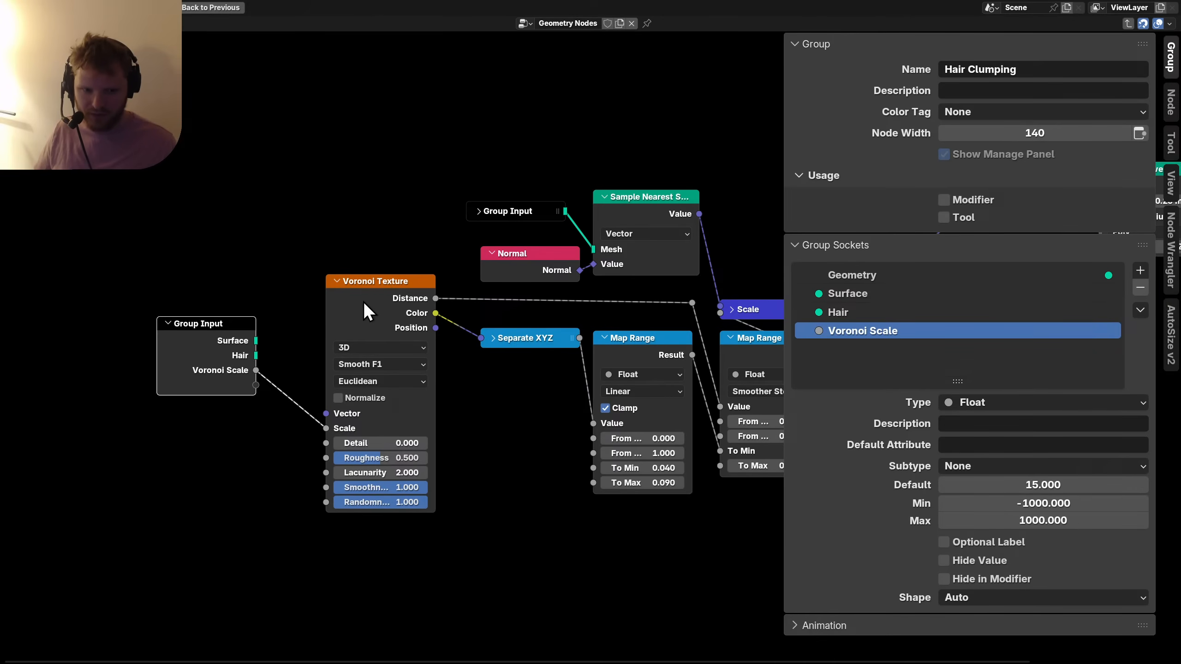
Hide the Voronoi Texture's unused sockets and move the node slightly down.
key(ctrl+h)
key(g)
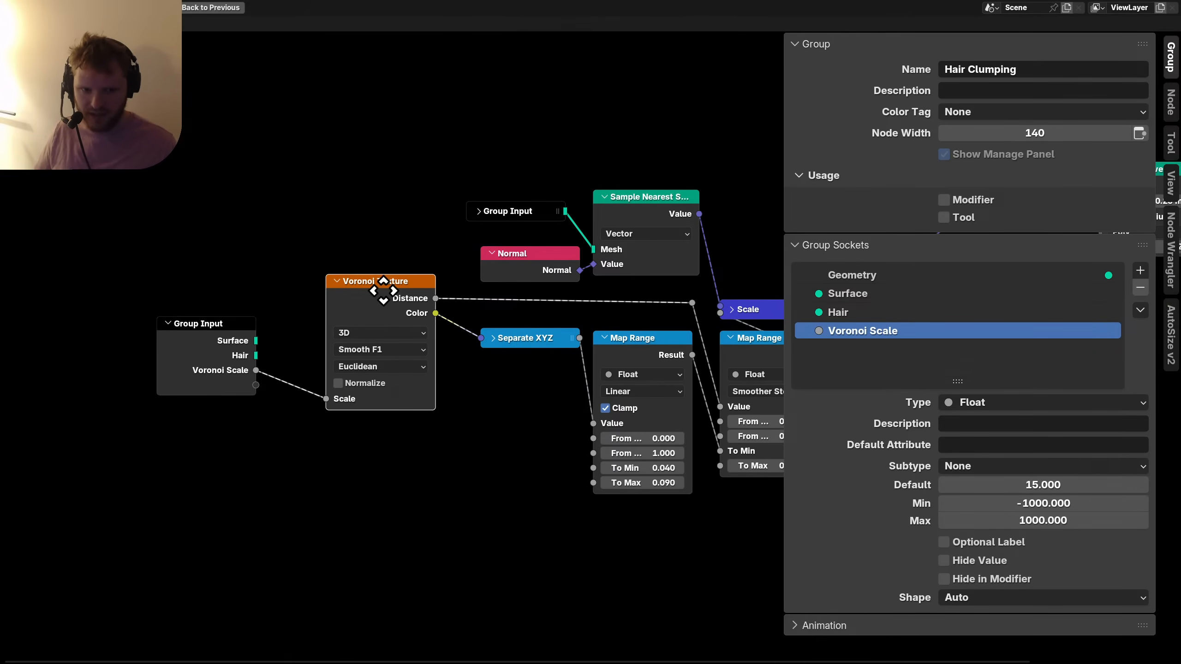
click(384, 306)
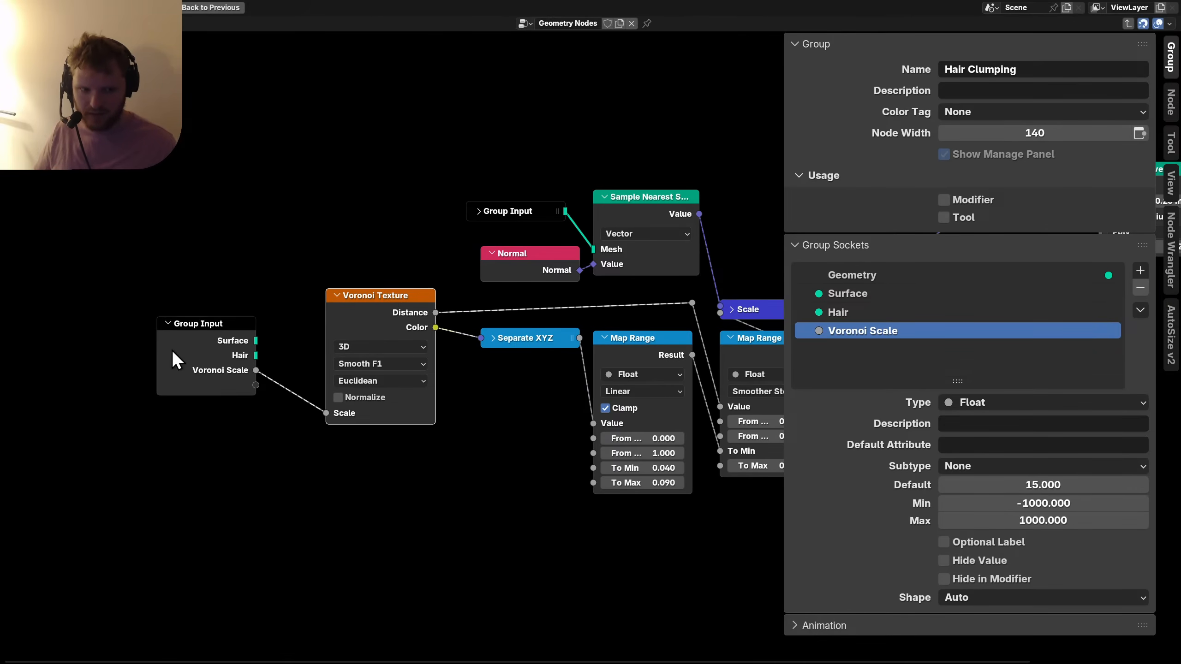
Collapse the Group Input feeding the Voronoi Texture and line it up with the Scale socket.
click(223, 355)
middle_drag(287, 348, 179, 357)
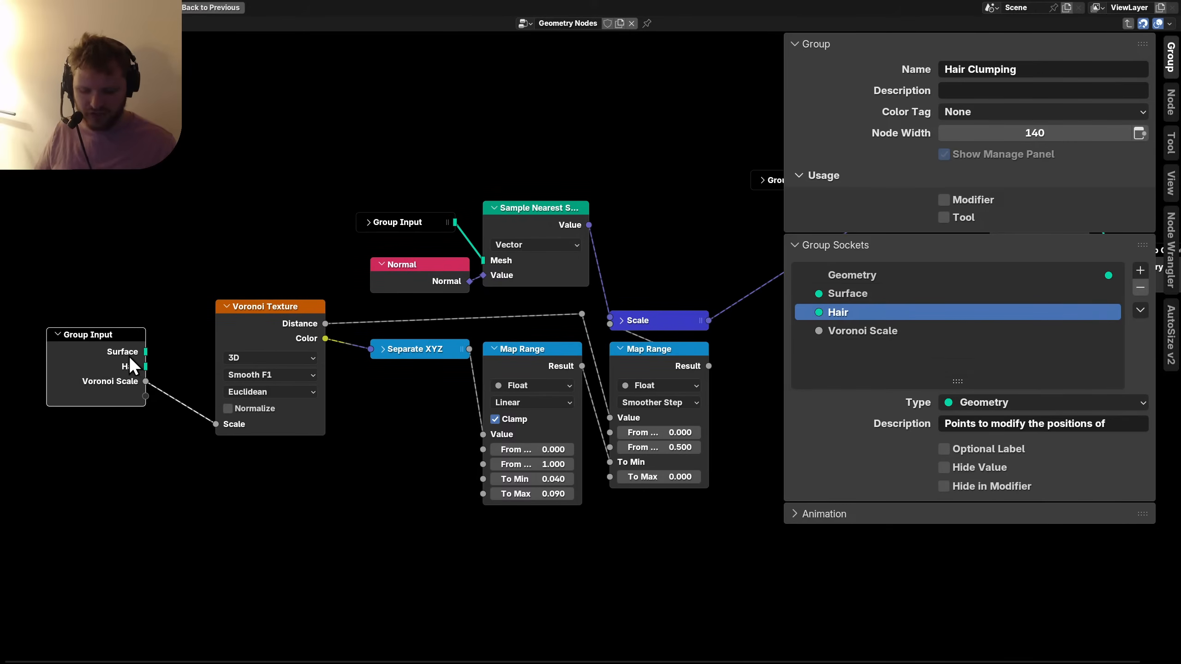
key(h)
key(g)
click(140, 413)
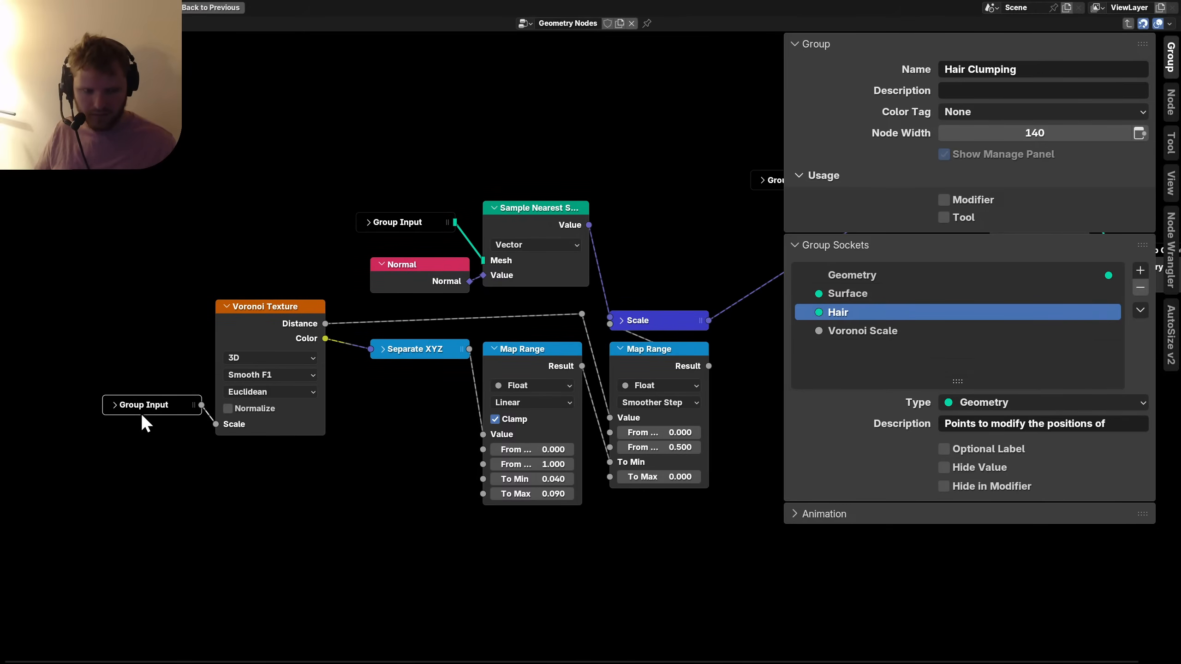
key(g)
click(146, 421)
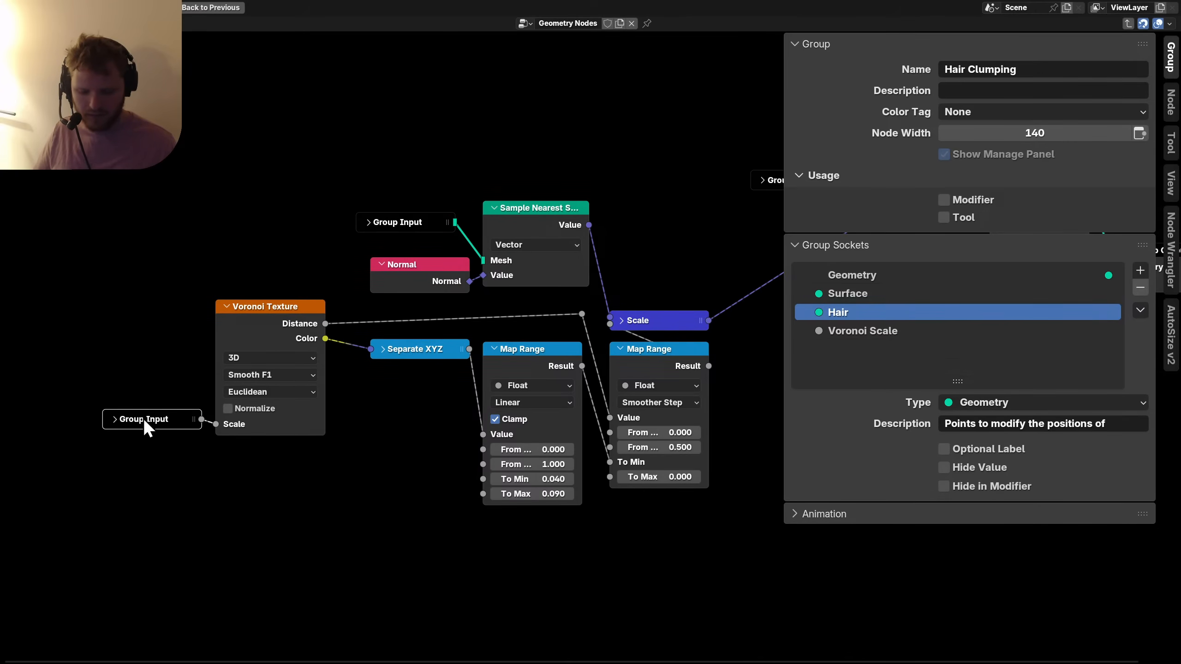
Label the collapsed Group Input beside the Voronoi Texture "Voronoi Scale".
key(F2)
text(Voronoi S)
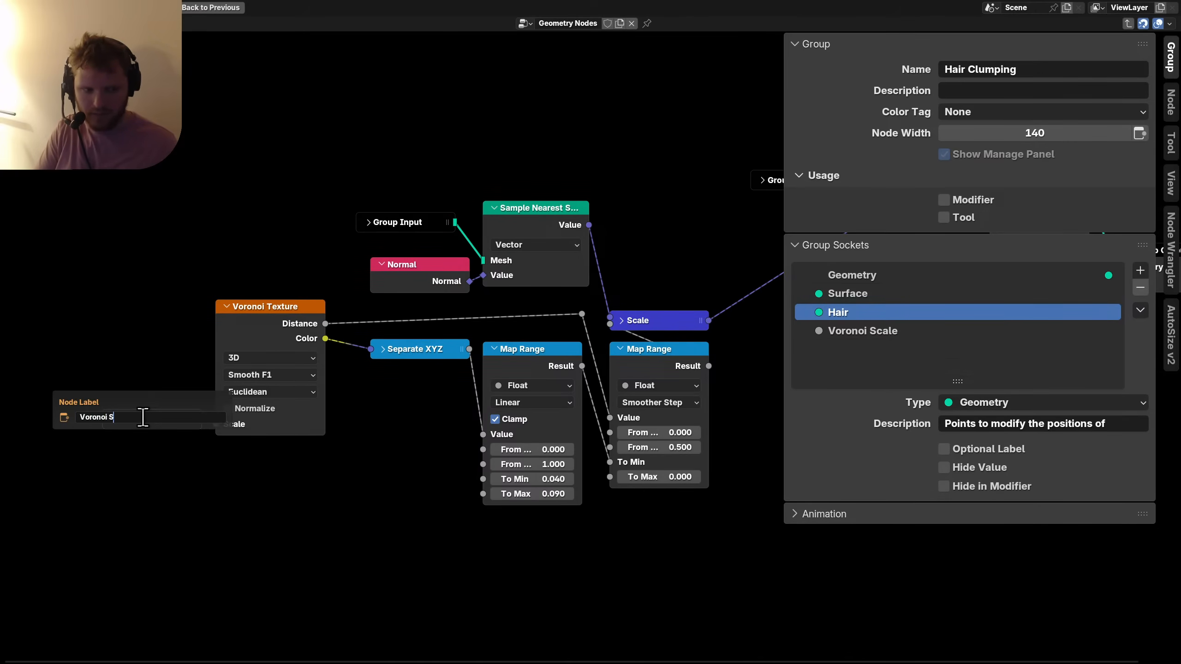
text(cale)
key(Return)
Duplicate the Voronoi Scale input node and place the copy beneath the Linear Map Range.
key(shift+d)
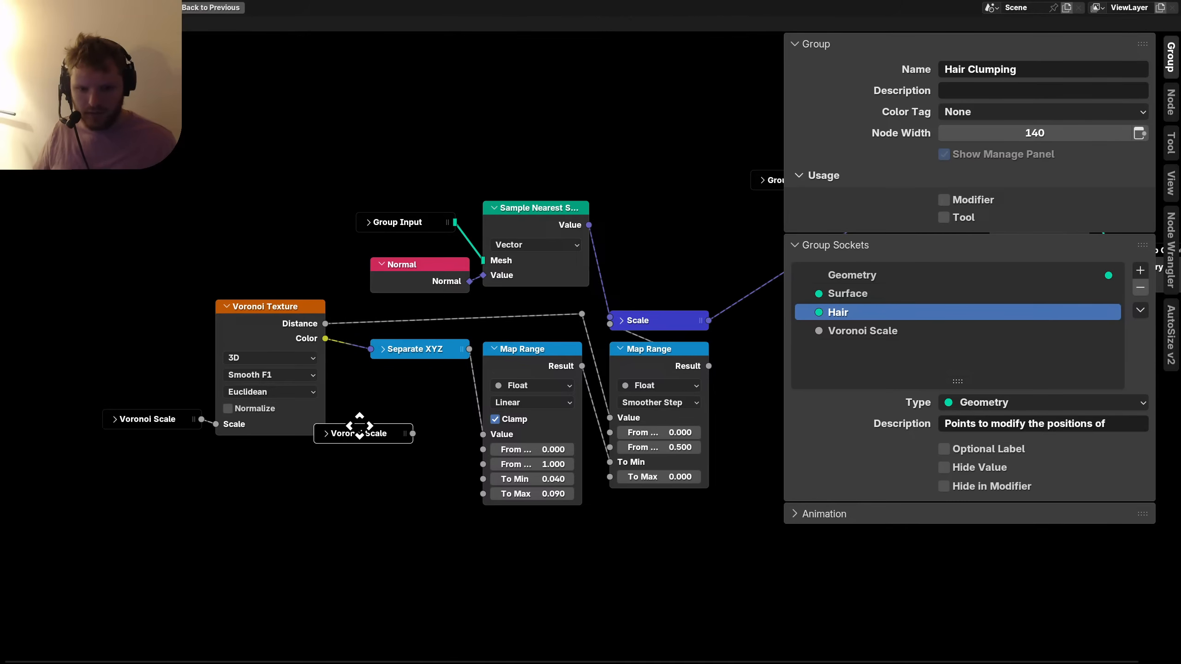
click(355, 432)
scroll(514, 448, up, 2)
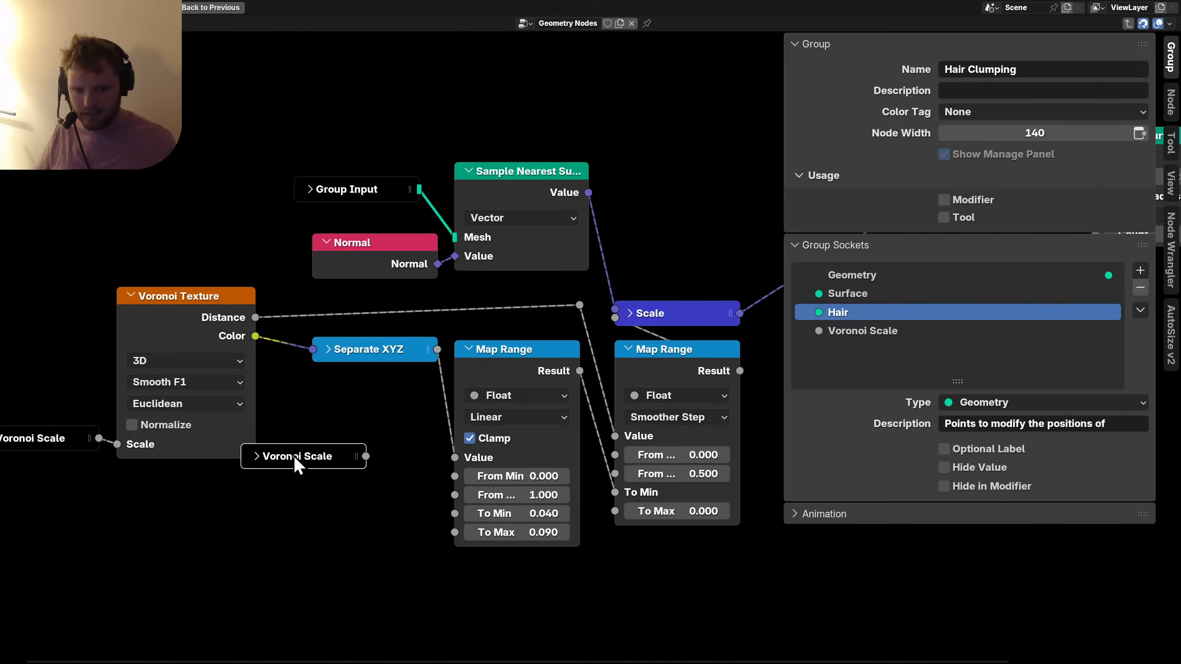
drag(296, 460, 505, 582)
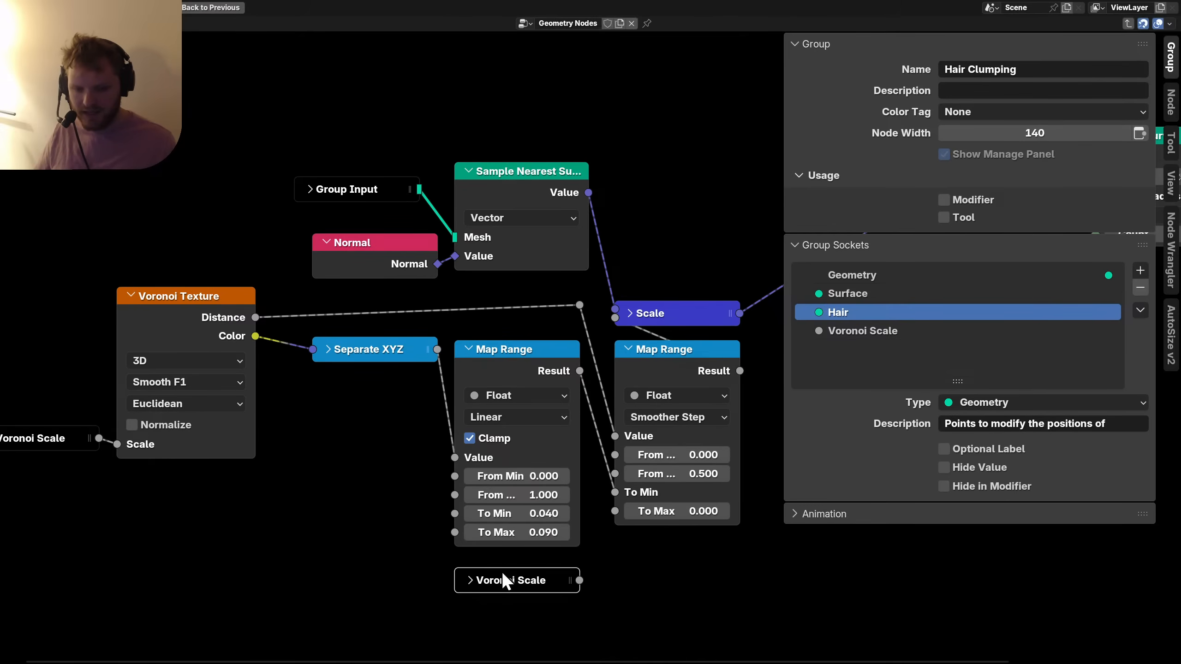
middle_drag(624, 508, 502, 497)
Move the Scale and Smoother Step Map Range nodes away from the Linear Map Range to open a gap.
key(n)
drag(247, 595, 366, 327)
scroll(640, 369, down, 1)
drag(678, 450, 512, 286)
key(g)
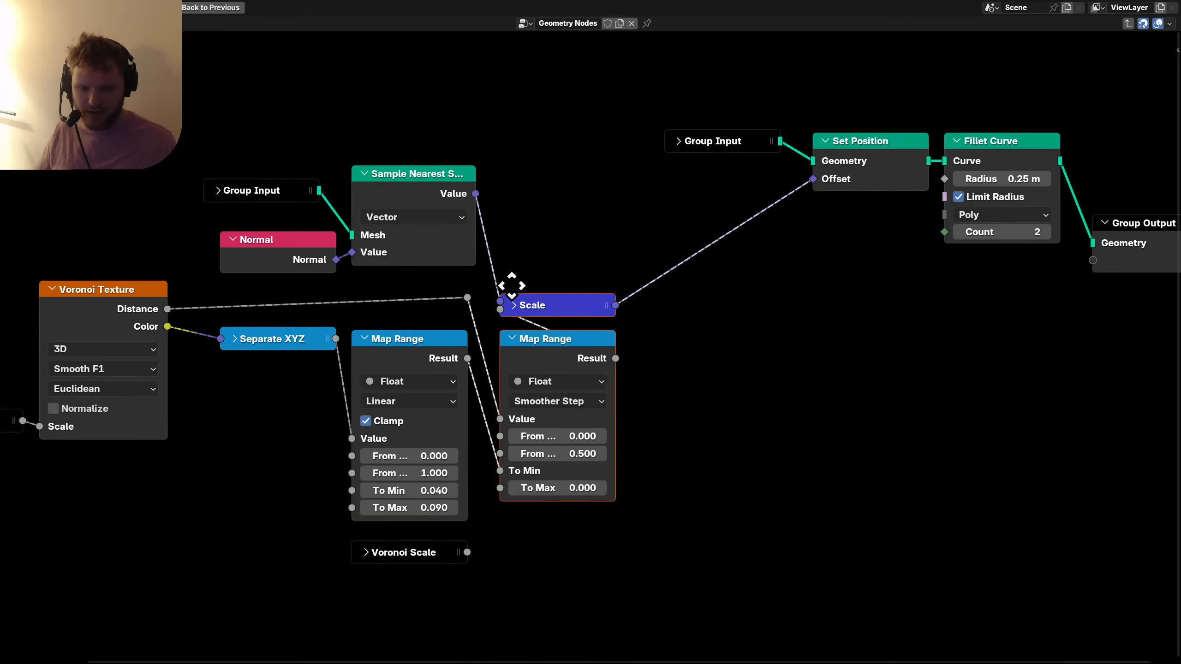
click(594, 306)
scroll(594, 307, up, 1)
Insert a Math node set to Multiply between the Linear Map Range's Result and the Smoother Step Map Range's To Min.
key(shift+a)
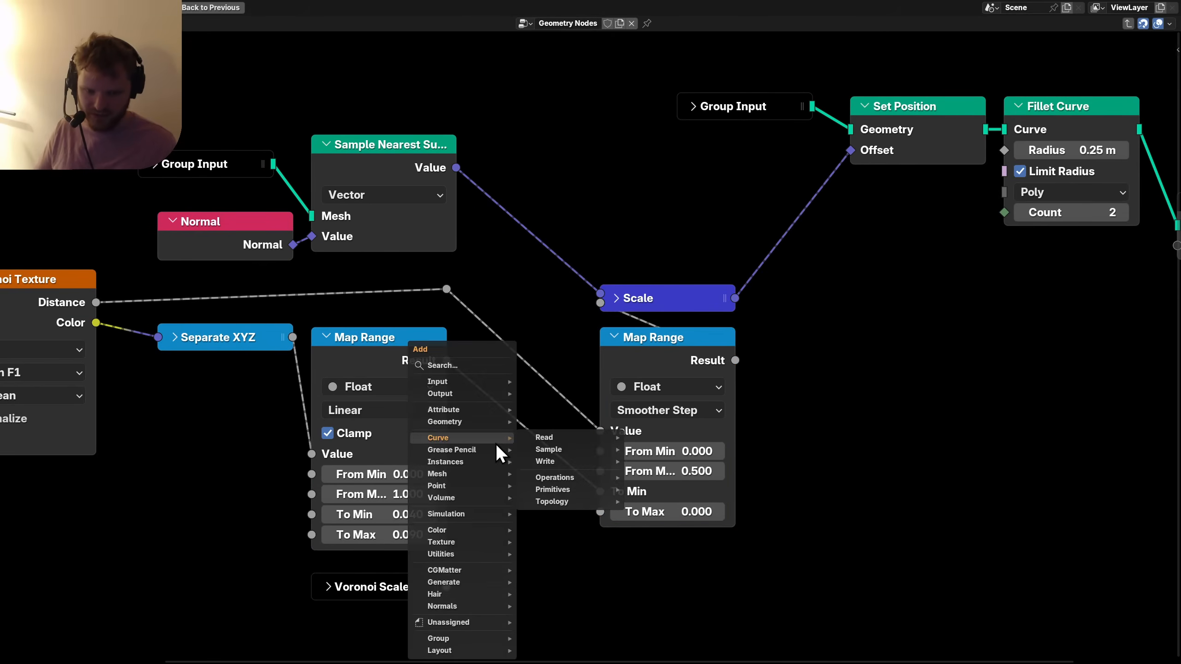
text(add)
key(Return)
click(495, 443)
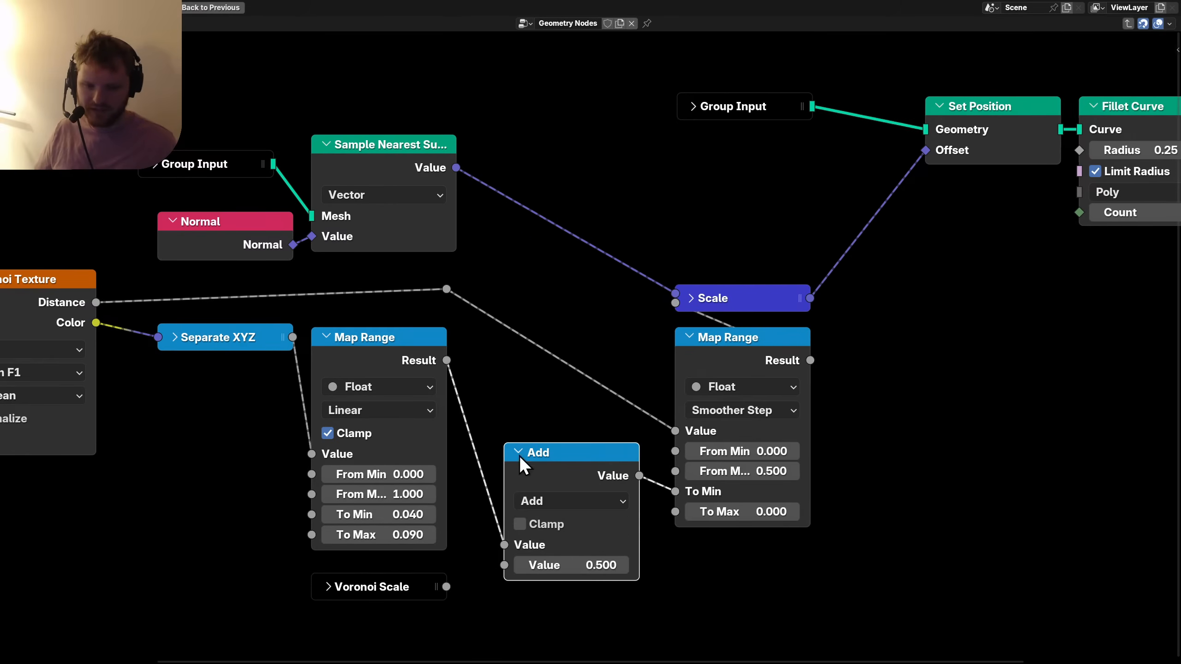
click(547, 501)
key(m)
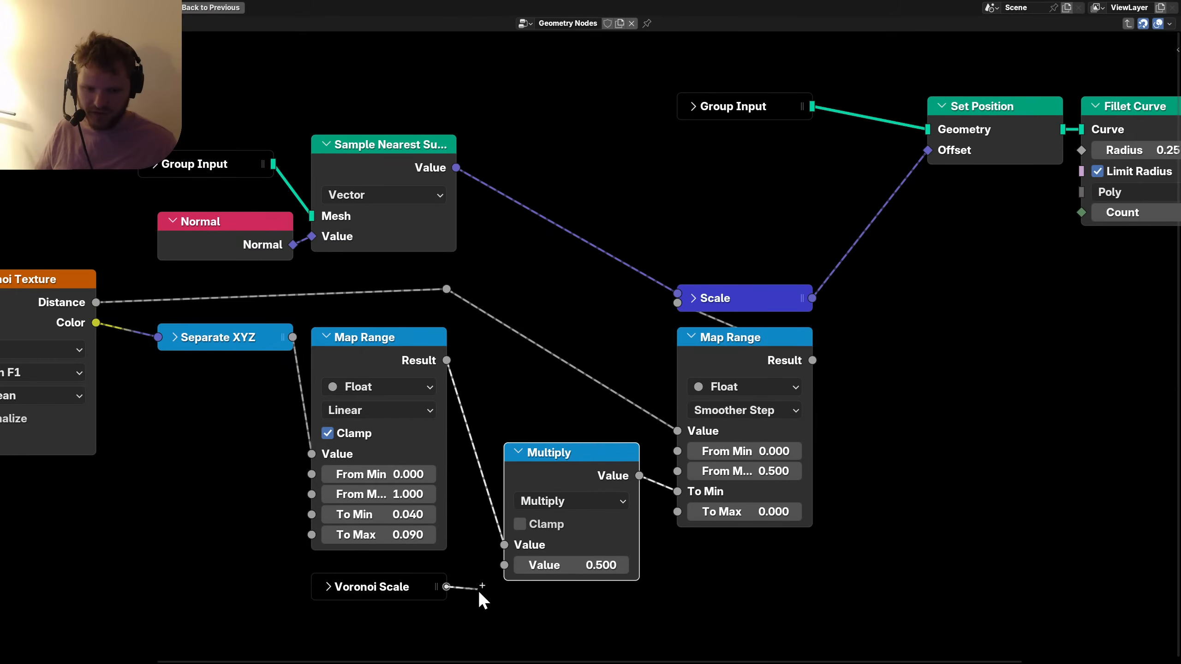
Expand the duplicated Voronoi Scale node with all sockets shown and connect its empty socket to Multiply's second Value.
drag(478, 591, 460, 591)
click(389, 592)
click(389, 593)
key(h)
middle_drag(430, 569, 408, 485)
key(ctrl+h)
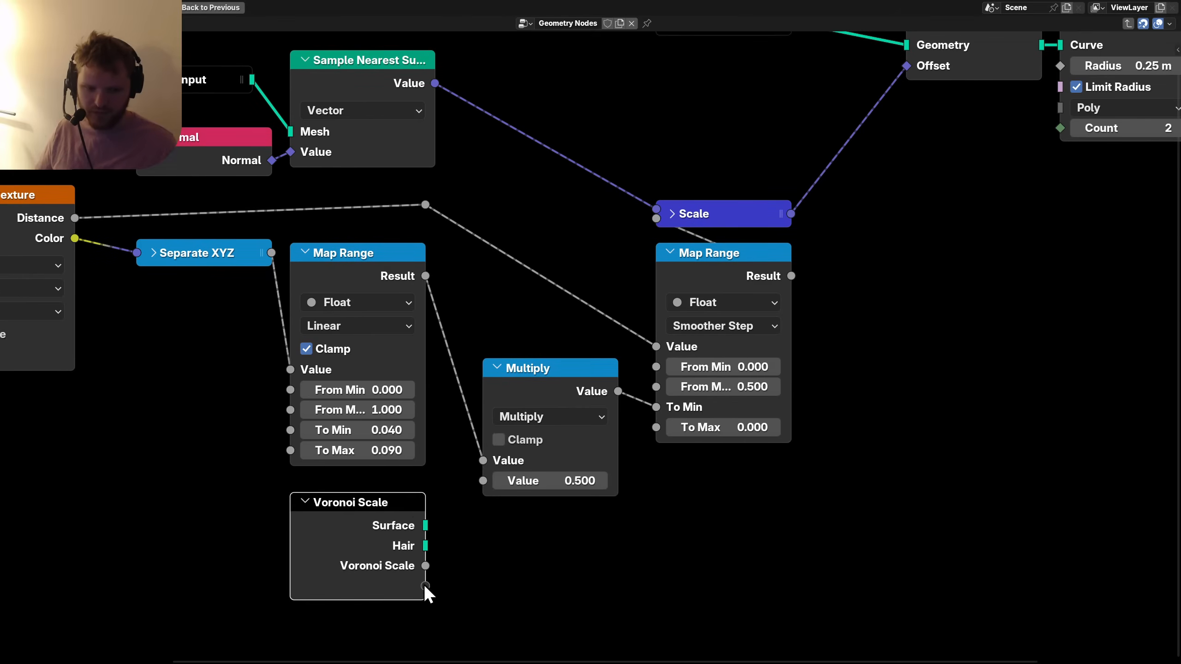
drag(424, 586, 512, 482)
Rename the new Value group socket as "Clump Height".
key(n)
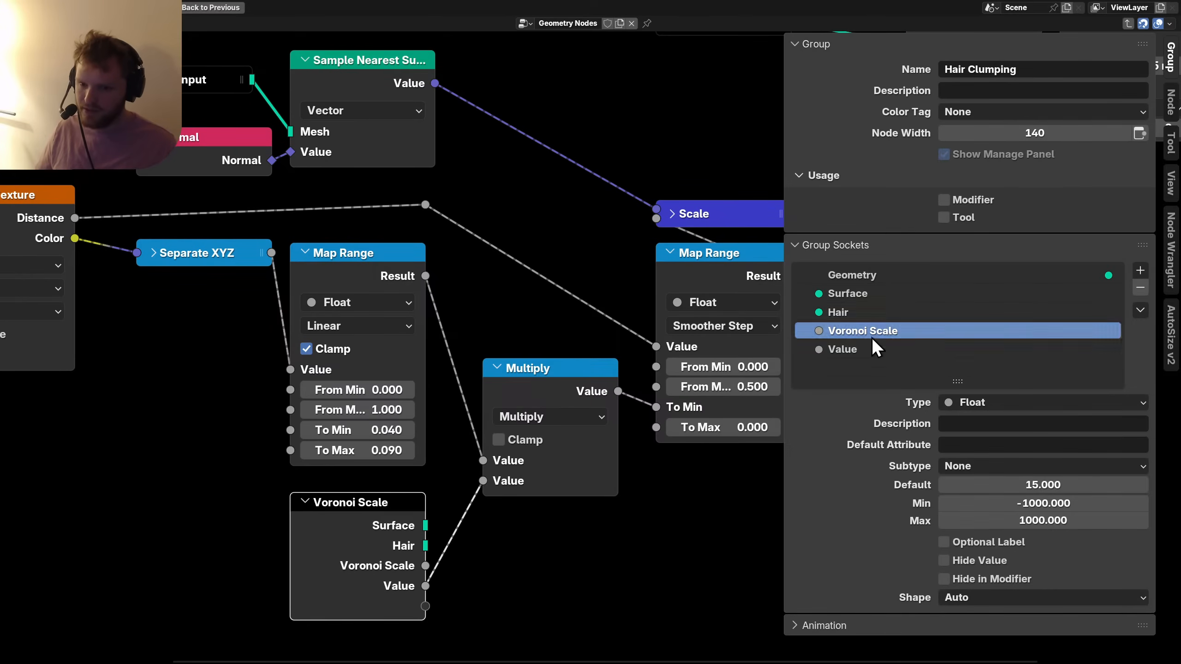
click(835, 347)
double_click(836, 347)
text(H)
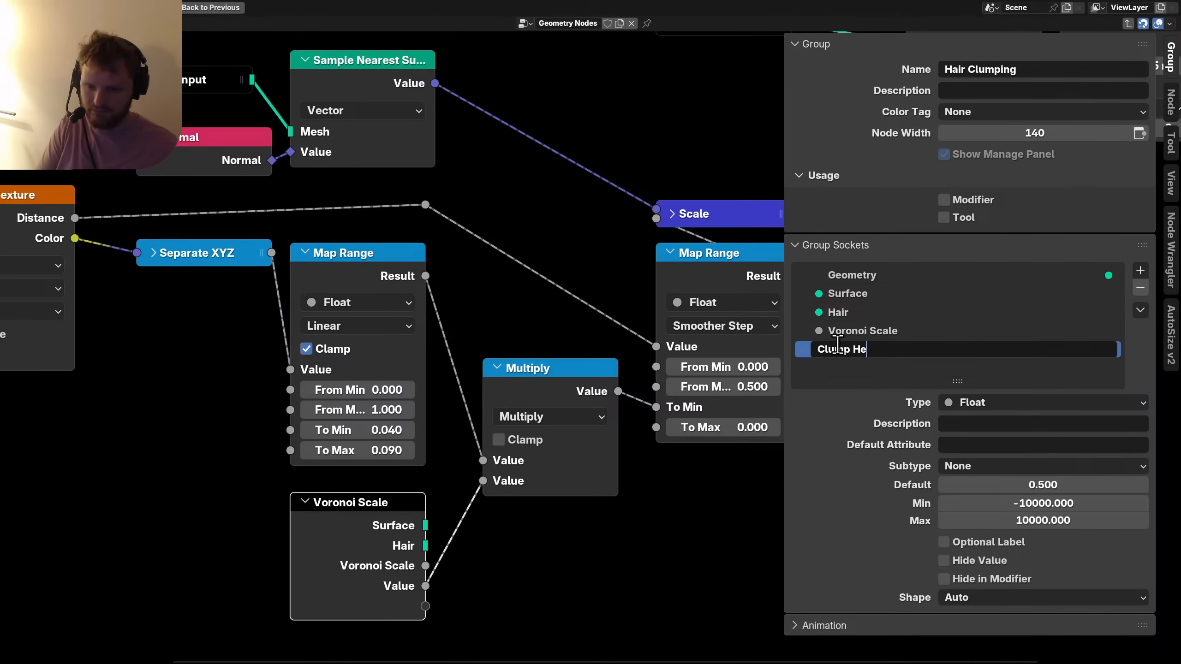
text(lump Height)
key(Return)
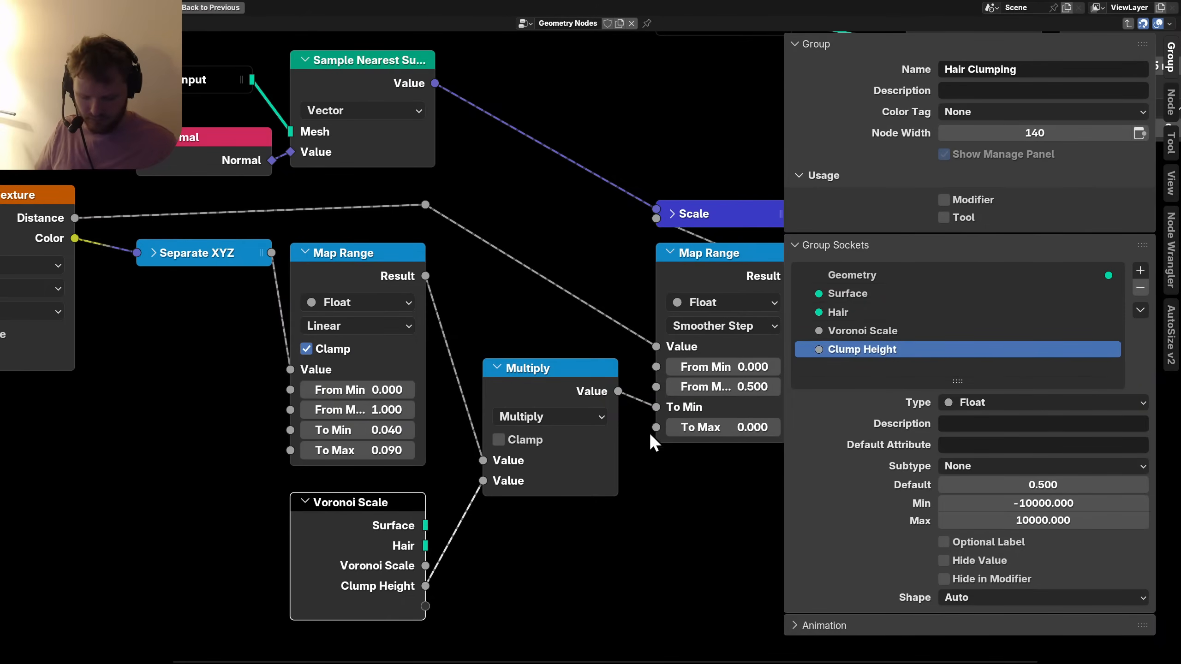
Collapse the Multiply node closer to the Linear Map Range and move the expanded input node up beneath that Map Range.
key(n)
key(h)
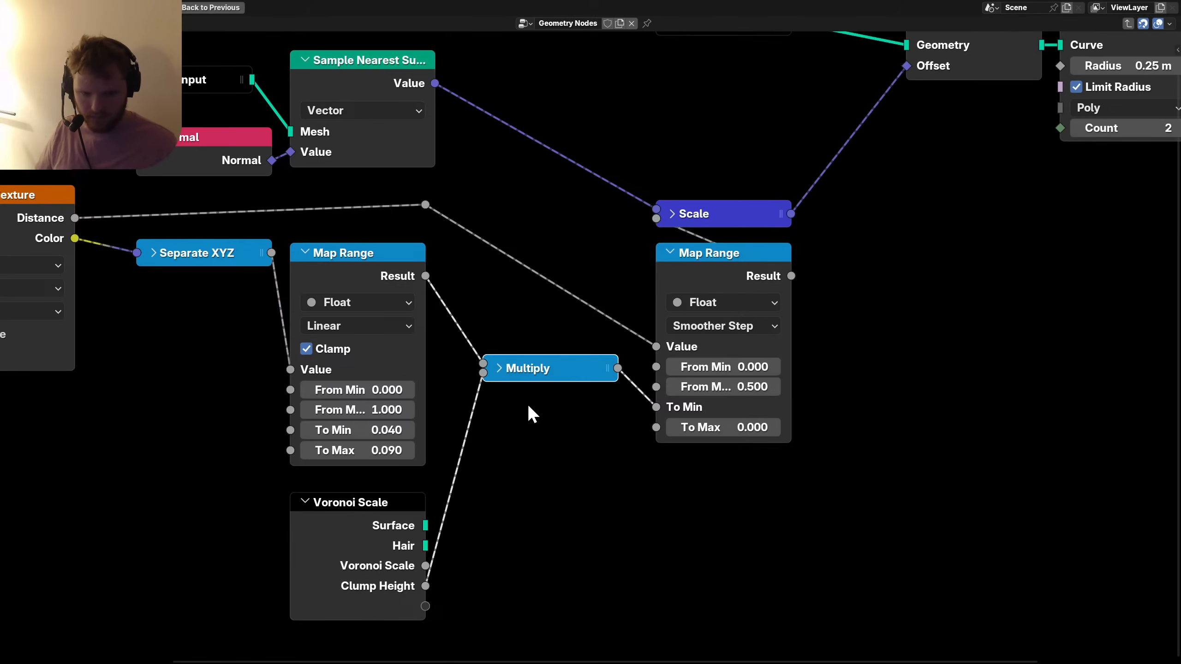
drag(523, 371, 509, 387)
drag(379, 520, 380, 502)
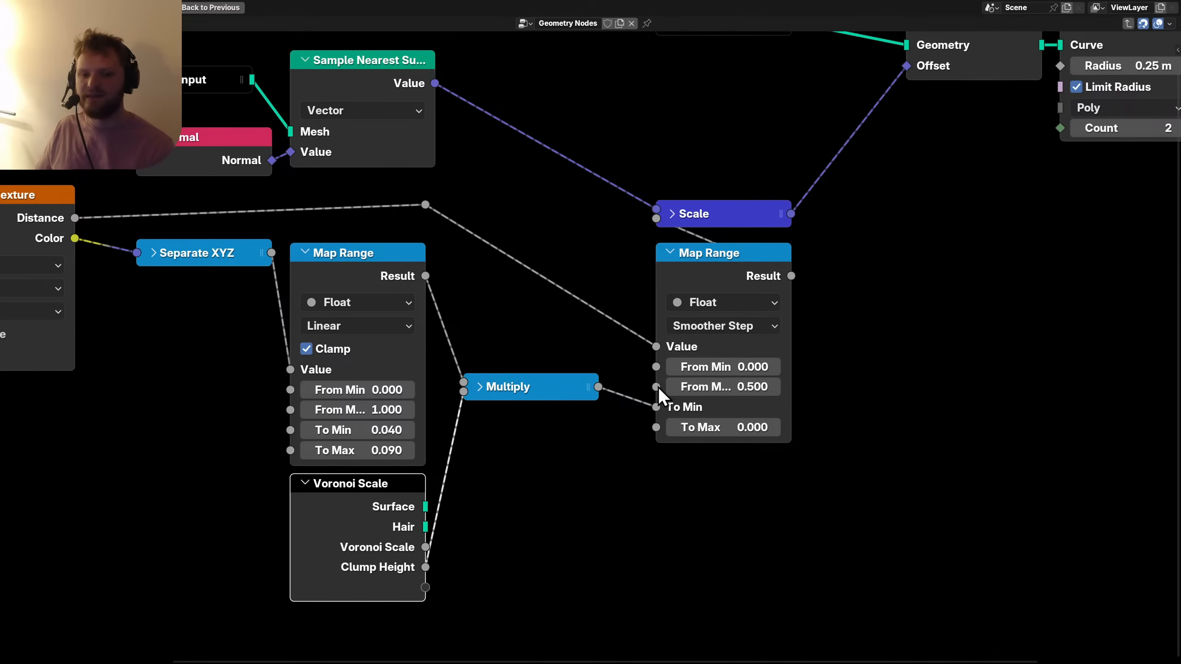
Expose the Smoother Step Map Range's From Max as a group input and rename the socket "Distance Threshold".
drag(656, 387, 424, 585)
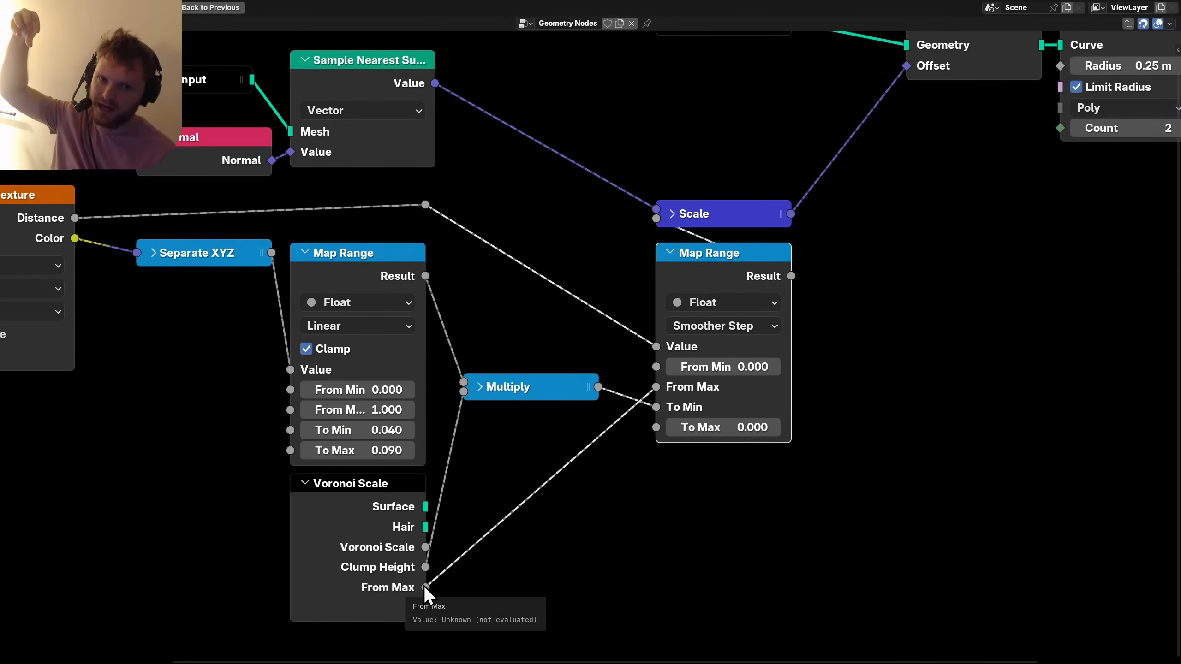
key(n)
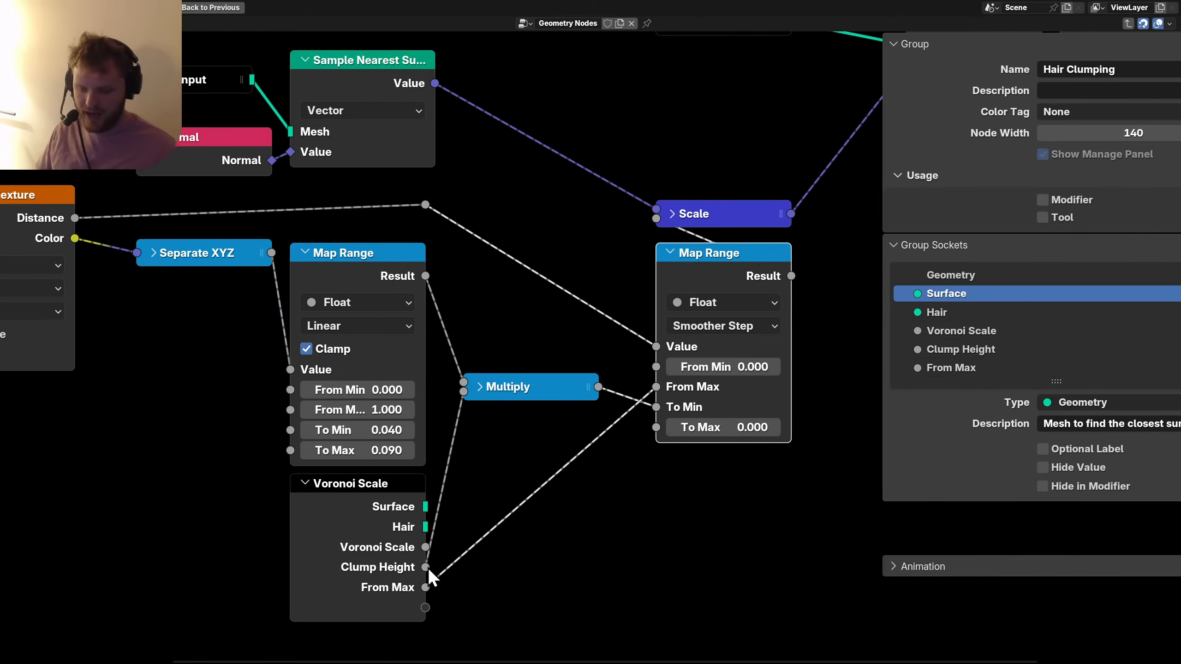
double_click(856, 367)
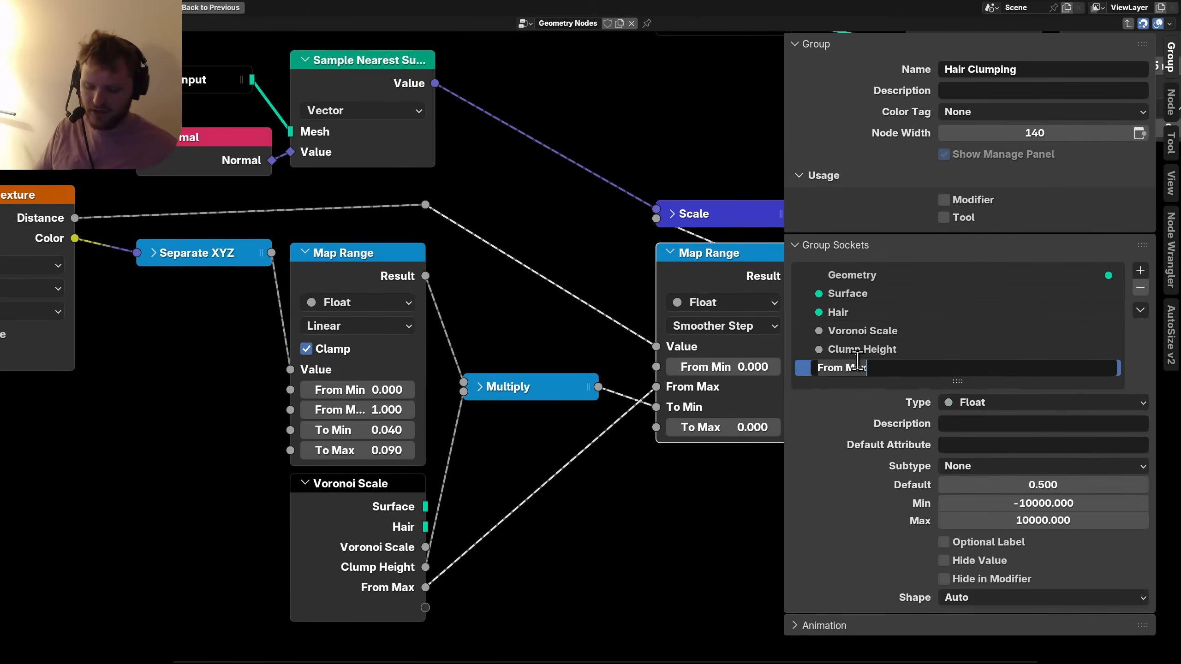
text(Distan)
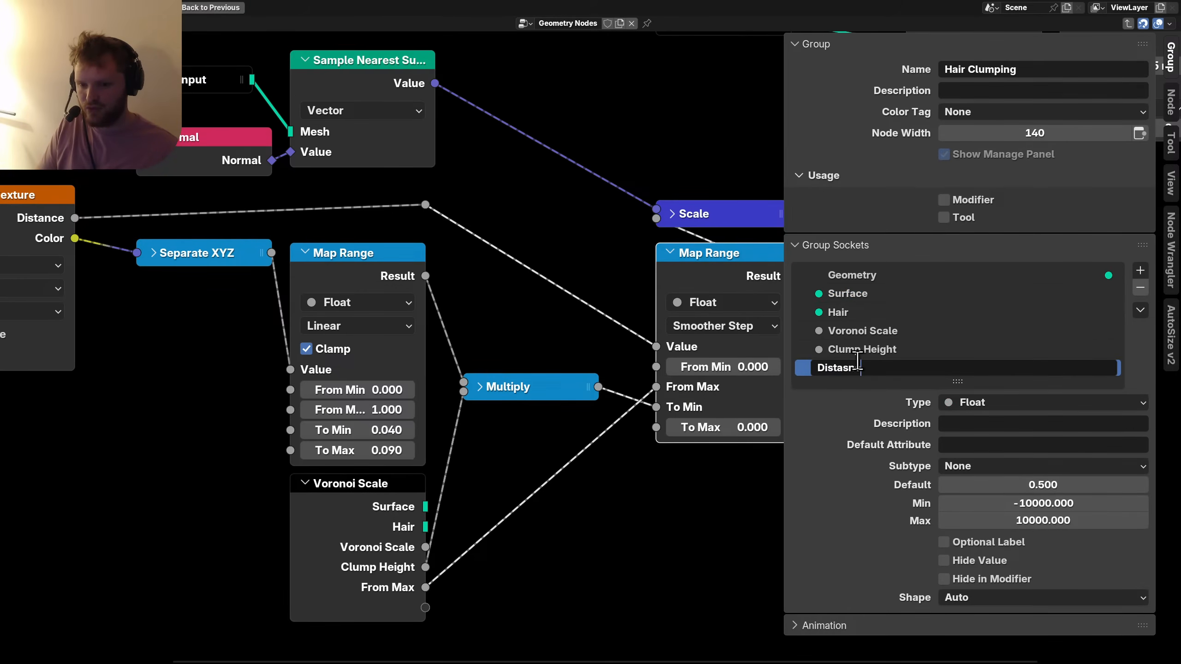
key(ctrl+BackSpace)
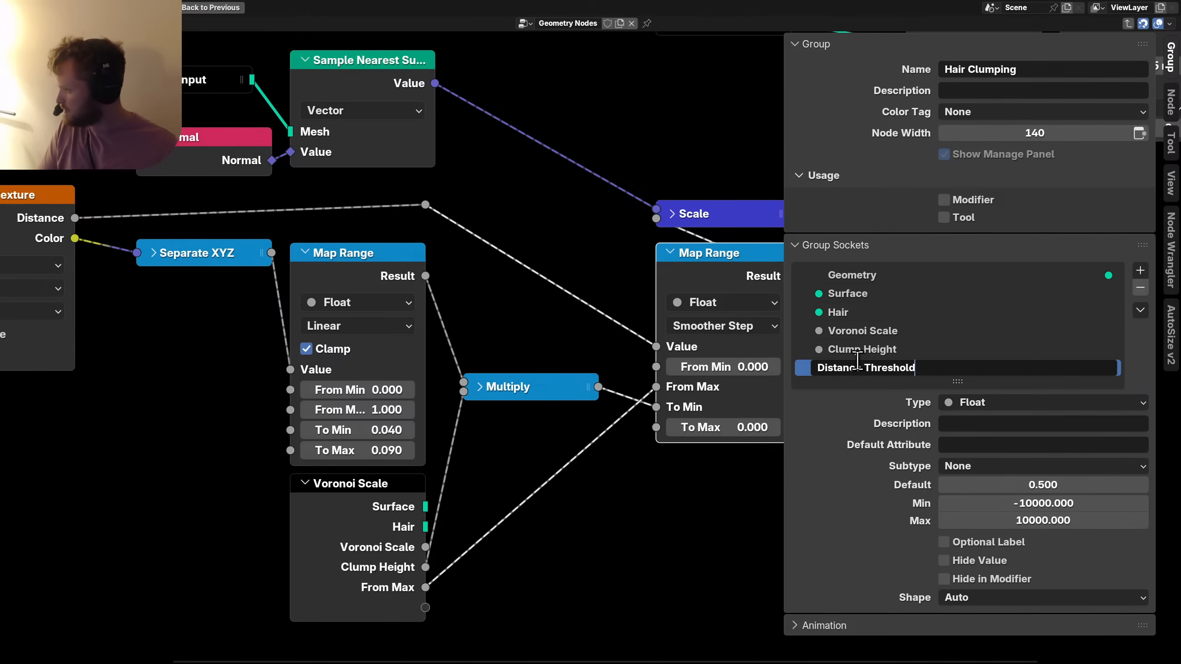
key(Return)
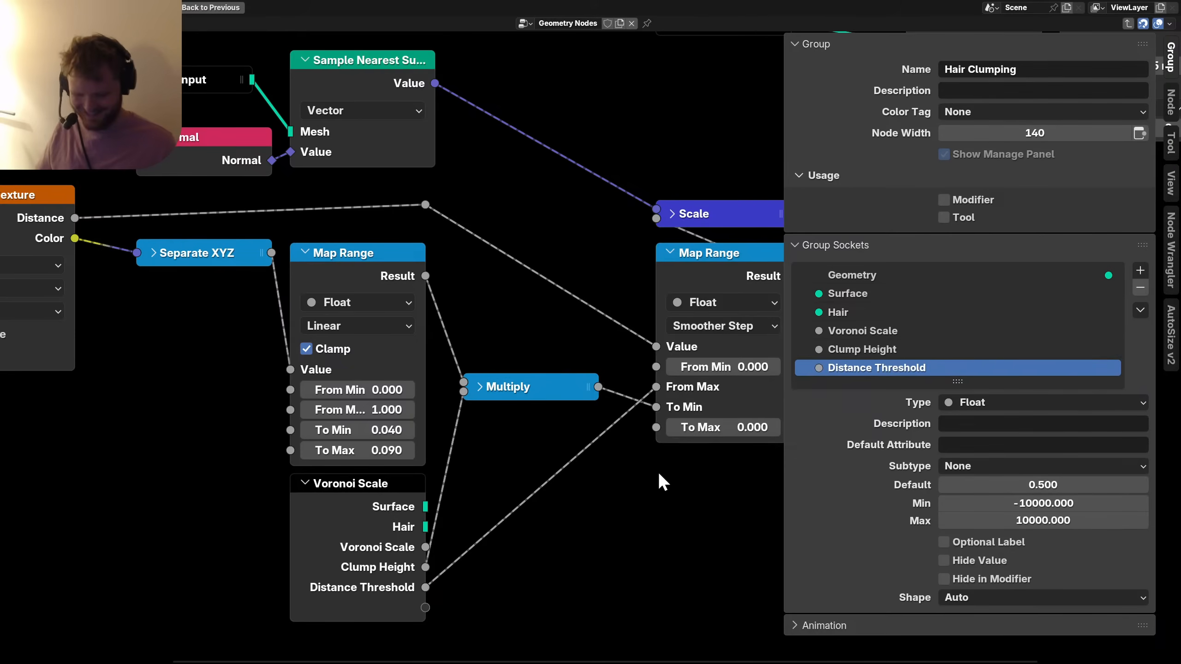
Hide the unused sockets of the expanded Voronoi Scale input node and lower Multiply level with the Smoother Step Map Range's To Min.
key(n)
click(369, 503)
key(ctrl+h)
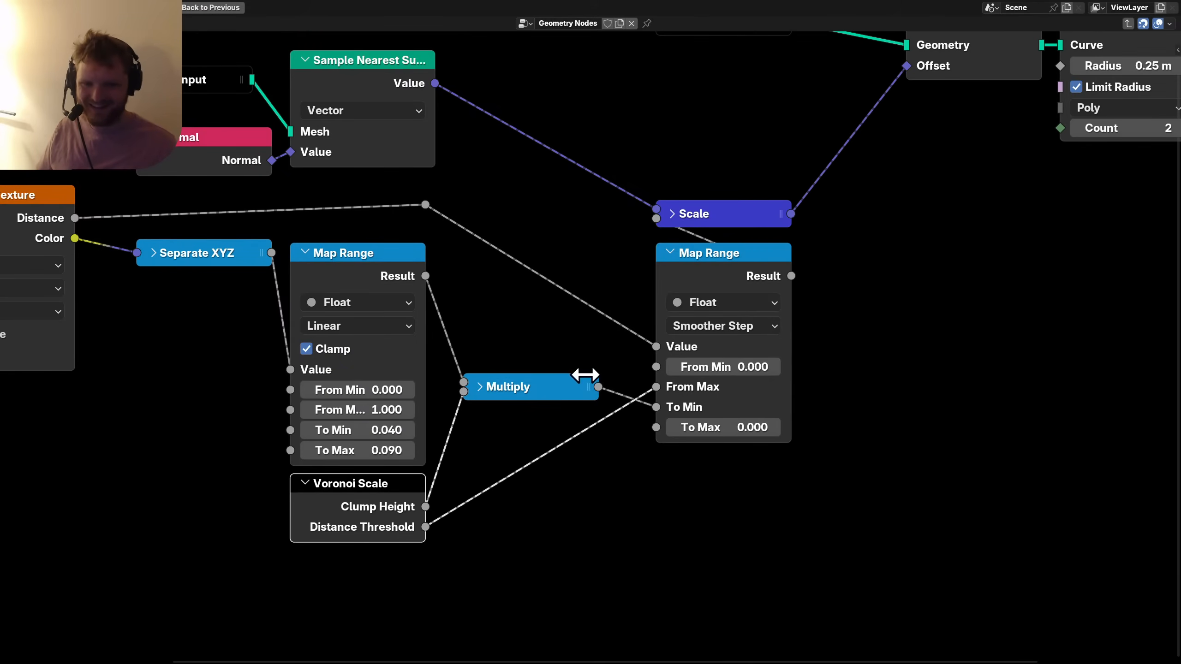
drag(548, 385, 527, 397)
key(g)
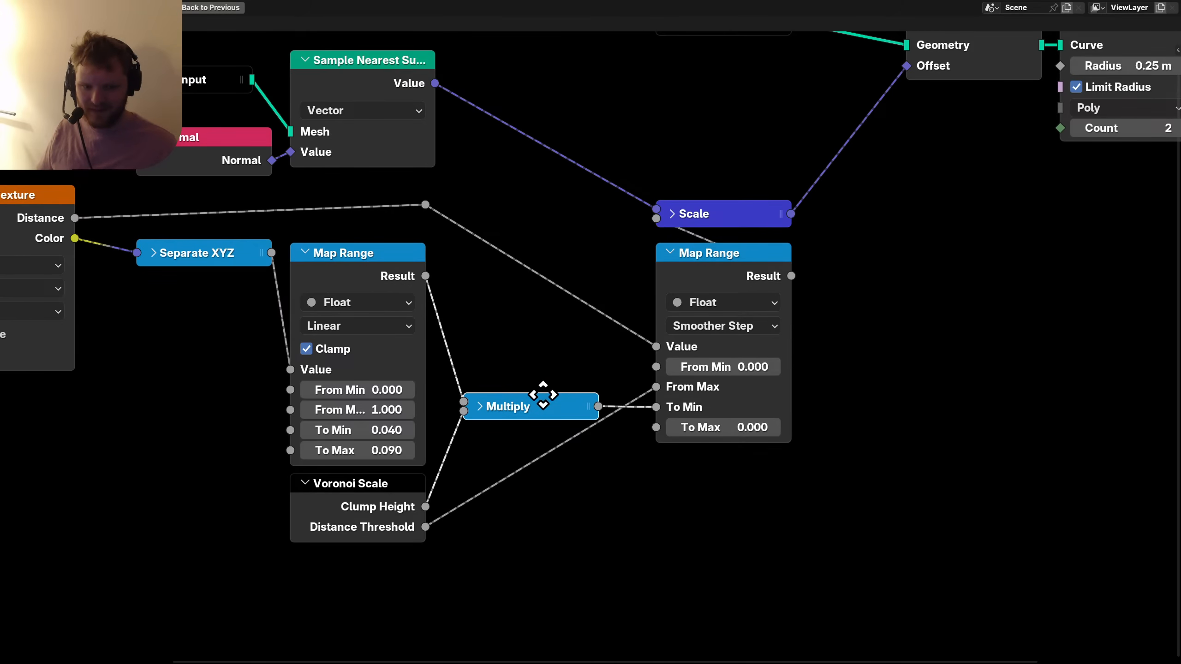
click(542, 375)
Collapse the Smoother Step Map Range and stack it with Multiply just beside the Linear Map Range.
drag(696, 262, 497, 357)
key(h)
key(g)
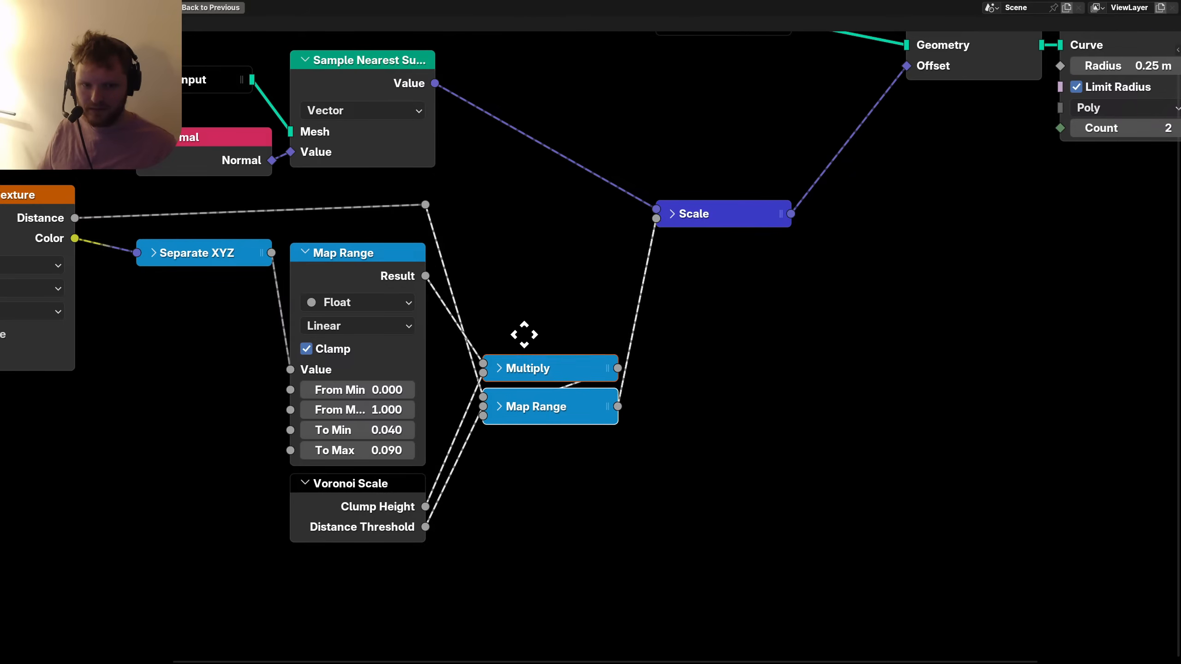
click(533, 325)
key(ctrl+h)
key(ctrl+h)
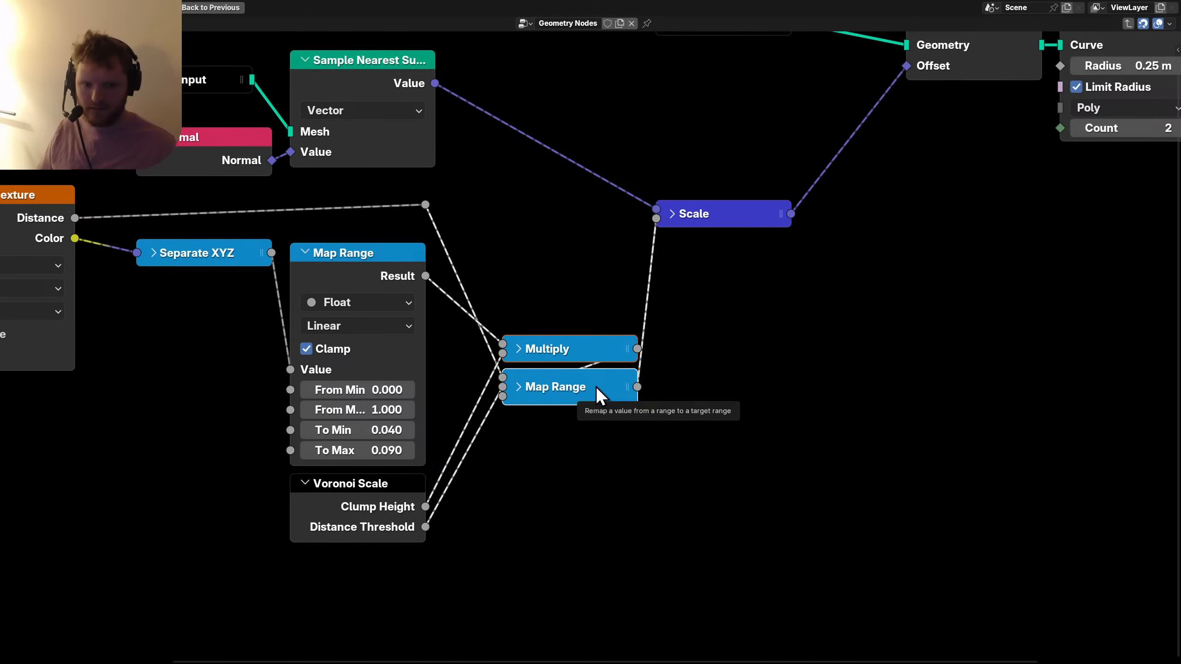
Shift the Voronoi Distance link's reroute point slightly down and place Multiply beneath the collapsed Map Range.
drag(411, 233, 441, 186)
key(g)
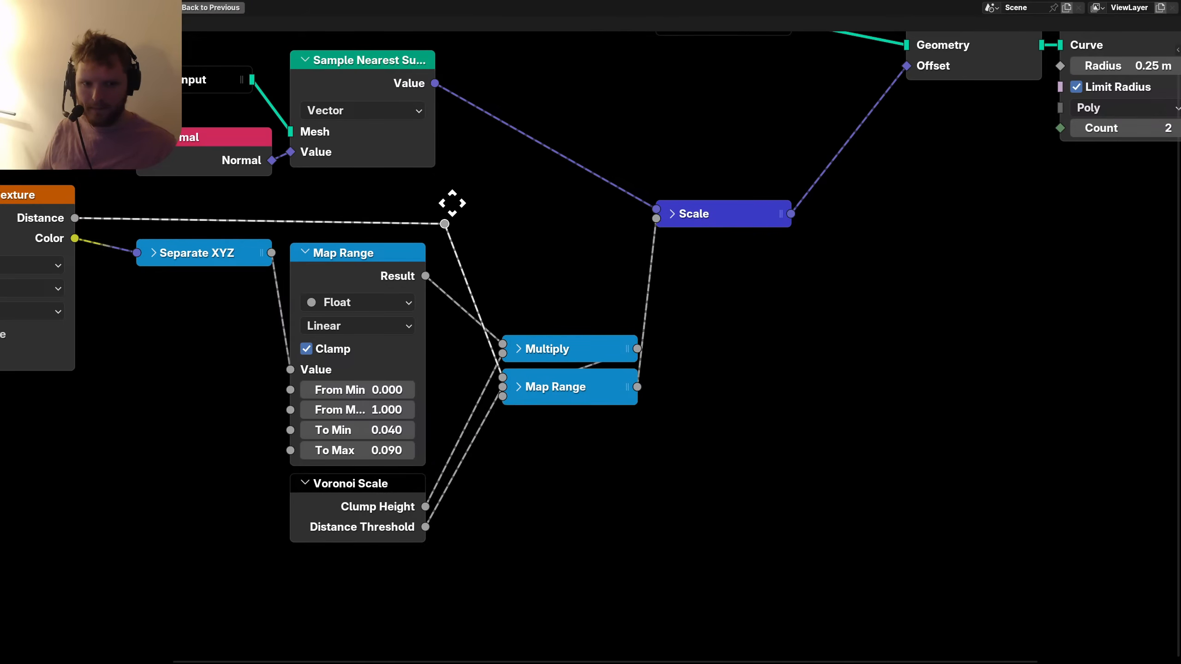
click(461, 204)
mouse_move(567, 357)
mouse_down()
mouse_move(553, 430)
mouse_move(564, 435)
mouse_move(544, 362)
mouse_up()
key(g)
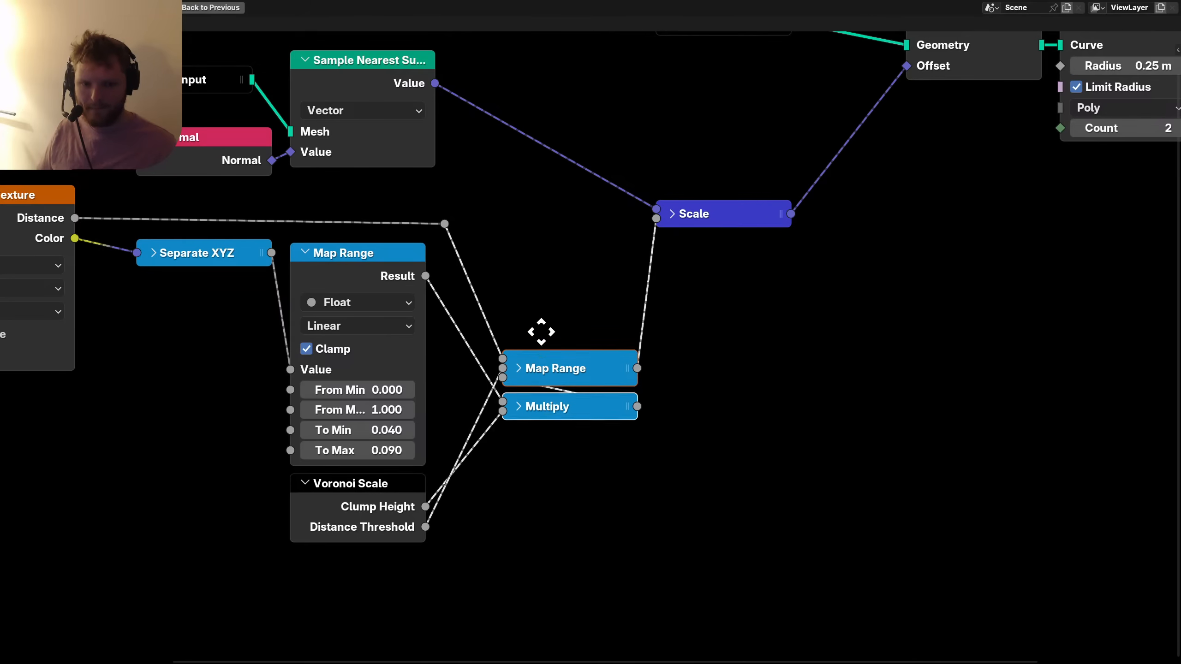
click(535, 308)
Stack the collapsed Scale node directly above the collapsed Map Range.
middle_drag(716, 243, 654, 320)
drag(654, 320, 697, 258)
key(g)
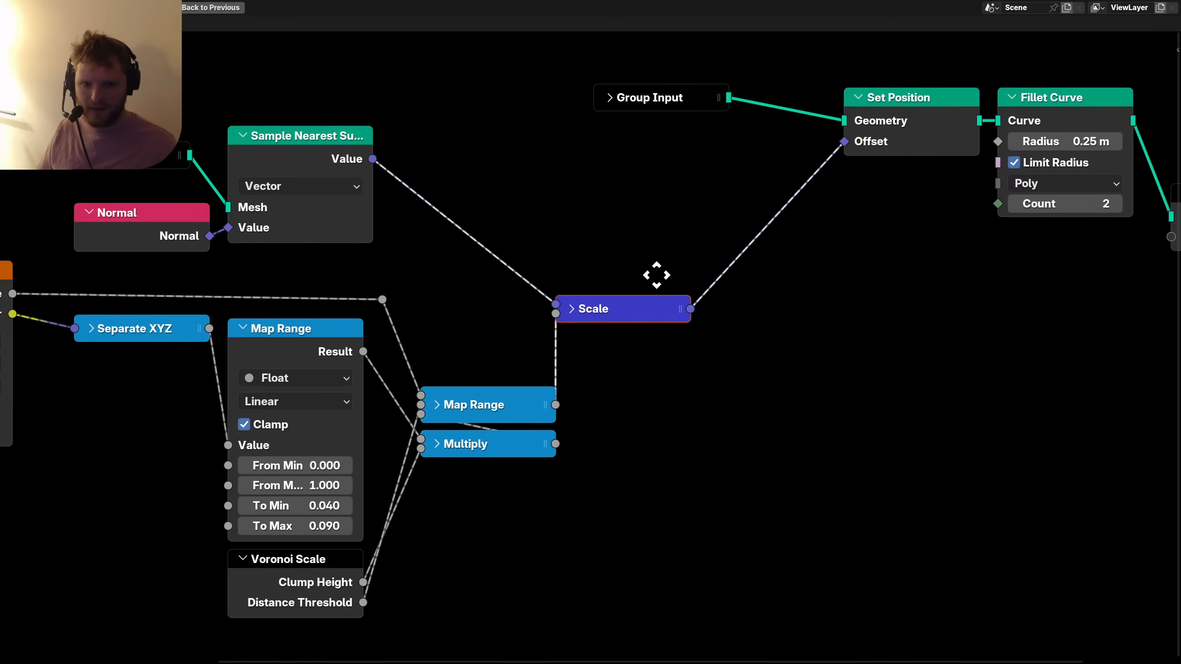
click(529, 342)
Collapse the Normal node beneath its neighbouring Group Input and shift both slightly down together with Sample Nearest Surface.
middle_drag(347, 243, 534, 283)
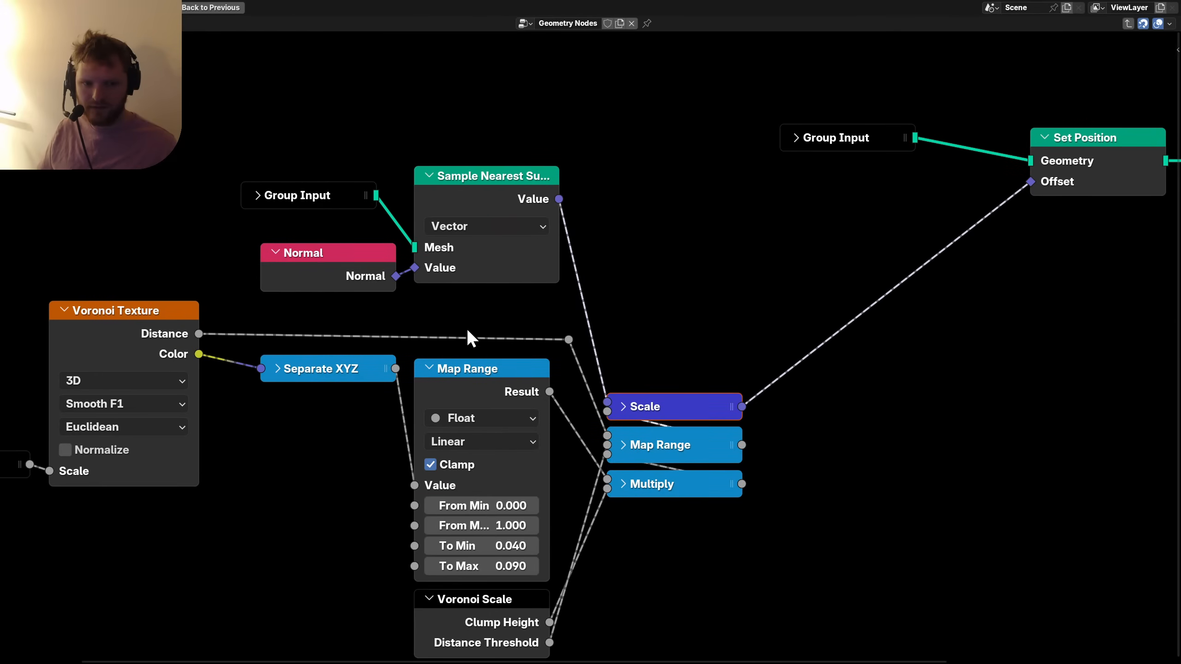
click(524, 343)
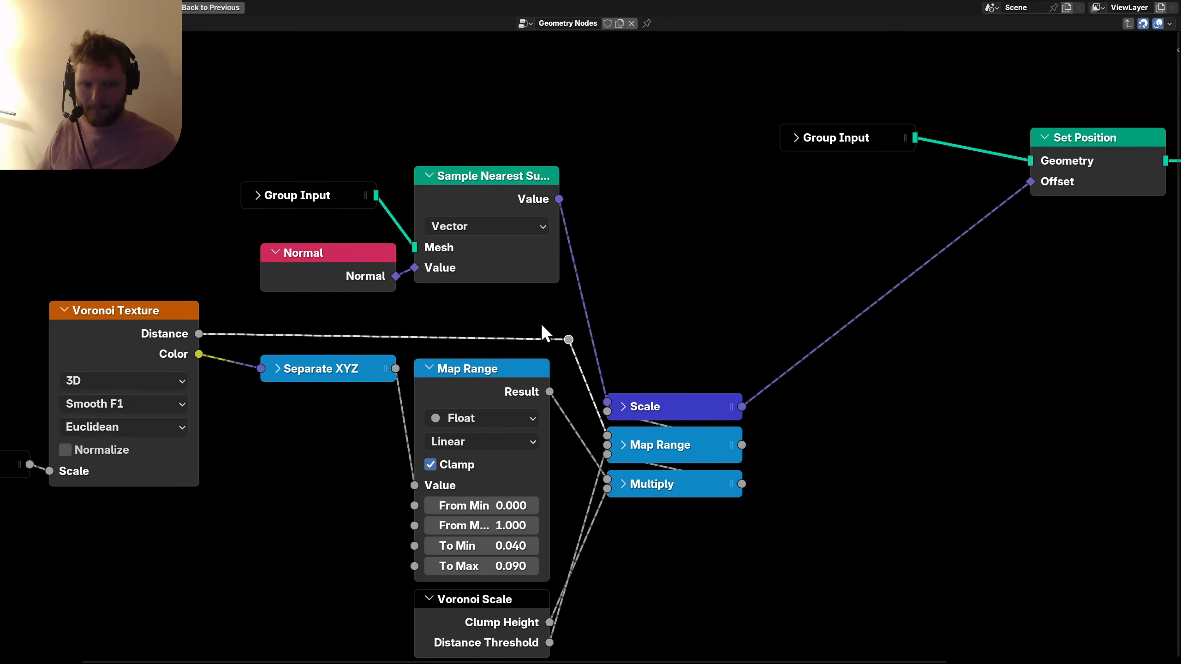
drag(500, 315, 406, 300)
click(312, 279)
key(h)
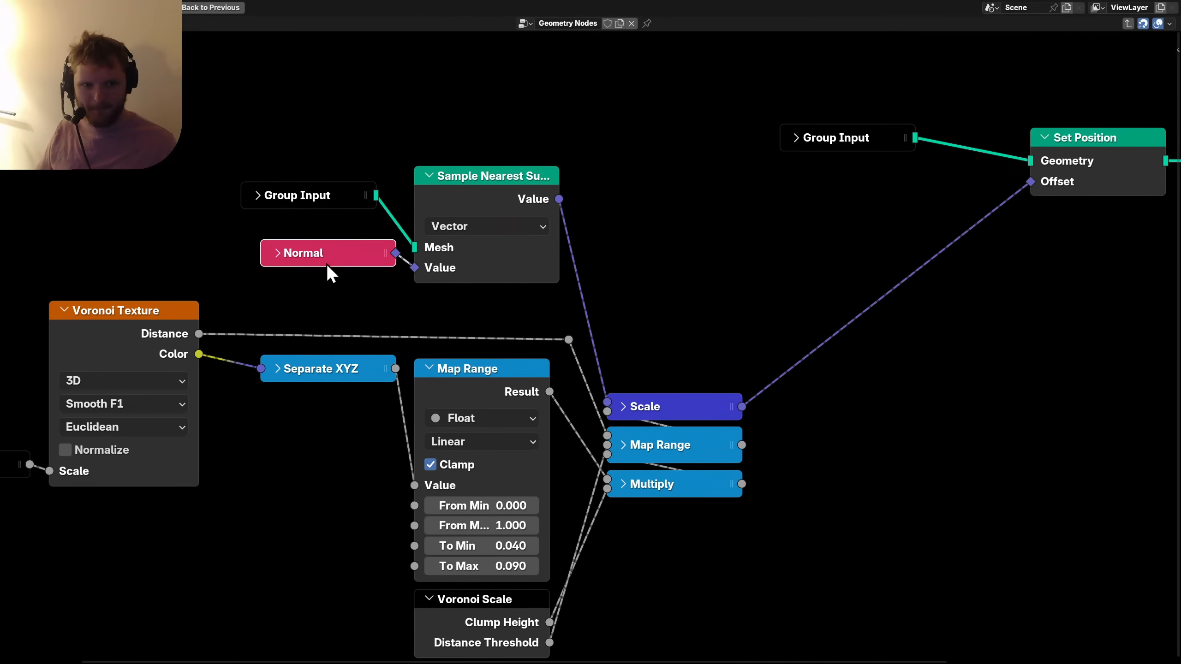
drag(330, 244, 310, 225)
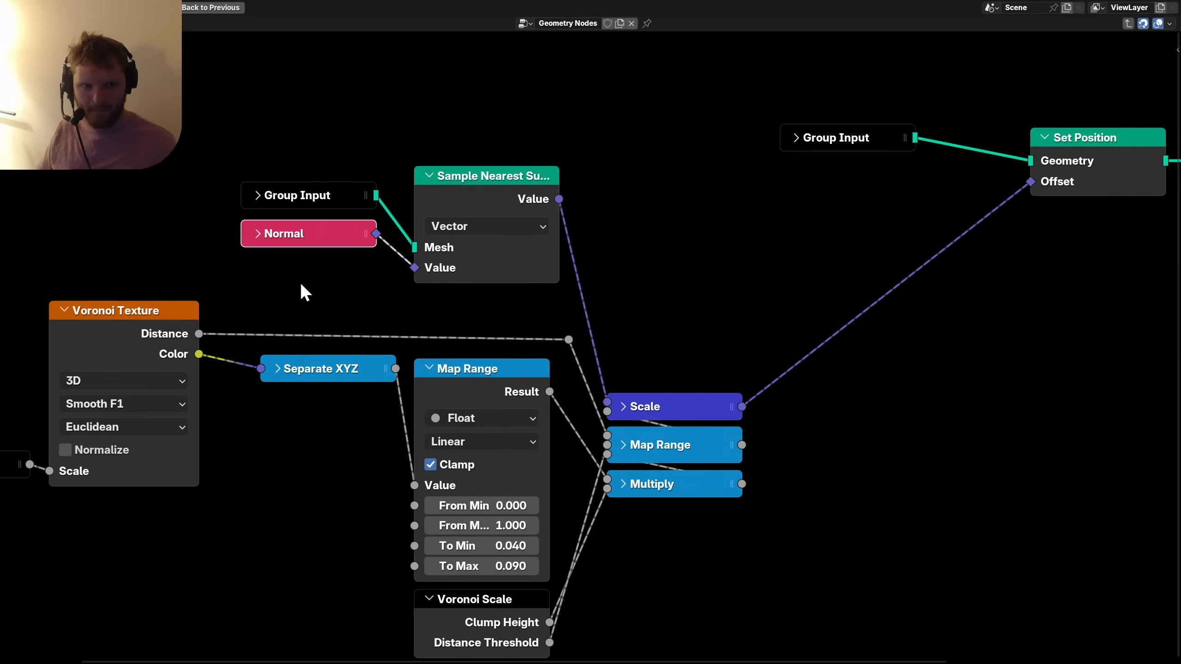
drag(303, 290, 455, 203)
Label the Group Input feeding Sample Nearest Surface as "Surface".
click(256, 216)
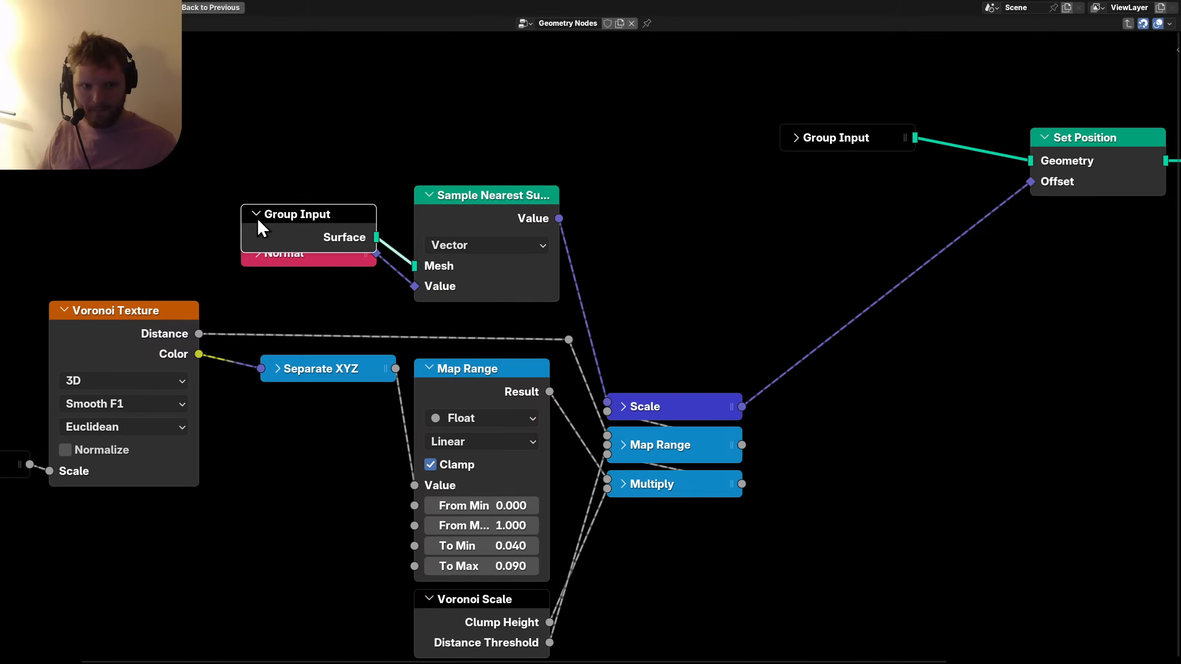
click(256, 217)
key(F2)
text(Sur)
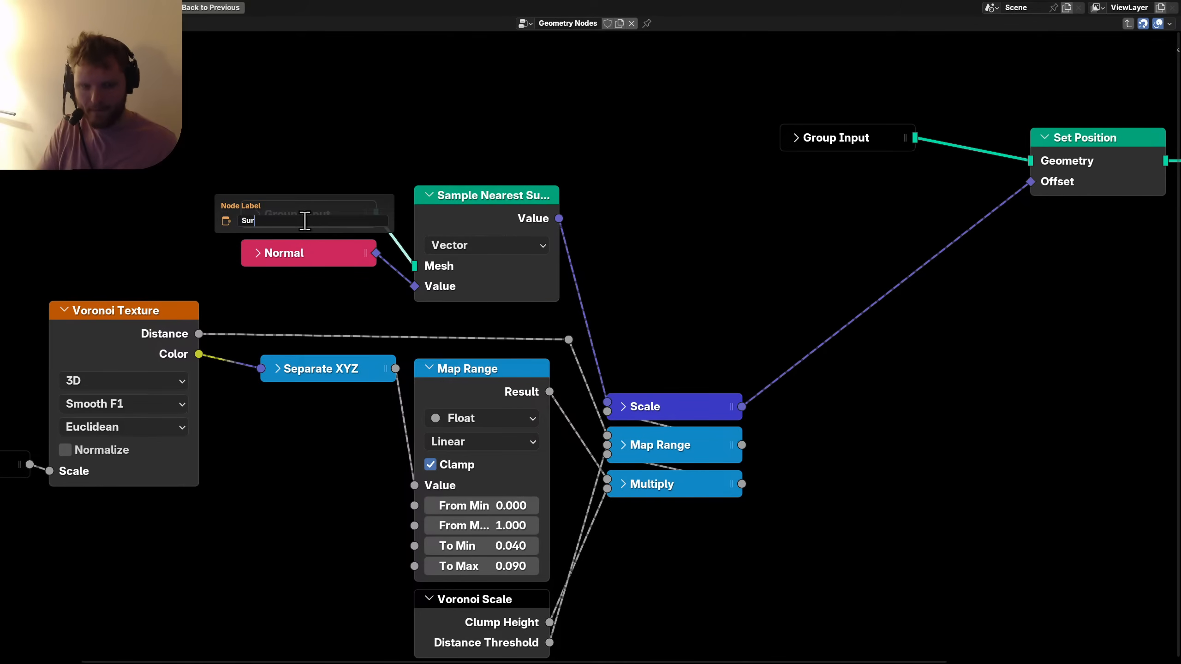
text(face)
key(Return)
key(Home)
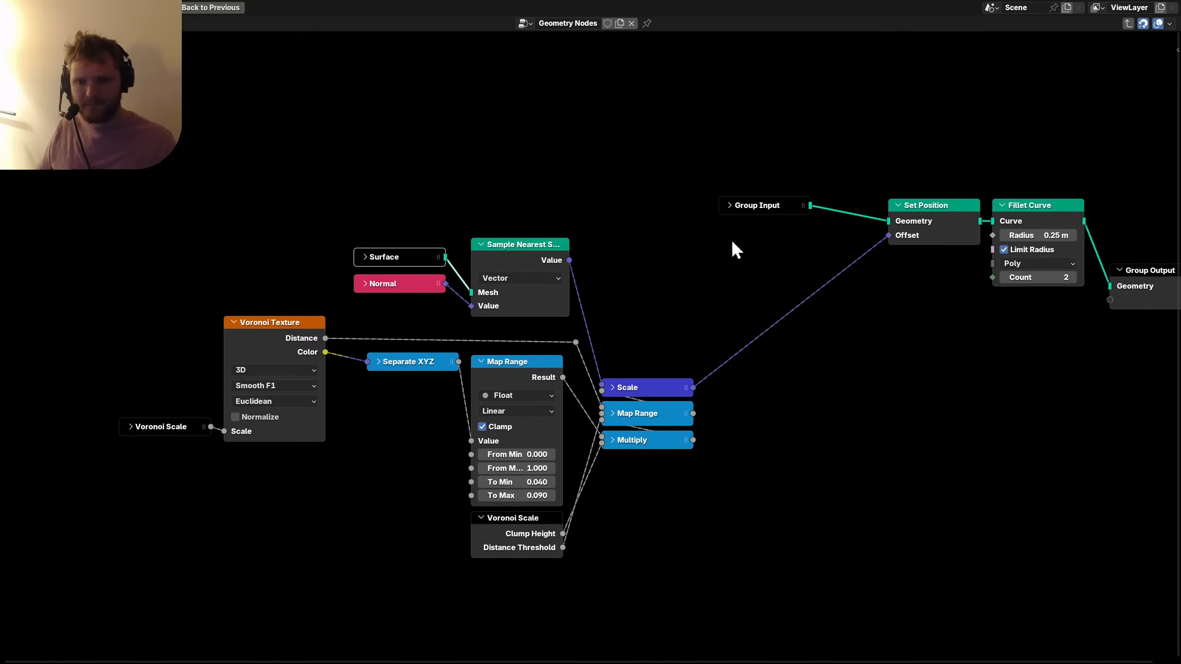
scroll(500, 279, up, 2)
drag(537, 214, 241, 215)
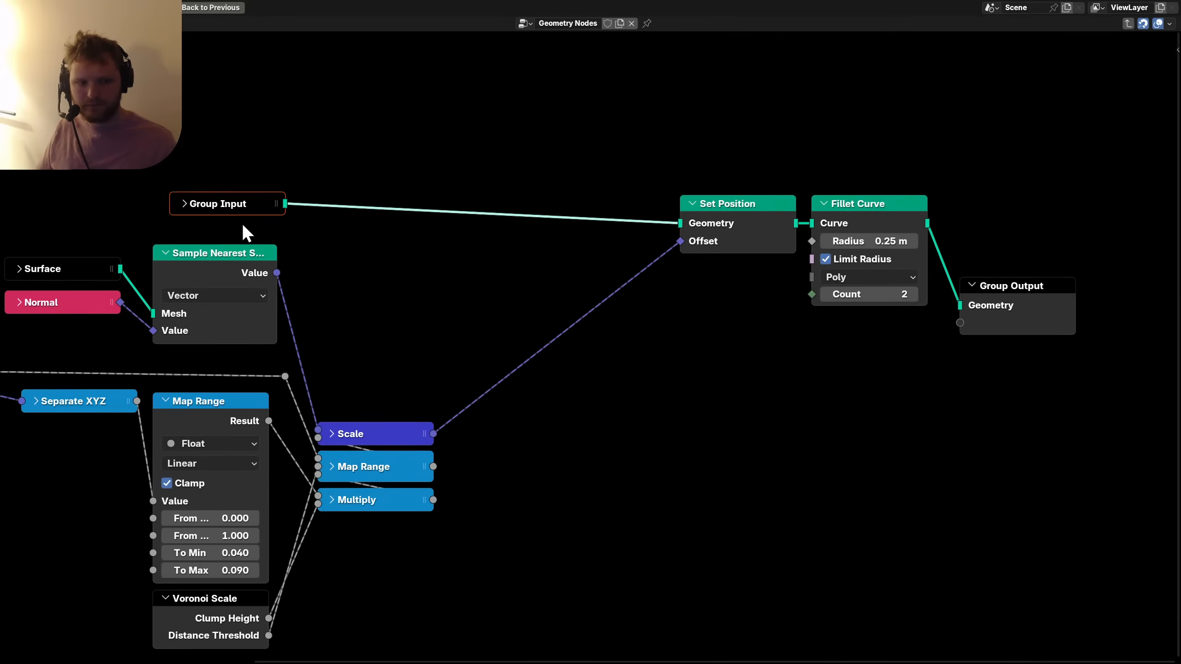
key(F2)
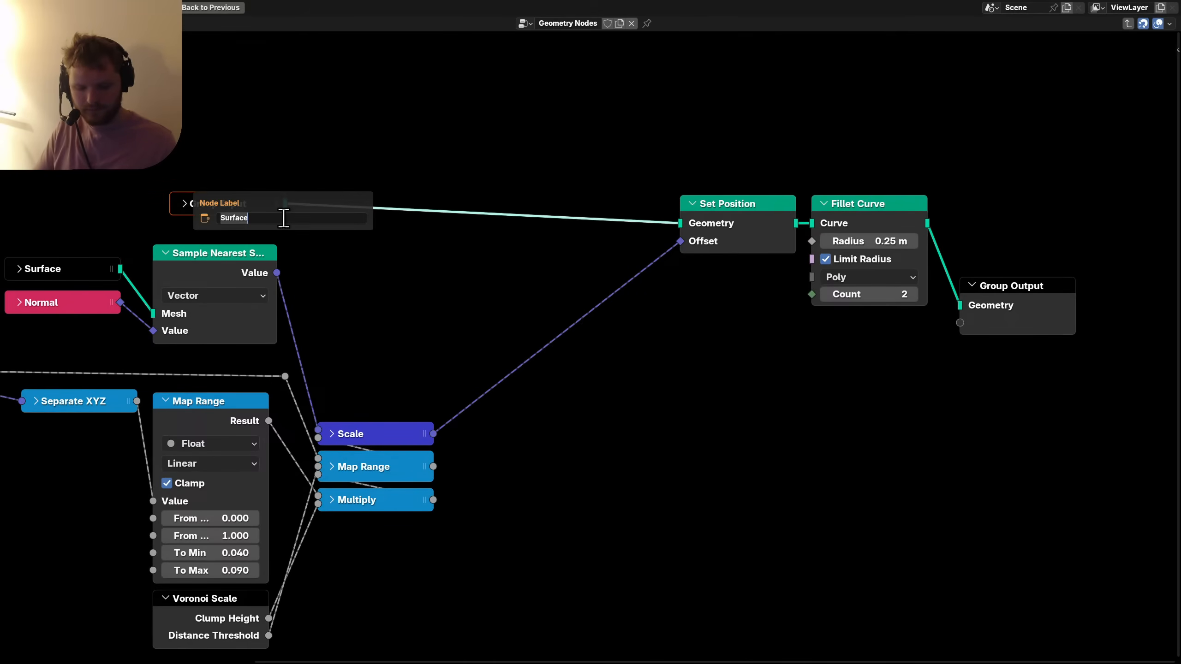
text(S)
key(Escape)
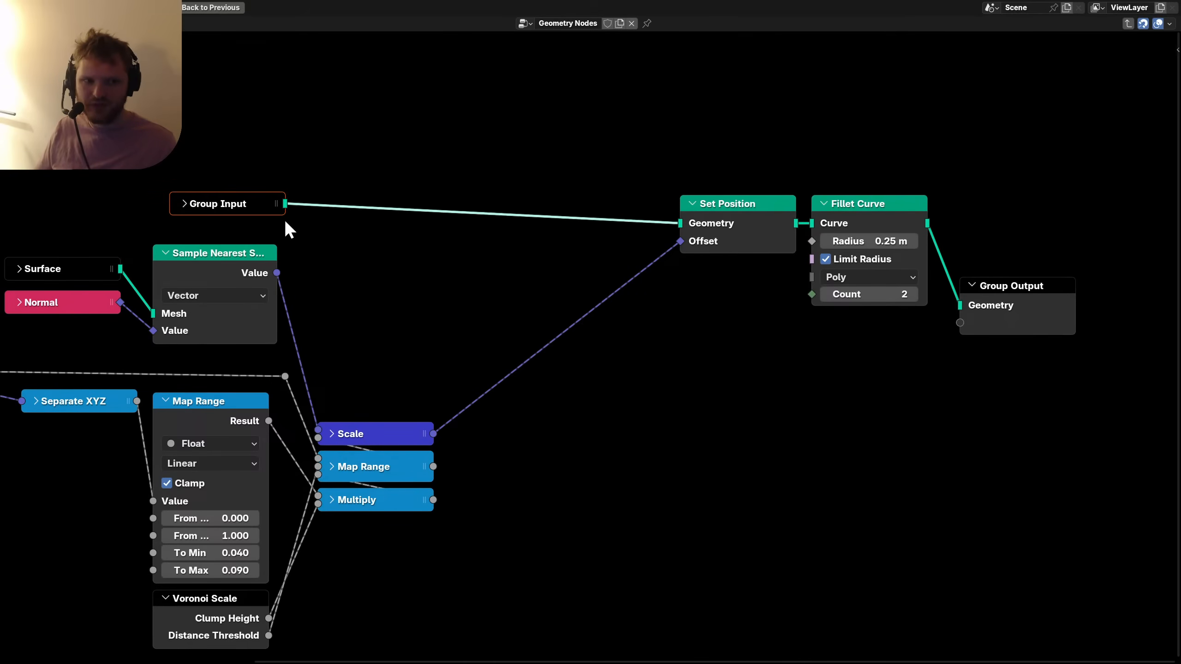
Label the Group Input feeding Set Position as "Hair" and place it collapsed right beside Set Position.
click(183, 204)
key(F2)
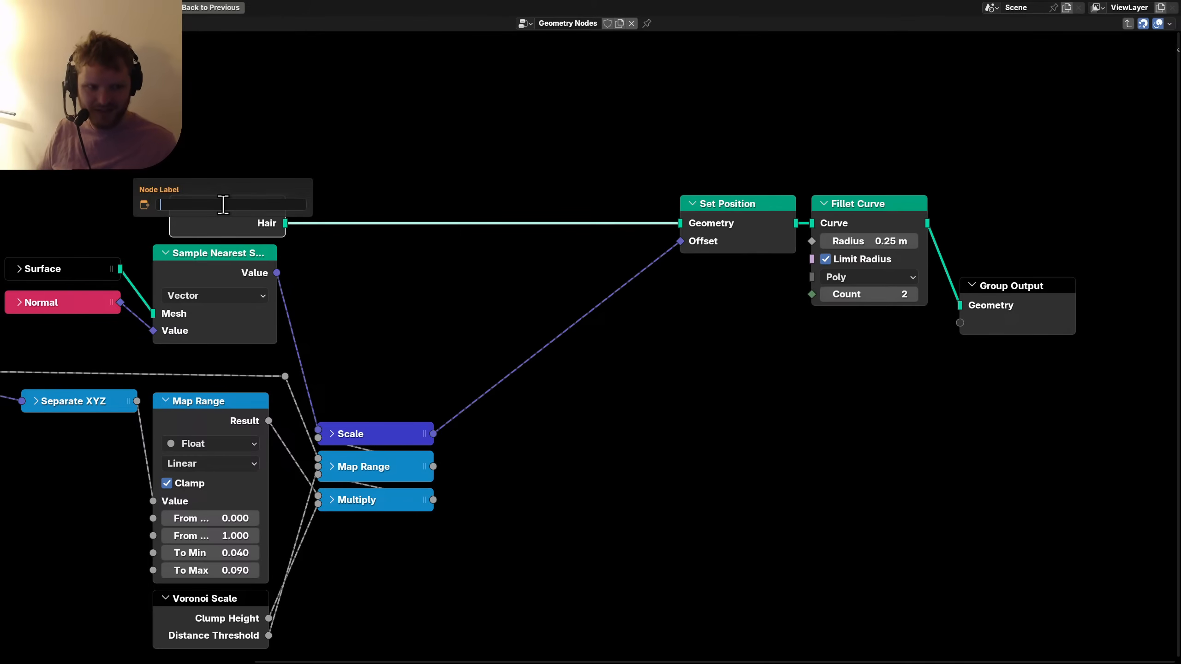
text(Hair)
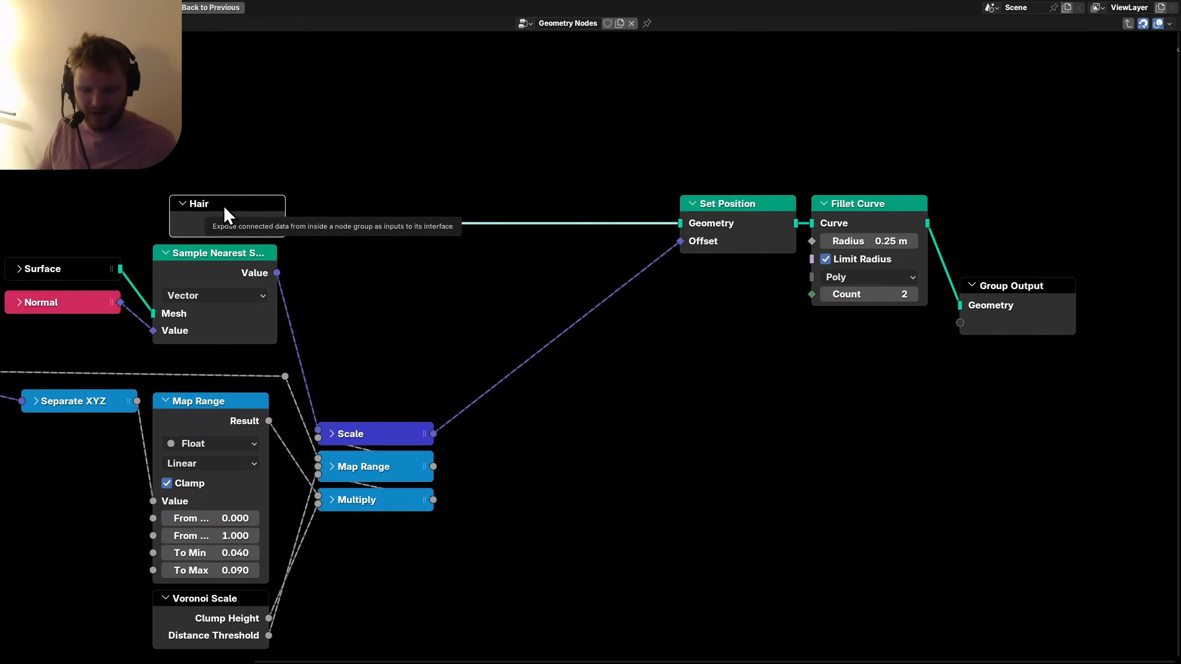
key(Return)
key(h)
key(g)
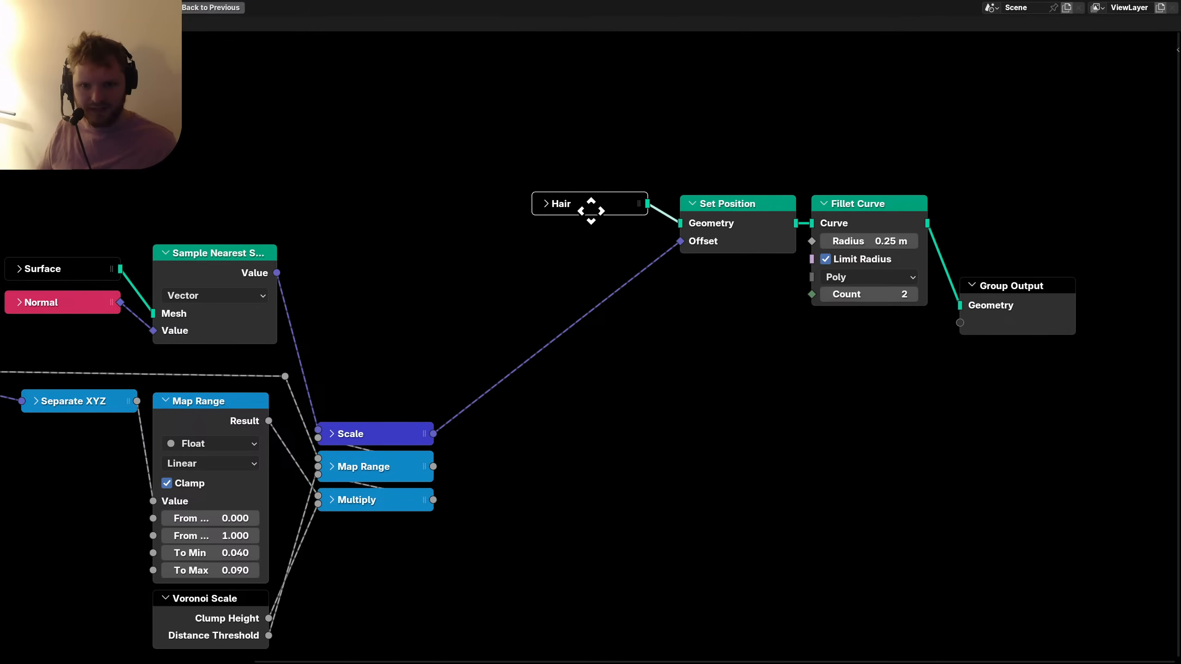
click(591, 211)
Move Hair, Set Position and Fillet Curve closer to the Scale stack and align Group Output right after Fillet Curve.
drag(571, 293, 930, 162)
key(g)
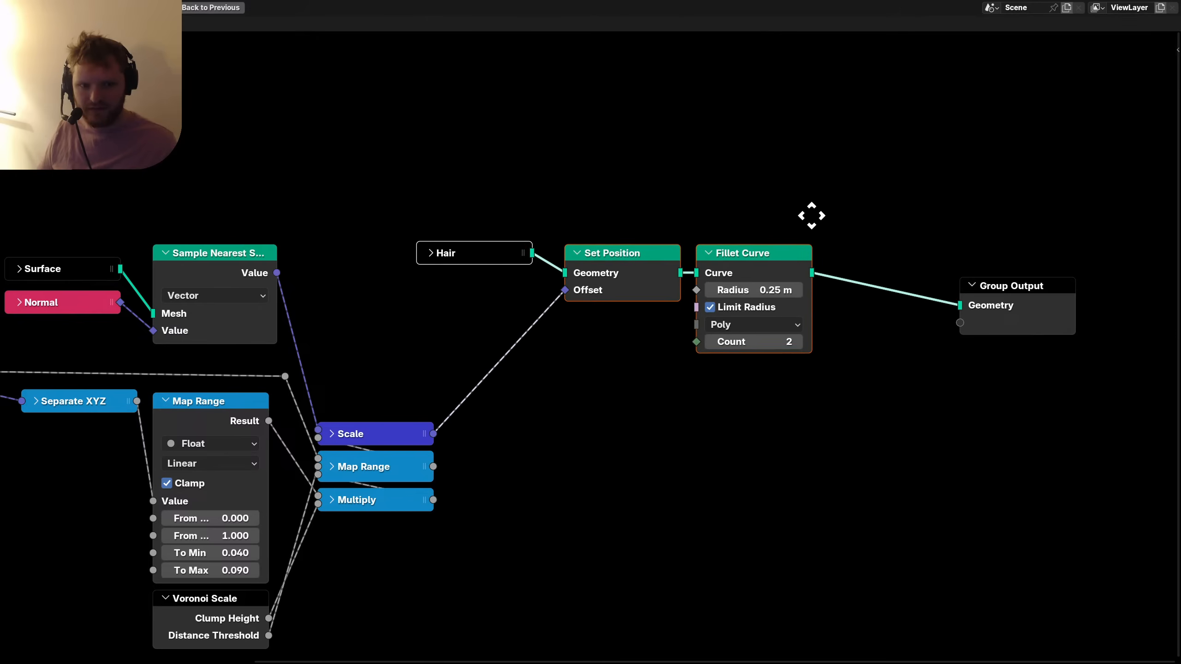
click(812, 216)
drag(1053, 277, 935, 251)
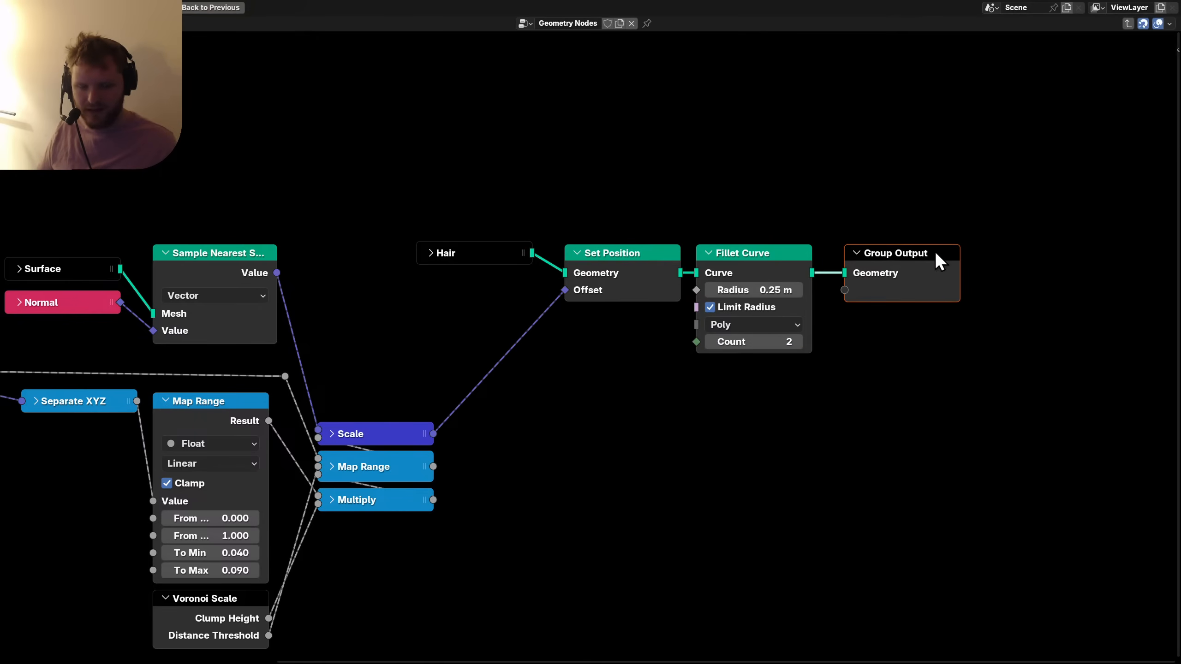
Duplicate the expanded Voronoi Scale input node near Fillet Curve, show all its sockets and connect its empty socket to Fillet Curve's Count.
middle_drag(405, 440, 496, 332)
click(329, 528)
key(shift+d)
click(715, 253)
middle_drag(715, 254, 524, 321)
scroll(524, 321, up, 4)
key(ctrl+h)
drag(559, 435, 647, 306)
drag(506, 317, 544, 298)
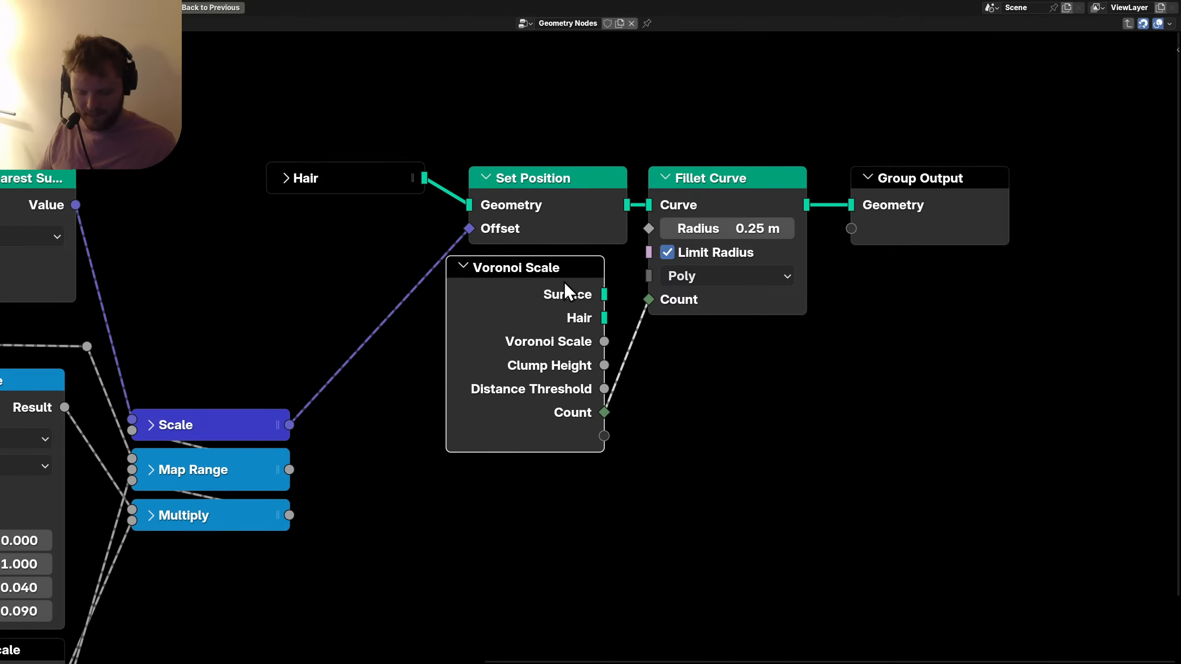
Rename the new Count group socket as "Fillet Iterations".
key(n)
scroll(869, 361, down, 1)
click(854, 368)
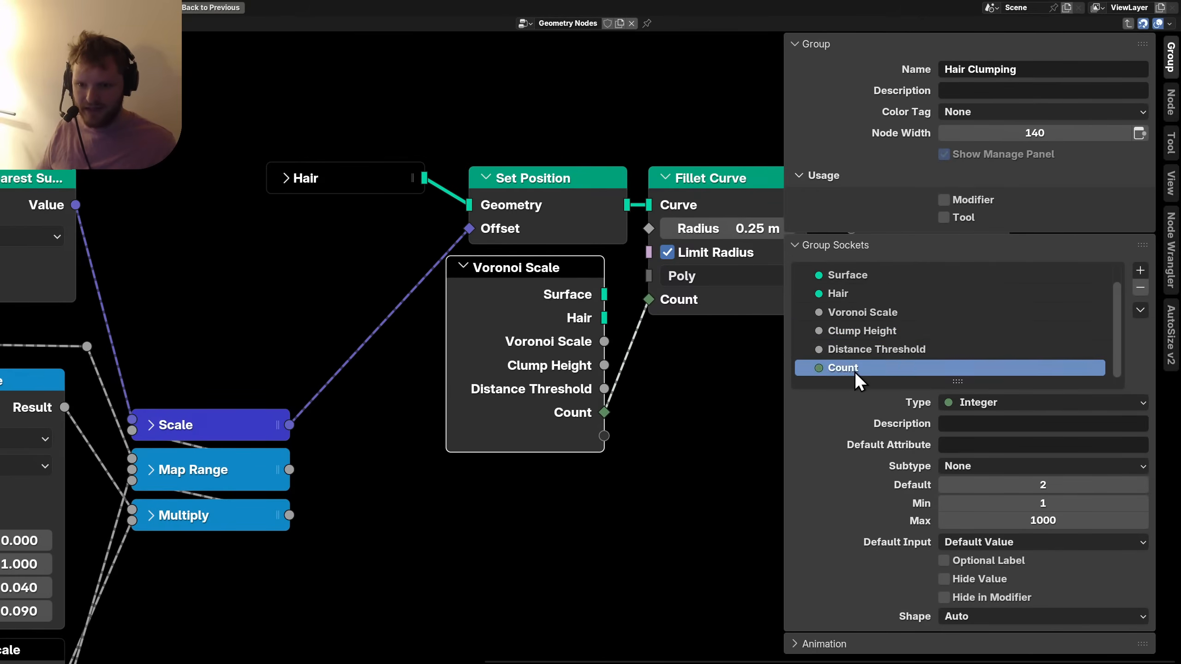
double_click(855, 368)
text(Fillet)
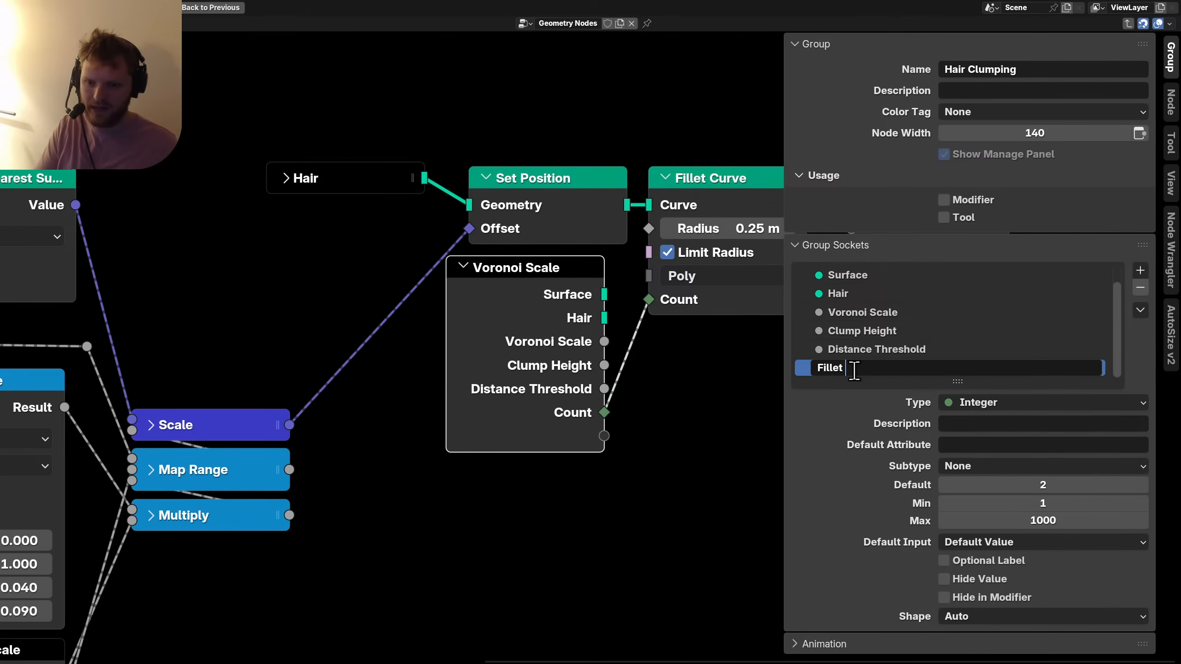
text( Iteration)
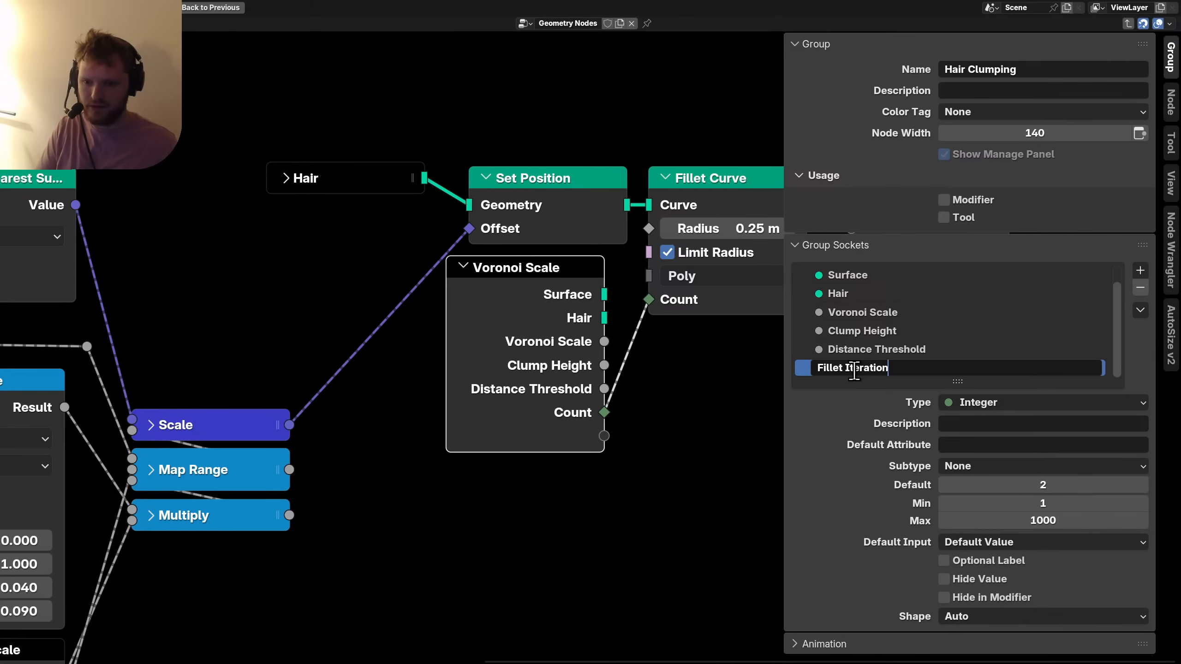
text(s)
key(Return)
key(n)
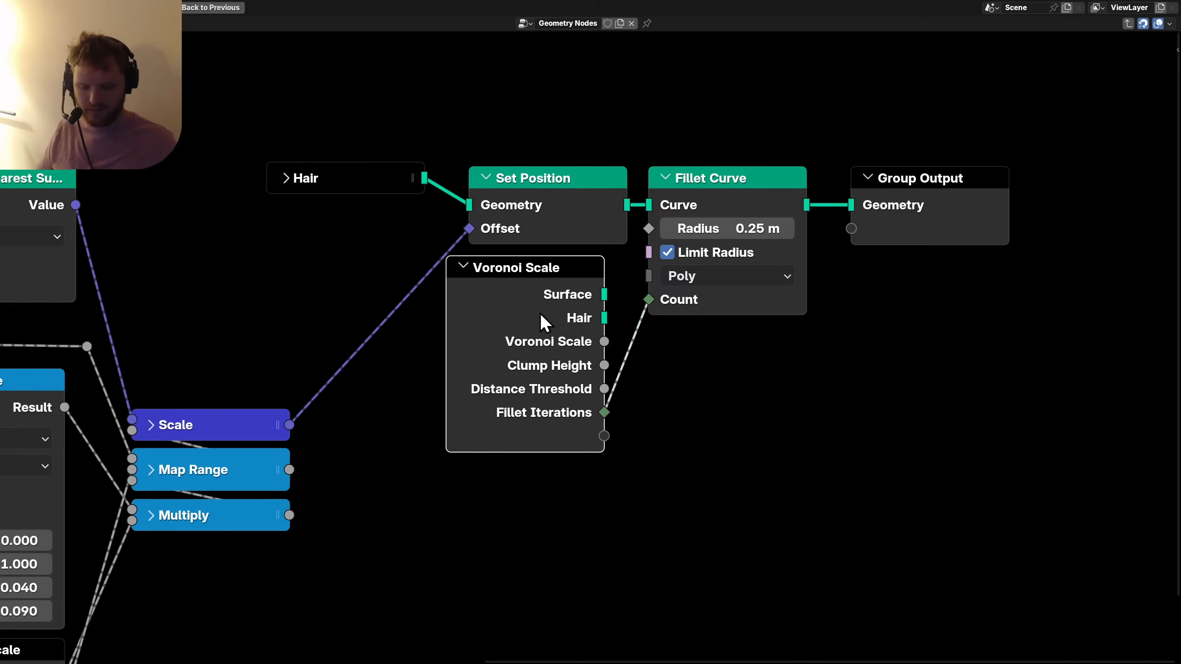
Hide the unused sockets of the duplicated input node and label it "Fillet Iterations".
key(ctrl+h)
key(F2)
text(Fi)
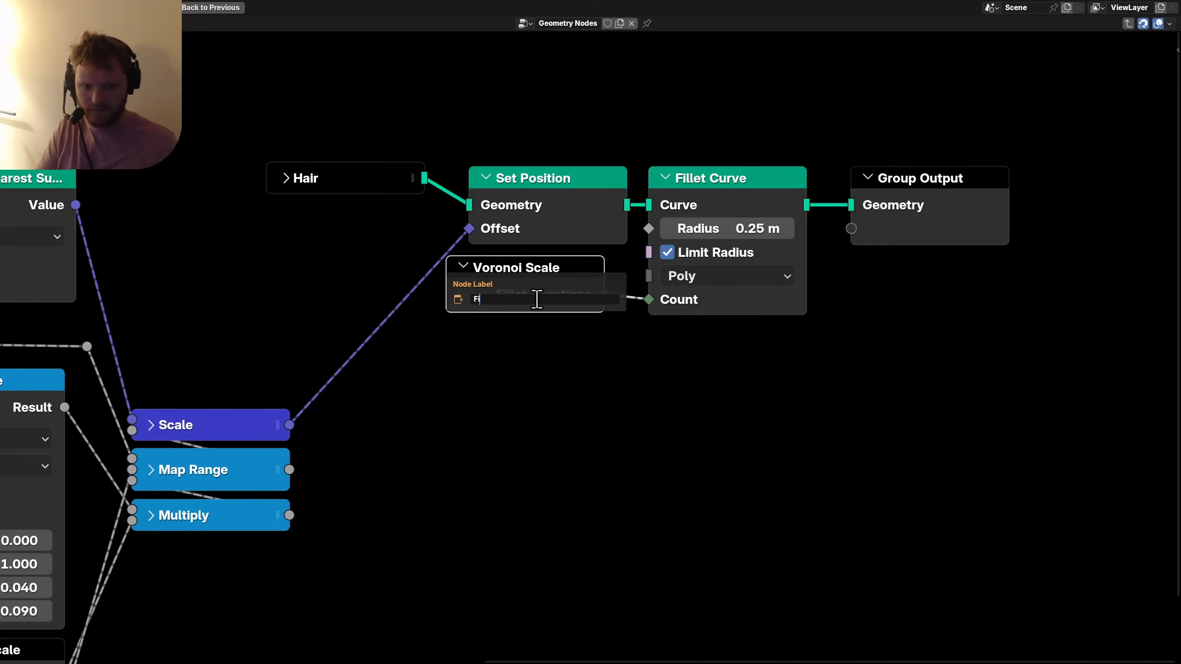
text(llet Iterations)
key(Return)
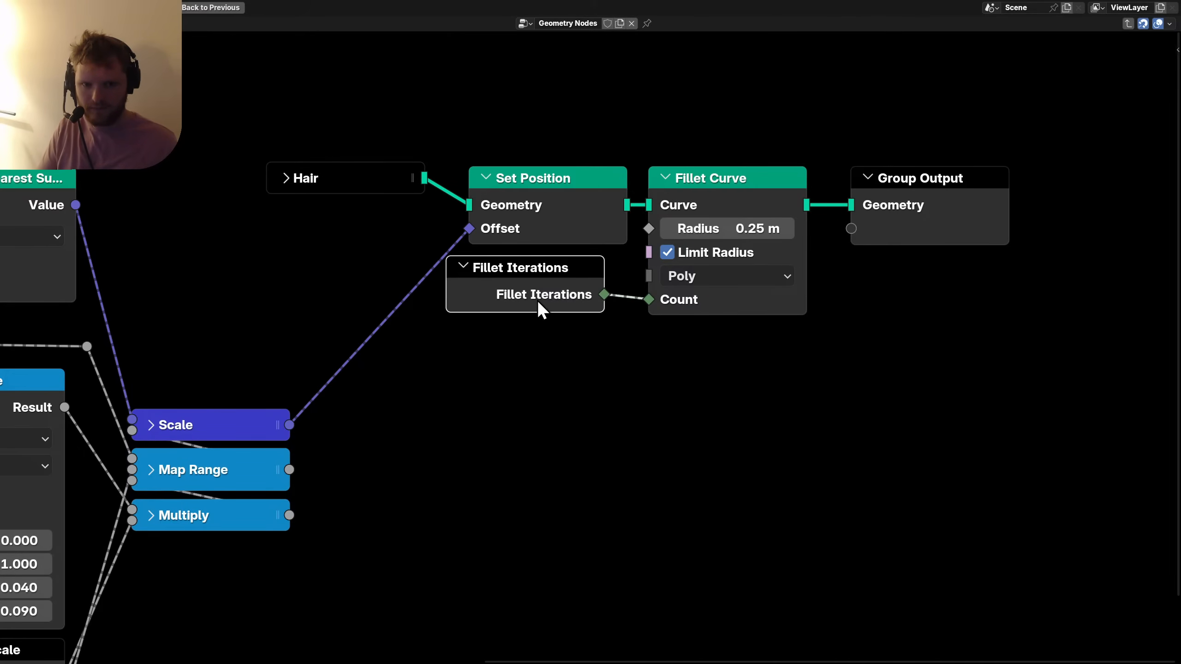
Collapse the Fillet Iterations node beneath Set Position and hide Fillet Curve's unused sockets.
key(h)
key(g)
click(557, 267)
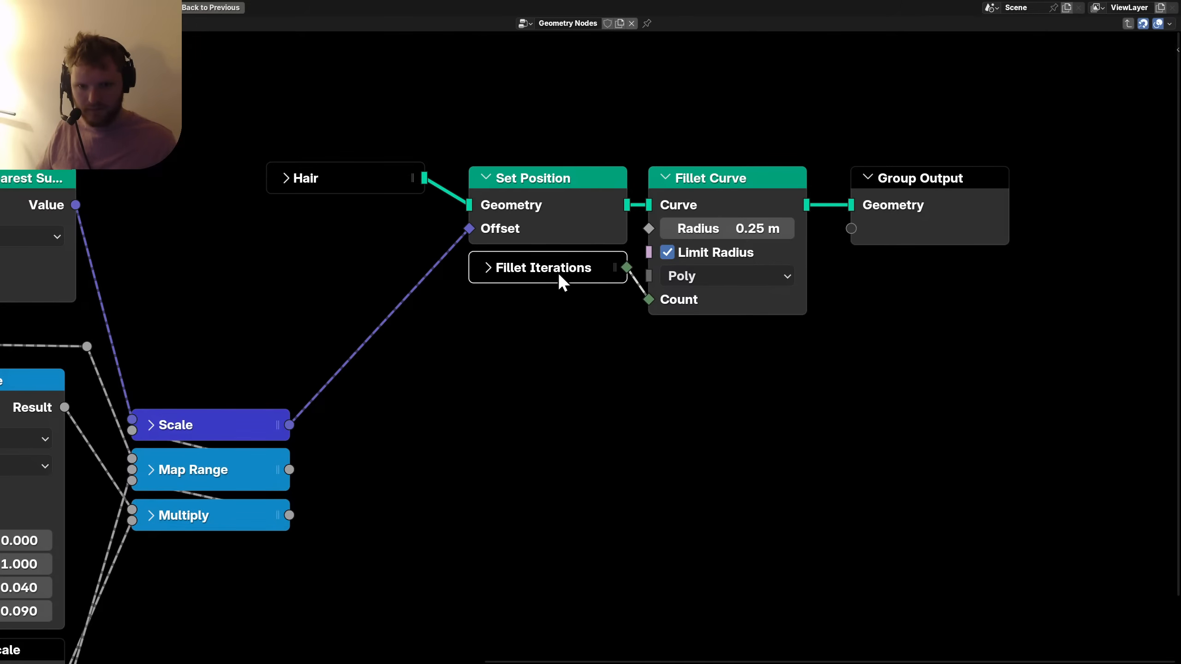
click(726, 183)
key(ctrl+h)
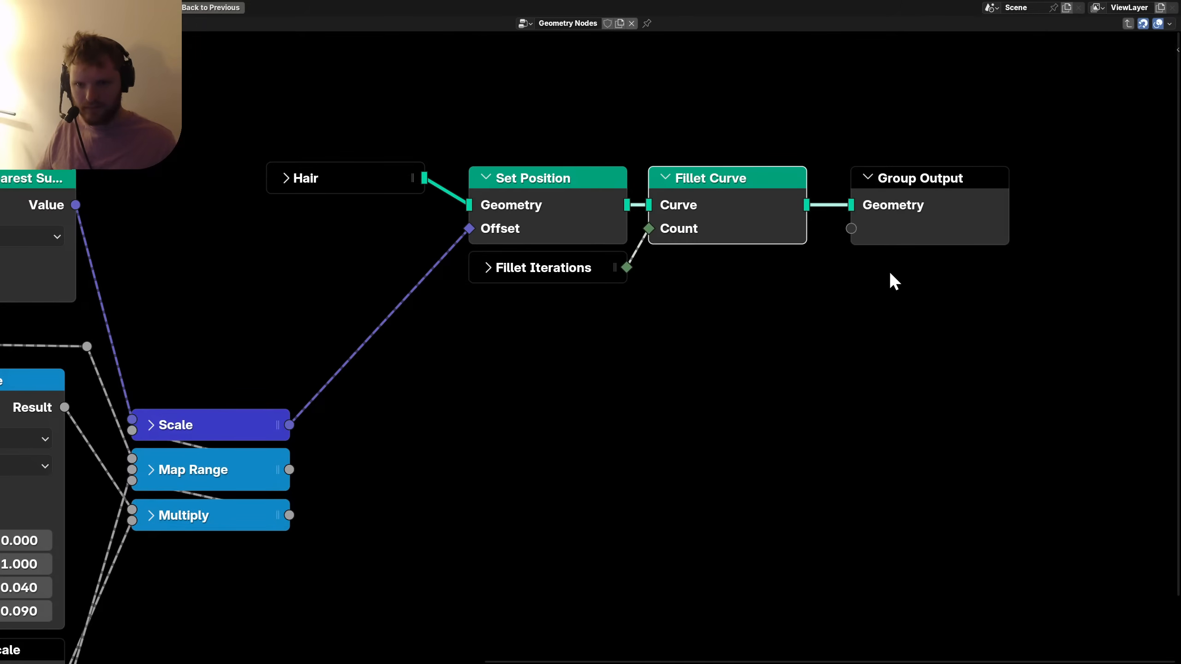
Move the Voronoi, surface sampling and math nodes together closer to Set Position, with the Scale stack beneath Hair.
scroll(567, 307, down, 3)
middle_drag(568, 307, 761, 288)
drag(614, 514, 190, 219)
key(g)
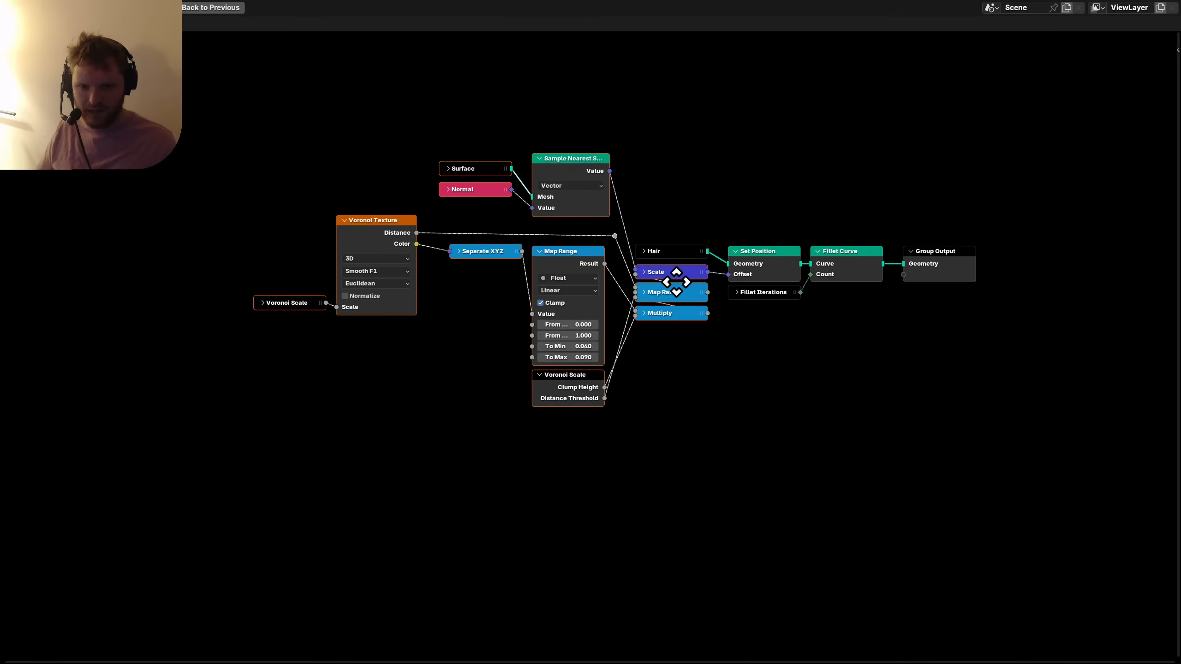
click(676, 282)
middle_drag(668, 273, 492, 319)
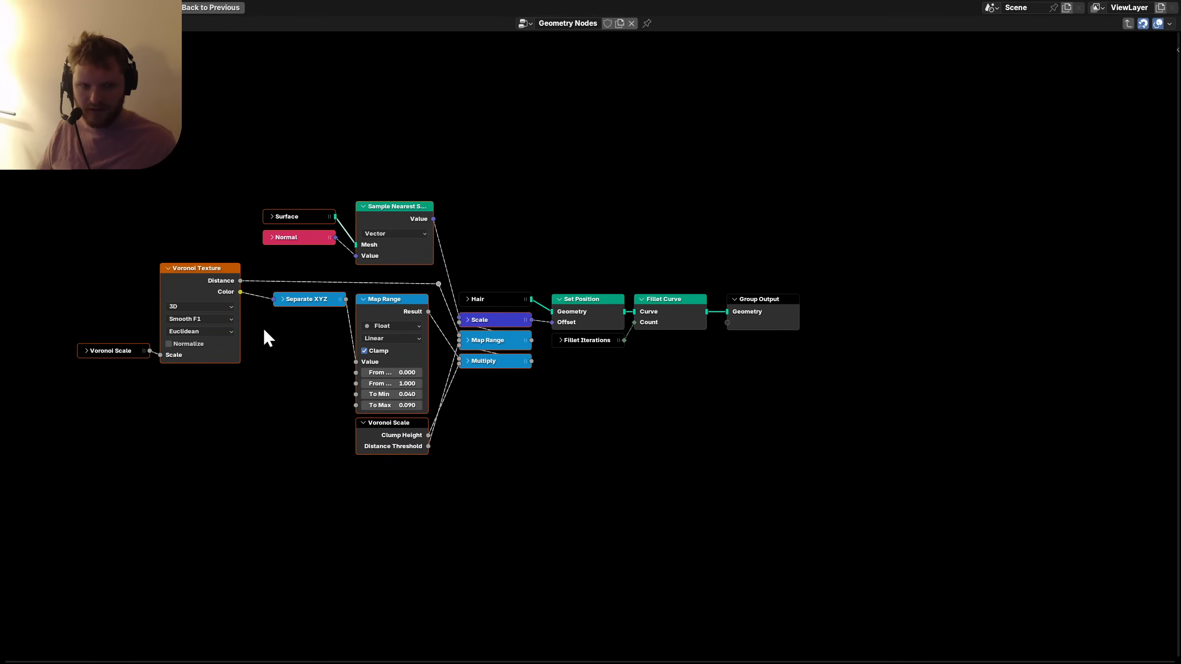
Place Separate XYZ beneath Voronoi Texture and move both with the collapsed Voronoi Scale input closer to the Linear Map Range.
middle_drag(274, 341, 492, 339)
scroll(492, 340, up, 1)
scroll(498, 350, up, 2)
drag(500, 261, 343, 378)
drag(388, 447, 181, 265)
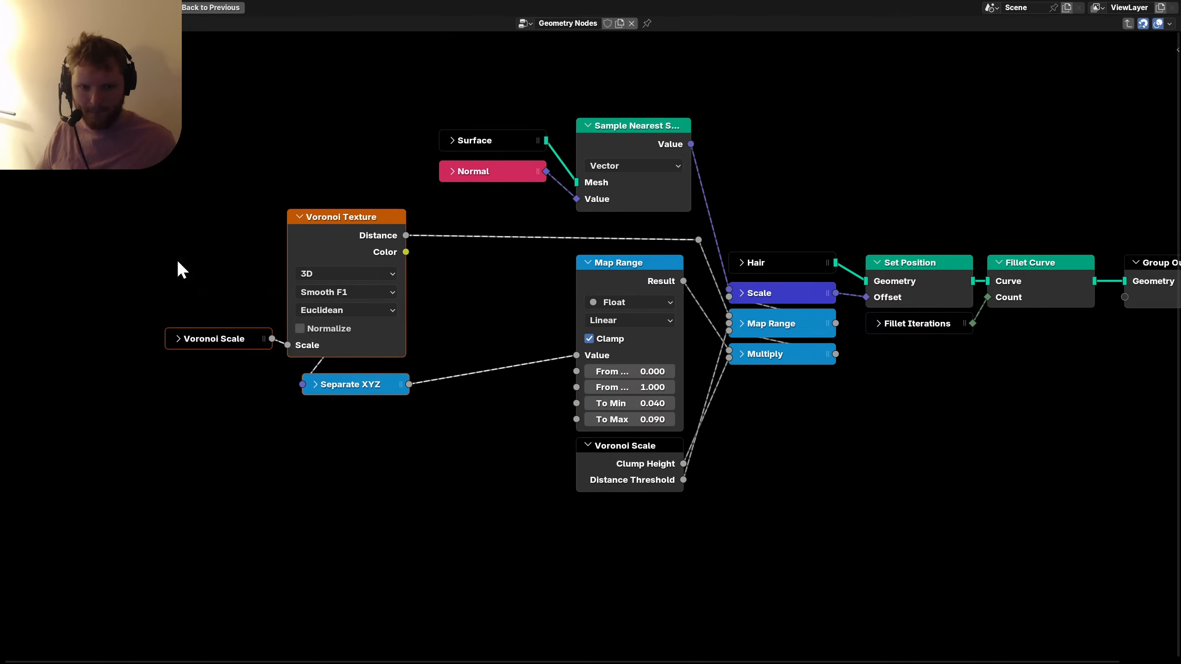
key(g)
click(292, 261)
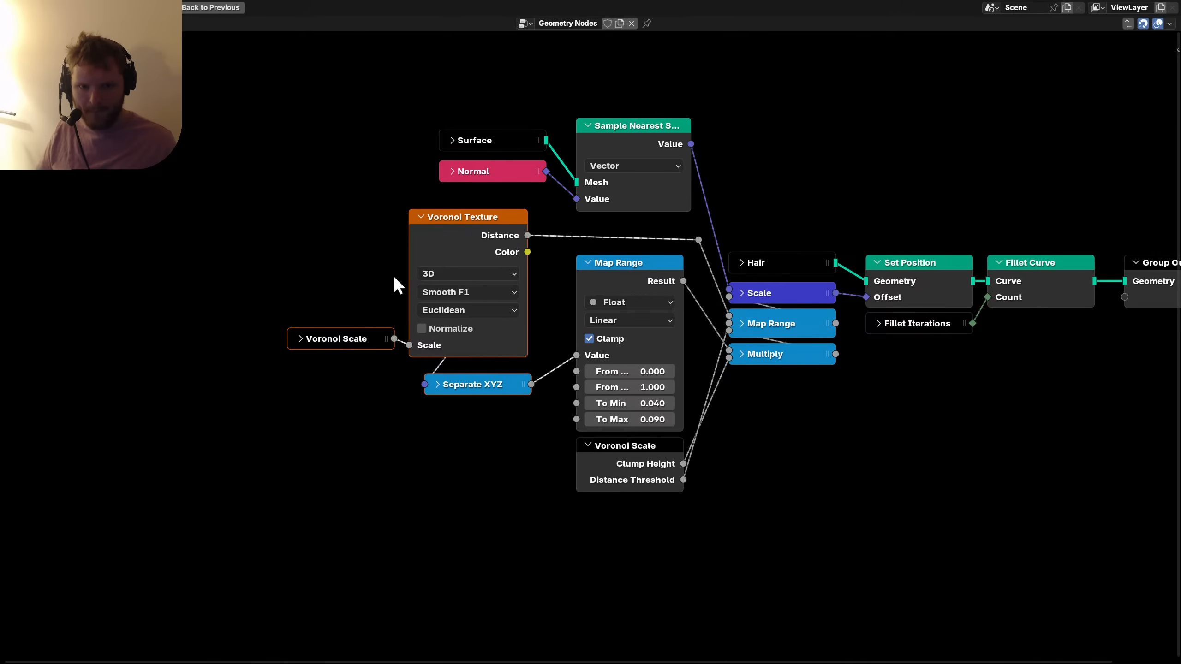
Align Surface and Normal above Voronoi Texture and position them with Separate XYZ and Voronoi Scale as a compact block before Sample Nearest Surface.
drag(417, 200, 516, 120)
key(g)
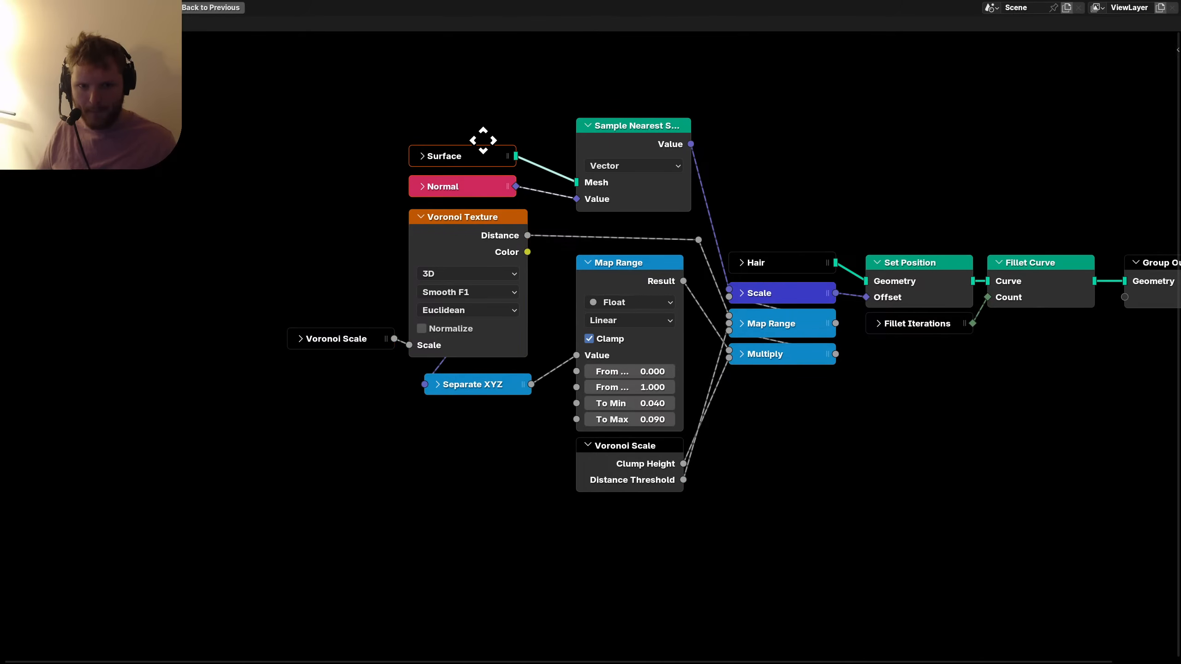
click(483, 141)
drag(486, 218, 470, 219)
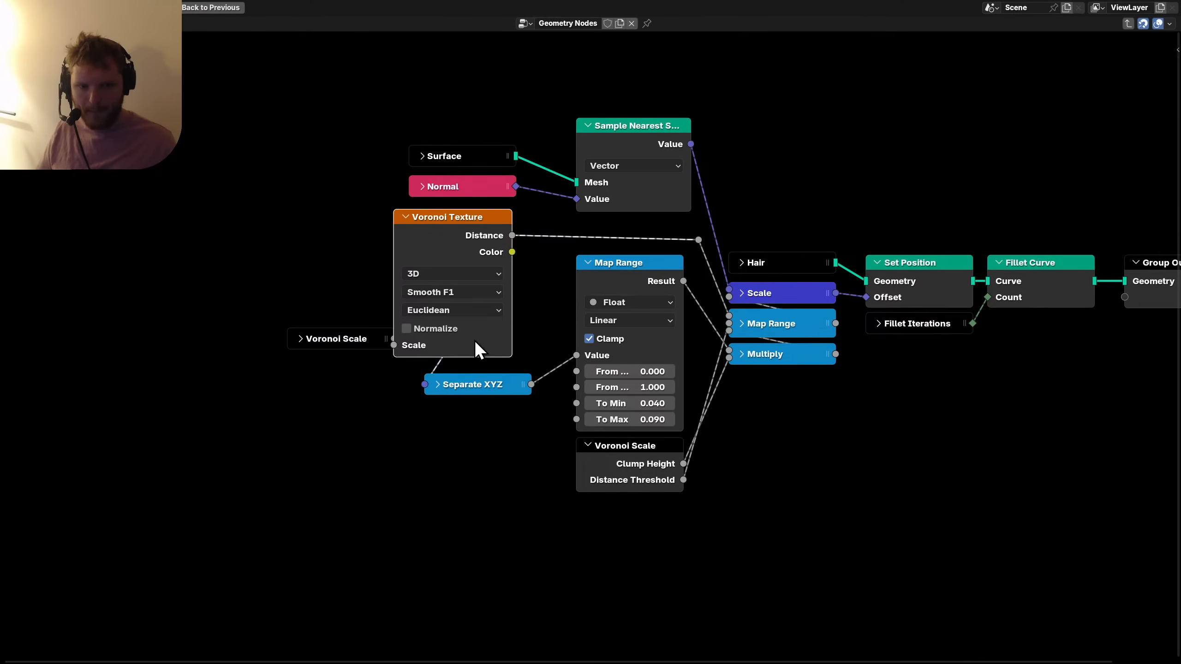
click(481, 388)
drag(481, 388, 465, 388)
drag(355, 345, 339, 346)
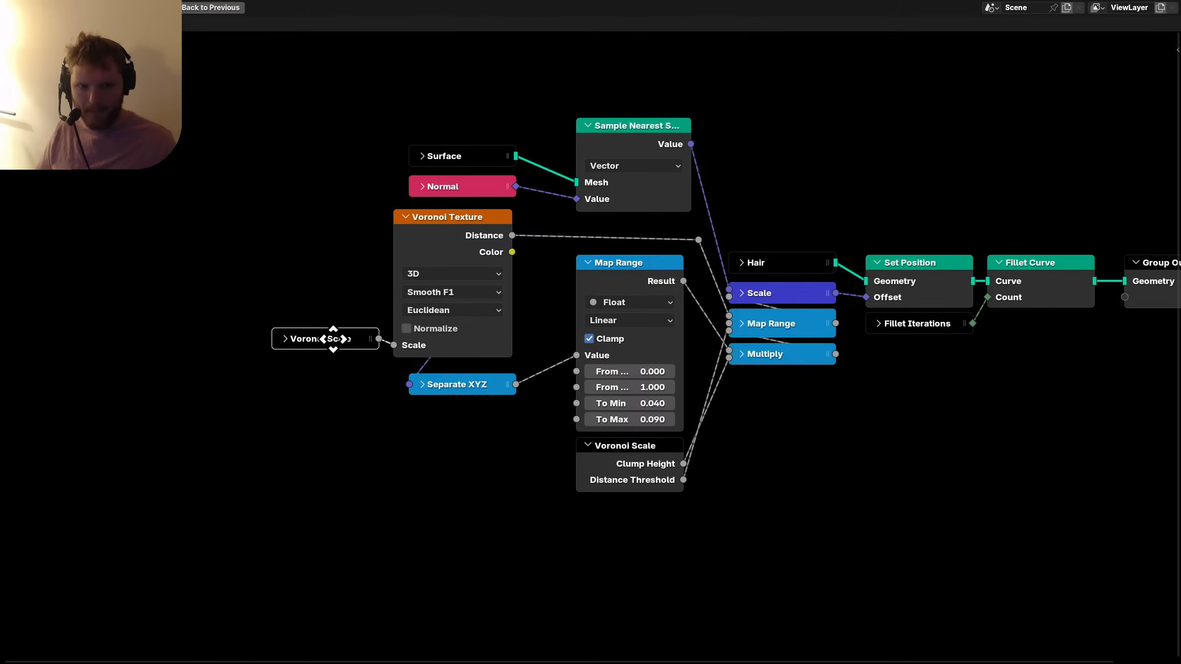
drag(294, 428, 477, 147)
key(g)
click(482, 137)
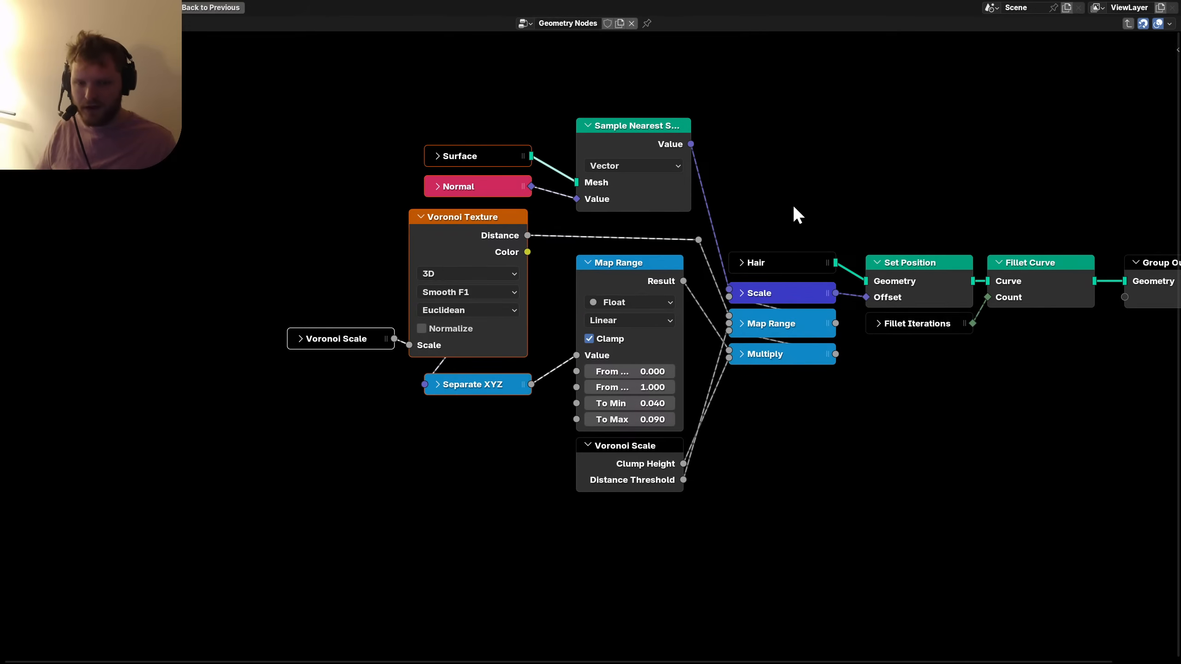
Exit the Hair Clumping group and move the Bake node that follows it close to its output.
middle_drag(790, 212, 574, 238)
middle_drag(800, 241, 658, 229)
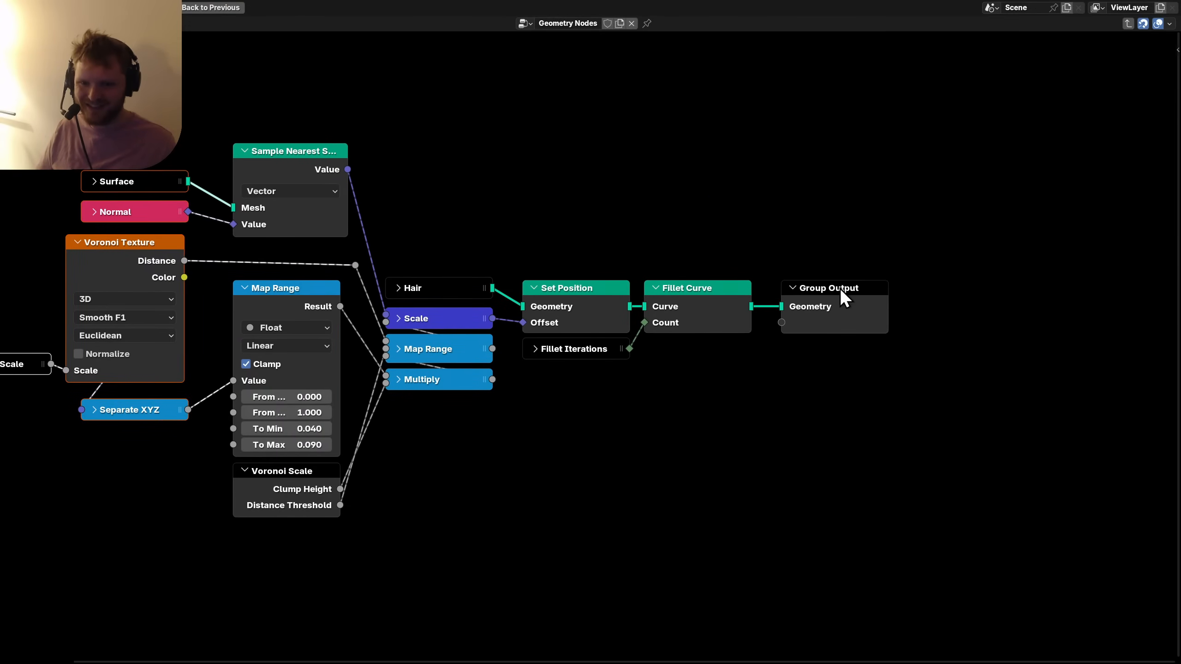
key(Tab)
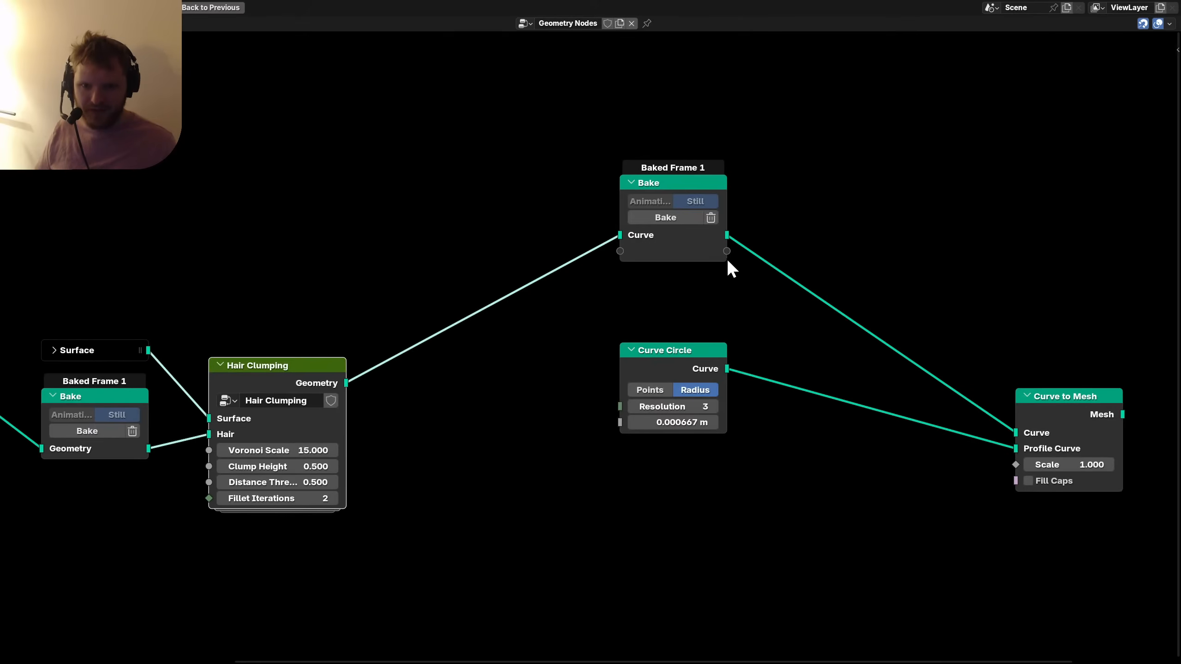
scroll(442, 306, down, 2)
middle_drag(433, 306, 580, 290)
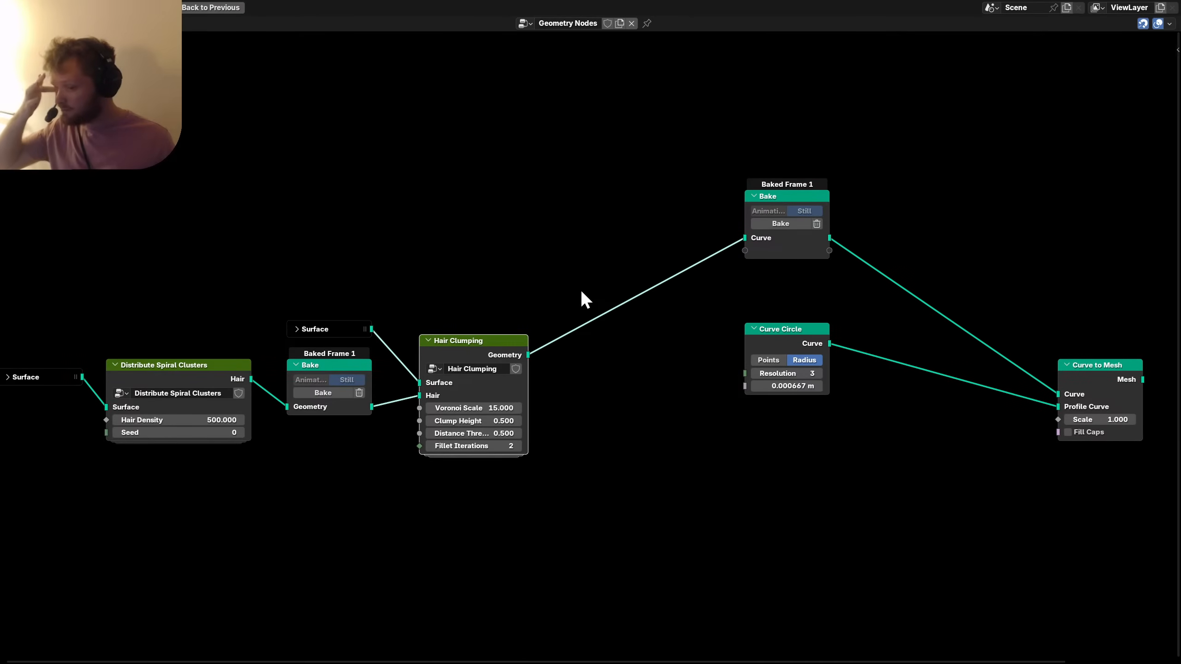
scroll(611, 333, up, 2)
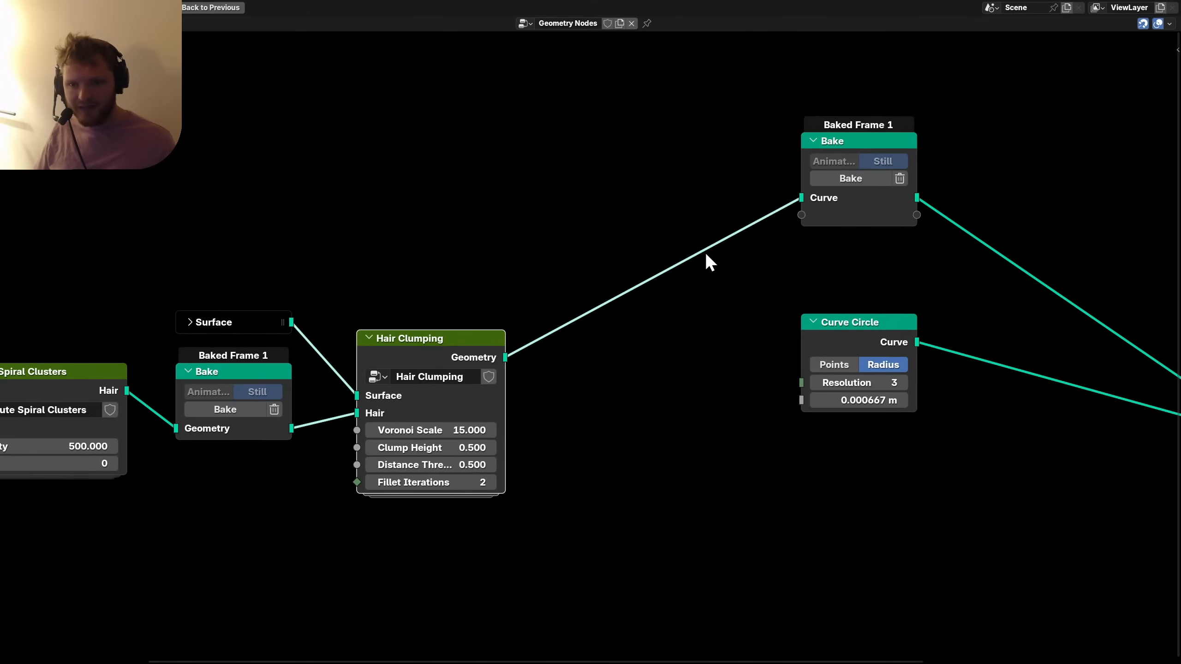
drag(704, 252, 841, 165)
key(g)
click(610, 347)
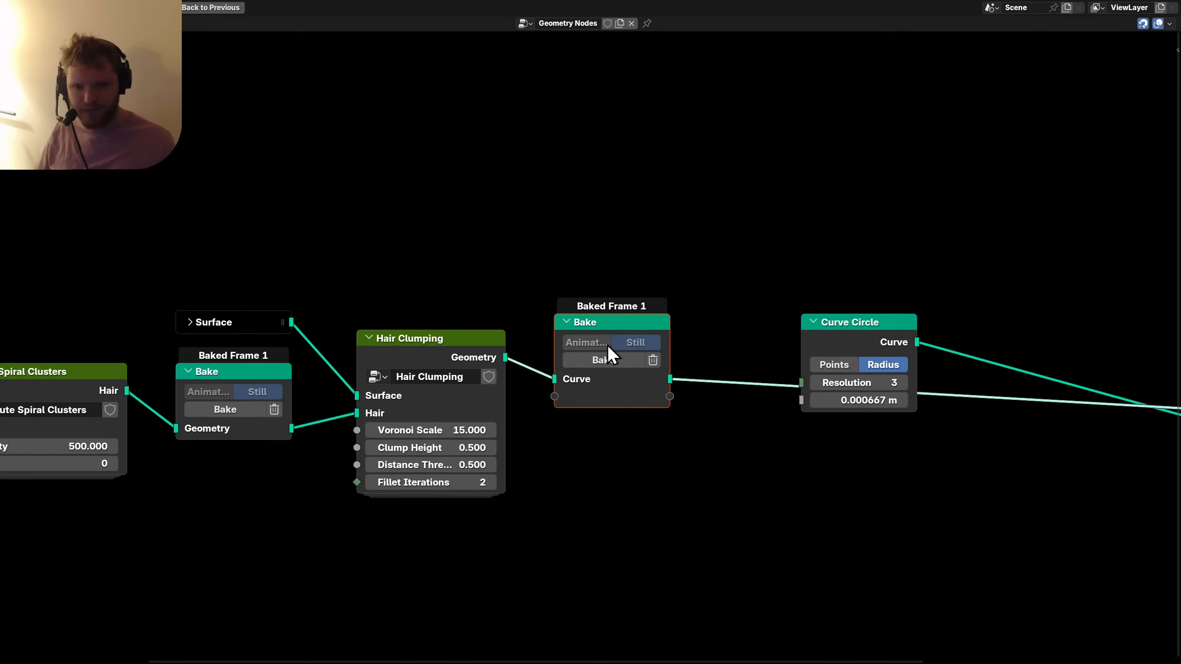
Place Curve Circle directly beneath the second Bake node and move Curve to Mesh close behind them.
middle_drag(869, 333, 496, 330)
mouse_move(497, 330)
mouse_down()
mouse_move(321, 446)
mouse_move(250, 446)
mouse_up()
drag(727, 460, 863, 380)
key(g)
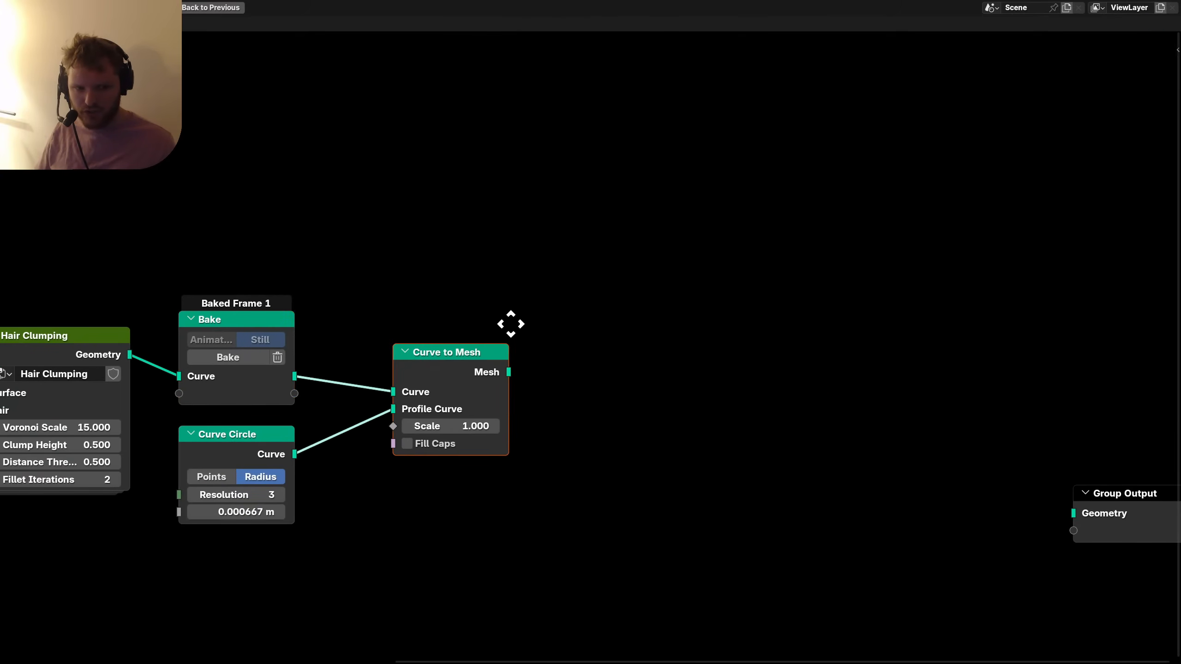
click(491, 311)
Move Group Output closer to Curve to Mesh and save the file.
scroll(398, 327, down, 1)
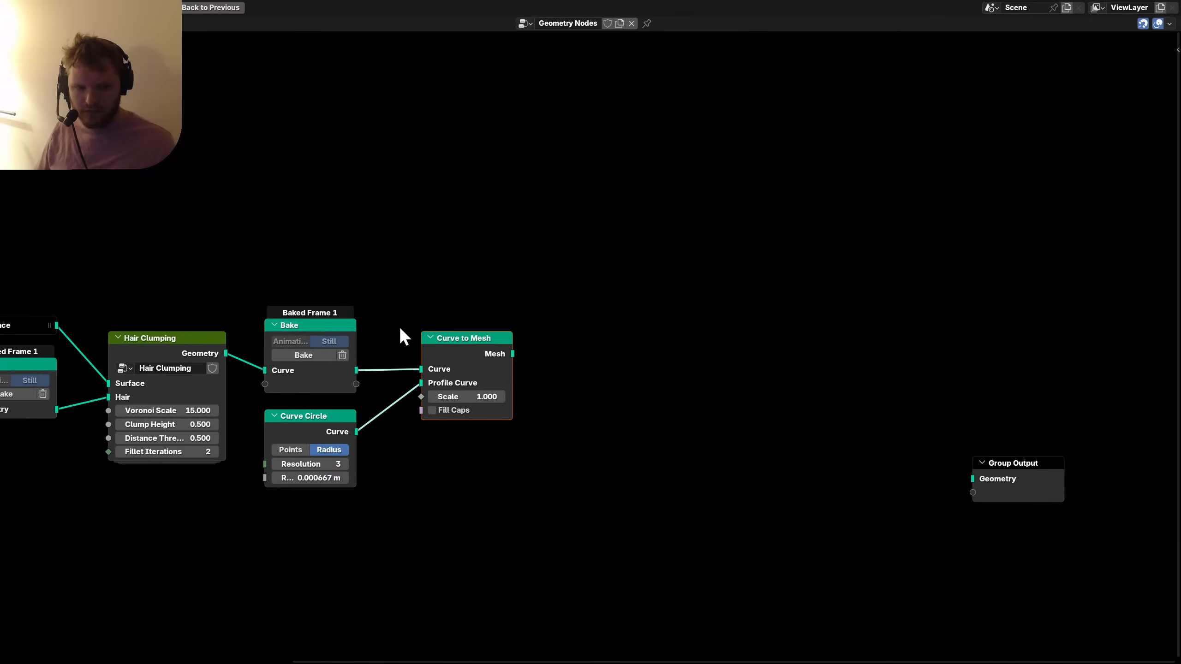
middle_drag(343, 322, 534, 327)
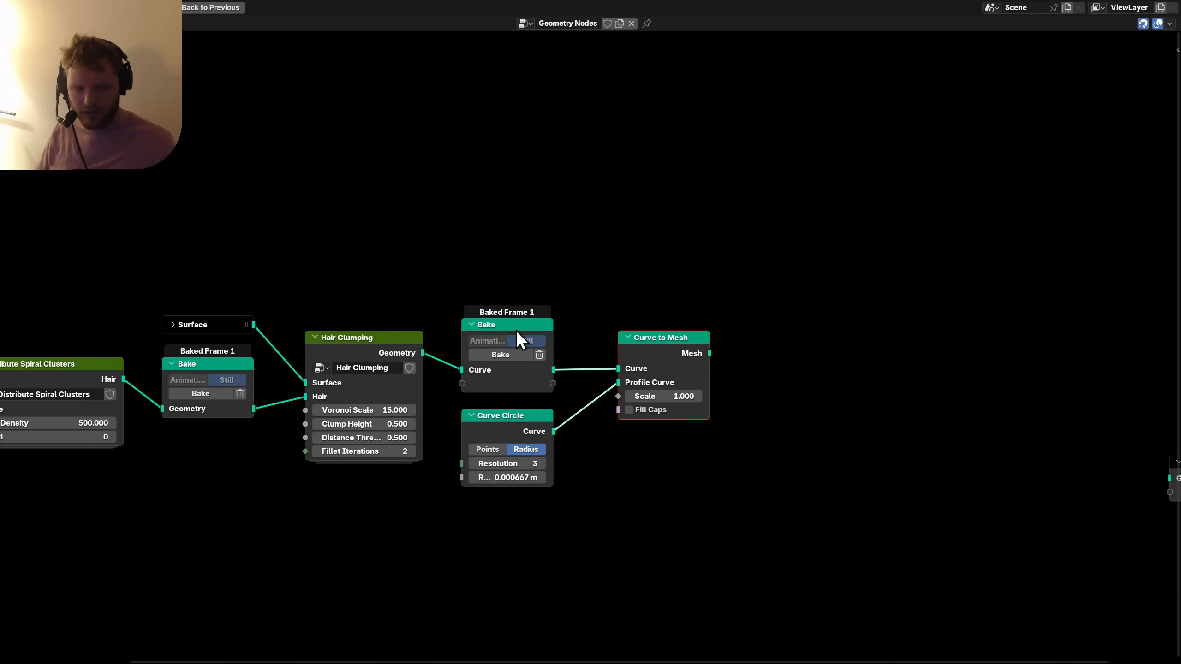
middle_drag(890, 412, 488, 374)
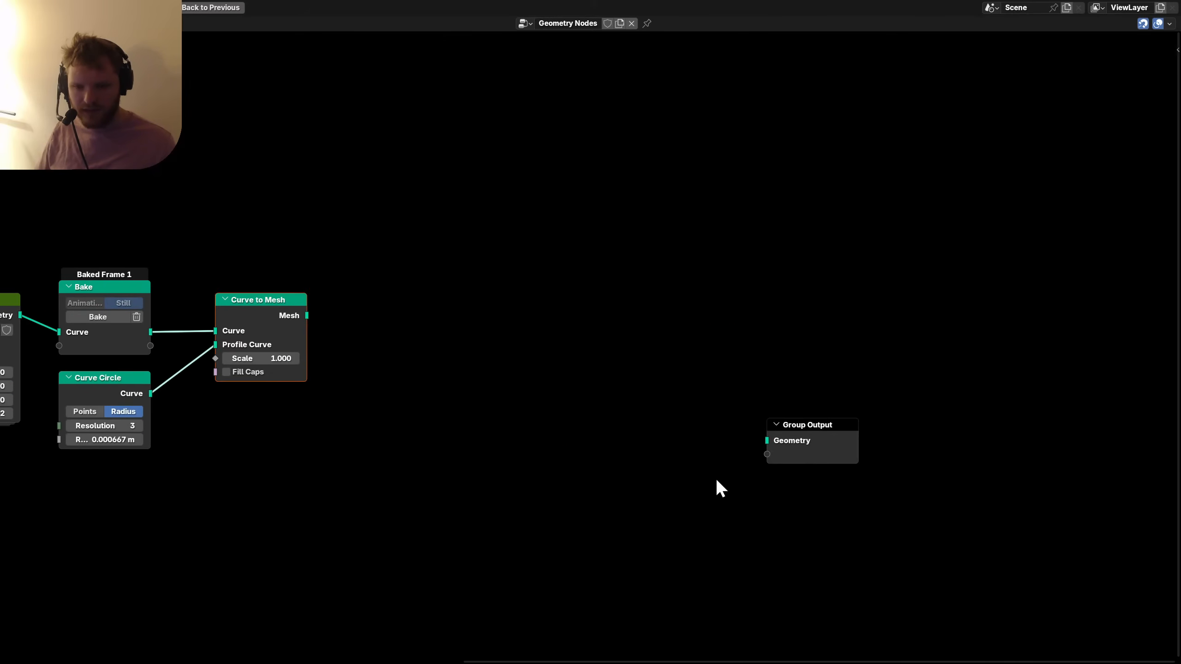
drag(795, 435, 515, 351)
middle_drag(221, 346, 500, 350)
scroll(500, 352, up, 1)
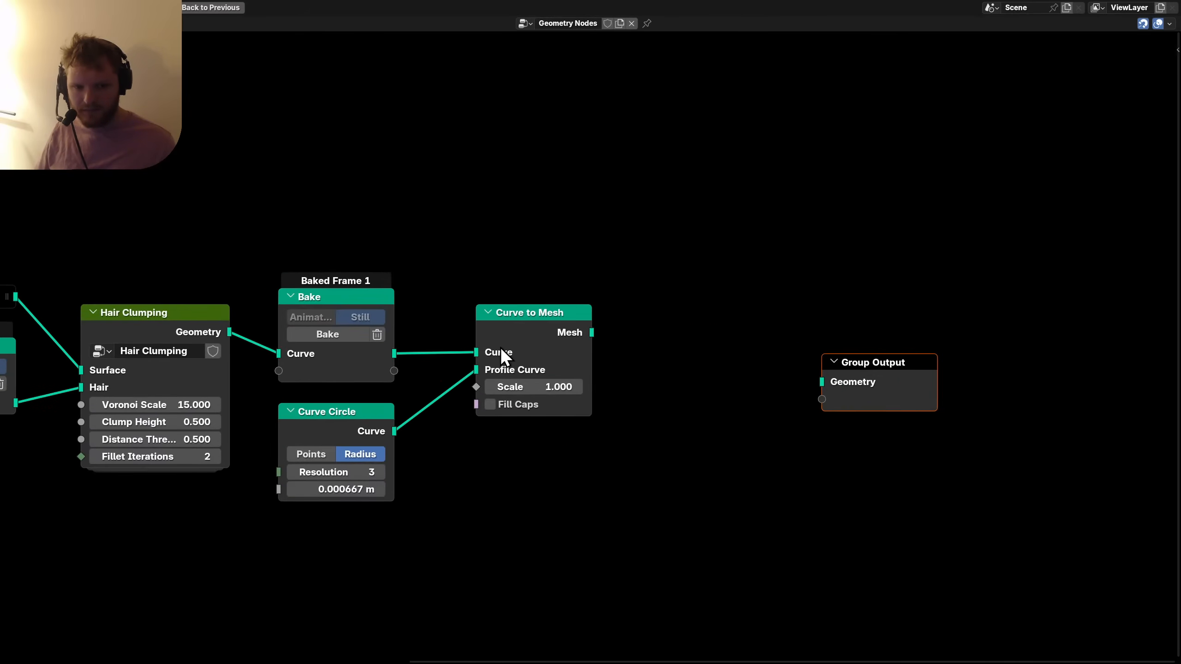
key(ctrl+s)
Replace the Bake node between Hair Clumping and Curve to Mesh with a duplicate fed by Curve to Mesh, keeping the hair connection intact.
click(320, 303)
key(shift+d)
click(643, 335)
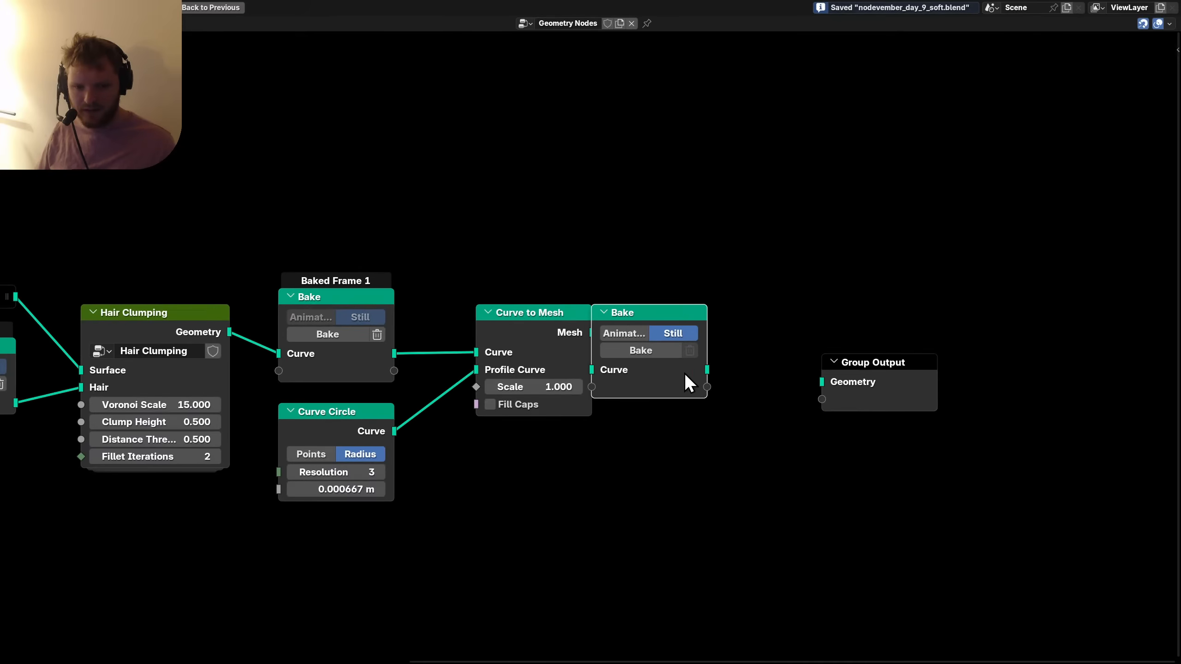
drag(630, 319, 679, 336)
click(360, 300)
key(ctrl+x)
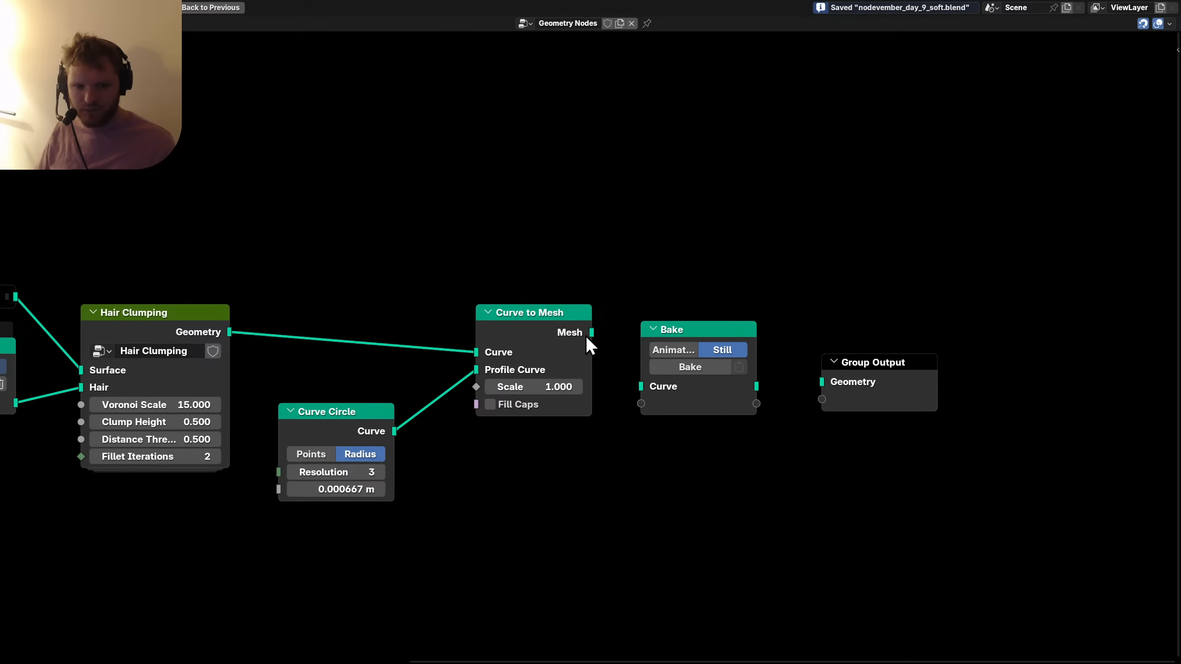
Collapse Curve Circle beneath Hair Clumping and move Curve to Mesh and its Bake node up close behind the group.
drag(368, 410, 203, 494)
key(h)
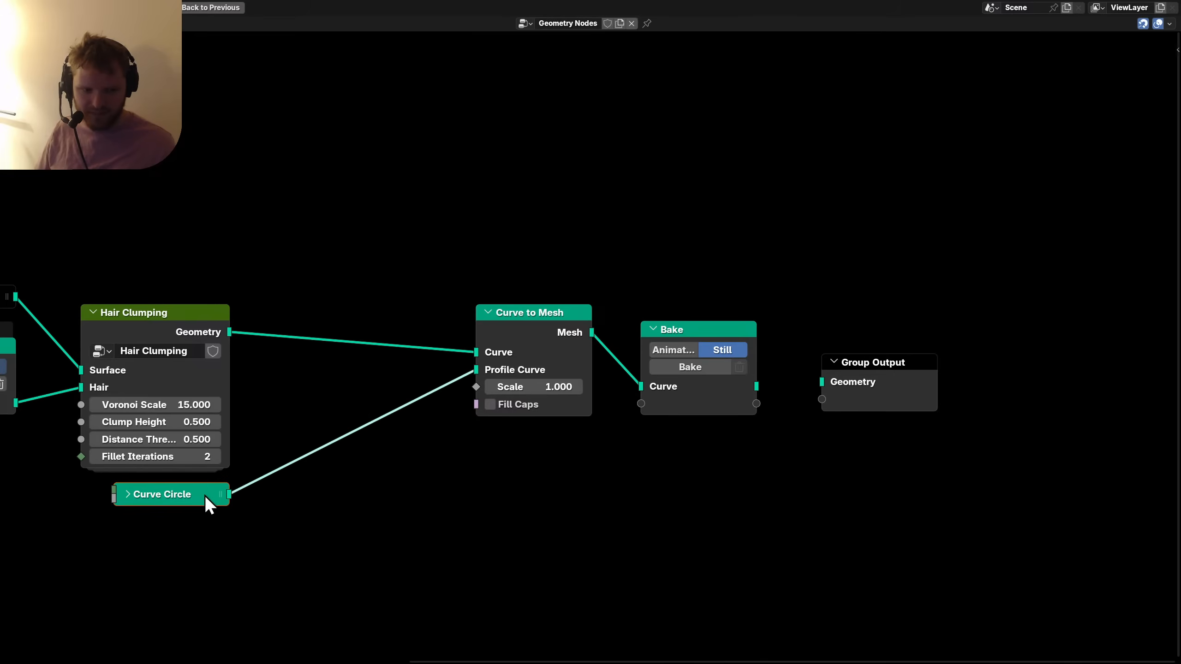
drag(517, 328, 319, 329)
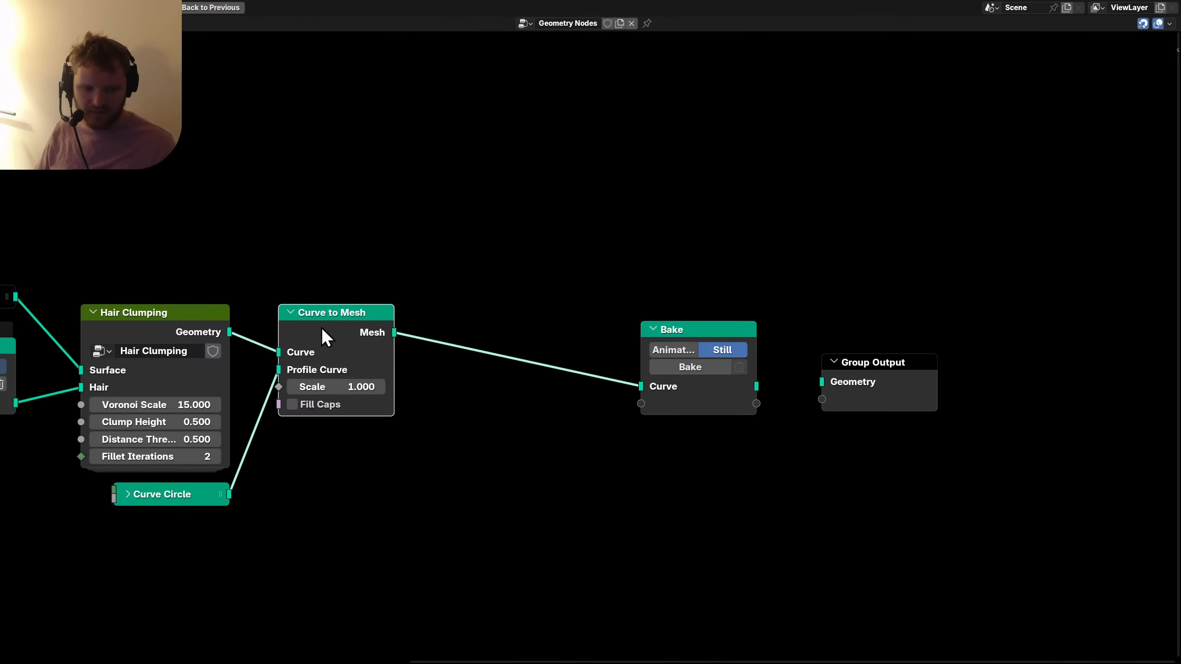
drag(744, 331, 512, 316)
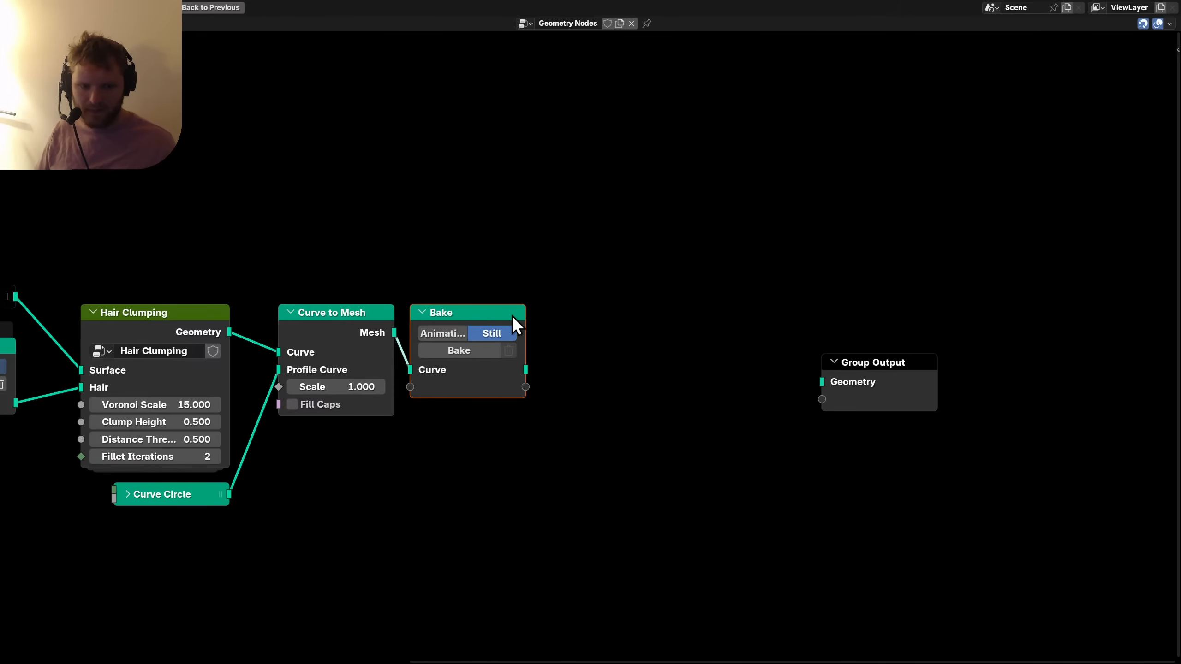
Bake the mesh as a still, connect the Bake node to Group Output and place the output right beside it.
click(475, 352)
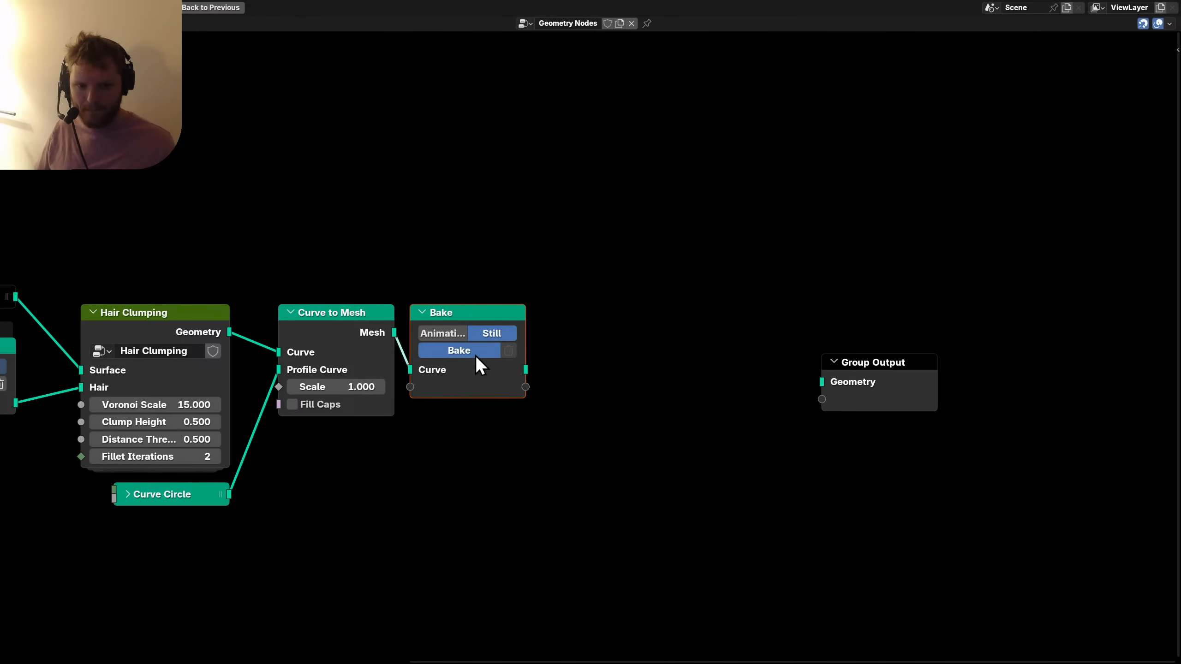
drag(526, 370, 609, 389)
scroll(516, 386, down, 3)
middle_drag(232, 382, 553, 382)
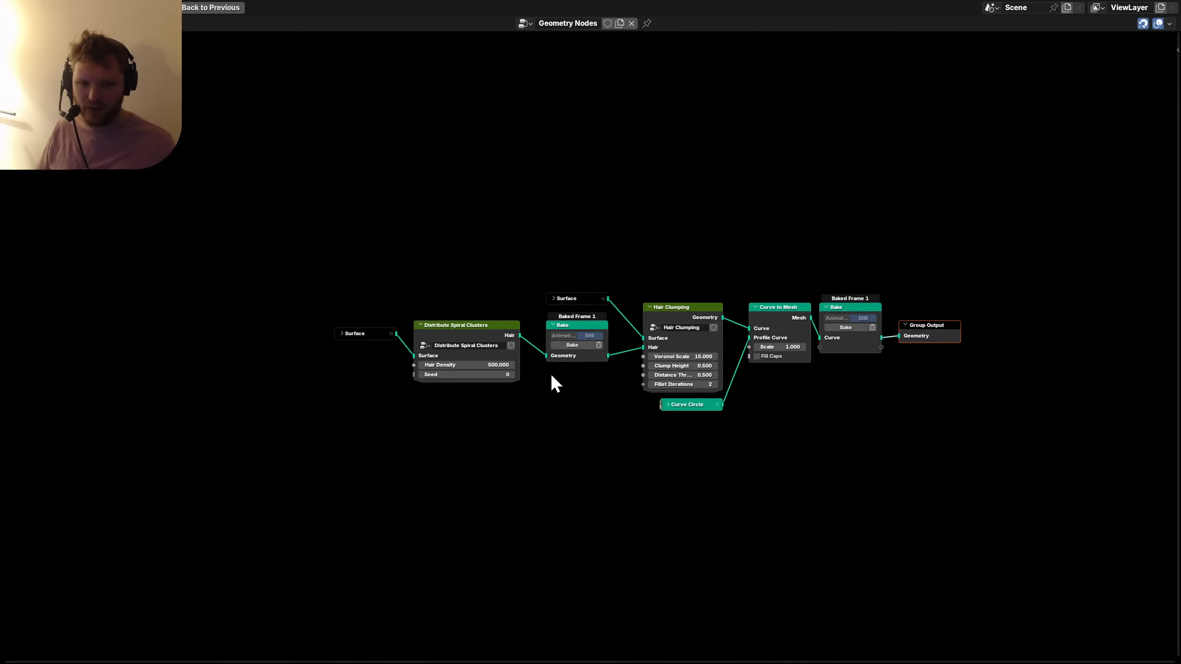
scroll(550, 377, up, 2)
Restore the full workspace and preview the outputs of Surface, Distribute Spiral Clusters, the first Bake and the final Bake in turn.
key(ctrl+space)
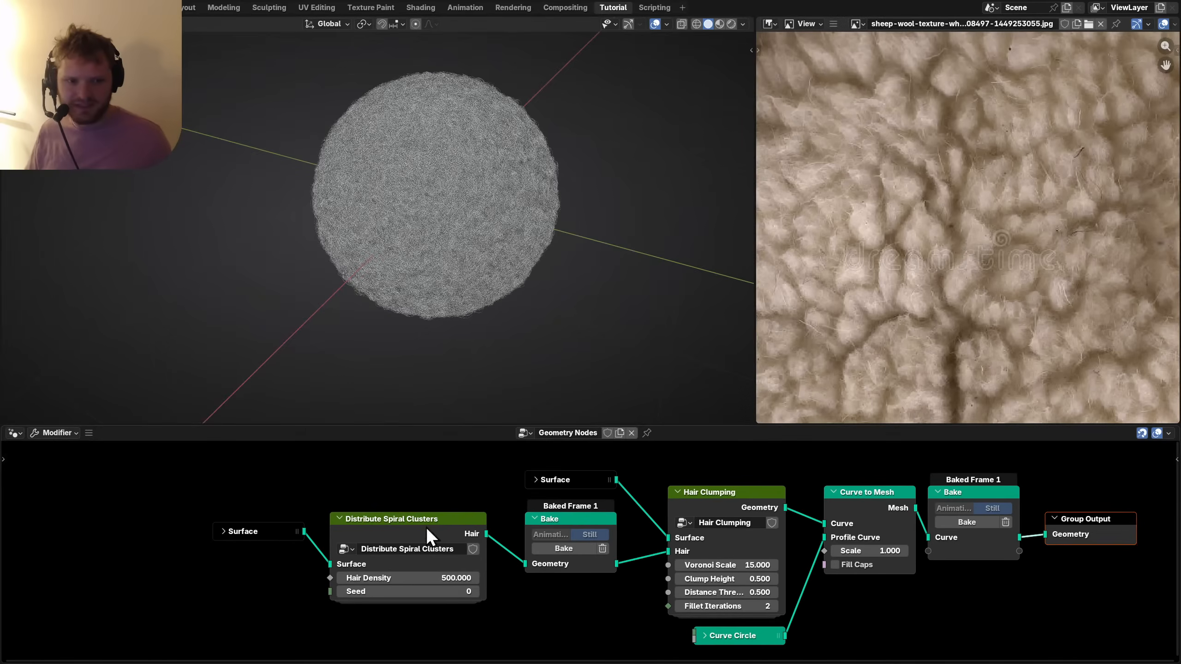
middle_drag(278, 566, 338, 546)
click(316, 511)
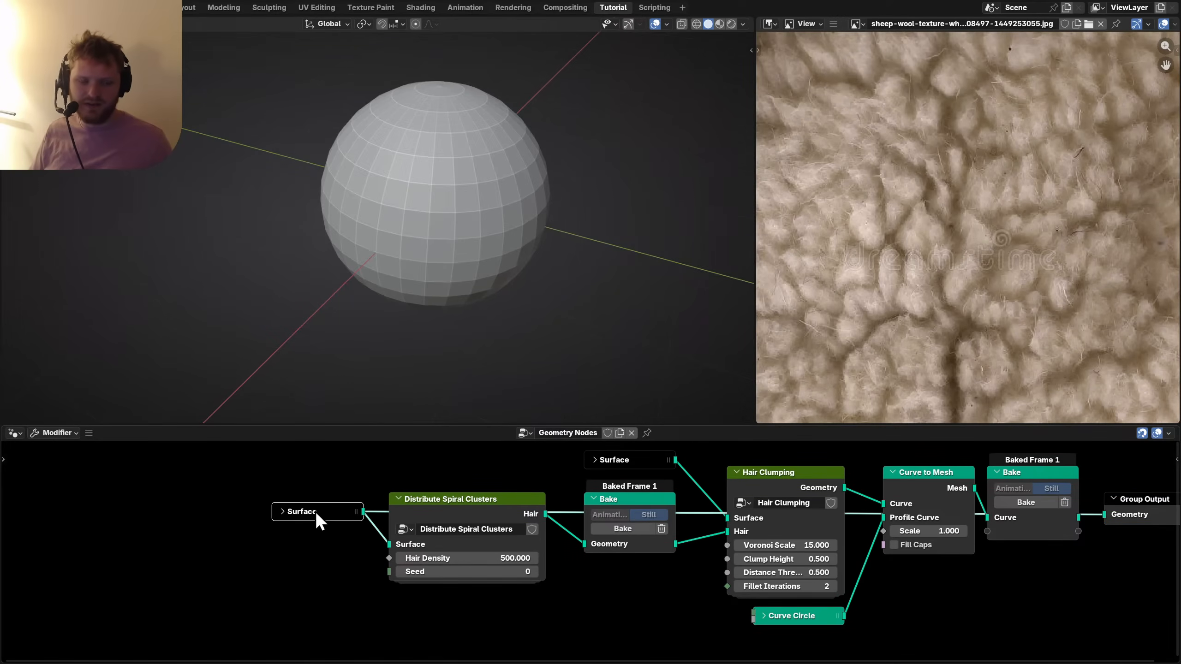
click(483, 220)
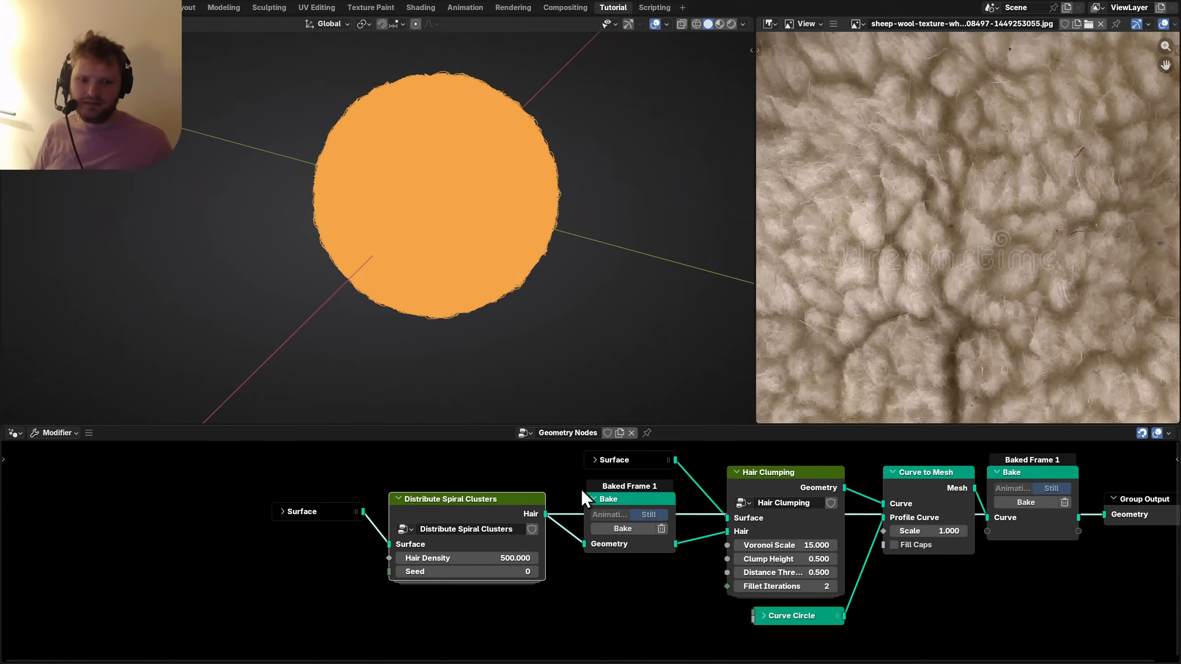
click(607, 507)
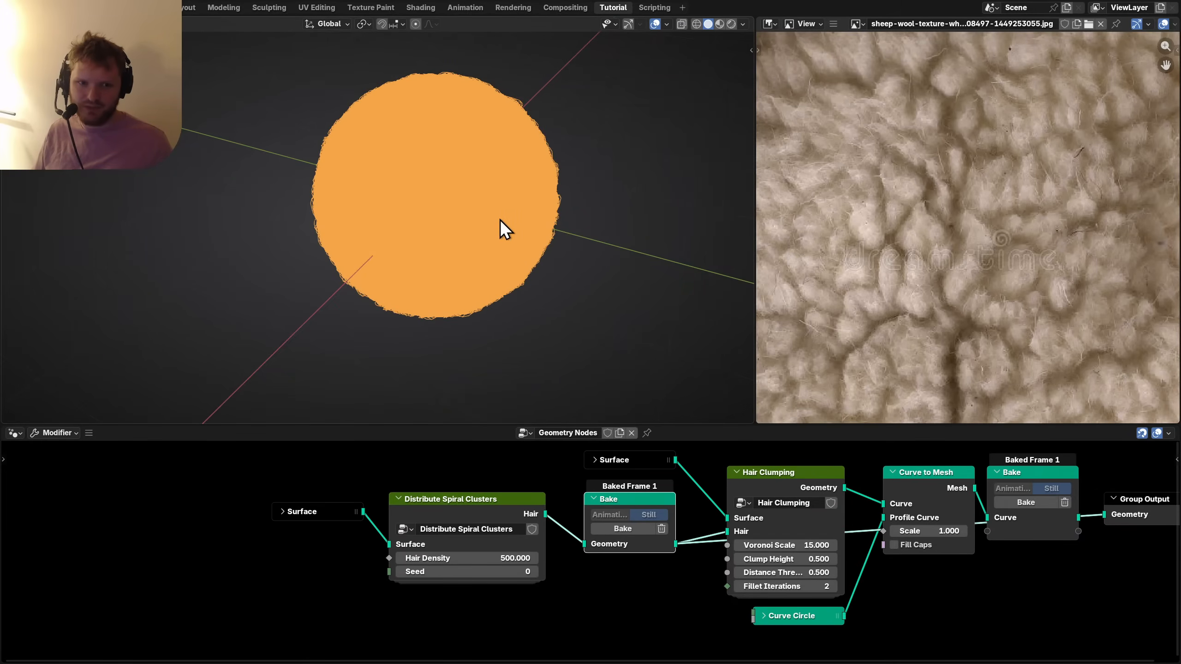
middle_drag(744, 495, 513, 517)
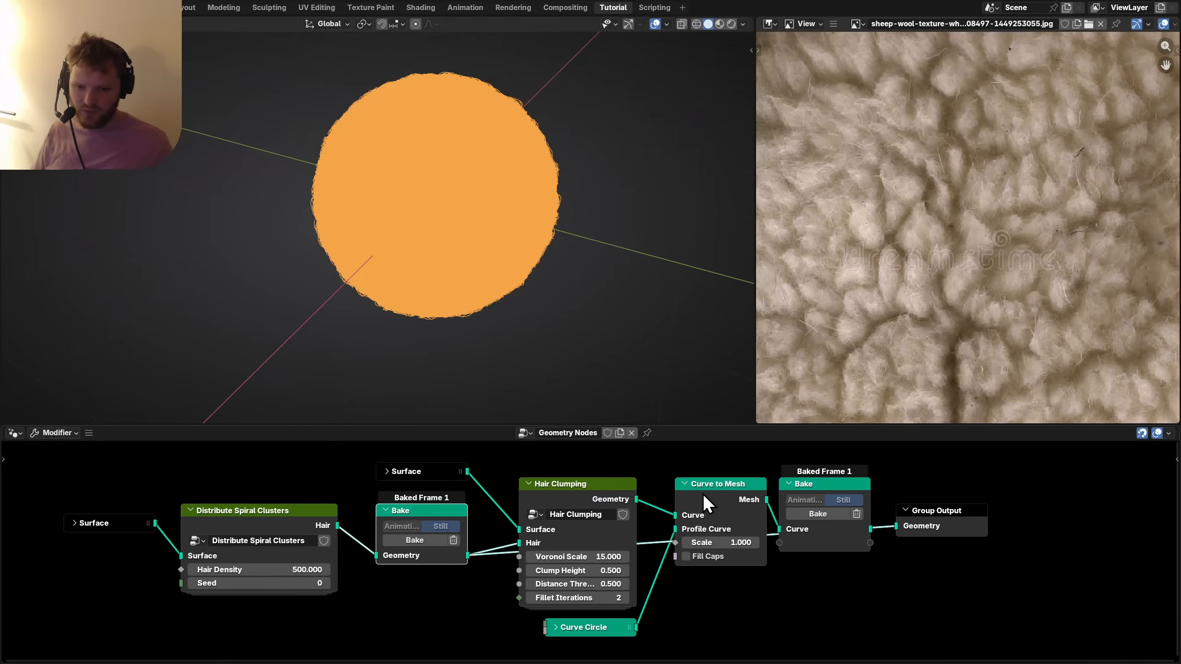
click(827, 487)
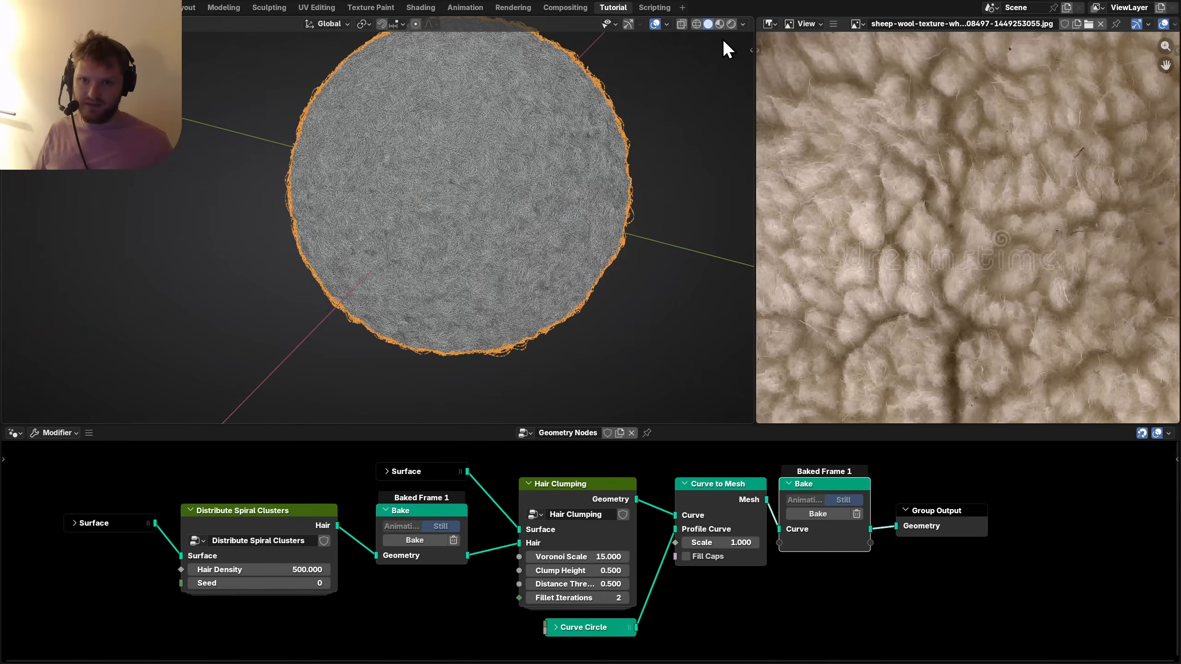
Duplicate the Surface input beneath the final Bake and combine both with a Join Geometry node before Group Output.
click(410, 475)
key(shift+d)
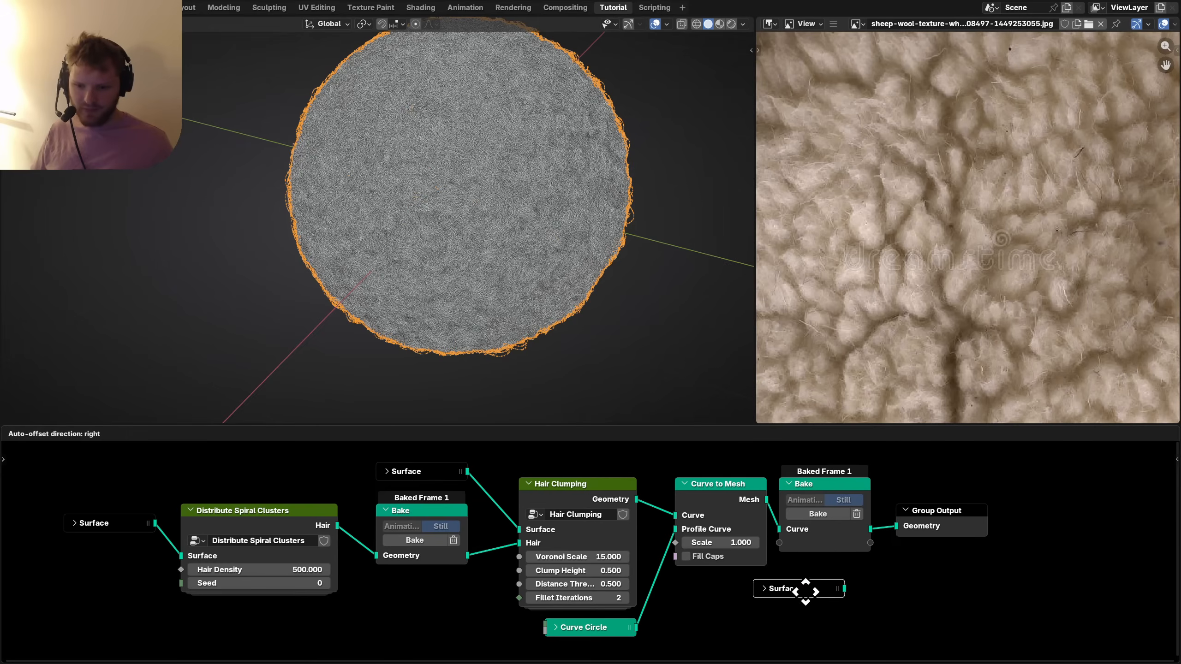
click(831, 577)
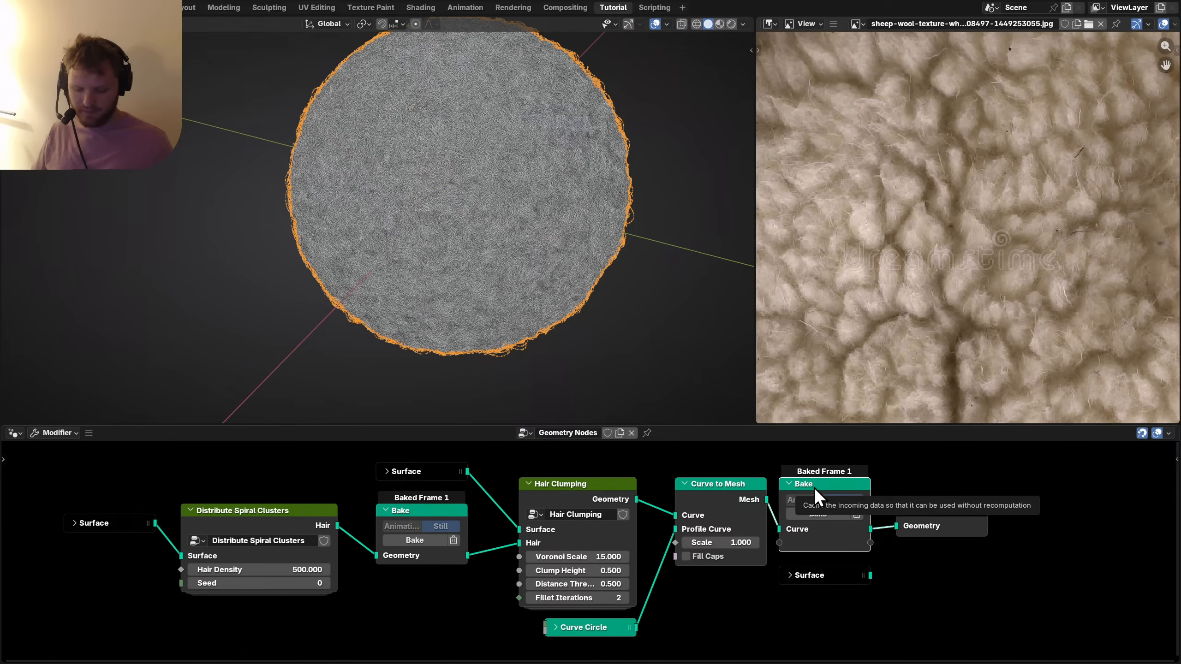
scroll(813, 488, right, 5)
key(shift+a)
text(join)
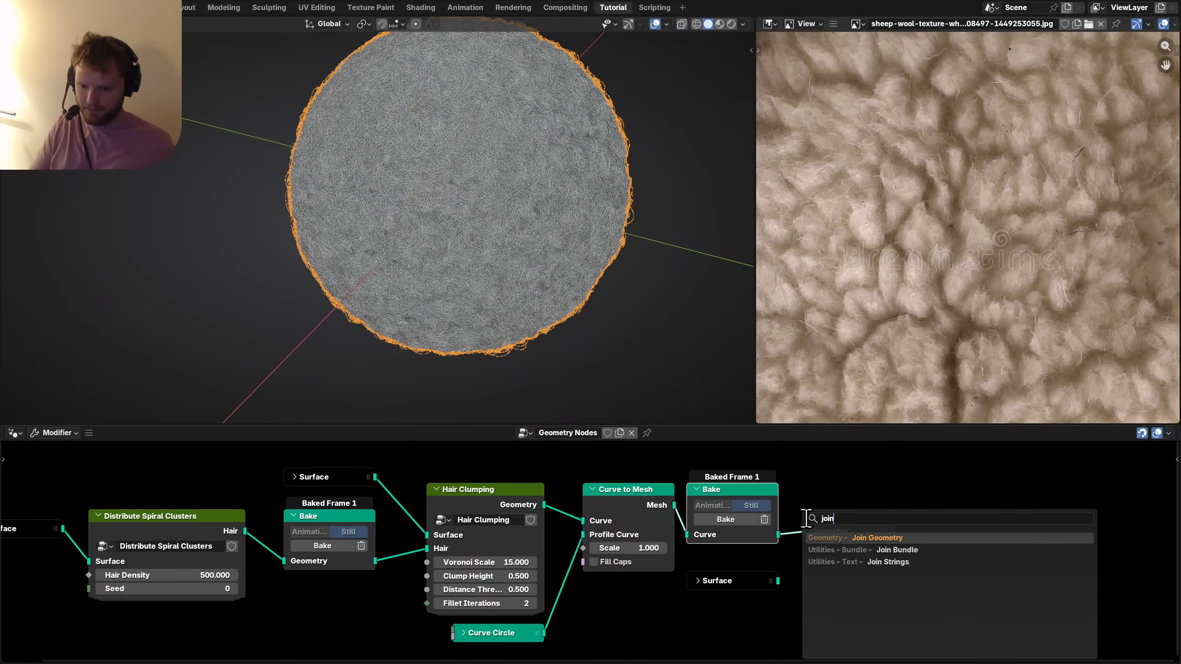
key(Return)
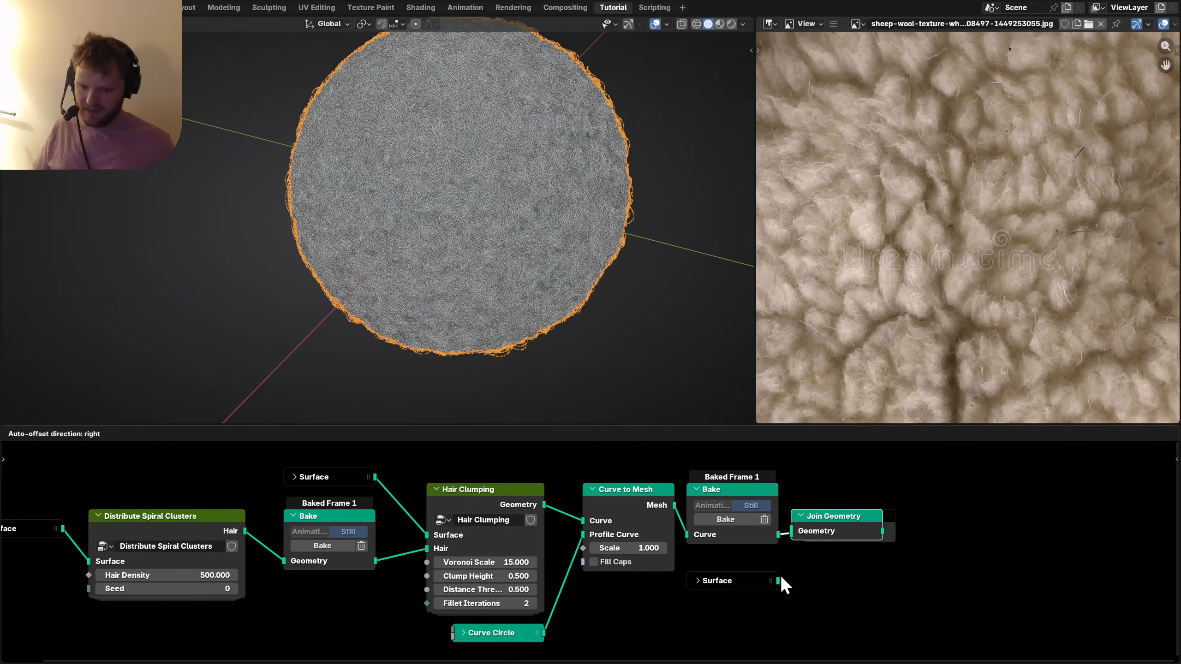
click(782, 584)
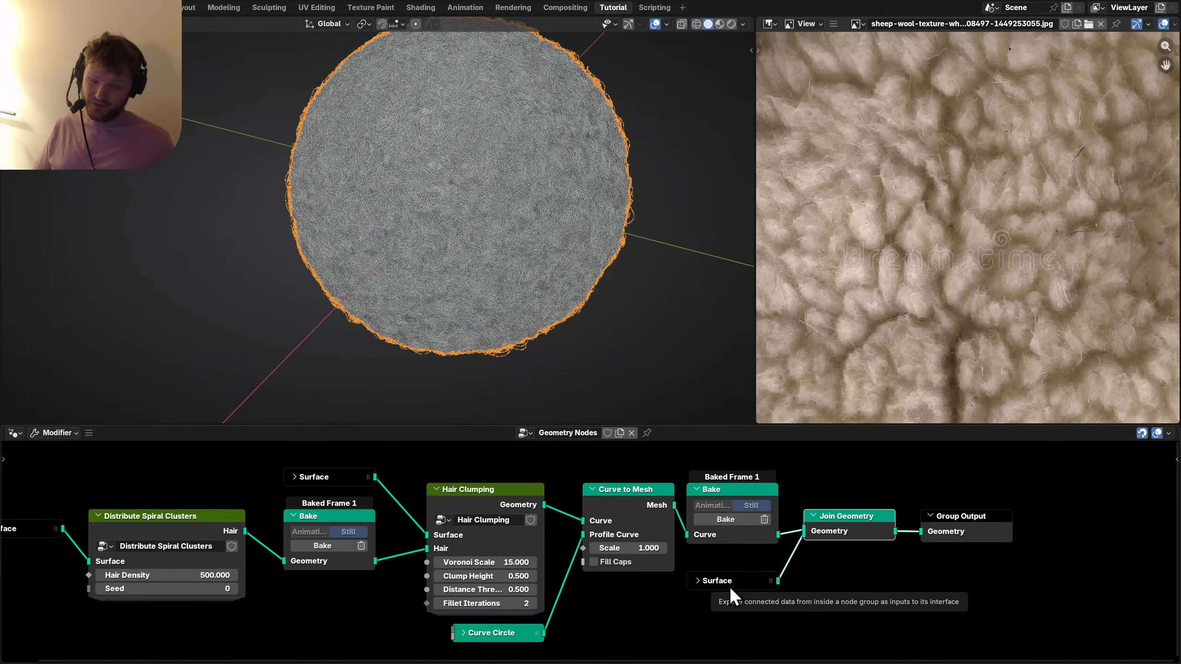
drag(729, 587, 727, 574)
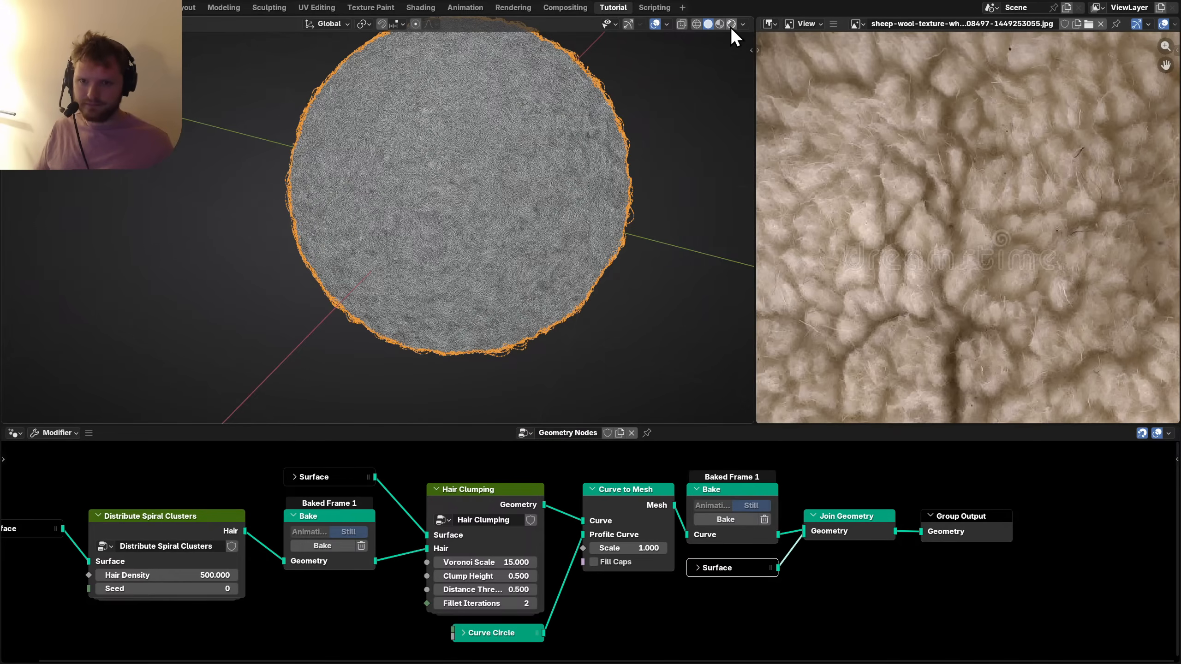
Switch the 3D viewport to rendered shading and inspect the wool sphere from another angle.
key(z)
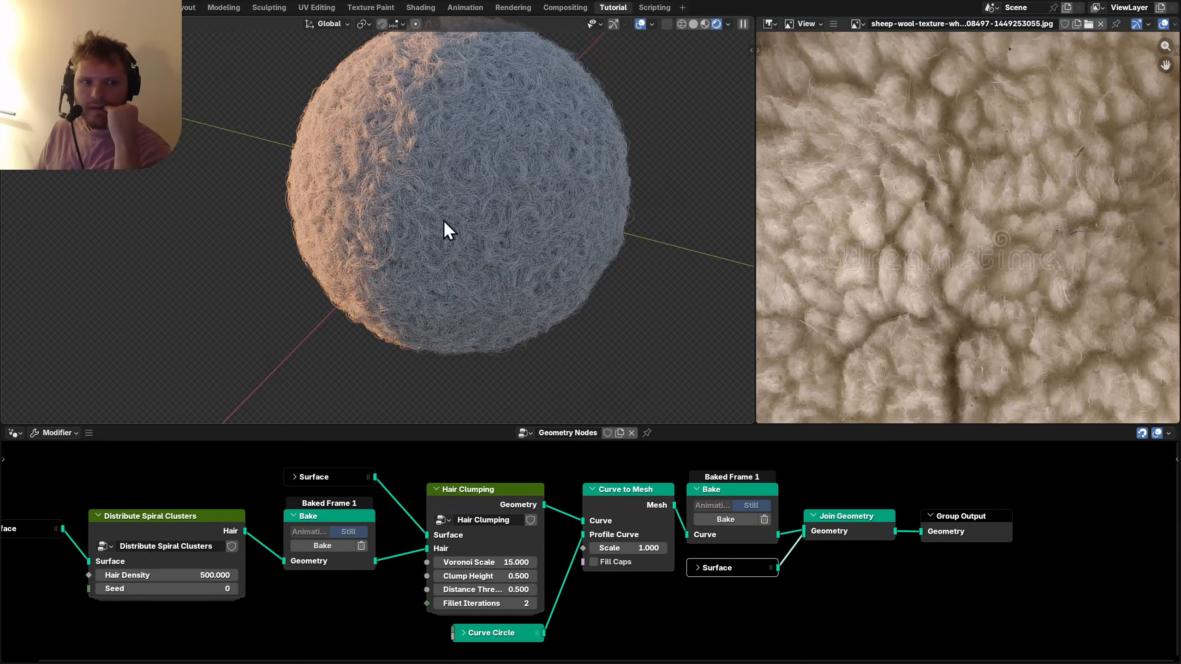
middle_drag(442, 219, 492, 165)
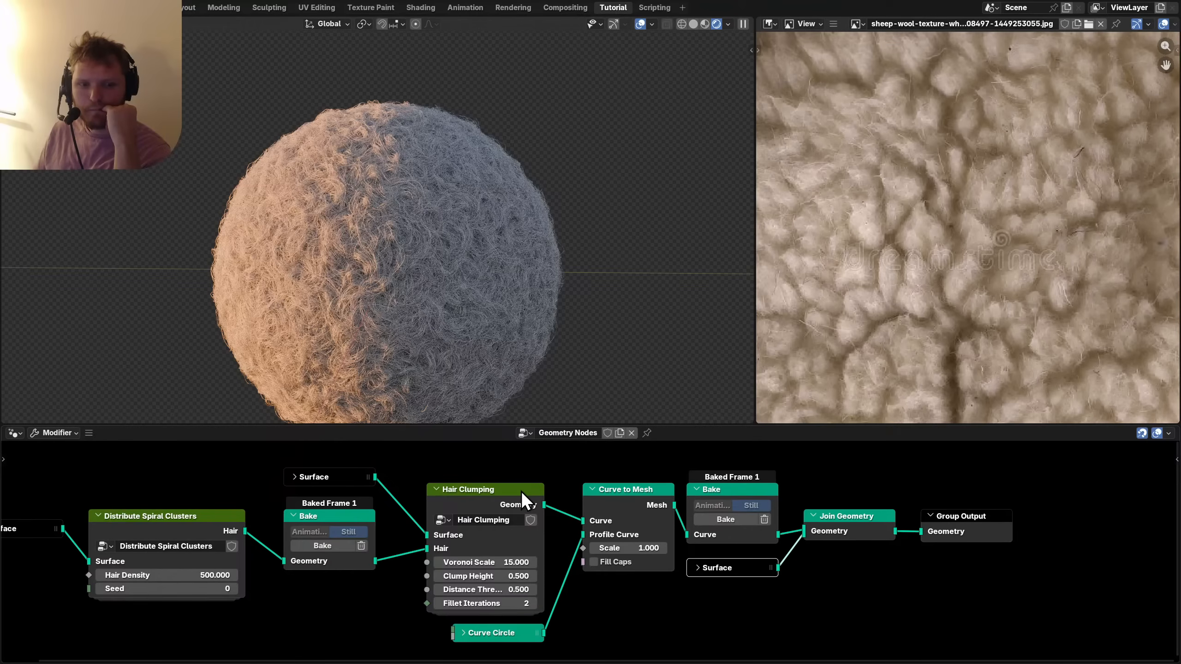
Switch the viewport to solid shading and replace the object's sphere mesh with a cube in Edit Mode.
scroll(453, 279, down, 5)
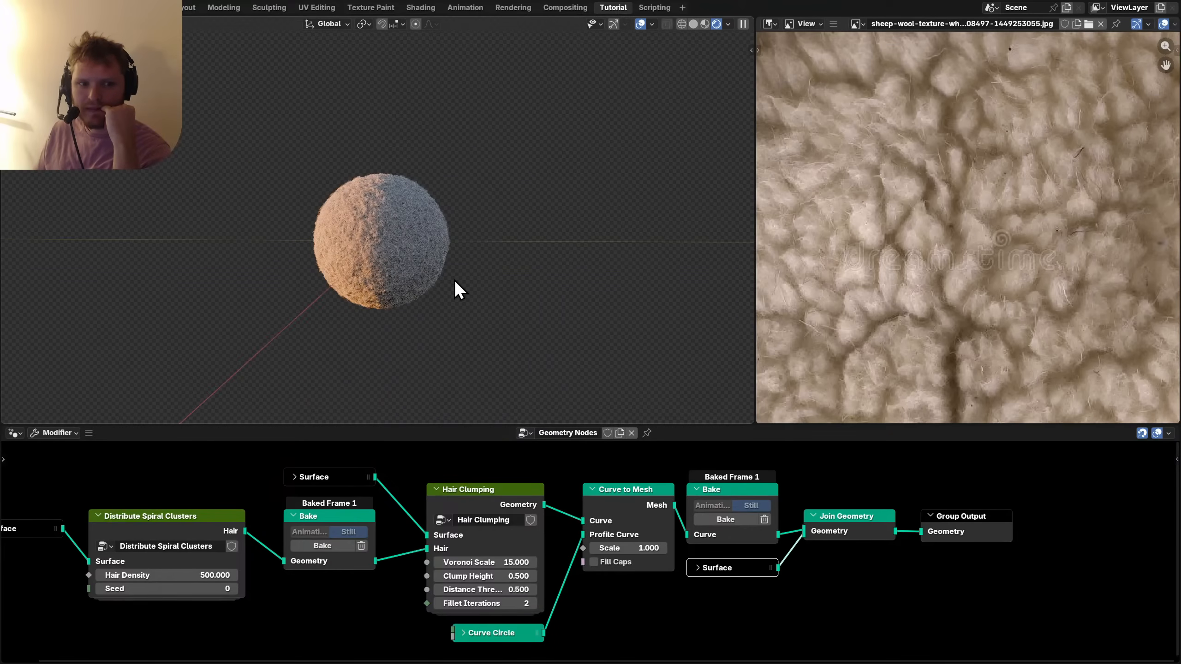
scroll(454, 279, up, 4)
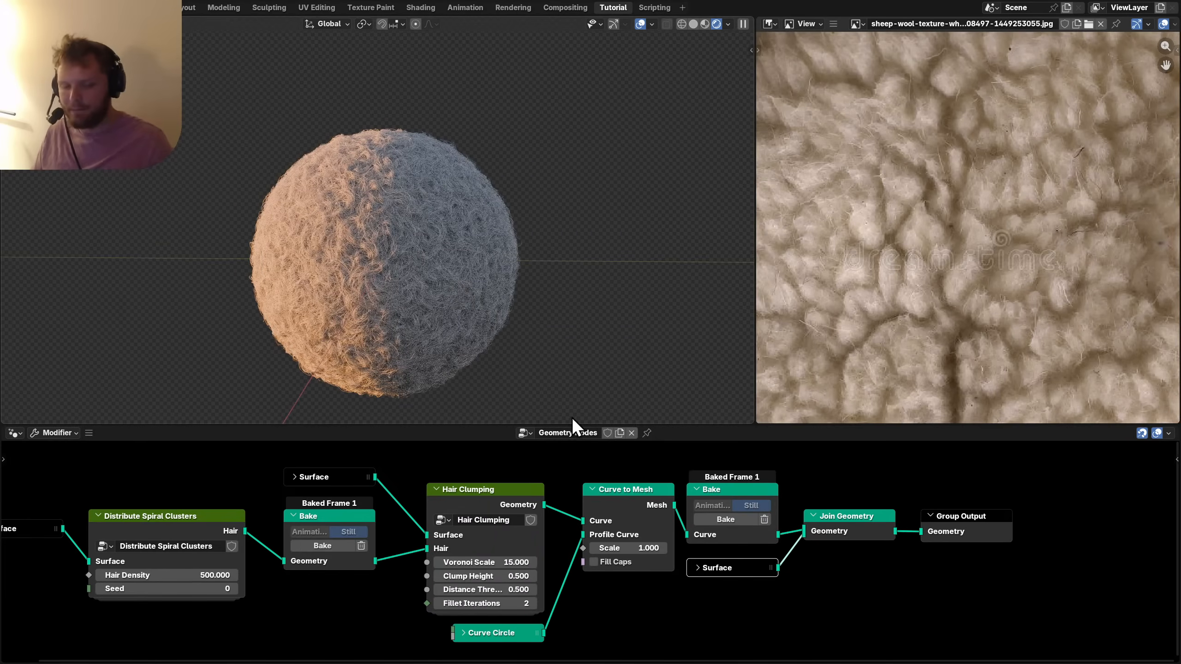
click(693, 24)
key(Tab)
key(x)
click(369, 272)
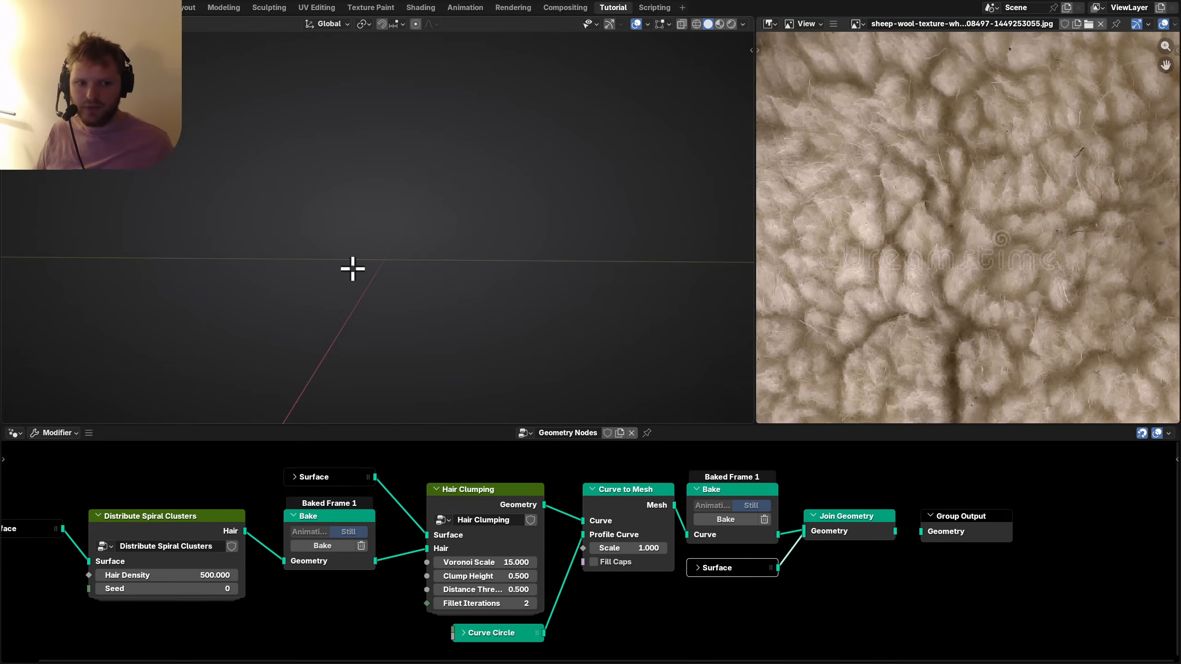
key(shift+a)
click(315, 226)
scroll(511, 231, down, 4)
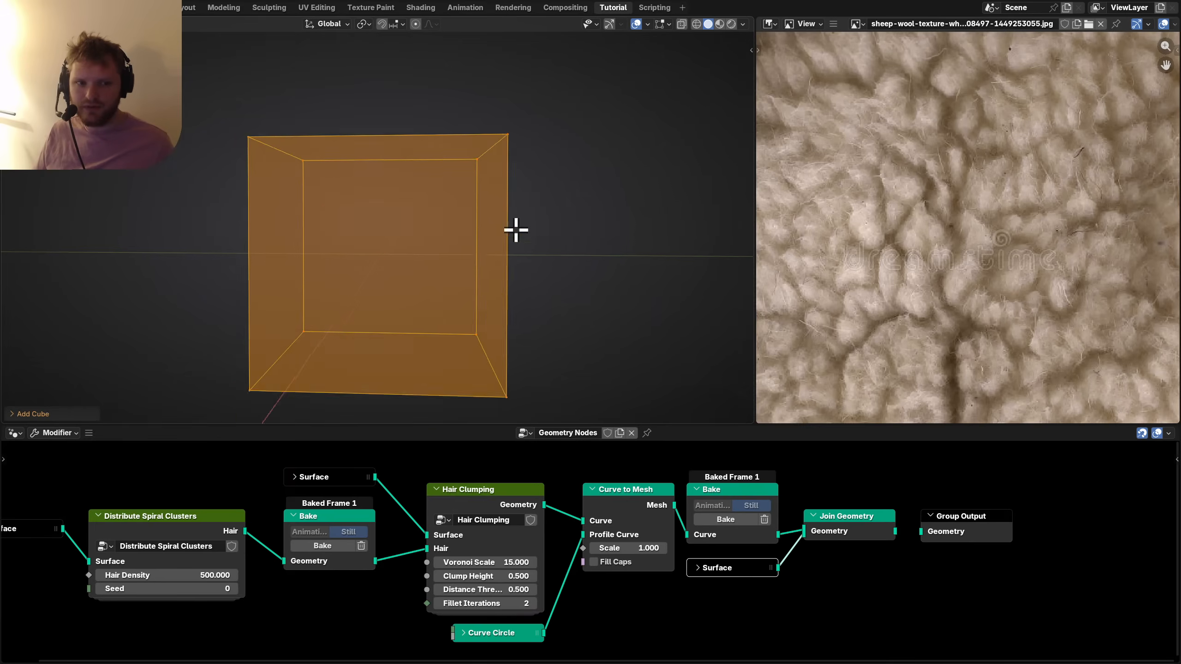
Bevel all edges of the cube with a narrow, multi-segment rounding and return to Object Mode.
scroll(493, 234, up, 2)
middle_drag(465, 220, 498, 246)
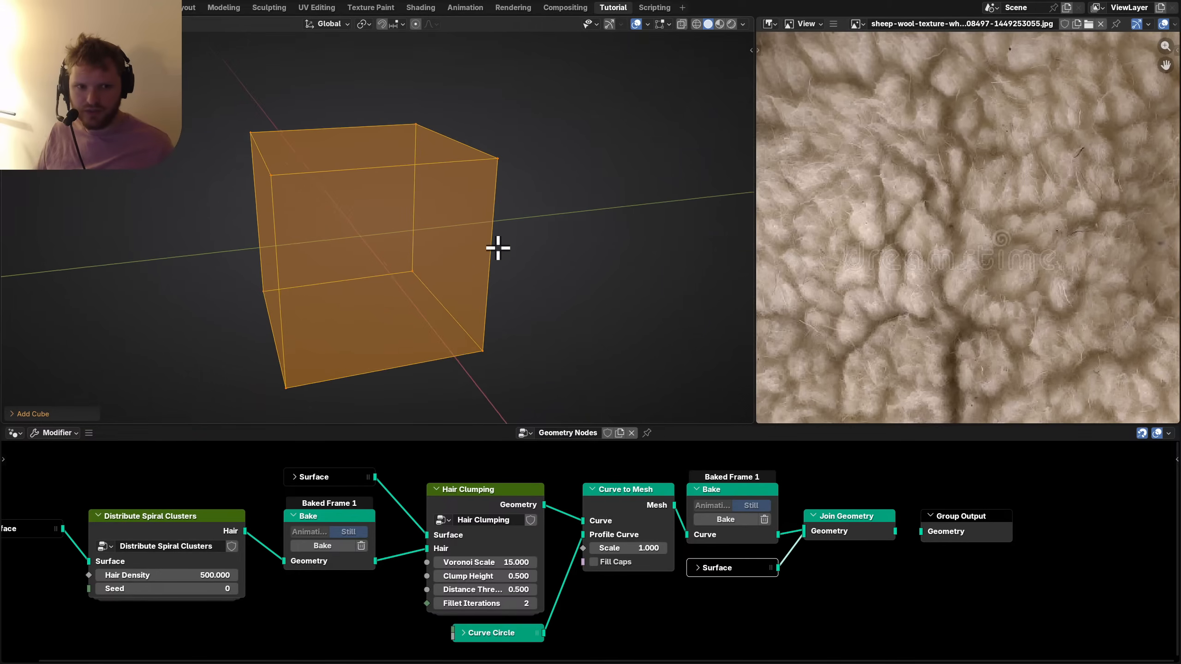
key(ctrl+b)
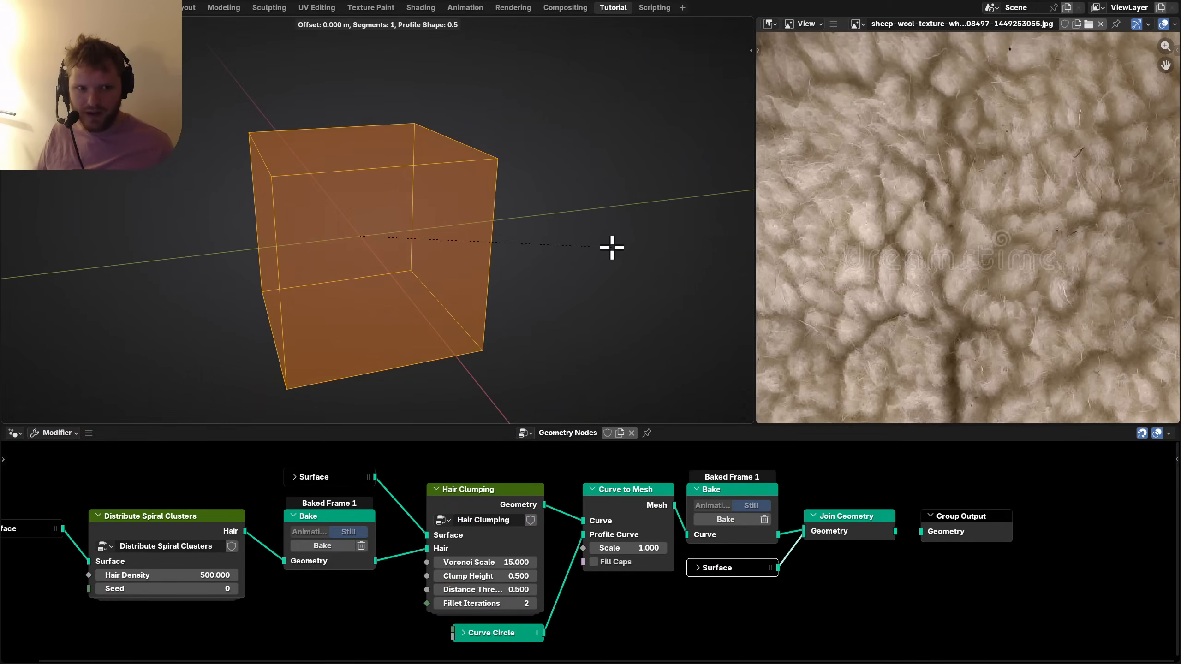
scroll(618, 247, up, 10)
click(621, 247)
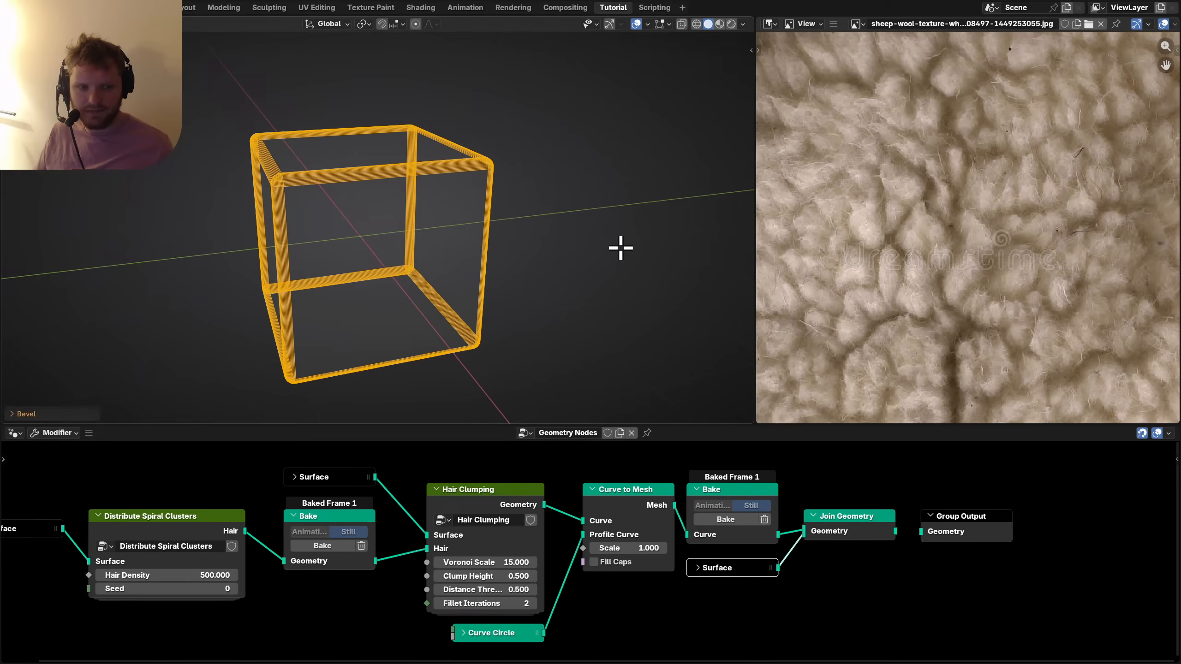
key(Tab)
Preview the Distribute Spiral Clusters output on the rounded cube and disconnect Join Geometry from Group Output.
middle_drag(253, 525, 601, 522)
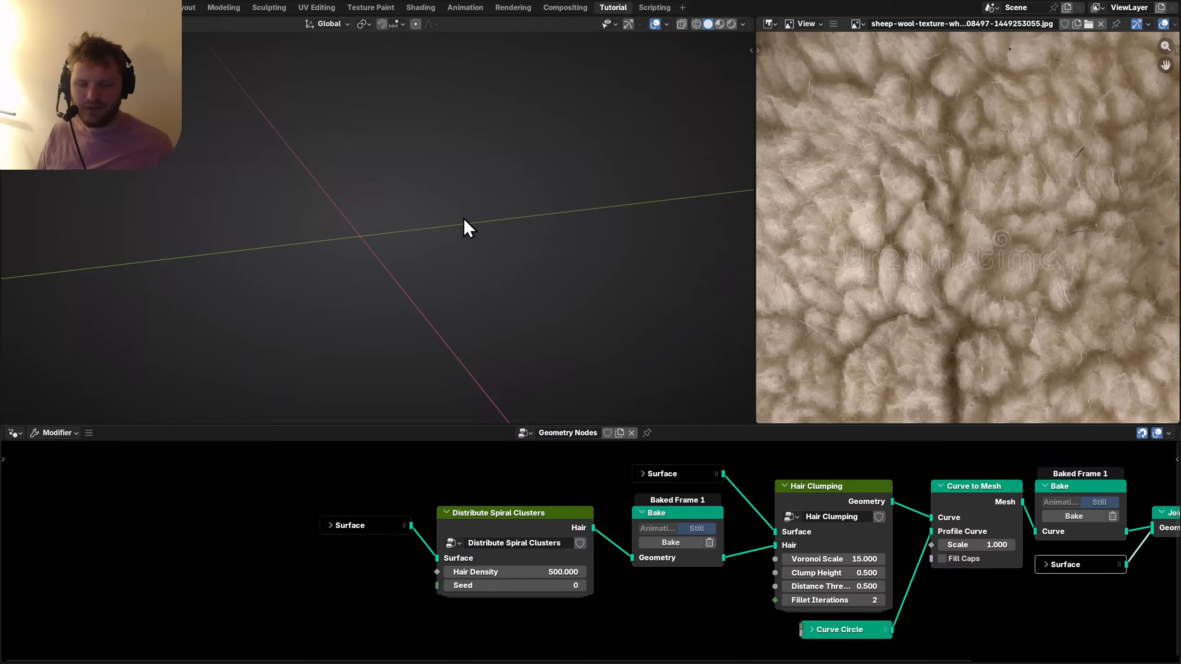
middle_drag(382, 236, 389, 241)
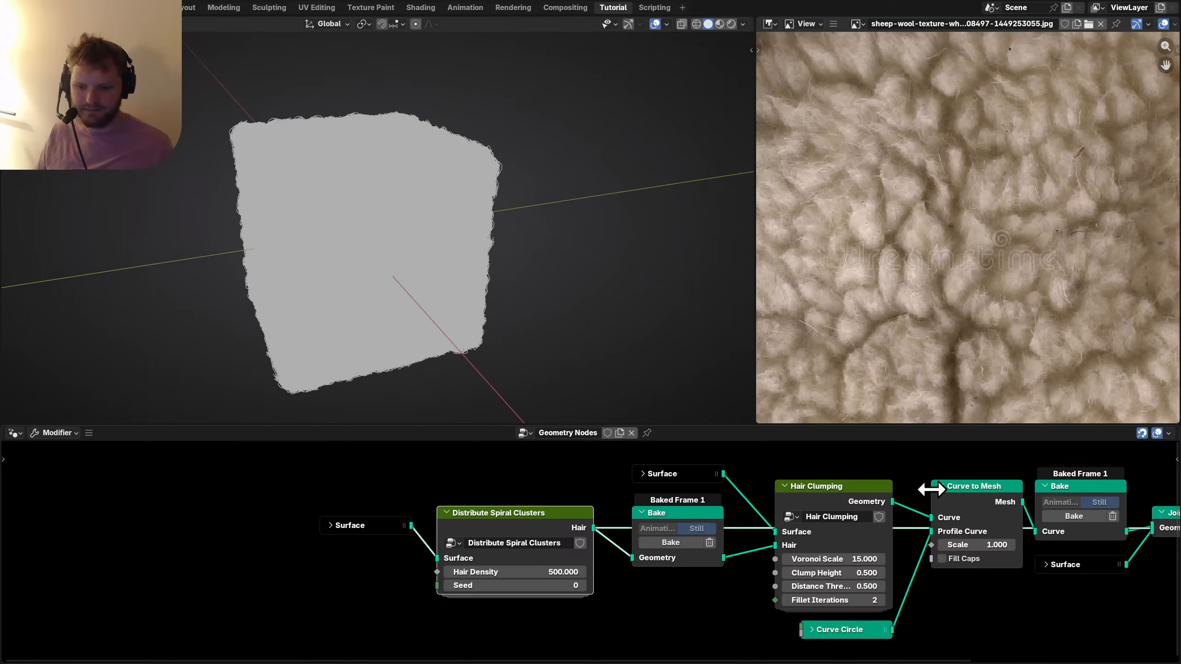
scroll(802, 553, right, 5)
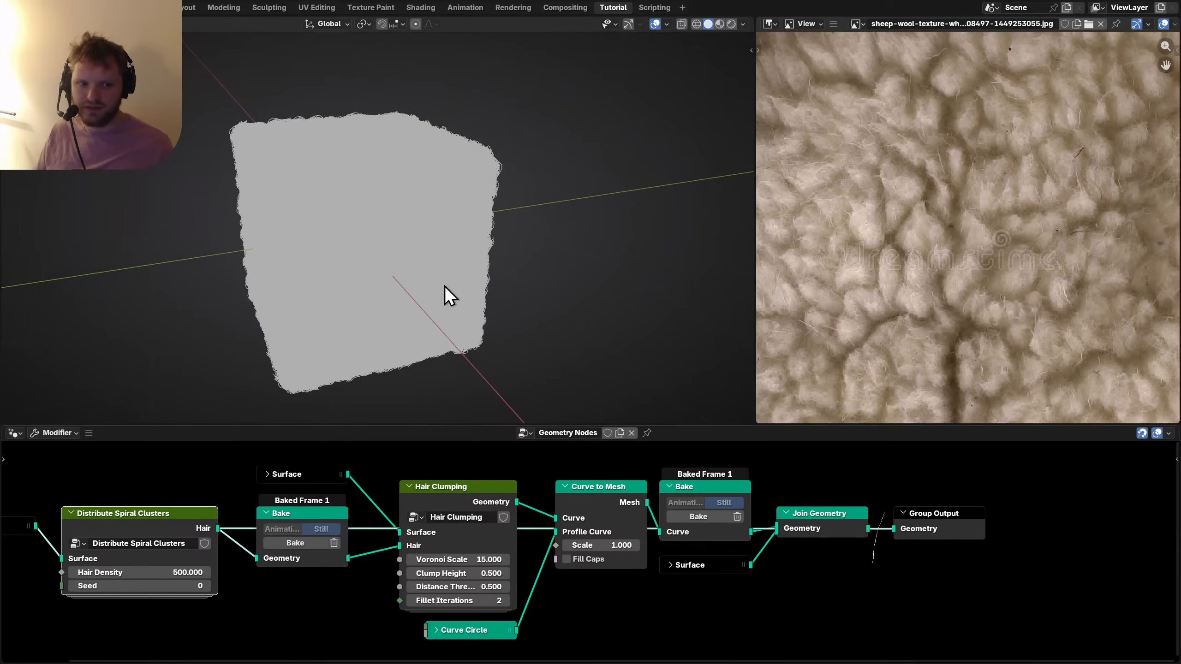
key(Tab)
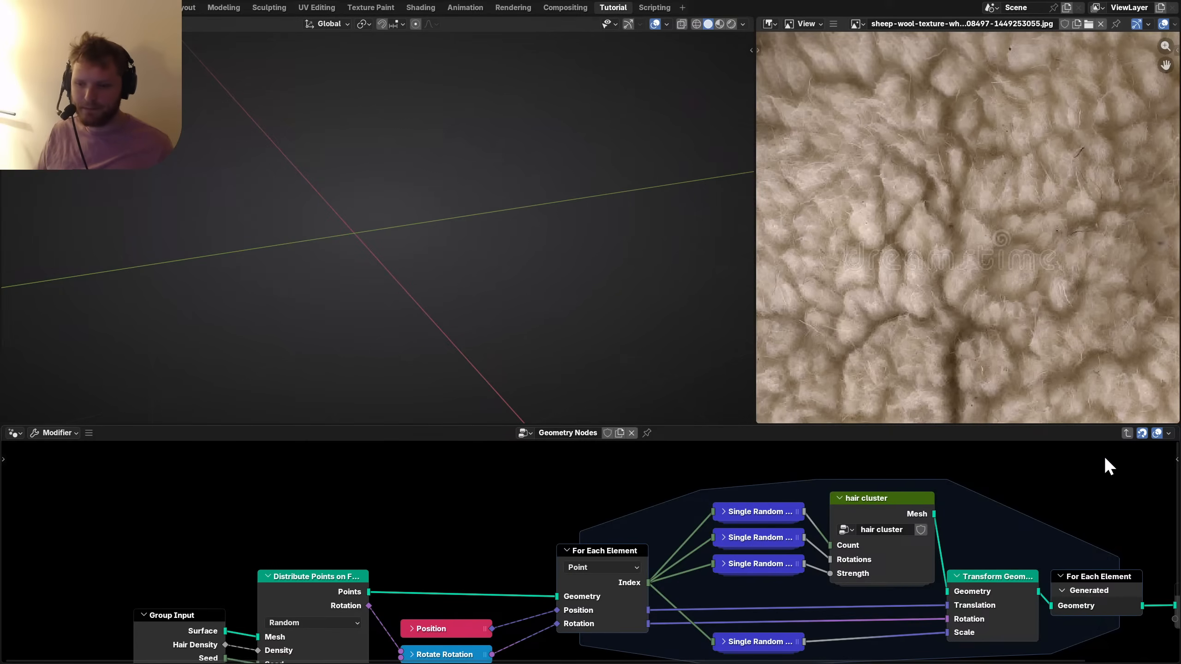
click(1126, 435)
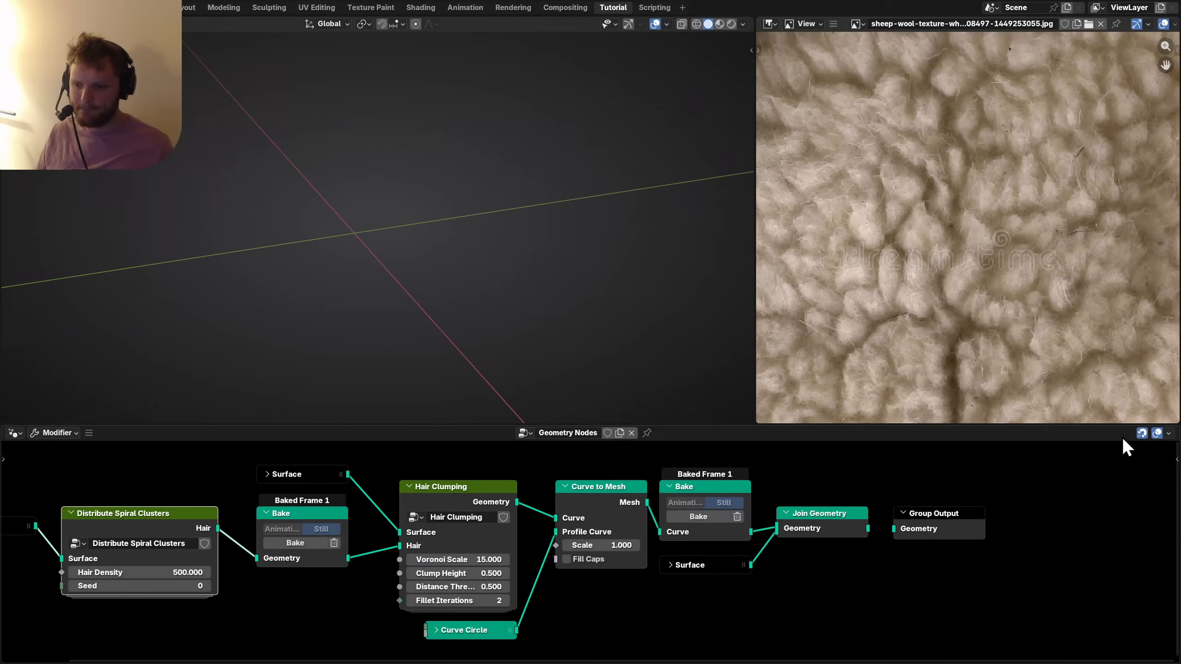
Scale the rounded cube mesh down to about three quarters of its size and save the file.
drag(768, 524, 776, 531)
key(s)
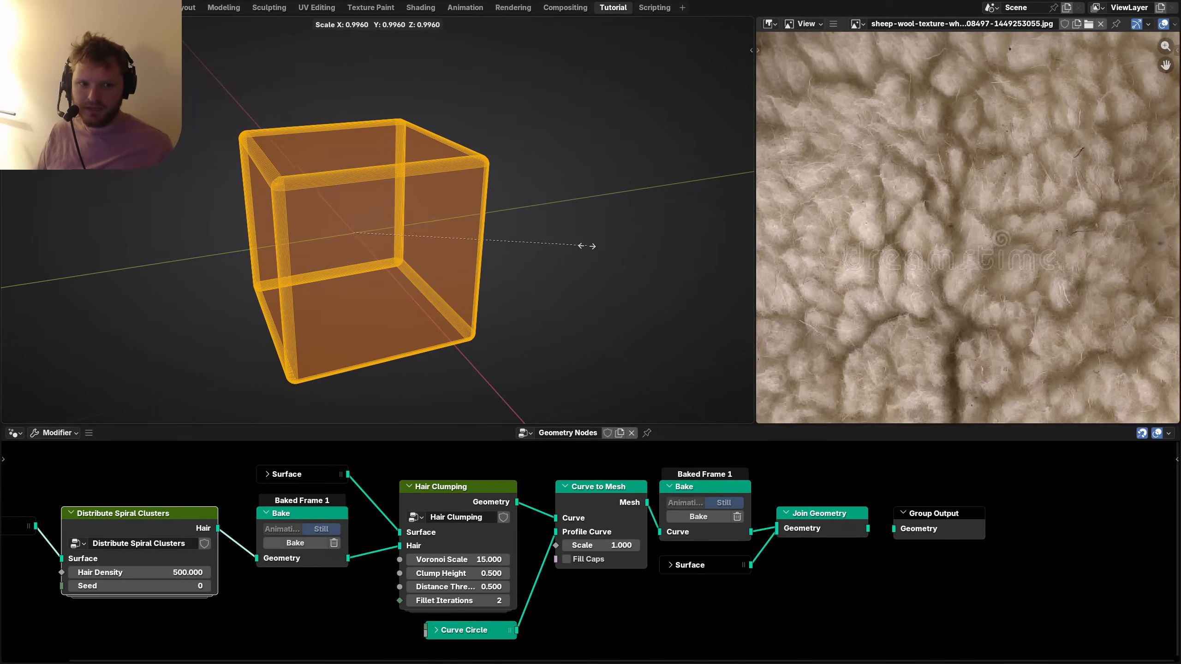
click(531, 242)
key(Tab)
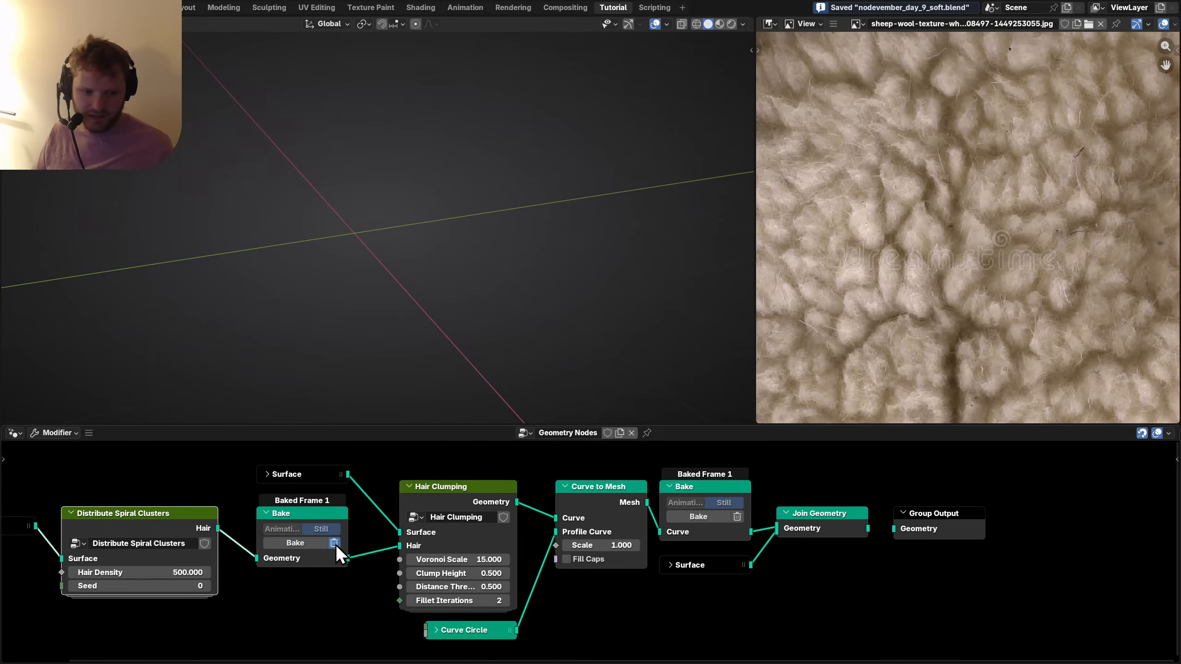
Delete the stored data of both Bake nodes and rebake each one for the cube.
click(335, 543)
click(293, 543)
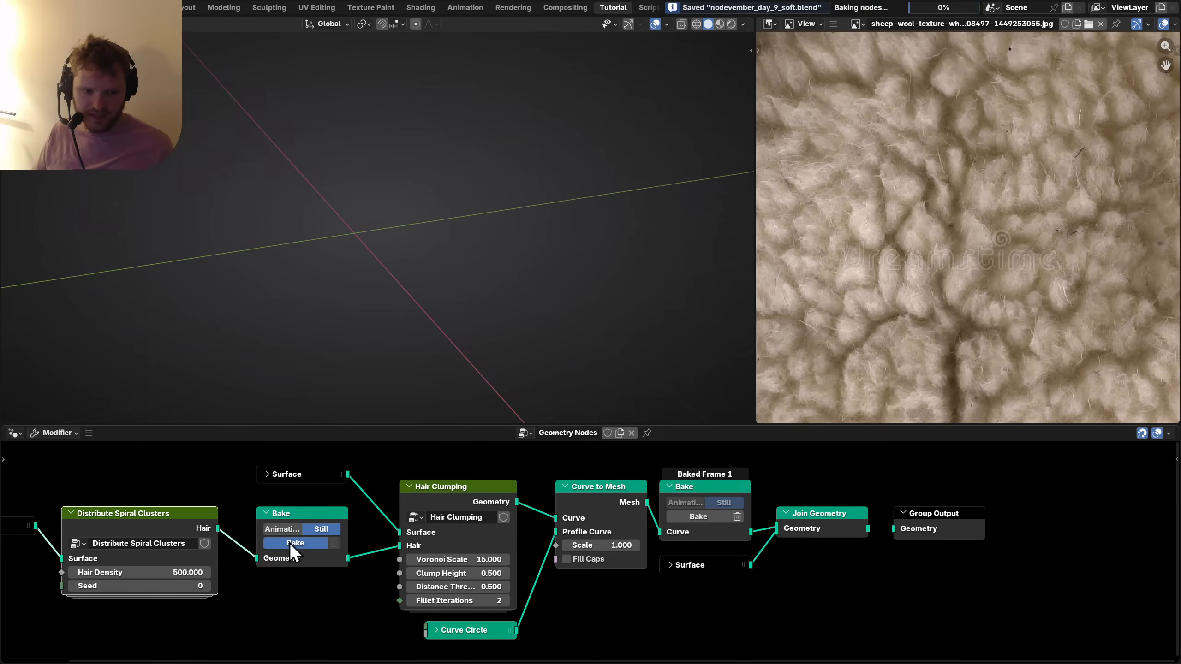
click(738, 515)
click(704, 517)
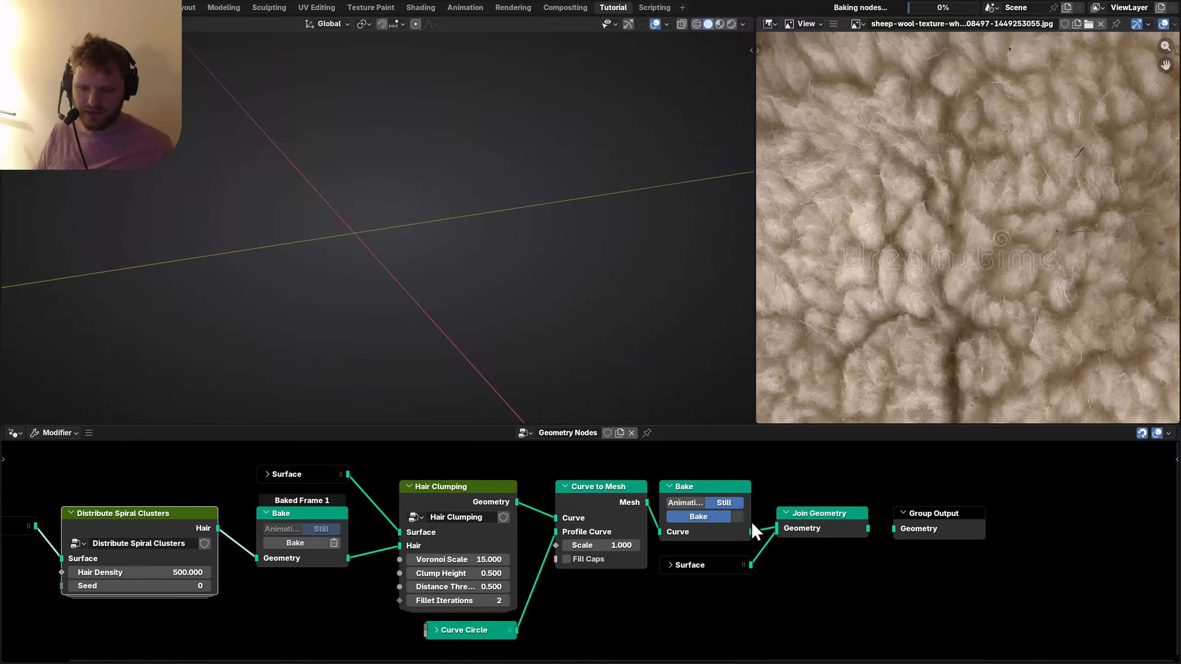
Preview the outputs of Surface, Distribute Spiral Clusters, the first Bake and the final Bake on the cube.
middle_drag(313, 536, 582, 552)
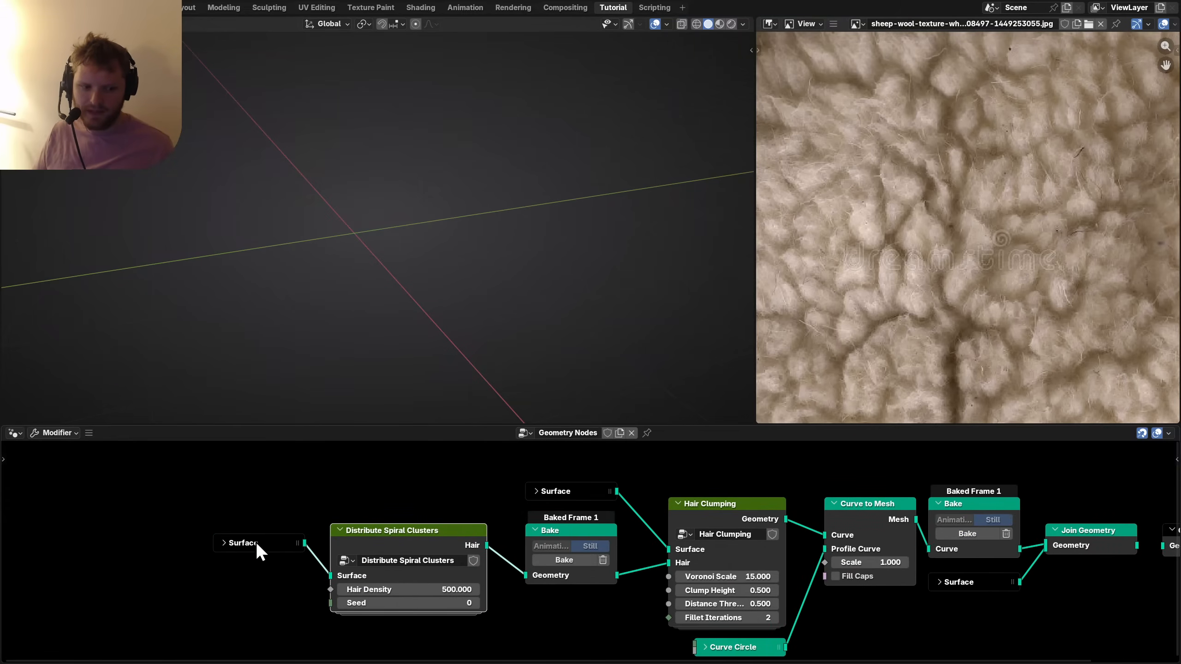
alt+shift+click(251, 546)
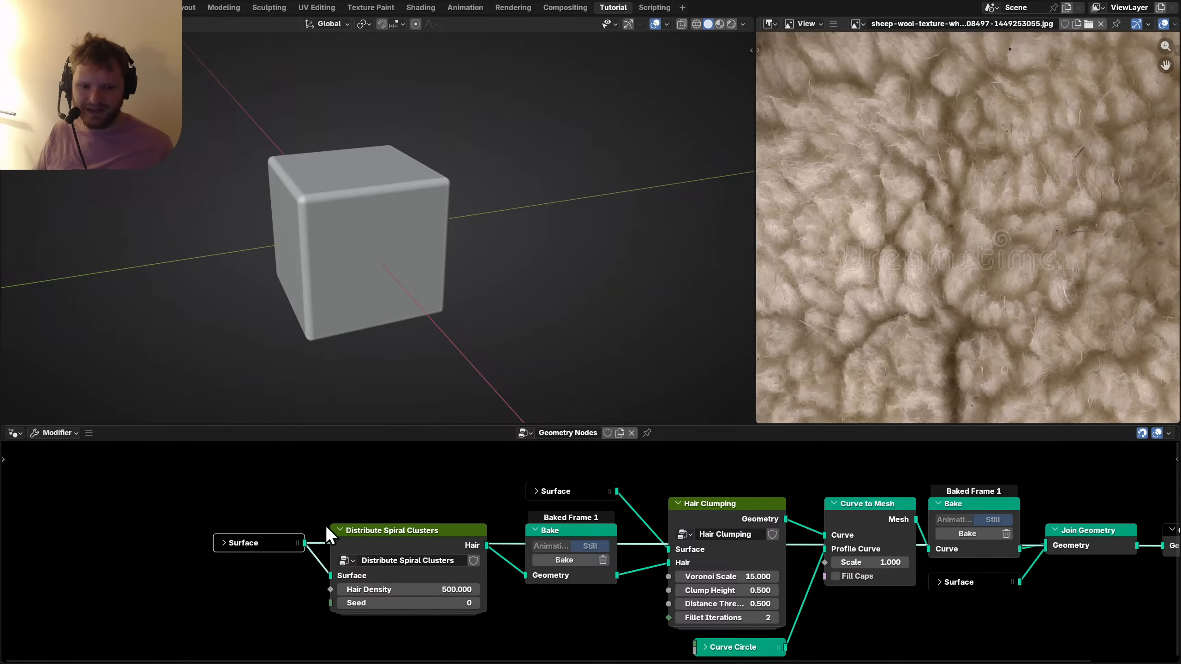
alt+shift+click(340, 529)
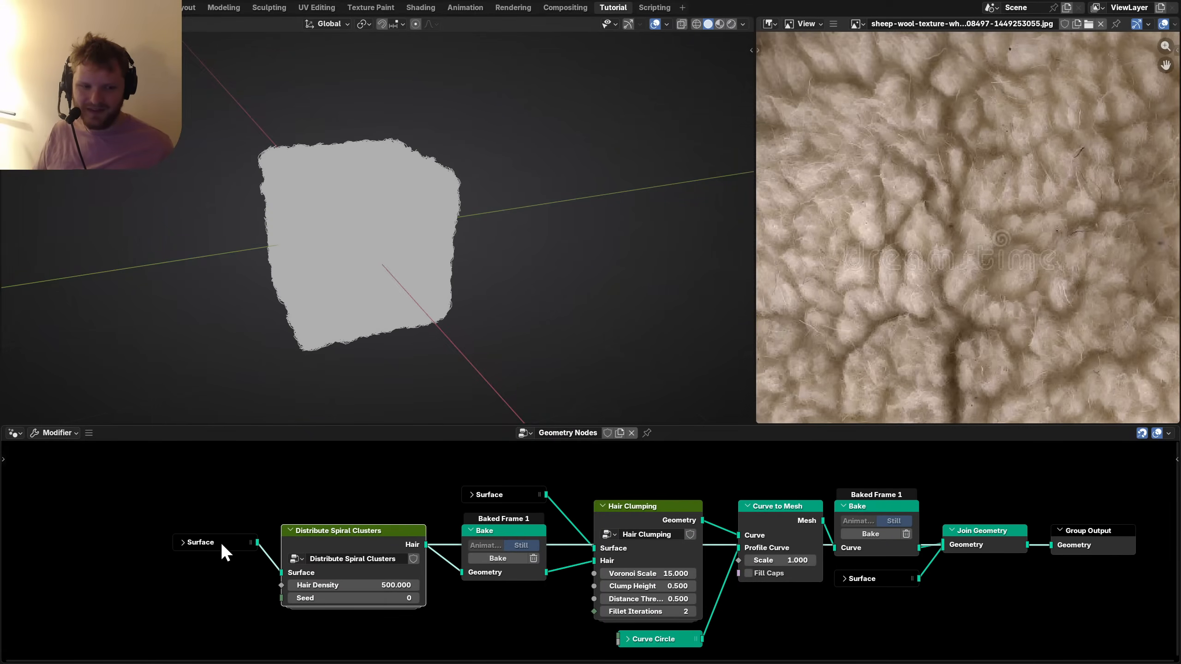
alt+shift+click(236, 542)
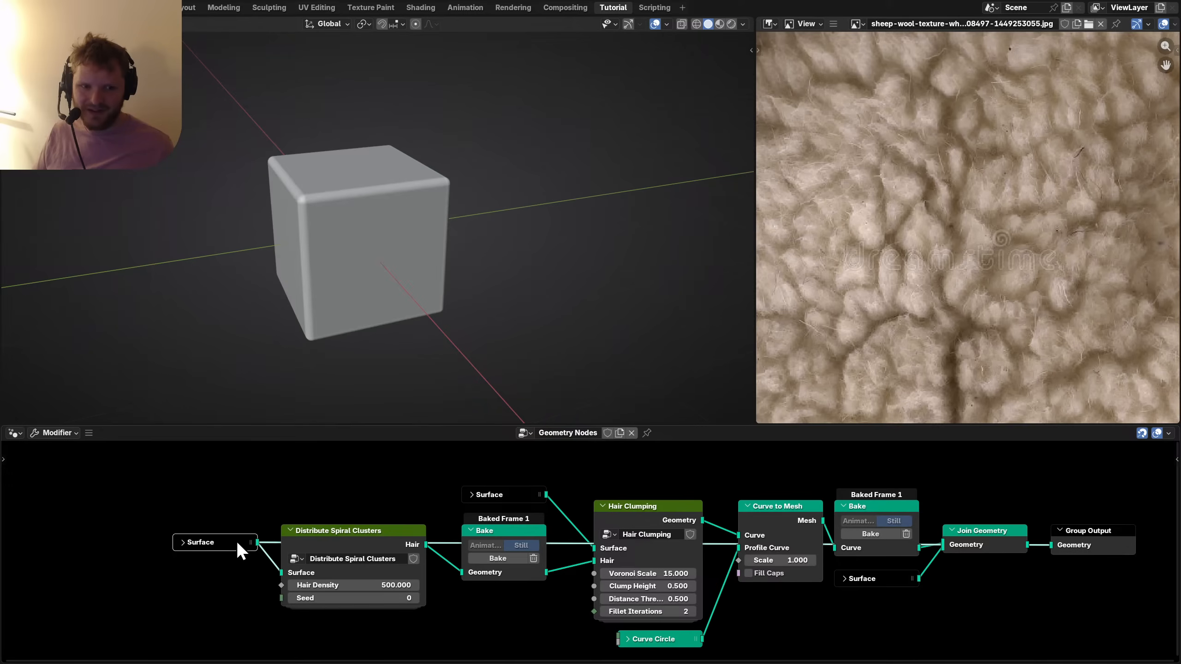
alt+shift+click(484, 535)
middle_drag(335, 279, 311, 272)
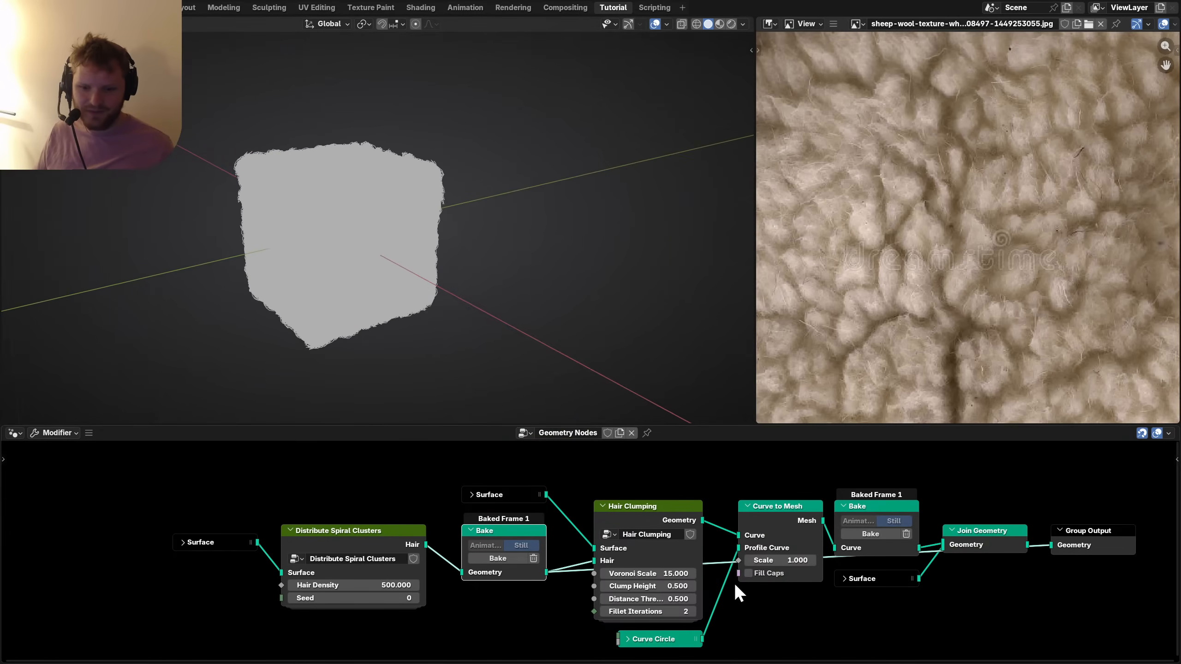
middle_drag(734, 583, 555, 585)
click(701, 513)
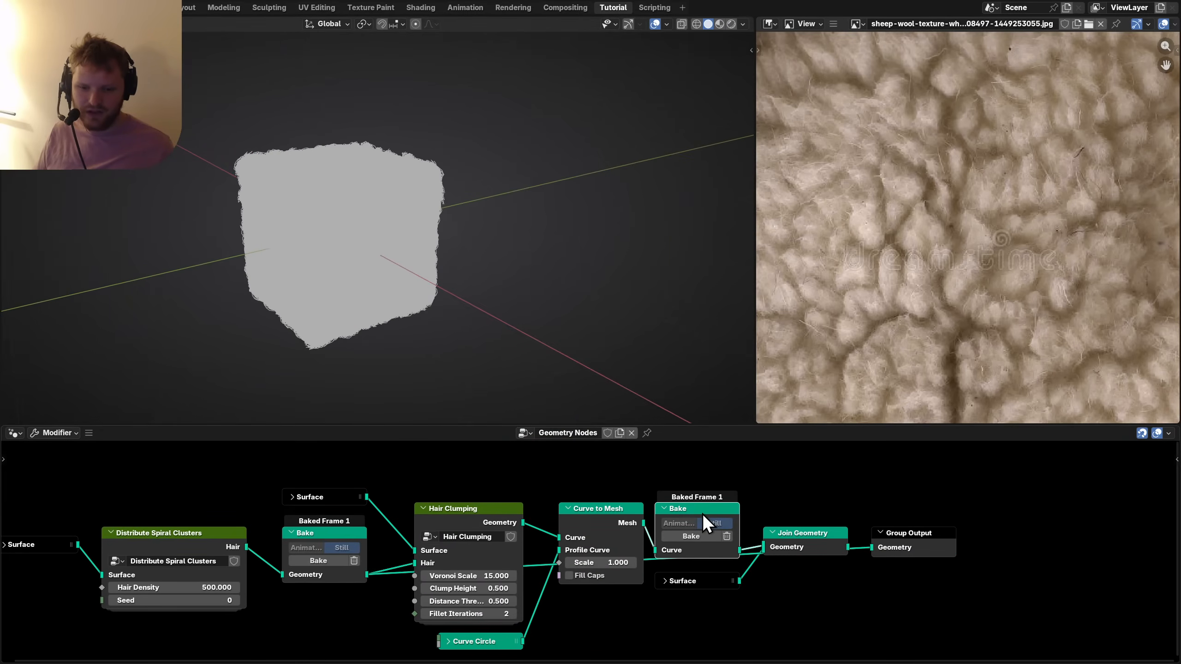
alt+shift+click(702, 513)
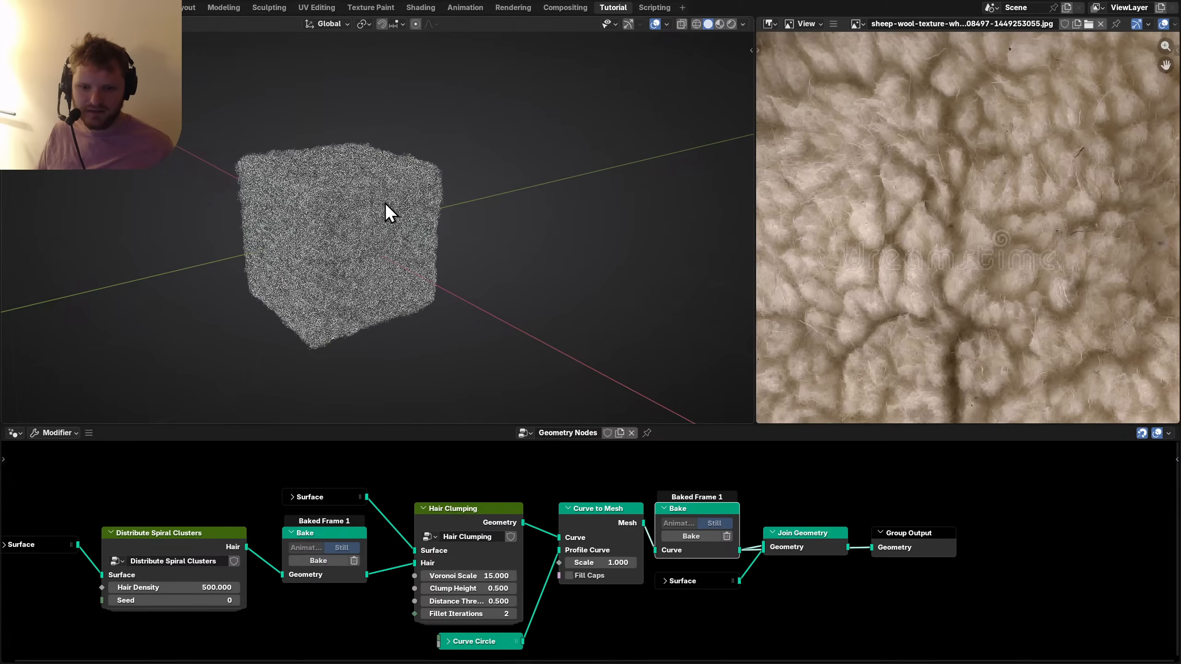
Output the joined hair and surface geometry and inspect the woolly cube in rendered shading from several angles.
click(802, 532)
middle_drag(799, 559, 783, 557)
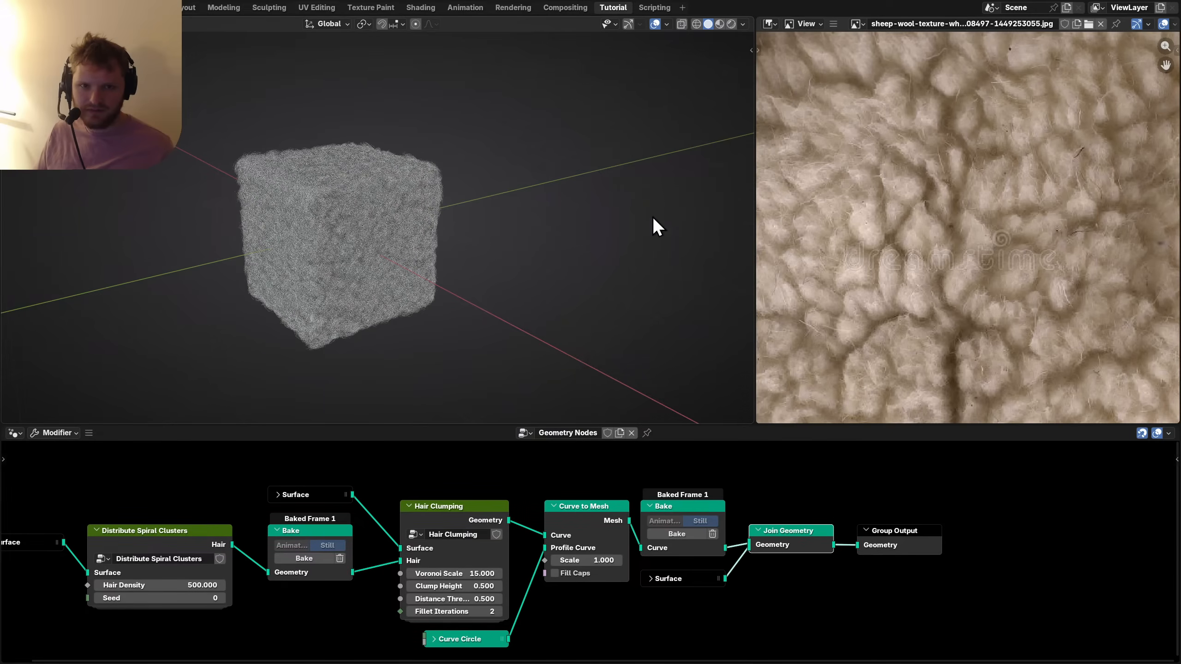
key(z)
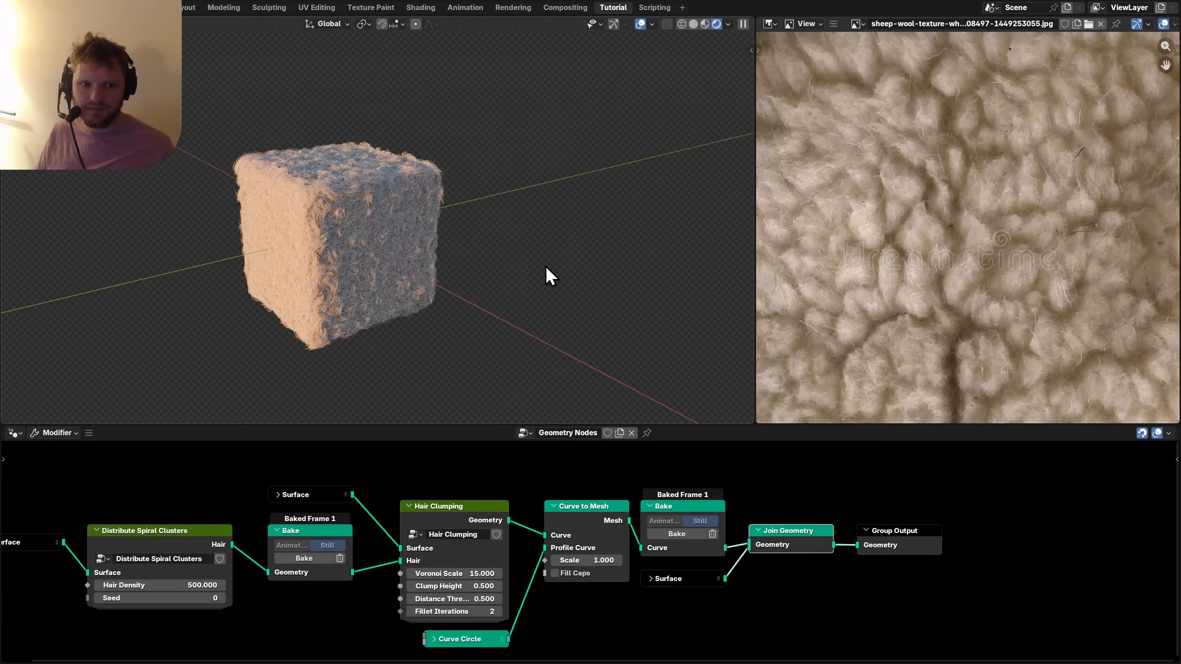
middle_drag(386, 190, 244, 196)
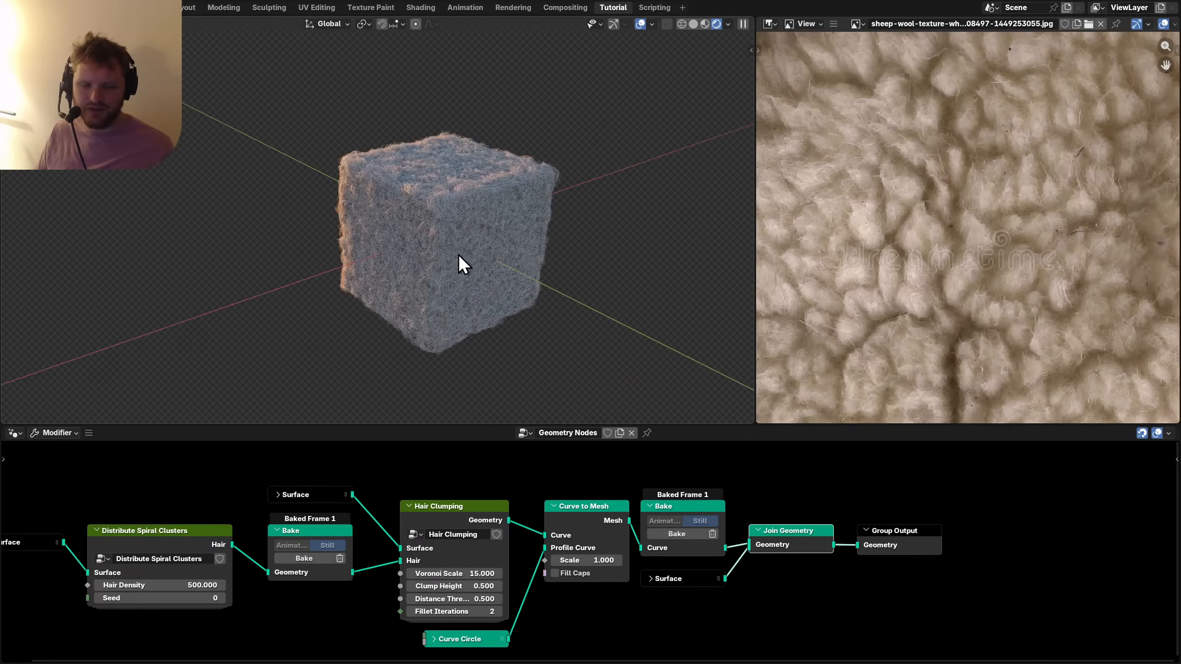
middle_drag(457, 255, 436, 224)
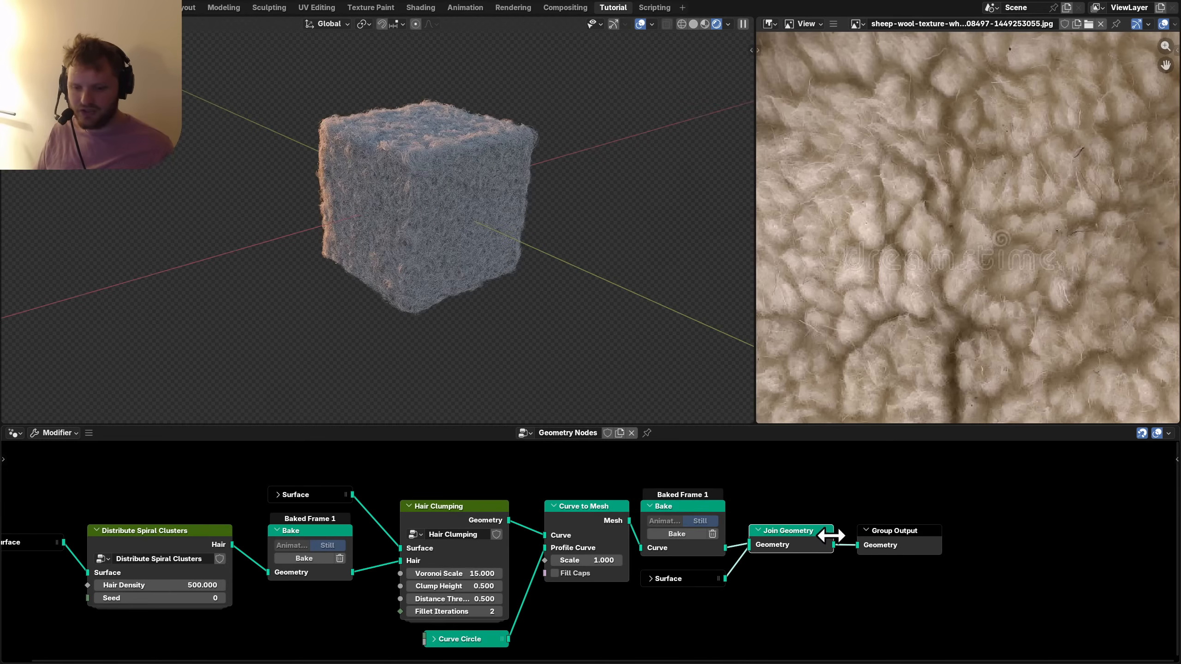
Disconnect Join Geometry from the Group Output and replace the object's cube mesh with a monkey mesh.
ctrl+right_drag(868, 533, 869, 532)
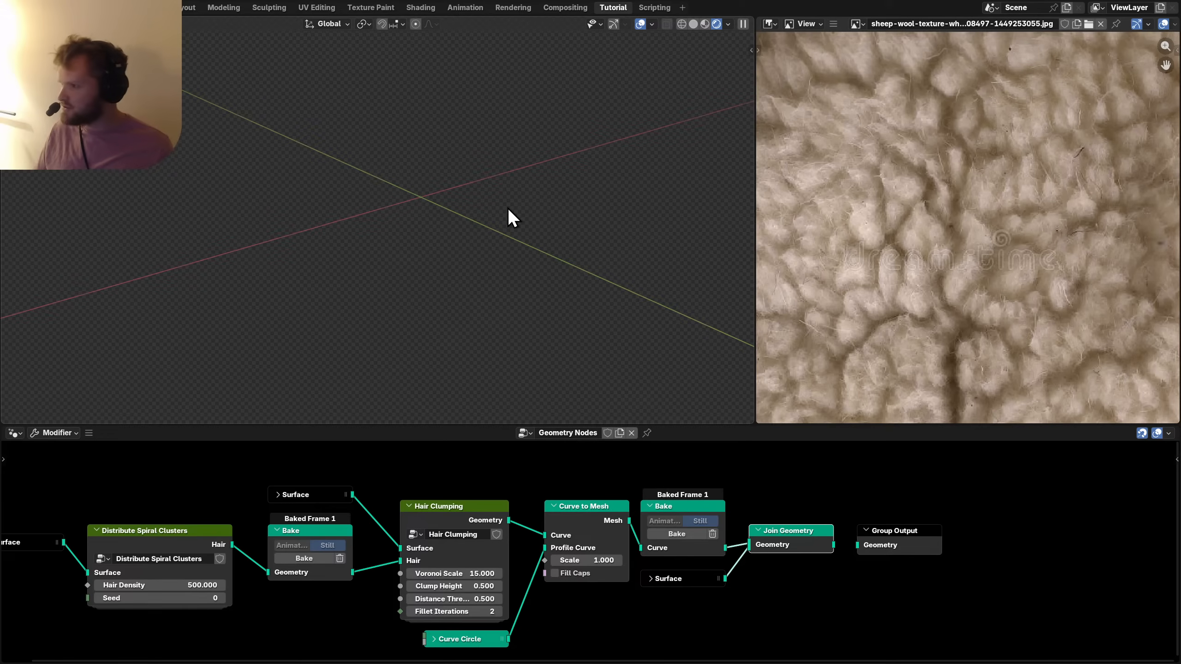
key(Tab)
key(x)
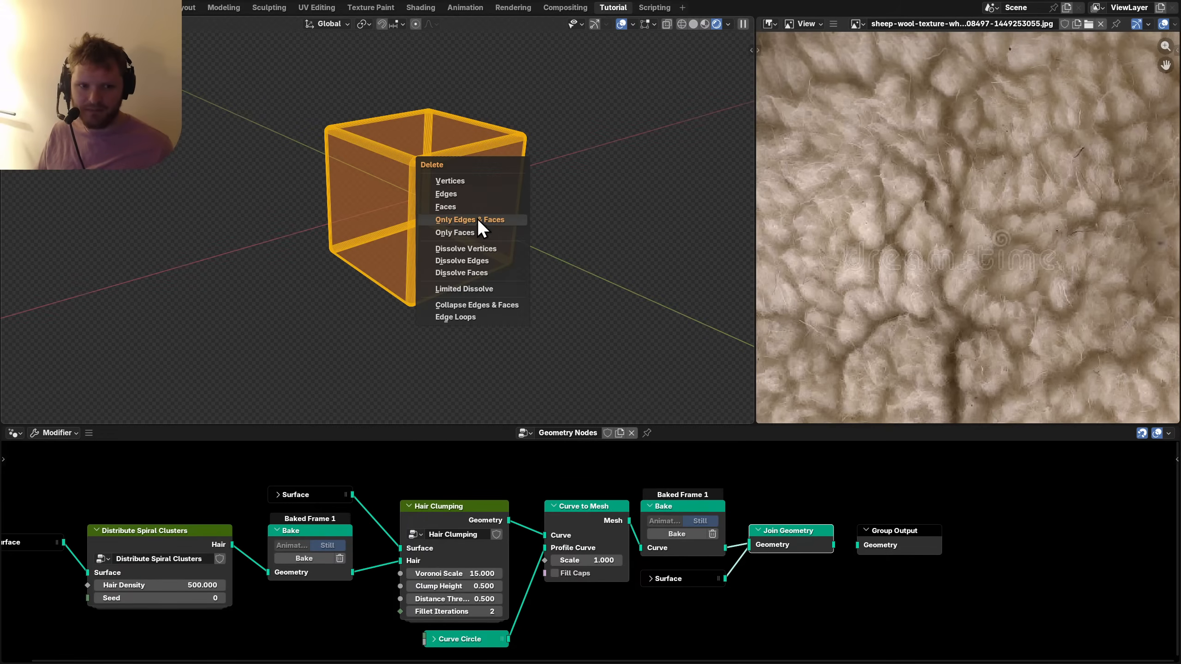
click(469, 207)
key(shift+a)
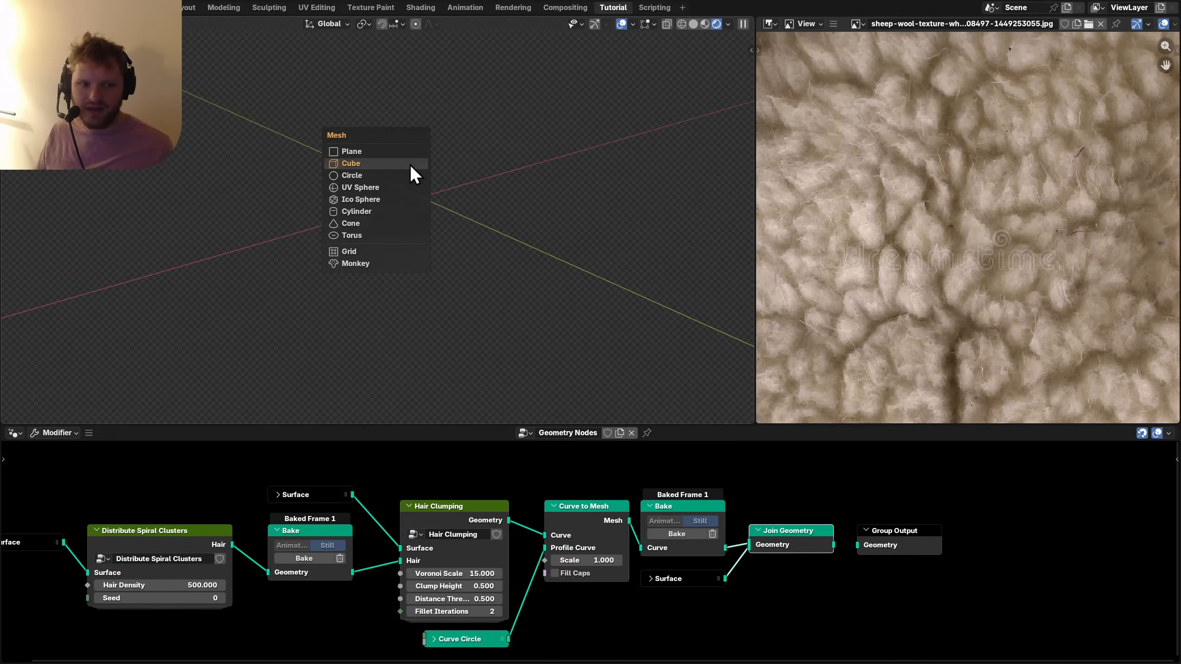
click(364, 267)
key(Tab)
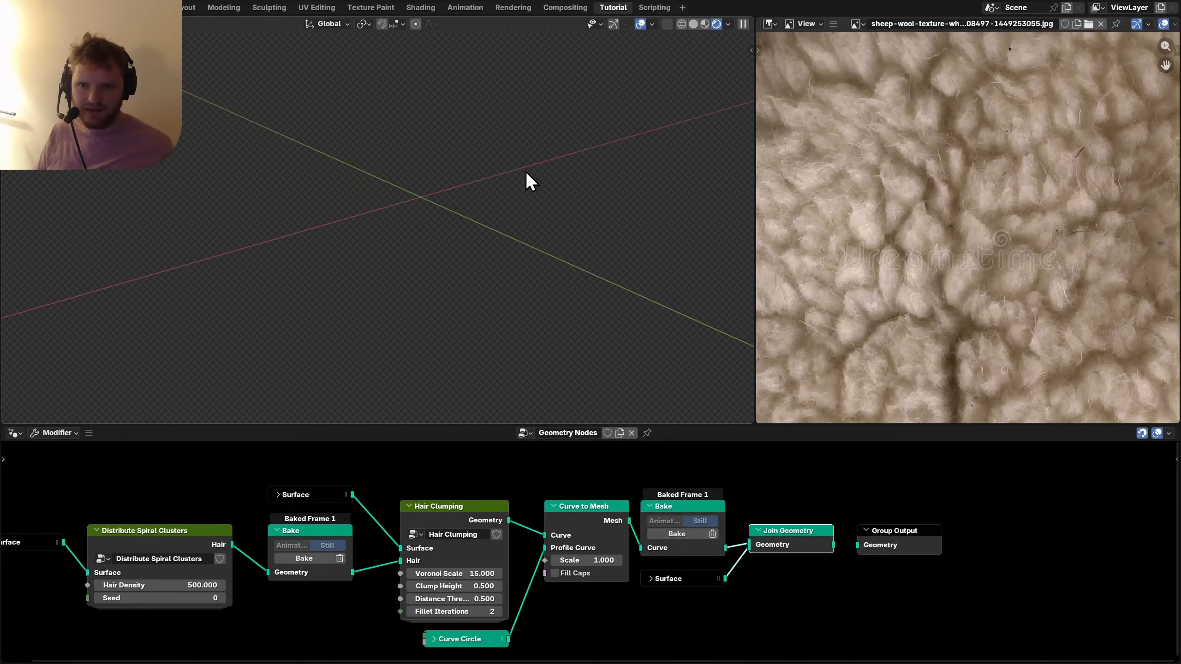
click(766, 28)
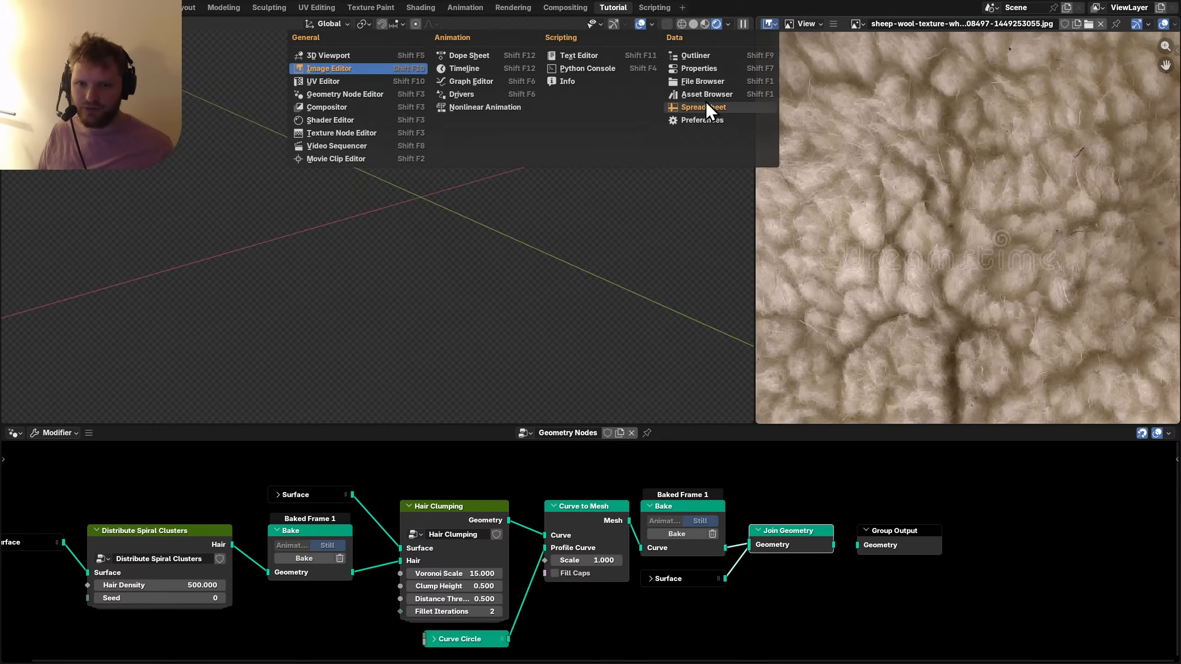
key(Tab)
key(Tab)
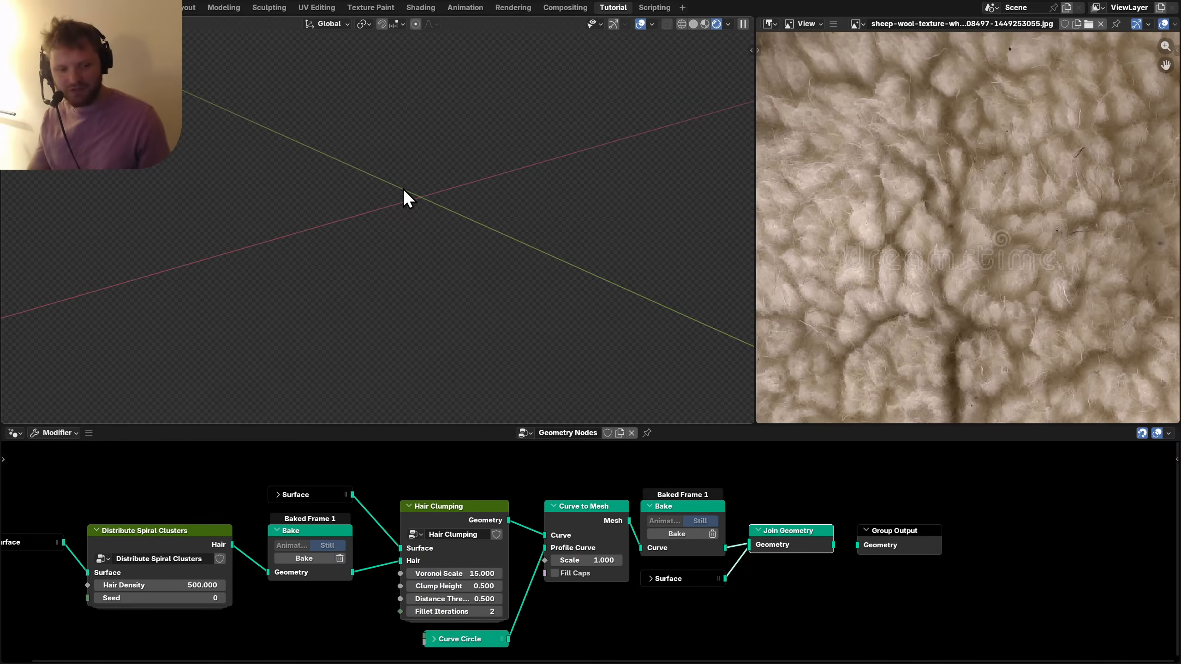
Save the file, and clear and redo the still bakes of both the hair and the mesh Bake nodes.
middle_drag(222, 594, 386, 576)
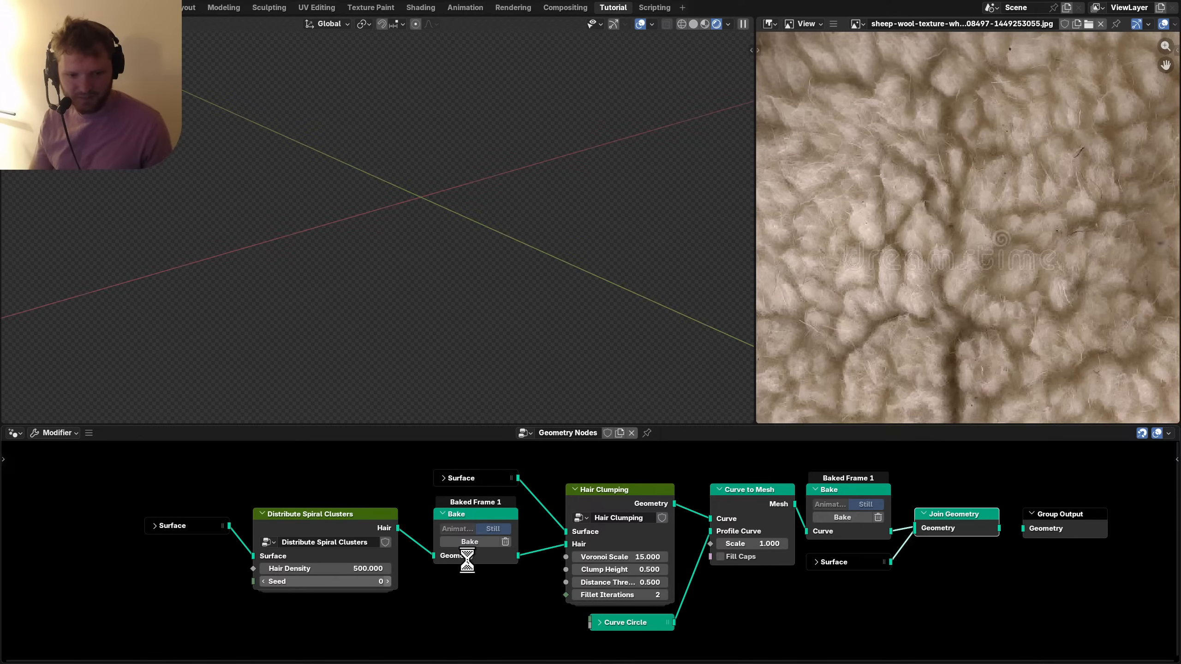
key(ctrl+s)
click(505, 541)
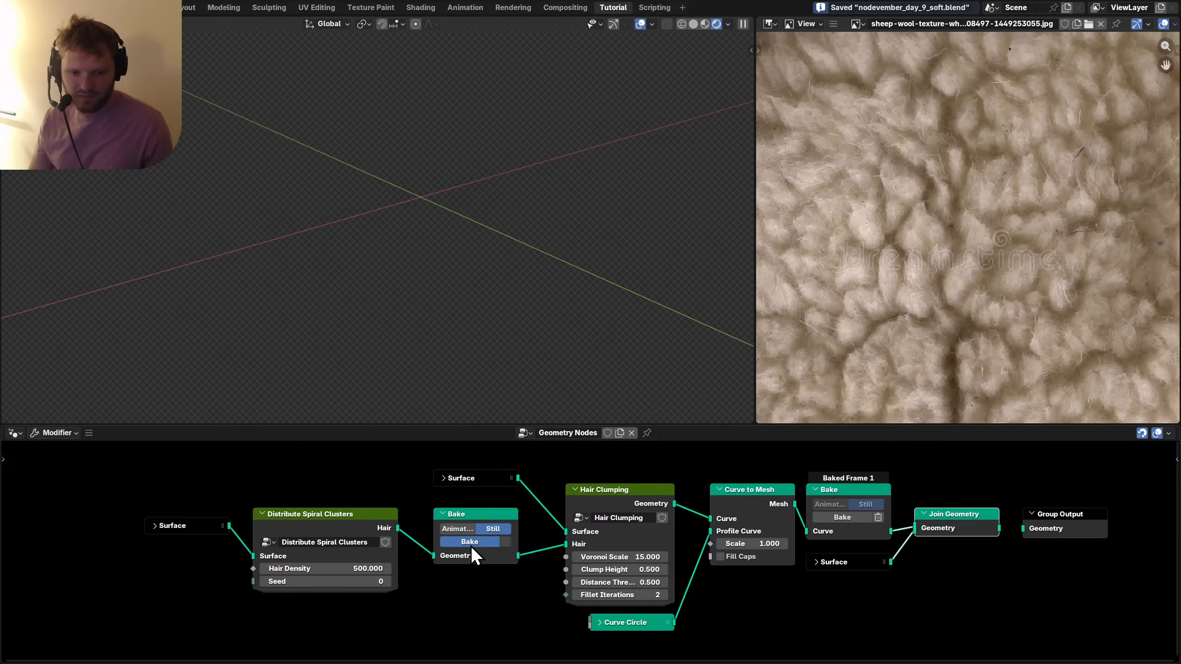
click(470, 543)
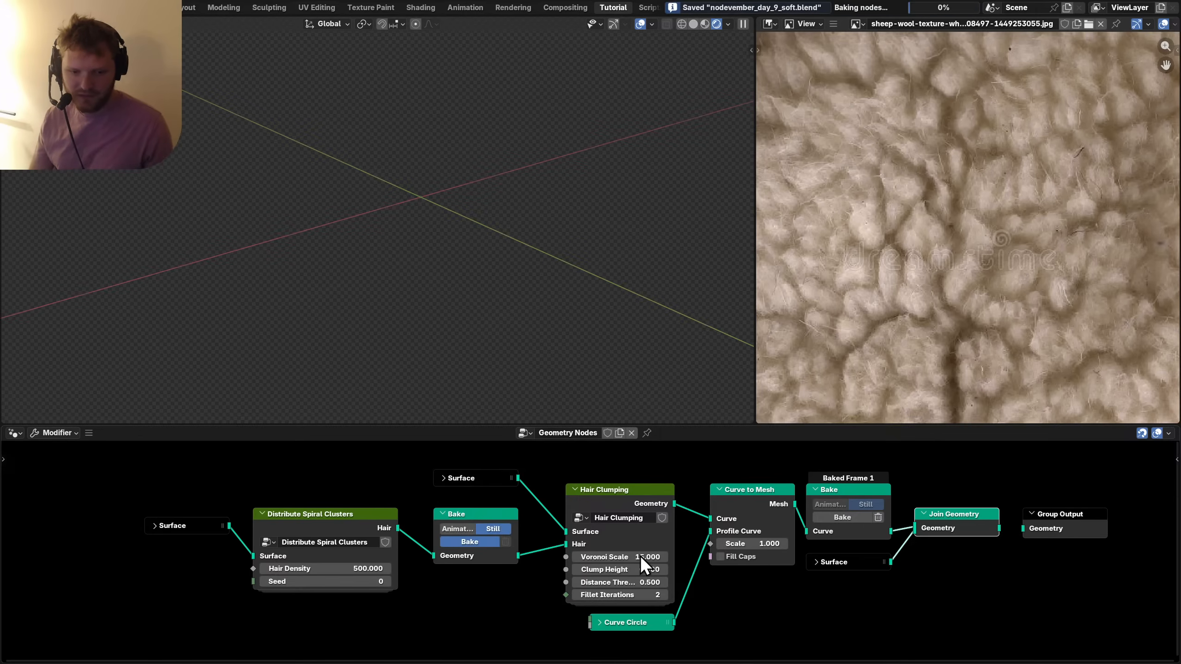
click(878, 517)
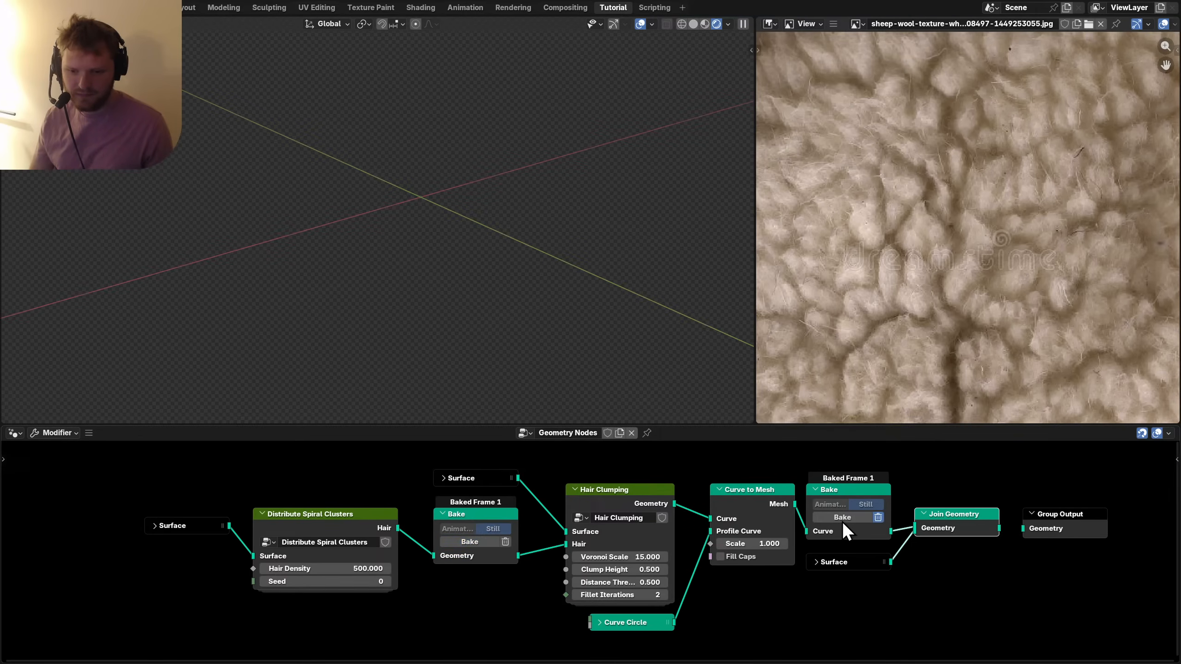
click(835, 518)
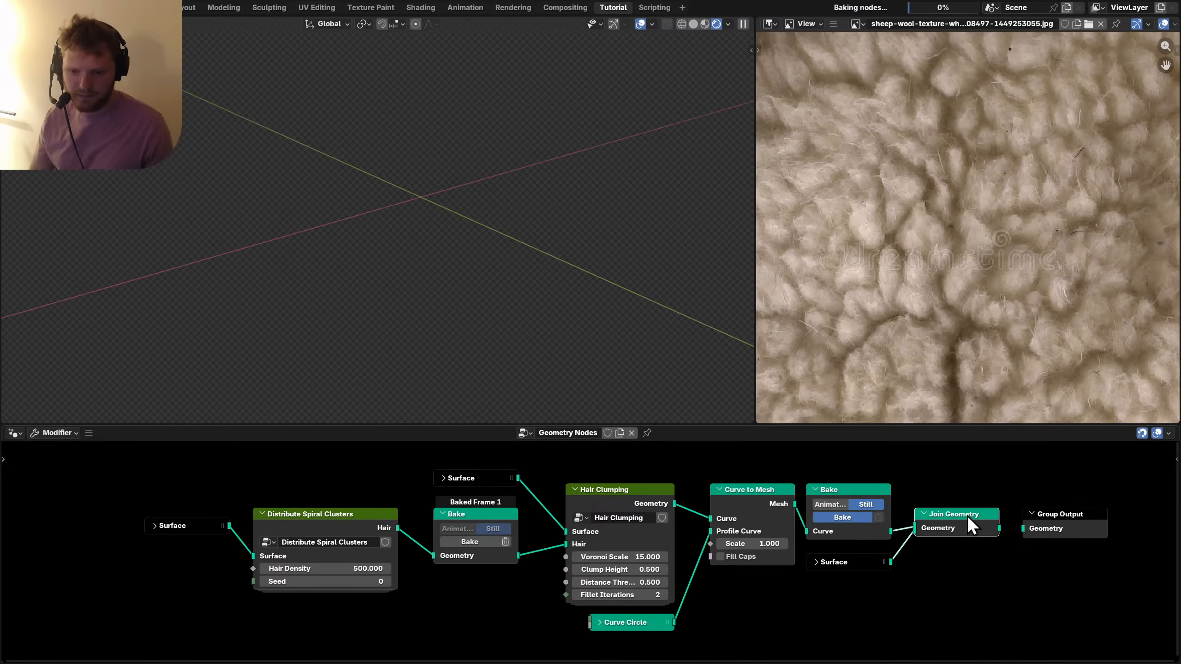
Preview the Surface, baked hair and baked mesh outputs in turn, ending with Join Geometry feeding the Group Output.
alt+shift+click(177, 527)
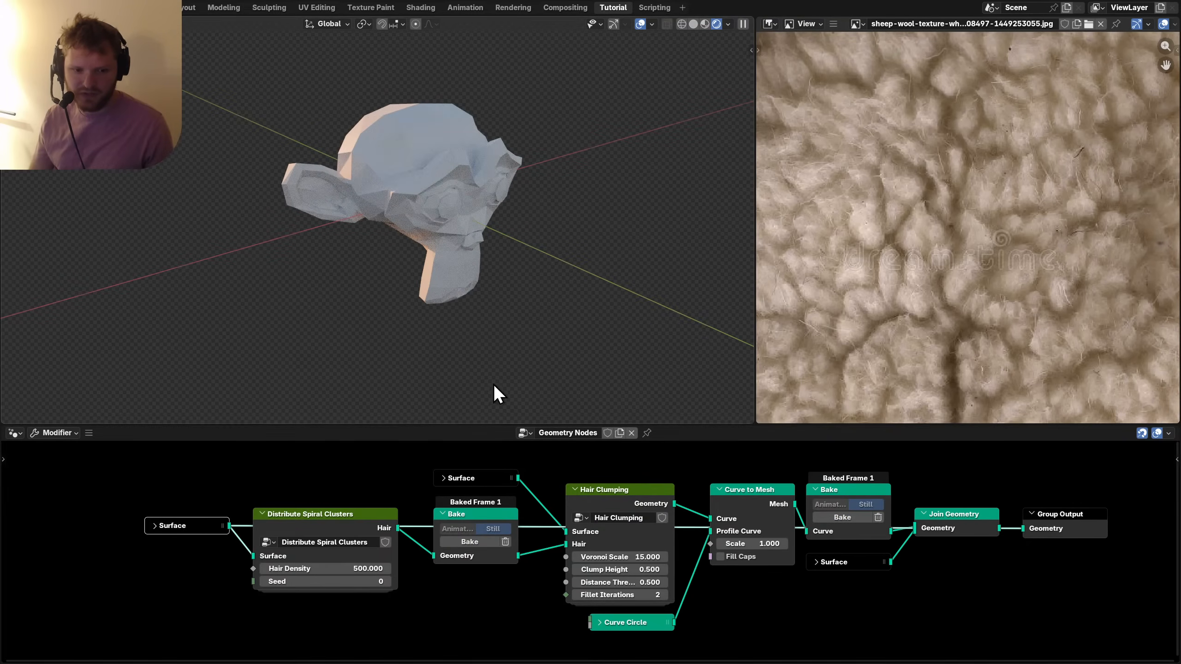
alt+shift+click(480, 516)
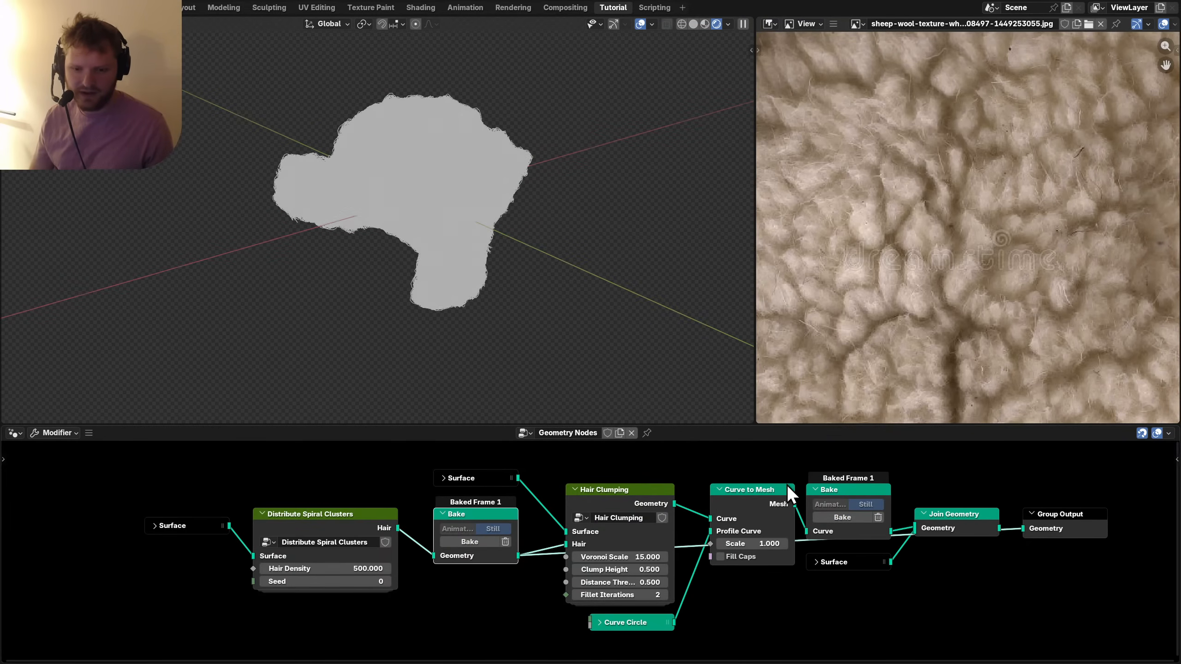
alt+shift+click(866, 495)
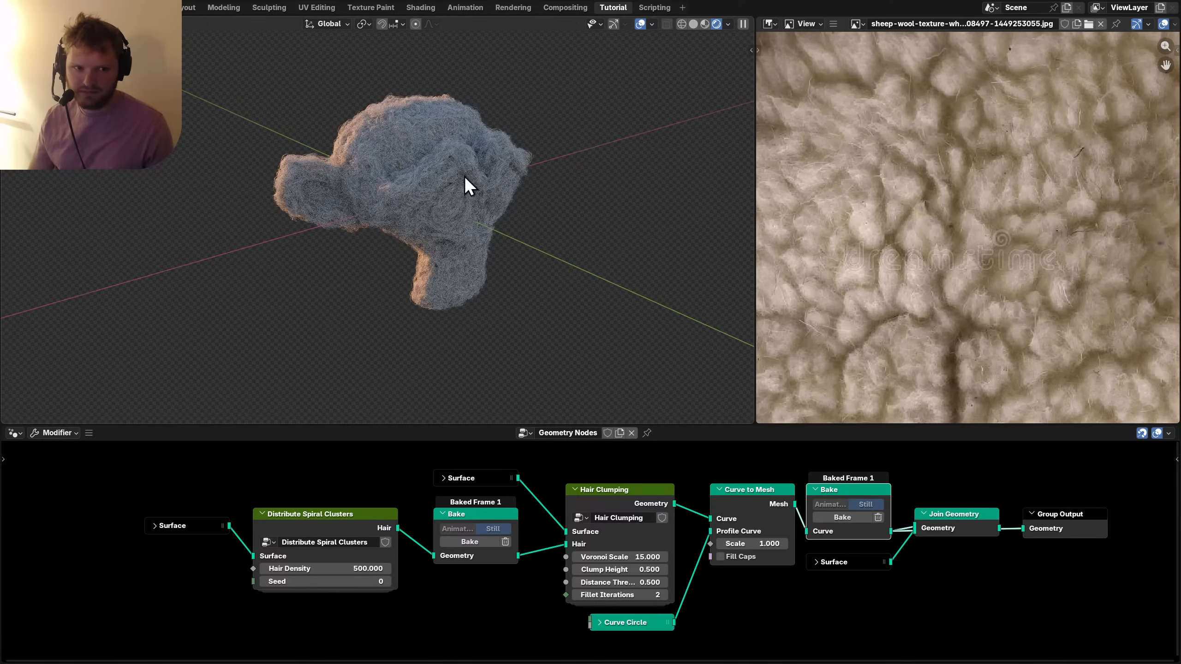
middle_drag(832, 529, 543, 527)
scroll(698, 531, up, 4)
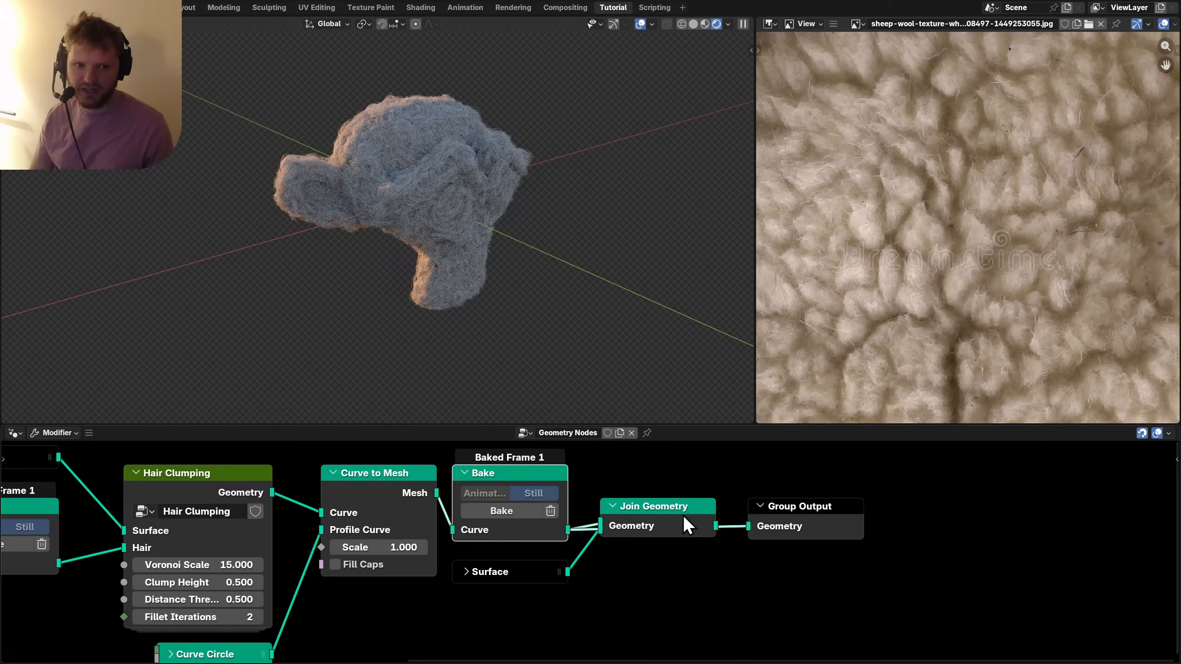
click(685, 516)
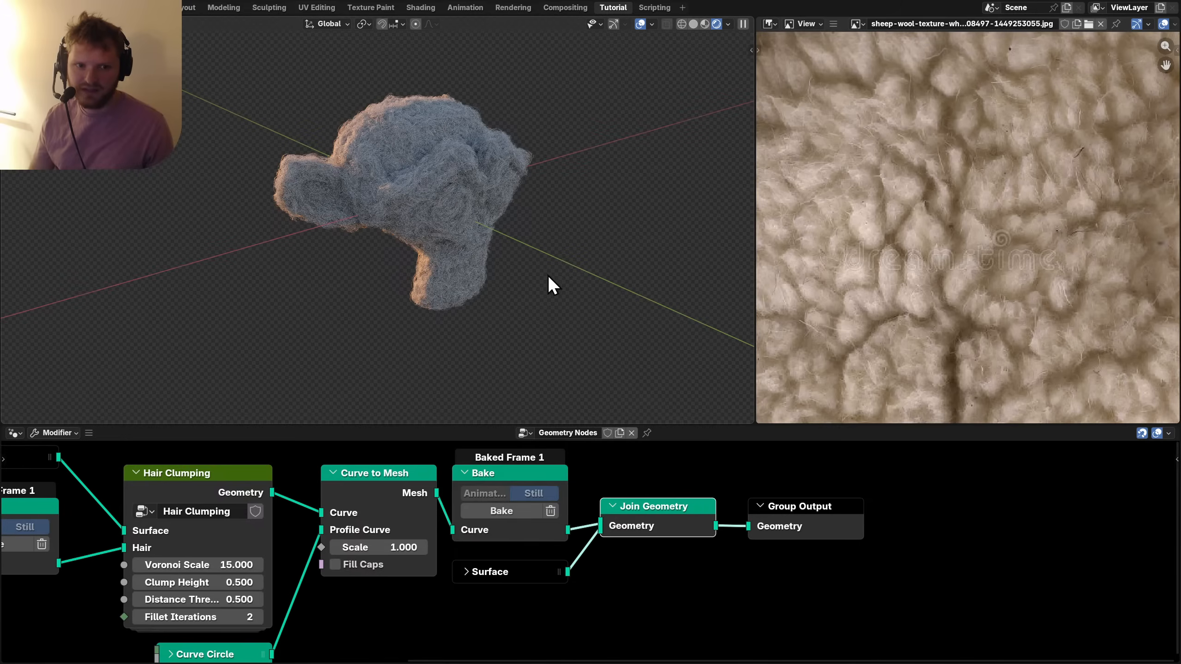
Inspect the woolly monkey from the other side and widen the 3D viewport beside the wool reference image.
middle_drag(431, 201, 296, 182)
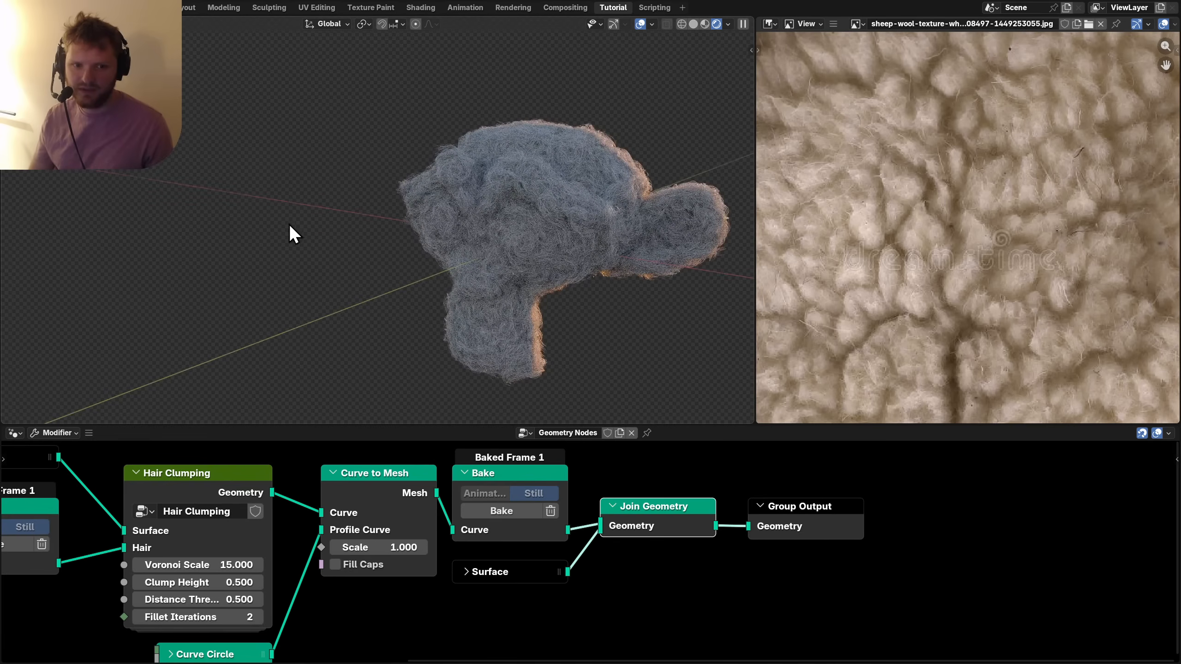
middle_drag(423, 248, 443, 230)
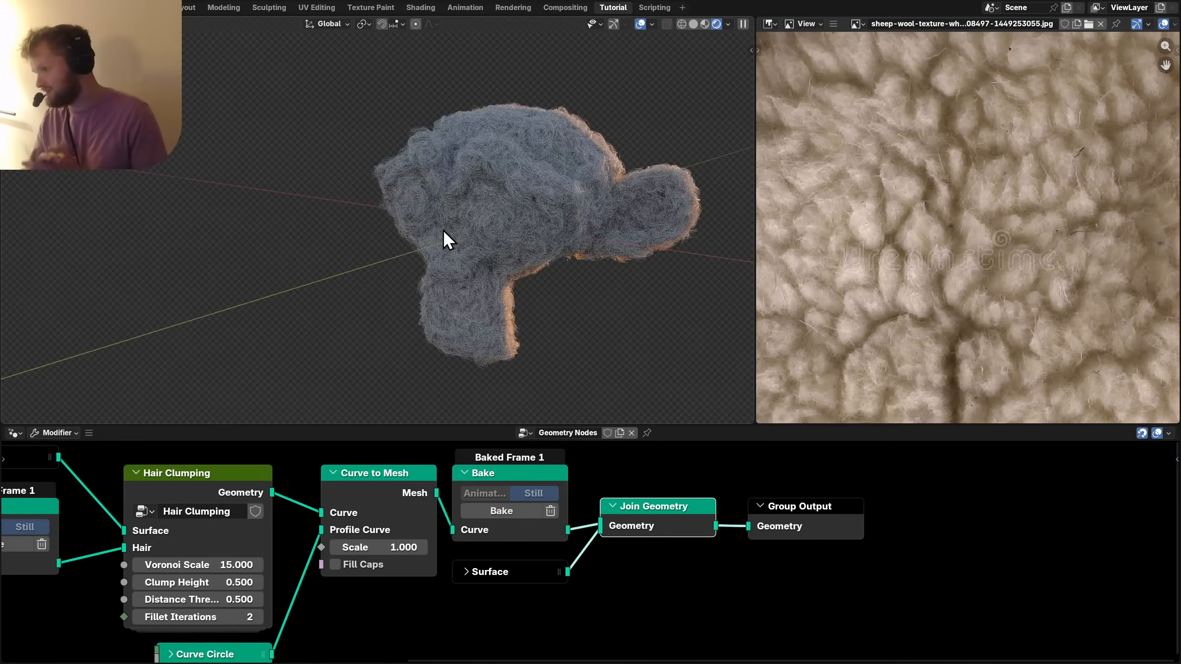
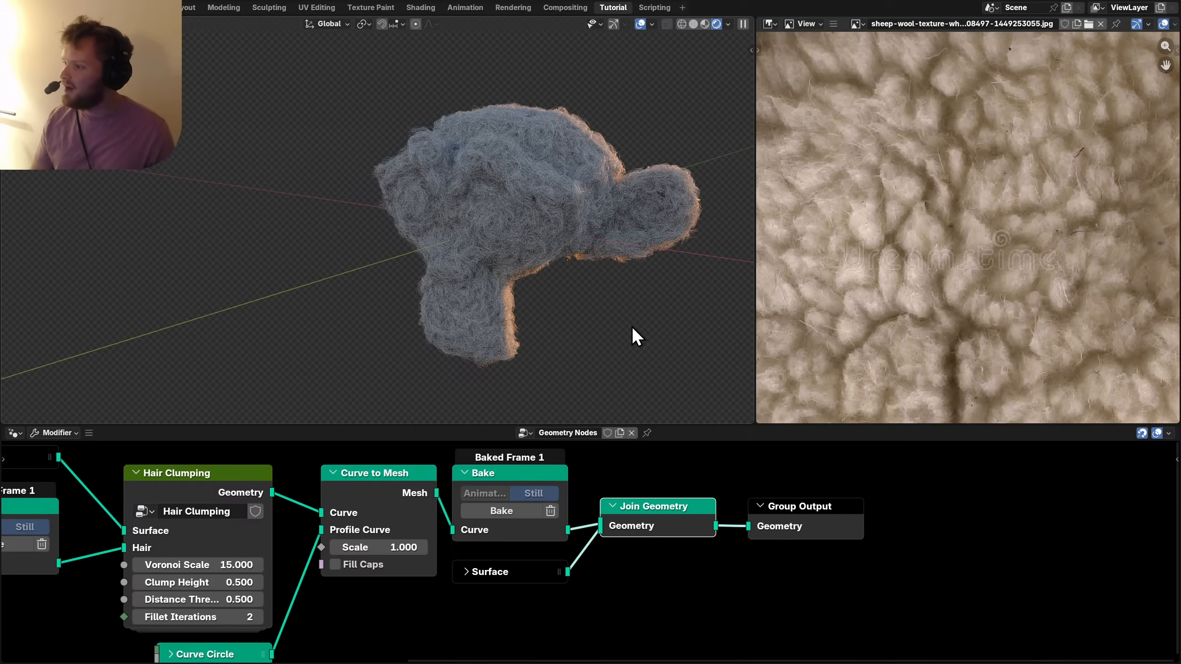
drag(754, 272, 857, 272)
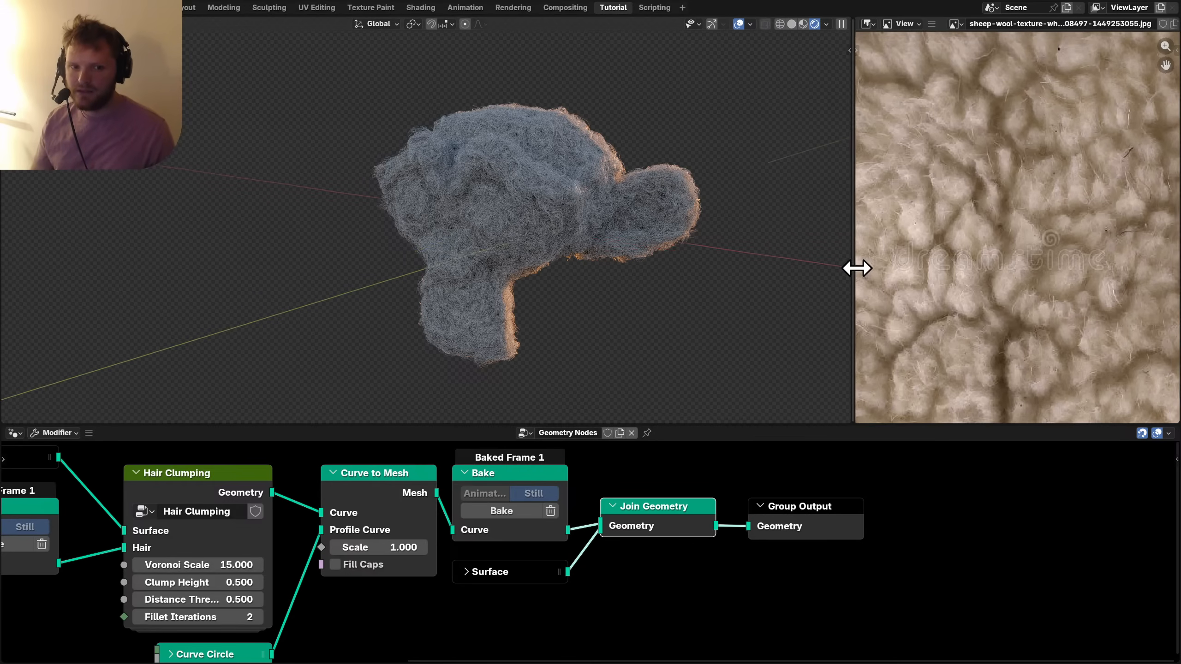
scroll(753, 539, down, 1)
Disconnect Join Geometry from the Group Output and replace the object's monkey mesh with a UV sphere.
click(583, 228)
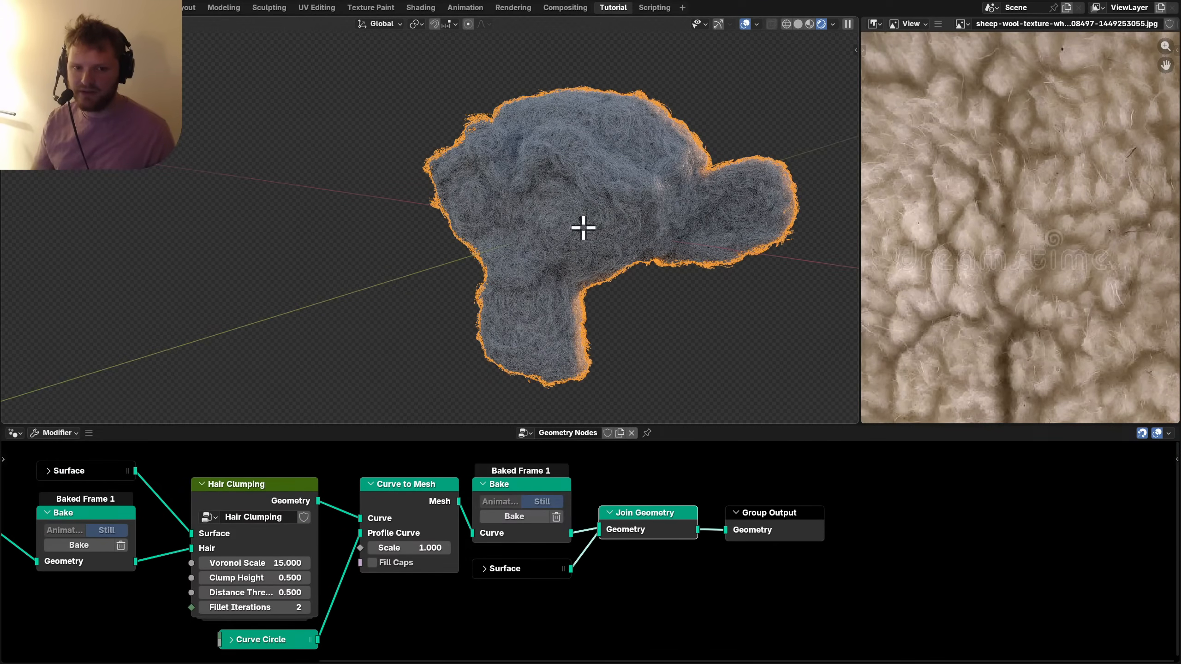
key(Tab)
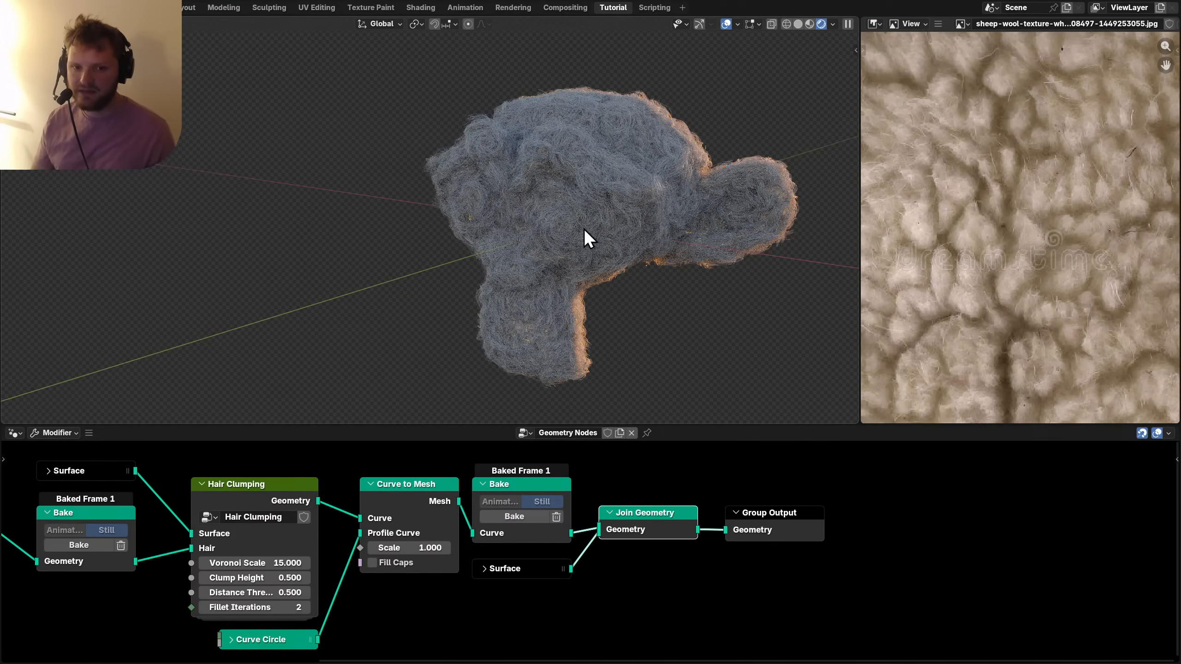
key(Tab)
ctrl+right_drag(716, 552, 715, 508)
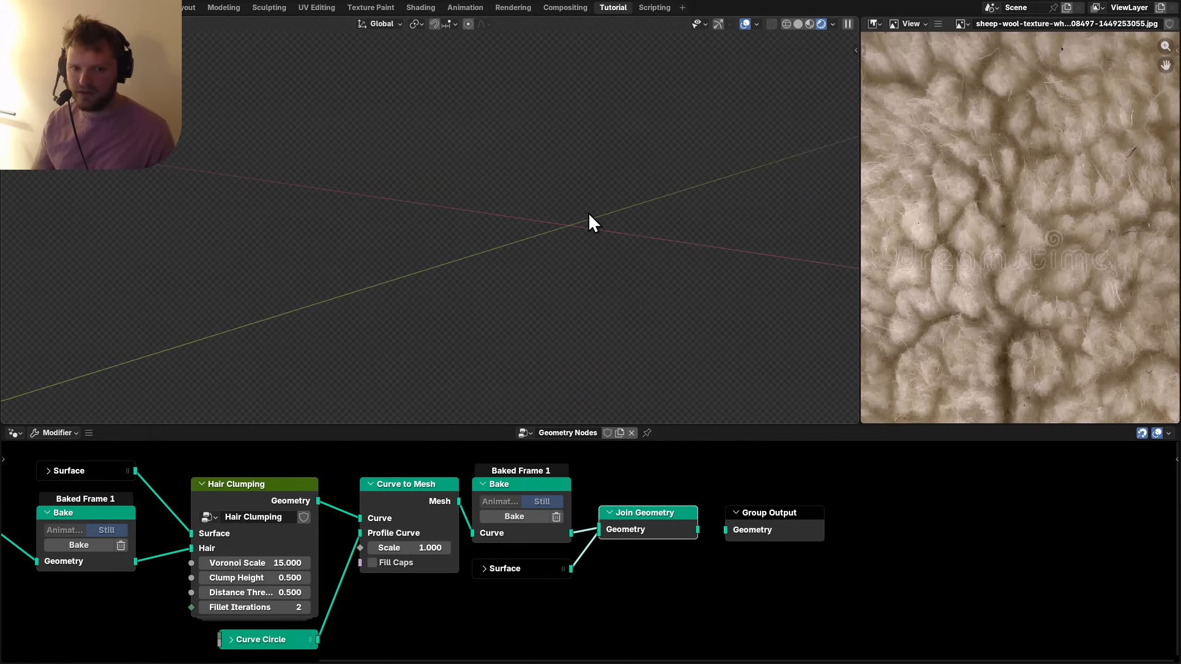
key(Tab)
key(x)
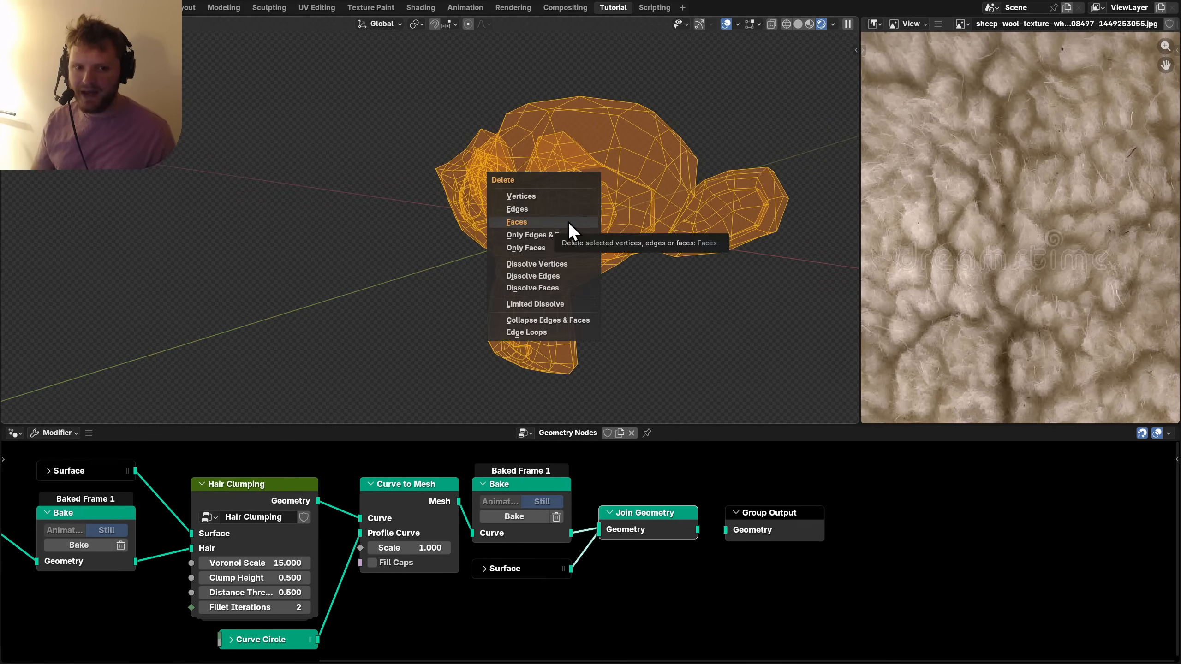
click(569, 221)
key(shift+a)
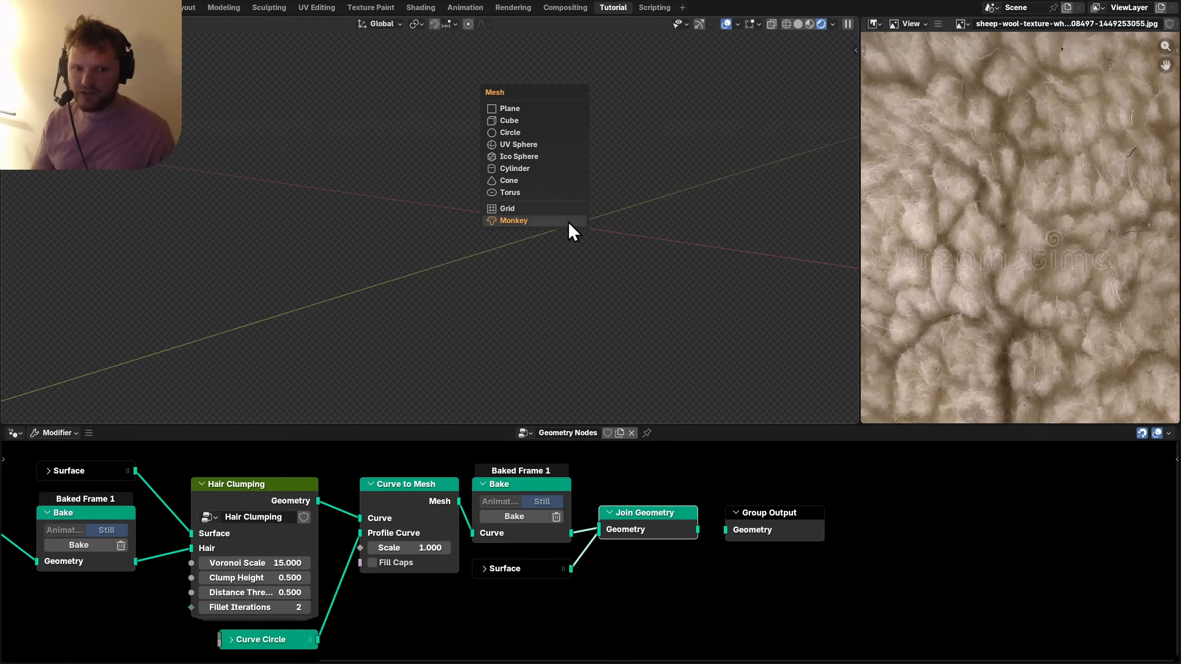
click(514, 144)
Set the new UV sphere to 160 segments and 80 rings, and return to Object Mode.
click(57, 412)
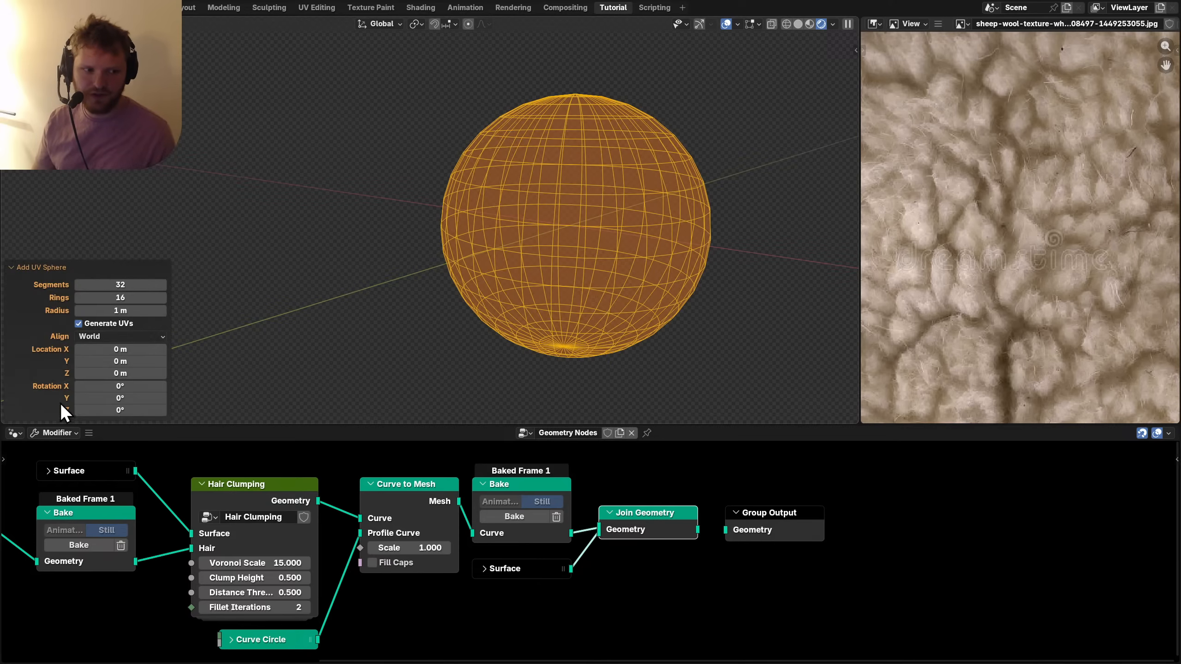
click(107, 284)
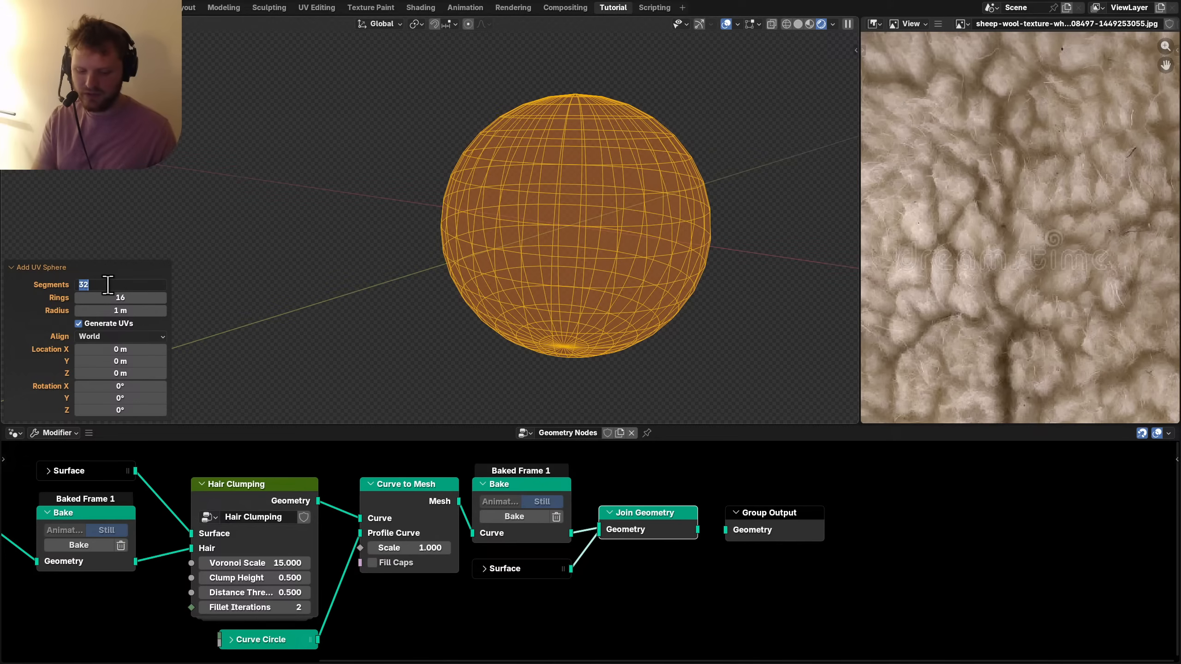
text(160)
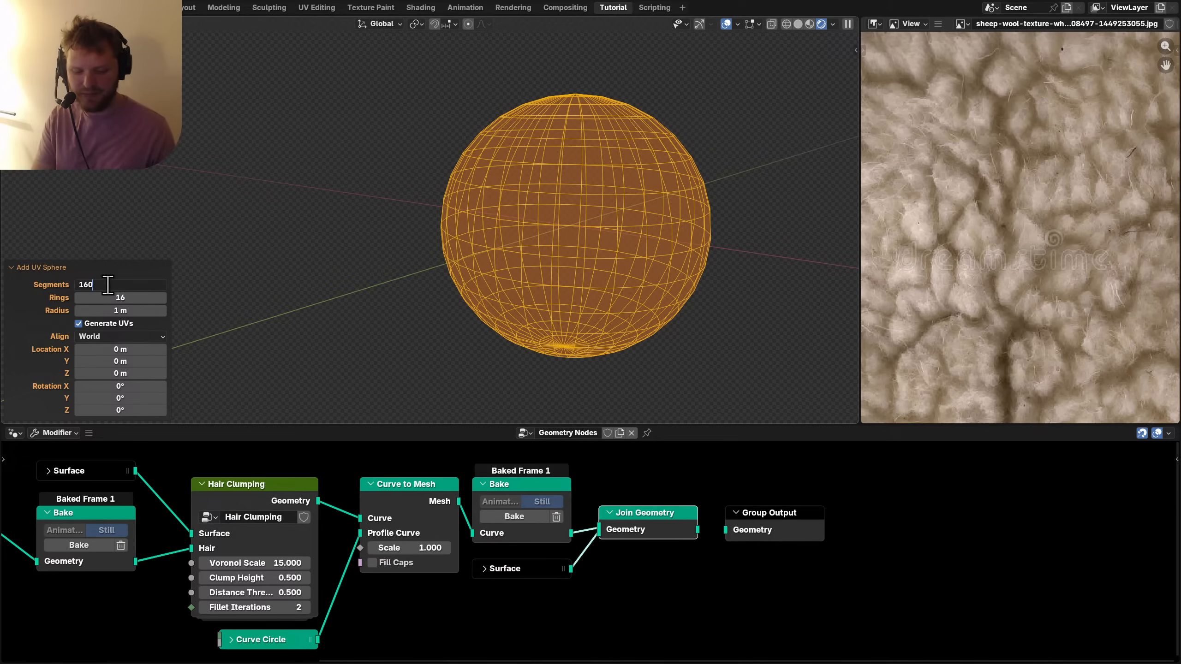
key(Tab)
text(80)
key(Return)
key(Delete)
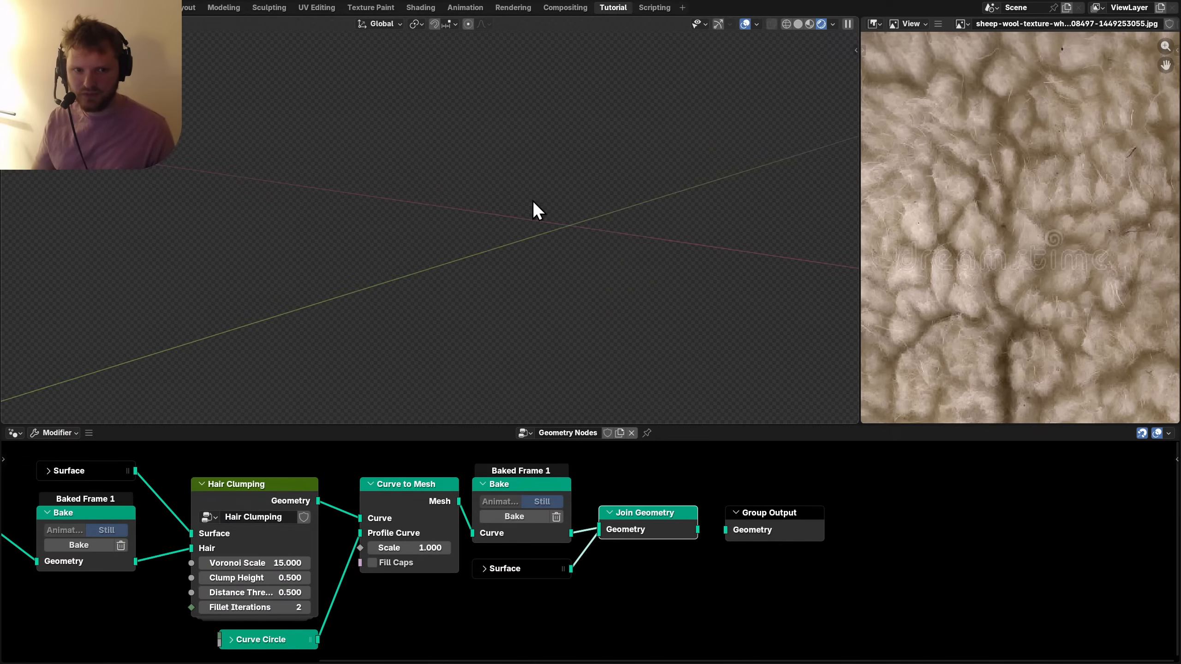
Clear the old bake from the hair Bake node after Distribute Spiral Clusters and rebake it as a still to disk.
key(Home)
scroll(496, 536, up, 2)
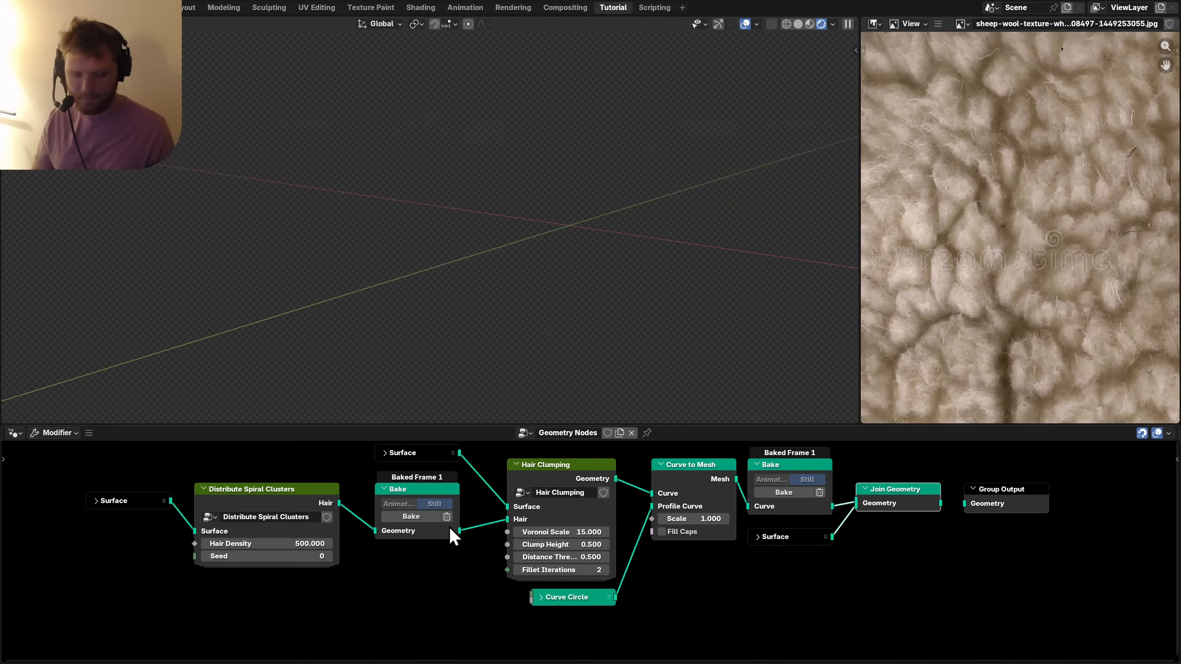
click(446, 516)
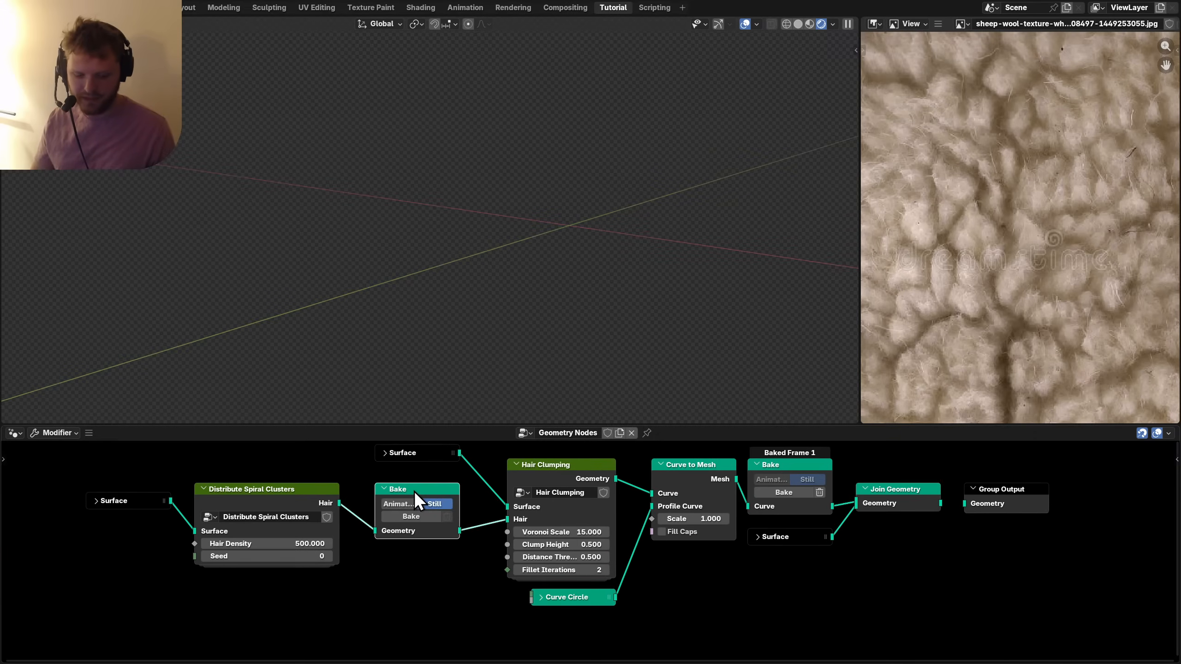
key(n)
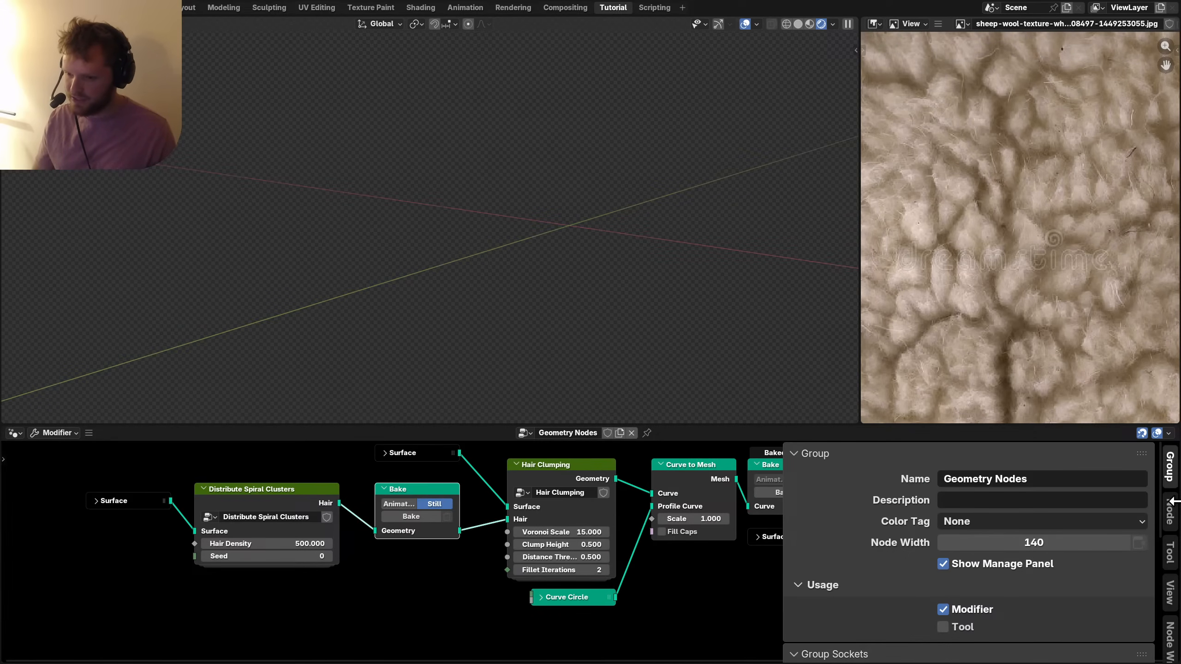
click(1170, 510)
scroll(1025, 523, down, 5)
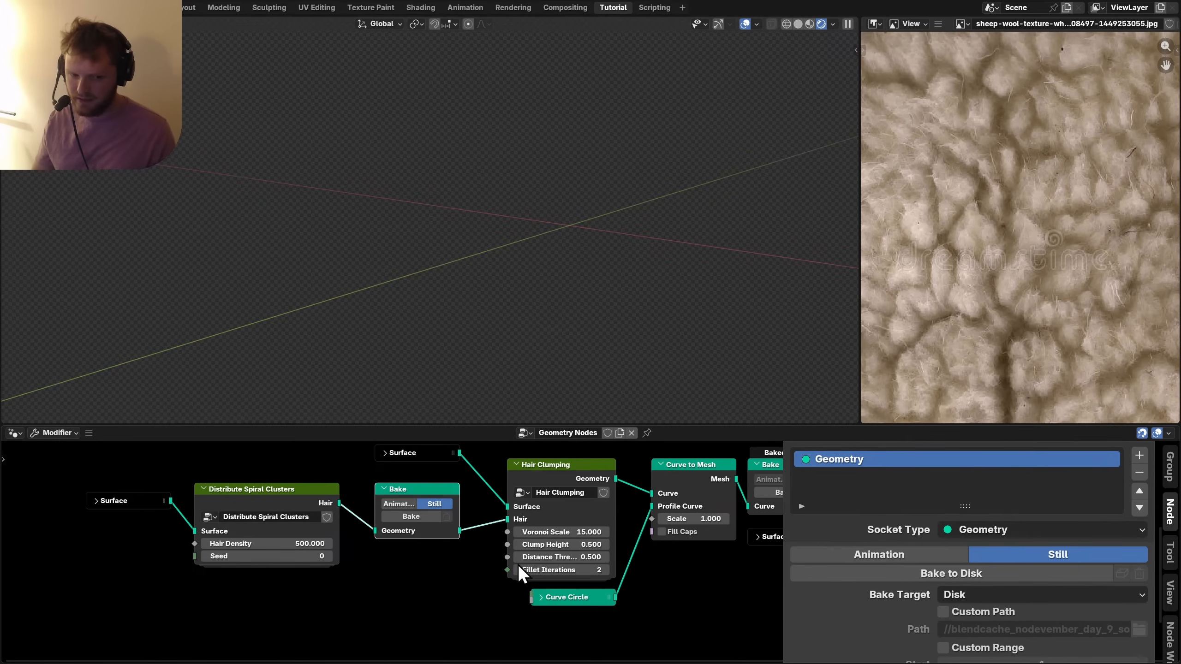
click(411, 516)
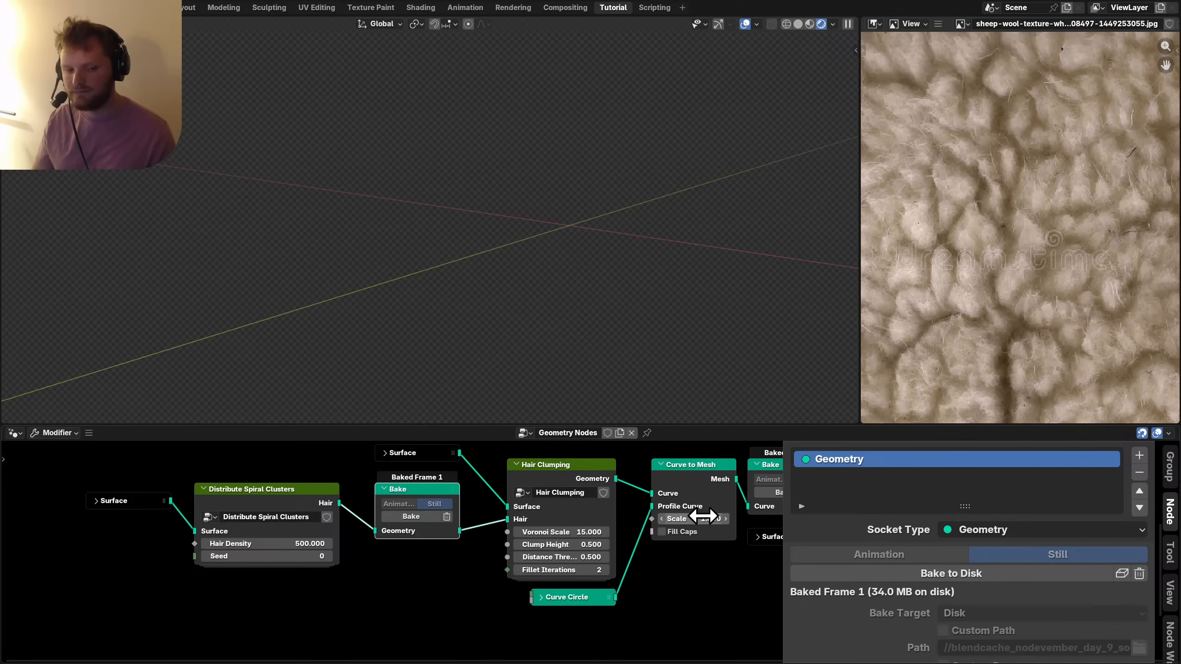
Delete the old bake of the Bake node after Curve to Mesh, set its bake target to Disk and rebake it.
middle_drag(721, 512, 460, 510)
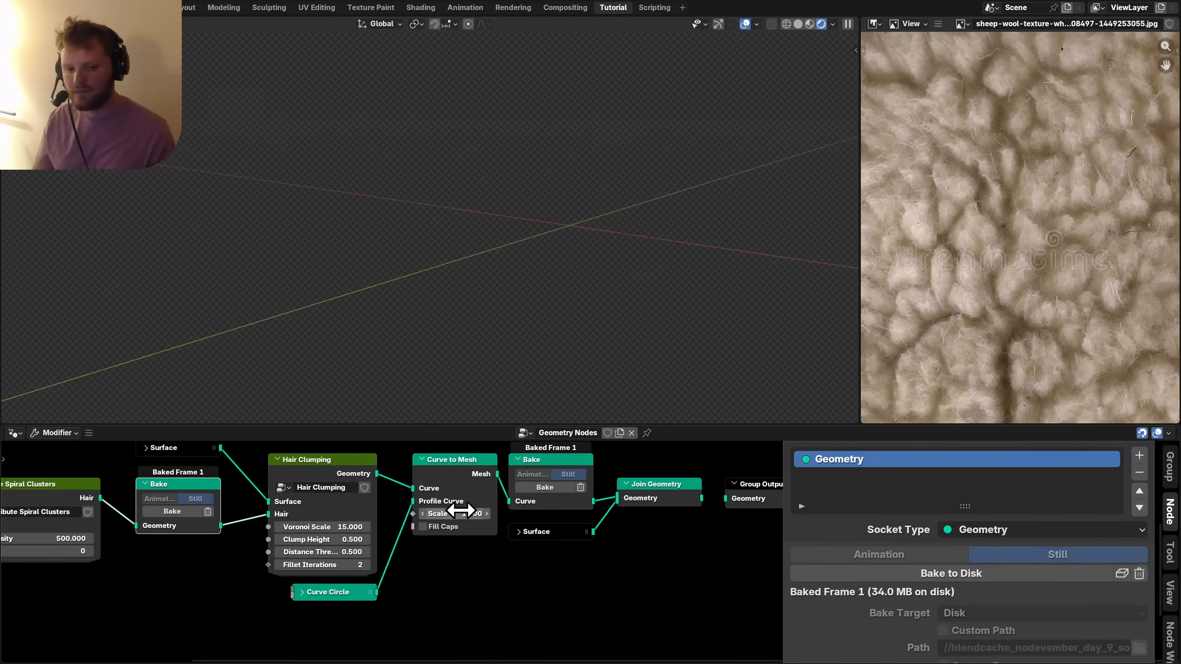
click(552, 463)
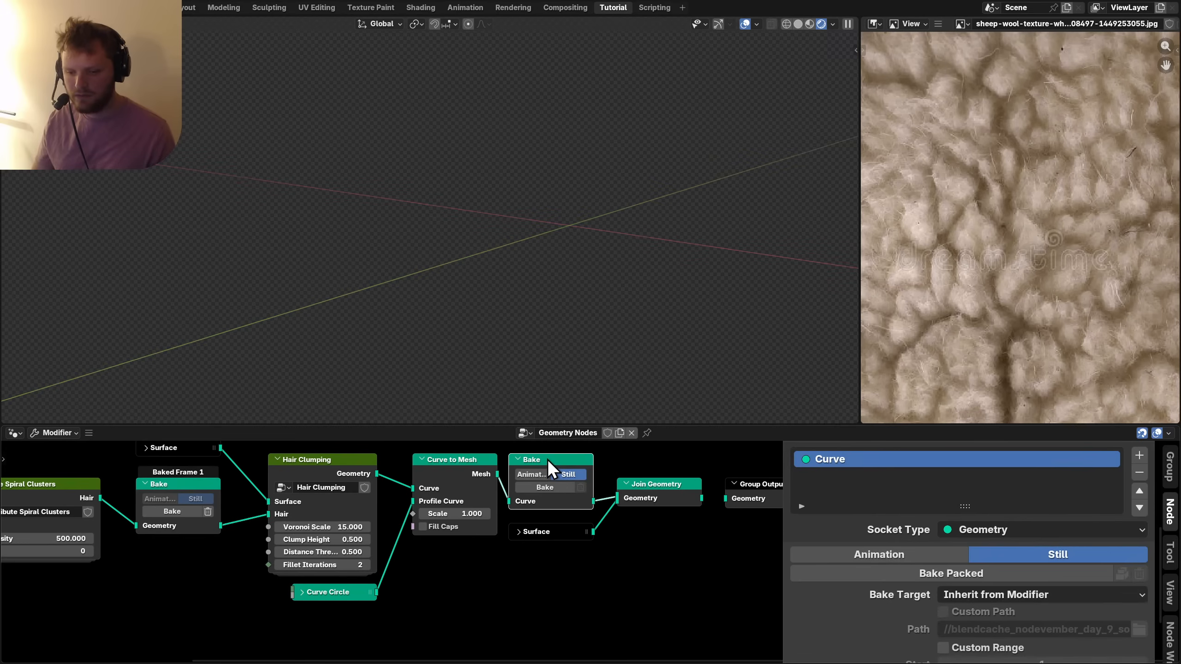
click(961, 585)
click(958, 573)
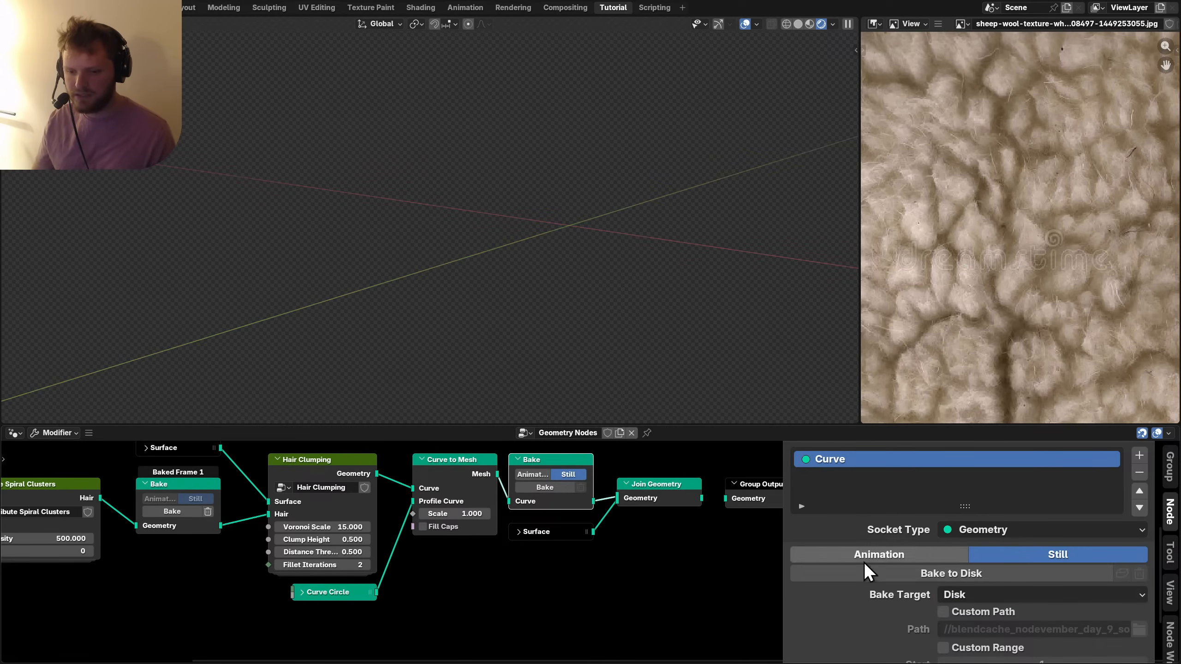
click(546, 490)
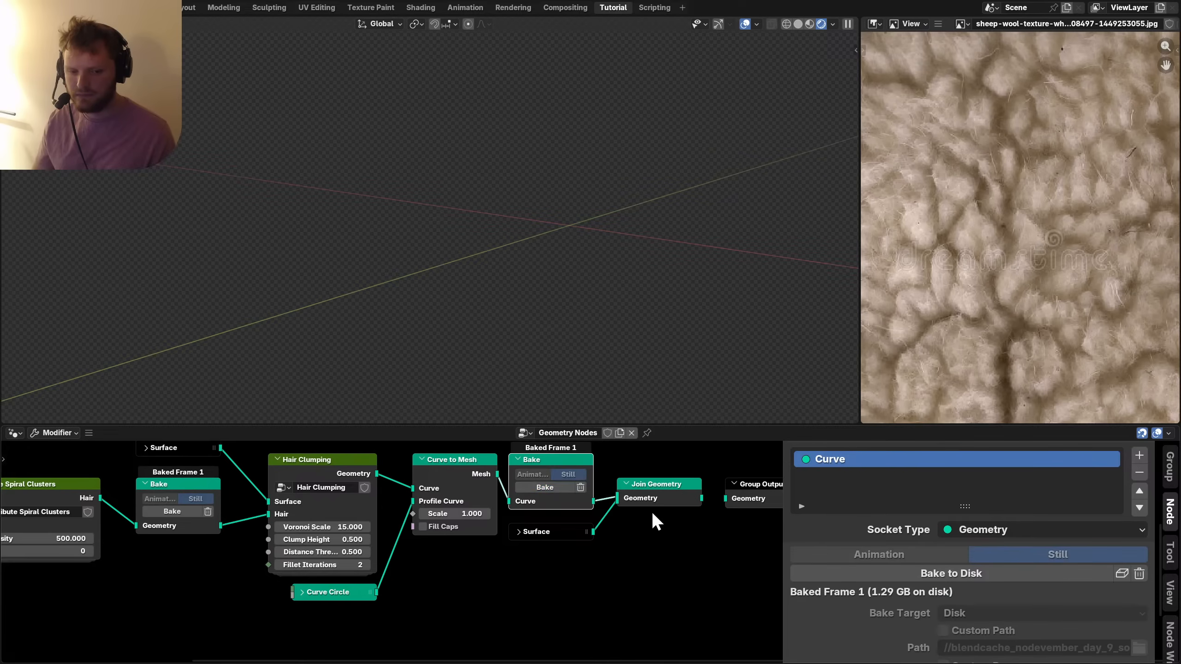
Connect Join Geometry to the Group Output, switch the 3D viewport to solid shading and close the node sidebar.
mouse_move(663, 495)
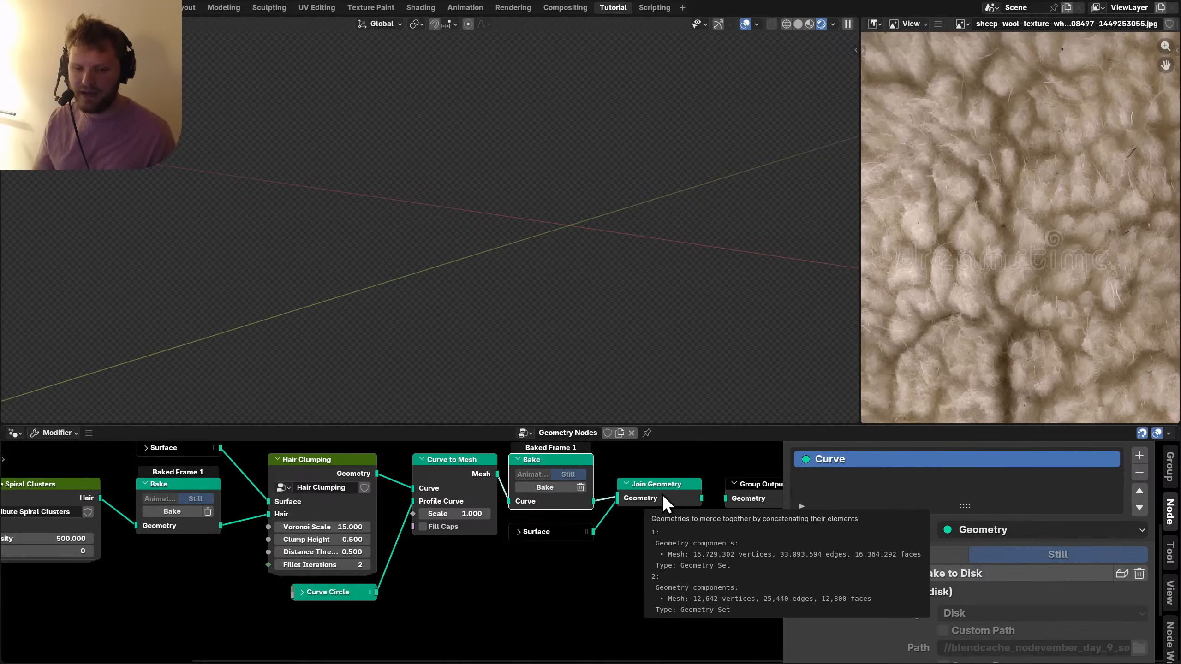
alt+shift+click(662, 495)
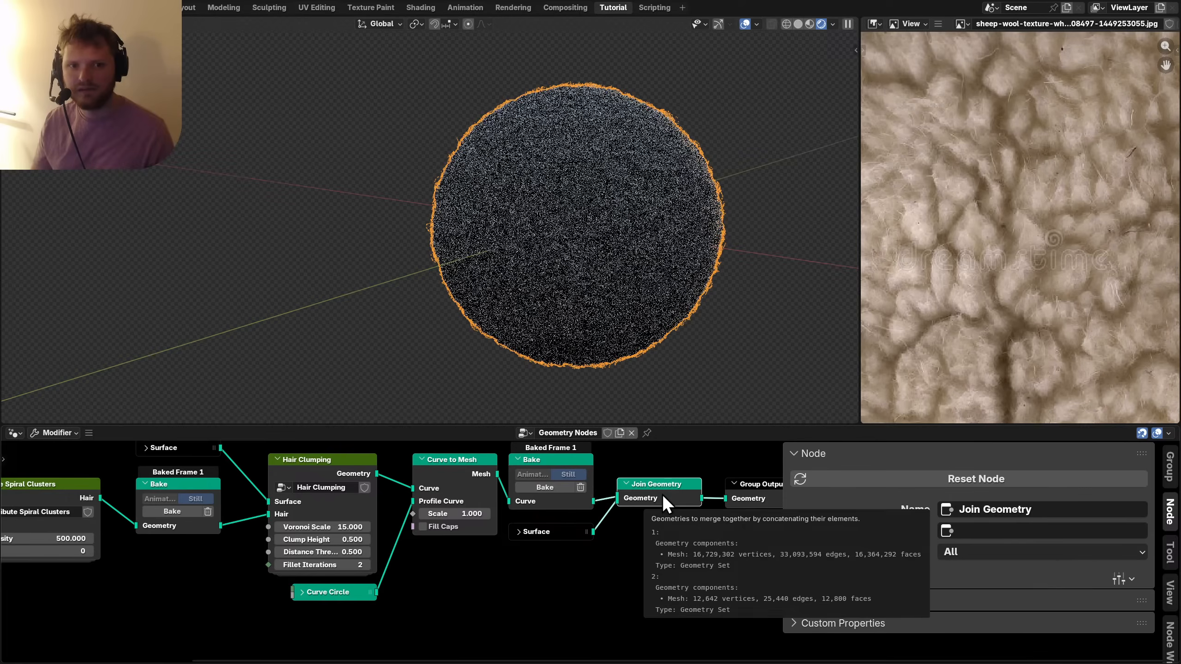
click(798, 27)
key(n)
Insert a Set Material node between the mesh Bake and Join Geometry nodes and assign the existing Material to it.
middle_drag(743, 559, 603, 597)
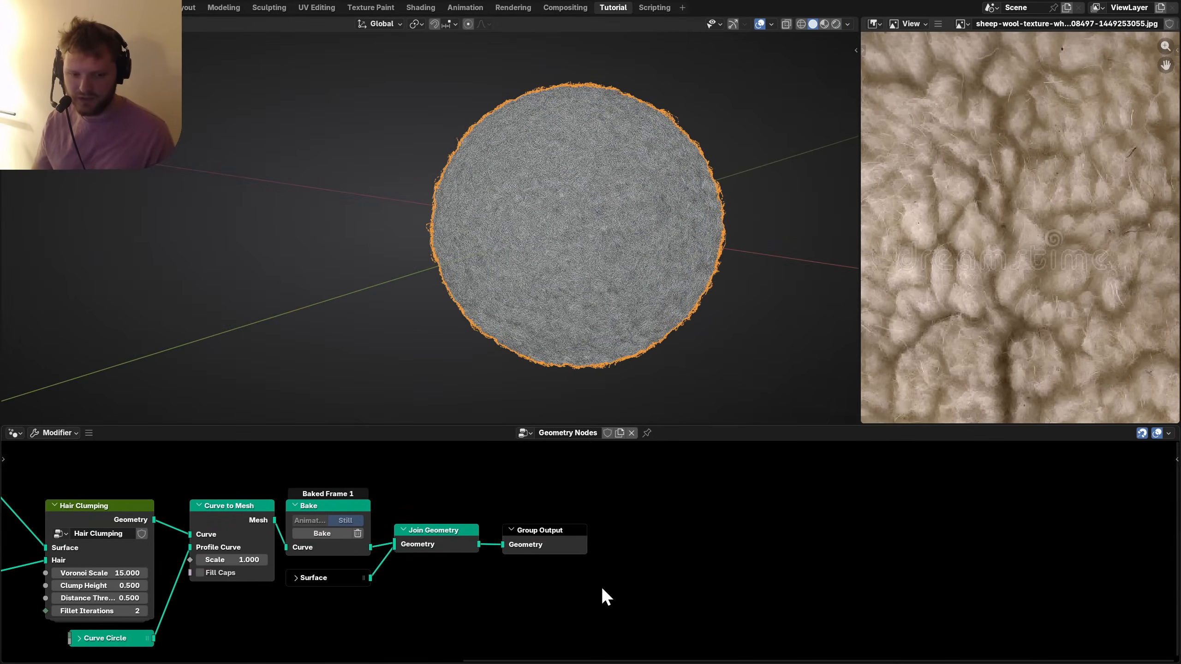
drag(601, 588, 451, 498)
key(g)
click(622, 508)
key(shift+a)
text(set)
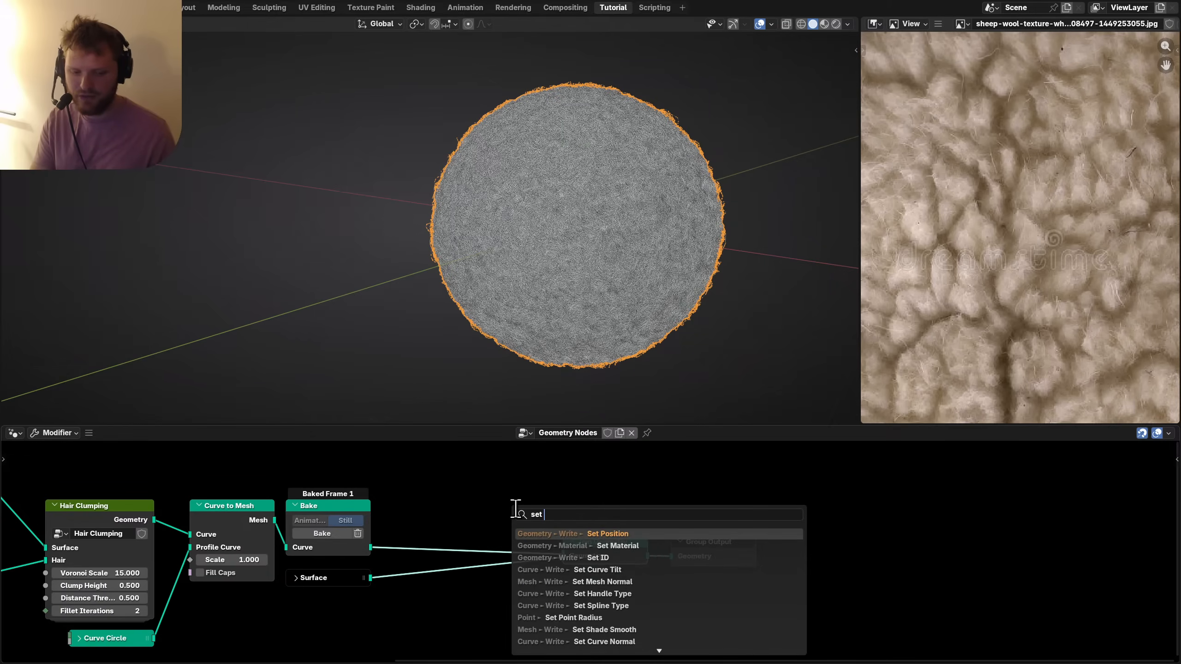
key(Down)
key(Return)
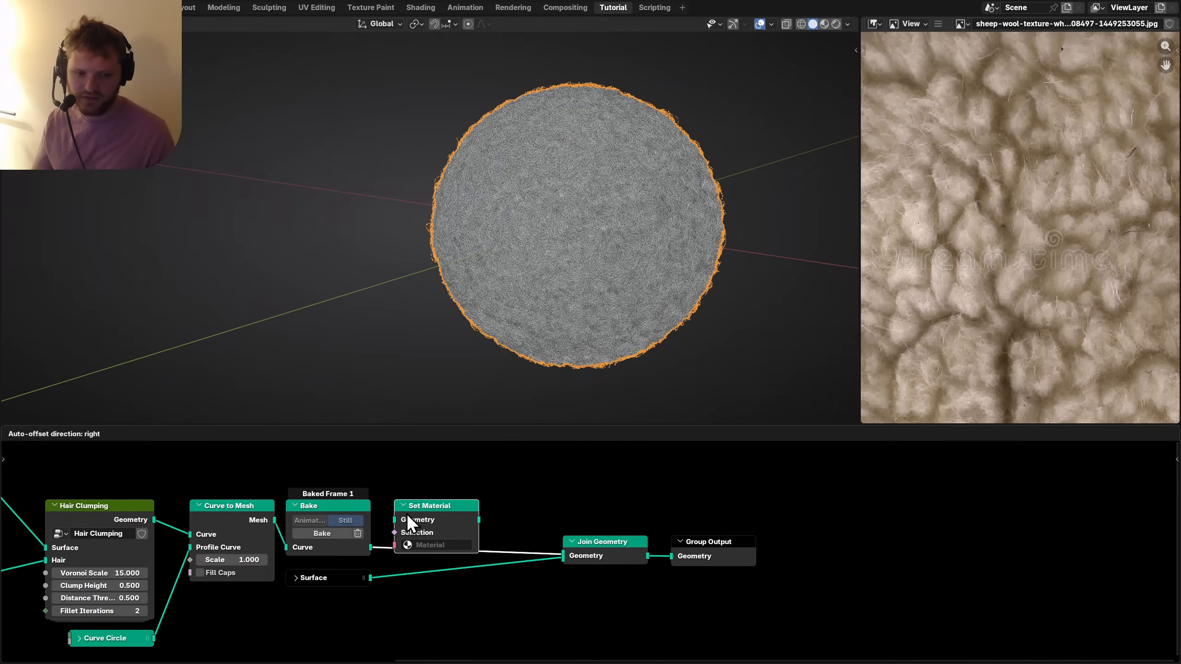
click(406, 513)
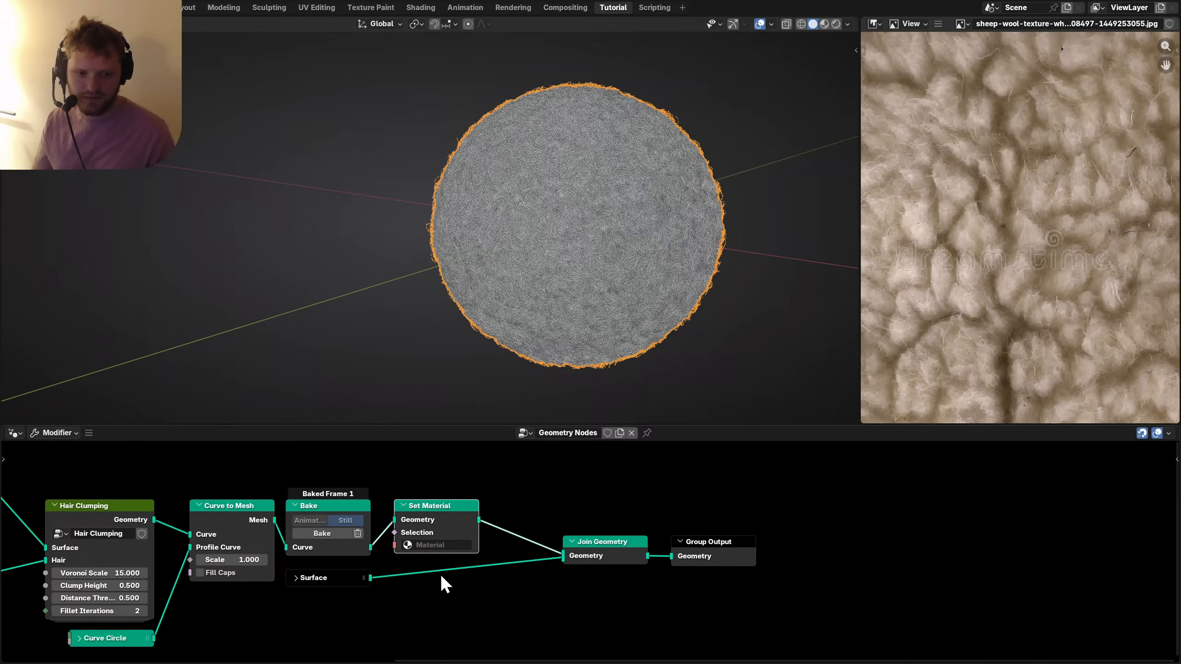
click(428, 546)
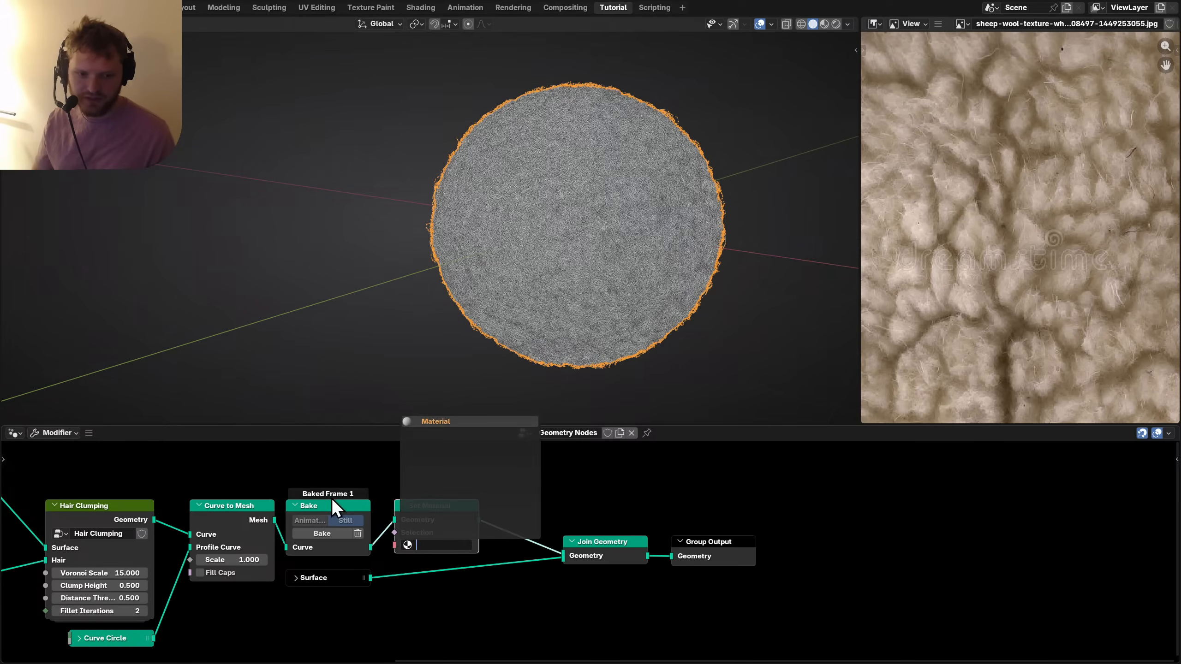
key(Return)
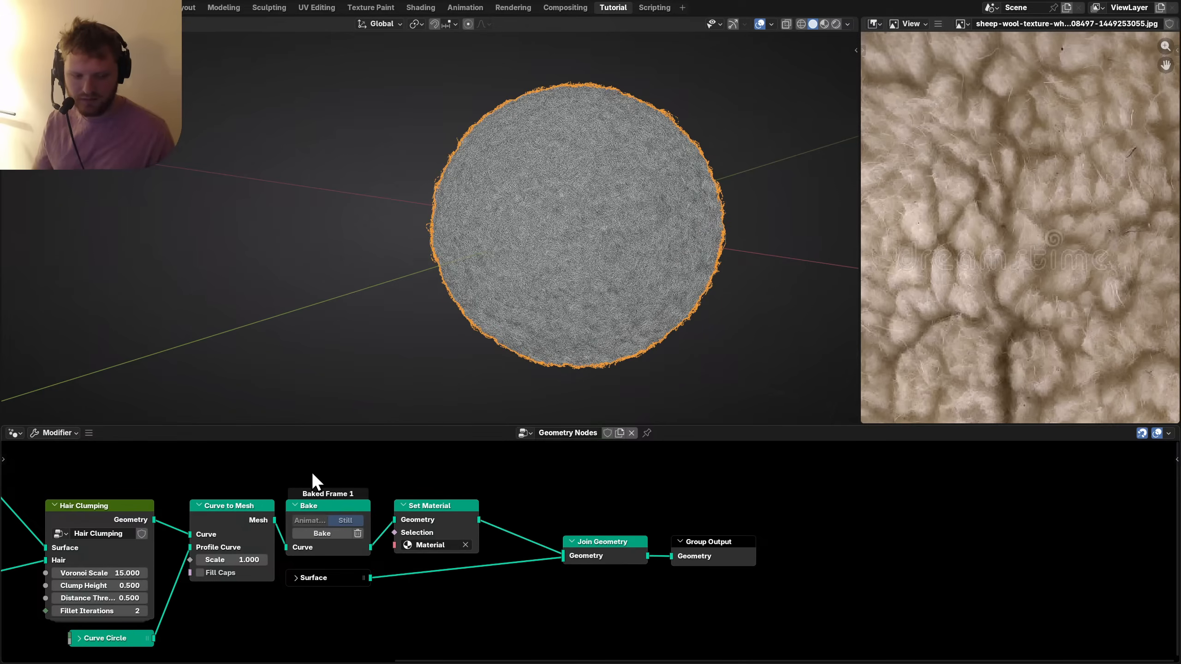
Open the object's material in the shader editor and rename it Hair.
key(shift+F3)
key(s)
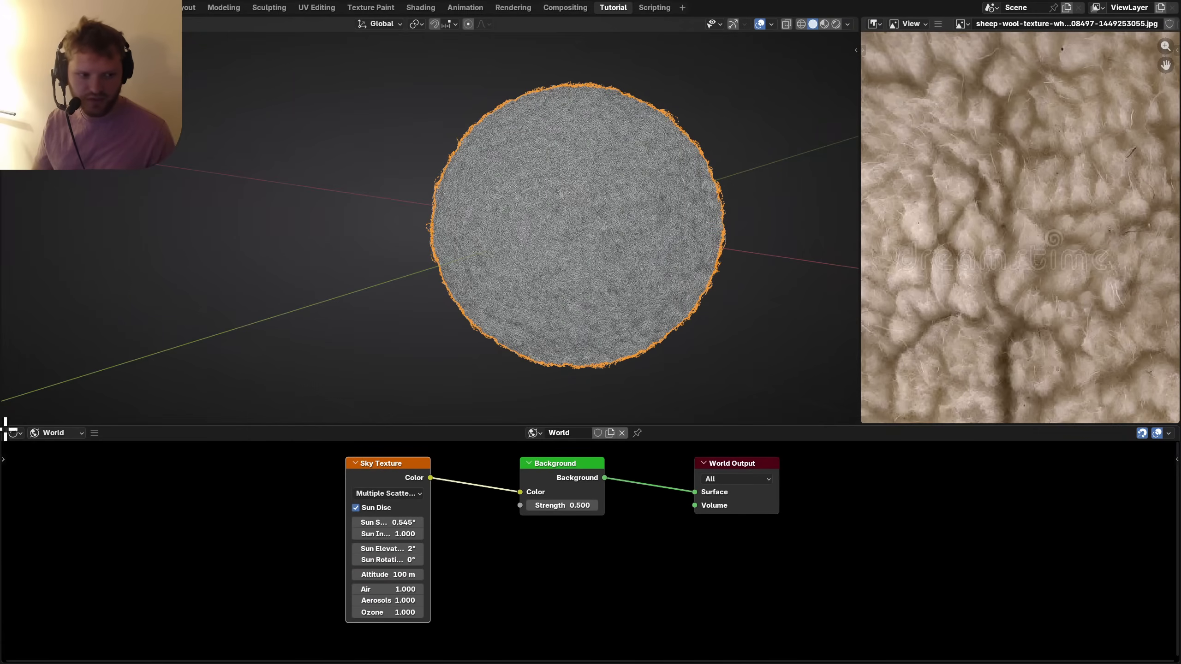
click(63, 433)
click(50, 462)
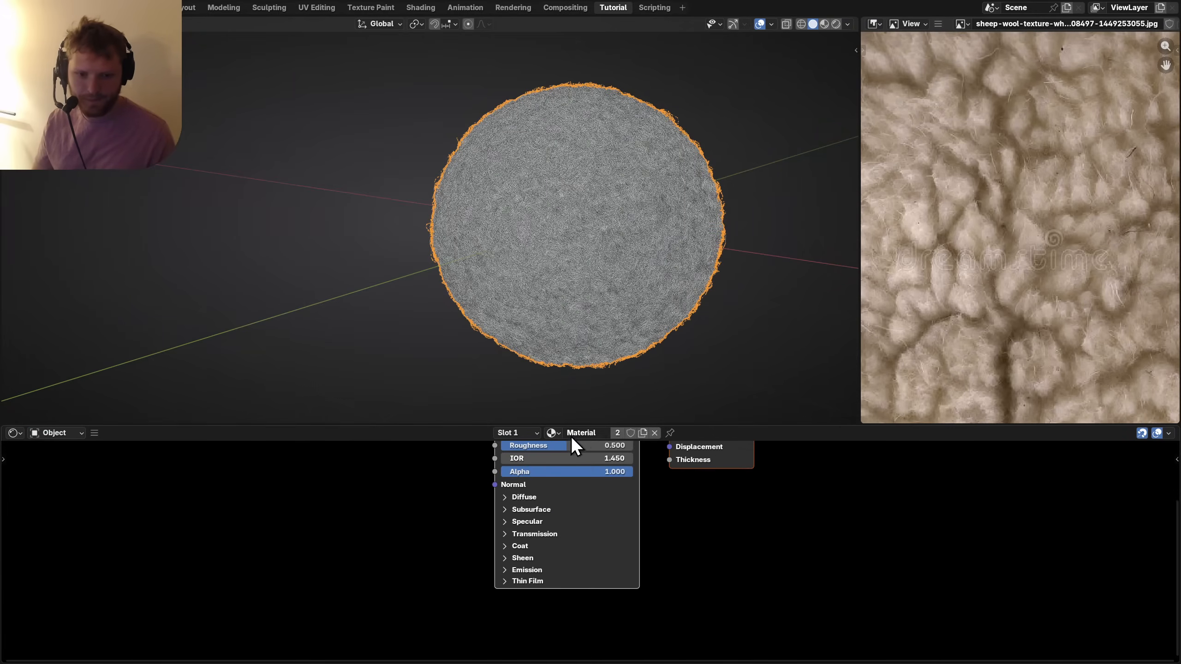
key(ctrl+a)
text(Hair)
key(Return)
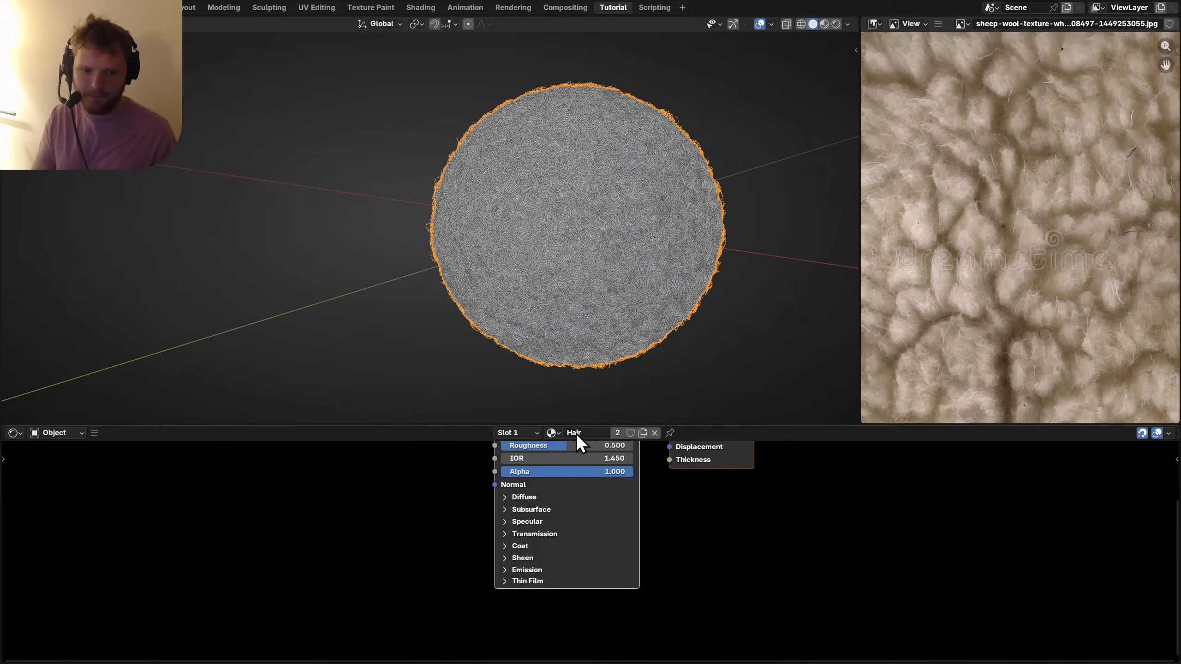
Check which material the Set Material node uses in the geometry node tree, and return to the shader editor.
click(13, 434)
key(g)
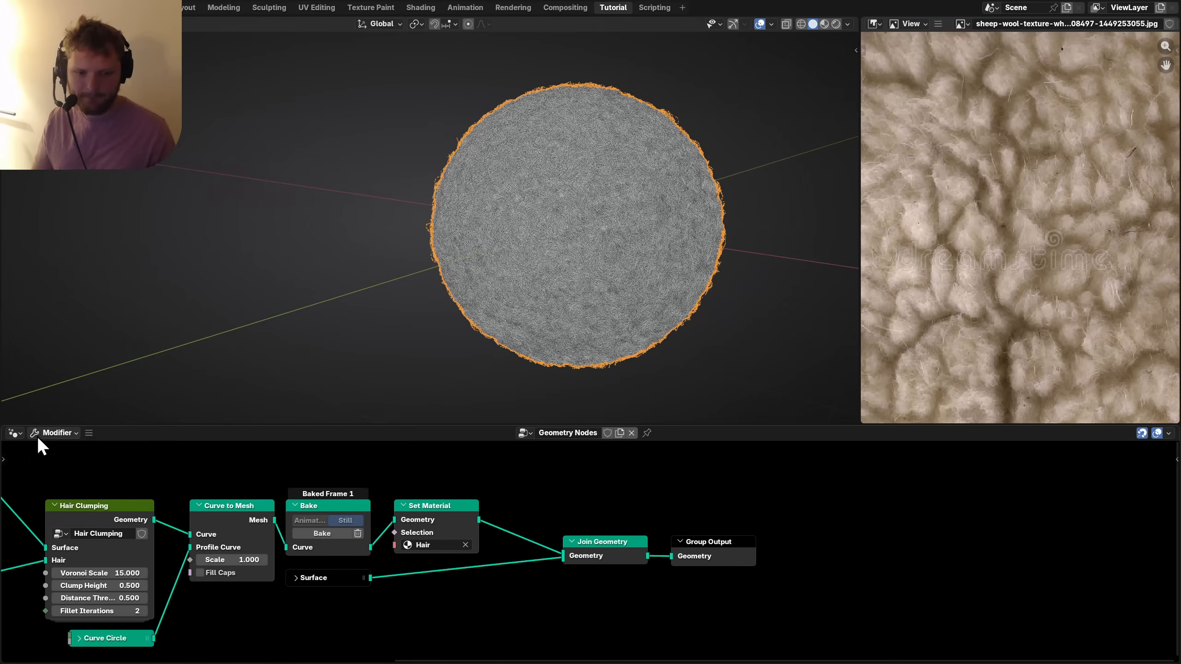
click(18, 434)
key(s)
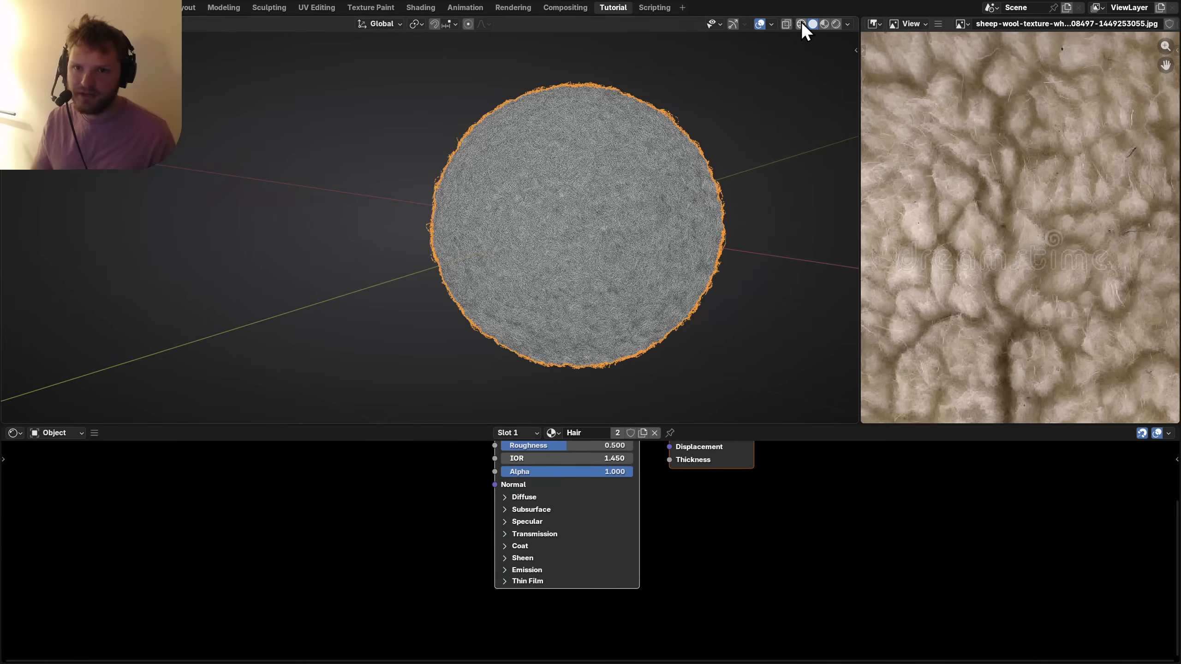
Show the sphere in rendered shading with the viewport overlays hidden.
middle_drag(675, 497, 636, 586)
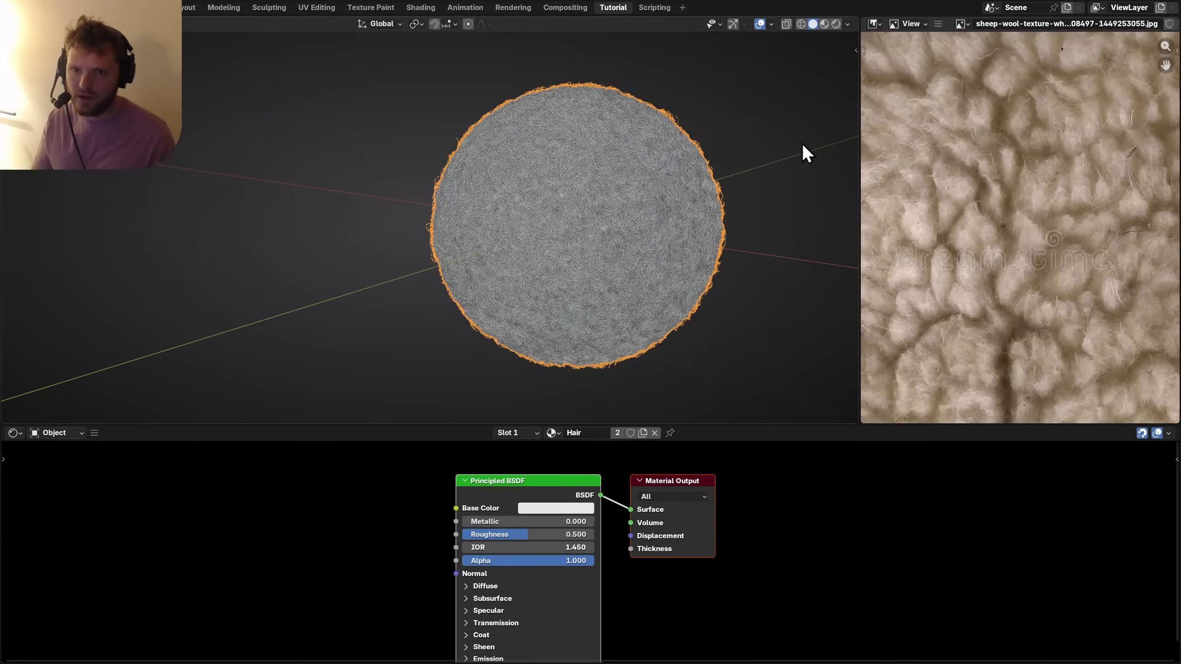
click(835, 25)
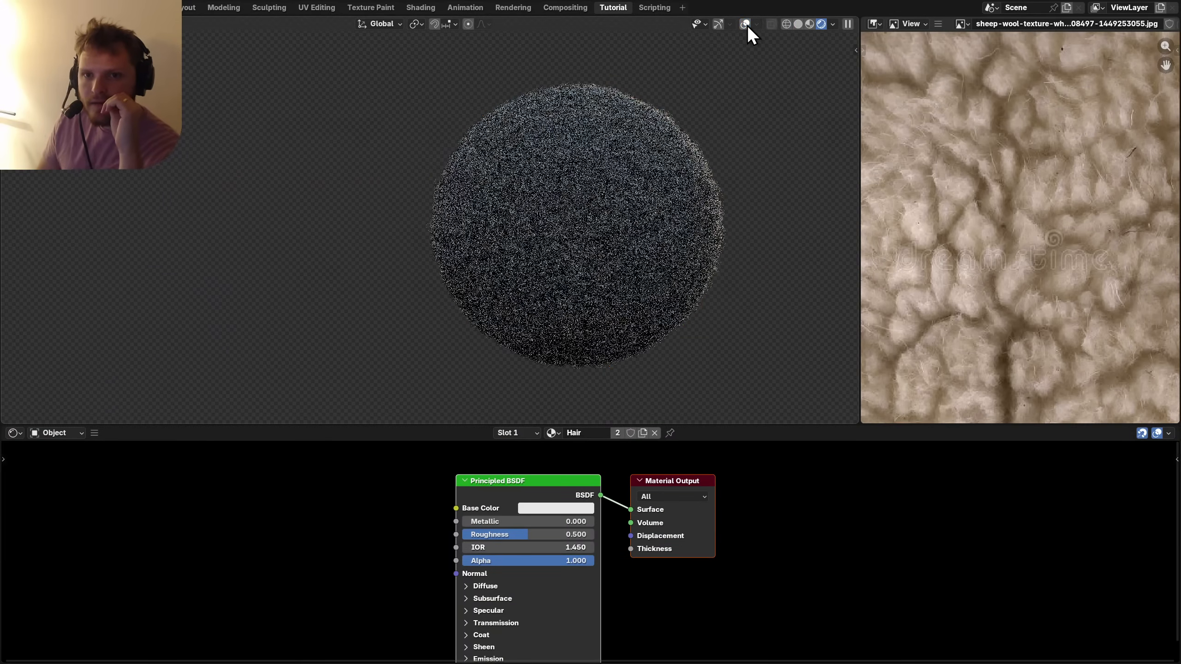
scroll(596, 511, up, 2)
Try a saturated red base color (#E70F33) on the Hair material and set its saturation back to 0.
click(574, 545)
click(588, 382)
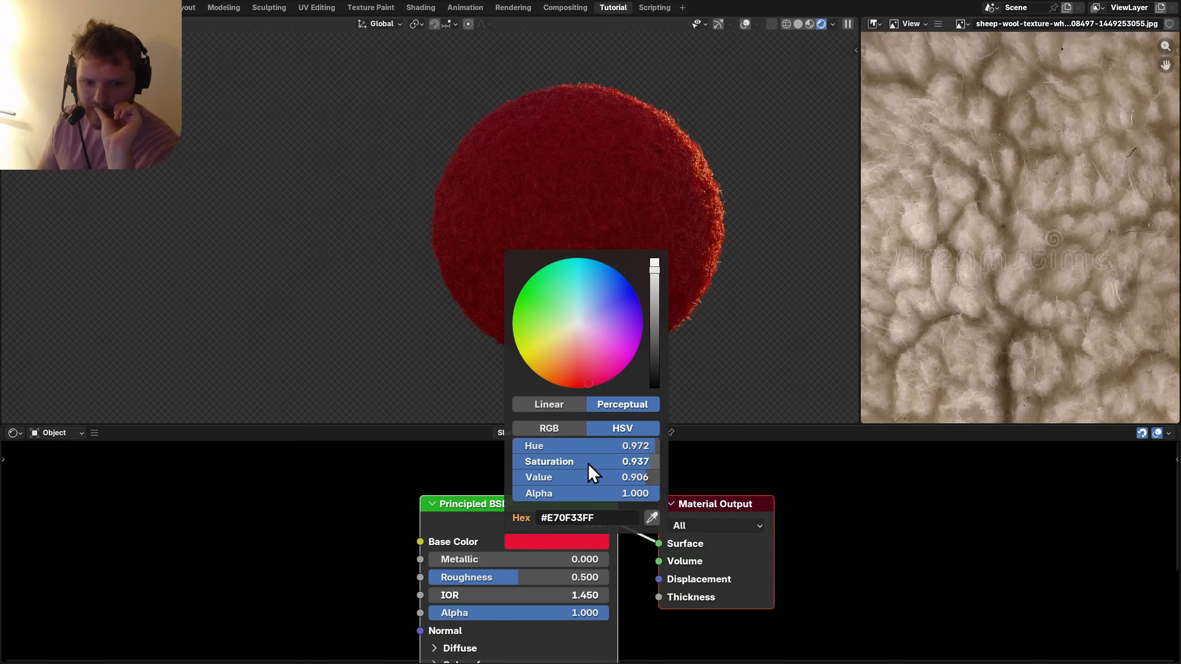
drag(632, 461, 493, 462)
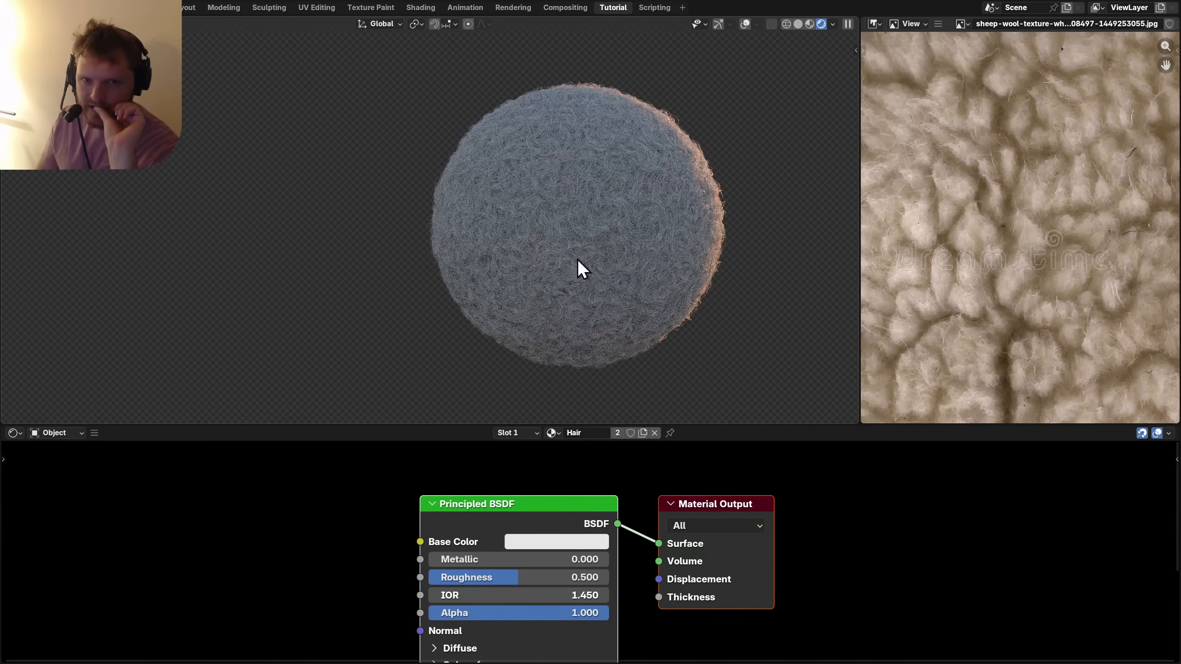
Widen the reference image area and switch it to the curly wool photo whose file name starts with 1000_F_188013510.
middle_drag(577, 258, 627, 251)
drag(858, 232, 714, 231)
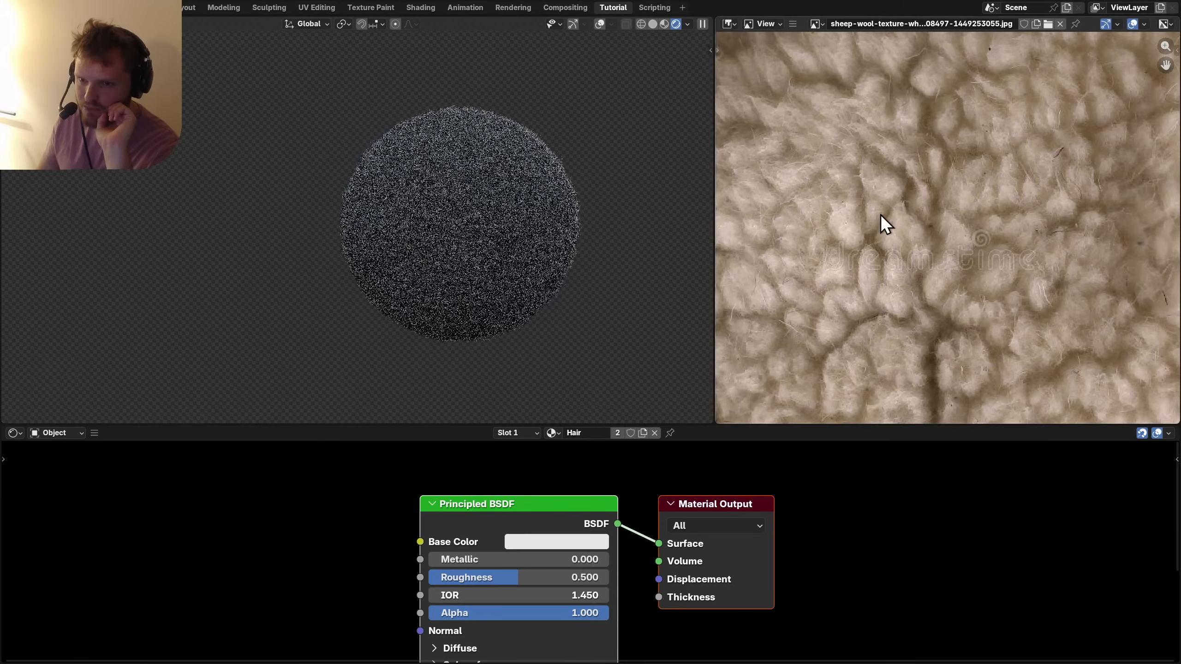
scroll(957, 150, down, 4)
click(816, 23)
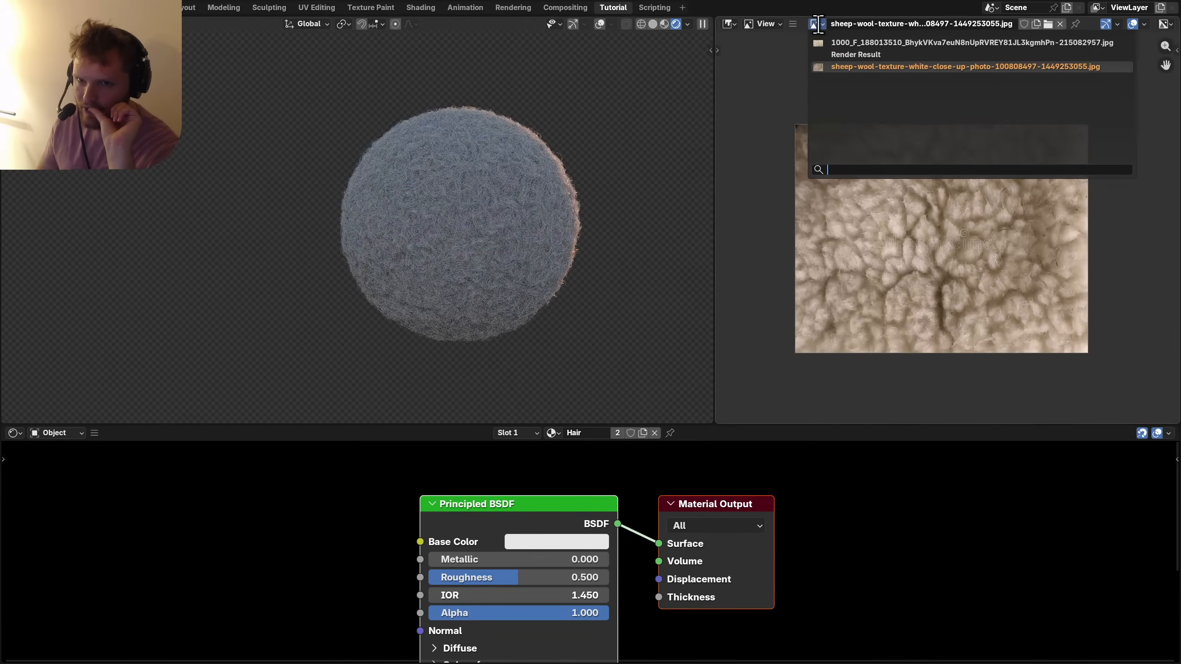
click(841, 43)
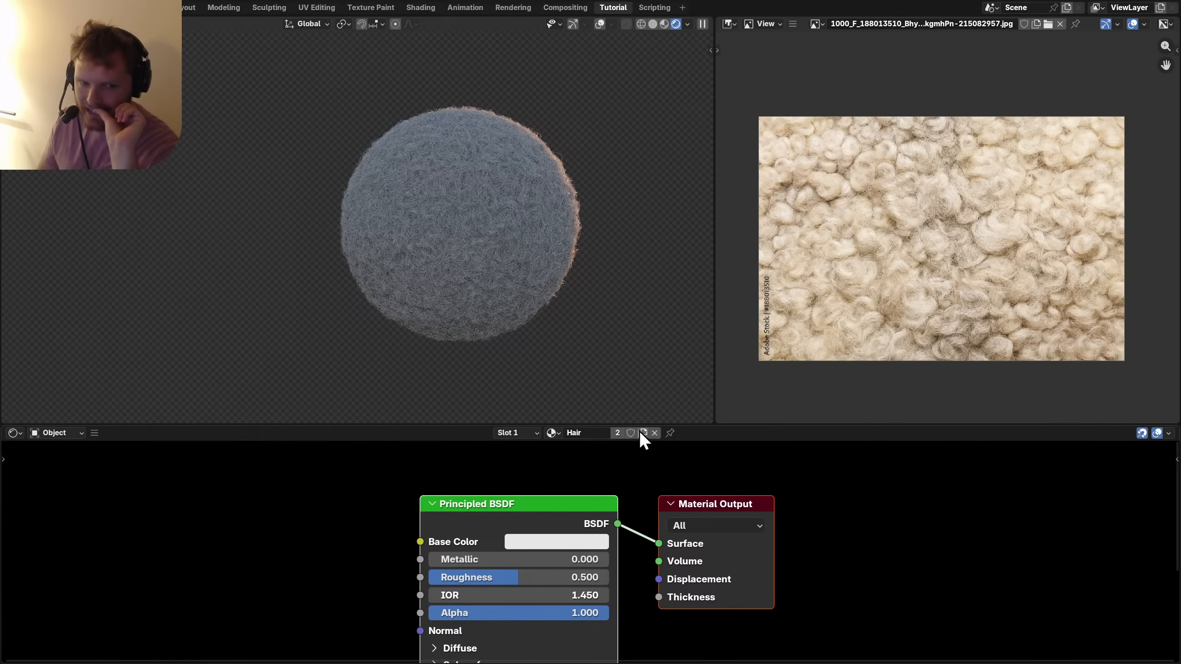
Set the Hair material's base color to a warm cream (#E7DCCA) and compare the sunlit wool with the reference photo.
scroll(593, 549, up, 1)
click(537, 538)
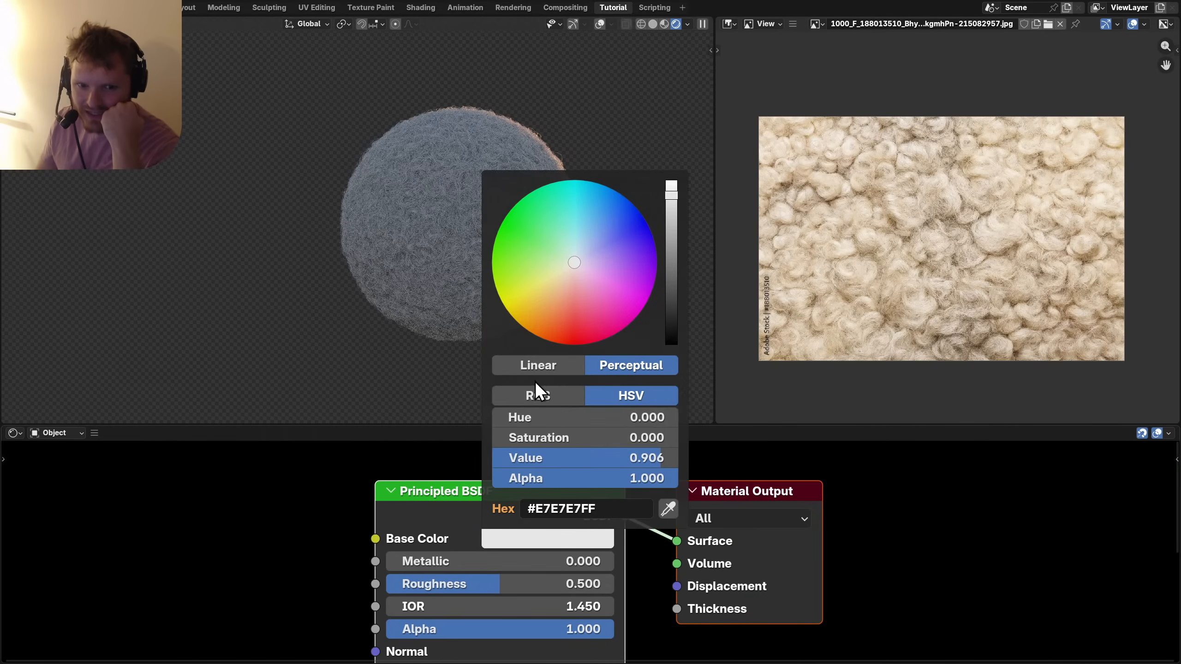
click(568, 272)
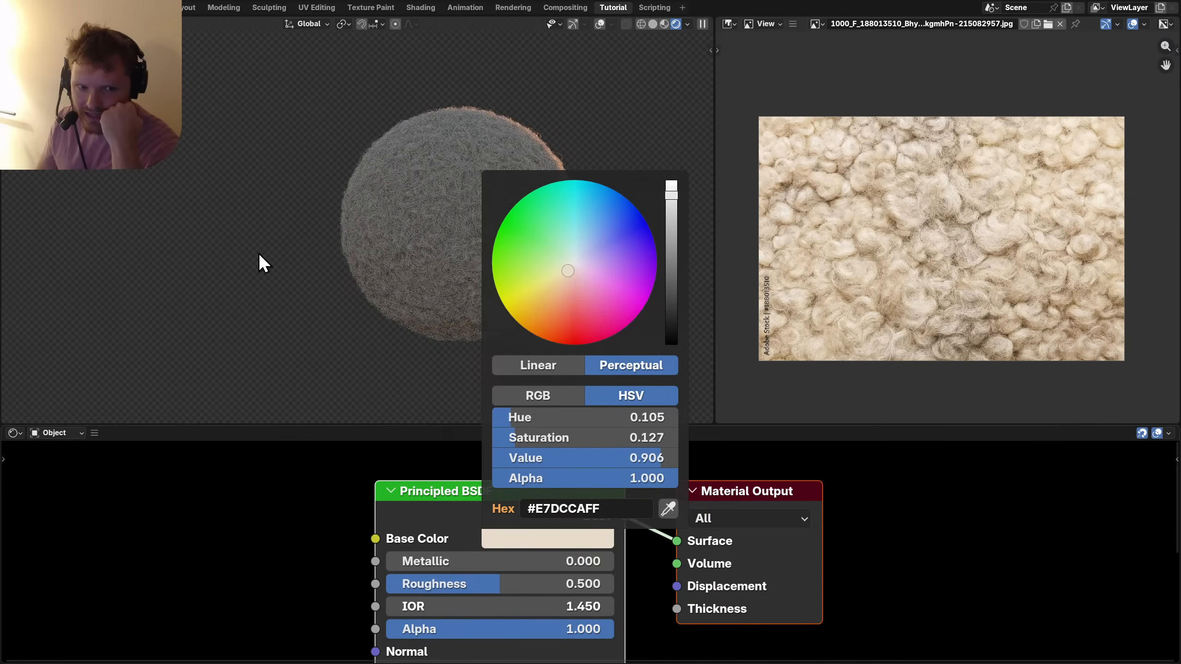
middle_drag(529, 180, 336, 198)
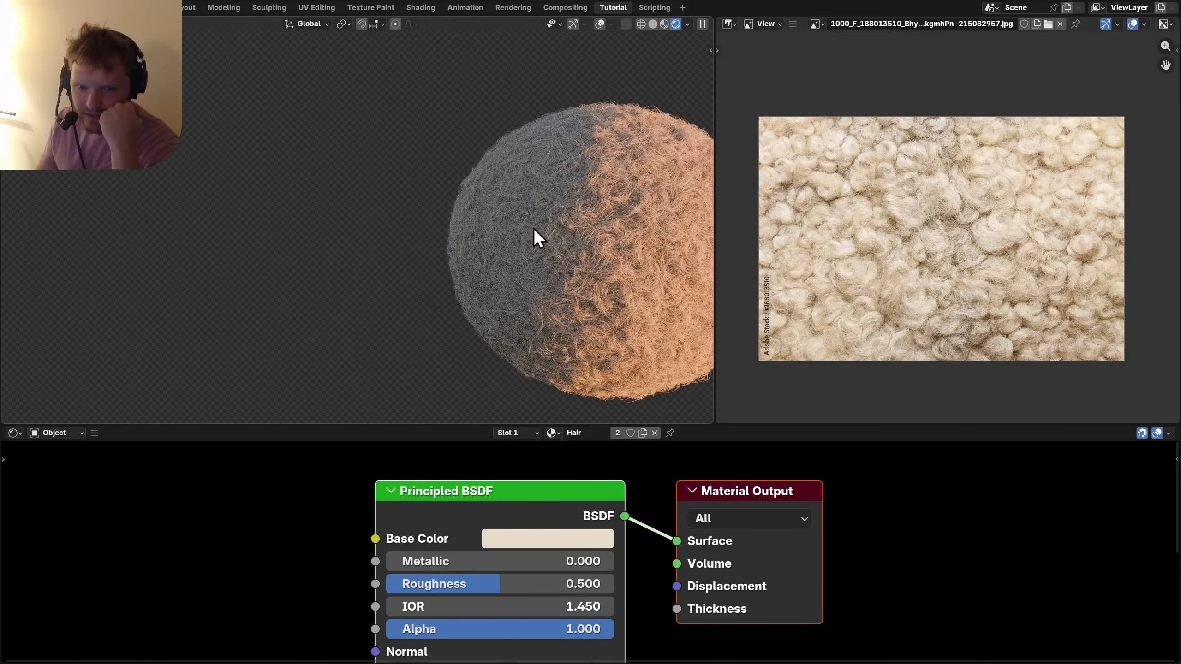
middle_drag(535, 237, 523, 217)
scroll(604, 251, up, 3)
shift+middle_drag(660, 261, 491, 251)
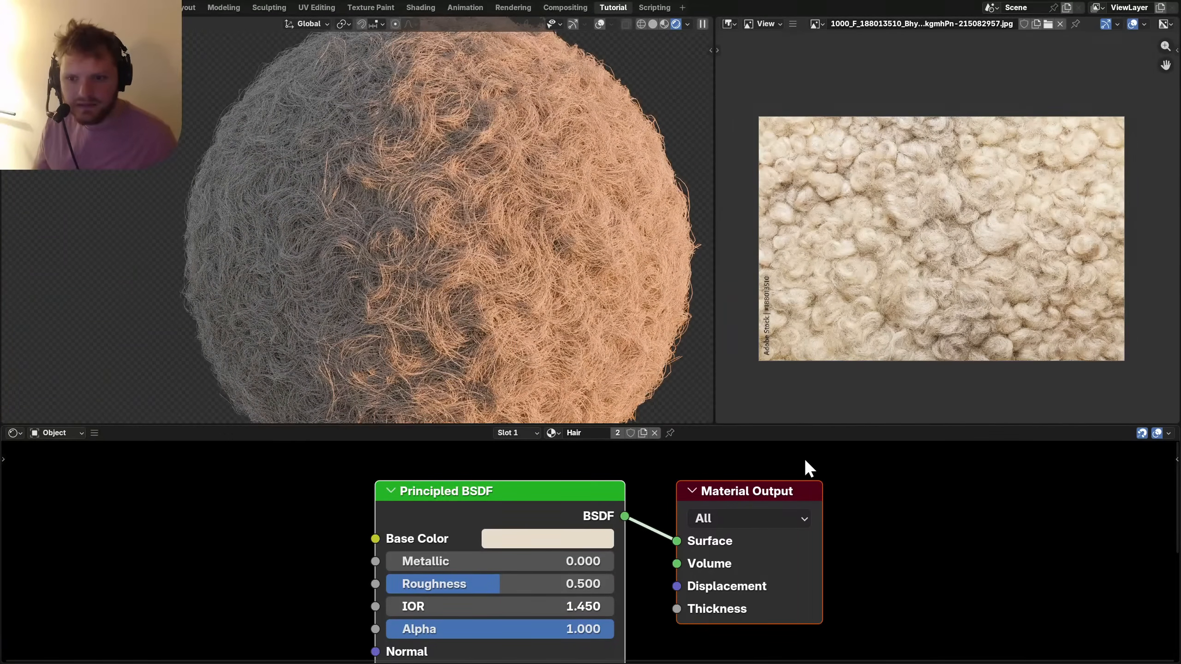
scroll(552, 257, up, 4)
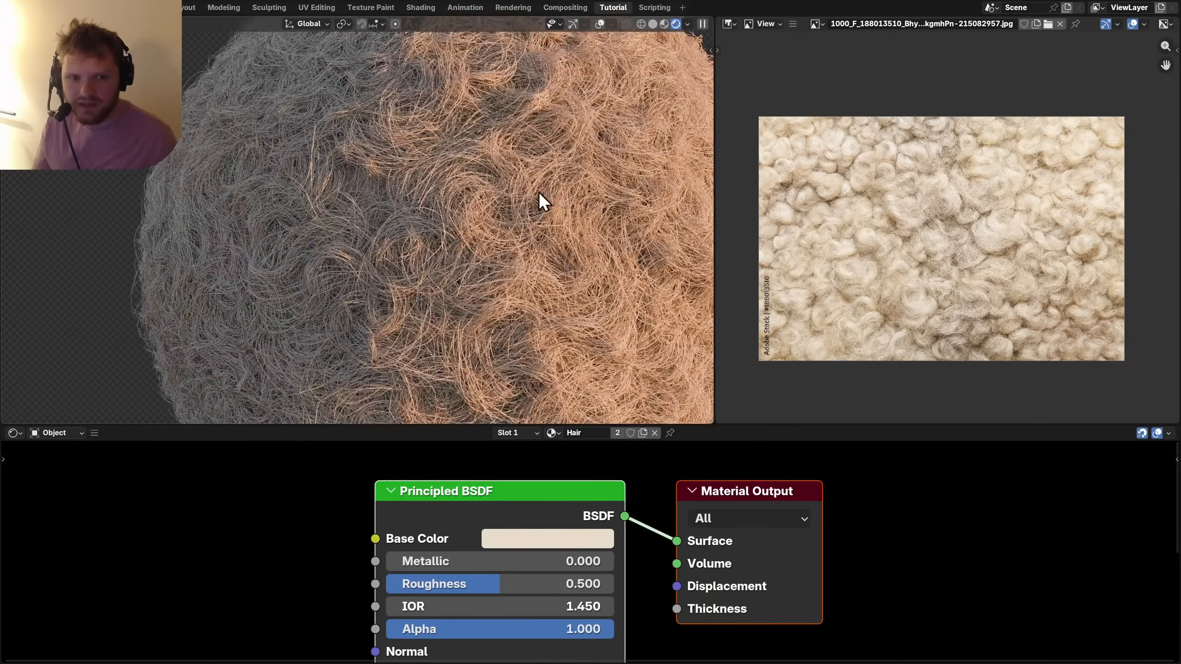
scroll(520, 238, down, 6)
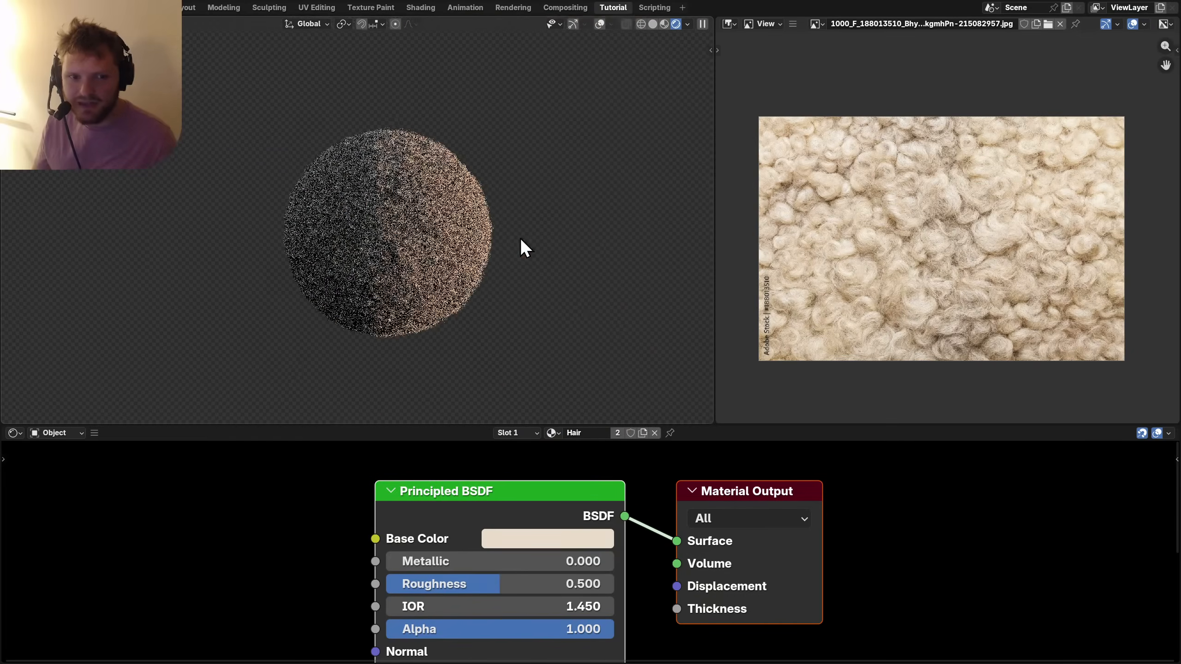
Add a Principled Hair BSDF node to the Hair material next to the existing Principled BSDF.
middle_drag(520, 238, 511, 260)
scroll(934, 229, up, 4)
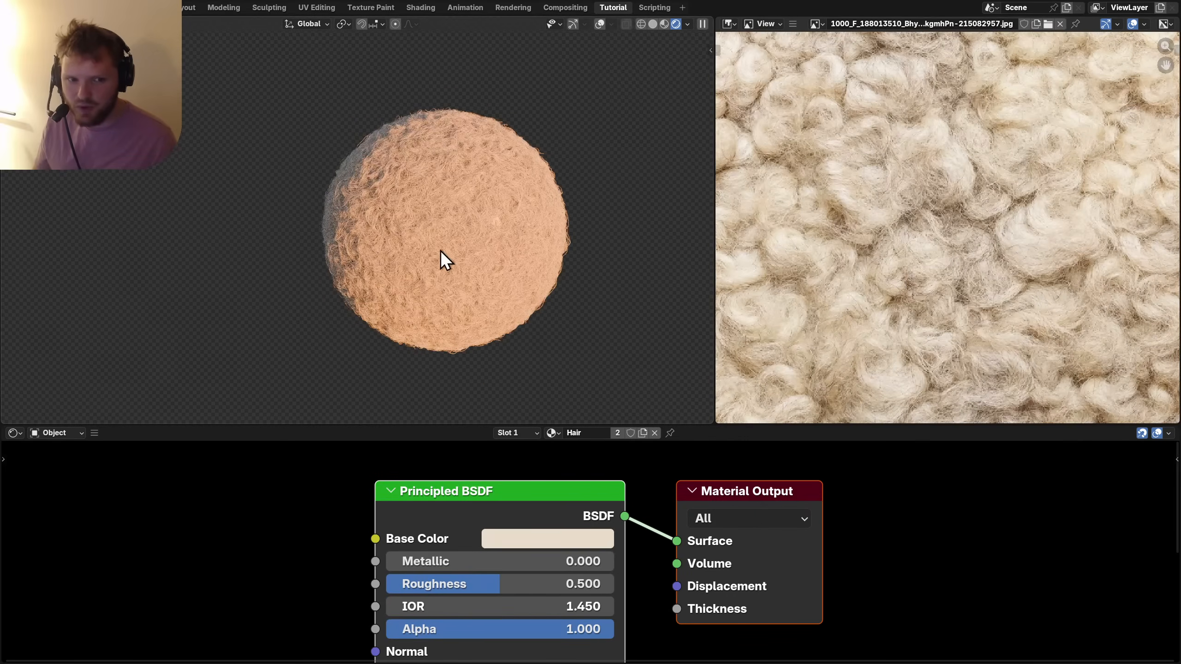
scroll(442, 259, up, 1)
middle_drag(881, 550, 712, 530)
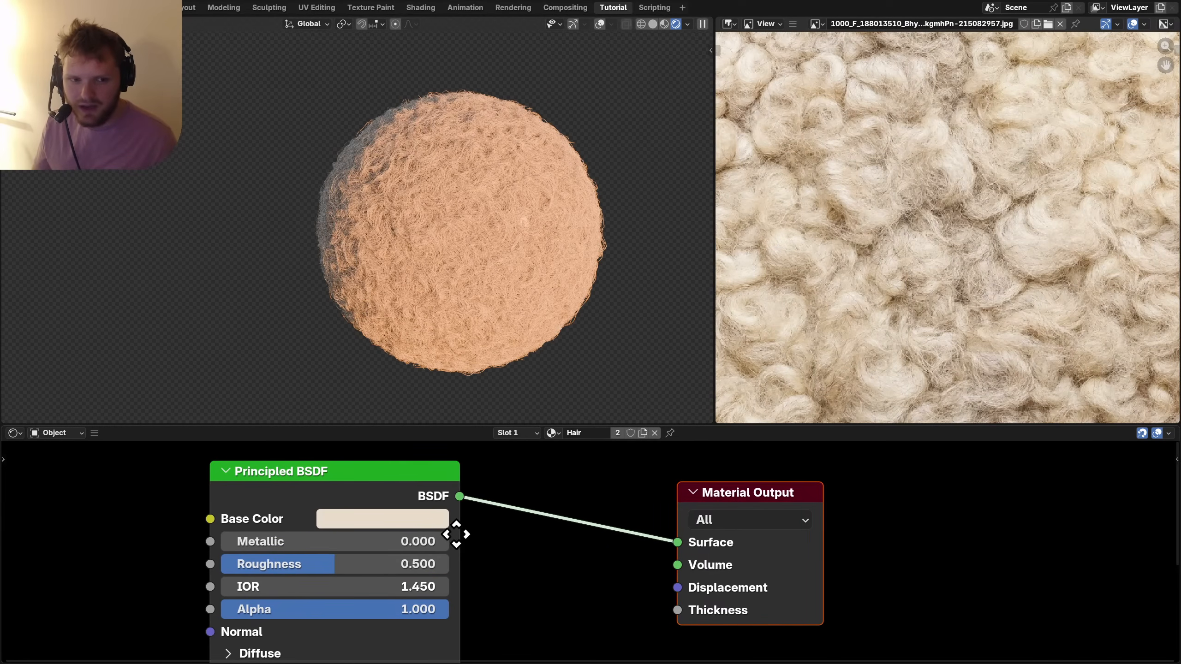
middle_drag(456, 531, 522, 530)
key(shift+a)
text(hair)
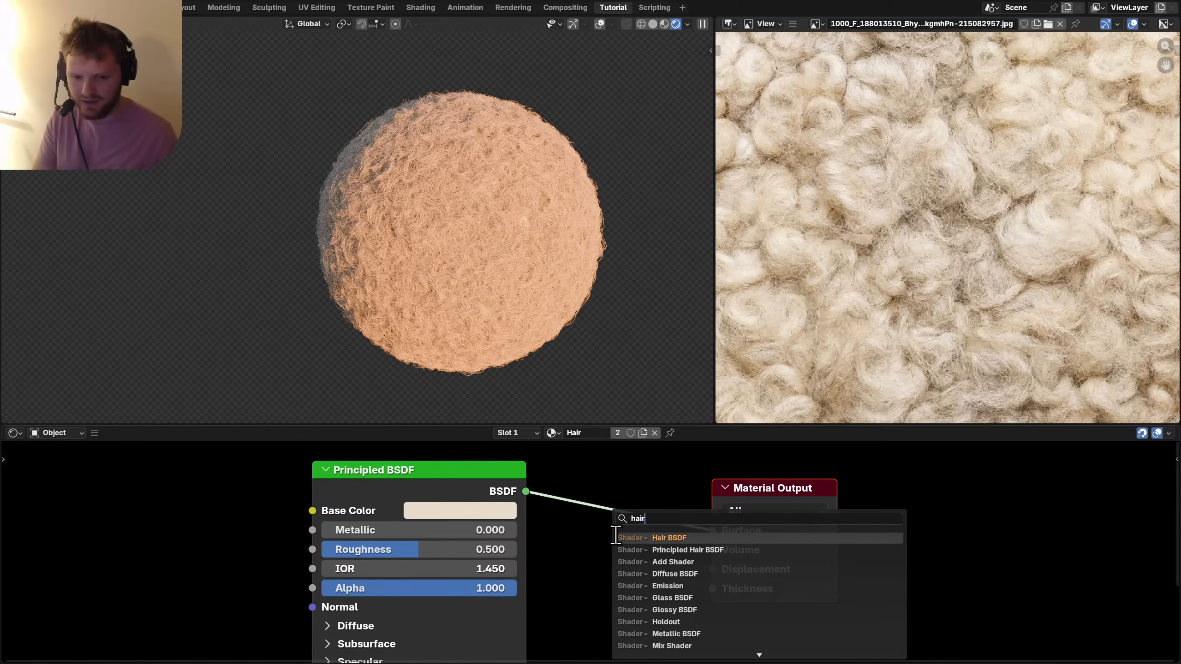
key(Down)
key(Return)
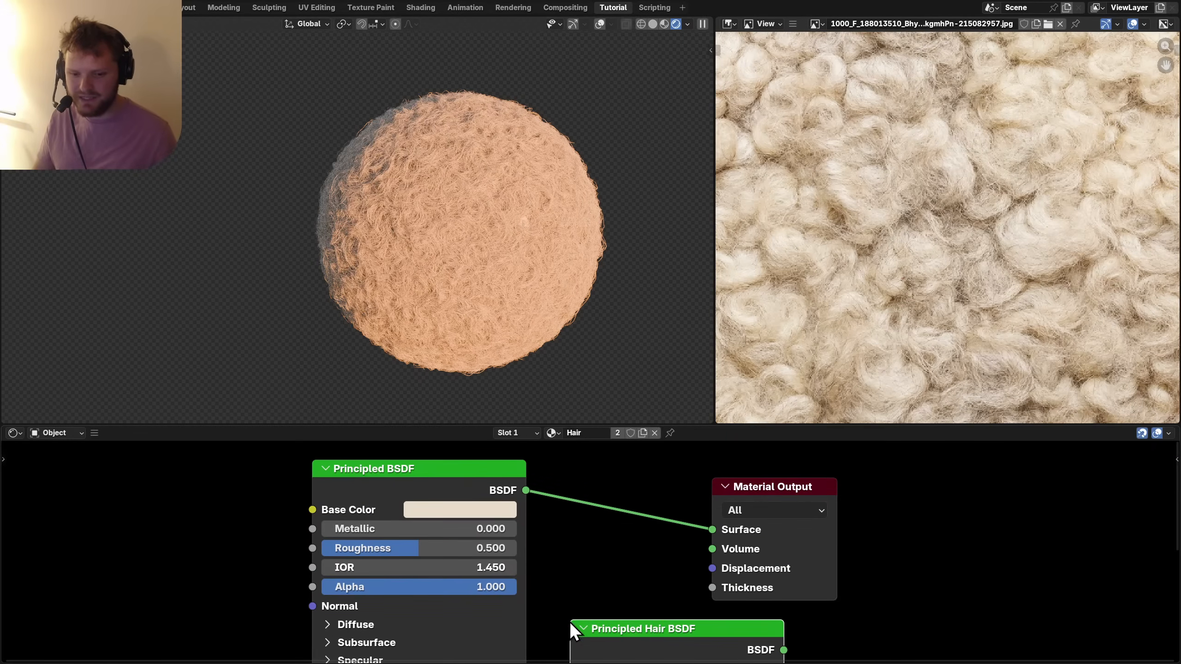
Connect the Principled Hair BSDF to the material's surface output and move the Material Output node aside for more room.
ctrl+shift+click(659, 626)
middle_drag(817, 508, 638, 469)
drag(774, 479, 587, 466)
key(g)
click(799, 483)
Switch the Principled Hair BSDF to Melanin Concentration coloring and lower Melanin to 0.052 and Melanin Redness to 0.085.
middle_drag(582, 531, 646, 402)
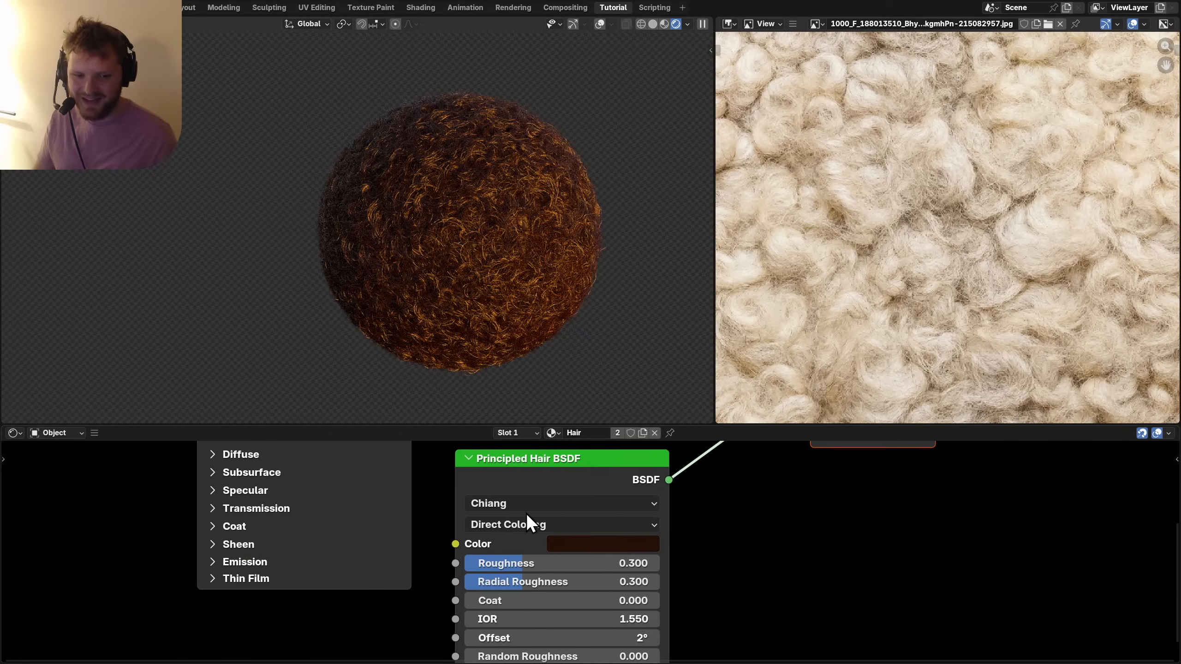
click(494, 527)
click(520, 589)
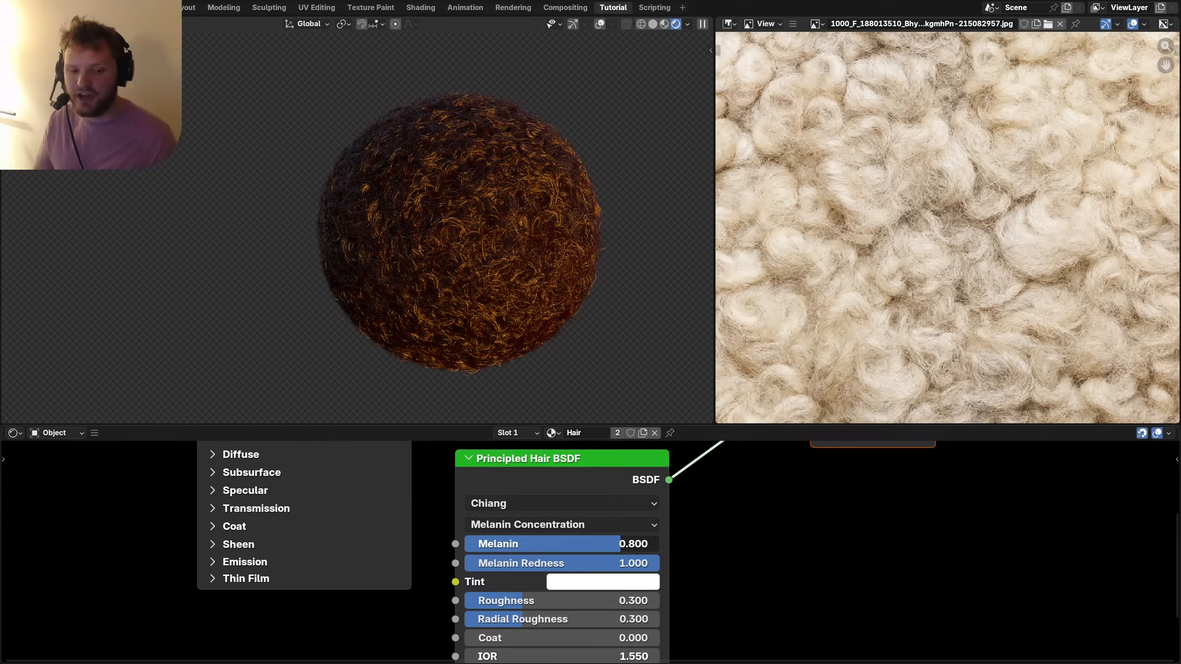
drag(620, 543, 650, 544)
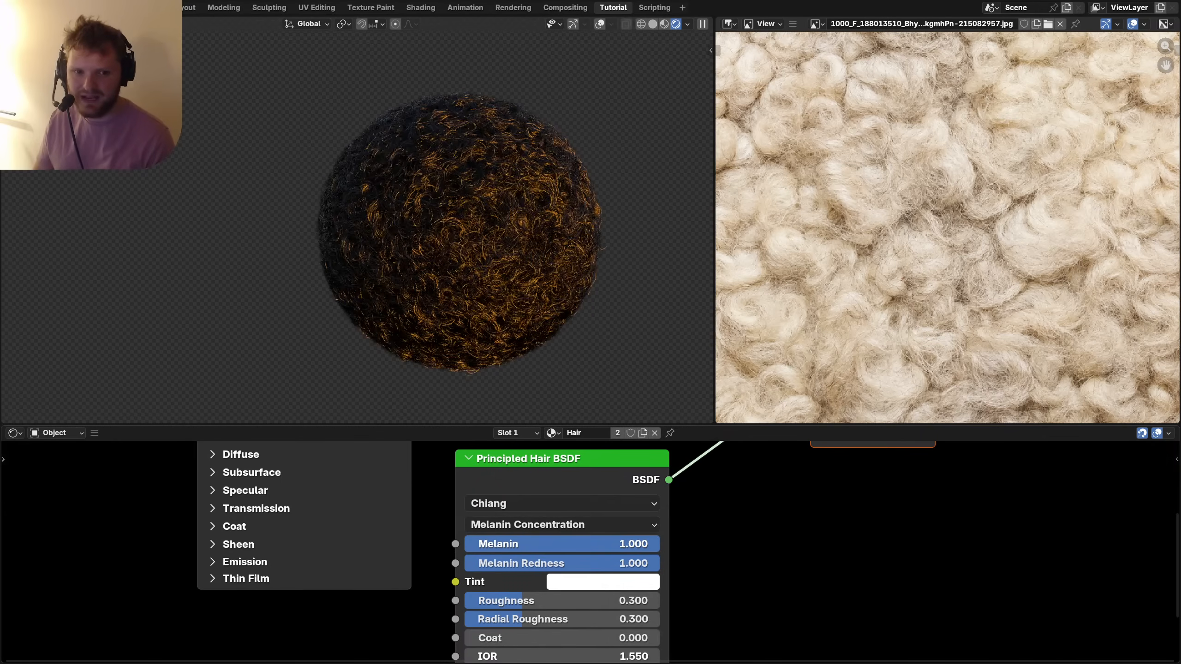
drag(659, 544, 474, 544)
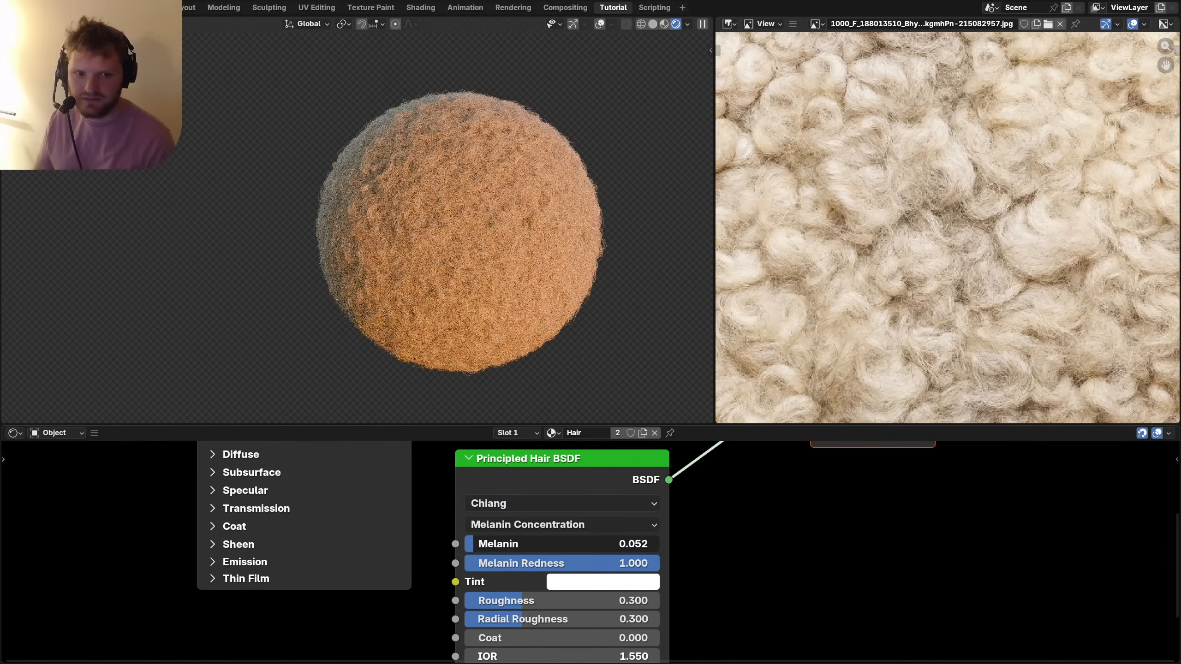
drag(579, 563, 481, 563)
Compare the two shaders on the sphere by routing the Principled BSDF to the output, then restoring the Principled Hair BSDF.
scroll(473, 551, down, 6)
middle_drag(445, 484, 462, 553)
ctrl+shift+click(421, 465)
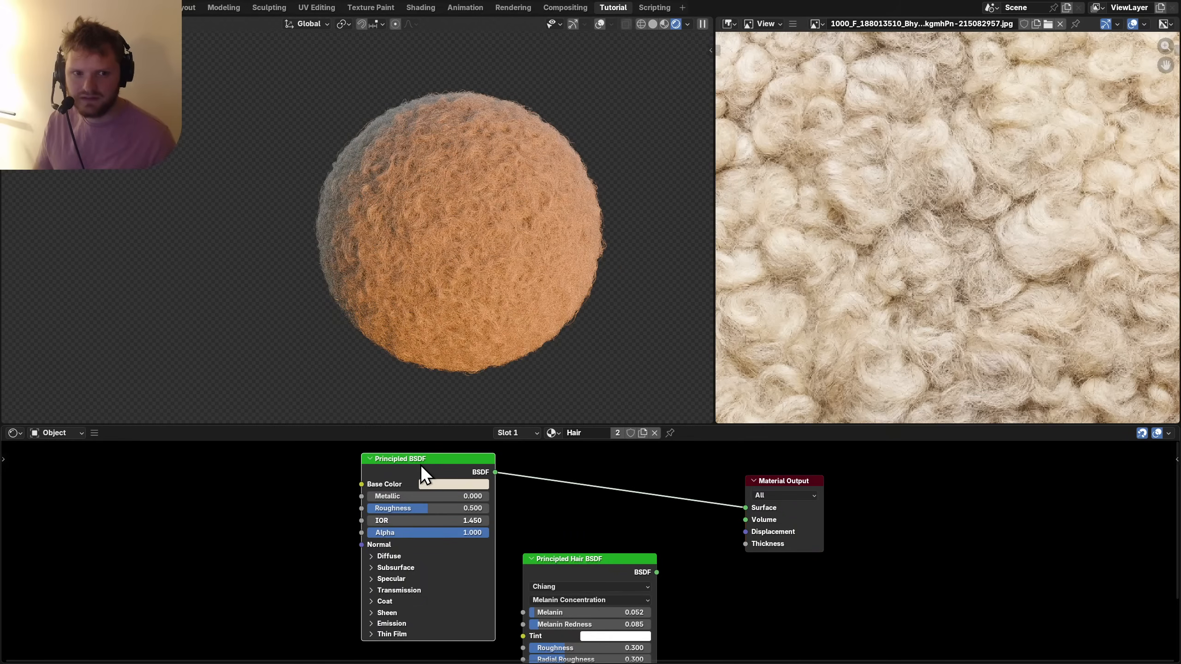
ctrl+shift+click(573, 569)
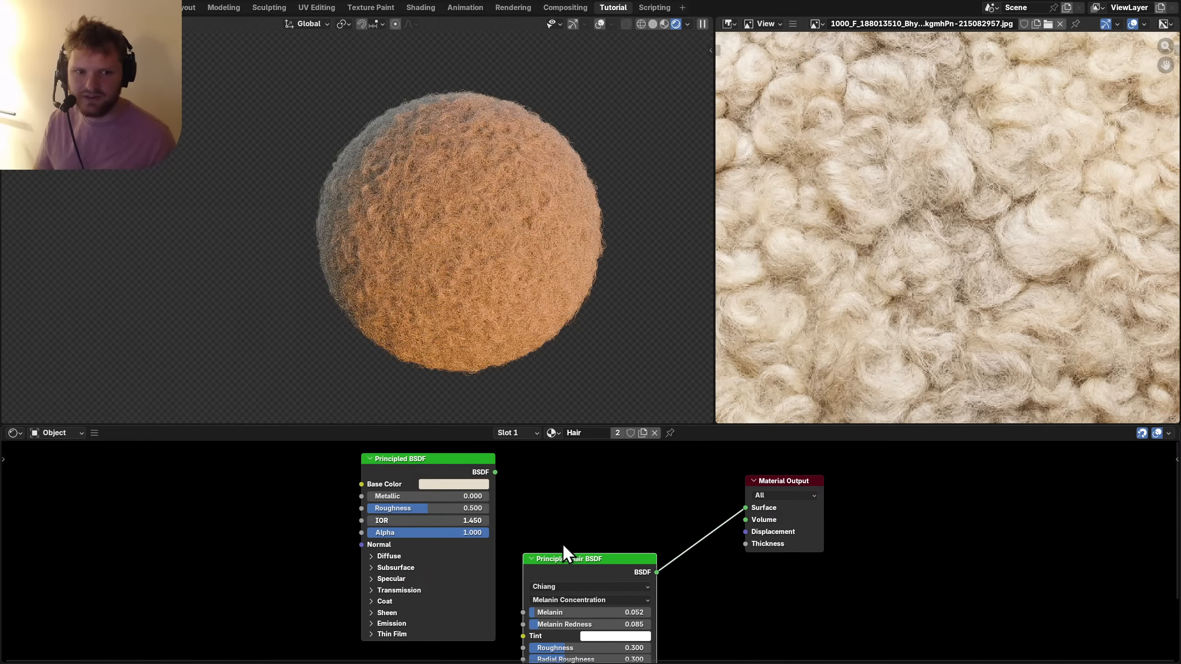
Try a higher Roughness on the Principled Hair BSDF, undo it, and inspect the wool up close and from another angle.
middle_drag(572, 634, 575, 520)
scroll(584, 552, up, 4)
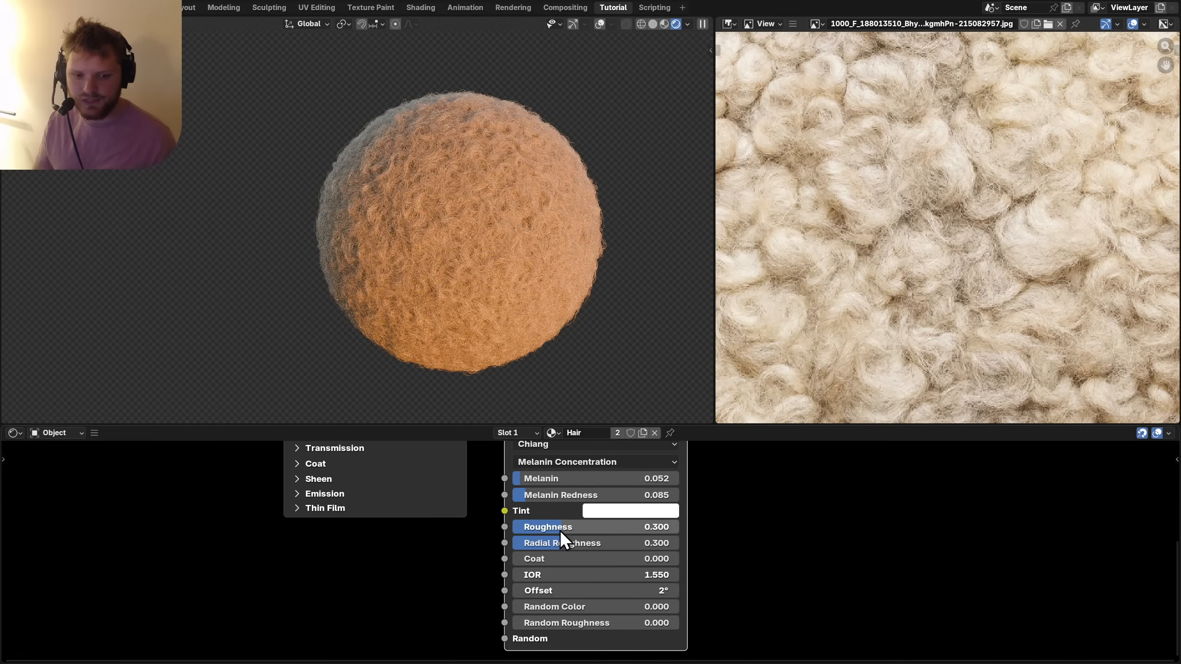
drag(553, 532, 638, 532)
key(ctrl+z)
scroll(455, 220, up, 5)
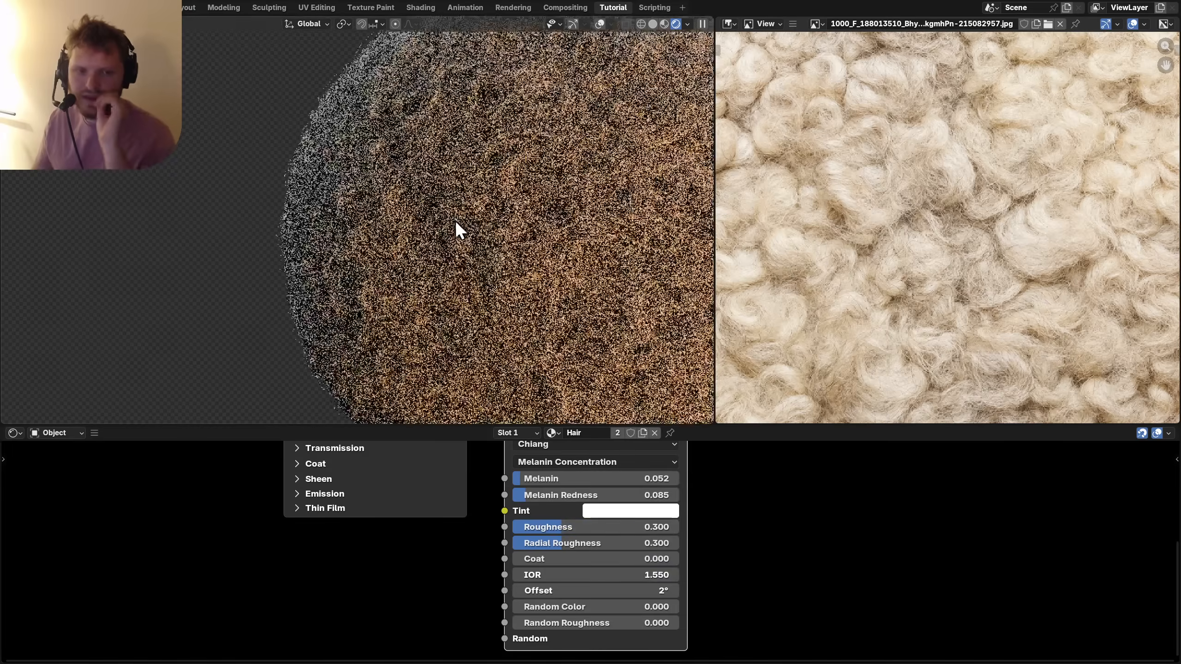
scroll(461, 255, down, 8)
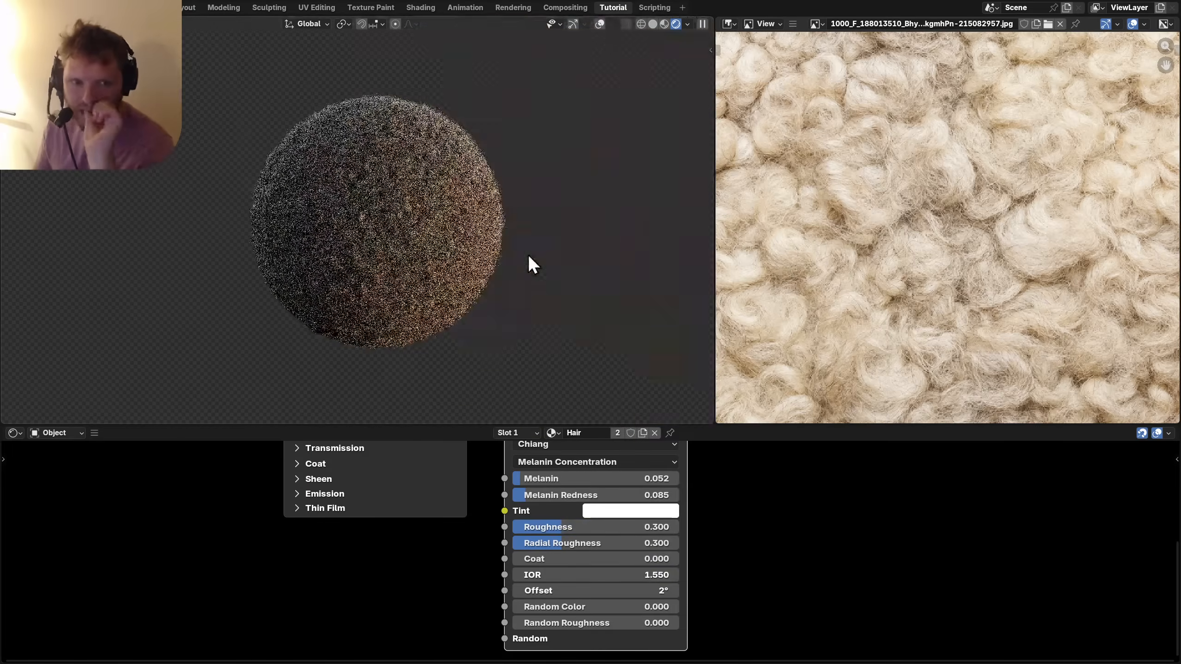
middle_drag(421, 275, 419, 271)
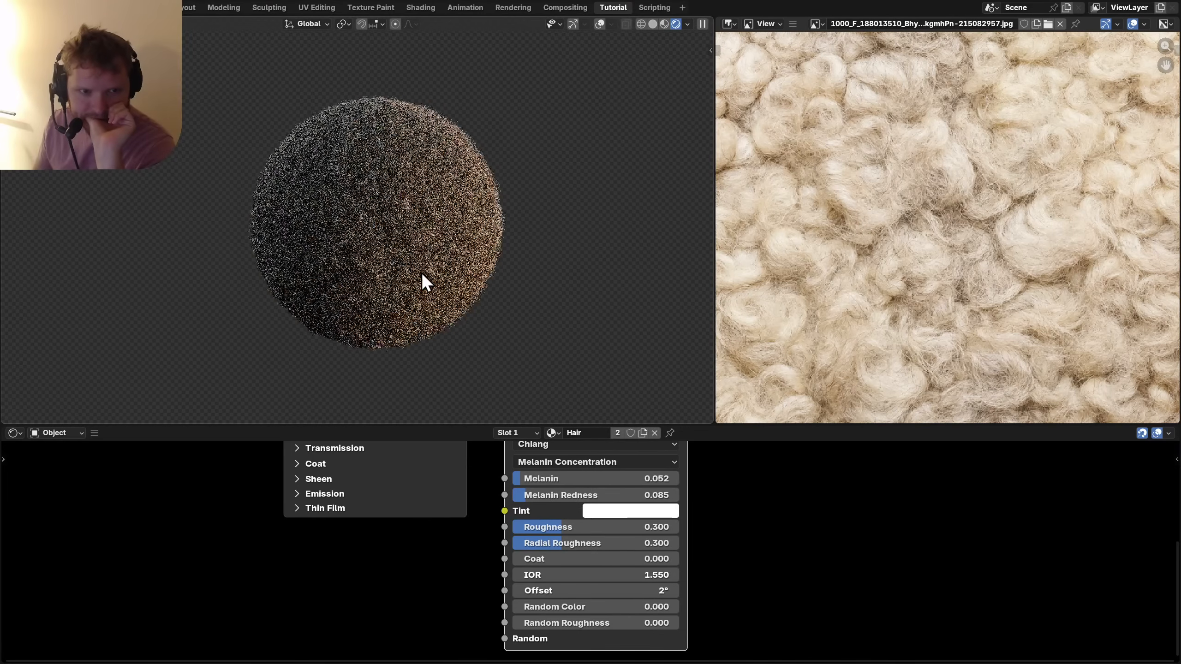
Reduce the Principled Hair BSDF's Melanin to 0.021 and its Melanin Redness to 0.
scroll(606, 507, up, 3)
drag(553, 533, 637, 533)
drag(552, 534, 466, 517)
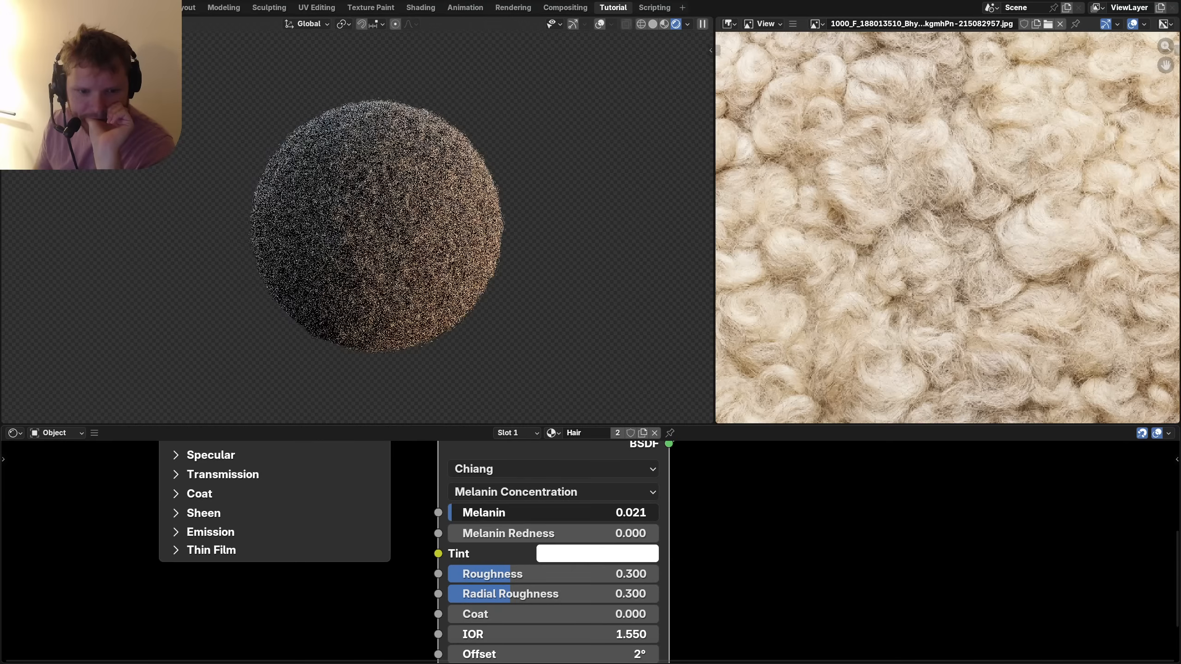
click(472, 467)
click(473, 467)
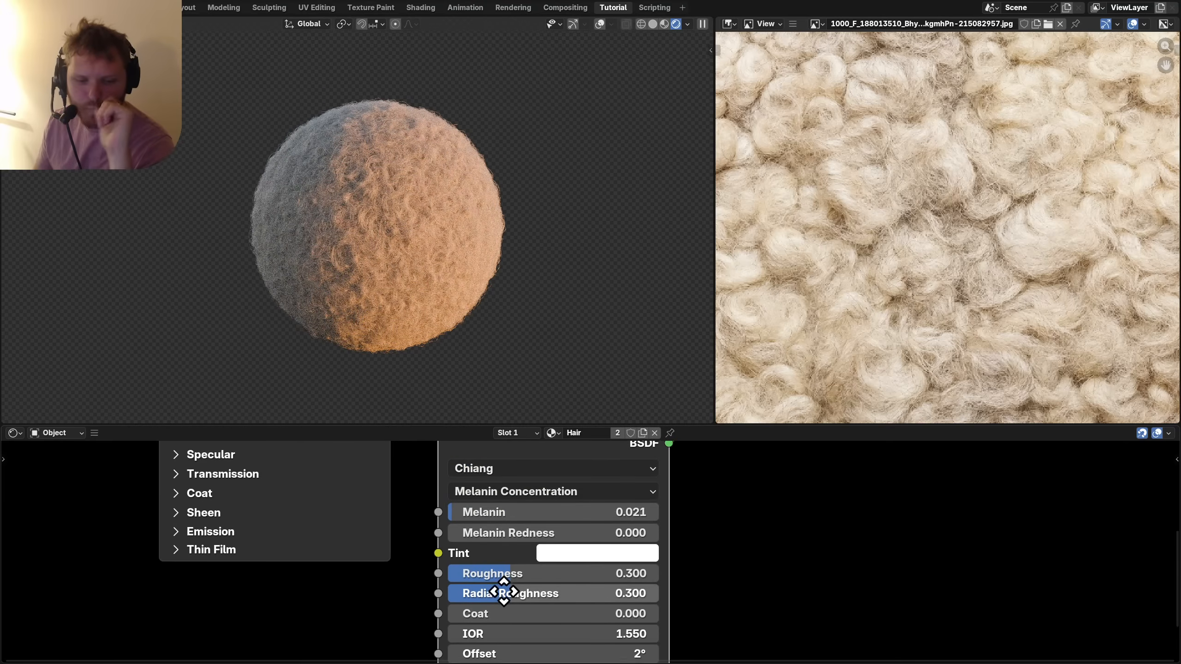
Try an IOR of 27.15 and an Offset of 57.3° on the Principled Hair BSDF, undoing each change.
middle_drag(501, 596, 483, 535)
drag(484, 543, 535, 583)
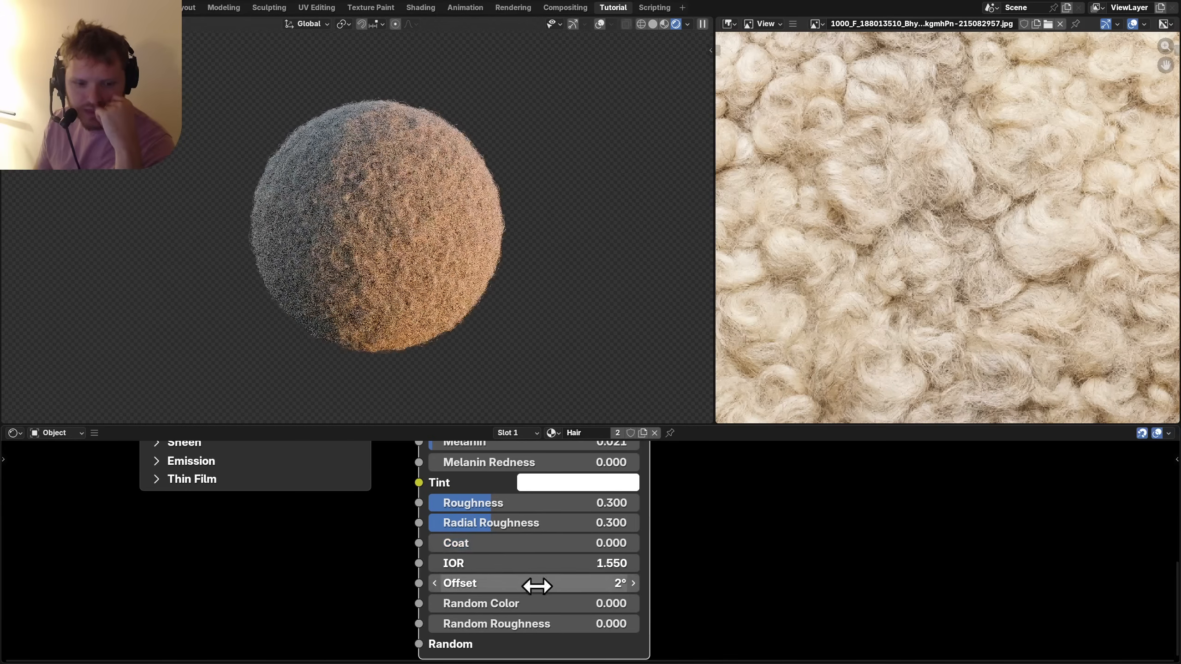
middle_drag(535, 583, 517, 559)
mouse_move(509, 538)
mouse_down()
mouse_move(581, 539)
mouse_move(501, 538)
mouse_up()
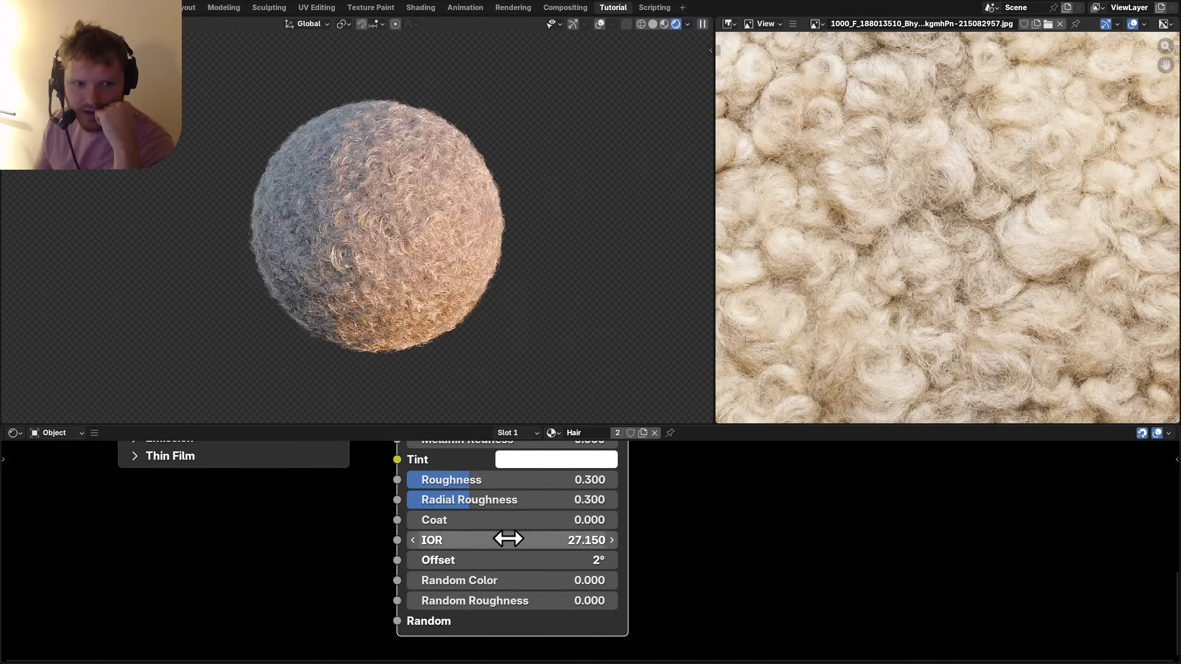
key(ctrl+z)
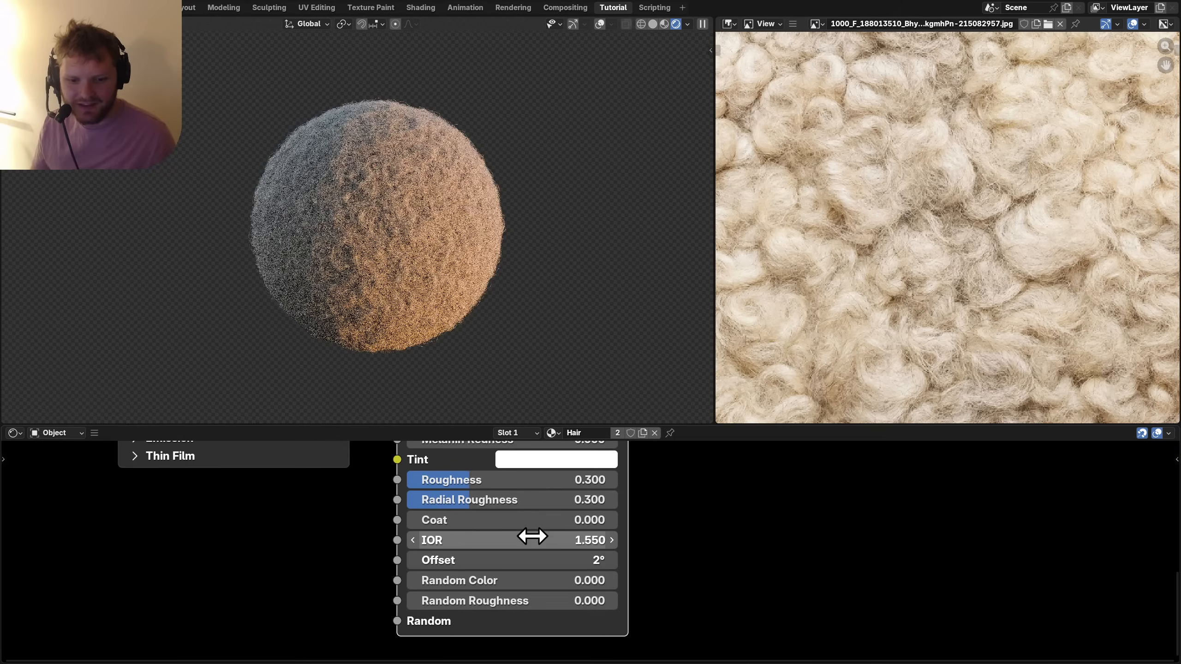
mouse_move(513, 561)
mouse_down()
mouse_move(539, 561)
mouse_move(513, 560)
mouse_up()
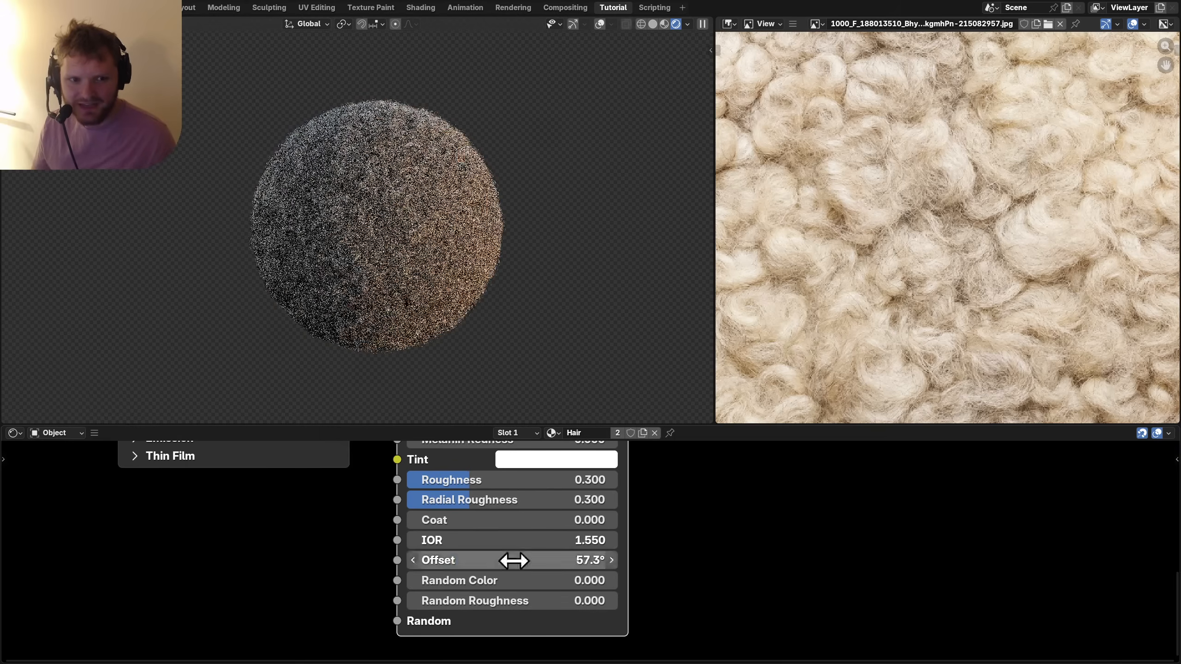
key(ctrl+z)
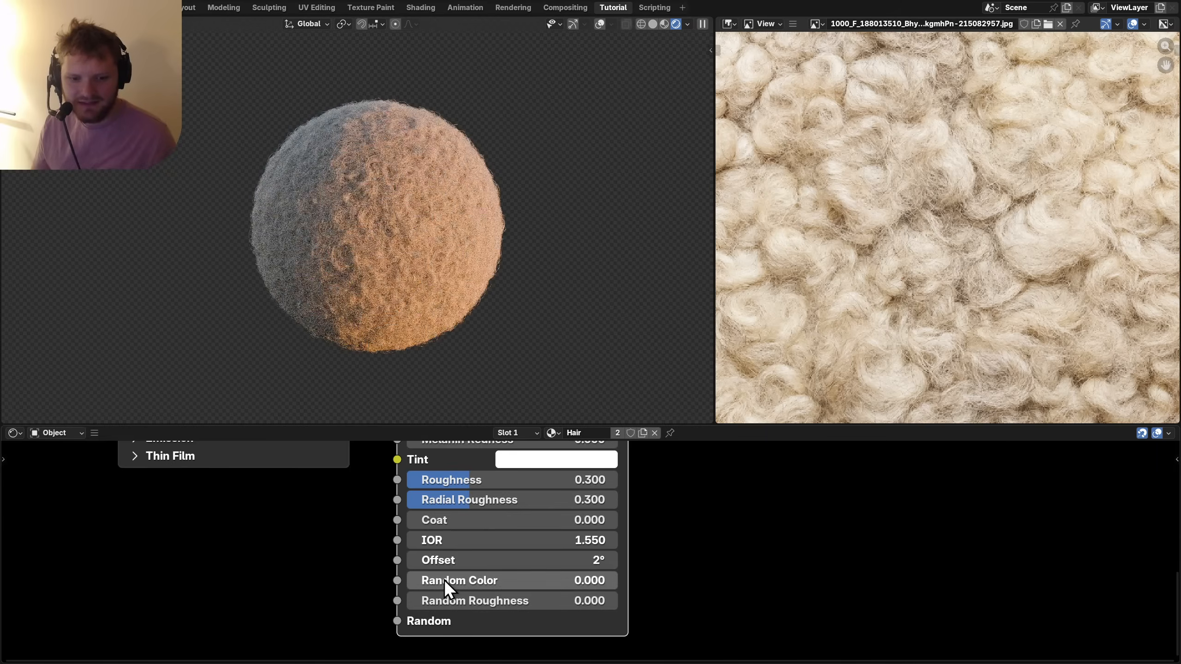
Set the Principled Hair BSDF's Random Color to 0.827, comparing the strands up close against a value of 0.
drag(445, 580, 581, 582)
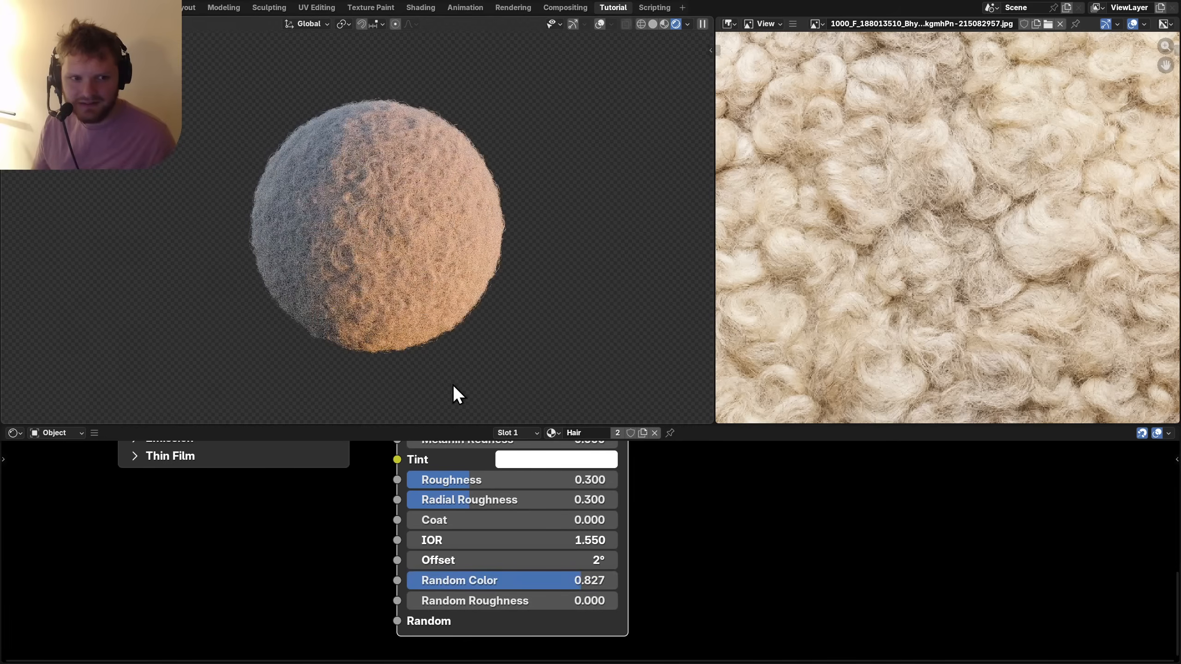
scroll(465, 251, up, 6)
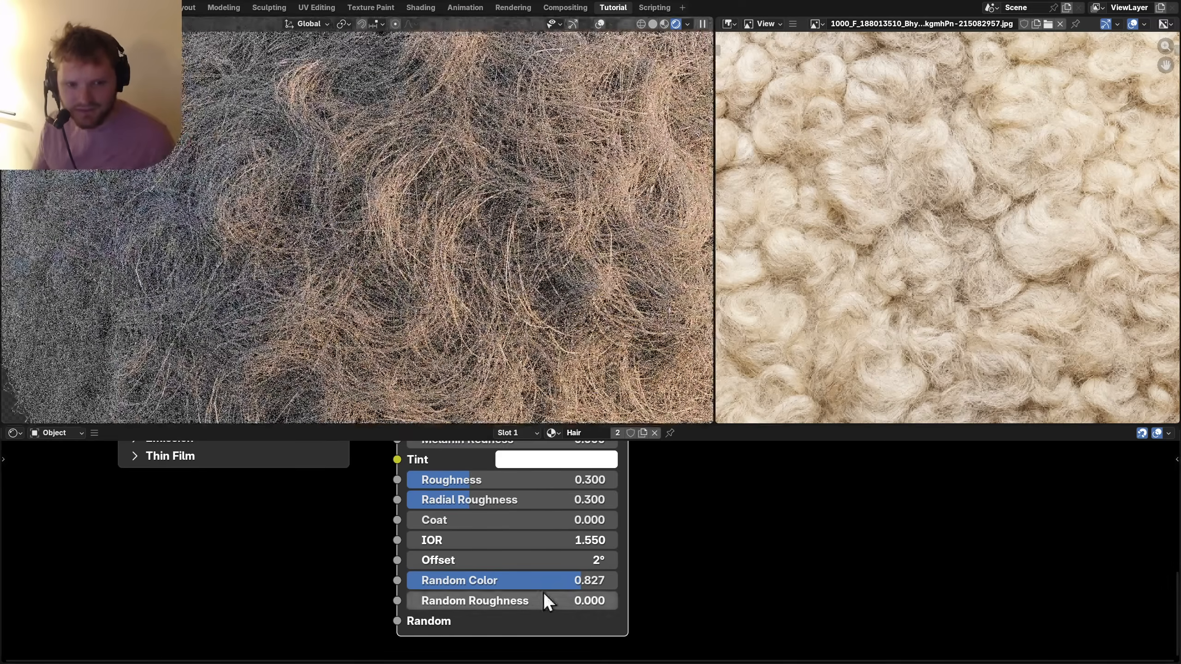
drag(535, 581, 407, 580)
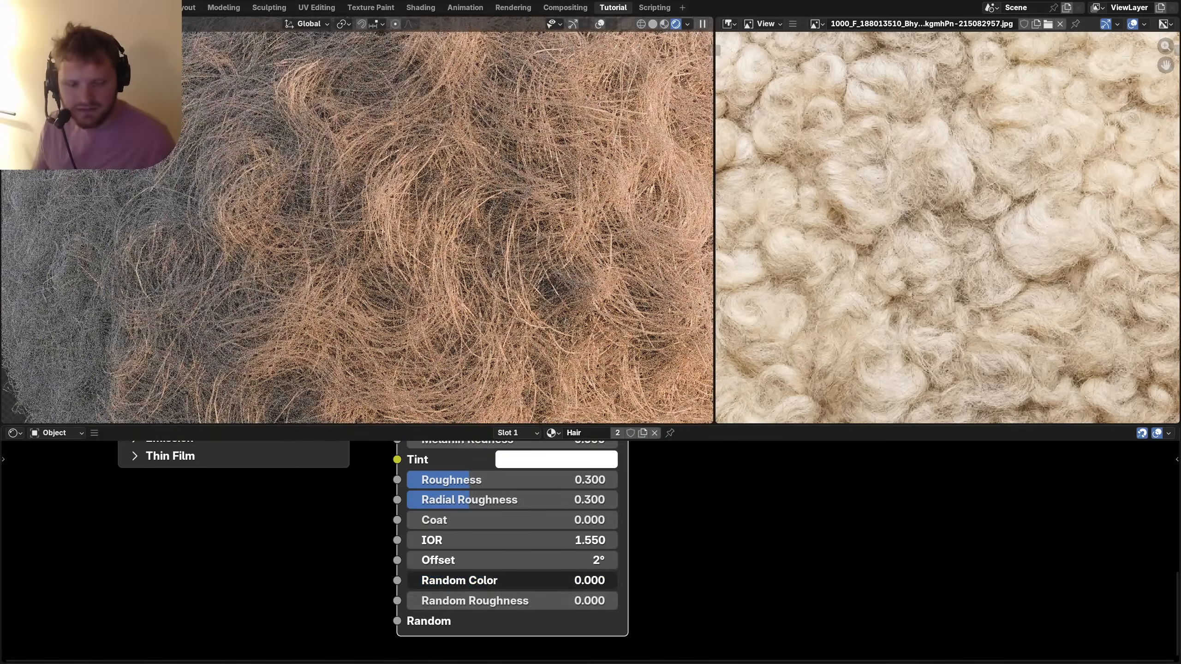
drag(407, 580, 582, 580)
scroll(487, 266, down, 5)
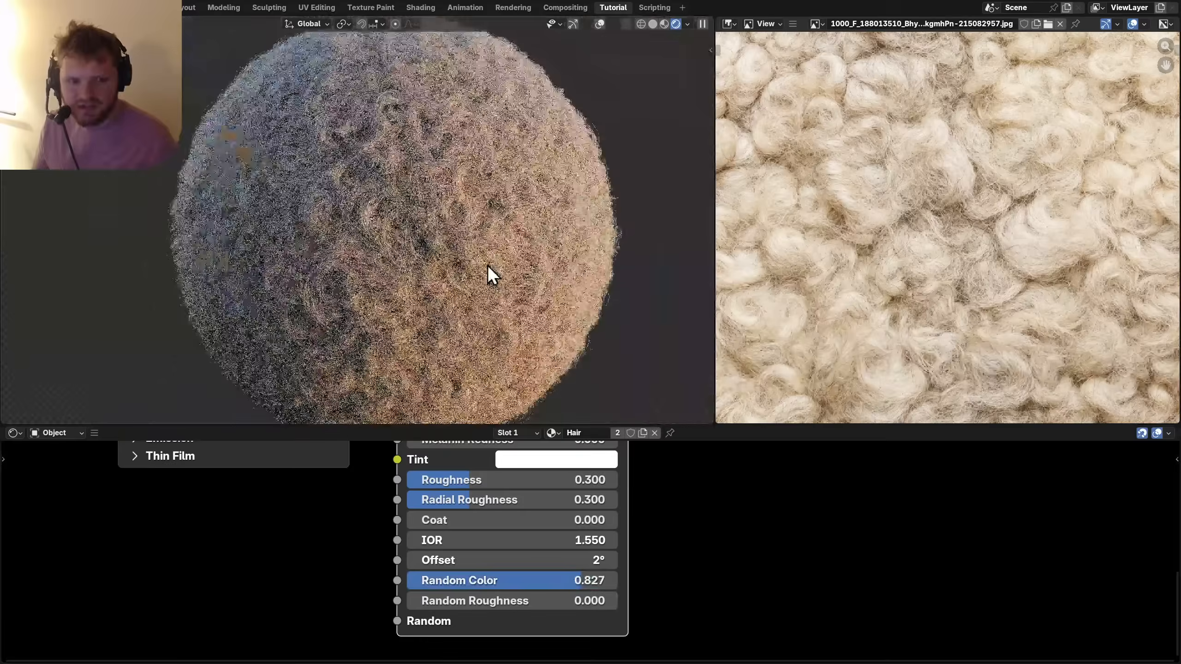
Try a Random Roughness of 1 on the whole sphere and return it to 0.
scroll(487, 265, down, 3)
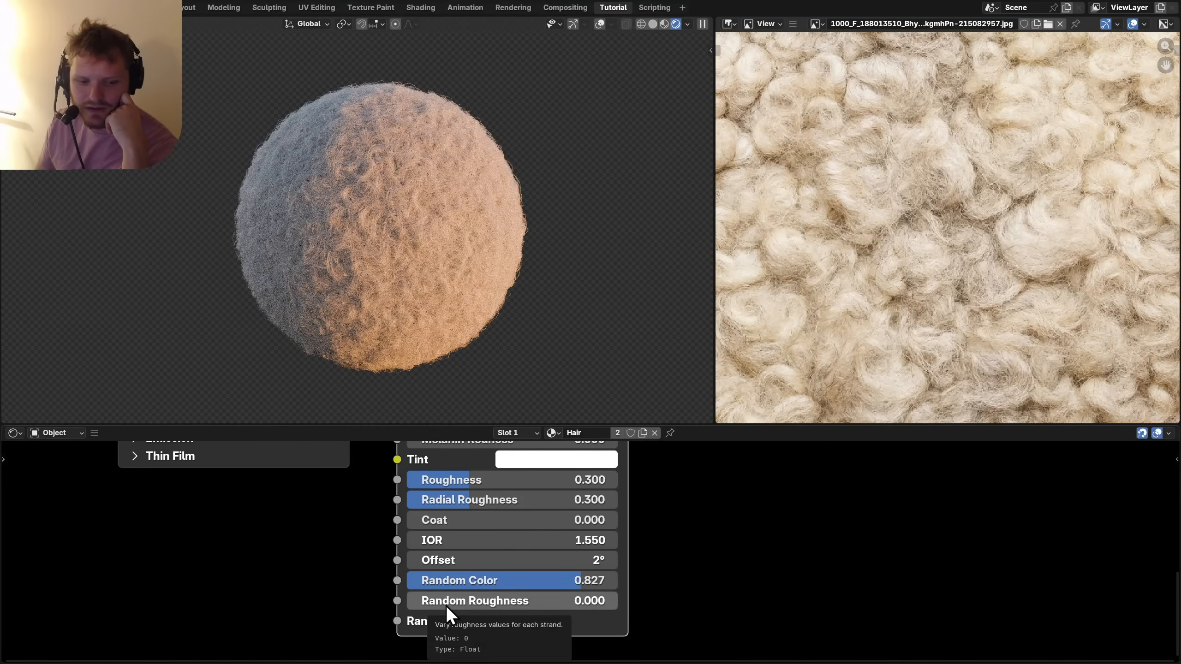
drag(446, 606, 618, 606)
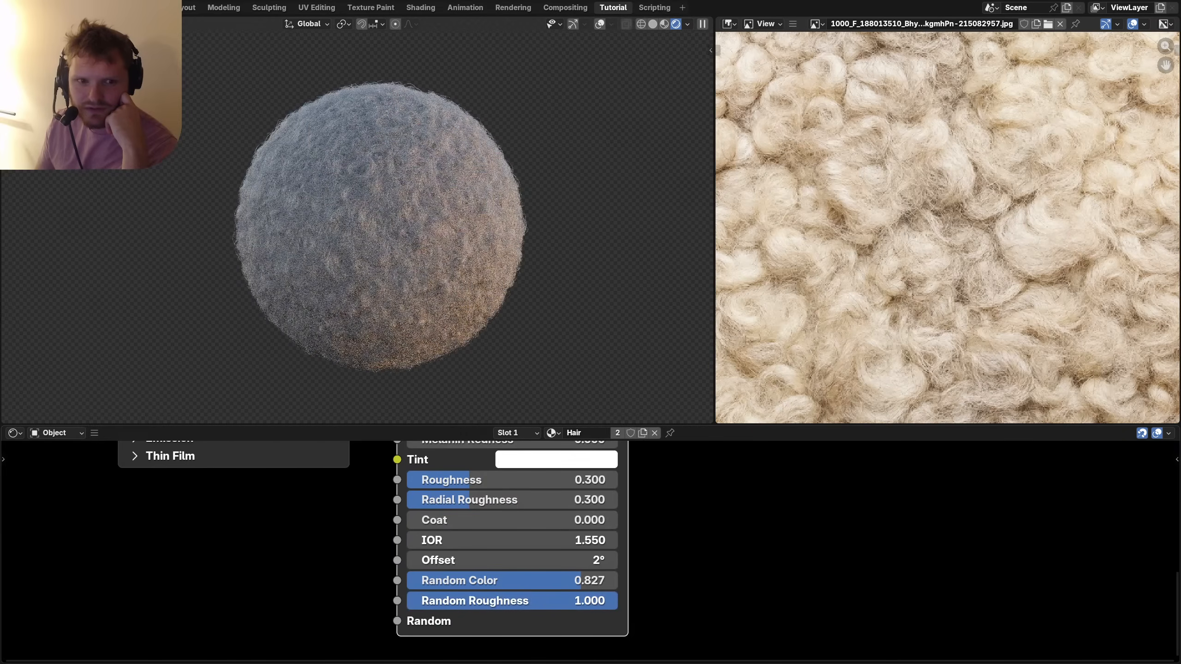
drag(618, 606, 406, 605)
Move the Material Output node farther from the Principled Hair BSDF to free space between them.
scroll(617, 549, down, 3)
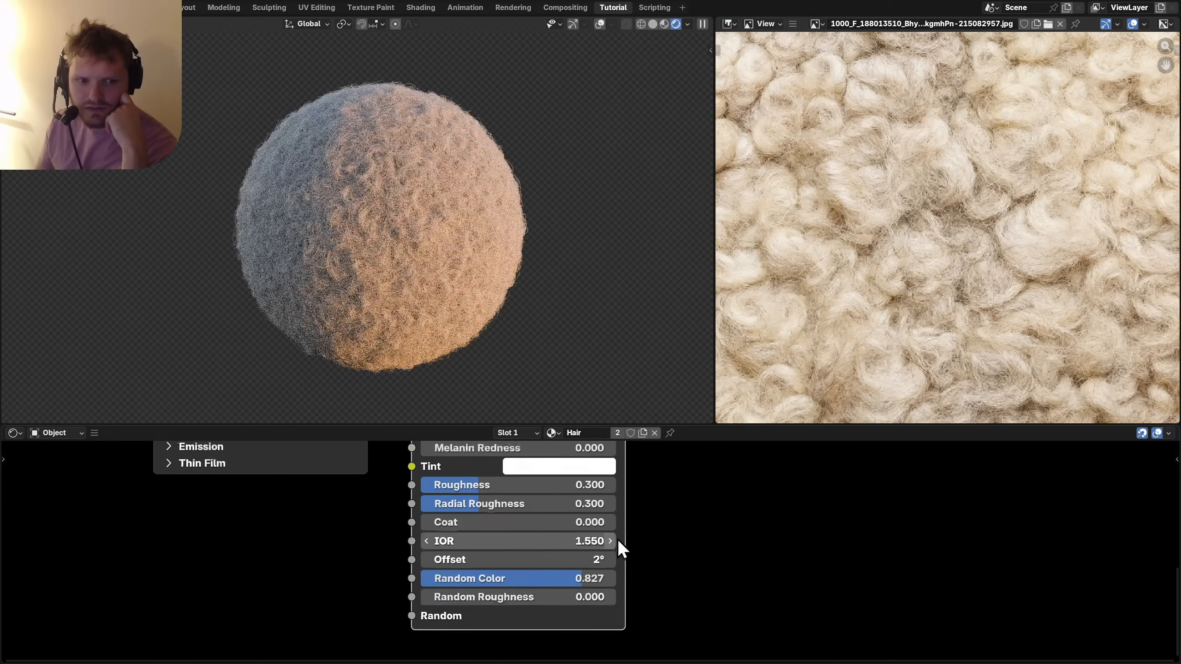
middle_drag(627, 490, 532, 605)
drag(680, 545, 597, 472)
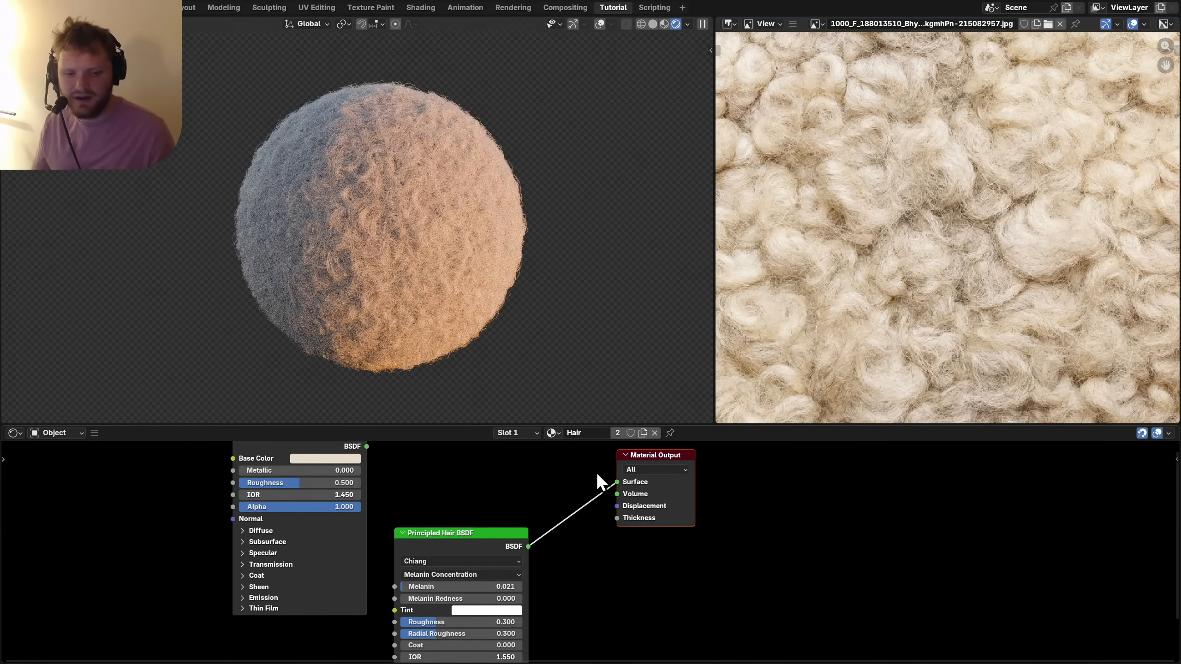
key(g)
click(726, 530)
Add a Translucent BSDF above the Principled Hair BSDF and connect it to the material's surface output.
middle_drag(537, 513, 539, 537)
scroll(512, 487, up, 2)
key(shift+a)
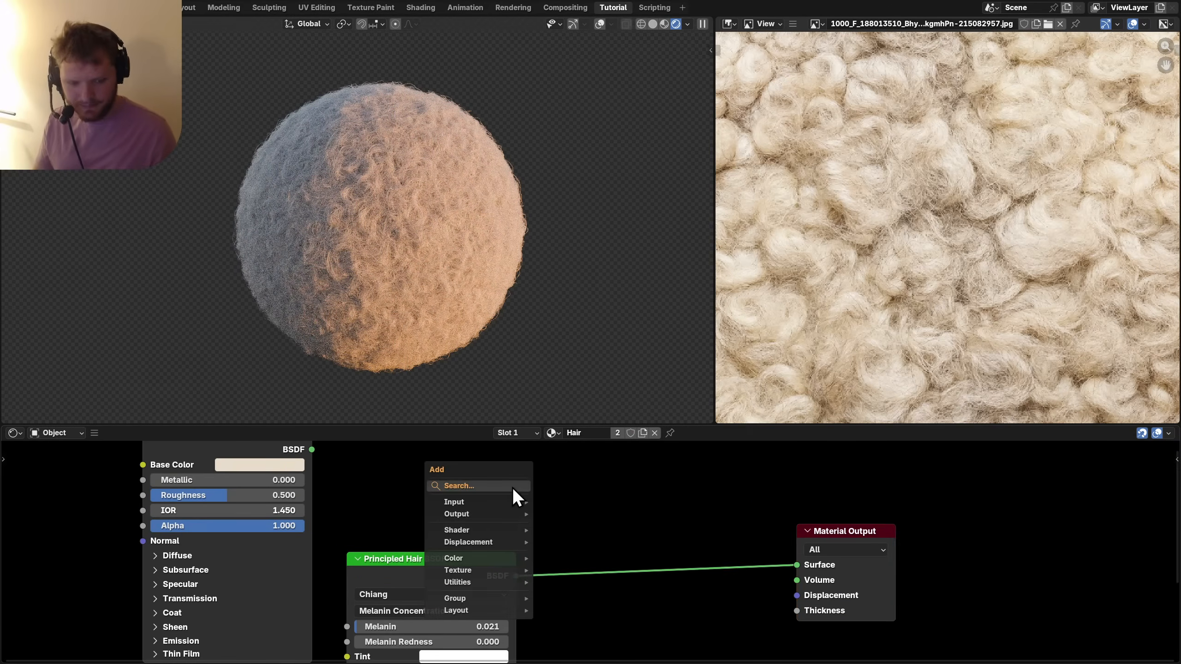
text(trans)
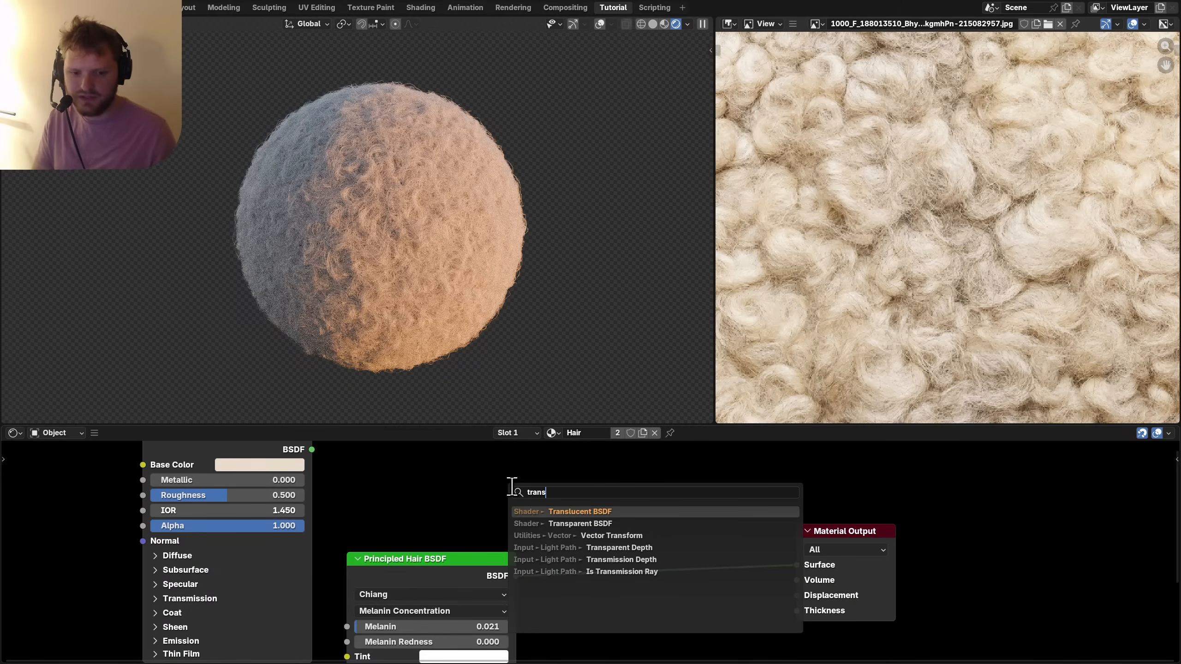
key(Return)
click(403, 467)
ctrl+shift+click(419, 477)
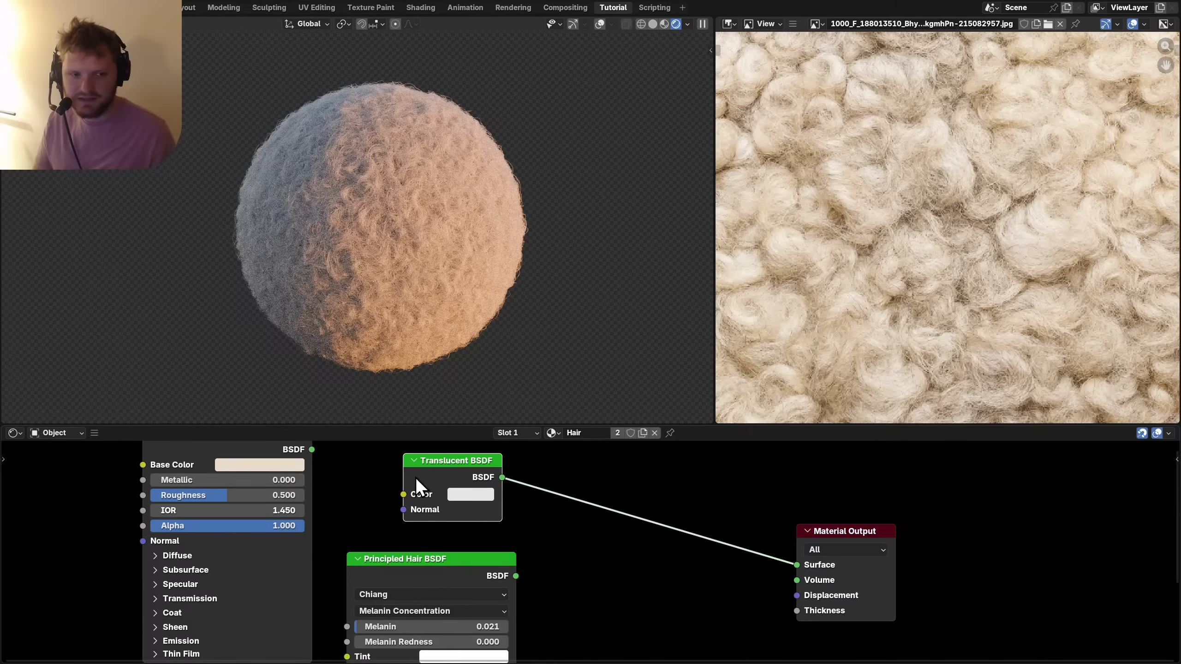
Set the Translucent BSDF's color to a pale warm cream (#FFF7E7FF).
scroll(434, 484, up, 1)
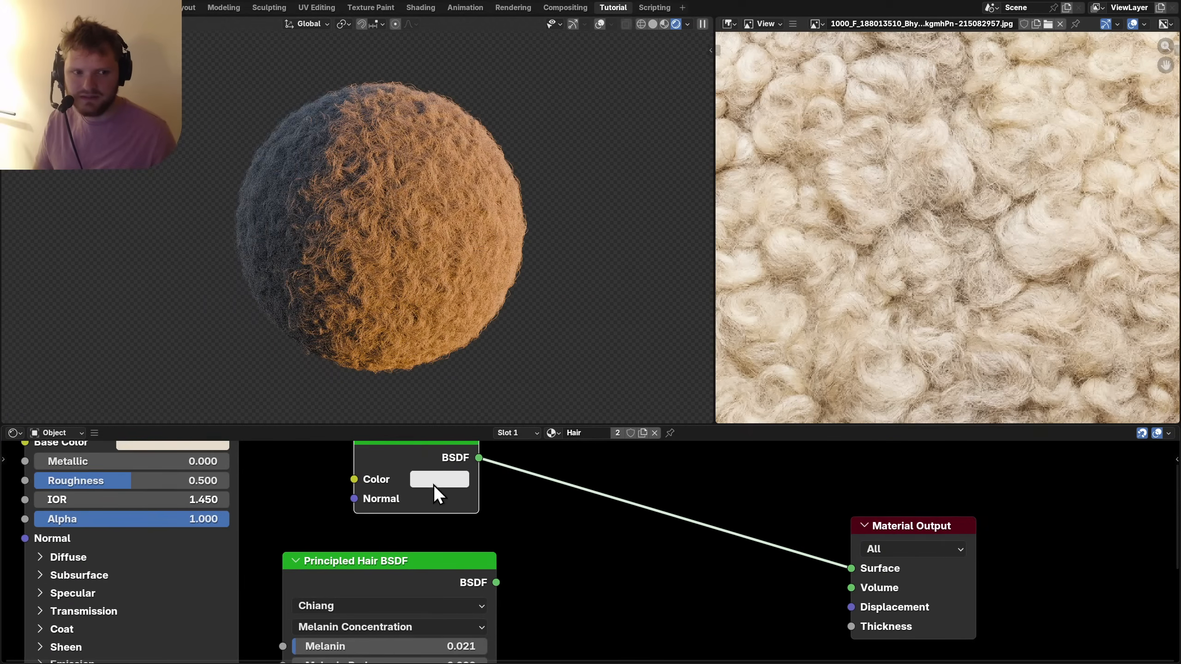
click(437, 479)
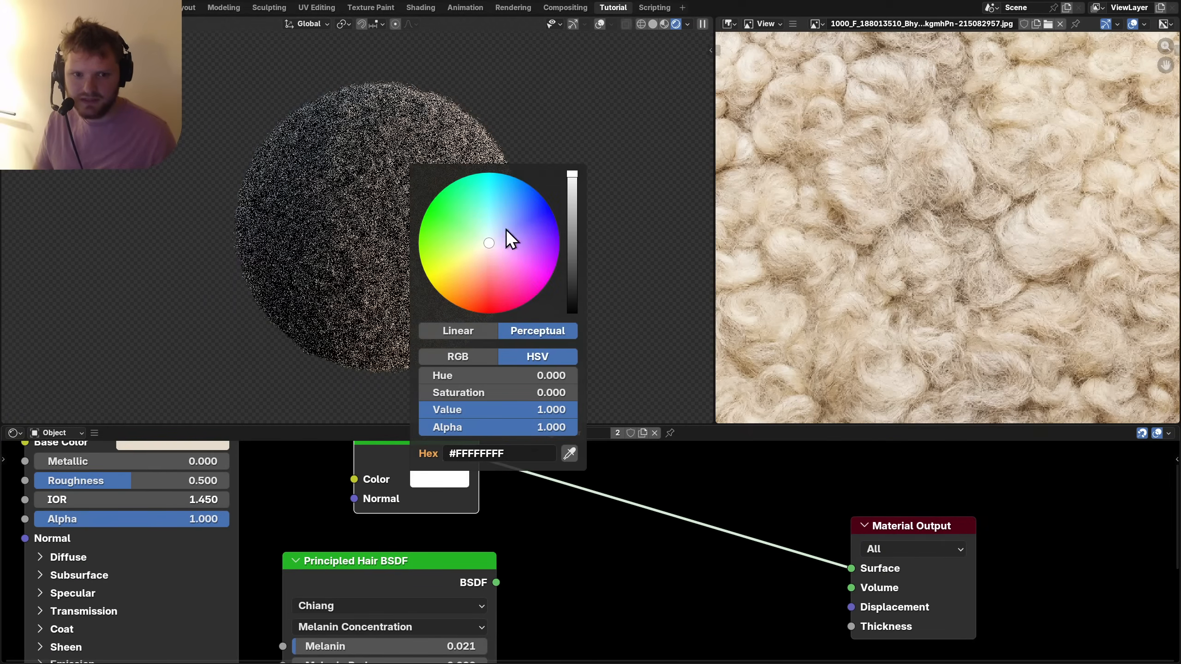
click(484, 248)
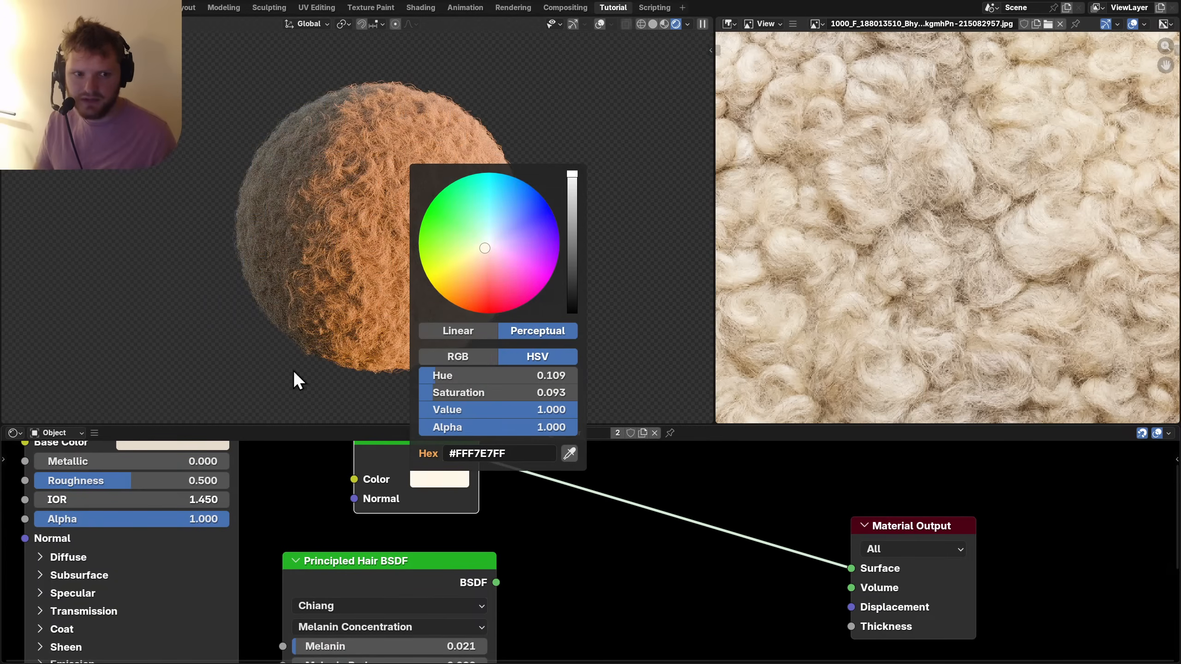
Set the saturation of the Translucent BSDF's color to 0.046 and save the file.
scroll(393, 321, down, 4)
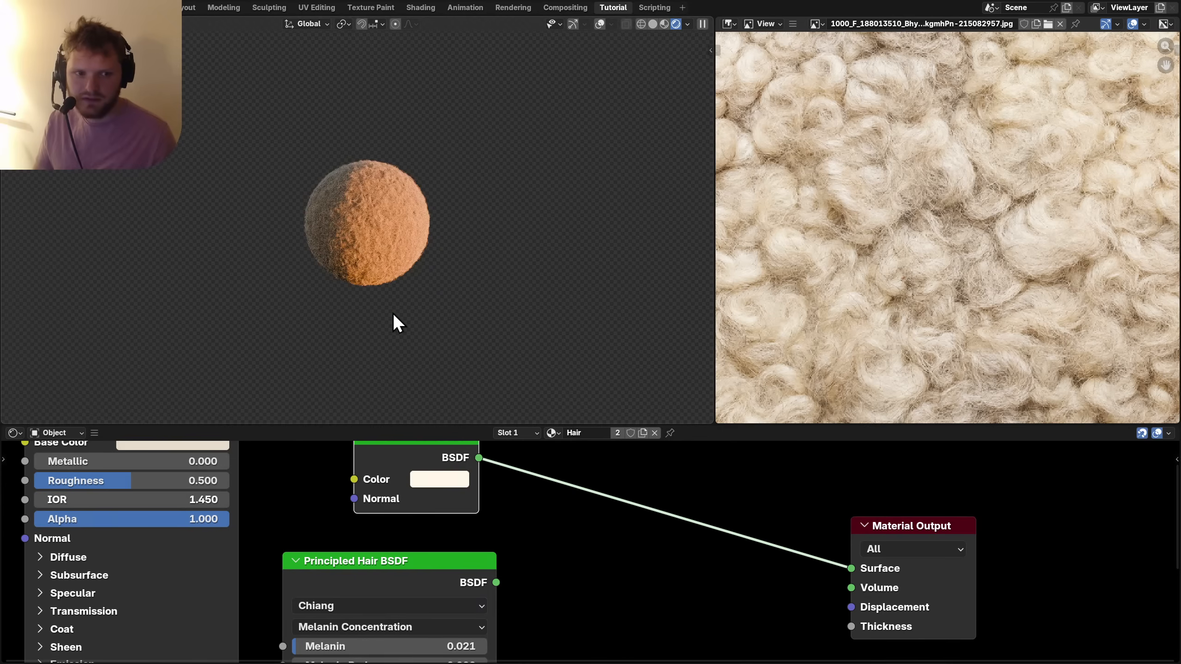
scroll(394, 315, up, 2)
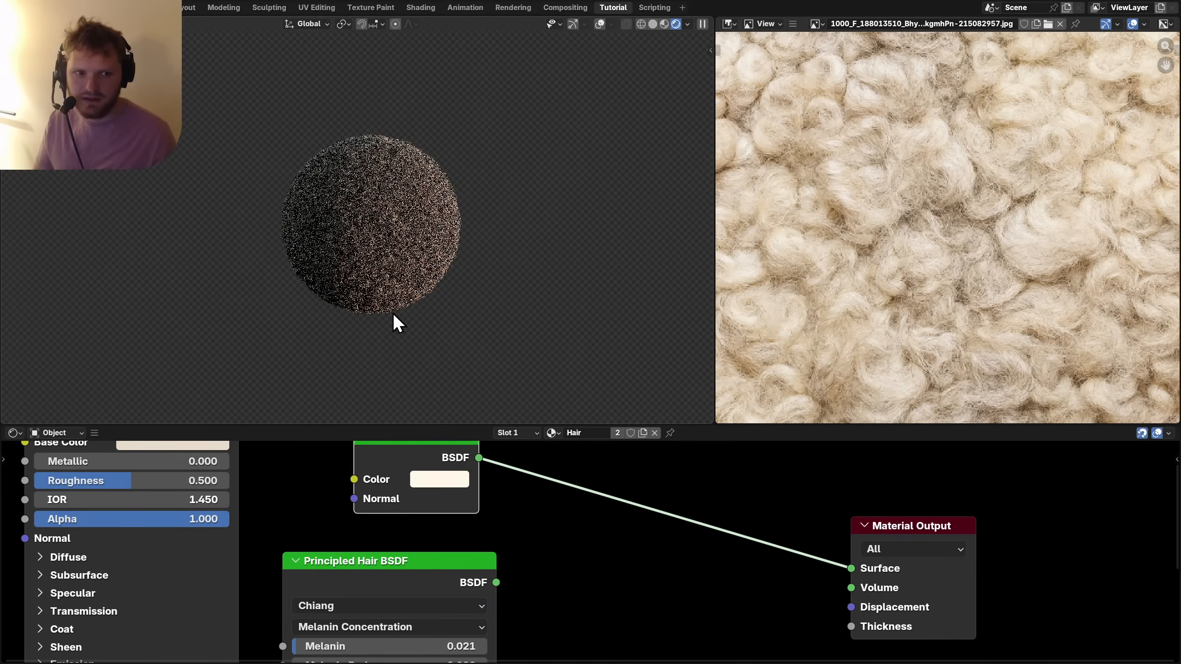
click(439, 479)
double_click(488, 392)
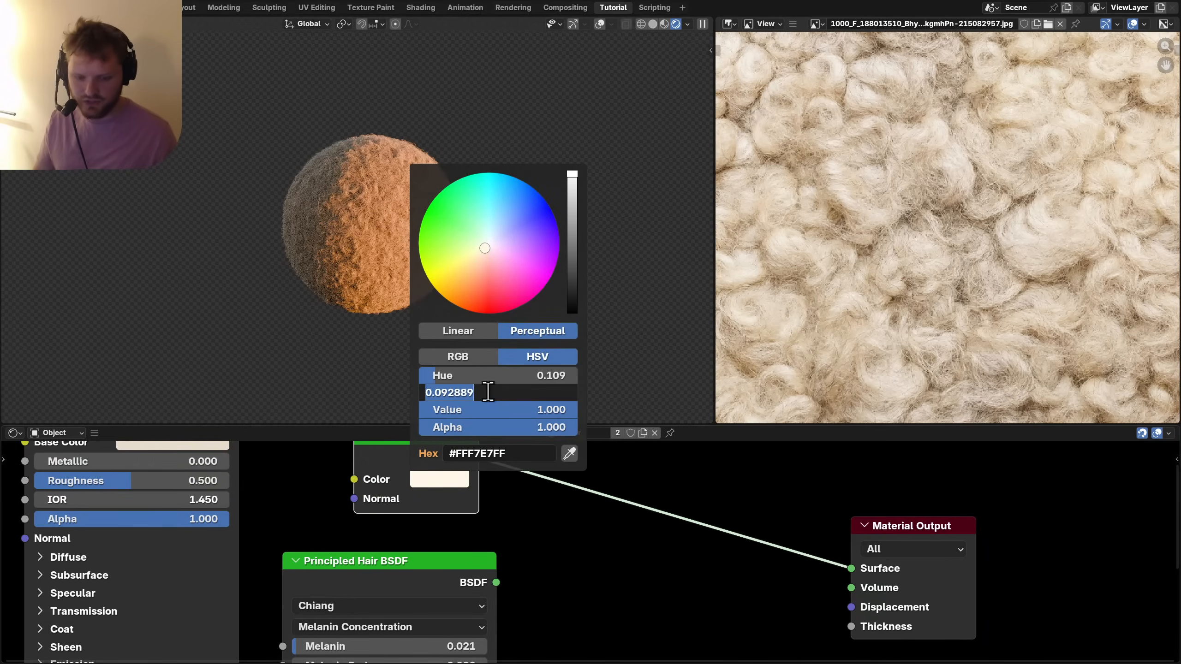
click(488, 392)
key(Return)
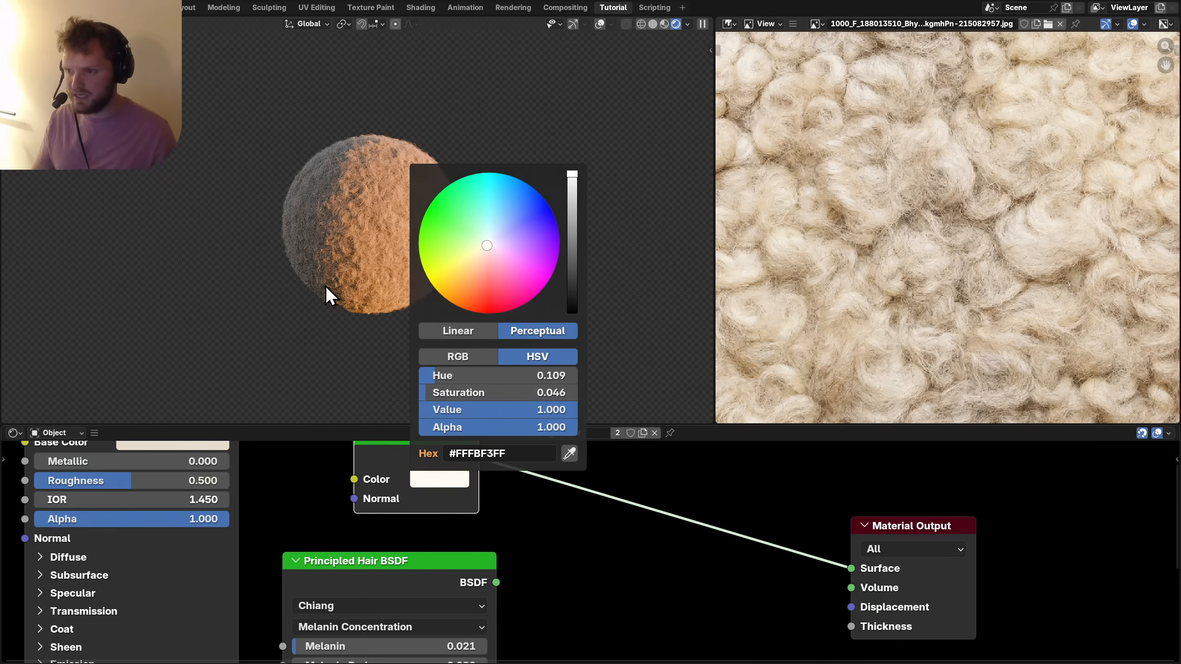
scroll(389, 276, up, 1)
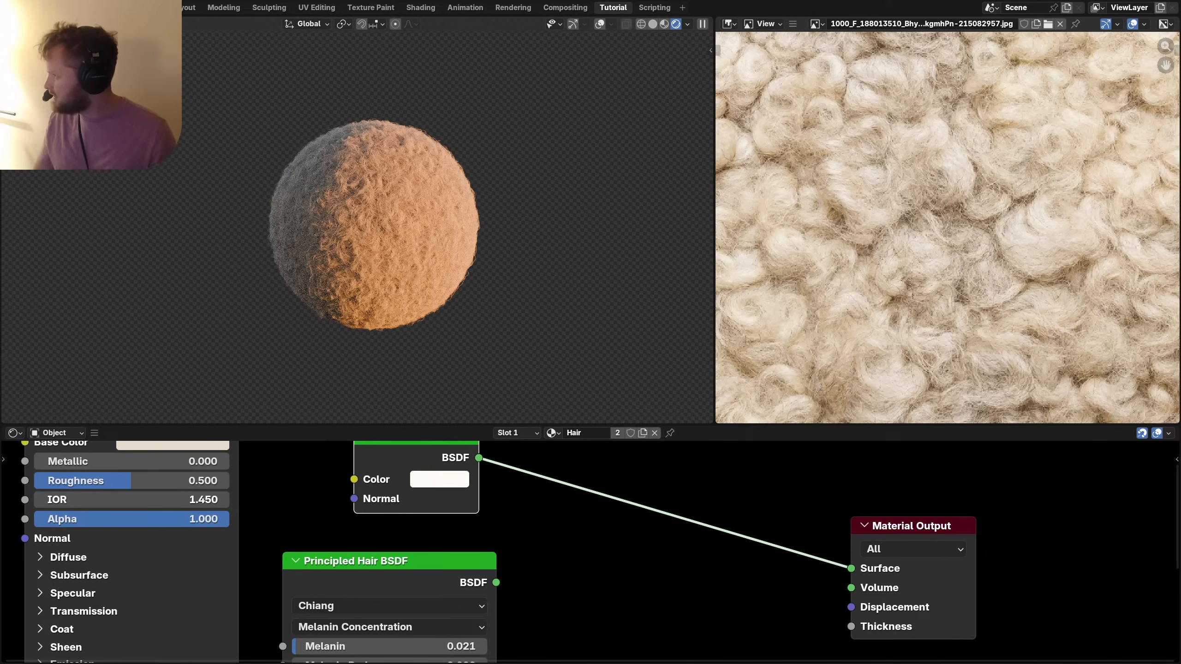
scroll(605, 533, down, 2)
key(ctrl+s)
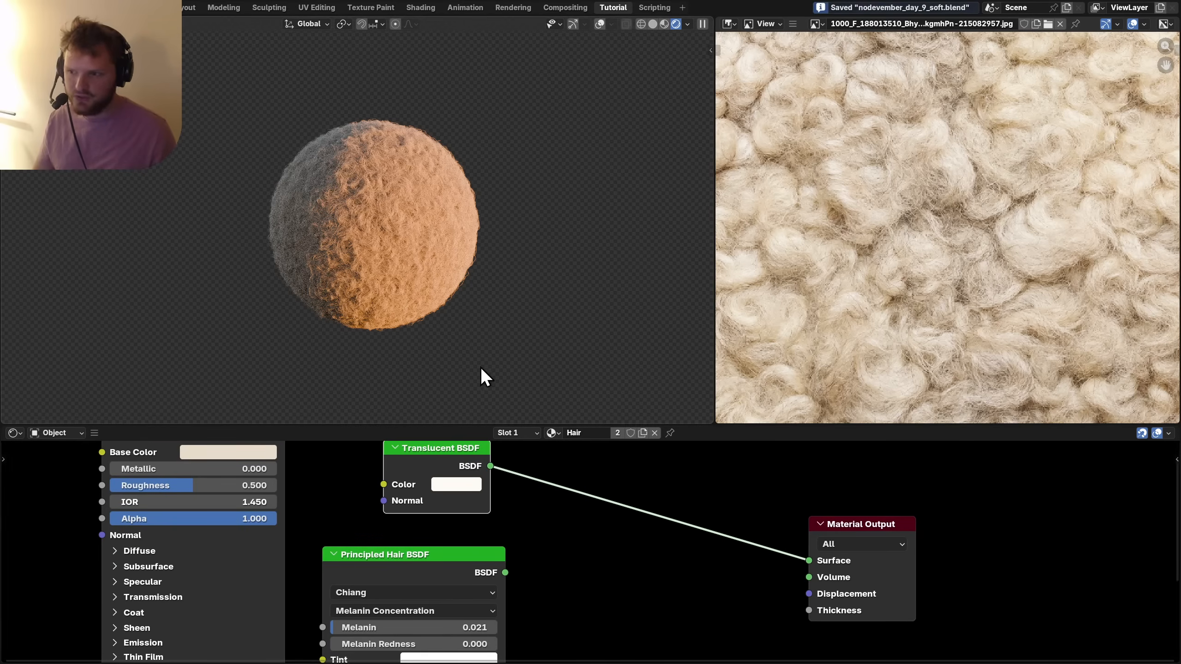
Compare the Translucent and Principled Hair shaders on the sphere by alternating them on the surface output, ending on Principled Hair.
scroll(470, 295, up, 2)
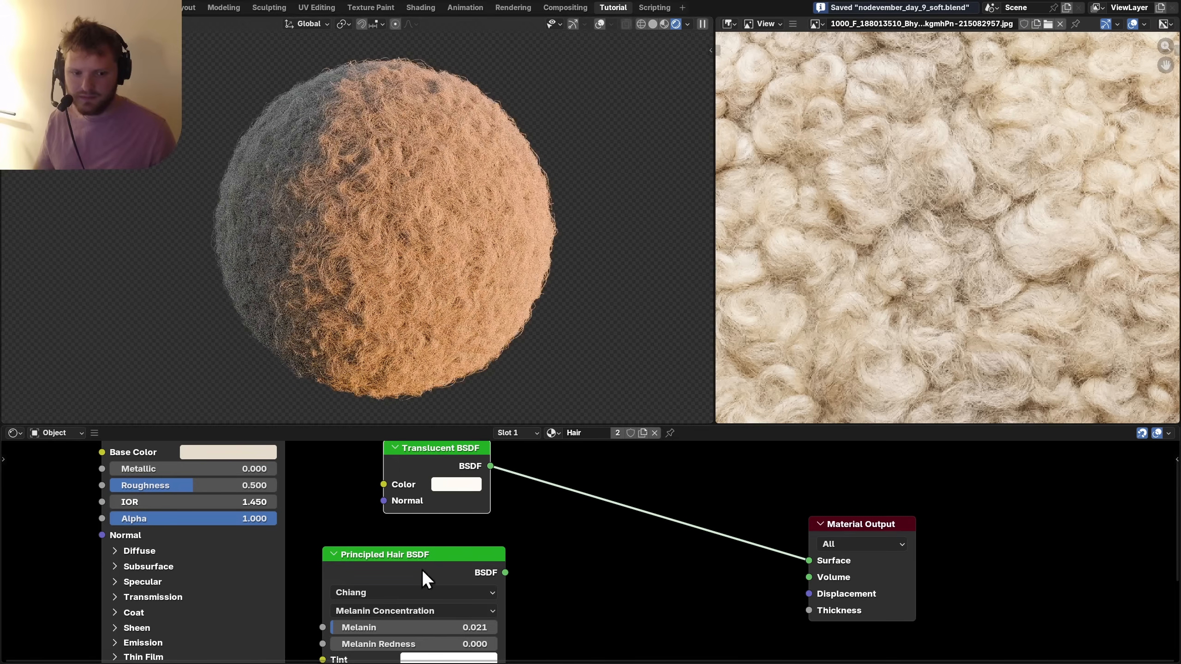
ctrl+shift+click(421, 571)
middle_drag(546, 501, 548, 555)
ctrl+shift+click(441, 507)
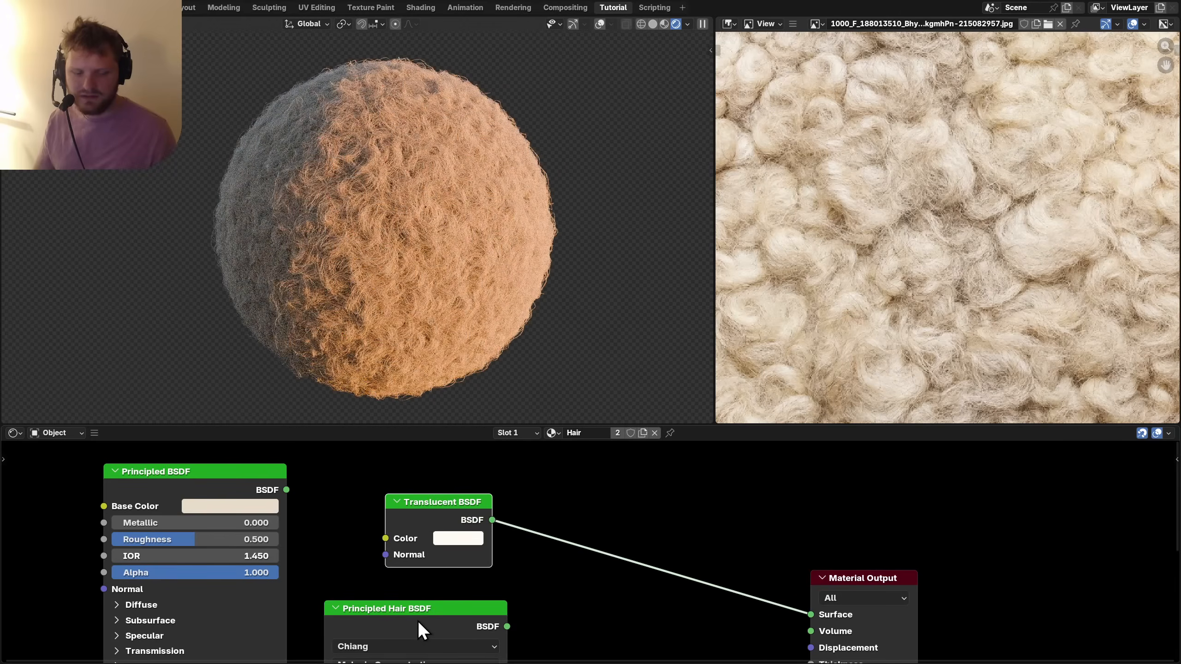
ctrl+shift+click(417, 621)
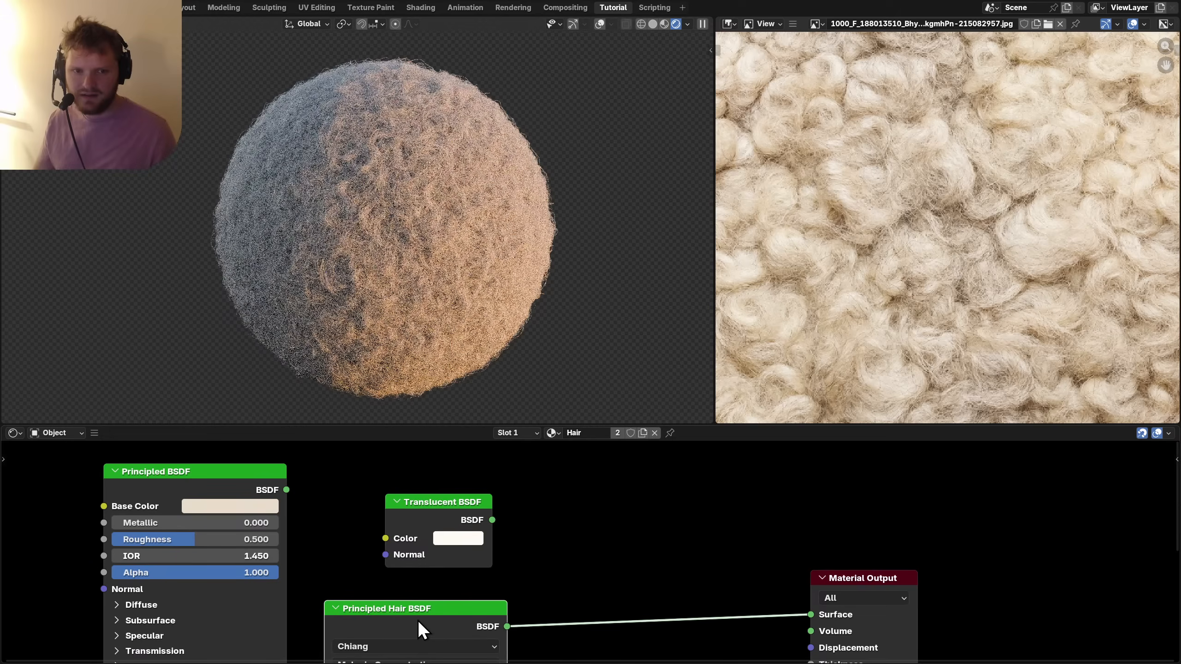
ctrl+shift+click(431, 509)
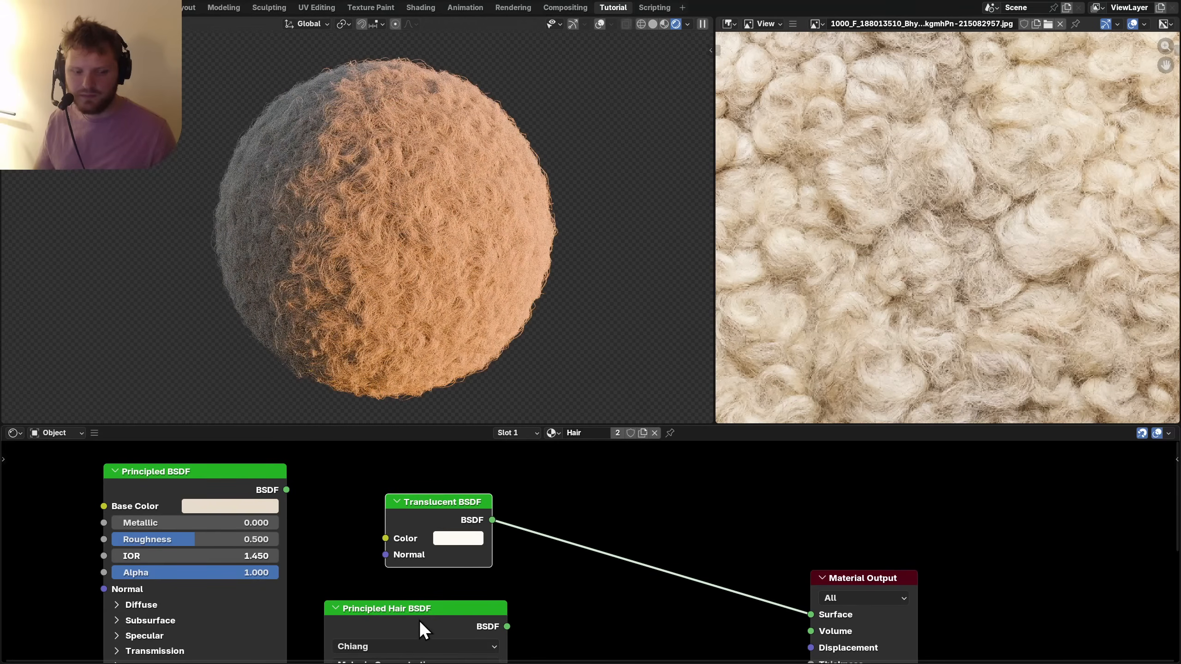
ctrl+shift+click(418, 621)
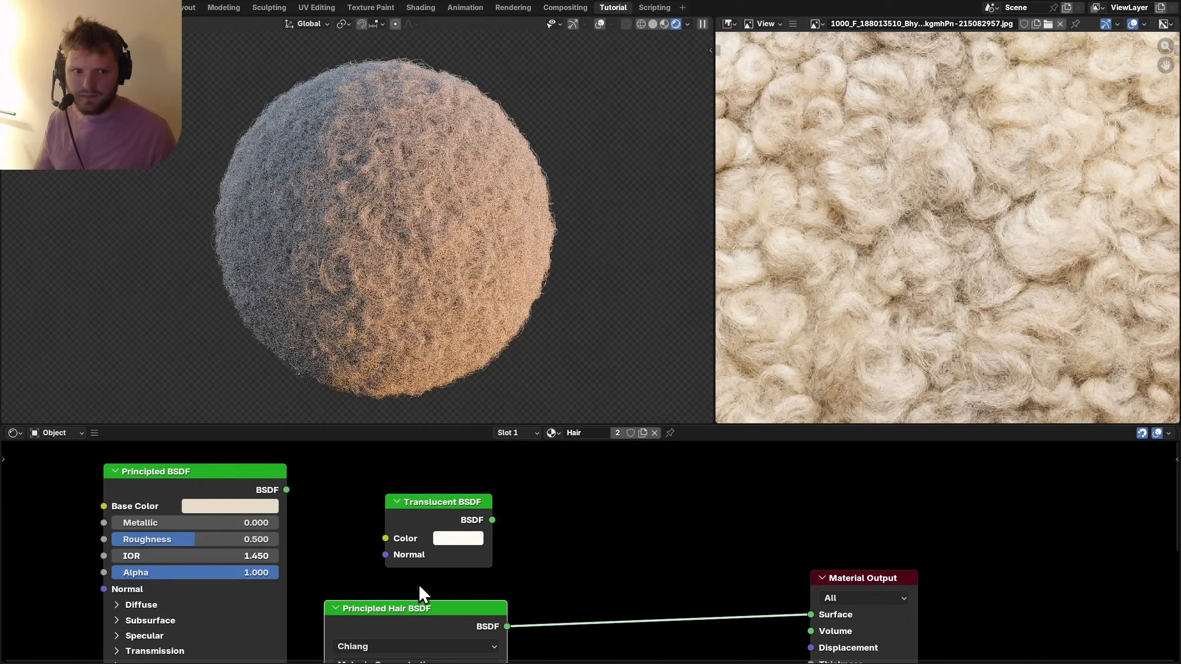
ctrl+shift+click(426, 509)
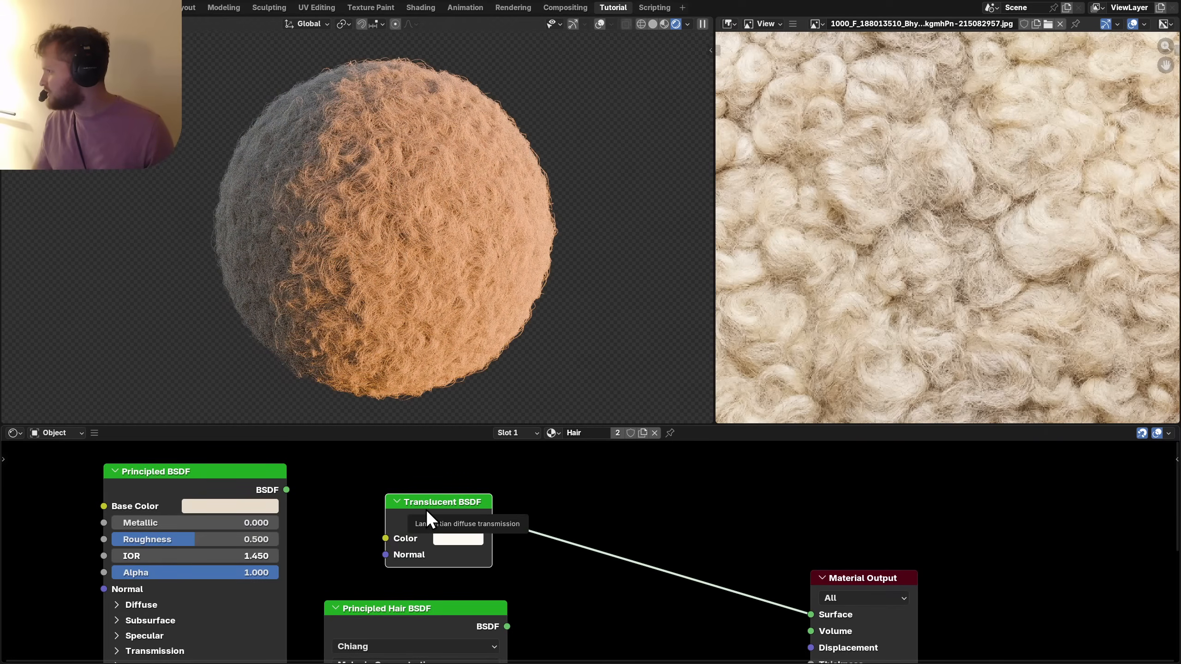
ctrl+shift+click(435, 621)
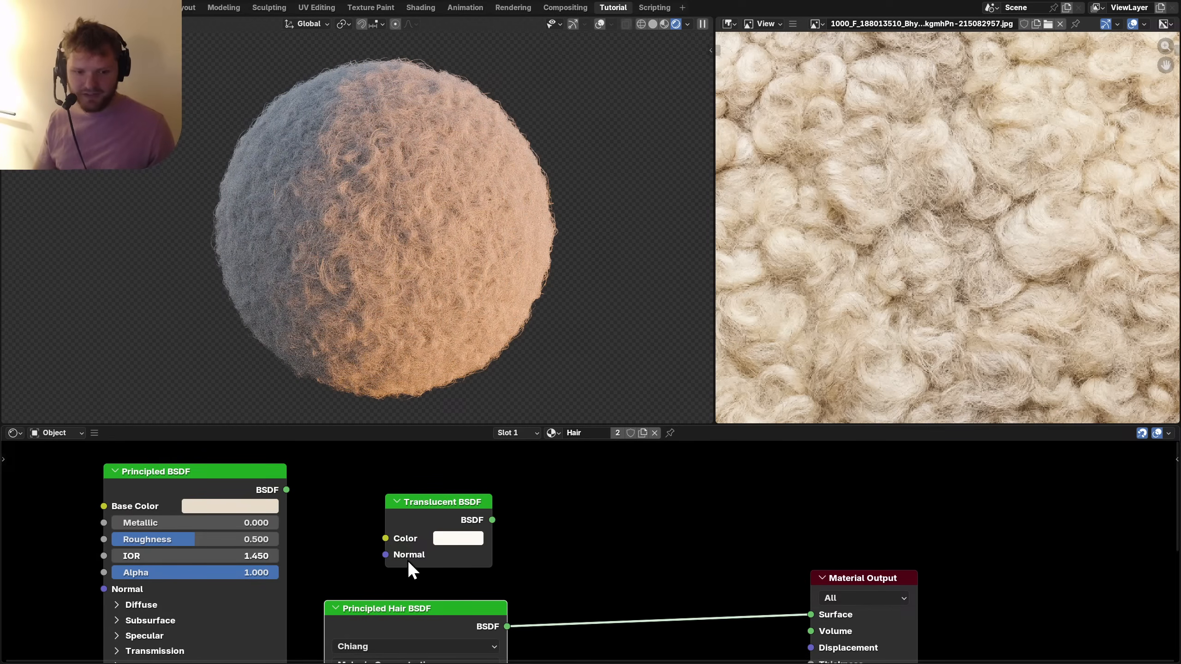
ctrl+shift+click(448, 507)
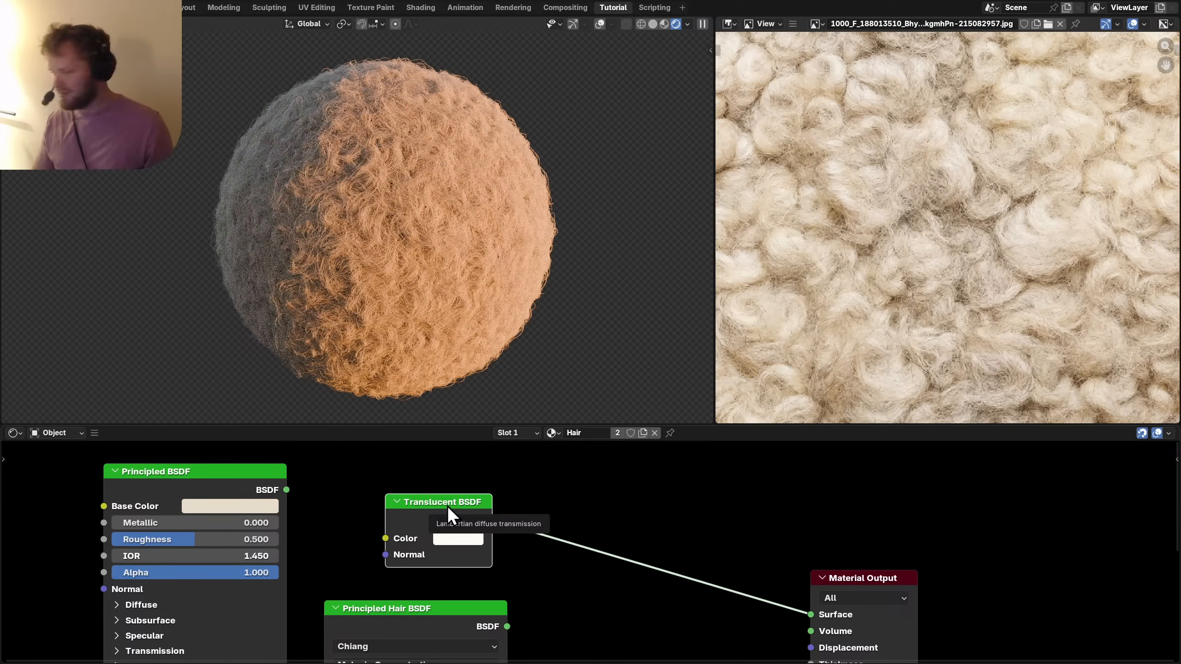
ctrl+shift+click(398, 625)
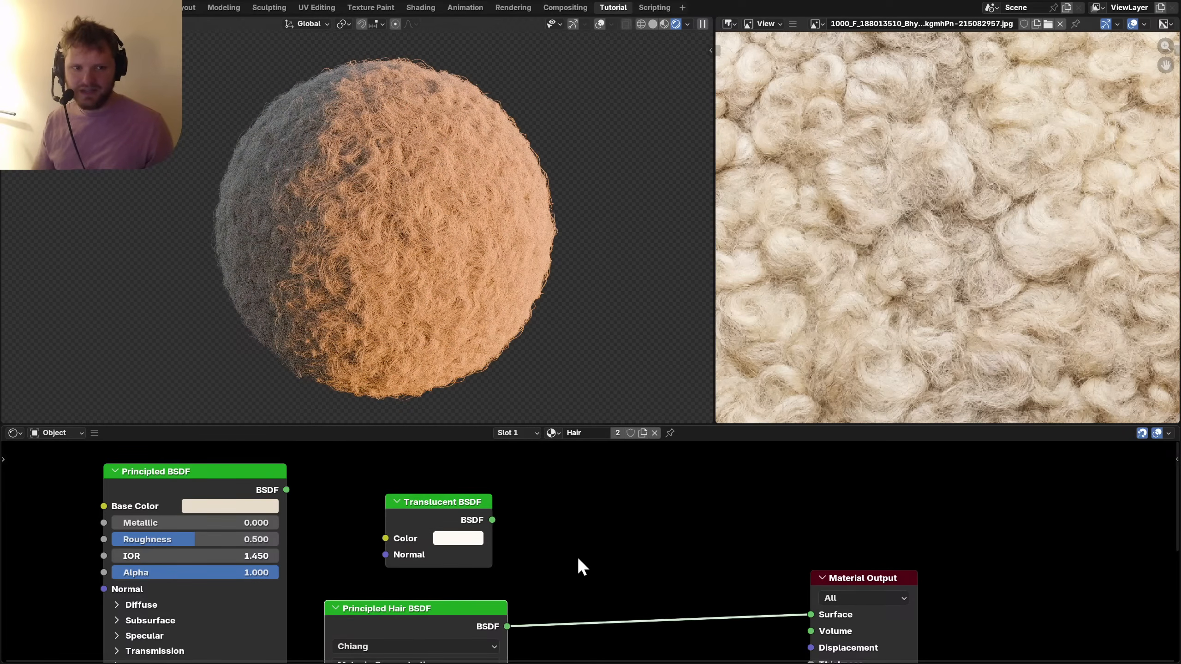
Delete the Translucent BSDF from the Hair material.
click(429, 501)
key(Delete)
middle_drag(613, 543, 460, 501)
Add a Sheen BSDF above the Principled Hair BSDF and connect it to the material's surface output.
key(shift+a)
text(sheen)
key(Return)
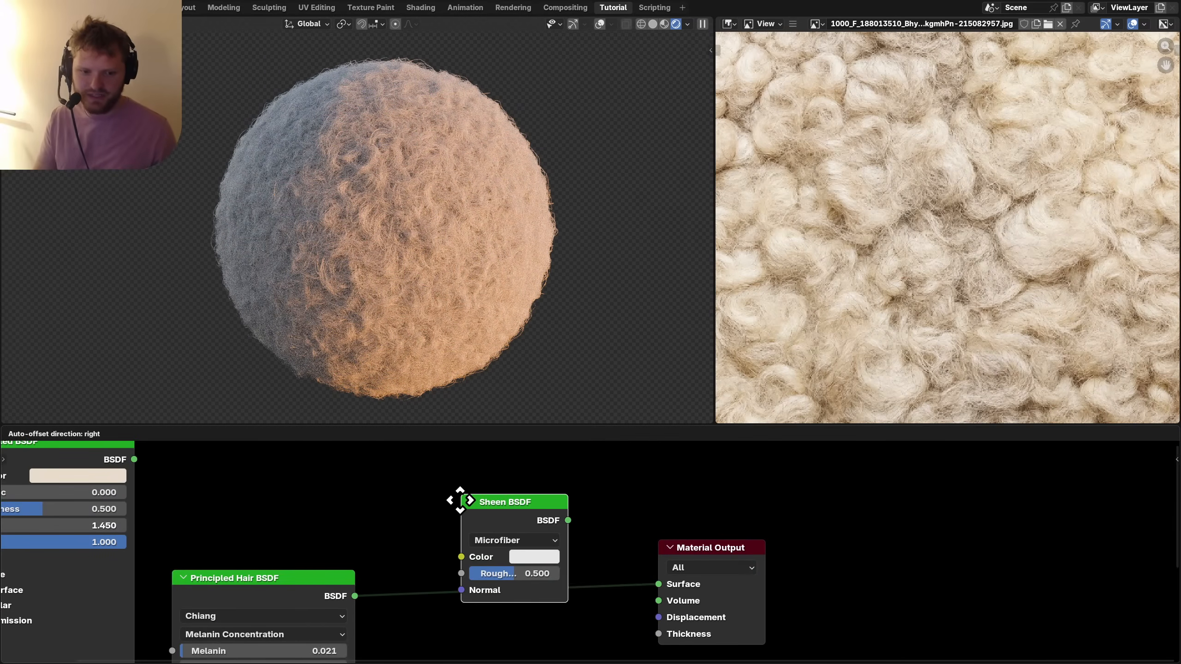
click(261, 445)
middle_drag(332, 502, 452, 534)
scroll(452, 533, up, 2)
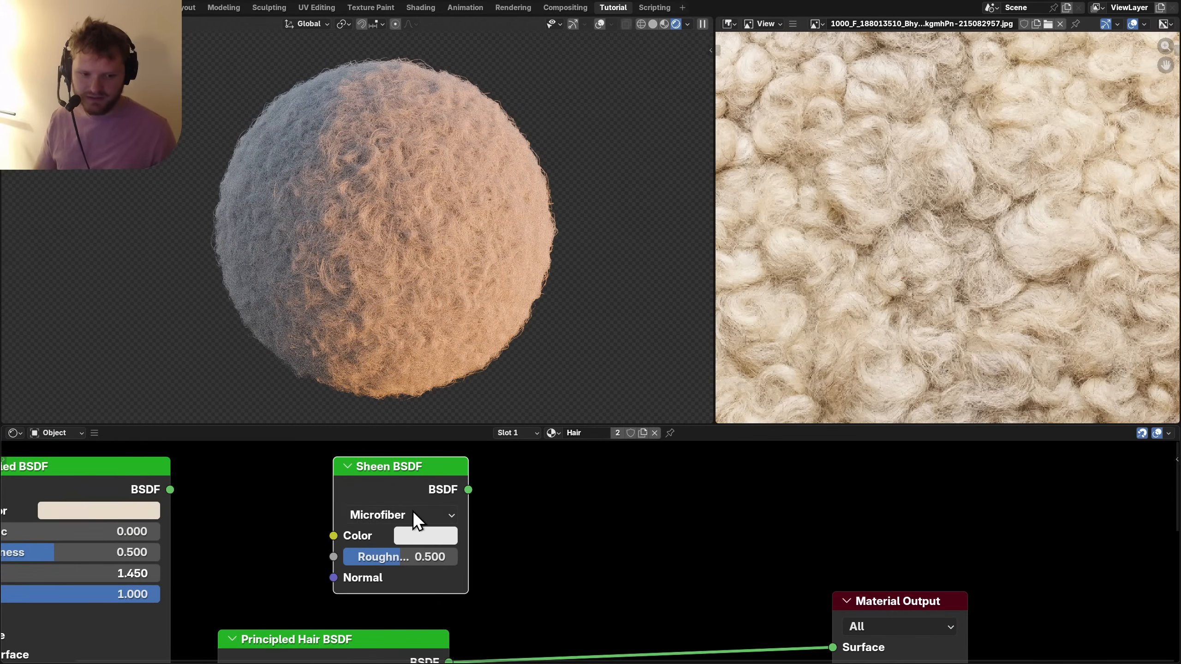
click(413, 510)
click(412, 510)
ctrl+shift+click(400, 490)
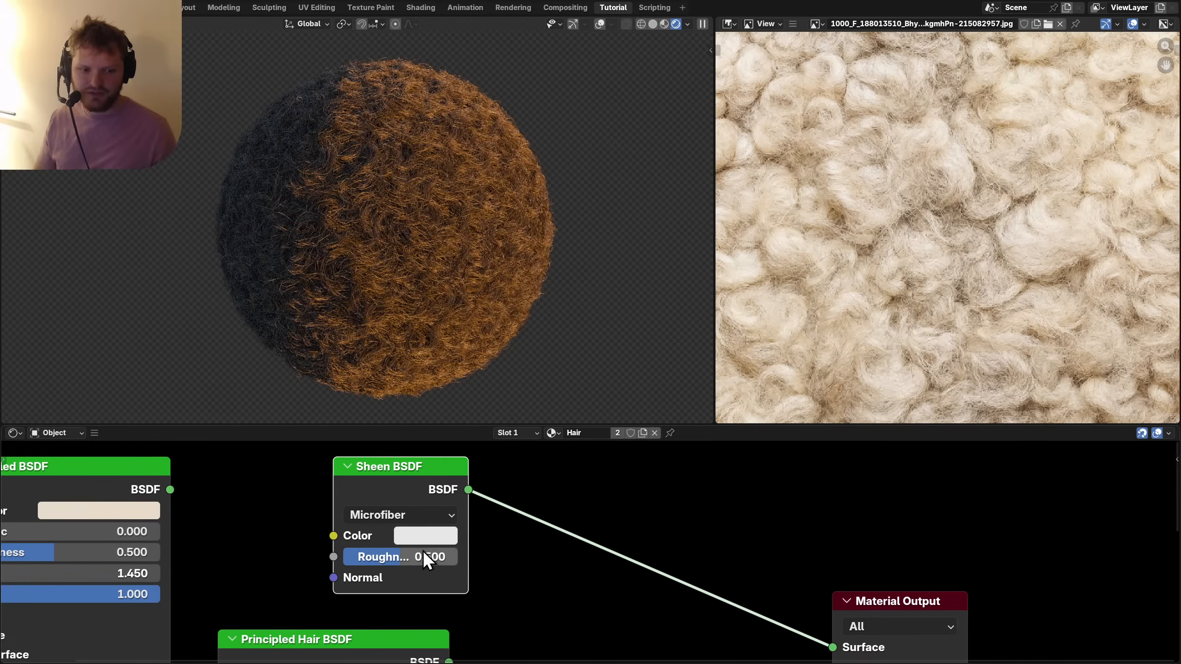
Switch the Sheen BSDF's distribution to Ashikhmin and set its roughness to 1.
drag(409, 556, 360, 557)
key(ctrl+z)
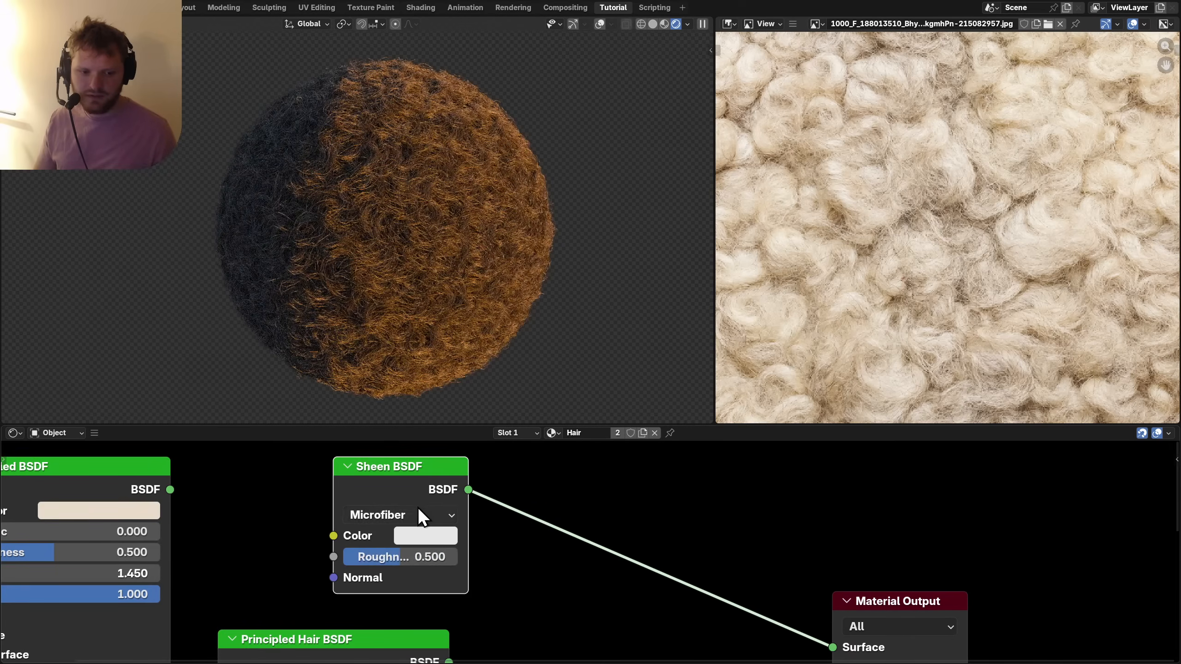
click(416, 512)
click(372, 560)
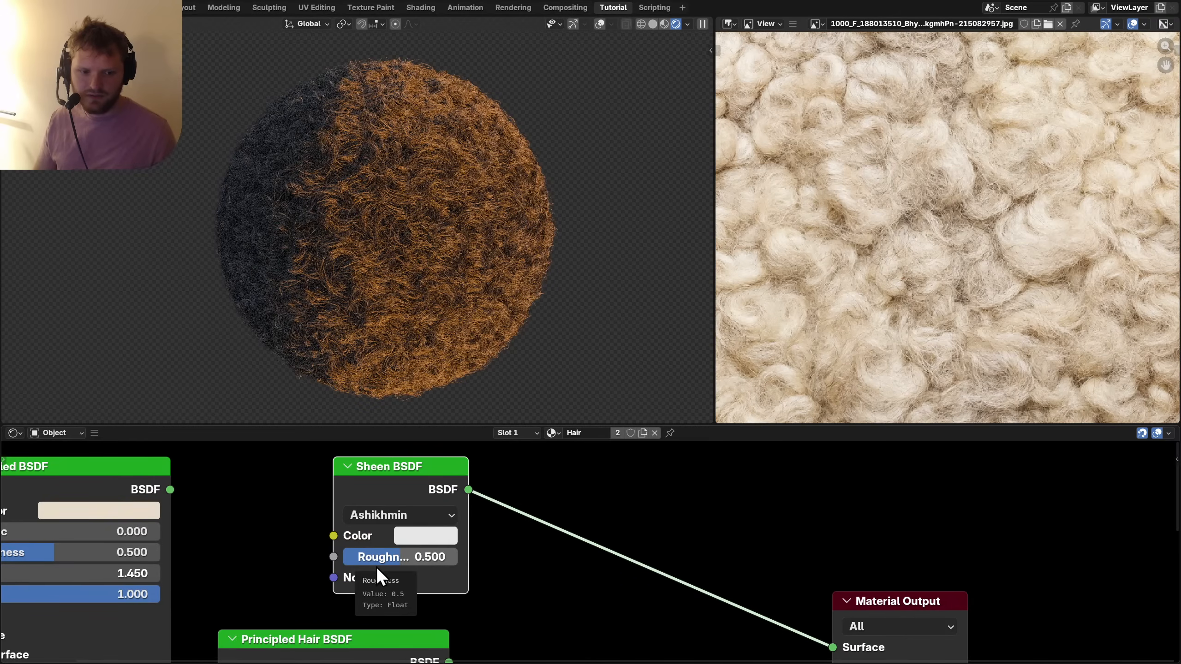
drag(372, 560, 463, 557)
Combine the Sheen BSDF and Principled Hair BSDF through an Add Shader feeding the surface output.
scroll(526, 543, down, 5)
middle_drag(481, 611, 445, 564)
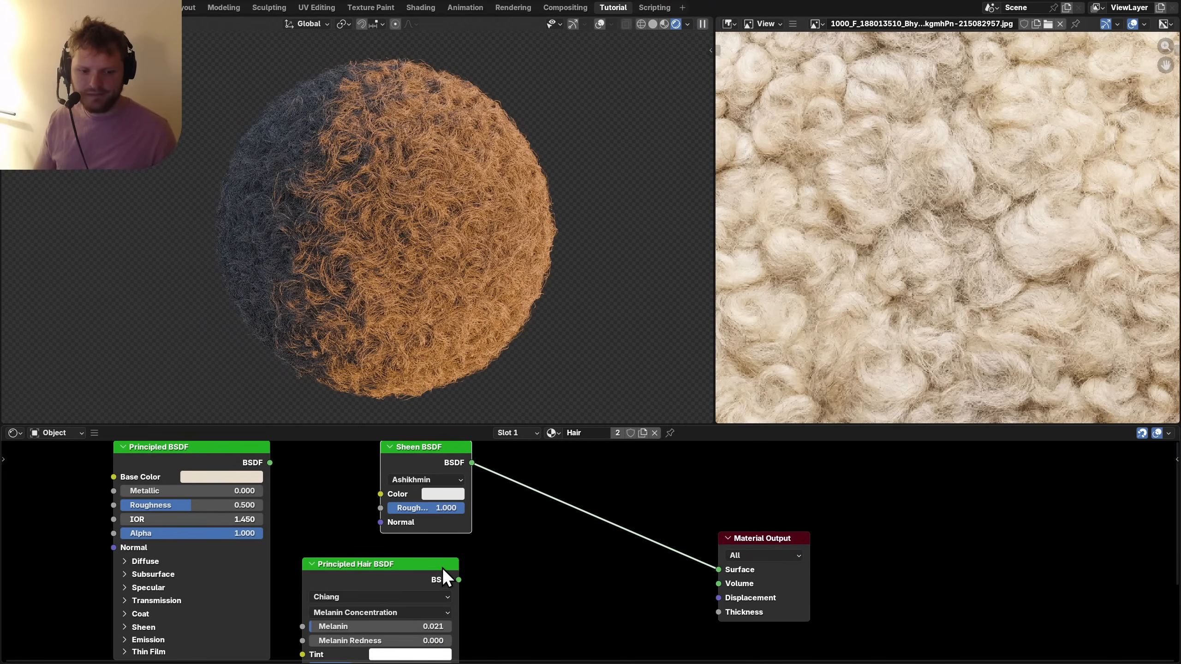
drag(458, 580, 602, 551)
text(add)
click(615, 540)
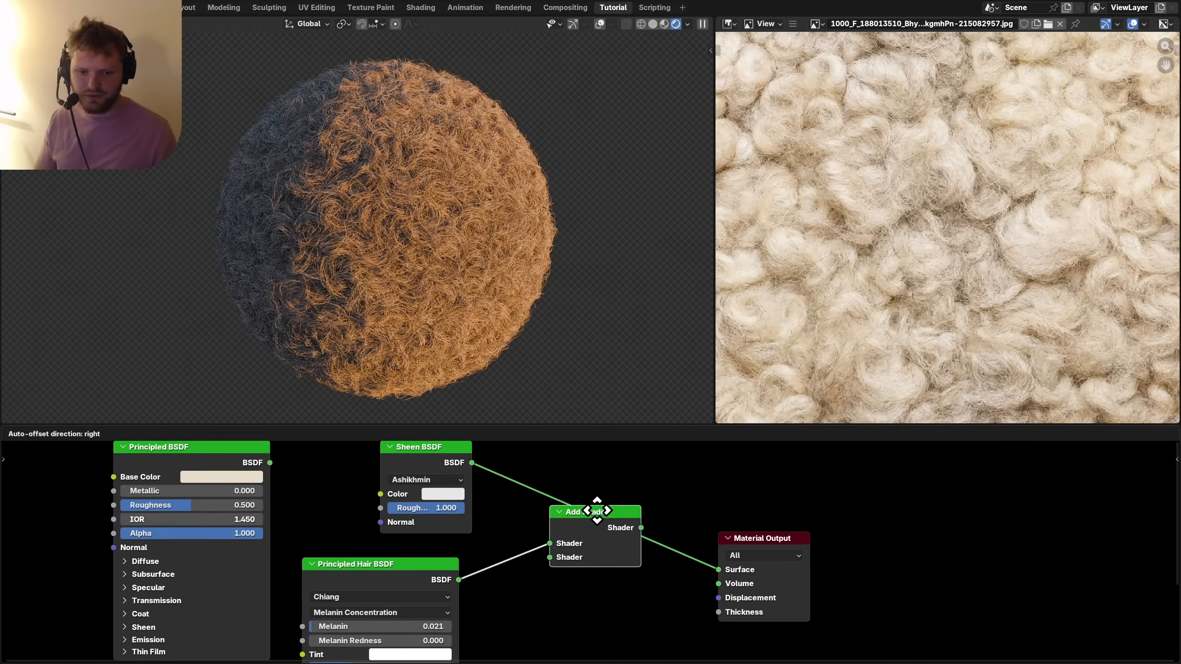
drag(471, 462, 550, 544)
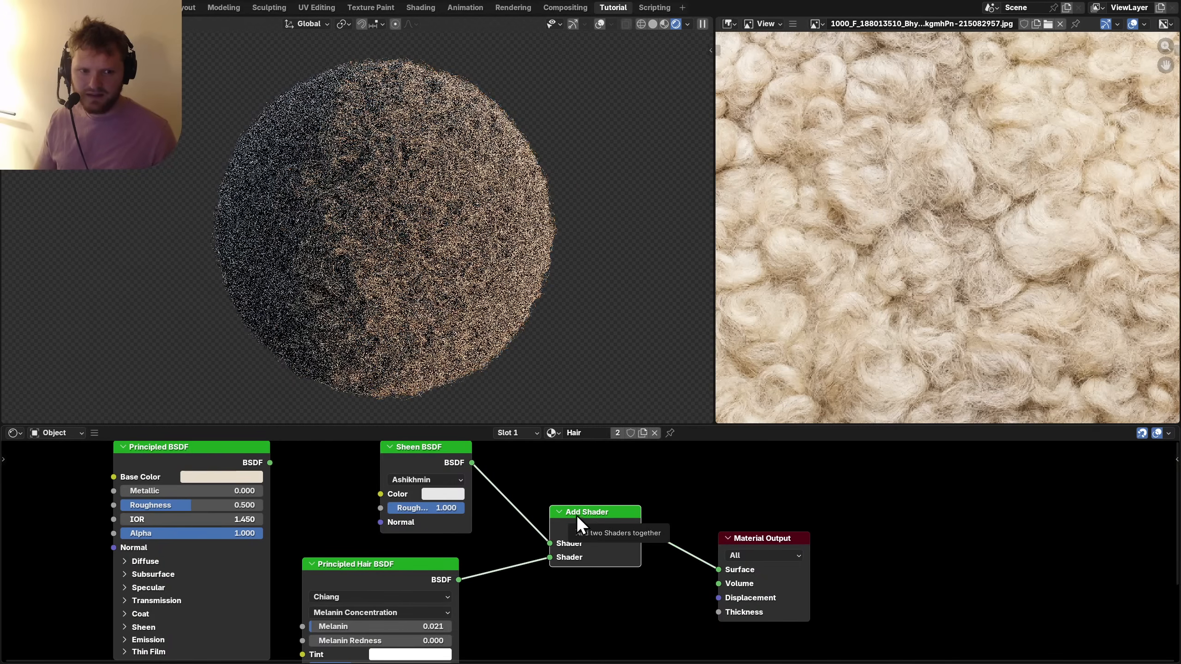
Set the Sheen BSDF's roughness to about 0.144 and compare the Principled Hair BSDF alone with the combined shader.
scroll(409, 502, up, 1)
scroll(410, 502, down, 1)
drag(408, 501, 454, 503)
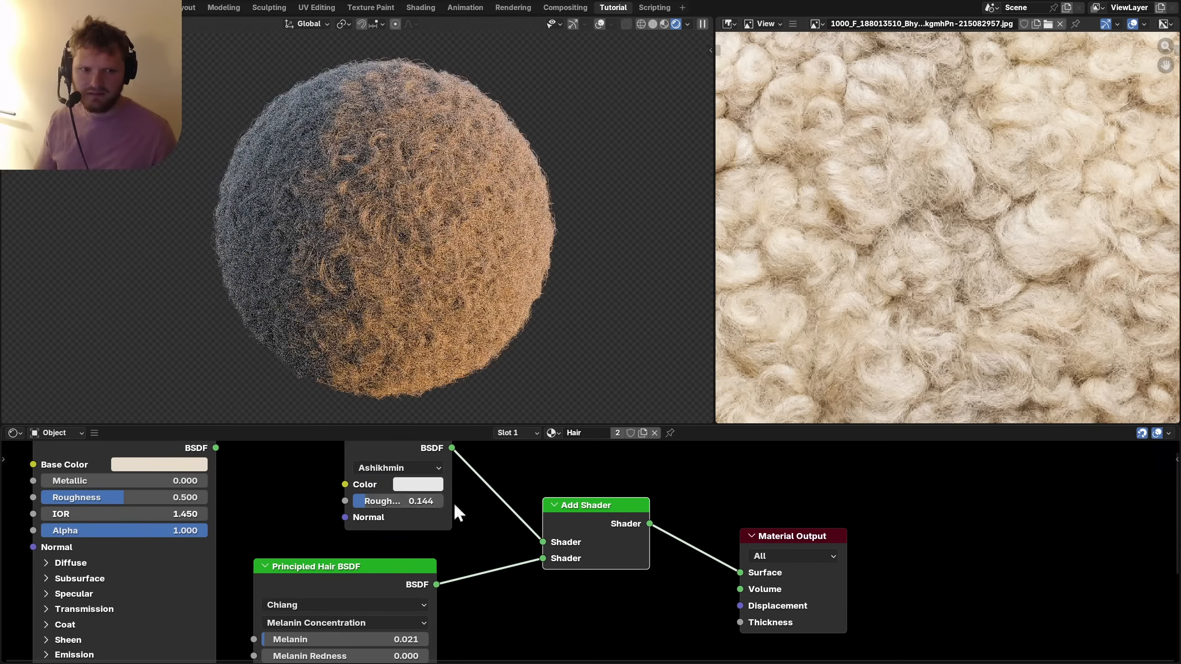
ctrl+shift+click(391, 579)
ctrl+shift+click(600, 523)
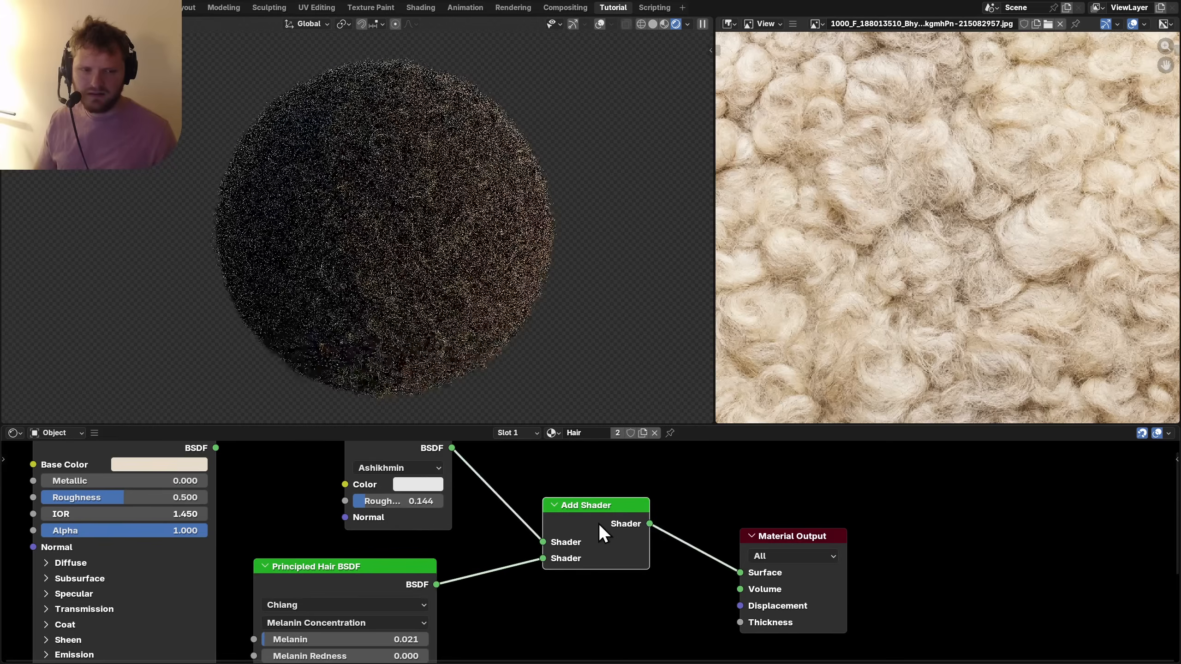
Delete the Sheen BSDF and Add Shader nodes and connect the Principled Hair BSDF directly to the surface output.
drag(593, 471, 395, 528)
key(x)
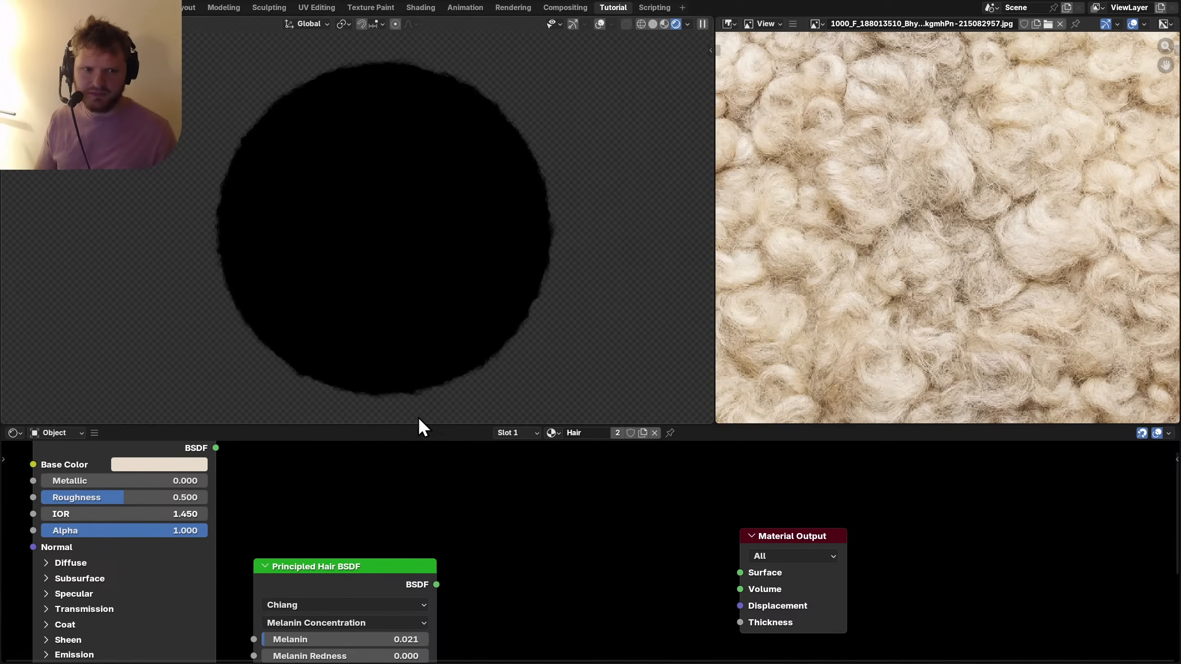
ctrl+shift+click(356, 579)
drag(356, 579, 431, 564)
Set the Principled Hair BSDF's Melanin to 0.03 and its Melanin Redness to 0.1.
middle_drag(427, 599, 431, 505)
scroll(432, 569, up, 1)
scroll(434, 579, up, 1)
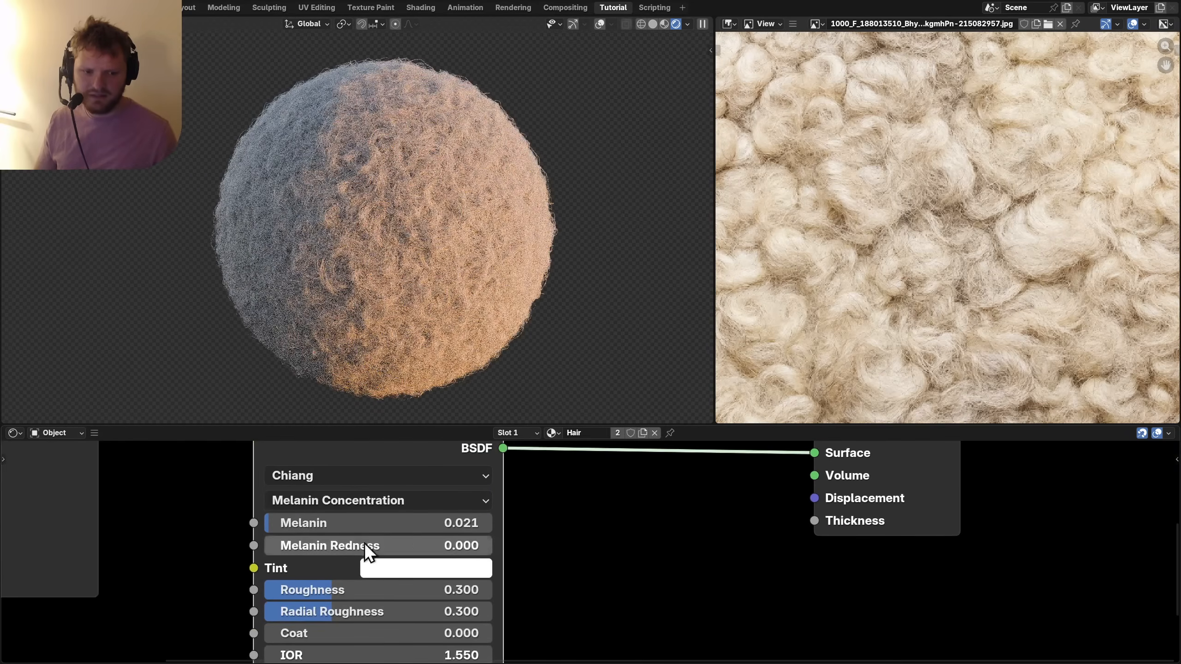
click(328, 522)
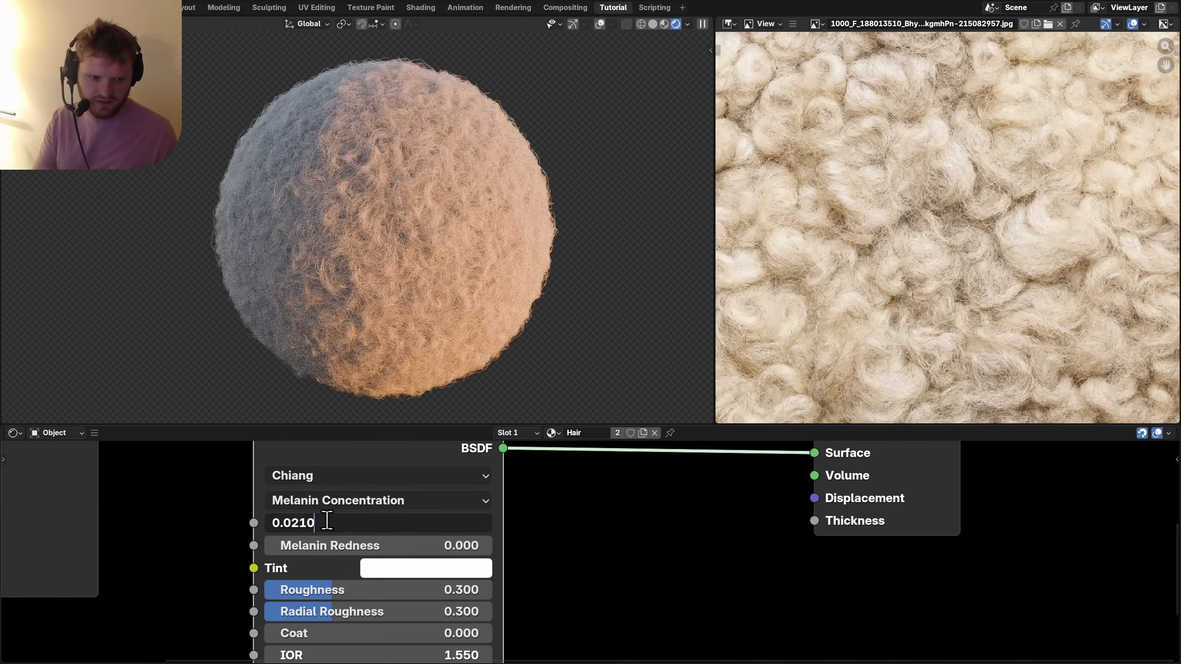
text(0.03)
key(Return)
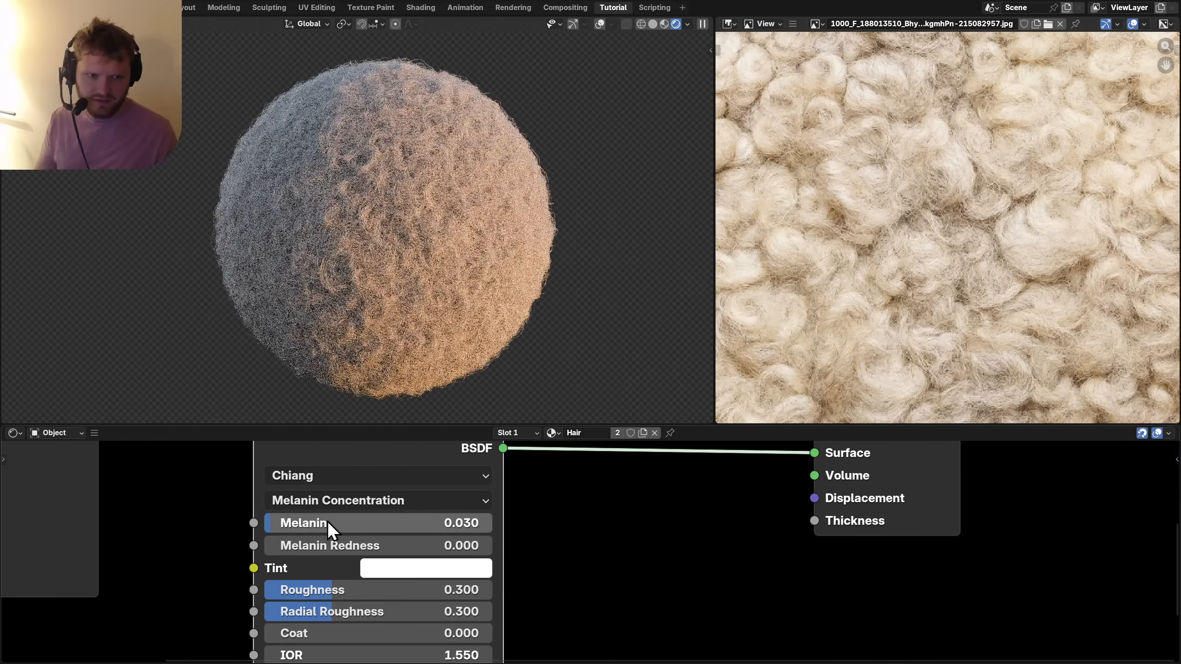
click(323, 545)
text(0.1)
key(Return)
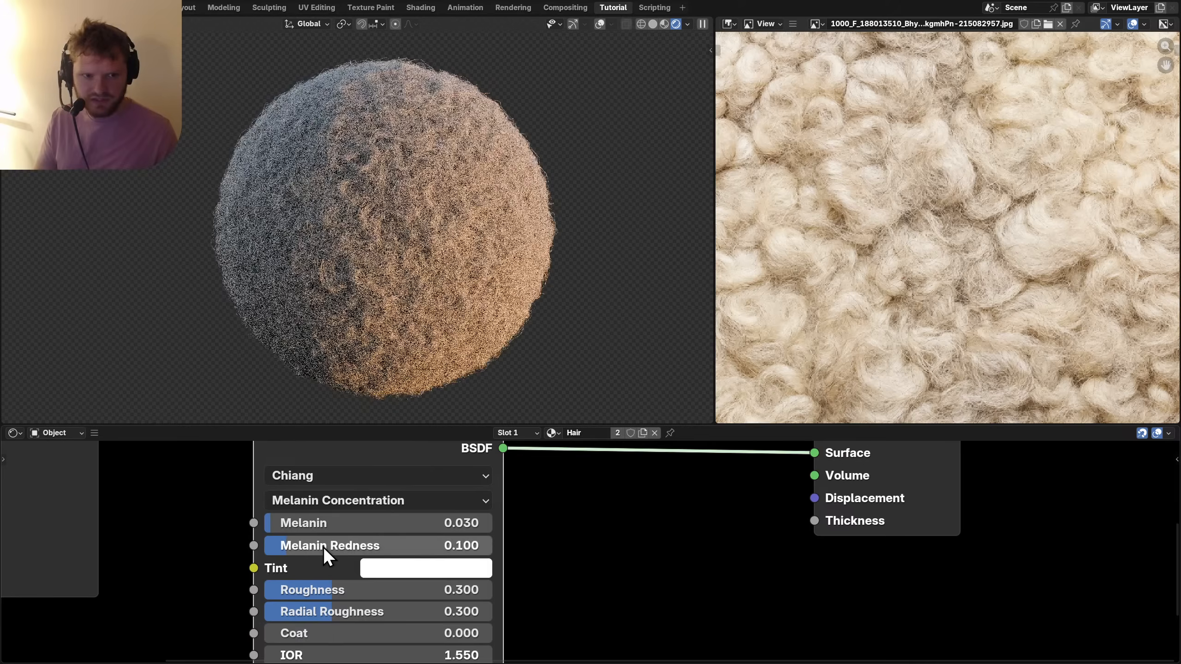
Set the Principled Hair BSDF's Melanin to 0.1 and inspect the whole wool sphere.
click(352, 520)
click(352, 518)
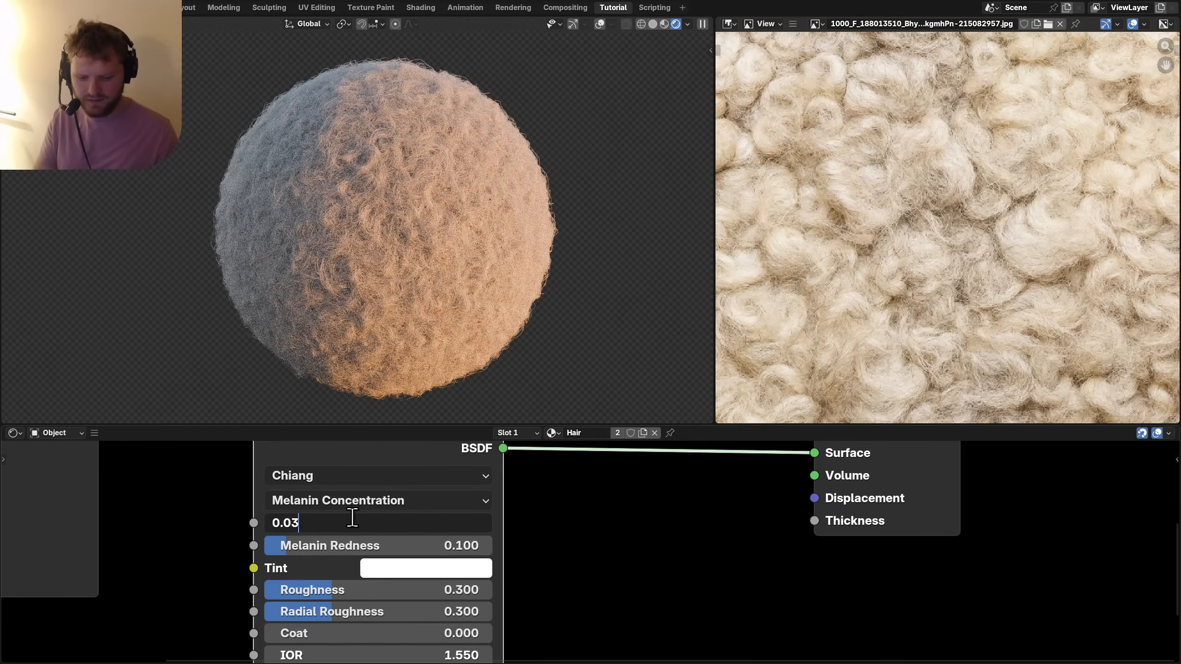
key(BackSpace)
text(1)
key(Return)
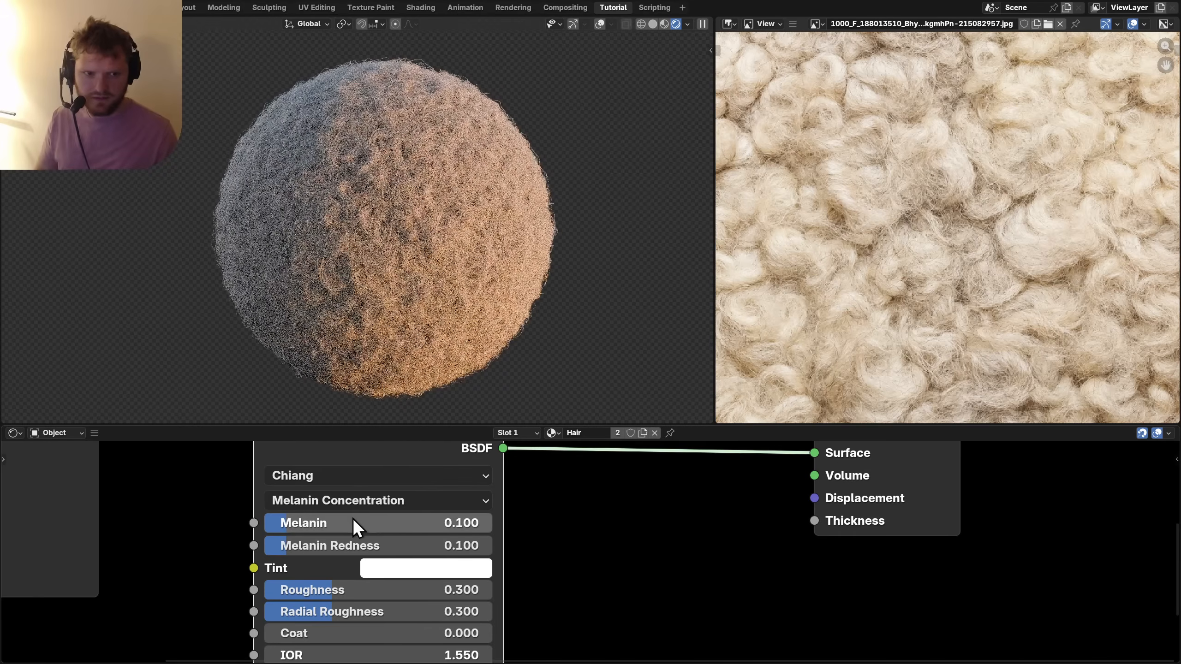
scroll(467, 255, down, 7)
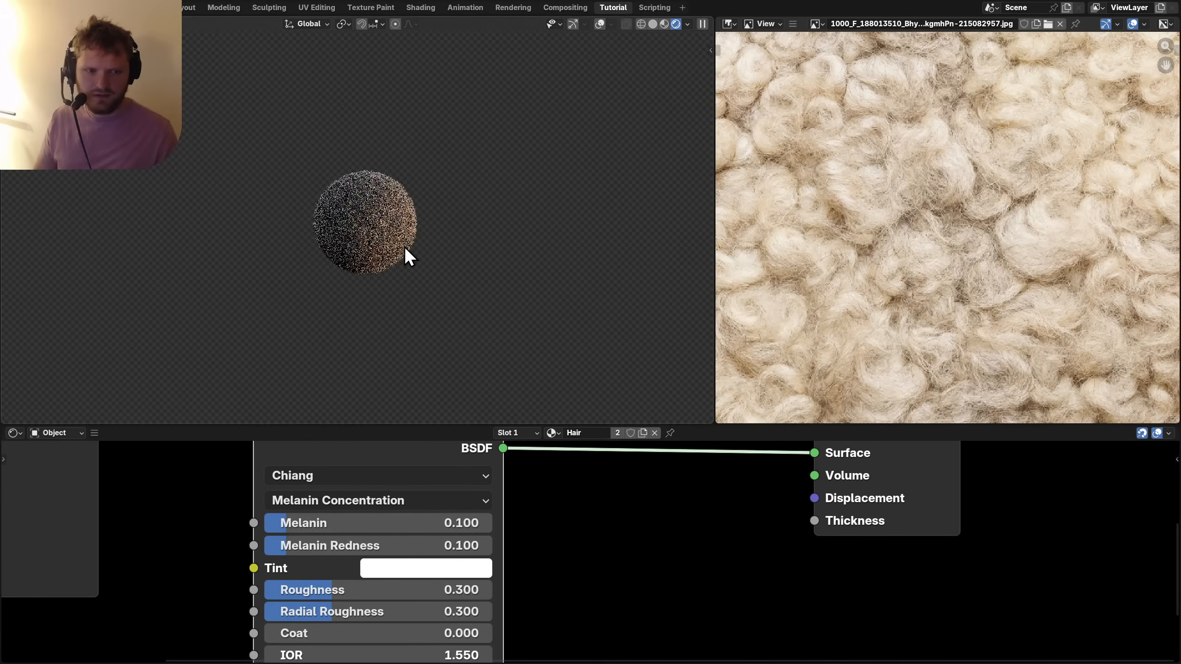
scroll(404, 247, up, 6)
mouse_move(474, 208)
middle_down()
mouse_move(349, 190)
mouse_move(472, 190)
middle_up()
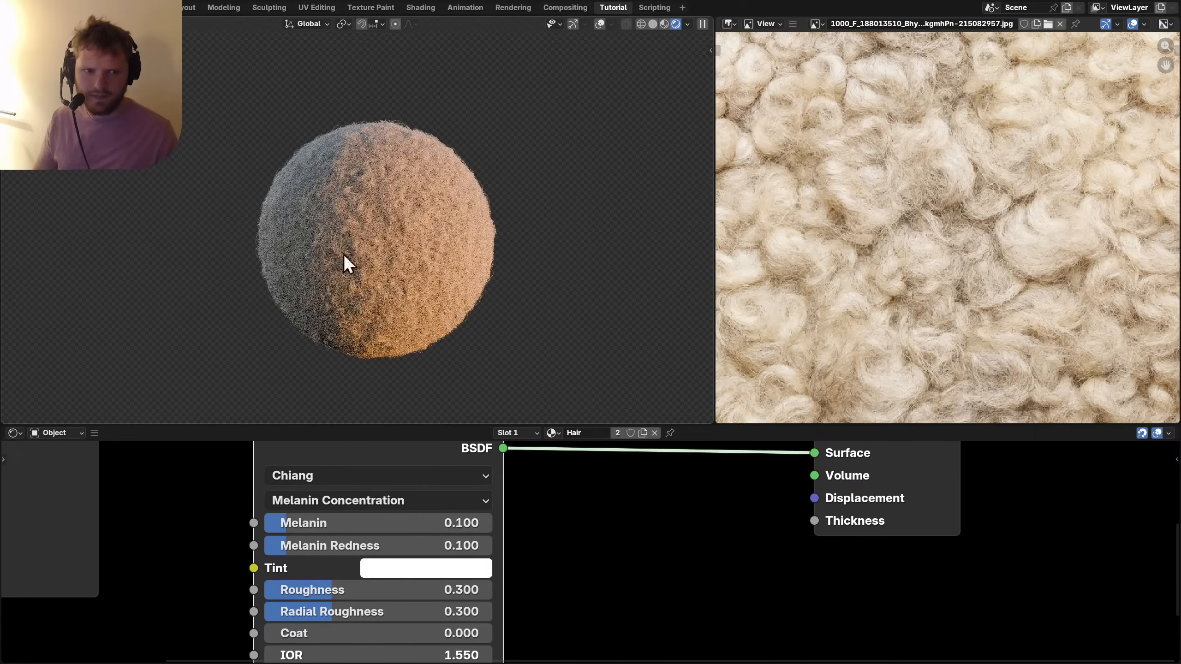
Set the world Background strength to 0.1, compare the wool sphere's lighting, and raise the strength to 1.0.
click(51, 432)
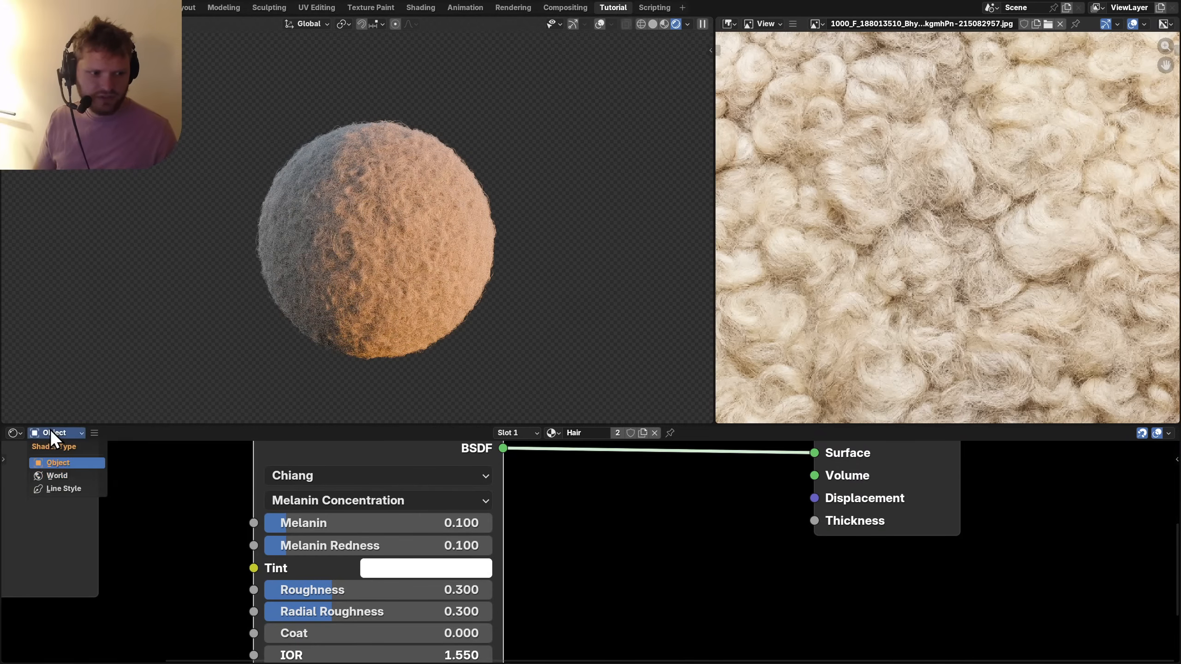
click(55, 476)
scroll(443, 492, down, 1)
click(547, 485)
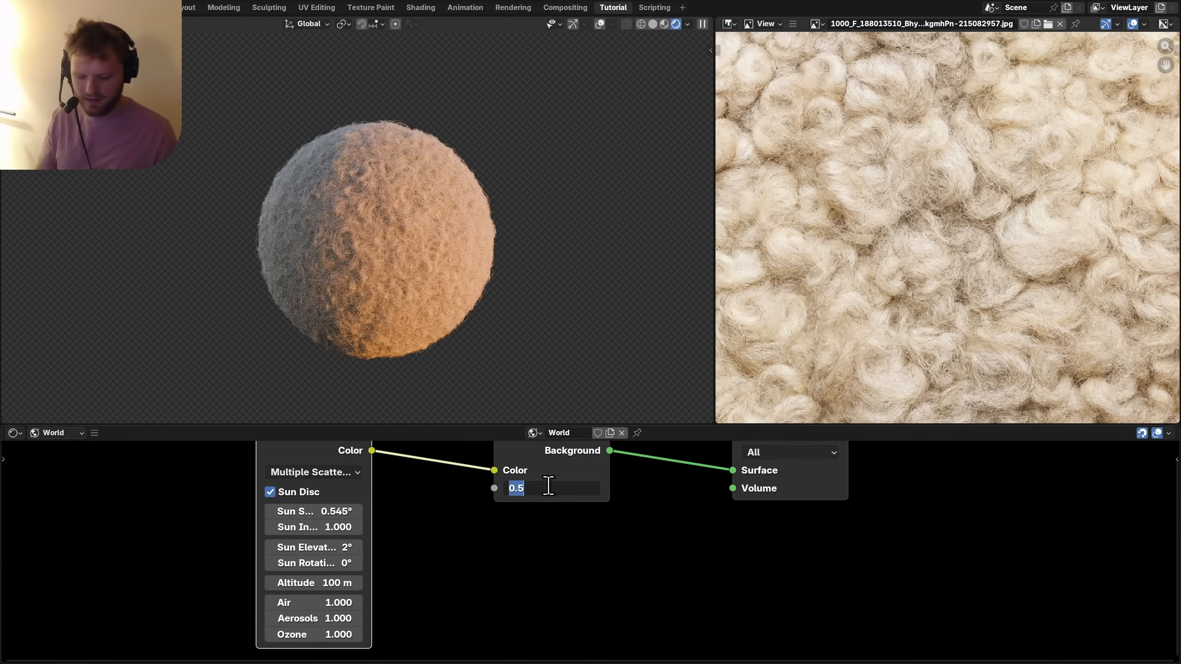
text(0.1)
key(Return)
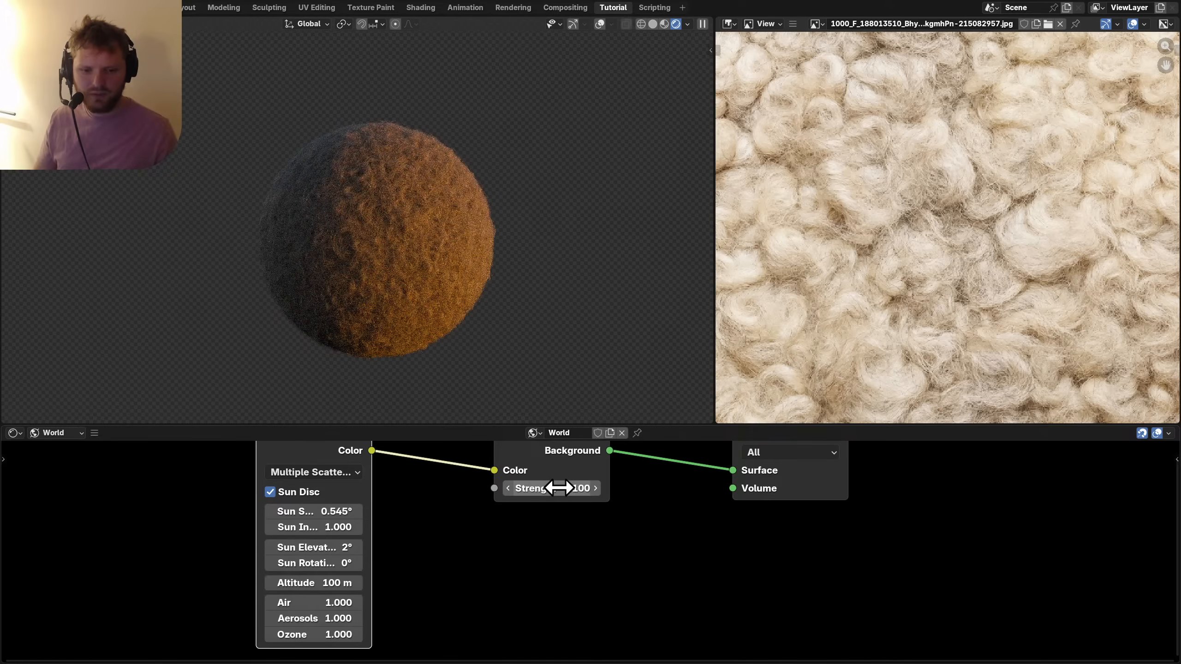
ctrl+scroll(562, 488, up, 5)
ctrl+scroll(543, 486, up, 4)
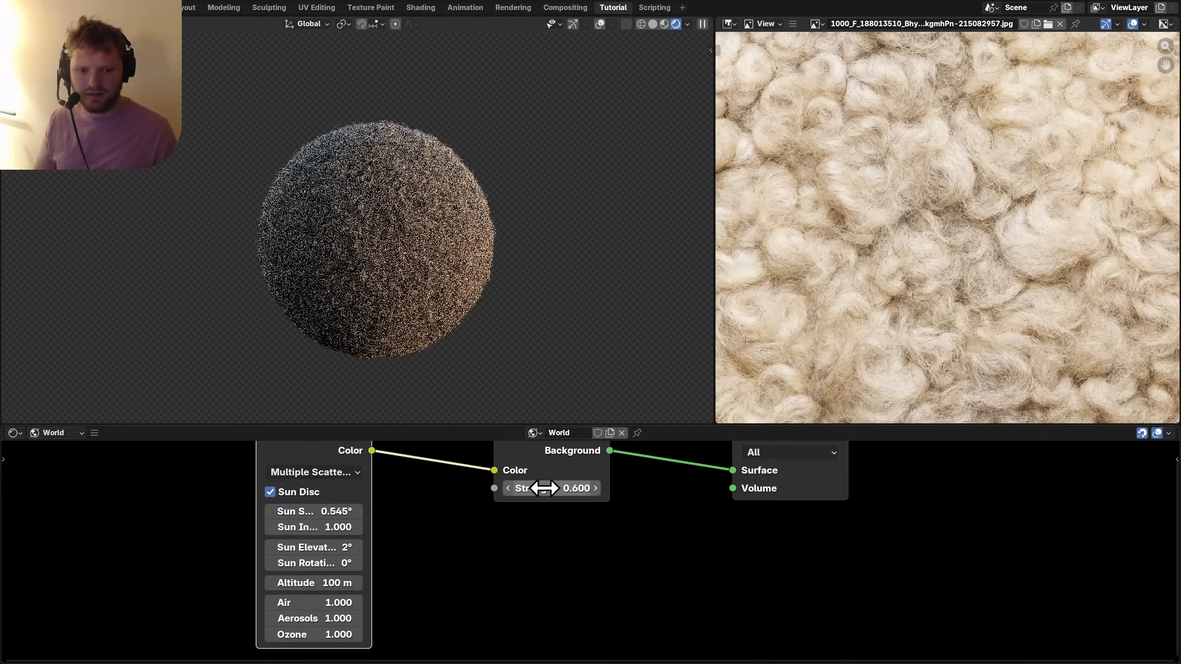
middle_drag(606, 508, 543, 590)
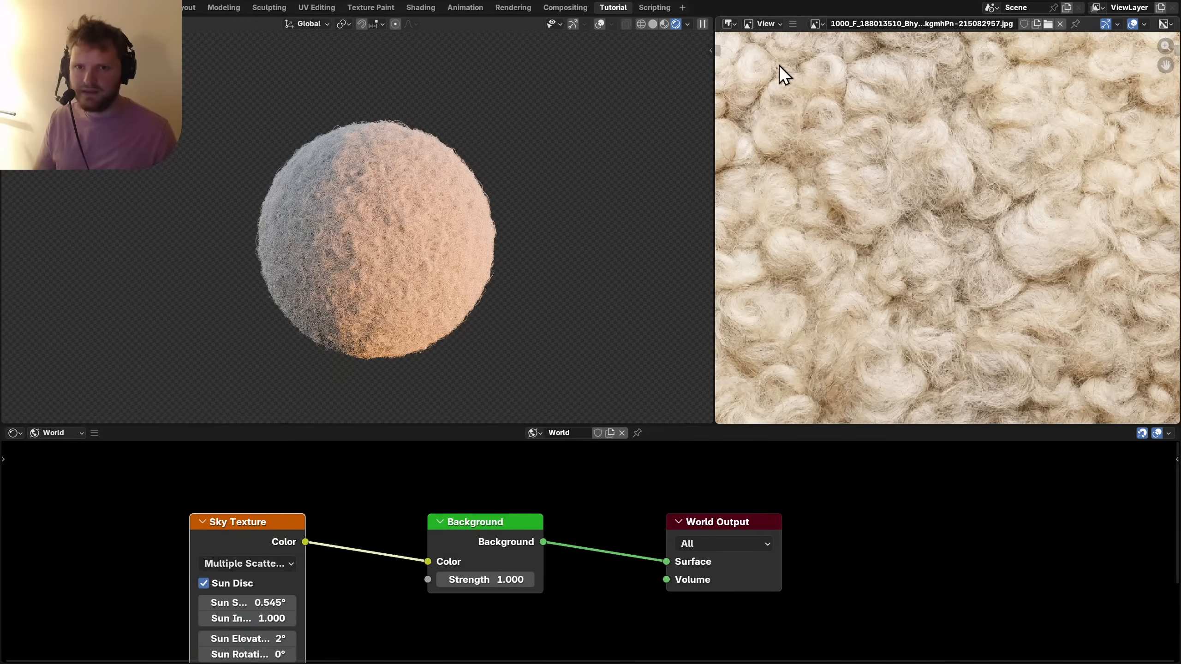
Replace the wool reference image with a 3D viewport and cut the link between the world Background and World Output nodes.
click(729, 23)
click(287, 56)
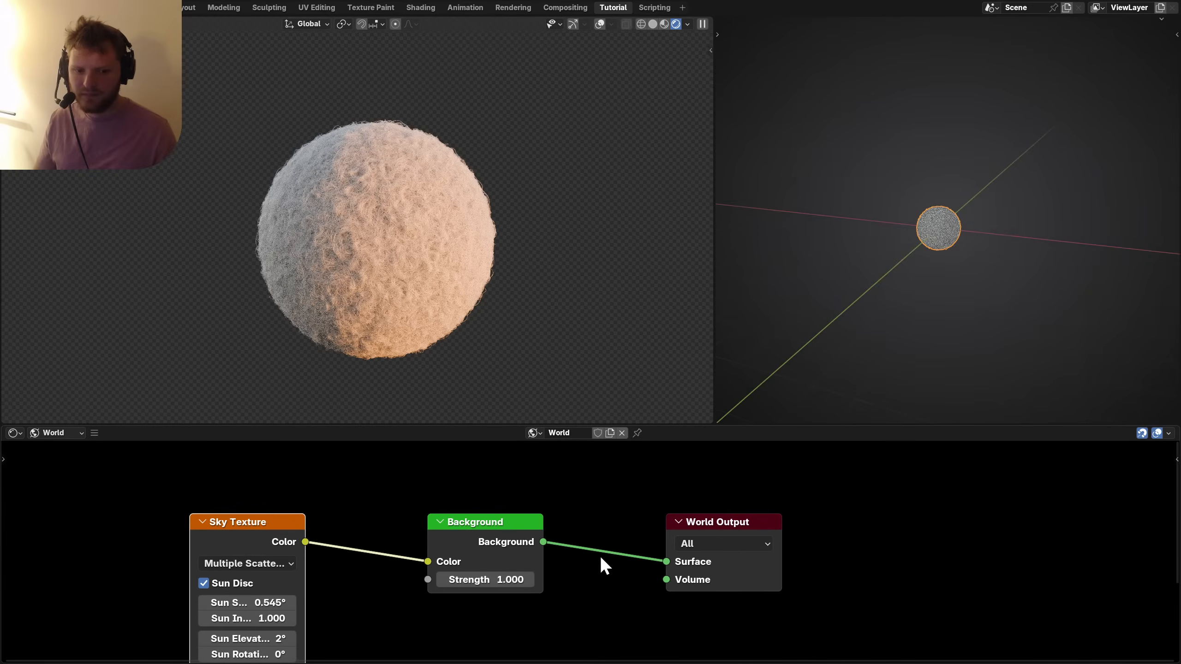
ctrl+right_drag(579, 563, 584, 515)
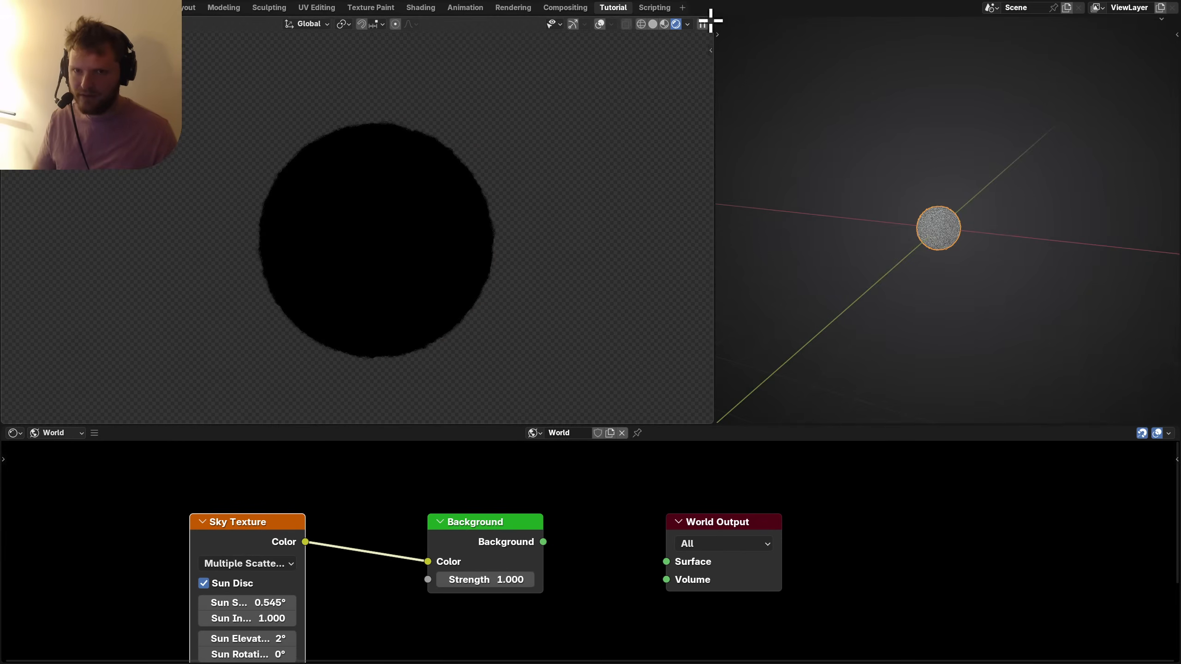
Split the second 3D viewport vertically and turn the narrower part into an Outliner.
drag(712, 18, 900, 31)
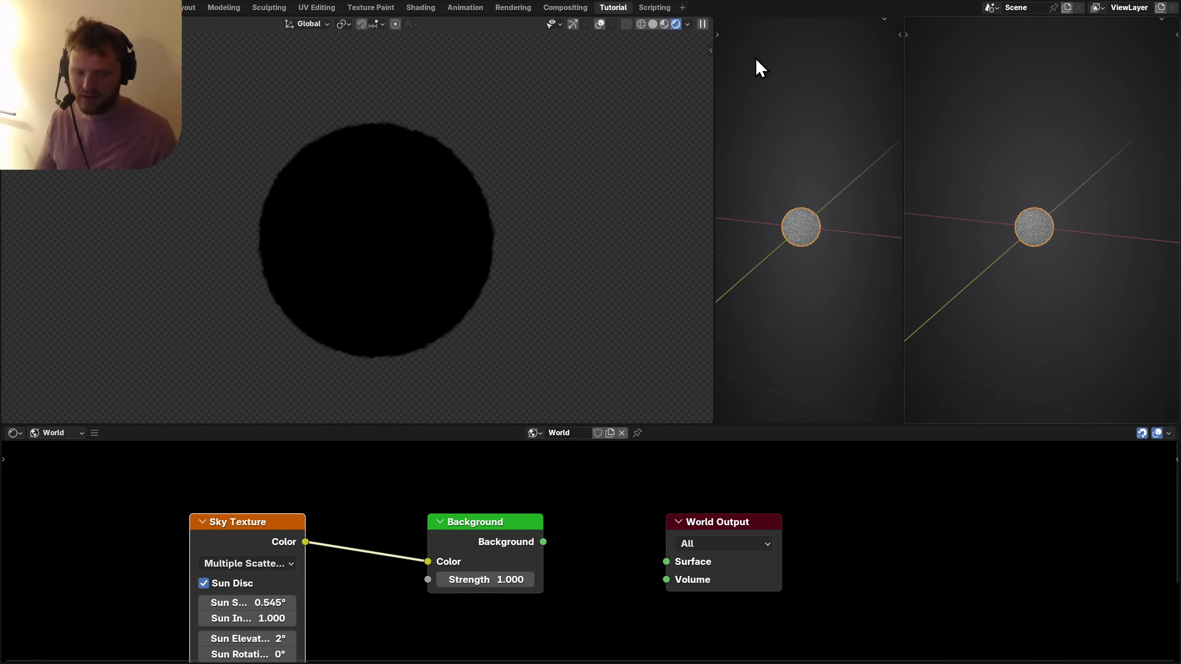
key(shift+space)
key(o)
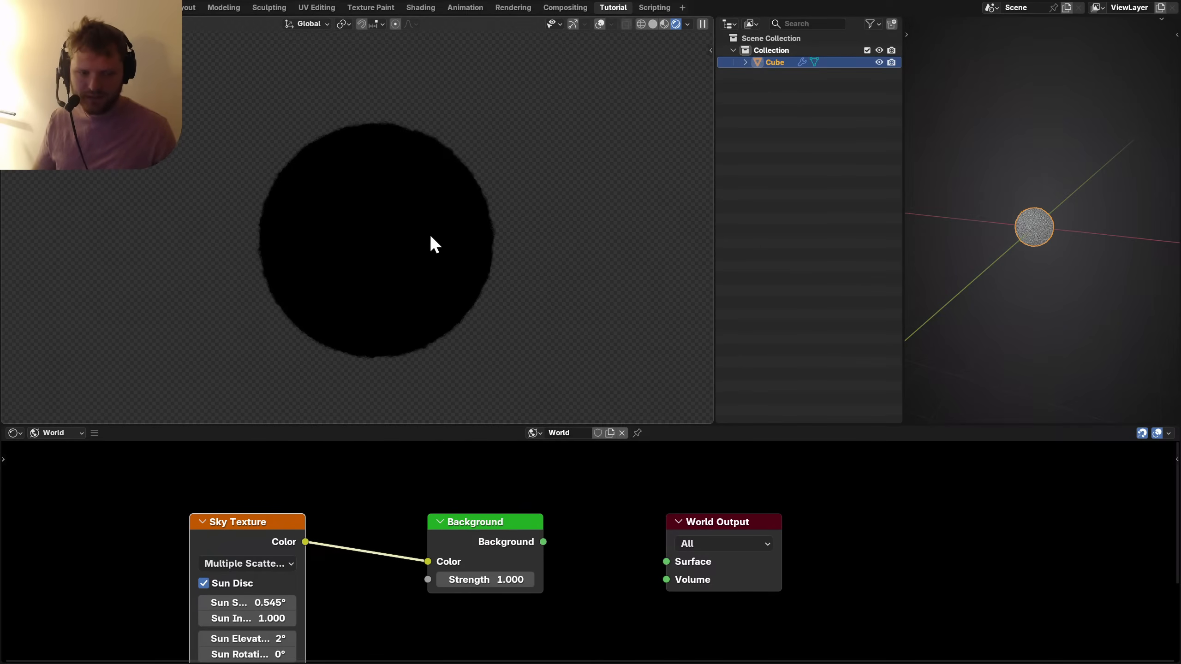
Add a camera, look through it with Camera to View locked, and back it away until the whole sphere is framed.
key(shift+a)
click(398, 433)
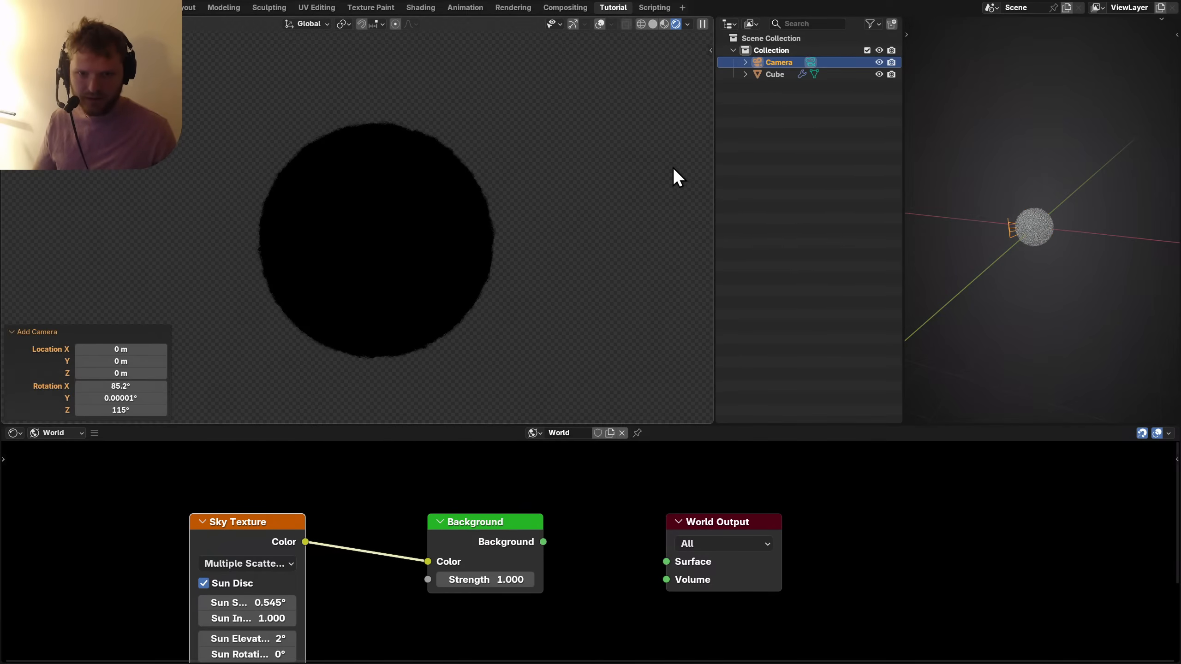
key(KP_0)
key(n)
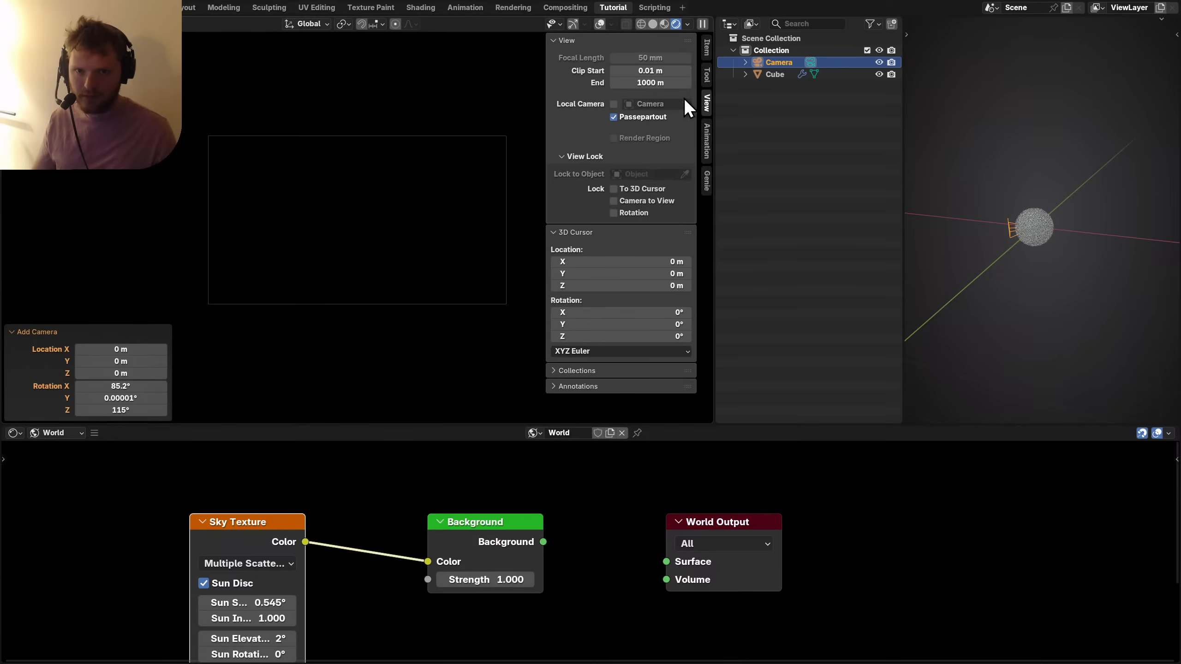
click(622, 201)
key(n)
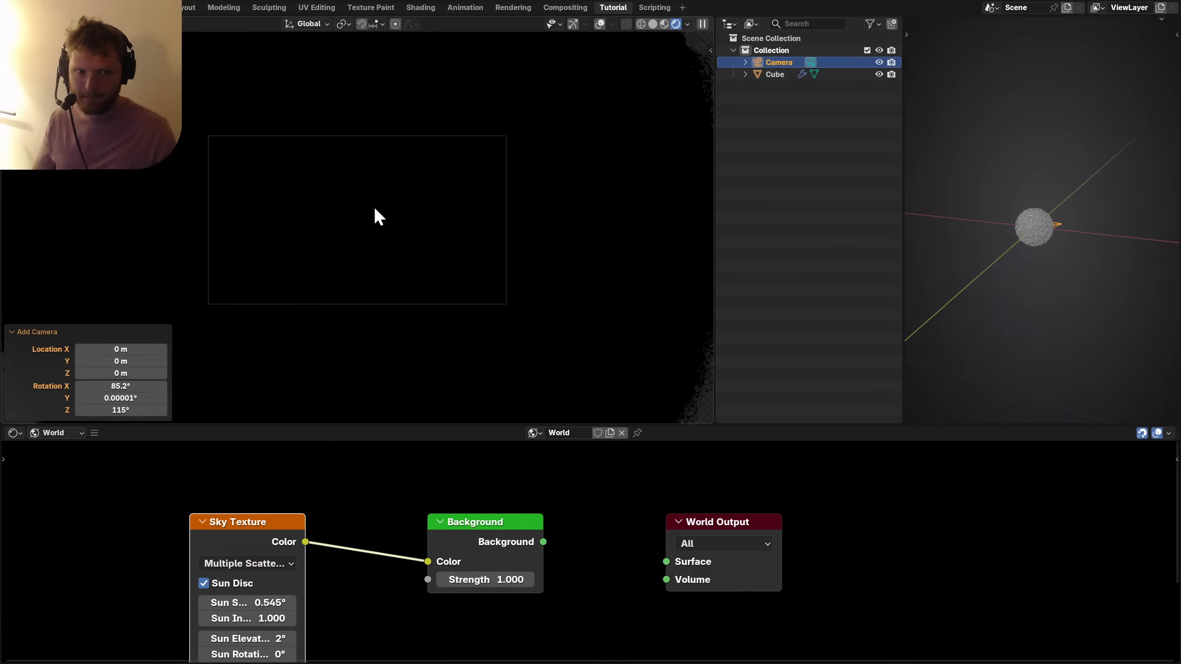
scroll(373, 207, down, 3)
scroll(375, 210, down, 5)
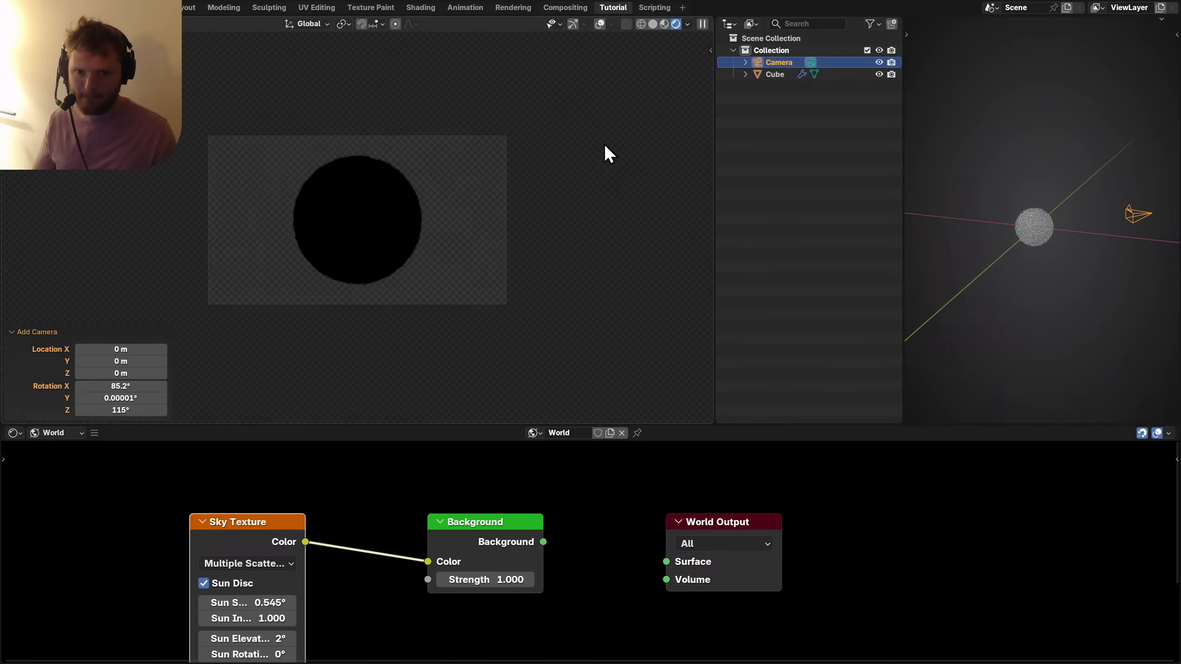
Replace the Outliner with the output properties, set Resolution Y to 1440 px, and bring the camera closer to the sphere.
click(728, 24)
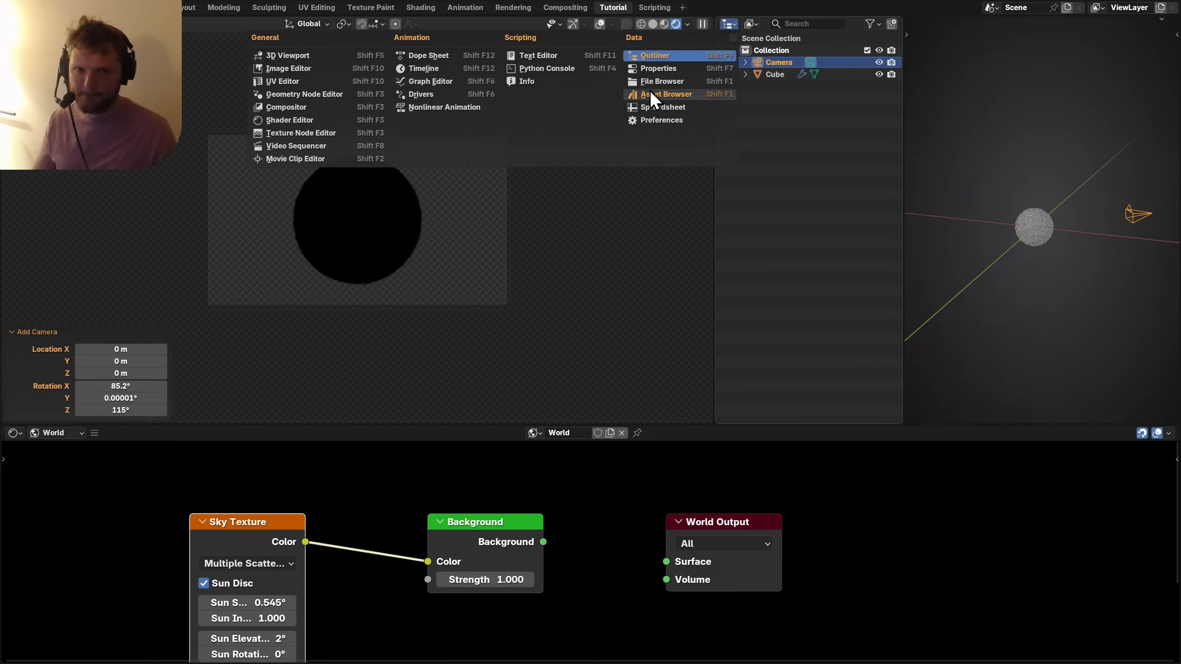
click(652, 68)
click(723, 84)
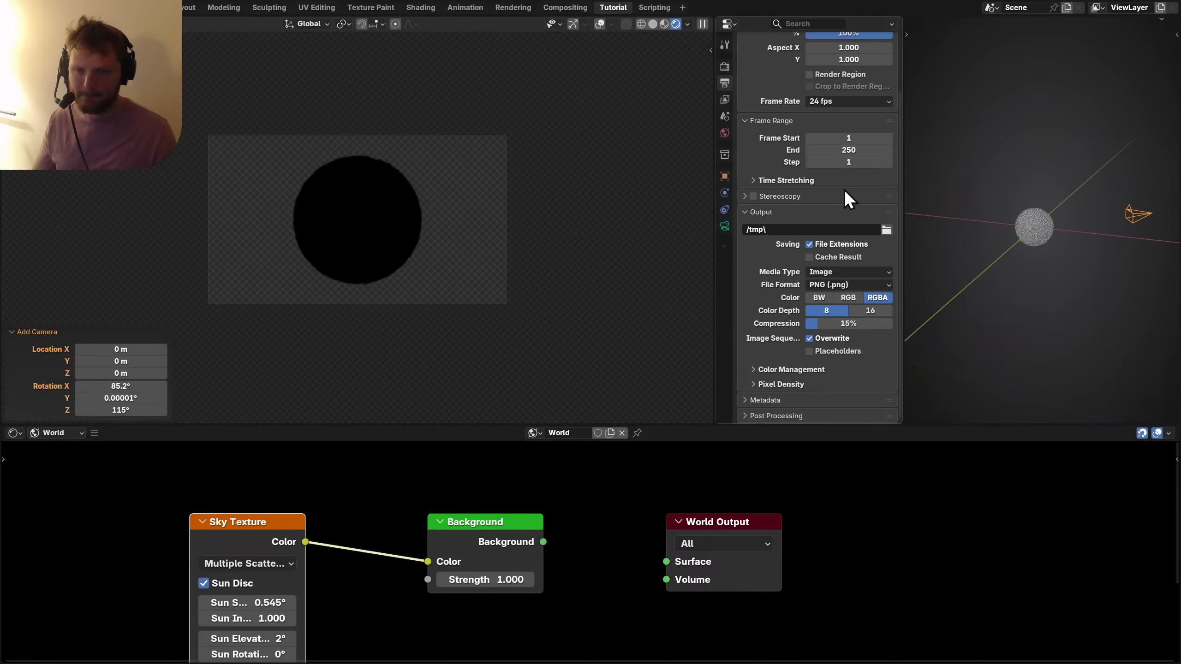
click(848, 91)
text(14)
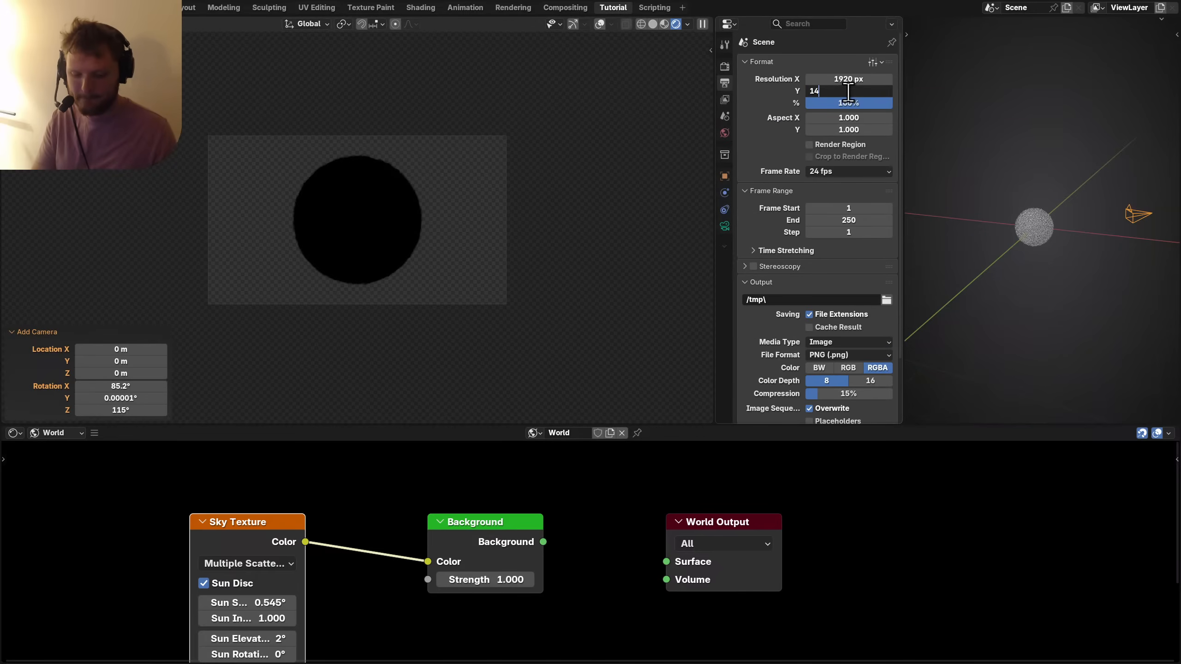
text(40)
key(Return)
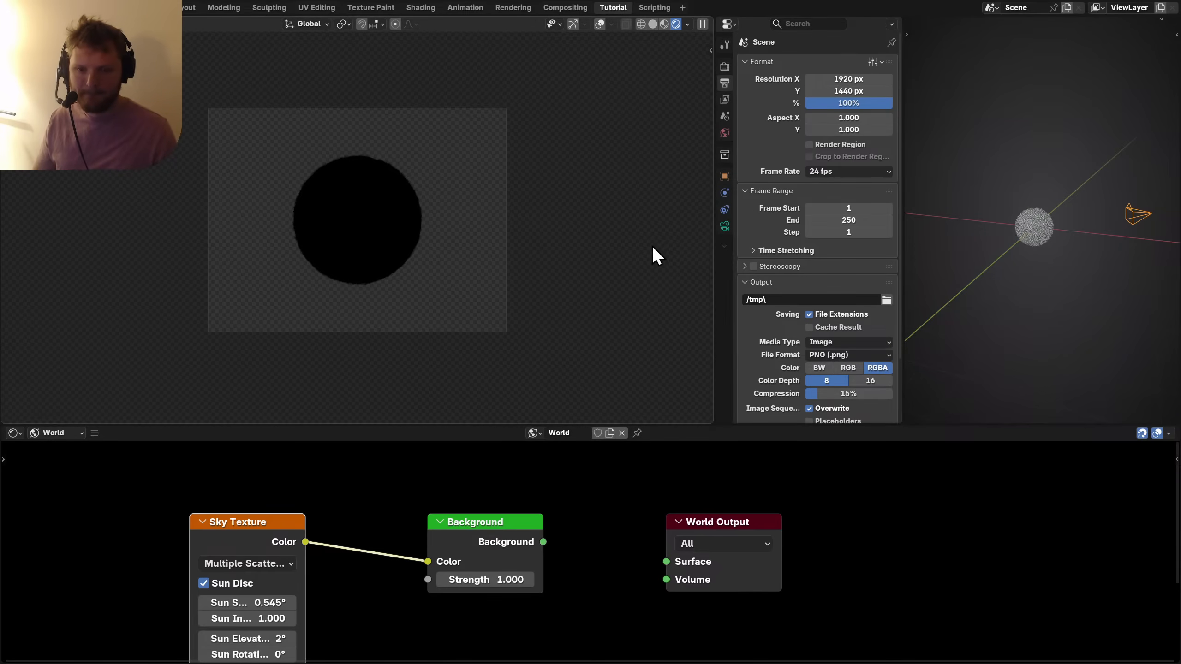
scroll(337, 229, up, 3)
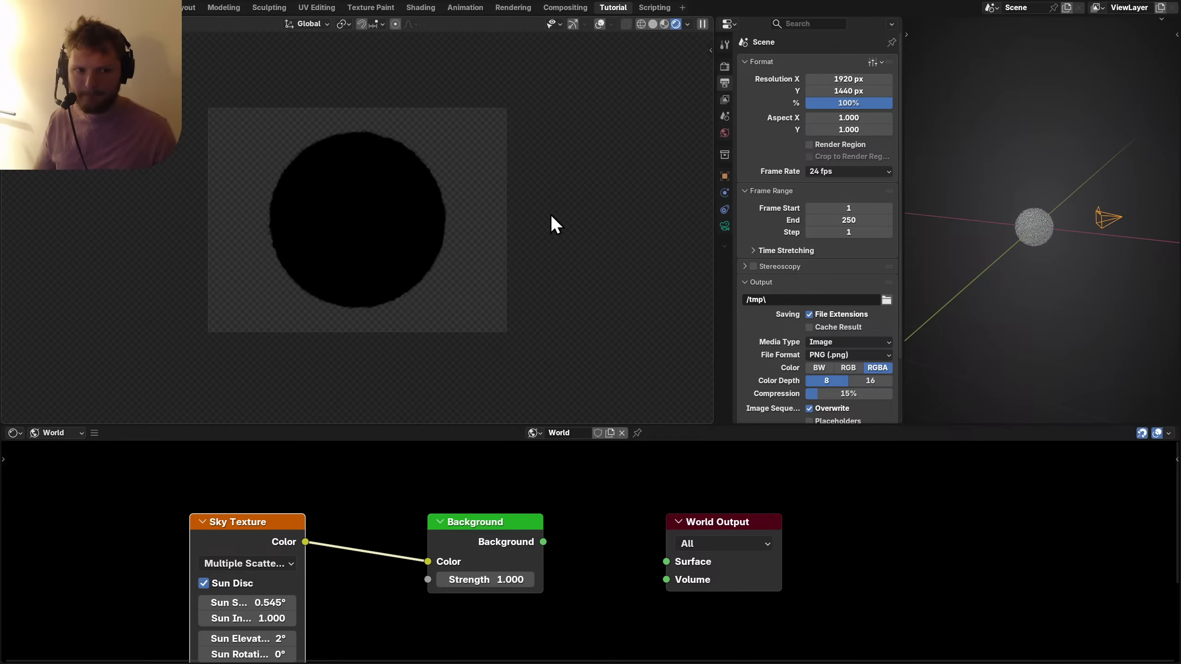
key(n)
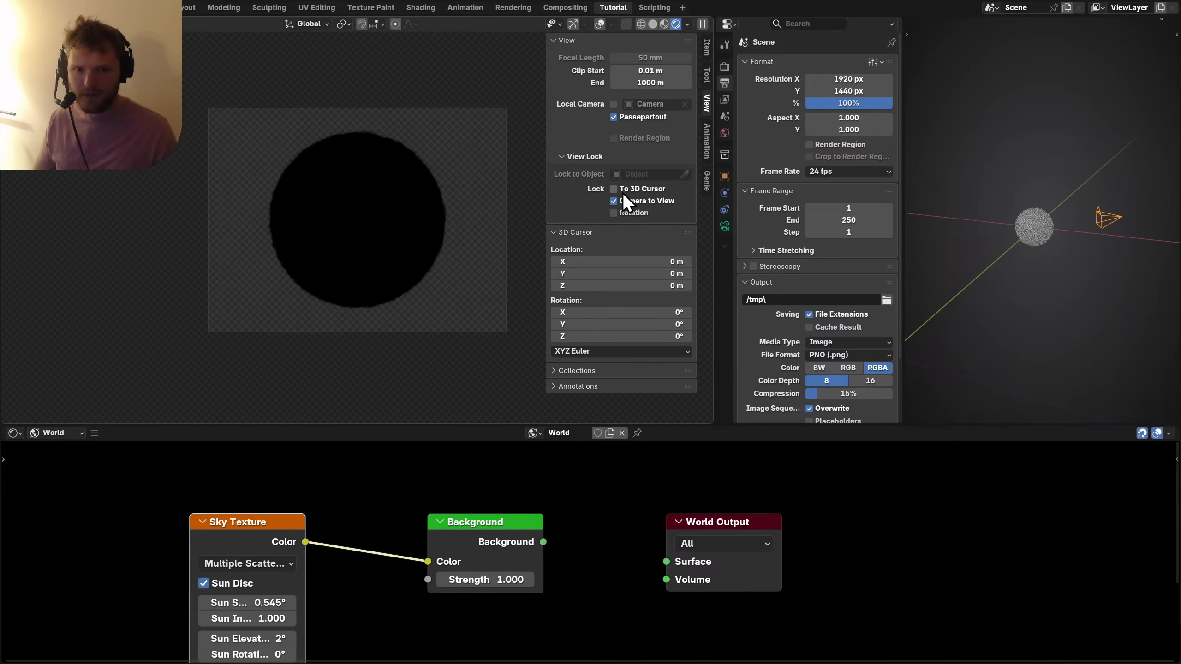
key(n)
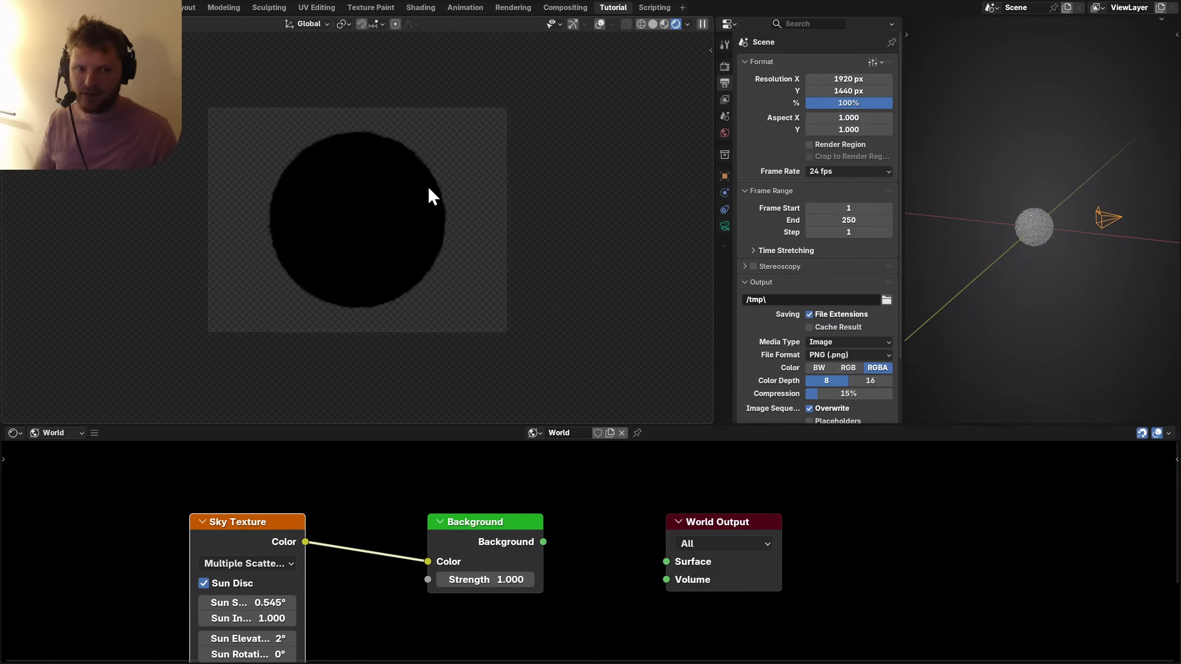
Save the file, add a point light, and place it just beyond the sphere's side opposite the camera in top view.
key(KP_7)
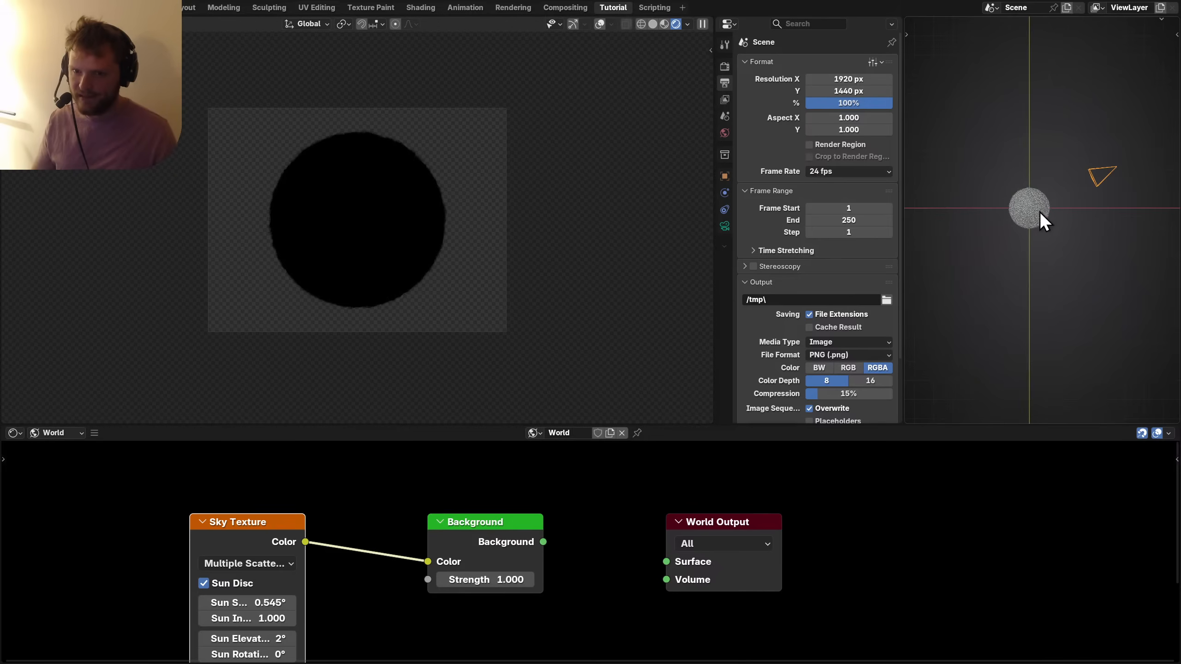
key(ctrl+s)
key(shift+a)
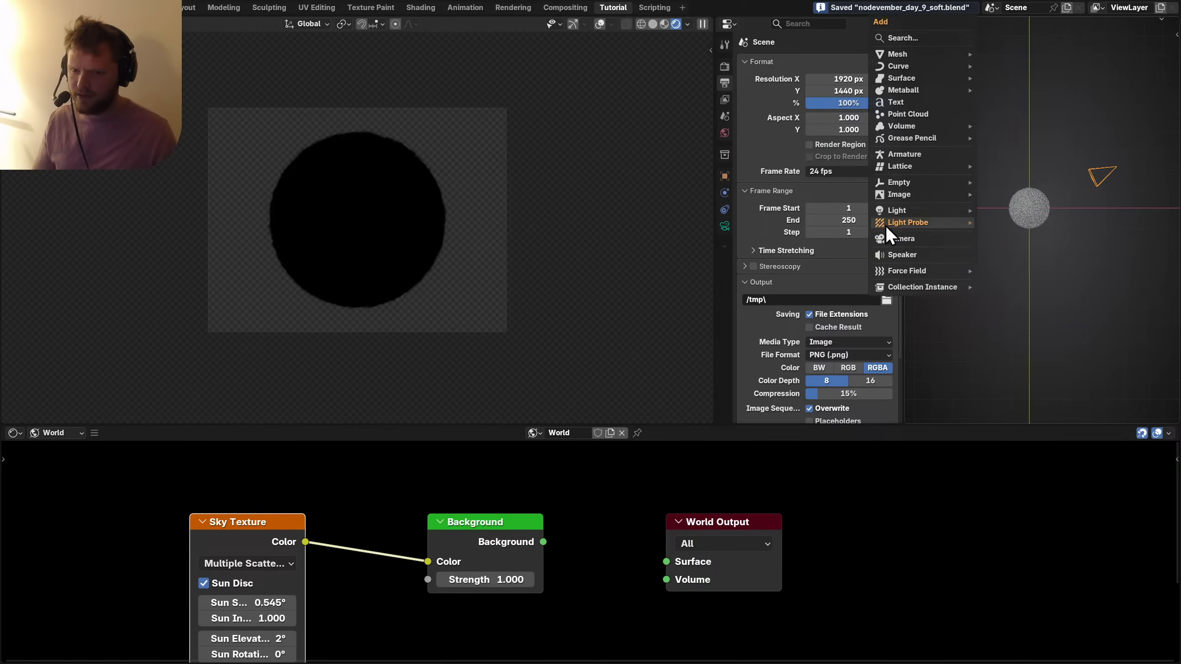
mouse_move(894, 205)
click(994, 210)
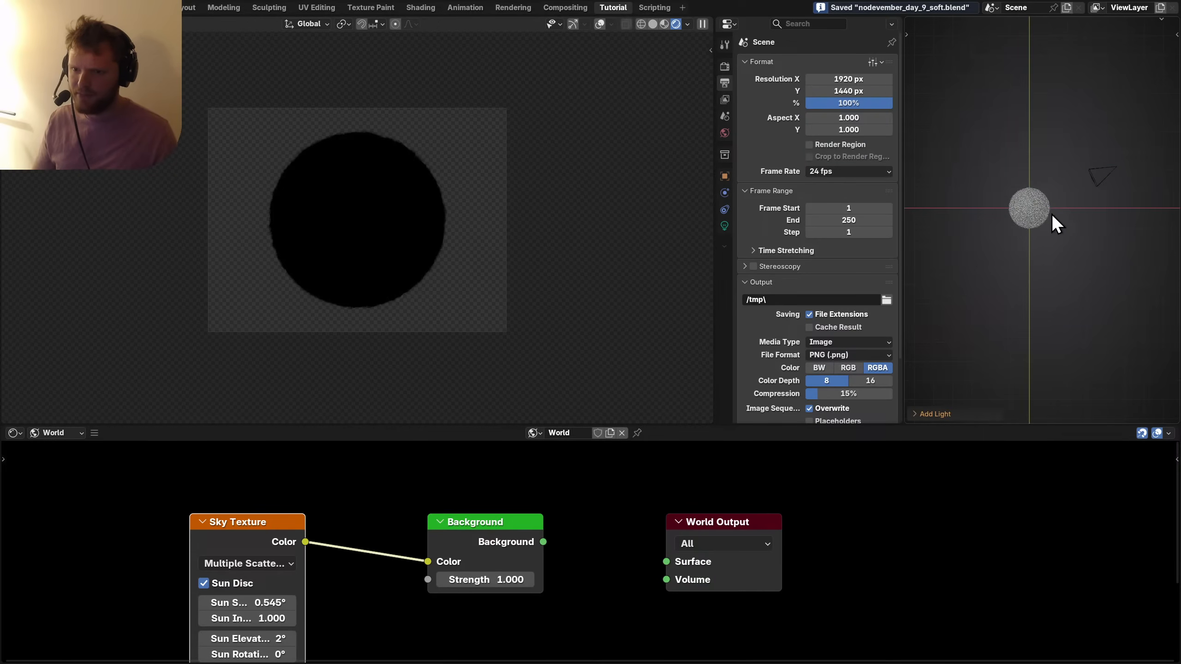
key(g)
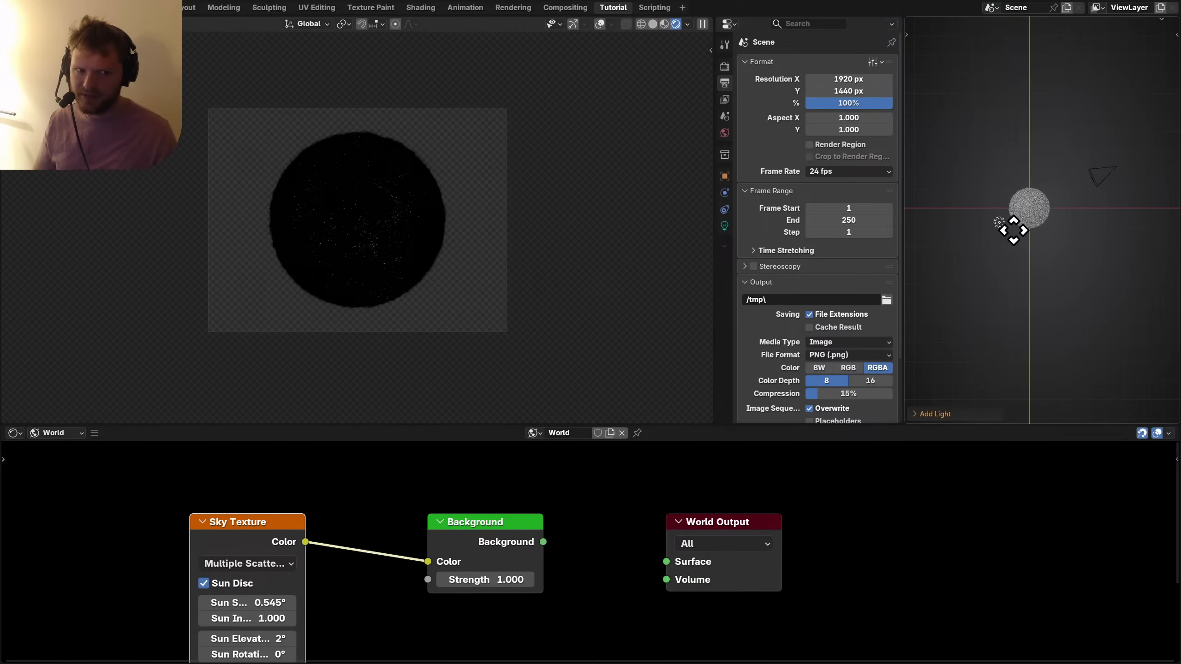
click(1011, 221)
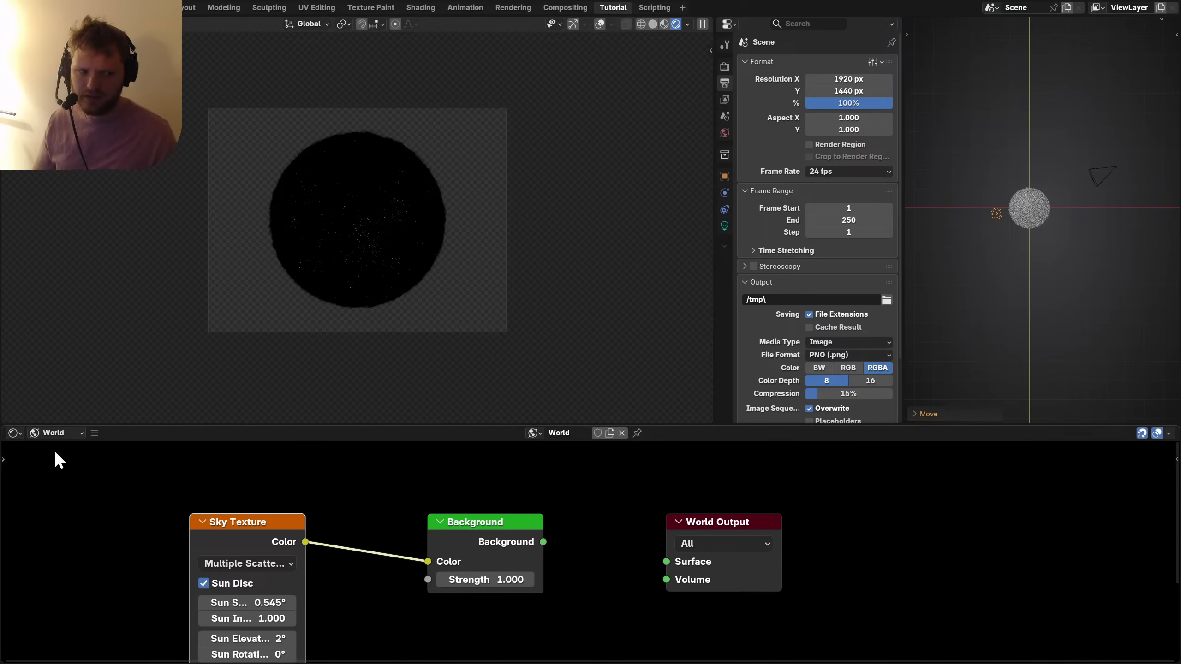
Return the shader editor to the sphere's object material and delete the unconnected Principled BSDF node.
click(54, 433)
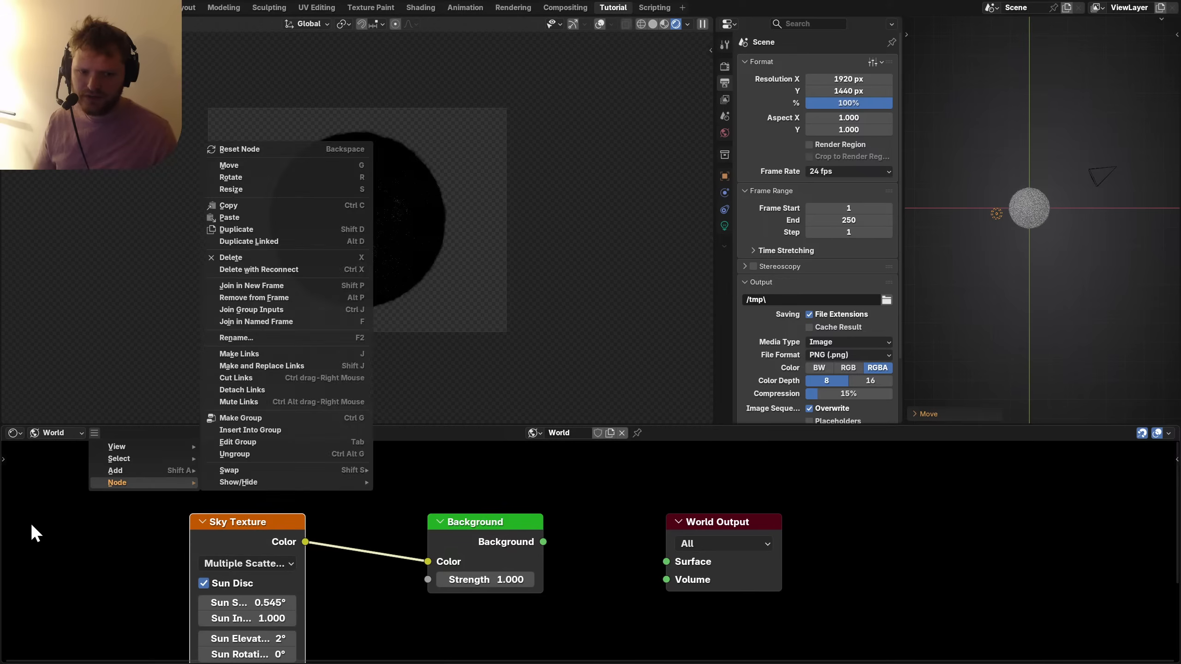
click(66, 434)
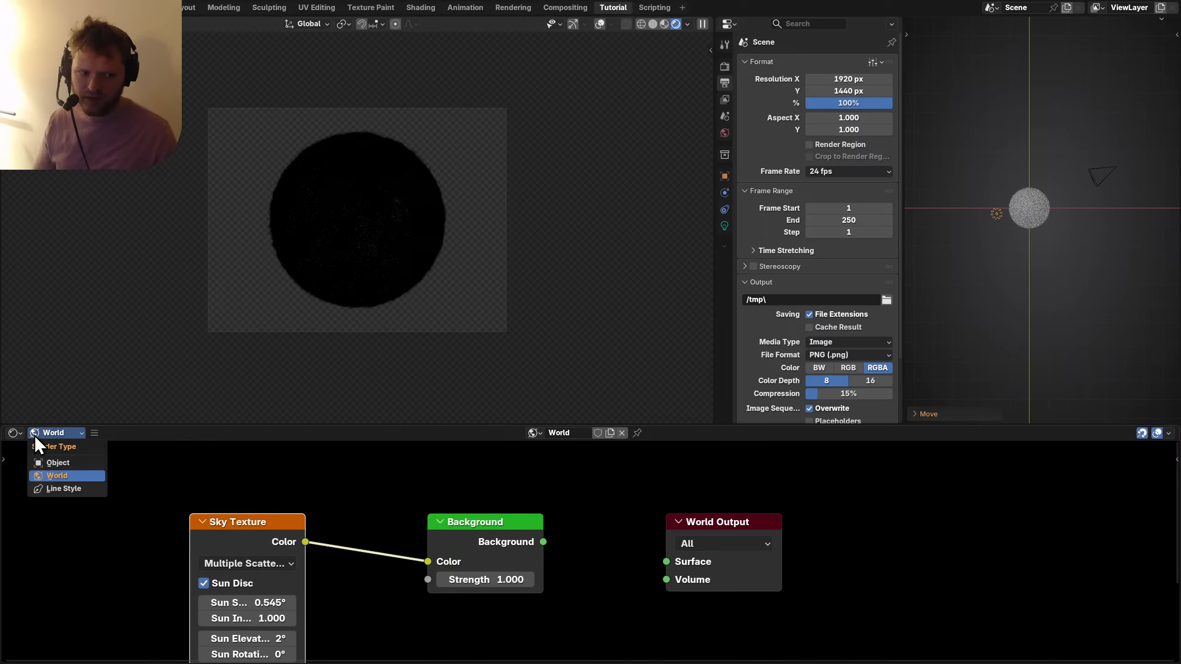
click(44, 458)
click(361, 218)
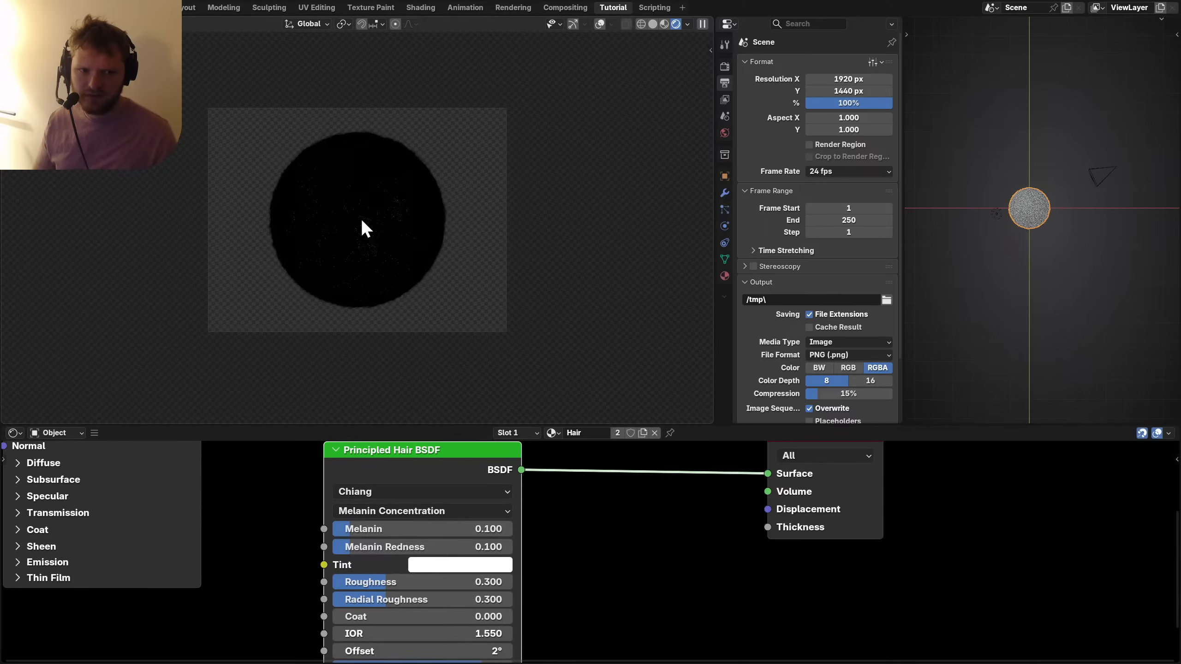
scroll(638, 453, down, 2)
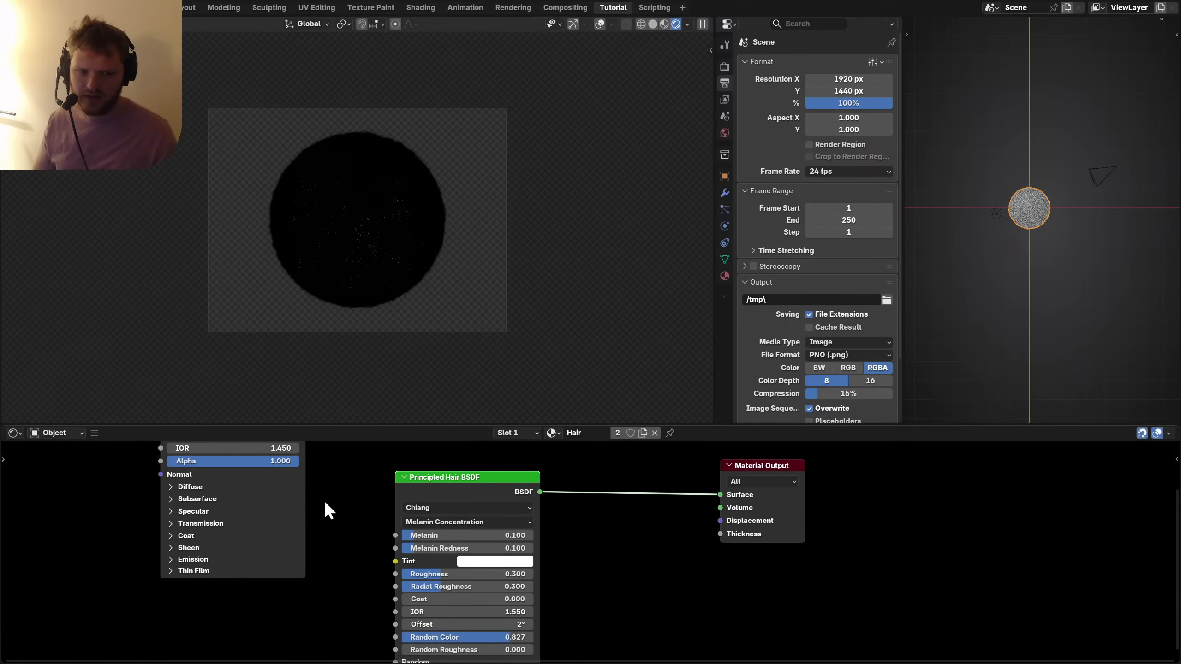
middle_drag(324, 500, 393, 524)
drag(395, 518, 246, 501)
key(x)
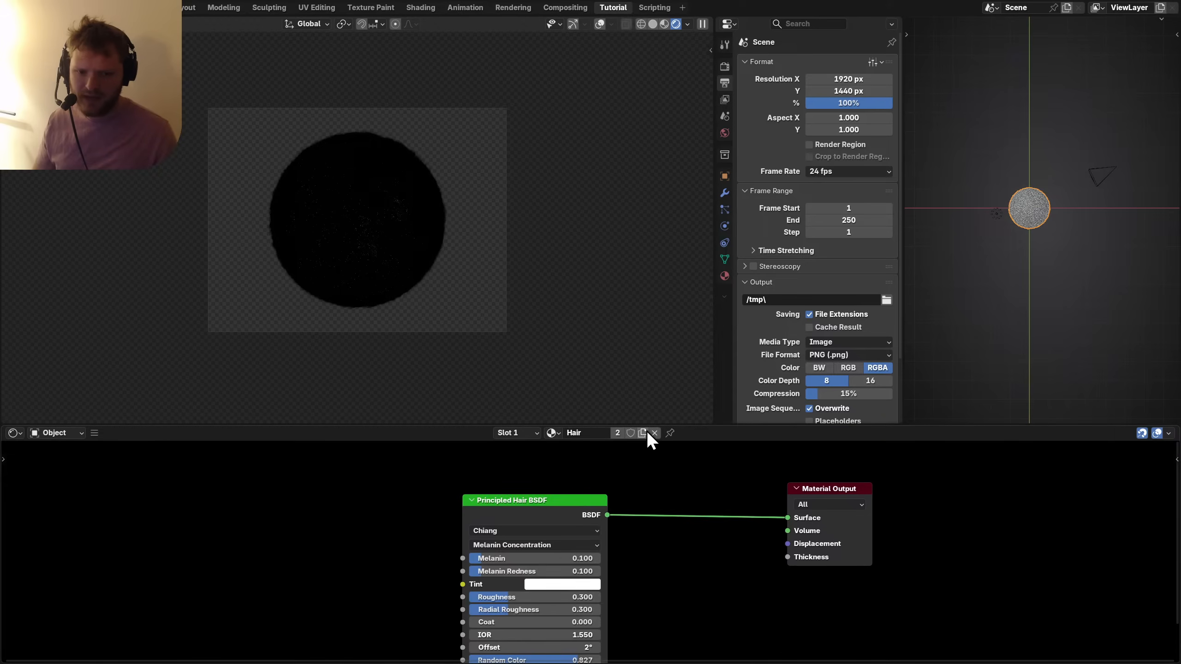
Make a single-user copy of the Hair material in Slot 1 and name it Object.
click(582, 433)
text(Object)
key(Return)
Replace the Principled Hair BSDF in the Object material with a Principled BSDF connected to the surface output.
click(512, 516)
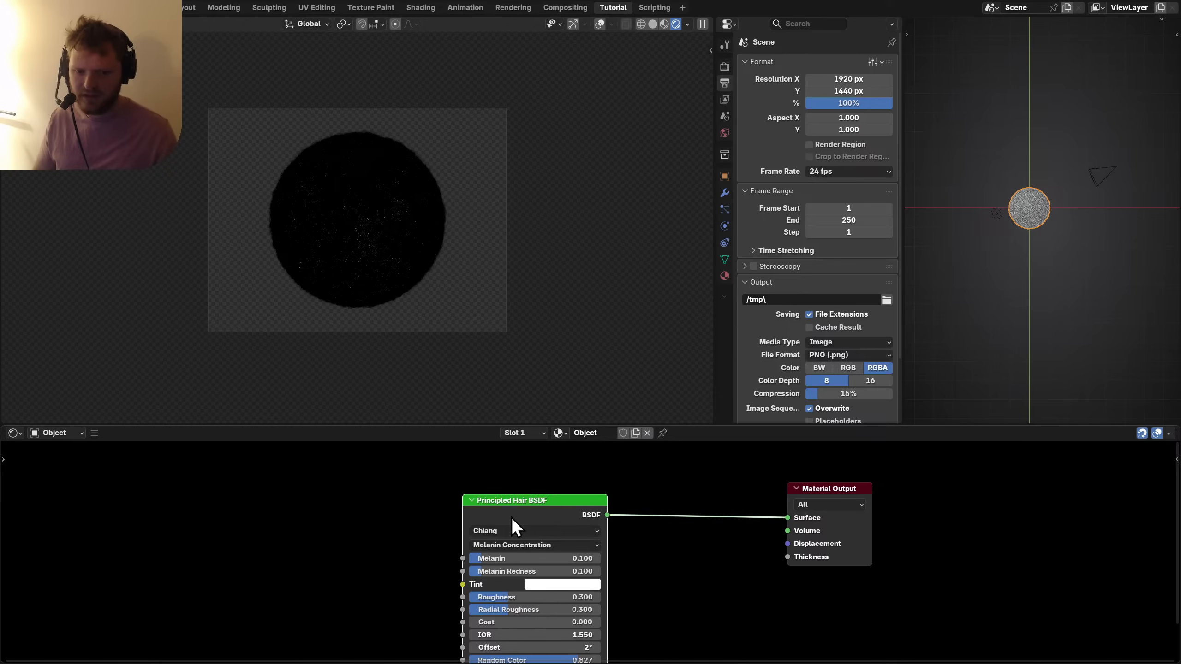
key(x)
key(shift+a)
text(princip)
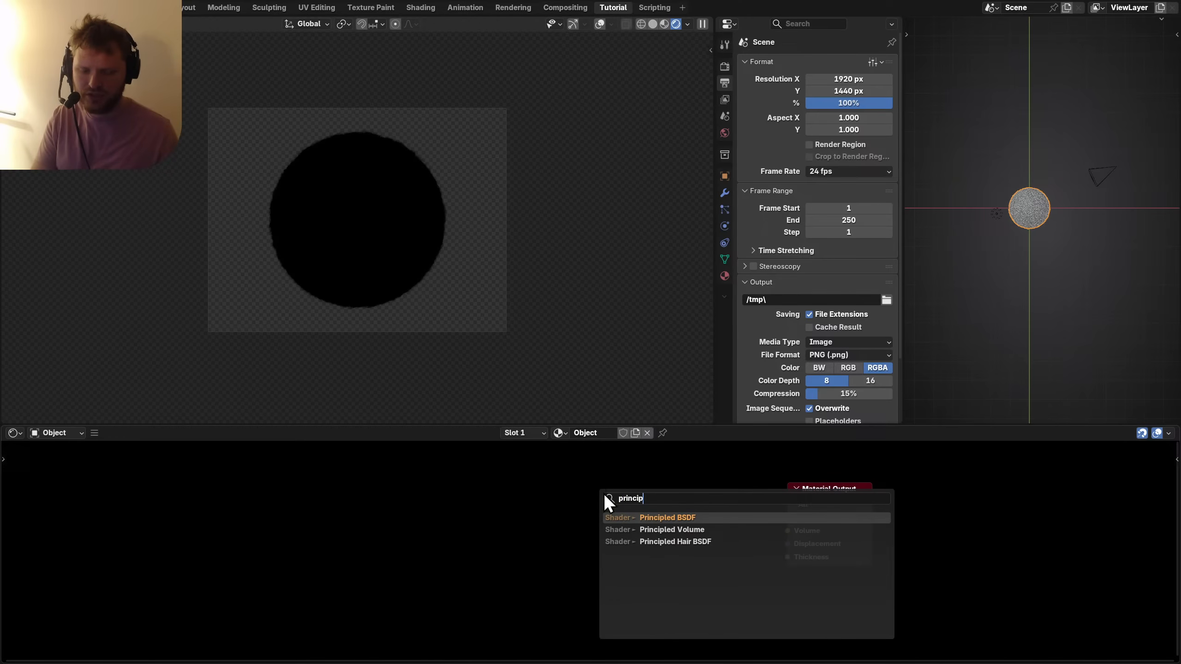
key(Return)
click(602, 491)
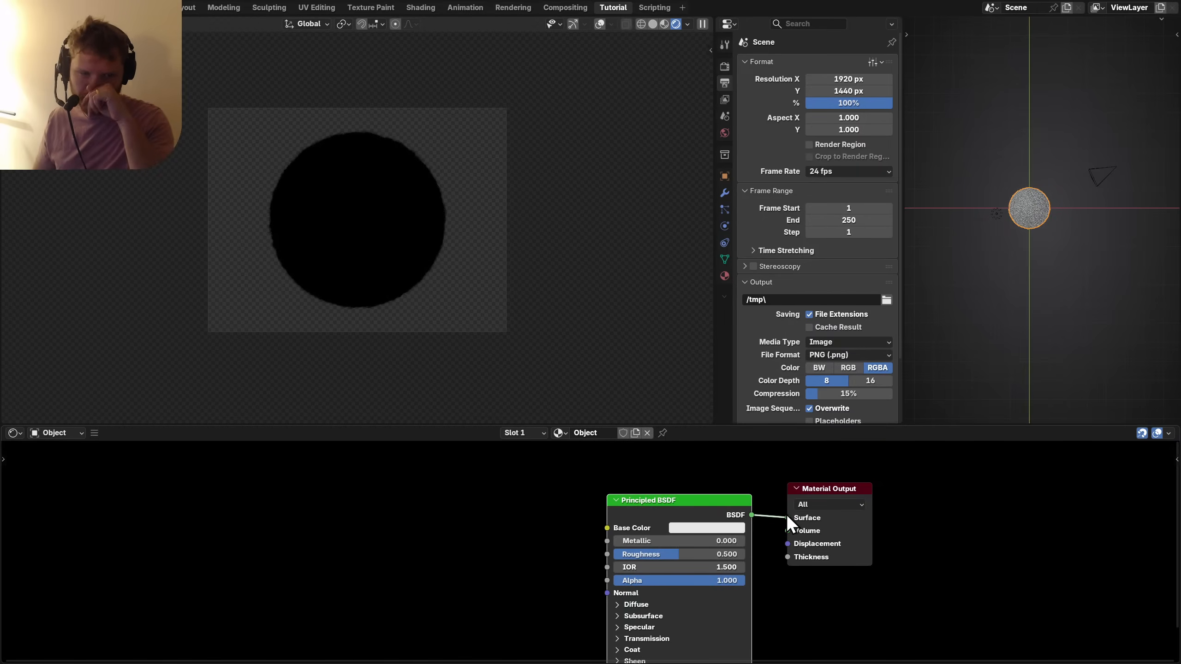
middle_drag(840, 495, 692, 511)
Switch the shader editor to the Geometry Node Editor and move Join Geometry and Group Output farther from Set Material.
click(14, 440)
key(s)
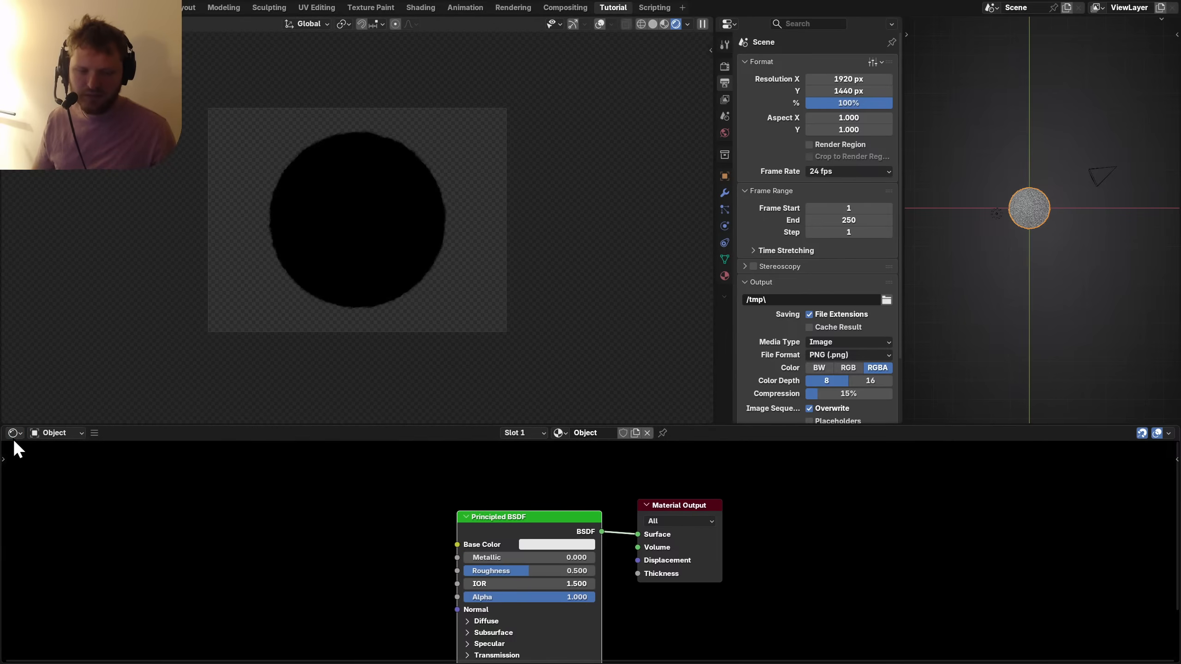
click(14, 440)
key(g)
drag(805, 586, 593, 522)
key(g)
click(713, 511)
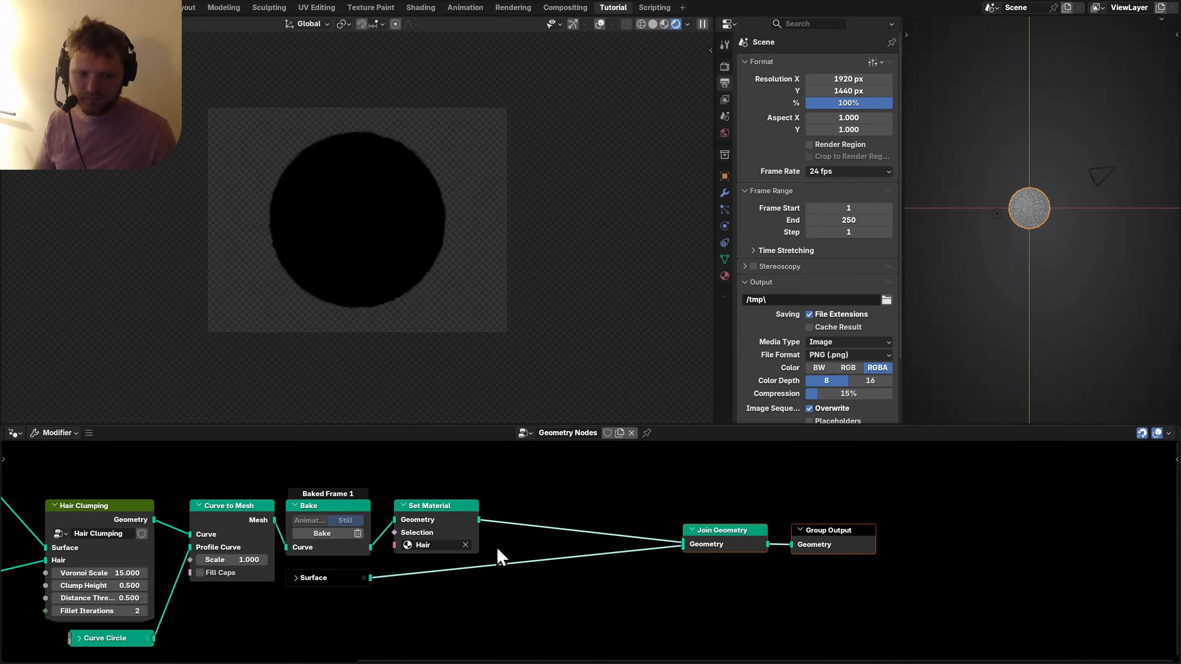
Duplicate the Set Material node onto the link from Surface to Join Geometry, assign the Object material, and align it under the original.
scroll(470, 553, up, 3)
drag(265, 587, 236, 615)
click(386, 535)
key(shift+d)
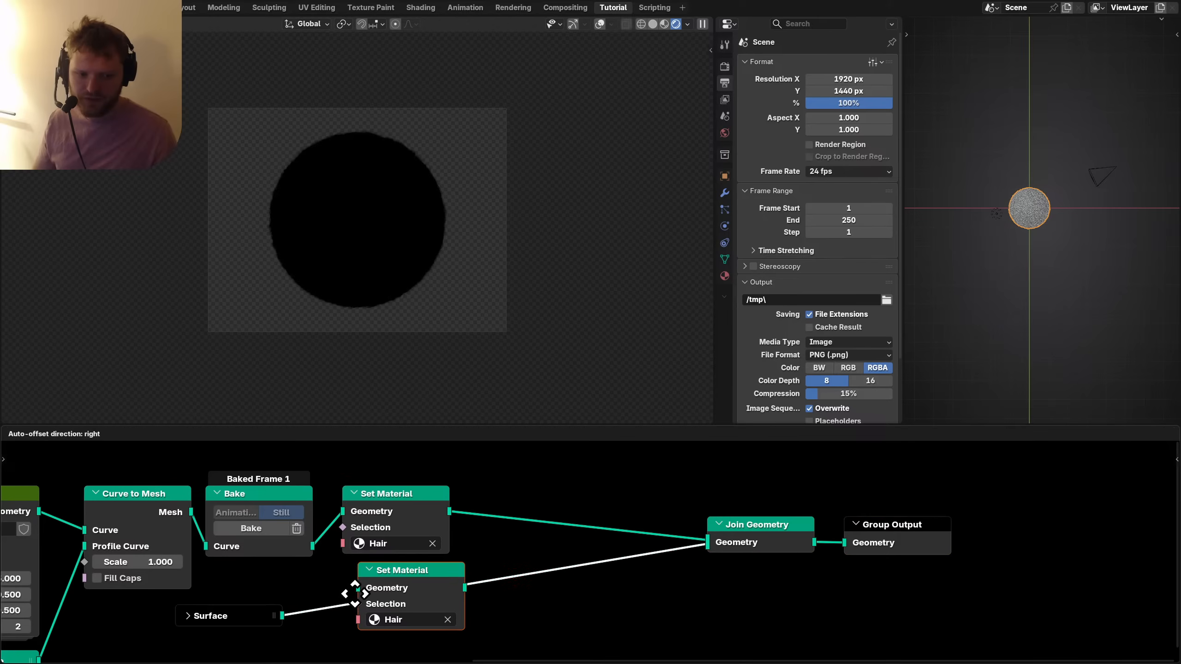
click(403, 619)
click(403, 619)
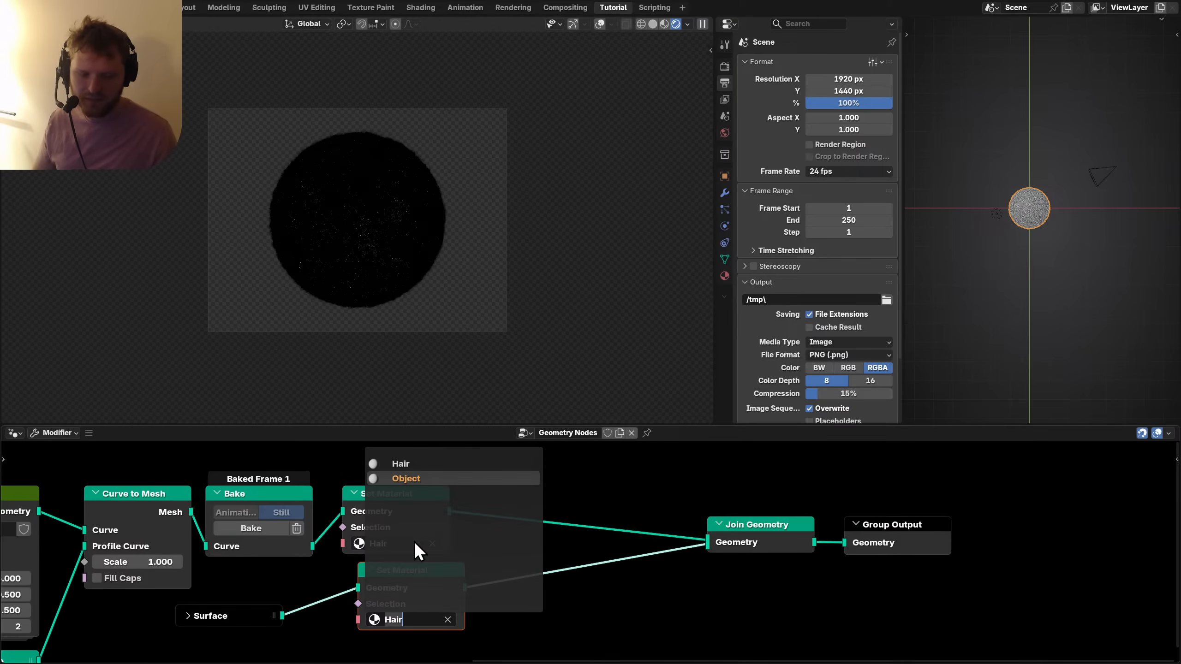
key(Return)
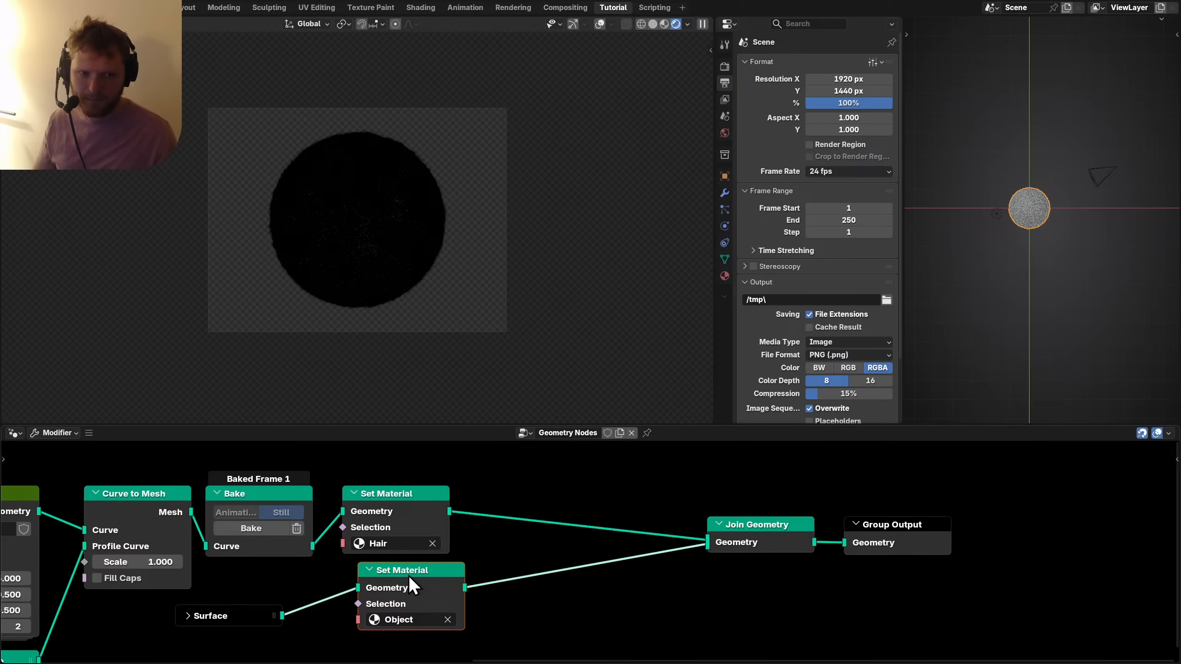
drag(395, 579, 387, 578)
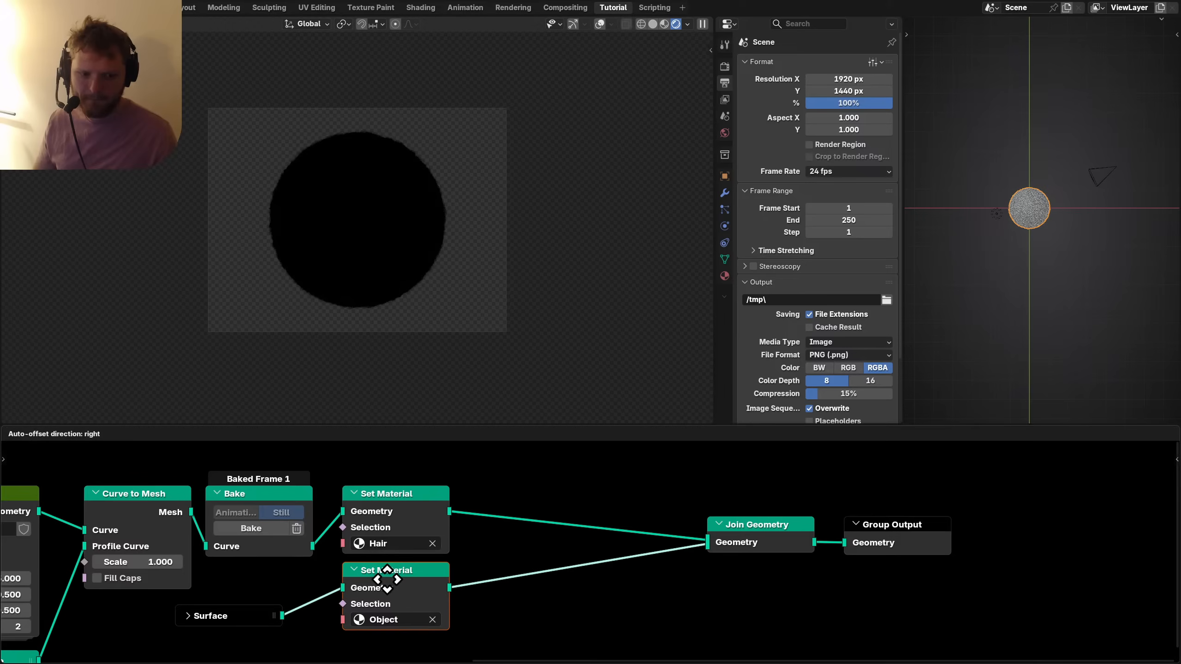
Select the point light and reposition it beside the sphere on the side away from the camera.
click(996, 214)
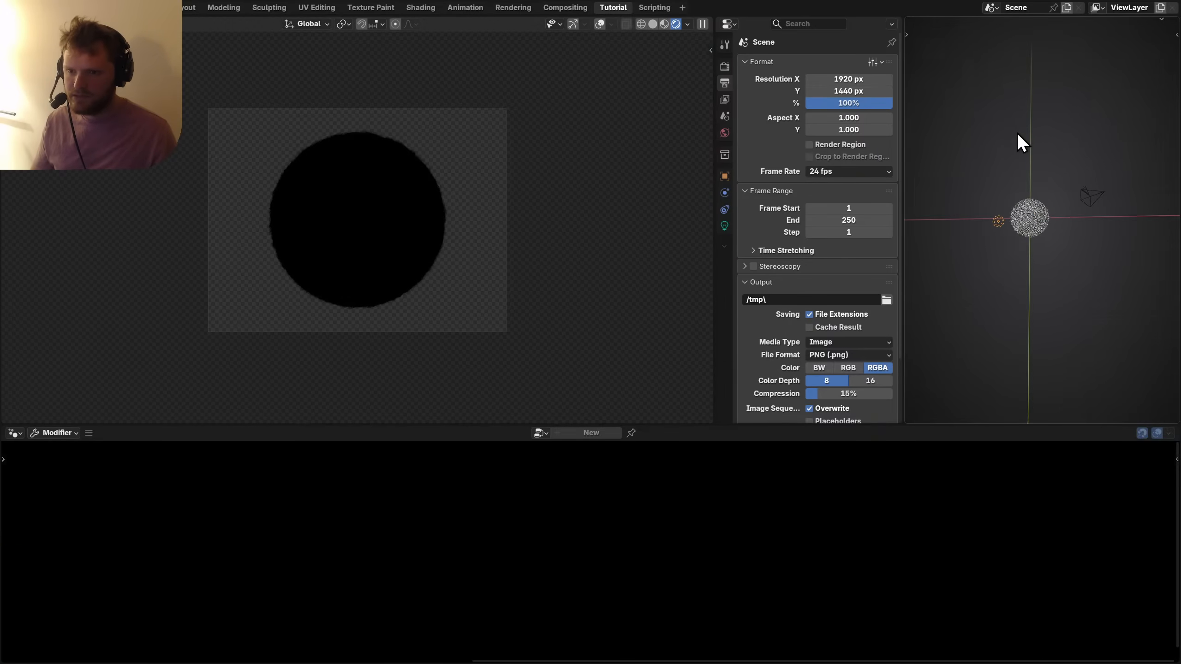
key(g)
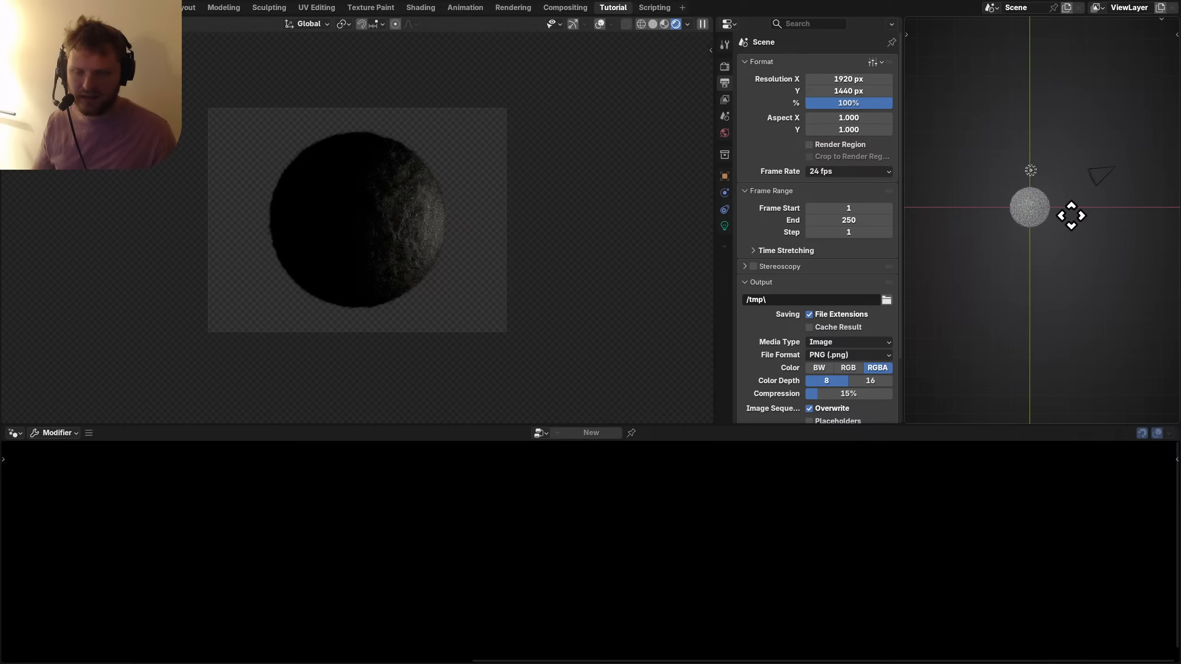
click(1042, 255)
Set the point light's radius to about 0.142 m and its power to 300.
click(725, 225)
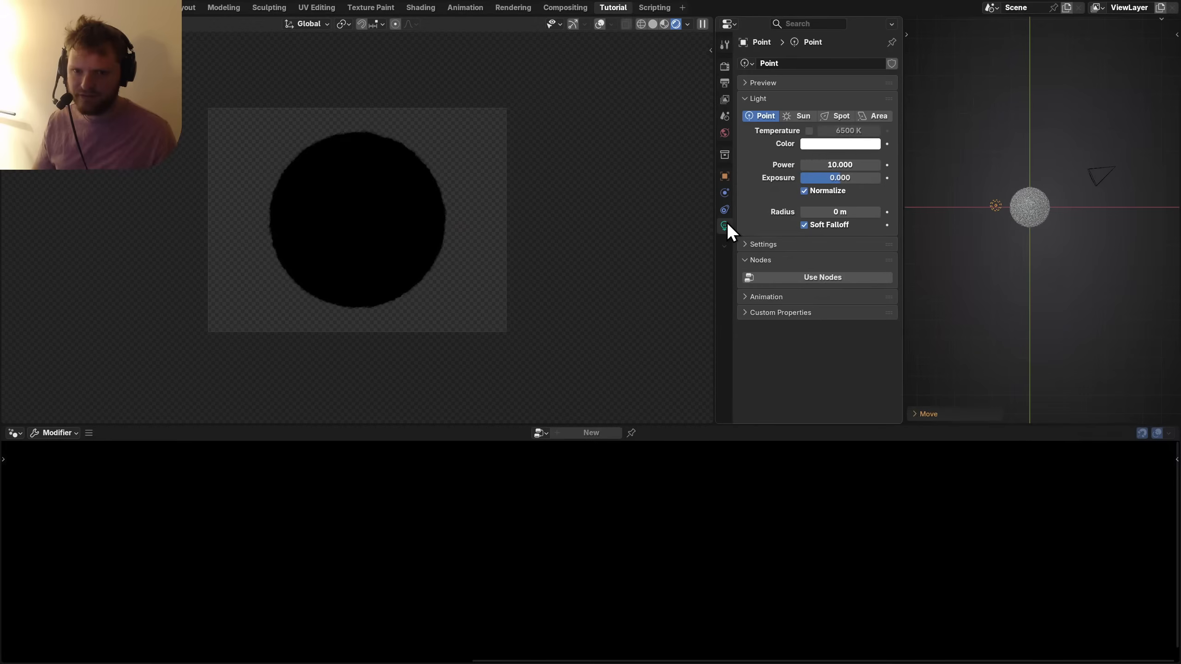
drag(839, 214, 845, 207)
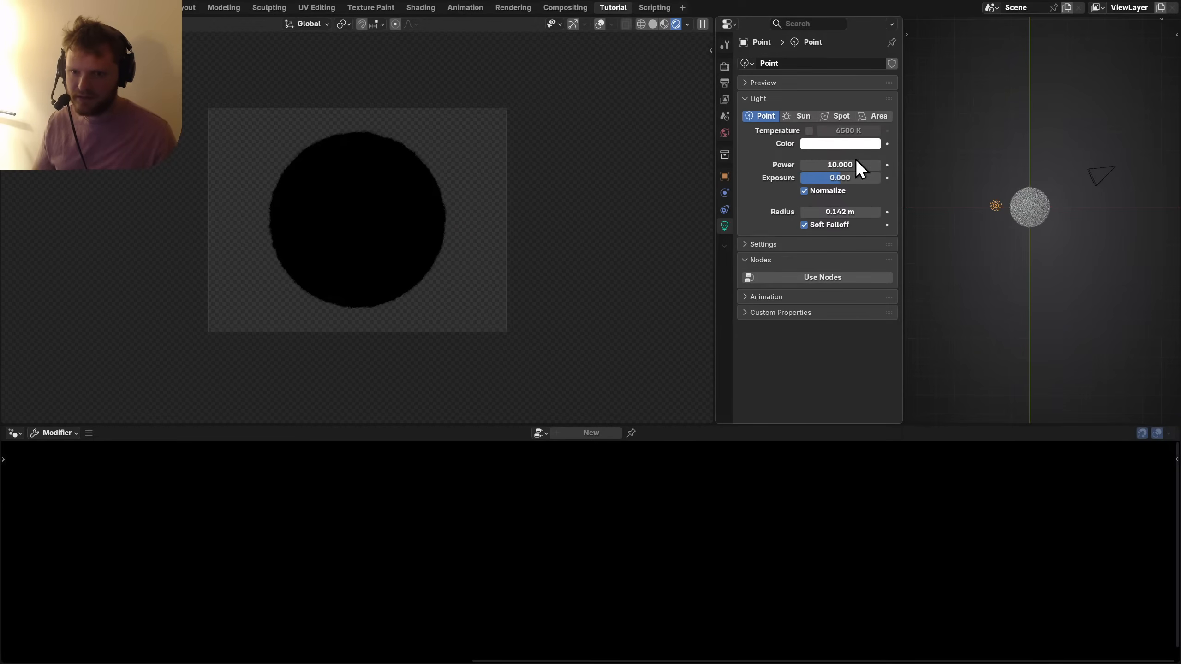
click(839, 165)
text(3)
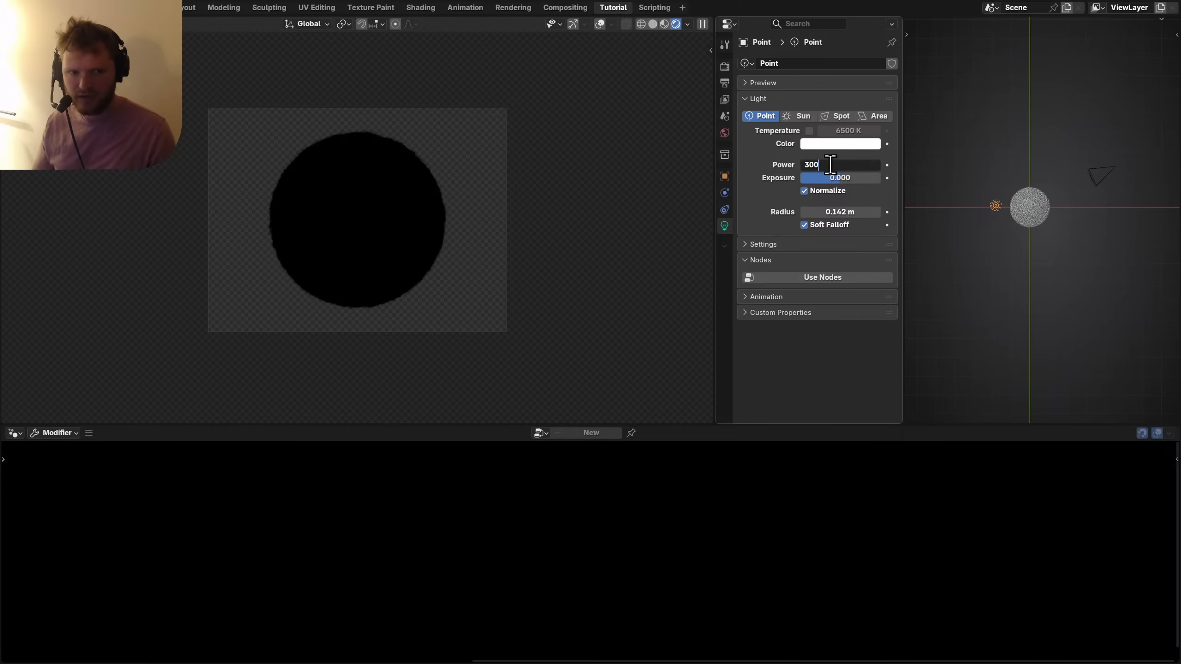
text(00)
key(Return)
Move the point light slightly farther behind the sphere and raise it along global Z above the sphere's upper edge.
scroll(456, 175, up, 1)
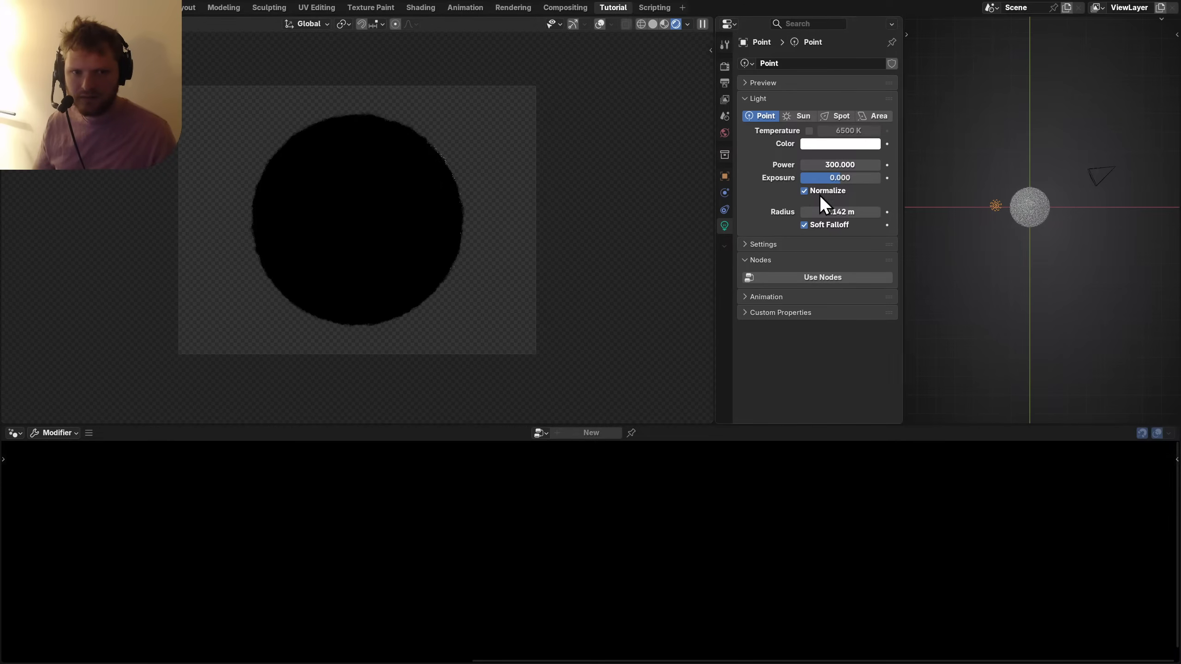
key(g)
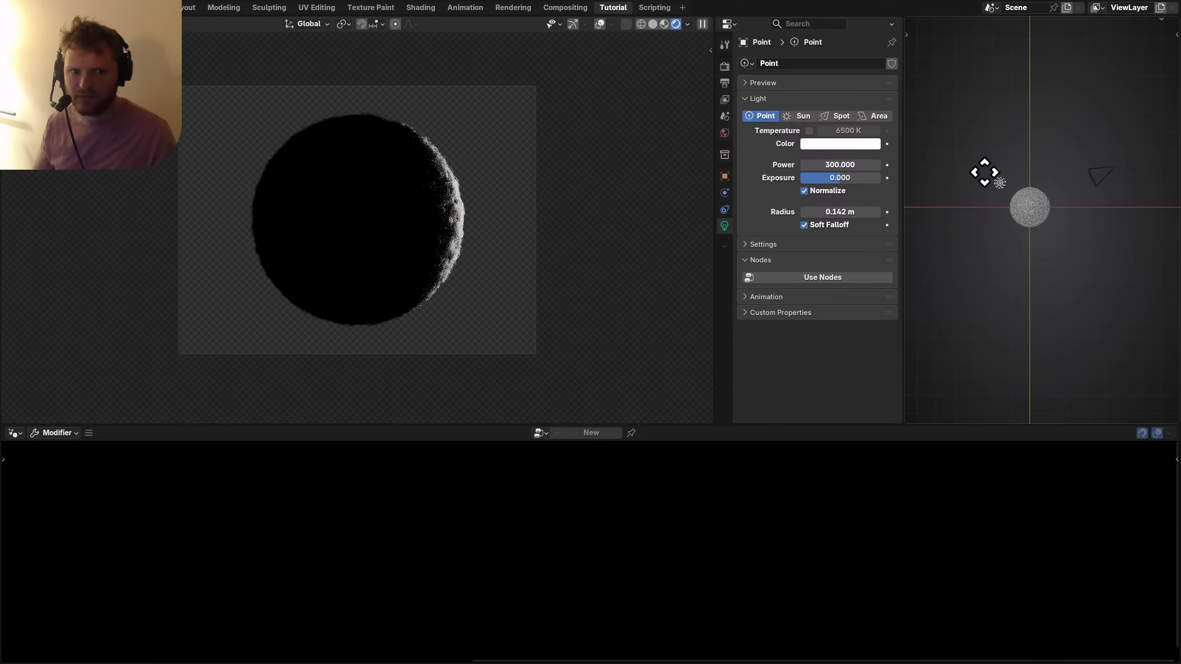
click(983, 179)
middle_drag(983, 179, 1037, 175)
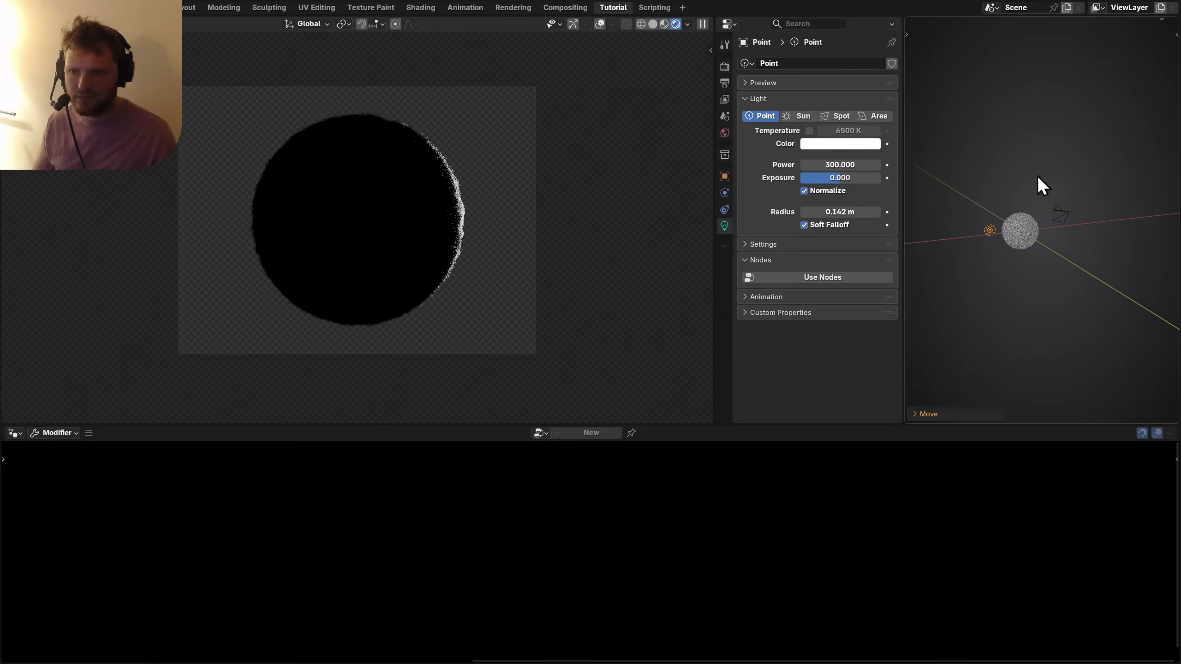
key(g)
key(z)
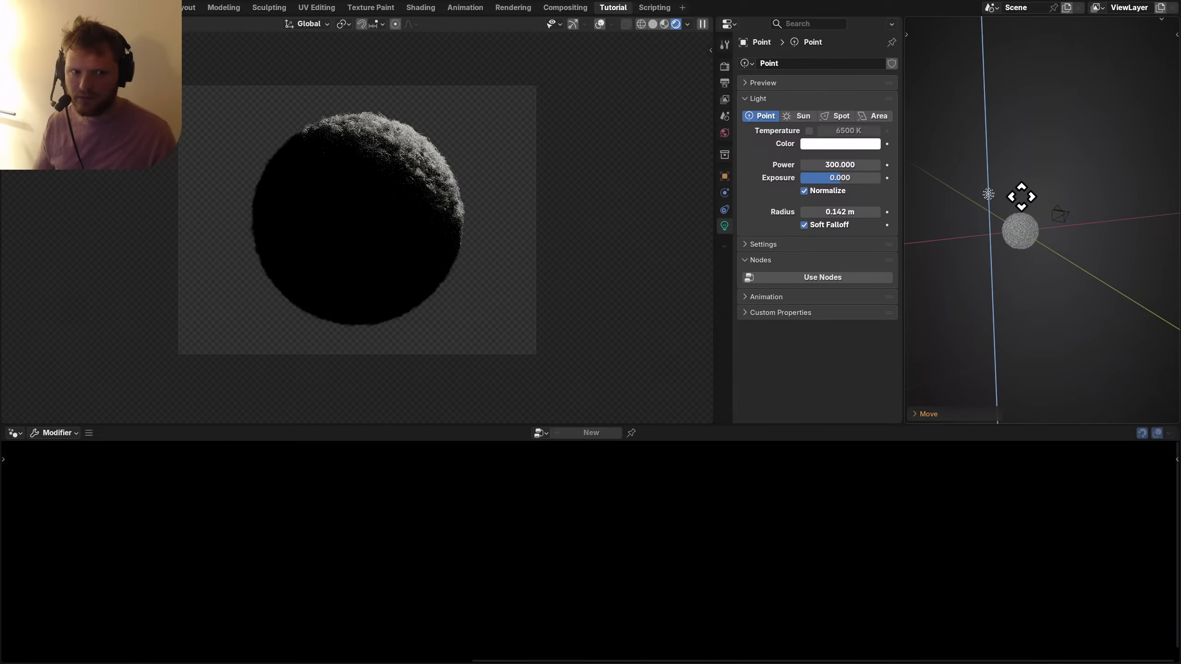
click(1021, 197)
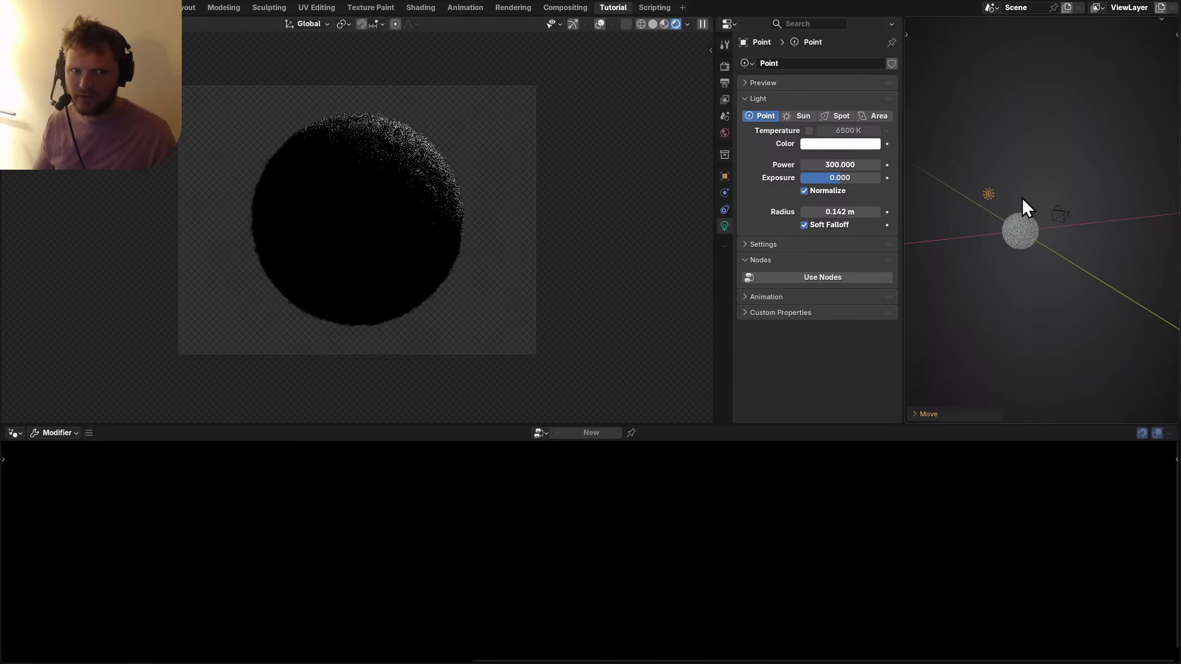
scroll(469, 207, up, 2)
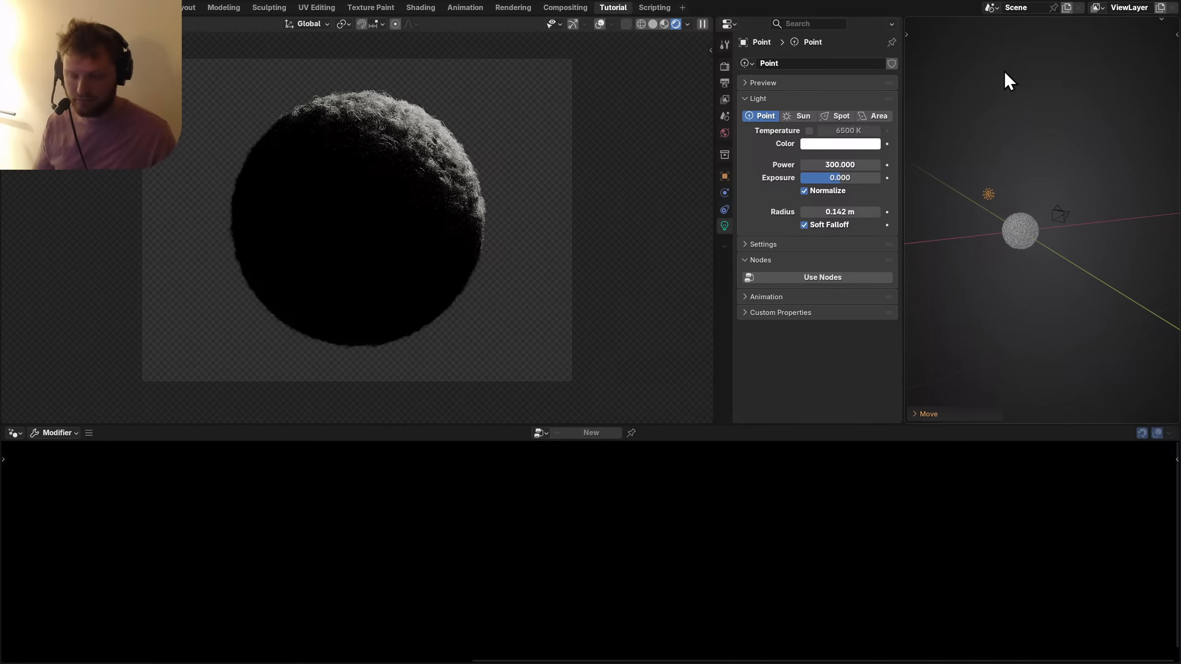
Set the transform pivot point to 3D Cursor and try a trackball rotation of the point light around the sphere.
click(1161, 19)
click(1081, 27)
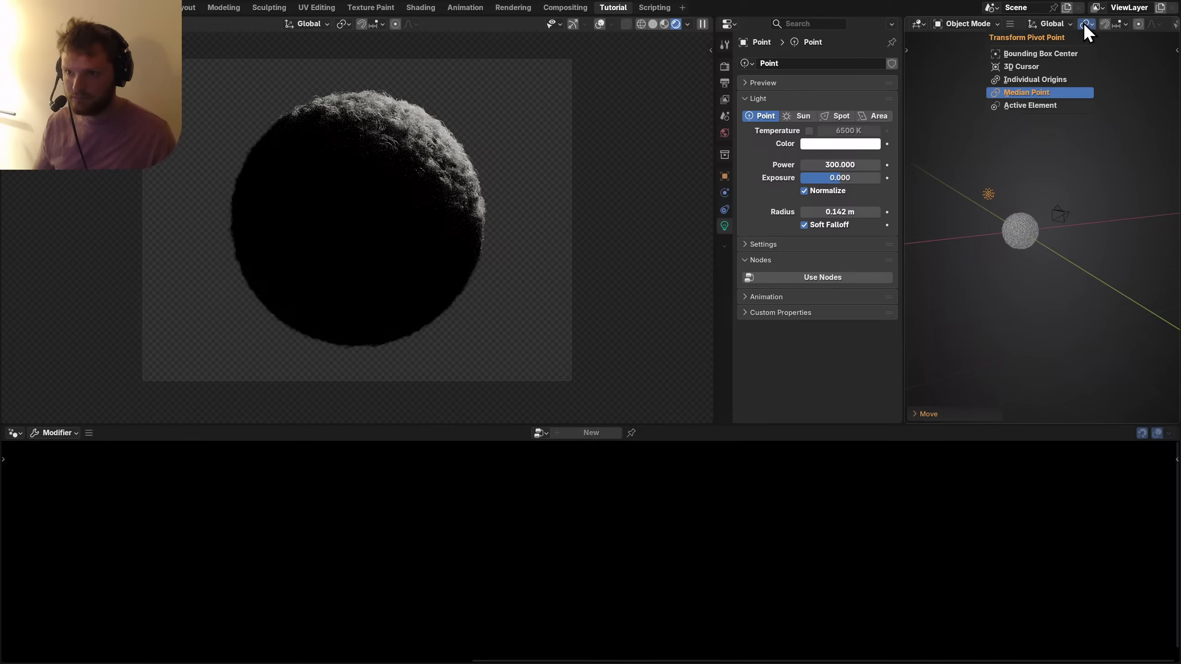
click(1030, 66)
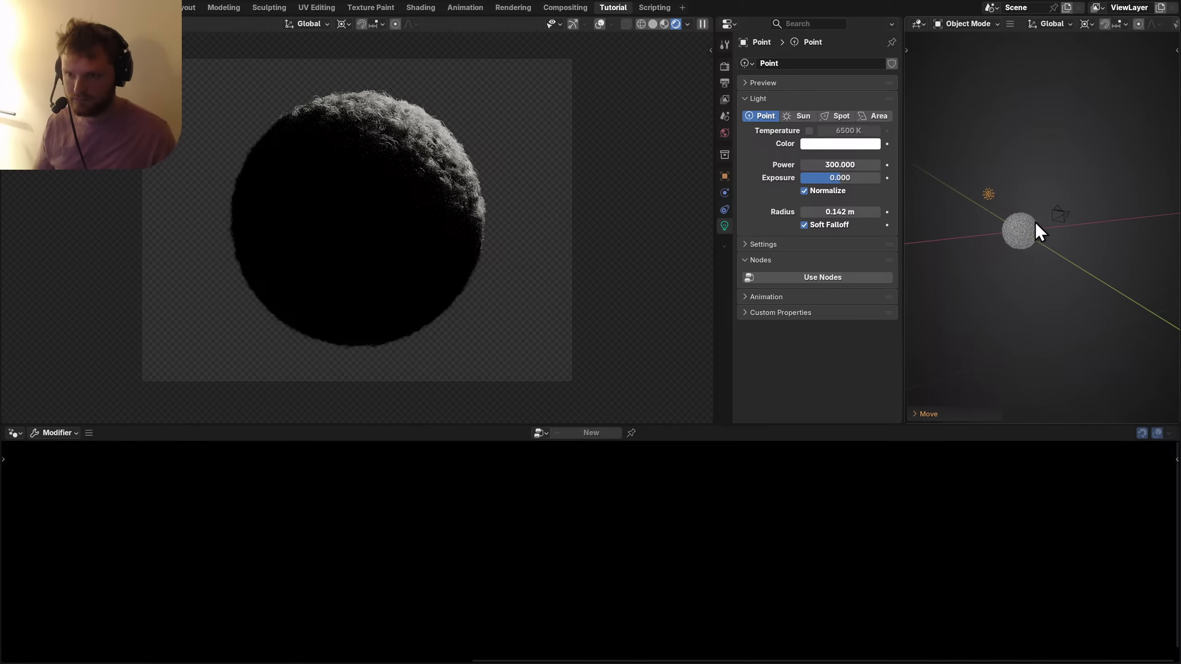
key(r)
key(r)
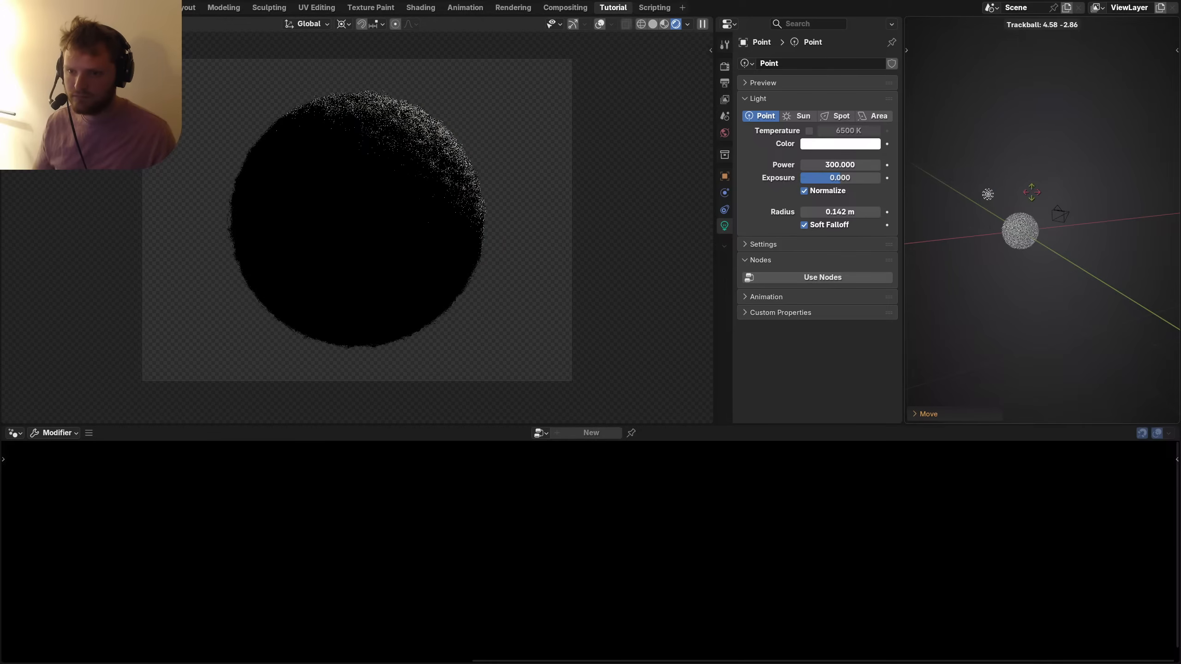
click(1065, 219)
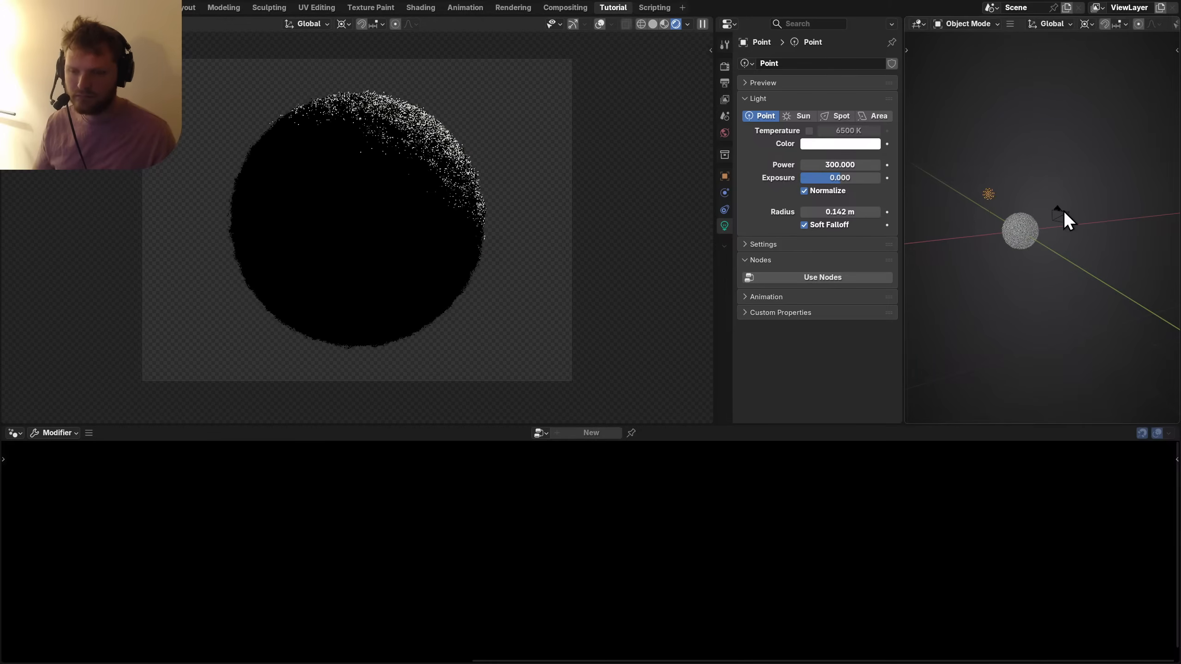
Rotate the point light around the sphere about global Z until it backlights the upper-right edge in the camera view.
middle_drag(1065, 219, 1081, 272)
key(r)
key(z)
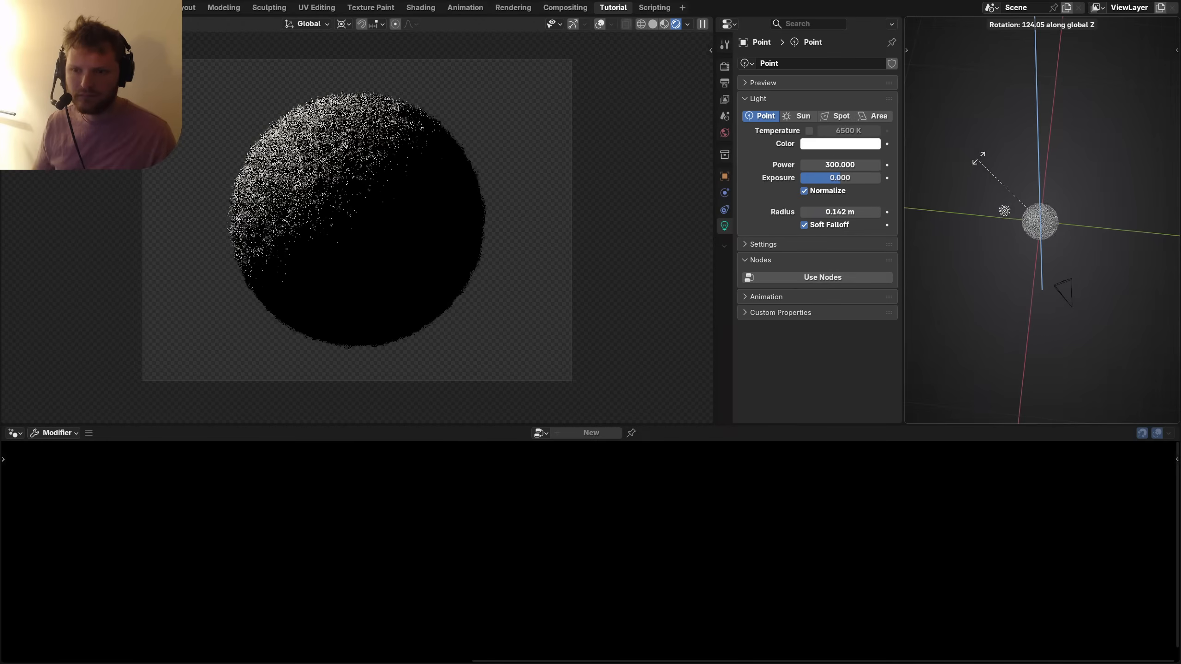
click(1034, 147)
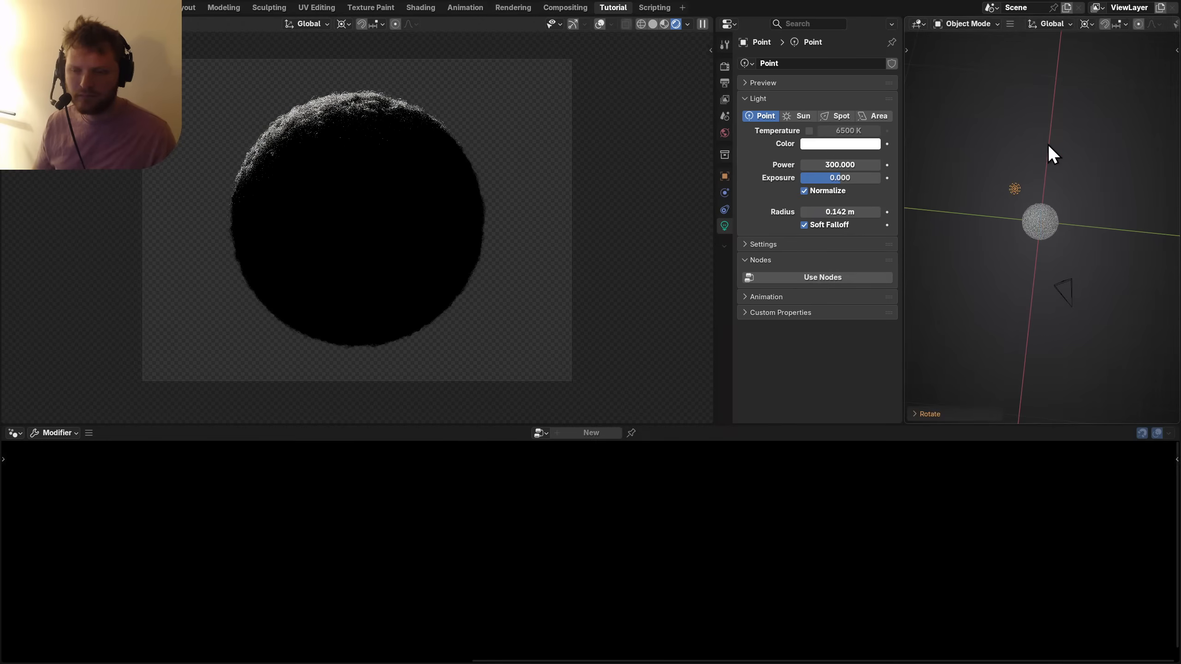
key(r)
key(z)
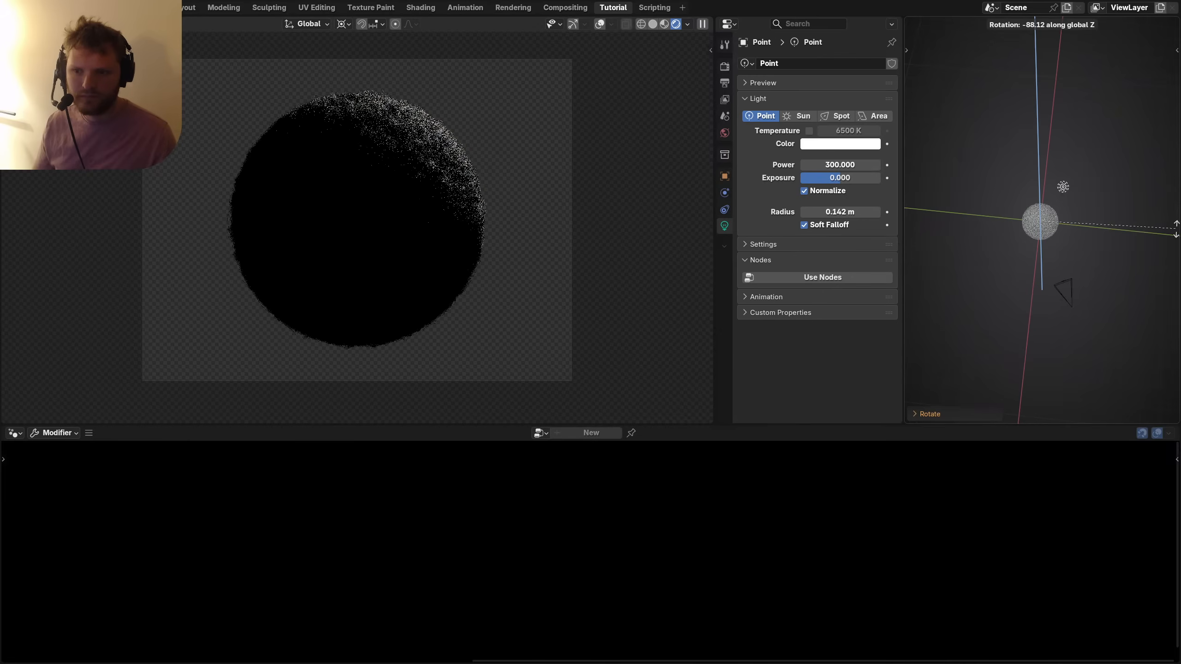
click(909, 236)
Rotate the point light about -5.8° around the sphere on global Y.
middle_drag(1052, 239, 1058, 185)
key(r)
key(y)
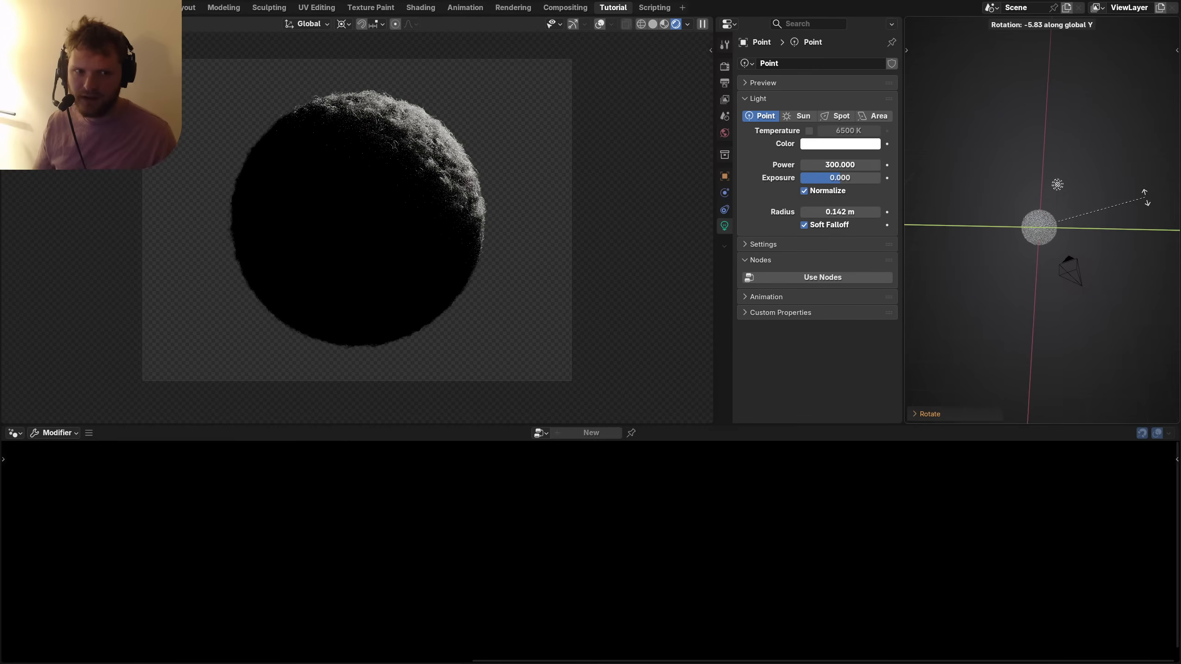
click(1144, 198)
Test a 1 m radius on the point light and settle on 0.25 m.
click(850, 214)
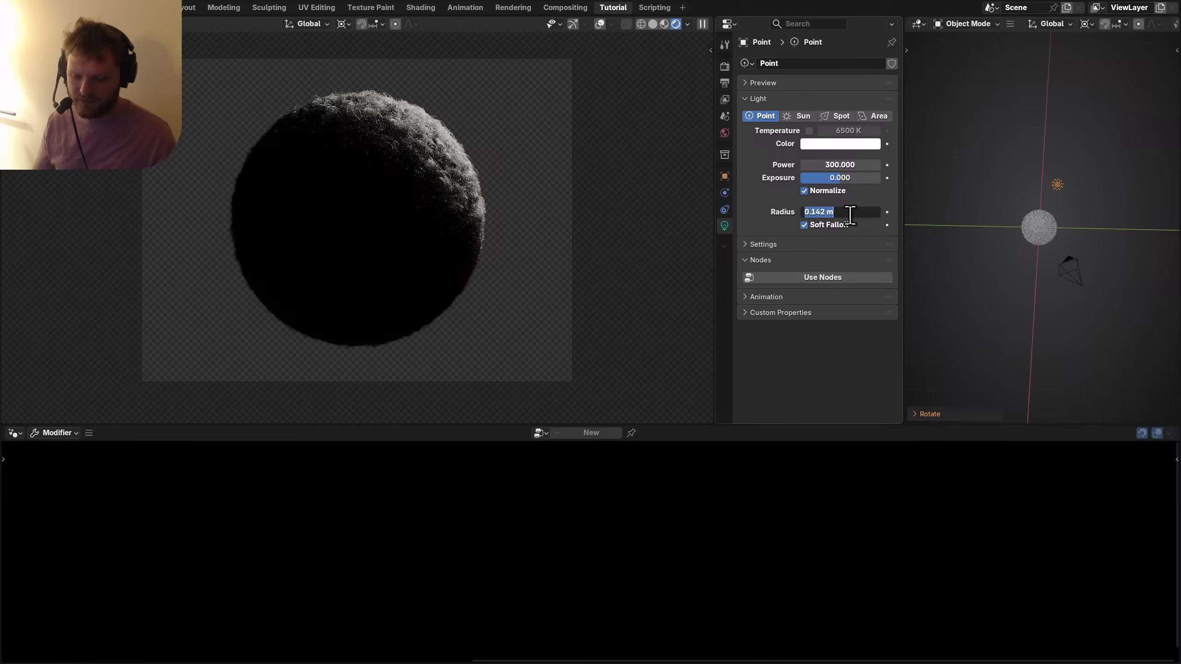
text(1)
key(Return)
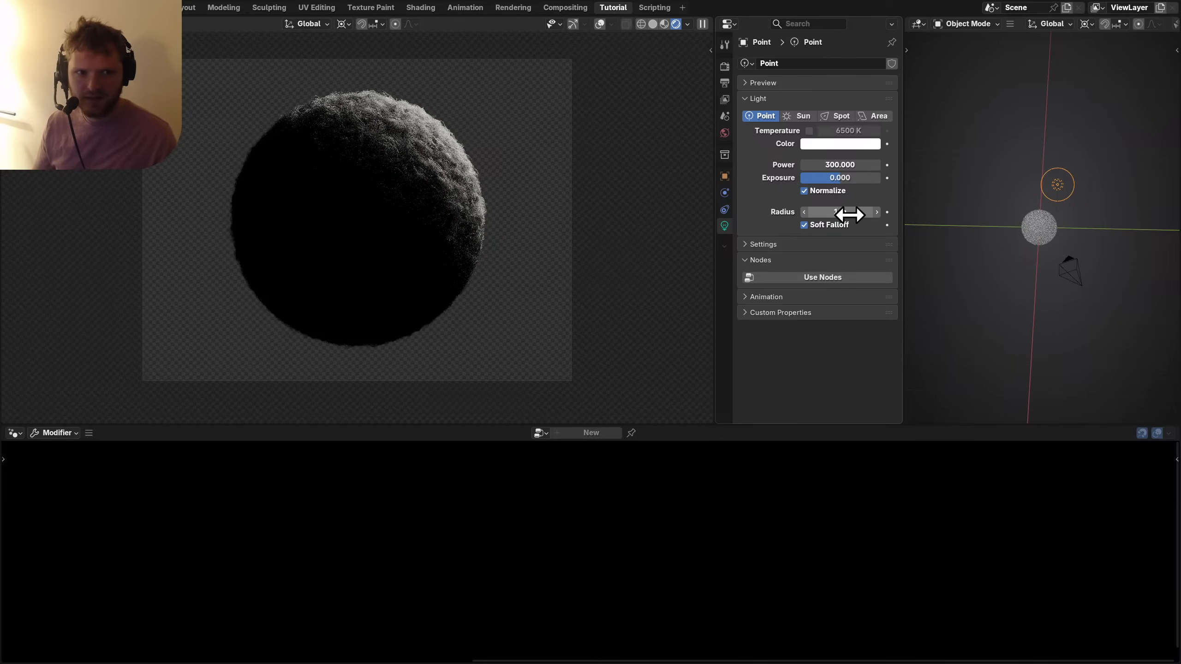
click(849, 213)
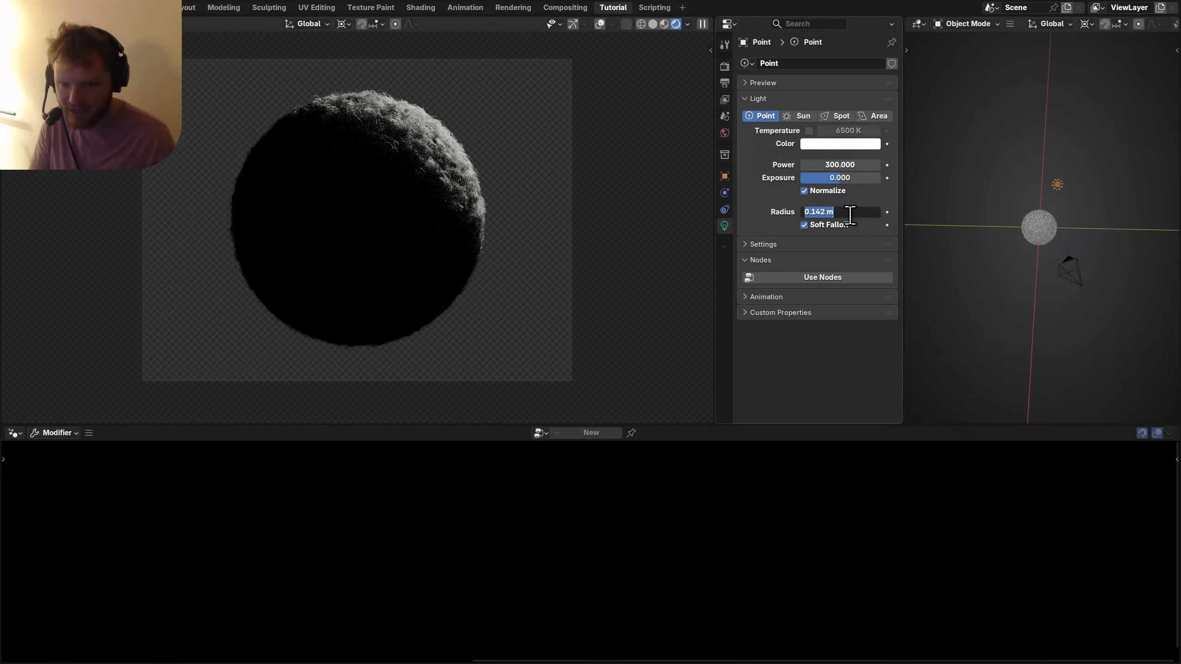
text(0.25)
key(Return)
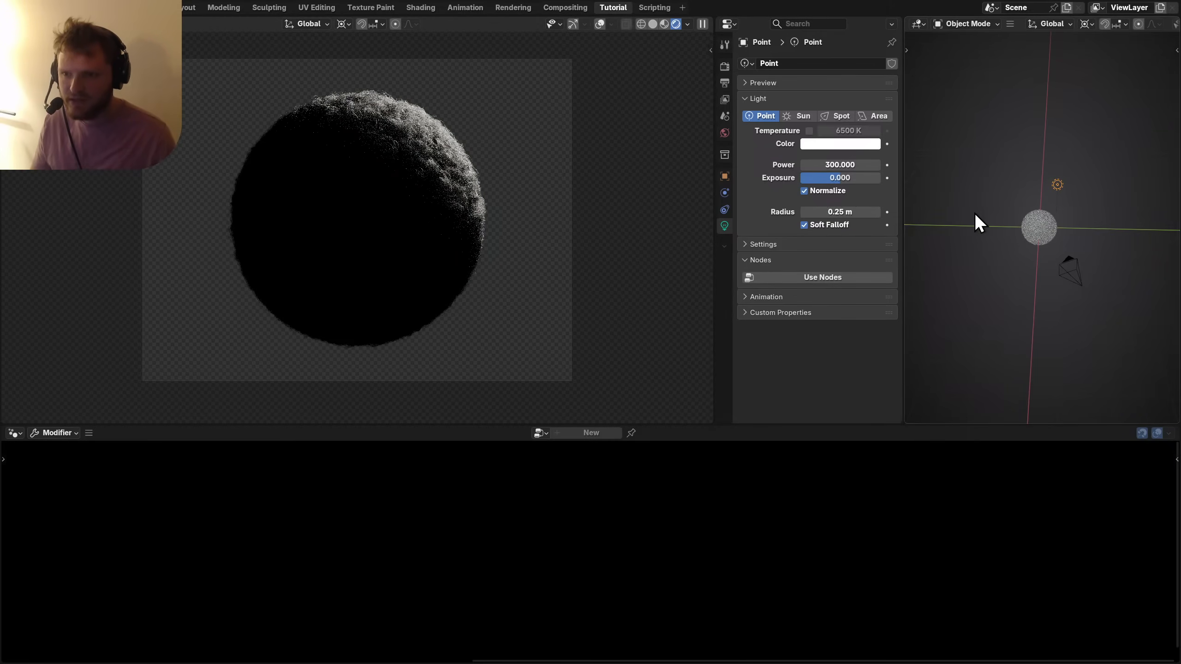
Duplicate the point light in place and rotate the copy about global Z to light the sphere's left side in the camera view.
key(shift+d)
click(1039, 185)
key(r)
key(z)
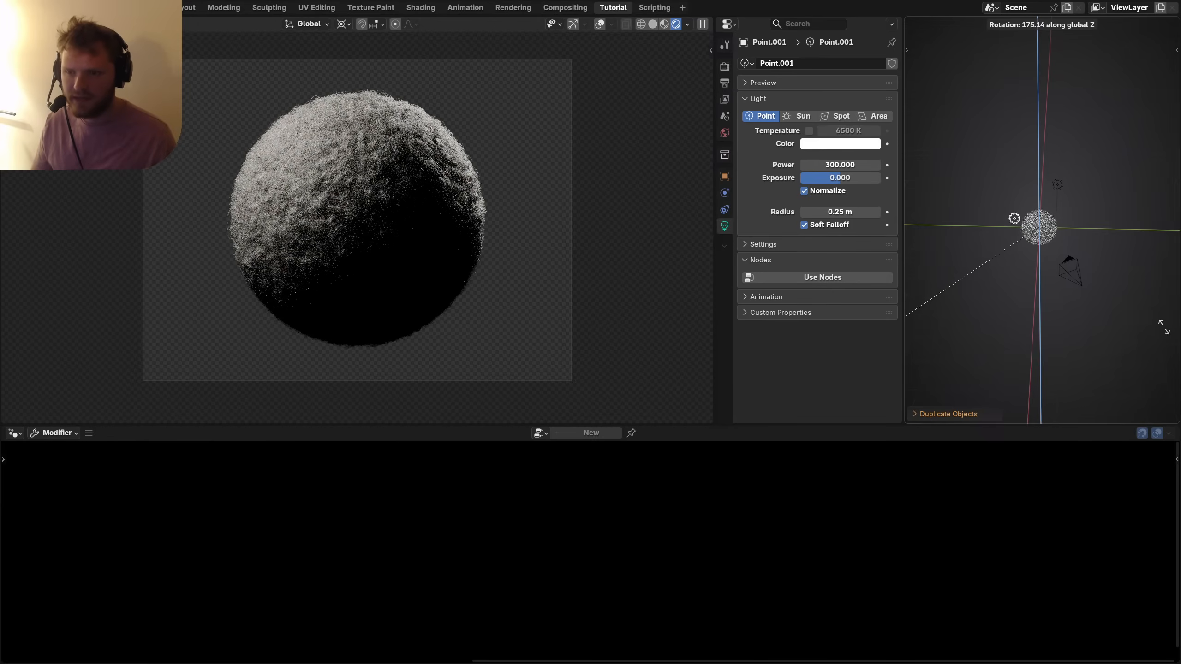
click(1102, 273)
Rotate the duplicated light around the sphere on global X and global Z to lower it and light the sphere's left side.
middle_drag(1098, 262, 1001, 193)
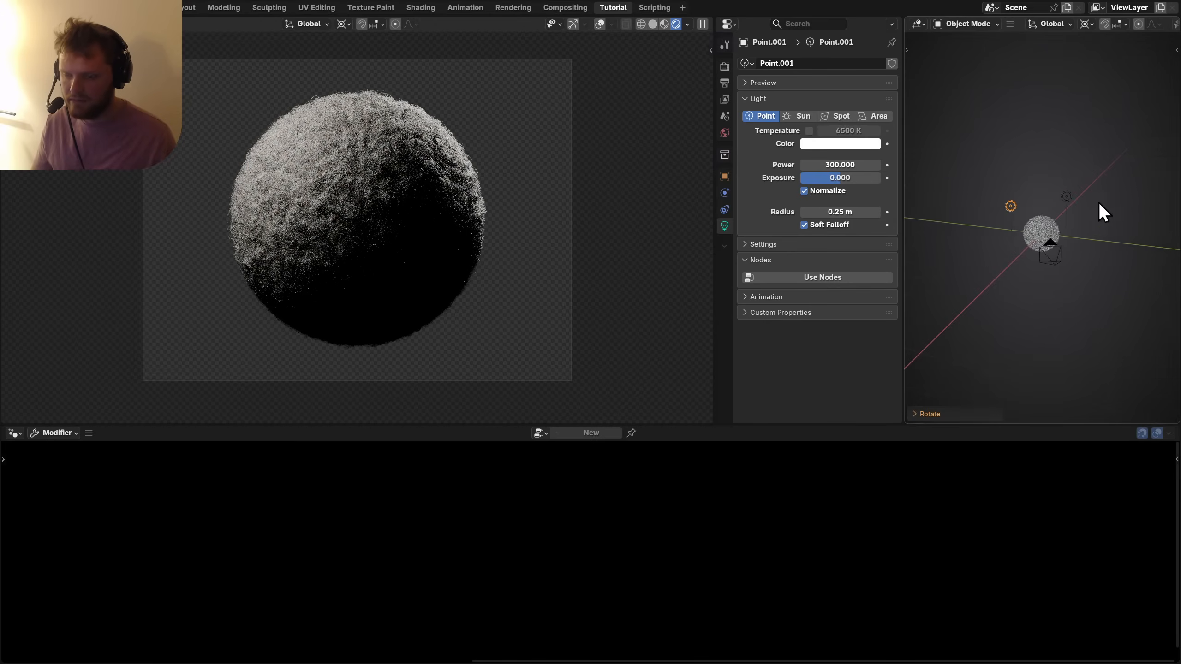
middle_drag(1098, 202, 1100, 252)
key(r)
key(x)
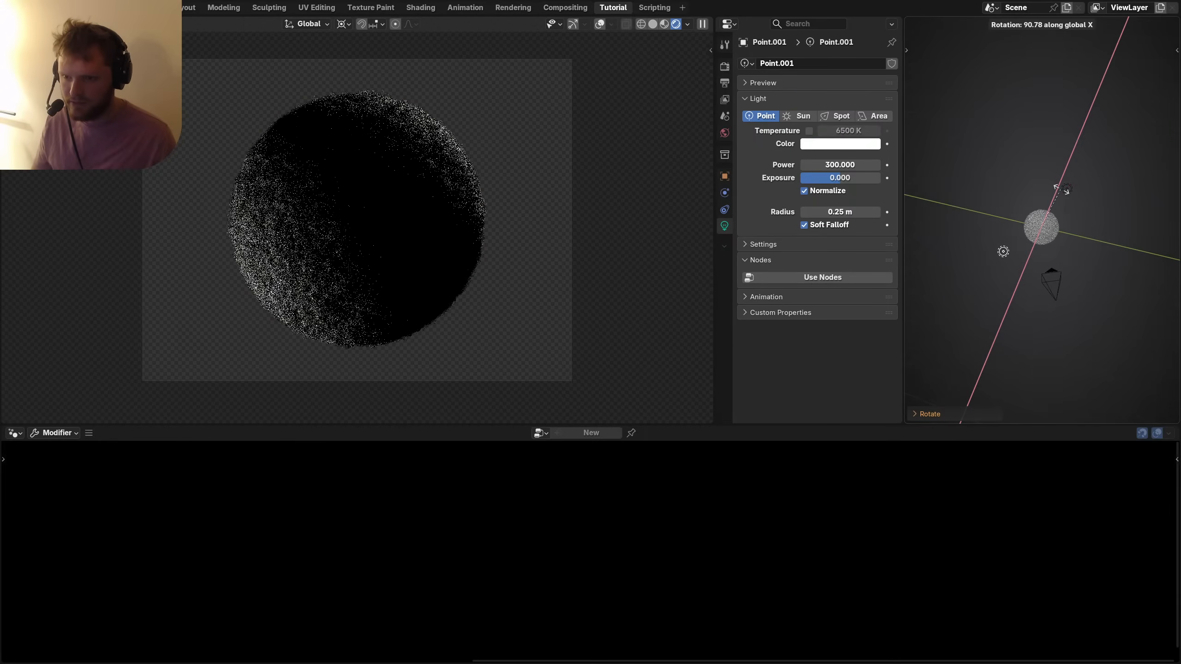
click(1099, 227)
key(r)
key(z)
click(1112, 206)
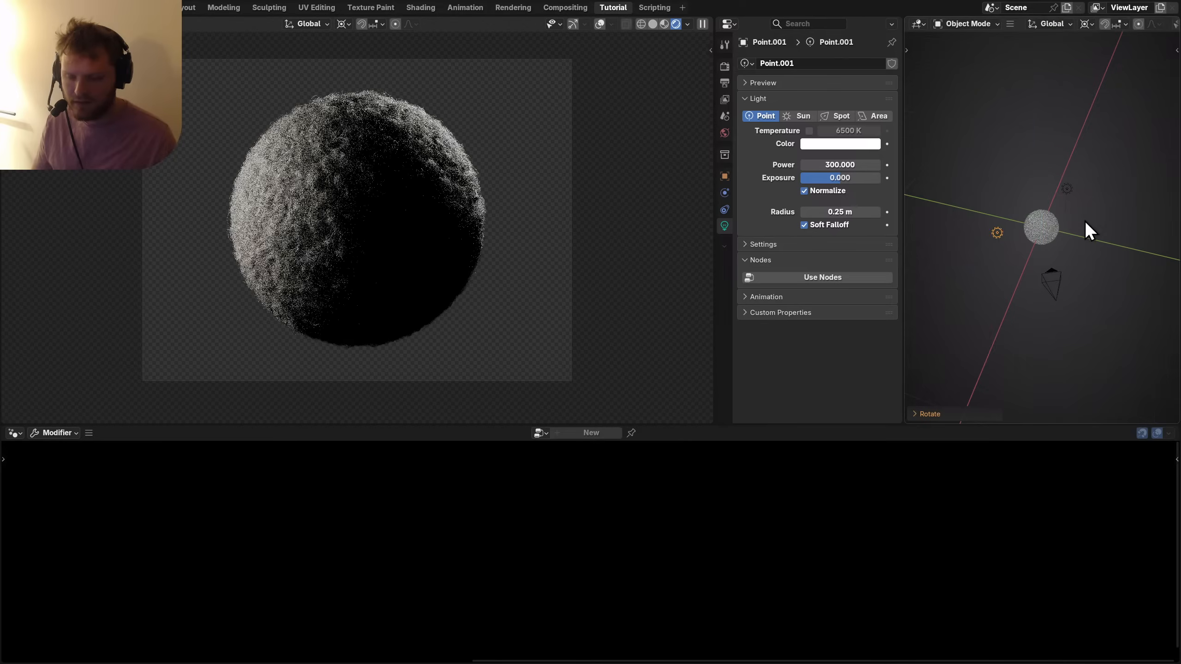
Duplicate the side light and rotate the new copy about global Z and global X to light the camera-facing right side of the sphere.
key(shift+d)
click(1083, 222)
key(r)
key(z)
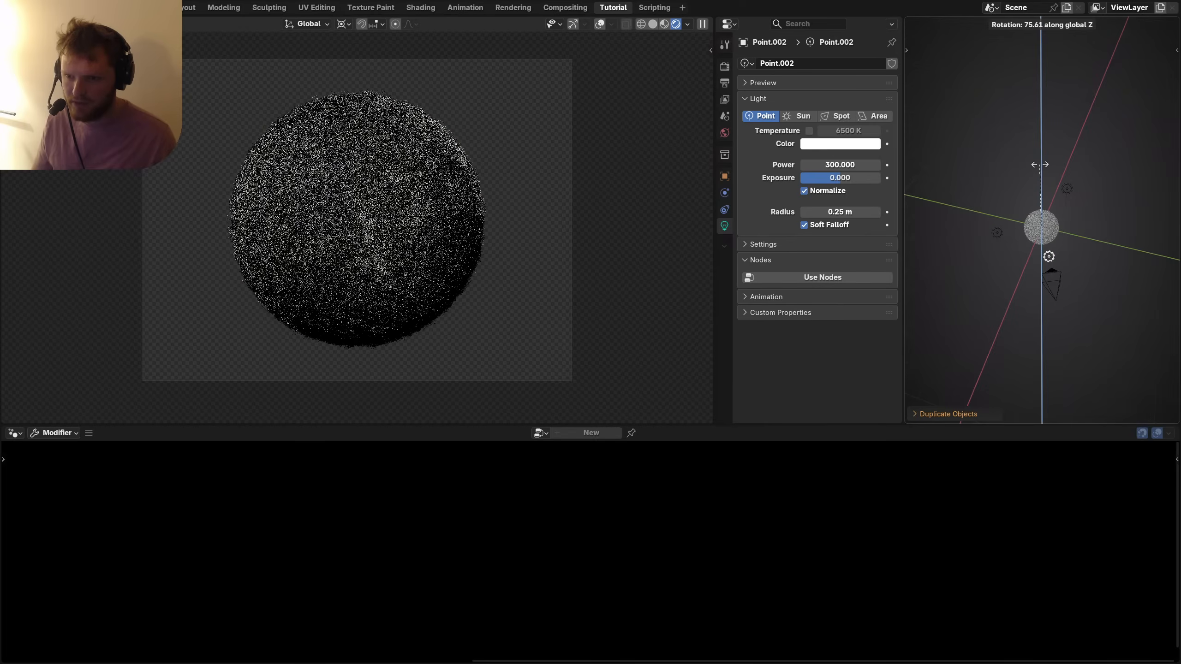
click(988, 178)
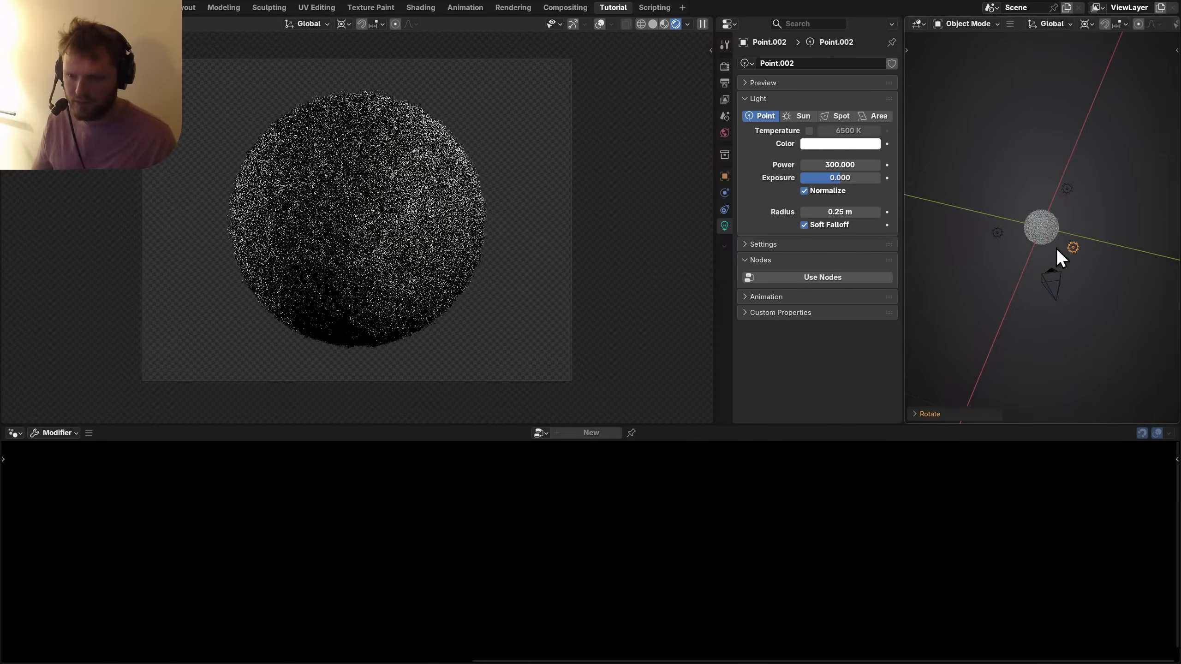
middle_drag(1055, 247, 1147, 247)
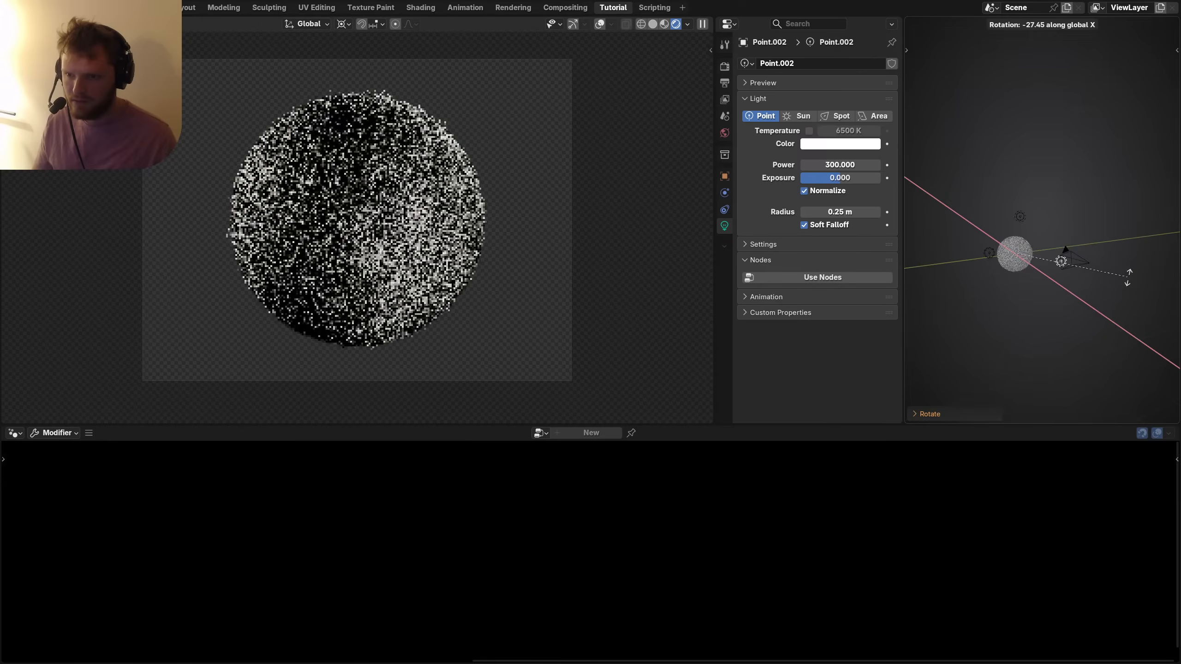
click(1111, 237)
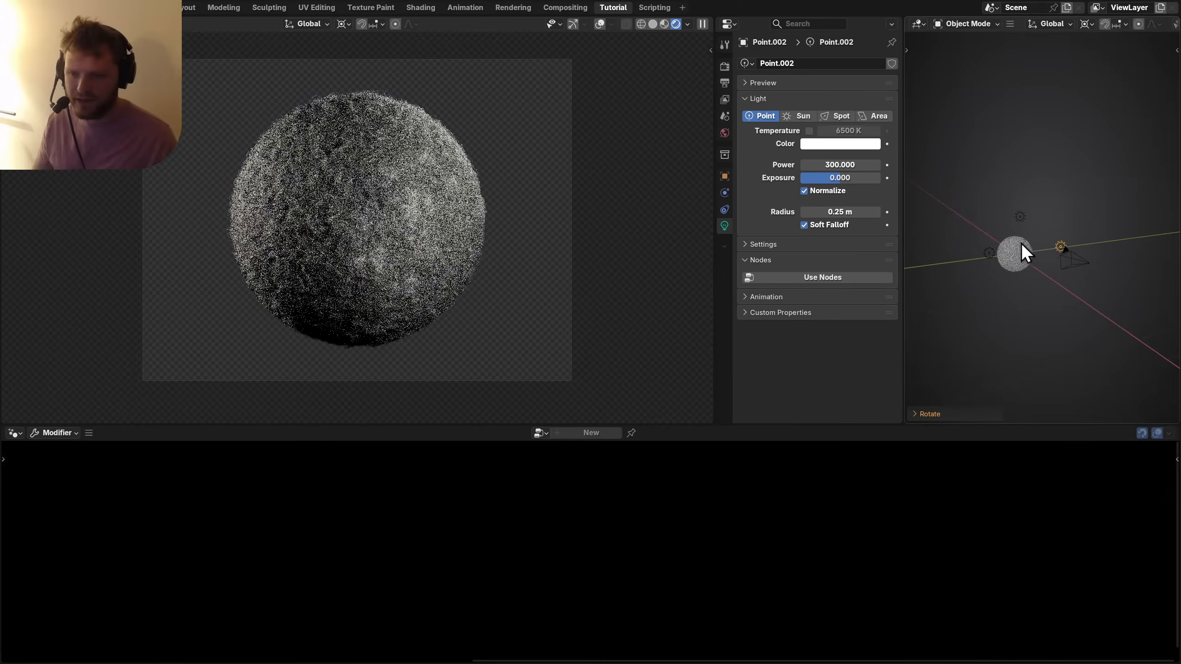
Try a power of 100 on the newest point light and settle on 150.
middle_drag(1020, 242, 981, 253)
click(818, 168)
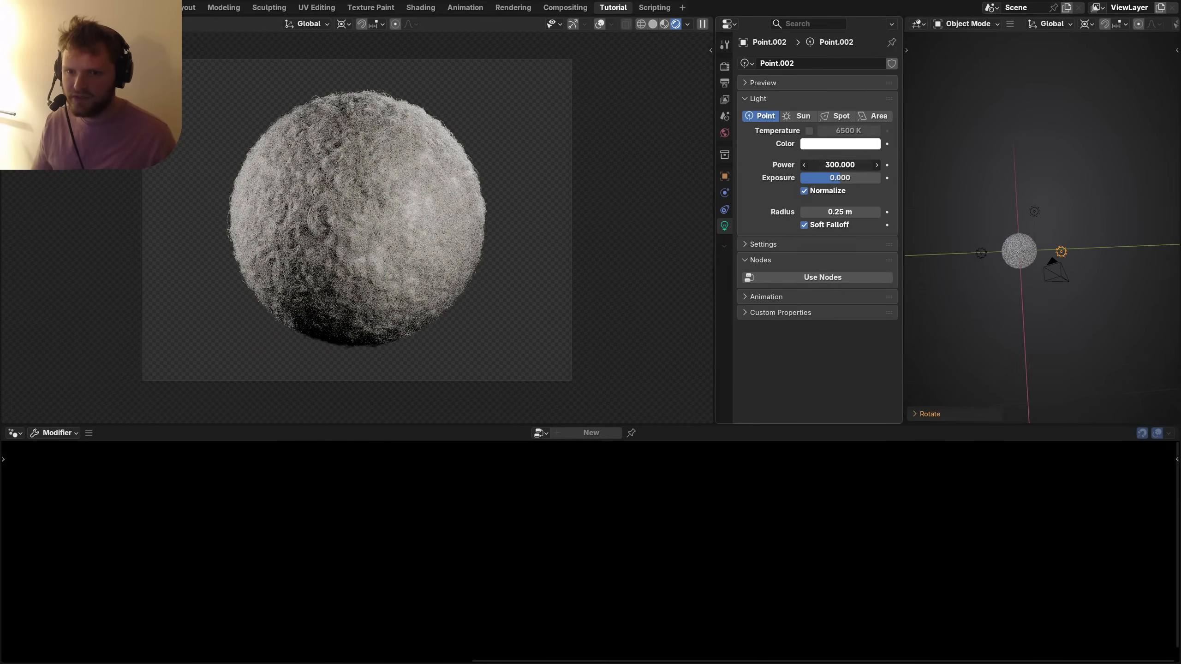
text(1)
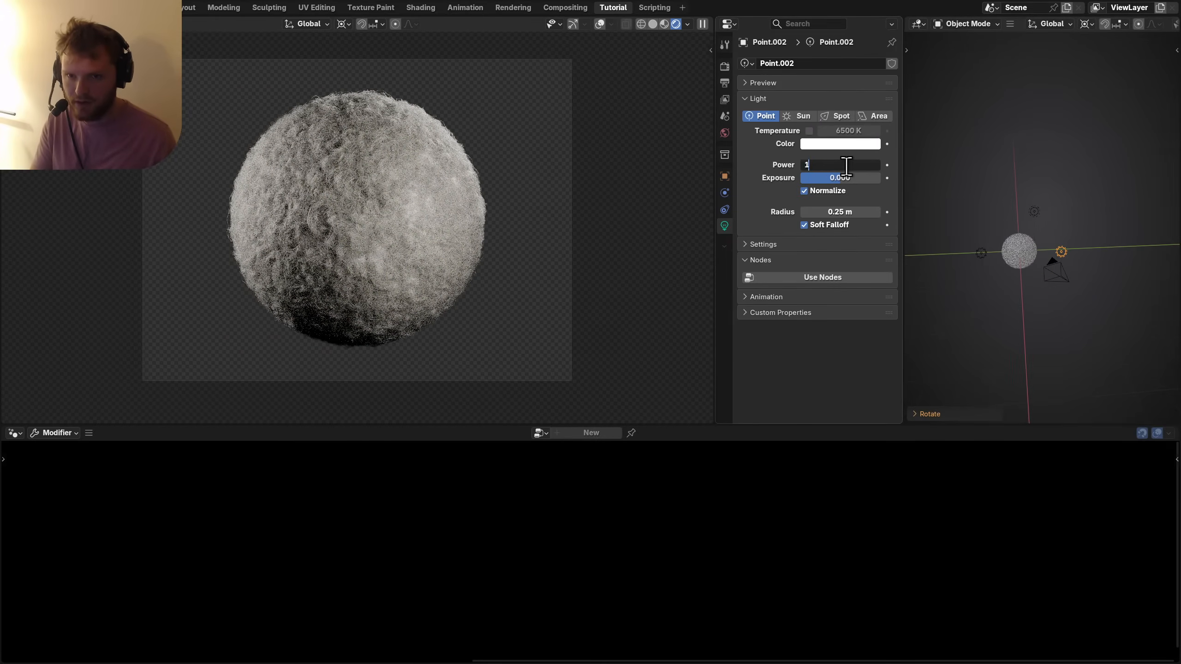
text(00)
key(Return)
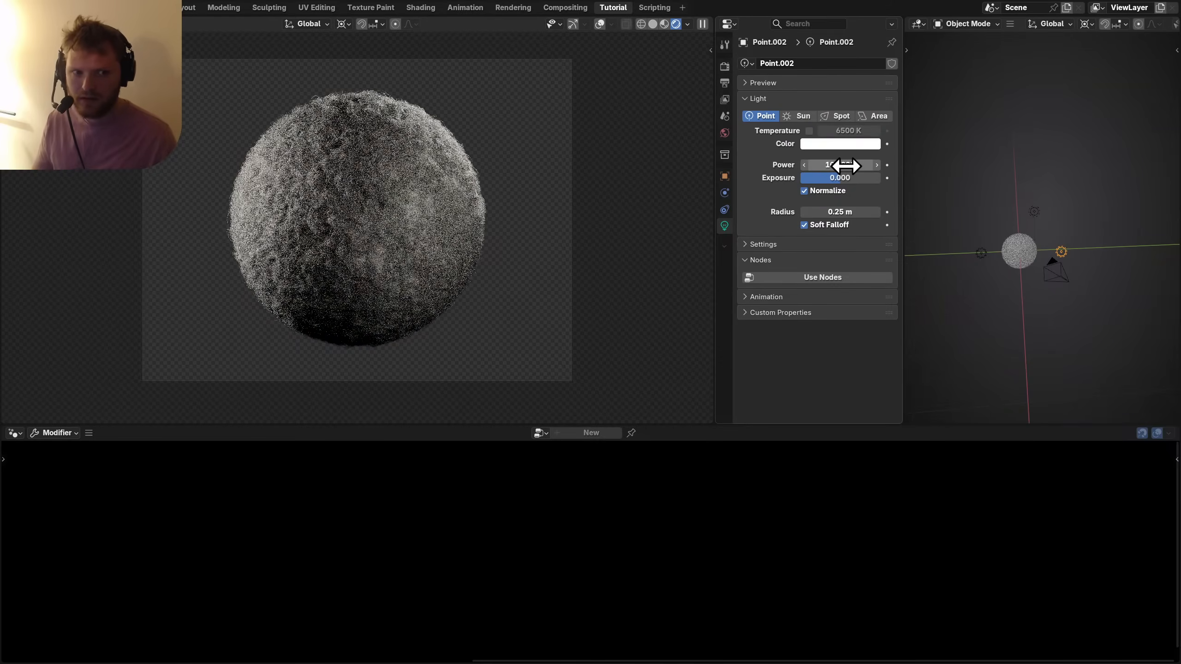
drag(845, 165, 848, 168)
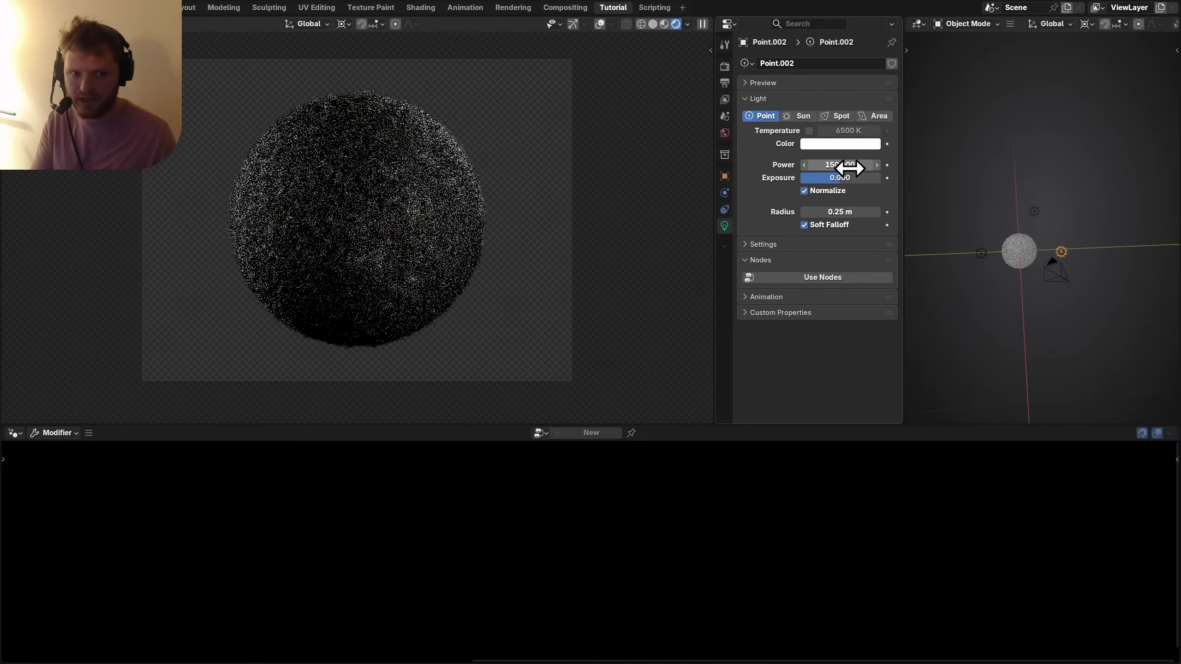
Try a power of 100 on the point light on the sphere's opposite side and restore 300.
click(980, 254)
drag(822, 161, 824, 161)
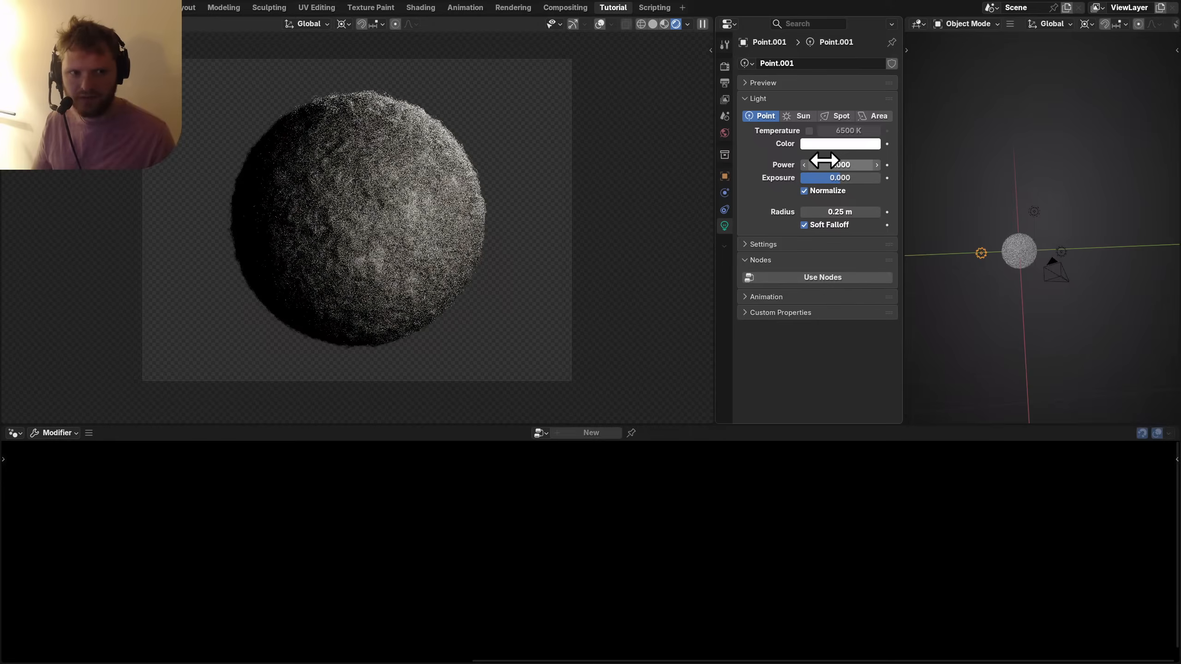
double_click(829, 164)
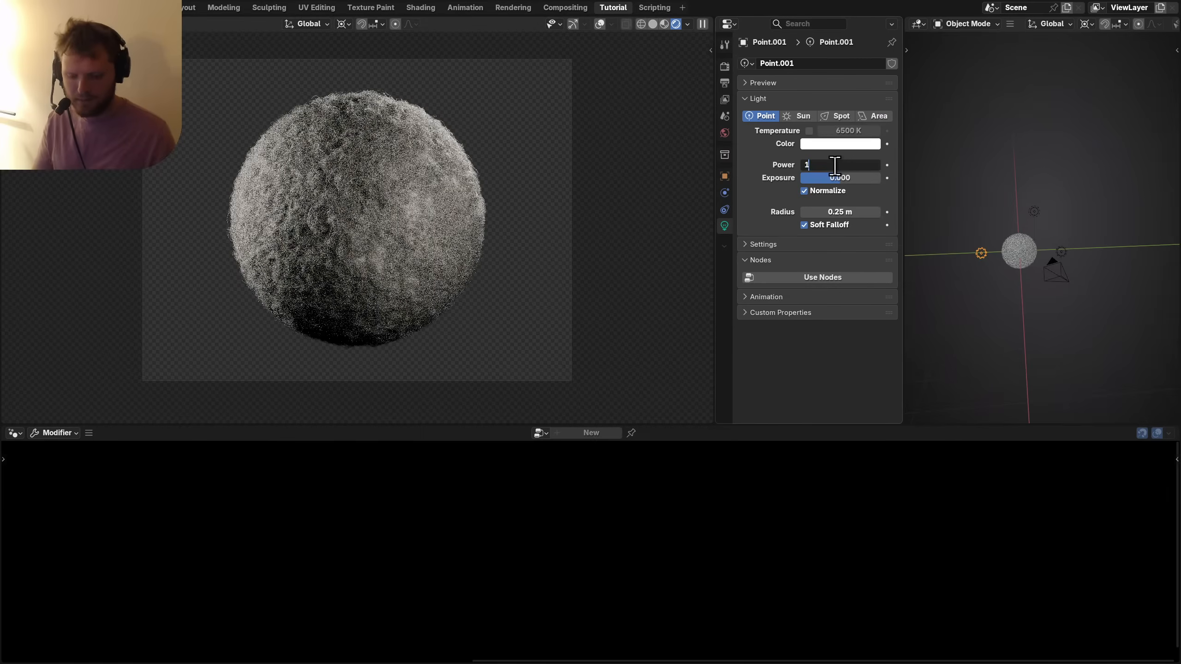
text(100)
key(Return)
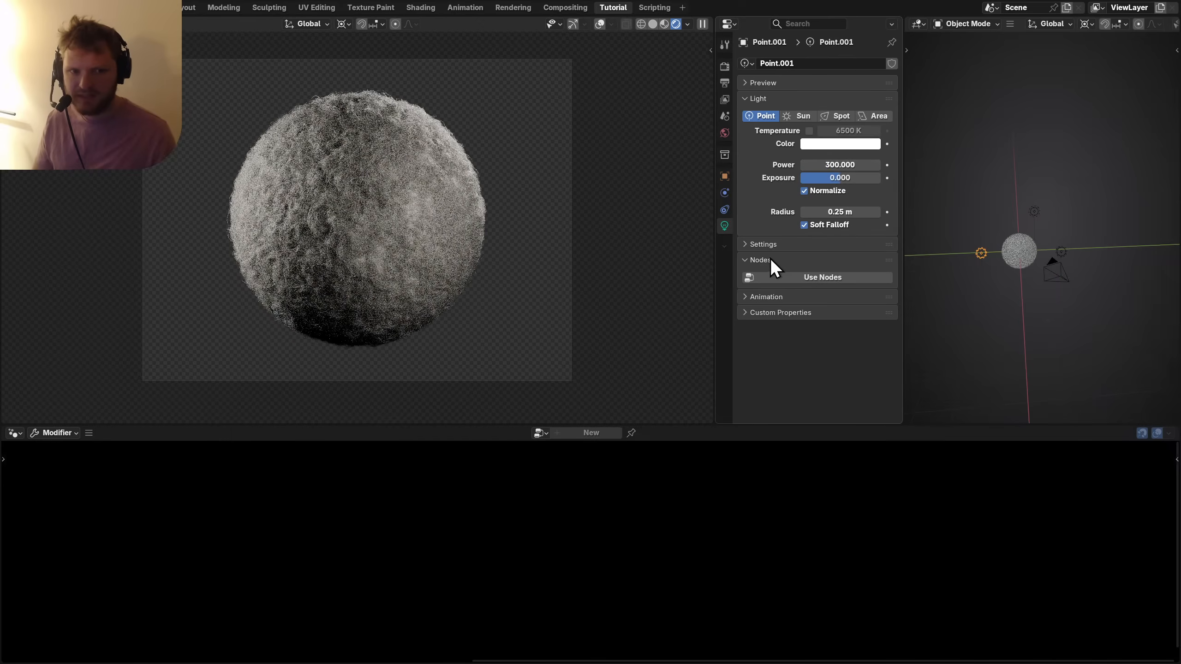
Save the file, then try a different radius on the selected point light and undo it.
key(ctrl+s)
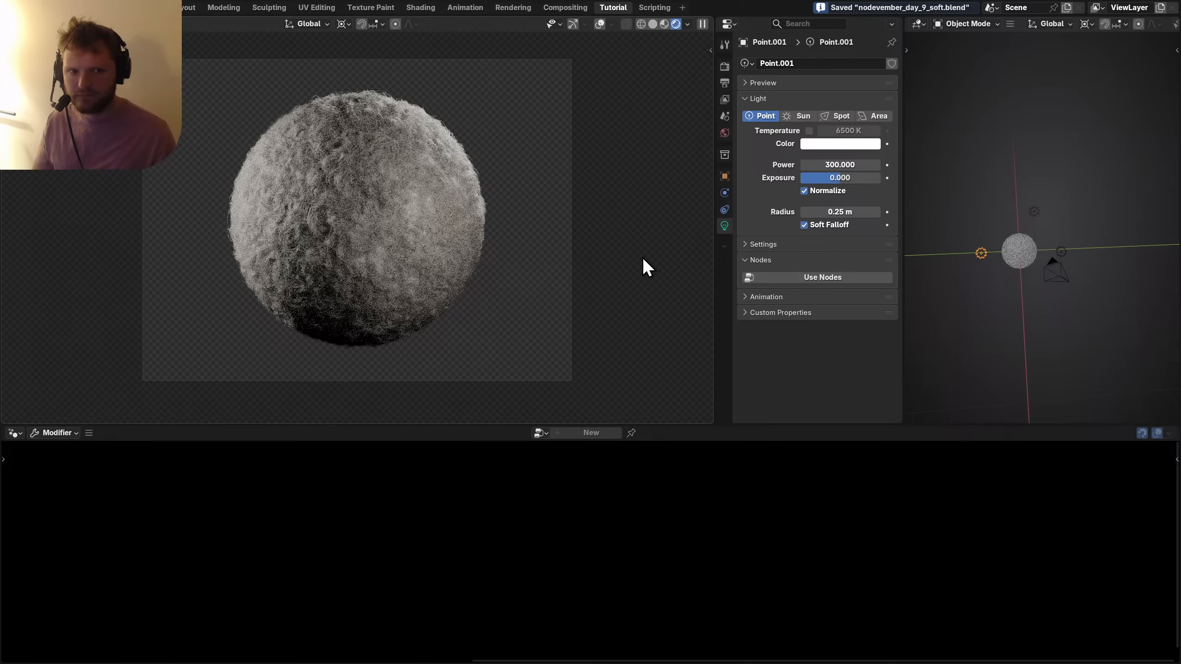
drag(829, 212, 972, 212)
key(ctrl+z)
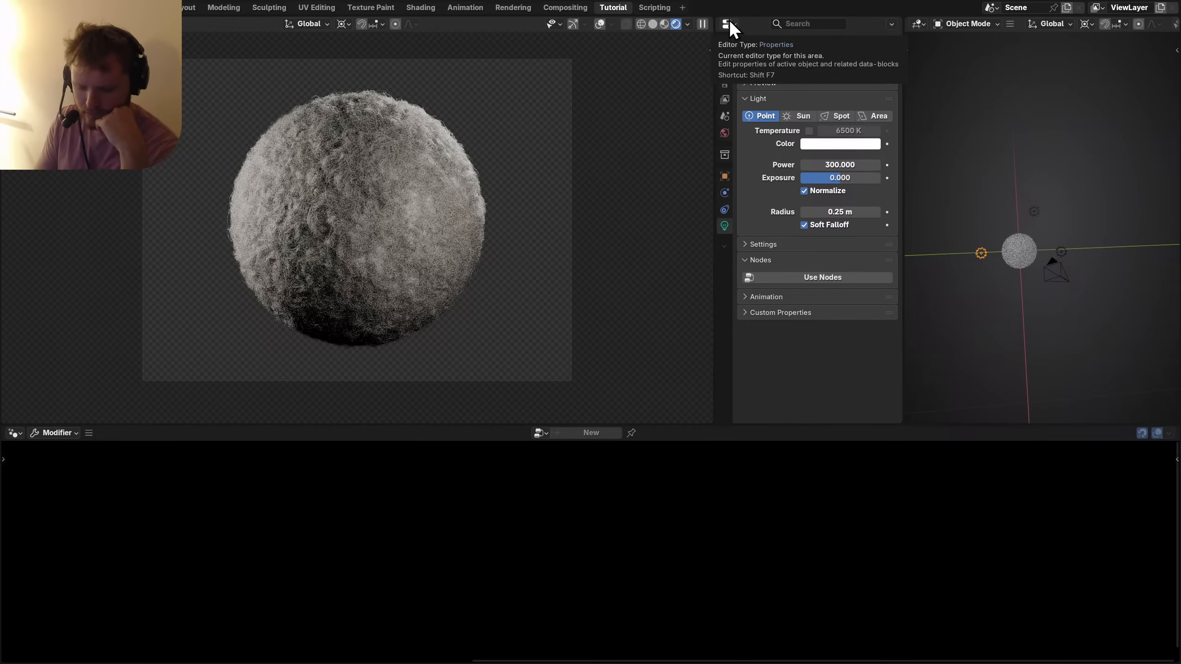
Split the Properties editor horizontally and turn the new upper area into an Outliner.
drag(716, 19, 720, 146)
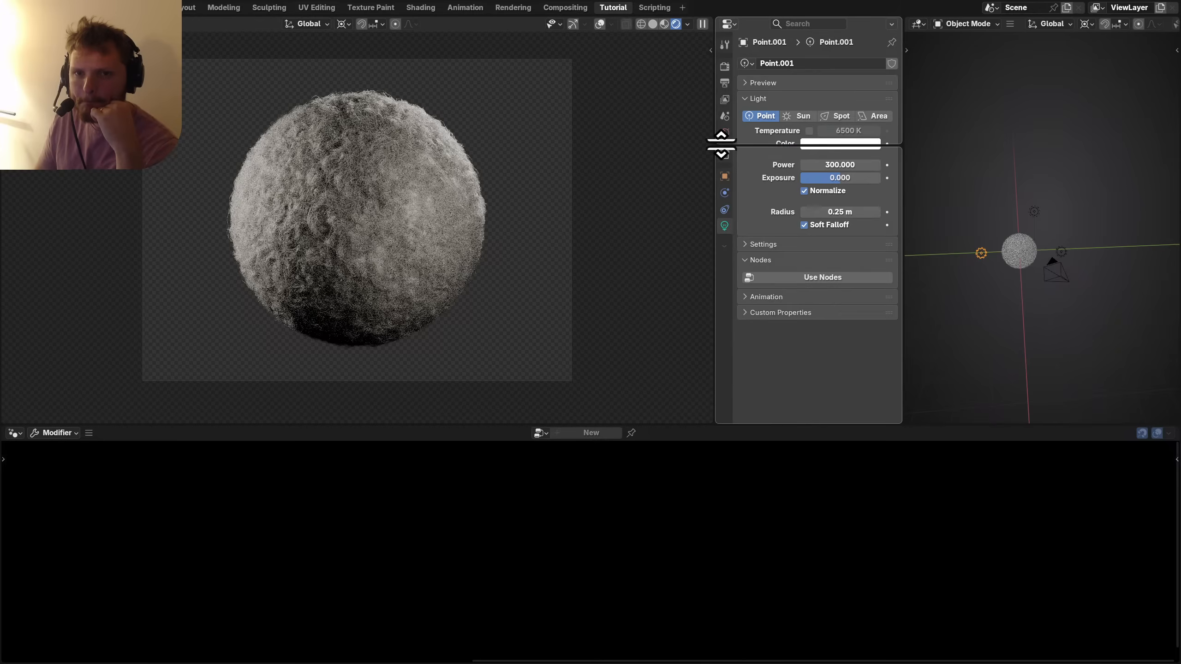
click(726, 22)
key(o)
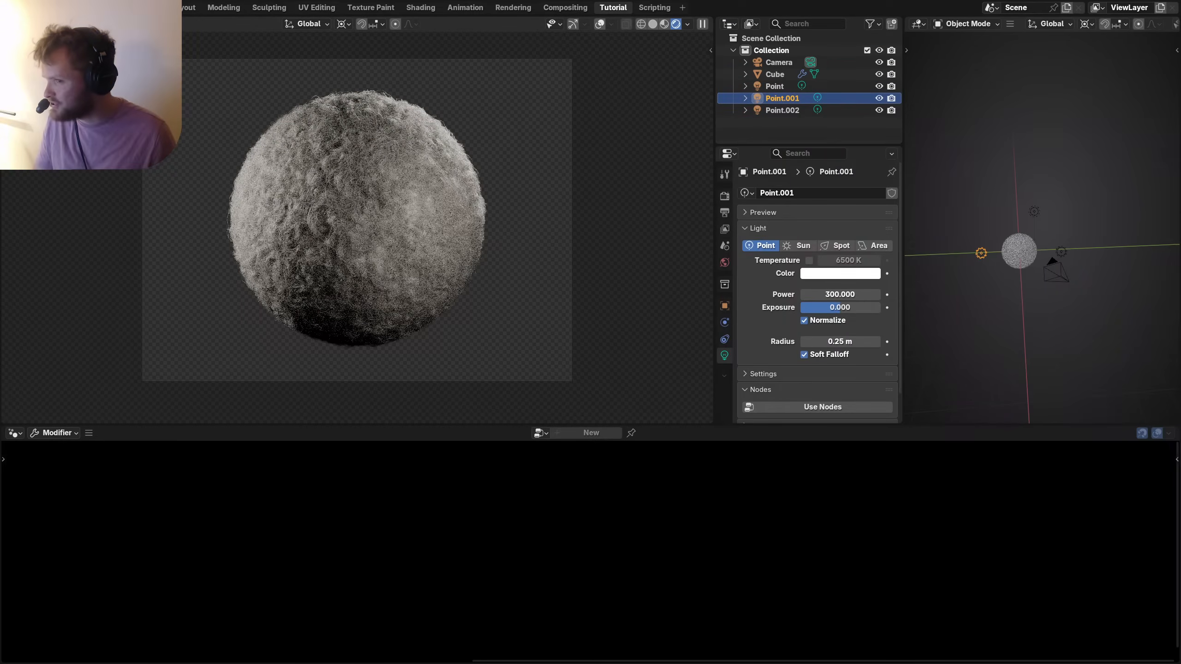
Switch to the web browser, load cgmatter.com and view its free nodes page.
key(alt+Tab)
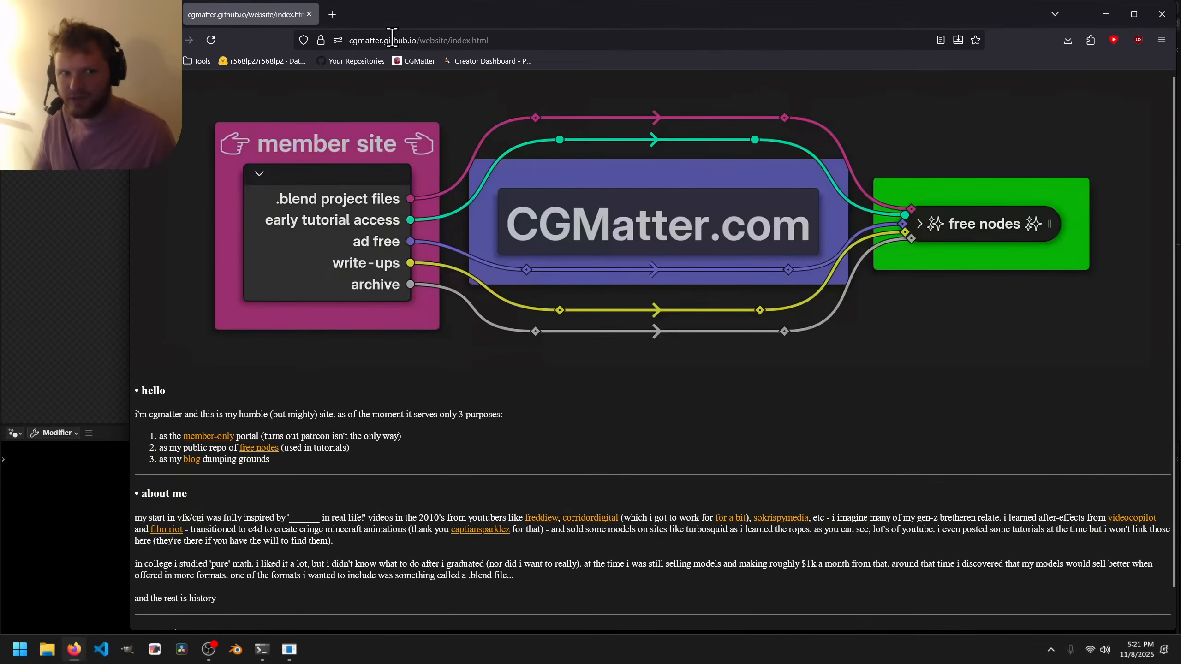
click(417, 40)
text(cgmatter.com)
click(378, 65)
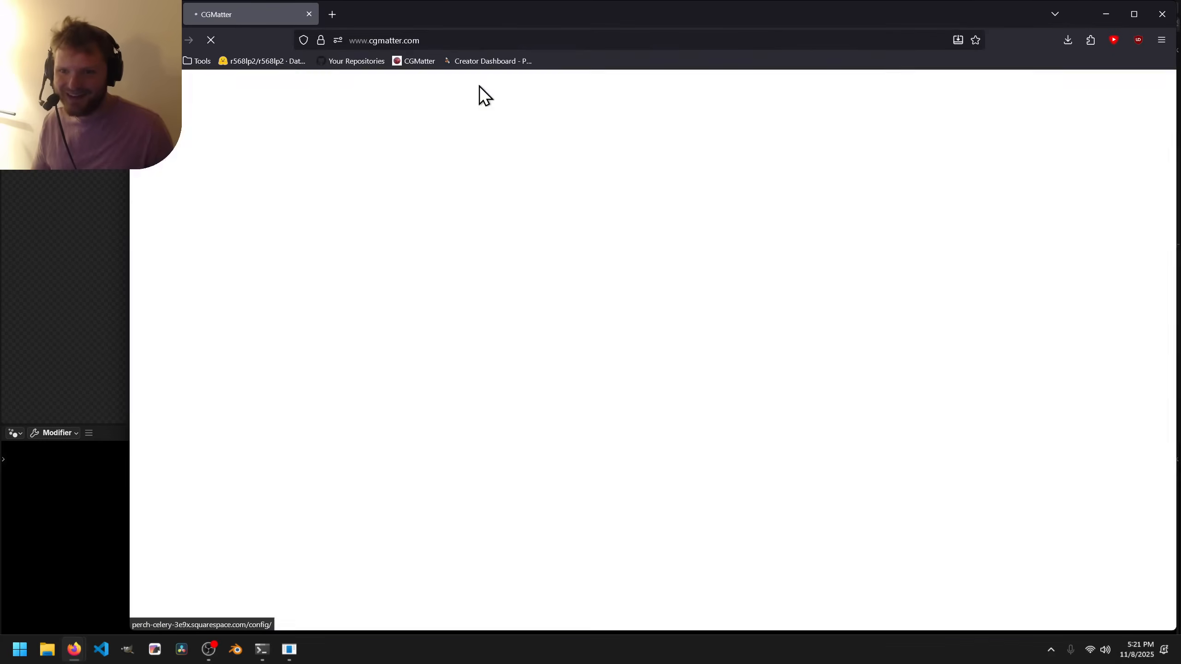
click(967, 240)
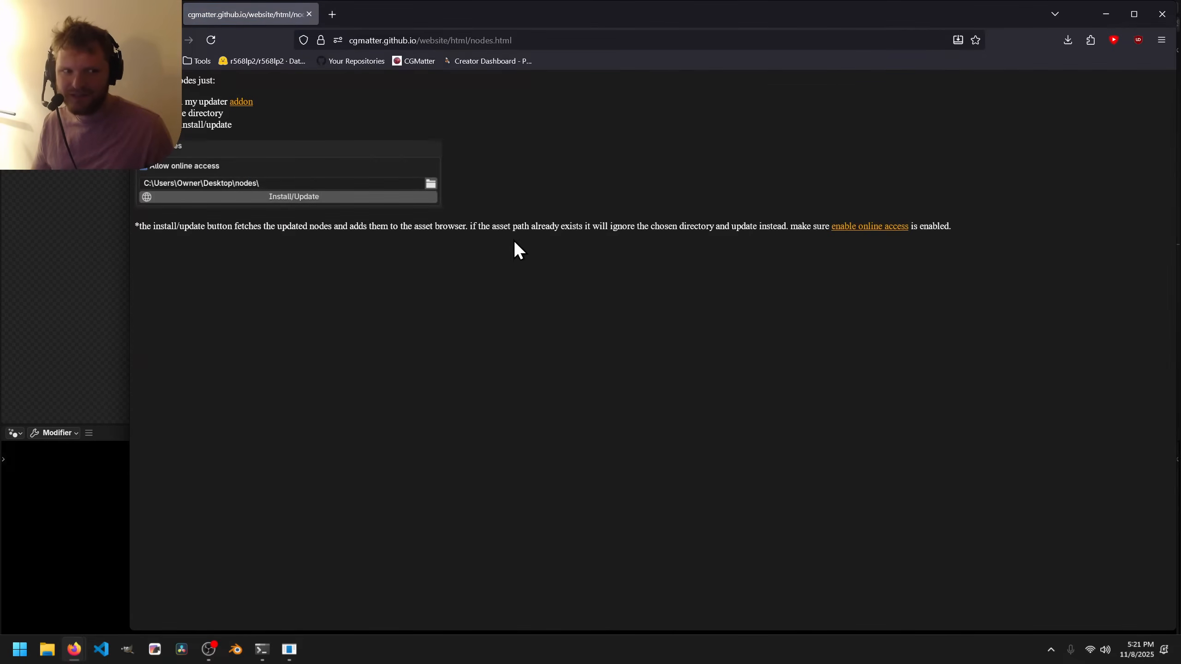
Browse the member catalog and its Nodevember 2025 project files page, then close the browser tab.
click(166, 41)
click(301, 197)
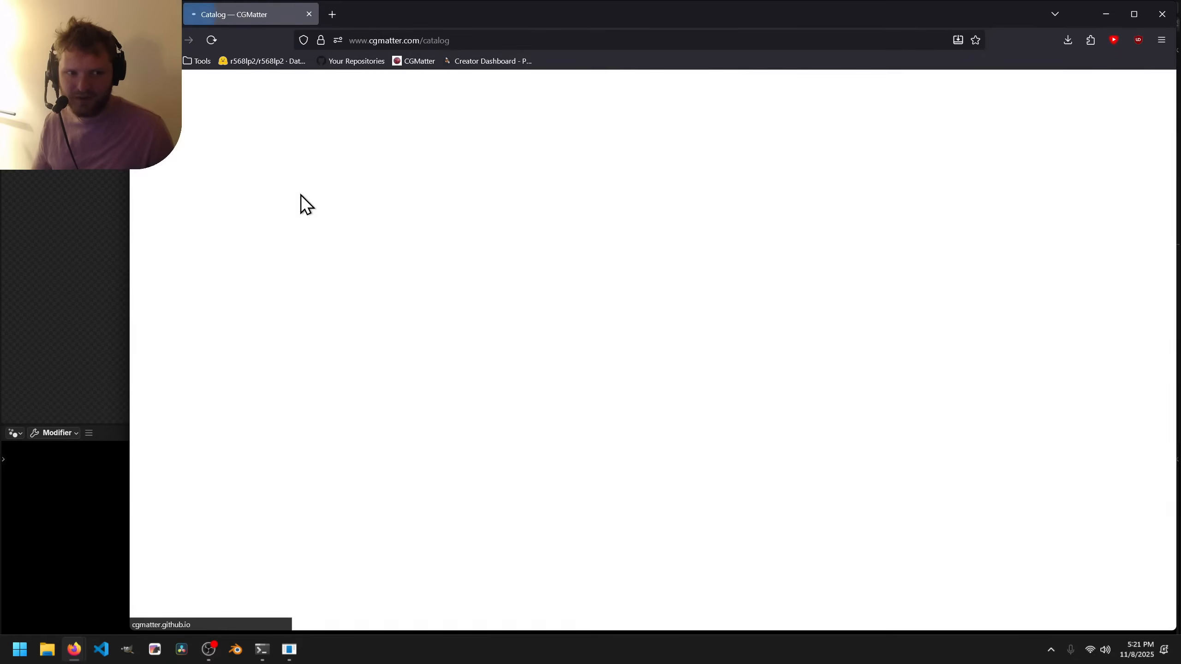
scroll(371, 198, down, 2)
scroll(369, 196, up, 2)
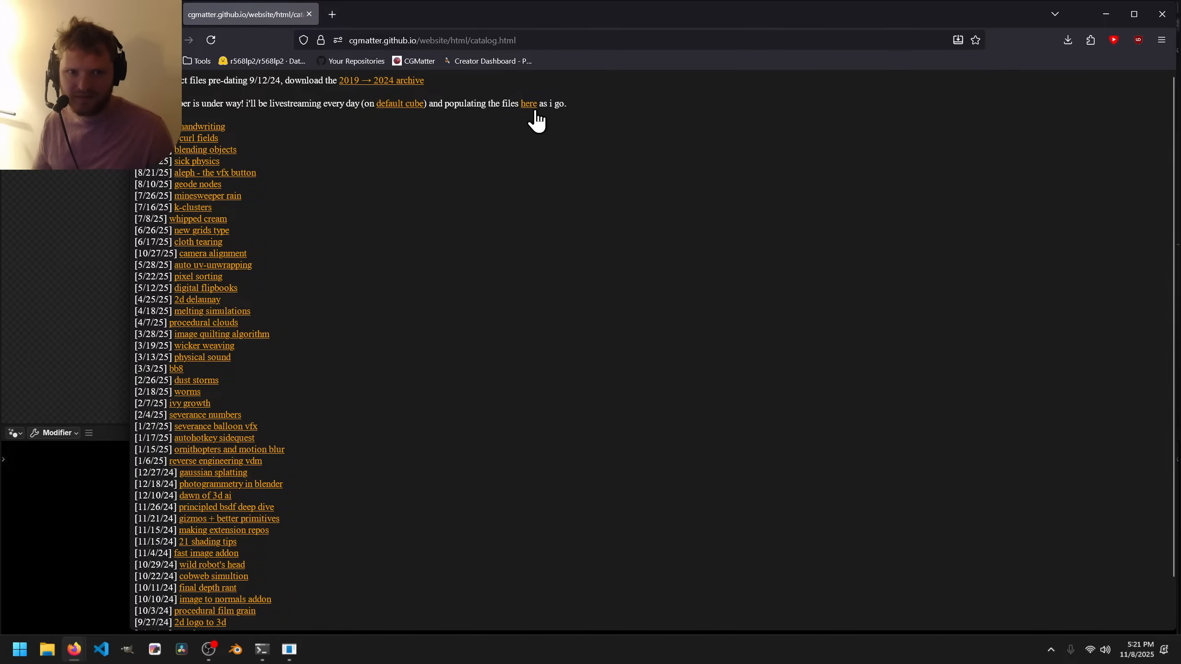
click(529, 104)
scroll(378, 254, down, 20)
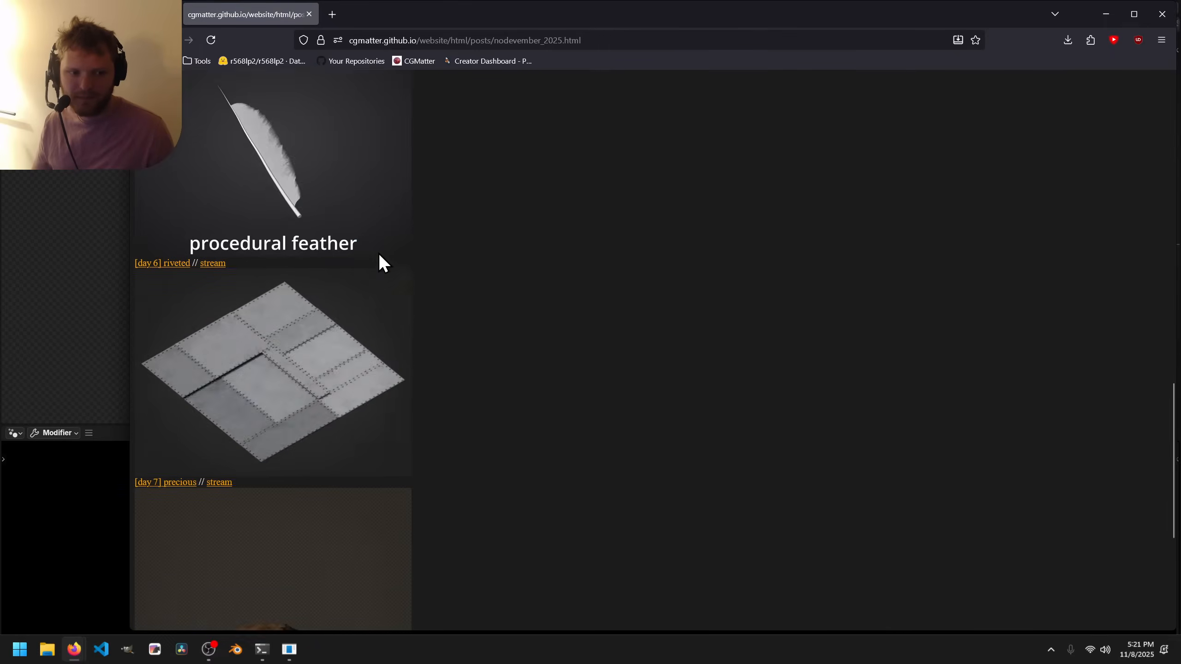
scroll(378, 253, up, 4)
click(309, 14)
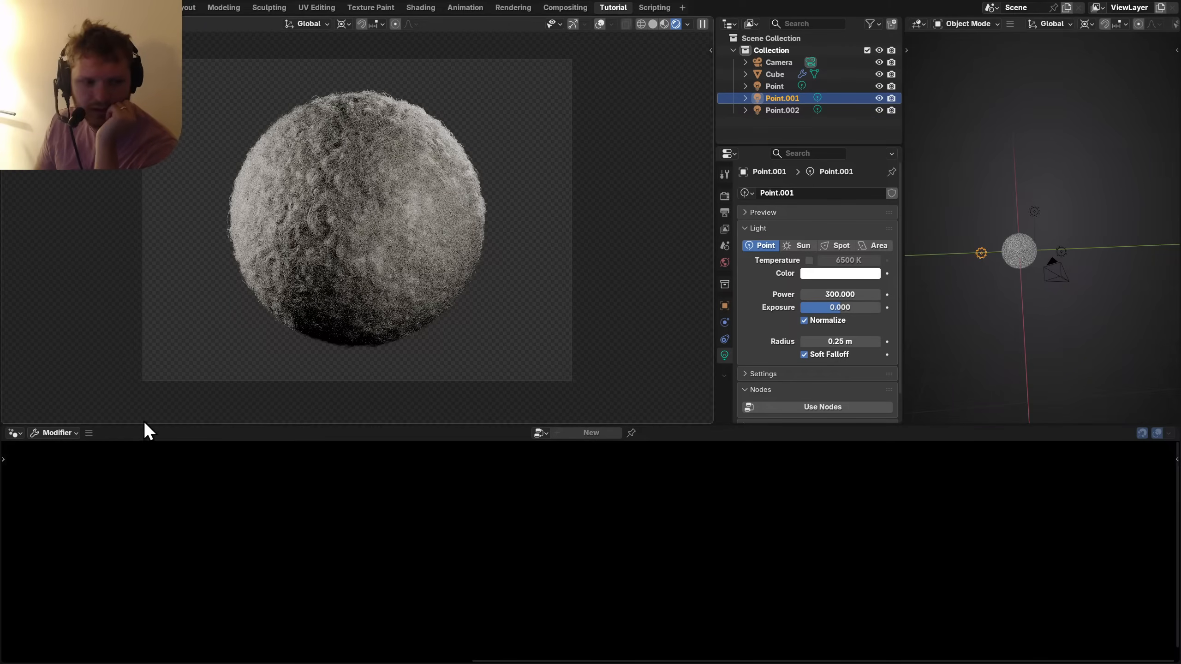
Show the World shader nodes in the lower editor and connect the Background node to the World Output surface.
ctrl+scroll(17, 434, down, 1)
click(68, 431)
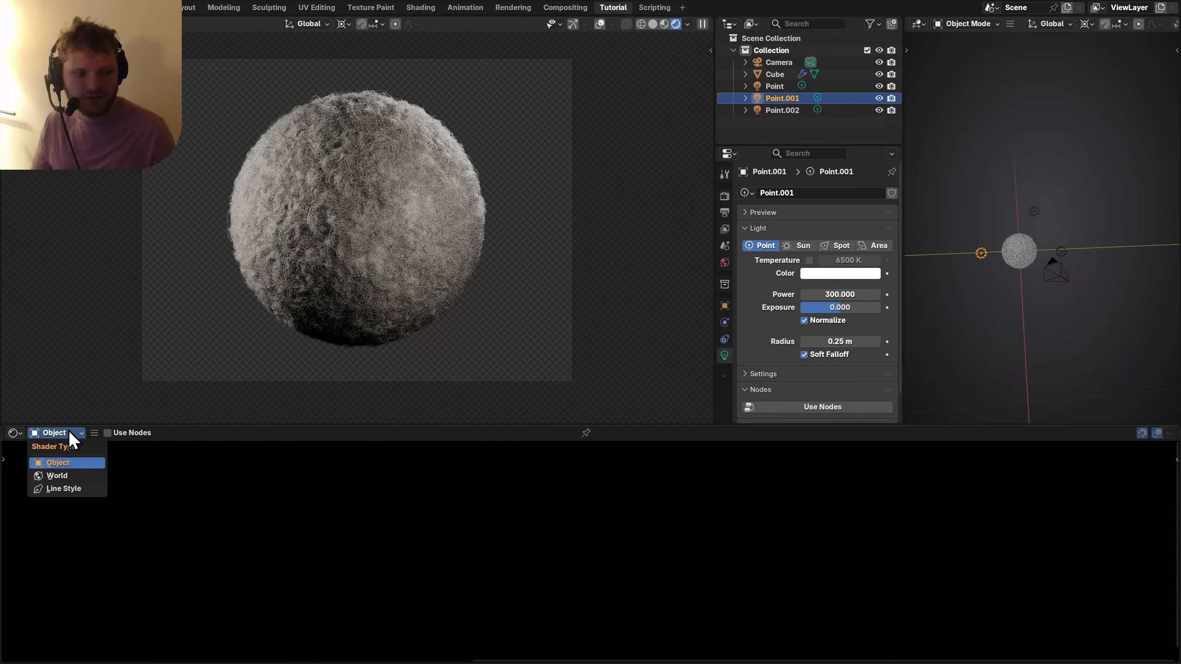
click(56, 476)
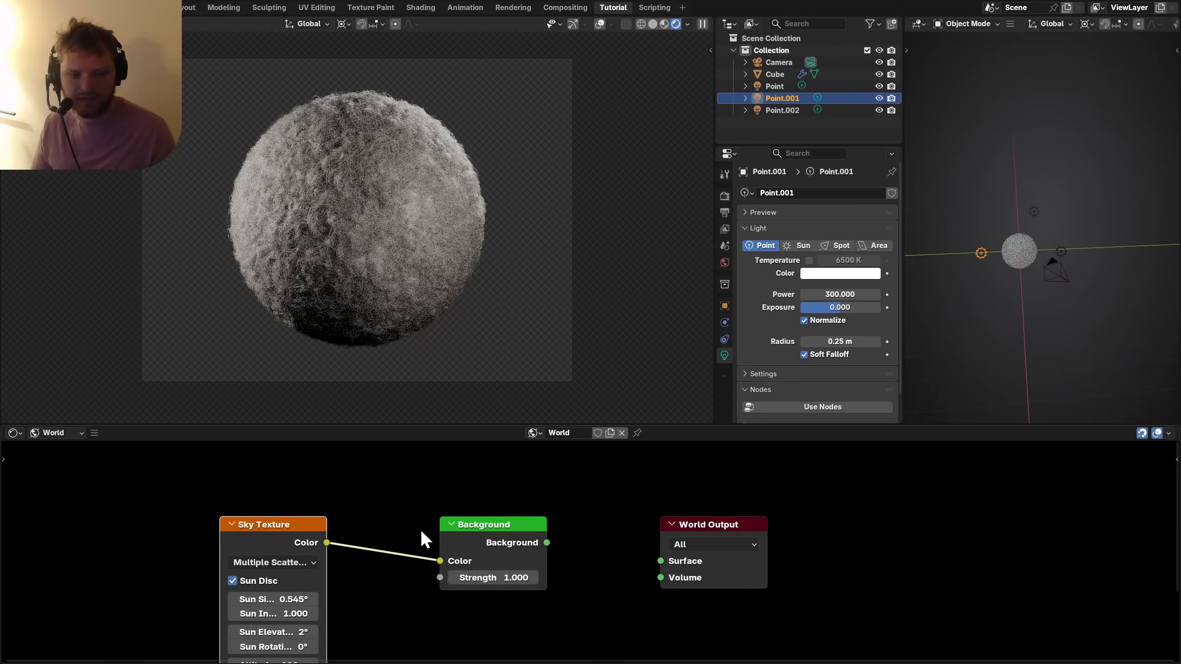
ctrl+shift+click(497, 543)
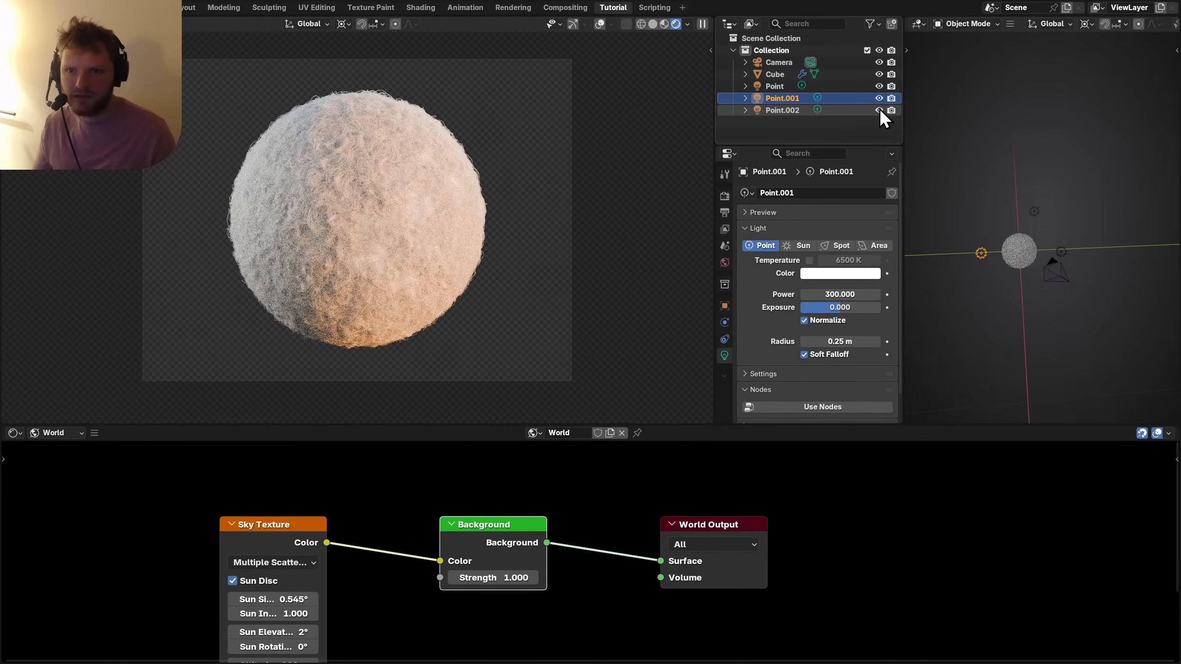
Hide the three point lights in the viewport and test Sky Texture sun rotations of 90° and -90°.
drag(879, 109, 881, 91)
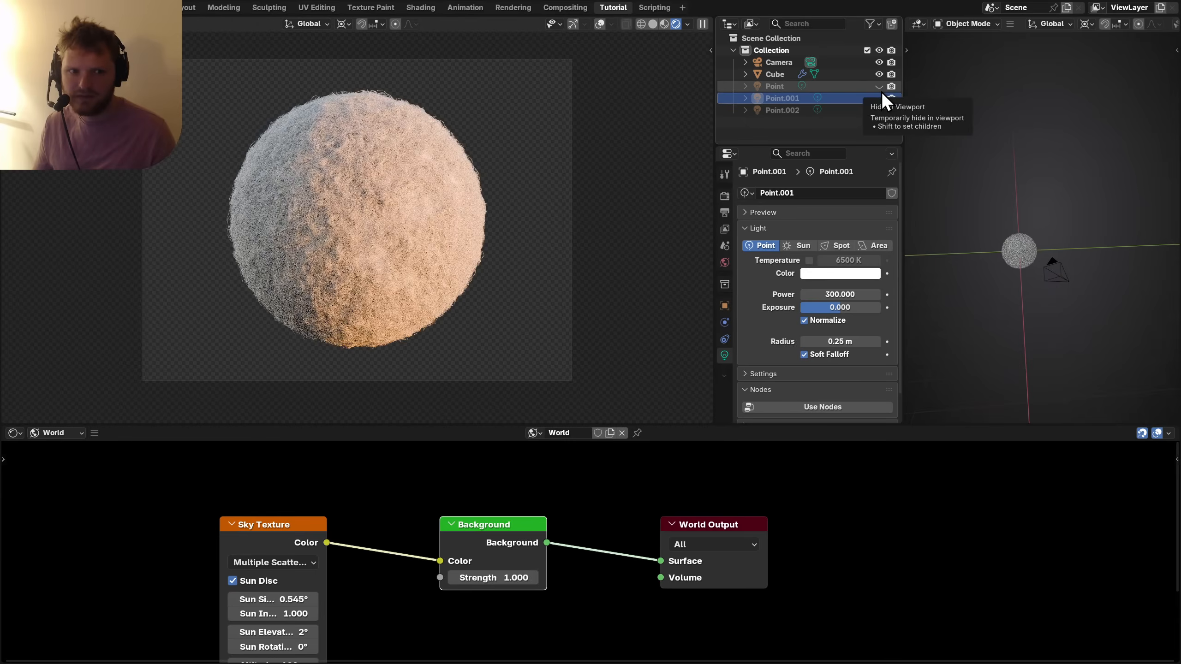
middle_drag(274, 646, 377, 551)
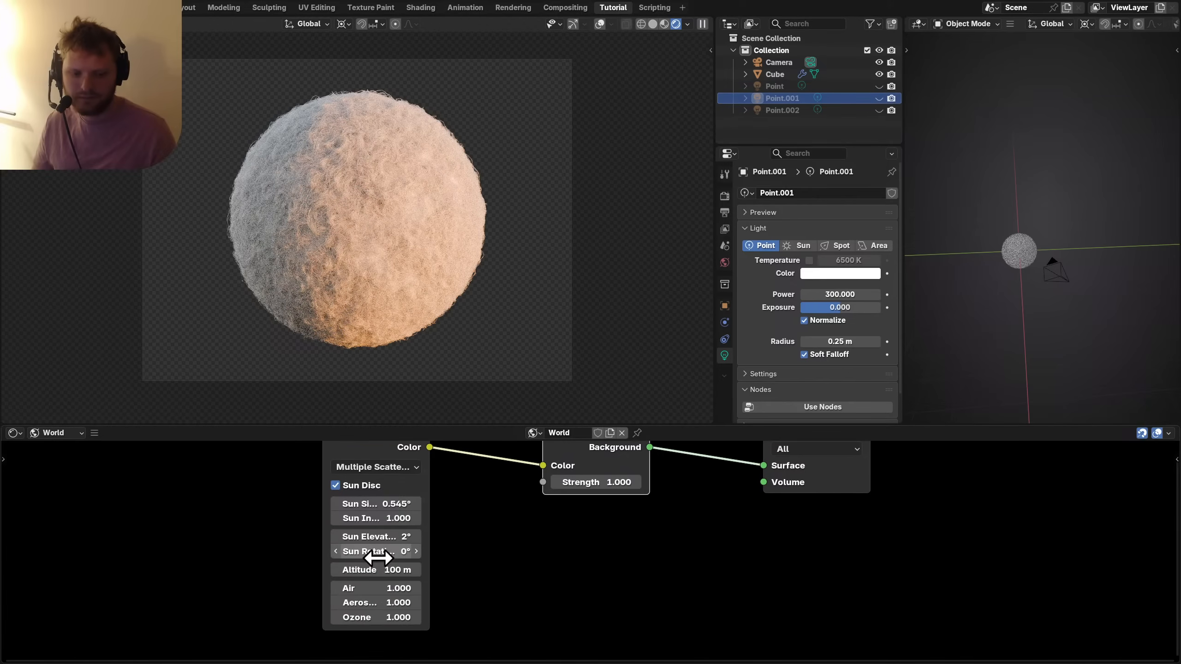
drag(377, 551, 467, 553)
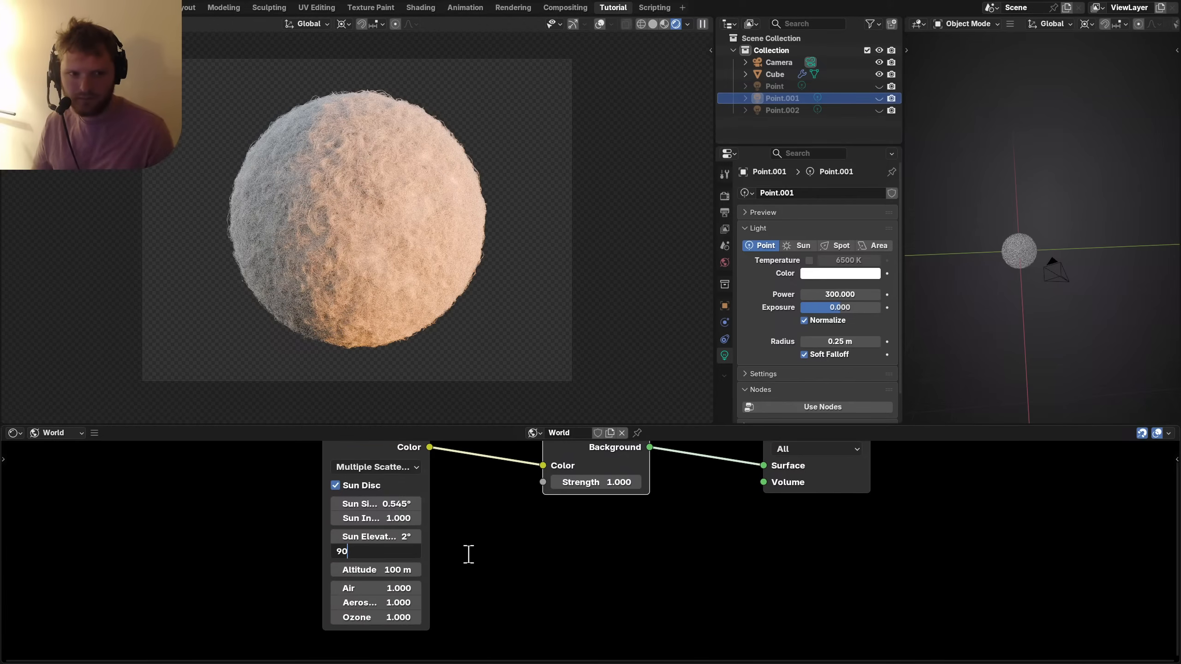
double_click(383, 557)
text(-90)
key(Return)
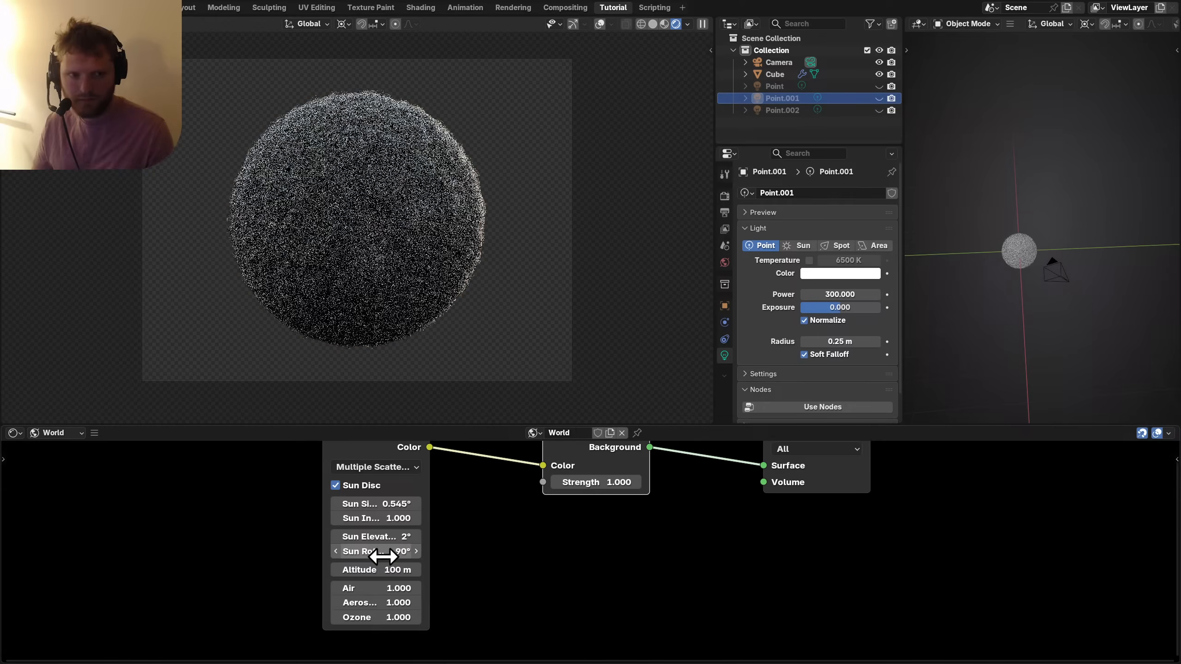
Set the Sky Texture's sun rotation to 180° and unhide the three point lights.
double_click(383, 557)
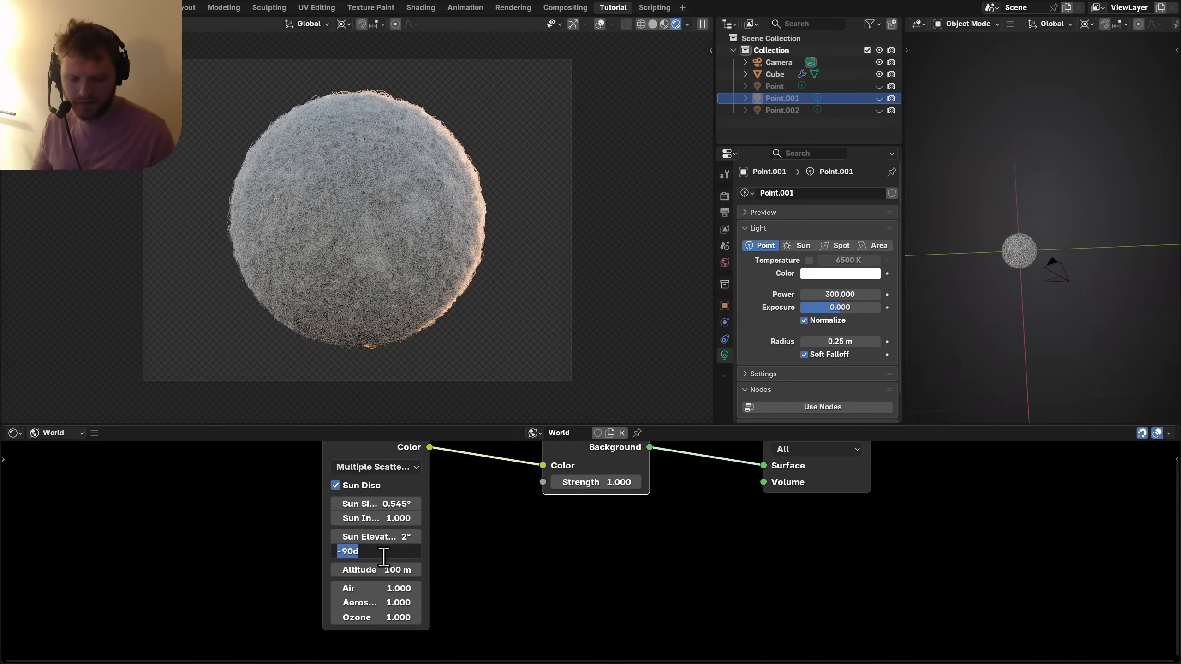
text(180)
key(Return)
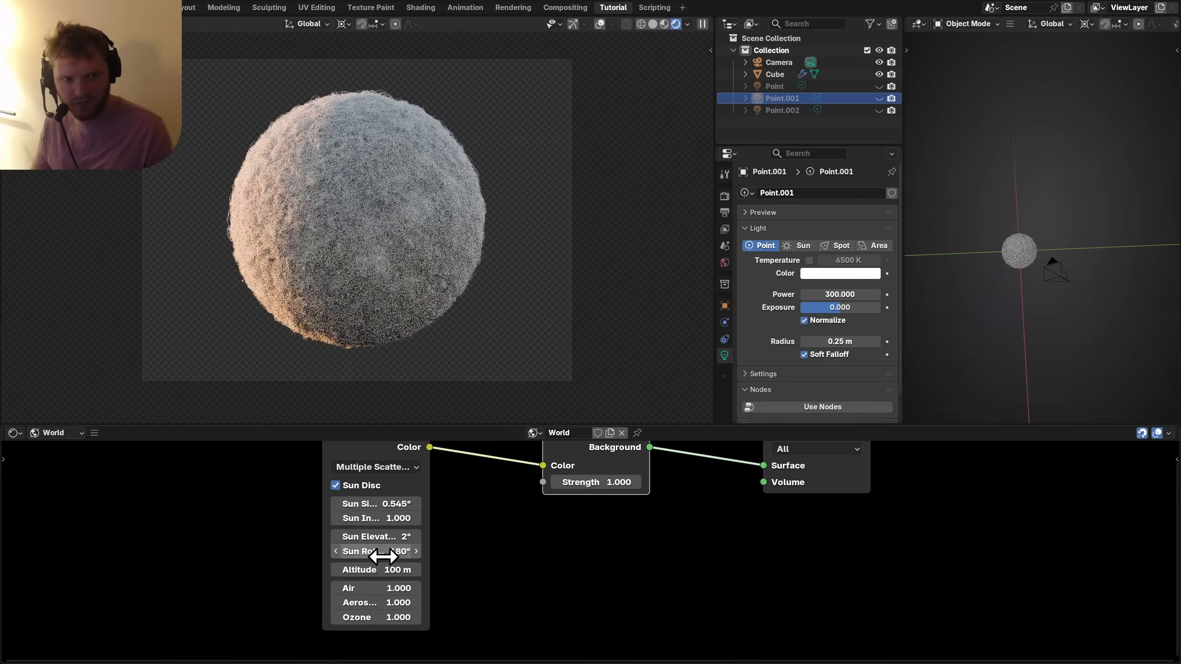
drag(878, 87, 875, 109)
Test a Background strength of 0 and settle on 0.25.
middle_drag(490, 519, 432, 553)
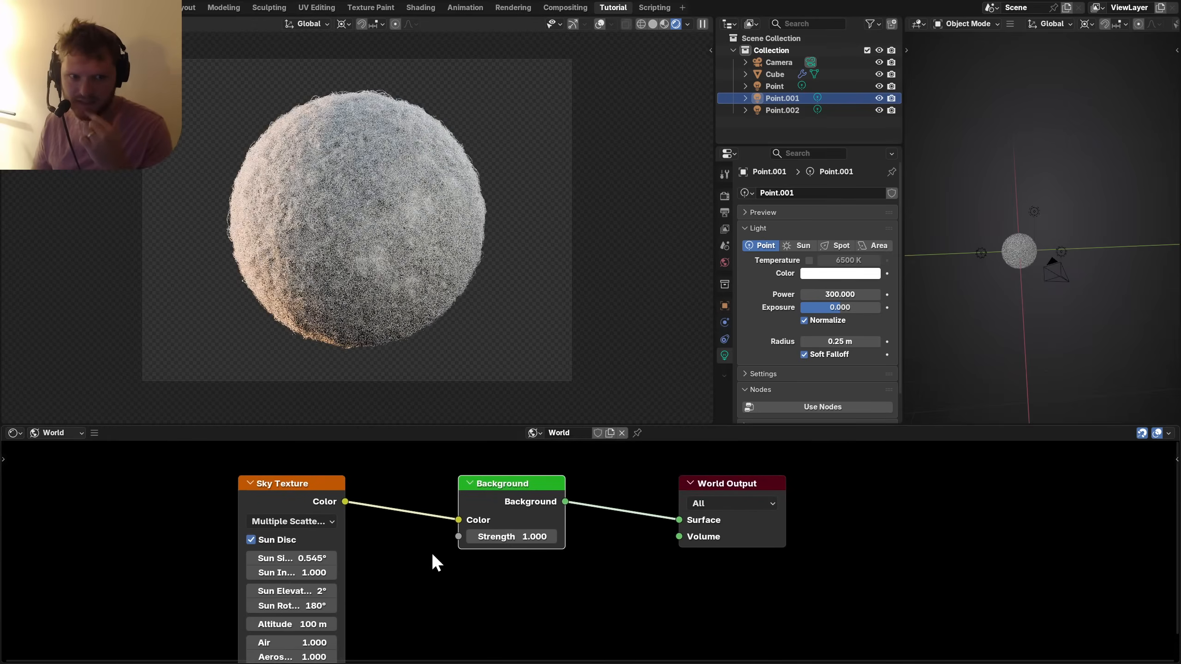
double_click(502, 536)
text(0)
key(Return)
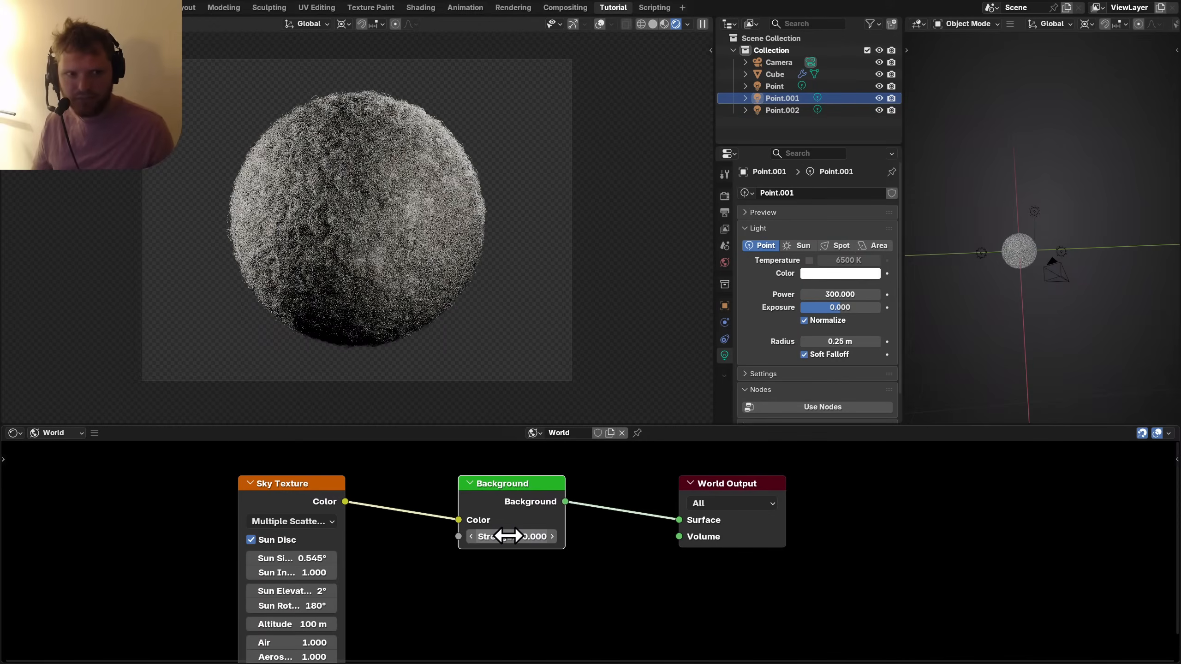
double_click(509, 536)
key(Return)
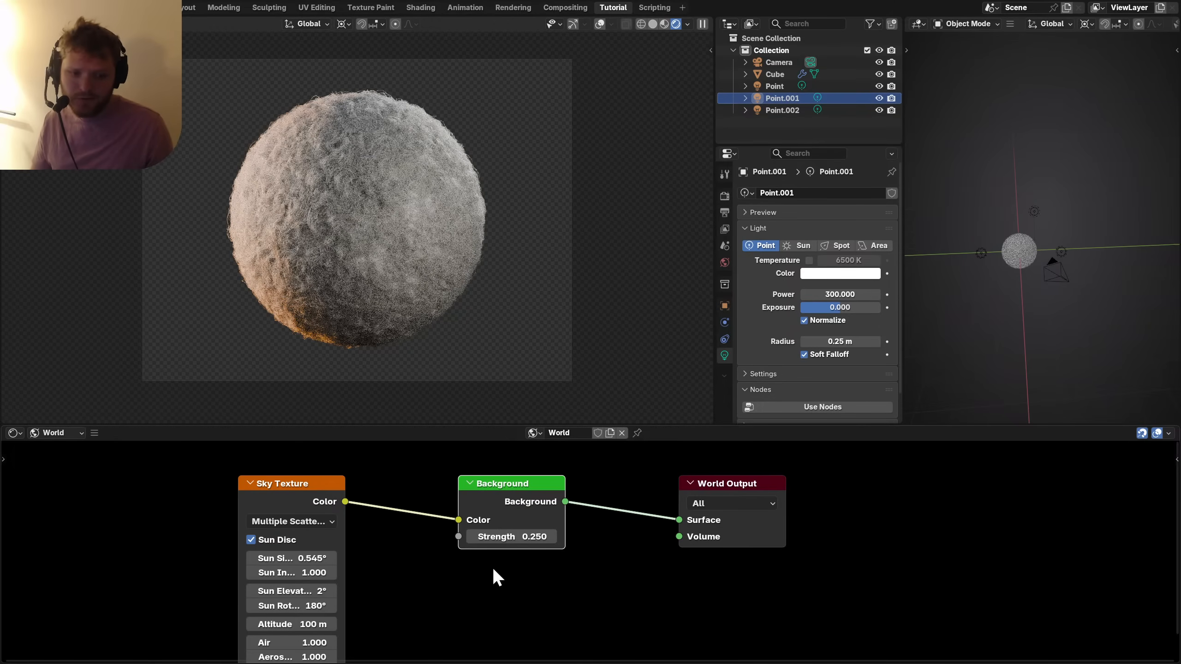
double_click(519, 539)
key(Return)
Try a sun rotation of 145° on the Sky Texture and settle on 170°.
drag(305, 605, 432, 607)
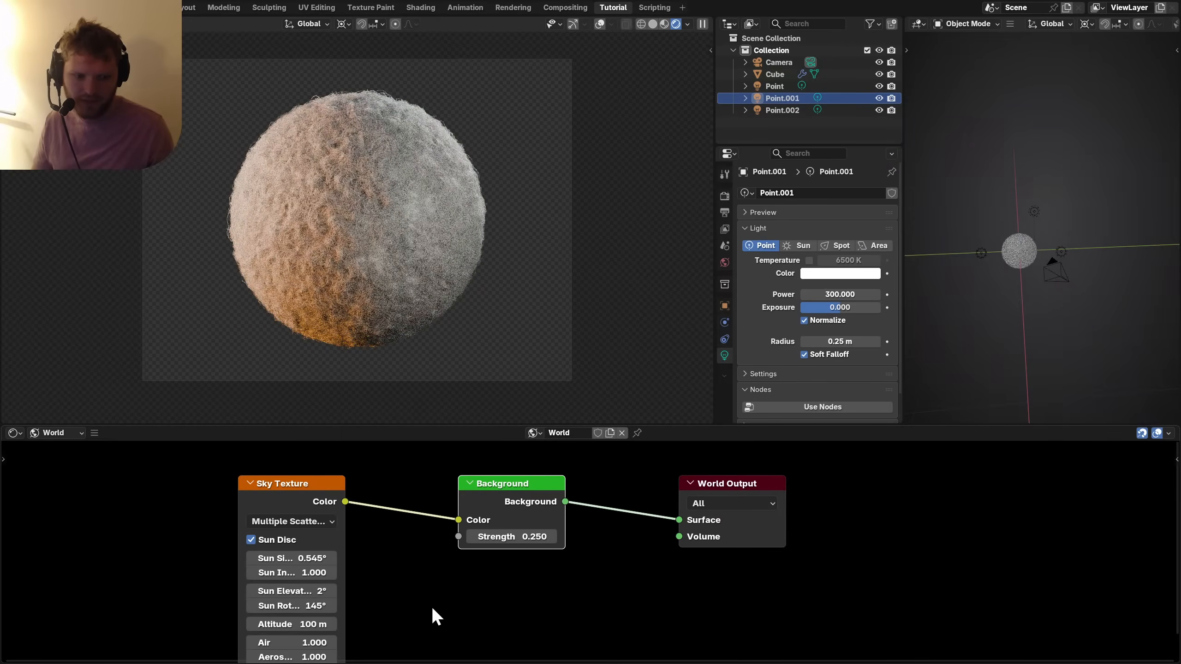
click(310, 605)
text(170)
key(Return)
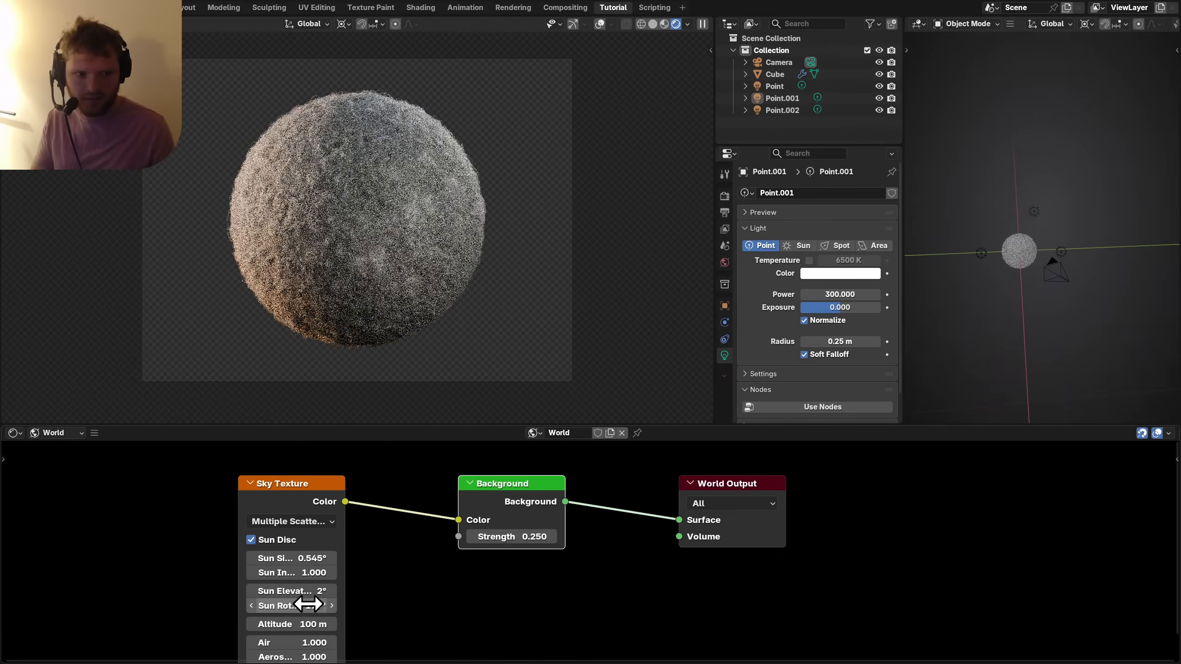
Try a different sun intensity on the Sky Texture and undo it.
drag(309, 568, 371, 559)
key(ctrl+z)
key(ctrl+z)
Try an altitude of 1000 m and different aerosol density on the Sky Texture, then undo the changes.
middle_drag(364, 592, 393, 523)
click(337, 556)
text(1000)
key(Return)
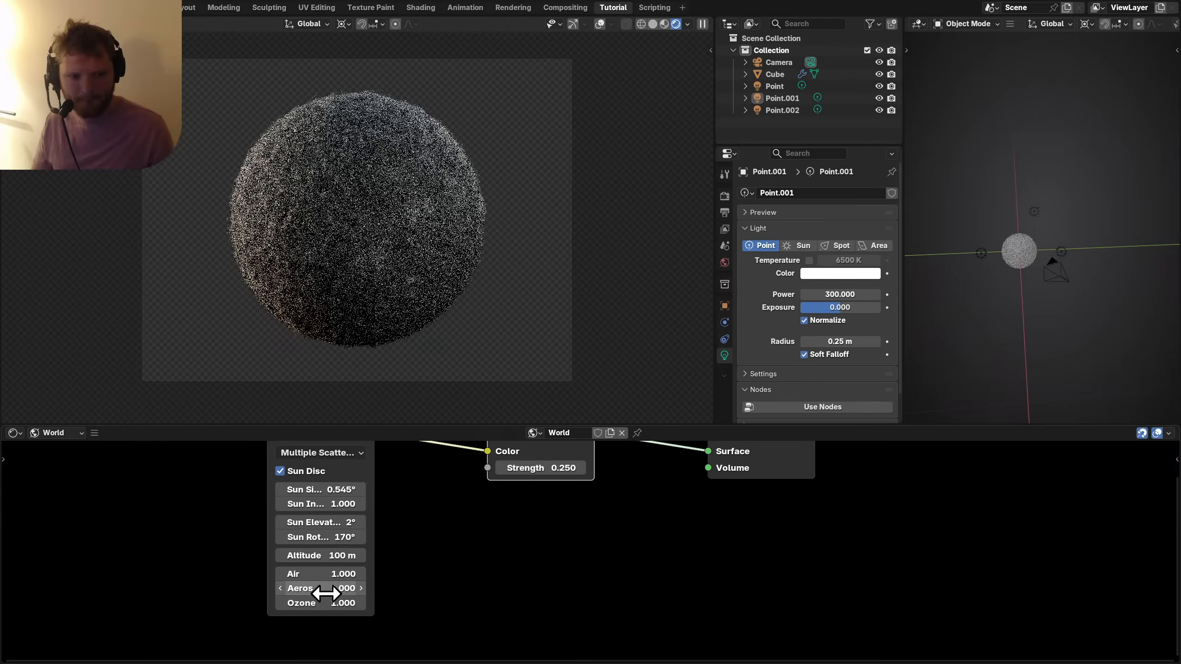
mouse_move(321, 588)
mouse_down()
mouse_move(353, 589)
mouse_move(307, 575)
mouse_up()
key(ctrl+z)
key(ctrl+z)
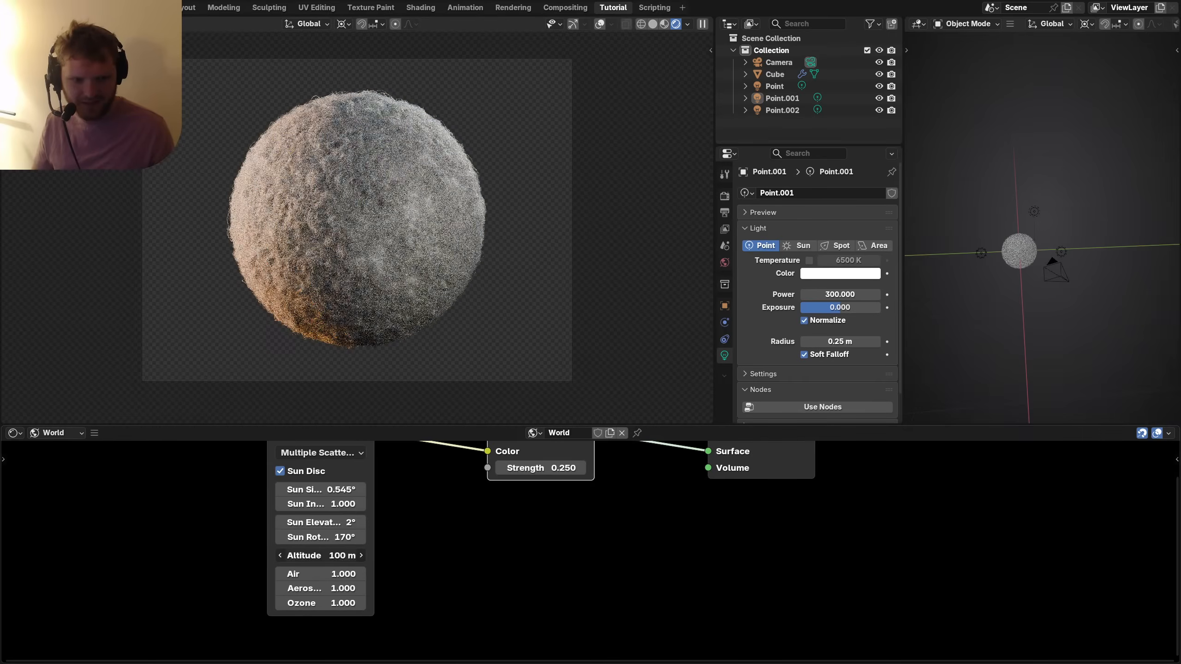
Set the Sky Texture's altitude to 500 m.
click(323, 555)
text(500)
key(Return)
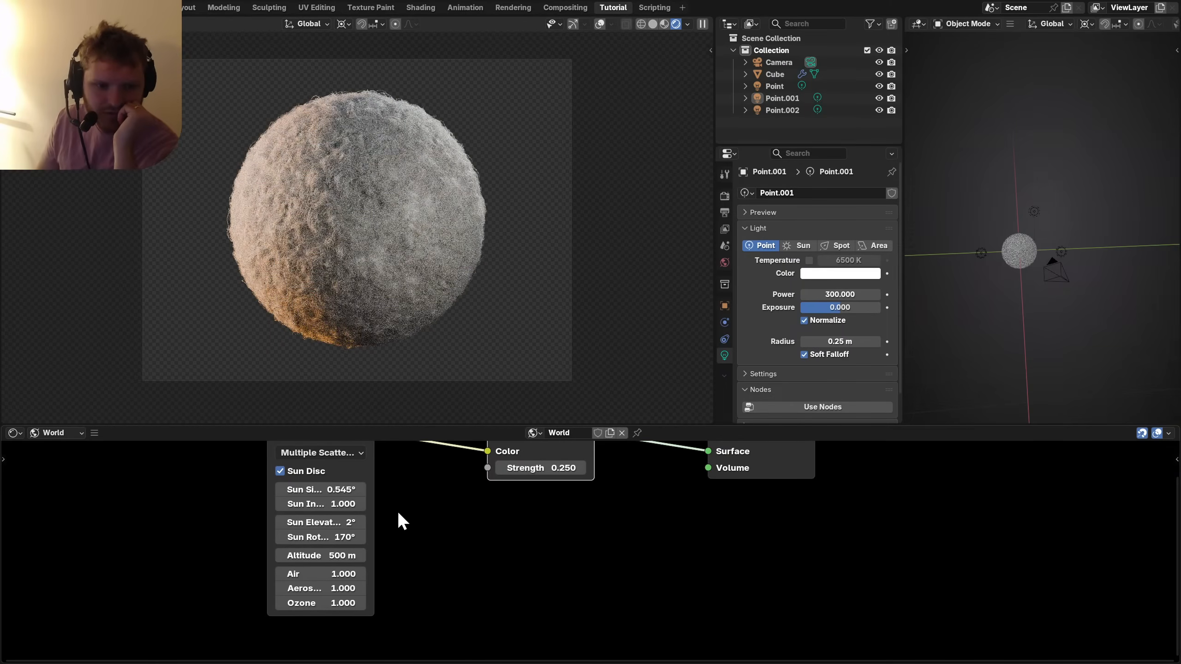
Try sun elevations of -3.5°, 0° and 4° on the Sky Texture, then return the elevation to 2°.
mouse_move(338, 522)
mouse_down()
mouse_move(372, 522)
mouse_move(319, 522)
mouse_up()
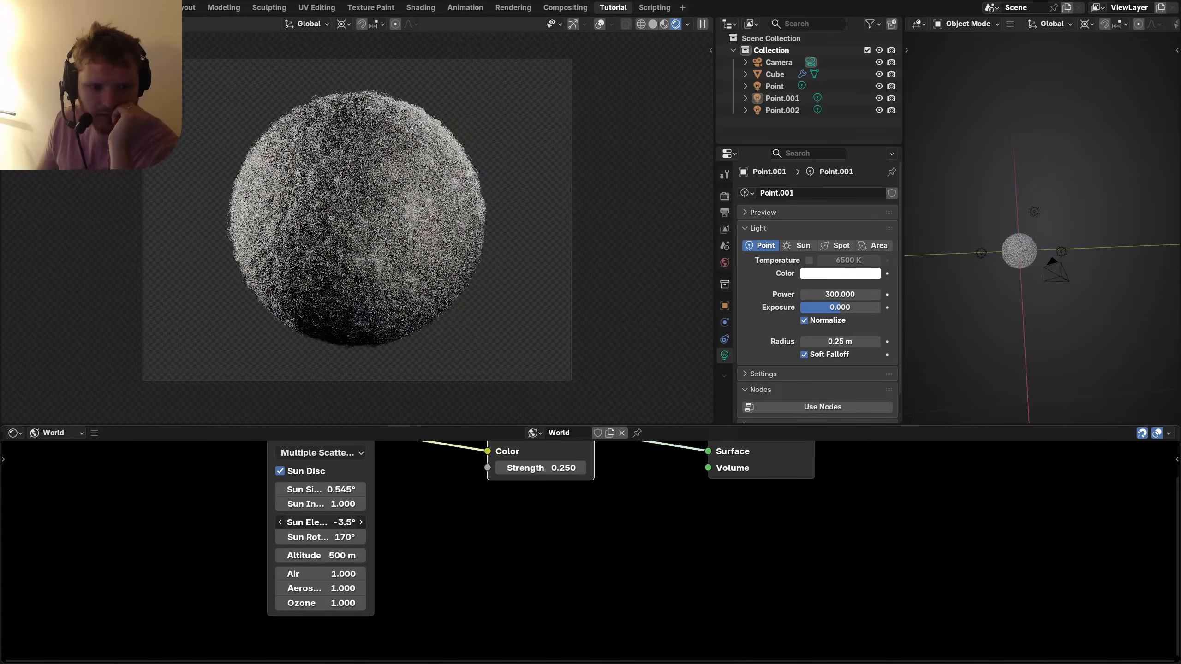
click(337, 522)
text(0)
key(Return)
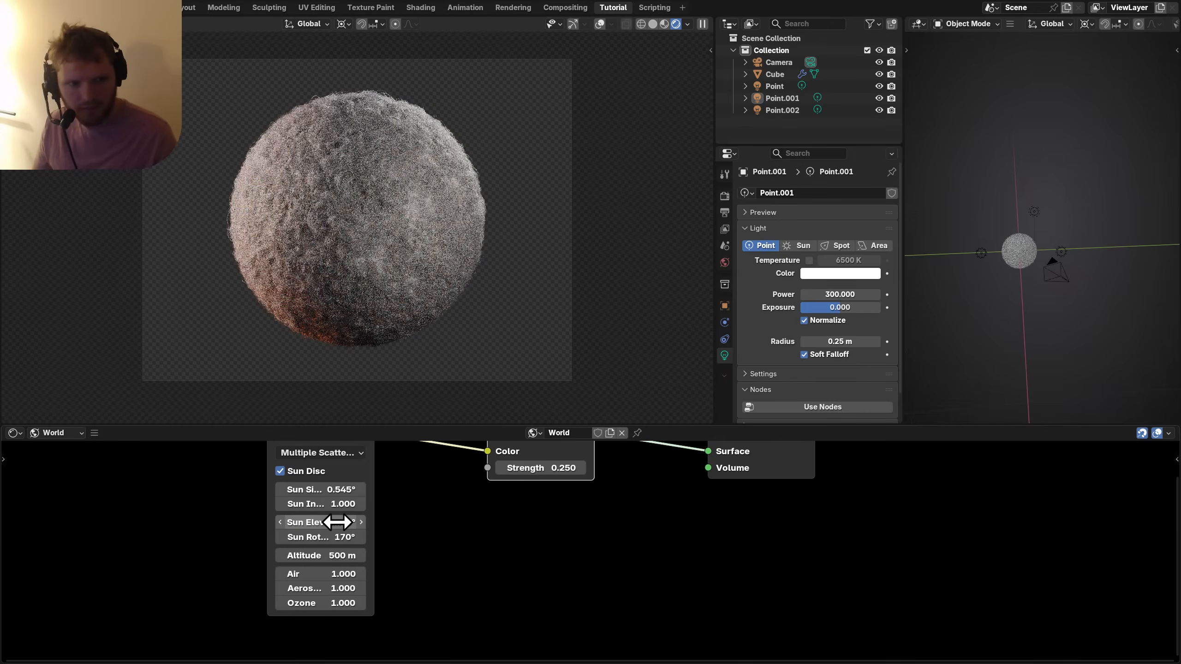
drag(338, 522, 346, 522)
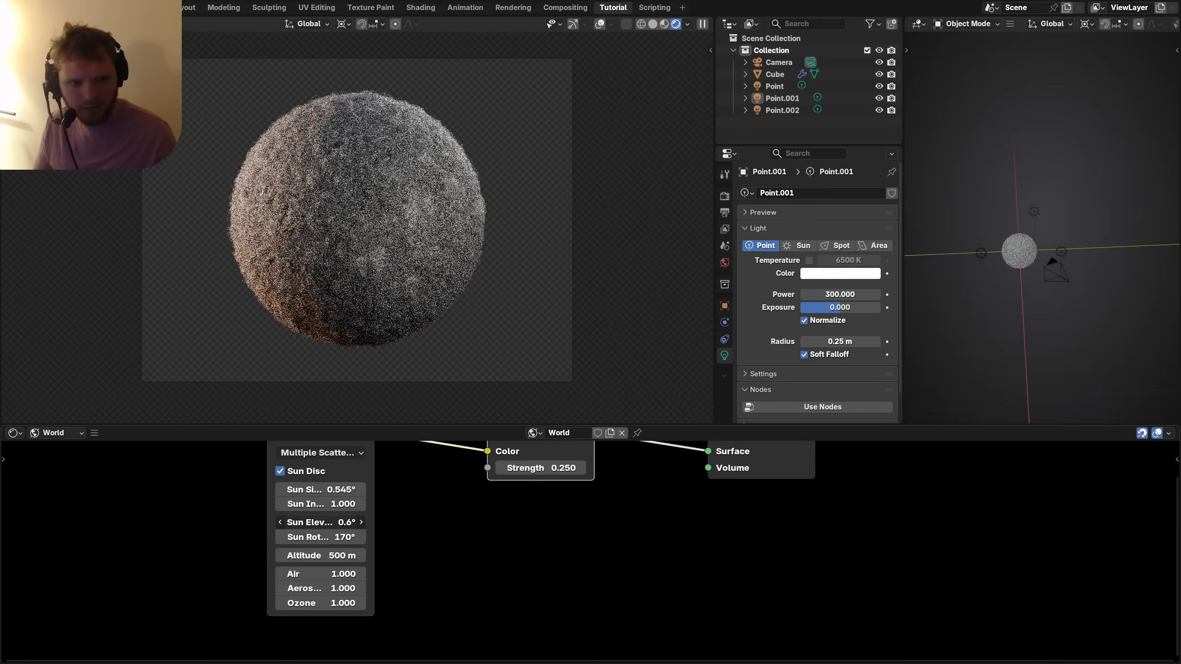
click(338, 522)
text(4)
key(Return)
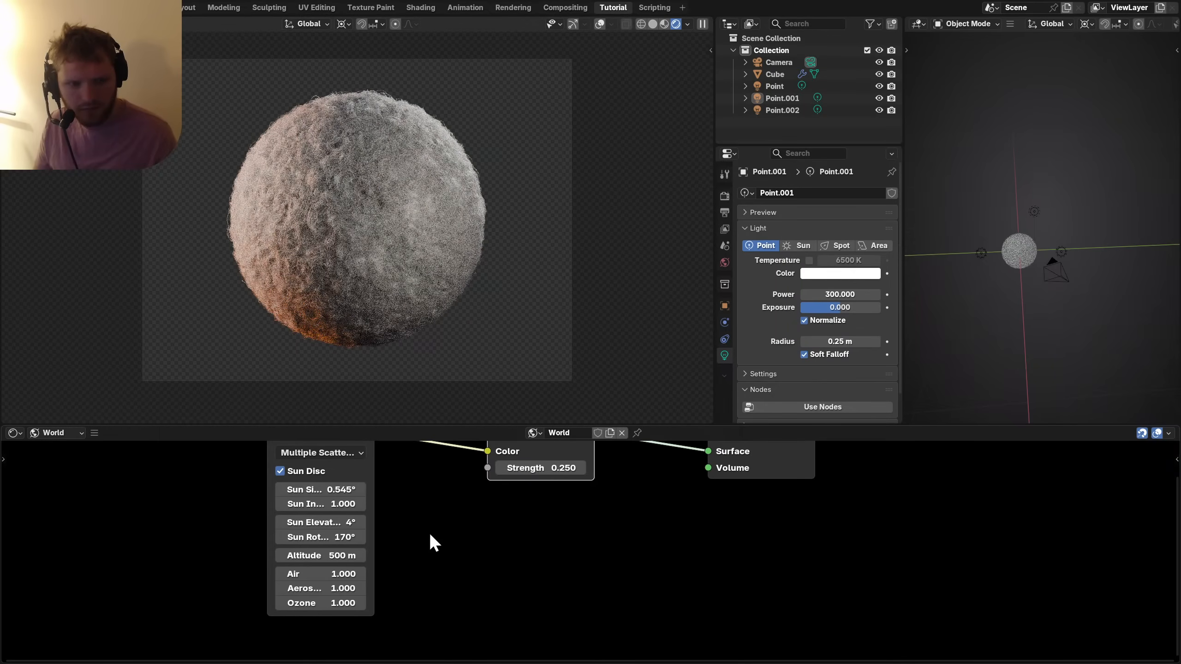
drag(365, 522, 337, 521)
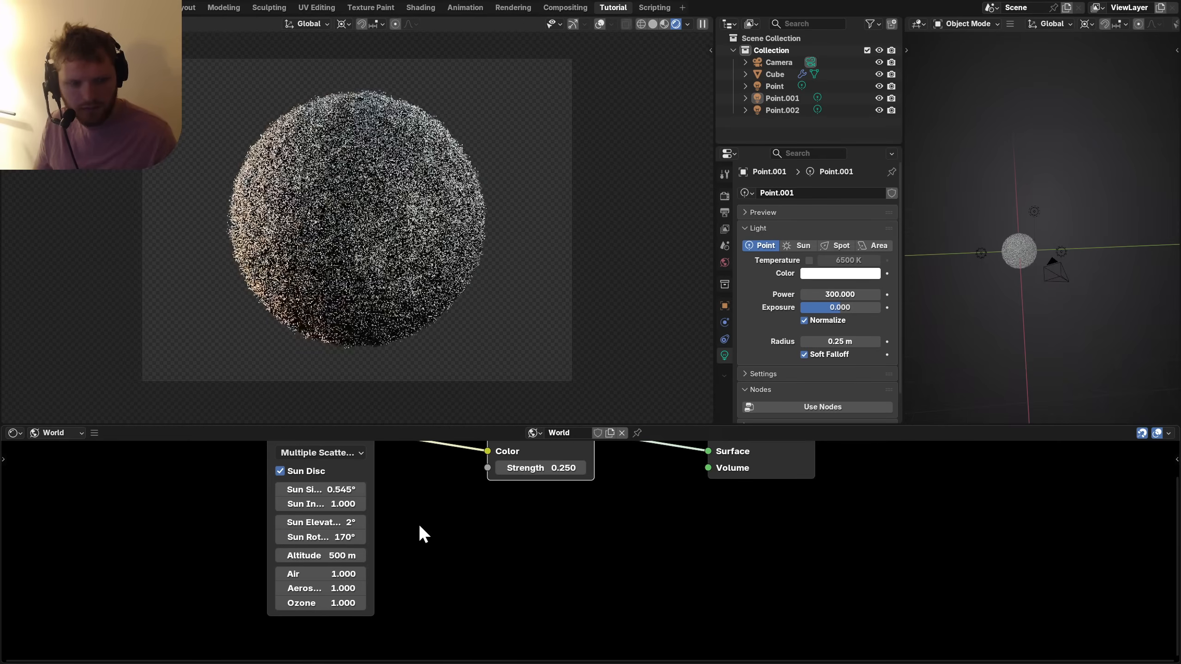
Disconnect the world Background from the output, try a 3000 K temperature on the Point.001 light, and turn its temperature off again.
middle_drag(495, 520, 377, 605)
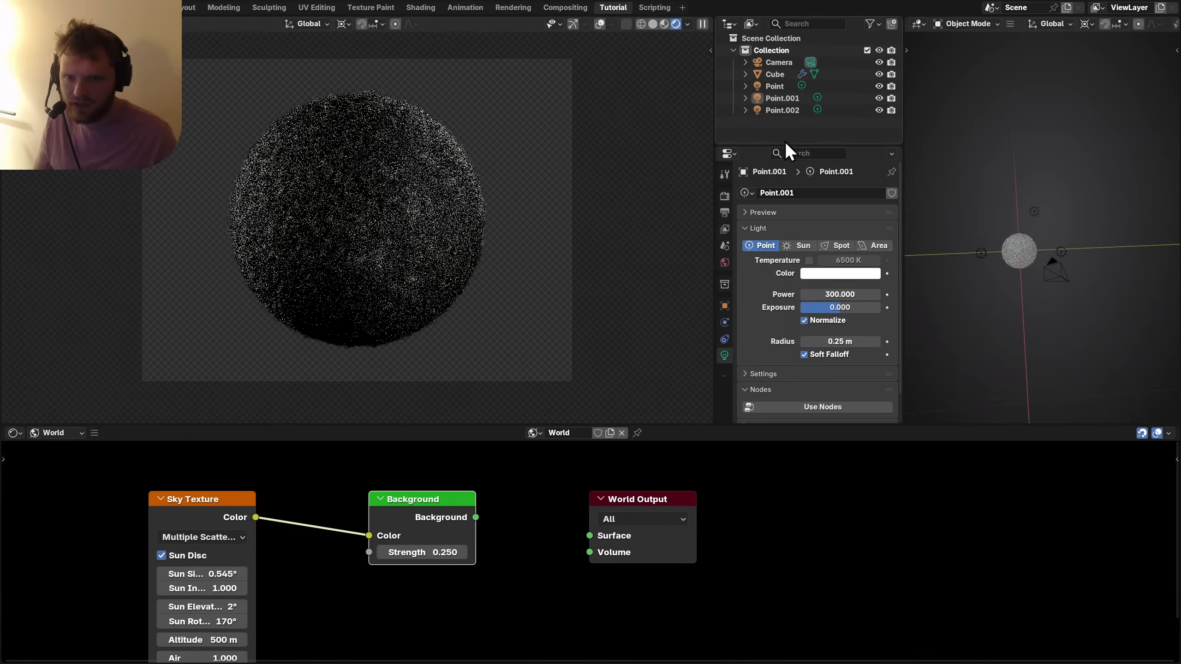
click(782, 98)
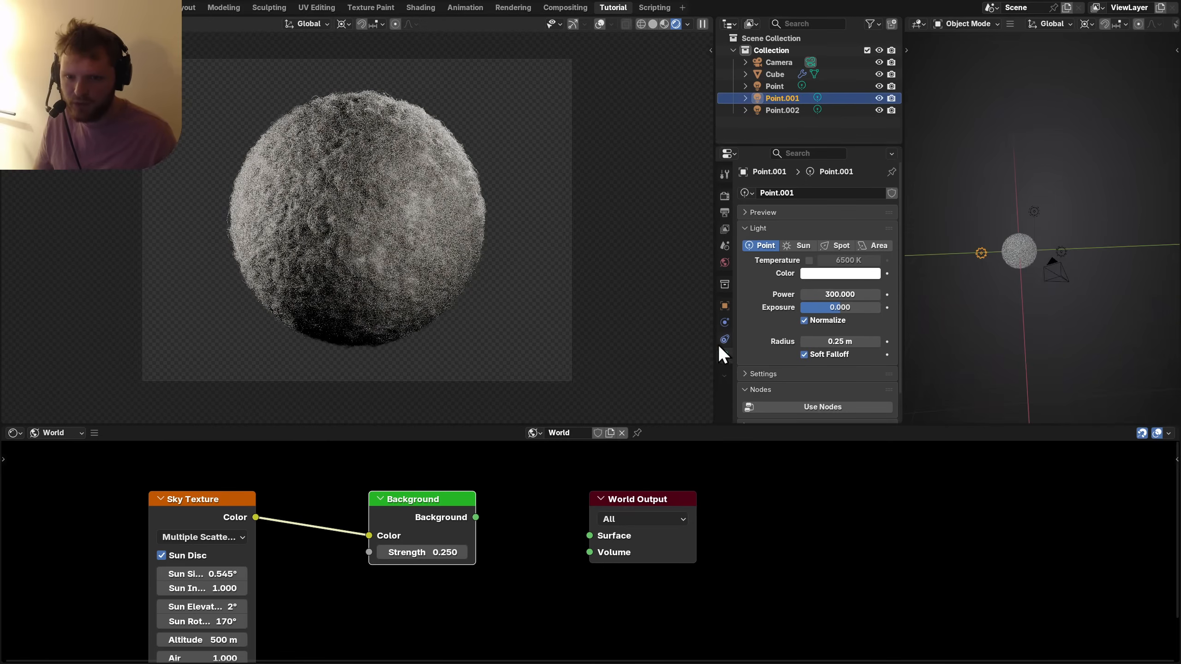
click(810, 261)
click(844, 261)
text(3000)
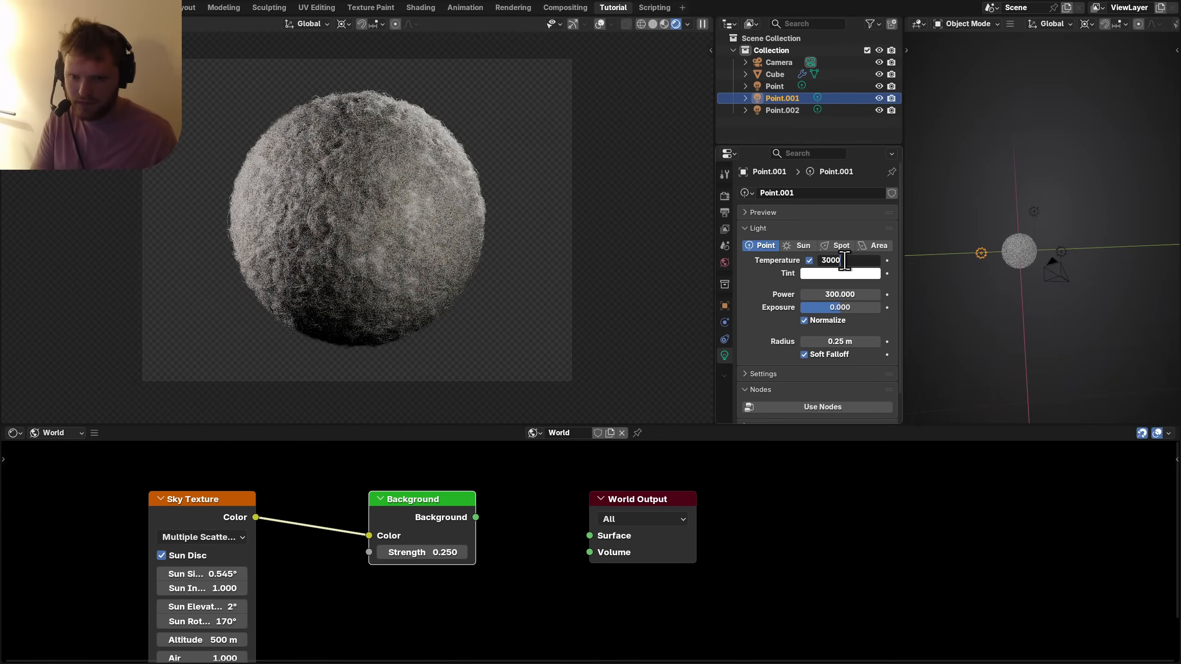
key(Return)
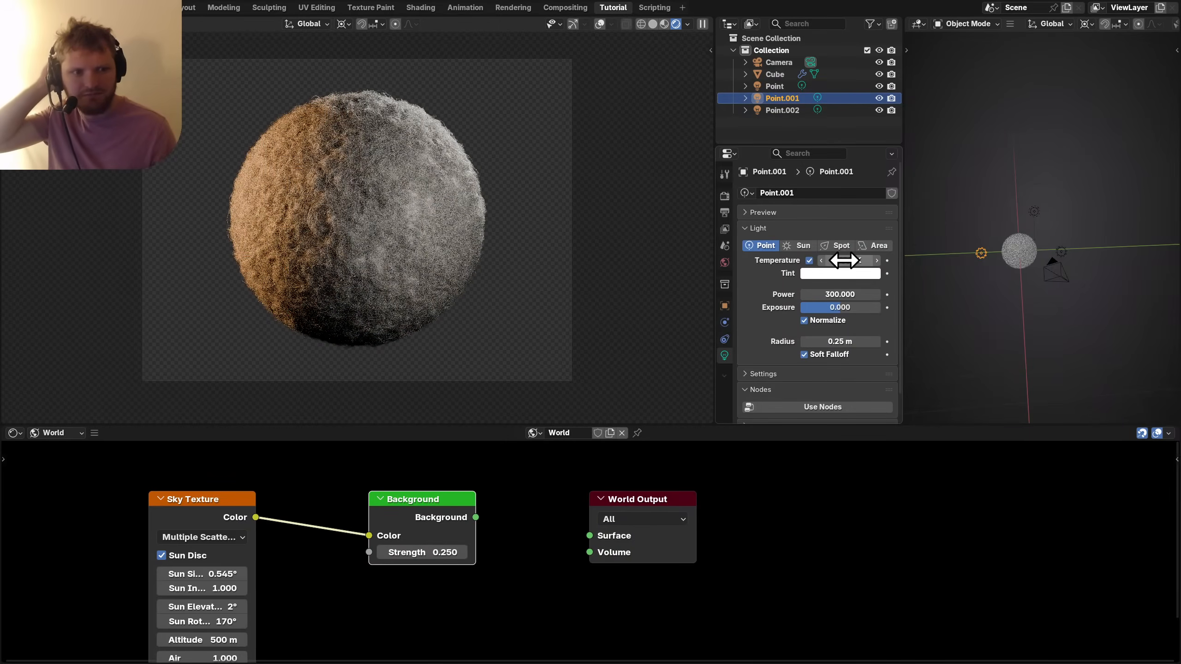
click(810, 260)
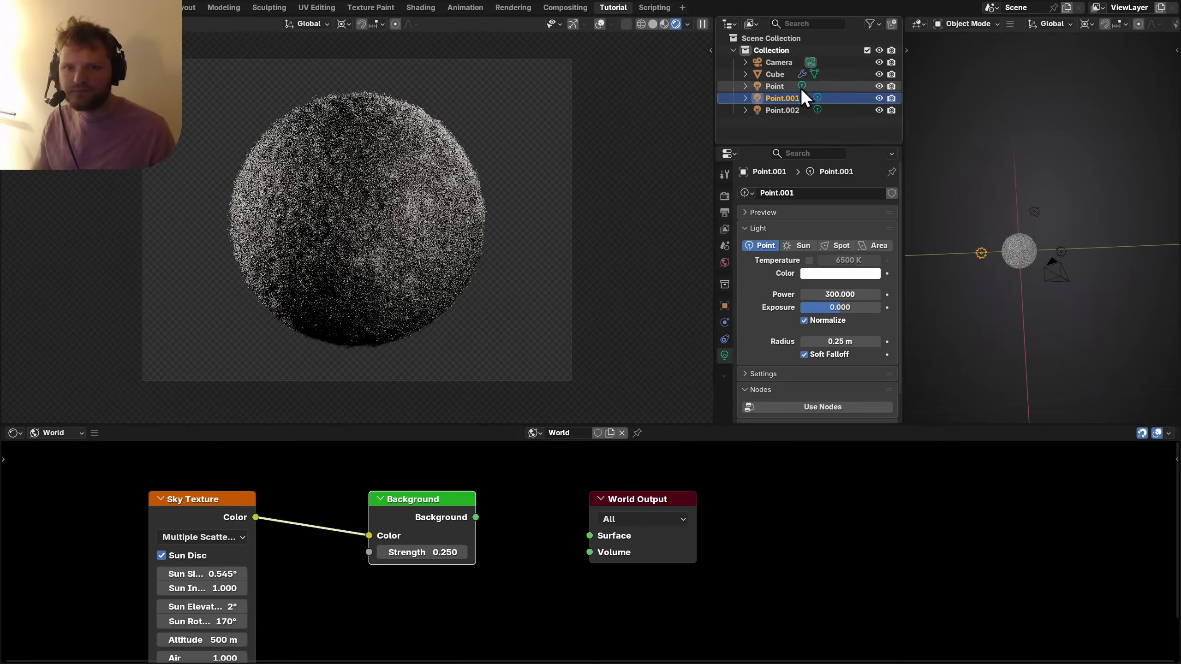
Try a 3000 K temperature and a radius of about 0.96 m on the Point light, then undo these changes.
click(774, 89)
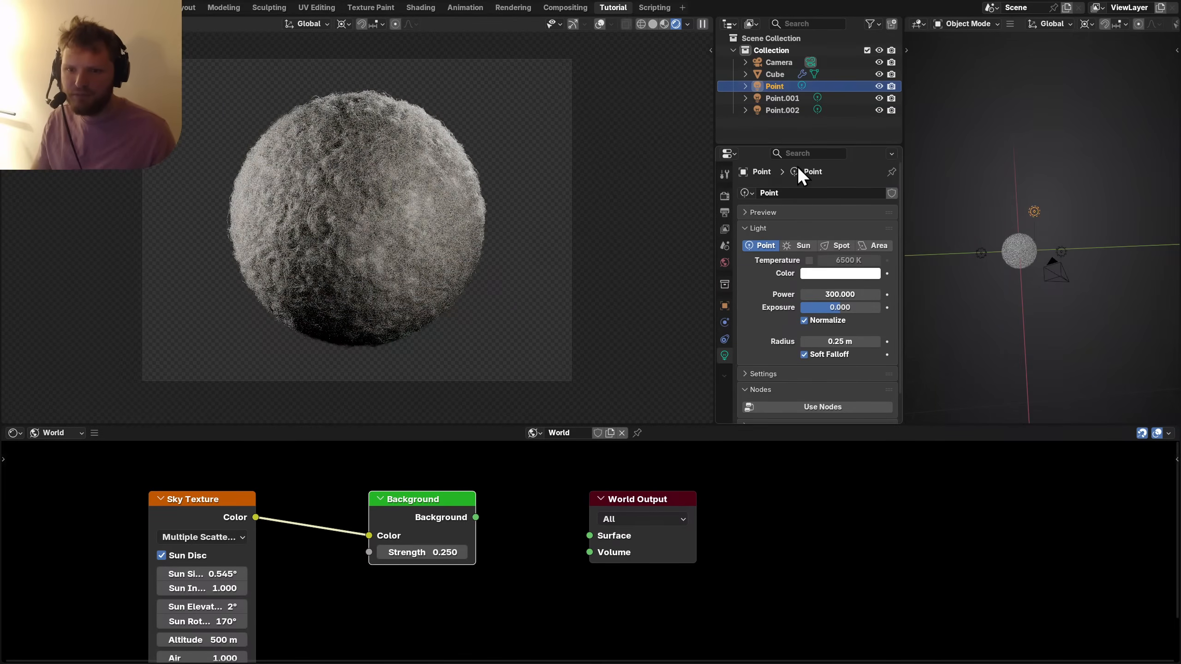
click(809, 262)
click(839, 261)
text(3)
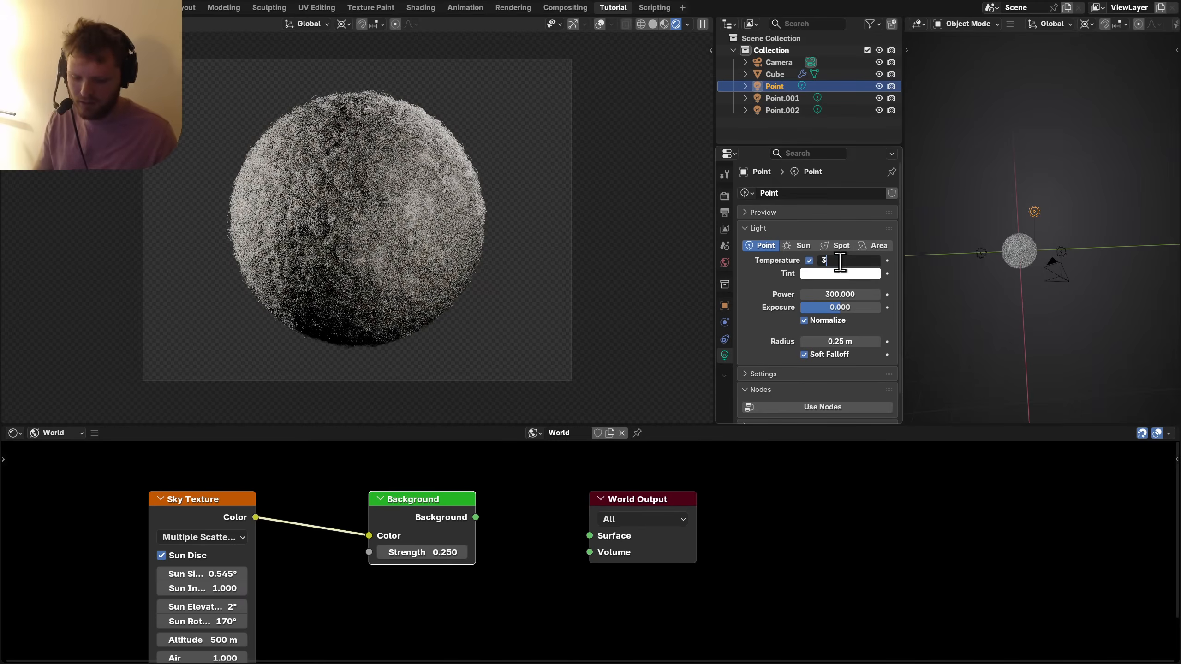
text(00)
key(Return)
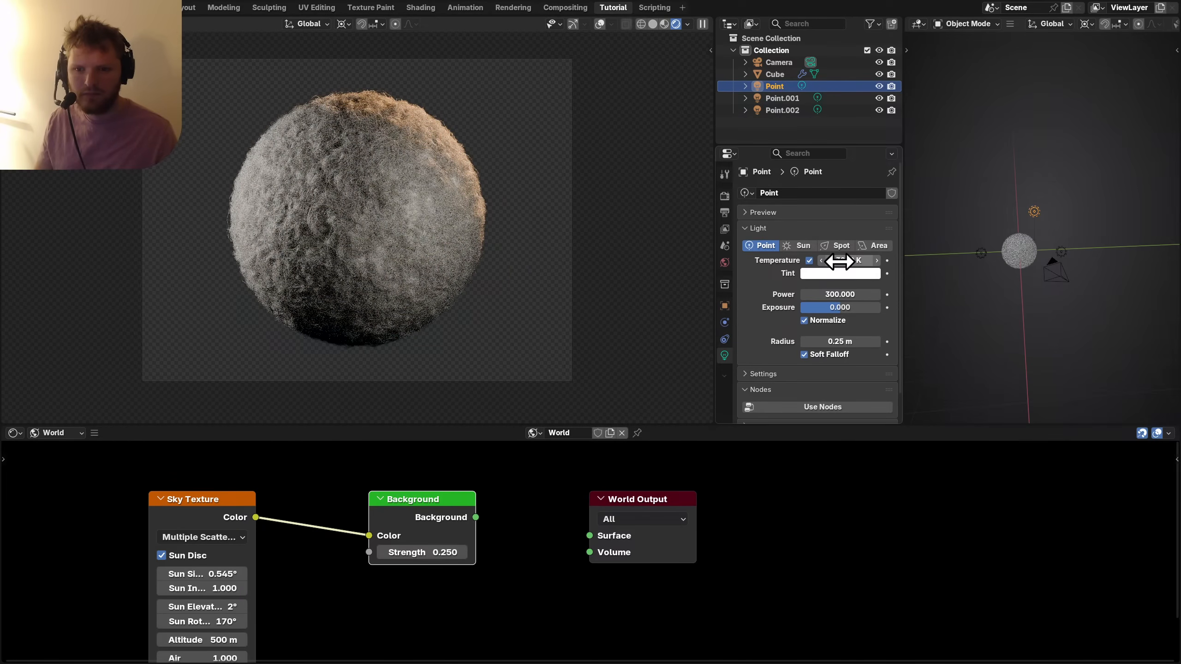
click(840, 261)
text(8000)
key(Return)
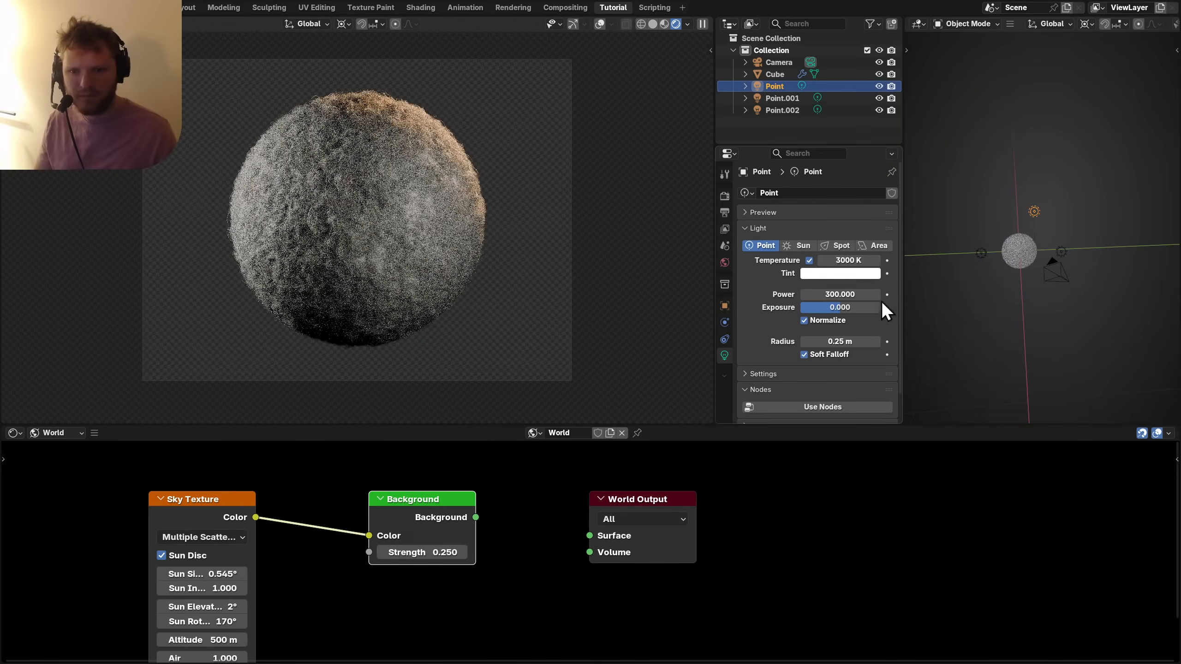
drag(839, 342, 874, 341)
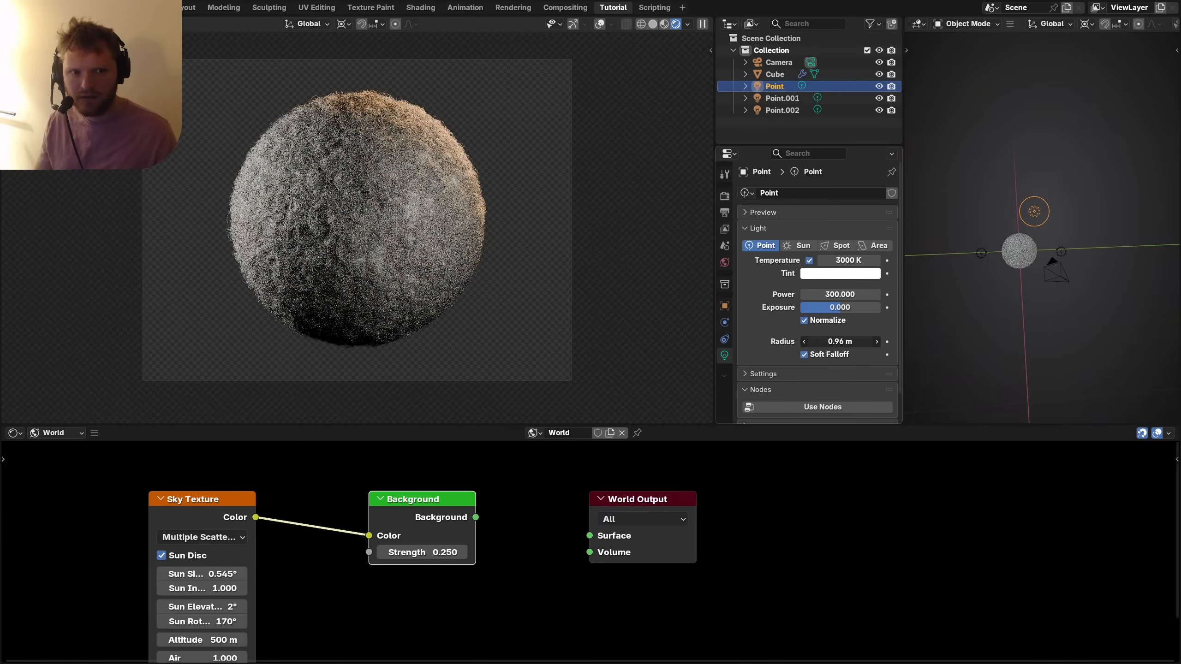
key(ctrl+z)
key(ctrl+z)
key(ctrl+z)
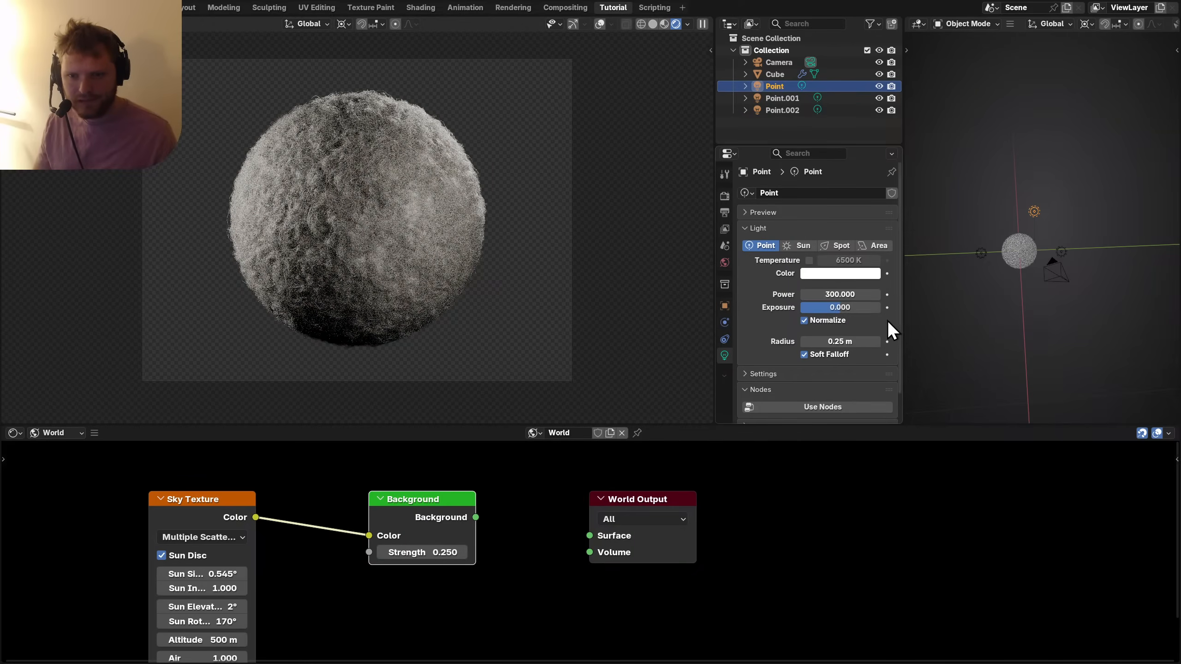
Reconnect the Background node to the World Output's Surface and set its strength to 0.2.
drag(478, 517, 590, 536)
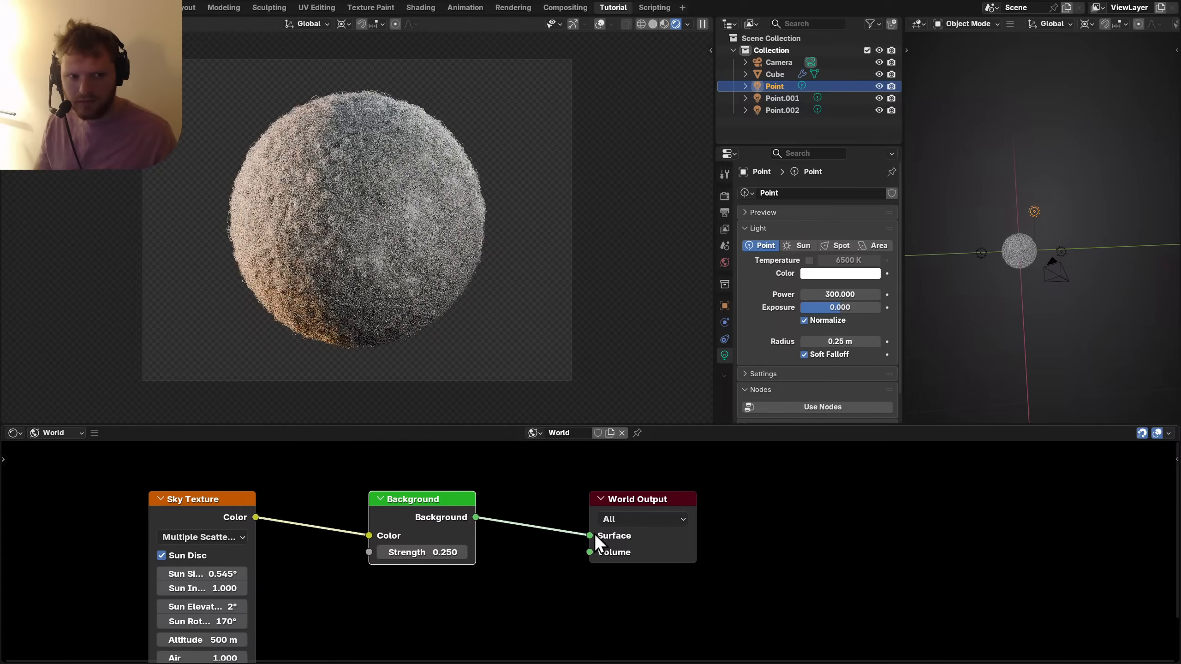
click(446, 553)
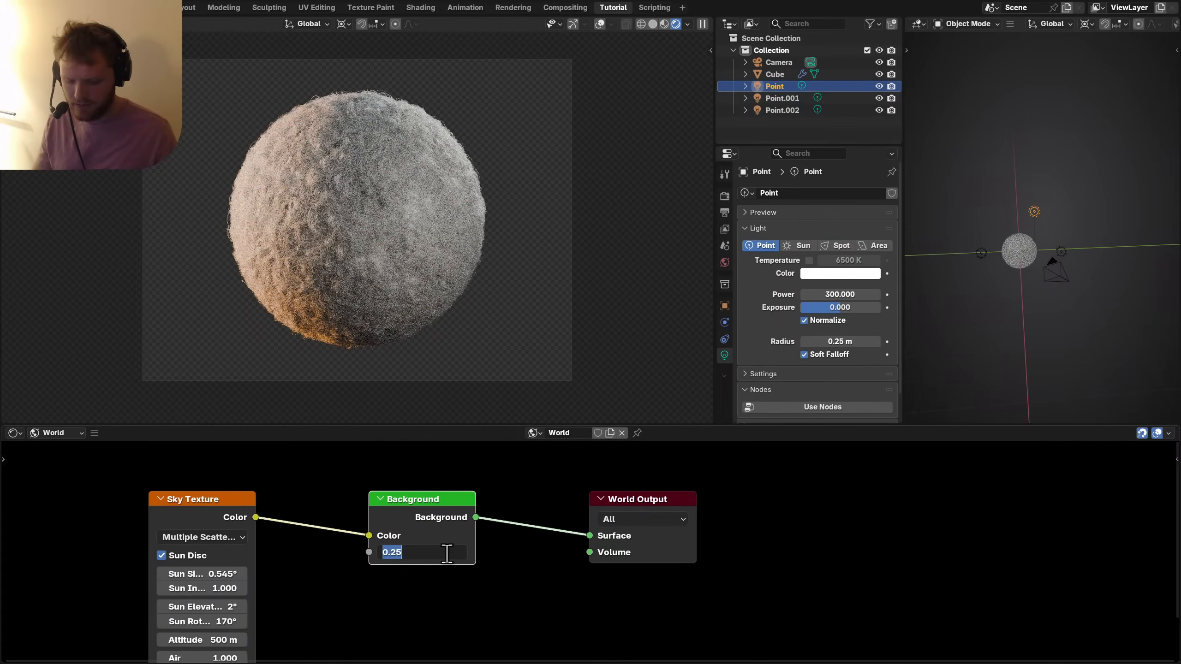
text(.2)
key(Return)
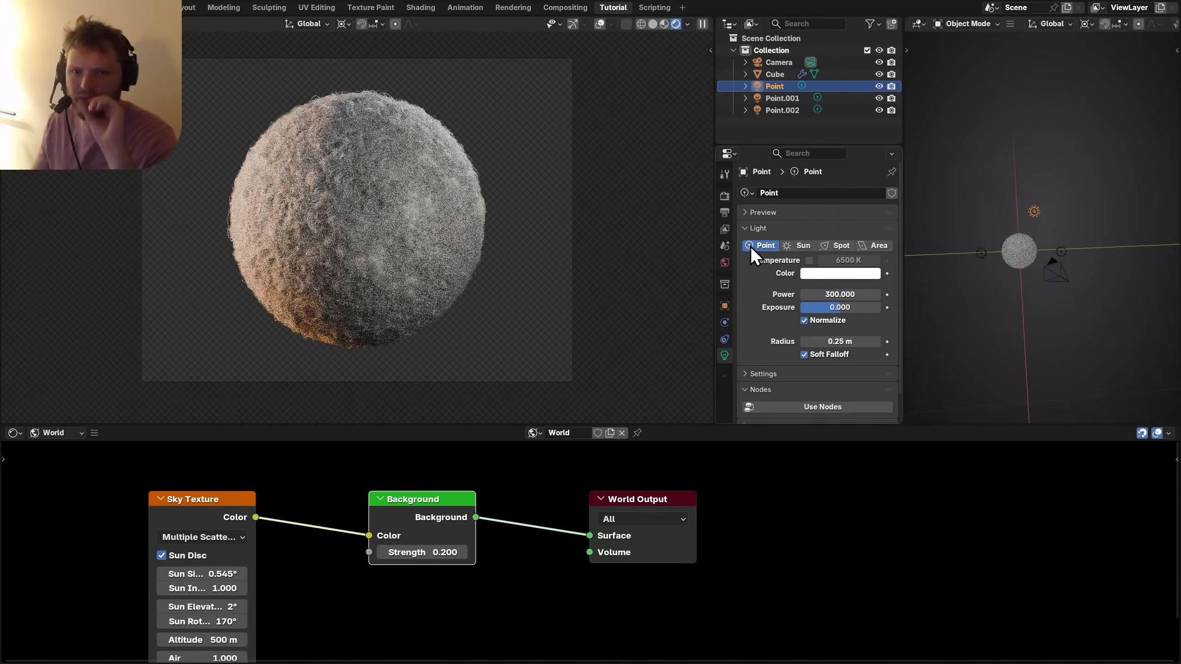
Enable the Position, Normal and Ambient Occlusion render passes for the view layer.
click(728, 197)
click(725, 227)
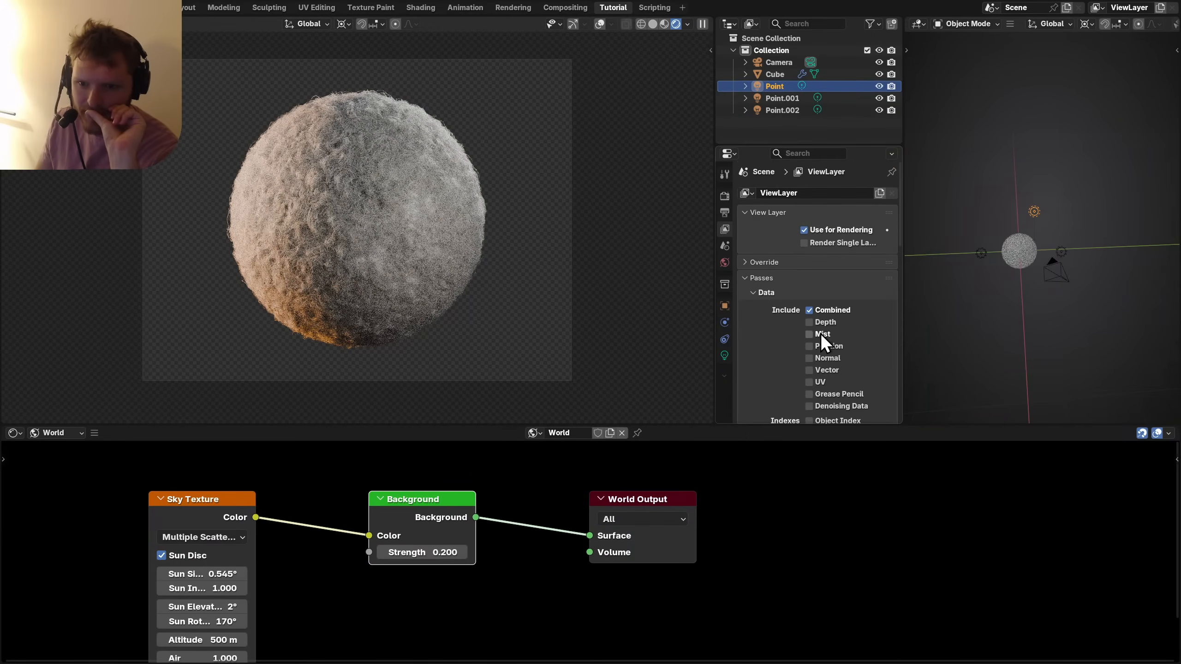
scroll(820, 333, down, 6)
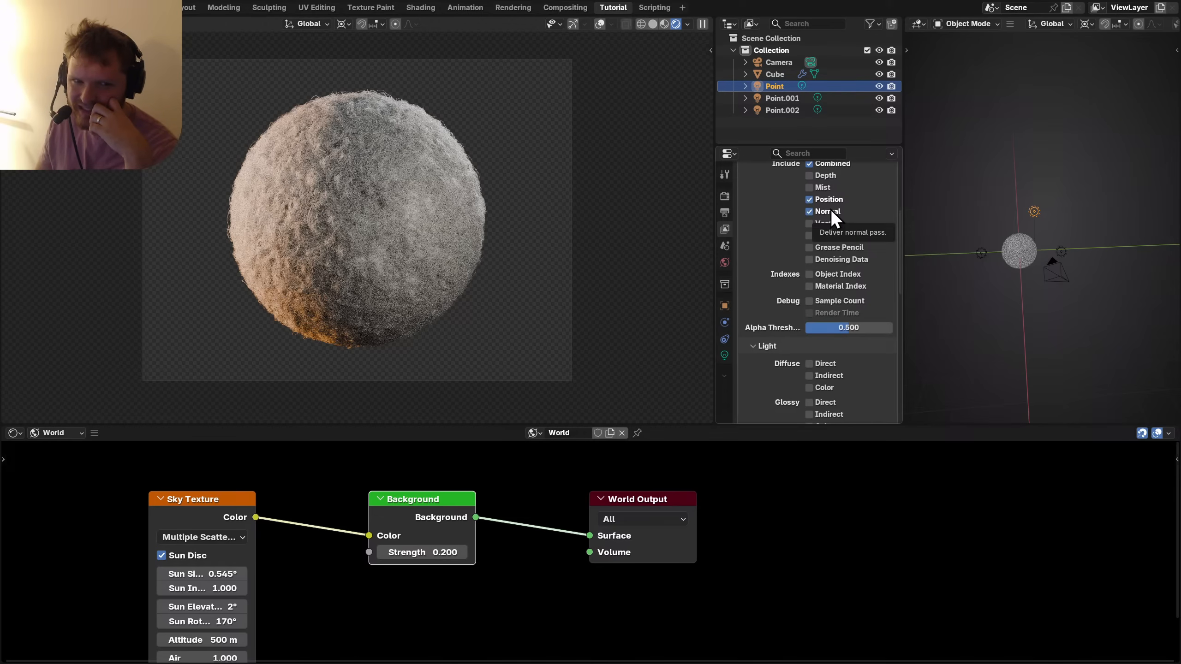
scroll(863, 271, down, 10)
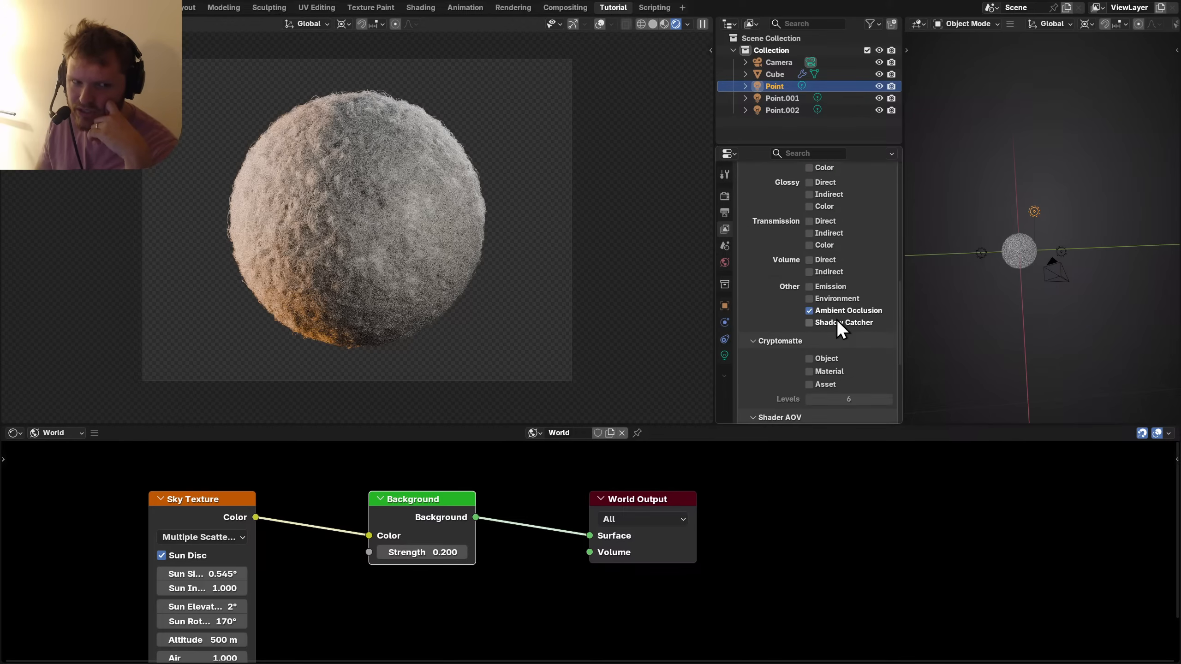
Switch the shader editor from World to Object and select the wool sphere to show its material.
click(47, 434)
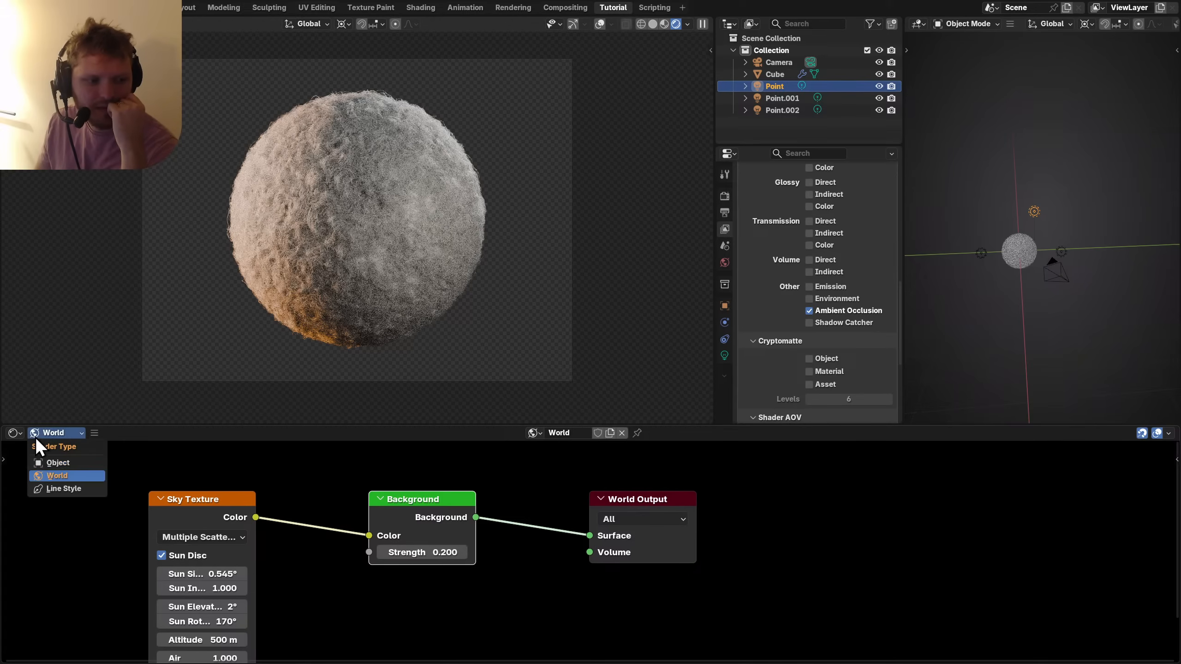
click(39, 463)
click(293, 286)
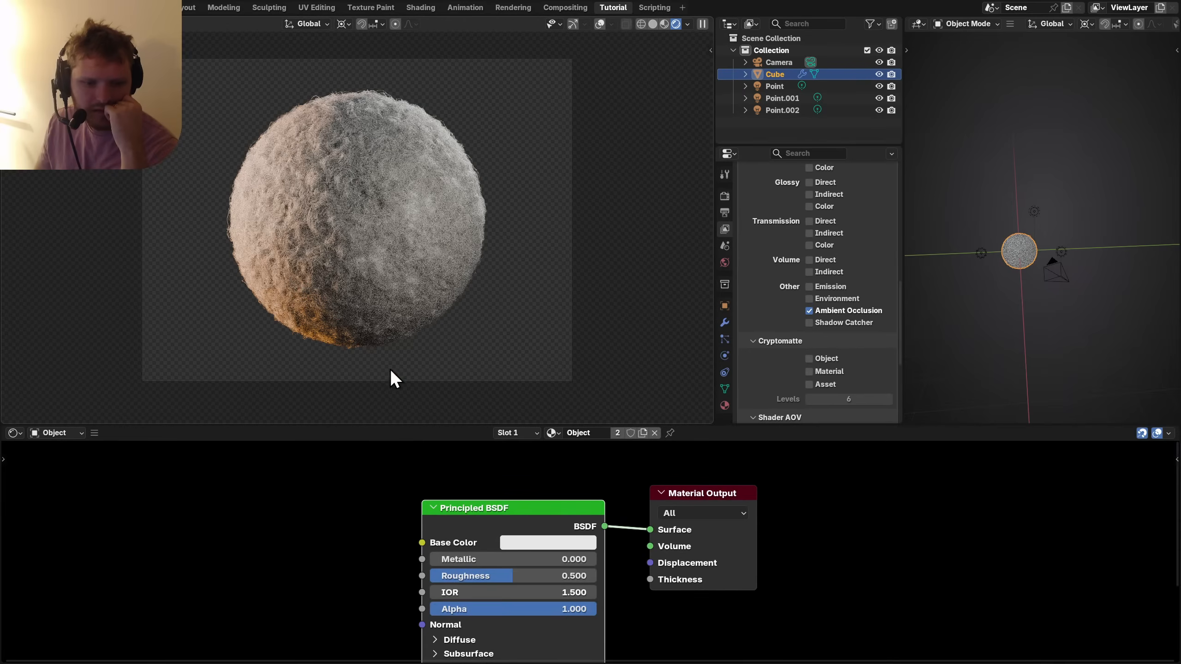
Try a red base color on the Object material's Principled BSDF, then undo it.
click(550, 542)
drag(564, 383, 563, 401)
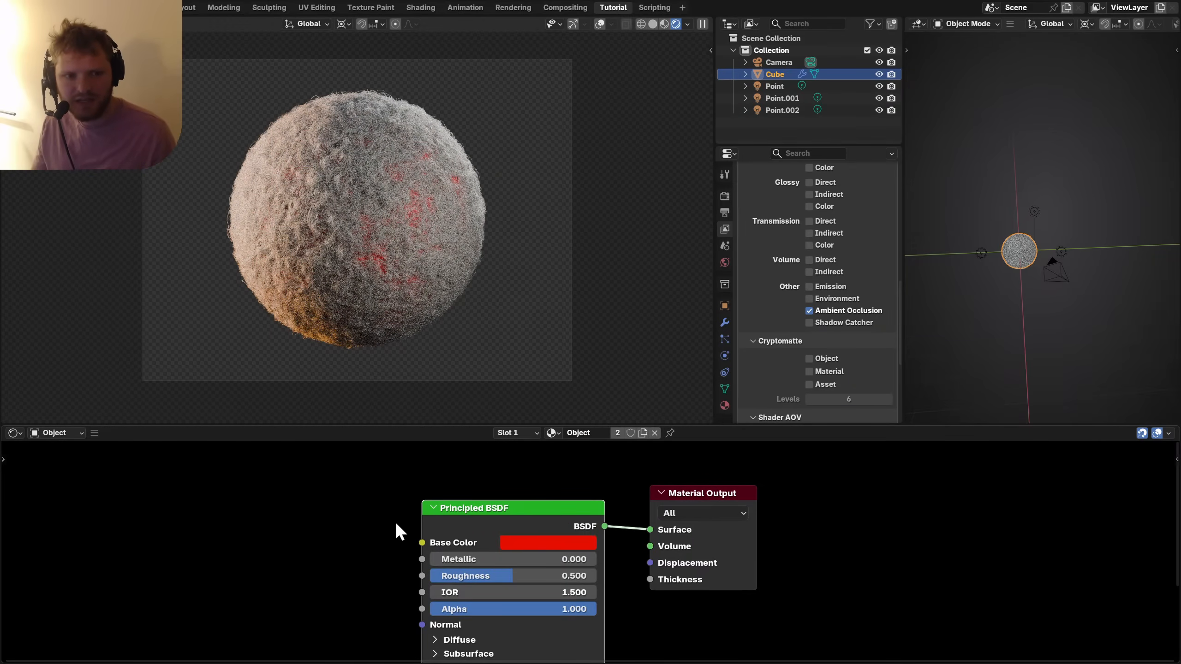
key(ctrl+z)
Darken the Object material's base color to light grey #CBCBCB (value 0.797) and set its roughness to 1.0.
middle_drag(417, 515, 392, 495)
click(510, 519)
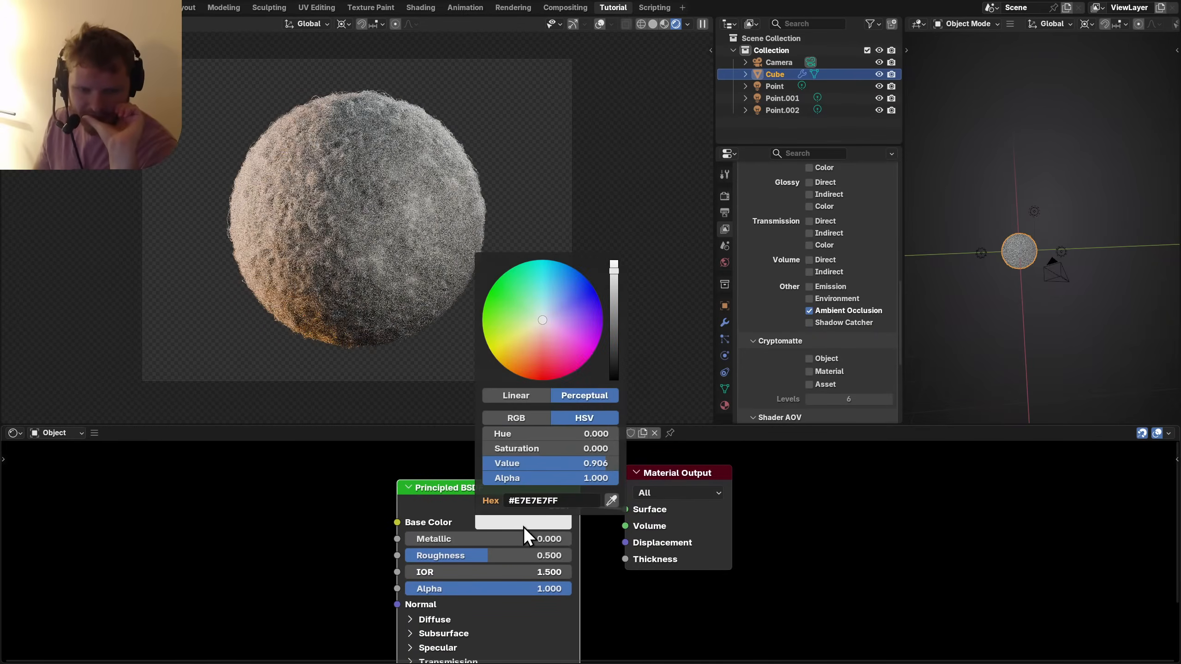
click(615, 288)
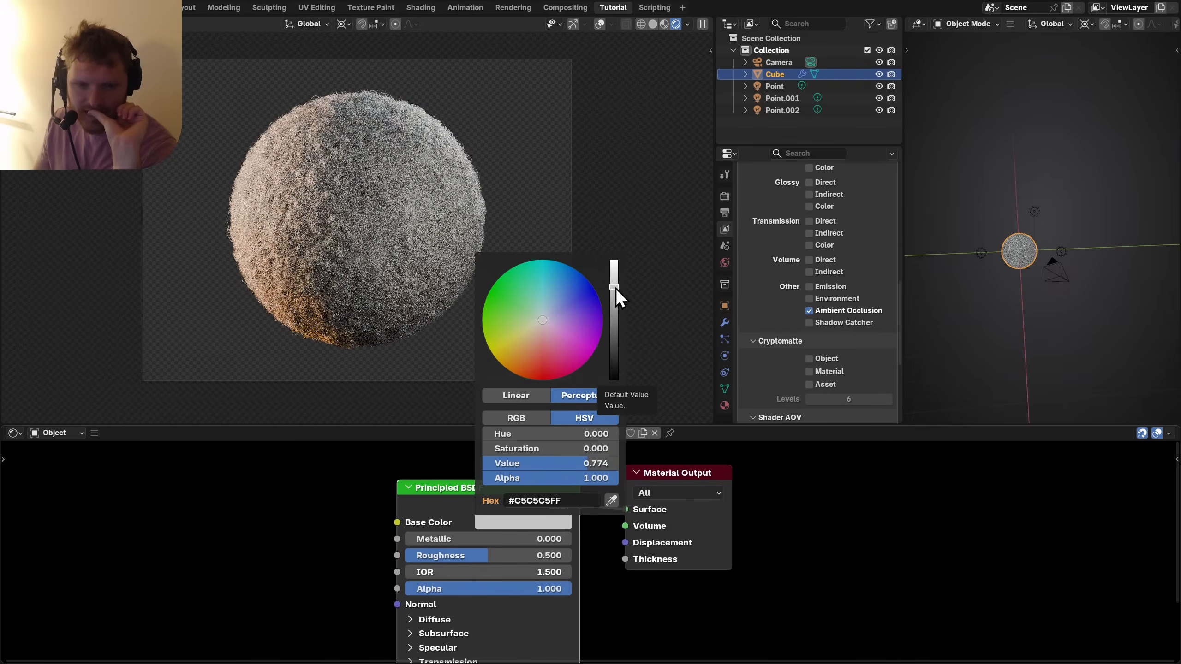
mouse_move(615, 288)
mouse_down()
mouse_move(613, 379)
mouse_move(611, 289)
mouse_up()
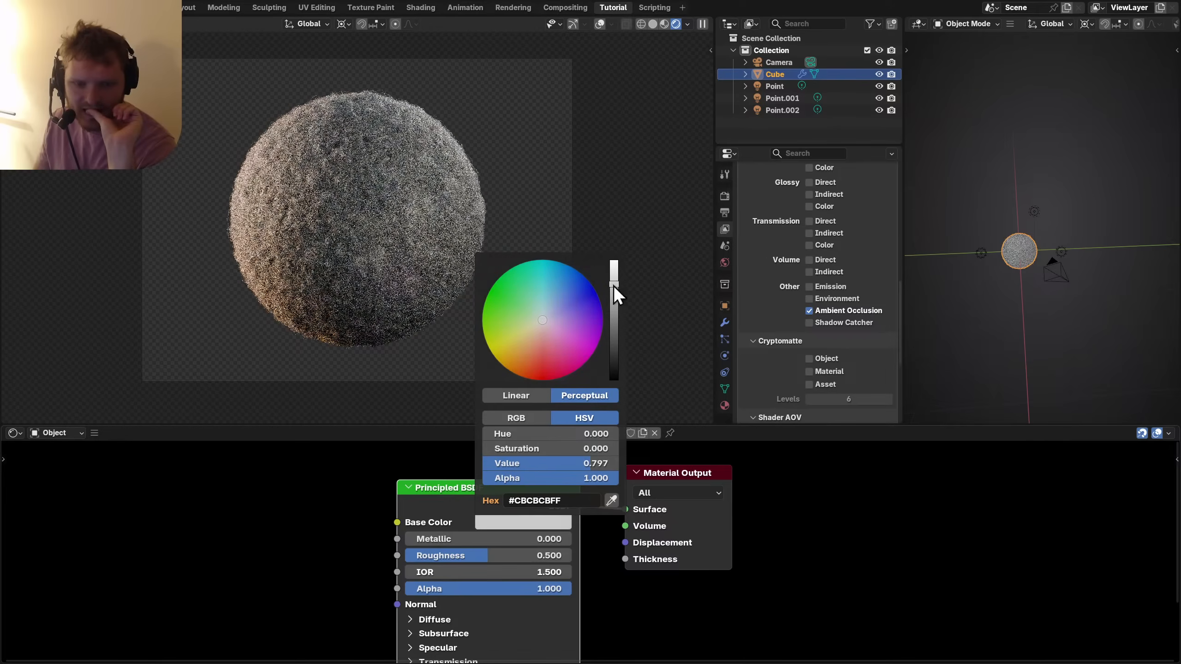
drag(467, 555, 496, 545)
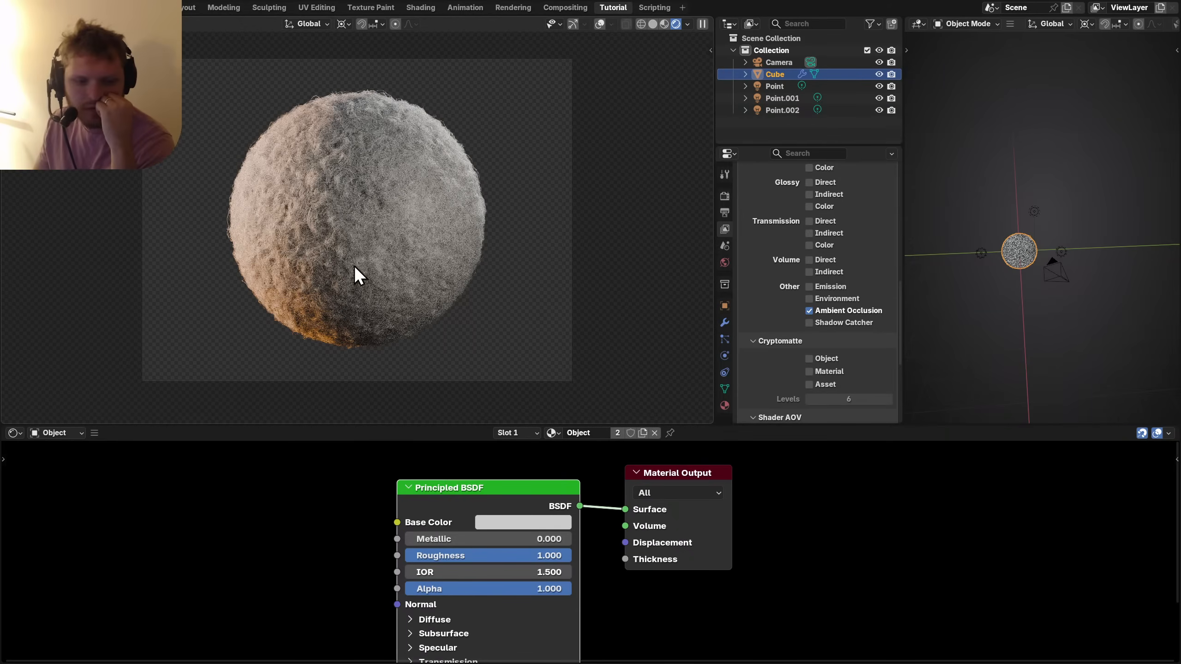
Assign the Hair material to the sphere's slot, try a melanin redness of 1.0, and undo the redness change.
click(551, 433)
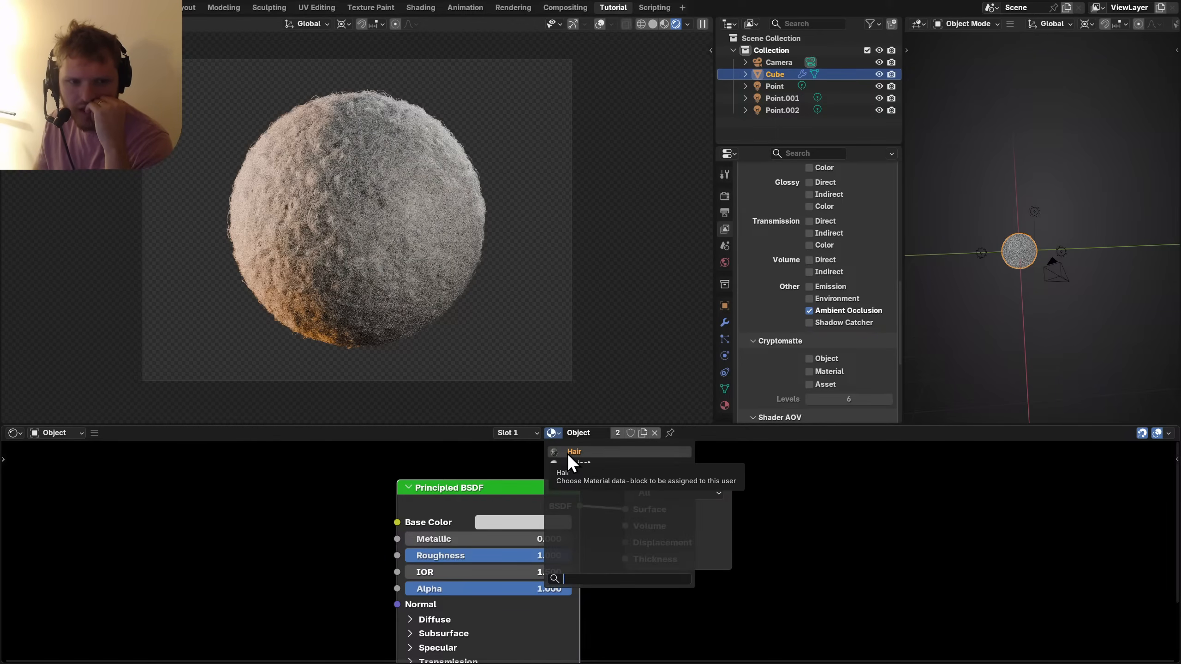
click(566, 452)
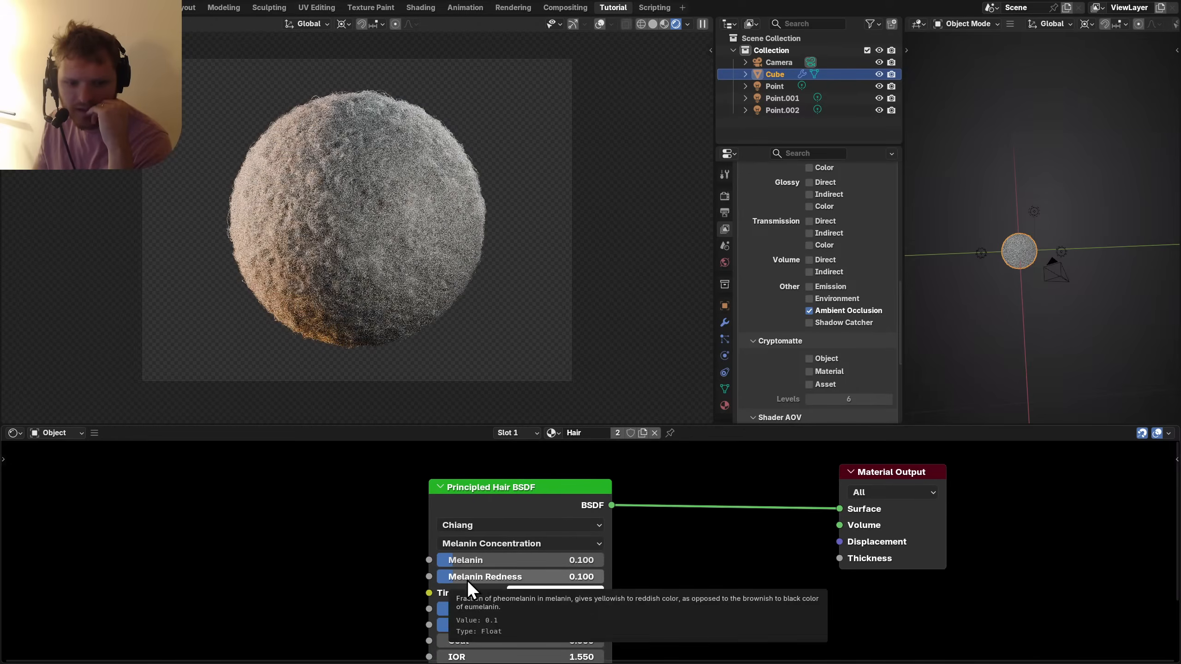
drag(467, 579, 604, 577)
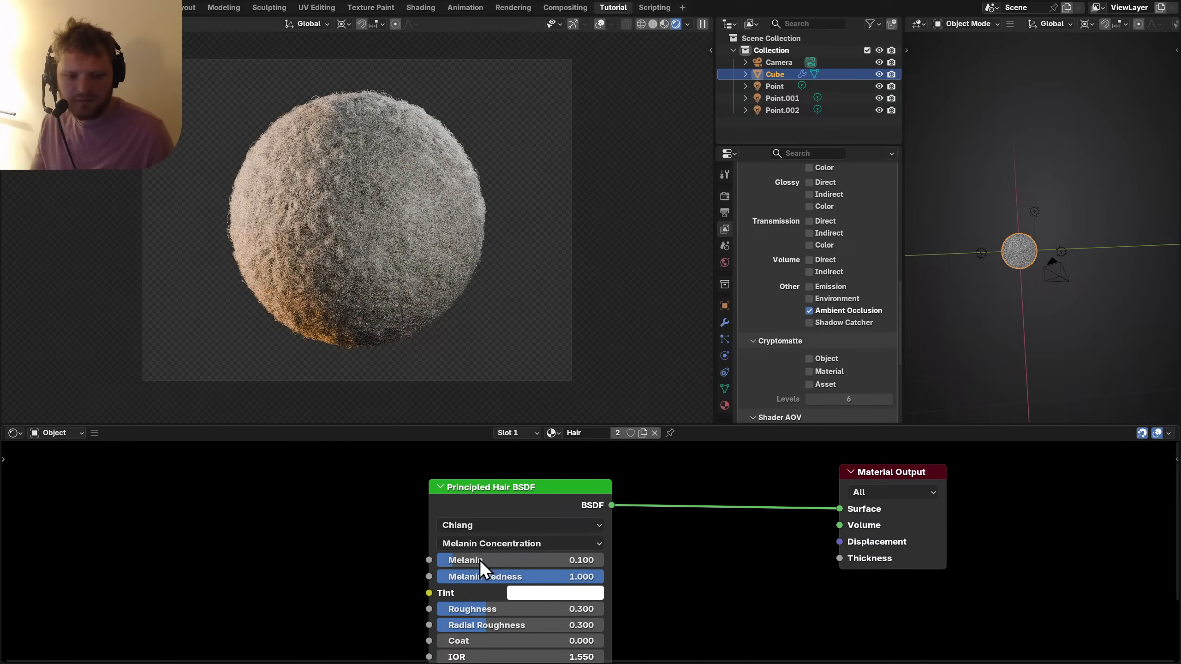
key(ctrl+z)
middle_drag(461, 562, 442, 554)
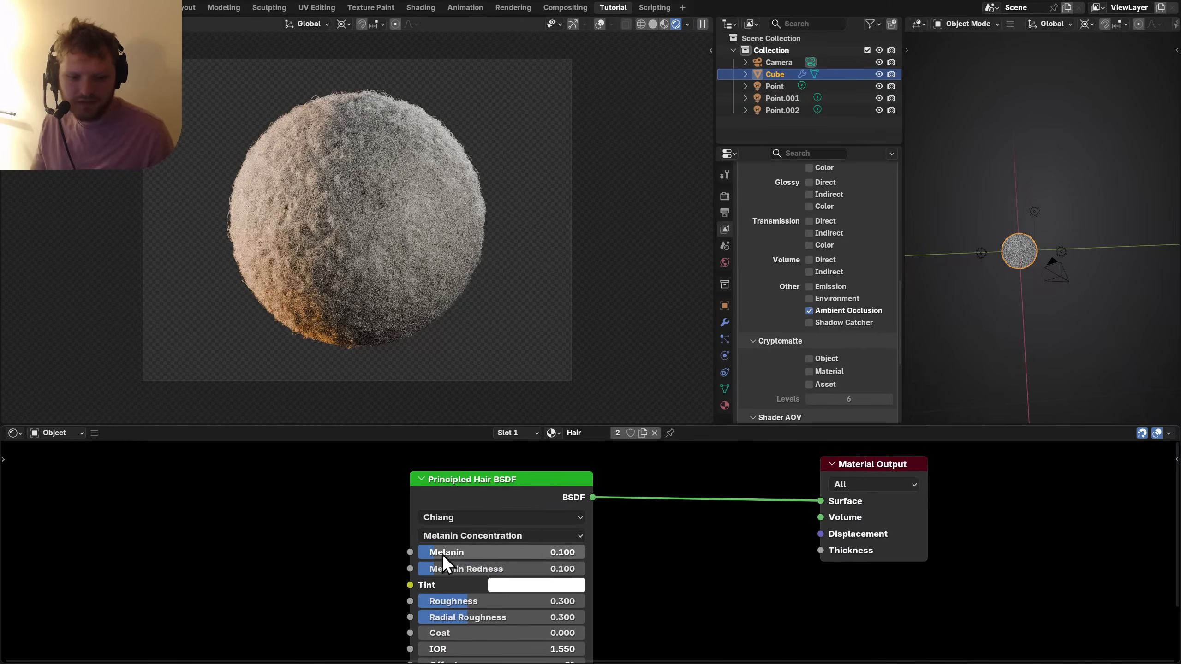
Set the melanin of the Hair material's Principled Hair BSDF to 0.2.
click(463, 552)
text(0.2)
key(Return)
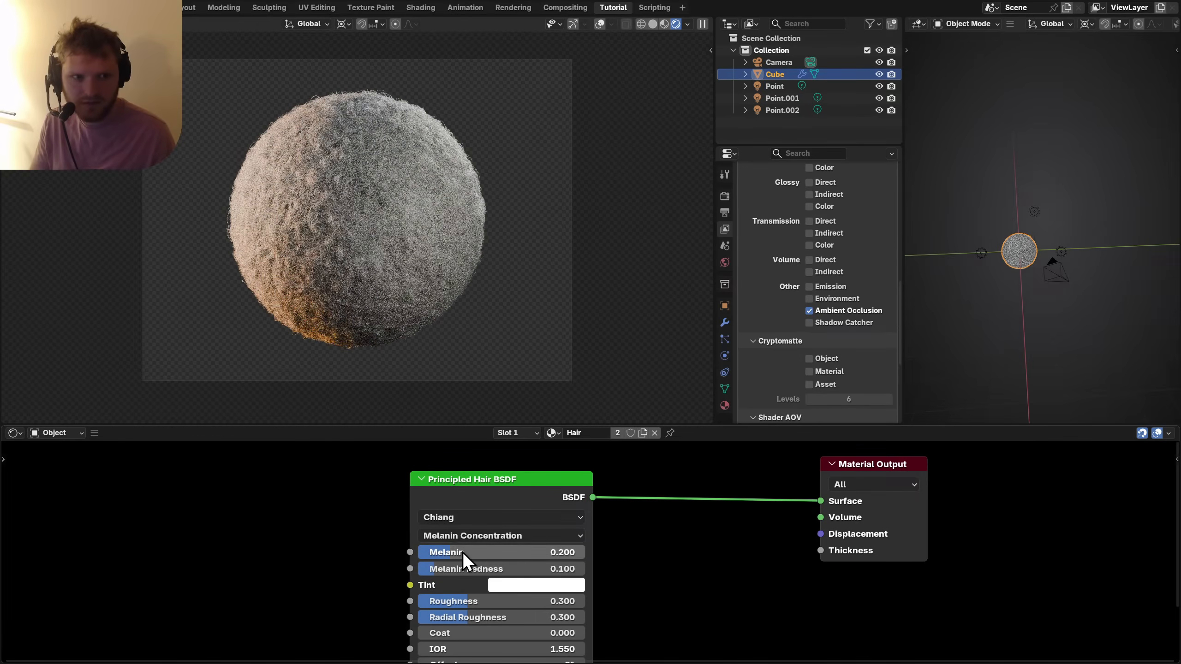
Try melanin values of 0.4 and 0.3 on the Principled Hair BSDF, then return the melanin to 0.2.
click(463, 552)
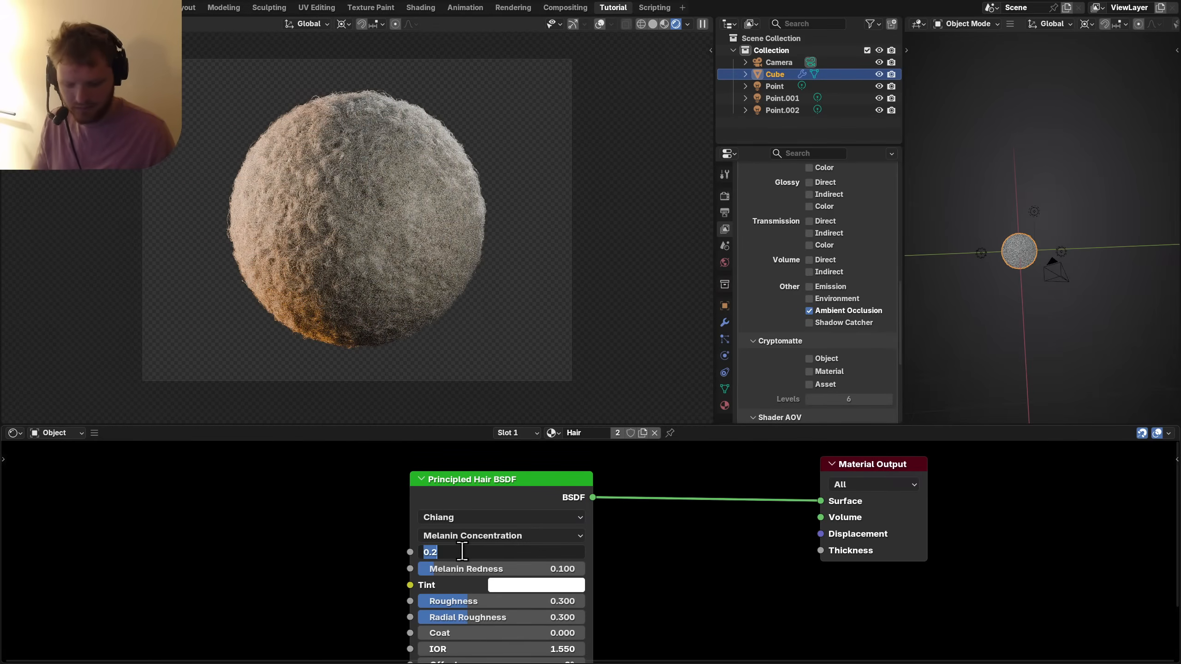
text(.4)
key(Return)
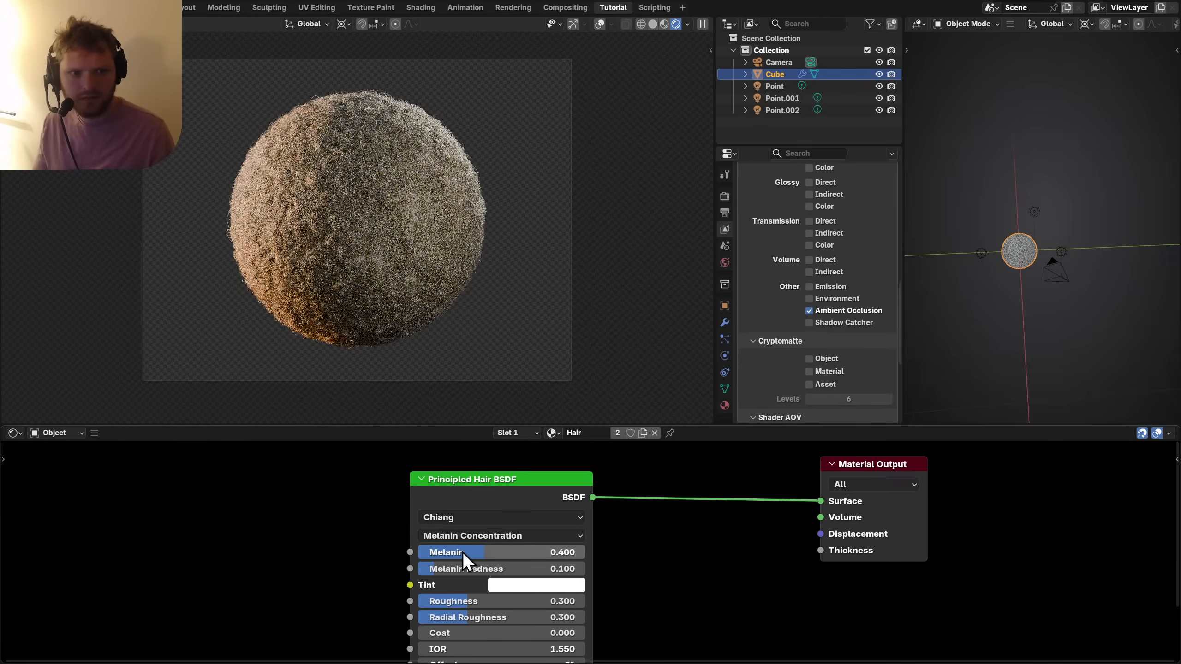
click(462, 552)
key(BackSpace)
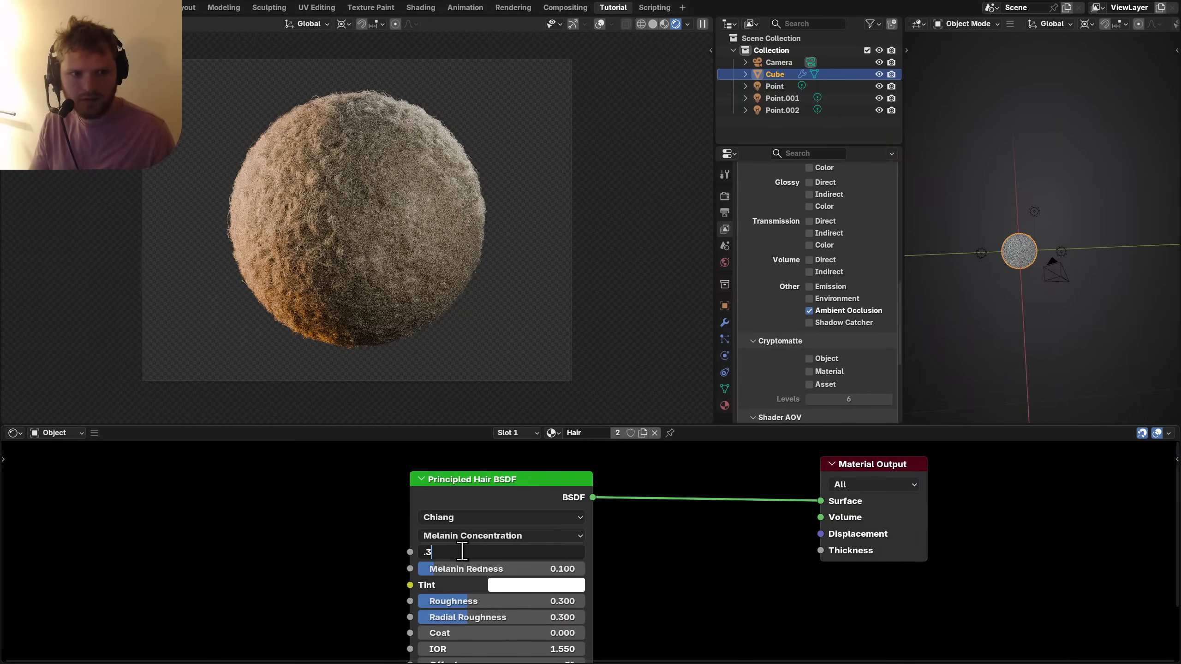
text(.3)
key(Return)
click(463, 552)
key(BackSpace)
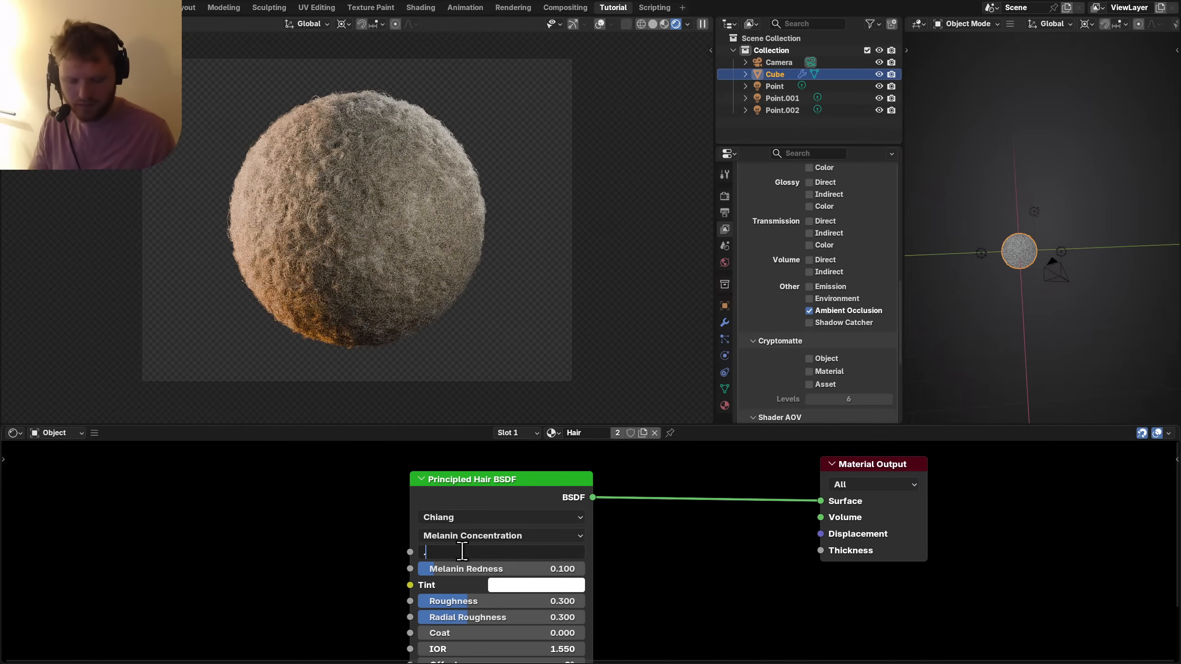
text(.2)
key(Return)
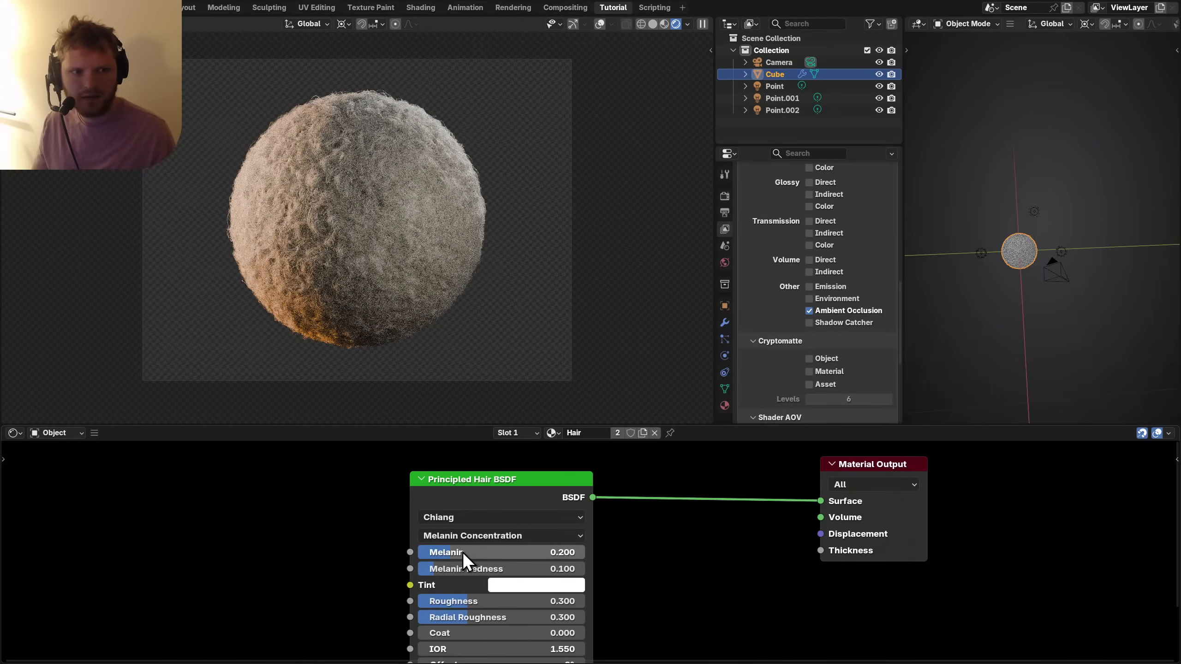
Switch the shader editor to World and insert a Hue/Saturation/Value node between the Sky Texture and Background nodes.
click(54, 432)
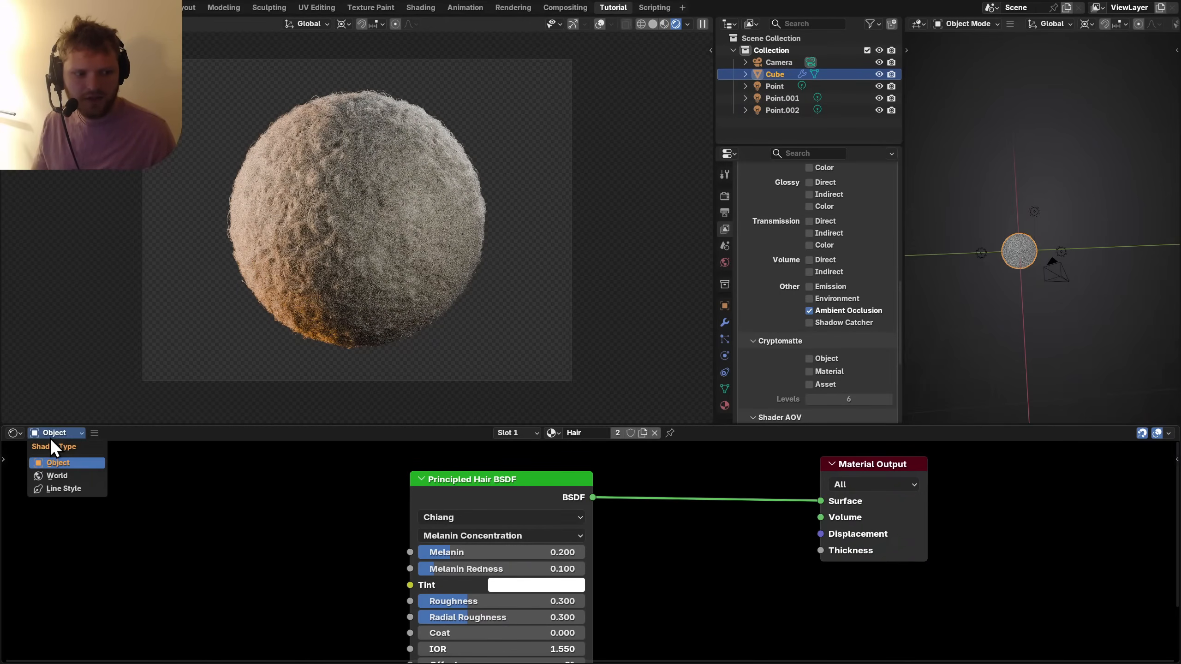
click(51, 477)
drag(660, 588, 326, 473)
key(g)
click(511, 485)
key(shift+a)
text(hu)
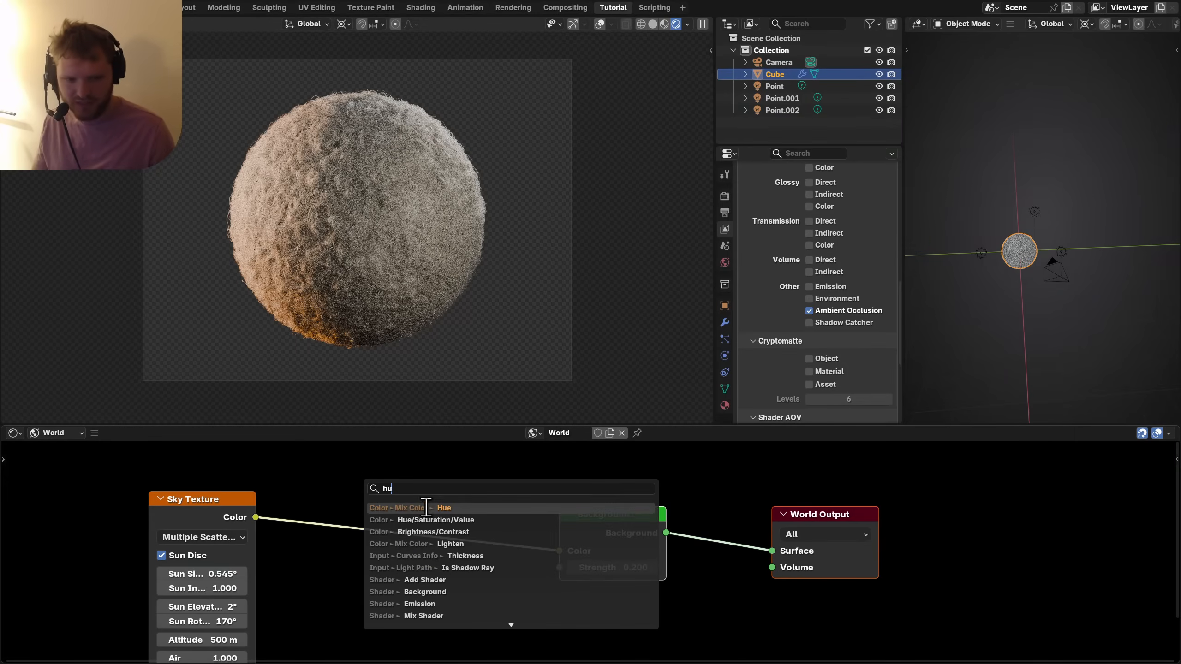
click(442, 518)
click(333, 465)
Try a saturation of 0 on the Hue/Saturation/Value node, undo it, and set the saturation to 0.5.
click(421, 537)
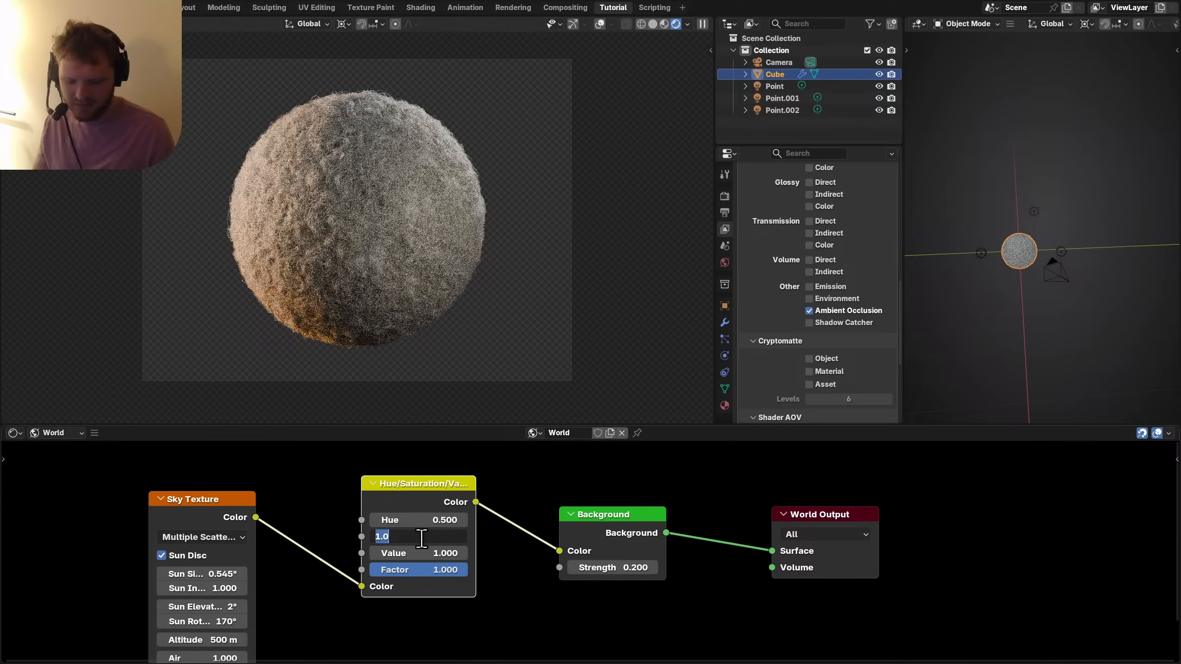
text(0)
key(Return)
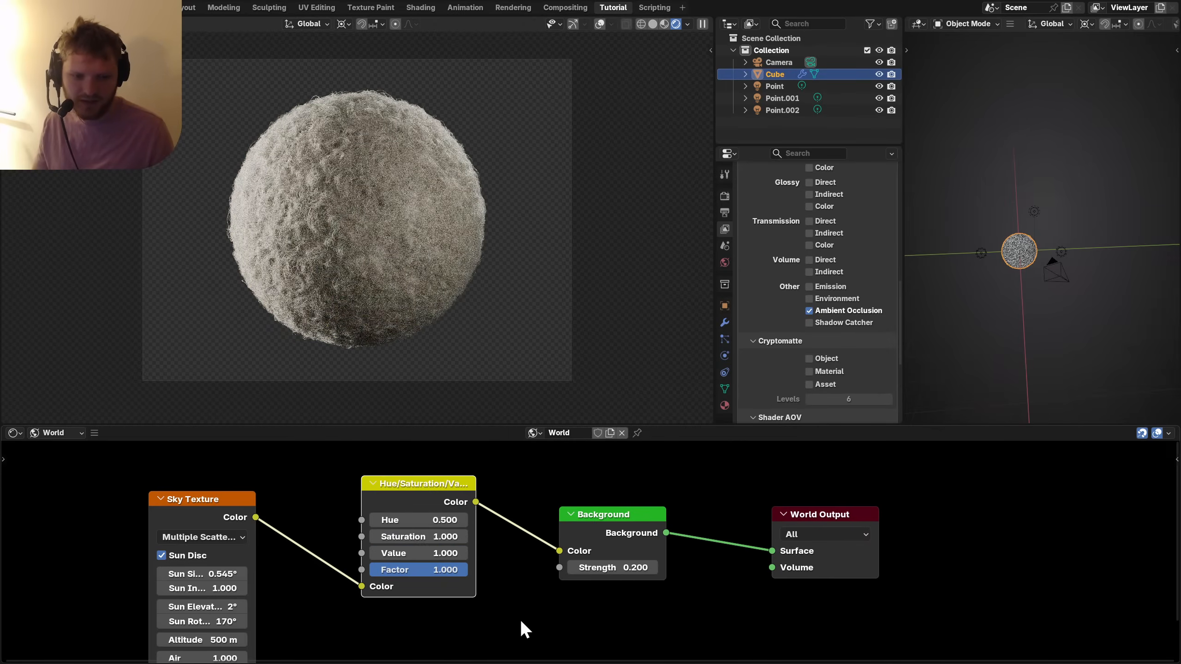
key(ctrl+z)
click(432, 537)
text(.2)
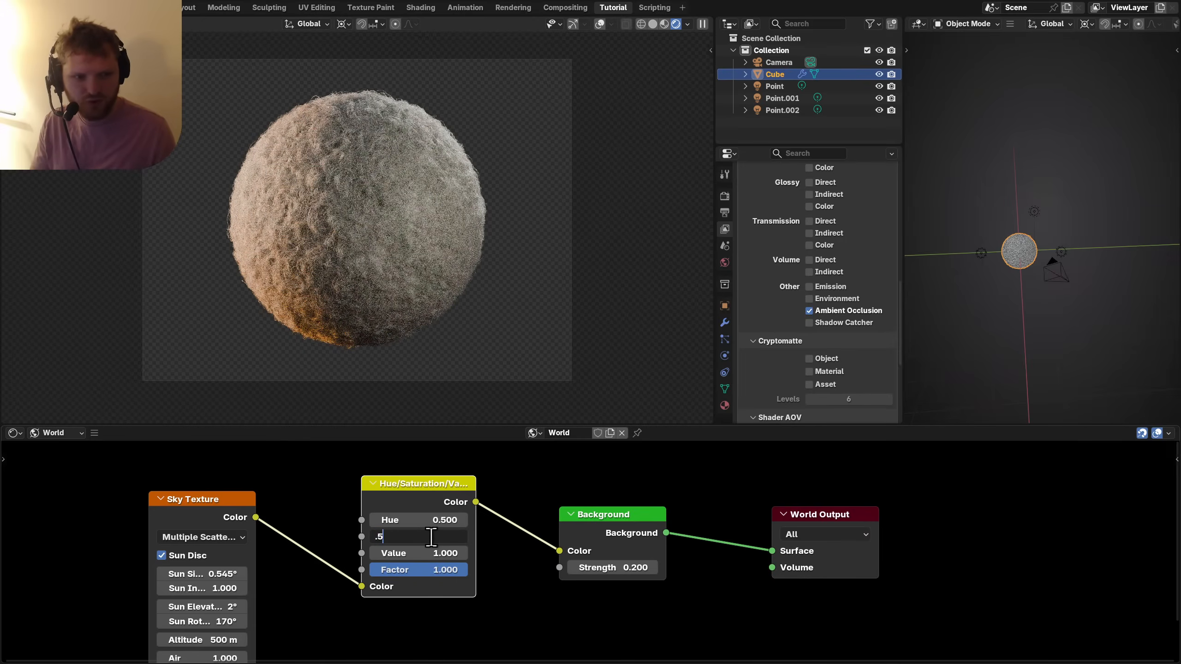
key(Return)
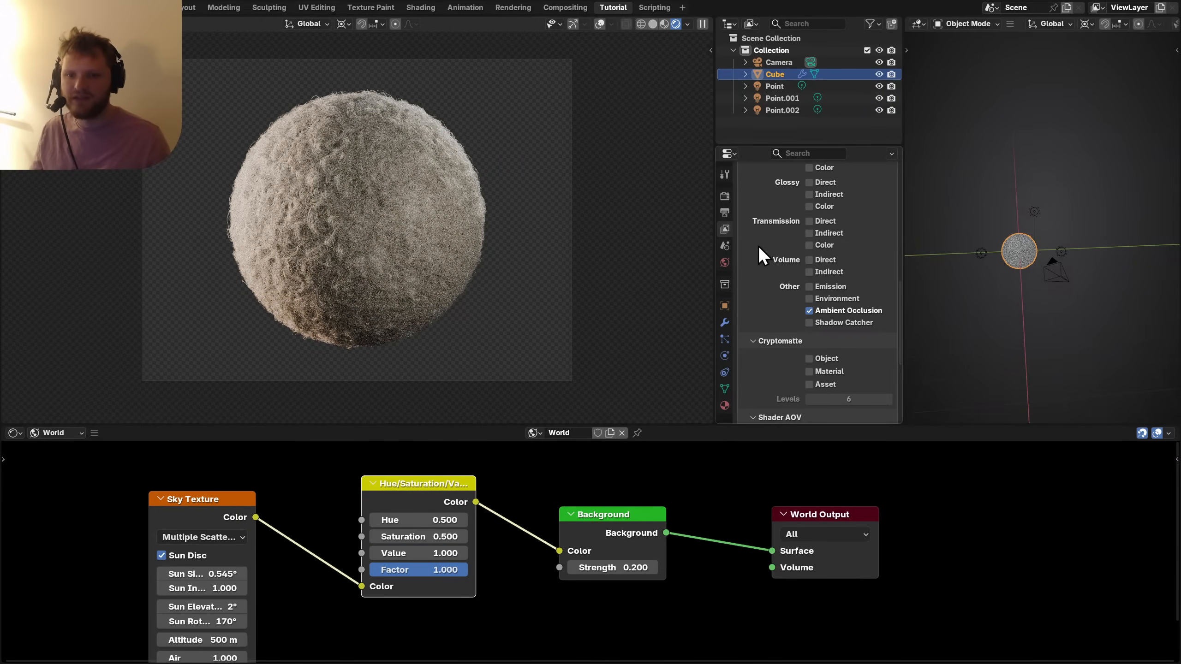
Set the render max samples to 100 and enable GPU use for the OpenImageDenoise render denoiser.
click(724, 196)
scroll(797, 275, up, 10)
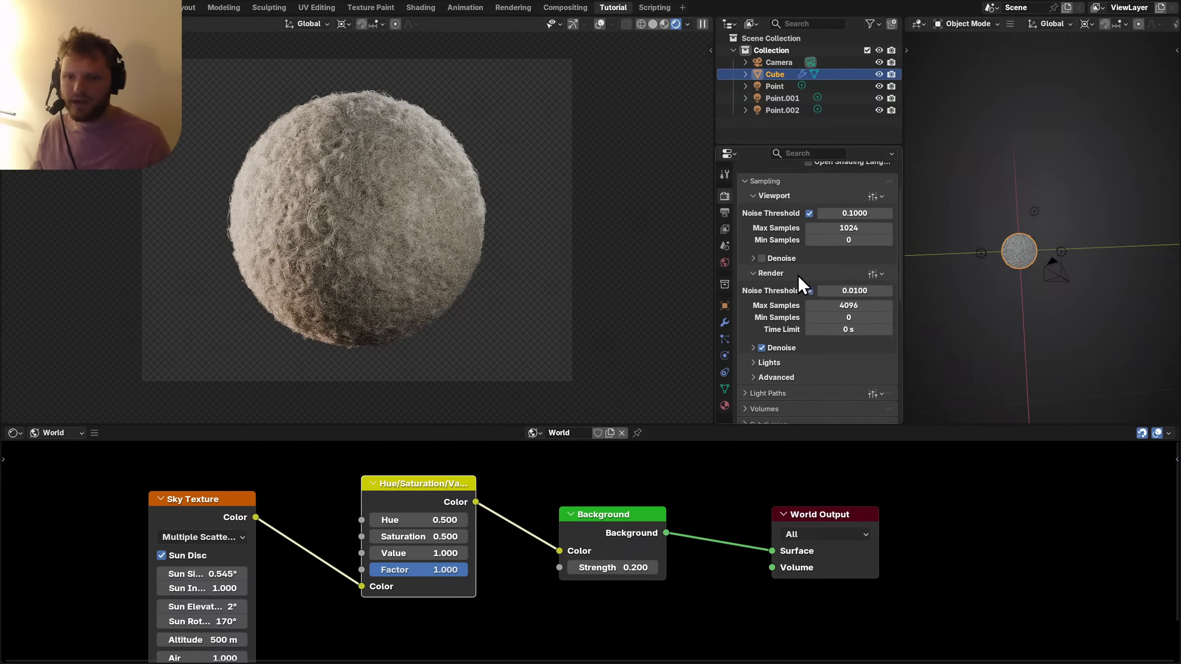
click(848, 329)
text(100)
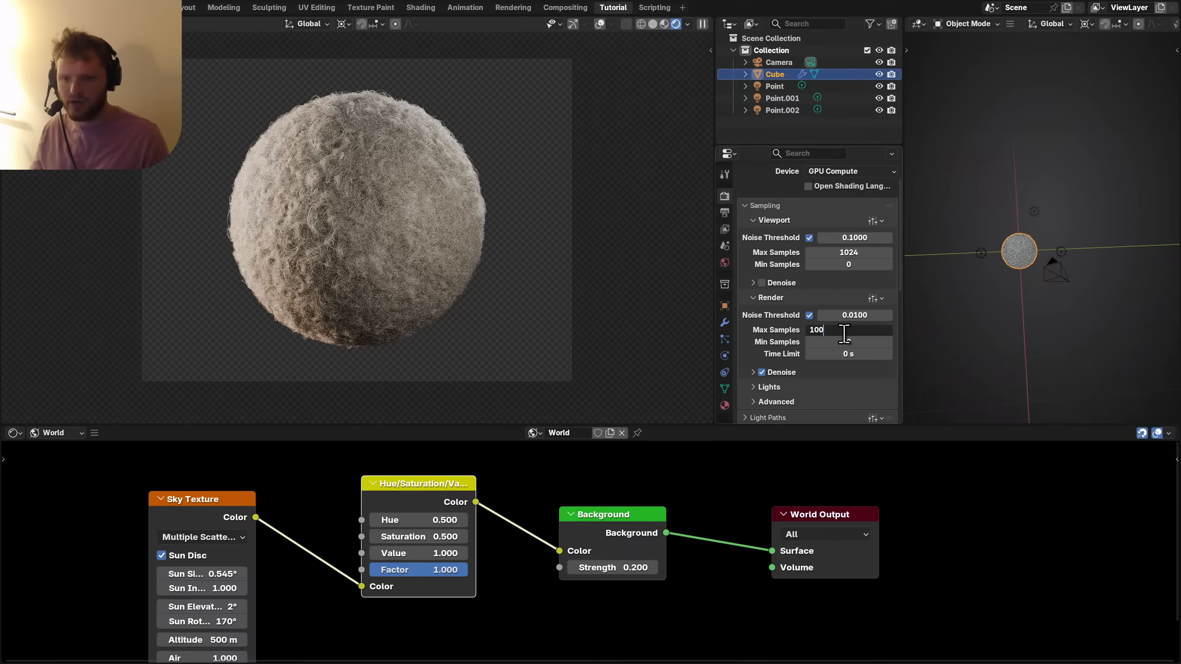
key(Return)
click(788, 372)
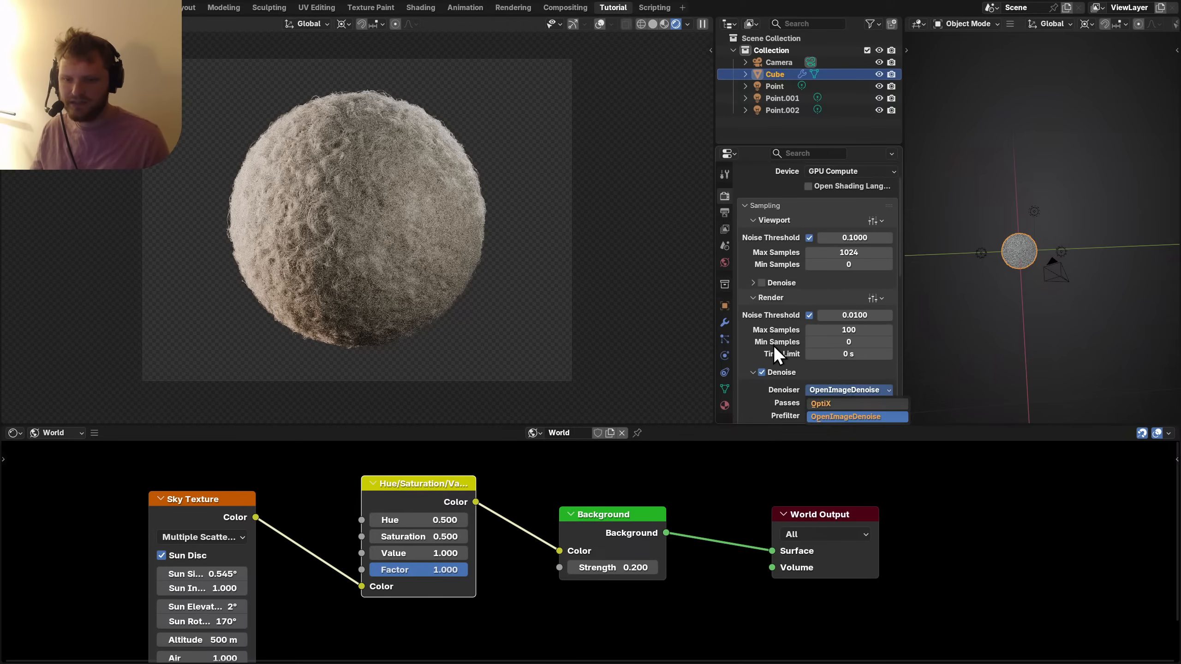
scroll(773, 345, down, 5)
click(813, 344)
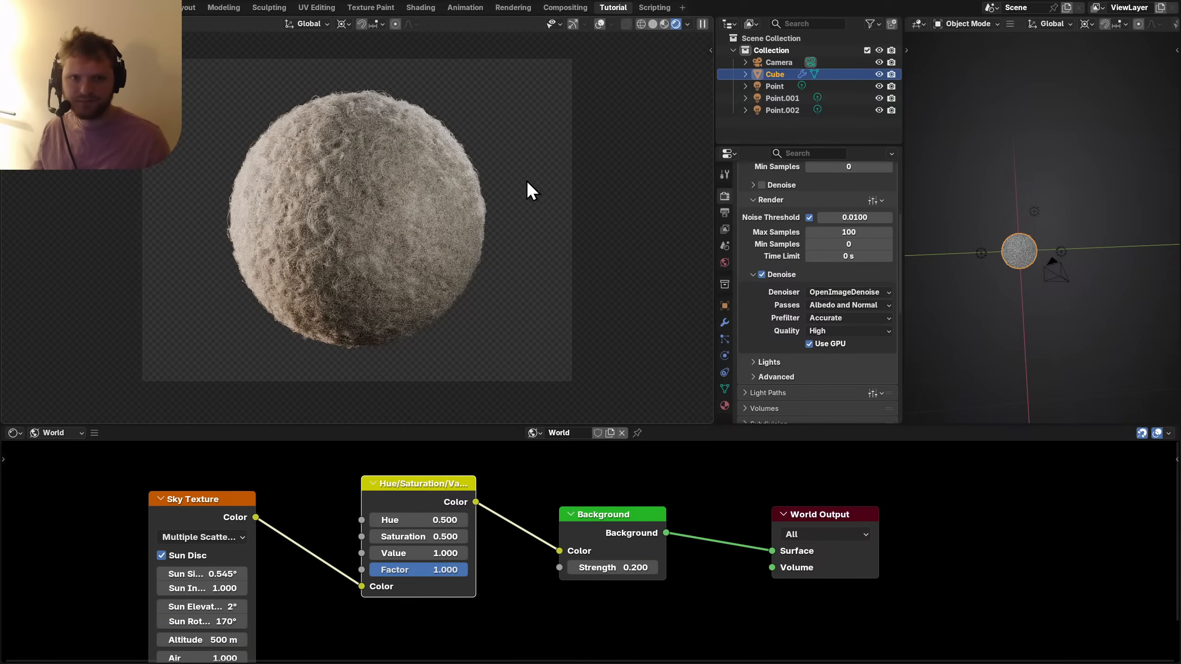
Save the file and render the wool sphere from the Compositing workspace, inspect the strands up close, and switch to render slot 2.
key(ctrl+s)
click(553, 7)
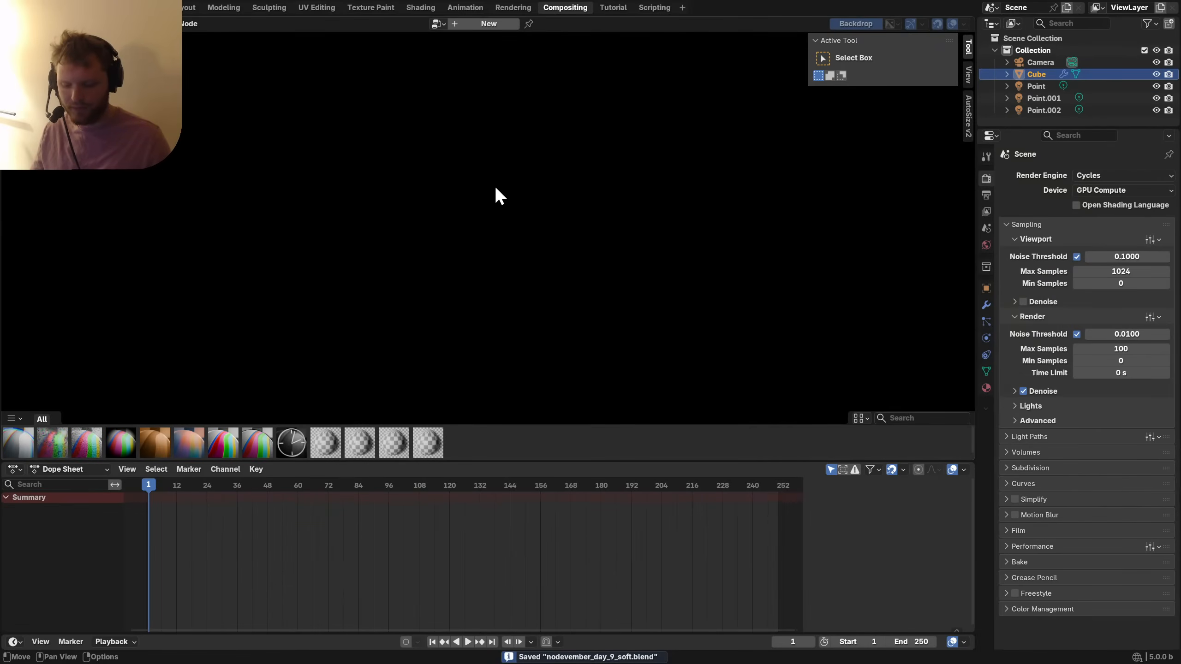
key(F12)
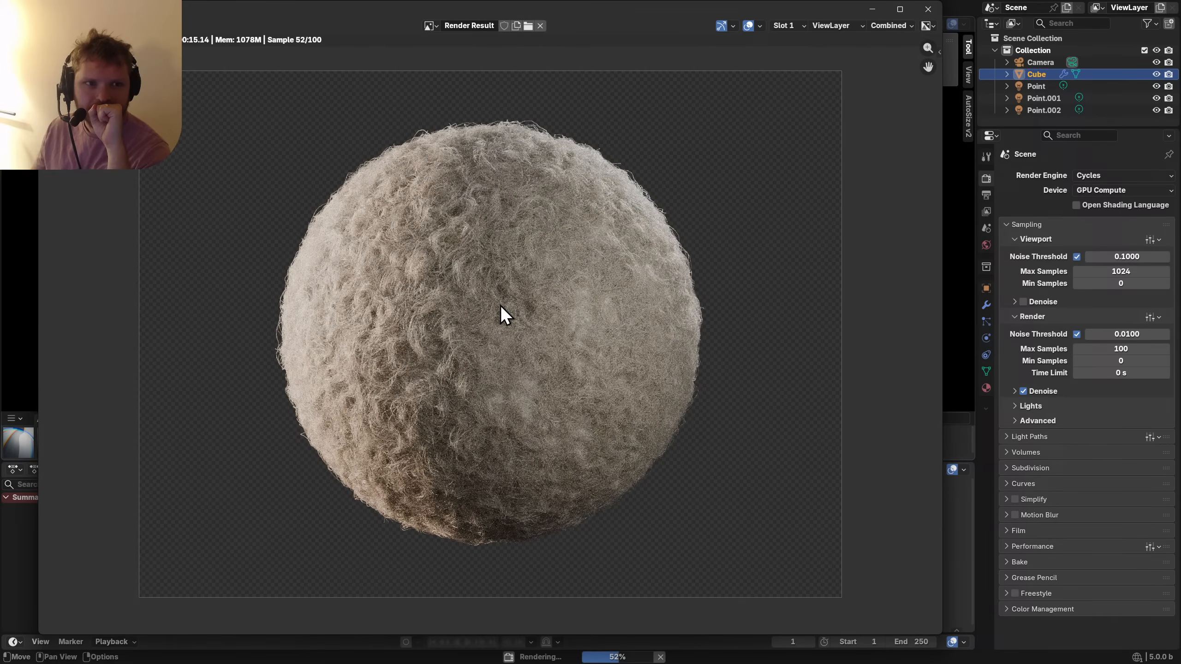
scroll(502, 316, up, 8)
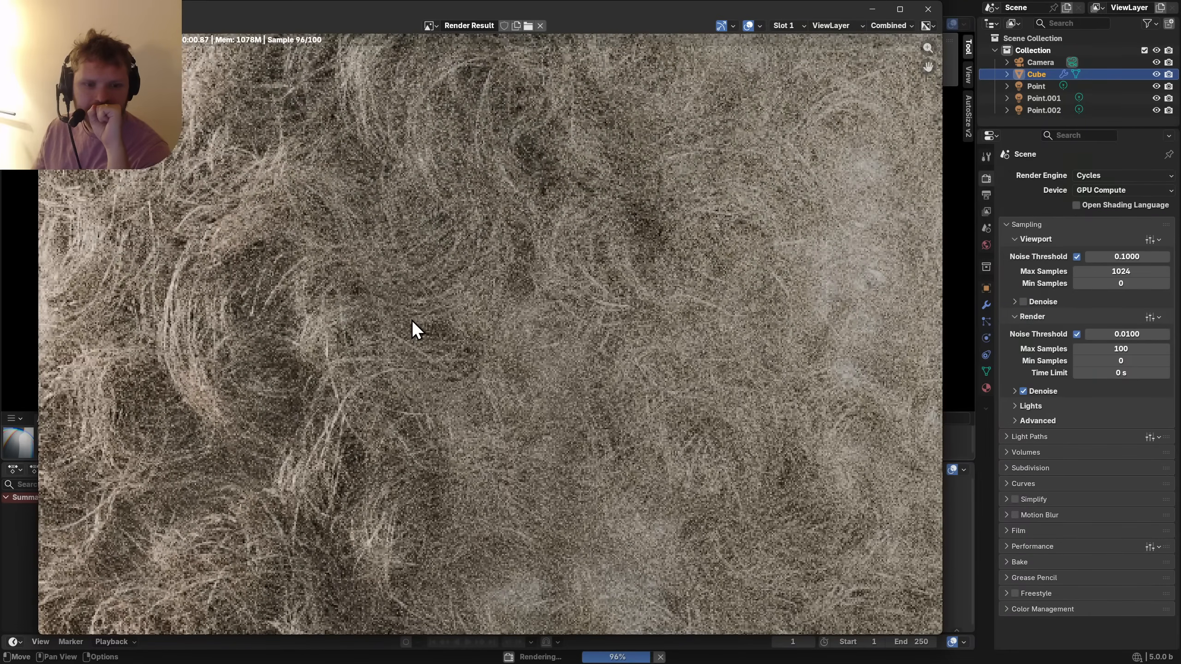
scroll(484, 309, down, 8)
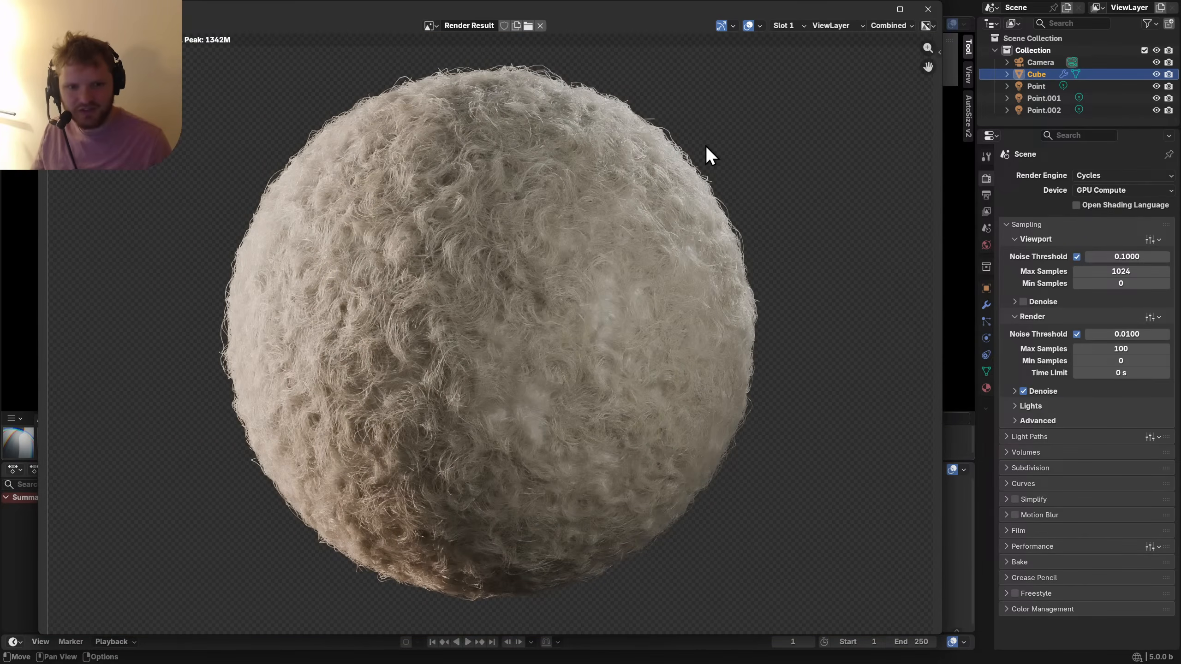
key(j)
click(931, 8)
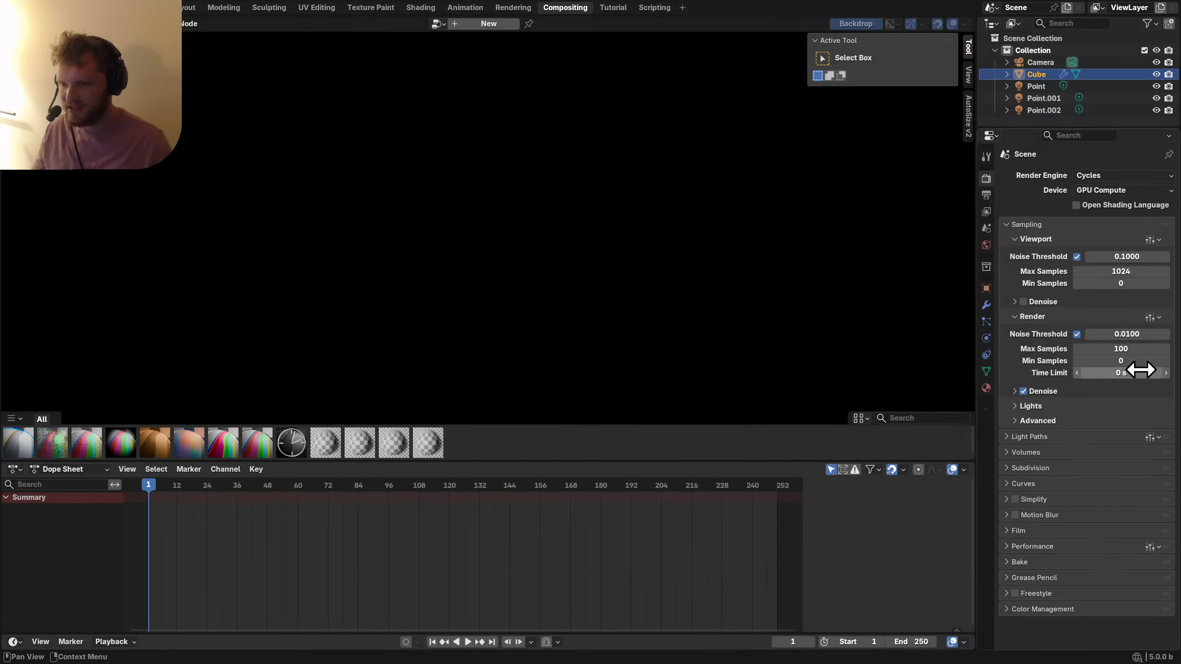
Raise the render max samples to 400, save, and re-render the sphere into slot 2 to compare it with the previous render.
click(1129, 349)
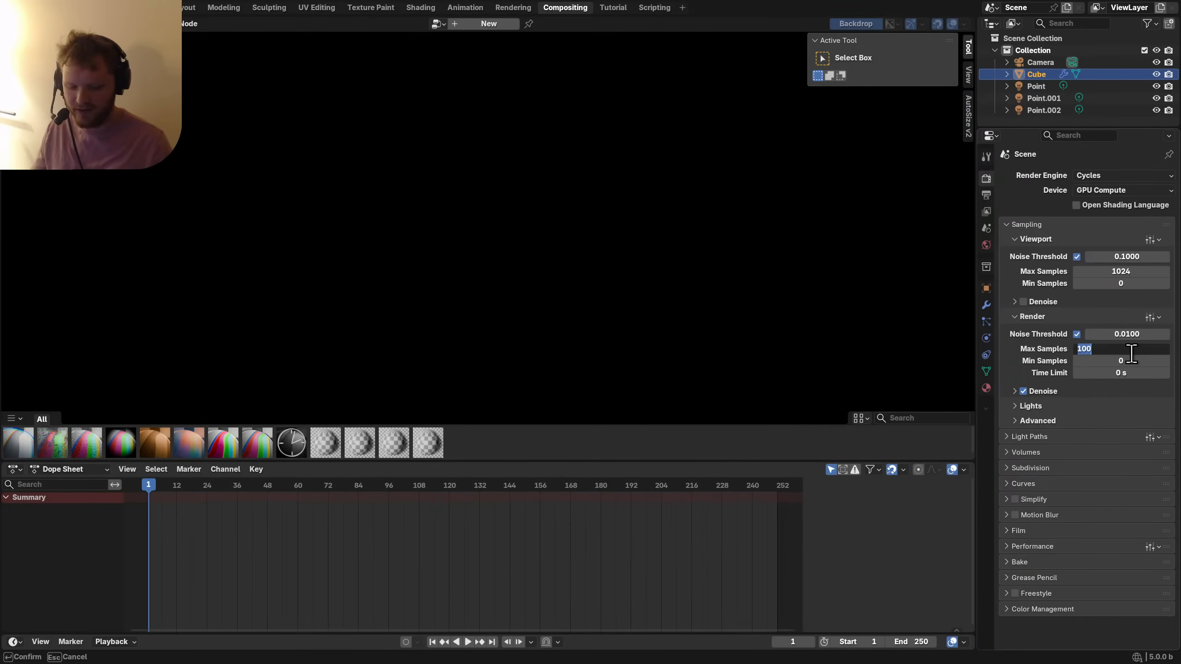
text(40)
key(Return)
key(ctrl+s)
key(F12)
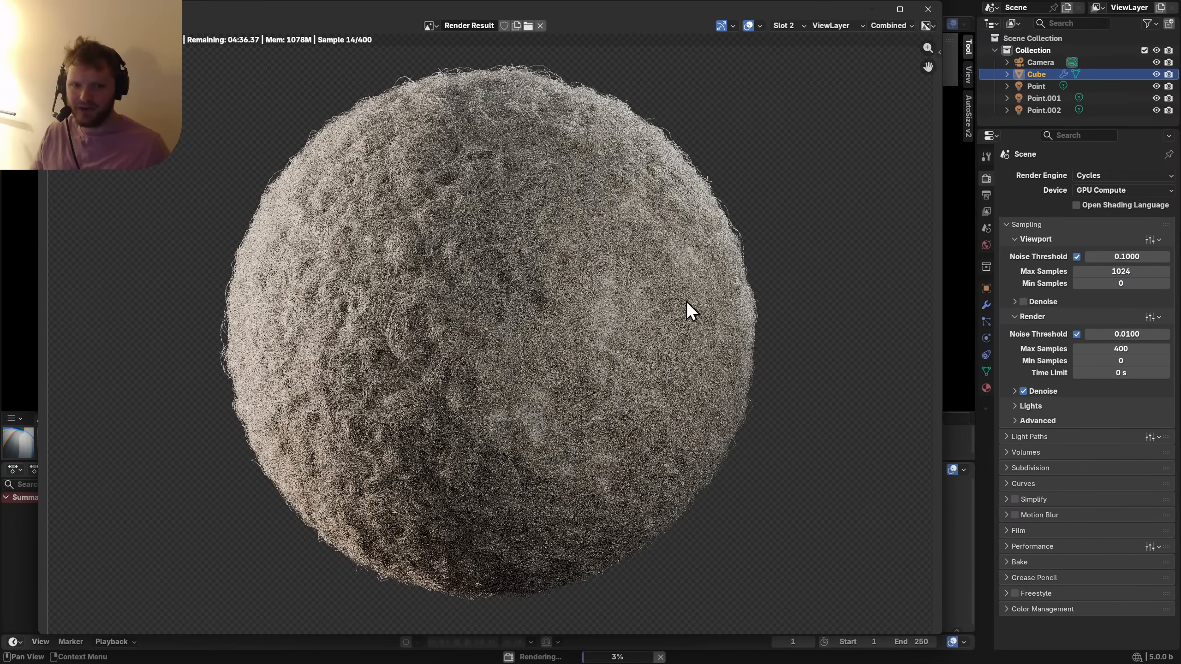
scroll(667, 321, down, 1)
scroll(662, 314, down, 1)
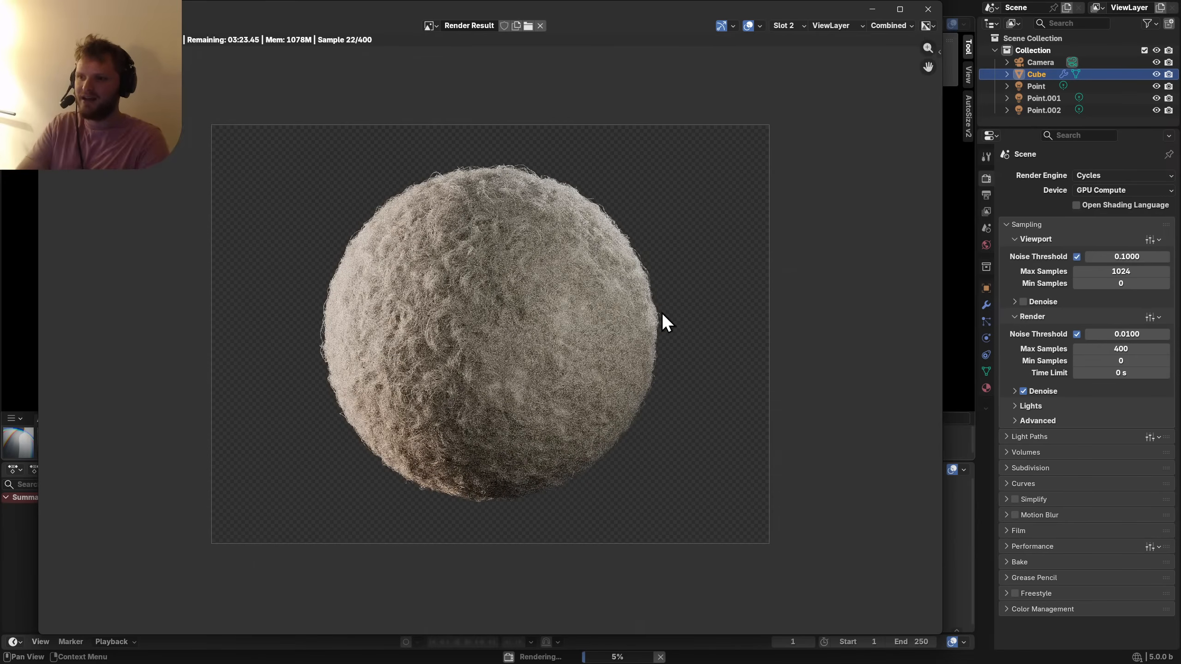
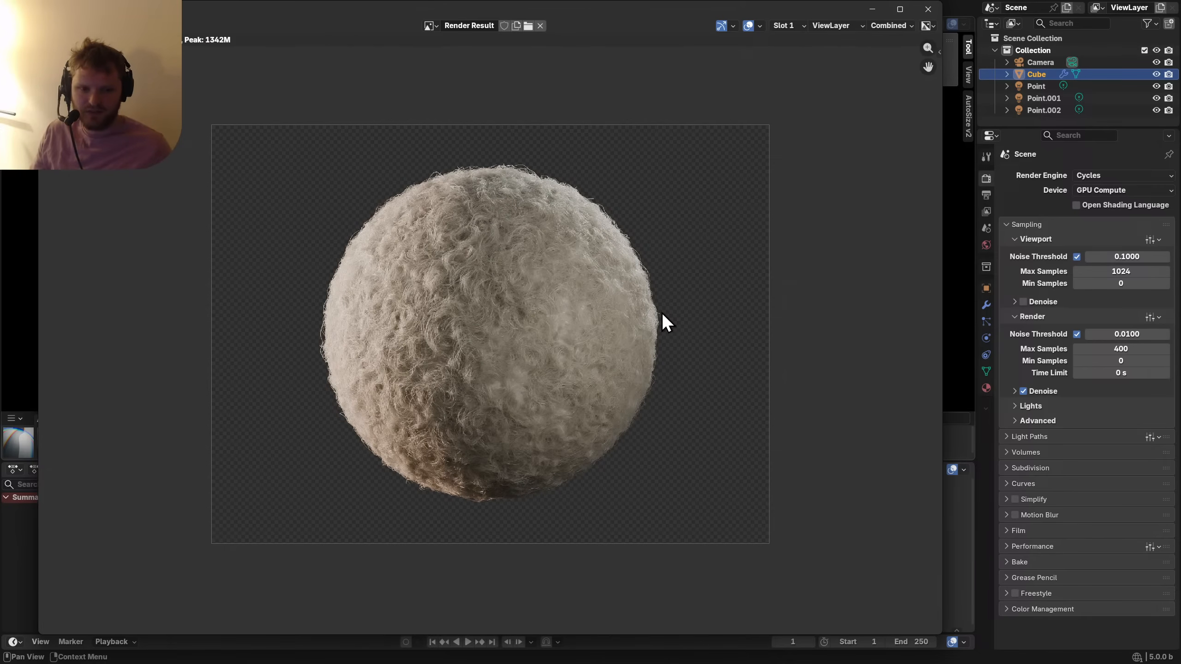
scroll(649, 314, up, 3)
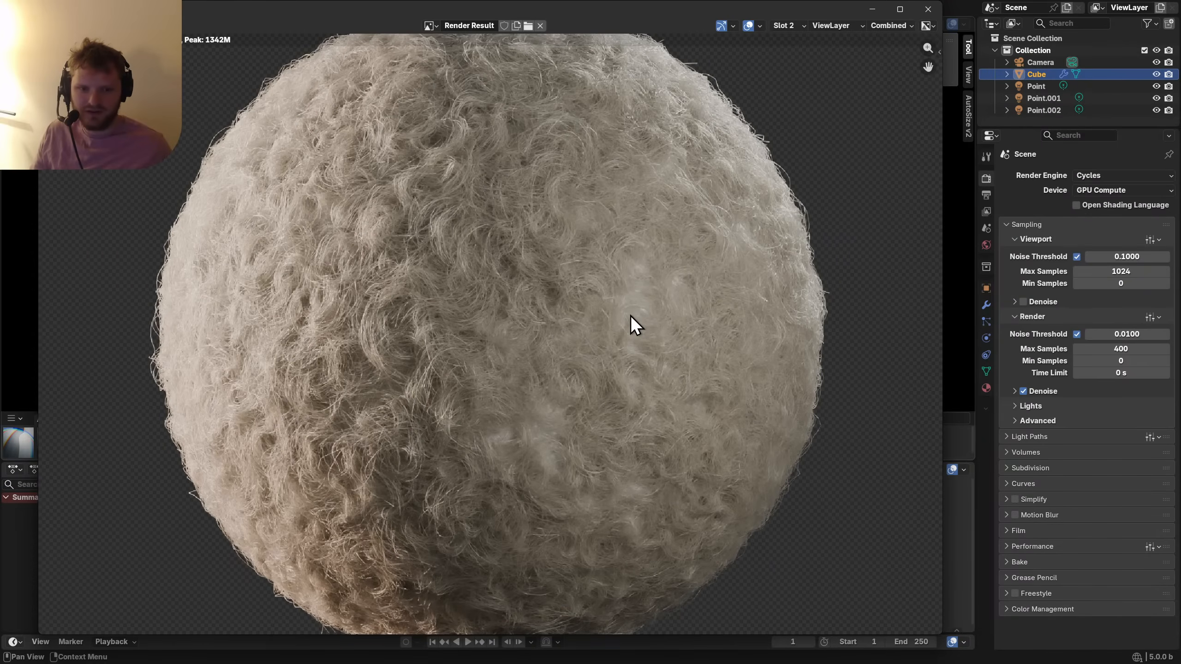
click(934, 9)
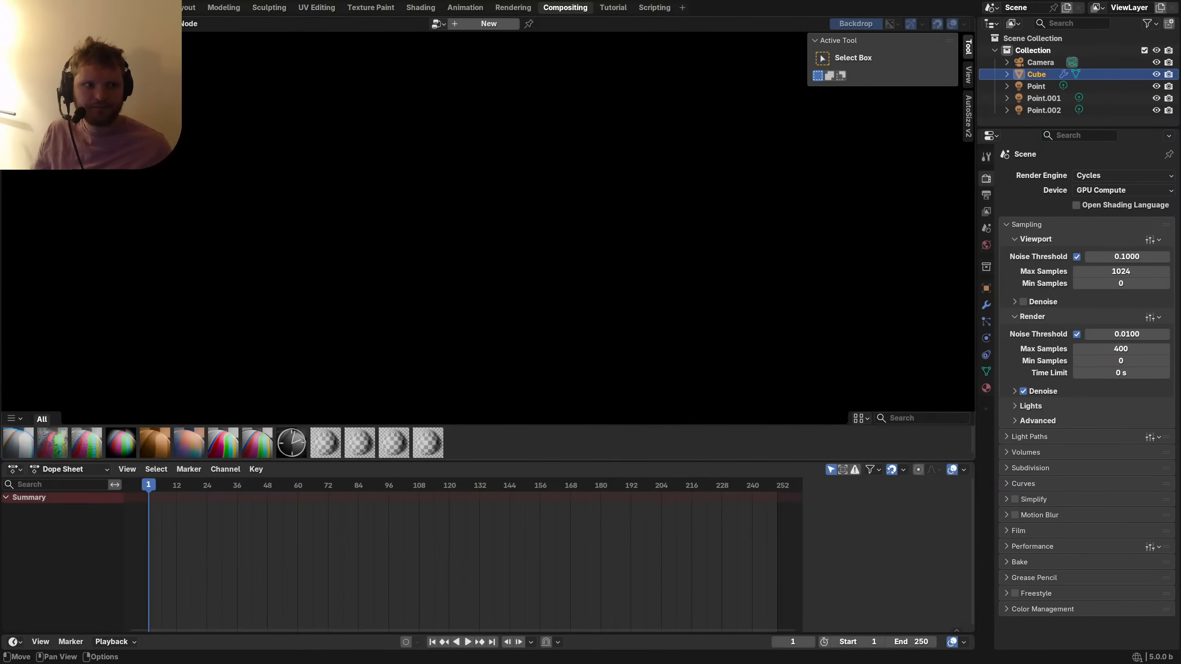
Create a new compositor node tree and space the Render Layers node well apart from the Group Output and Viewer nodes.
click(469, 26)
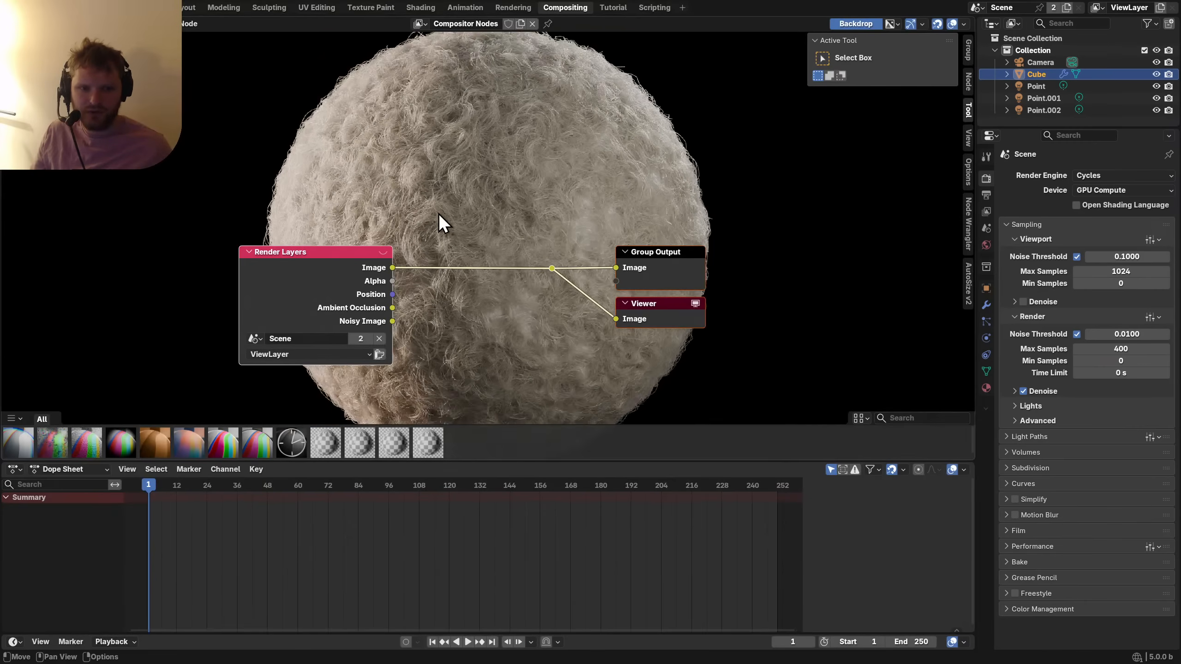
drag(745, 352, 453, 232)
key(g)
click(653, 223)
drag(449, 319, 243, 261)
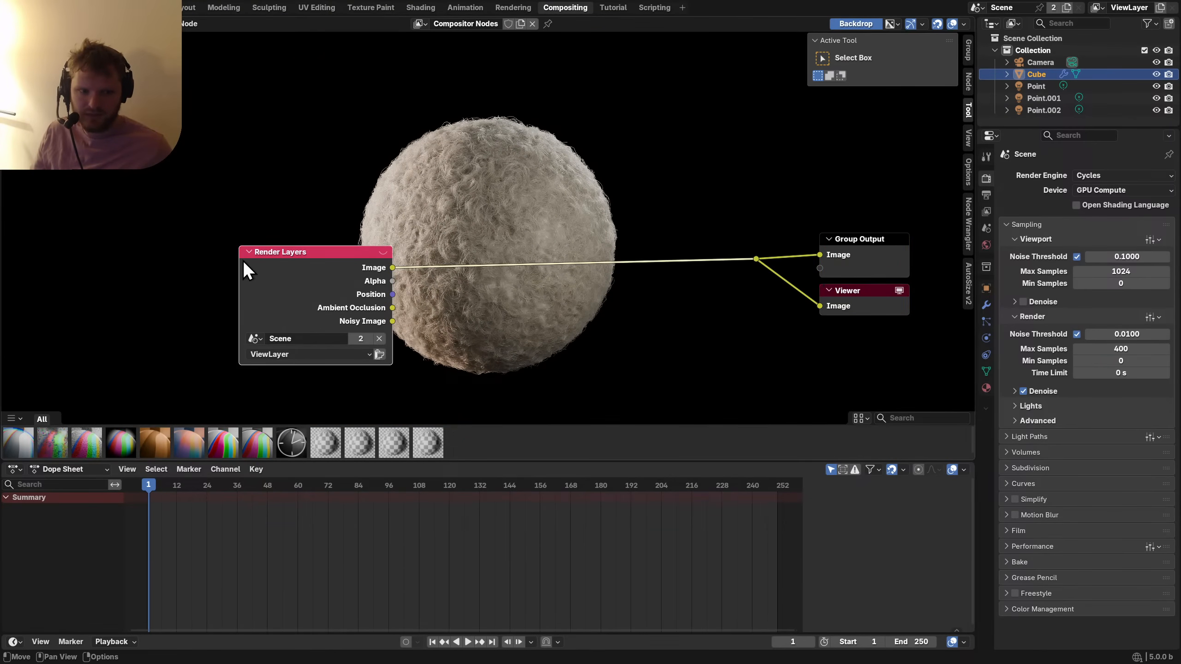
key(g)
click(243, 263)
middle_drag(417, 260, 434, 243)
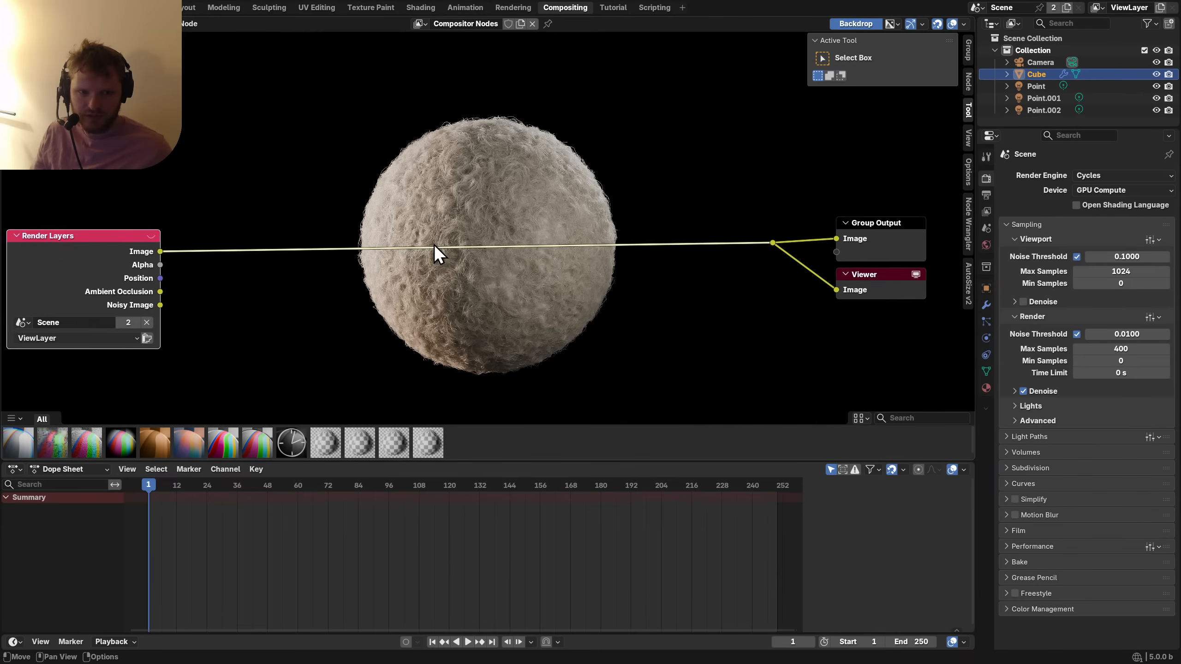
Insert a Color-type Mix node after Render Layers, feeding Image into A and Ambient Occlusion into B.
key(shift+a)
text(m)
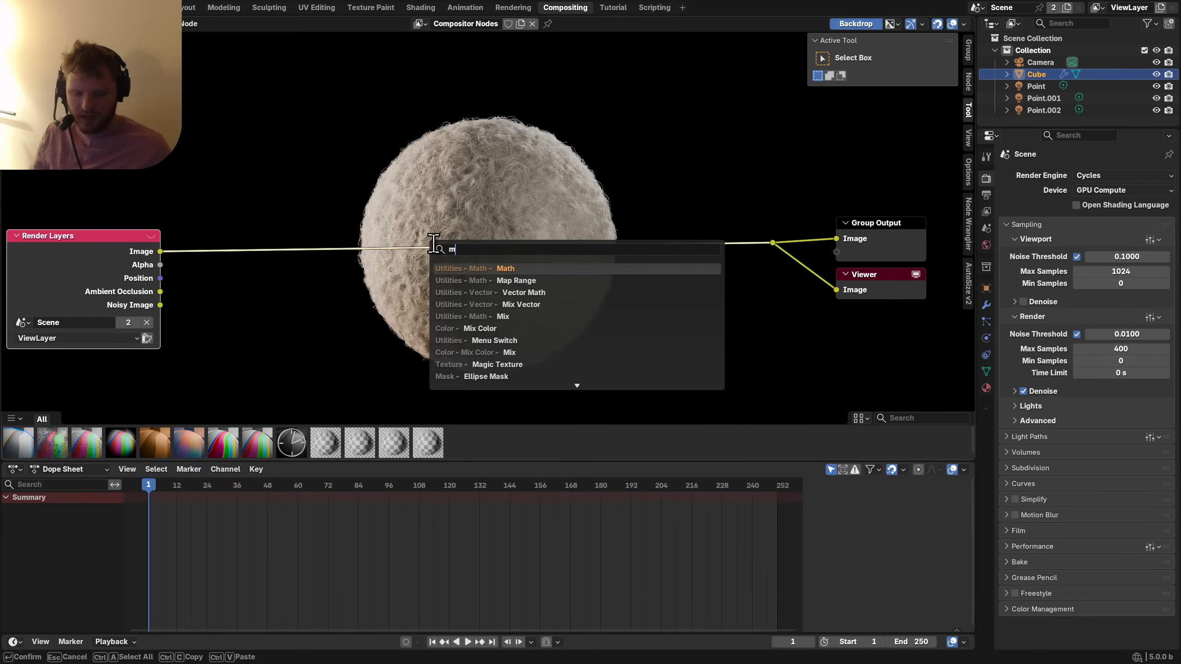
text(ix)
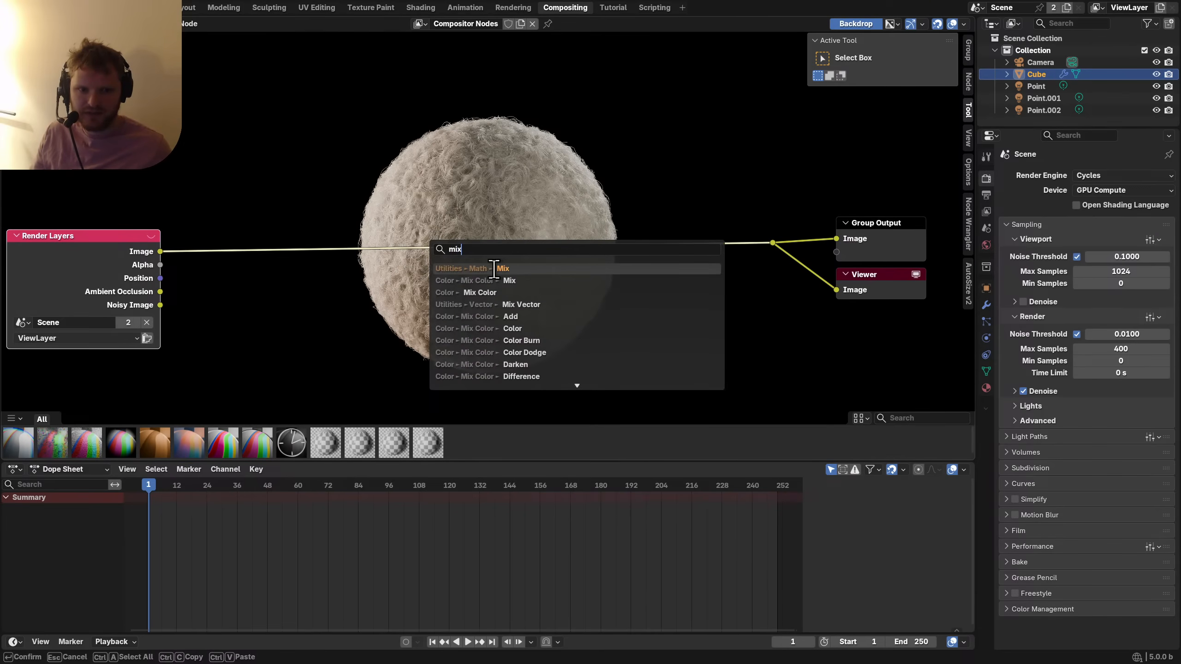
click(493, 269)
click(414, 324)
click(411, 369)
drag(404, 296, 289, 207)
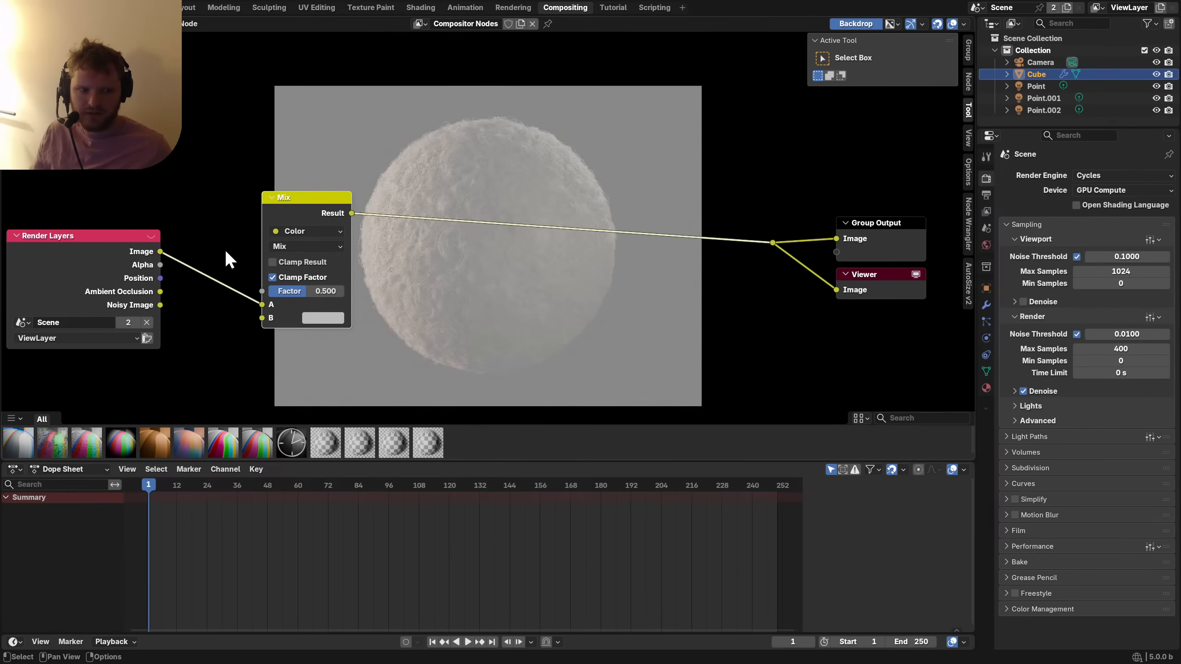
drag(163, 292, 268, 323)
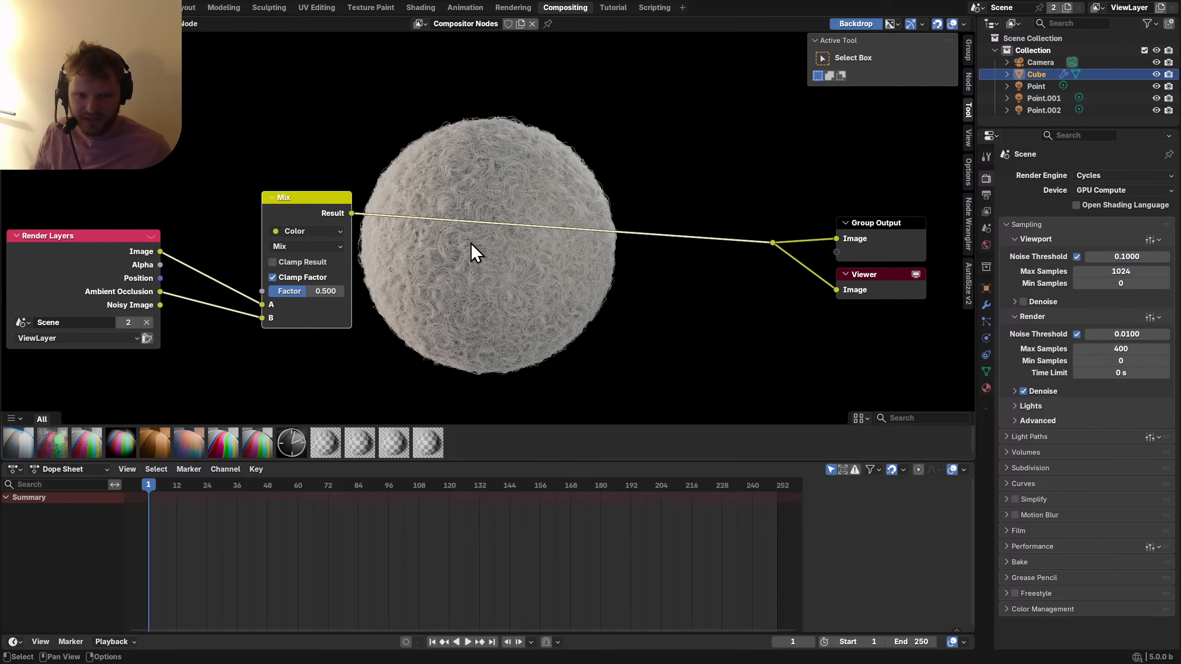
Set the Mix node's blending mode to Multiply and mute and unmute the node to compare its effect on the sphere.
key(alt+v)
key(alt+v)
key(v)
click(293, 246)
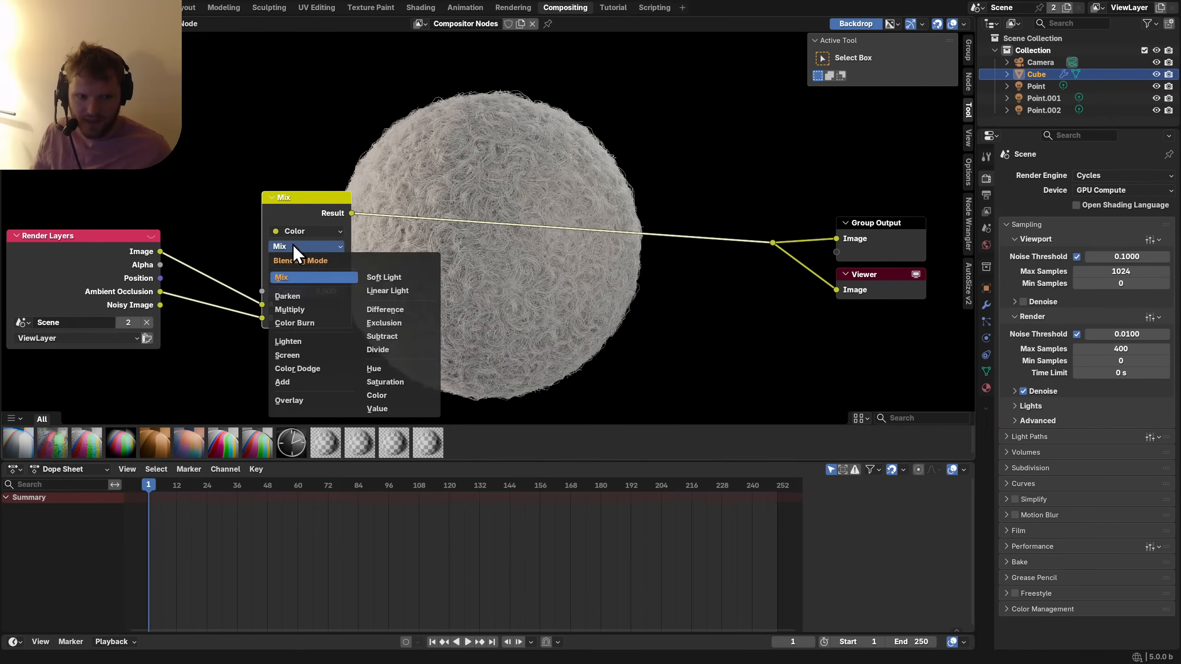
click(291, 309)
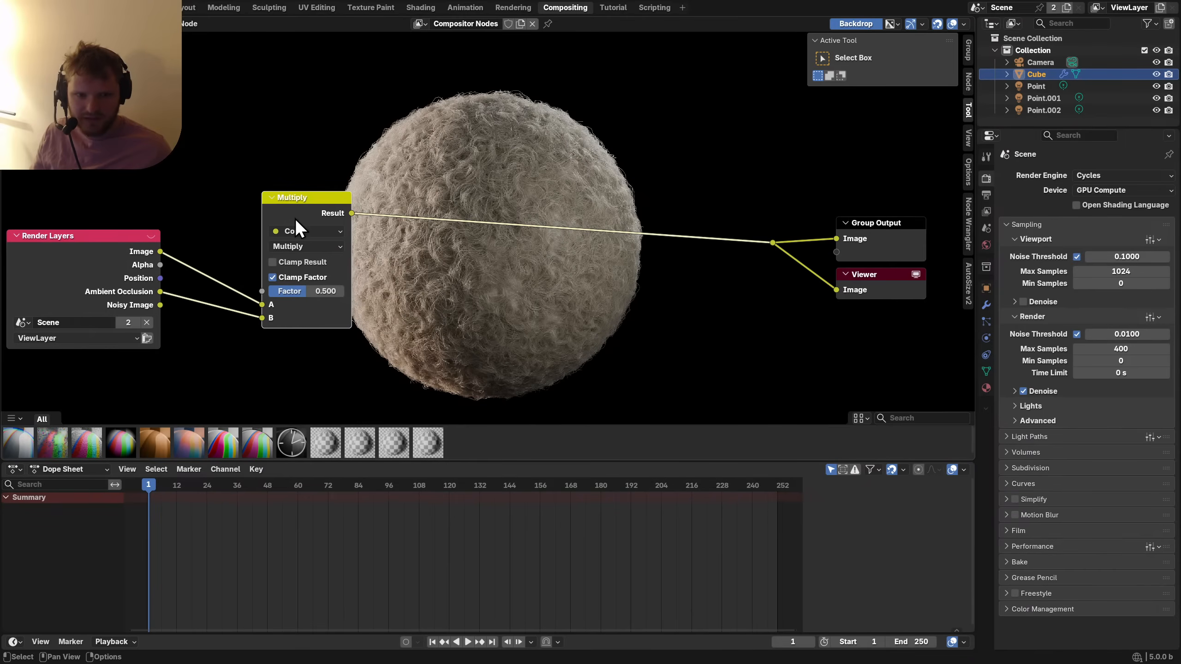
middle_drag(295, 217, 202, 258)
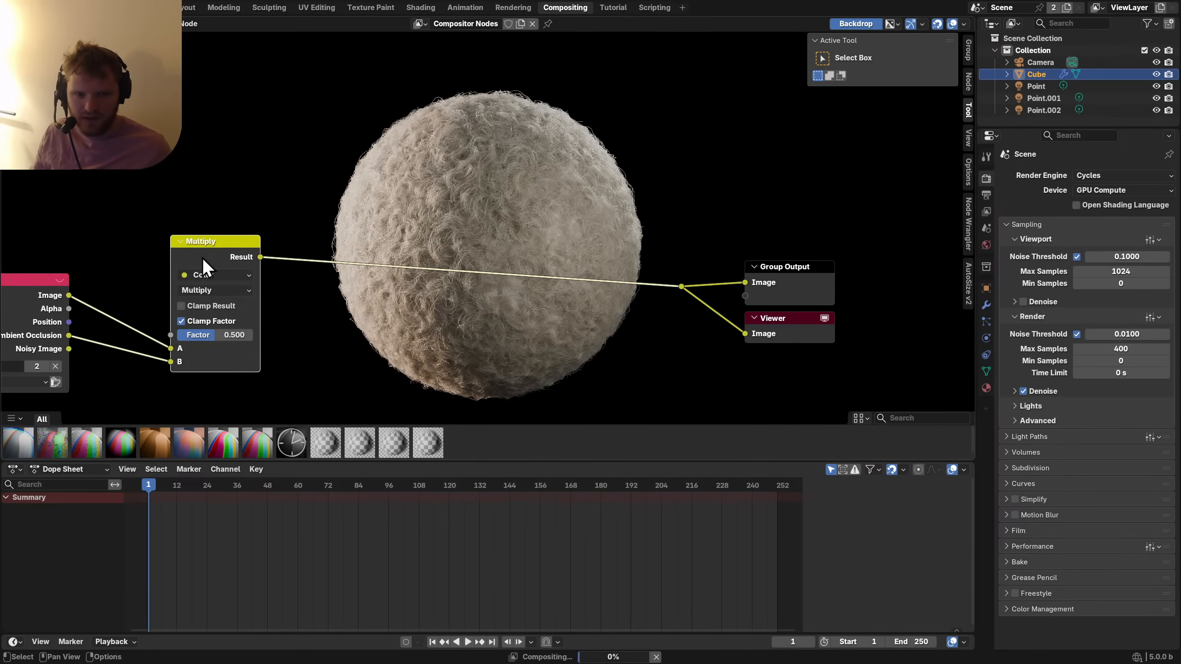
key(m)
key(m)
key(m)
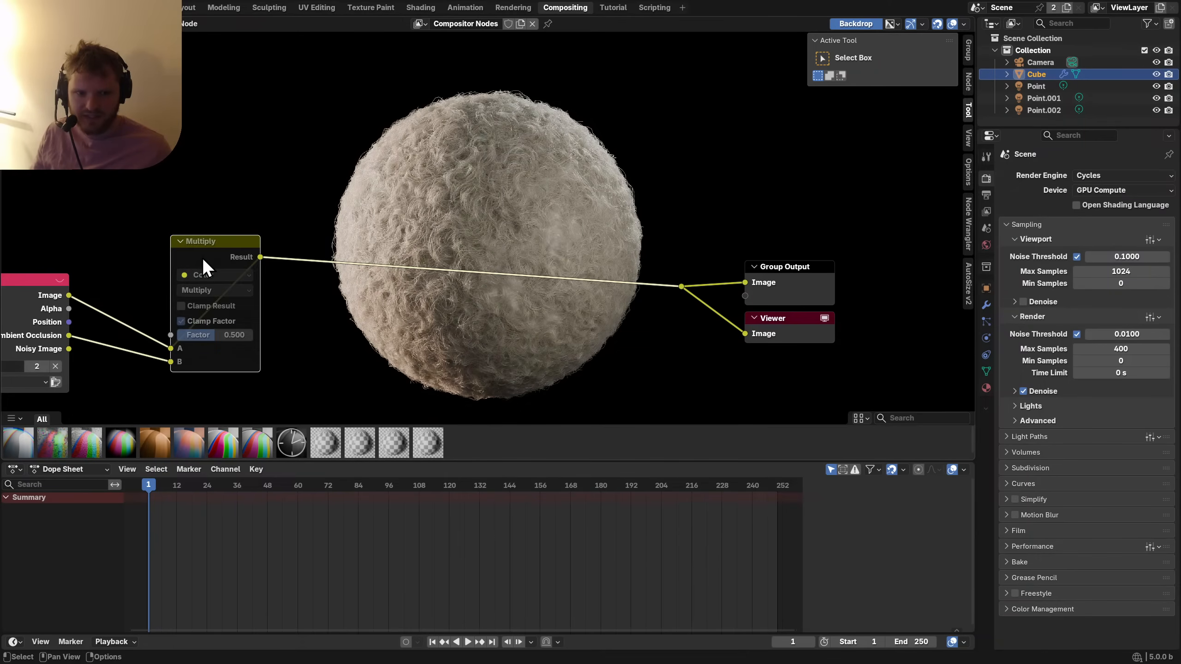
key(m)
Move the Multiply node away from Render Layers and insert a Power math node on the Ambient Occlusion link.
drag(202, 258, 356, 245)
middle_drag(355, 244, 643, 193)
key(shift+a)
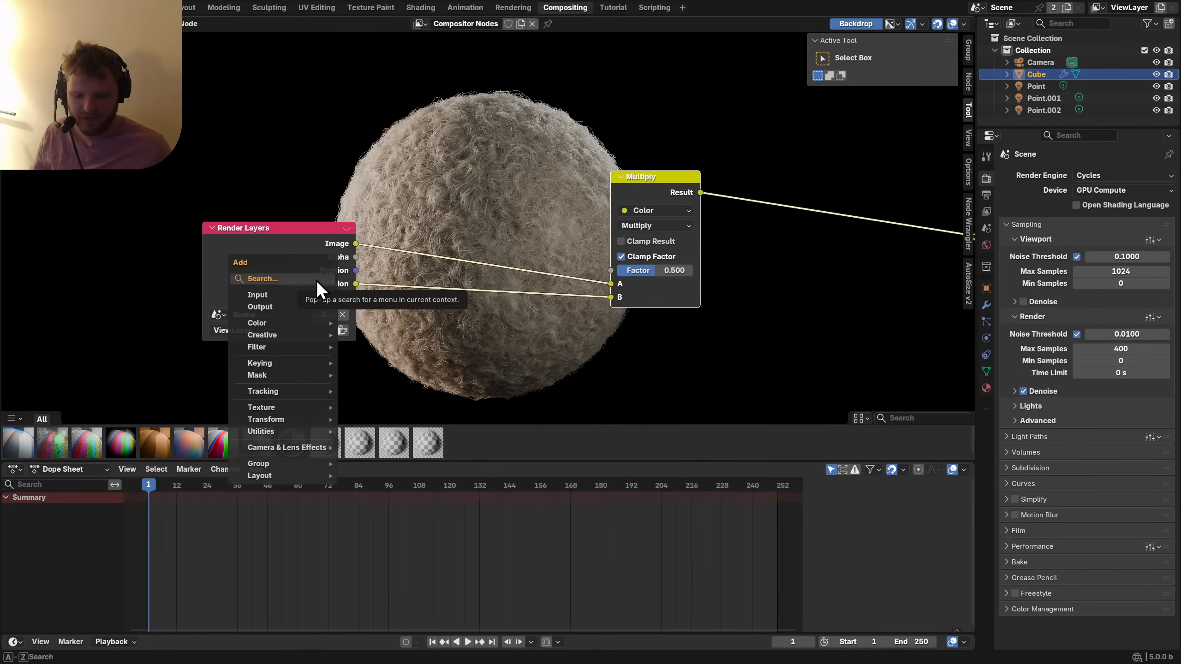
text(math)
key(Return)
click(402, 255)
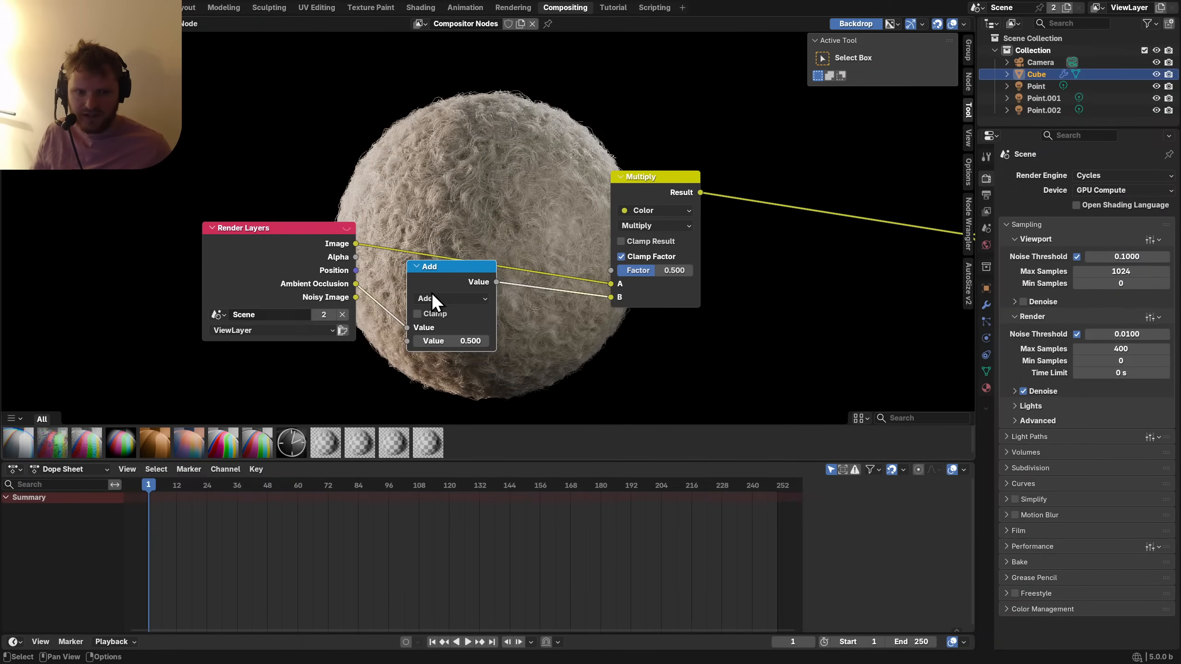
click(434, 294)
key(p)
Preview the Power node's output and try exponents of 1 and 2.
ctrl+shift+click(433, 277)
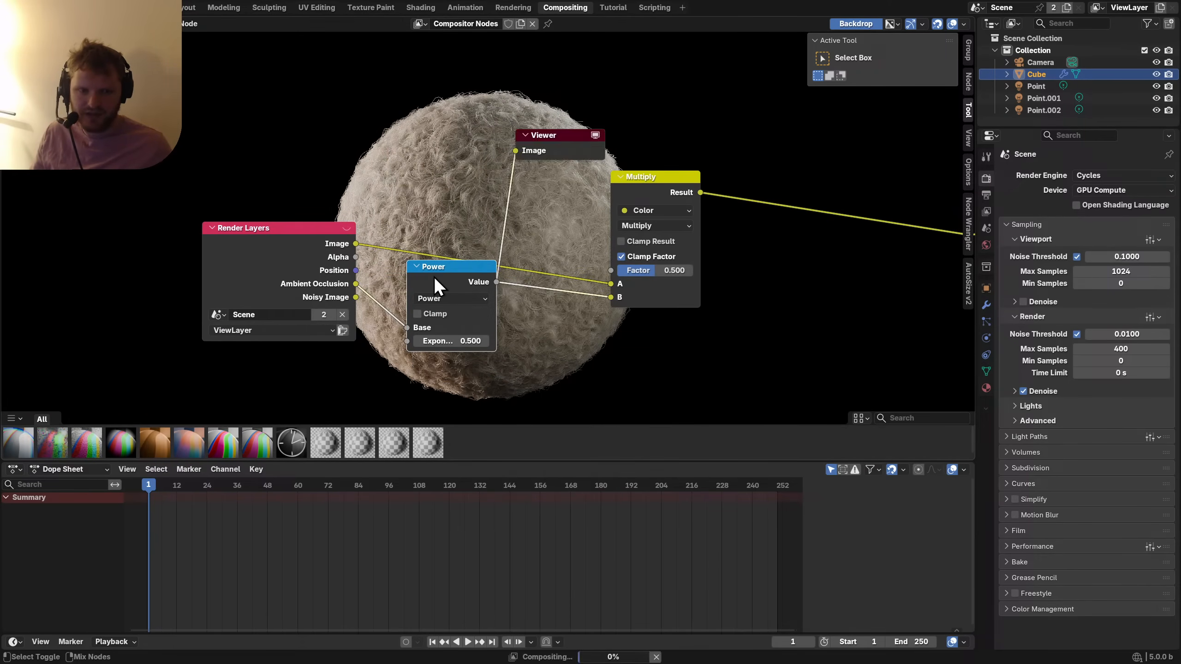
double_click(451, 338)
text(1)
key(Return)
double_click(464, 341)
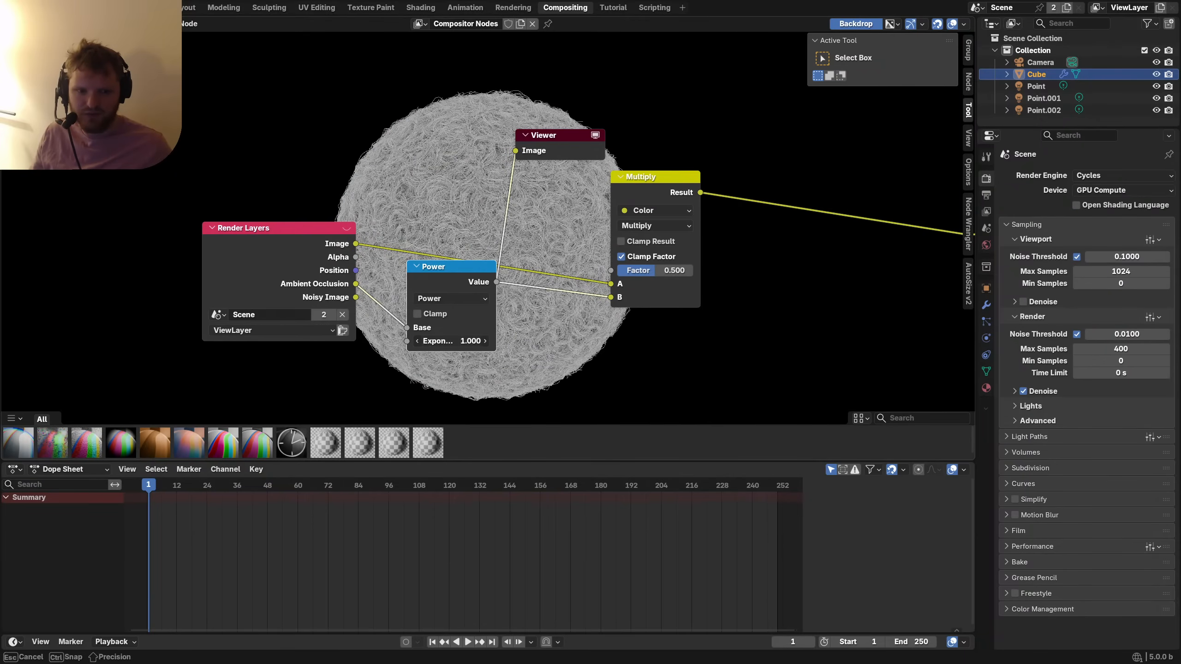
text(2)
key(Return)
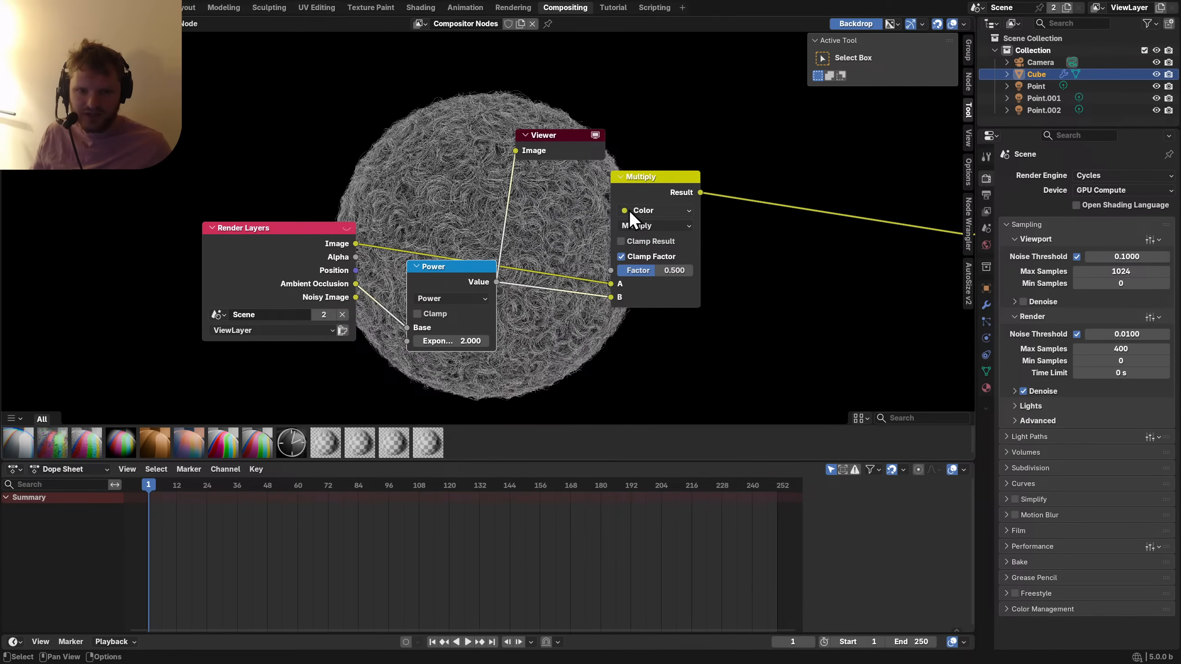
Preview the Multiply result and set the Power exponent to 1.5 and the Multiply factor to 0.4.
ctrl+shift+click(674, 195)
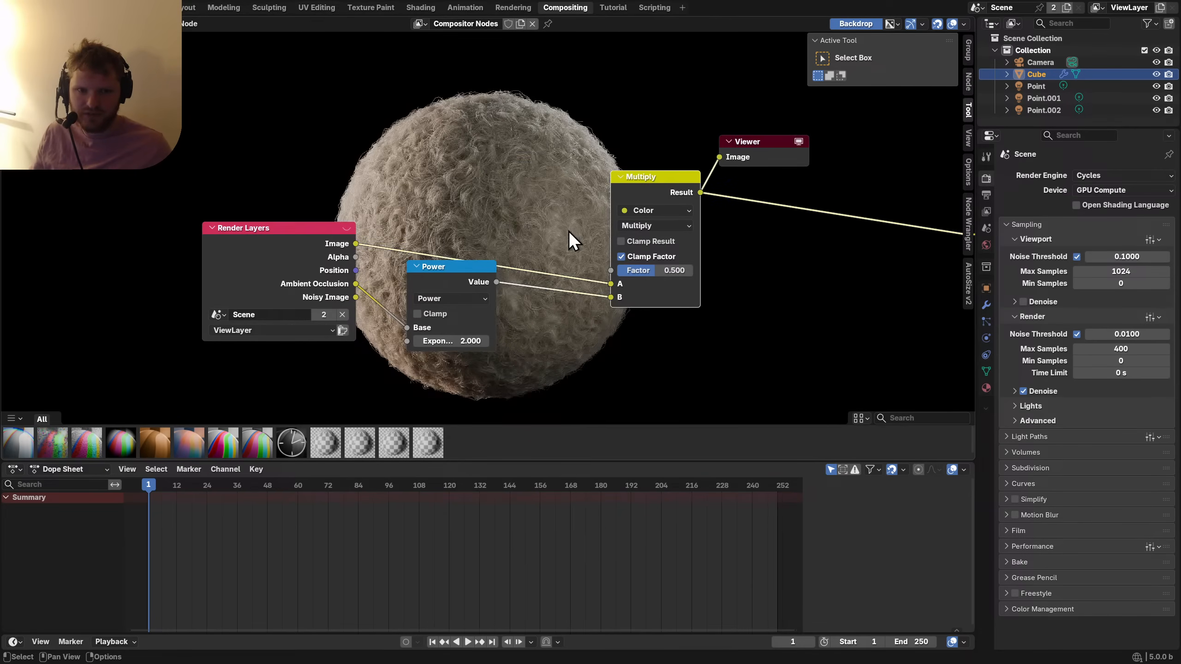
middle_drag(554, 261, 496, 326)
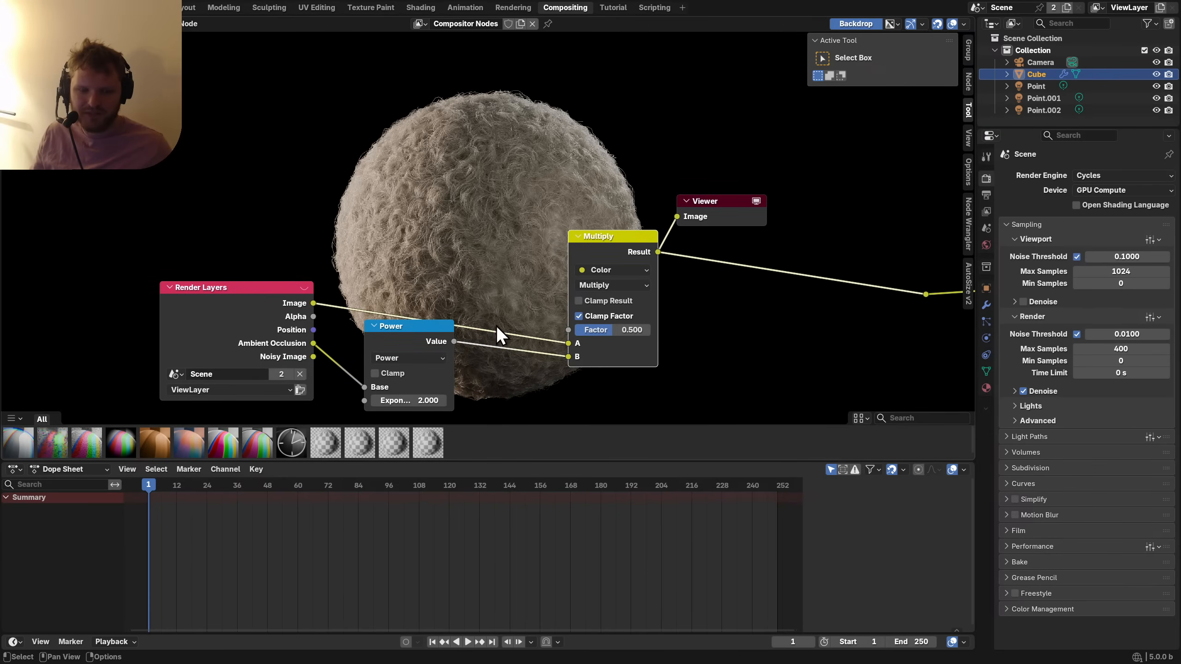
click(416, 401)
text(1.5)
key(Return)
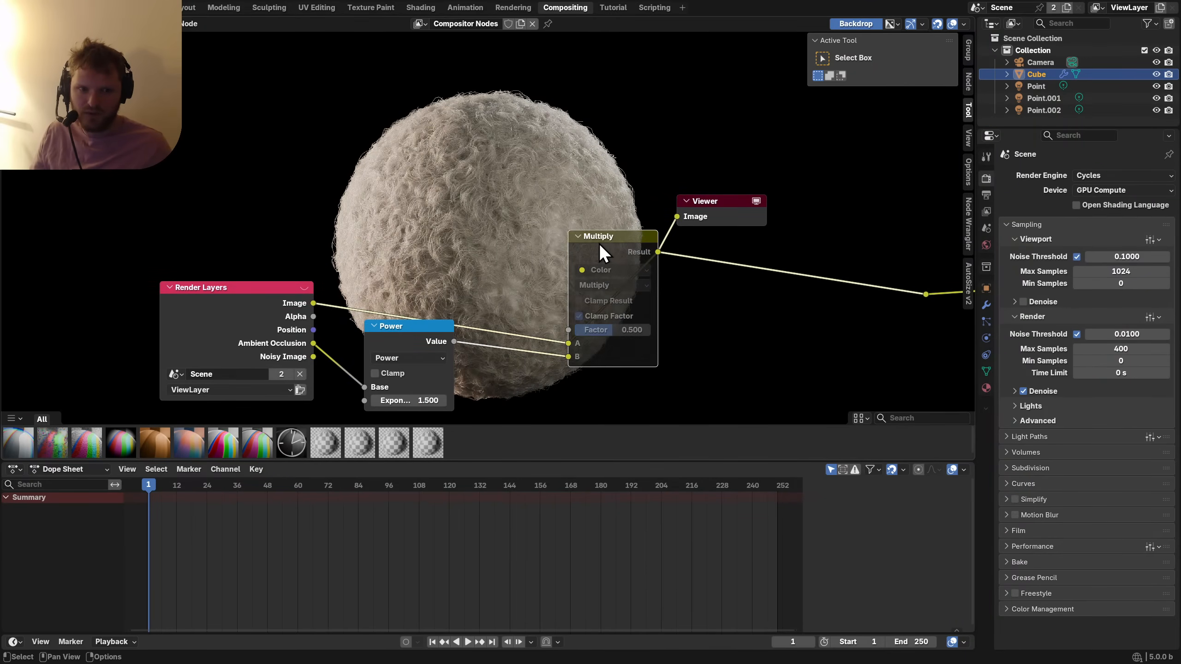
drag(598, 330, 646, 330)
click(644, 330)
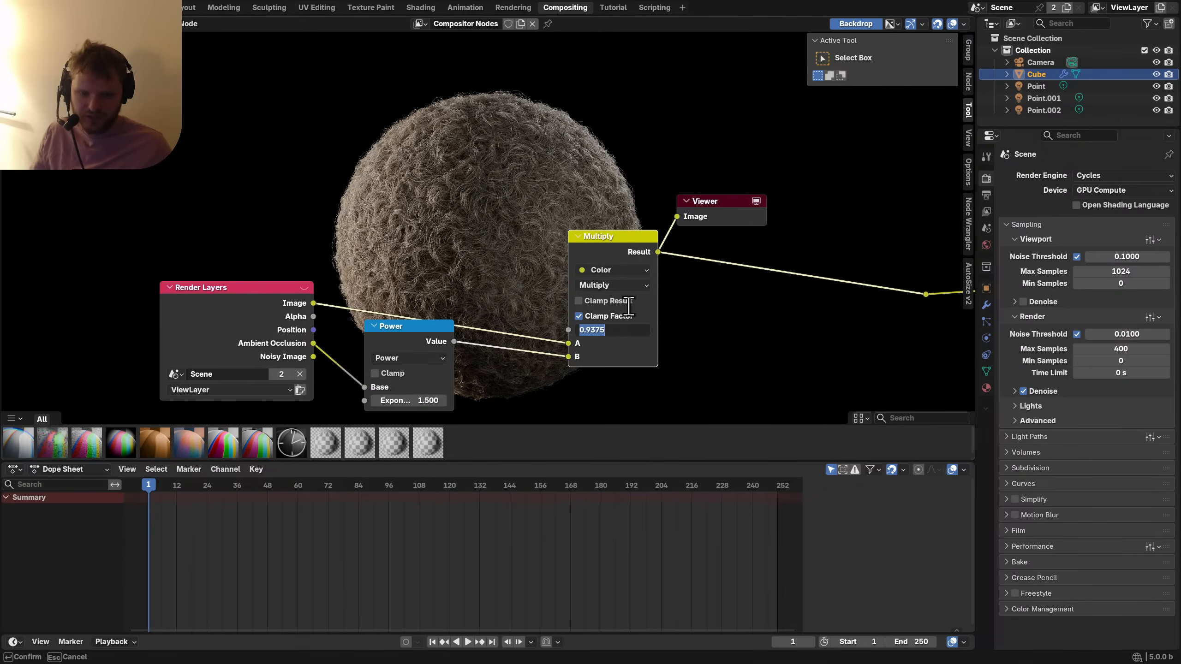
text(.400)
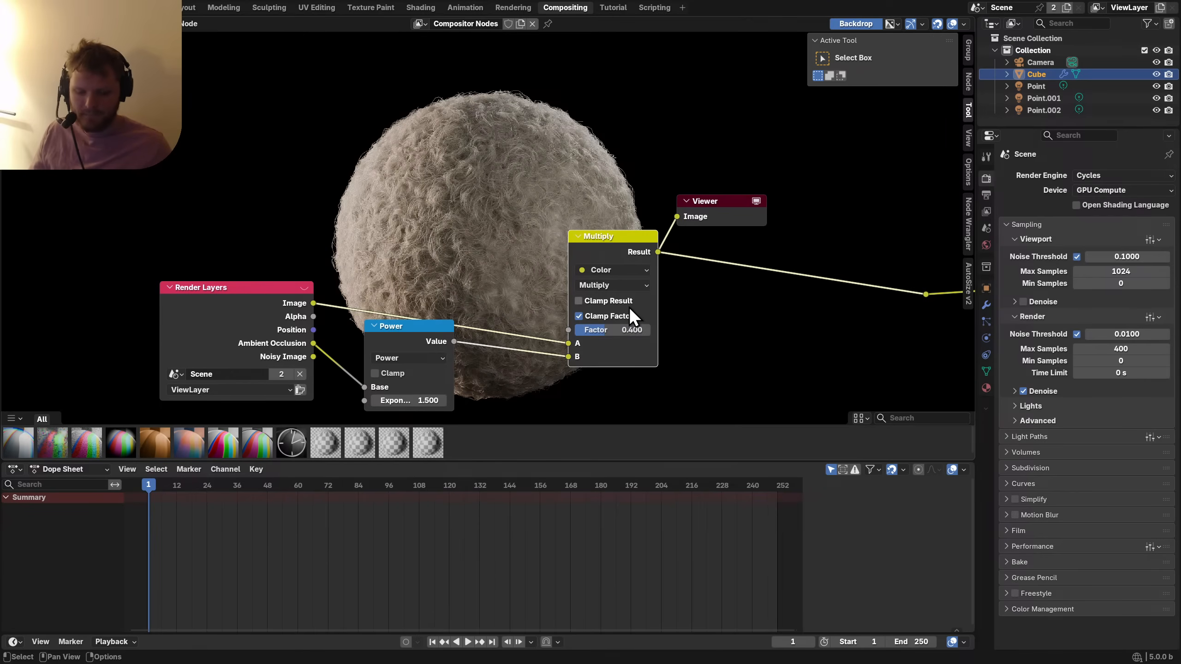
key(Return)
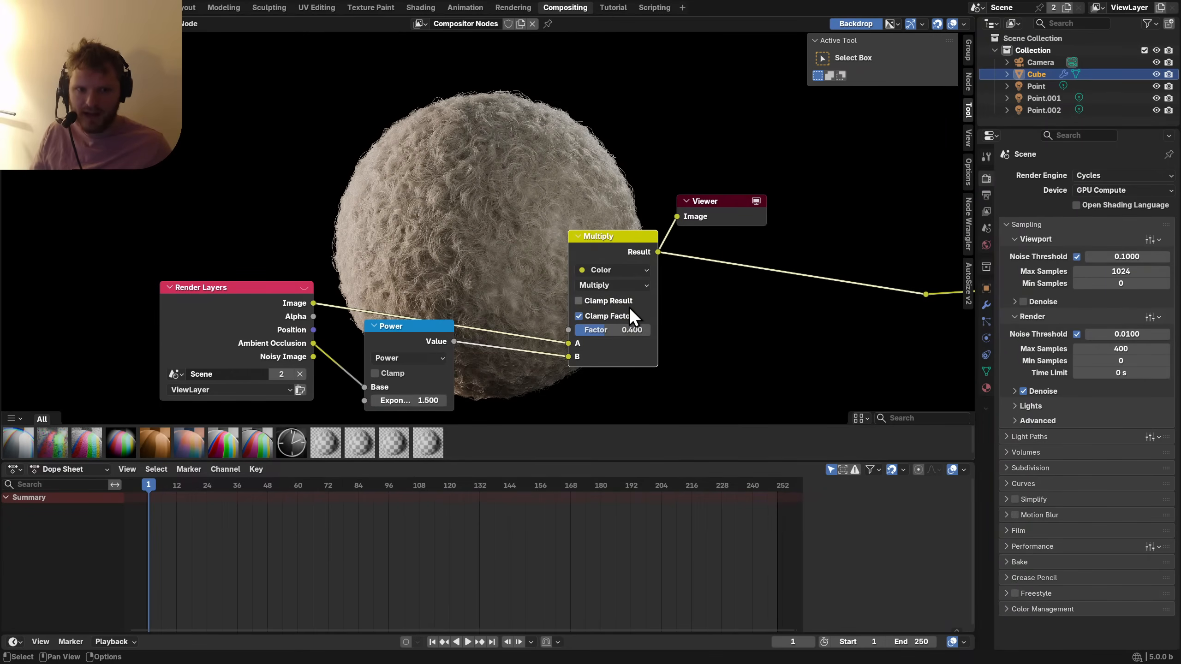
Delete the Viewer node and preview the image from the reroute feeding Group Output instead.
middle_drag(630, 307, 412, 326)
click(514, 216)
key(x)
ctrl+shift+click(712, 313)
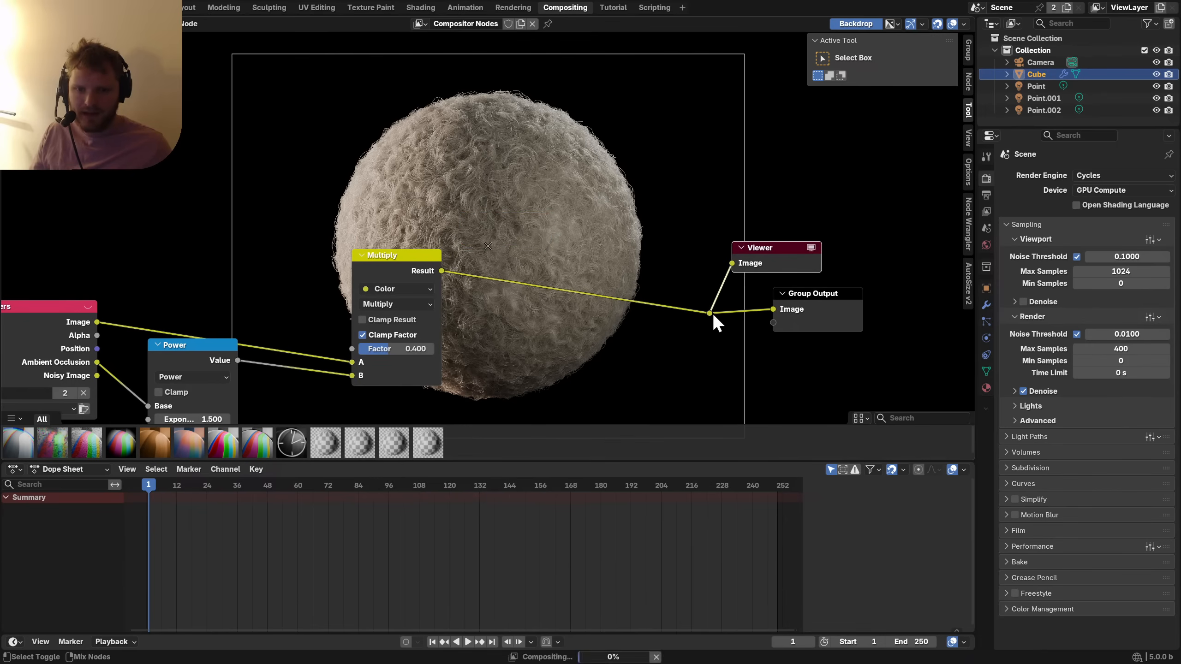
Insert an Alpha Over node after Multiply, with the image as foreground and a muted grey-brown background colour.
key(shift+a)
text(a)
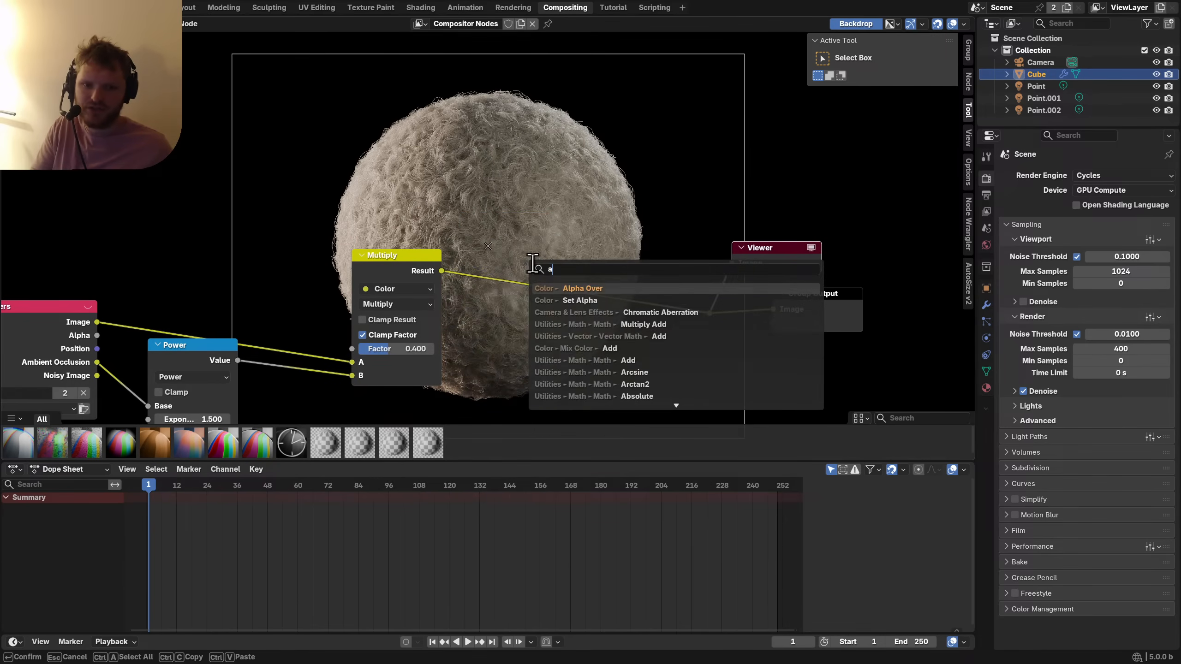
text(lpha)
key(Return)
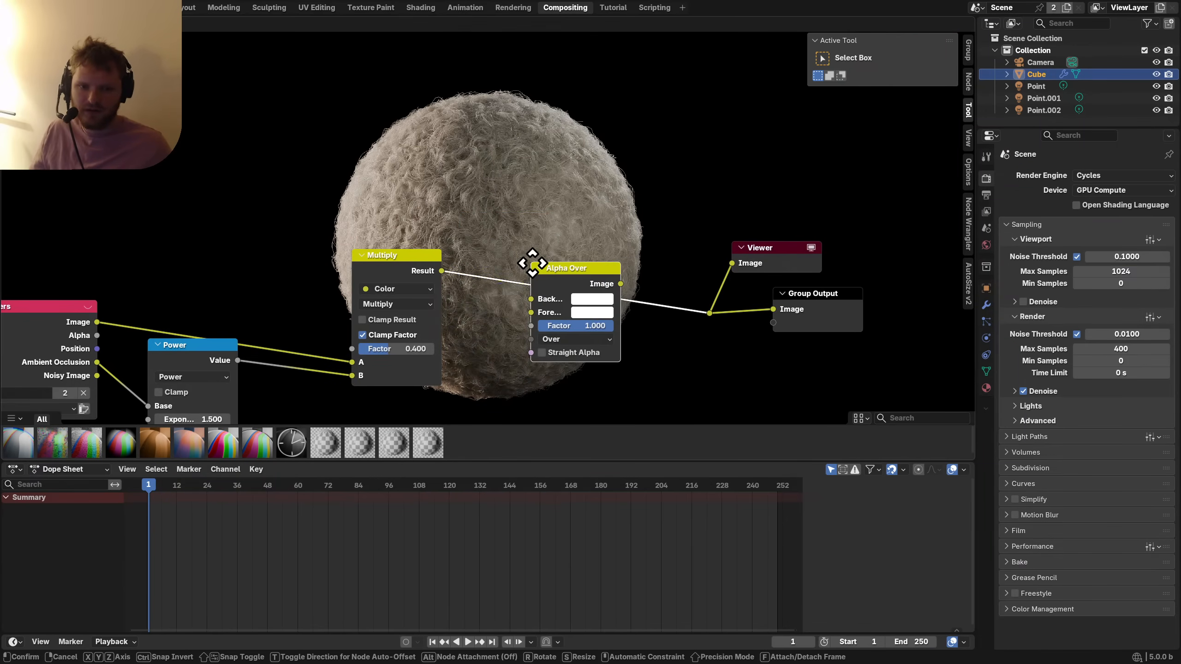
click(532, 262)
click(599, 300)
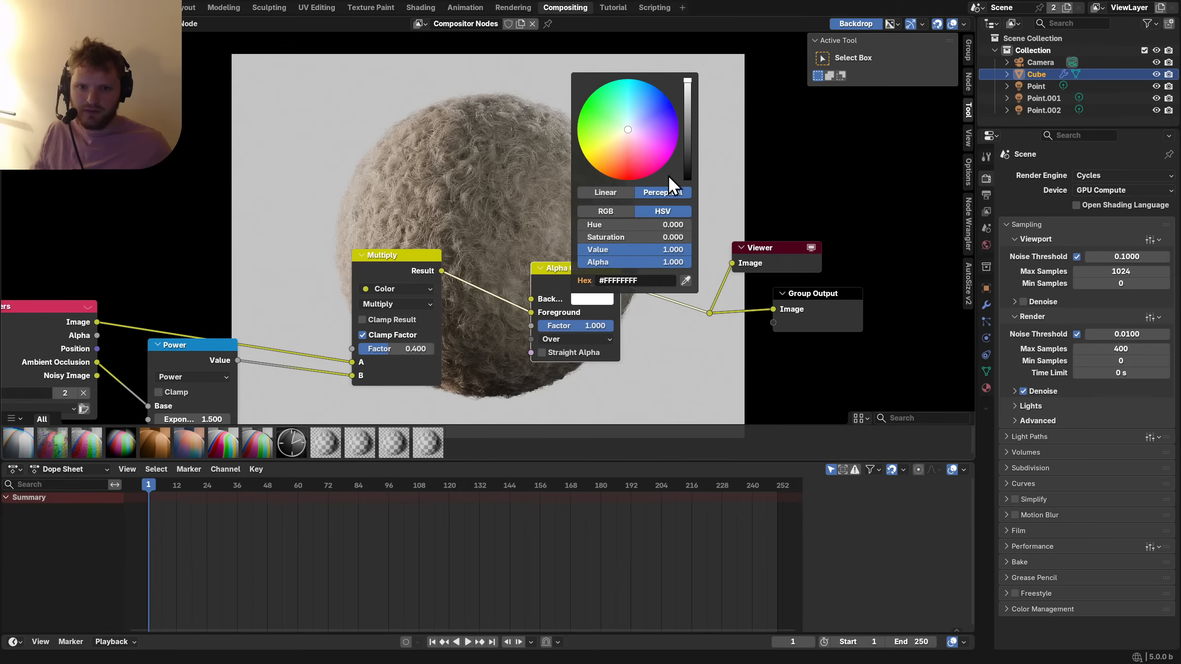
mouse_move(690, 168)
mouse_down()
mouse_move(688, 126)
mouse_move(687, 145)
mouse_move(621, 135)
mouse_up()
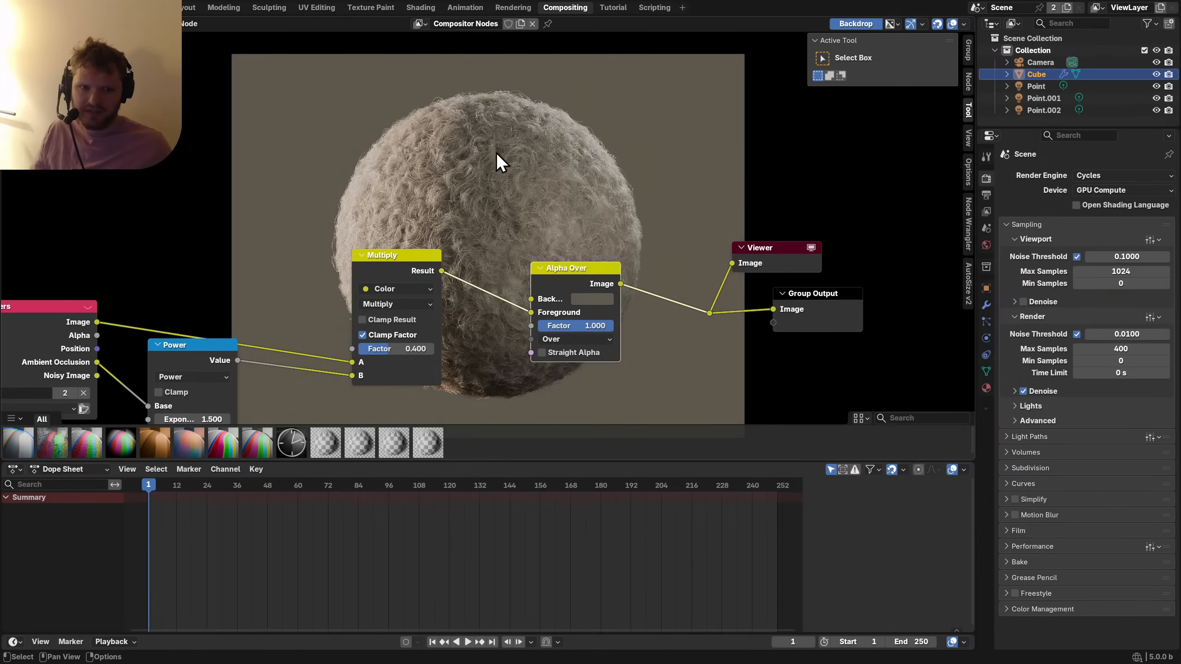
Show the rendered camera view in the Layout workspace and toggle the film's Transparent option off and back on to compare backgrounds.
middle_drag(495, 154, 297, 203)
click(189, 5)
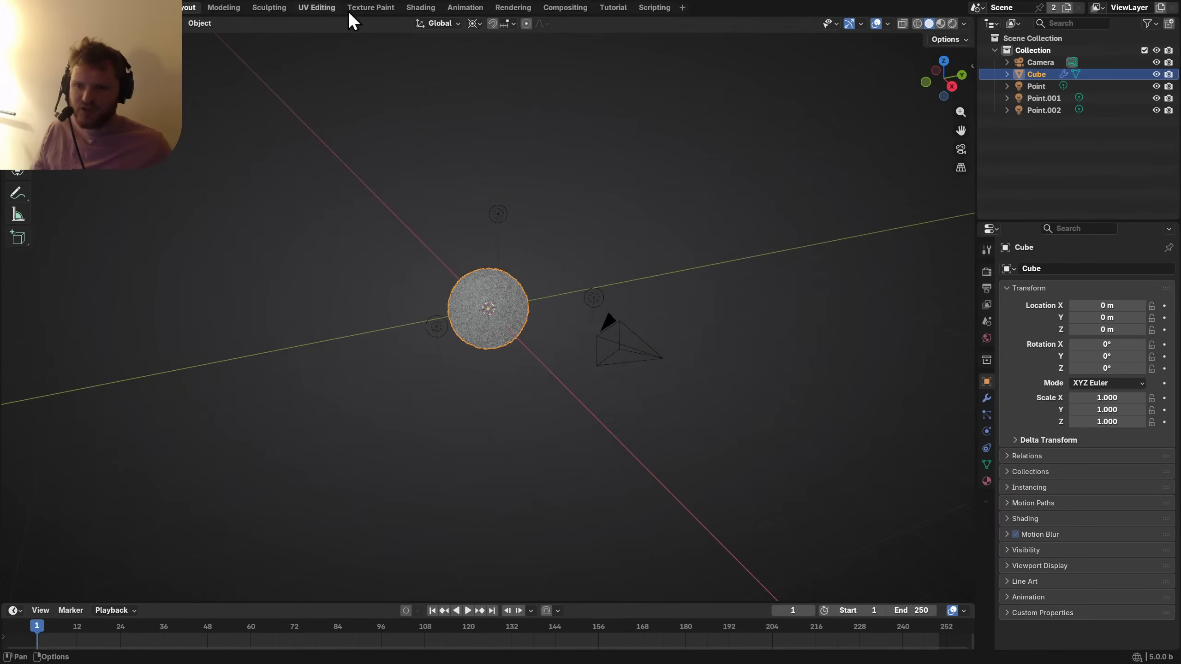
click(986, 272)
click(957, 140)
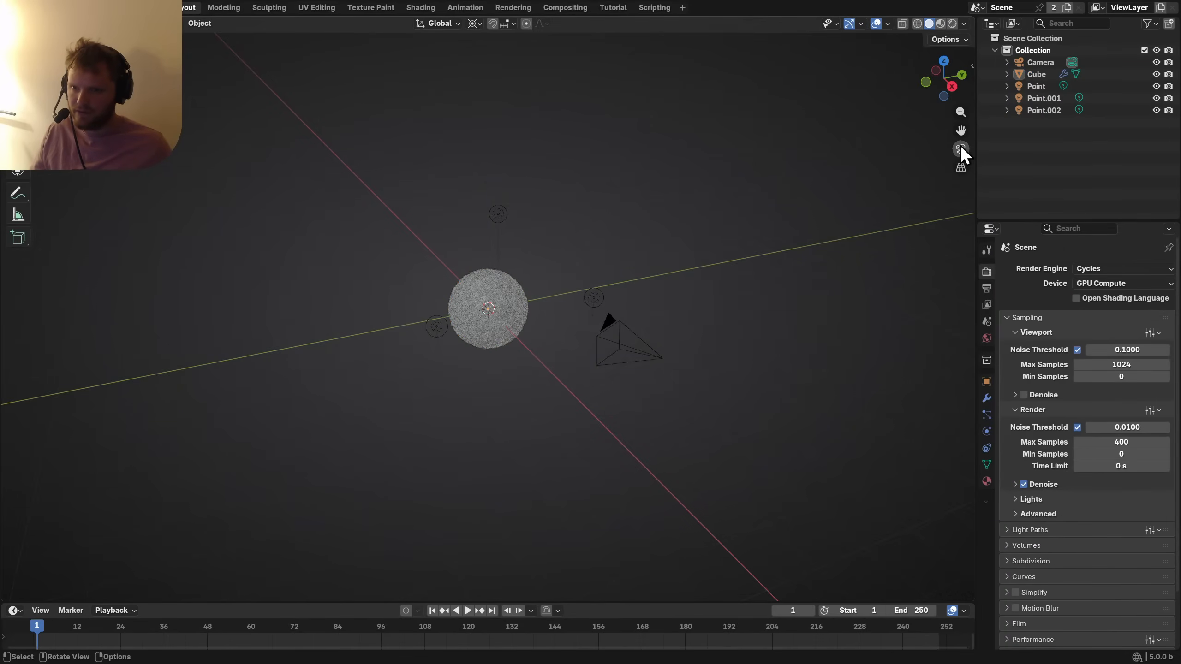
click(960, 147)
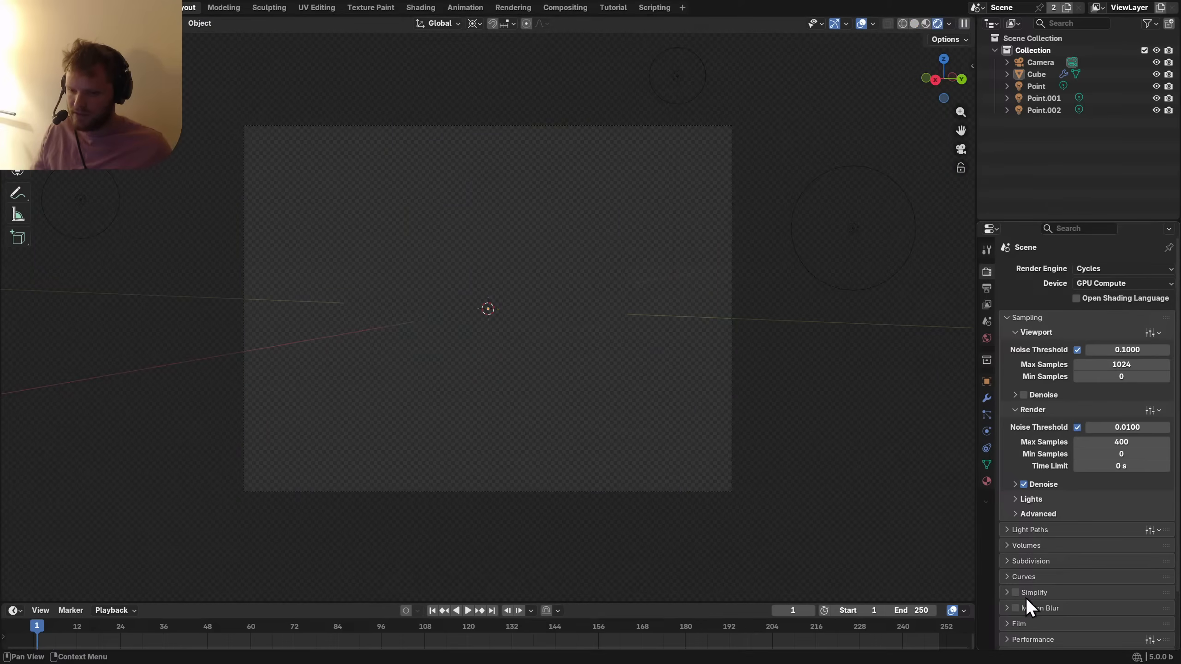
scroll(1042, 534, down, 3)
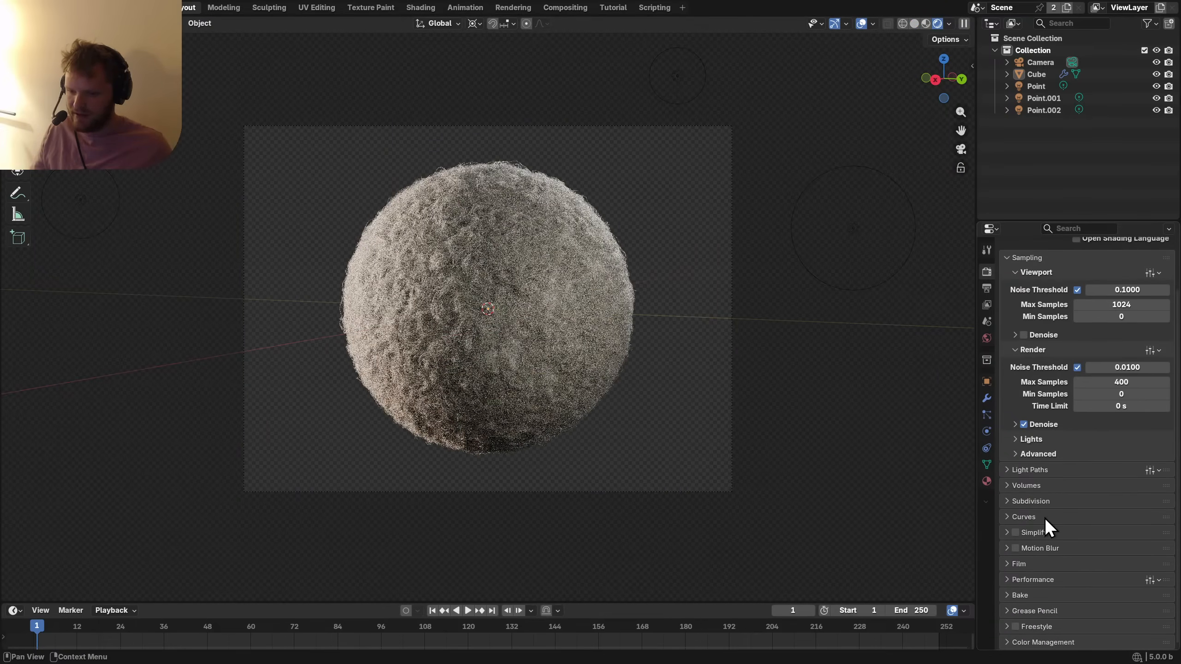
click(1025, 564)
scroll(1024, 560, down, 5)
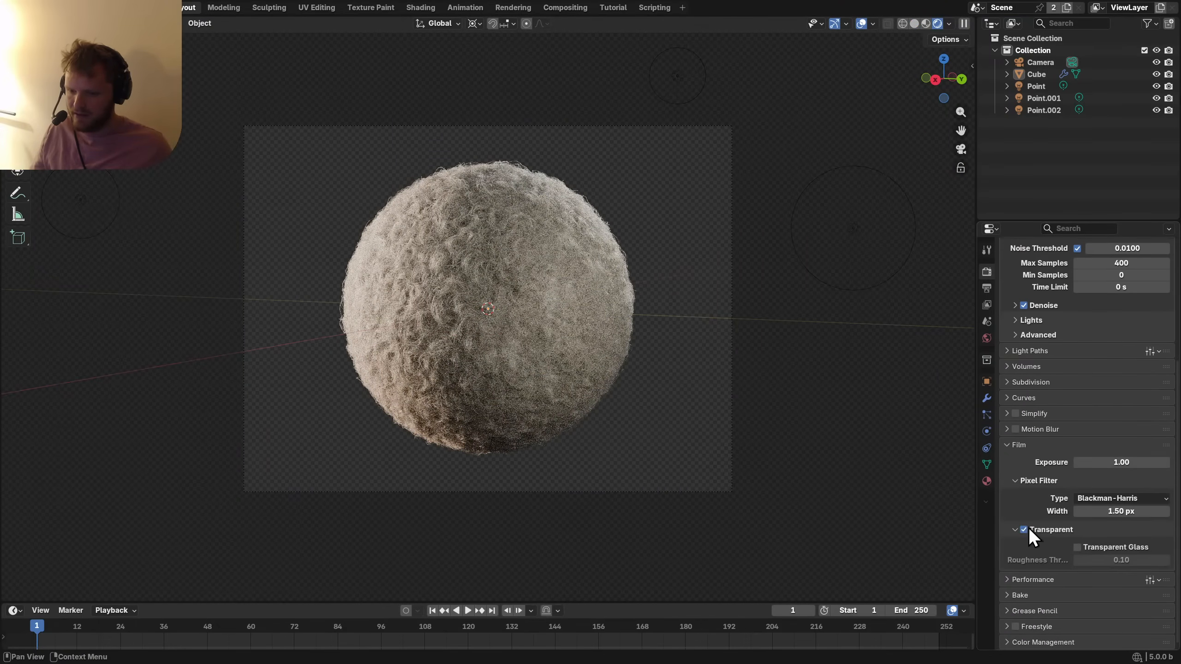
click(1025, 529)
click(862, 24)
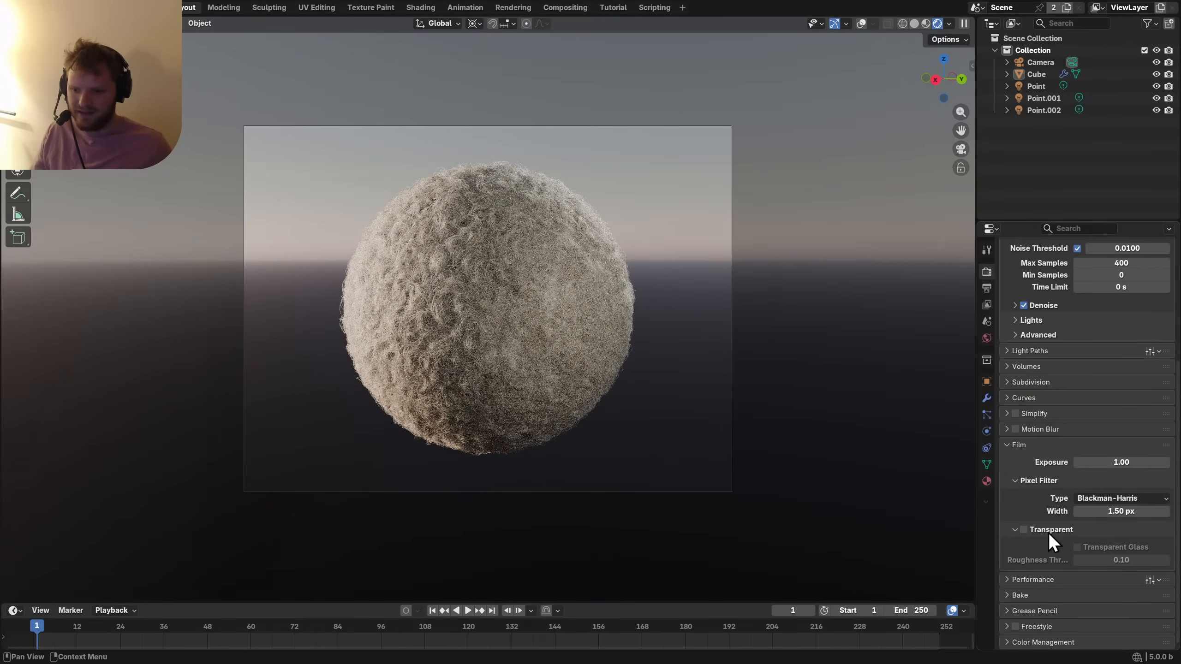
click(1023, 530)
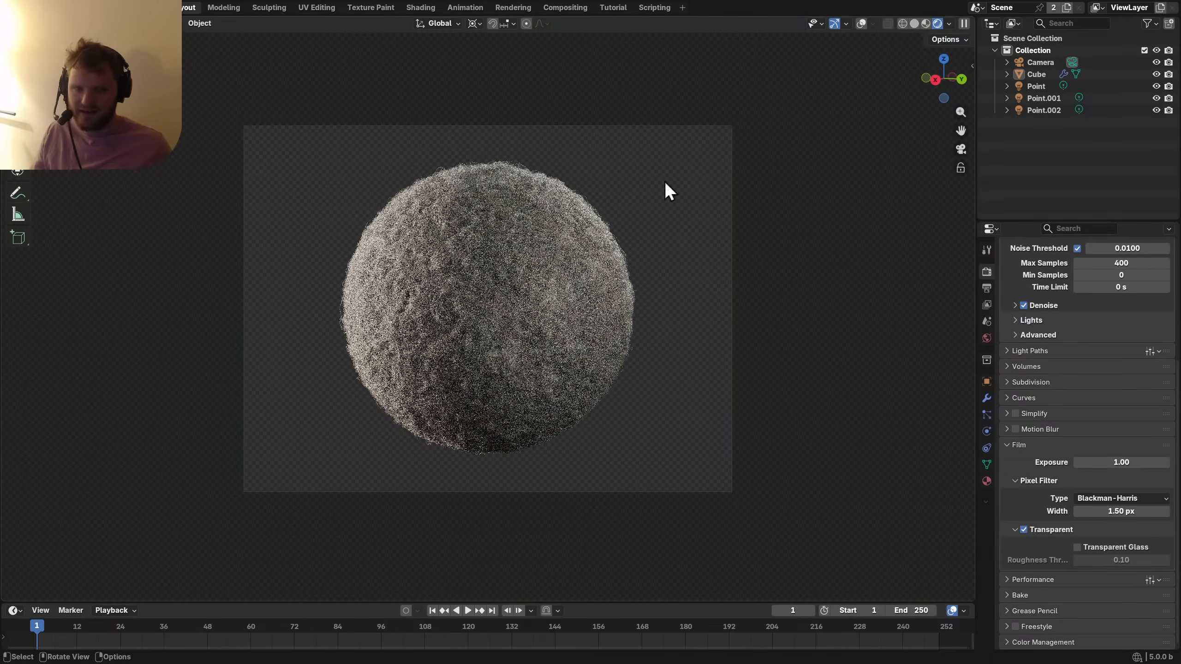
Return to the Compositing workspace and move the Viewer, Group Output and their reroute farther away from the Alpha Over node.
click(574, 8)
key(a)
key(g)
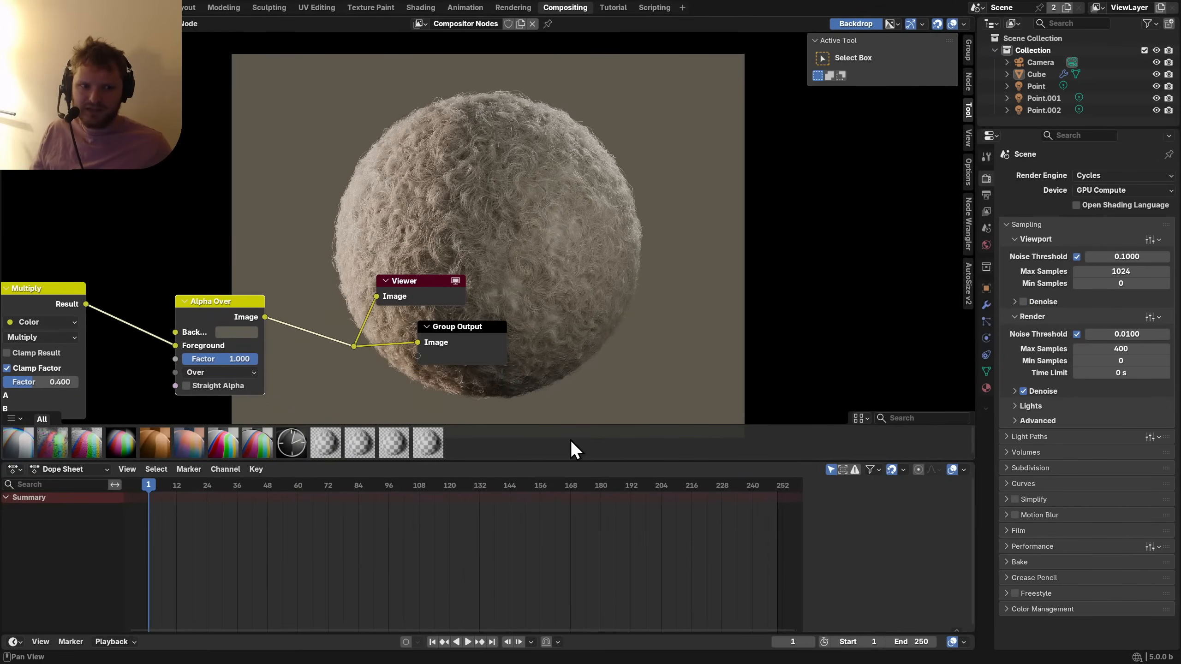
click(595, 250)
middle_drag(209, 329, 367, 301)
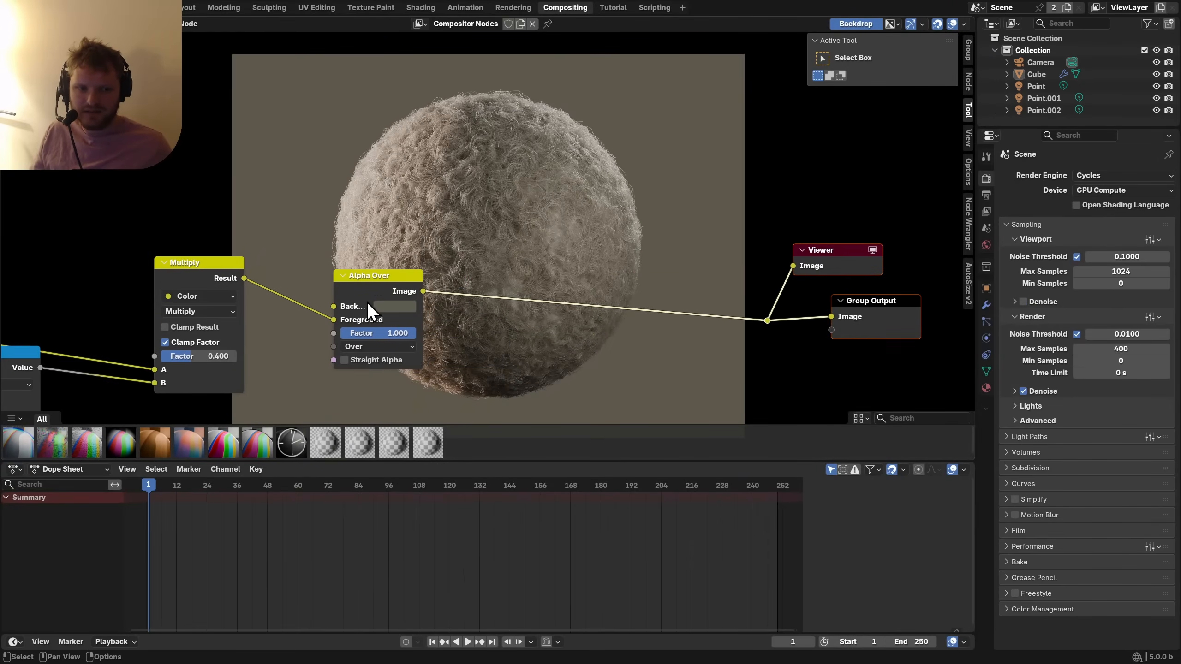
Adjust the Alpha Over background to a muted olive-brown, judging it against the whole sphere, and save the file.
scroll(367, 307, up, 3)
click(369, 329)
drag(490, 124, 490, 142)
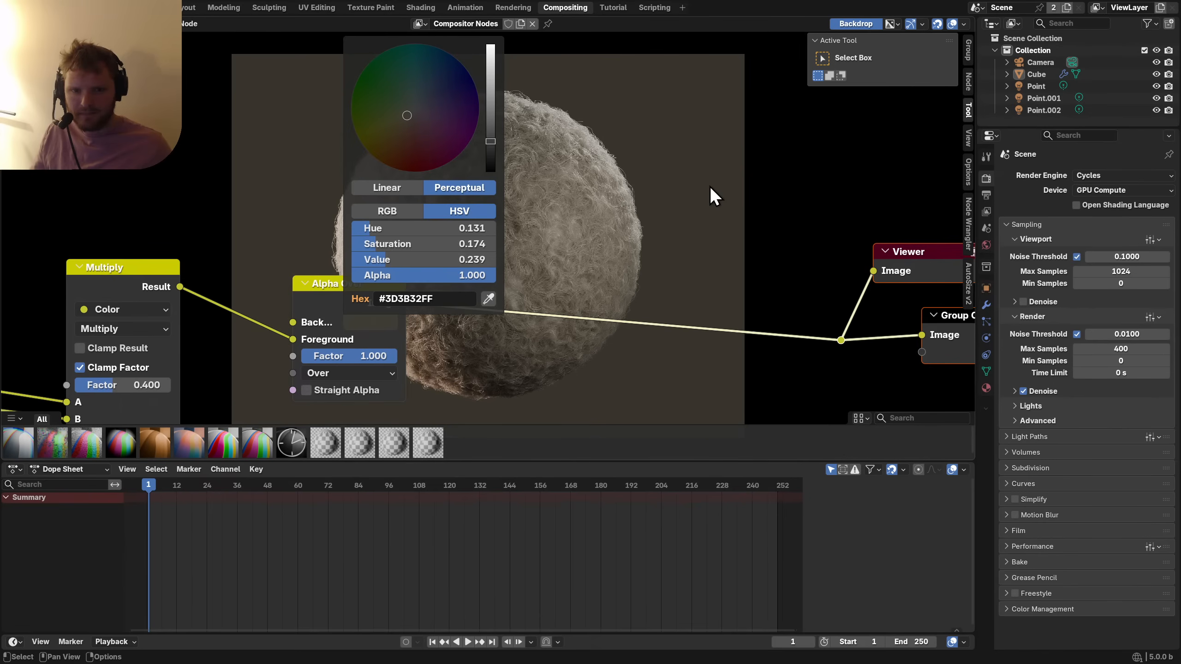
scroll(414, 242, down, 3)
key(v)
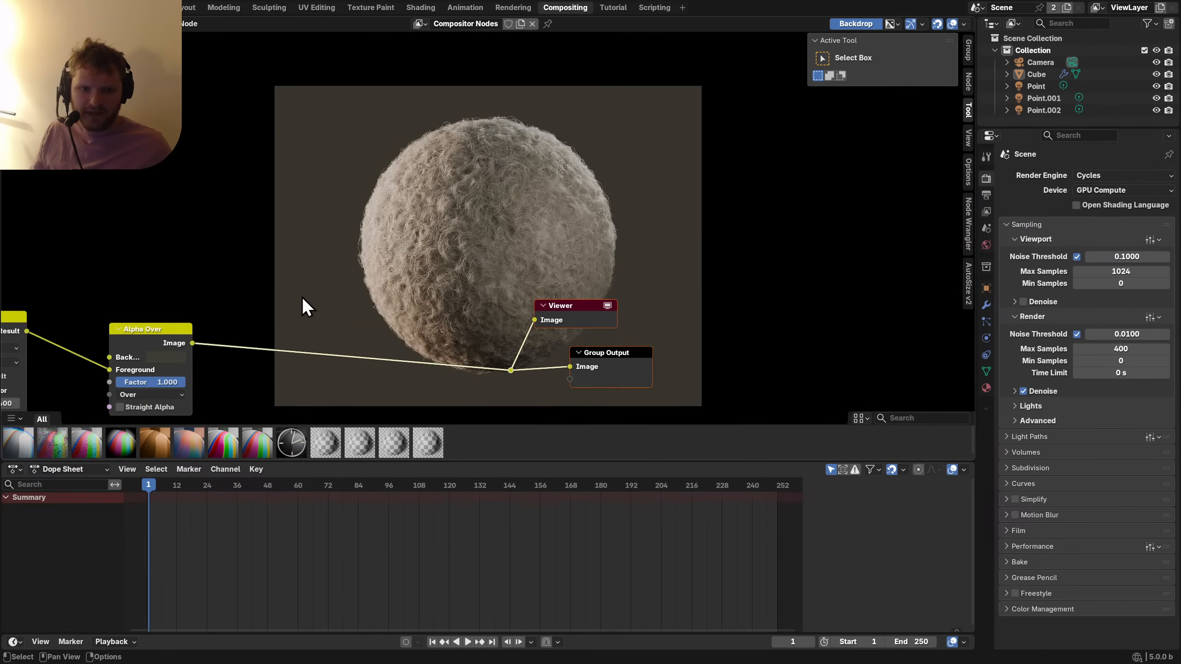
middle_drag(289, 321, 381, 340)
click(258, 375)
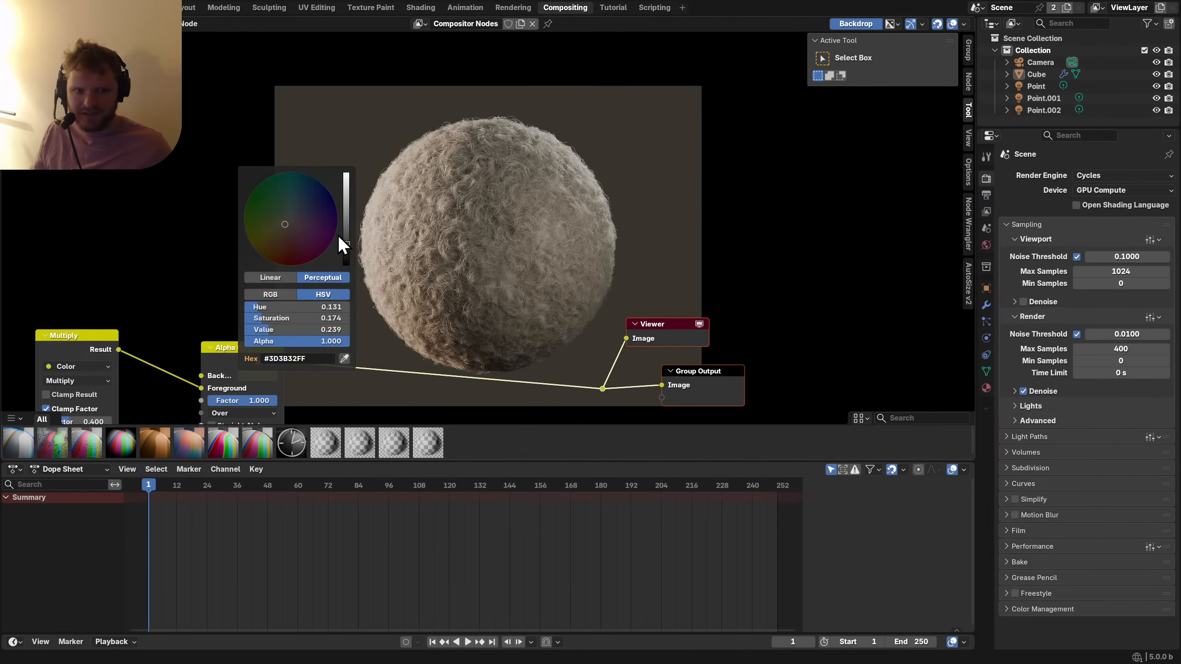
mouse_move(345, 235)
mouse_down()
mouse_move(346, 261)
mouse_move(346, 220)
mouse_move(345, 234)
mouse_up()
drag(283, 318, 263, 310)
middle_drag(290, 332, 547, 270)
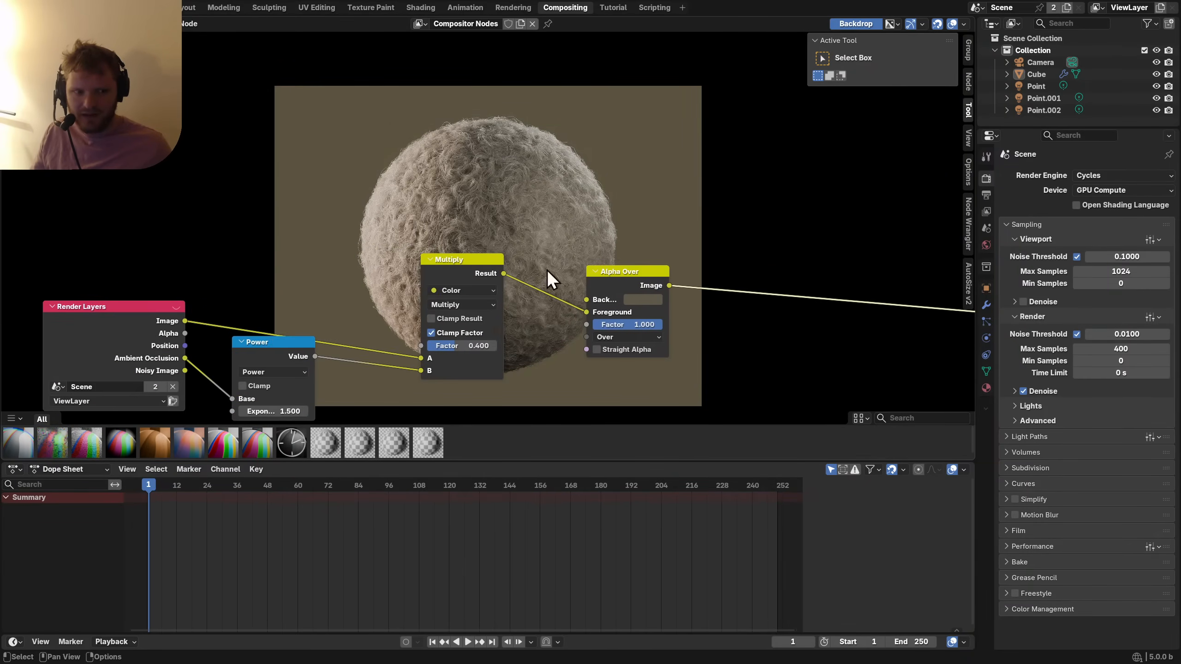
key(ctrl+s)
Preview the Alpha and Position passes of the Render Layers node.
ctrl+shift+click(144, 319)
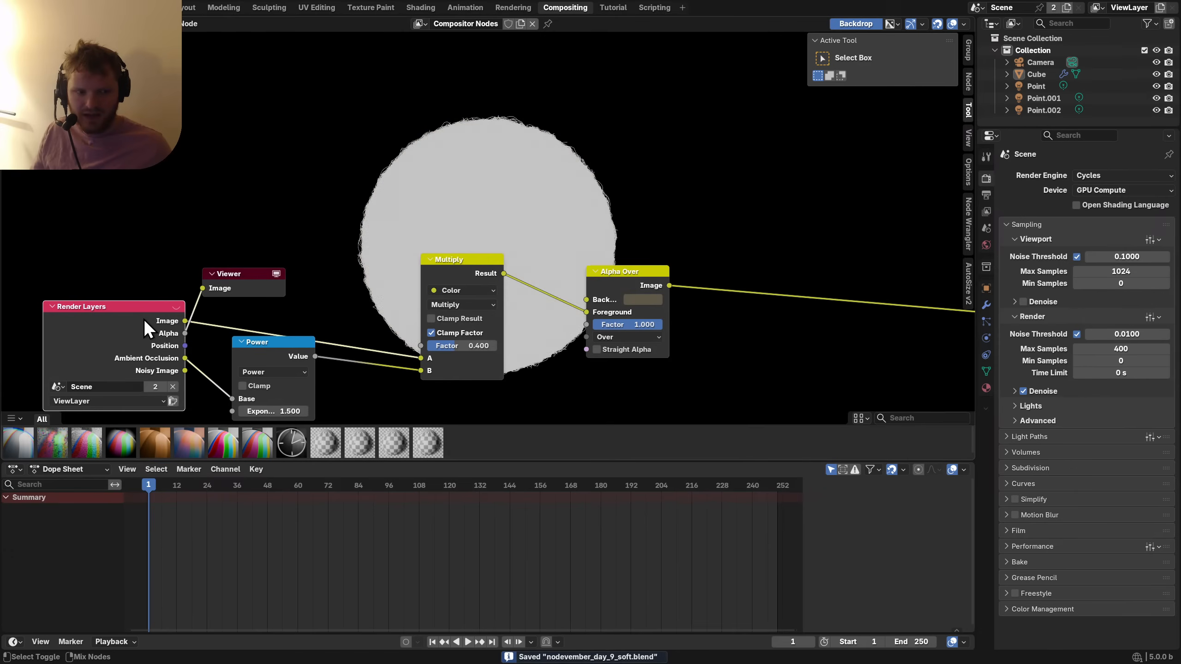
ctrl+shift+click(143, 319)
middle_drag(264, 302, 384, 324)
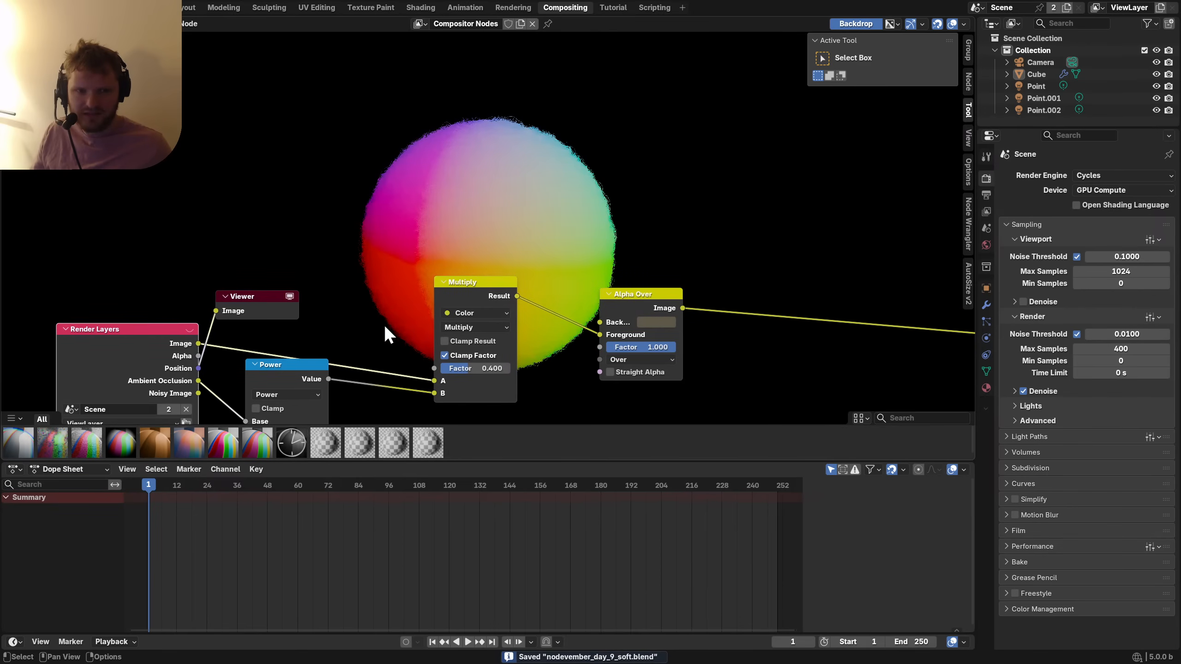
Insert a Noise Texture node driven by the Position pass between Render Layers and the Viewer, making room by moving both nodes apart.
drag(380, 331, 219, 276)
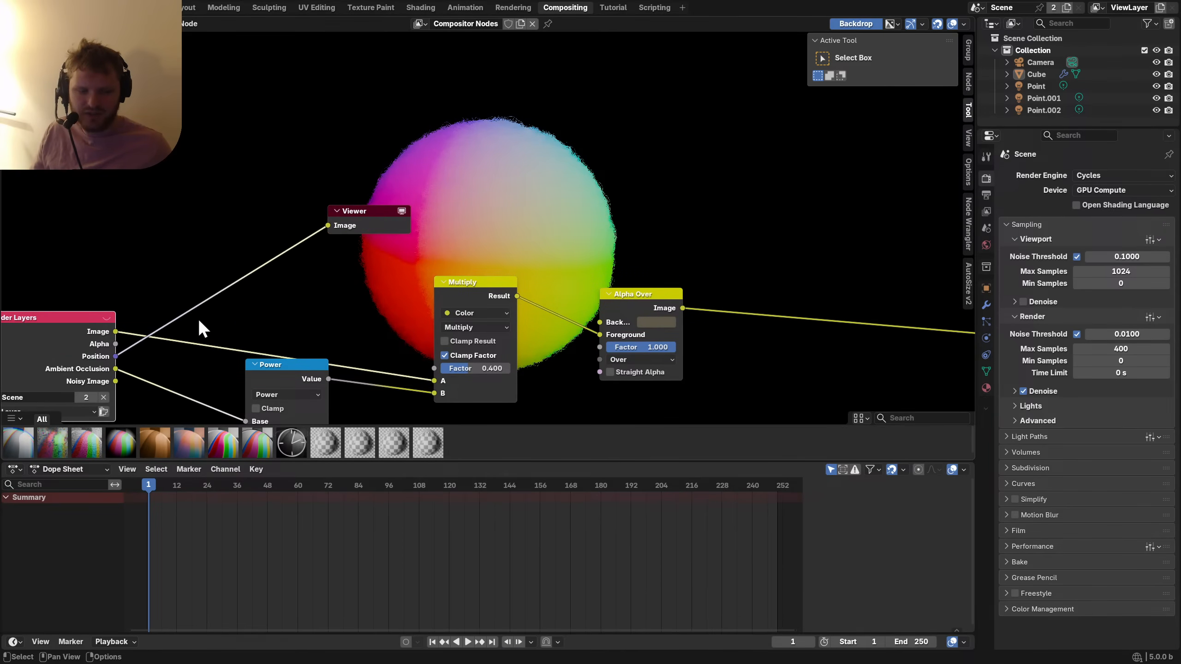
key(shift+a)
text(noise)
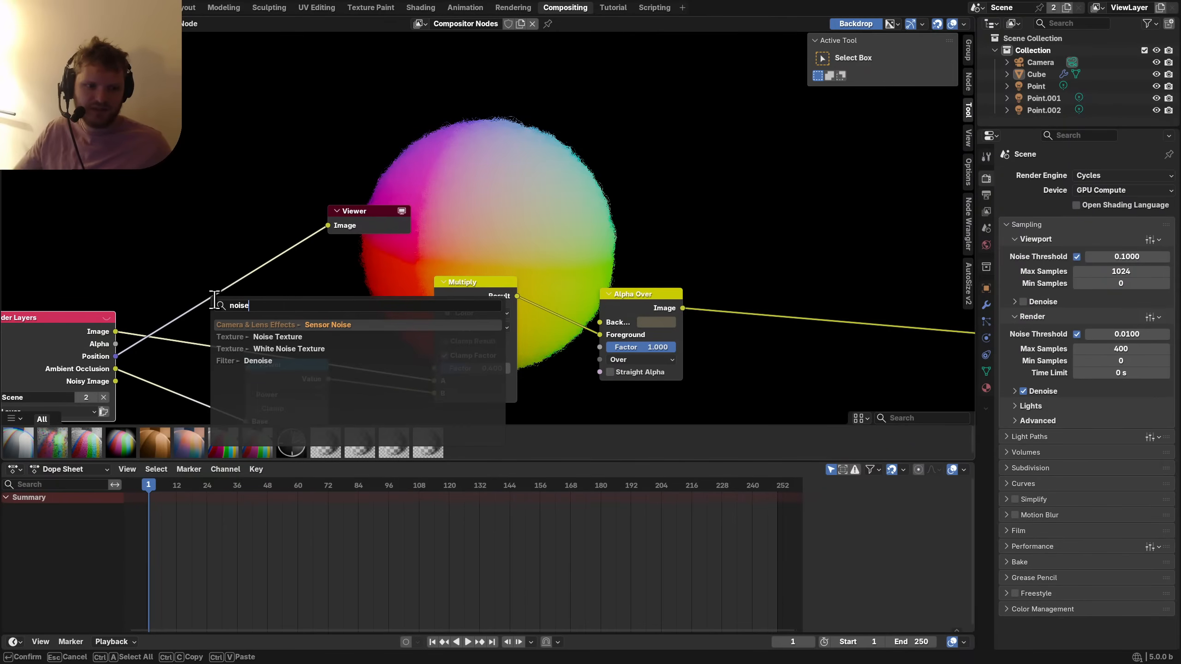
key(Down)
key(Return)
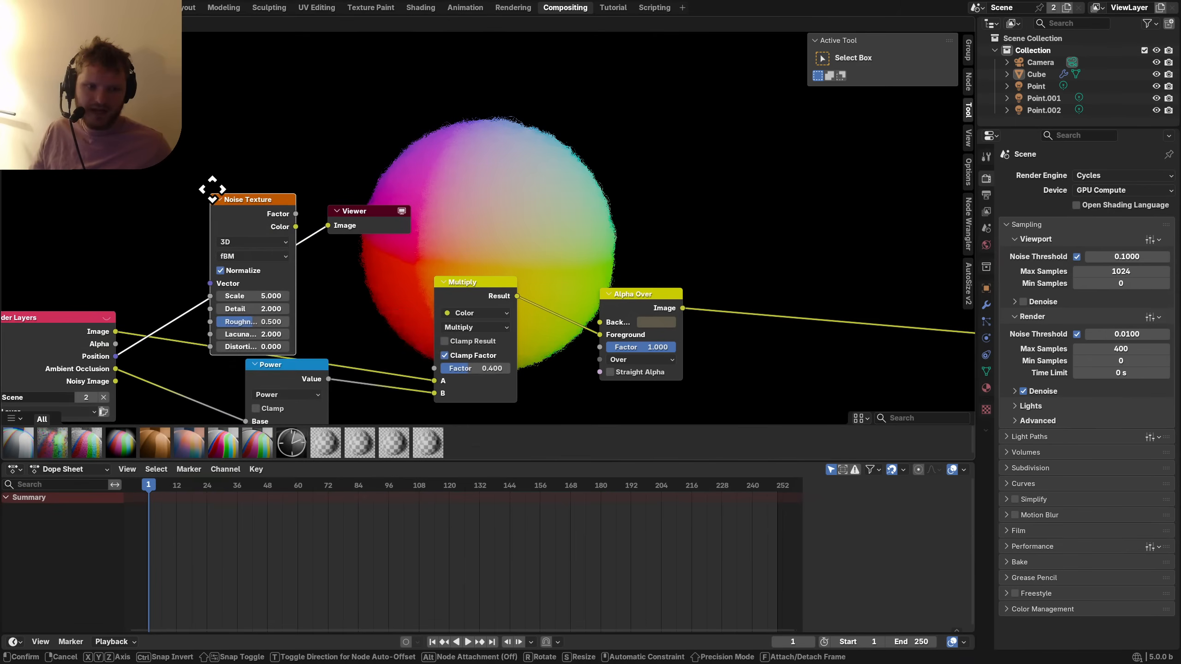
click(240, 205)
drag(371, 216, 525, 205)
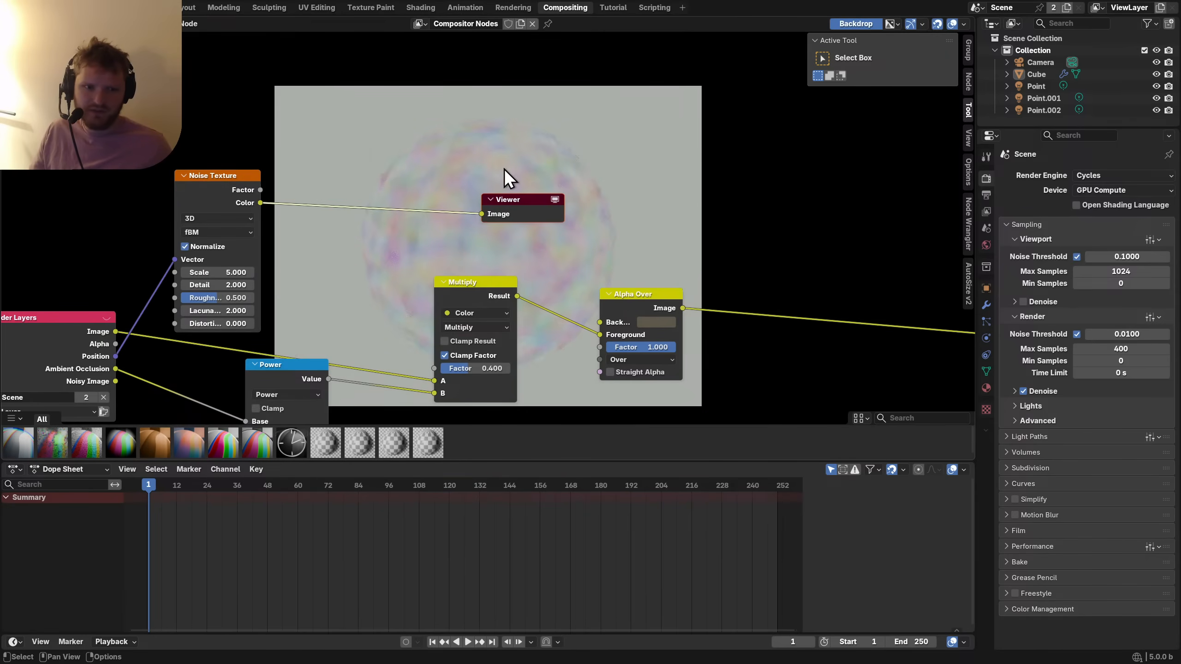
Preview the Noise Texture's Factor output and enlarge the backdrop image.
ctrl+shift+click(216, 181)
middle_drag(408, 260, 509, 237)
key(alt+v)
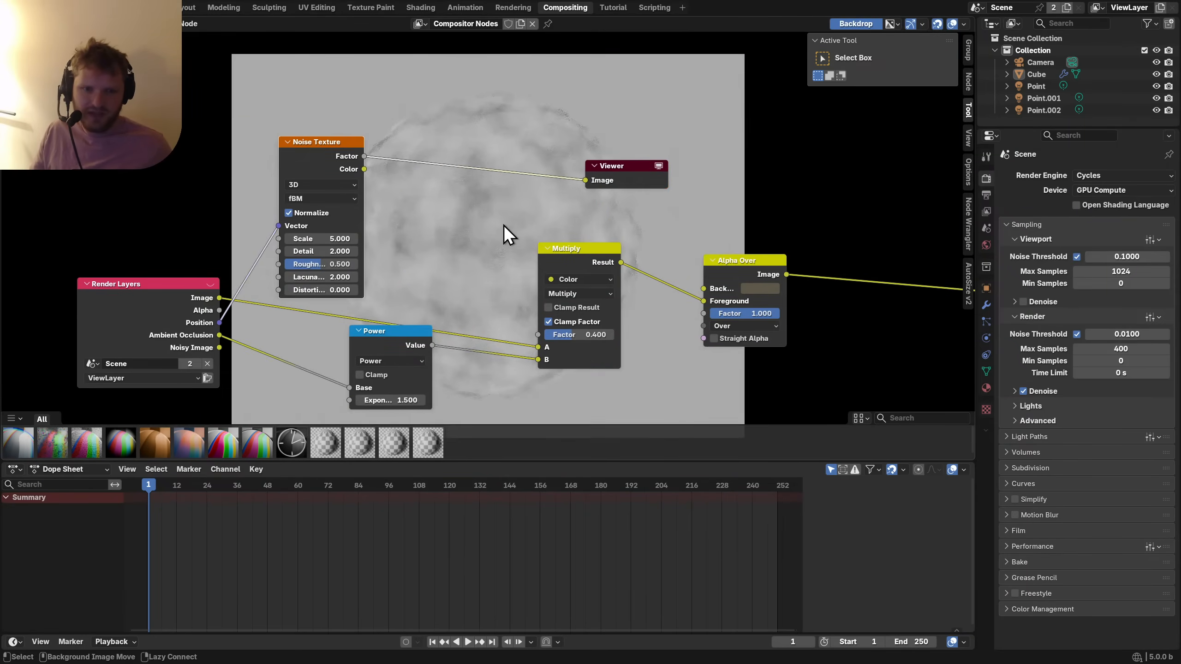
middle_drag(370, 273, 326, 324)
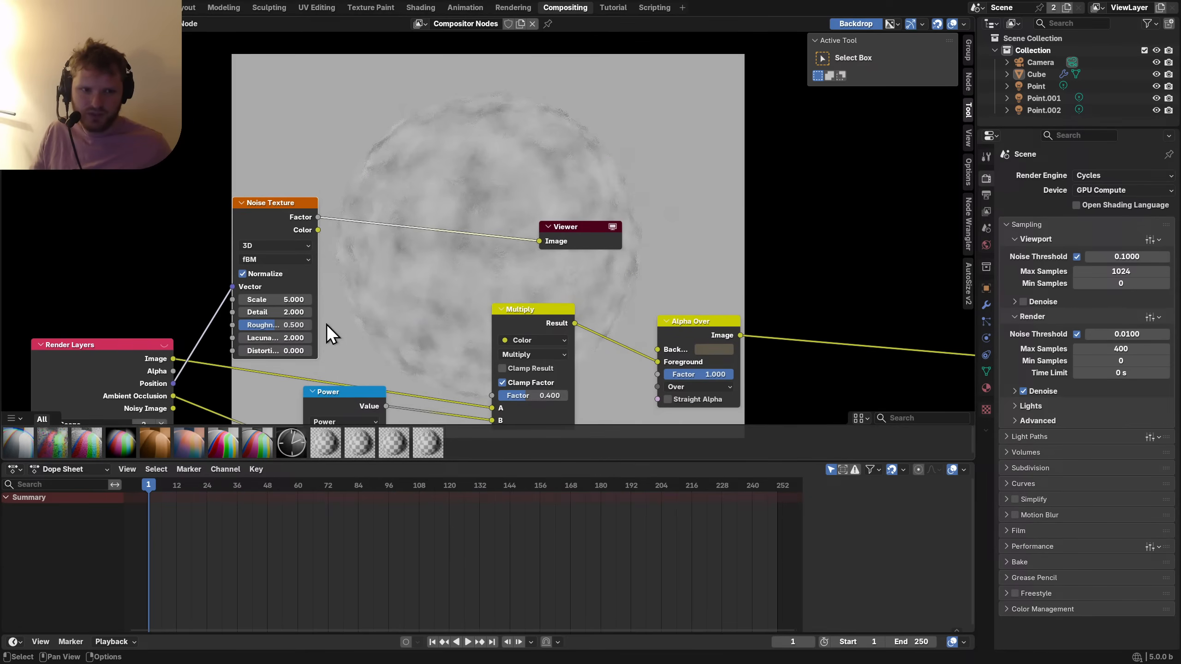
Set the Noise Texture's Detail to 10 and its Roughness to about 0.8.
scroll(326, 324, up, 1)
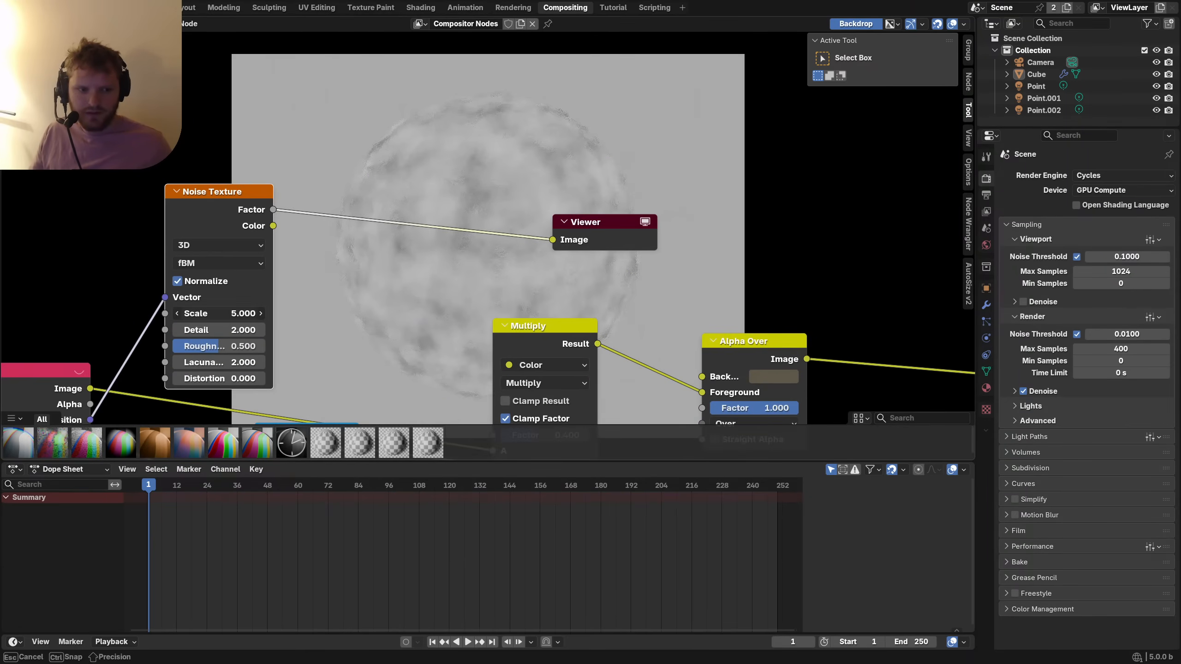
click(224, 330)
text(8)
key(Return)
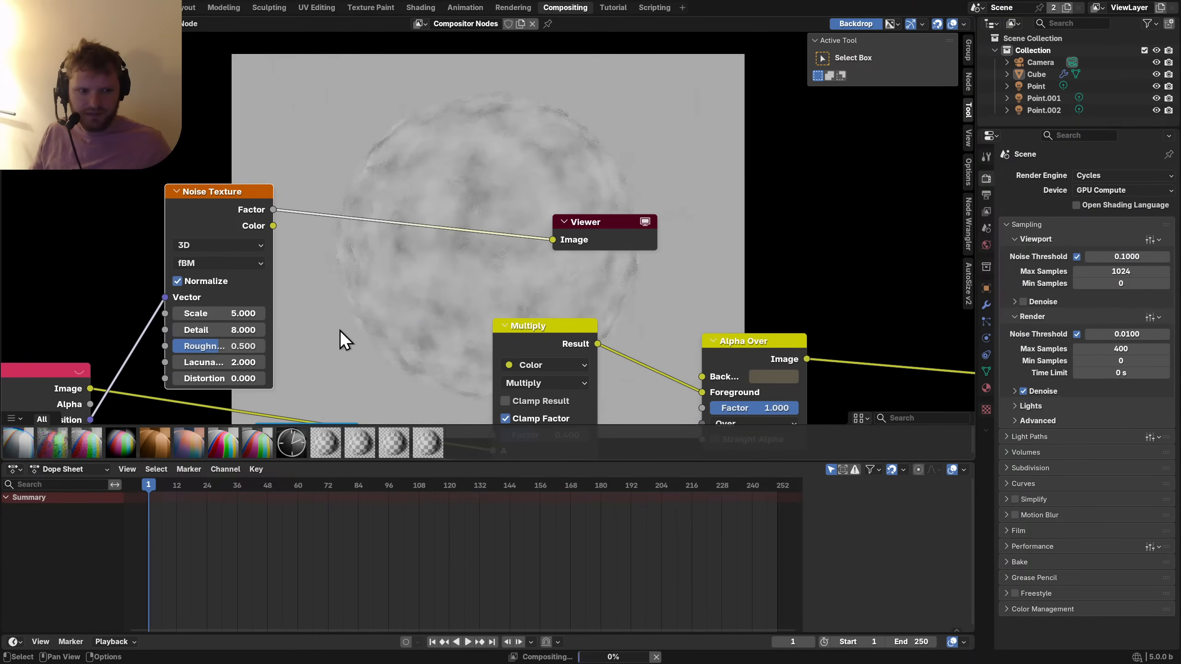
mouse_move(233, 347)
mouse_down()
mouse_move(246, 328)
mouse_move(253, 346)
mouse_up()
click(247, 328)
text(10)
key(Return)
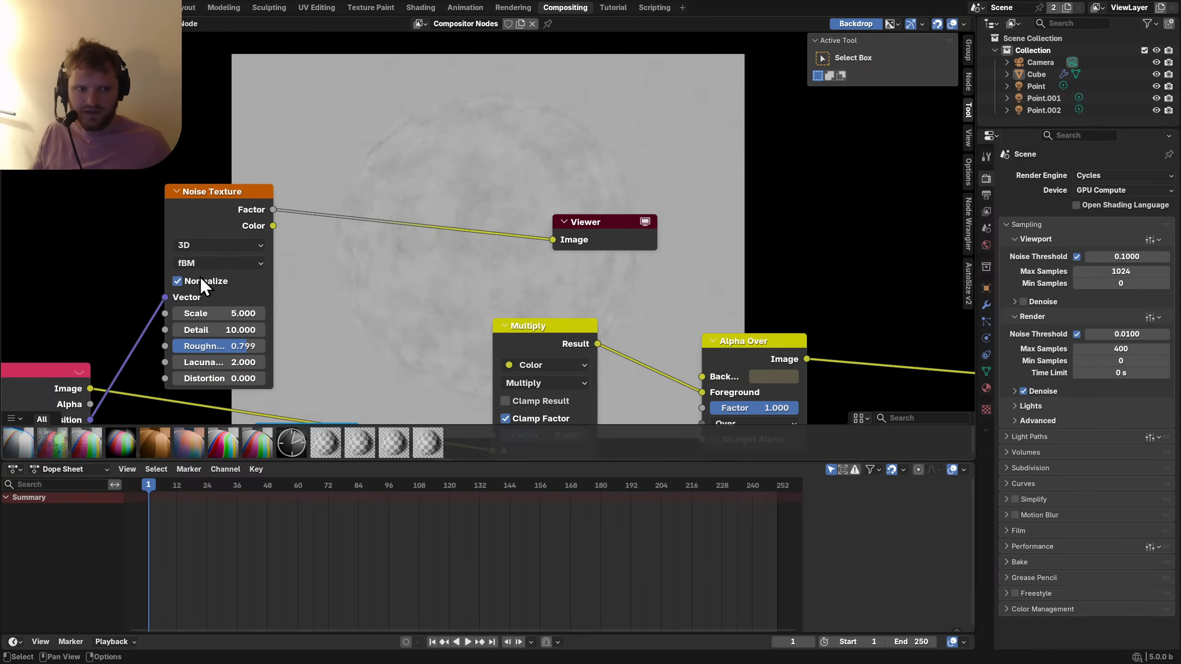
Add a Map Range node after the Noise Texture's Factor output with From Min 0.4 and From Max 0.6.
key(shift+a)
text(rang)
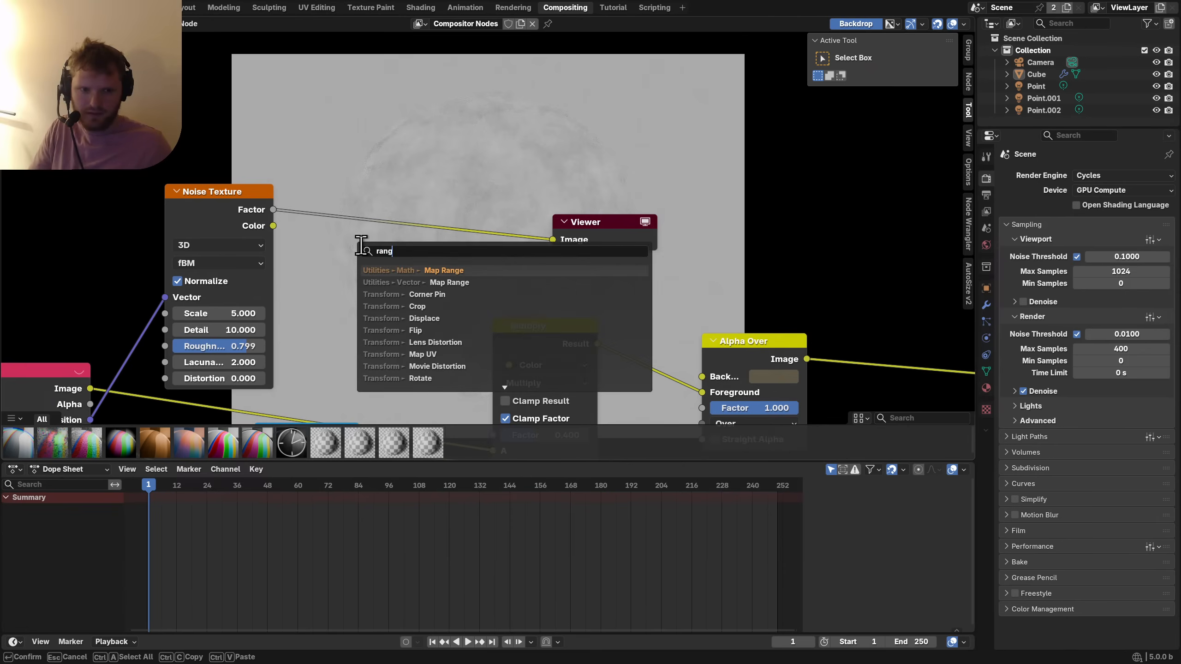
key(Return)
click(284, 175)
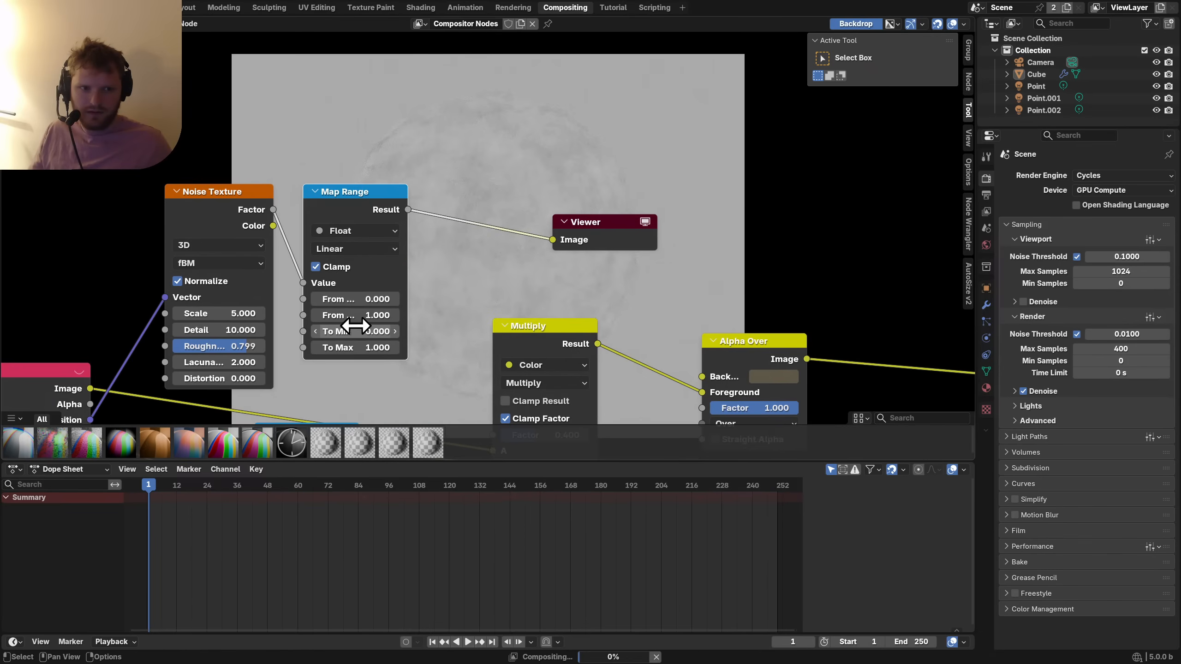
click(362, 299)
text(.4)
key(Tab)
text(.6)
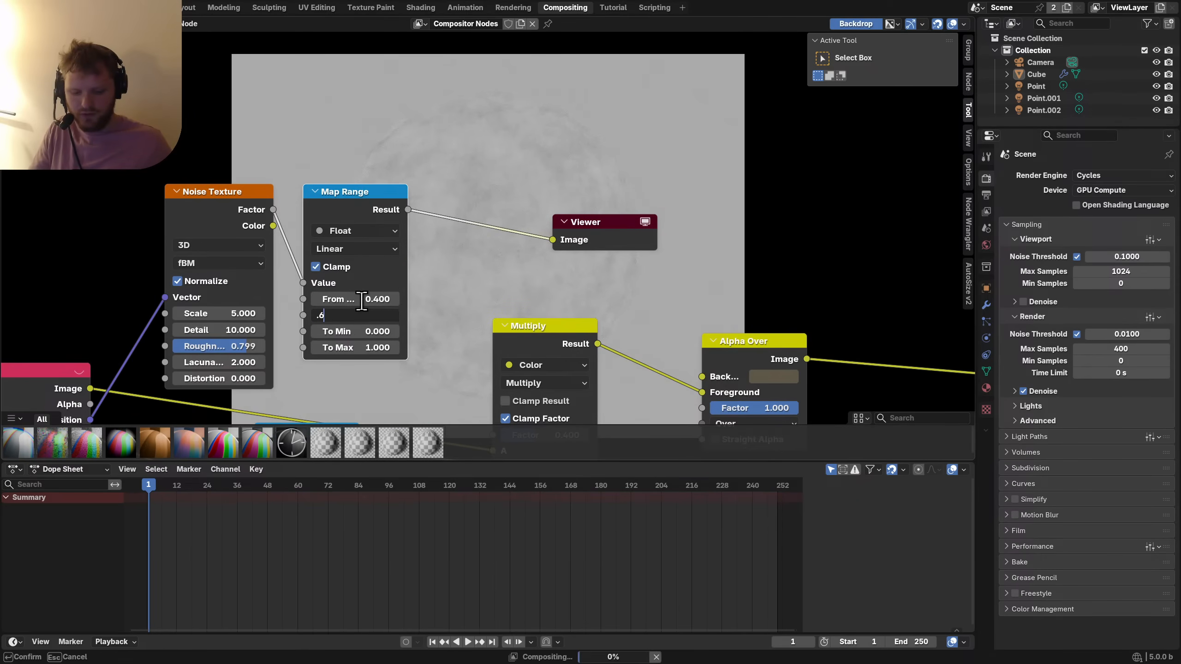
key(Return)
Insert a duplicate of the Multiply node before a shifted Alpha Over and feed the Map Range result into its B input.
middle_drag(471, 199, 321, 305)
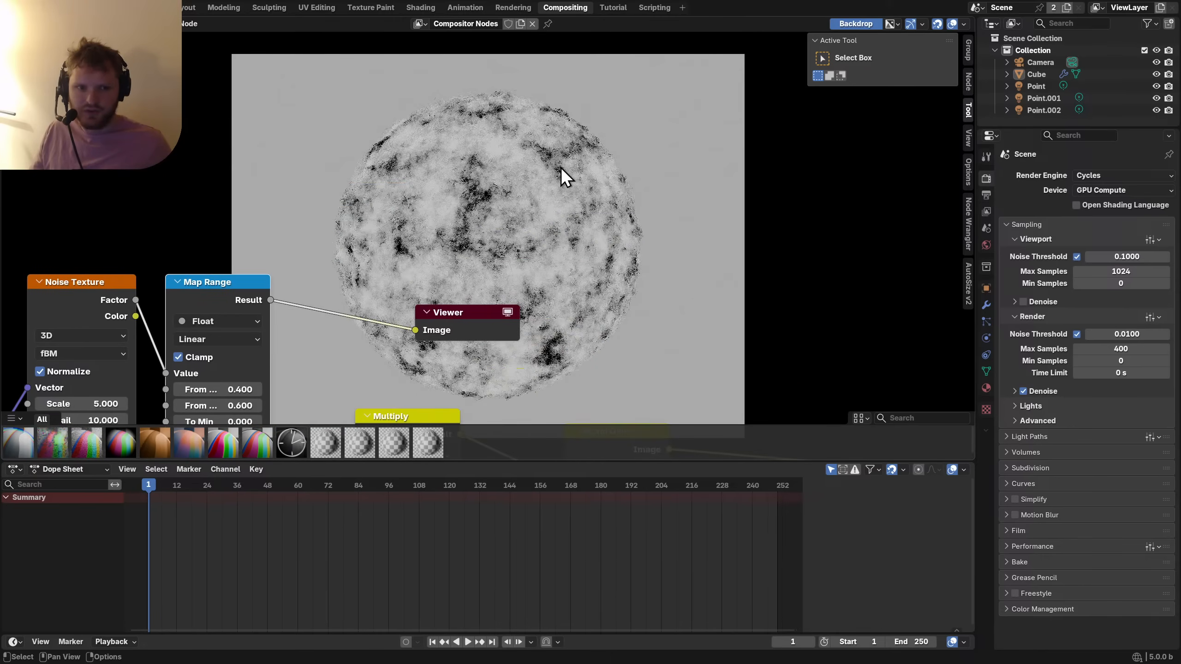
scroll(521, 245, down, 4)
middle_drag(549, 309, 425, 231)
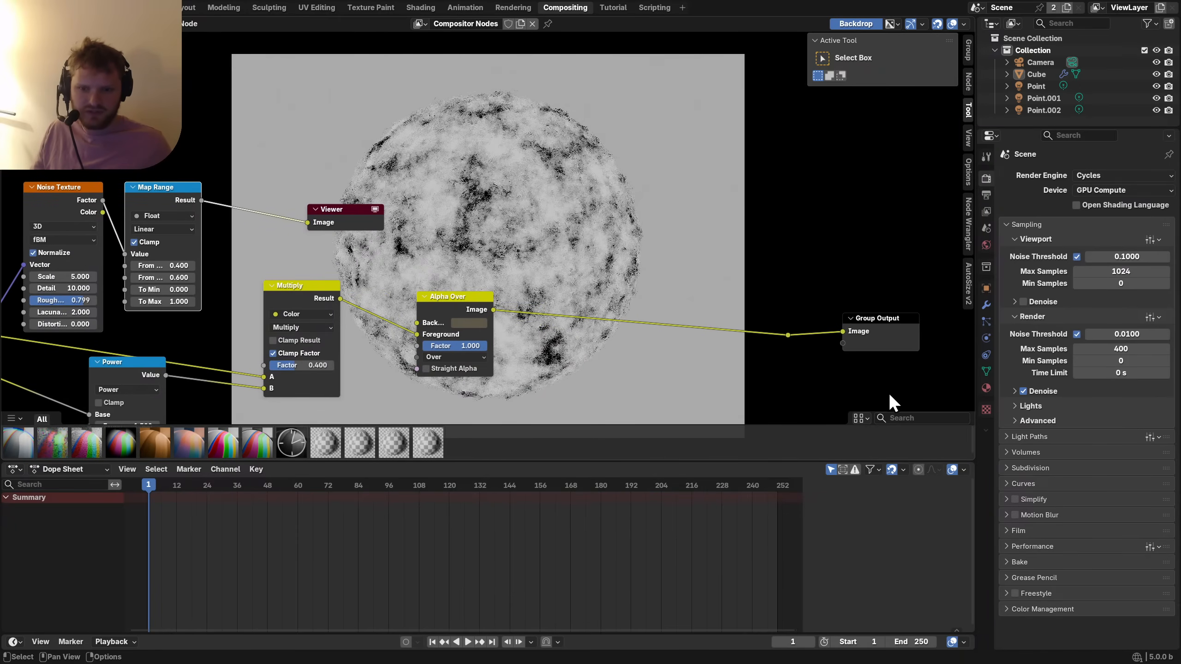
drag(891, 401, 544, 292)
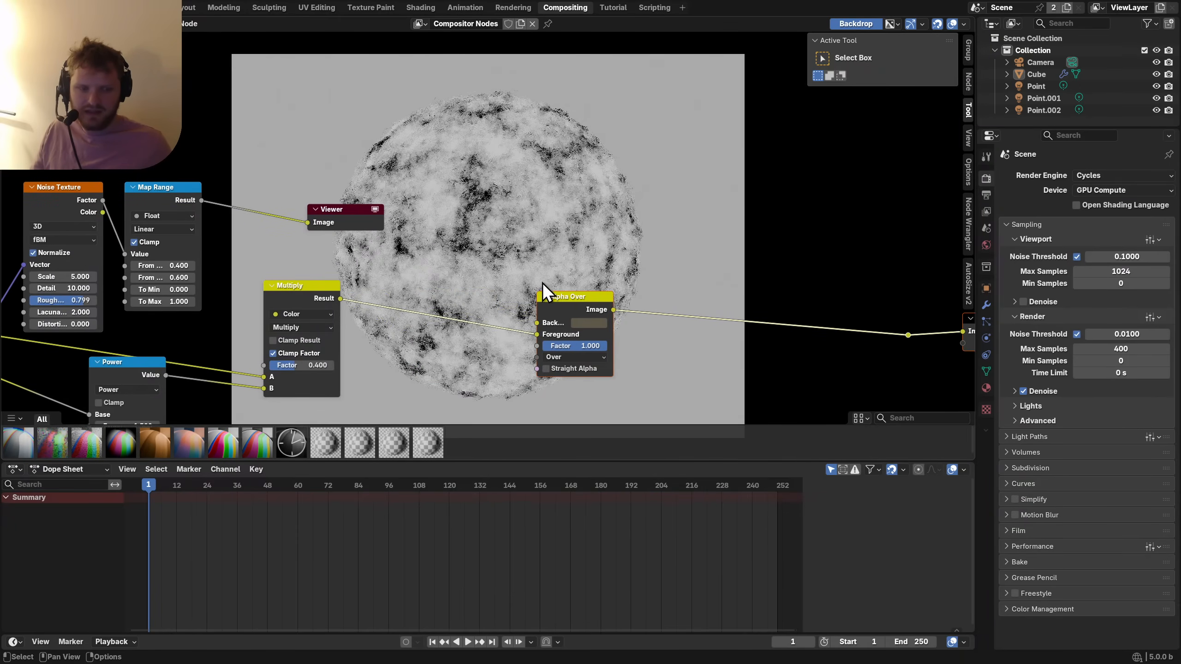
click(325, 293)
key(shift+d)
click(466, 289)
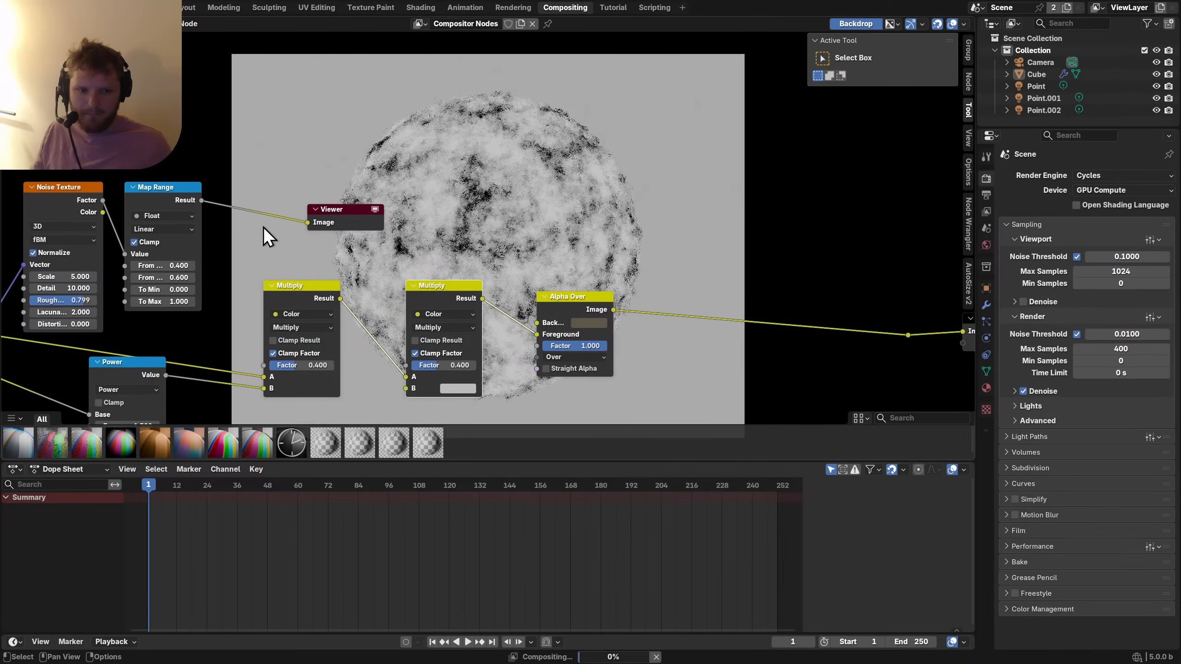
drag(206, 200, 406, 388)
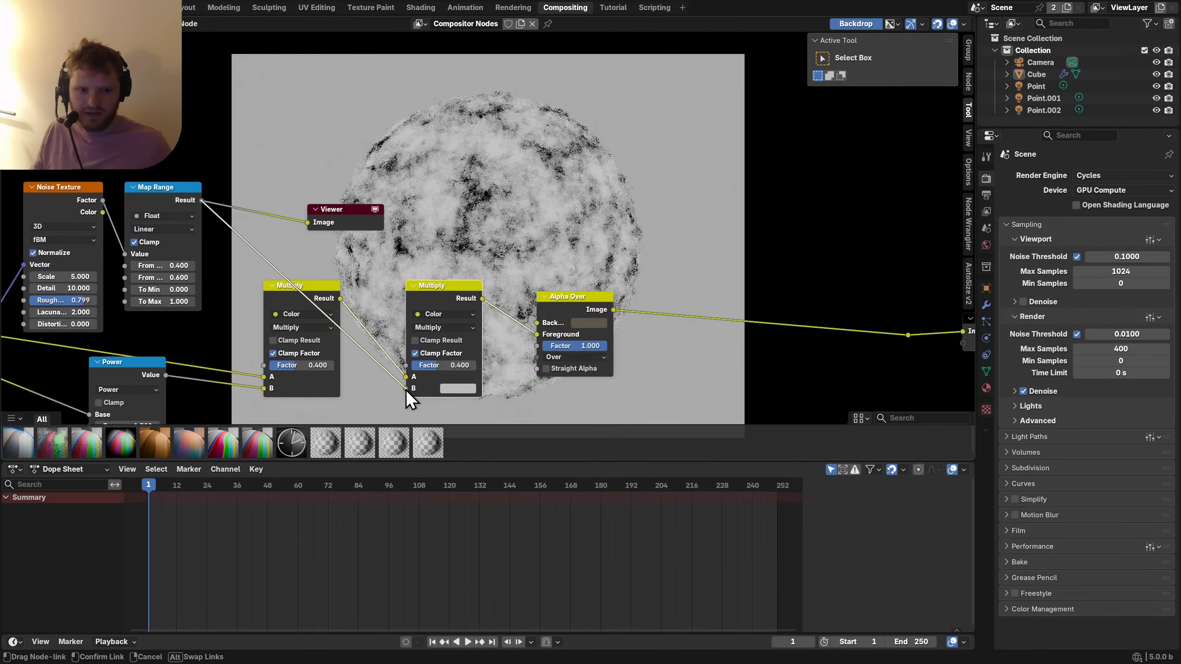
Preview the first and second Multiply nodes in turn and set the second one's Factor to 0.55.
ctrl+shift+click(297, 296)
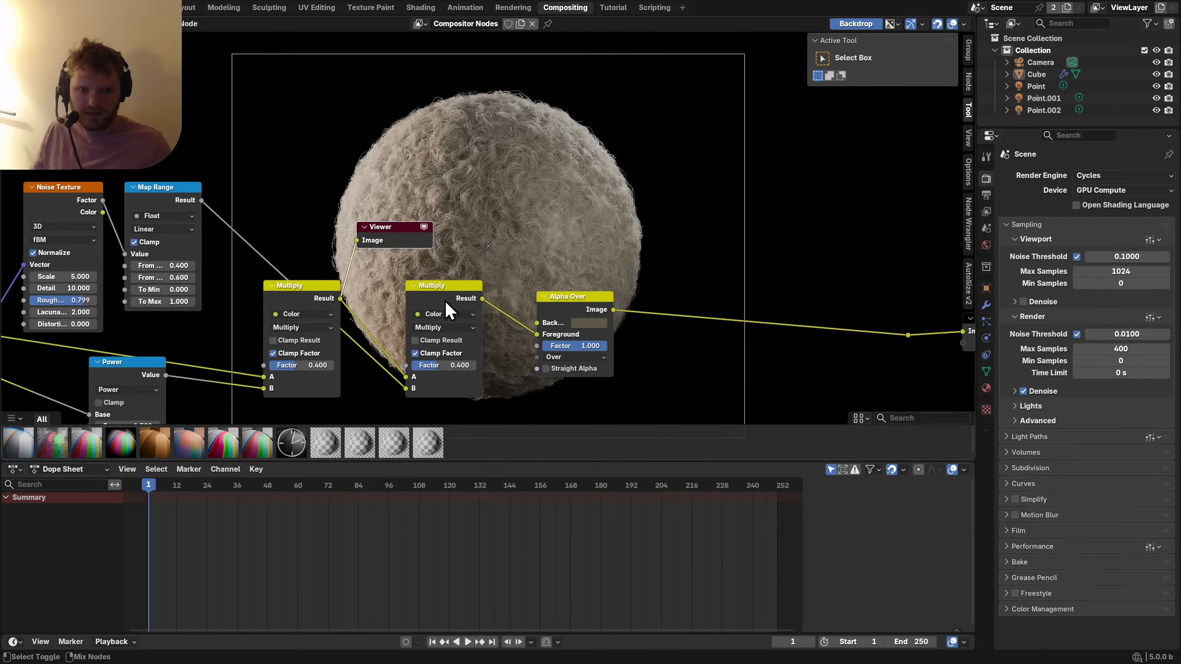
ctrl+shift+click(457, 307)
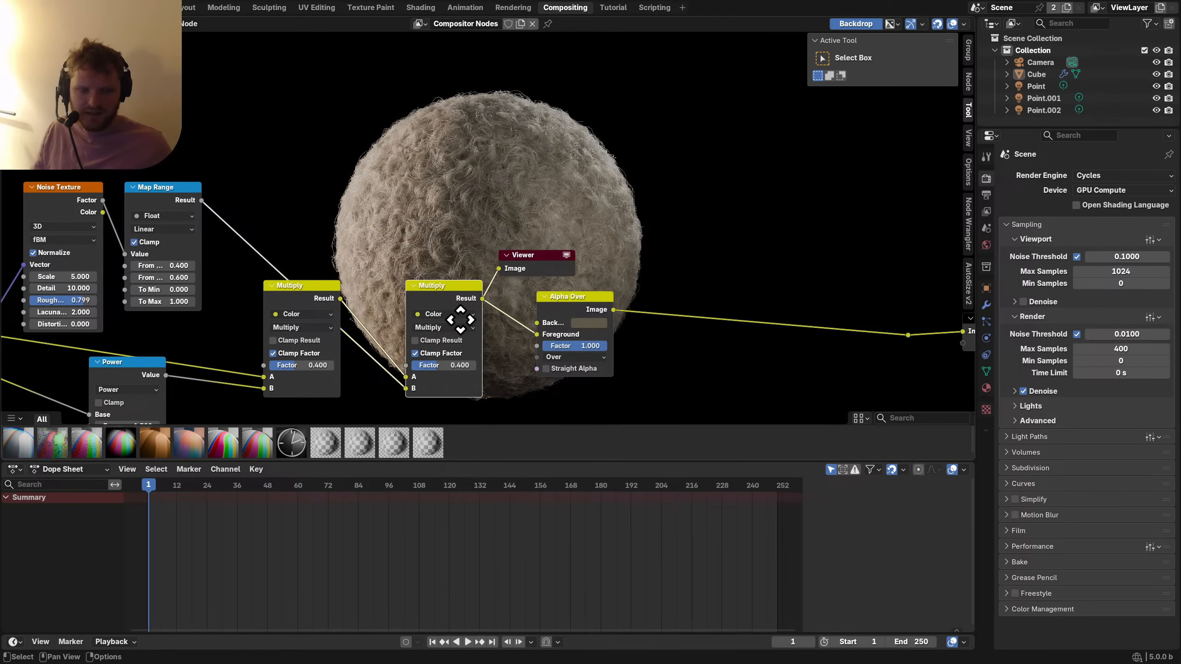
scroll(460, 316, down, 3)
drag(459, 317, 469, 317)
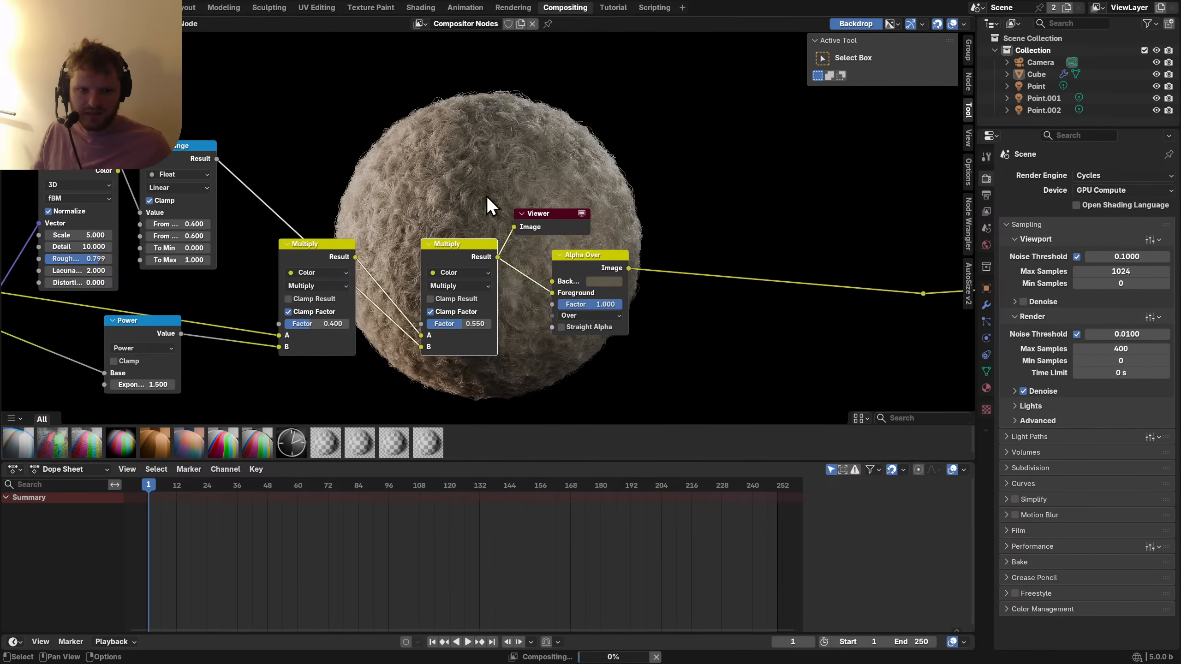
Compare the sphere without and with the noise darkening by previewing the first and the second Multiply node.
middle_drag(486, 196, 561, 313)
ctrl+shift+click(390, 365)
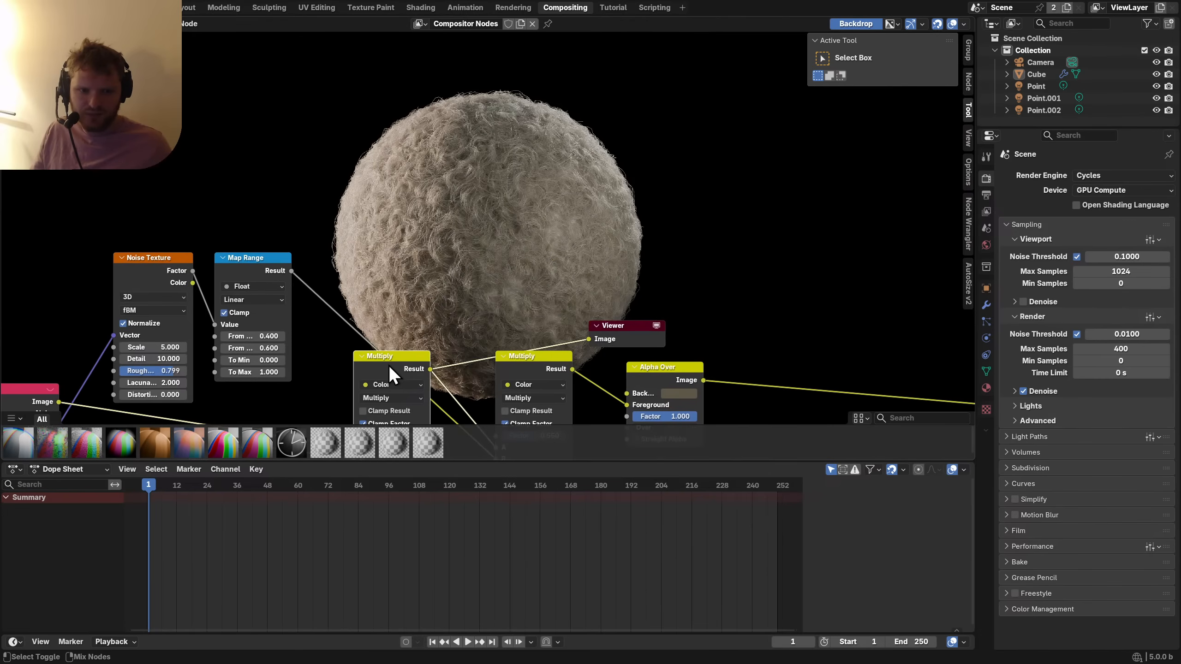
ctrl+shift+click(529, 367)
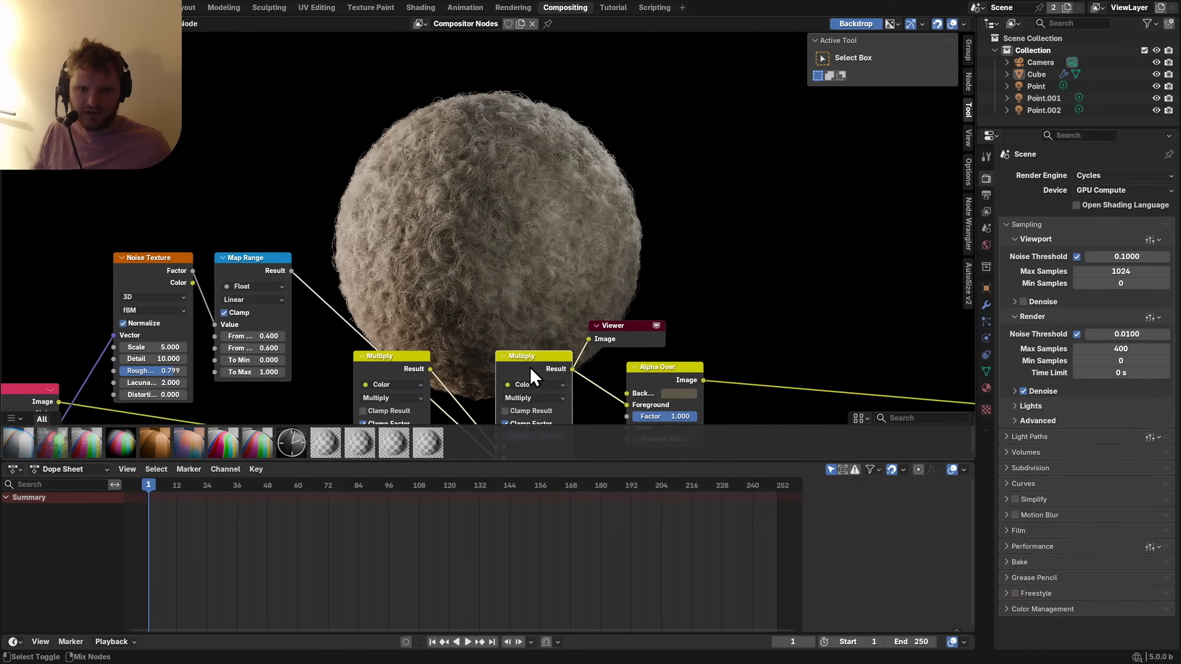
Preview the Map Range result and set the Noise Texture's Roughness to about 0.937 and Detail to 14.
ctrl+shift+click(247, 267)
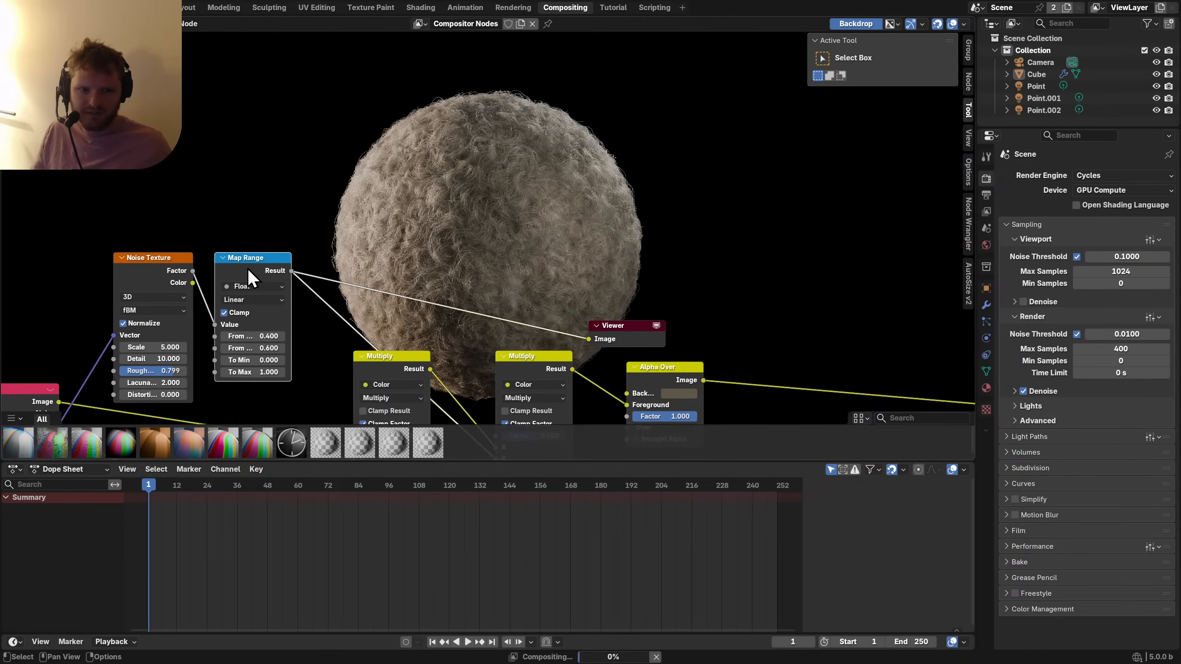
middle_drag(264, 294, 380, 314)
scroll(380, 314, up, 2)
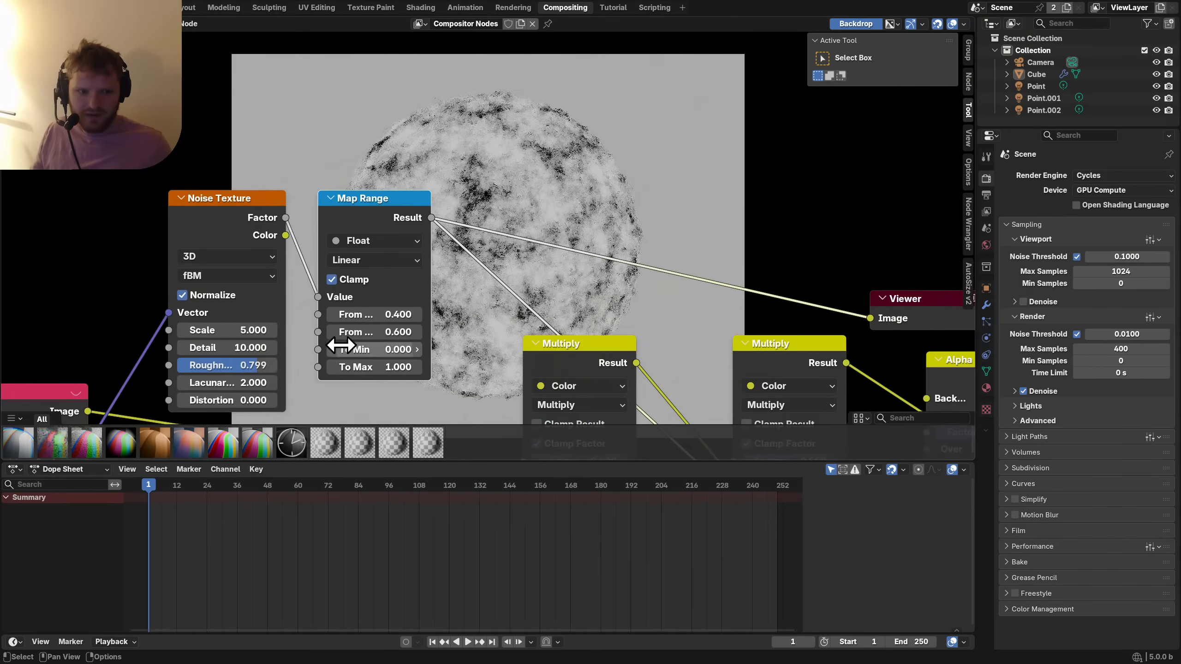
drag(260, 368, 271, 366)
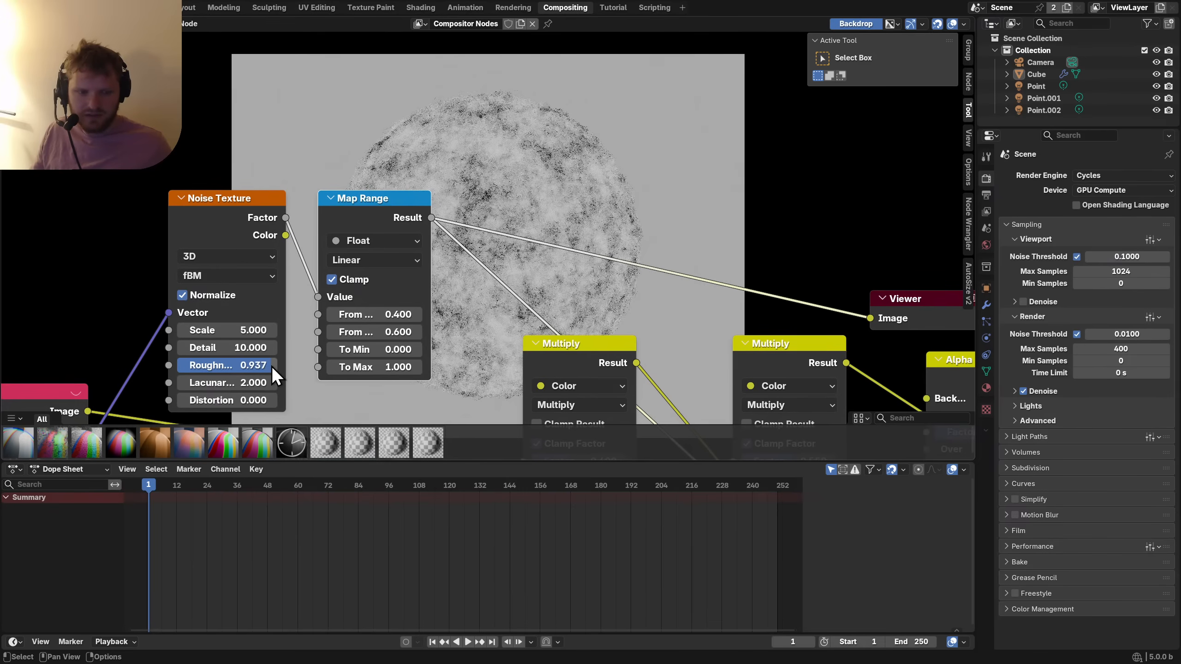
click(237, 347)
text(14)
key(Return)
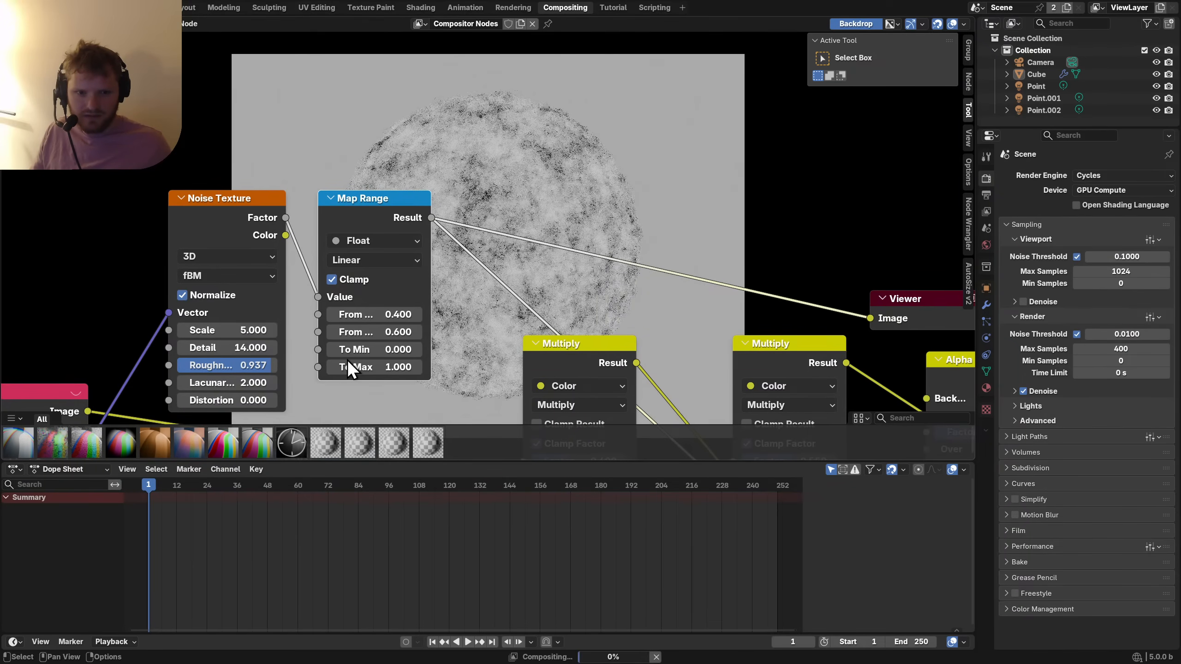
Preview the second Multiply node, the one feeding Alpha Over, and set its Factor to 0.4.
middle_drag(717, 352, 279, 301)
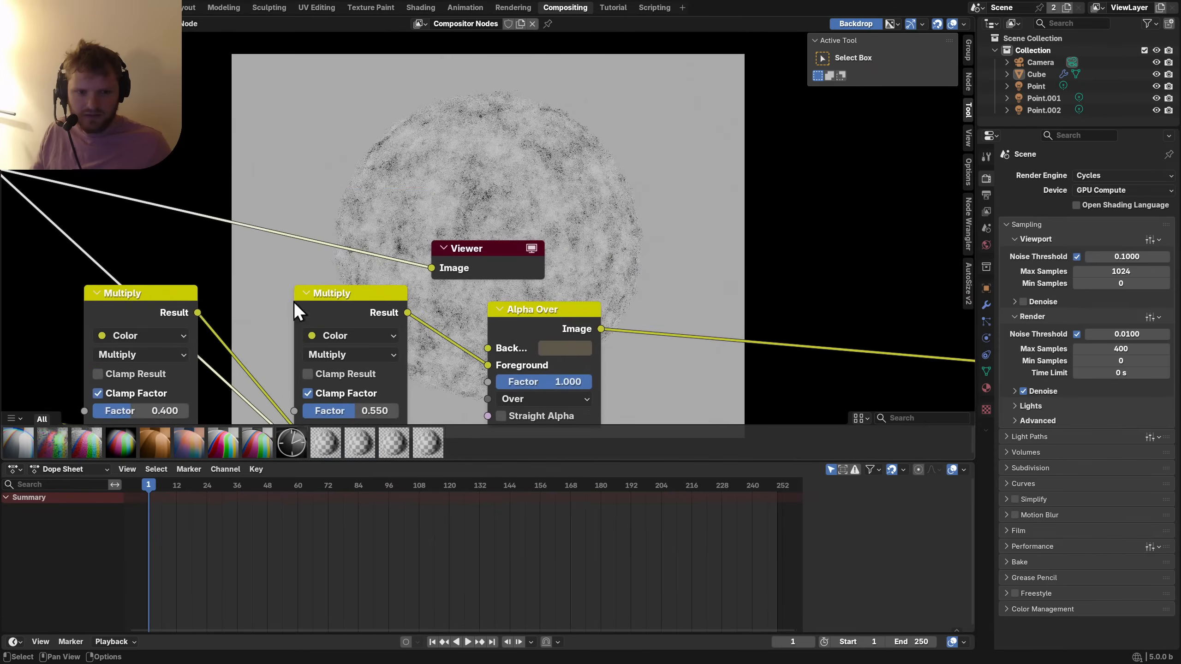
scroll(458, 340, down, 4)
middle_drag(415, 323, 509, 315)
ctrl+shift+click(360, 279)
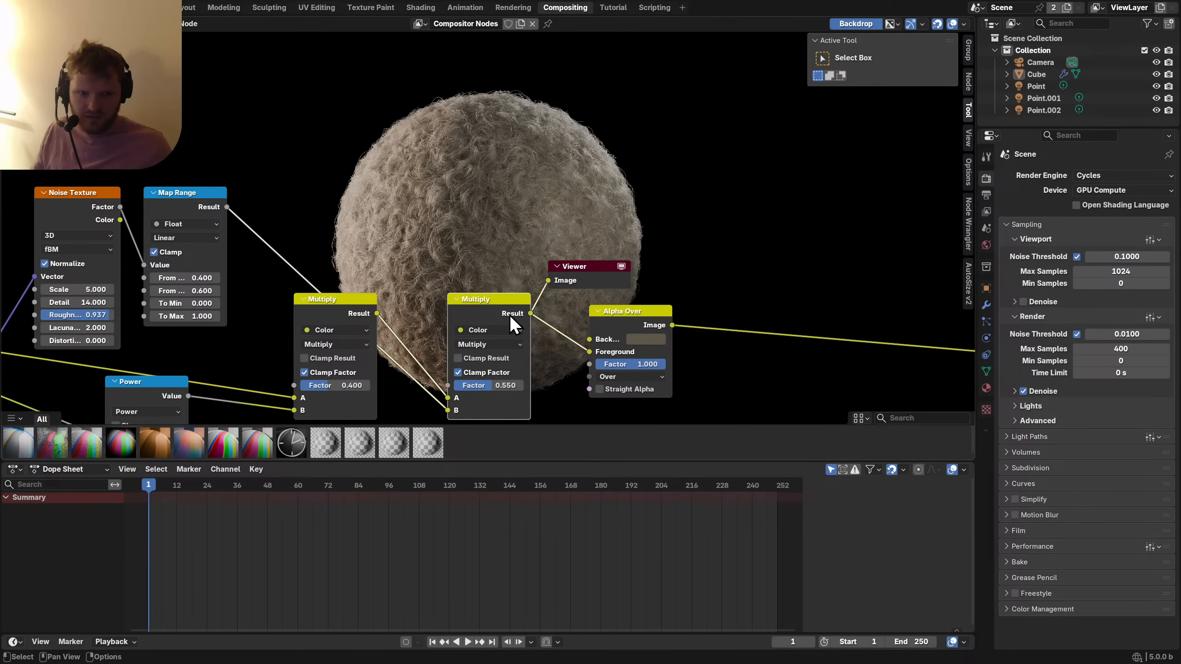
click(494, 386)
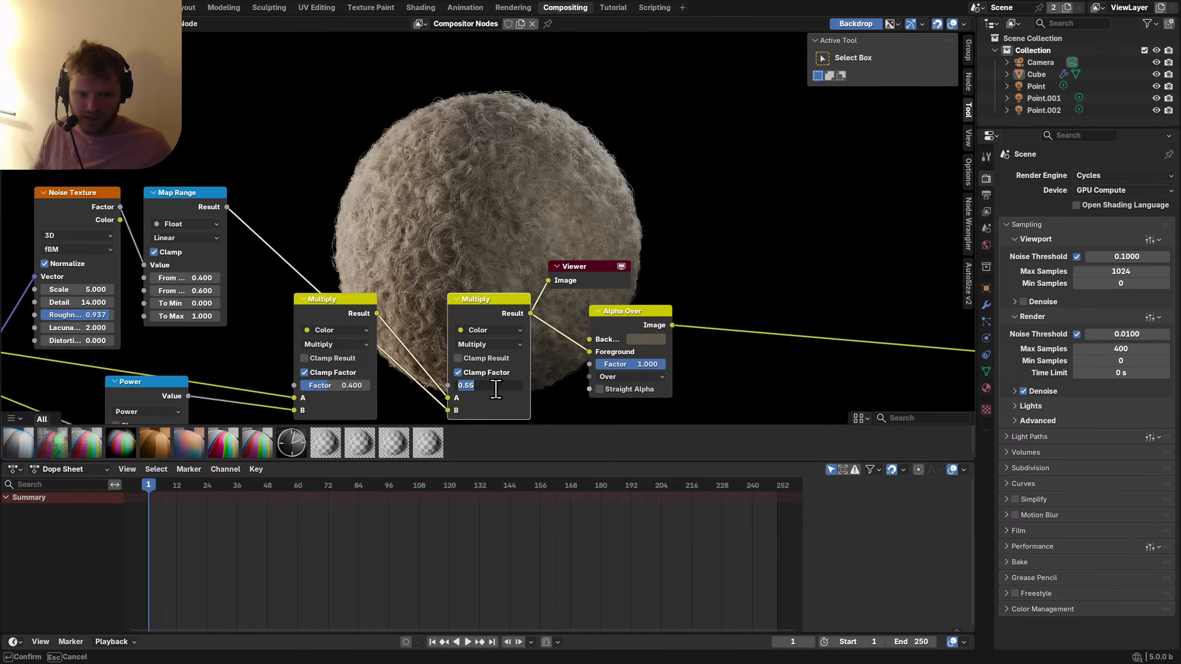
key(BackSpace)
text(.4)
key(Return)
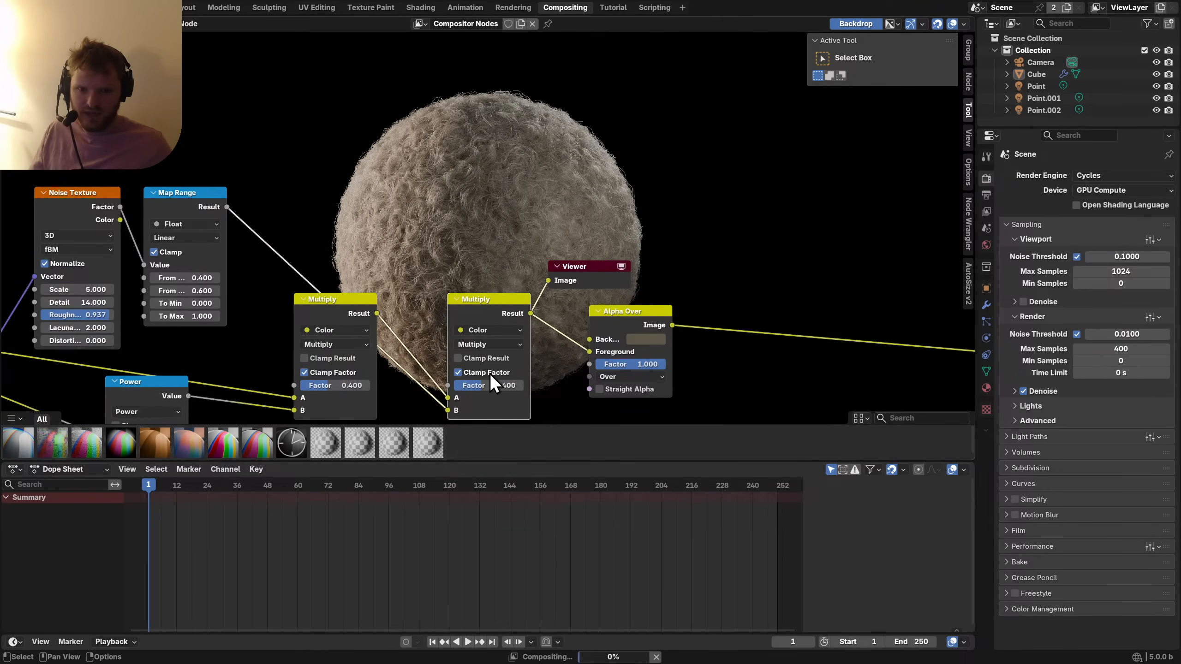
Preview the Alpha Over result and the final output, and insert a Glare node after Alpha Over.
ctrl+shift+click(627, 318)
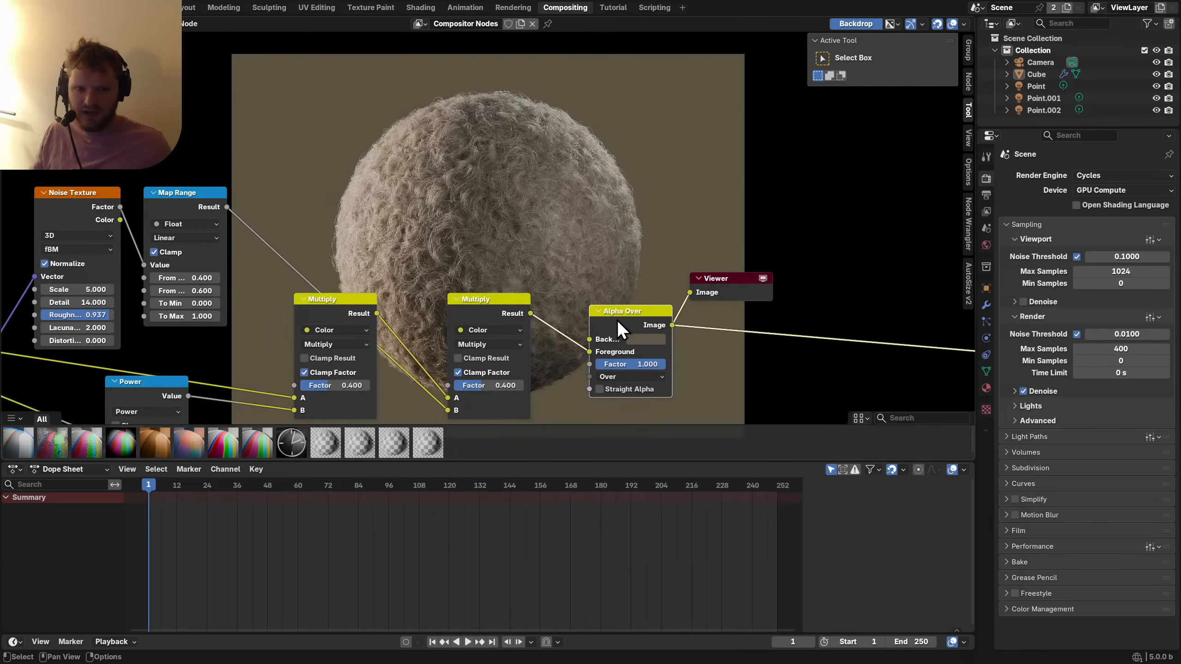
middle_drag(598, 295, 110, 248)
ctrl+shift+click(505, 309)
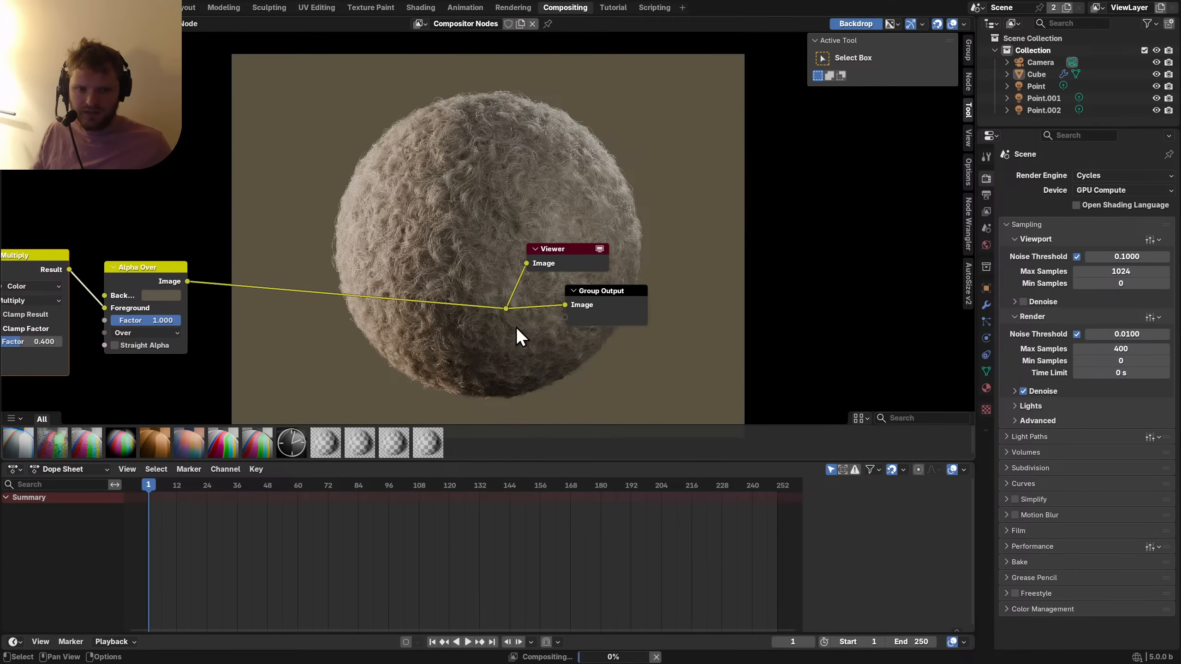
key(shift+a)
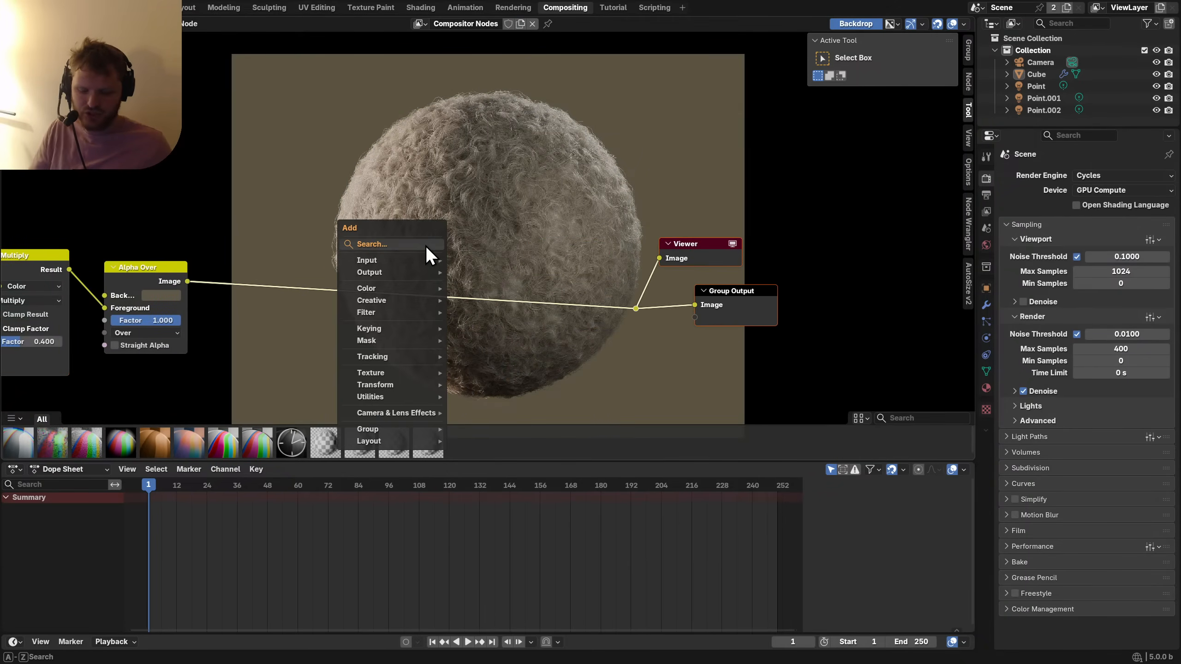
text(glare)
key(Return)
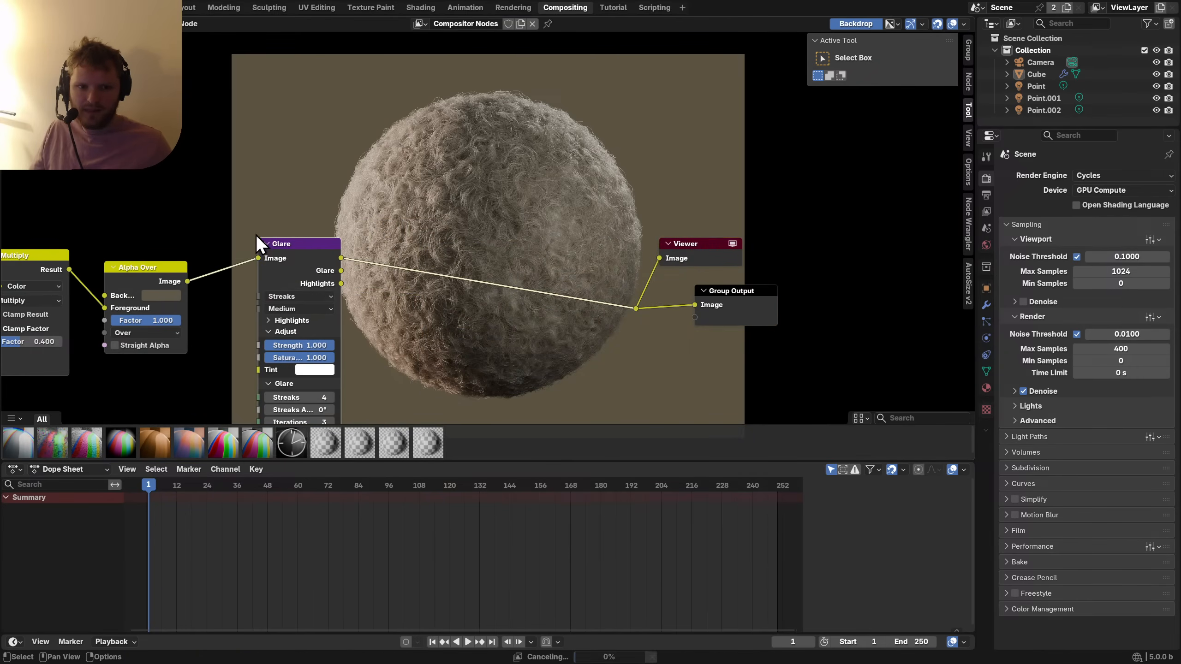
Set the Glare node's type to Bloom and preview its Glare output.
click(306, 301)
click(301, 297)
click(284, 329)
ctrl+shift+click(309, 243)
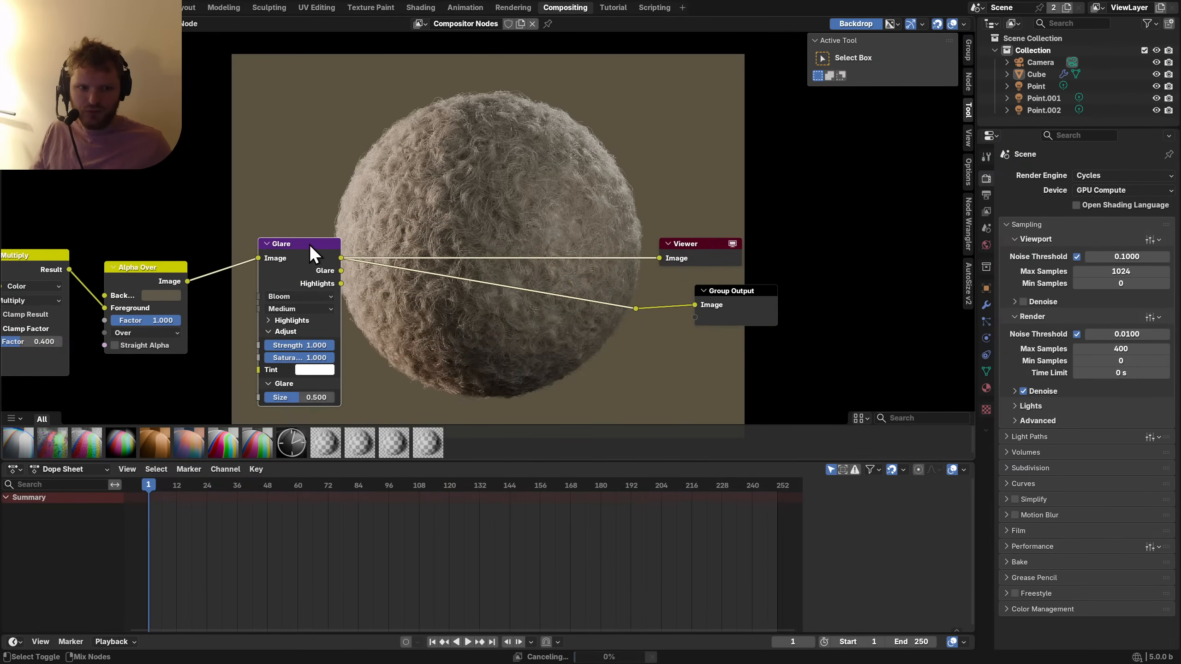
ctrl+shift+click(309, 243)
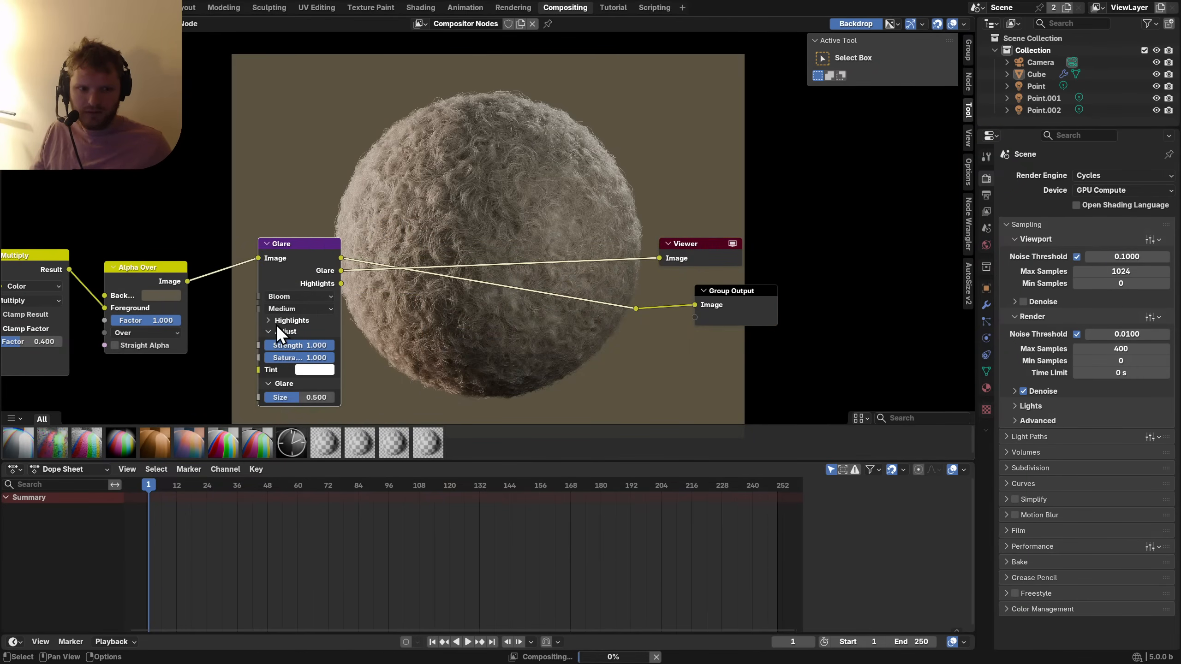
Switch the compositor's performance device to GPU and save the file.
click(969, 171)
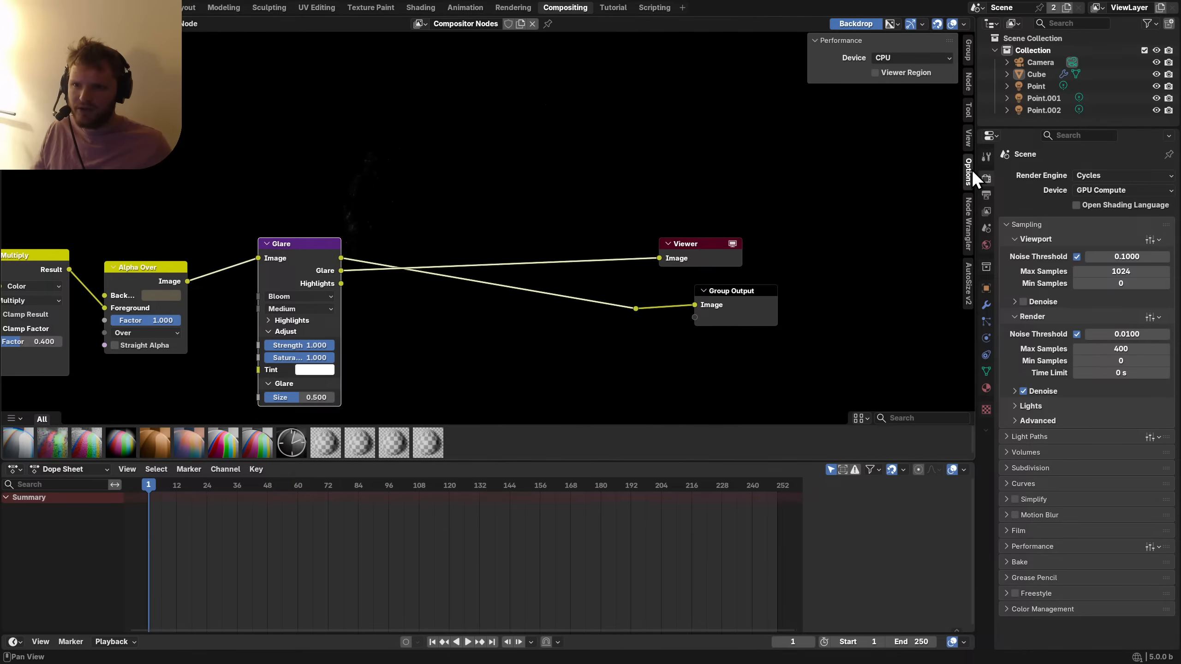
click(898, 60)
click(895, 79)
scroll(335, 368, up, 1)
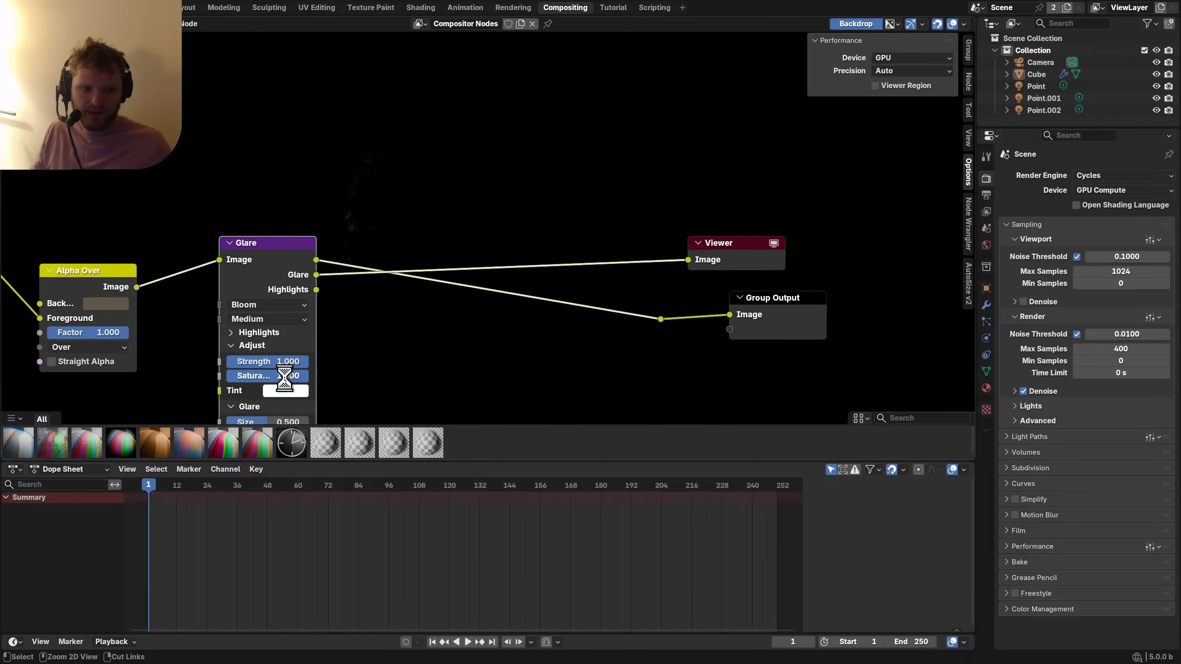
key(ctrl+s)
Expand the Glare node's Highlights settings and set the Threshold to 0.5.
middle_drag(277, 372, 262, 356)
click(262, 317)
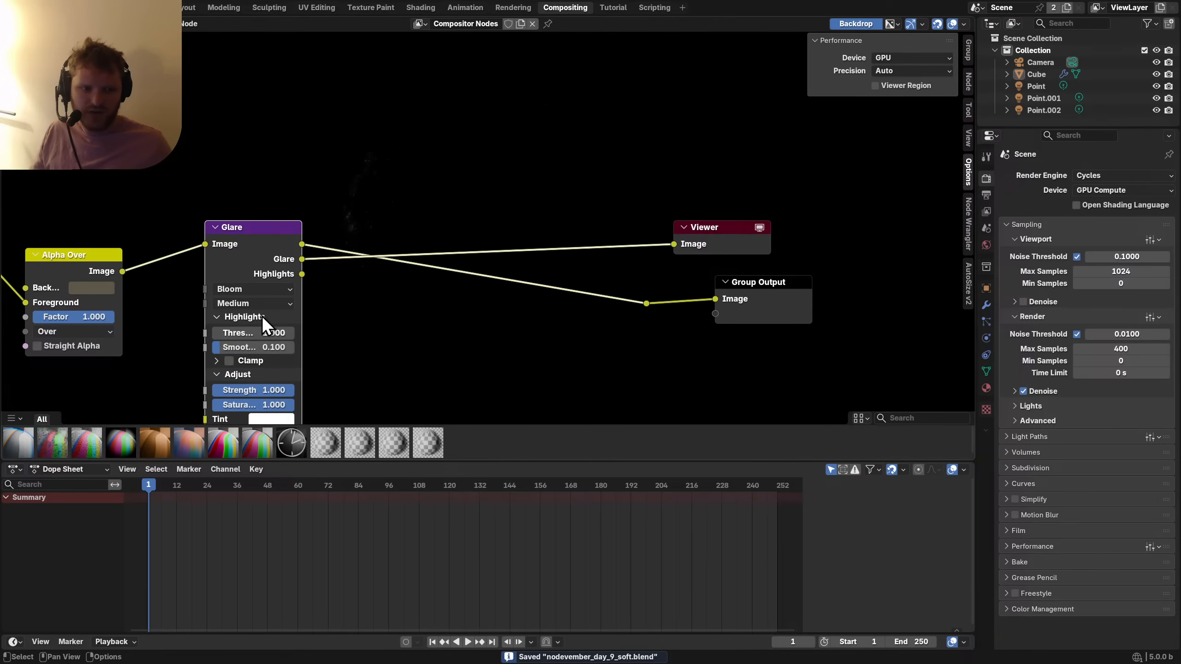
click(267, 334)
text(.5)
key(Return)
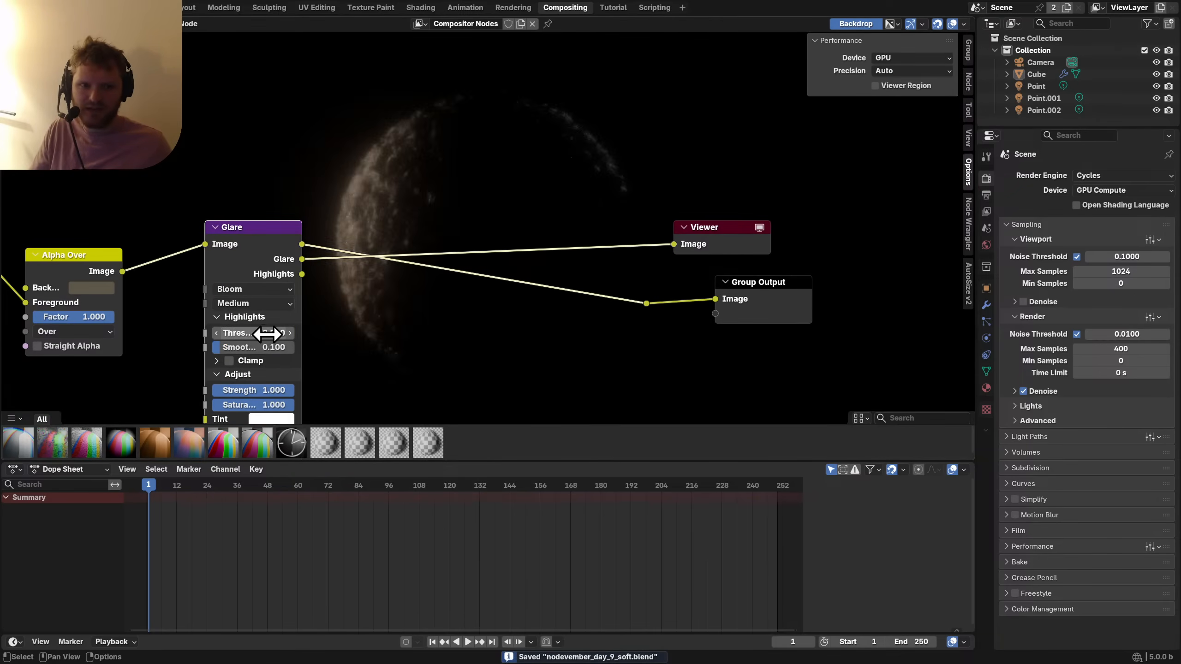
Preview the final output and compare the image with the Glare node muted and unmuted.
ctrl+shift+click(648, 304)
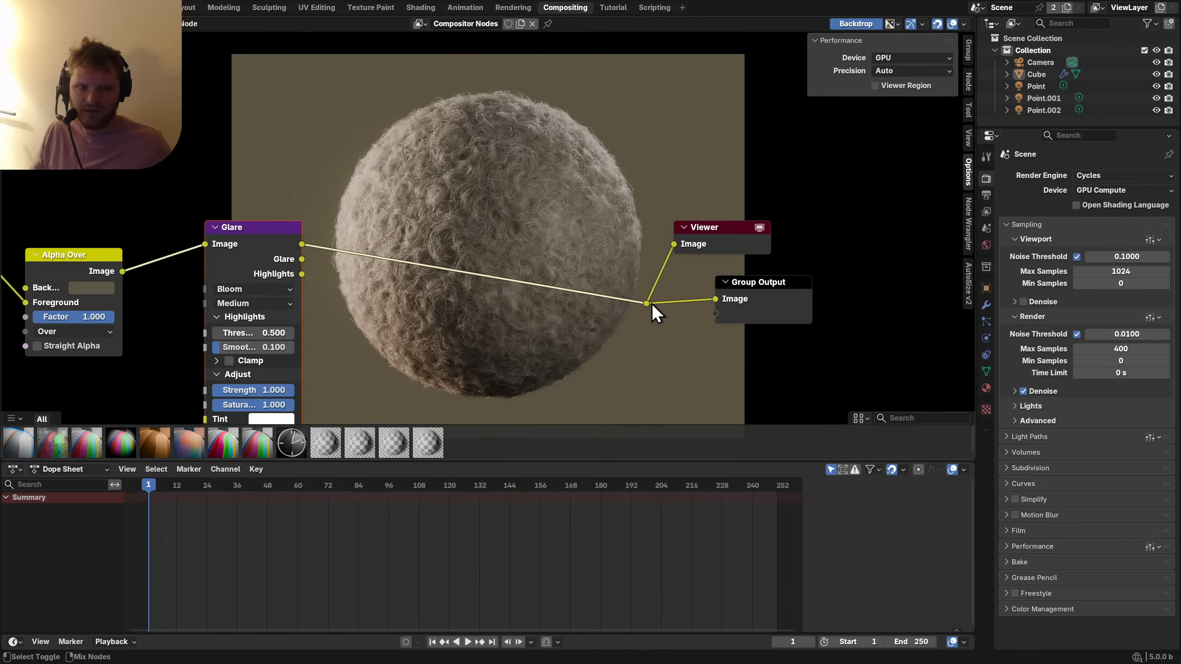
key(m)
key(m)
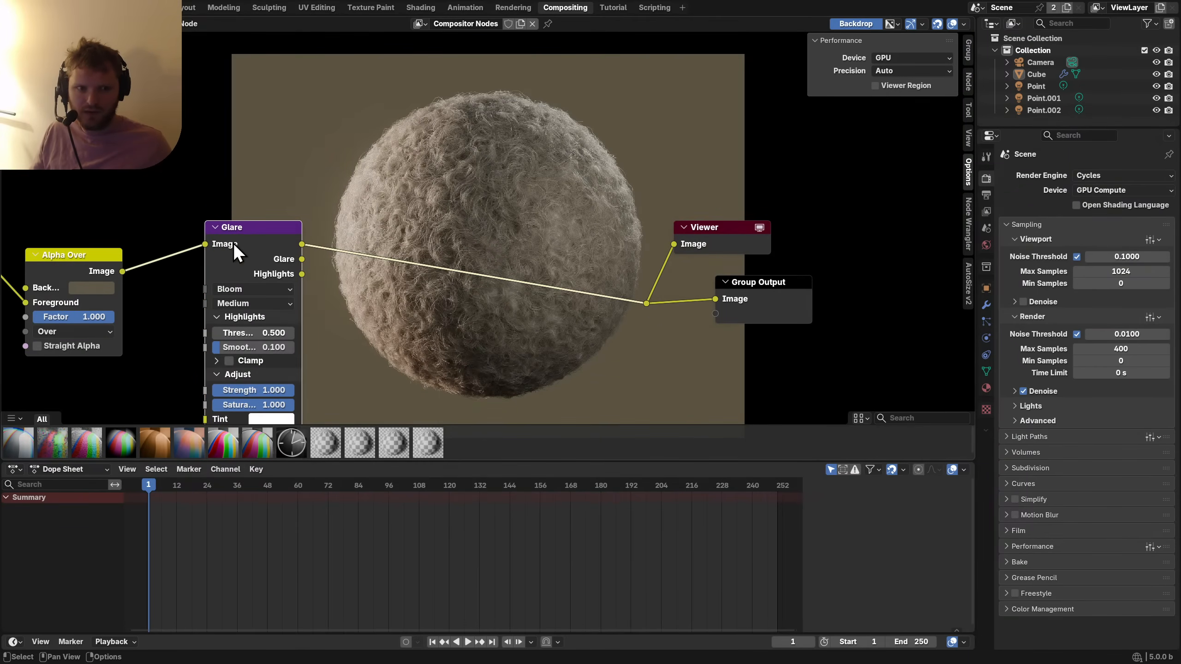
key(m)
key(m)
key(m)
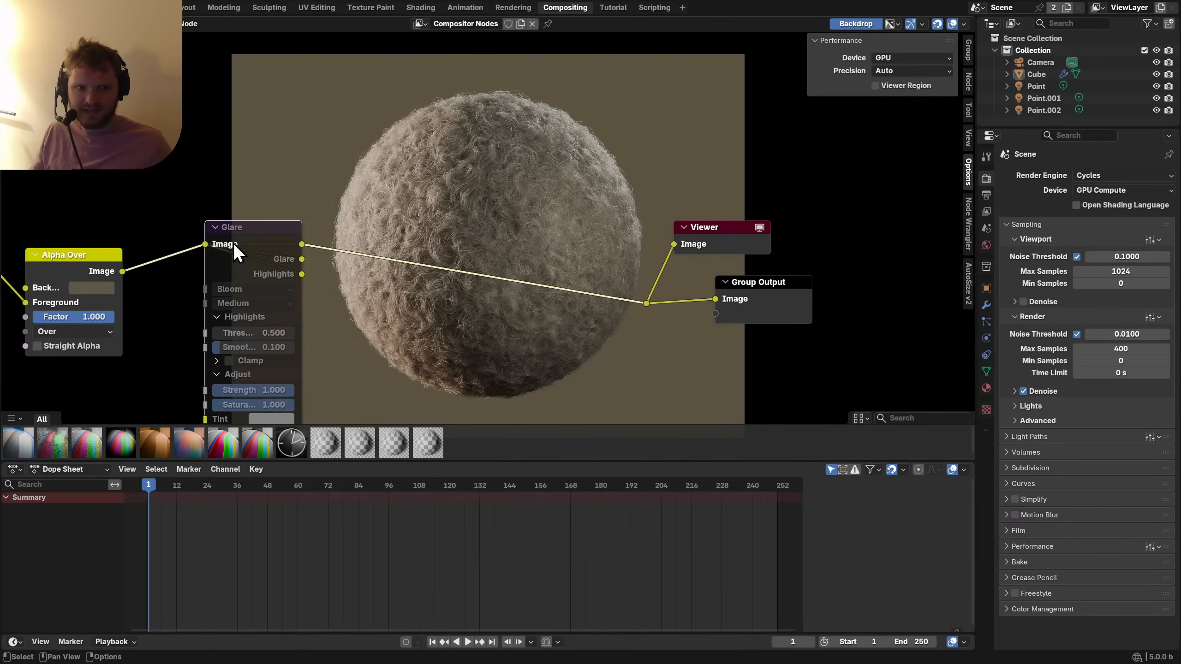
key(m)
Insert a Vignette node after the Glare node on its Image link.
key(shift+a)
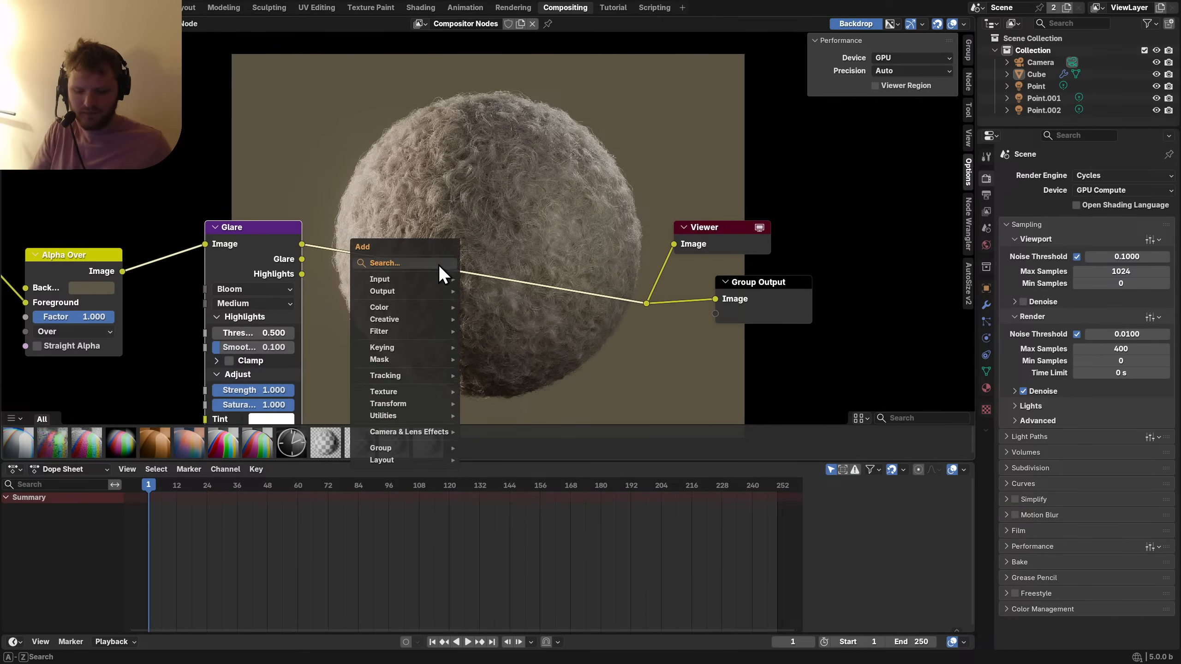
text(vig)
key(Return)
click(352, 235)
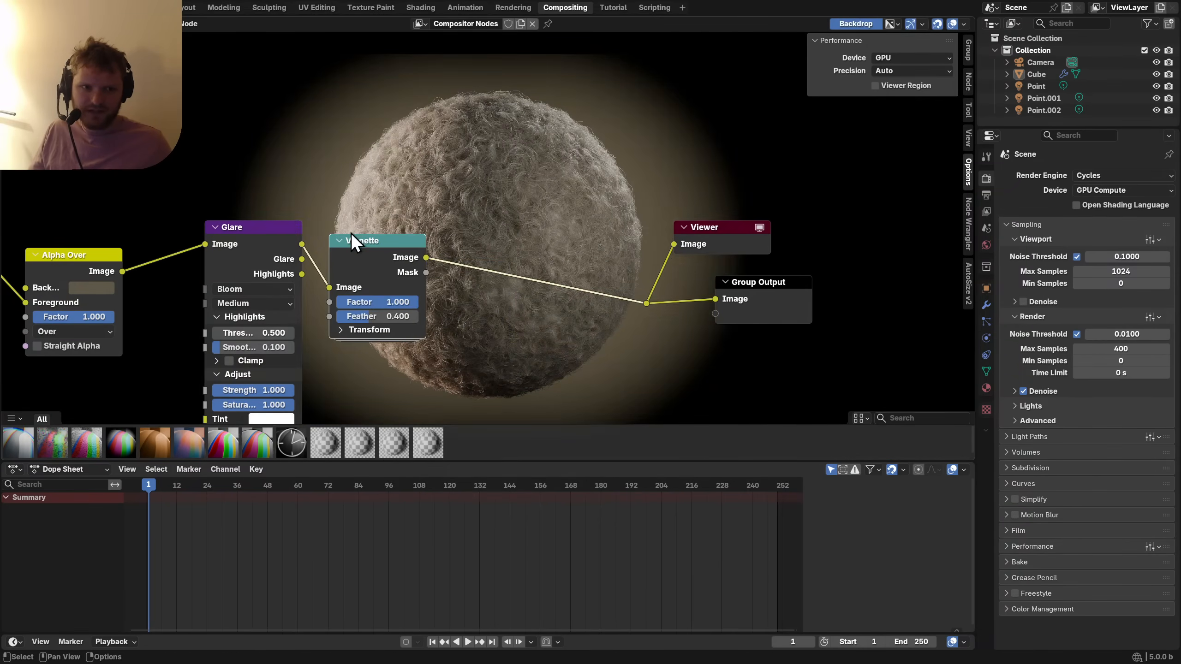
Set the Vignette Factor to 0.2 and compare the image with the node muted and unmuted.
scroll(324, 314, up, 2)
click(251, 329)
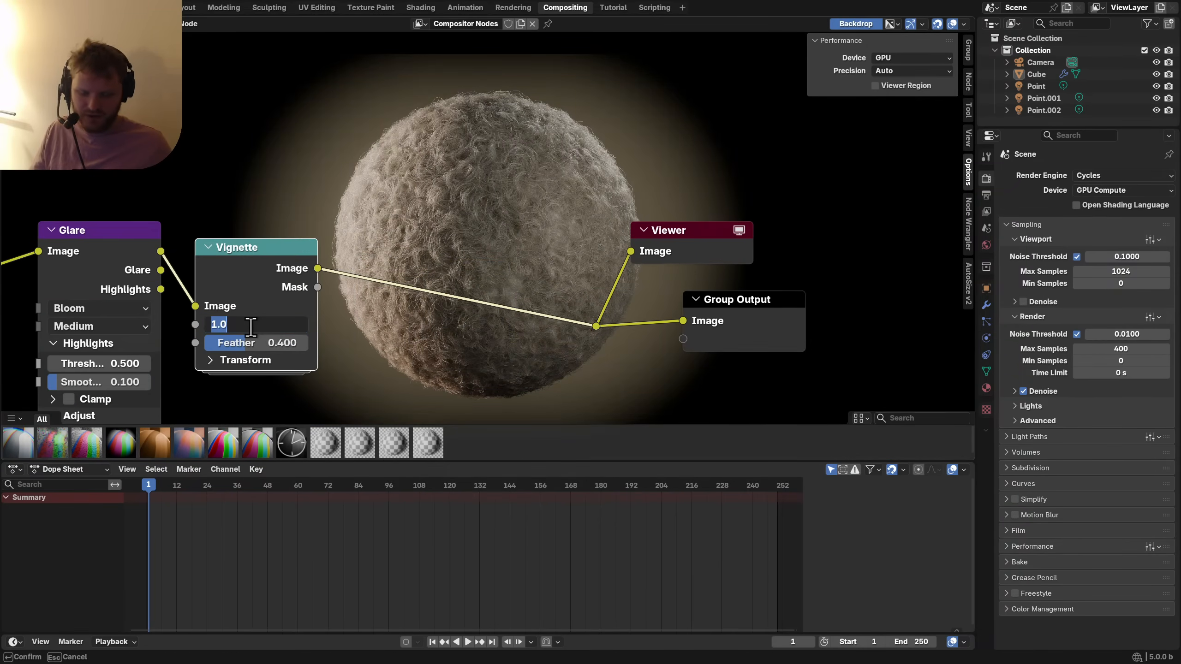
text(.1)
key(Return)
click(250, 329)
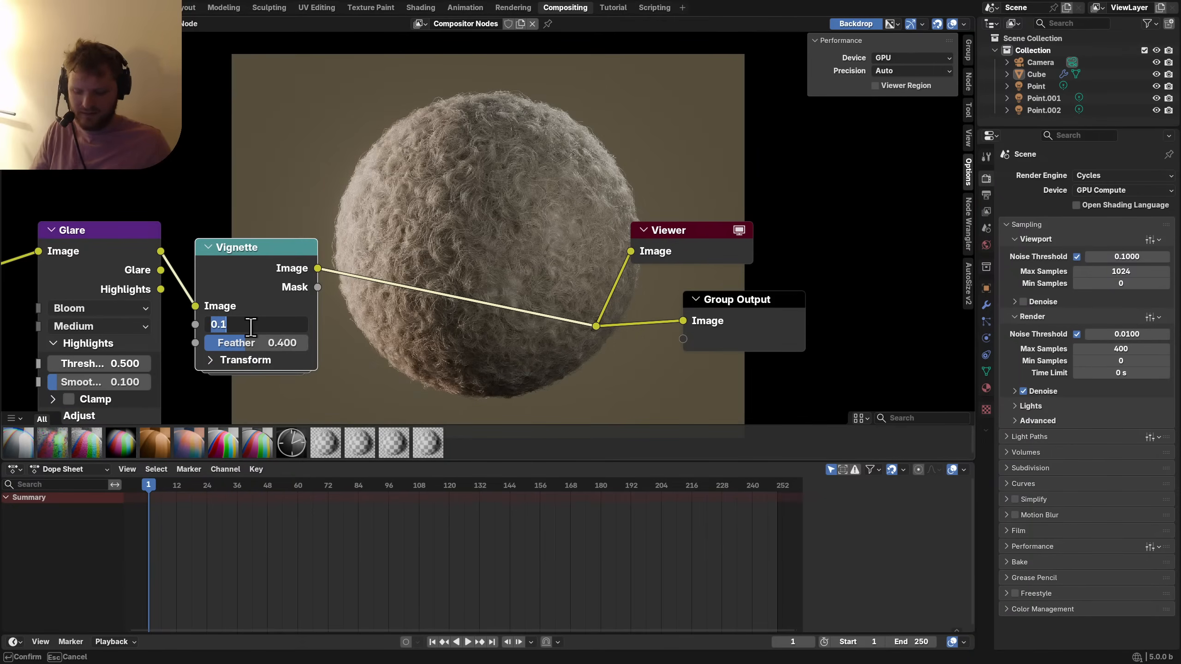
text(.2)
key(Return)
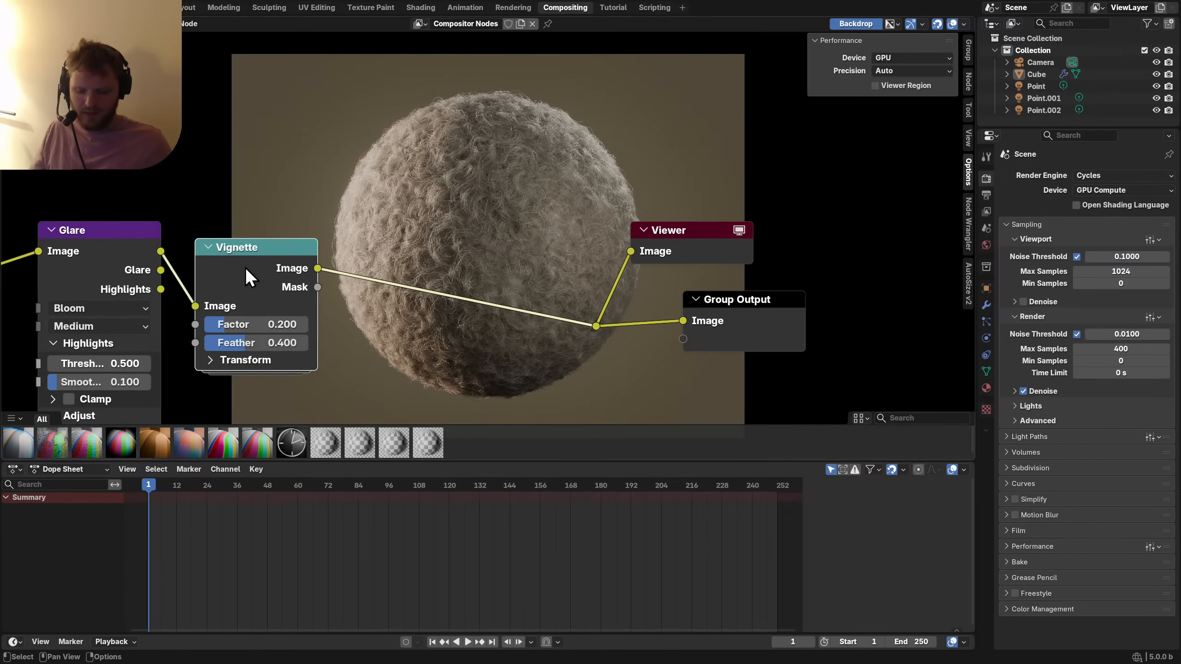
key(m)
key(m)
Move the reroute and output nodes farther away from the Vignette node and shrink the backdrop image.
scroll(519, 282, down, 7)
drag(577, 327, 527, 275)
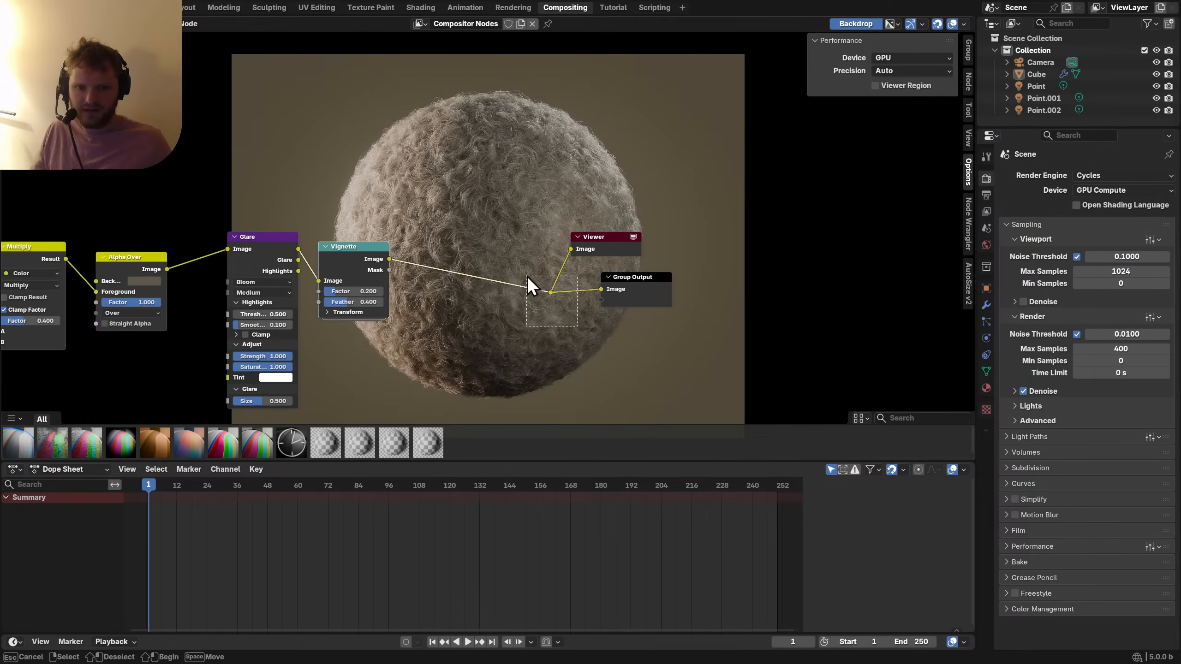
key(g)
click(677, 168)
key(v)
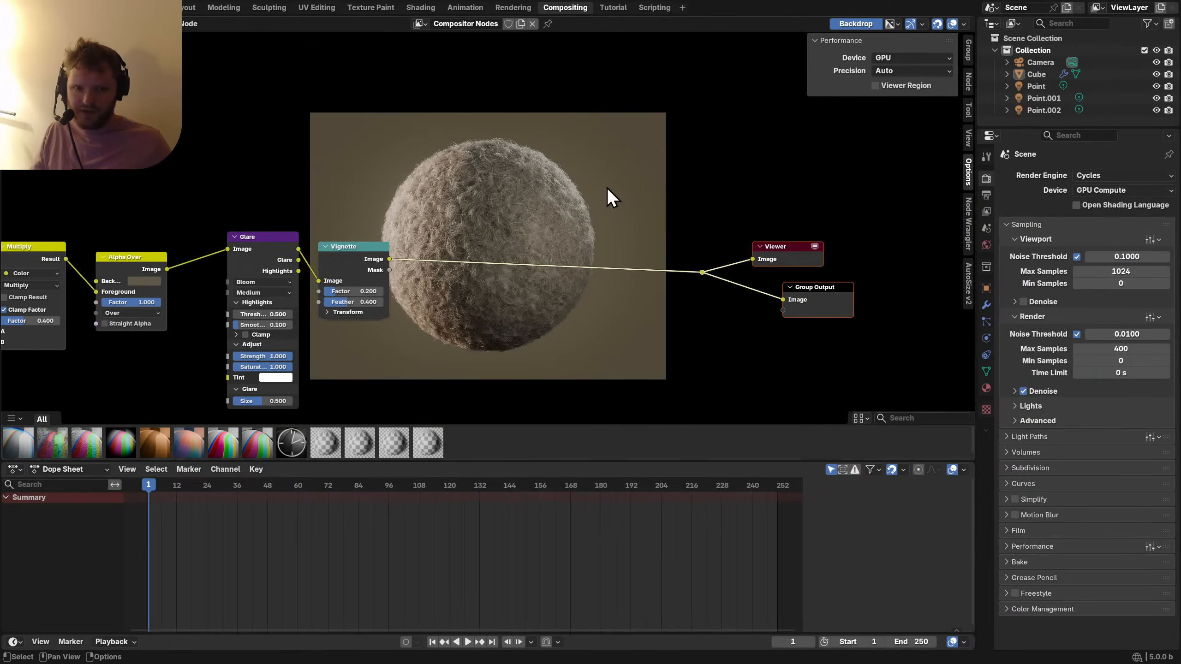
Compare the raw Render Layers image with the final composite in the viewer.
middle_drag(544, 200, 684, 286)
scroll(684, 286, down, 6)
middle_drag(412, 314, 467, 352)
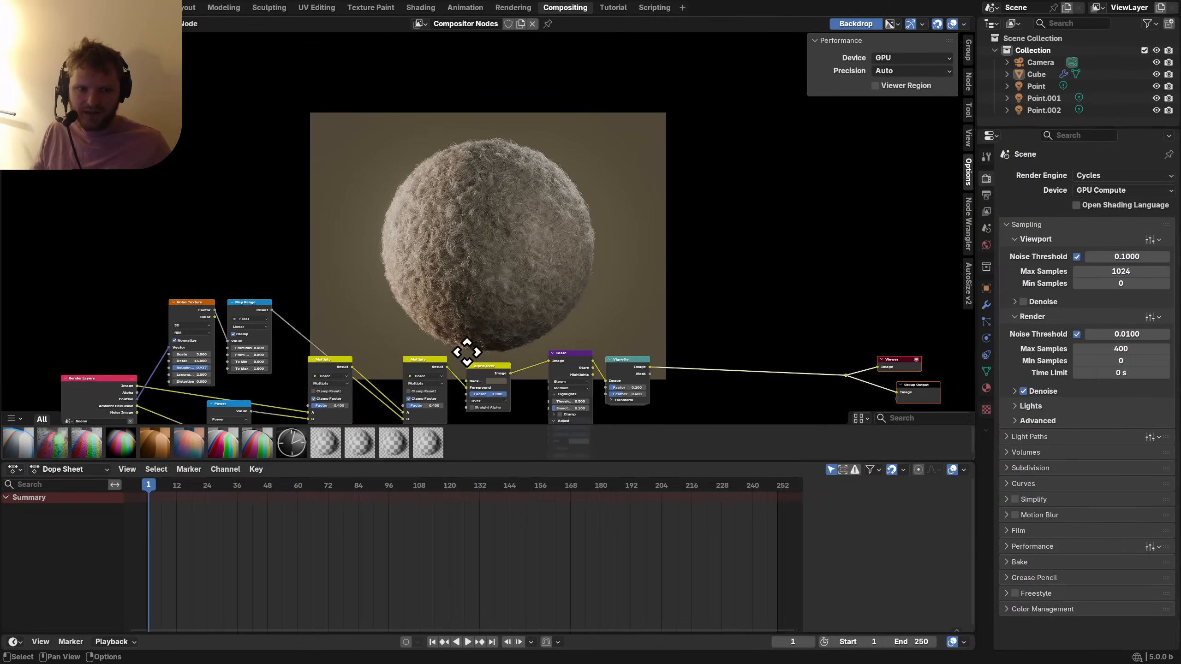
ctrl+shift+click(120, 388)
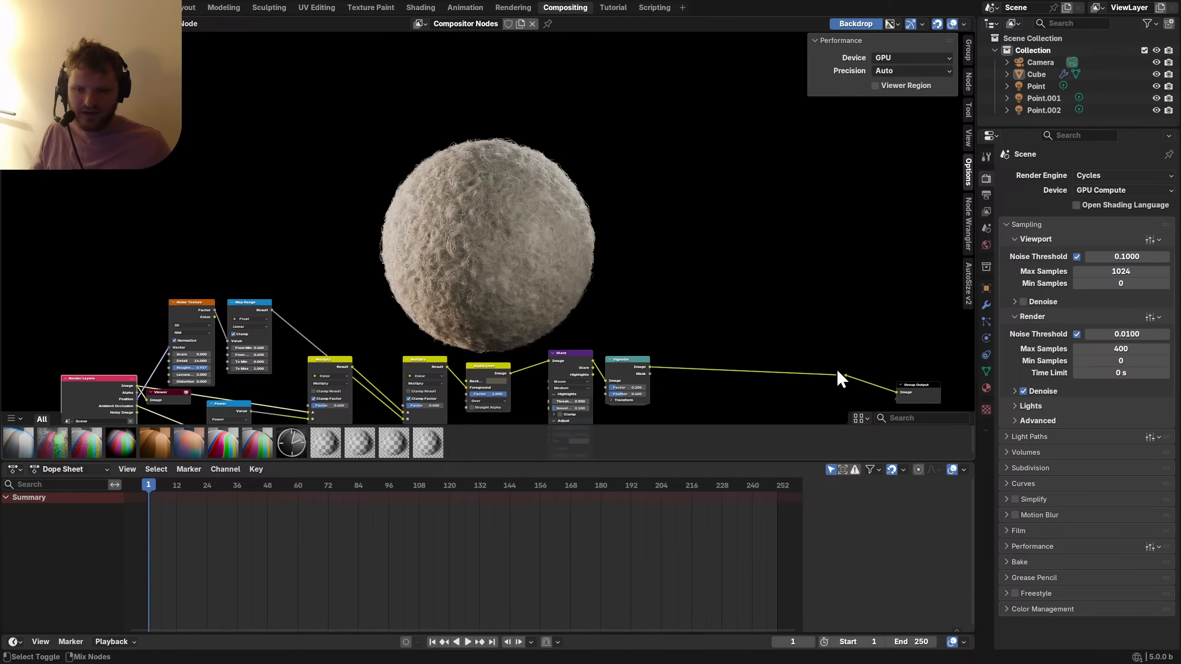
ctrl+shift+click(846, 375)
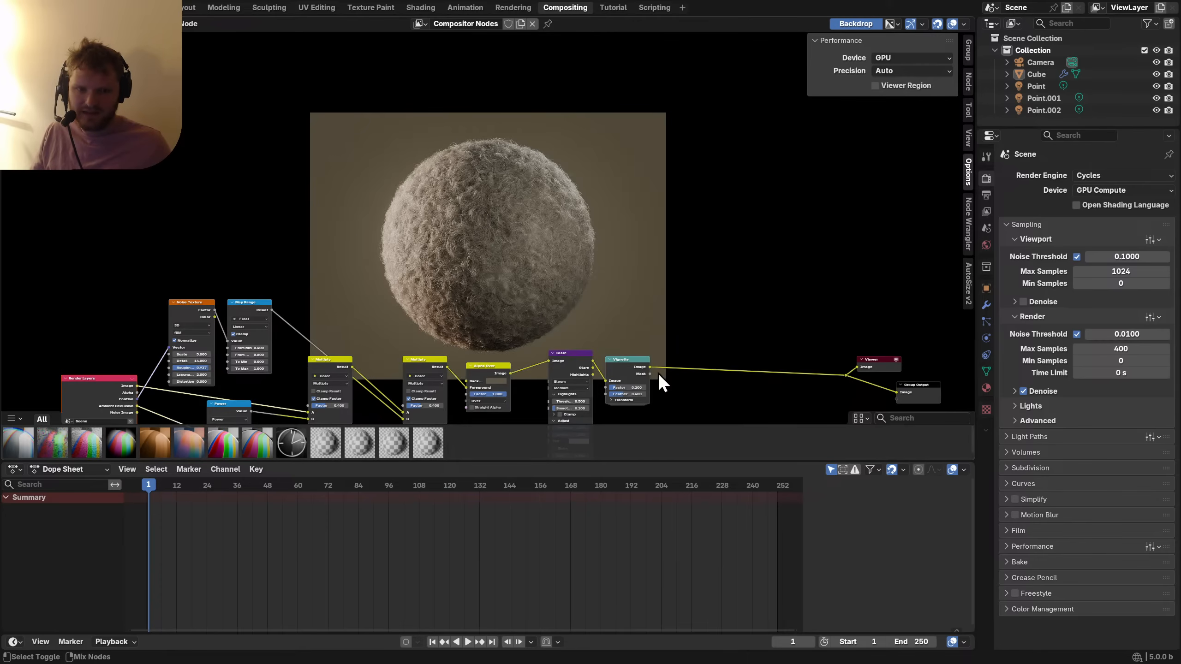
Set the Factor of the second Multiply node, before Alpha Over, to 0.3 and check the final composite.
middle_drag(357, 374, 441, 313)
scroll(454, 326, up, 8)
middle_drag(413, 393, 426, 329)
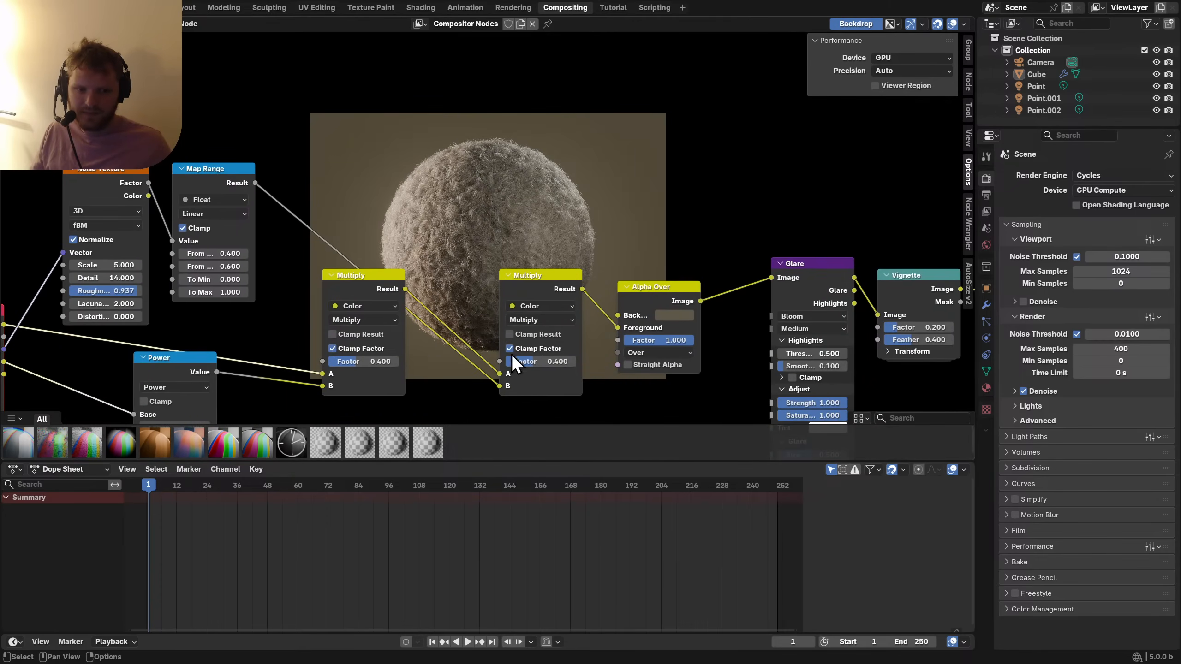
click(539, 293)
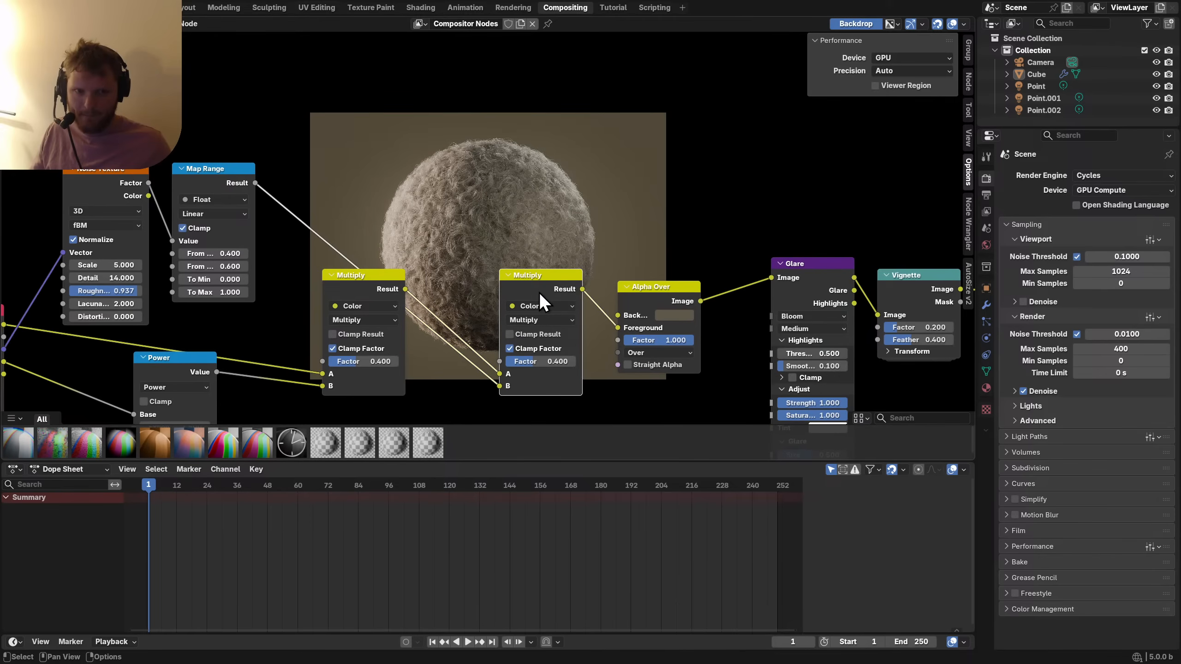
drag(560, 363, 552, 365)
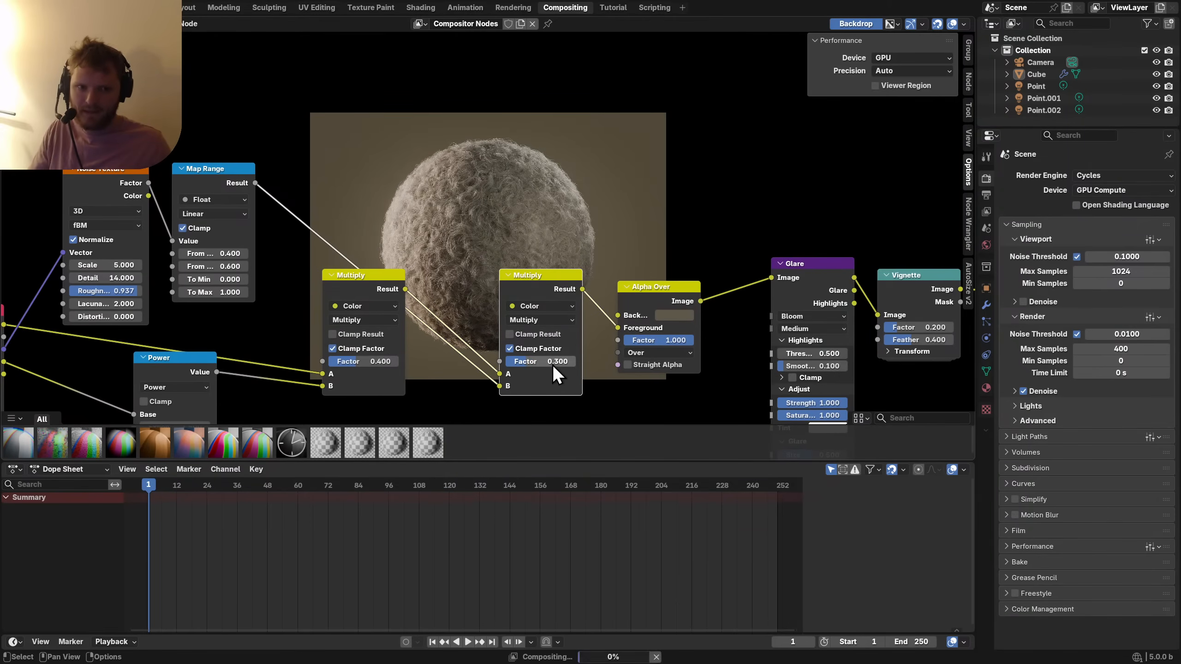
middle_drag(817, 271, 275, 315)
middle_drag(521, 305, 505, 331)
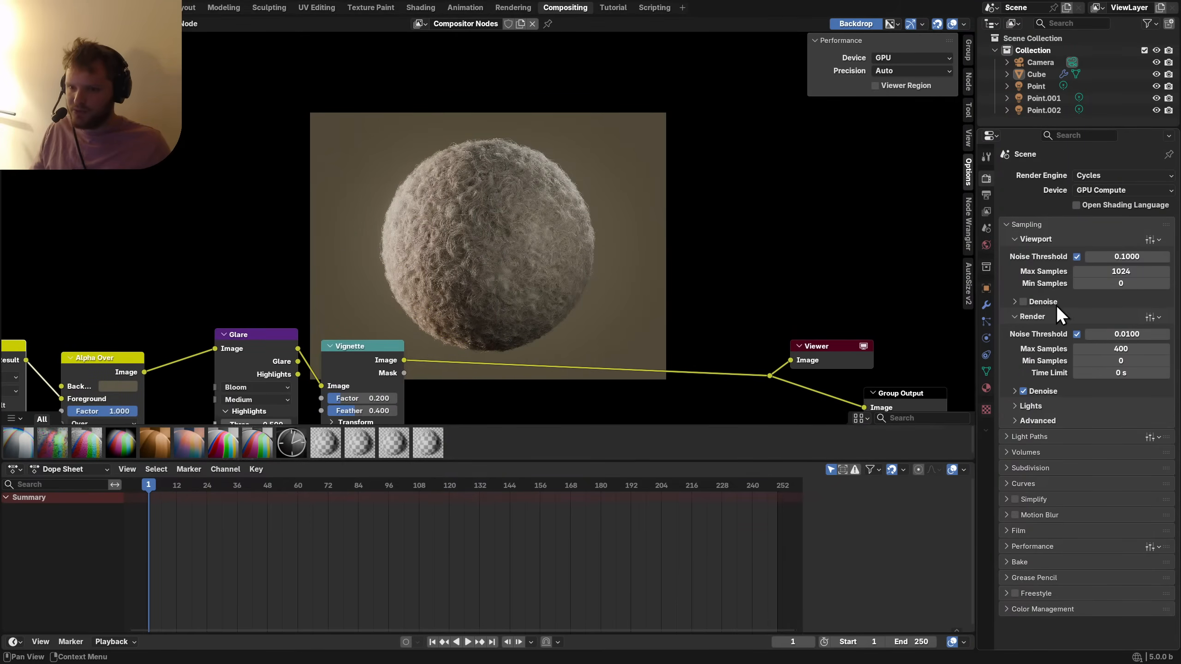
Save the file and expand the Color Management settings in the render properties.
key(ctrl+s)
click(1048, 605)
scroll(1058, 525, down, 5)
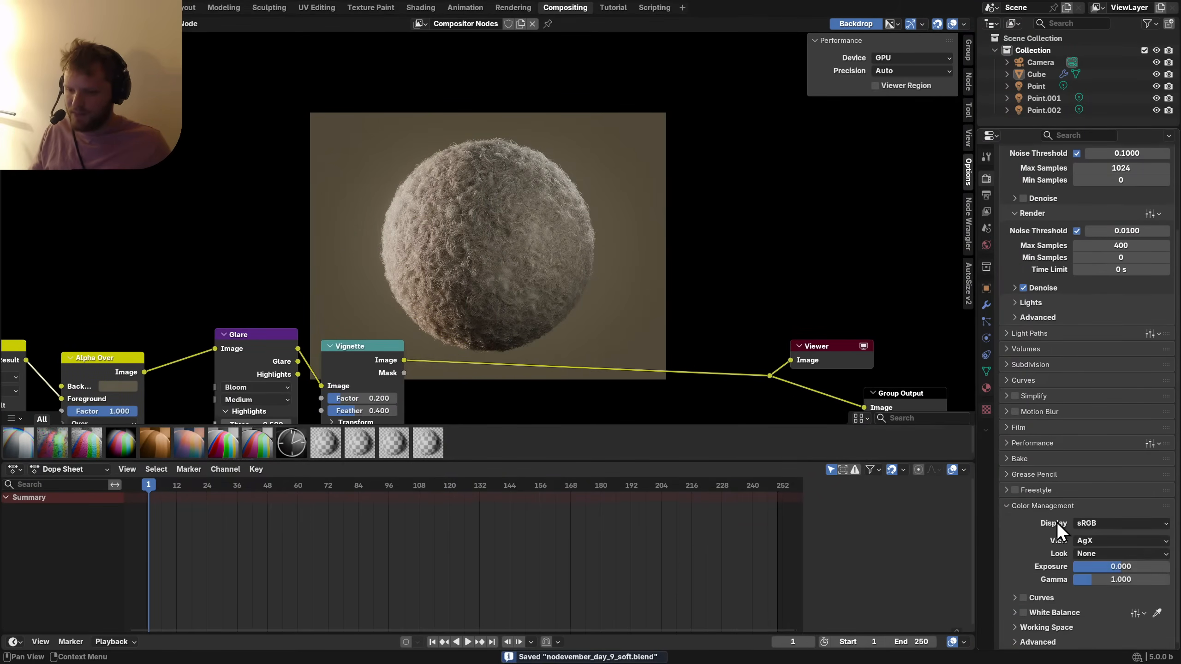
Try the Khronos PBR Neutral view transform and enlarge the backdrop image to judge it.
click(1089, 543)
click(1102, 464)
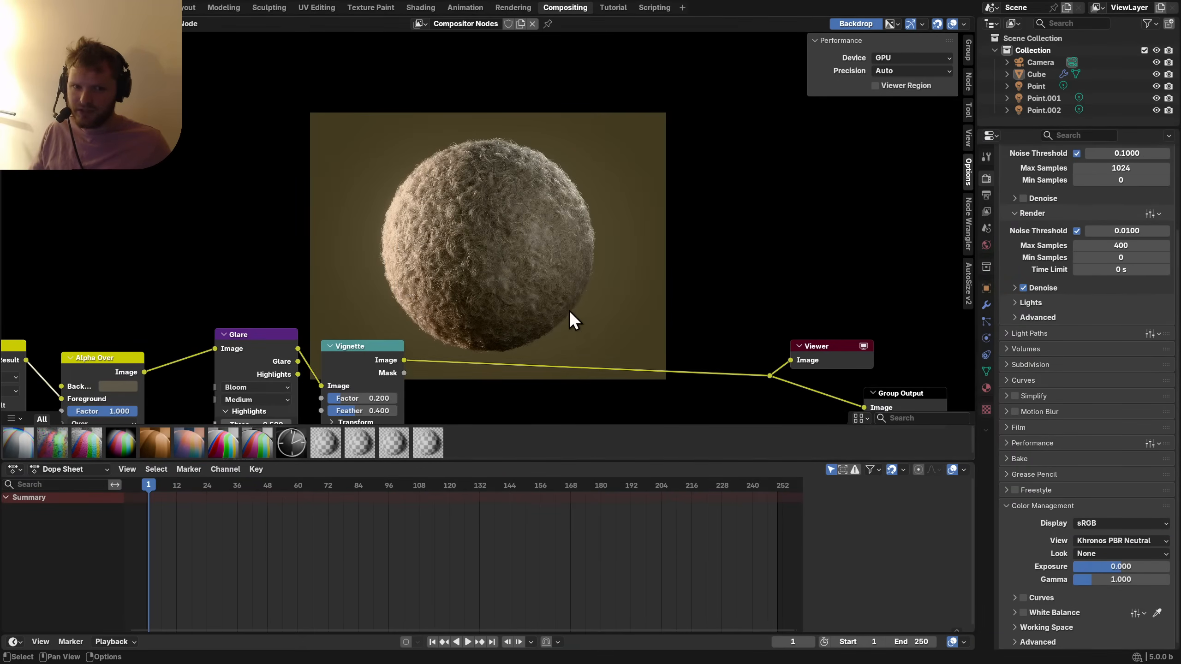
scroll(565, 302, up, 2)
key(alt+v)
key(alt+v)
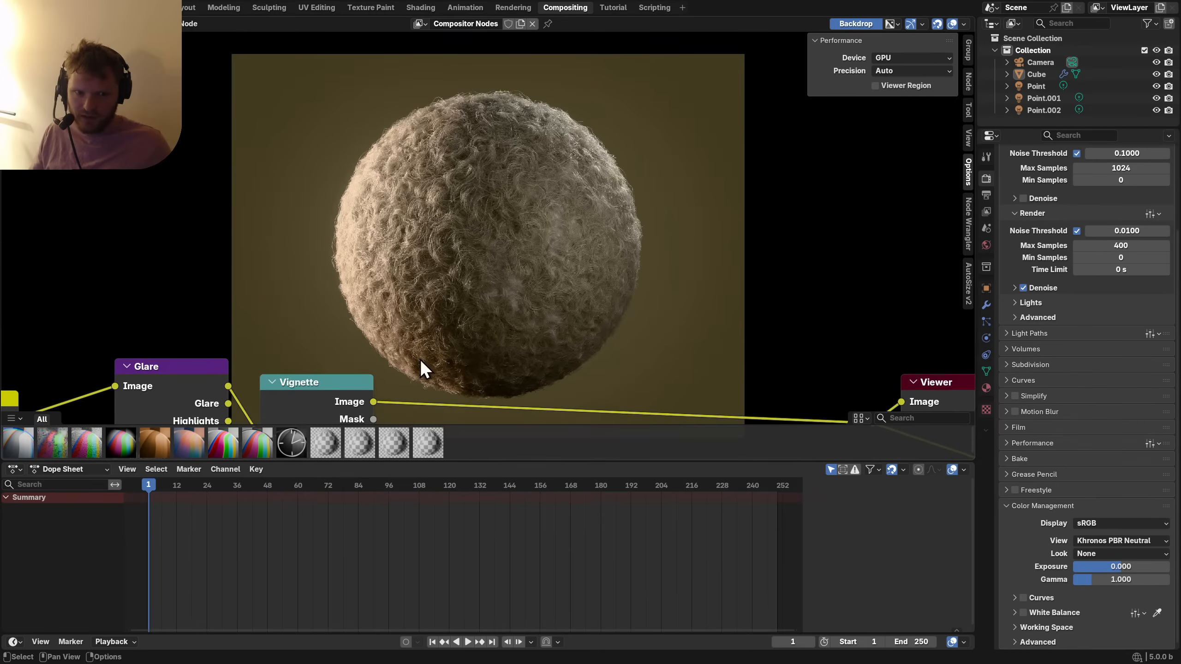
Try lowering the Alpha Over node's background color saturation to about 0.11.
middle_drag(351, 382, 416, 292)
click(46, 347)
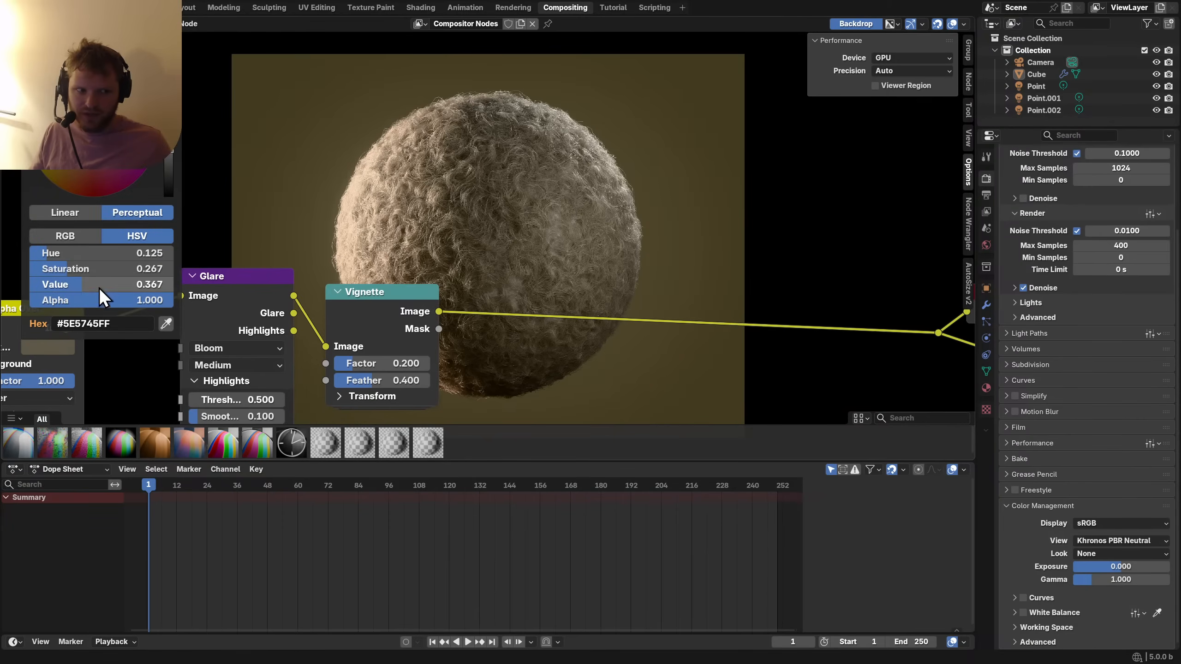
drag(99, 269, 104, 269)
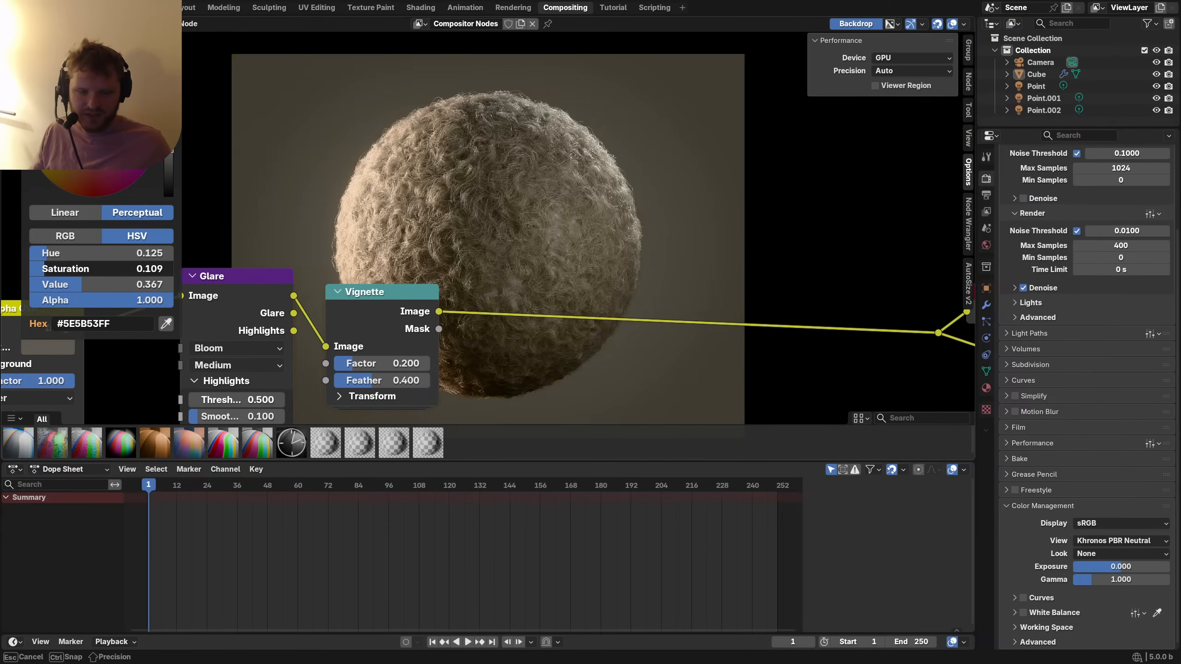
middle_drag(479, 232, 330, 363)
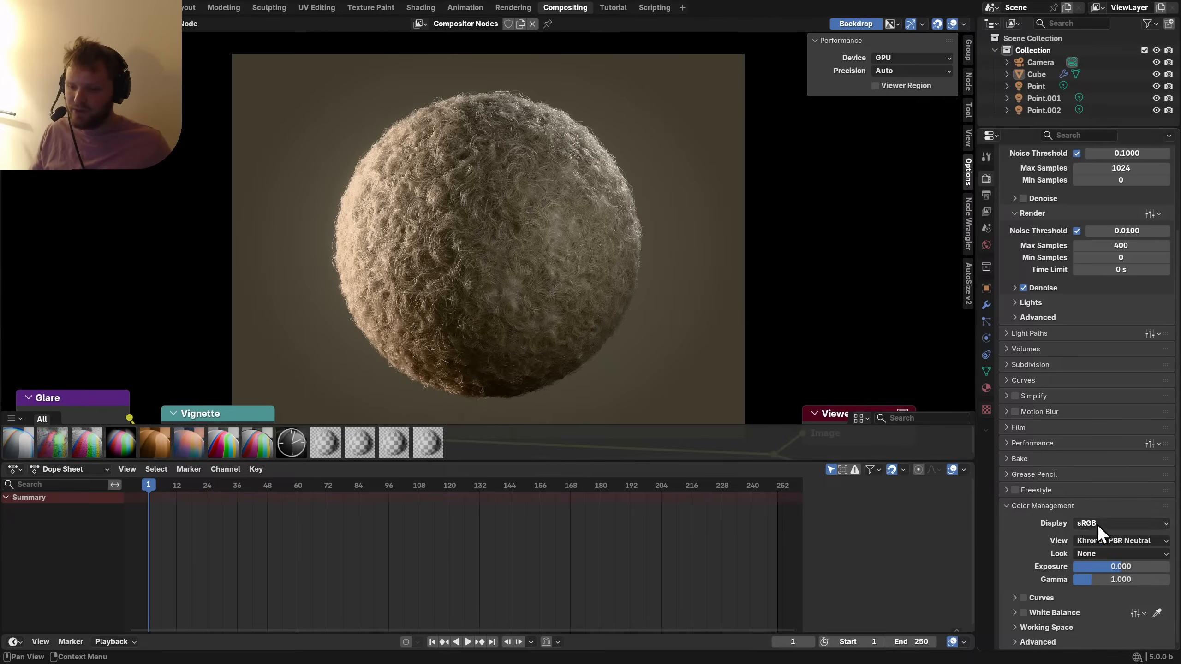
Undo the background color change and return the view transform to AgX.
click(1116, 541)
click(1116, 555)
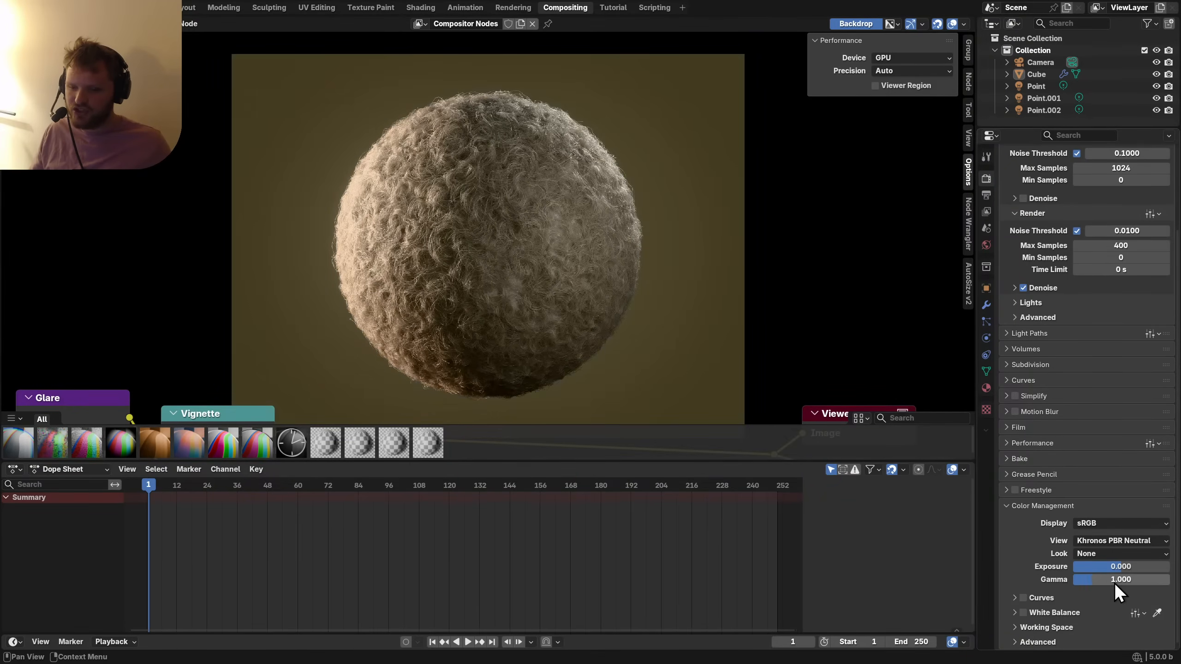
click(1123, 543)
click(1123, 543)
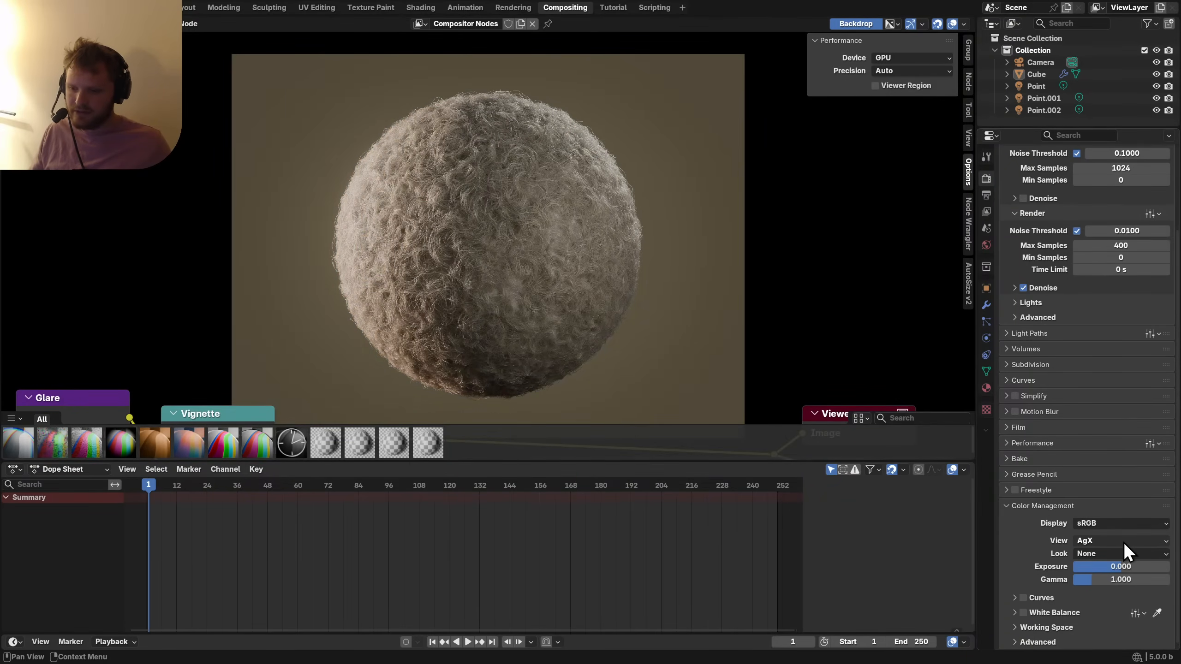
Try the Very Low Contrast and Very High Contrast looks, undoing each one.
click(1124, 543)
click(1124, 543)
click(1105, 552)
click(1093, 539)
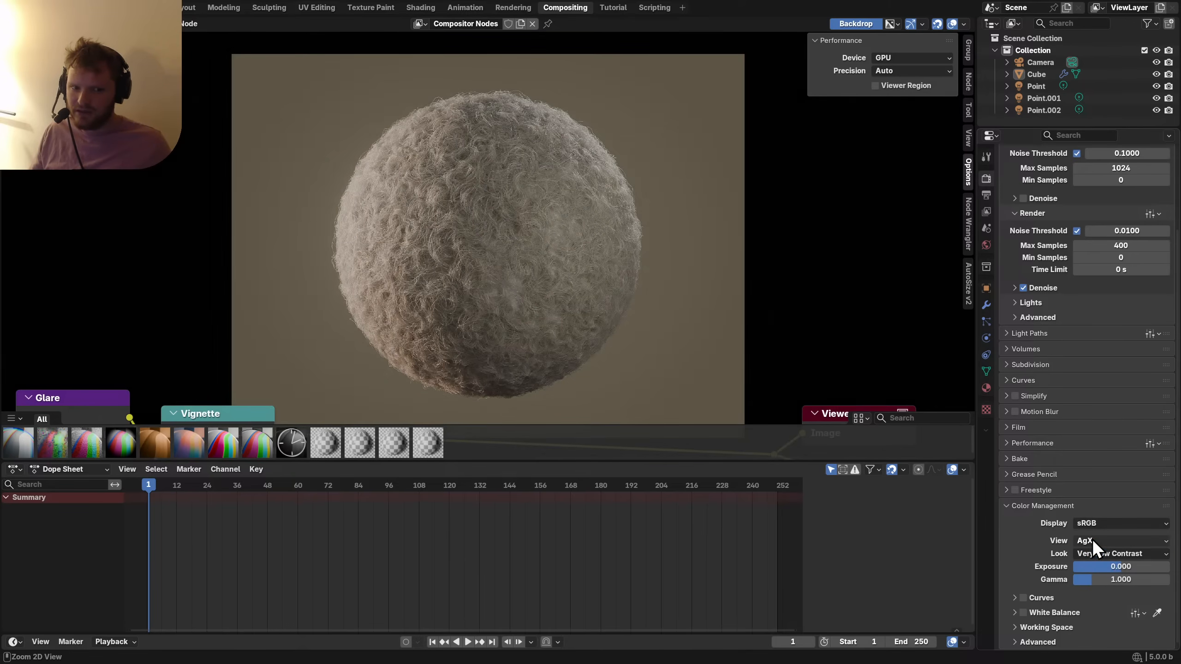
key(ctrl+z)
click(1093, 557)
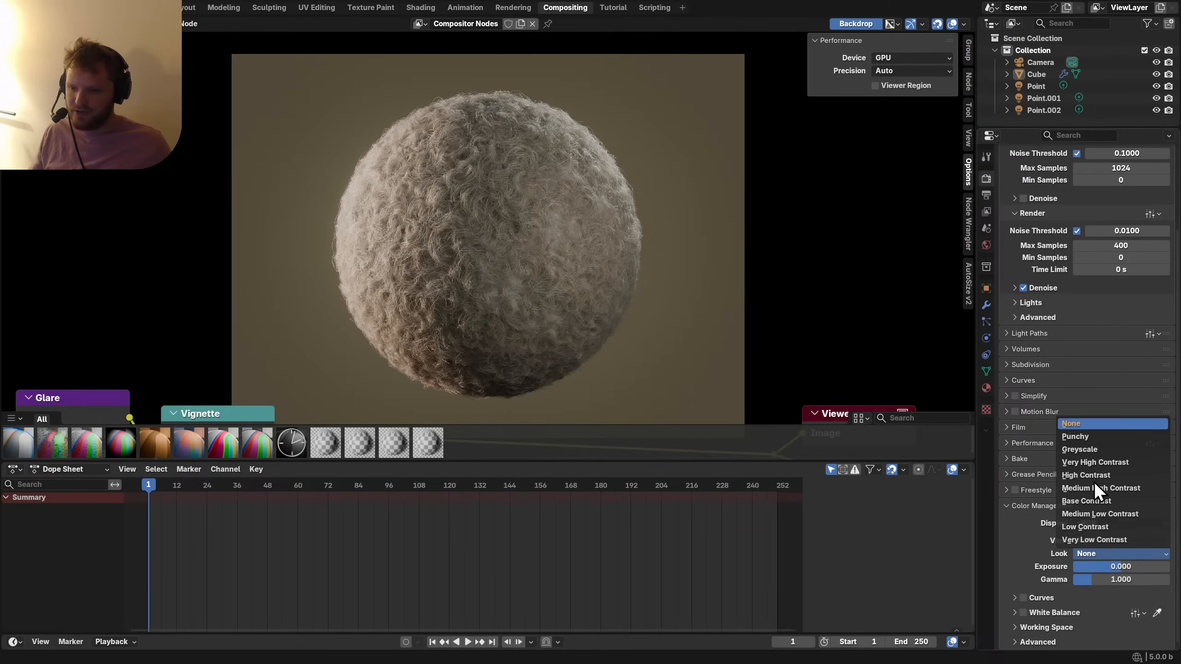
click(1081, 461)
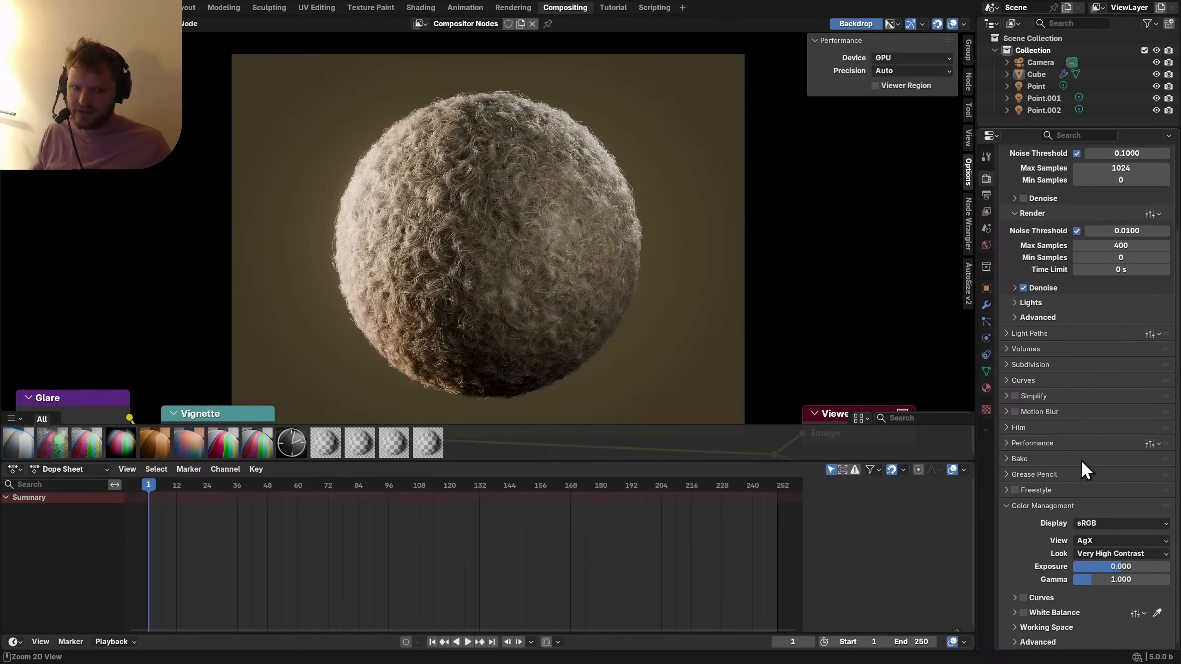
key(ctrl+z)
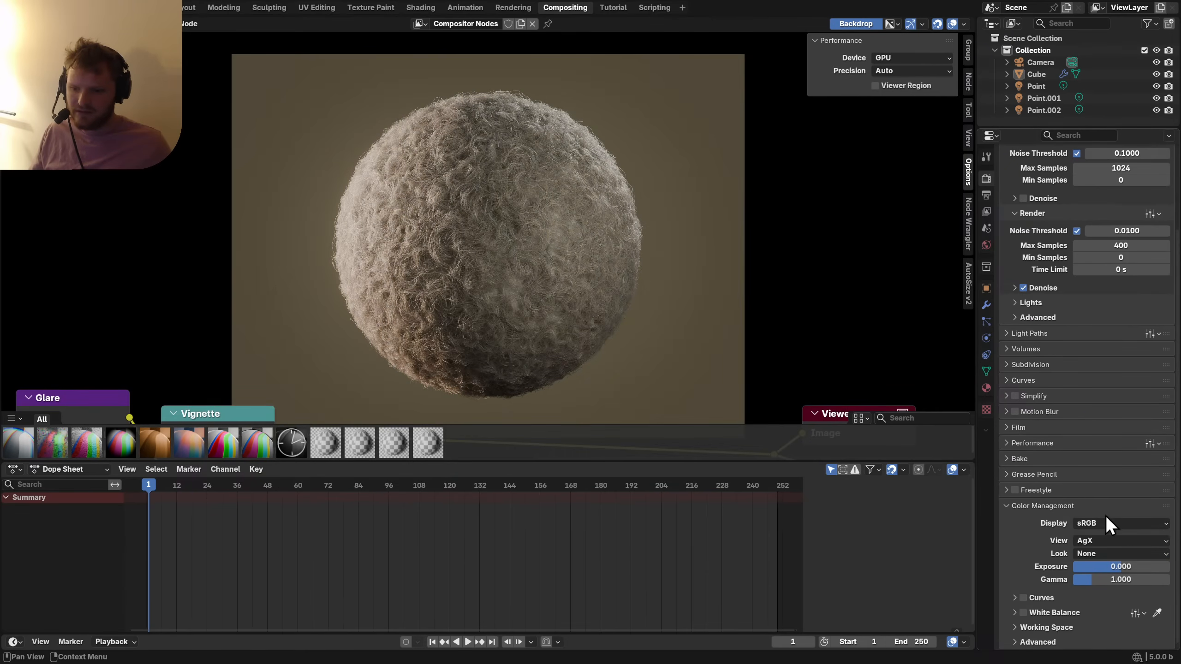
Raise the Color Management Exposure to about 0.66 and set Gamma to 0.9.
click(1105, 552)
click(1108, 556)
drag(1111, 567, 1125, 568)
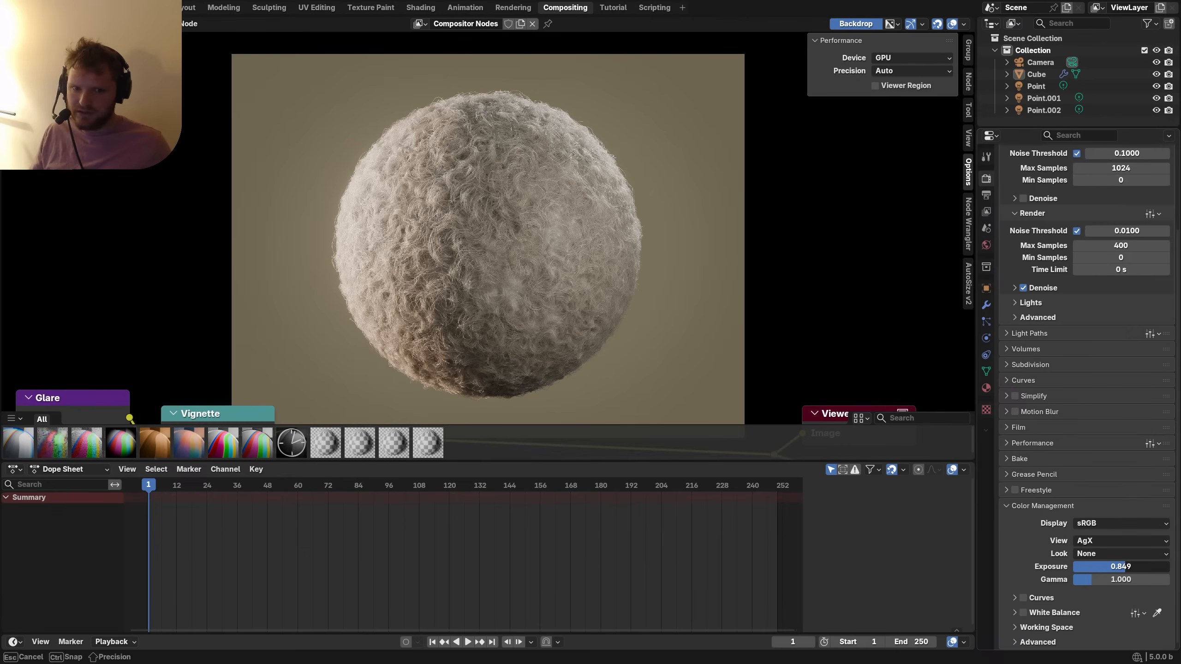
drag(1120, 566, 1150, 581)
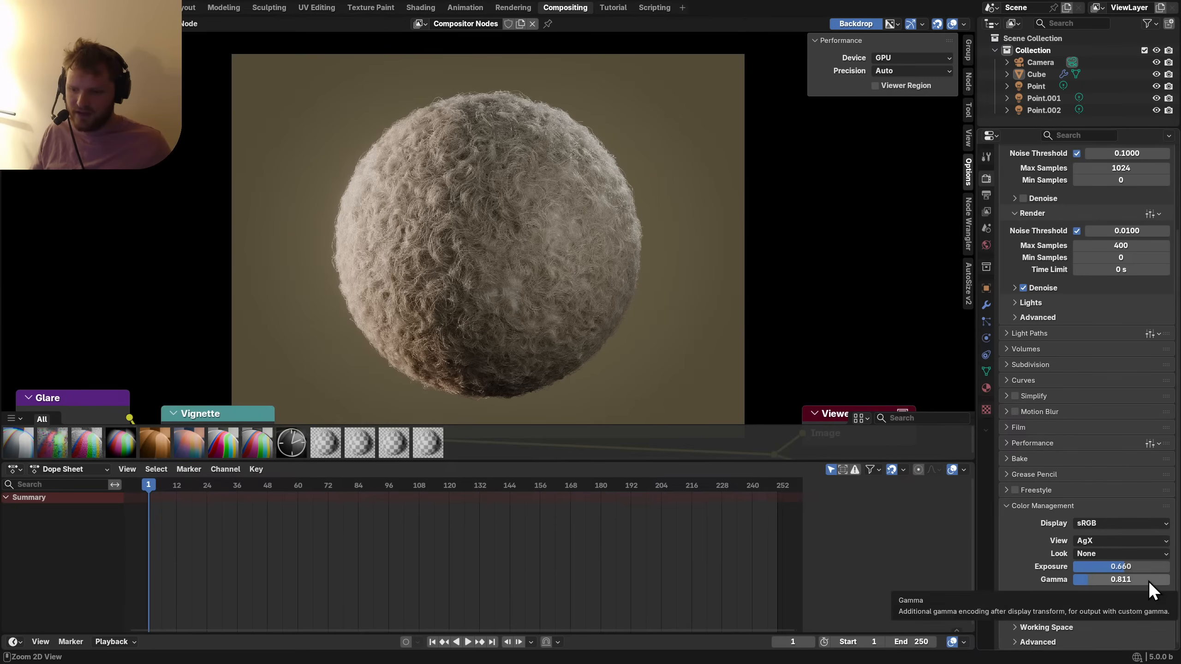
click(1138, 580)
text(0.9)
key(Return)
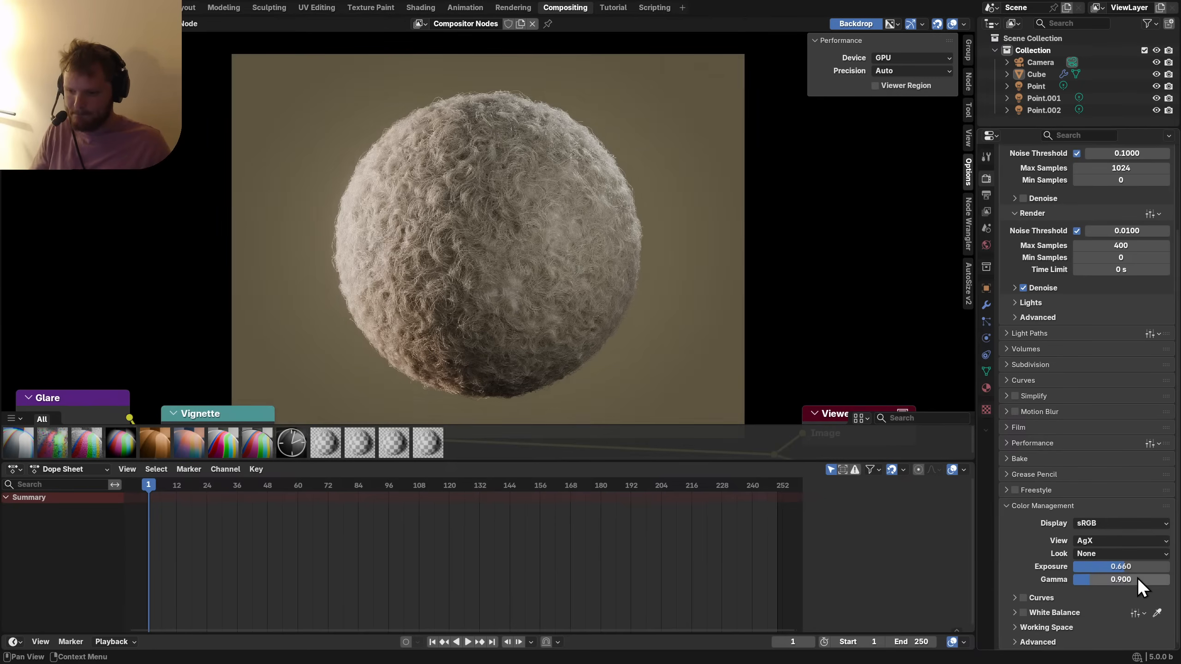
Try a higher Color Management Exposure and settle on 0.5.
drag(1138, 570, 1126, 567)
click(1127, 568)
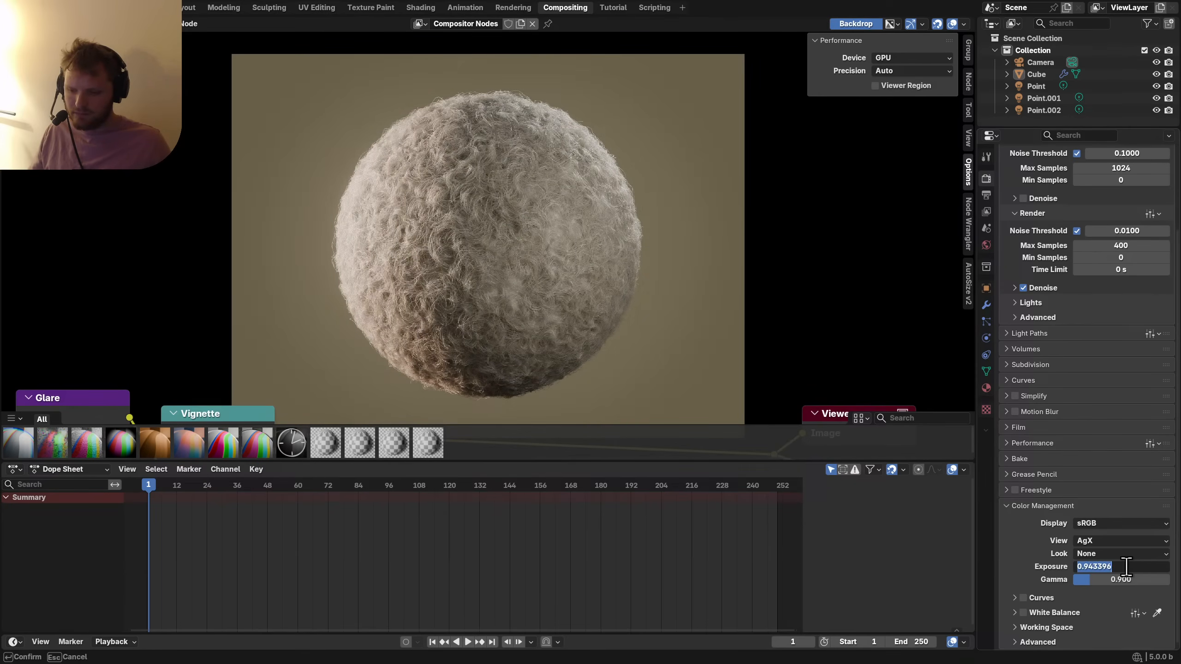
text(0.5)
key(Return)
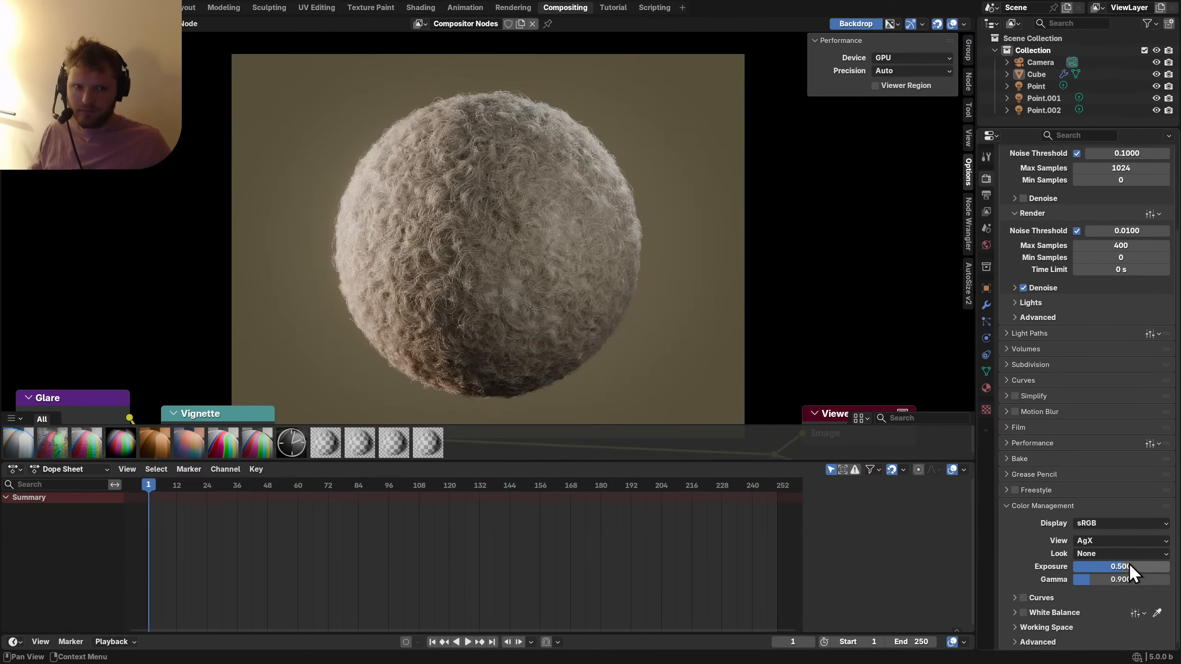
Compare the composite under the Khronos PBR Neutral view transform and switch back to AgX.
click(1078, 542)
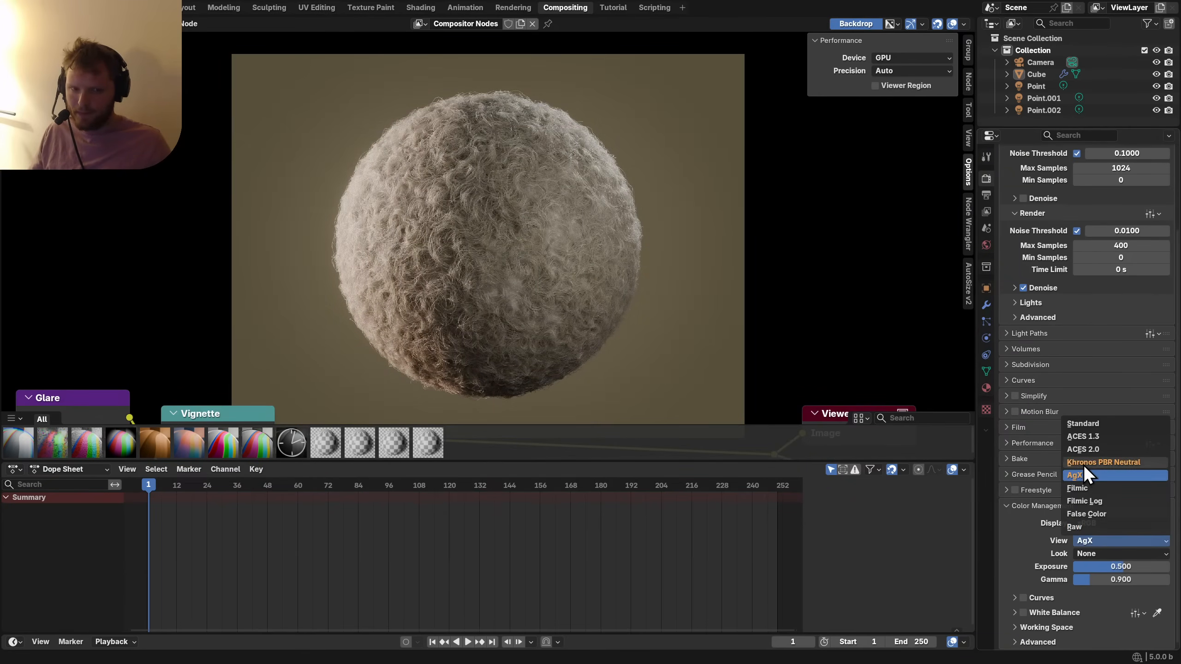
click(1083, 465)
click(1101, 541)
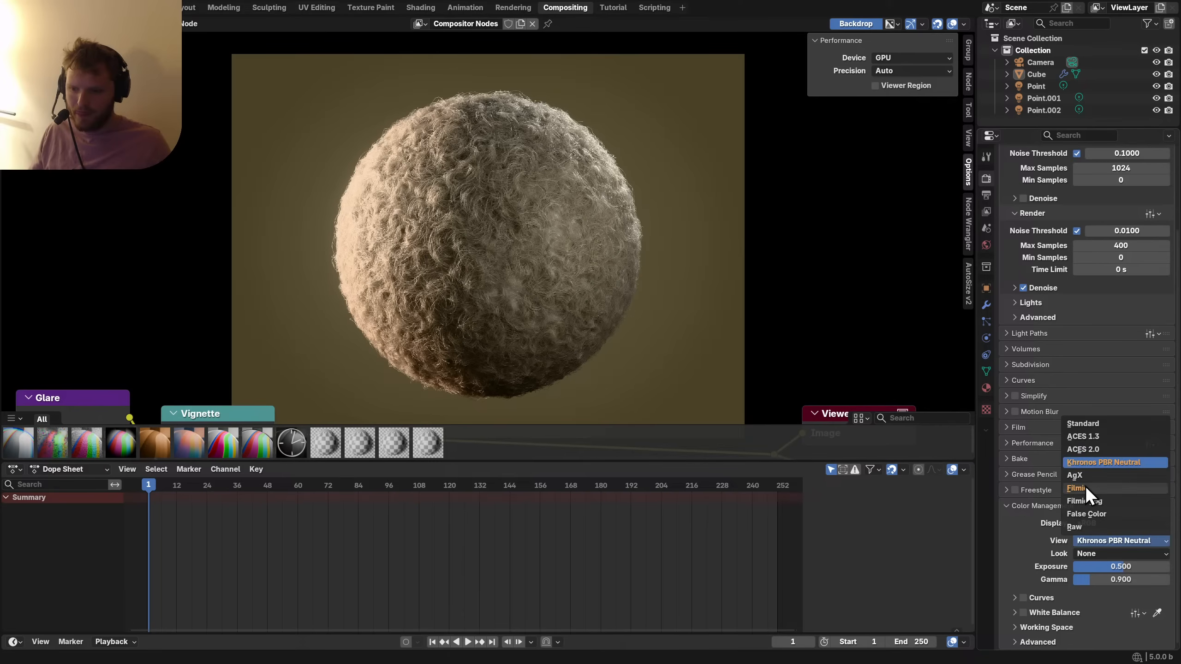
click(1077, 476)
Enable White Balance, try a Temperature of 3000 K and undo that temperature change.
click(1023, 612)
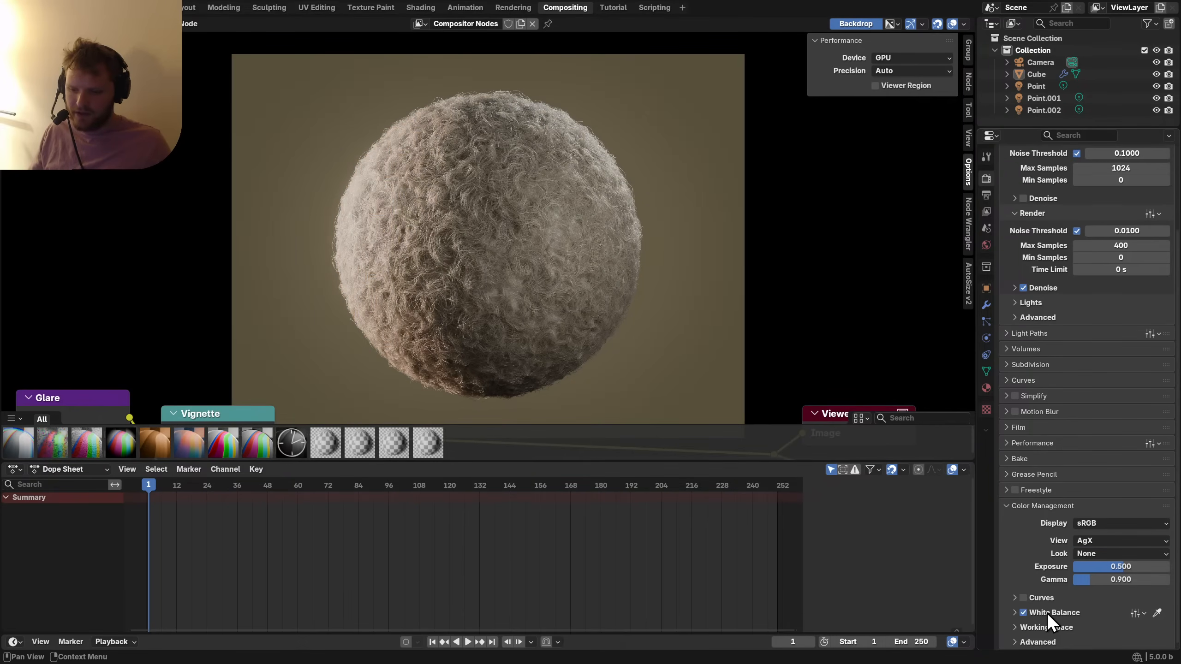
click(1047, 613)
scroll(1049, 613, down, 2)
click(1107, 595)
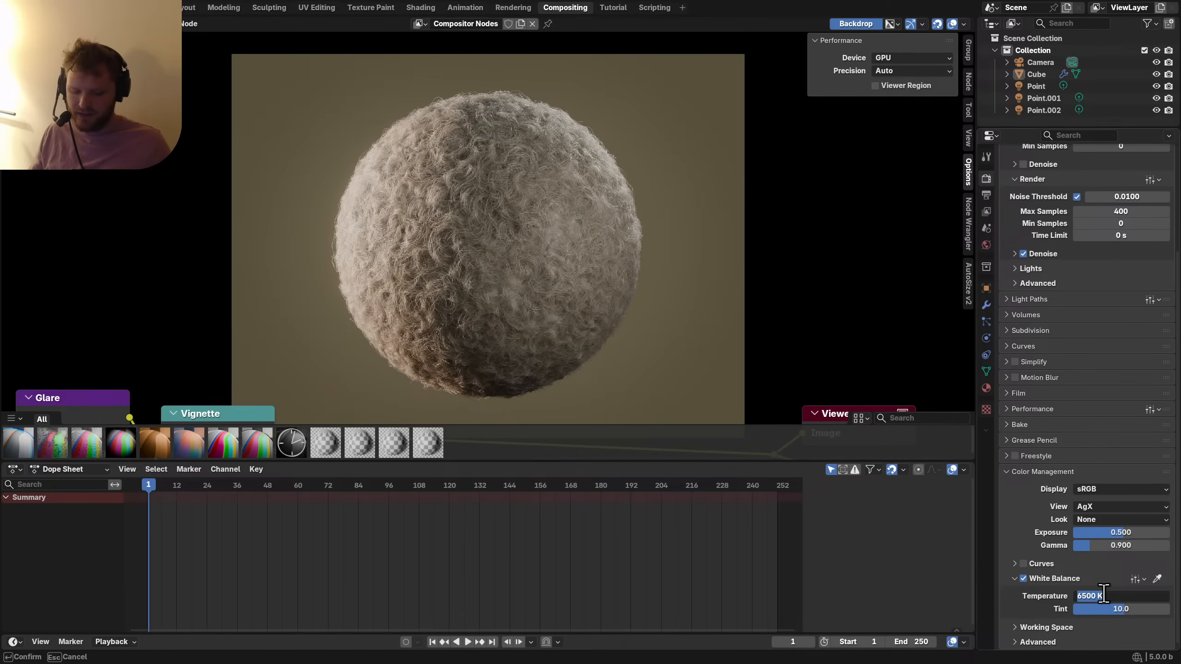
text(3000)
key(Return)
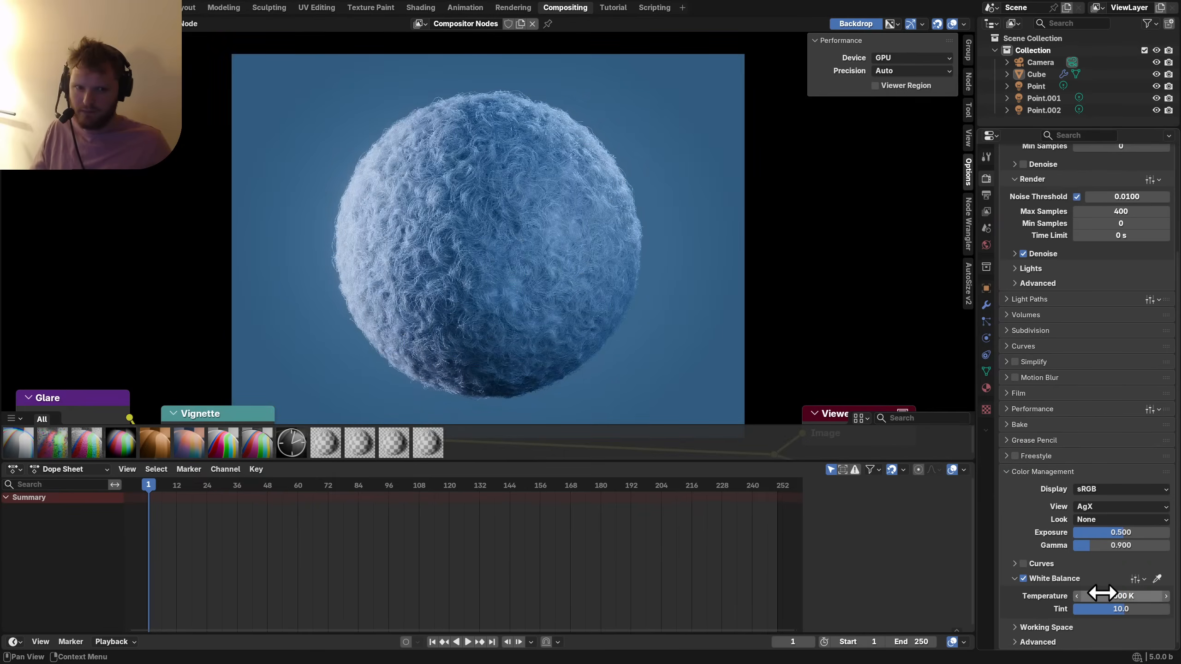
key(ctrl+z)
Try a White Balance Temperature of 7500 K and settle on 8000 K.
click(1102, 593)
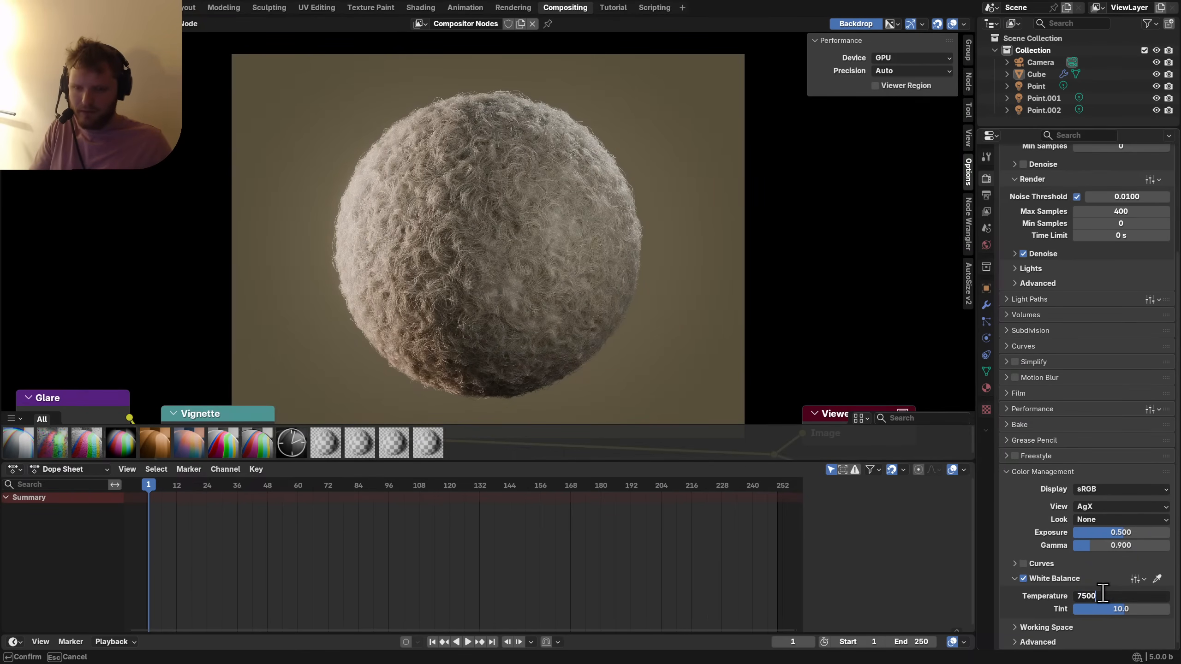
key(Return)
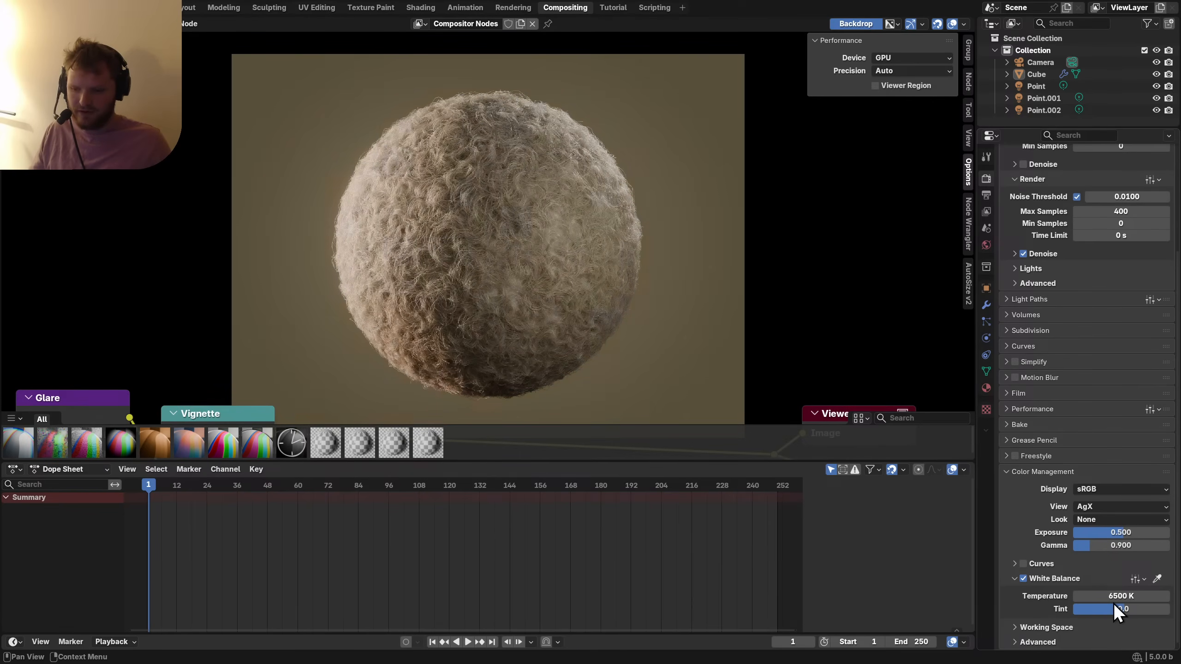
click(1119, 597)
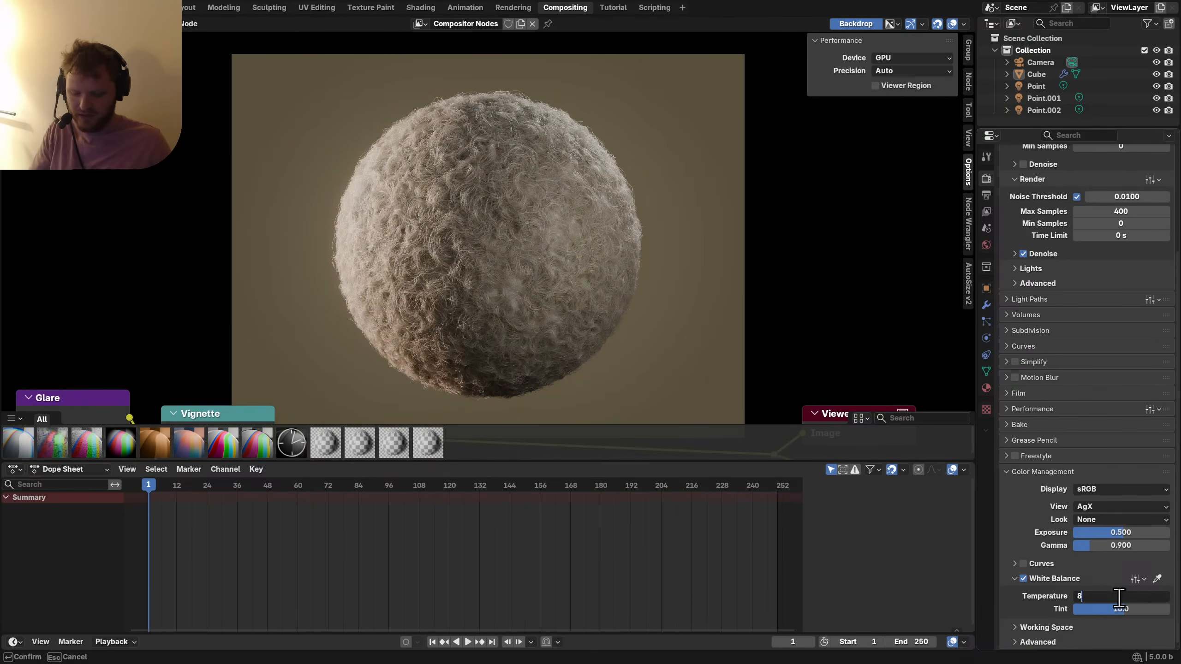
key(Return)
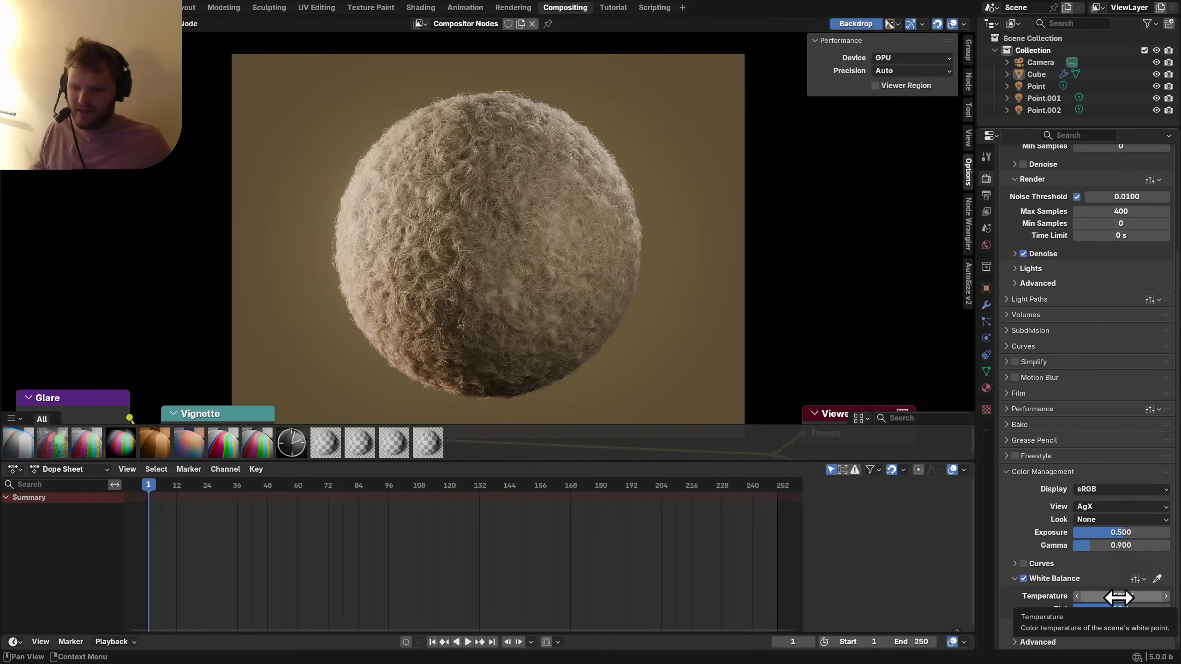
click(1118, 596)
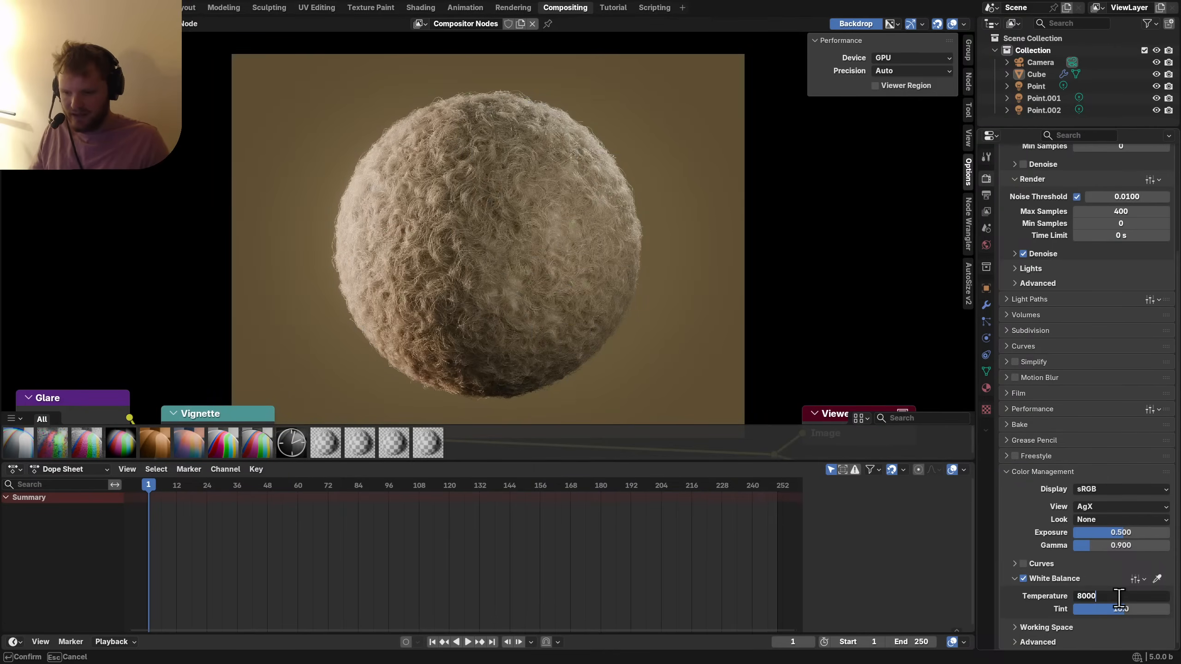
key(Return)
Lower the saturation of the Alpha Over node's background color to about 0.13.
scroll(253, 377, left, 10)
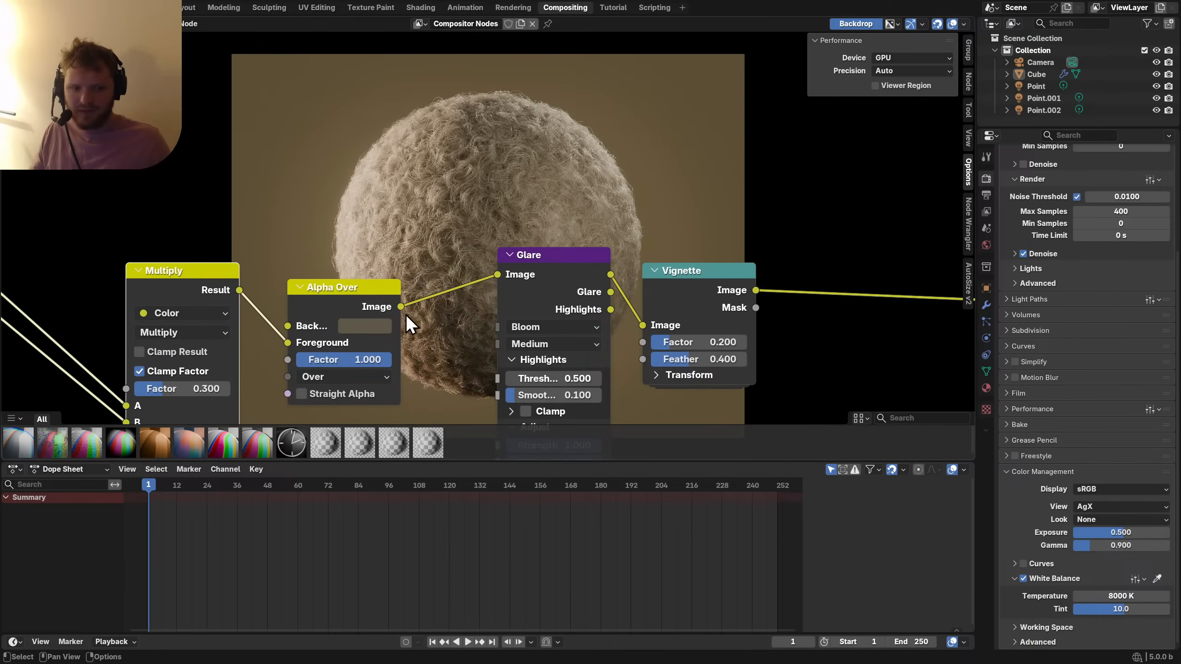
scroll(413, 358, up, 5)
click(357, 422)
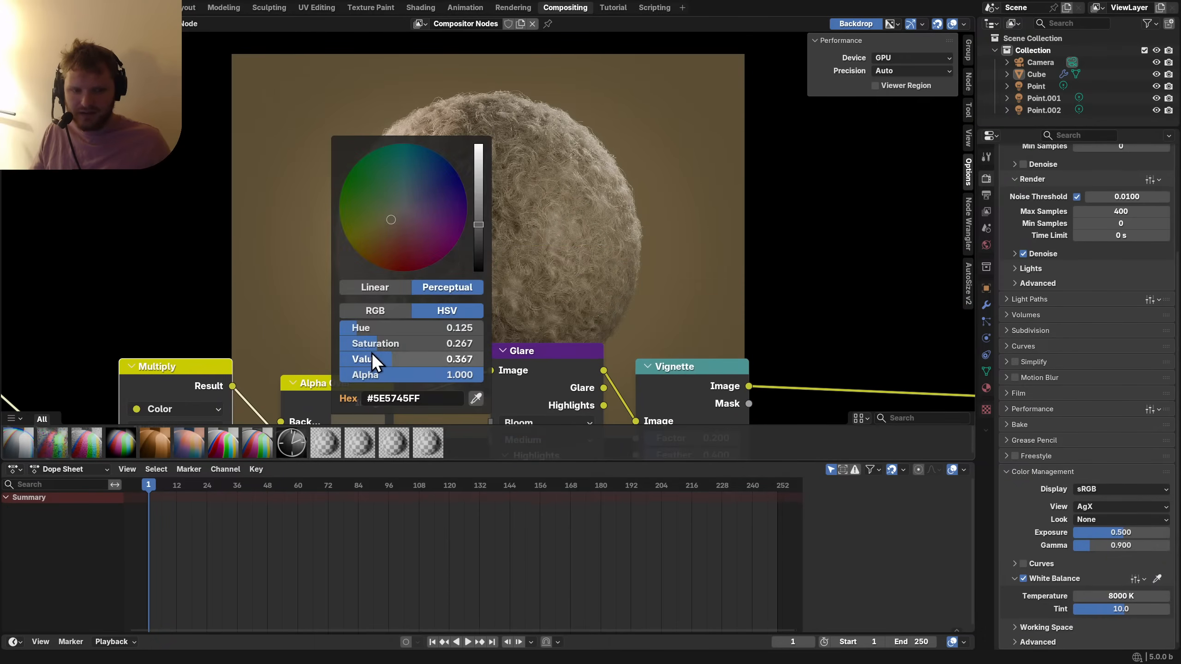
drag(373, 347, 358, 347)
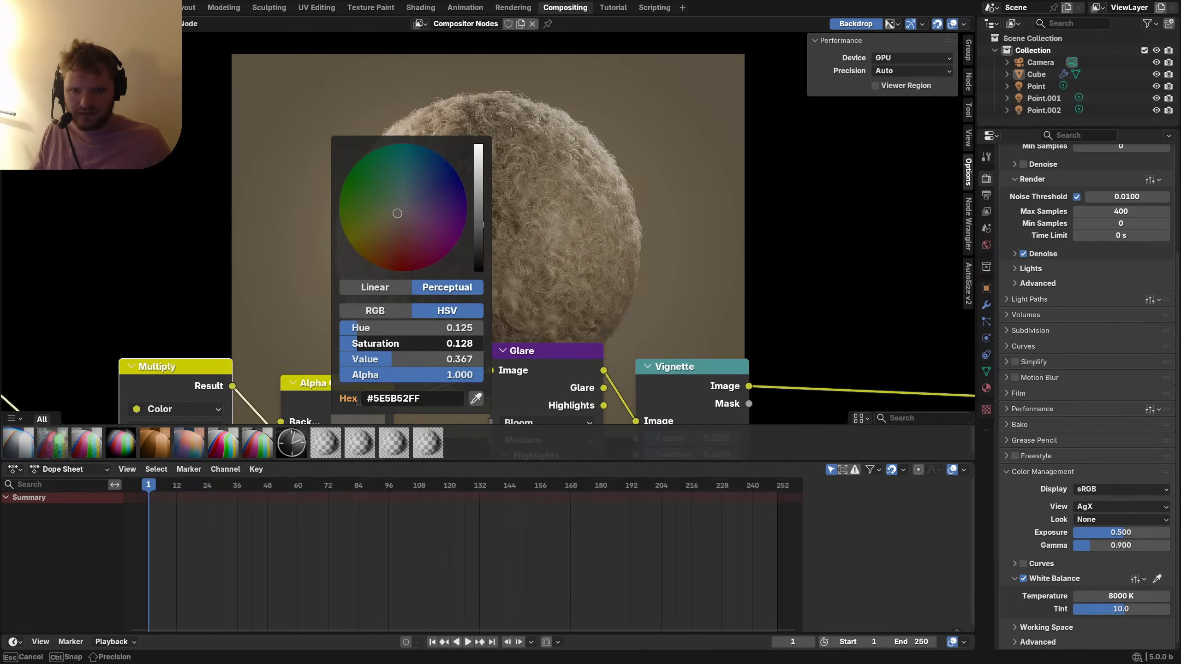
Set the Glare node's Strength to 0.5.
middle_drag(630, 342, 223, 242)
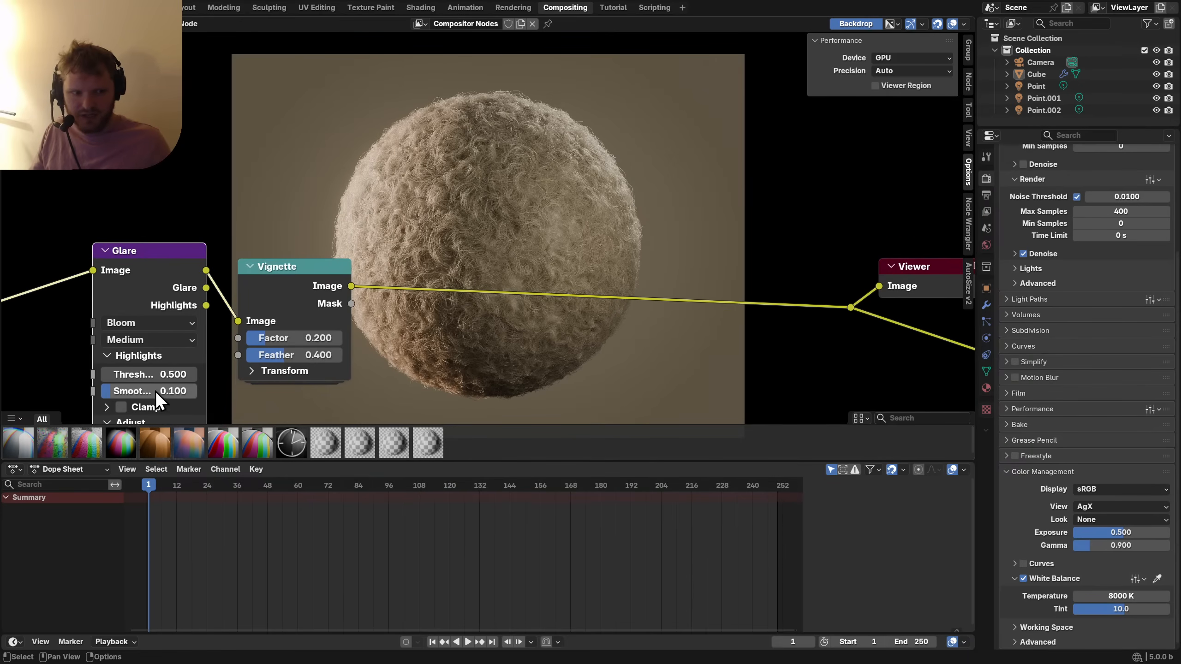
middle_drag(163, 397, 161, 307)
double_click(150, 351)
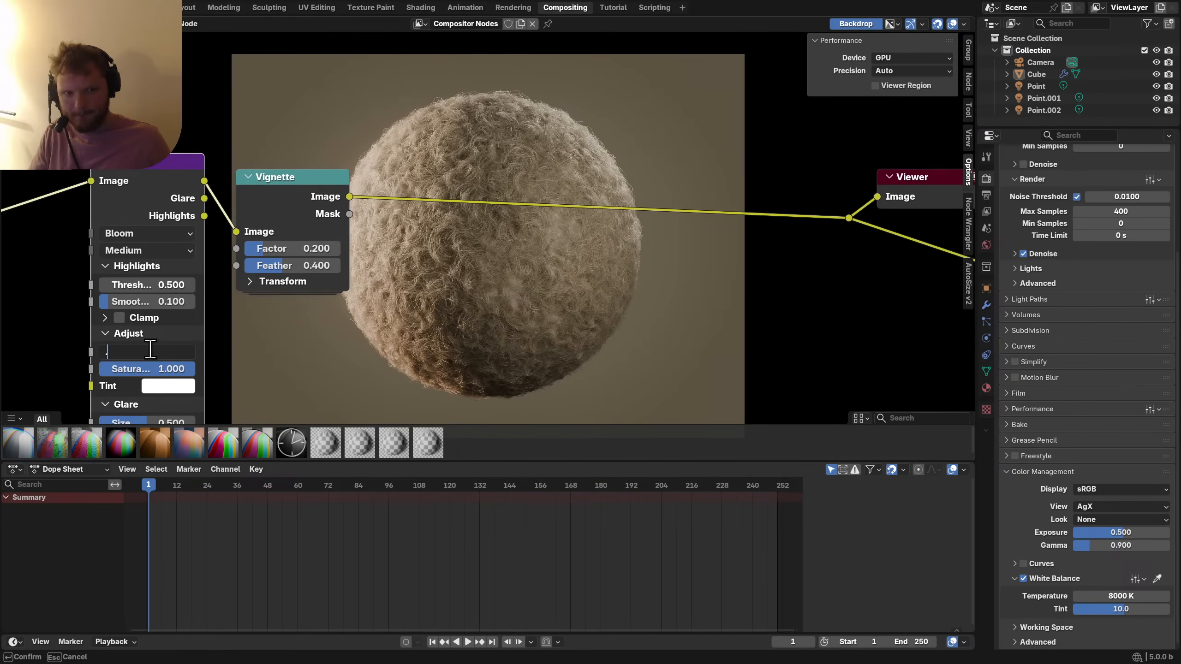
key(Return)
Try zero saturation and a different brightness for the Alpha Over node's background color.
middle_drag(221, 245, 662, 303)
scroll(662, 303, down, 5)
scroll(594, 314, down, 2)
middle_drag(205, 317, 319, 346)
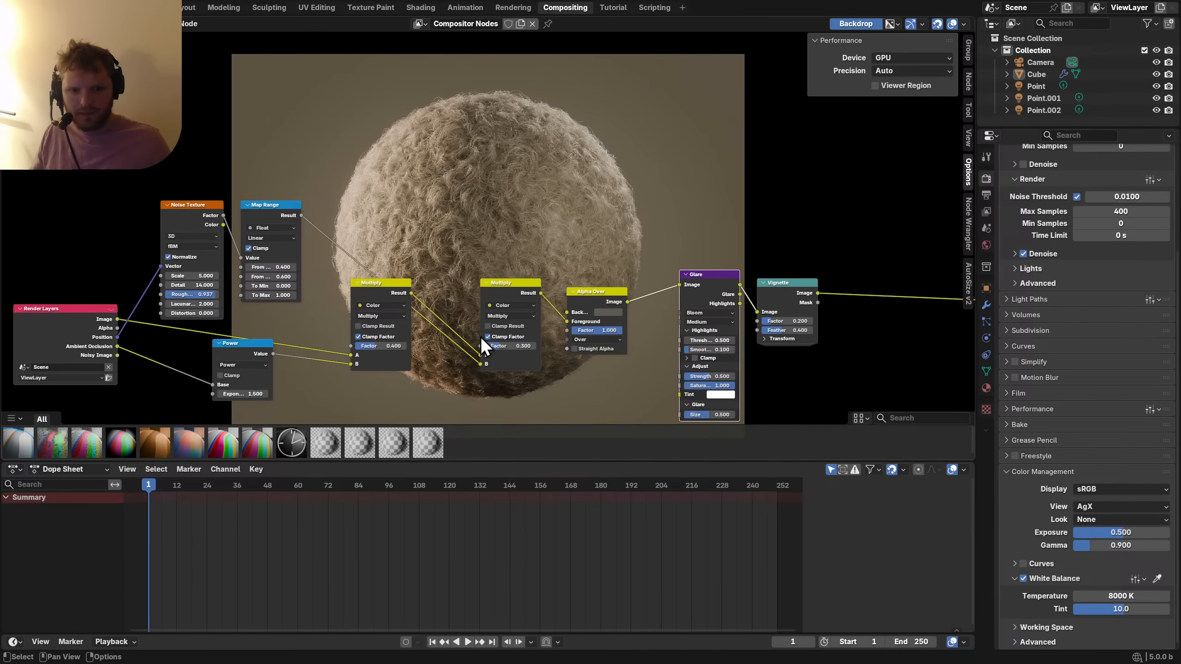
click(600, 312)
drag(605, 270, 605, 271)
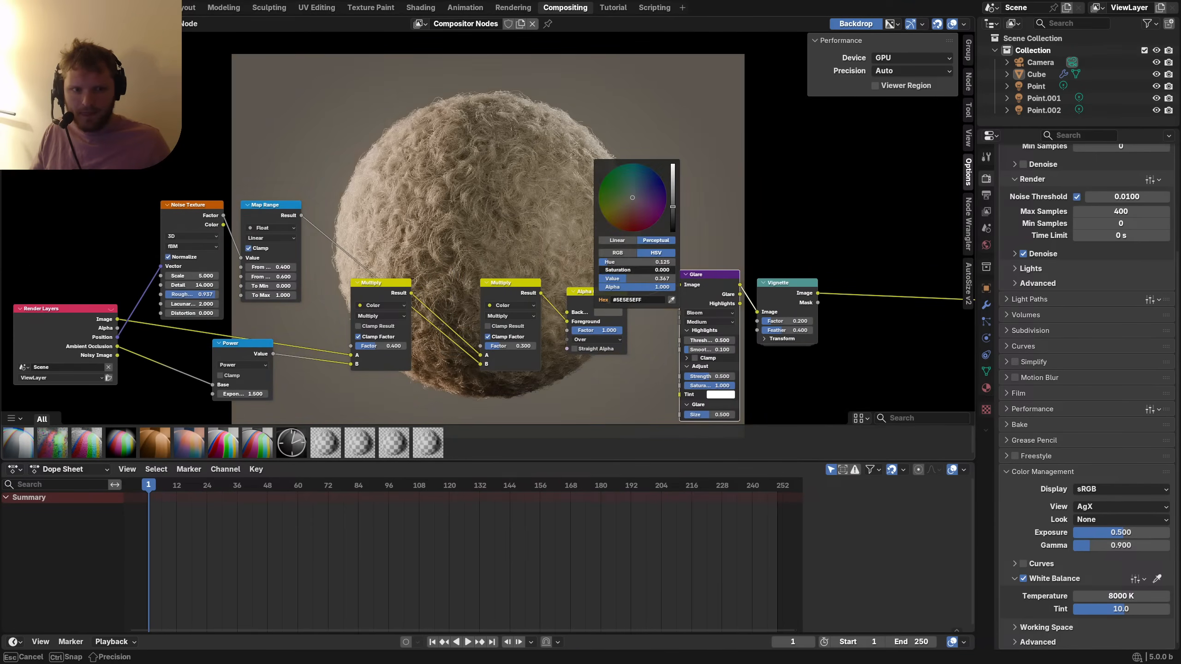
click(605, 311)
mouse_move(673, 187)
mouse_down()
mouse_move(673, 218)
mouse_move(673, 207)
mouse_up()
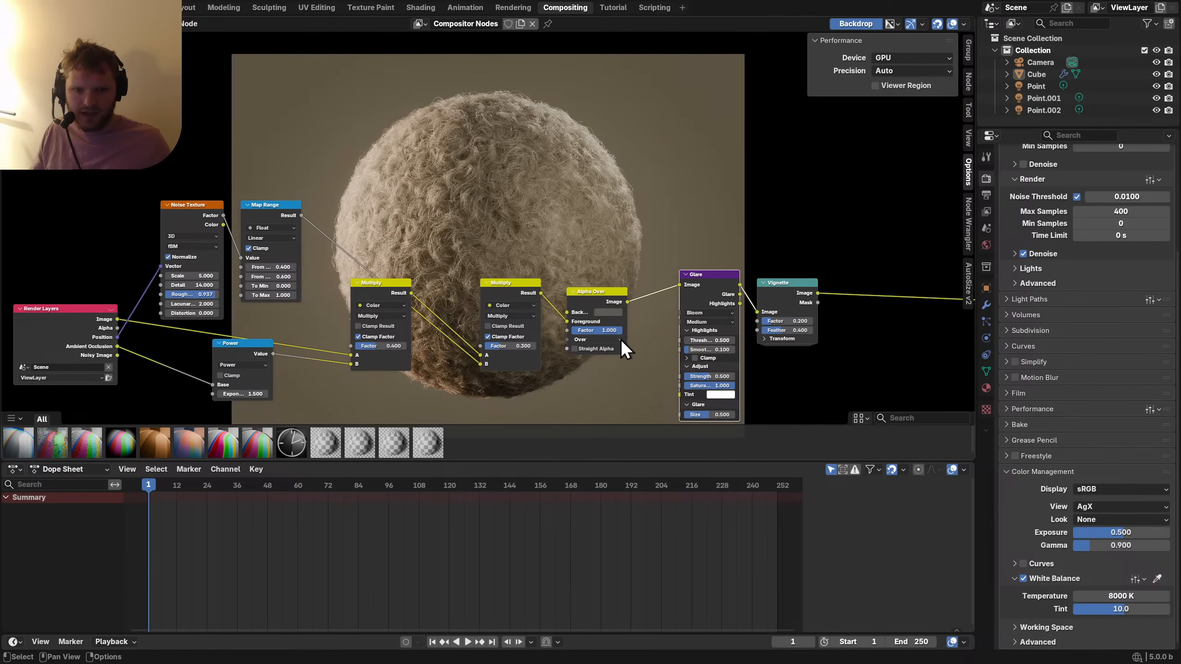
Try a brighter Value of about 0.53 for the Alpha Over node's background color and undo it.
click(615, 314)
click(672, 196)
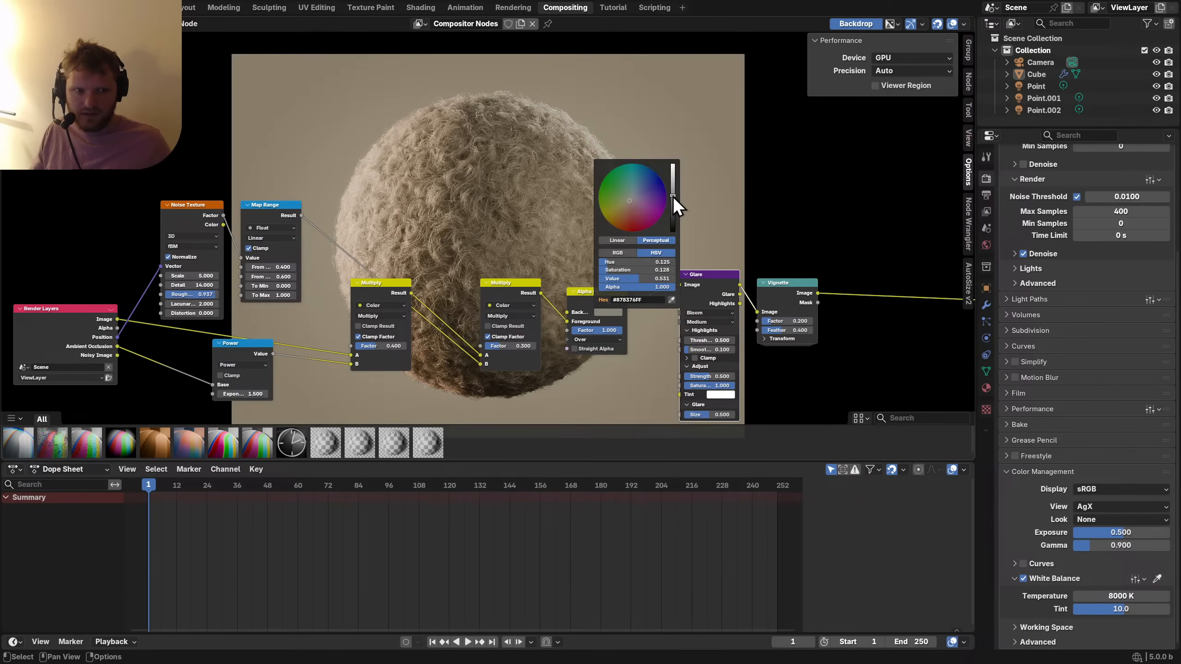
middle_drag(635, 364, 503, 287)
key(ctrl+z)
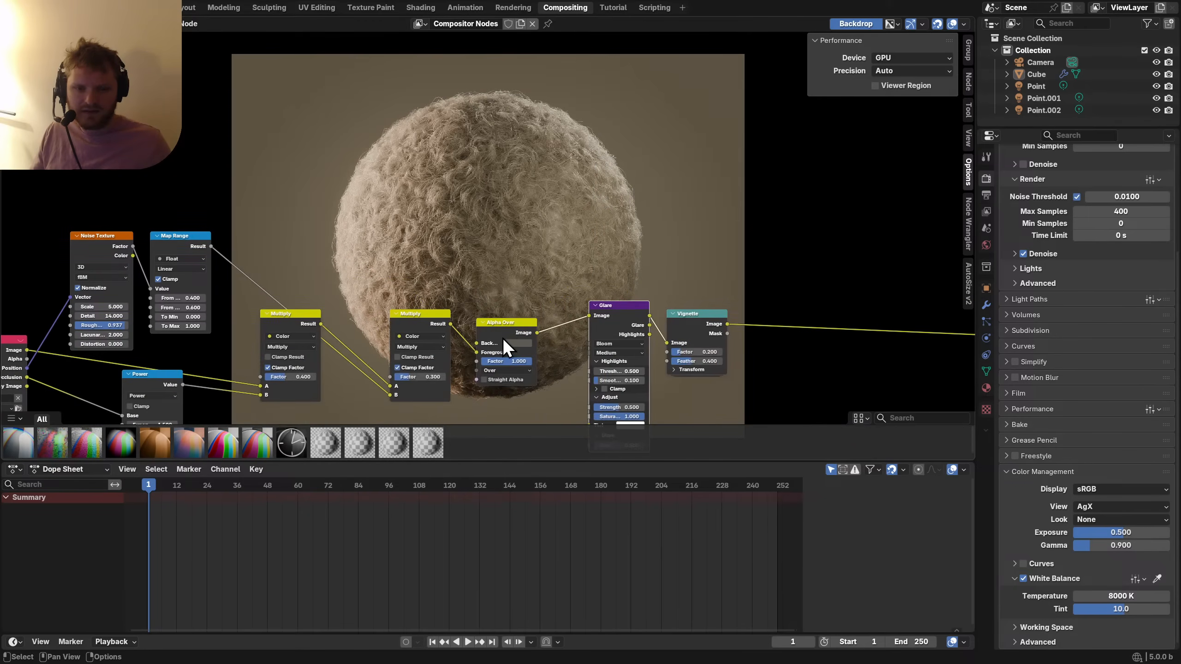
Set the Value of the Alpha Over node's background color to about 0.43.
scroll(503, 344, up, 2)
click(510, 360)
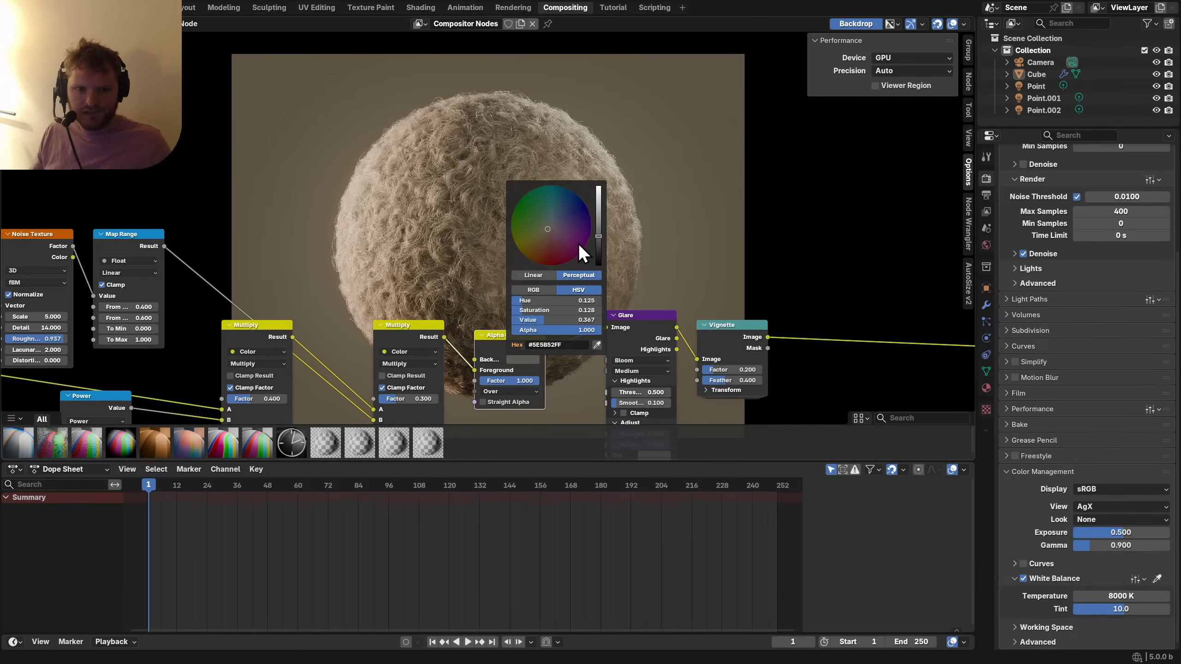
click(597, 231)
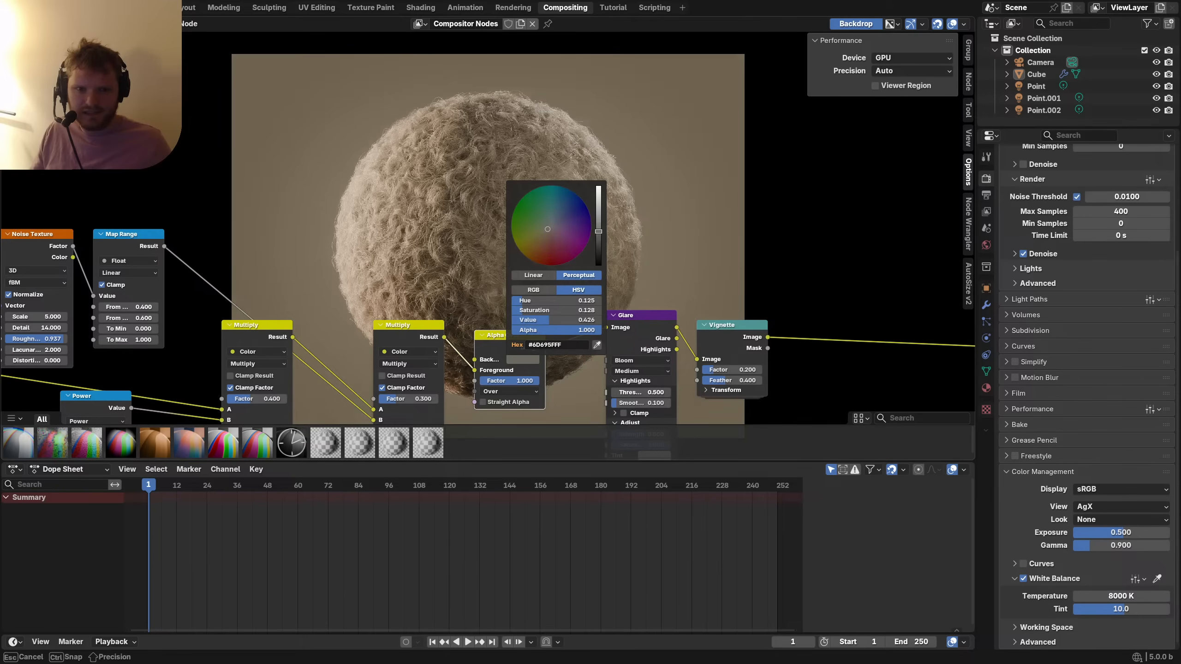
Shift all nodes feeding the Alpha Over node away from it to open a gap before it.
middle_drag(693, 272, 273, 254)
middle_drag(26, 274, 621, 247)
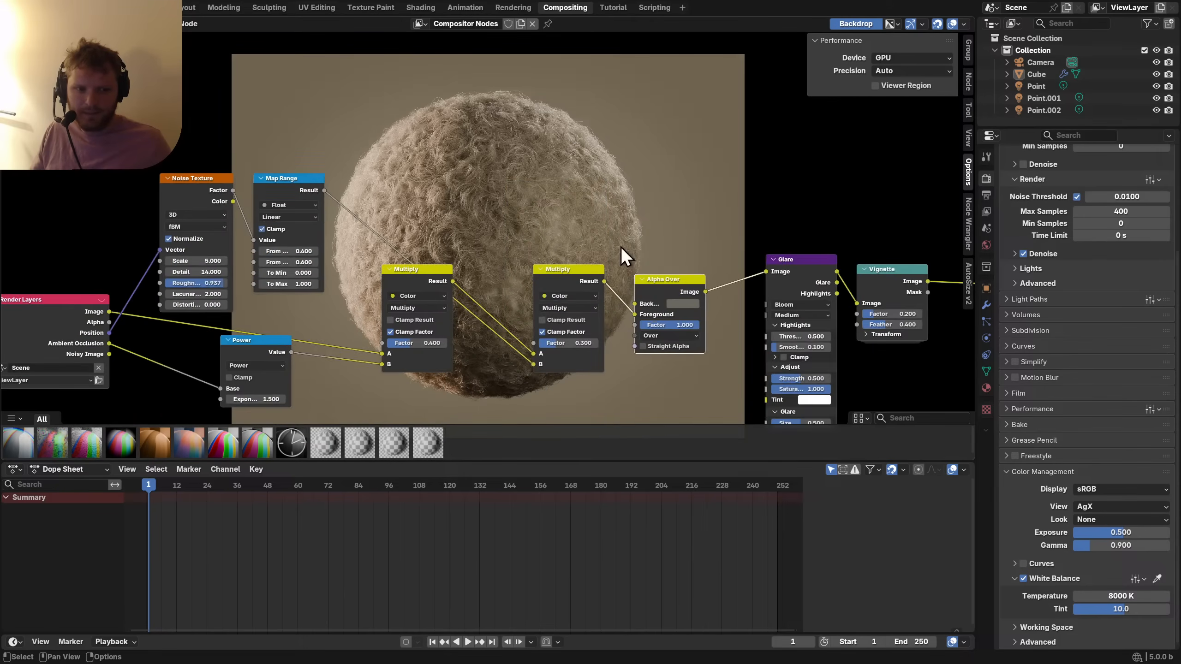
scroll(621, 247, down, 5)
drag(91, 376, 528, 213)
key(g)
click(365, 229)
scroll(470, 261, up, 6)
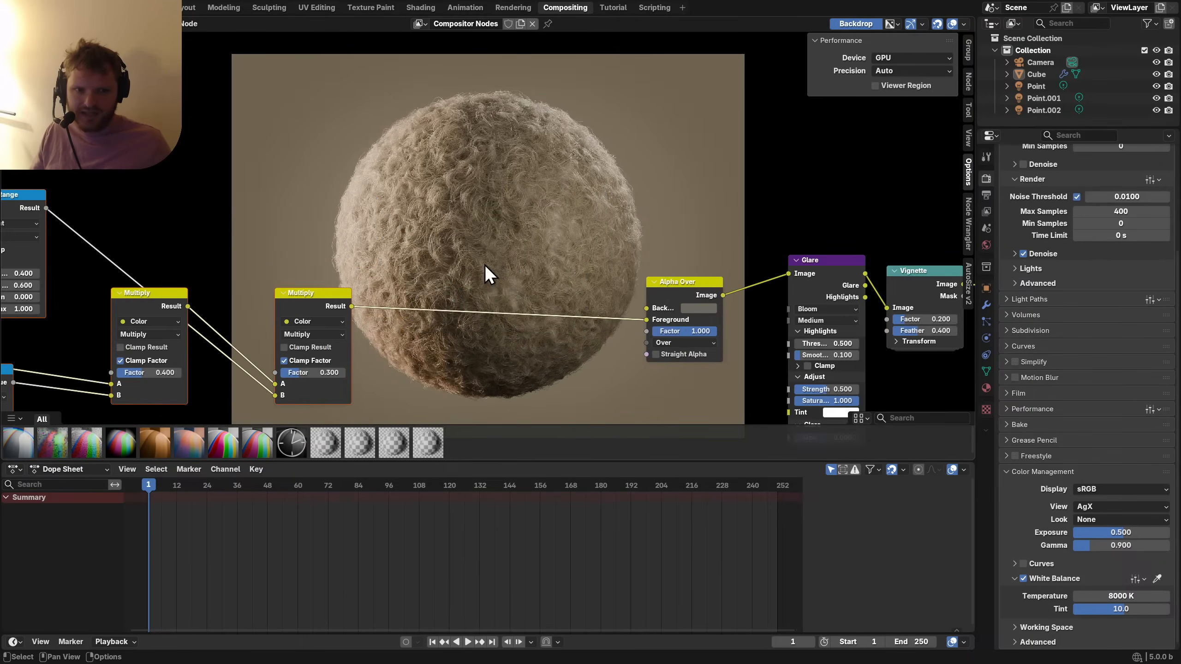
Insert a Hue/Saturation/Value node on the link between the second Multiply node and Alpha Over.
key(shift+a)
text(hu)
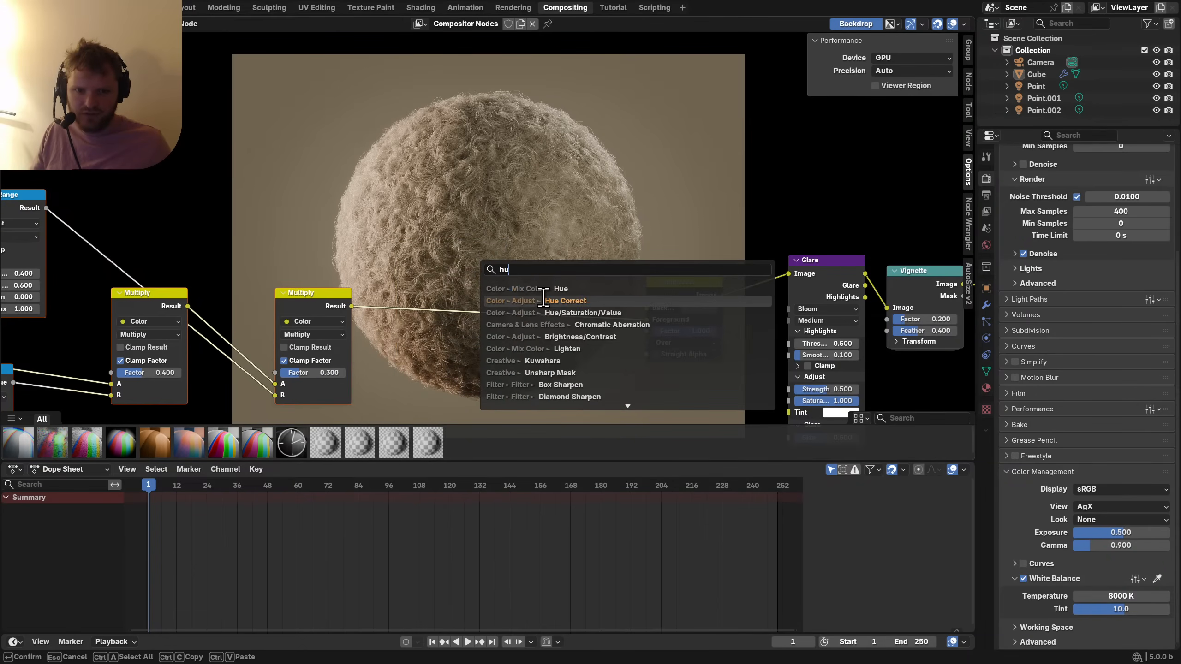
click(544, 312)
click(412, 323)
Try a Saturation of 2 on the Hue/Saturation/Value node and undo it.
click(409, 328)
text(2)
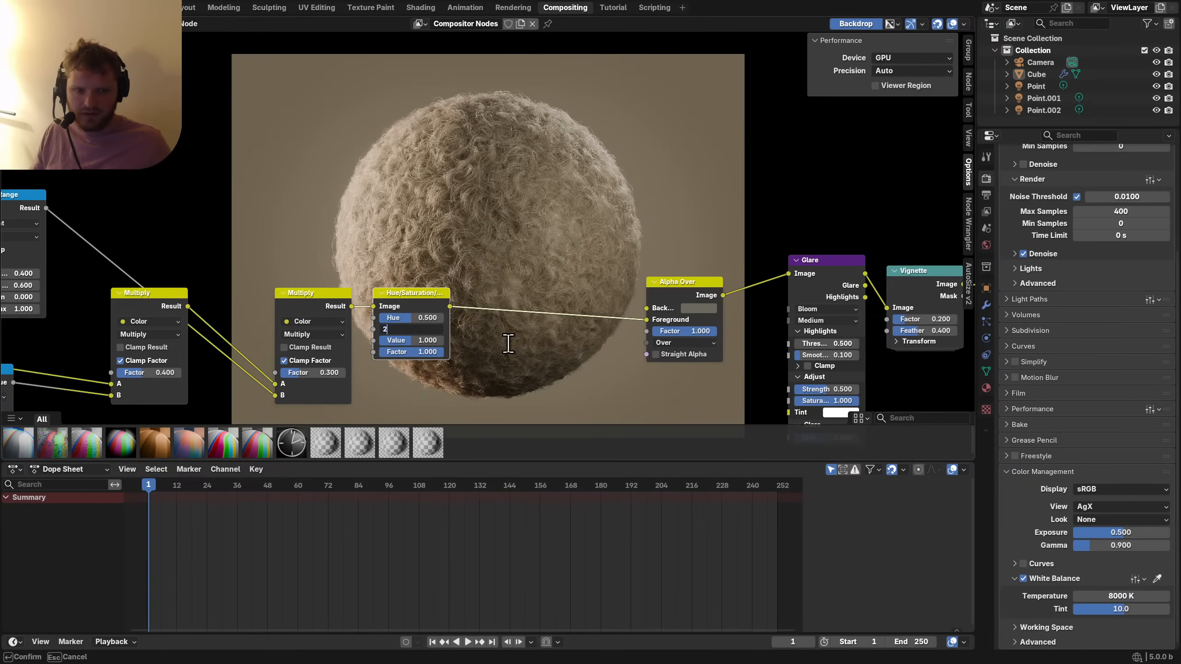
key(Return)
middle_drag(491, 350, 345, 382)
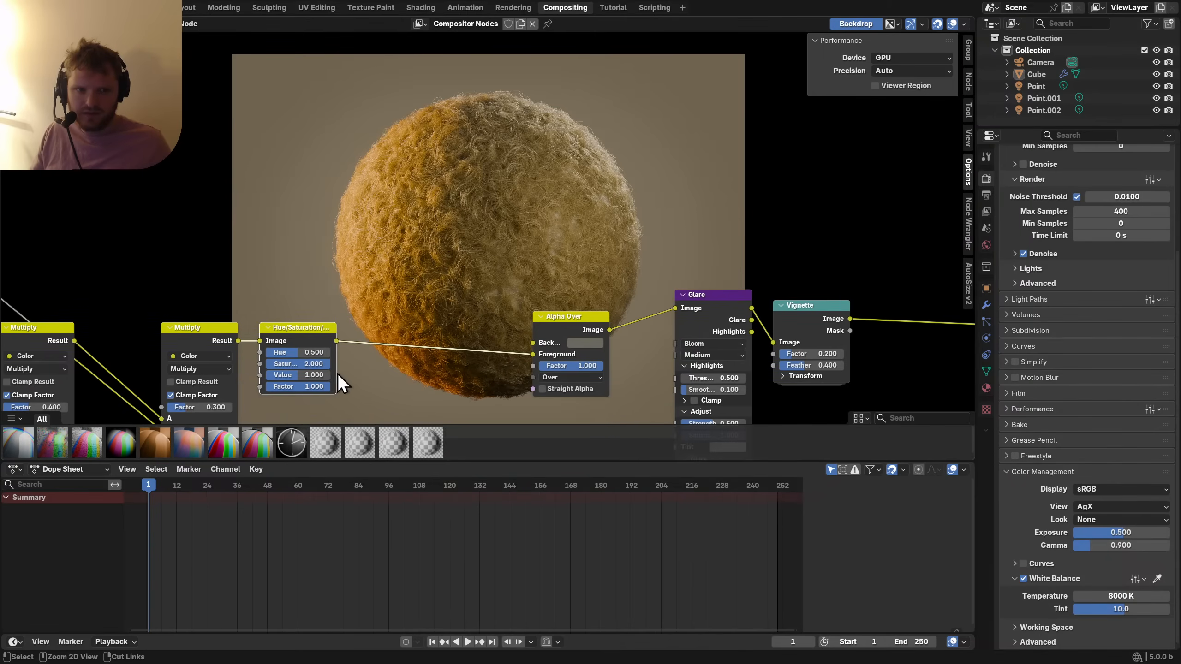
key(ctrl+z)
Set the Hue/Saturation/Value node's Saturation to 1.2, comparing the render with and without the change.
click(308, 362)
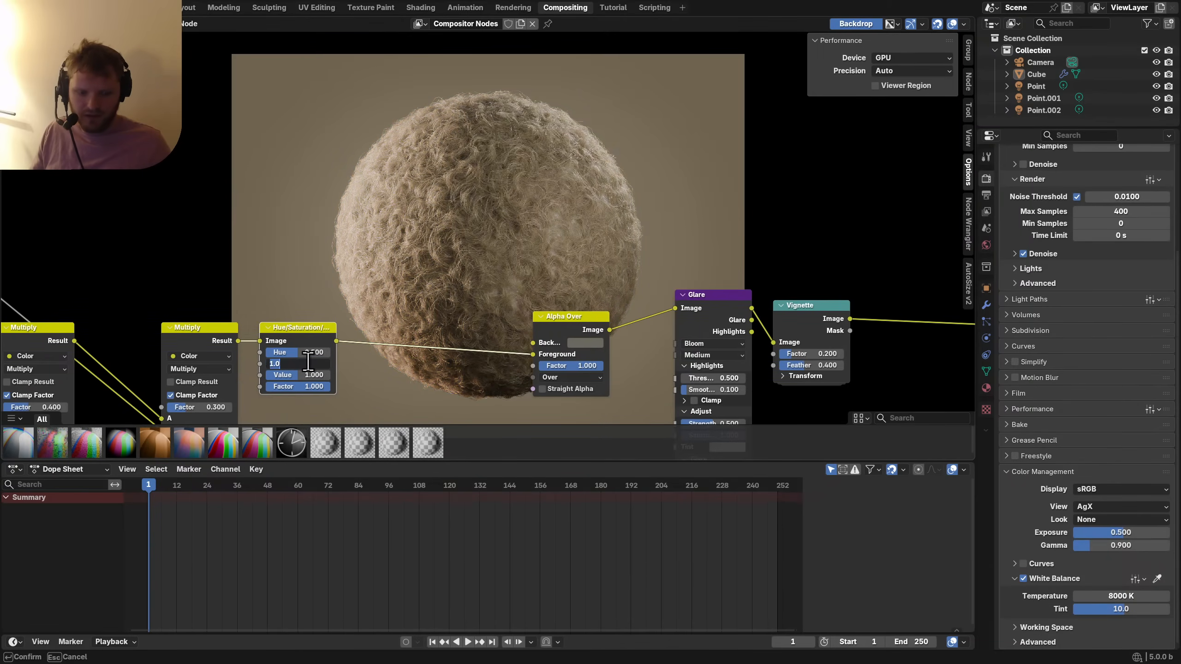
text(1.2)
key(Return)
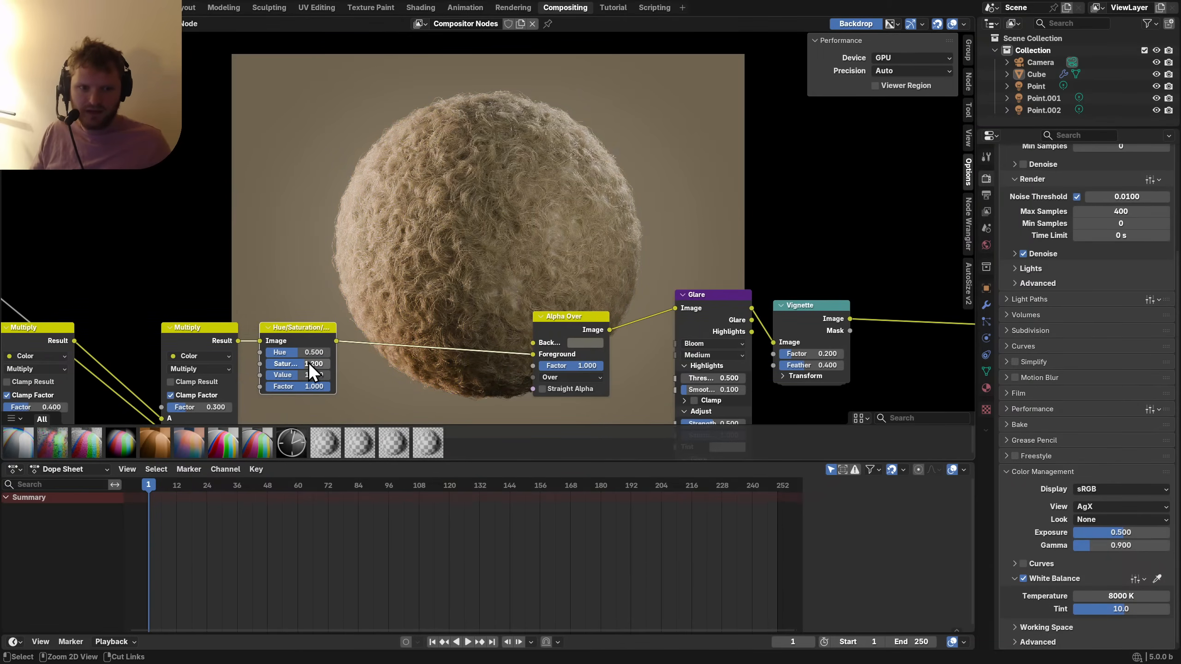
key(ctrl+z)
key(ctrl+shift+z)
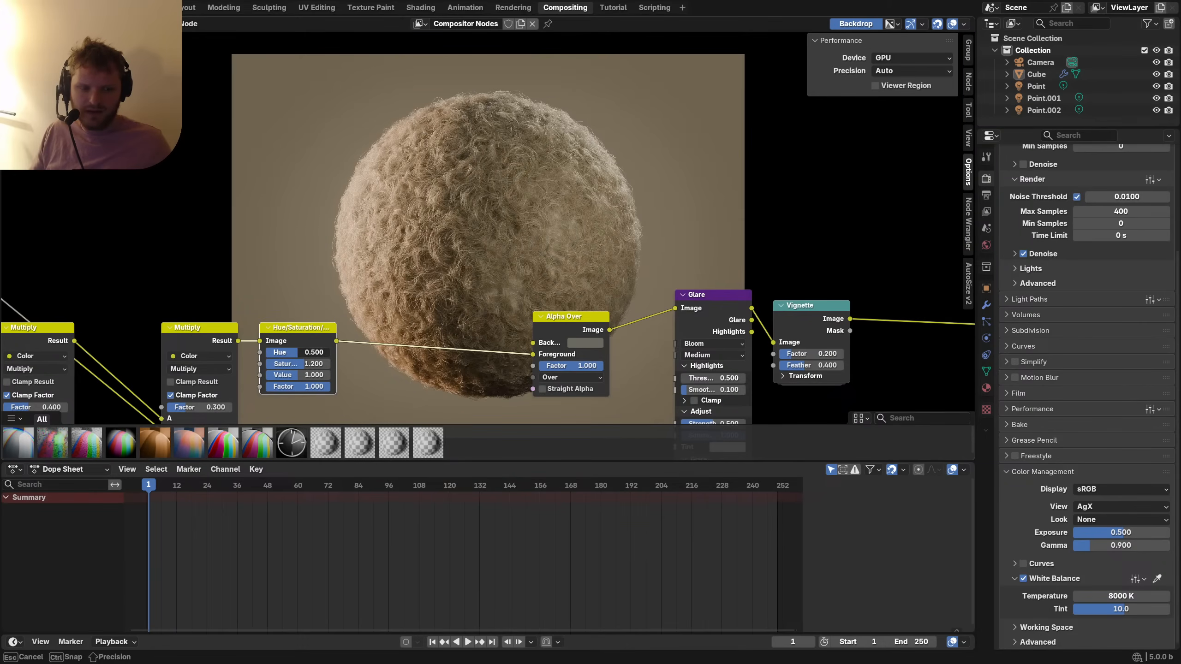
Try a Hue of 0.485 on the Hue/Saturation/Value node, undo it, and save the file.
drag(313, 352, 310, 363)
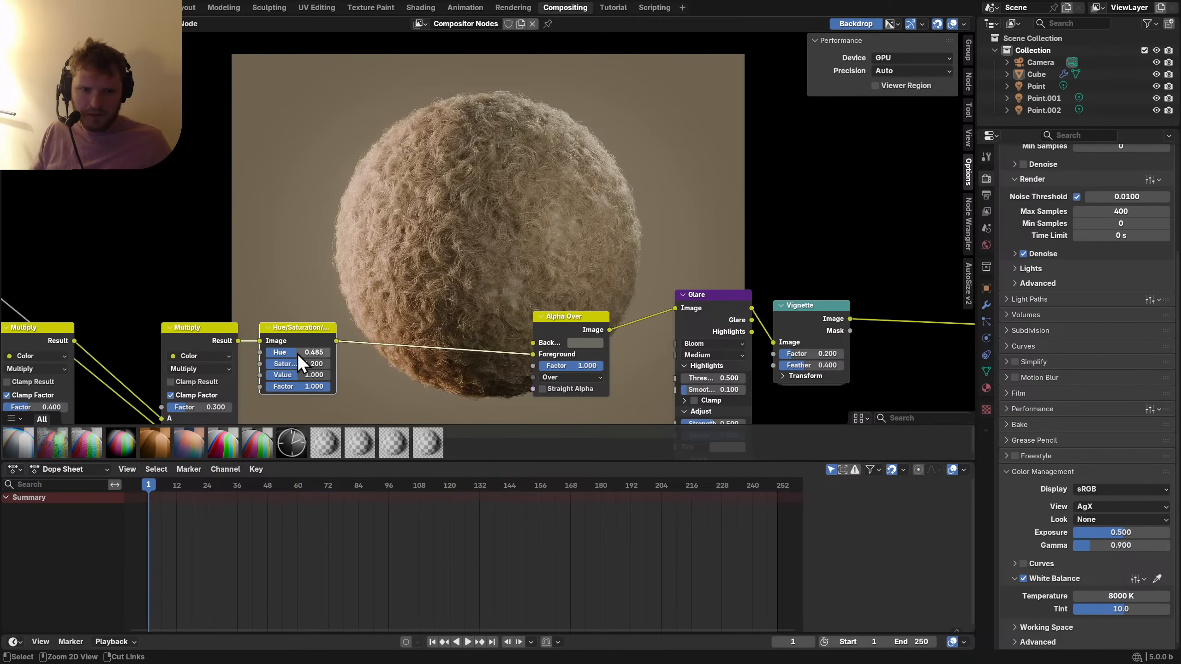
key(ctrl+z)
scroll(428, 350, down, 2)
middle_drag(428, 351, 511, 261)
key(ctrl+s)
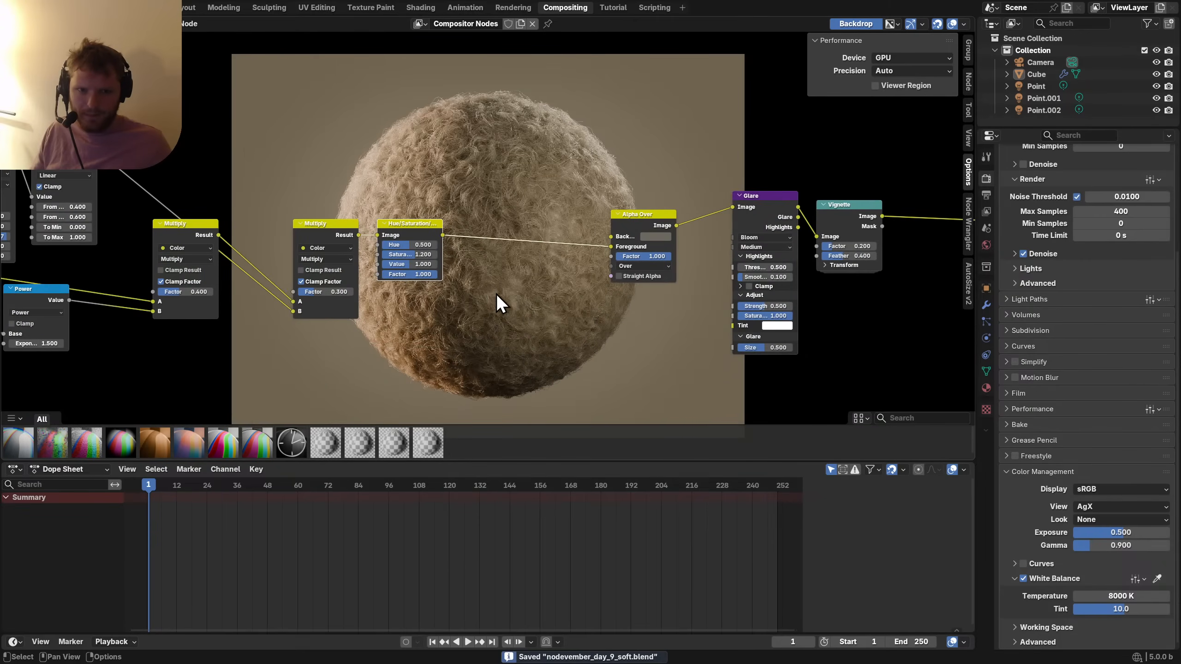
Mute and unmute the two Multiply nodes in turn to compare their effect on the render.
middle_drag(495, 303, 727, 229)
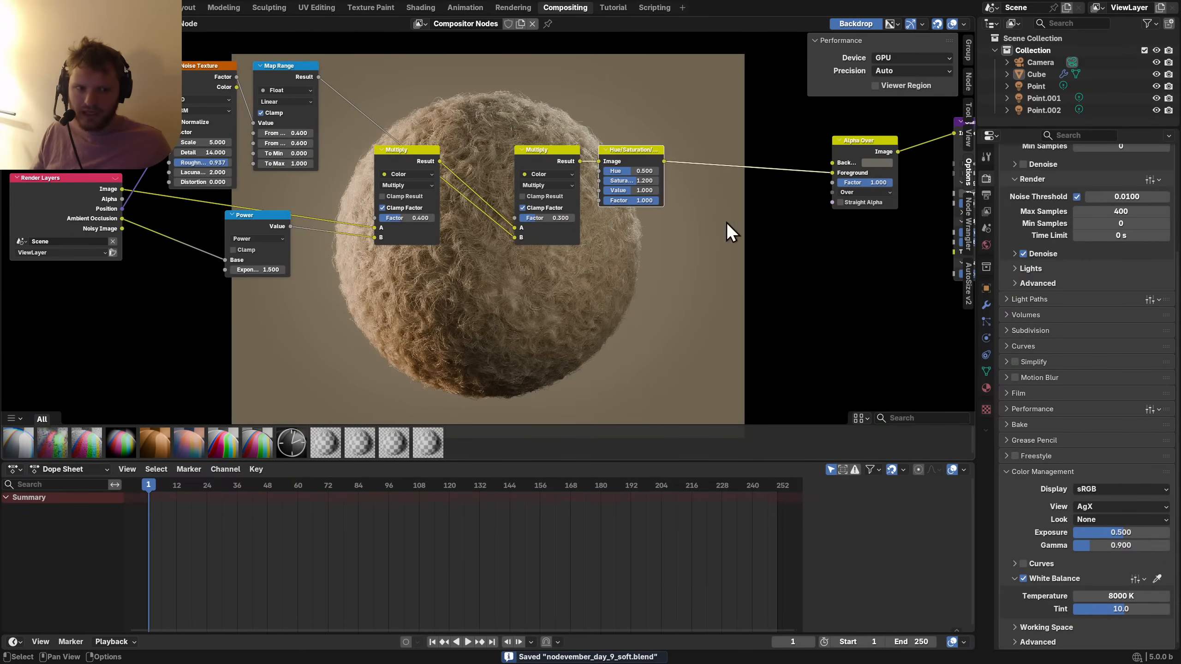
scroll(570, 227, up, 2)
drag(565, 242, 592, 197)
middle_drag(592, 197, 574, 159)
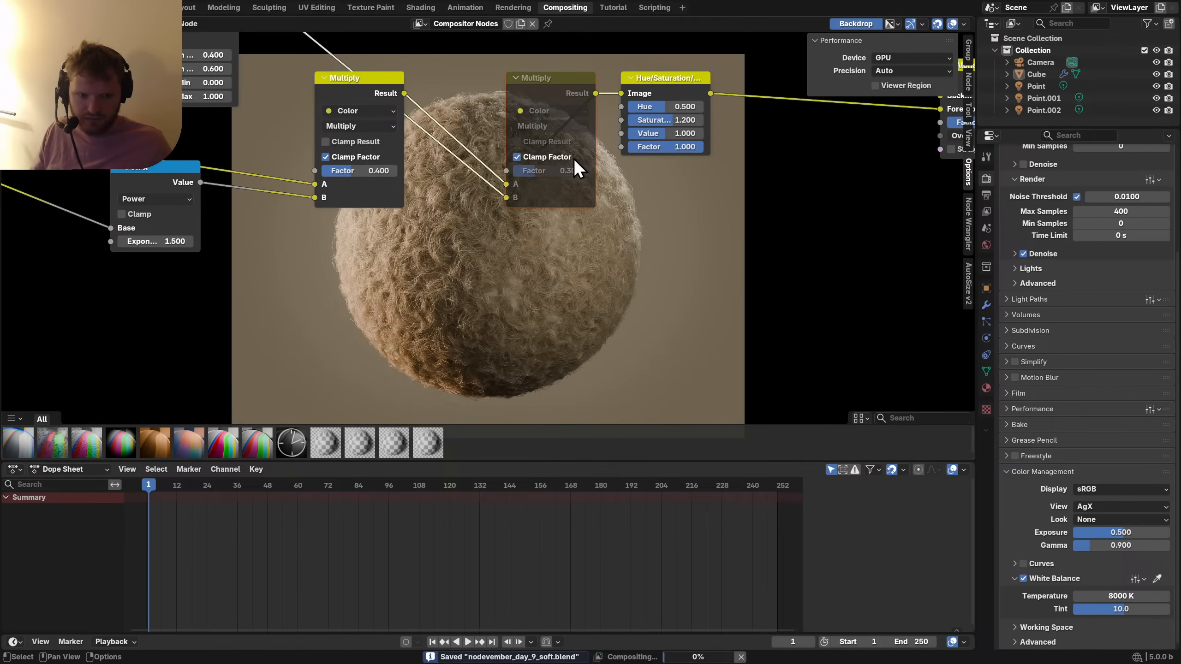
click(313, 142)
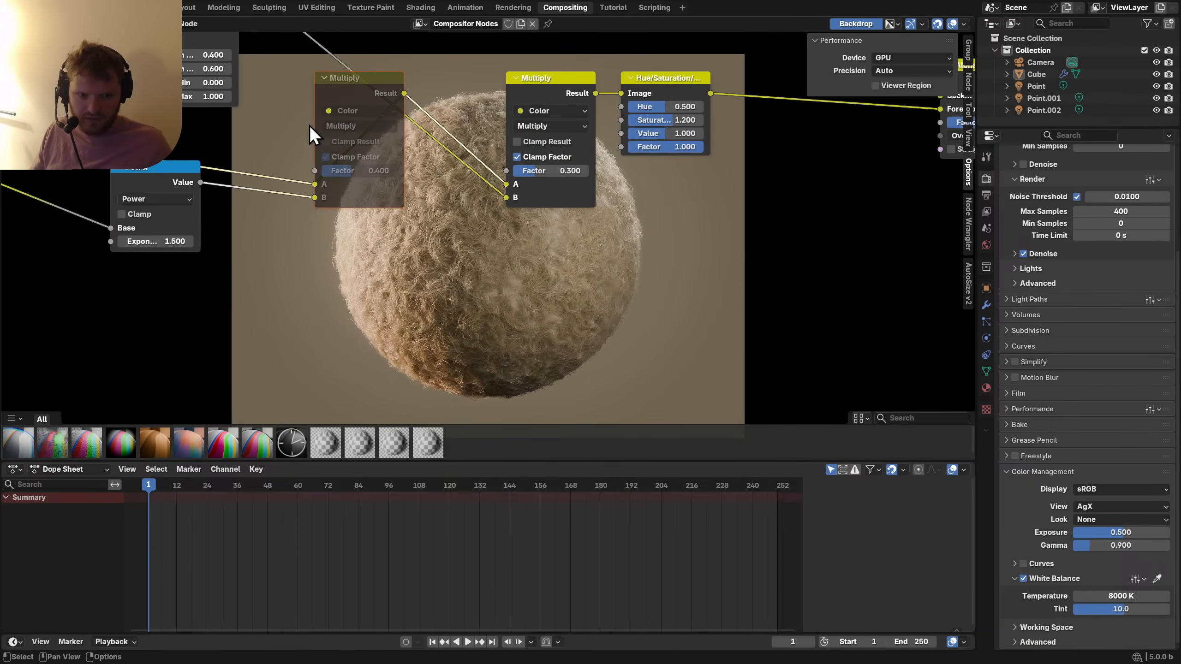
middle_drag(709, 182, 216, 195)
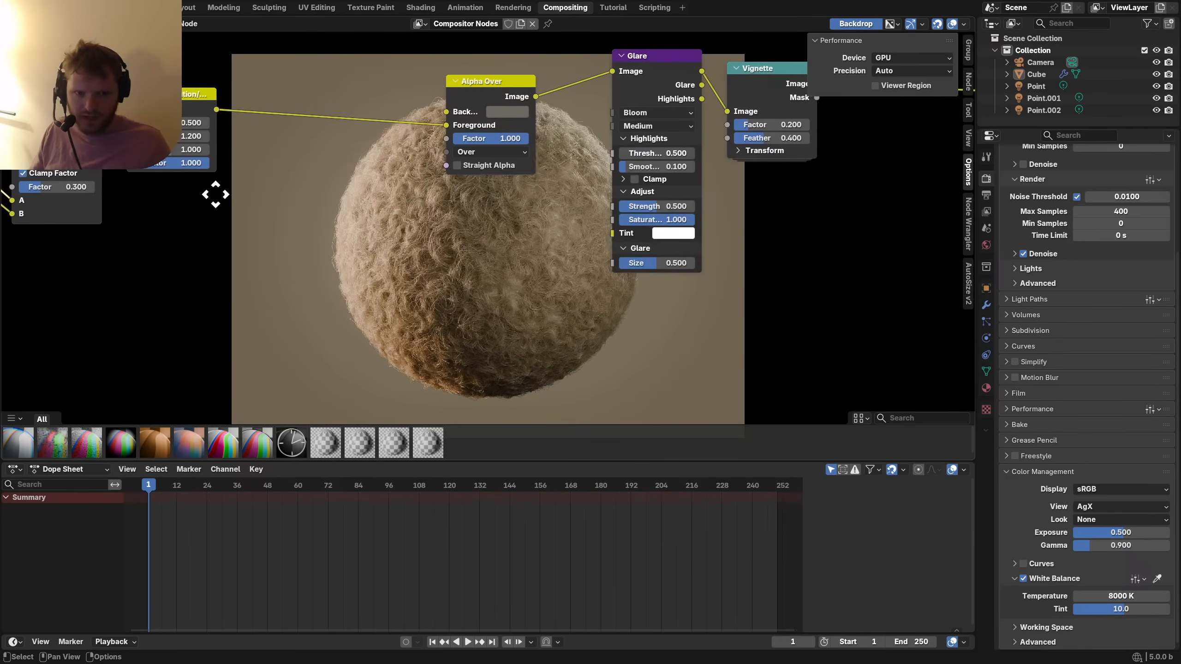
Insert a Filter node set to Soften between the Hue/Saturation/Value and Alpha Over nodes.
middle_drag(451, 174, 579, 225)
key(alt+v)
key(alt+v)
key(alt+v)
key(alt+v)
key(alt+v)
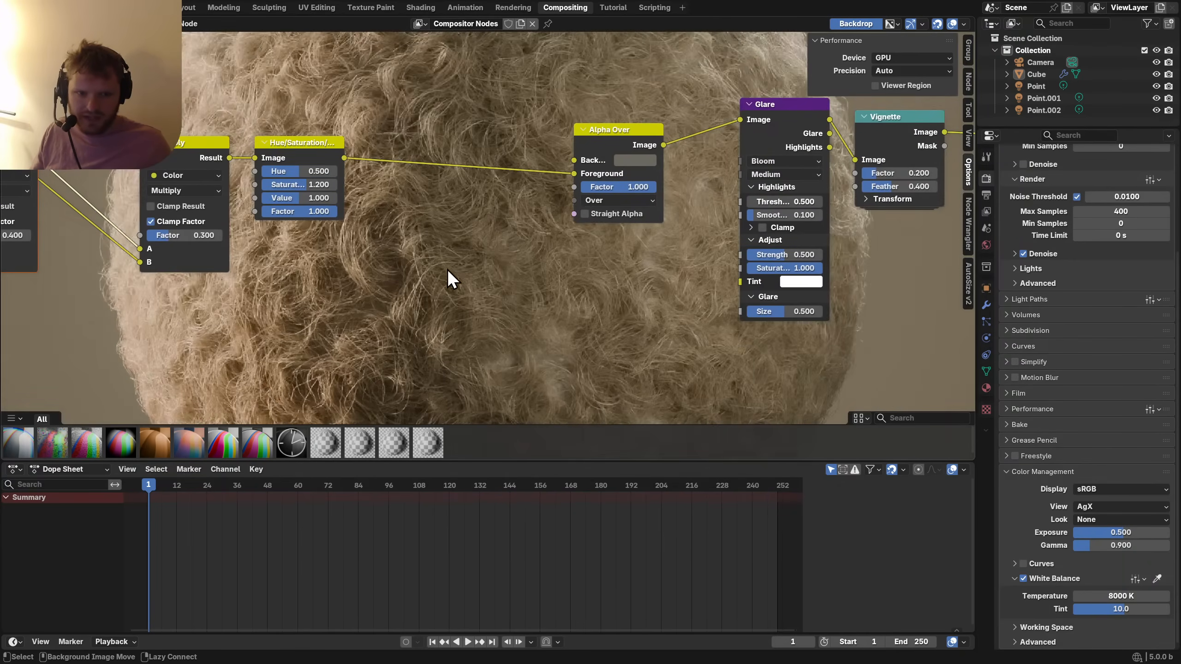
alt+middle_drag(418, 281, 507, 160)
key(shift+a)
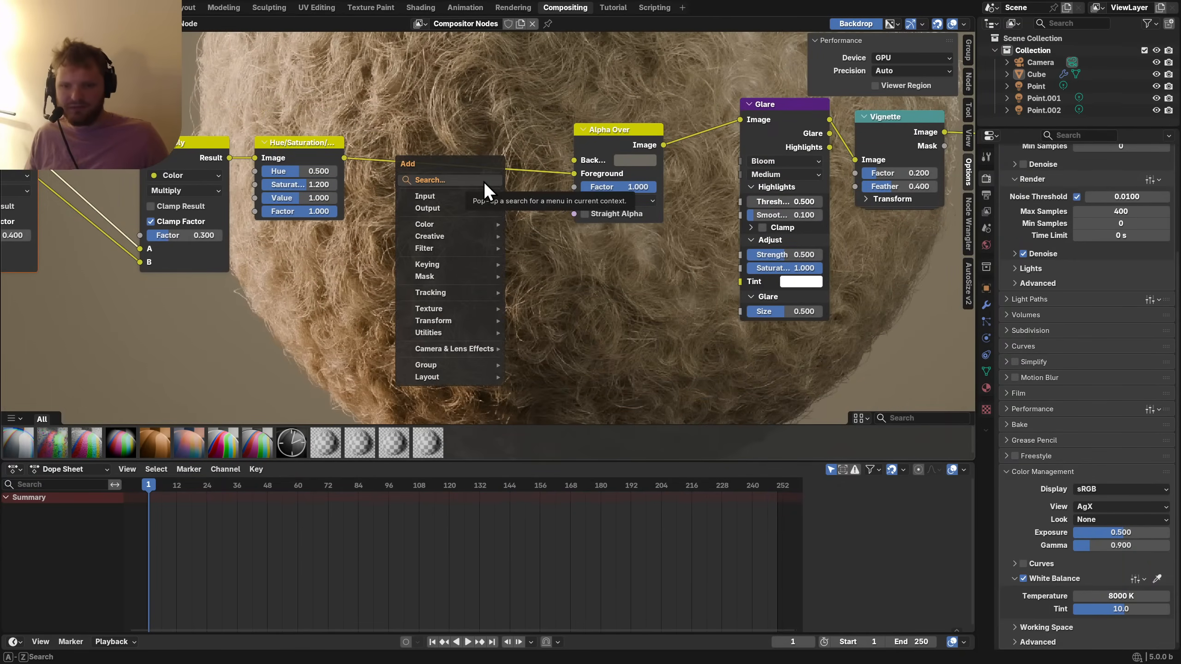
text(fil)
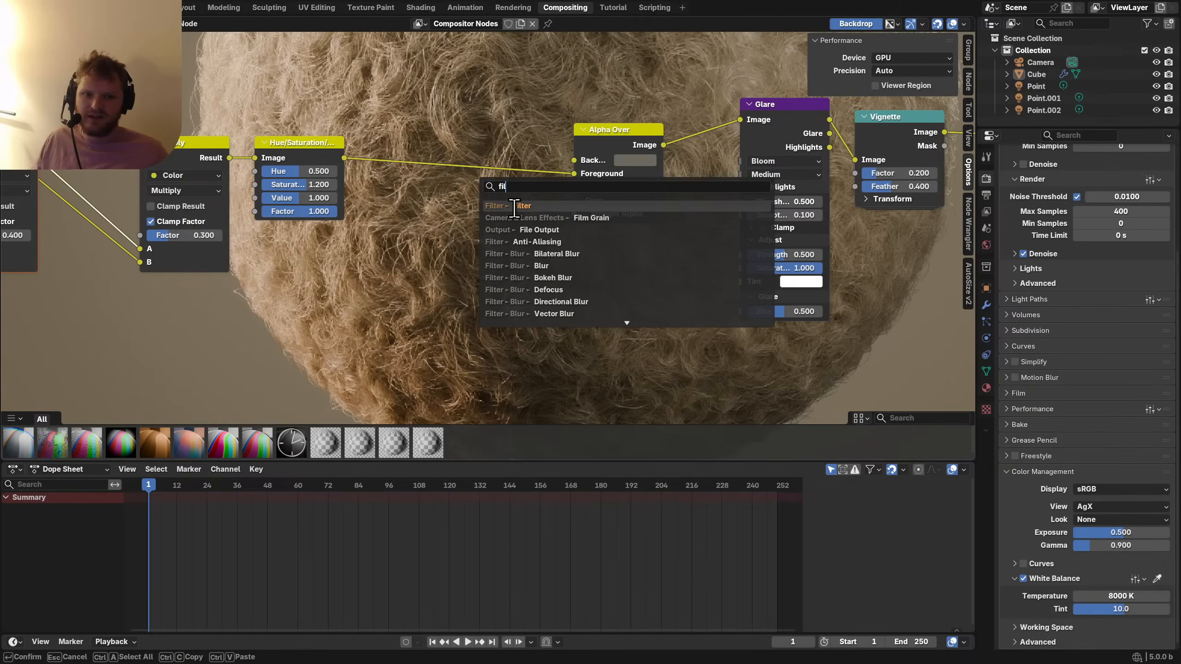
click(513, 206)
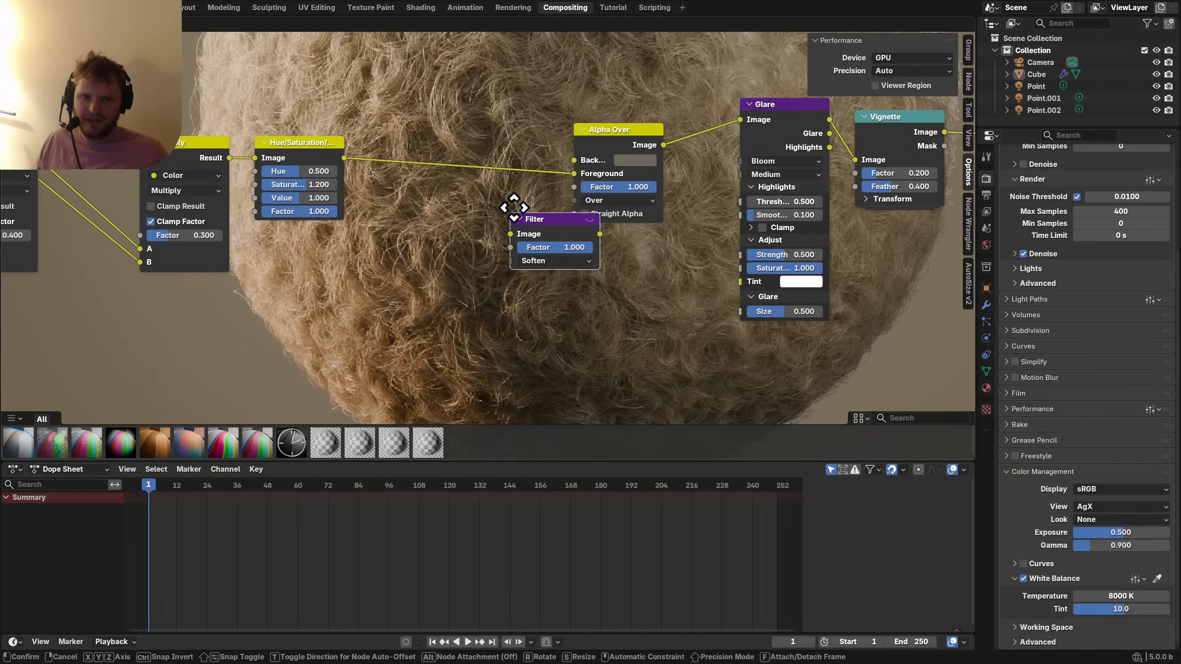
click(428, 144)
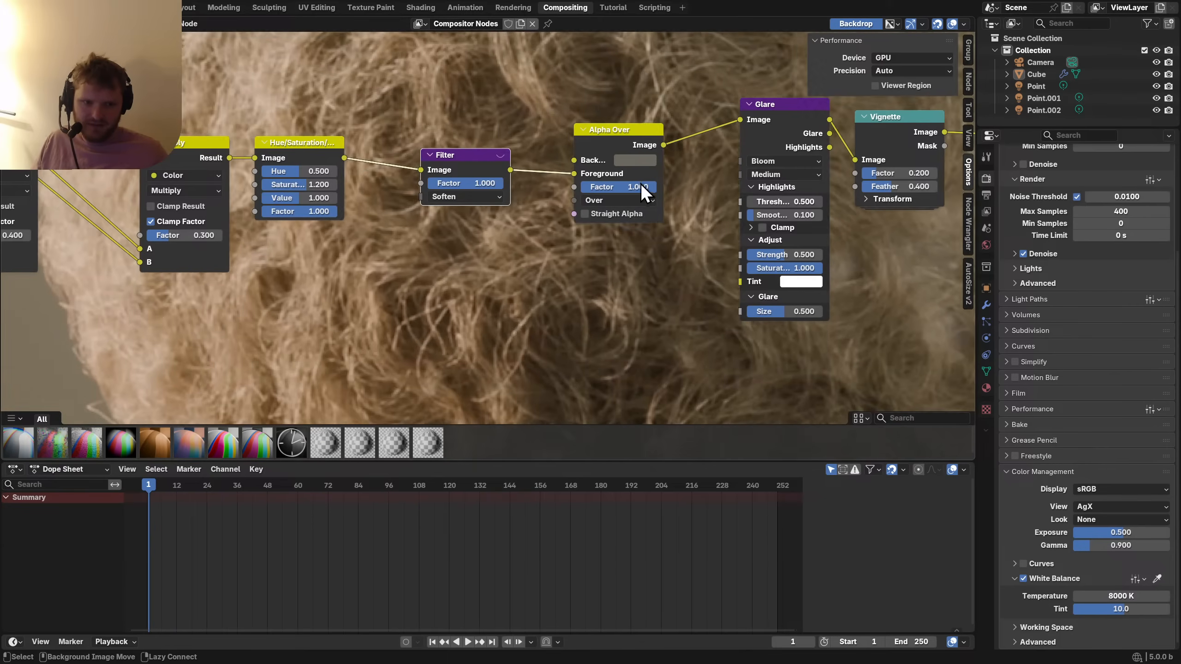
Compare the fur with the Filter node muted and unmuted, and set its Factor to 0.6.
key(m)
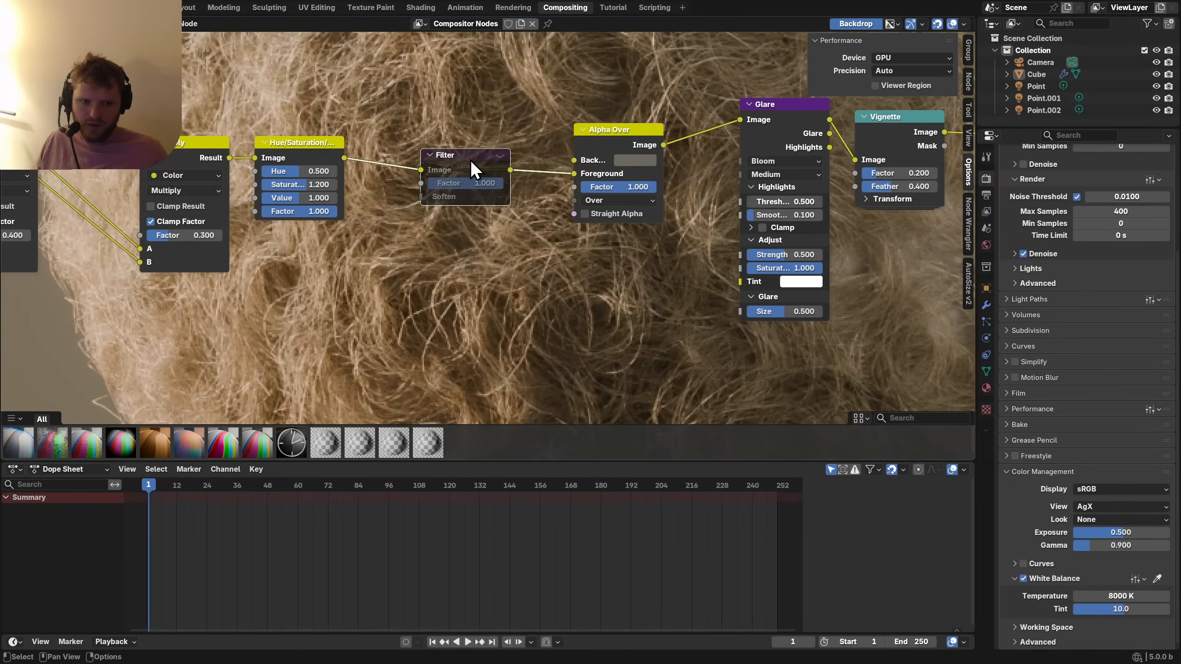
key(m)
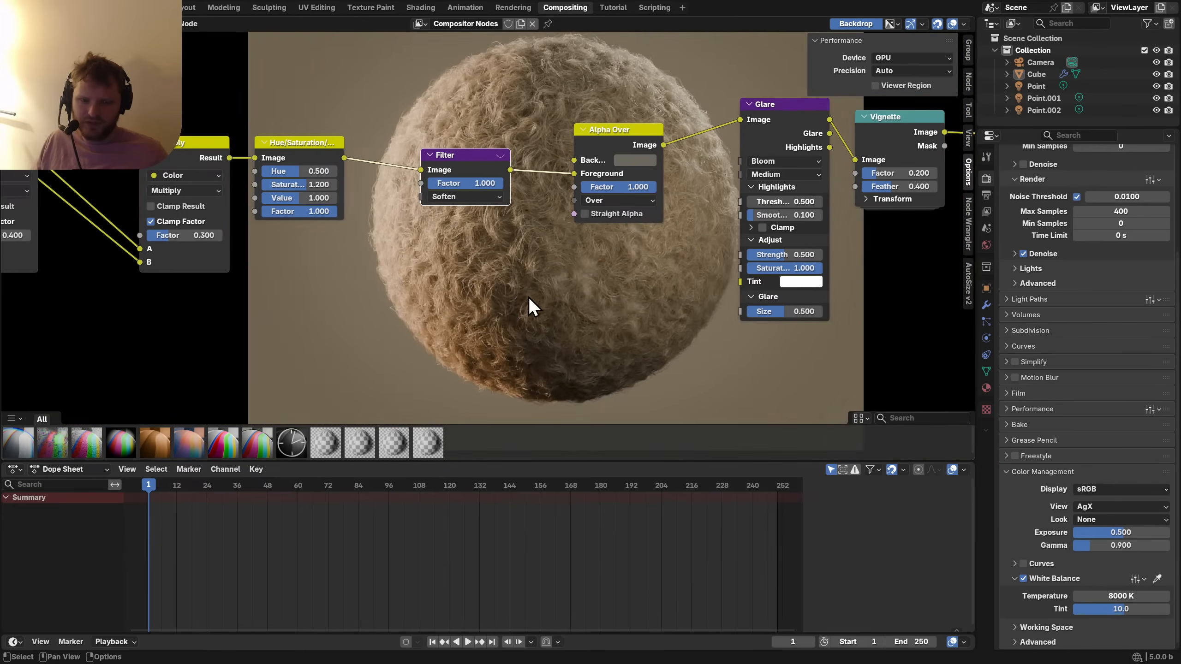
scroll(476, 198, up, 1)
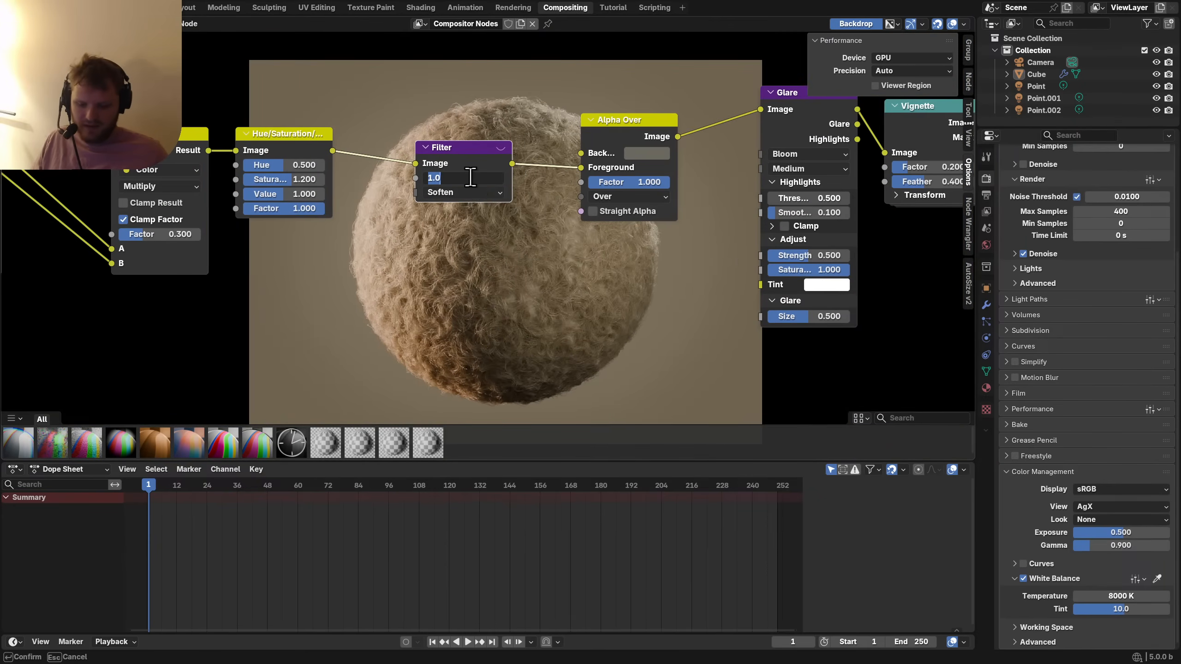
text(0.65)
key(Return)
scroll(486, 251, down, 3)
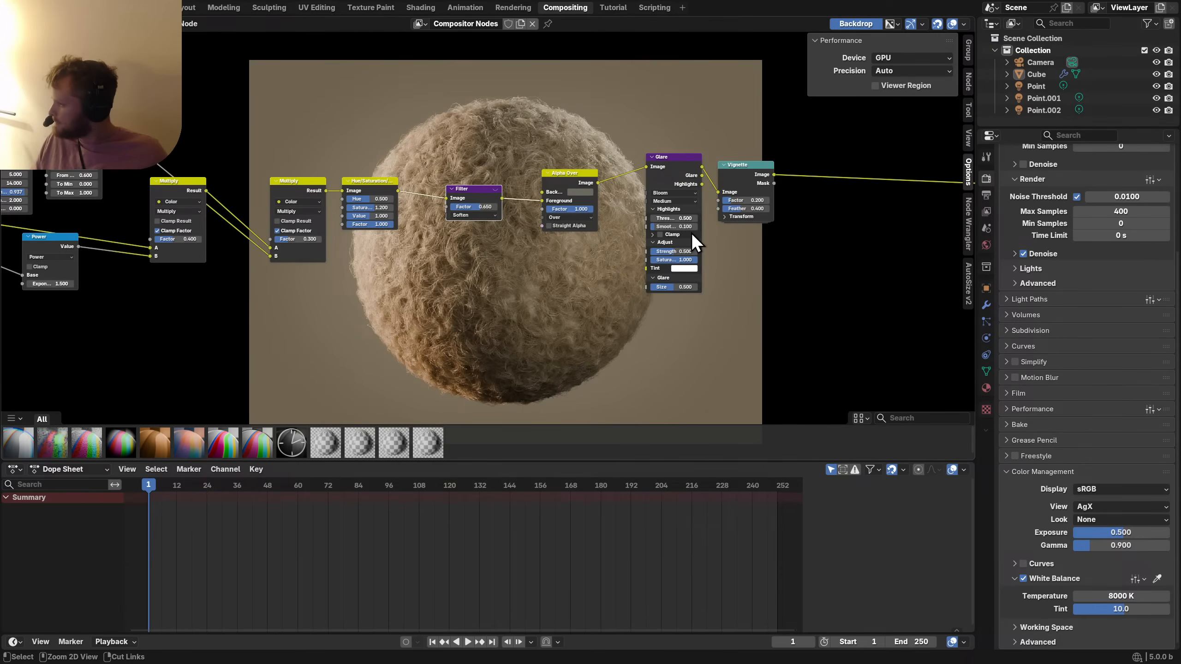
Save the blend file and check the composited sphere clear of the nodes.
key(ctrl+s)
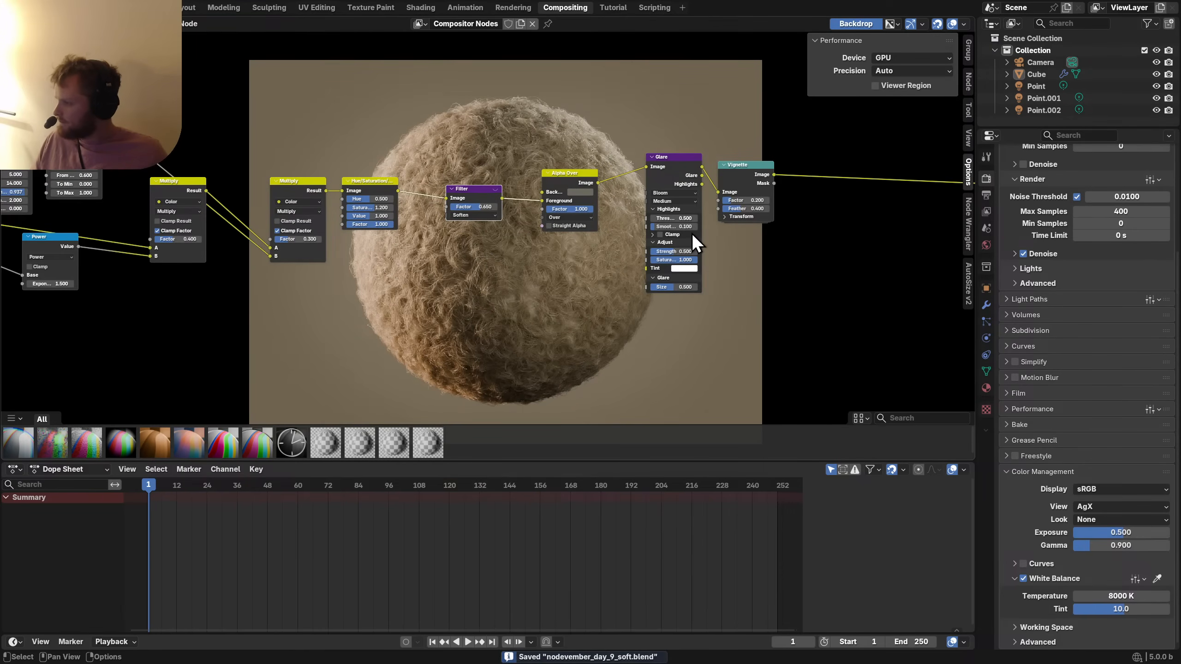
middle_drag(430, 210, 429, 361)
middle_drag(439, 262, 425, 245)
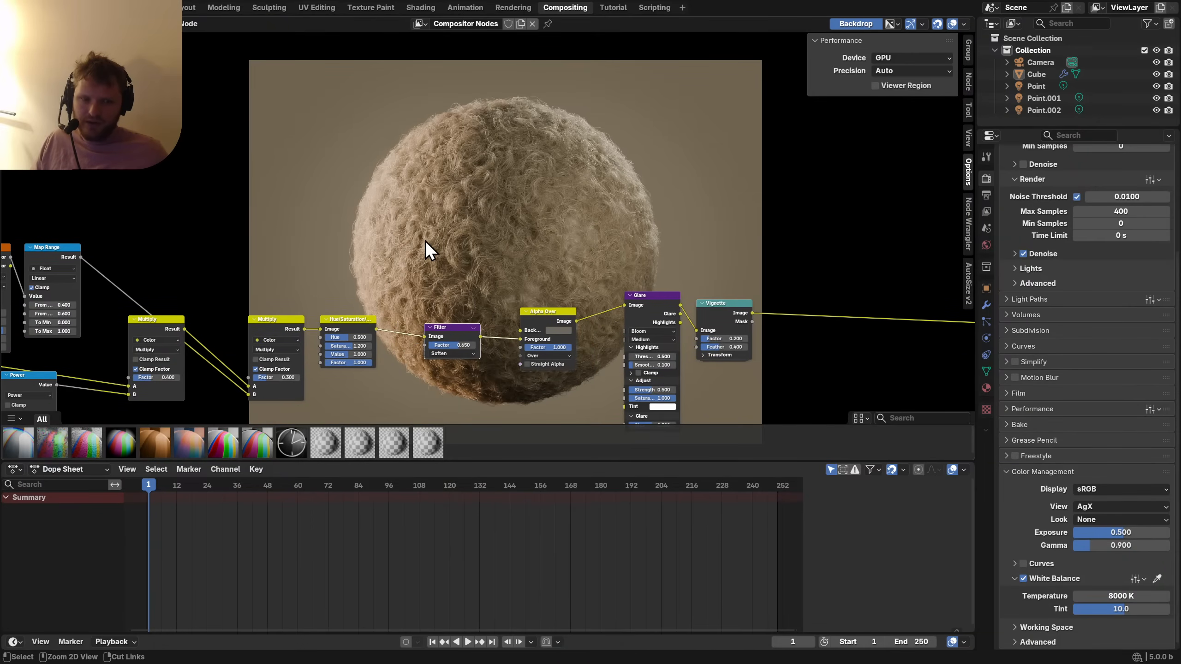
key(ctrl+s)
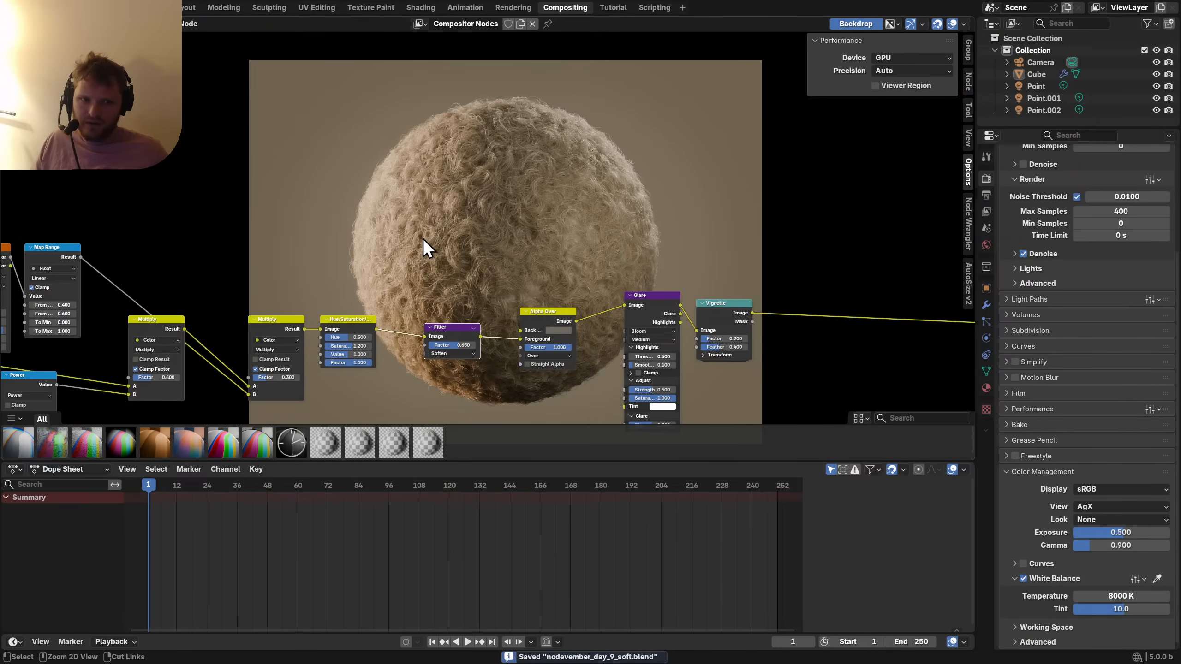
Return to the Layout workspace and enable Depth of Field on the Camera, focusing on the Cube object.
click(182, 12)
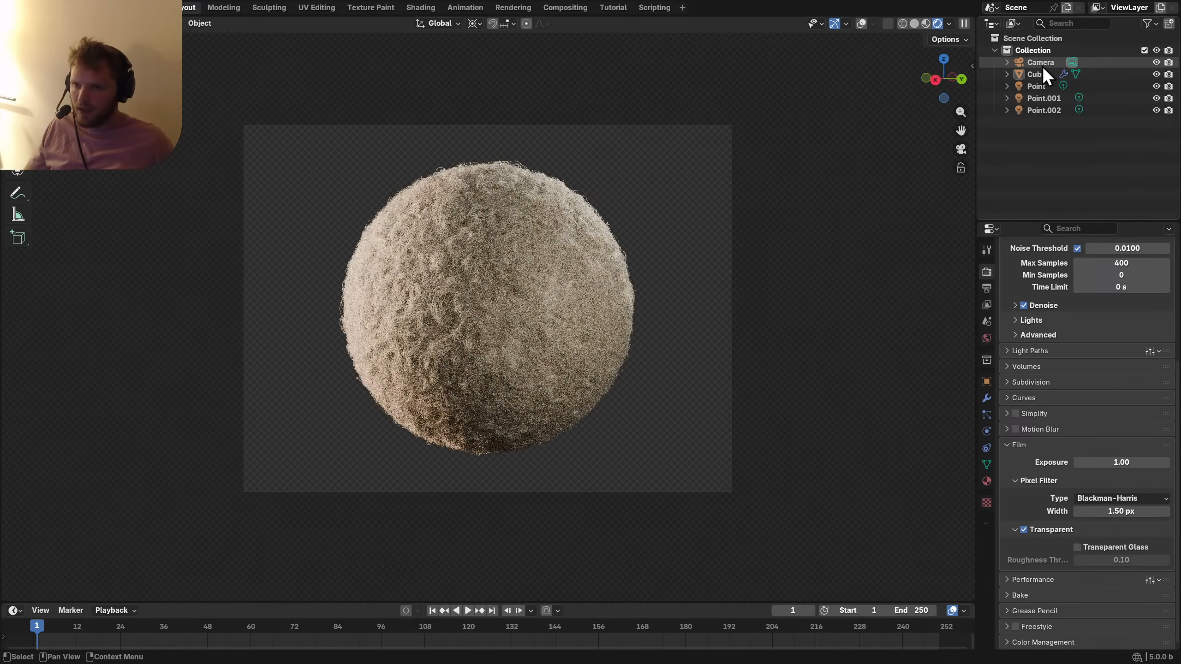
click(1040, 65)
click(987, 431)
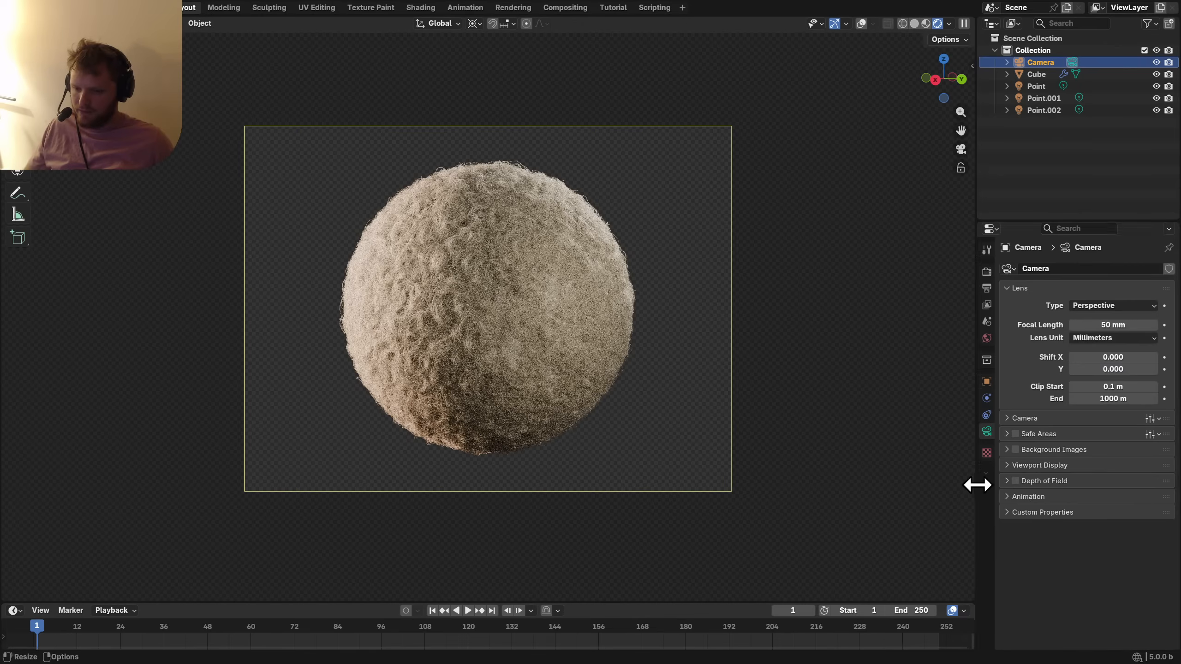
click(1015, 481)
click(1150, 498)
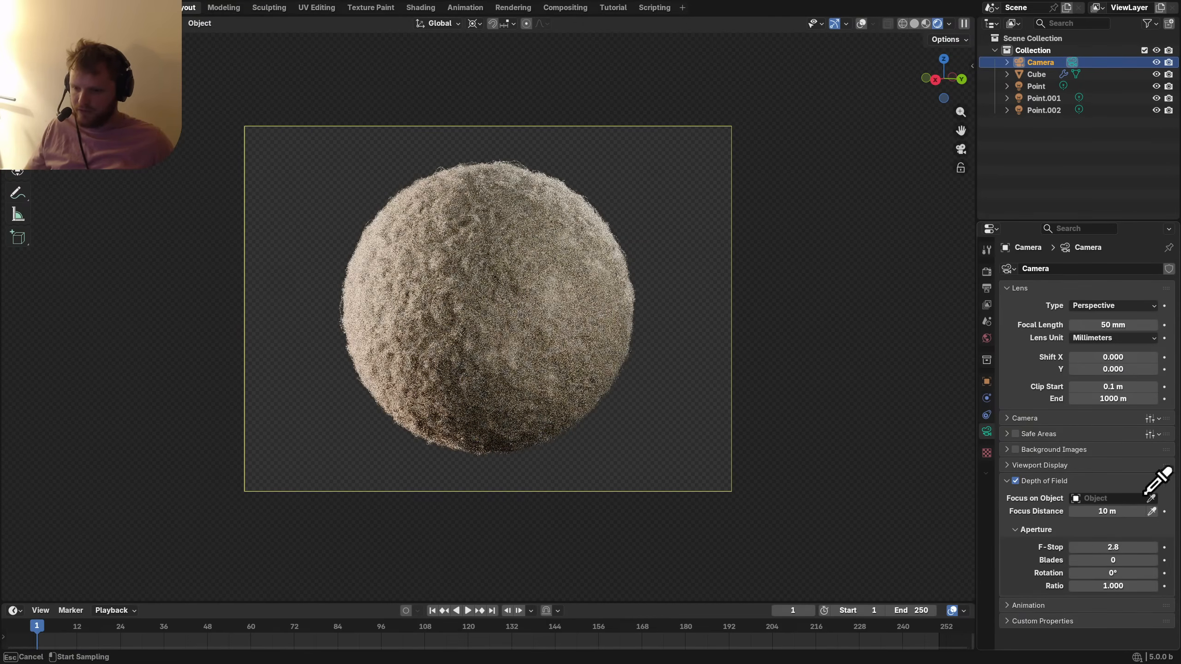
click(485, 294)
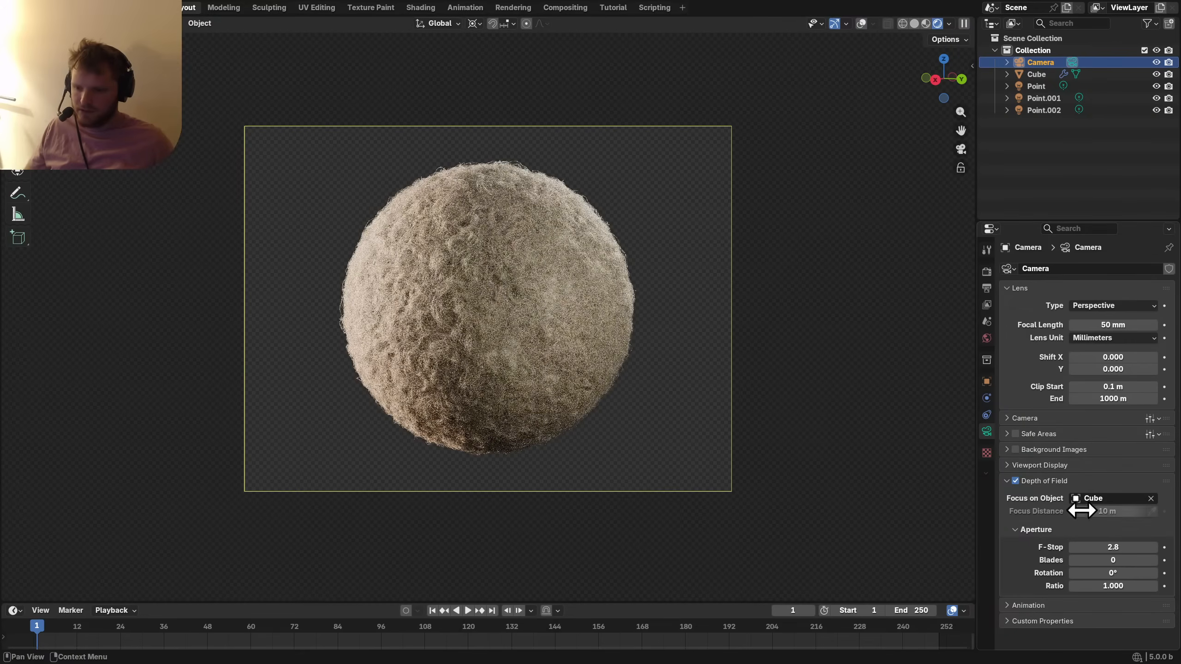
Set the camera's depth of field F-Stop to 0.1.
click(1121, 551)
text(.1)
key(Return)
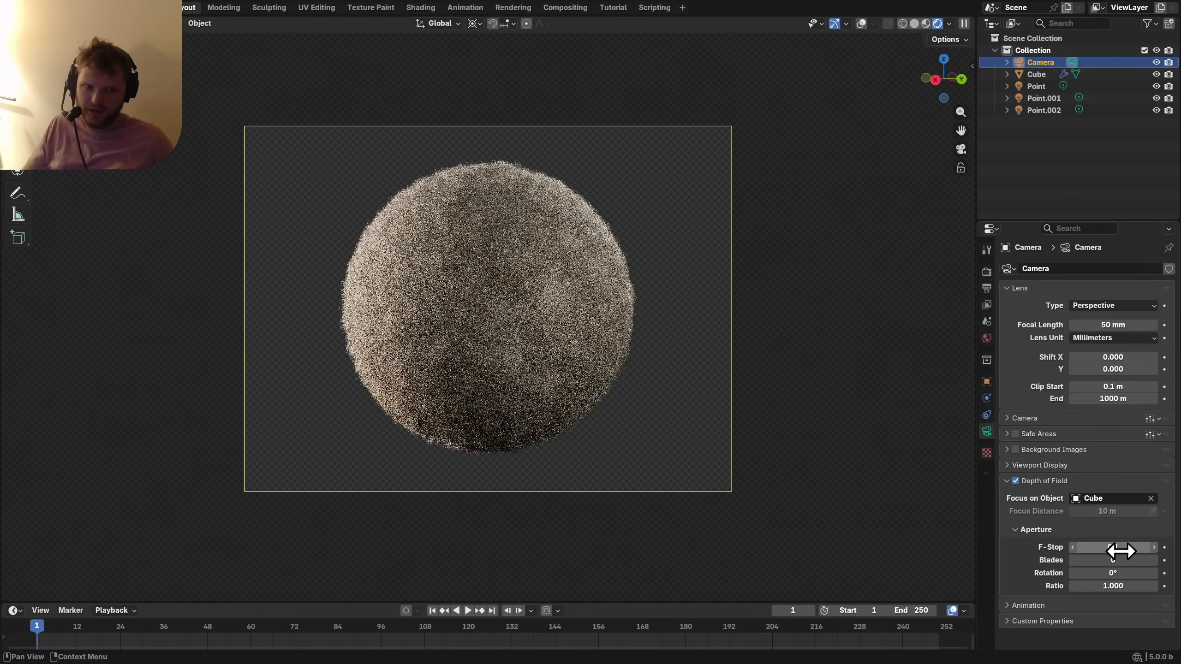
Clear the camera's focus object and sample the depth of field focus distance from the front surface of the furry sphere.
click(1150, 498)
click(1151, 511)
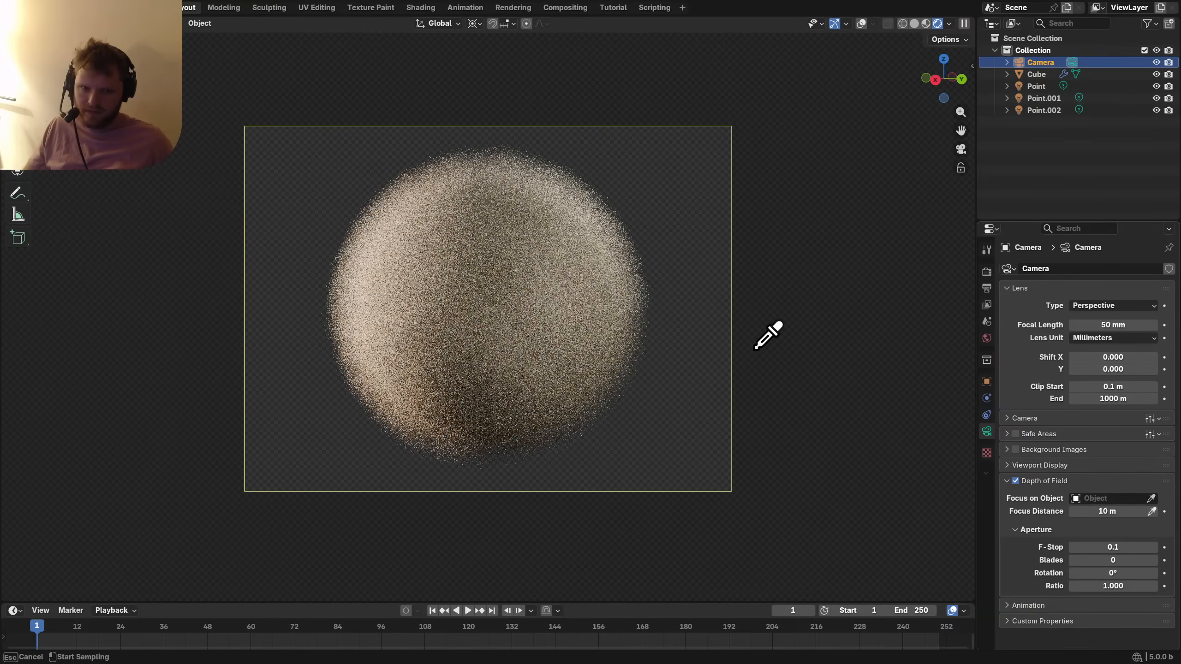
click(459, 309)
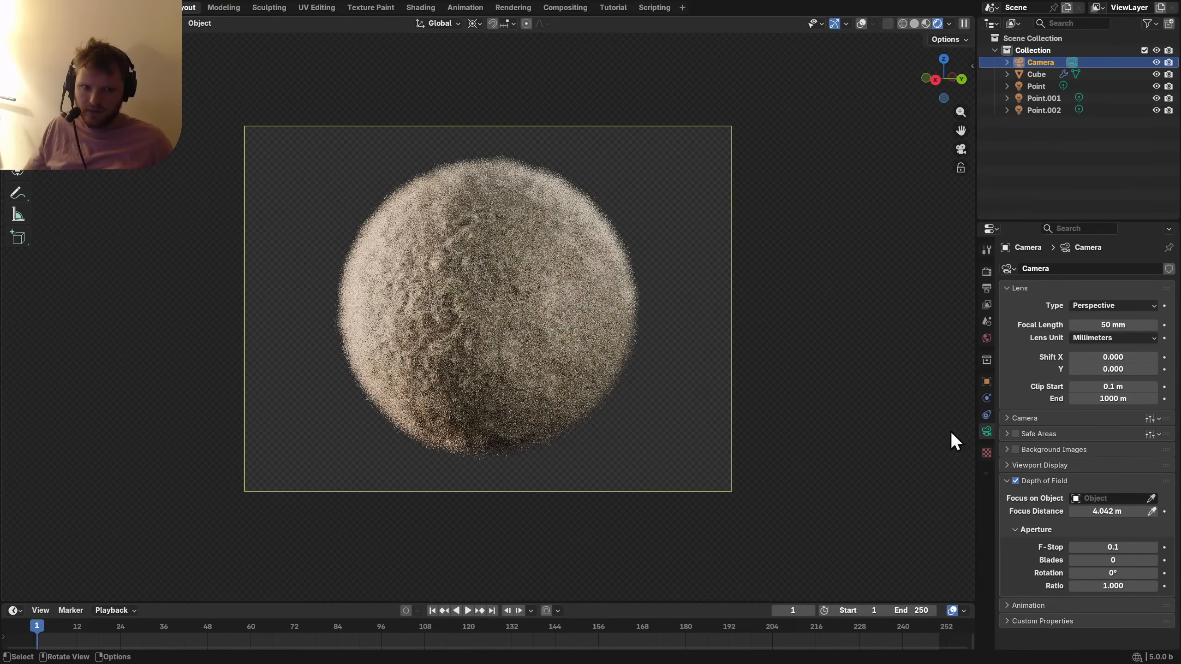
click(480, 317)
Disable the viewport noise threshold in the Cycles sampling settings and compare the fur with viewport denoising on and off.
click(987, 272)
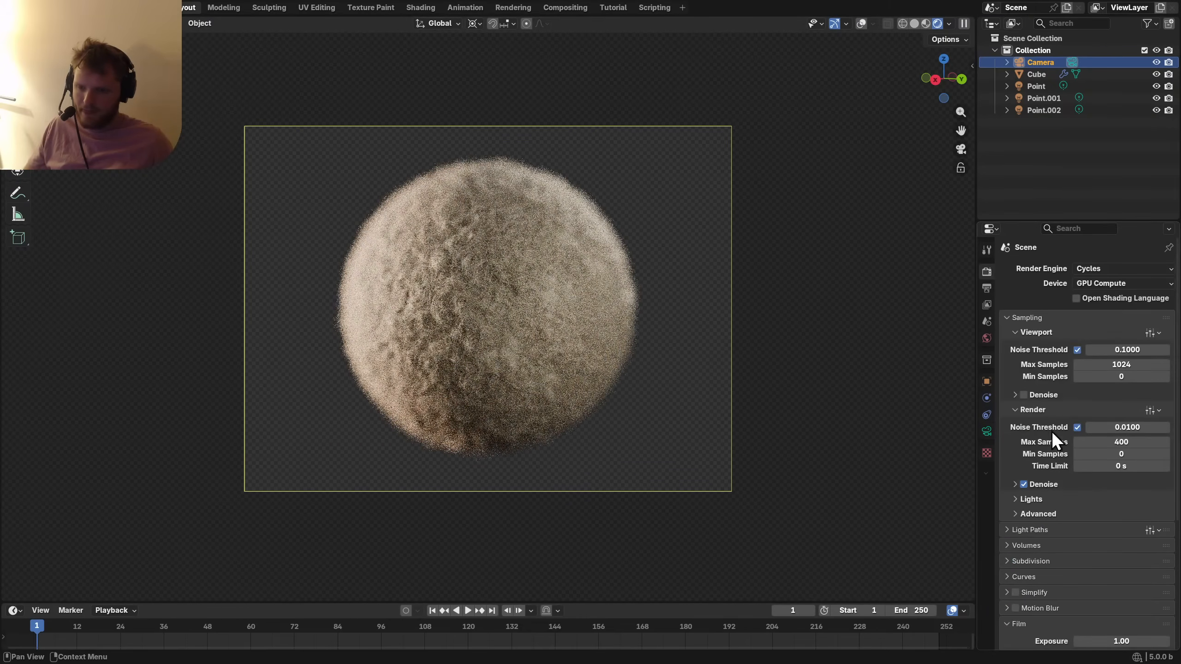
click(1077, 350)
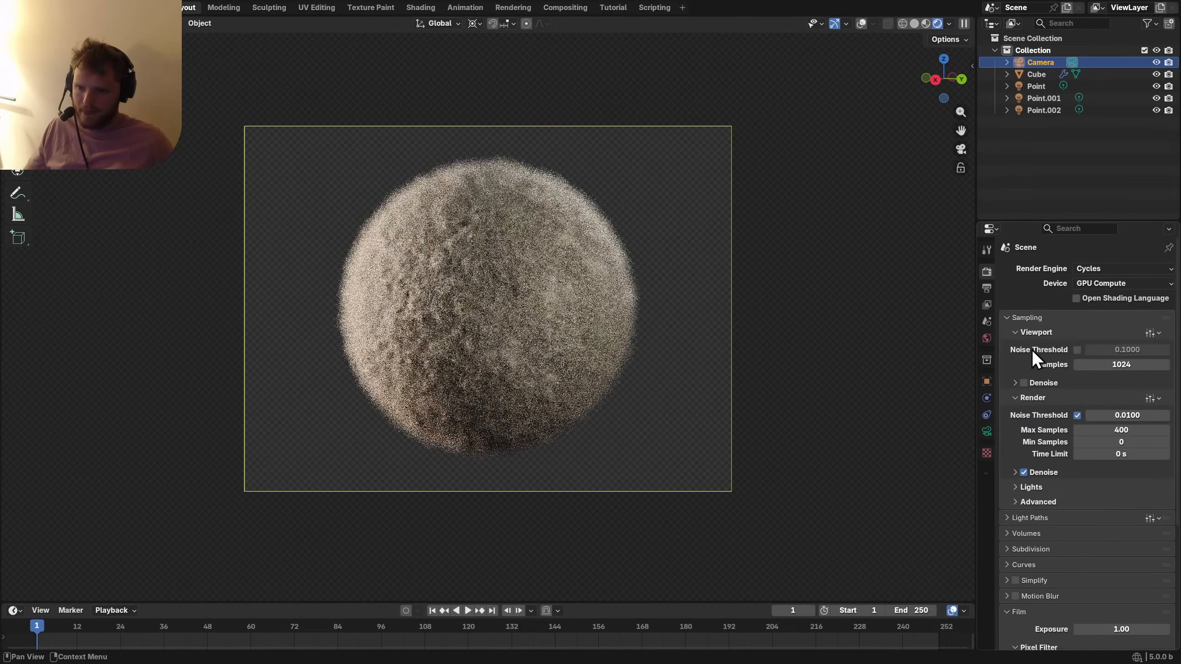
click(1022, 383)
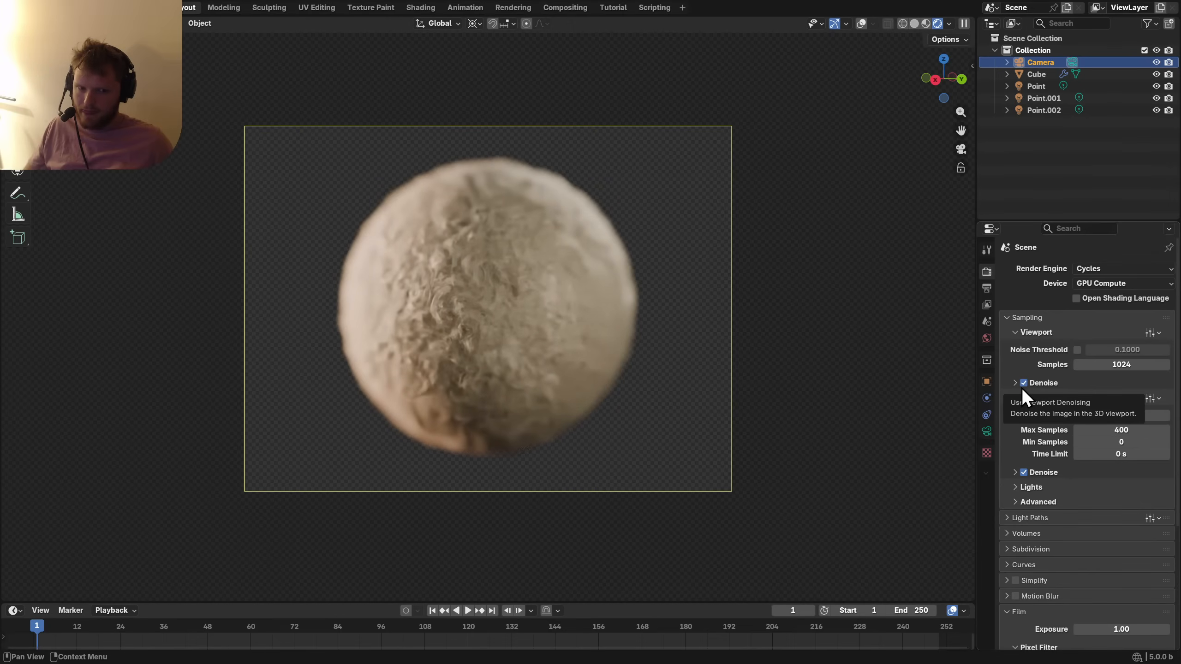
click(1022, 385)
Try F-Stop values of 0.4 and 0.6 for the camera's depth of field.
click(986, 434)
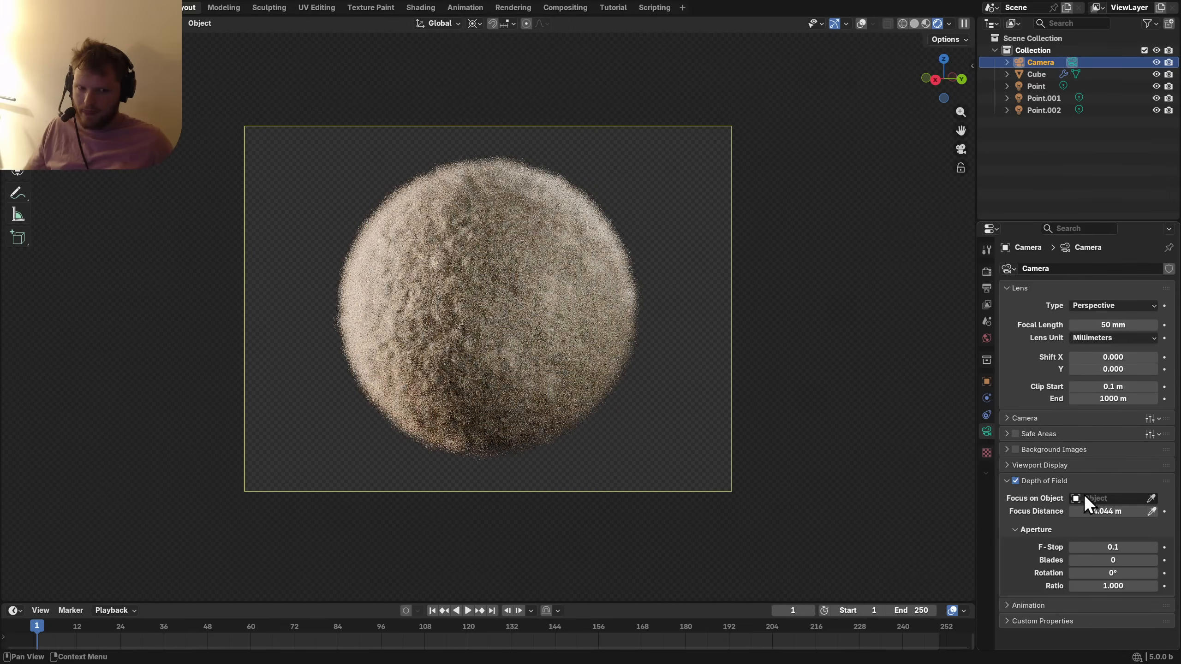
click(1130, 542)
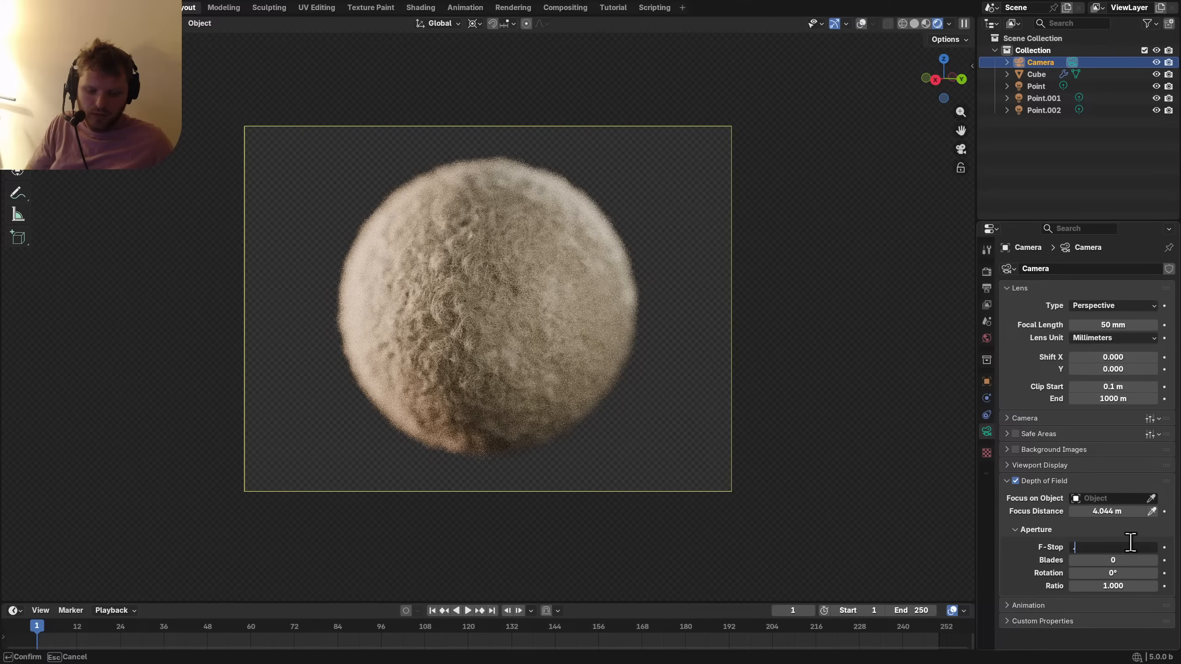
text(0.4)
key(Return)
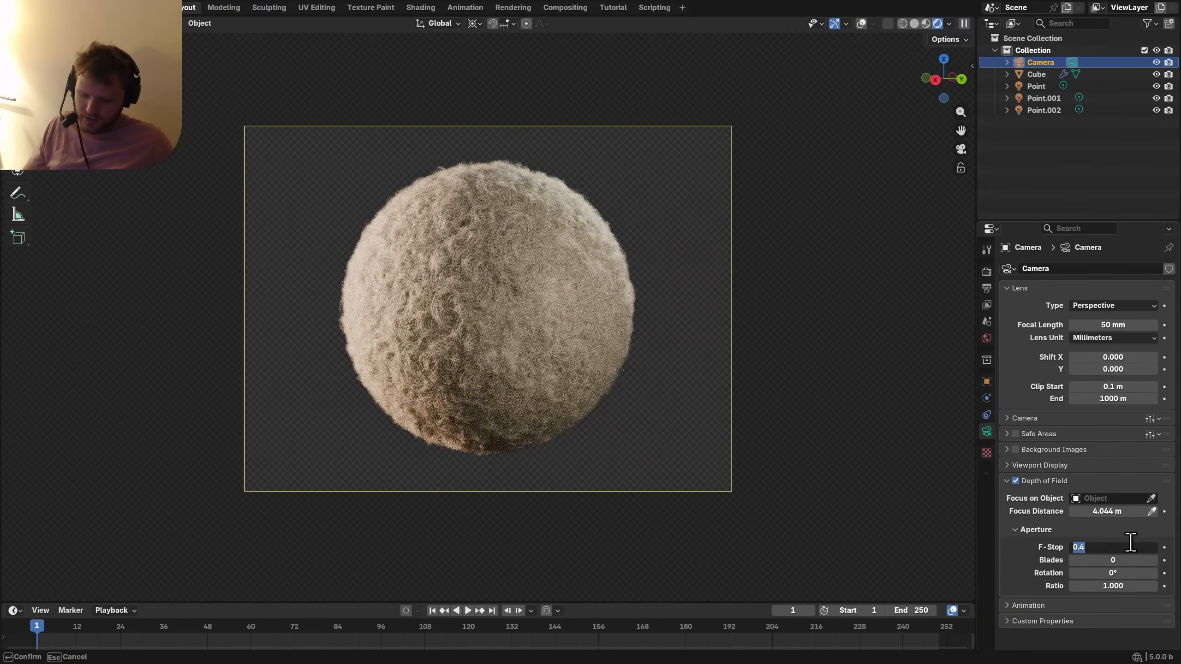
drag(1130, 542, 1136, 542)
Compare the fur along the sphere's edge up close with the camera's depth of field disabled and enabled.
scroll(306, 241, up, 3)
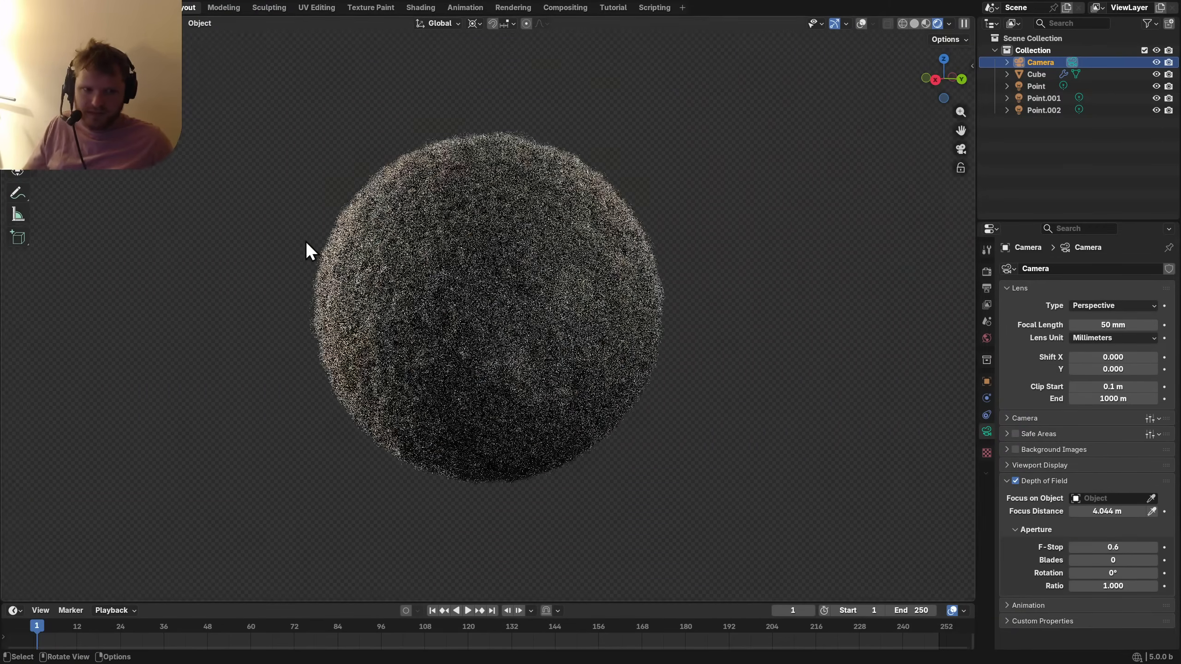
shift+middle_drag(316, 246, 598, 342)
scroll(497, 275, up, 5)
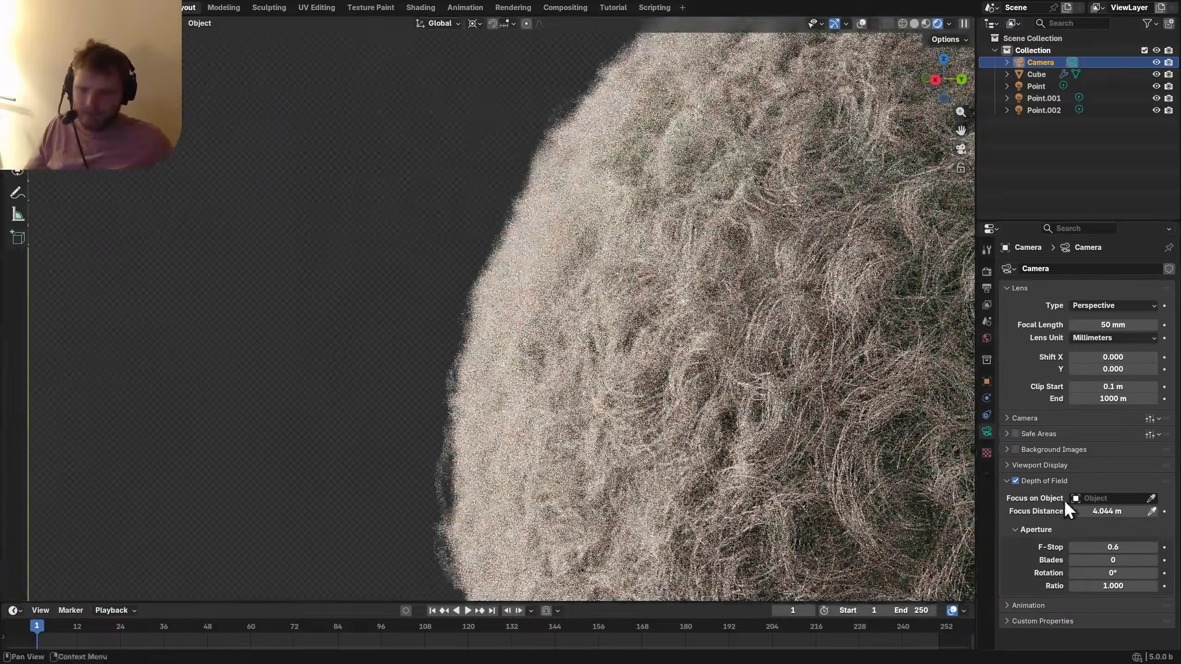
click(1016, 481)
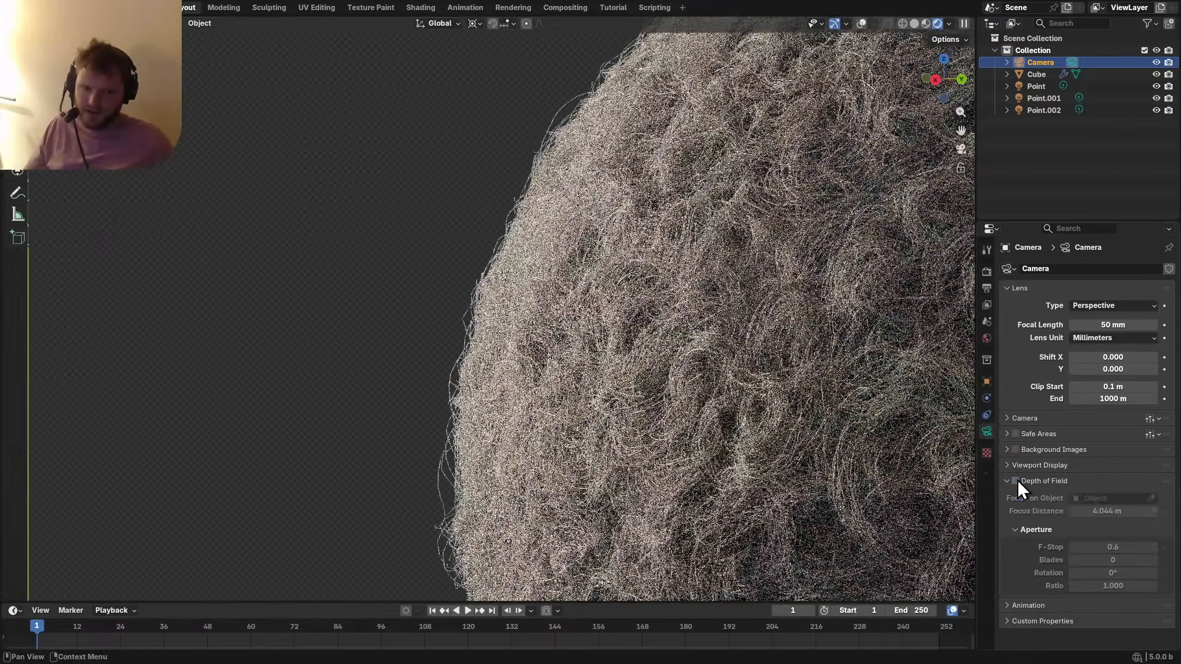
click(1016, 481)
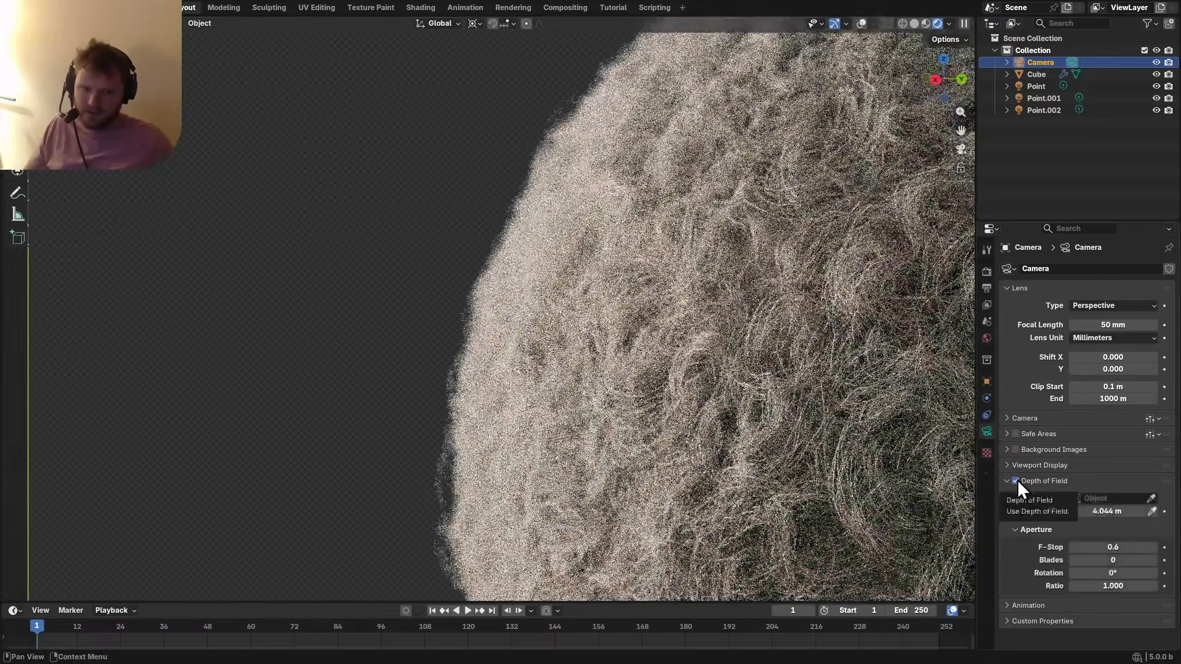
click(1016, 480)
click(1017, 481)
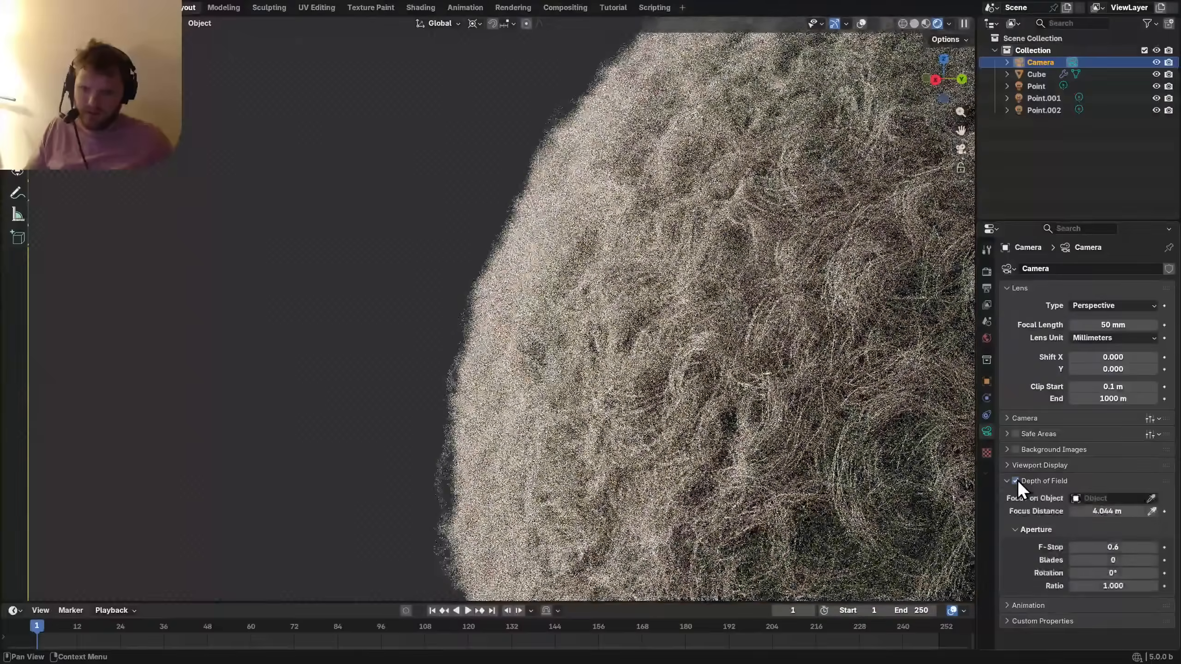
Set the camera's depth of field F-Stop to 1.0.
scroll(653, 405, down, 4)
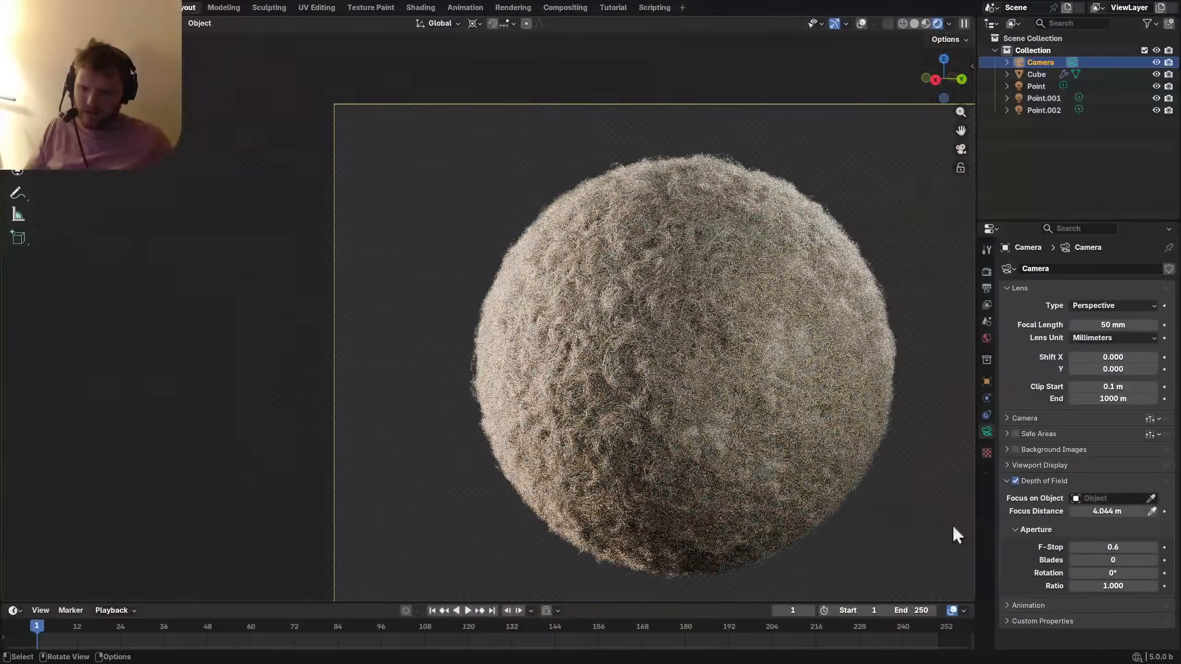
click(1114, 547)
text(1)
key(Return)
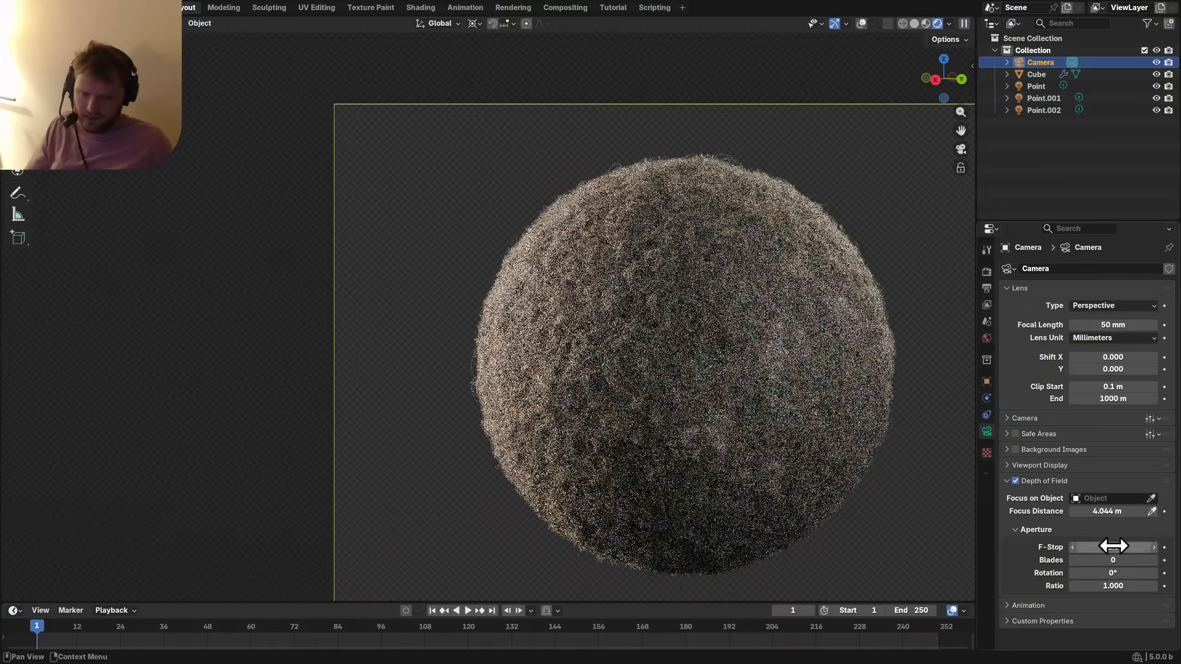
Check the blur on the edge fur at F-Stop 1.0 by switching depth of field off and back on.
scroll(448, 316, up, 5)
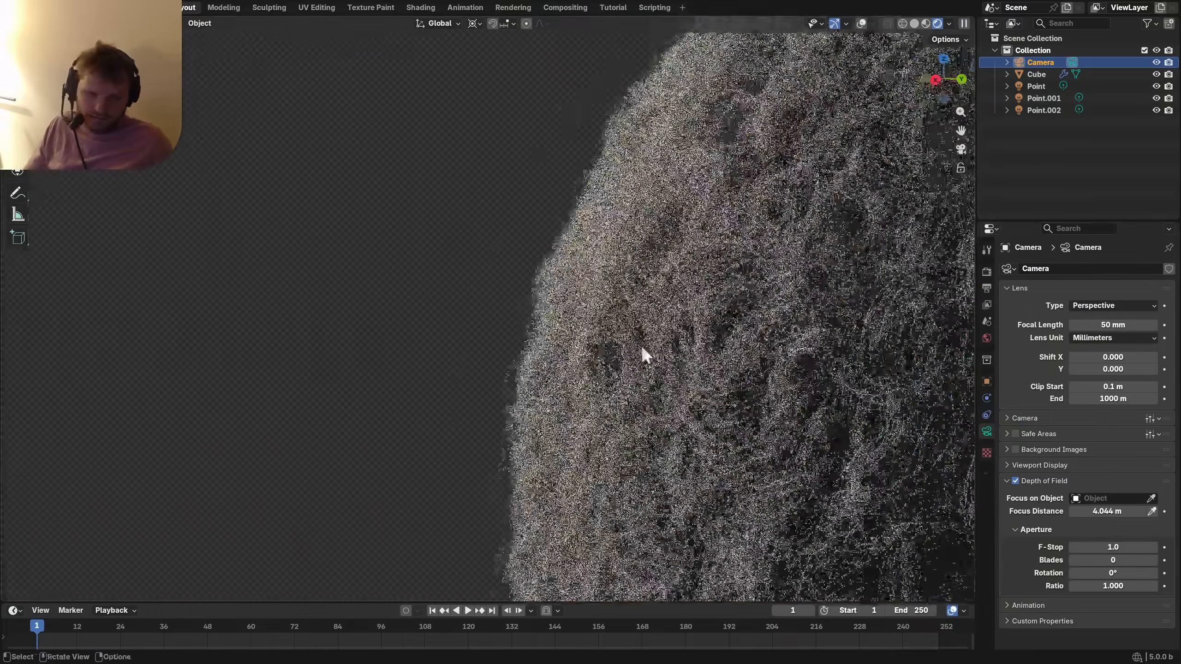
click(1015, 480)
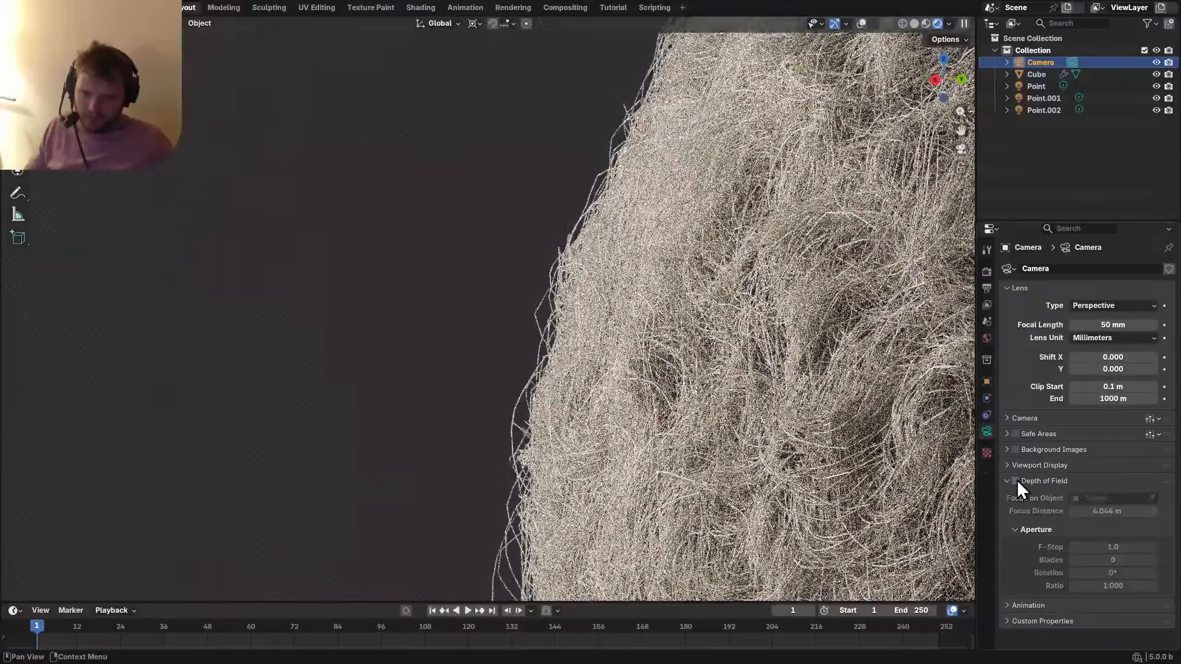
click(1016, 480)
scroll(676, 368, down, 5)
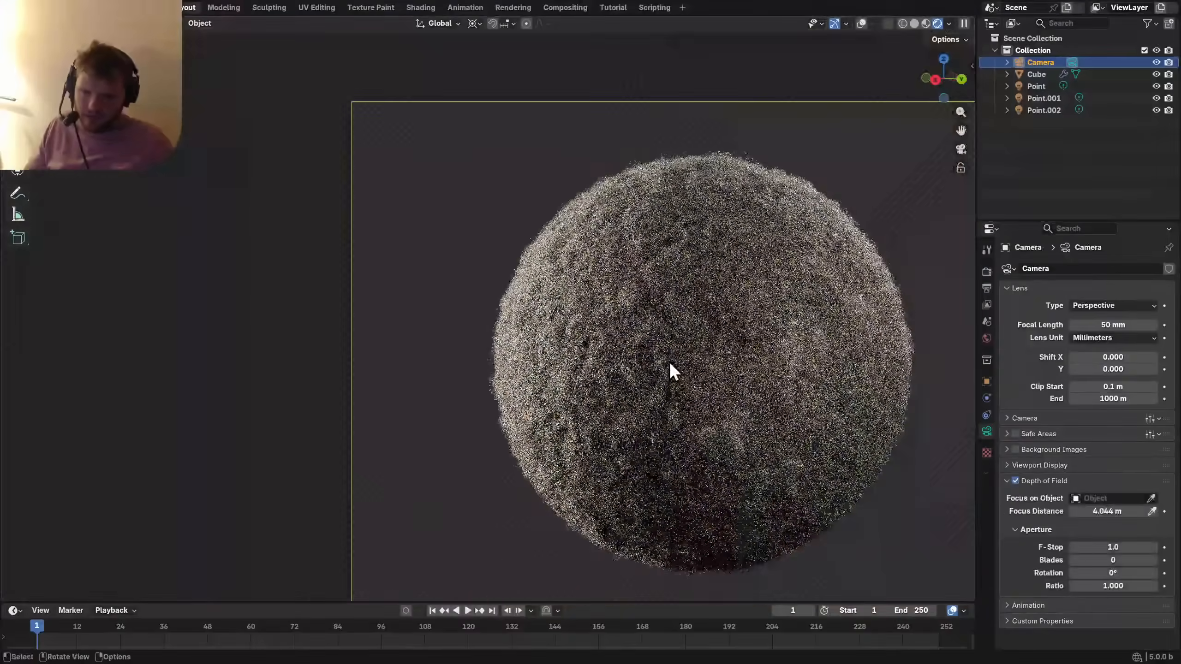
Save the blend file with the whole sphere framed in the camera view.
shift+middle_drag(793, 414, 693, 395)
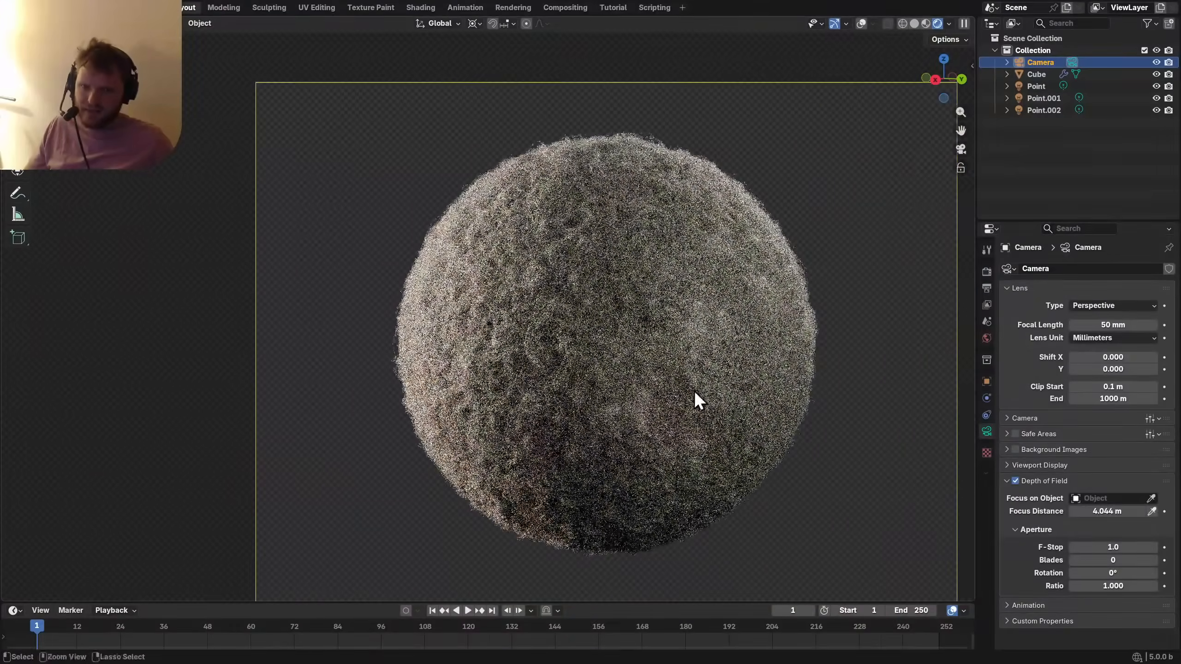
key(ctrl+s)
scroll(743, 322, down, 1)
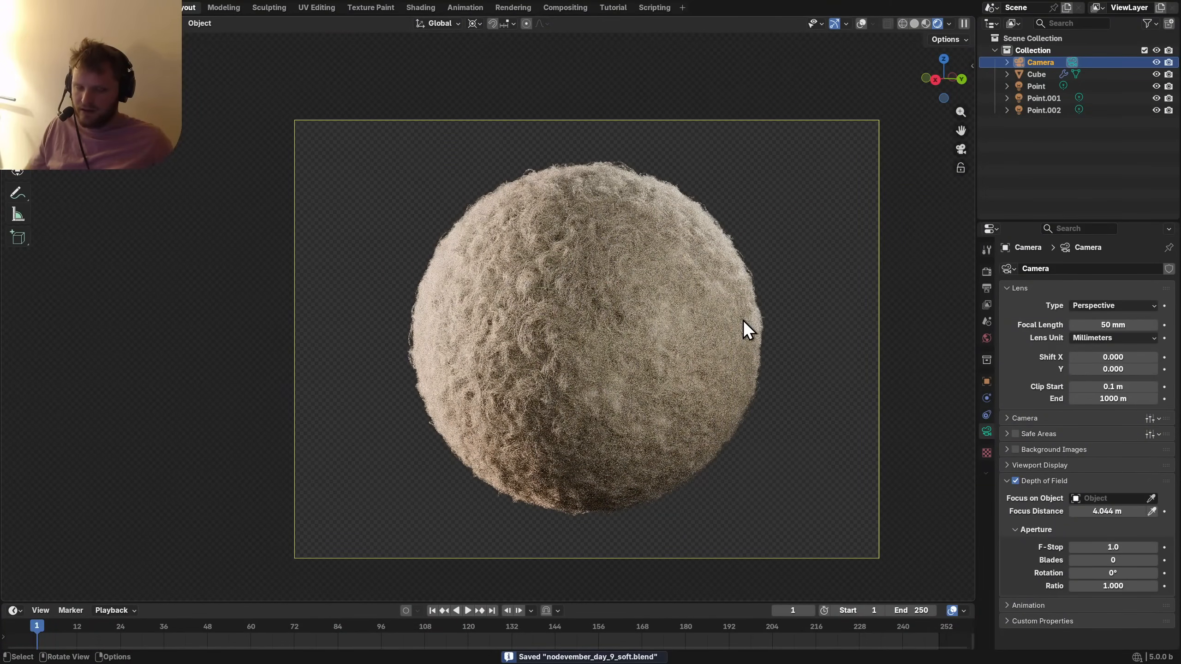
Hide and show Point.002, Point.001 and Point one at a time in the camera view to judge each light's contribution.
middle_drag(718, 324, 583, 384)
key(KP_0)
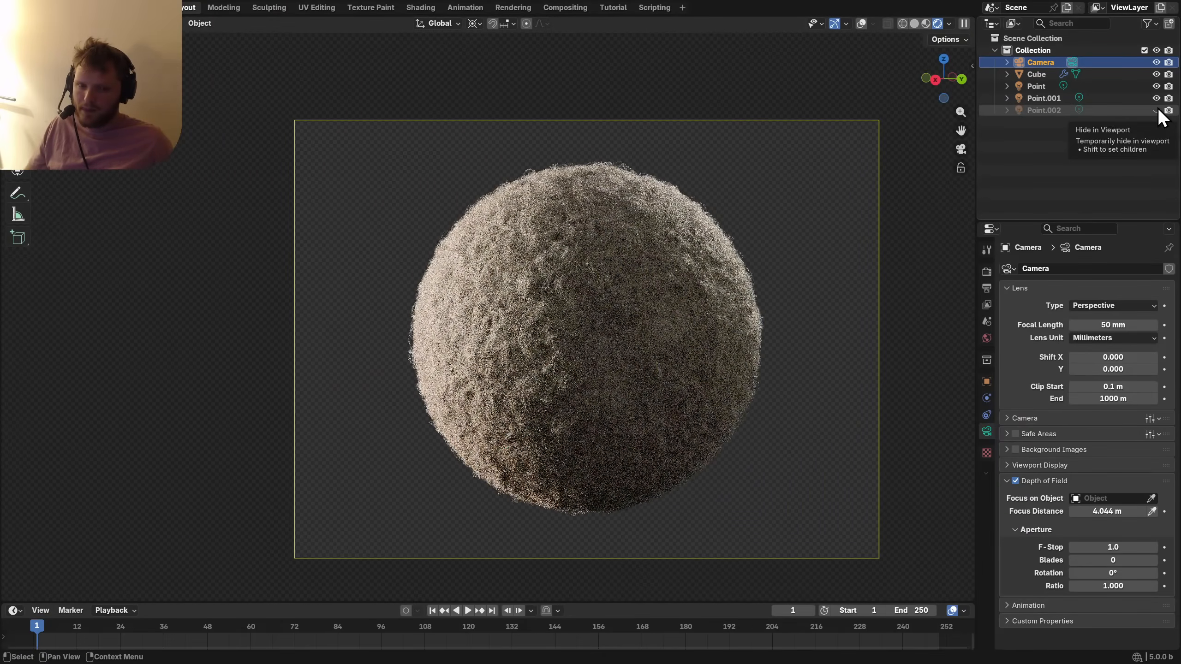
click(1157, 110)
click(1157, 97)
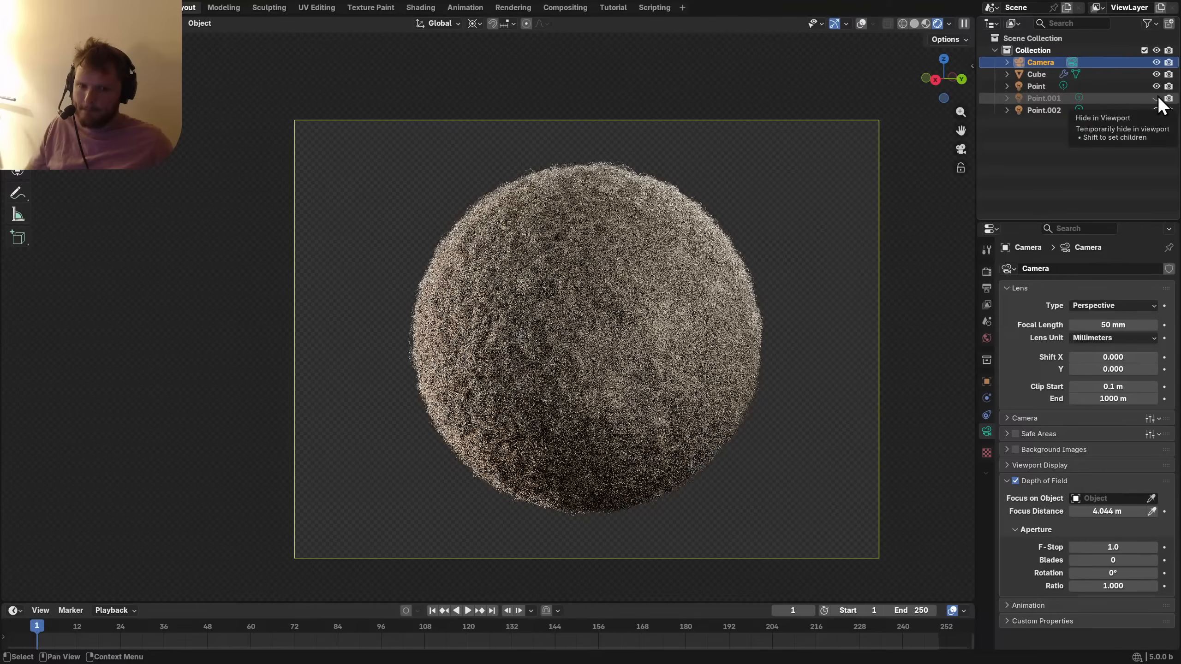
click(1157, 97)
click(1155, 88)
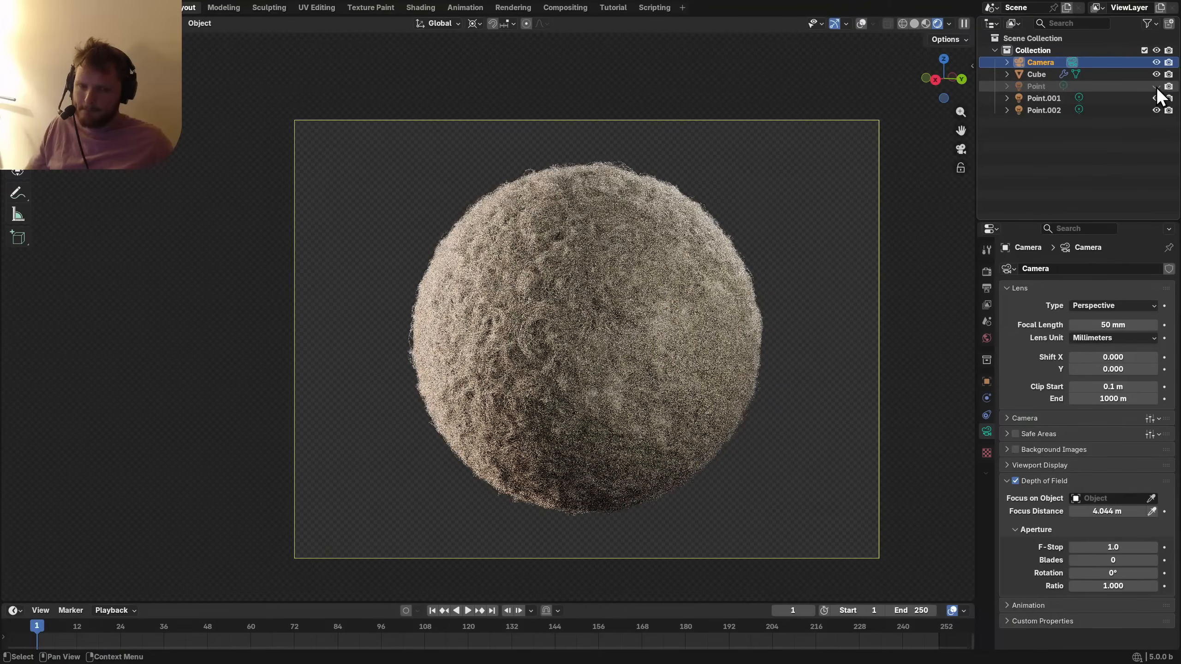
click(1155, 87)
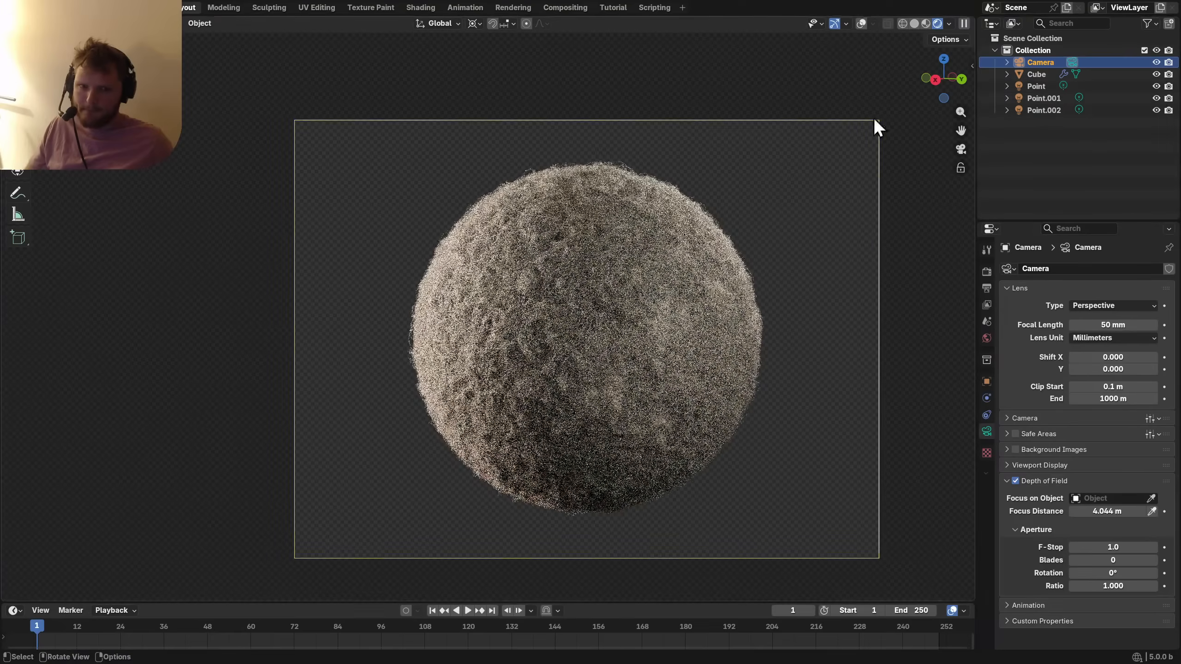
Save the blend file and purge its unused local and linked data-blocks recursively.
key(ctrl+s)
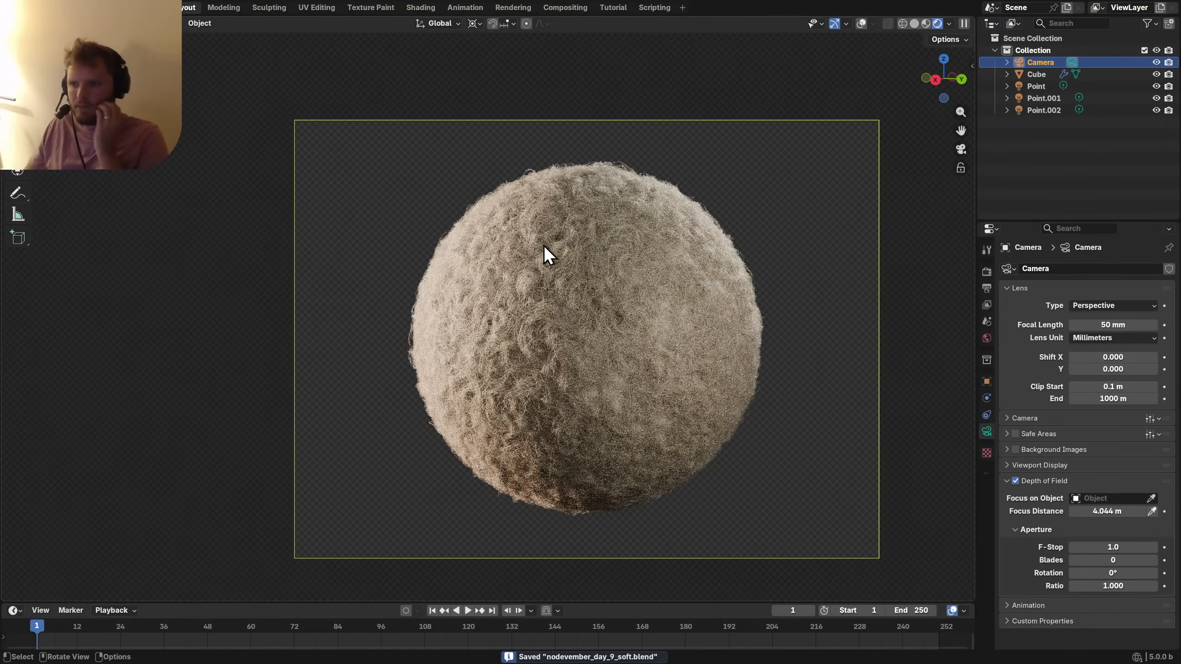
click(10, 7)
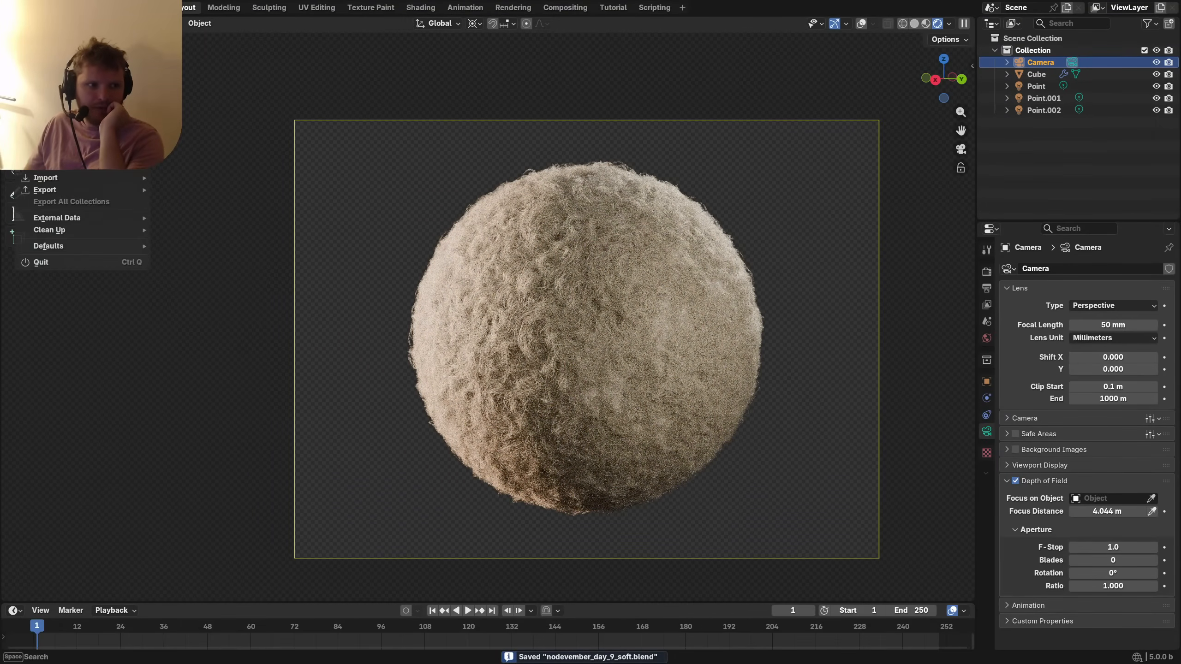
mouse_move(47, 228)
click(177, 229)
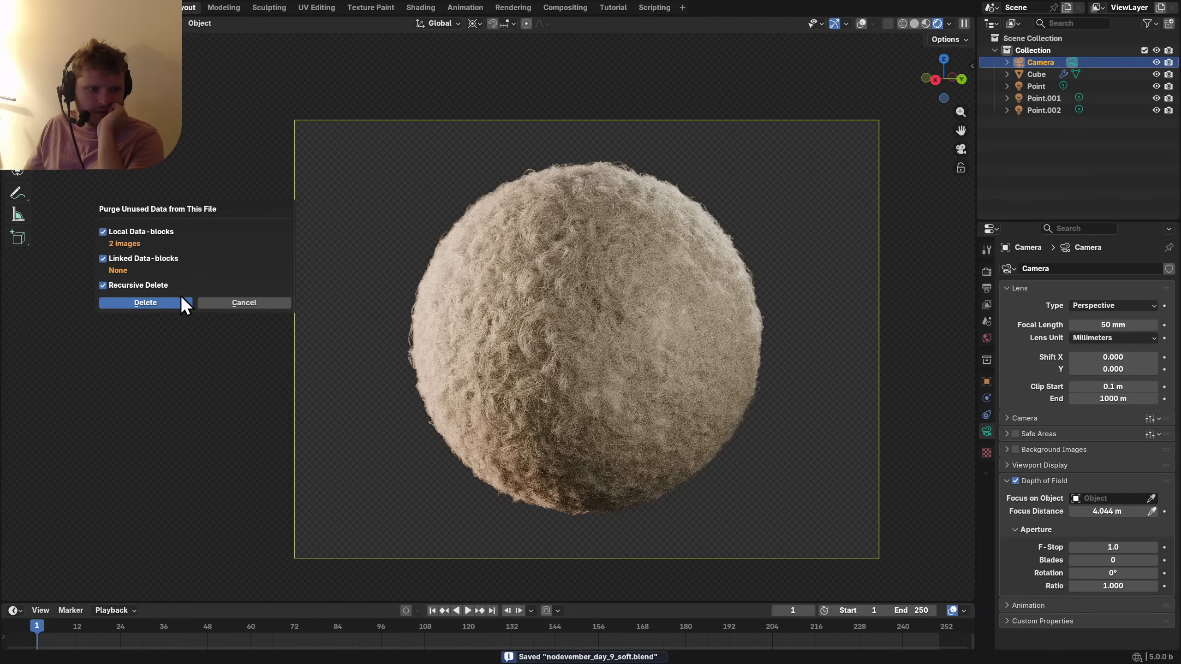
click(141, 303)
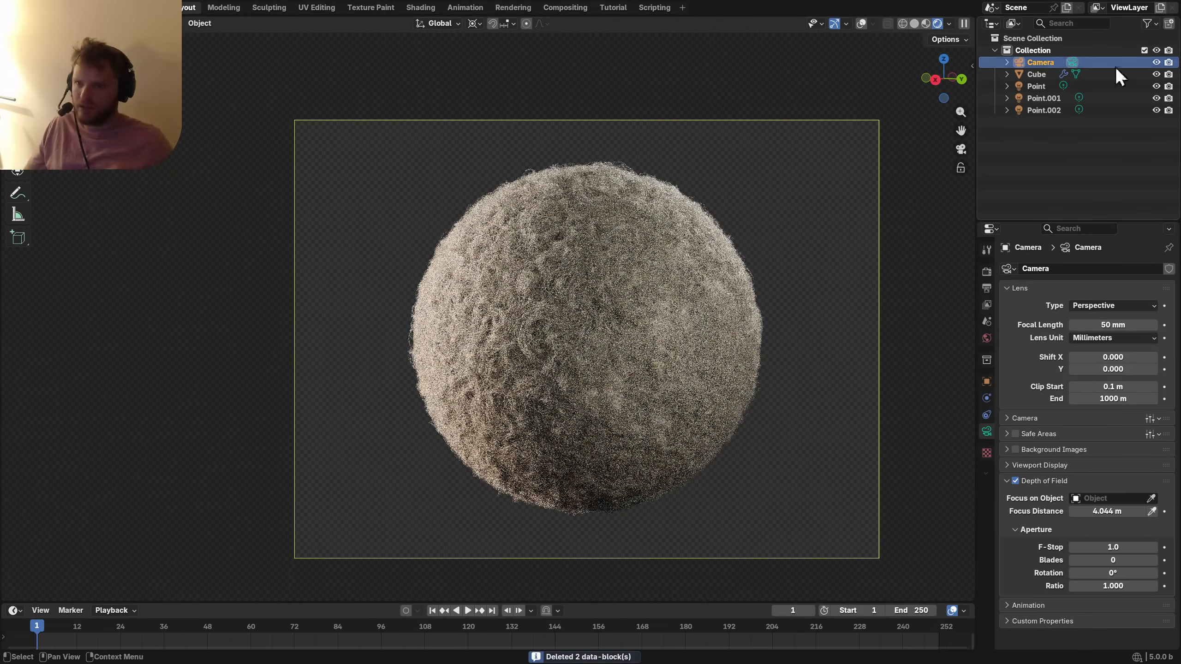
click(1041, 112)
ctrl+click(1039, 98)
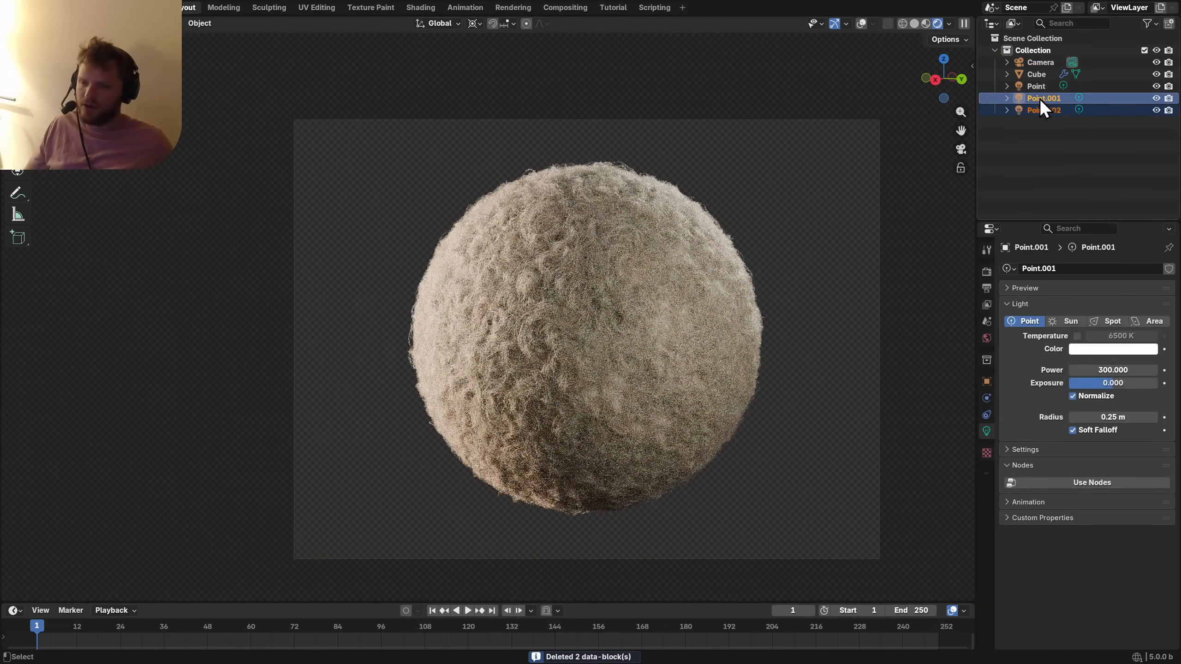
ctrl+click(1035, 86)
key(alt+a)
Add a plane mesh and scale it up uniformly to about 2.76.
key(shift+a)
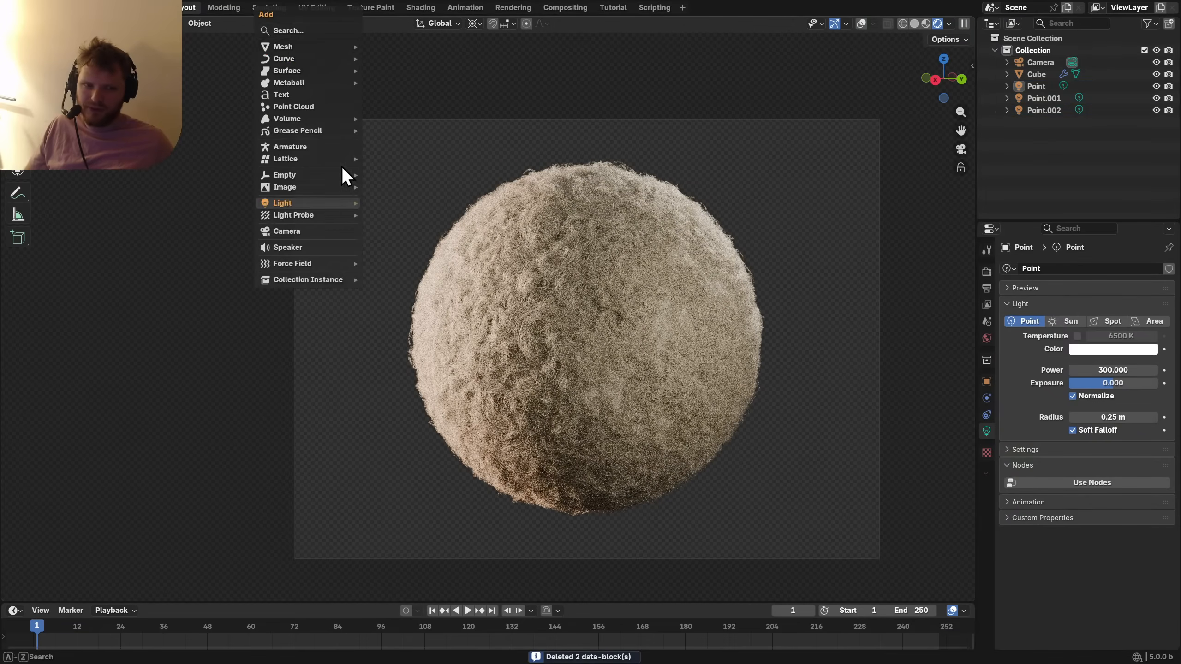
mouse_move(282, 49)
click(414, 47)
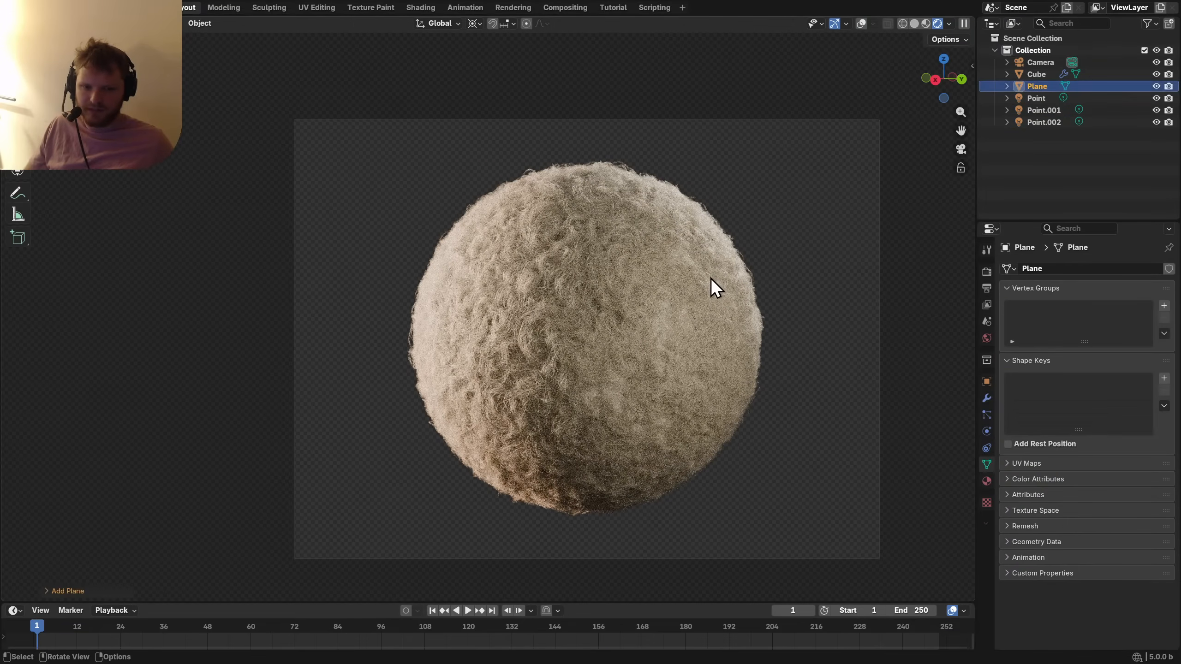
key(s)
click(928, 298)
Lower the plane along the Z axis to about -0.965 m so it sits under the sphere as a floor.
key(g)
key(z)
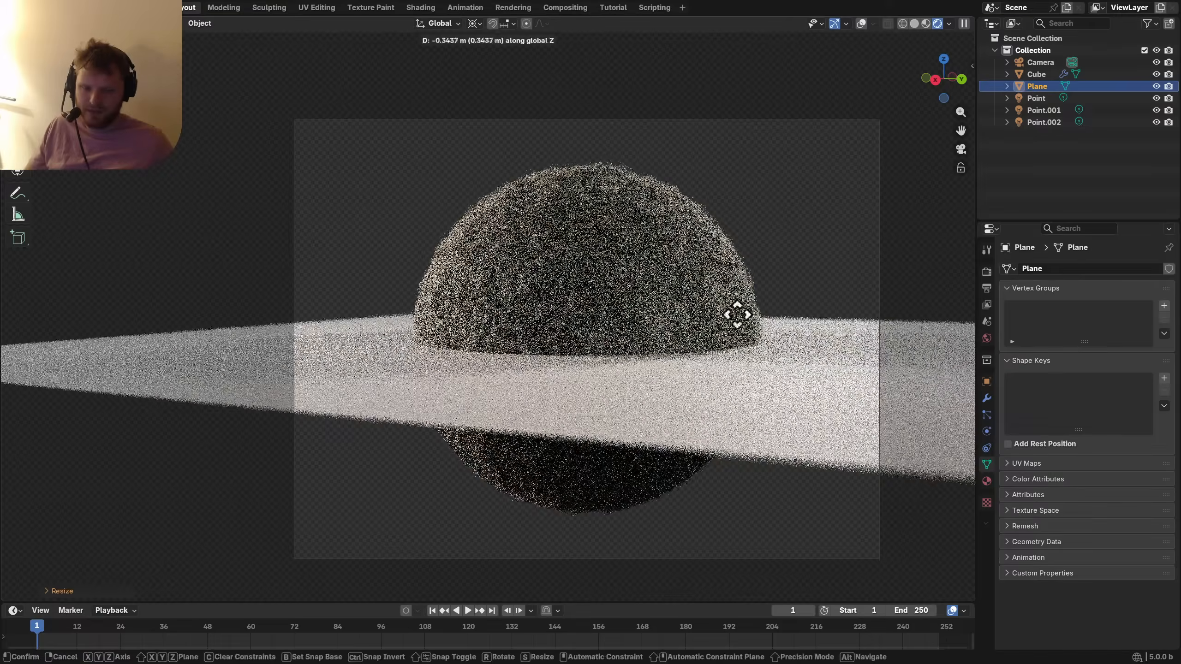
click(723, 411)
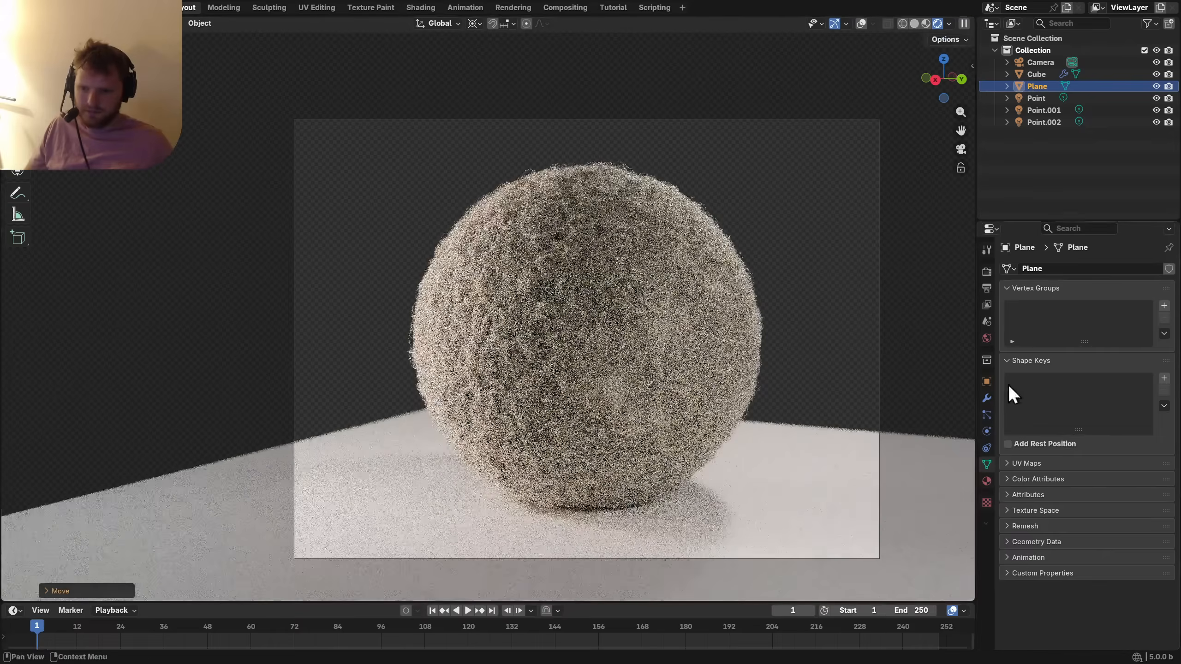
Enable Shadow Catcher in the plane's object visibility settings.
click(986, 381)
click(1018, 550)
scroll(1020, 553, down, 4)
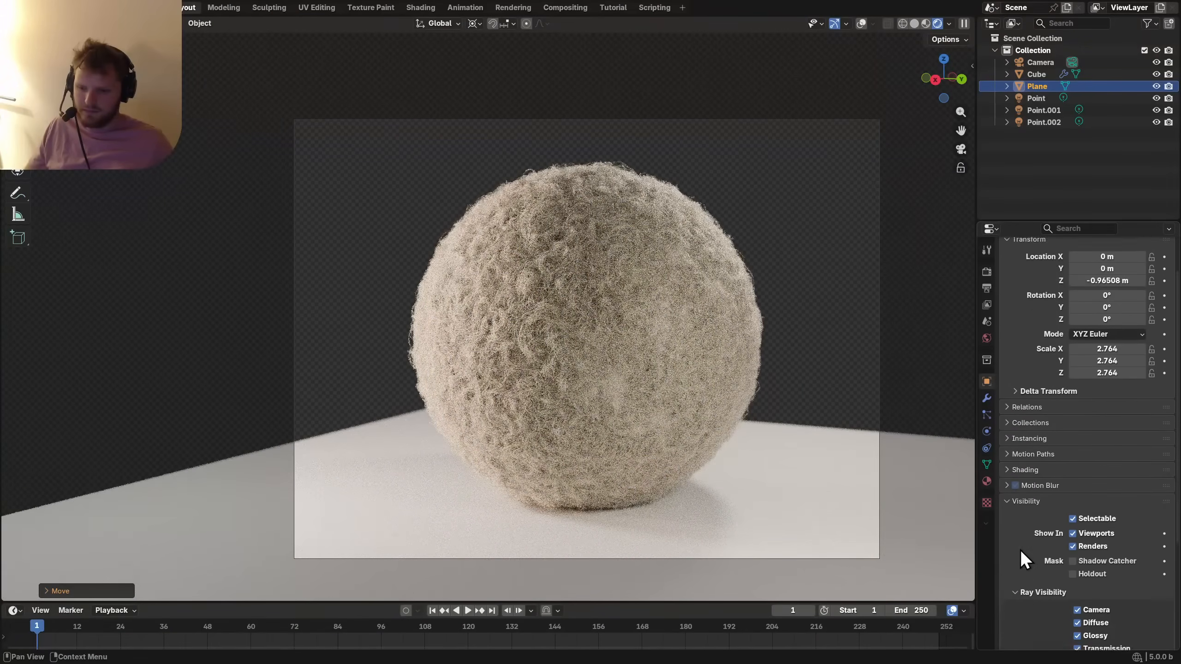
click(1072, 497)
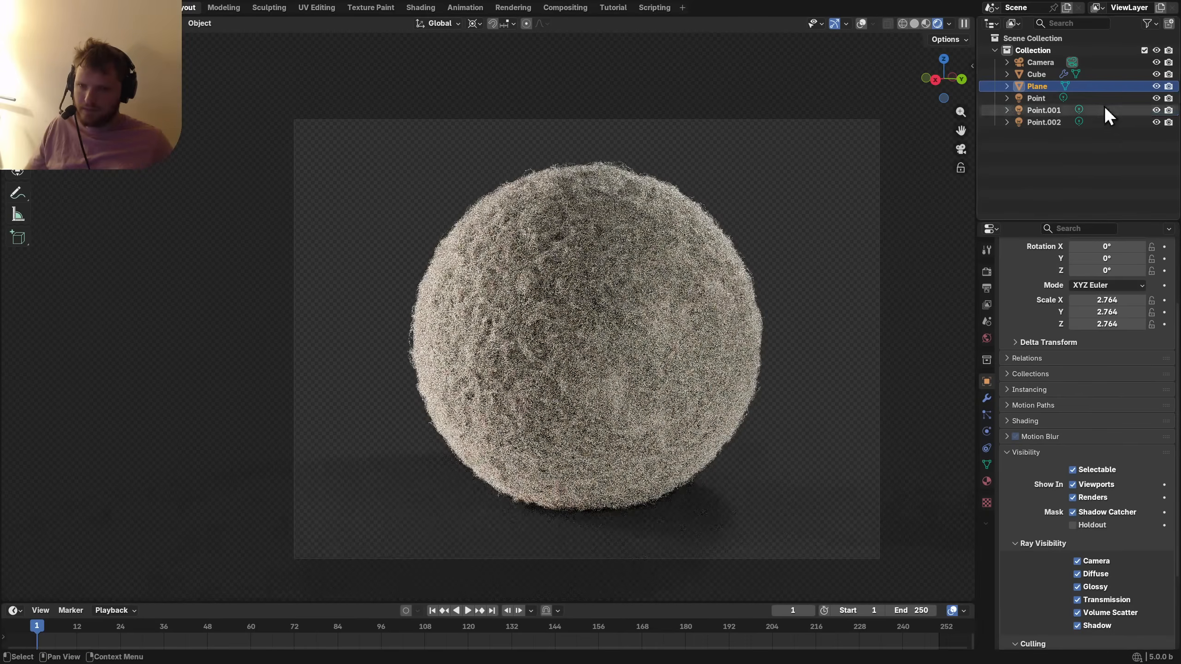
Compare the sphere with the floor plane hidden and shown, and delete the plane.
click(1156, 86)
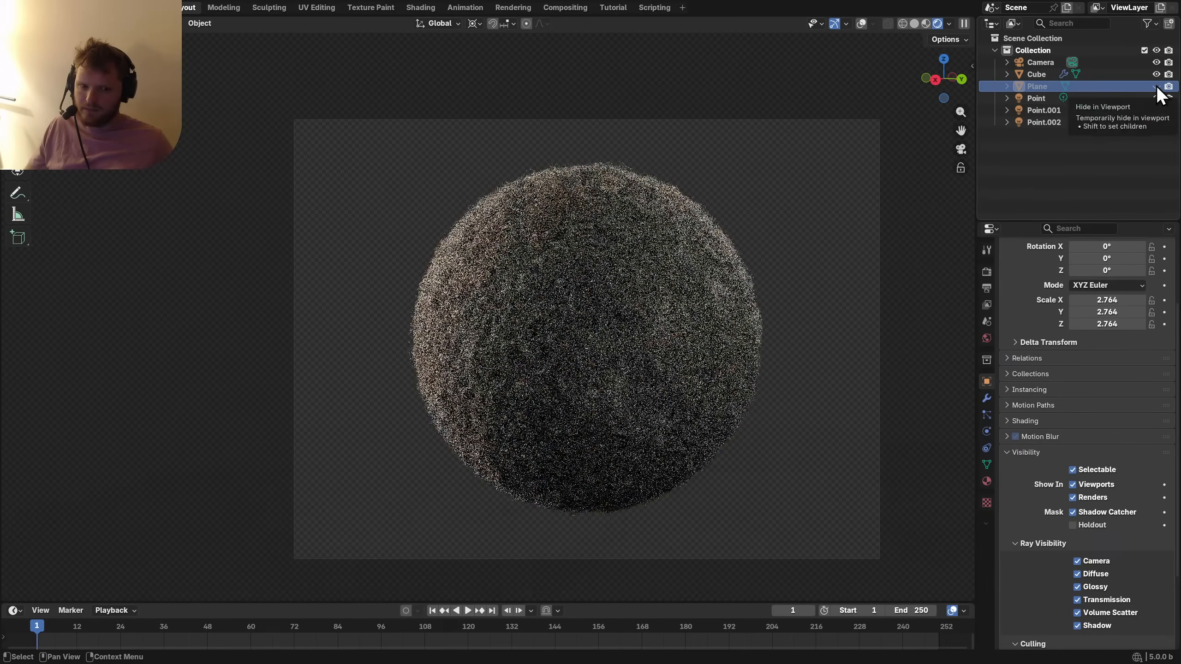
click(1156, 86)
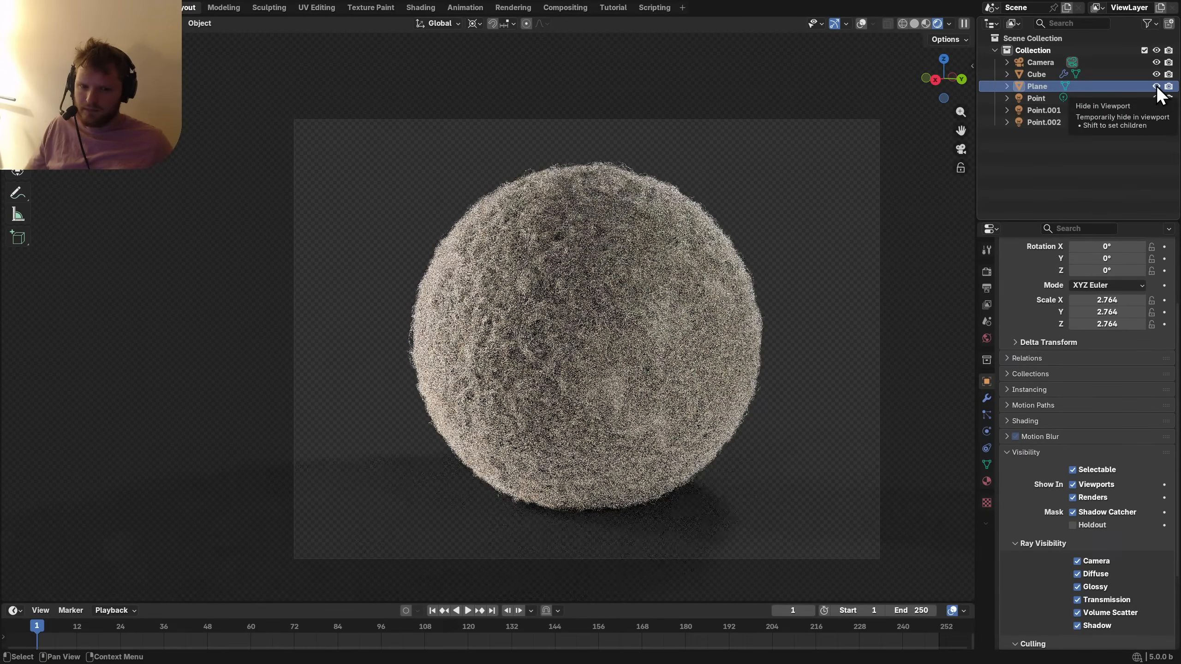
key(x)
click(712, 317)
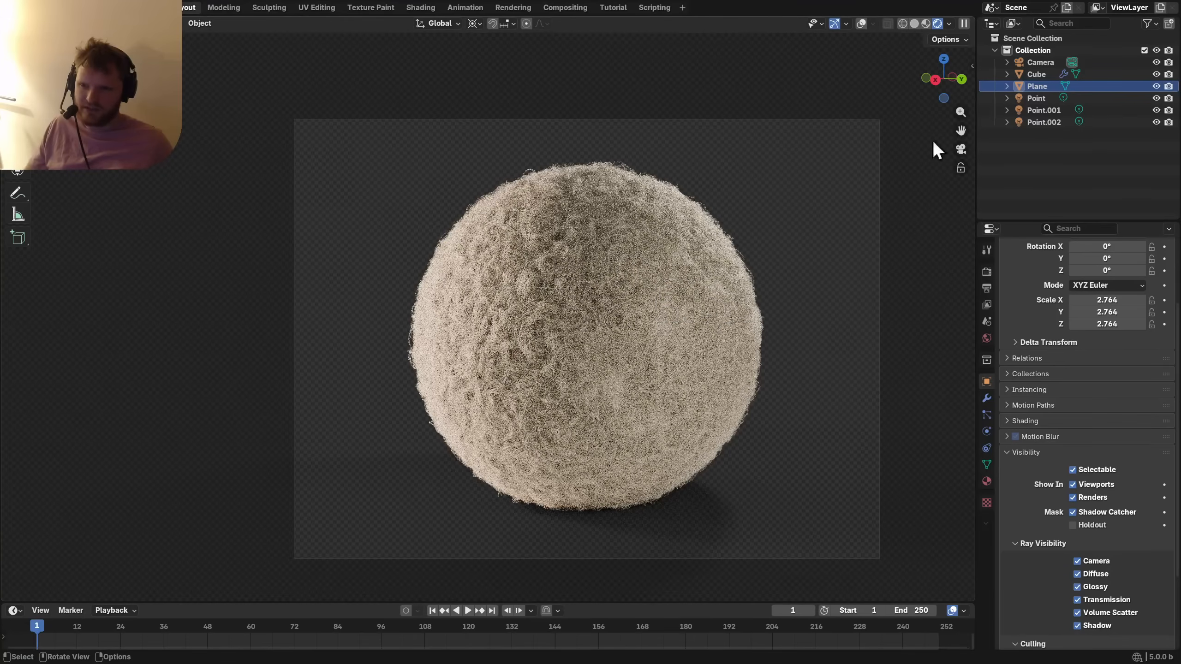
Rename the collection holding the camera, cube and point lights as scene.
click(1051, 109)
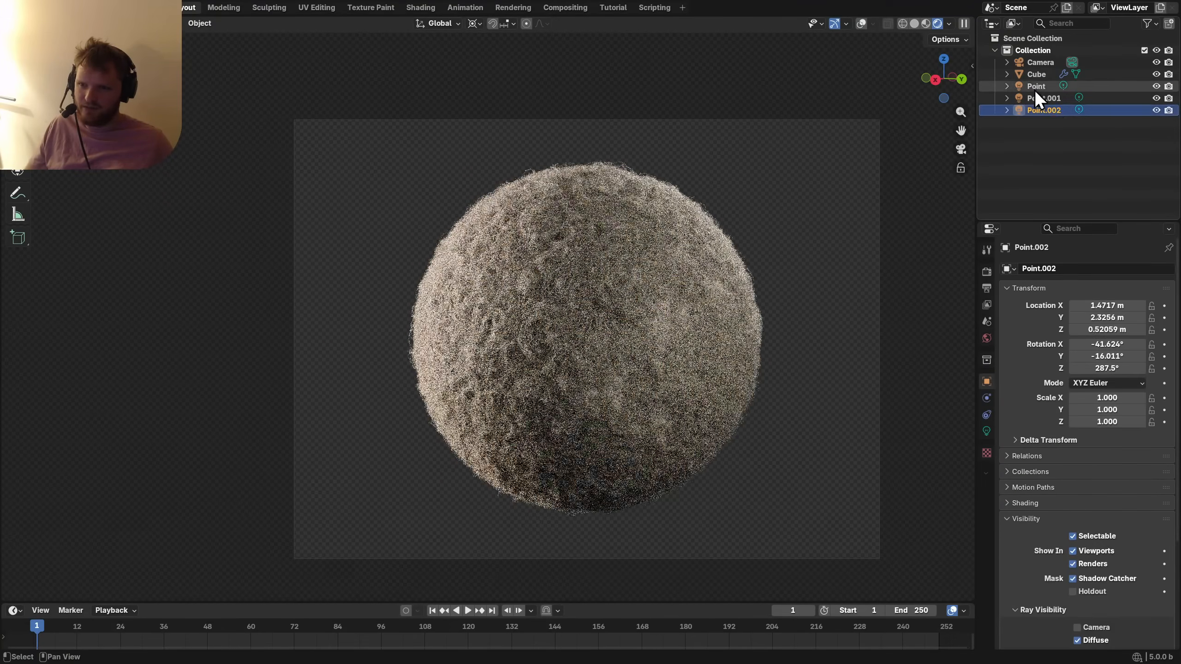
ctrl+click(1033, 88)
ctrl+click(1042, 99)
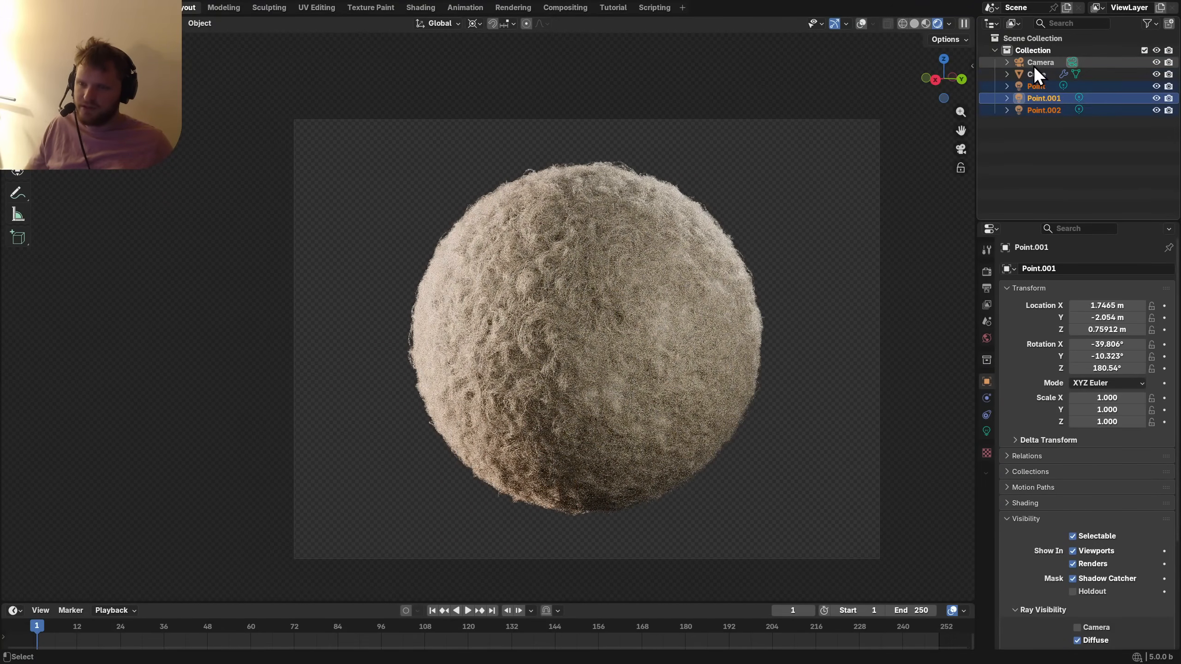
double_click(1027, 50)
text(sce)
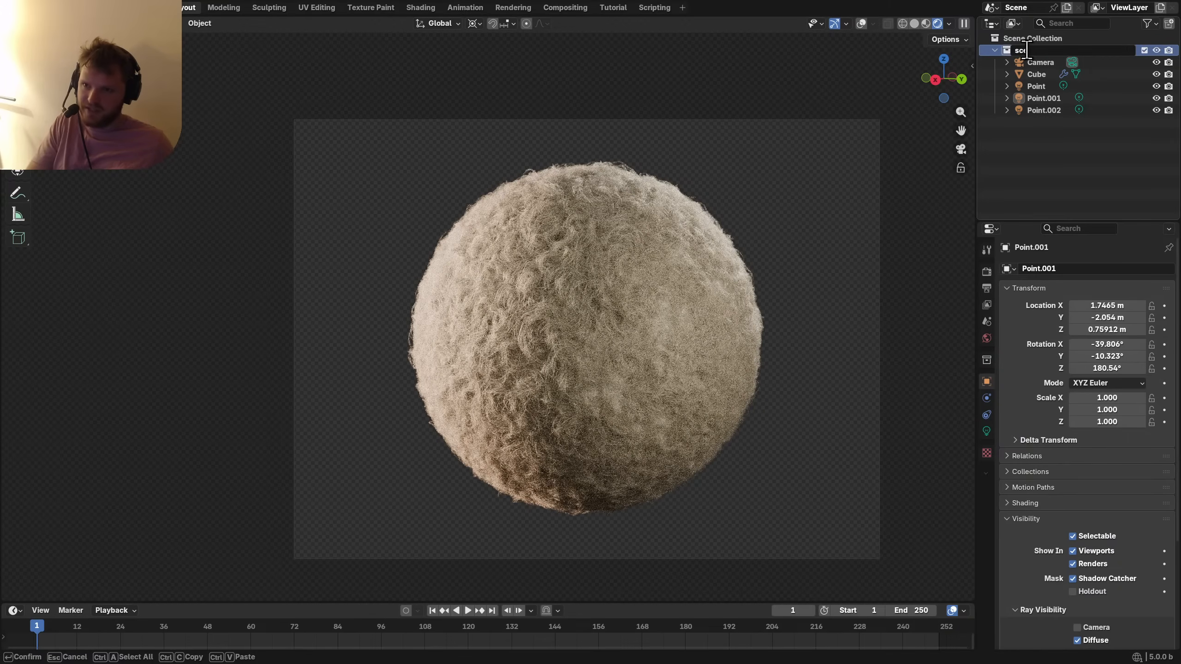
text(ne)
key(Return)
Move the Cube object out of the scene collection into the top-level Scene Collection and collapse the scene collection.
click(1035, 63)
click(1036, 75)
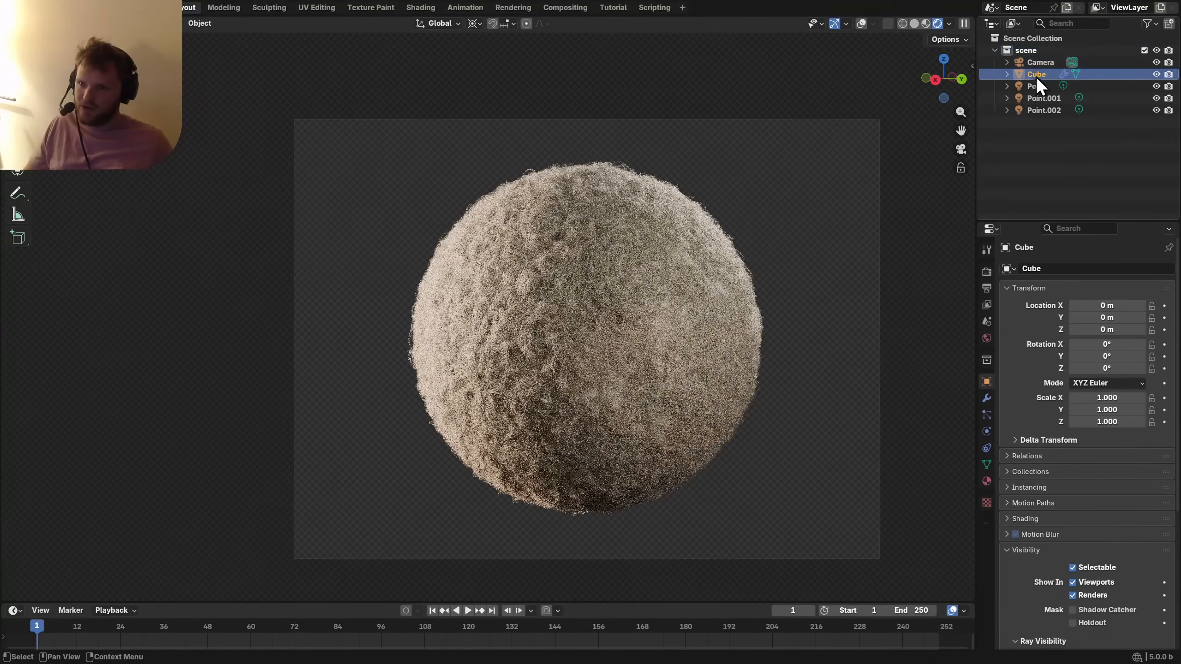
drag(1035, 76, 1025, 37)
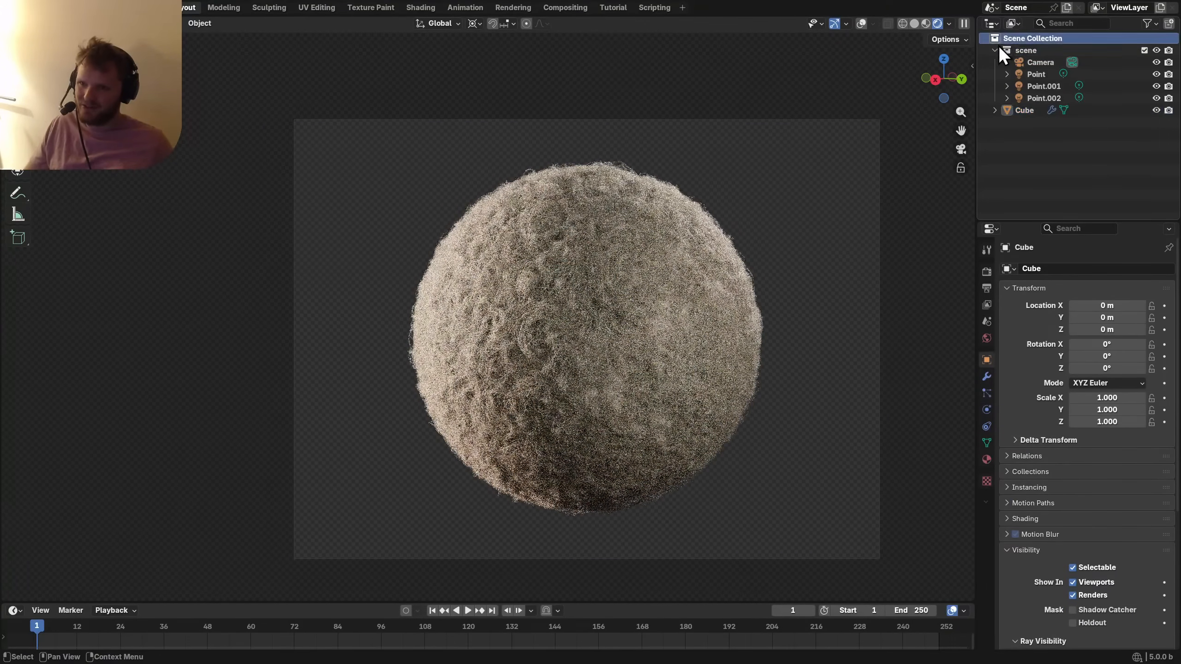
click(995, 50)
Rename the Cube object as nodevember day 9 soft.
double_click(1022, 62)
text(nodevember day)
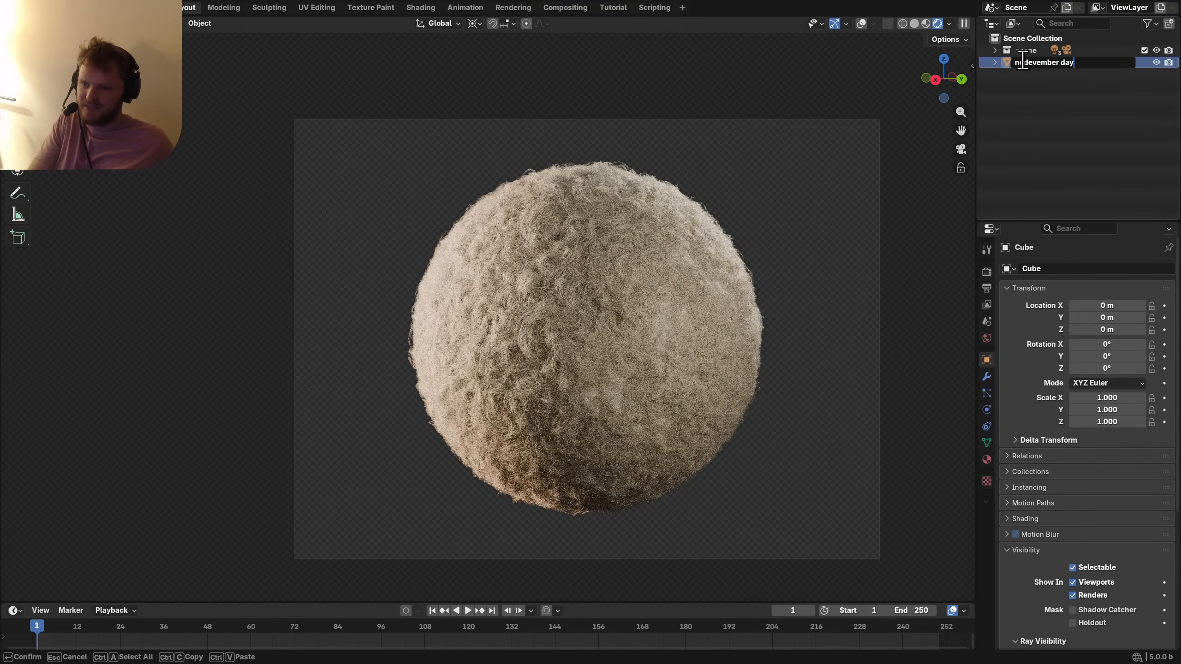
text( 9 soft)
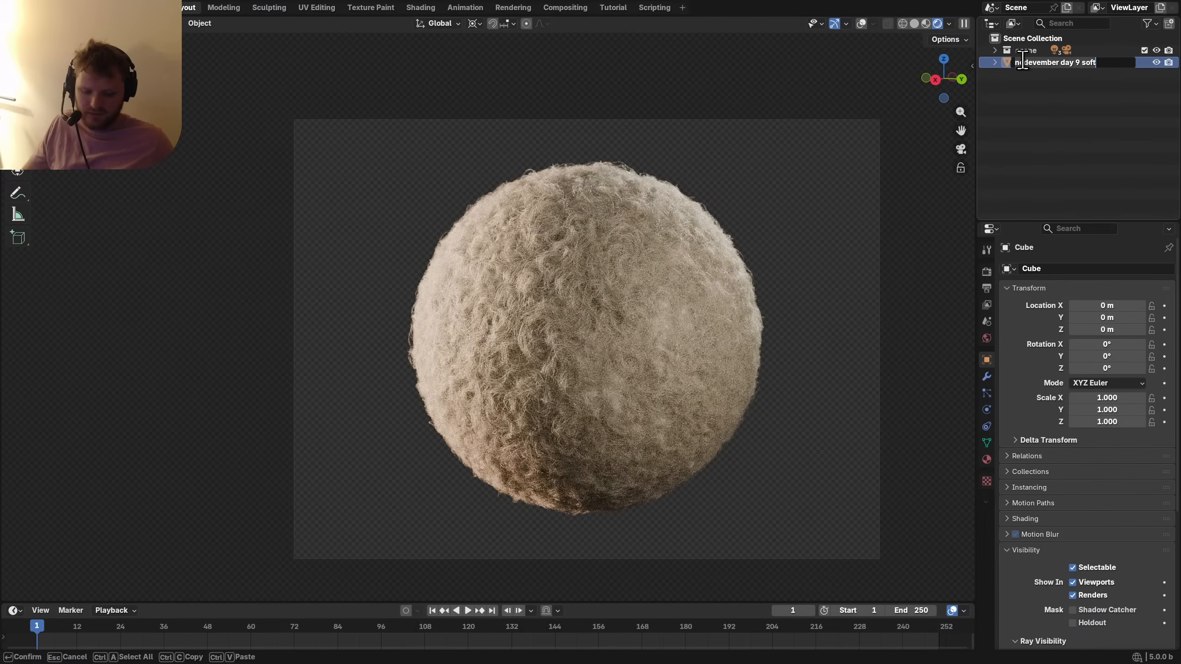
key(Return)
Rename the sphere's Geometry Nodes modifier and its node group as nodevember day 9 soft, and save the file.
click(986, 377)
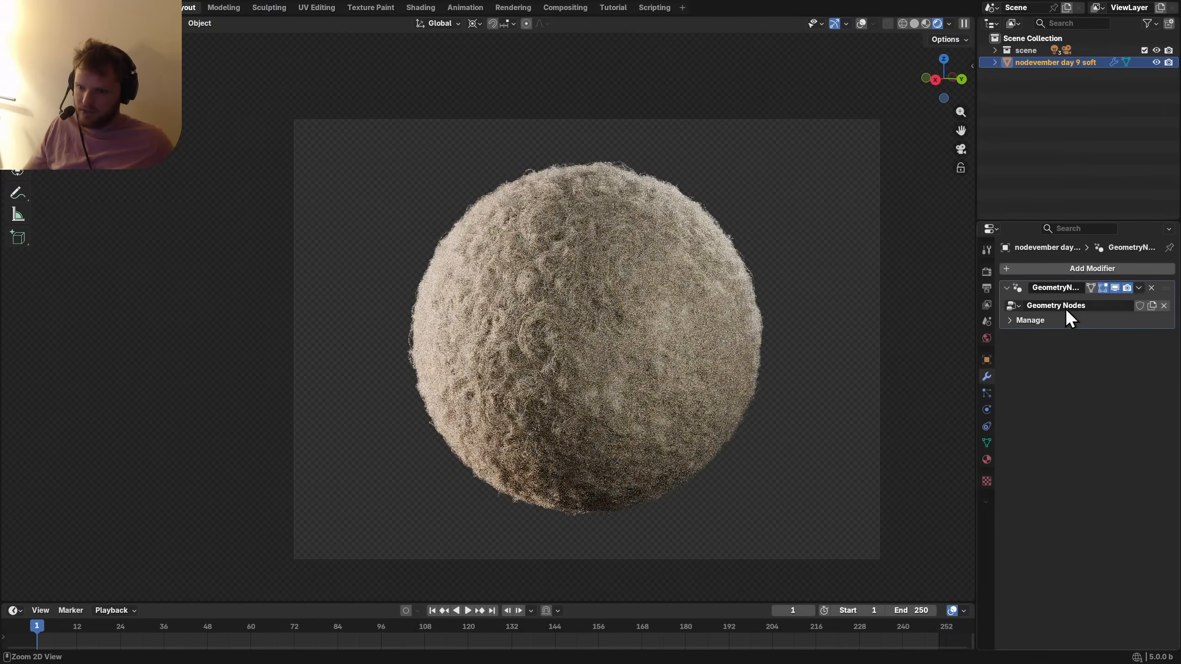
key(ctrl+s)
shift+middle_drag(657, 227, 585, 205)
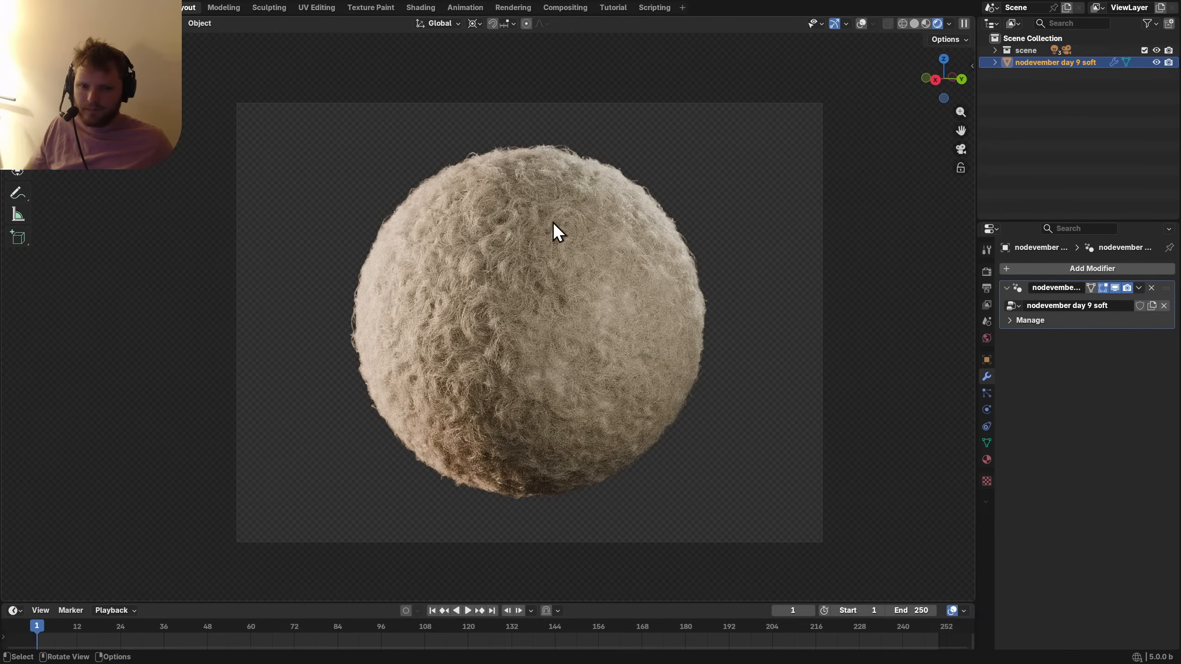
Switch the viewport to solid shading, save, and split off a Geometry Node Editor area below the 3D view.
click(912, 24)
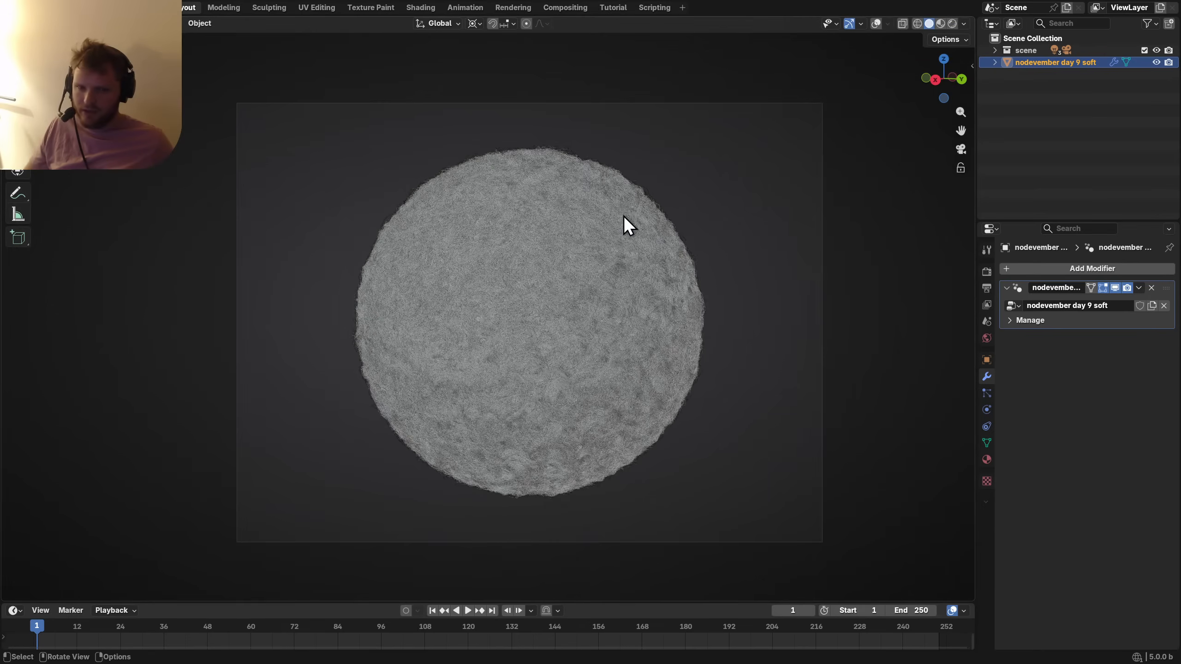
key(ctrl+s)
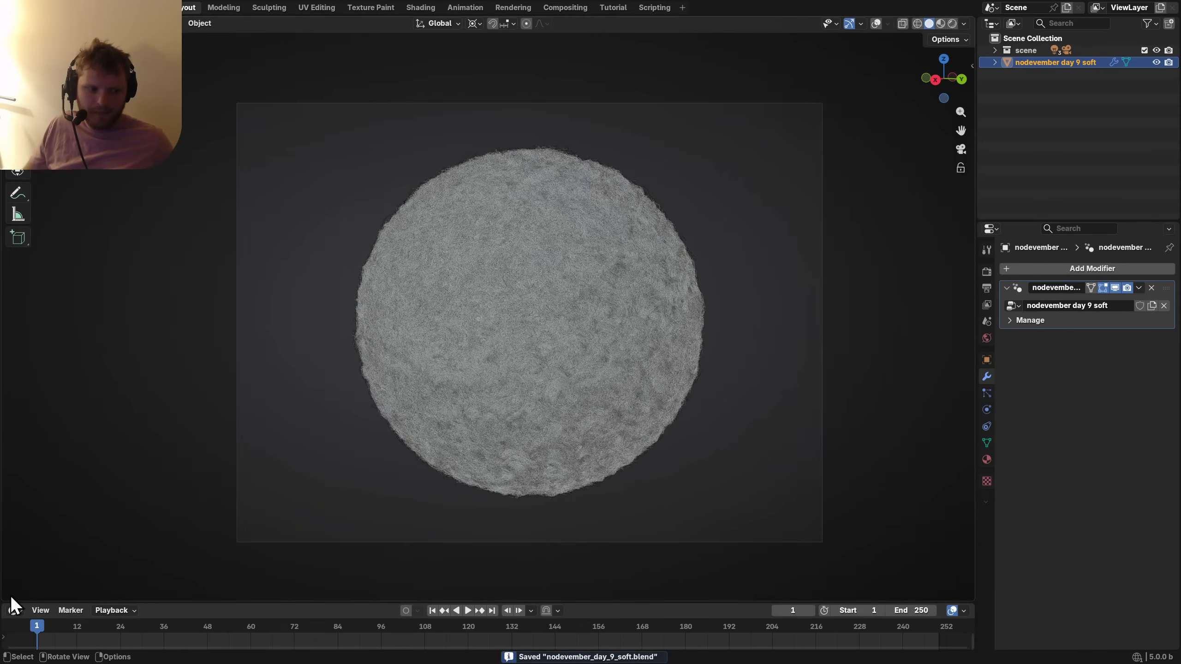
drag(3, 601, 52, 378)
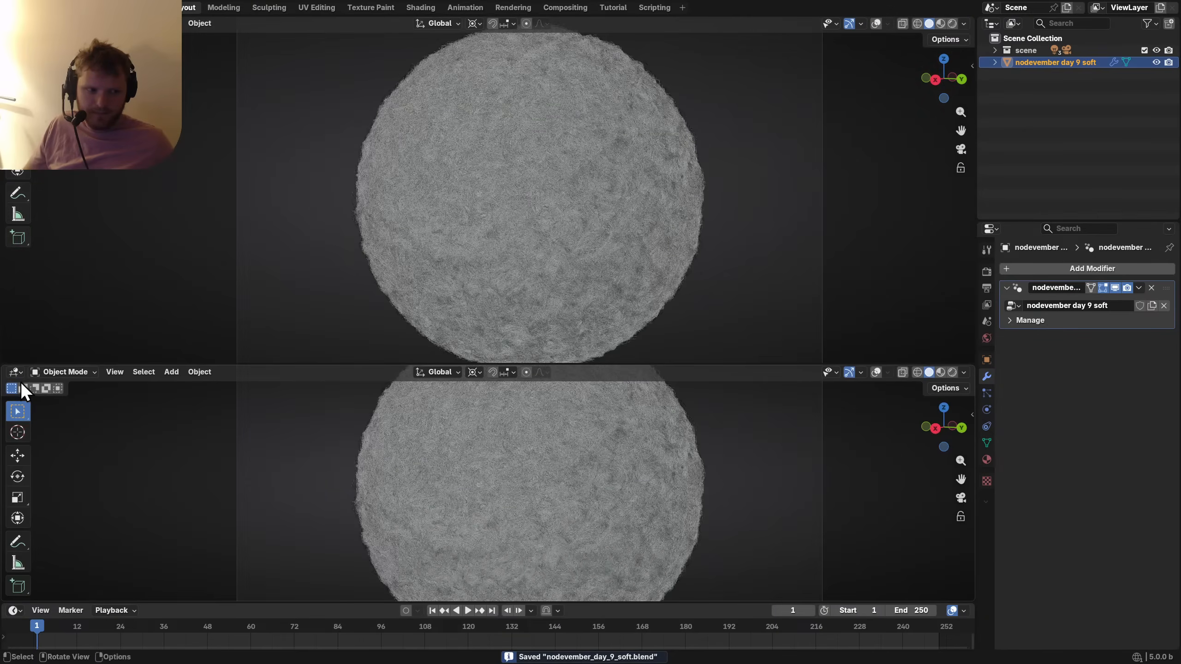
click(13, 375)
click(52, 472)
Disable Outline and Specular Lighting in the viewport's solid shading options.
click(963, 24)
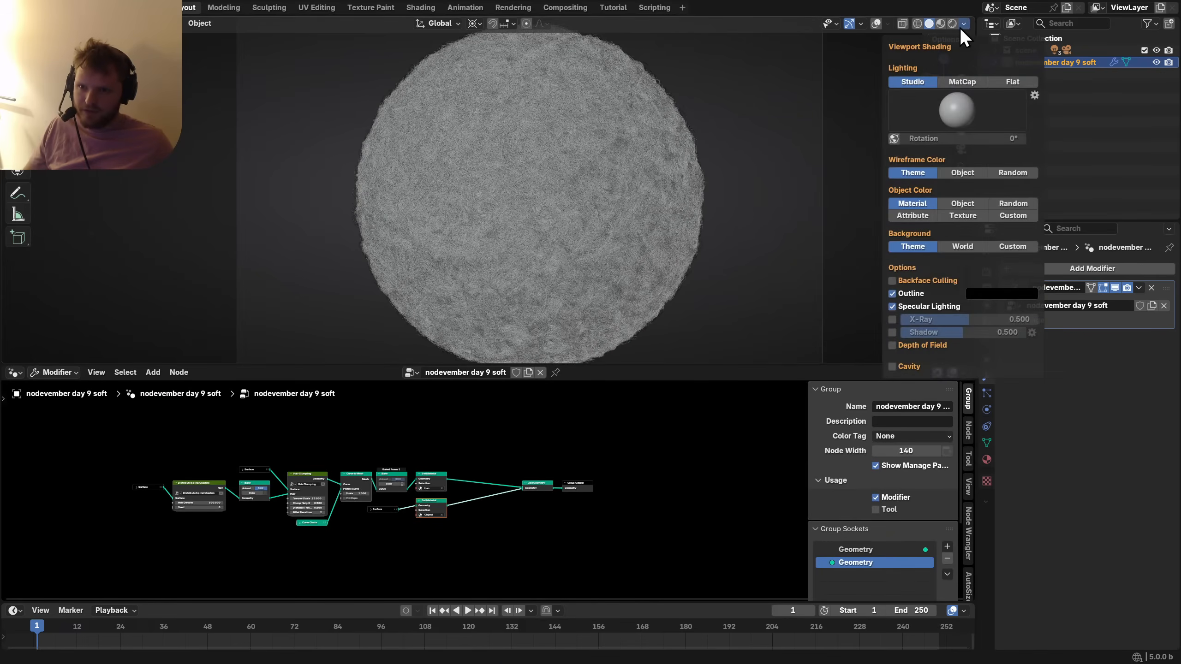
click(892, 294)
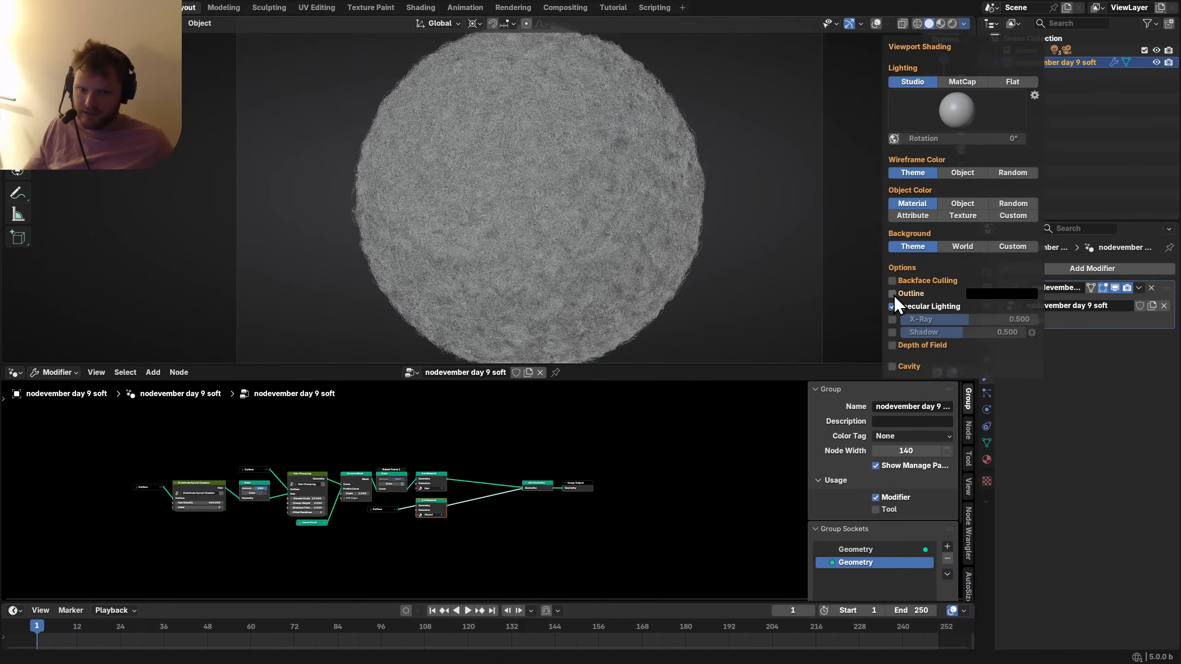
click(893, 295)
click(893, 296)
click(893, 307)
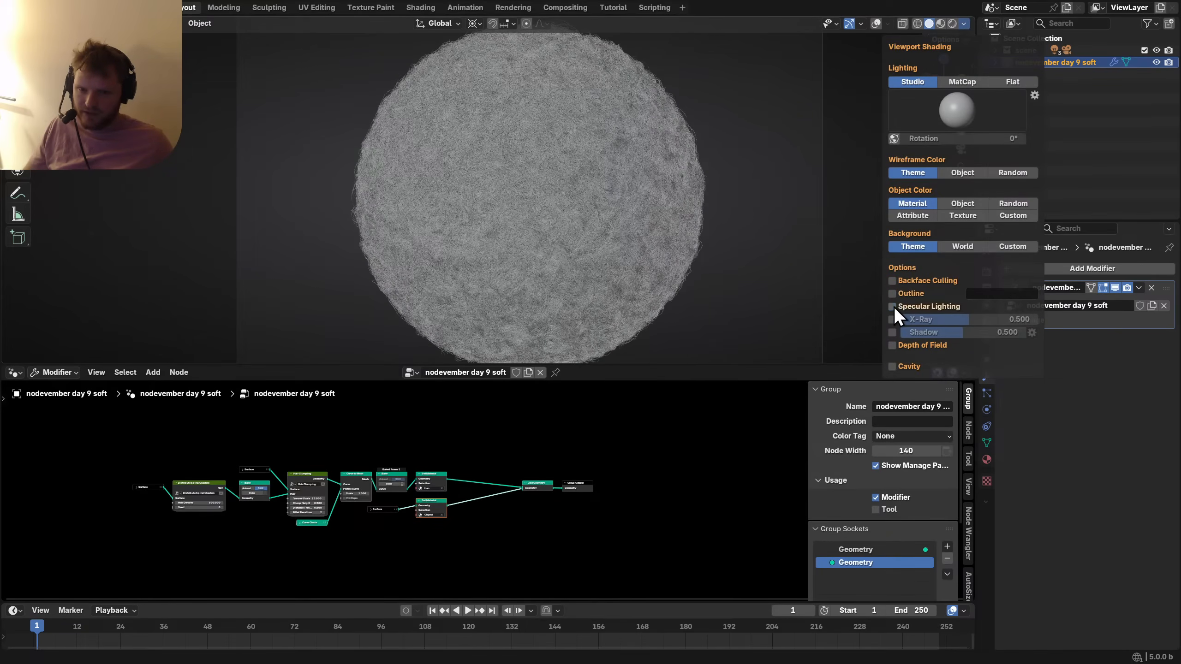
click(691, 446)
Save the file and set the Hair Density of the Distribute Spiral Clusters node to 1000.
middle_drag(467, 448, 729, 384)
scroll(617, 425, up, 5)
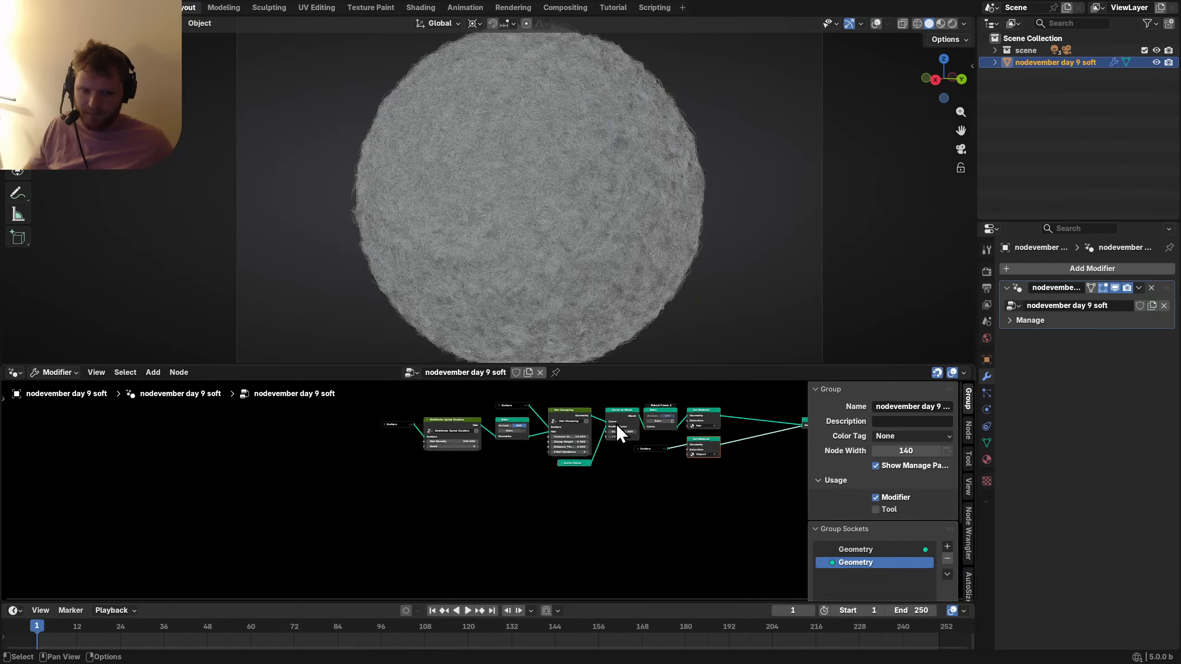
key(ctrl+s)
middle_drag(535, 421, 481, 518)
scroll(481, 520, up, 3)
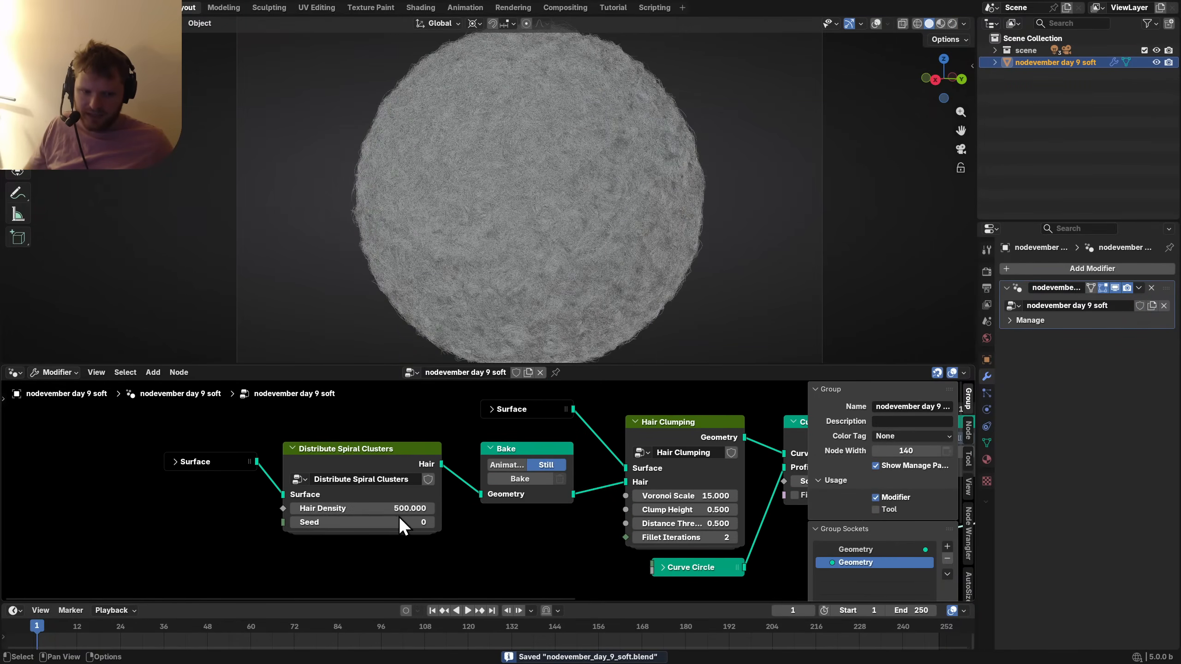
click(386, 508)
text(1)
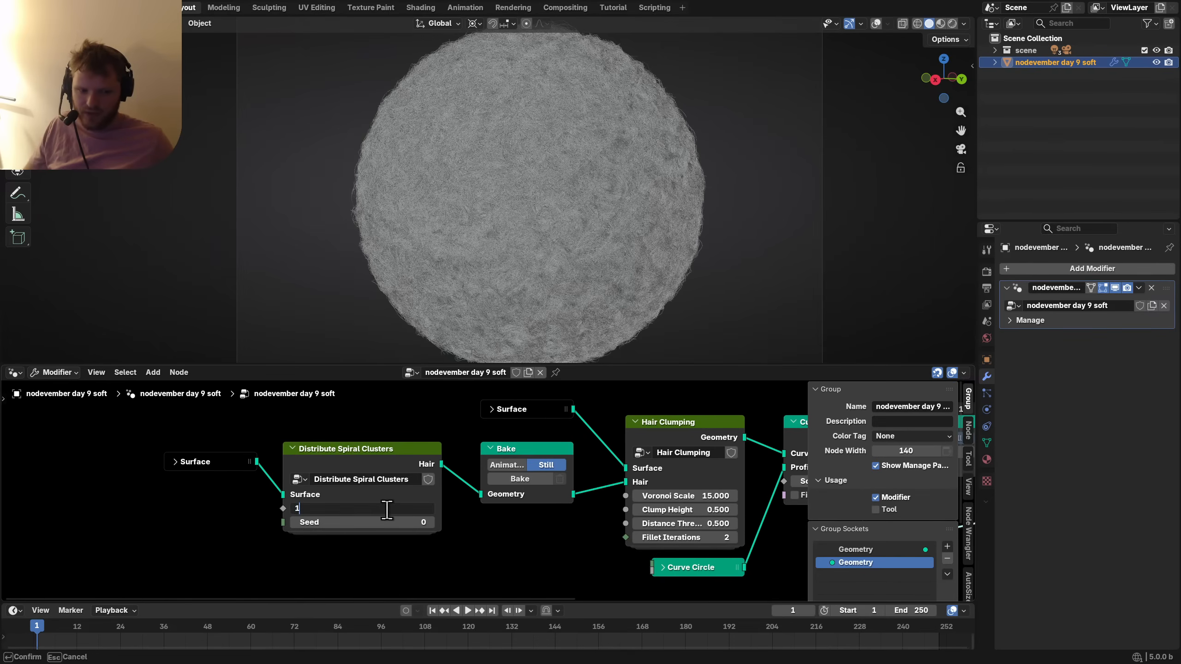
text(000)
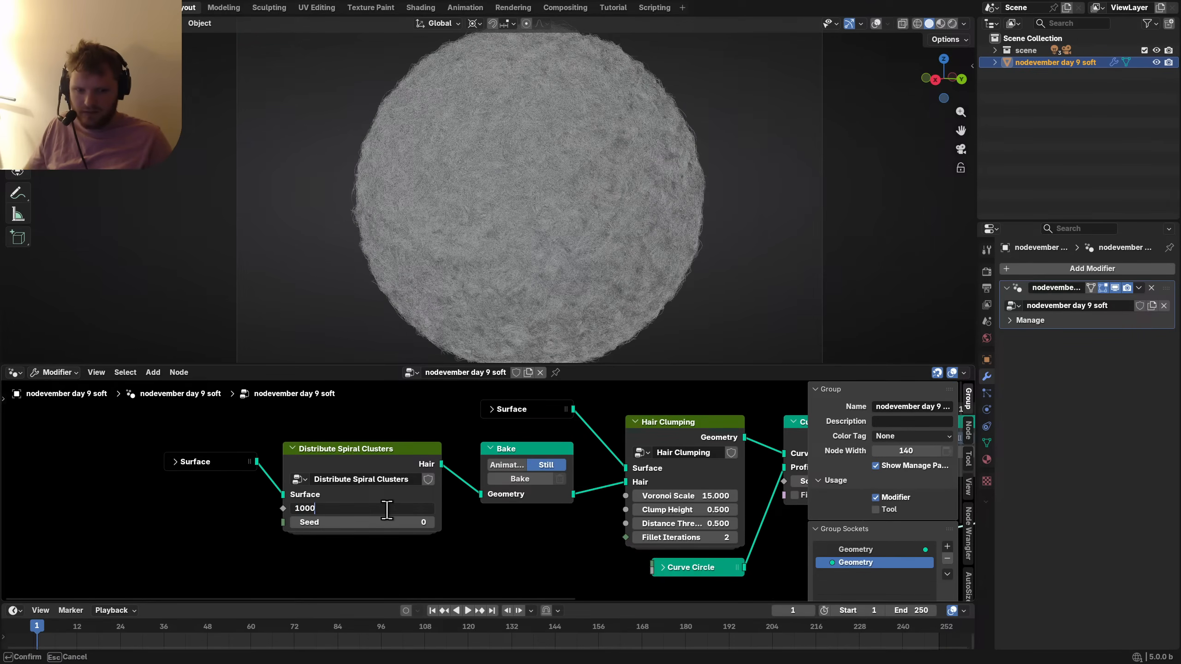
key(Return)
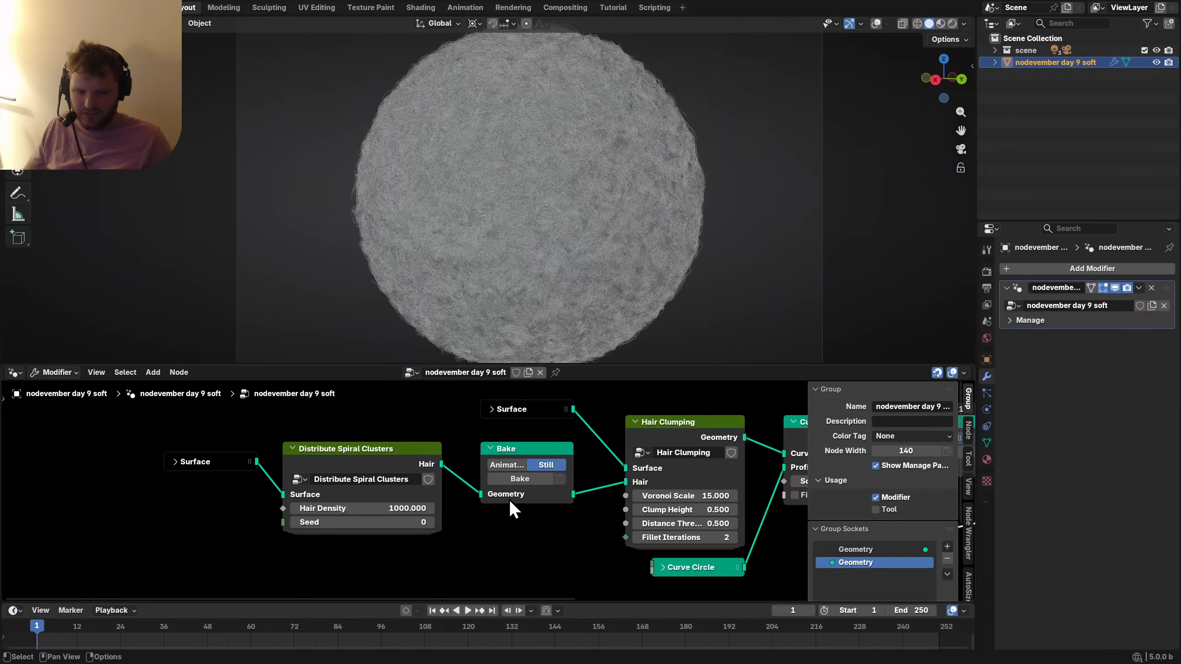
Move the Join Geometry node away from the Group Output and cut the link between them.
scroll(509, 500, down, 4)
drag(563, 463, 492, 462)
ctrl+right_drag(556, 430, 552, 489)
Bake the hair at the still Bake node following Distribute Spiral Clusters.
middle_drag(222, 462, 690, 434)
scroll(564, 461, up, 6)
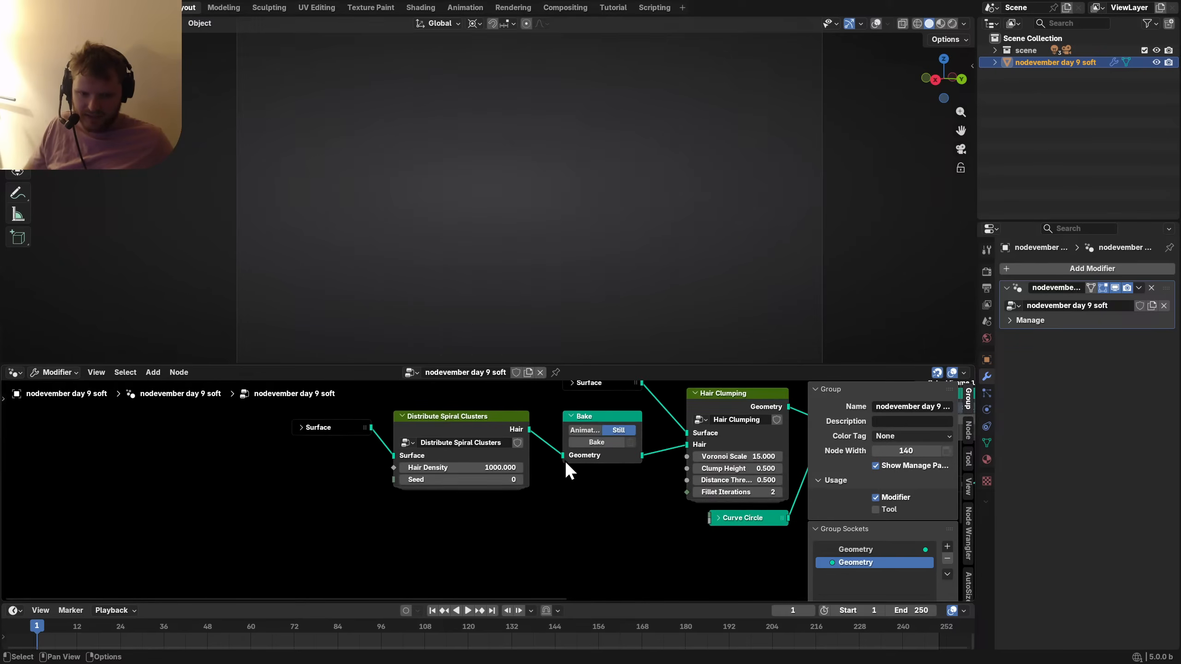
click(614, 442)
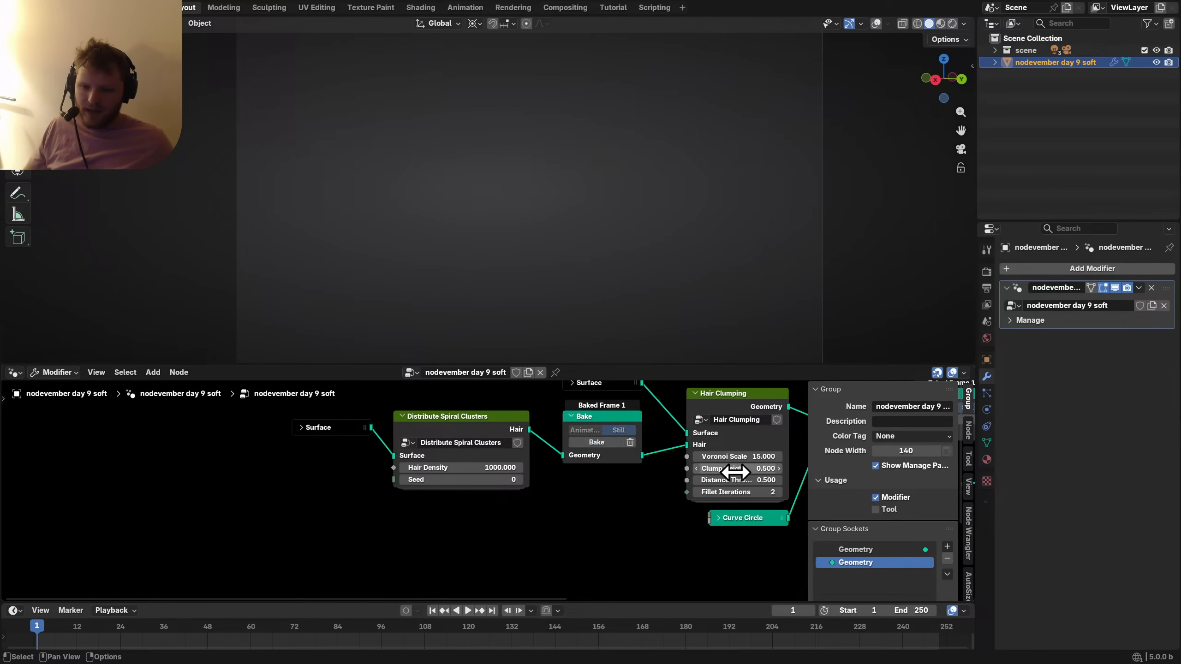
Set the Hair Clumping node's Fillet Iterations to 3 and the Curve to Mesh scale to 0.7.
middle_drag(739, 469, 275, 504)
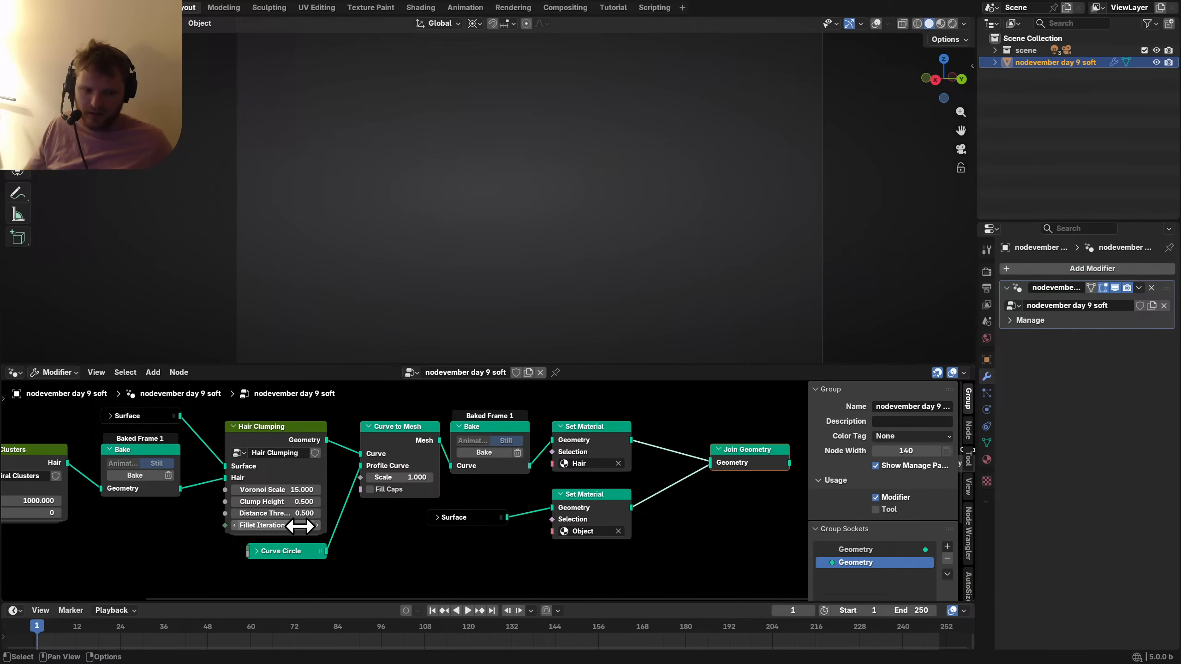
drag(299, 526, 400, 526)
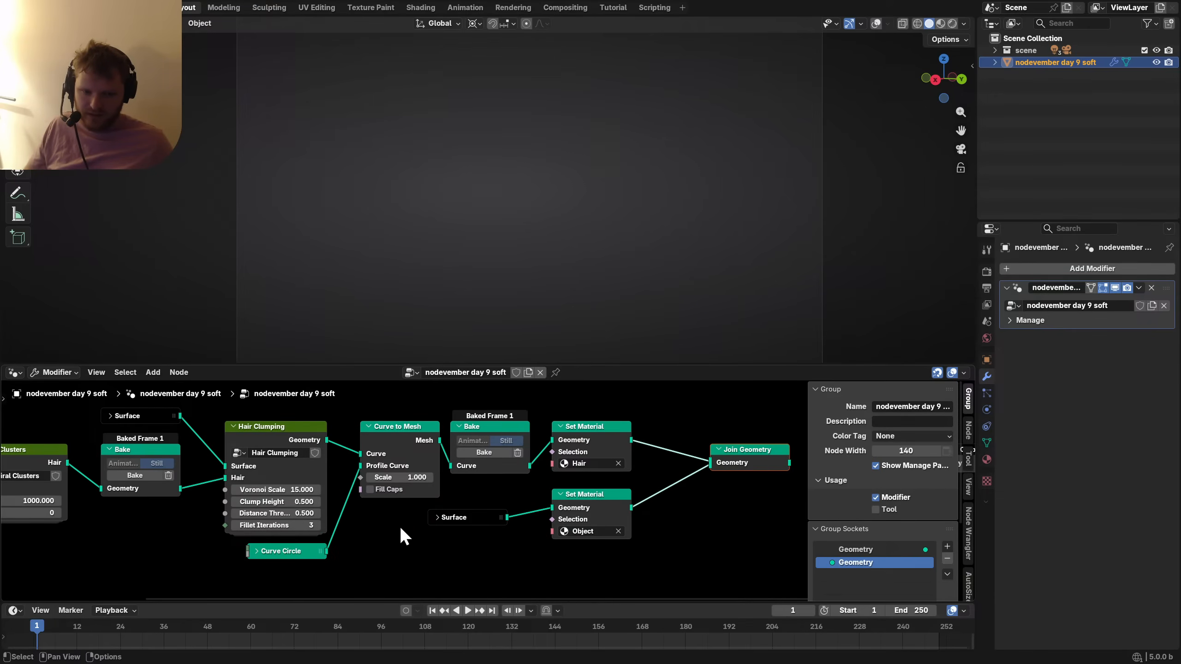
double_click(409, 475)
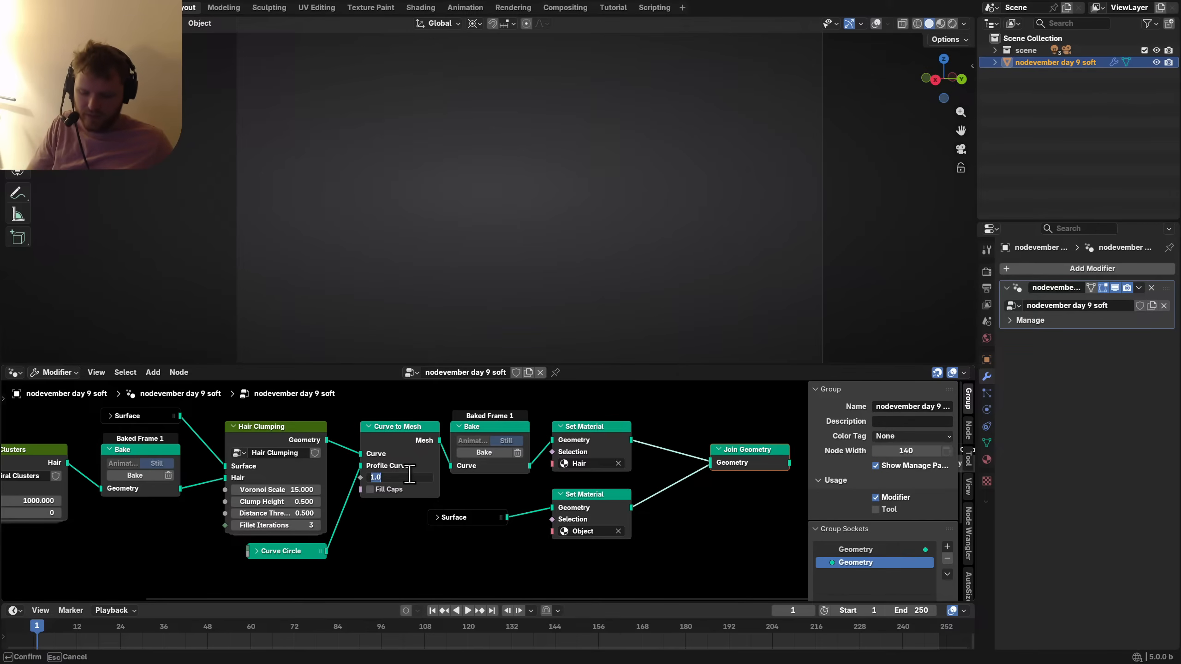
text(.7)
key(Return)
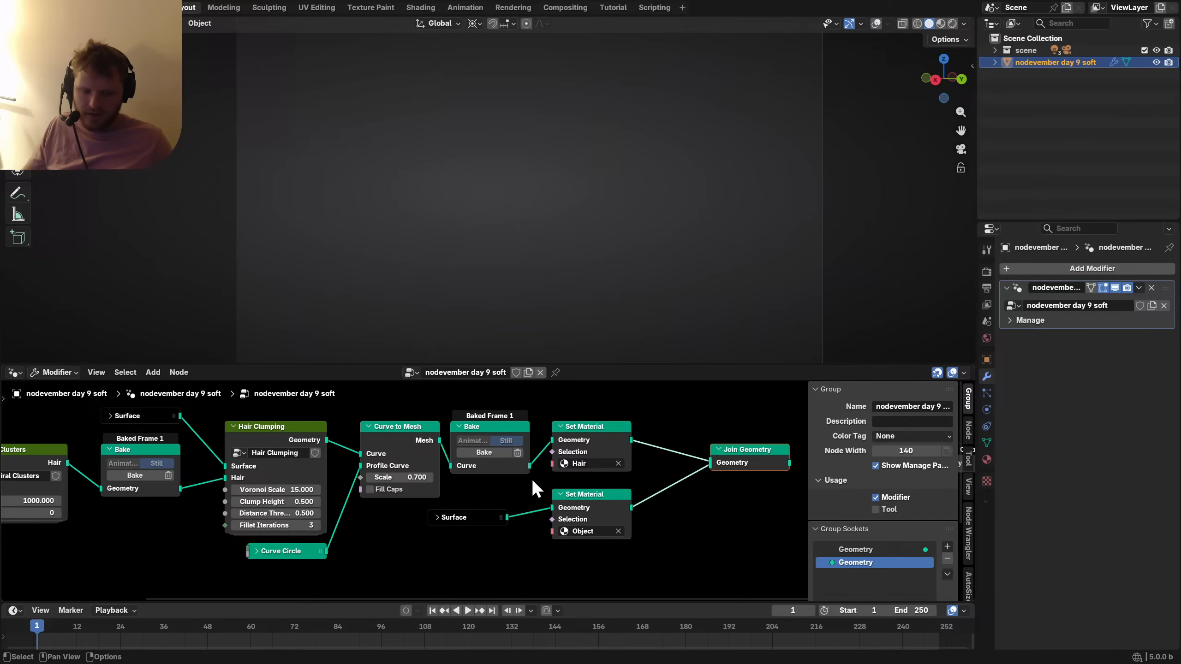
Rebake the Bake node following Curve to Mesh and reconnect Join Geometry to the Group Output.
click(485, 453)
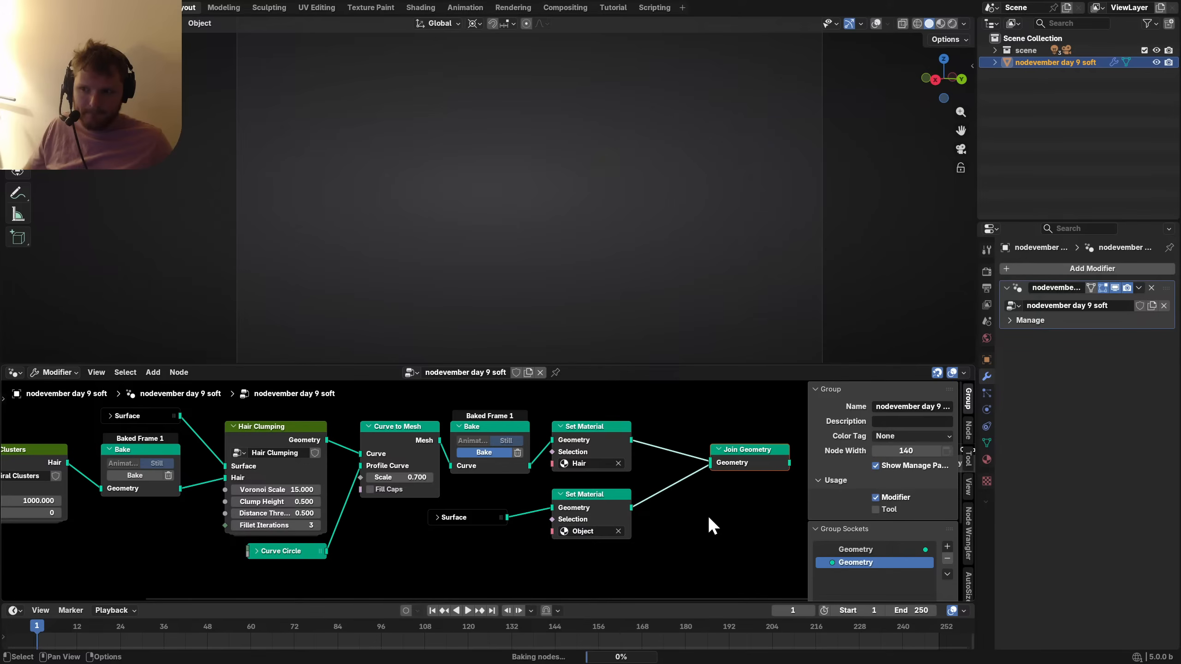
middle_drag(707, 515, 384, 519)
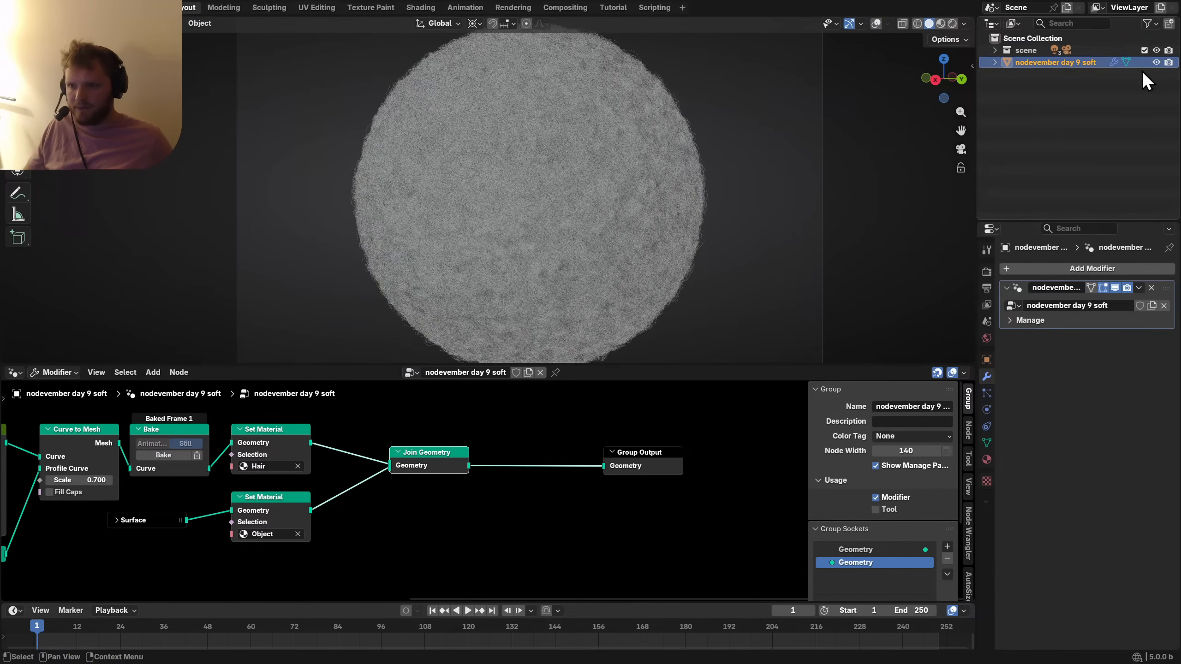
Show the Disable in Viewports toggles in the outliner and disable the nodevember day 9 soft object in viewports.
click(1147, 22)
click(1086, 62)
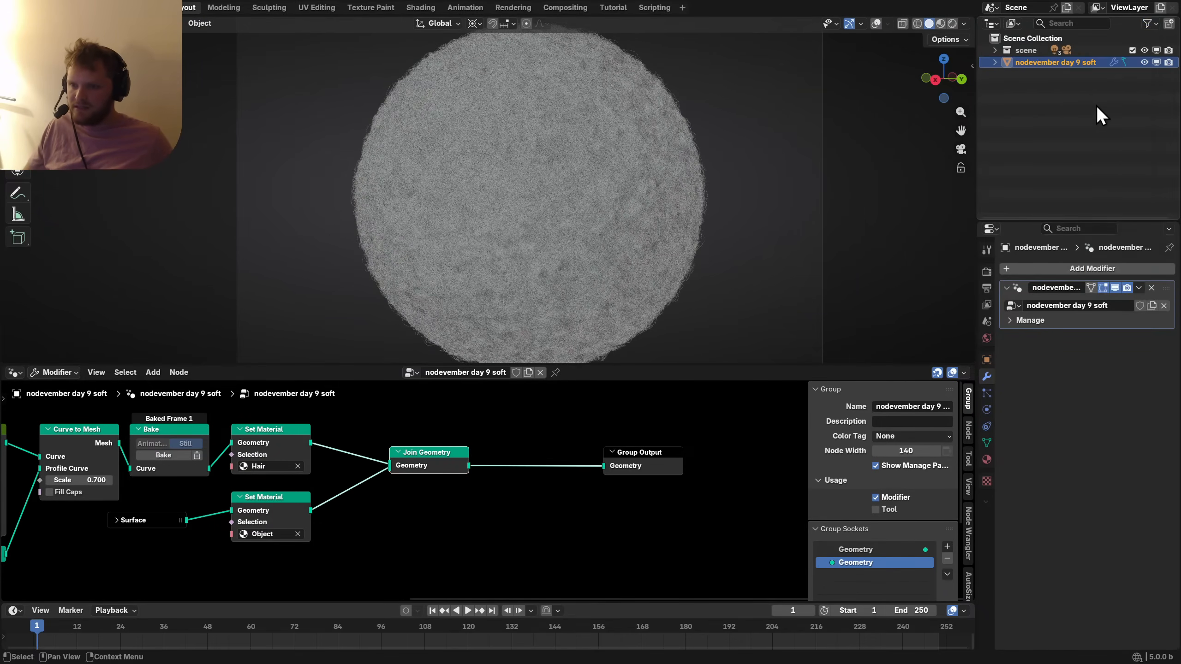
click(1157, 64)
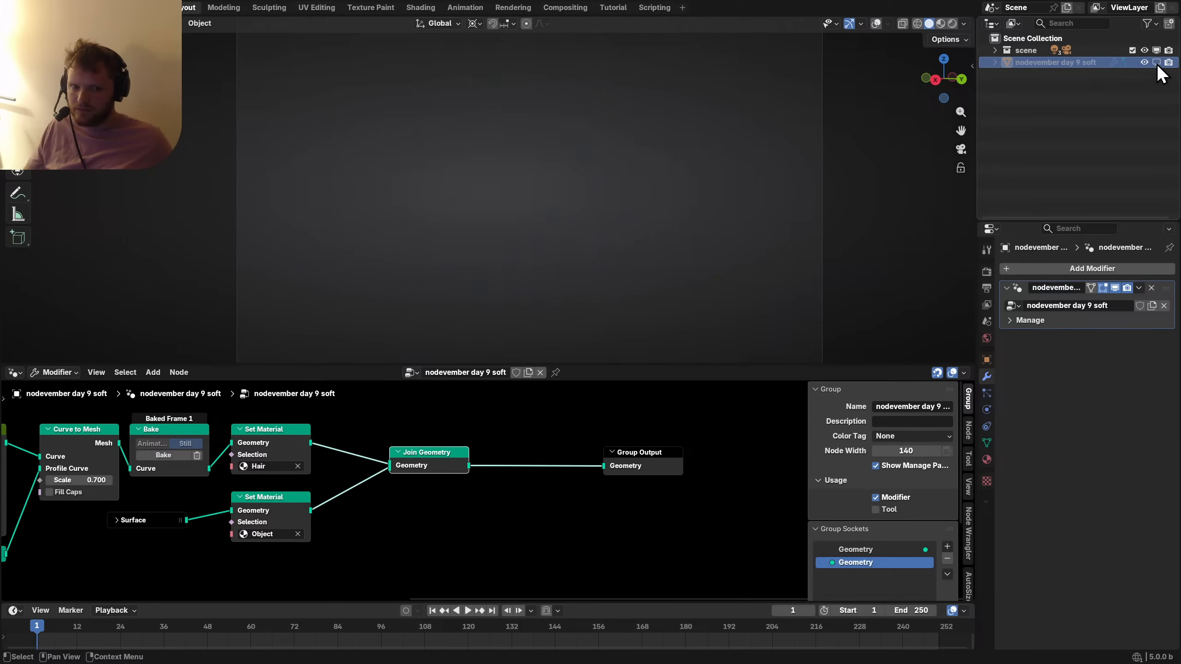
Switch to the Compositing workspace, save the file and open the render result view.
click(557, 11)
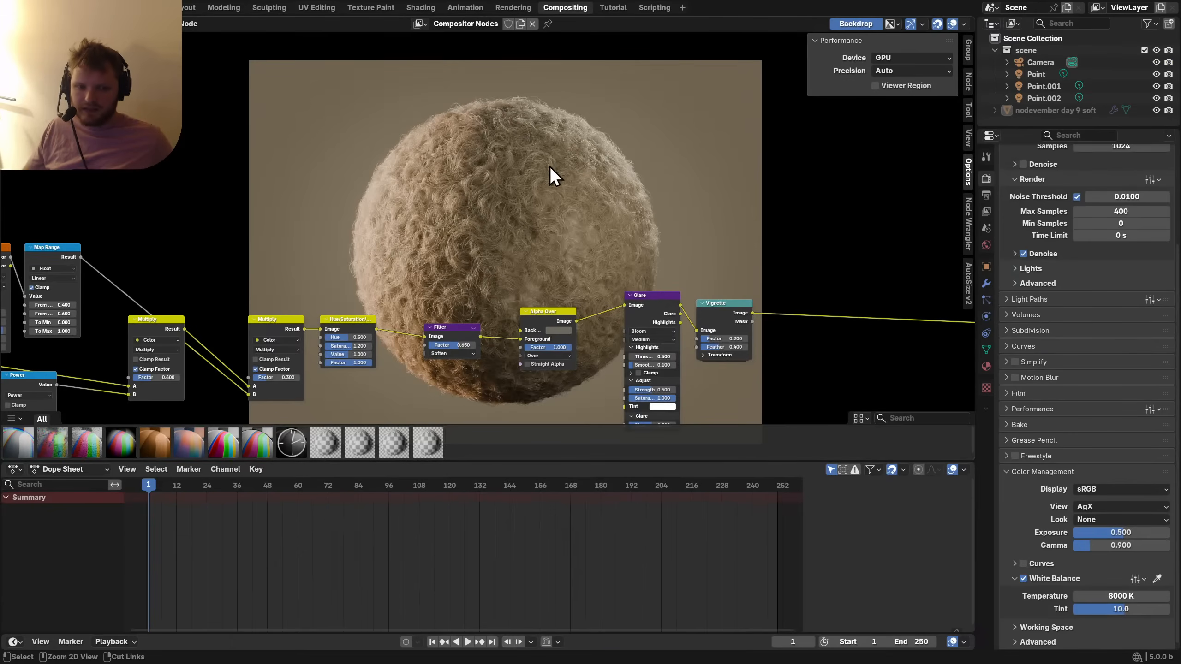
key(ctrl+s)
key(F11)
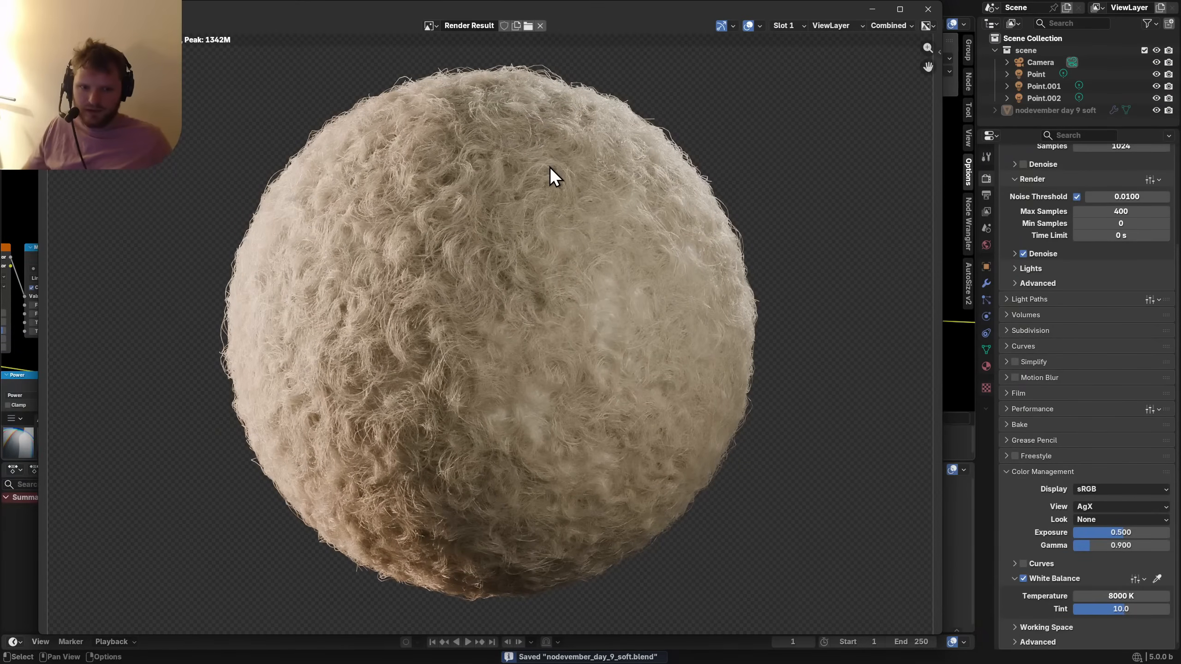
Check which layers the render result offers, close the render window and save the file.
key(j)
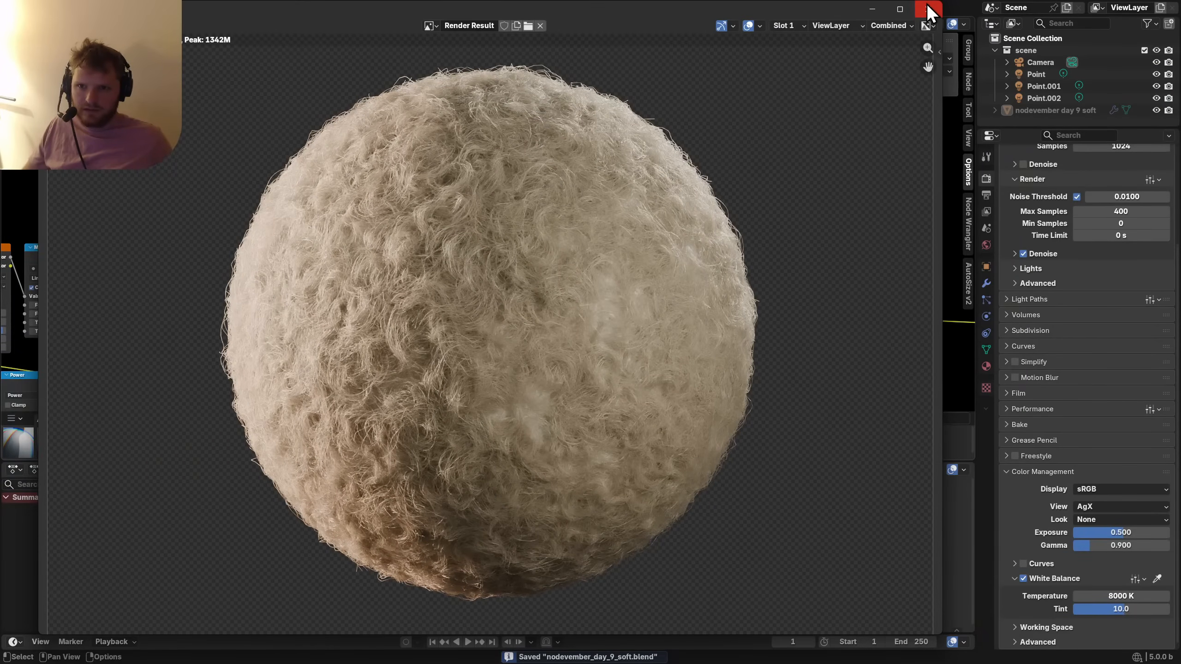
click(836, 22)
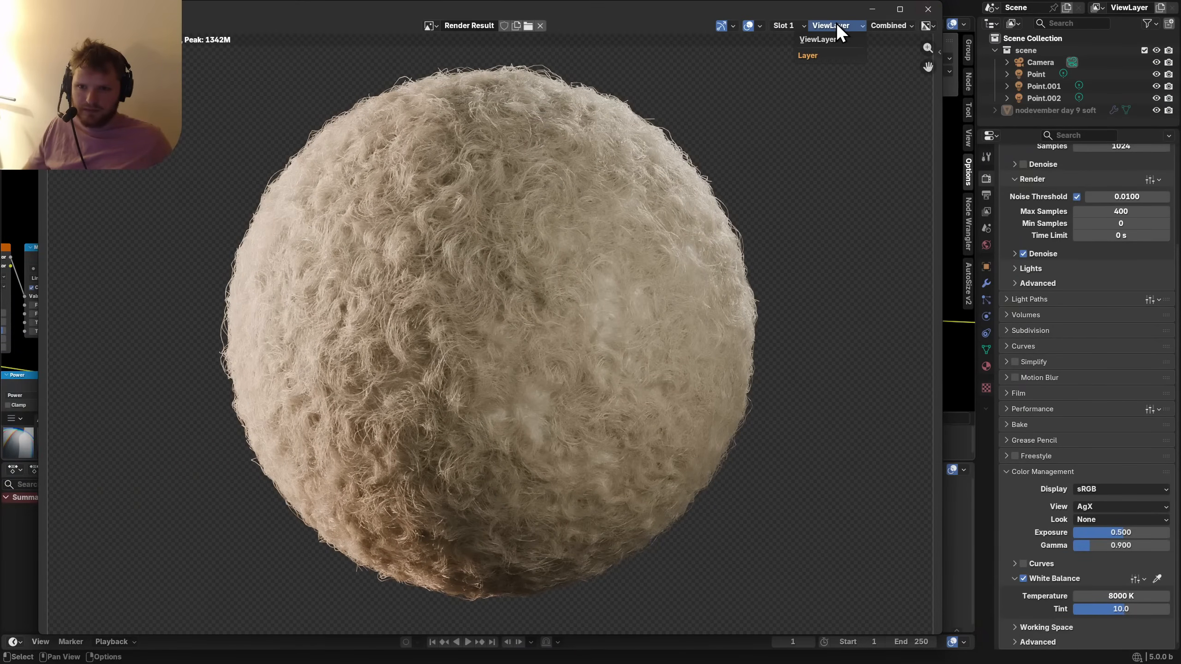
click(819, 40)
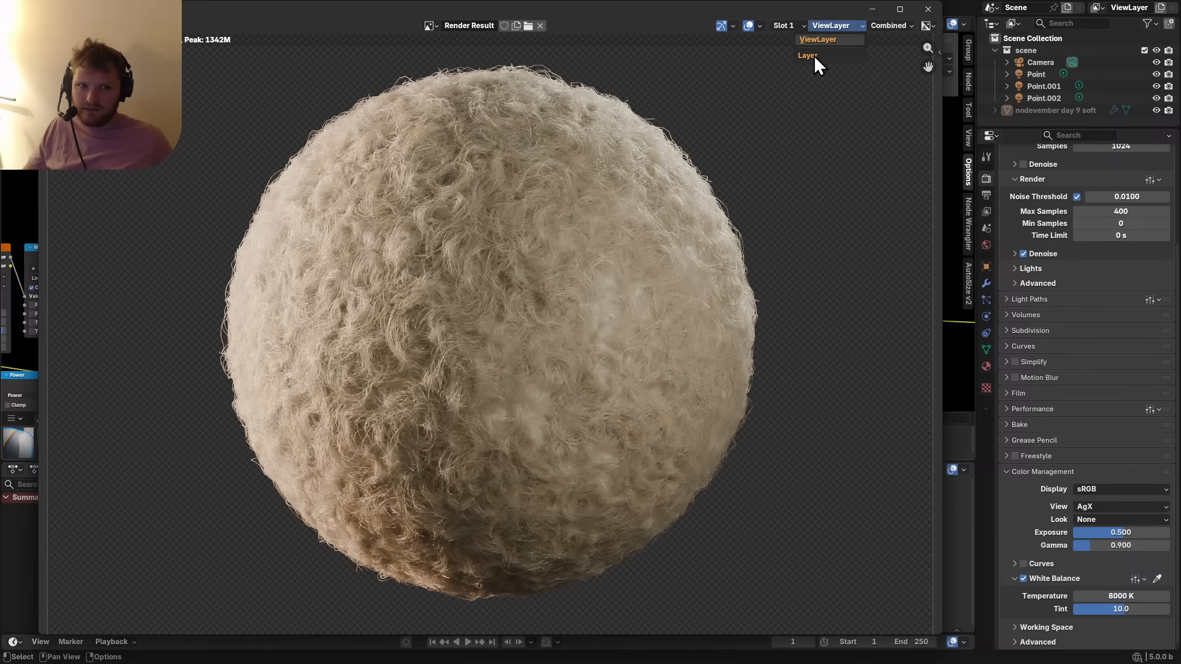
click(928, 9)
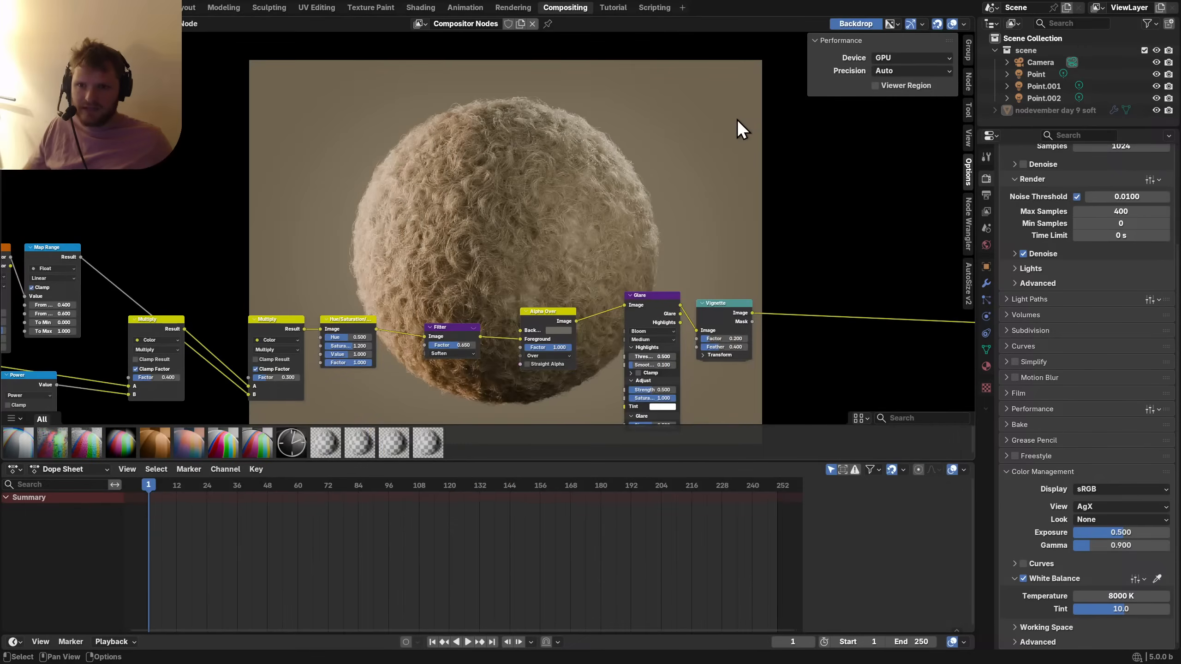
key(ctrl+s)
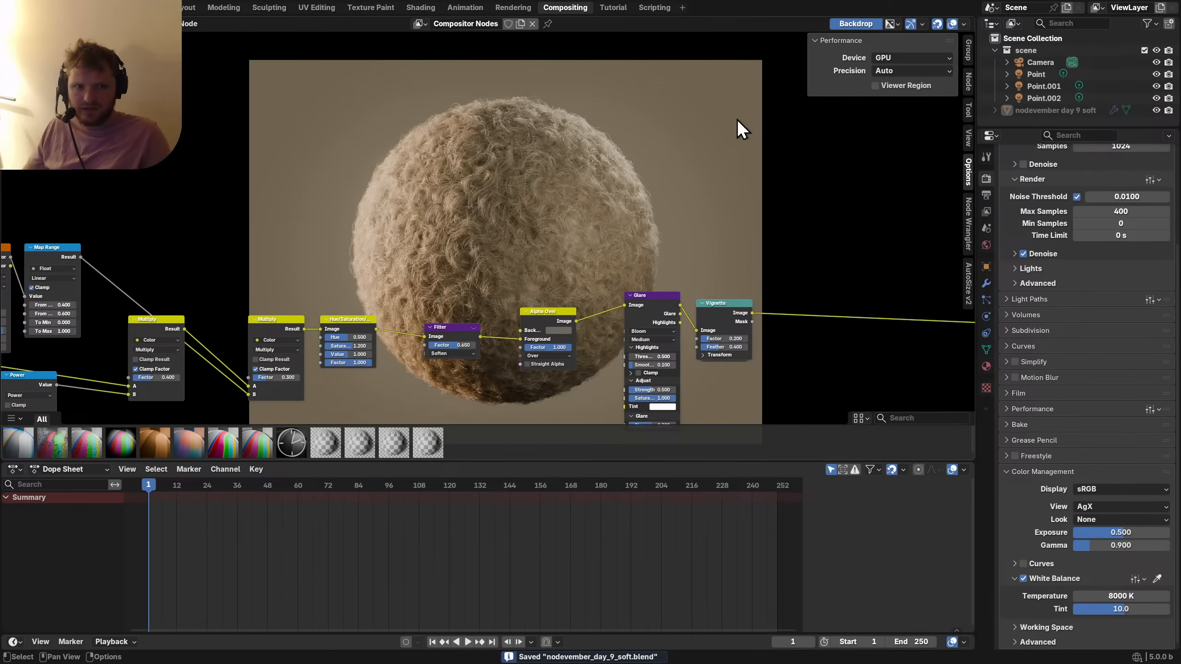
Reopen the render window and compare the Viewer Node image with the Render Result.
key(F11)
click(428, 25)
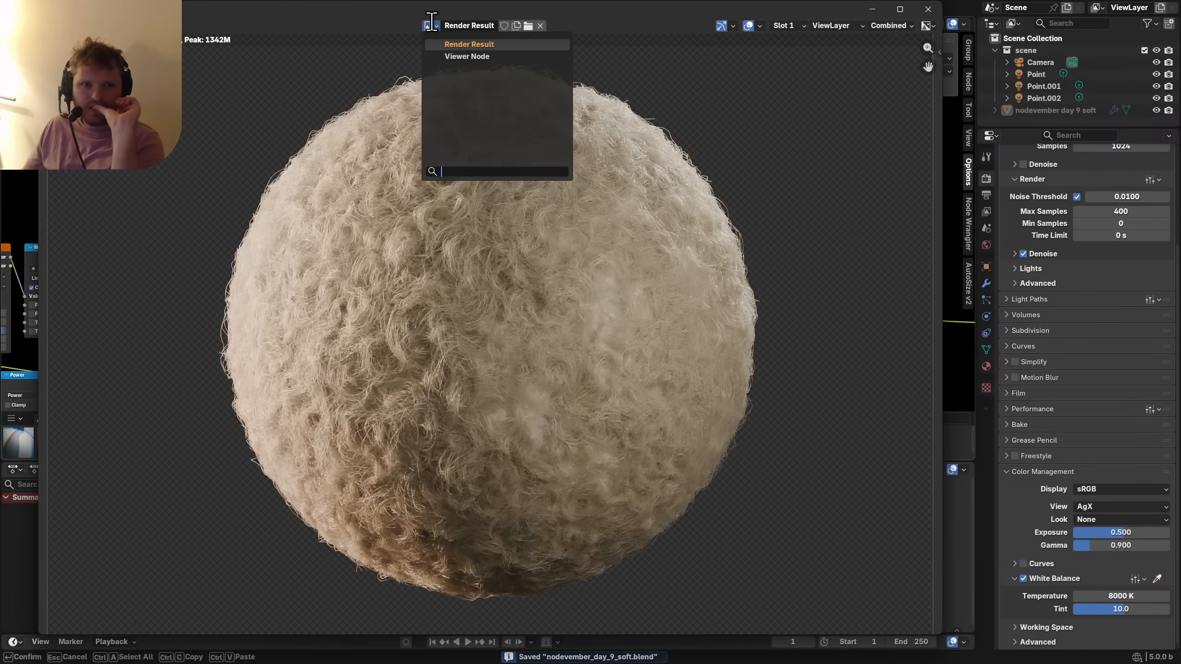
click(479, 58)
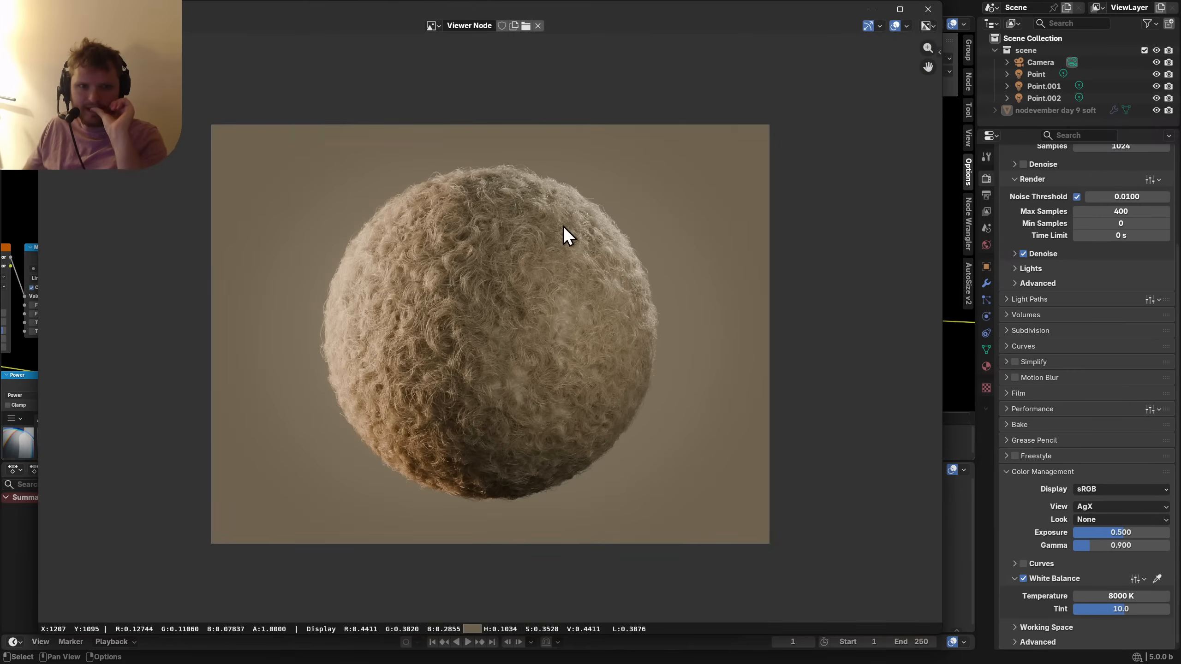
click(562, 225)
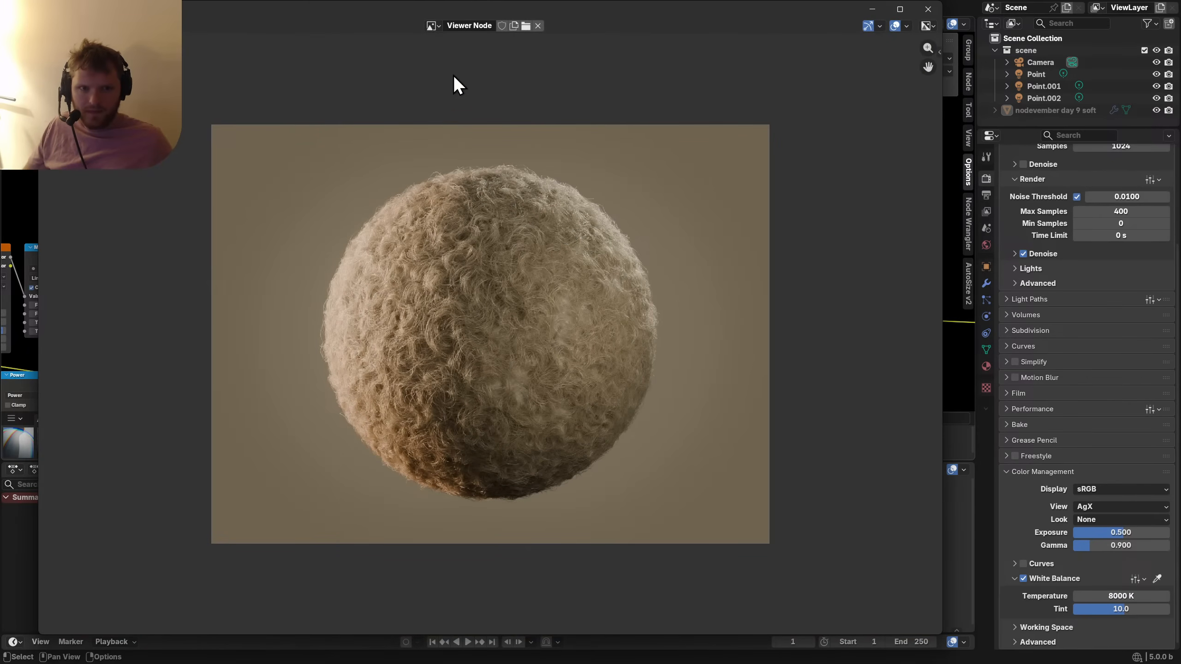
click(430, 25)
click(470, 42)
click(466, 179)
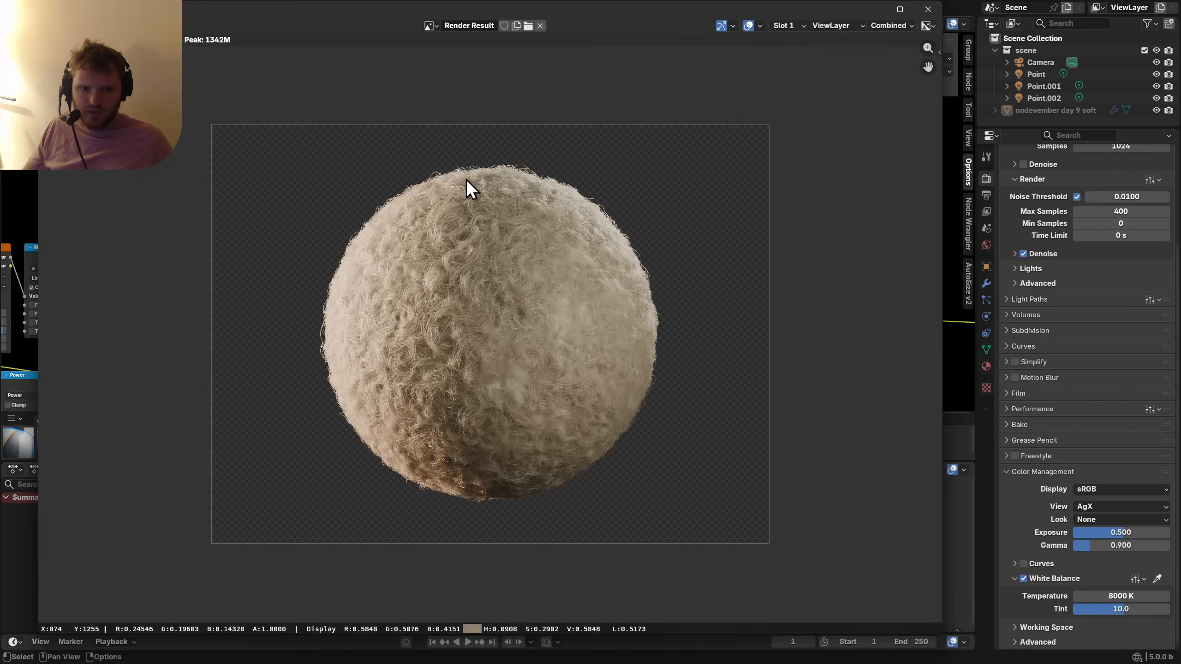
key(j)
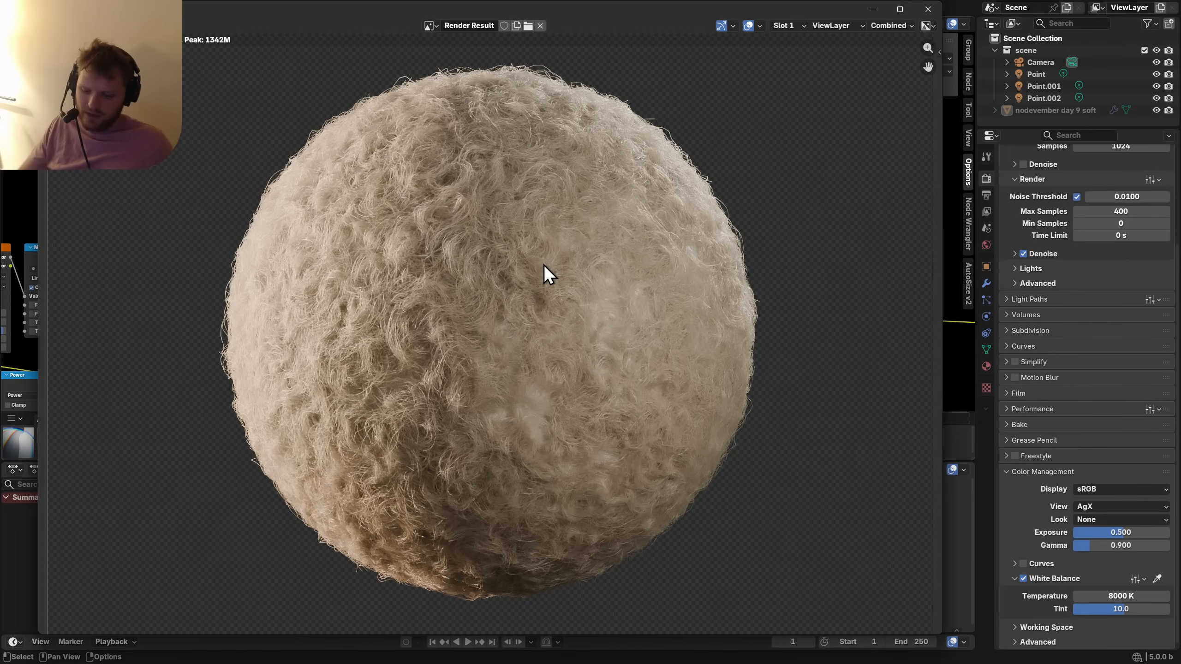
Save the file, start rendering the image and inspect the fur as it renders.
key(ctrl+s)
key(F12)
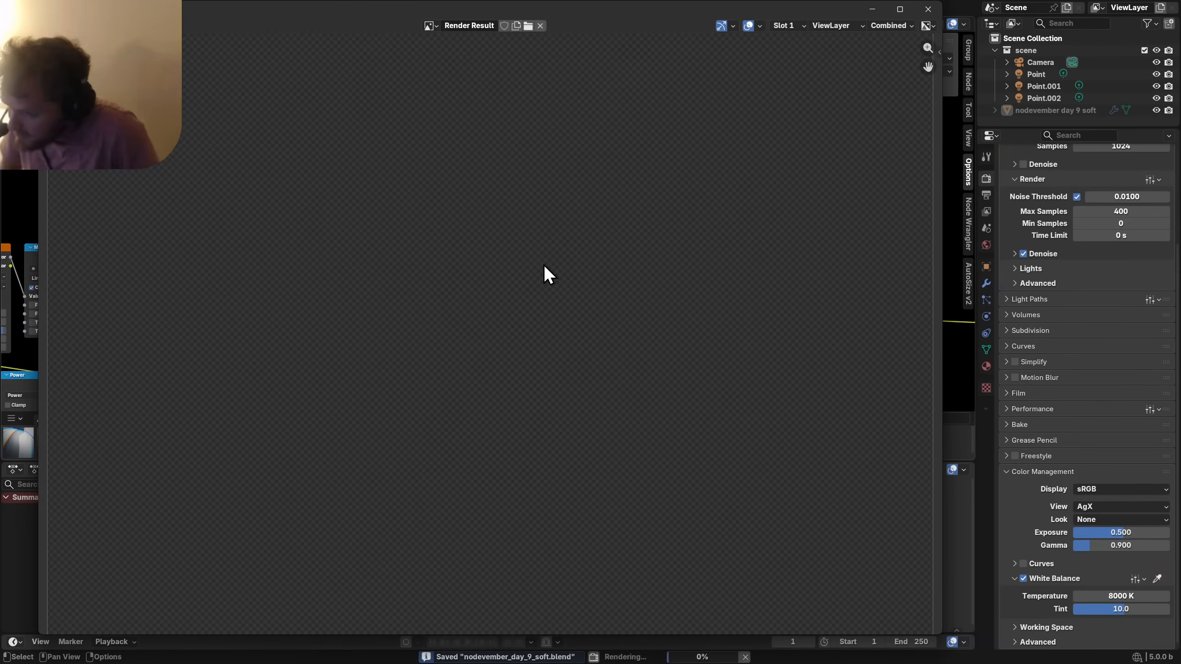
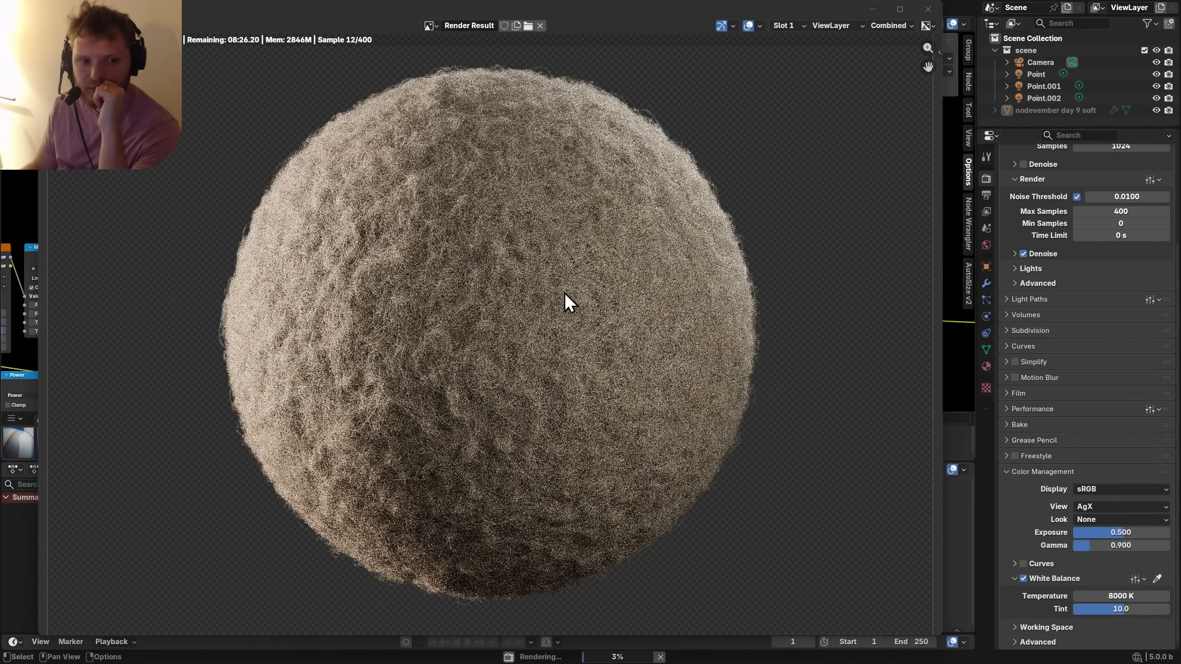
scroll(547, 412, up, 4)
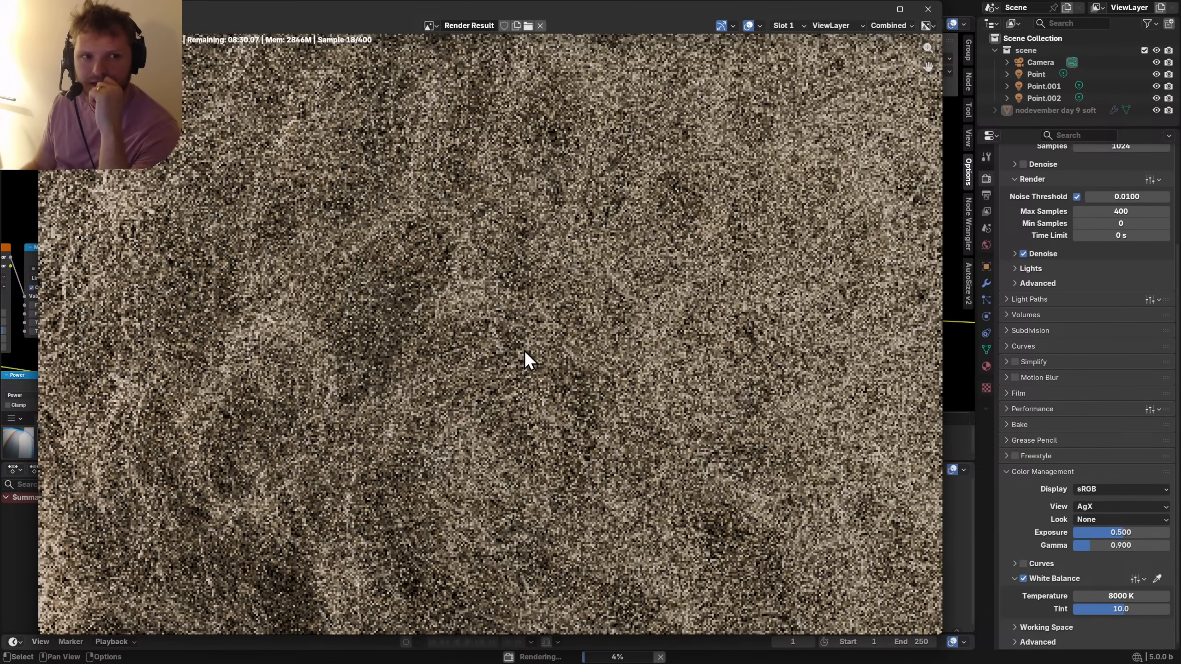
scroll(524, 350, down, 4)
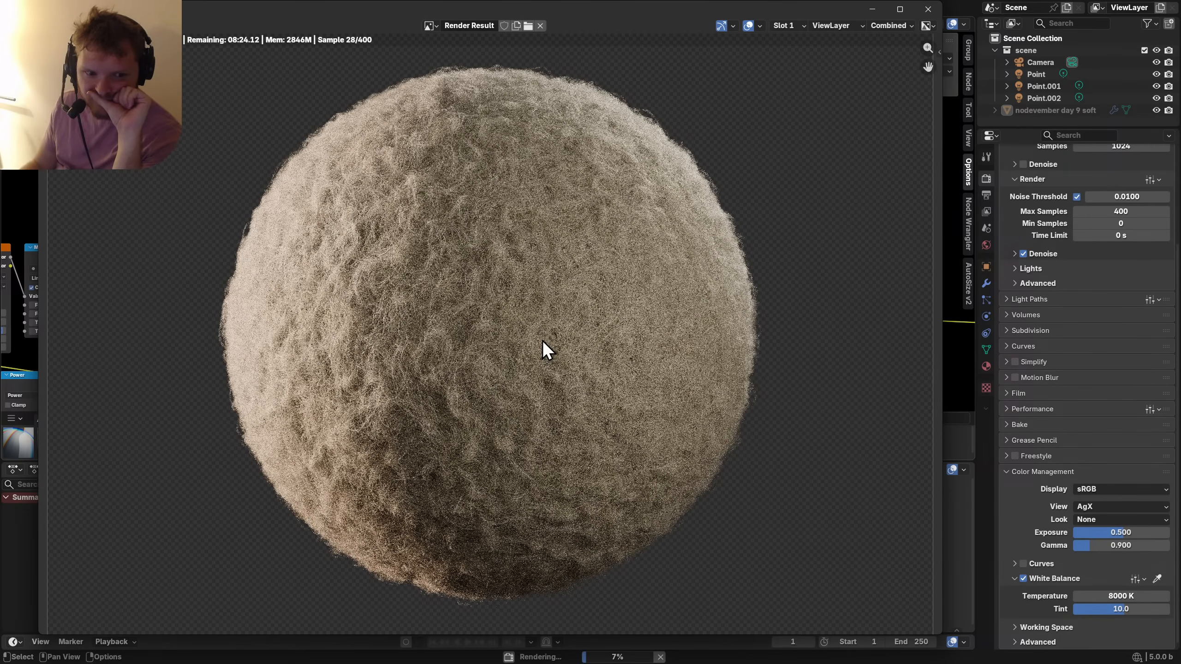
scroll(547, 350, down, 2)
scroll(547, 349, down, 3)
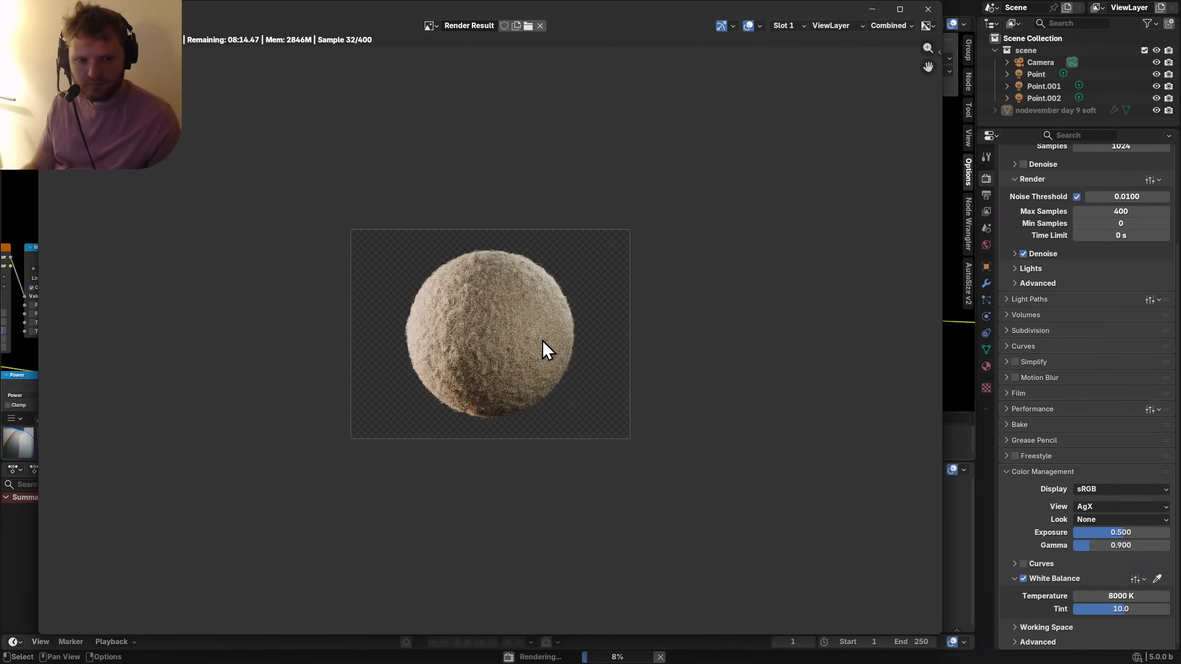
Compare the render in progress in Slot 1 with the earlier render in Slot 2, overall and close up.
key(j)
key(j)
key(j)
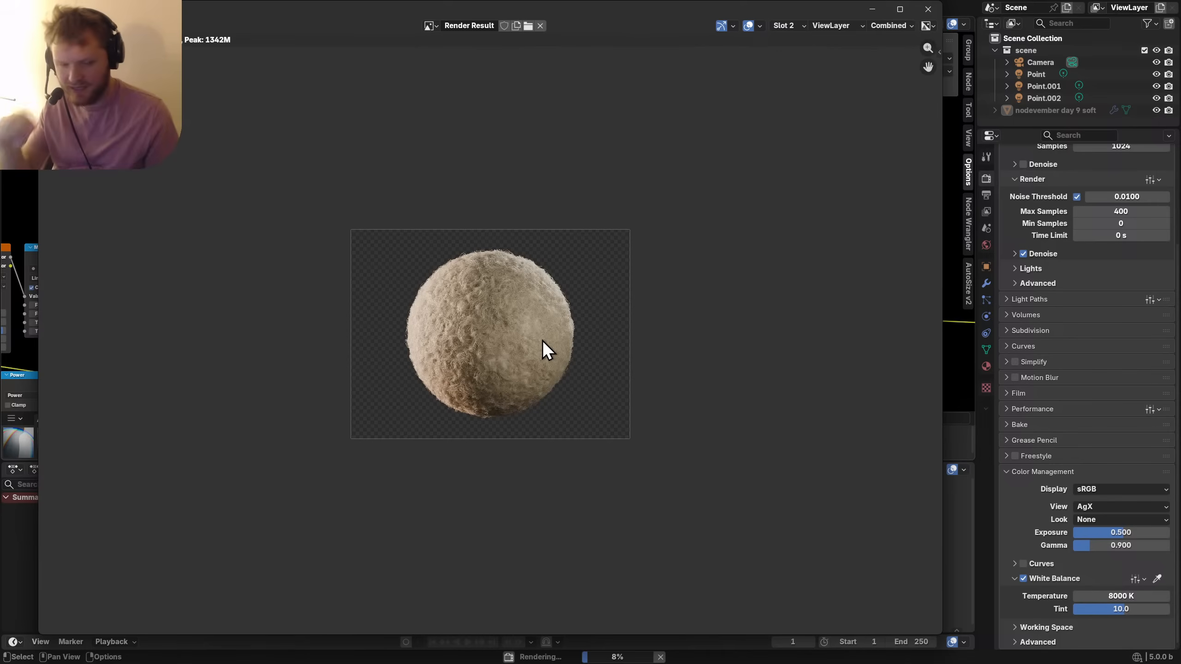
key(j)
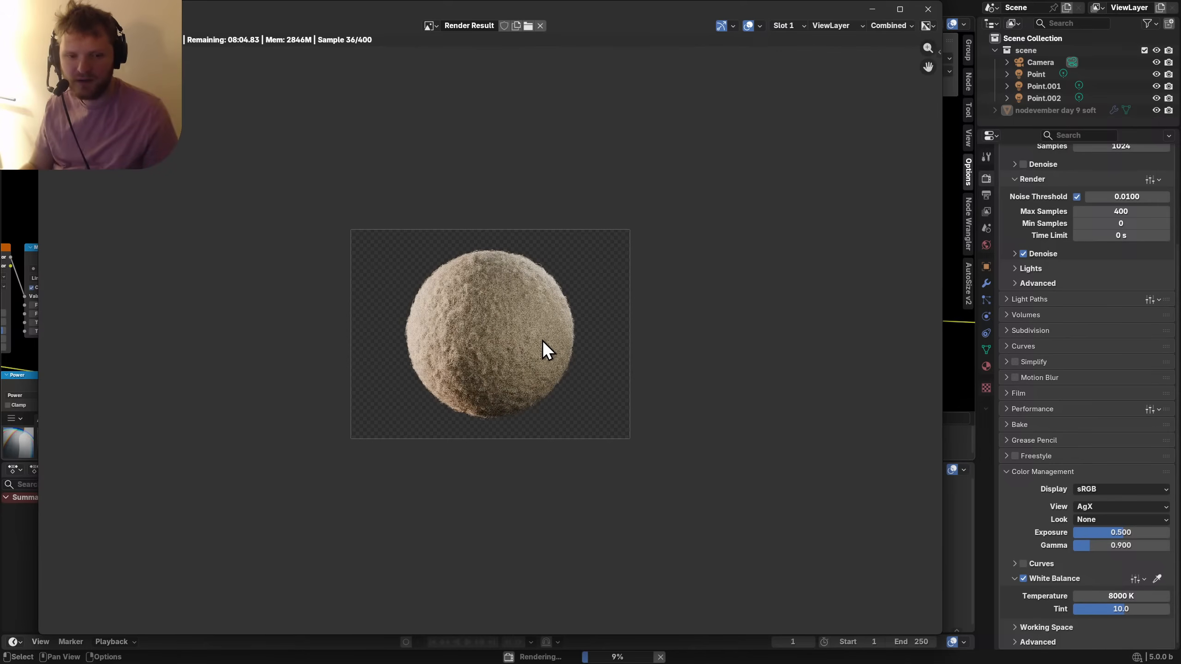
key(j)
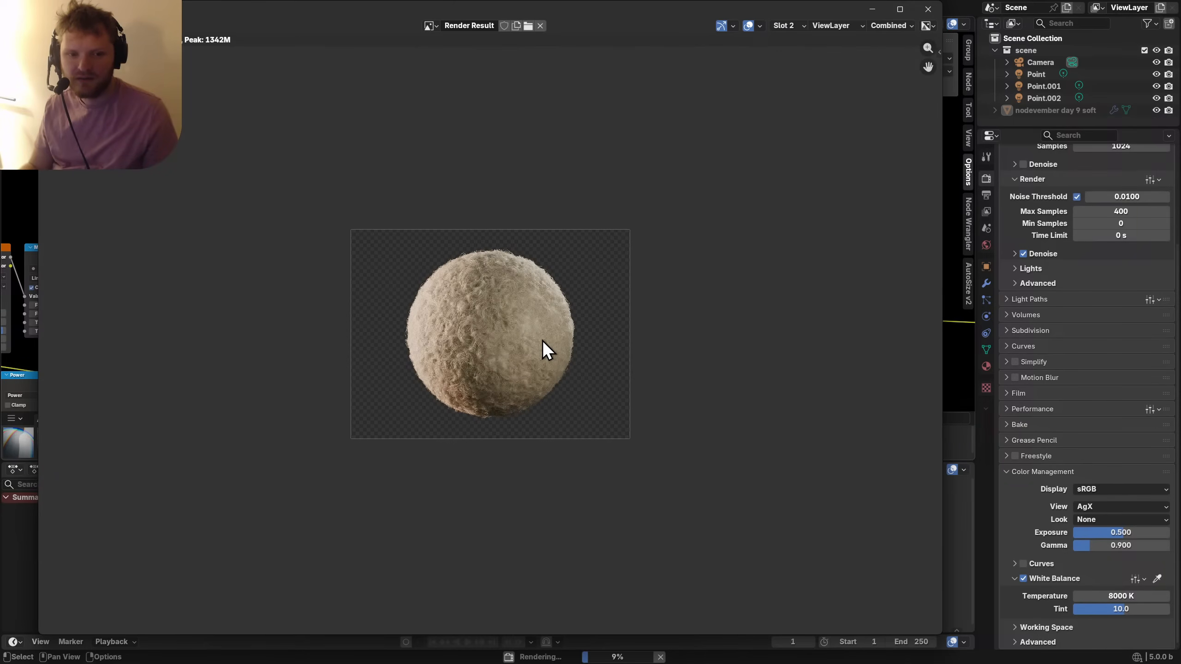
scroll(543, 340, up, 3)
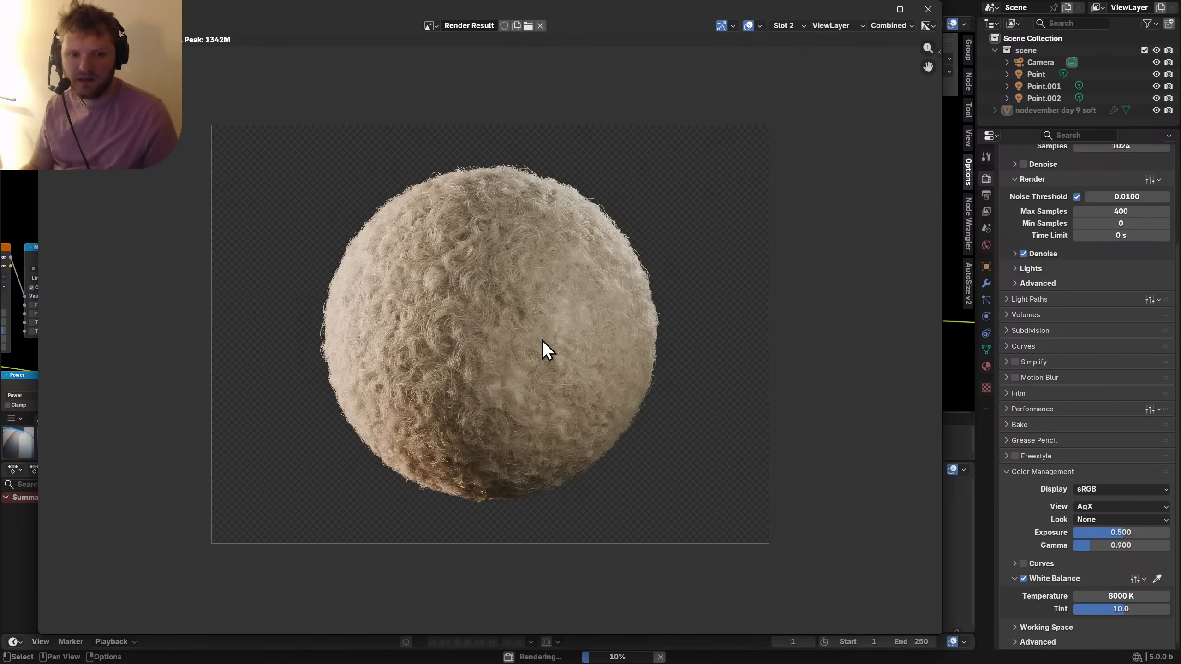
key(j)
scroll(539, 349, up, 5)
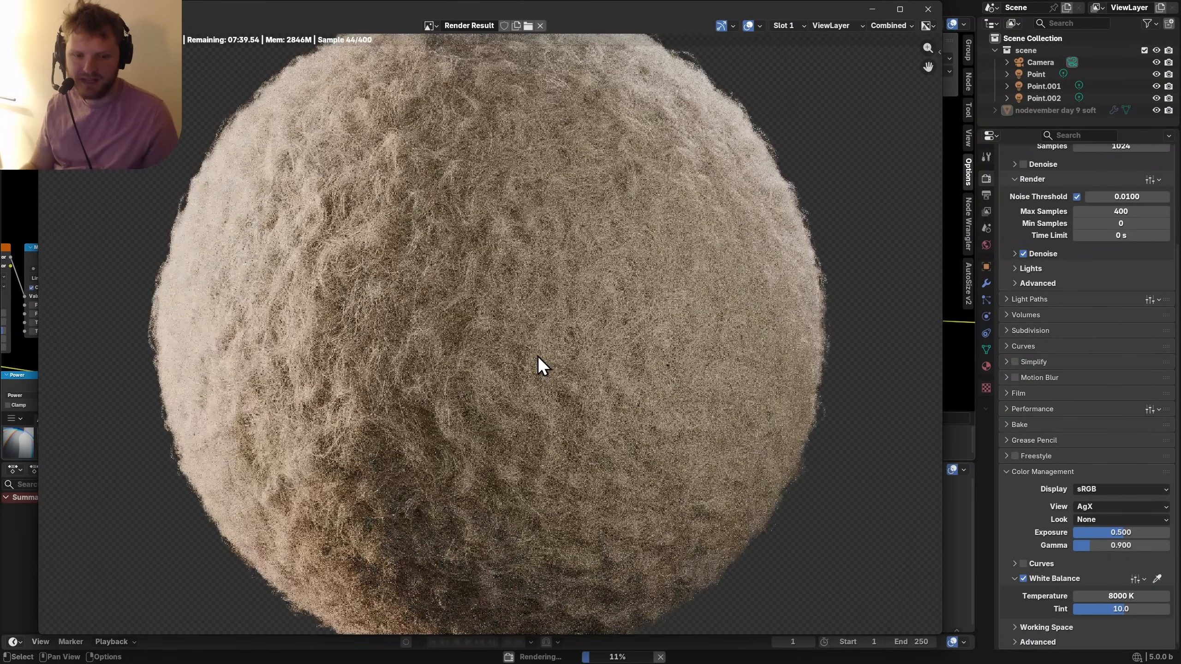
scroll(538, 357, down, 5)
scroll(537, 357, up, 1)
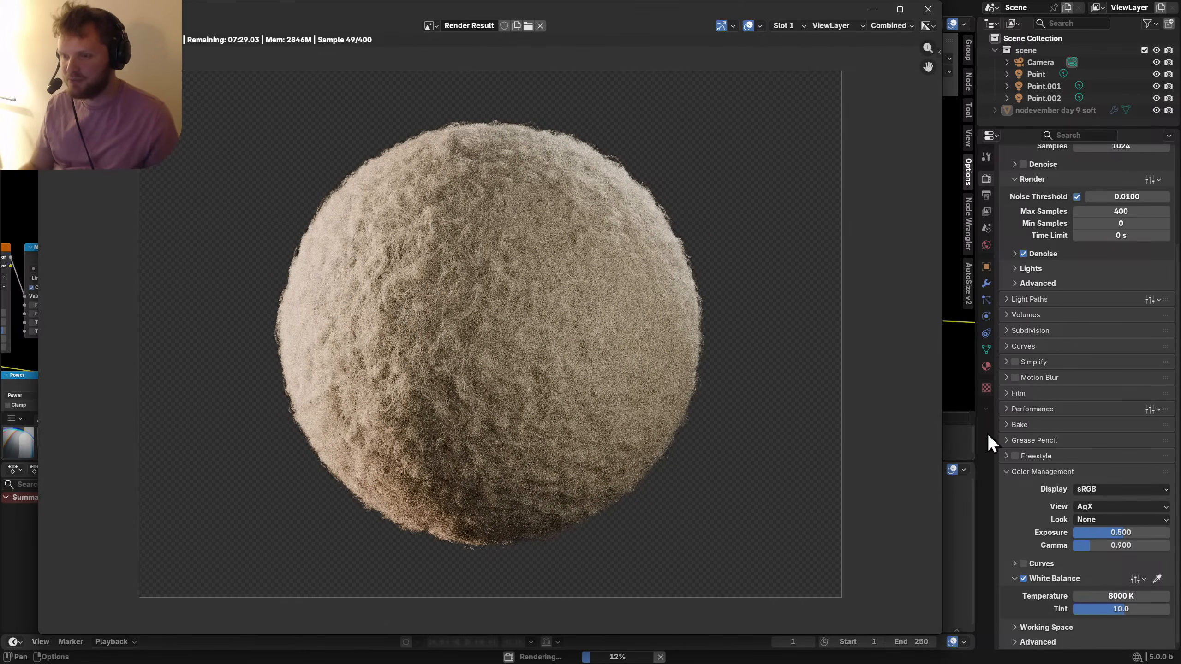
Cancel the running render and set the render Max Samples to 128.
key(Escape)
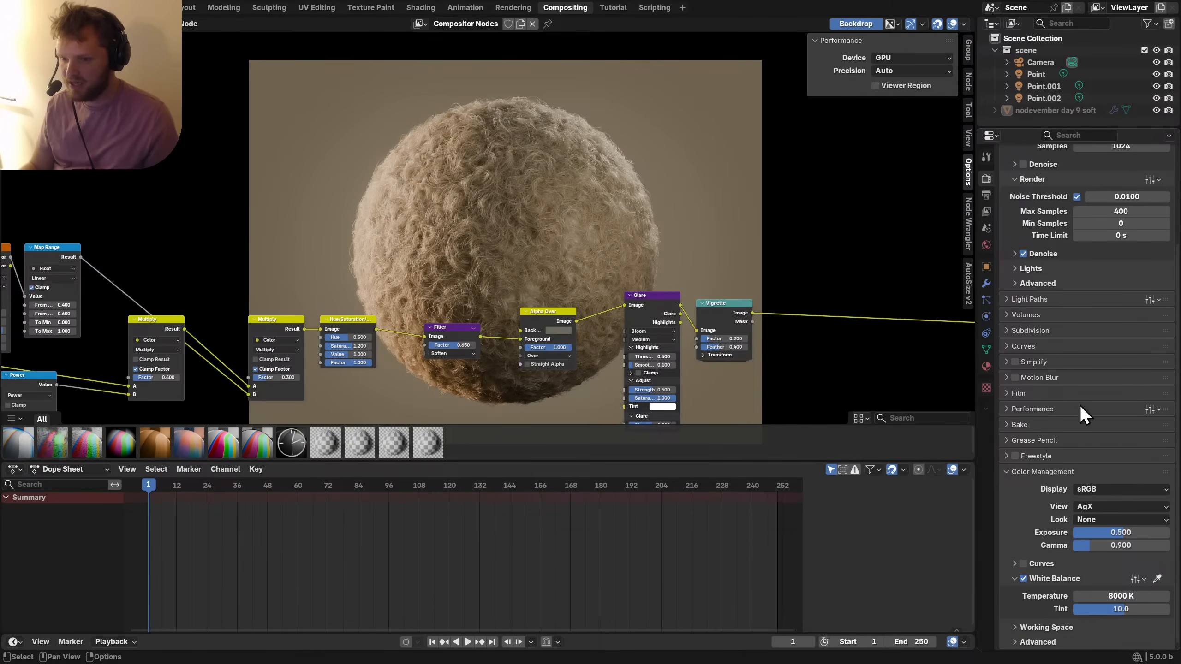
scroll(1079, 404, up, 5)
click(1118, 308)
text(12)
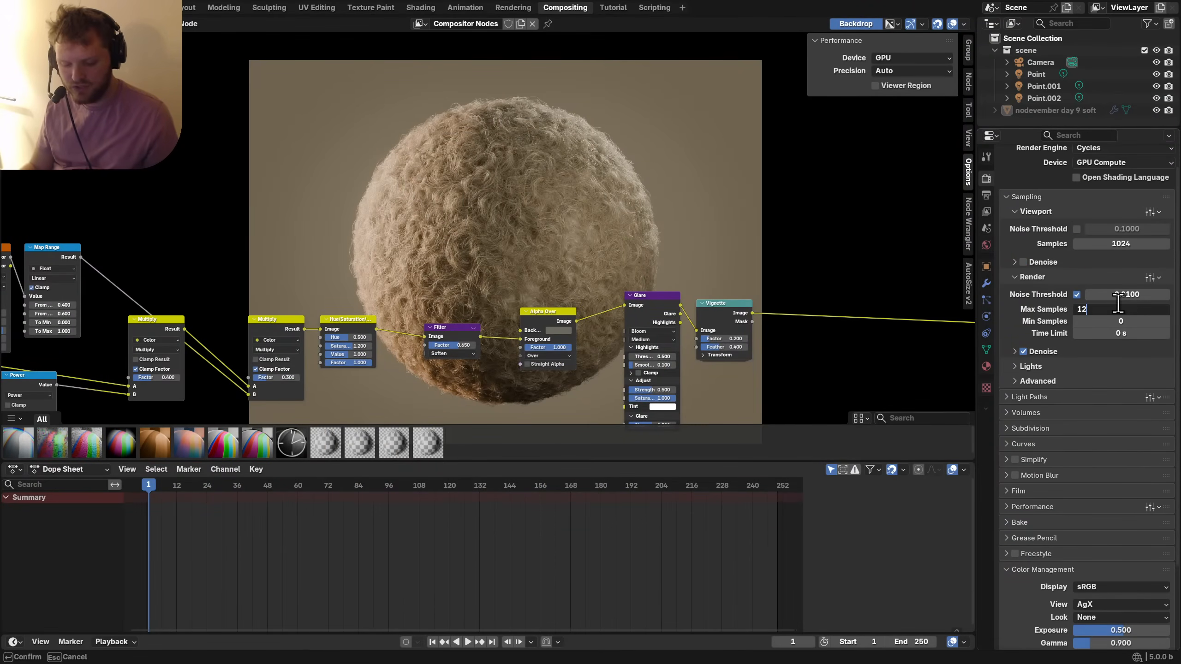
text(8)
key(Return)
Save the file and check the visibility settings of the nodevember day 9 soft object.
click(986, 267)
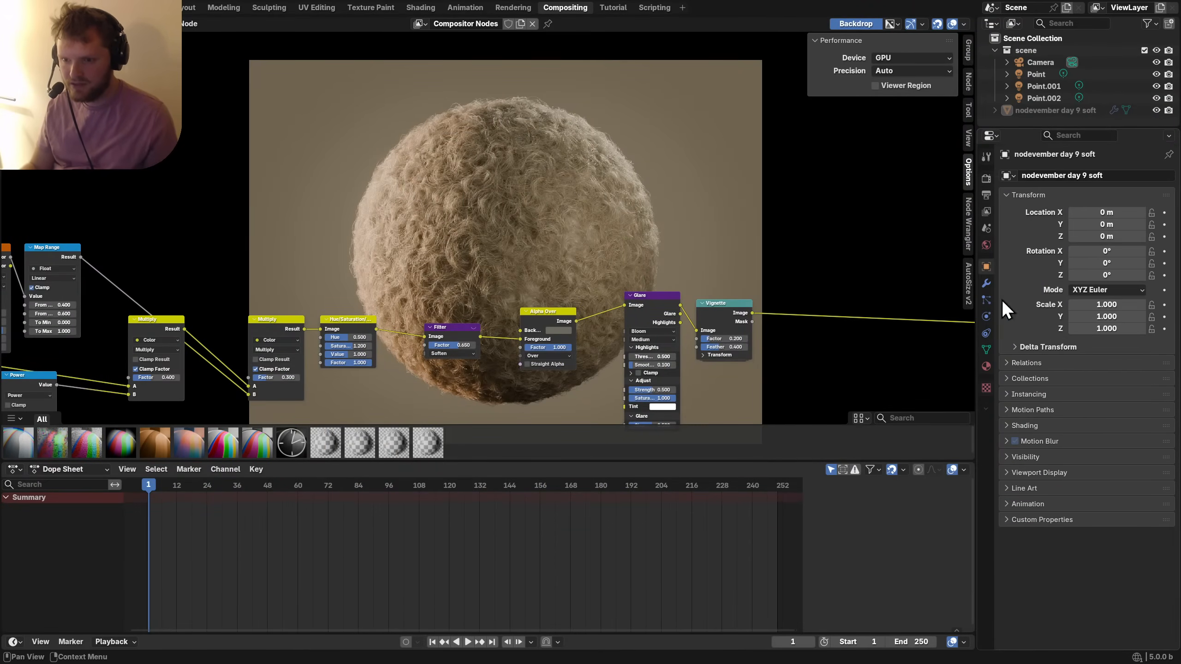
key(ctrl+s)
click(1013, 455)
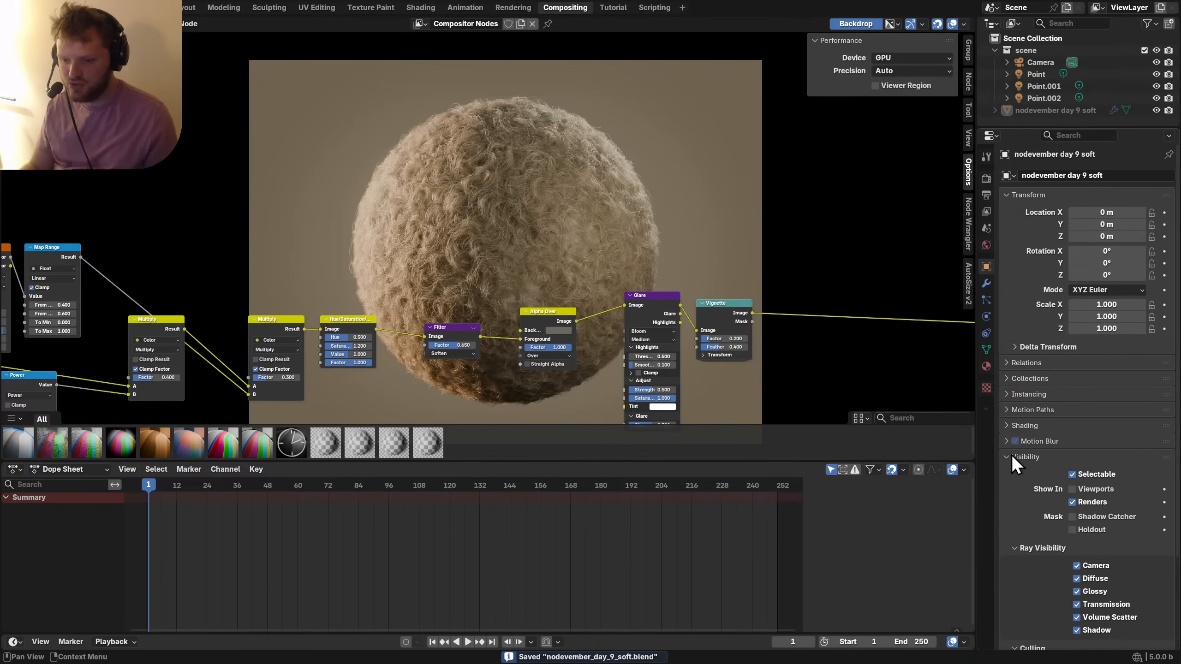
click(1014, 456)
click(1020, 459)
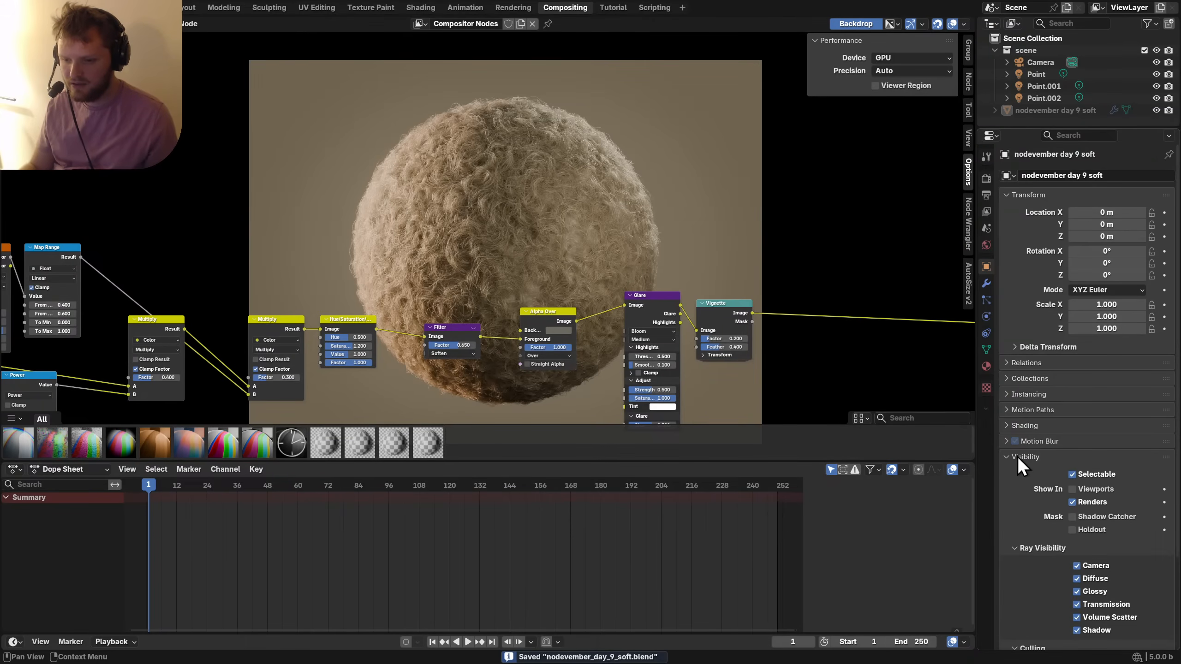
click(1017, 456)
Set the render memory Tile Size to 1024 and save the file.
click(986, 178)
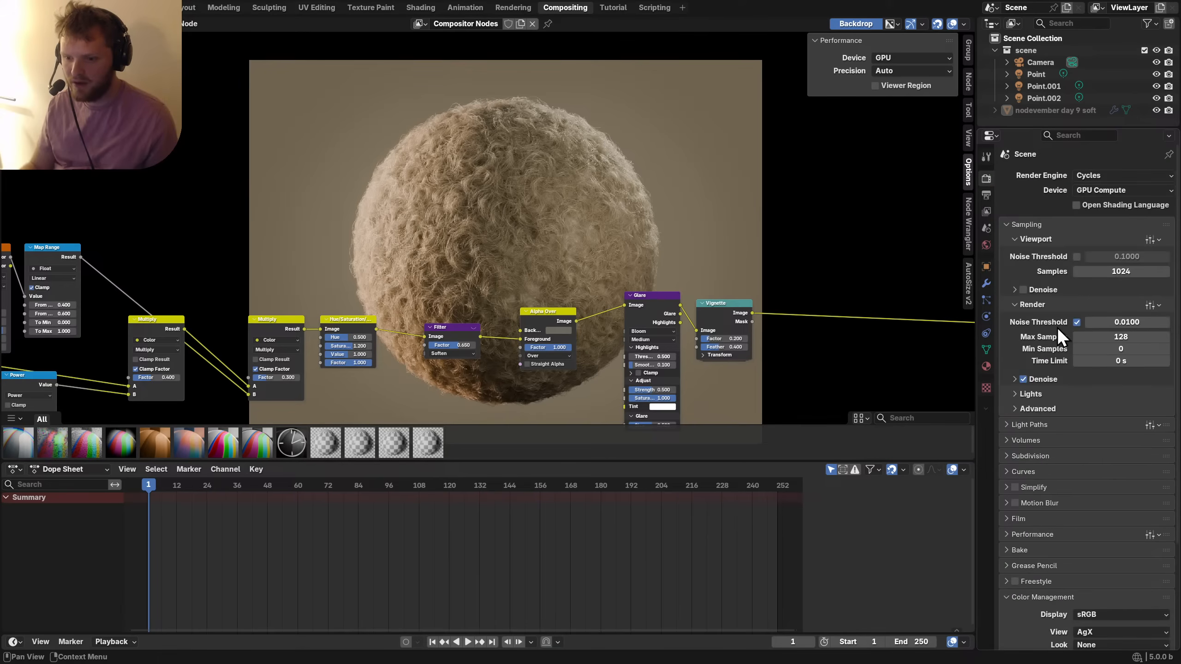
scroll(1057, 326, down, 3)
click(1028, 466)
scroll(1028, 467, down, 5)
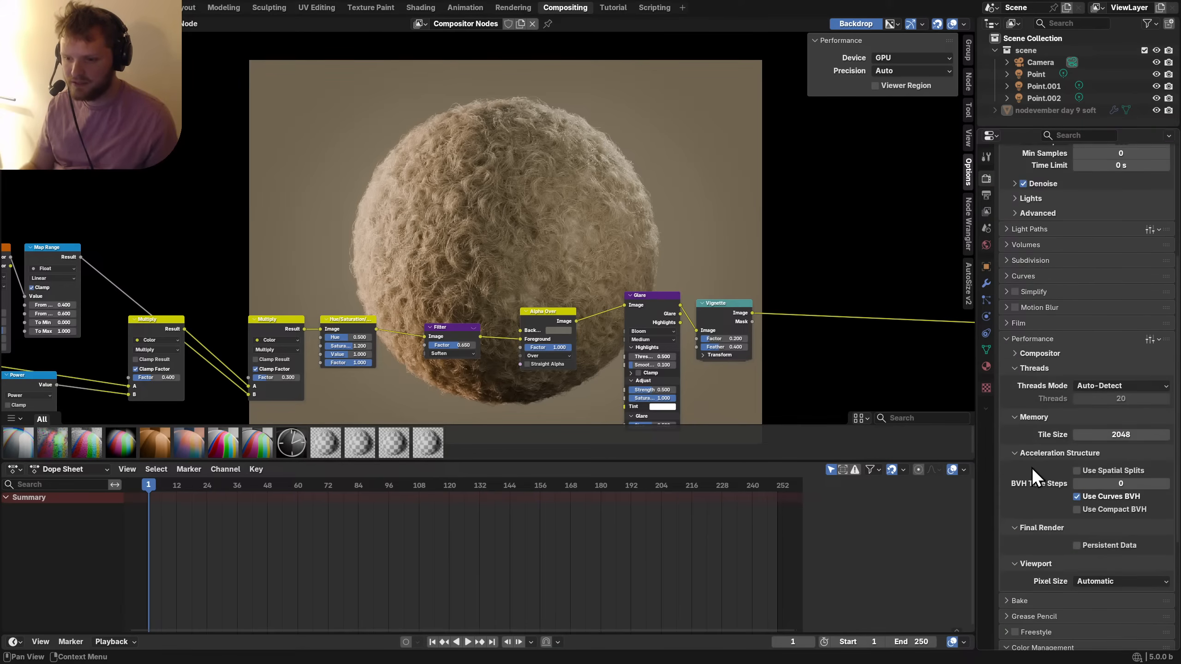
click(1110, 435)
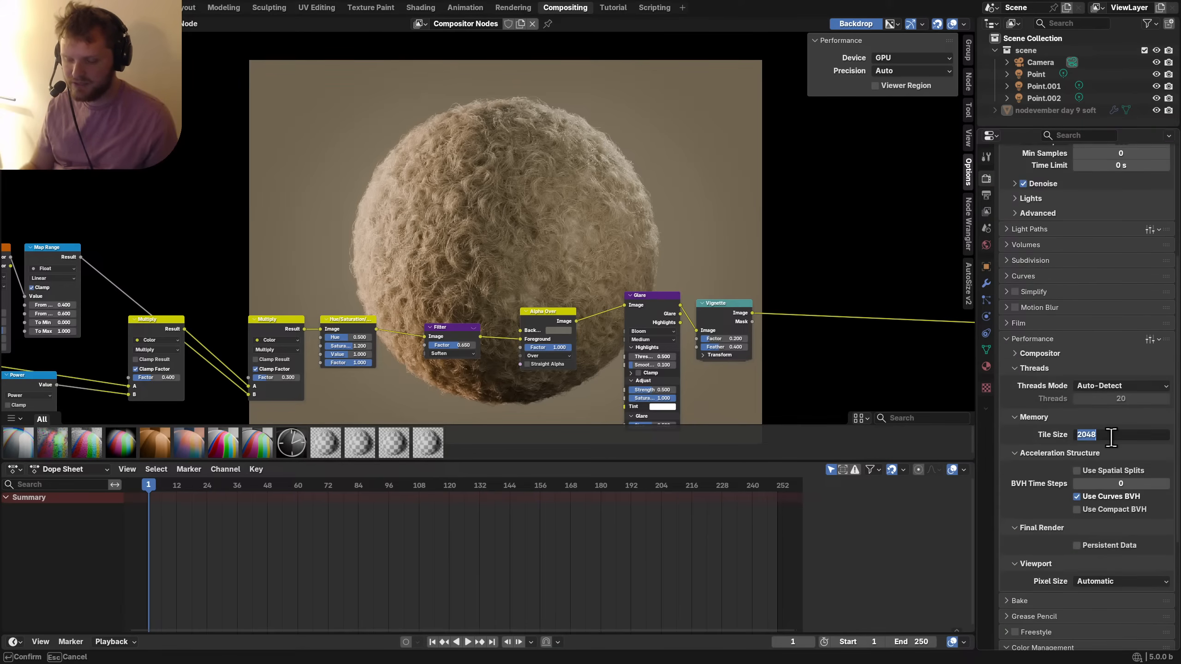
text(1024)
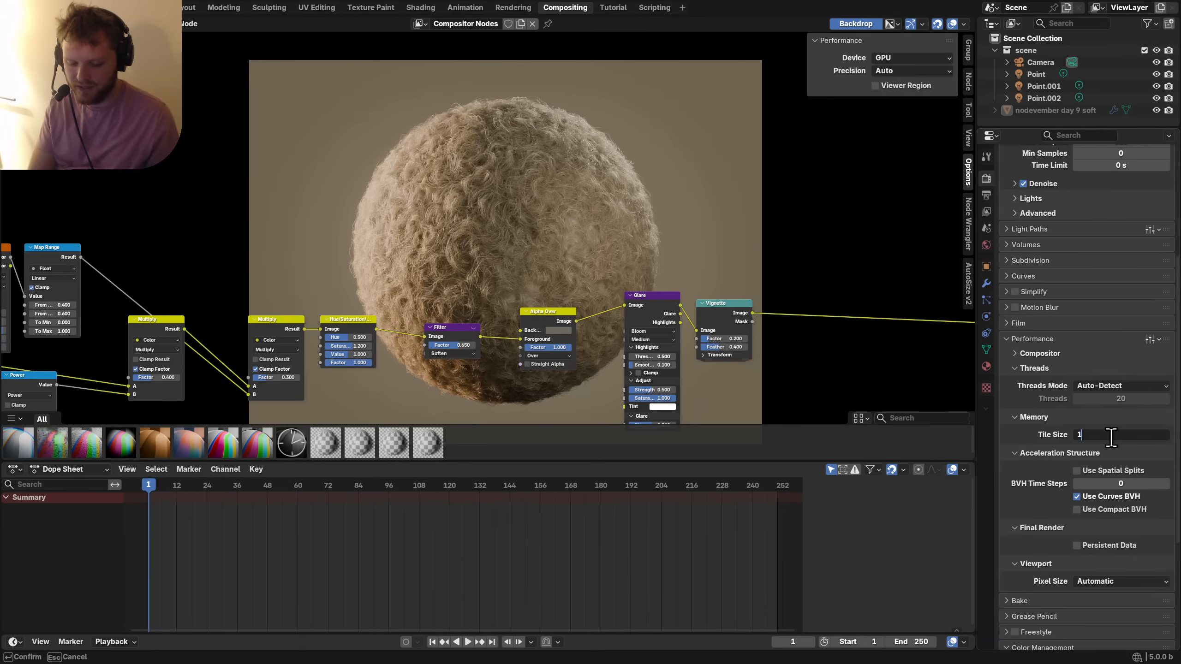
key(Return)
key(ctrl+s)
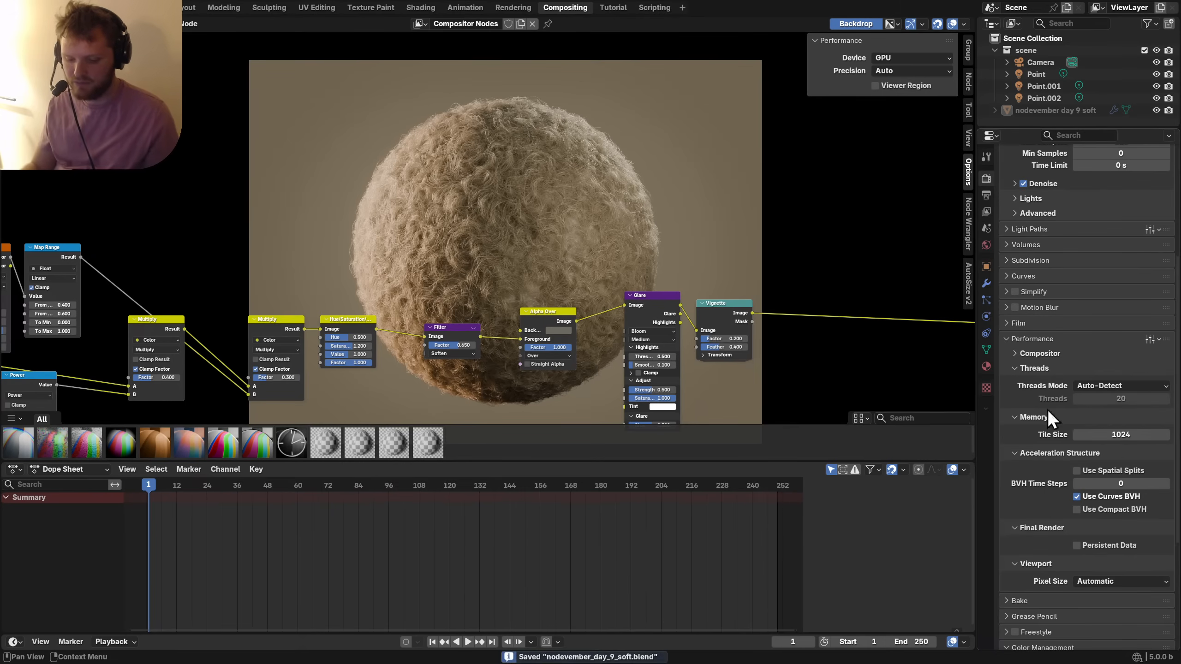
Render the image, checking the GPU load in Task Manager while it renders.
key(F12)
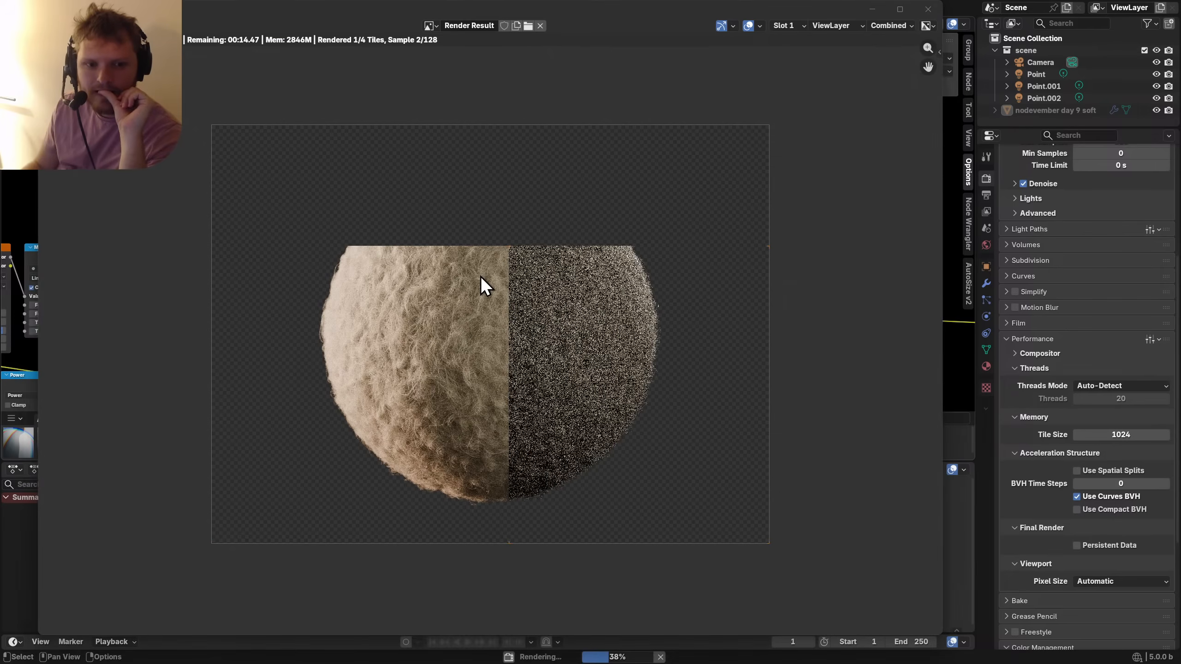
key(ctrl+shift+Escape)
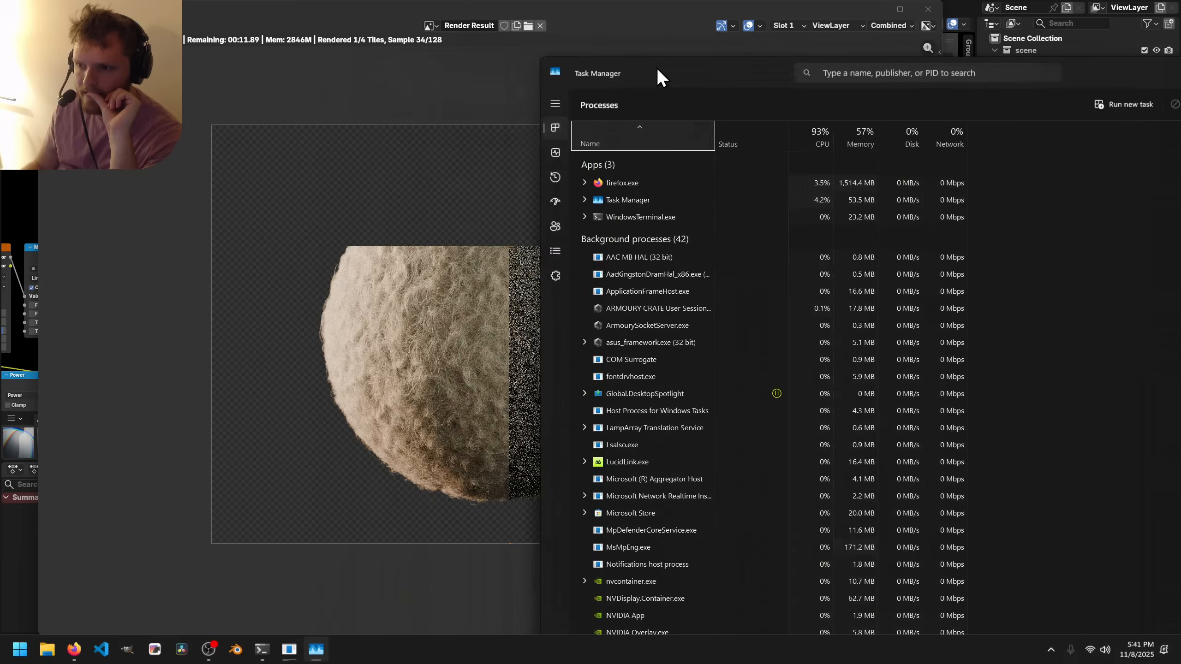
click(162, 123)
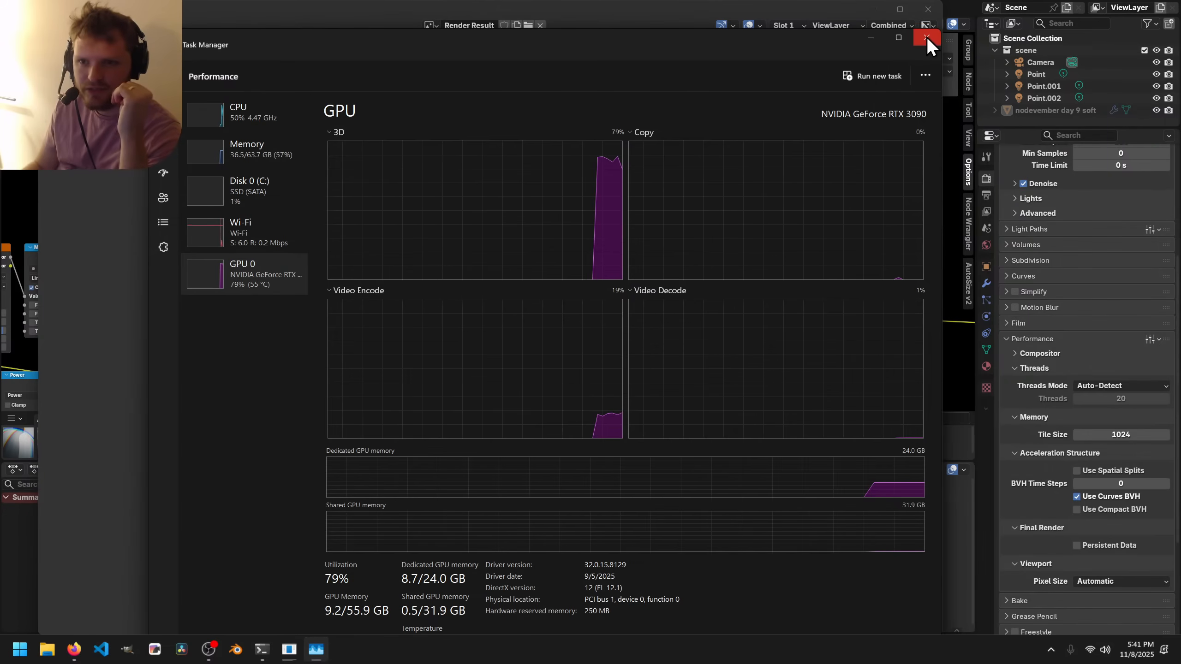
click(926, 36)
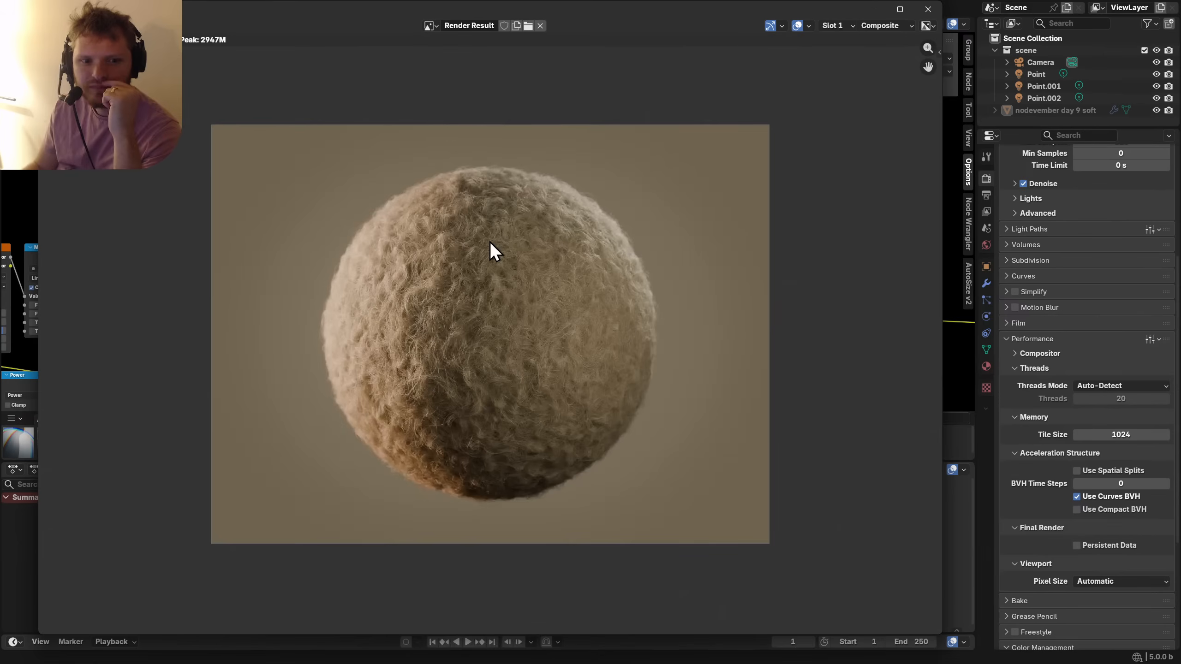
Compare the composited render in slot 1 with the earlier render in slot 2, inspecting the fur up close.
key(j)
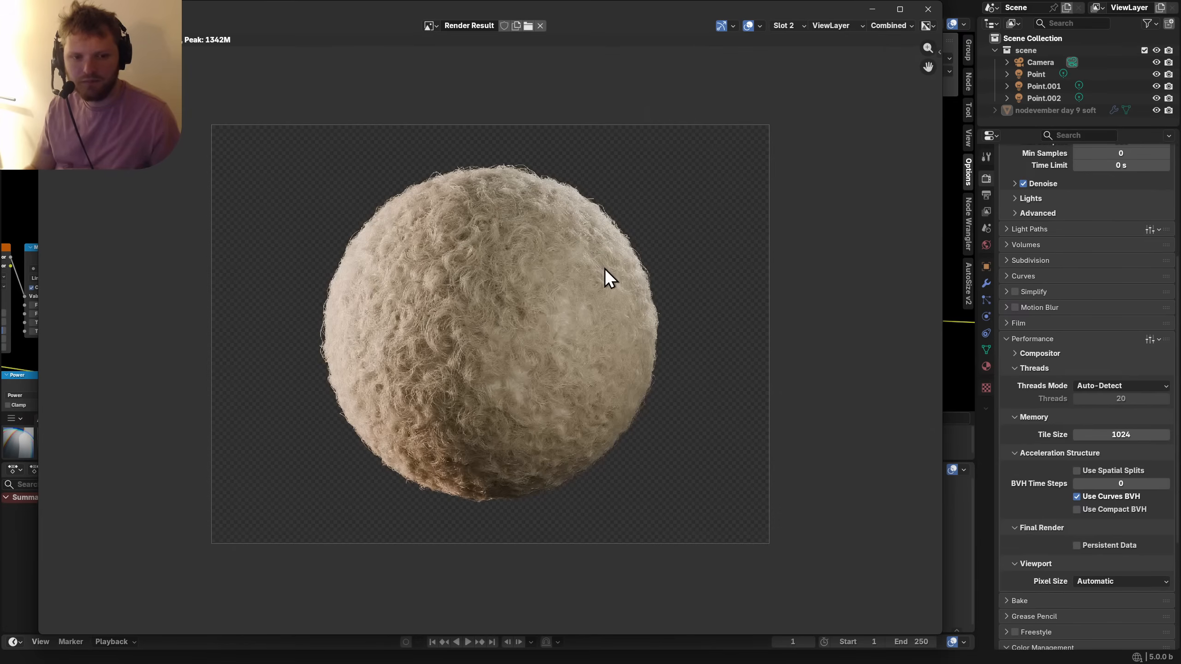
key(j)
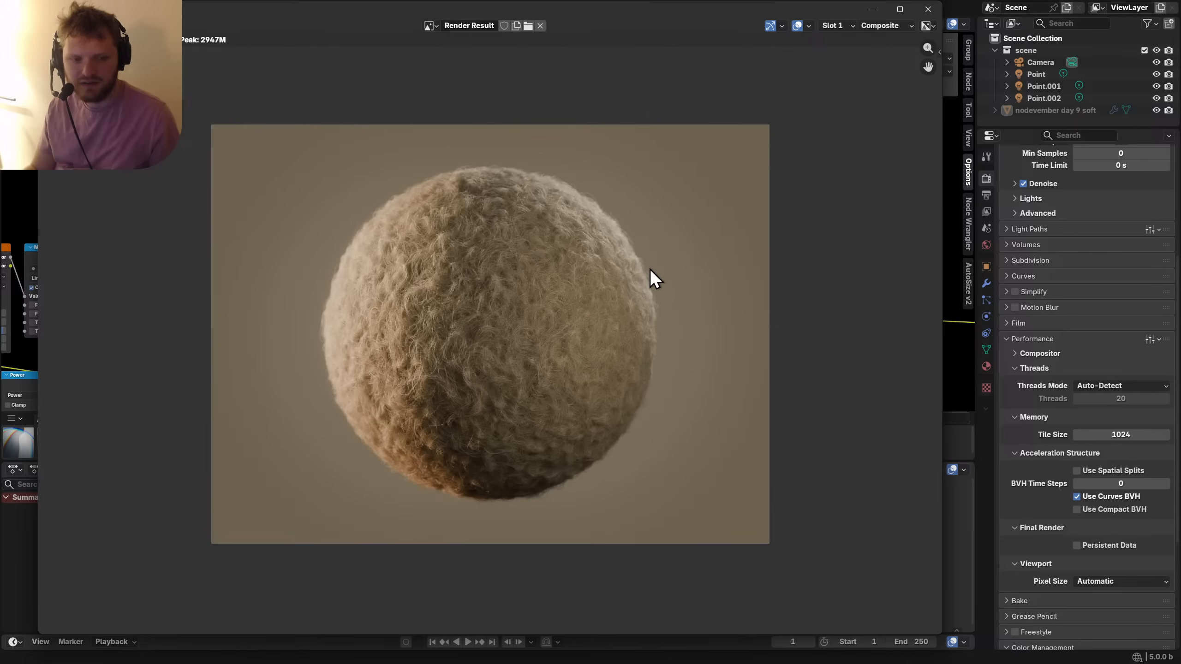
key(j)
key(j)
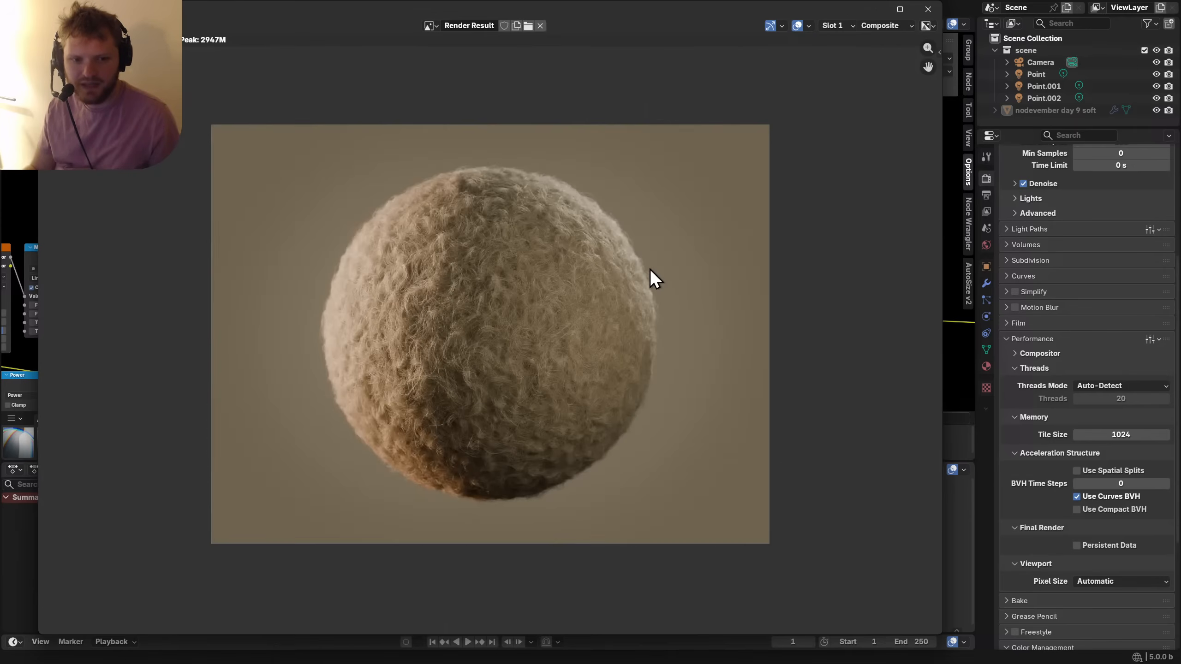
scroll(650, 270, up, 2)
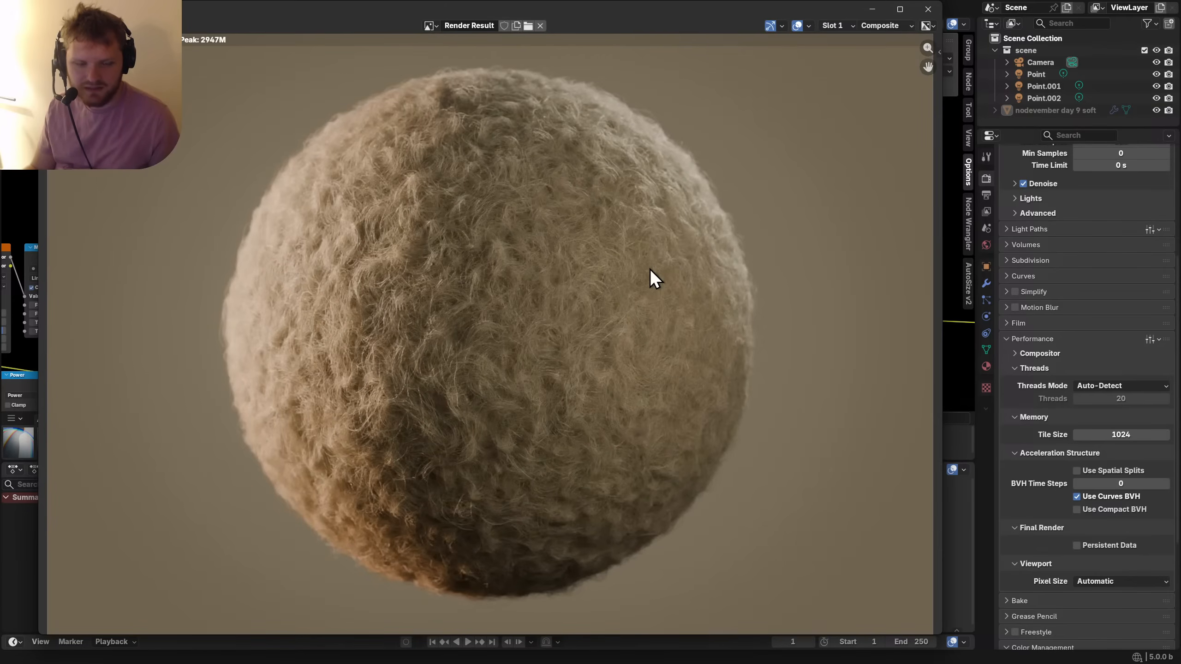
scroll(650, 269, down, 2)
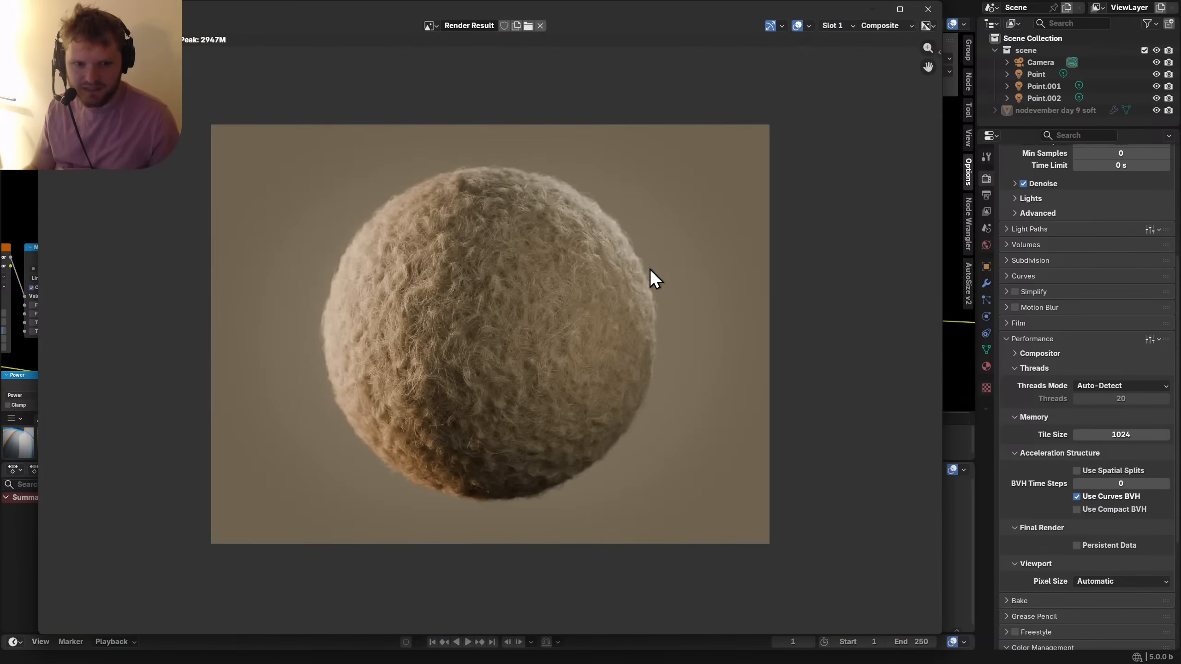
key(j)
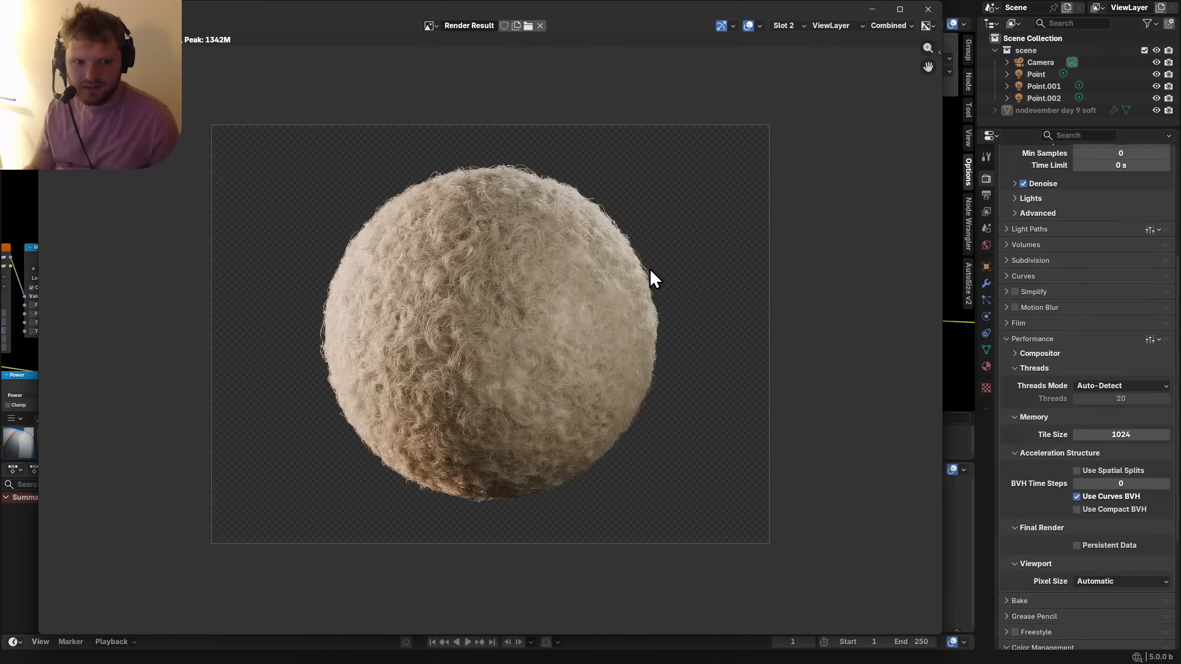
key(j)
key(j)
key(j)
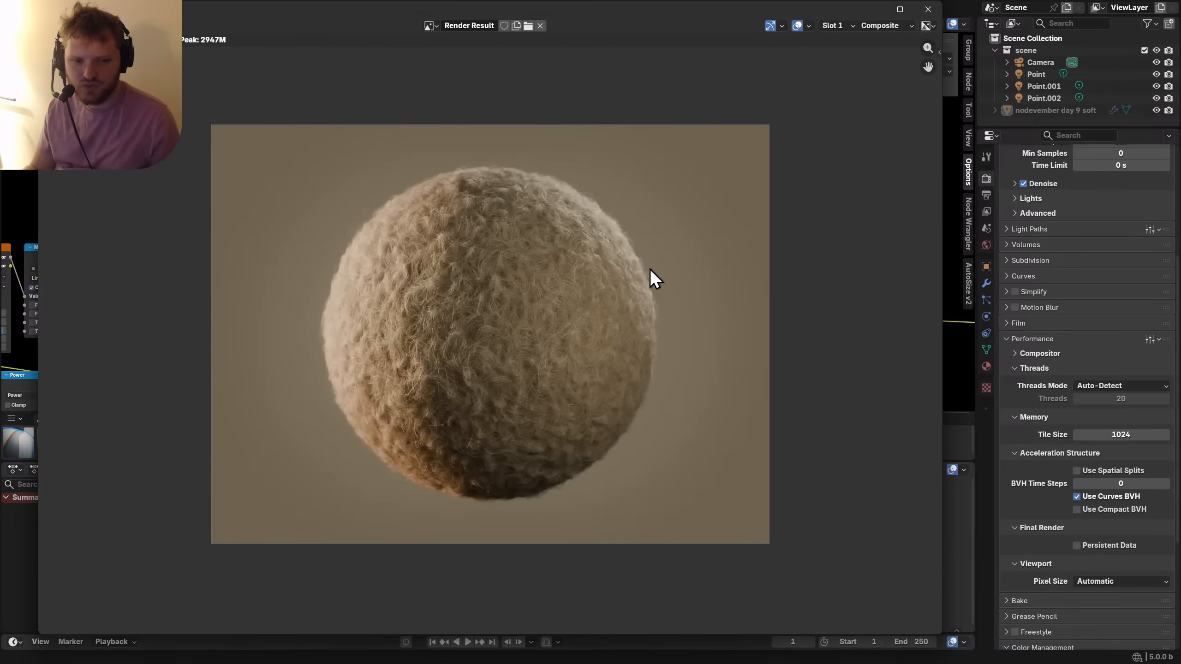
key(j)
key(j)
key(j)
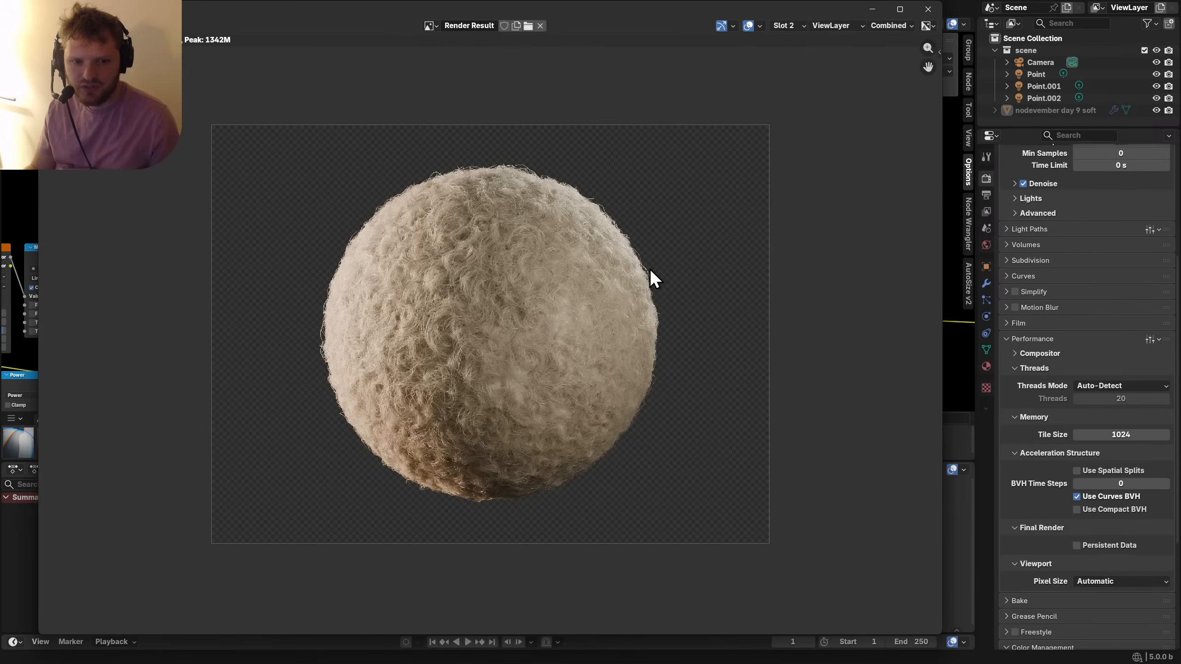
key(j)
key(j)
key(j)
key(j)
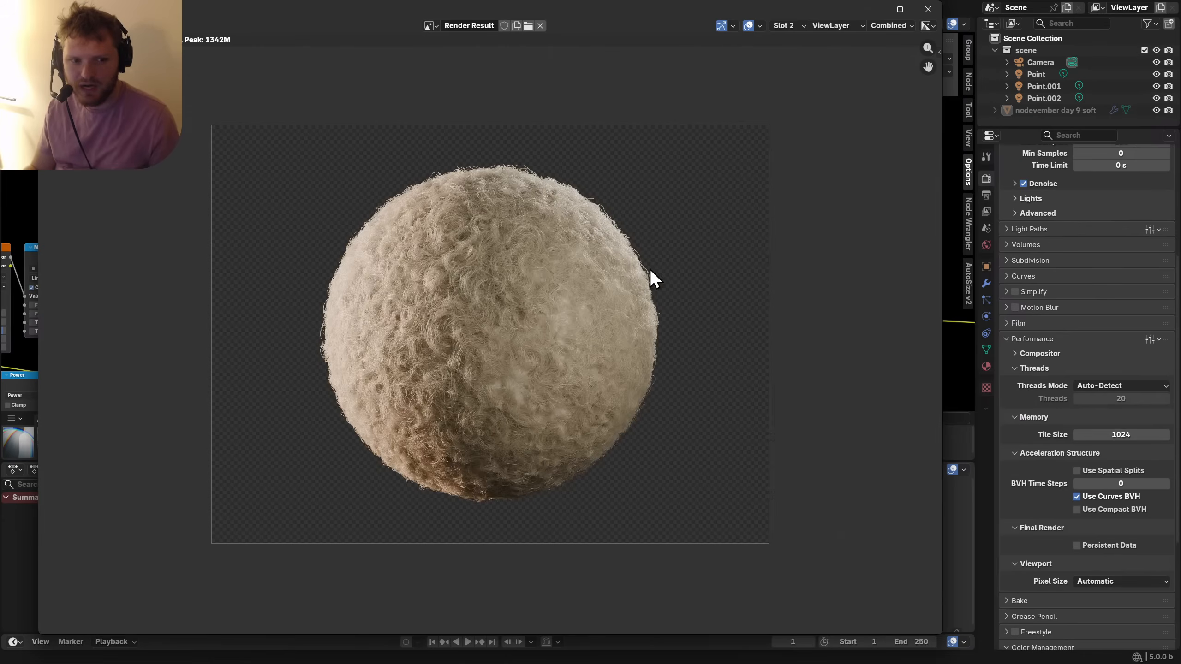
key(j)
key(j)
key(j)
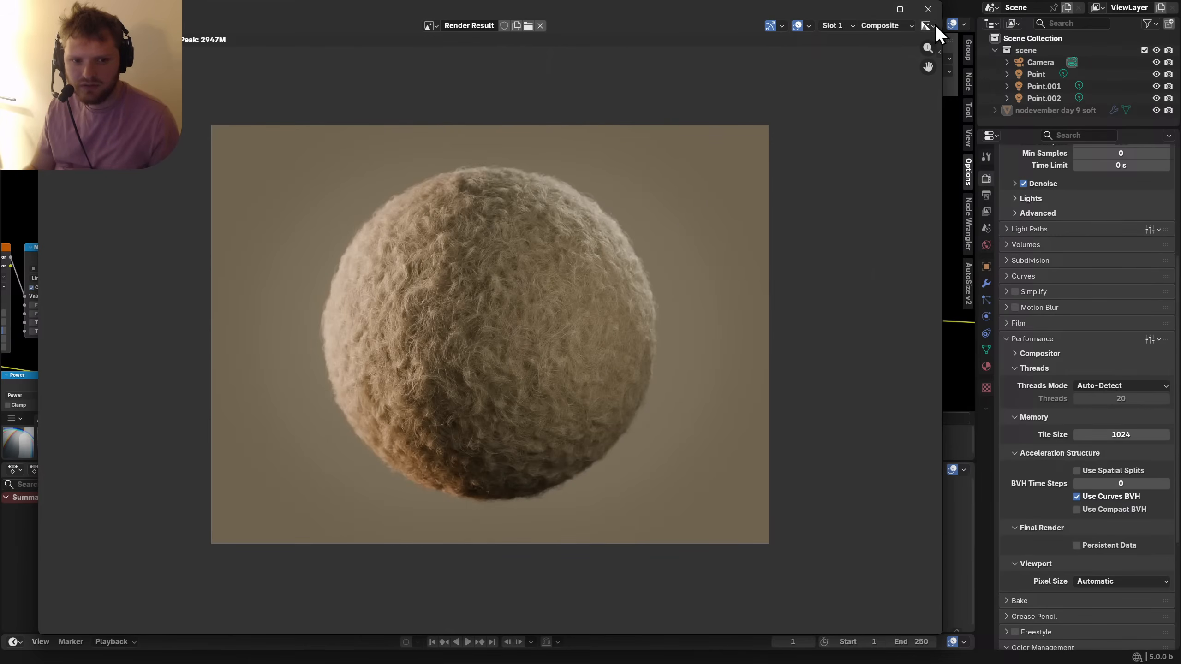
click(928, 9)
Return to the Layout workspace and cut the link between the Join Geometry and Group Output nodes.
click(185, 7)
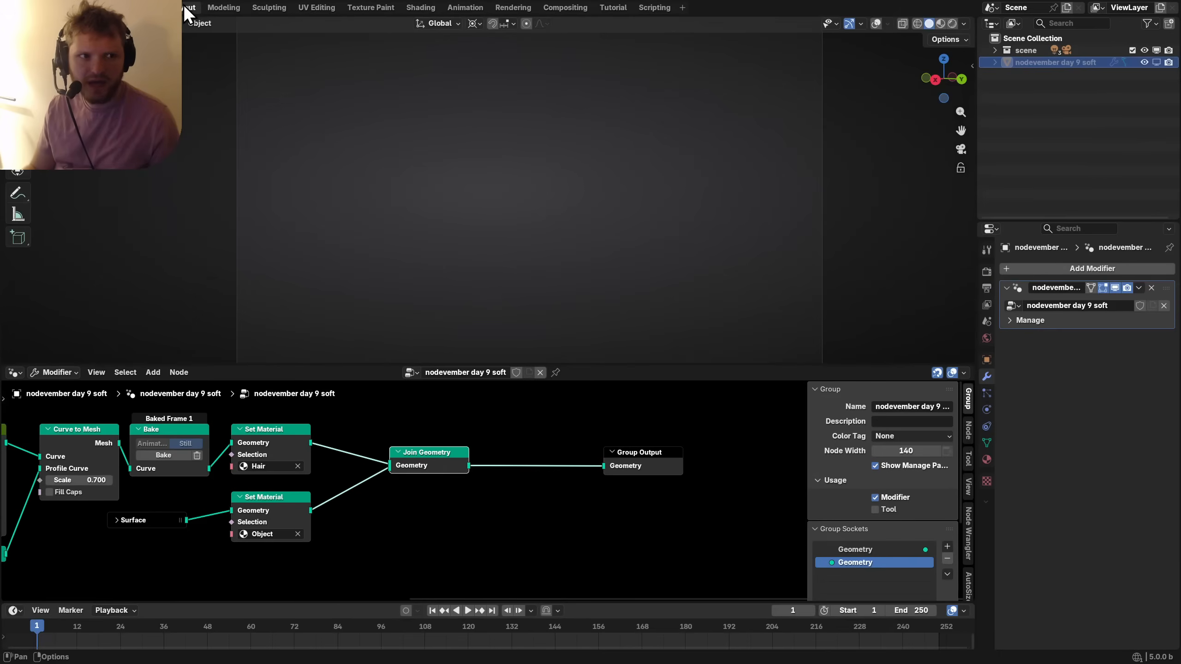
middle_drag(184, 470, 331, 480)
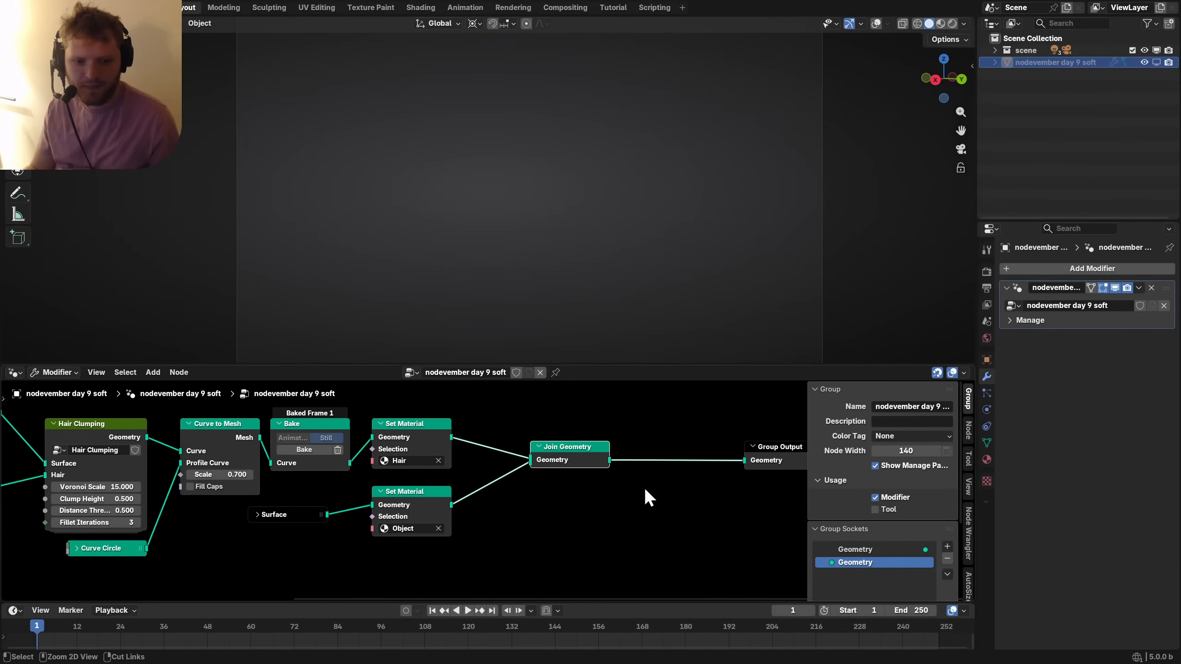
ctrl+right_drag(664, 487, 667, 438)
Set the Distribute Spiral Clusters Hair Density to 650, enable the object in viewports and rebake the first Bake node.
middle_drag(206, 446, 644, 439)
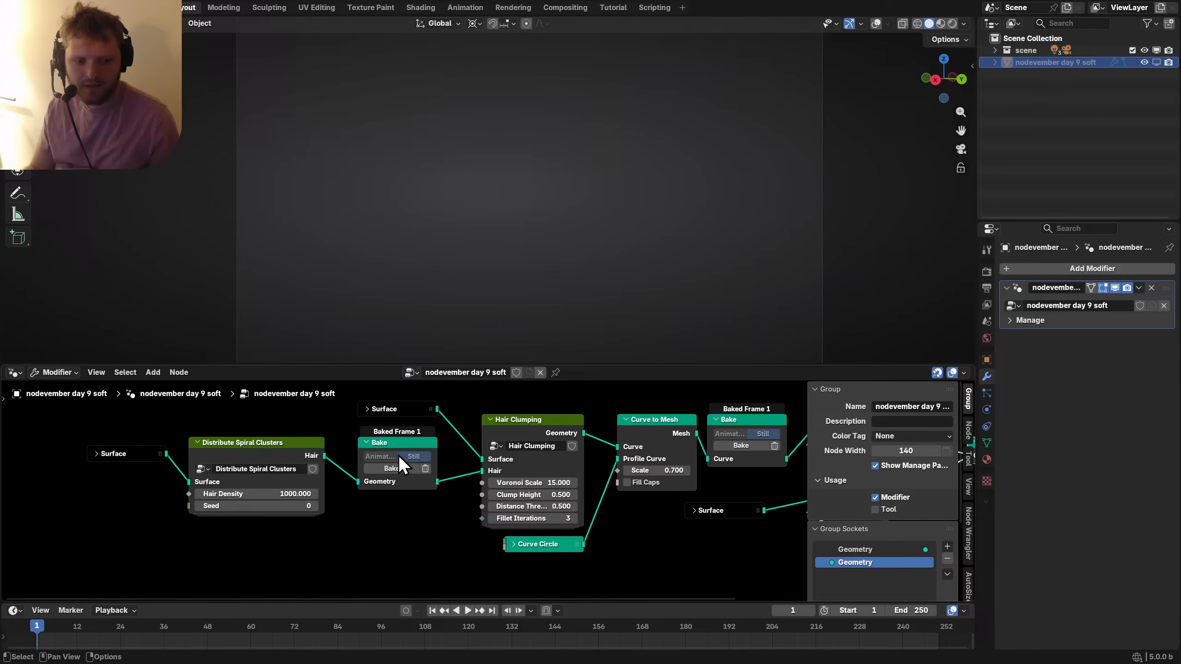
click(285, 493)
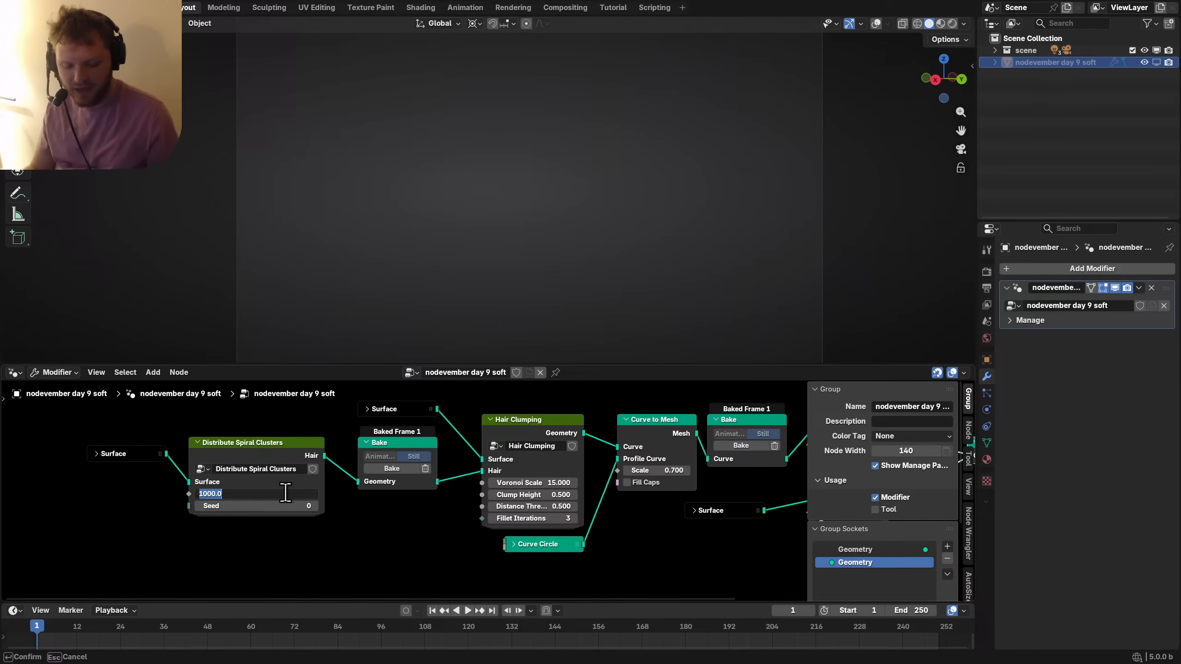
text(650)
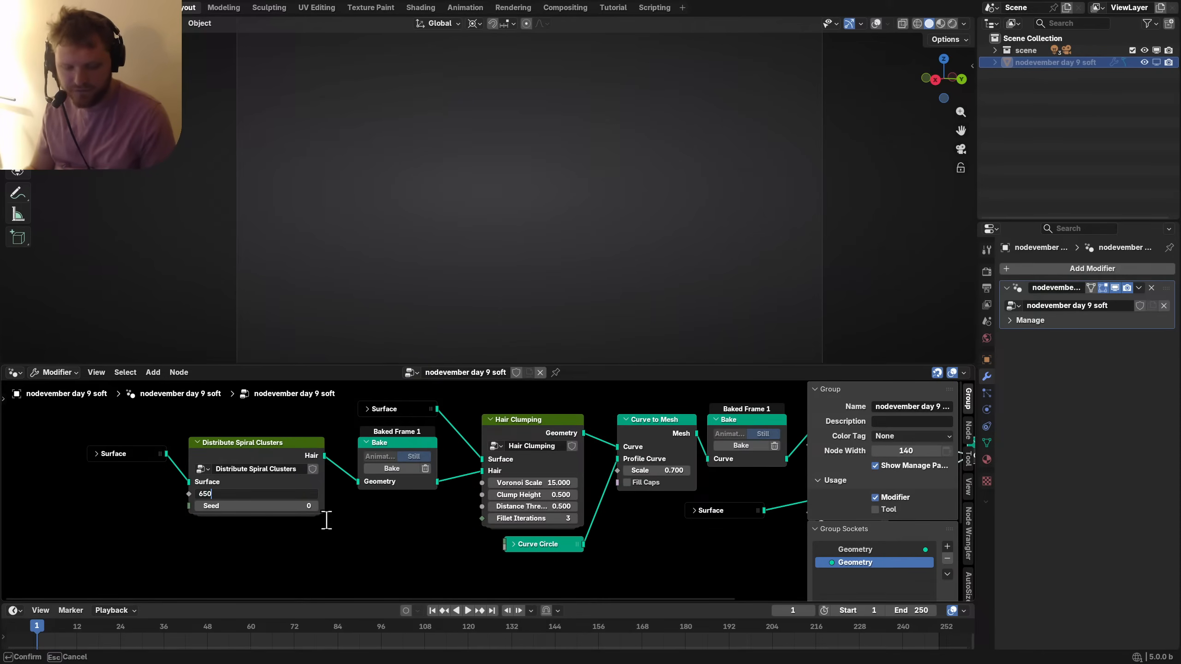
key(Return)
click(397, 468)
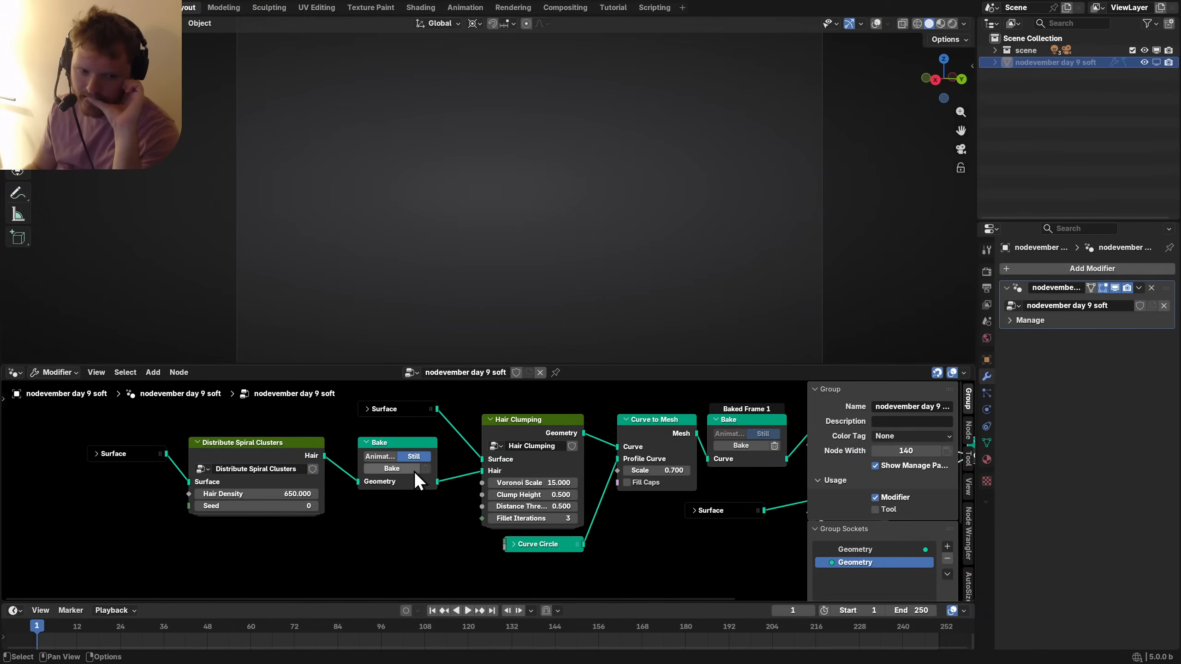
middle_drag(651, 433, 511, 452)
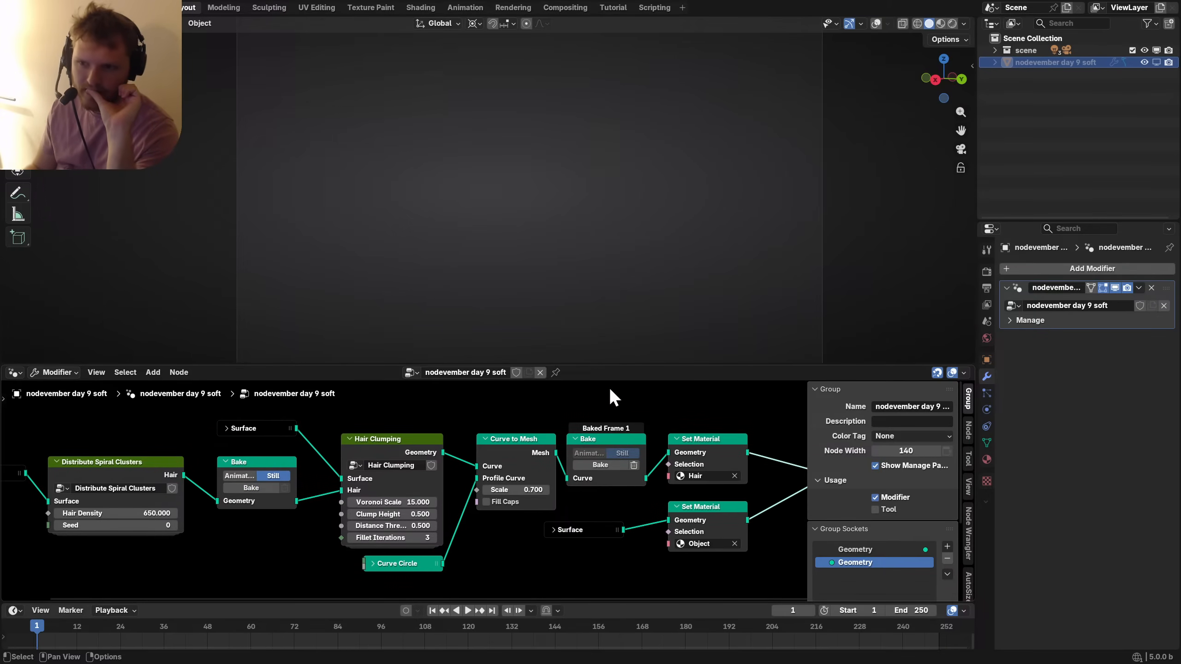
click(1157, 62)
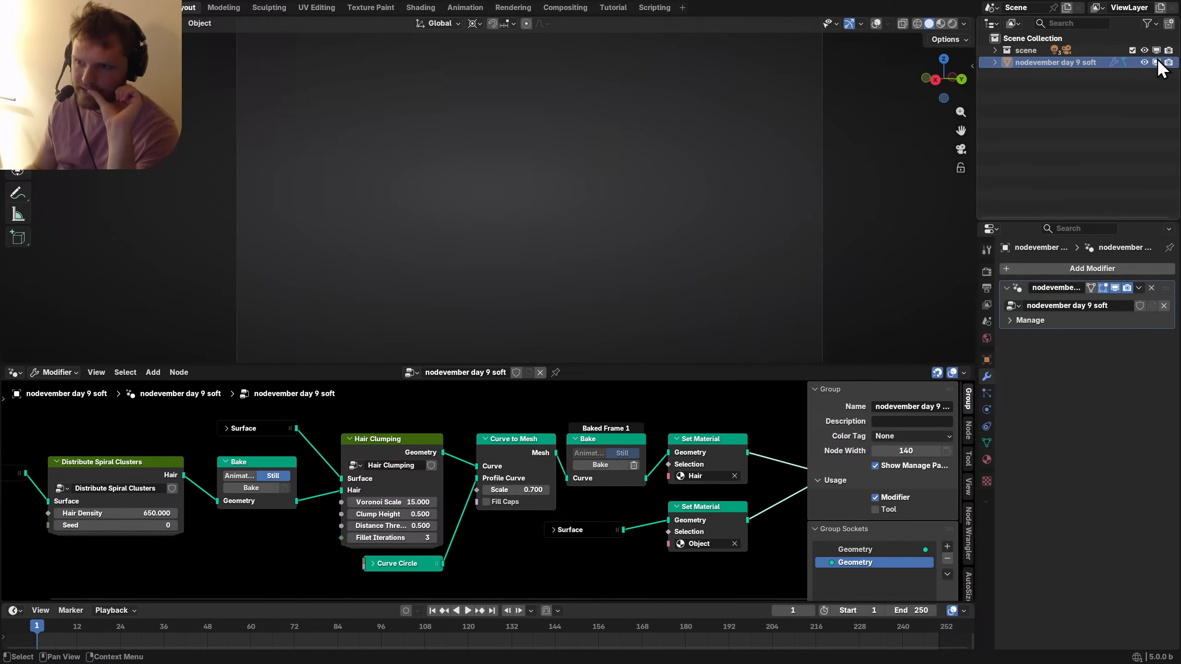
click(247, 489)
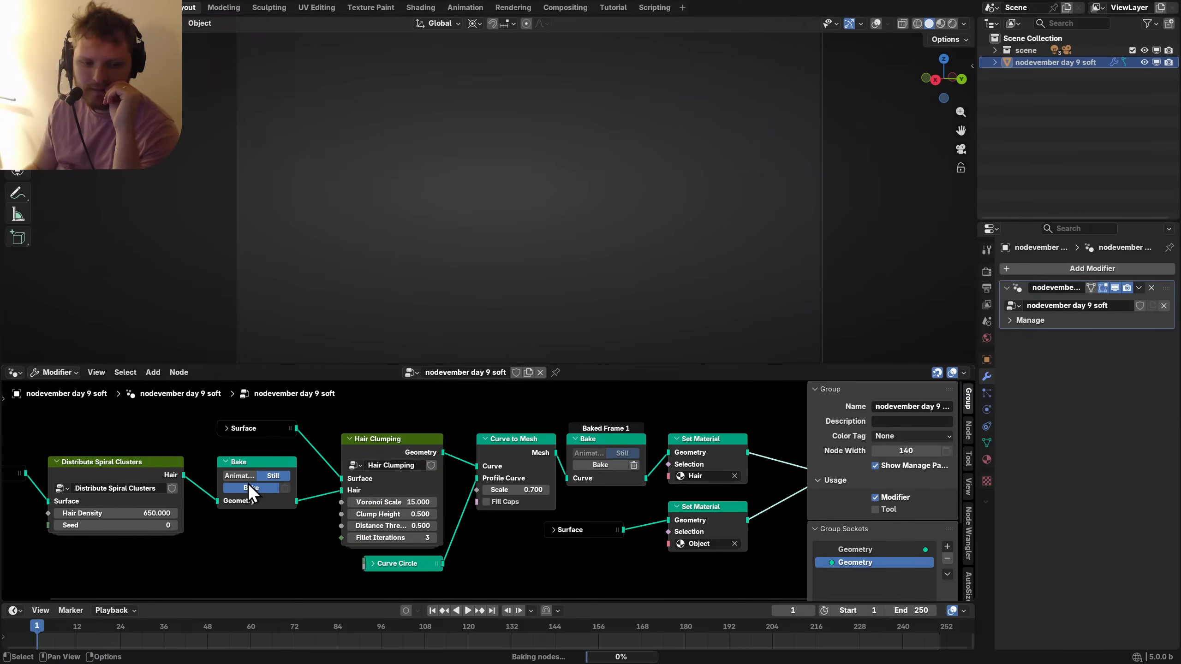
Set the Curve to Mesh Scale to 0.85 and rebake the second Bake node.
middle_drag(518, 485, 388, 484)
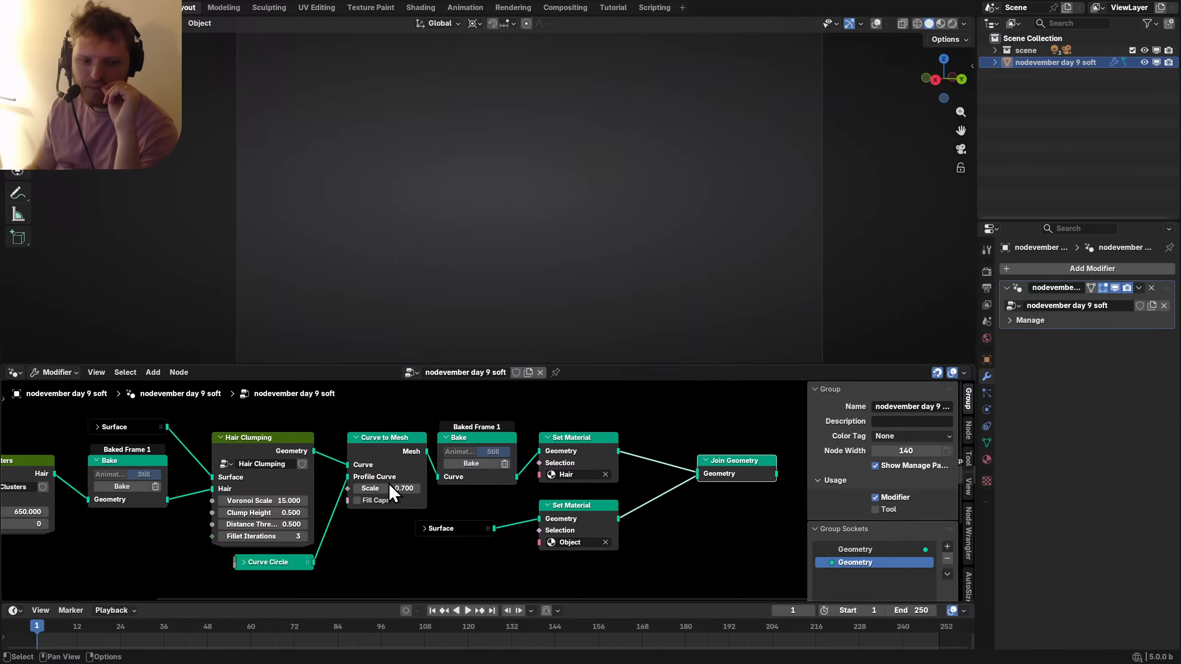
click(406, 487)
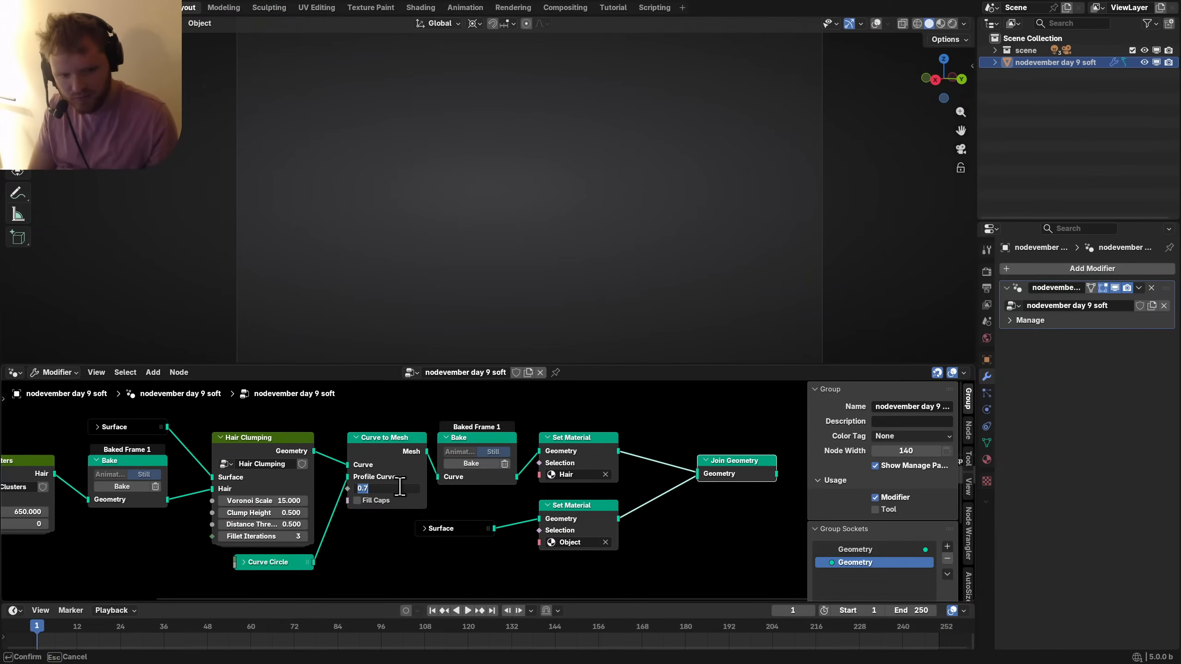
text(0.8)
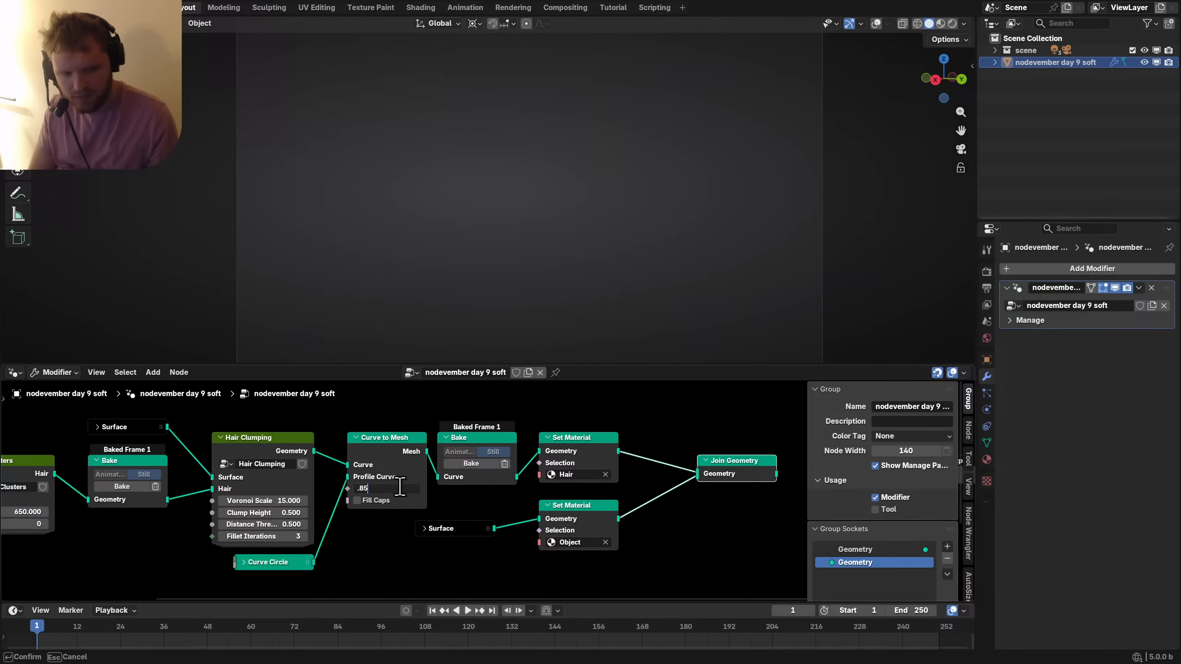
key(Return)
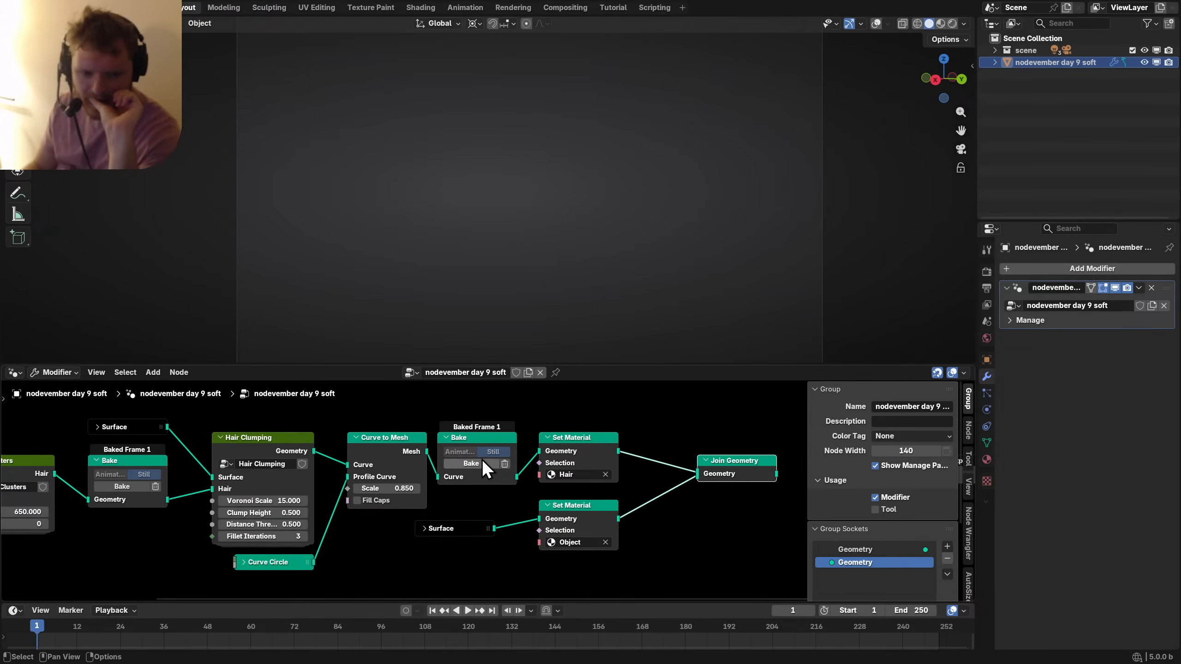
click(471, 464)
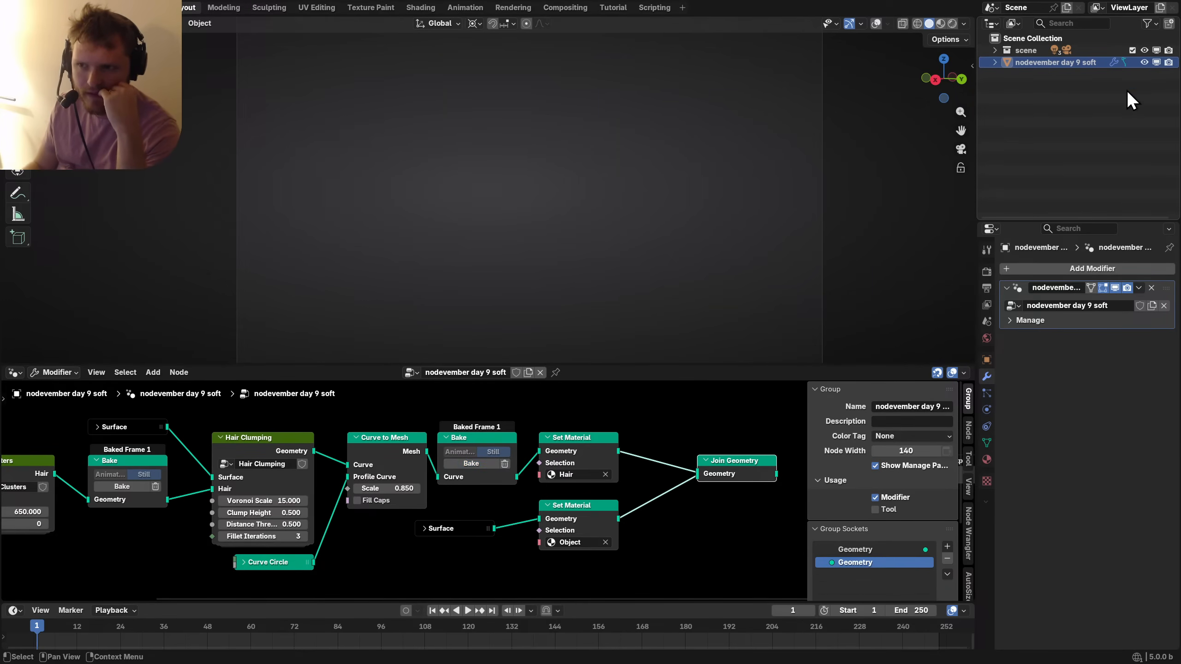
Disable the nodevember day 9 soft object in viewports and reconnect Join Geometry to Group Output.
middle_drag(751, 446, 479, 452)
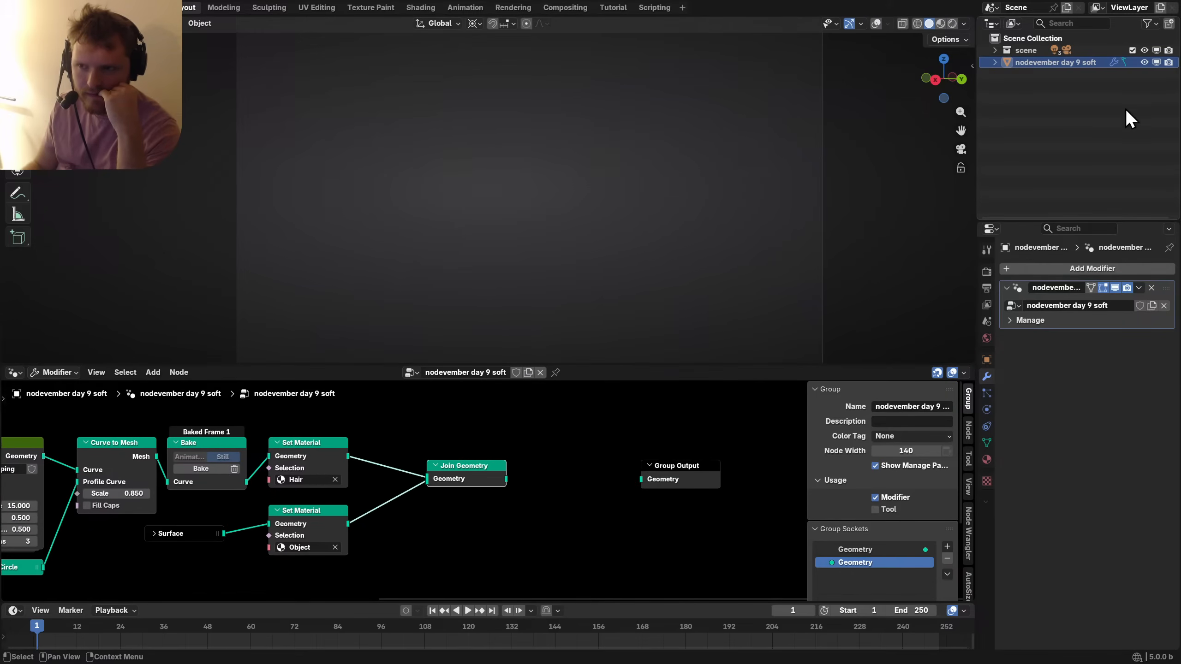
click(1156, 61)
drag(506, 479, 641, 479)
Render the image and compare the slot 1 result with the earlier render in slot 2.
key(F12)
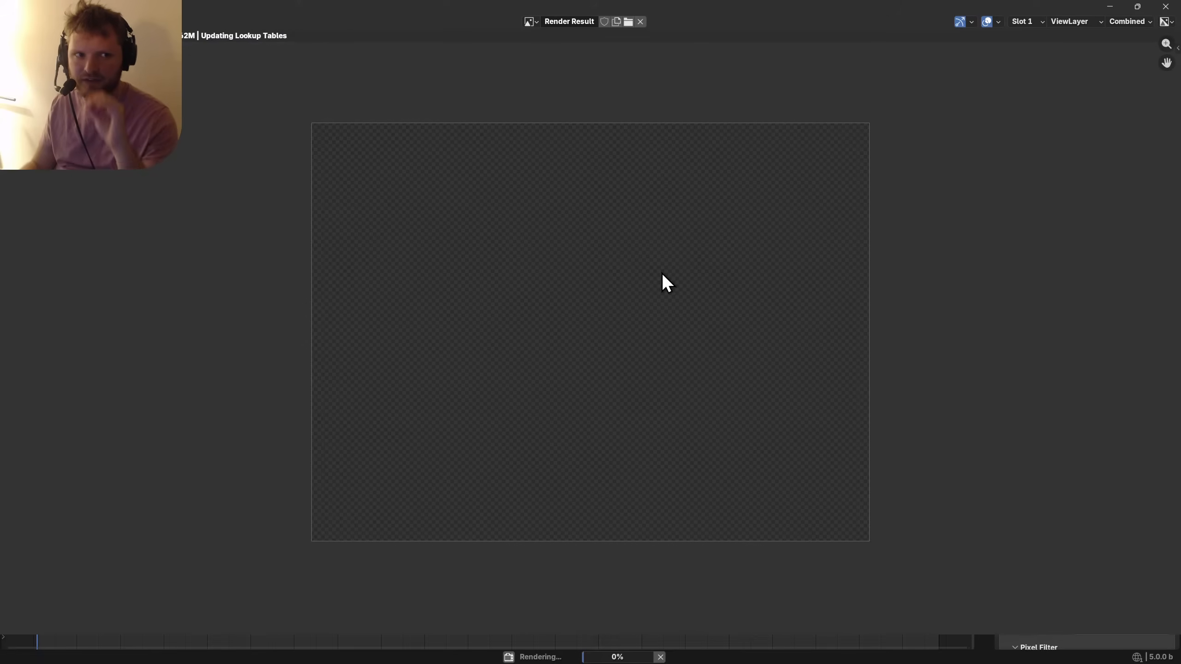
click(673, 252)
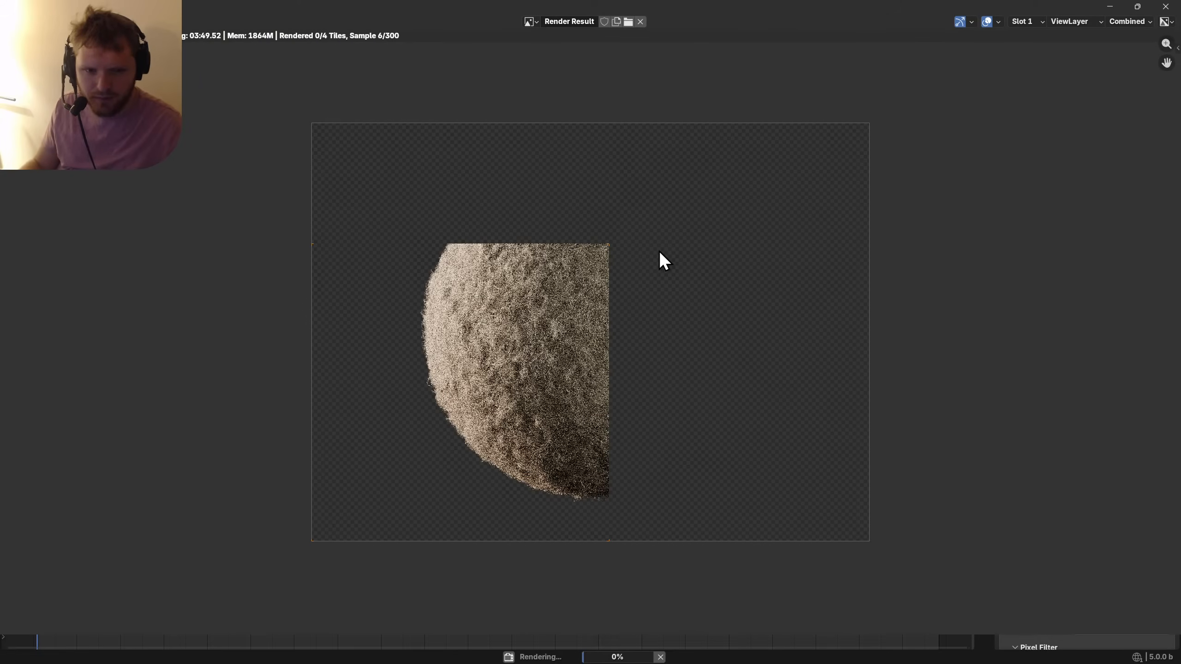
key(j)
scroll(317, 292, up, 5)
scroll(316, 291, down, 8)
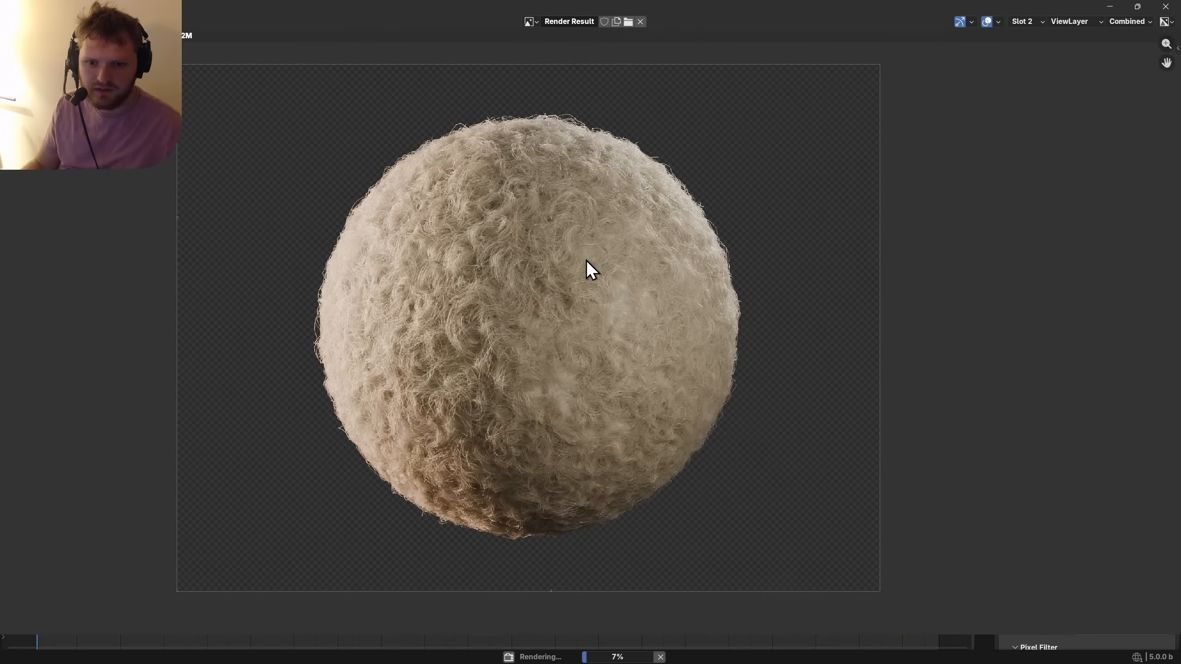
key(j)
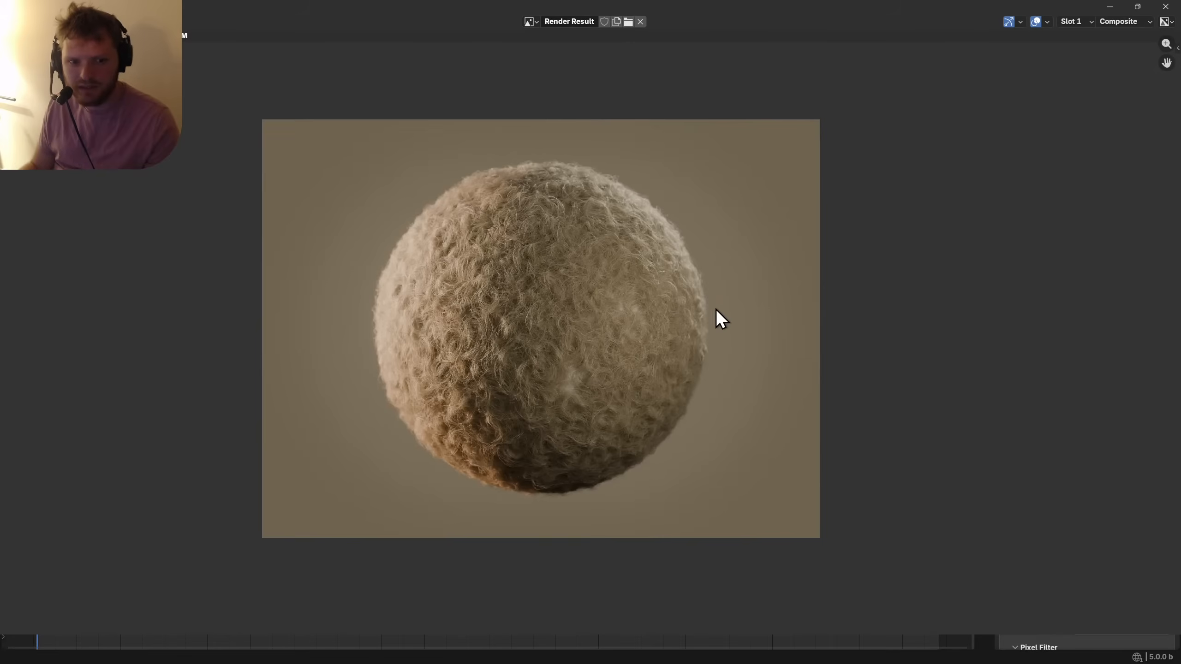
key(j)
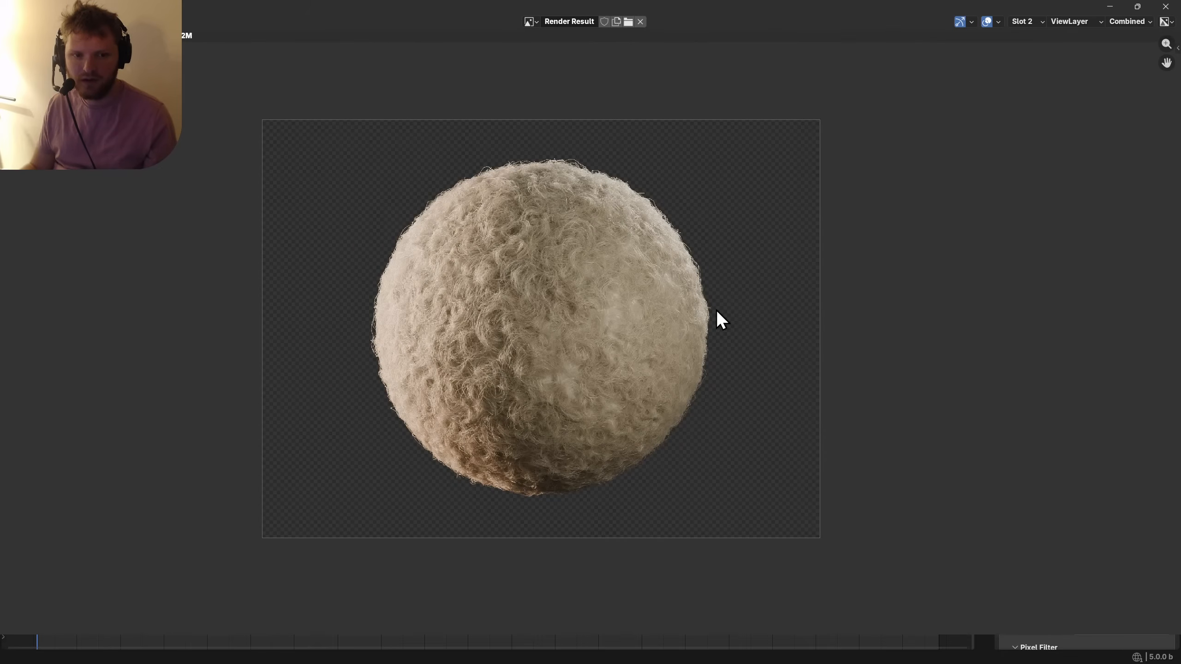
key(j)
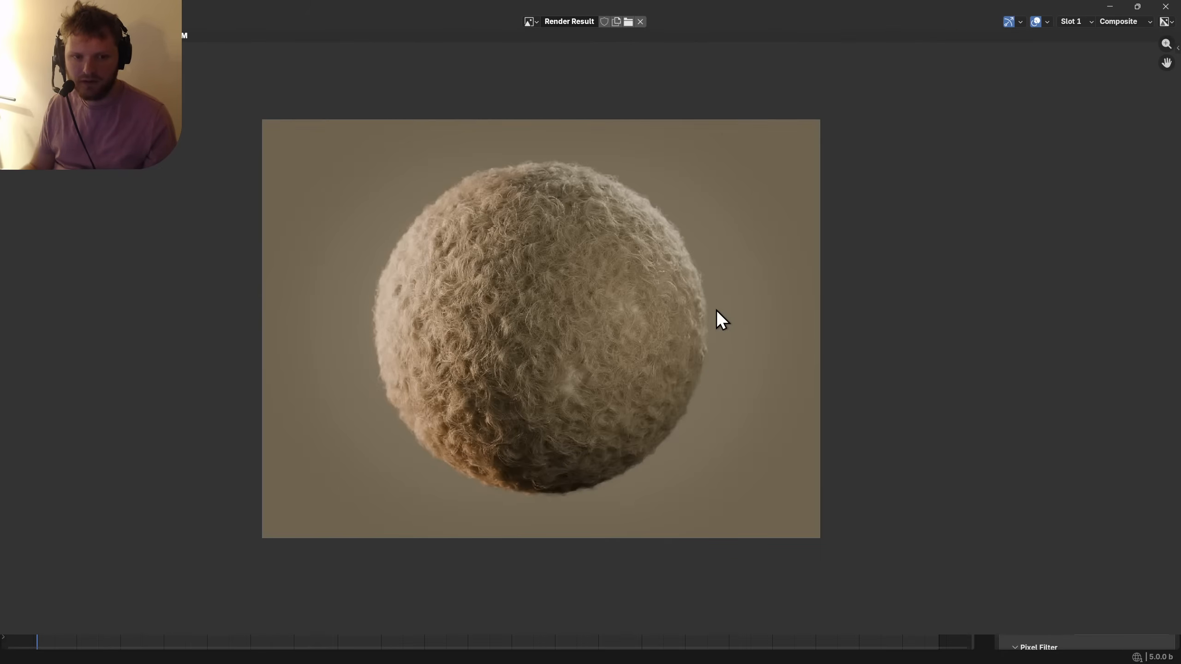
key(j)
key(j)
key(j)
key(j)
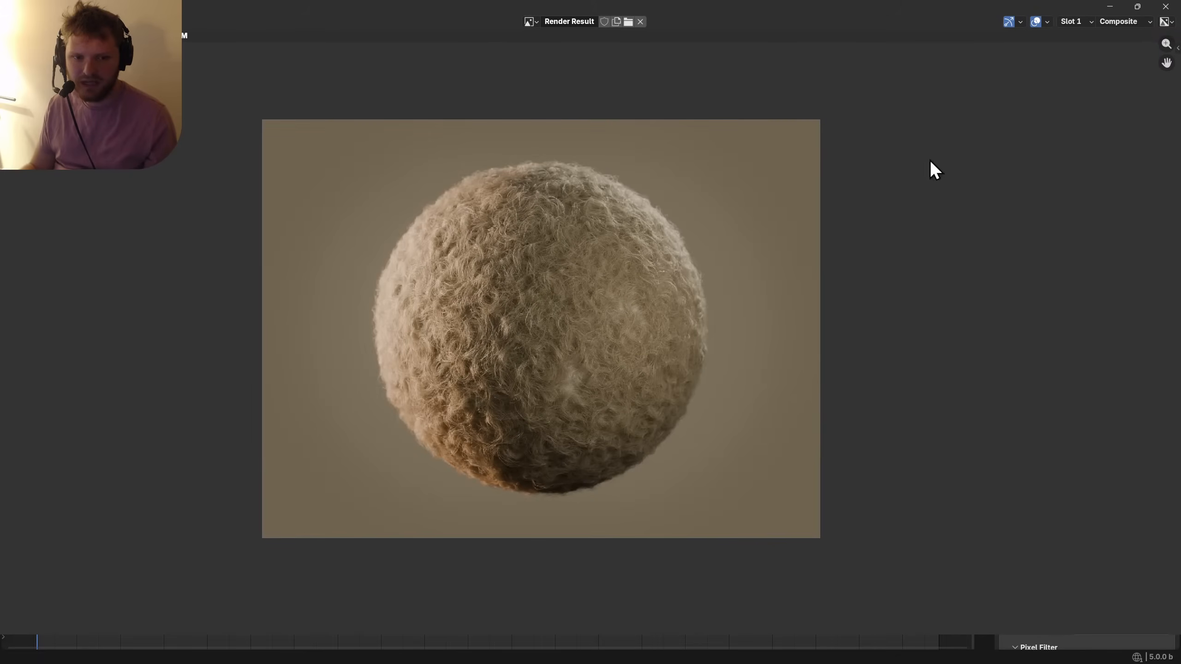
click(1165, 7)
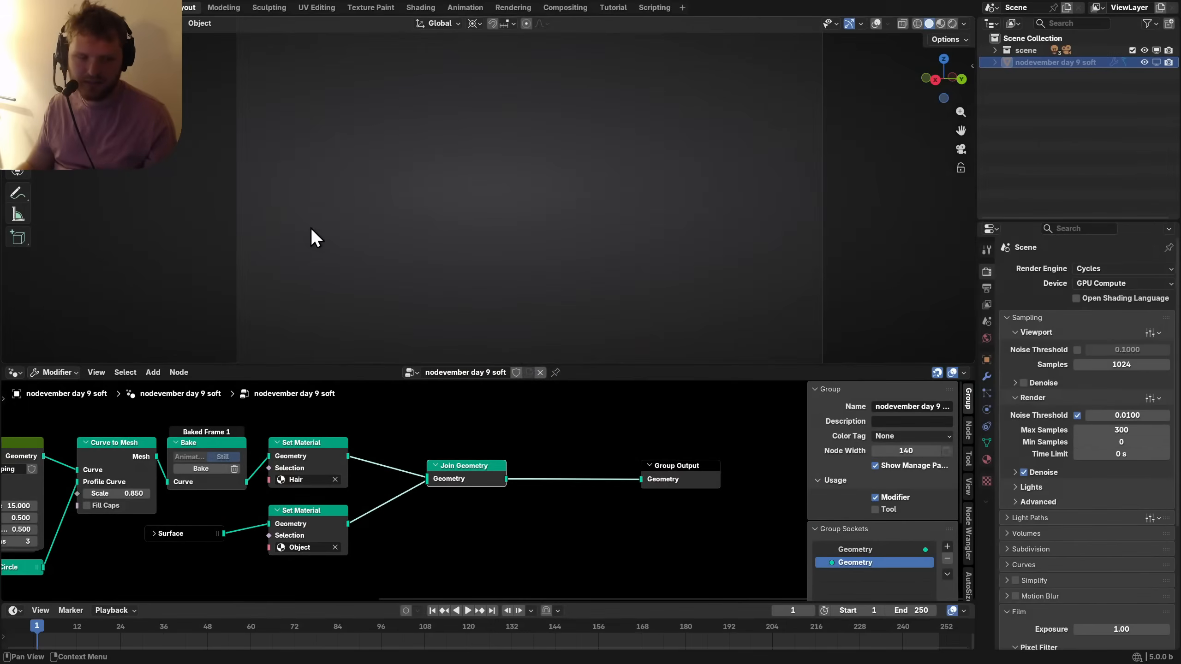
In the Compositing workspace, preview the Render Layers output and the final vignetted composite with the Viewer node.
click(568, 10)
scroll(220, 273, down, 3)
ctrl+shift+click(178, 310)
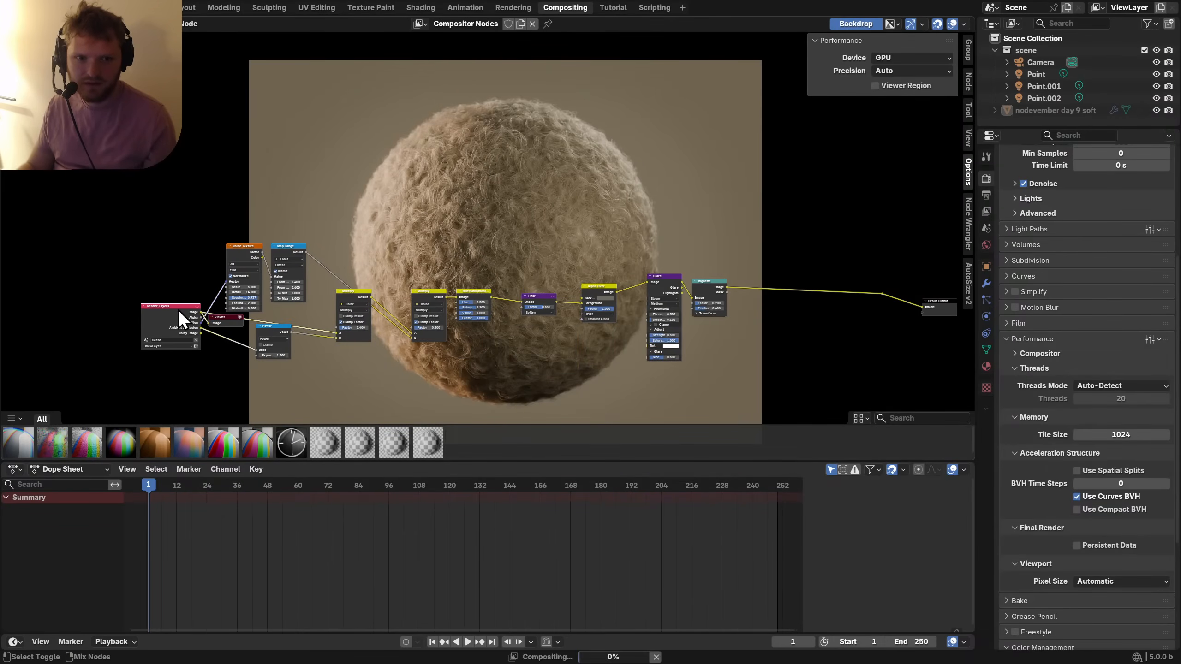
middle_drag(535, 306, 260, 392)
ctrl+shift+click(608, 377)
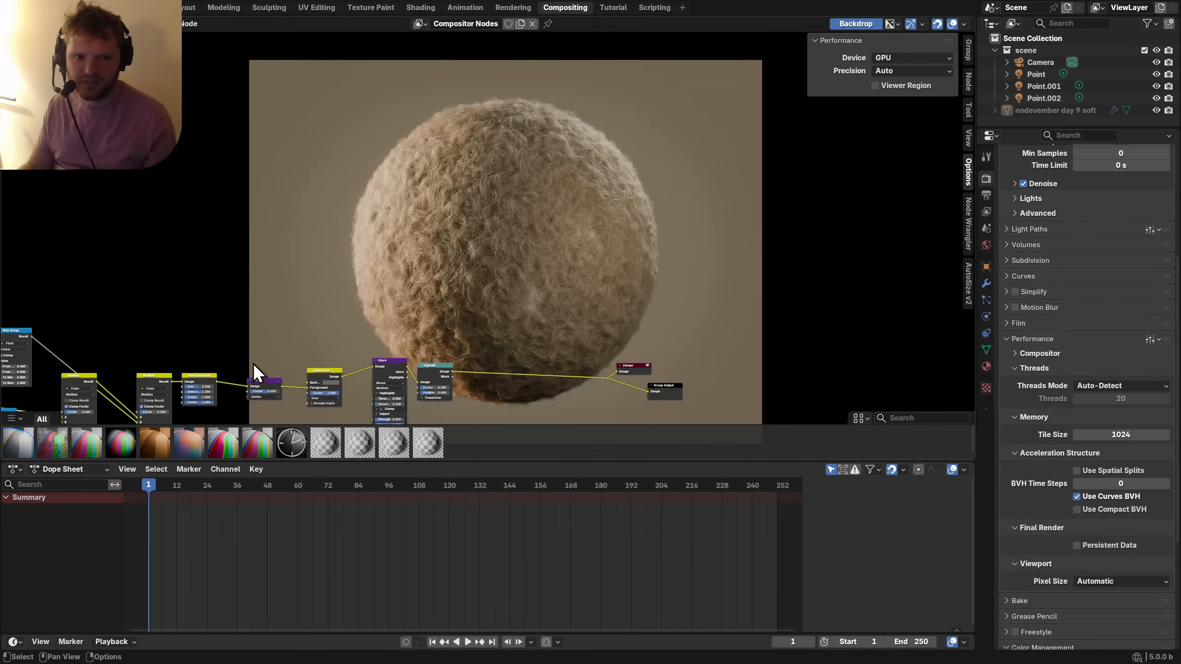
Compare the composite with the Hue/Saturation/Value node and each of the two Multiply nodes muted and unmuted.
middle_drag(97, 398, 493, 364)
scroll(493, 364, up, 3)
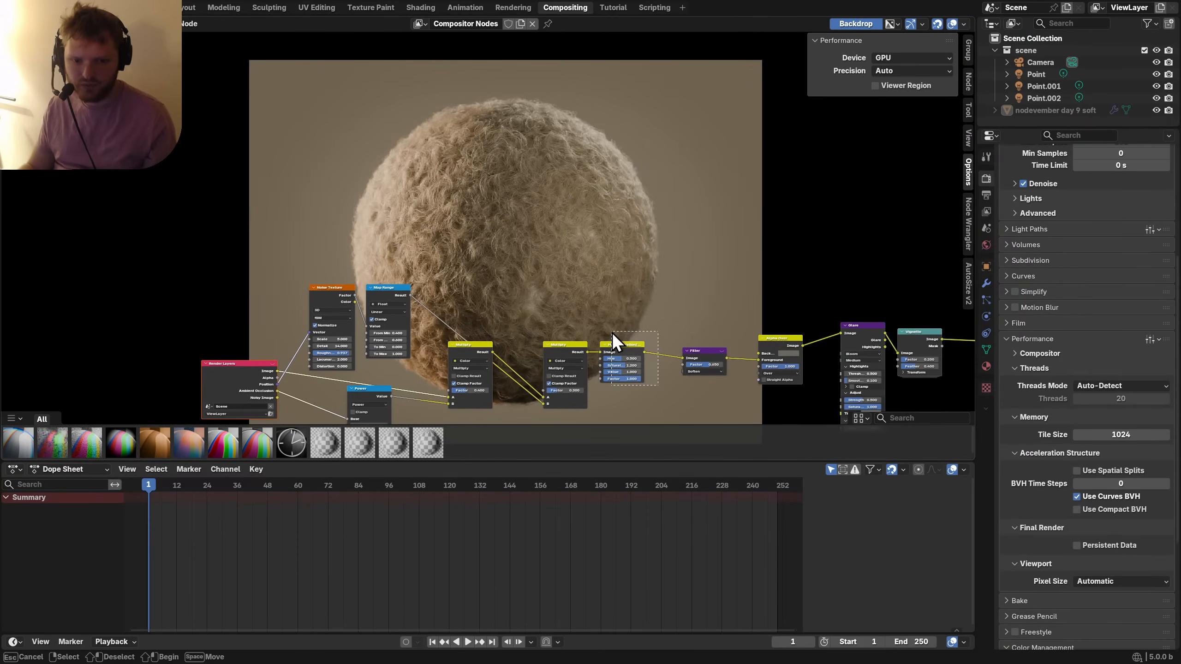
key(m)
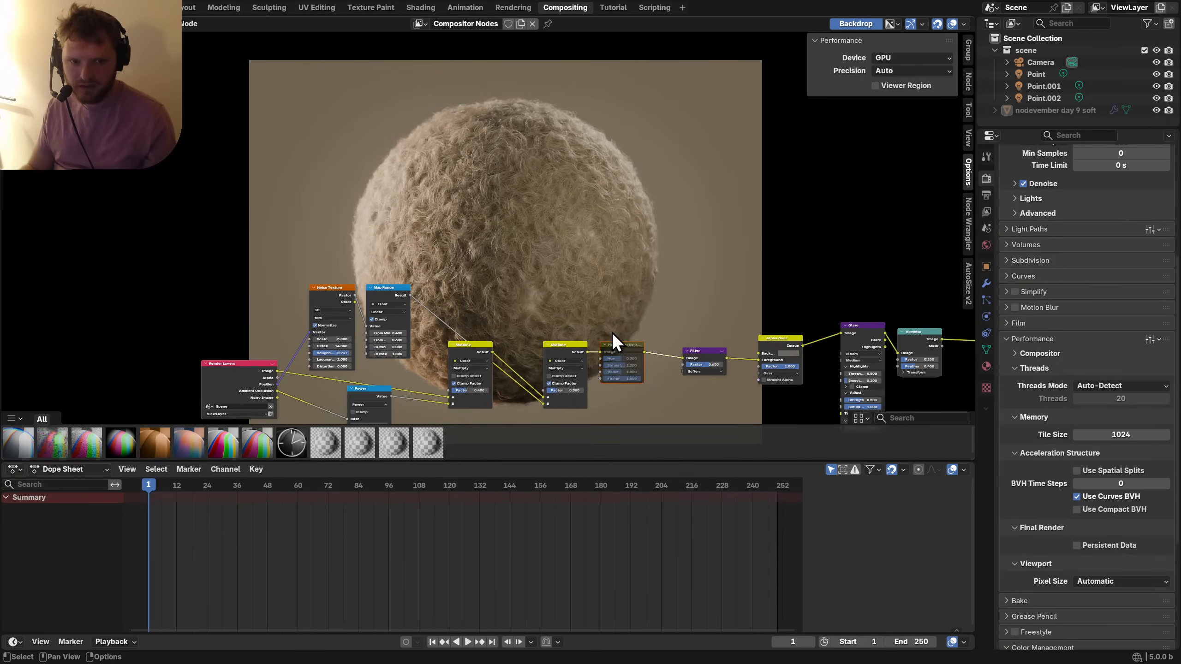
key(m)
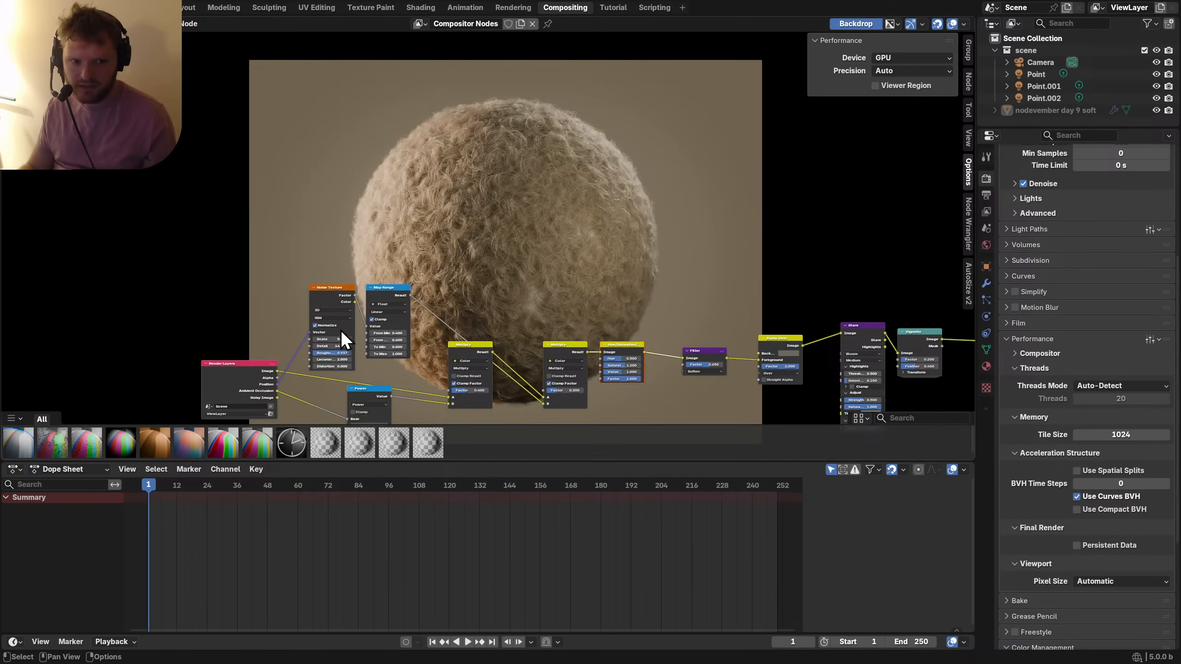
click(464, 347)
key(m)
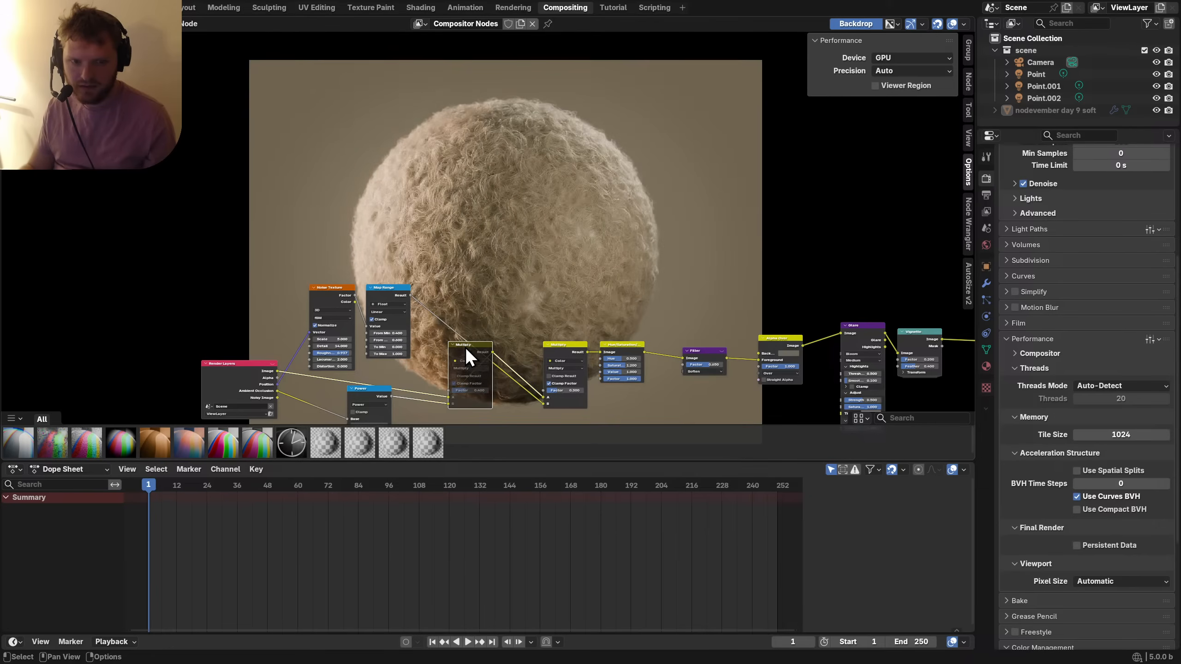
key(m)
click(575, 353)
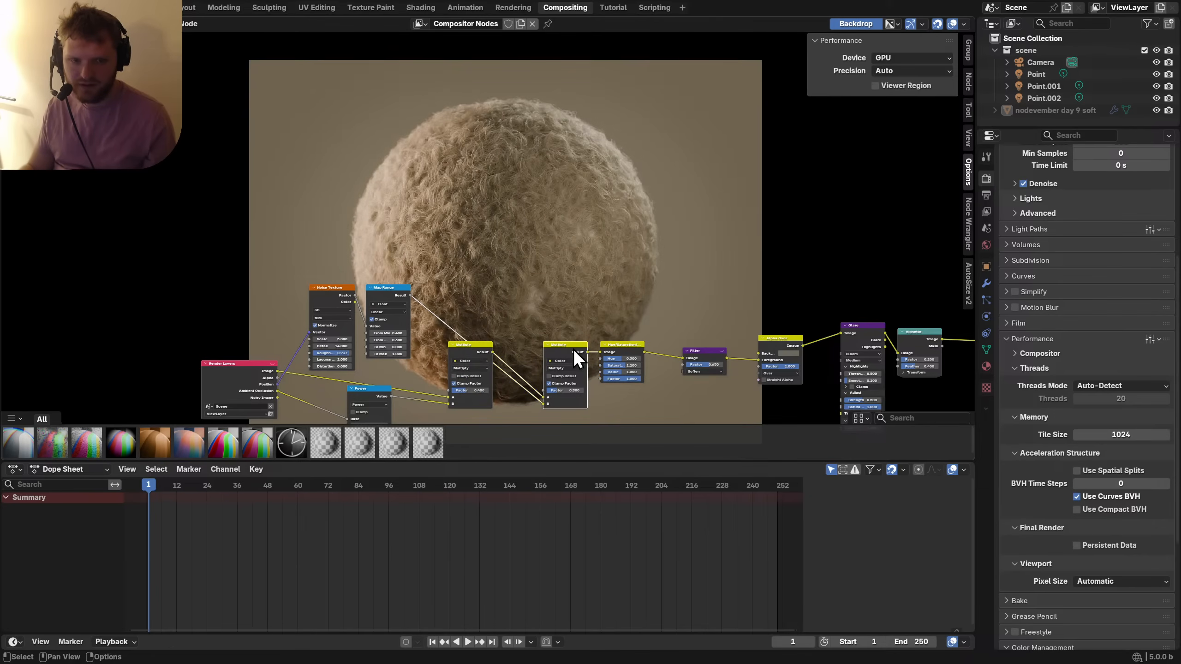
key(m)
key(m)
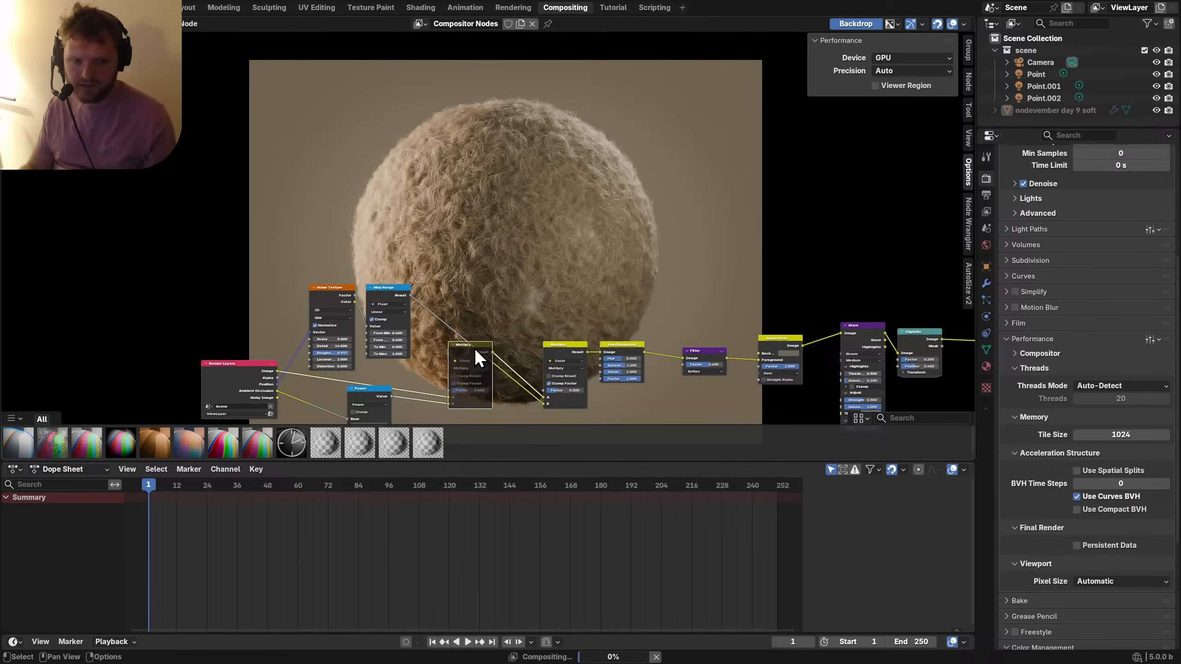
Set the Power node's Exponent to 1 and the first Multiply node's Factor to 0.2.
middle_drag(474, 348, 465, 269)
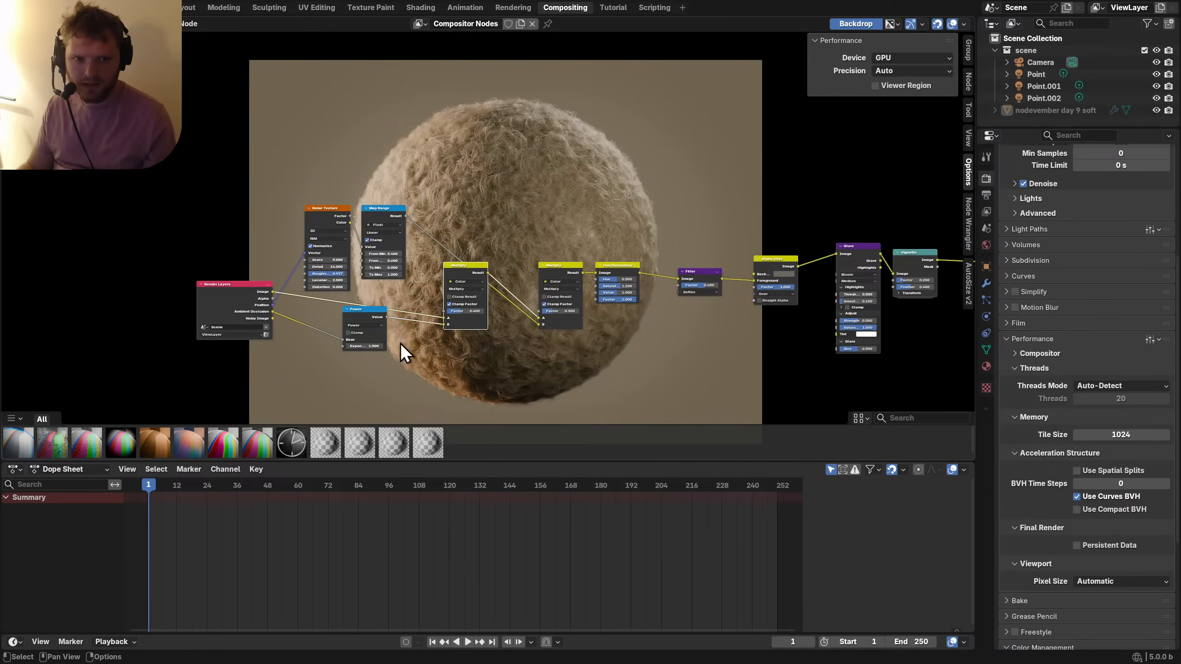
click(369, 345)
text(1)
key(Return)
scroll(433, 353, up, 1)
scroll(442, 339, up, 1)
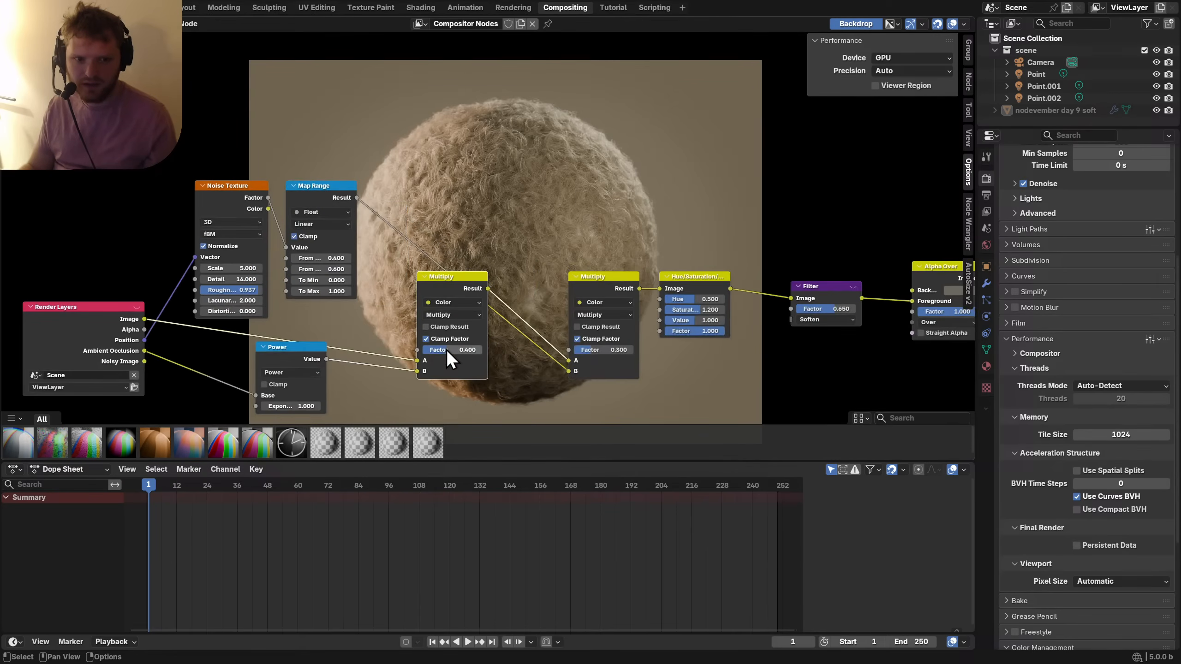
click(447, 349)
text(.2)
key(Return)
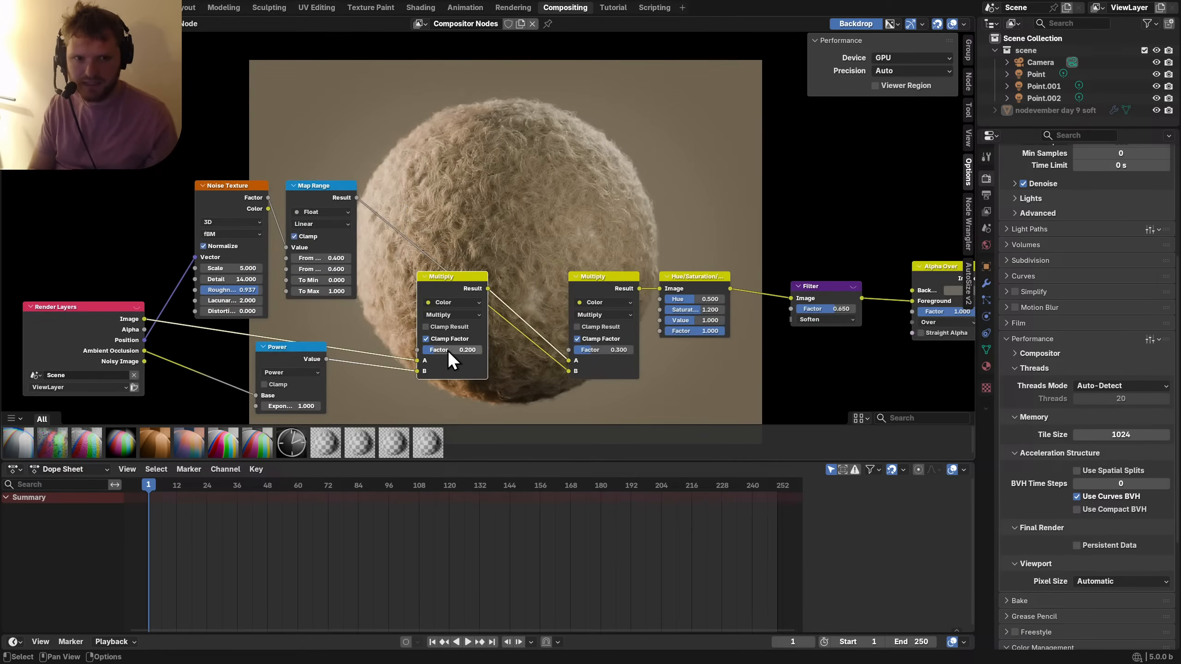
Check the second Multiply node's effect by muting and unmuting it, and set its Factor to 0.15.
middle_drag(423, 286, 378, 368)
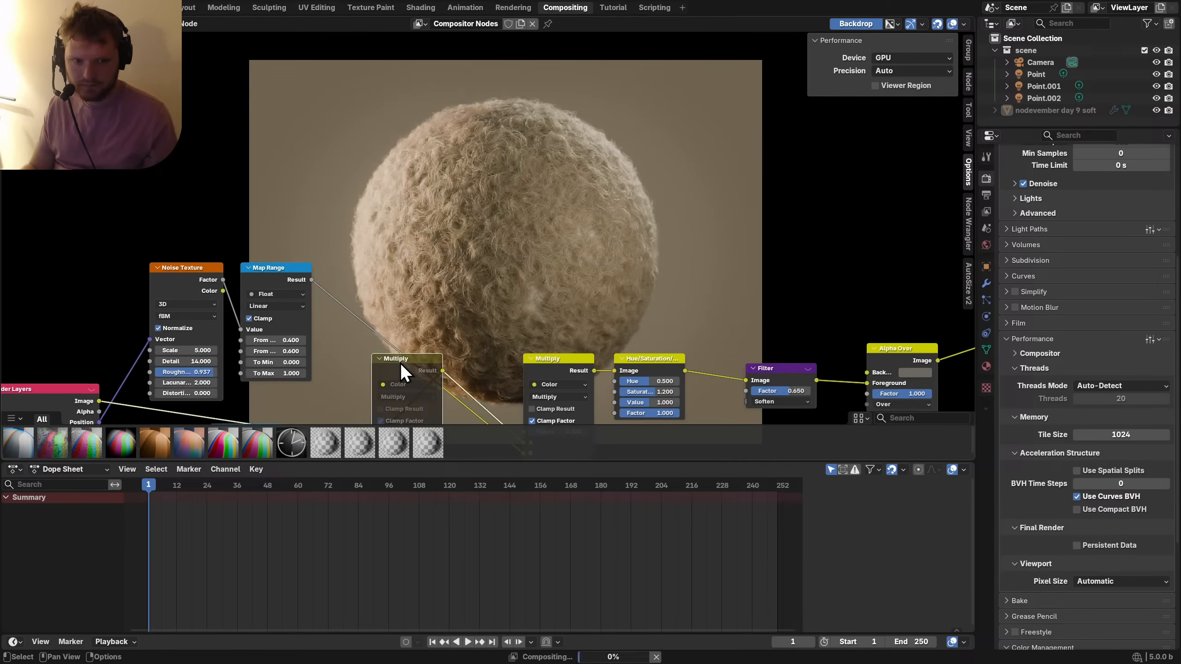
click(563, 362)
key(m)
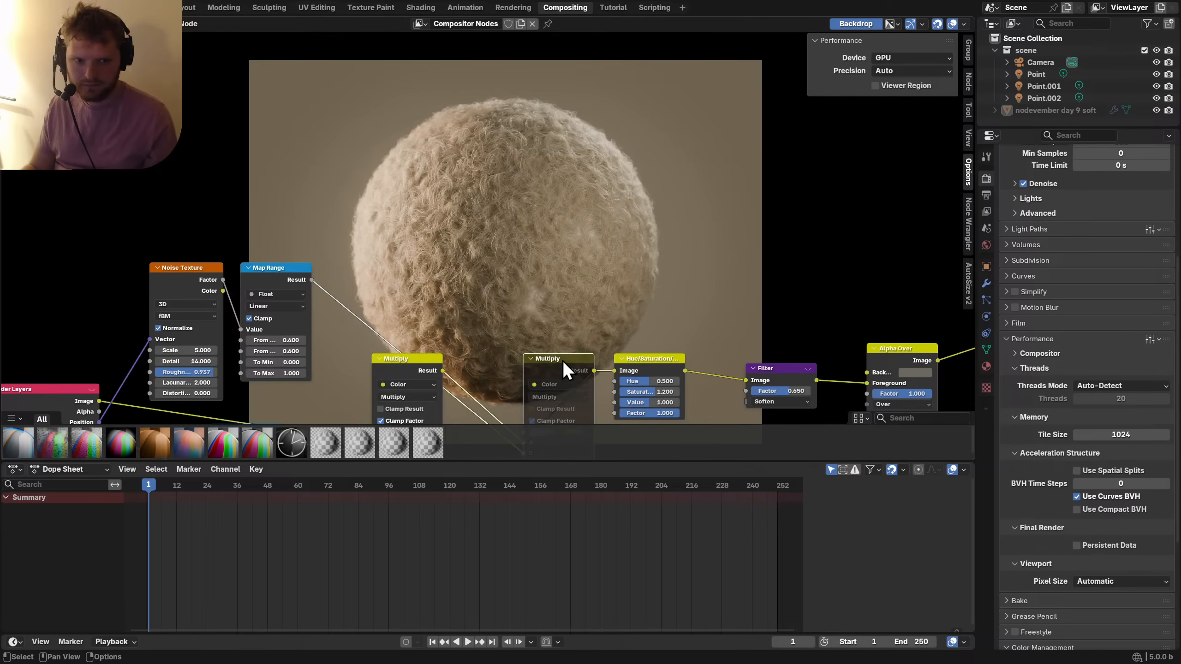
key(m)
middle_drag(534, 388, 515, 264)
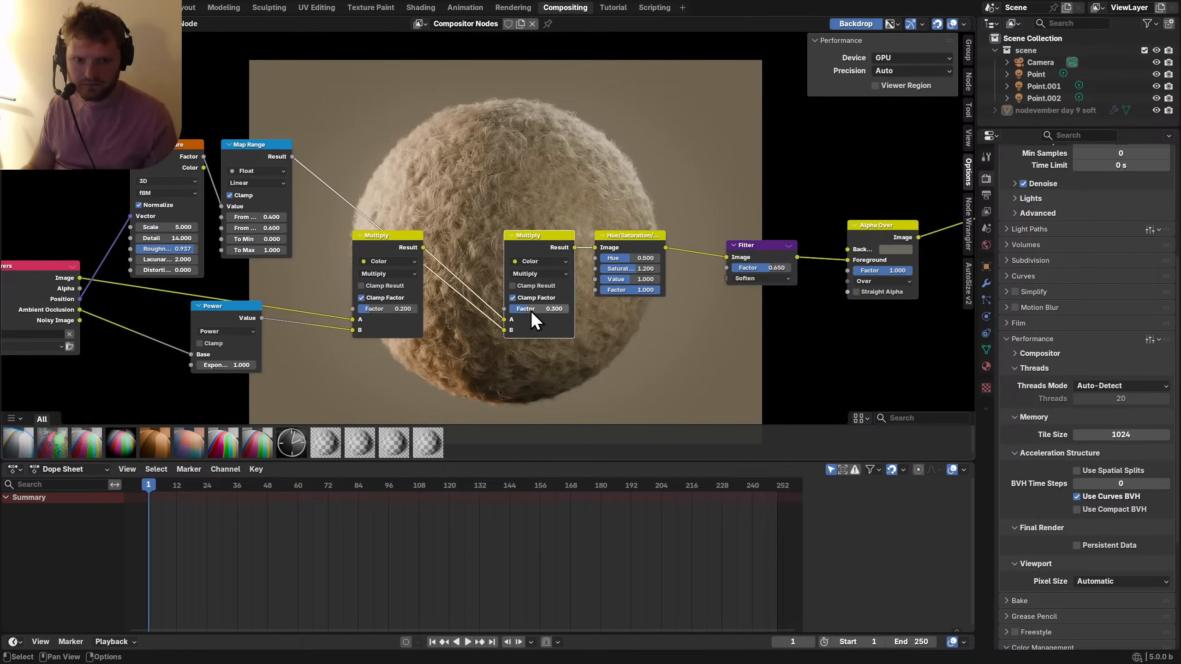
double_click(530, 310)
text(0.15)
key(Return)
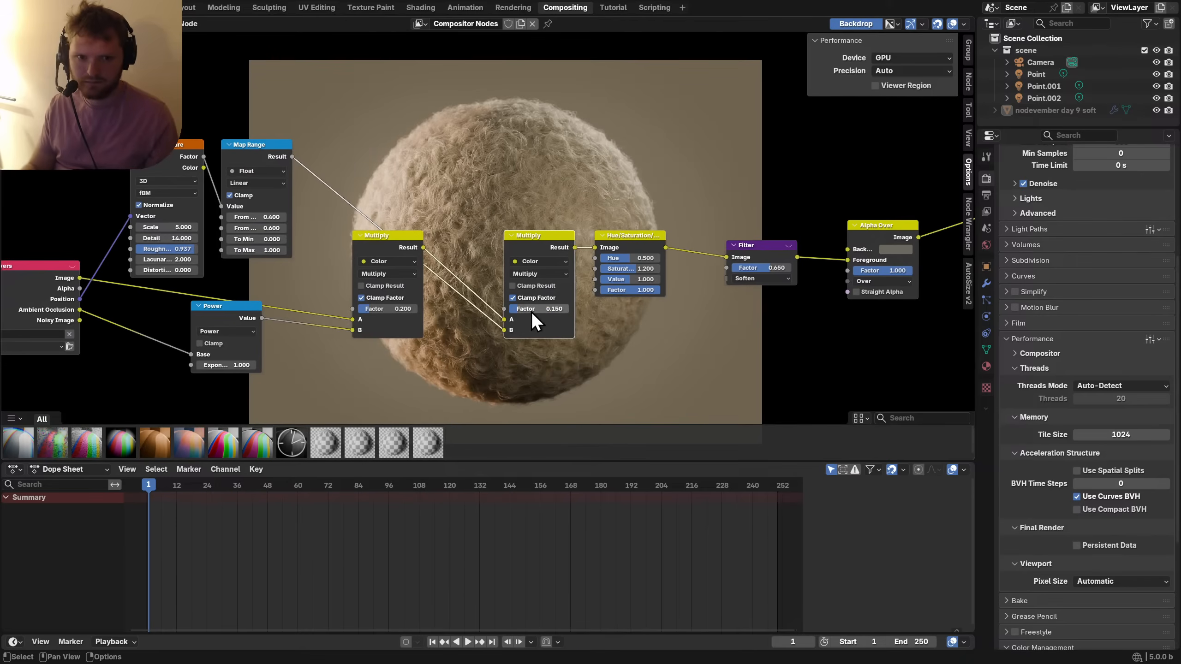
middle_drag(688, 219, 525, 309)
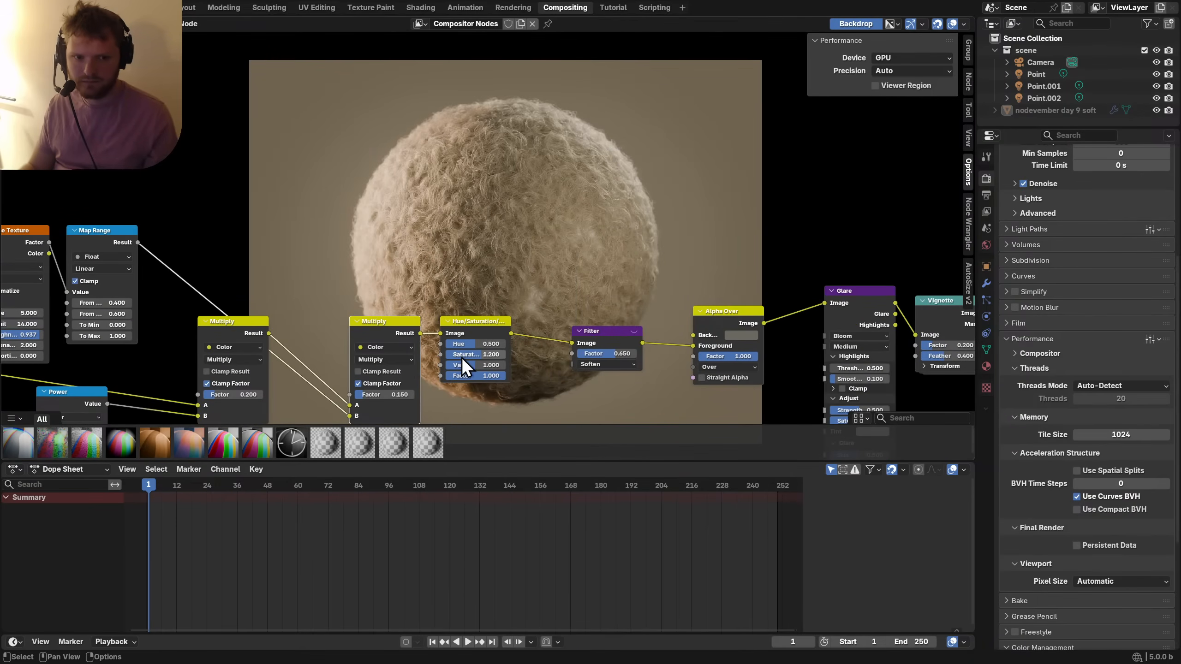
drag(461, 356, 424, 356)
middle_drag(475, 322, 419, 348)
key(ctrl+z)
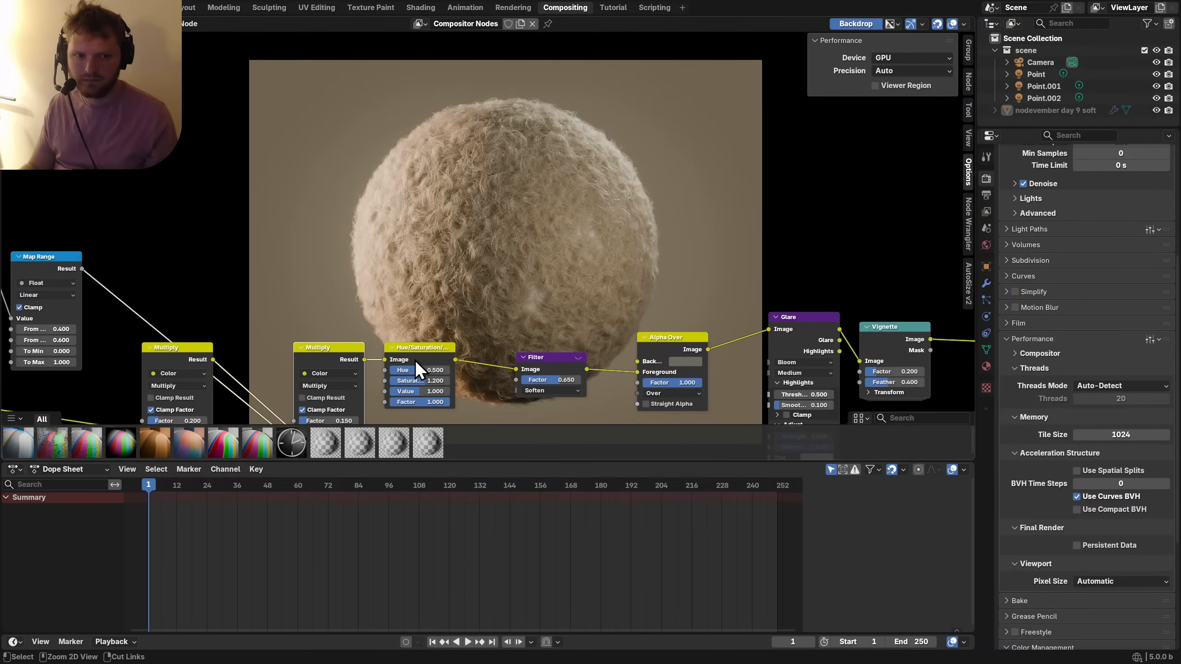
Compare the image with the Hue/Saturation/Value node muted and unmuted.
click(416, 350)
key(m)
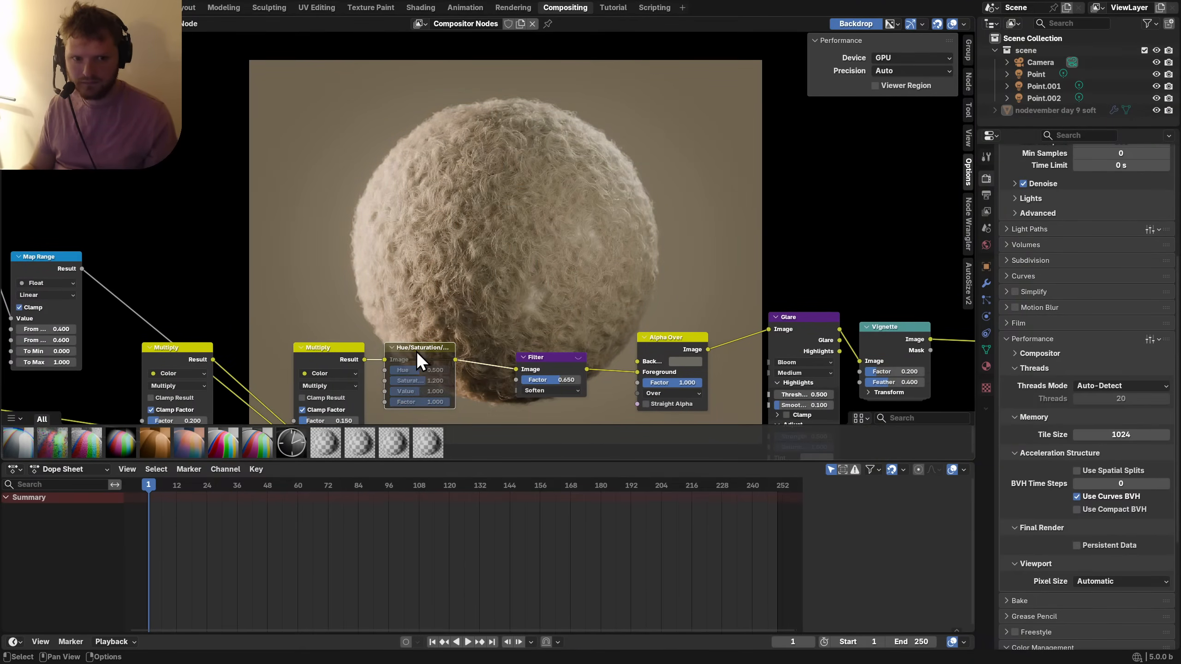
key(m)
key(m)
key(m)
Compare the image with the Alpha Over background node muted and unmuted.
middle_drag(649, 341, 415, 325)
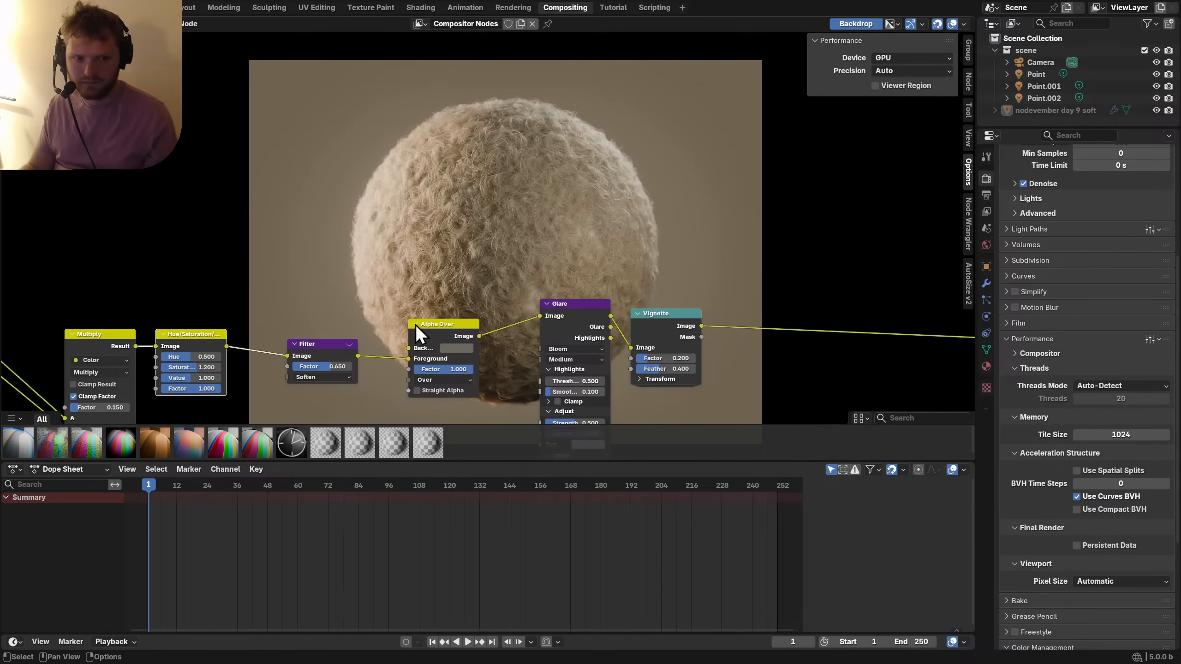
scroll(266, 382, down, 1)
middle_drag(250, 386, 268, 382)
key(ctrl+shift+z)
scroll(419, 366, up, 1)
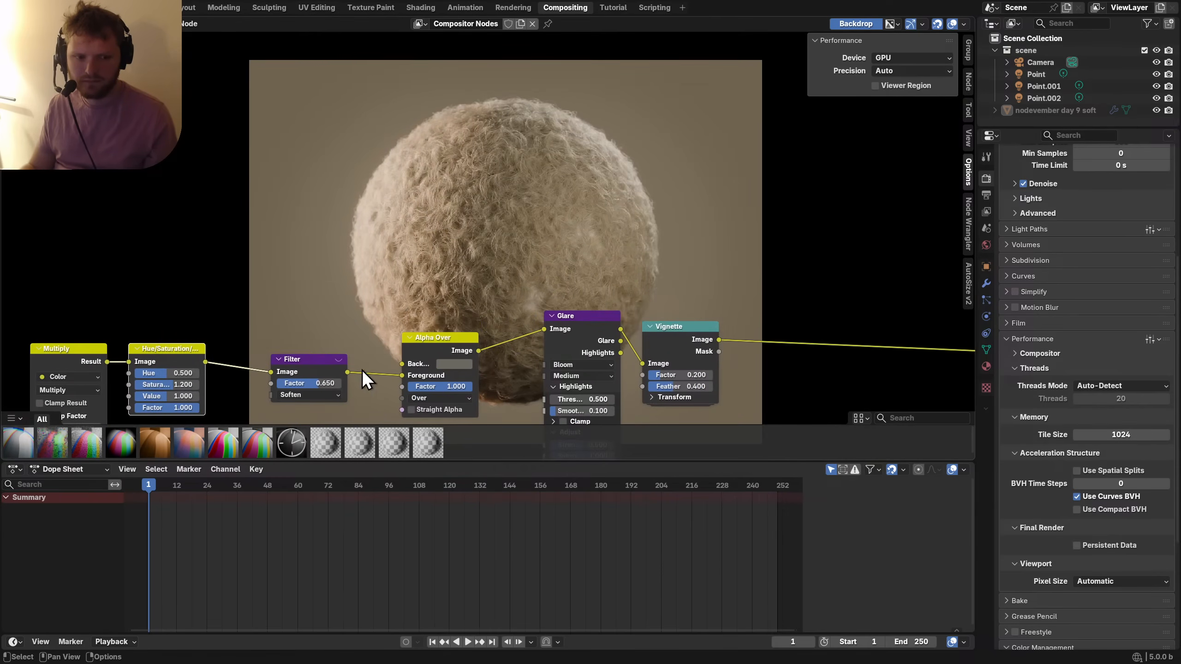
click(441, 340)
key(m)
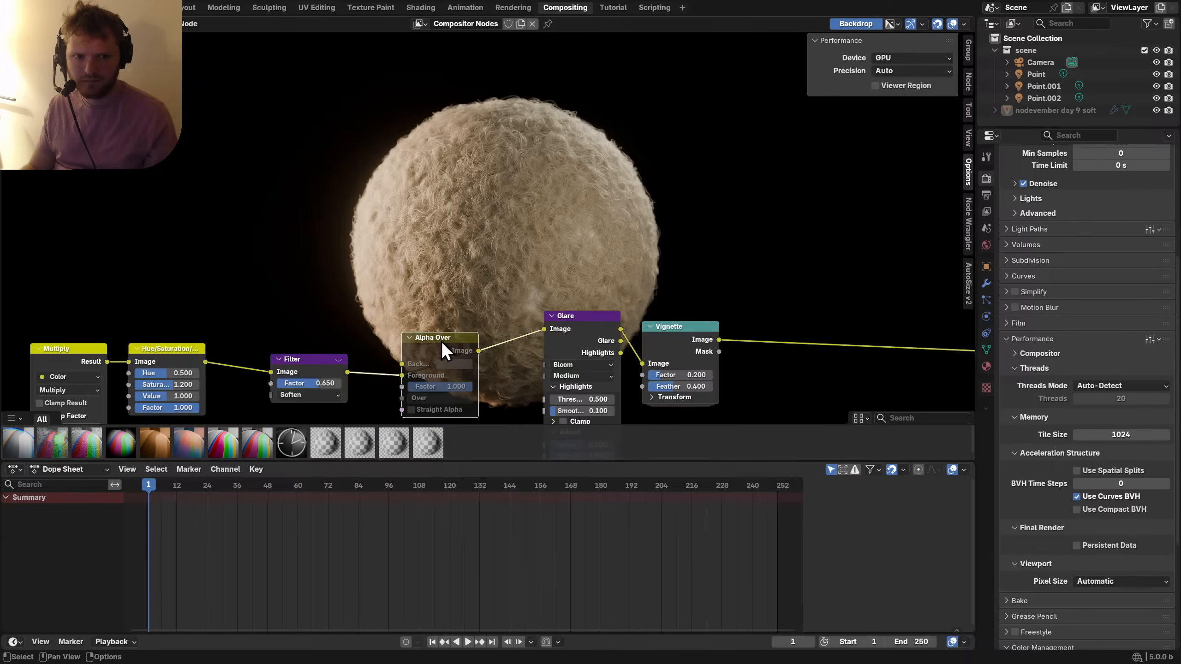
key(m)
Set the Glare node's highlight Threshold to 0.6 and its Strength to 0.25.
click(593, 396)
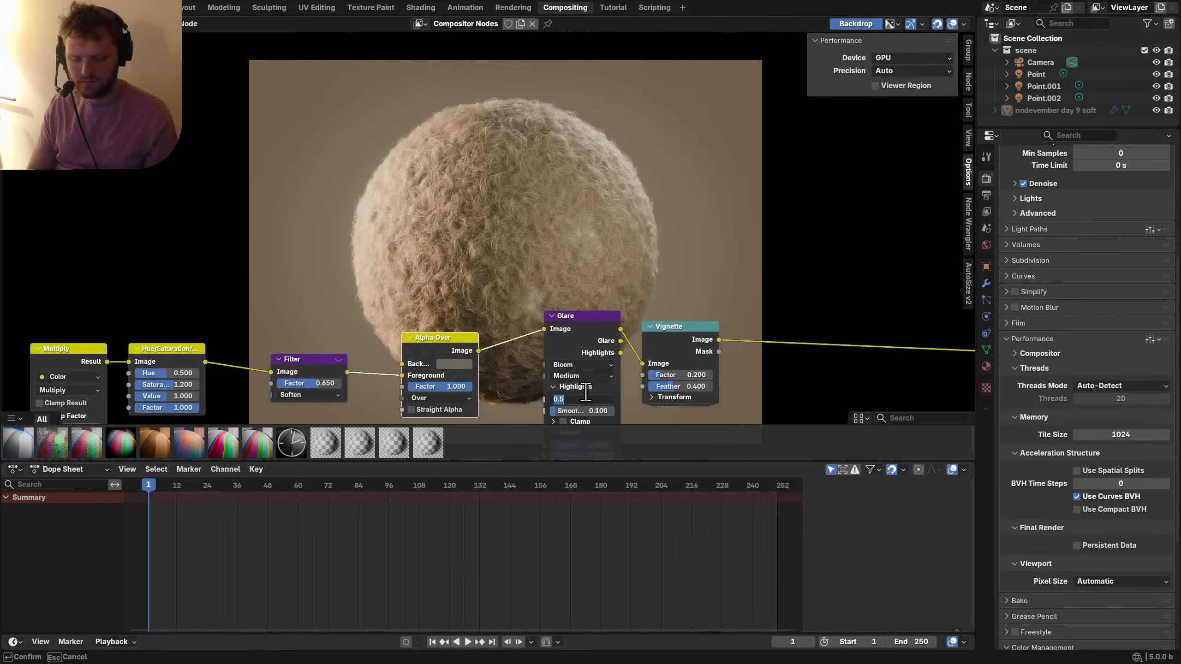
text(0.6)
key(Return)
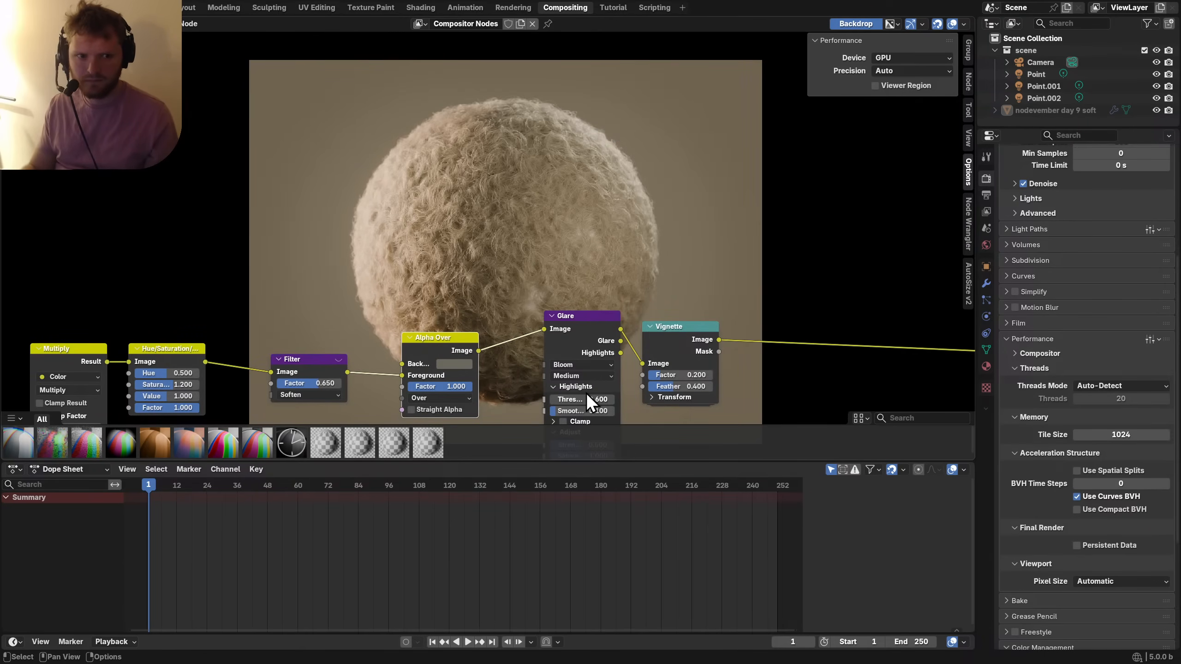
scroll(586, 393, down, 2)
click(572, 410)
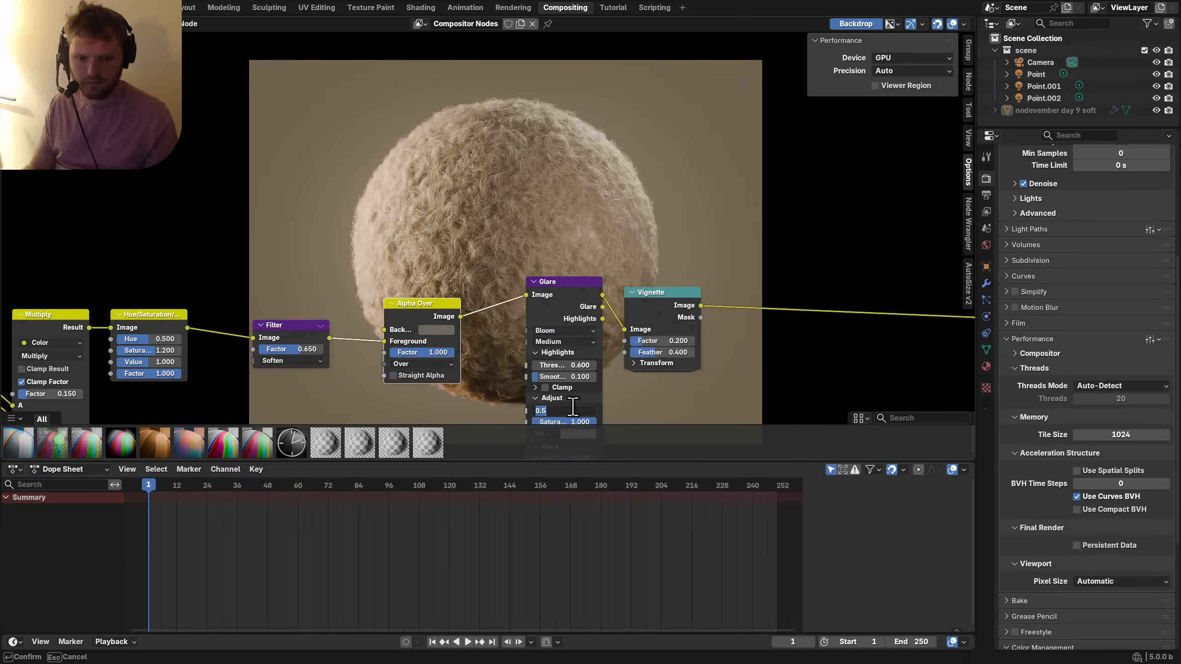
text(.25)
key(Return)
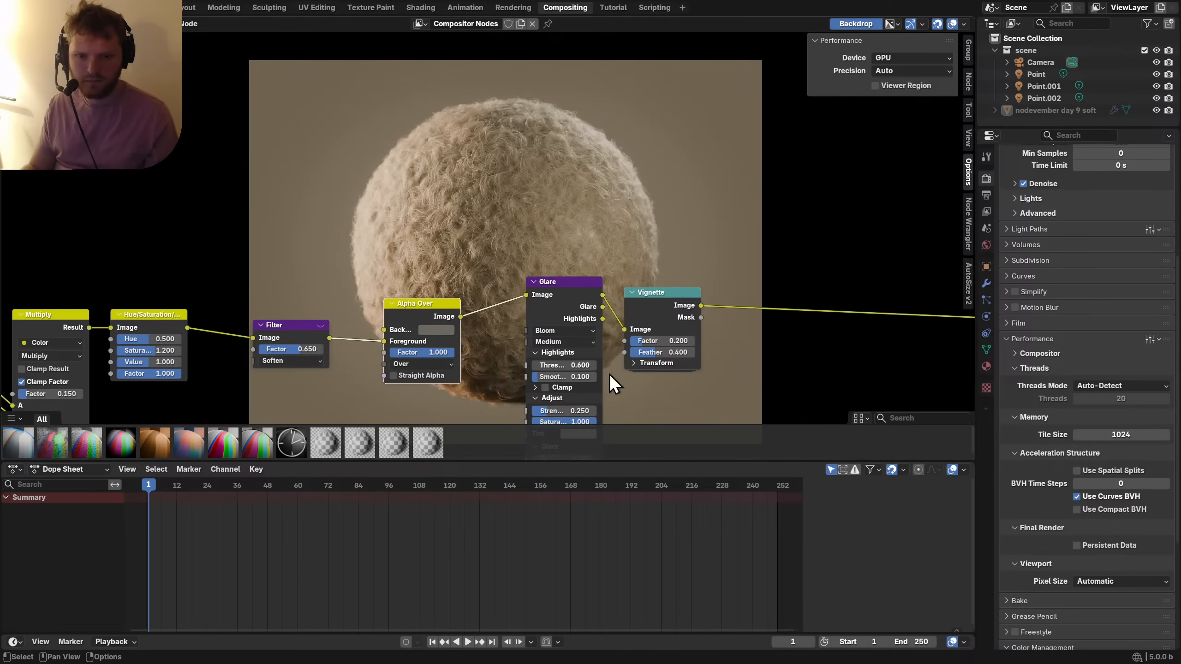
Compare the final image with the Vignette node muted and unmuted.
middle_drag(661, 294, 438, 322)
click(434, 332)
key(m)
key(m)
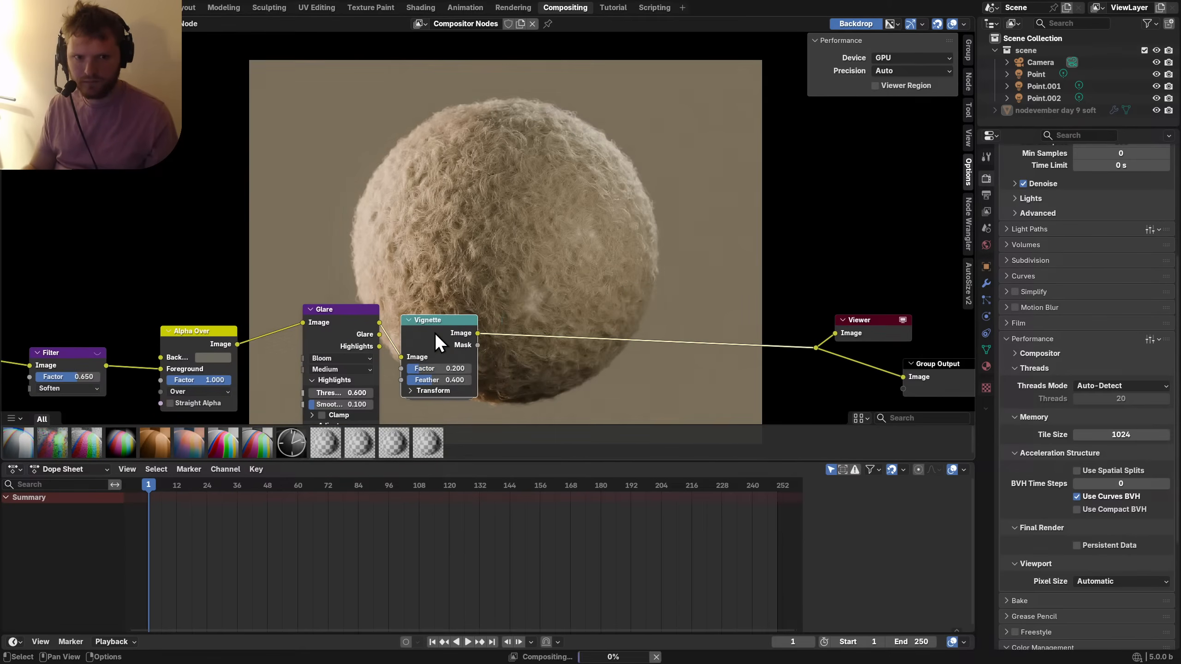
Set the Color Management Look to Low Contrast in the render properties.
scroll(434, 332, down, 2)
scroll(1063, 433, down, 3)
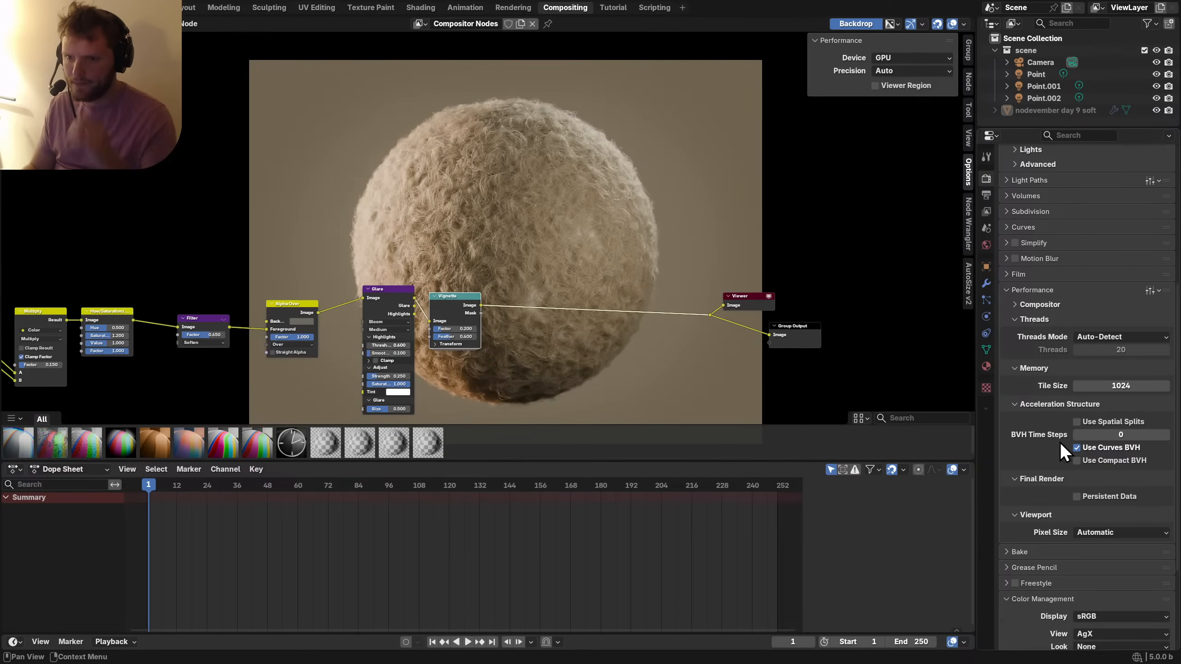
scroll(1059, 442, down, 8)
click(1103, 516)
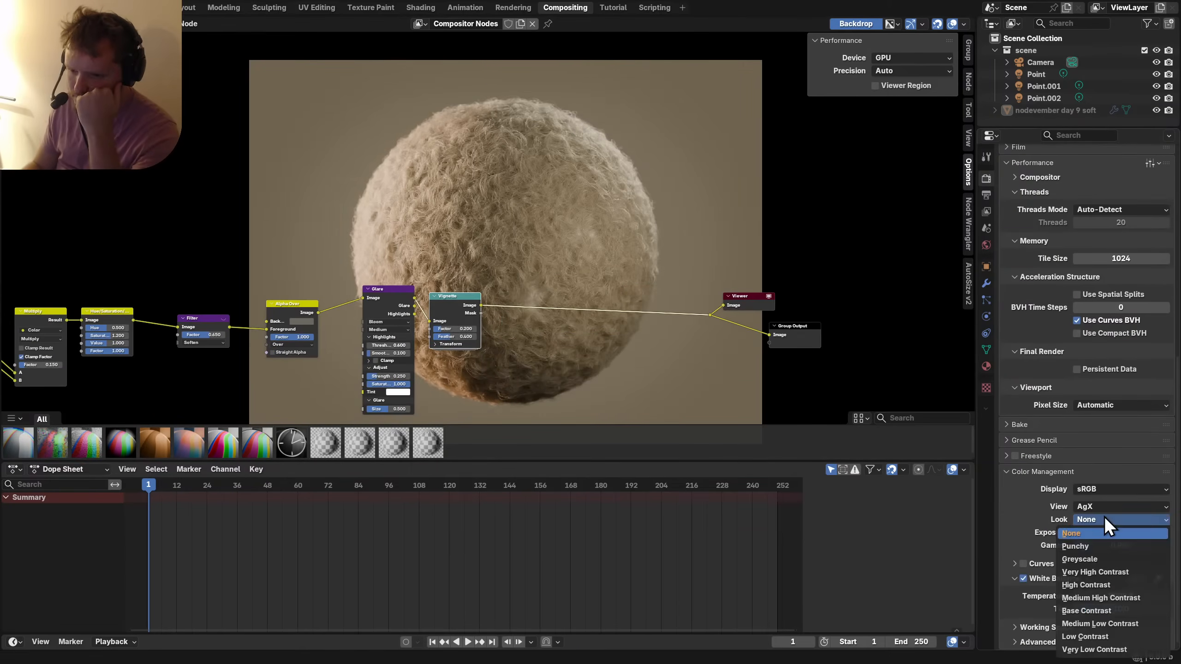
click(1097, 634)
middle_drag(622, 321, 497, 409)
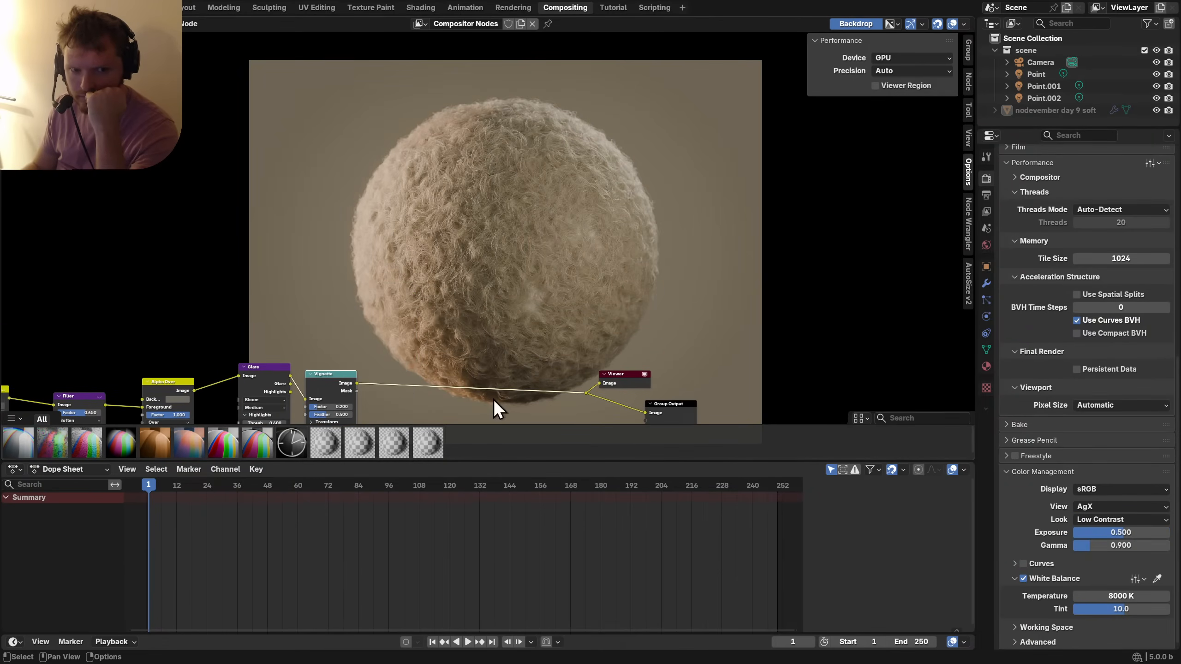
Try the Punchy, Very Low Contrast and Very High Contrast looks on the composite and return to Low Contrast.
click(1097, 520)
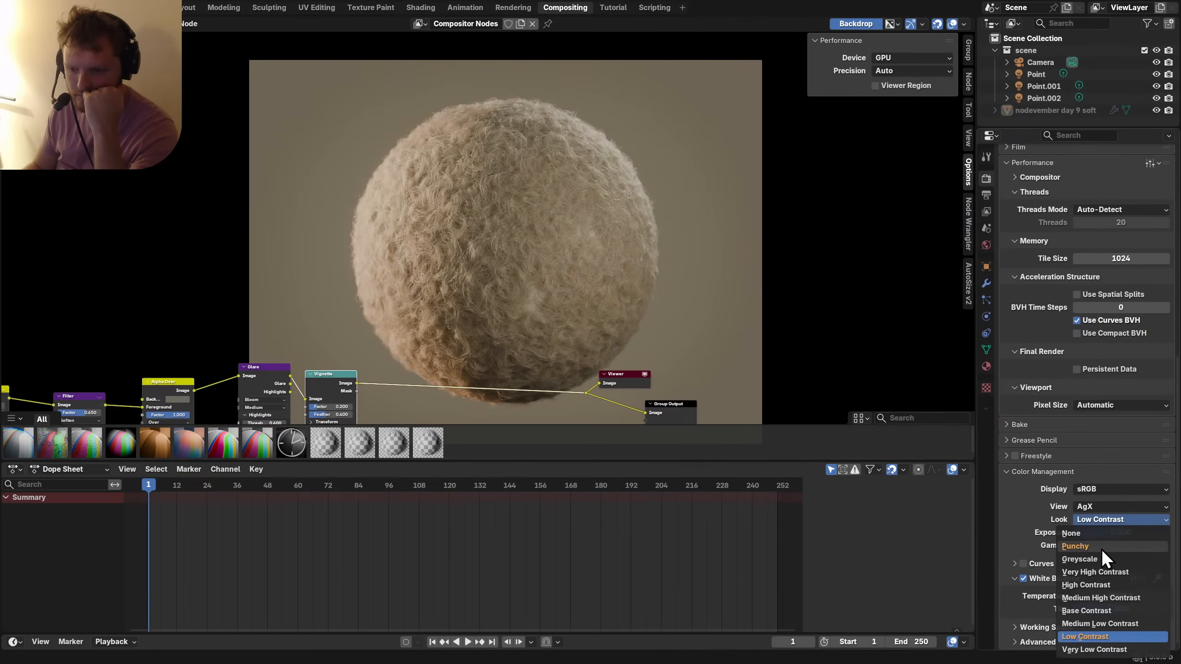
click(1077, 547)
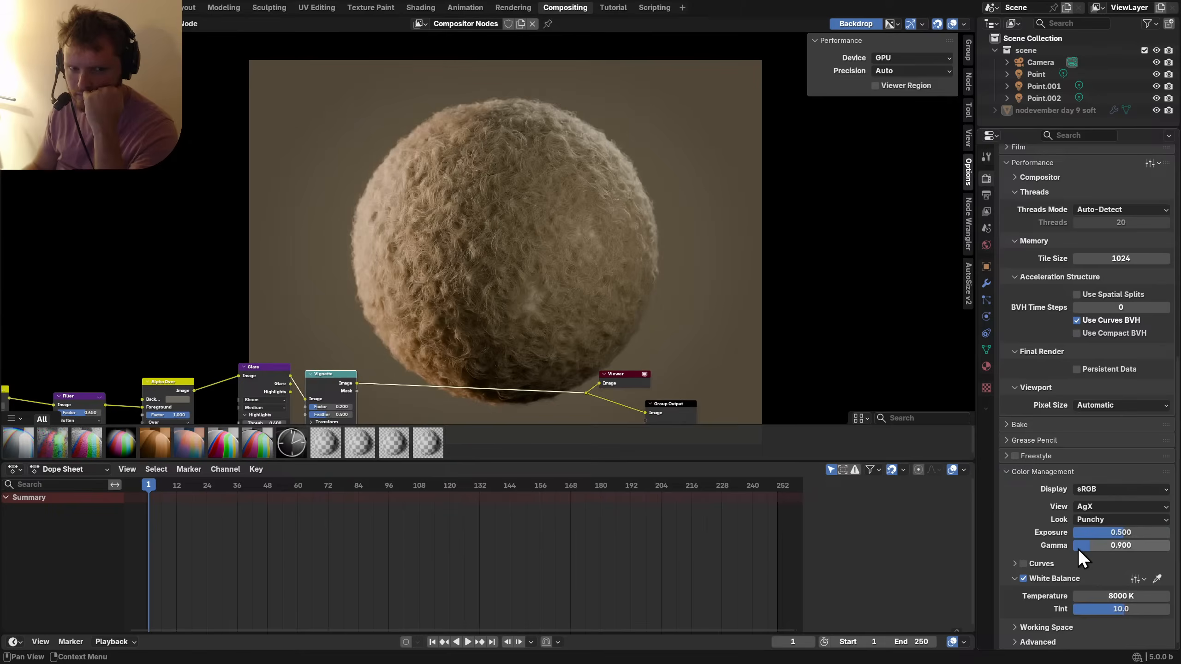
click(1097, 519)
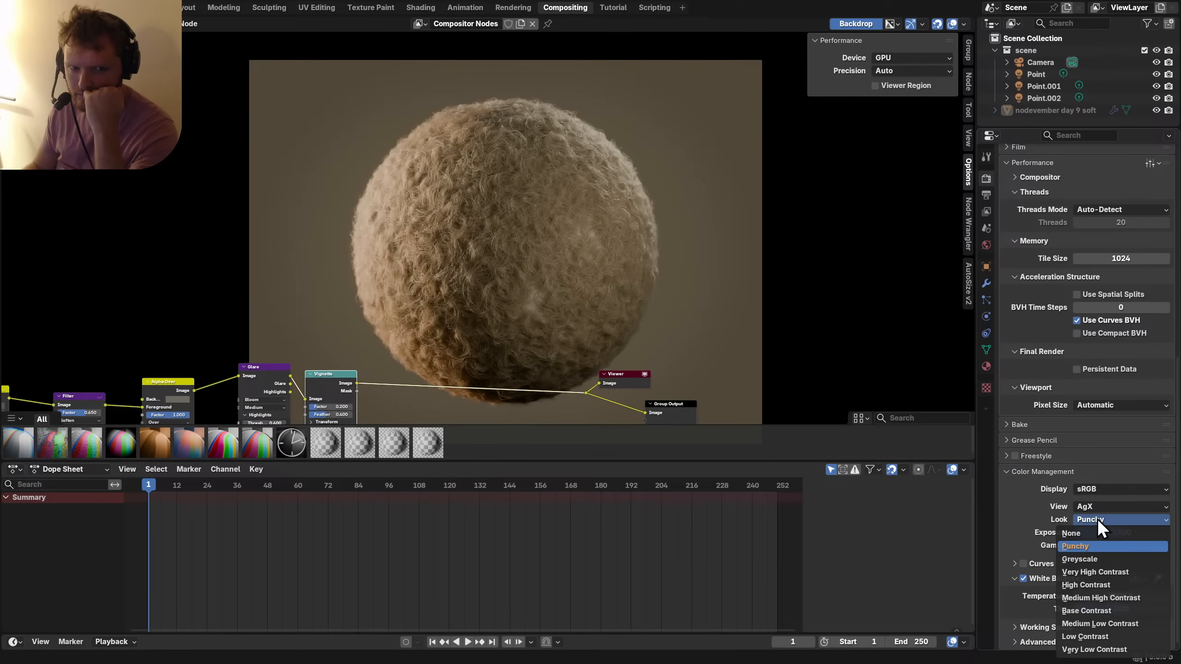
click(1091, 651)
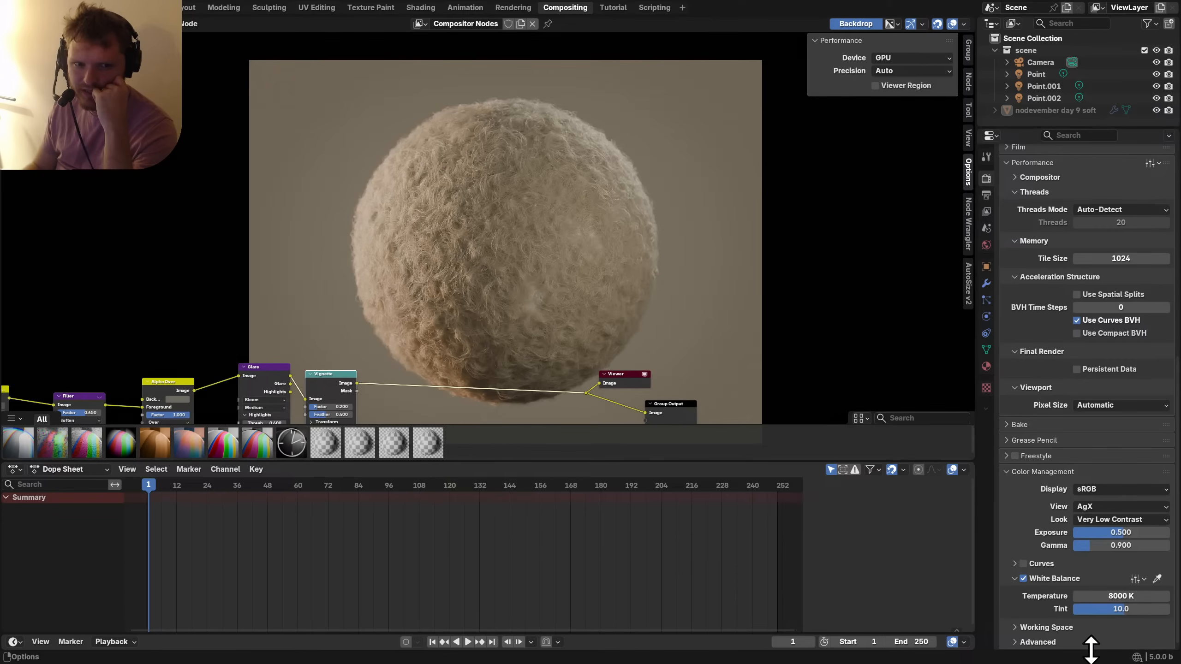
click(1108, 516)
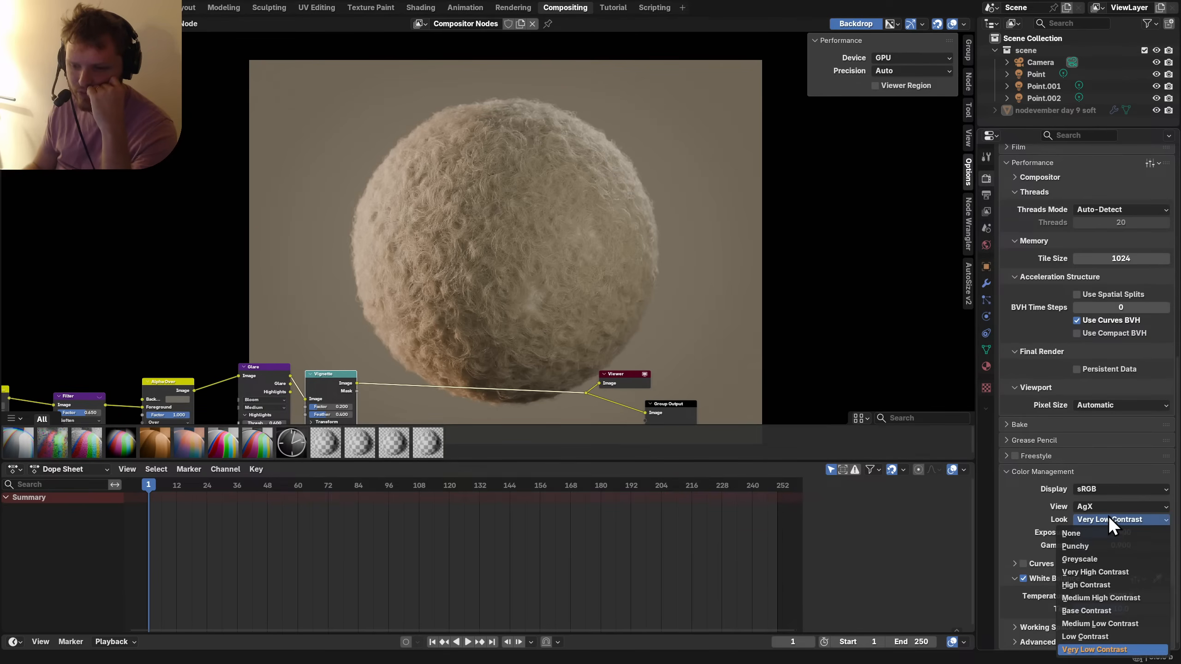
click(1090, 574)
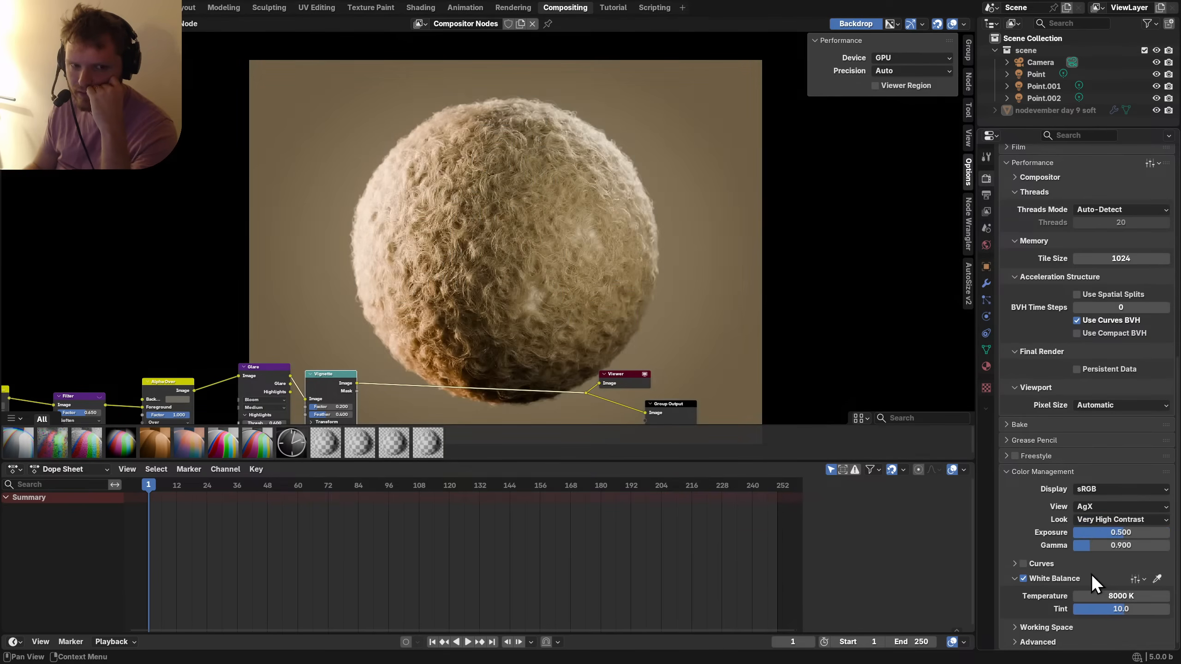
click(1091, 520)
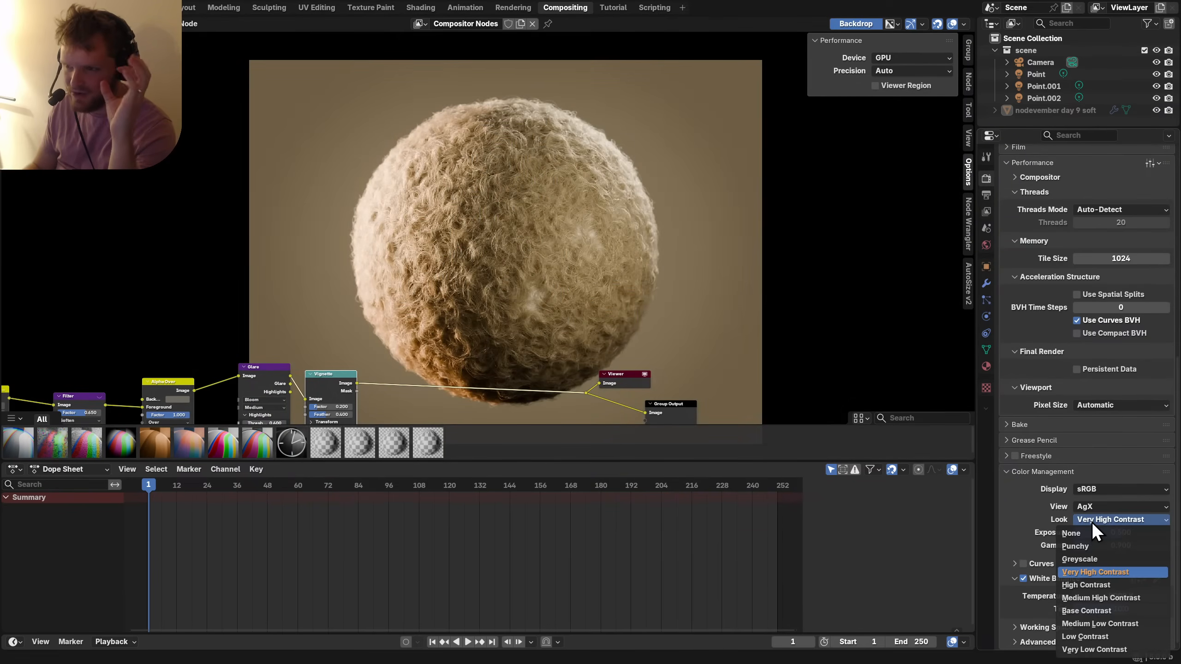
click(1091, 636)
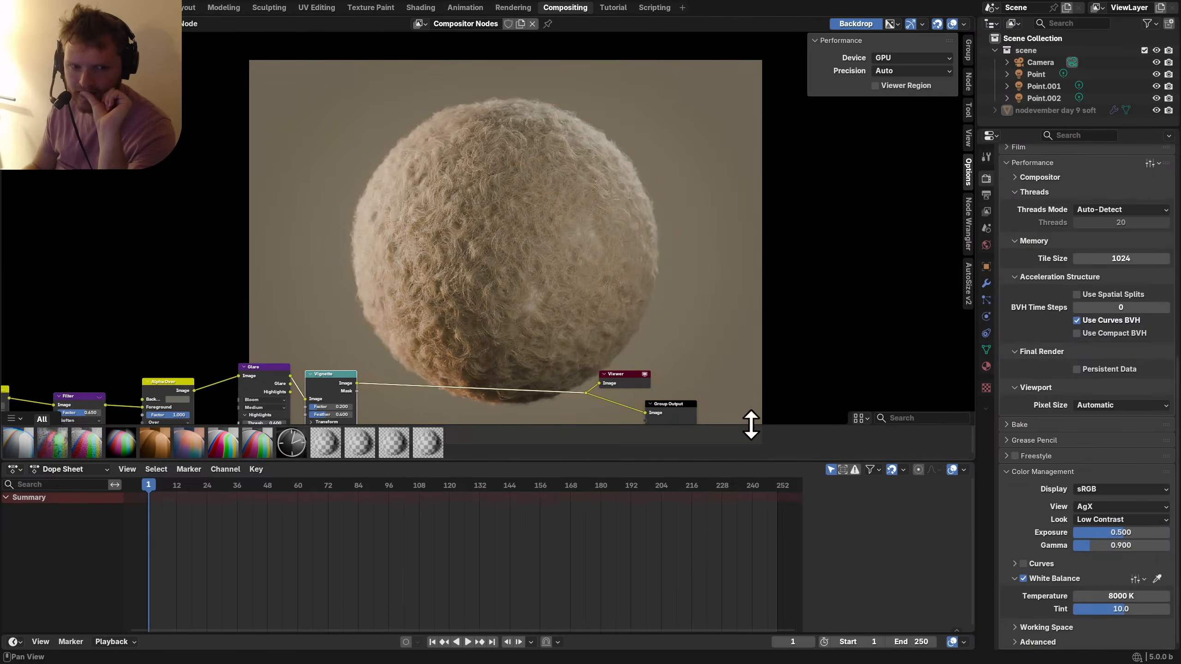
Compare the composite with the second Multiply node and the Hue/Saturation node each muted and unmuted.
middle_drag(377, 346, 5, 335)
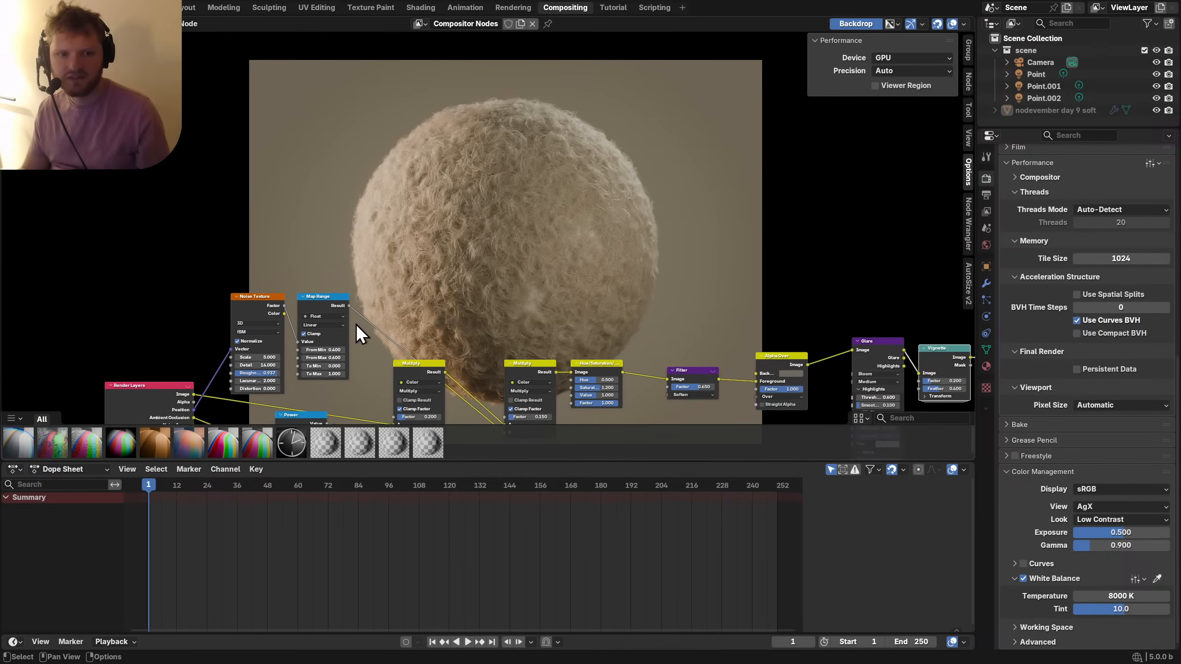
middle_drag(356, 324, 539, 150)
middle_drag(613, 187, 578, 90)
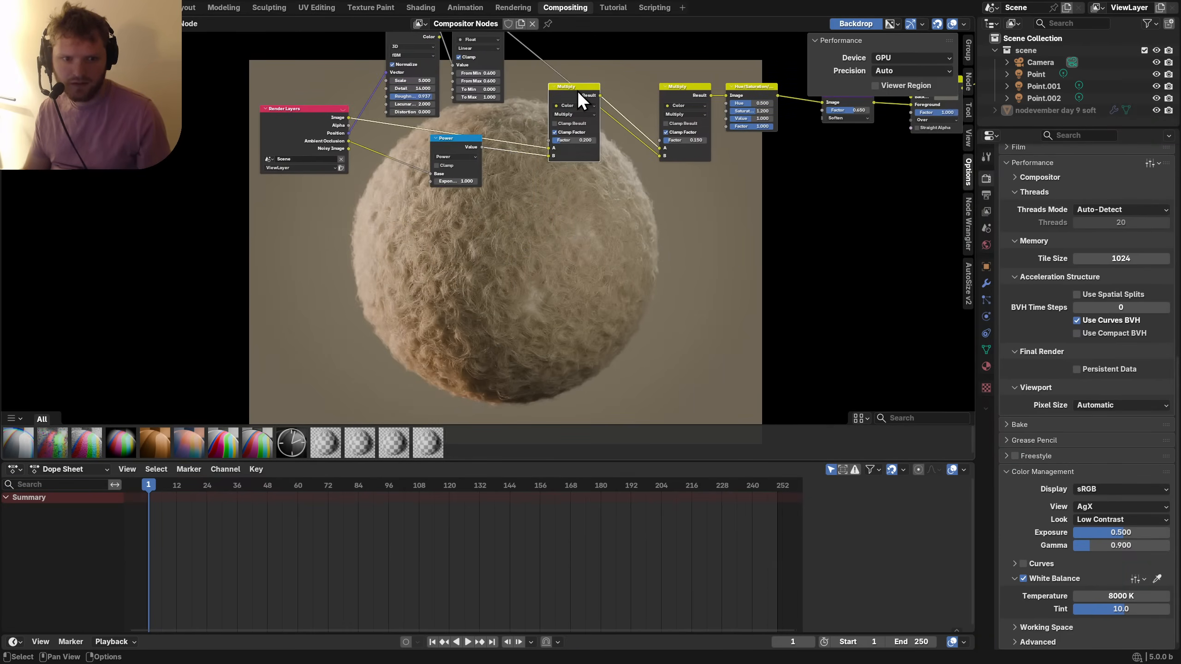
click(677, 92)
key(m)
key(m)
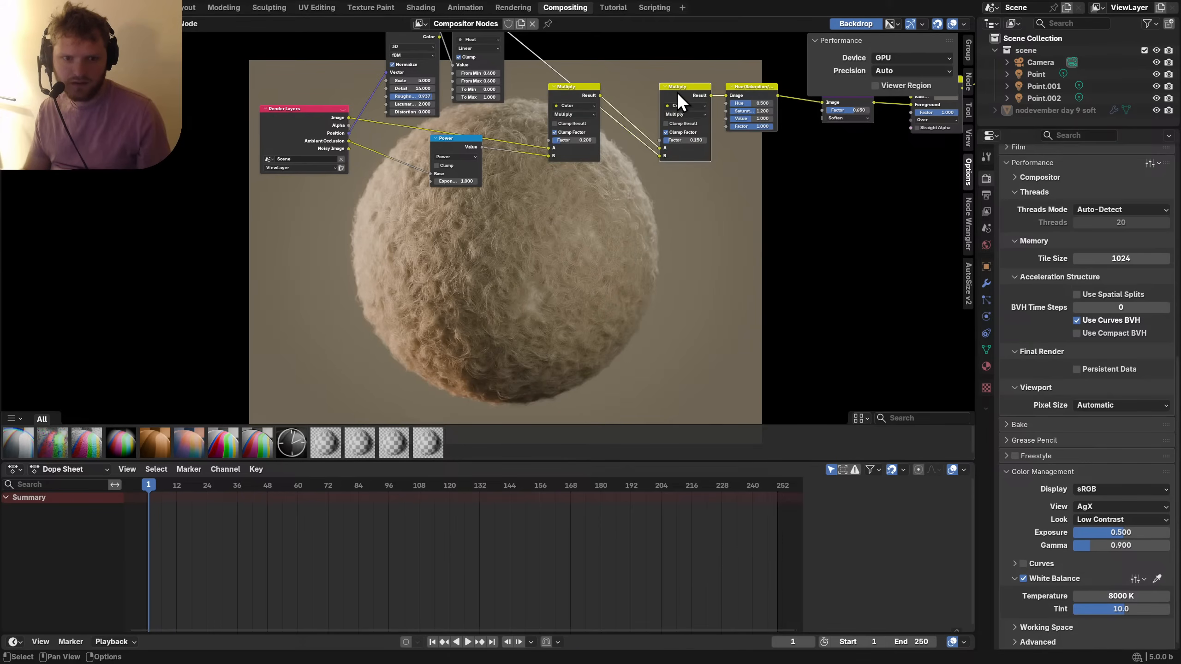
click(746, 90)
key(m)
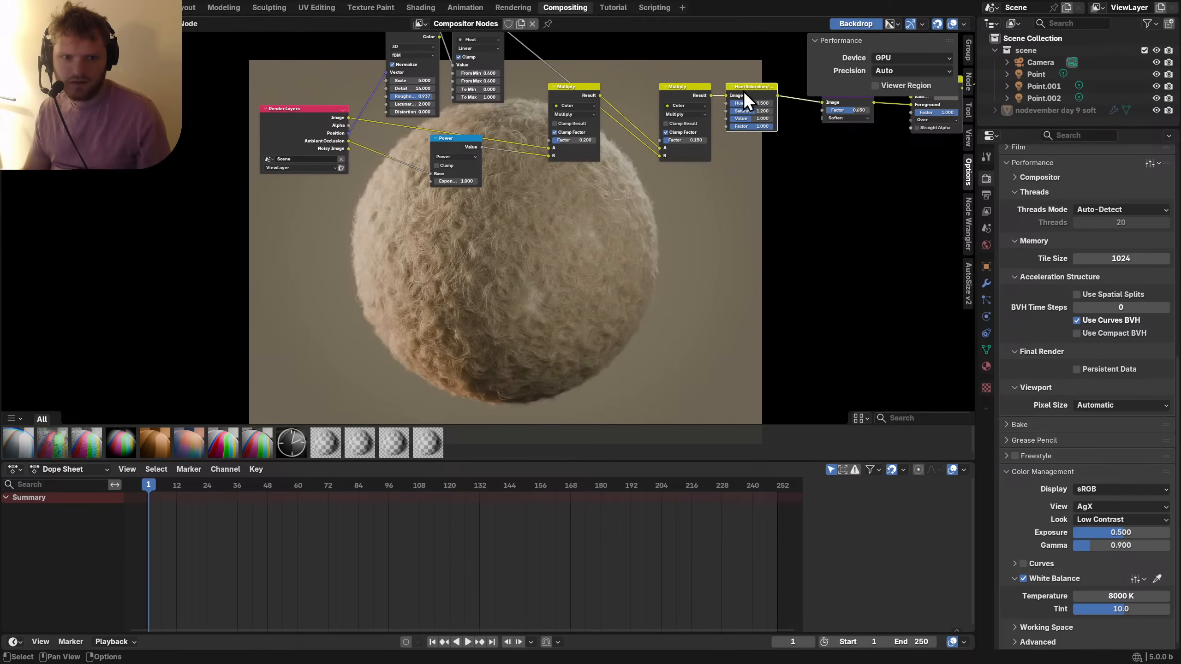
key(m)
Set the Hue/Saturation node's Saturation to 1.15.
middle_drag(744, 90, 495, 122)
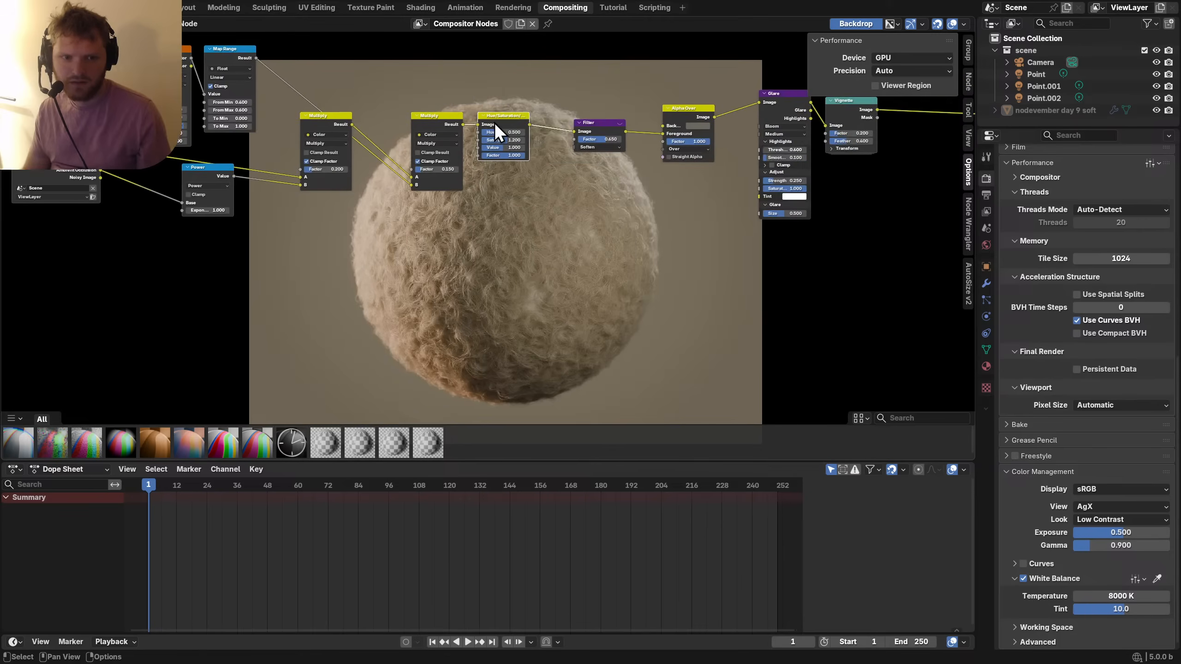
scroll(495, 126, up, 6)
middle_drag(593, 123, 303, 159)
drag(263, 122, 254, 122)
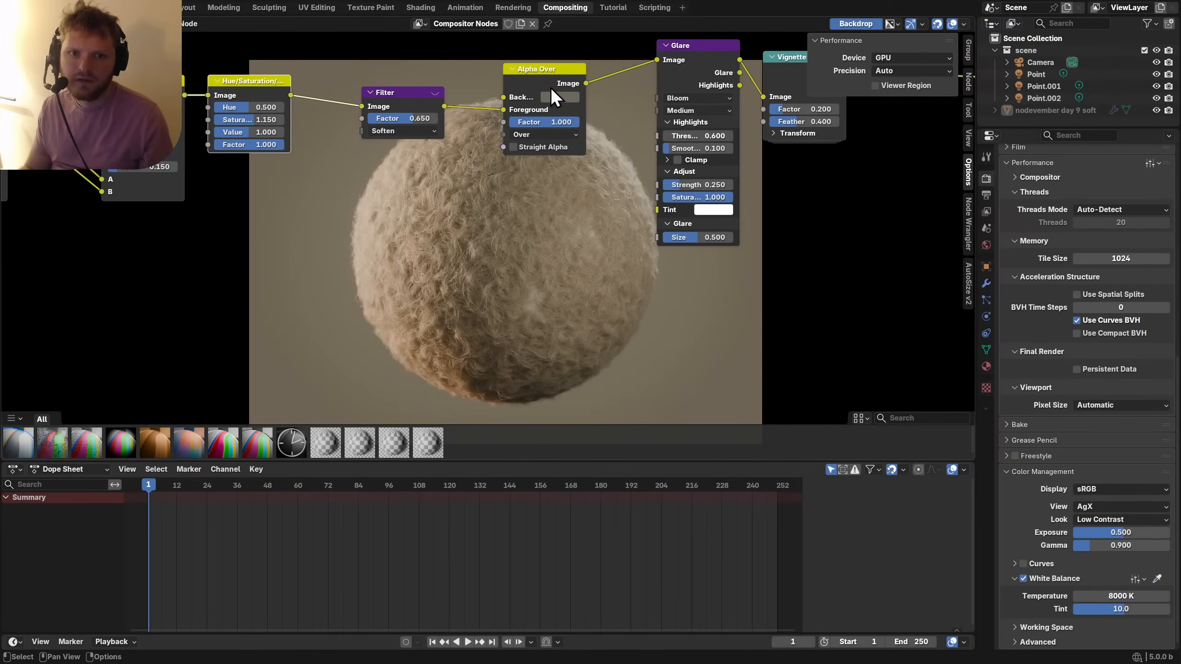
Try neutral grey and muted blue backgrounds on the Alpha Over node, ending on the dark grey #222222.
click(559, 97)
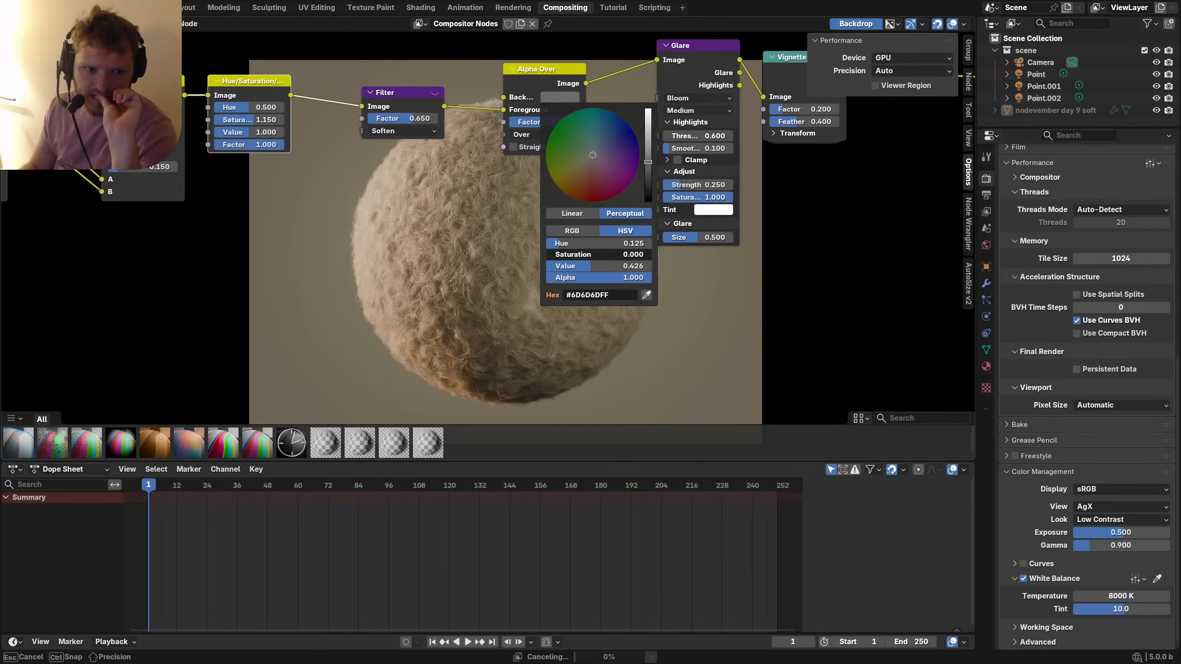
middle_drag(474, 173, 580, 78)
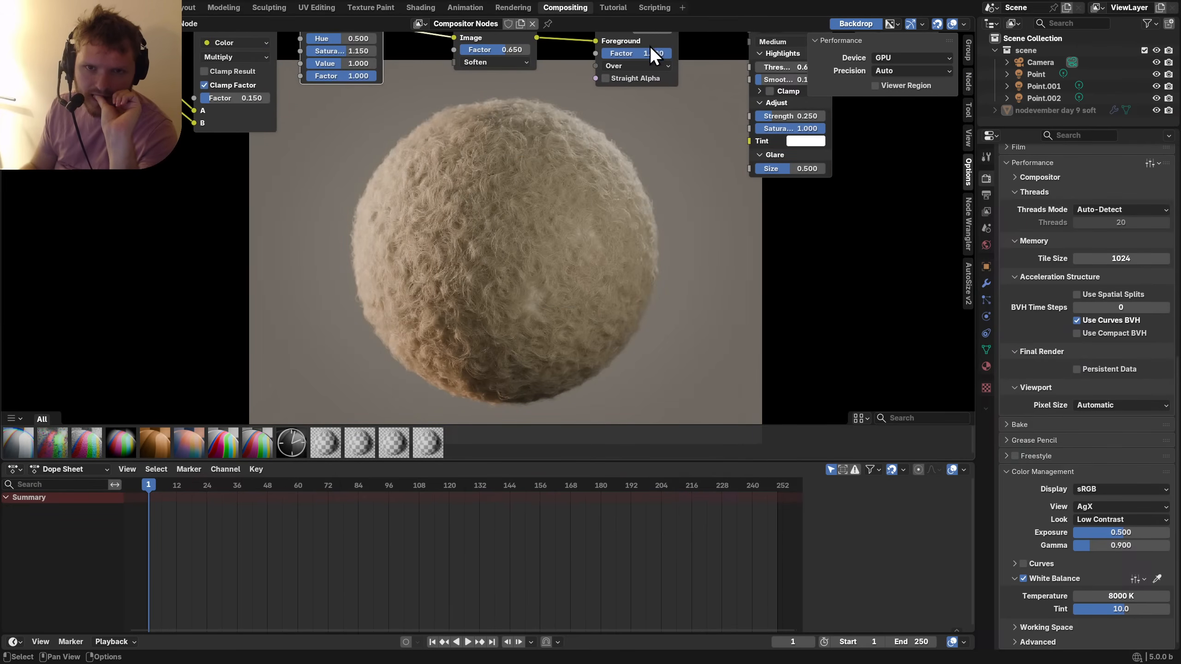
middle_drag(650, 47, 688, 88)
click(691, 70)
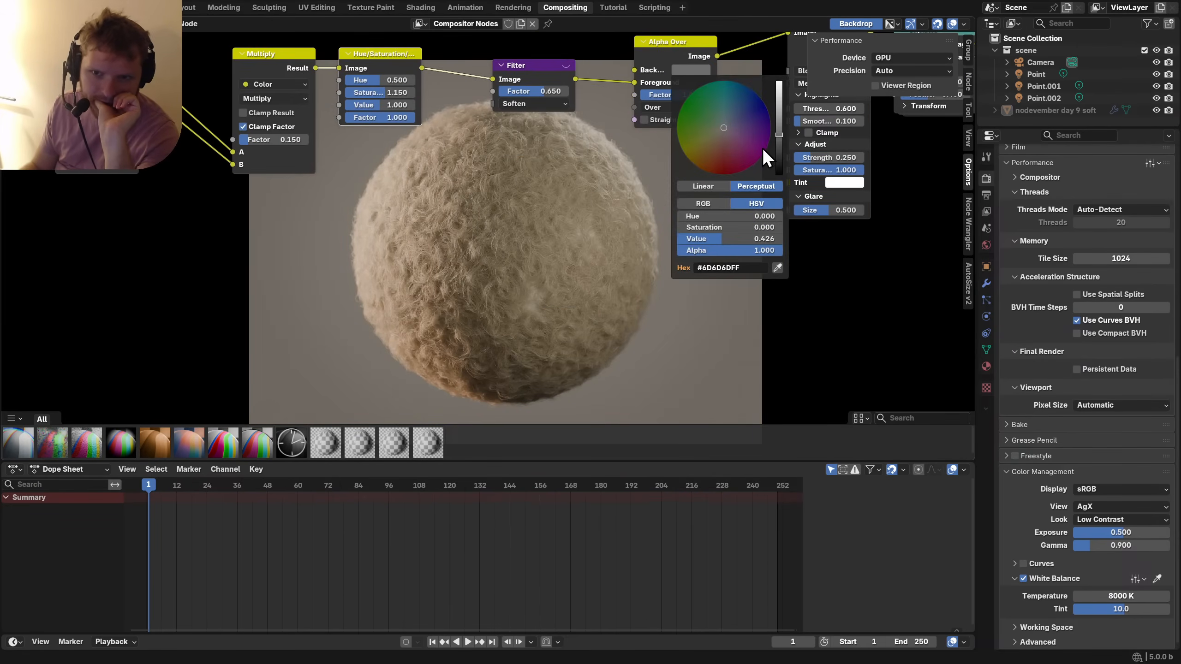
drag(777, 144, 729, 119)
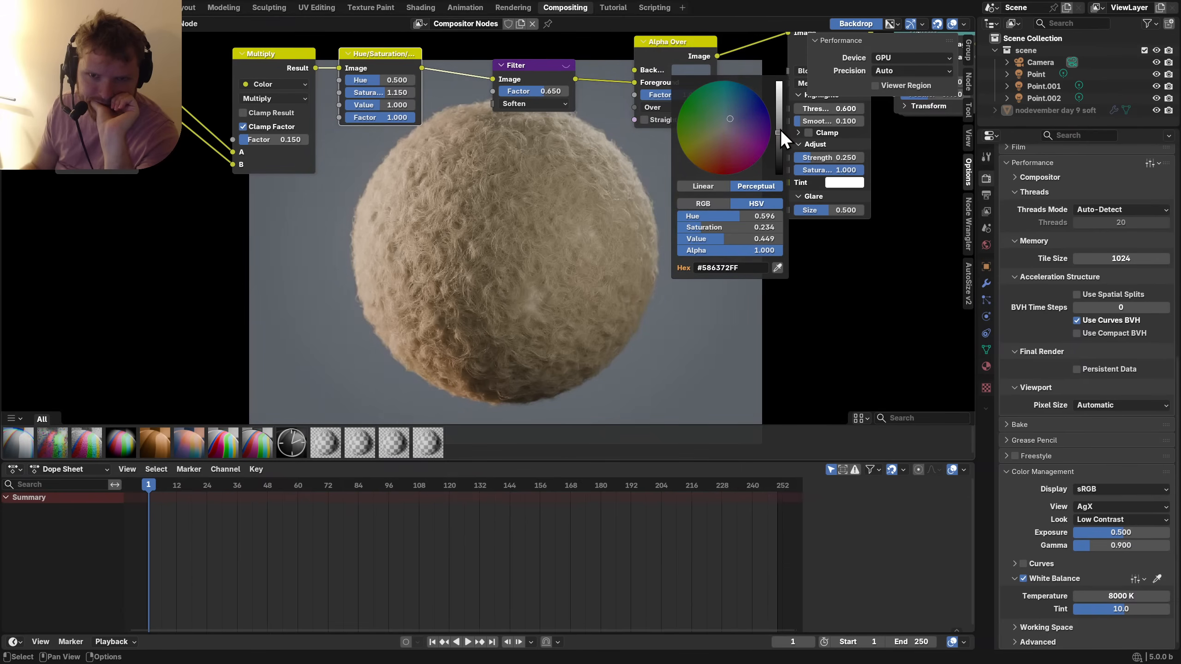
drag(779, 154, 779, 162)
drag(704, 229, 677, 229)
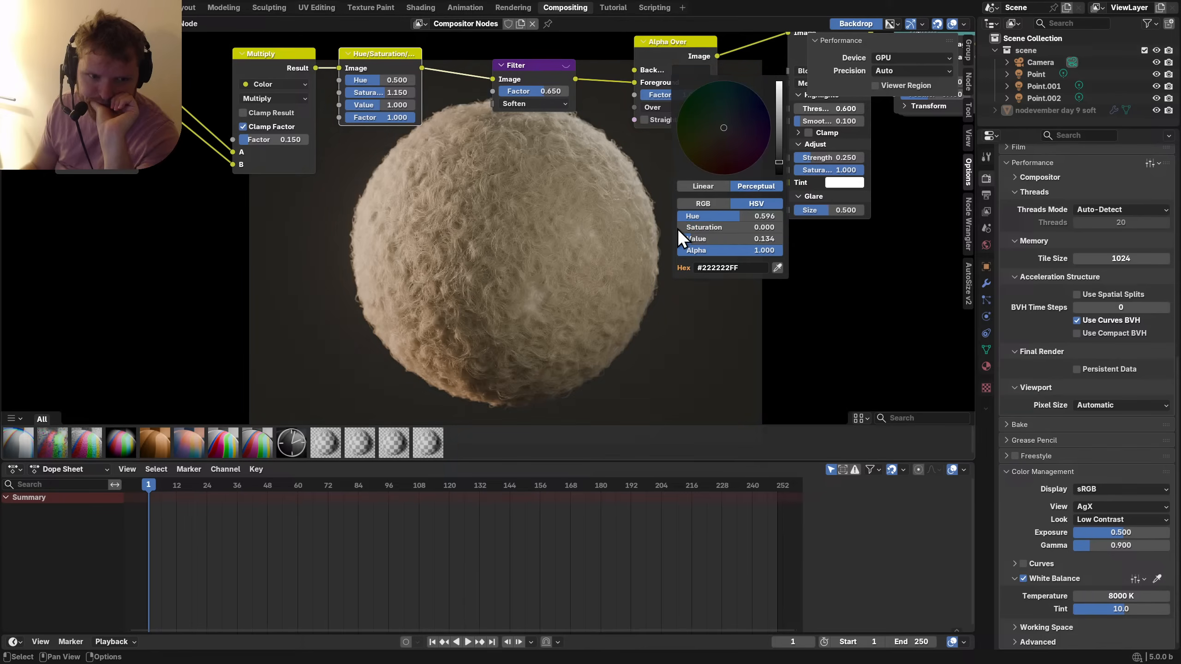
Test lighter grey and olive backgrounds on the Alpha Over node, ending on the neutral dark grey #1D1D1D.
scroll(560, 242, down, 2)
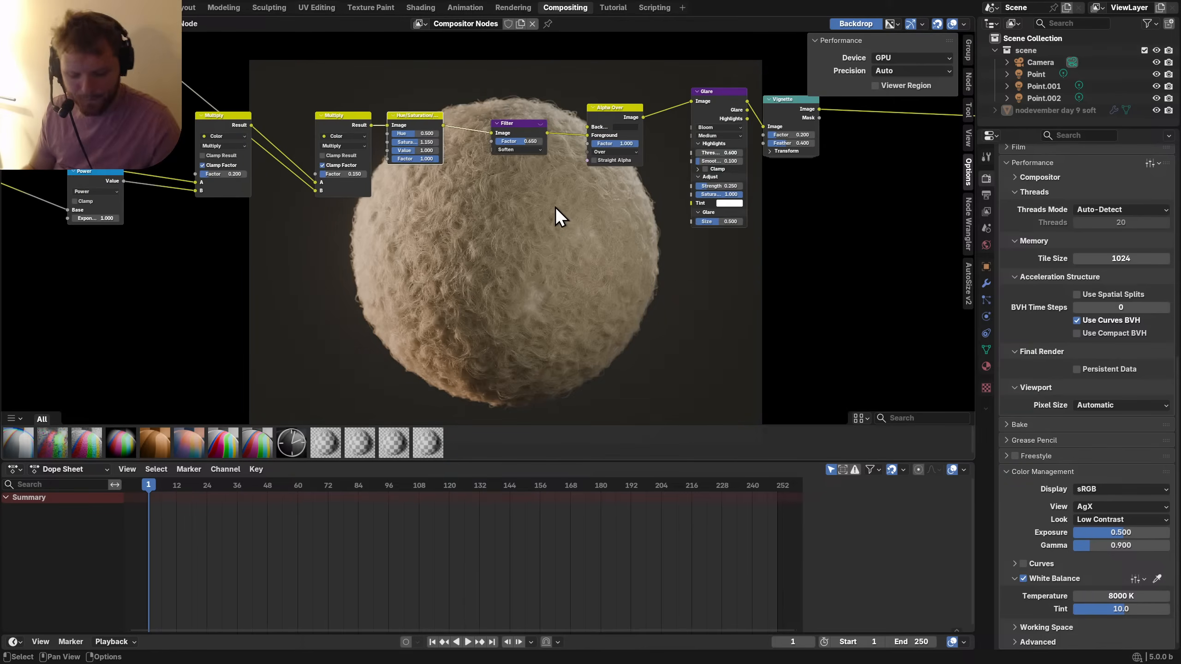
key(v)
key(v)
alt+middle_drag(537, 157, 494, 164)
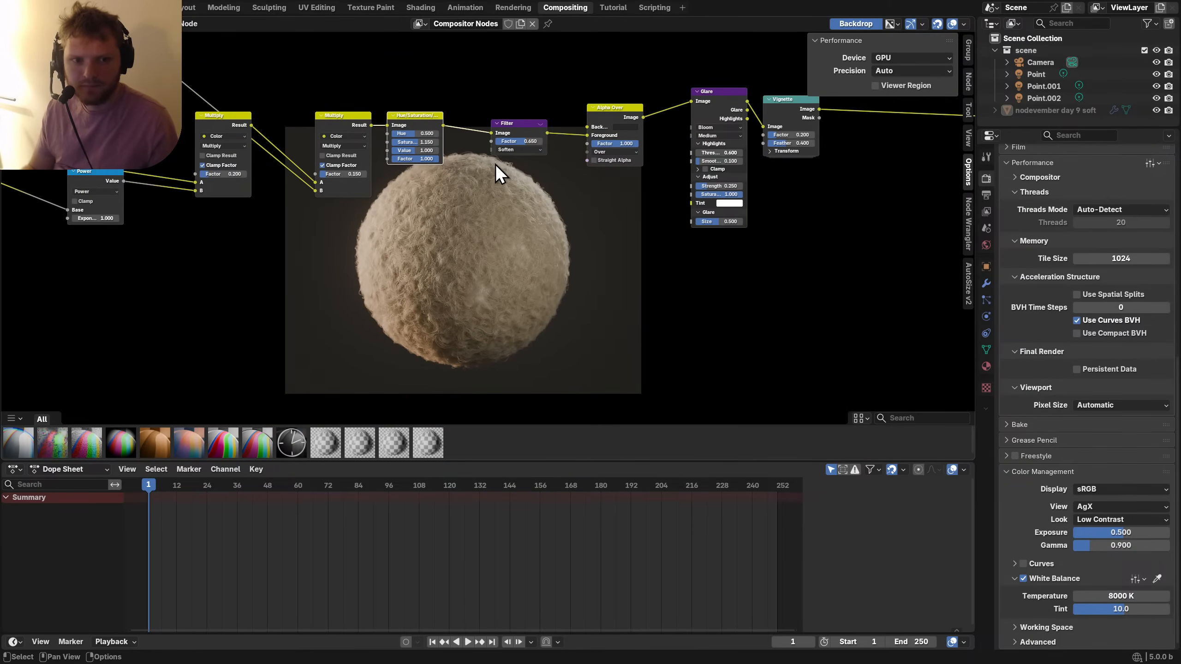
click(627, 128)
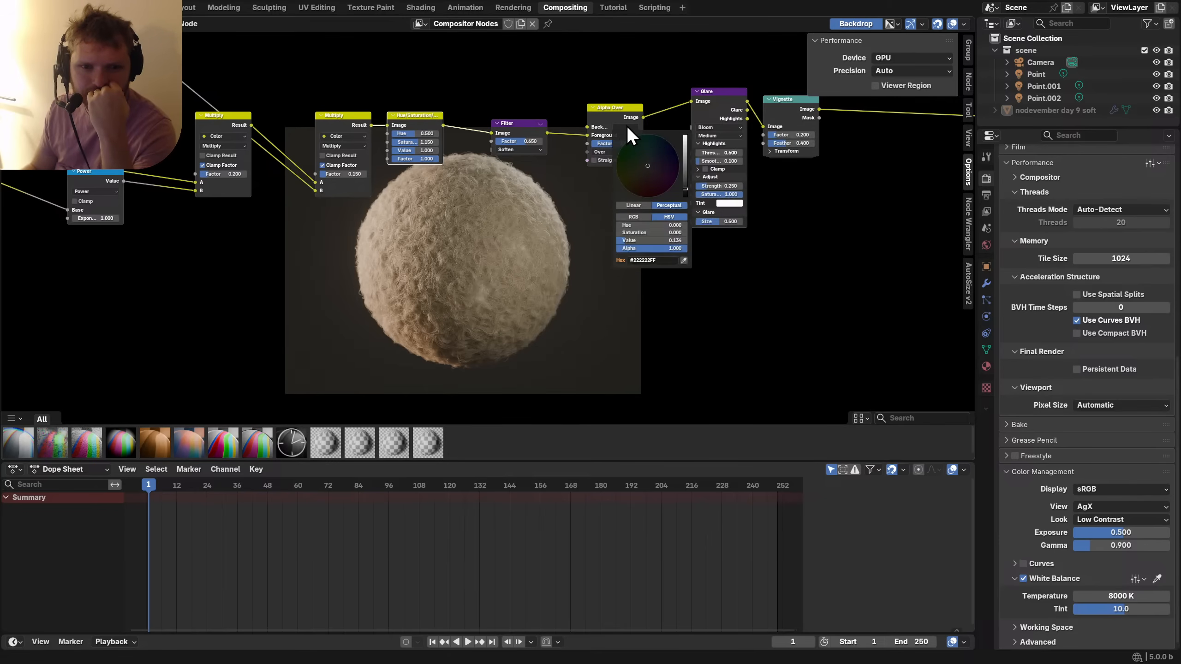
drag(687, 185, 685, 166)
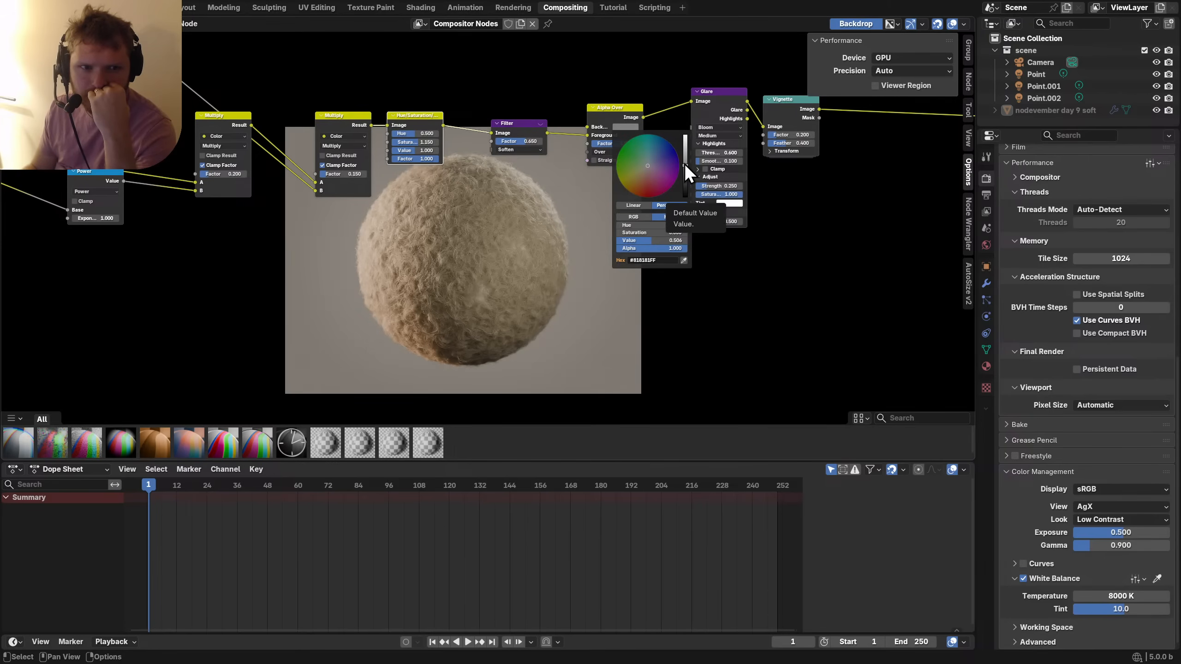
drag(685, 162, 644, 169)
click(643, 168)
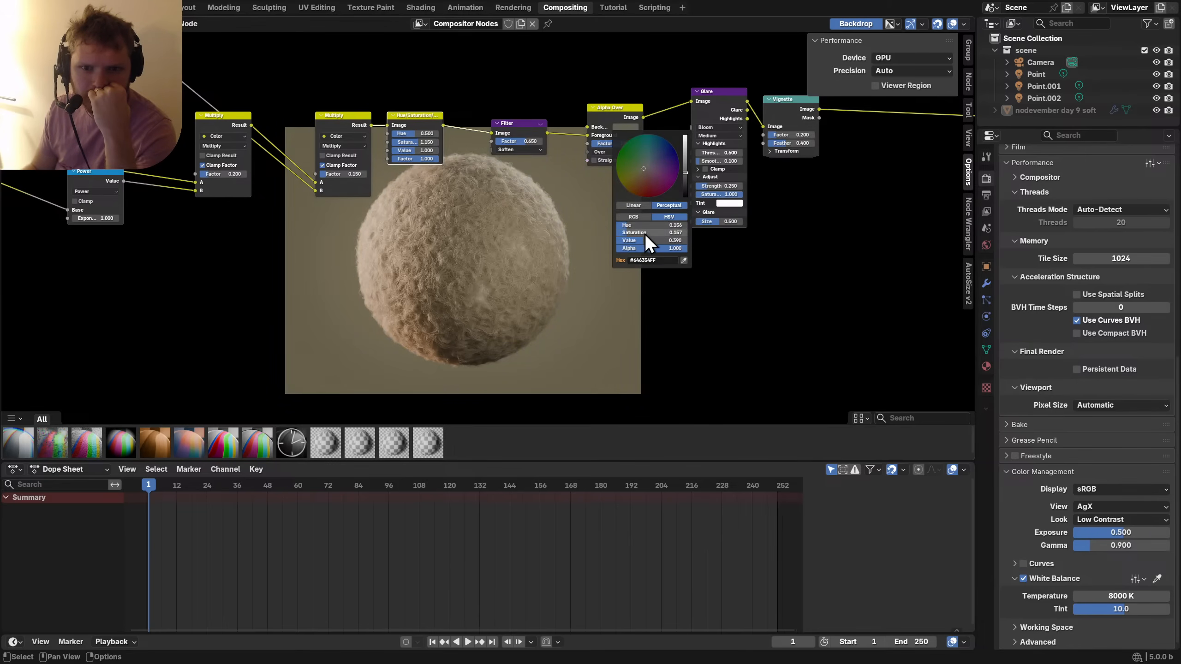
click(685, 186)
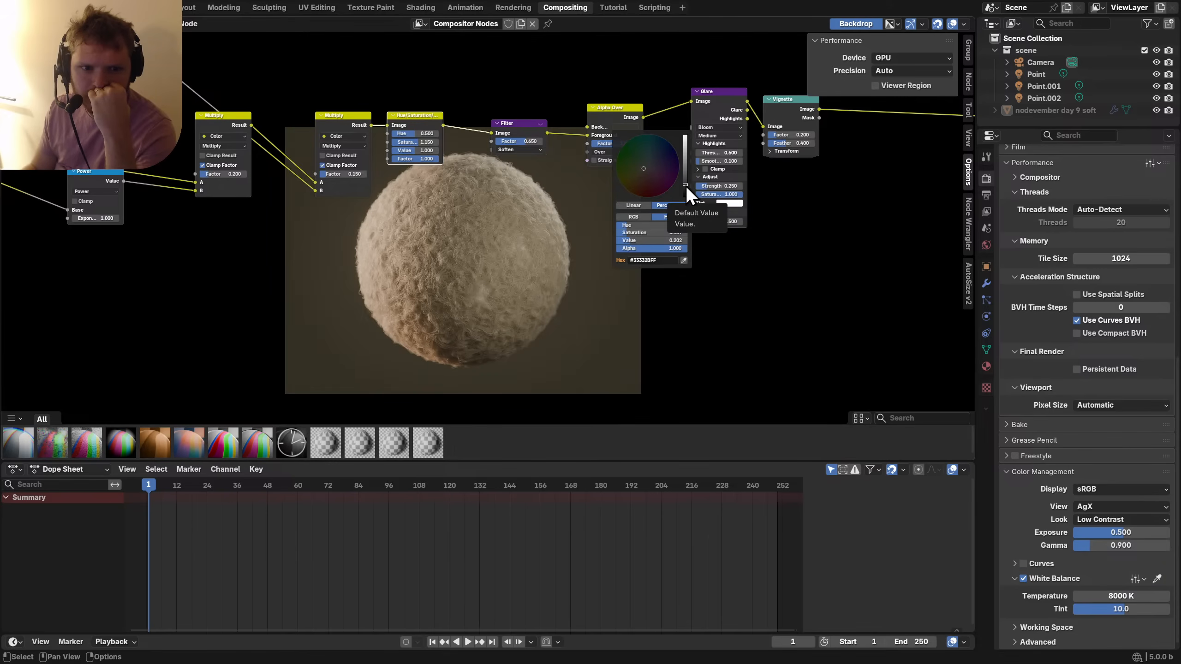
click(687, 191)
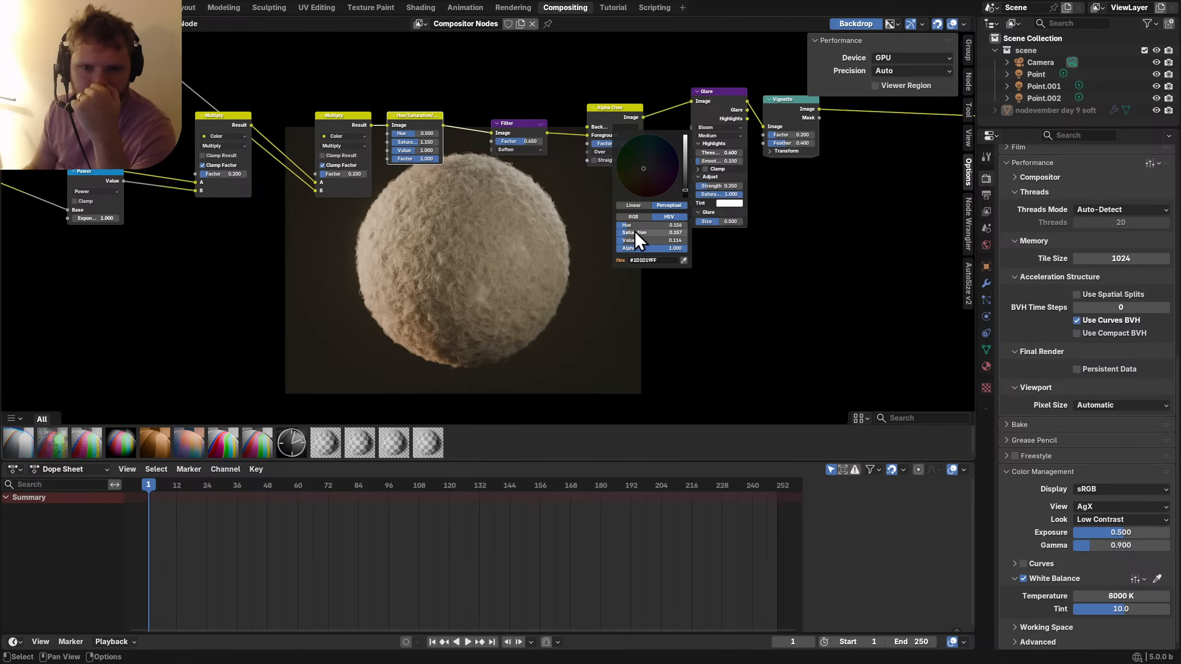
drag(635, 231, 635, 231)
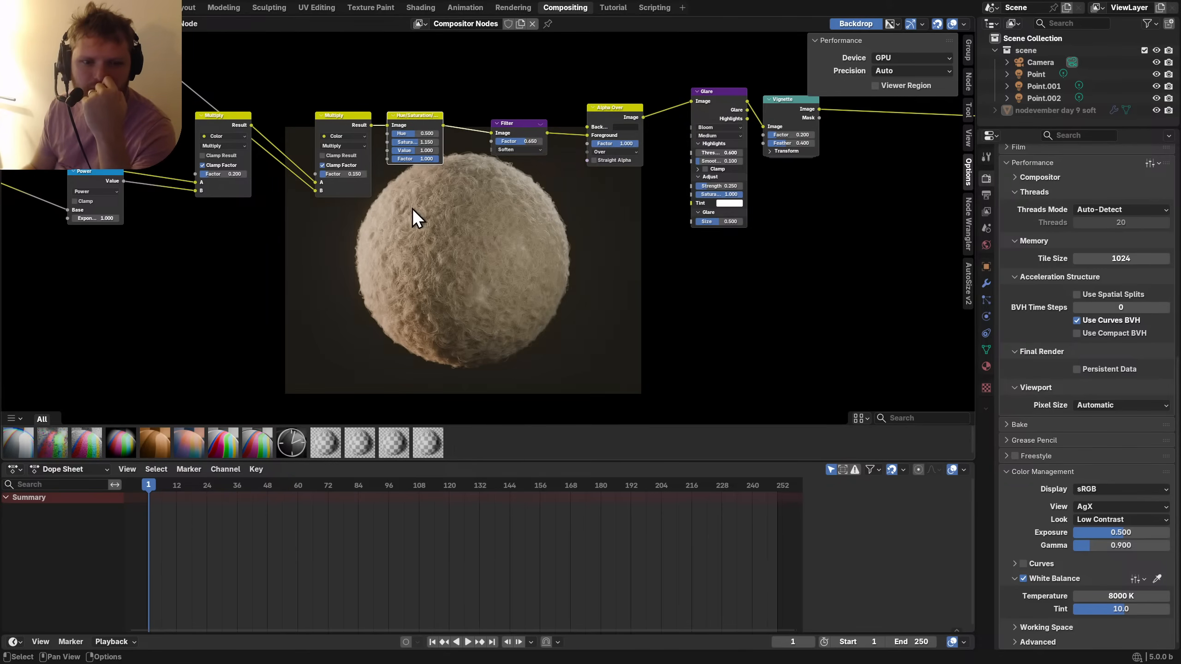
Compare the composite with the Alpha Over node muted and unmuted.
middle_drag(493, 186, 511, 122)
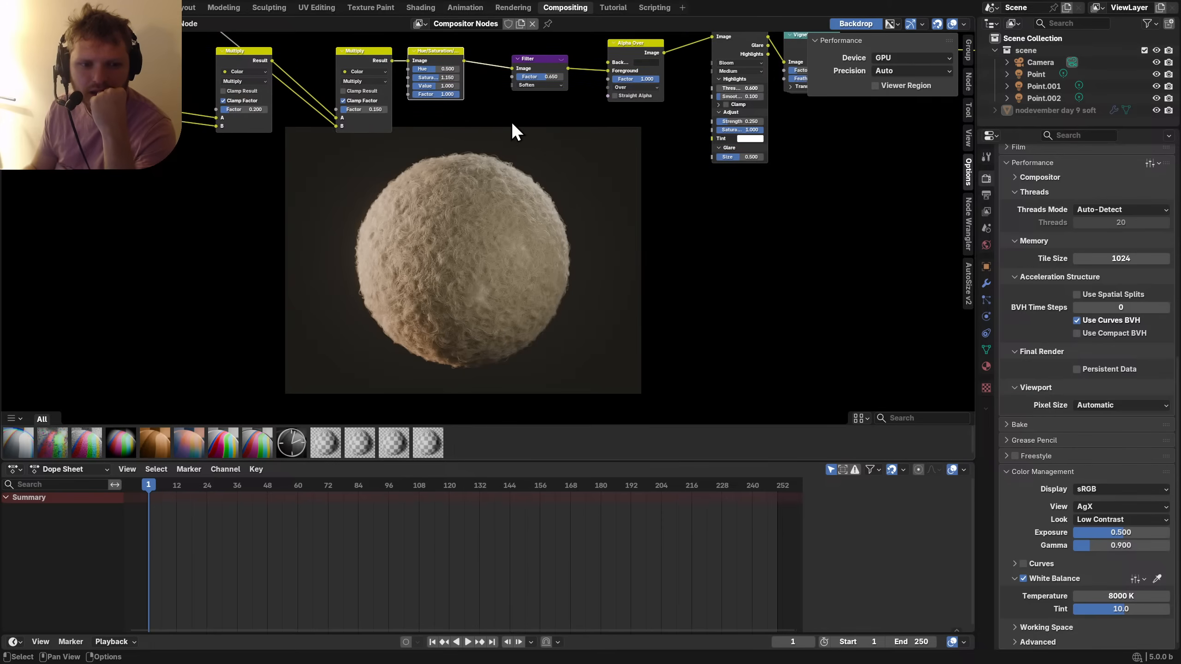
key(m)
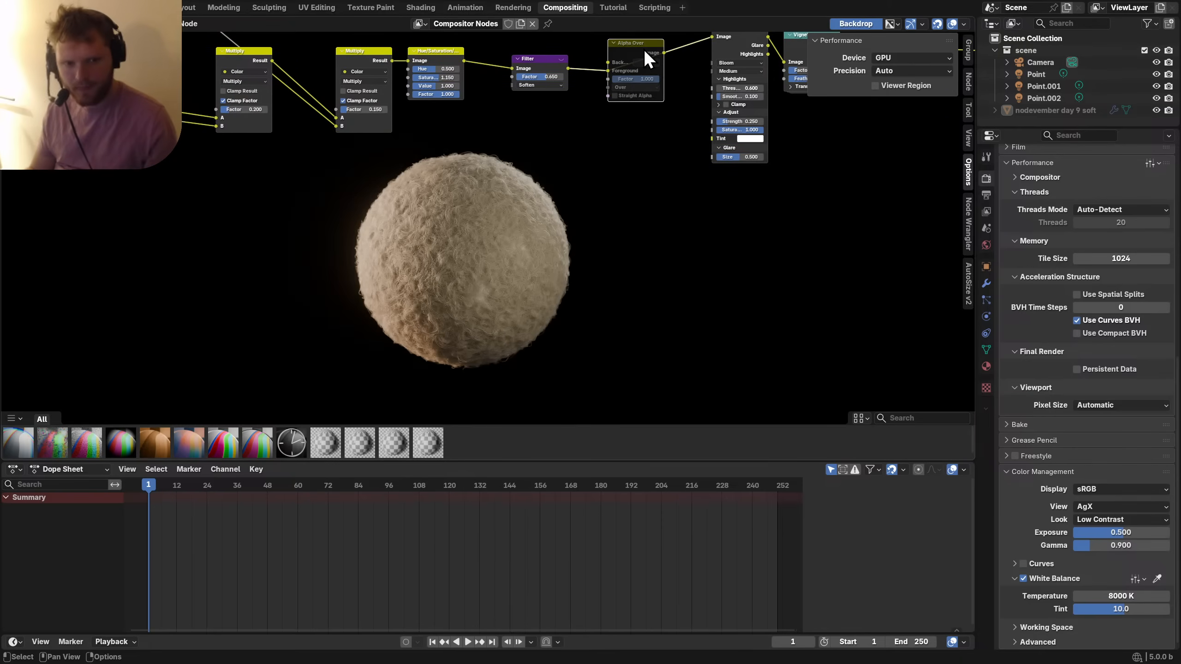
key(m)
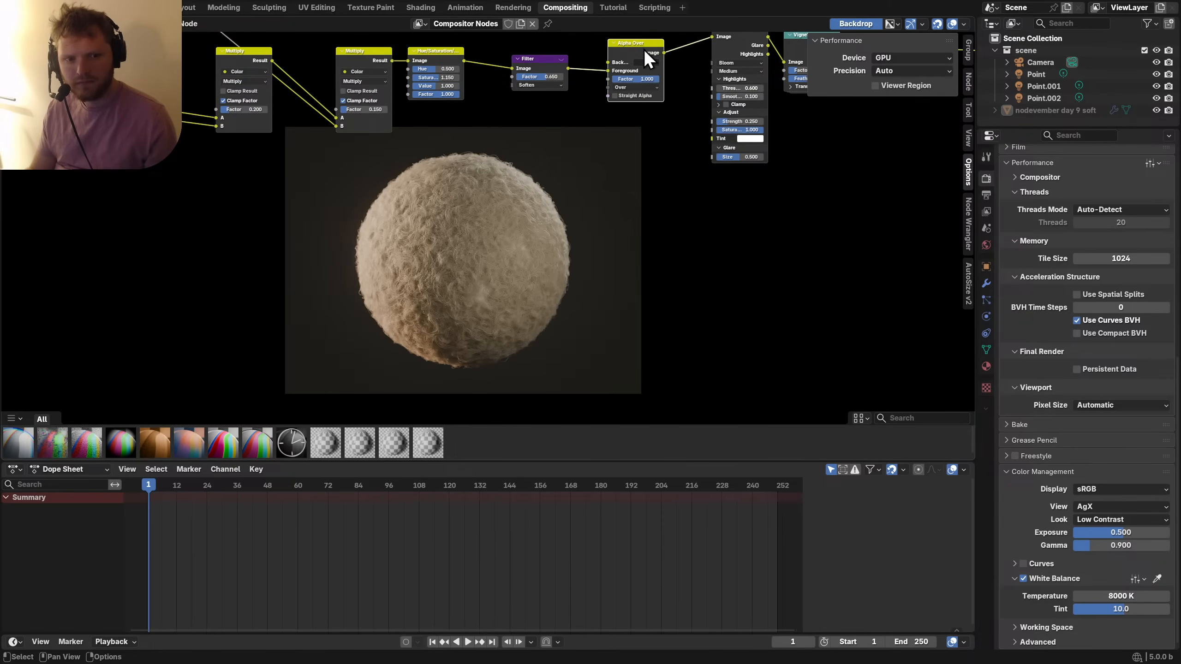
Try white, mid grey and dusty pink for the Alpha Over background and settle on a dark muted purple.
click(647, 63)
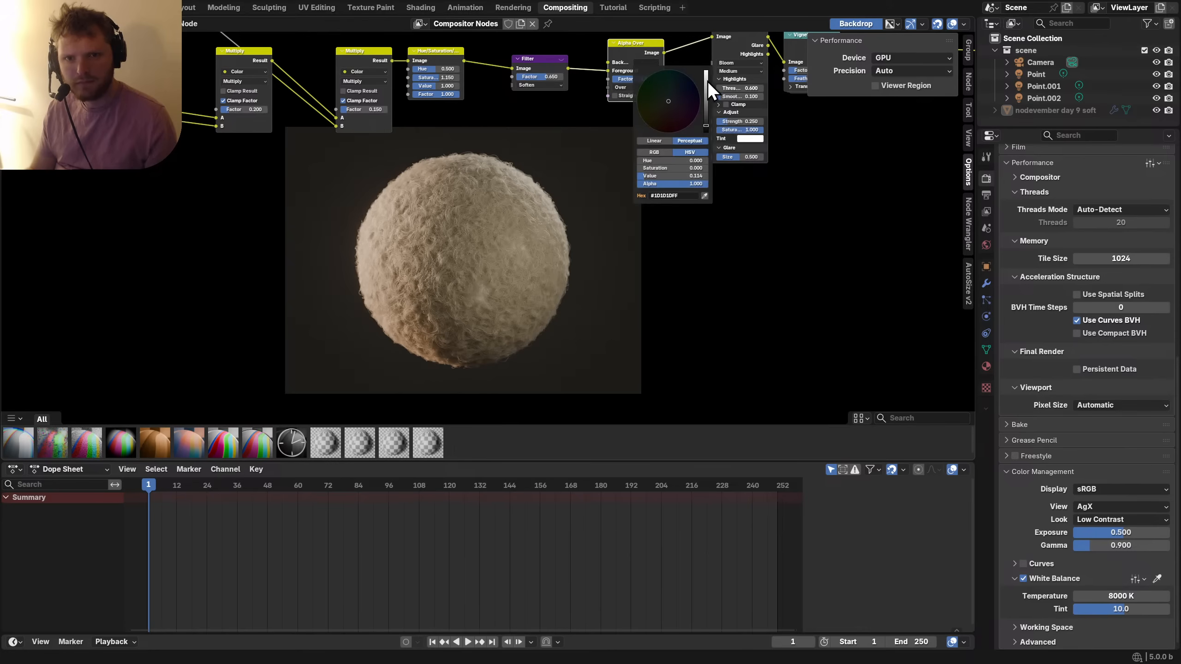
drag(707, 82, 705, 70)
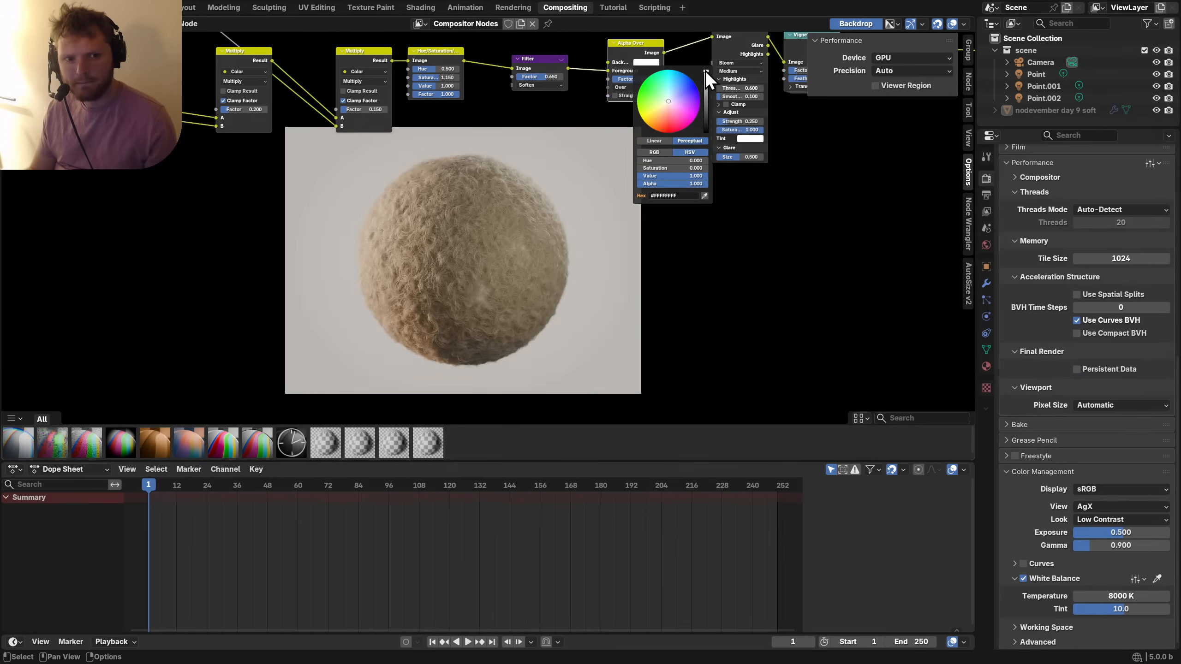
click(706, 97)
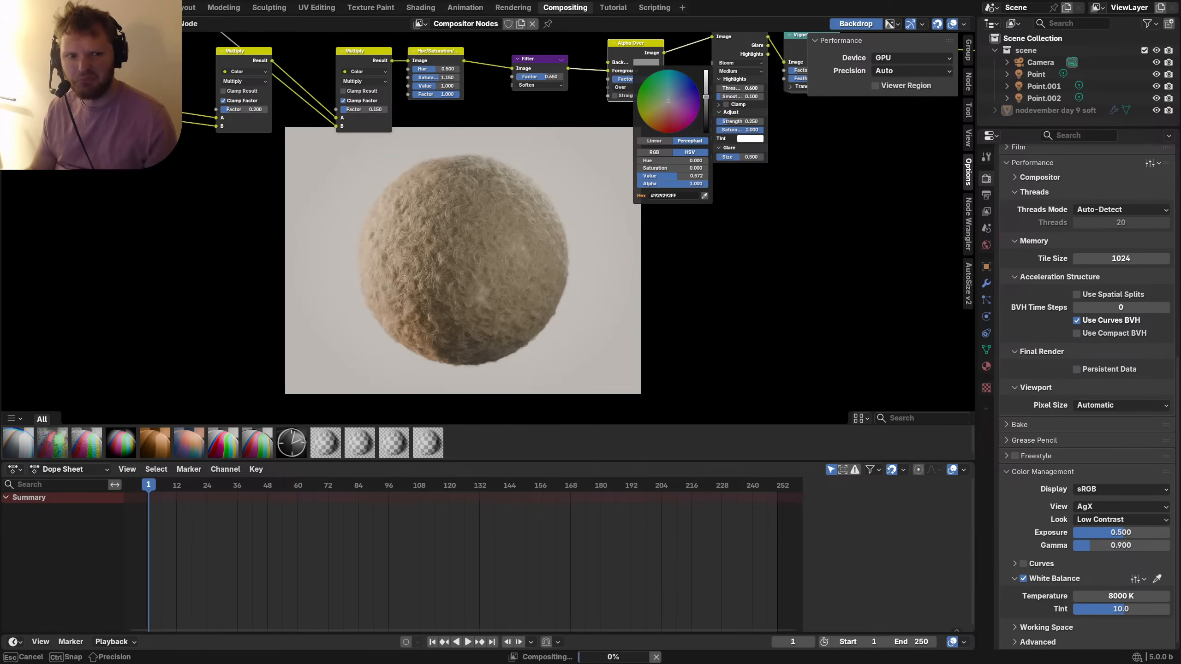
click(672, 111)
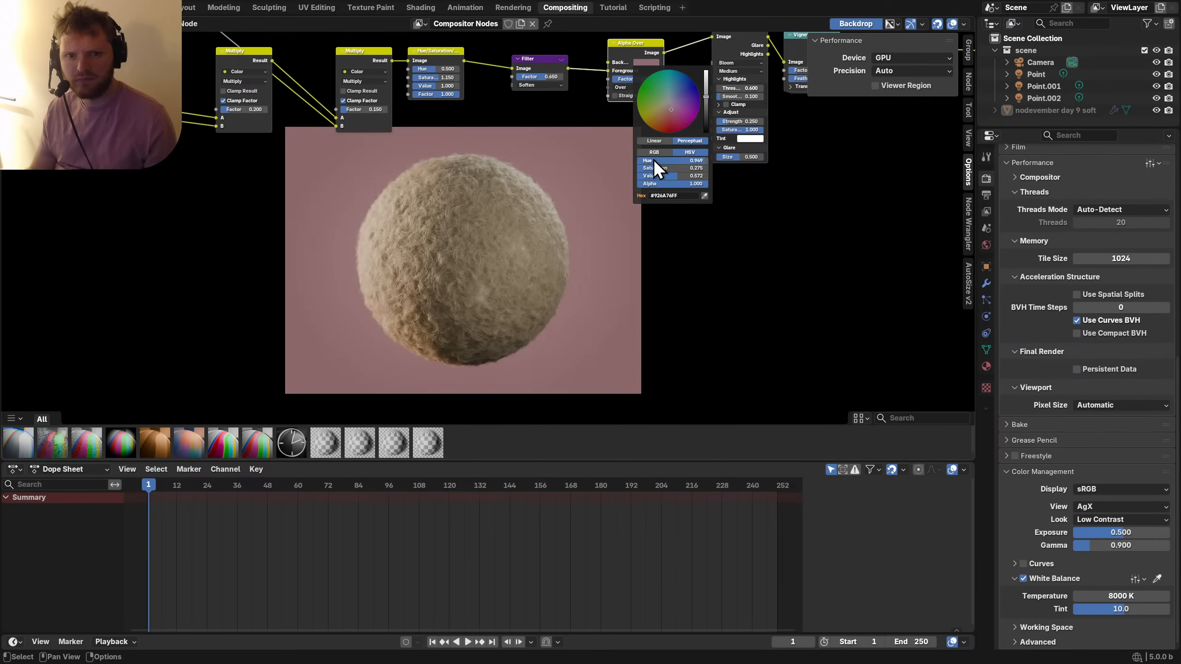
drag(677, 161, 633, 176)
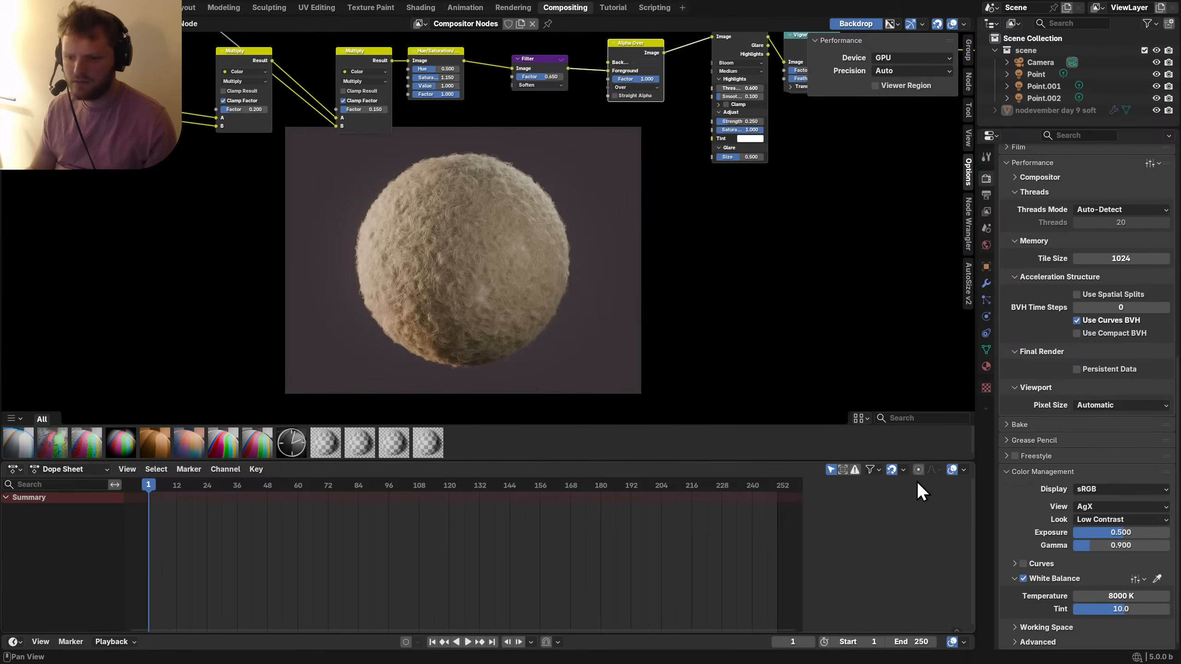
Try a higher Color Management Exposure of about 1.54 and a lower Gamma, and discard both changes.
drag(1125, 535, 1131, 535)
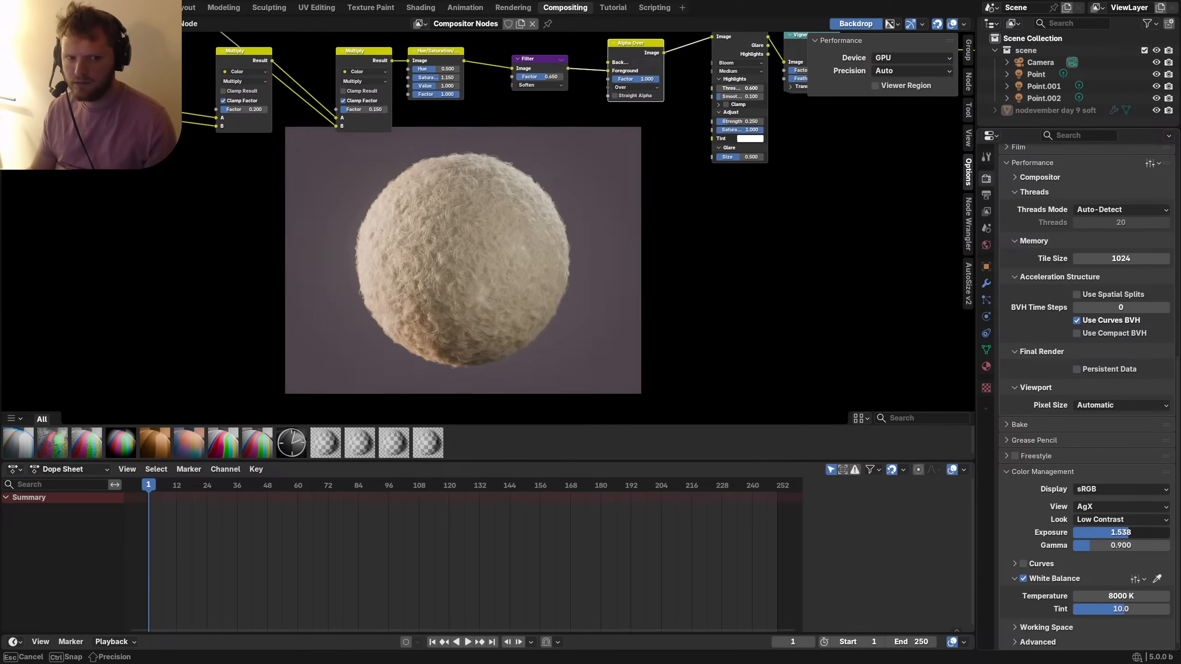
key(Escape)
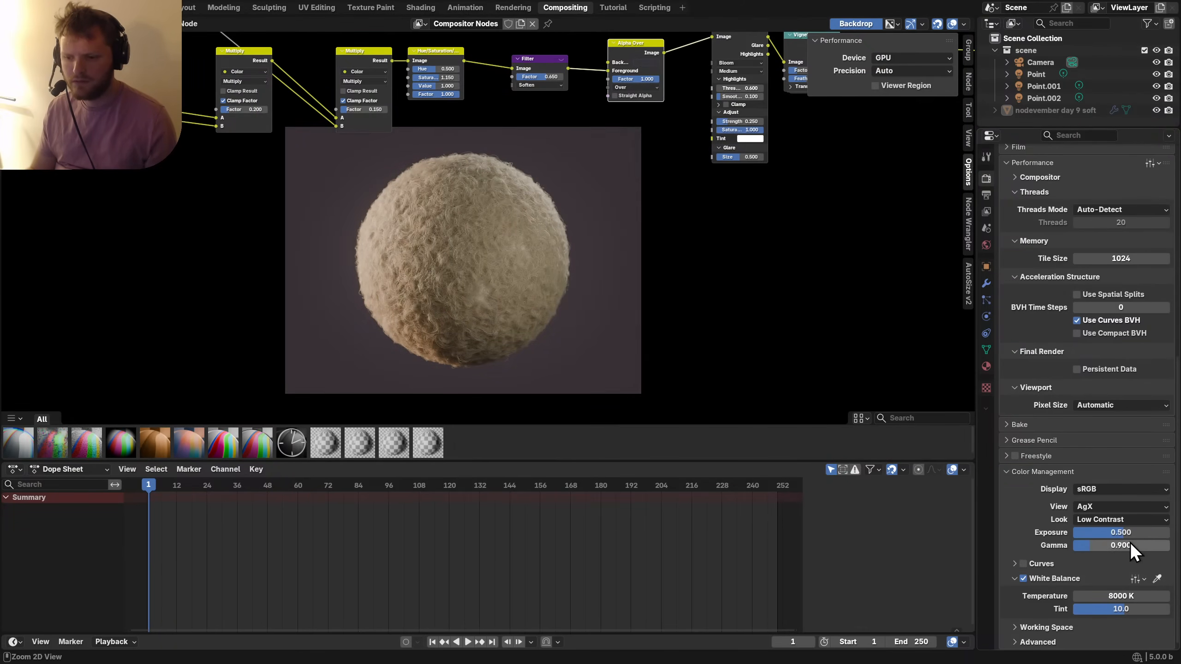
drag(1106, 548, 1095, 547)
key(ctrl+z)
key(Escape)
Try the Medium High Contrast look in Color Management and undo it.
scroll(652, 293, up, 2)
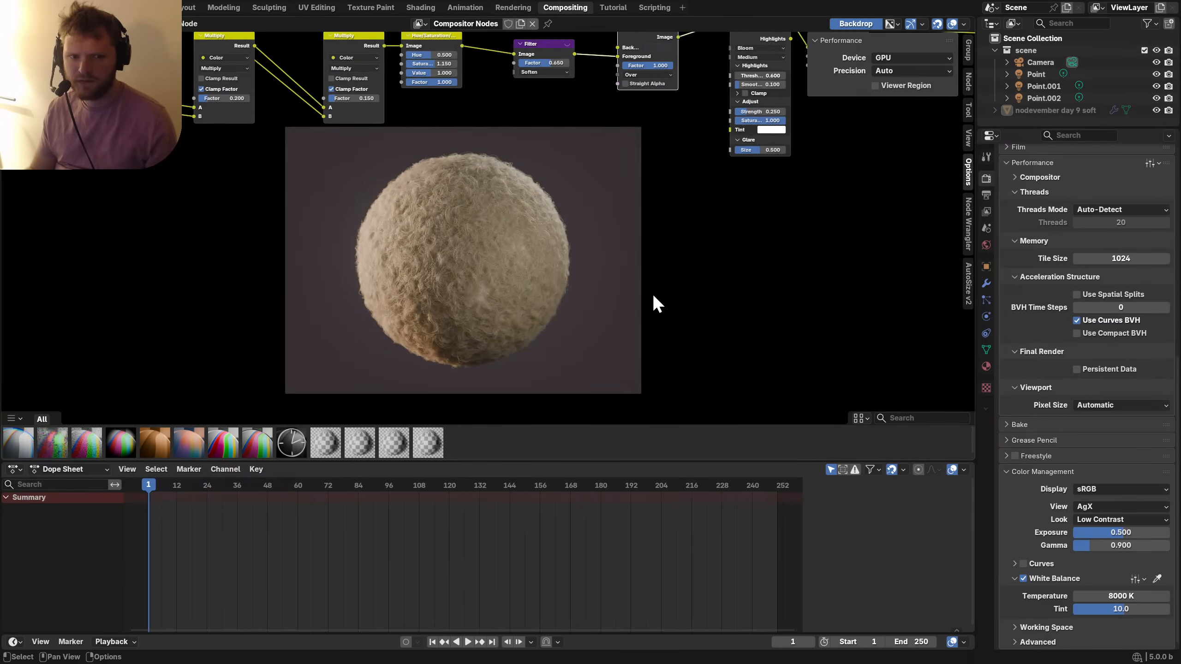
middle_drag(665, 213, 640, 266)
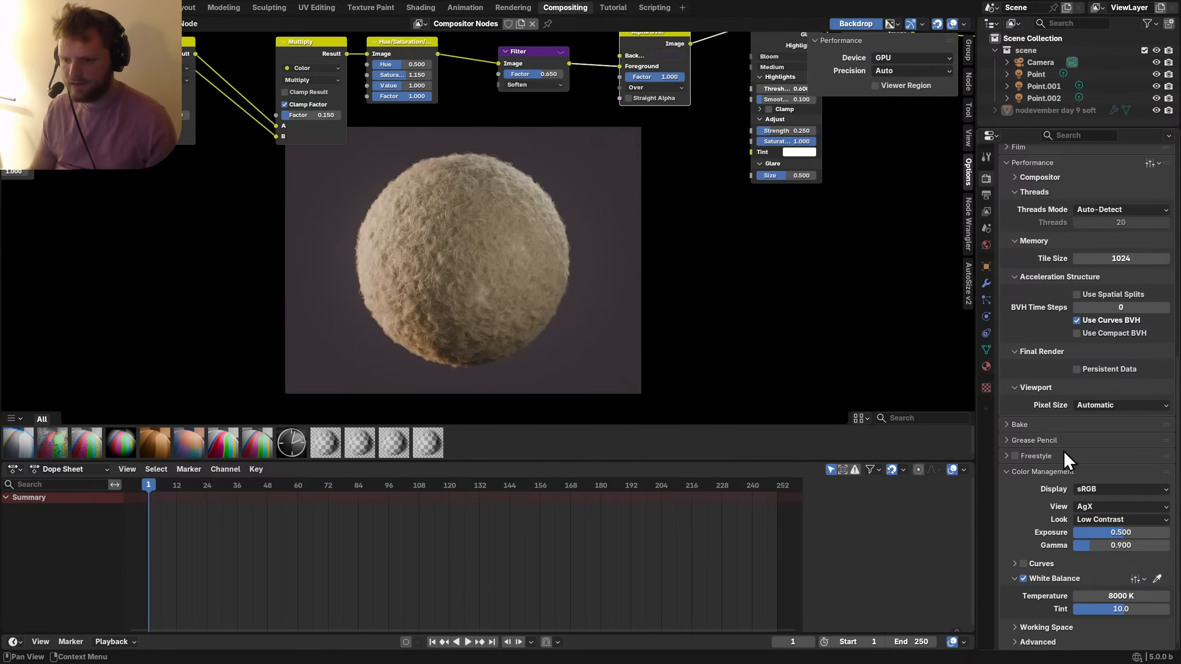
click(1094, 518)
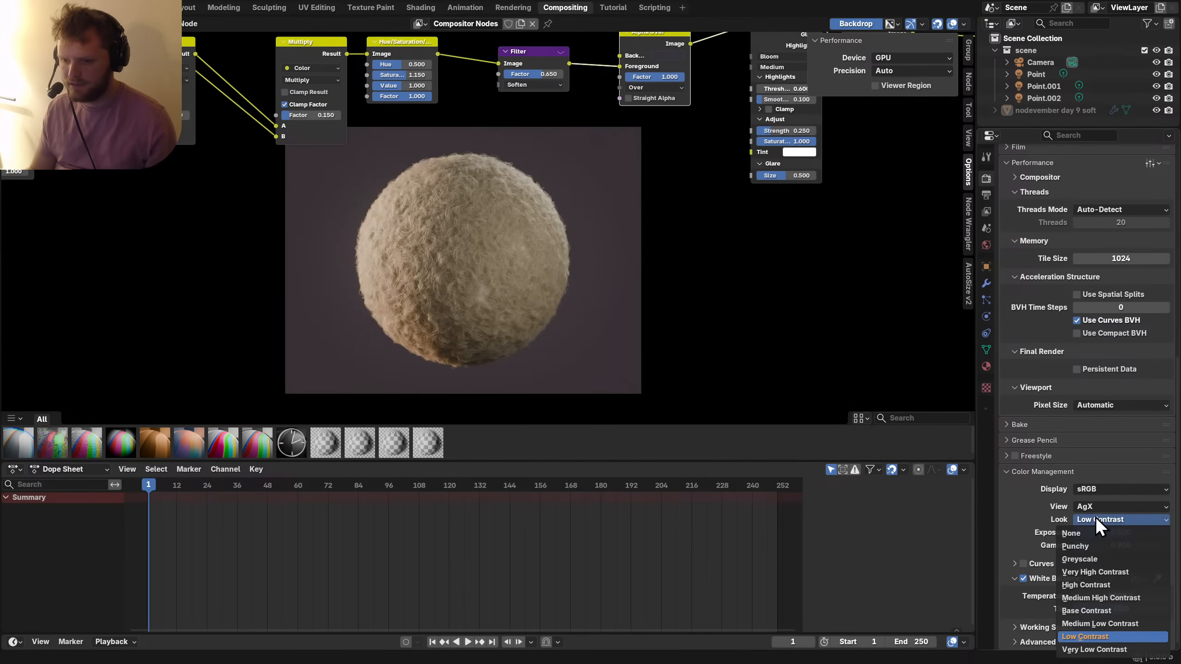
click(1095, 598)
key(ctrl+z)
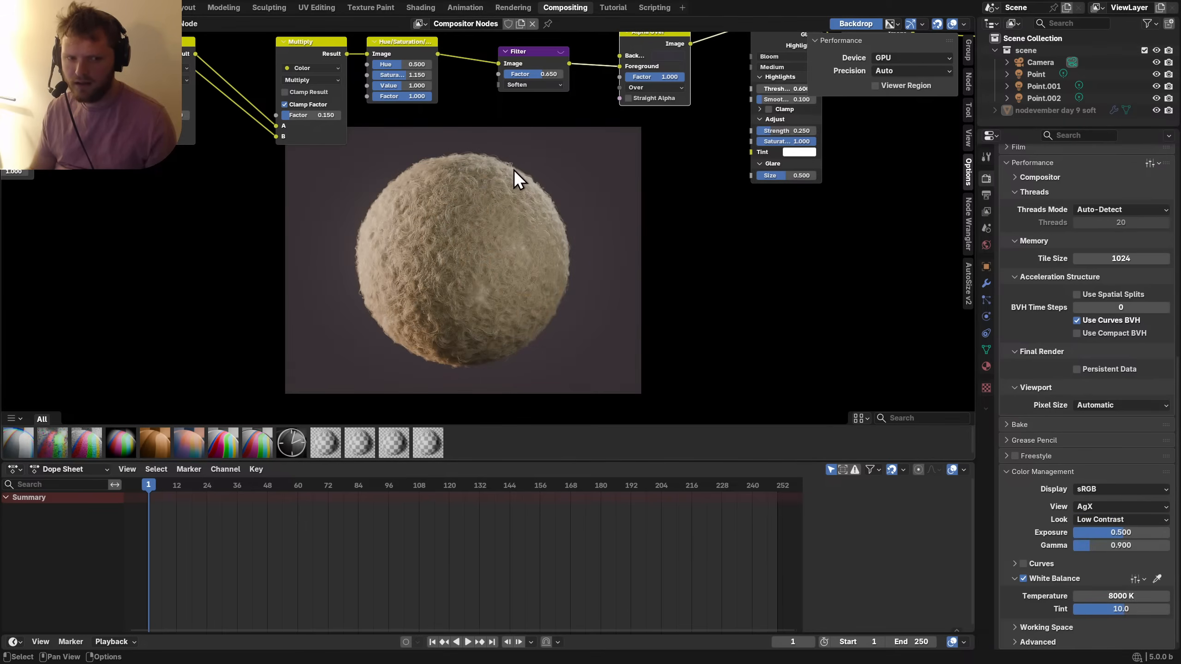
Try a Saturation of 0.55 on the Hue/Saturation node and undo it.
middle_drag(514, 172, 533, 268)
drag(432, 171, 414, 170)
middle_drag(456, 258, 361, 130)
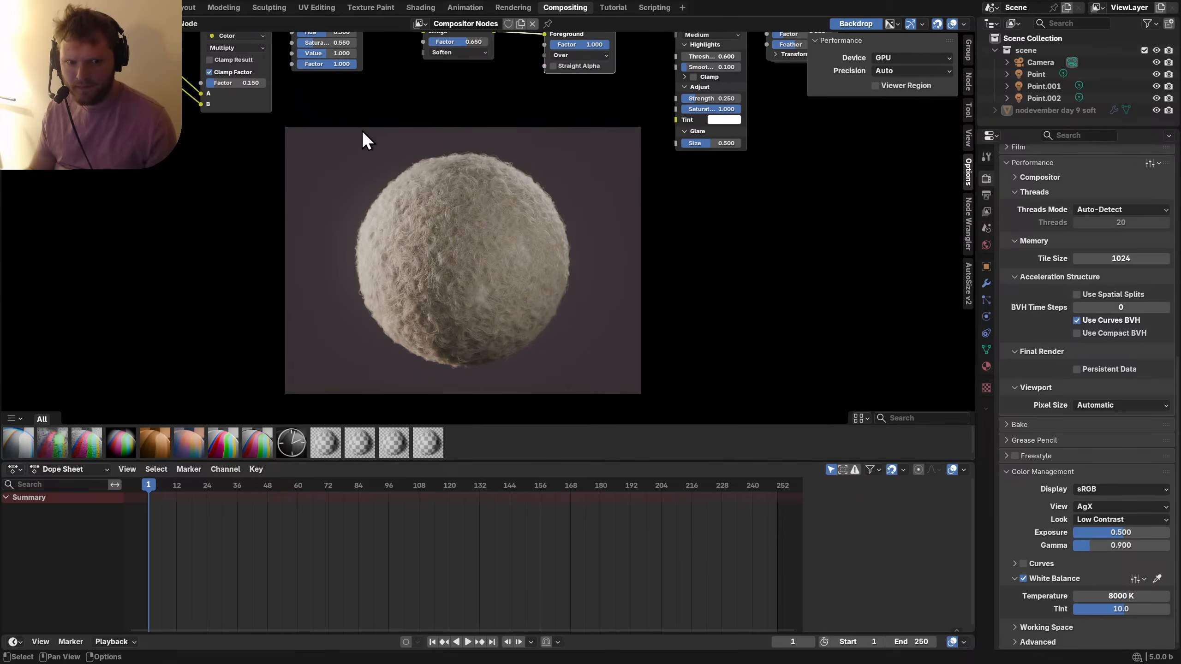
key(ctrl+z)
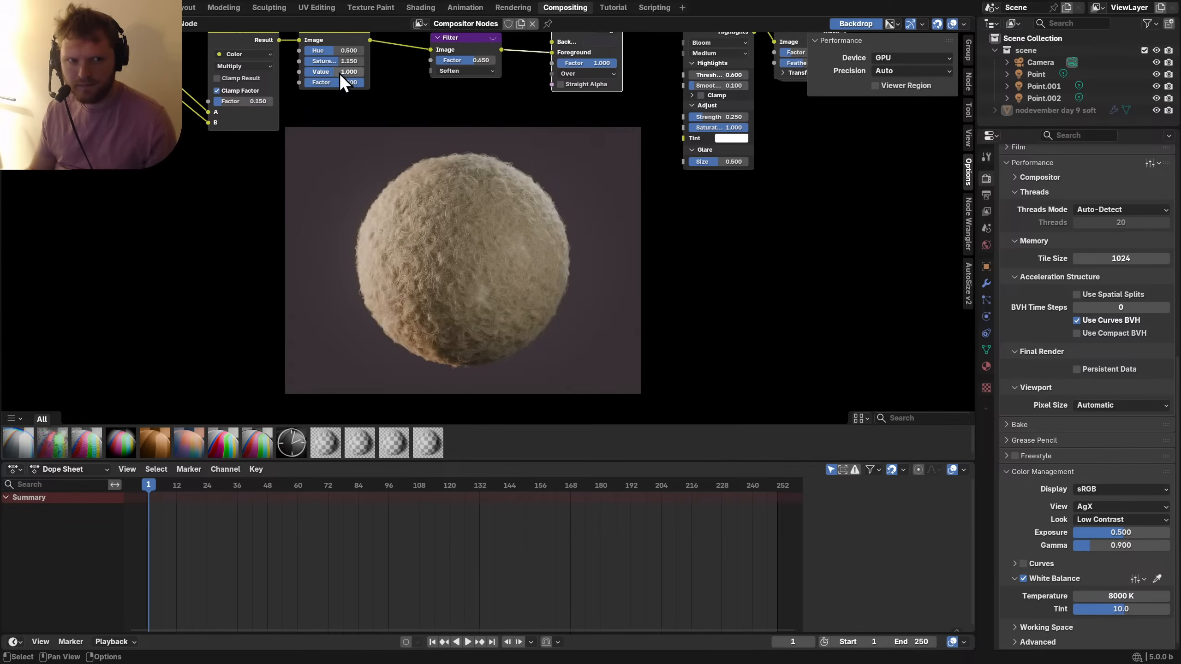
Remove the Hue/Saturation node while keeping the Multiply result linked to the Filter node, and save the file.
key(ctrl+x)
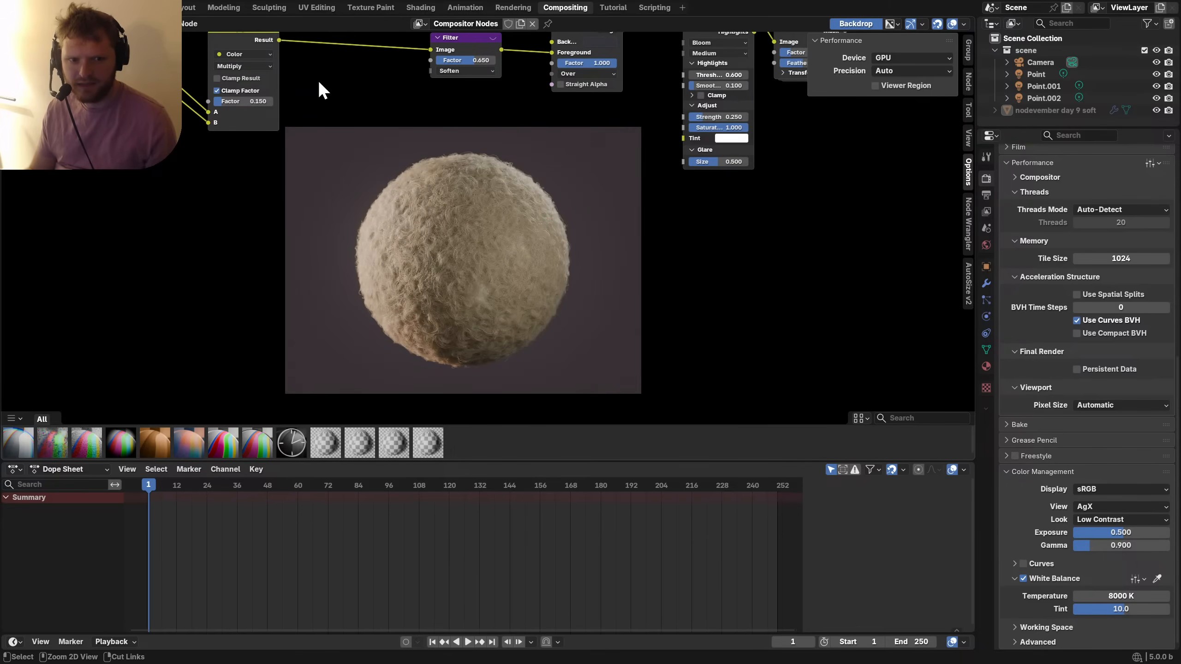
middle_drag(372, 130, 498, 129)
key(ctrl+s)
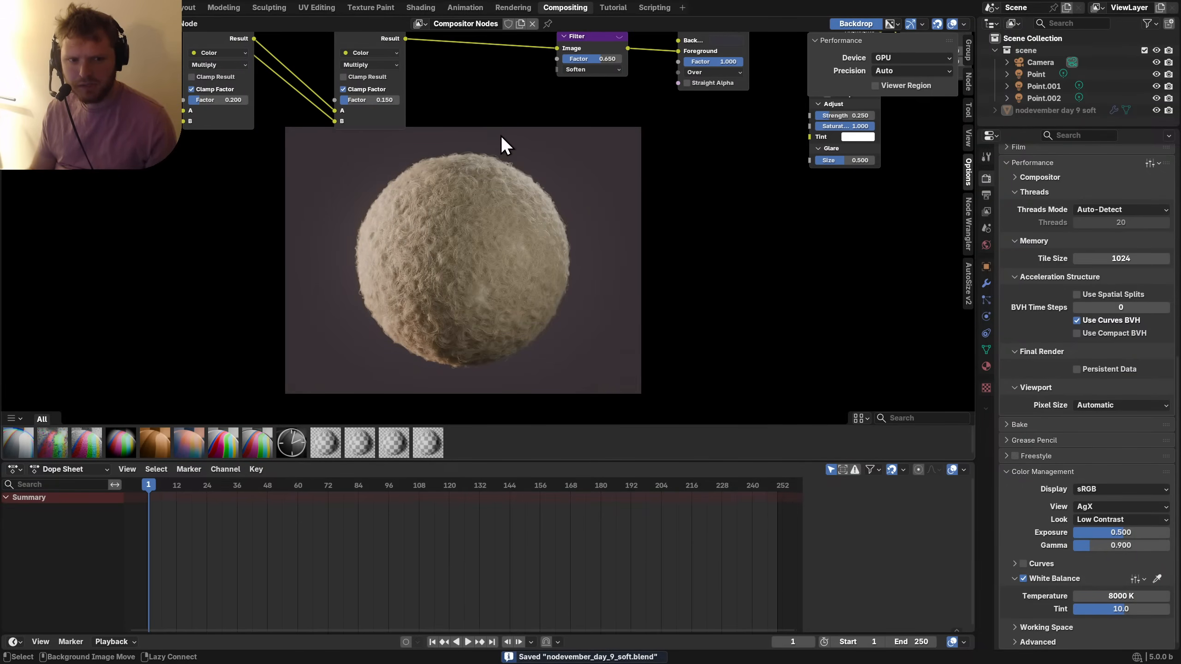
Compare the unprocessed render with the final vignetted composite in the compositor backdrop.
middle_drag(500, 145, 681, 250)
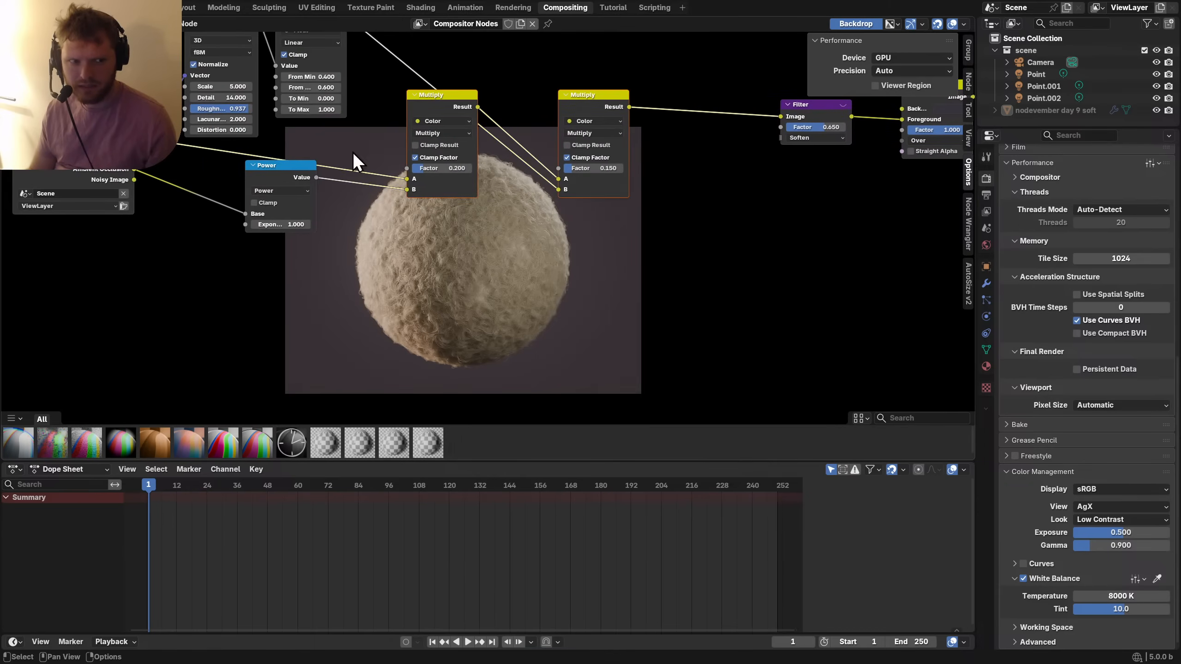
ctrl+shift+click(107, 151)
middle_drag(728, 164, 177, 227)
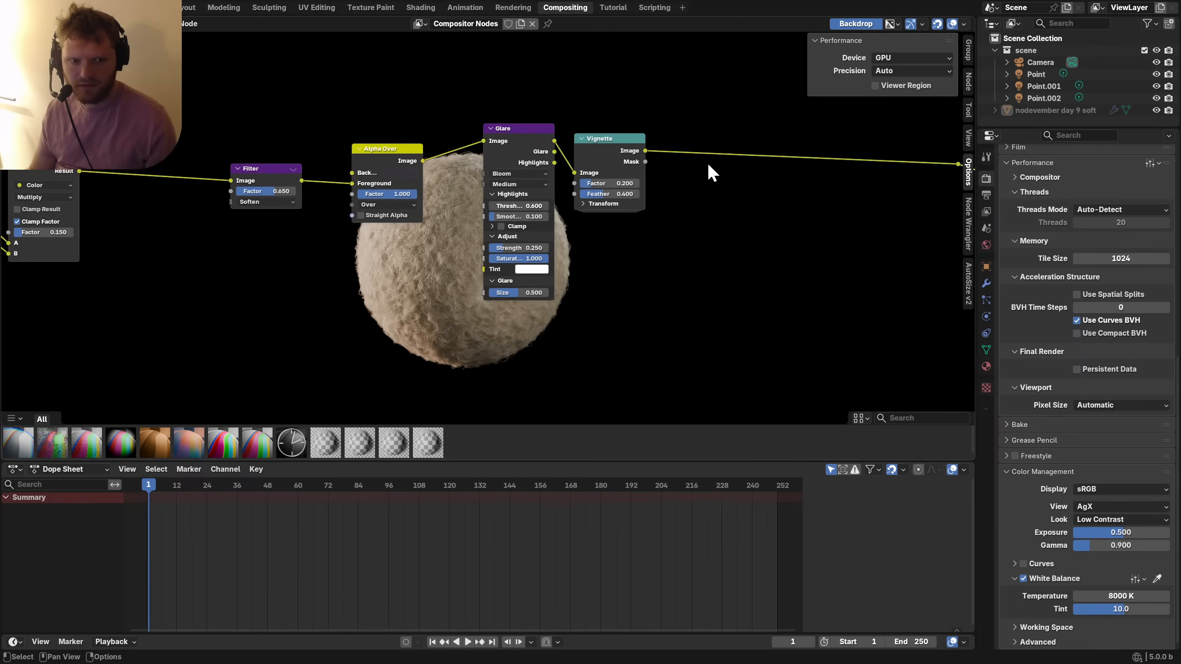
middle_drag(668, 173, 172, 233)
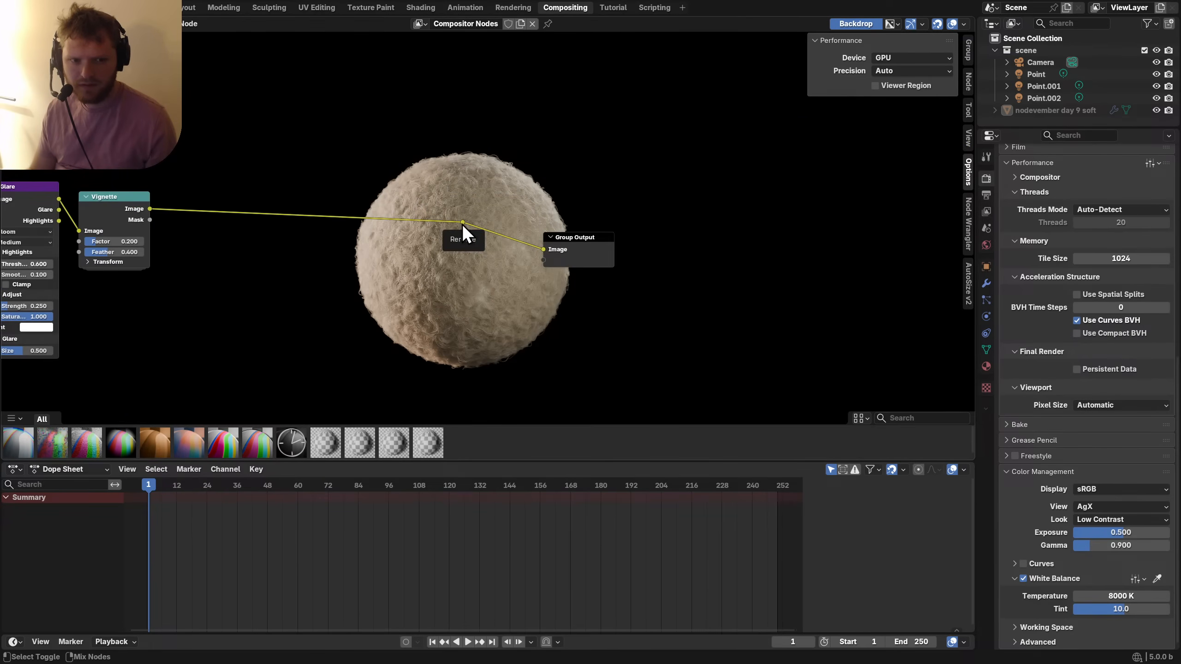
ctrl+shift+click(462, 222)
Open the render window, cycle through its render slots, and compare the Render Result with the Viewer Node image.
key(F12)
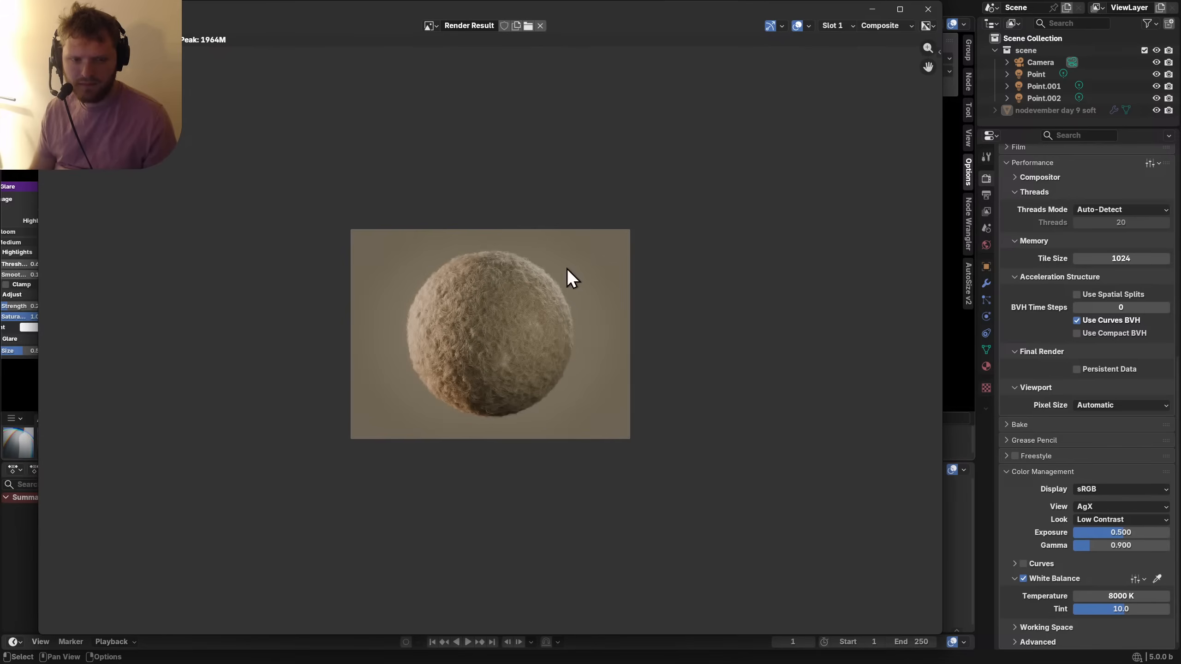
drag(574, 7, 582, 67)
key(j)
key(j)
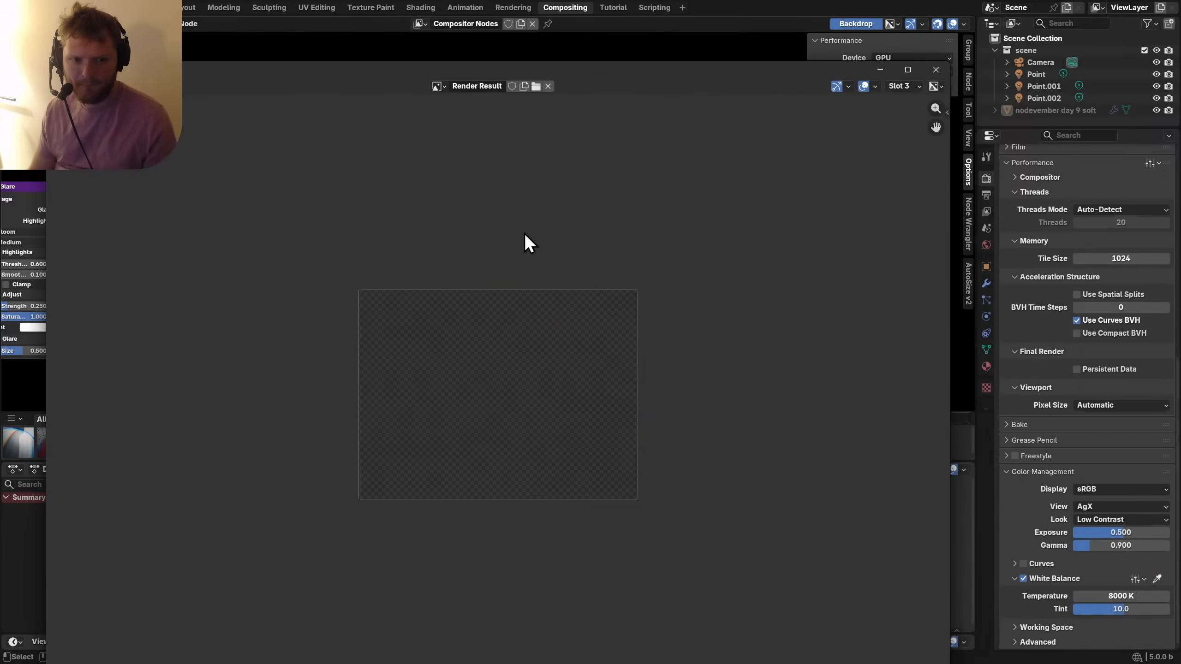
key(alt+j)
key(alt+j)
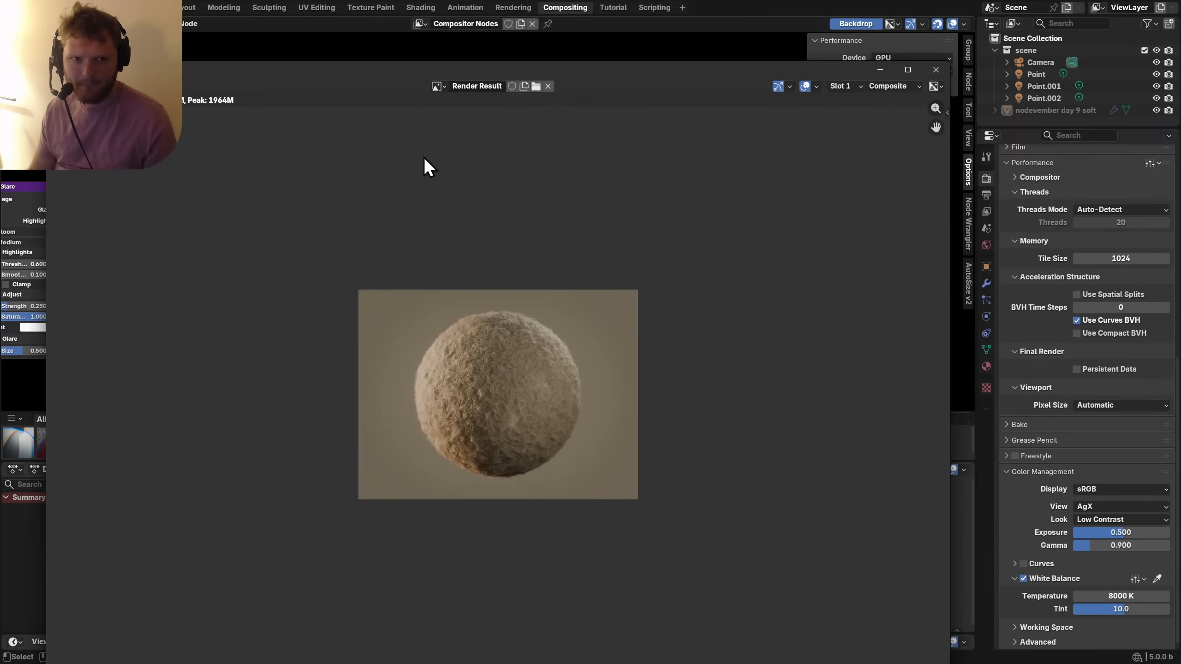
click(436, 87)
click(444, 118)
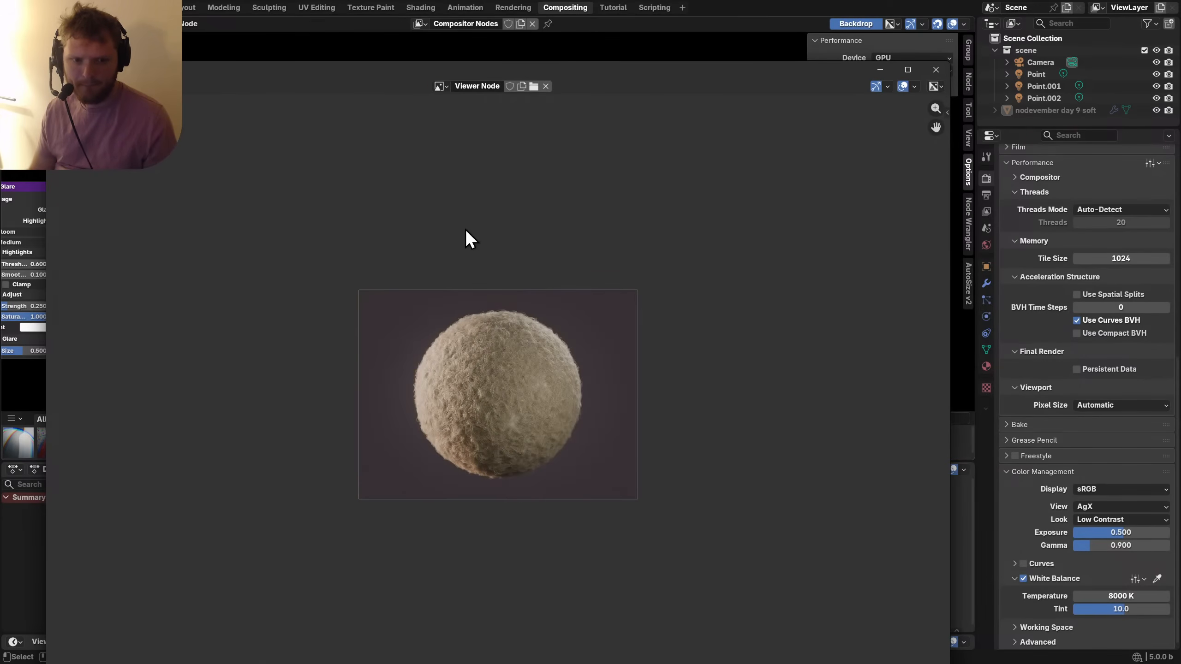
click(448, 87)
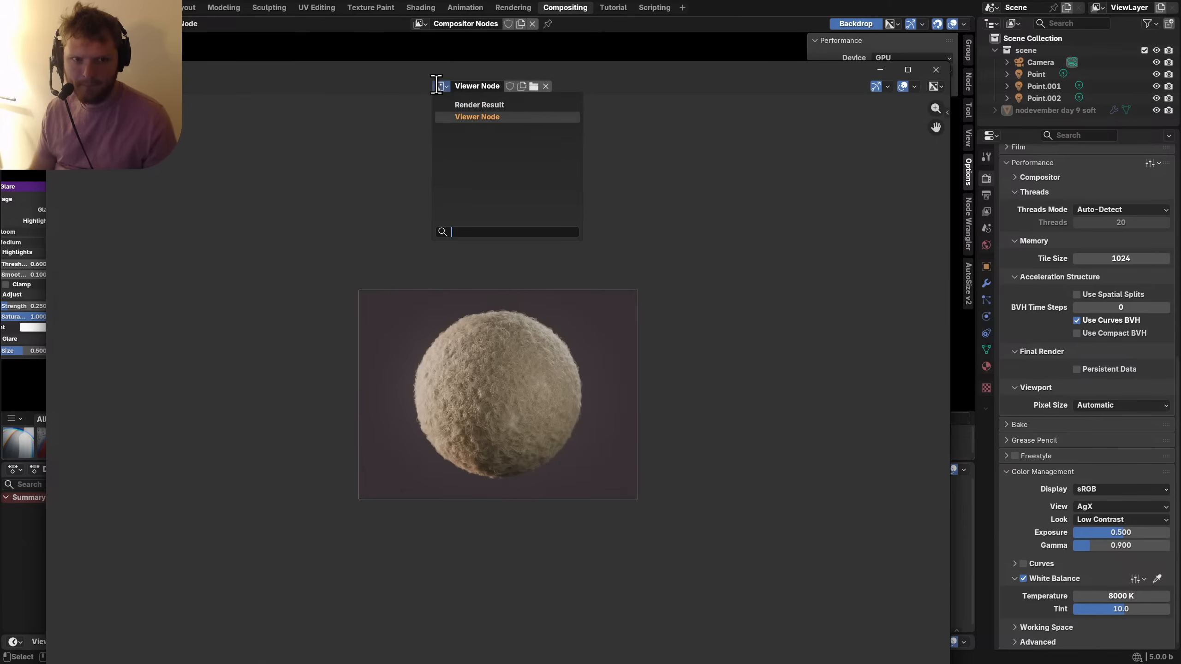
click(470, 103)
Compare the Slot 1 and Slot 2 renders of the sphere repeatedly and close the render window.
key(j)
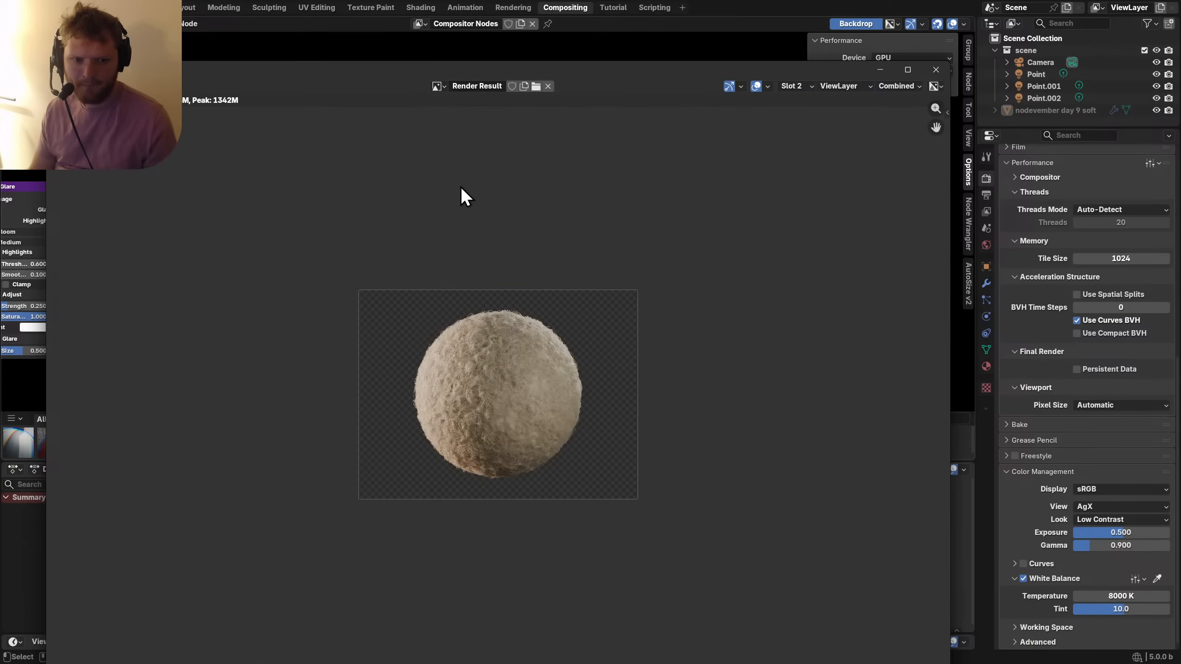
key(alt+j)
key(j)
key(alt+j)
key(j)
key(alt+j)
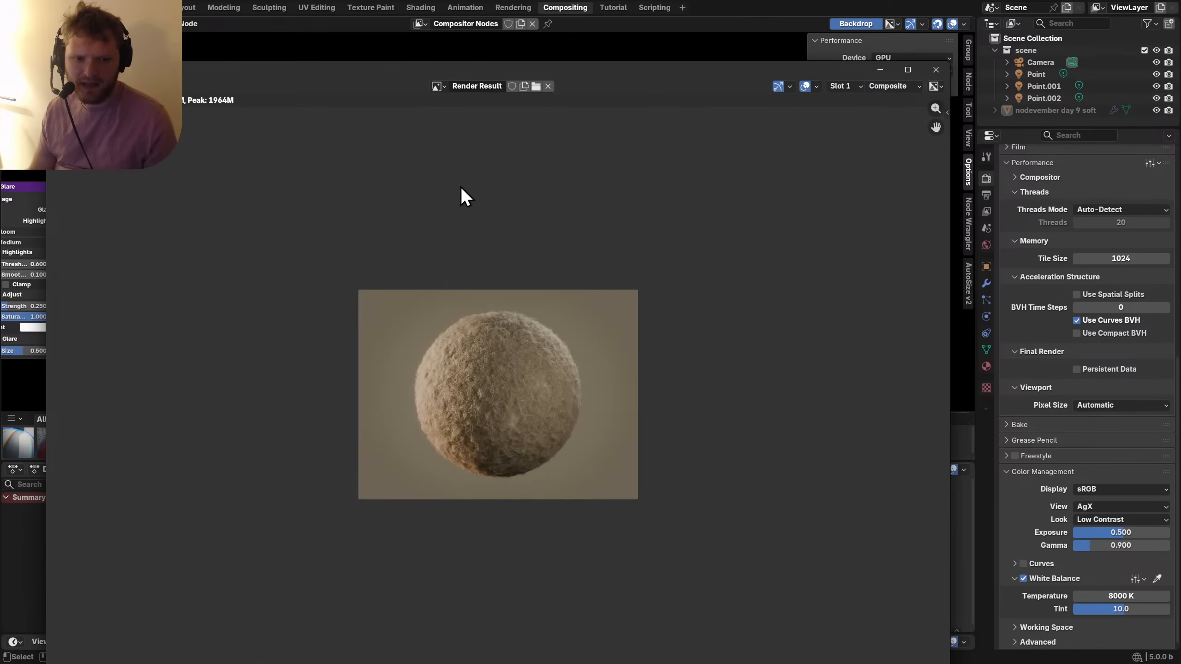
key(j)
click(935, 69)
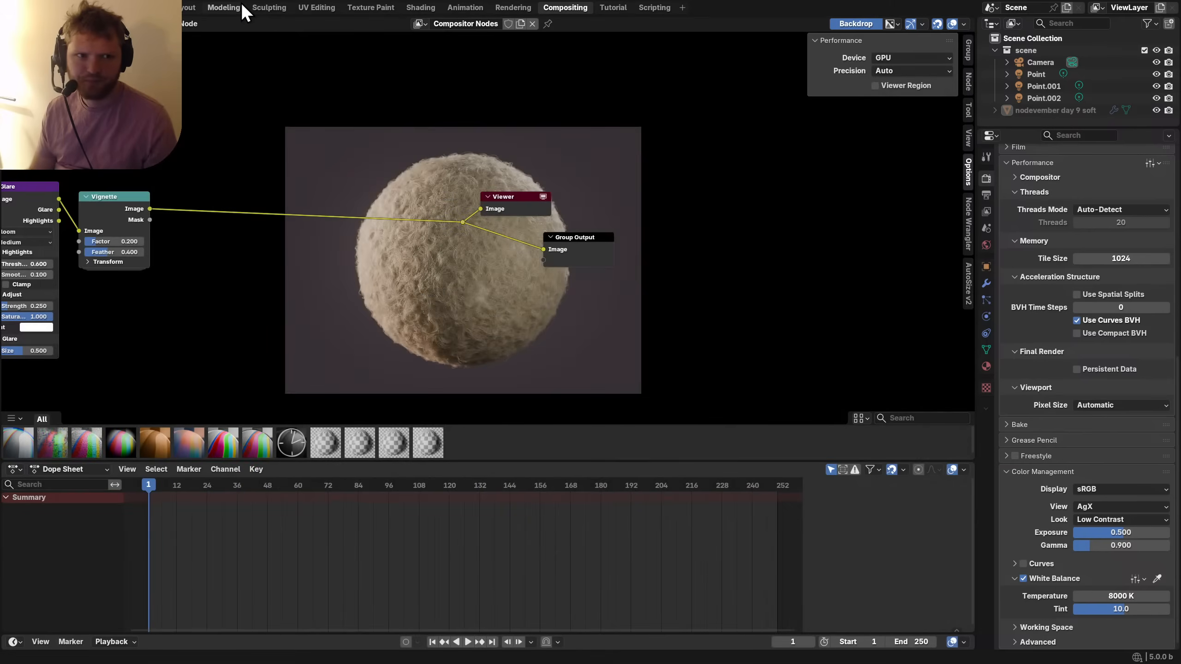
Return to the Layout workspace and set the Distribute Spiral Clusters node's Hair Density to 600.
click(199, 4)
scroll(196, 458, up, 3)
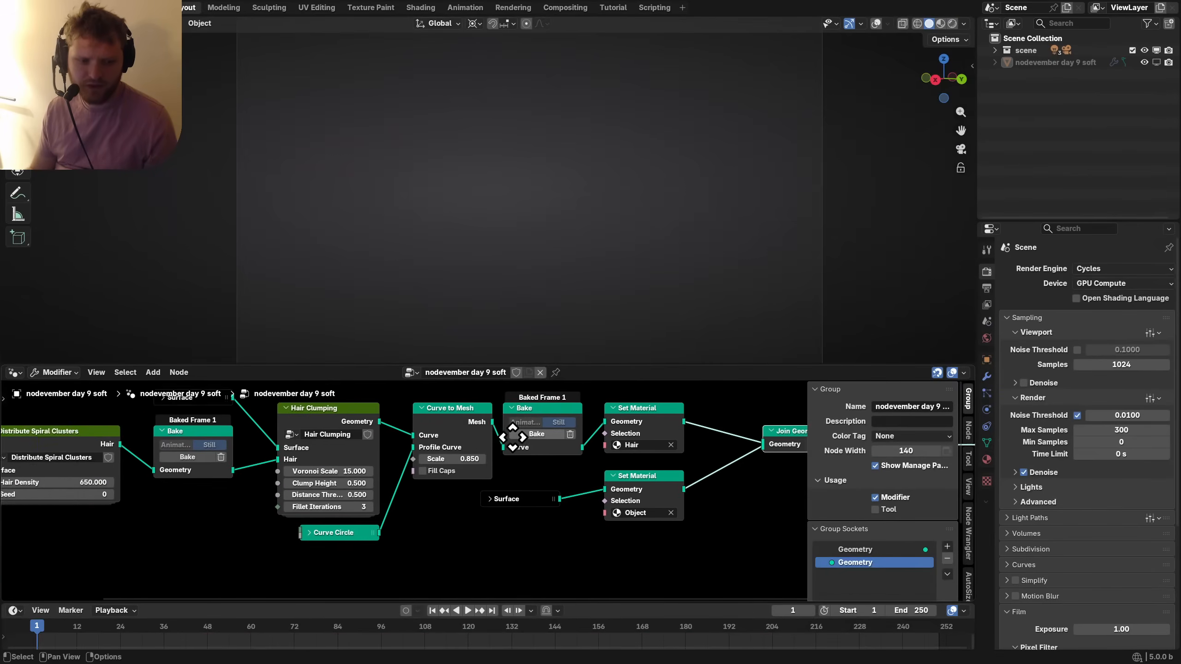
scroll(333, 458, up, 2)
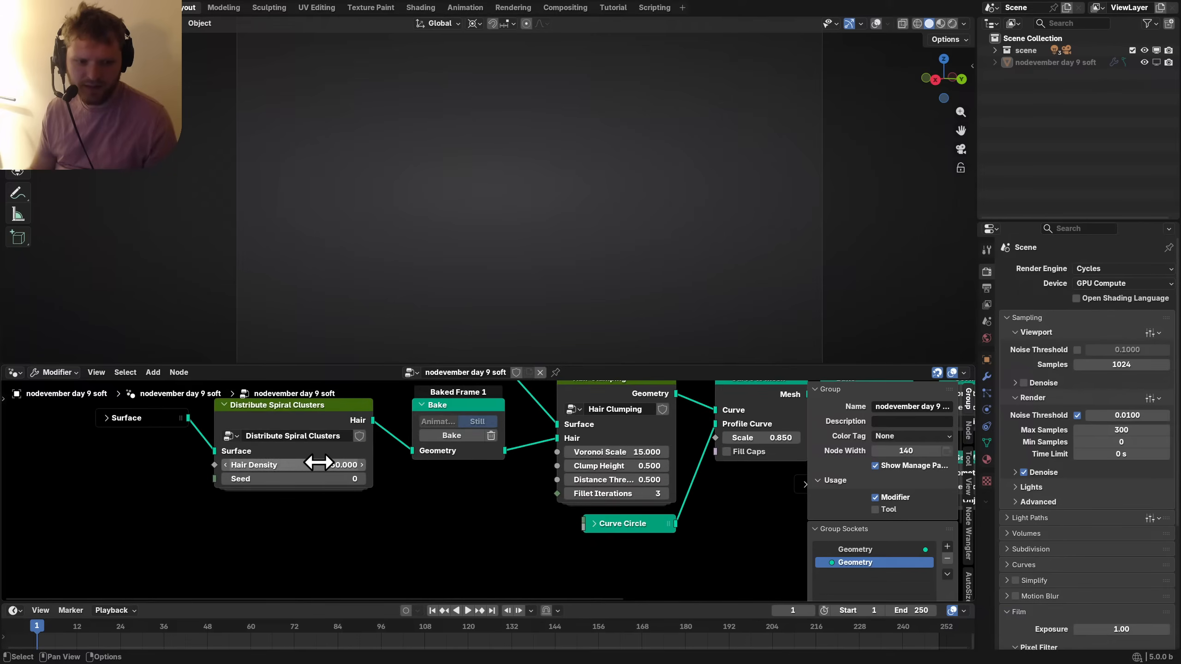
click(320, 465)
text(600)
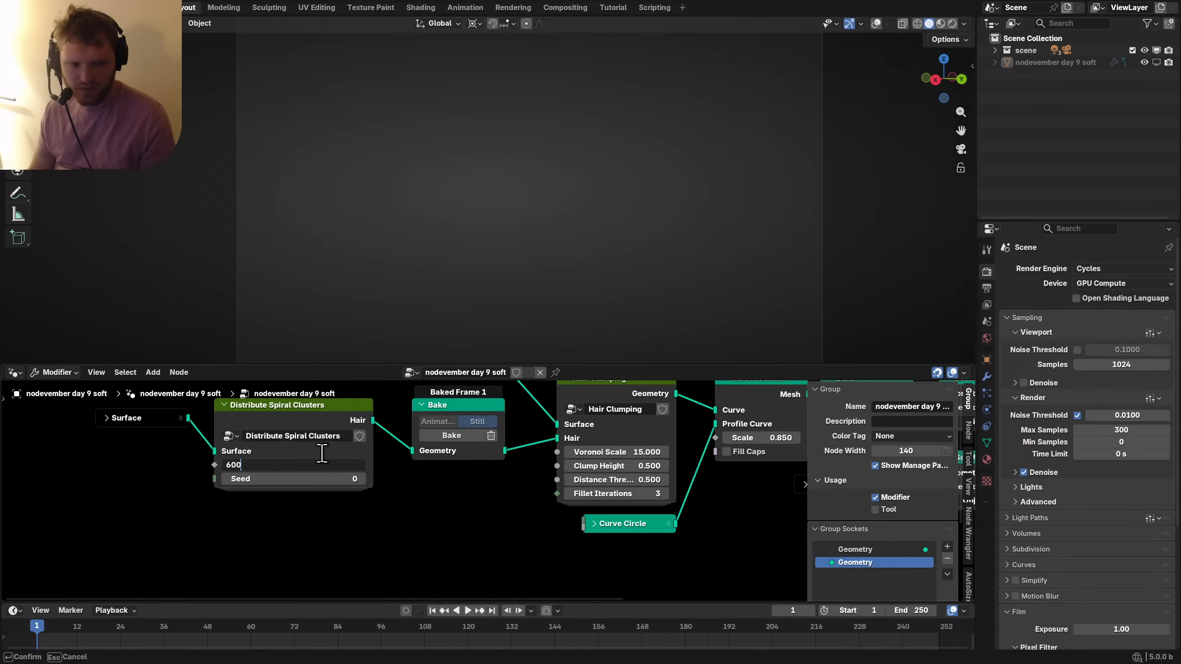
key(Return)
Cut the link between Join Geometry and Group Output, and enable the "nodevember day 9 soft" object in viewports.
middle_drag(466, 458, 234, 487)
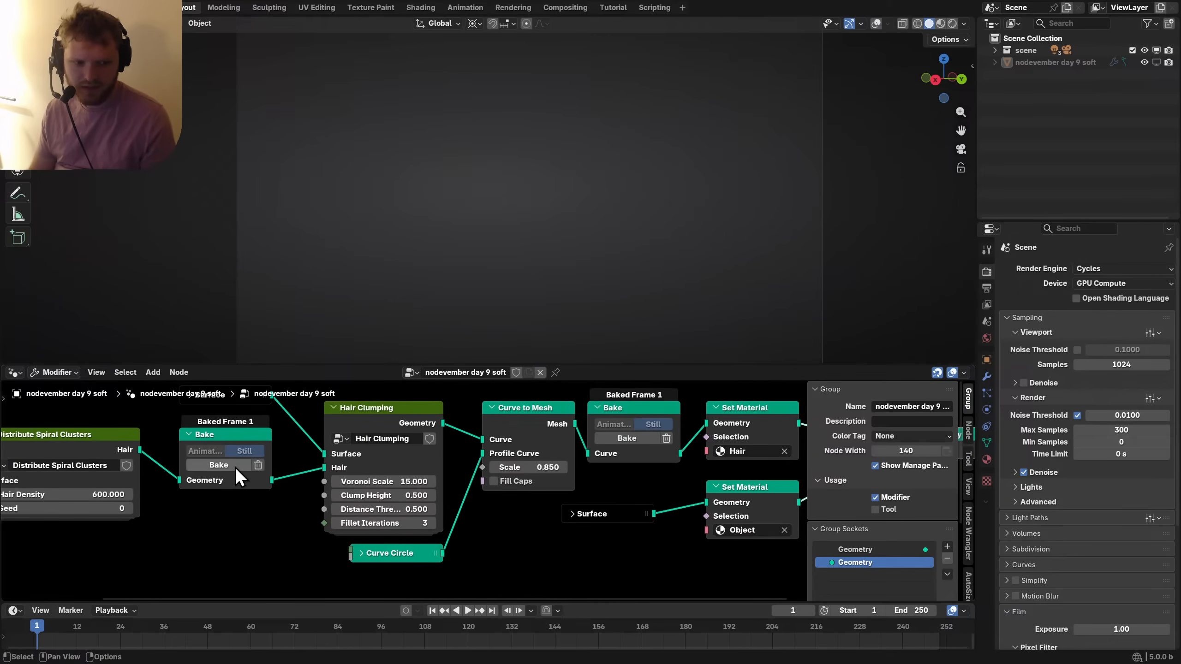
scroll(493, 493, down, 6)
middle_drag(721, 492, 568, 491)
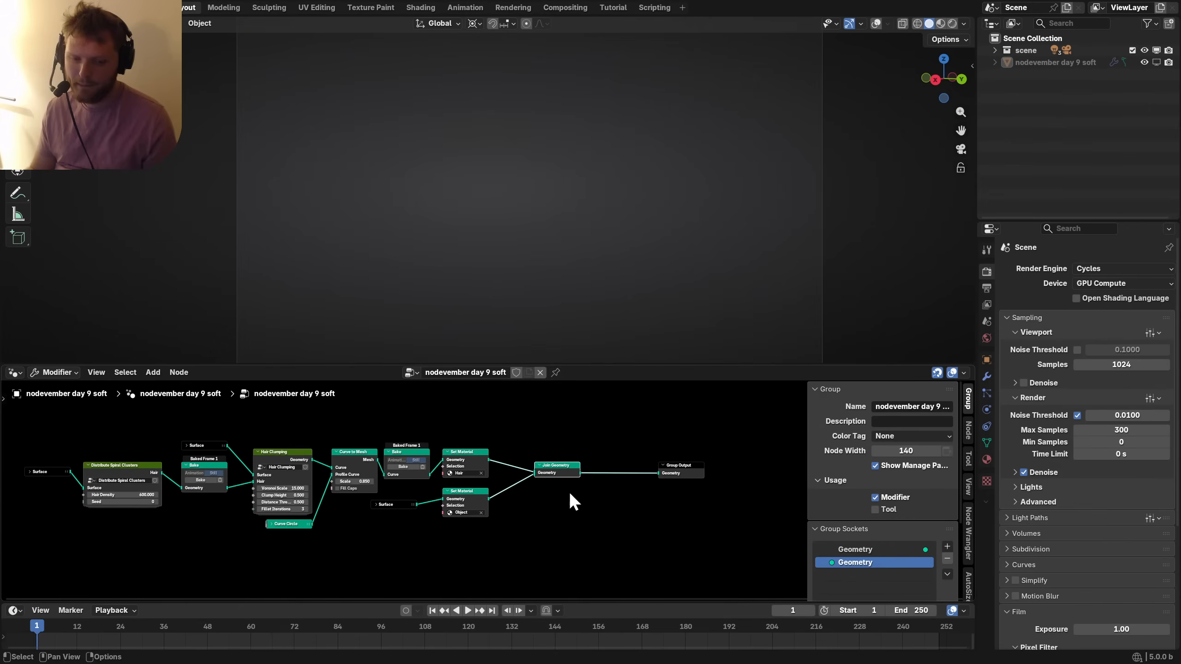
ctrl+right_drag(590, 490, 613, 449)
click(1157, 61)
Rebake the Bake node that follows Distribute Spiral Clusters.
middle_drag(242, 505, 425, 487)
scroll(423, 469, up, 6)
click(379, 457)
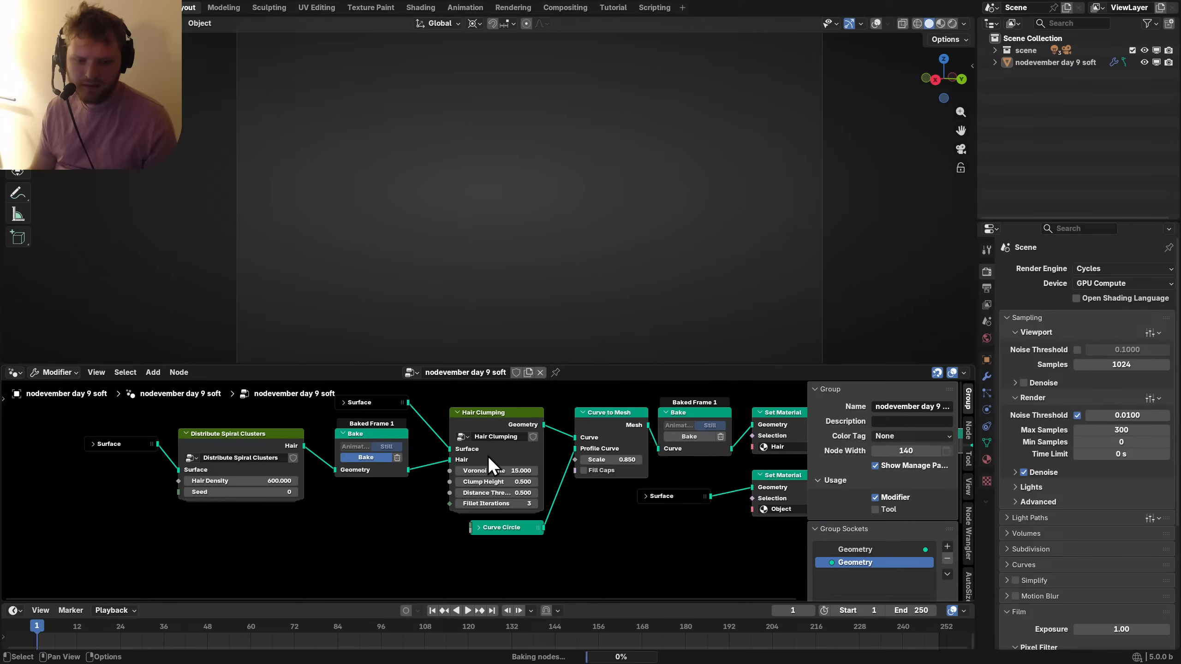
Set the Curve to Mesh Scale to 0.92 and rebake the Bake node that follows it.
middle_drag(610, 484, 380, 503)
click(386, 483)
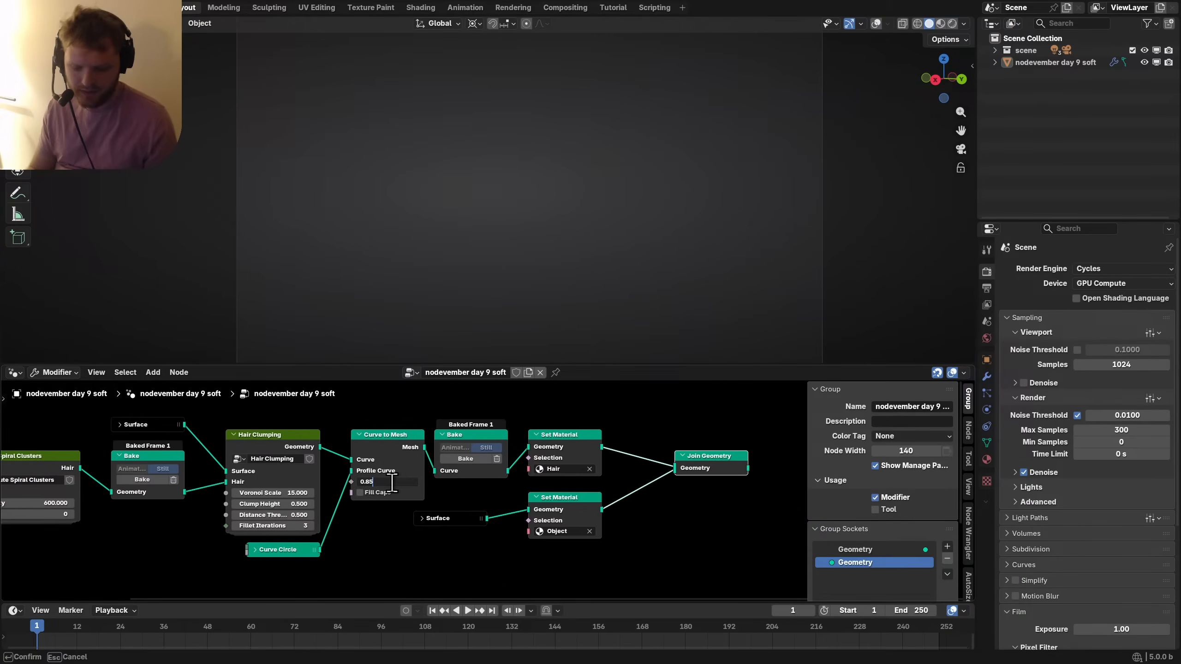
text(0.9)
key(Return)
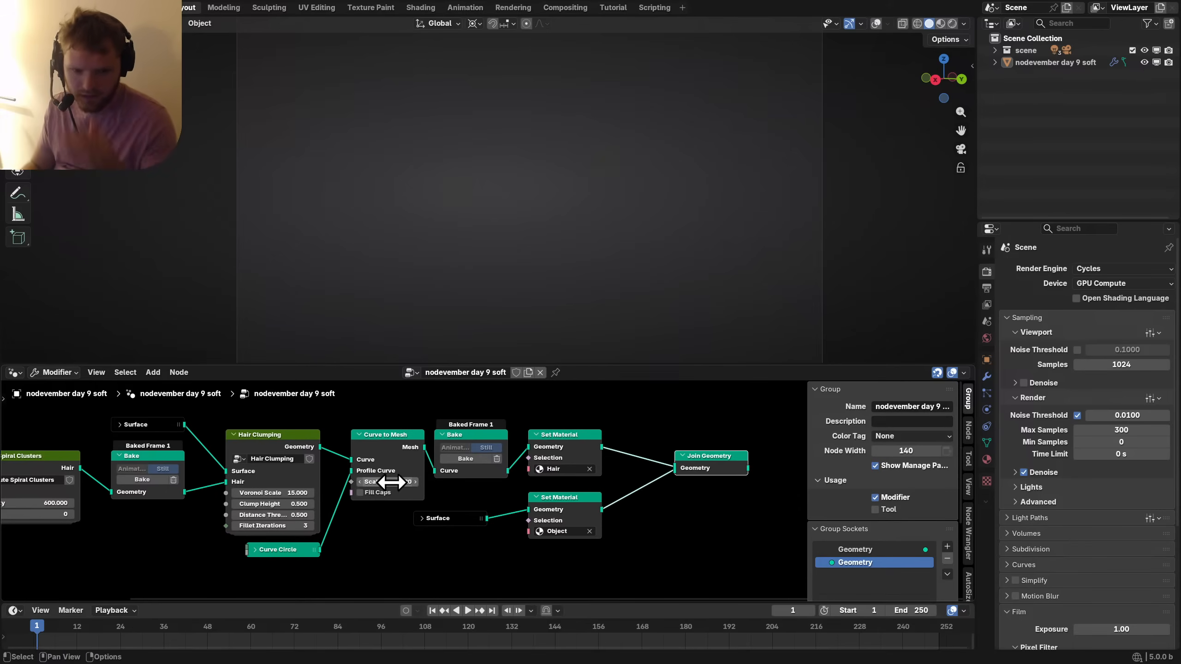
click(483, 461)
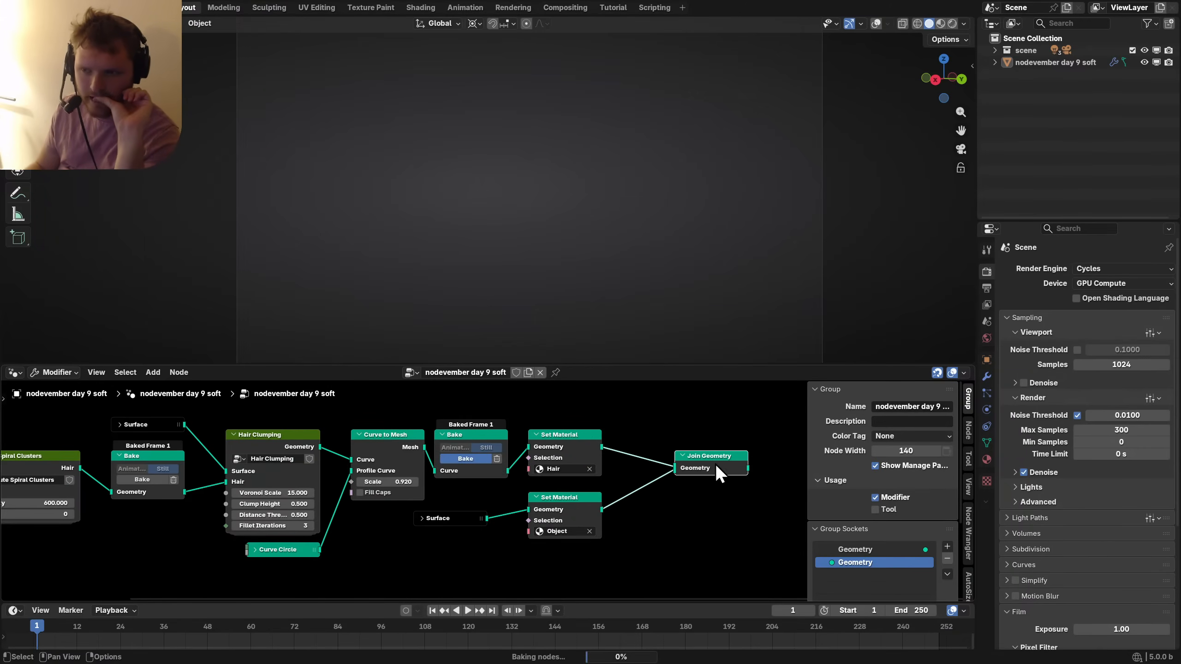
Disable the furry sphere object in viewports and reconnect Join Geometry to the Group Output.
click(1156, 61)
middle_drag(693, 456, 371, 469)
drag(425, 481, 559, 477)
Return to the Compositing workspace, save the file, and render the image into Slot 1.
click(564, 8)
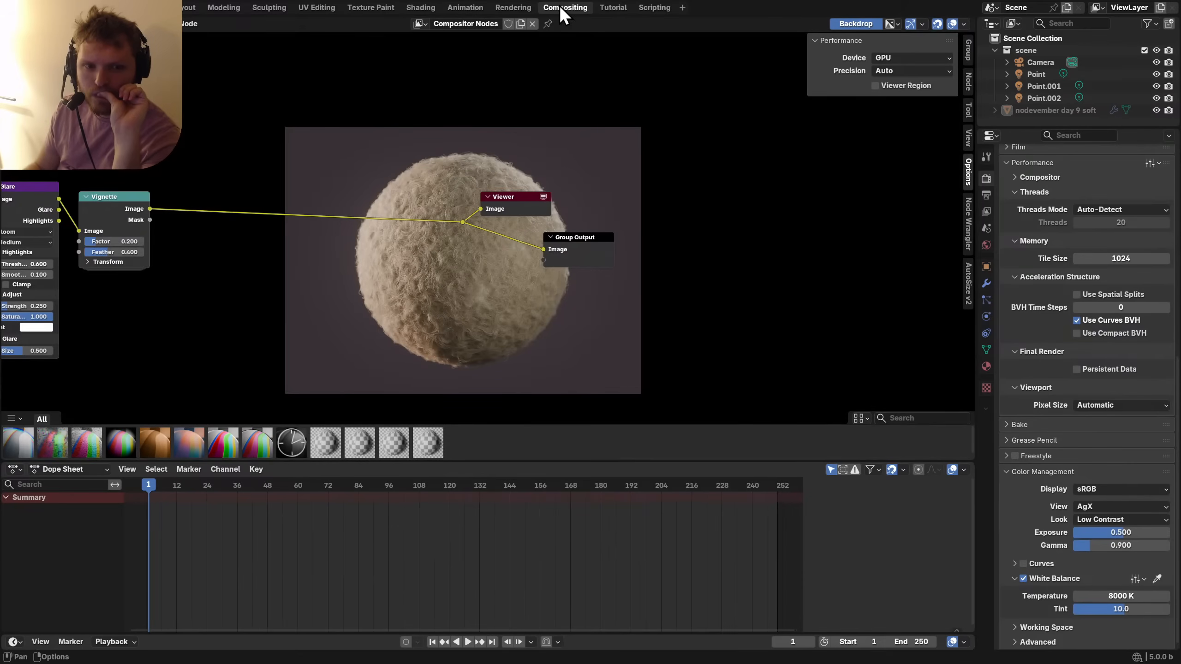
key(ctrl+s)
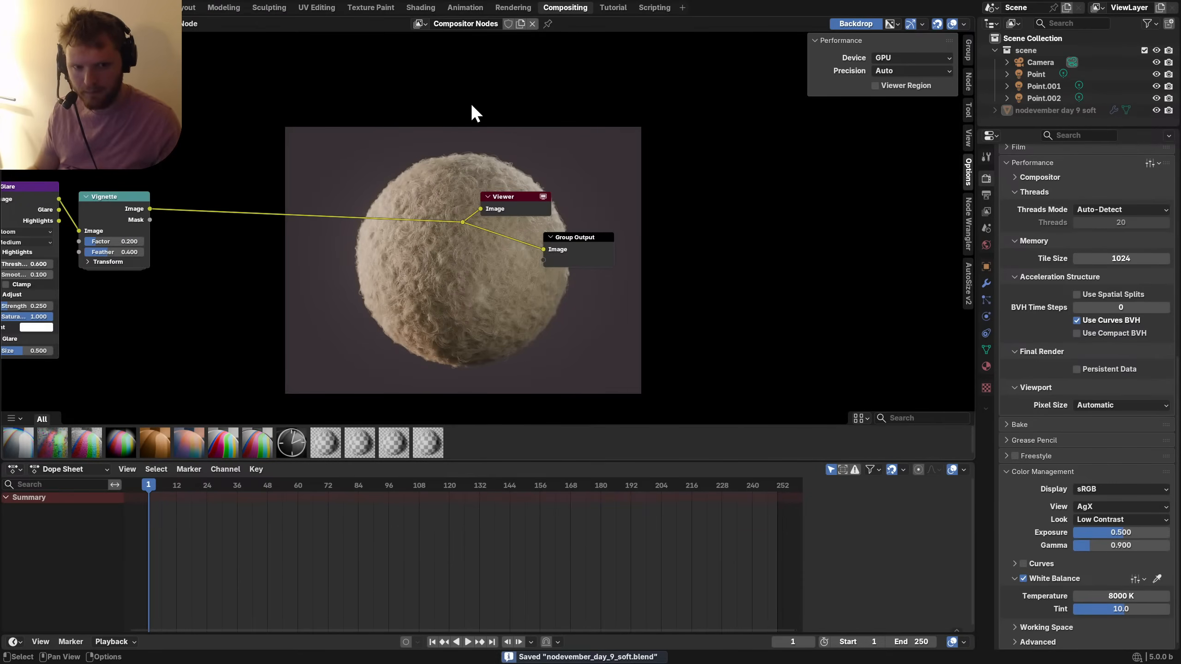
key(F12)
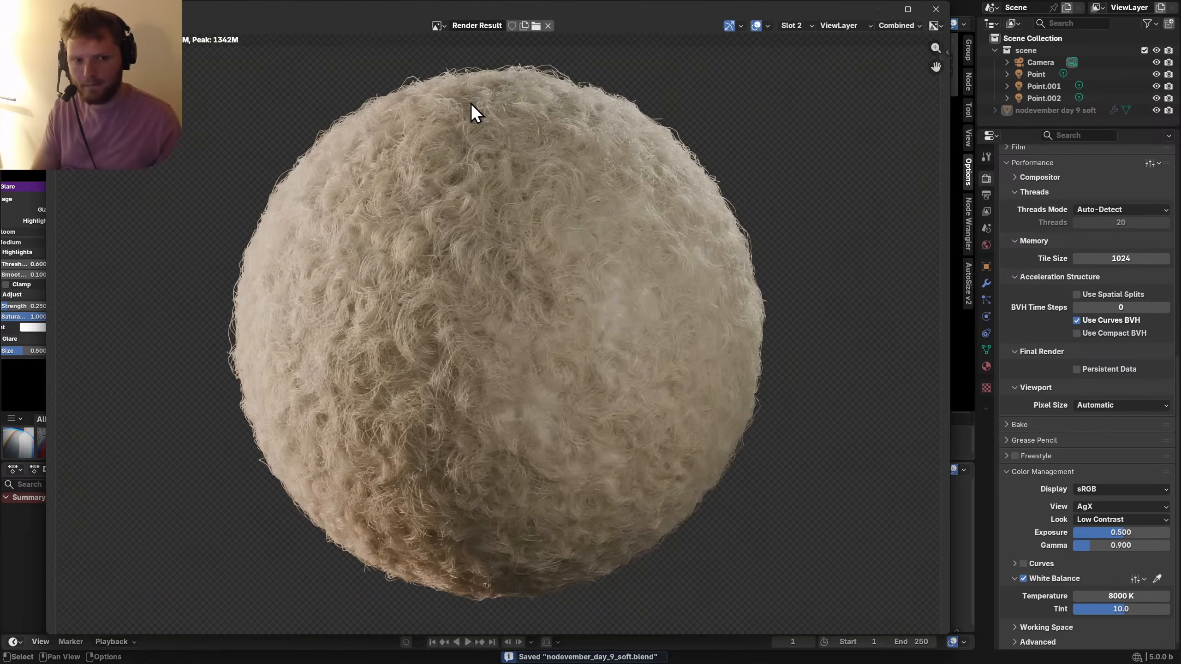
key(j)
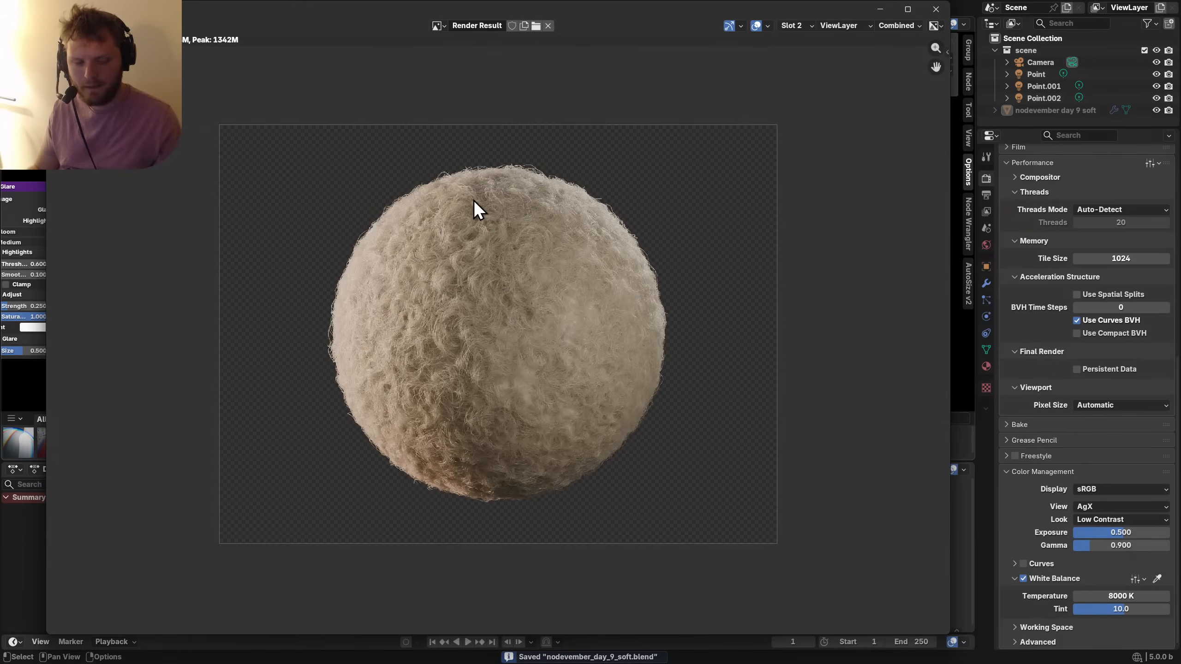
key(j)
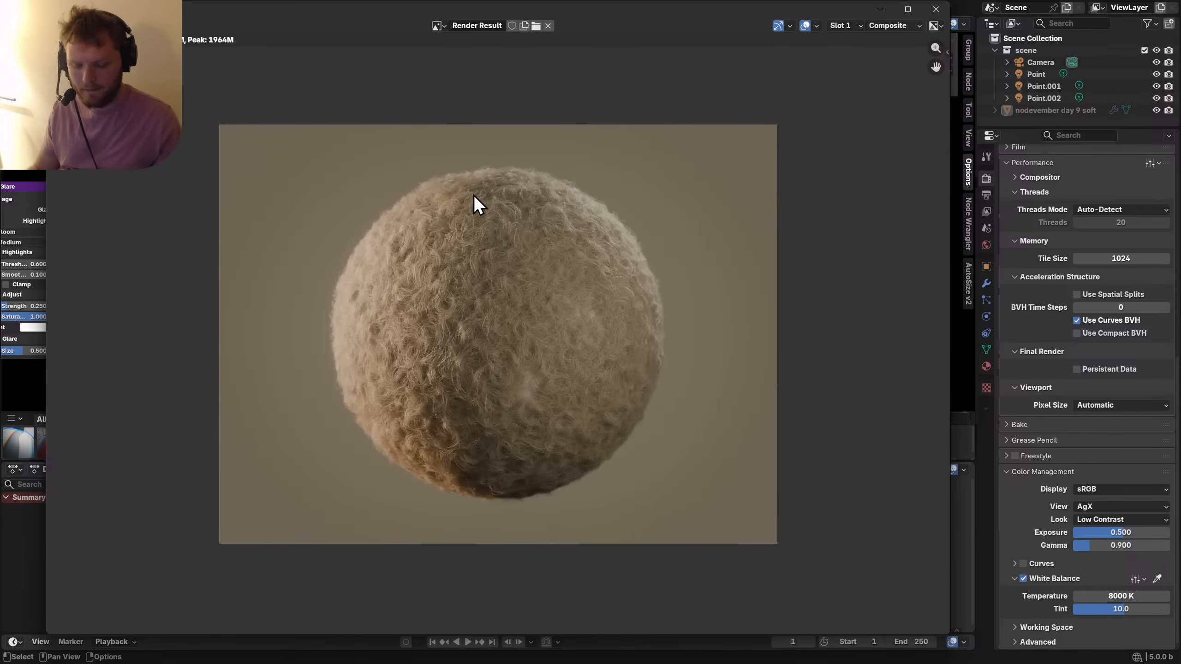
key(F12)
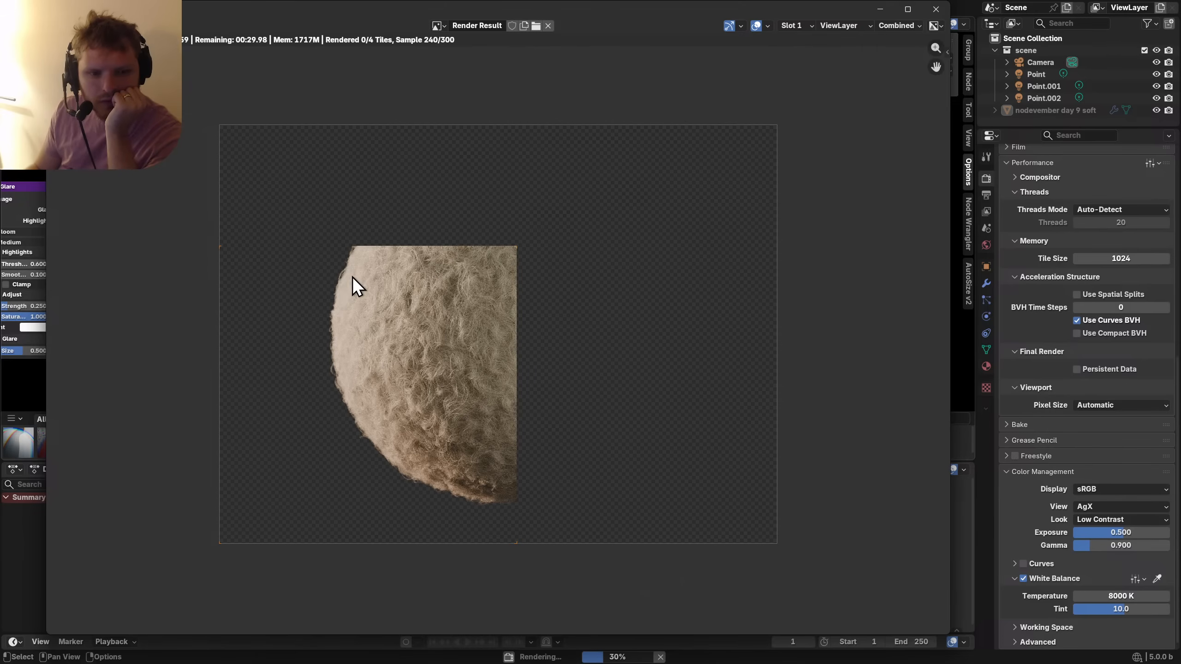
Examine the fur detail and overall look of the new render, and close the render window.
scroll(361, 274, down, 1)
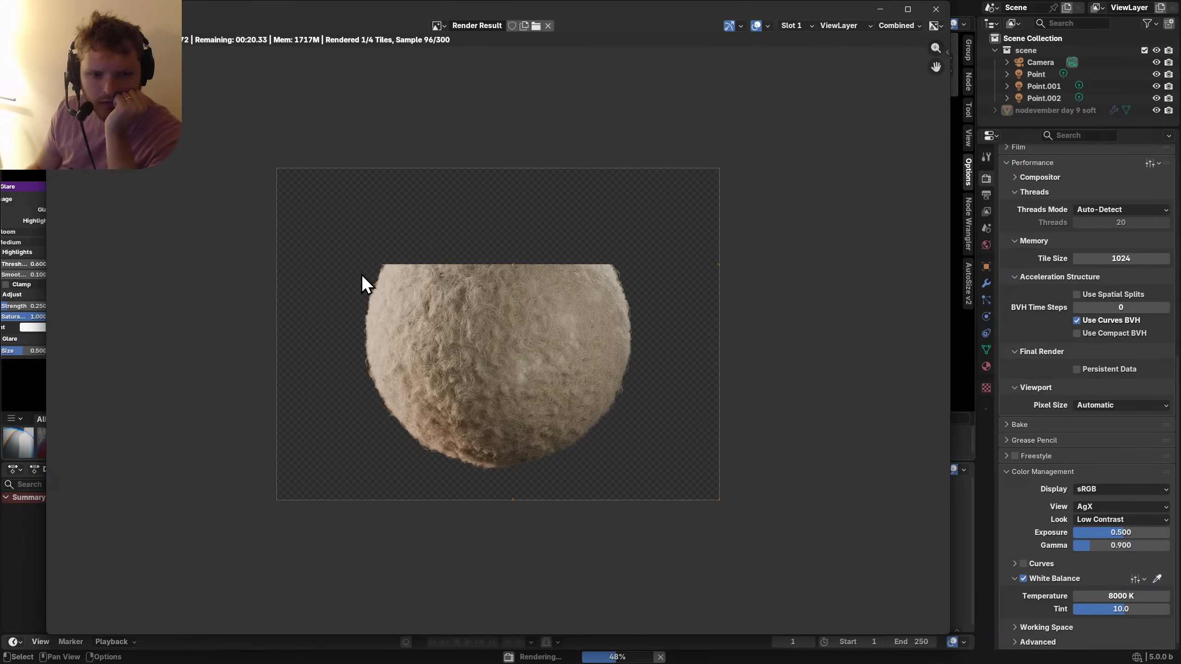
scroll(585, 323, up, 5)
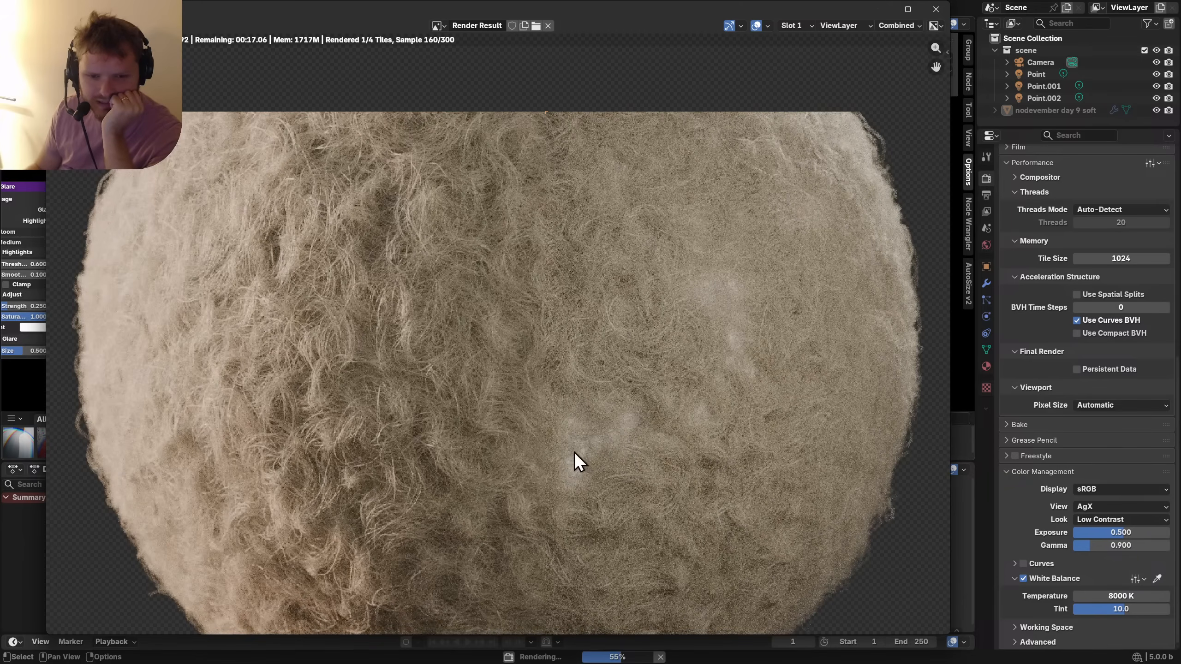
scroll(576, 425, down, 5)
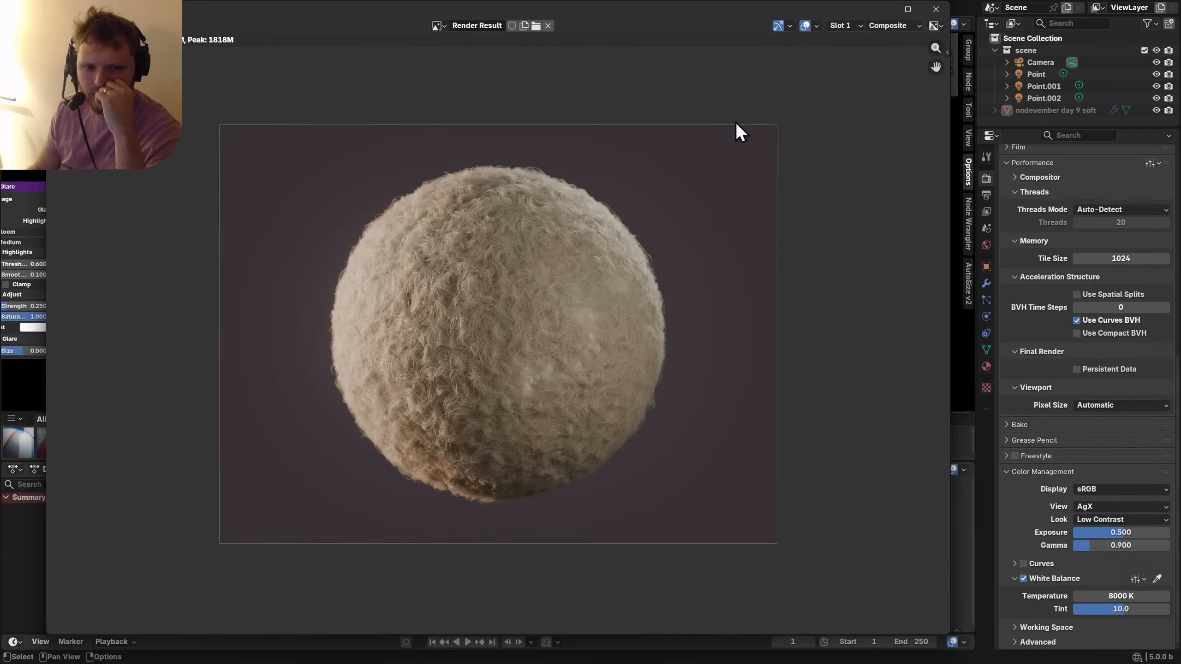
click(936, 9)
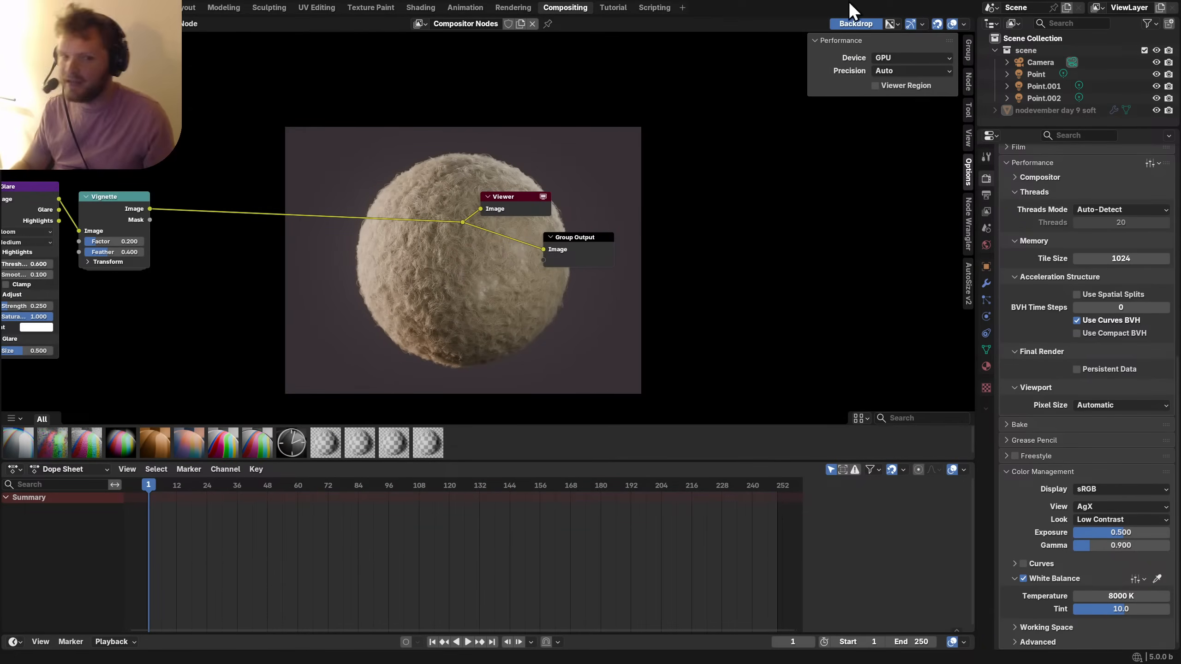
Maximize the compositor editor, enlarge the backdrop image of the final composite, and save the file.
key(alt+v)
key(alt+v)
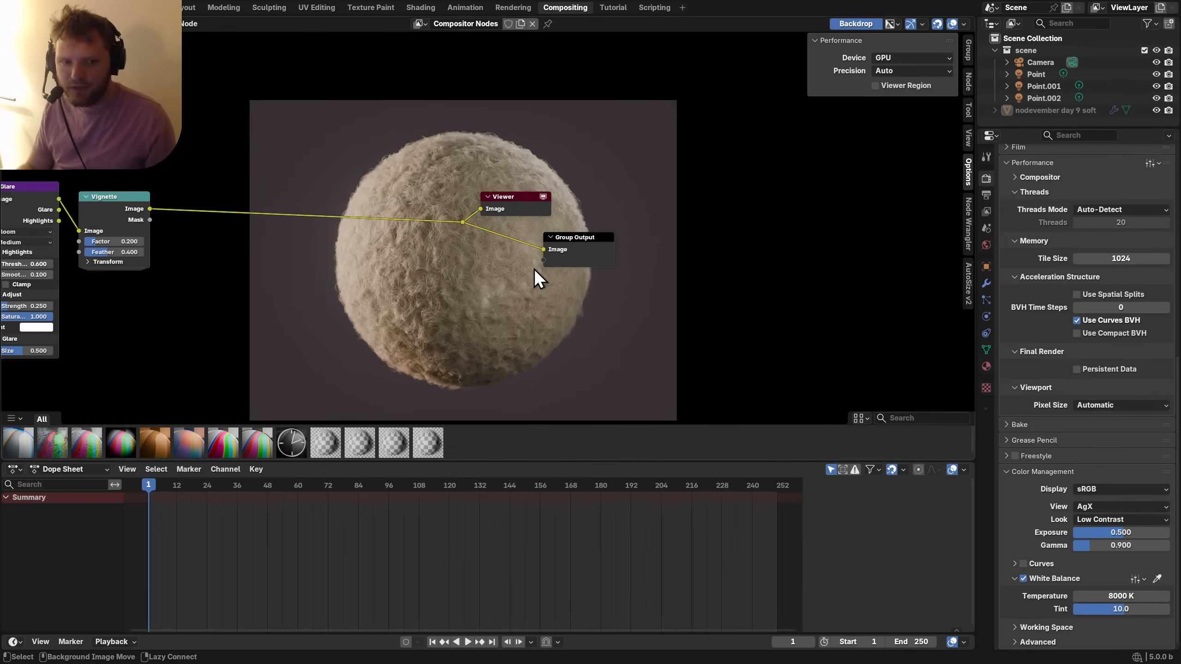
key(ctrl+space)
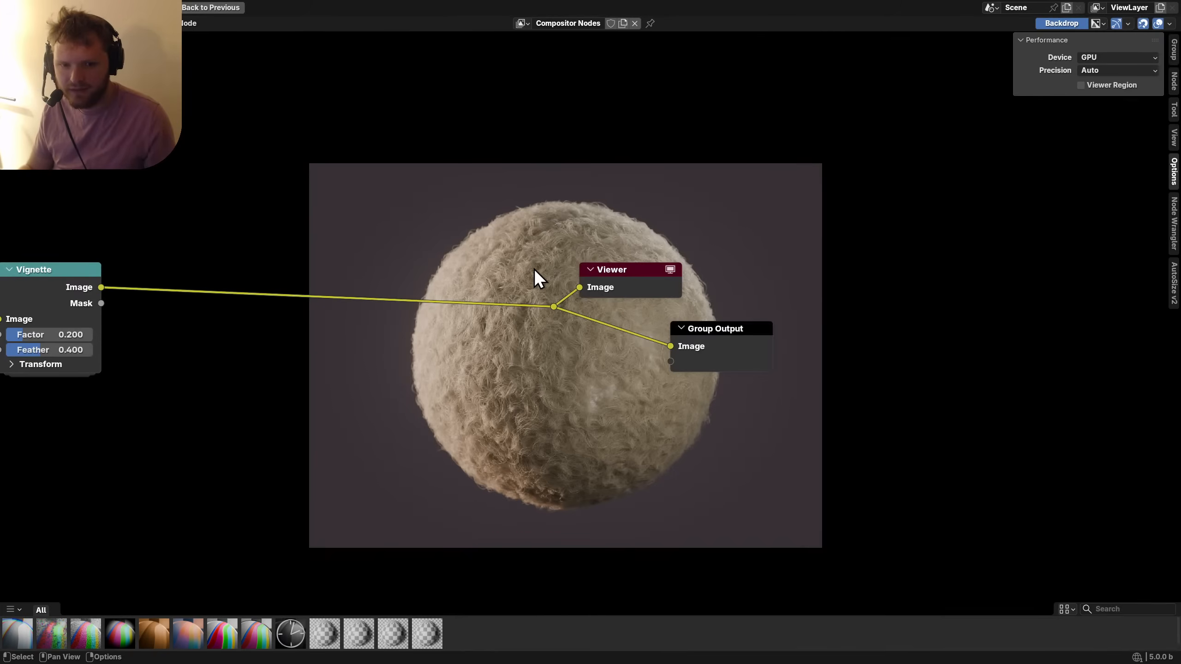
key(alt+v)
key(alt+v)
key(alt+v)
key(ctrl+s)
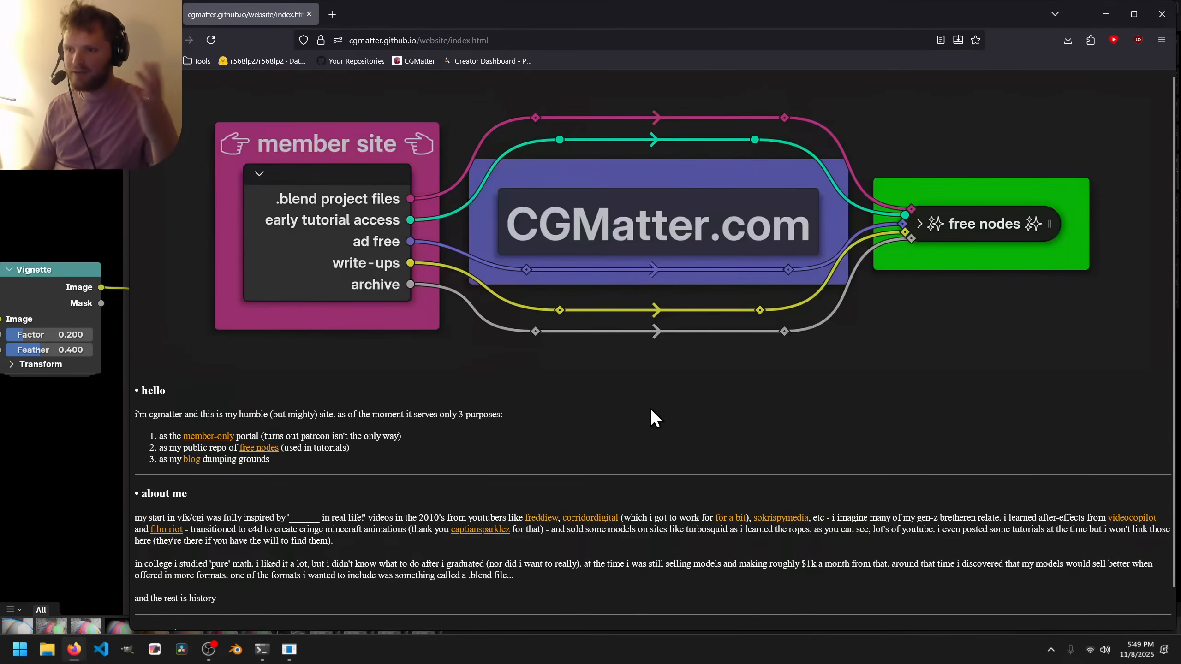
View the free nodes page on the CGMatter website and browse the member site's catalog of project files.
click(980, 232)
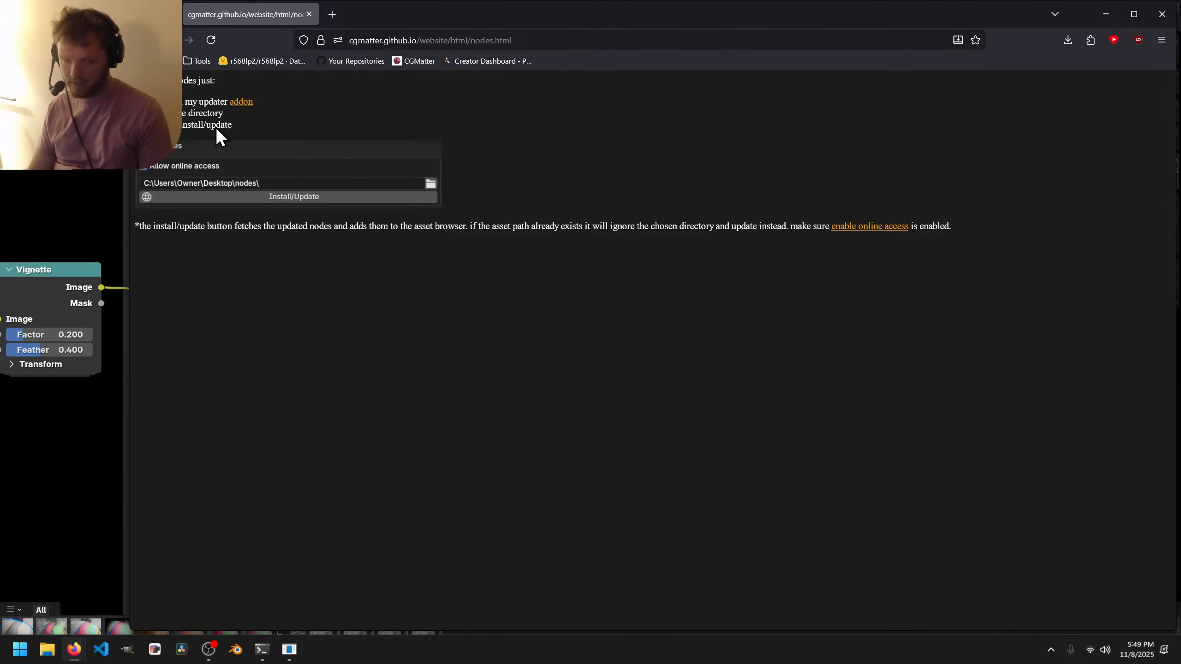
click(166, 40)
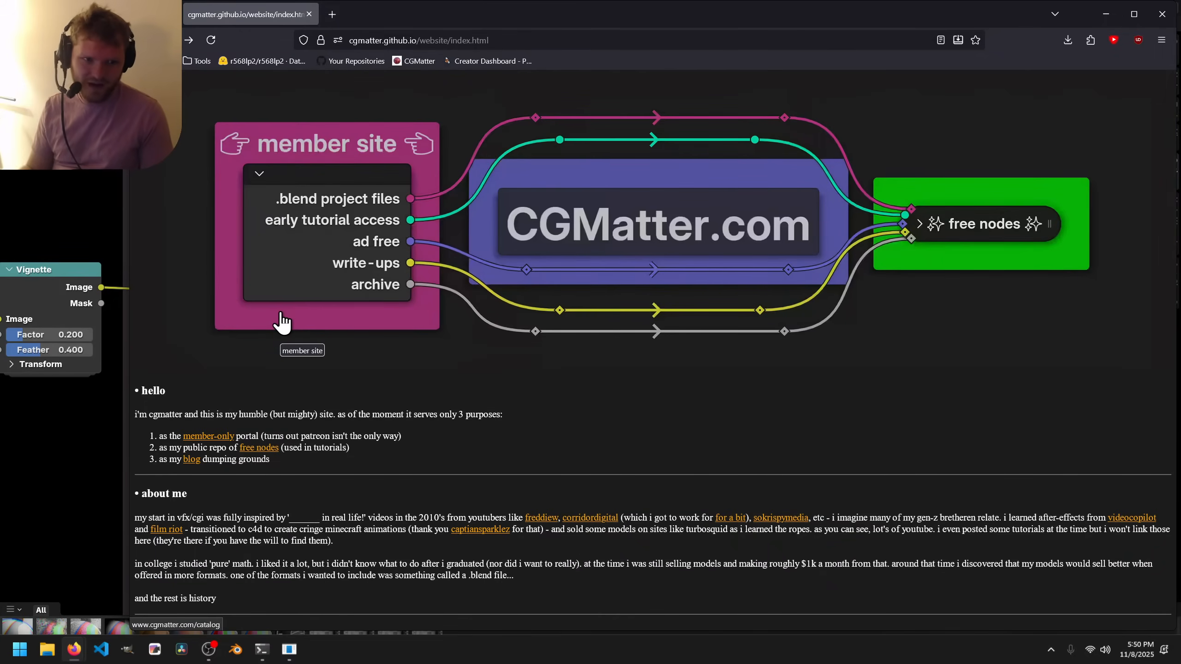
click(321, 269)
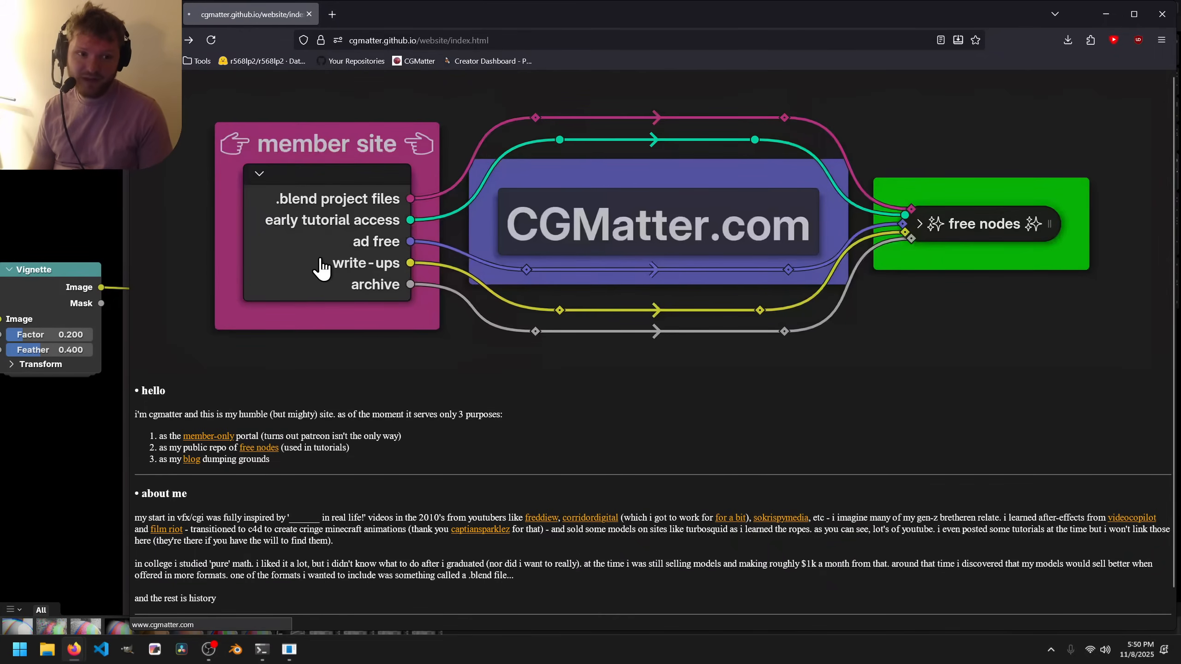
scroll(219, 233, down, 5)
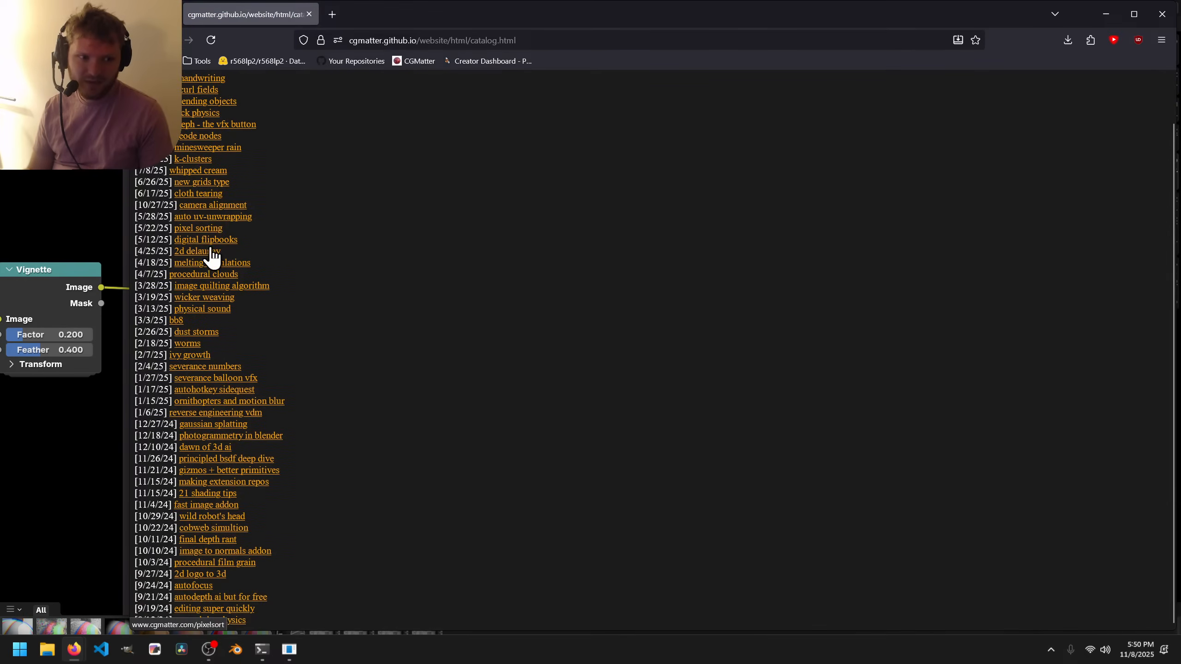
scroll(213, 257, up, 5)
View the 2019 → 2024 archive and the Nodevember 2025 project files from the catalog, and close the browser.
click(388, 91)
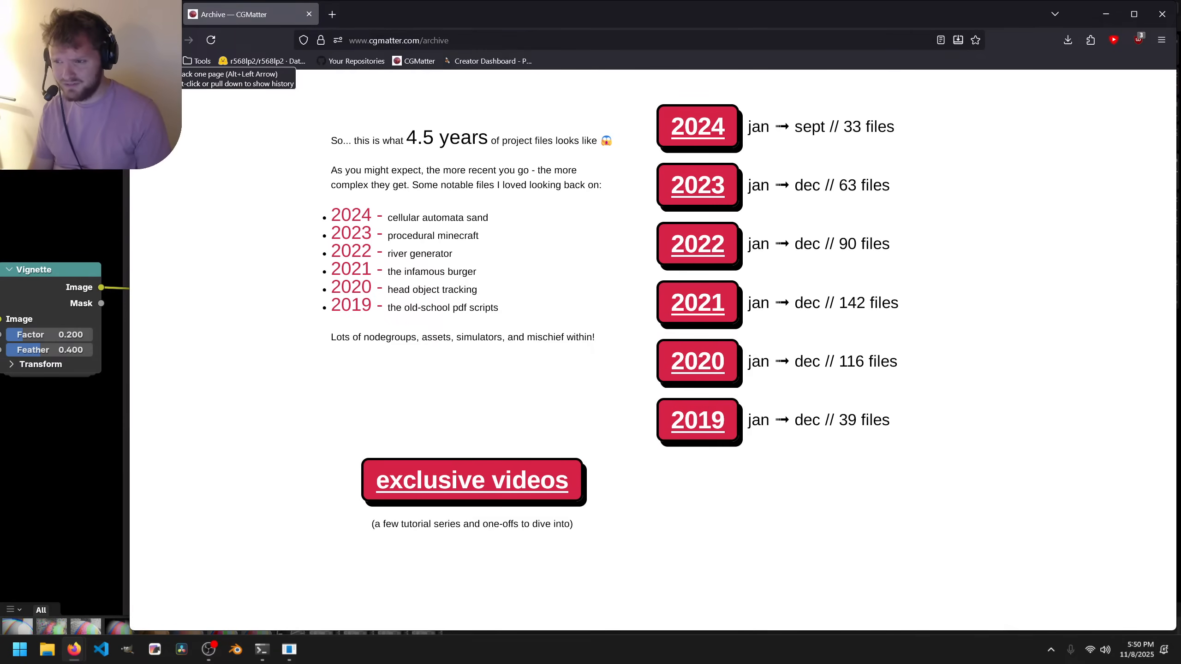
click(167, 41)
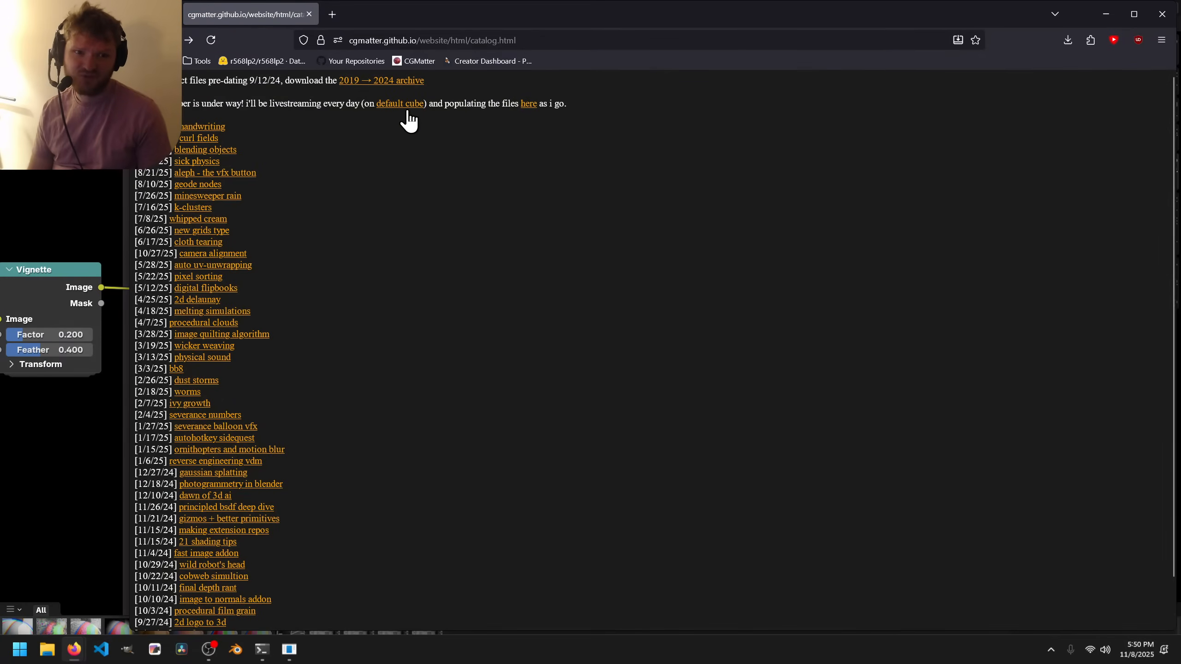
click(526, 105)
scroll(273, 248, down, 10)
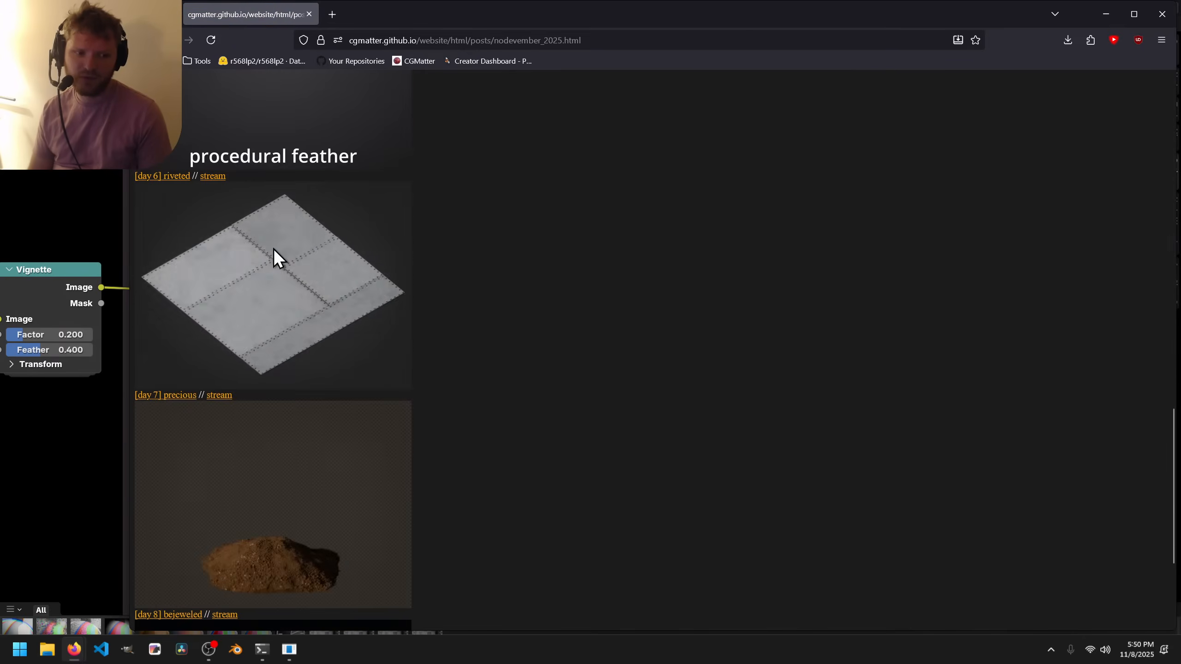
scroll(256, 316, down, 4)
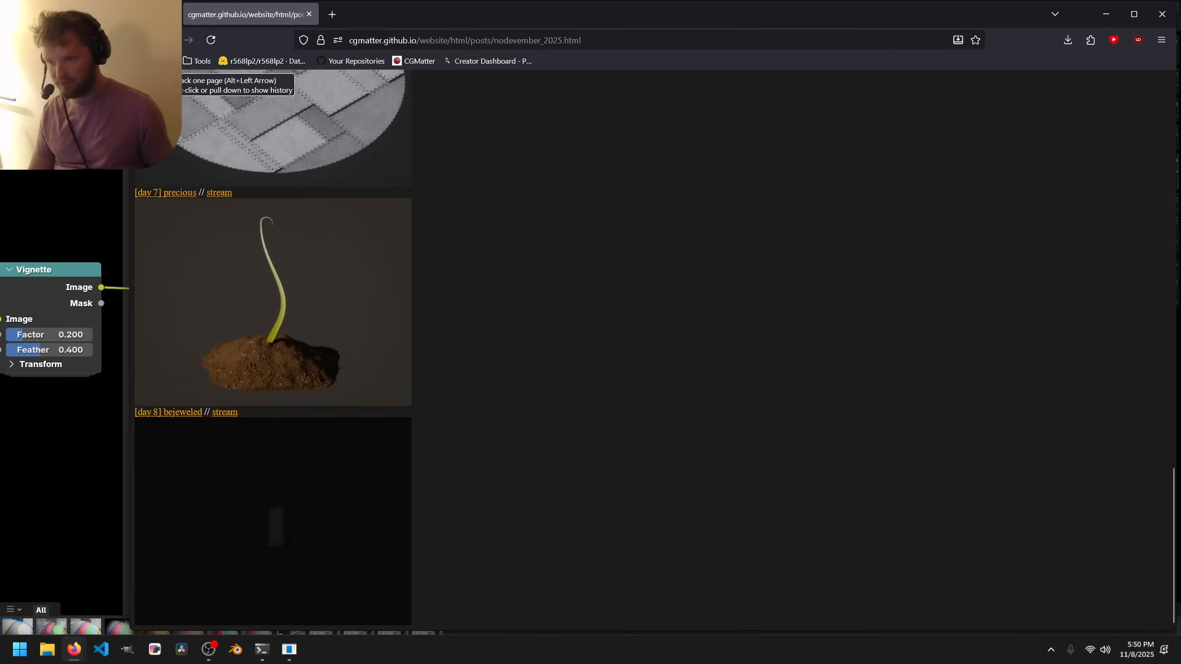
click(166, 40)
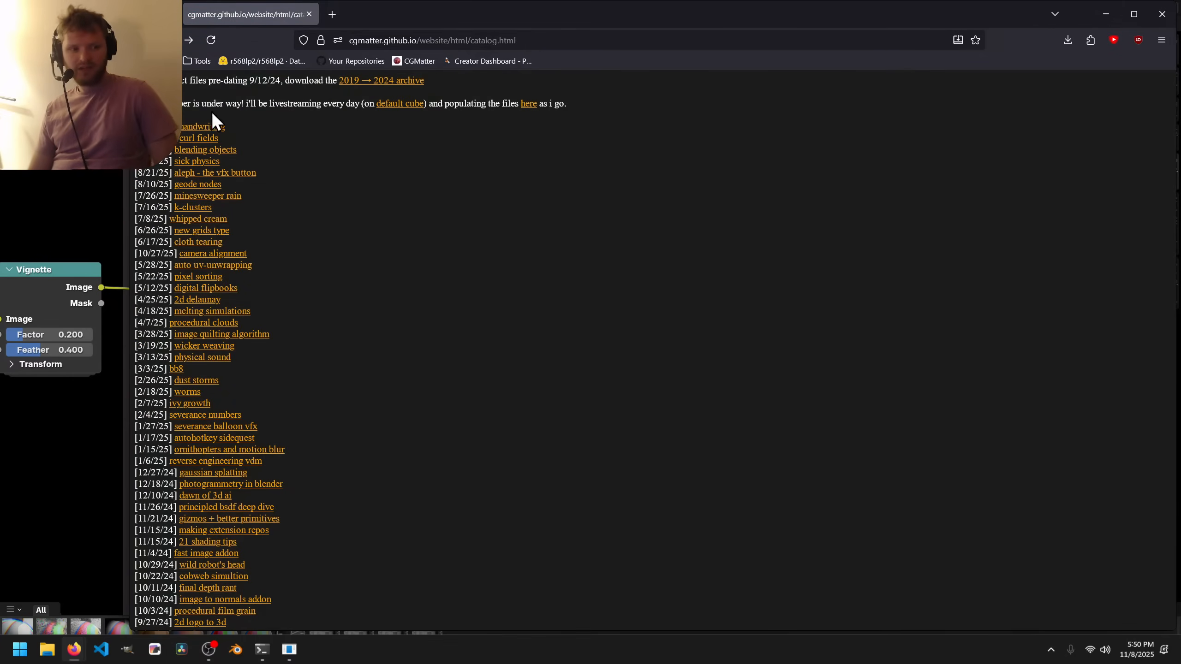
click(1166, 15)
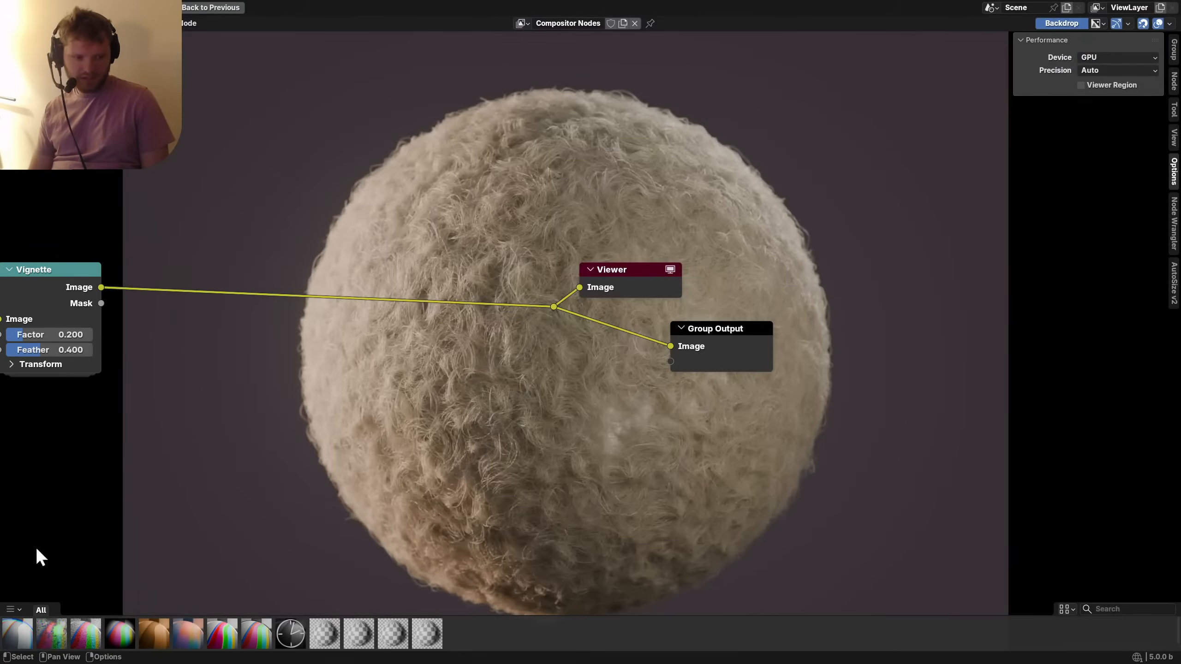
Take Blender out of fullscreen, switch to File Explorer, and open nodevember_2025_prompts.avif from the nodevember folder.
key(q)
click(480, 160)
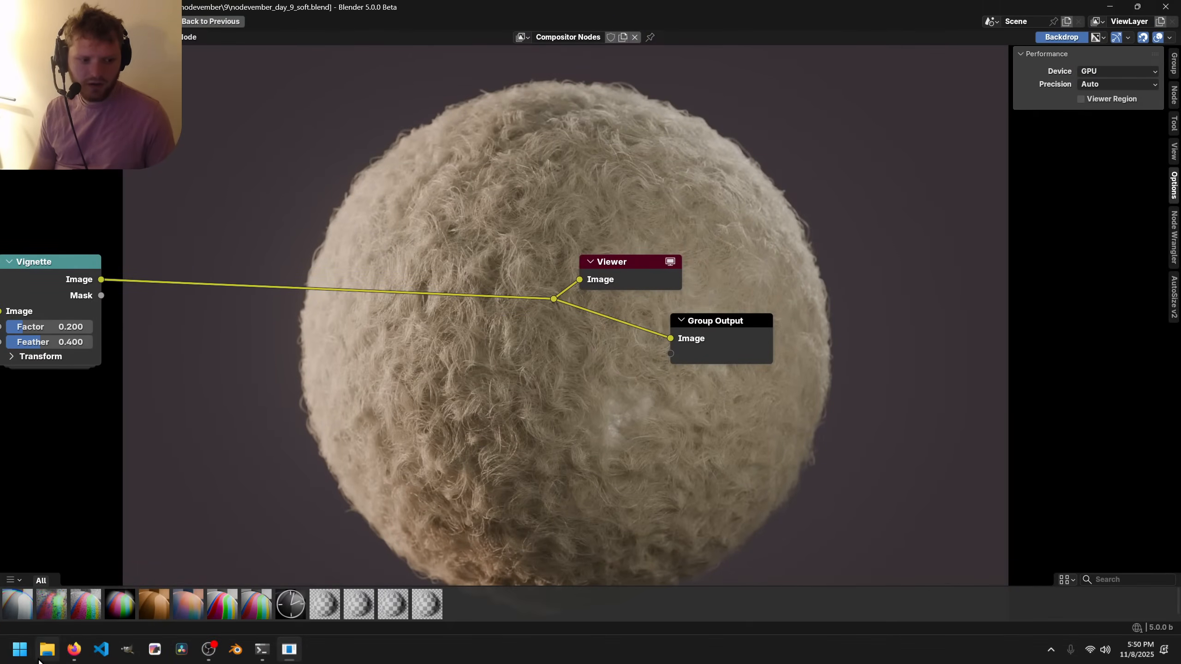
click(47, 649)
click(141, 363)
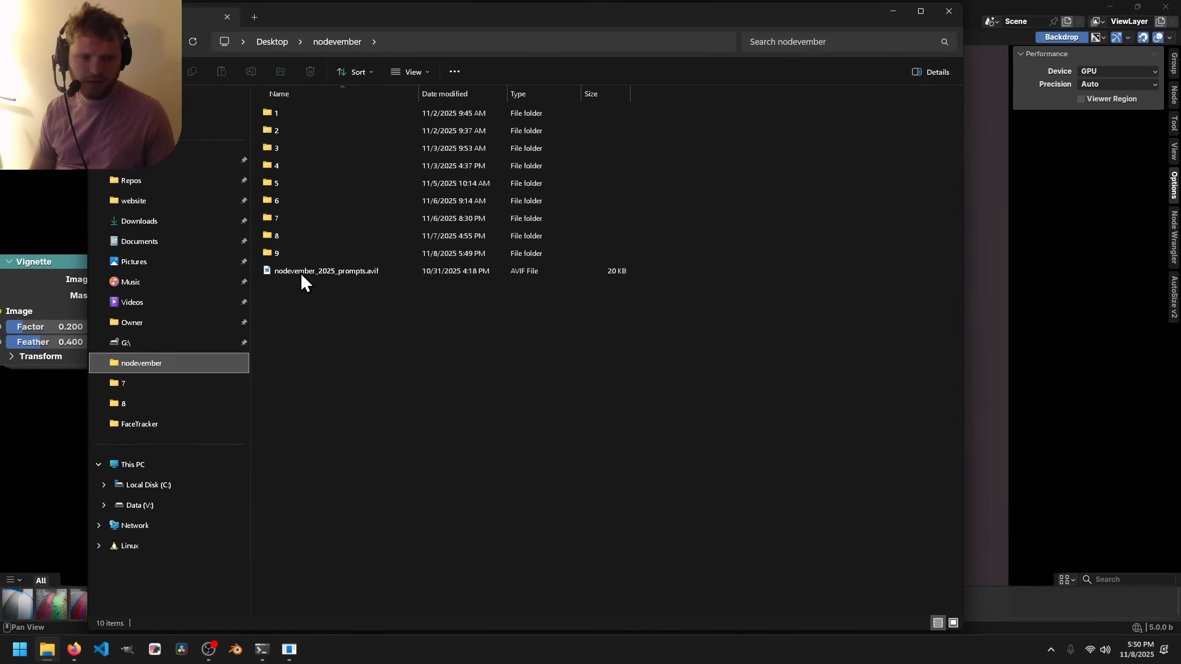
click(288, 271)
double_click(288, 271)
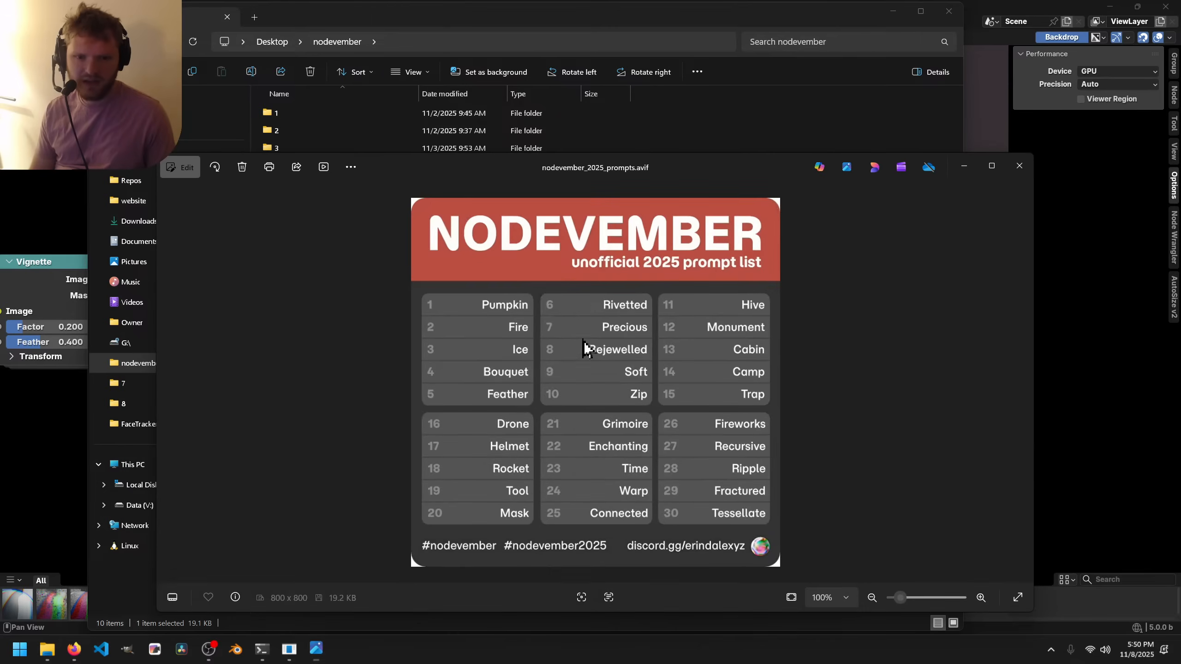
Examine the upcoming prompts in the Nodevember 2025 list up close and close the image.
scroll(777, 462, up, 5)
scroll(767, 463, up, 2)
drag(759, 464, 641, 434)
scroll(641, 430, down, 6)
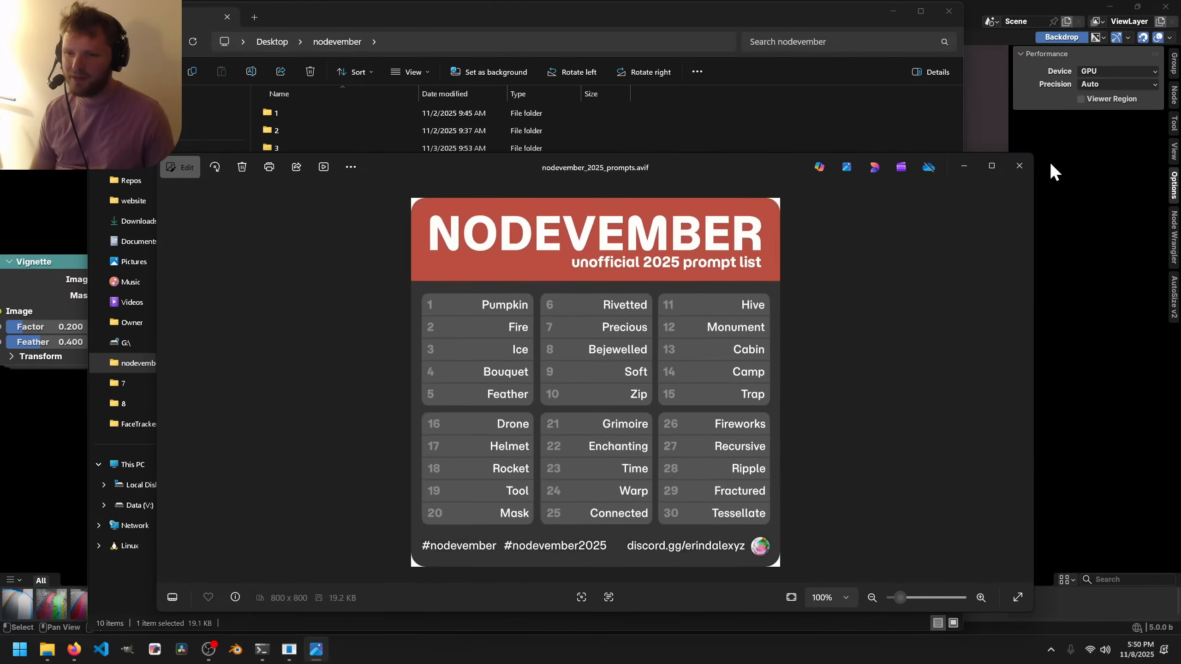
click(1019, 167)
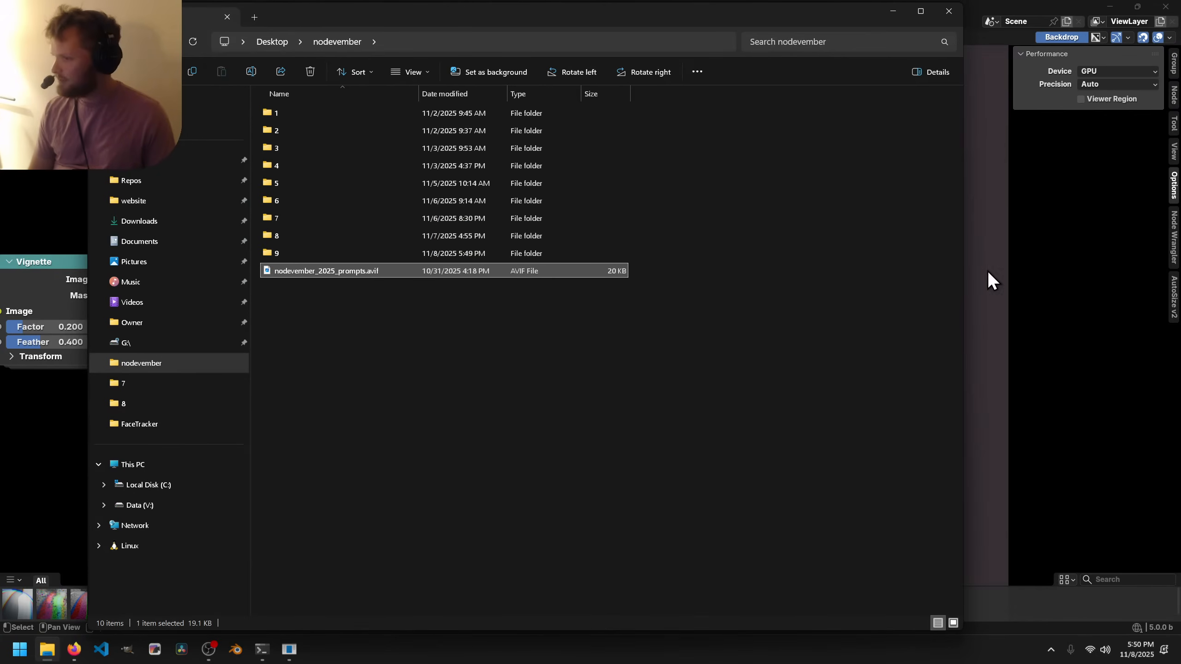
Clear the file selection and enlarge the pop-out YouTube live chat window to show more messages.
click(934, 272)
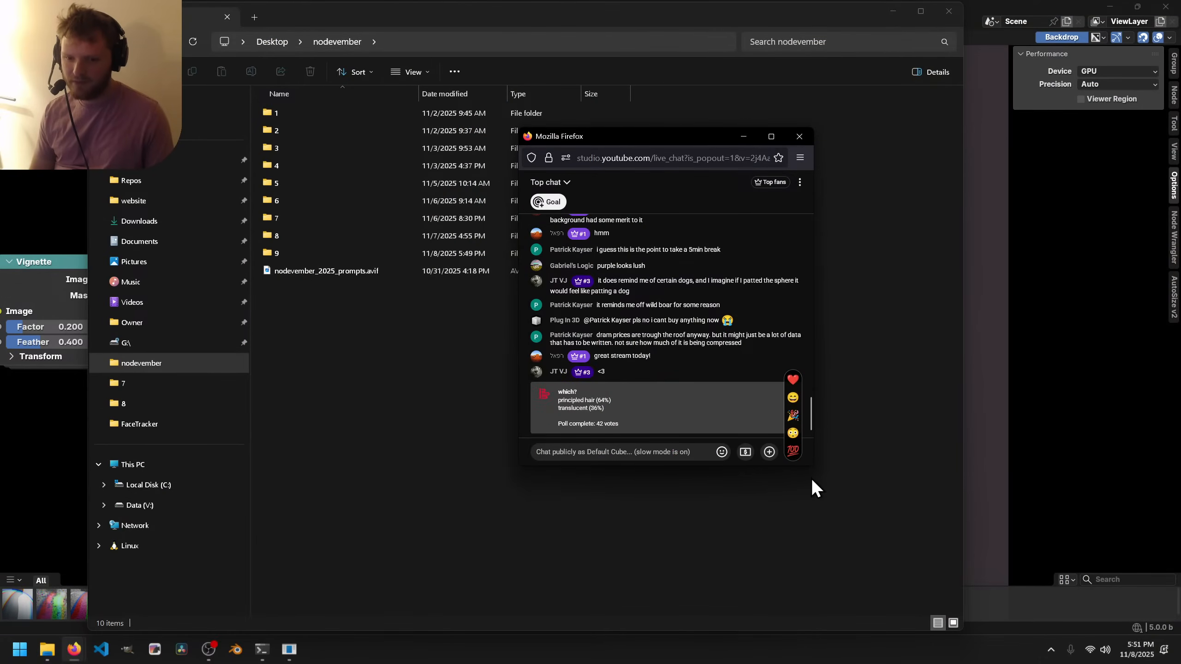
drag(813, 466, 864, 576)
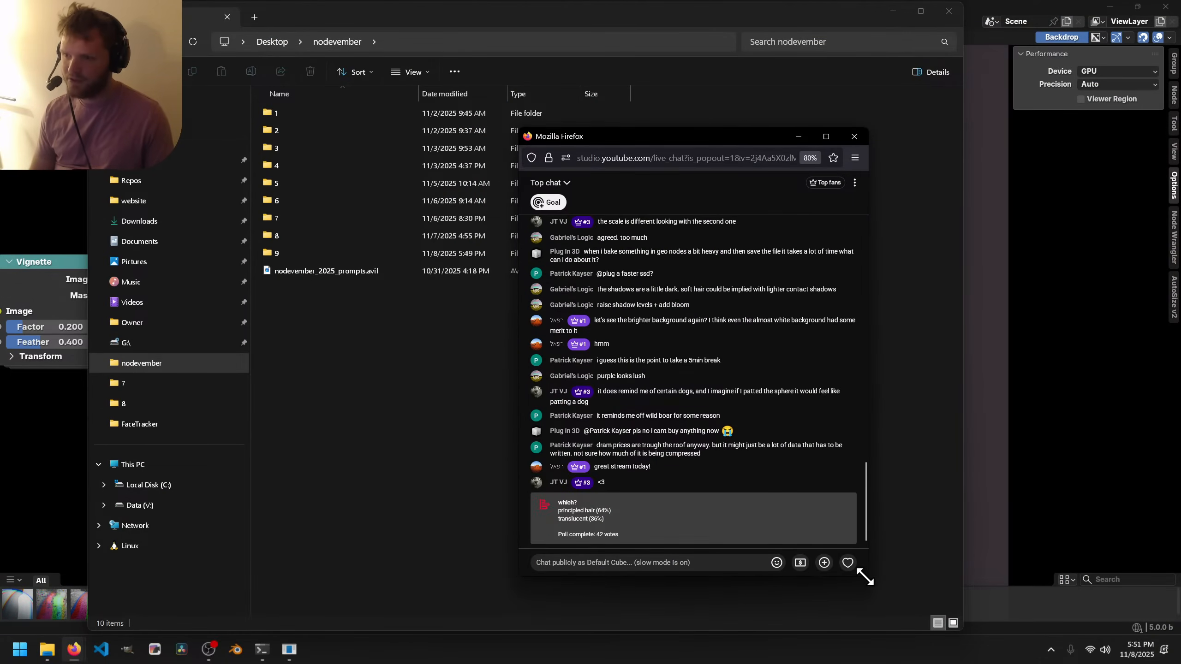